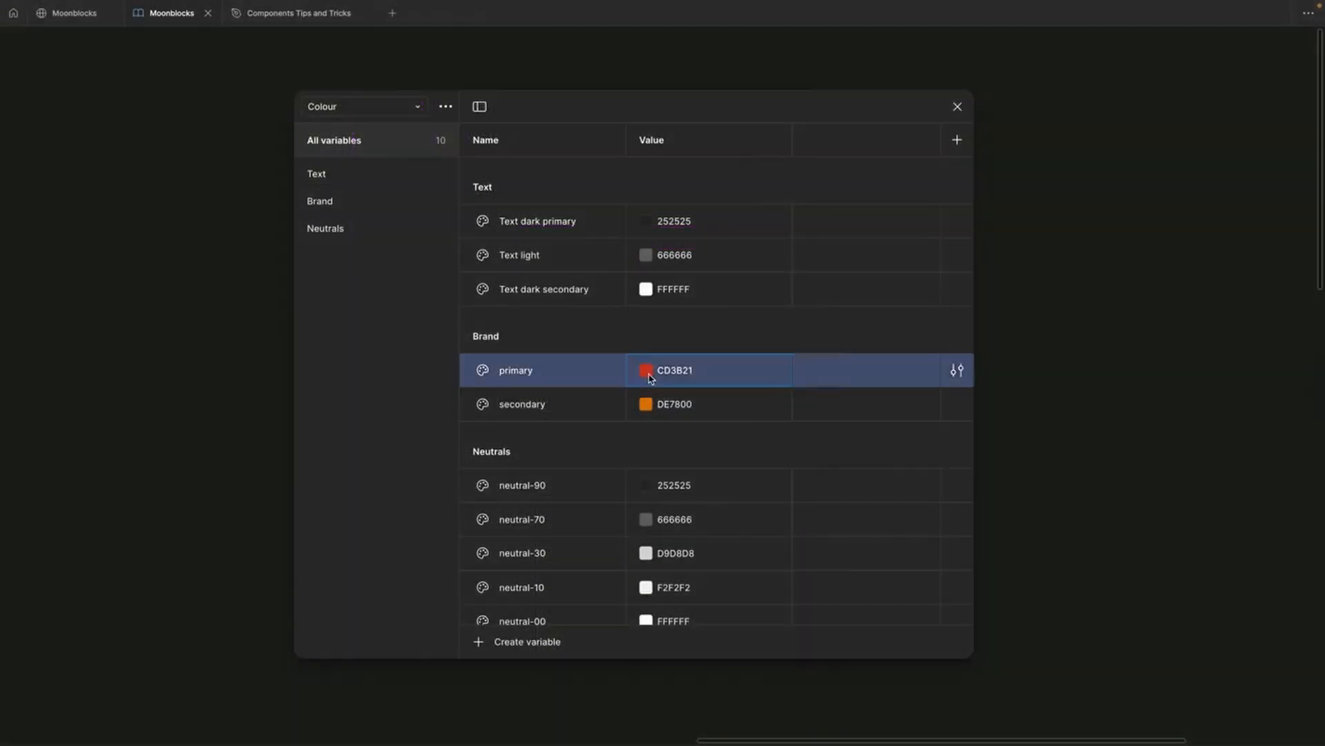
Step: Adjust the primary colour and Display font weight, then place NAMEDLY header, hero and pricing blocks
{"action": "left_click", "coordinate": [646, 370]}
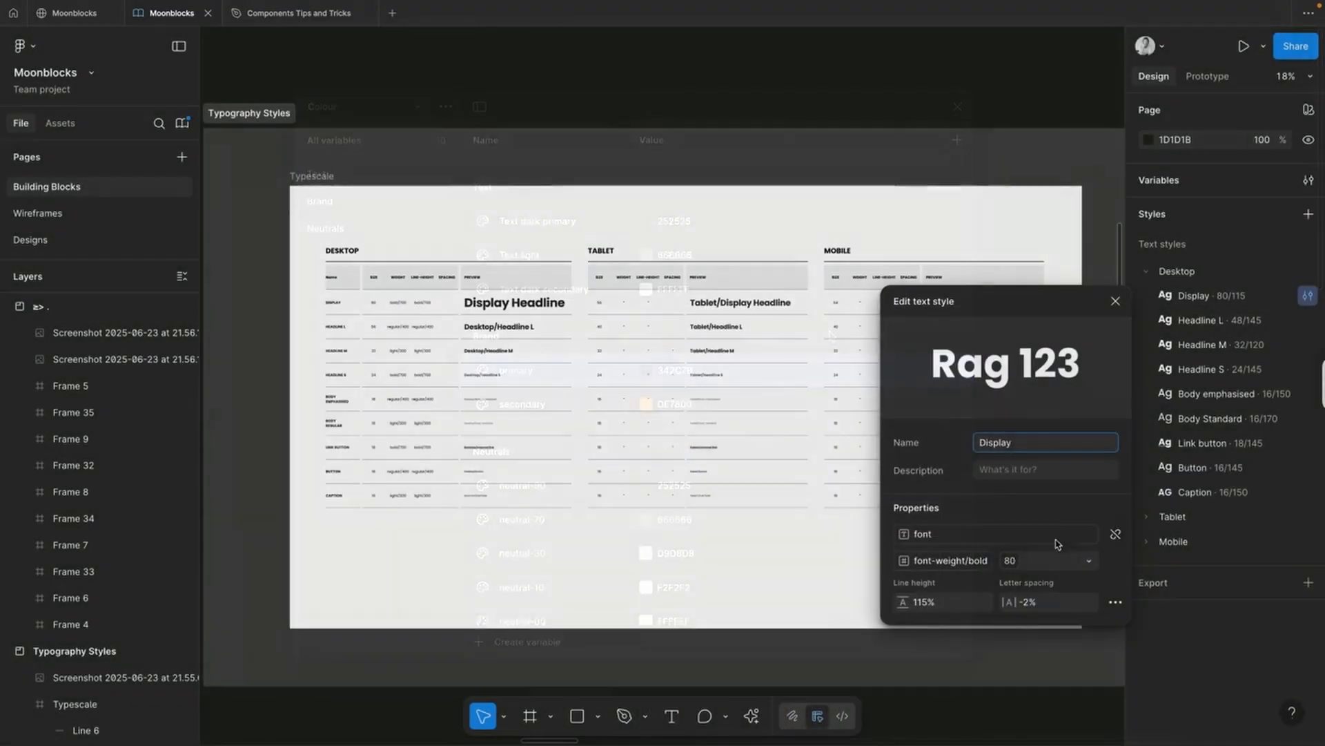
{"action": "left_click", "coordinate": [1026, 564]}
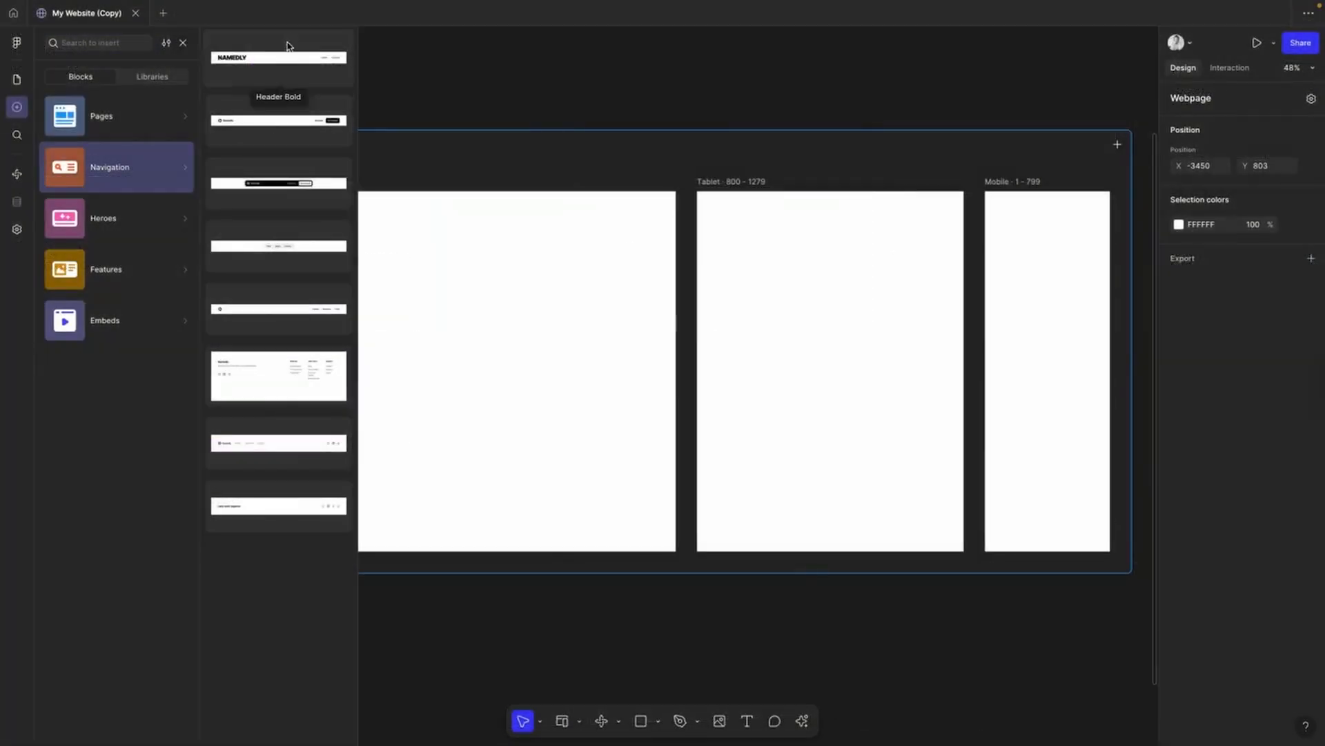
{"action": "left_click_drag", "start_coordinate": [288, 53], "coordinate": [455, 210]}
{"action": "left_click", "coordinate": [90, 224]}
{"action": "left_click_drag", "start_coordinate": [279, 224], "coordinate": [465, 269]}
{"action": "left_click", "coordinate": [154, 273]}
{"action": "scroll", "coordinate": [279, 483], "scroll_direction": "down", "scroll_amount": 5}
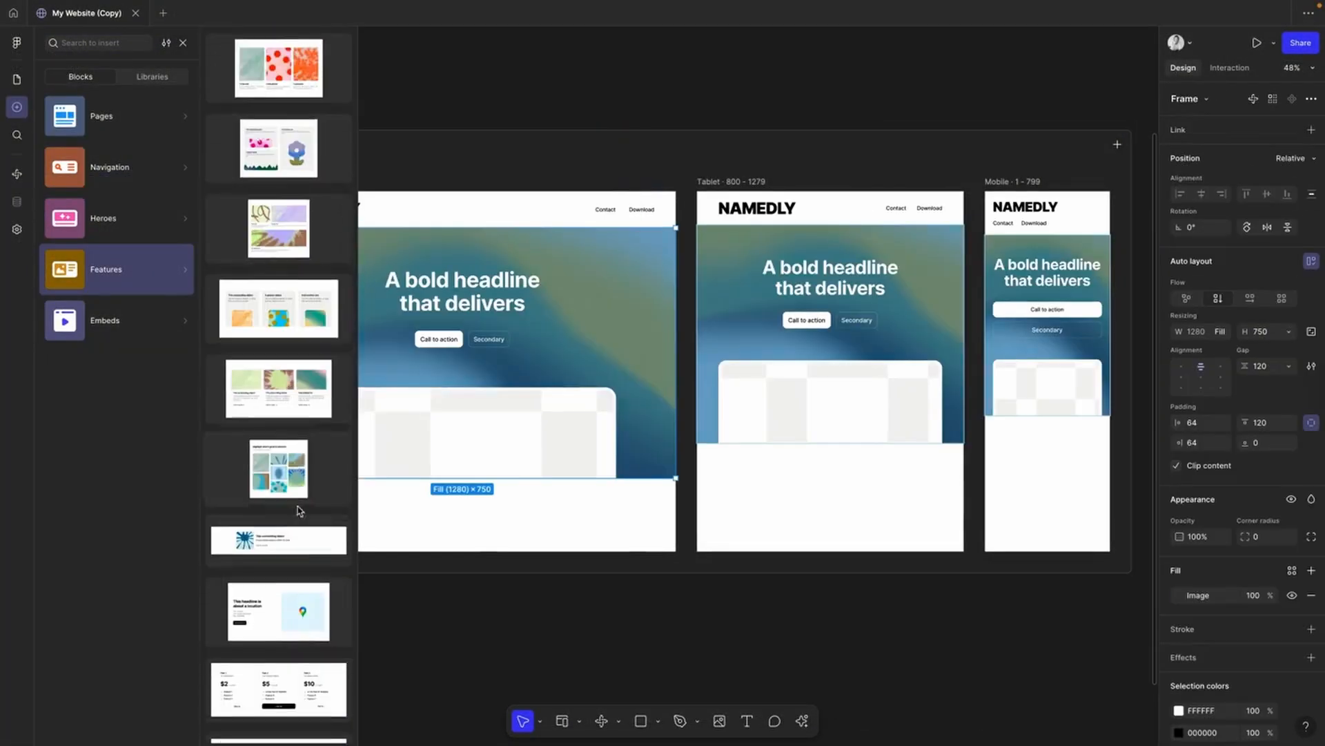
{"action": "left_click_drag", "start_coordinate": [279, 616], "coordinate": [495, 533]}
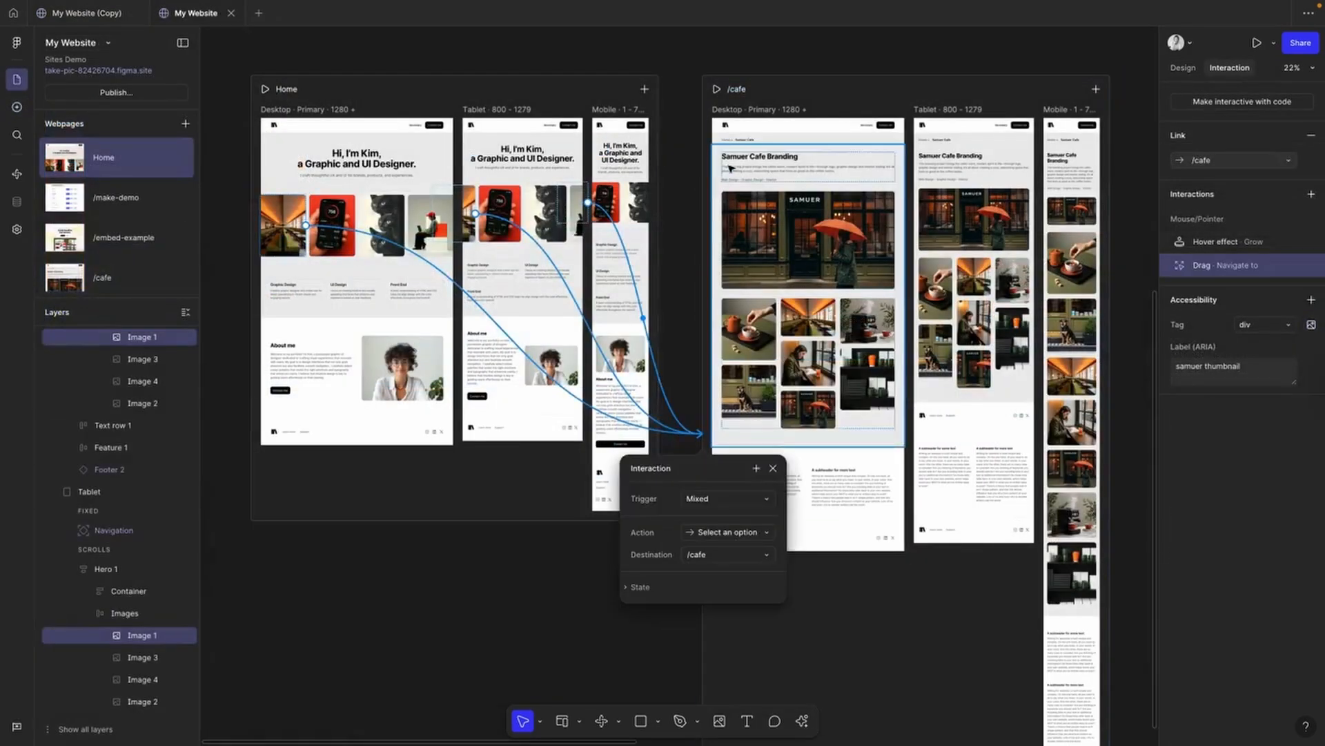
Step: Link the Home breadcrumb text on /cafe to the Home page
{"action": "left_click", "coordinate": [729, 142]}
{"action": "left_click_drag", "start_coordinate": [730, 141], "coordinate": [634, 263]}
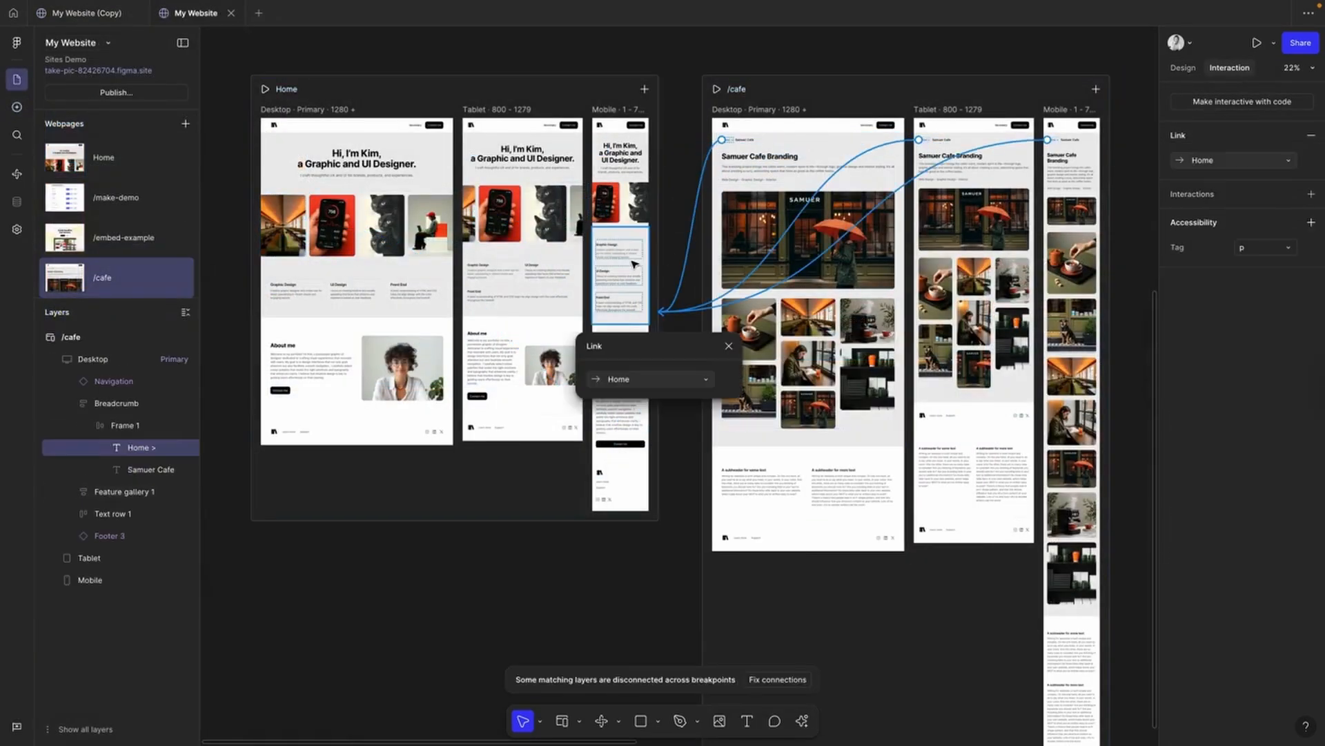
{"action": "key", "text": "Escape"}
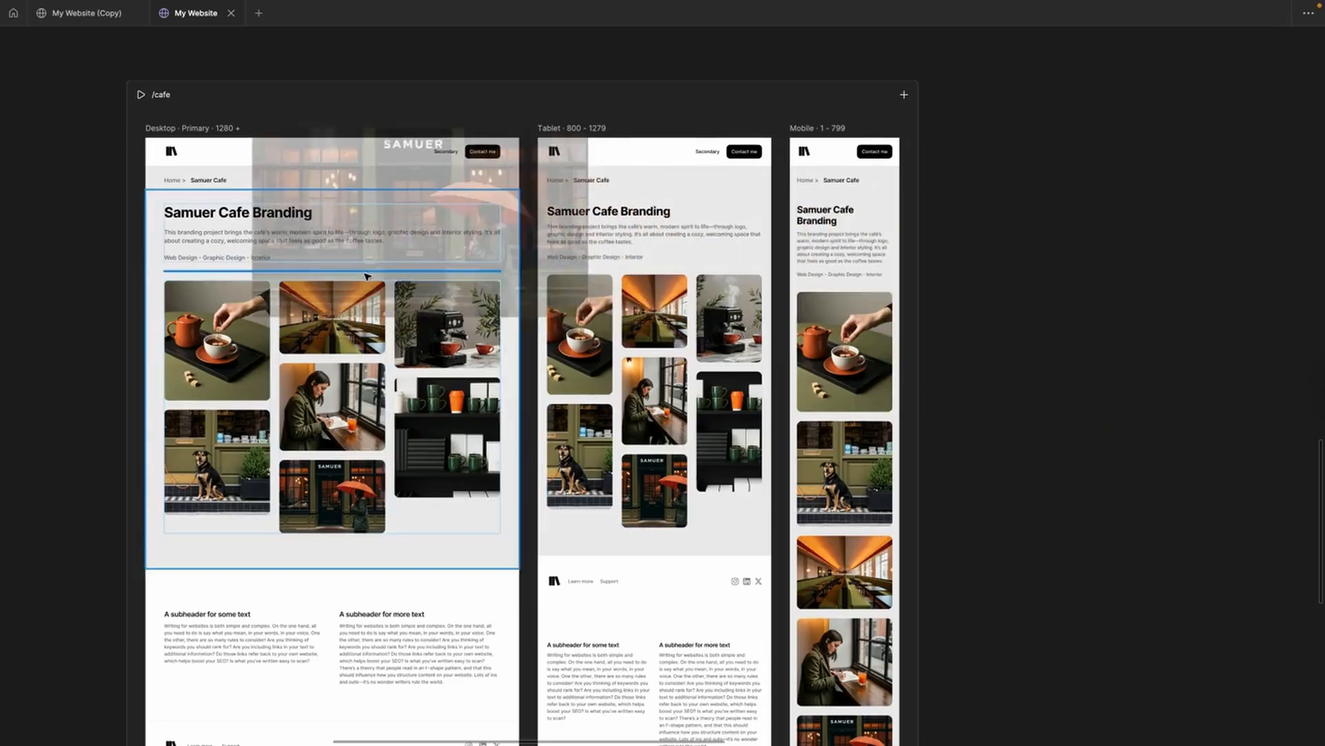
Step: Give the hero headline a Reveal animation that slides in from the bottom
{"action": "left_click", "coordinate": [366, 278]}
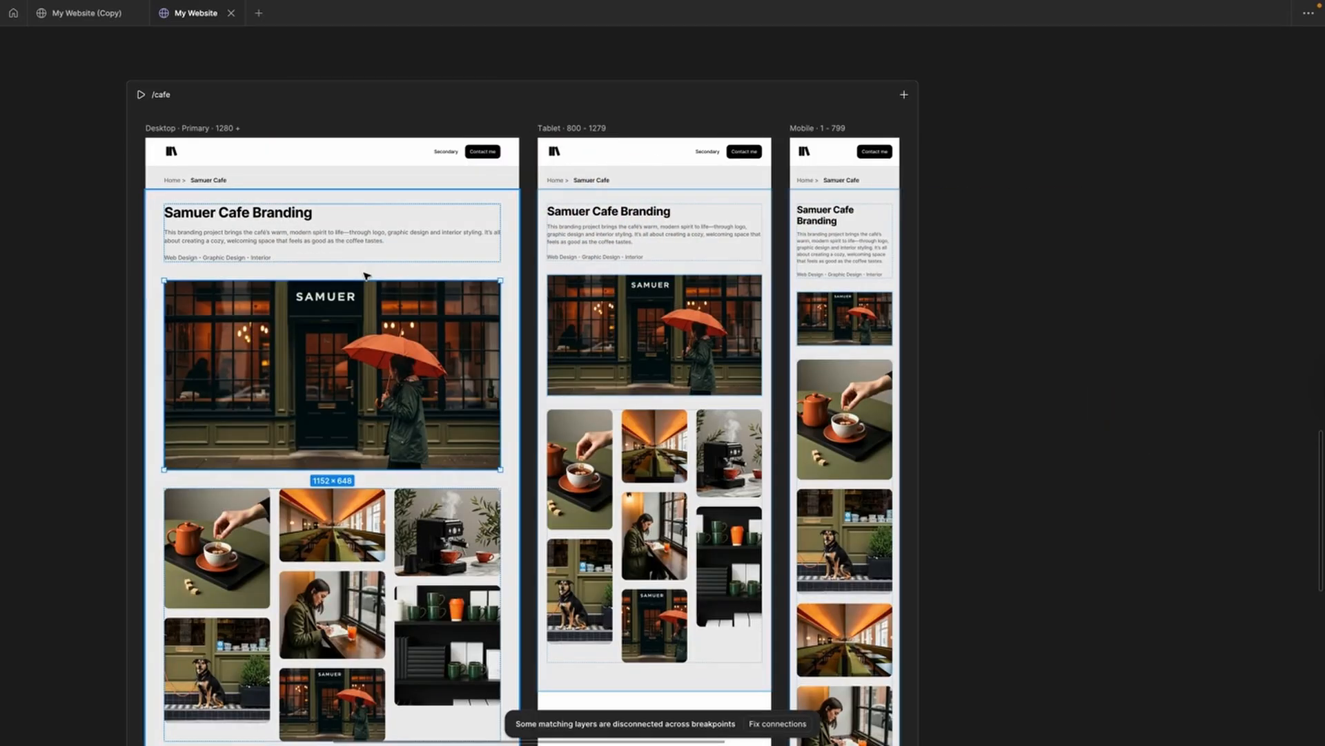
{"action": "left_click", "coordinate": [633, 346]}
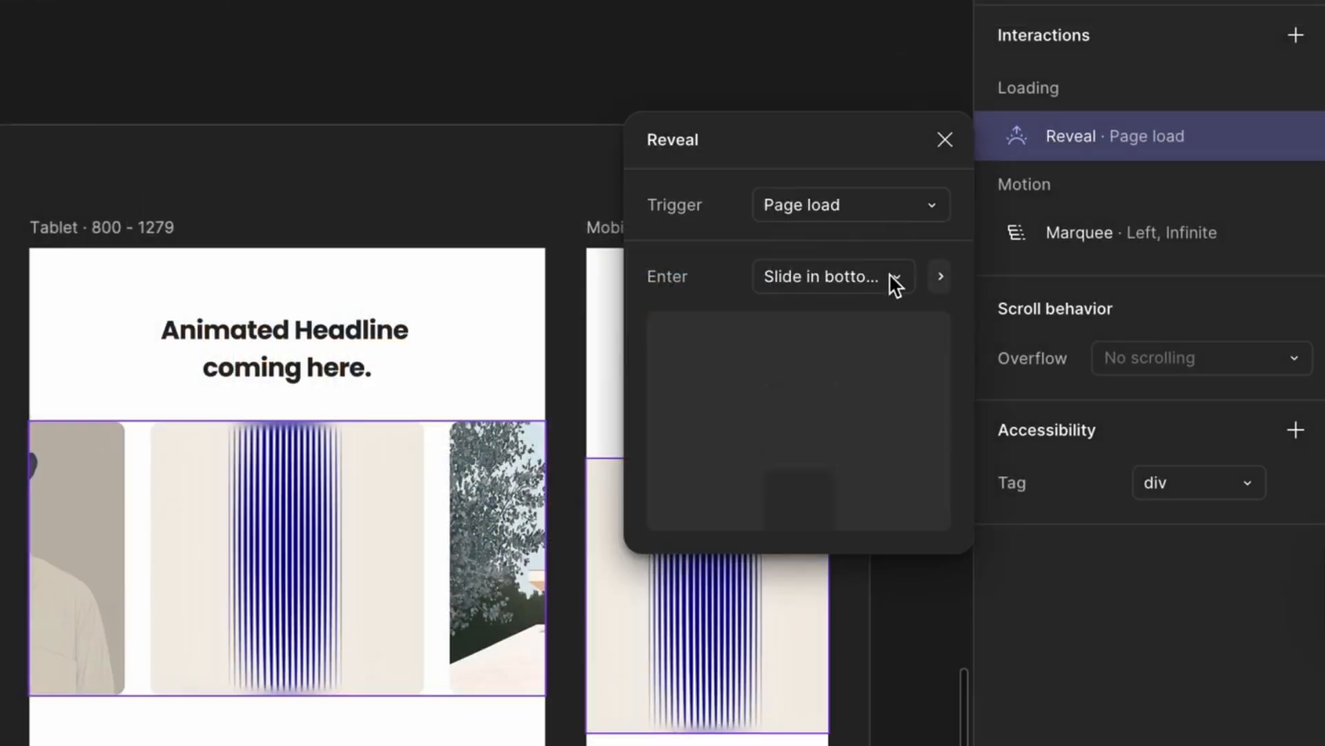
{"action": "left_click", "coordinate": [894, 282]}
{"action": "left_click", "coordinate": [917, 281]}
{"action": "left_click", "coordinate": [951, 141]}
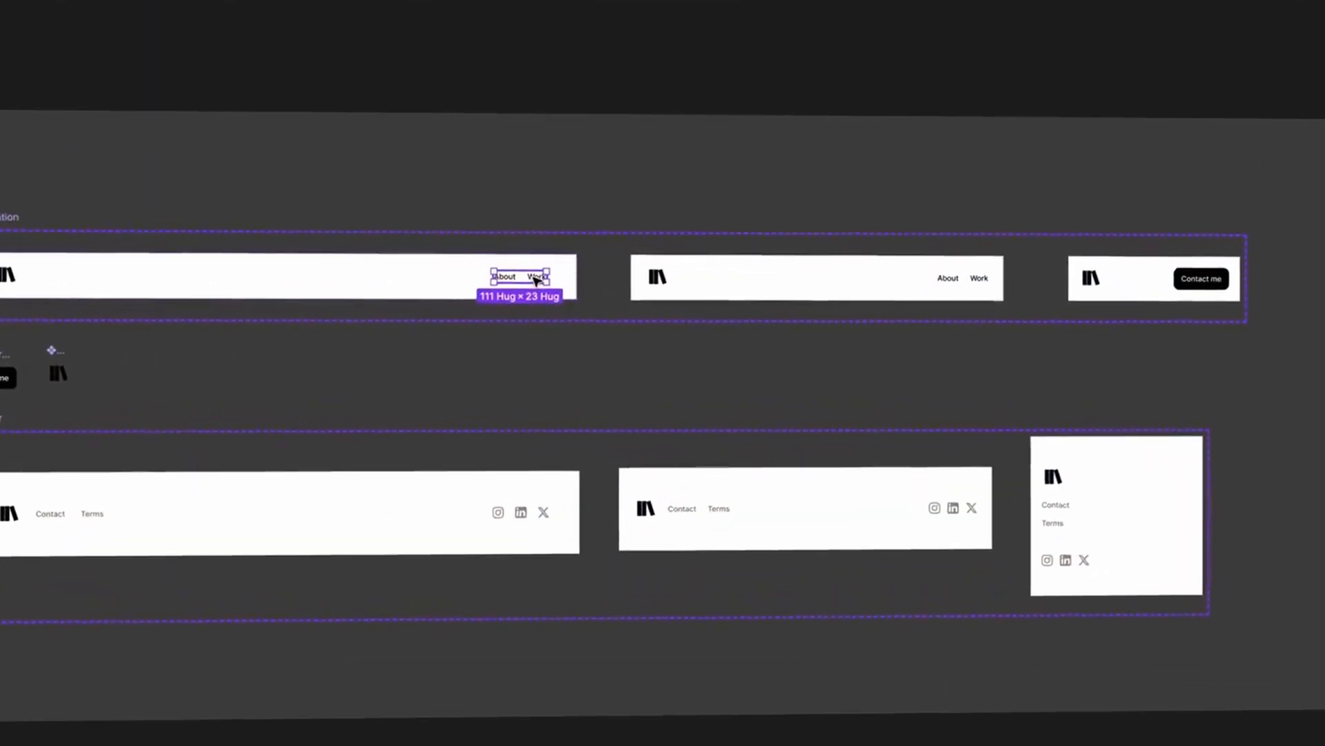
Step: Paste the Contact me button into both navbars beside the About and Work links
{"action": "key", "text": "ctrl+v"}
{"action": "double_click", "coordinate": [977, 270]}
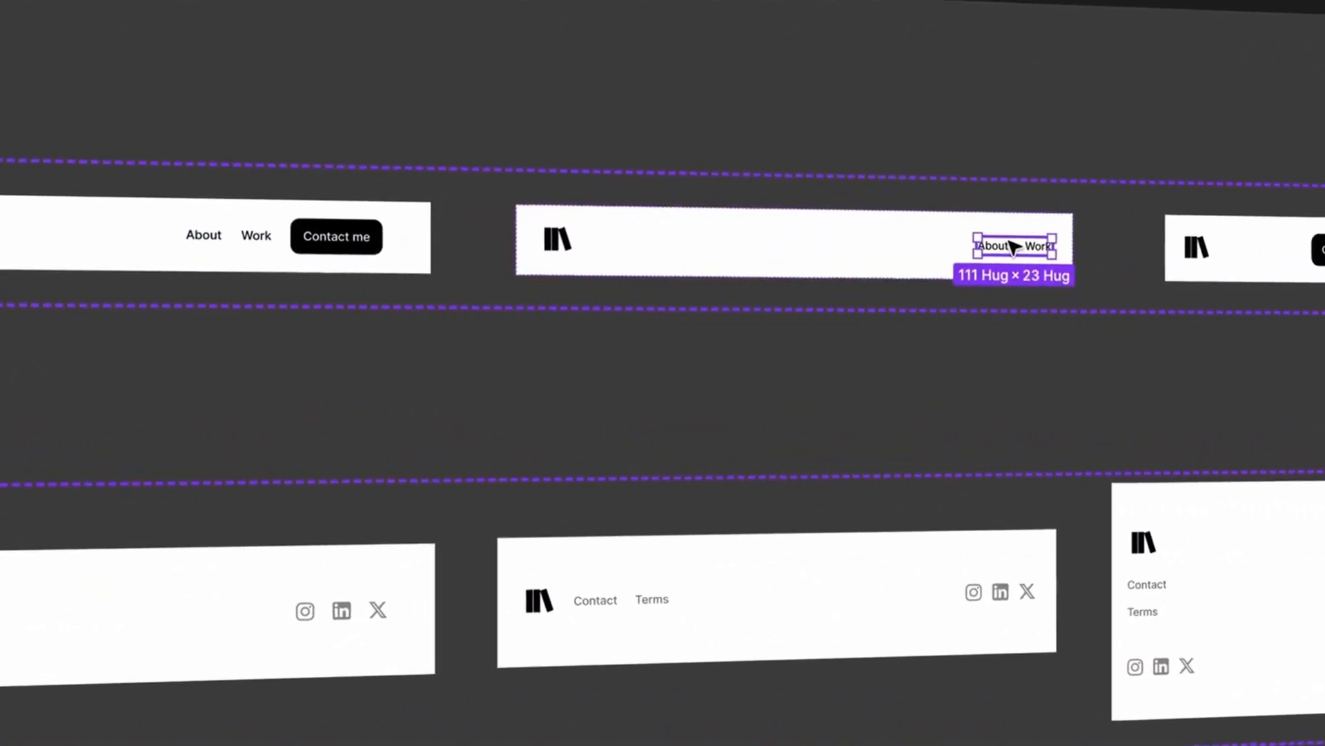
{"action": "key", "text": "ctrl+v"}
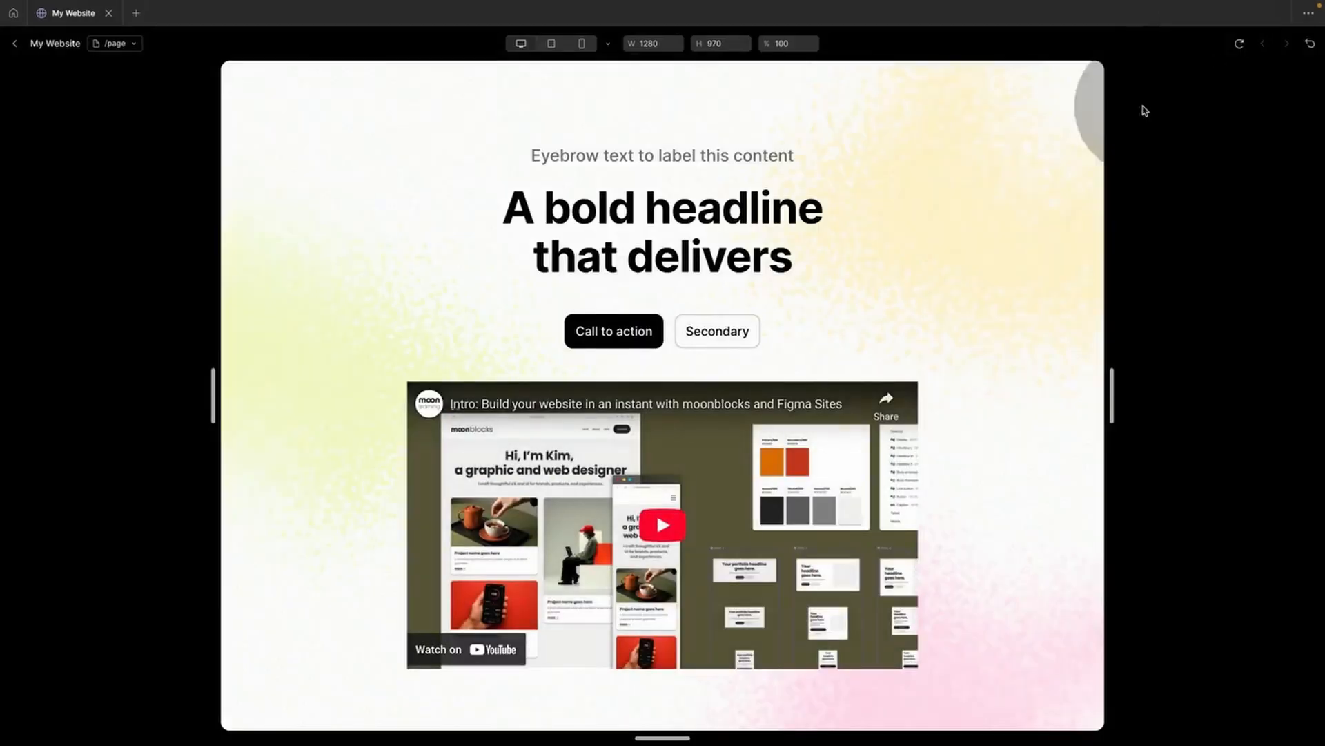
{"action": "scroll", "coordinate": [988, 326], "scroll_direction": "down", "scroll_amount": 7}
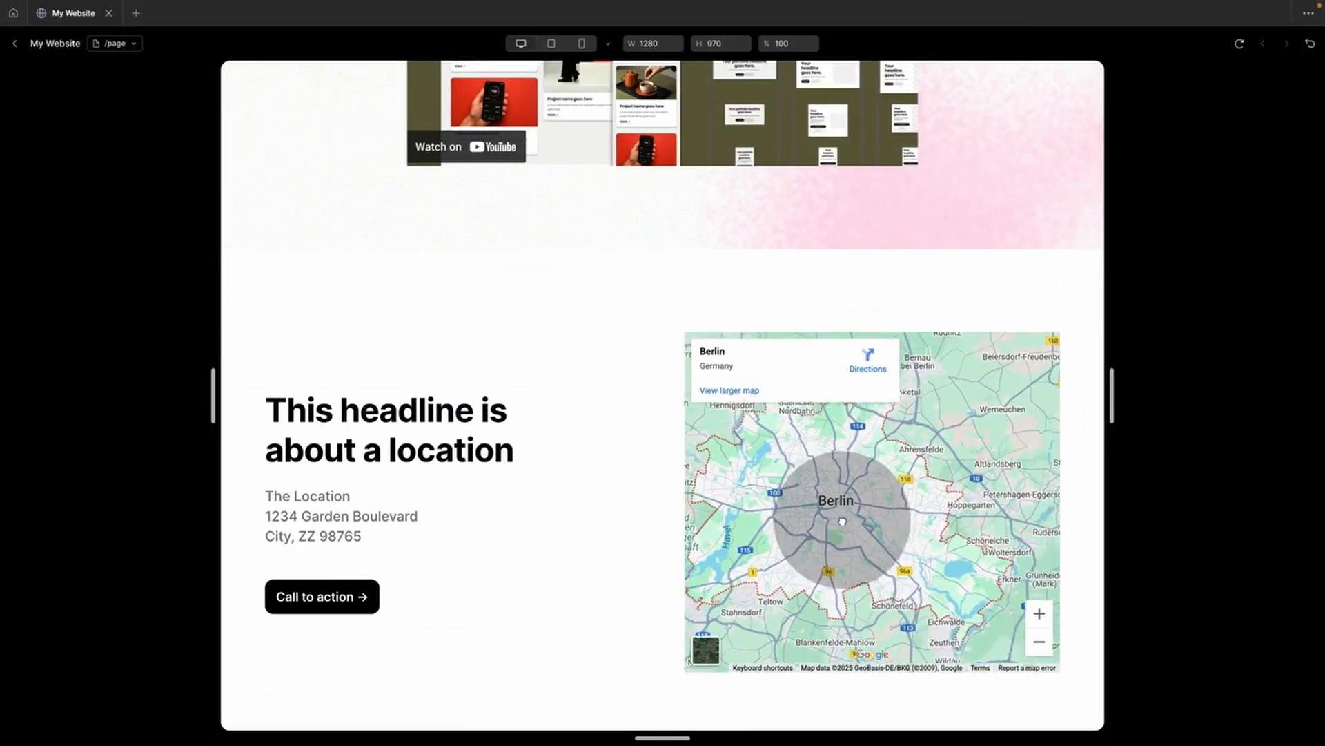
Step: Set Typography and Image Style to Standard and Landing Page Design to Premium
{"action": "left_click_drag", "start_coordinate": [775, 483], "coordinate": [889, 527]}
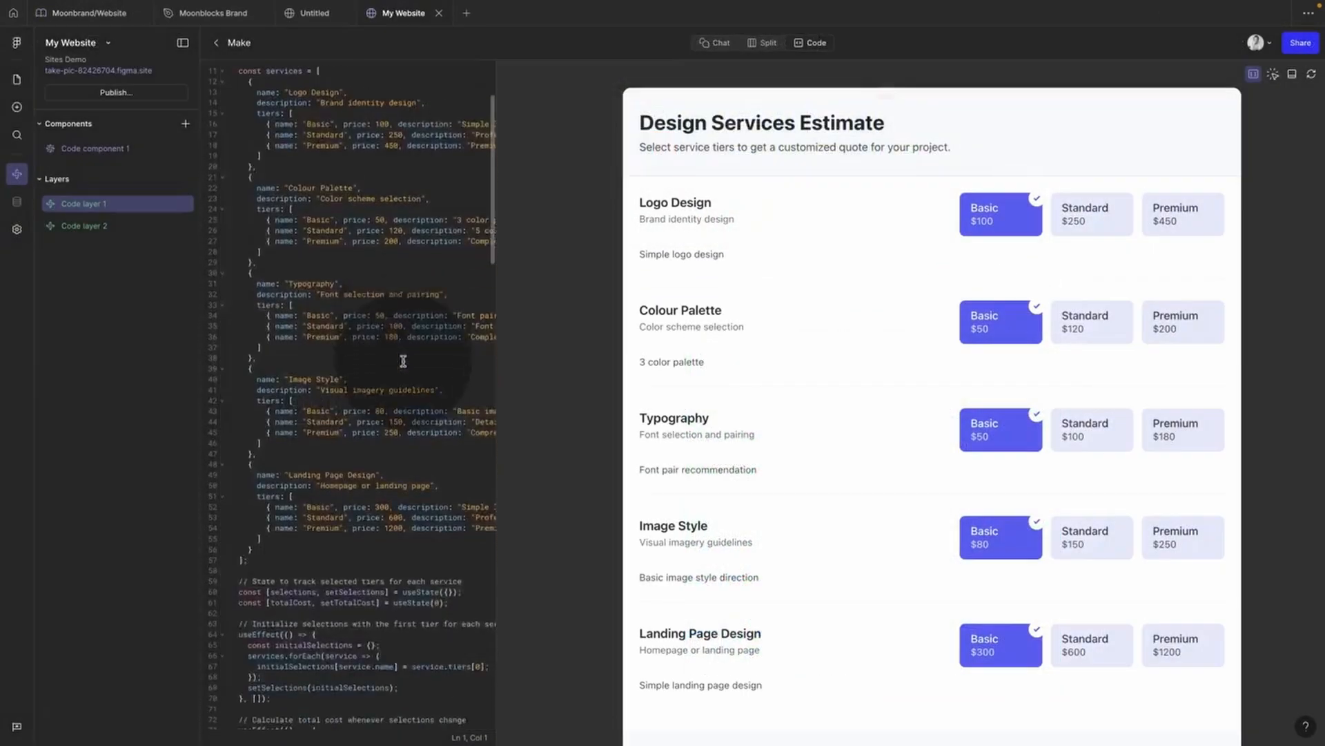
{"action": "scroll", "coordinate": [400, 318], "scroll_direction": "down", "scroll_amount": 6}
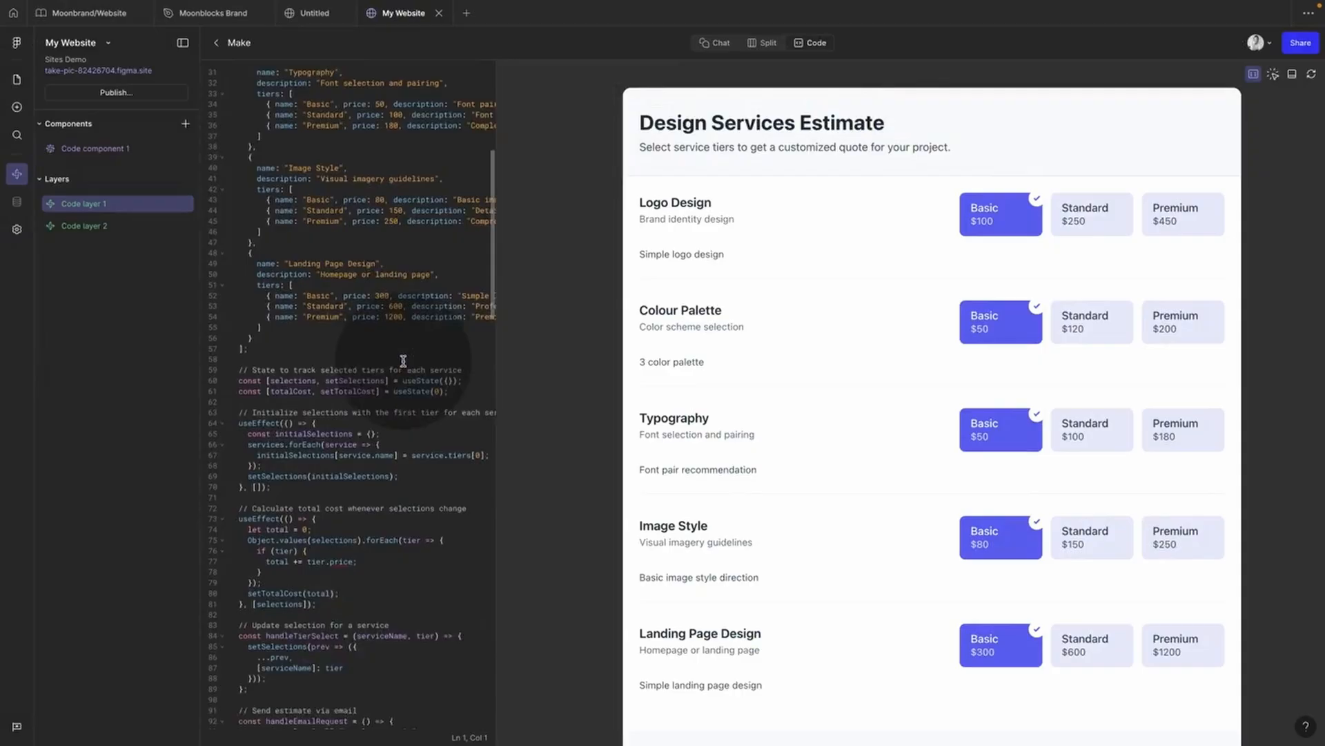
{"action": "scroll", "coordinate": [403, 361], "scroll_direction": "down", "scroll_amount": 2}
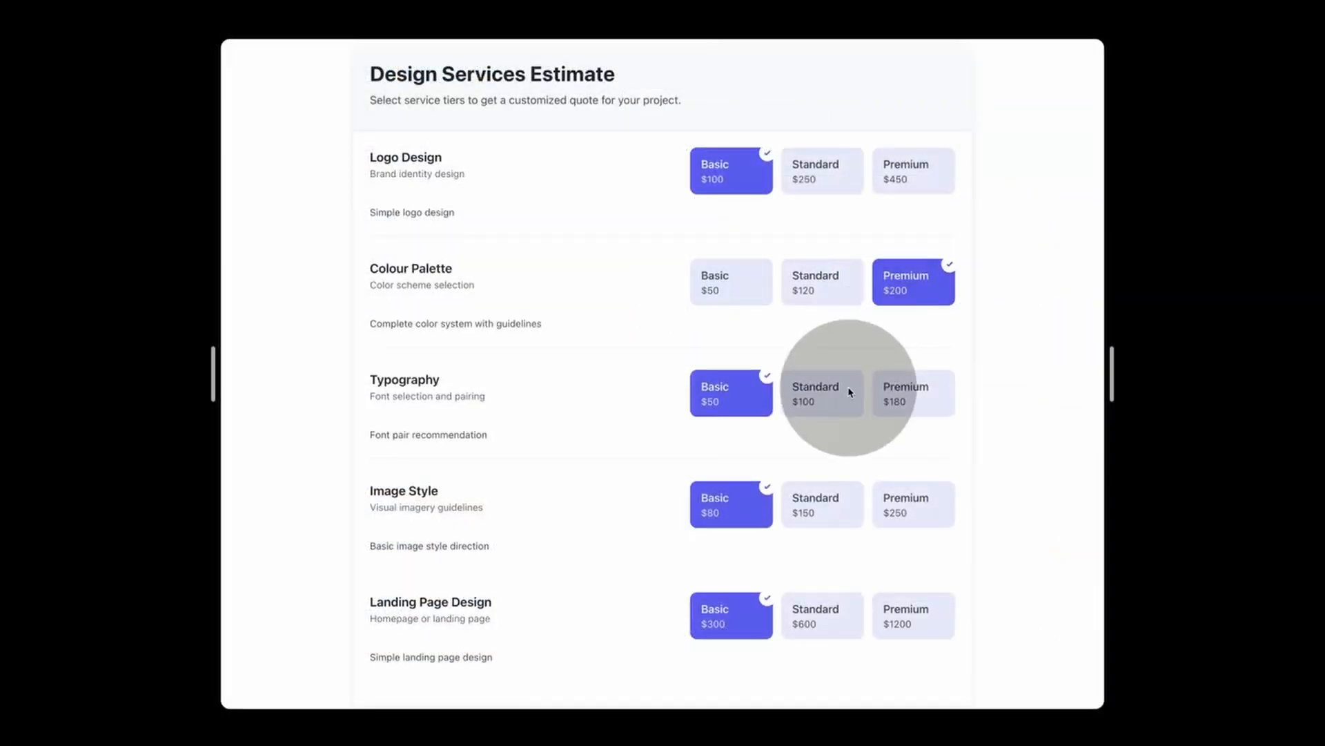
{"action": "left_click", "coordinate": [852, 391]}
{"action": "scroll", "coordinate": [885, 399], "scroll_direction": "down", "scroll_amount": 3}
{"action": "scroll", "coordinate": [886, 399], "scroll_direction": "down", "scroll_amount": 3}
{"action": "left_click", "coordinate": [831, 272]}
{"action": "left_click", "coordinate": [901, 273]}
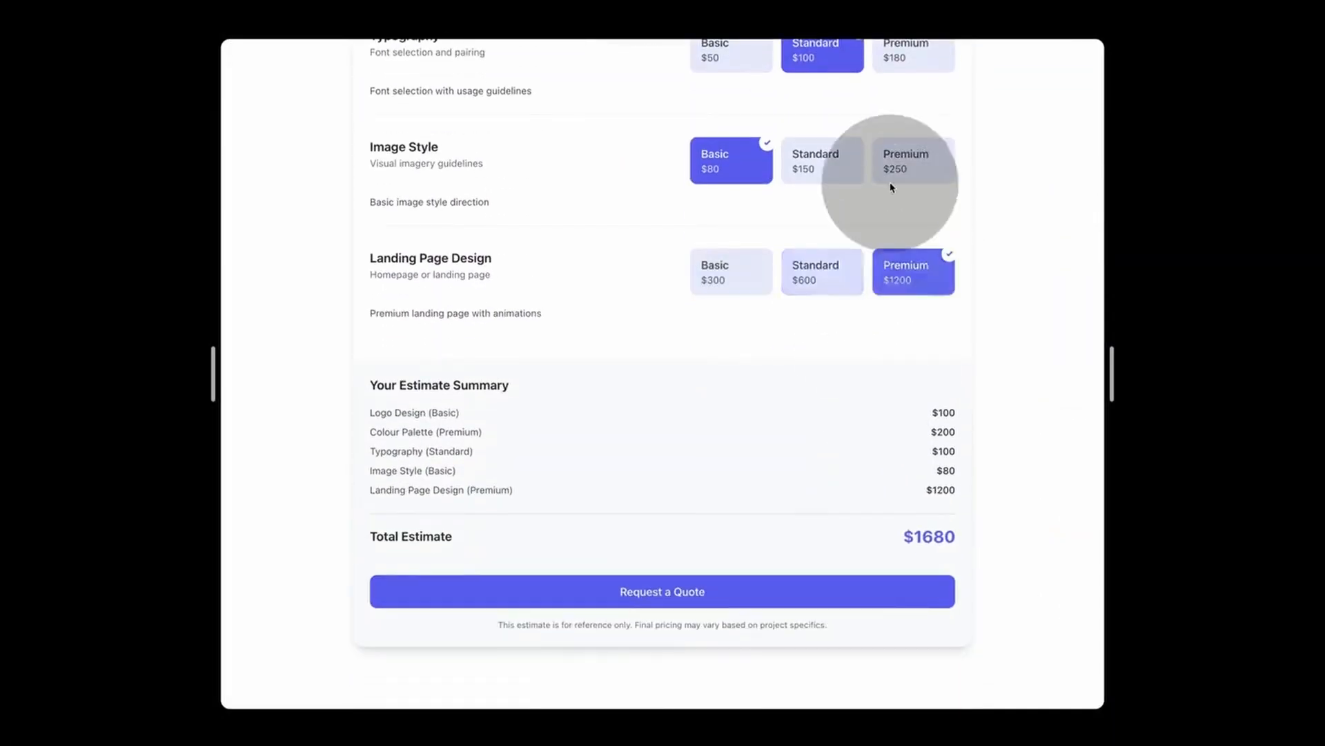
{"action": "left_click", "coordinate": [846, 158]}
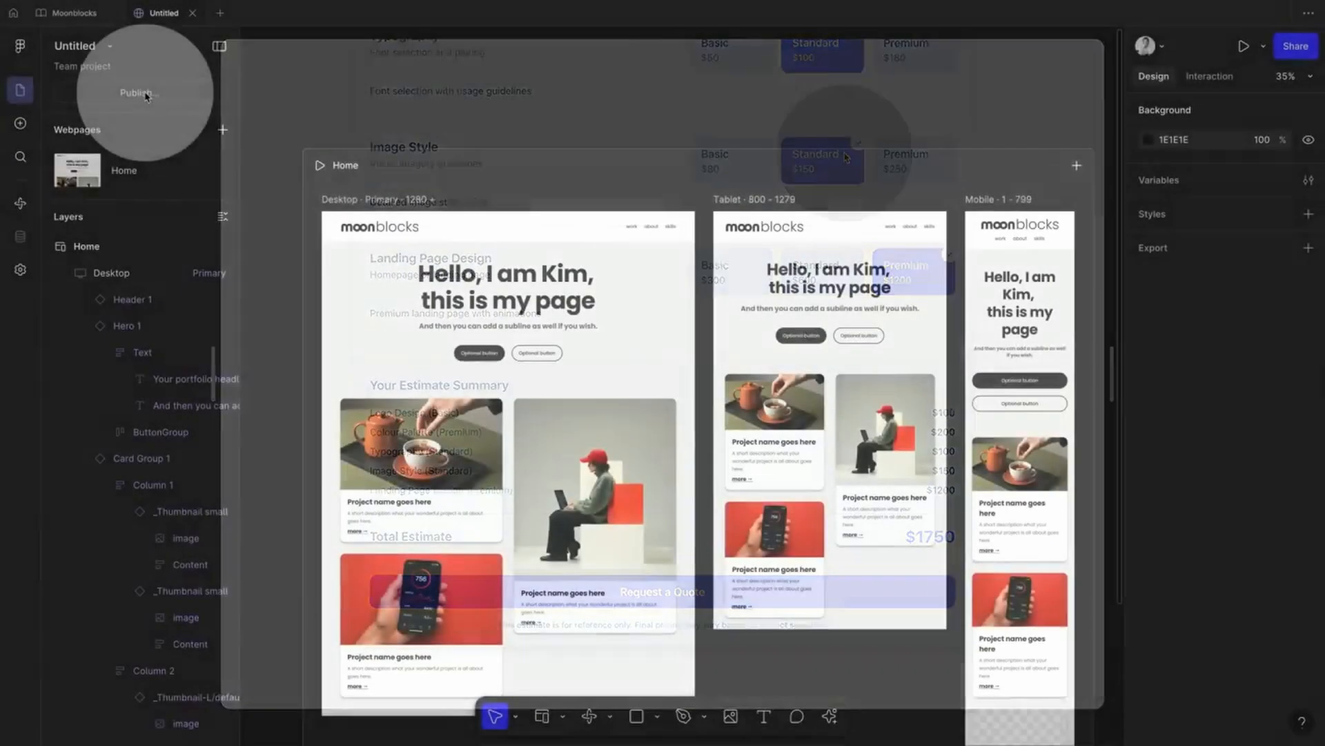
Step: Publish the site and close the publish dialog
{"action": "left_click", "coordinate": [132, 93]}
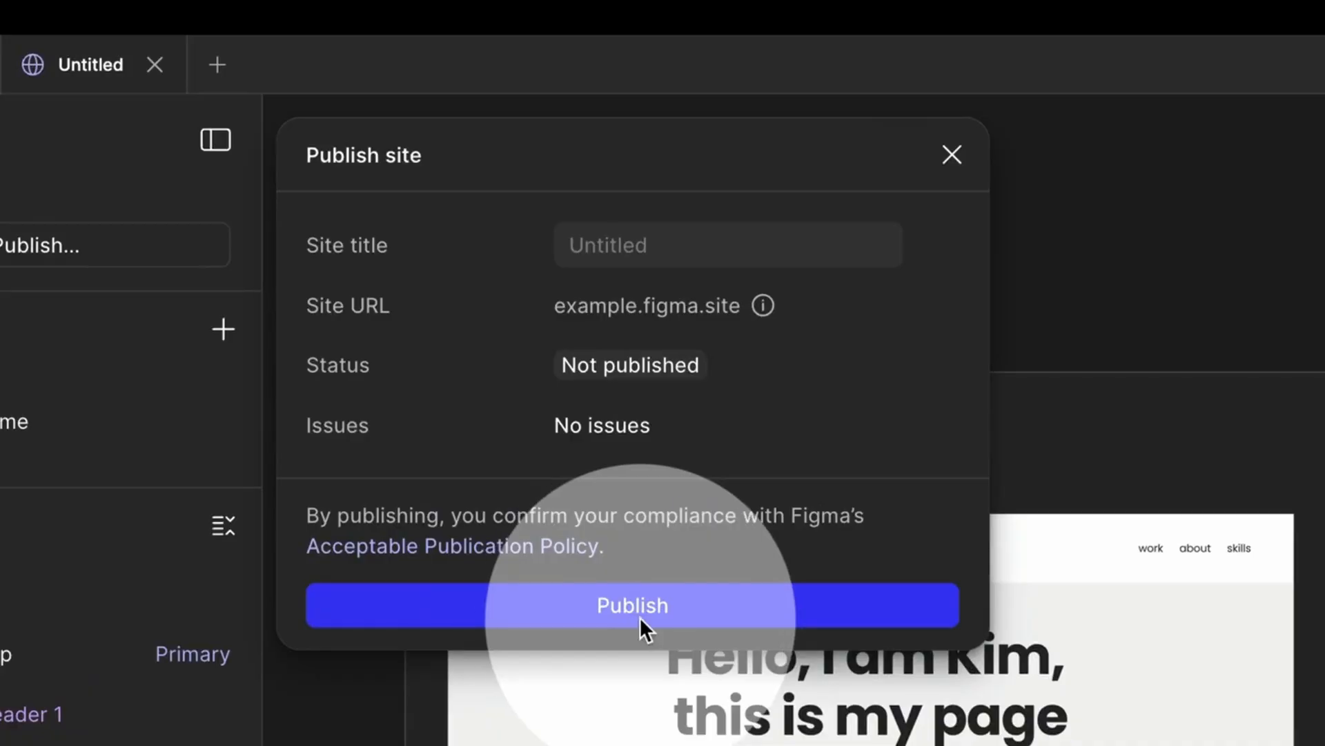
{"action": "left_click", "coordinate": [640, 616]}
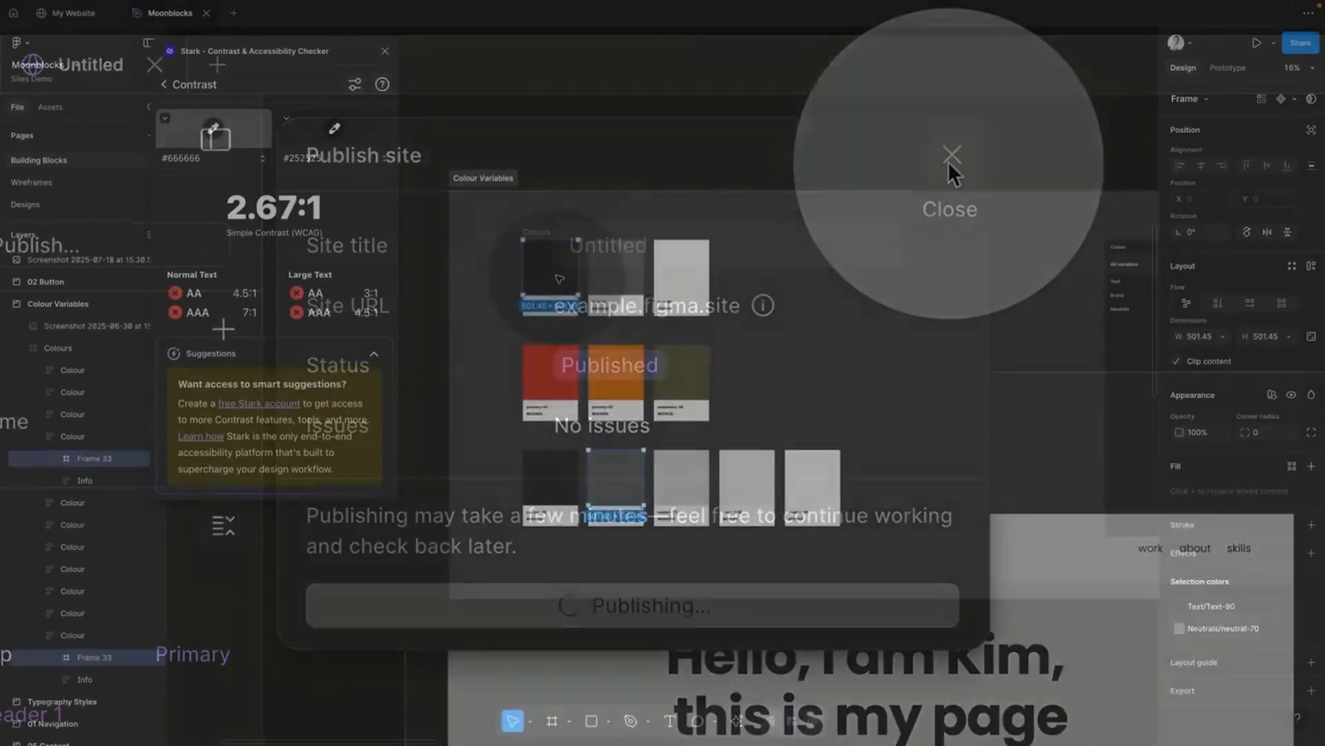
{"action": "left_click", "coordinate": [616, 476], "text": "shift"}
Step: Check the colour swatches' contrast in Stark, adding another swatch
{"action": "left_click", "coordinate": [680, 476], "text": "shift"}
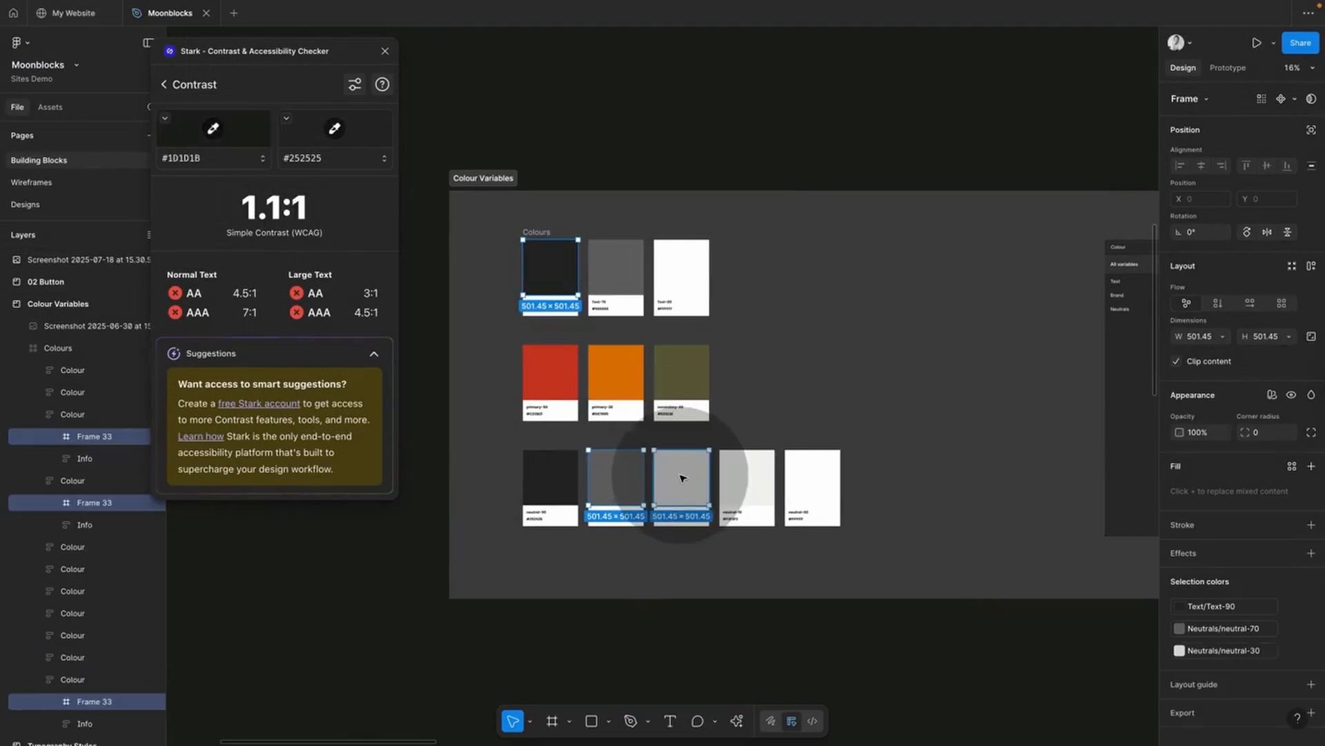
{"action": "left_click", "coordinate": [555, 266]}
{"action": "left_click", "coordinate": [556, 265]}
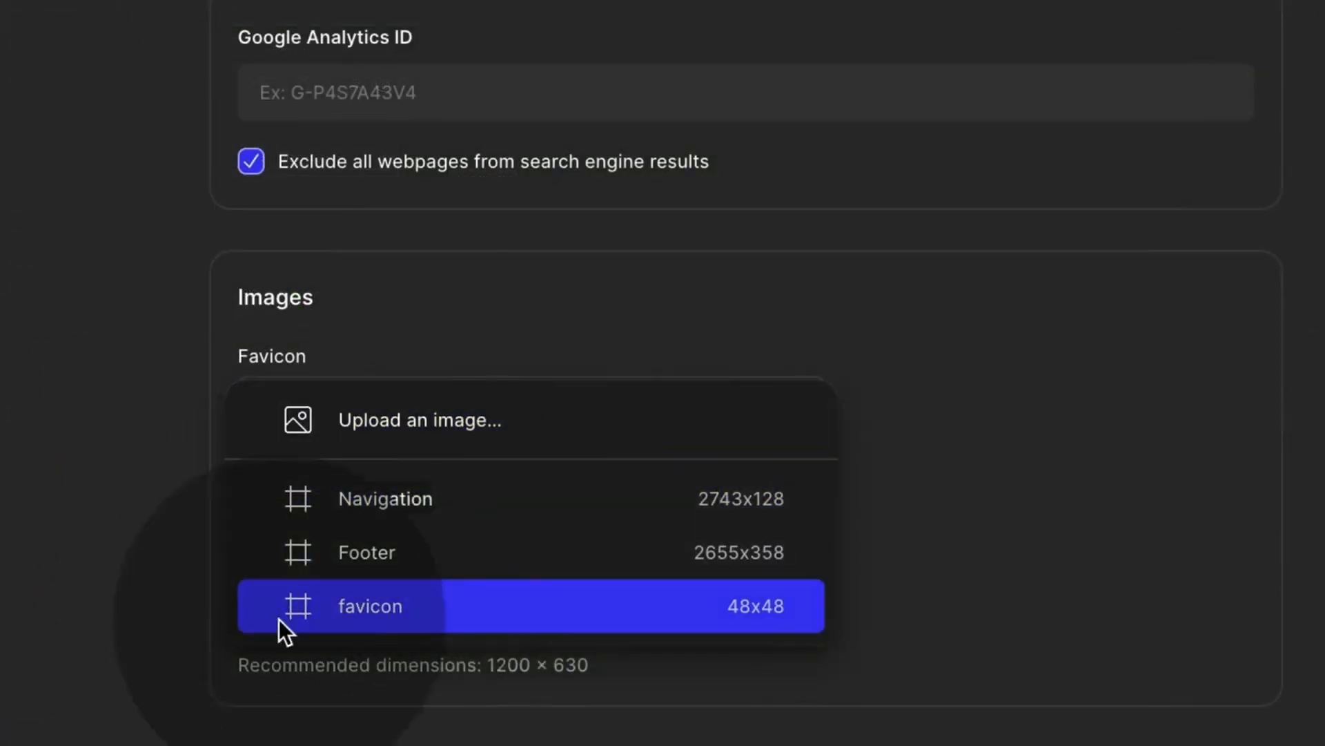
Step: Use the 48×48 frame as the favicon and review the pre-publish issues
{"action": "left_click", "coordinate": [279, 618]}
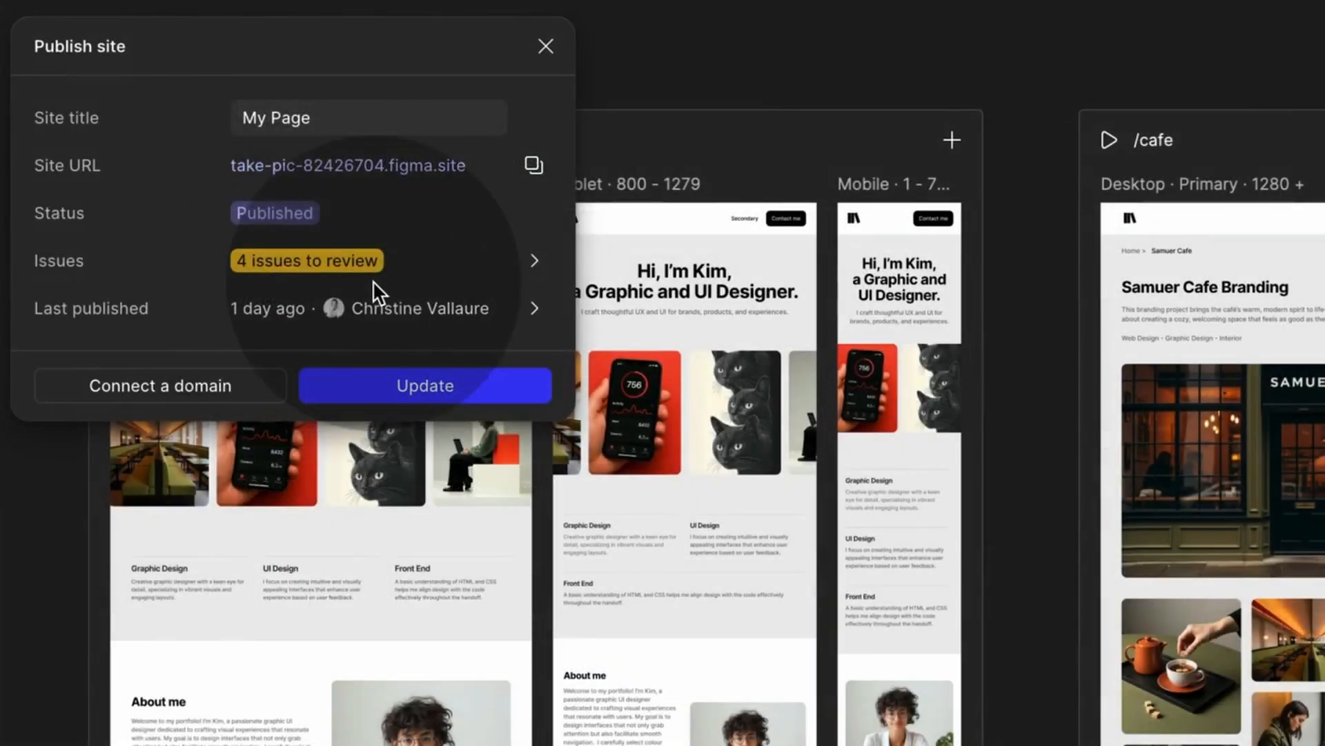
{"action": "left_click", "coordinate": [525, 263]}
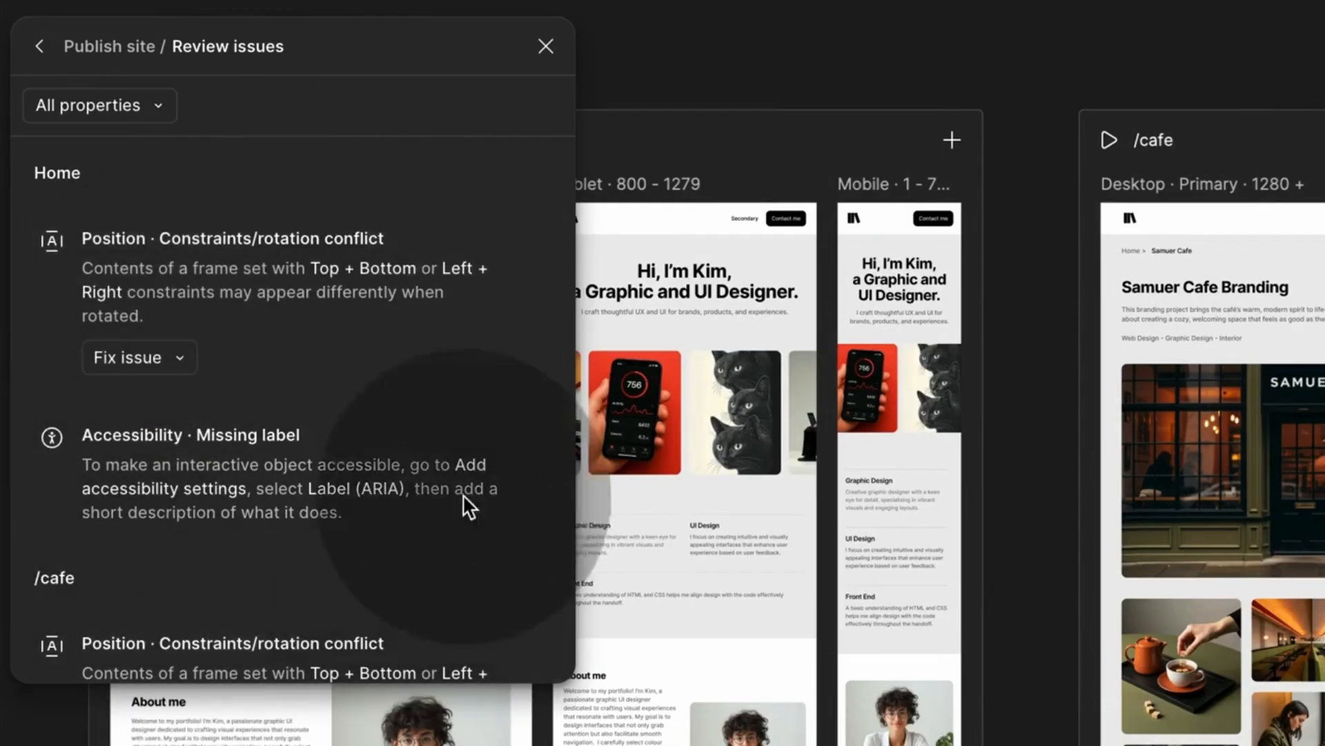
{"action": "scroll", "coordinate": [325, 377], "scroll_direction": "down", "scroll_amount": 2}
{"action": "scroll", "coordinate": [326, 377], "scroll_direction": "up", "scroll_amount": 2}
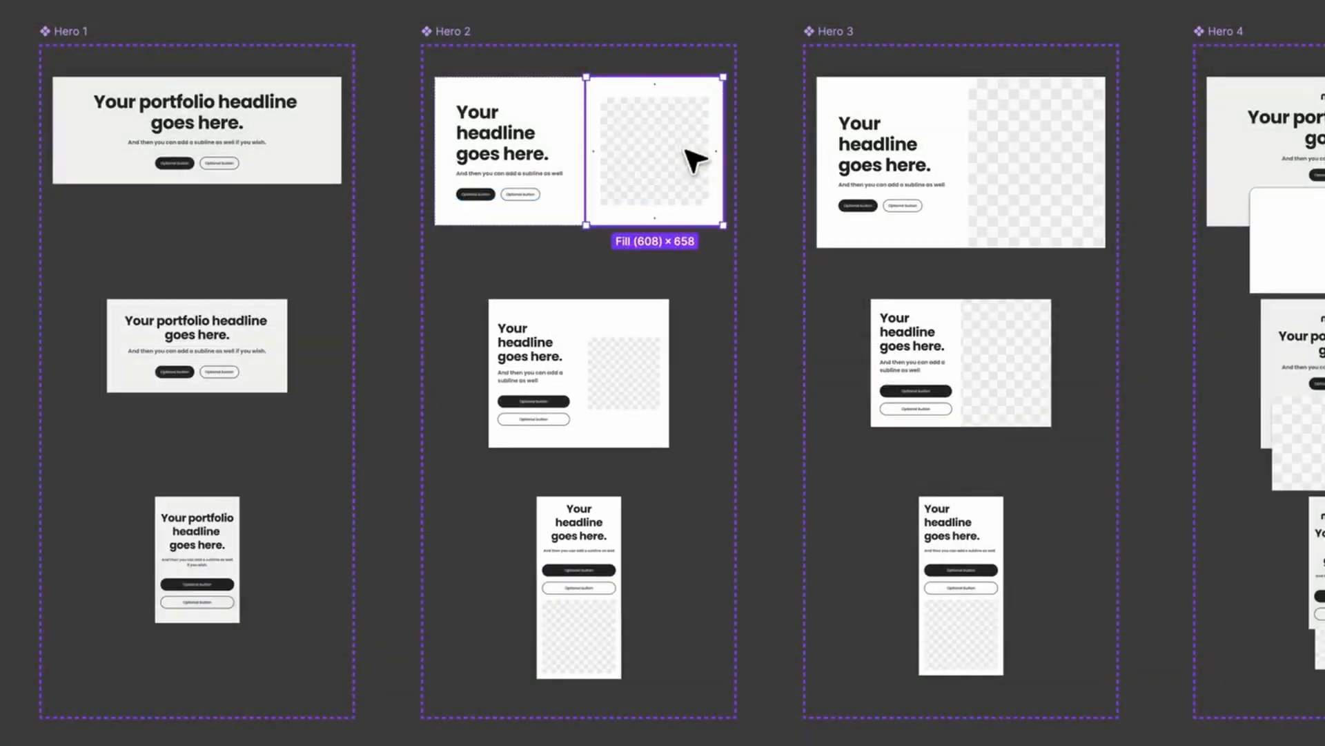
Step: Try the Hero 2 image placement, then insert a 03 Hero block below the header
{"action": "key", "text": "Left"}
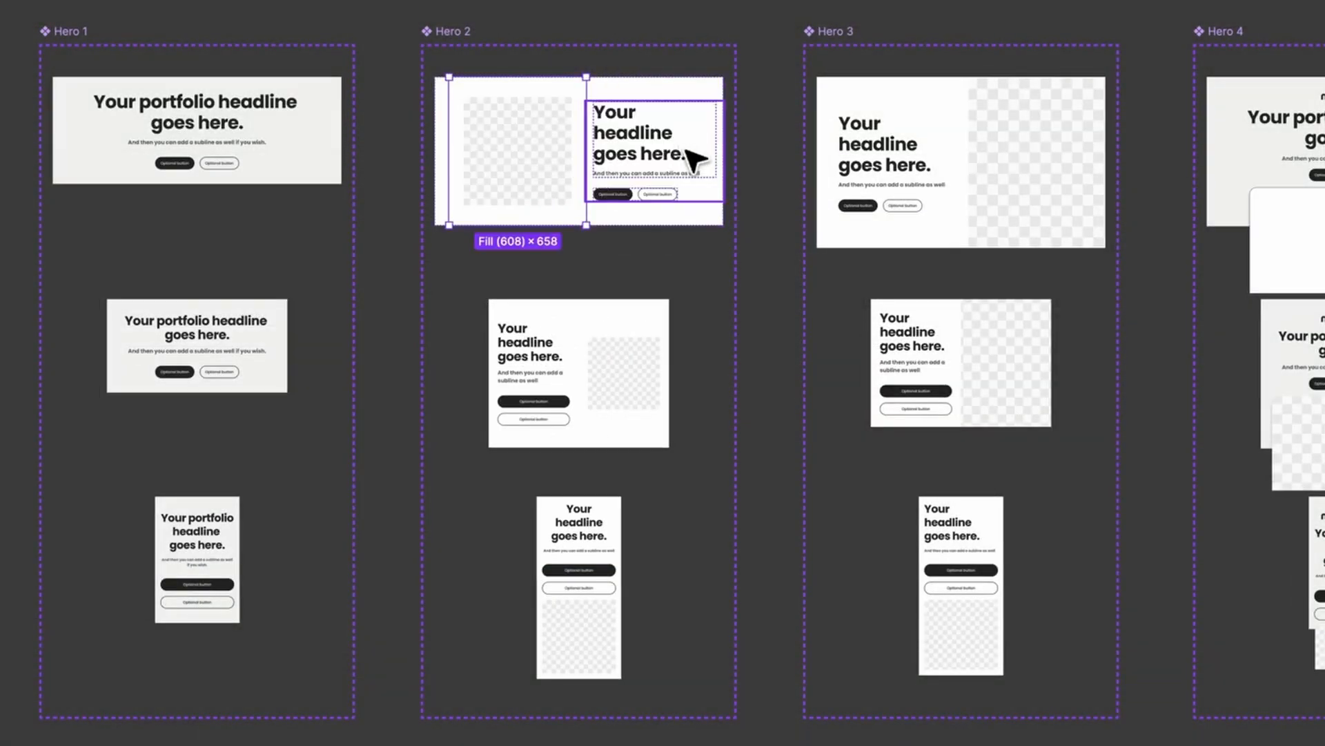
{"action": "key", "text": "Right"}
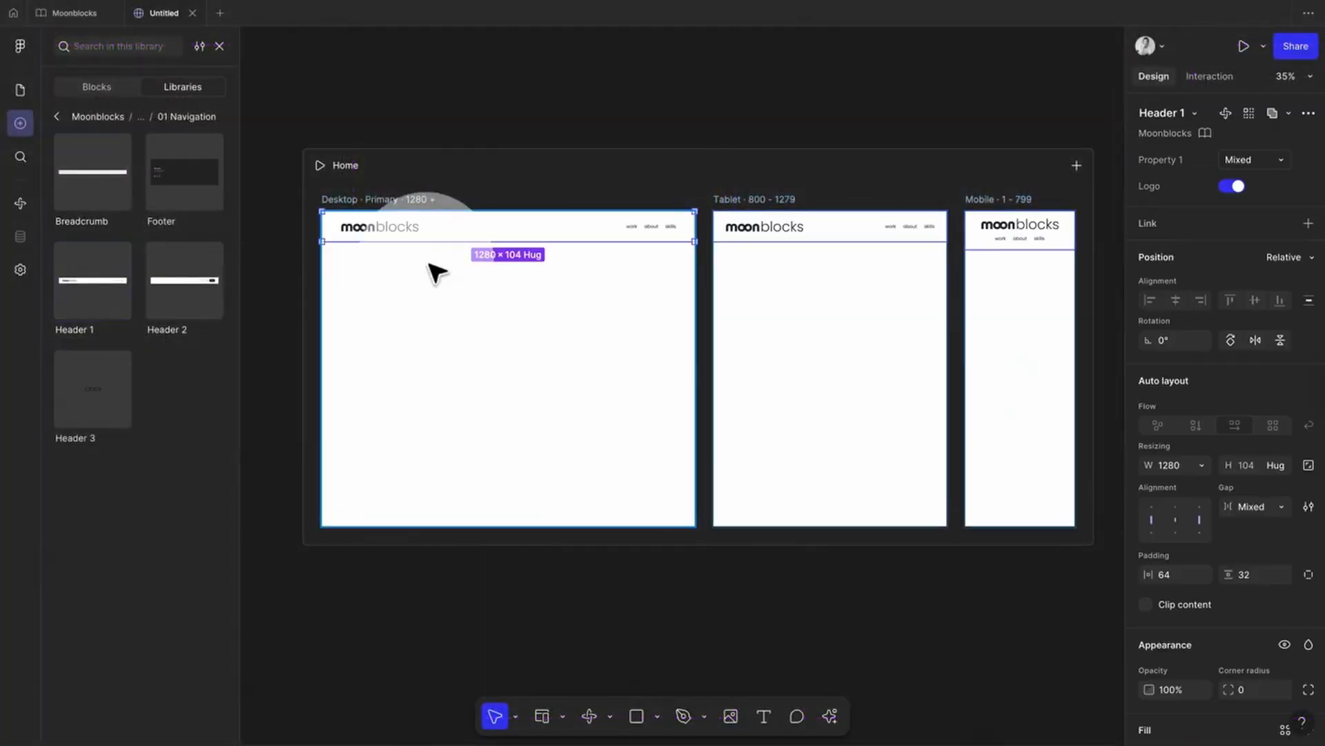
{"action": "left_click", "coordinate": [57, 116]}
{"action": "left_click", "coordinate": [150, 282]}
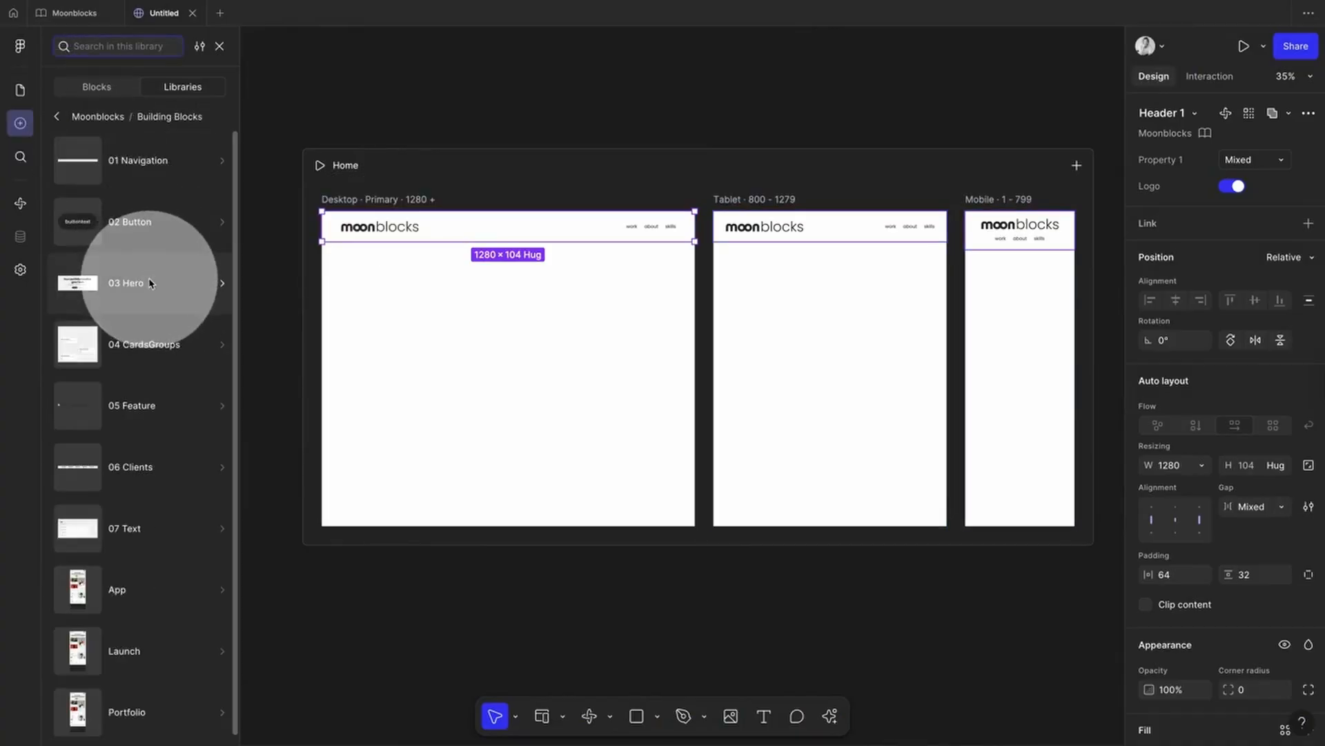
{"action": "left_click", "coordinate": [127, 197]}
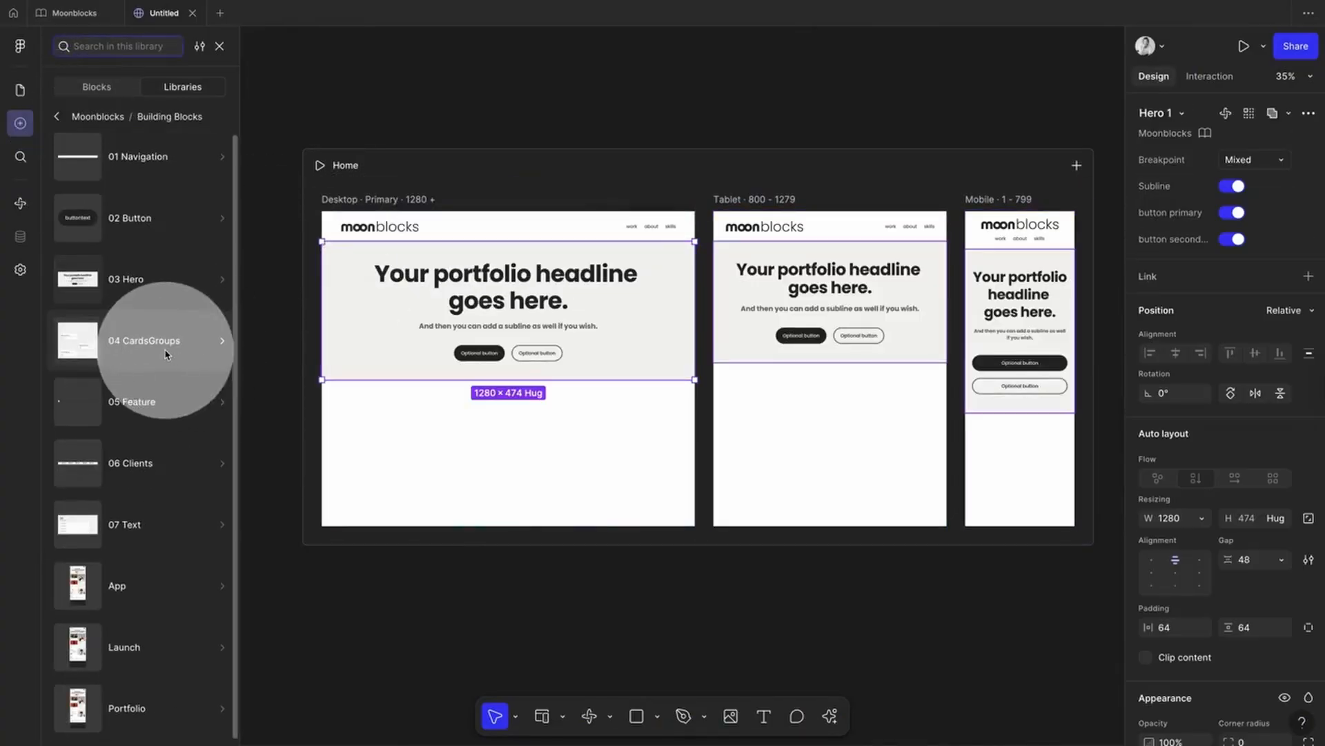
Step: Place a 04 CardsGroups block on the Home page and scroll through the result
{"action": "left_click", "coordinate": [165, 354]}
{"action": "left_click_drag", "start_coordinate": [83, 138], "coordinate": [414, 328]}
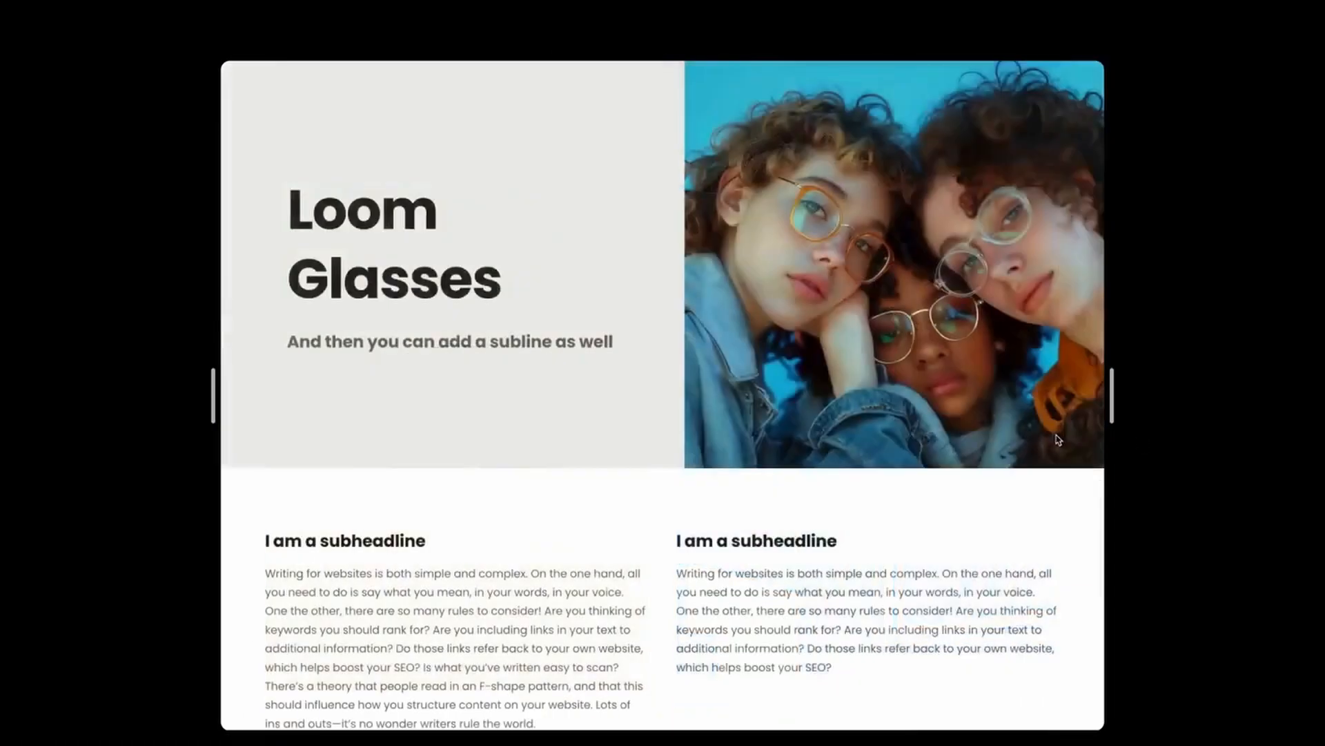
{"action": "scroll", "coordinate": [1022, 428], "scroll_direction": "down", "scroll_amount": 15}
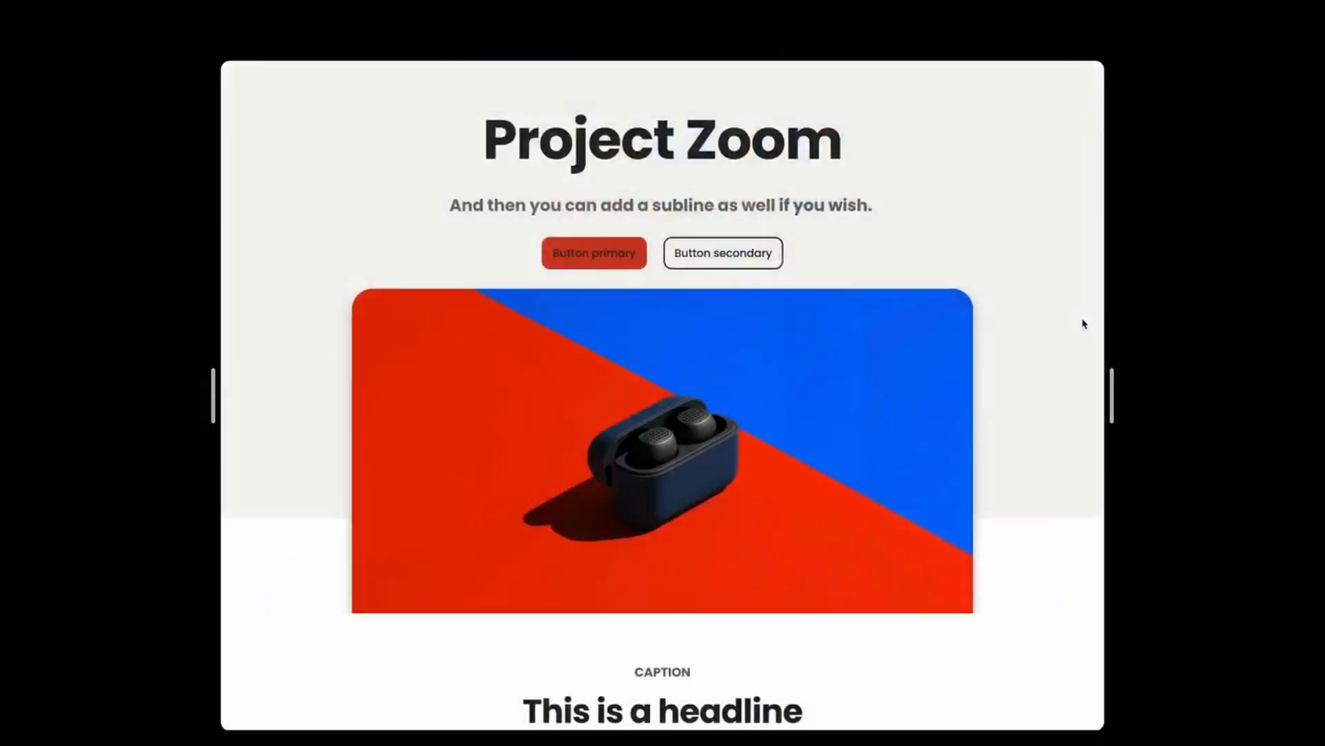
{"action": "scroll", "coordinate": [1082, 322], "scroll_direction": "down", "scroll_amount": 10}
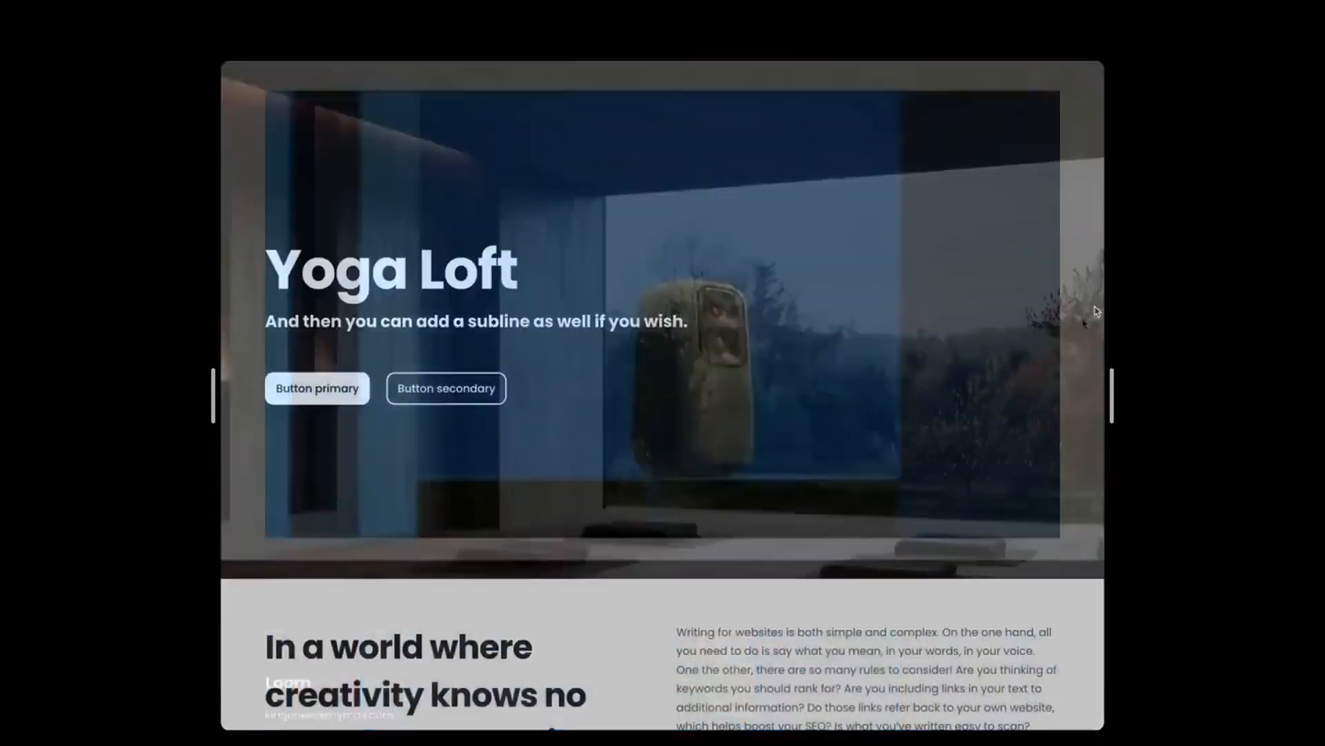
{"action": "scroll", "coordinate": [1081, 313], "scroll_direction": "down", "scroll_amount": 7}
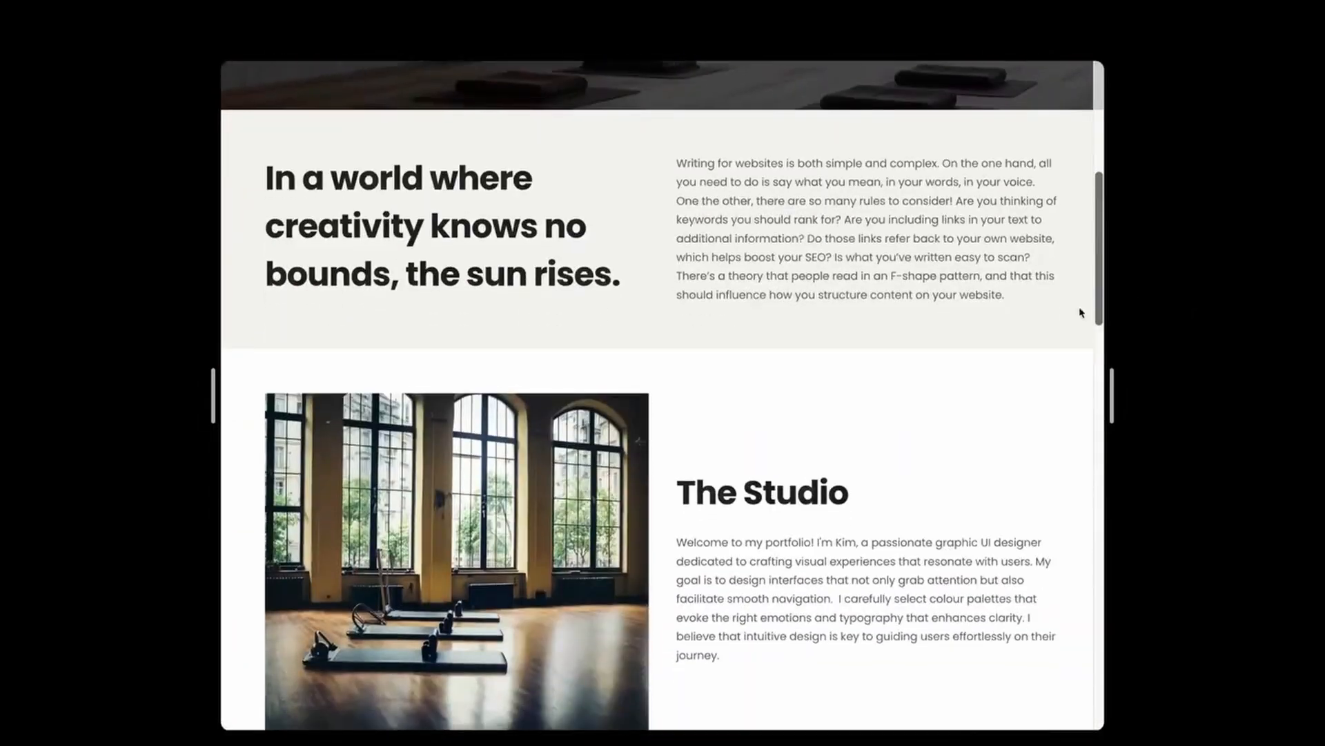
{"action": "scroll", "coordinate": [1077, 311], "scroll_direction": "down", "scroll_amount": 10}
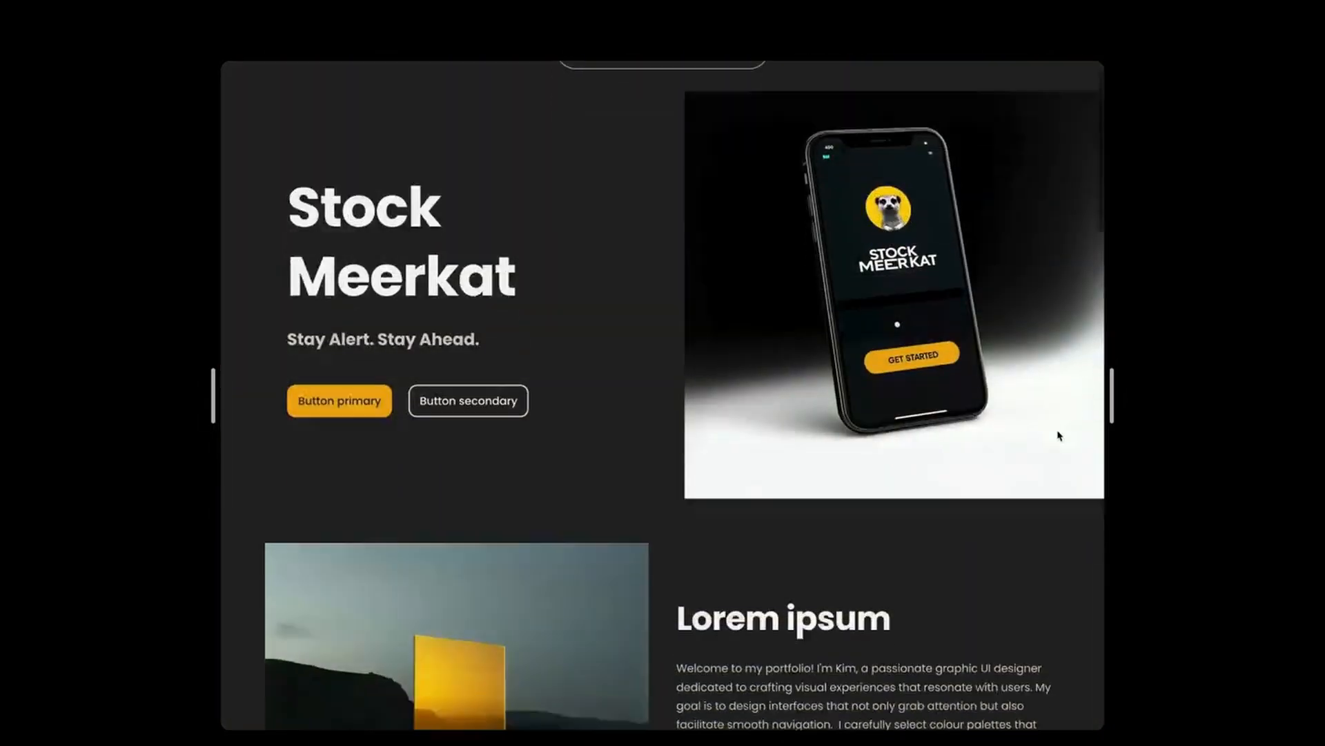
{"action": "scroll", "coordinate": [1059, 435], "scroll_direction": "down", "scroll_amount": 10}
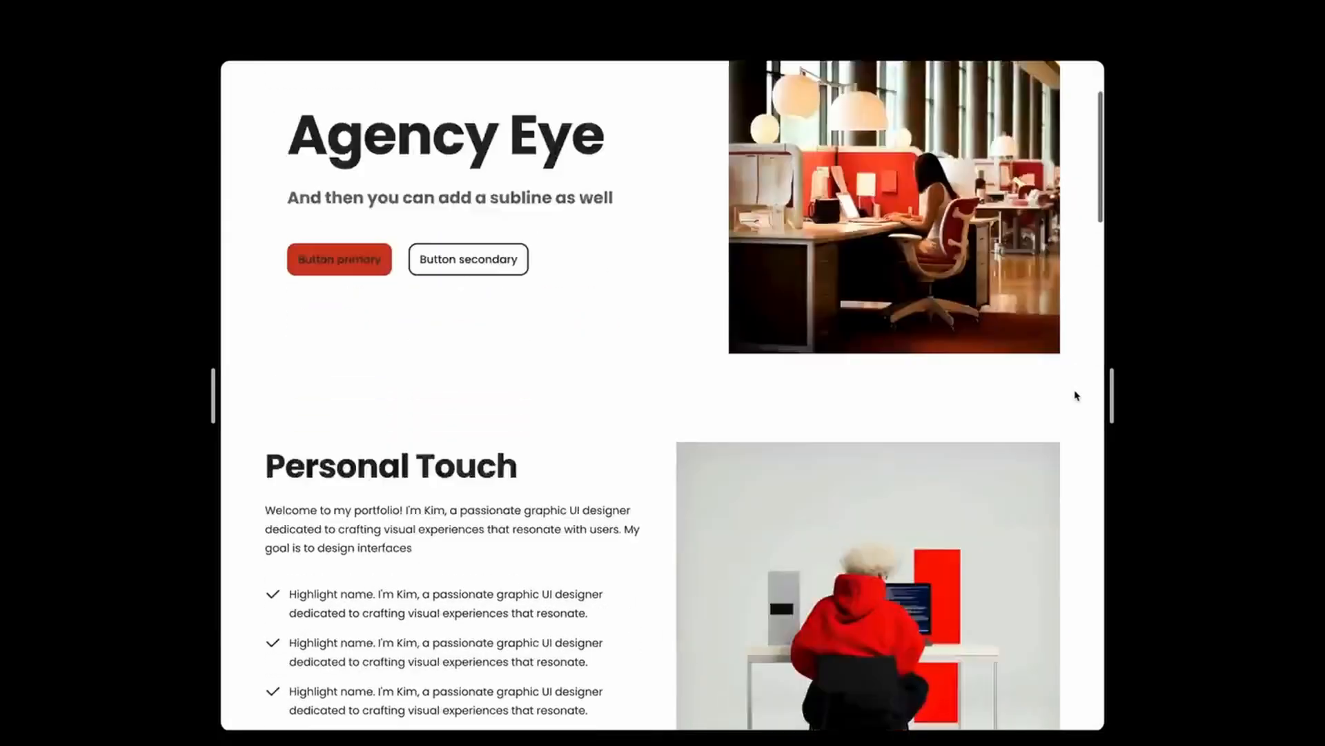
{"action": "scroll", "coordinate": [1075, 395], "scroll_direction": "down", "scroll_amount": 10}
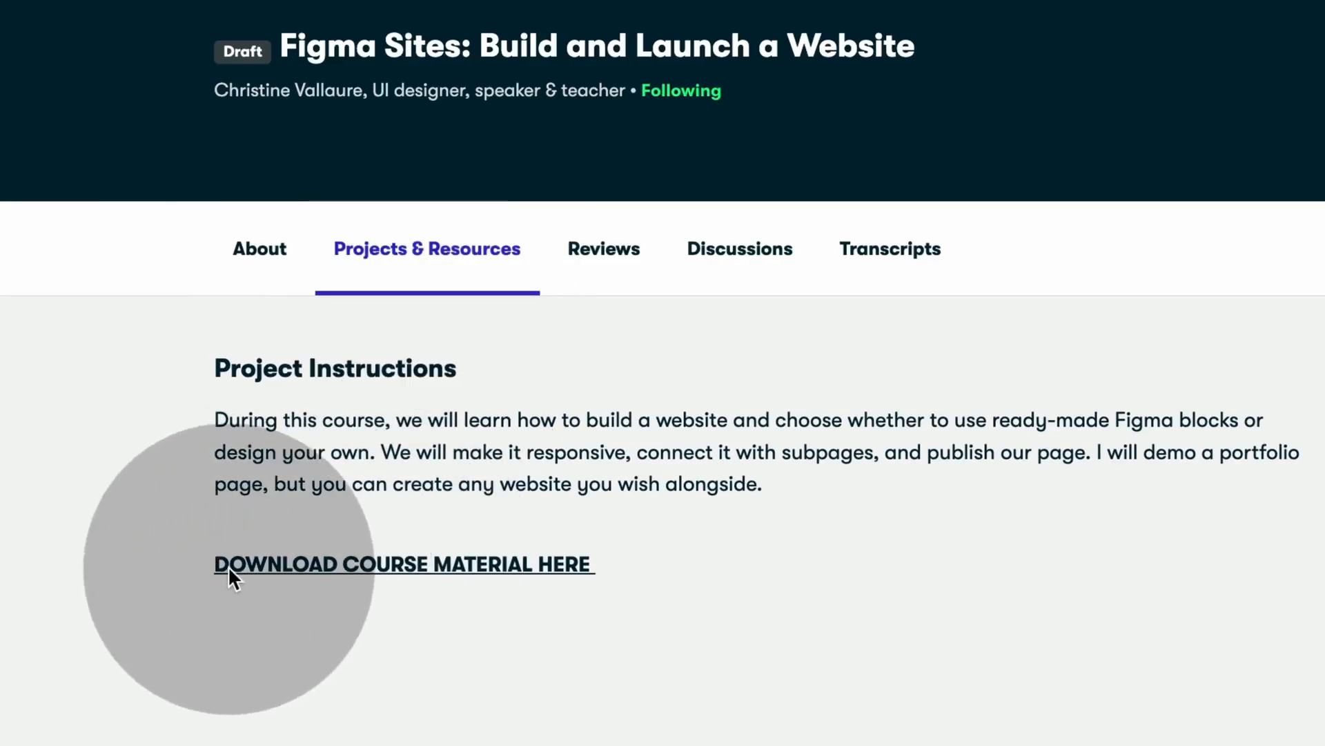
Step: Follow the DOWNLOAD COURSE MATERIAL HERE link on the Projects & Resources tab
{"action": "left_click", "coordinate": [387, 570]}
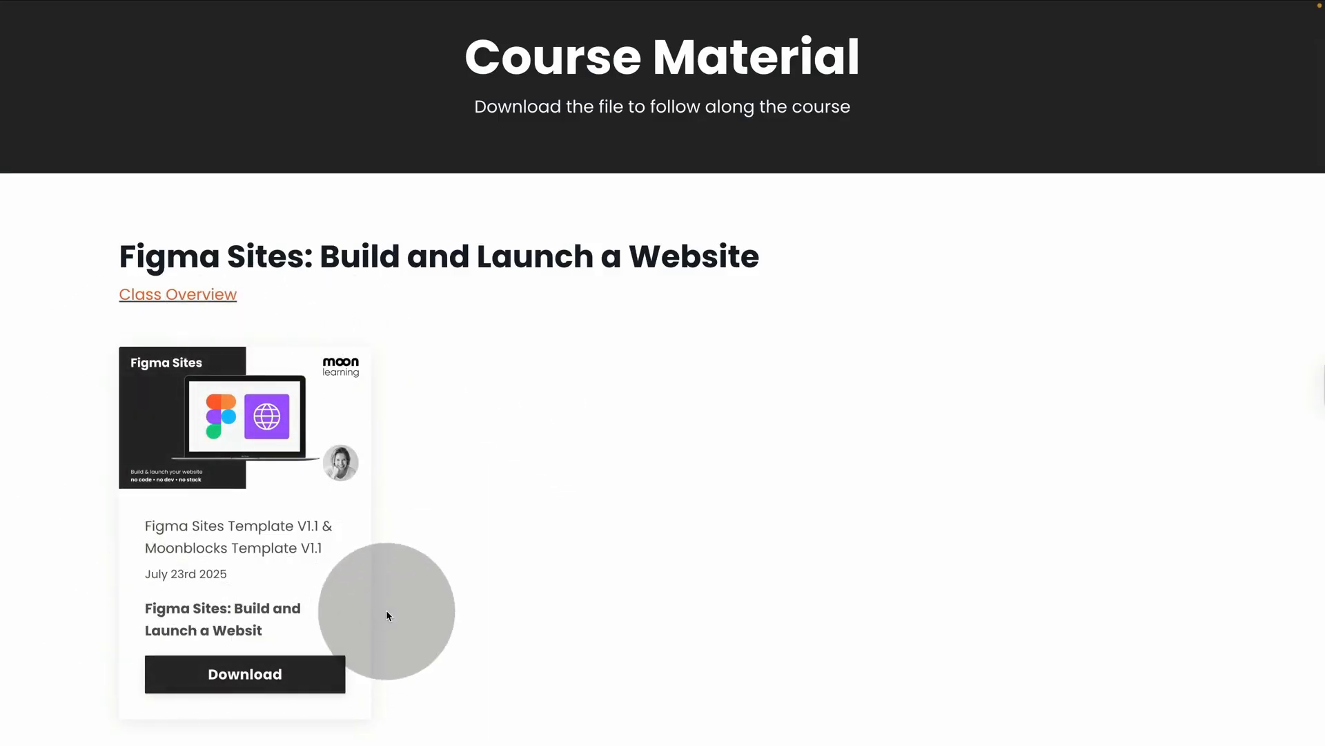
Step: Download the Figma Sites Template files from the Course Material page
{"action": "left_click", "coordinate": [244, 684]}
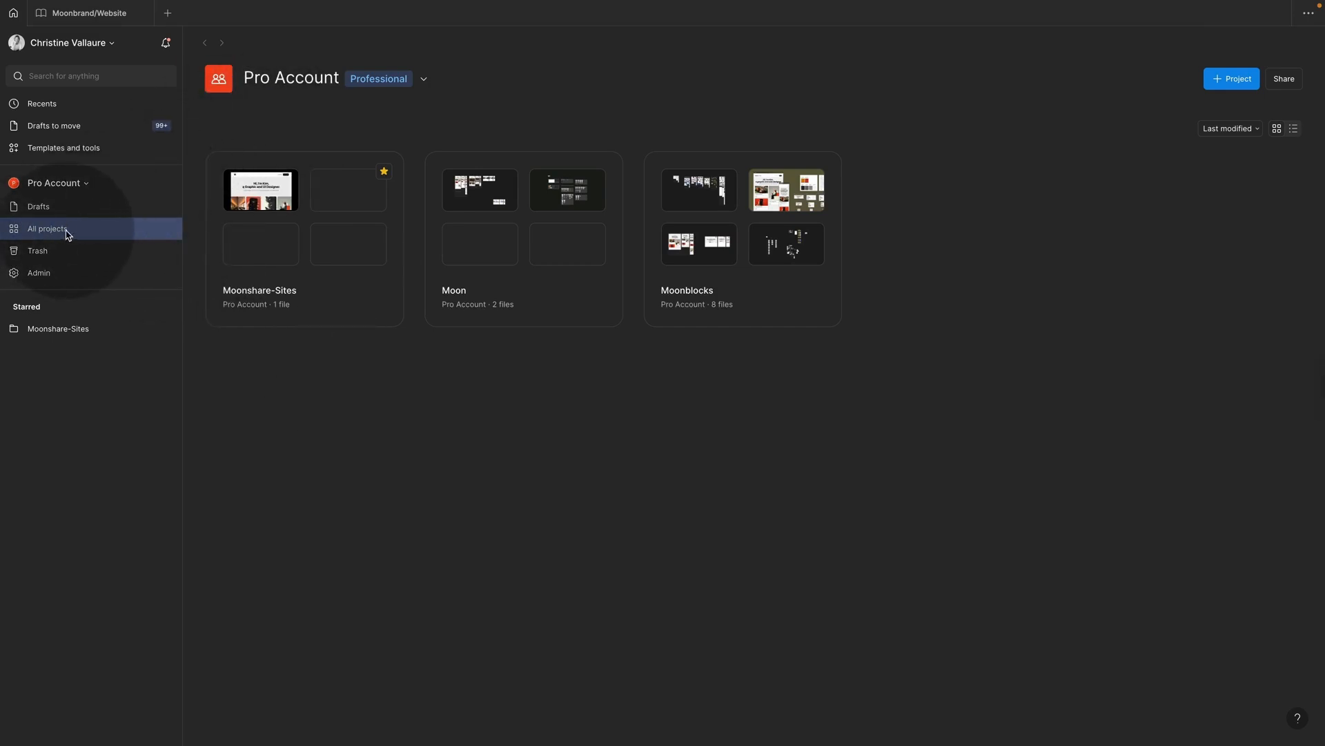
Step: Open Moonshare-Sites, view the Create > Import options, then close the Import dialog
{"action": "left_click", "coordinate": [364, 295]}
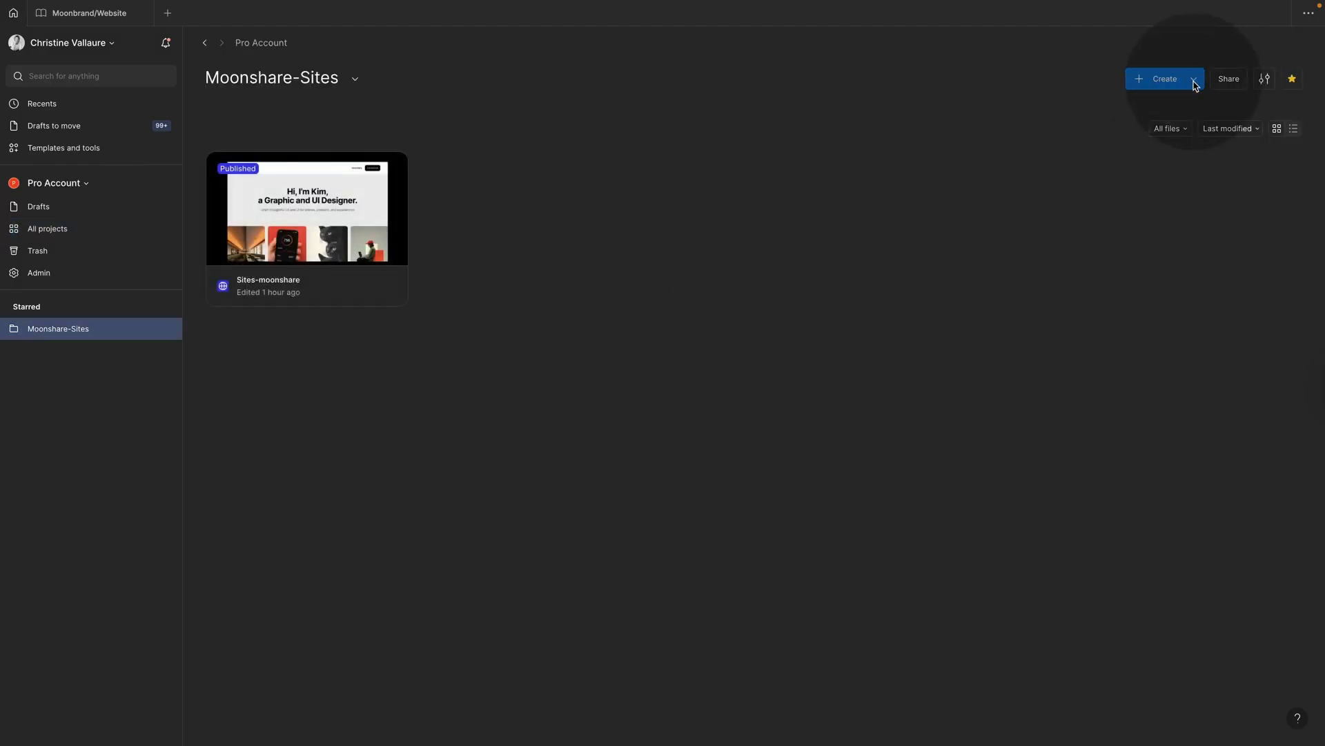
{"action": "left_click", "coordinate": [1195, 80]}
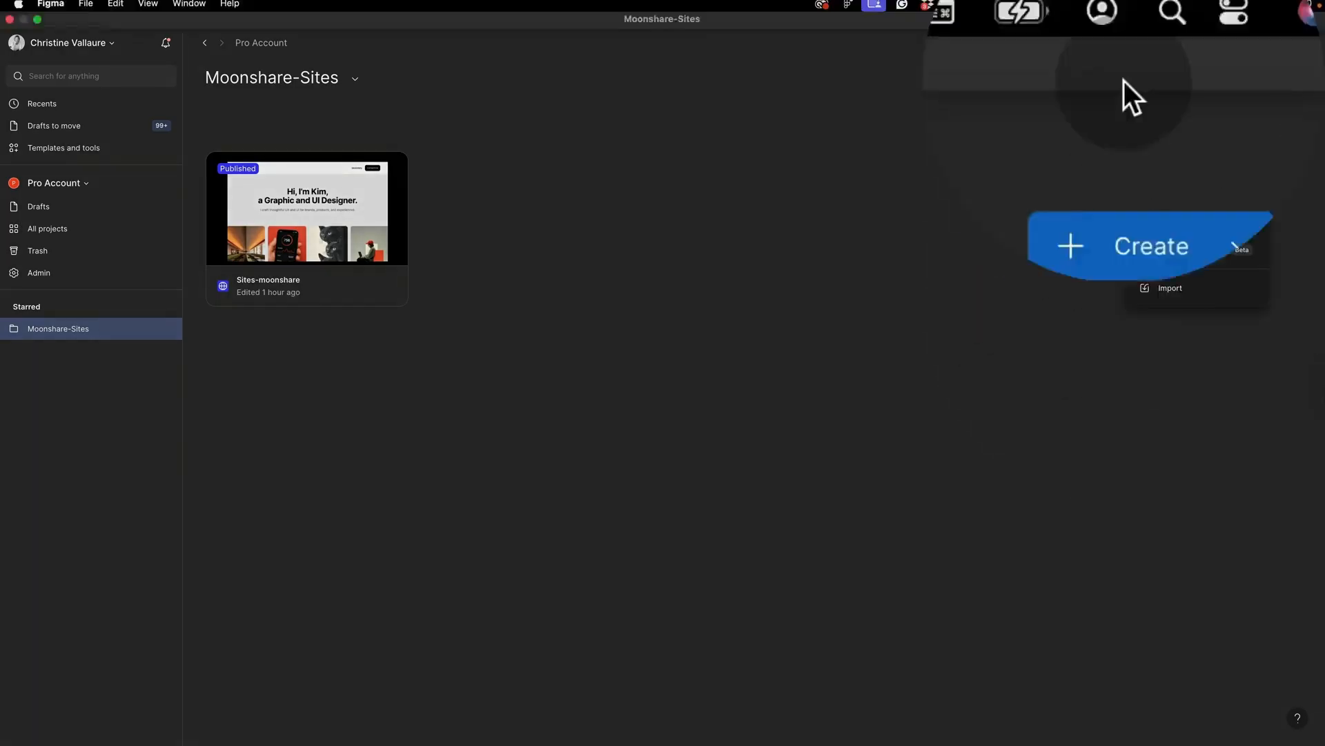
{"action": "left_click", "coordinate": [1123, 288]}
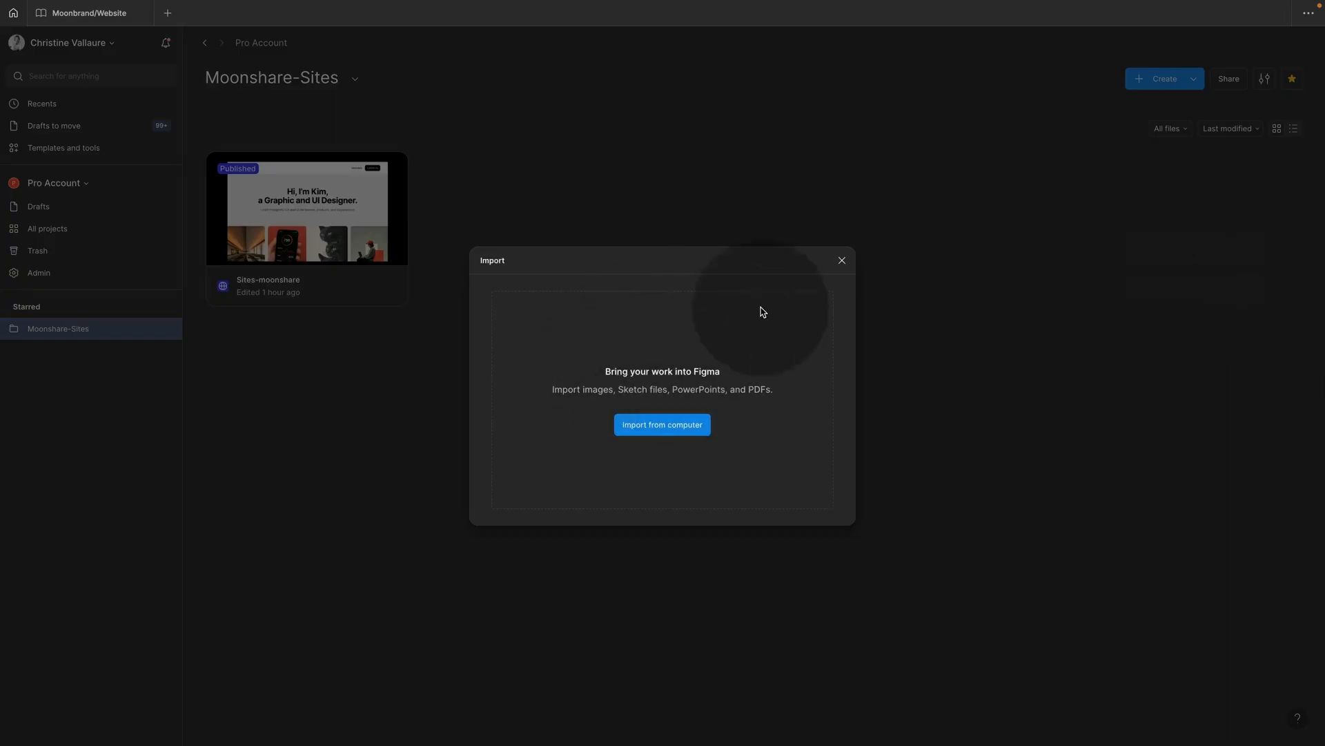
{"action": "left_click", "coordinate": [843, 262]}
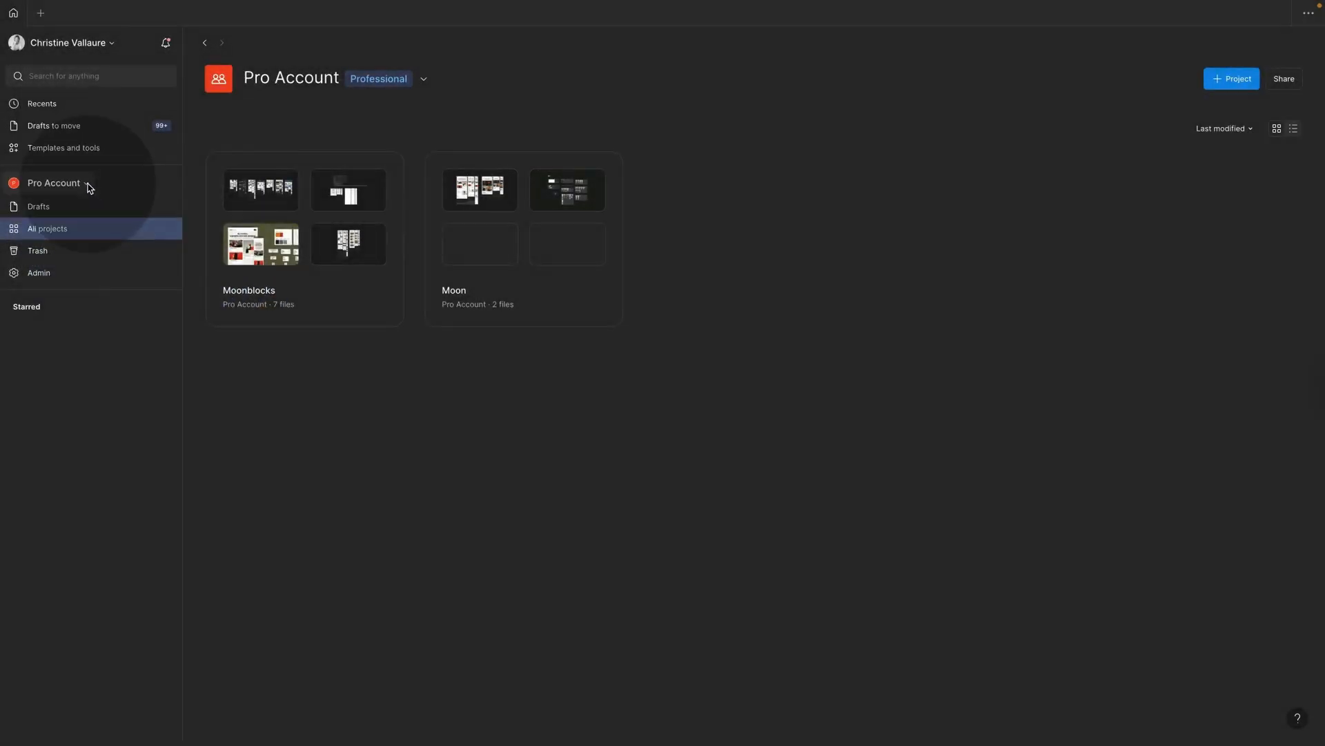
{"action": "left_click", "coordinate": [88, 183]}
{"action": "left_click", "coordinate": [83, 184]}
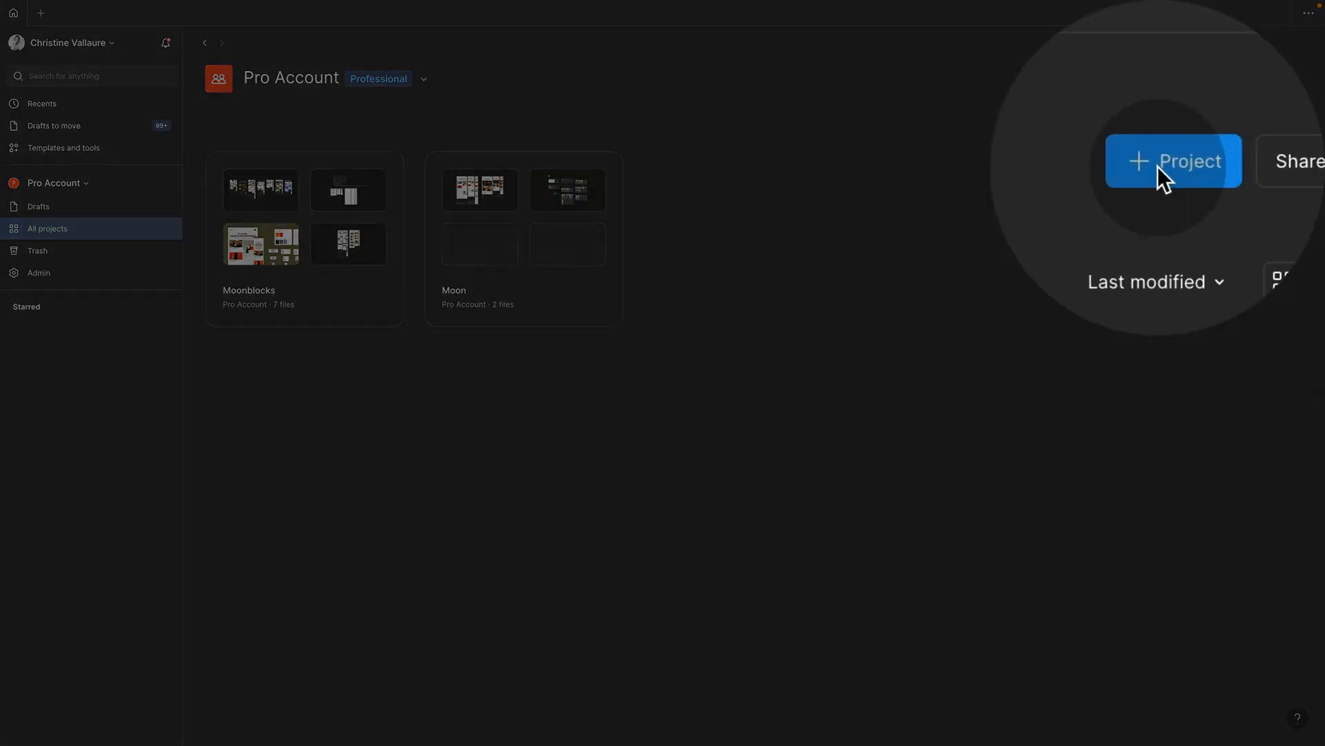
Step: Create a new project named 'Sites Demo' in Pro Account
{"action": "left_click", "coordinate": [1205, 125]}
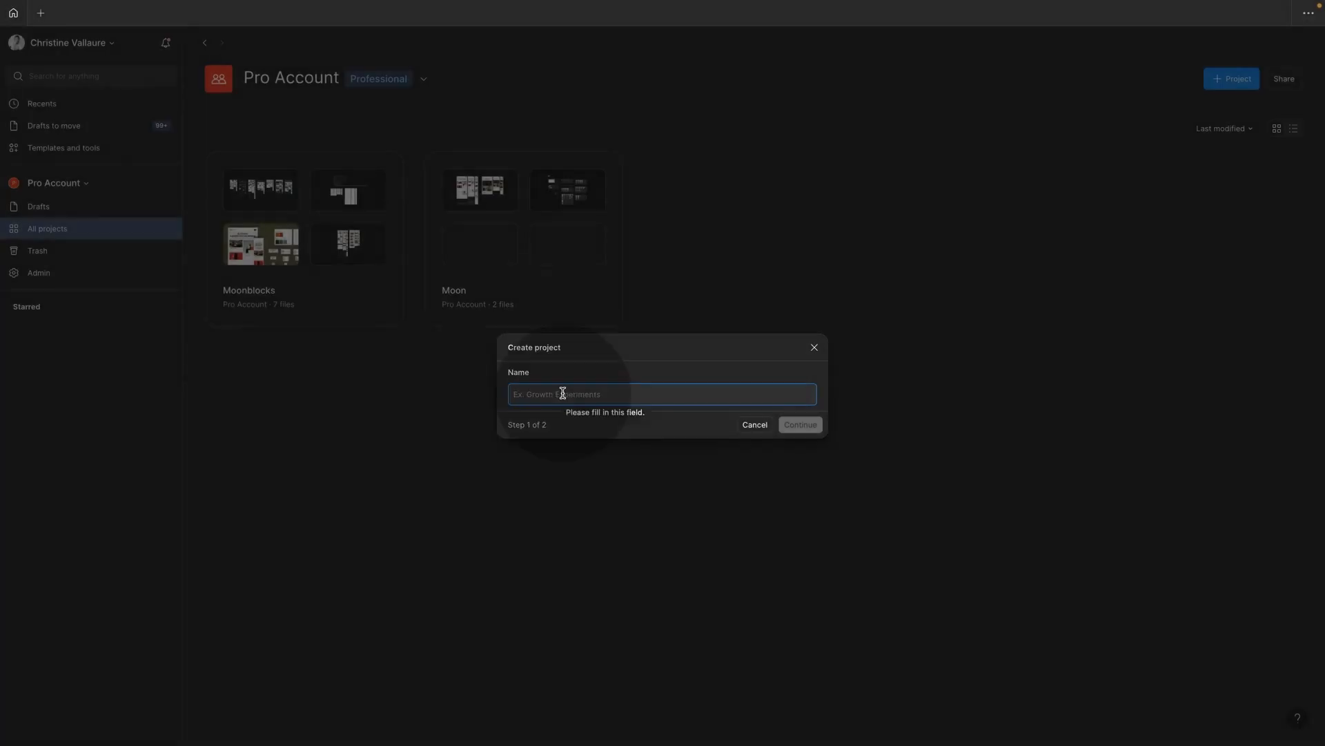
{"action": "type", "text": "Sites Demo"}
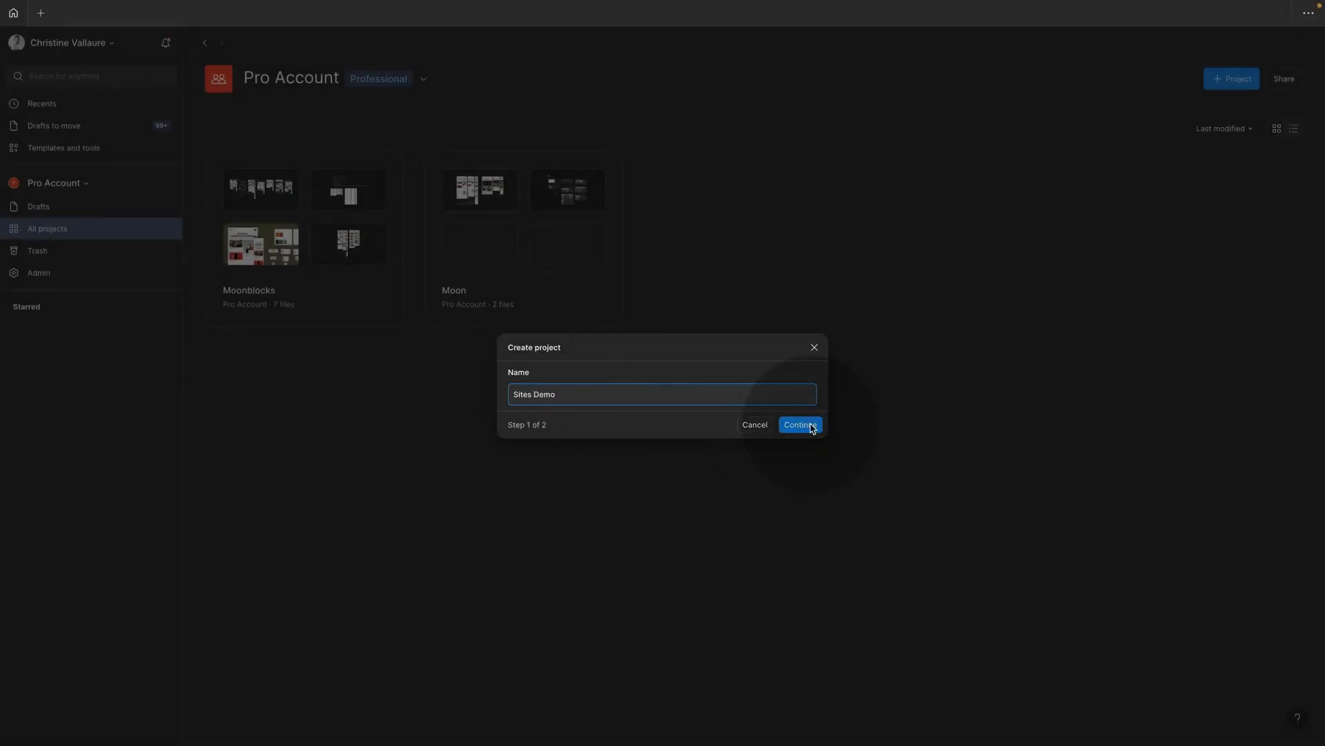
{"action": "left_click", "coordinate": [812, 426]}
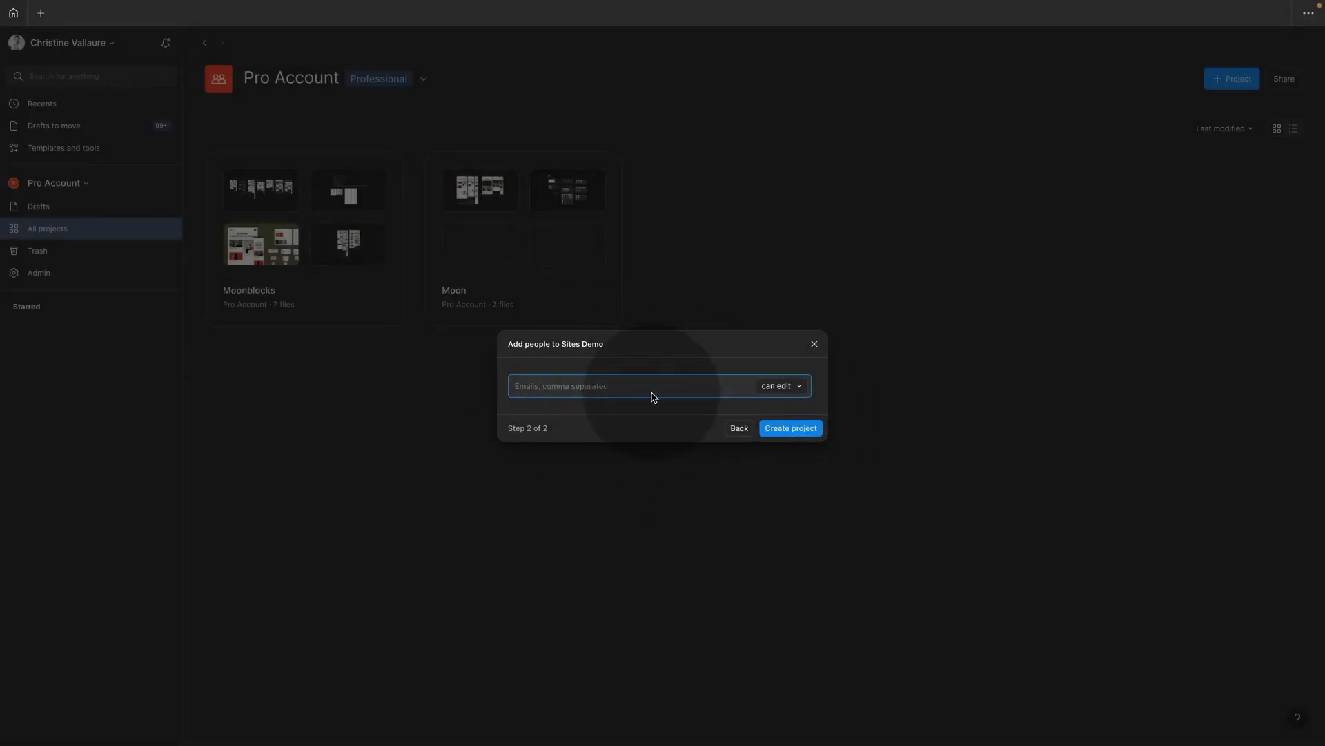
{"action": "left_click", "coordinate": [802, 429]}
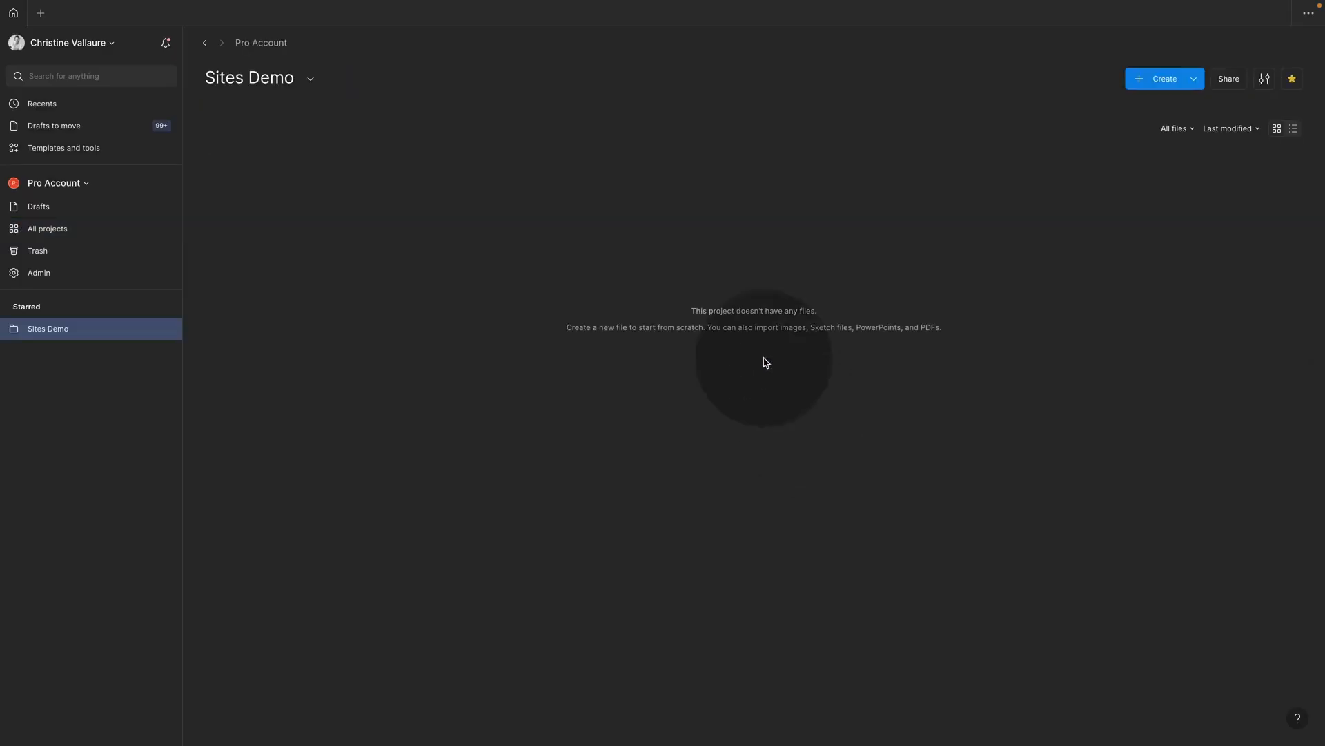
Step: Star and unstar Moon in All projects, then open Sites Demo
{"action": "left_click", "coordinate": [50, 230]}
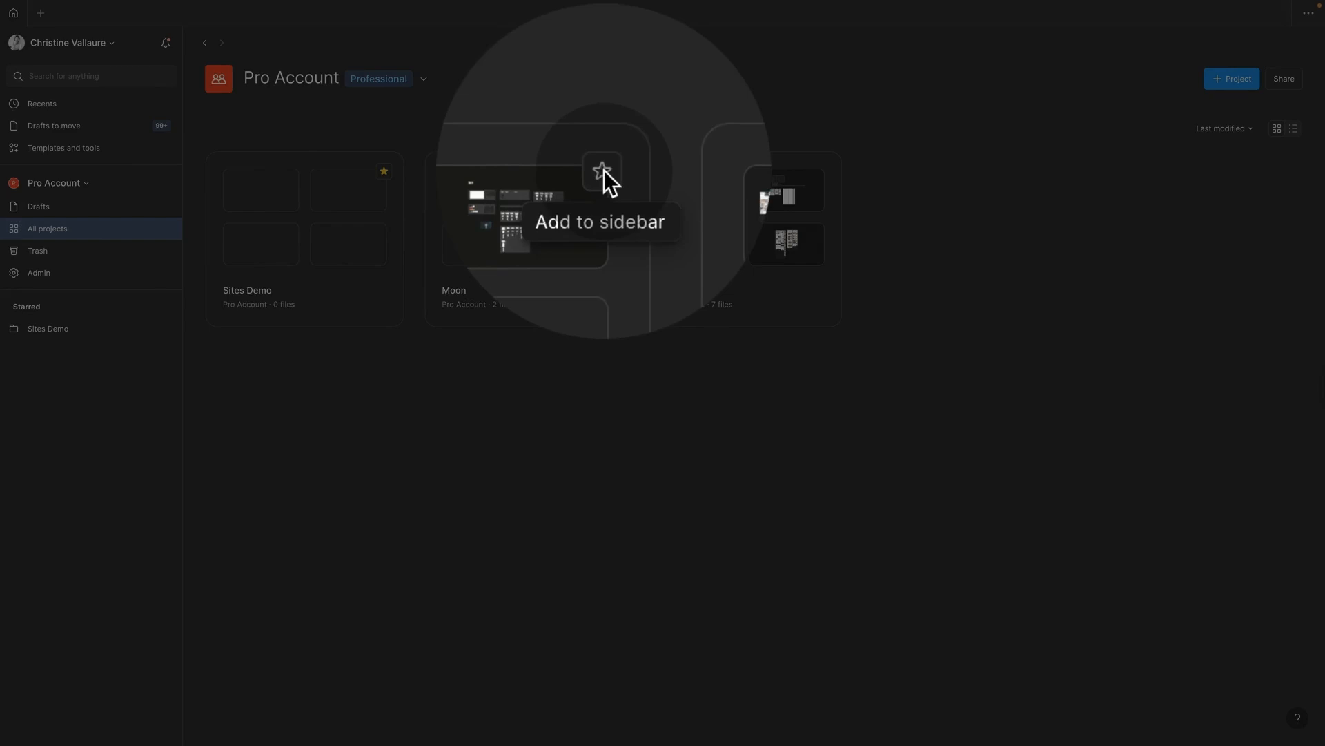
{"action": "left_click", "coordinate": [603, 170]}
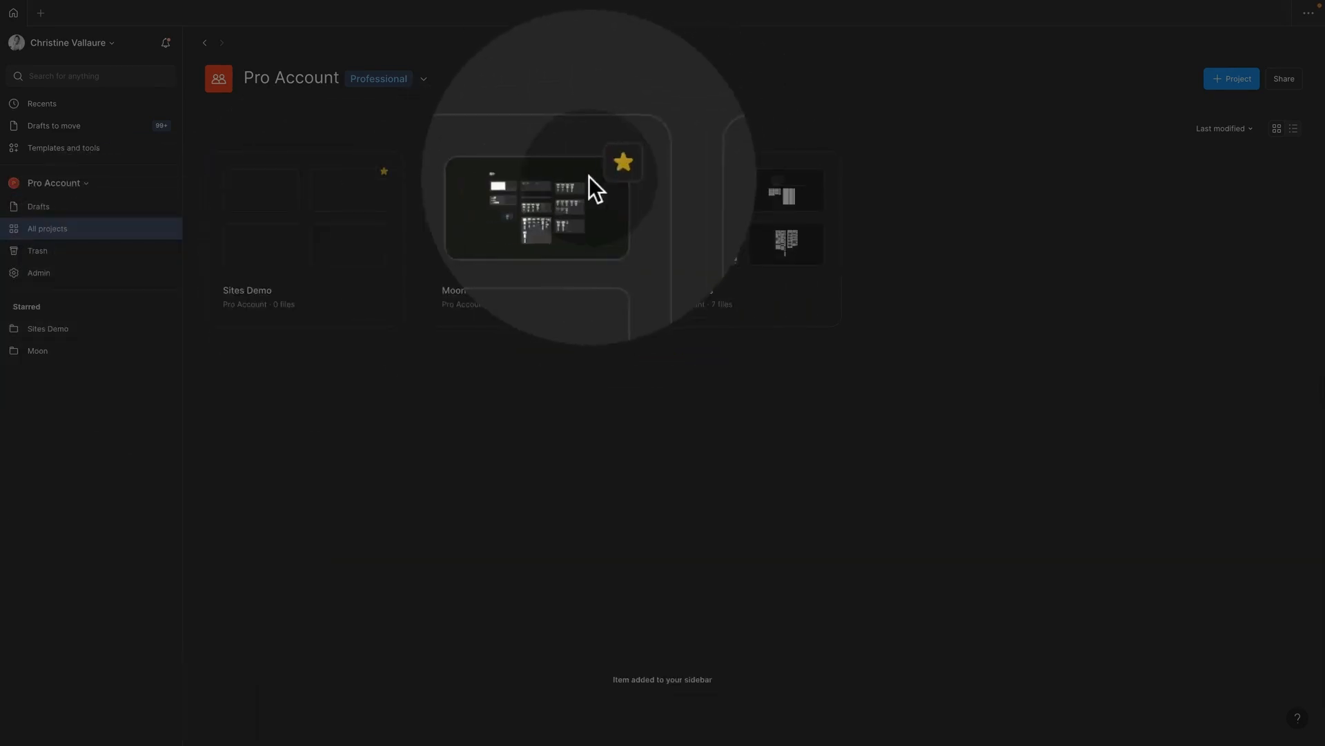
{"action": "left_click", "coordinate": [602, 171]}
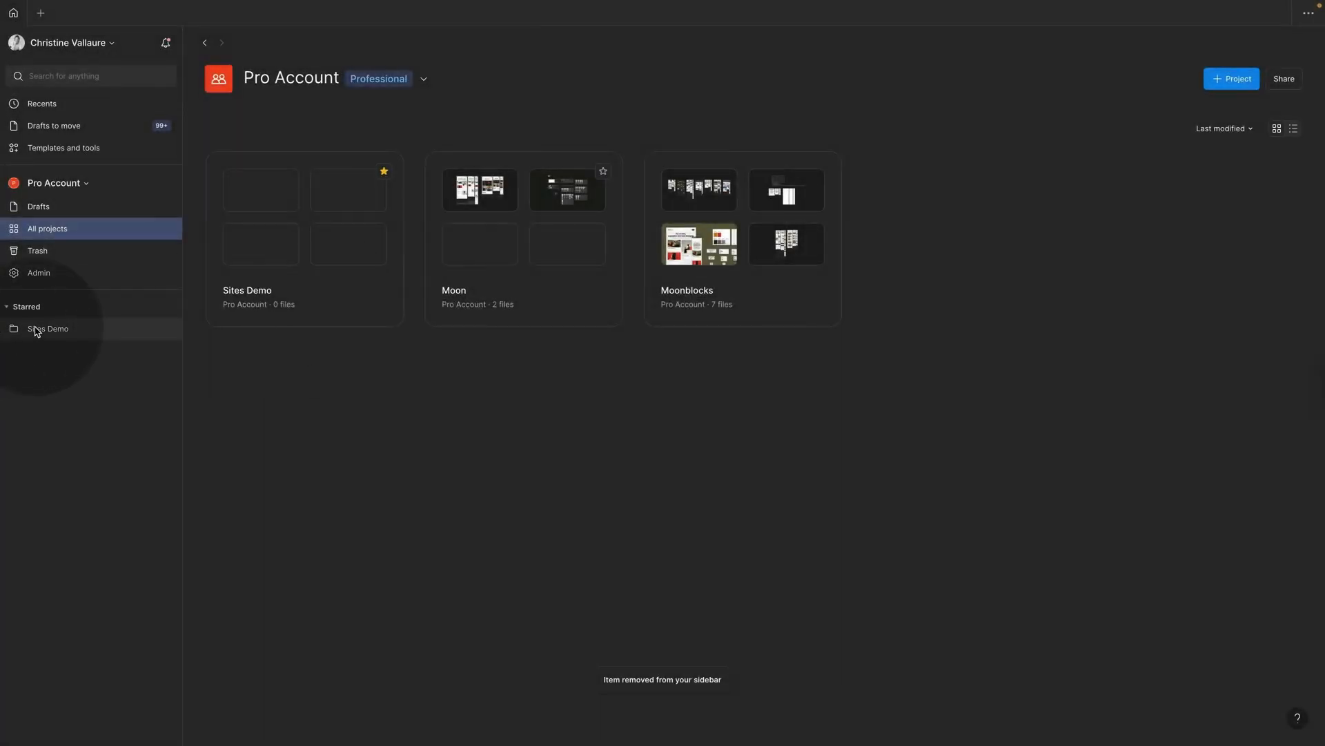
{"action": "left_click", "coordinate": [352, 302]}
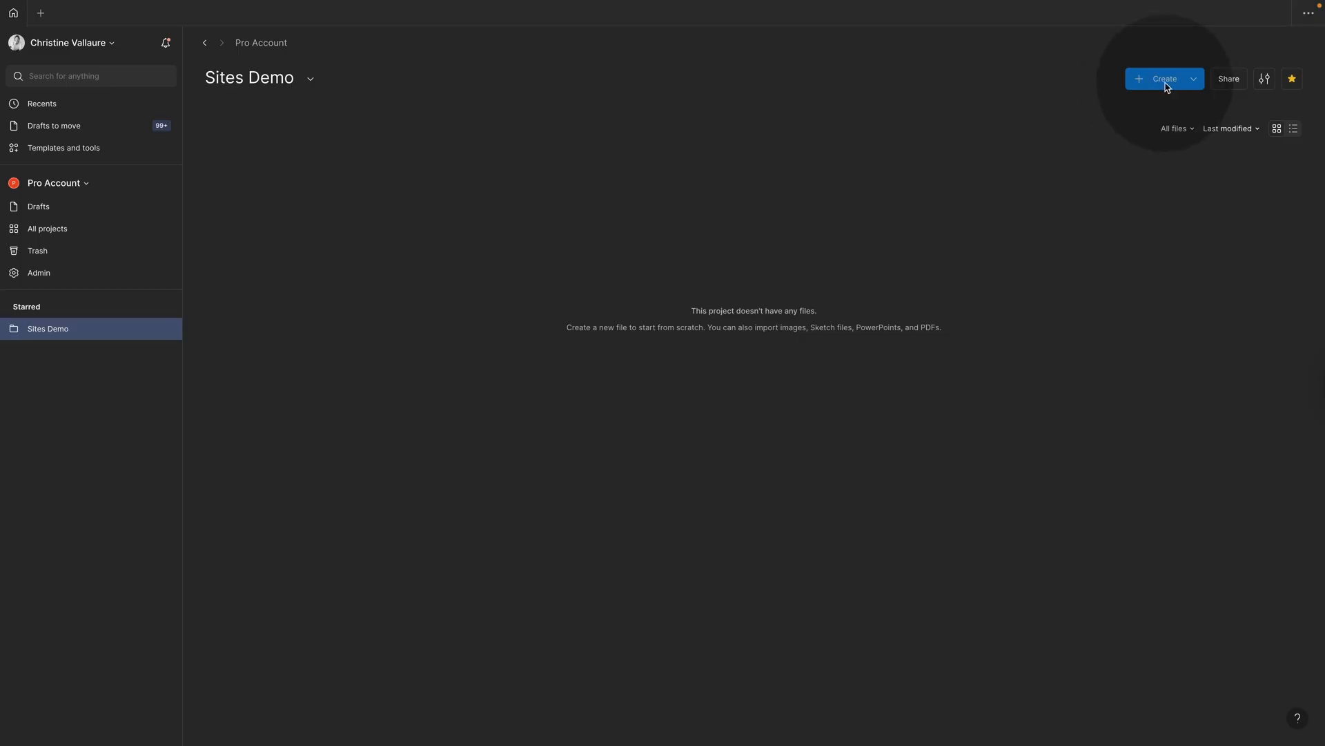
Step: Create a new Site file in Sites Demo from the Create dropdown
{"action": "left_click", "coordinate": [1147, 82]}
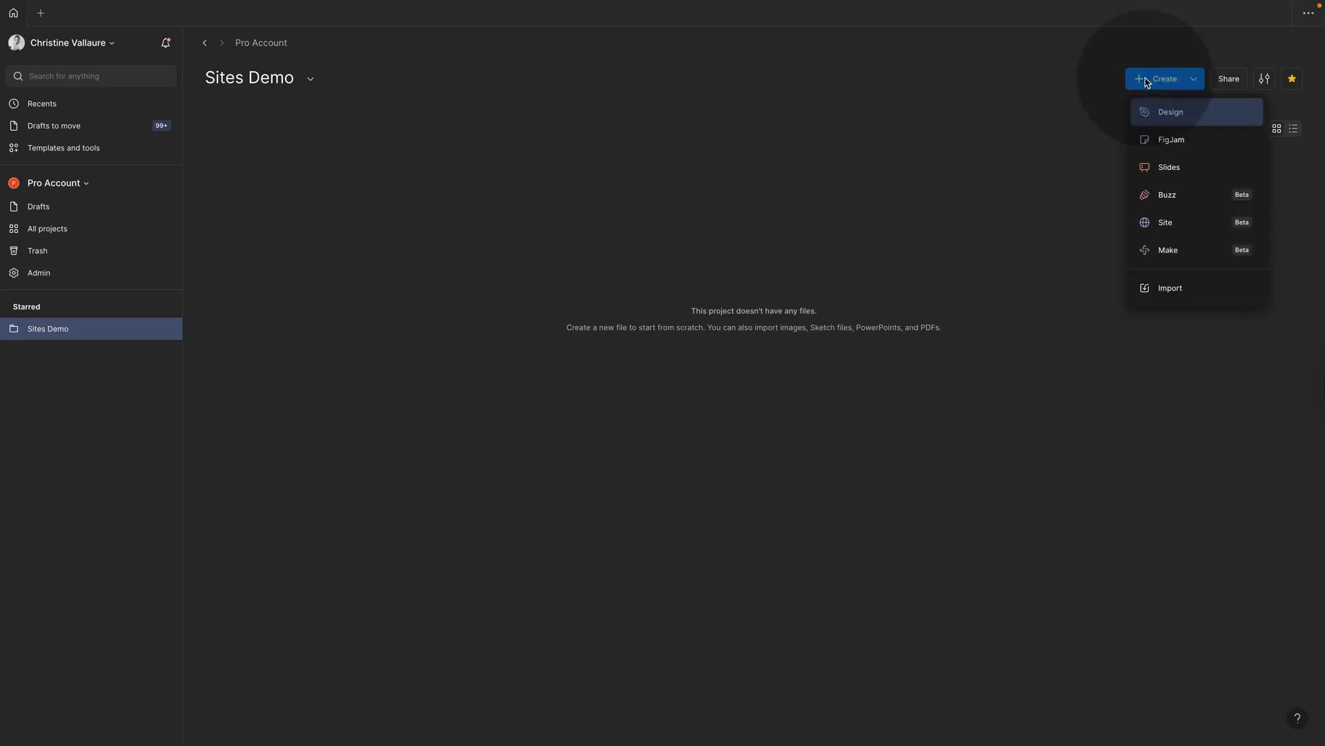
{"action": "left_click", "coordinate": [1195, 82]}
{"action": "left_click", "coordinate": [1195, 82]}
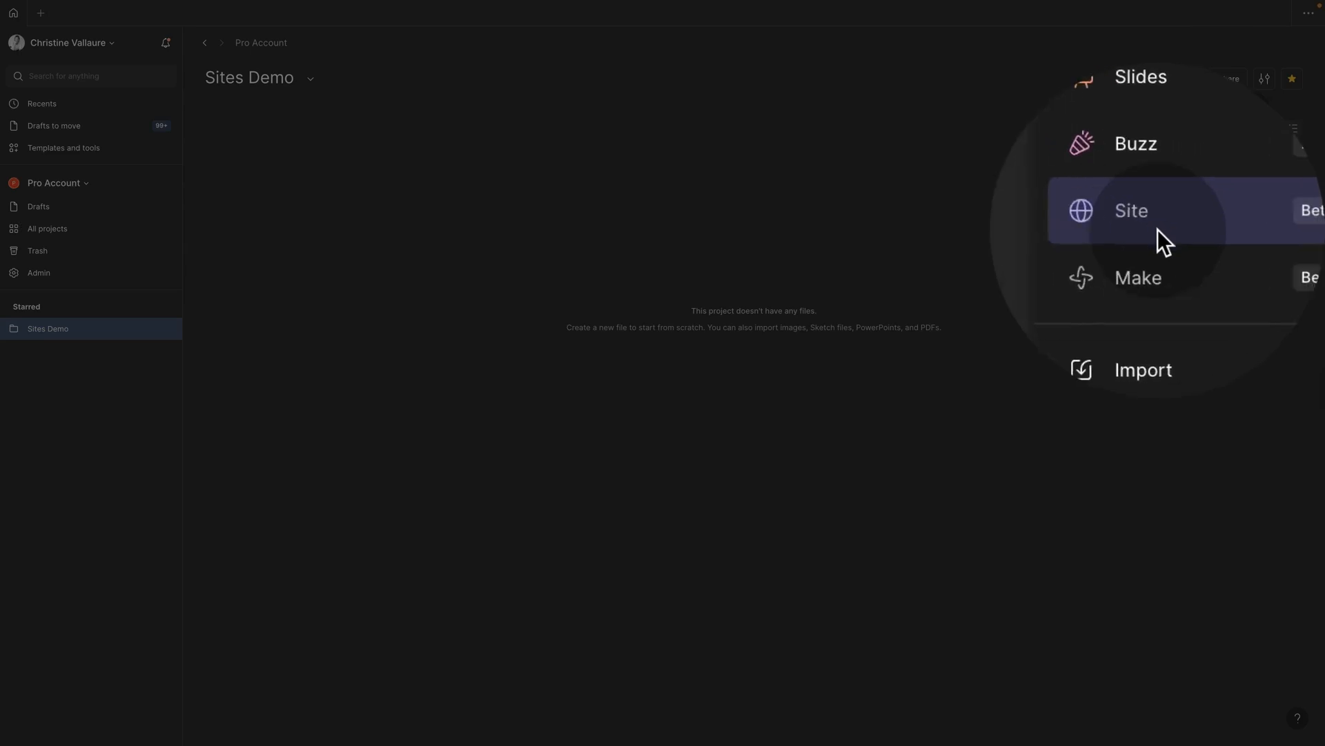
{"action": "left_click", "coordinate": [1158, 228]}
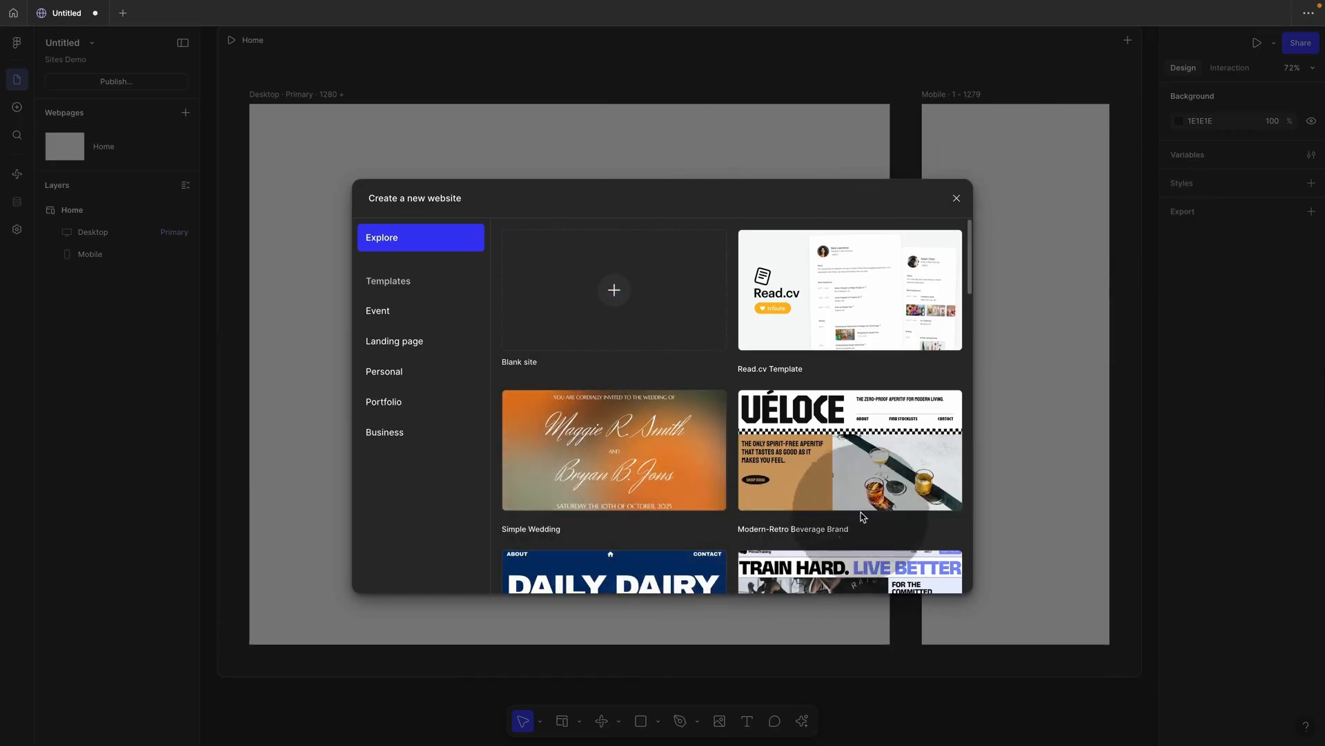
Step: Dismiss the template picker for a blank site and return to the Sites Demo project
{"action": "mouse_move", "coordinate": [757, 243]}
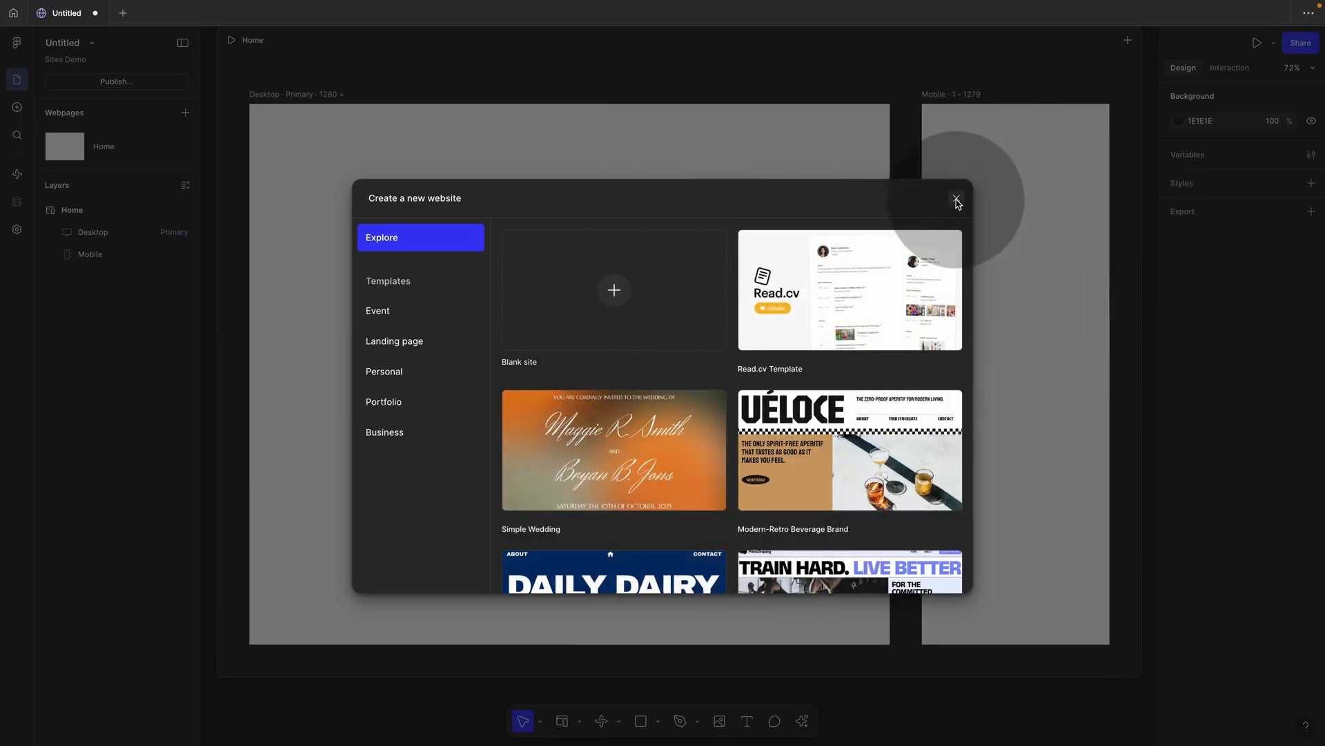
{"action": "left_click", "coordinate": [956, 198]}
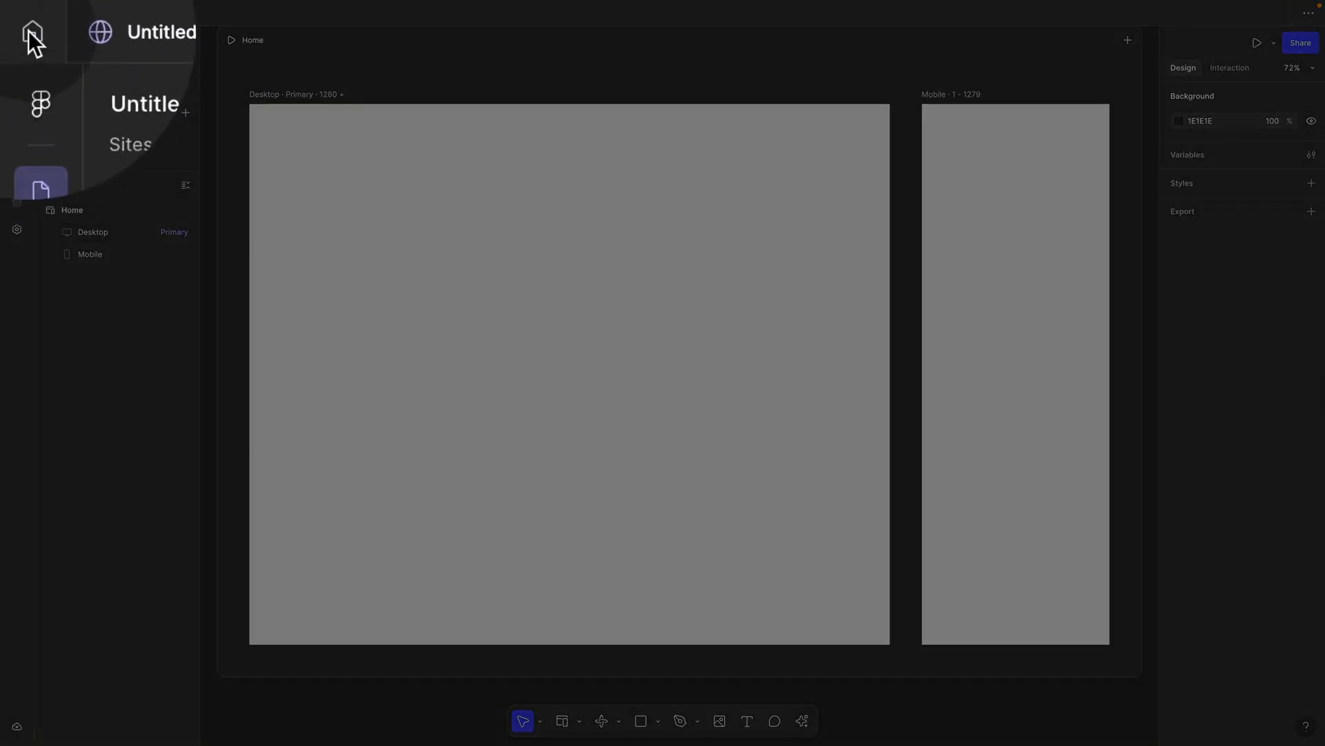
{"action": "left_click", "coordinate": [30, 33]}
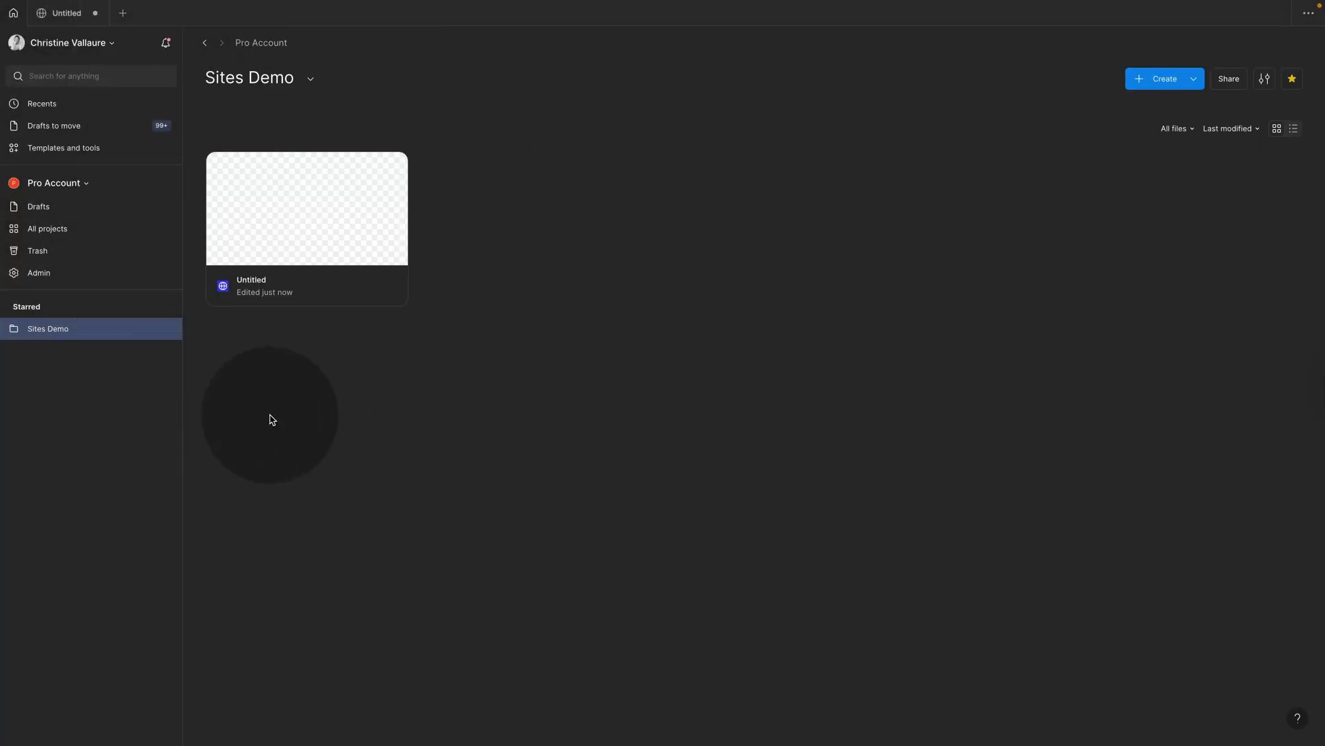
{"action": "left_click", "coordinate": [64, 232]}
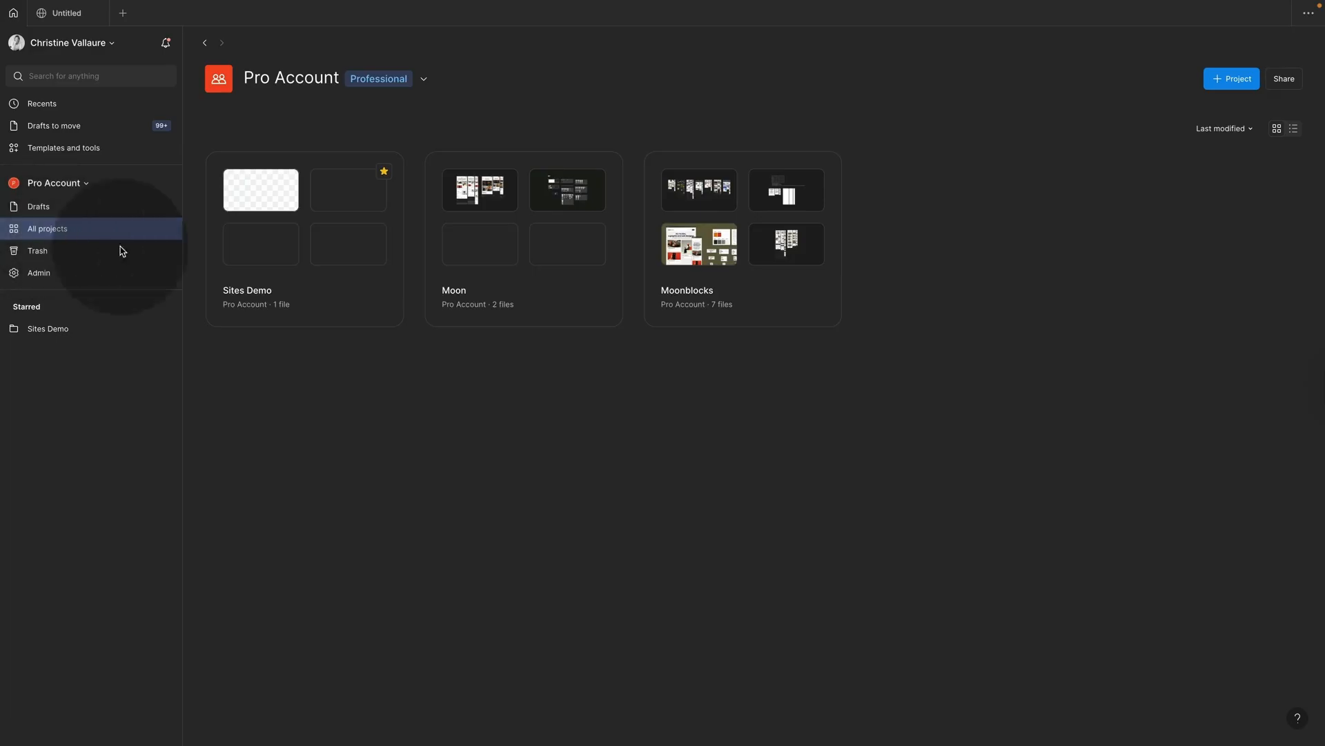
{"action": "left_click", "coordinate": [329, 294]}
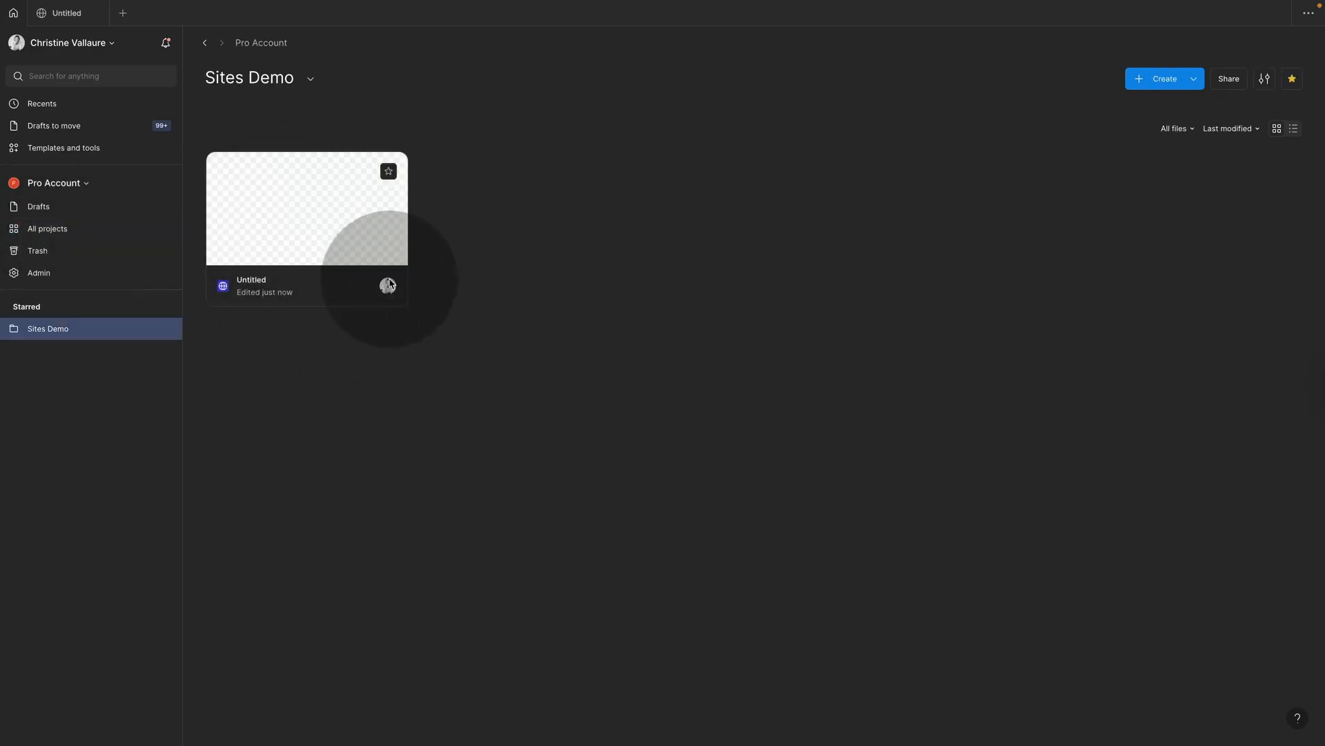
Step: Open the Untitled site file, return to the browser, and bring up its context menu
{"action": "left_click", "coordinate": [323, 250]}
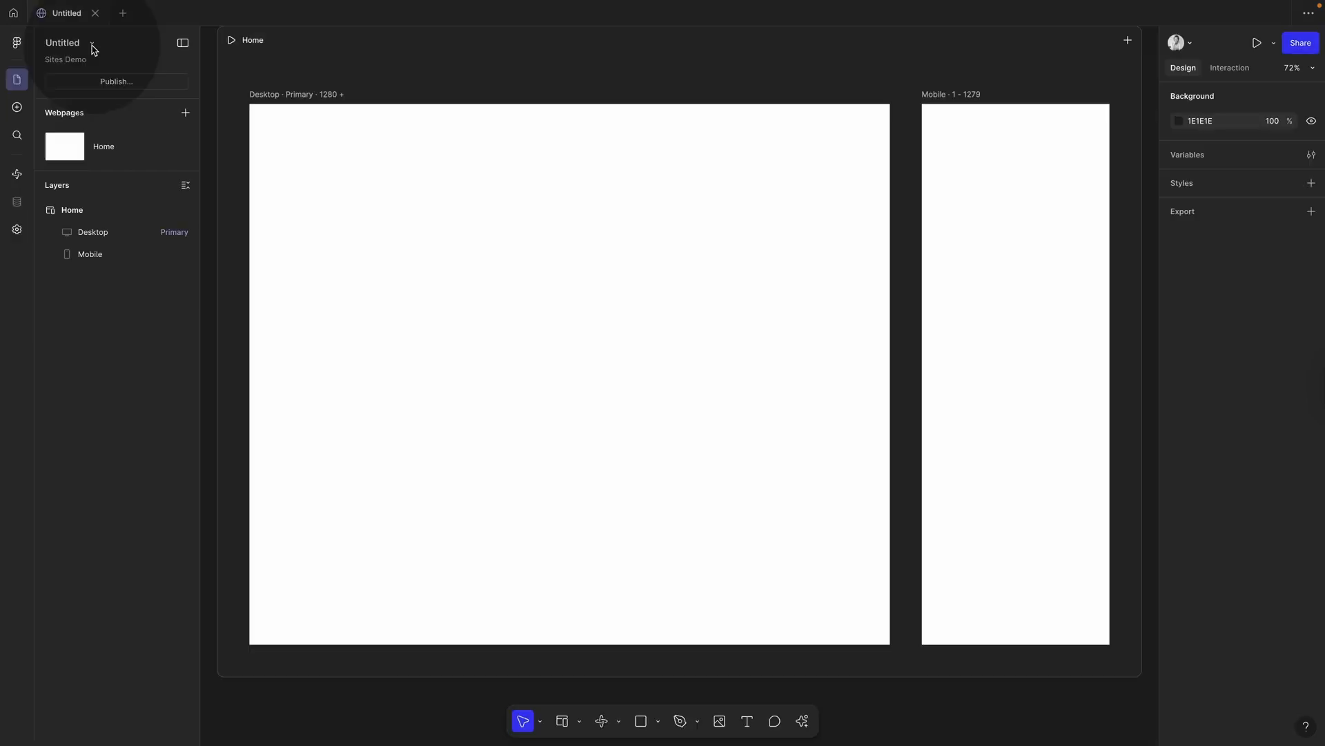
{"action": "left_click", "coordinate": [93, 44]}
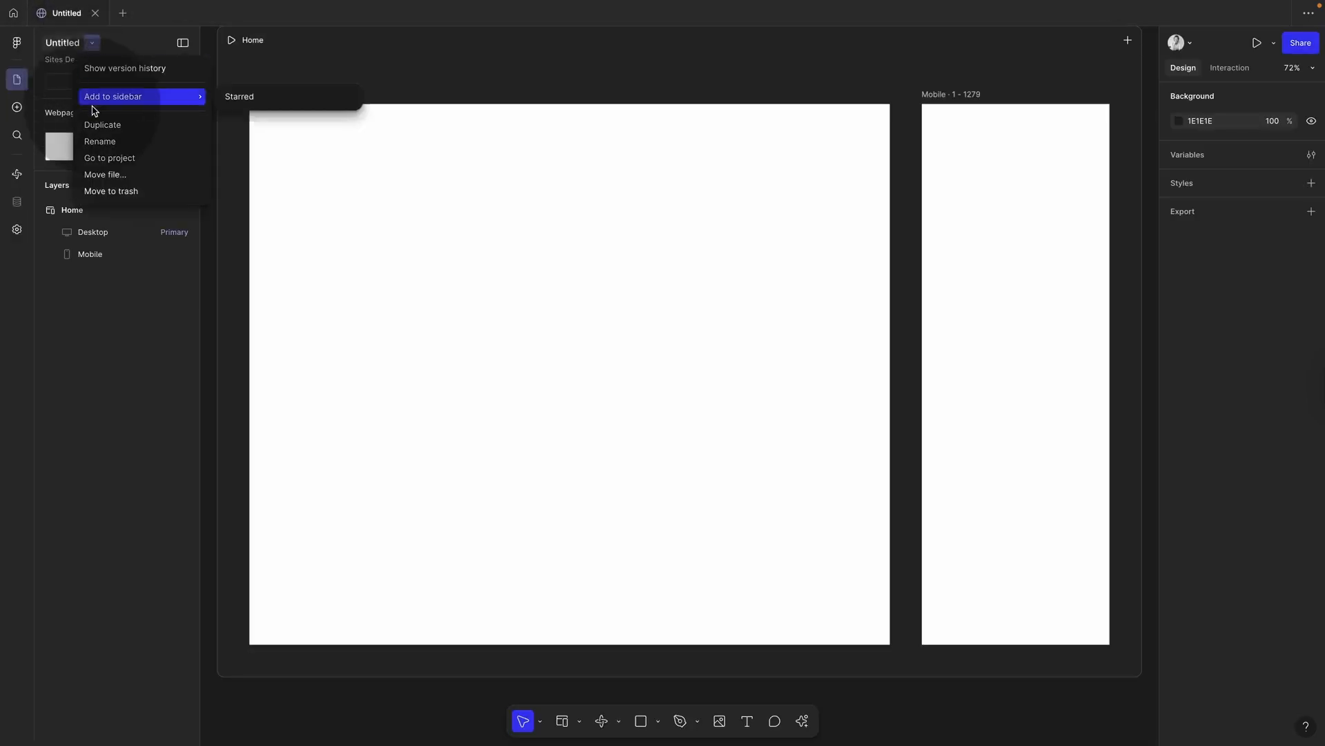
{"action": "left_click", "coordinate": [14, 14]}
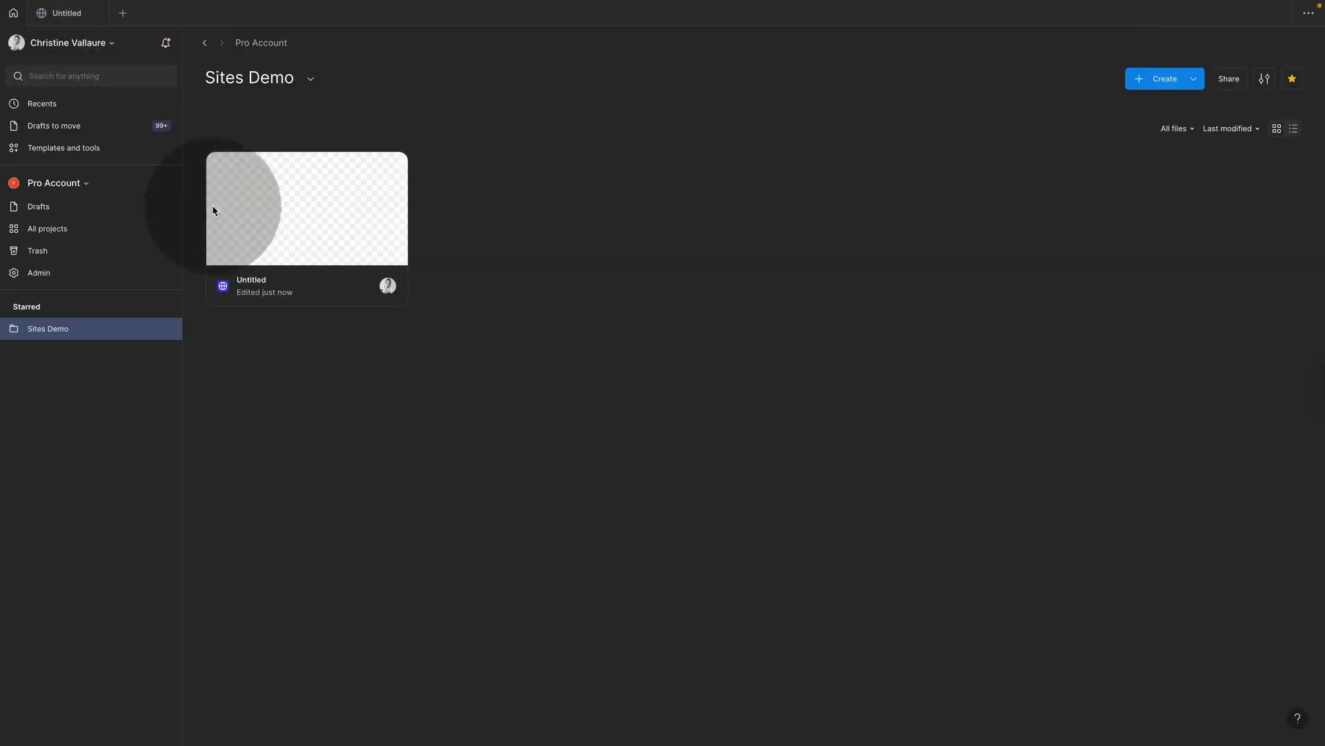
{"action": "right_click", "coordinate": [303, 289]}
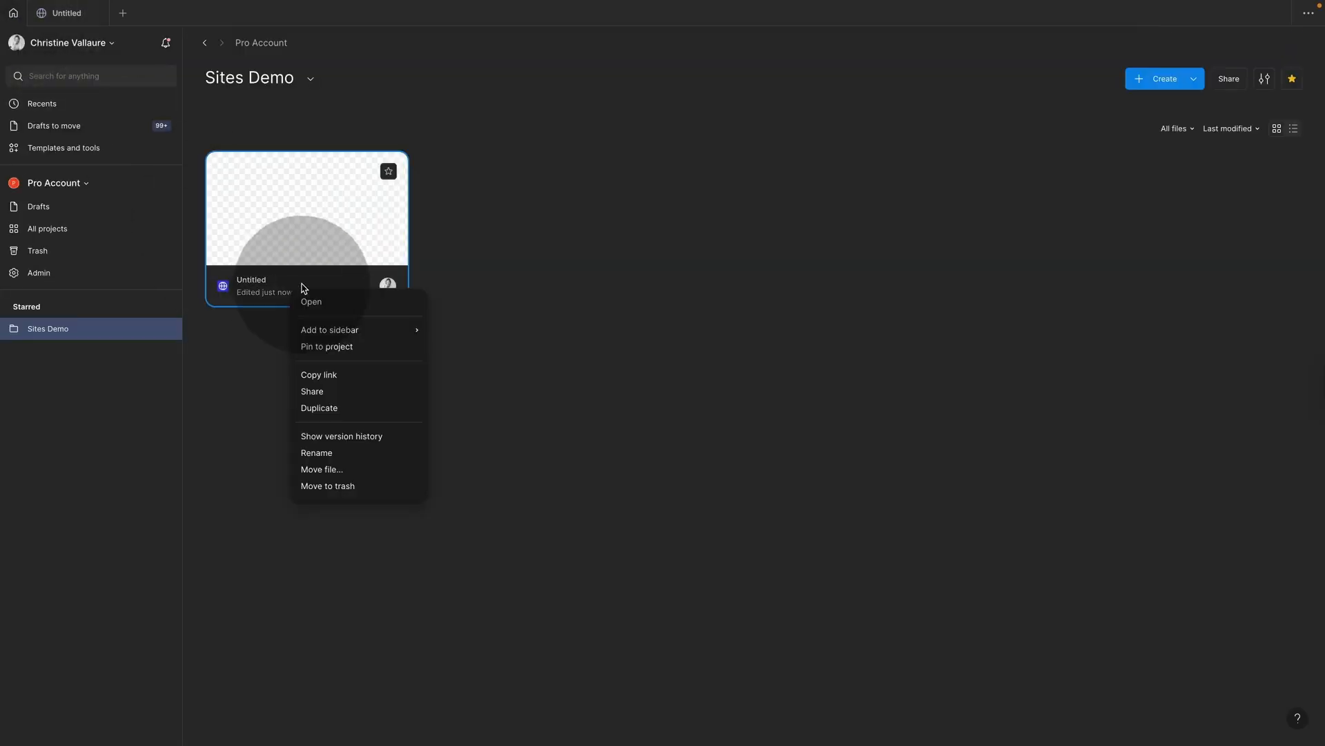
{"action": "left_click", "coordinate": [316, 452]}
{"action": "type", "text": "My Website"}
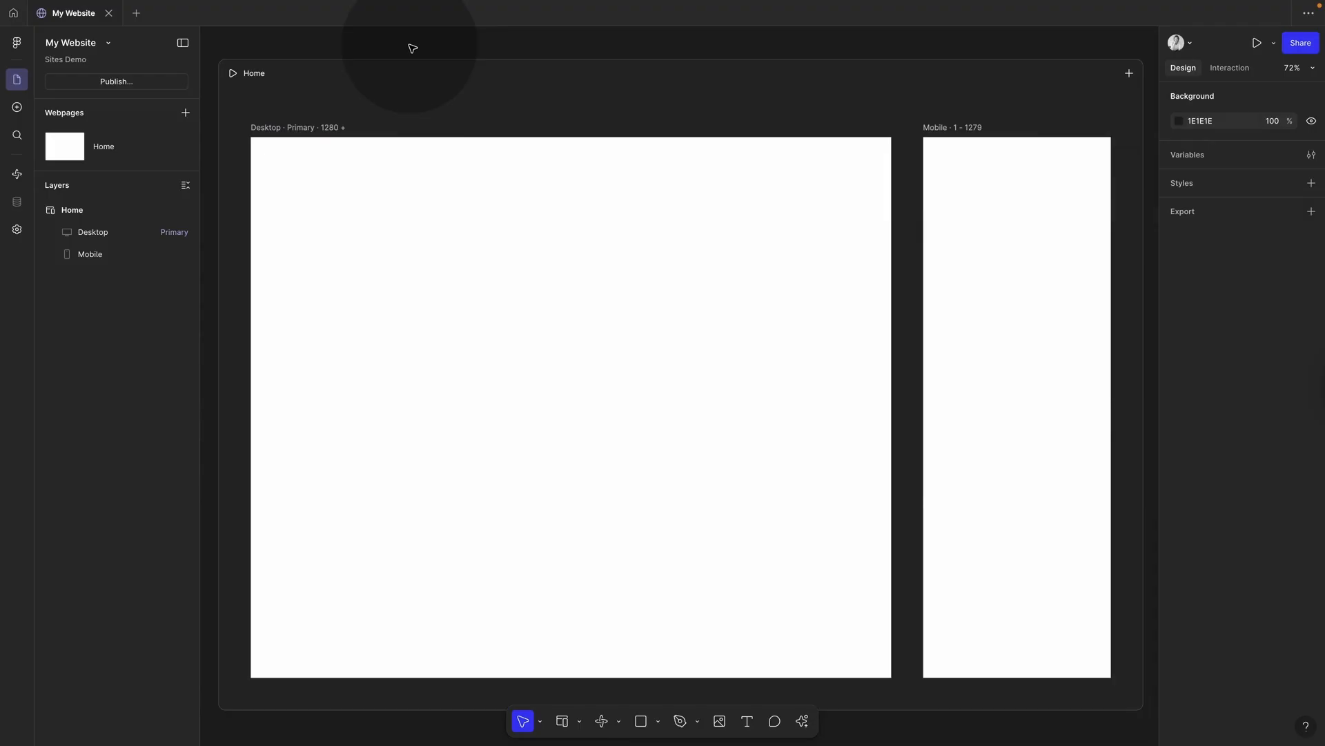
{"action": "key", "text": "super+minus"}
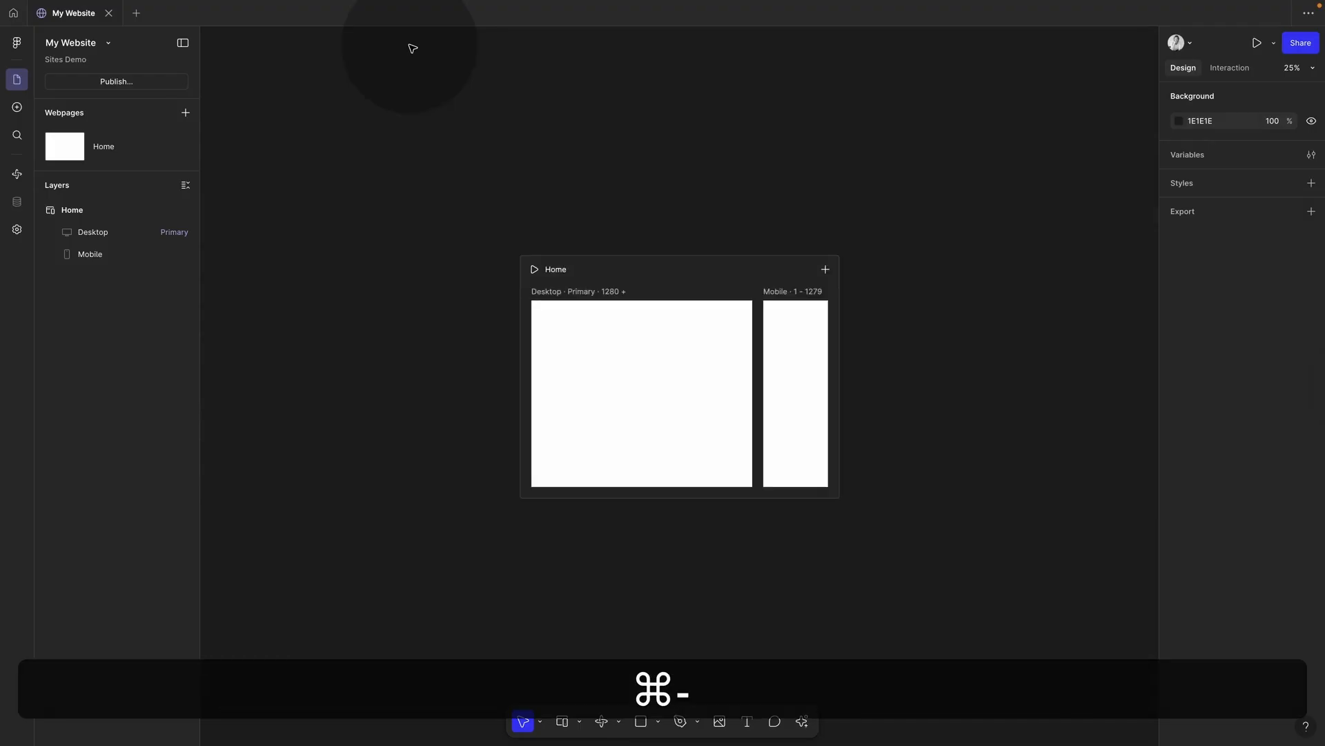
{"action": "key", "text": "super+equal"}
{"action": "key", "text": "super+minus"}
{"action": "scroll", "coordinate": [613, 475], "scroll_direction": "up", "scroll_amount": 5}
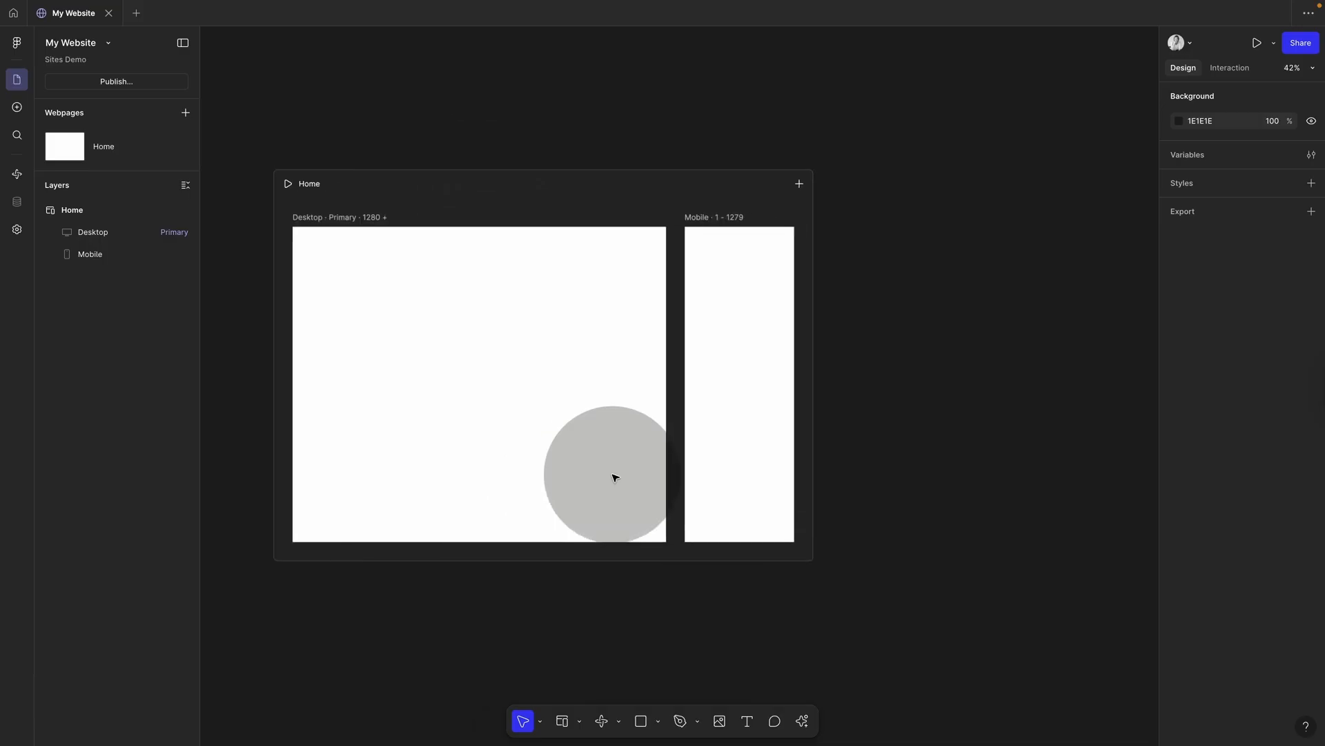
{"action": "scroll", "coordinate": [615, 478], "scroll_direction": "left", "scroll_amount": 2}
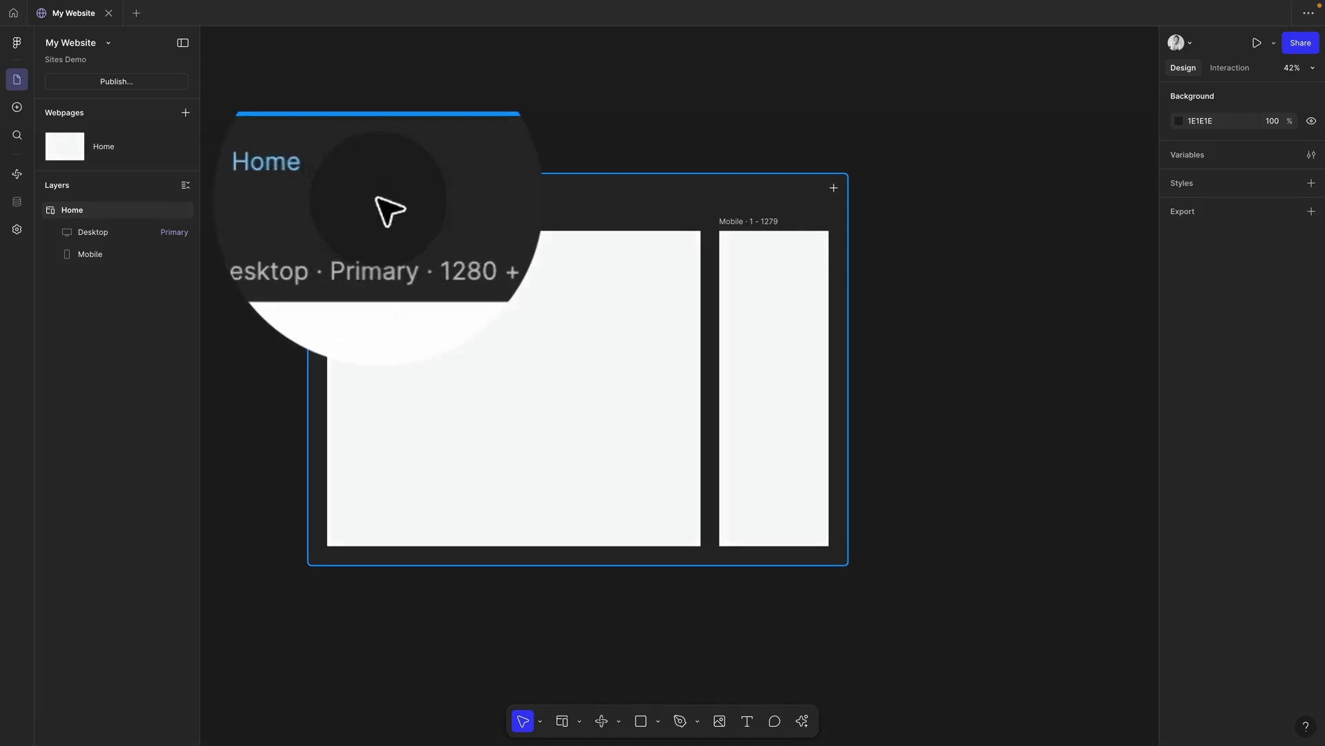
Step: Add a Tablet breakpoint (800–1279) to Home and zoom to fit all three frames
{"action": "left_click", "coordinate": [444, 444]}
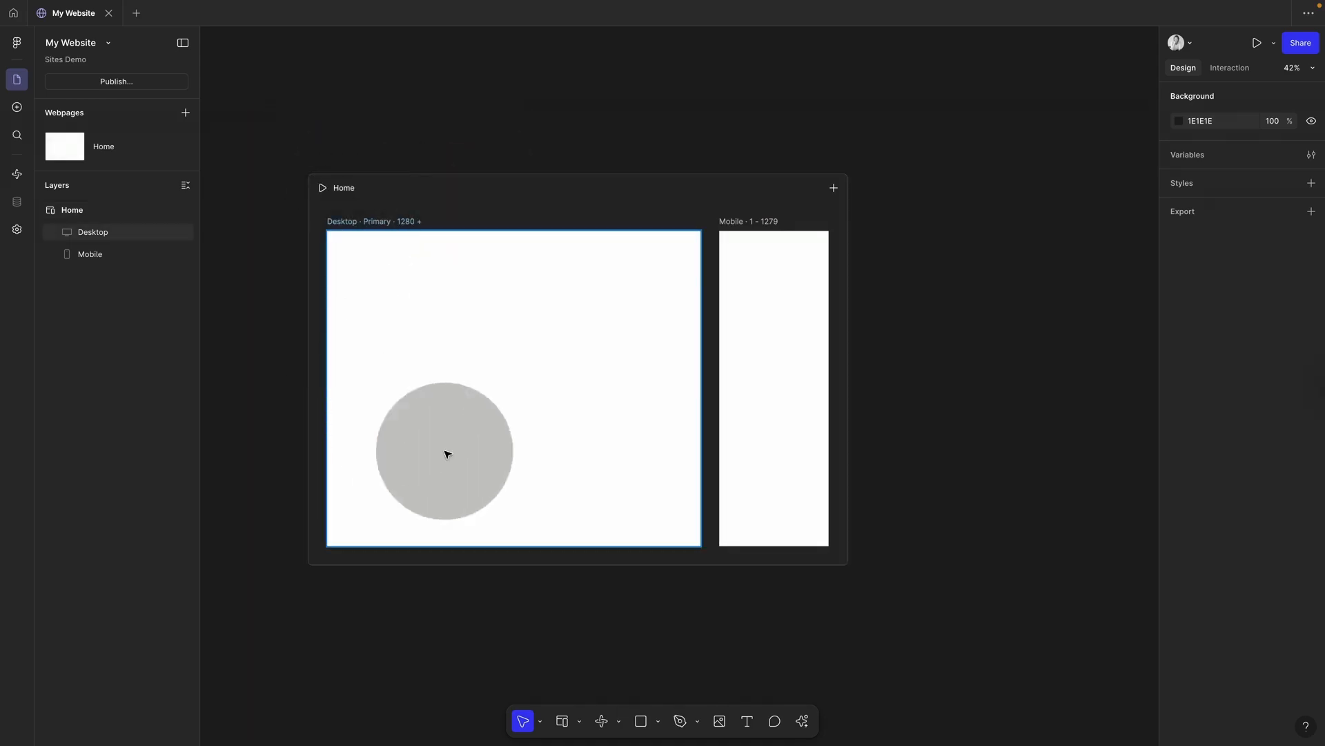
{"action": "left_click", "coordinate": [761, 401]}
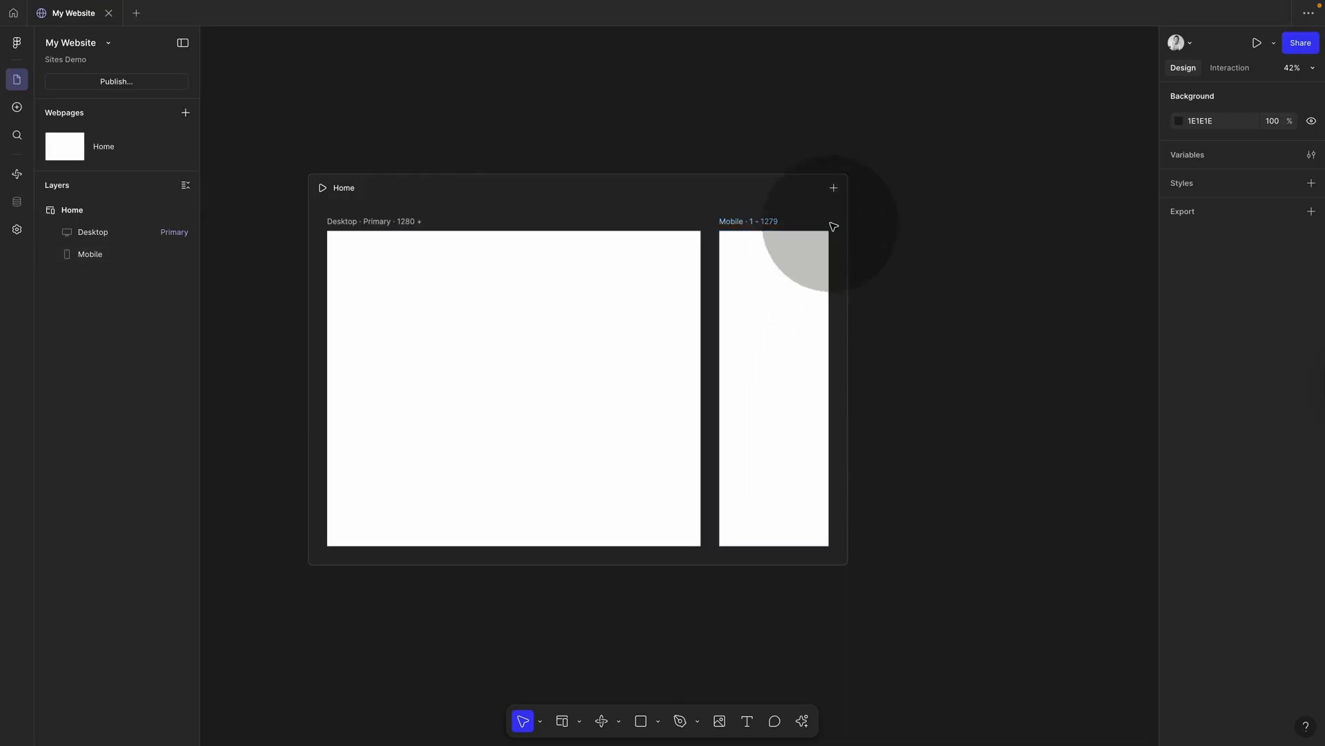
{"action": "left_click", "coordinate": [835, 185]}
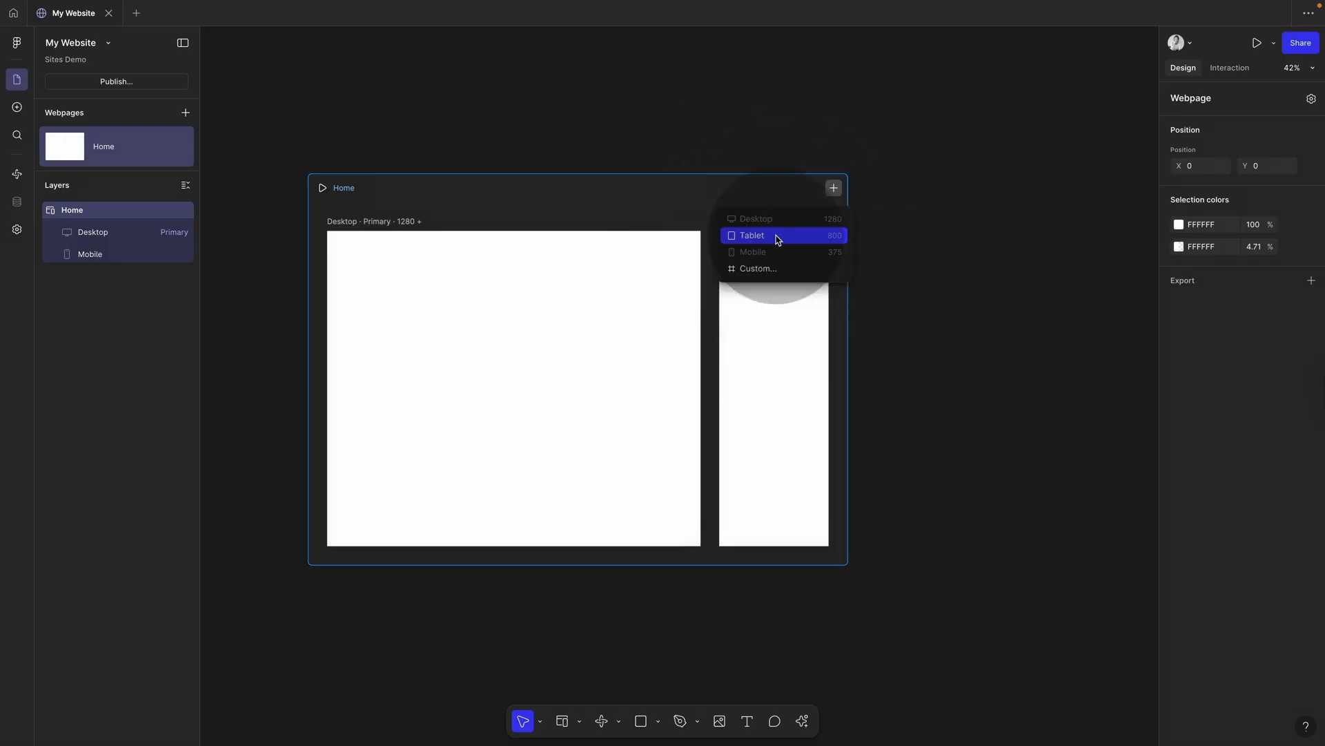
{"action": "left_click", "coordinate": [777, 239]}
{"action": "left_click", "coordinate": [481, 76]}
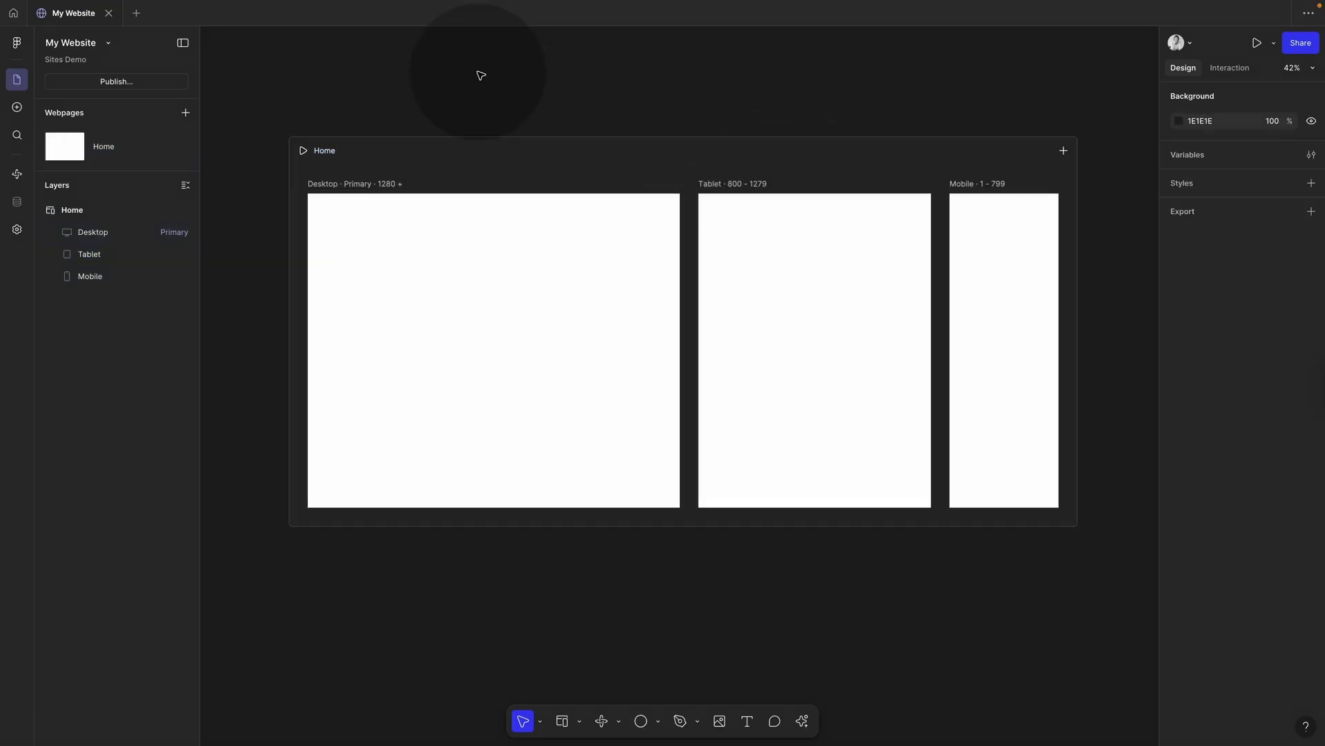
{"action": "key", "text": "shift+2"}
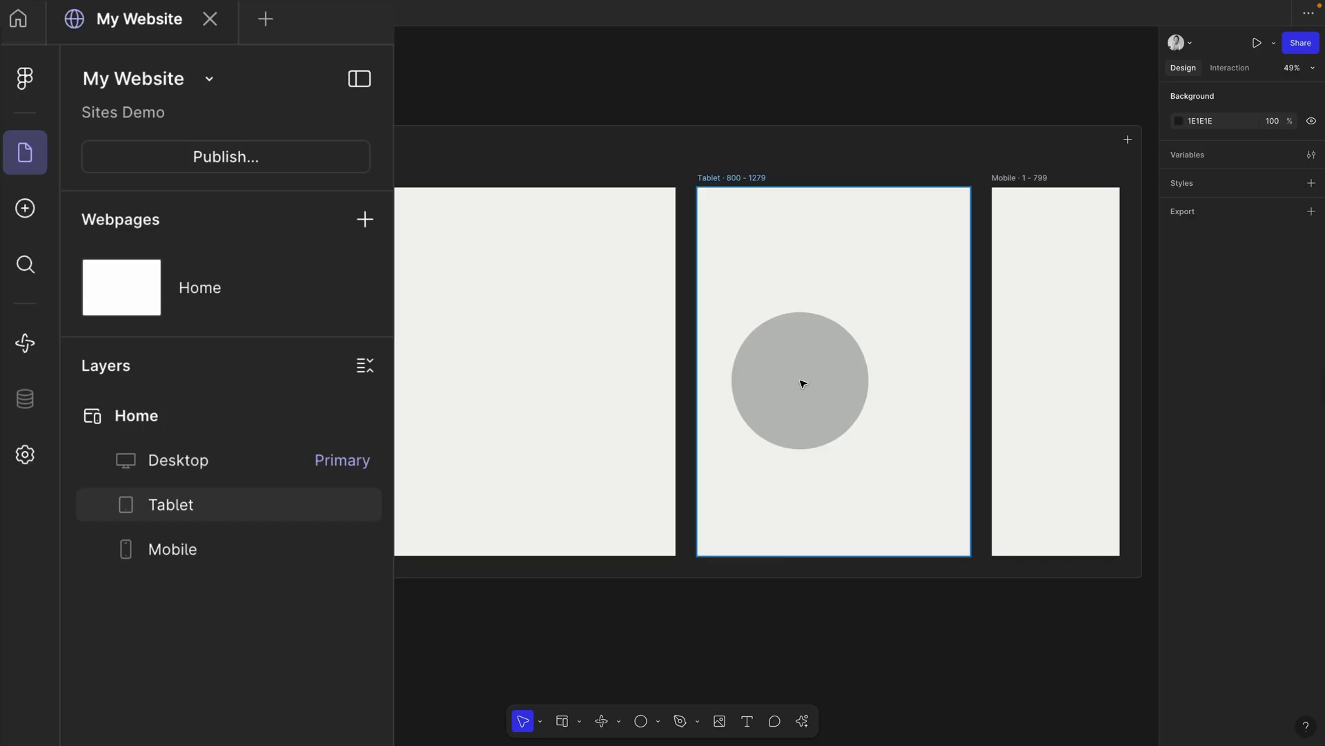
{"action": "left_click_drag", "start_coordinate": [795, 379], "coordinate": [366, 411]}
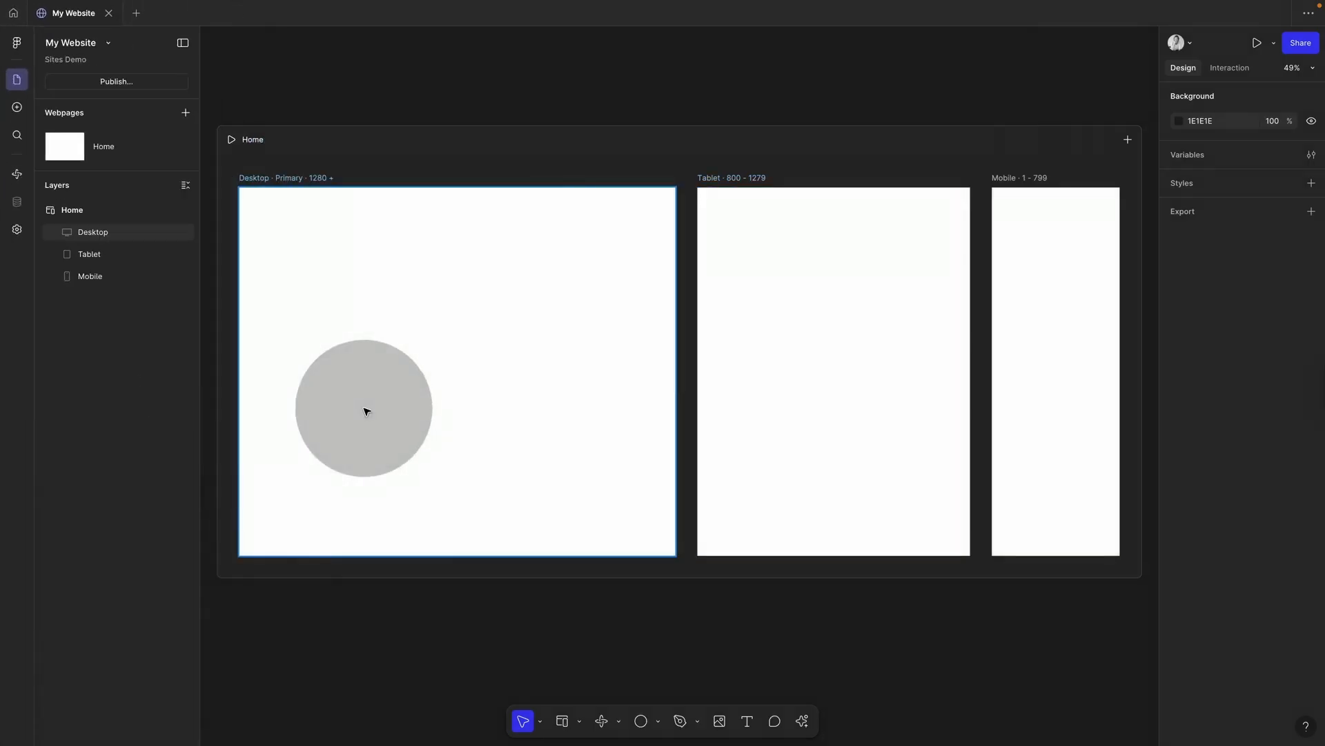
{"action": "key", "text": "o"}
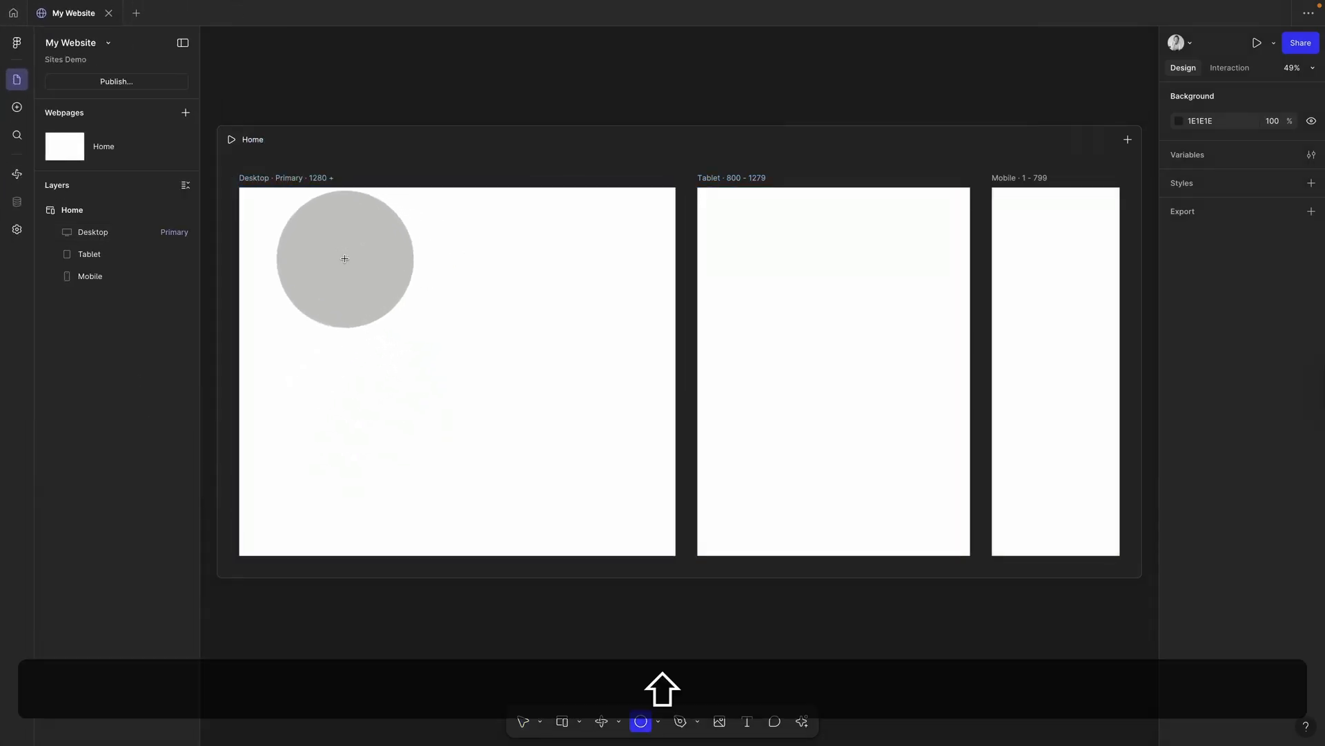
{"action": "mouse_move", "coordinate": [345, 259]}
{"action": "left_mouse_down"}
{"action": "mouse_move", "coordinate": [523, 408]}
{"action": "mouse_move", "coordinate": [500, 387]}
{"action": "left_mouse_up"}
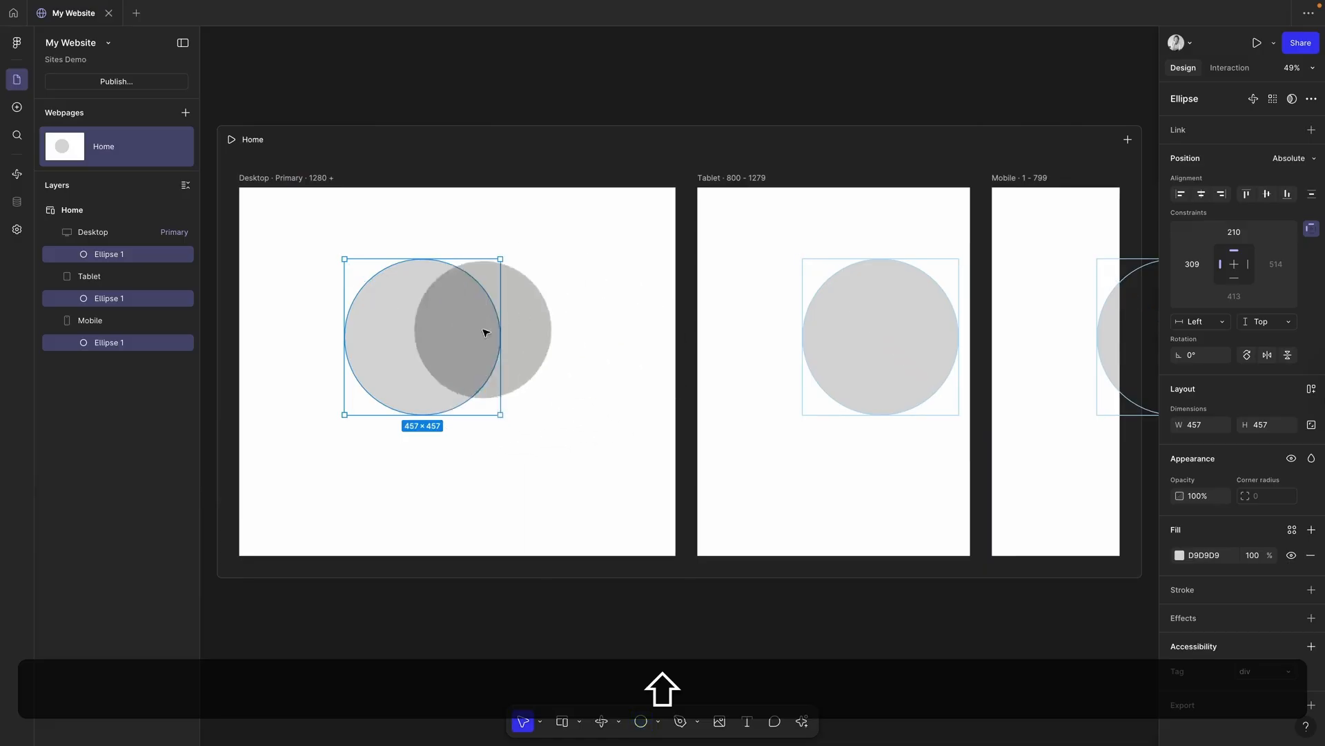
{"action": "left_click", "coordinate": [611, 365]}
{"action": "left_click_drag", "start_coordinate": [997, 314], "coordinate": [914, 333]}
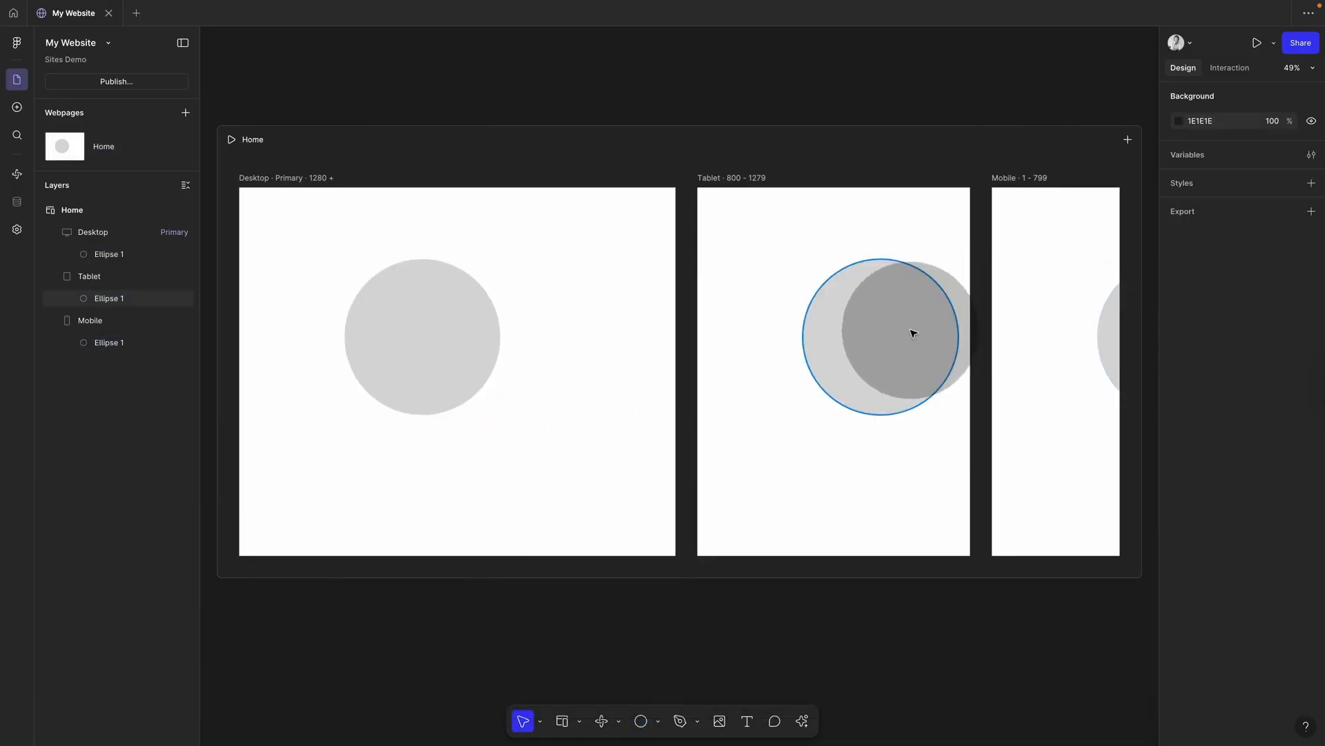
{"action": "left_click", "coordinate": [107, 253]}
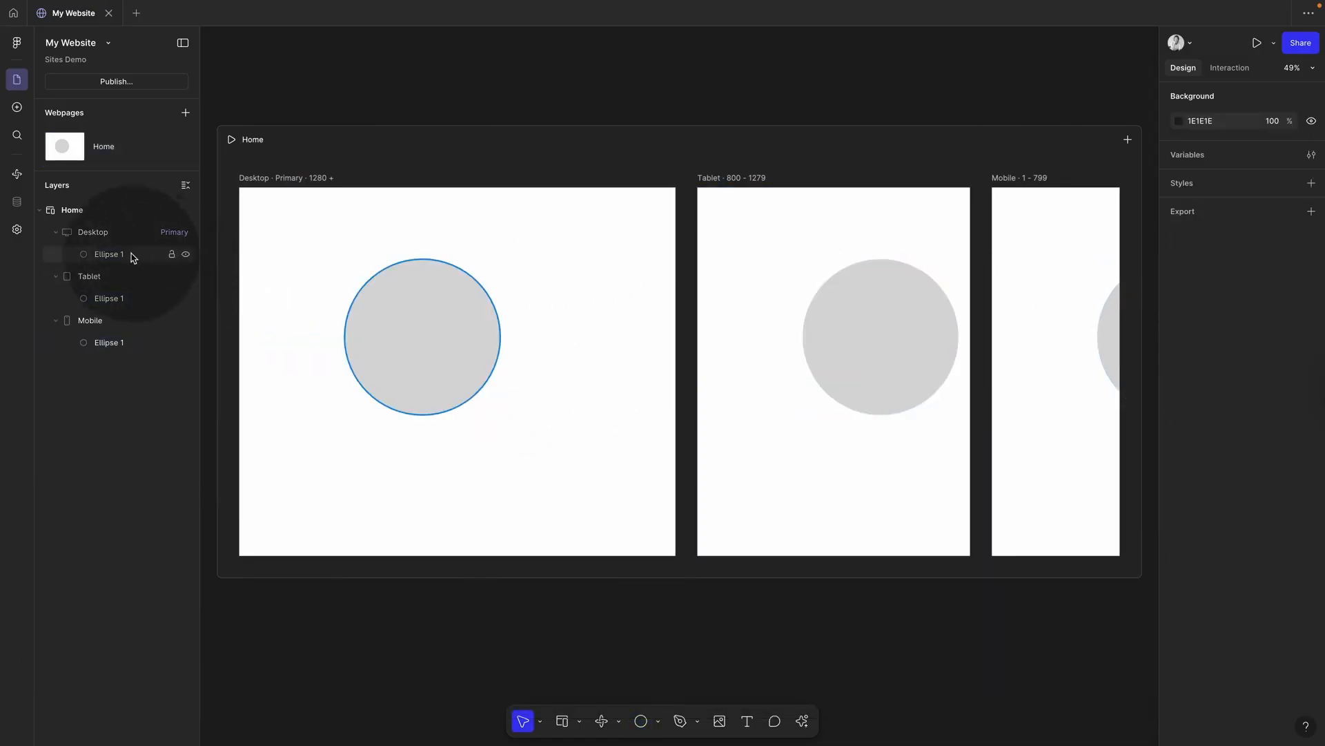
{"action": "left_click", "coordinate": [184, 475]}
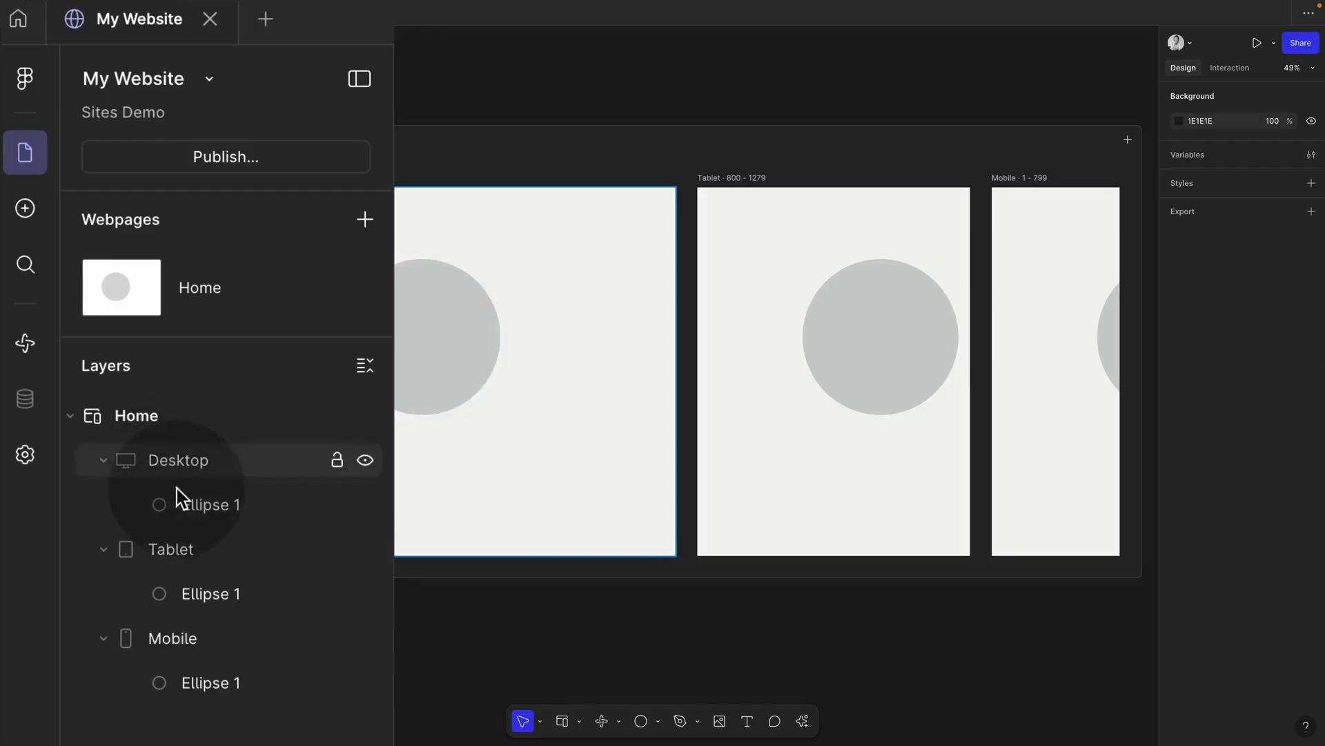
{"action": "left_click", "coordinate": [188, 606]}
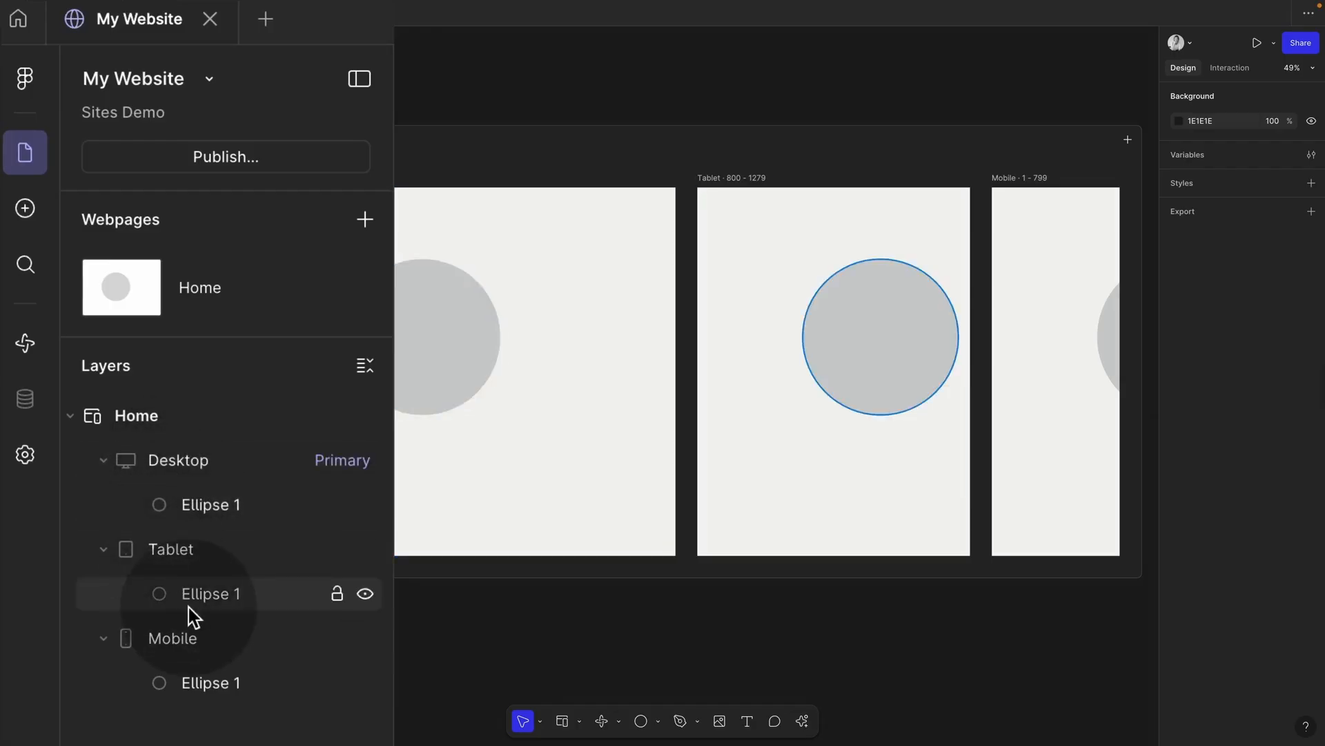
{"action": "left_click", "coordinate": [1102, 350]}
{"action": "left_click_drag", "start_coordinate": [1101, 350], "coordinate": [724, 333]}
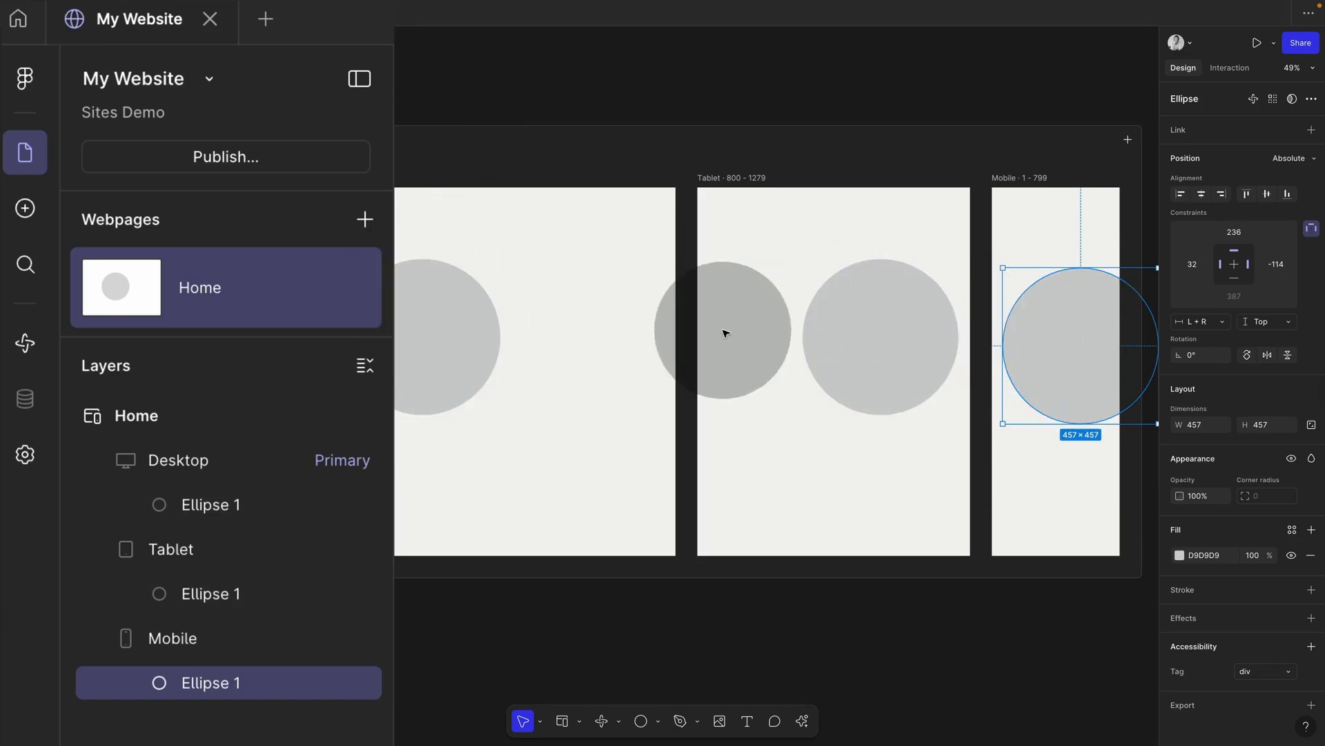
{"action": "key", "text": "BackSpace"}
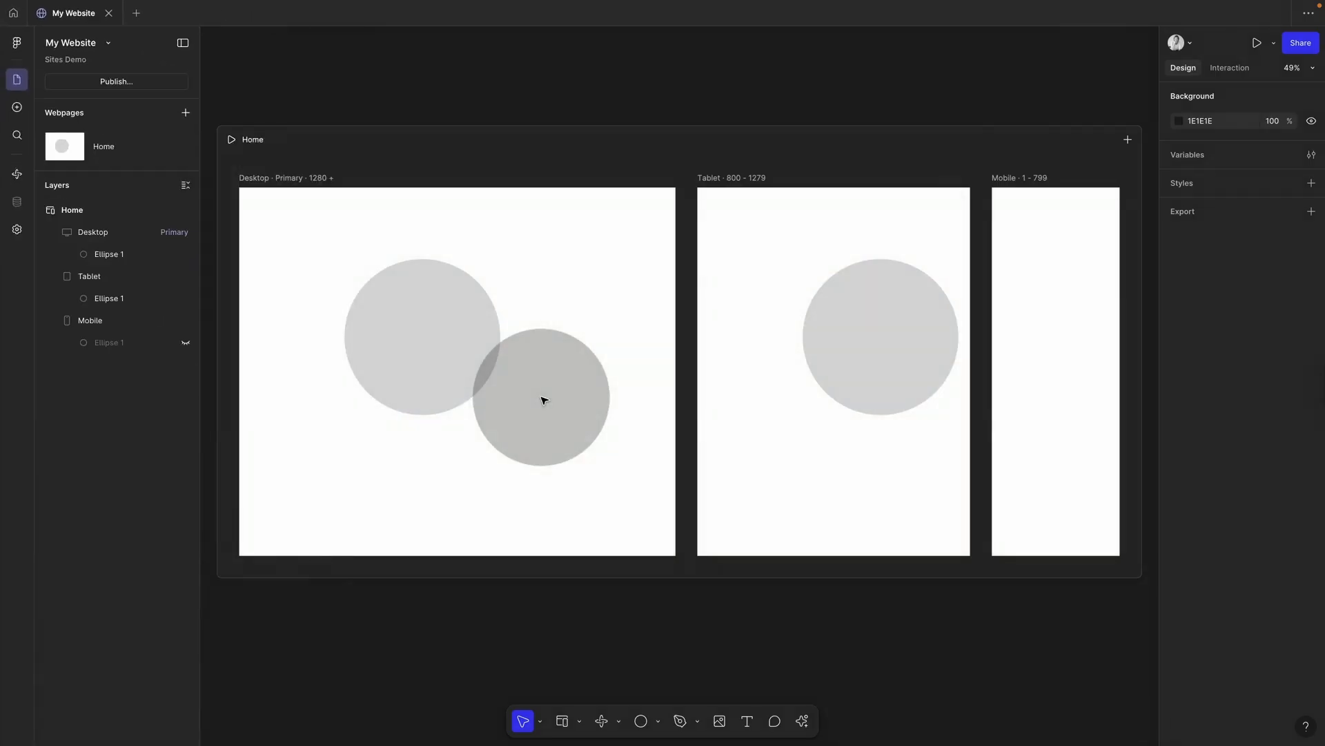
{"action": "left_click", "coordinate": [373, 341]}
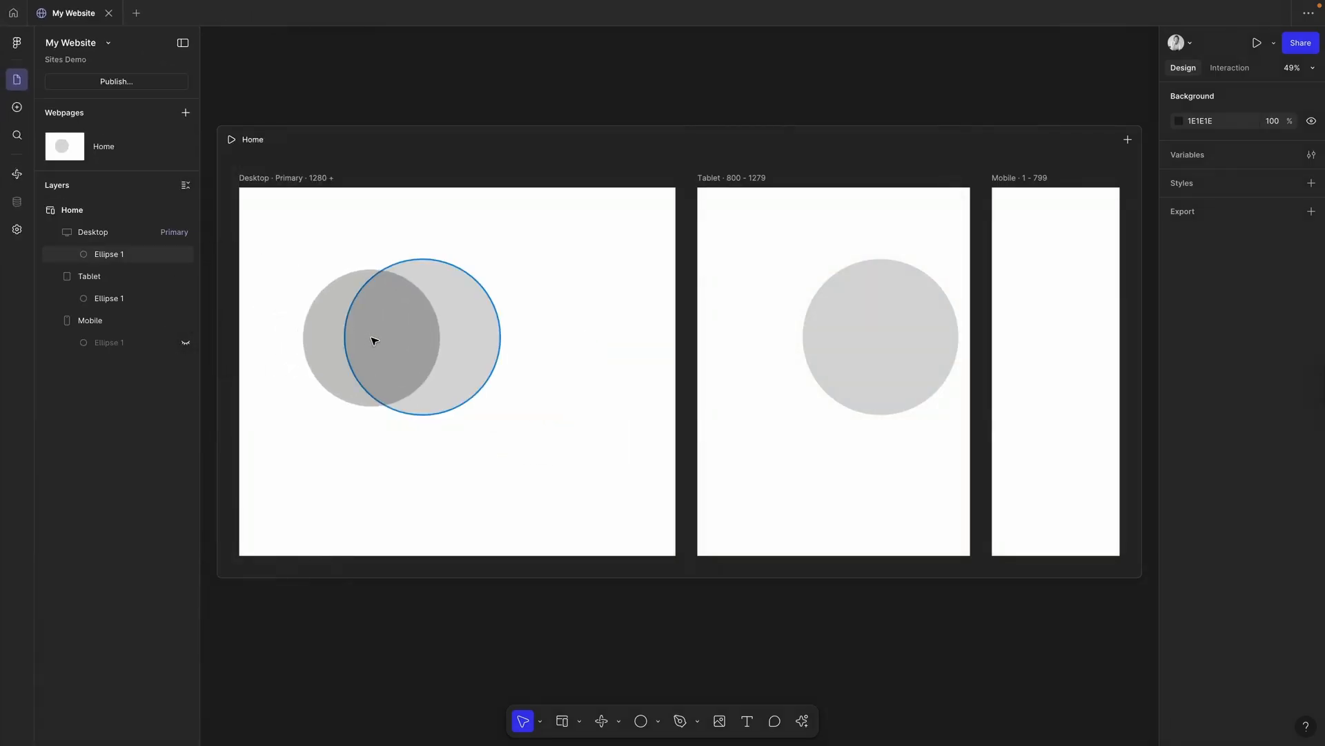
{"action": "key", "text": "BackSpace"}
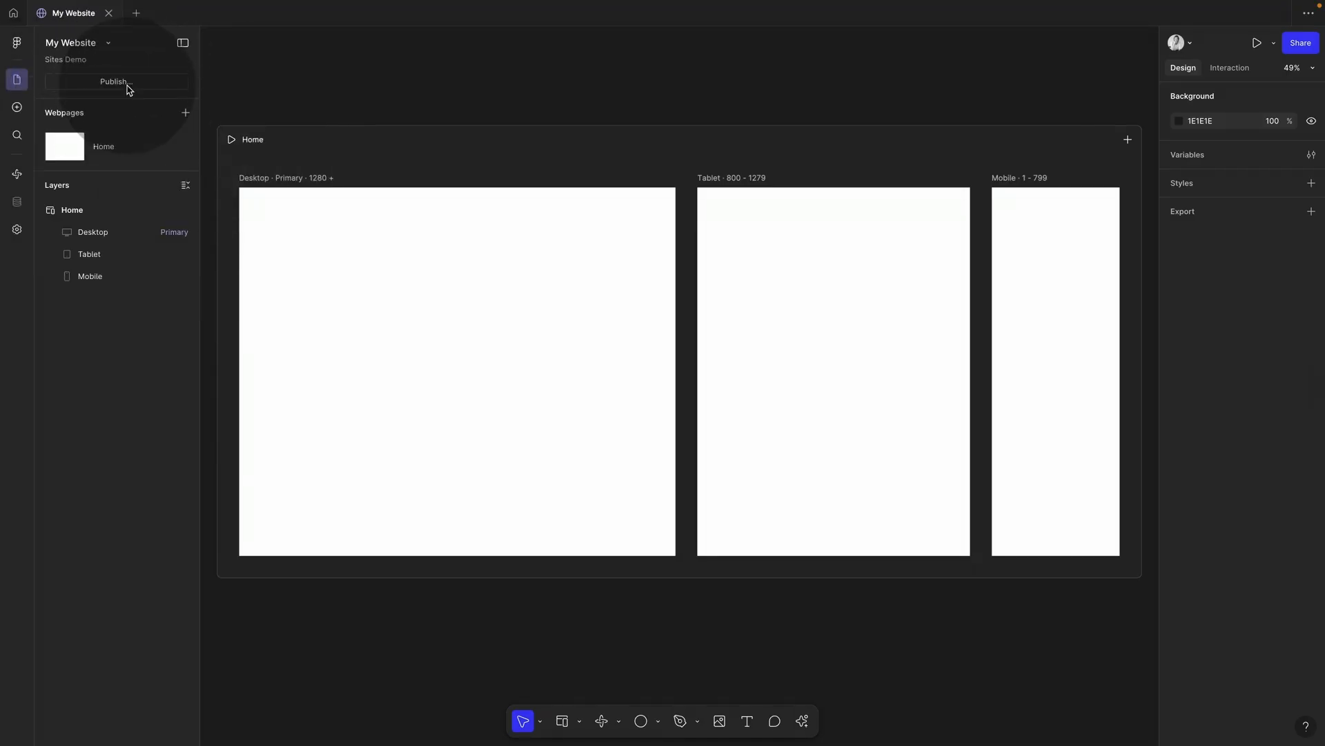
Step: Insert a gradient hero block from the Heroes blocks at the top of the page
{"action": "left_click", "coordinate": [18, 109]}
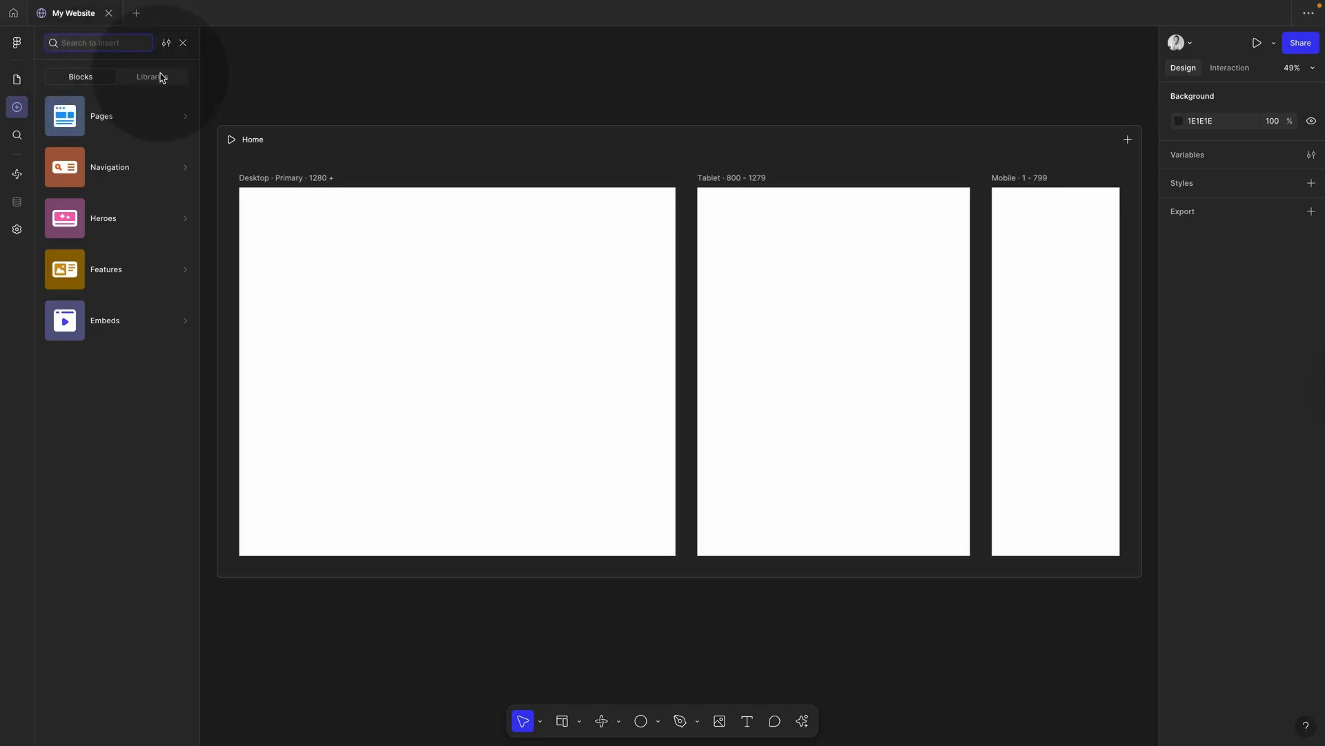
{"action": "left_click", "coordinate": [101, 122]}
{"action": "left_click", "coordinate": [107, 175]}
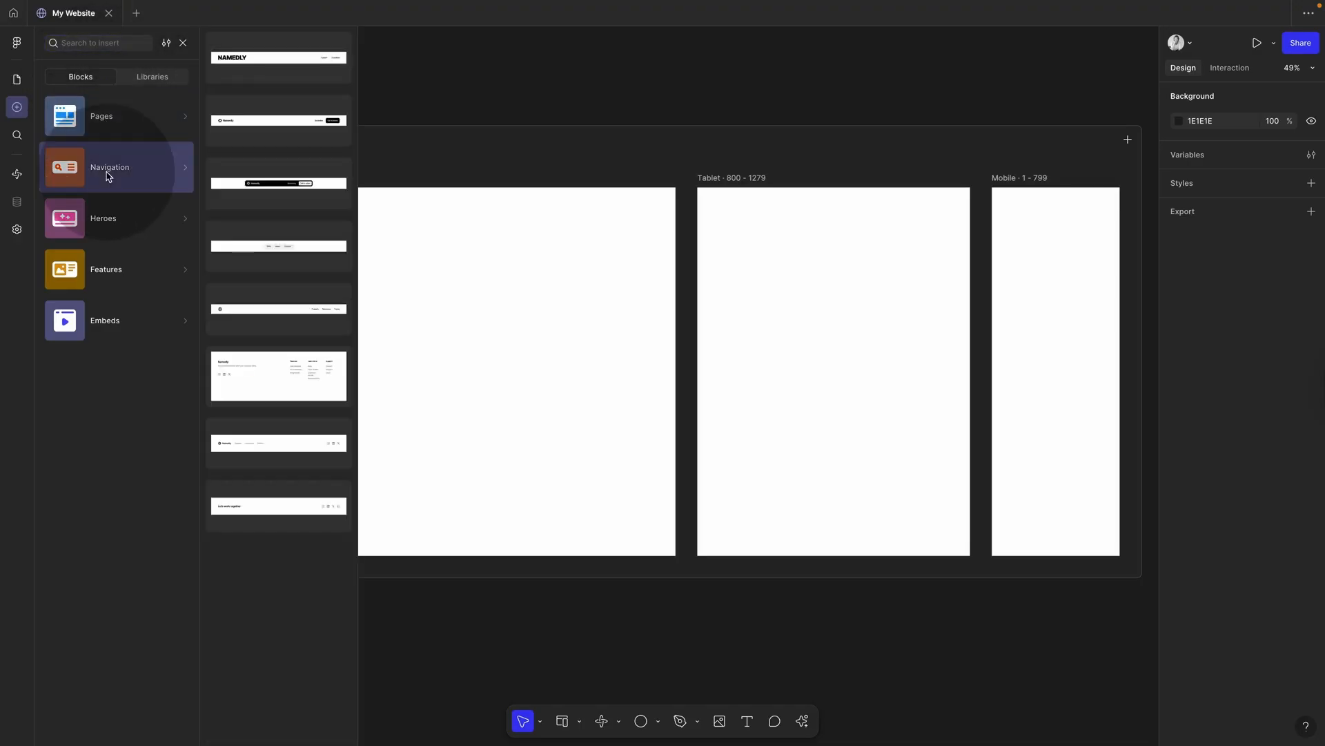
{"action": "left_click", "coordinate": [104, 215]}
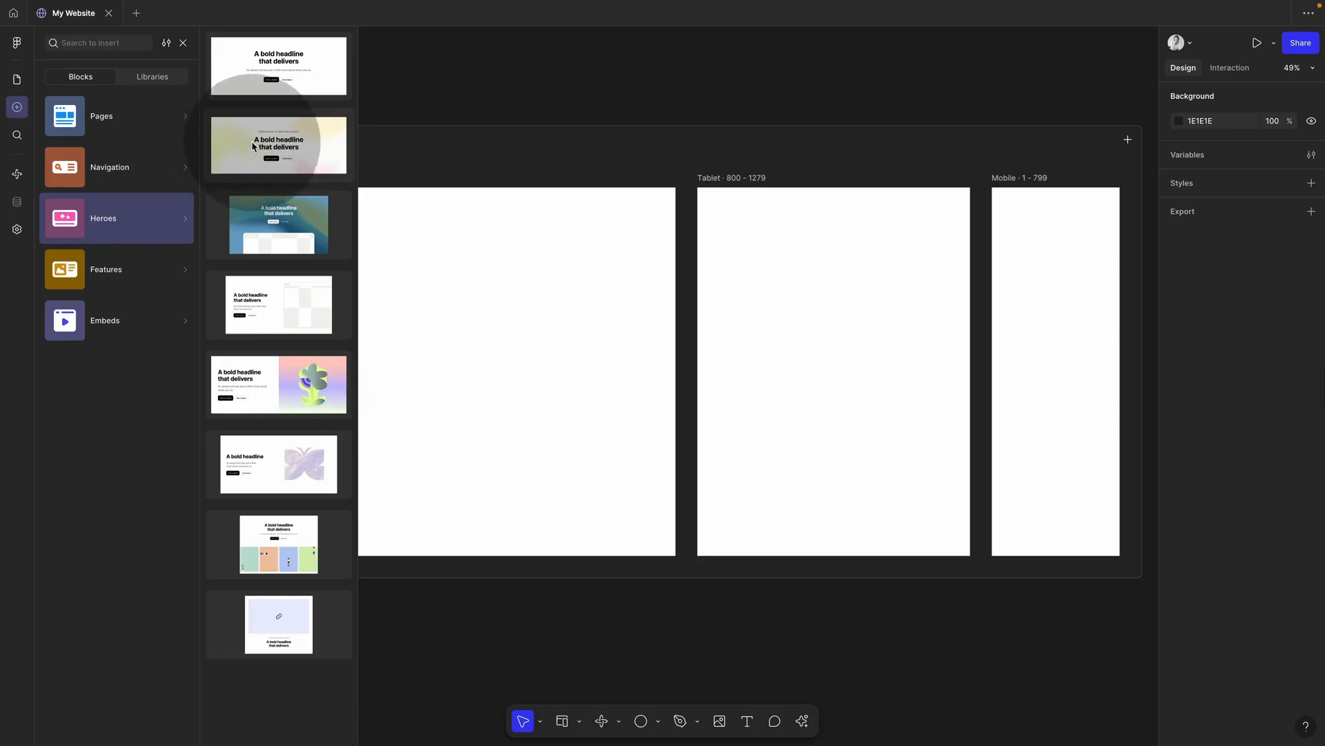
{"action": "left_click_drag", "start_coordinate": [253, 147], "coordinate": [488, 266]}
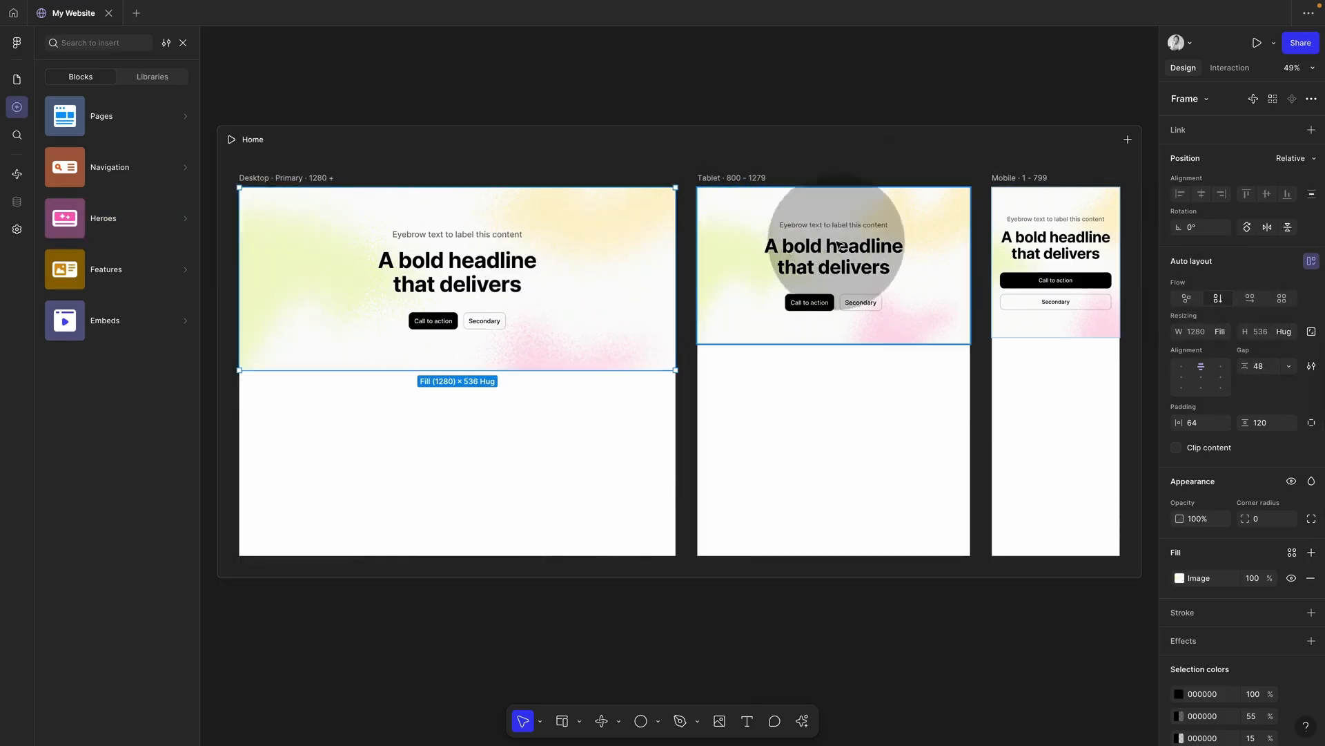
Step: Change the hero headline text to 'Hello'
{"action": "left_click", "coordinate": [486, 281]}
{"action": "double_click", "coordinate": [490, 274]}
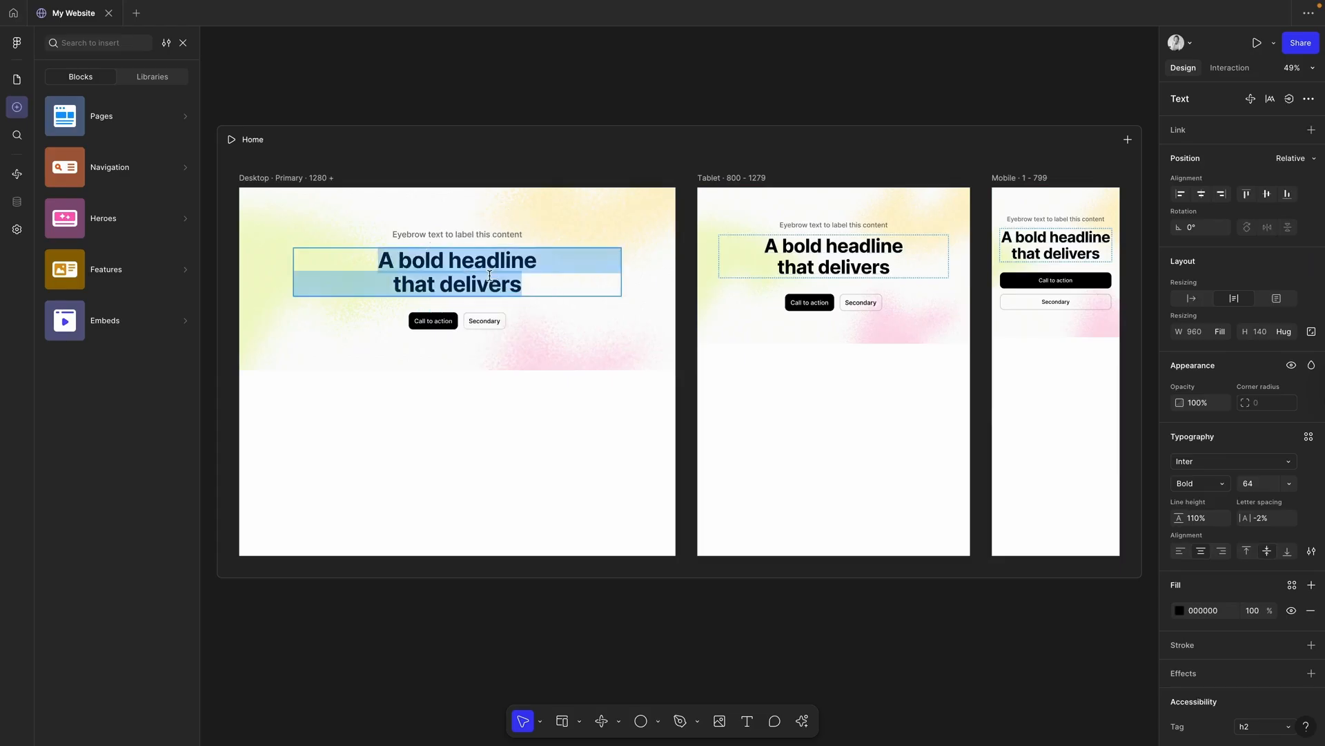
{"action": "type", "text": "Hello"}
{"action": "key", "text": "Escape"}
{"action": "left_click", "coordinate": [510, 99]}
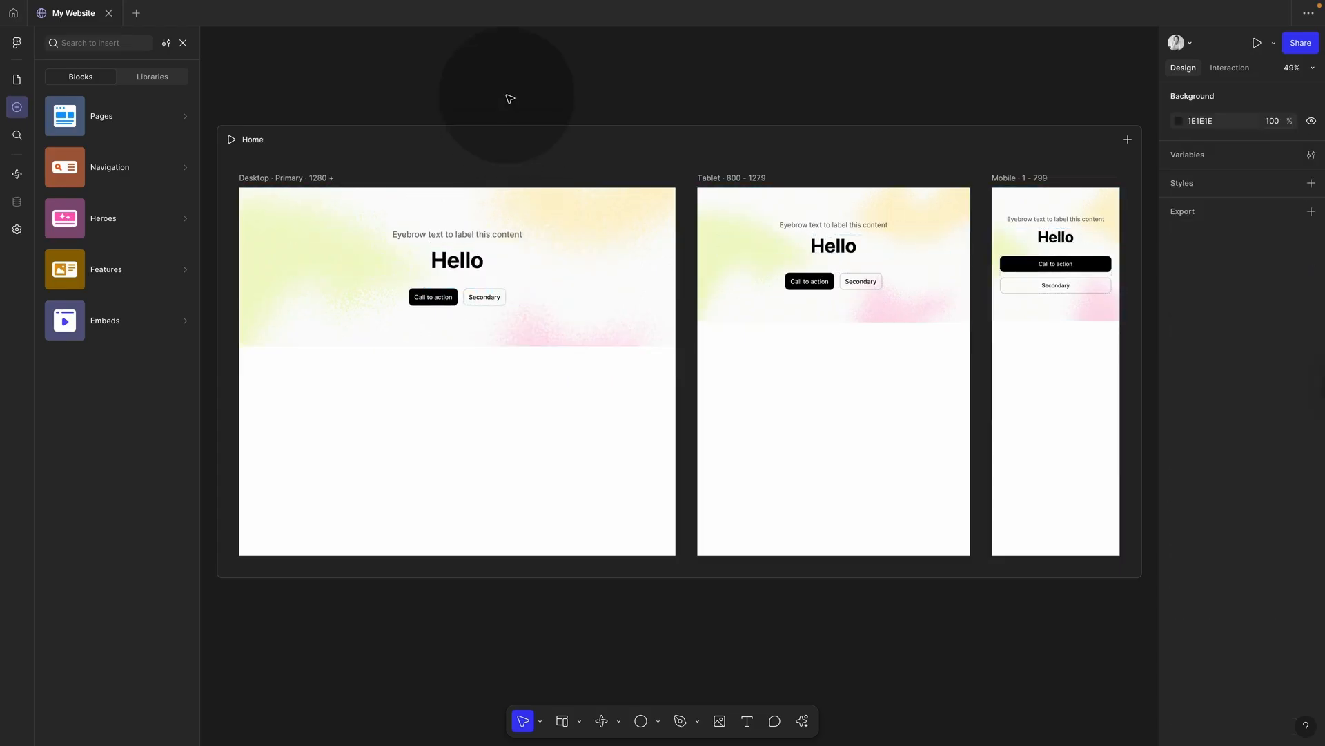
Step: Browse the shared component libraries and the navigation blocks
{"action": "left_click", "coordinate": [145, 78]}
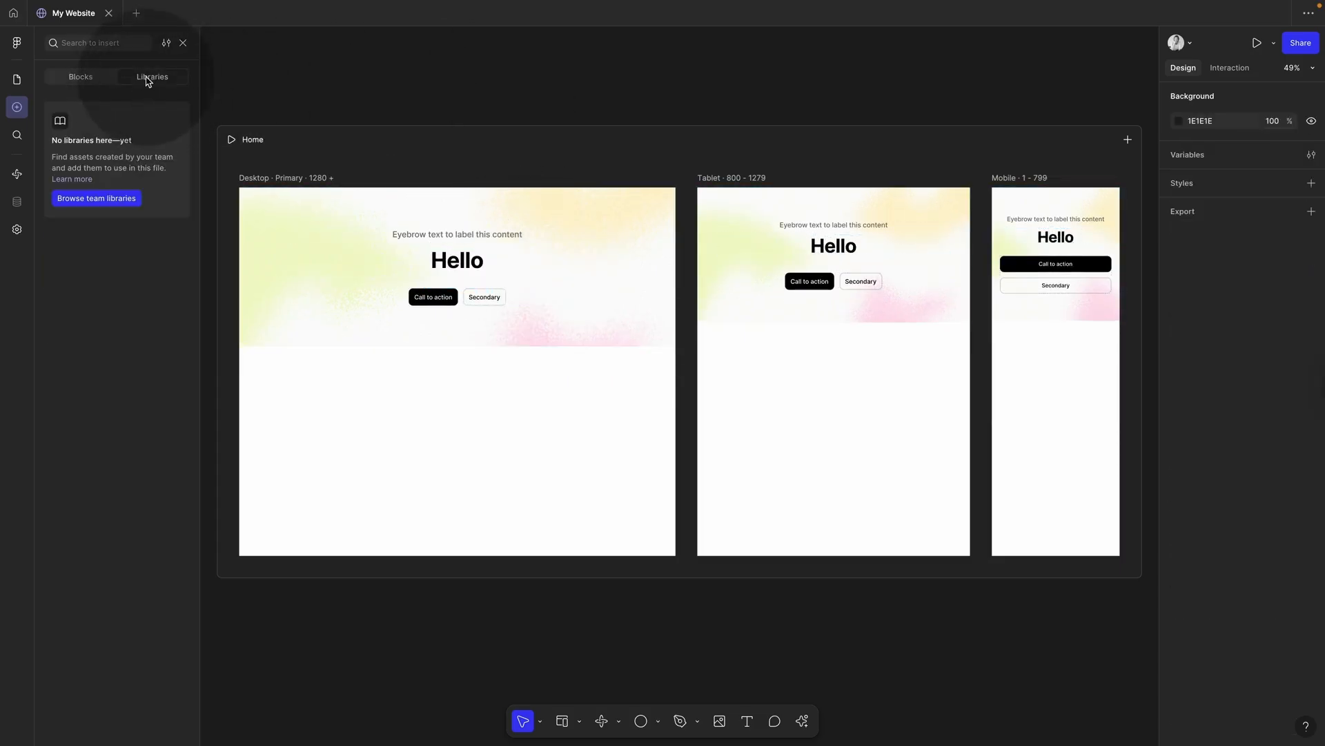
{"action": "left_click", "coordinate": [96, 83]}
{"action": "left_click", "coordinate": [110, 167]}
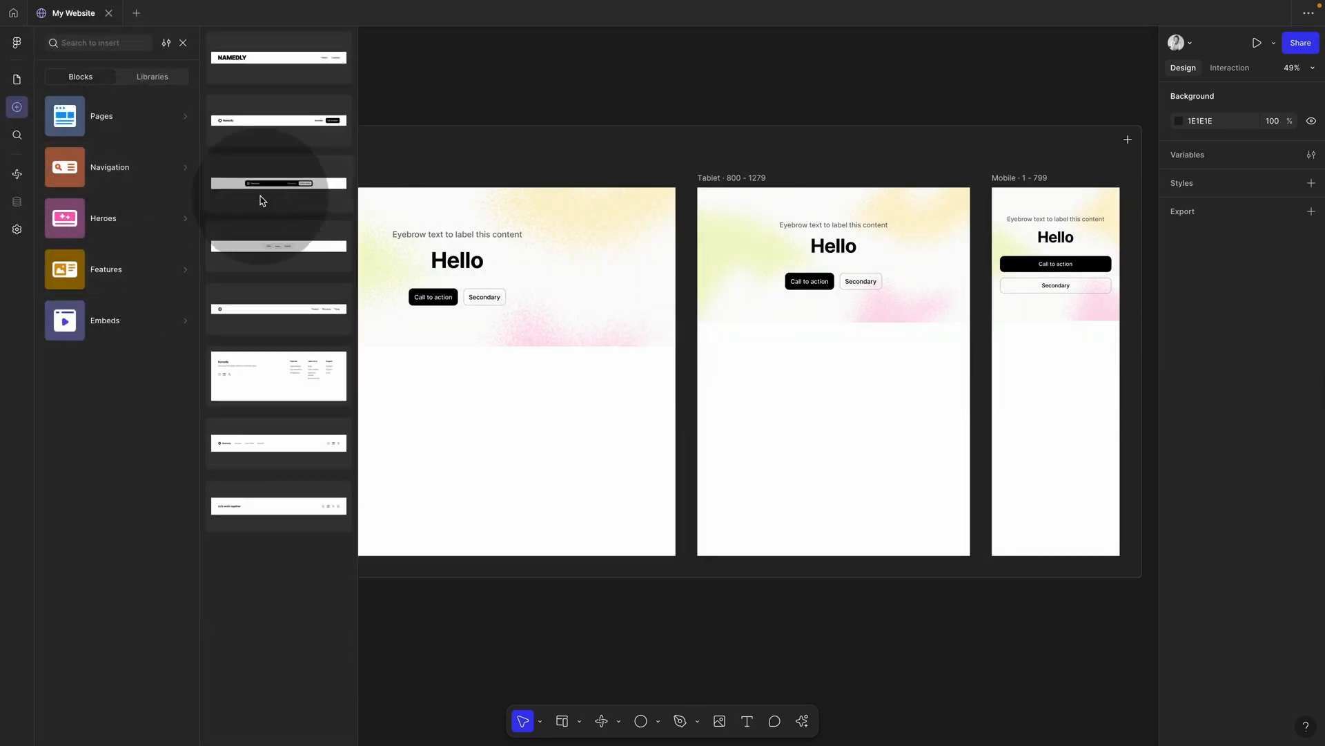
Step: Delete the hero section from all breakpoints and open the layer search
{"action": "left_click", "coordinate": [403, 217]}
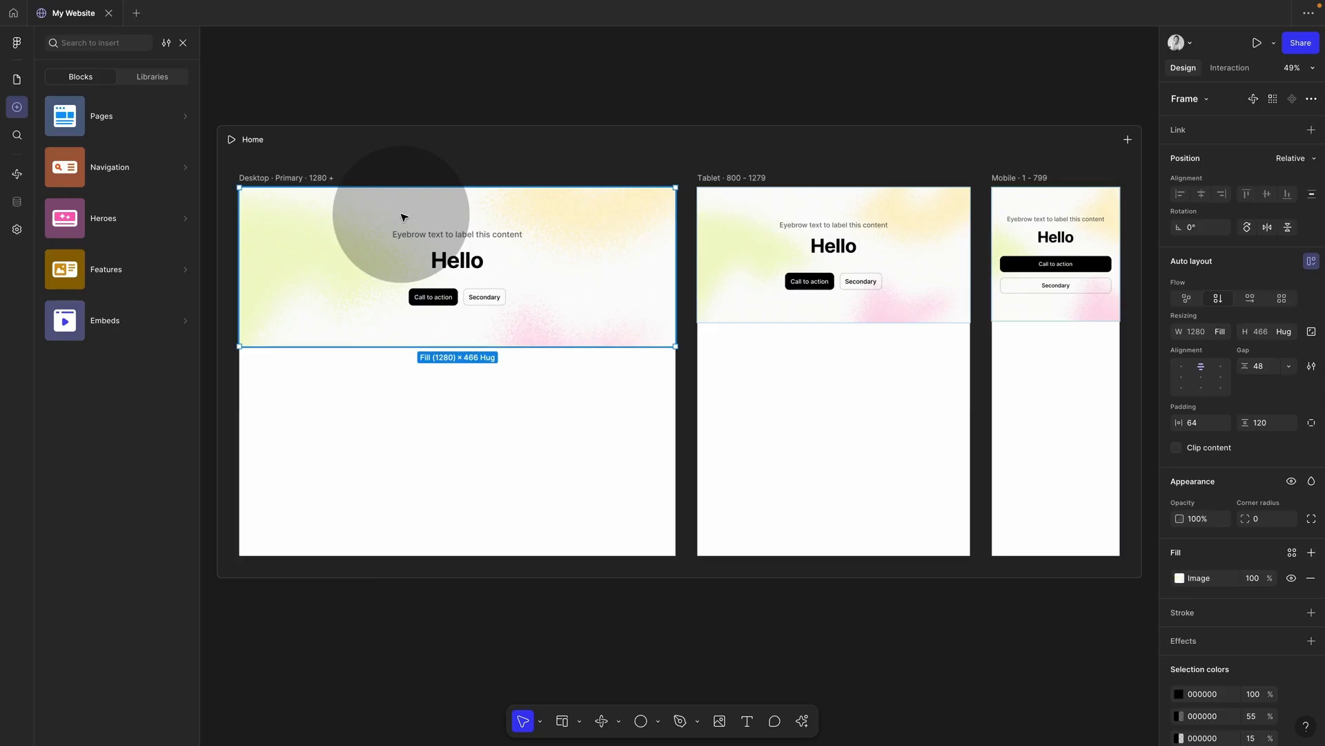
{"action": "key", "text": "Delete"}
{"action": "left_click", "coordinate": [18, 137]}
{"action": "left_click", "coordinate": [107, 45]}
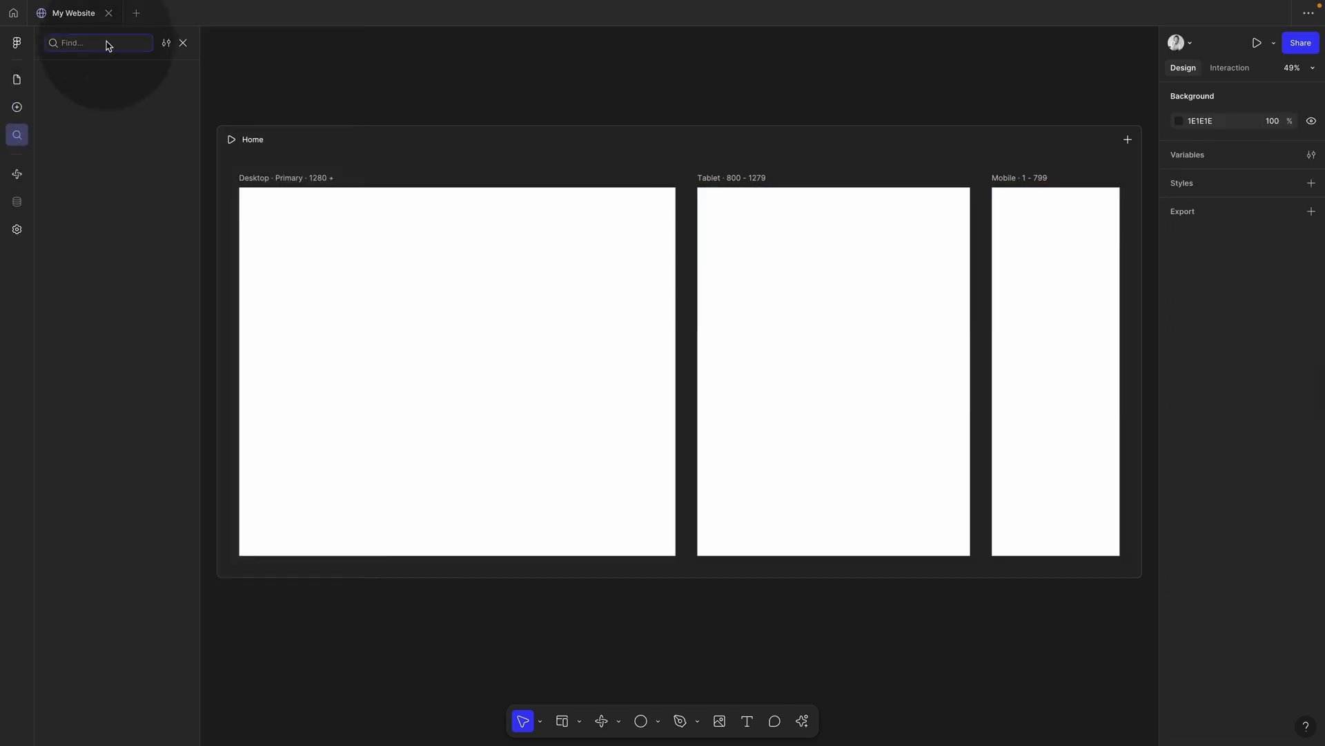
Step: Look through the Make area and site settings, then return to the Home page canvas
{"action": "left_click", "coordinate": [18, 175]}
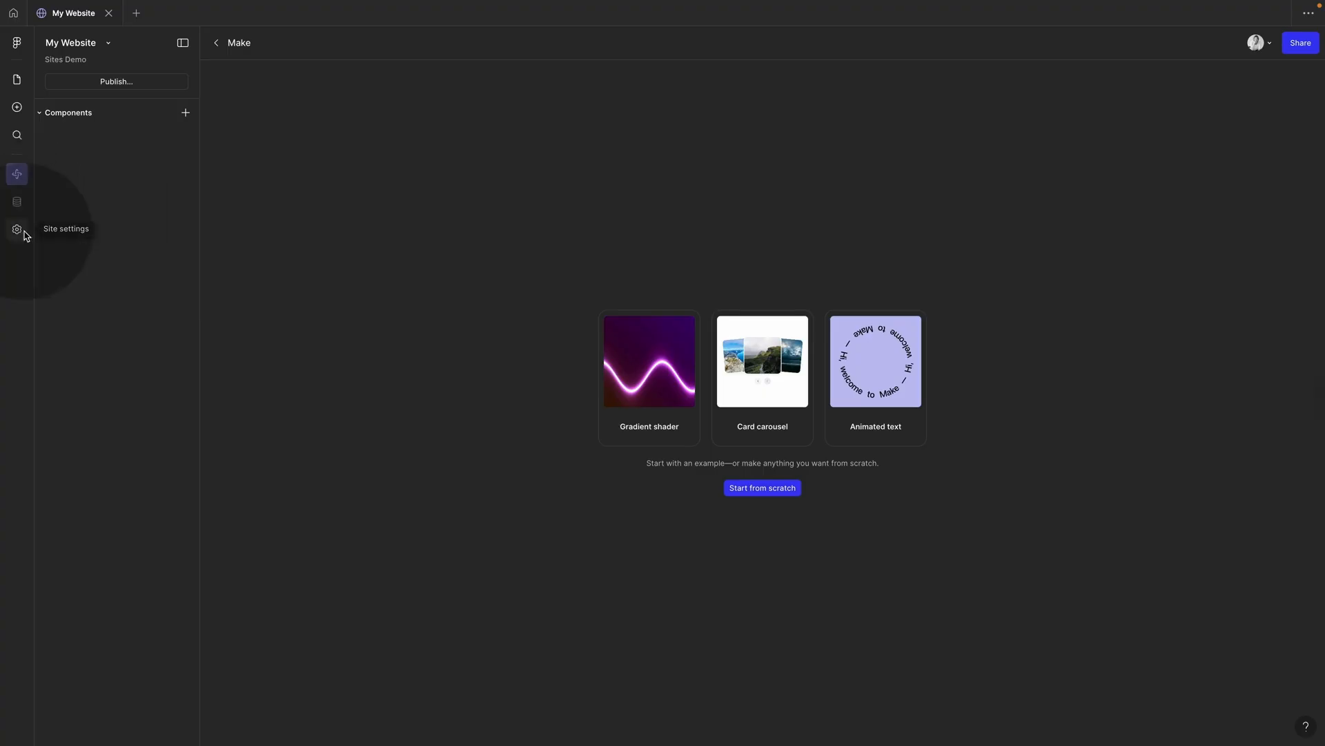
{"action": "left_click", "coordinate": [18, 229]}
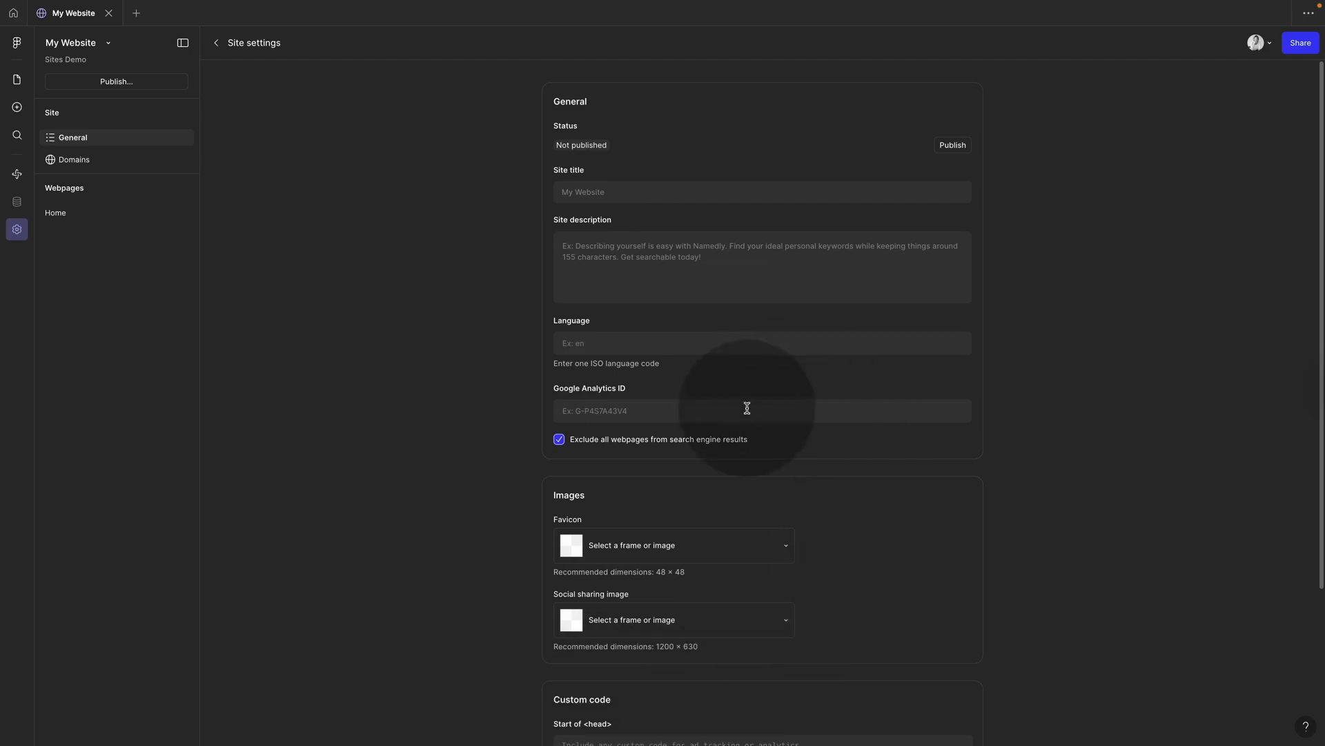
{"action": "scroll", "coordinate": [749, 450], "scroll_direction": "down", "scroll_amount": 3}
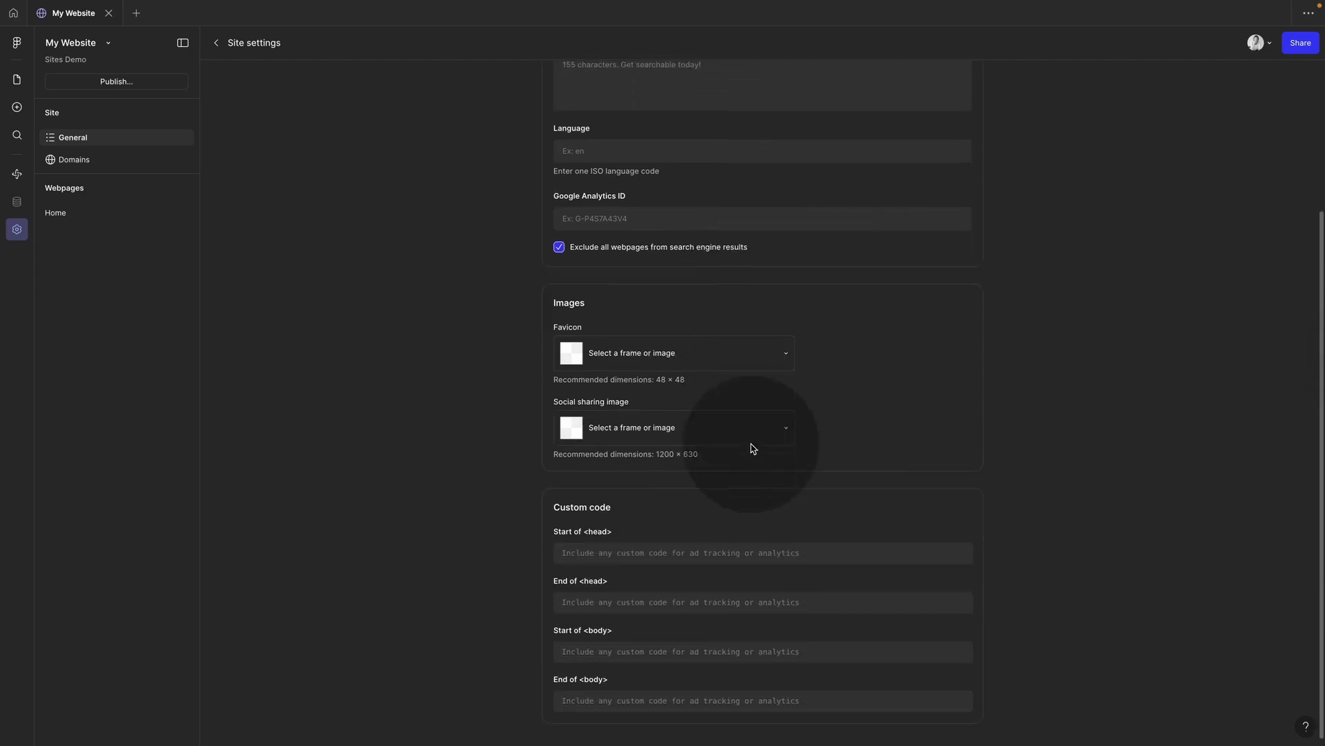
{"action": "scroll", "coordinate": [751, 449], "scroll_direction": "up", "scroll_amount": 2}
{"action": "scroll", "coordinate": [751, 448], "scroll_direction": "up", "scroll_amount": 2}
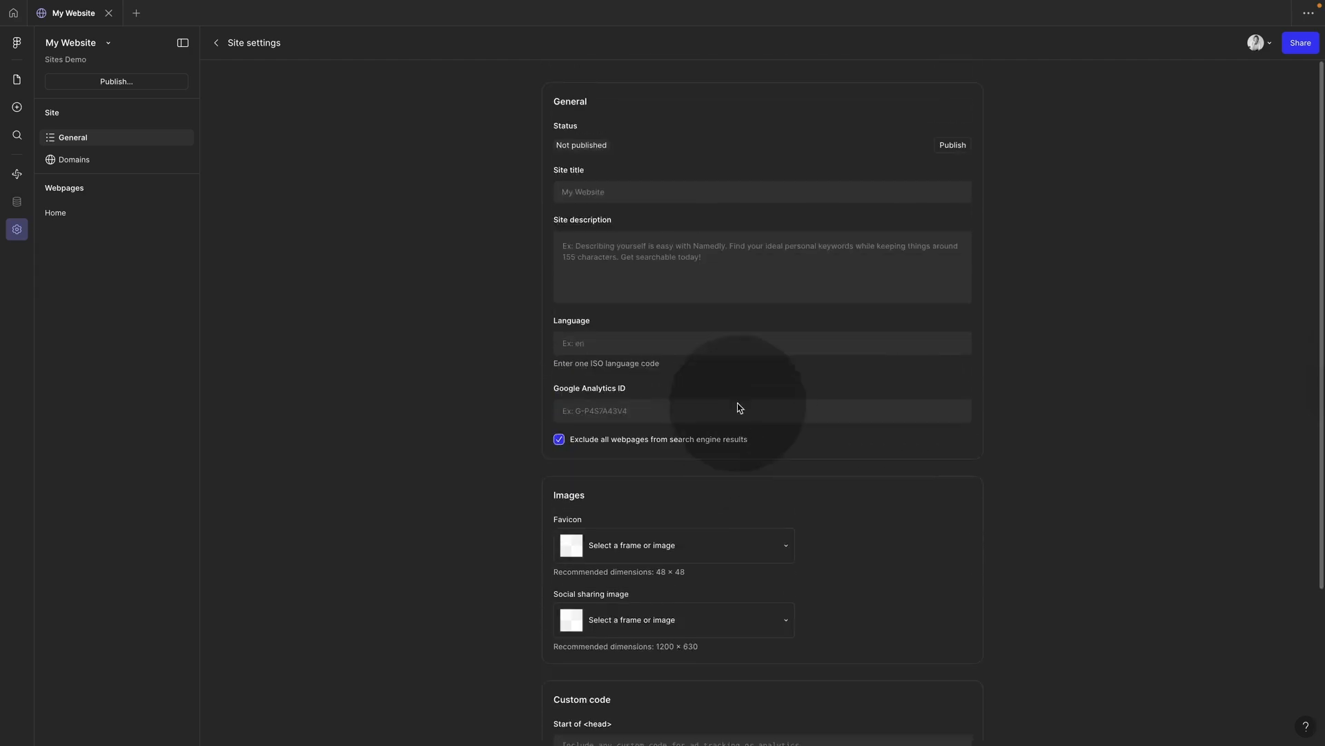
{"action": "left_click", "coordinate": [18, 81]}
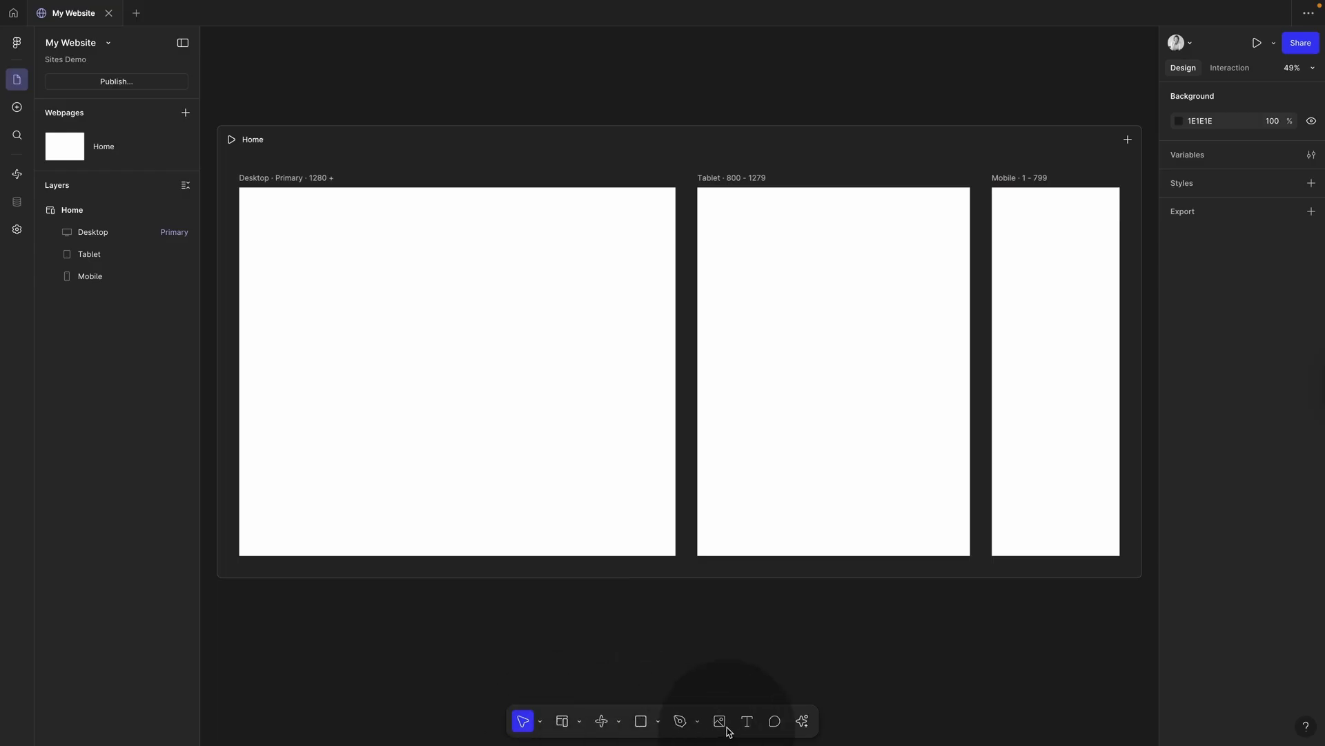
Step: Add a 'Hello' text heading and draw a circle below it
{"action": "left_click", "coordinate": [750, 720]}
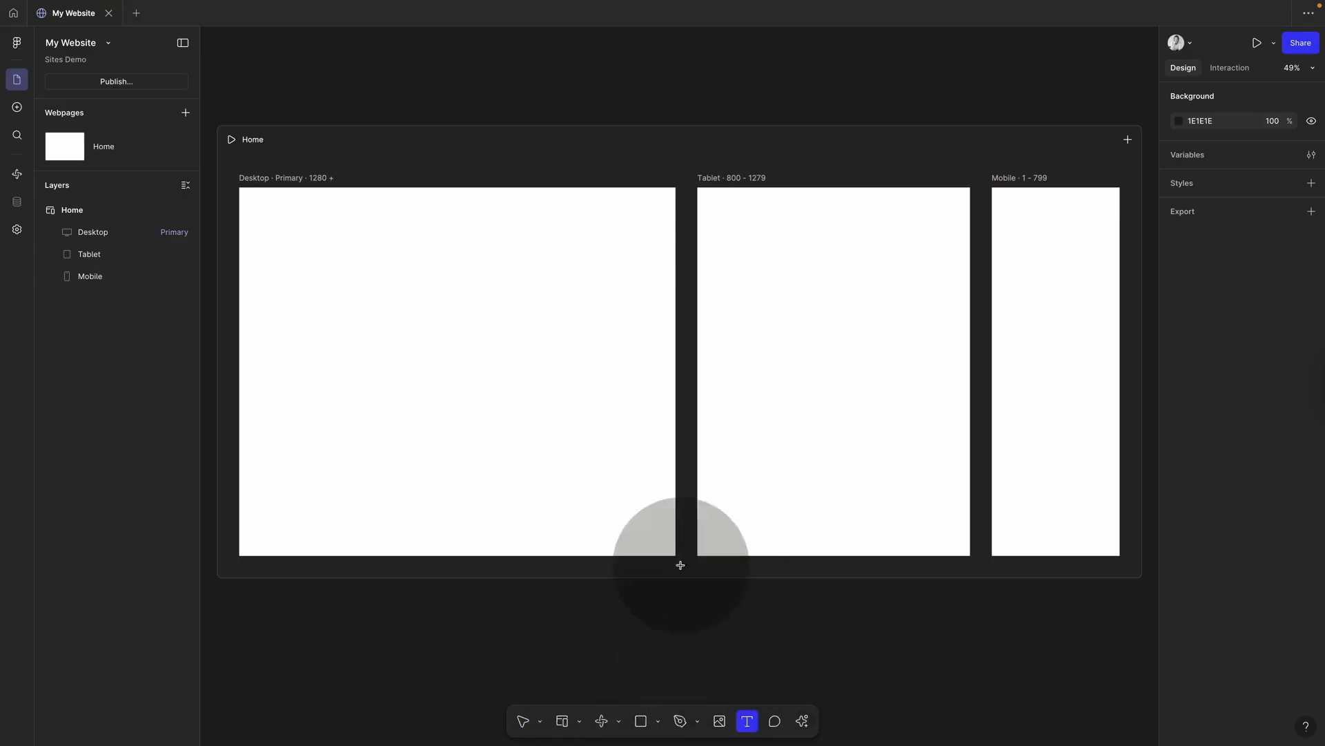
{"action": "left_click", "coordinate": [441, 322]}
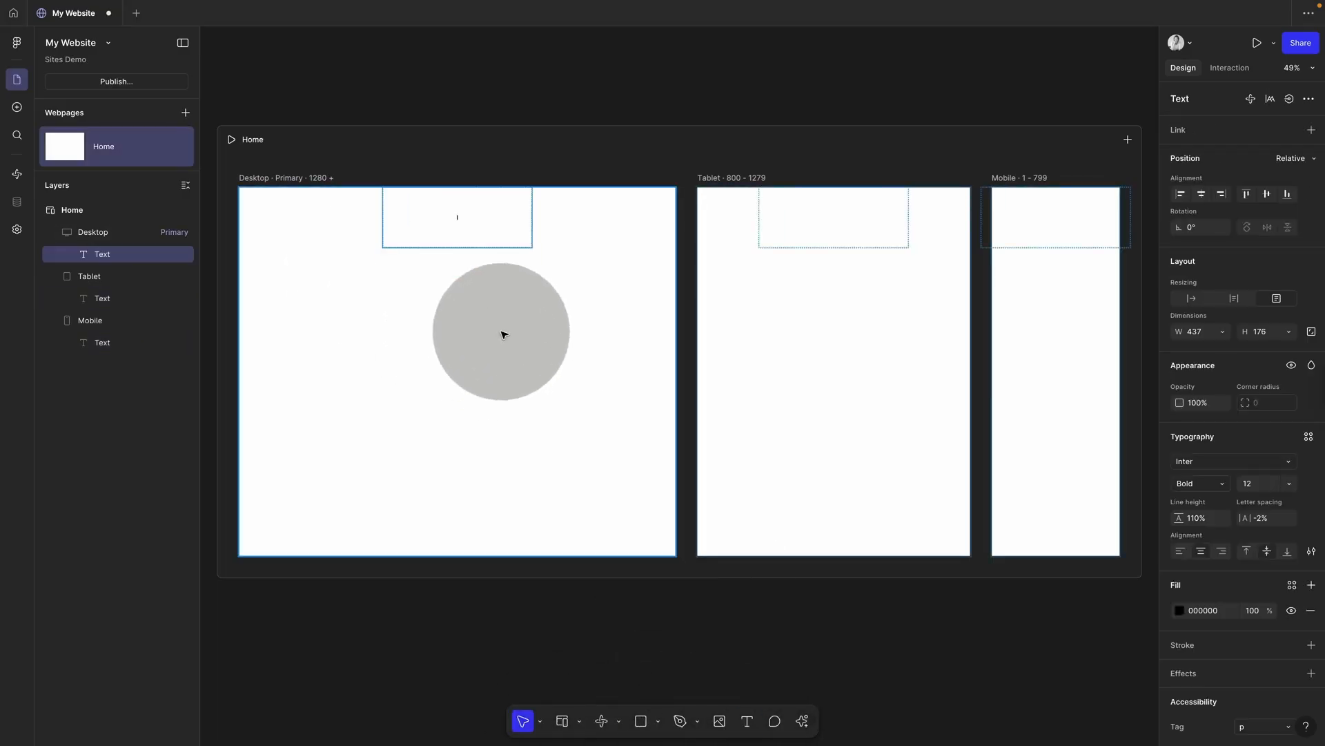
{"action": "type", "text": "Hello how are you"}
{"action": "key", "text": "super+a"}
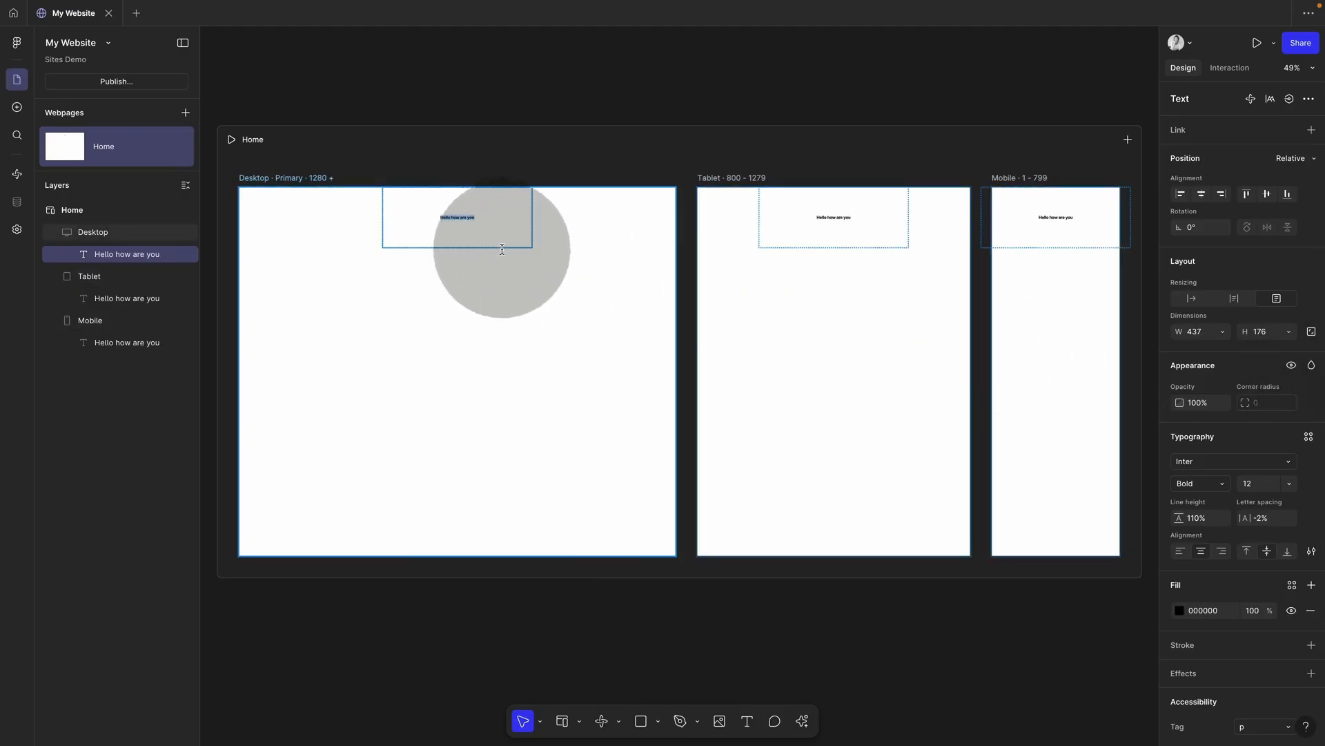
{"action": "key", "text": "Escape"}
{"action": "key", "text": "o"}
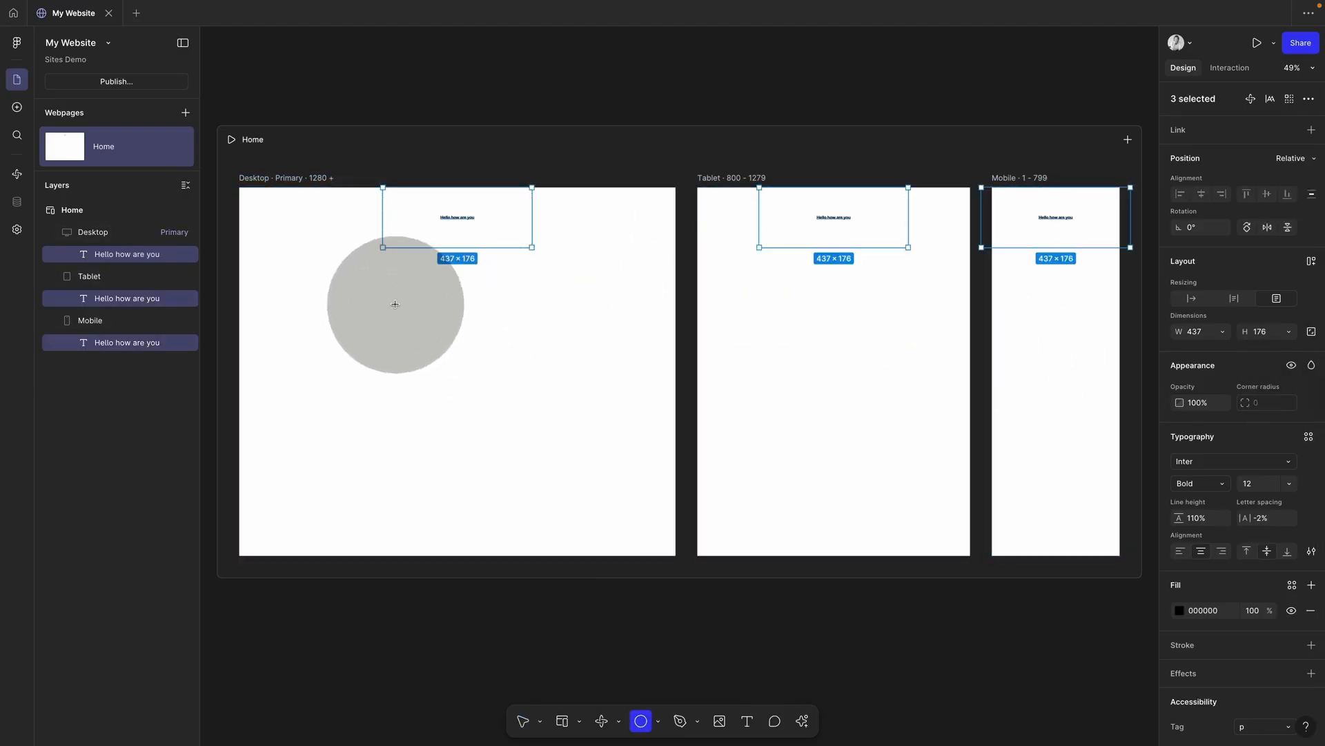
{"action": "left_click", "coordinate": [457, 324]}
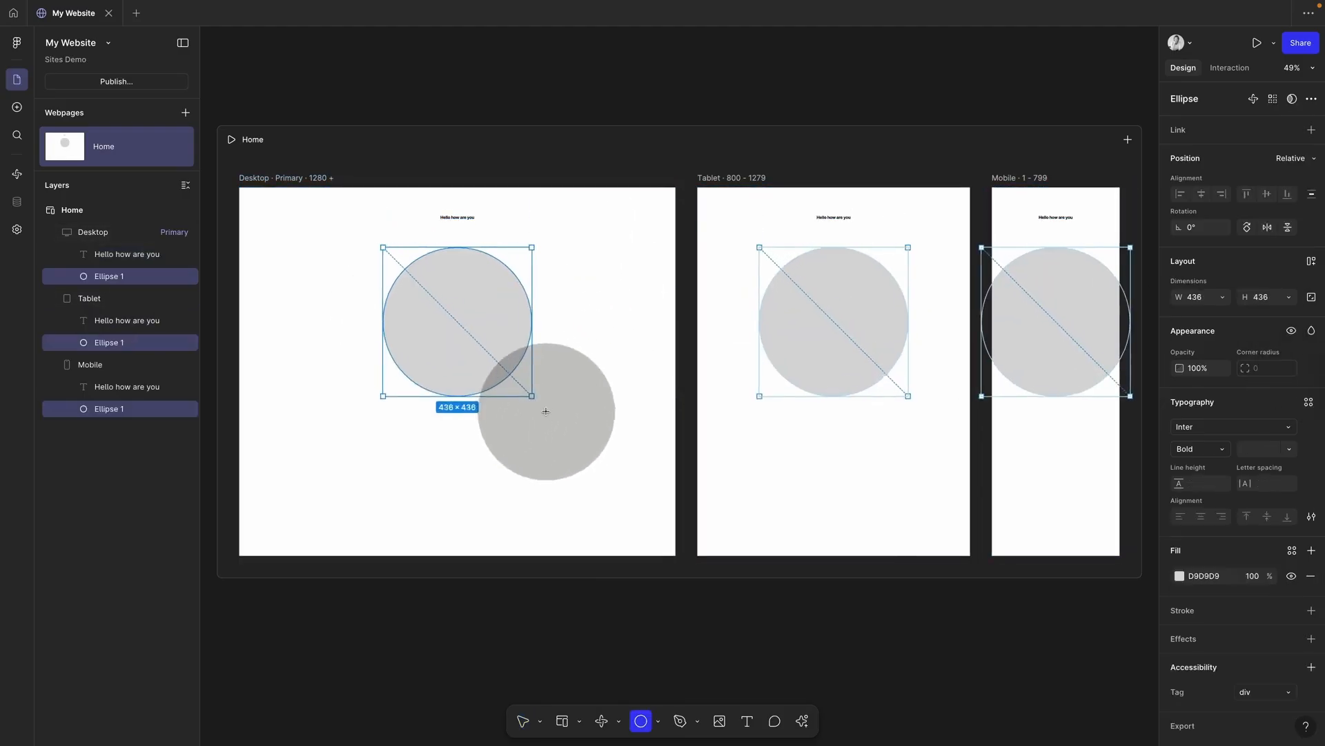
Step: Raise the heading's font size to 36
{"action": "left_click", "coordinate": [471, 220]}
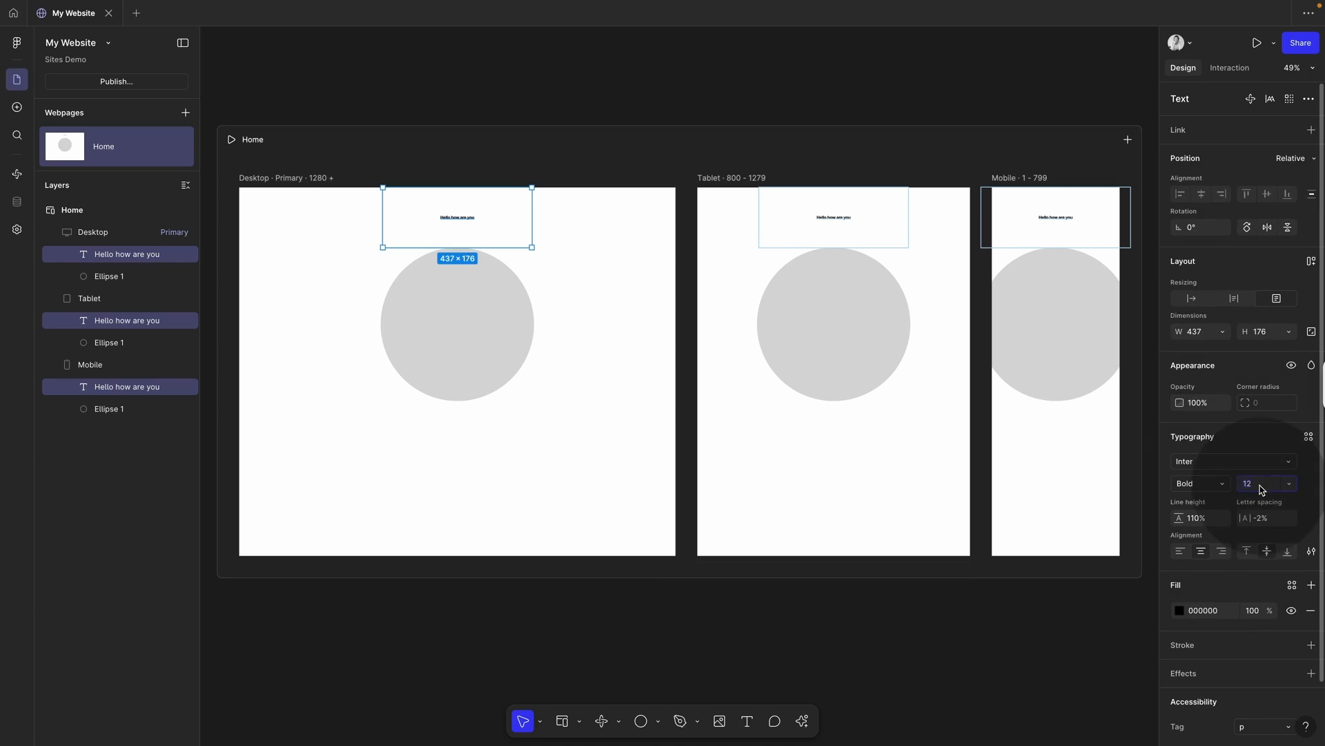
{"action": "left_click", "coordinate": [1261, 484]}
{"action": "type", "text": "36"}
{"action": "key", "text": "Return"}
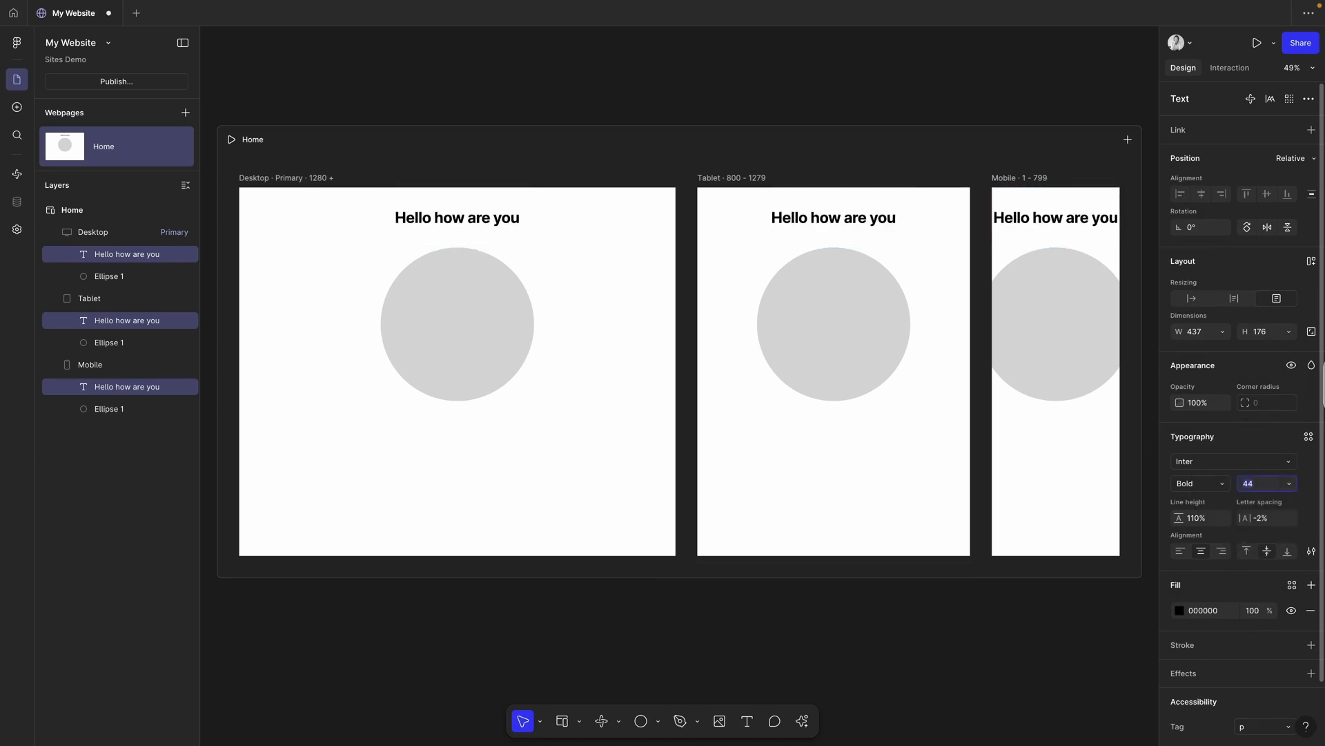
{"action": "left_click", "coordinate": [485, 312]}
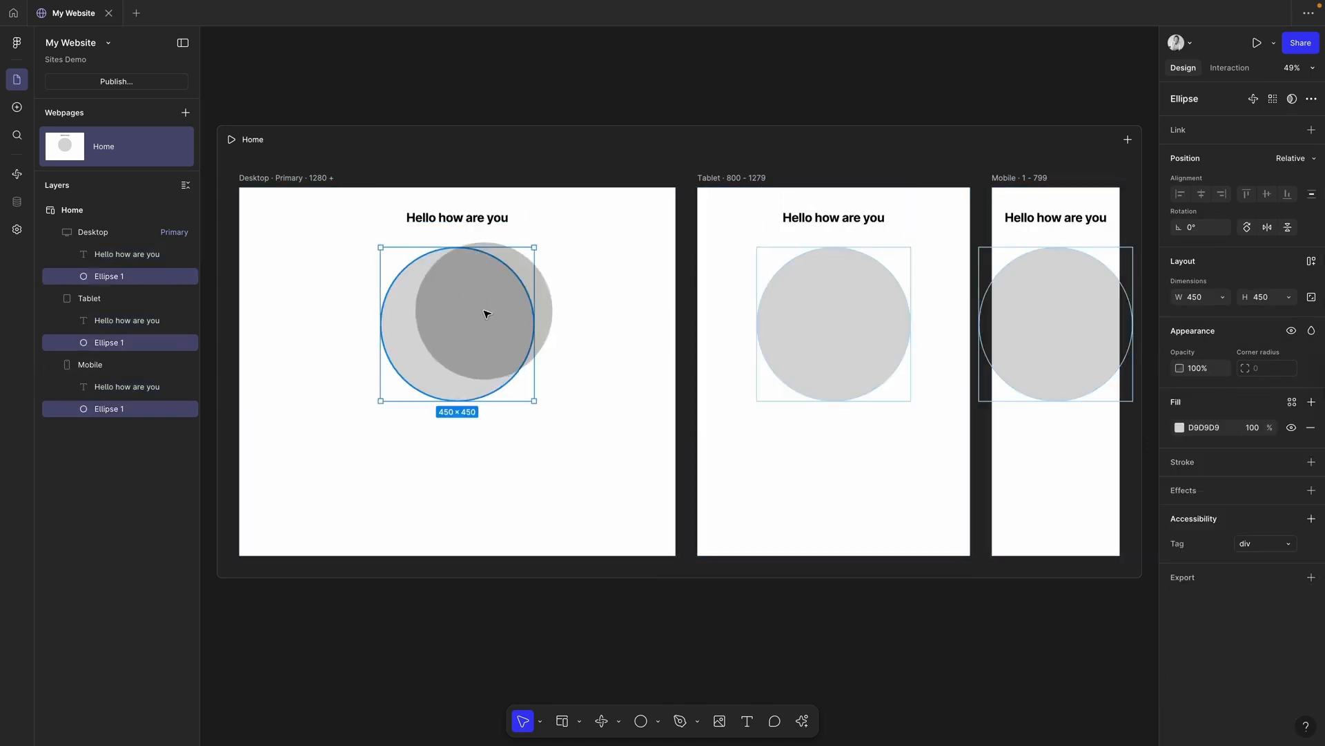
Step: Give the circle a red BB3737 fill
{"action": "left_click", "coordinate": [1180, 427]}
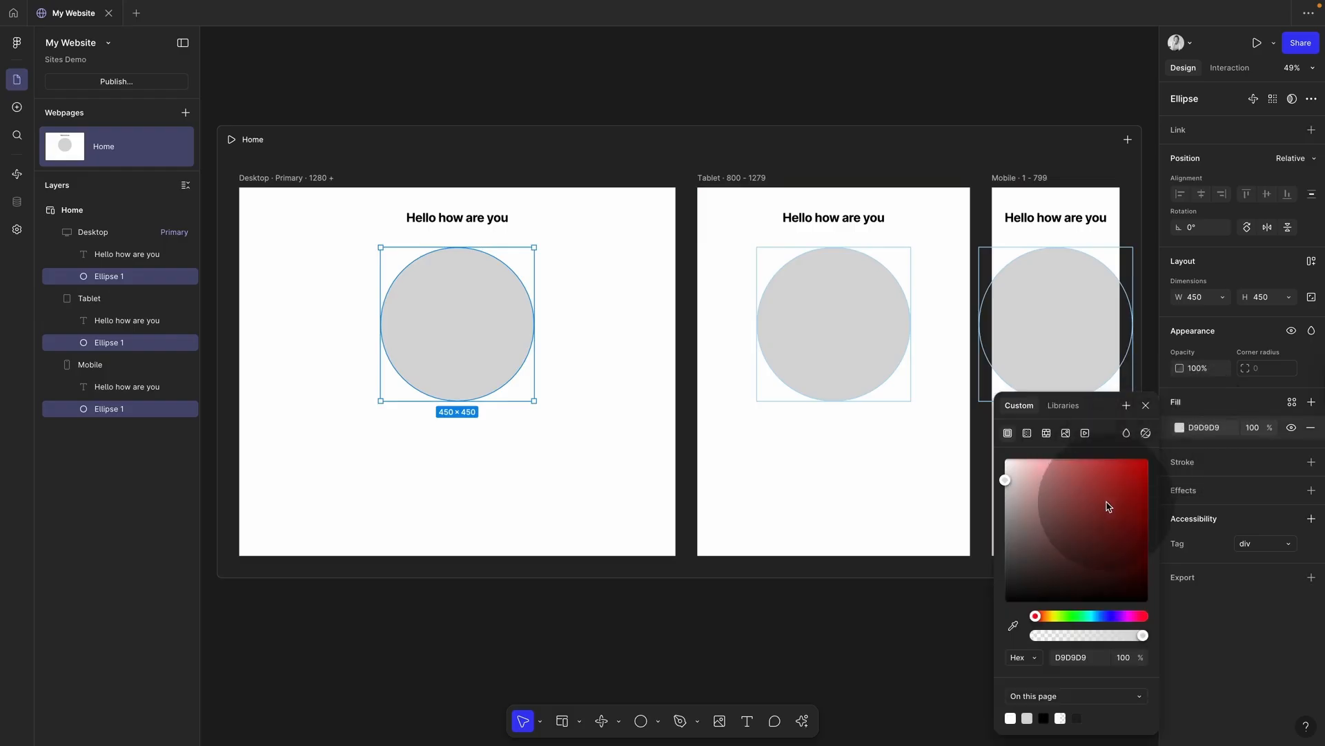
{"action": "left_click_drag", "start_coordinate": [1029, 509], "coordinate": [1103, 495]}
{"action": "left_click", "coordinate": [1152, 408]}
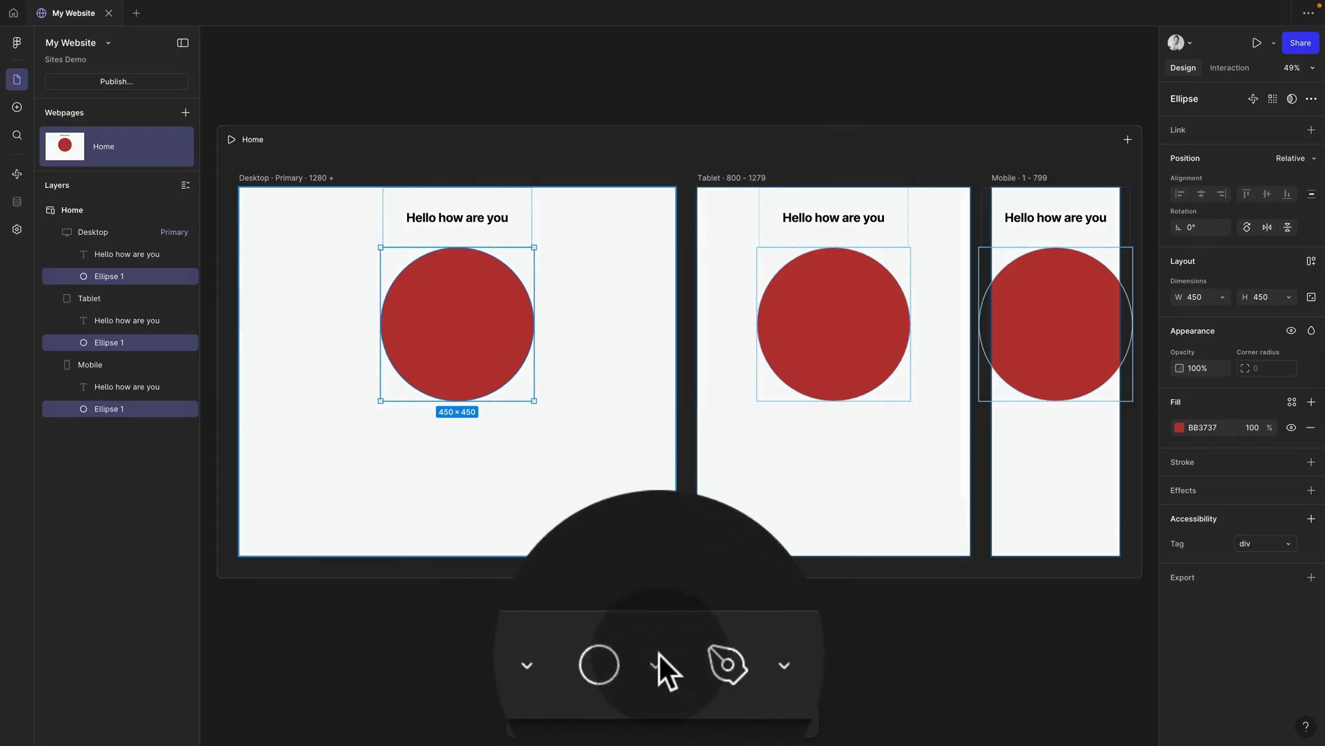
Step: Look through the shape type and pen/pencil tool options
{"action": "left_click", "coordinate": [657, 678]}
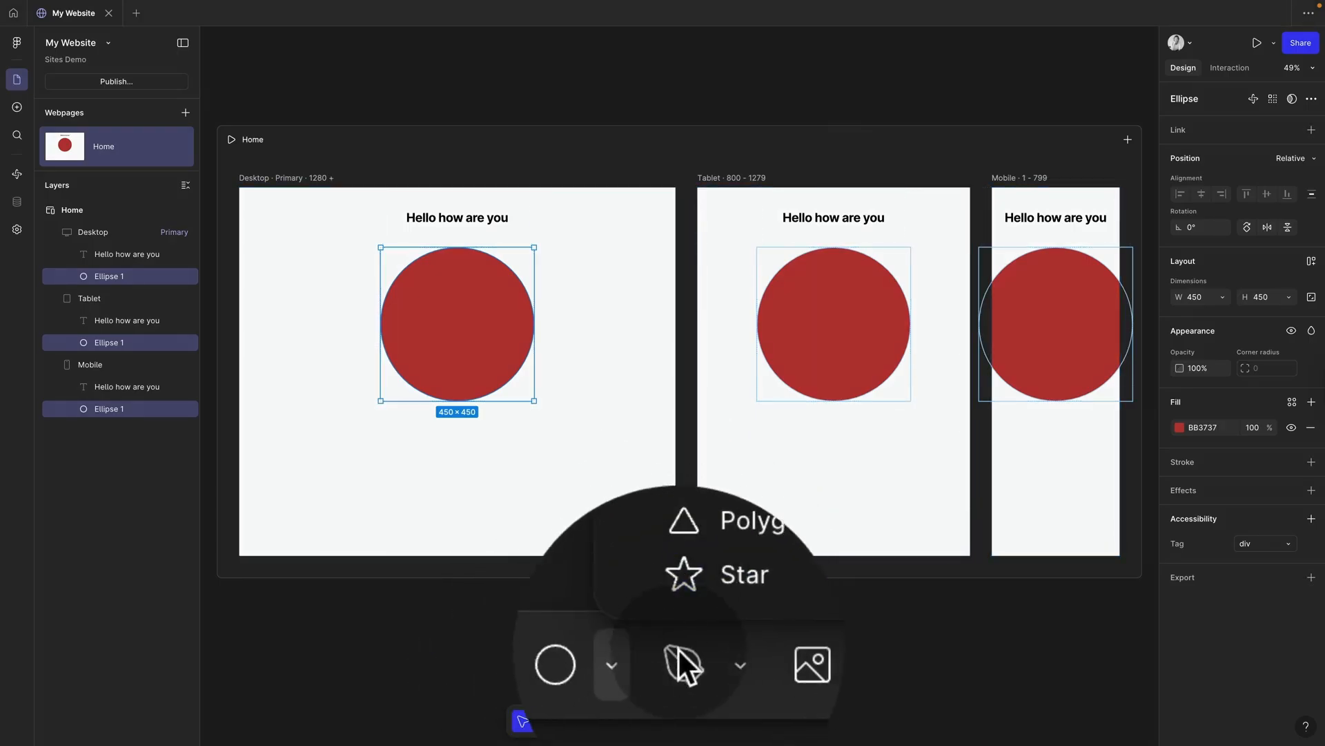
{"action": "left_click", "coordinate": [694, 663]}
{"action": "left_click", "coordinate": [694, 656]}
{"action": "left_click", "coordinate": [694, 654]}
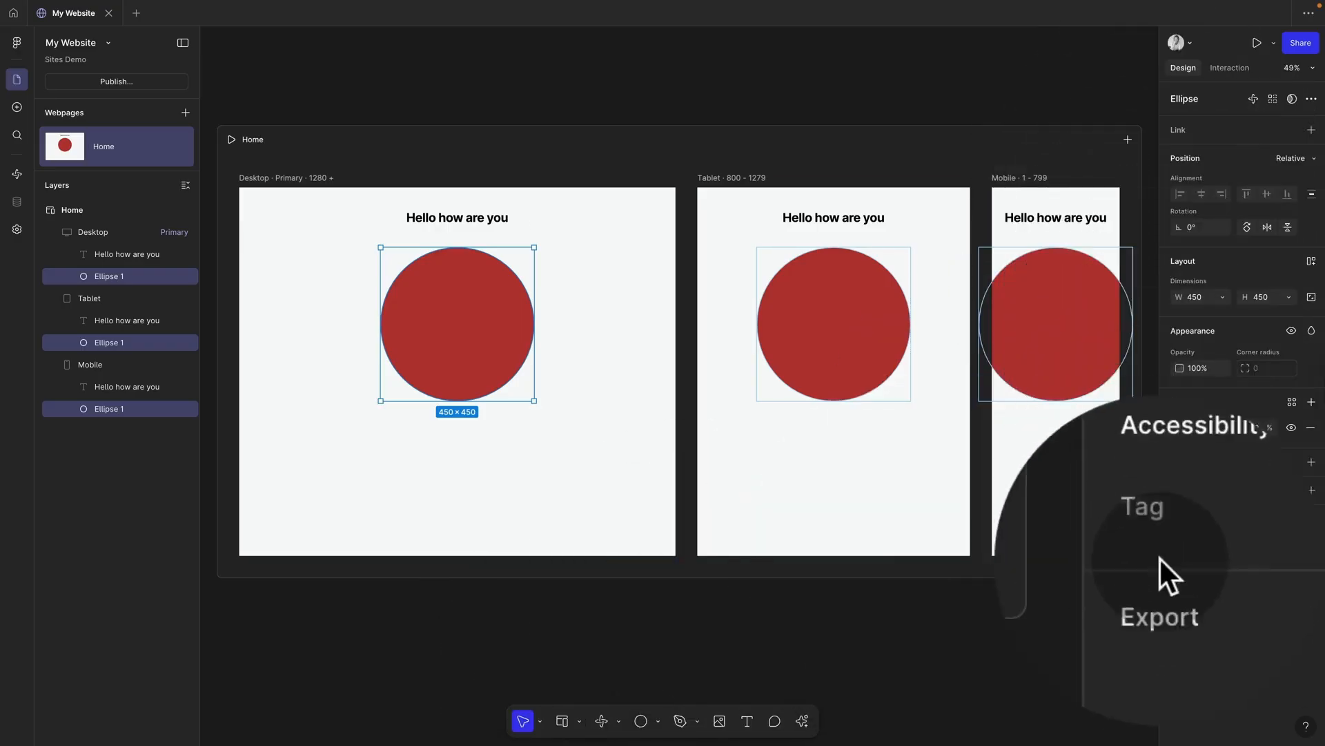
Step: Check the circle's Interaction settings, then clear the selection
{"action": "left_click", "coordinate": [1229, 69]}
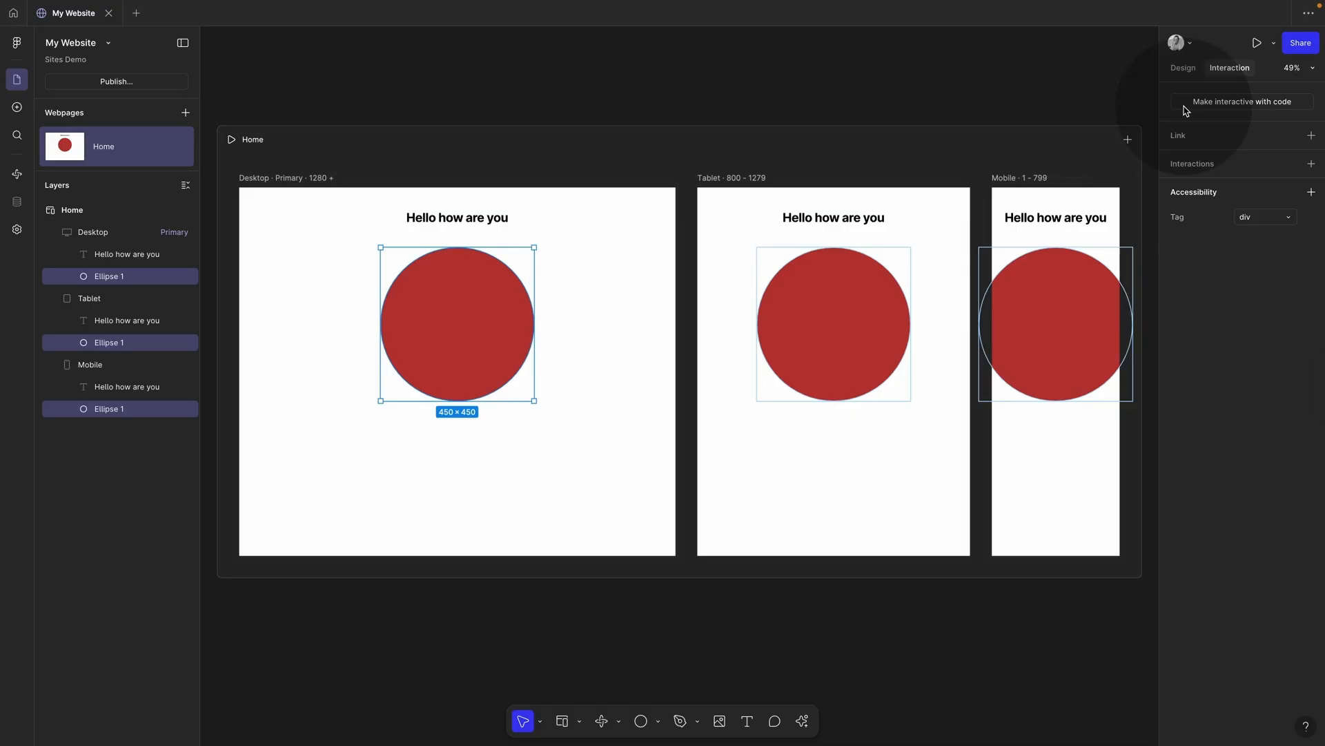
{"action": "left_click", "coordinate": [965, 75]}
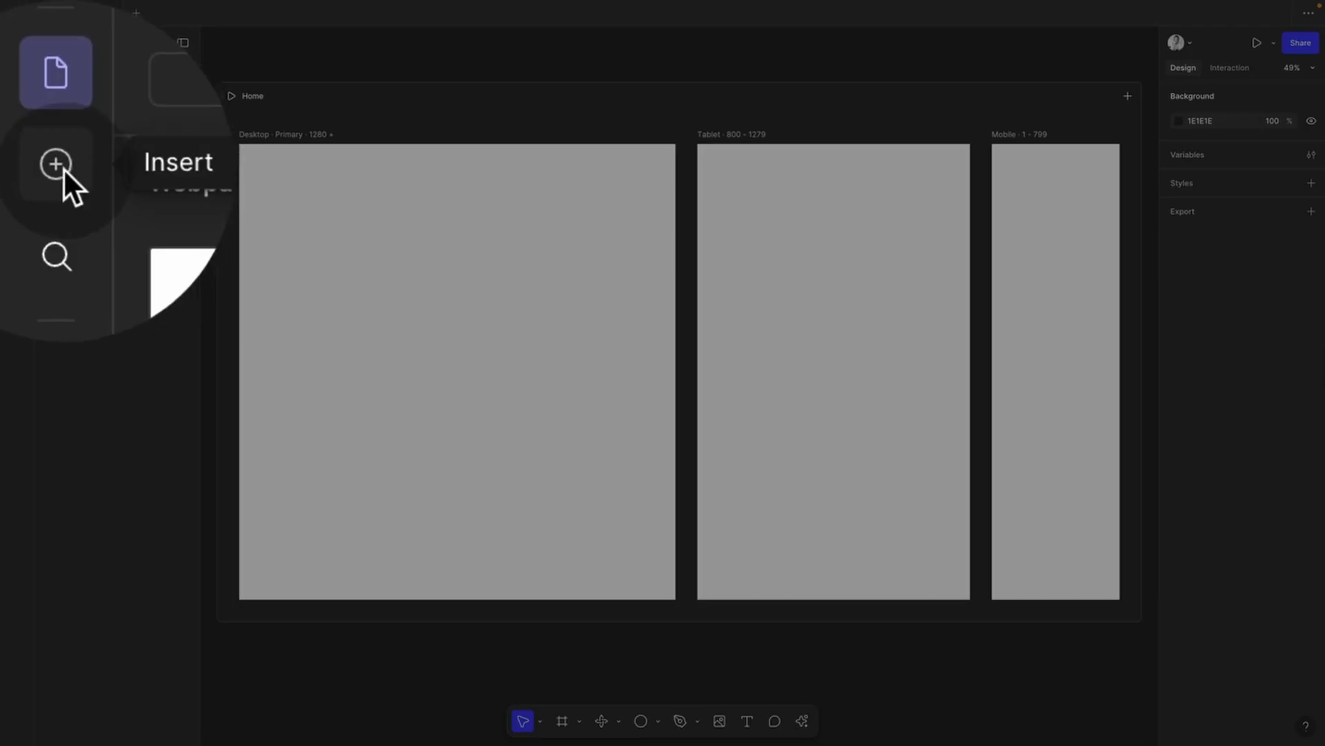
Step: Place a Namedly navigation bar block at the top of the Desktop frame and select it
{"action": "left_click", "coordinate": [64, 174]}
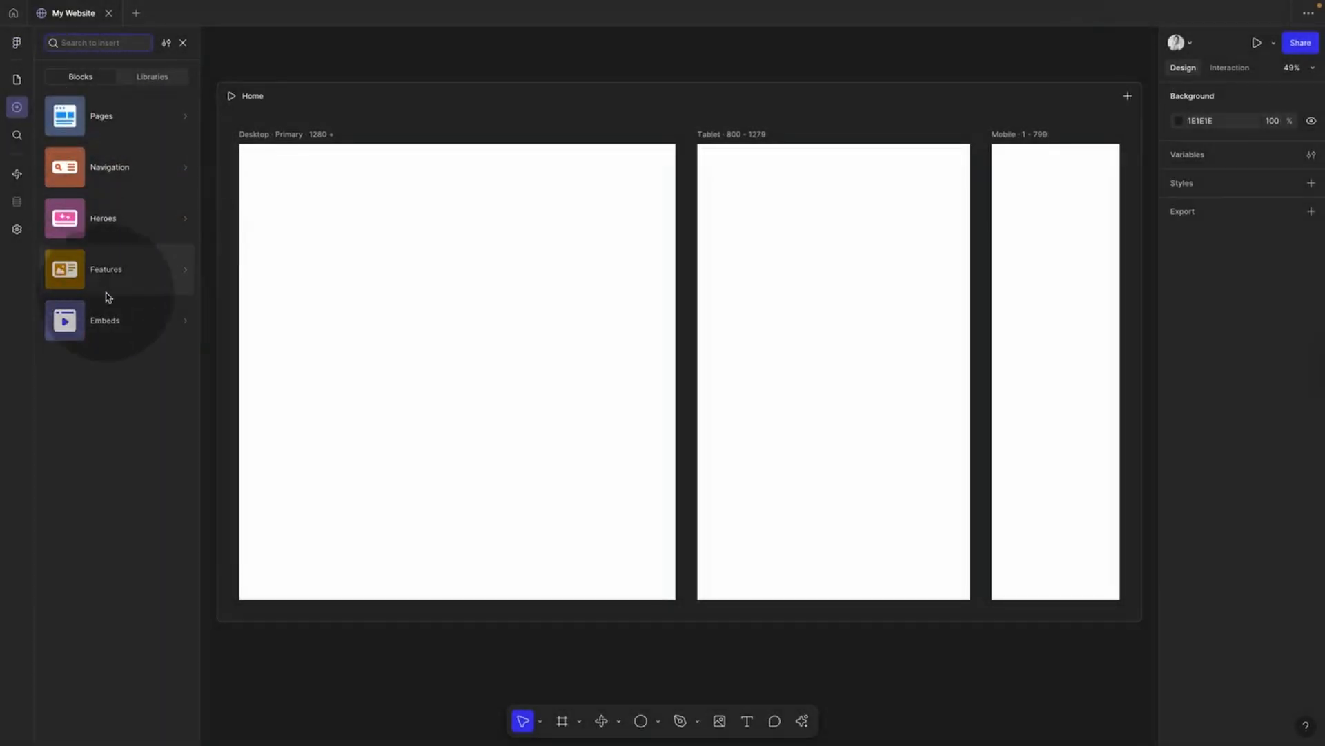
{"action": "mouse_move", "coordinate": [98, 235]}
{"action": "mouse_move", "coordinate": [95, 110]}
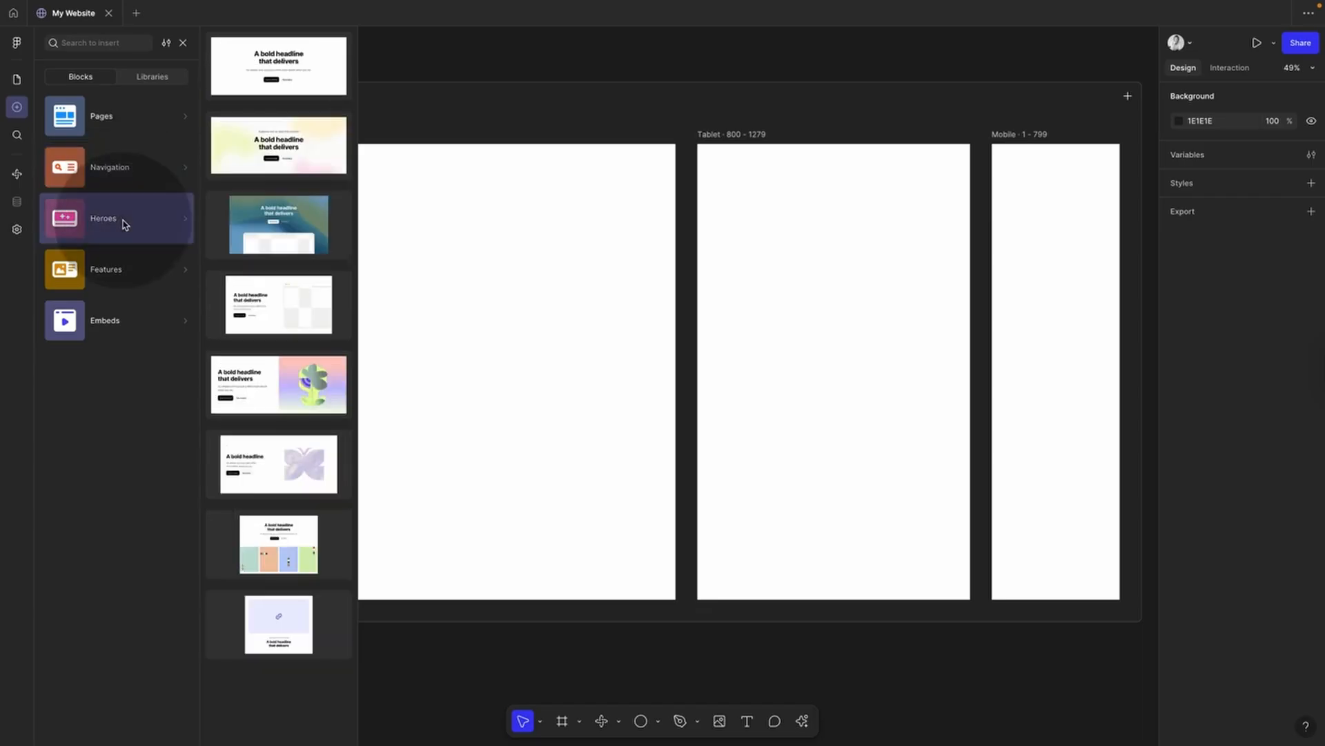
{"action": "left_click", "coordinate": [119, 270]}
{"action": "left_click", "coordinate": [138, 176]}
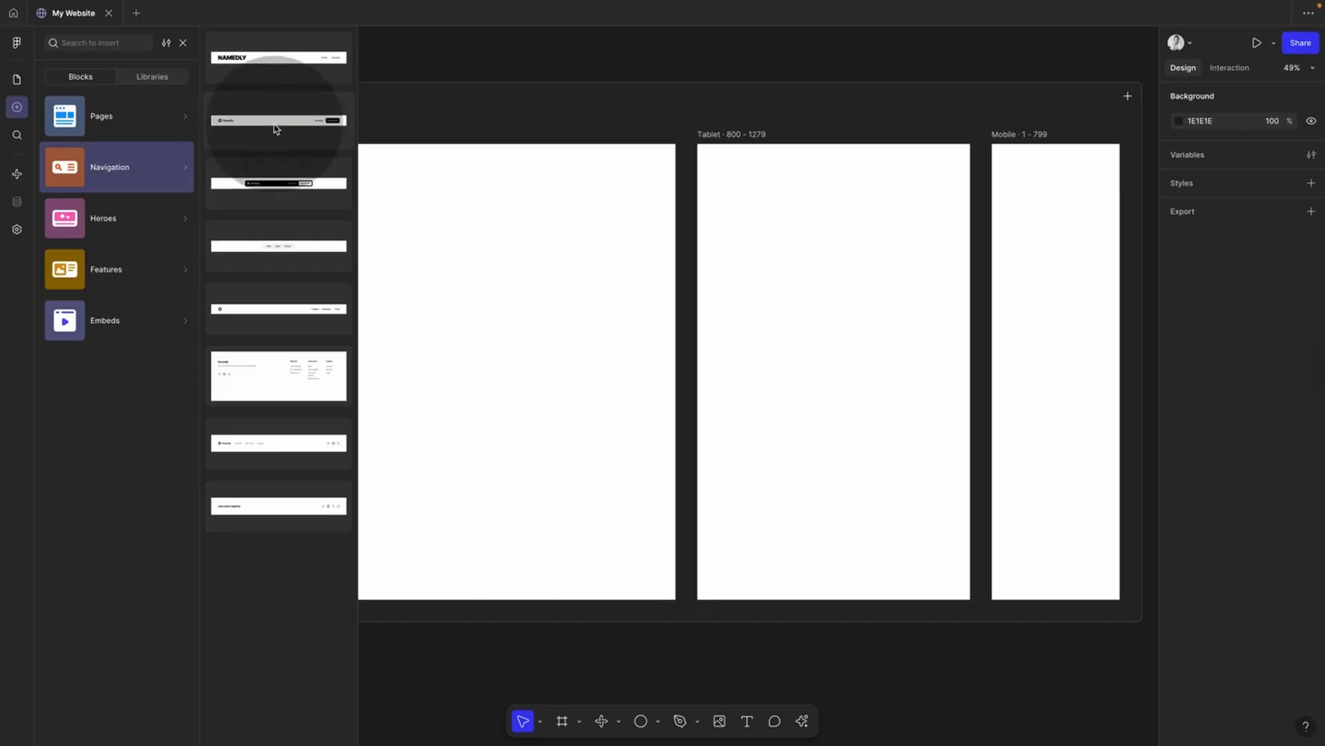
{"action": "left_click_drag", "start_coordinate": [275, 128], "coordinate": [422, 176]}
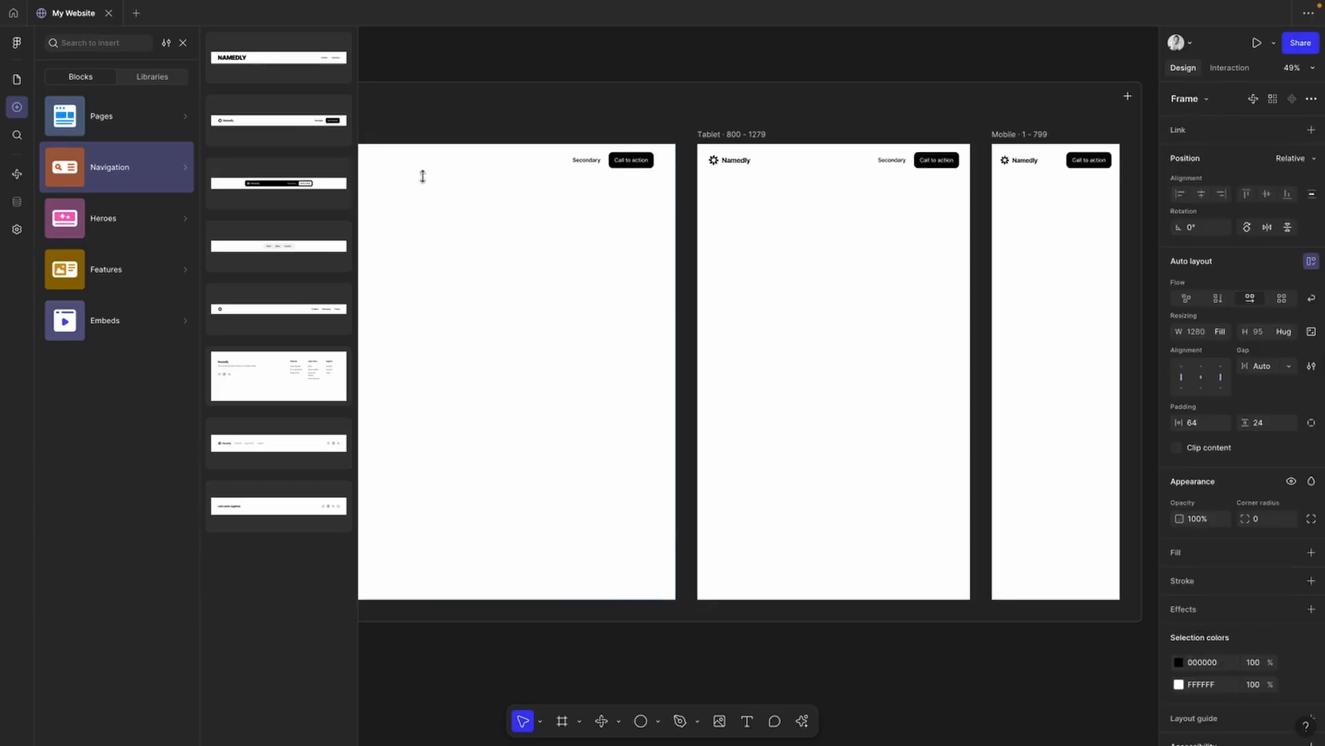
{"action": "left_click", "coordinate": [437, 123]}
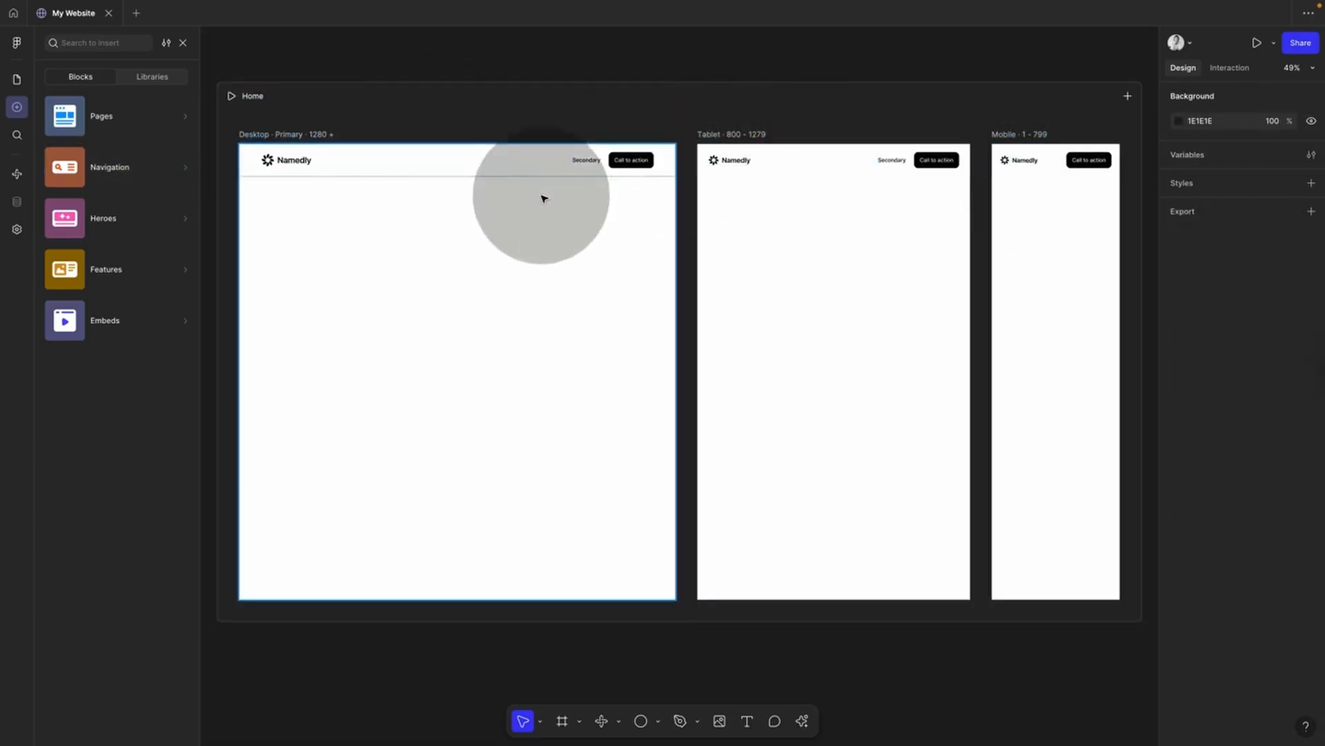
{"action": "mouse_move", "coordinate": [120, 155]}
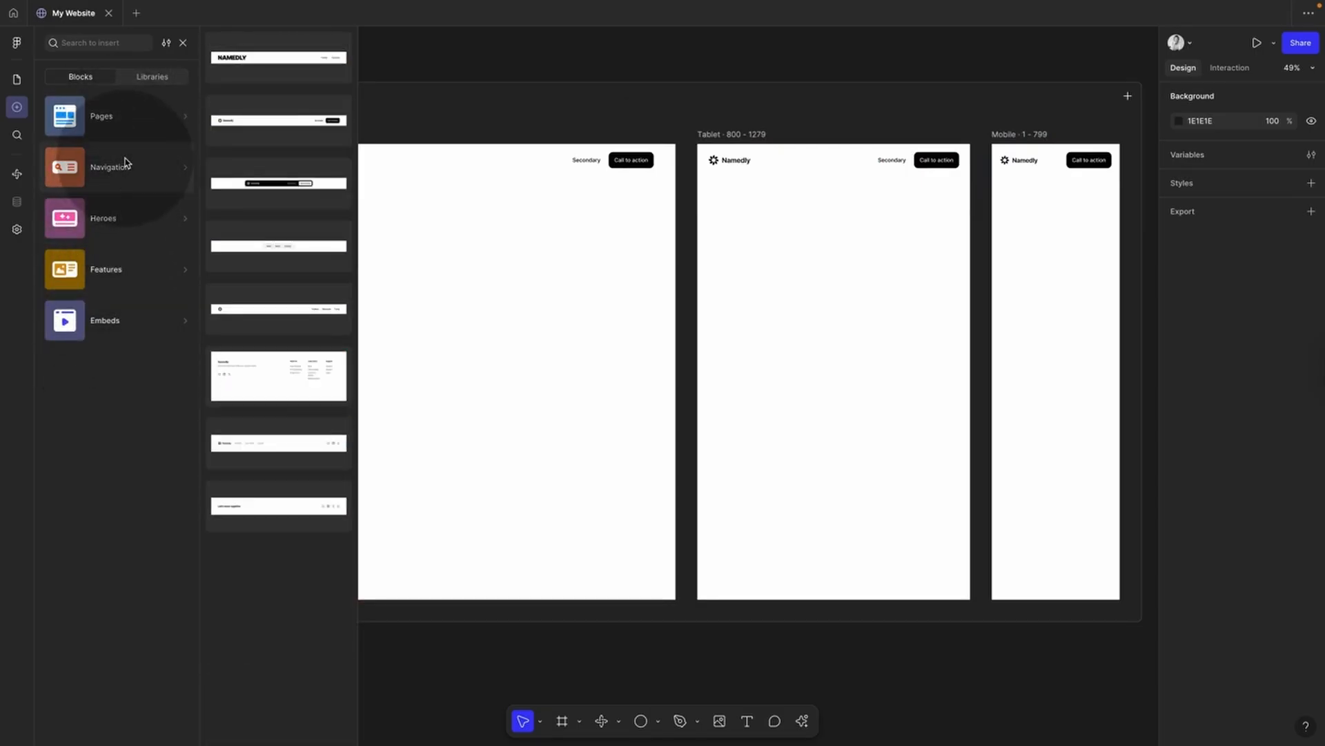
{"action": "mouse_move", "coordinate": [130, 219]}
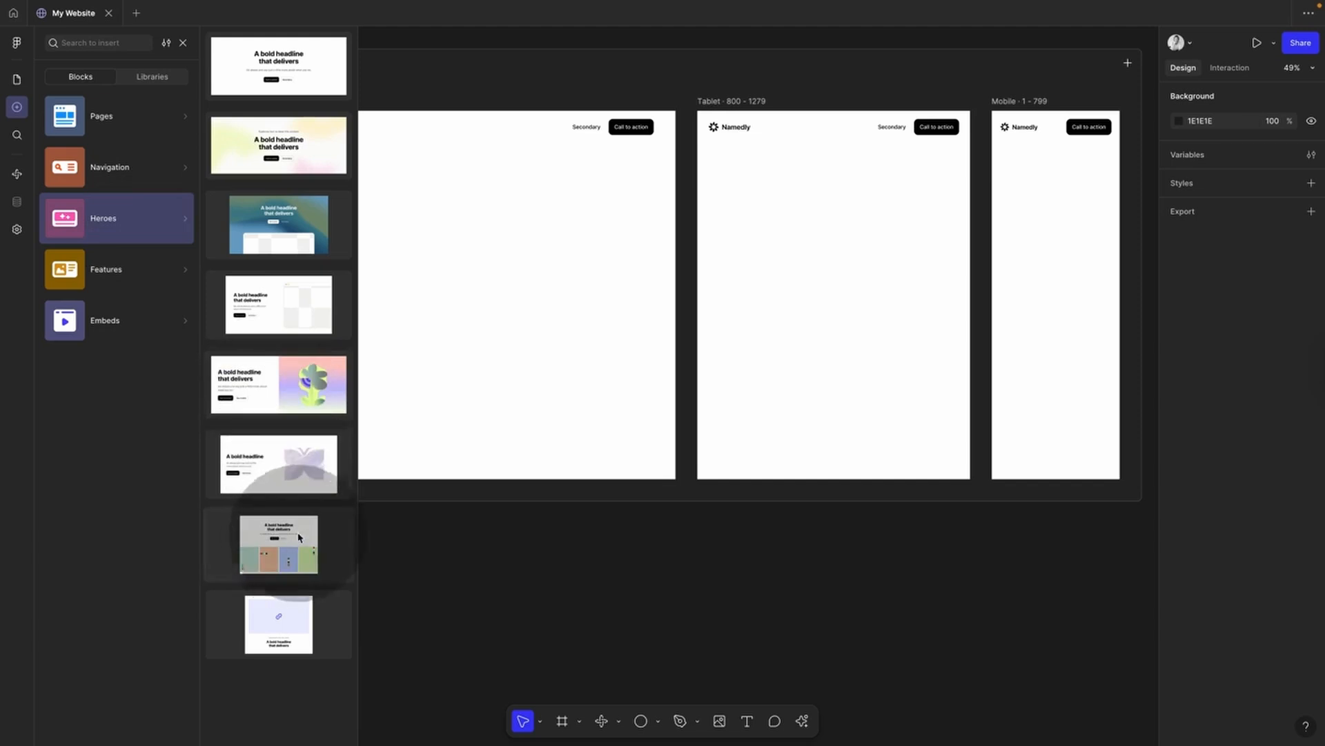
Step: Add the 'A bold headline that delivers' hero, a three-column text section and an image feature
{"action": "left_click_drag", "start_coordinate": [299, 537], "coordinate": [508, 358]}
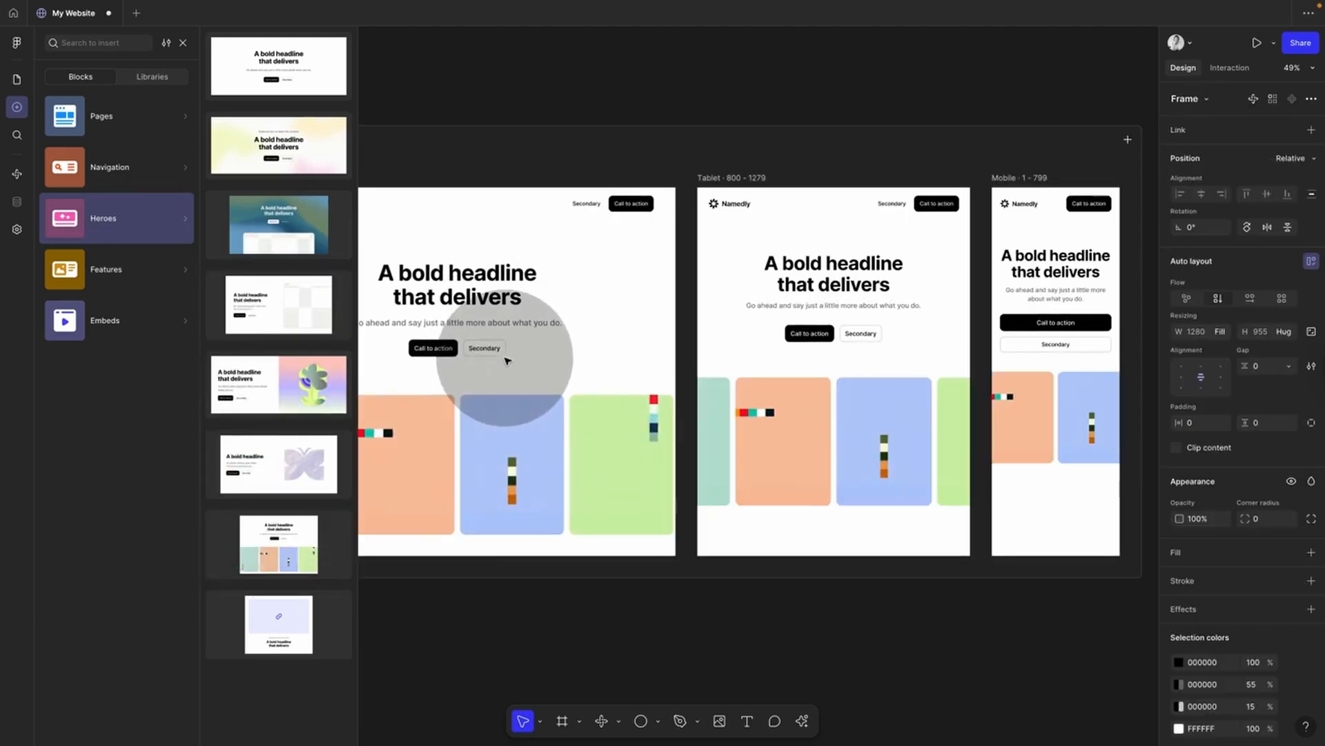
{"action": "left_click", "coordinate": [119, 268]}
{"action": "scroll", "coordinate": [296, 486], "scroll_direction": "down", "scroll_amount": 5}
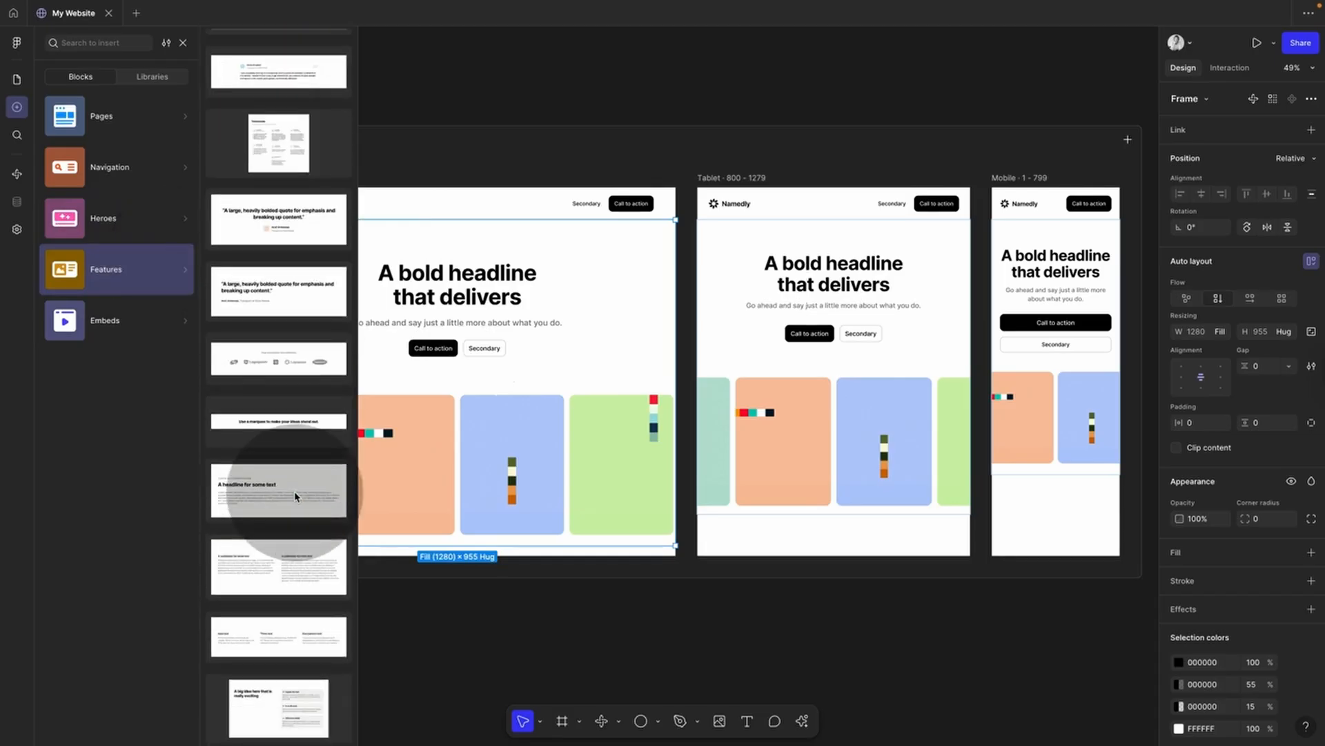
{"action": "left_click_drag", "start_coordinate": [290, 555], "coordinate": [456, 542]}
{"action": "scroll", "coordinate": [266, 407], "scroll_direction": "up", "scroll_amount": 10}
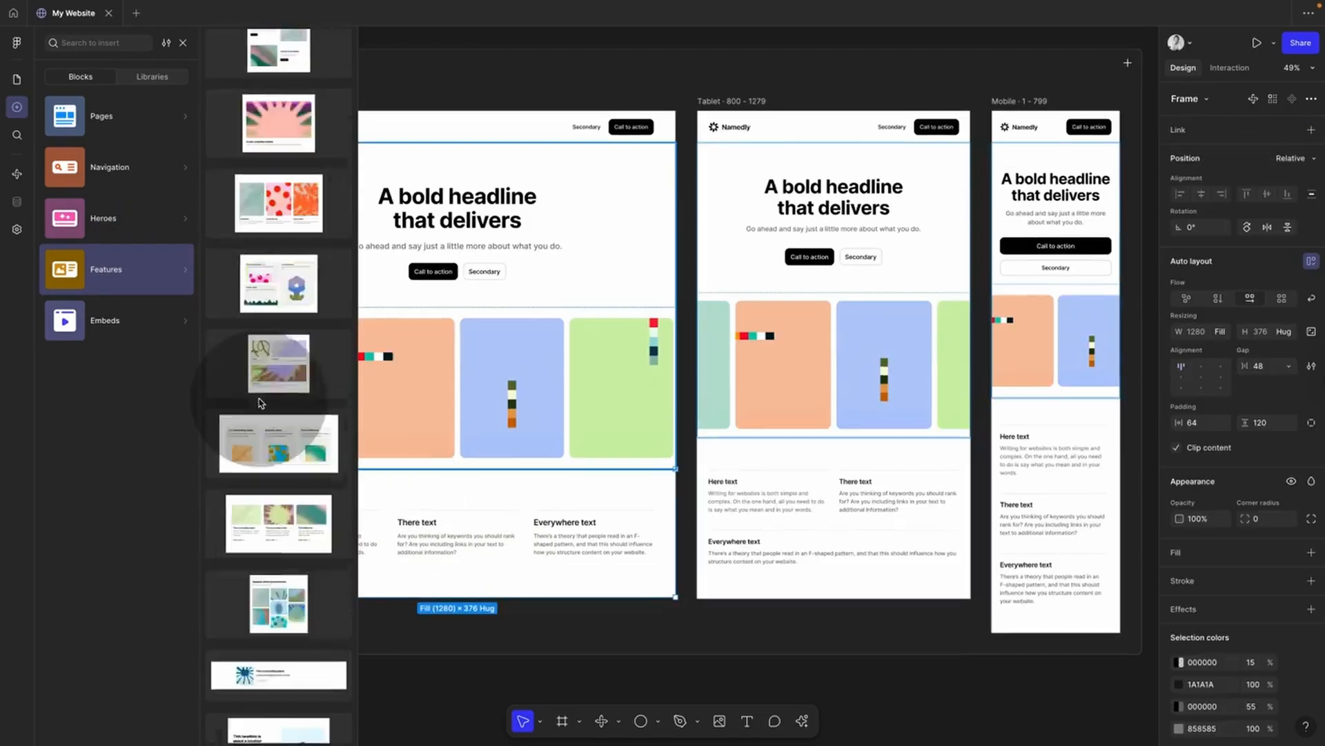
{"action": "left_click_drag", "start_coordinate": [300, 69], "coordinate": [547, 437]}
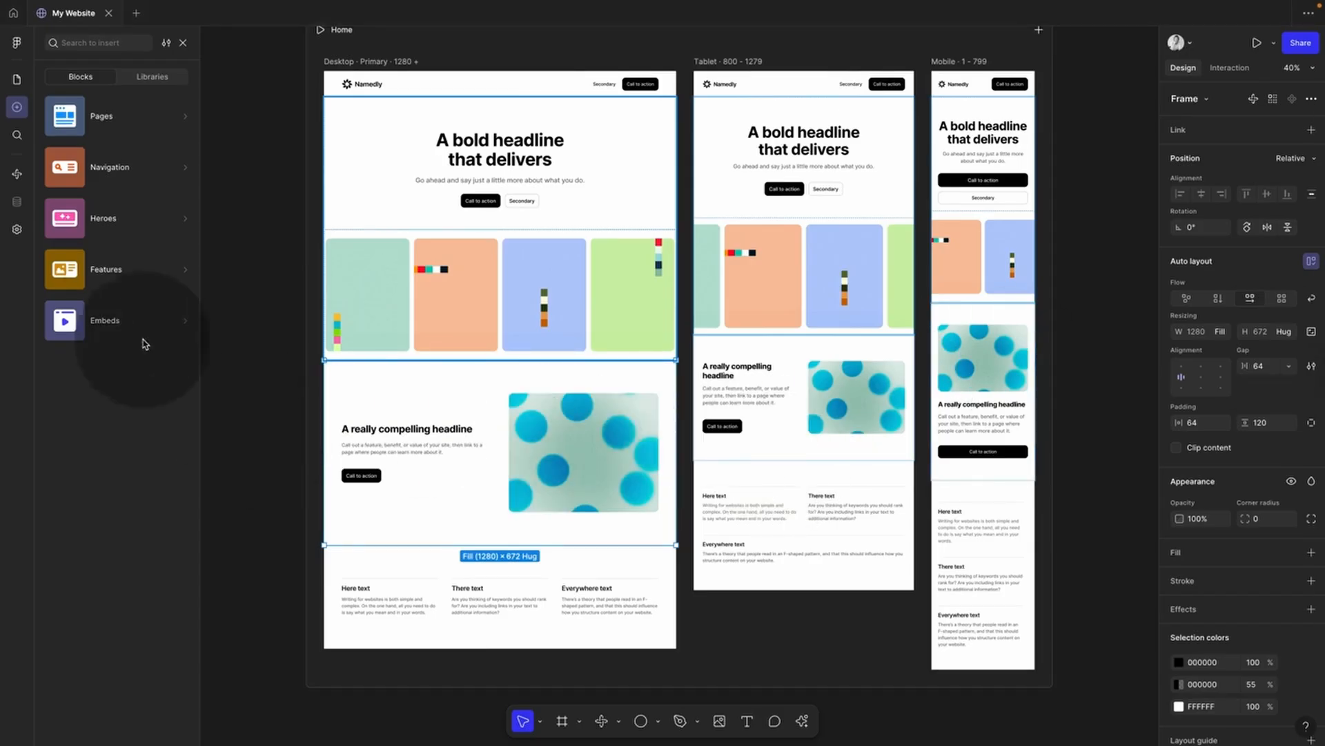
{"action": "left_click", "coordinate": [138, 172]}
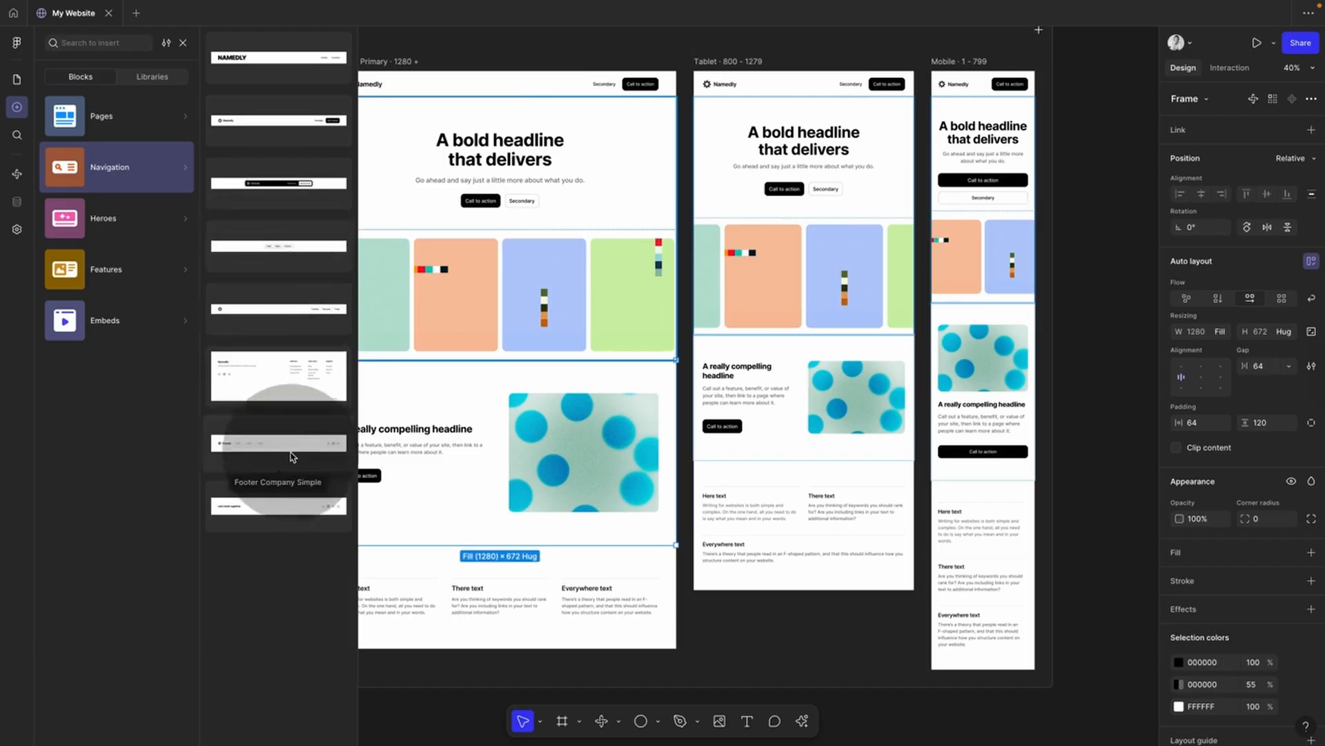
Step: Add a Namedly company footer and keep it at the bottom of the page
{"action": "left_click_drag", "start_coordinate": [279, 448], "coordinate": [519, 542]}
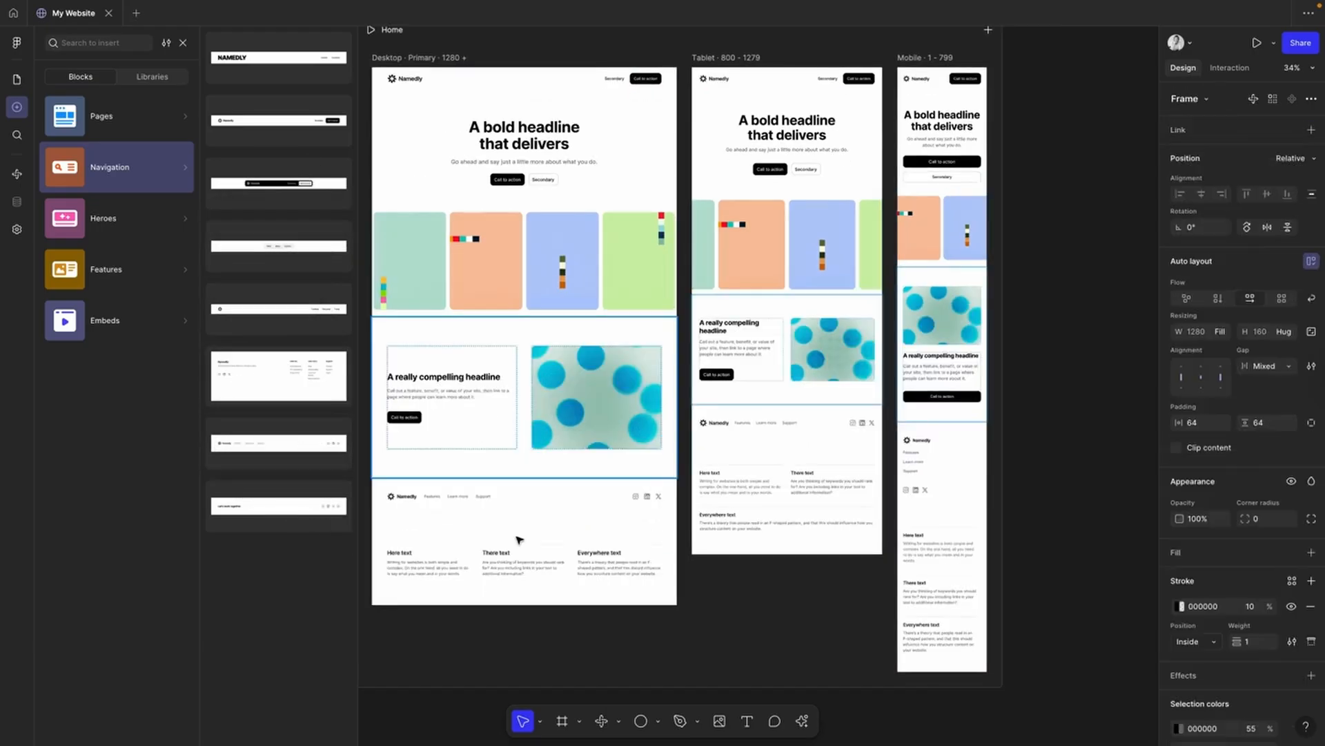
{"action": "left_click", "coordinate": [712, 628]}
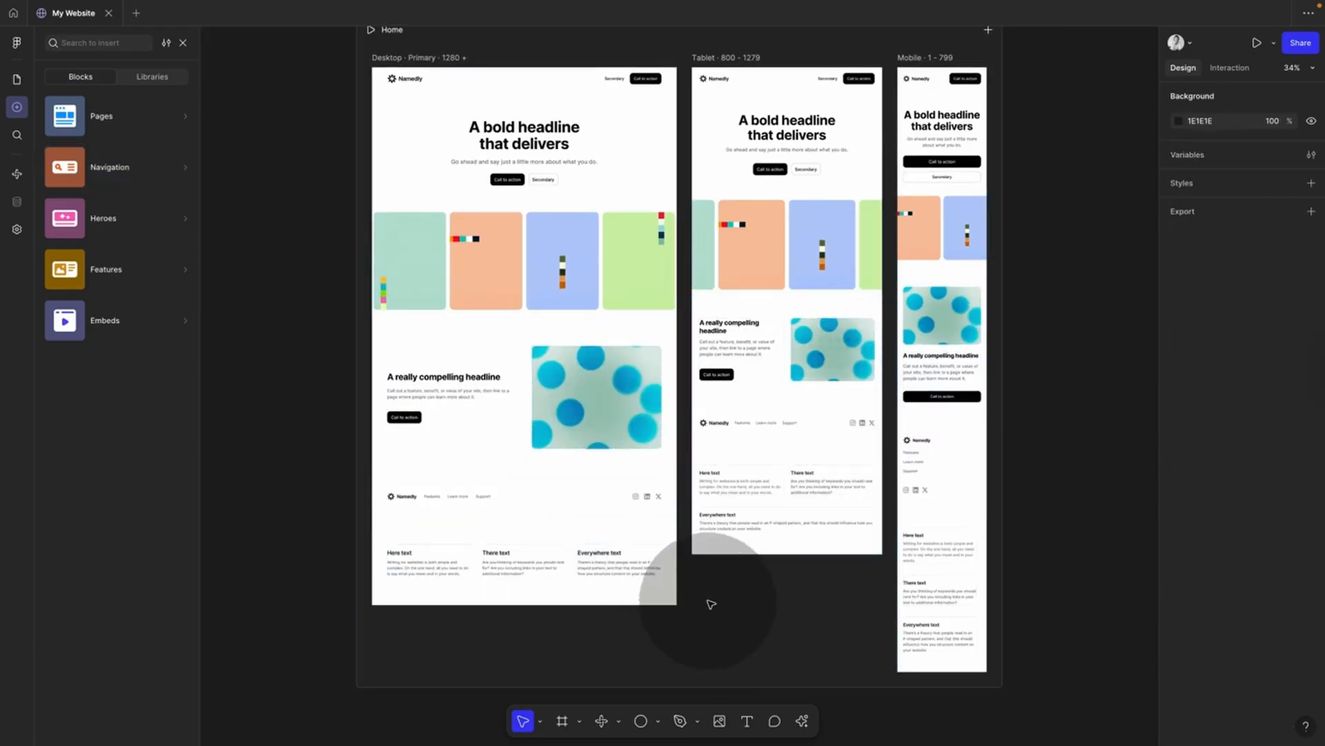
{"action": "left_click", "coordinate": [556, 491]}
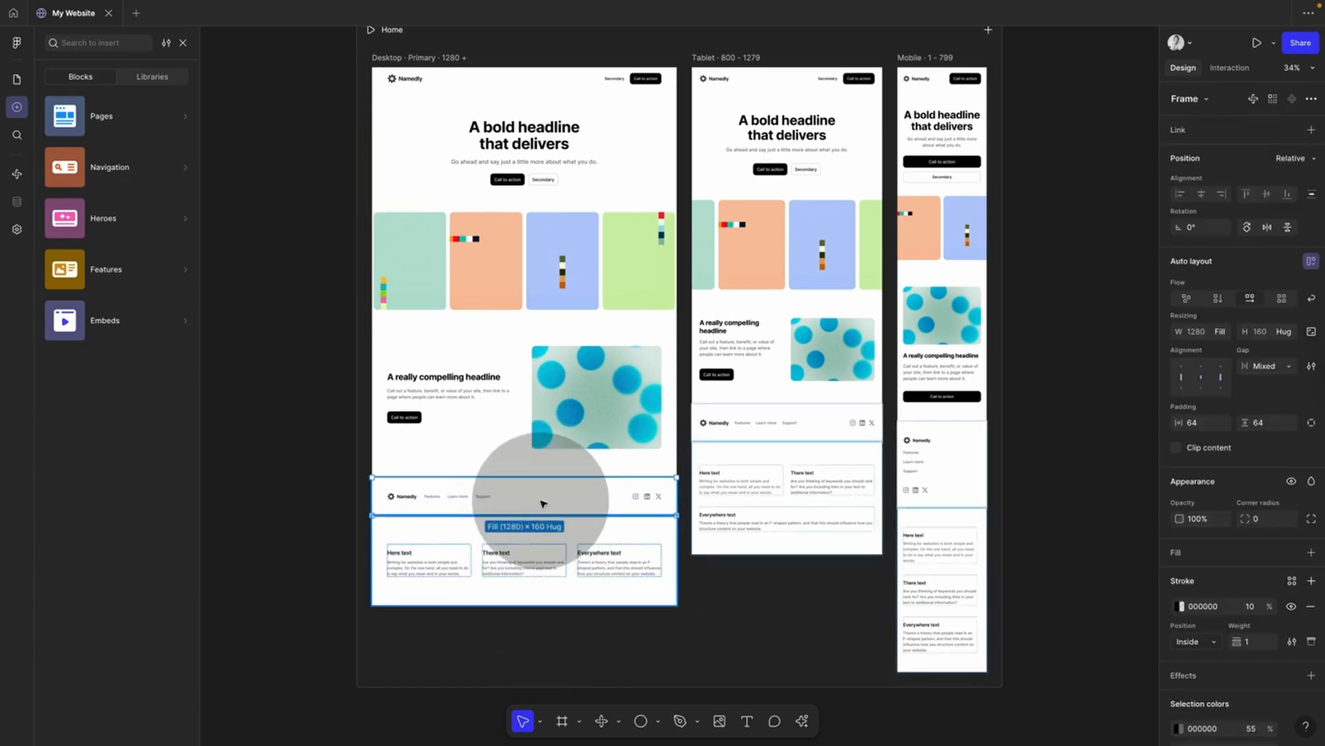
{"action": "left_click_drag", "start_coordinate": [543, 504], "coordinate": [545, 556]}
{"action": "left_click", "coordinate": [535, 598]}
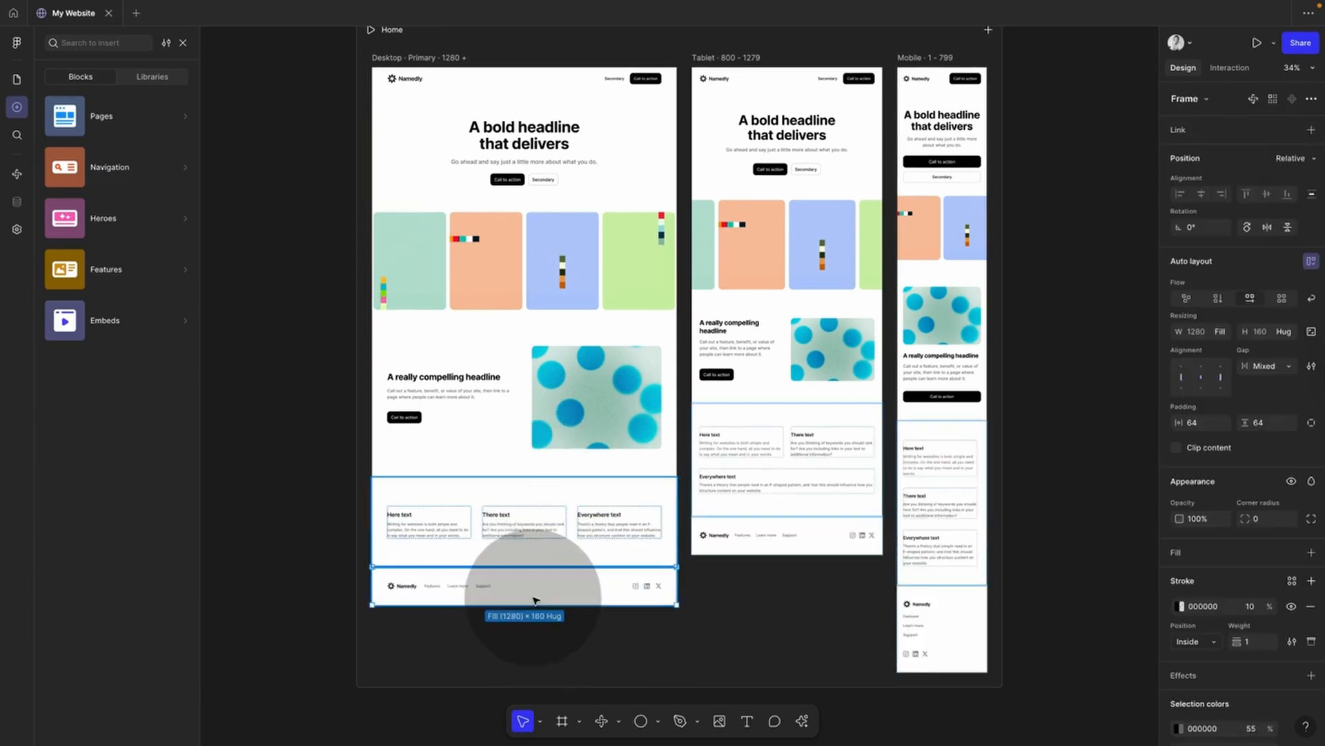
{"action": "key", "text": "Up"}
{"action": "key", "text": "Up"}
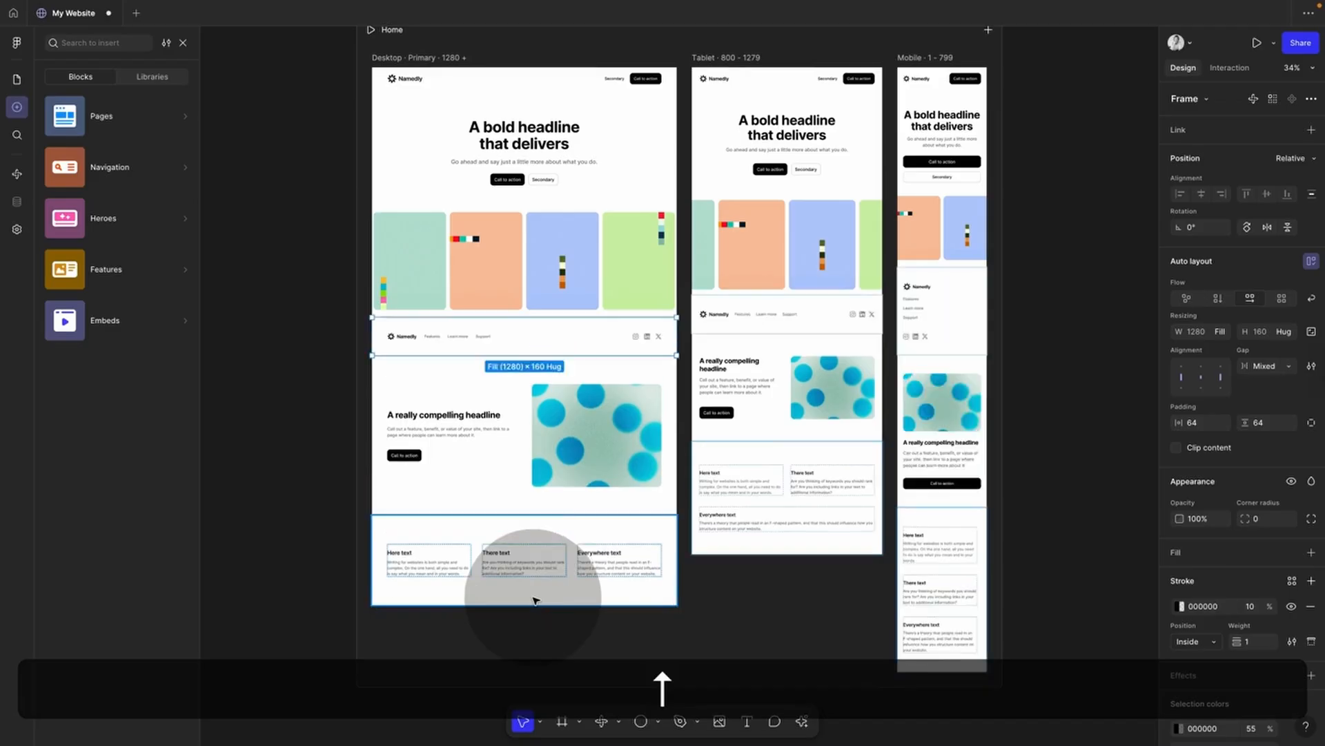
{"action": "key", "text": "Down"}
{"action": "key", "text": "Down"}
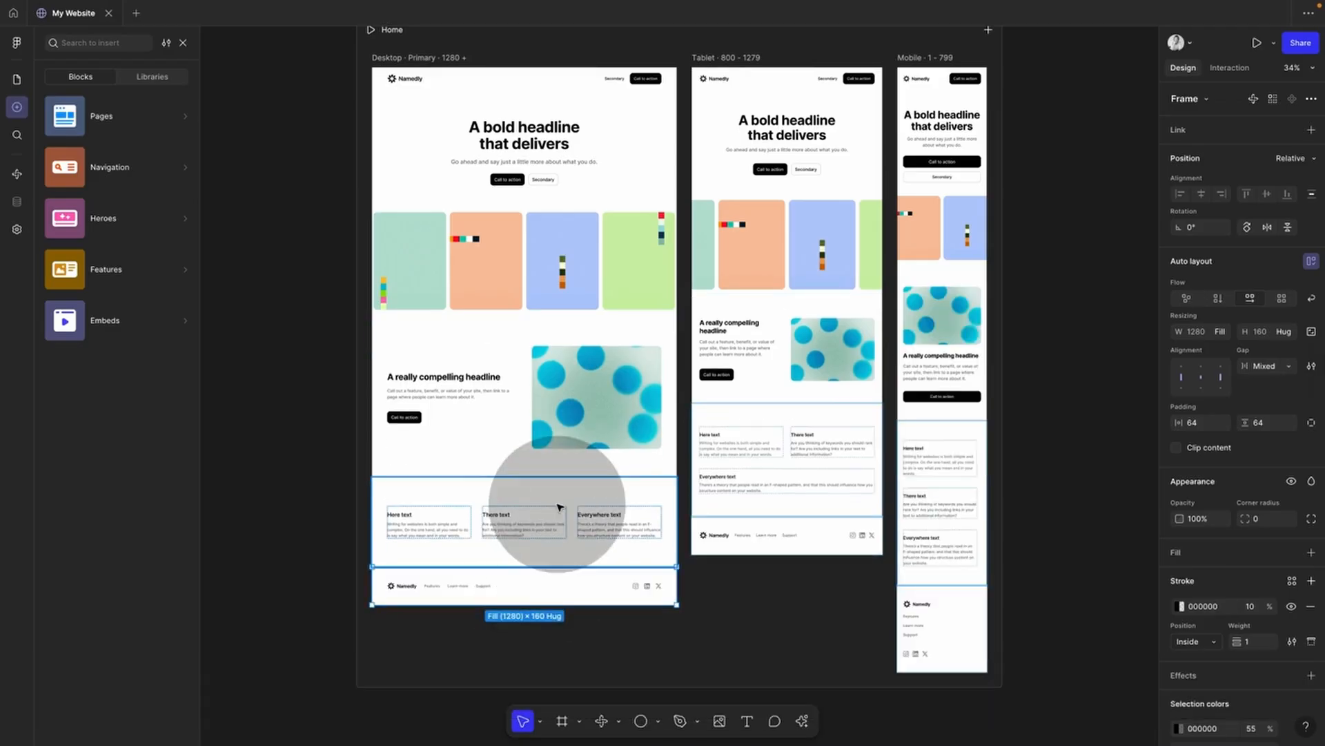
Step: Move the three-column text section above the feature, delete it, then undo the deletion
{"action": "key", "text": "Up"}
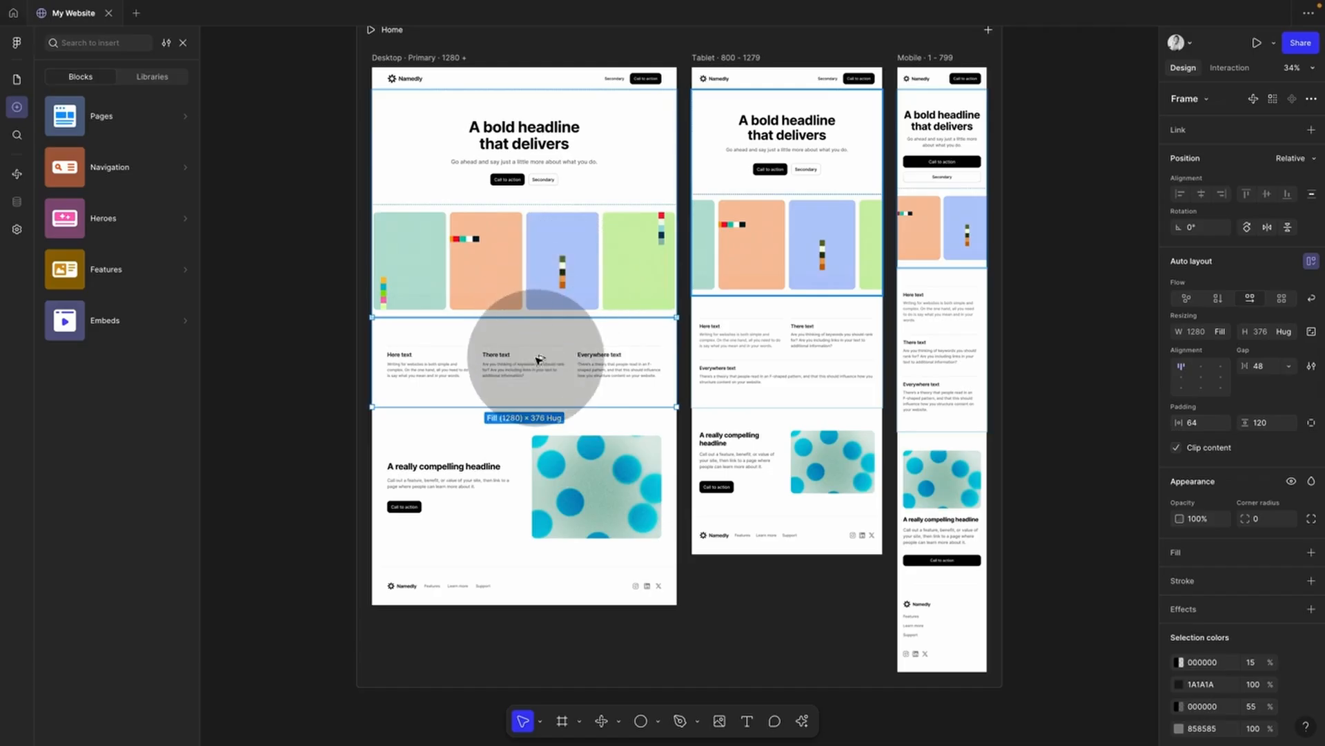
{"action": "key", "text": "Delete"}
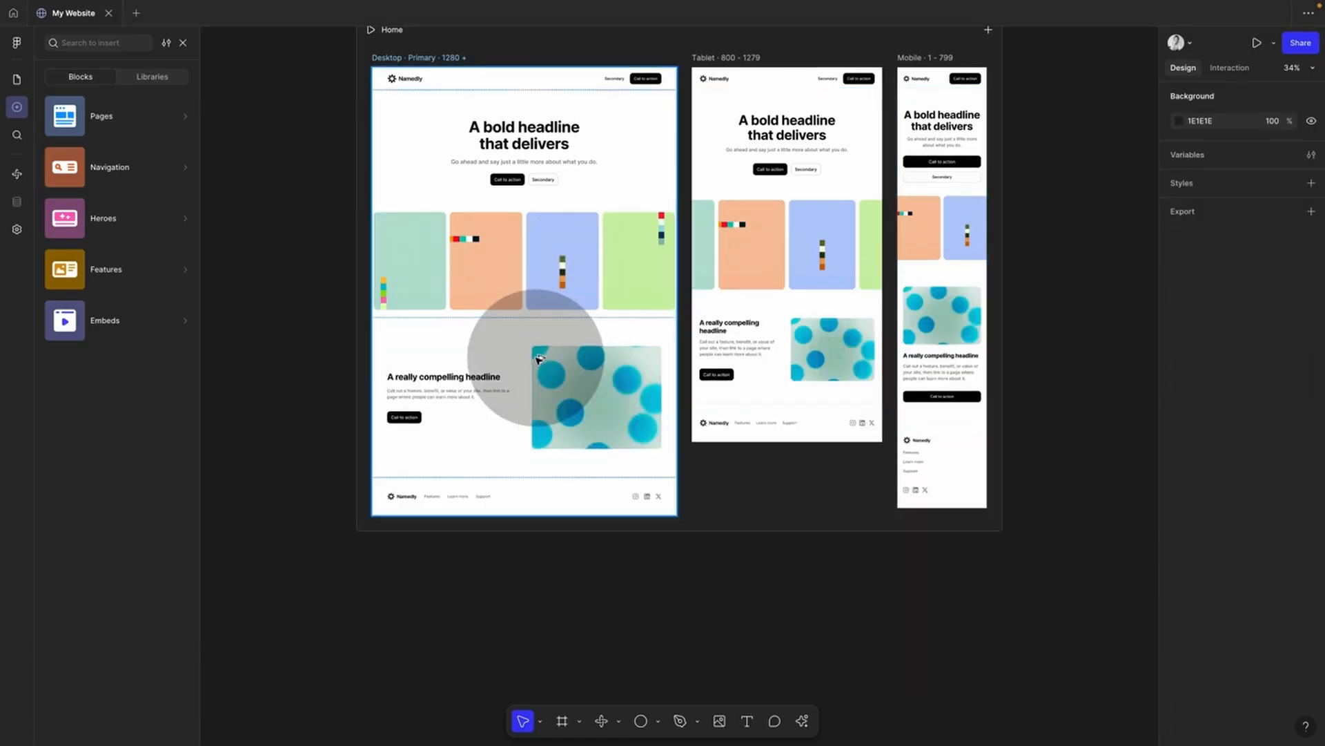
{"action": "key", "text": "ctrl+z"}
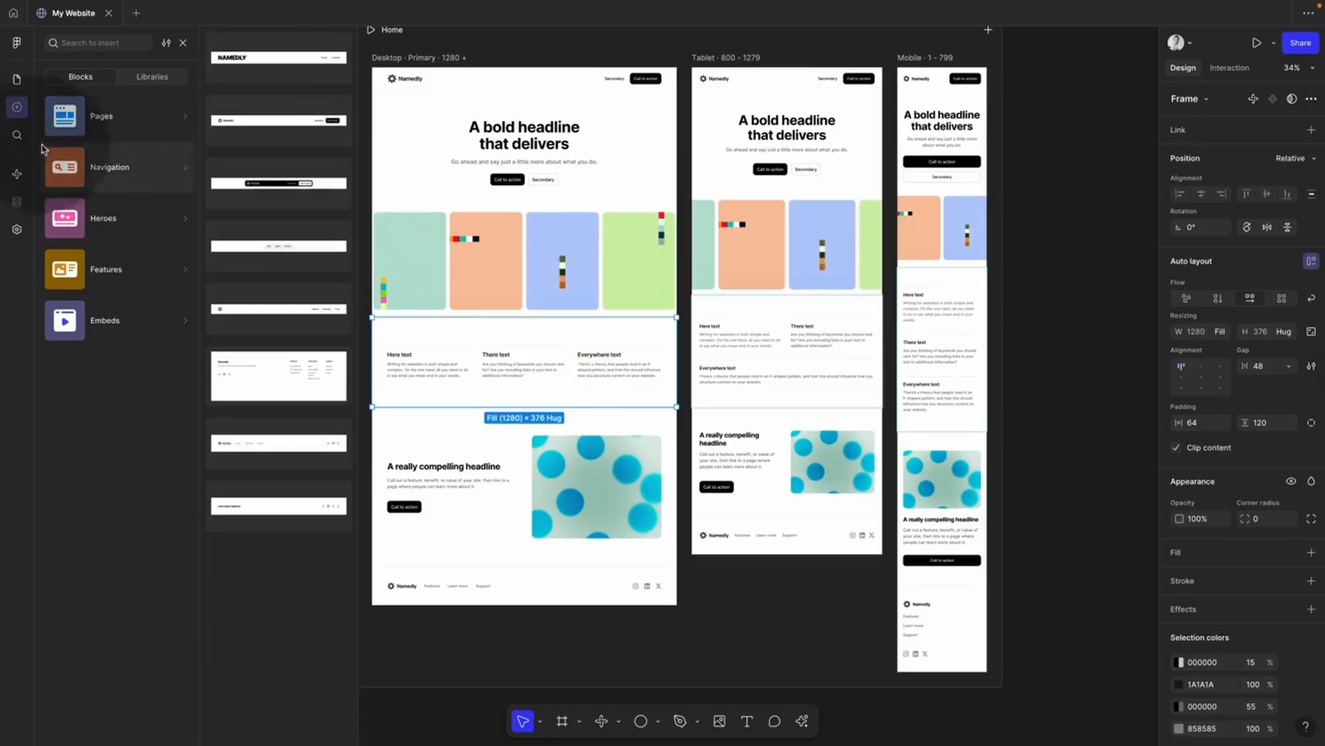
Step: Select Hero 1's Secondary button in Layers, delete it, then undo
{"action": "left_click", "coordinate": [18, 79]}
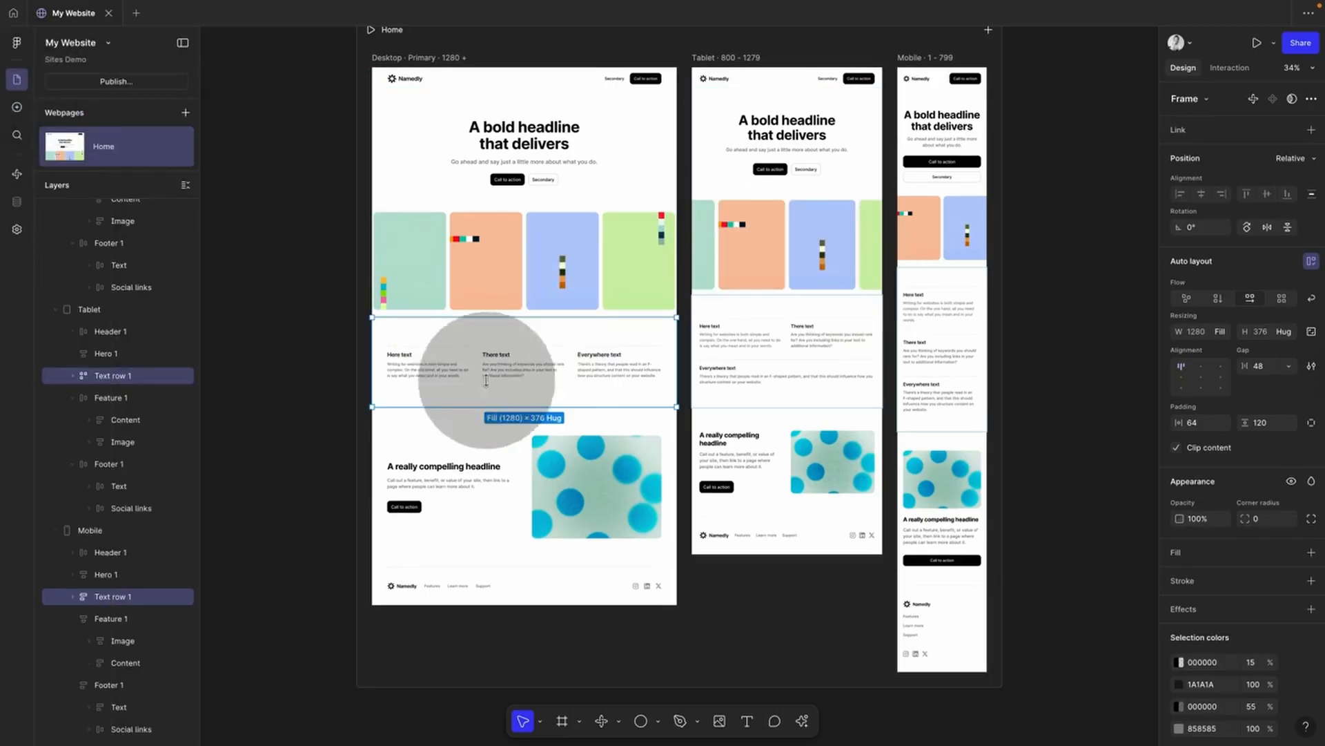
{"action": "left_click", "coordinate": [535, 195]}
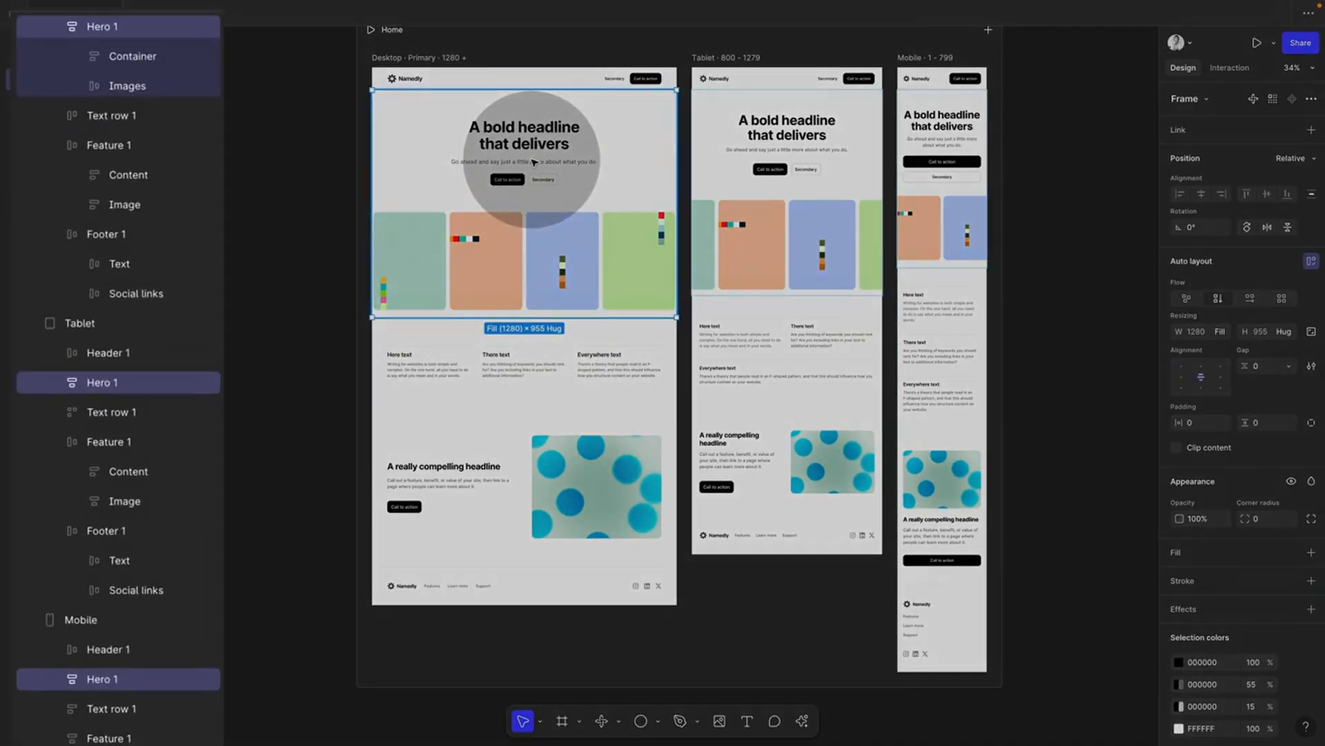
{"action": "left_click", "coordinate": [551, 178]}
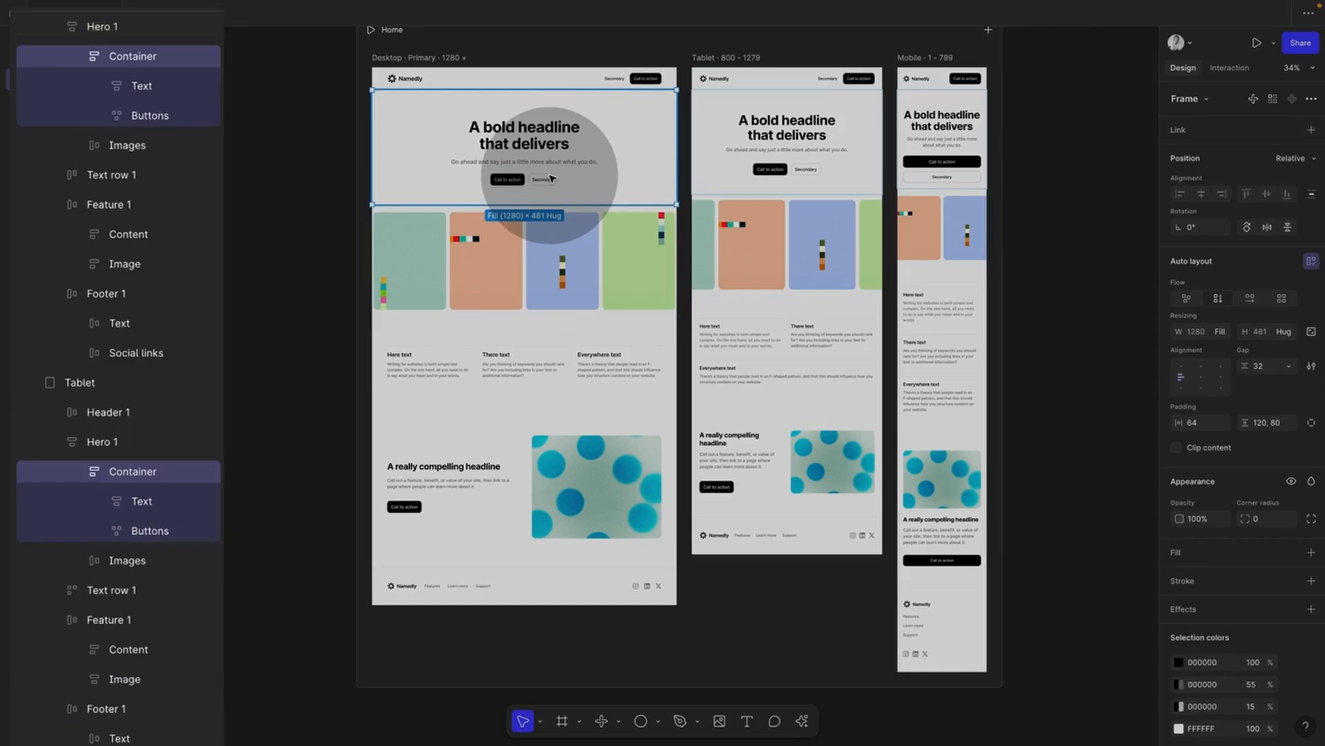
{"action": "left_click", "coordinate": [551, 182]}
{"action": "left_click", "coordinate": [550, 181]}
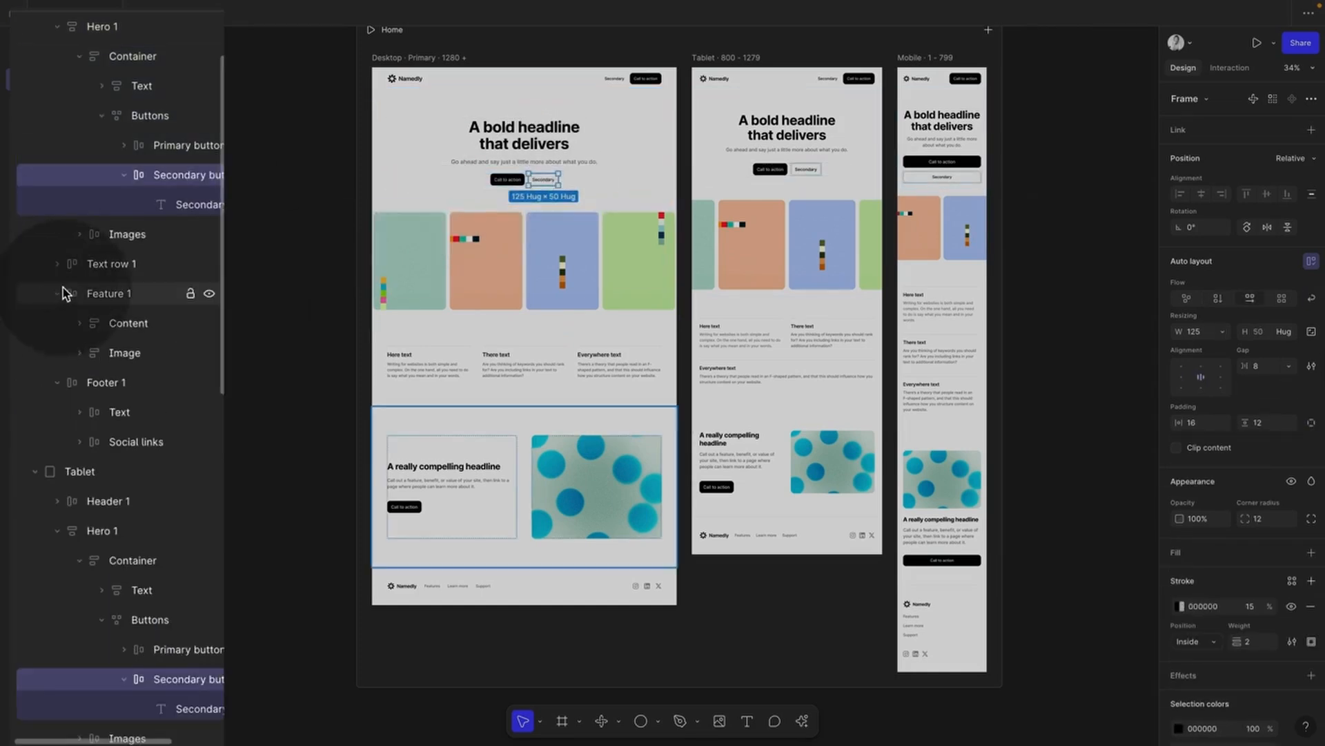
{"action": "scroll", "coordinate": [65, 287], "scroll_direction": "up", "scroll_amount": 3}
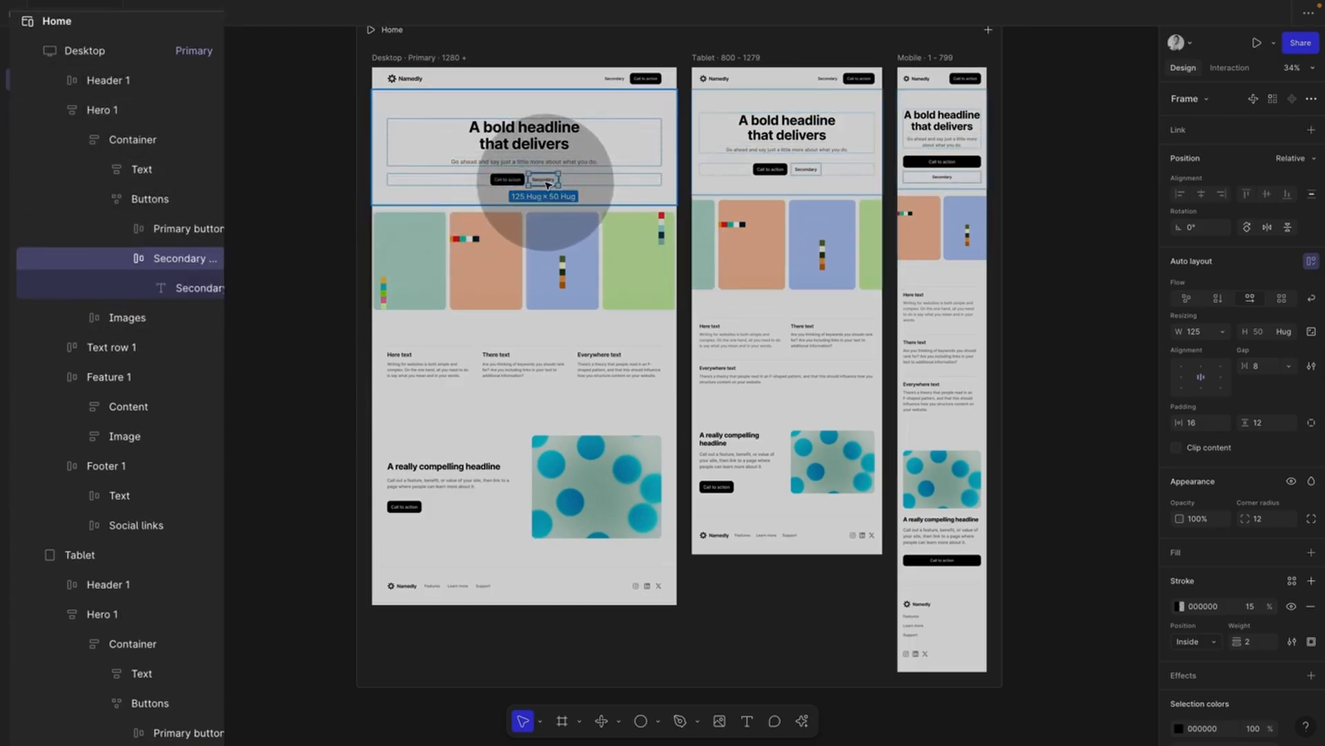
{"action": "key", "text": "Delete"}
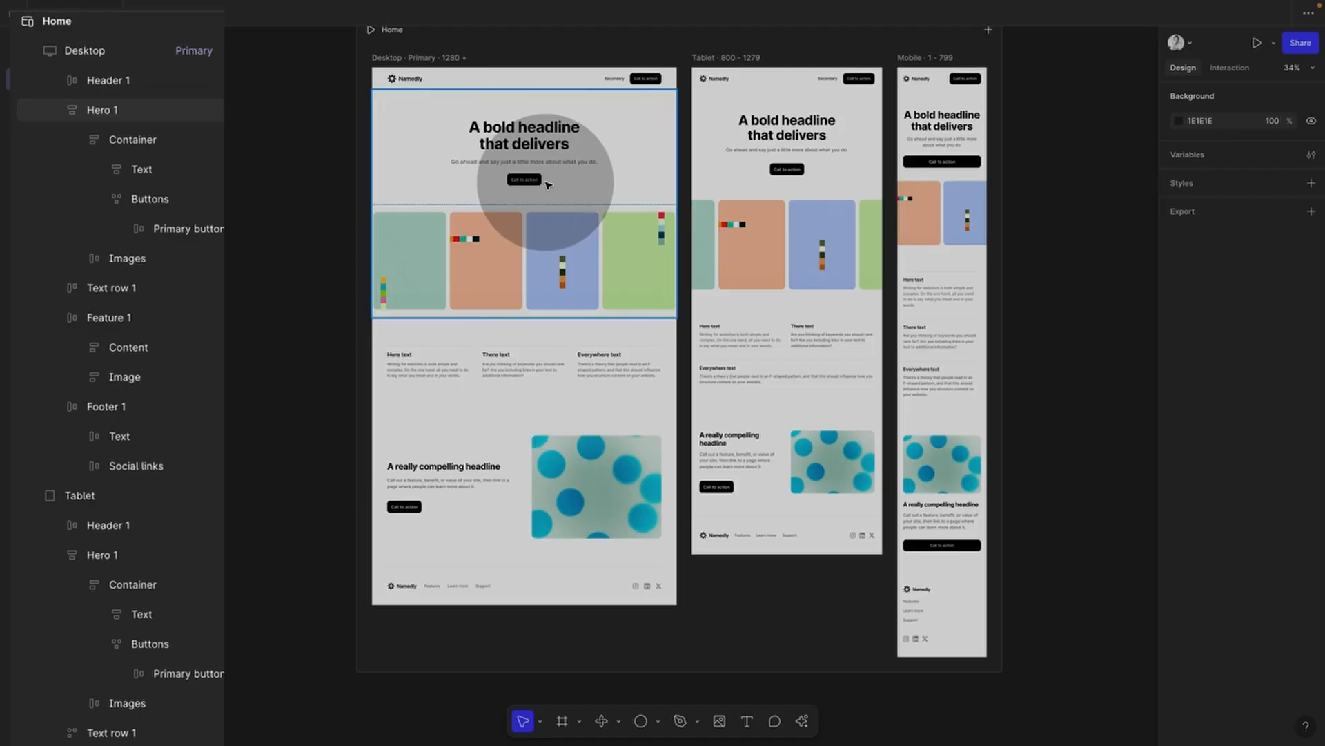
{"action": "key", "text": "ctrl+z"}
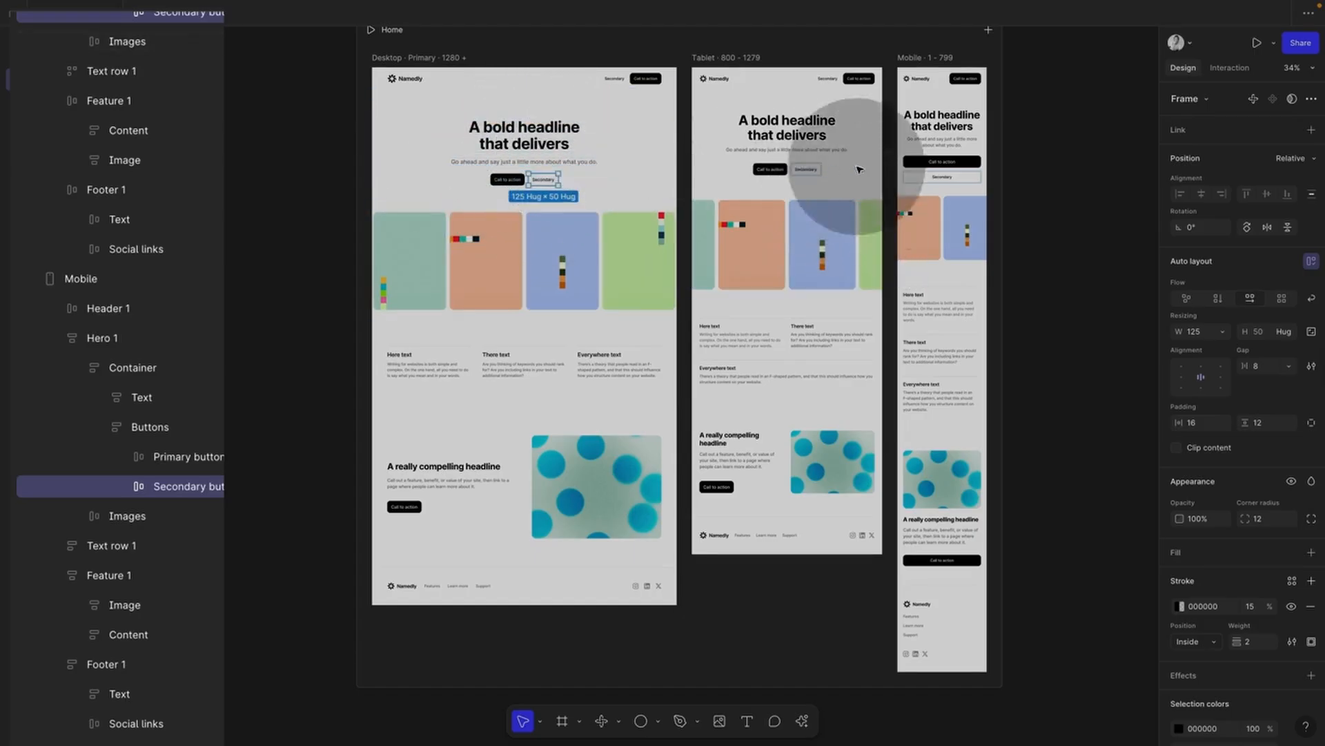
Step: Hide the Secondary button on the tablet breakpoint only
{"action": "double_click", "coordinate": [806, 169]}
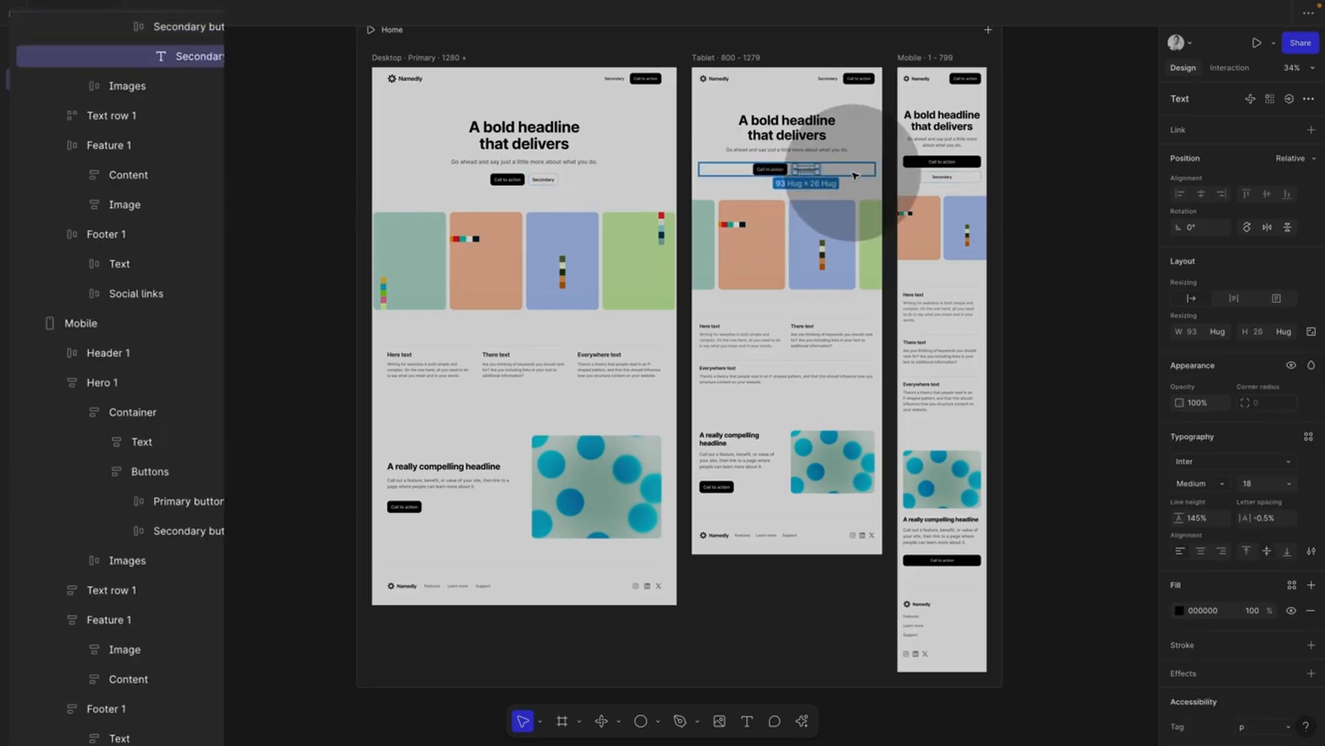
{"action": "key", "text": "Escape"}
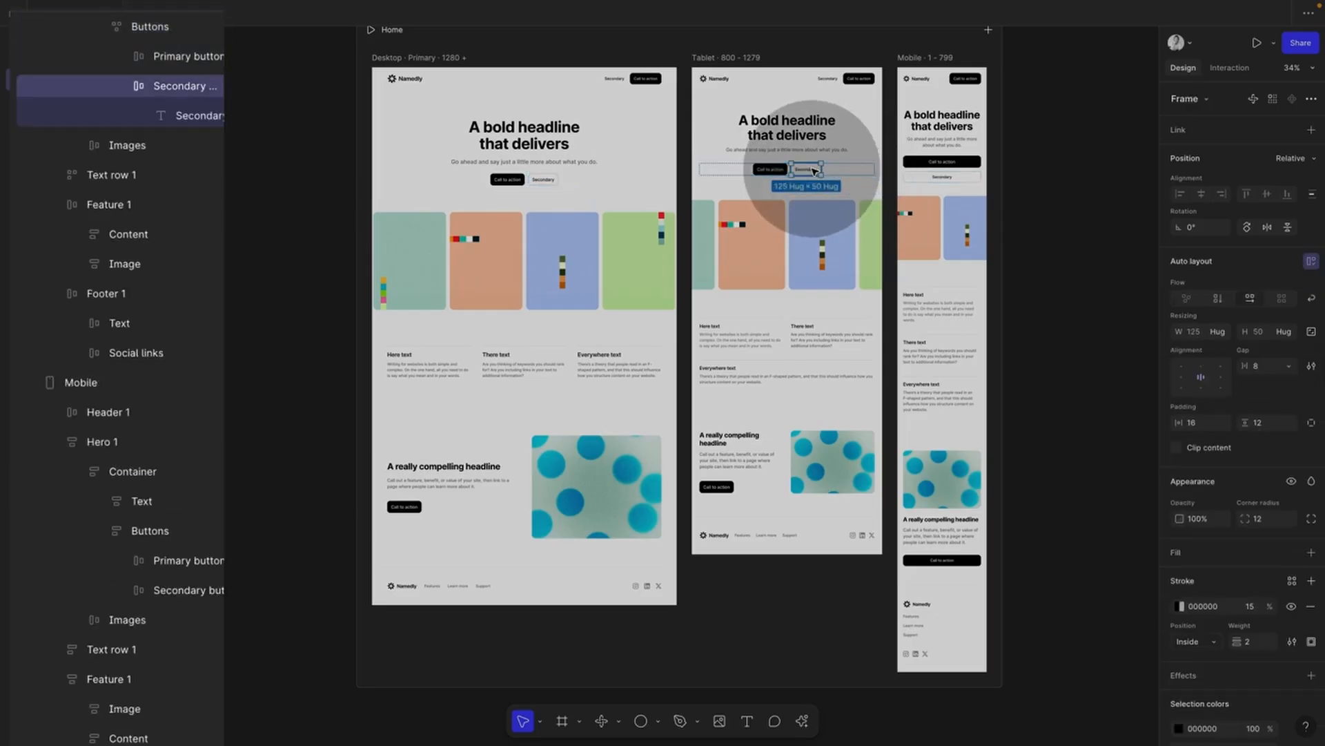
{"action": "key", "text": "ctrl+shift+h"}
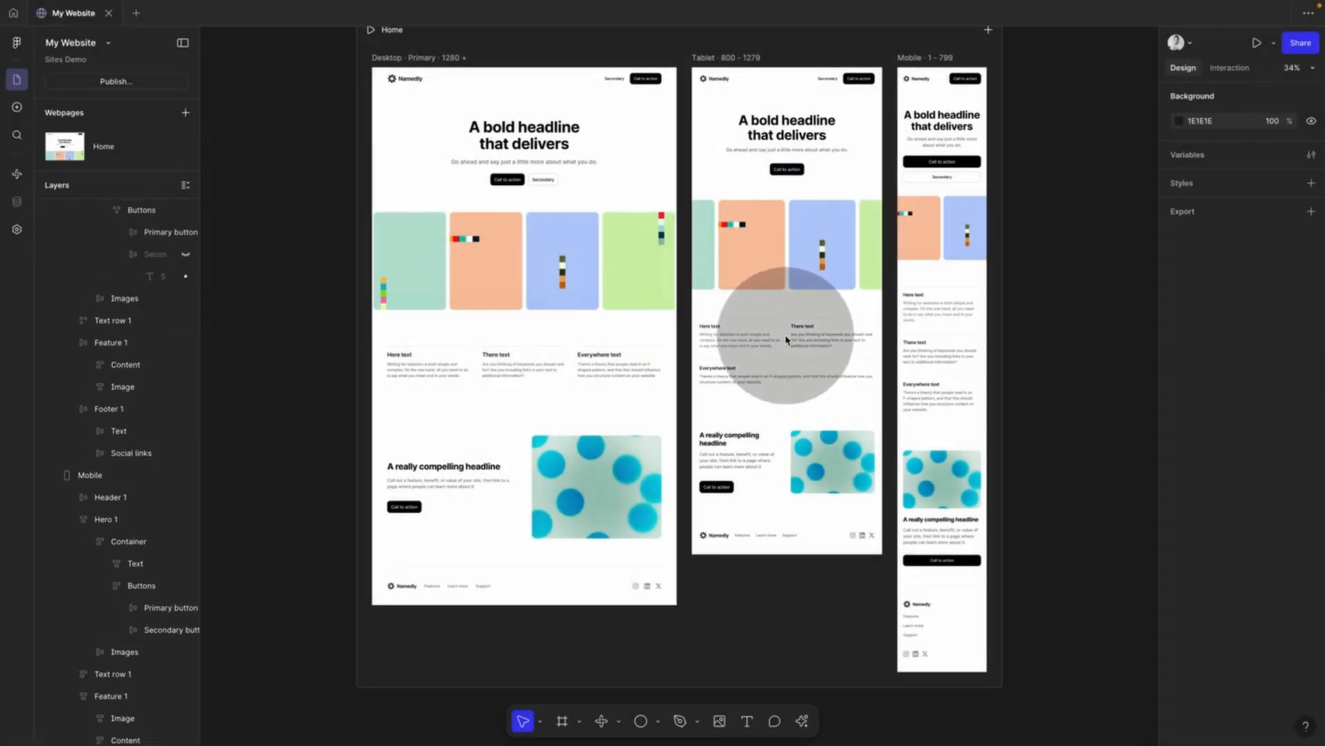
Step: Hide the tablet's three-column text section, then unhide it
{"action": "left_click", "coordinate": [816, 344]}
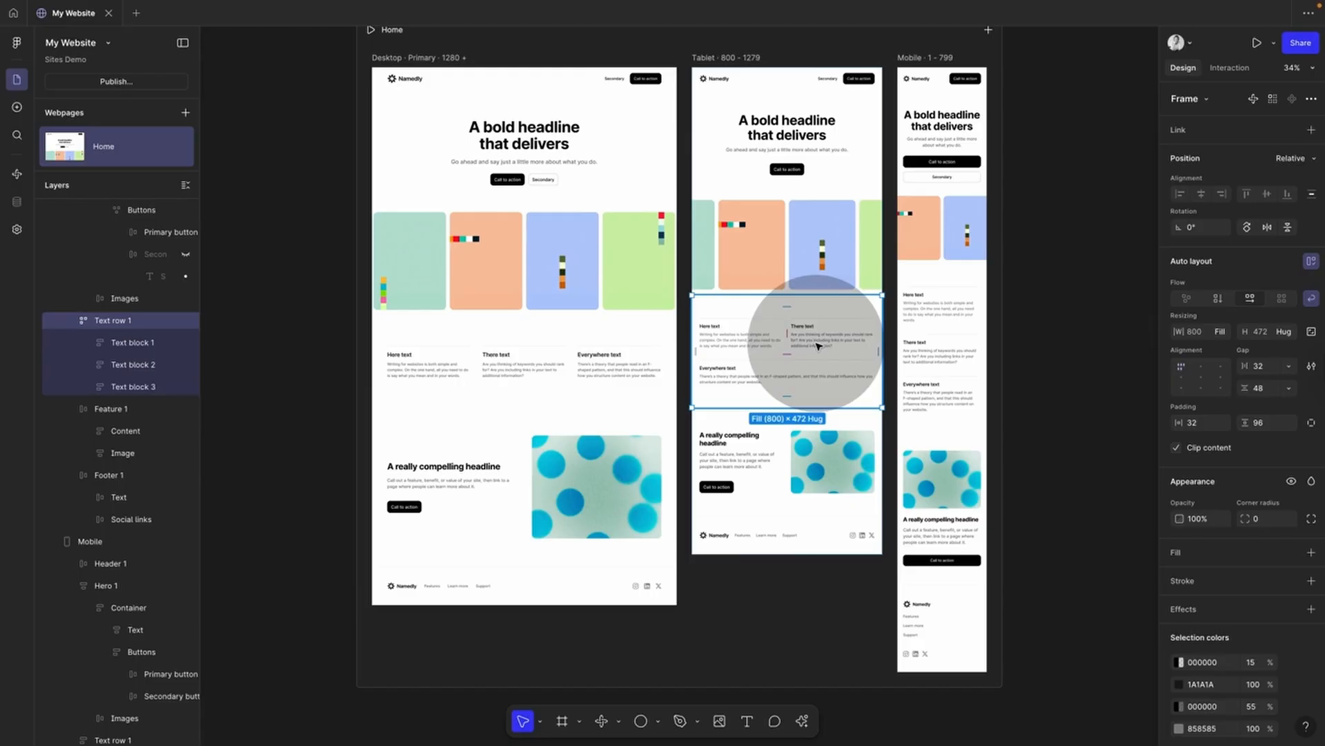
{"action": "key", "text": "ctrl+shift+h"}
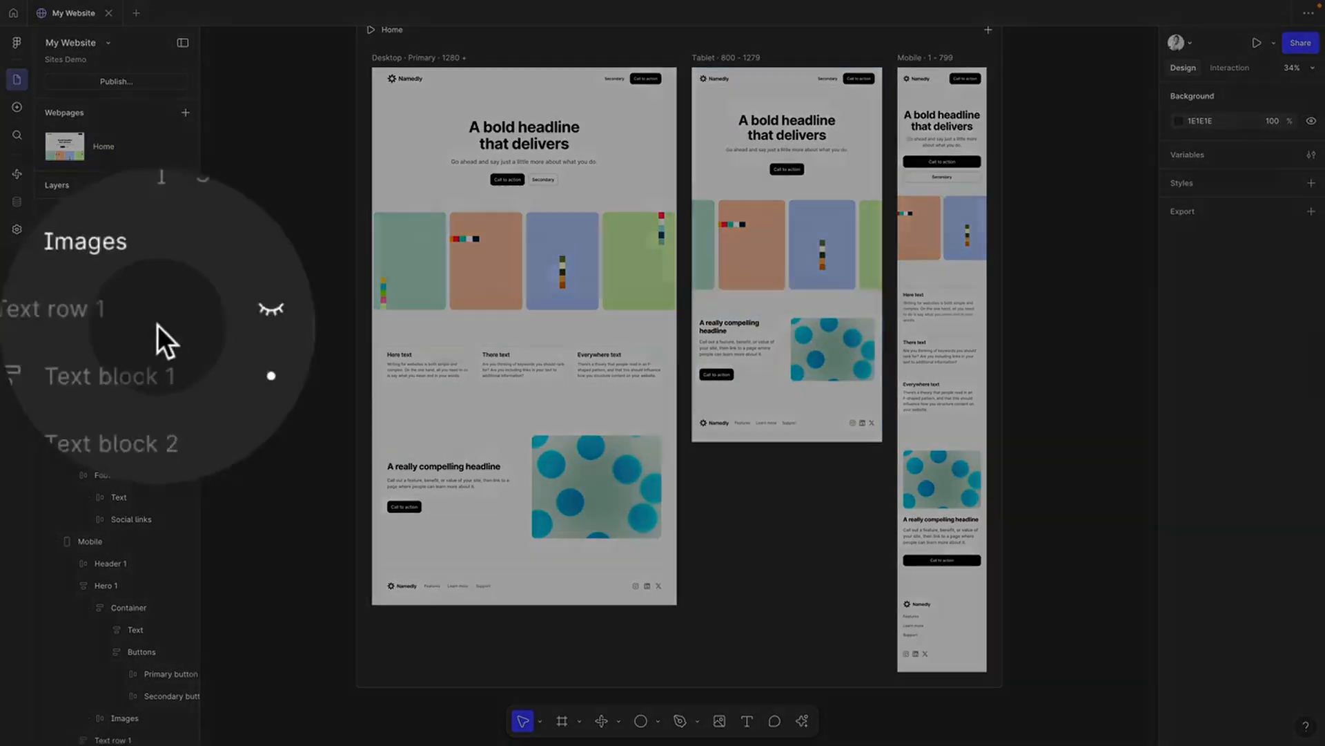
{"action": "left_click", "coordinate": [185, 317]}
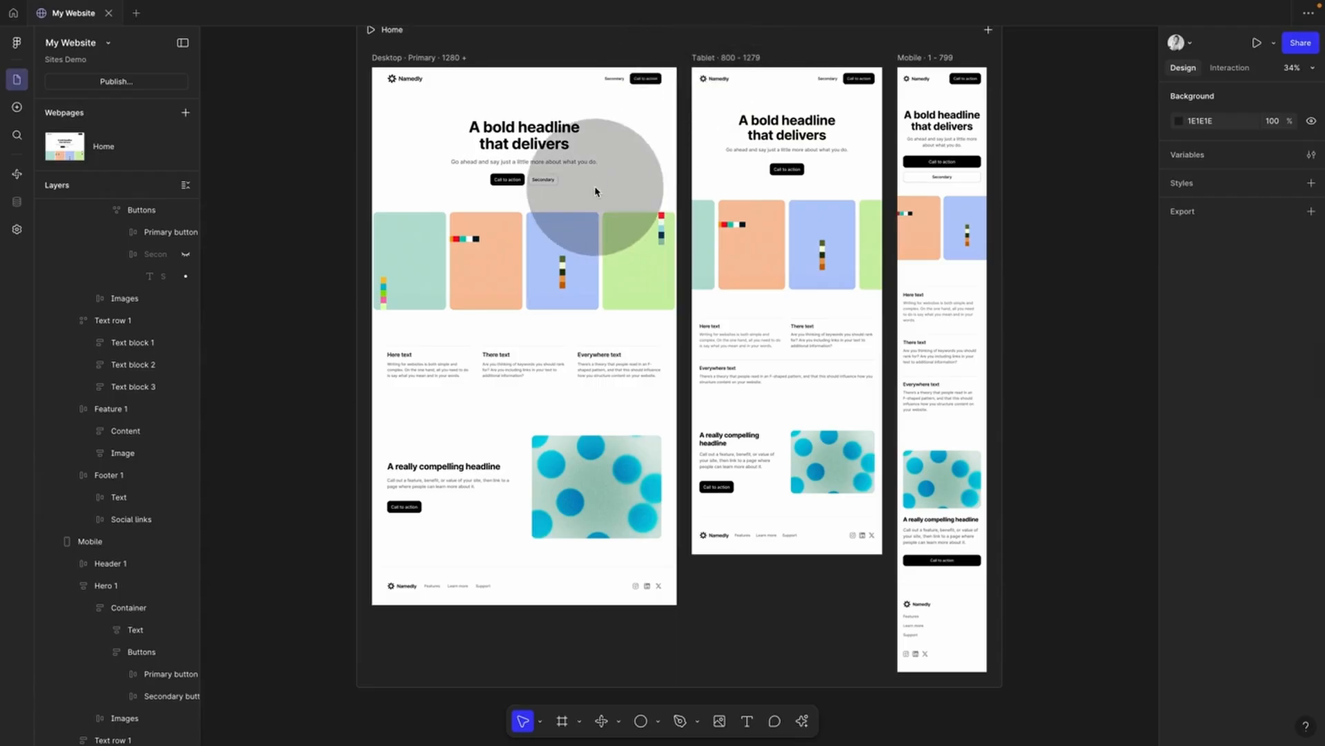
{"action": "scroll", "coordinate": [586, 173], "scroll_direction": "up", "scroll_amount": 2}
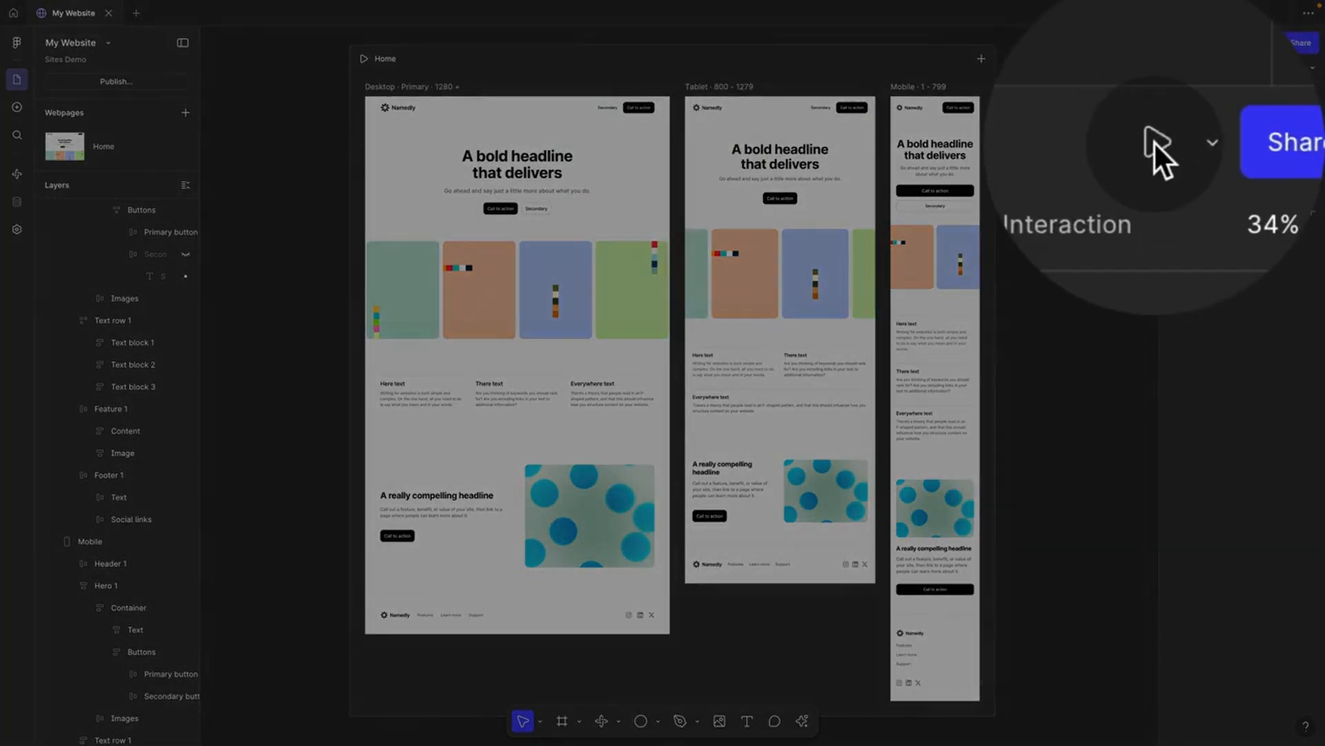
{"action": "left_click", "coordinate": [1165, 147]}
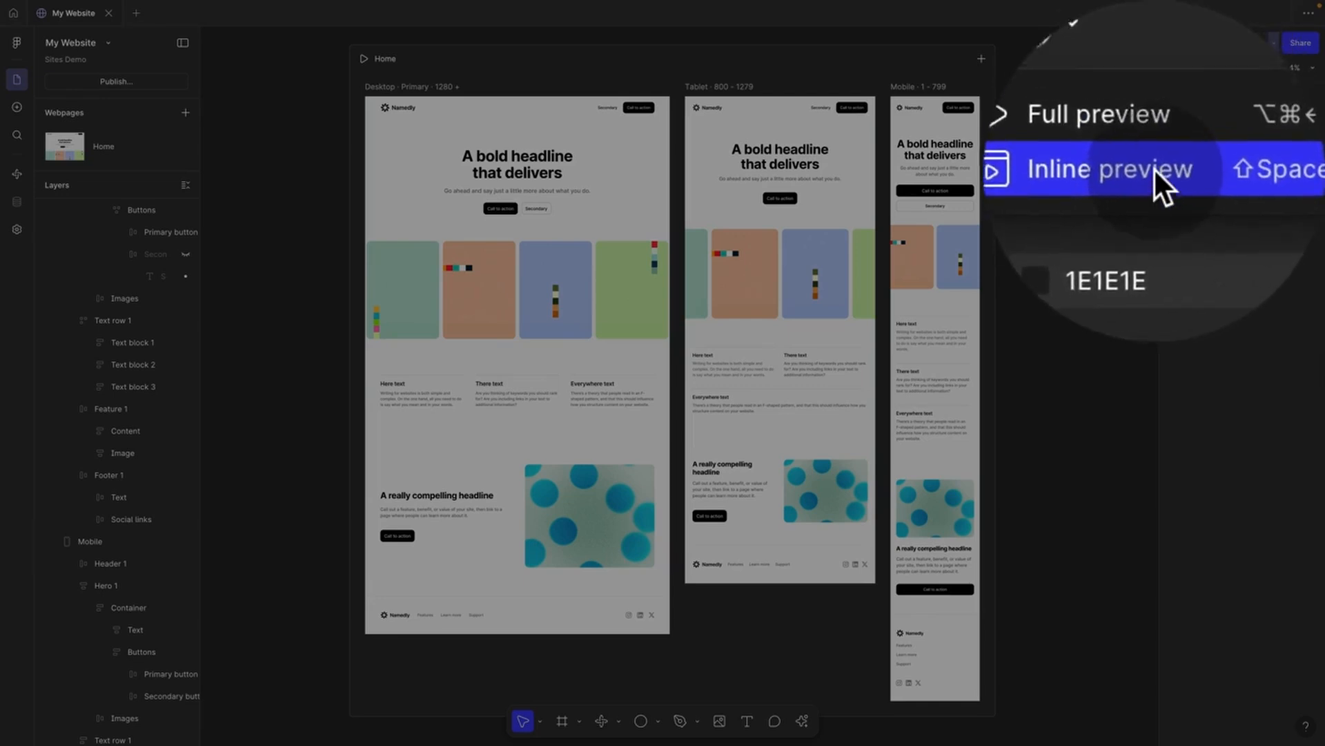
{"action": "left_click", "coordinate": [1153, 169]}
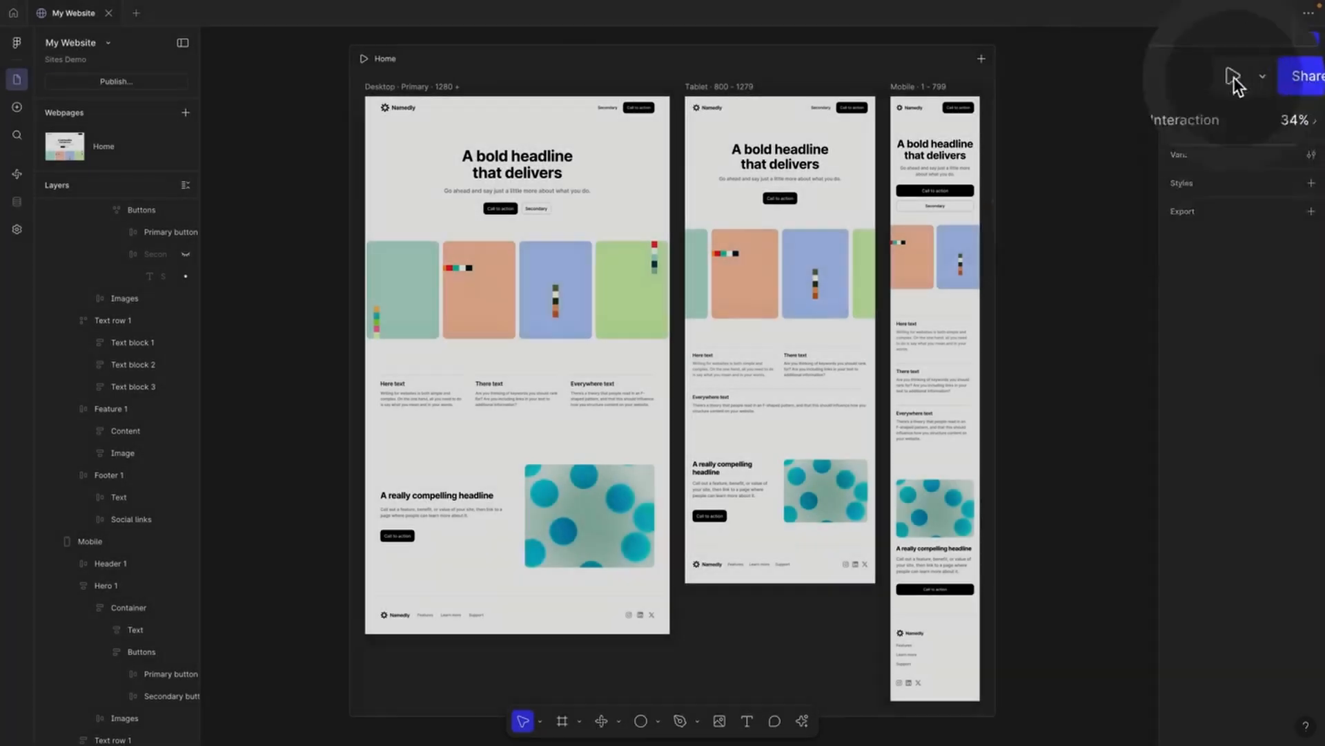
{"action": "left_click", "coordinate": [1153, 145]}
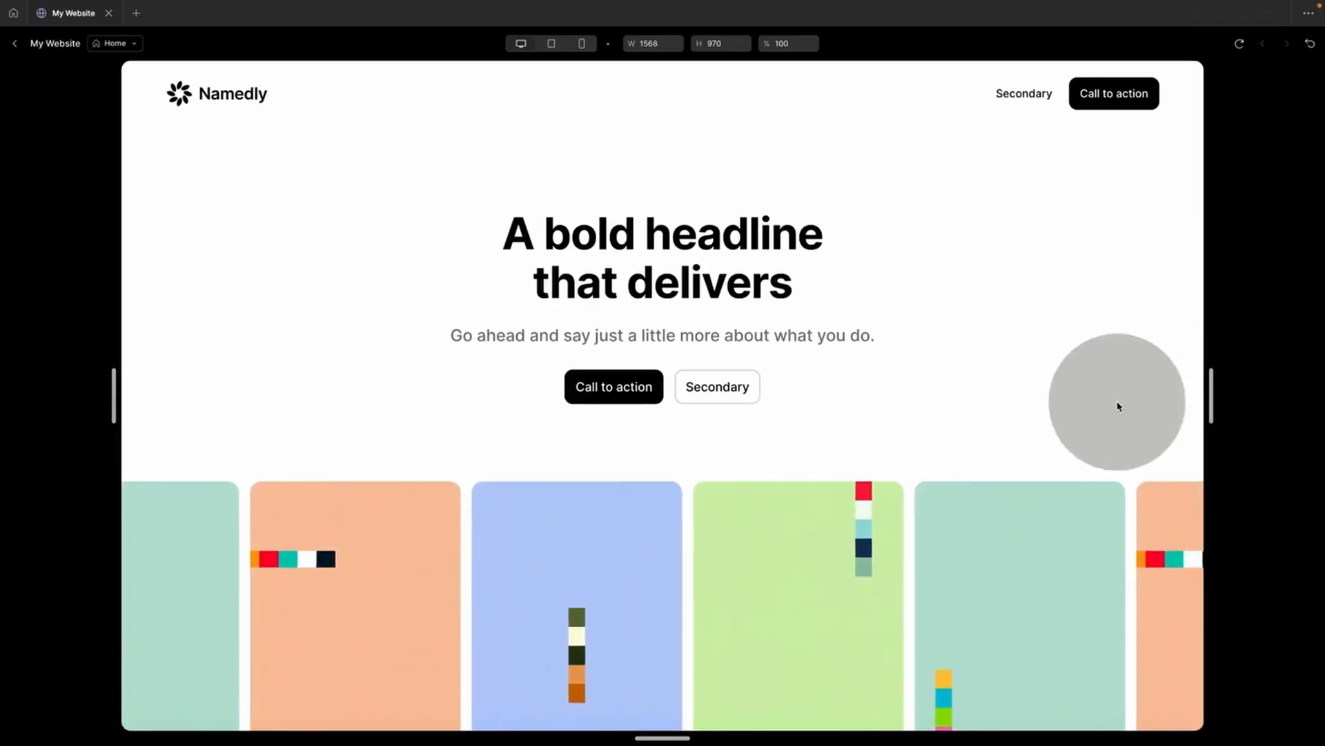
{"action": "left_click_drag", "start_coordinate": [1219, 403], "coordinate": [1216, 374]}
{"action": "scroll", "coordinate": [918, 511], "scroll_direction": "down", "scroll_amount": 12}
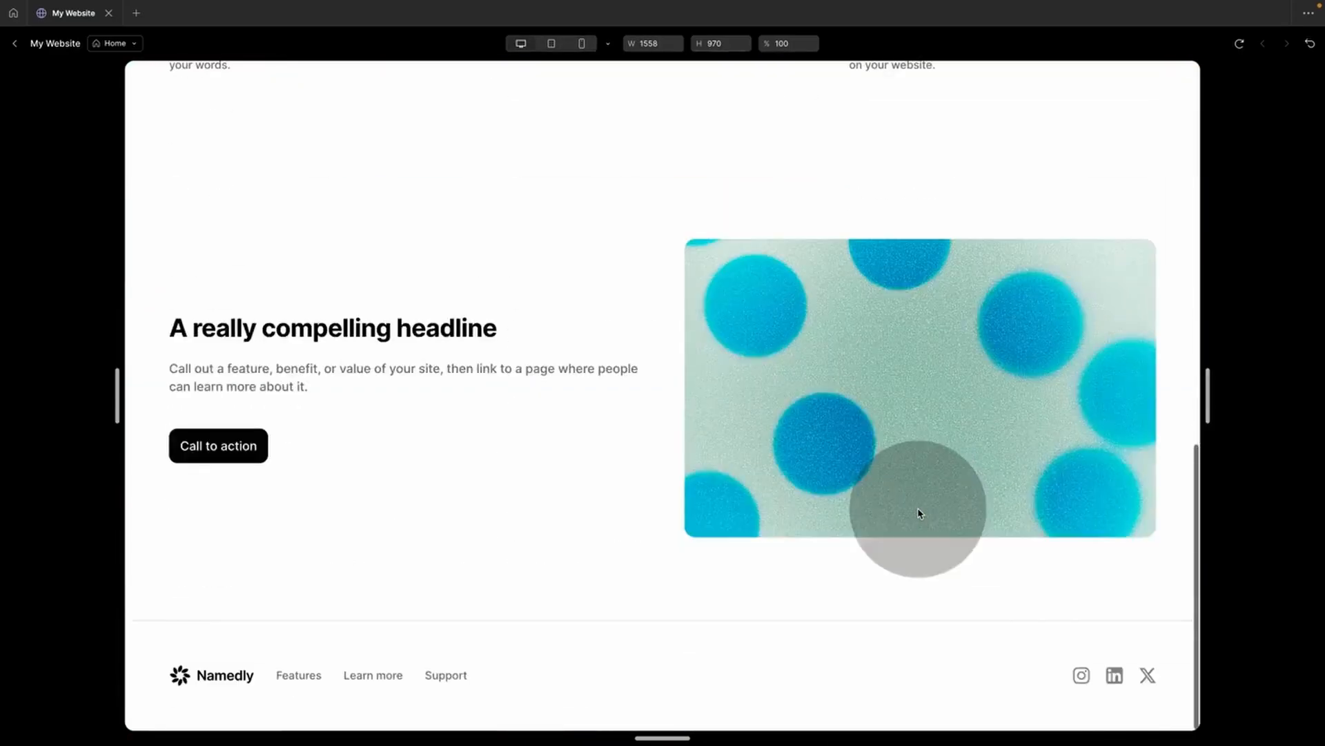
{"action": "scroll", "coordinate": [918, 511], "scroll_direction": "up", "scroll_amount": 7}
{"action": "scroll", "coordinate": [918, 512], "scroll_direction": "up", "scroll_amount": 5}
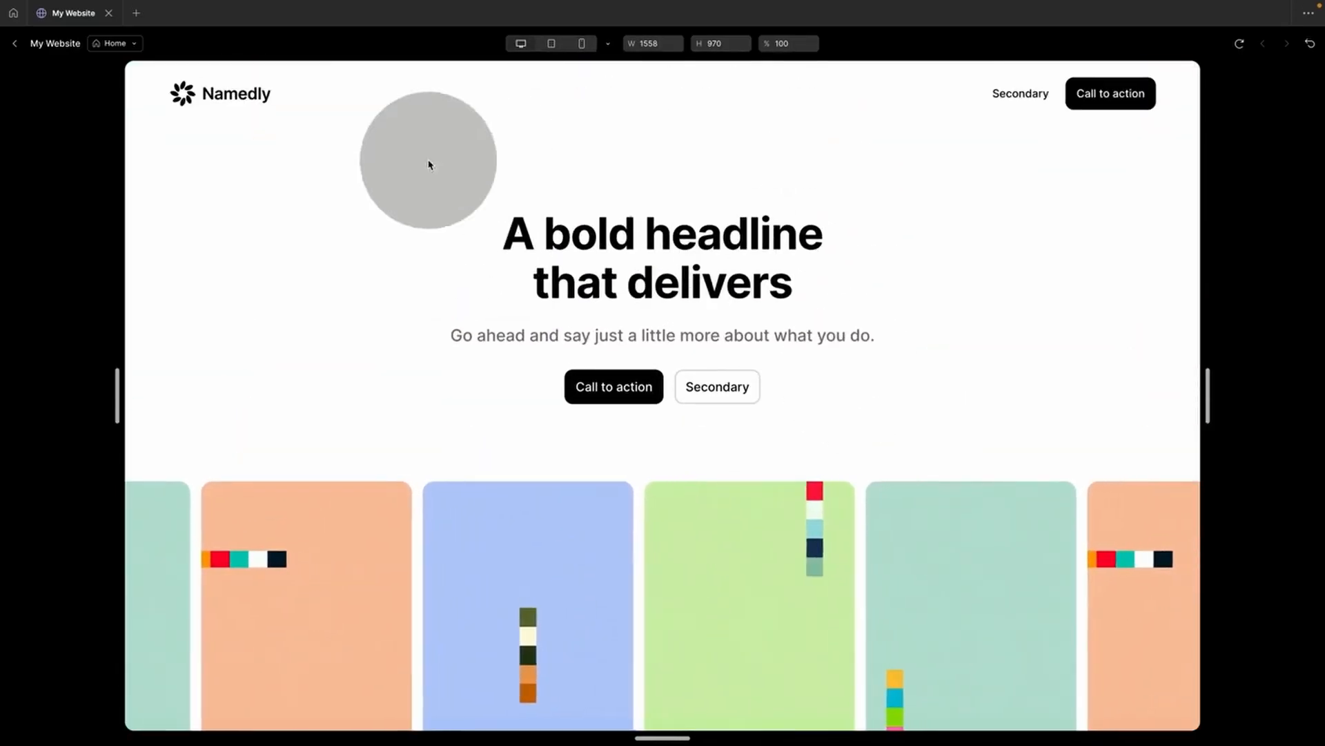
{"action": "left_click", "coordinate": [14, 44]}
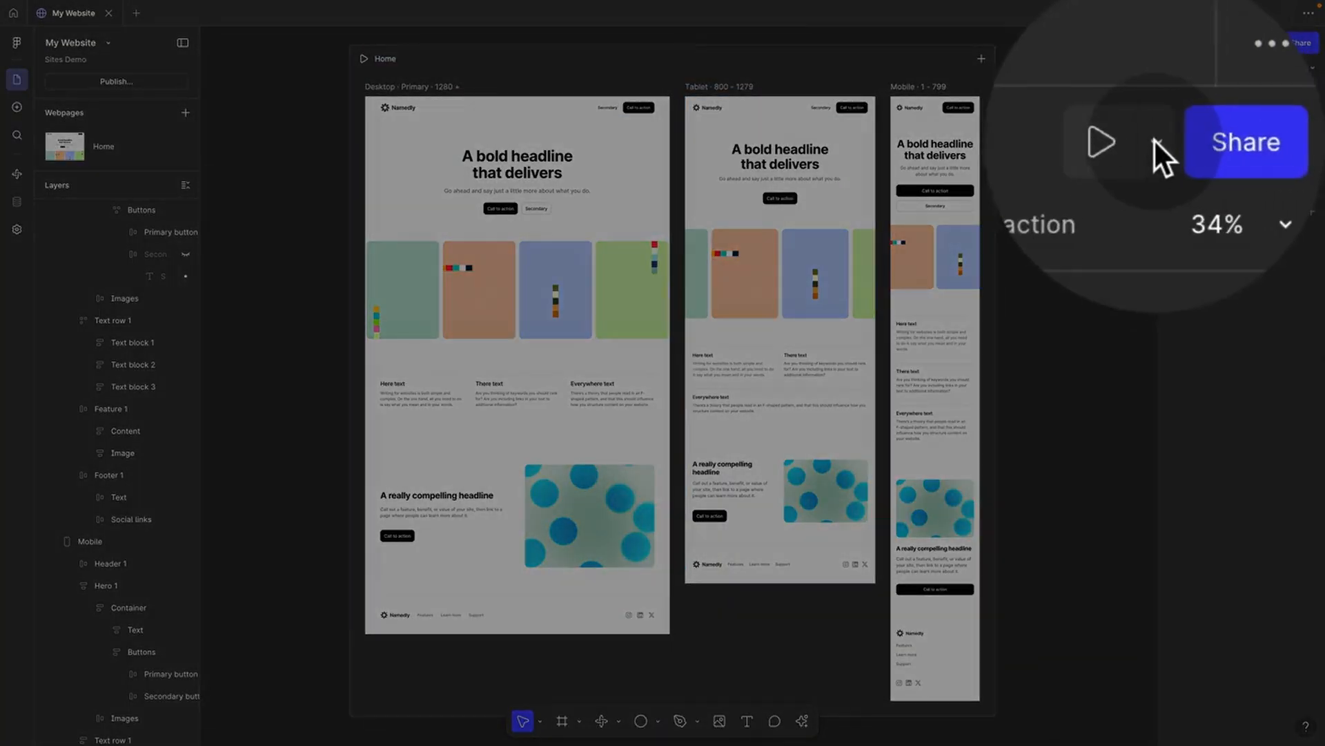
{"action": "left_click", "coordinate": [1156, 142]}
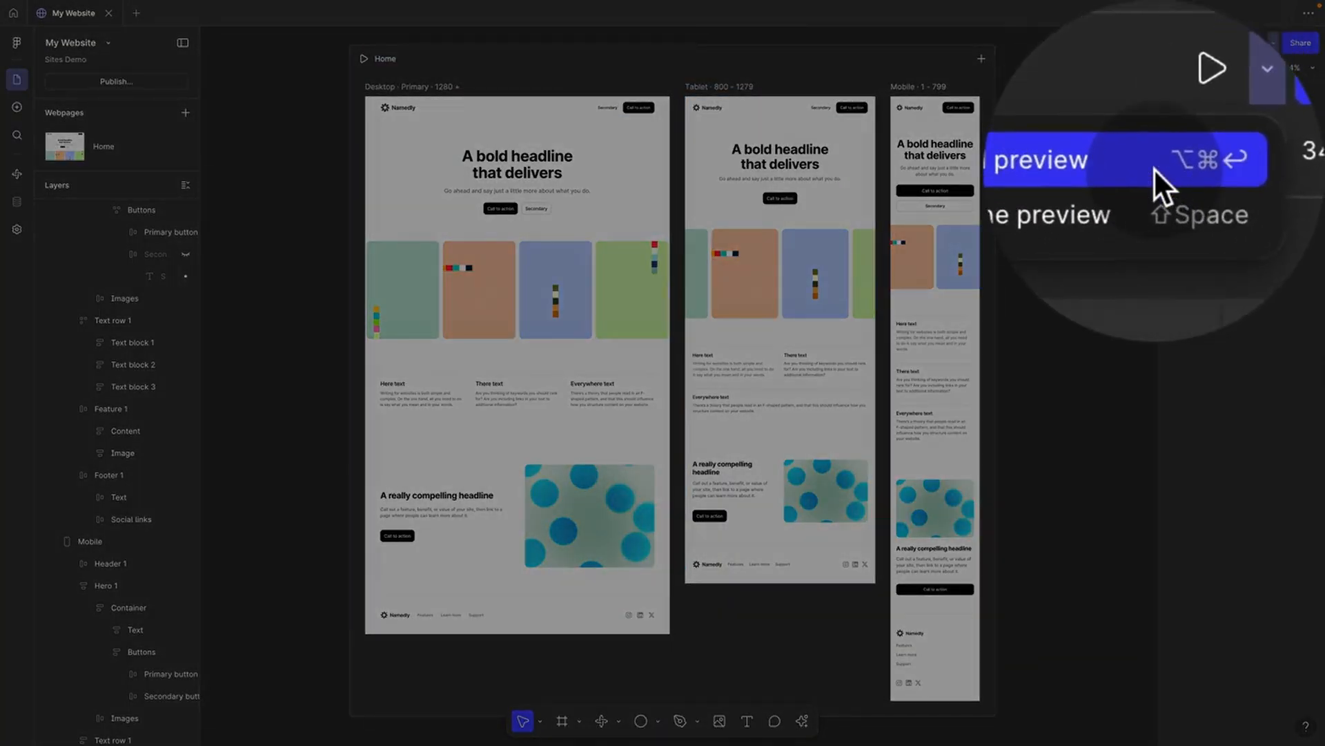
{"action": "left_click", "coordinate": [1156, 169]}
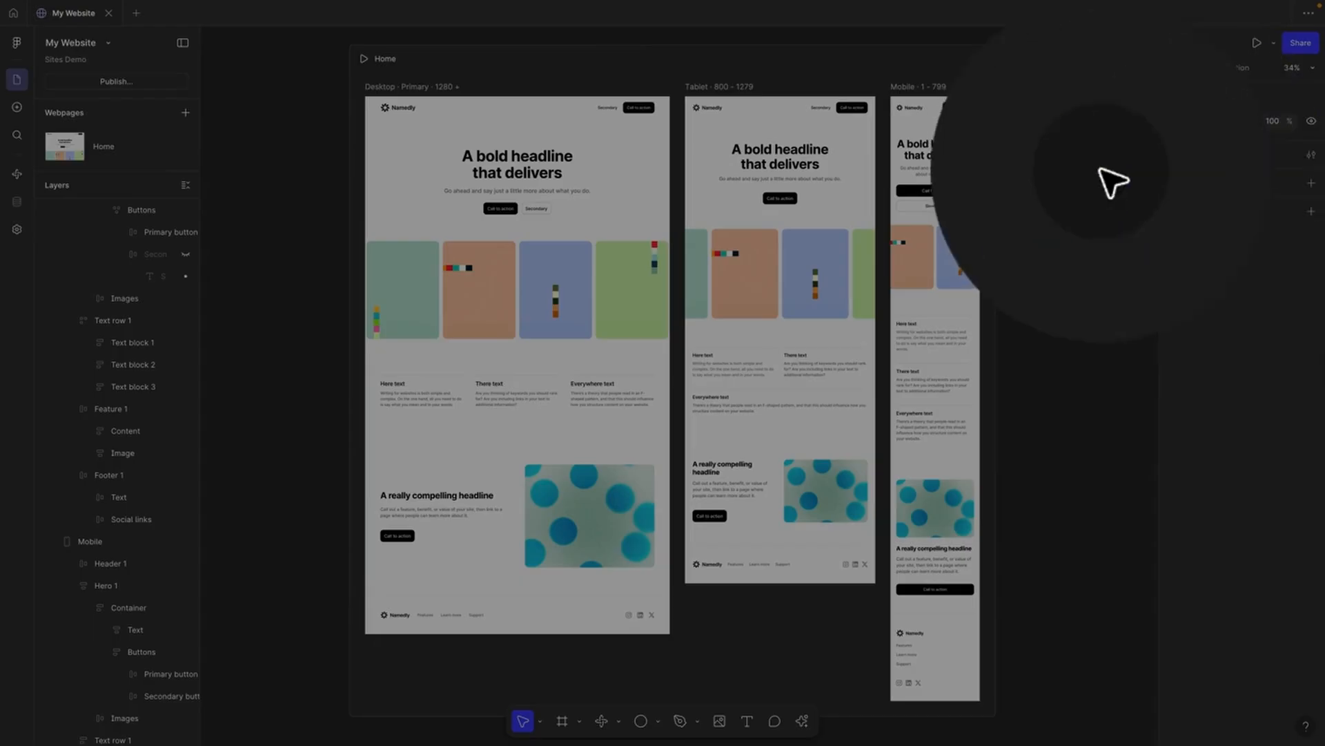
{"action": "key", "text": "shift+space"}
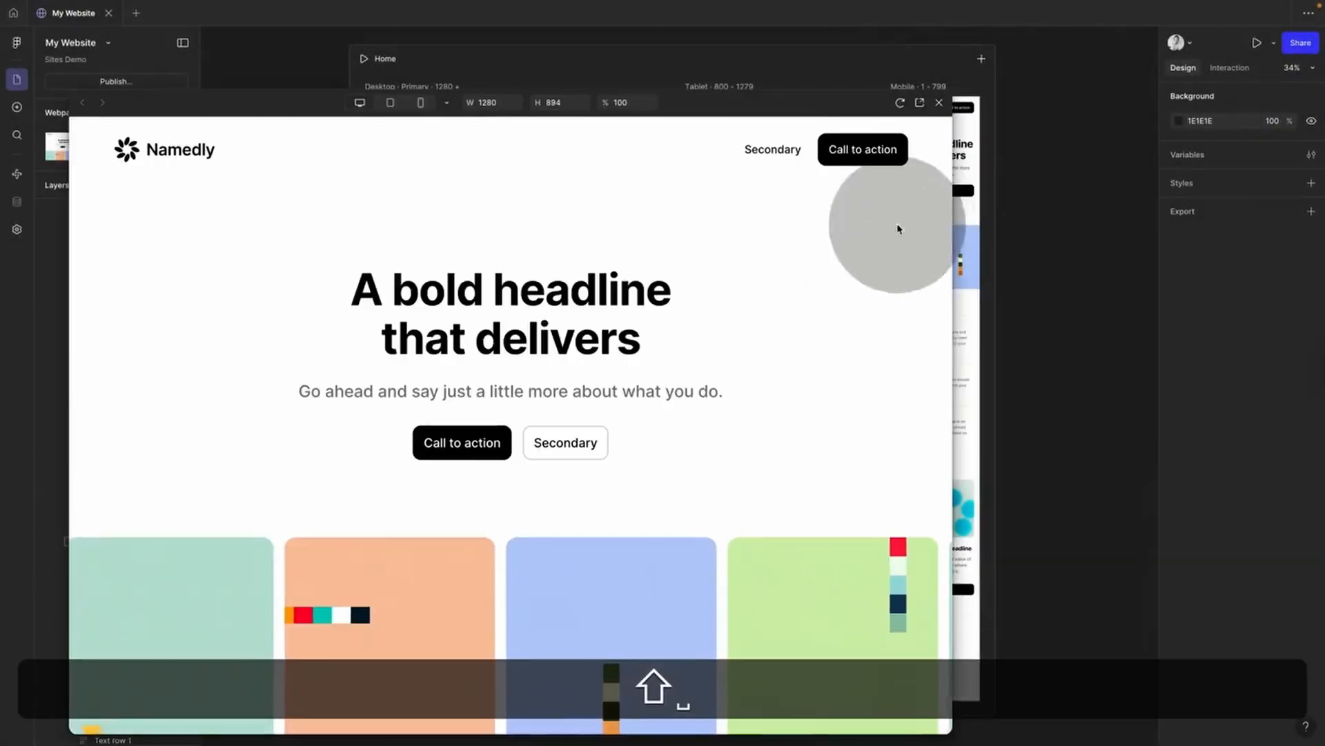
{"action": "left_click_drag", "start_coordinate": [964, 306], "coordinate": [673, 325]}
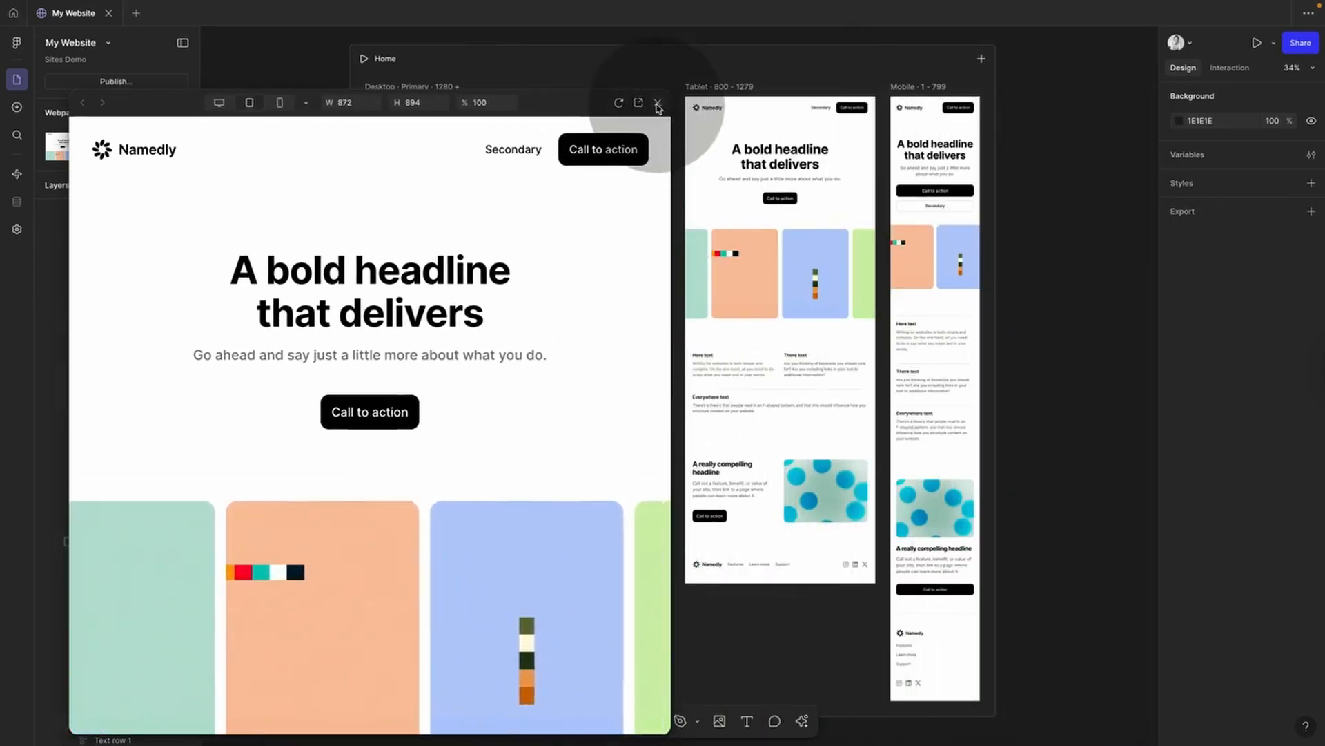
{"action": "left_click", "coordinate": [658, 103]}
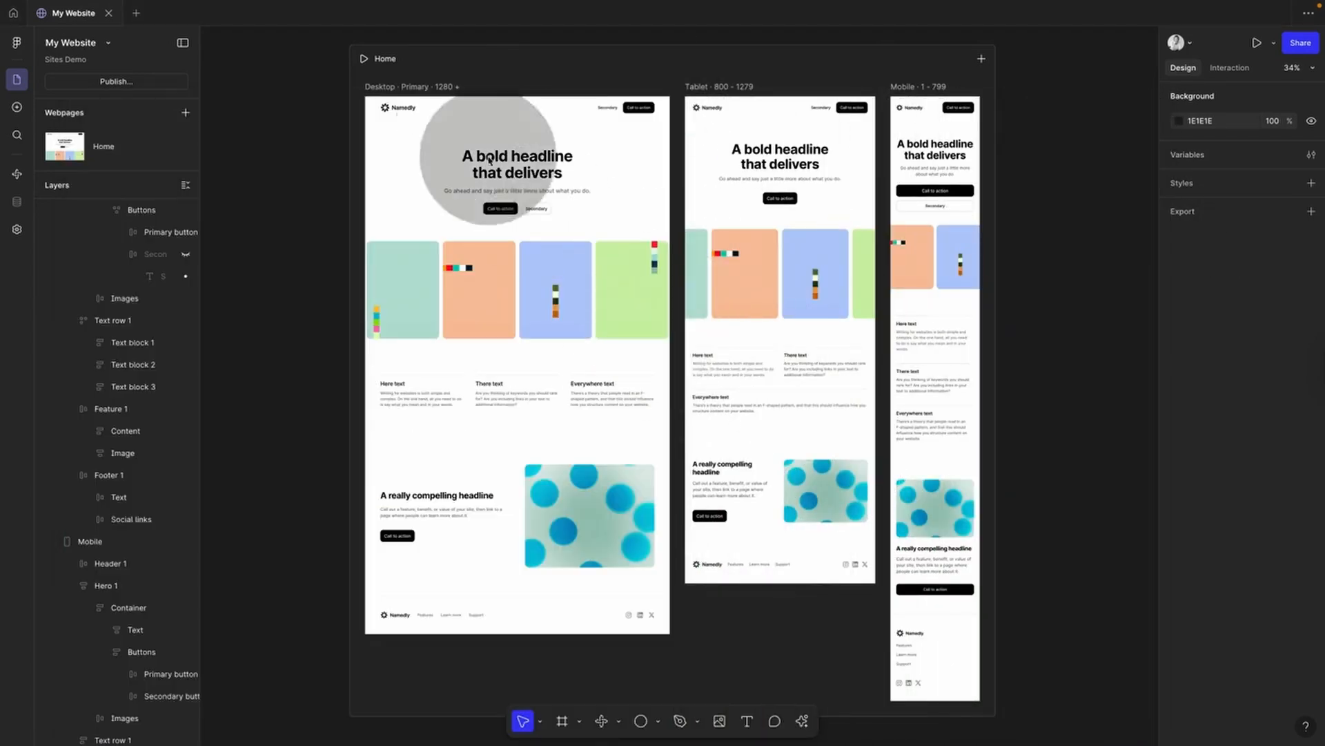
Step: Set the Desktop frame's height to Hug contents (2258)
{"action": "left_click", "coordinate": [418, 87]}
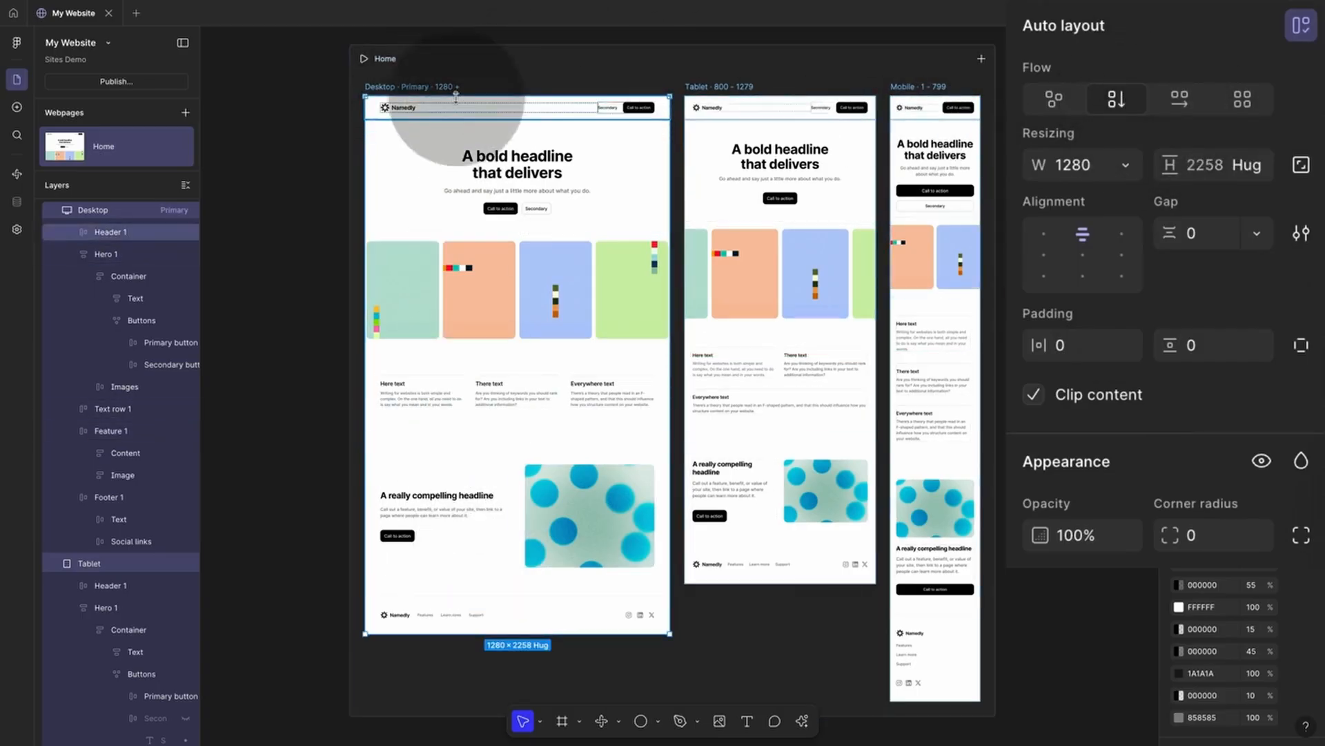
{"action": "left_click", "coordinate": [1259, 167]}
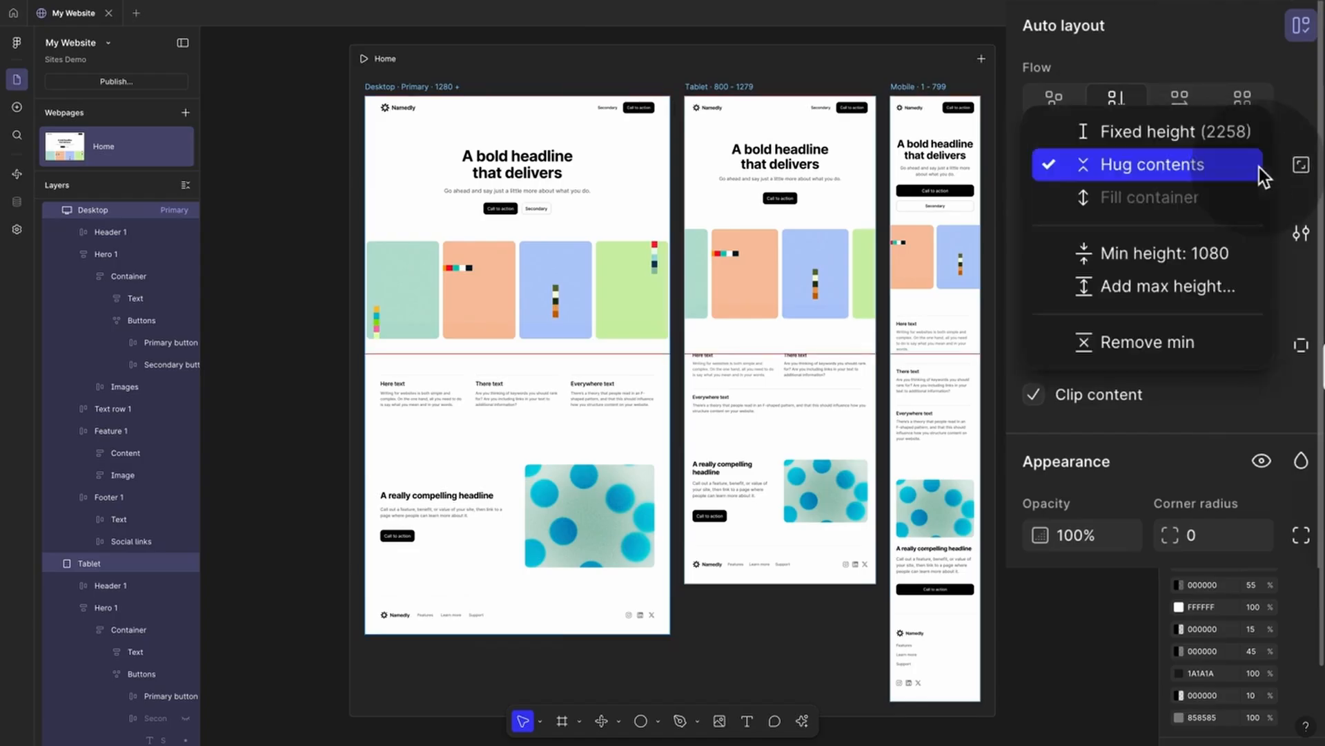
{"action": "left_click", "coordinate": [1204, 166]}
Step: Keep Hero 1's width on Fill container across the 1280 frame
{"action": "left_click", "coordinate": [644, 206]}
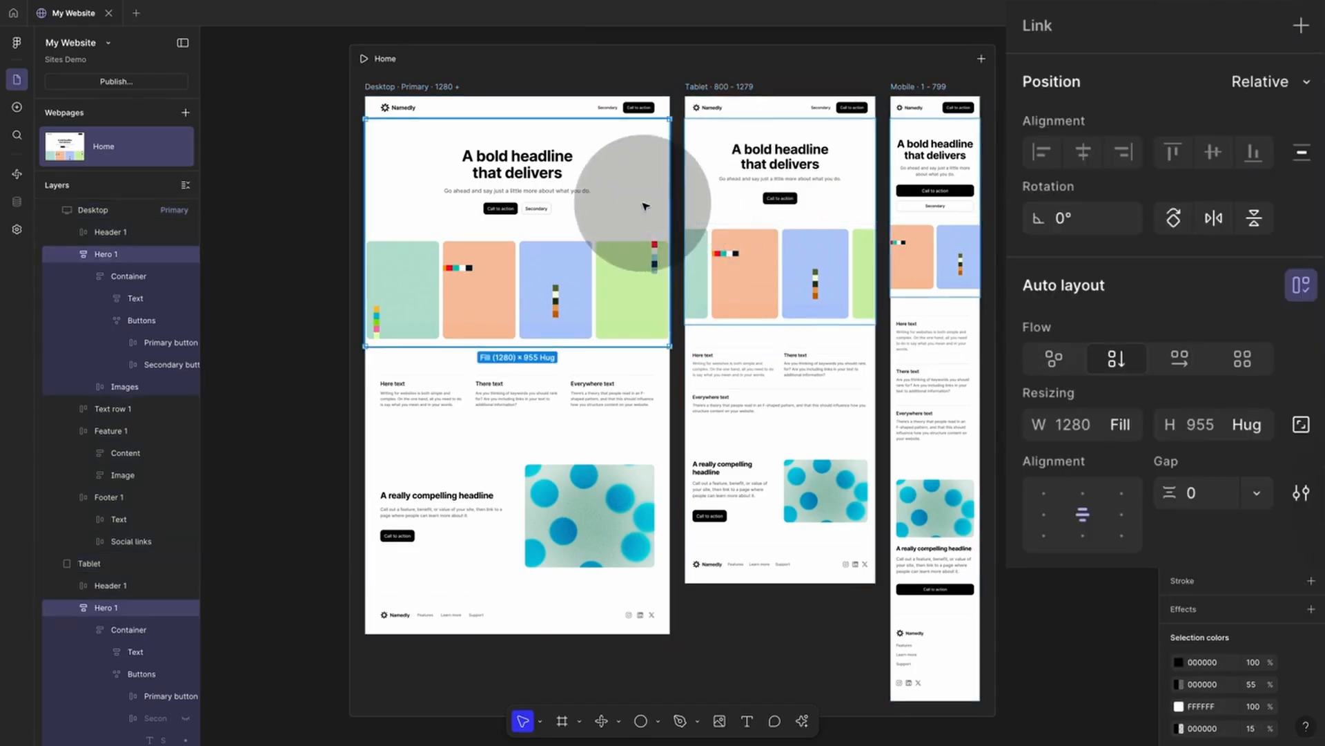
{"action": "left_click", "coordinate": [1129, 426]}
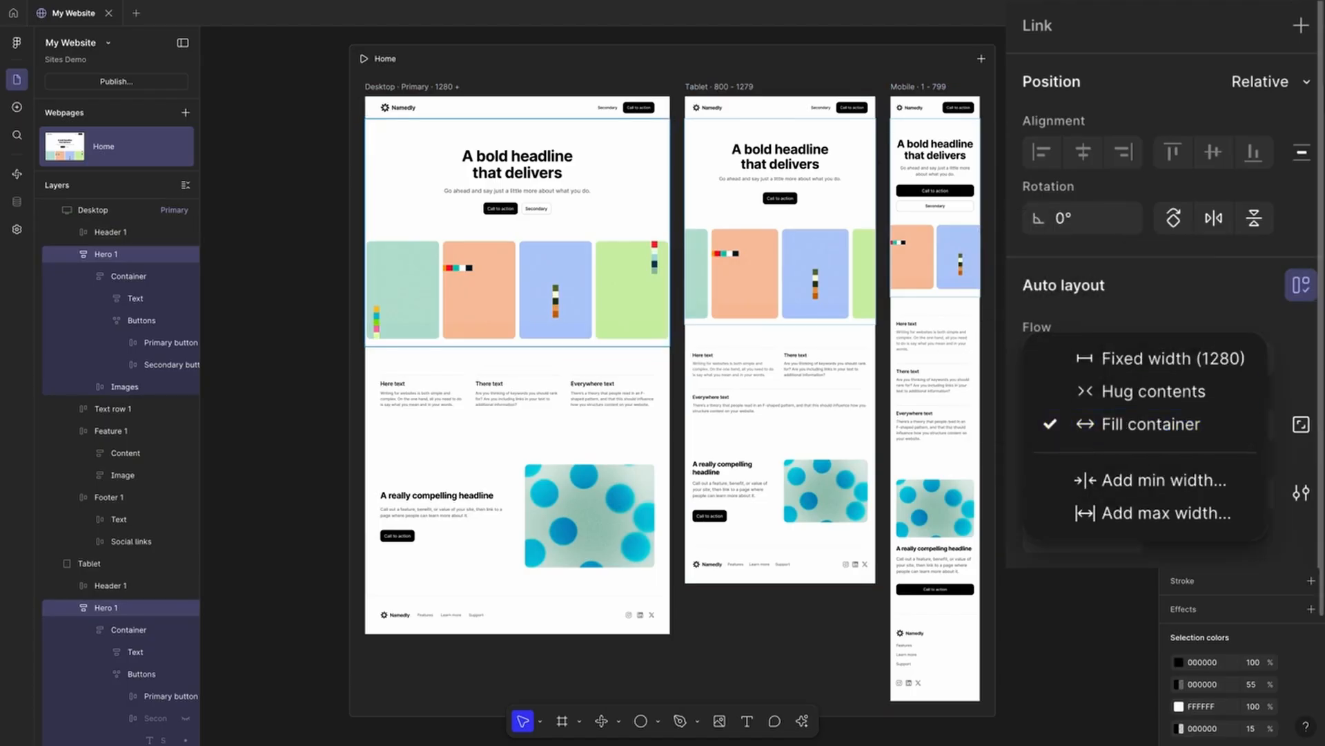
{"action": "left_click", "coordinate": [1008, 376]}
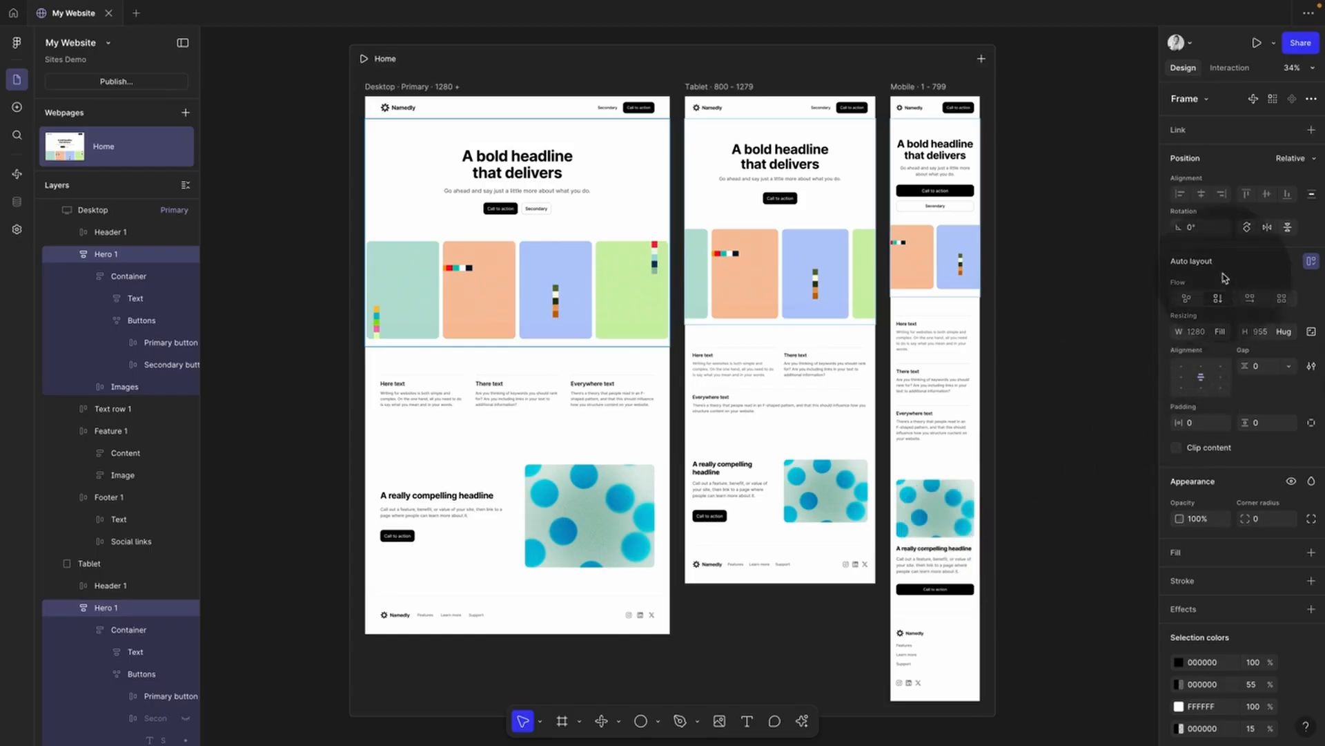
{"action": "left_click", "coordinate": [399, 86]}
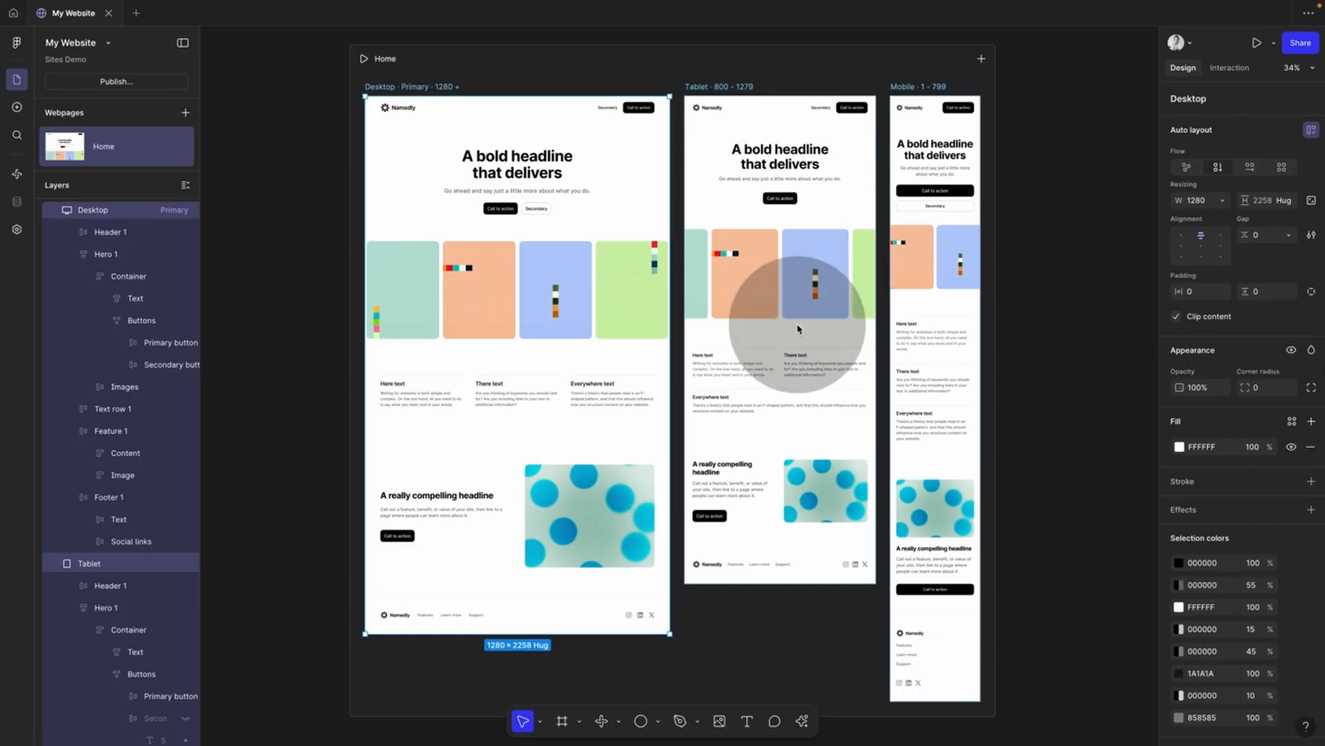
Step: Retype the headline as 'Hi, I am Kim,' over 'a Graphic and UI Designer.' on two lines
{"action": "double_click", "coordinate": [544, 168]}
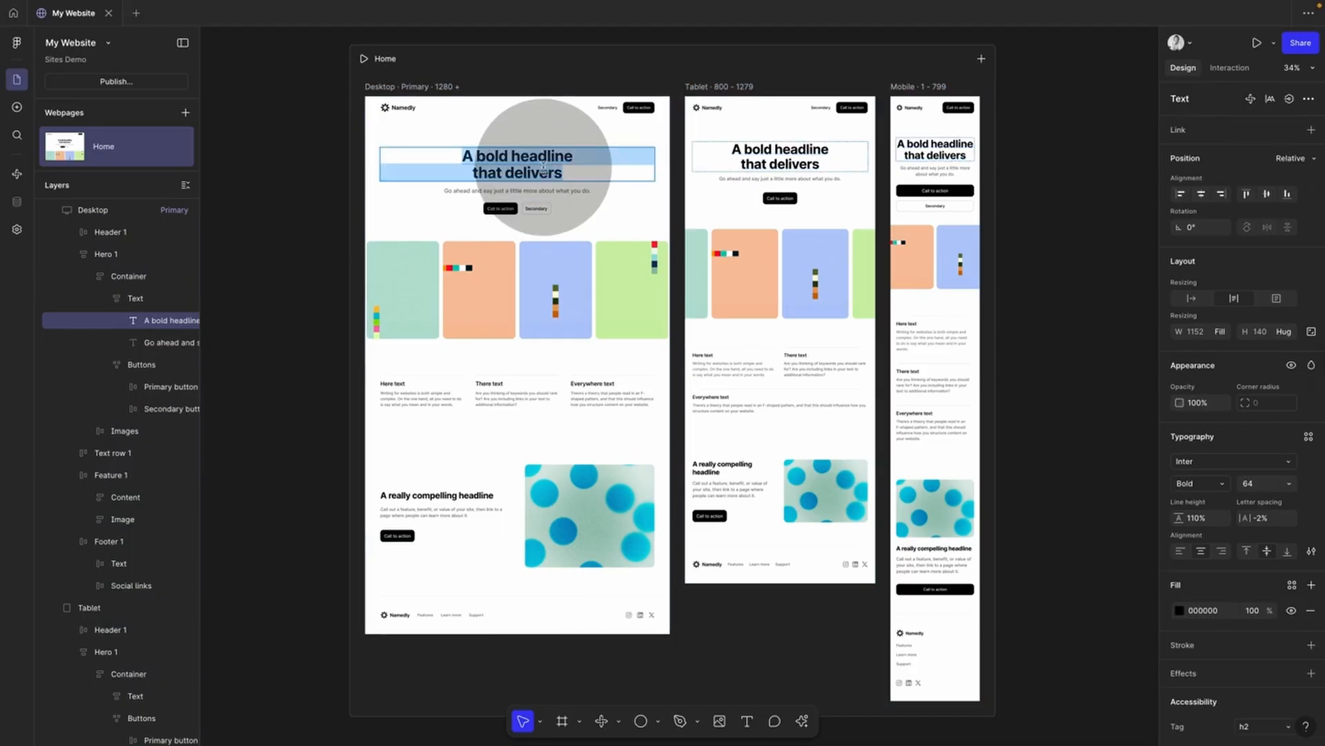
{"action": "type", "text": "Hi, I a"}
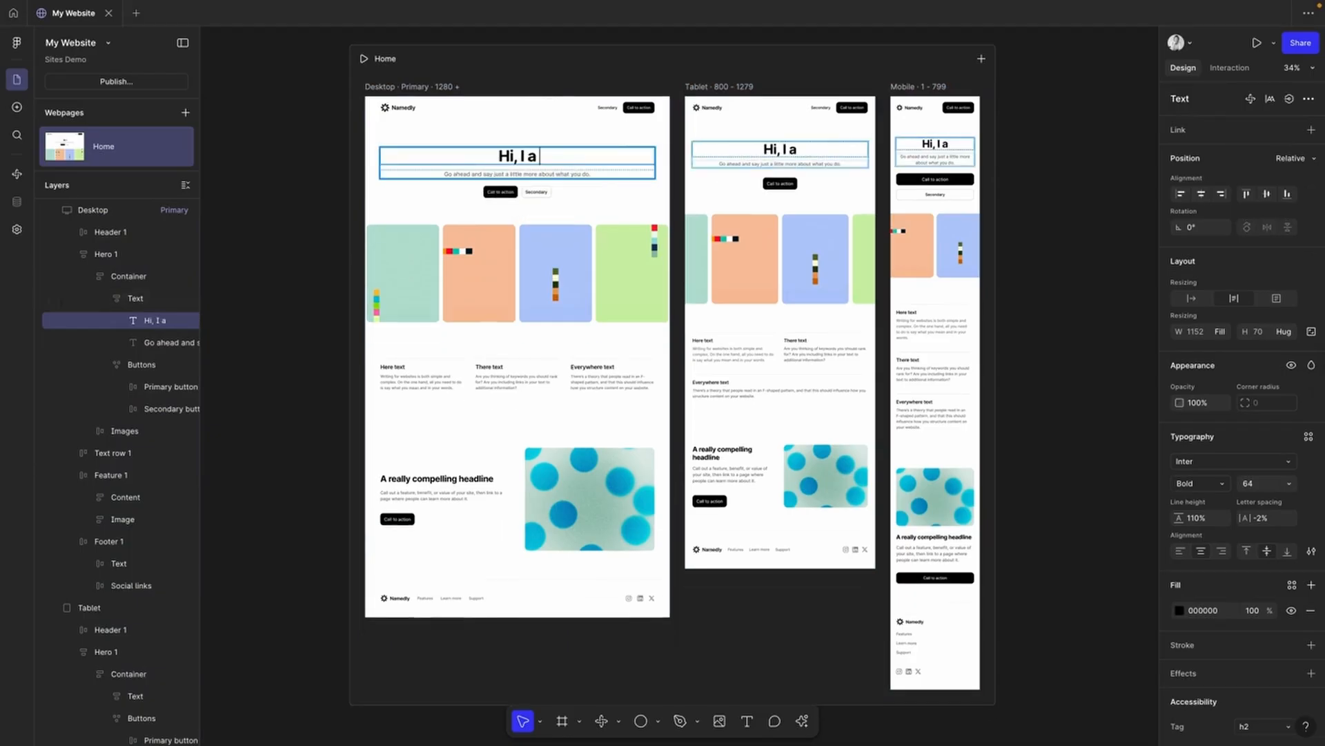
{"action": "type", "text": "m Kim,"}
{"action": "key", "text": "Return"}
{"action": "type", "text": "a graphic and U"}
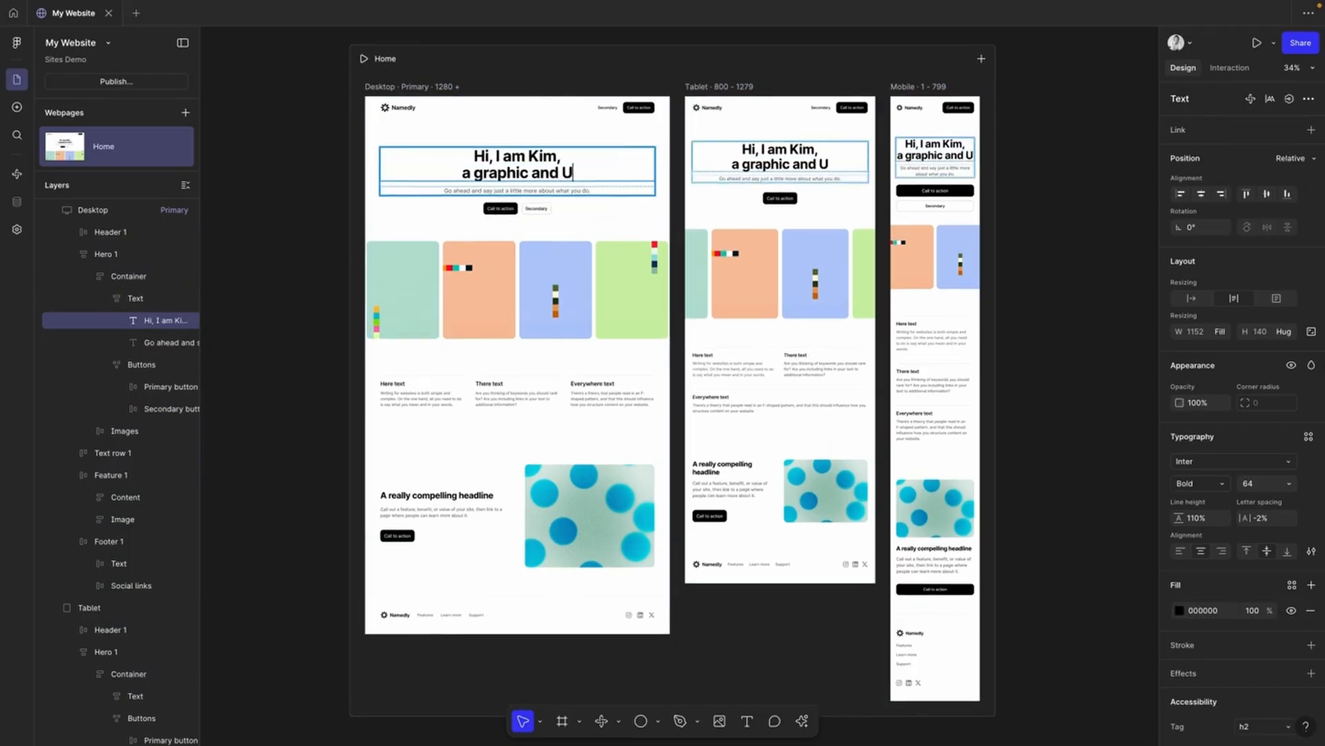
{"action": "type", "text": "I Designer."}
{"action": "left_click", "coordinate": [446, 171]}
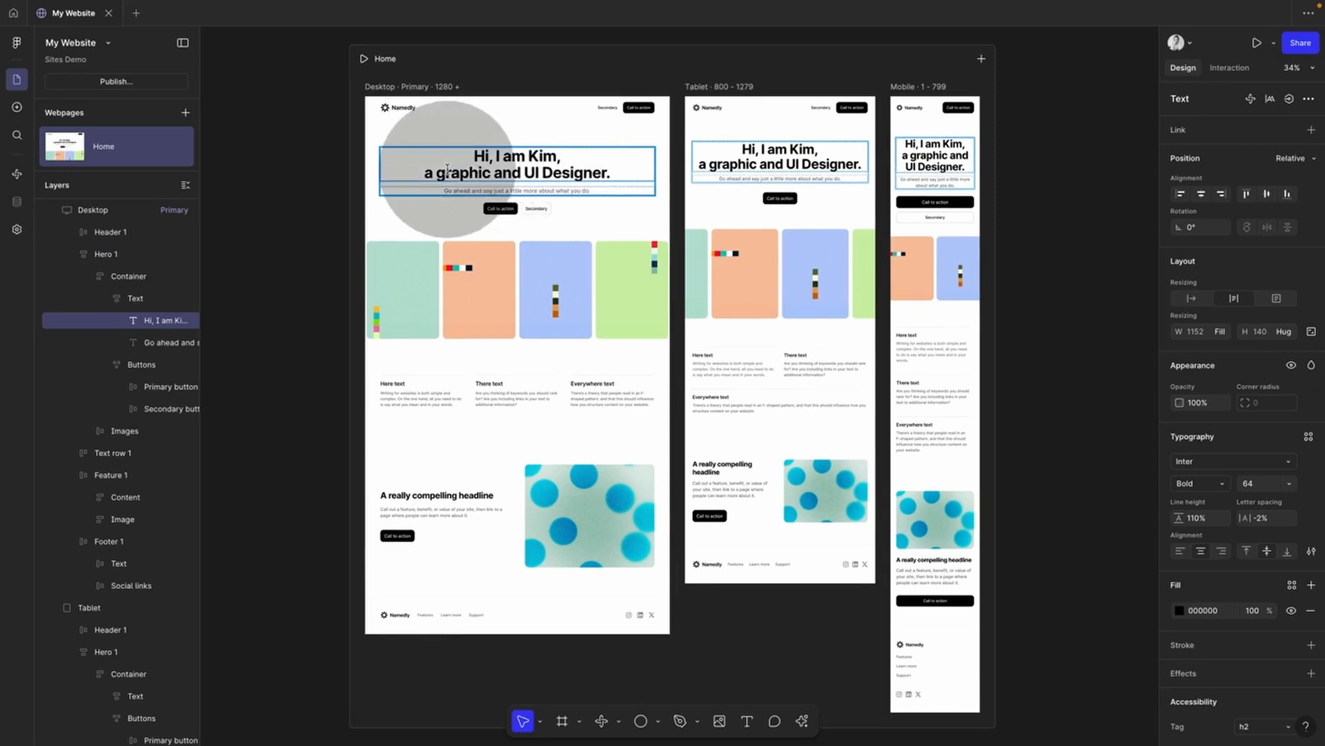
{"action": "key", "text": "BackSpace"}
{"action": "type", "text": "G"}
{"action": "left_click", "coordinate": [406, 129]}
{"action": "left_click", "coordinate": [310, 174]}
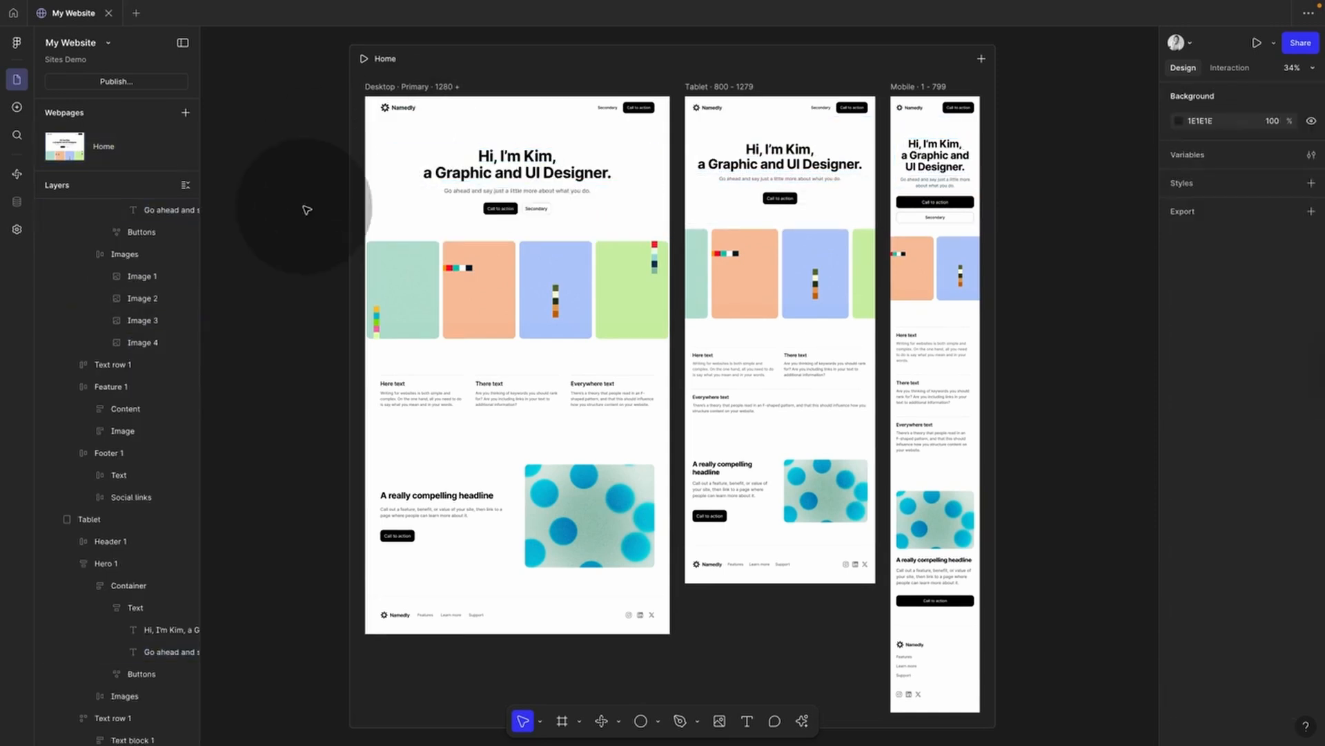
Step: Replace the subtitle with 'I craft thoughtful UX and UI for brands, products, and experiences.'
{"action": "left_click", "coordinate": [507, 190]}
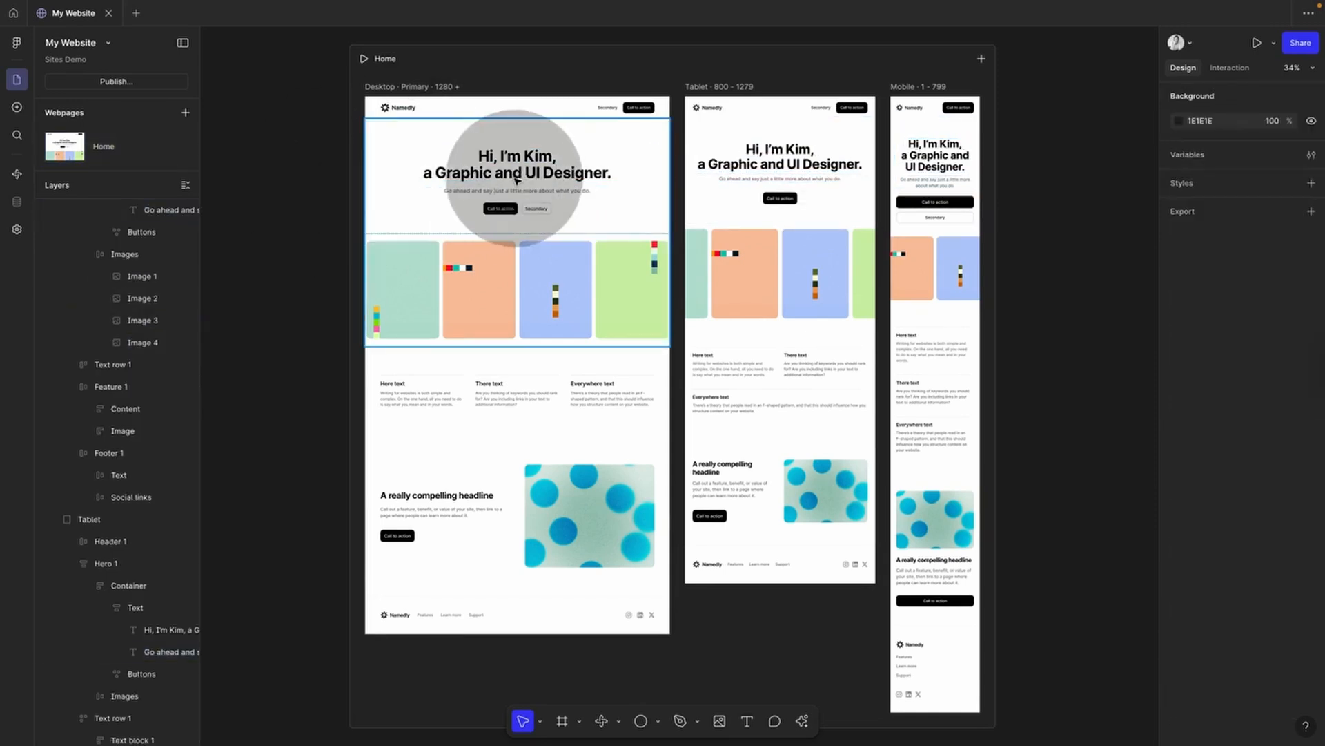
{"action": "double_click", "coordinate": [505, 190]}
{"action": "key", "text": "super"}
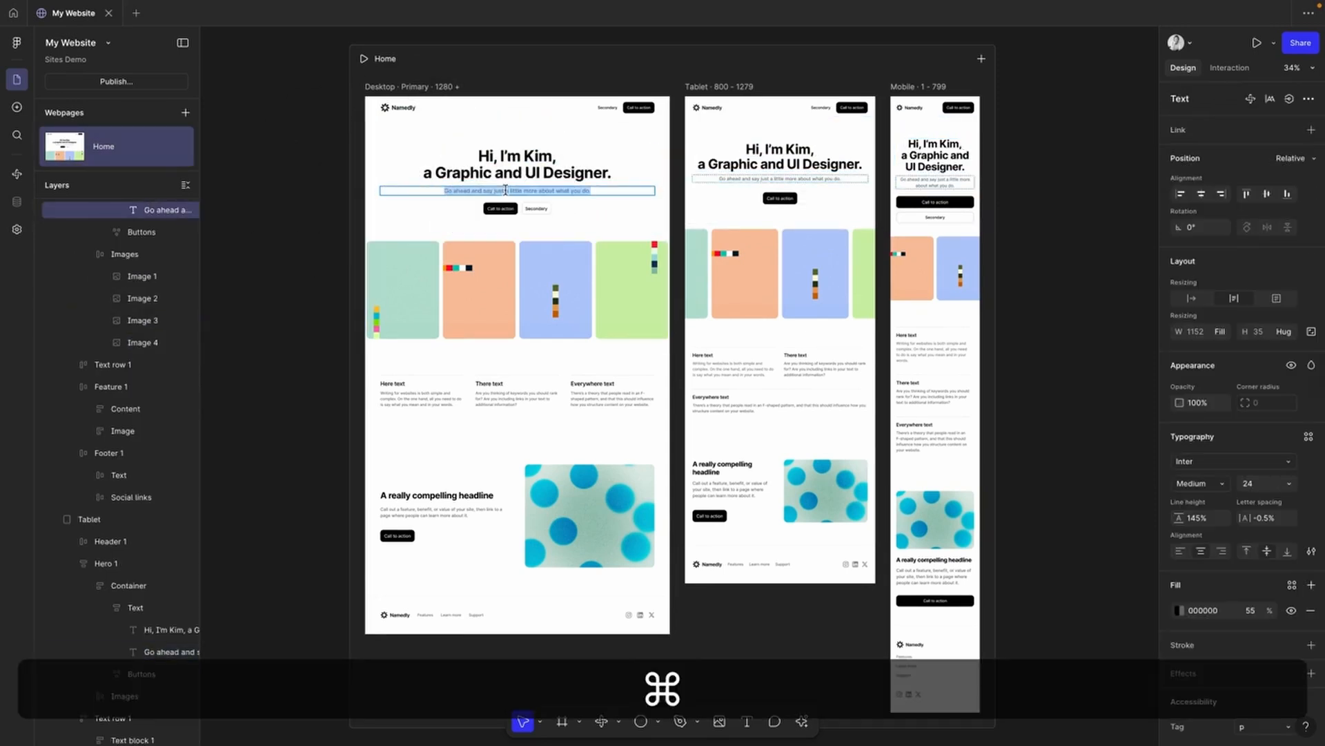
{"action": "left_click", "coordinate": [320, 238]}
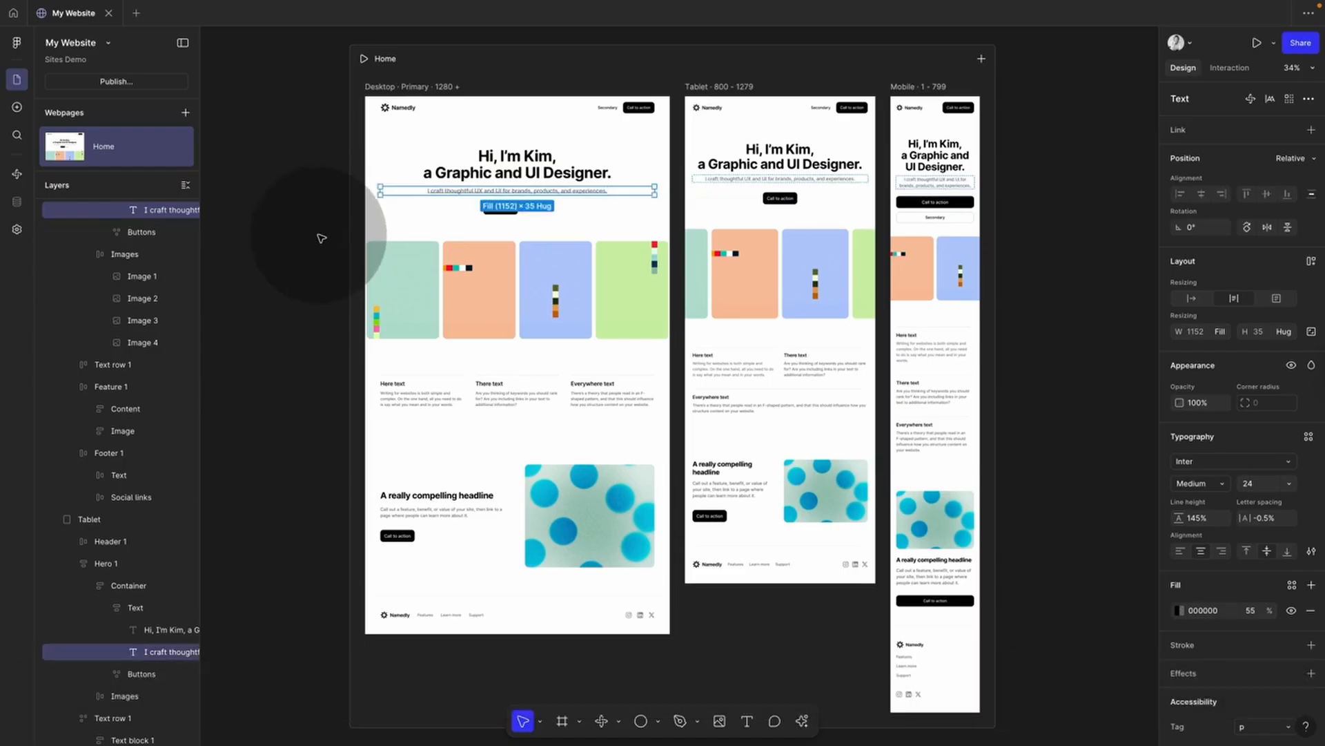
{"action": "left_click", "coordinate": [321, 239]}
Step: Delete the row of hero buttons from the hero container
{"action": "left_click", "coordinate": [535, 217]}
{"action": "left_click", "coordinate": [545, 212]}
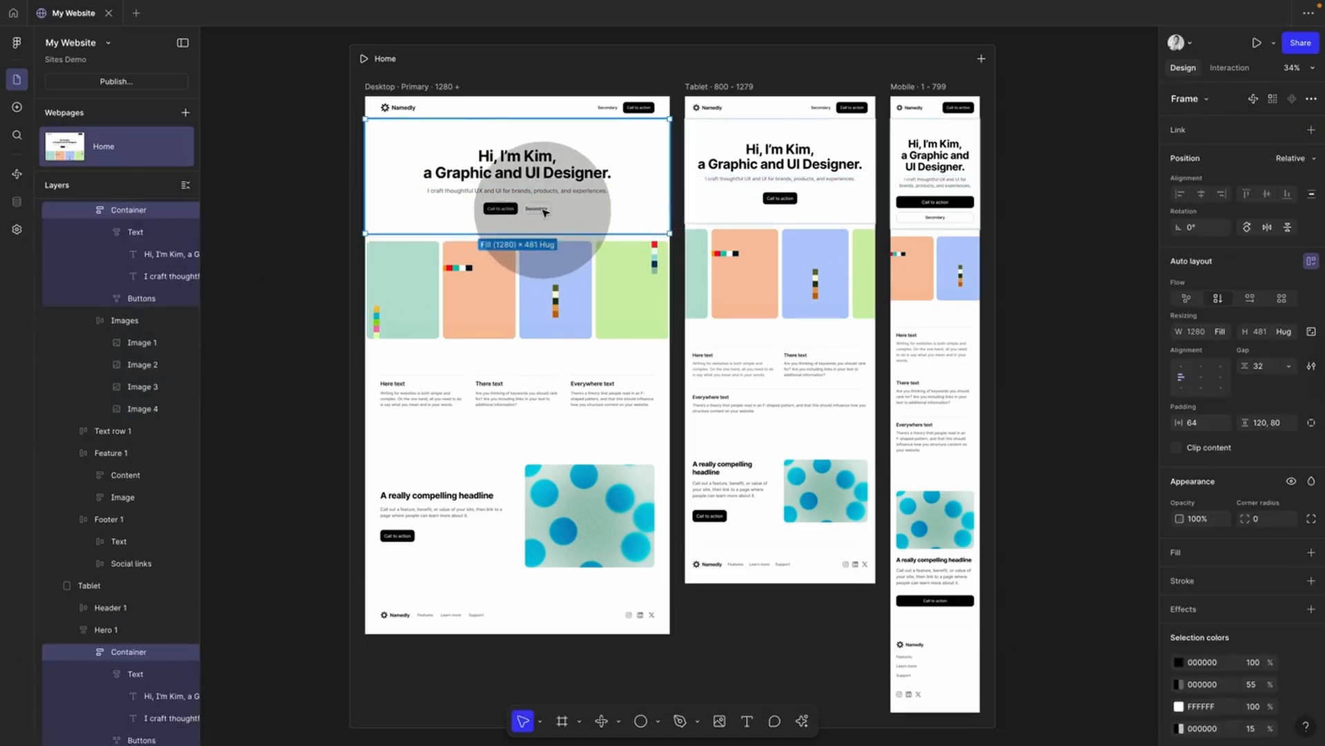
{"action": "left_click", "coordinate": [545, 212]}
{"action": "key", "text": "BackSpace"}
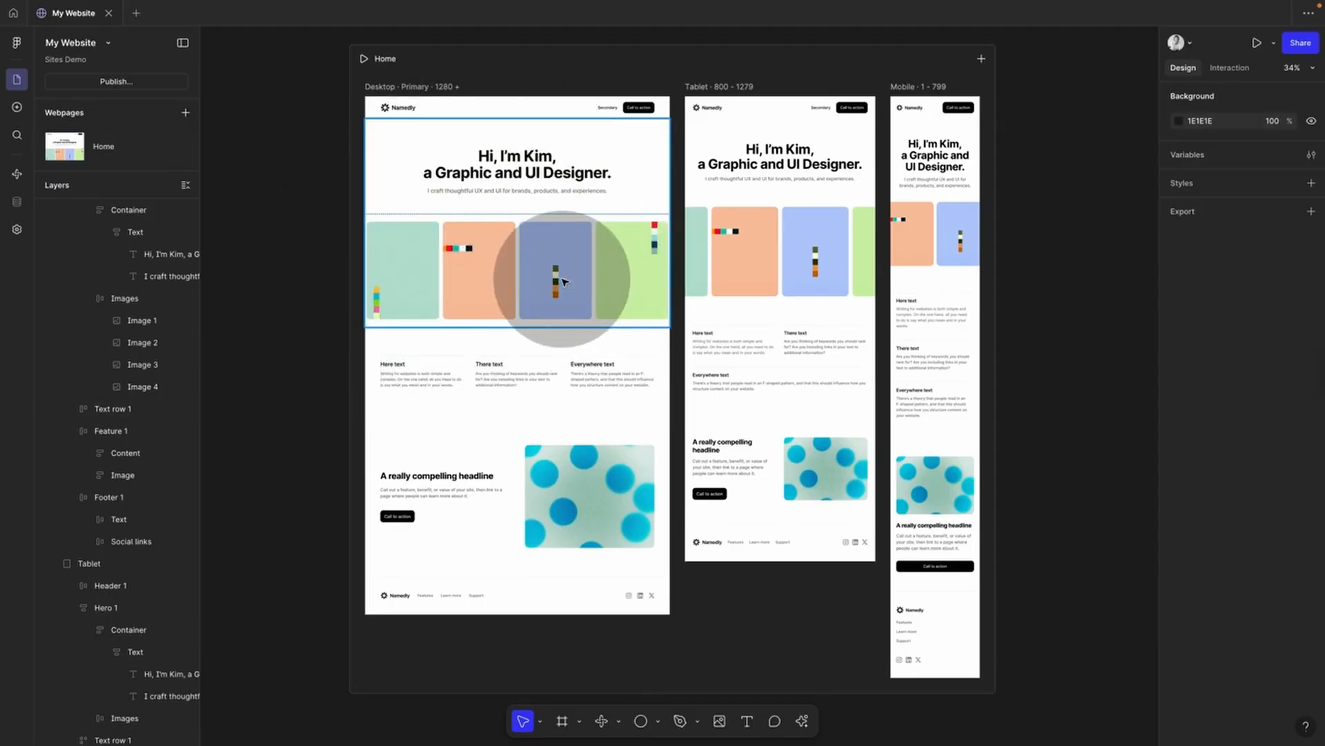
Step: Fill Image 1 with the uploaded restaurant interior photo
{"action": "left_click", "coordinate": [428, 290], "text": "super"}
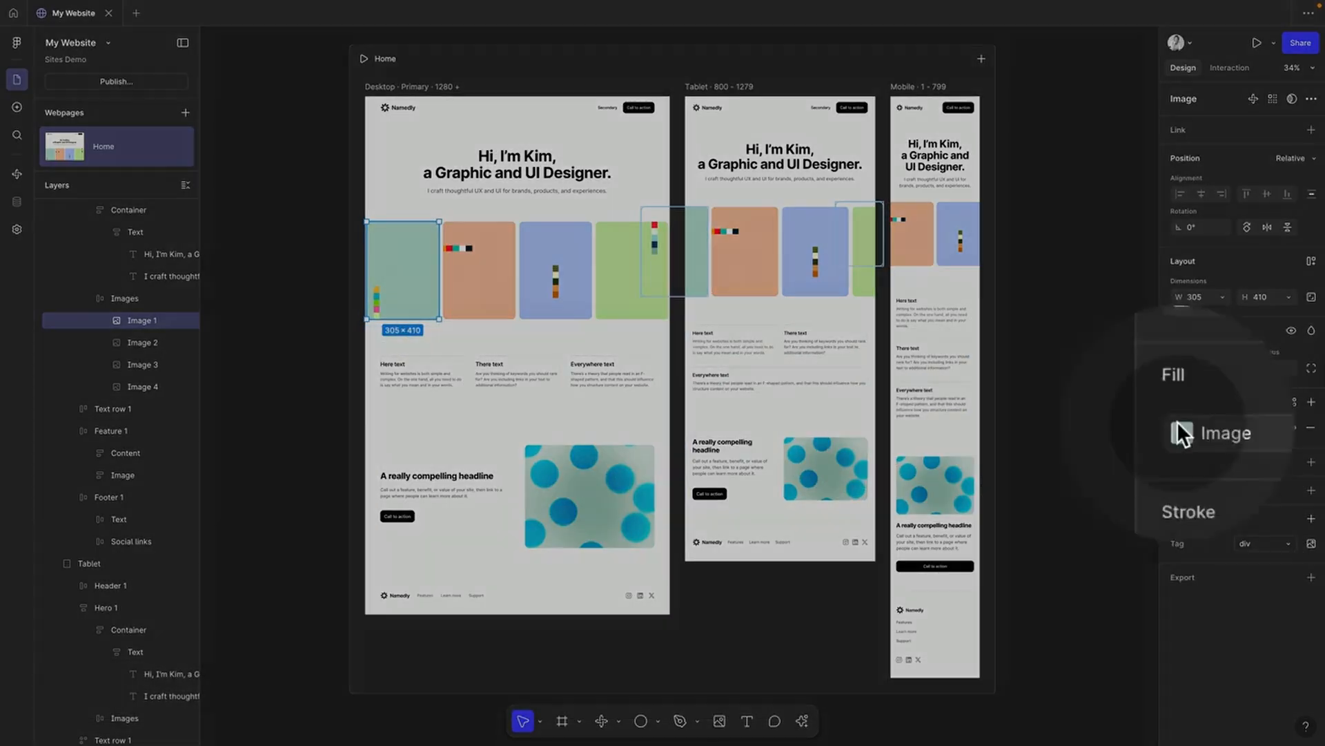
{"action": "left_click", "coordinate": [1179, 427]}
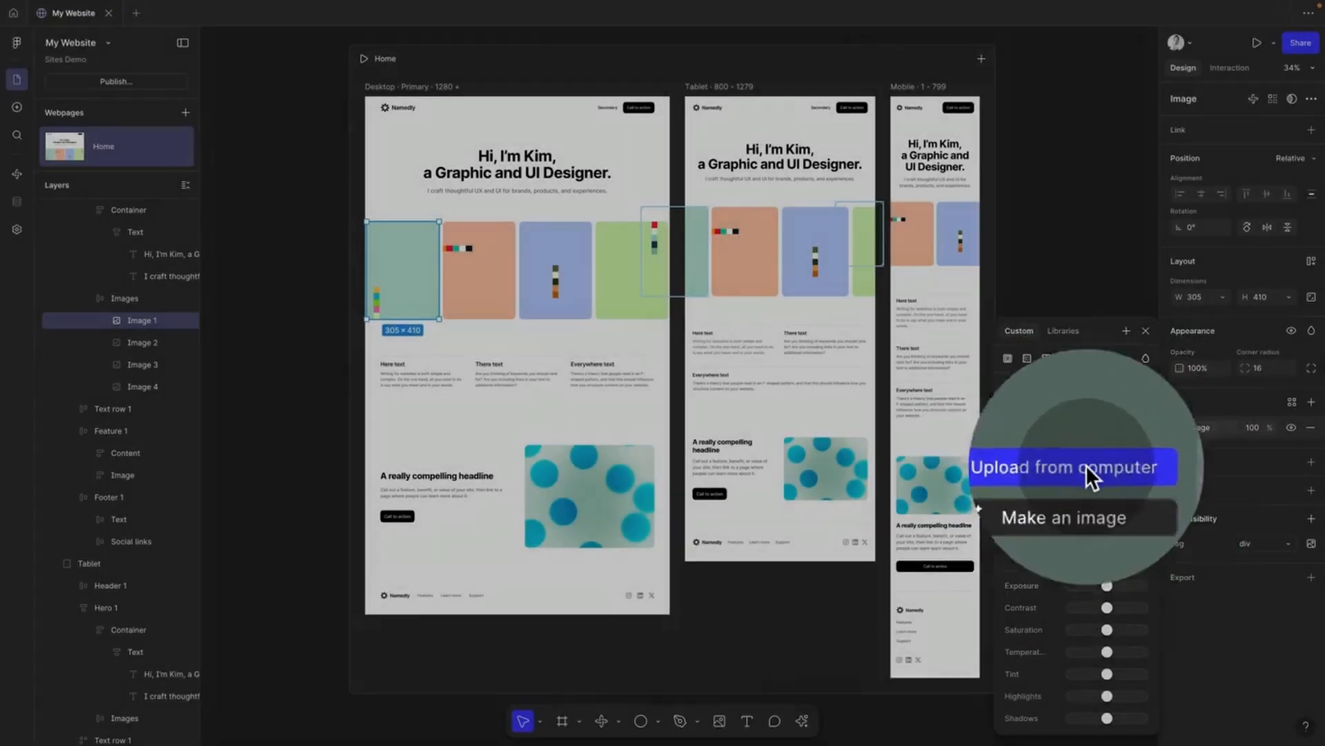
{"action": "left_click", "coordinate": [1086, 462]}
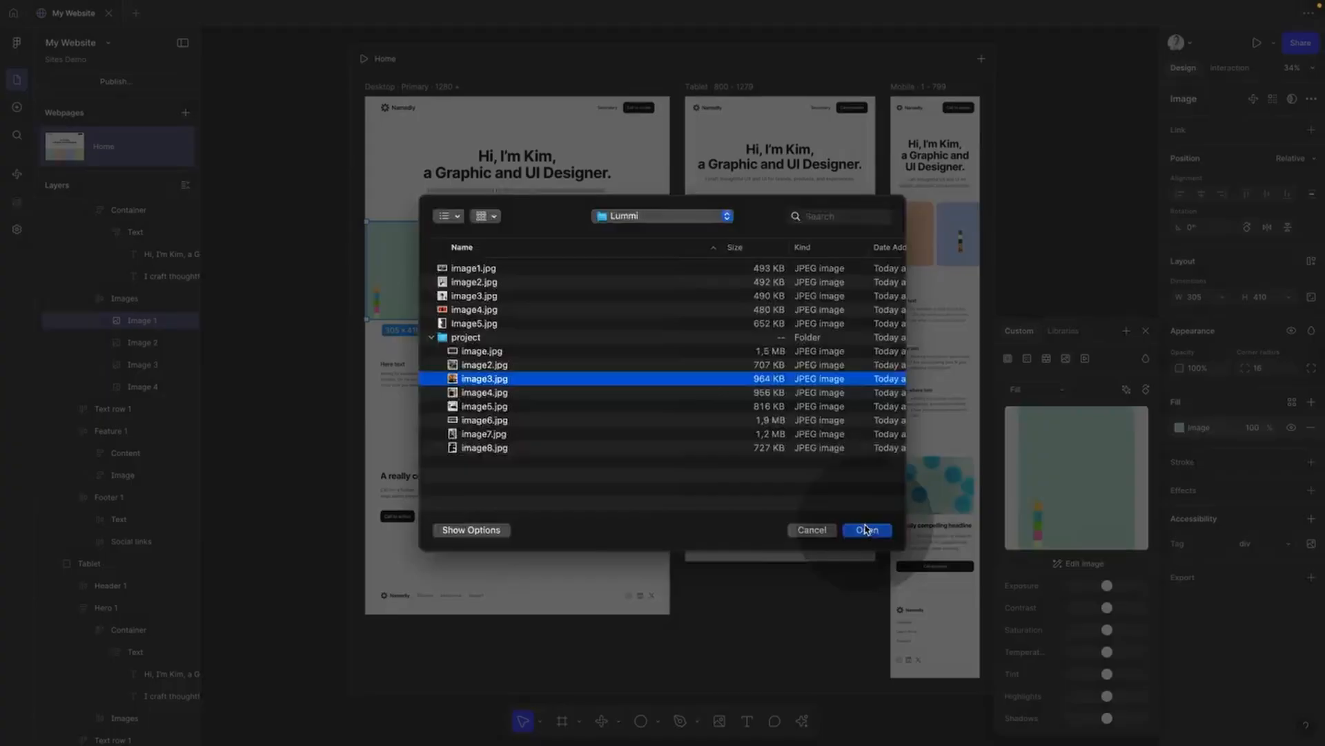
{"action": "left_click", "coordinate": [867, 530]}
{"action": "left_click", "coordinate": [294, 342]}
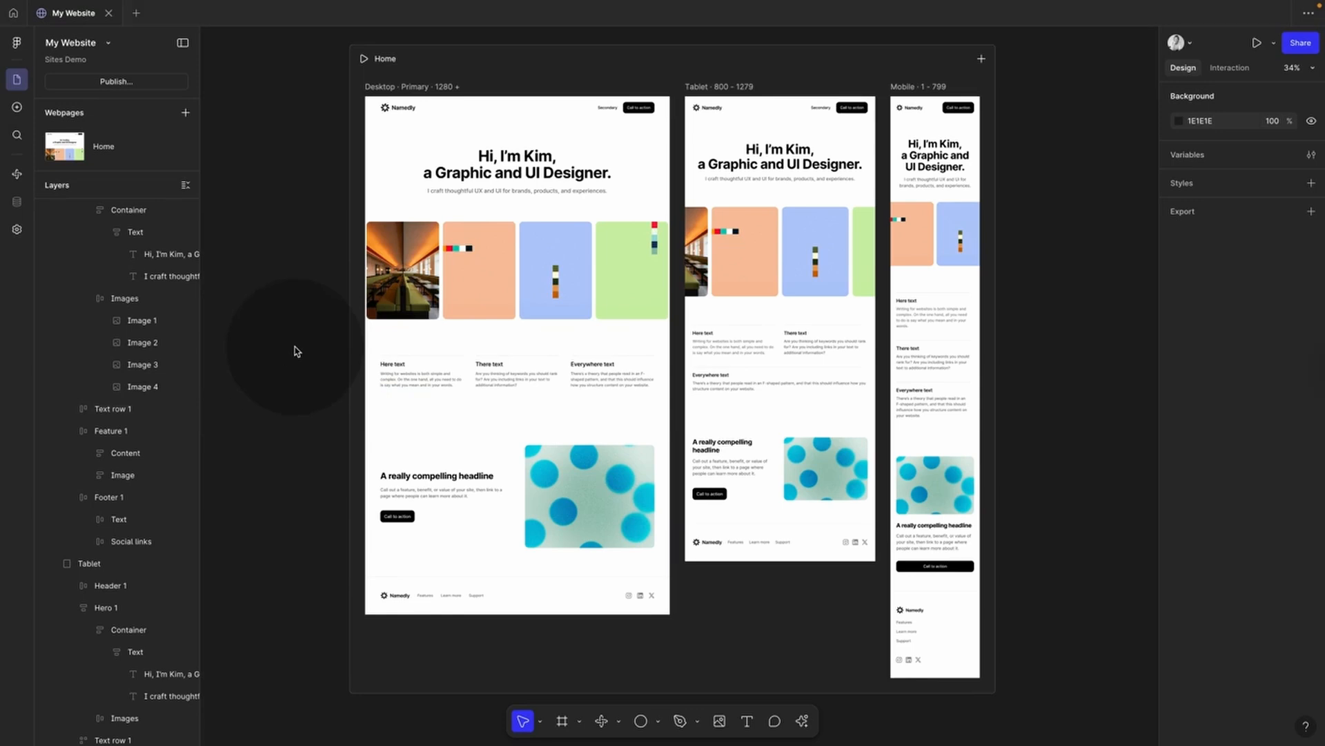
Step: Batch-place image2 through image5 into the hero and feature images, then undo that placement
{"action": "key", "text": "shift"}
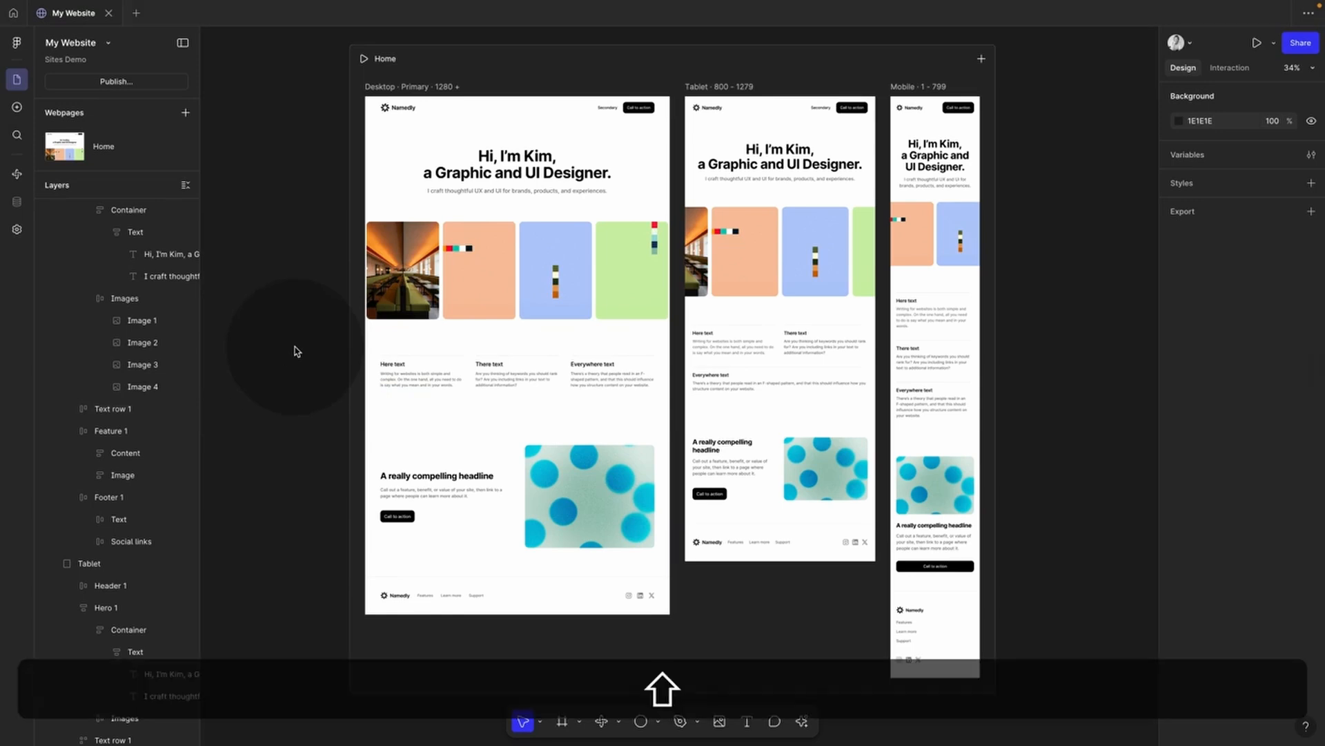
{"action": "key", "text": "super+shift+k"}
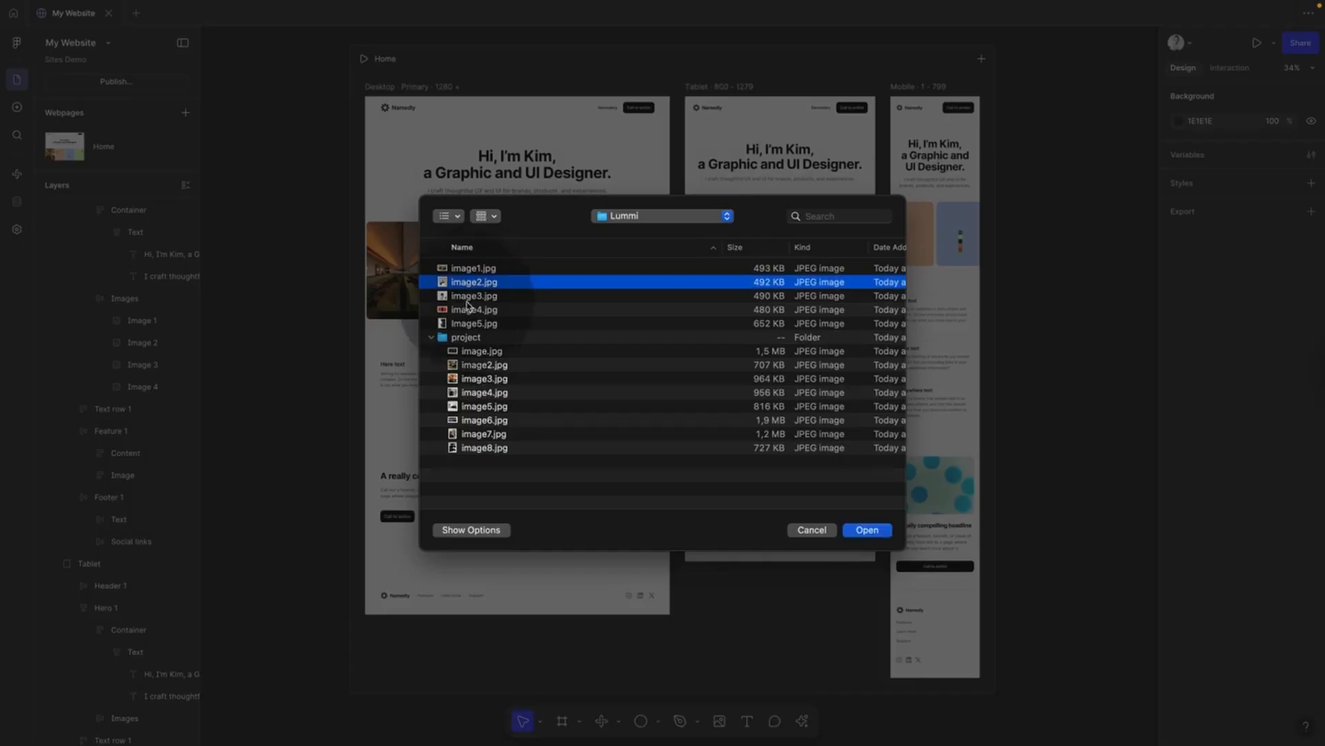
{"action": "left_click", "coordinate": [469, 324], "text": "shift"}
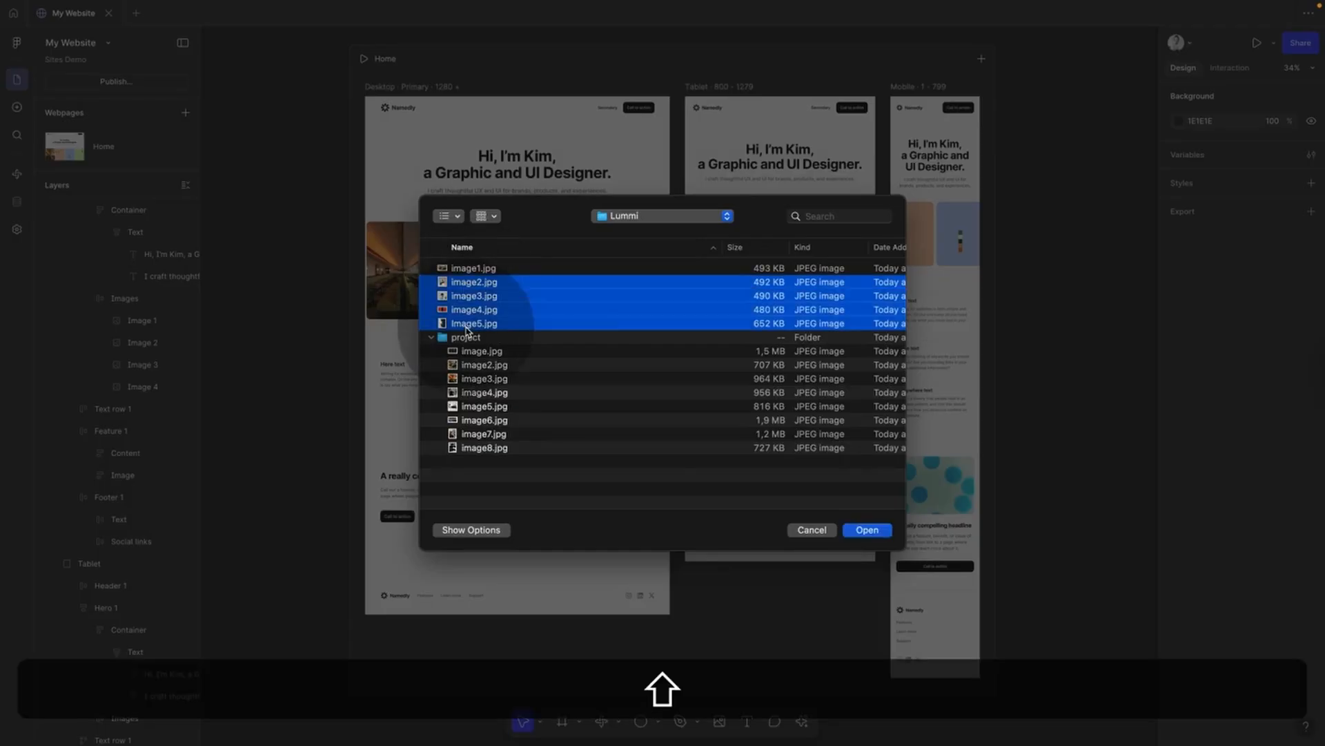
{"action": "left_click", "coordinate": [869, 530]}
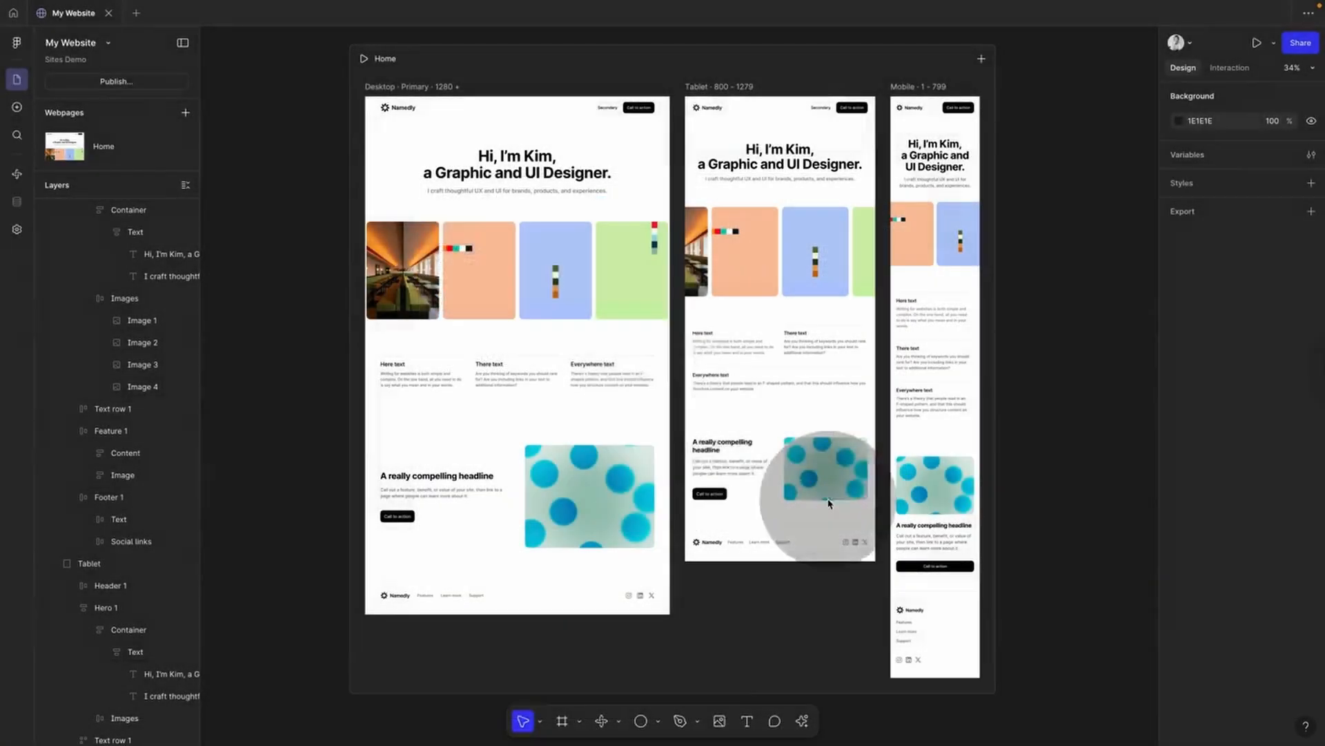
{"action": "left_click", "coordinate": [486, 285]}
{"action": "left_click", "coordinate": [558, 266]}
{"action": "left_click", "coordinate": [624, 265]}
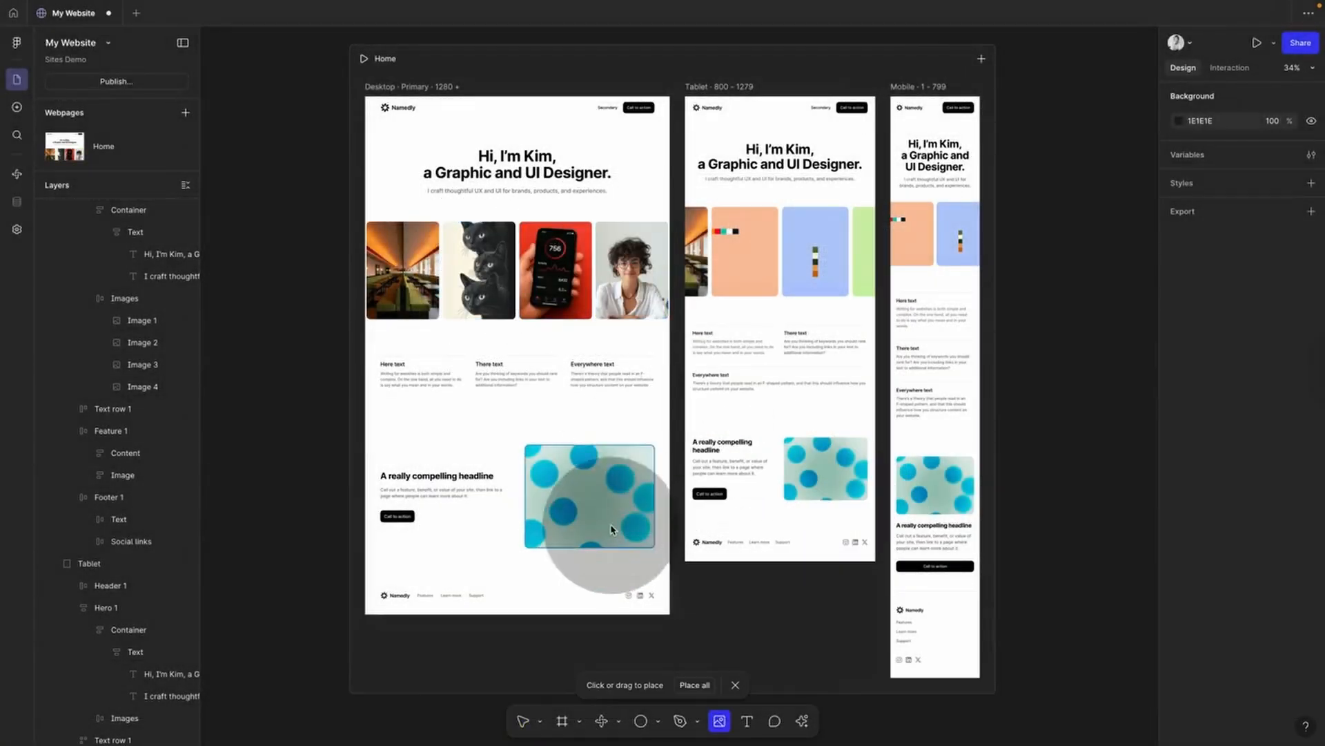
{"action": "left_click", "coordinate": [605, 497]}
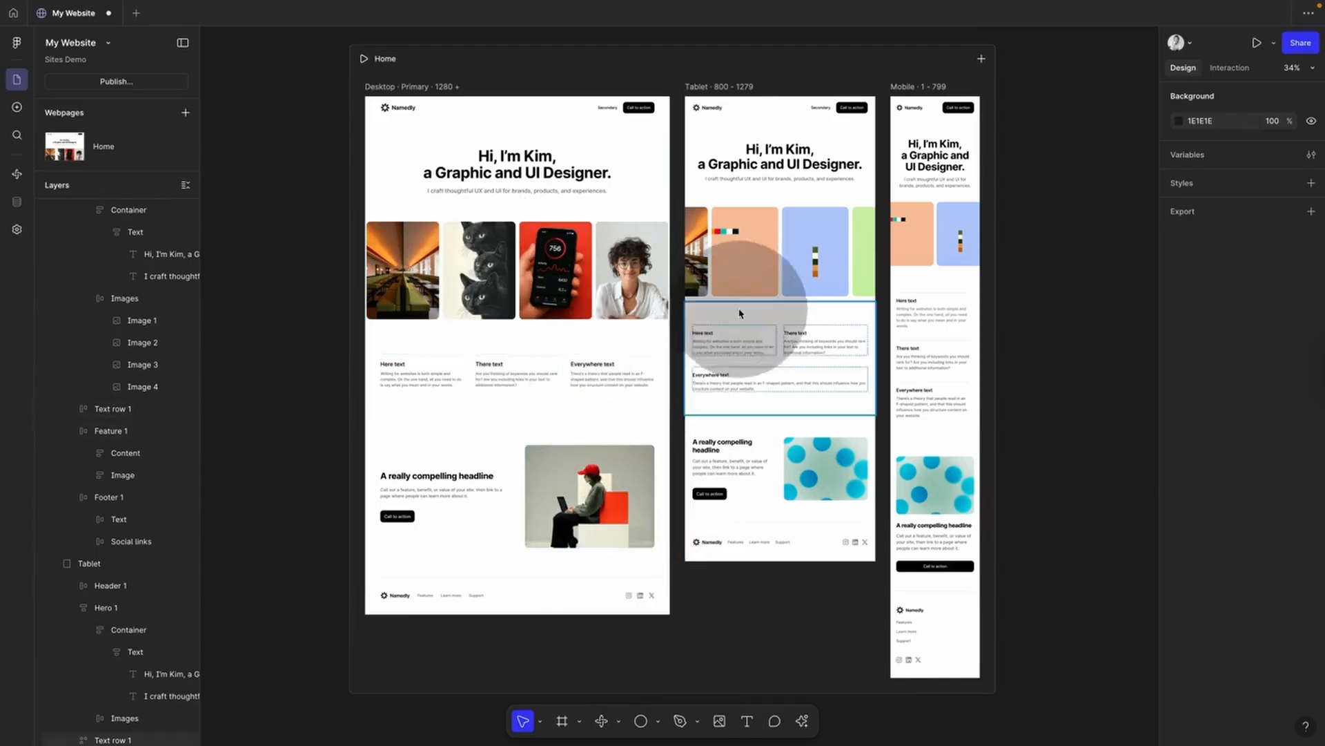
{"action": "key", "text": "super+z"}
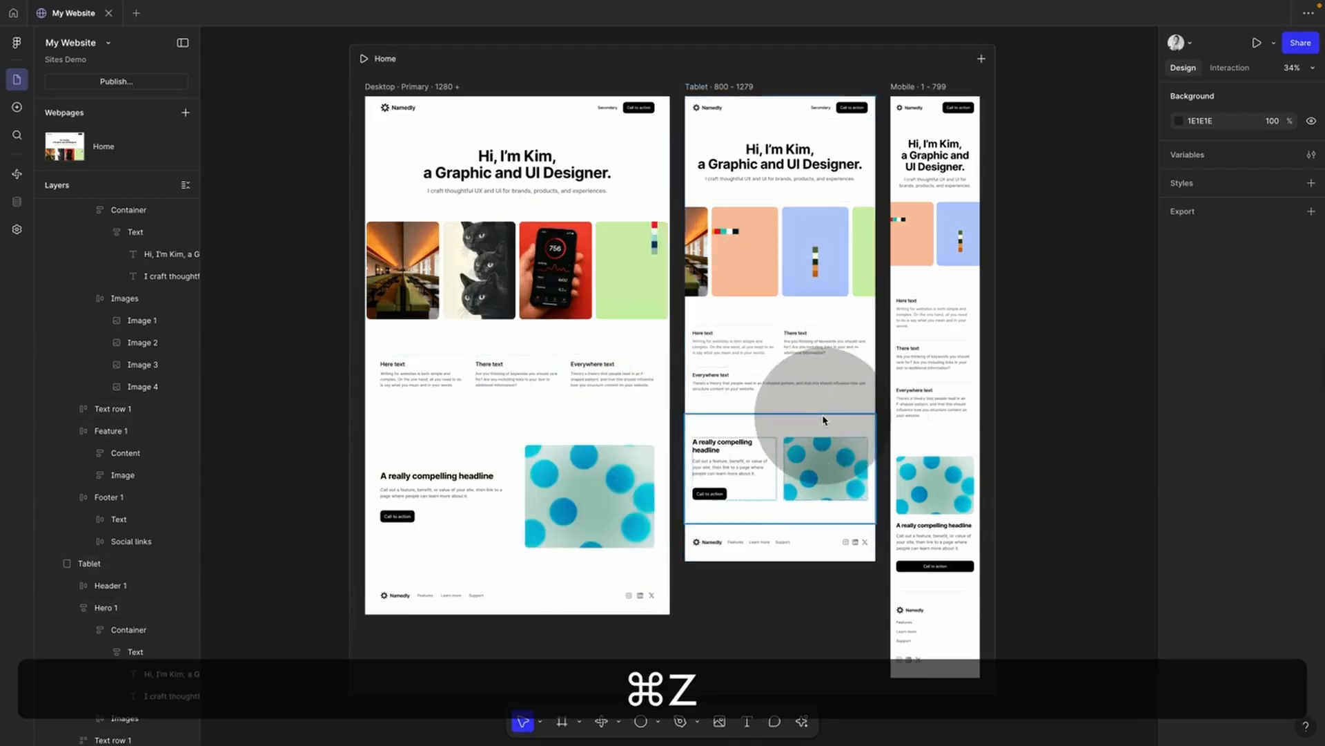
{"action": "key", "text": "super+z"}
Step: Upload the laptop photo into Image 2 and the phone photo into Image 3
{"action": "left_click", "coordinate": [484, 303], "text": "super"}
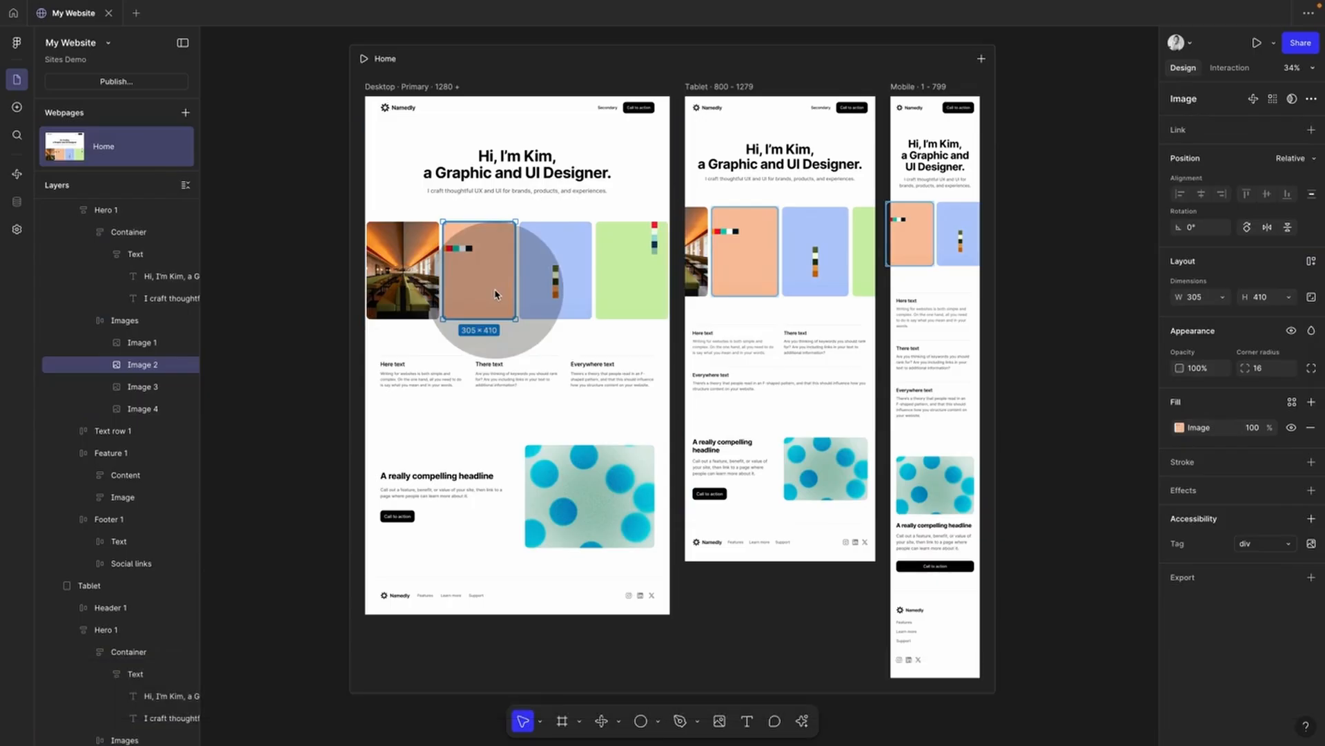
{"action": "left_click", "coordinate": [1188, 427]}
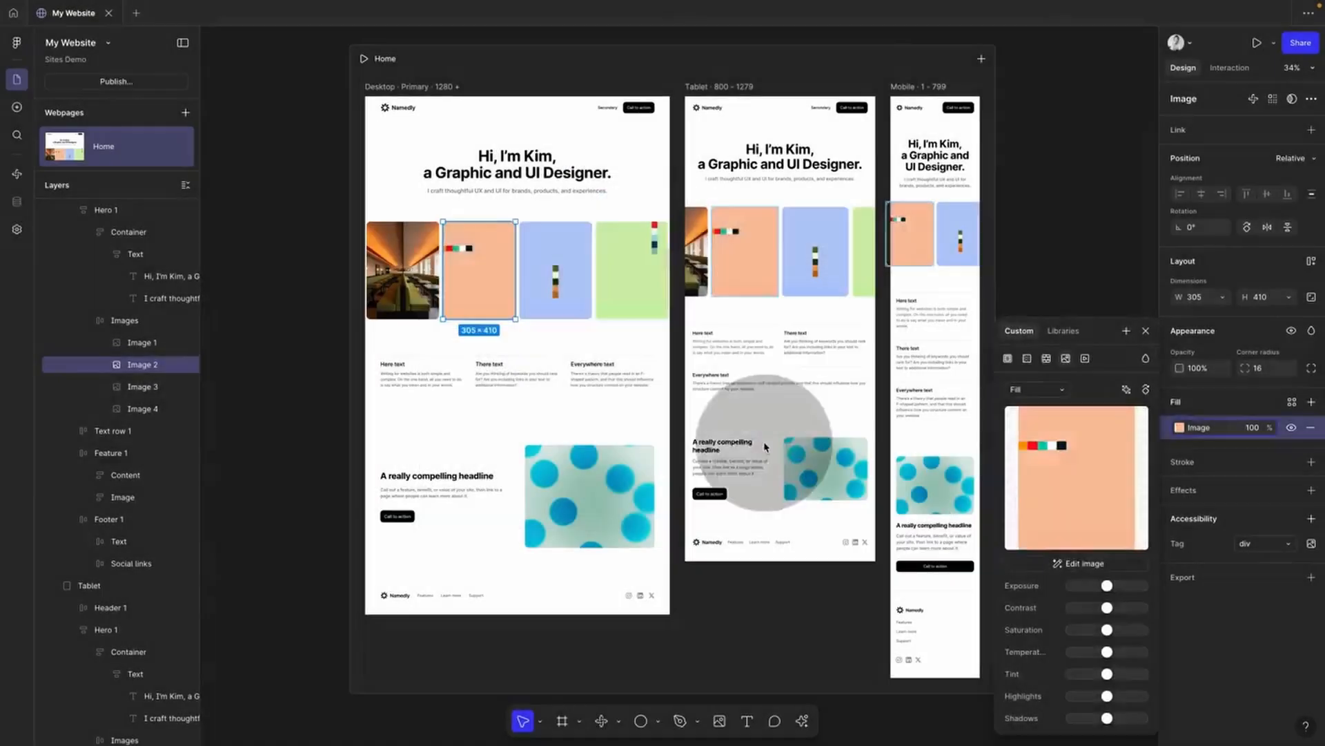
{"action": "double_click", "coordinate": [475, 281]}
{"action": "left_click", "coordinate": [556, 270]}
{"action": "left_click", "coordinate": [1179, 428]}
{"action": "left_click", "coordinate": [1077, 477]}
{"action": "left_click", "coordinate": [468, 311]}
{"action": "left_click", "coordinate": [868, 531]}
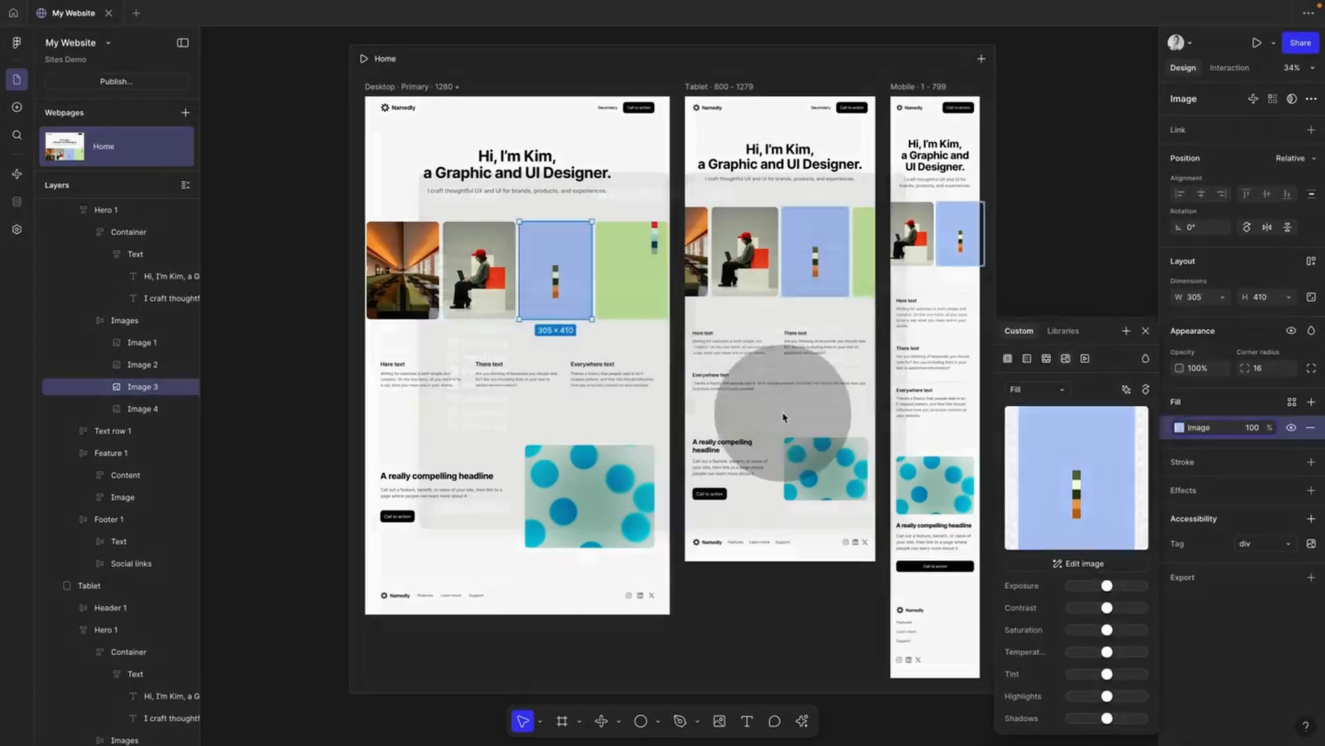
Step: Fill Image 4 with the image5.jpg cat photo
{"action": "left_click", "coordinate": [615, 293]}
{"action": "left_click", "coordinate": [1180, 428]}
{"action": "left_click", "coordinate": [1075, 470]}
{"action": "left_click", "coordinate": [469, 324]}
{"action": "left_click", "coordinate": [876, 532]}
Step: Fill the feature section image with the uploaded portrait photo
{"action": "left_click", "coordinate": [590, 486]}
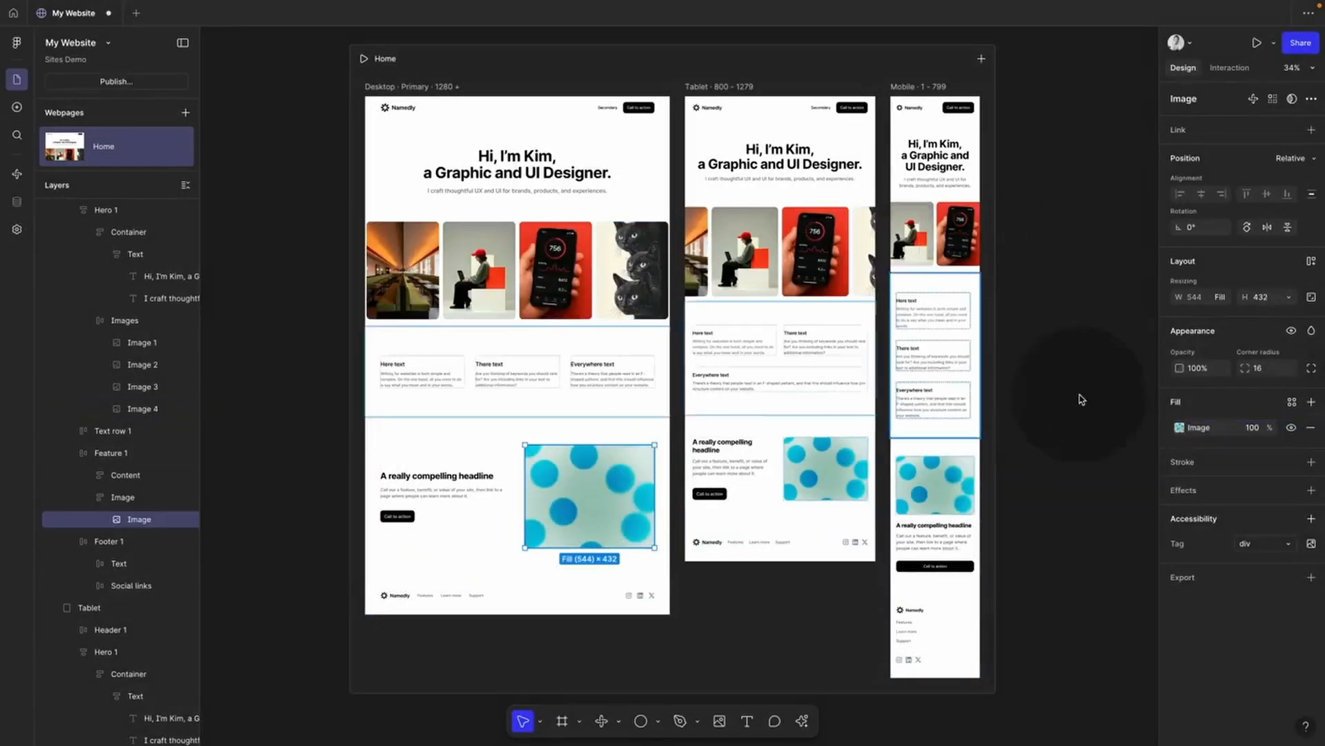
{"action": "left_click", "coordinate": [1180, 428]}
{"action": "left_click", "coordinate": [1077, 476]}
{"action": "left_click", "coordinate": [474, 295]}
{"action": "left_click", "coordinate": [876, 531]}
{"action": "left_click", "coordinate": [737, 573]}
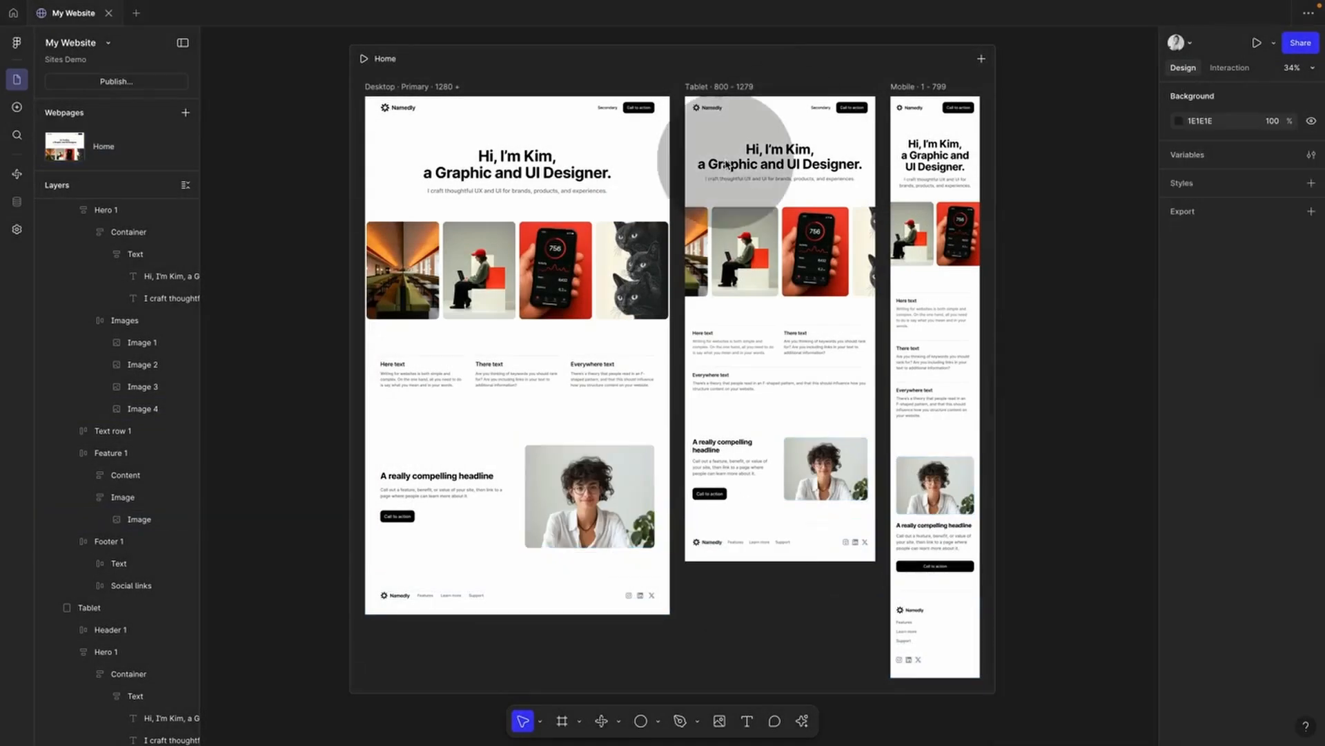
Step: Move the red-cap person photo to the end of the hero image row, after the cats image
{"action": "left_click", "coordinate": [509, 291], "text": "super"}
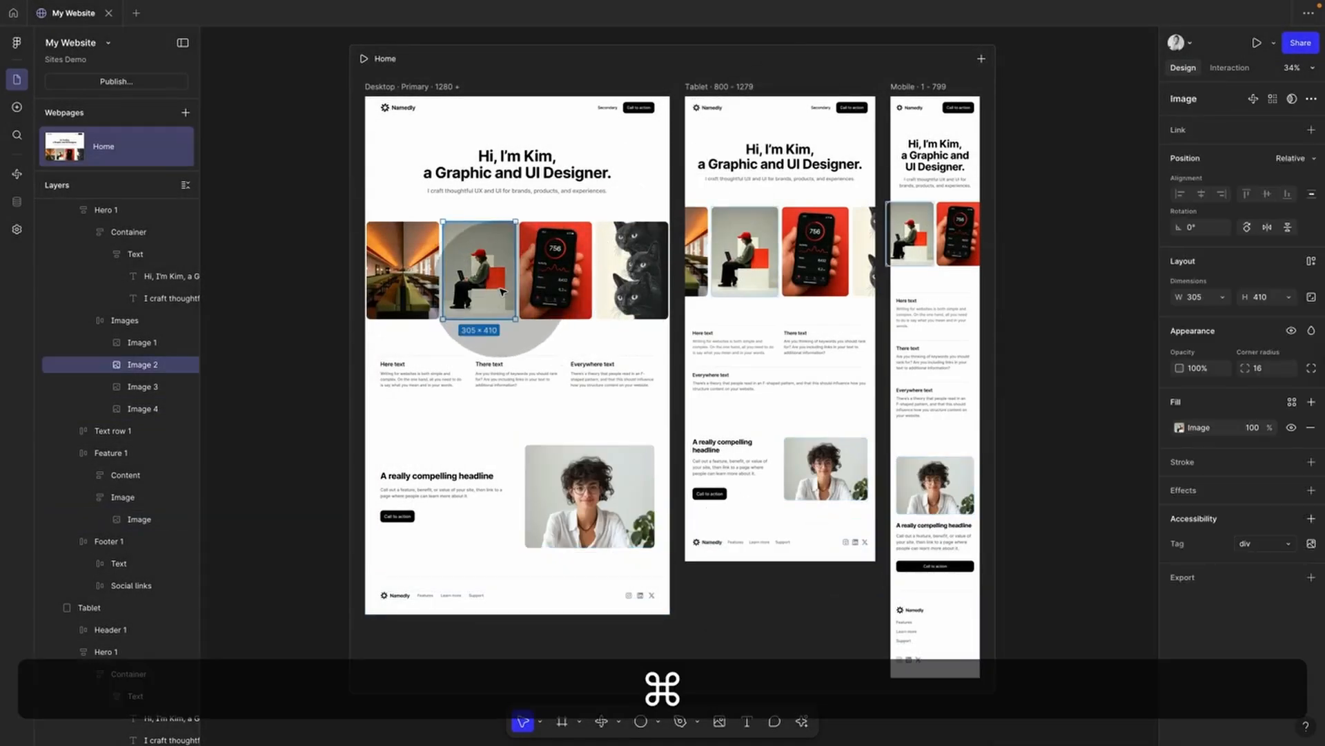
{"action": "key", "text": "Right"}
{"action": "key", "text": "Left"}
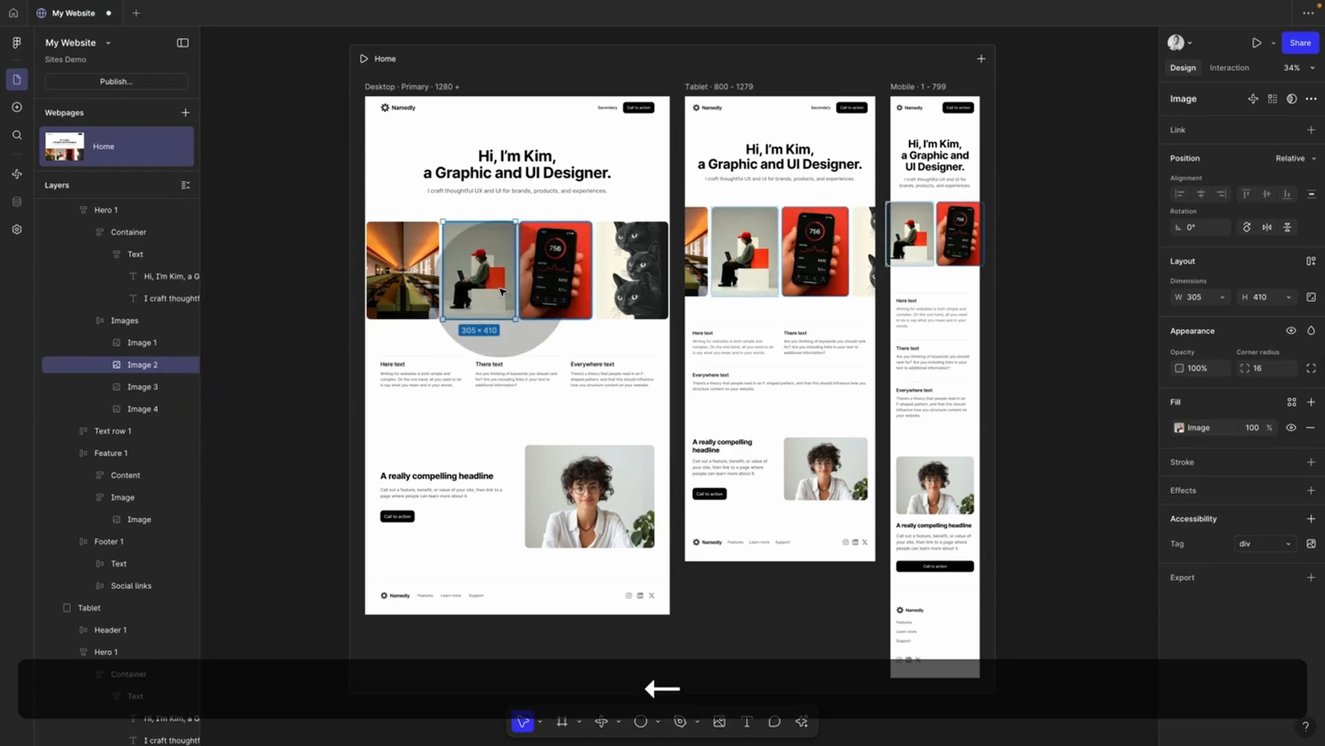
{"action": "key", "text": "Right"}
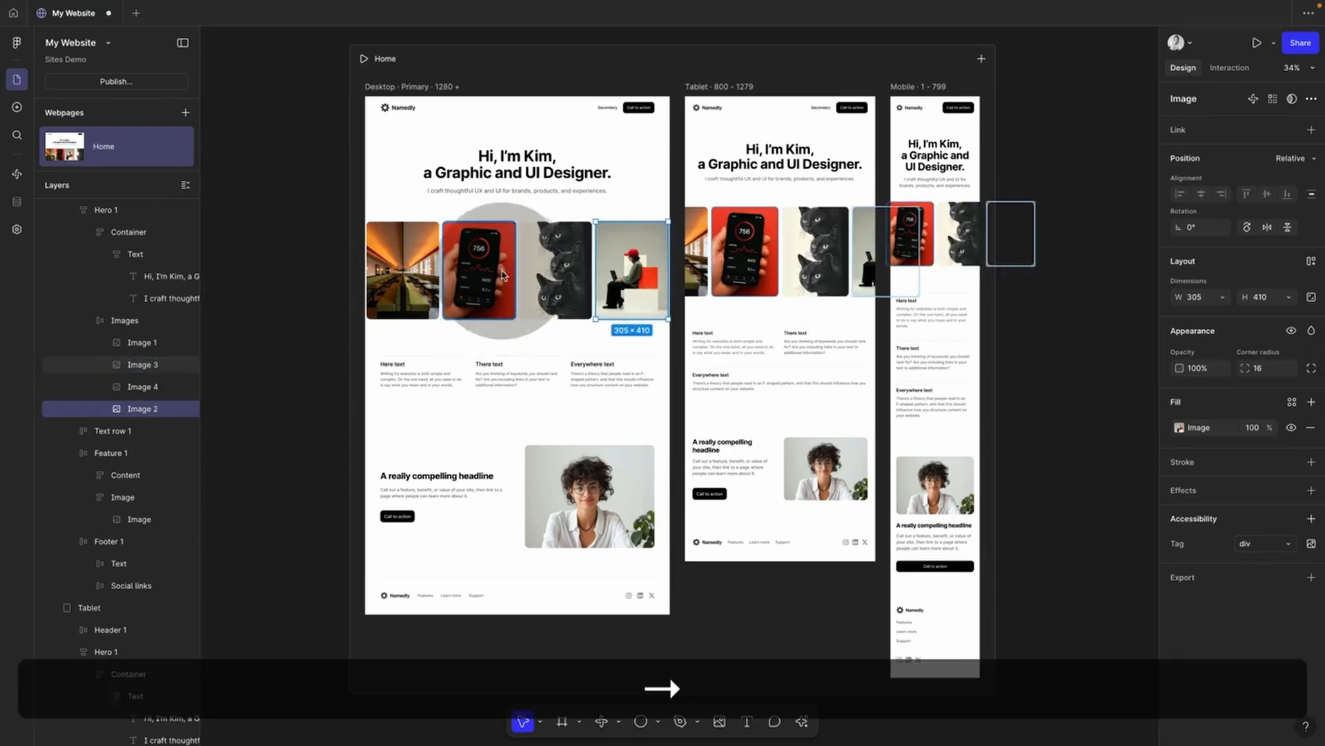
{"action": "key", "text": "Right"}
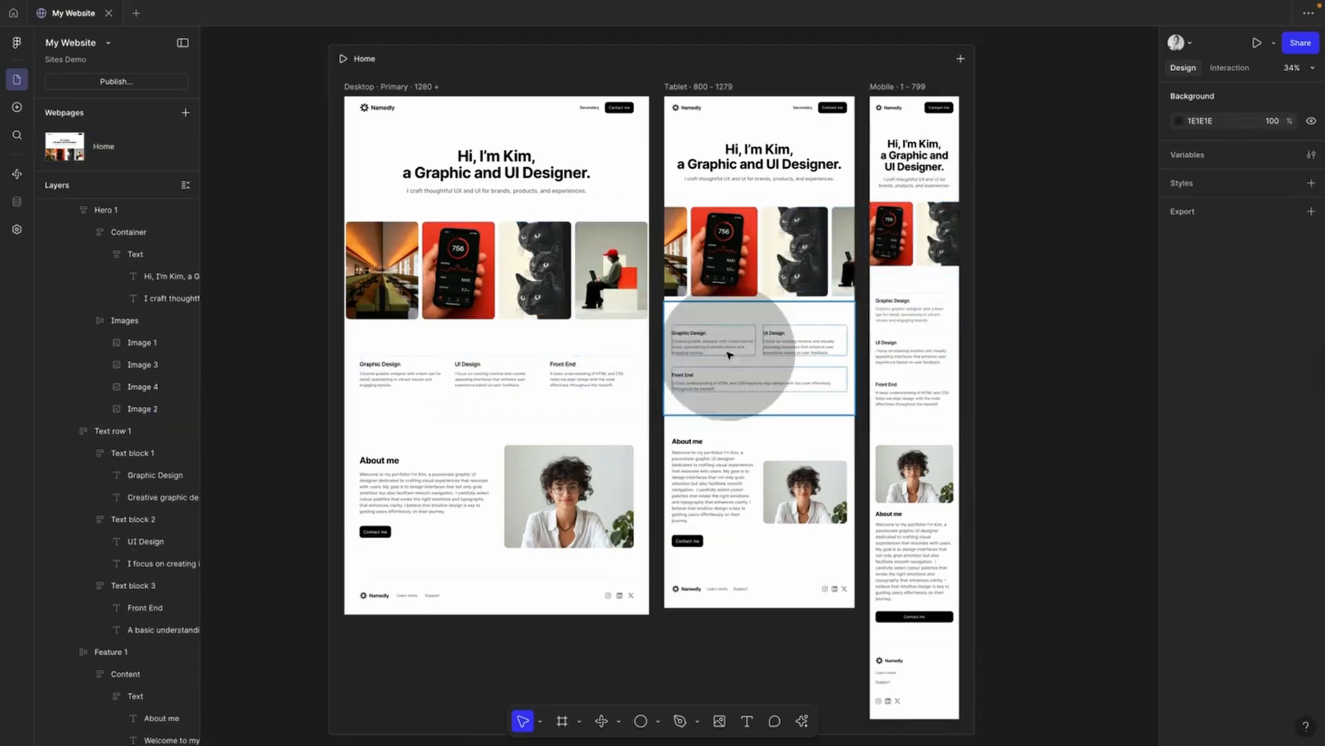
Step: Inspect the Graphic Design and UI Design text blocks in the services row
{"action": "left_click", "coordinate": [423, 373]}
{"action": "left_click", "coordinate": [418, 376], "text": "super"}
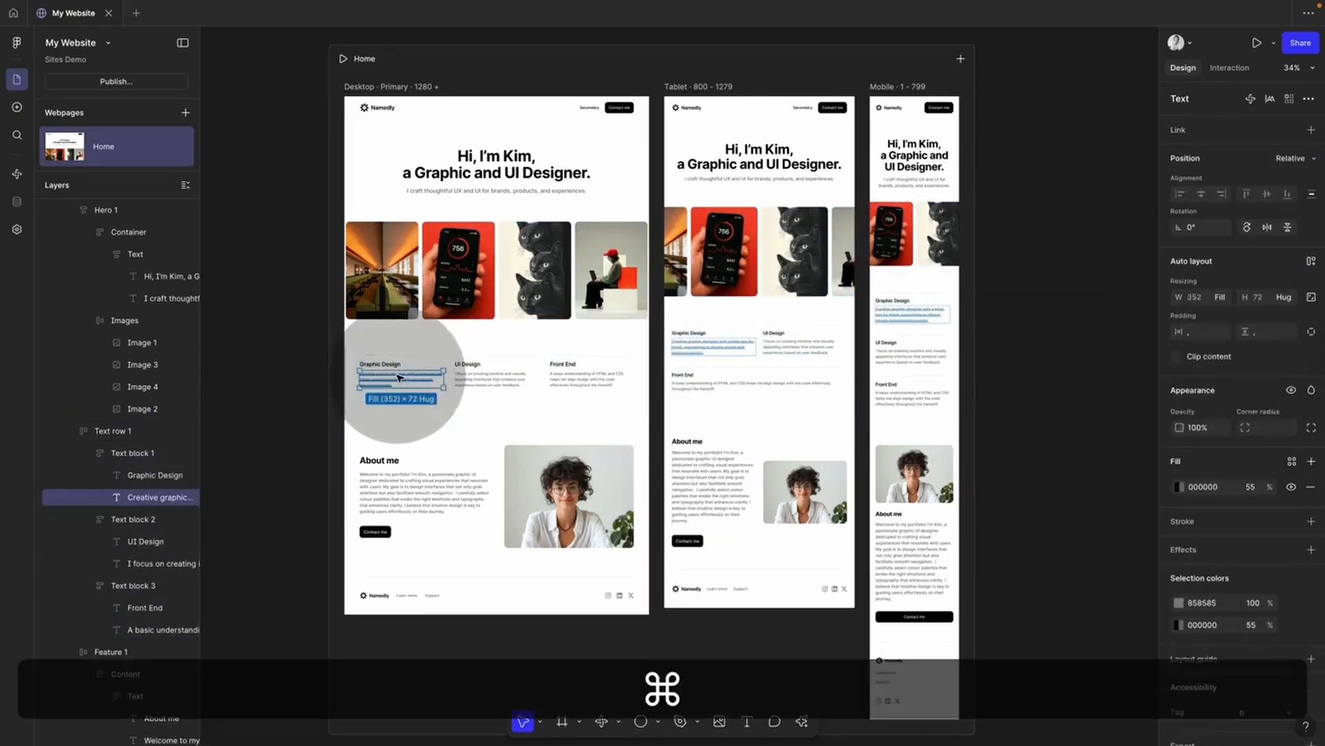
{"action": "left_click", "coordinate": [387, 365], "text": "super"}
{"action": "left_click", "coordinate": [477, 377]}
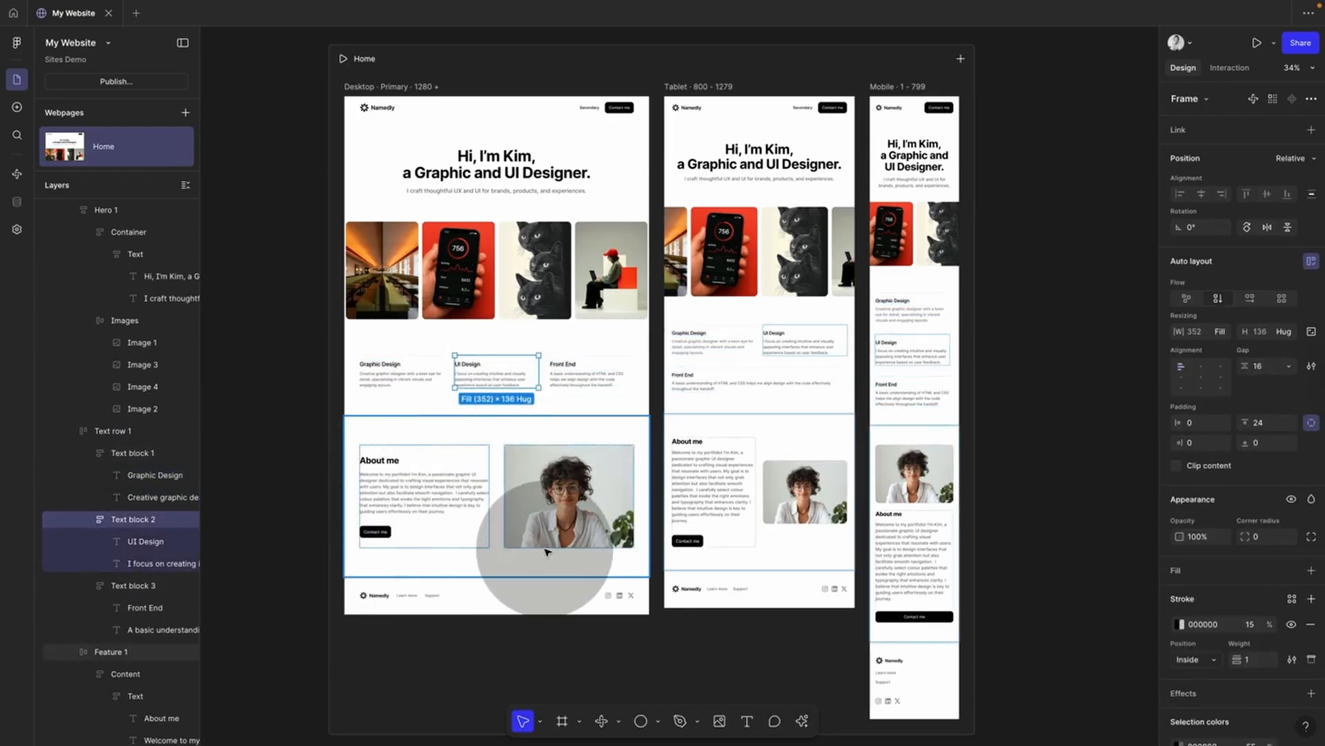
{"action": "left_click", "coordinate": [1065, 464]}
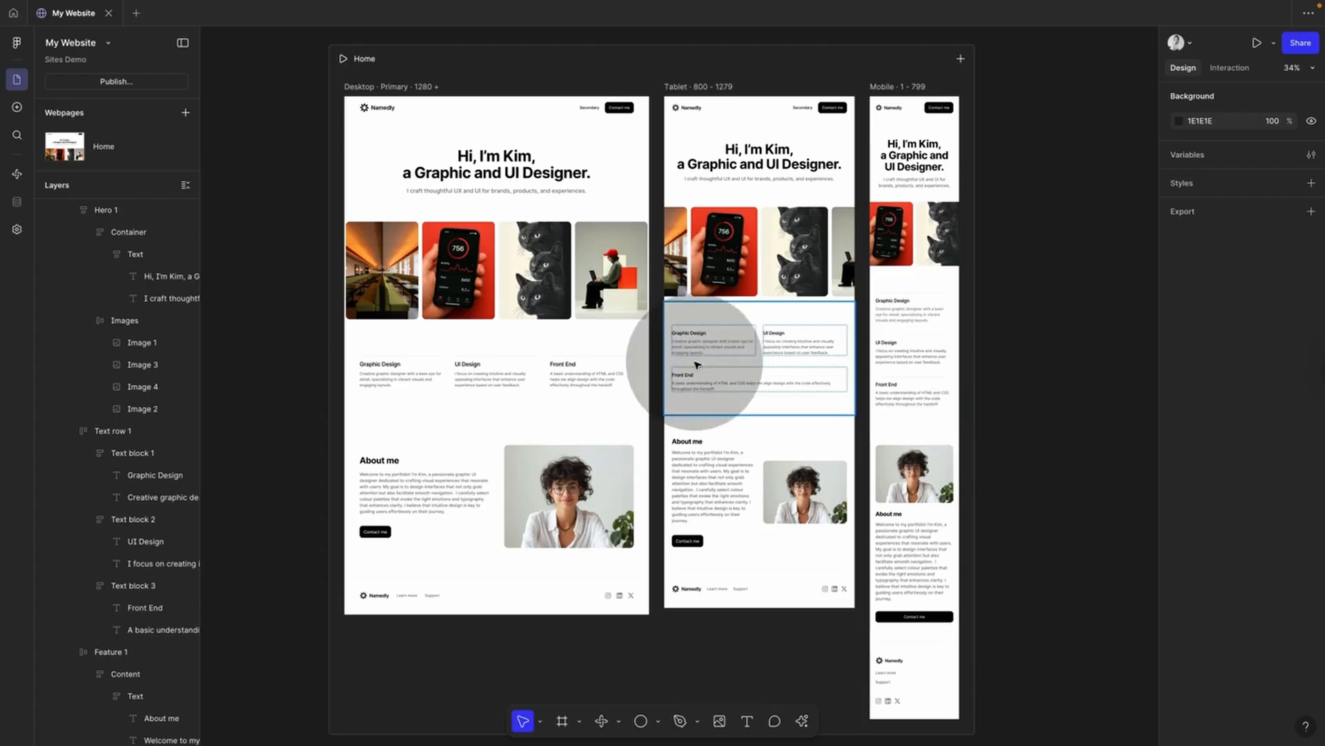
Step: Give the hero and services sections a light grey EDEDED background fill
{"action": "left_click", "coordinate": [582, 349]}
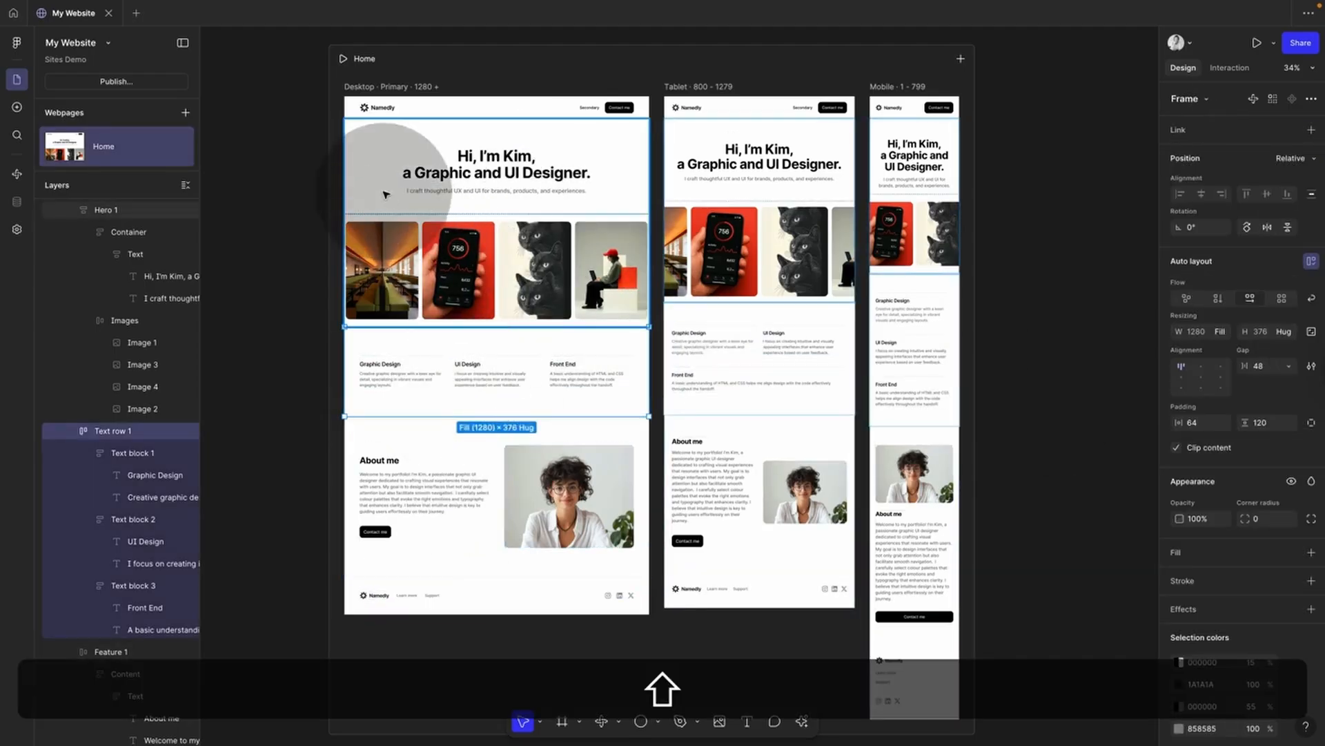
{"action": "left_click", "coordinate": [386, 142], "text": "shift"}
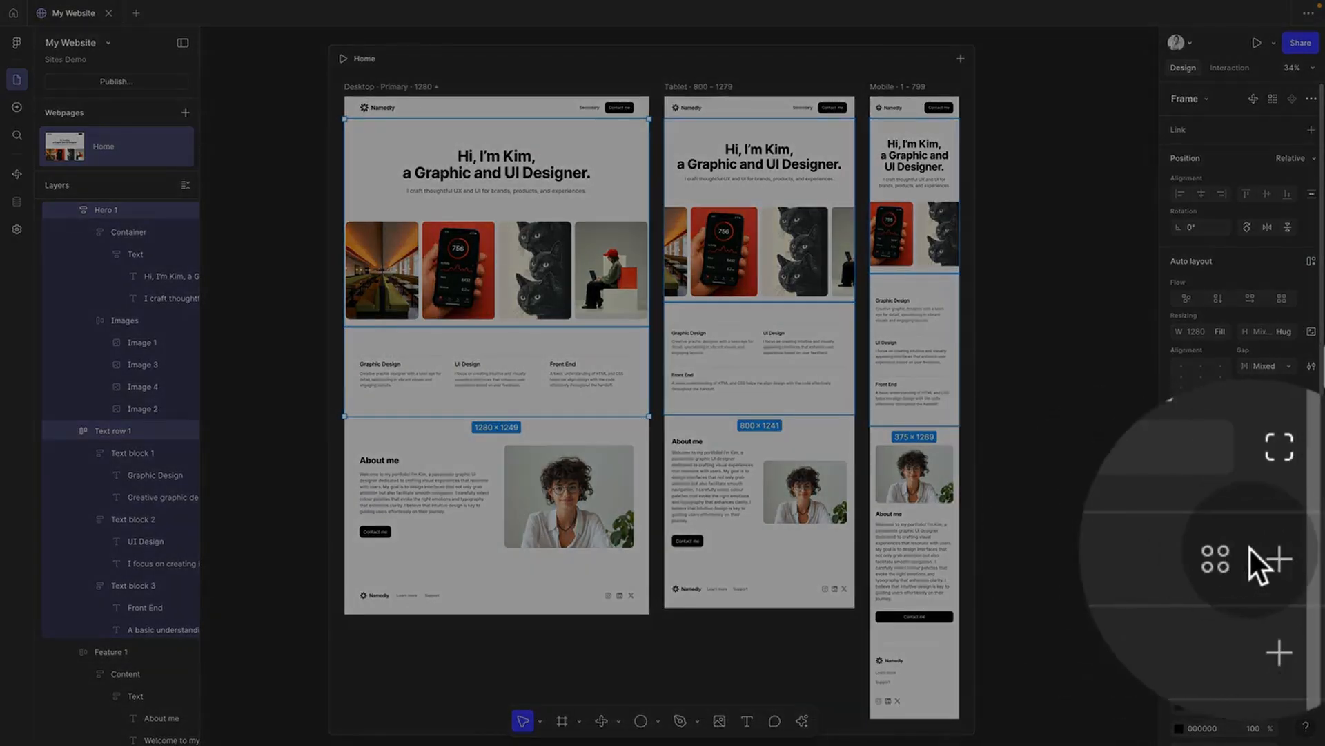
{"action": "left_click", "coordinate": [1311, 581]}
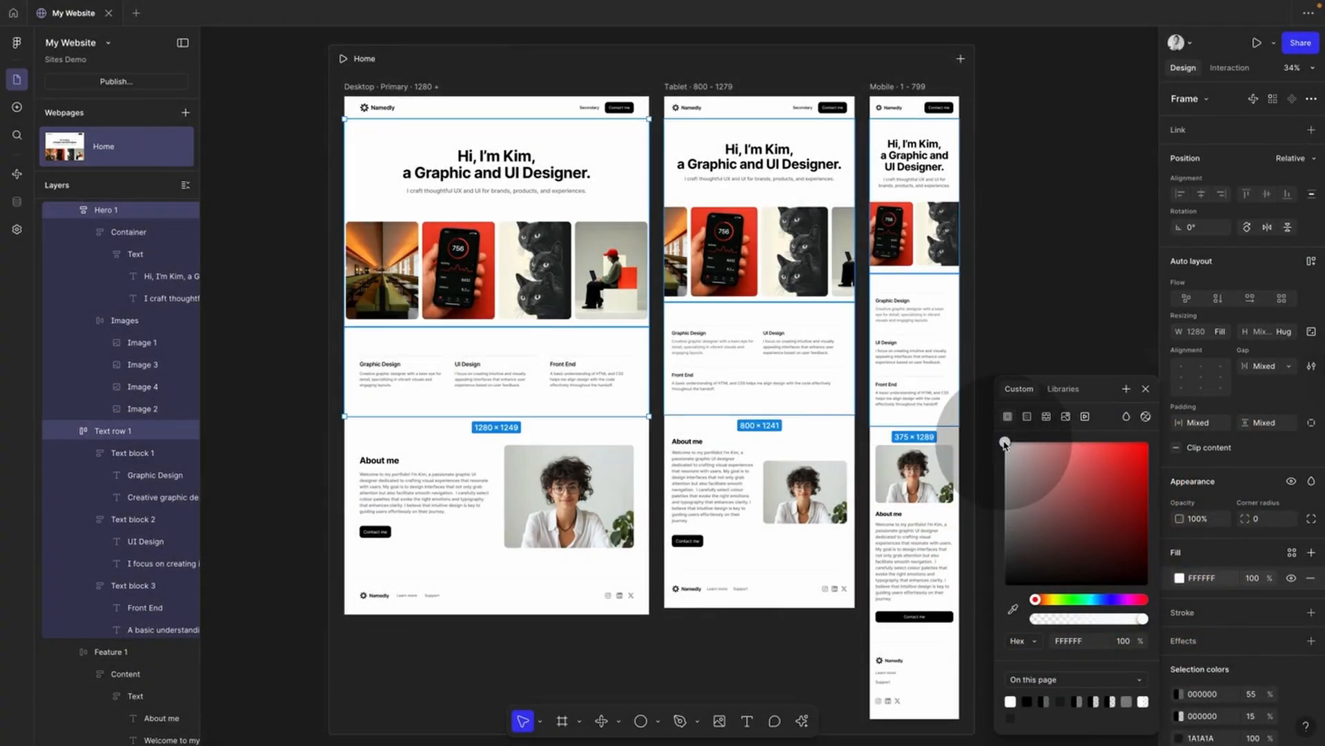
{"action": "left_click_drag", "start_coordinate": [1005, 443], "coordinate": [1005, 454]}
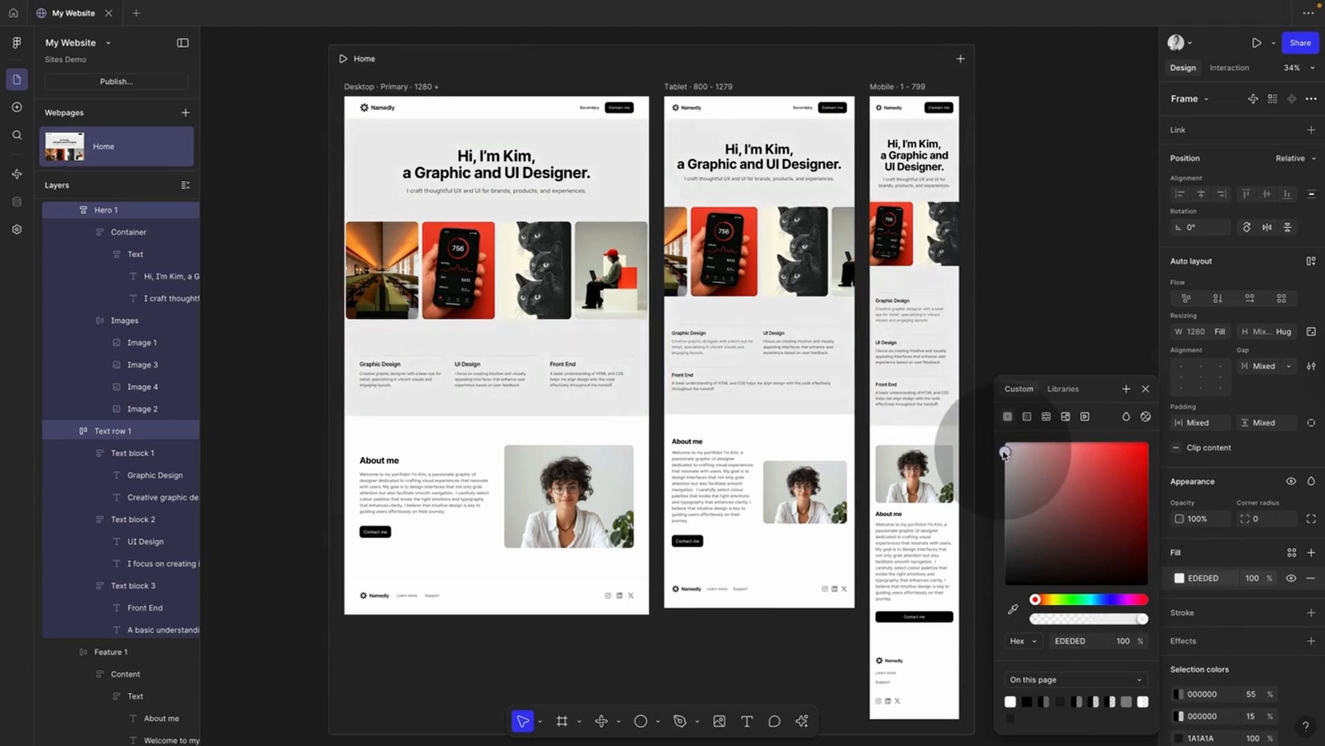
{"action": "left_click_drag", "start_coordinate": [1004, 453], "coordinate": [1005, 451]}
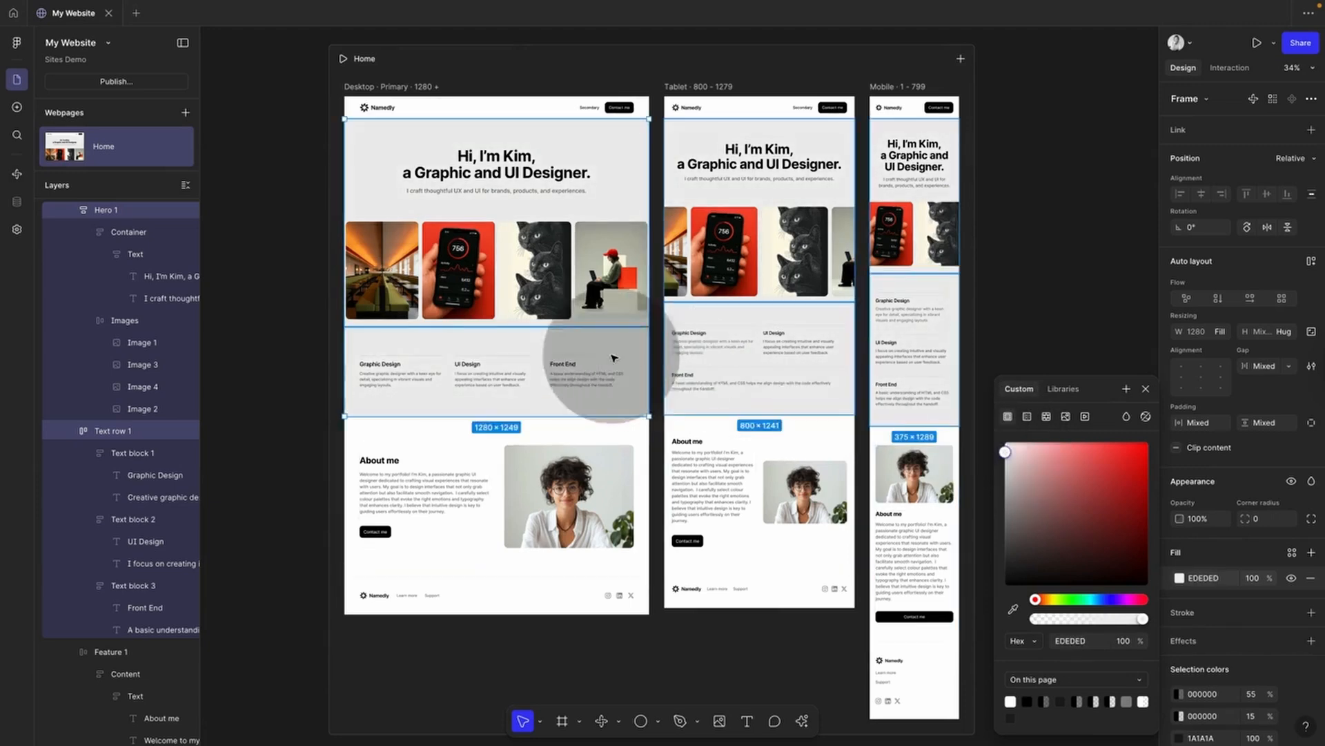
{"action": "left_click", "coordinate": [1147, 388]}
{"action": "left_click", "coordinate": [1086, 361]}
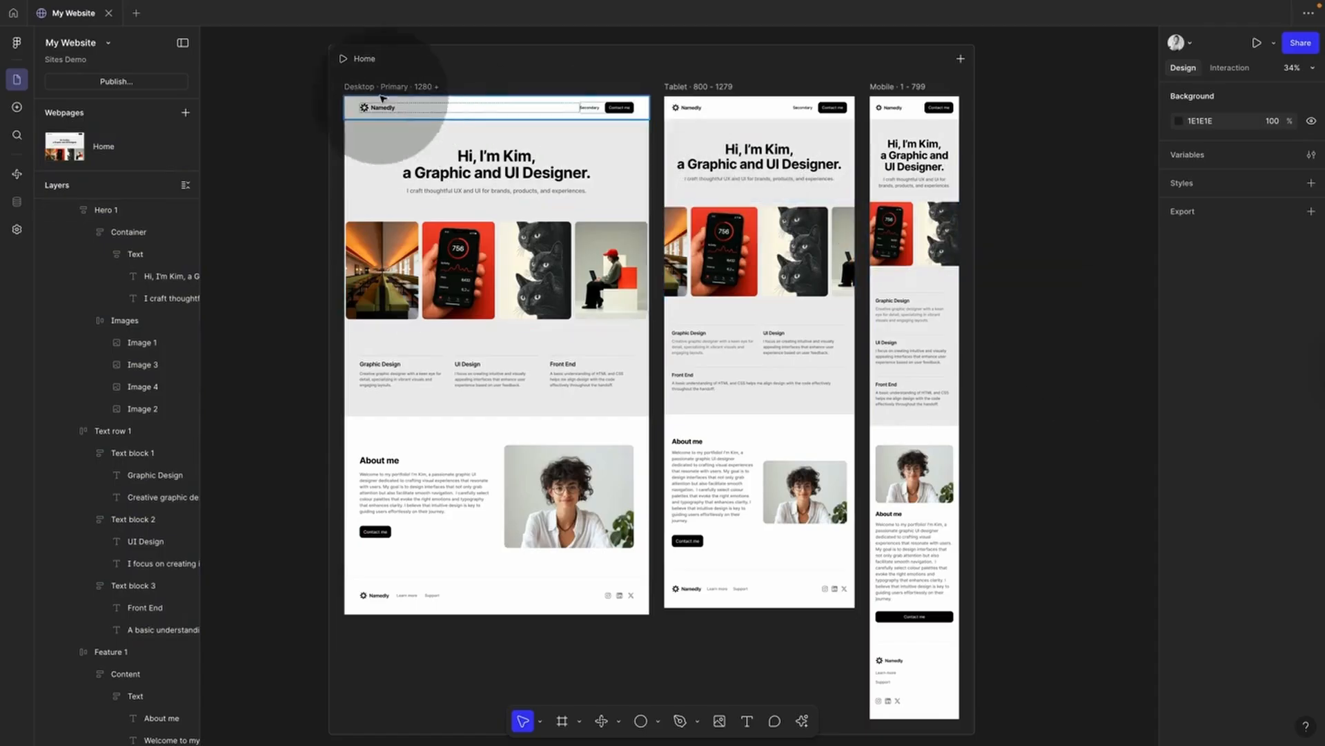
Step: Preview the site and narrow the preview to the 320 px mobile width
{"action": "left_click", "coordinate": [1257, 44]}
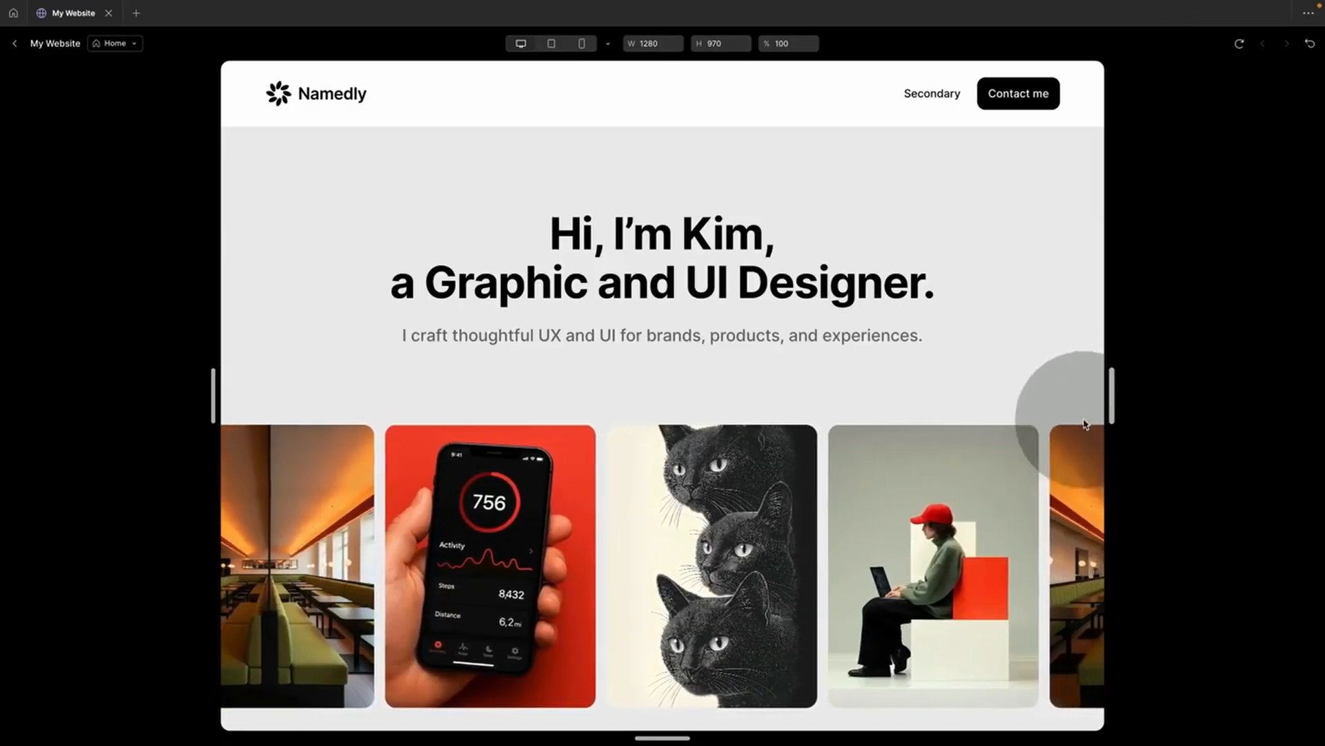
{"action": "scroll", "coordinate": [1083, 423], "scroll_direction": "down", "scroll_amount": 15}
{"action": "scroll", "coordinate": [988, 524], "scroll_direction": "up", "scroll_amount": 15}
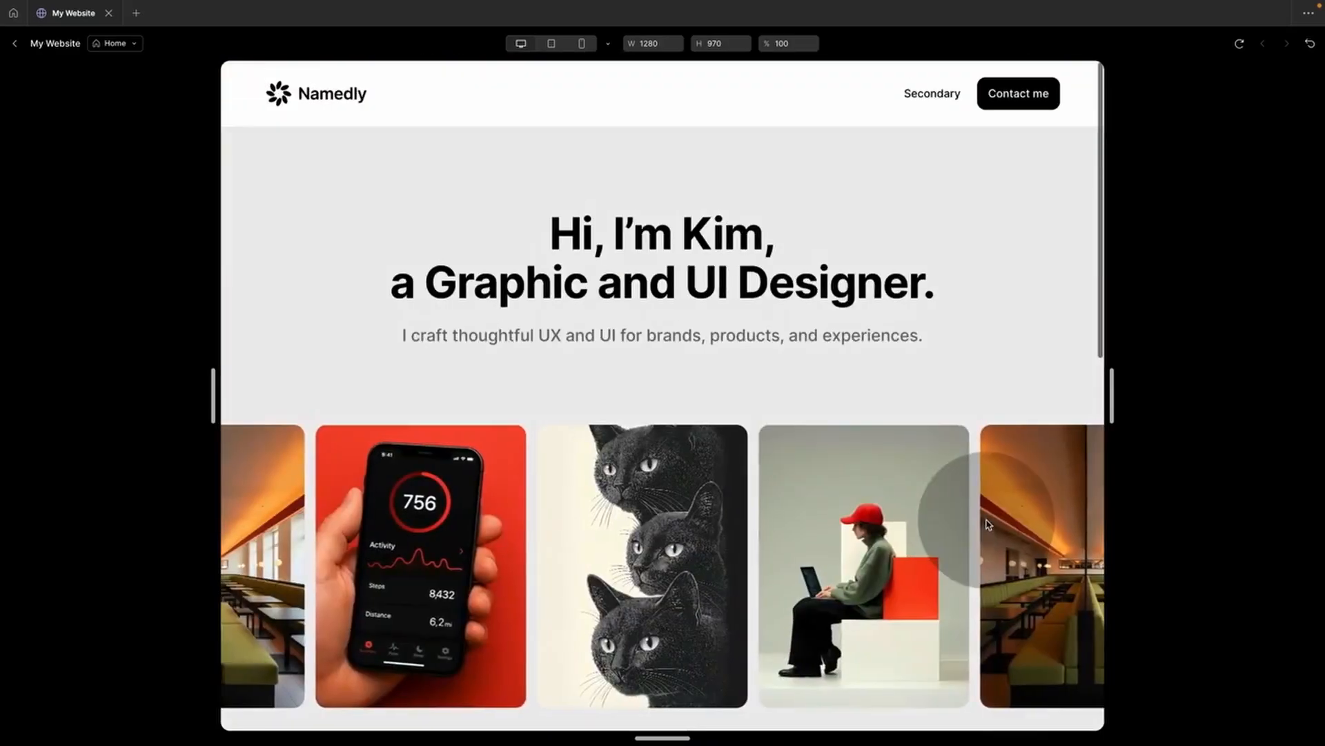
{"action": "left_click_drag", "start_coordinate": [1110, 395], "coordinate": [1173, 339]}
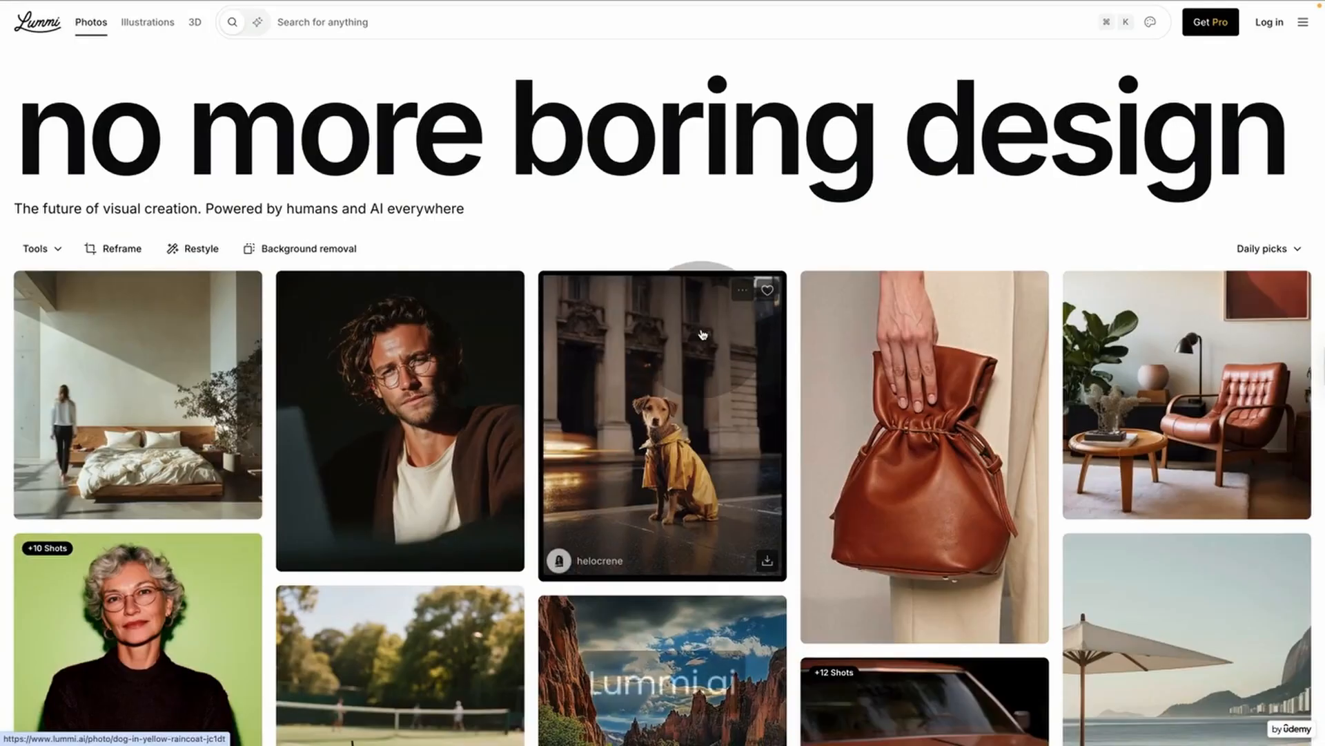
Step: Scroll up and down through the Lummi.ai photo gallery looking for images
{"action": "scroll", "coordinate": [702, 334], "scroll_direction": "down", "scroll_amount": 15}
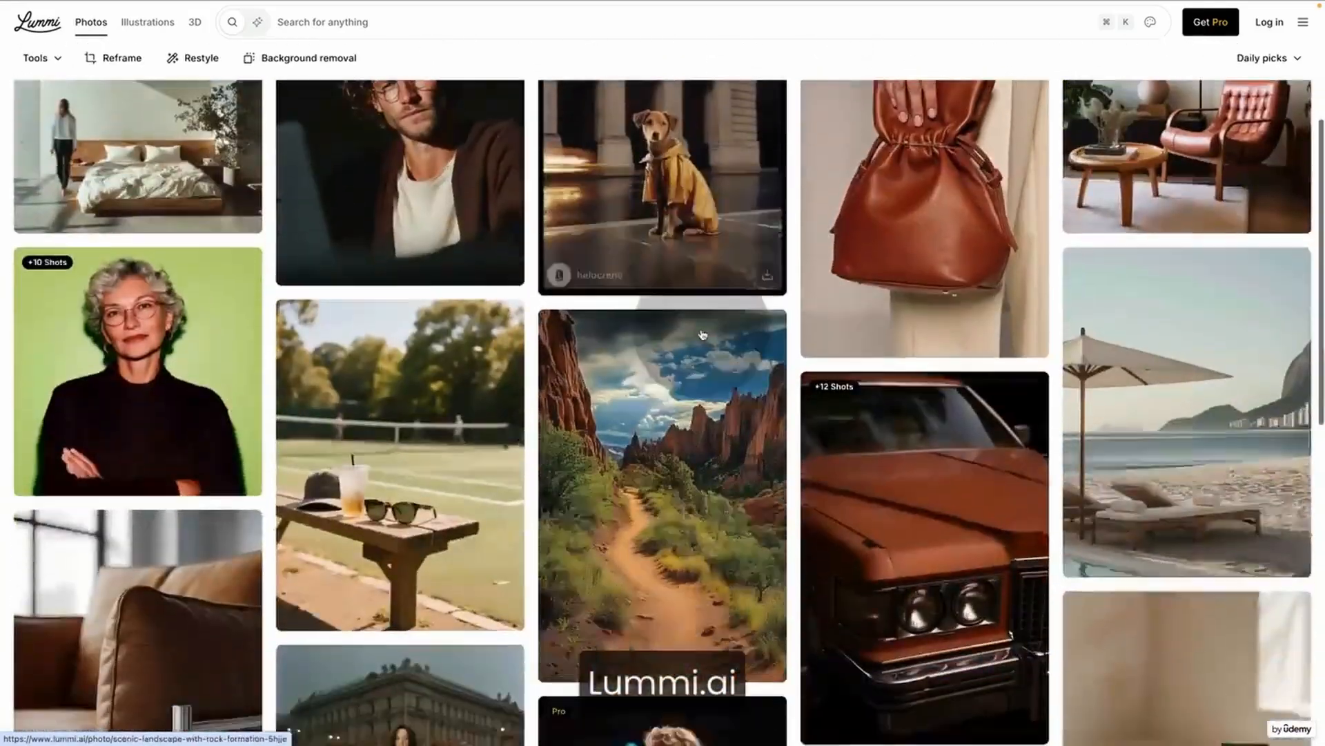
{"action": "scroll", "coordinate": [703, 335], "scroll_direction": "down", "scroll_amount": 10}
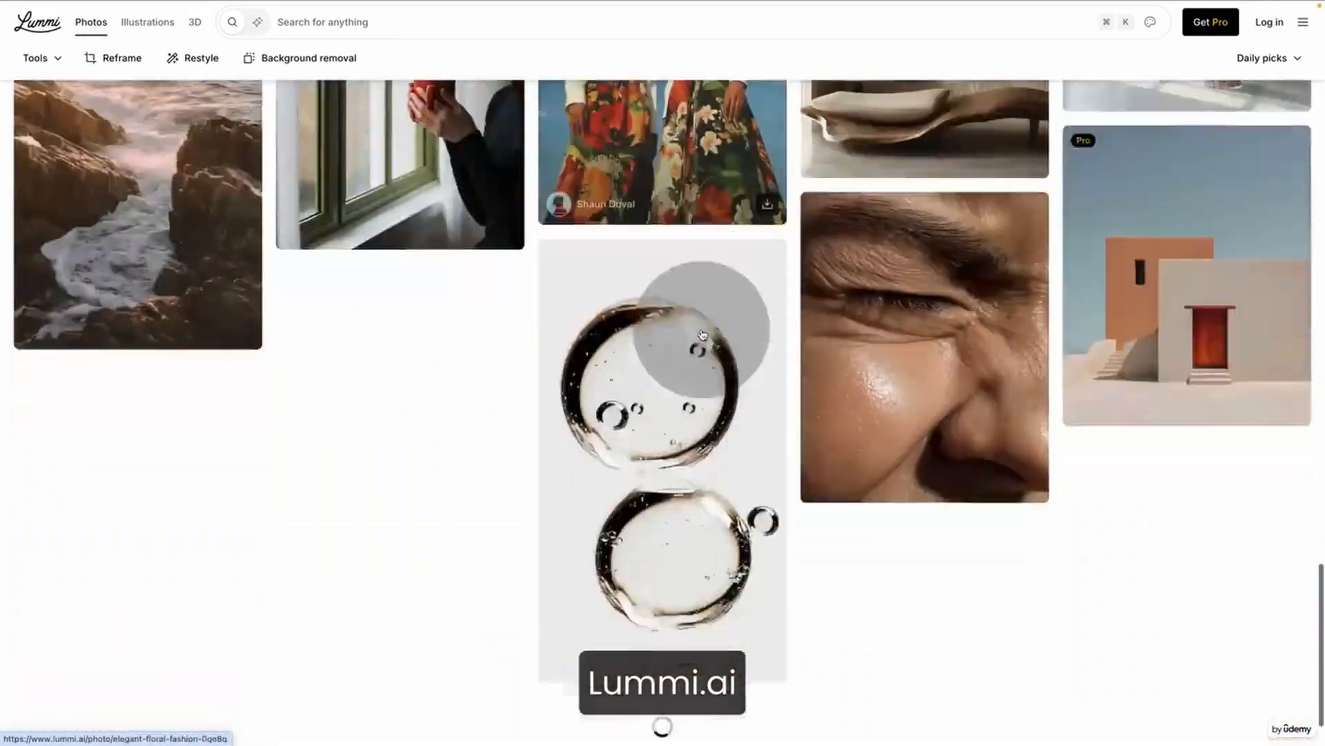
{"action": "scroll", "coordinate": [702, 335], "scroll_direction": "up", "scroll_amount": 20}
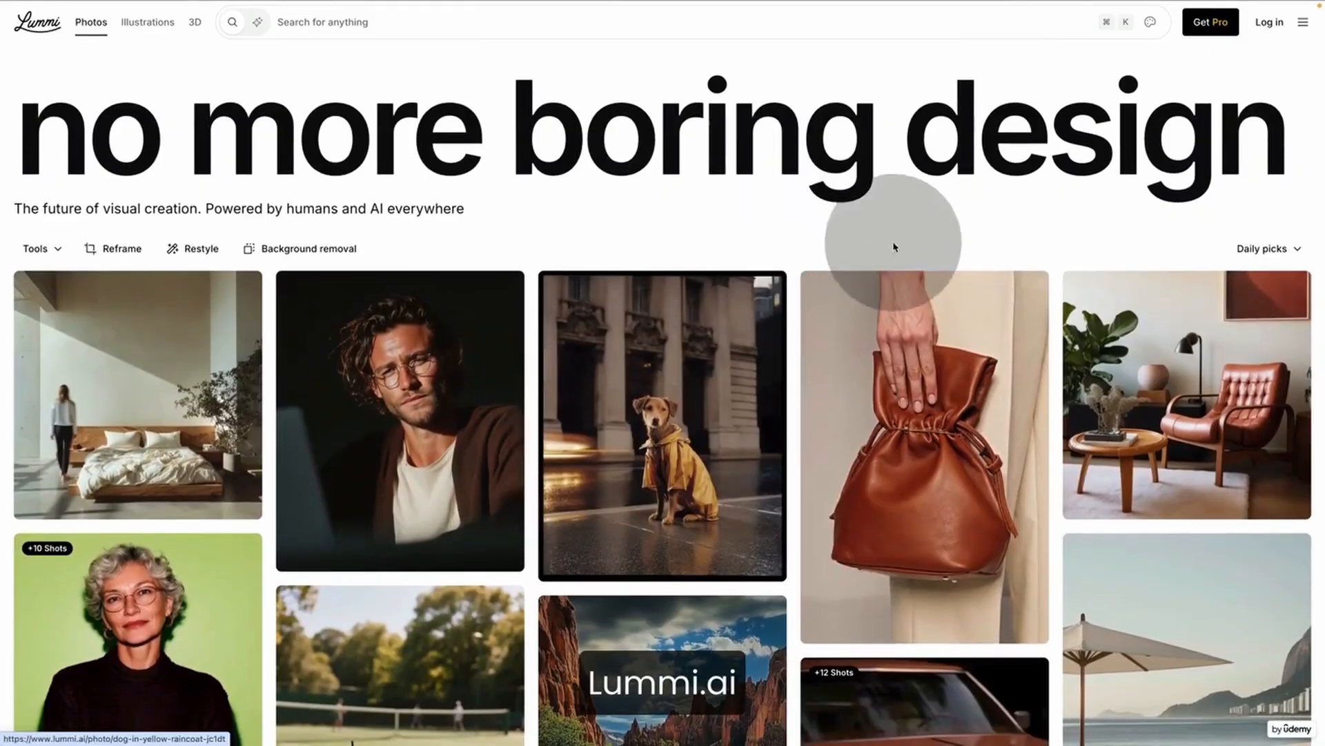
{"action": "scroll", "coordinate": [858, 383], "scroll_direction": "down", "scroll_amount": 1}
{"action": "scroll", "coordinate": [858, 384], "scroll_direction": "down", "scroll_amount": 2}
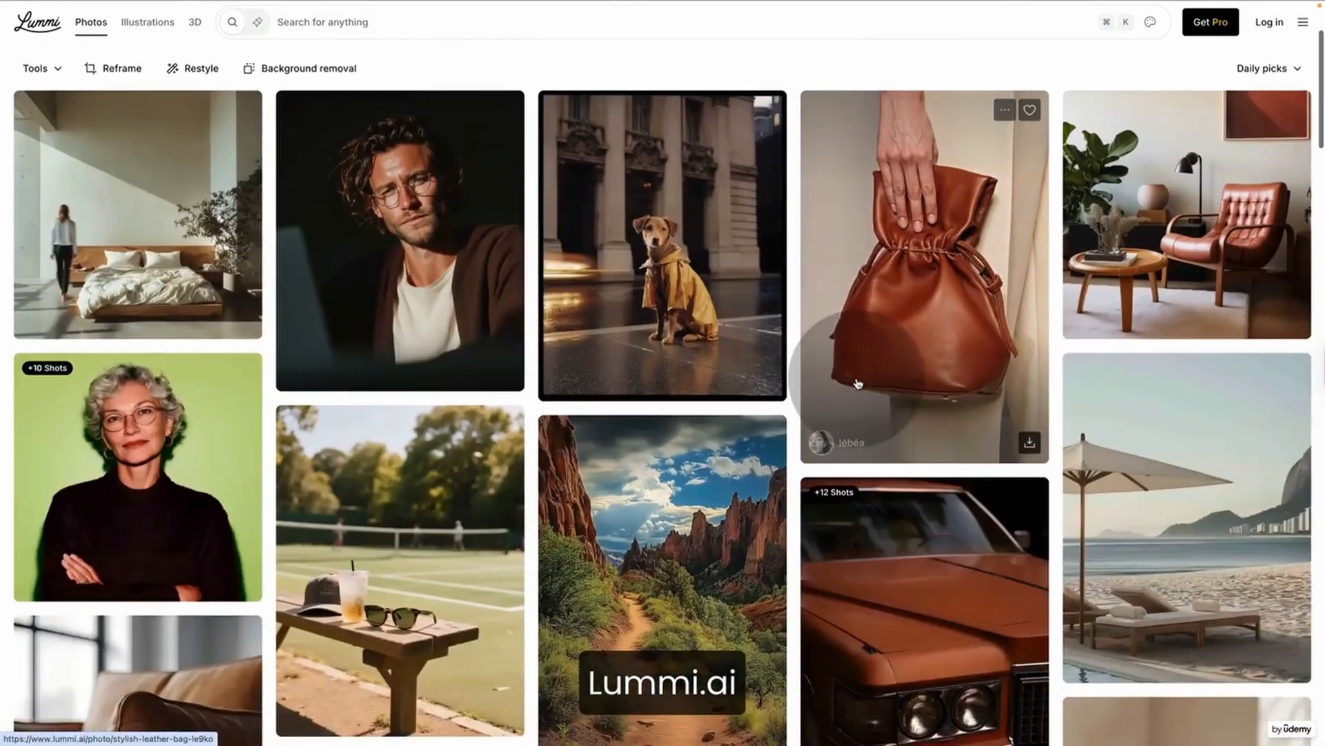
{"action": "scroll", "coordinate": [858, 384], "scroll_direction": "up", "scroll_amount": 3}
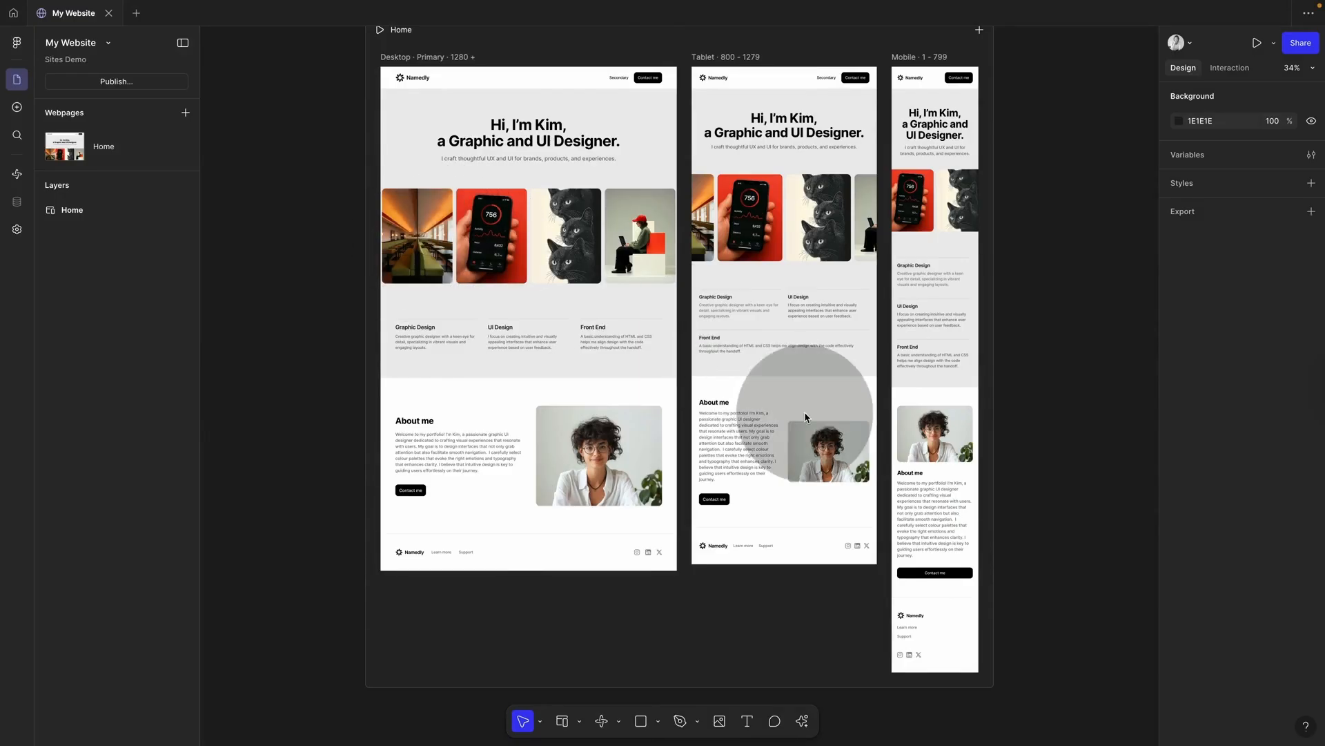
Step: Add a new webpage and position it to the right of the Home page
{"action": "scroll", "coordinate": [1054, 446], "scroll_direction": "down", "scroll_amount": 3}
{"action": "scroll", "coordinate": [1054, 445], "scroll_direction": "right", "scroll_amount": 5}
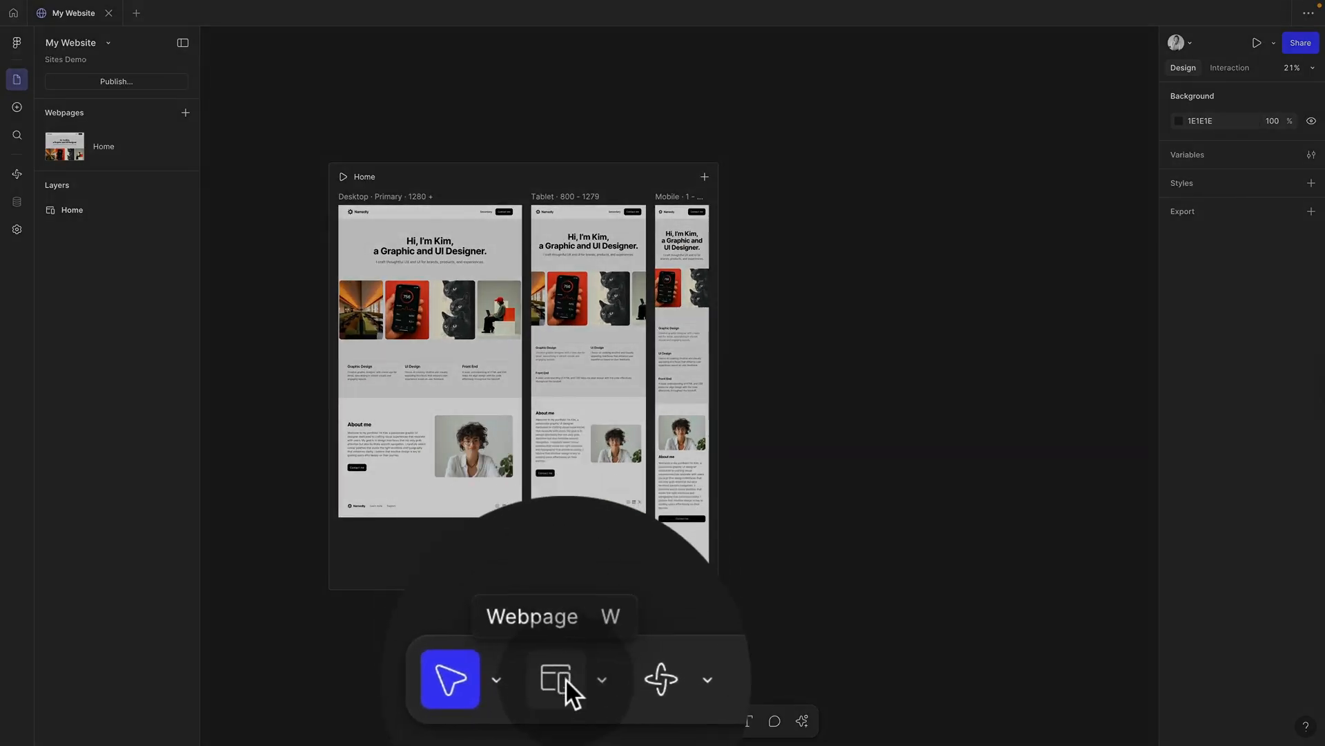
{"action": "left_click", "coordinate": [185, 112]}
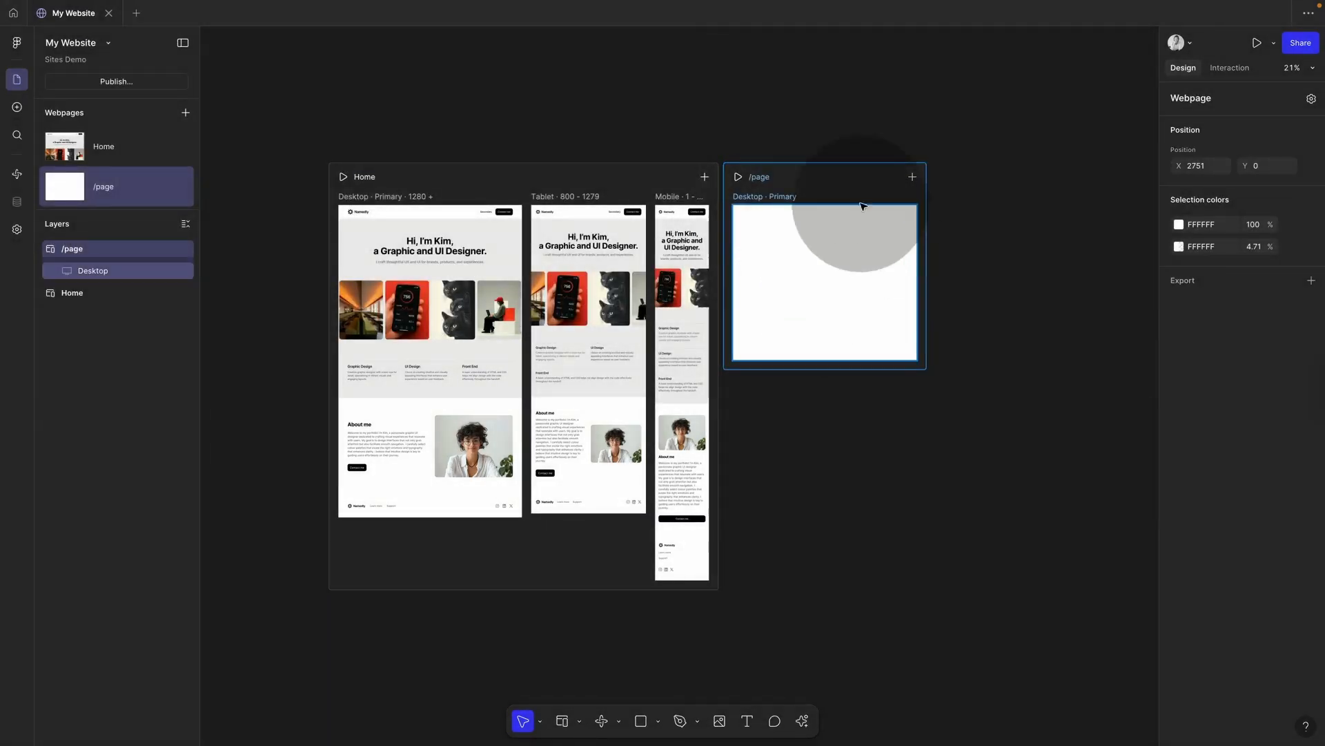
{"action": "left_click_drag", "start_coordinate": [834, 177], "coordinate": [866, 177]}
{"action": "left_click", "coordinate": [891, 245]}
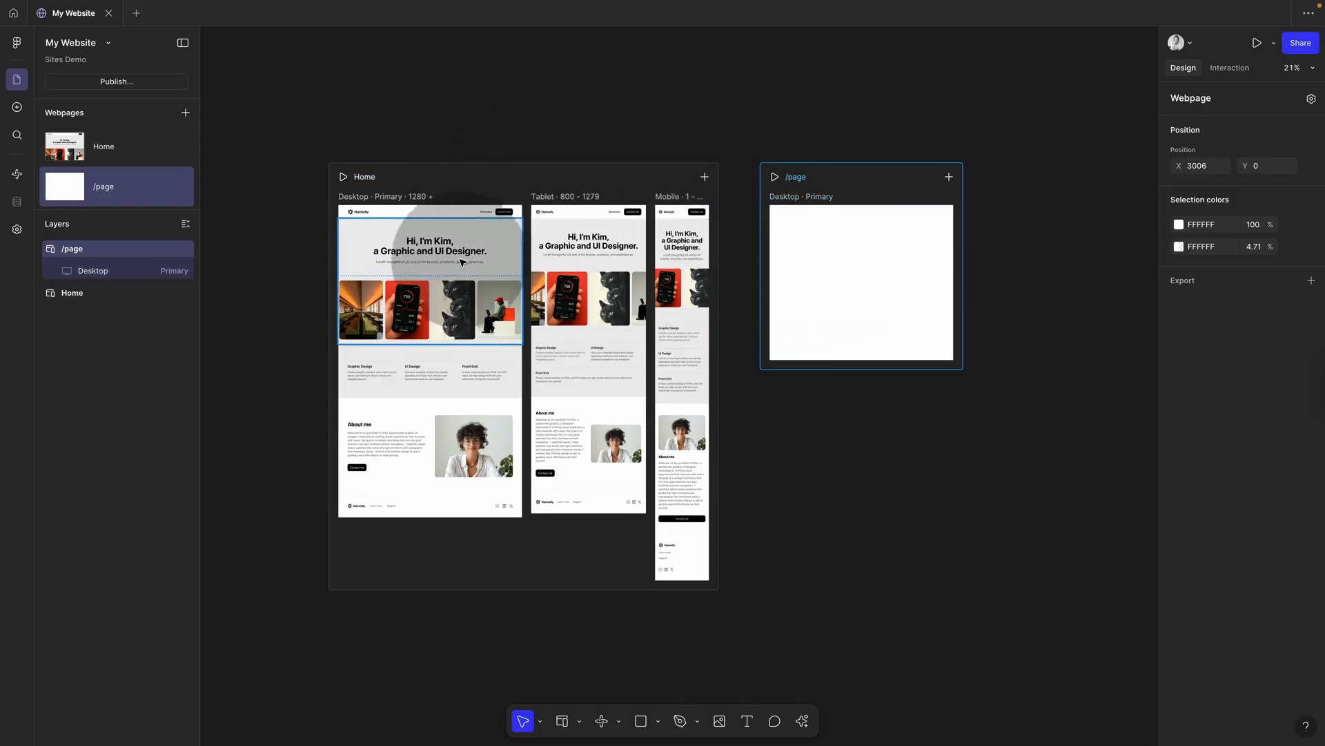
Step: Add Tablet and Mobile breakpoints to the new page
{"action": "left_click", "coordinate": [950, 177]}
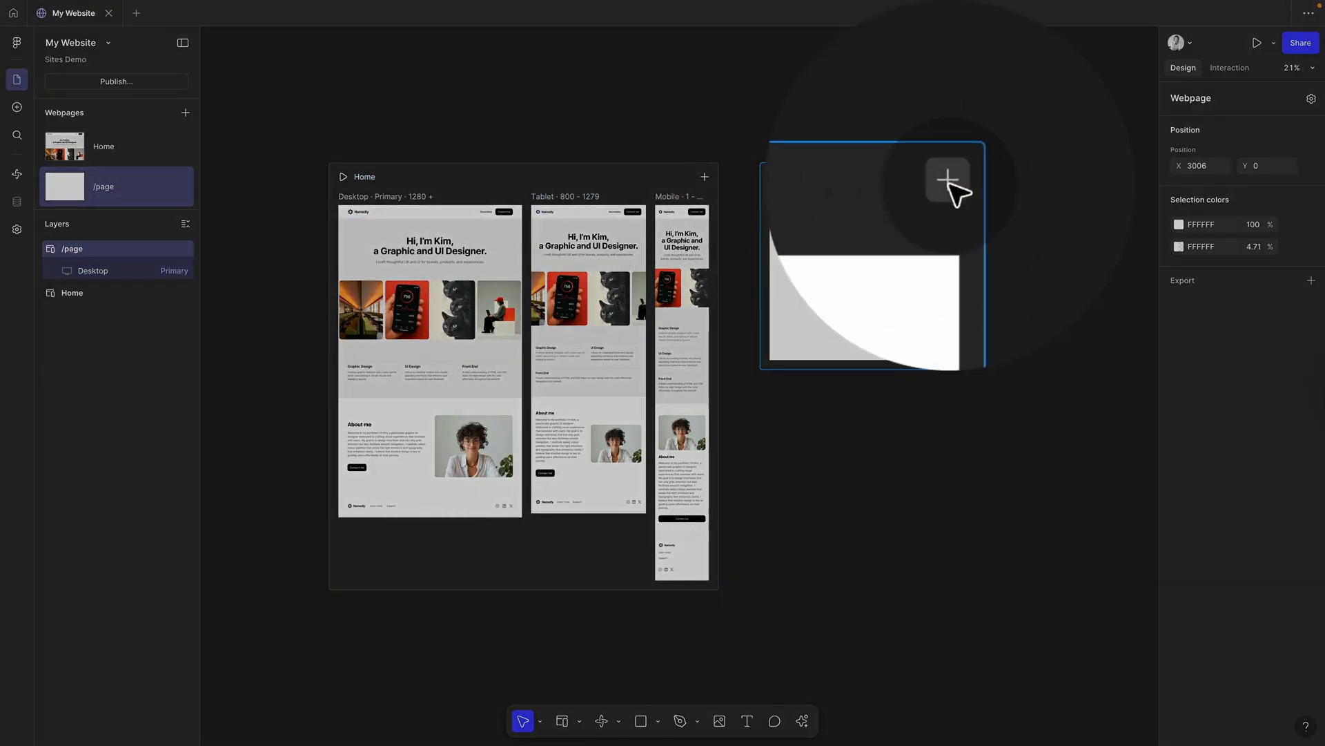
{"action": "left_click", "coordinate": [907, 219]}
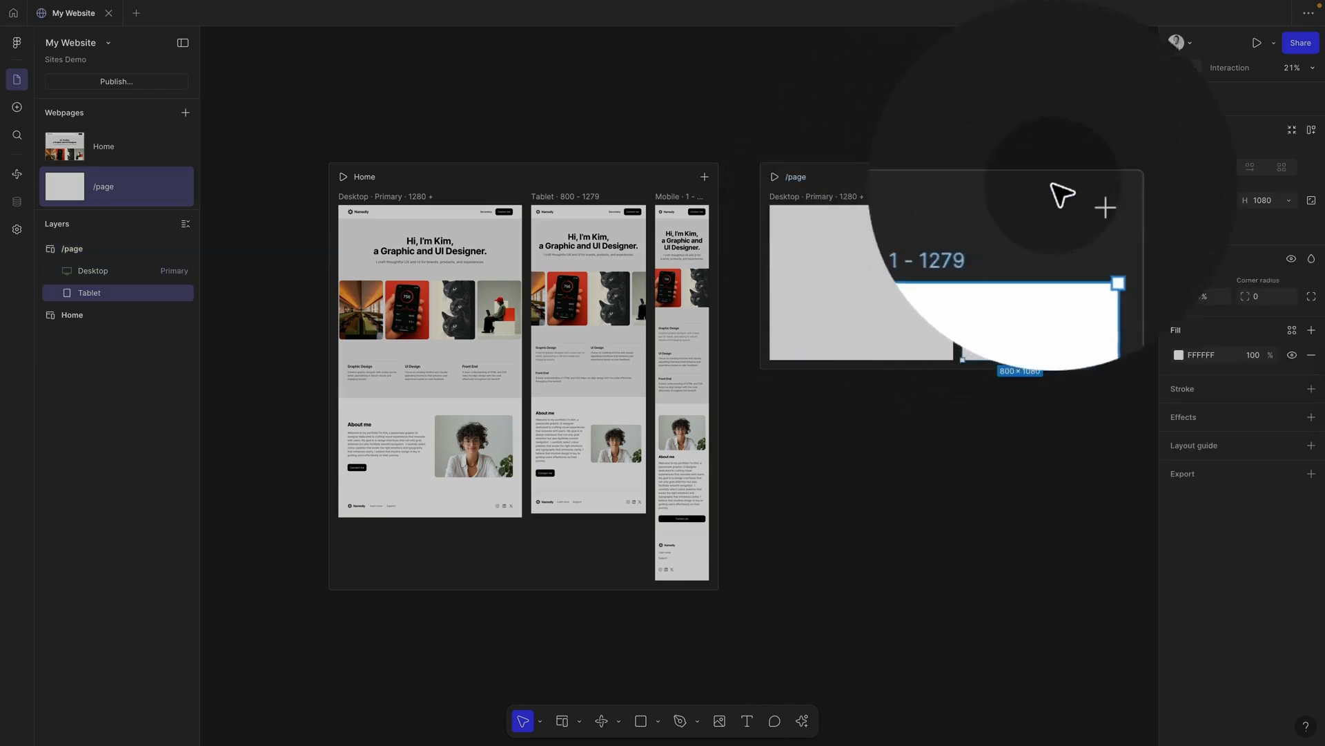
{"action": "left_click", "coordinate": [1072, 180]}
{"action": "left_click", "coordinate": [1041, 234]}
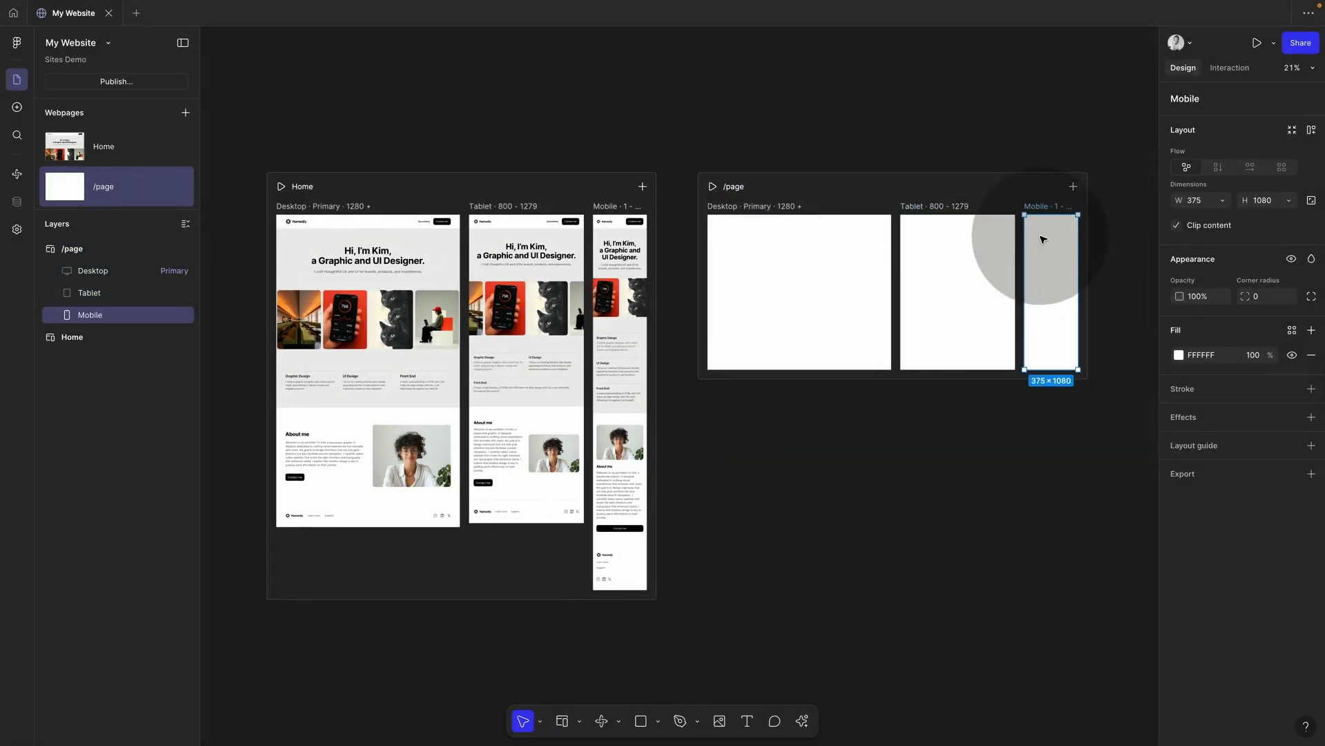
Step: Rename the new page to /cafe
{"action": "left_click", "coordinate": [742, 188]}
{"action": "left_click", "coordinate": [743, 188]}
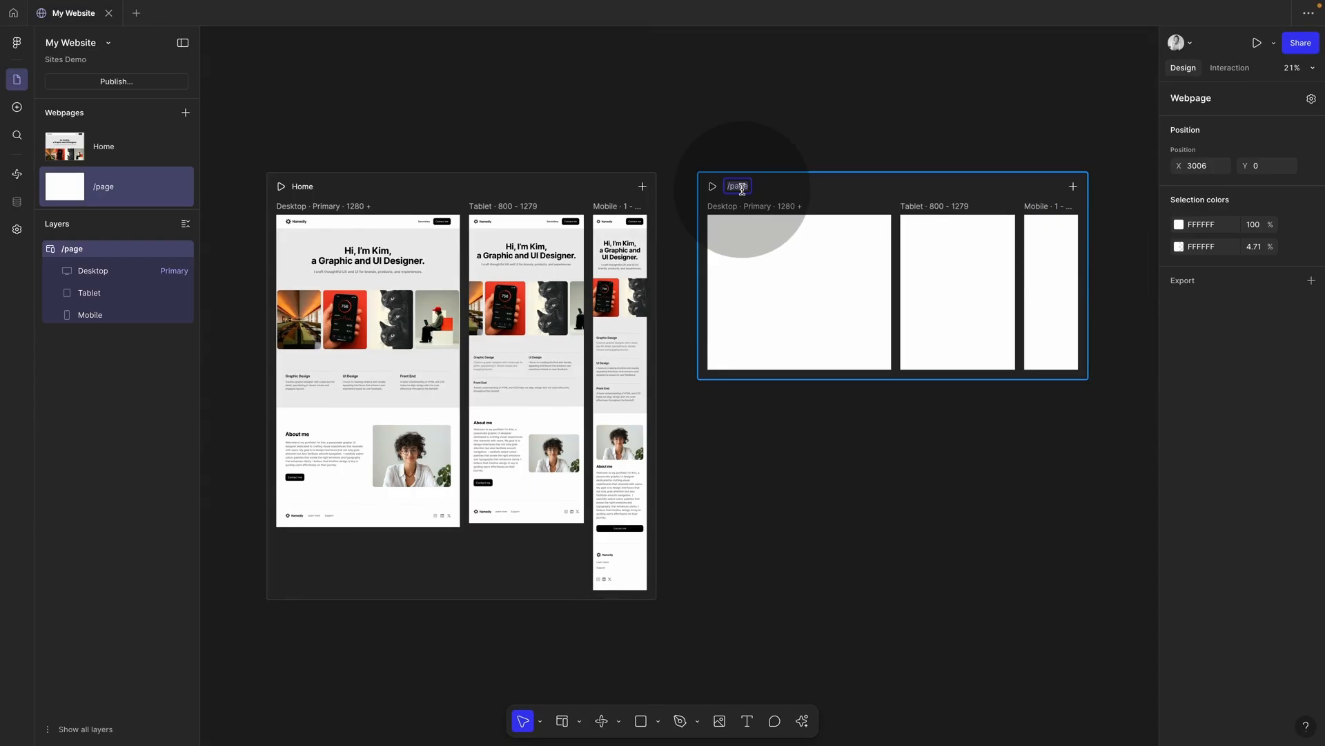
{"action": "type", "text": "cafe"}
{"action": "key", "text": "Return"}
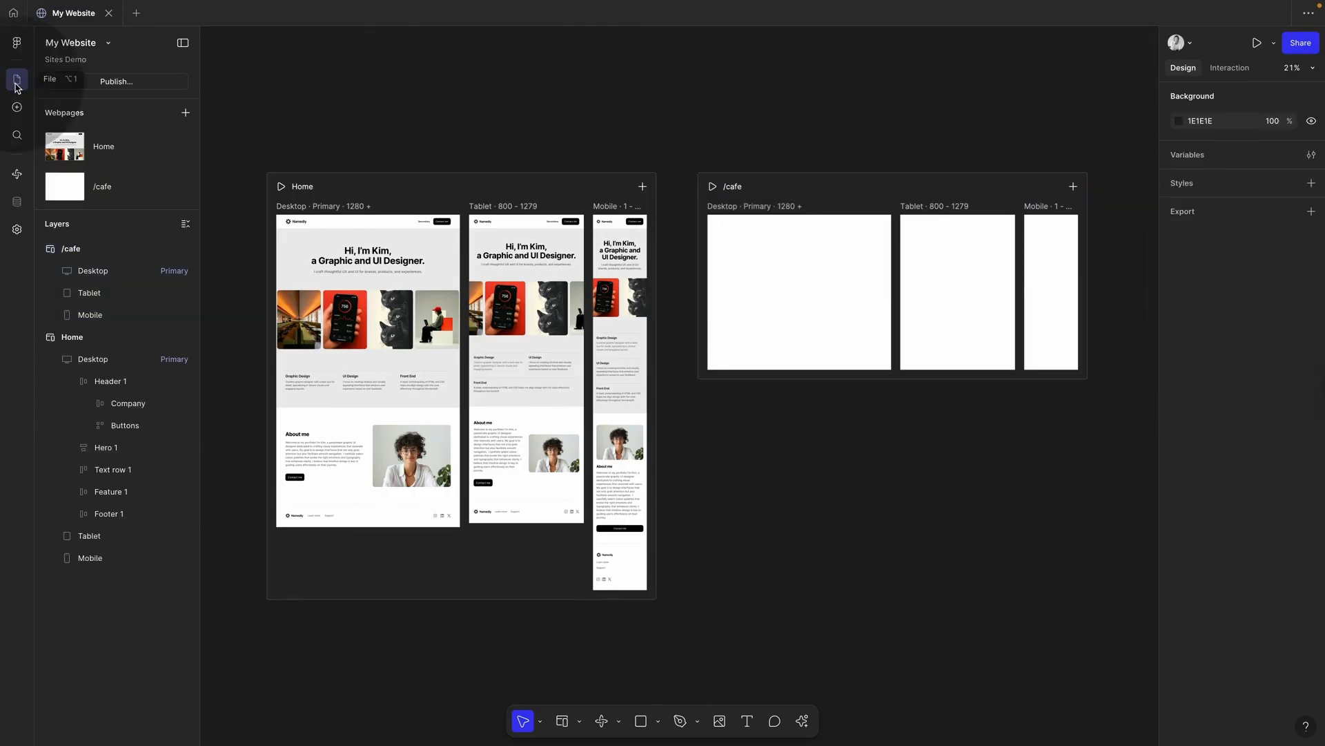
Step: Drag the 'Highlight what's great in pictures' image-grid block onto the /cafe page
{"action": "left_click", "coordinate": [17, 111]}
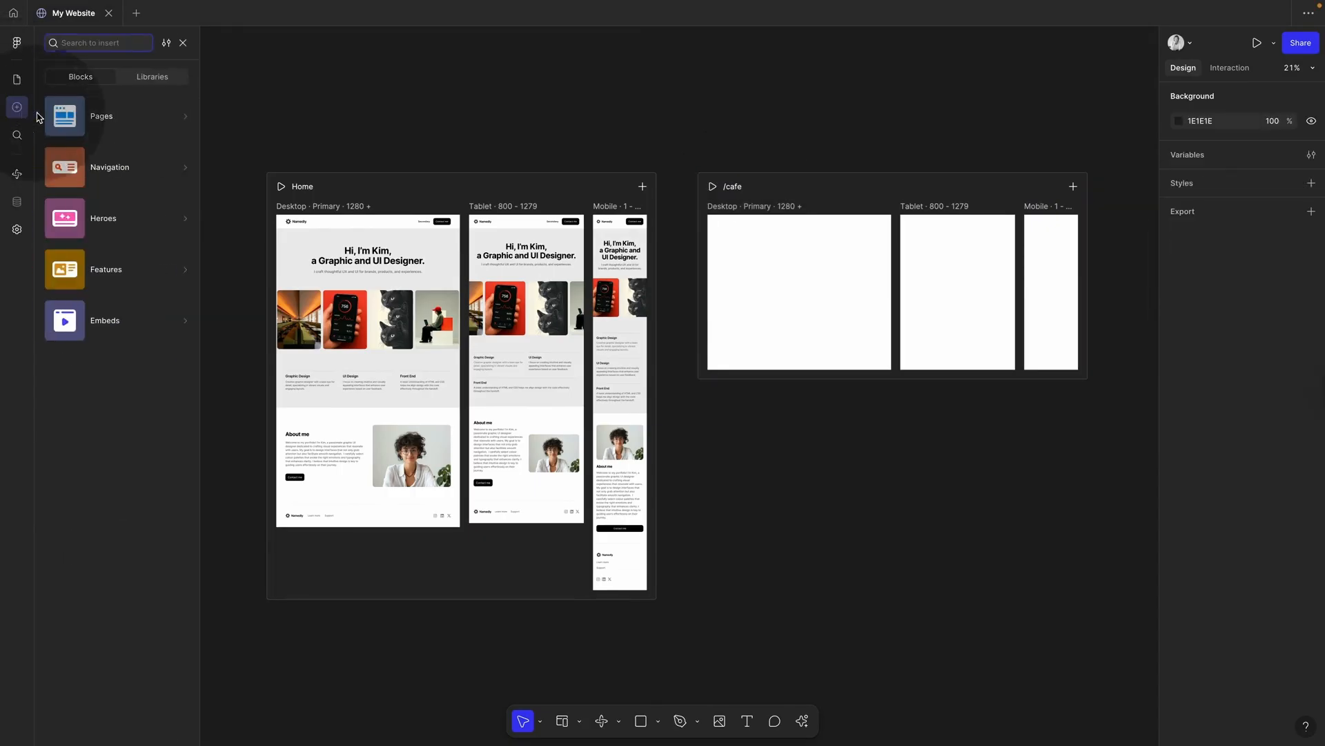
{"action": "mouse_move", "coordinate": [118, 273]}
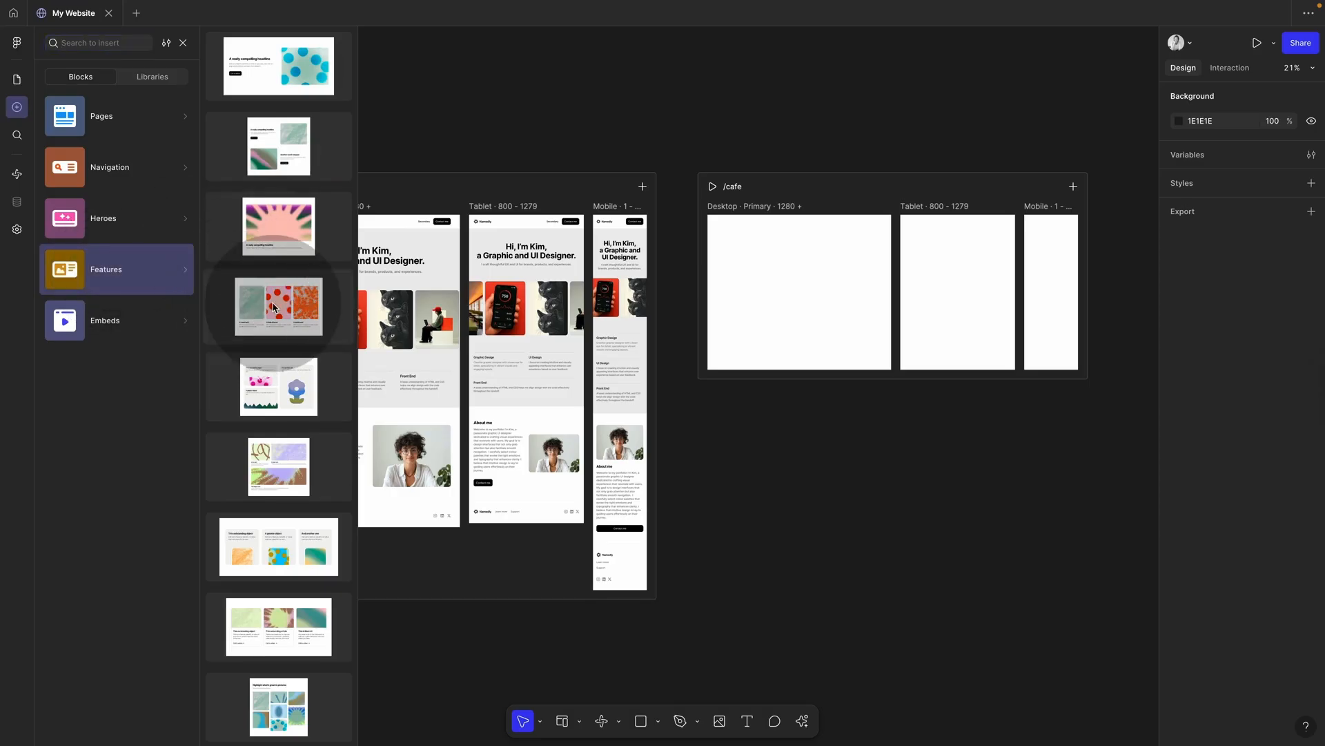
{"action": "scroll", "coordinate": [273, 307], "scroll_direction": "down", "scroll_amount": 3}
{"action": "scroll", "coordinate": [274, 311], "scroll_direction": "down", "scroll_amount": 3}
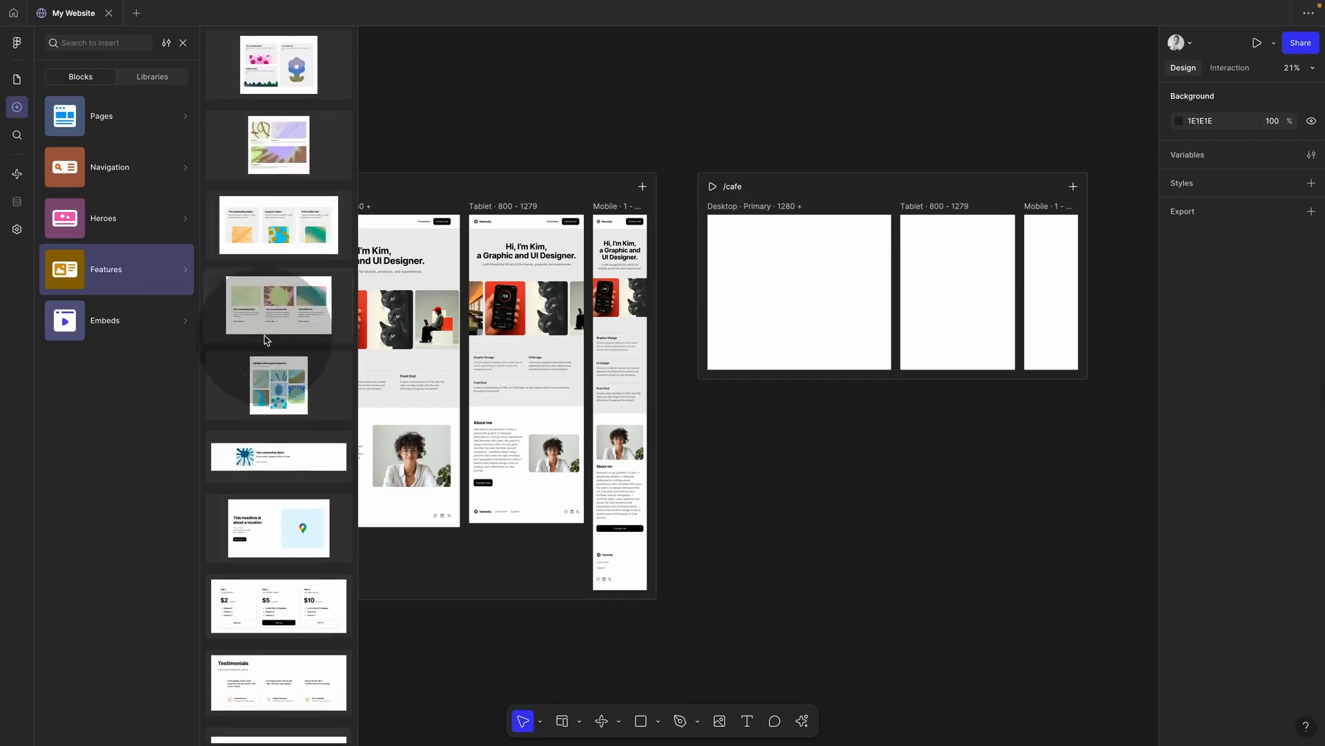
{"action": "left_click_drag", "start_coordinate": [274, 381], "coordinate": [799, 323]}
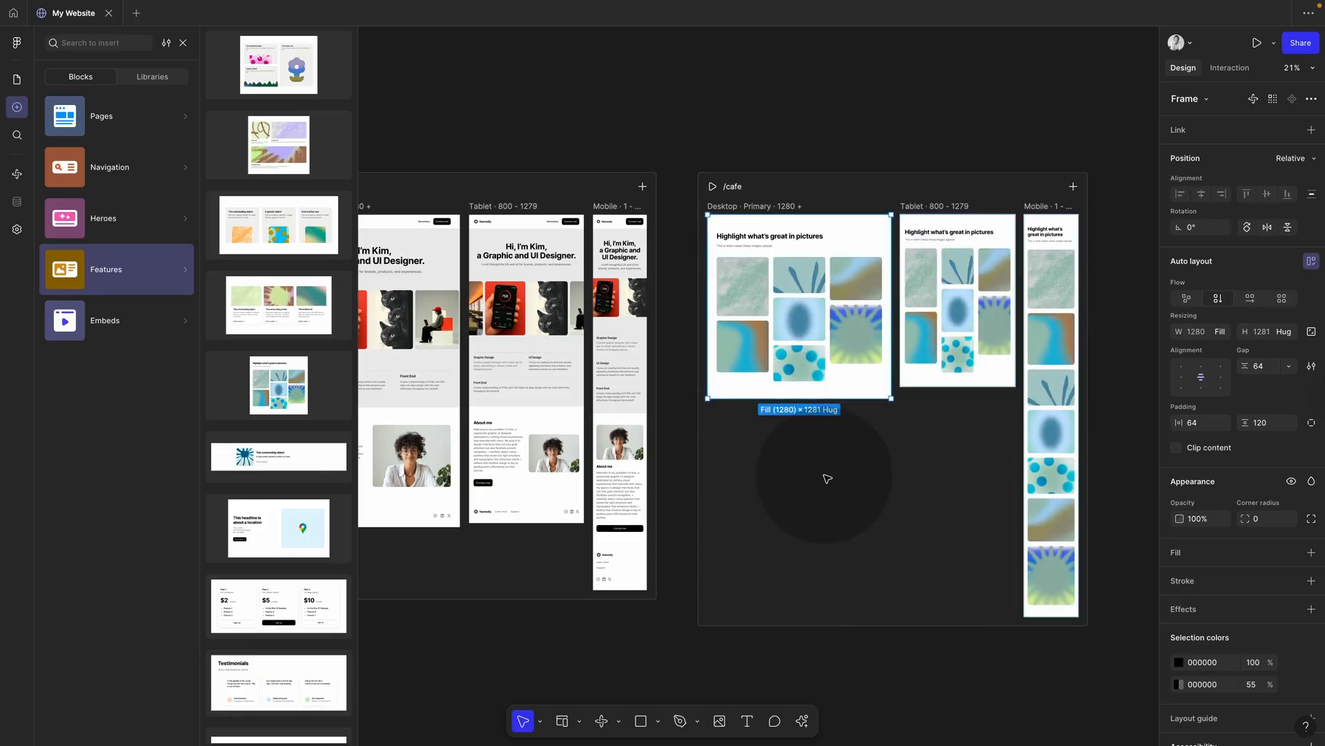
Step: Copy the Home page's Namedly navigation bar into the /cafe page and move it to the top
{"action": "left_click", "coordinate": [407, 225]}
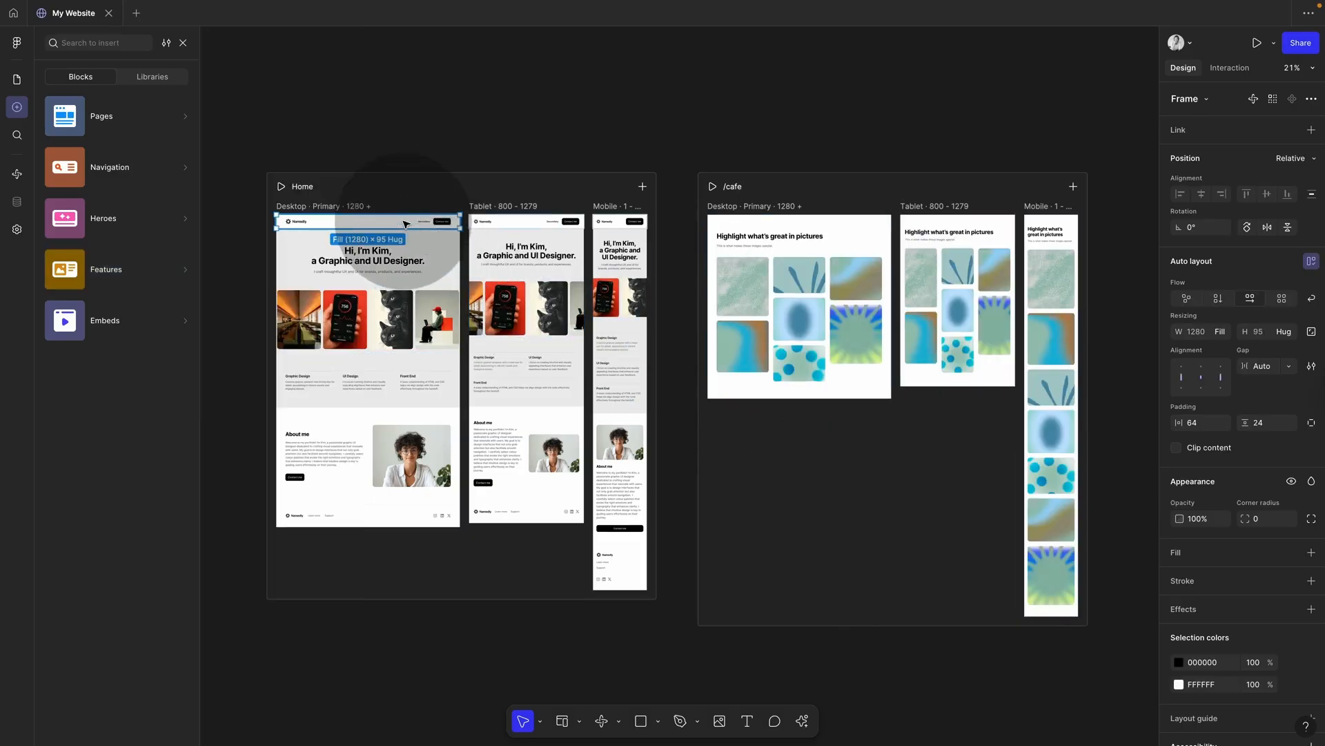
{"action": "scroll", "coordinate": [421, 225], "scroll_direction": "up", "scroll_amount": 5}
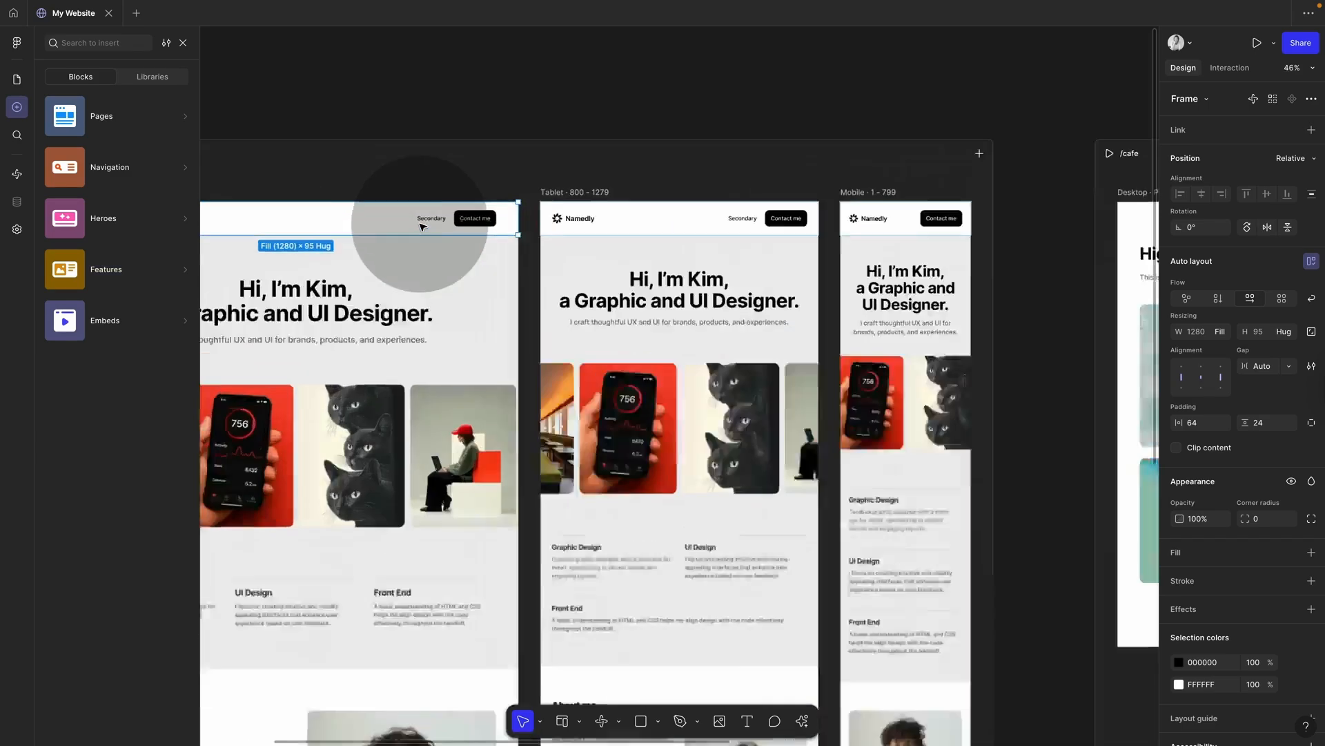
{"action": "scroll", "coordinate": [536, 217], "scroll_direction": "down", "scroll_amount": 3}
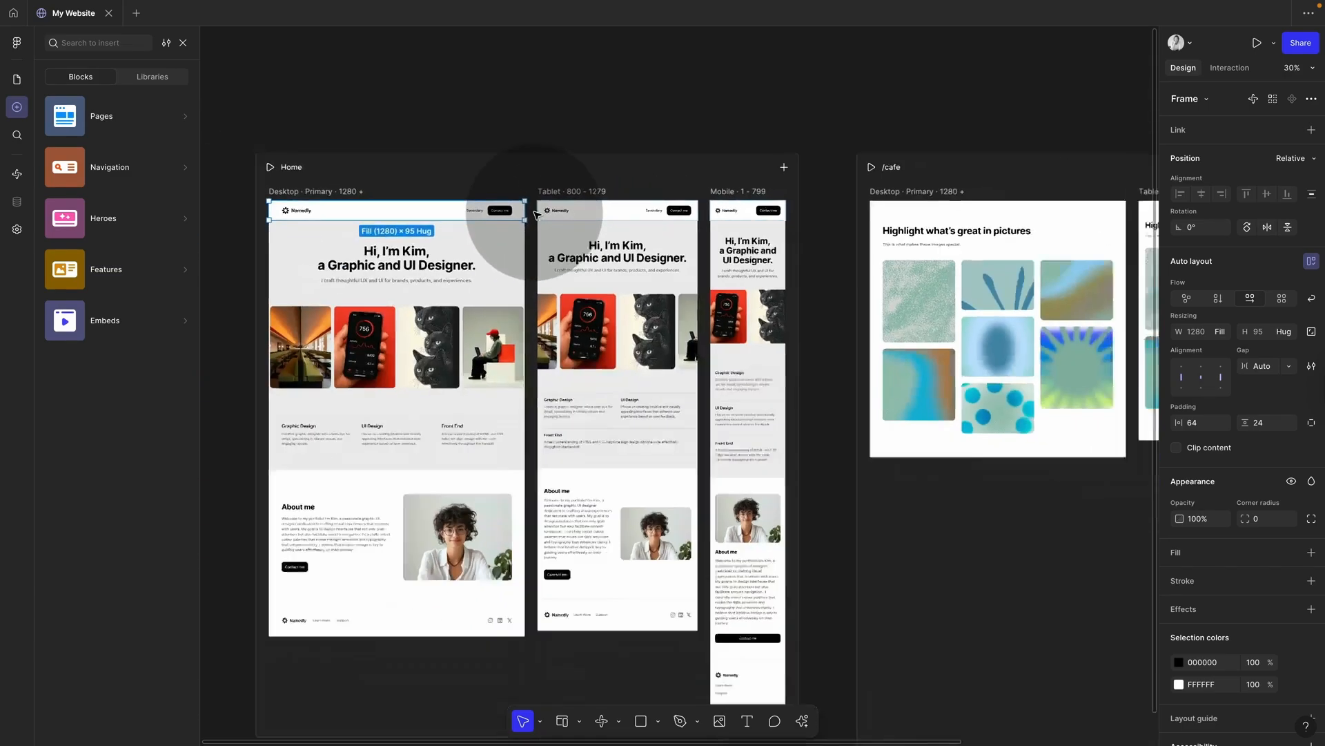
{"action": "key", "text": "super+c"}
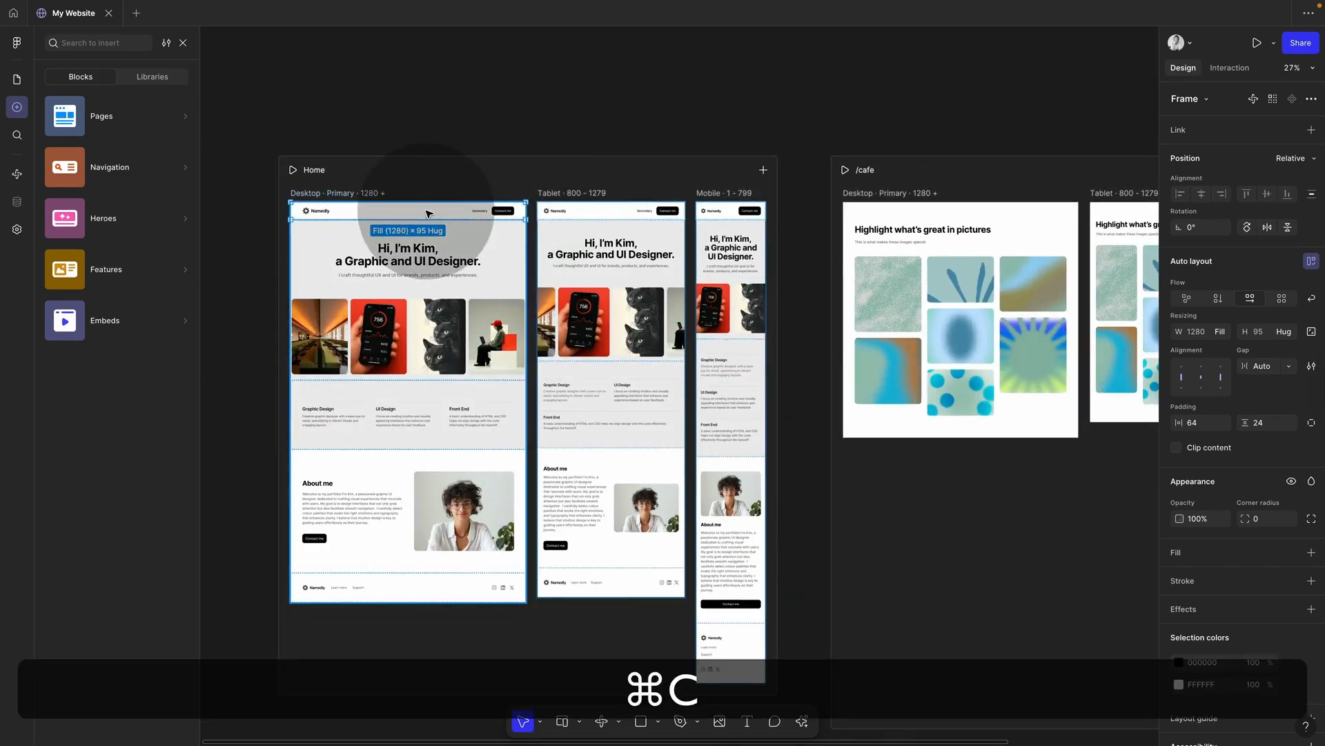
{"action": "left_click", "coordinate": [890, 195]}
{"action": "key", "text": "super+v"}
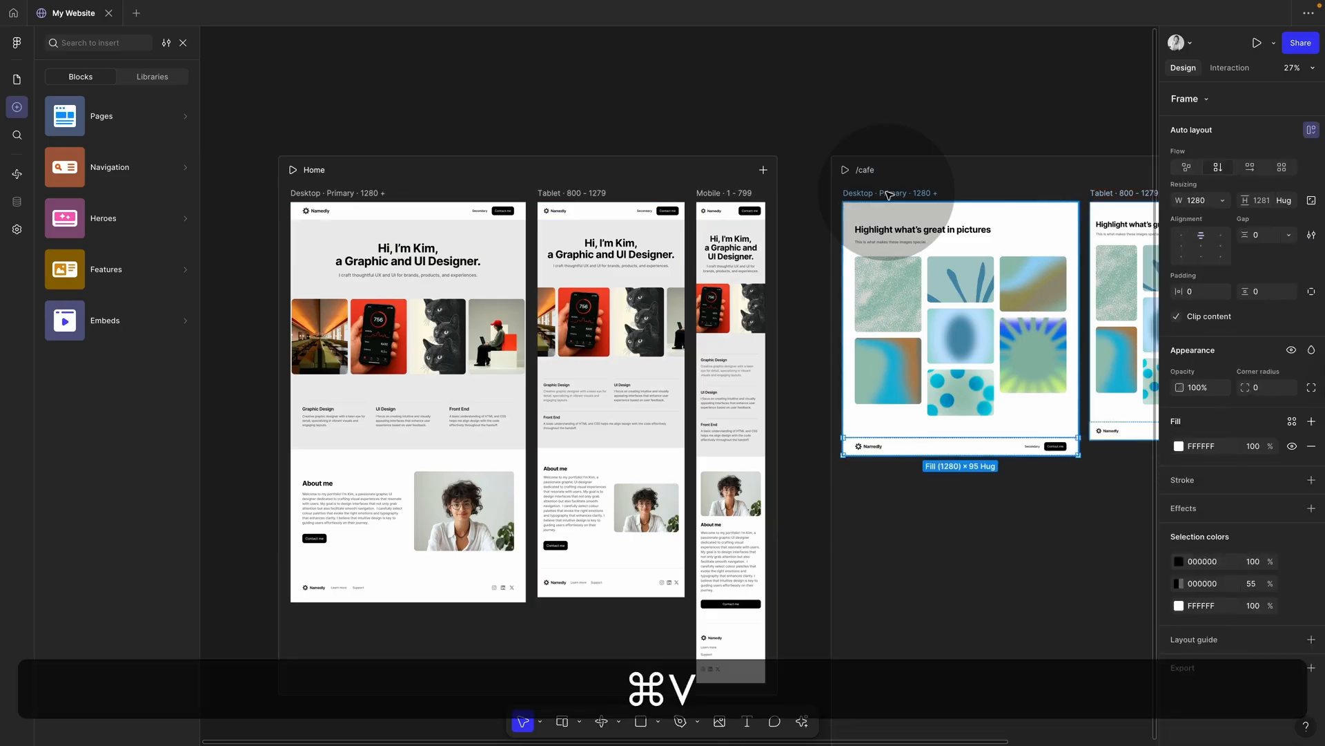
{"action": "scroll", "coordinate": [946, 437], "scroll_direction": "right", "scroll_amount": 5}
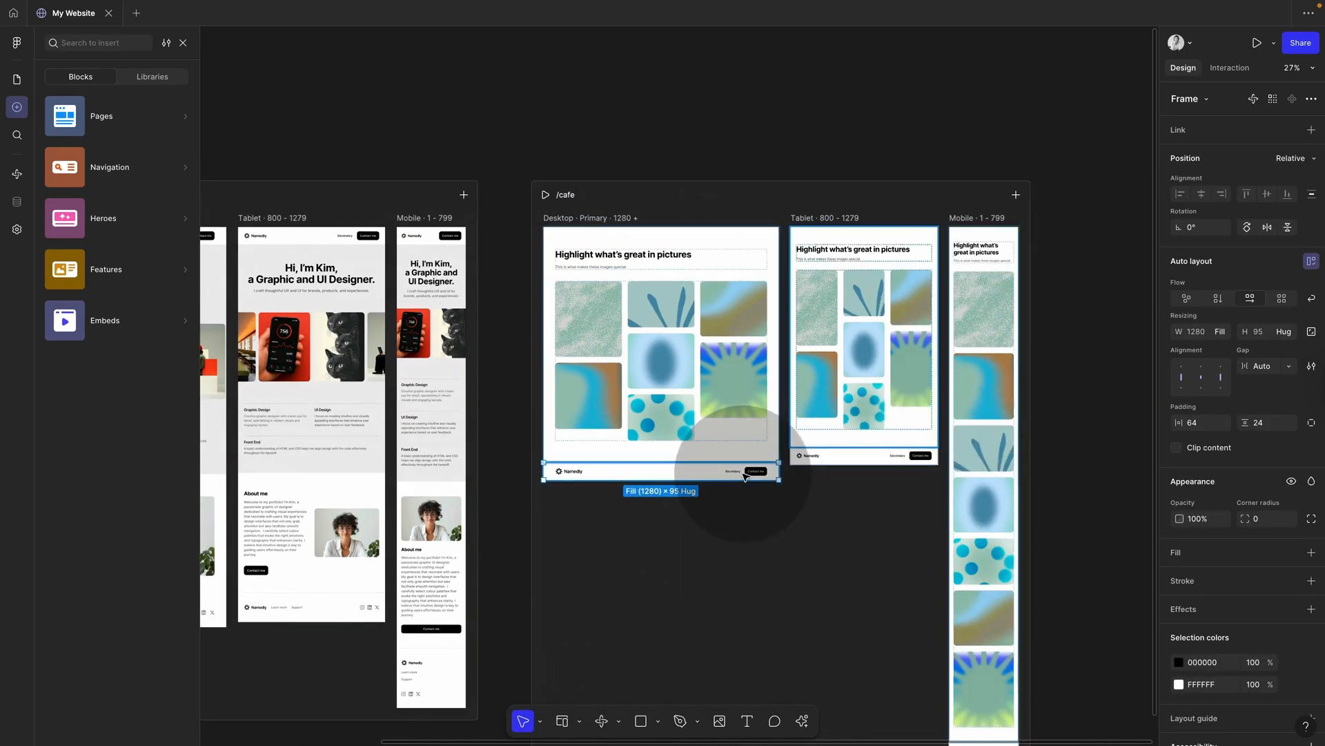
{"action": "key", "text": "Up"}
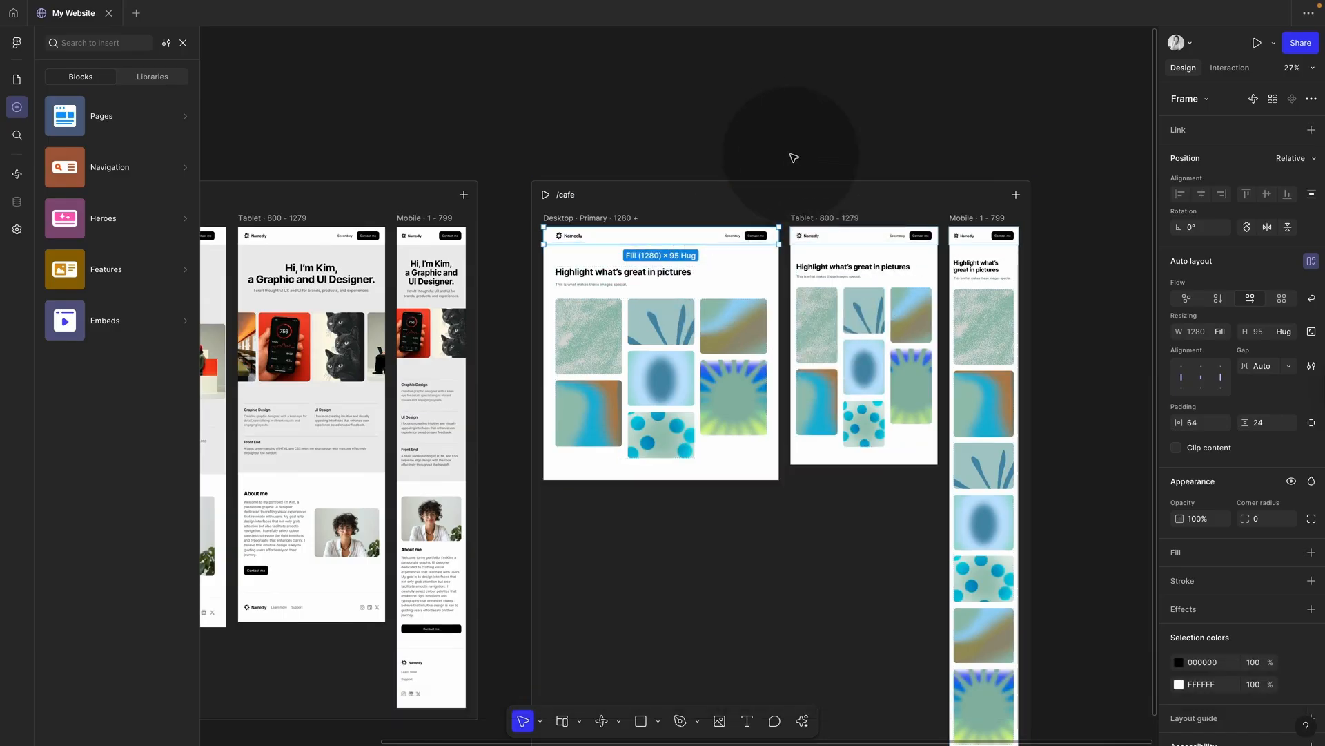
{"action": "left_click", "coordinate": [791, 149]}
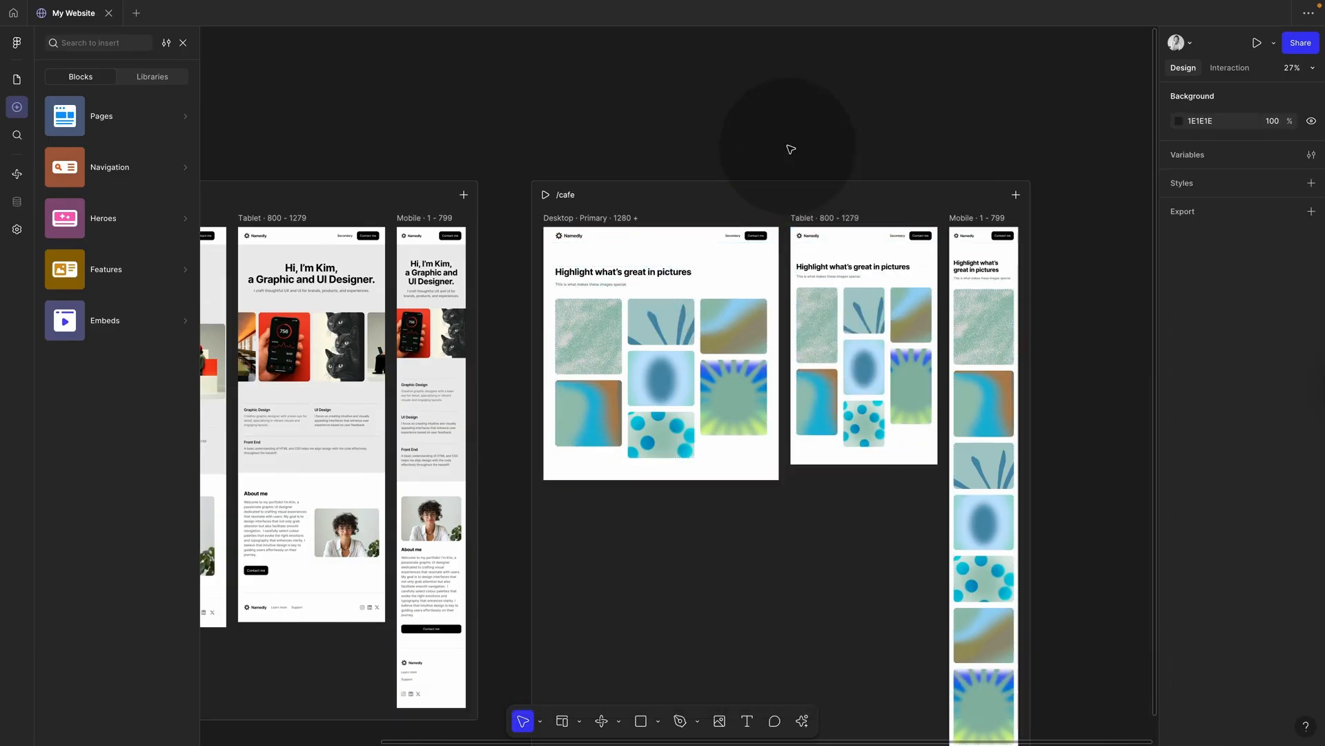
Step: Drag the two-column Text Group Half feature block below the /cafe picture gallery
{"action": "scroll", "coordinate": [514, 269], "scroll_direction": "left", "scroll_amount": 3}
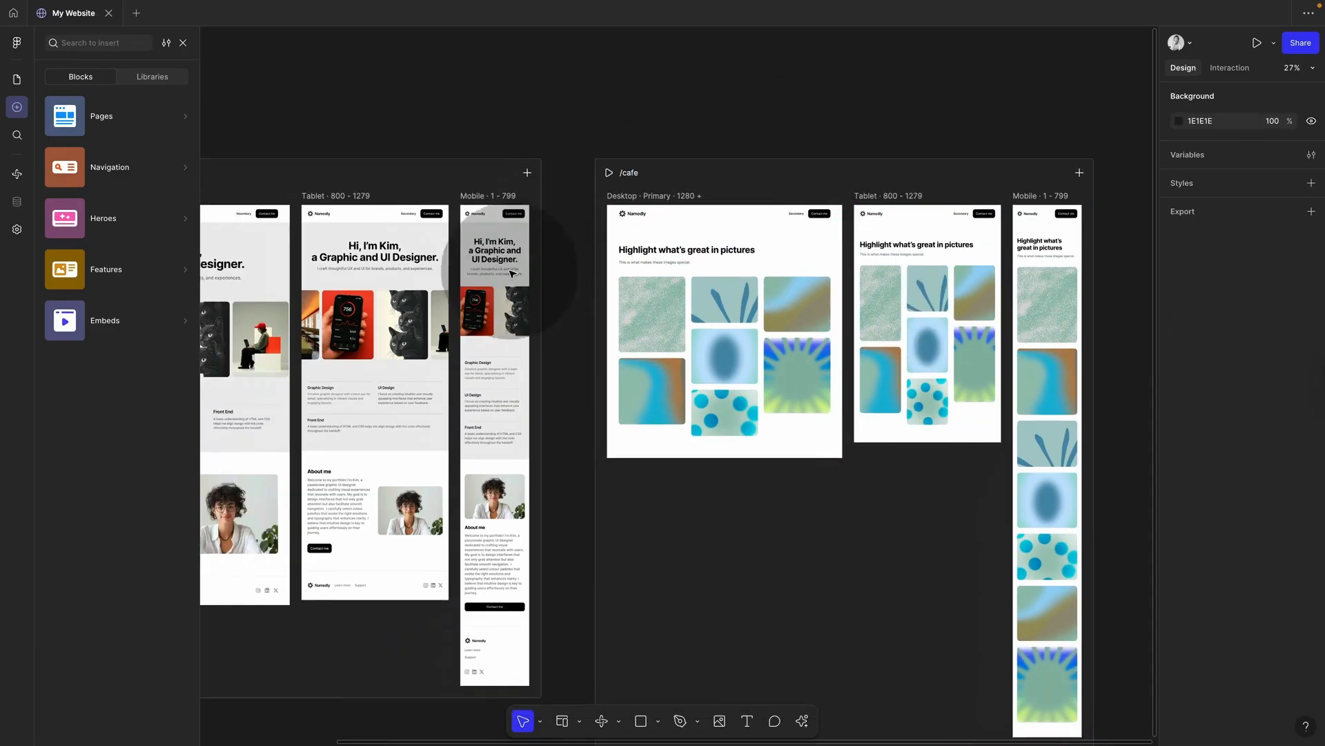
{"action": "scroll", "coordinate": [514, 269], "scroll_direction": "down", "scroll_amount": 3}
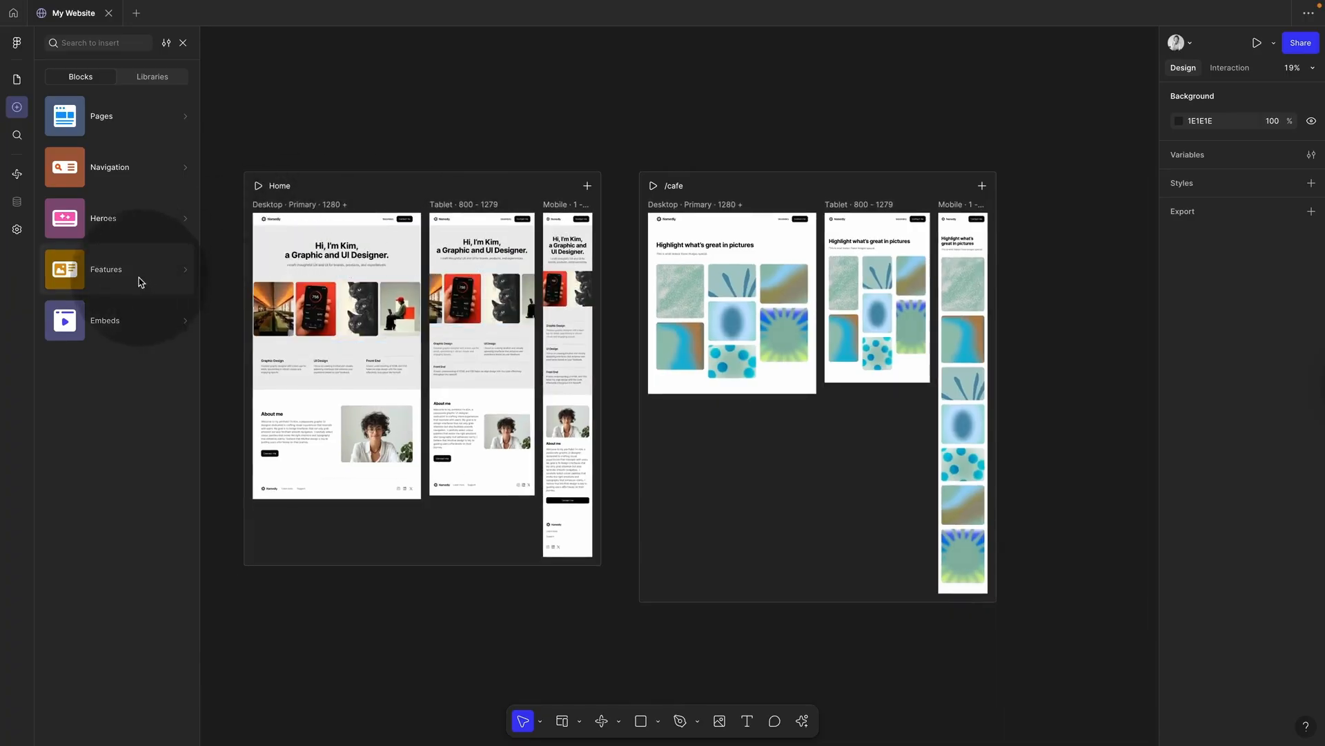
{"action": "left_click", "coordinate": [138, 276]}
{"action": "scroll", "coordinate": [283, 459], "scroll_direction": "down", "scroll_amount": 5}
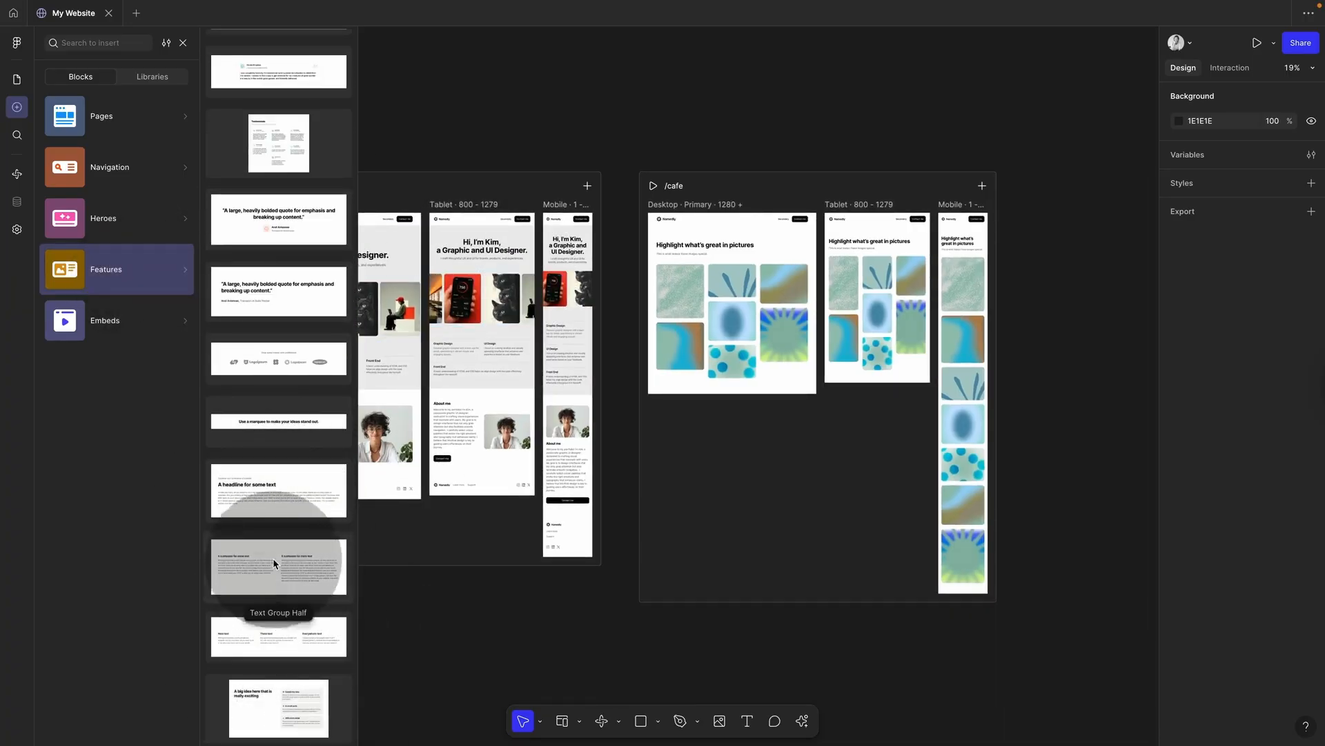
{"action": "left_click_drag", "start_coordinate": [274, 558], "coordinate": [730, 376]}
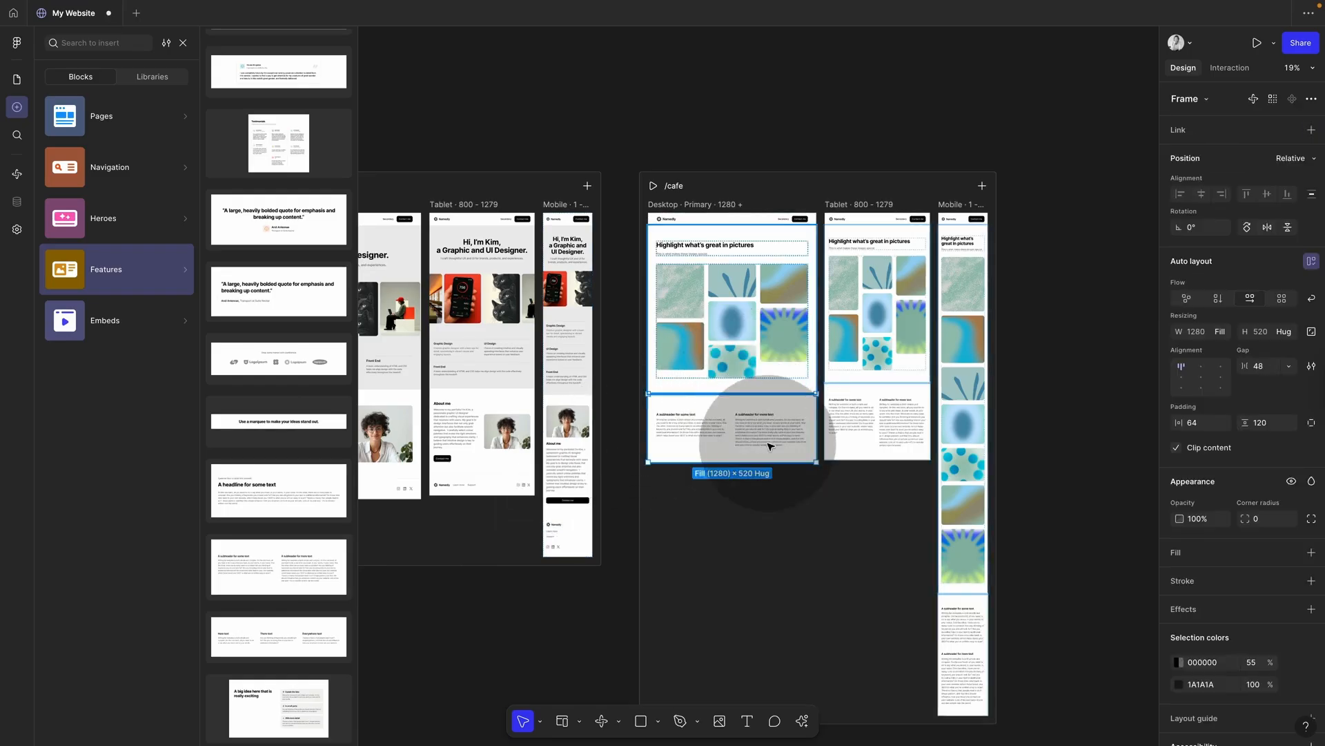
Step: Copy the Home page footer and paste it at the bottom of the /cafe page
{"action": "left_click", "coordinate": [410, 493]}
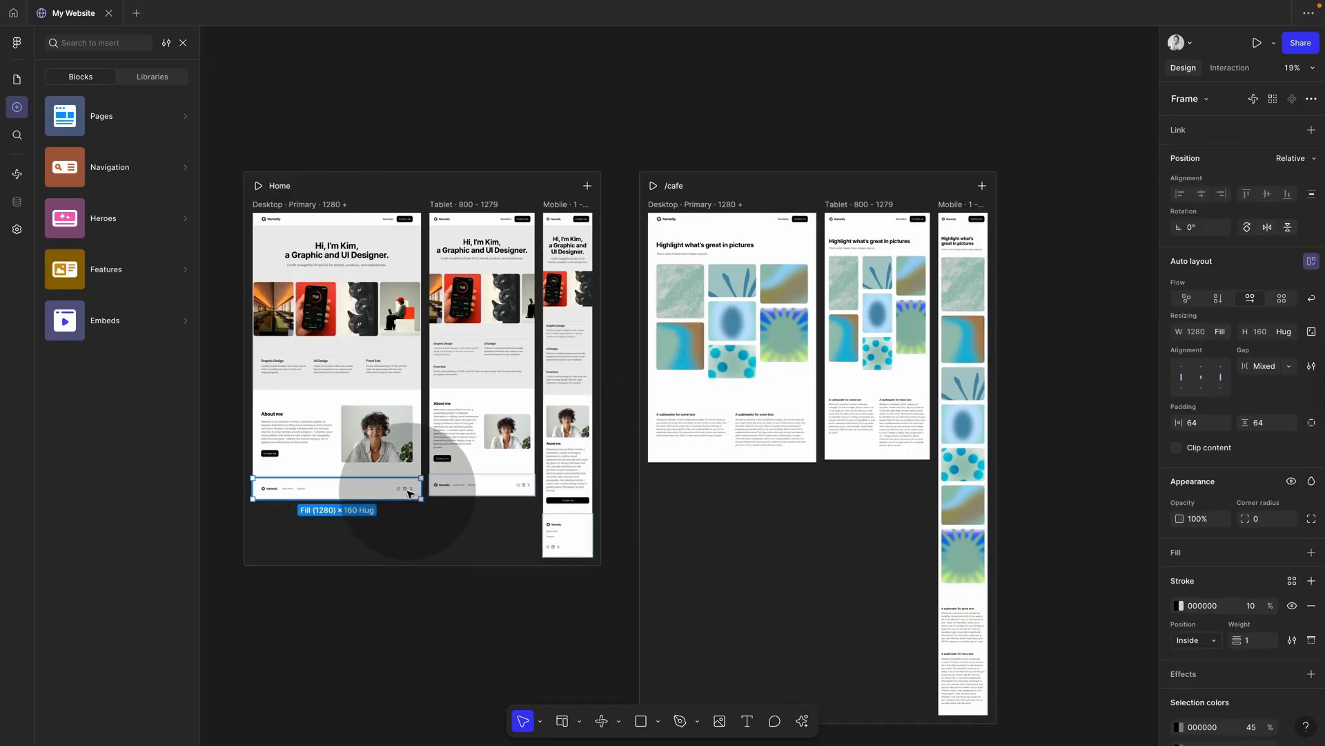
{"action": "key", "text": "super+c"}
{"action": "left_click", "coordinate": [697, 211]}
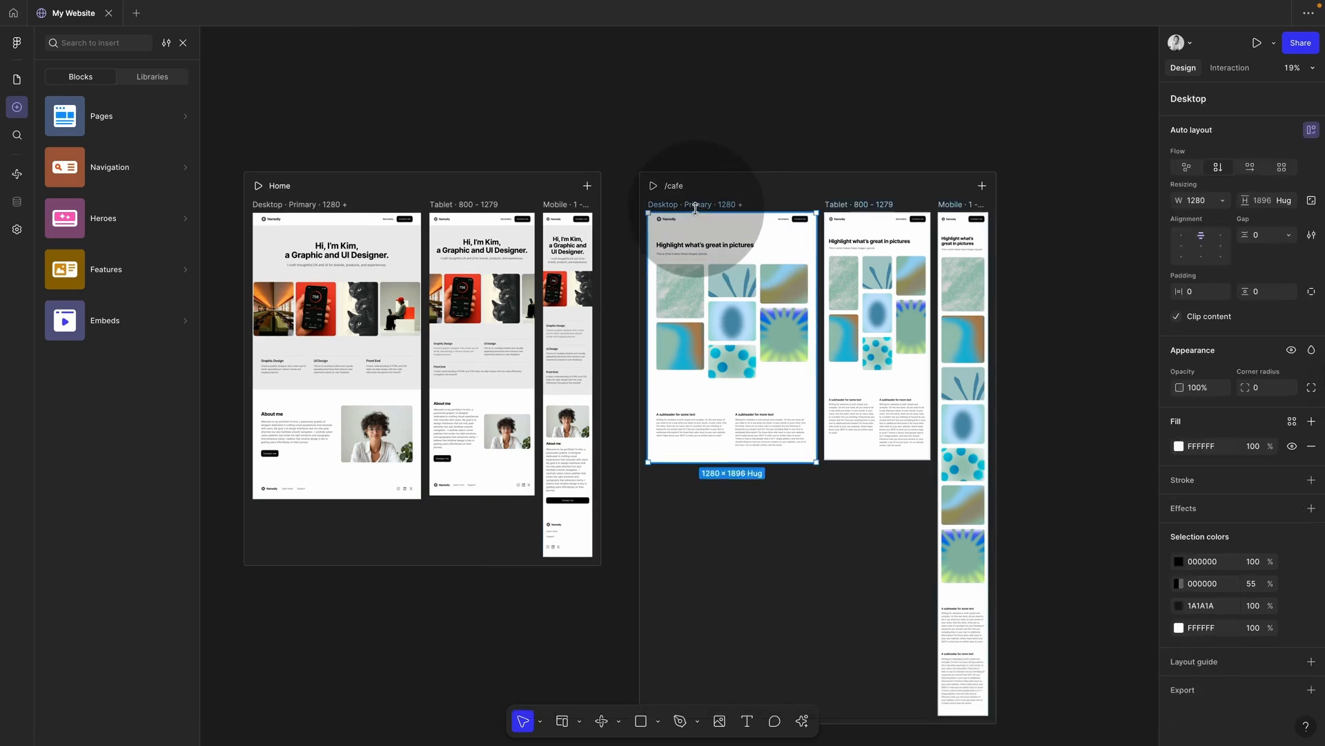
{"action": "key", "text": "super+v"}
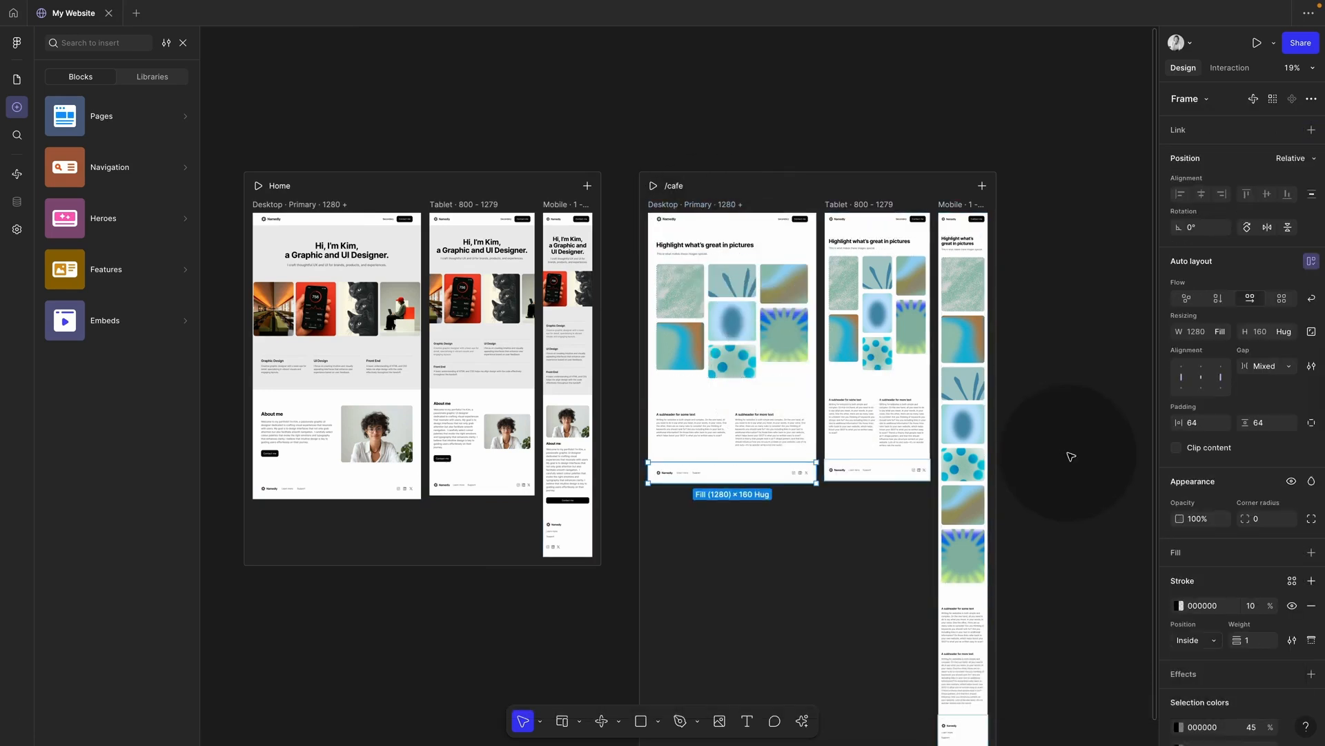
{"action": "left_click", "coordinate": [1069, 454]}
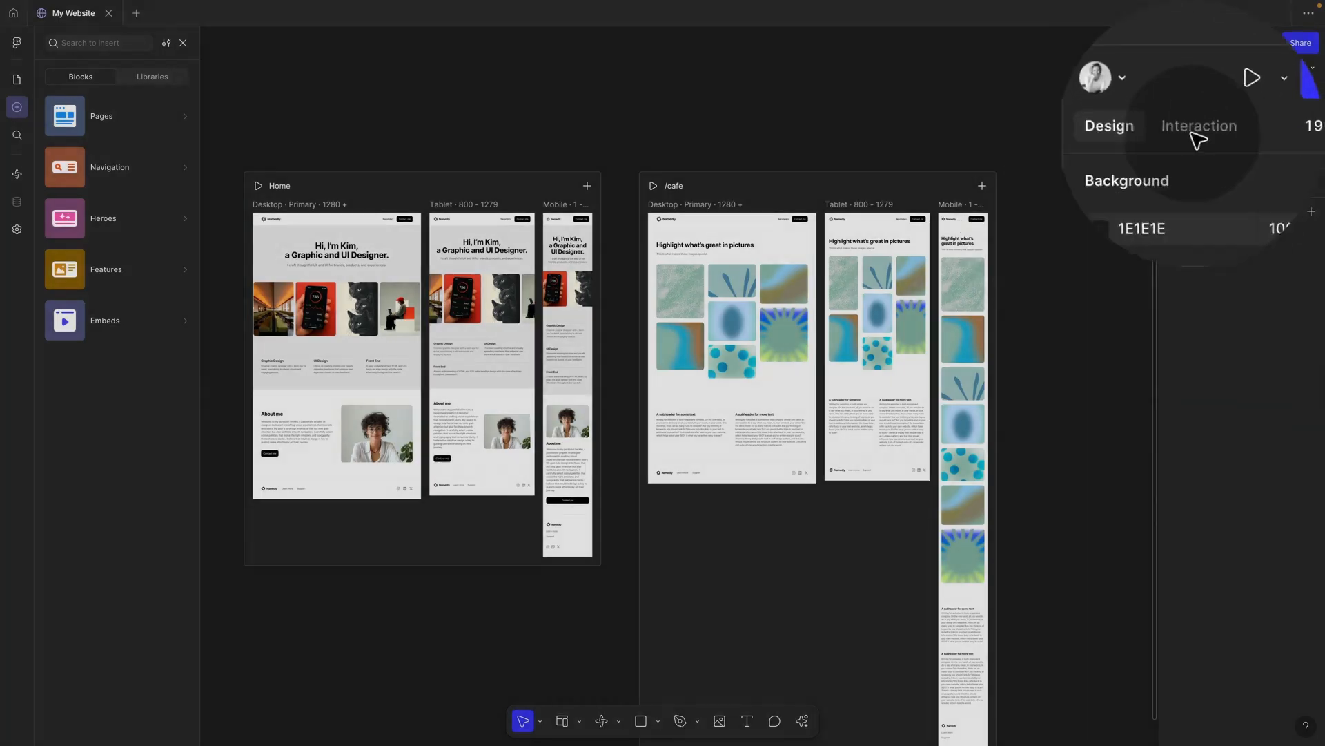
Step: In interaction mode, link the first hero marquee image on Home to the /cafe page
{"action": "left_click", "coordinate": [1232, 71]}
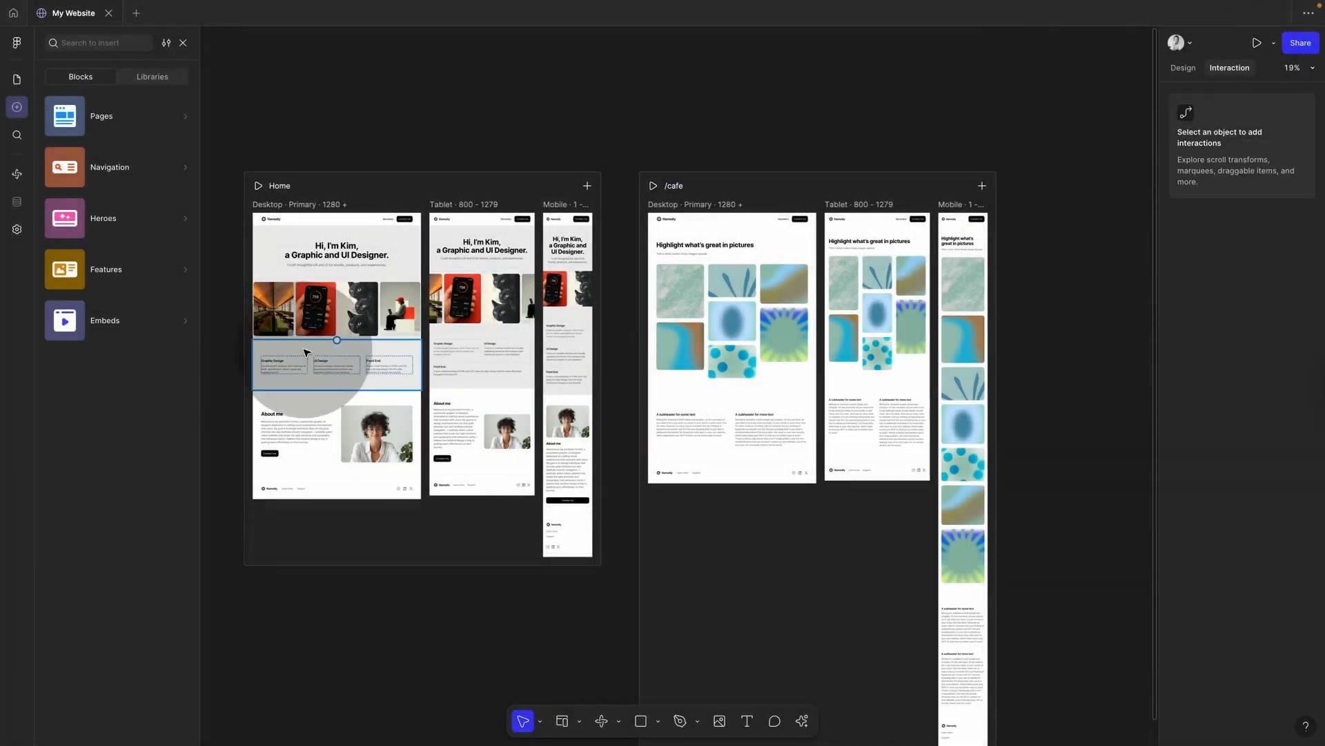
{"action": "left_click", "coordinate": [285, 319]}
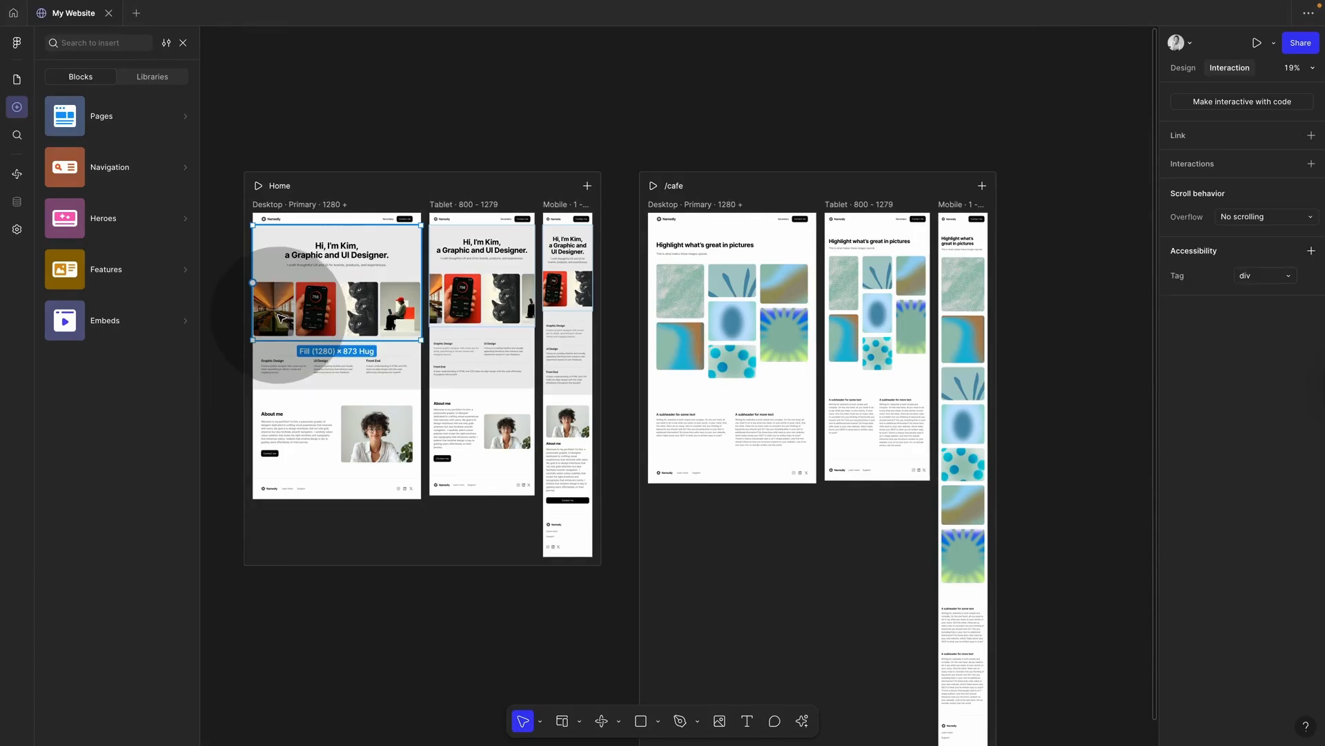
{"action": "double_click", "coordinate": [281, 318]}
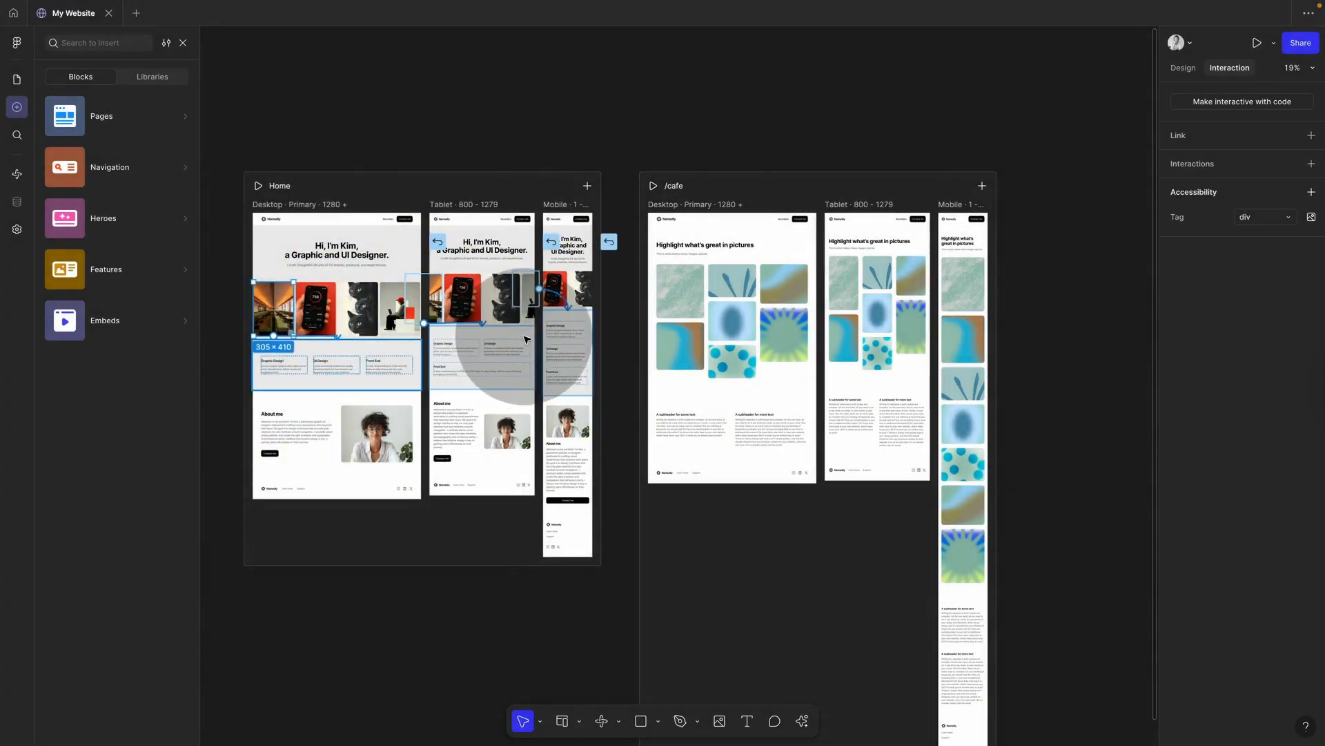
{"action": "left_click_drag", "start_coordinate": [561, 321], "coordinate": [656, 314]}
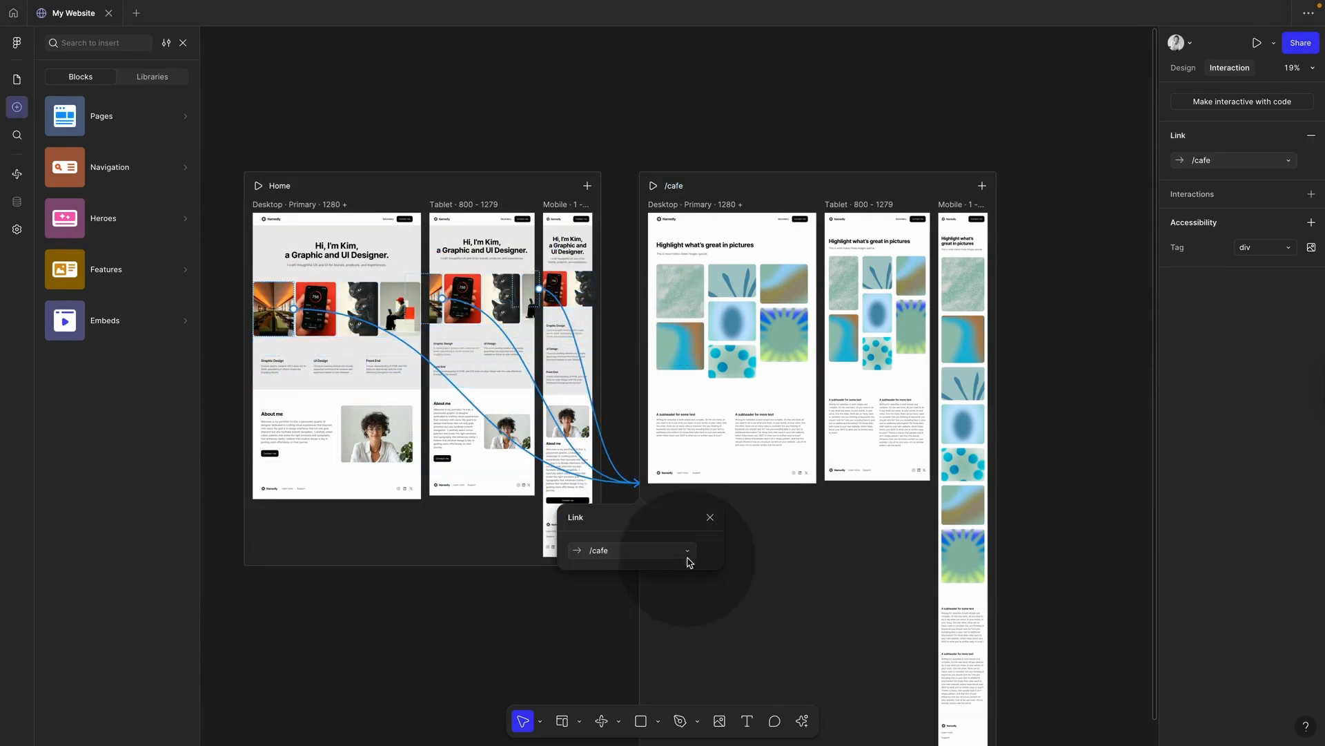
{"action": "left_click", "coordinate": [710, 519]}
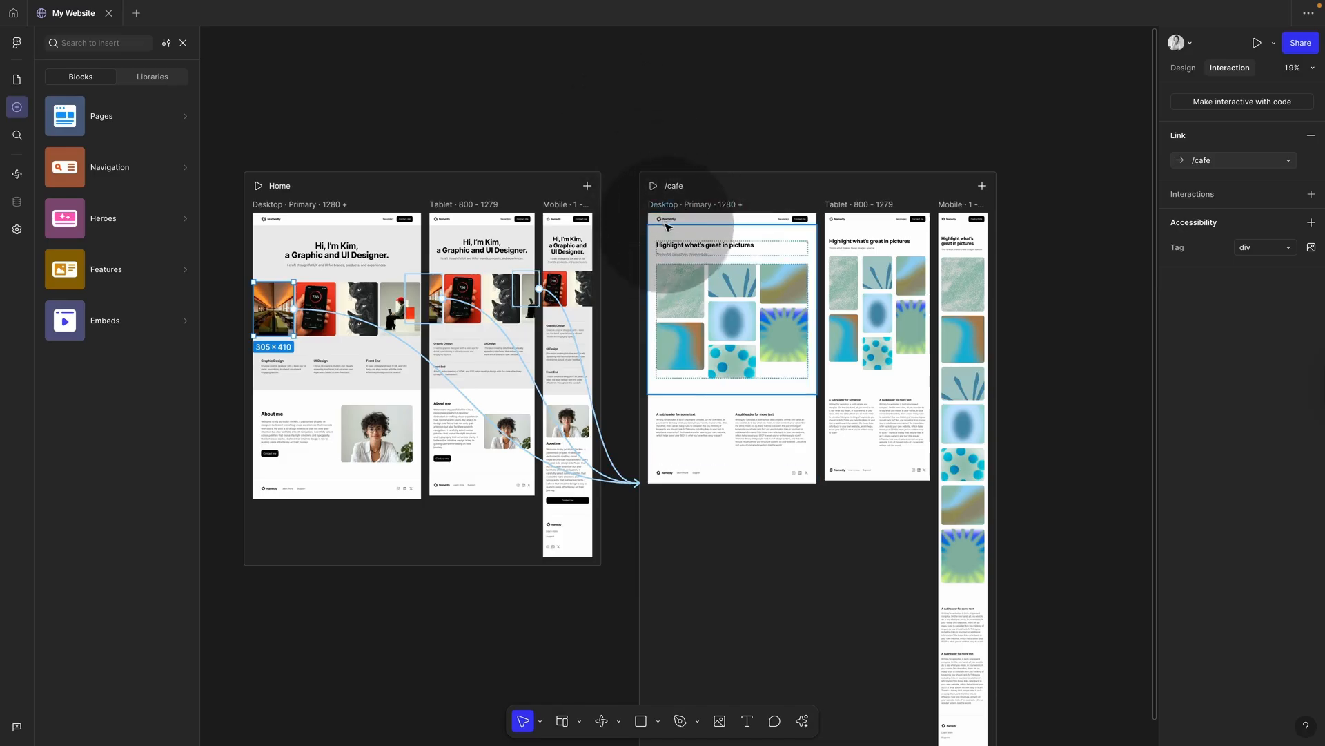
Step: Link the Namedly logo in the /cafe navigation bar back to the Home page
{"action": "left_click", "coordinate": [670, 222]}
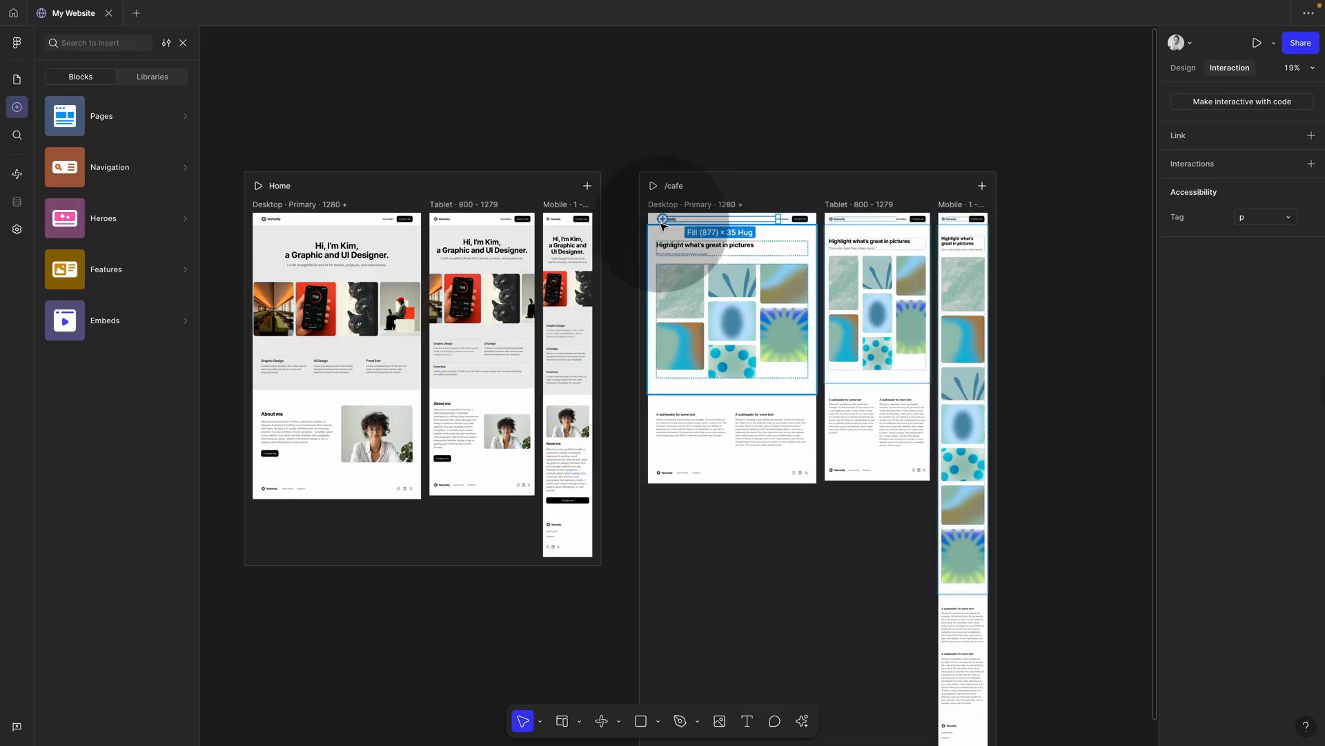
{"action": "scroll", "coordinate": [678, 221], "scroll_direction": "up", "scroll_amount": 10}
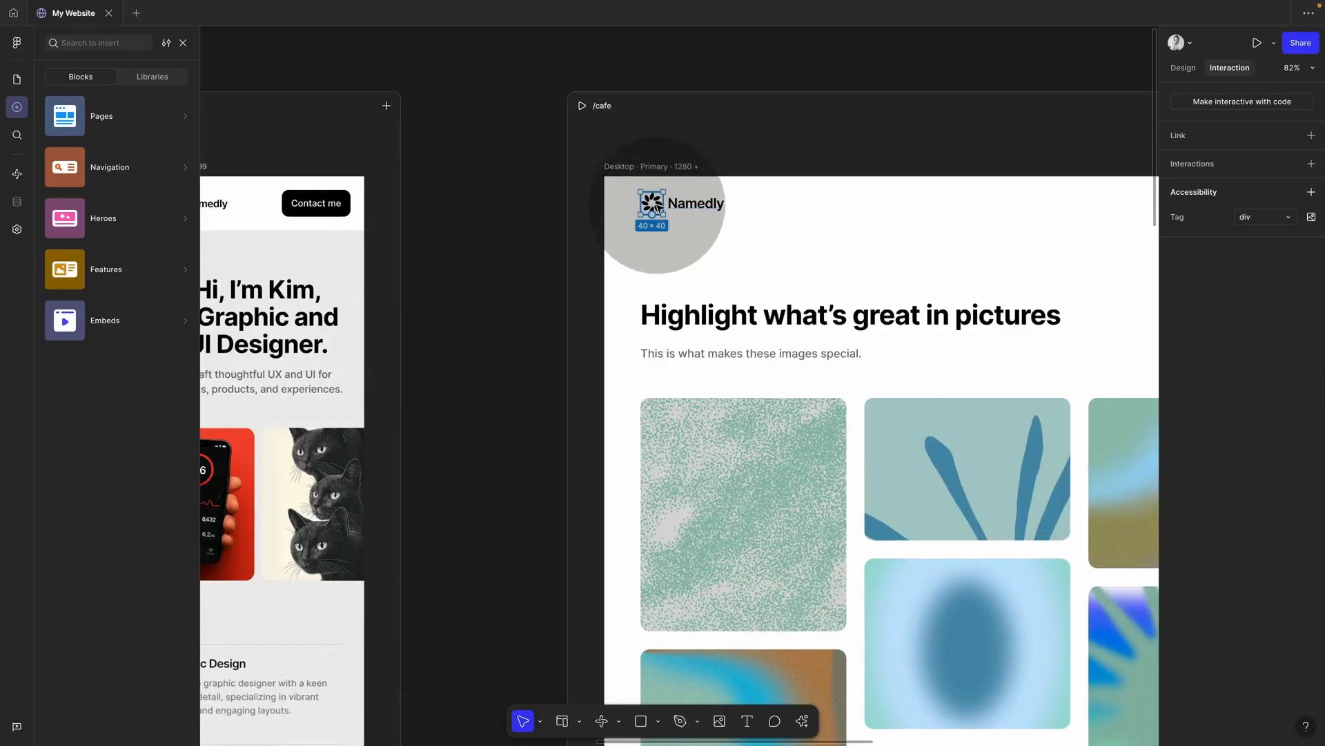
{"action": "key", "text": "shift"}
{"action": "scroll", "coordinate": [688, 205], "scroll_direction": "down", "scroll_amount": 5}
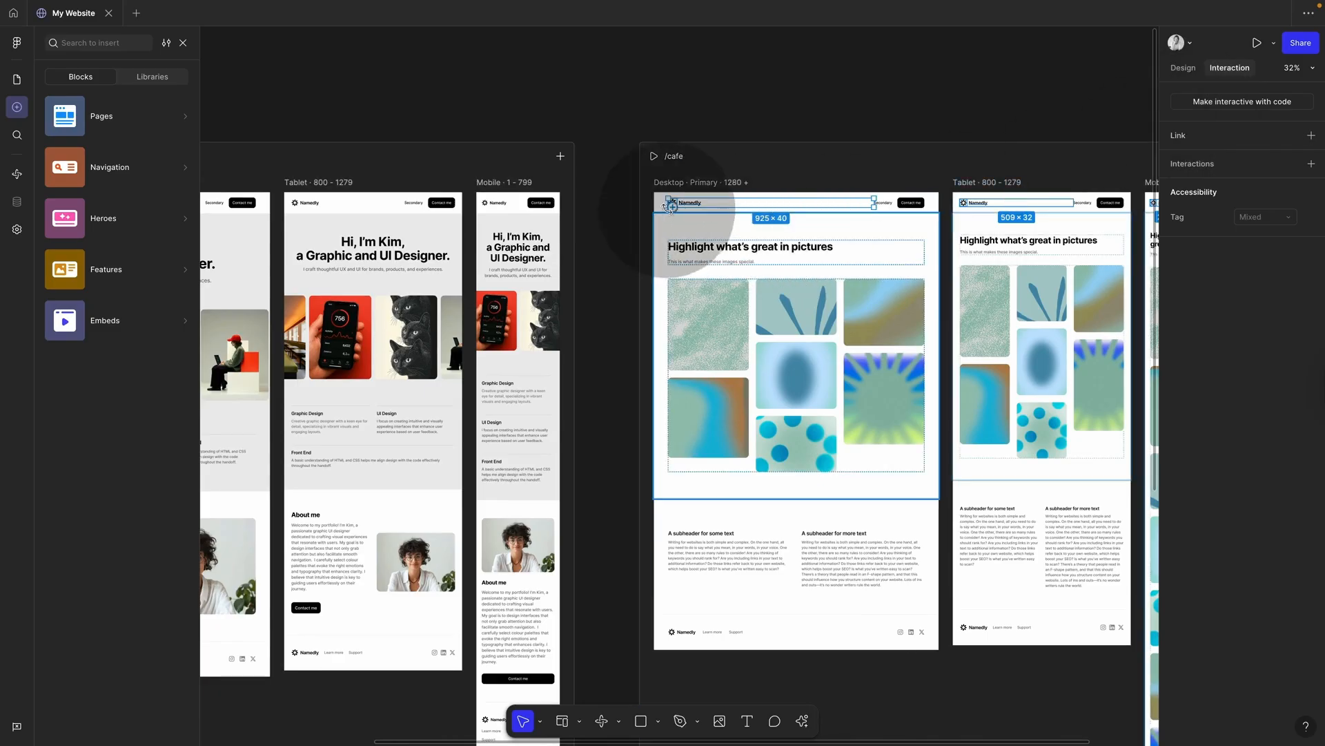
{"action": "left_click_drag", "start_coordinate": [647, 224], "coordinate": [578, 478]}
{"action": "left_click", "coordinate": [661, 125]}
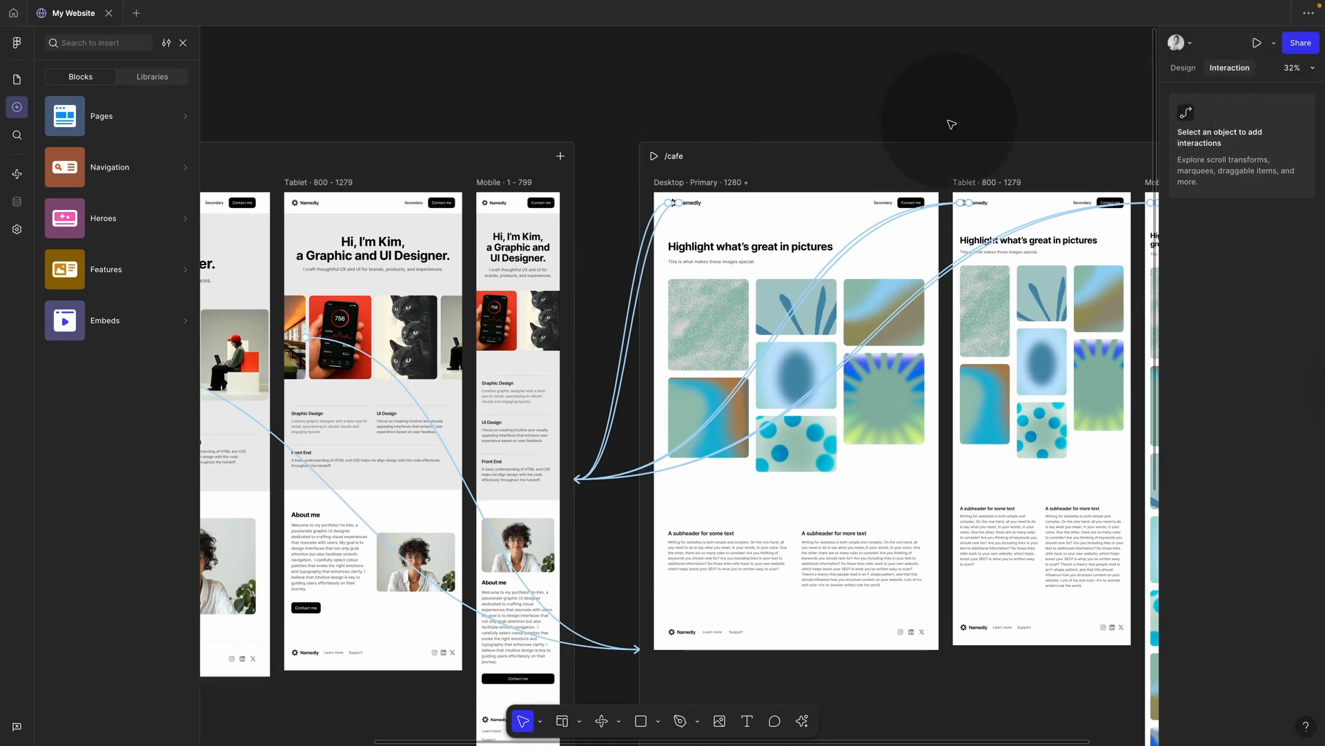
Step: Preview the site and narrow the preview window to test the responsive layout
{"action": "key", "text": "shift+space"}
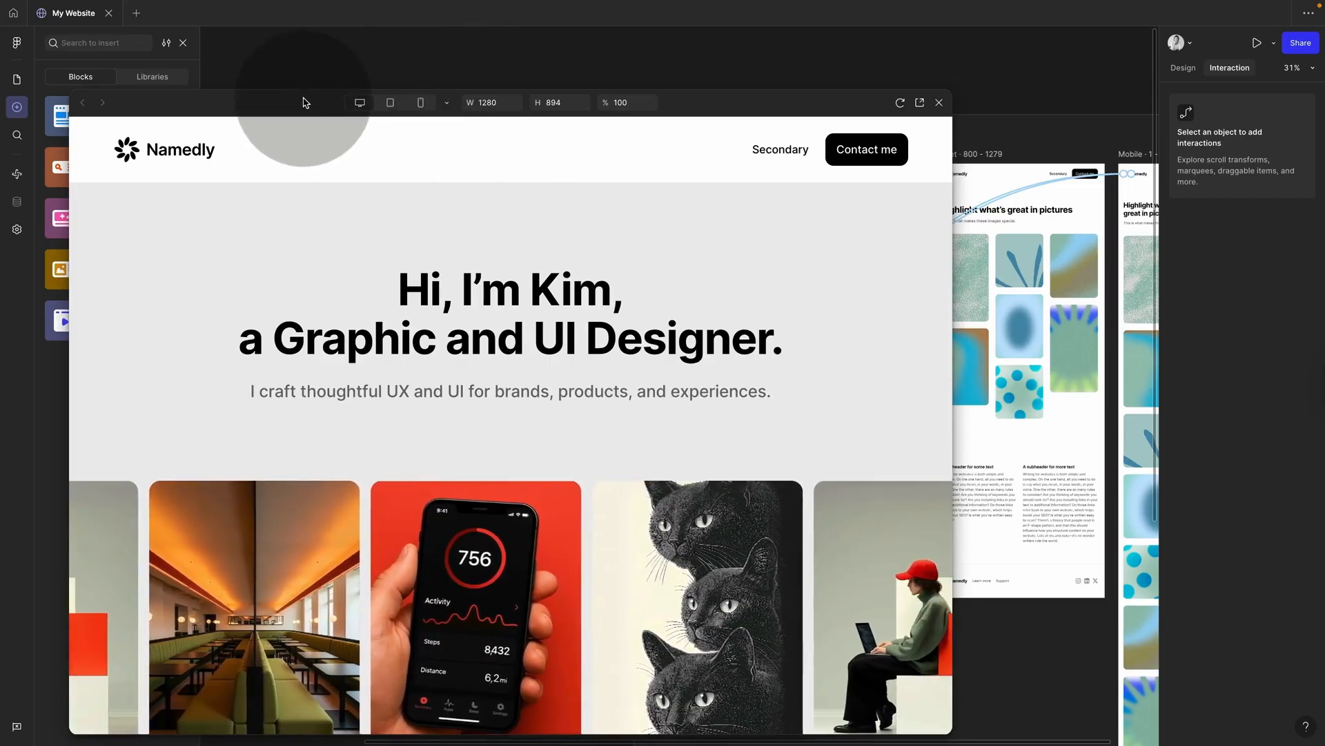
{"action": "left_click_drag", "start_coordinate": [305, 102], "coordinate": [439, 40]}
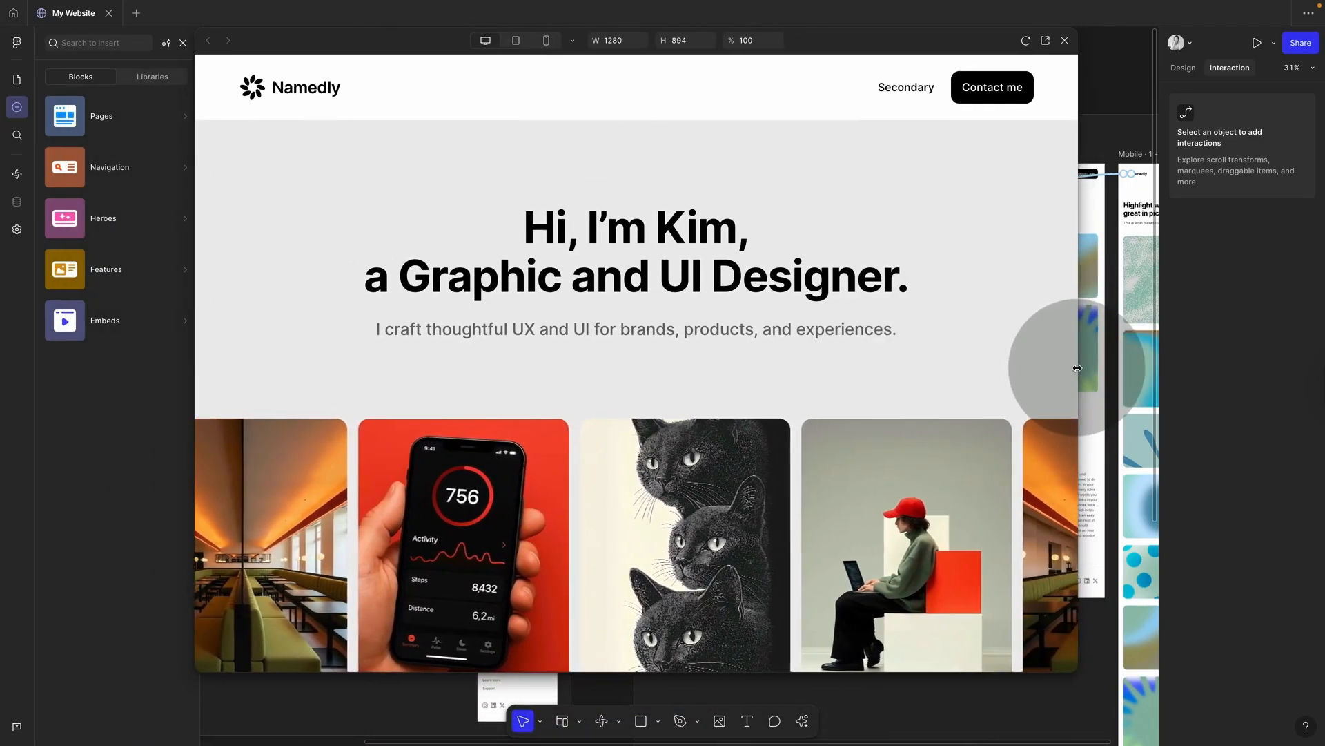
{"action": "left_click_drag", "start_coordinate": [1078, 368], "coordinate": [1015, 347]}
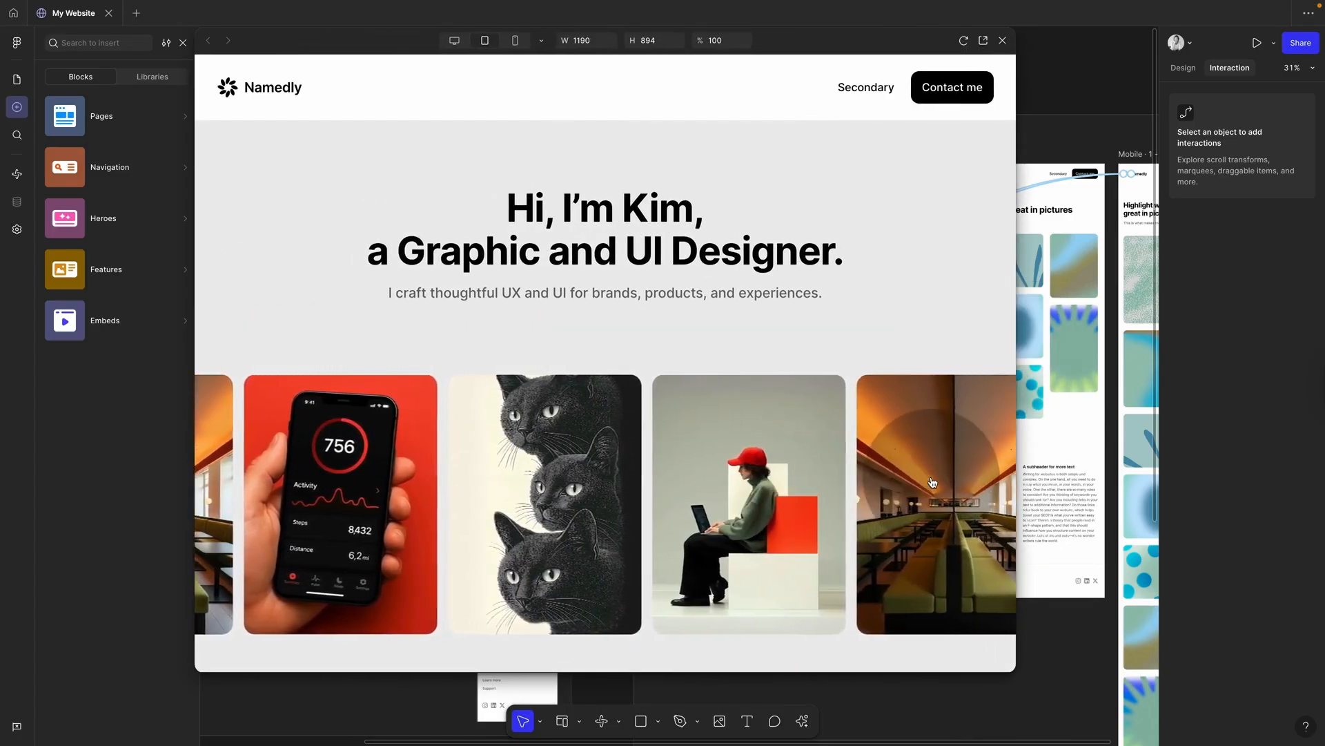
Step: Follow the marquee image to /cafe, return Home via the logo, then close the preview
{"action": "left_click", "coordinate": [932, 482]}
{"action": "scroll", "coordinate": [932, 481], "scroll_direction": "down", "scroll_amount": 8}
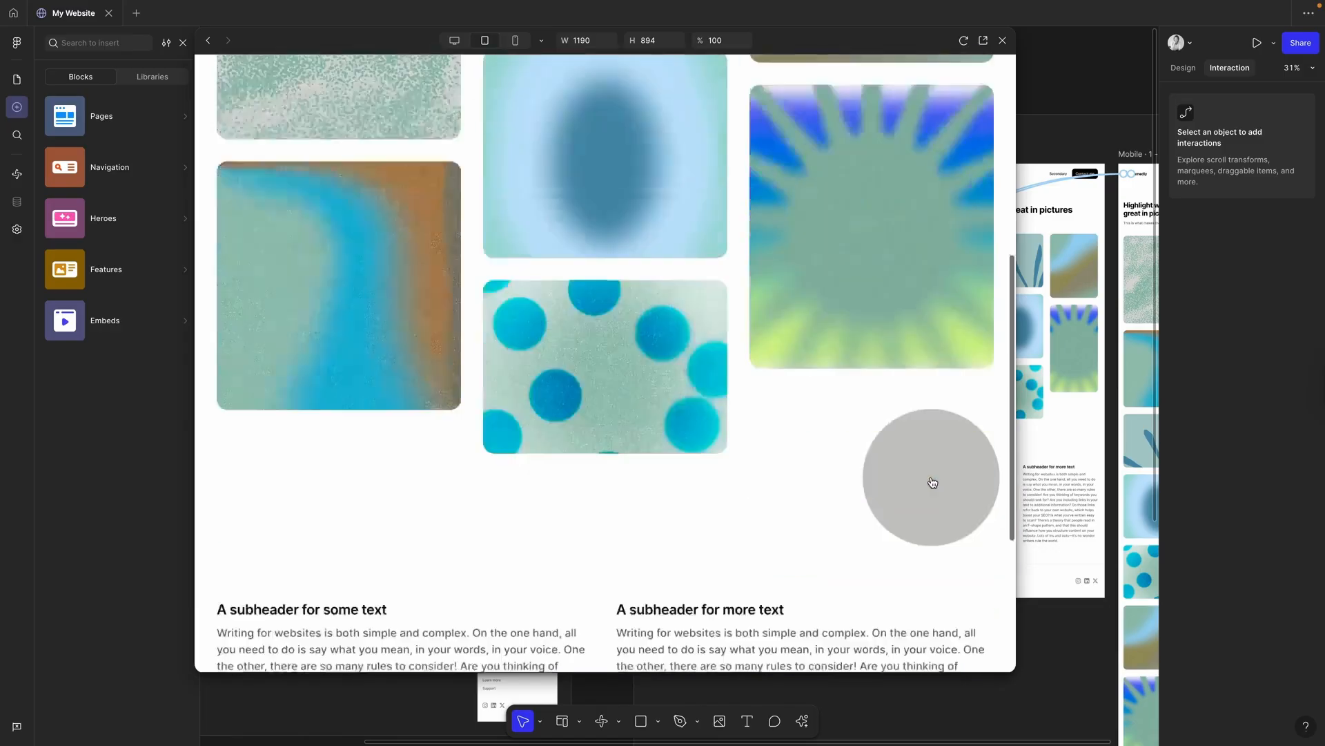
{"action": "scroll", "coordinate": [932, 481], "scroll_direction": "up", "scroll_amount": 8}
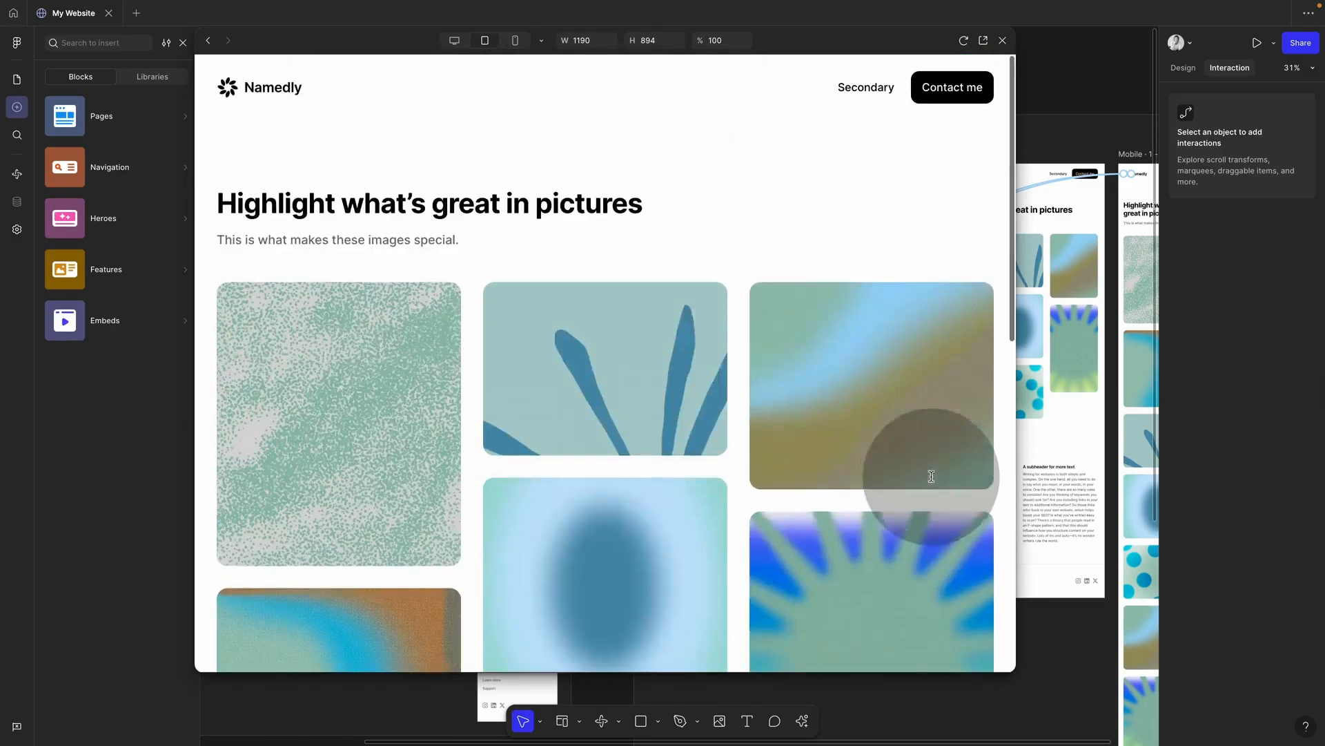
{"action": "left_click", "coordinate": [263, 92]}
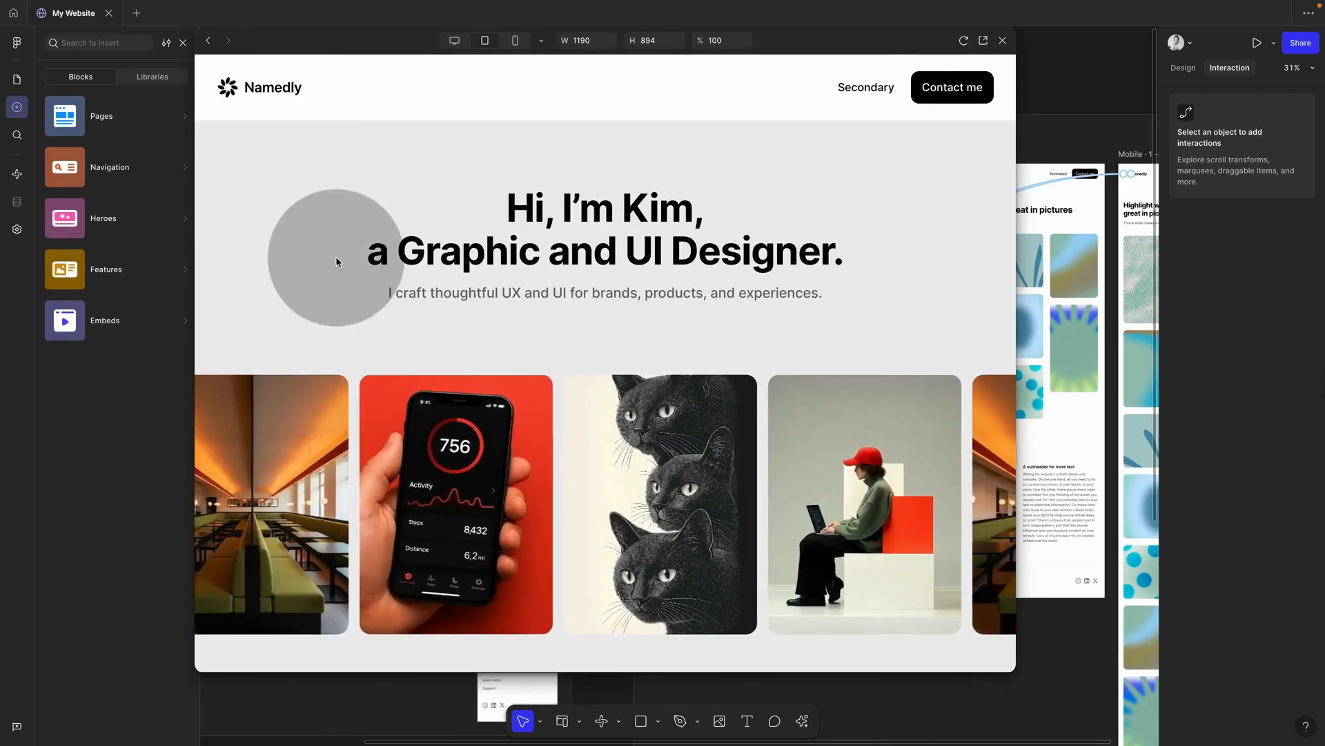
{"action": "left_click", "coordinate": [1002, 40]}
{"action": "scroll", "coordinate": [960, 148], "scroll_direction": "right", "scroll_amount": 5}
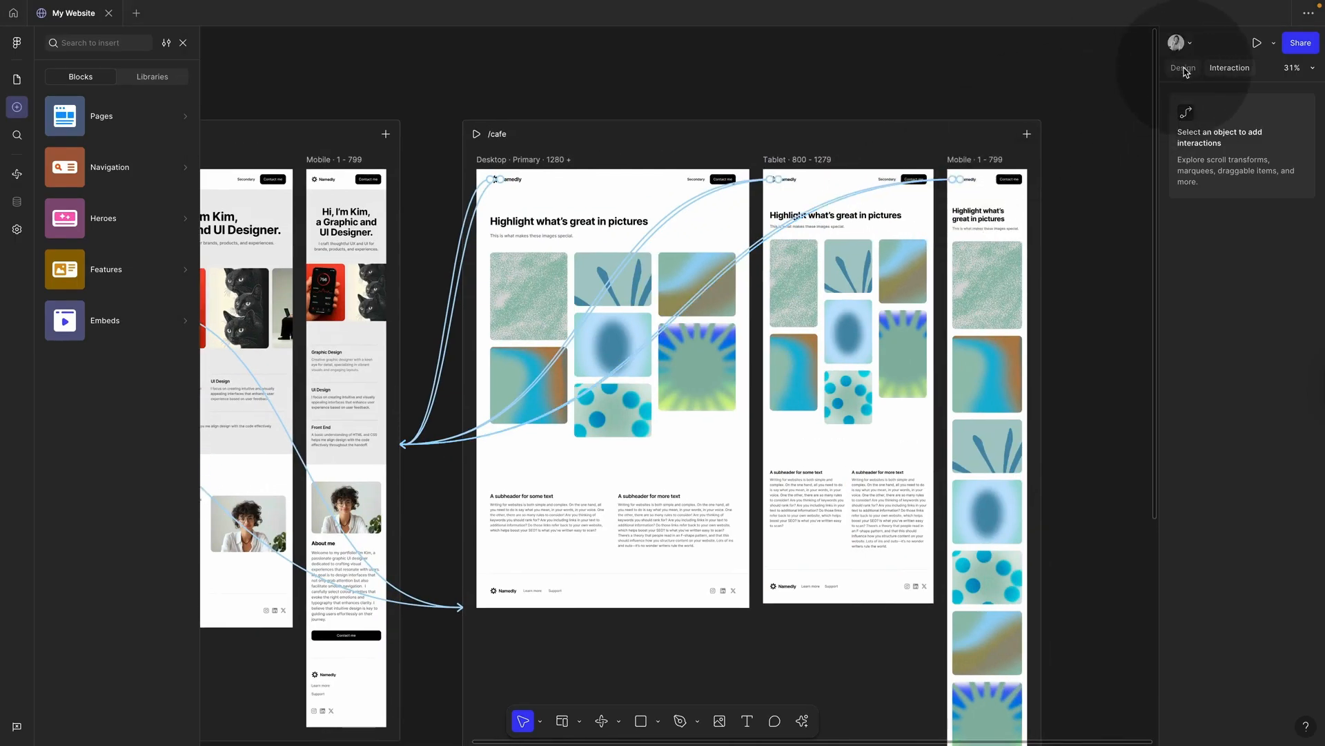
Step: Paste 'Samuer Cafe Branding' as the /cafe heading and the project description as its subtitle
{"action": "left_click", "coordinate": [1184, 68]}
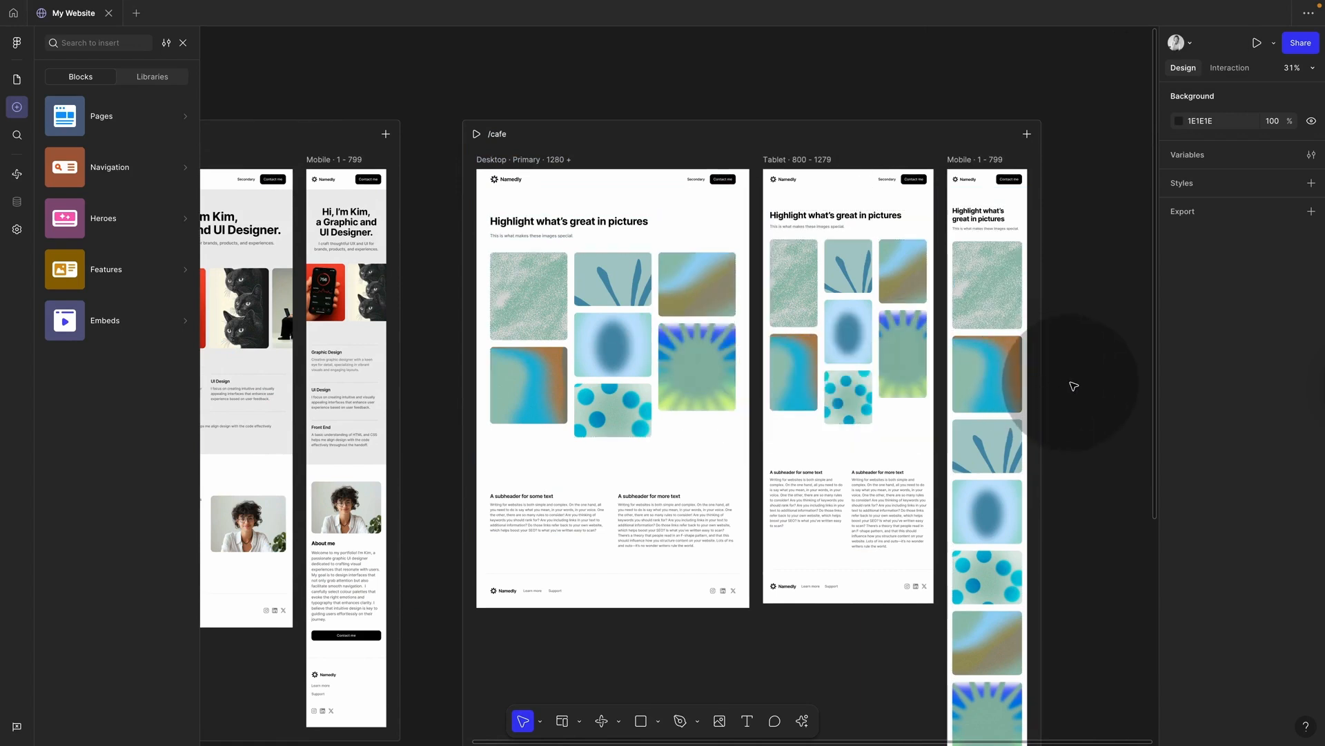
{"action": "left_click", "coordinate": [611, 223]}
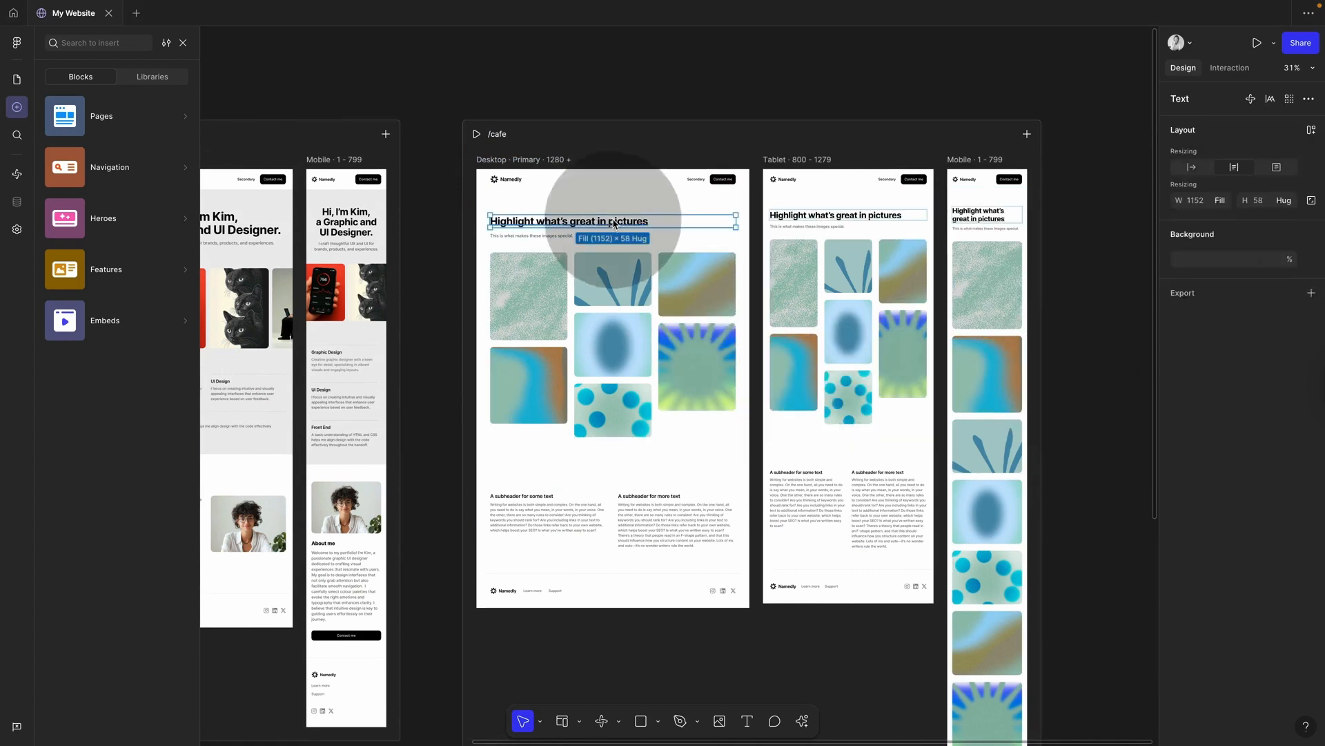
{"action": "type", "text": "Samuer Cafe Branding"}
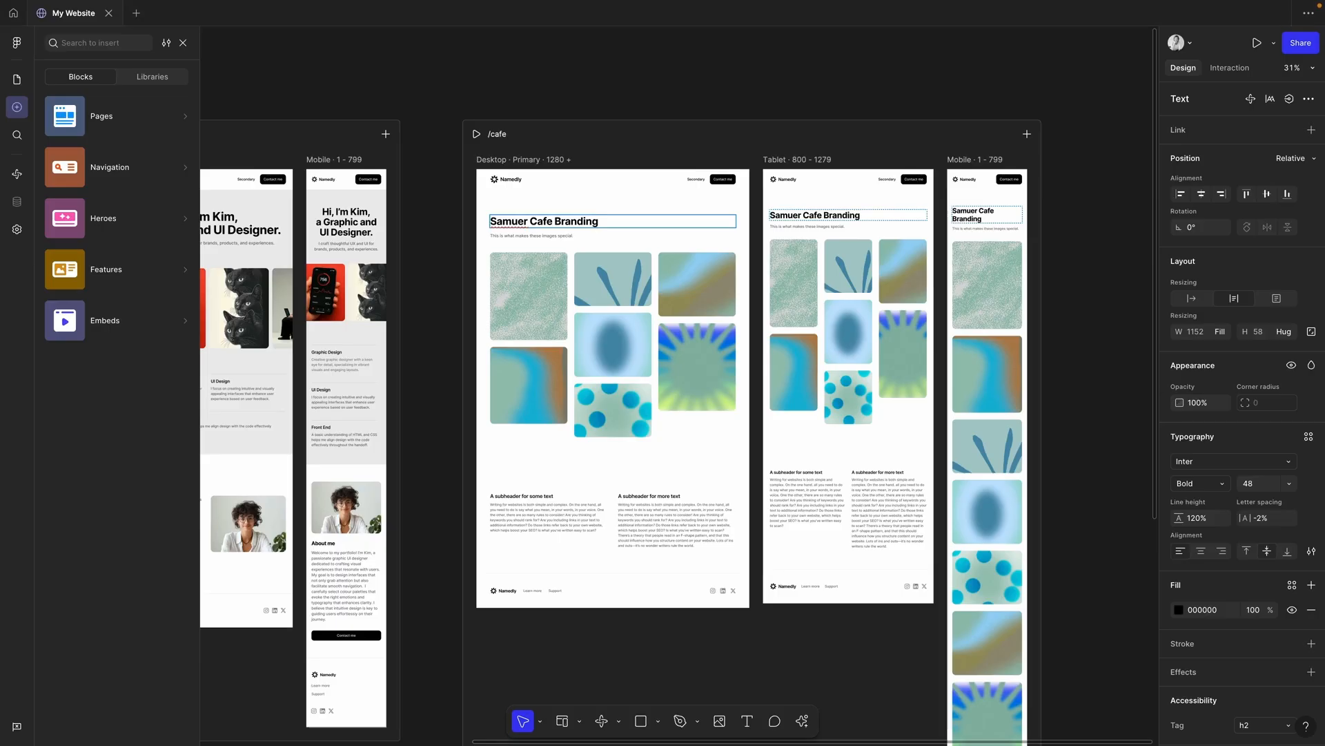
{"action": "double_click", "coordinate": [558, 237]}
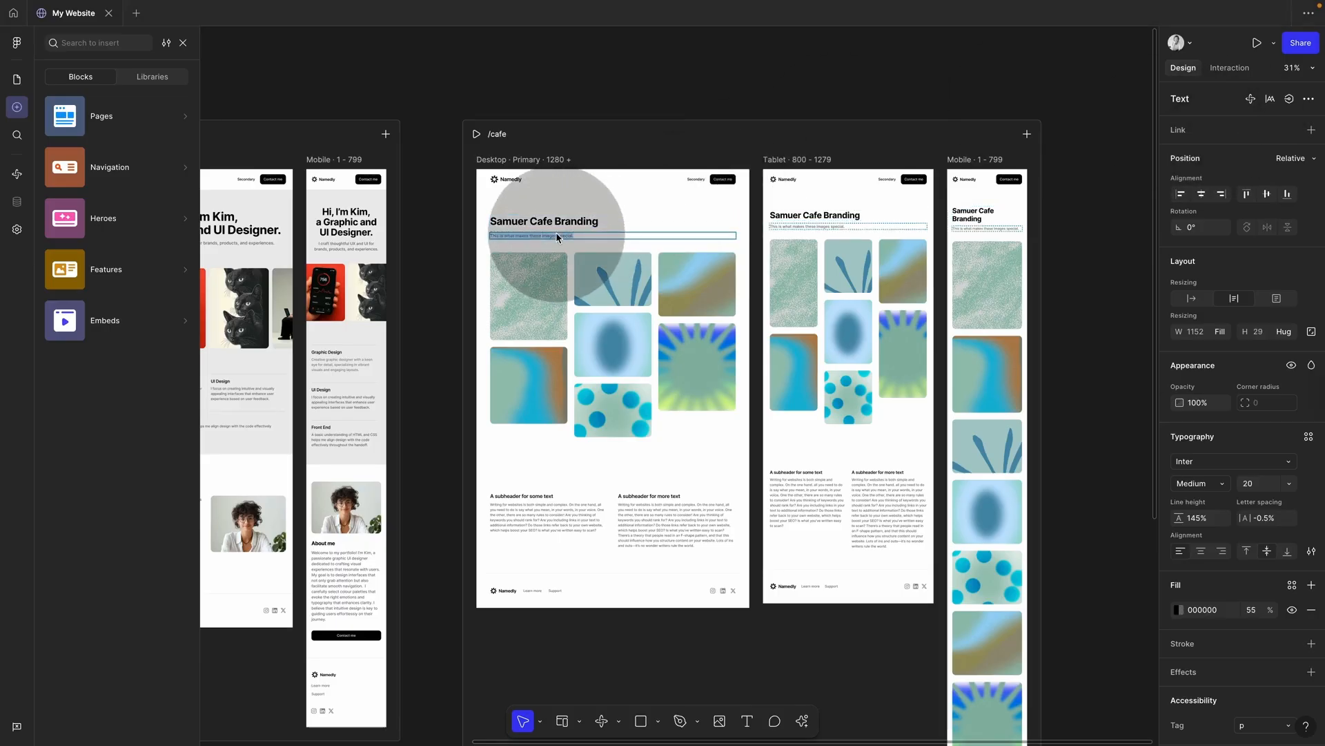
{"action": "type", "text": "This branding project brings the café's warm, modern spirit to life—through logo, graphic design and interior styling. It's all about creating a cozy, welcoming space that feels as good as the coffee tastes. Web Design · Graphic Design · Interior"}
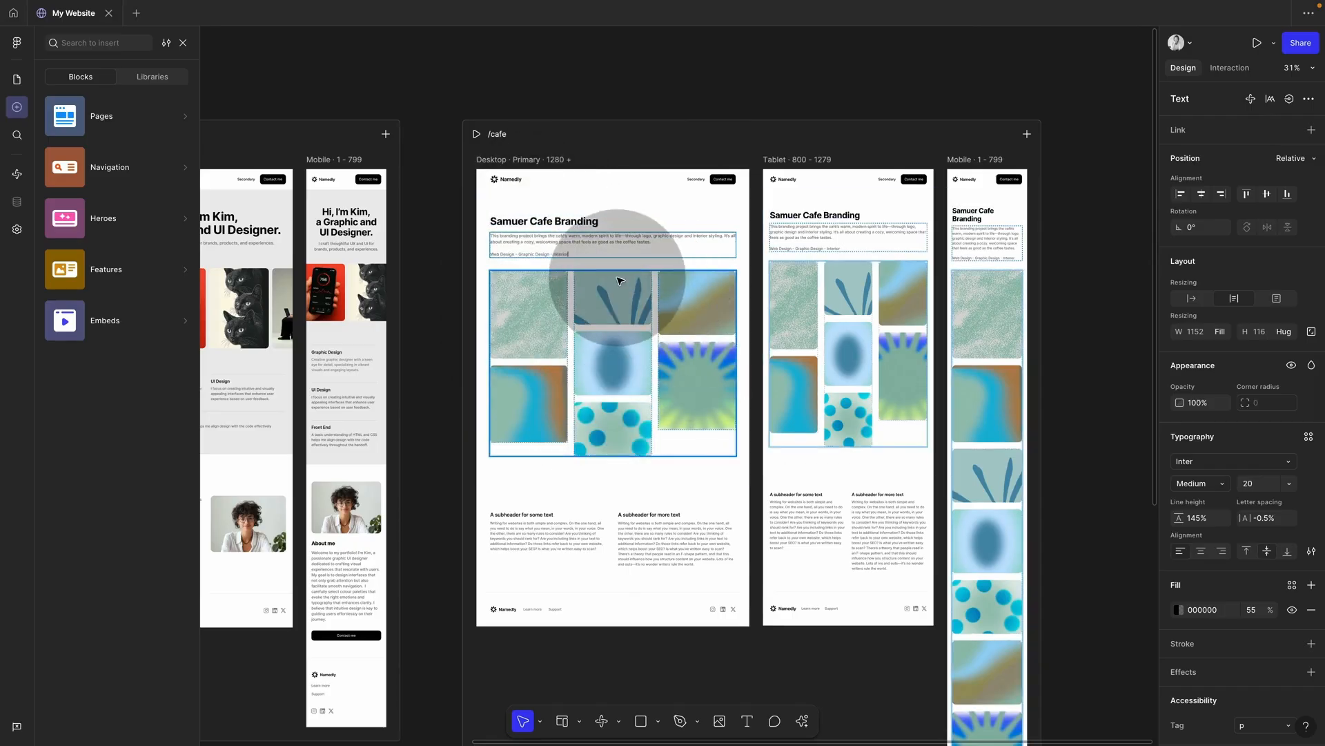
Step: Replace the grid's placeholder images, including the blue-dots one, with cafe photos from disk
{"action": "left_click", "coordinate": [531, 324]}
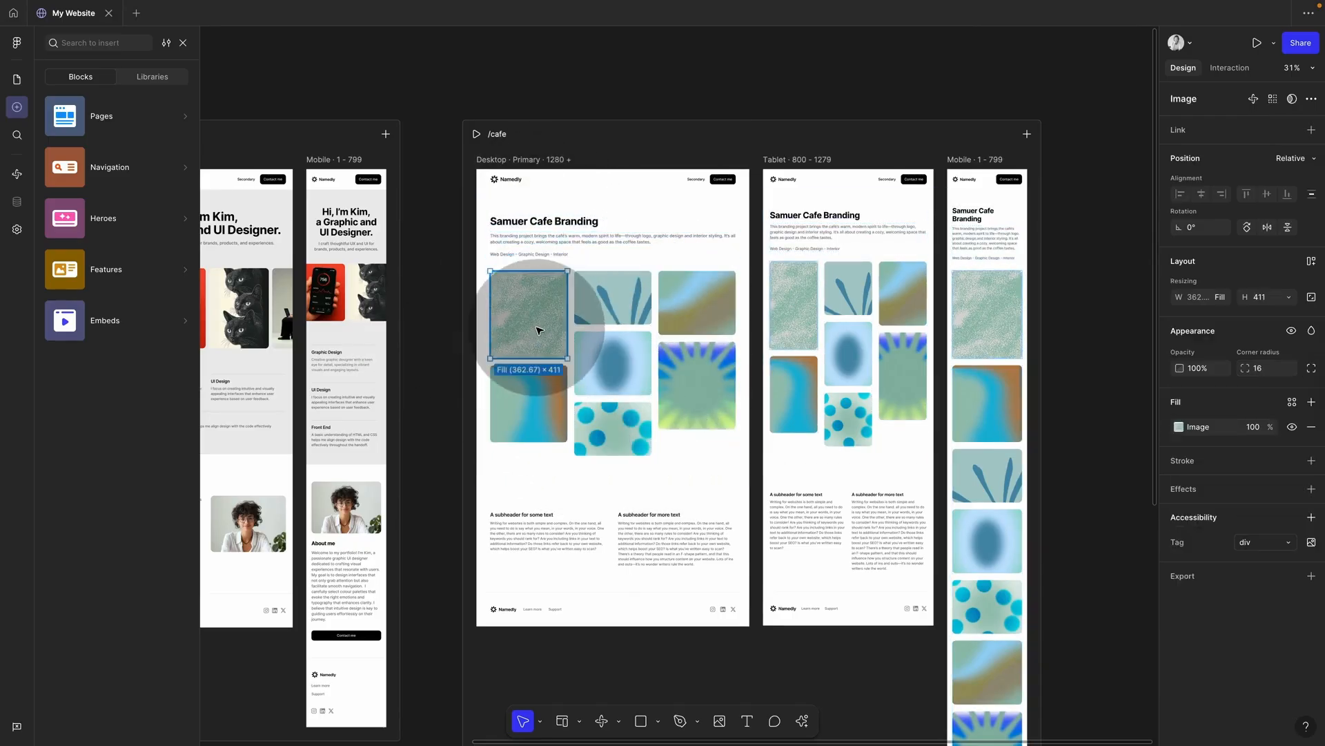
{"action": "left_click", "coordinate": [1179, 427]}
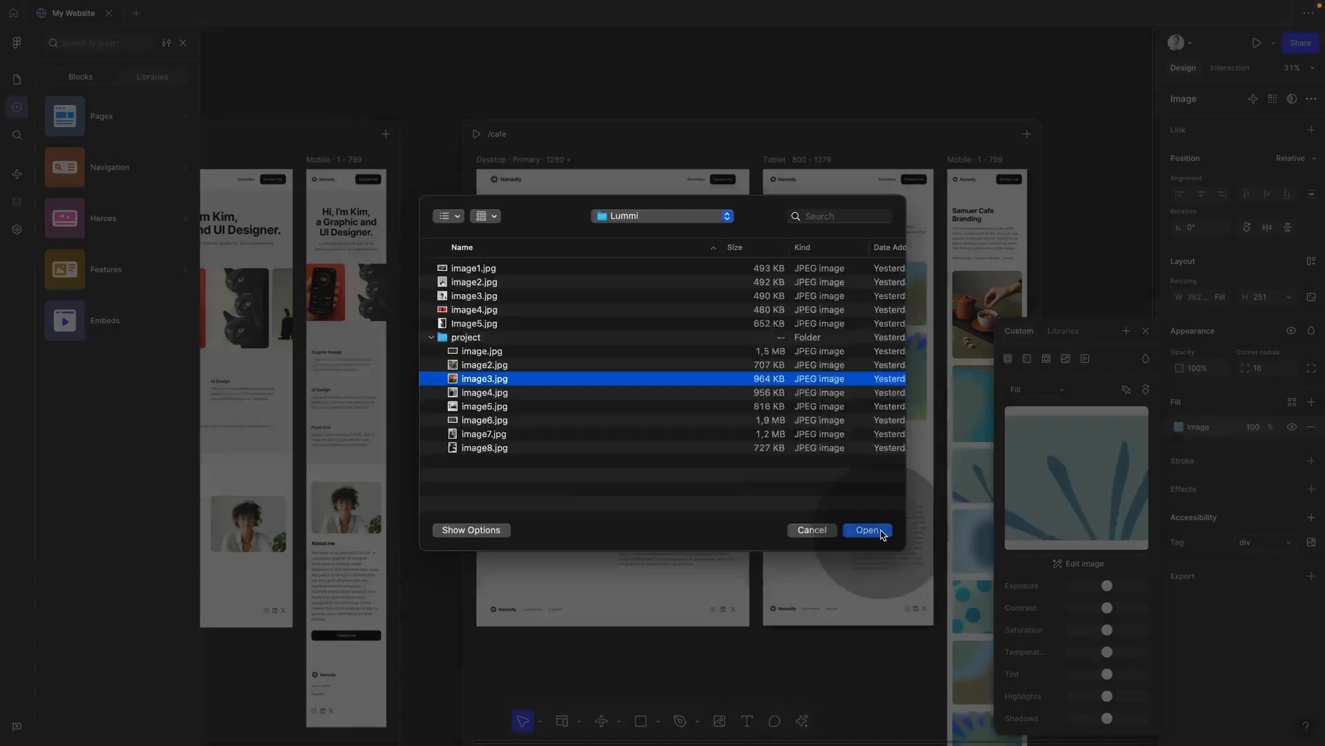
{"action": "left_click", "coordinate": [867, 530]}
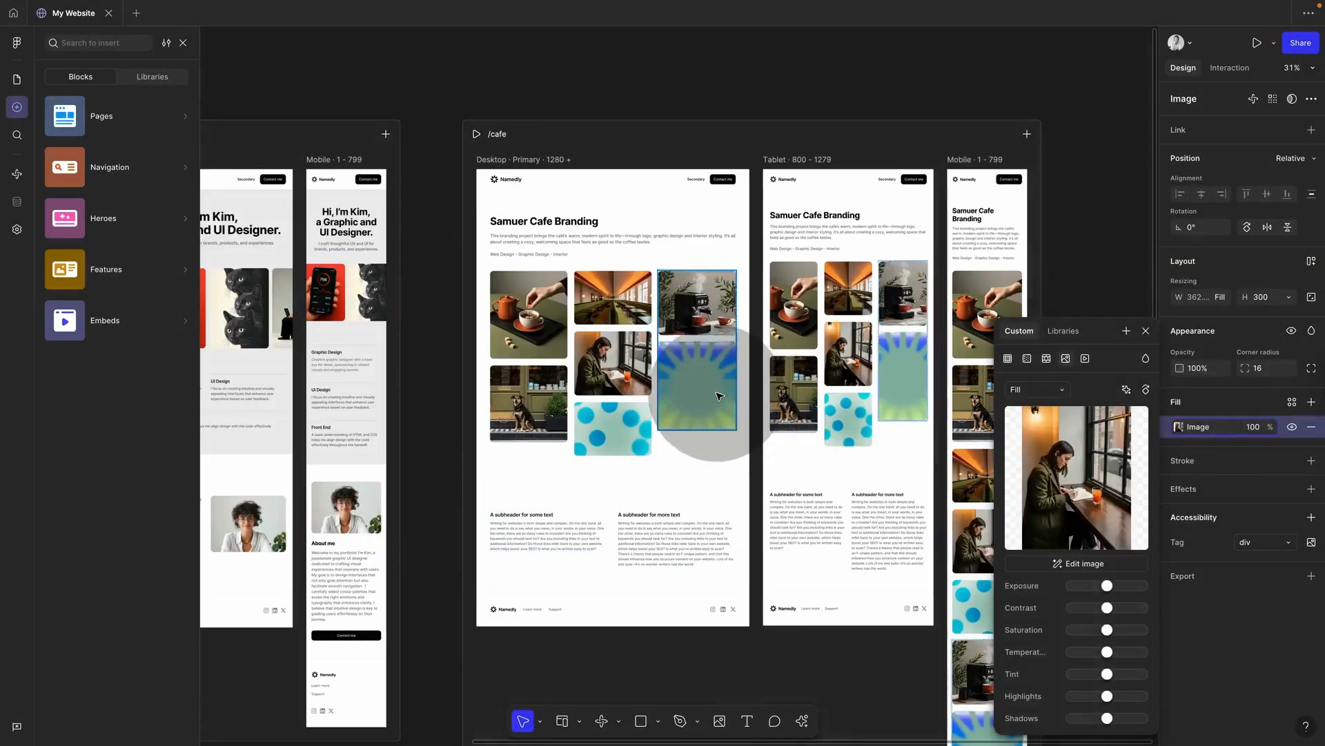
{"action": "left_click", "coordinate": [1160, 429]}
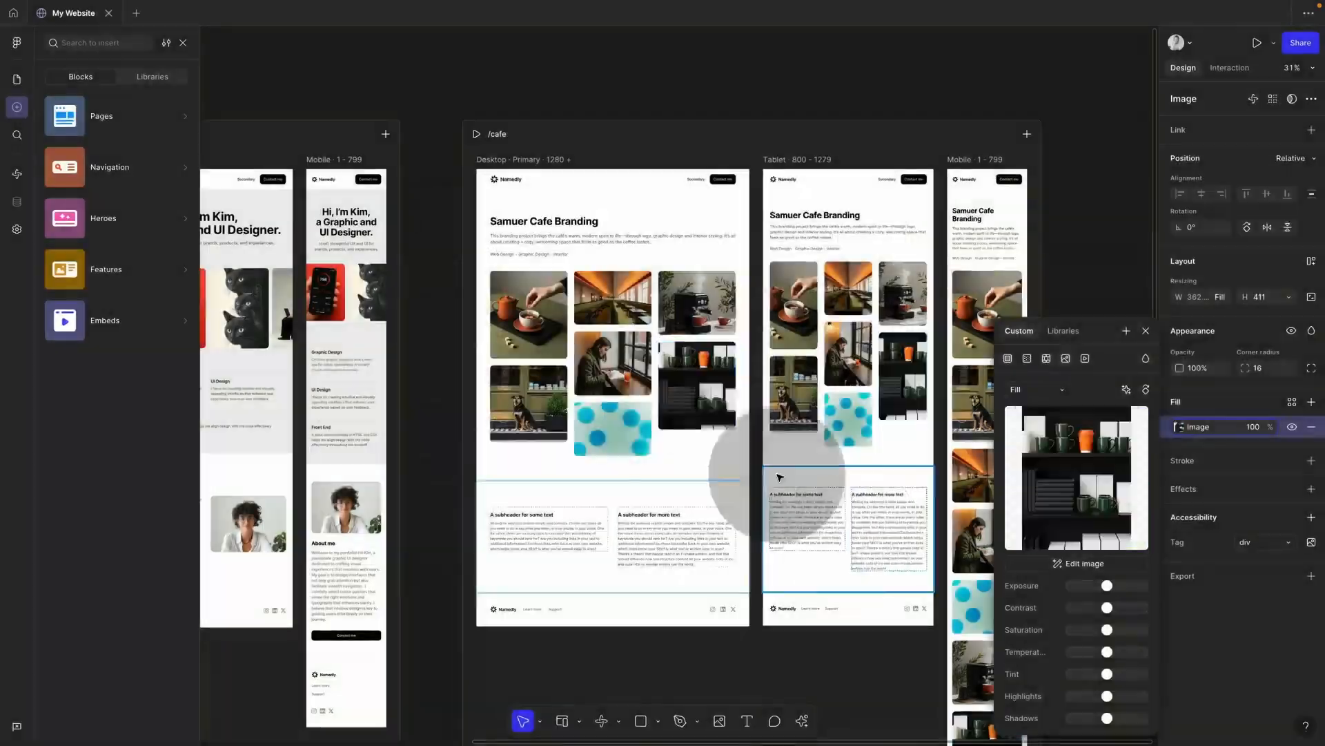
{"action": "left_click", "coordinate": [612, 428]}
{"action": "left_click", "coordinate": [1179, 427]}
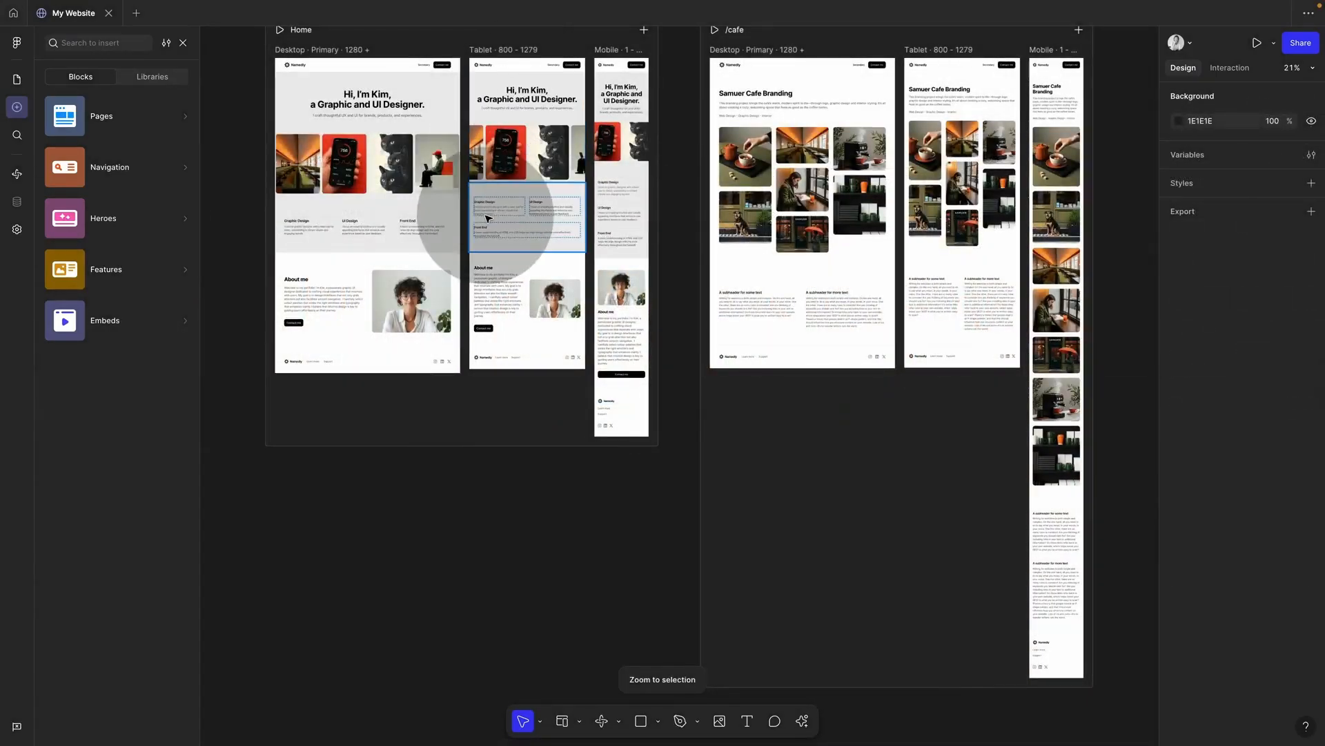
Step: Preview the site full screen and widen the preview to test the responsive layout
{"action": "scroll", "coordinate": [483, 215], "scroll_direction": "up", "scroll_amount": 2}
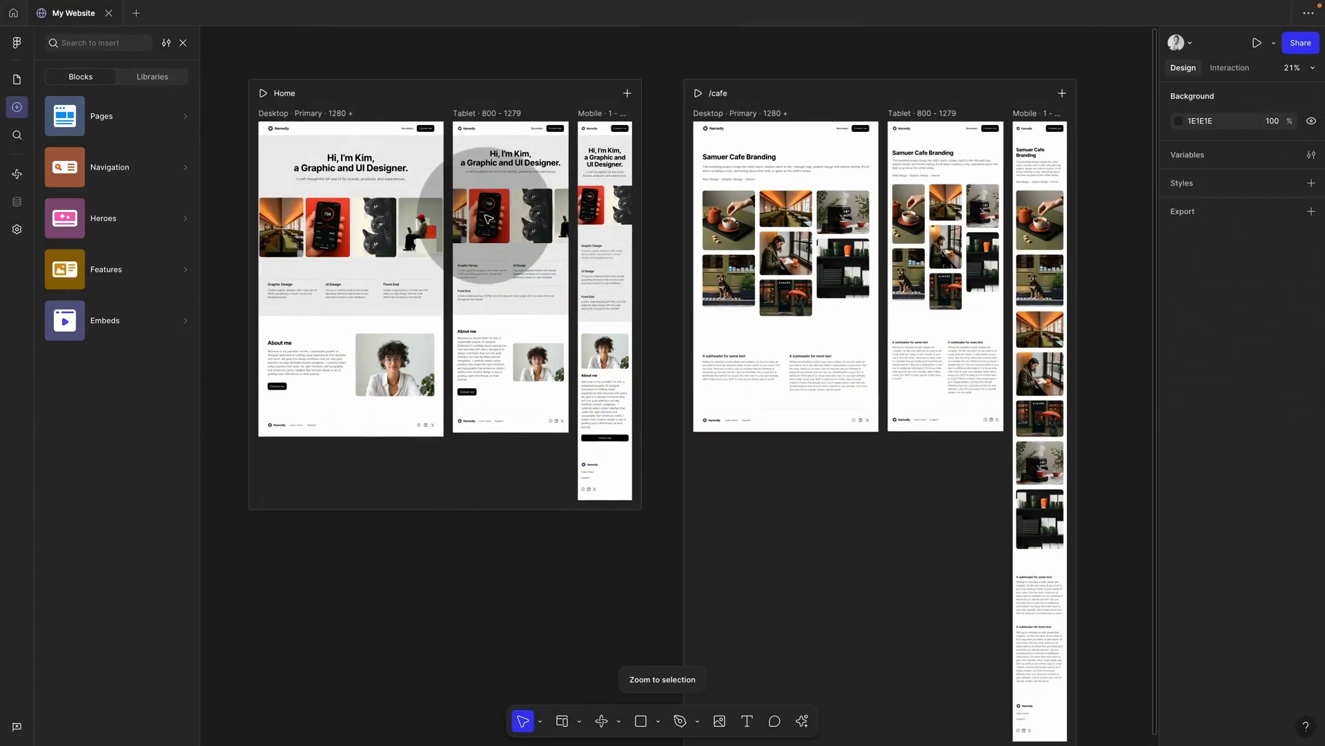
{"action": "left_click", "coordinate": [1257, 44]}
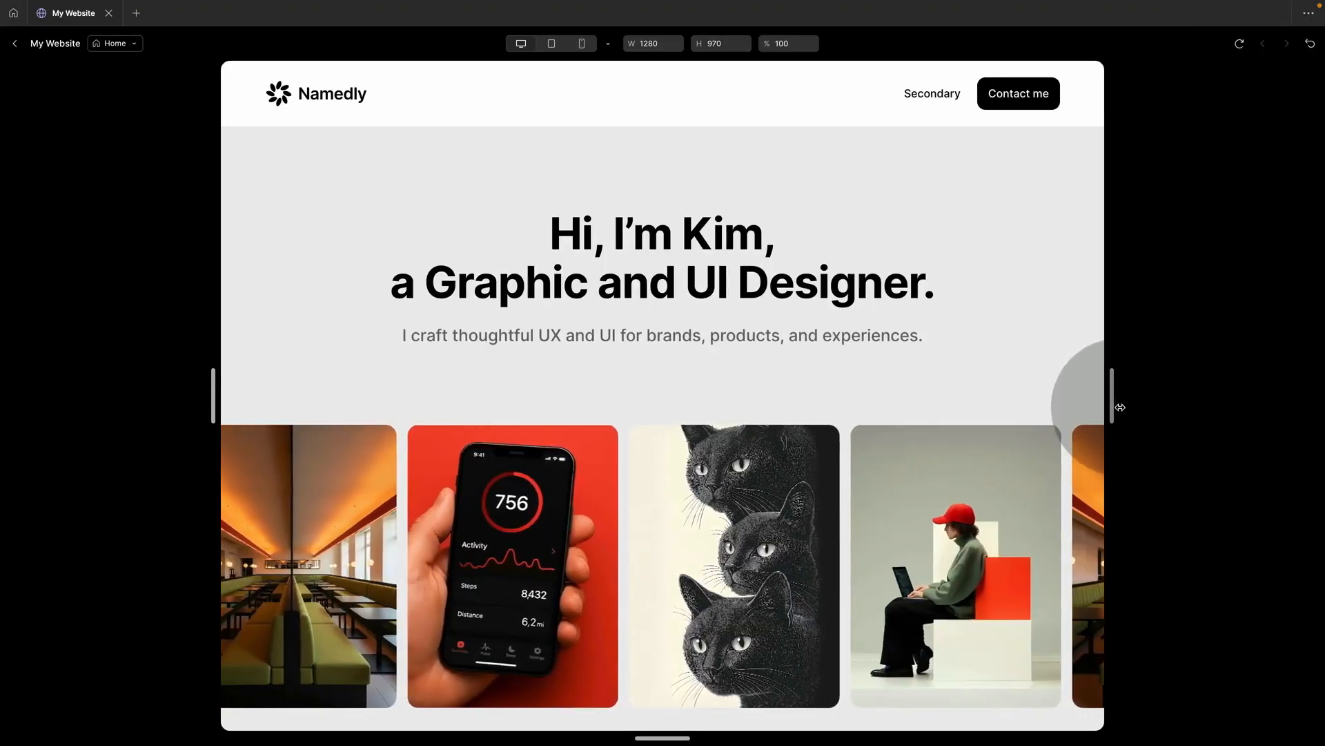
{"action": "mouse_move", "coordinate": [1115, 397]}
{"action": "left_mouse_down"}
{"action": "mouse_move", "coordinate": [1229, 387]}
{"action": "mouse_move", "coordinate": [1011, 390]}
{"action": "mouse_move", "coordinate": [1130, 412]}
{"action": "left_mouse_up"}
{"action": "scroll", "coordinate": [967, 551], "scroll_direction": "down", "scroll_amount": 10}
{"action": "scroll", "coordinate": [961, 553], "scroll_direction": "up", "scroll_amount": 10}
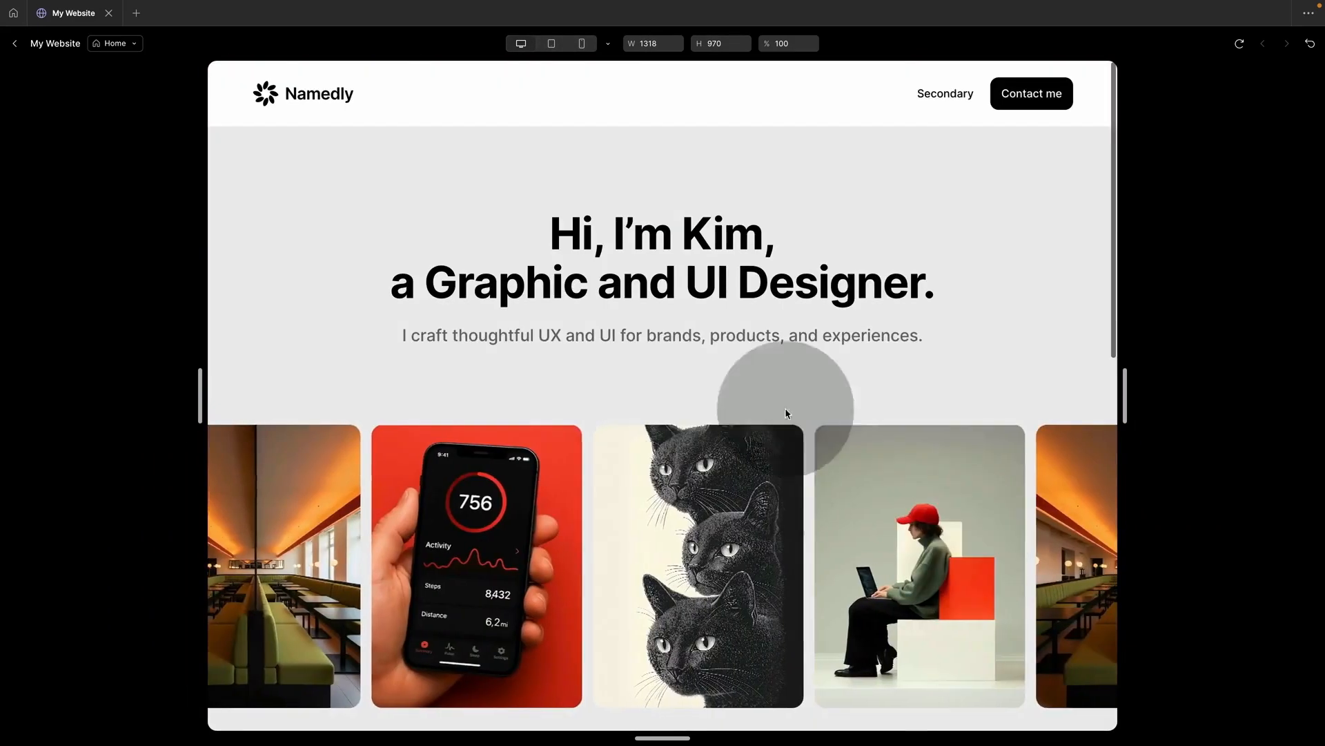
Step: Open /cafe via the cafe image, check its gallery at width 1700, then return Home via the logo
{"action": "left_click", "coordinate": [1009, 547]}
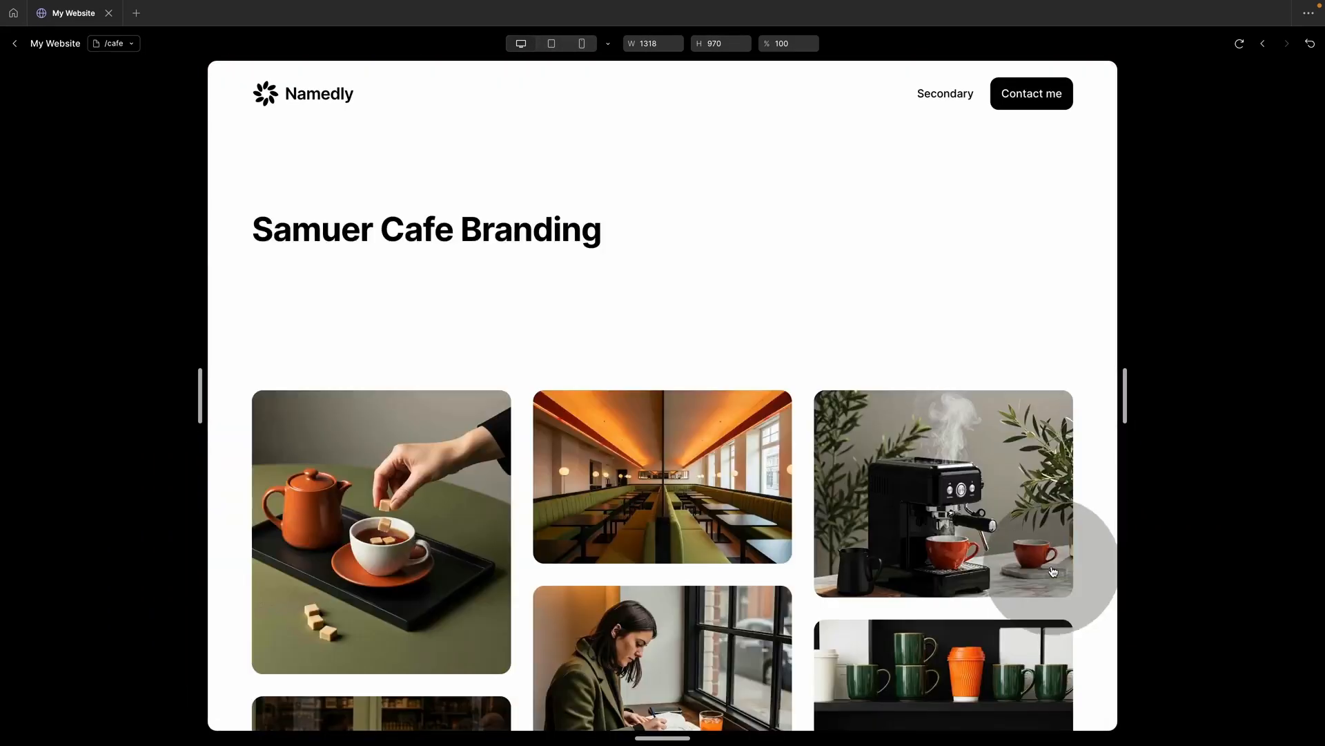
{"action": "scroll", "coordinate": [1012, 550], "scroll_direction": "down", "scroll_amount": 15}
{"action": "scroll", "coordinate": [1012, 549], "scroll_direction": "up", "scroll_amount": 15}
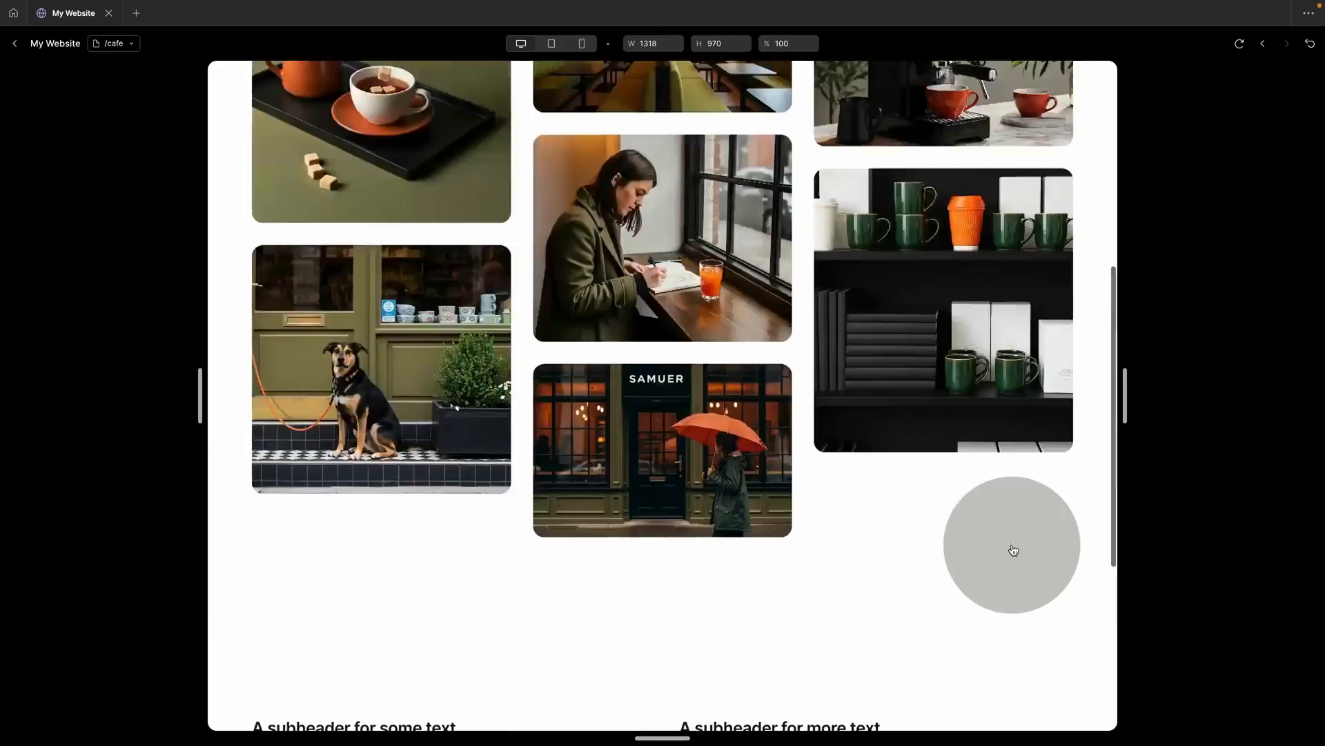
{"action": "mouse_move", "coordinate": [1126, 395]}
{"action": "left_mouse_down"}
{"action": "mouse_move", "coordinate": [1269, 377]}
{"action": "mouse_move", "coordinate": [1076, 387]}
{"action": "mouse_move", "coordinate": [1132, 390]}
{"action": "left_mouse_up"}
{"action": "left_click", "coordinate": [320, 88]}
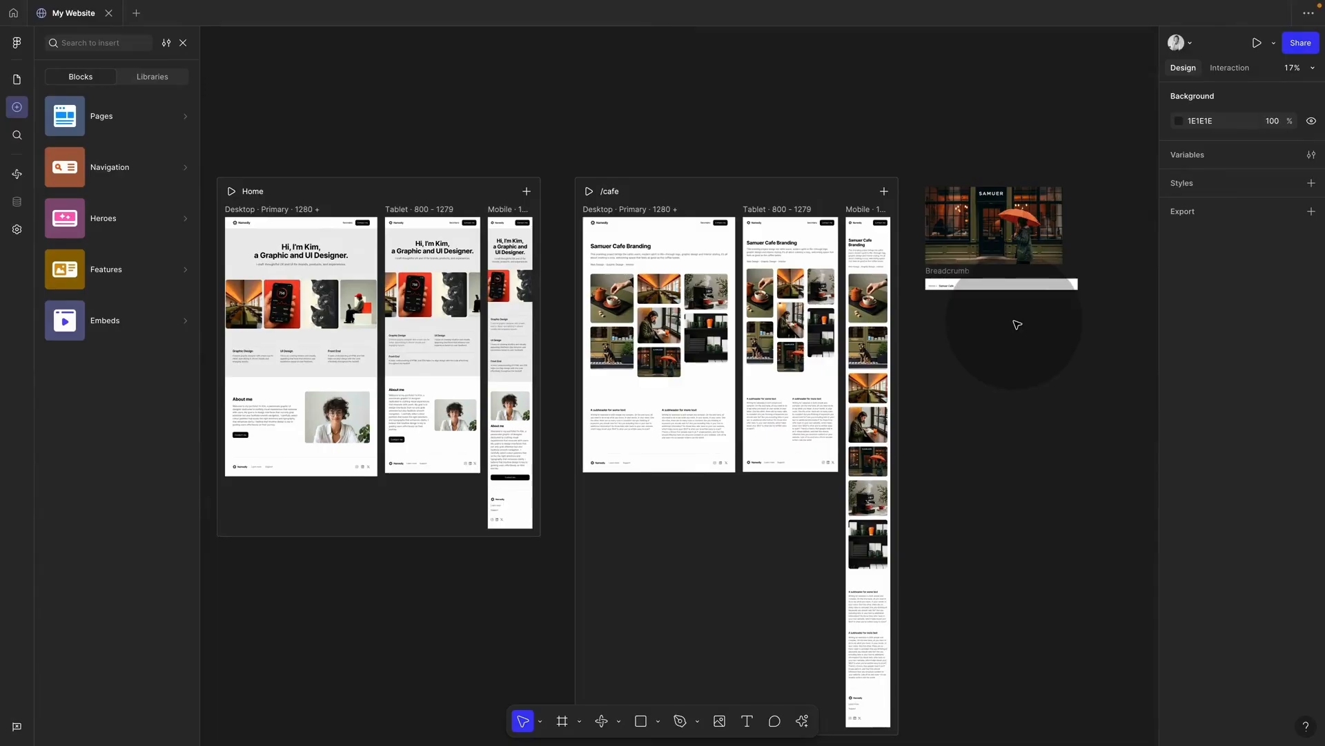
Step: Select the storefront photo beside the page and browse the Insert panel's navigation blocks
{"action": "scroll", "coordinate": [1017, 324], "scroll_direction": "up", "scroll_amount": 5}
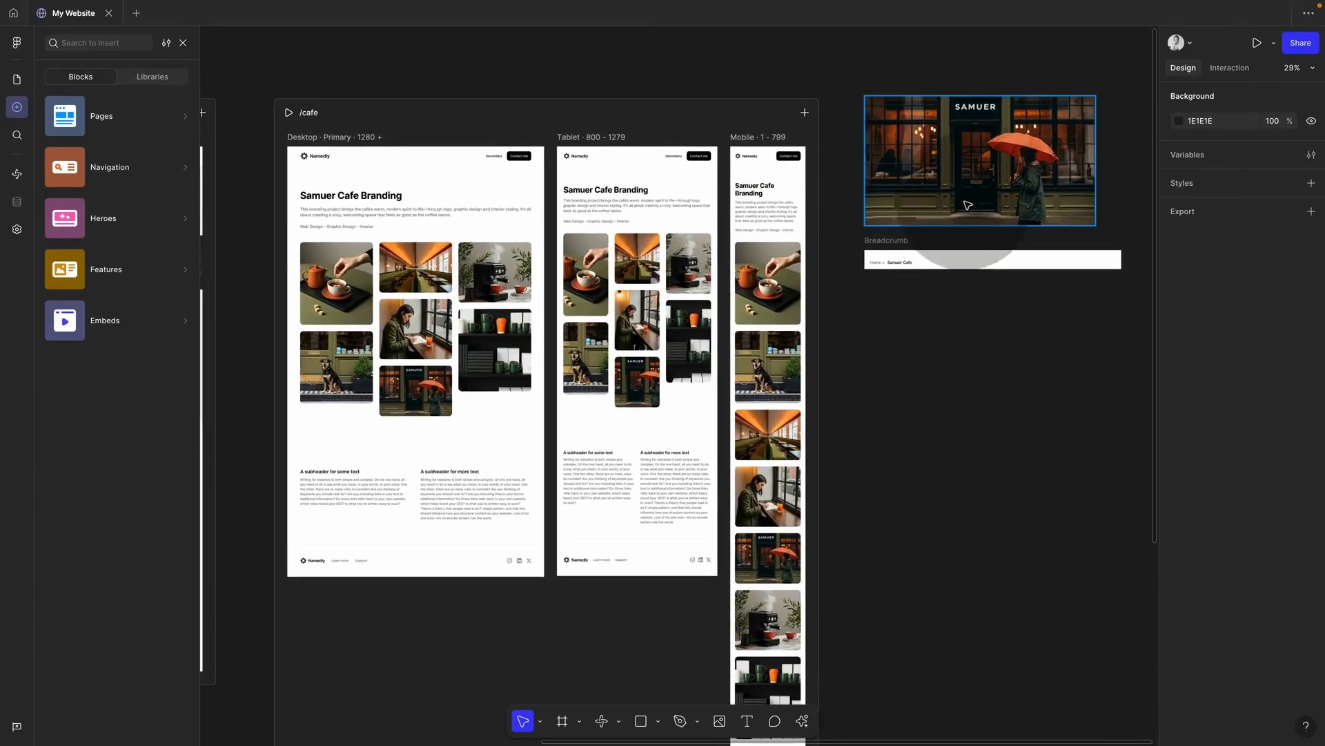
{"action": "left_click", "coordinate": [967, 205]}
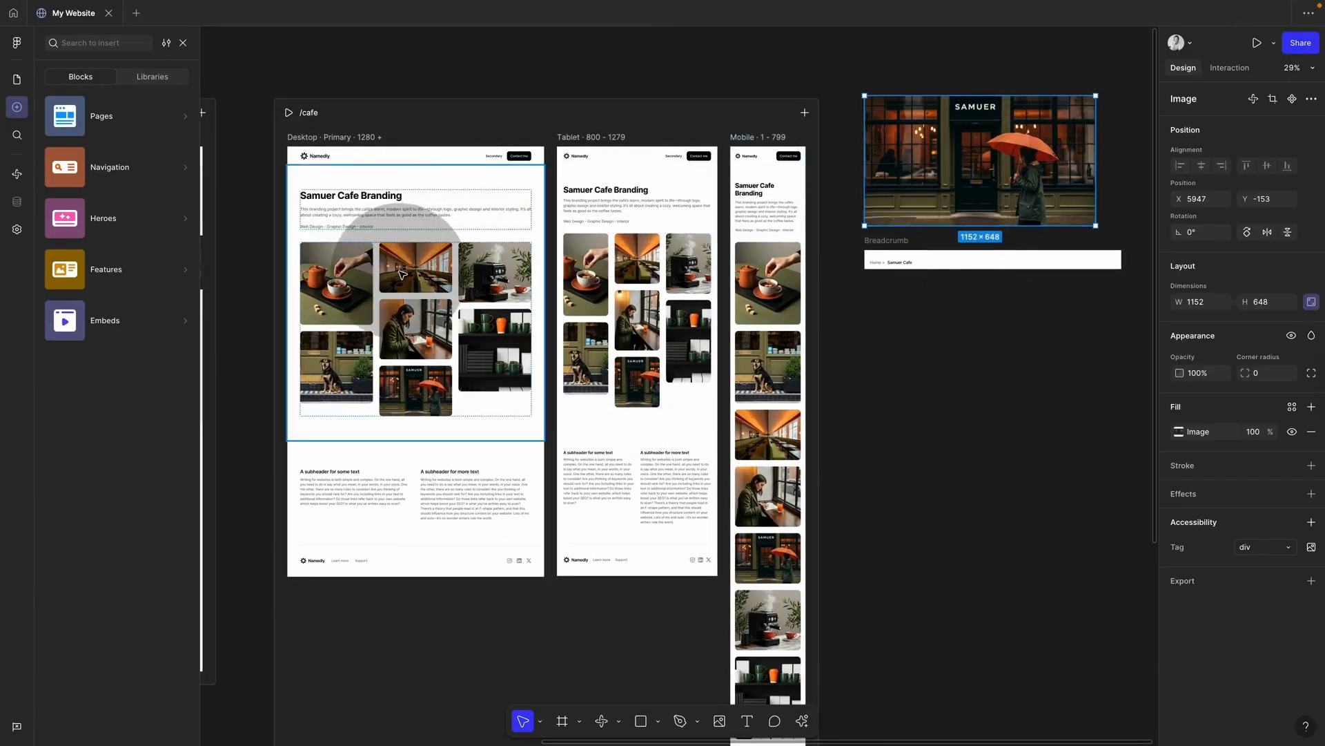
{"action": "left_click", "coordinate": [127, 174]}
{"action": "mouse_move", "coordinate": [106, 279]}
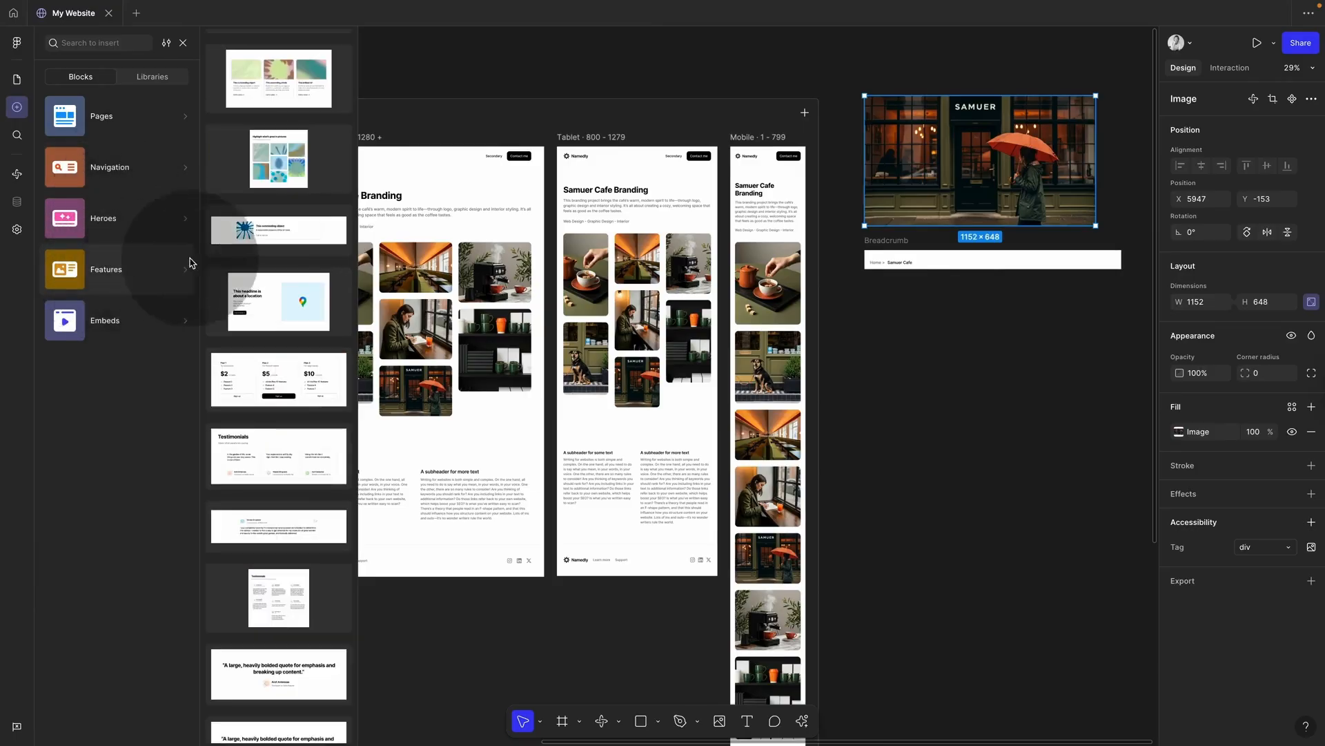
{"action": "scroll", "coordinate": [272, 333], "scroll_direction": "up", "scroll_amount": 8}
{"action": "scroll", "coordinate": [272, 333], "scroll_direction": "down", "scroll_amount": 5}
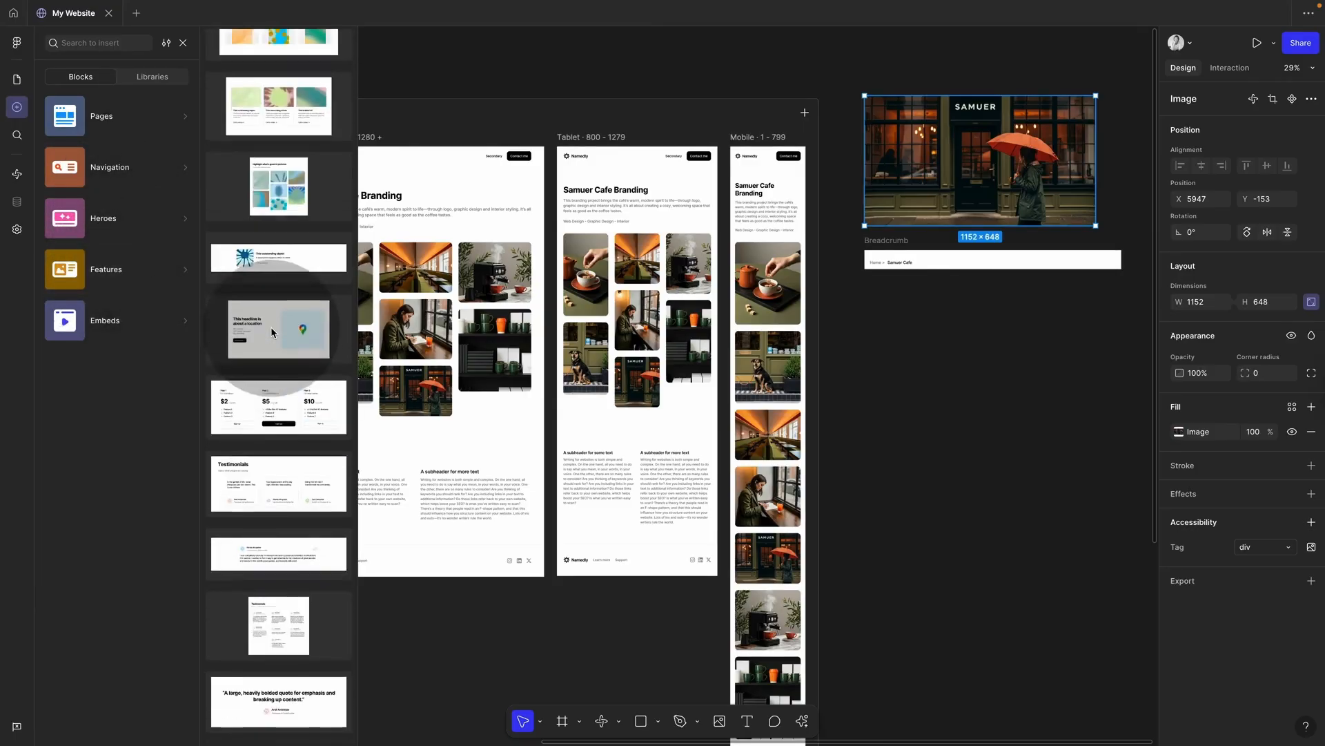
{"action": "scroll", "coordinate": [273, 311], "scroll_direction": "up", "scroll_amount": 5}
Step: Drag the red-umbrella storefront photo into the /cafe Desktop frame below the description
{"action": "left_click", "coordinate": [519, 84]}
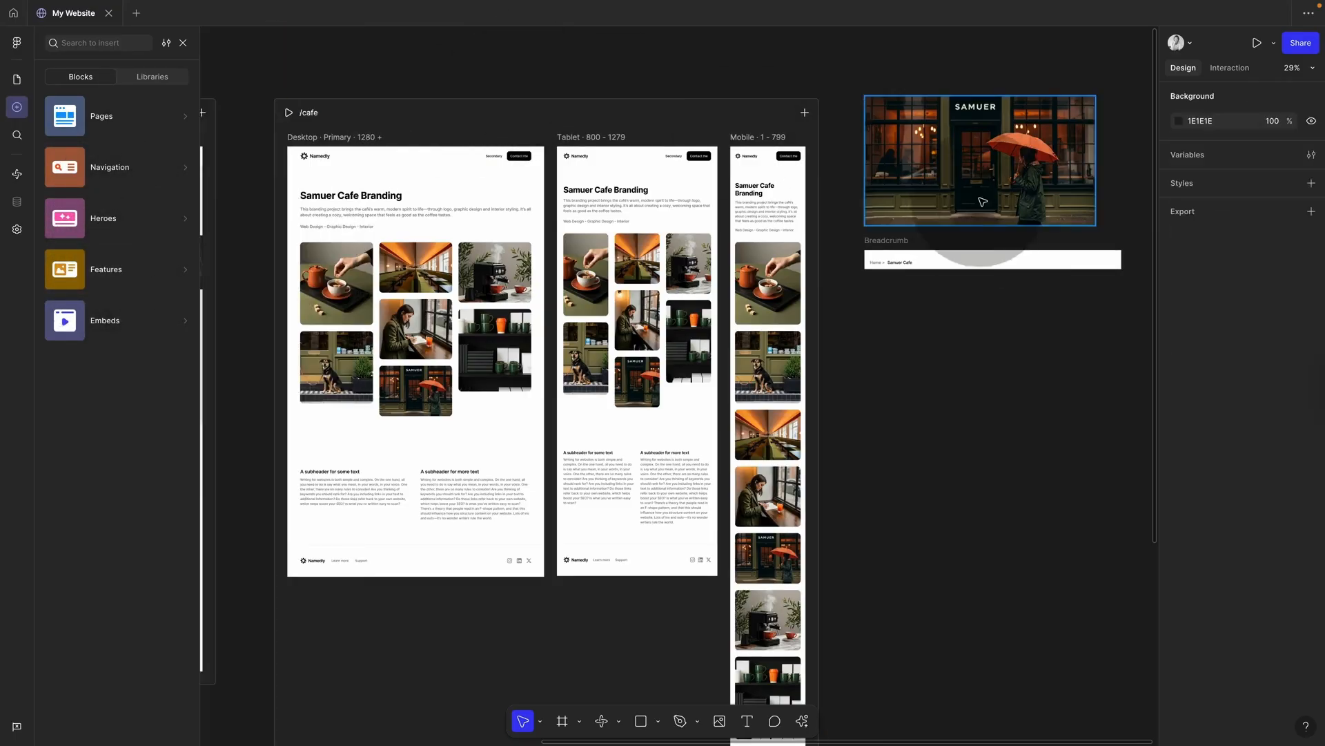
{"action": "left_click", "coordinate": [986, 176]}
{"action": "left_click_drag", "start_coordinate": [986, 176], "coordinate": [501, 240]}
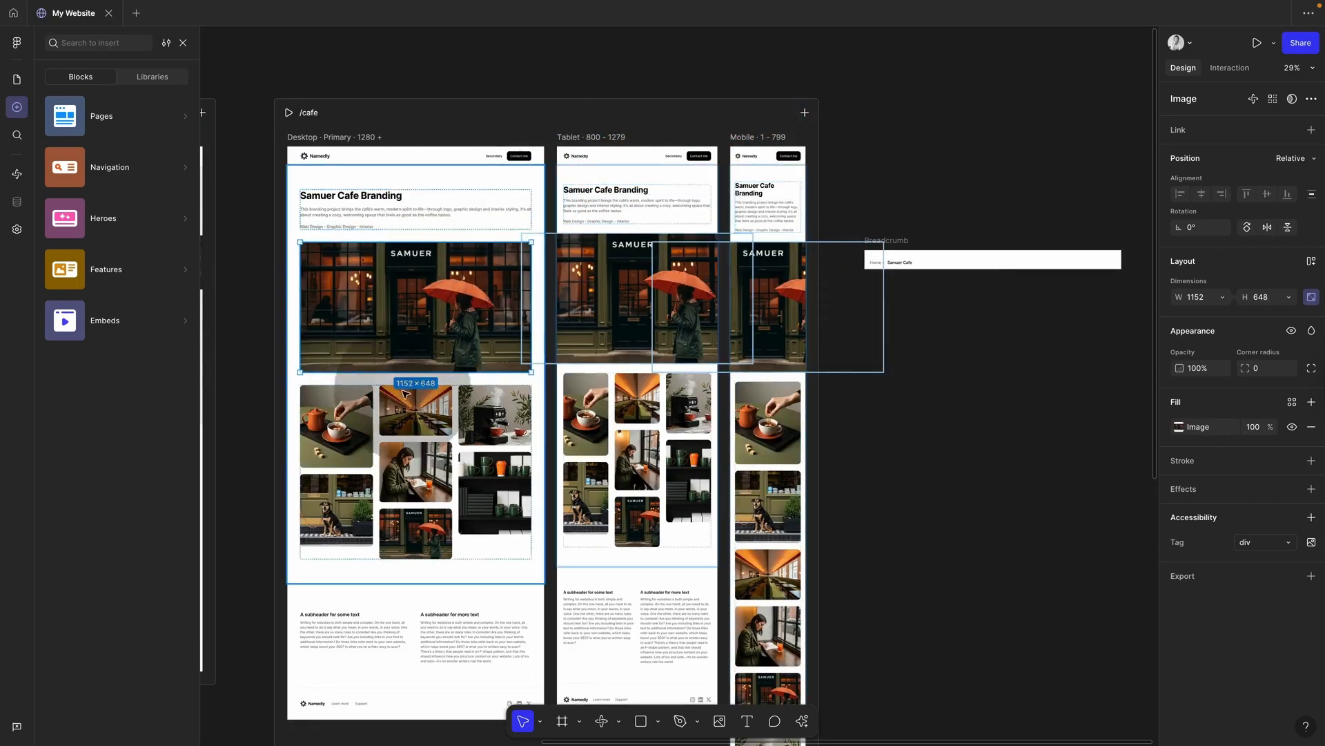
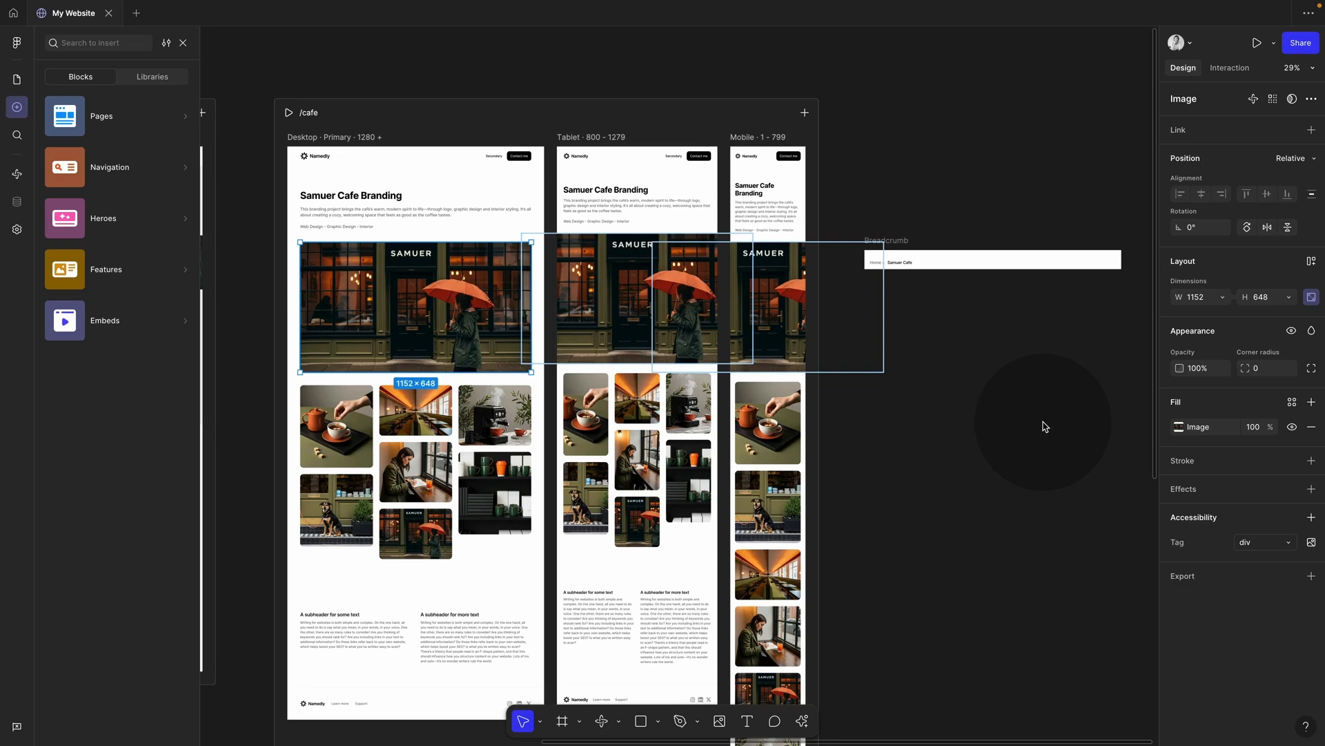
Step: Compare with the gallery frame's width sizing, then set the desktop hero image's width to Fill container
{"action": "left_click", "coordinate": [948, 405]}
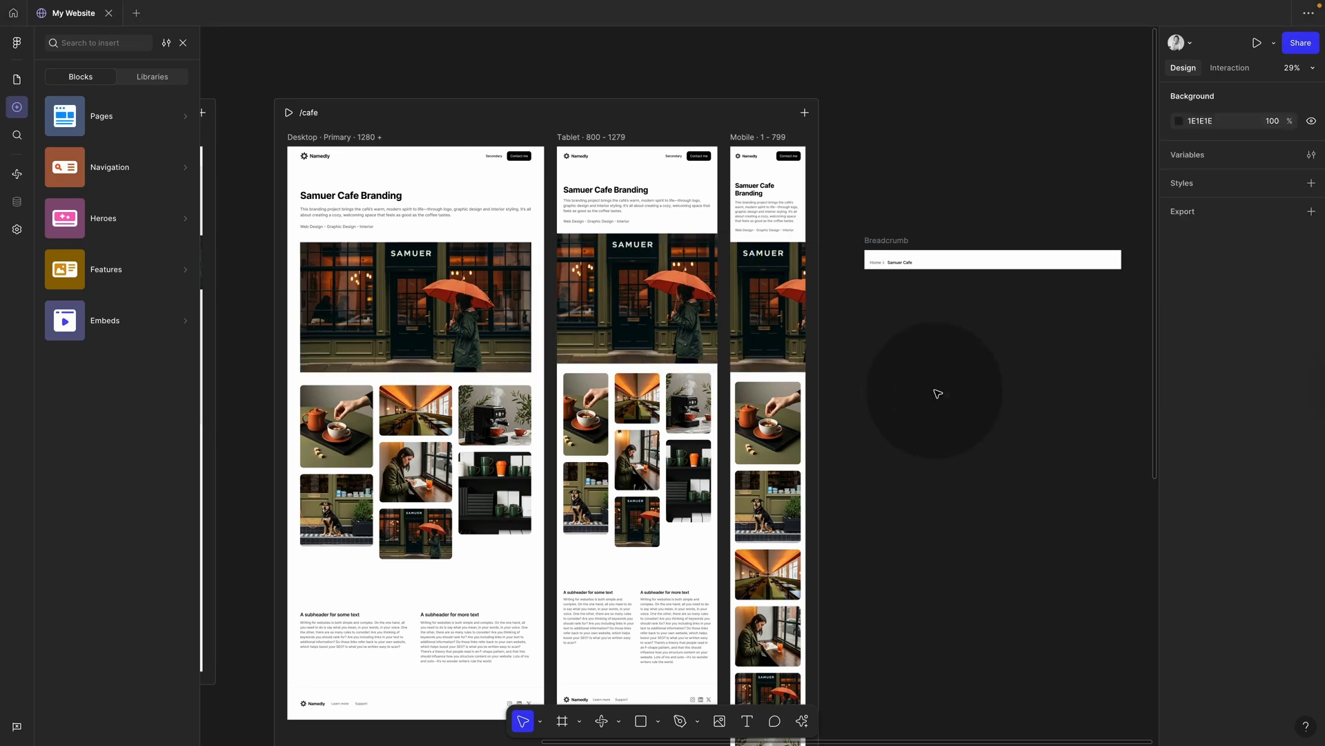
{"action": "left_click", "coordinate": [429, 341], "text": "super"}
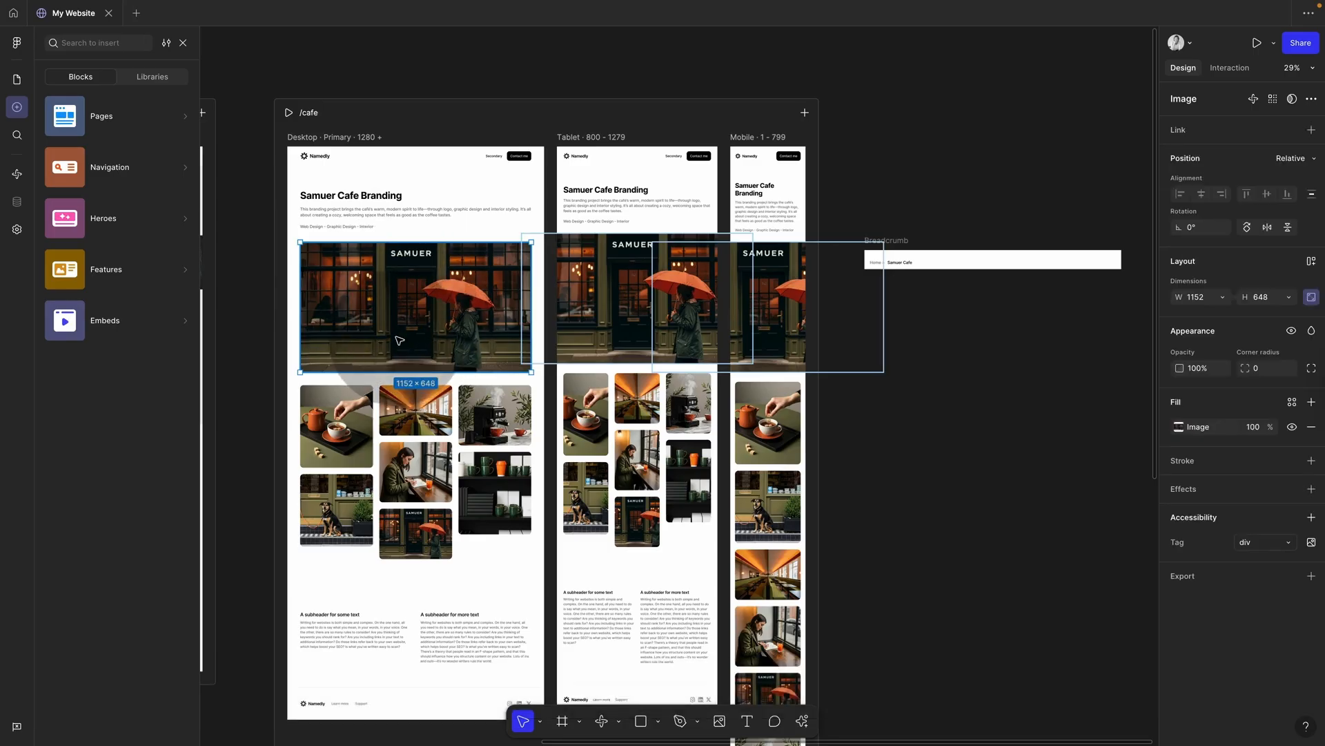
{"action": "left_click", "coordinate": [443, 433]}
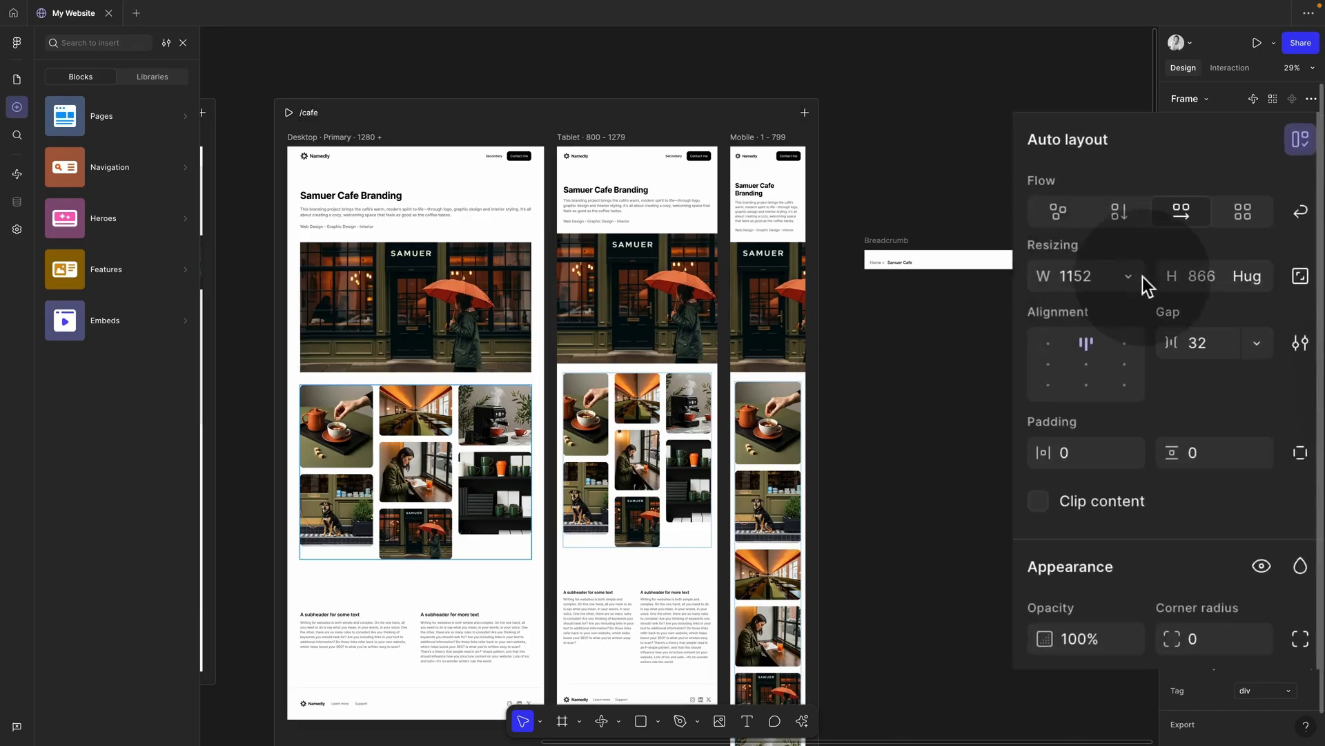
{"action": "left_click", "coordinate": [1131, 279]}
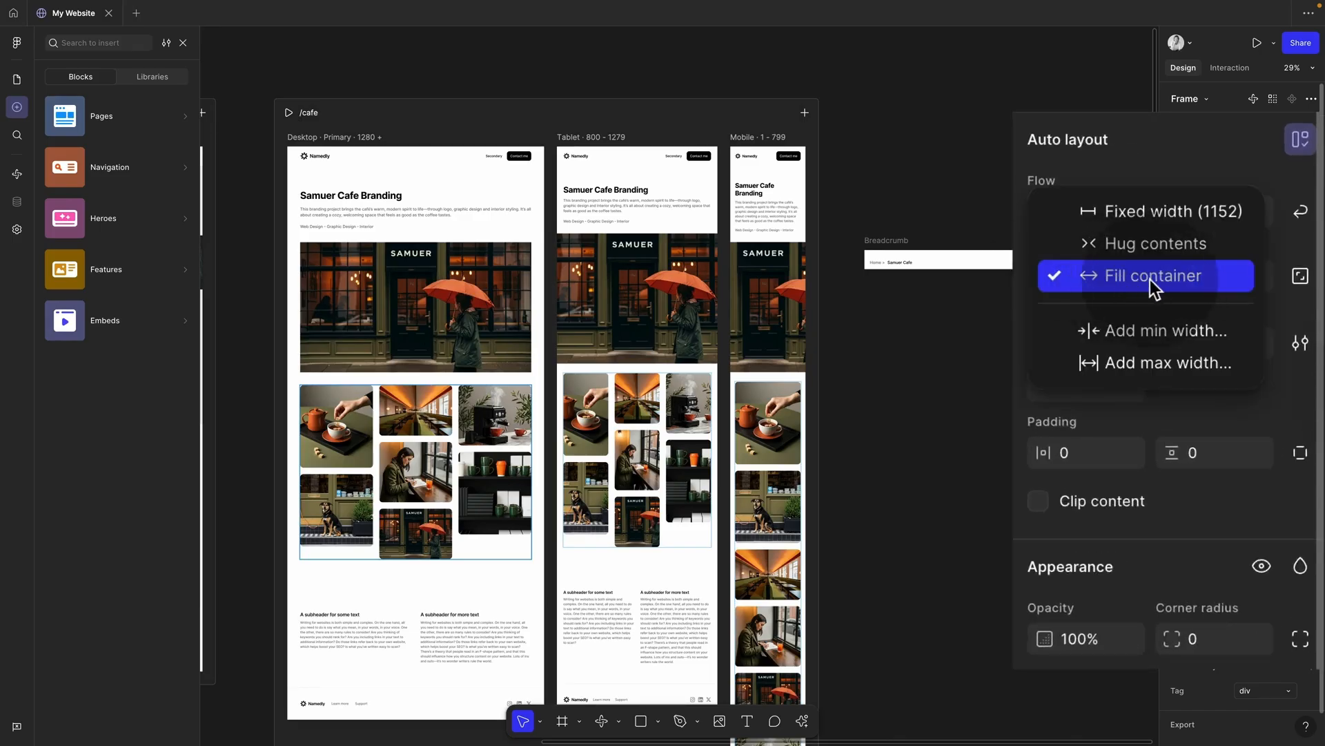
{"action": "left_click", "coordinate": [1150, 279]}
{"action": "left_click", "coordinate": [495, 321]}
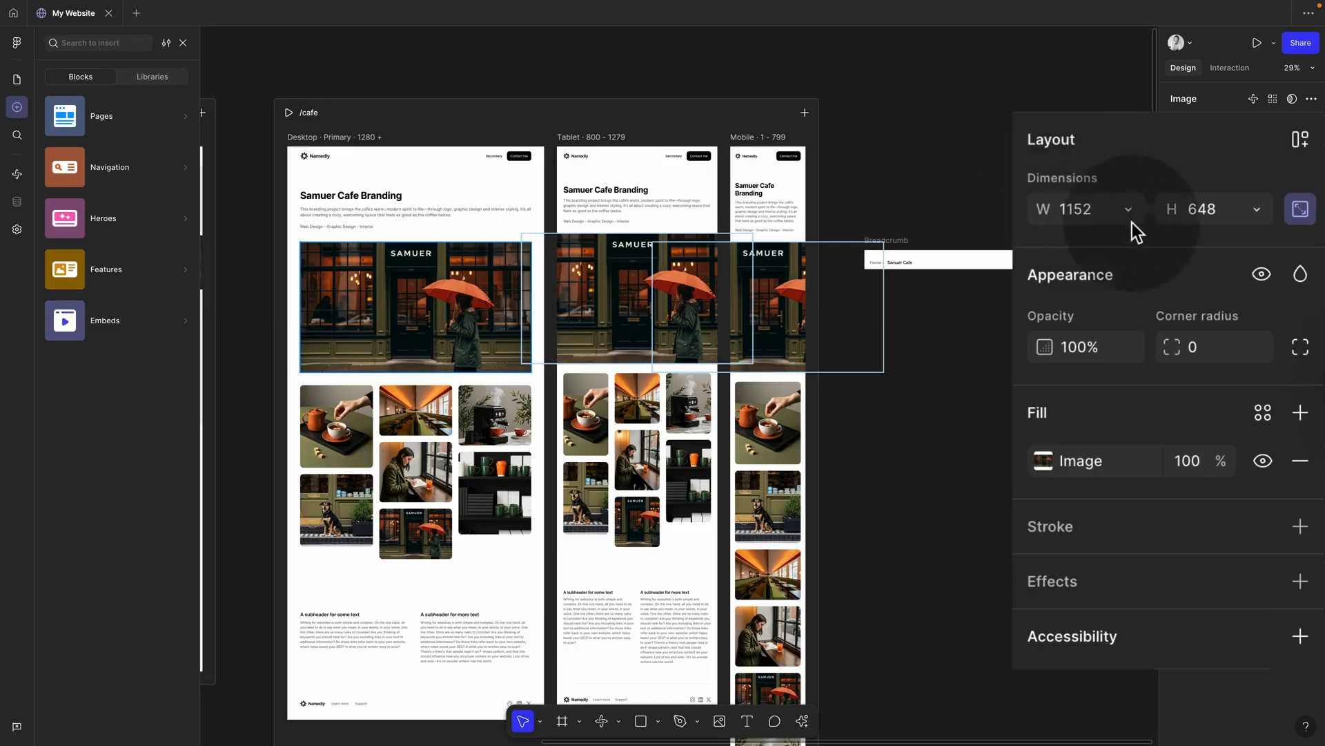
{"action": "left_click", "coordinate": [1130, 209]}
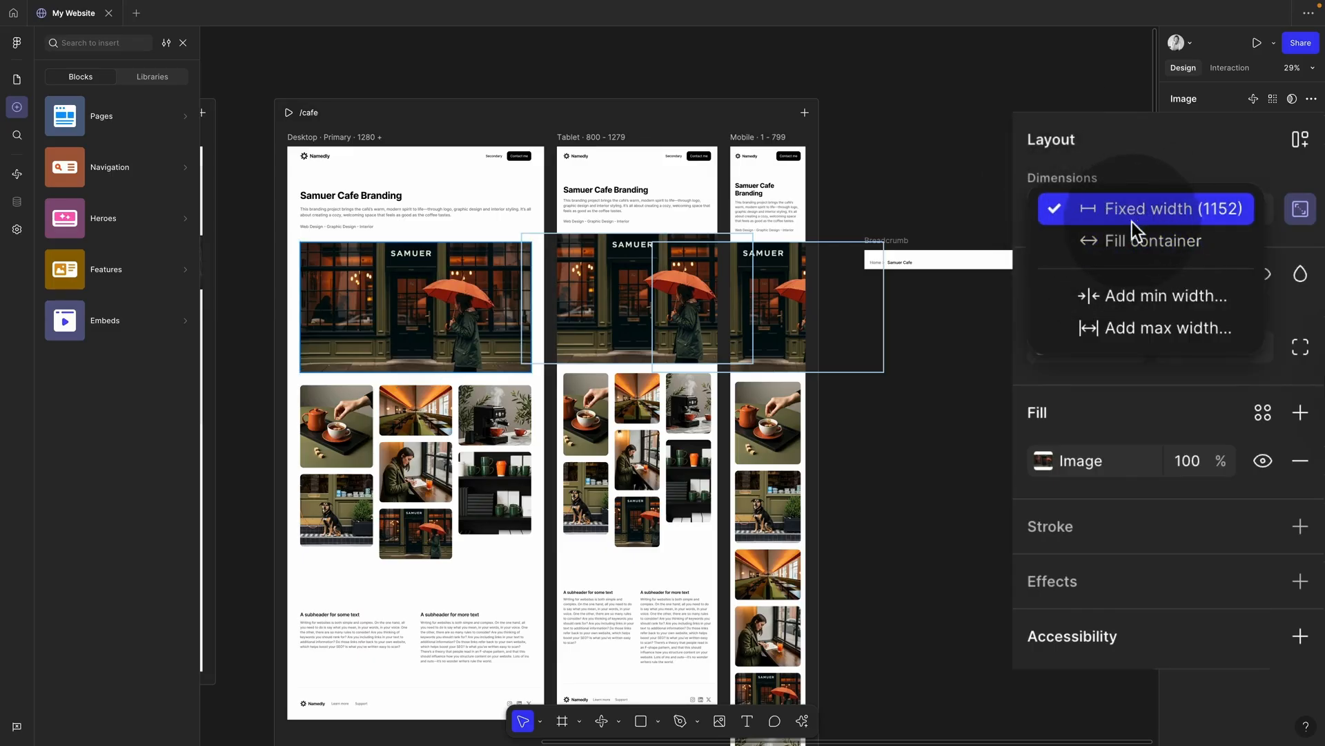
{"action": "left_click", "coordinate": [1138, 242]}
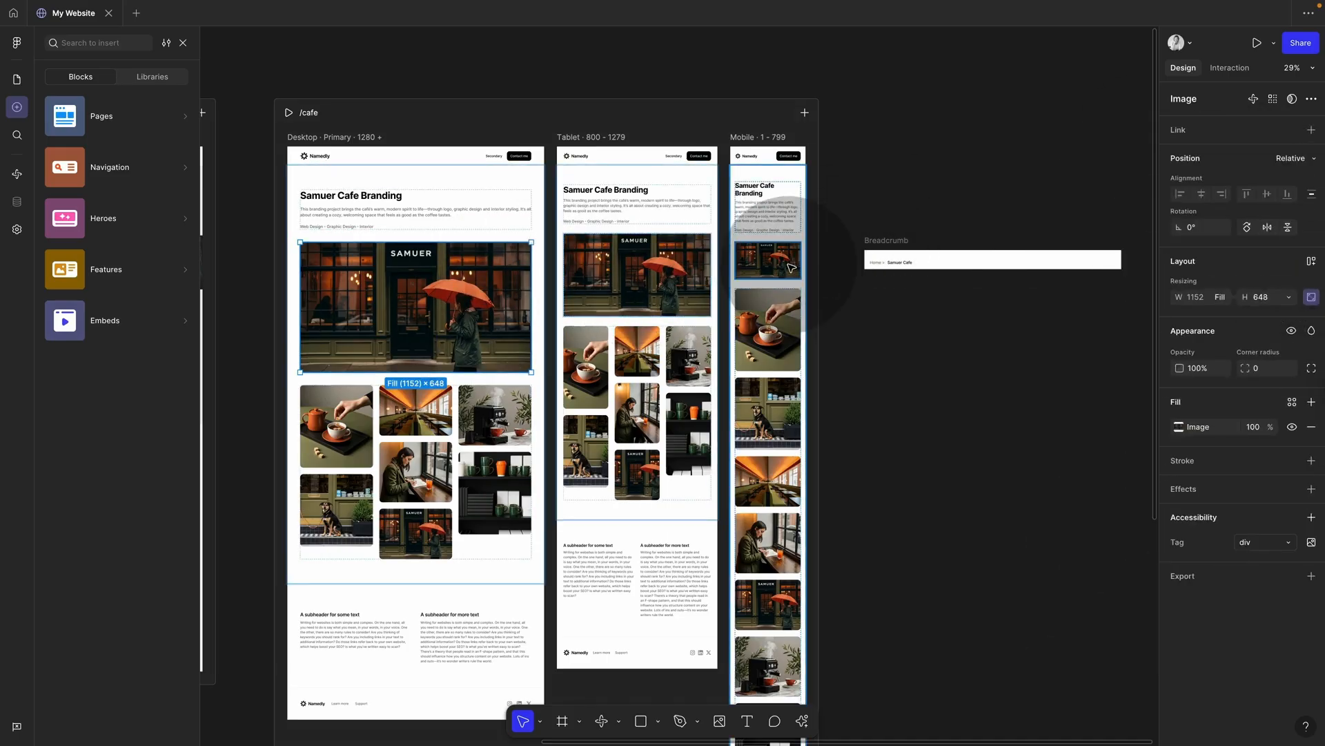
Step: Undo Fill container on the hero image and resize the tablet hero image from its corner
{"action": "key", "text": "super+z"}
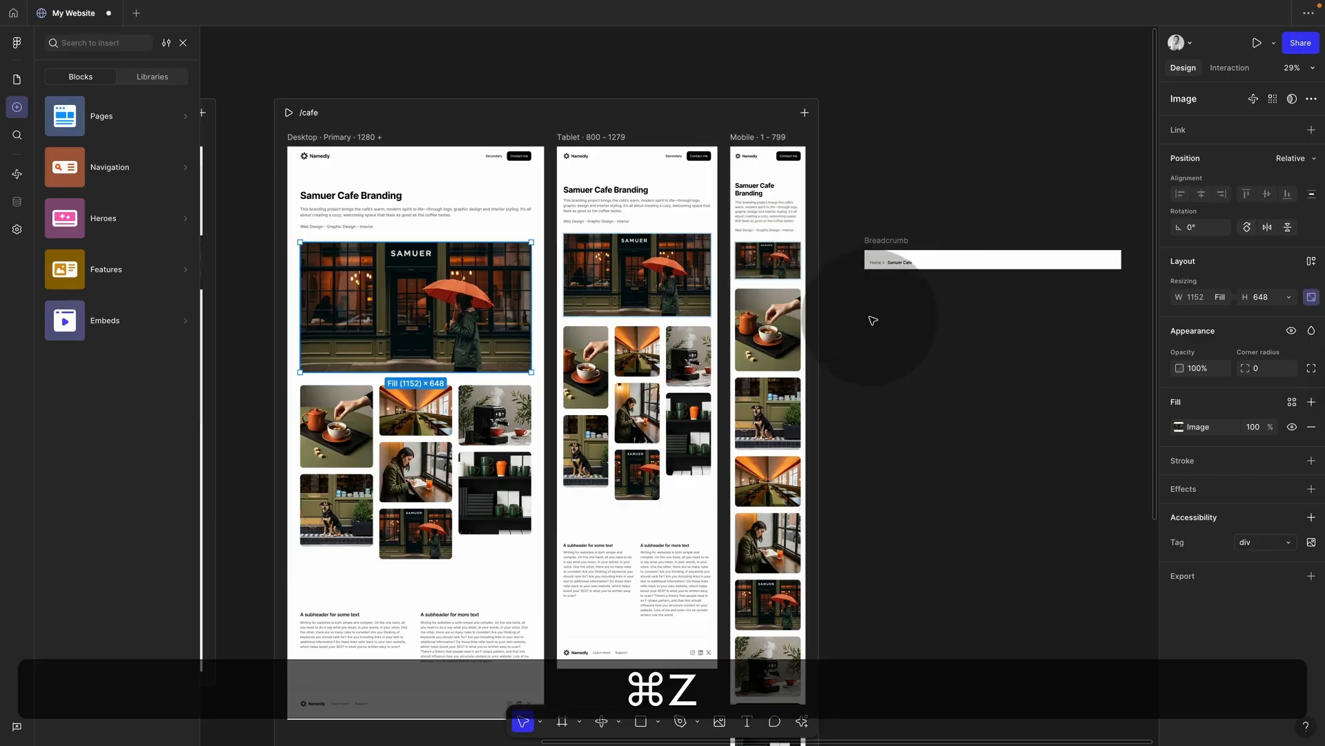
{"action": "key", "text": "super+z"}
{"action": "key", "text": "super+z"}
{"action": "left_click", "coordinate": [649, 298]}
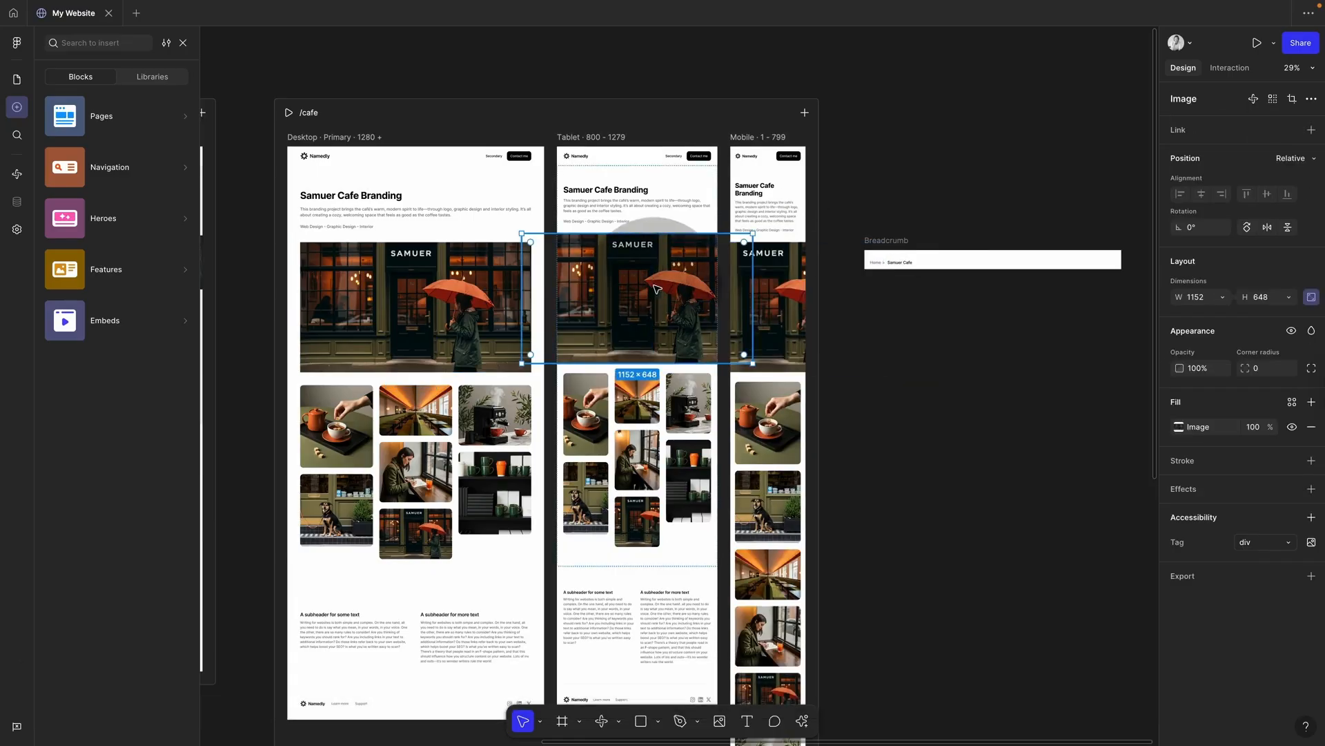
{"action": "left_click_drag", "start_coordinate": [753, 363], "coordinate": [712, 324]}
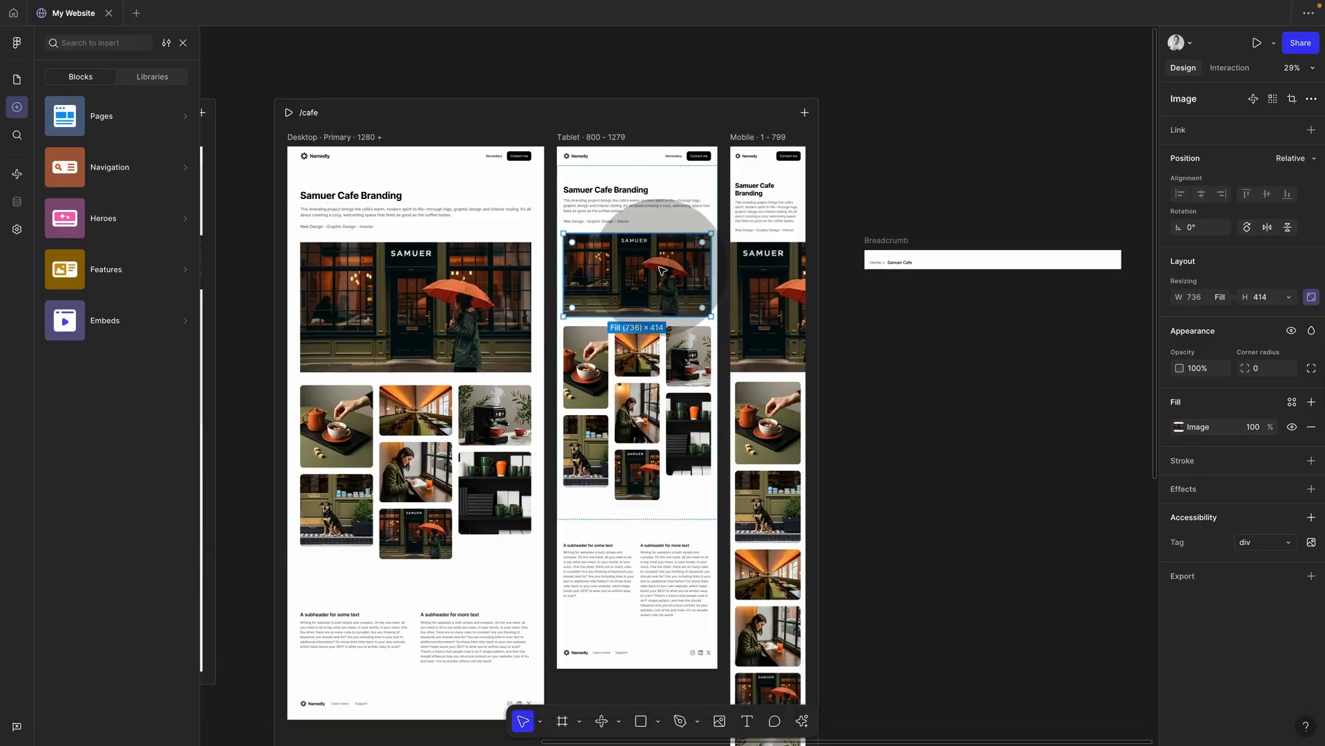
Step: Preview /cafe at wider widths, then undo the size change and close the preview
{"action": "key", "text": "shift+space"}
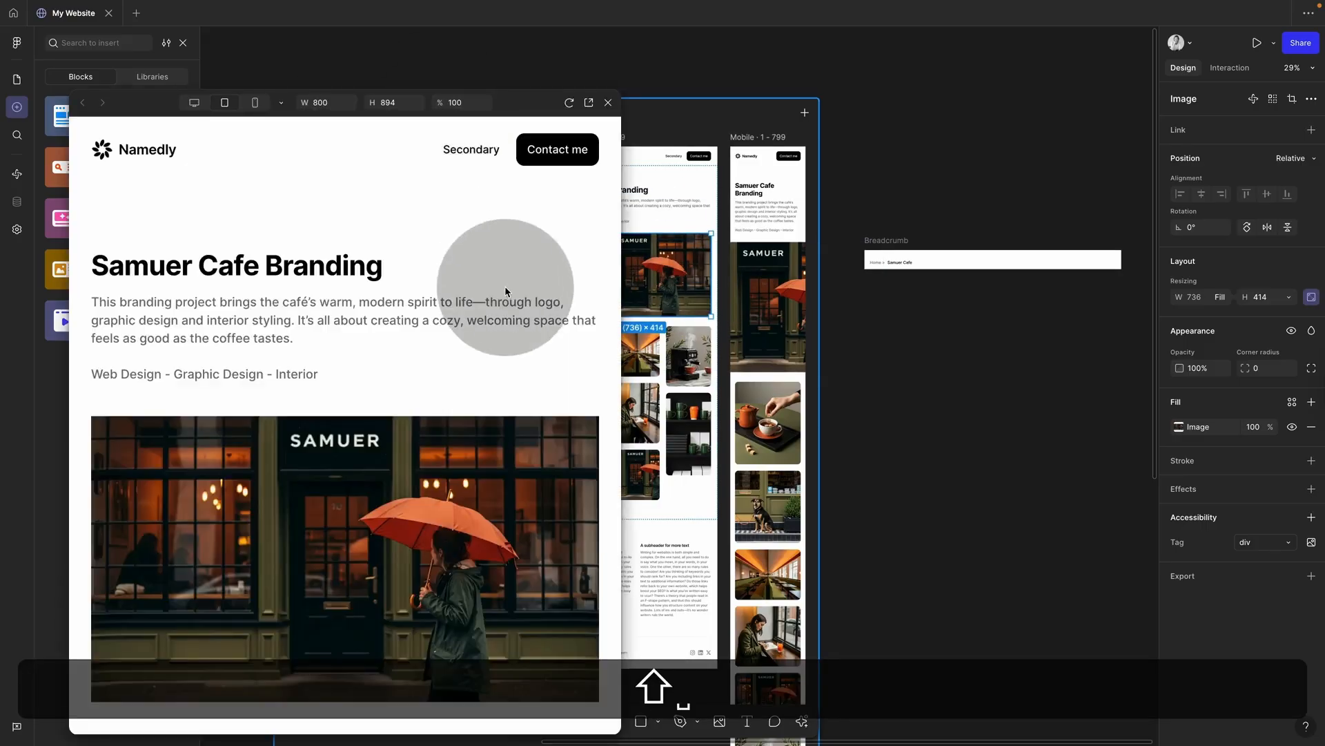
{"action": "left_click_drag", "start_coordinate": [634, 361], "coordinate": [1146, 326]}
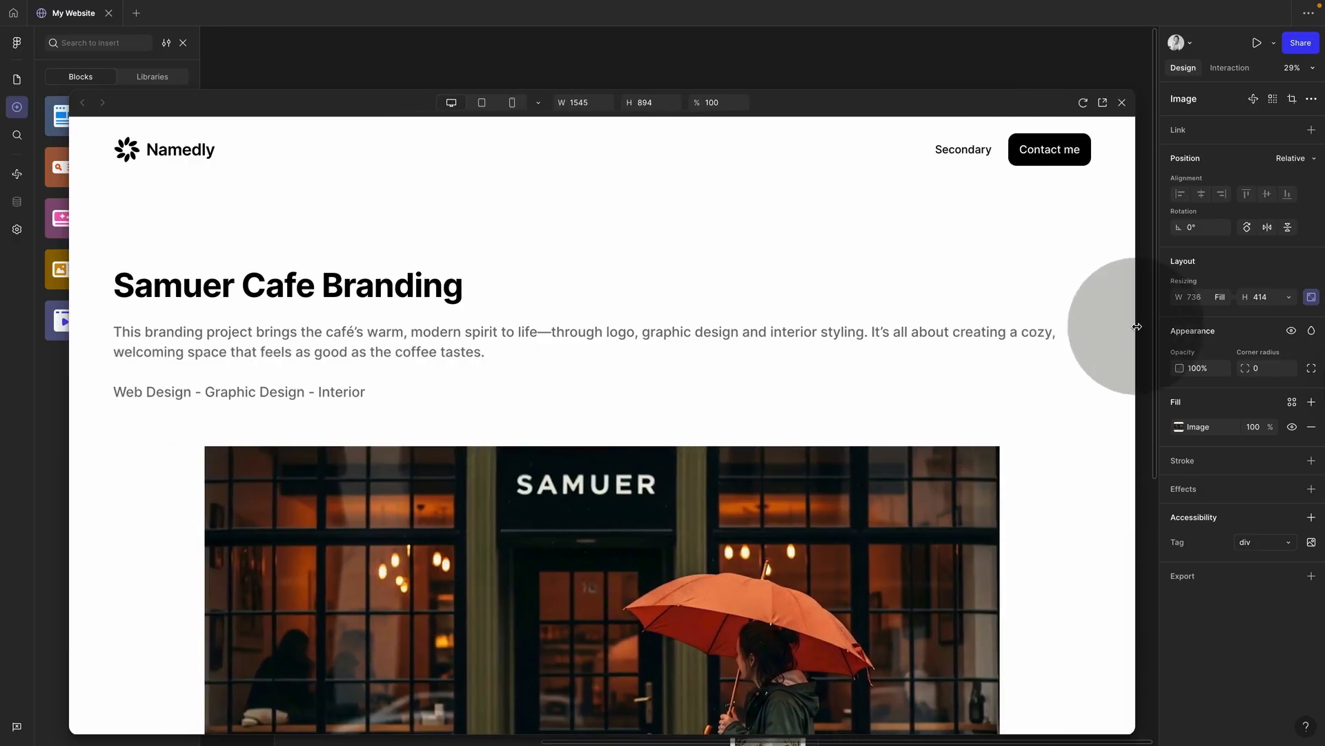
{"action": "key", "text": "super+z"}
{"action": "left_click", "coordinate": [1121, 102]}
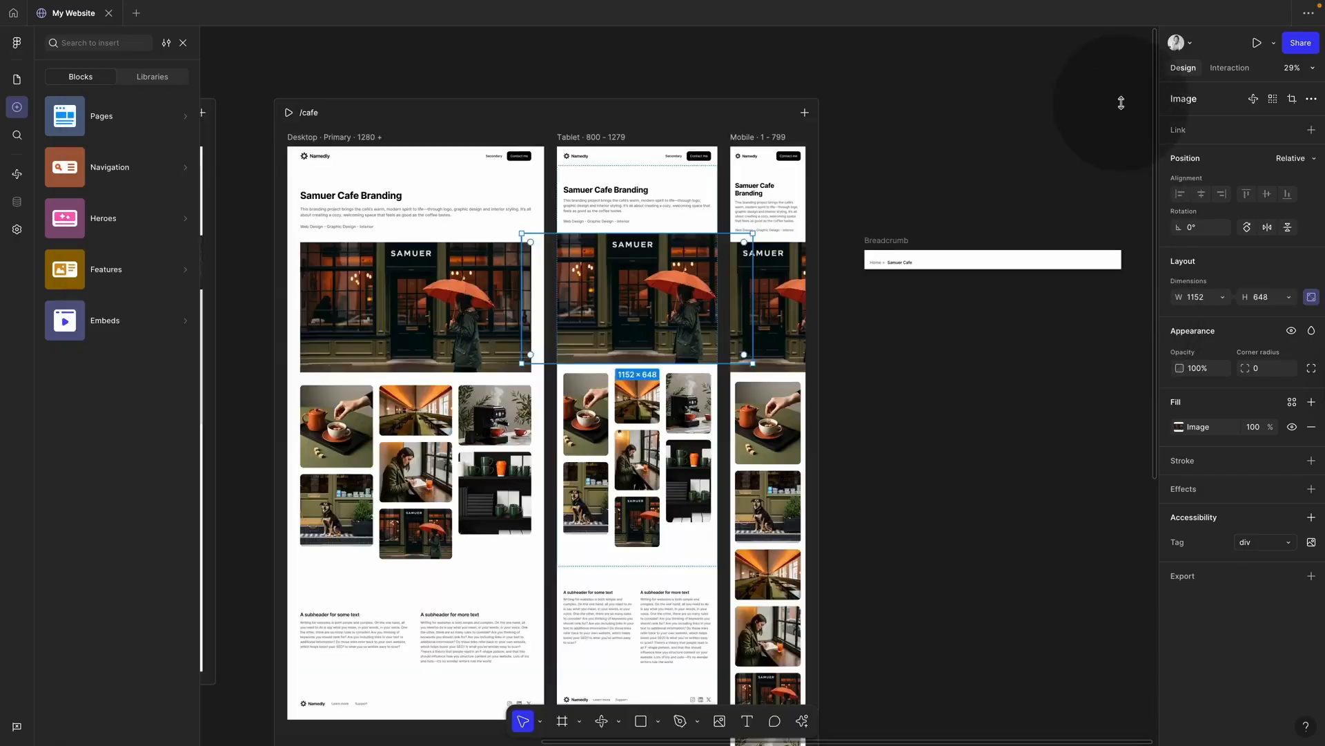
{"action": "left_click", "coordinate": [946, 154]}
Step: Set the desktop hero image's width back to Fill container
{"action": "left_click", "coordinate": [506, 338], "text": "super"}
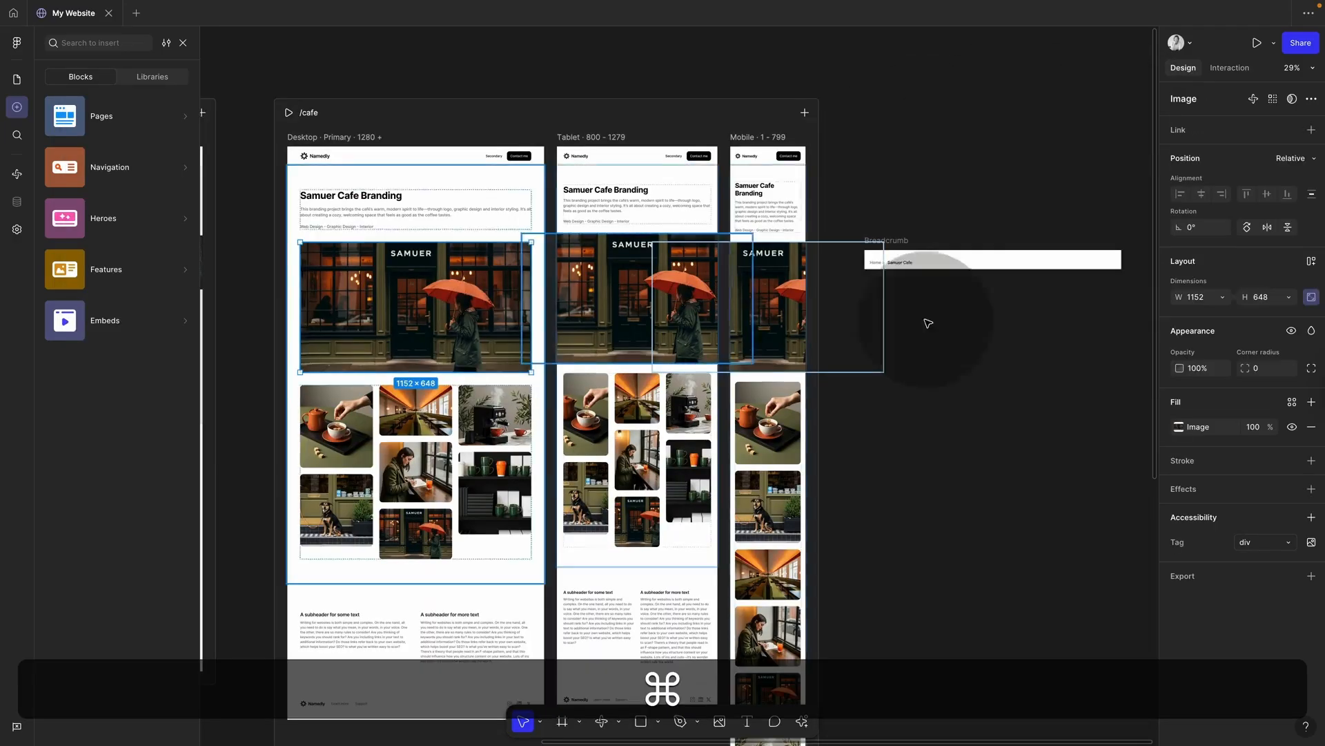
{"action": "left_click", "coordinate": [1225, 298]}
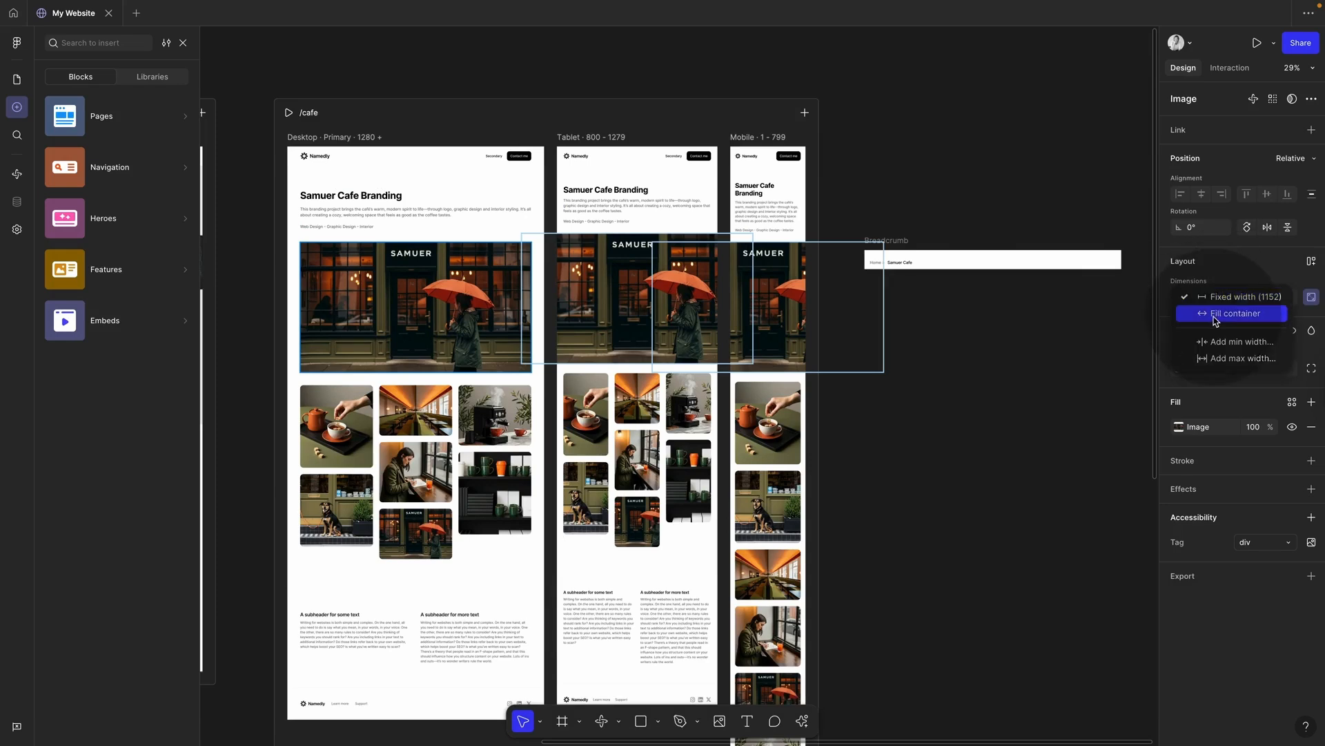
{"action": "left_click", "coordinate": [1216, 314]}
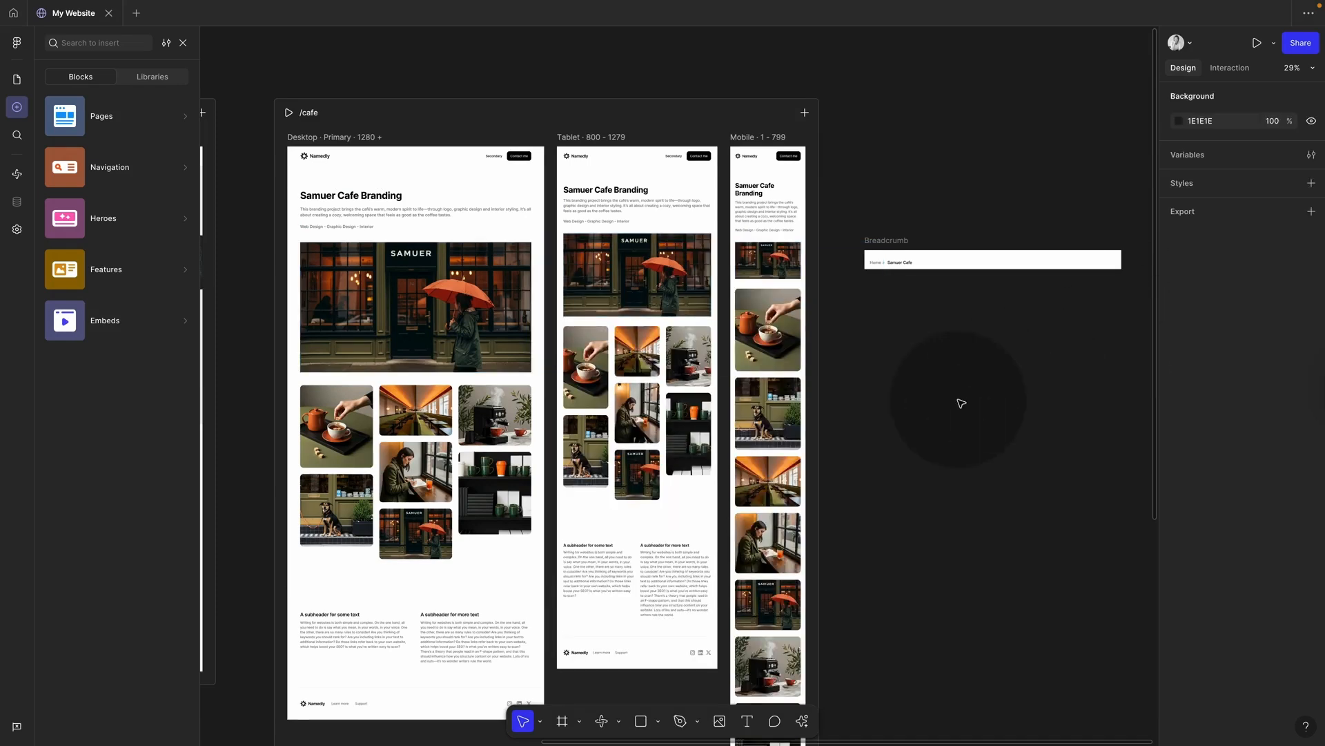
Step: Give the hero image a corner radius of 16, matching the teapot gallery image
{"action": "left_click", "coordinate": [351, 431]}
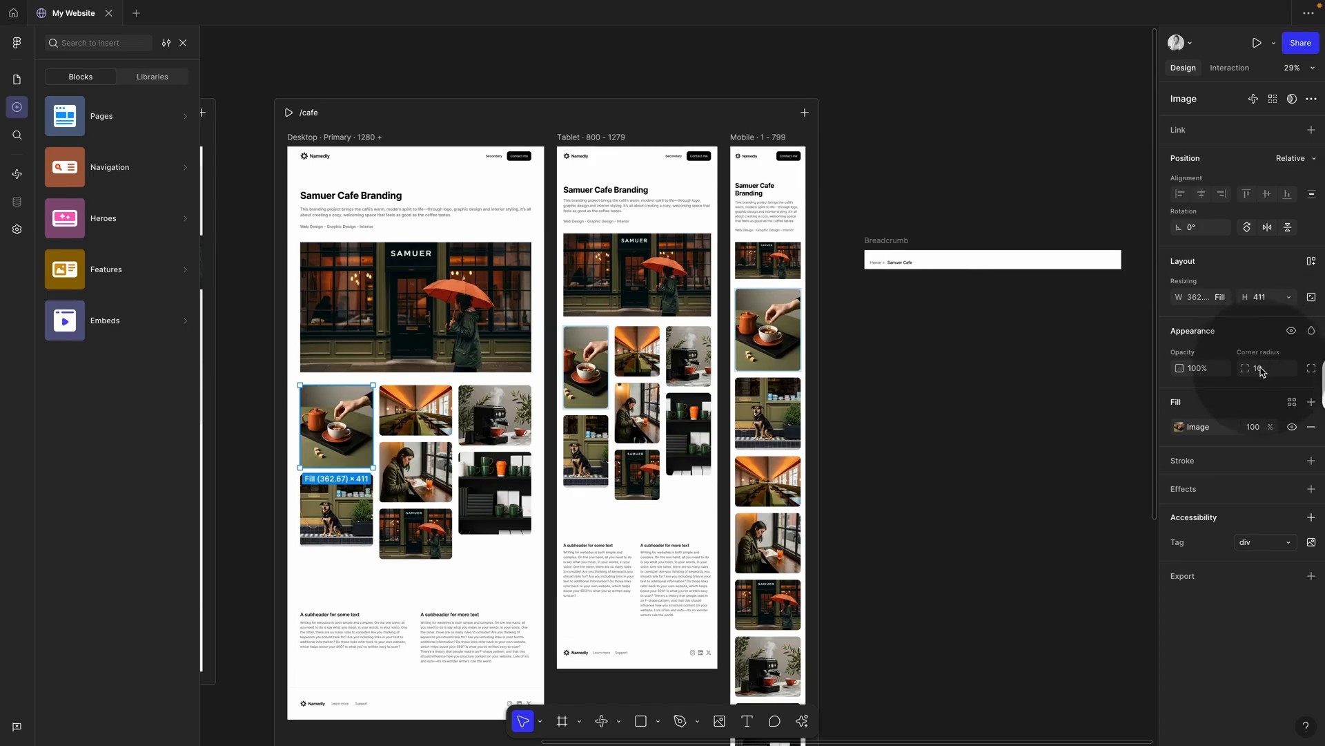
{"action": "left_click", "coordinate": [481, 323]}
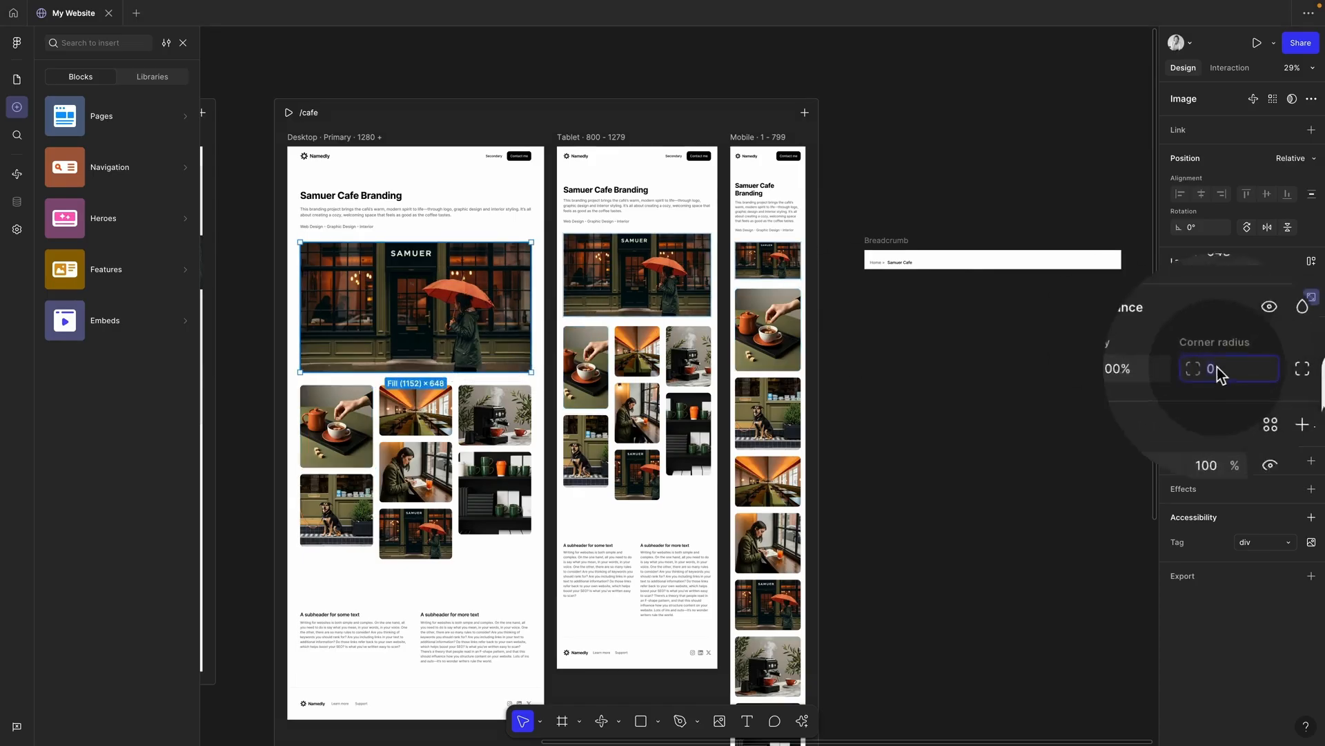
{"action": "type", "text": "16"}
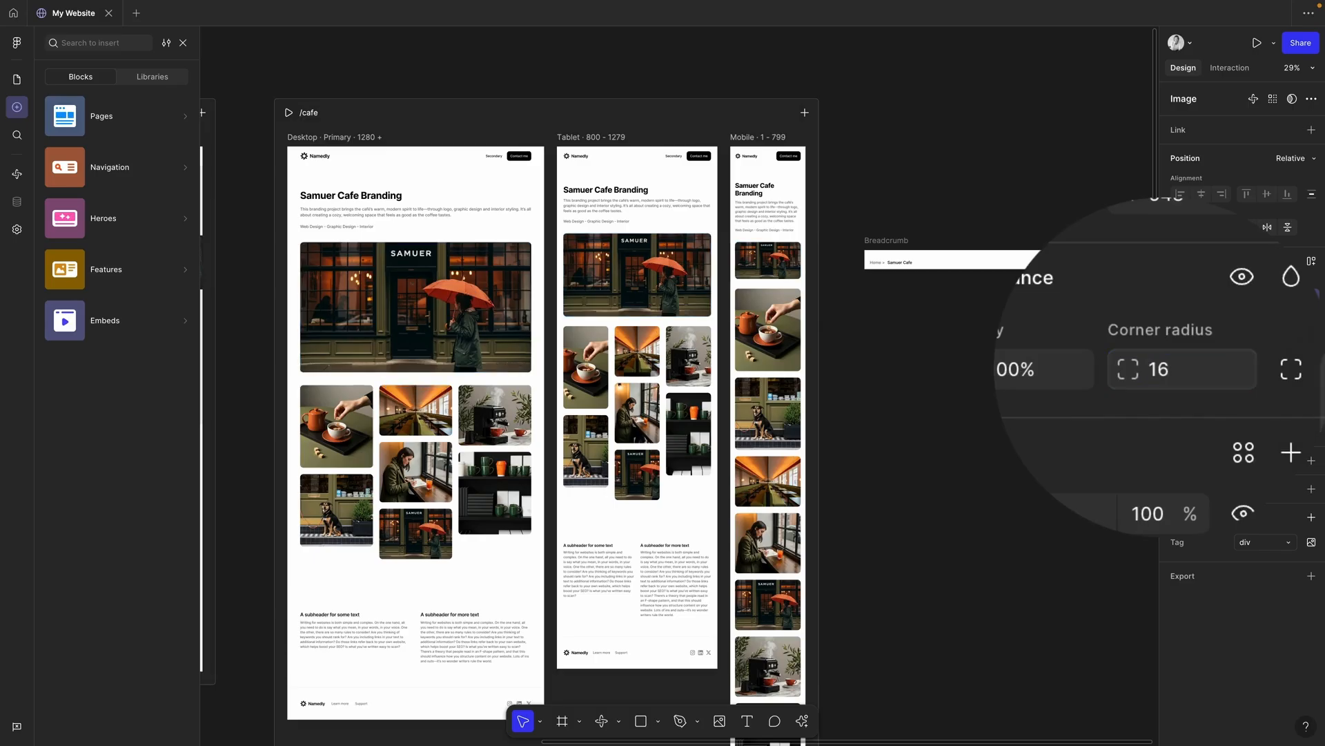
{"action": "left_click", "coordinate": [973, 421]}
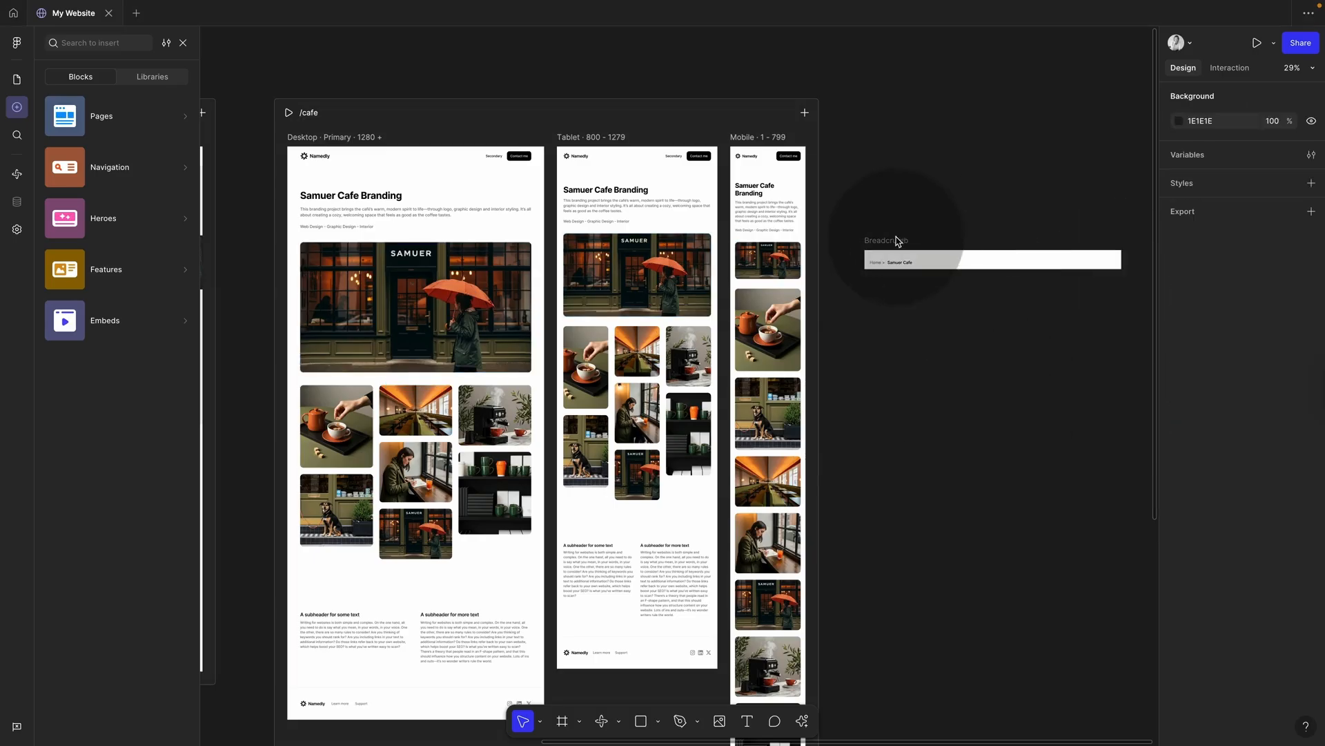
Step: Move the Breadcrumb frame nearer /cafe and select the 'Home >' and 'Samuer Cafe' texts together
{"action": "left_click", "coordinate": [874, 244]}
{"action": "left_click_drag", "start_coordinate": [875, 246], "coordinate": [856, 250]}
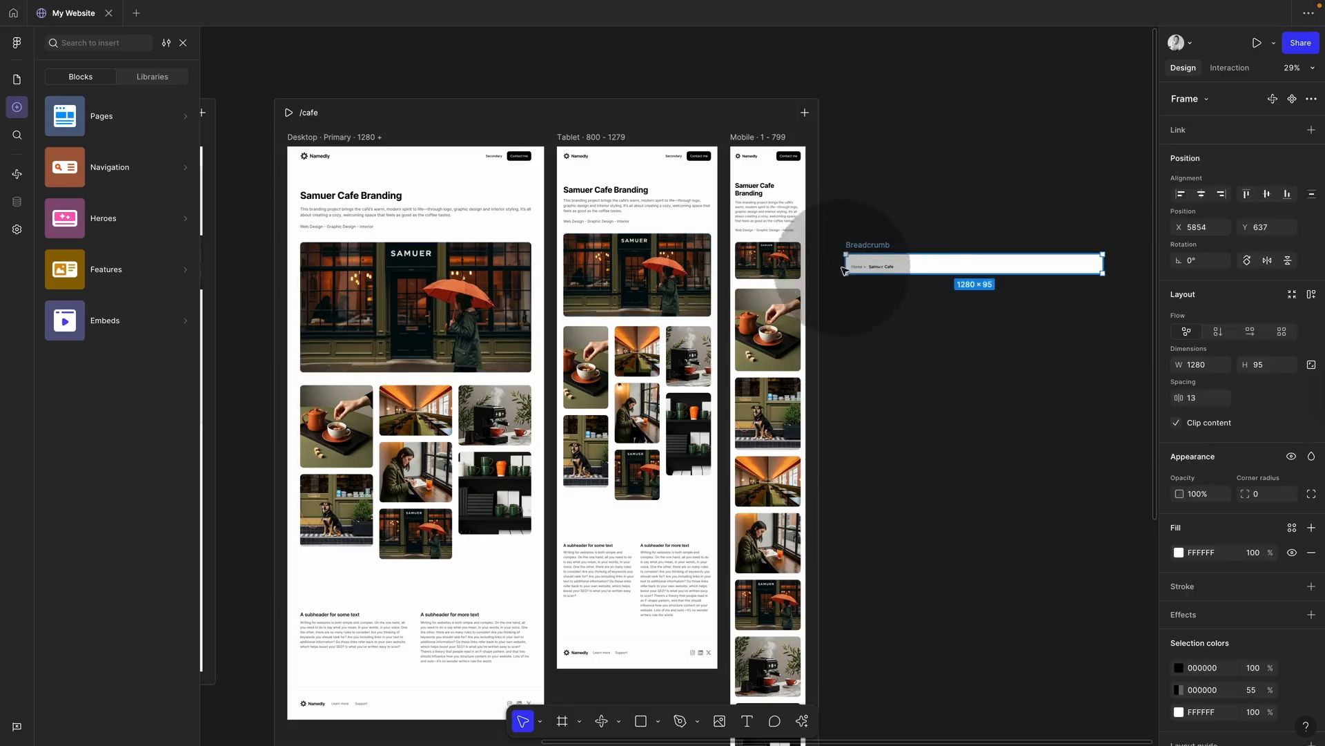
{"action": "scroll", "coordinate": [442, 217], "scroll_direction": "left", "scroll_amount": 10}
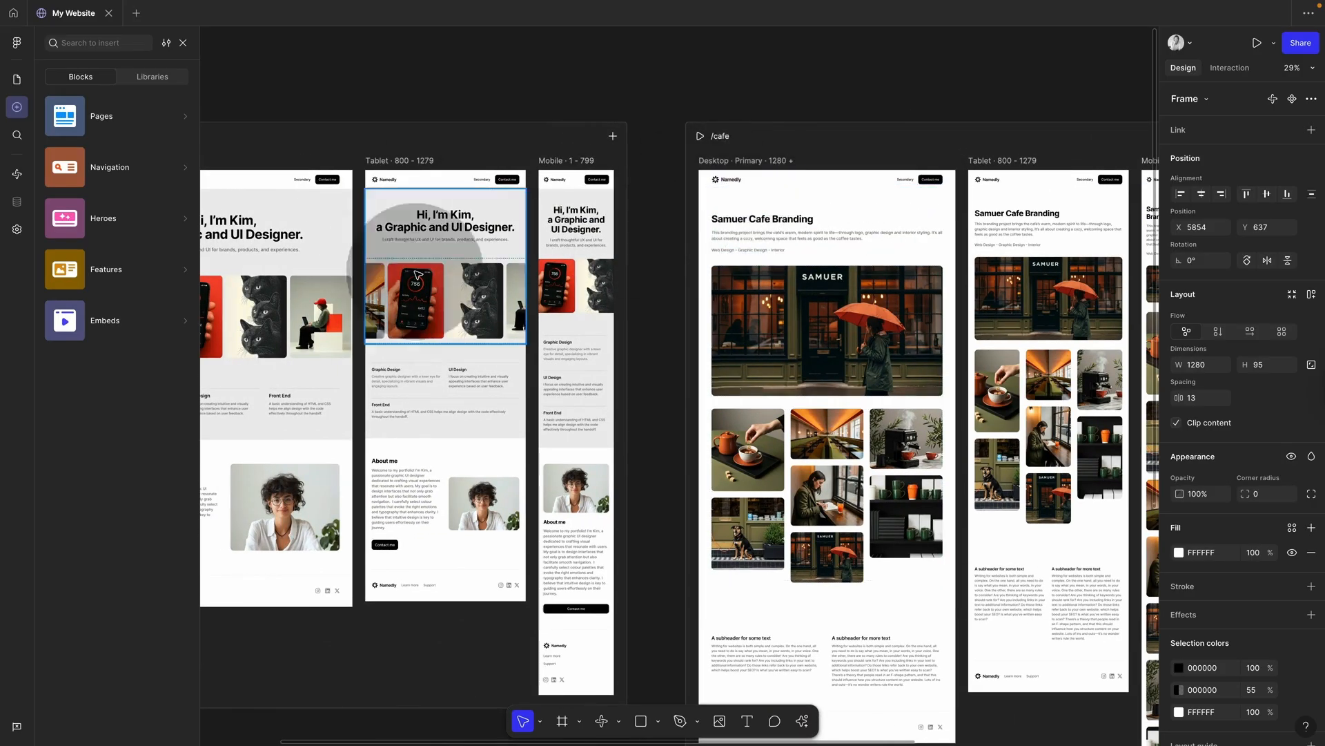
{"action": "scroll", "coordinate": [728, 254], "scroll_direction": "right", "scroll_amount": 10}
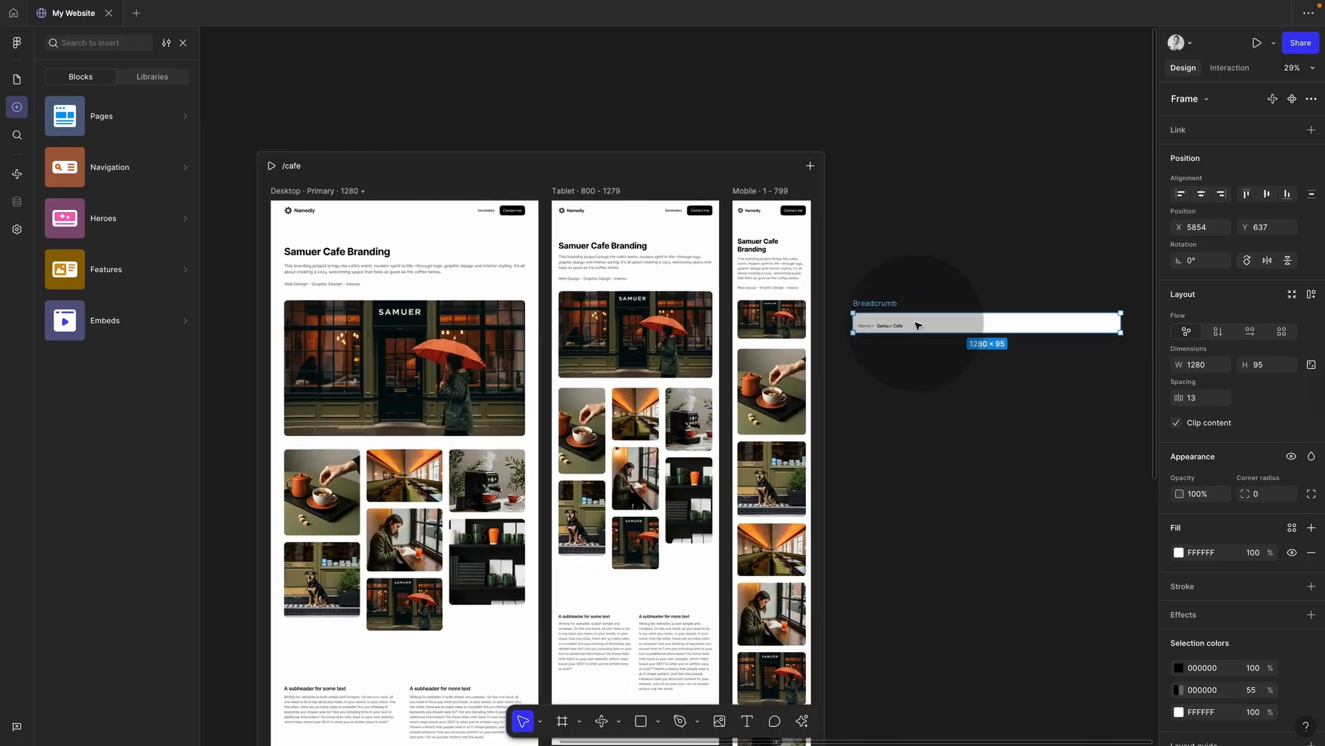
{"action": "scroll", "coordinate": [917, 325], "scroll_direction": "up", "scroll_amount": 5}
{"action": "left_click", "coordinate": [621, 353]}
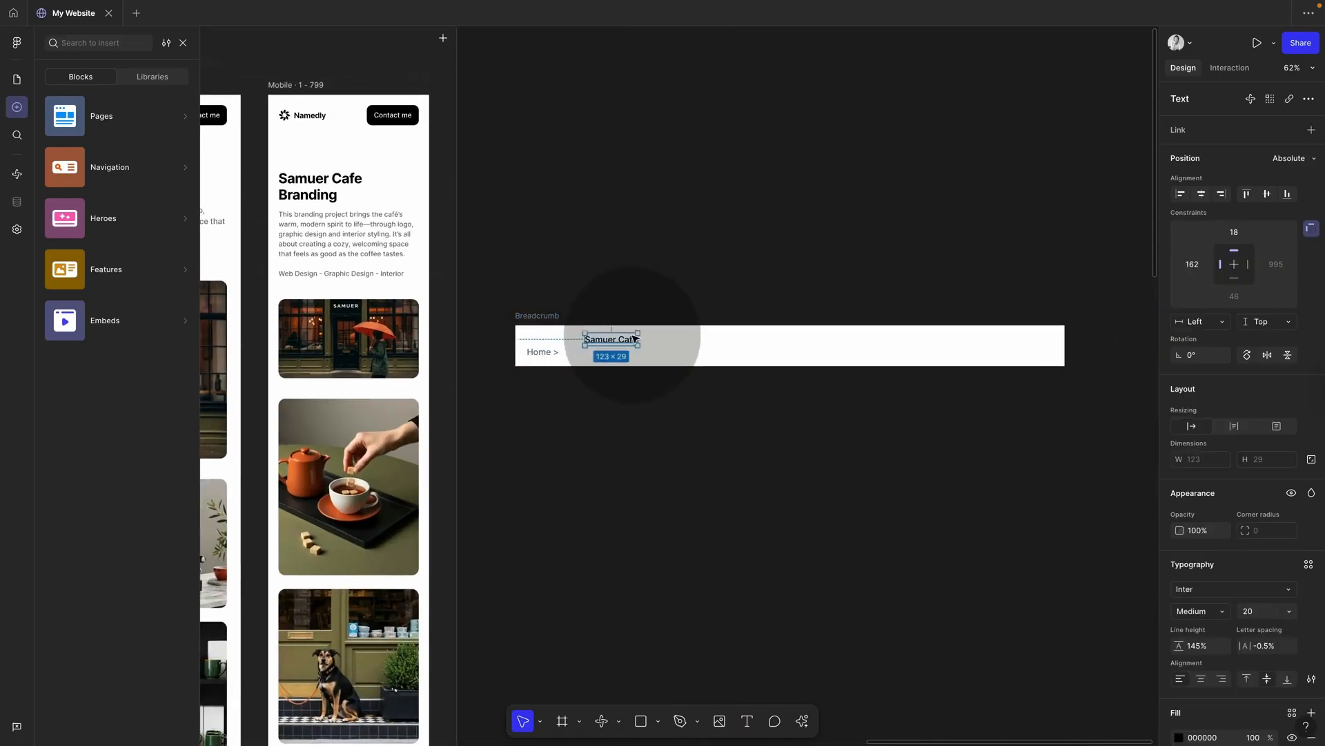
{"action": "key", "text": "super+z"}
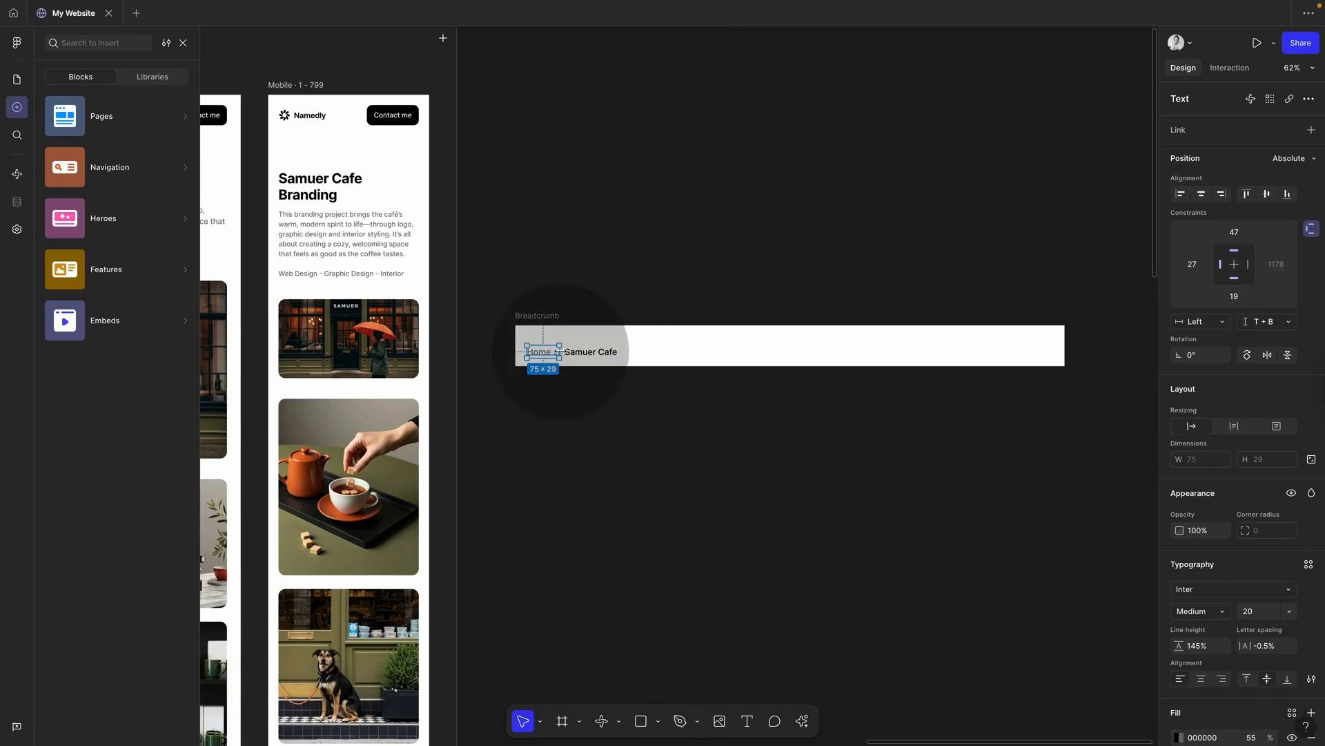
{"action": "left_click", "coordinate": [588, 352], "text": "shift"}
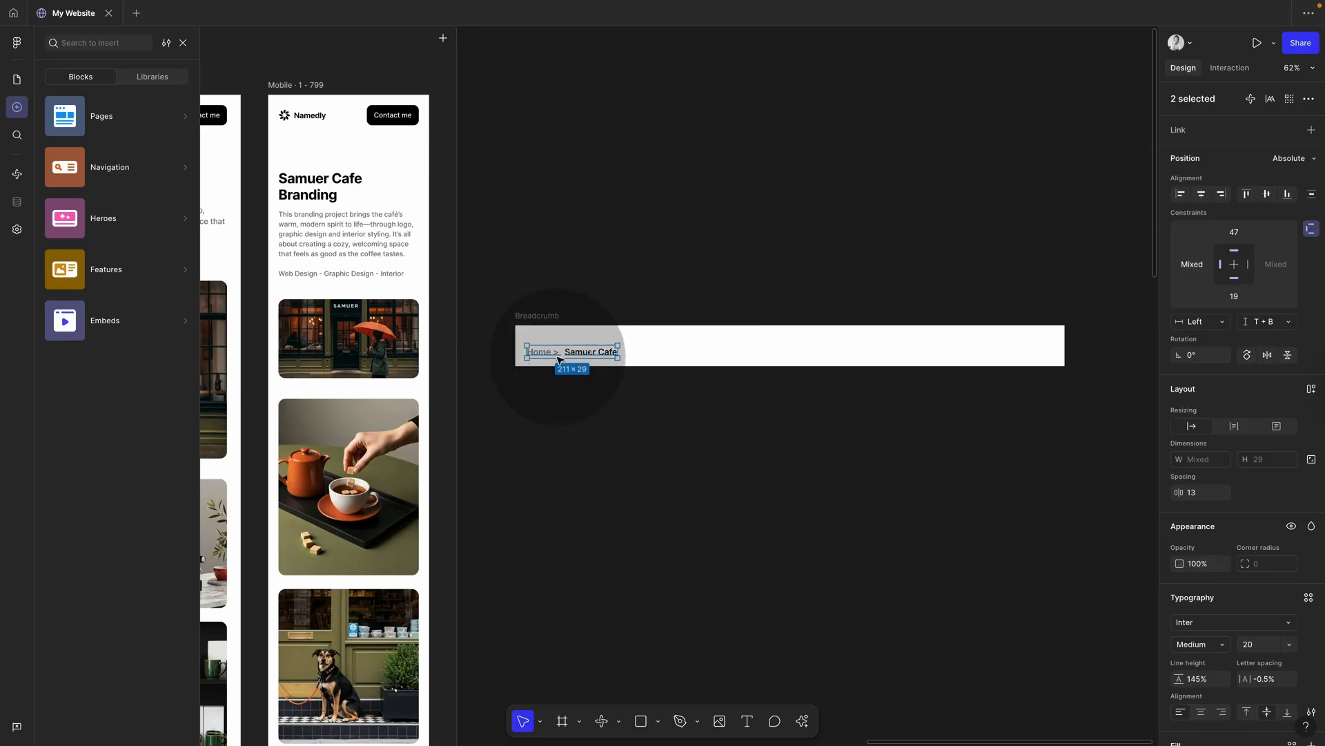
Step: Wrap the two breadcrumb texts in auto layout with a gap of 16
{"action": "key", "text": "shift+a"}
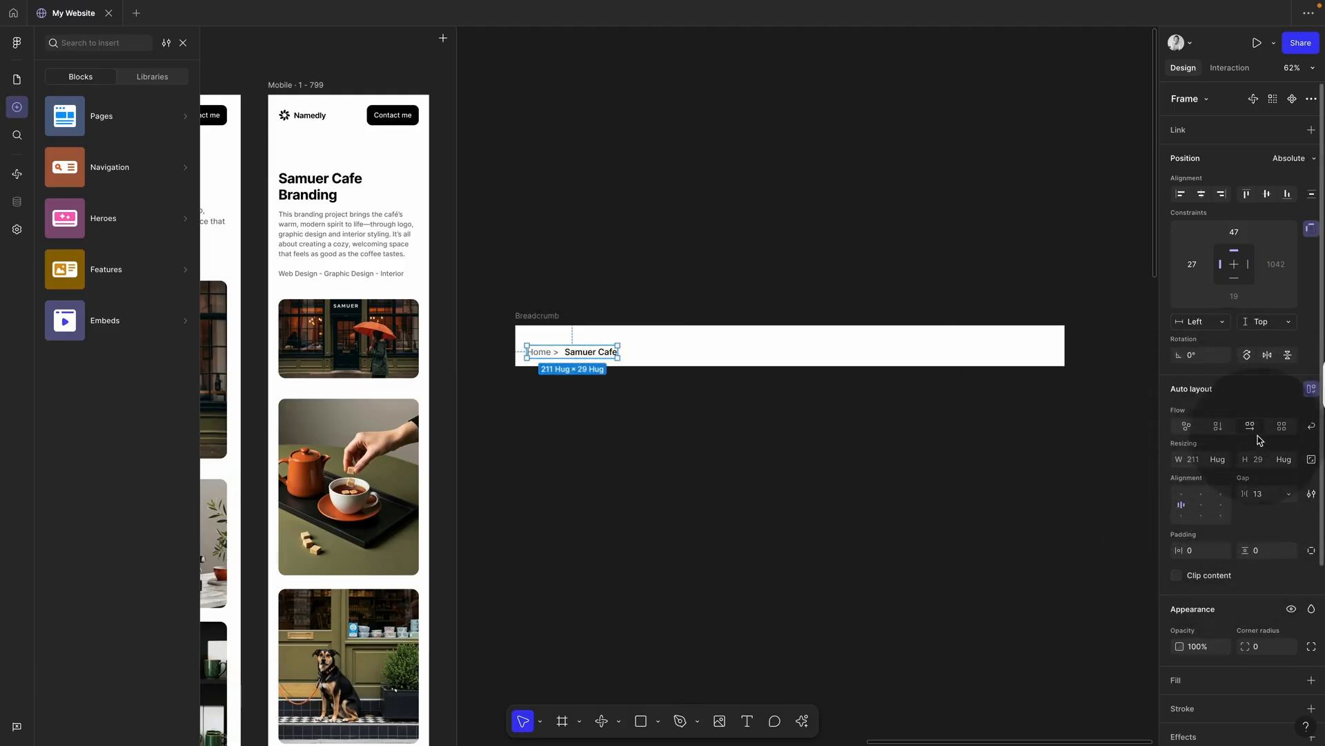
{"action": "left_click", "coordinate": [1265, 495]}
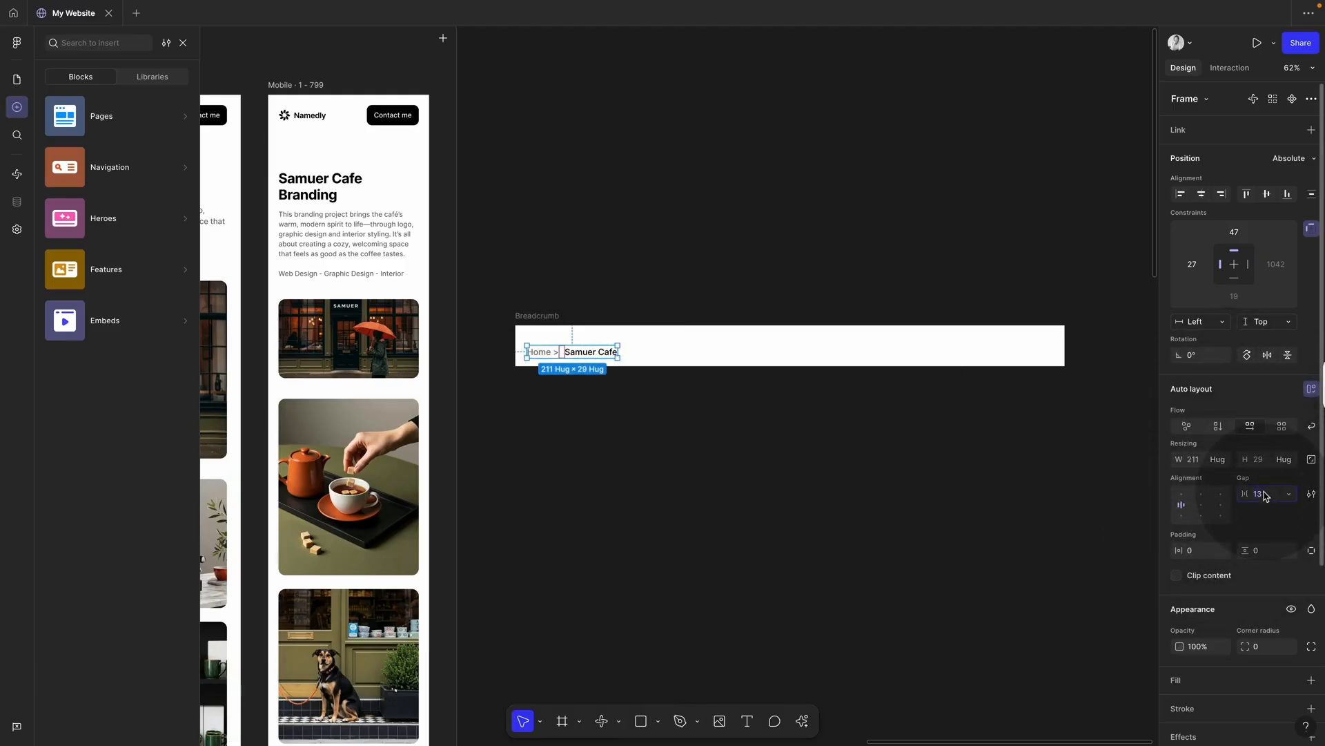
{"action": "type", "text": "1"}
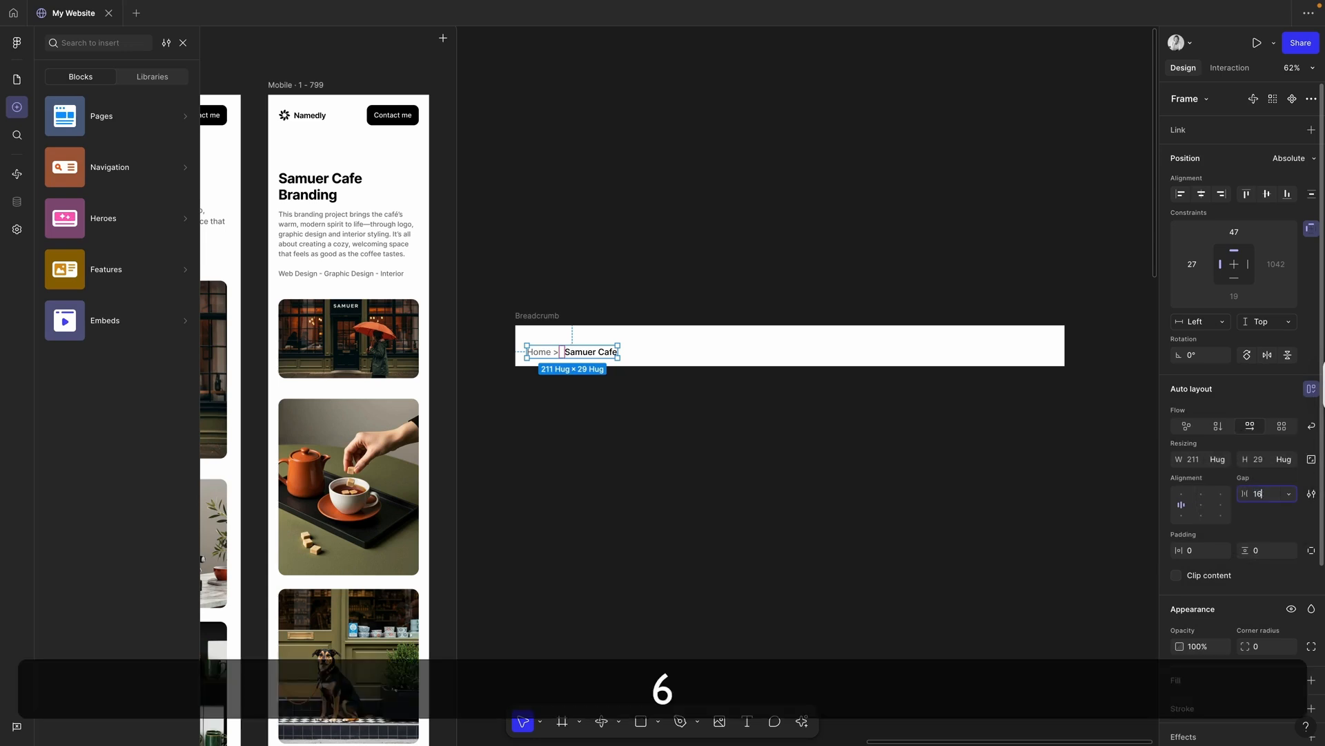
{"action": "key", "text": "Return"}
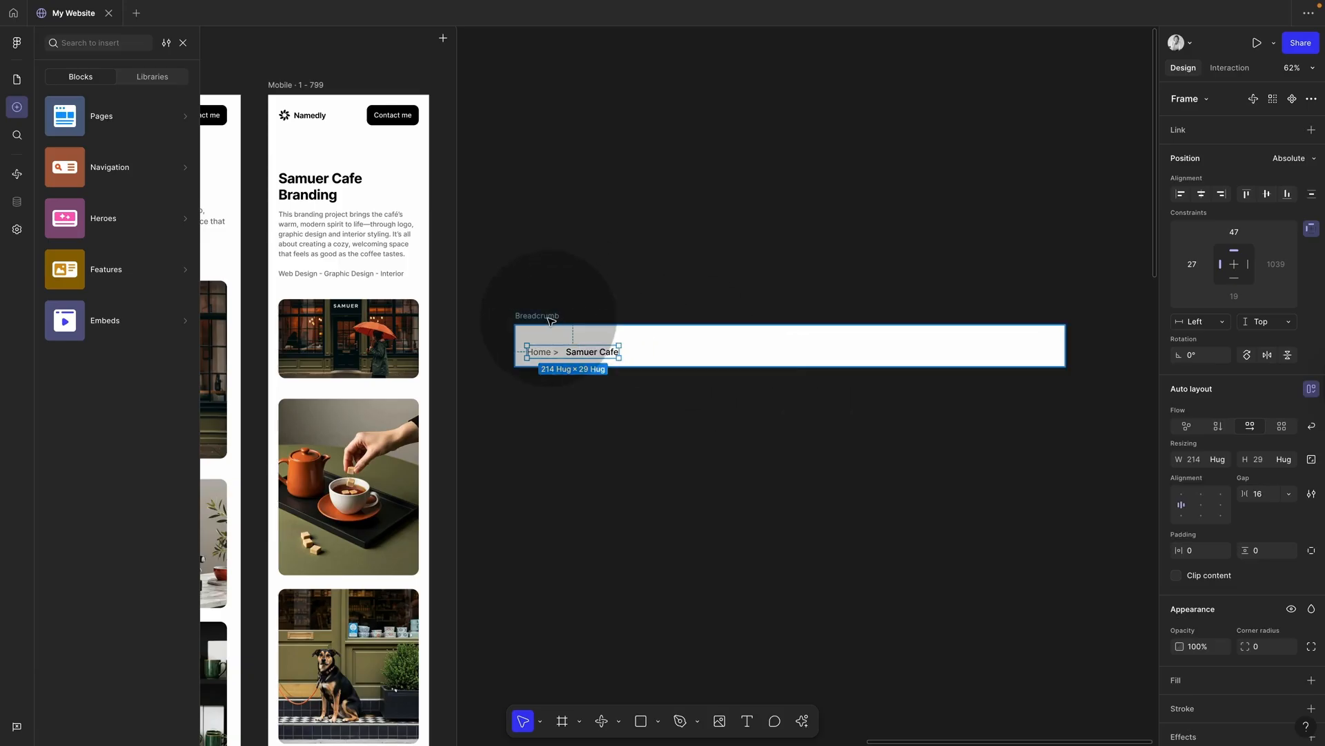
{"action": "left_click", "coordinate": [520, 317]}
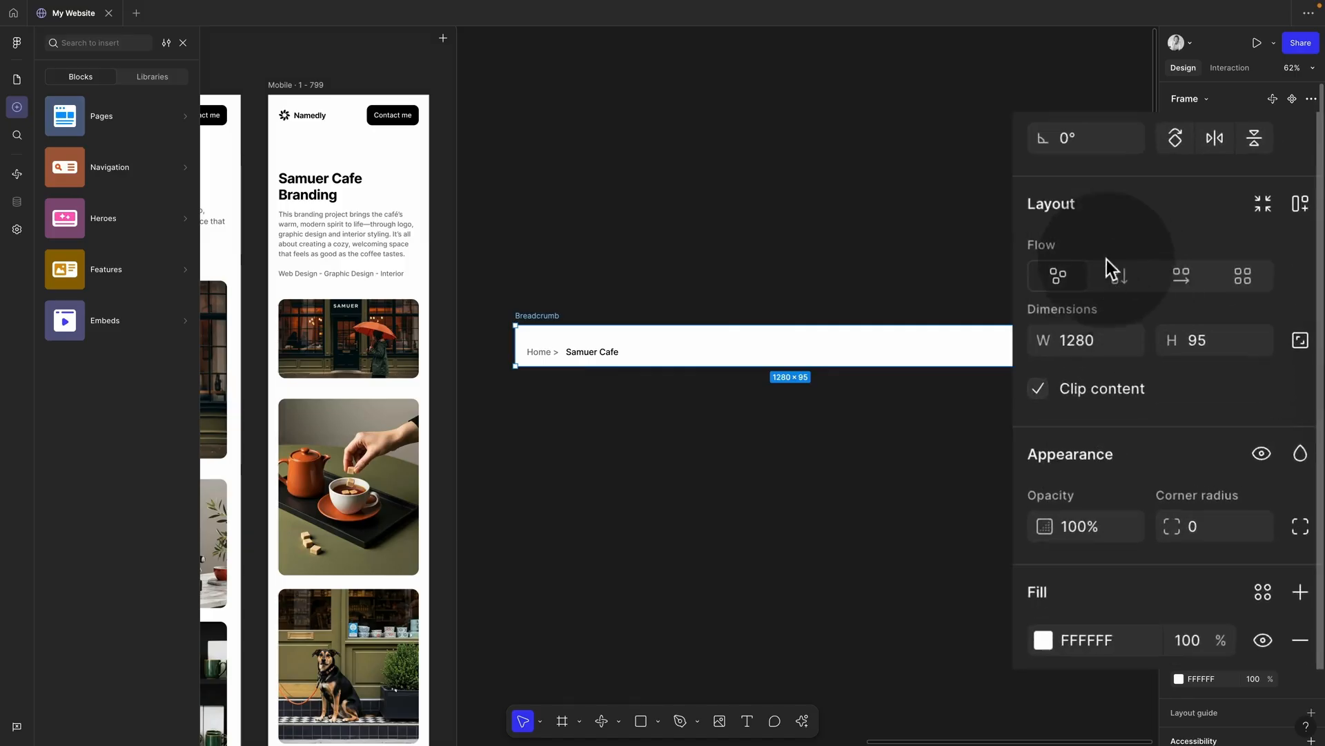
Step: Add auto layout to the Breadcrumb frame and set its width to 1280
{"action": "key", "text": "shift"}
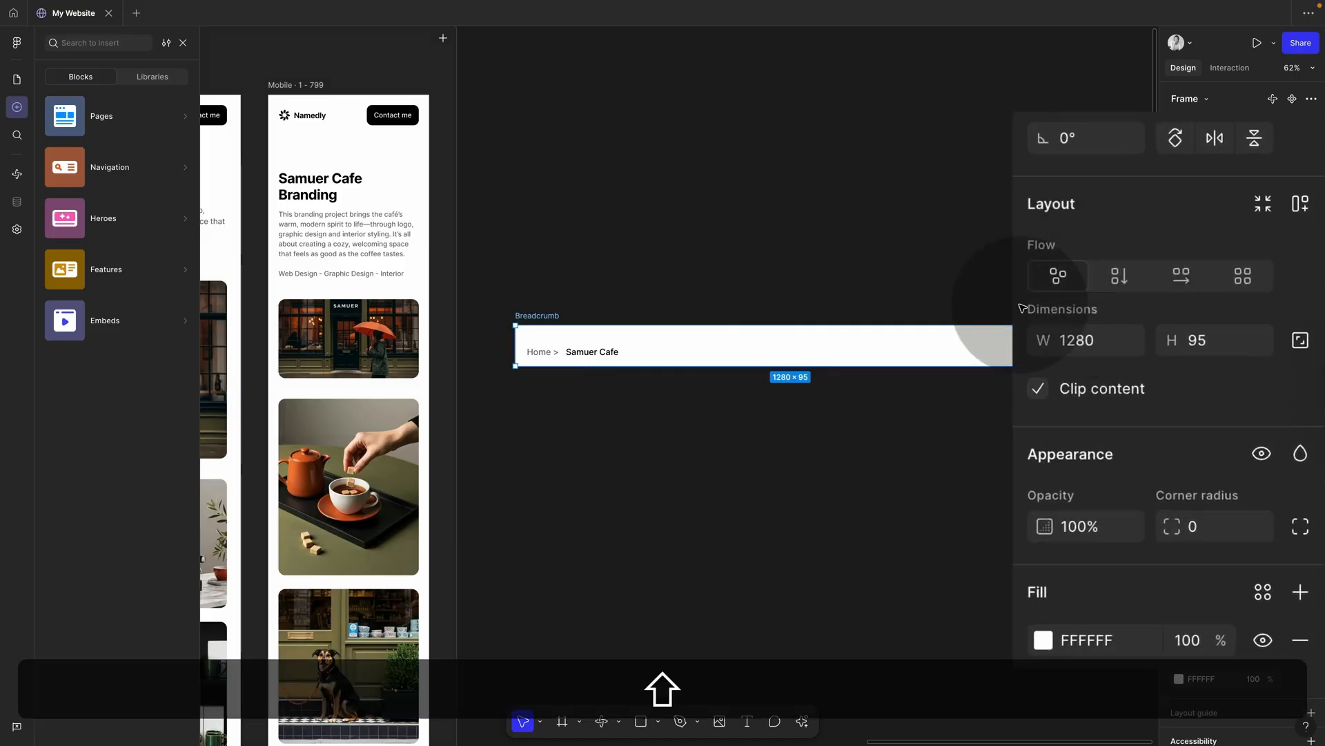
{"action": "key", "text": "shift+a"}
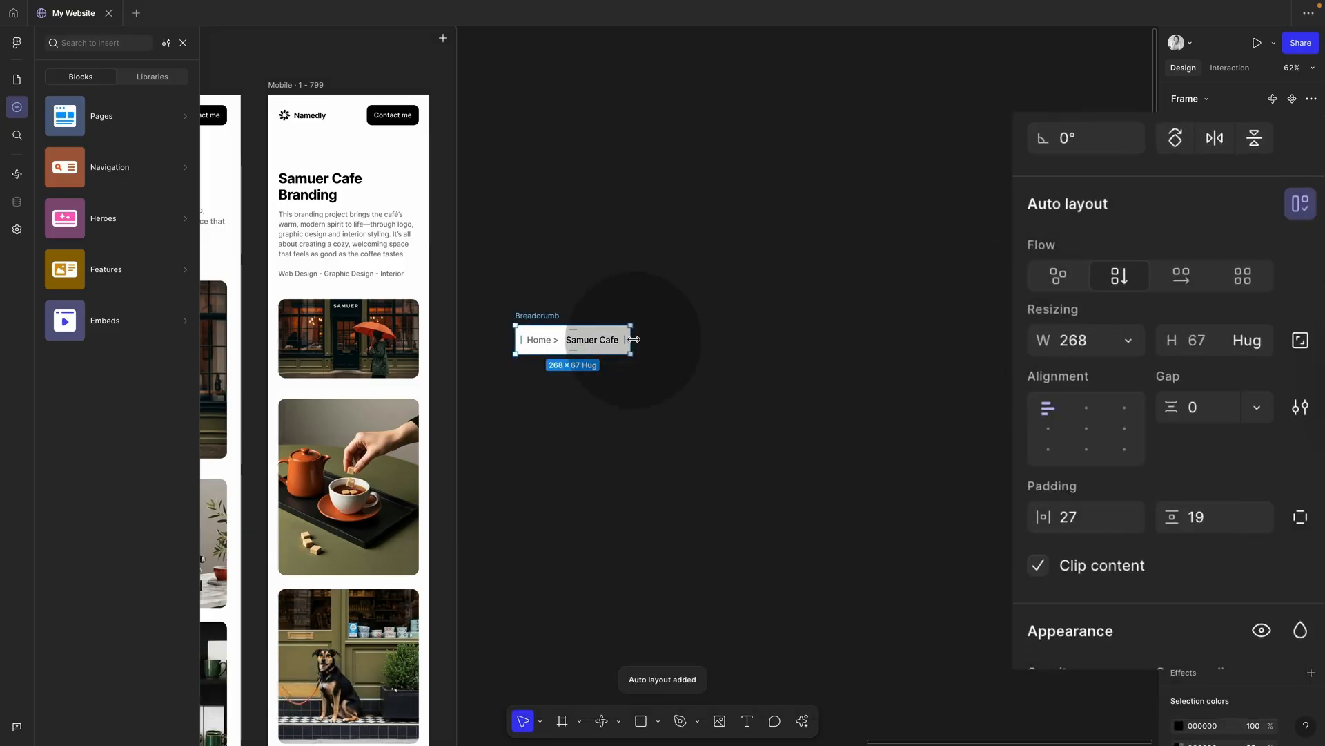
{"action": "left_click_drag", "start_coordinate": [634, 339], "coordinate": [1053, 339]}
{"action": "left_click", "coordinate": [1086, 350]}
{"action": "type", "text": "1280"}
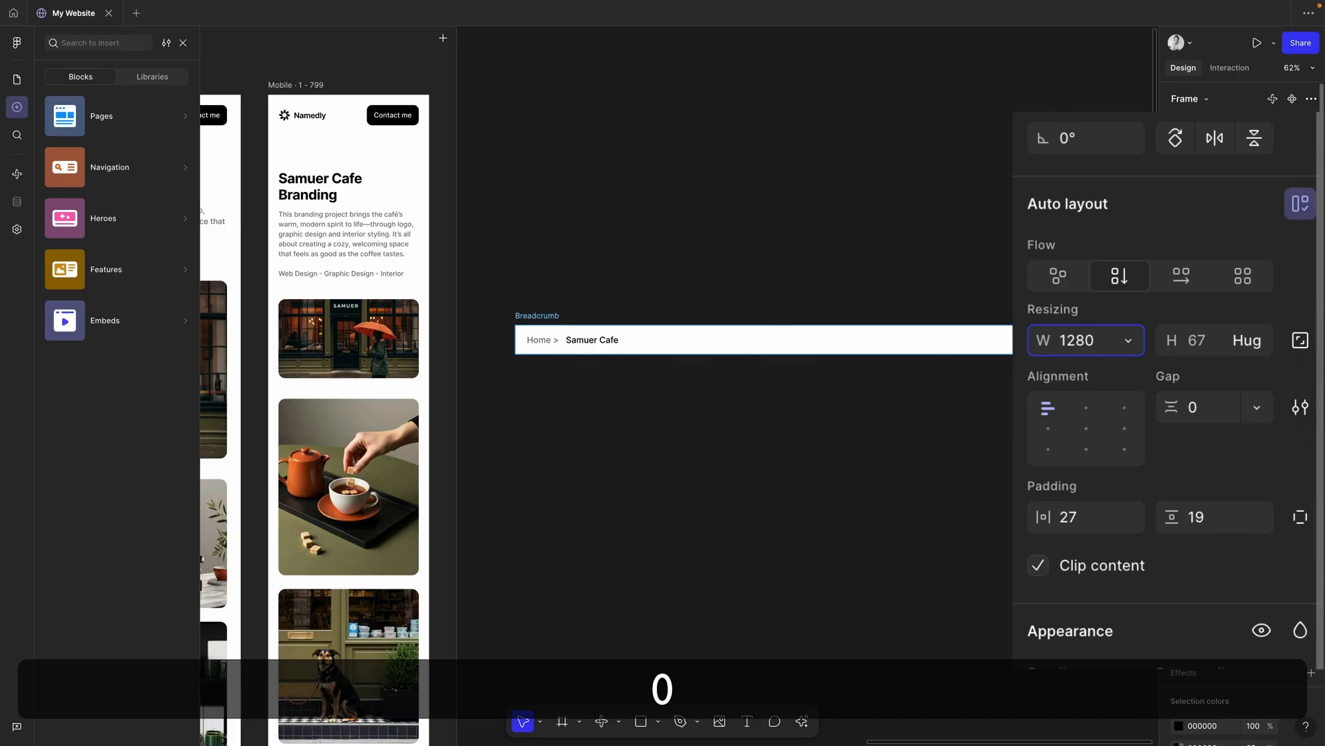
{"action": "key", "text": "Return"}
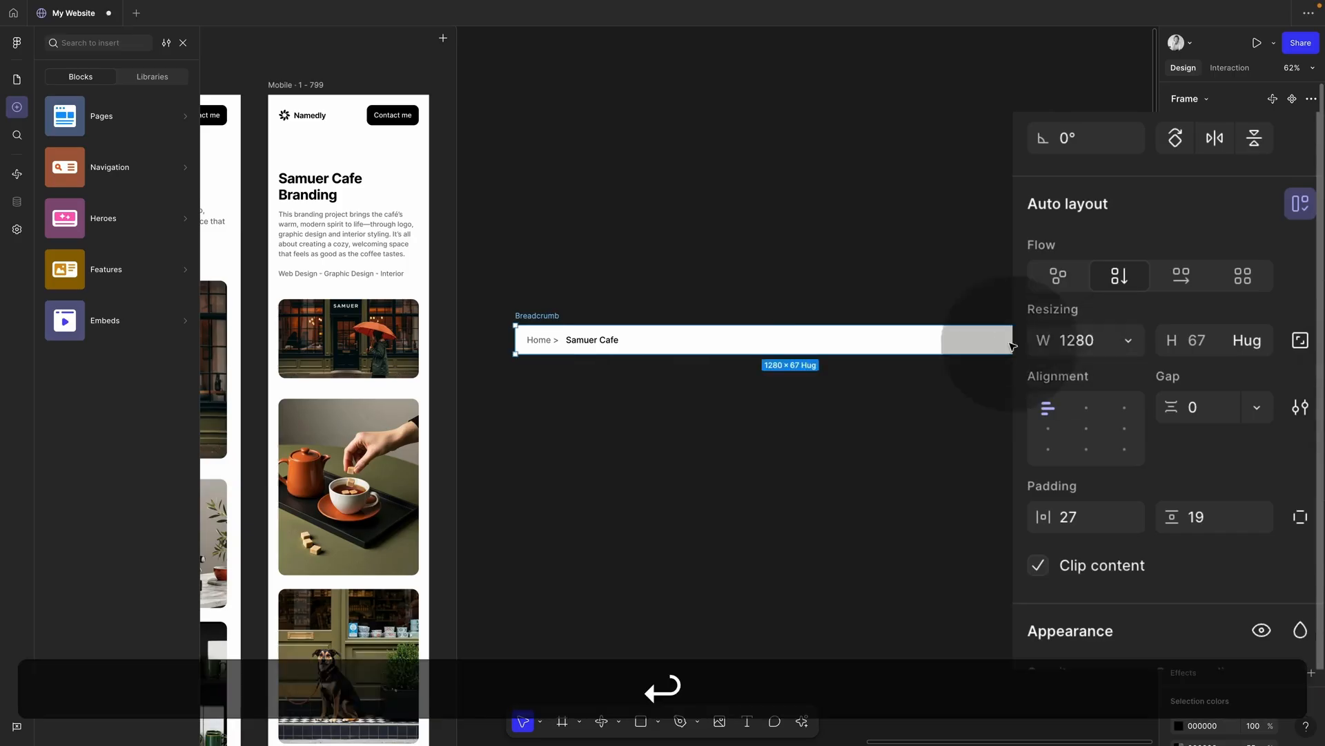
Step: Try 24 side padding on the Breadcrumb and compare with the desktop navigation bar's padding
{"action": "left_click", "coordinate": [654, 339]}
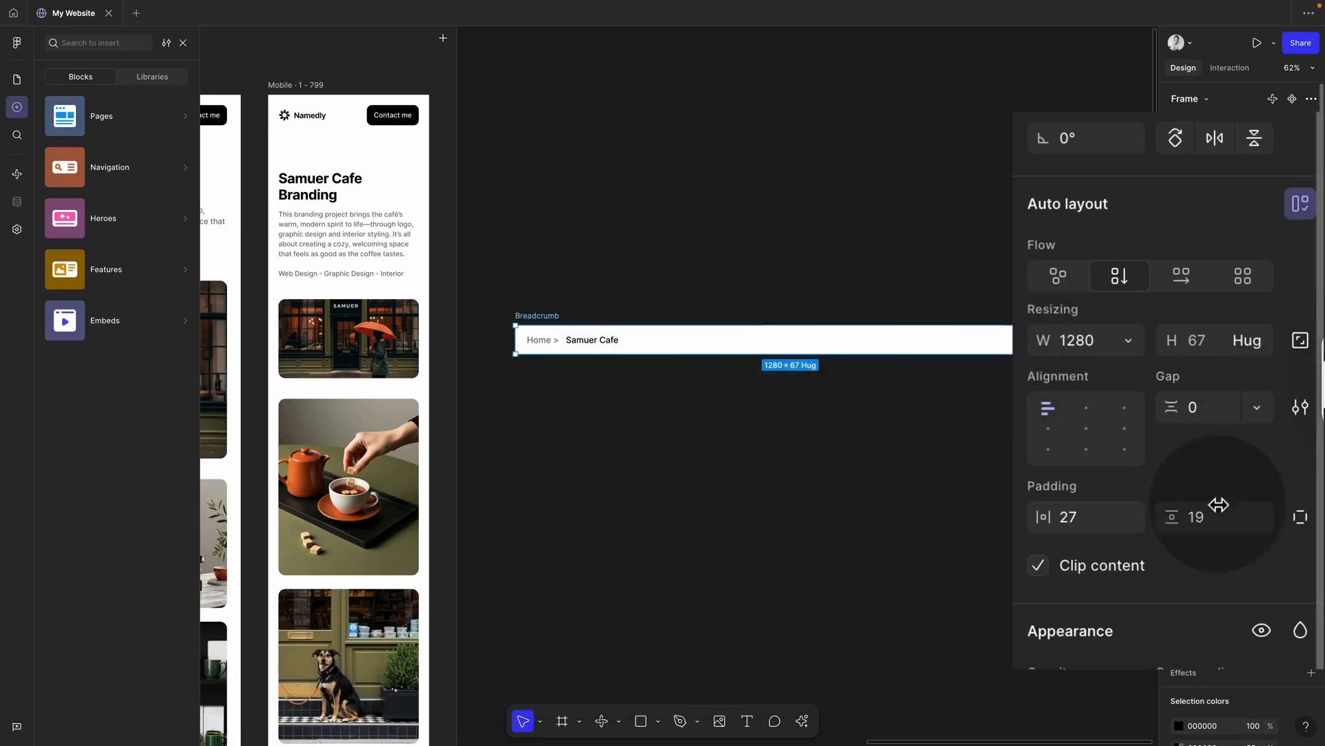
{"action": "left_click", "coordinate": [1295, 519]}
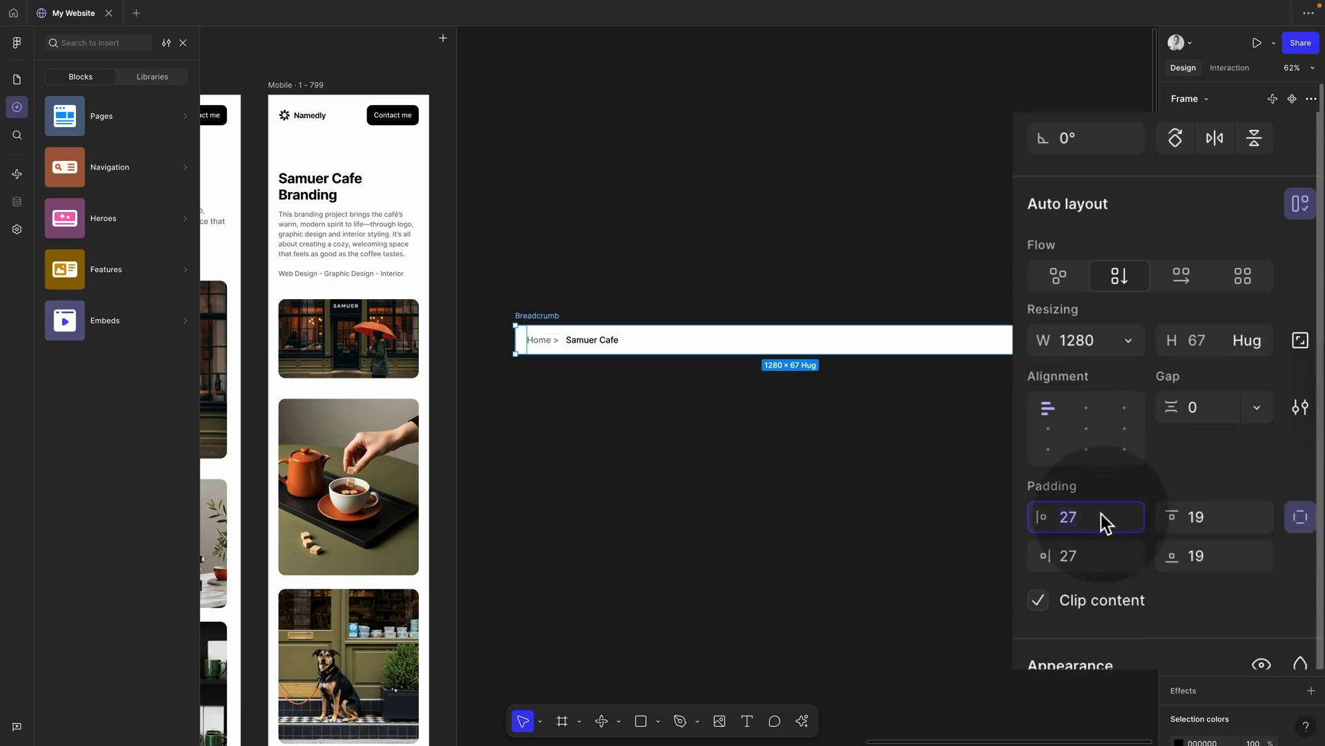
{"action": "type", "text": "24"}
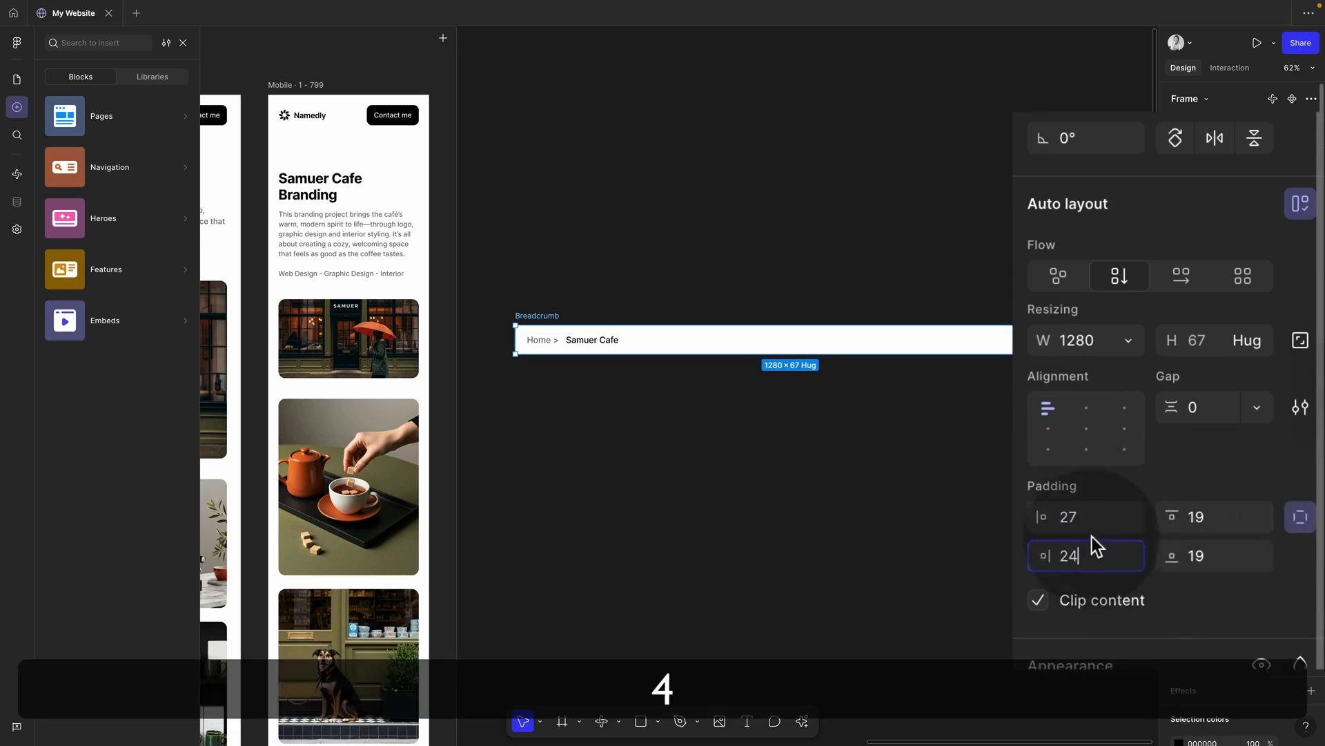
{"action": "left_click", "coordinate": [1093, 524]}
{"action": "type", "text": "24"}
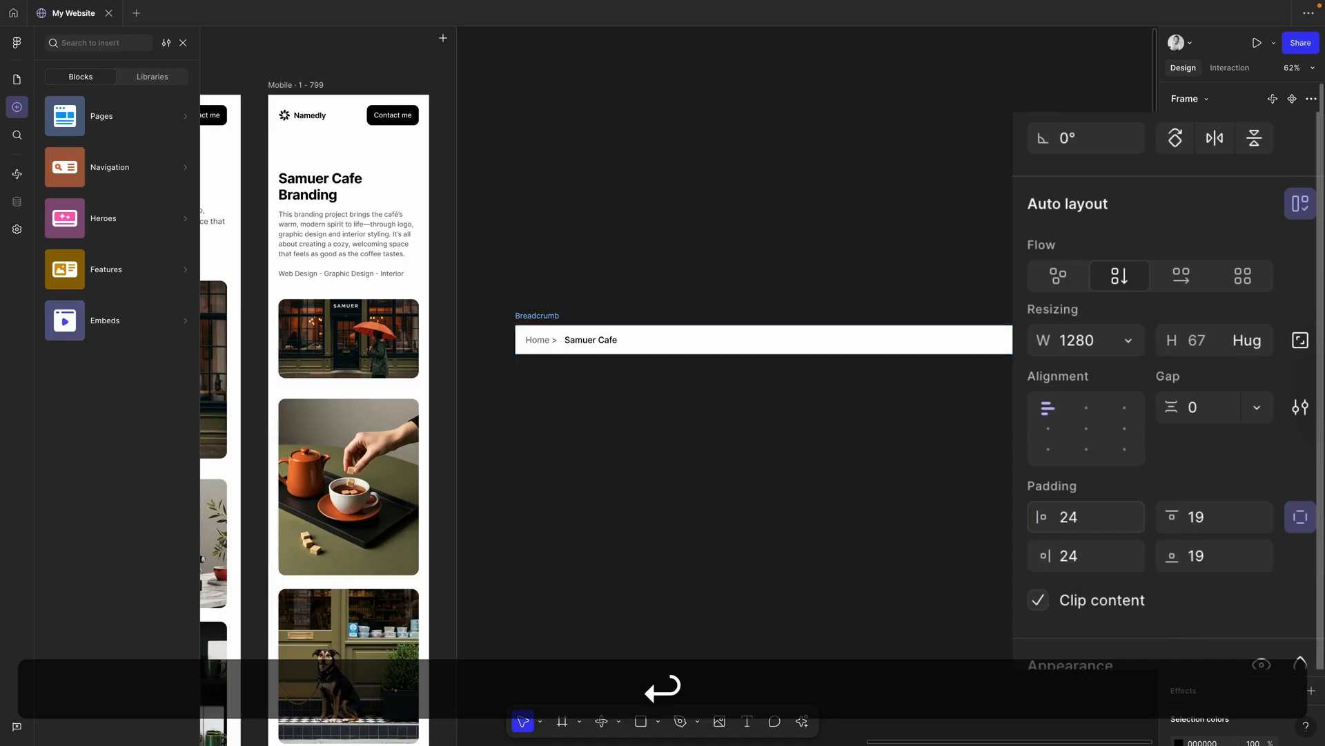
{"action": "left_click", "coordinate": [1213, 523]}
{"action": "scroll", "coordinate": [825, 543], "scroll_direction": "down", "scroll_amount": 3}
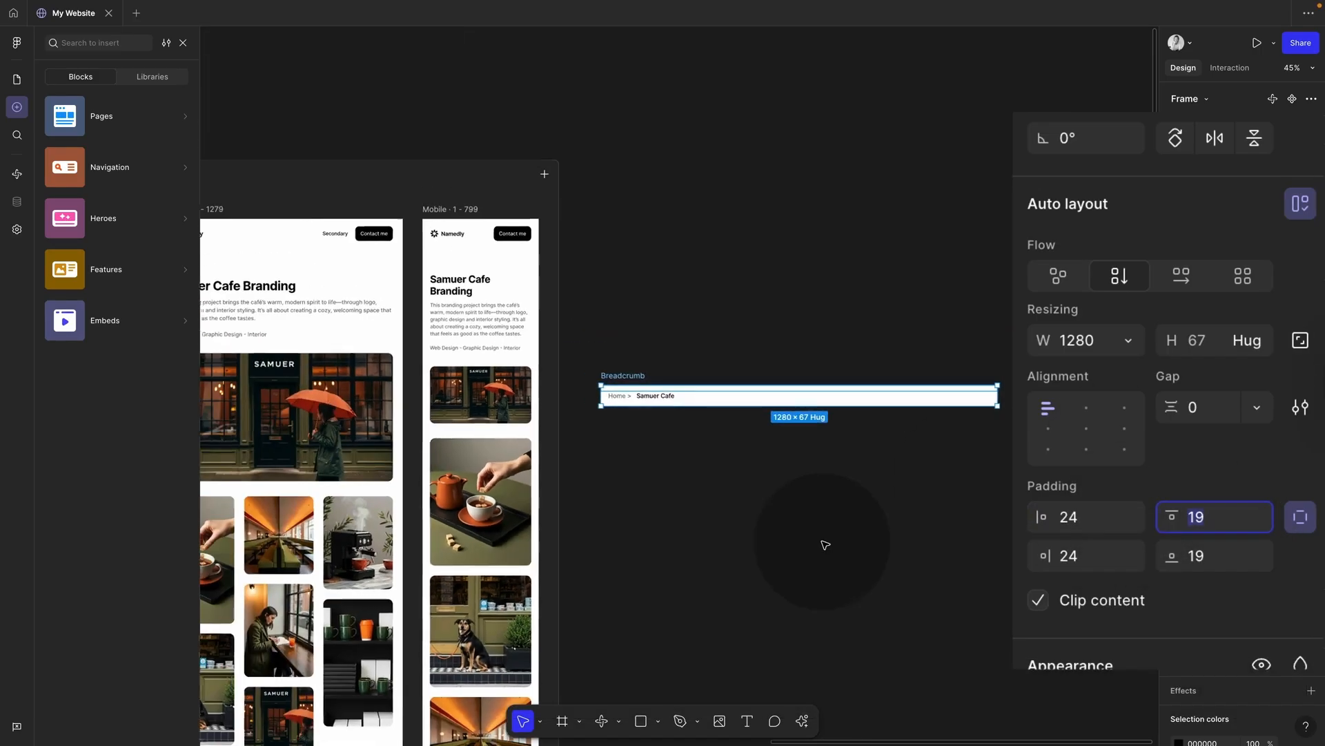
{"action": "scroll", "coordinate": [665, 455], "scroll_direction": "left", "scroll_amount": 6}
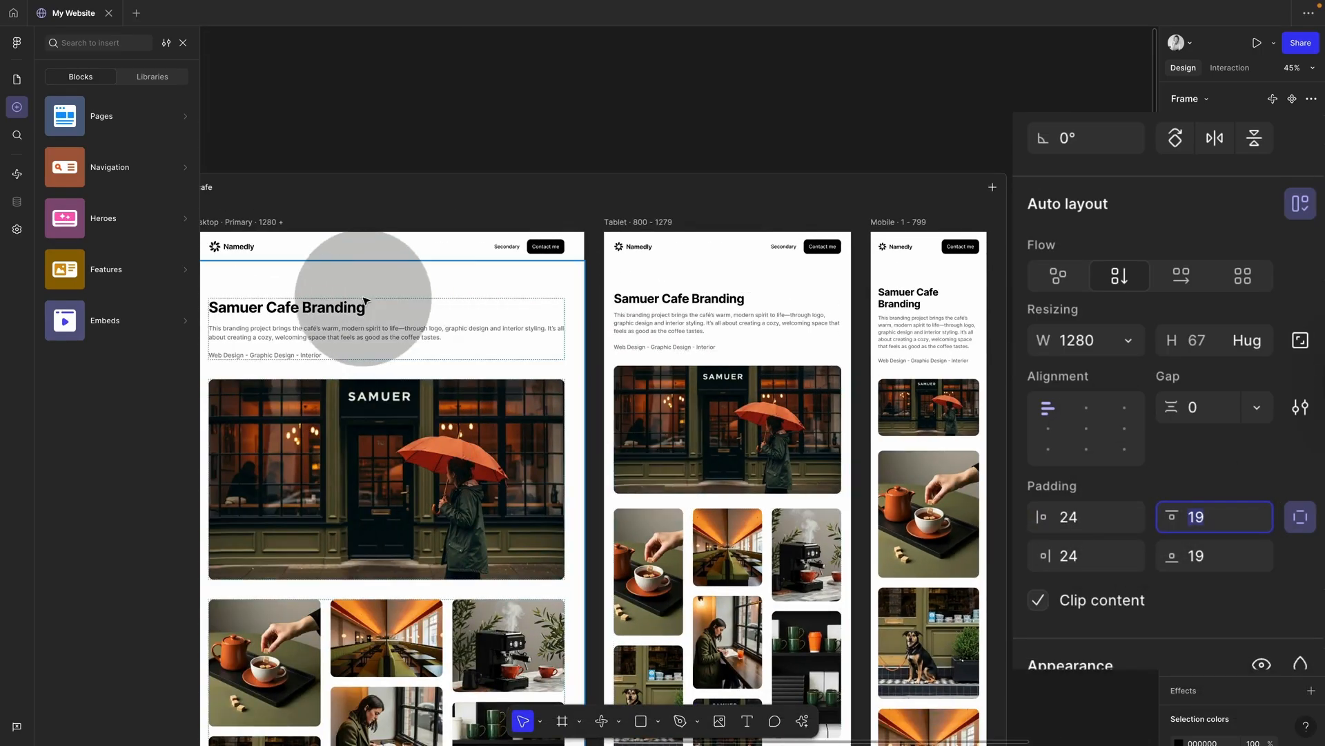
{"action": "left_click", "coordinate": [366, 300]}
{"action": "left_click", "coordinate": [357, 250]}
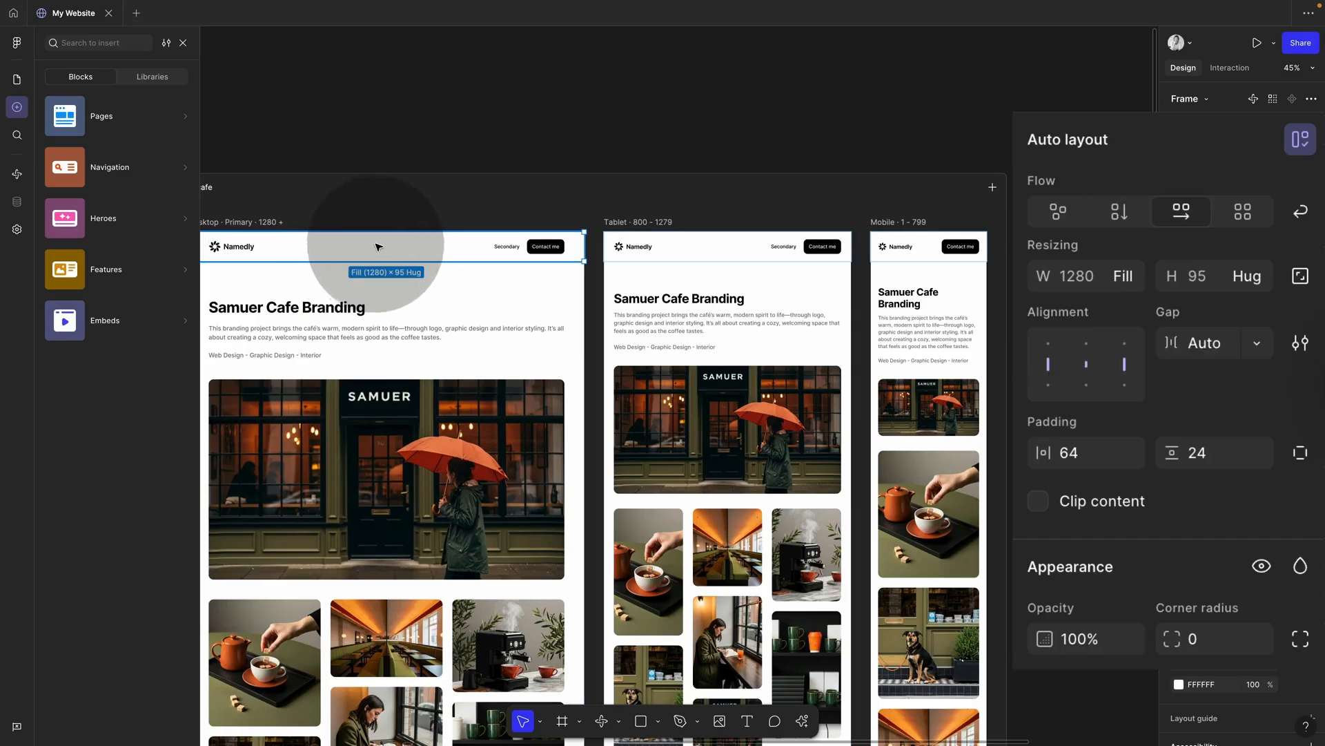
{"action": "scroll", "coordinate": [378, 247], "scroll_direction": "left", "scroll_amount": 2}
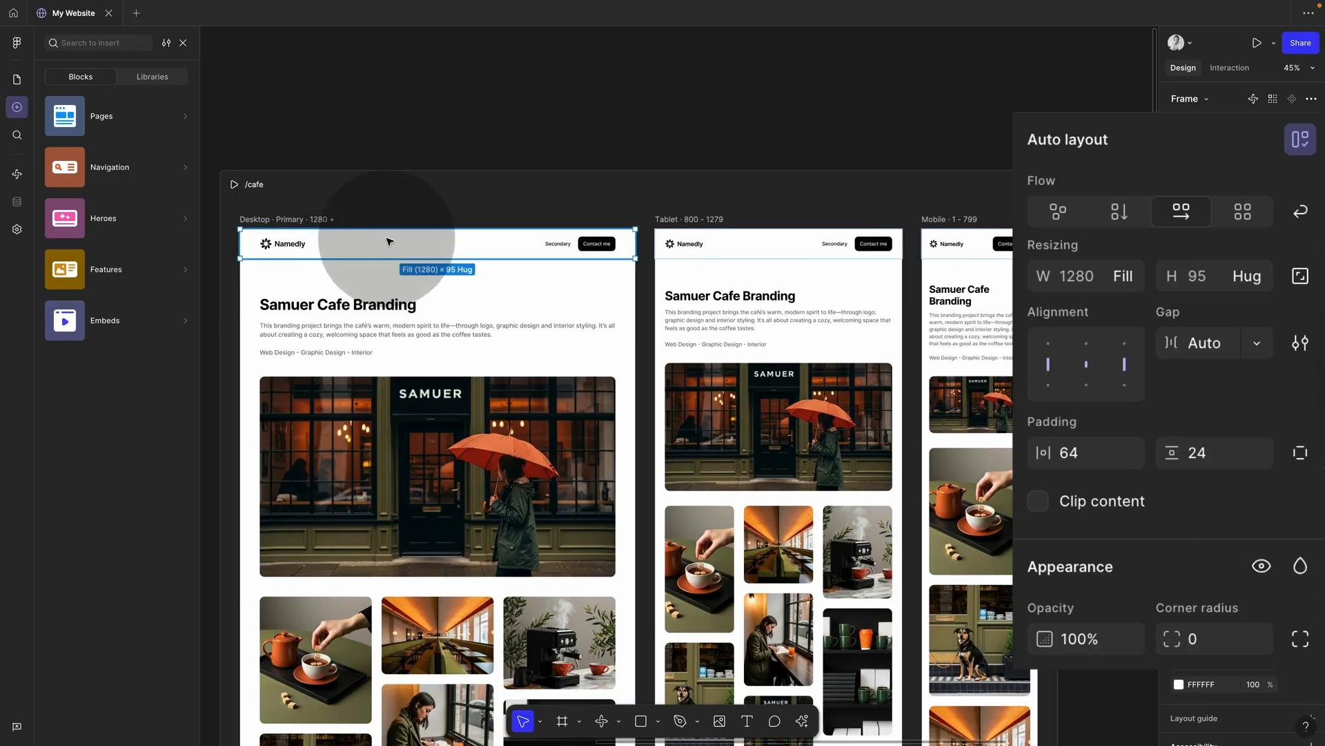
{"action": "scroll", "coordinate": [547, 314], "scroll_direction": "right", "scroll_amount": 8}
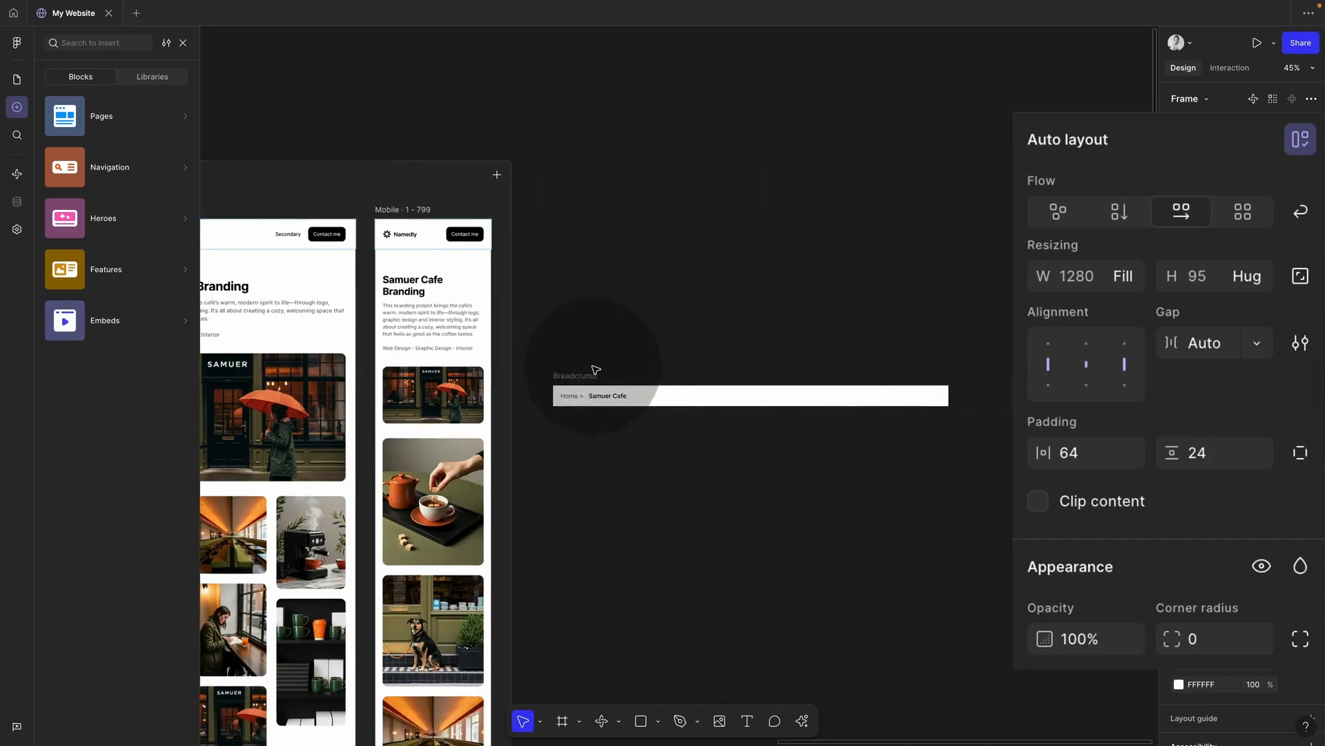
Step: Set the Breadcrumb frame's horizontal padding to 64
{"action": "left_click", "coordinate": [595, 369]}
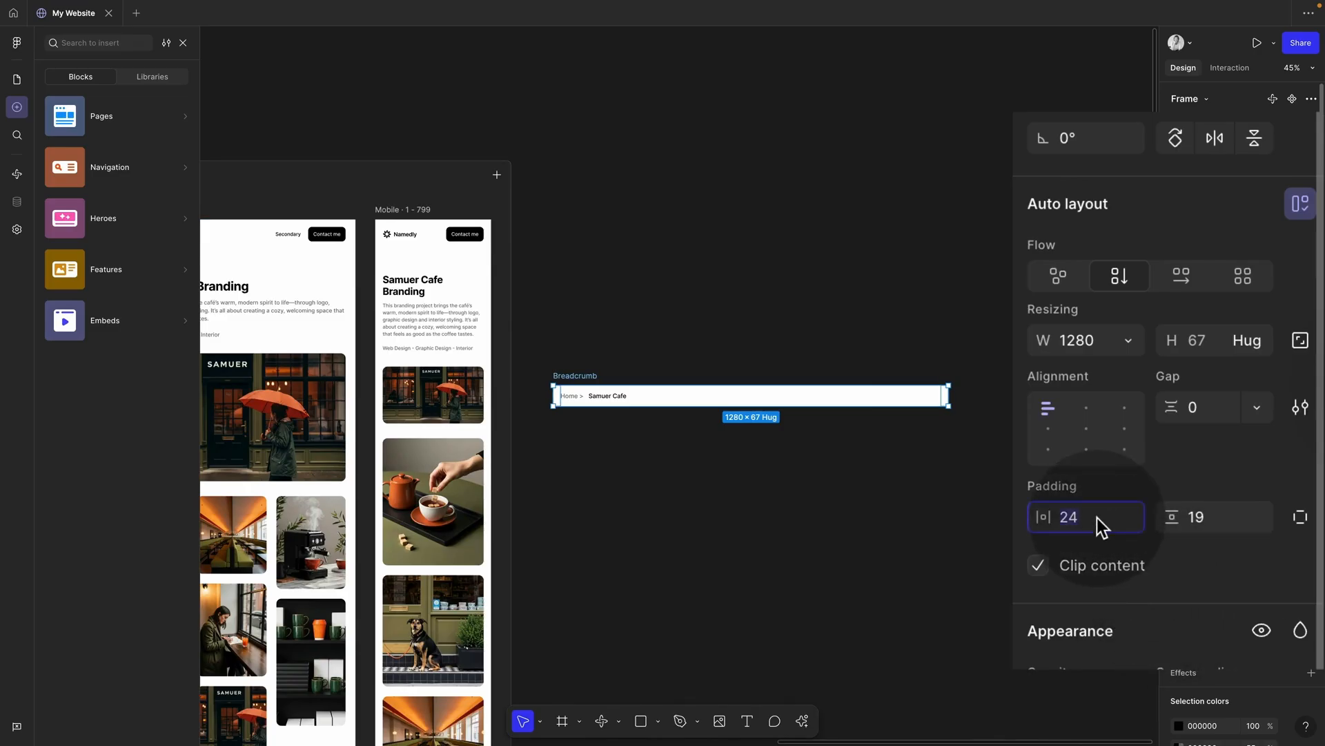
{"action": "type", "text": "64"}
{"action": "key", "text": "Return"}
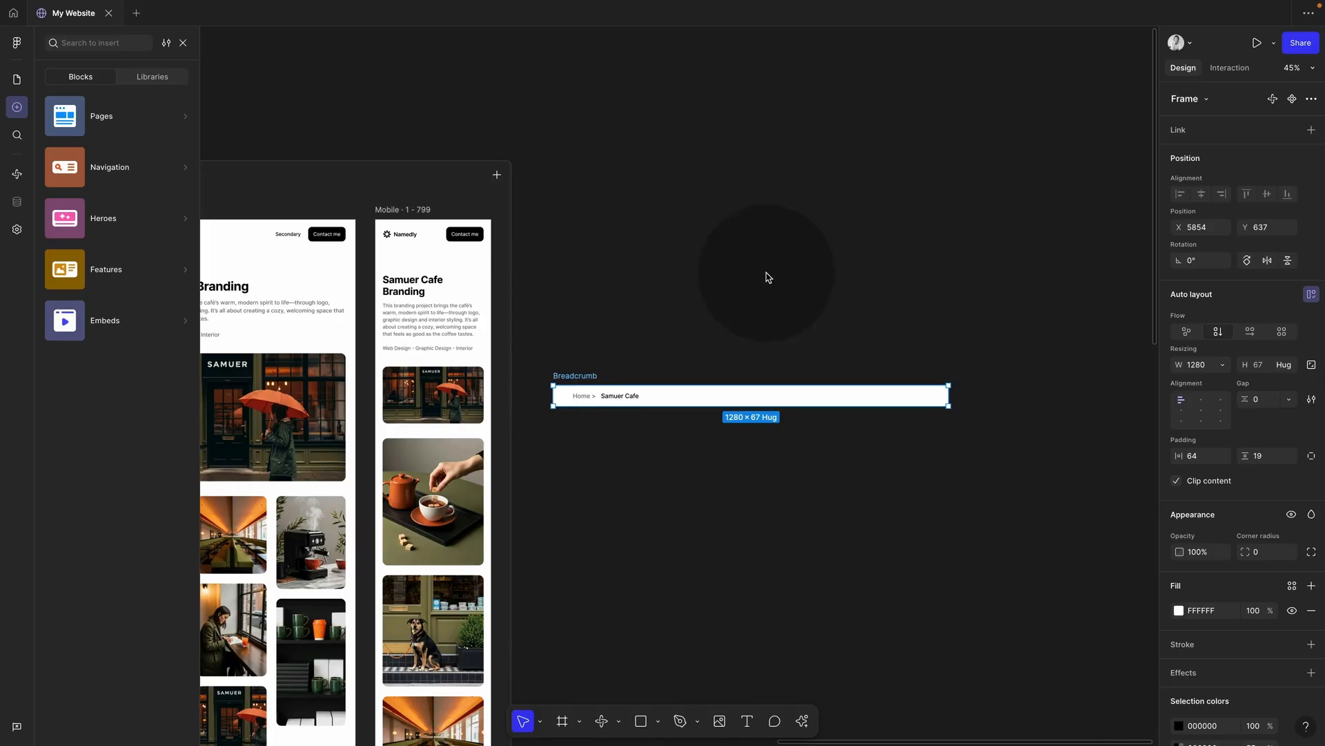
{"action": "scroll", "coordinate": [766, 275], "scroll_direction": "down", "scroll_amount": 5, "text": "ctrl"}
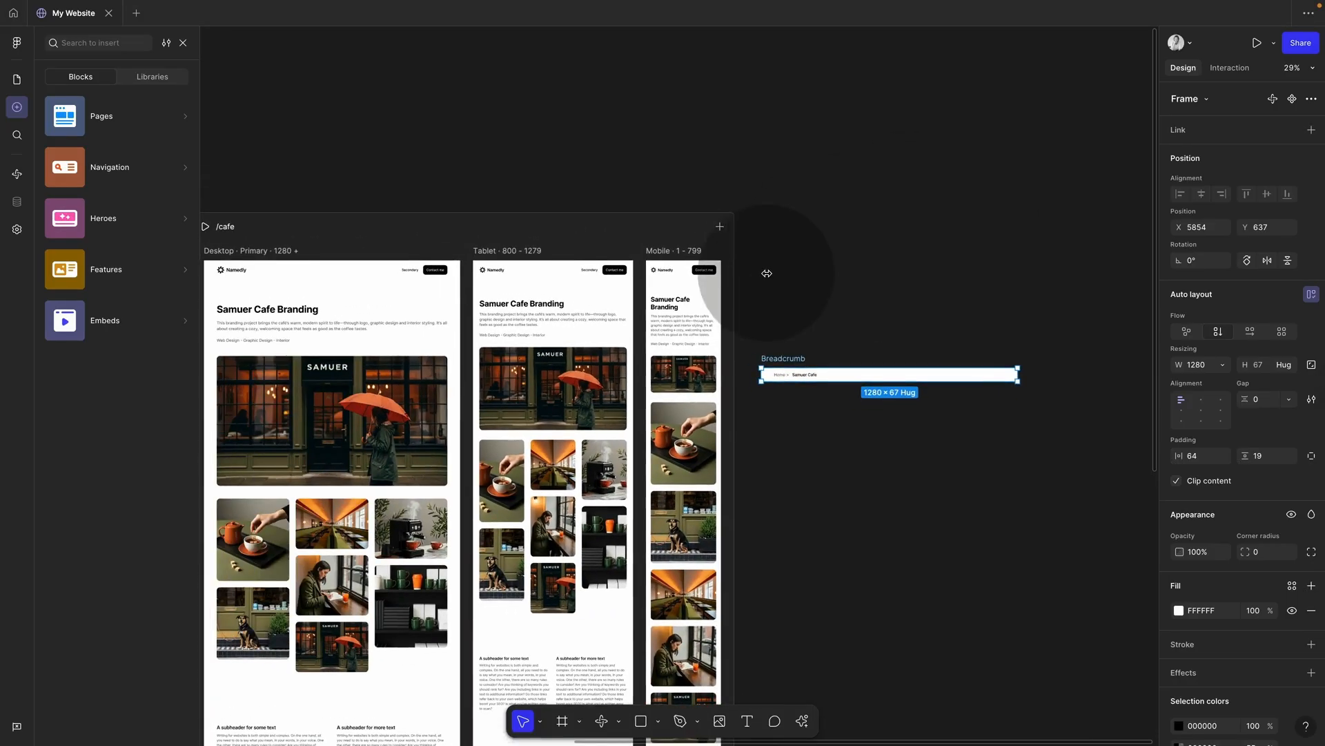
{"action": "scroll", "coordinate": [771, 400], "scroll_direction": "left", "scroll_amount": 4}
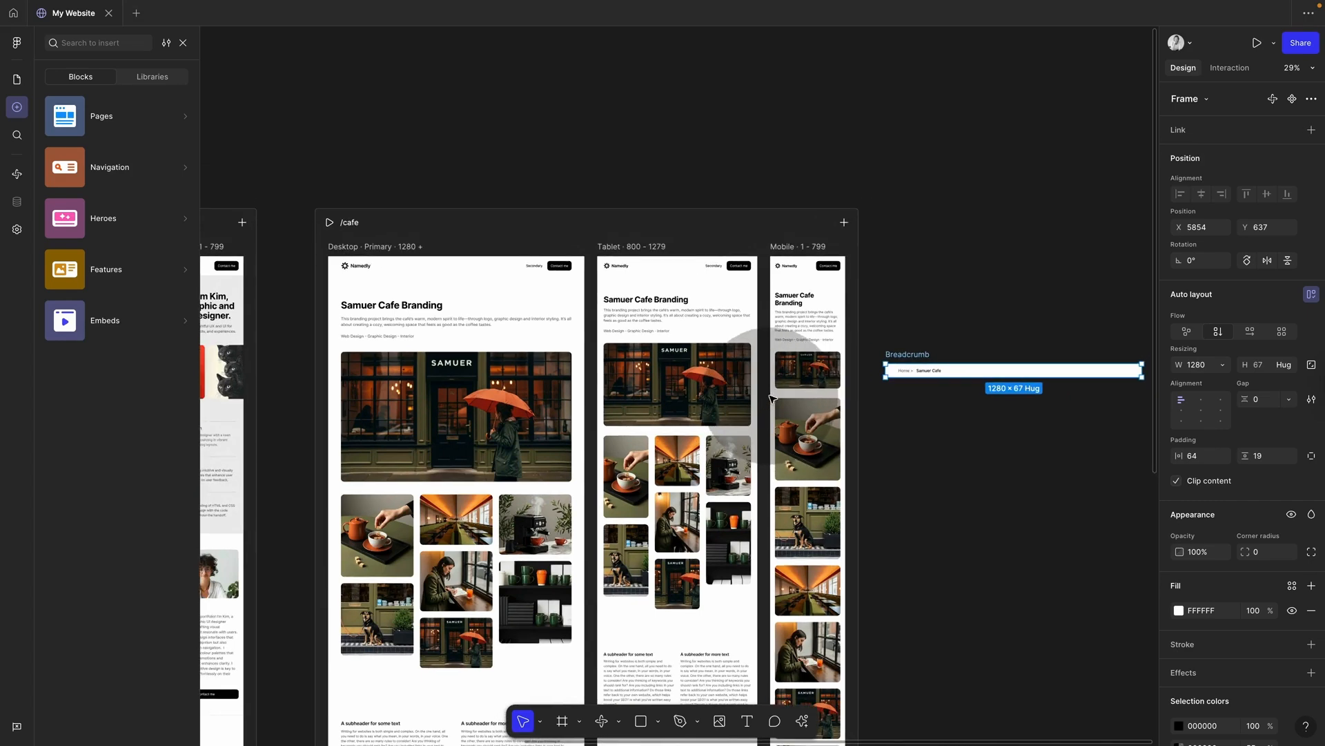
Step: Place the Breadcrumb at the top of the /cafe desktop page, filling its container width
{"action": "left_click_drag", "start_coordinate": [918, 357], "coordinate": [502, 324]}
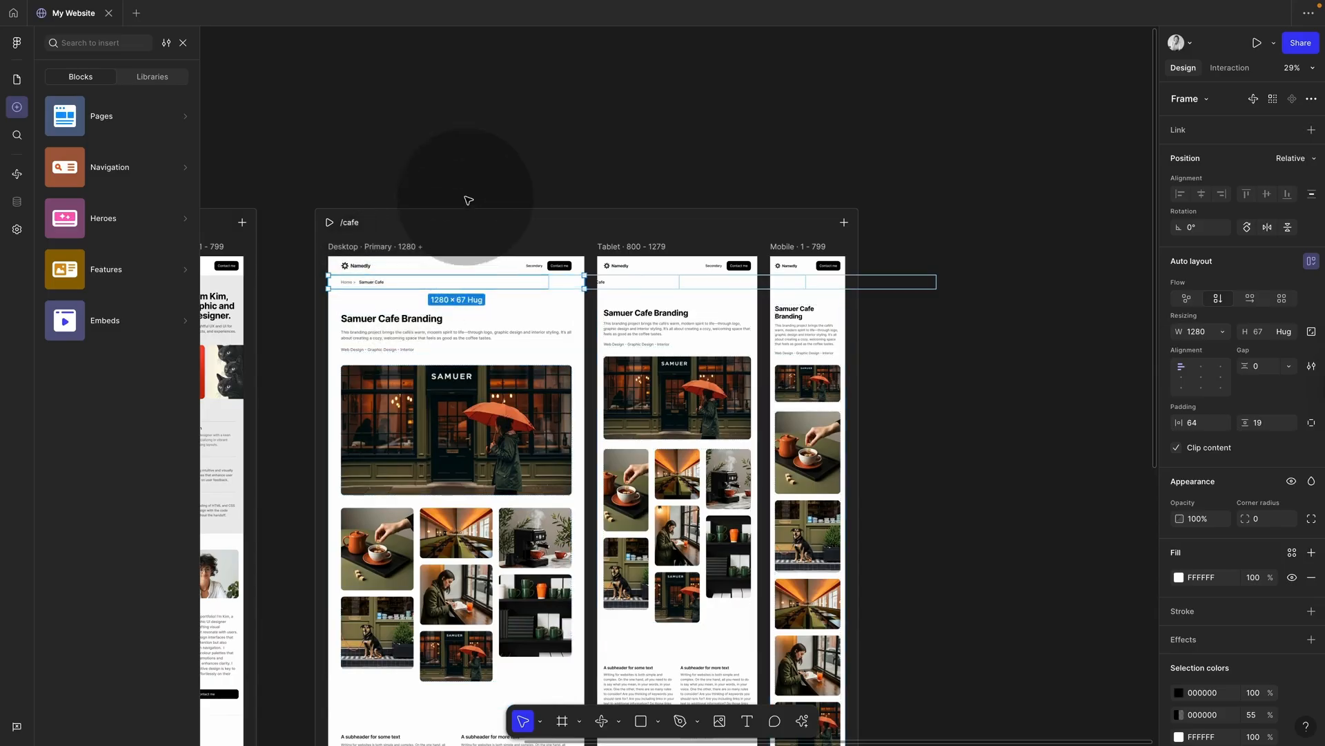
{"action": "left_click", "coordinate": [468, 200]}
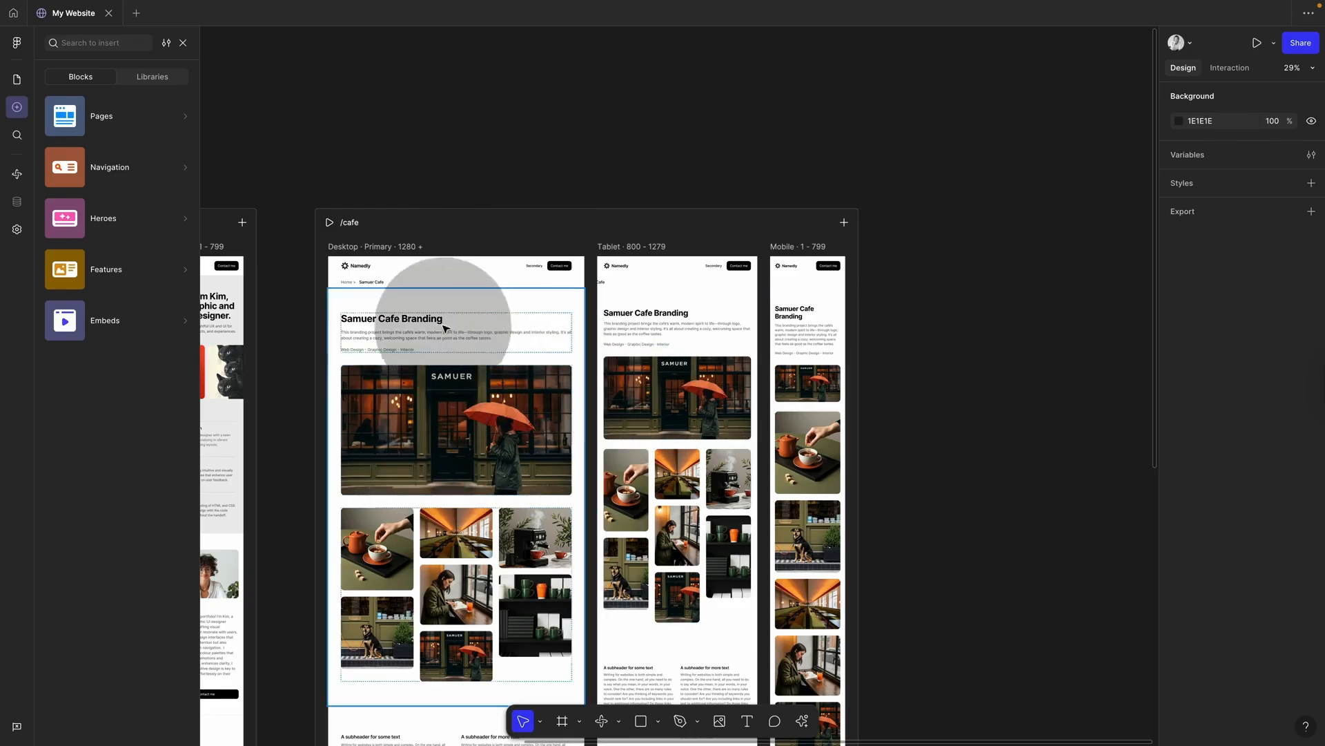
{"action": "left_click", "coordinate": [379, 282]}
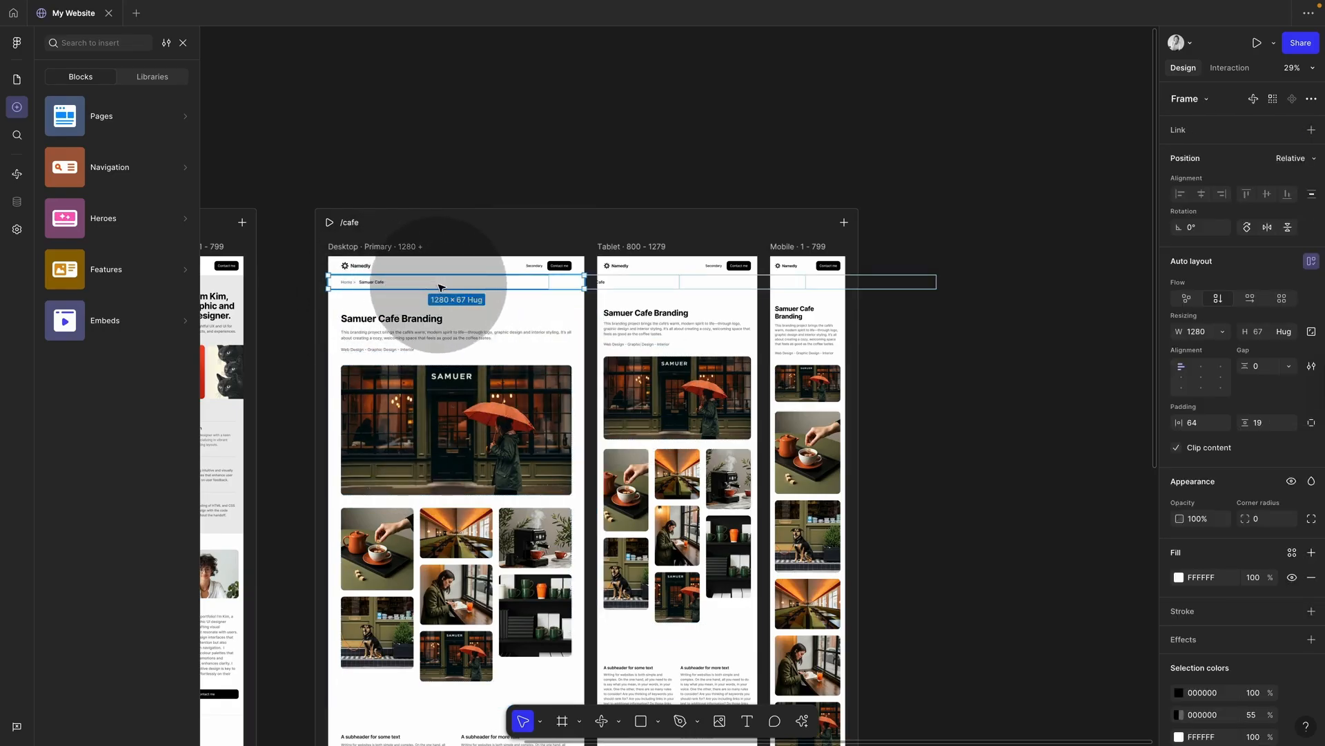
{"action": "left_click", "coordinate": [1223, 335]}
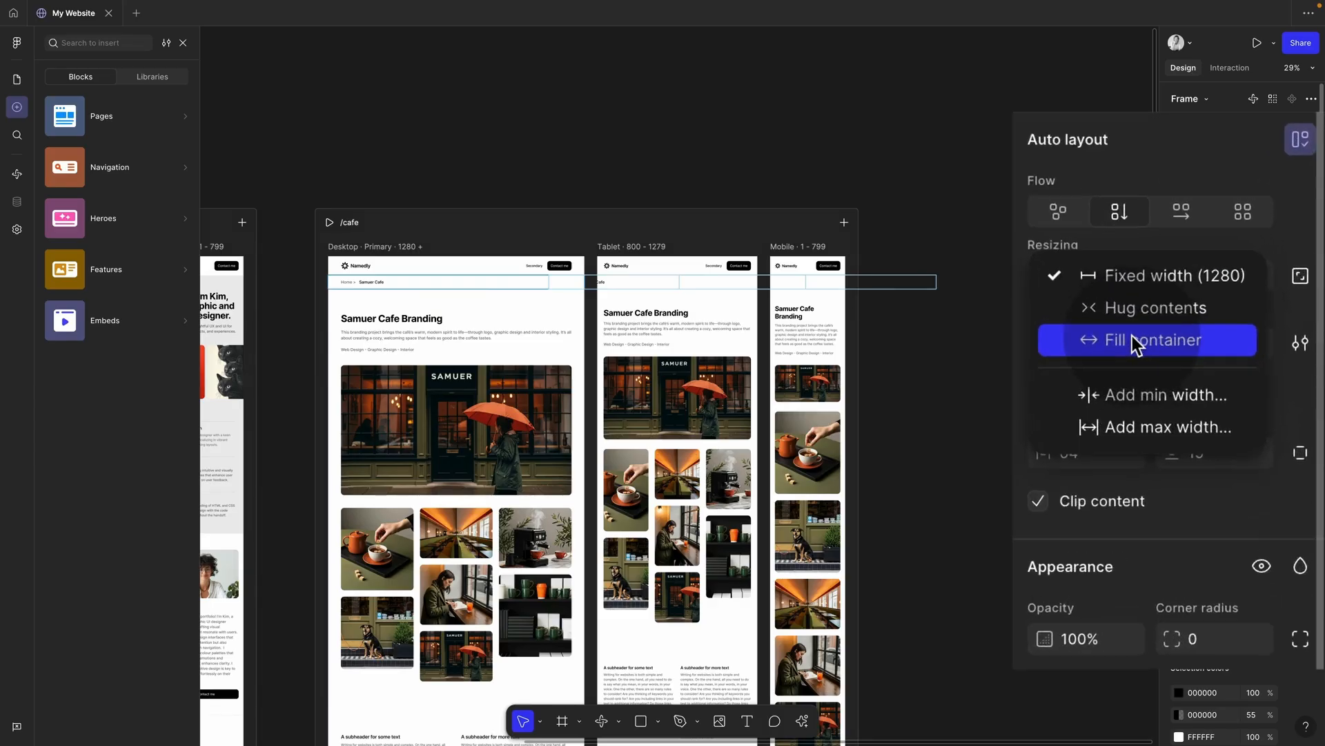
{"action": "left_click", "coordinate": [1227, 364]}
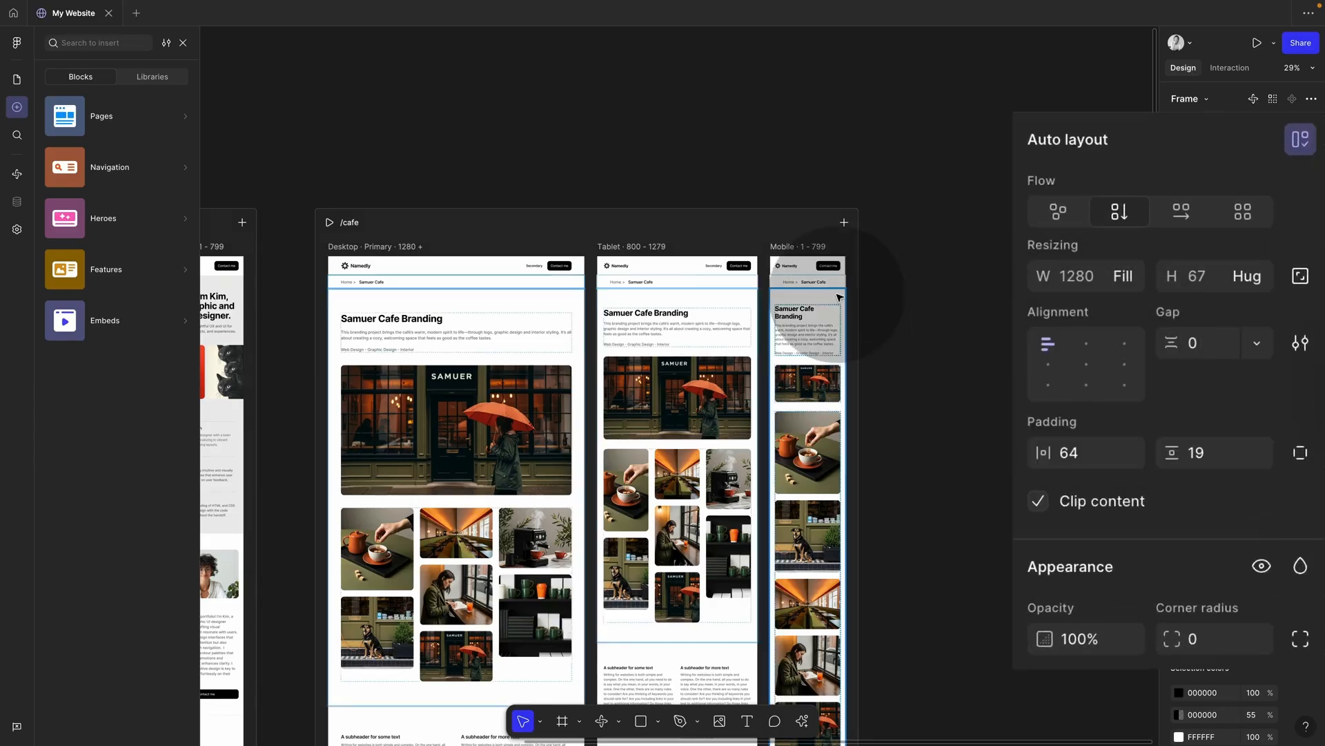
{"action": "scroll", "coordinate": [317, 298], "scroll_direction": "up", "scroll_amount": 5}
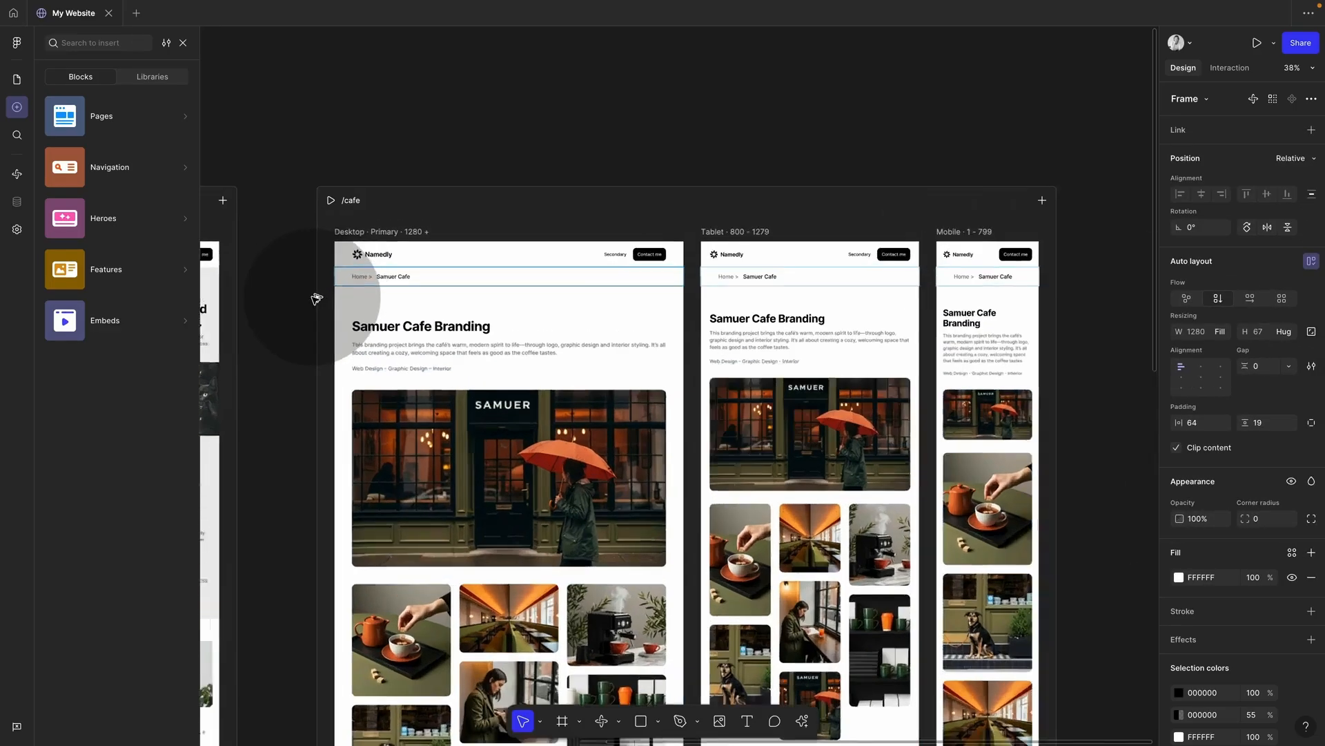
{"action": "scroll", "coordinate": [316, 299], "scroll_direction": "down", "scroll_amount": 2}
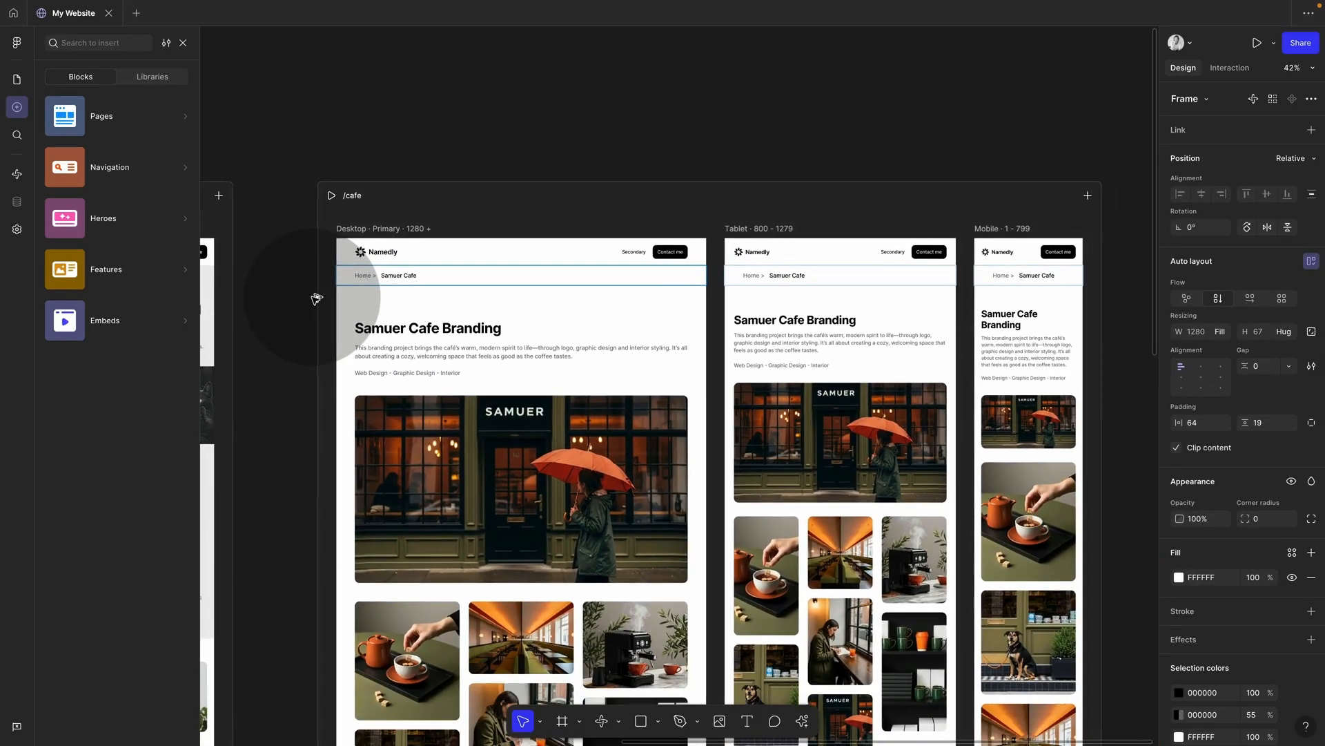
{"action": "left_click", "coordinate": [615, 163]}
Step: Set the Tablet breadcrumb's horizontal padding to 32 and the Mobile breadcrumb's to 24
{"action": "left_click", "coordinate": [825, 279]}
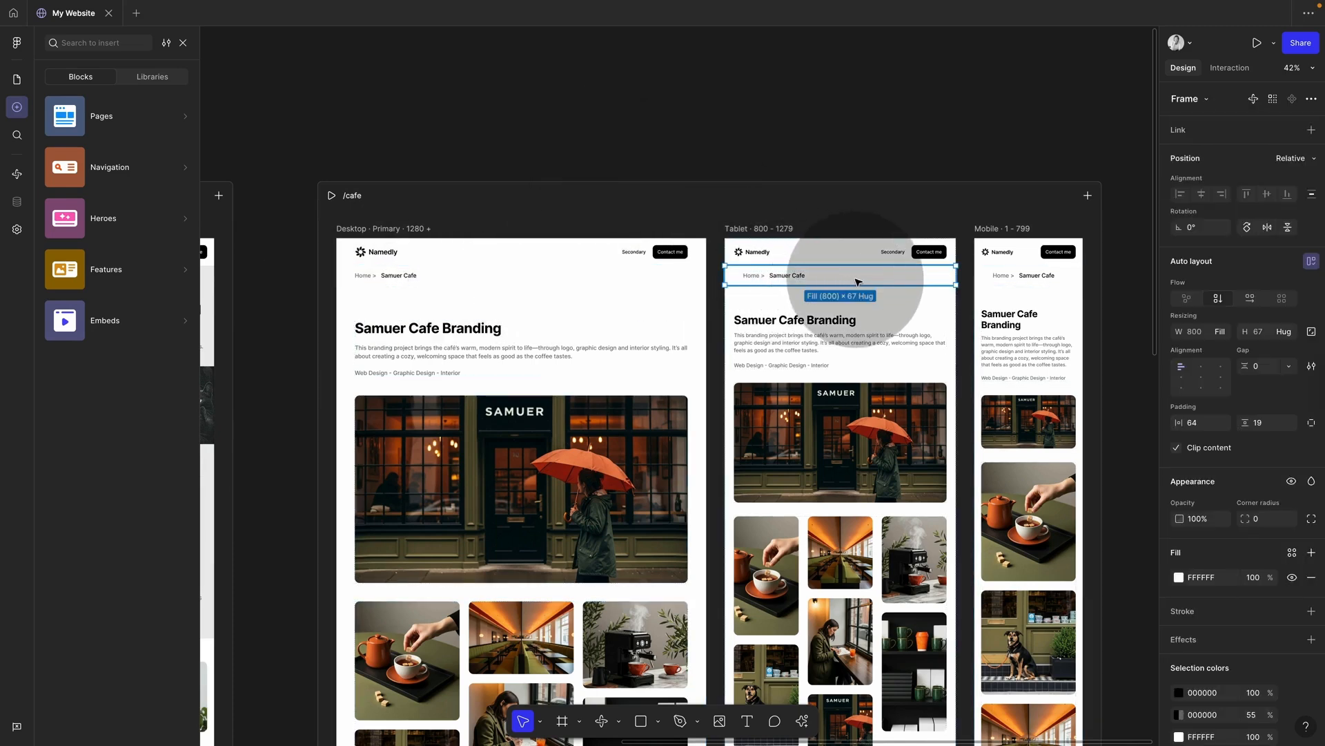
{"action": "left_click", "coordinate": [802, 256]}
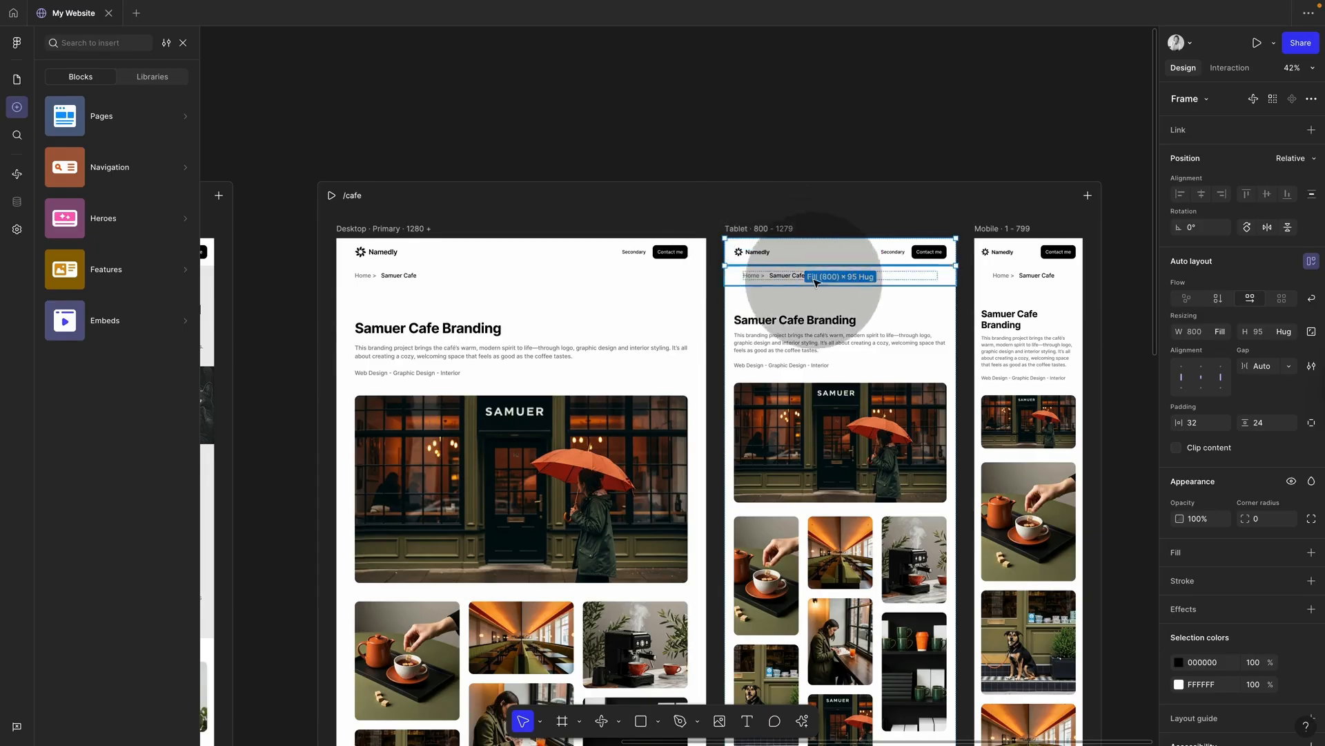
{"action": "left_click", "coordinate": [940, 279]}
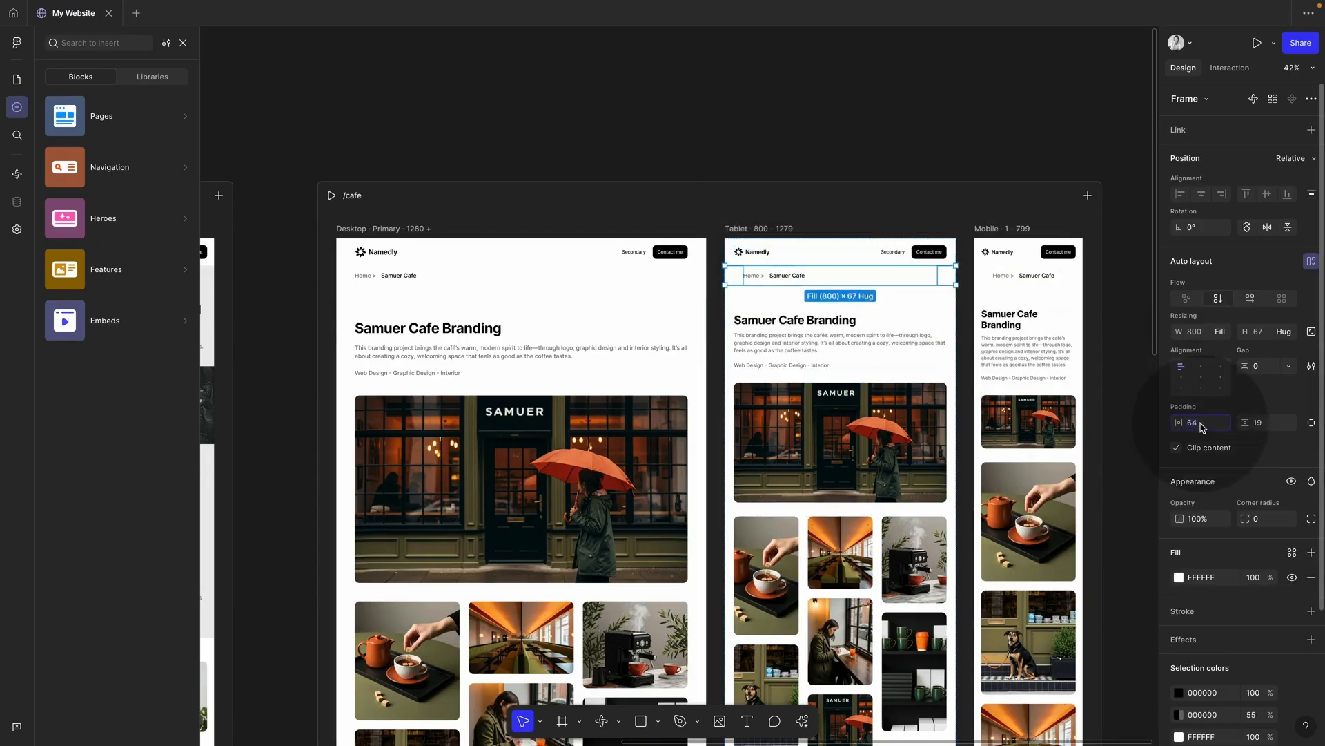
{"action": "type", "text": "32"}
{"action": "left_click", "coordinate": [1030, 259]}
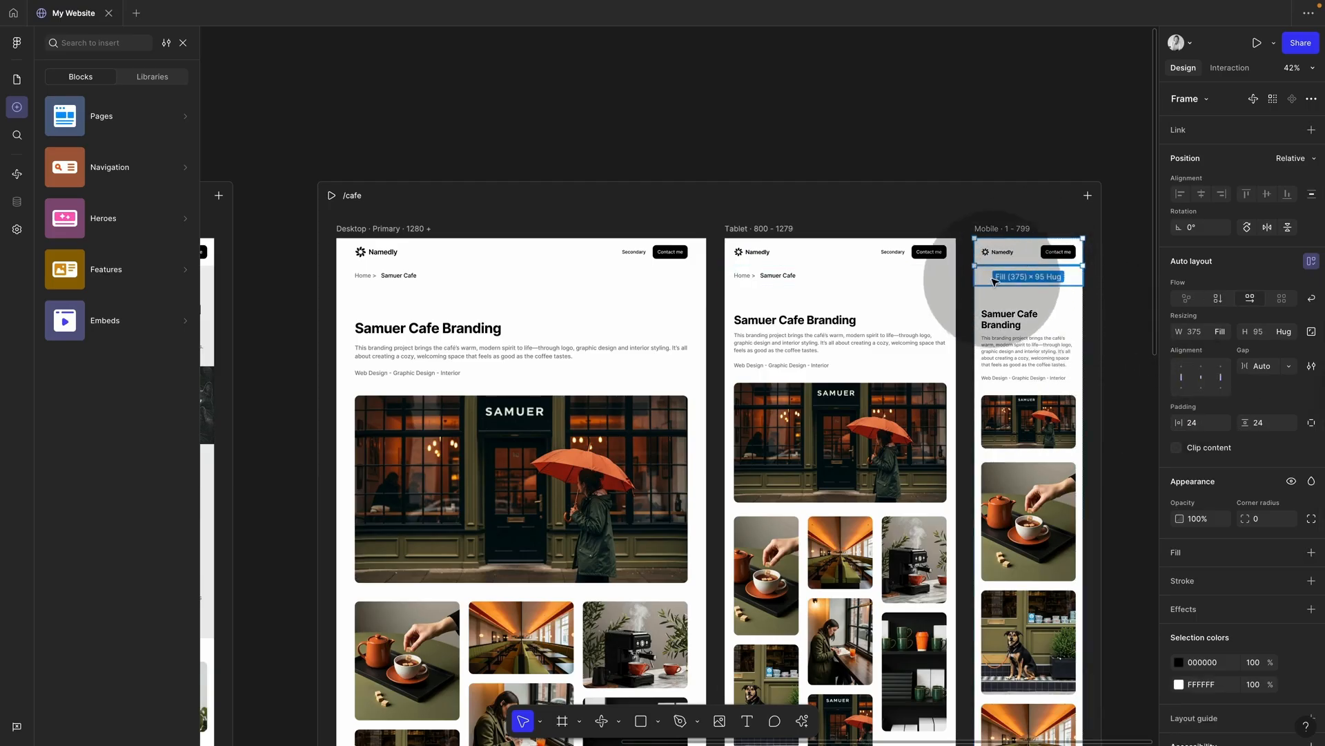
{"action": "left_click", "coordinate": [1027, 275]}
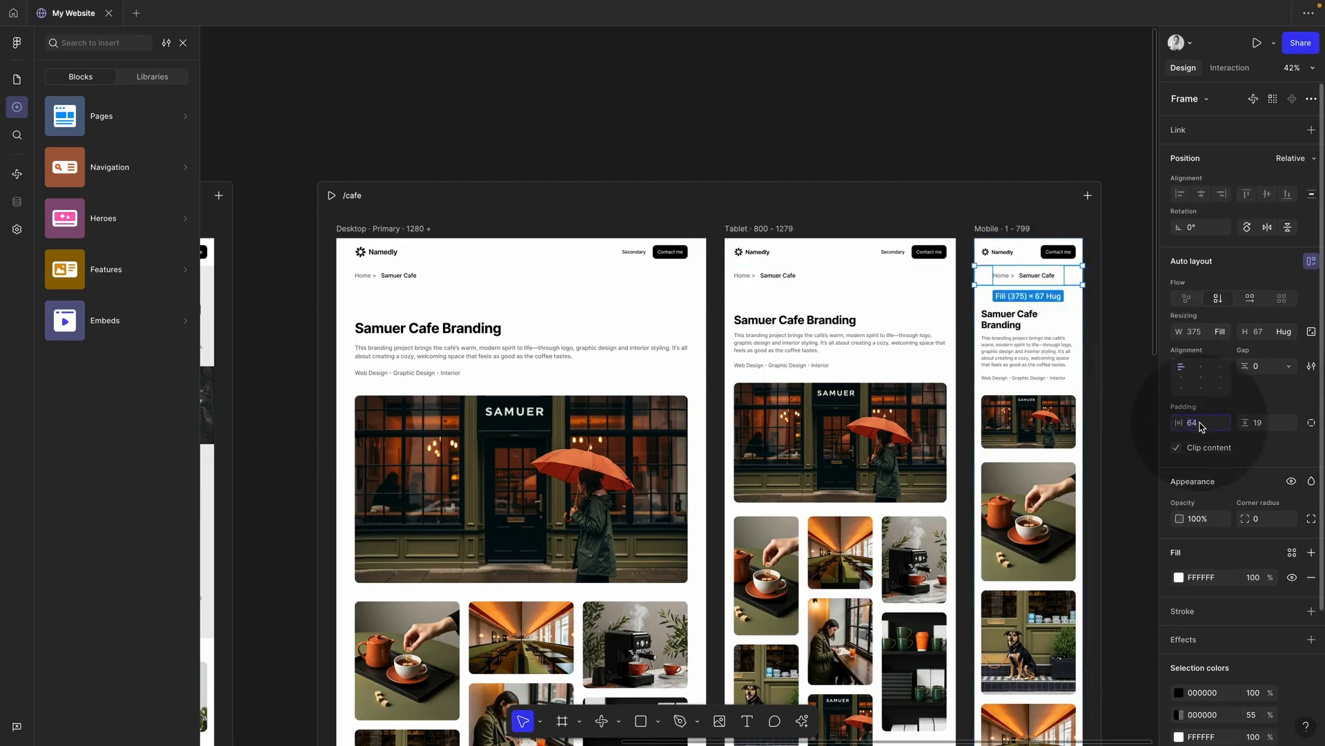
{"action": "type", "text": "2"}
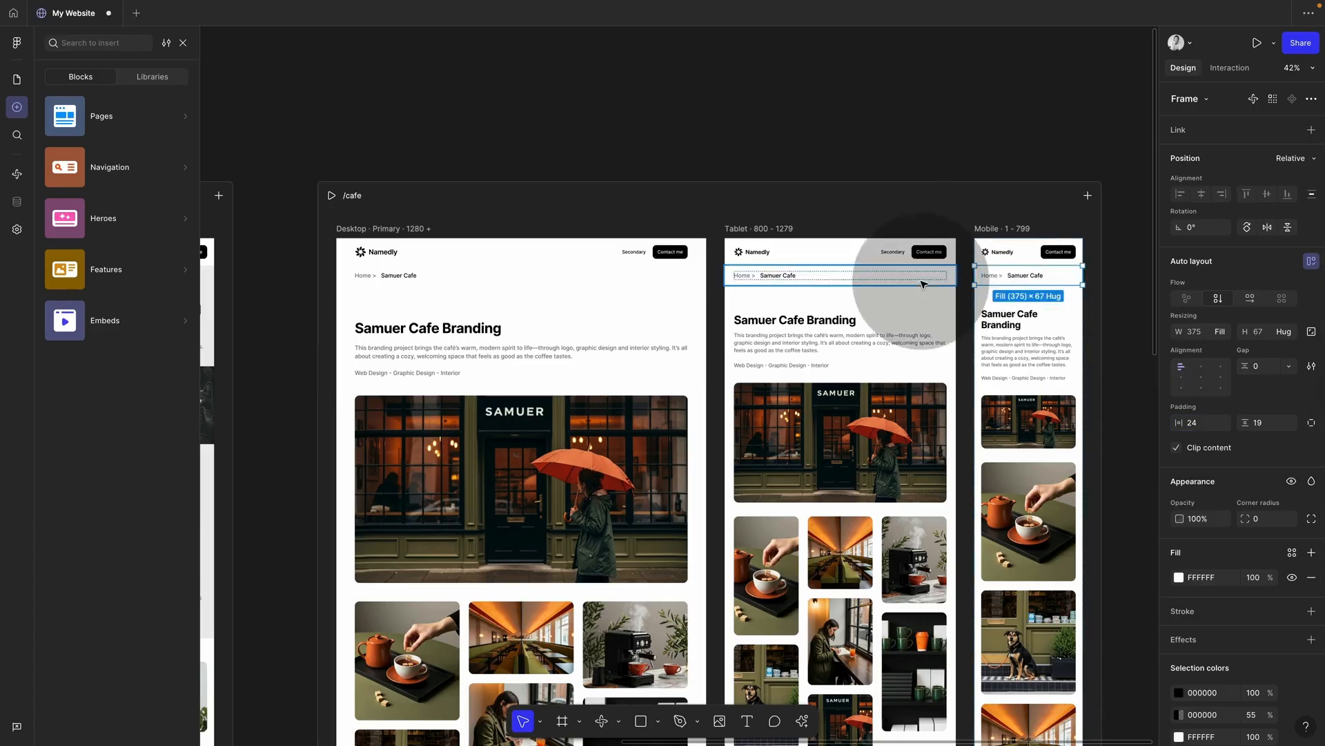
{"action": "left_click", "coordinate": [793, 155]}
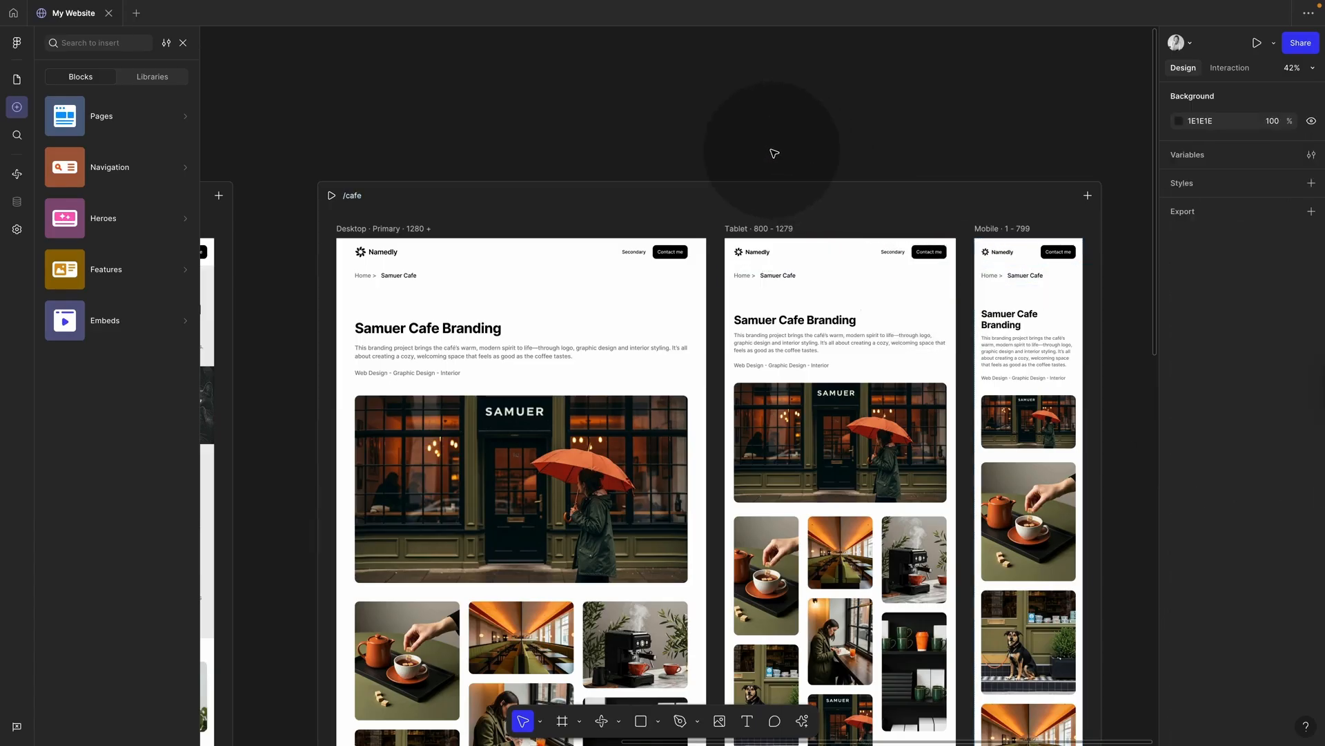
Step: Fill the /cafe breadcrumb row and content section with light grey EDEDED sampled from Home
{"action": "left_click", "coordinate": [575, 298]}
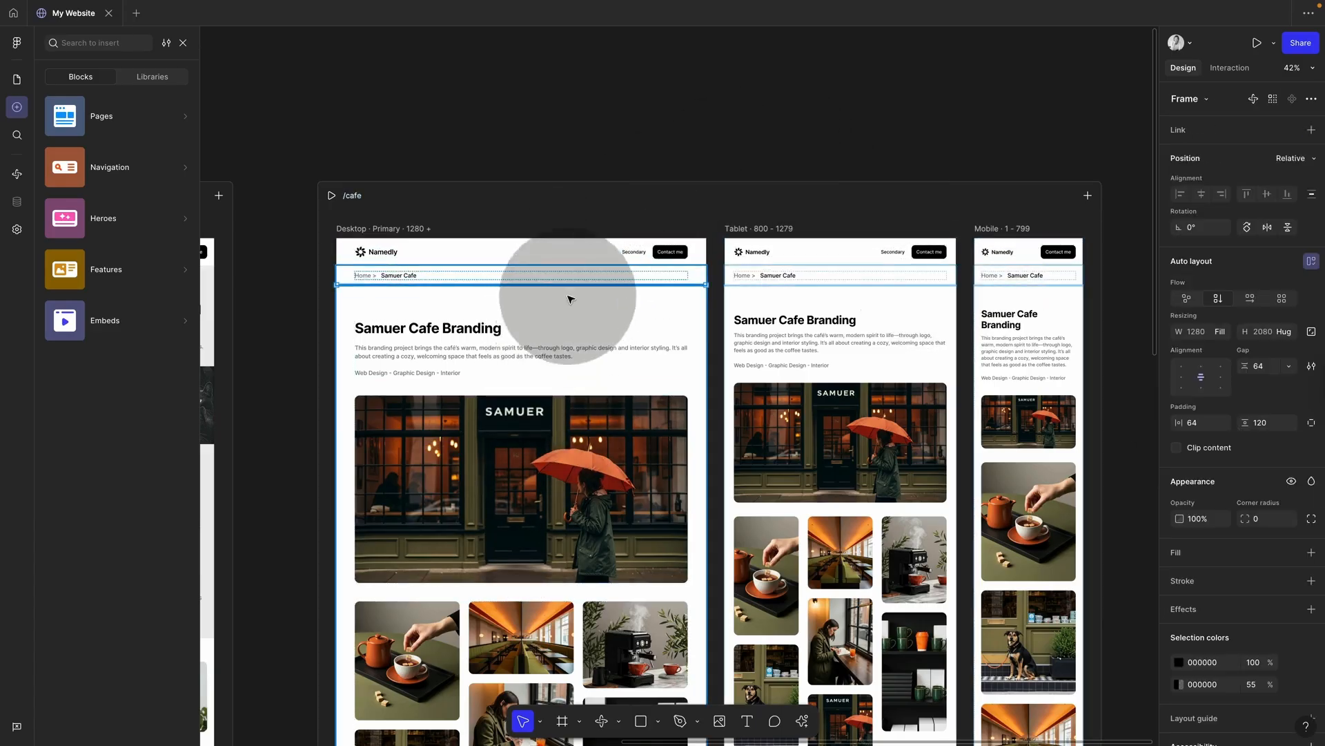
{"action": "left_click", "coordinate": [575, 300]}
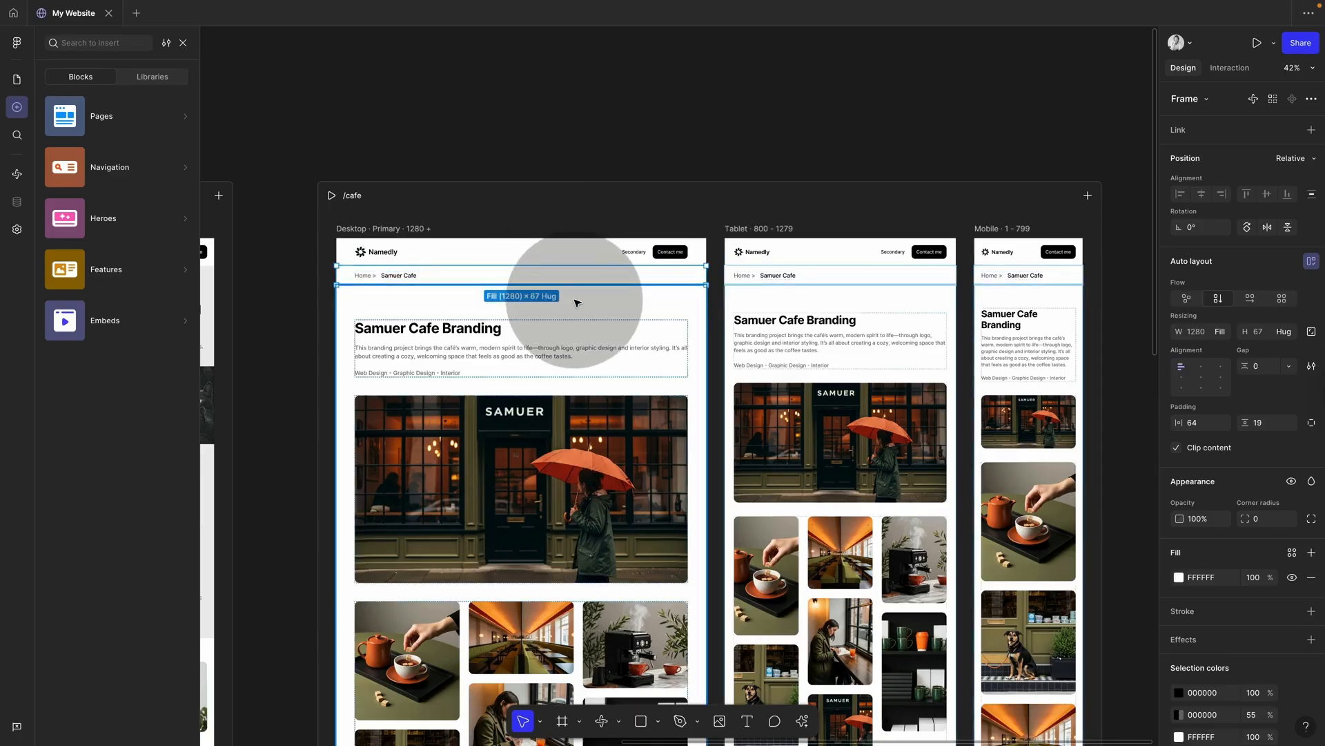
{"action": "scroll", "coordinate": [577, 303], "scroll_direction": "down", "scroll_amount": 5}
{"action": "left_click", "coordinate": [492, 294]}
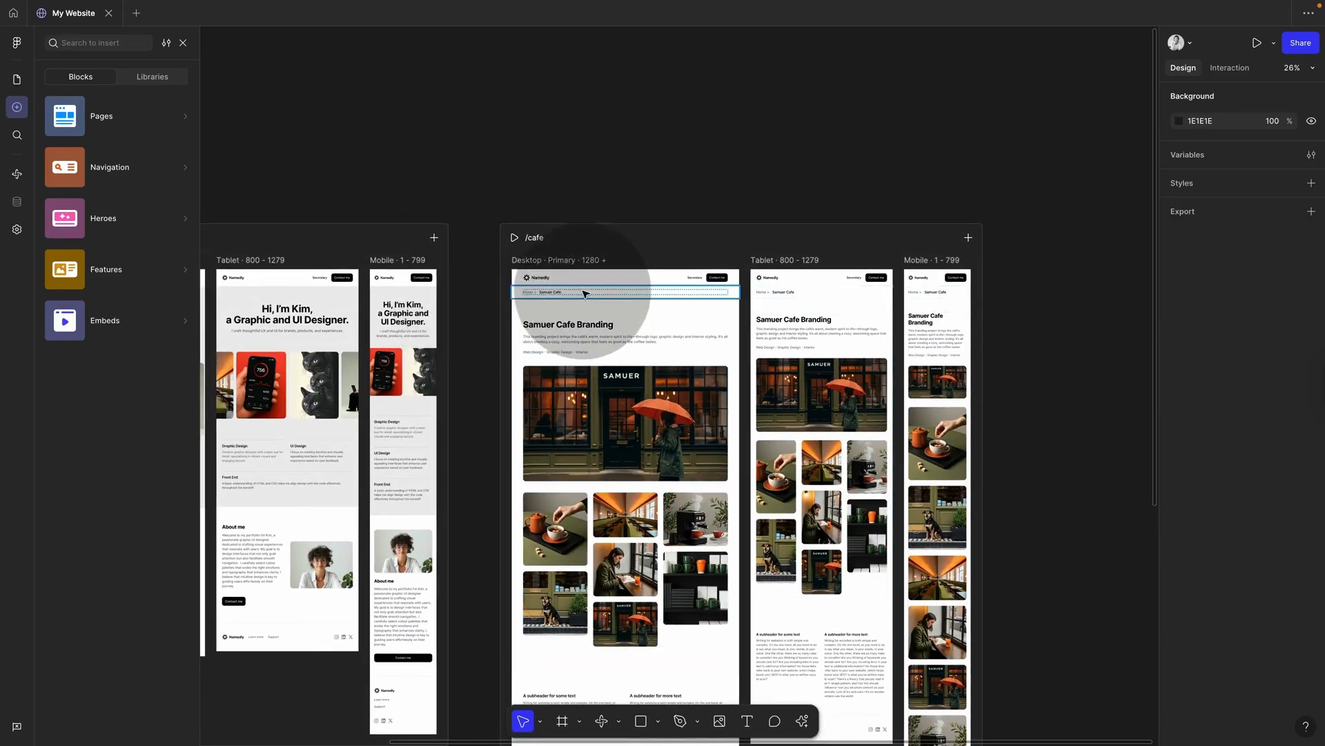
{"action": "left_click", "coordinate": [585, 293]}
{"action": "left_click", "coordinate": [584, 308], "text": "shift"}
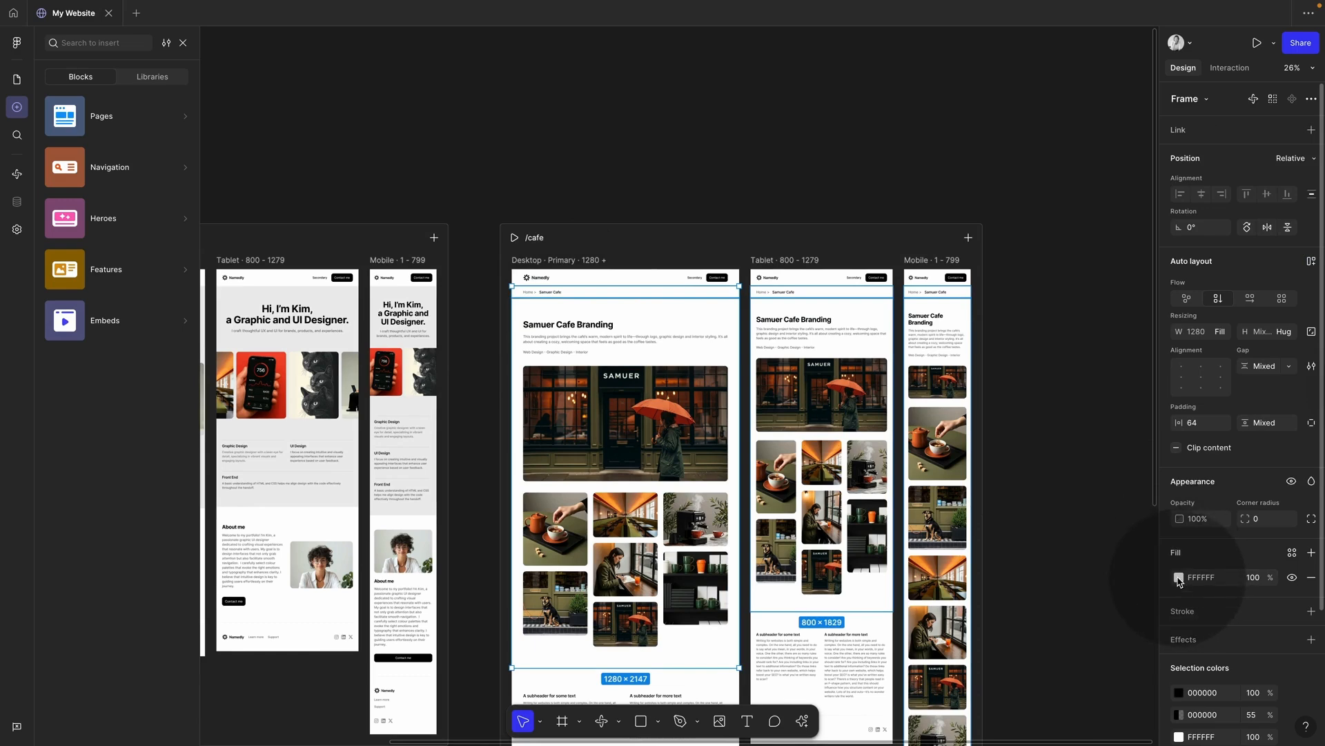
{"action": "left_click", "coordinate": [1179, 578]}
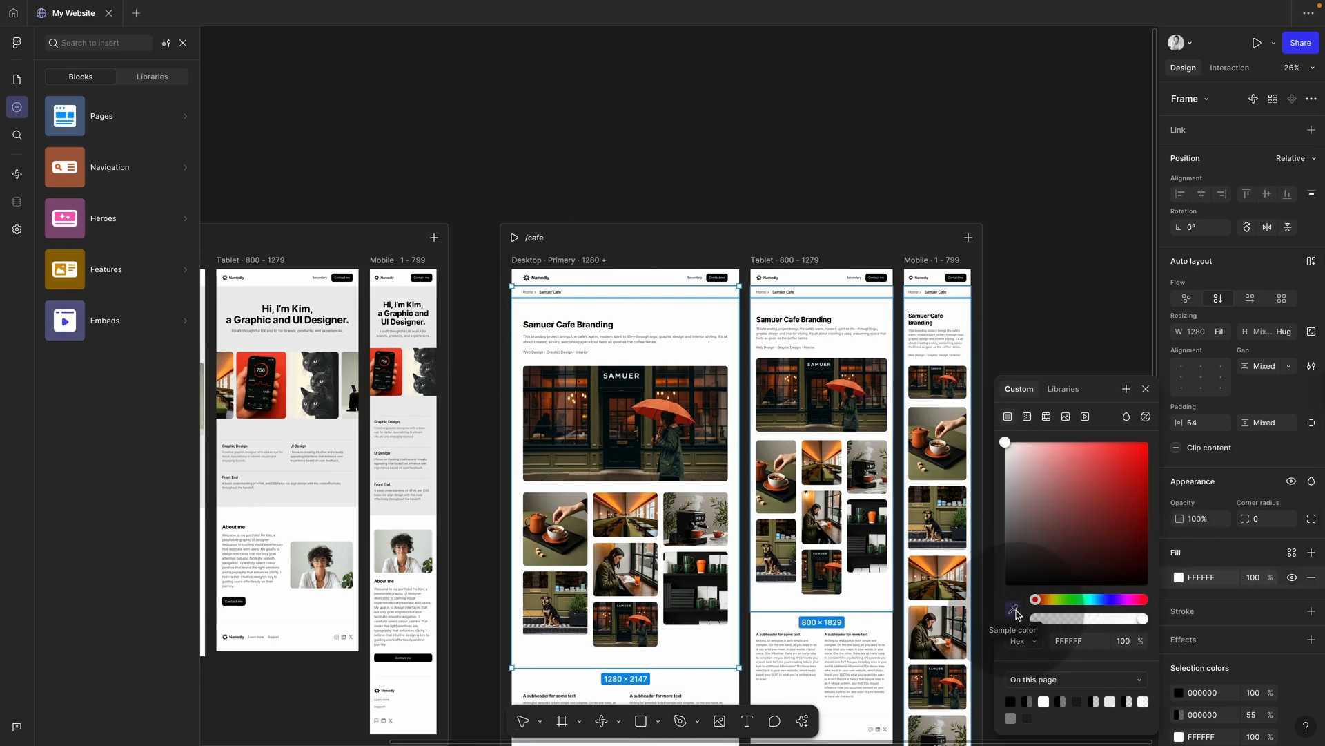
{"action": "left_click", "coordinate": [1011, 612]}
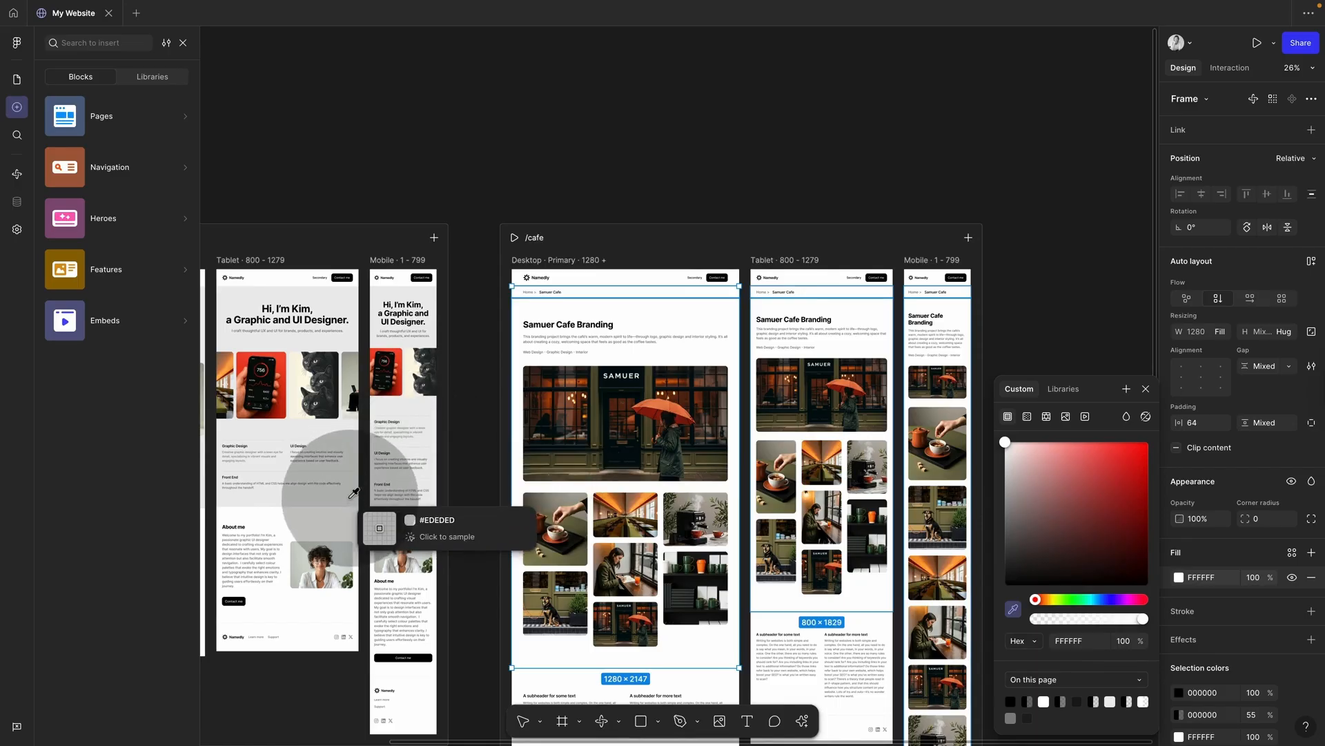
{"action": "left_click", "coordinate": [388, 424]}
{"action": "left_click", "coordinate": [608, 165]}
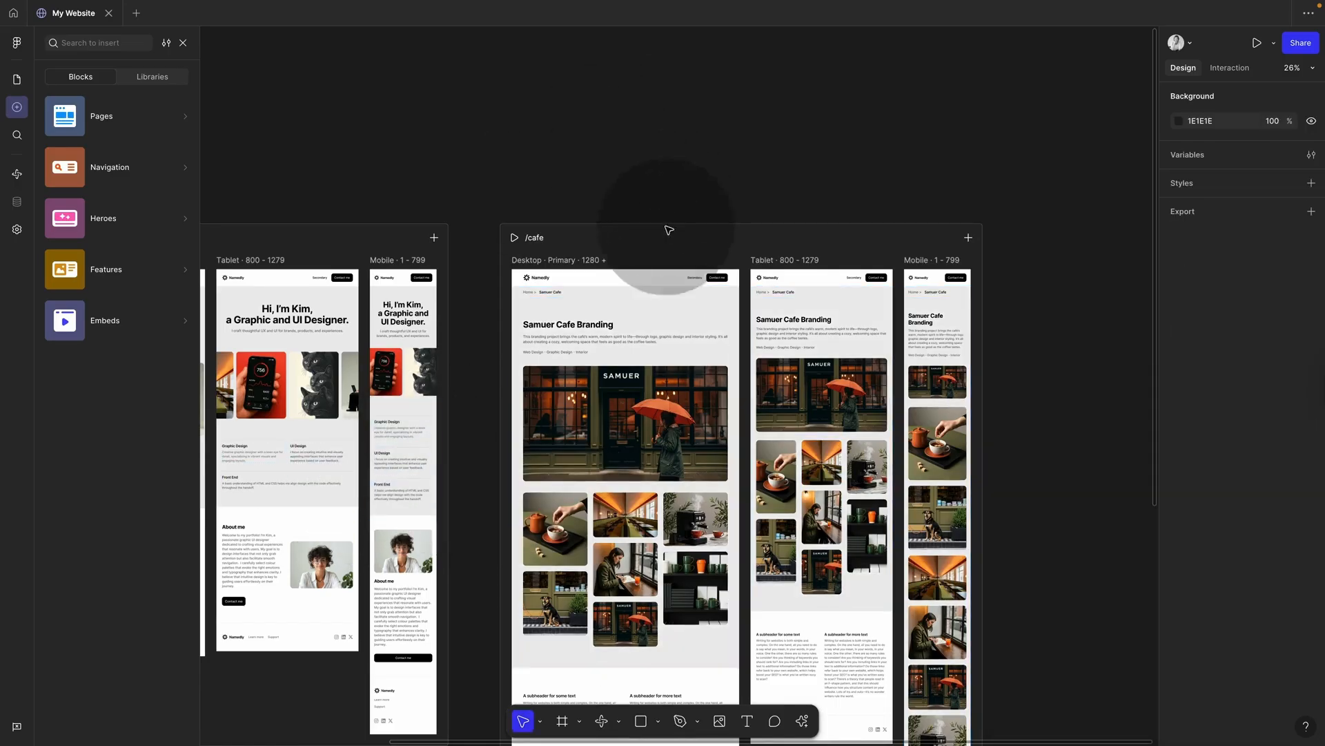
{"action": "scroll", "coordinate": [566, 290], "scroll_direction": "up", "scroll_amount": 5}
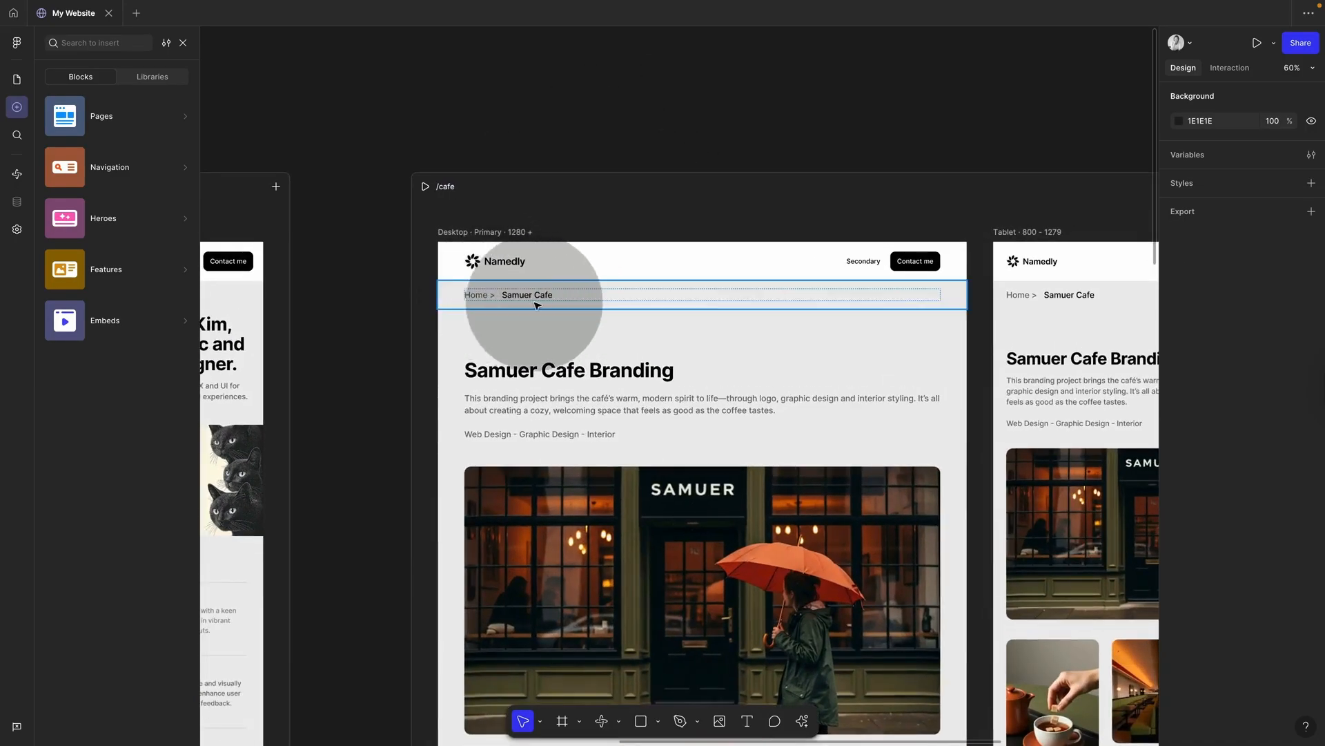
{"action": "left_click", "coordinate": [573, 316]}
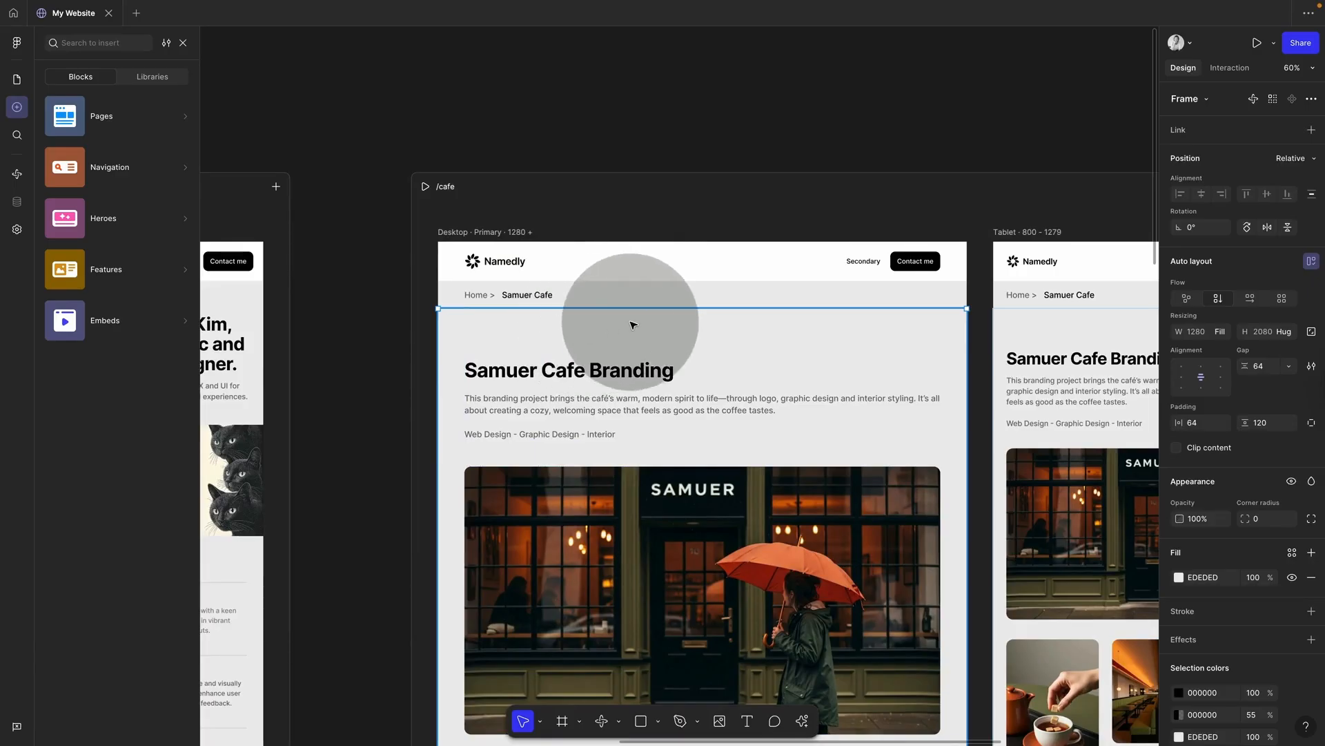
{"action": "scroll", "coordinate": [632, 323], "scroll_direction": "down", "scroll_amount": 3}
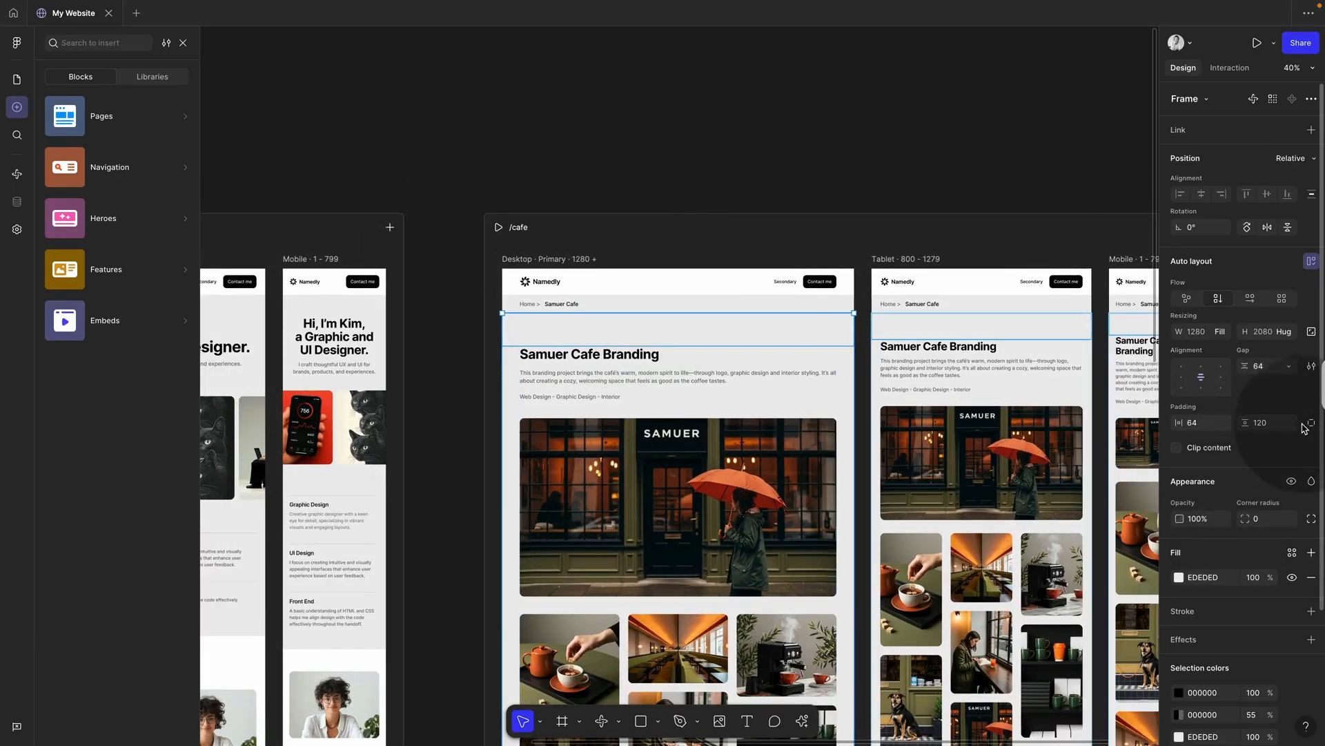
Step: Reduce the content section's top padding to 48 and set the breadcrumb row's top padding to 35
{"action": "left_click", "coordinate": [1310, 424]}
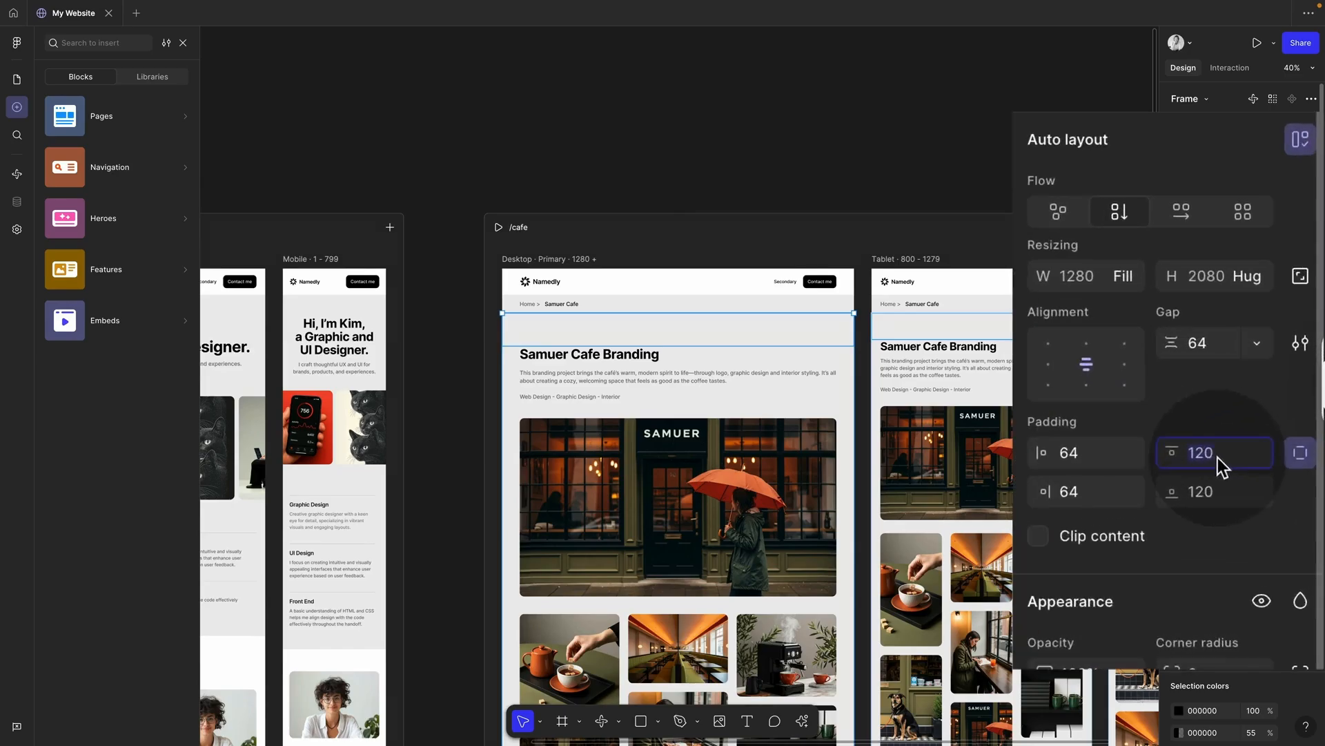
{"action": "key", "text": "shift+Down"}
{"action": "key", "text": "shift+Down"}
{"action": "key", "text": "shift+Down"}
{"action": "key", "text": "shift+Down"}
{"action": "key", "text": "shift+Down"}
{"action": "key", "text": "shift+Down"}
{"action": "key", "text": "shift+Down"}
{"action": "key", "text": "shift+Down"}
{"action": "key", "text": "shift+Down"}
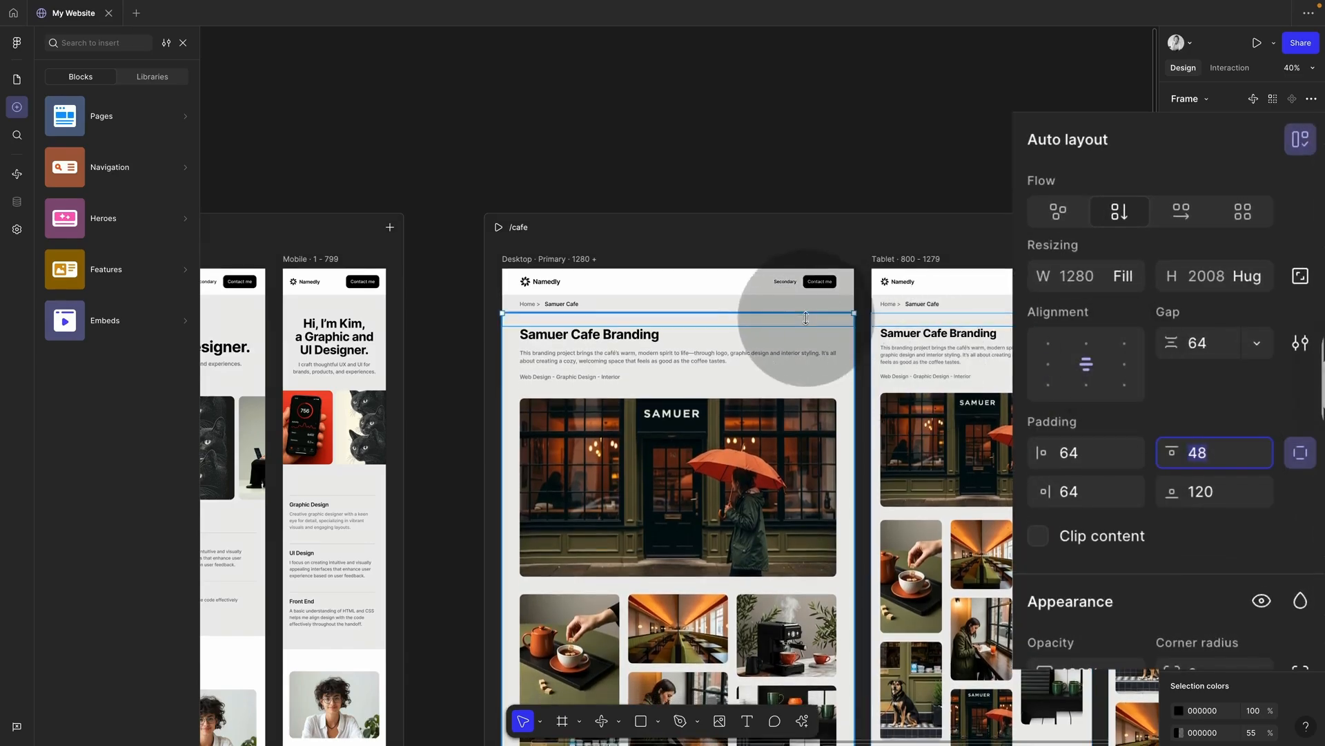
{"action": "left_click", "coordinate": [821, 304]}
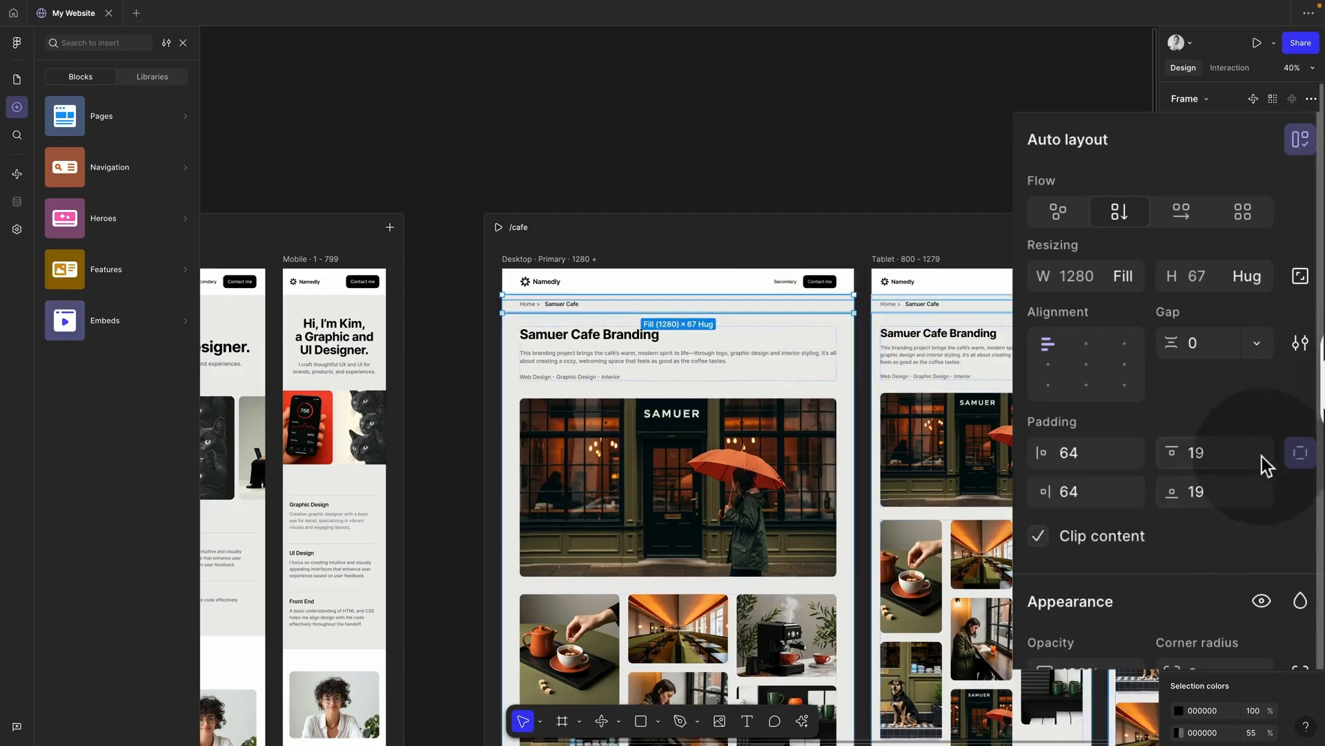
{"action": "left_click", "coordinate": [1232, 455]}
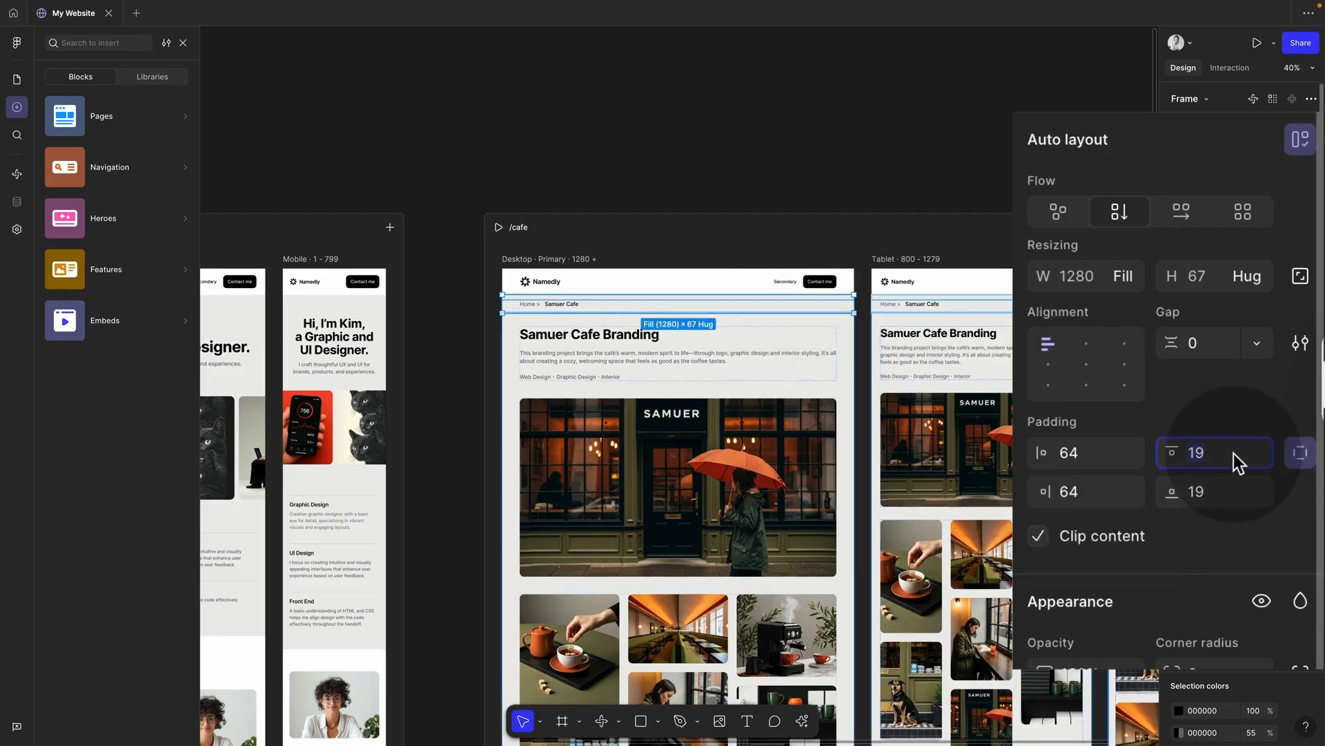
{"action": "key", "text": "shift+Up"}
{"action": "key", "text": "shift+Up"}
{"action": "key", "text": "shift+Up"}
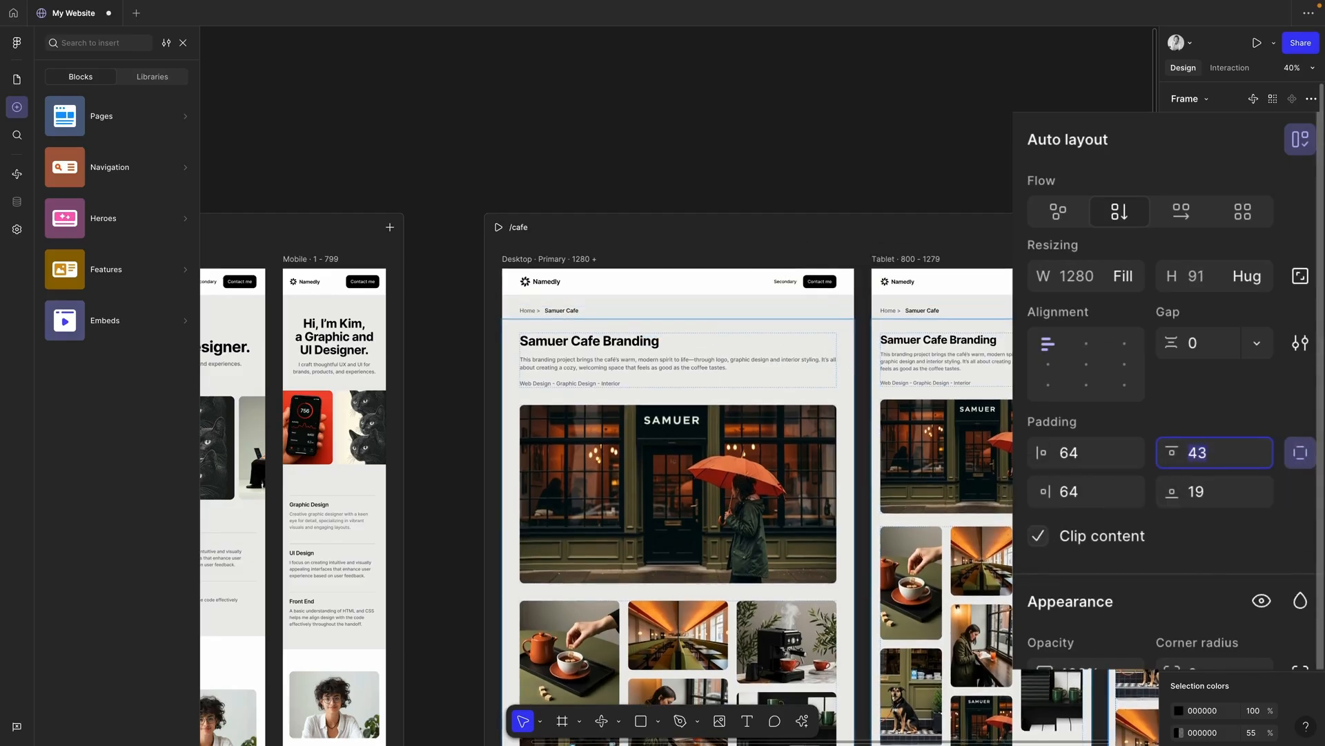
{"action": "key", "text": "shift+Down"}
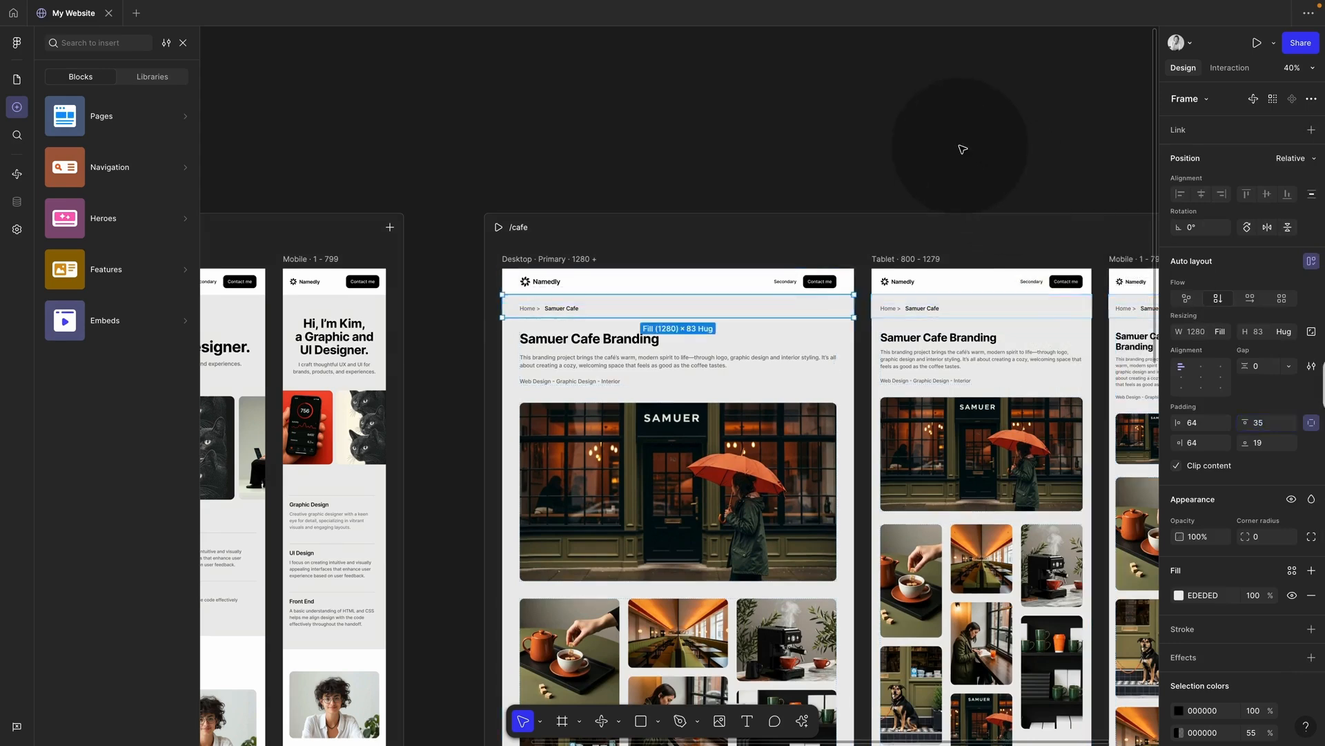
{"action": "left_click", "coordinate": [962, 149]}
{"action": "scroll", "coordinate": [562, 384], "scroll_direction": "left", "scroll_amount": 1}
{"action": "left_click", "coordinate": [544, 306]}
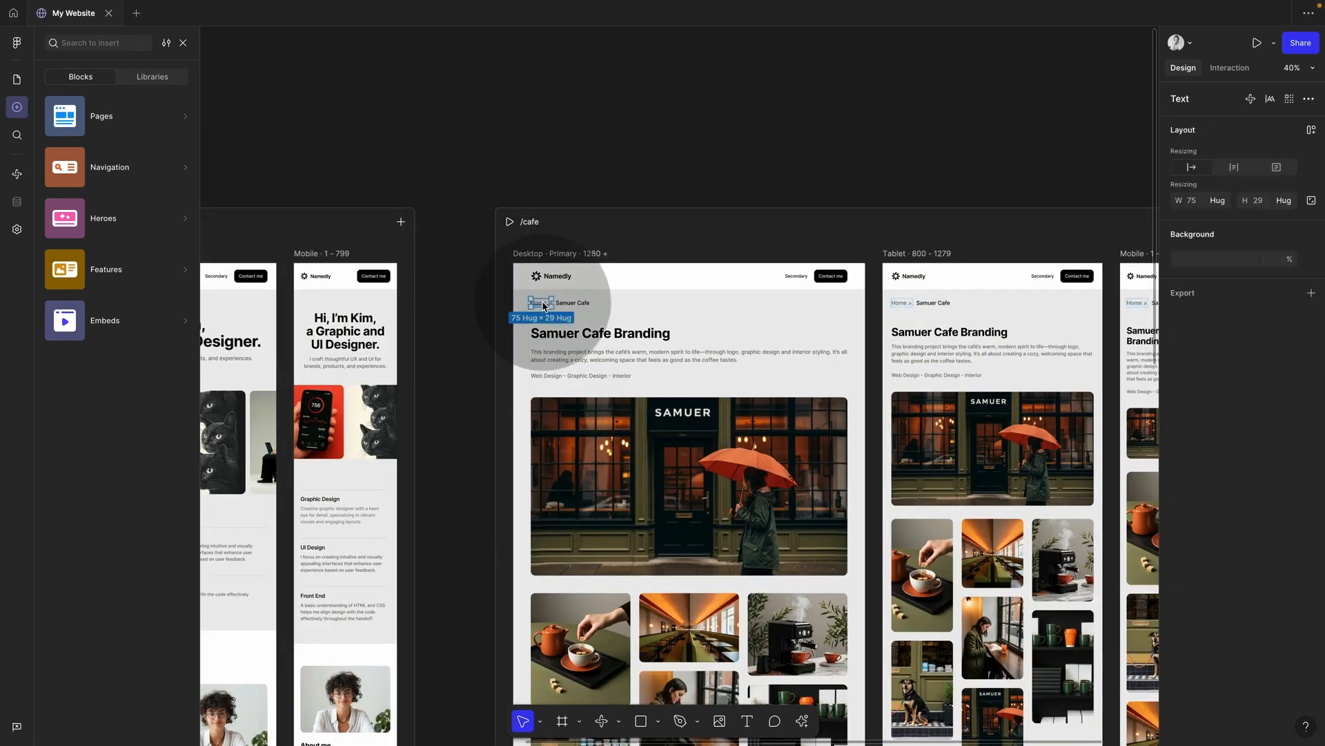
Step: Link the breadcrumb's 'Home >' text to the Home page and preview the site
{"action": "left_click", "coordinate": [1232, 68]}
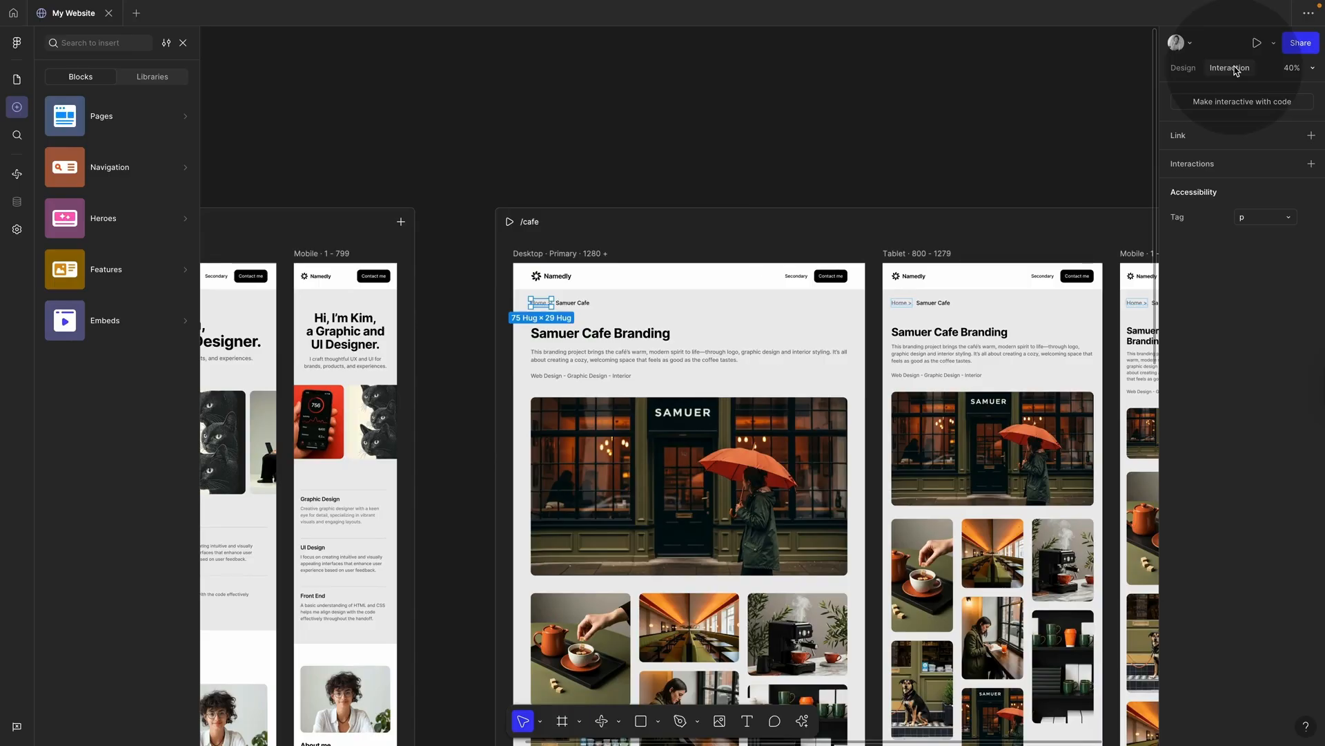
{"action": "left_click_drag", "start_coordinate": [531, 303], "coordinate": [411, 387]}
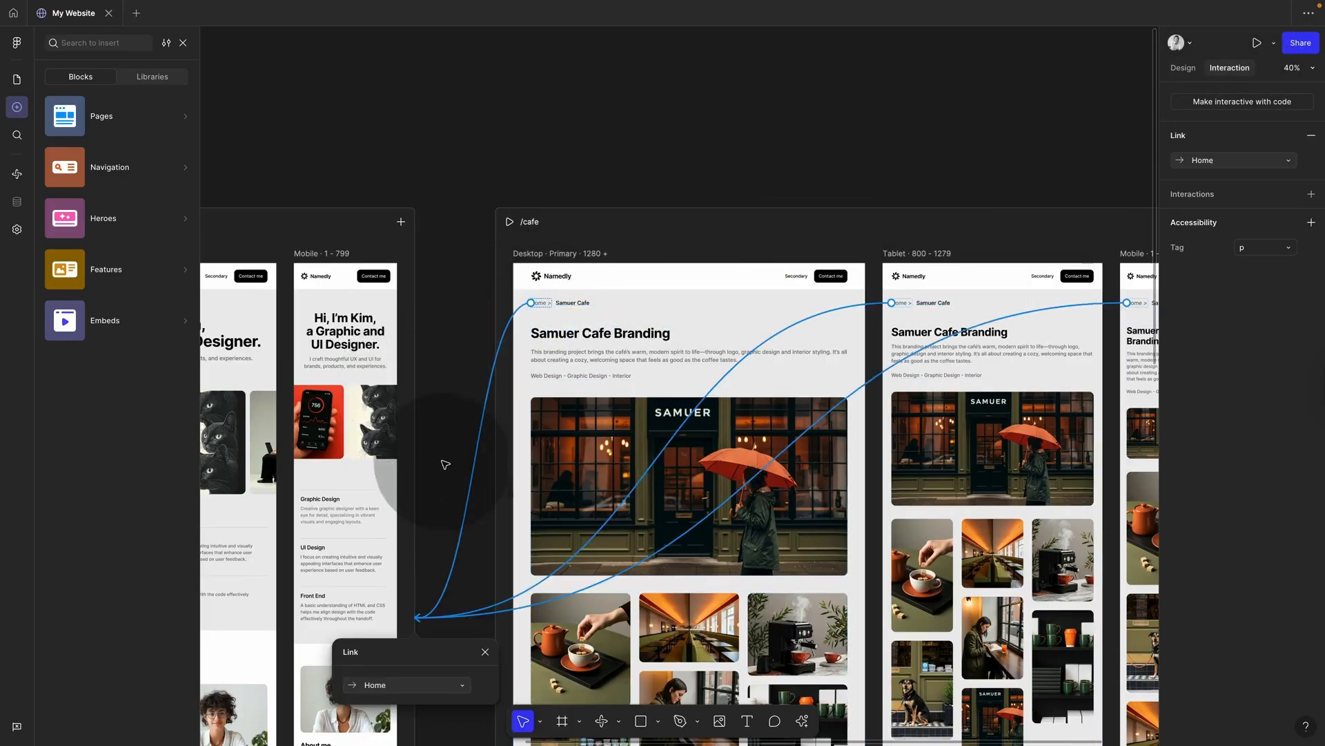
{"action": "left_click", "coordinate": [446, 464]}
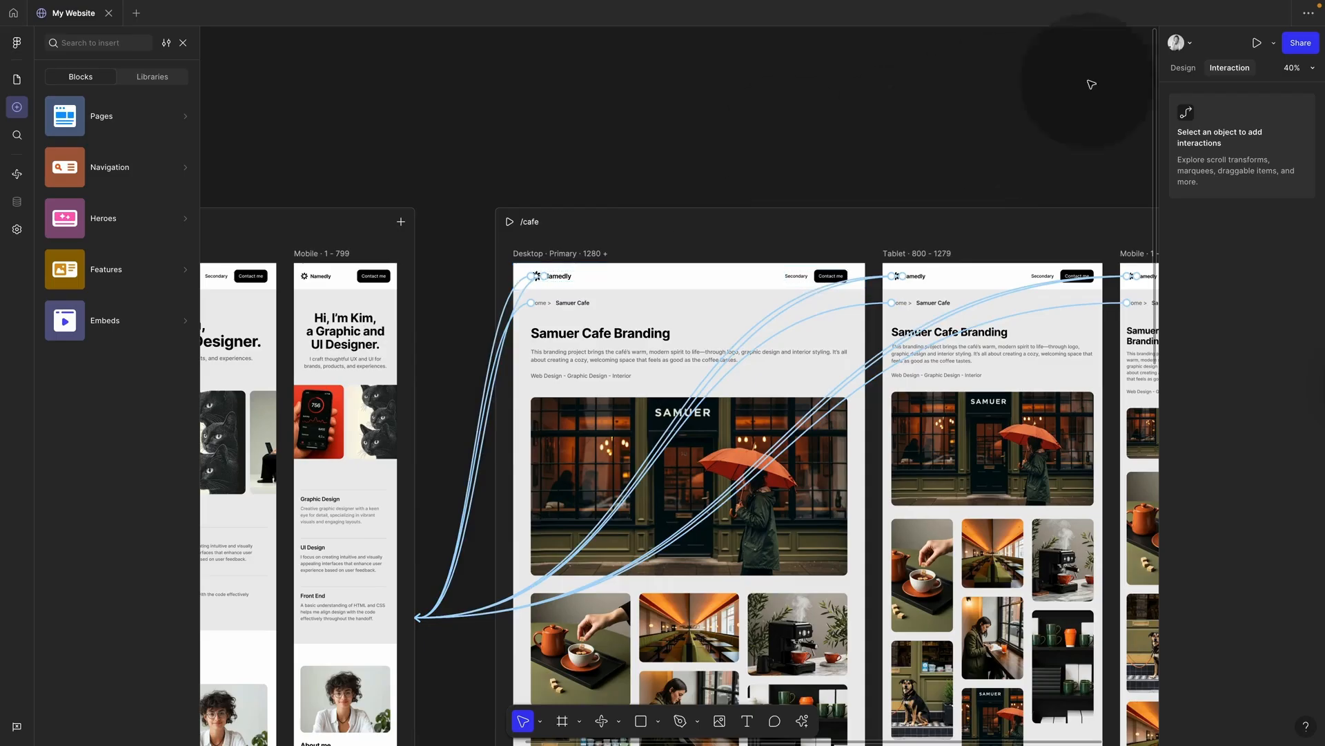
{"action": "left_click", "coordinate": [1257, 43]}
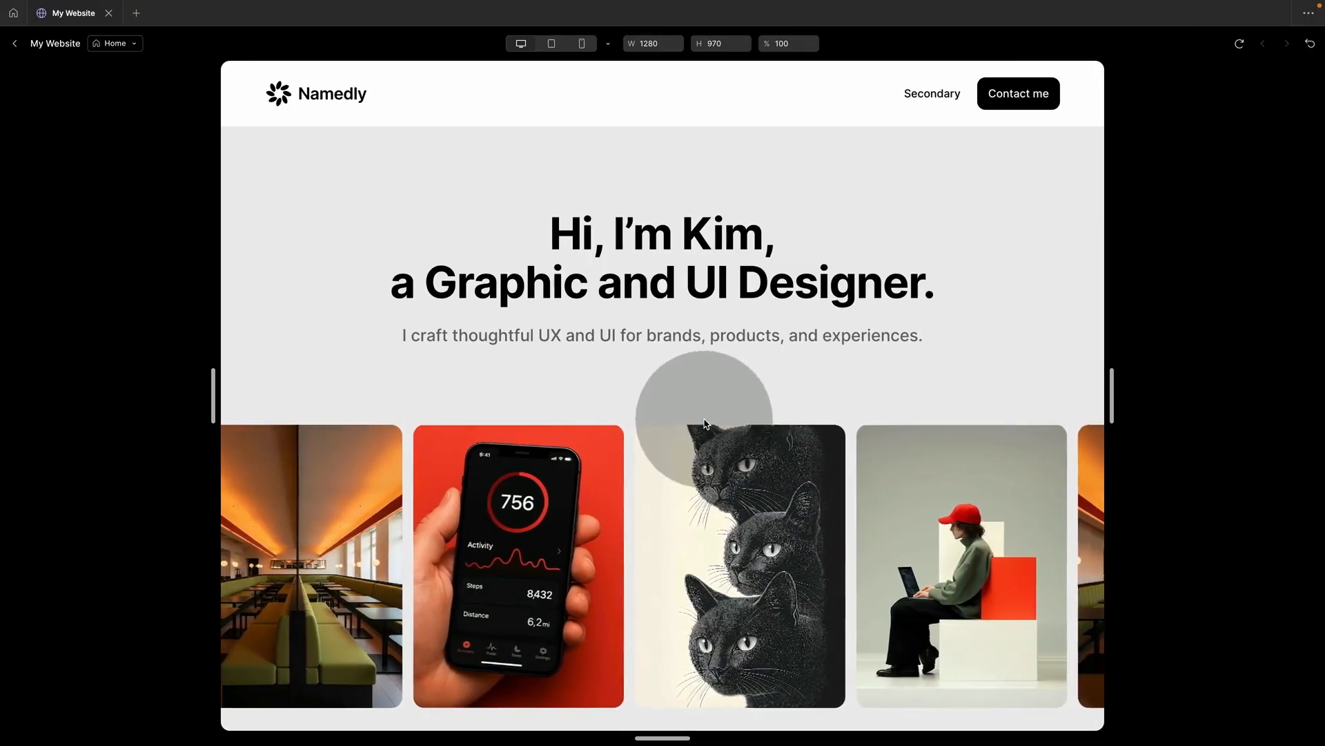
Step: In the preview, open /cafe from the cafe card, test widths, and return Home via the breadcrumb
{"action": "left_click", "coordinate": [1068, 519]}
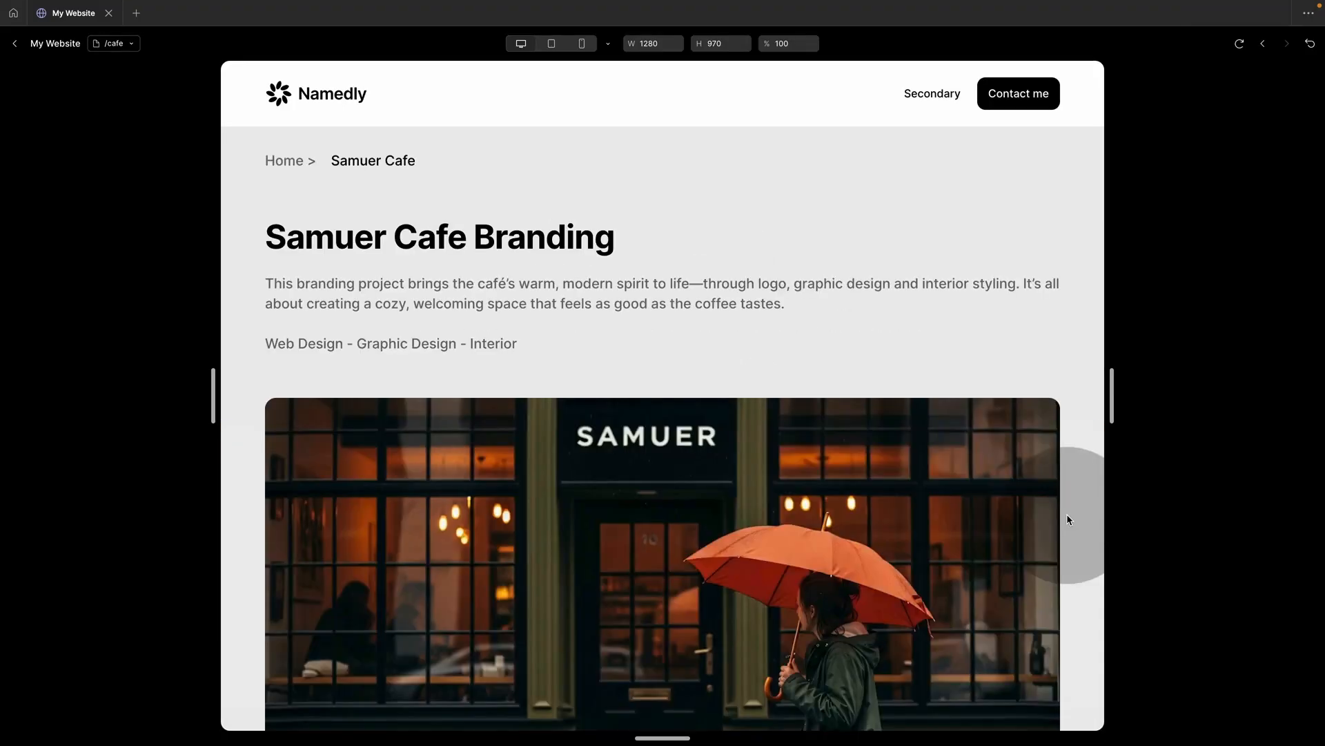
{"action": "scroll", "coordinate": [839, 469], "scroll_direction": "down", "scroll_amount": 15}
{"action": "scroll", "coordinate": [846, 487], "scroll_direction": "up", "scroll_amount": 10}
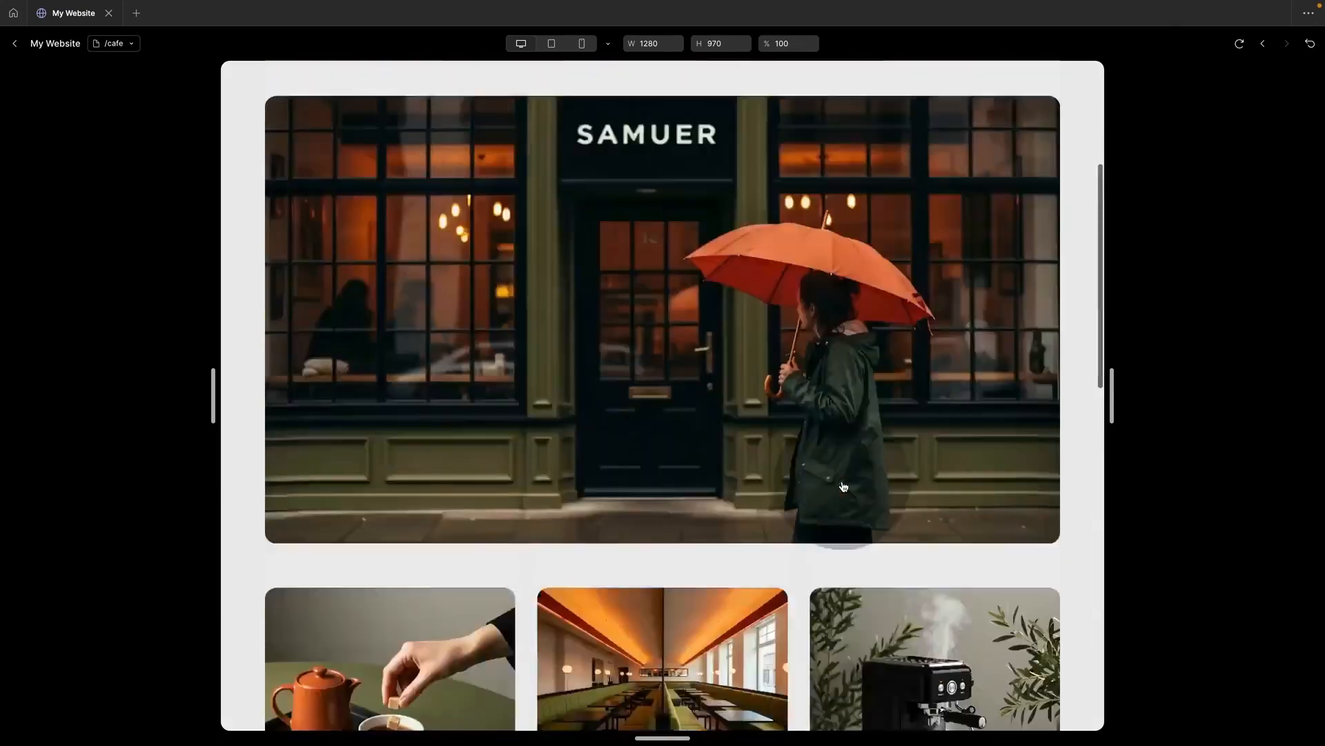
{"action": "scroll", "coordinate": [844, 487], "scroll_direction": "up", "scroll_amount": 5}
{"action": "left_click_drag", "start_coordinate": [1114, 400], "coordinate": [1130, 374]}
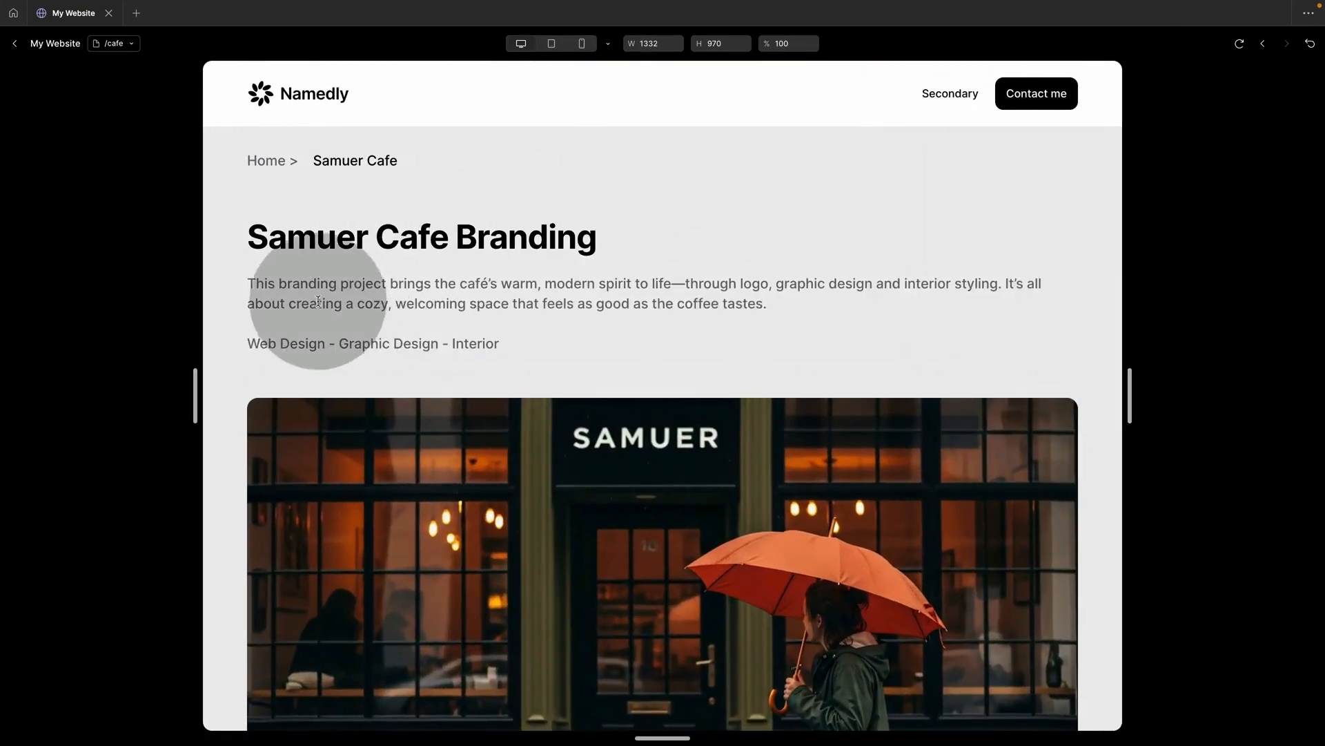
{"action": "left_click", "coordinate": [271, 160]}
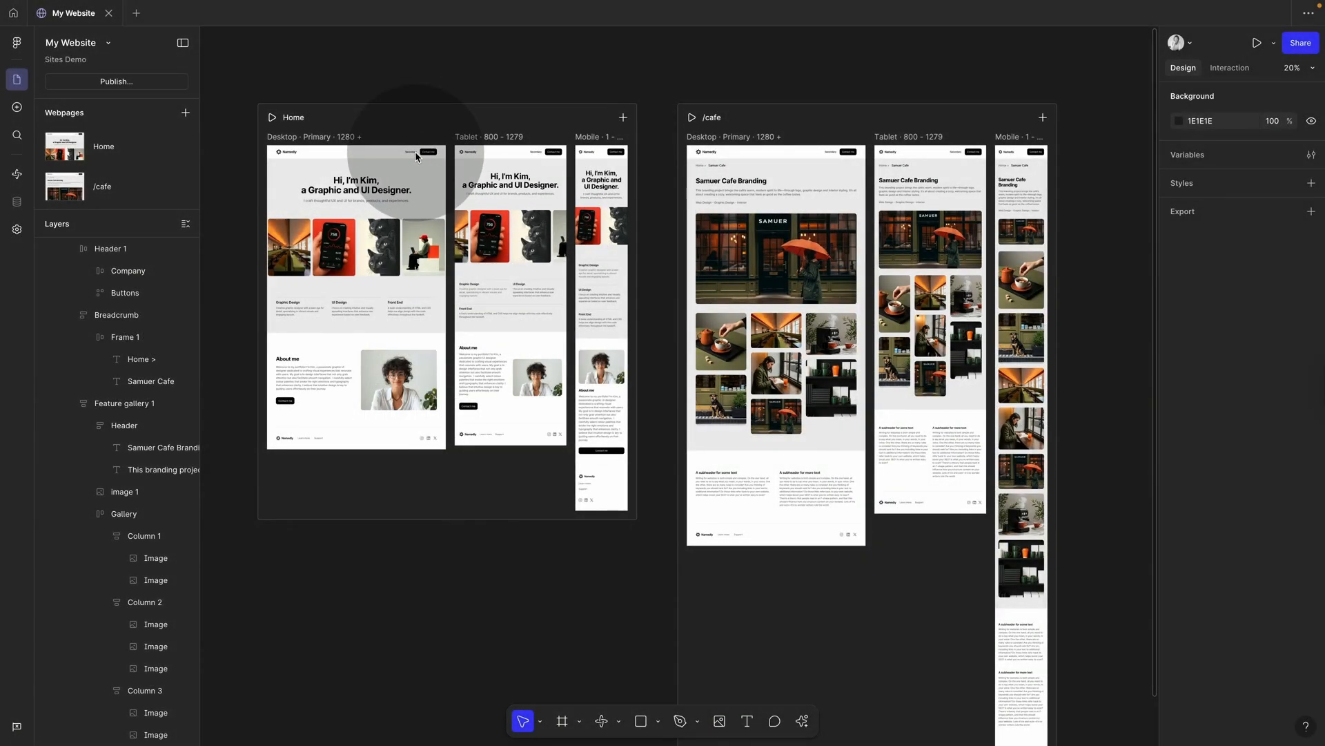
Step: Zoom the canvas in on the Home page's Desktop frame
{"action": "scroll", "coordinate": [416, 156], "scroll_direction": "up", "scroll_amount": 5}
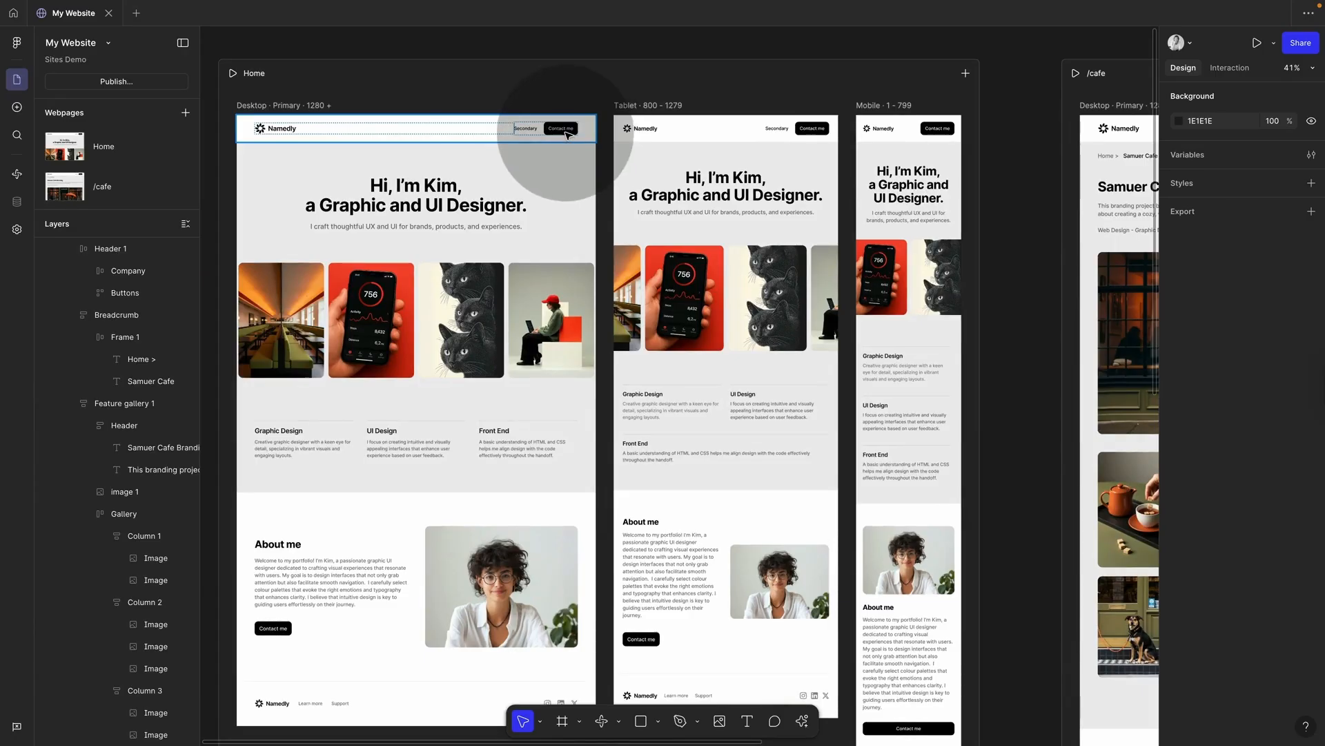
{"action": "scroll", "coordinate": [566, 135], "scroll_direction": "down", "scroll_amount": 2}
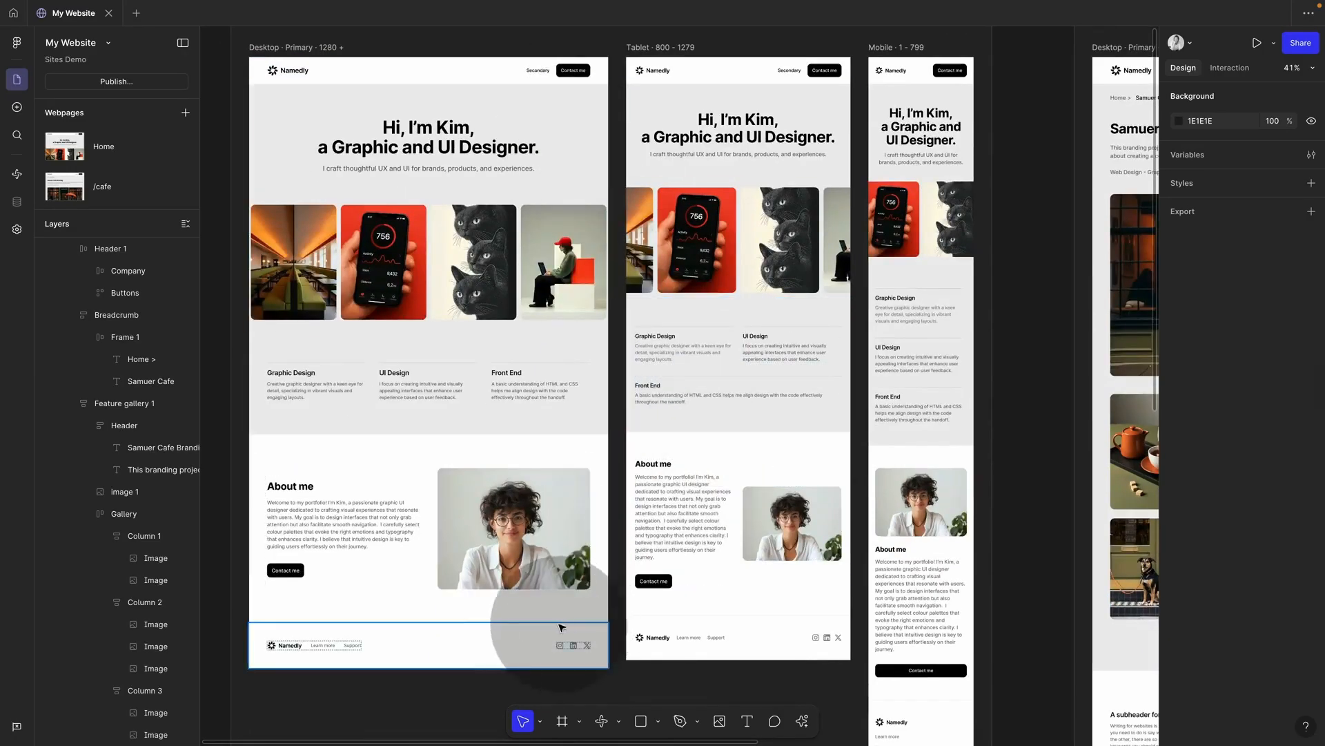
{"action": "scroll", "coordinate": [542, 414], "scroll_direction": "up", "scroll_amount": 1}
Step: Give the header's Contact me primary button a custom mailto link to the site owner's e-mail address
{"action": "scroll", "coordinate": [612, 148], "scroll_direction": "up", "scroll_amount": 6}
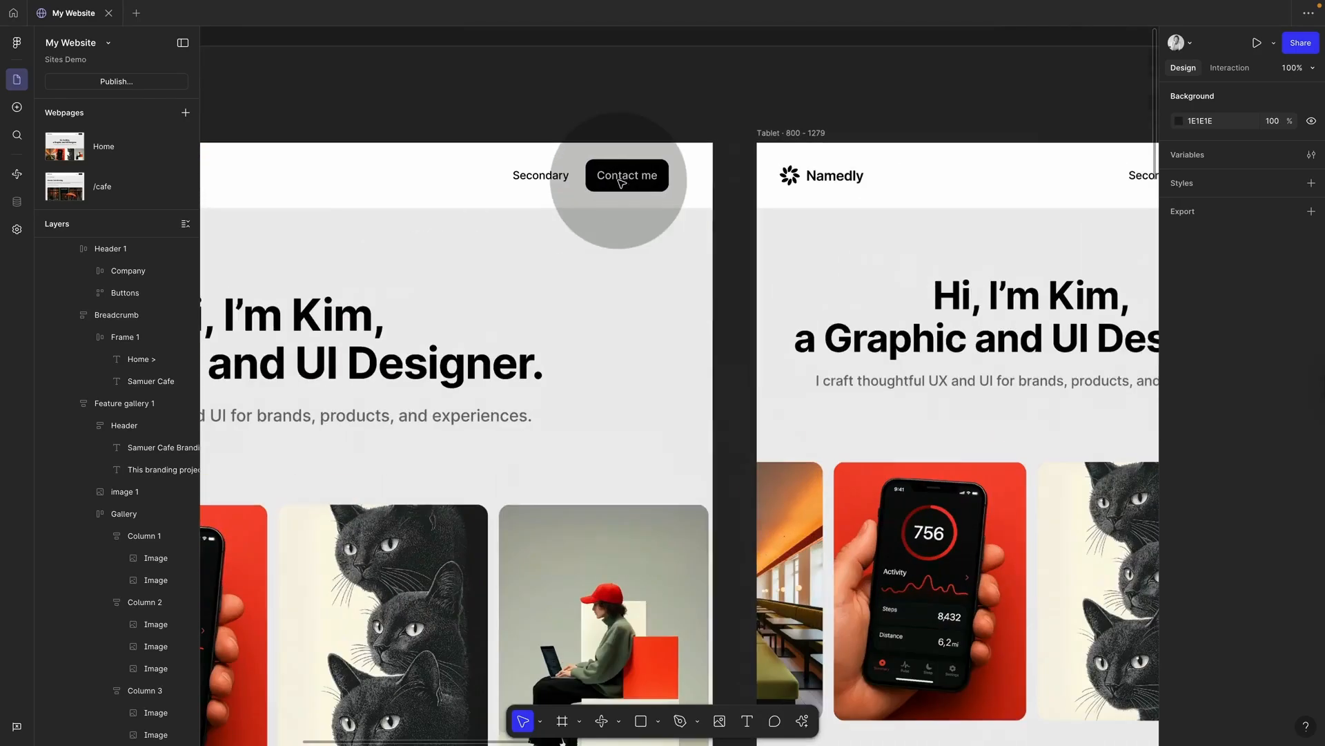
{"action": "left_click", "coordinate": [641, 185]}
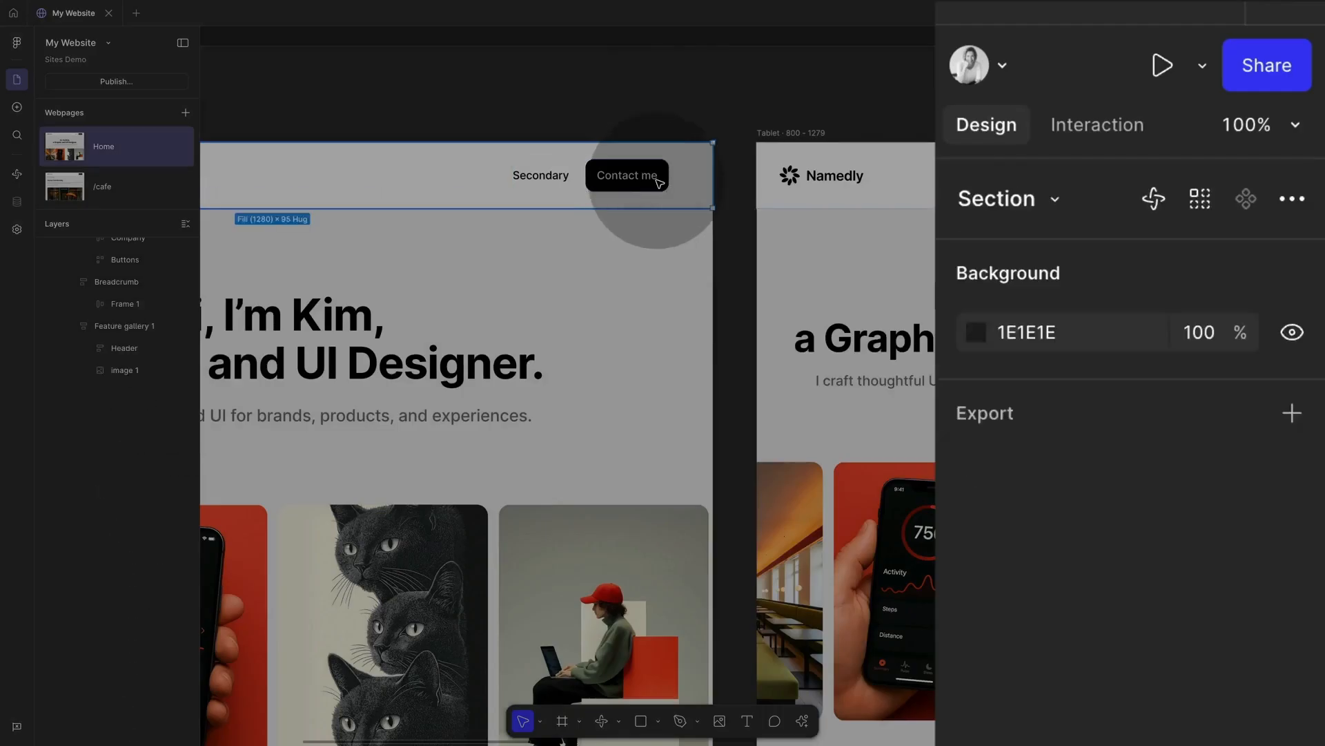
{"action": "left_click", "coordinate": [657, 181]}
{"action": "left_click", "coordinate": [658, 185]}
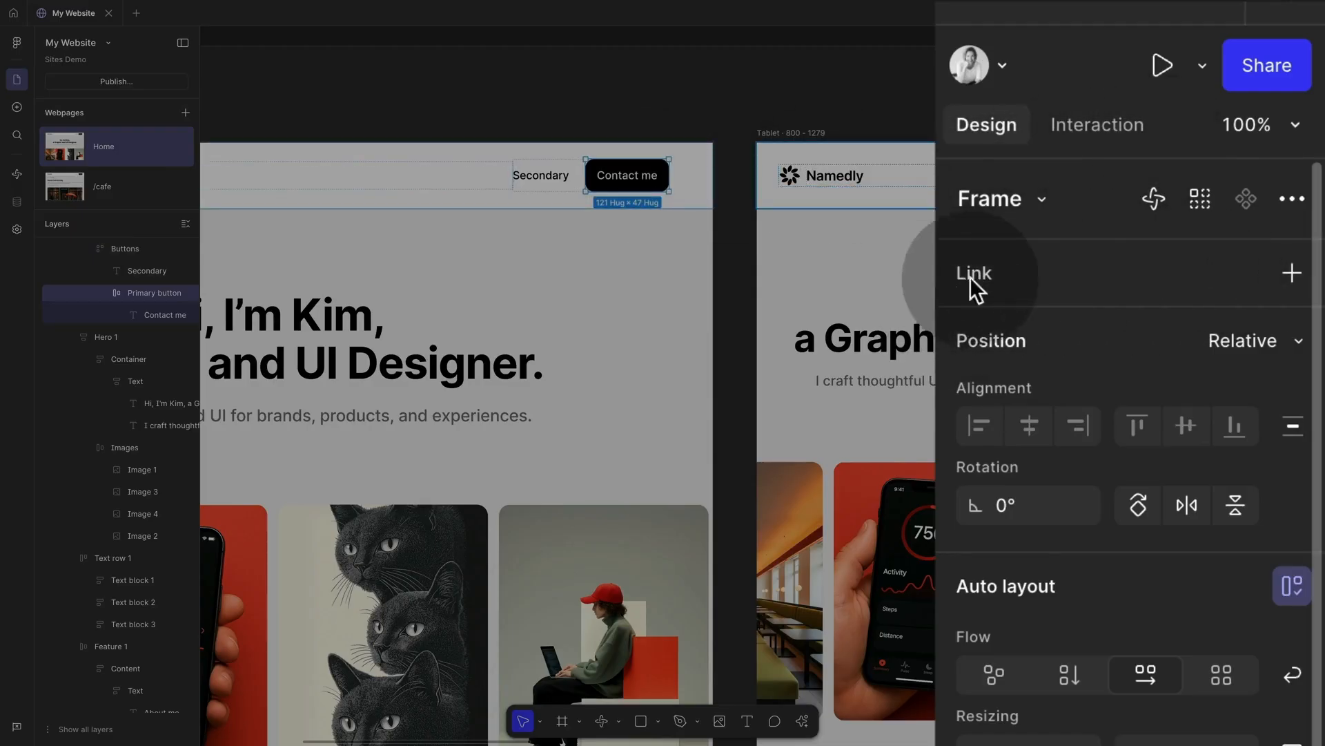
{"action": "left_click", "coordinate": [1076, 135]}
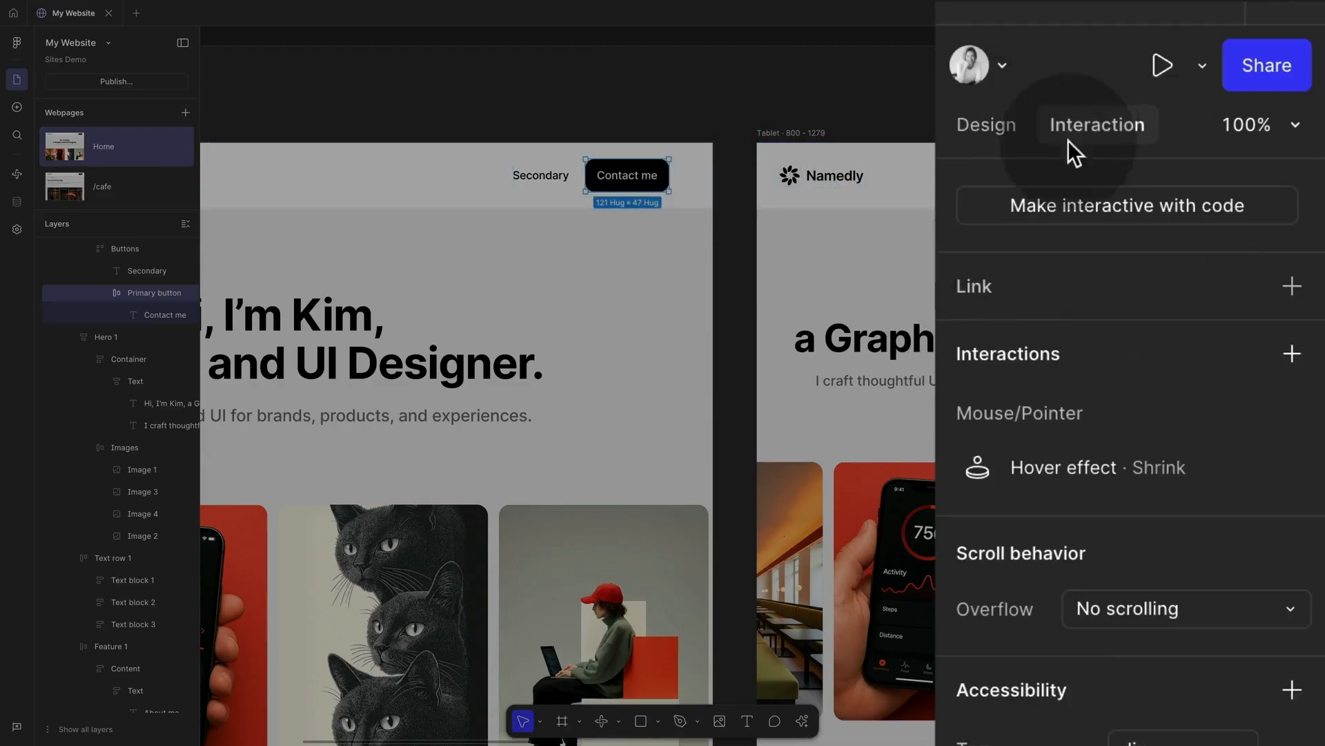
{"action": "left_click", "coordinate": [1005, 123]}
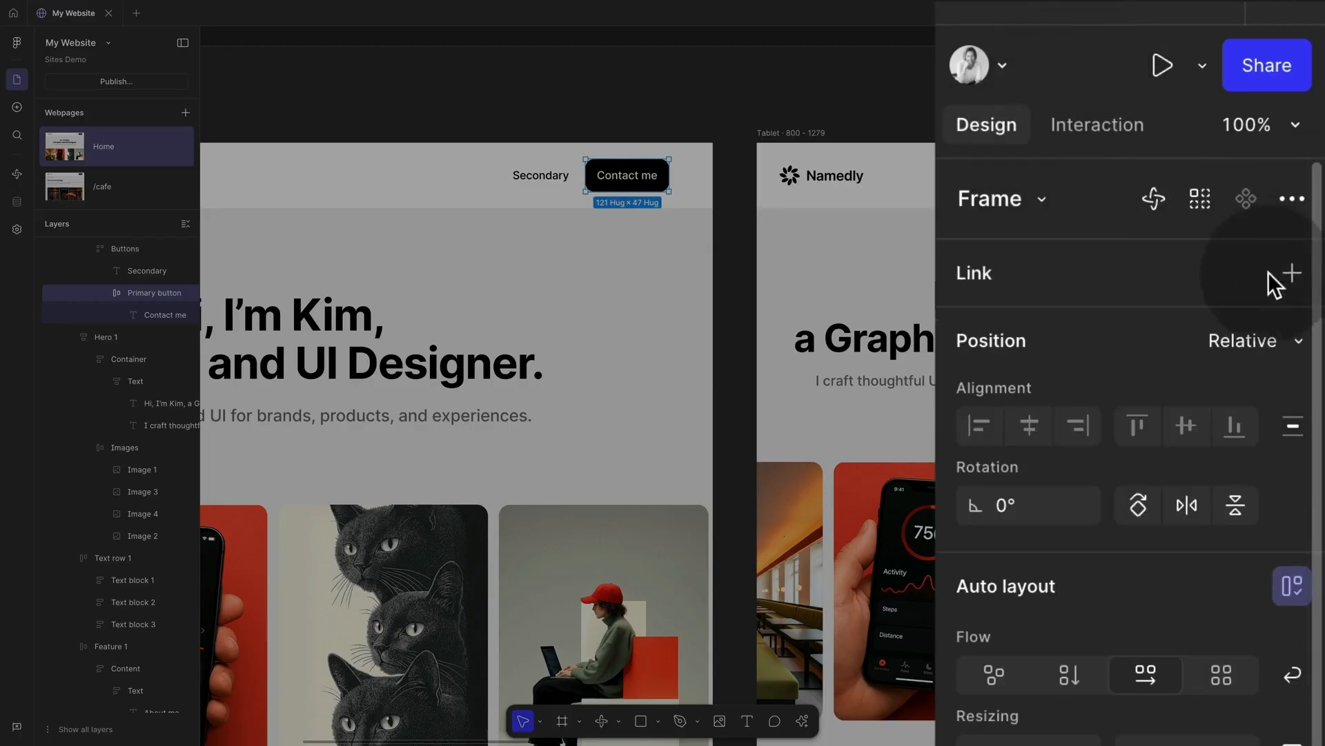
{"action": "left_click", "coordinate": [1290, 273]}
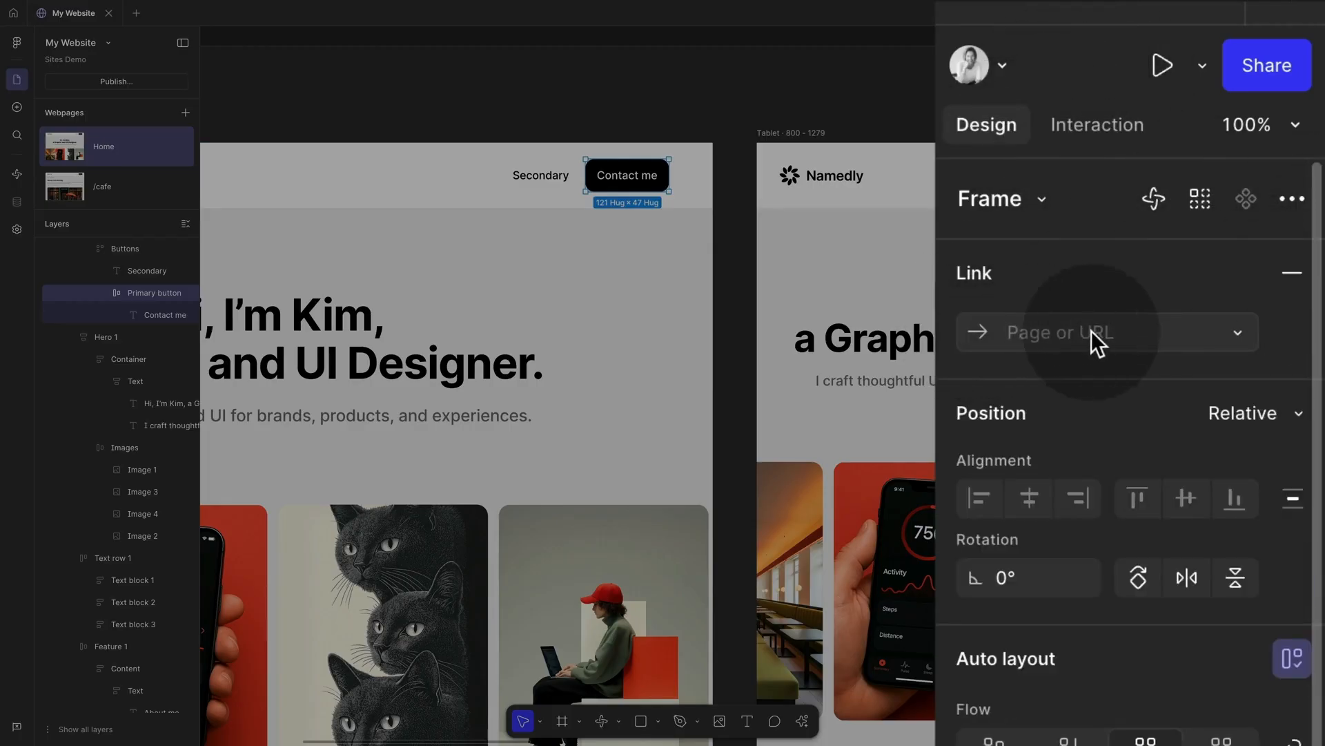
{"action": "left_click", "coordinate": [1236, 333]}
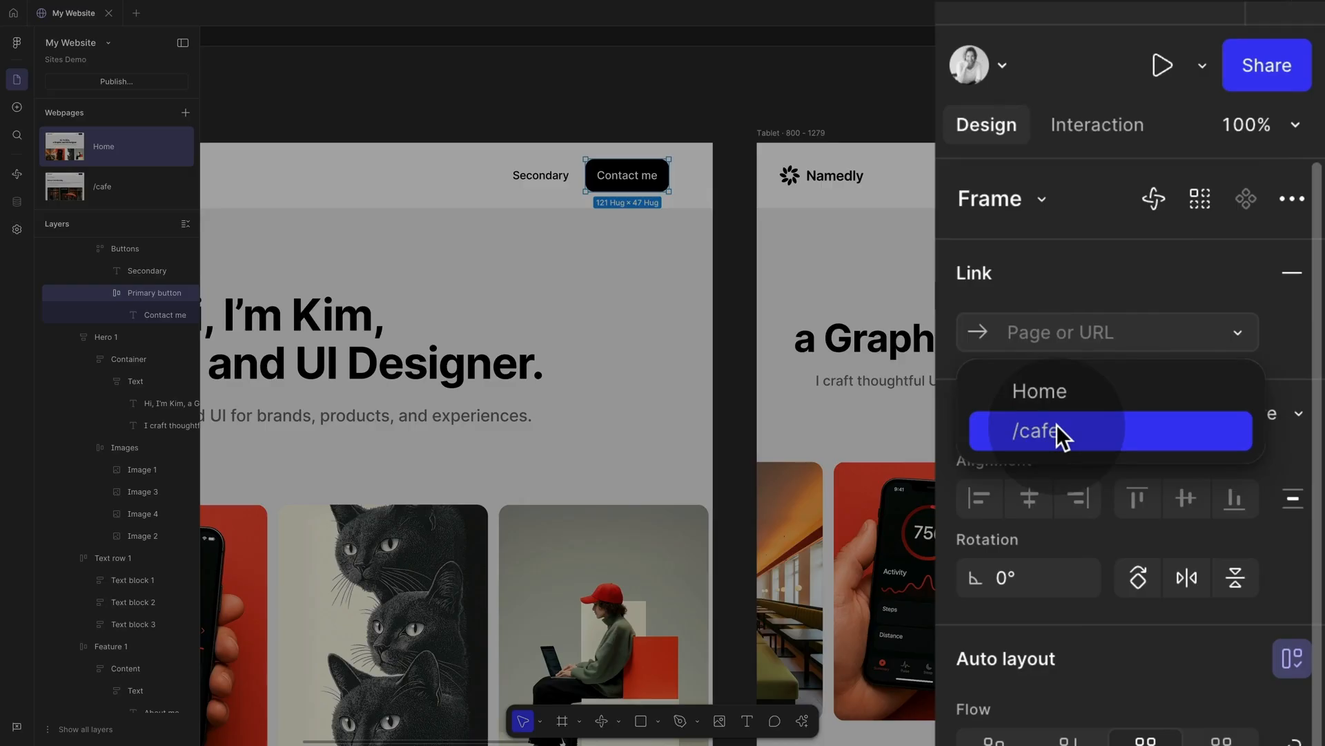
{"action": "left_click", "coordinate": [1052, 330]}
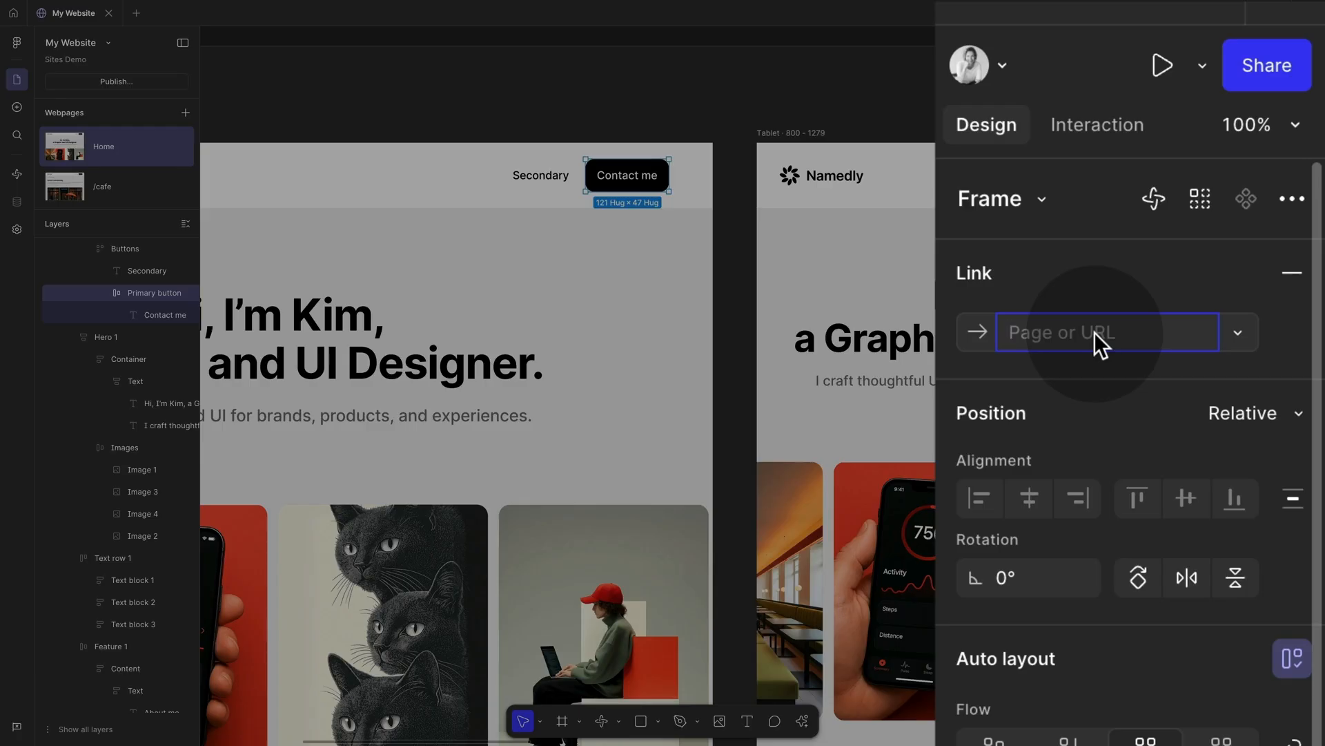
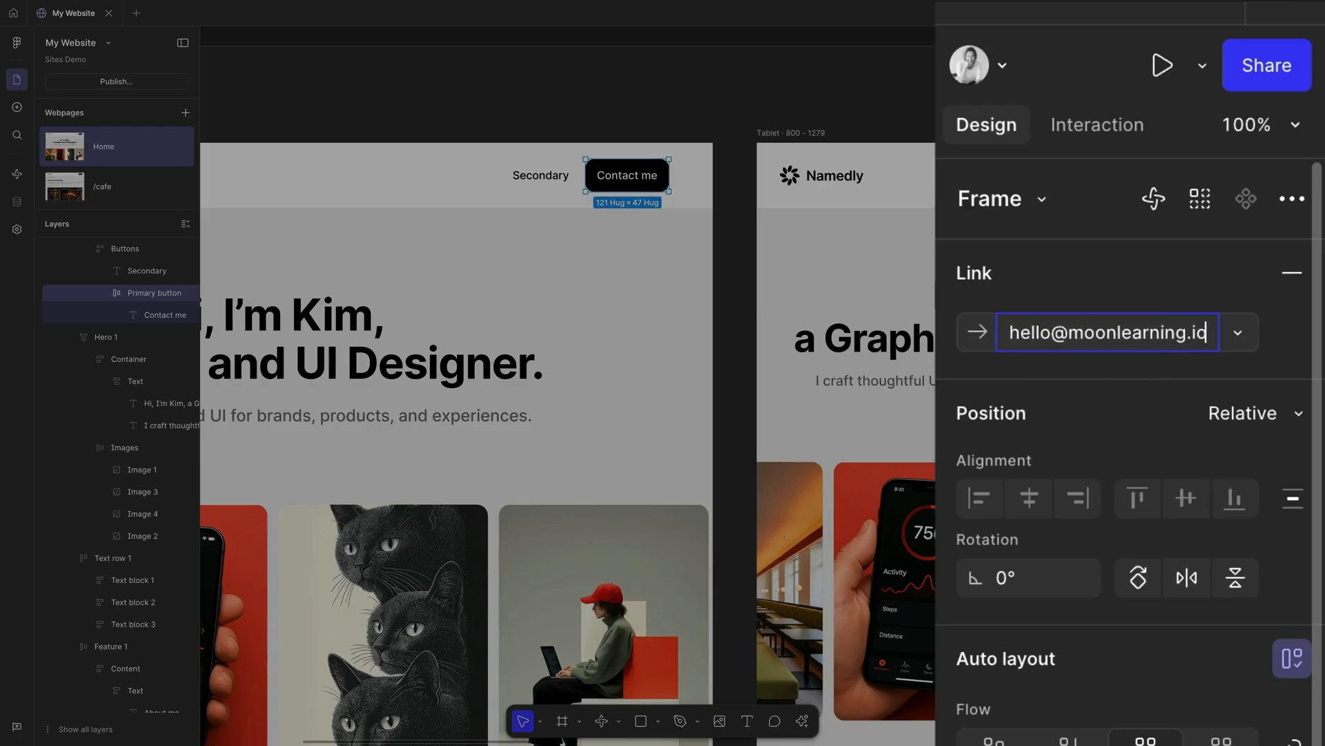
{"action": "key", "text": "Return"}
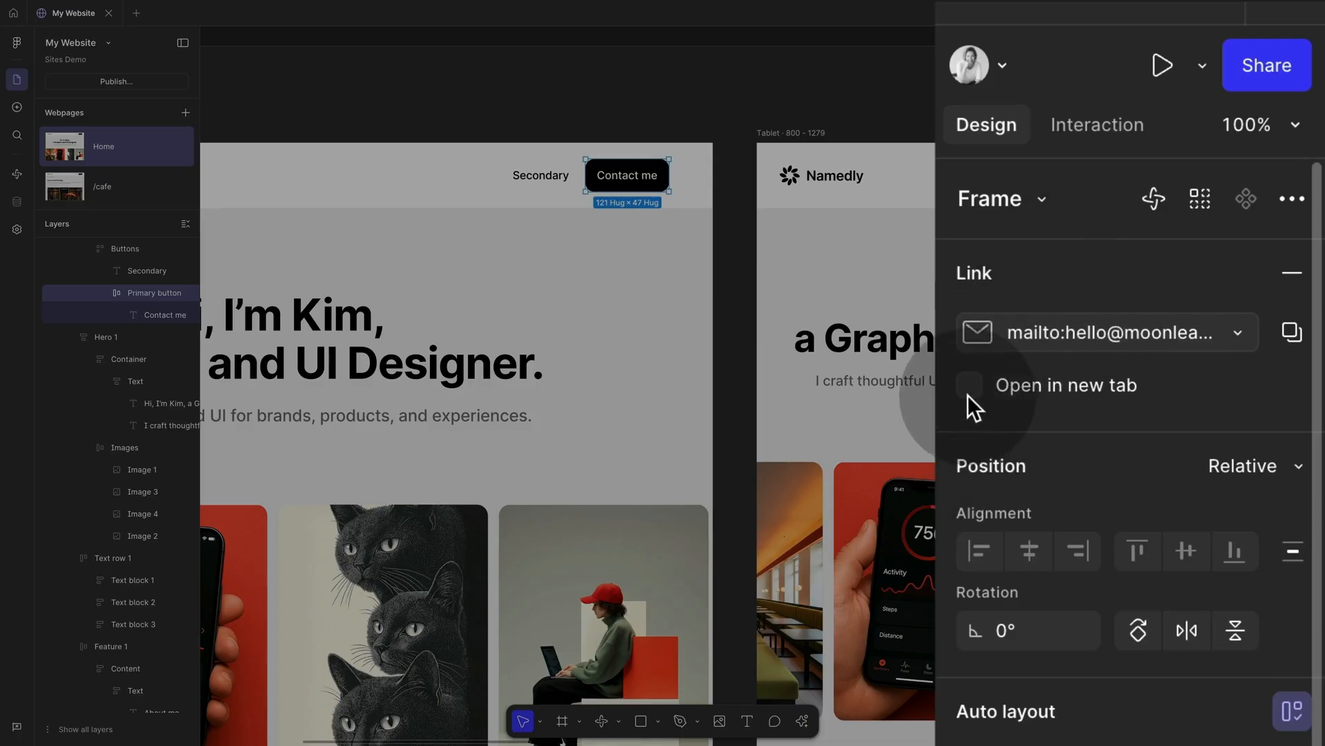
{"action": "left_click", "coordinate": [704, 121]}
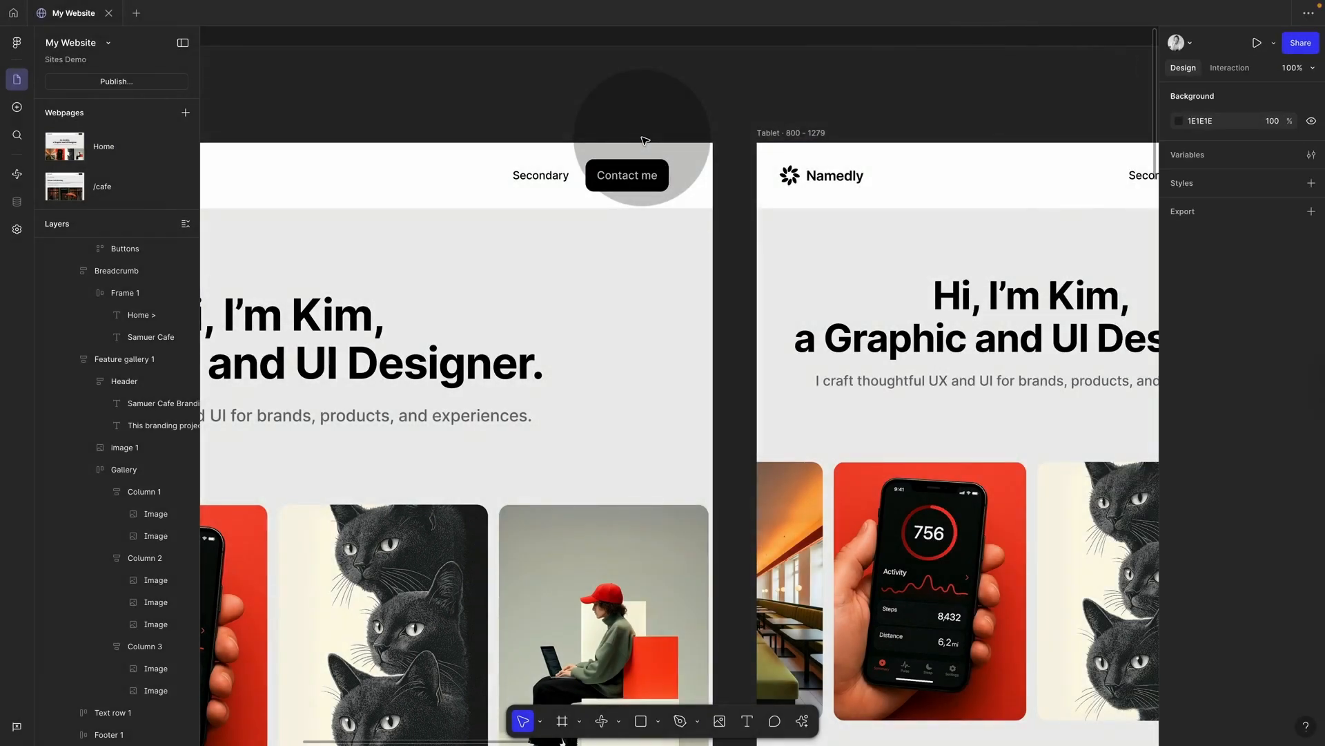
{"action": "key", "text": "shift+space"}
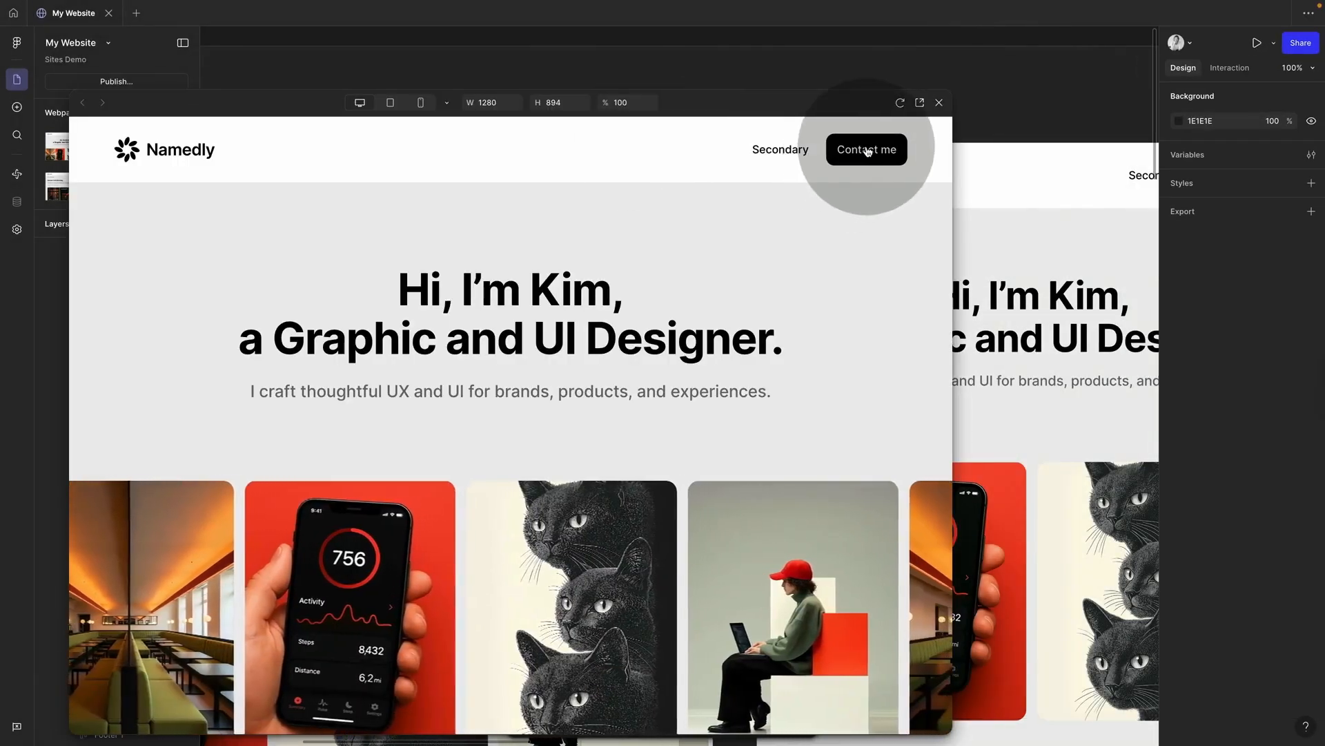
{"action": "left_click", "coordinate": [868, 151]}
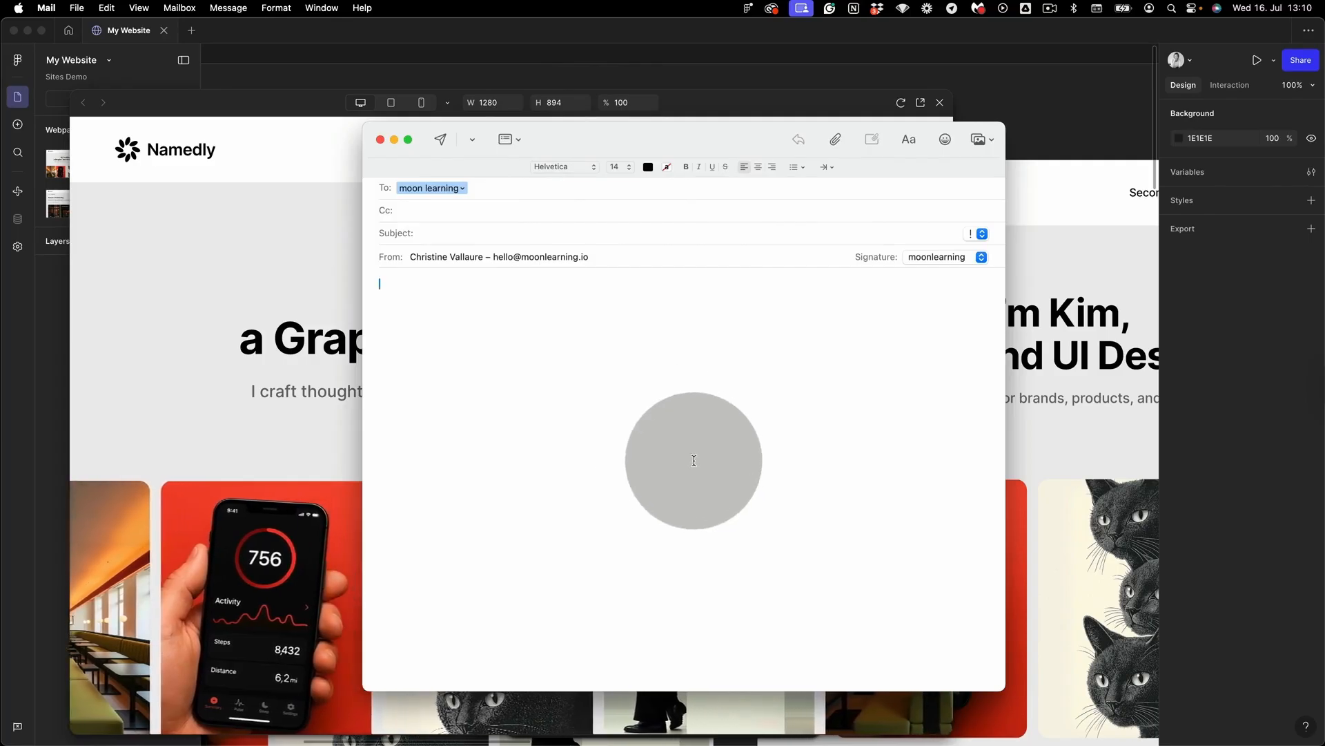
{"action": "left_click", "coordinate": [462, 188]}
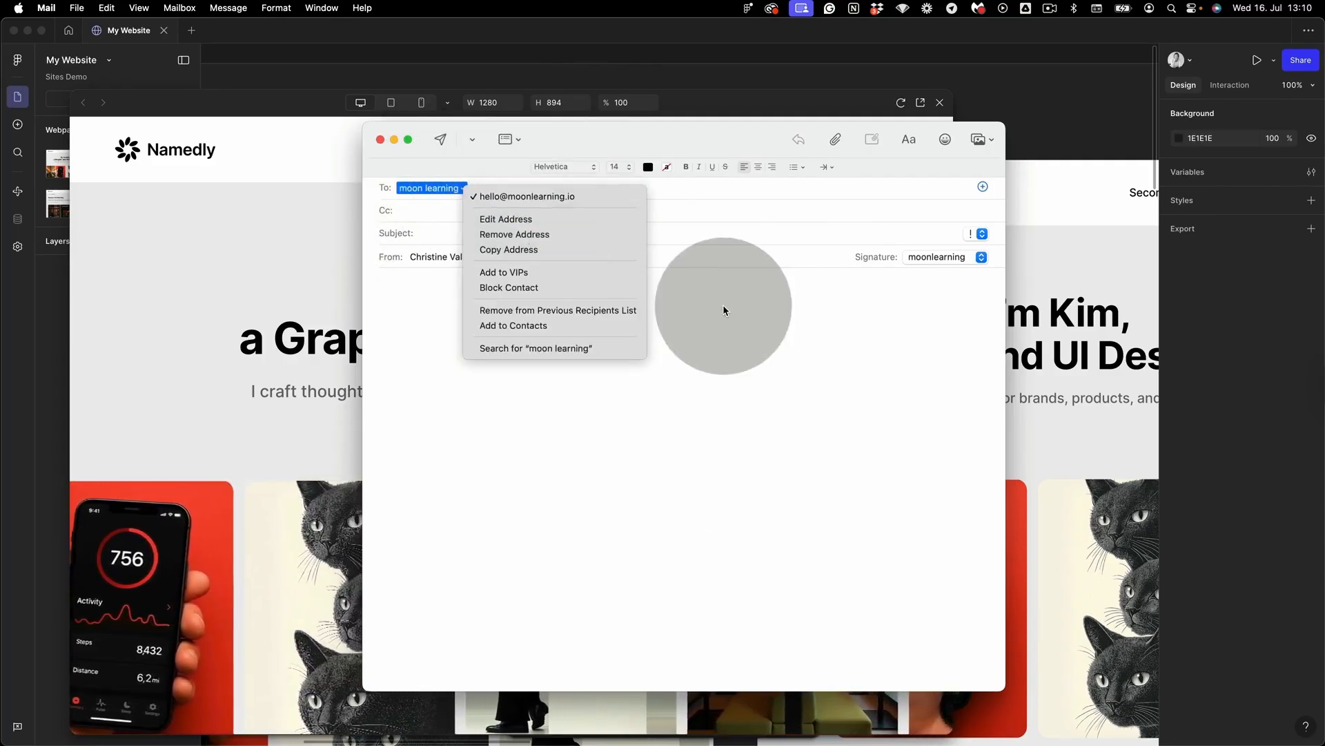
{"action": "left_click", "coordinate": [462, 248]}
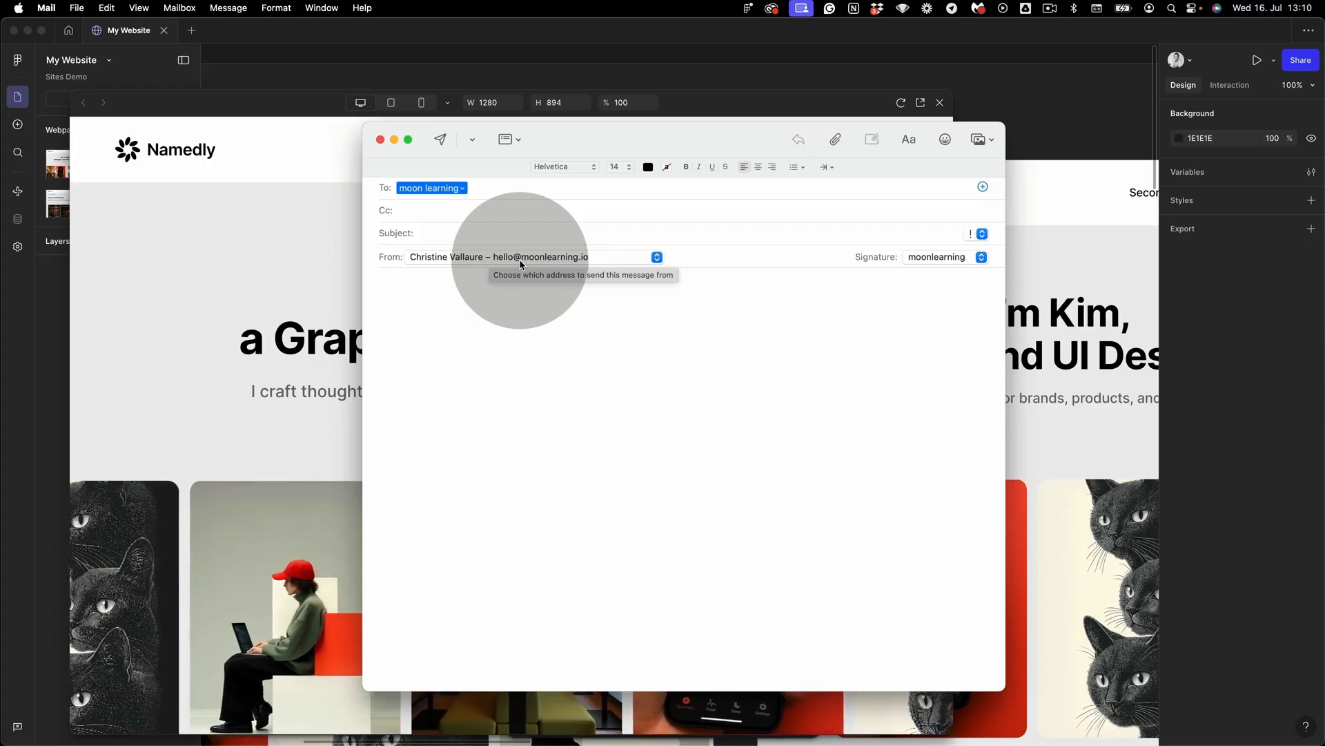
{"action": "left_click", "coordinate": [488, 400]}
{"action": "left_click", "coordinate": [378, 137]}
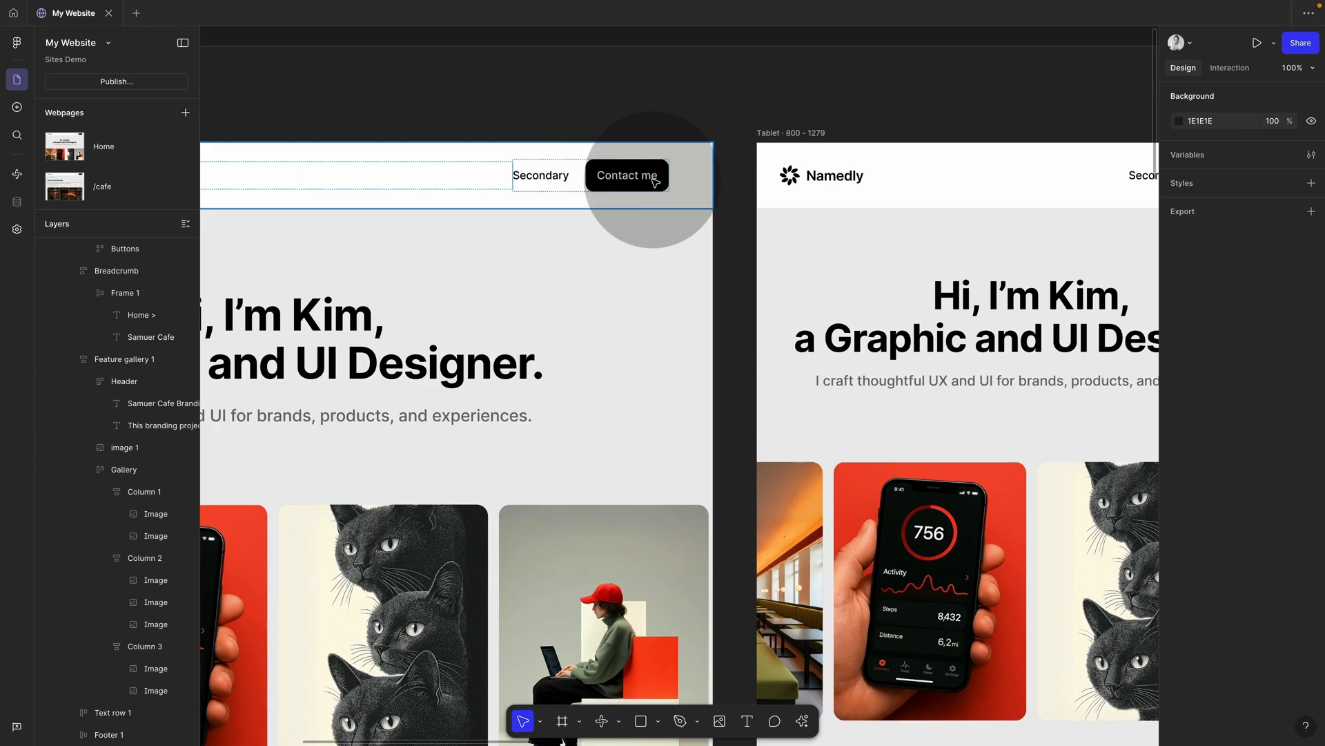
{"action": "scroll", "coordinate": [627, 296], "scroll_direction": "down", "scroll_amount": 10}
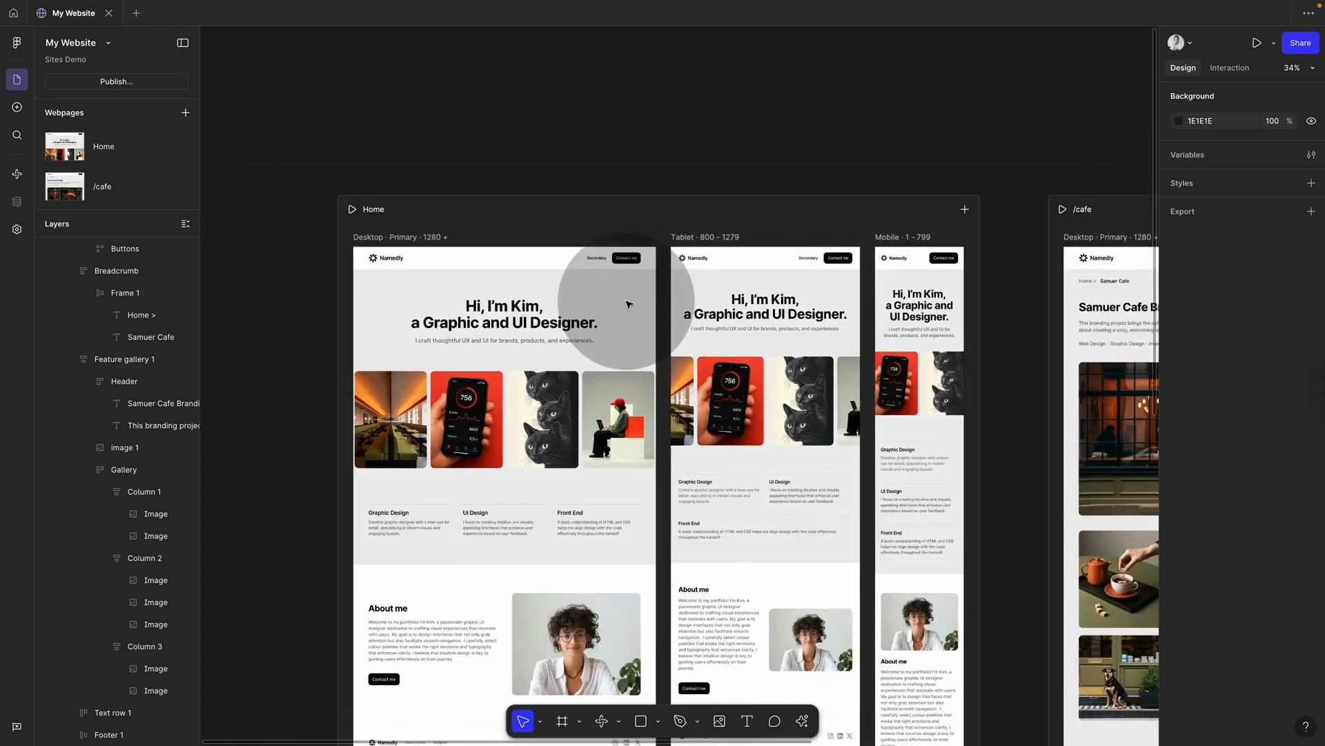
{"action": "scroll", "coordinate": [628, 304], "scroll_direction": "down", "scroll_amount": 1}
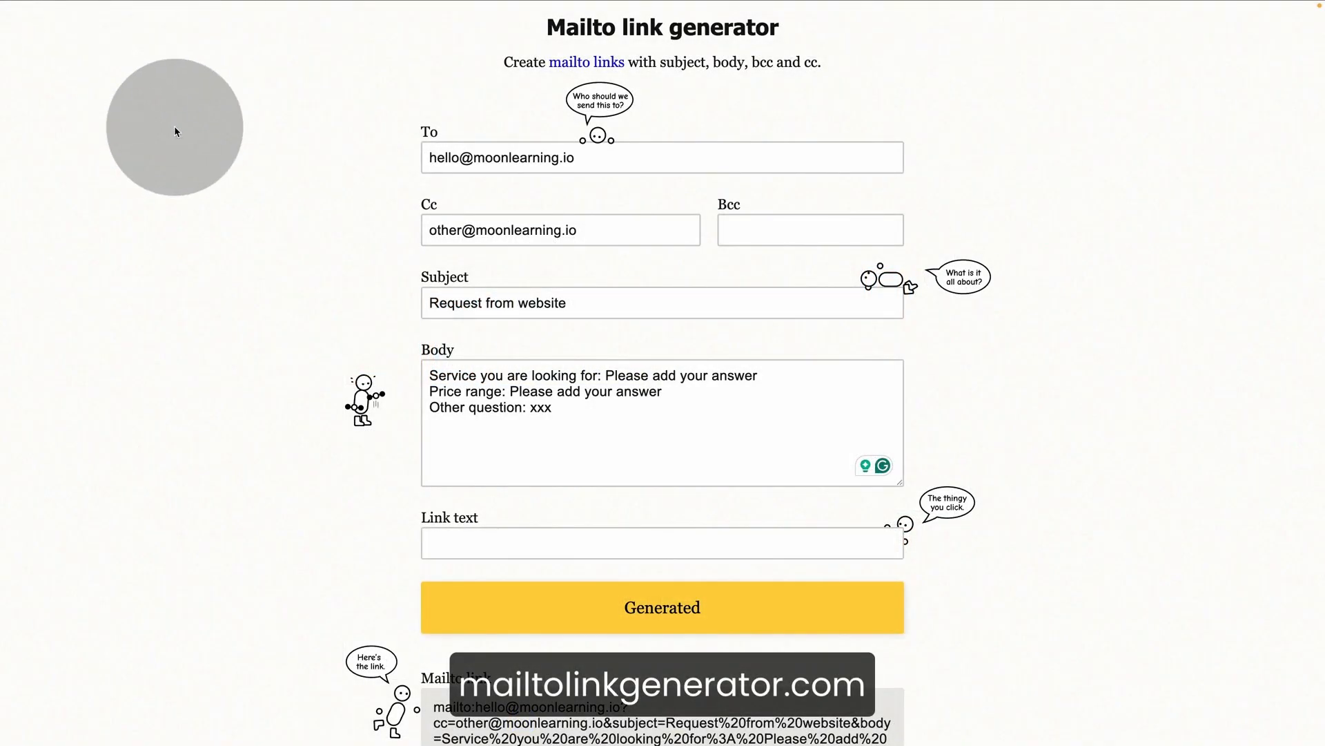
Step: Review the three-line body in the Mailto link generator and copy the generated mailto link
{"action": "mouse_move", "coordinate": [194, 6]}
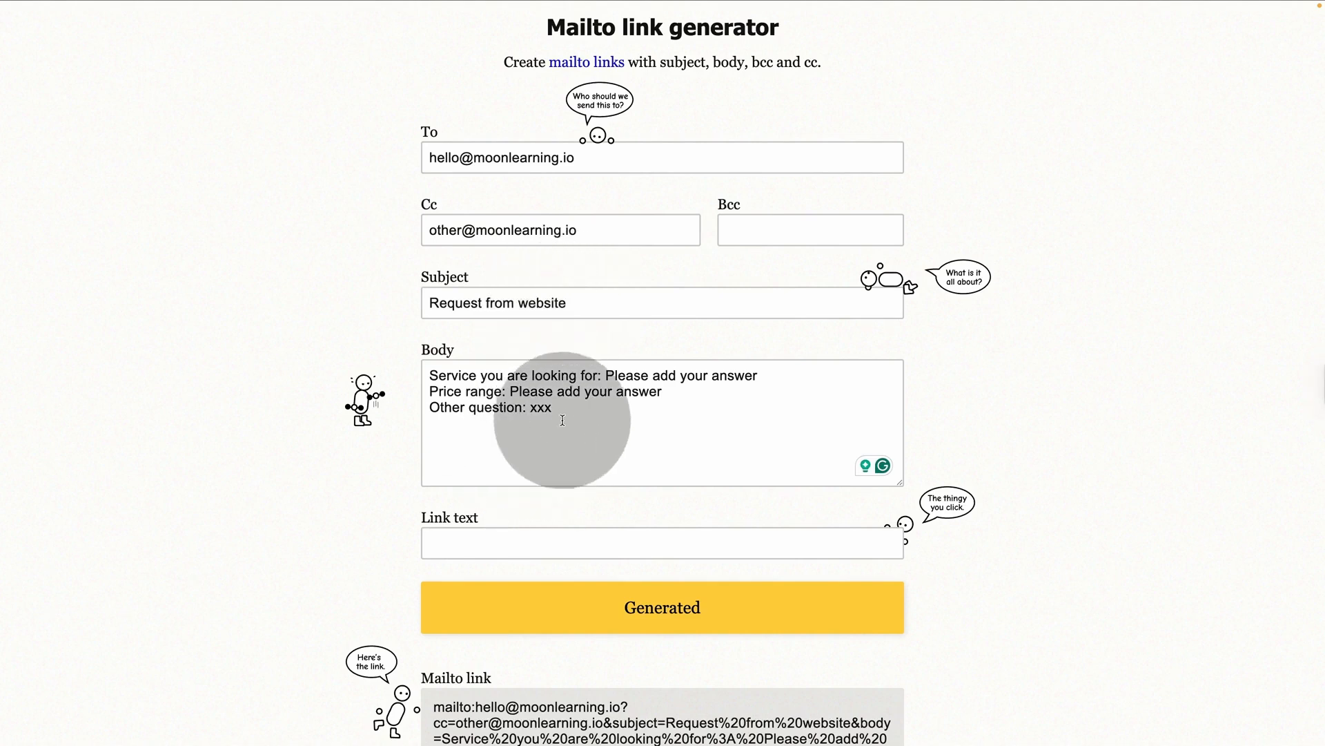
{"action": "left_click_drag", "start_coordinate": [556, 411], "coordinate": [443, 371]}
{"action": "left_click", "coordinate": [535, 438]}
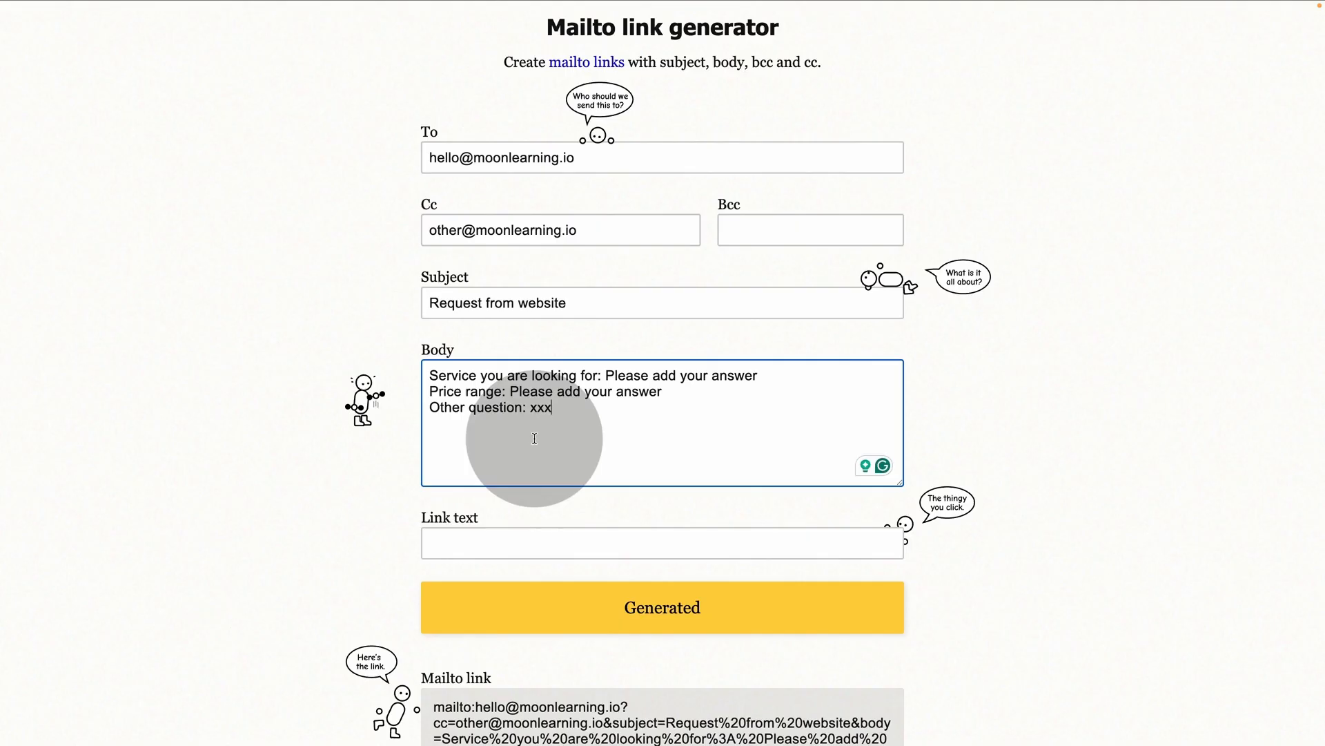
{"action": "scroll", "coordinate": [535, 439], "scroll_direction": "down", "scroll_amount": 3}
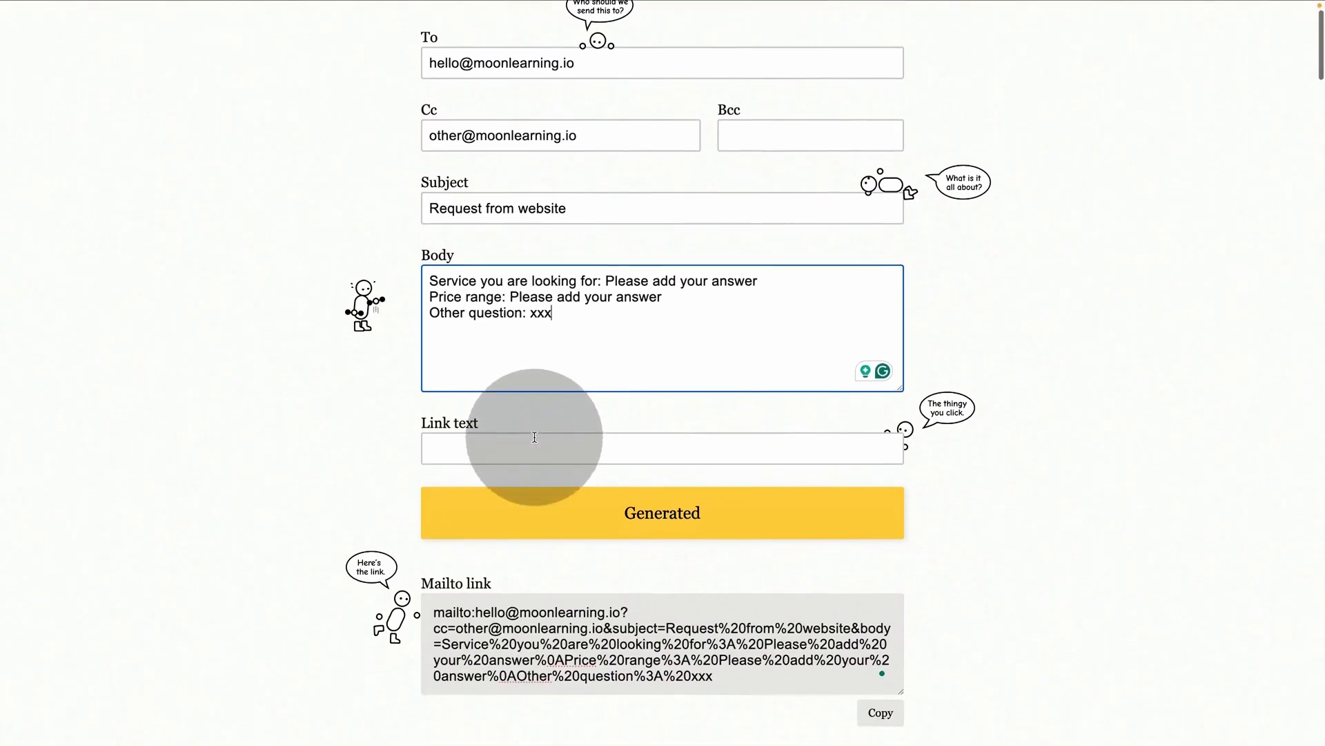
{"action": "scroll", "coordinate": [580, 513], "scroll_direction": "down", "scroll_amount": 3}
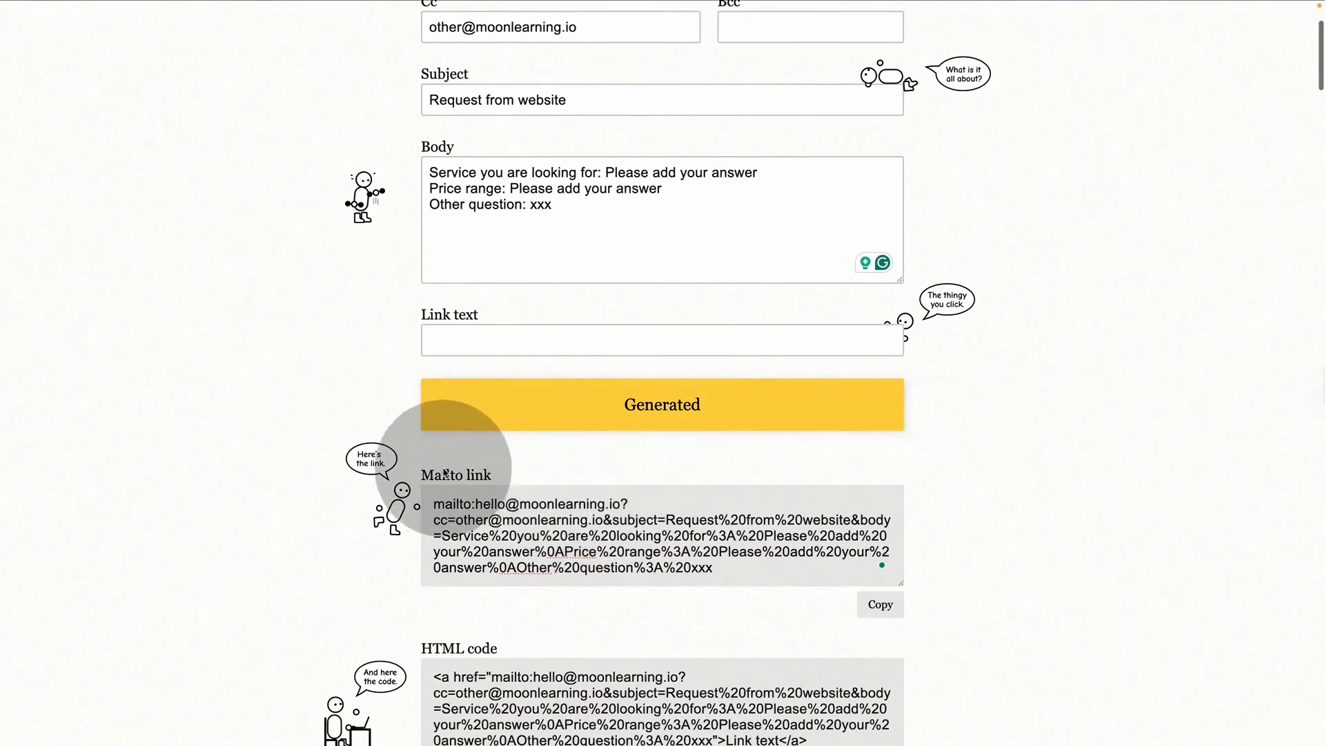
{"action": "scroll", "coordinate": [509, 671], "scroll_direction": "down", "scroll_amount": 1}
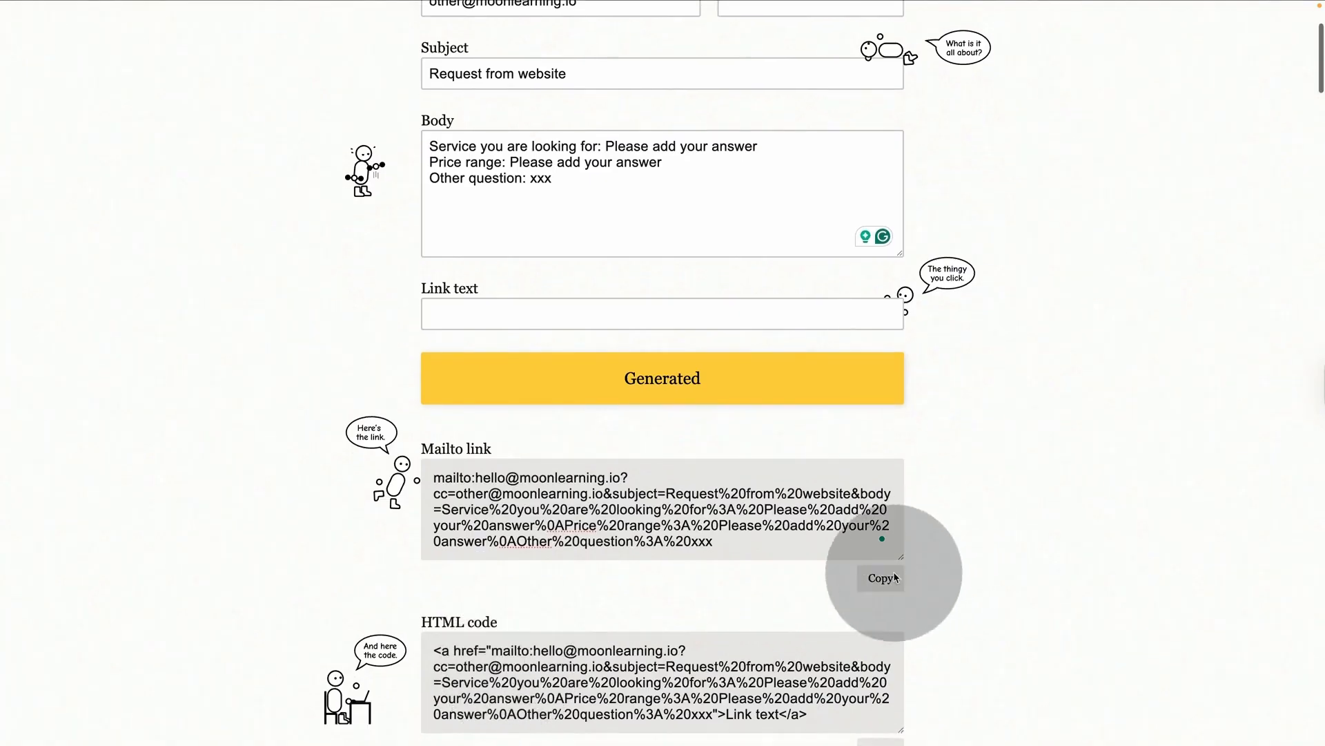
{"action": "left_click", "coordinate": [880, 580]}
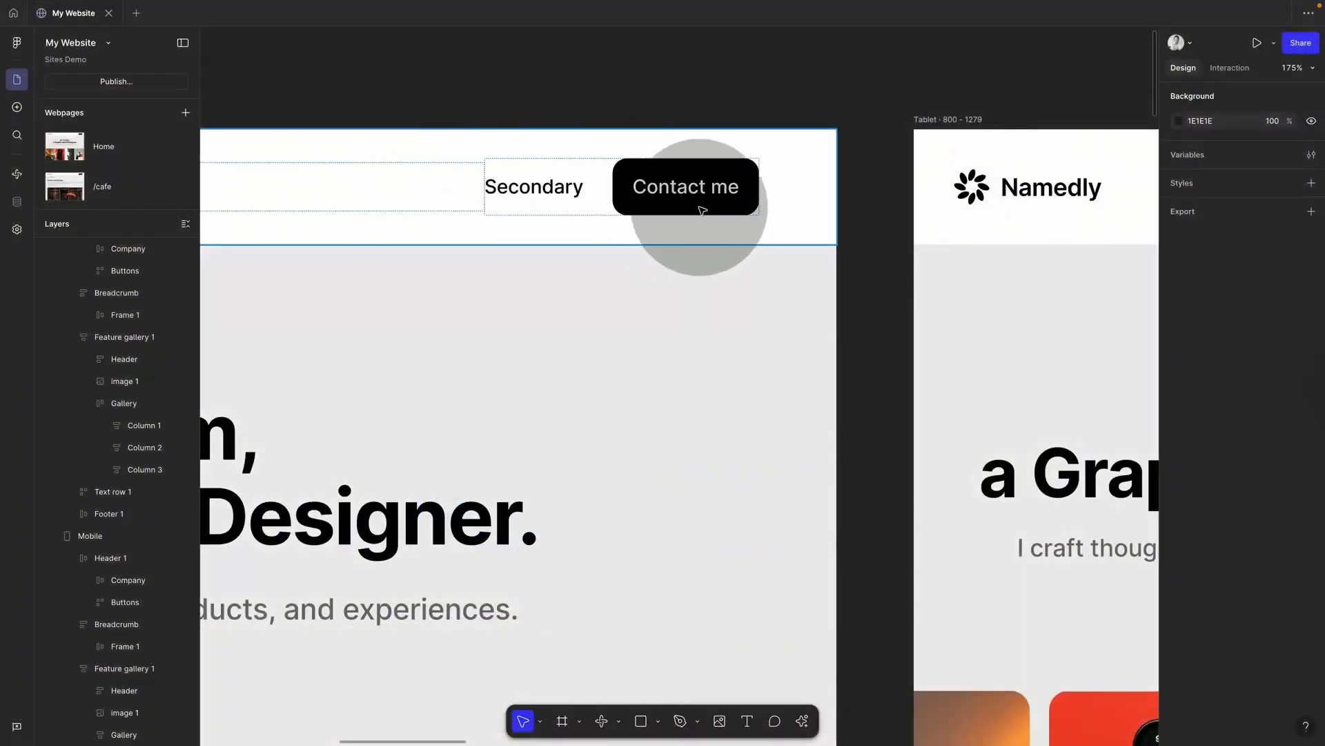
Step: Replace the Contact me link with the copied mailto link, then preview and test it
{"action": "left_click", "coordinate": [696, 211]}
{"action": "left_click", "coordinate": [713, 202]}
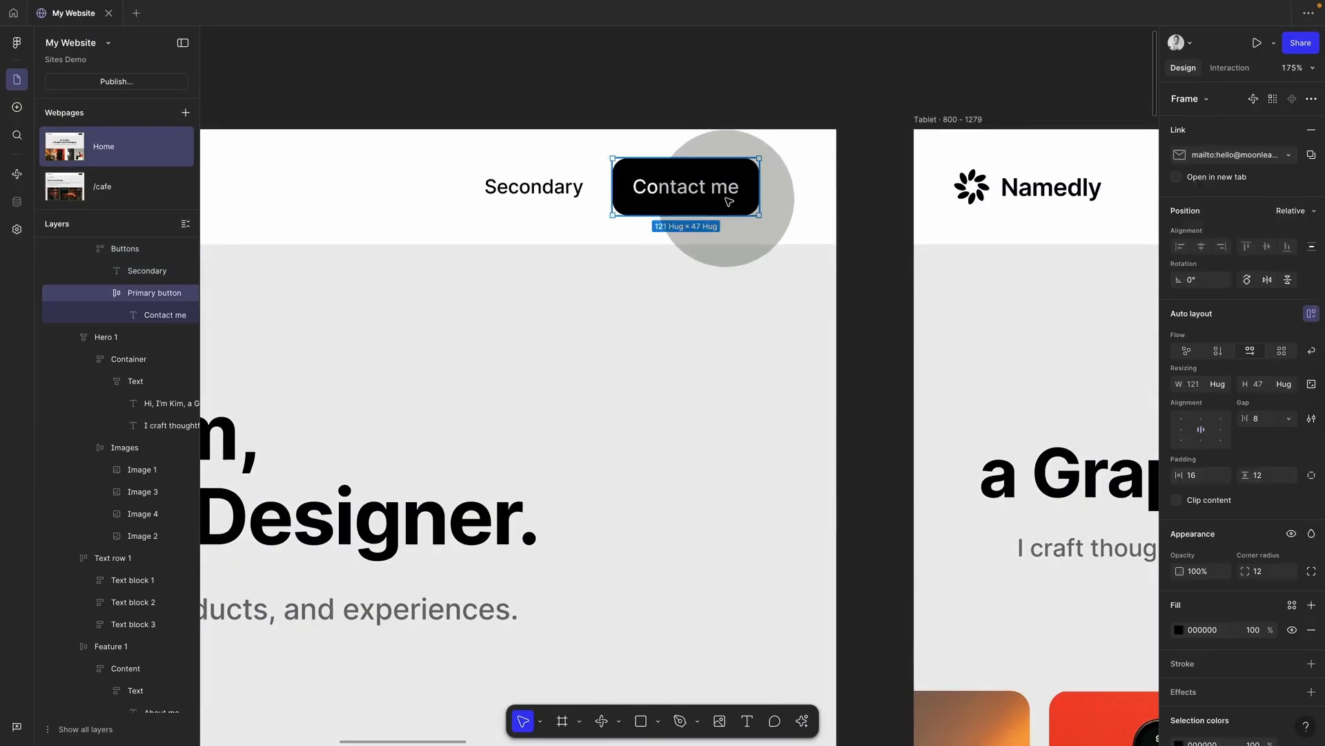
{"action": "left_click", "coordinate": [1311, 130]}
{"action": "key", "text": "ctrl+v"}
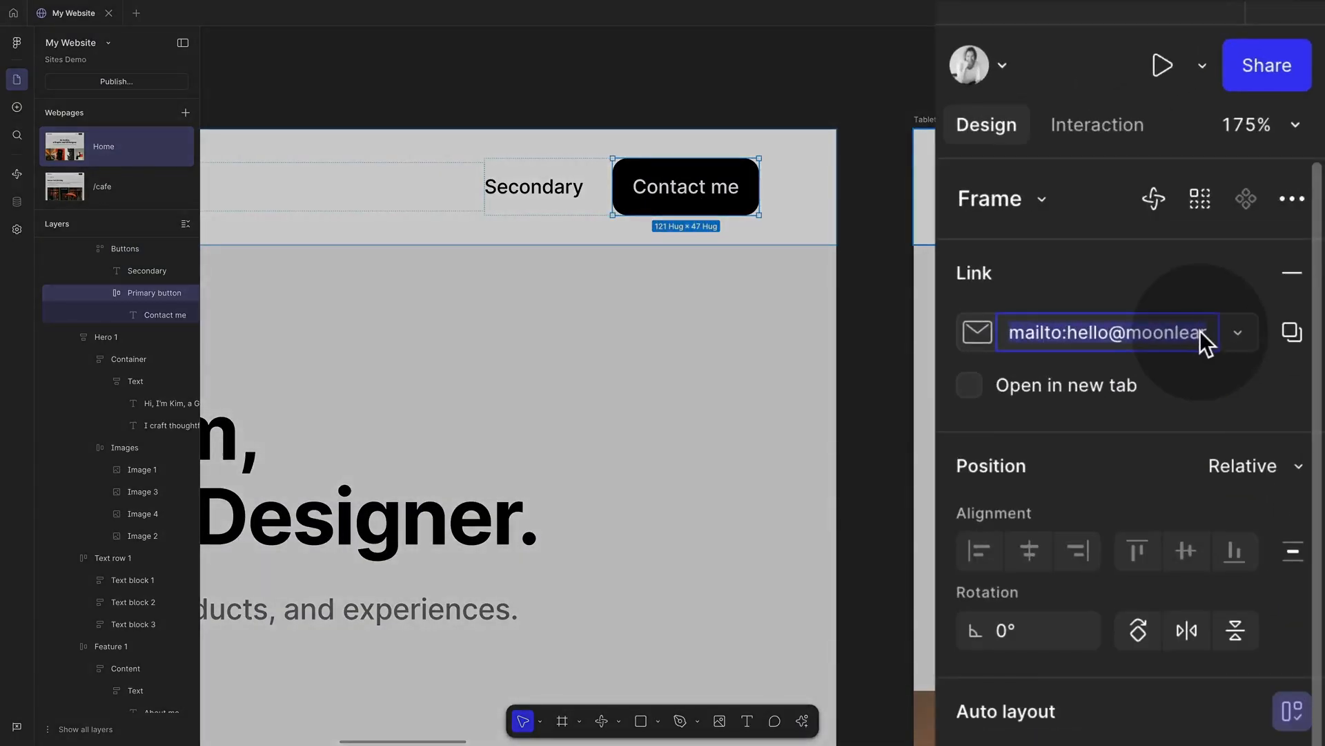
{"action": "key", "text": "super+v"}
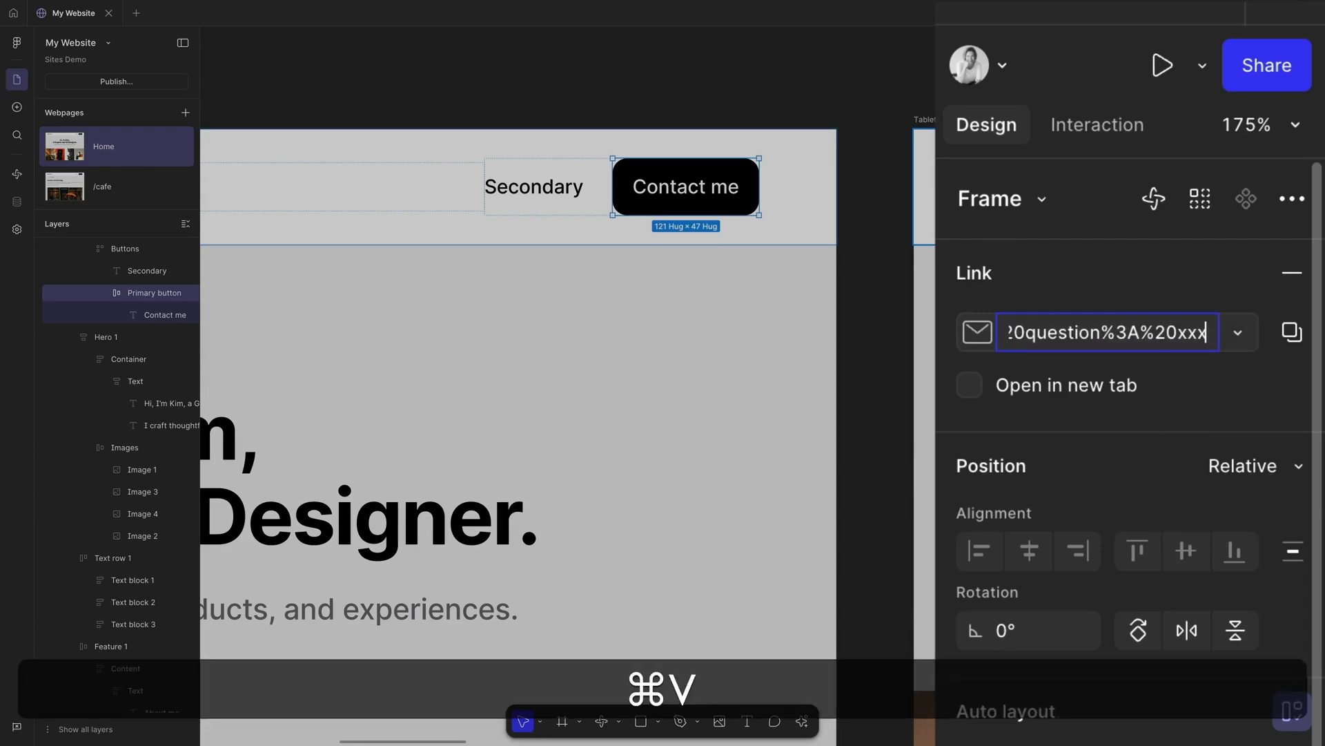
{"action": "left_click", "coordinate": [798, 89]}
{"action": "key", "text": "shift+space"}
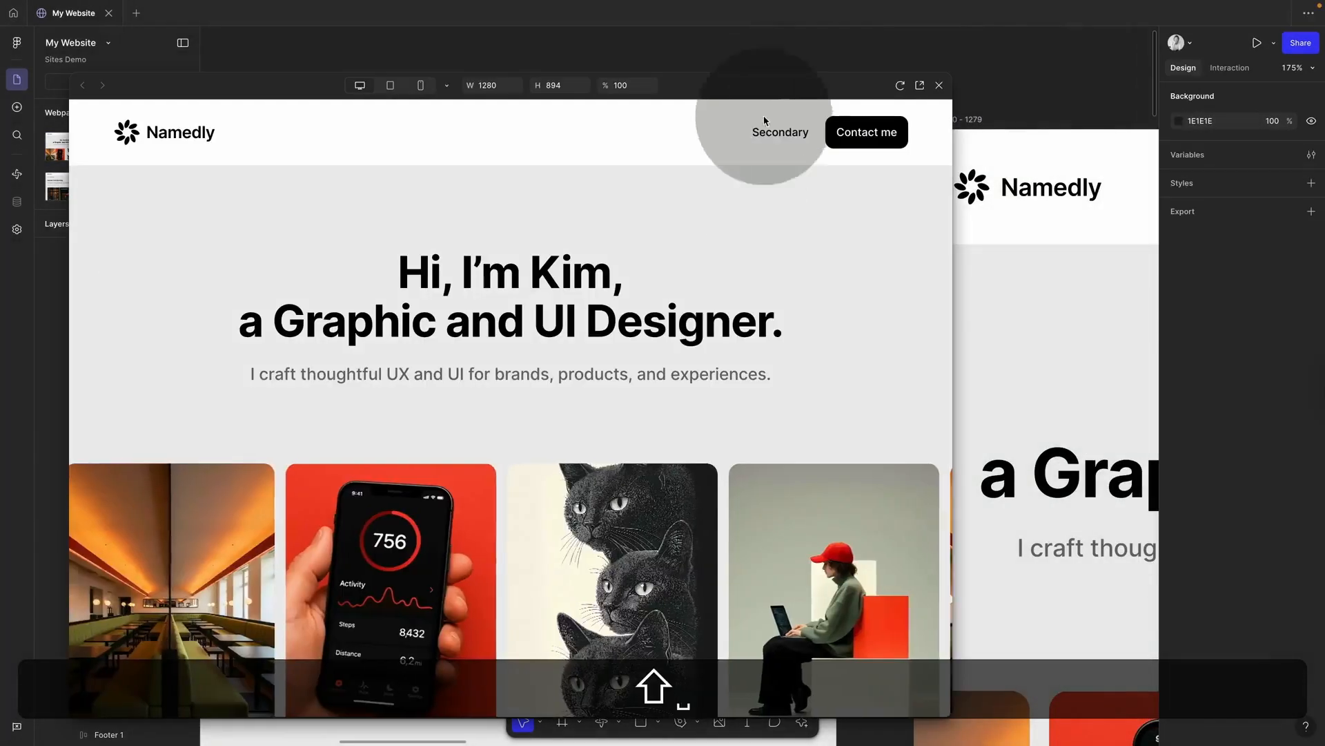
{"action": "left_click", "coordinate": [880, 132]}
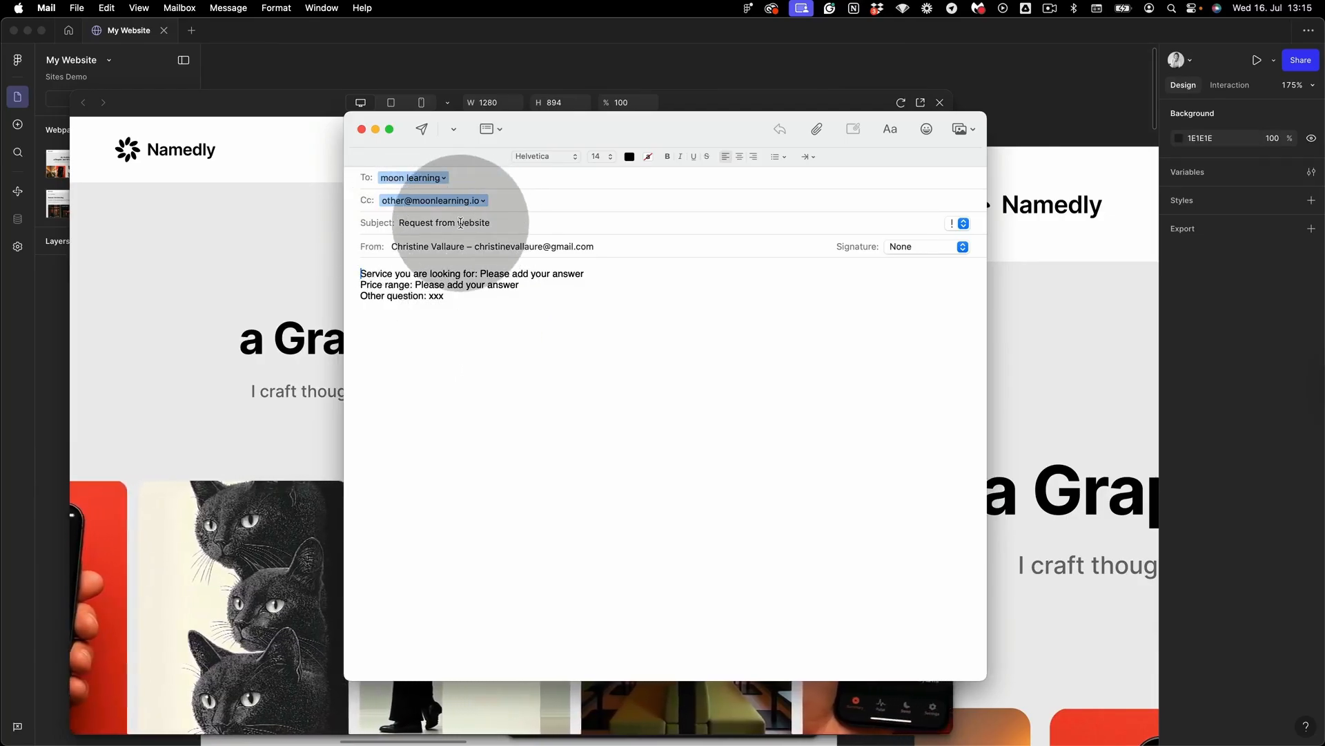
Step: Close the test 'Request from website' email without saving the draft
{"action": "left_click", "coordinate": [442, 297]}
{"action": "left_click_drag", "start_coordinate": [442, 298], "coordinate": [328, 283]}
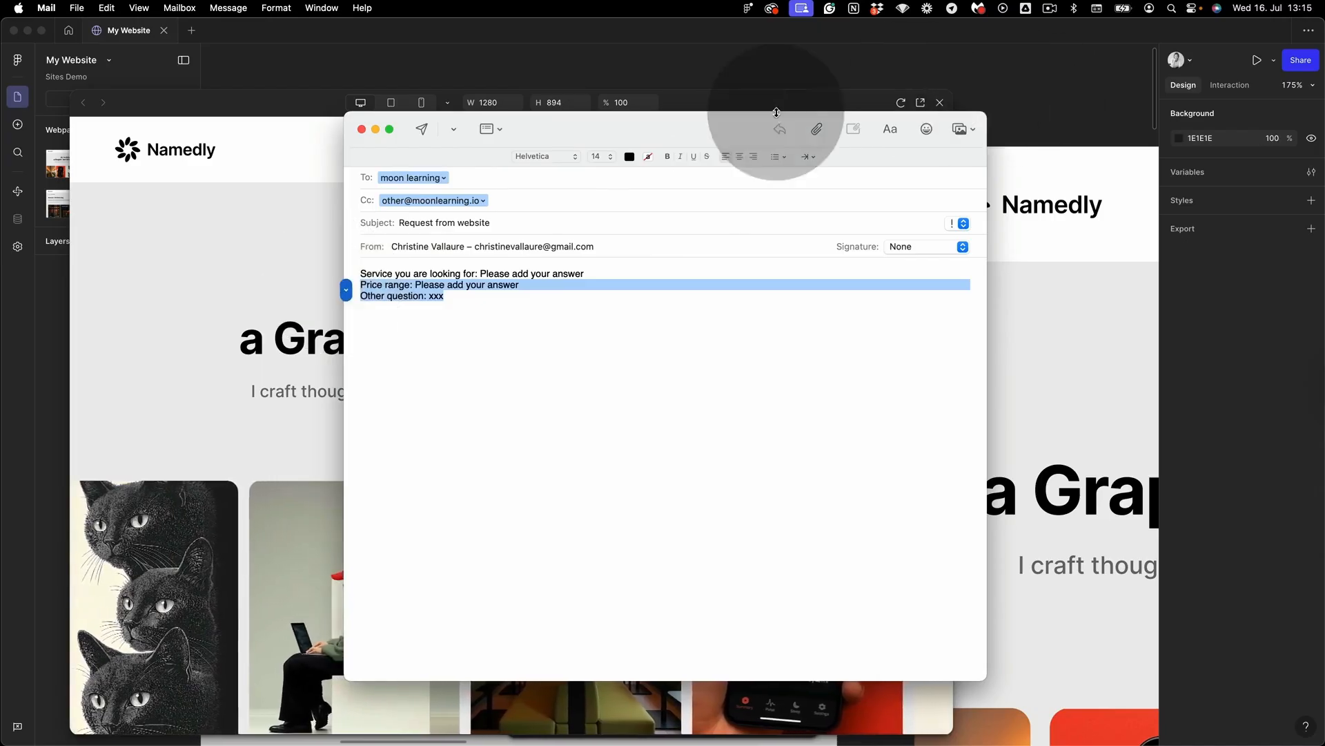
{"action": "left_click", "coordinate": [361, 129]}
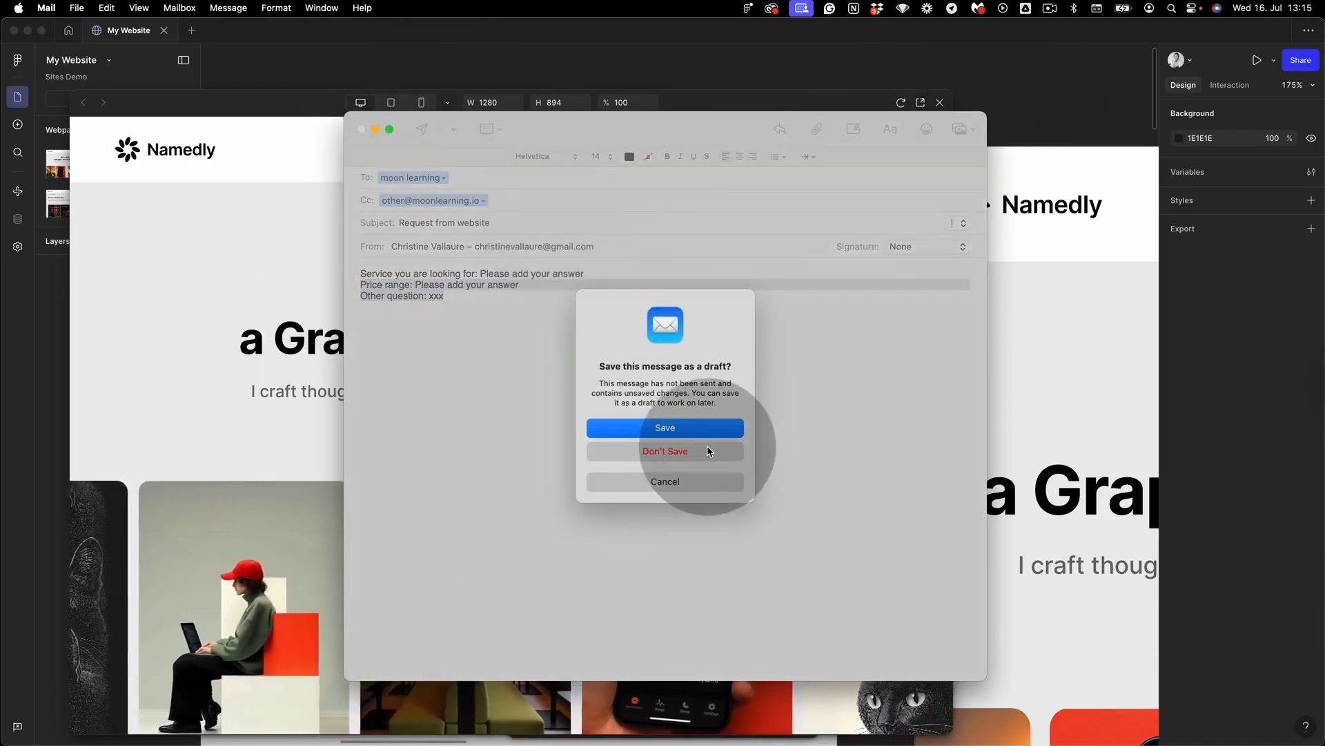
{"action": "left_click", "coordinate": [664, 428]}
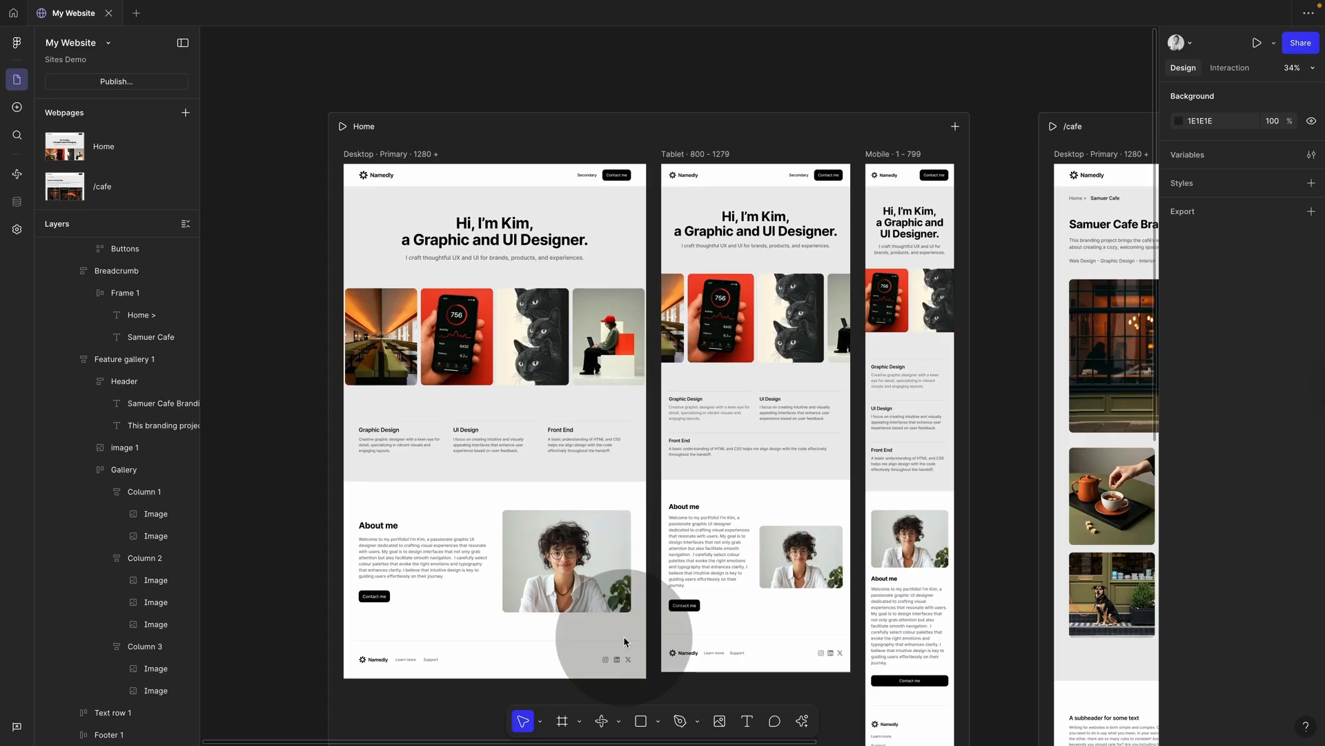
Step: Select the LinkedIn link frame in the Home footer's social icon row
{"action": "scroll", "coordinate": [624, 639], "scroll_direction": "up", "scroll_amount": 5}
{"action": "scroll", "coordinate": [624, 636], "scroll_direction": "down", "scroll_amount": 2}
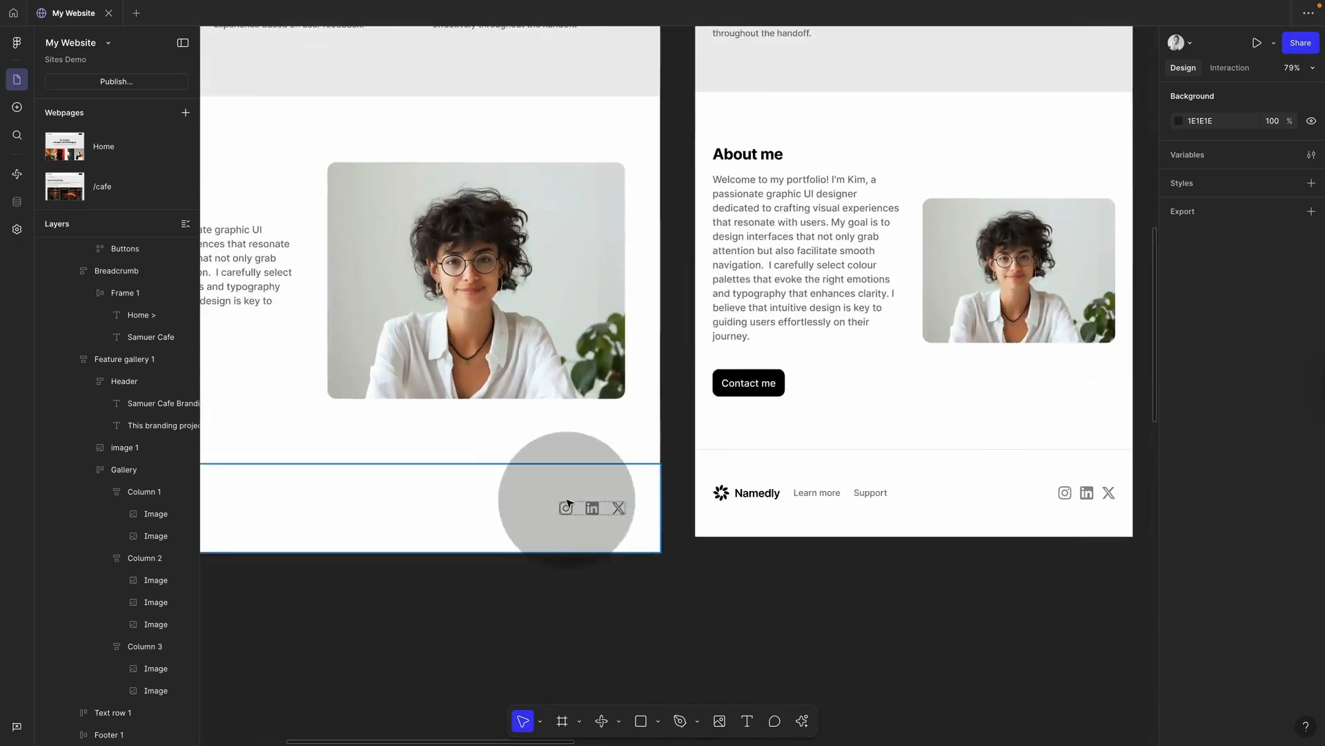
{"action": "scroll", "coordinate": [567, 503], "scroll_direction": "up", "scroll_amount": 5}
{"action": "left_click", "coordinate": [580, 544], "text": "super"}
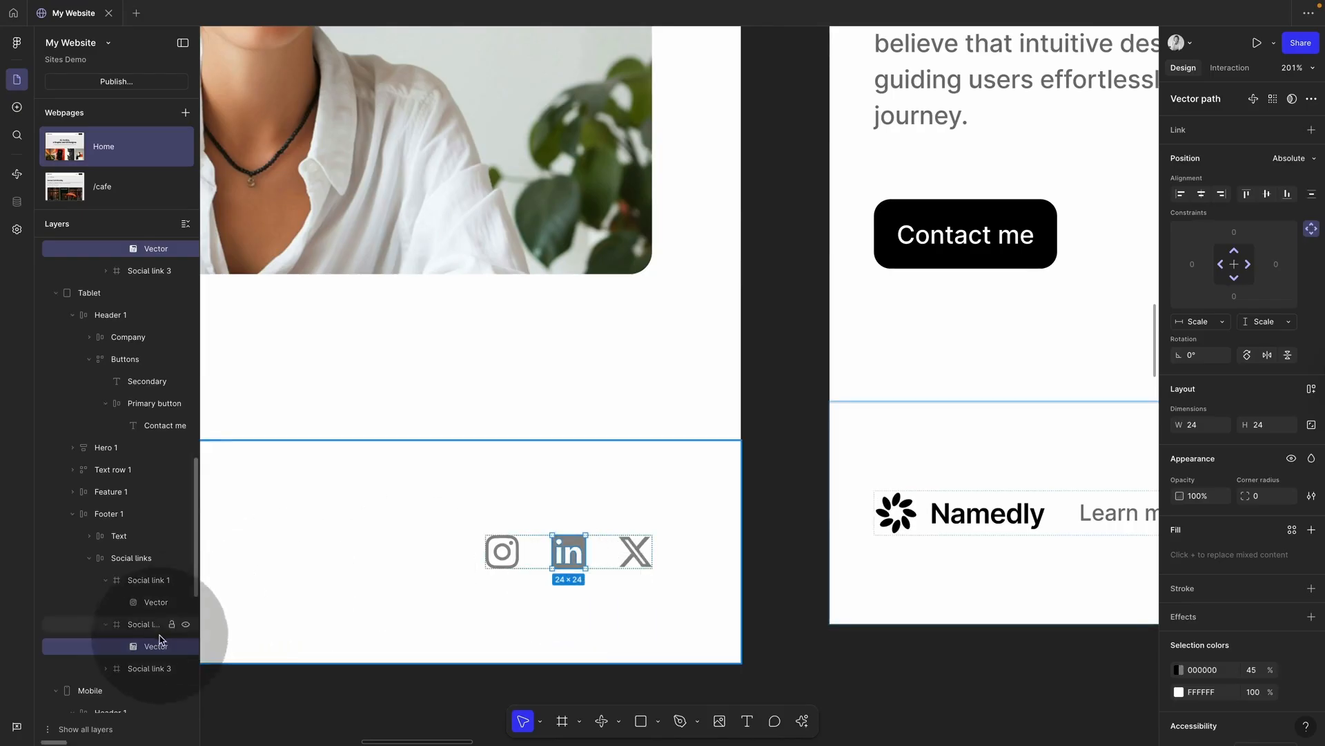
{"action": "left_click", "coordinate": [141, 624]}
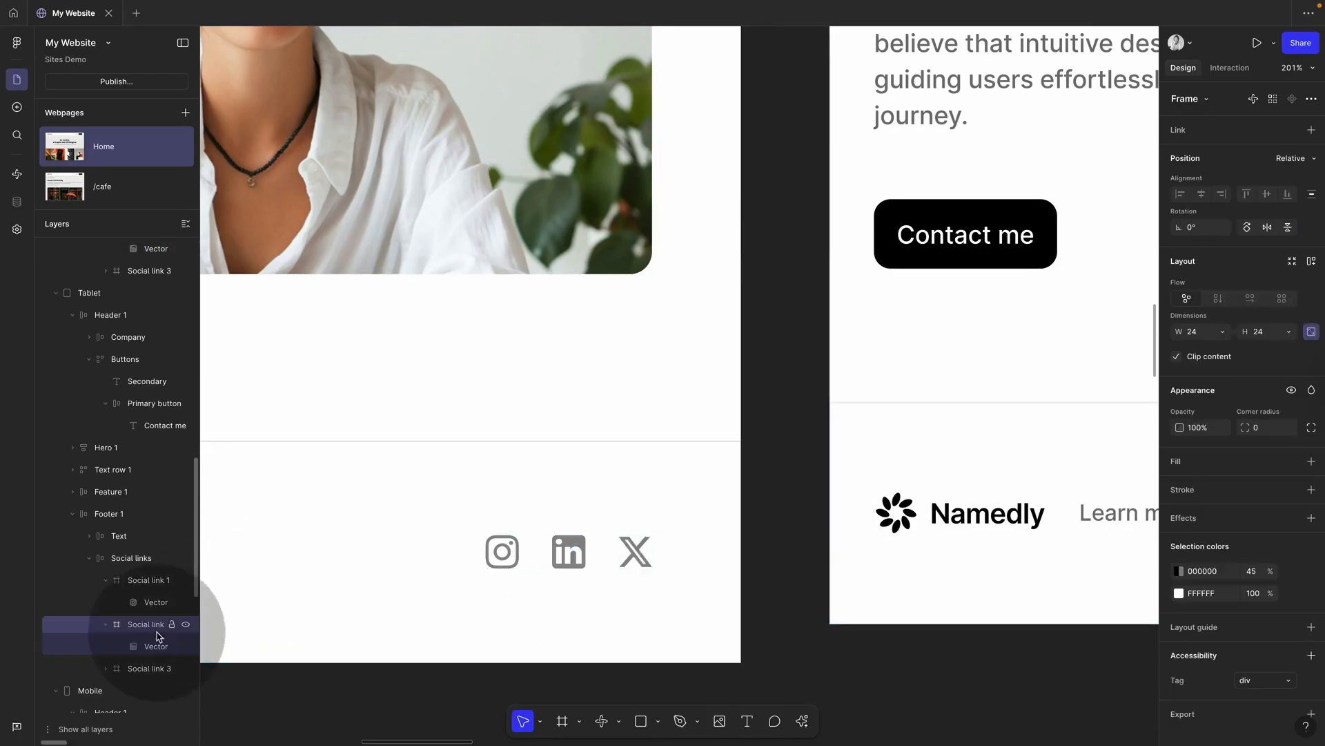
{"action": "left_click", "coordinate": [107, 624]}
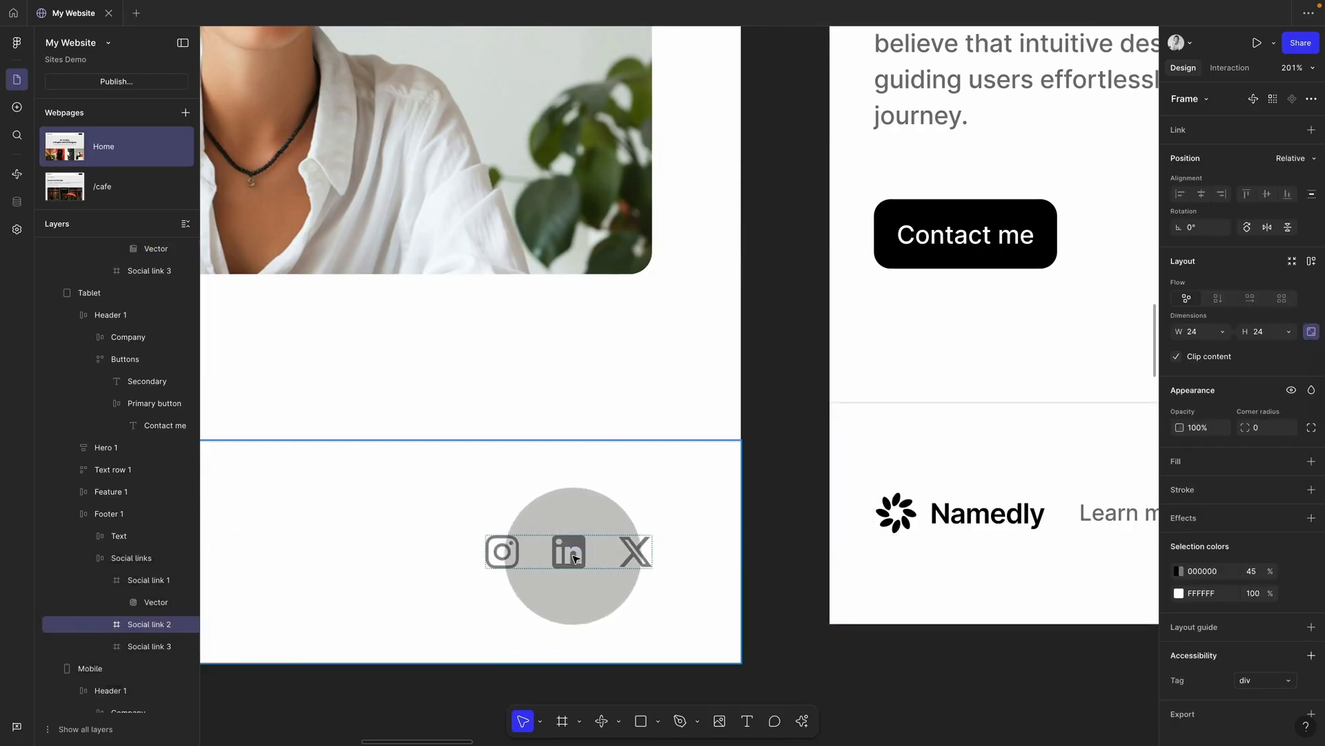
{"action": "left_click", "coordinate": [575, 557]}
{"action": "left_click", "coordinate": [578, 551]}
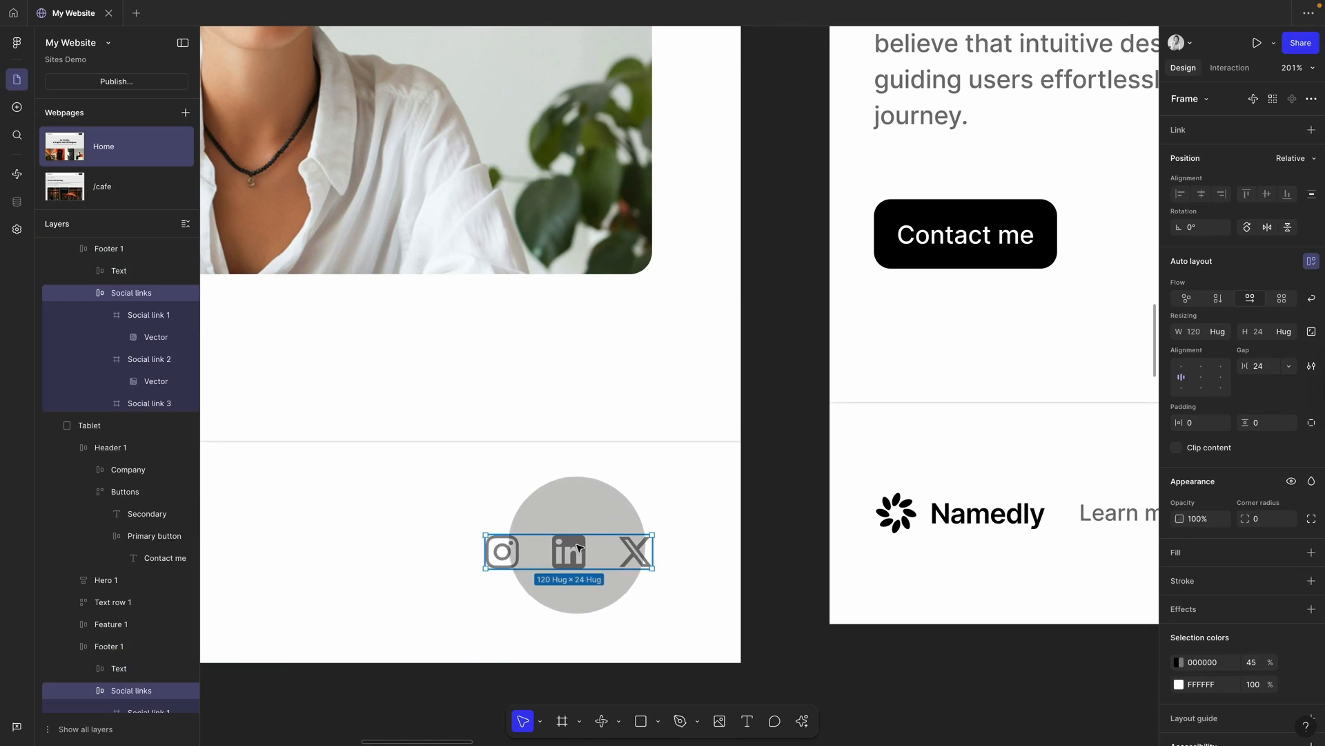
{"action": "left_click", "coordinate": [579, 549]}
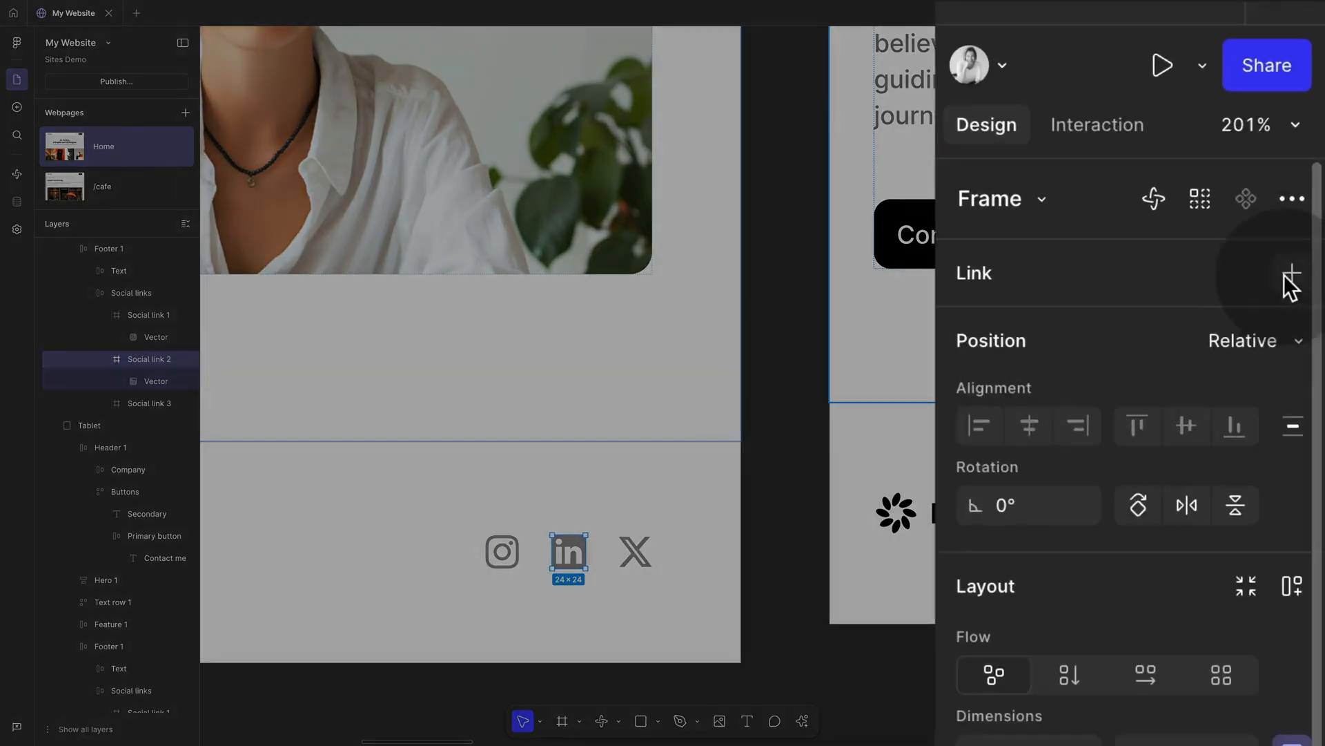
Step: Link the LinkedIn icon to the pasted LinkedIn profile URL and preview the site
{"action": "left_click", "coordinate": [1286, 275]}
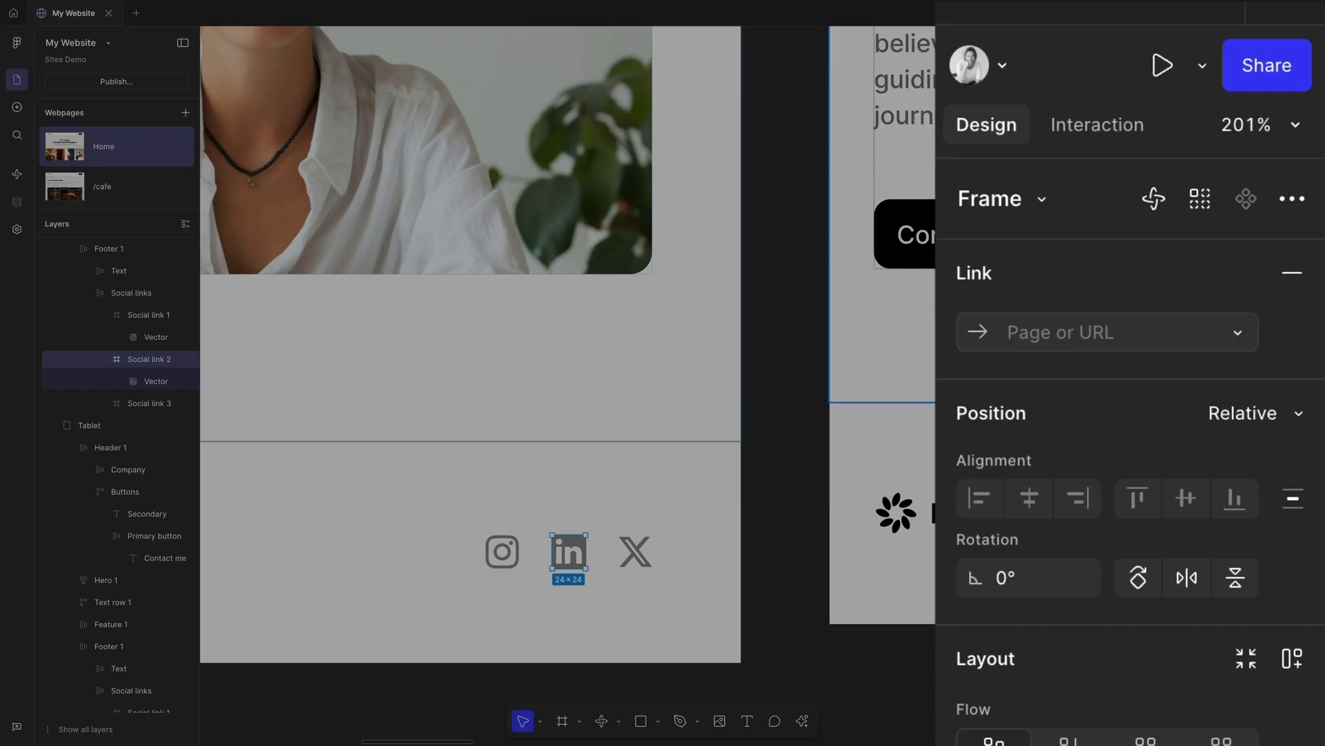
{"action": "key", "text": "super+c"}
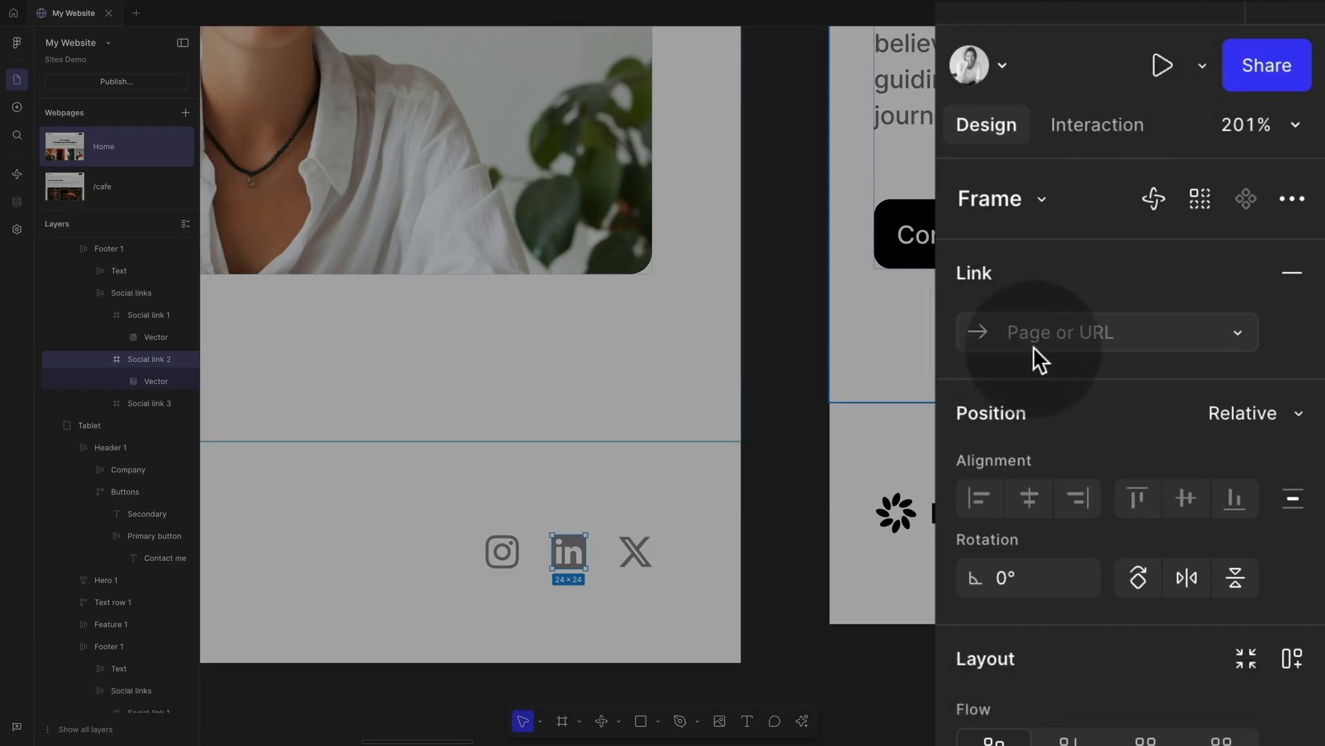
{"action": "left_click", "coordinate": [1058, 328]}
{"action": "key", "text": "super+v"}
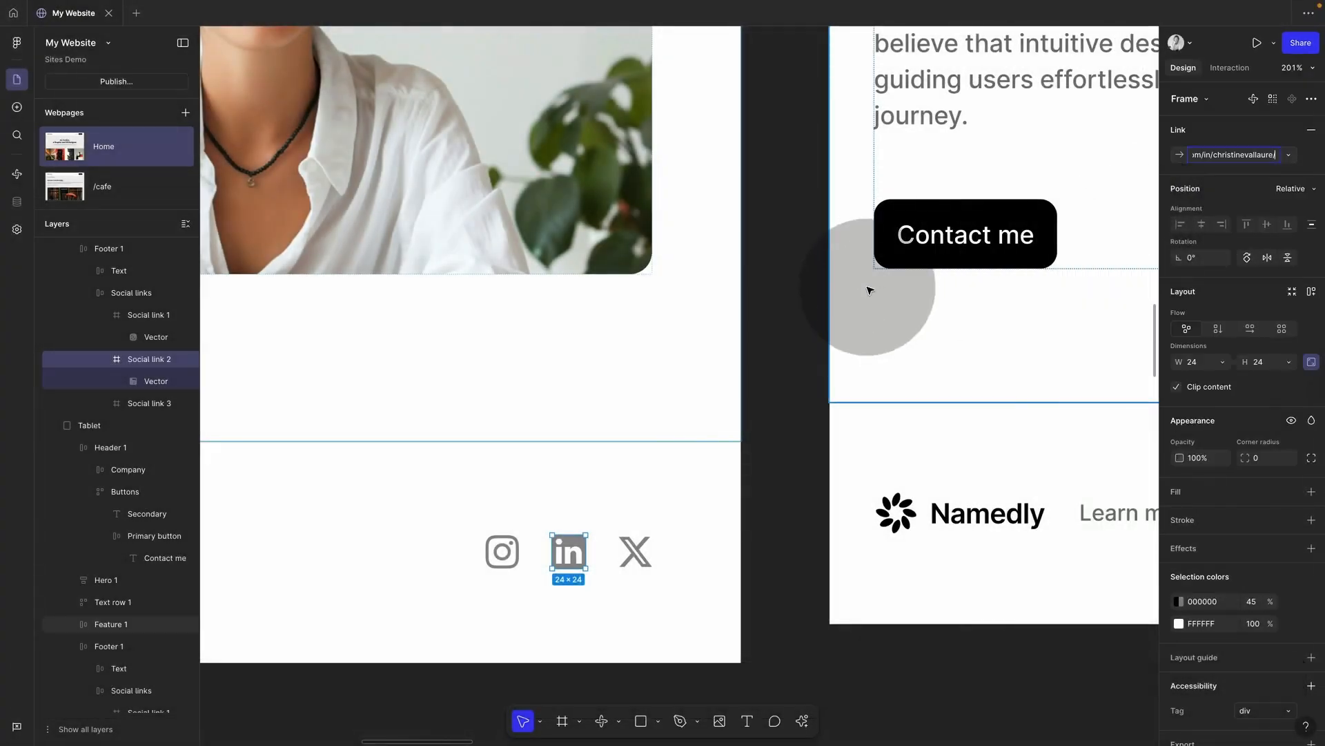
{"action": "left_click", "coordinate": [815, 290]}
{"action": "key", "text": "shift+space"}
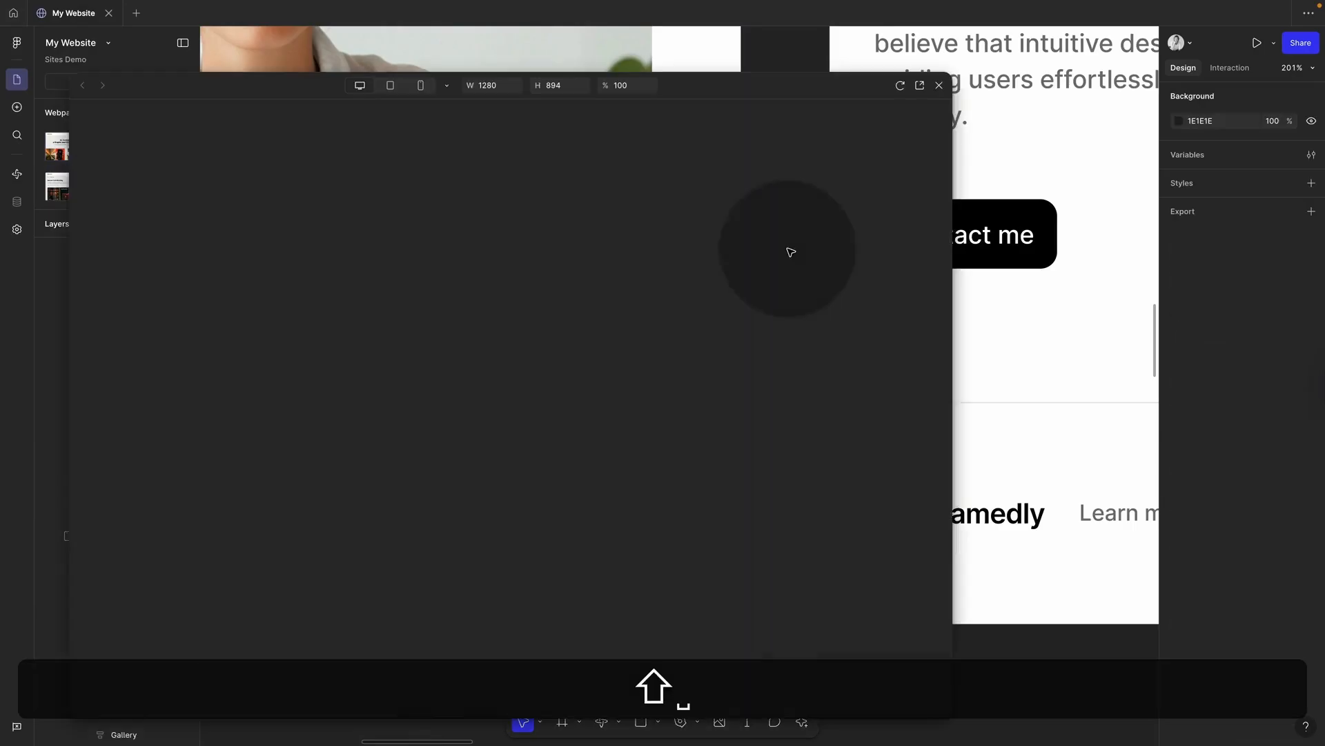
Step: Test the footer LinkedIn link in the preview, then view Home and /cafe side by side
{"action": "scroll", "coordinate": [814, 380], "scroll_direction": "down", "scroll_amount": 10}
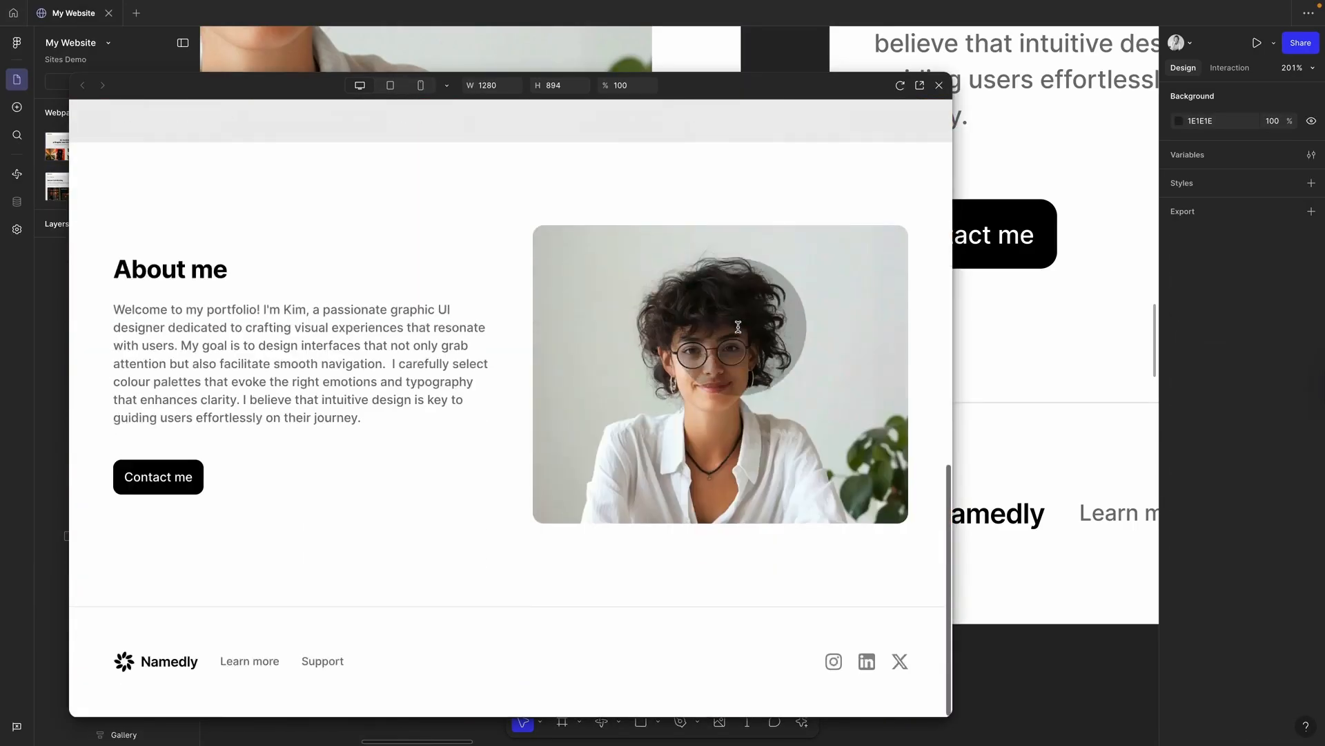
{"action": "left_click", "coordinate": [869, 666]}
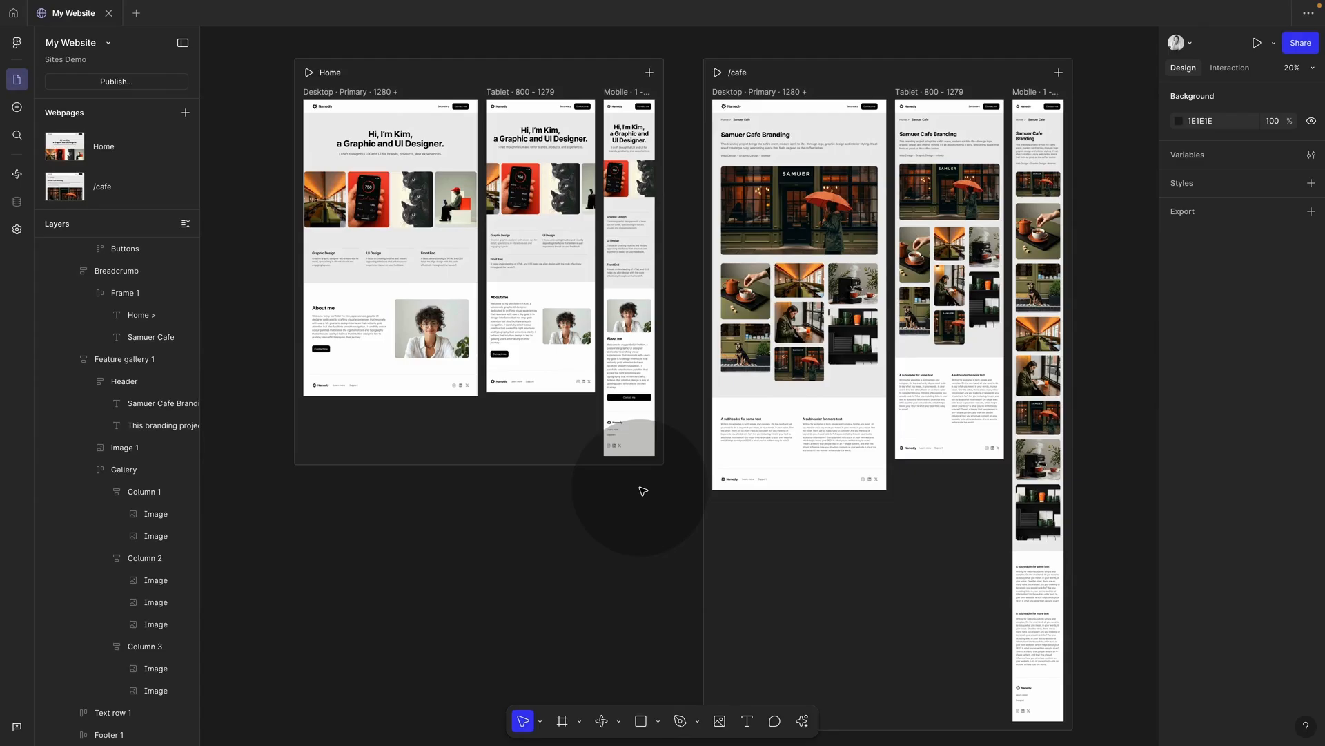
{"action": "scroll", "coordinate": [643, 490], "scroll_direction": "right", "scroll_amount": 1}
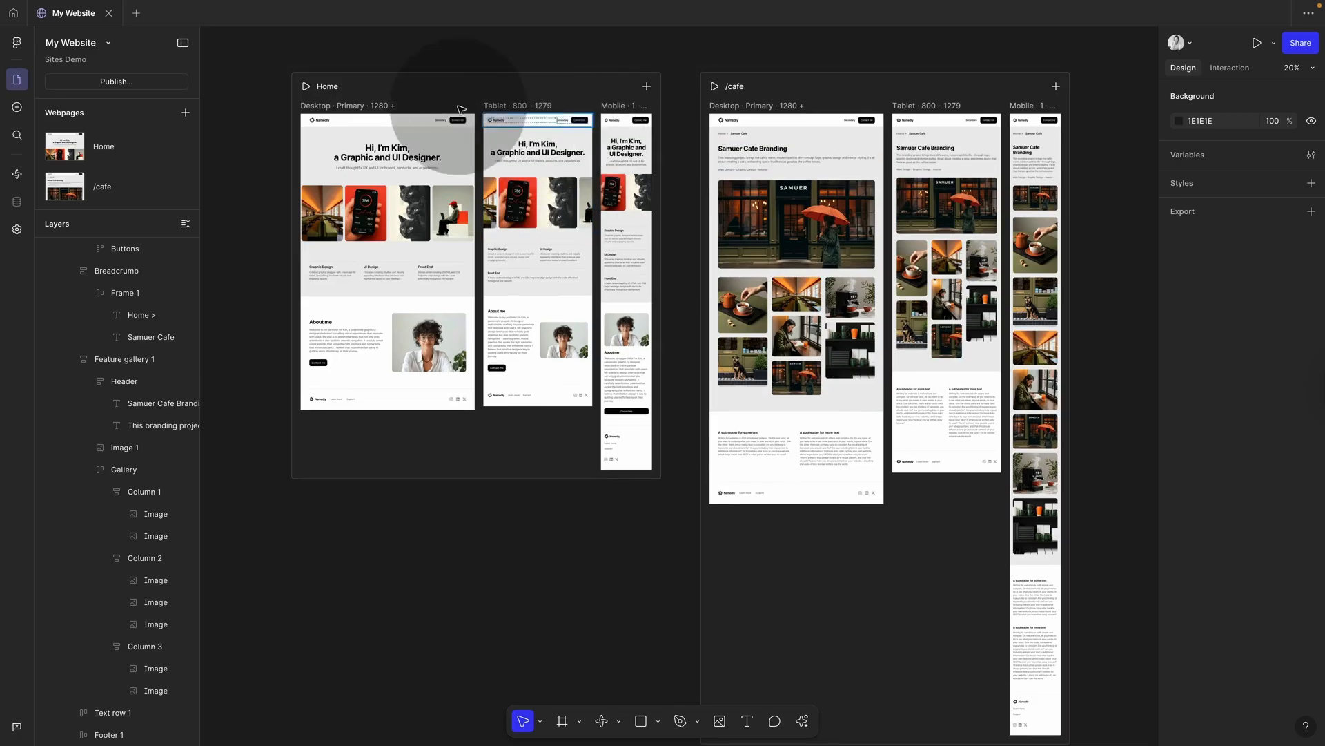
Step: Alt-drag a copy of the Contact me button onto empty canvas above the Home page
{"action": "scroll", "coordinate": [448, 97], "scroll_direction": "up", "scroll_amount": 5}
{"action": "scroll", "coordinate": [450, 102], "scroll_direction": "up", "scroll_amount": 2}
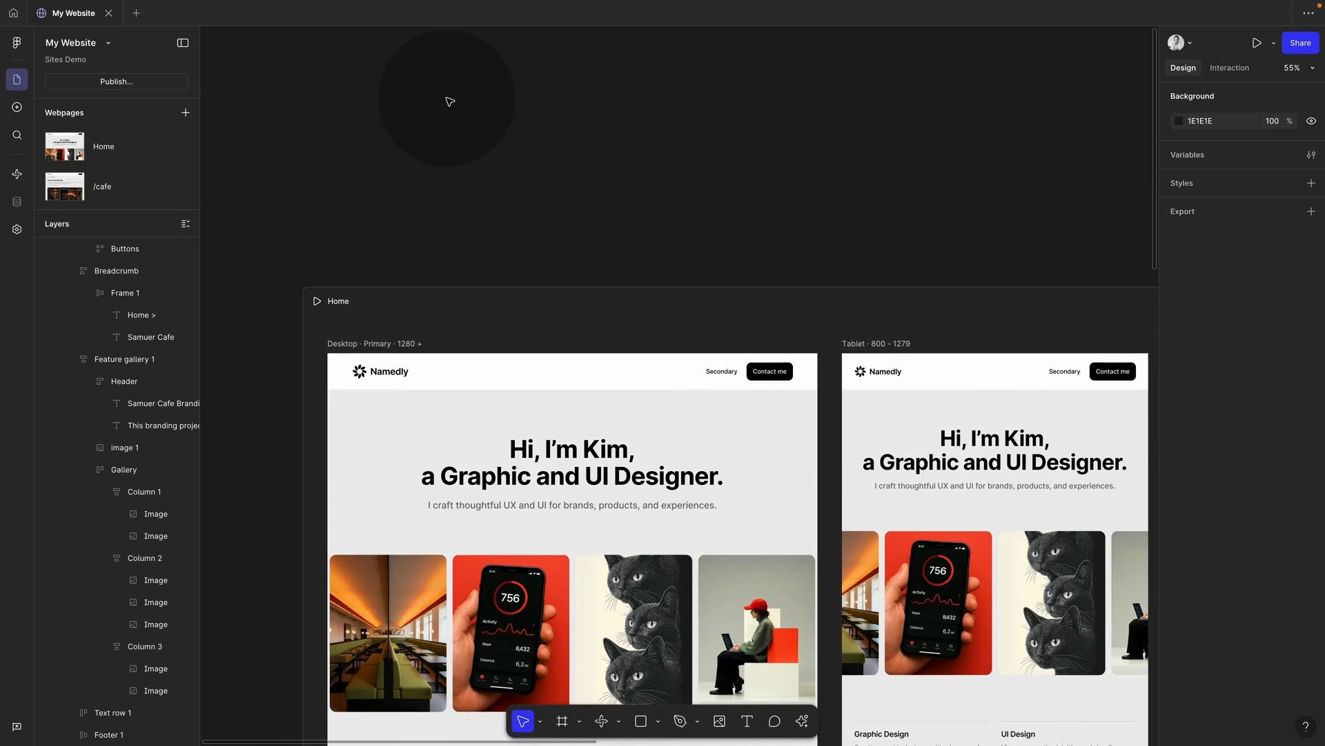
{"action": "left_click", "coordinate": [779, 376]}
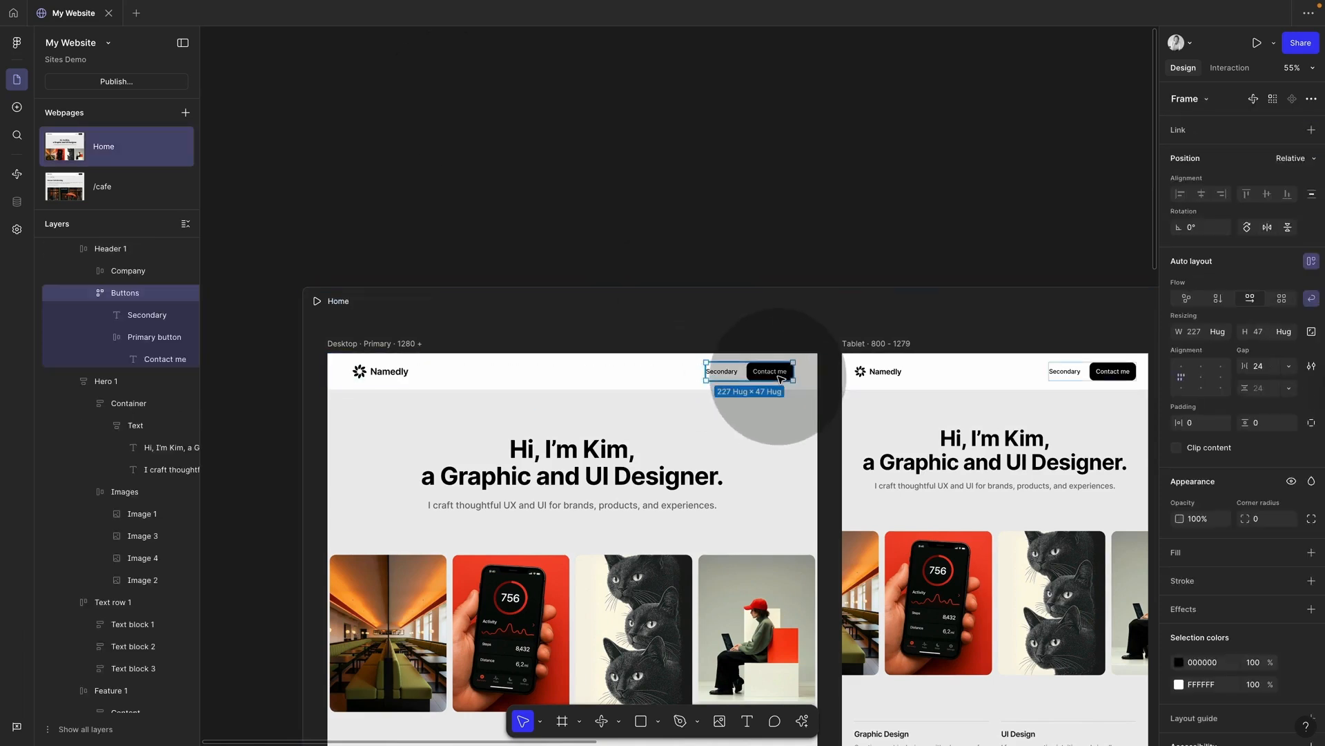
{"action": "double_click", "coordinate": [778, 377]}
{"action": "left_click_drag", "start_coordinate": [780, 378], "coordinate": [450, 126]}
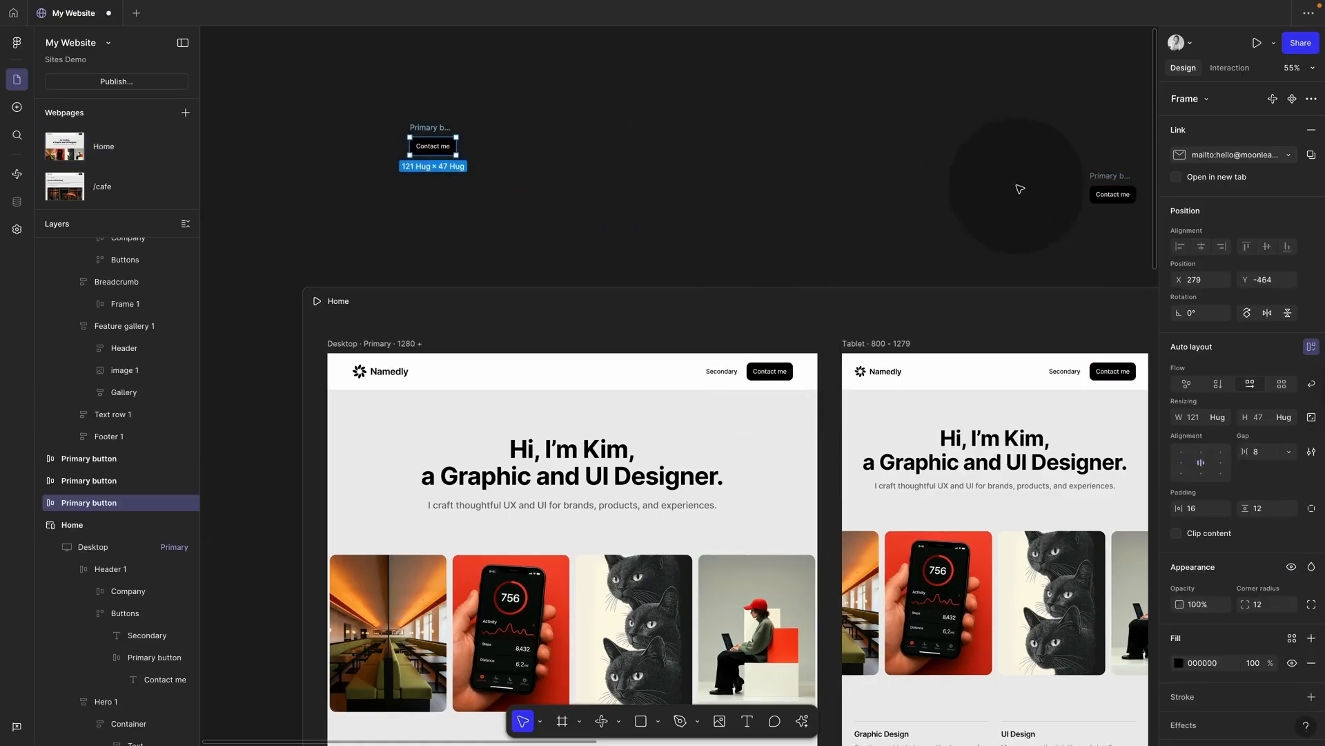
{"action": "left_click", "coordinate": [444, 118]}
{"action": "left_click", "coordinate": [437, 127]}
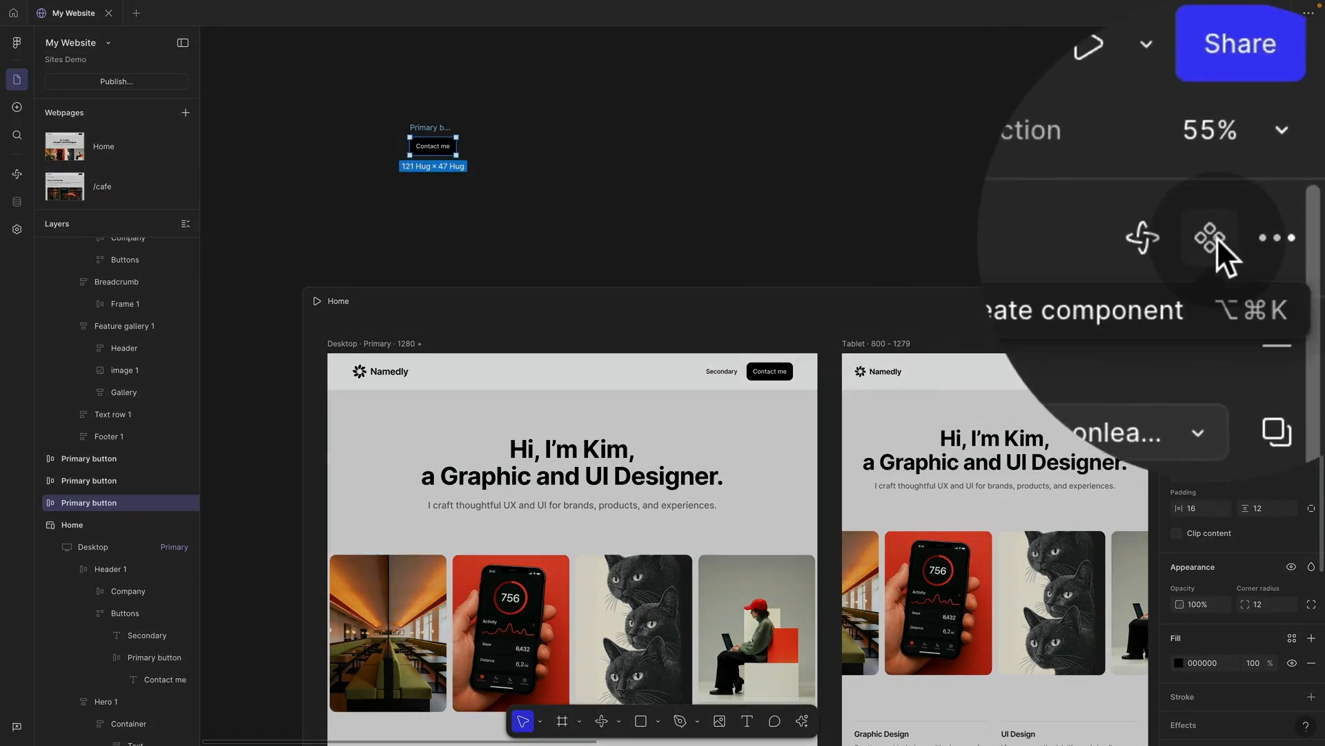
Step: Turn the copied Contact me button into a Primary button component and duplicate an instance
{"action": "left_click", "coordinate": [1212, 238]}
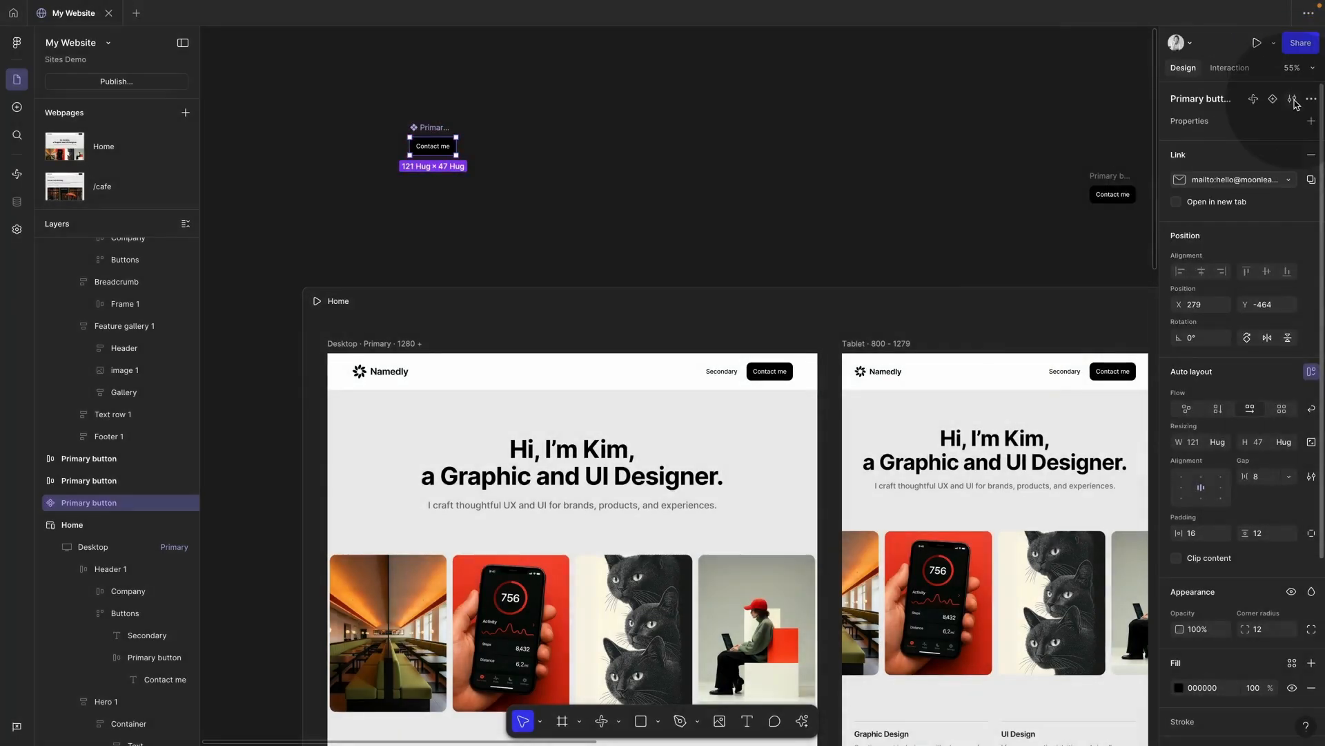
{"action": "left_click", "coordinate": [467, 122]}
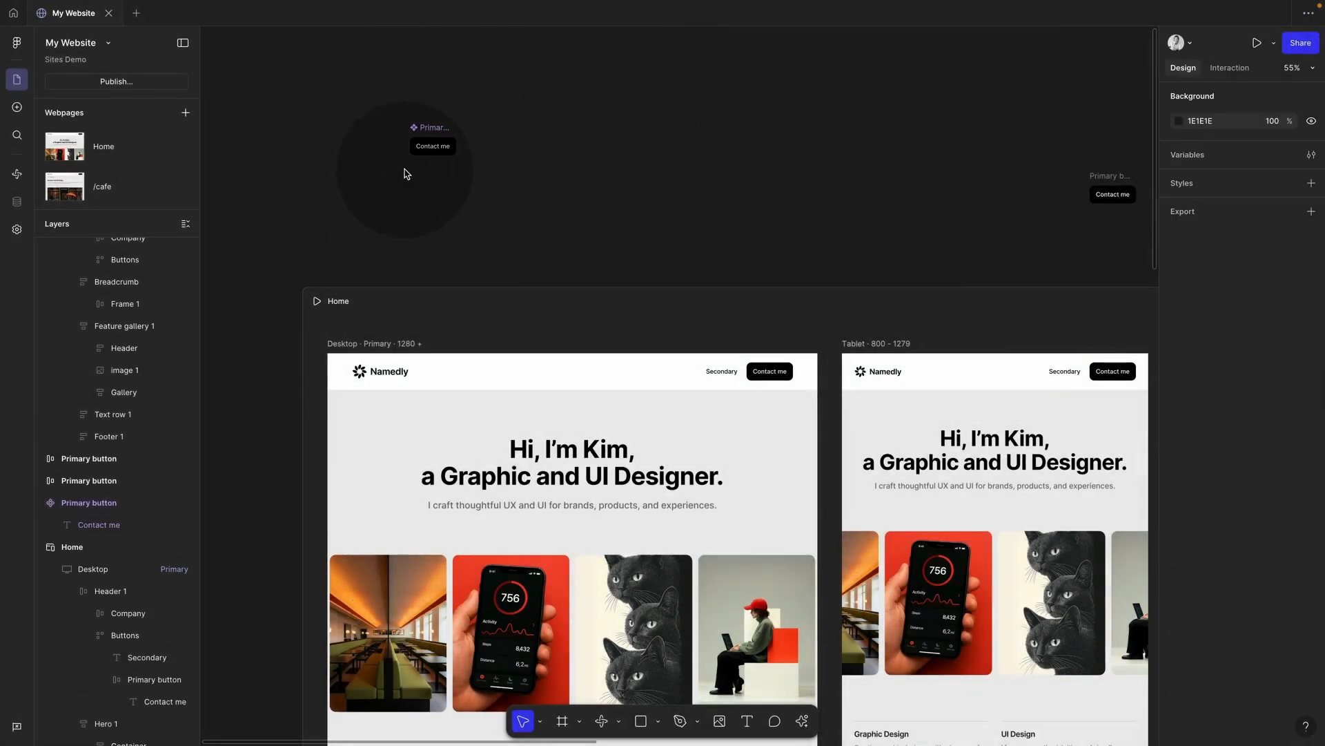
{"action": "left_click", "coordinate": [438, 132]}
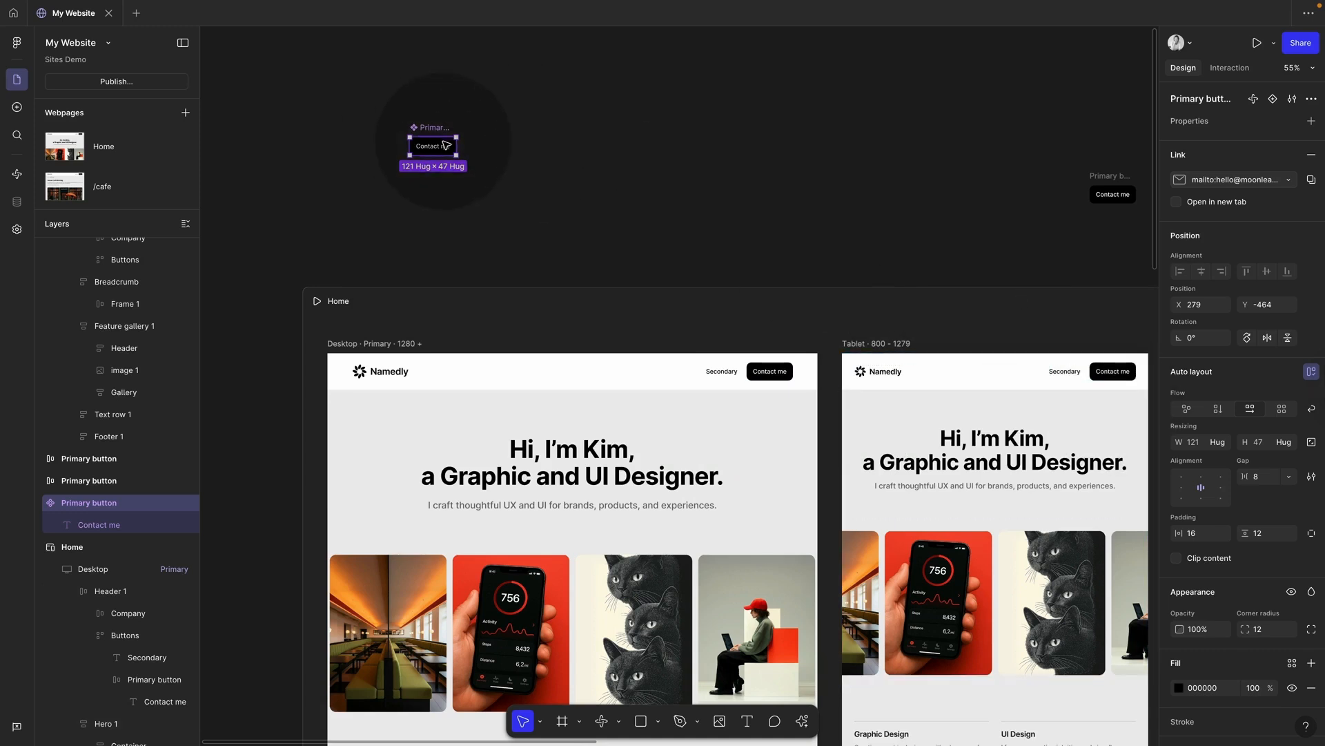
{"action": "key", "text": "super+c"}
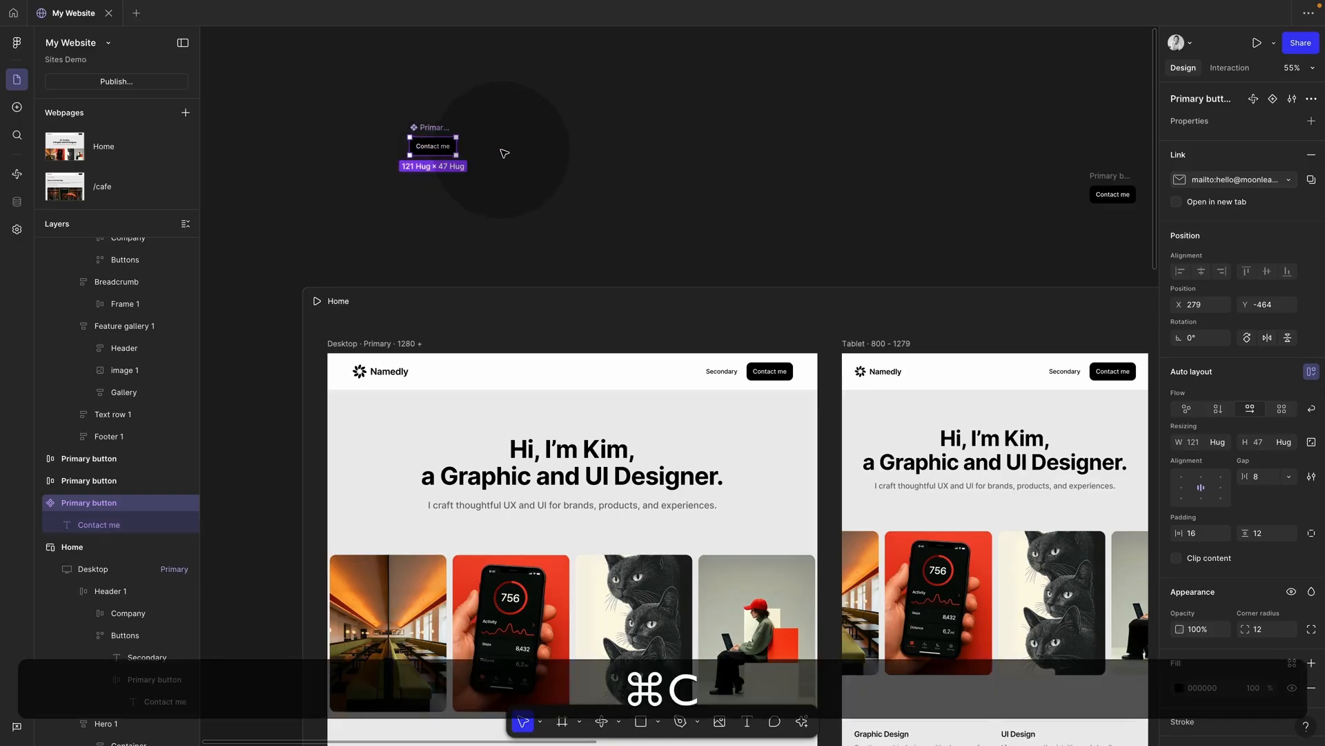
{"action": "key", "text": "super+v"}
{"action": "left_click_drag", "start_coordinate": [437, 155], "coordinate": [537, 174]}
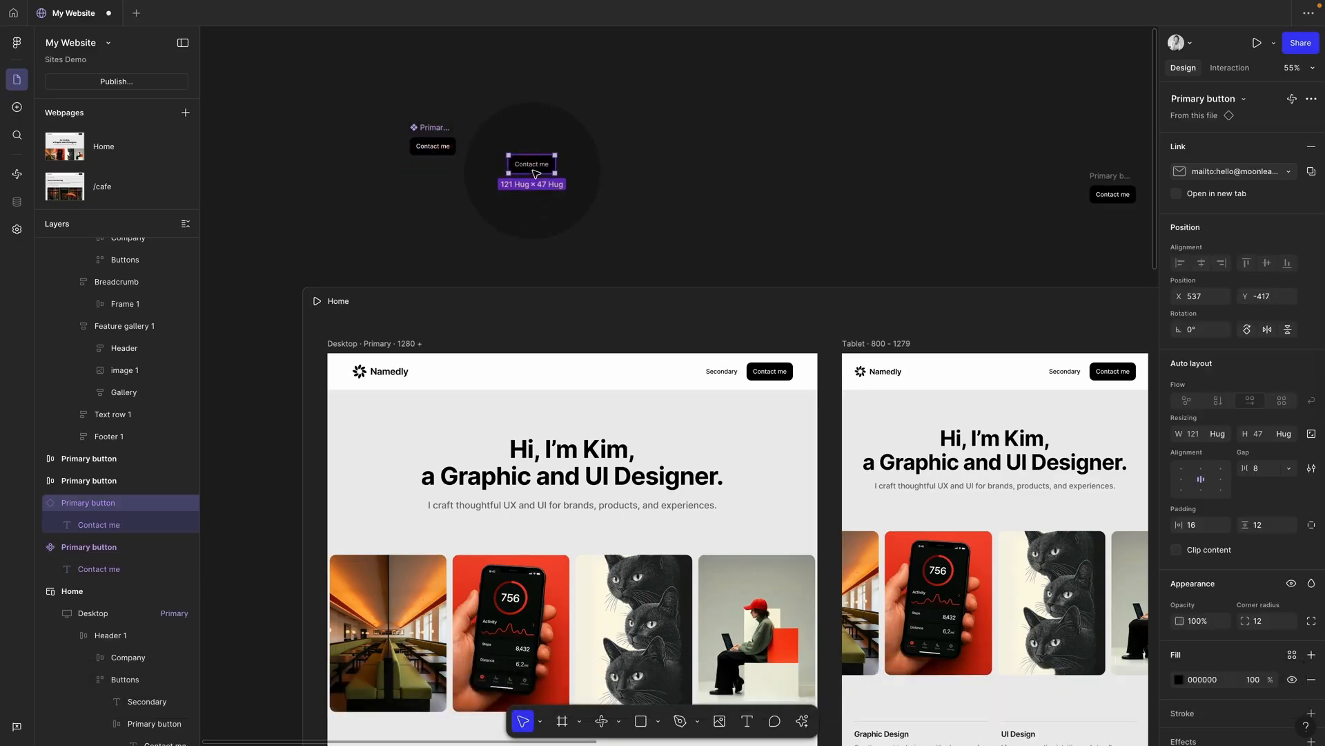
{"action": "key", "text": "BackSpace"}
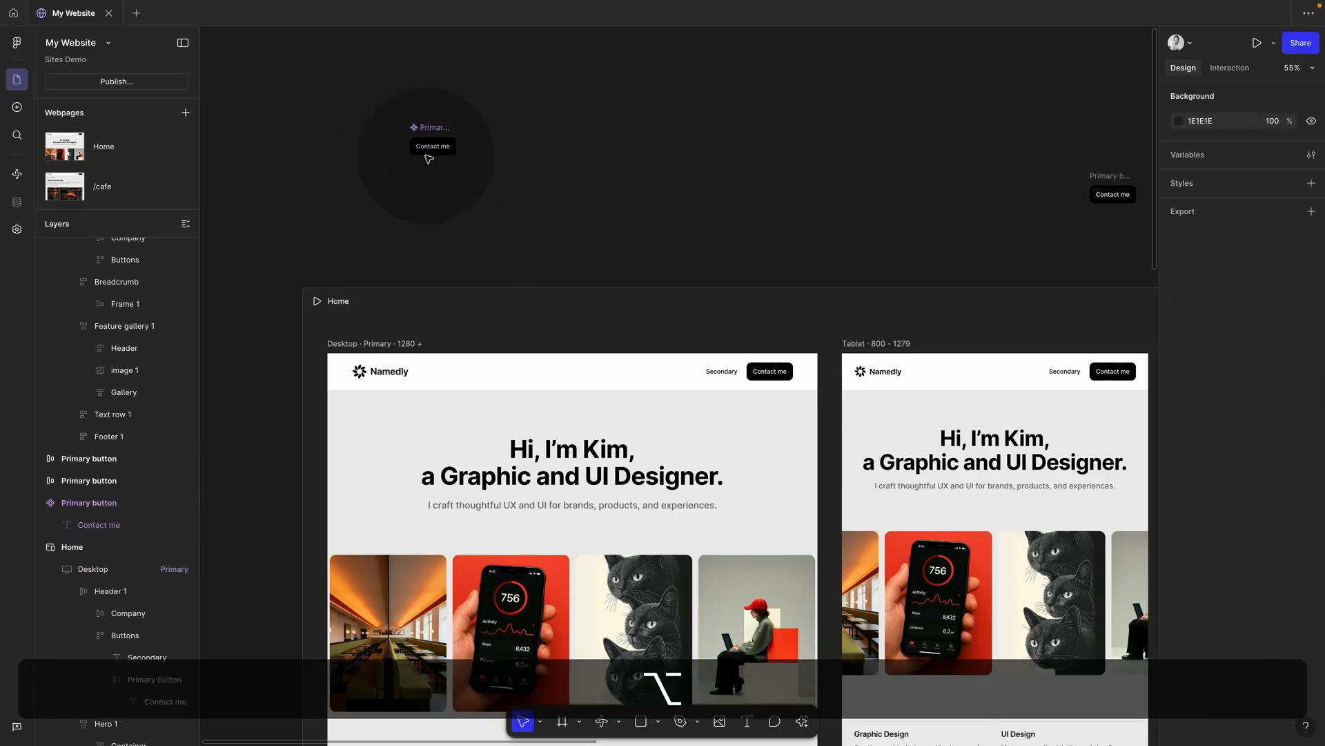
{"action": "left_click_drag", "start_coordinate": [438, 147], "coordinate": [746, 215]}
Step: Replace the Desktop header's original Contact me with the instance, placed after Secondary
{"action": "left_click", "coordinate": [779, 374]}
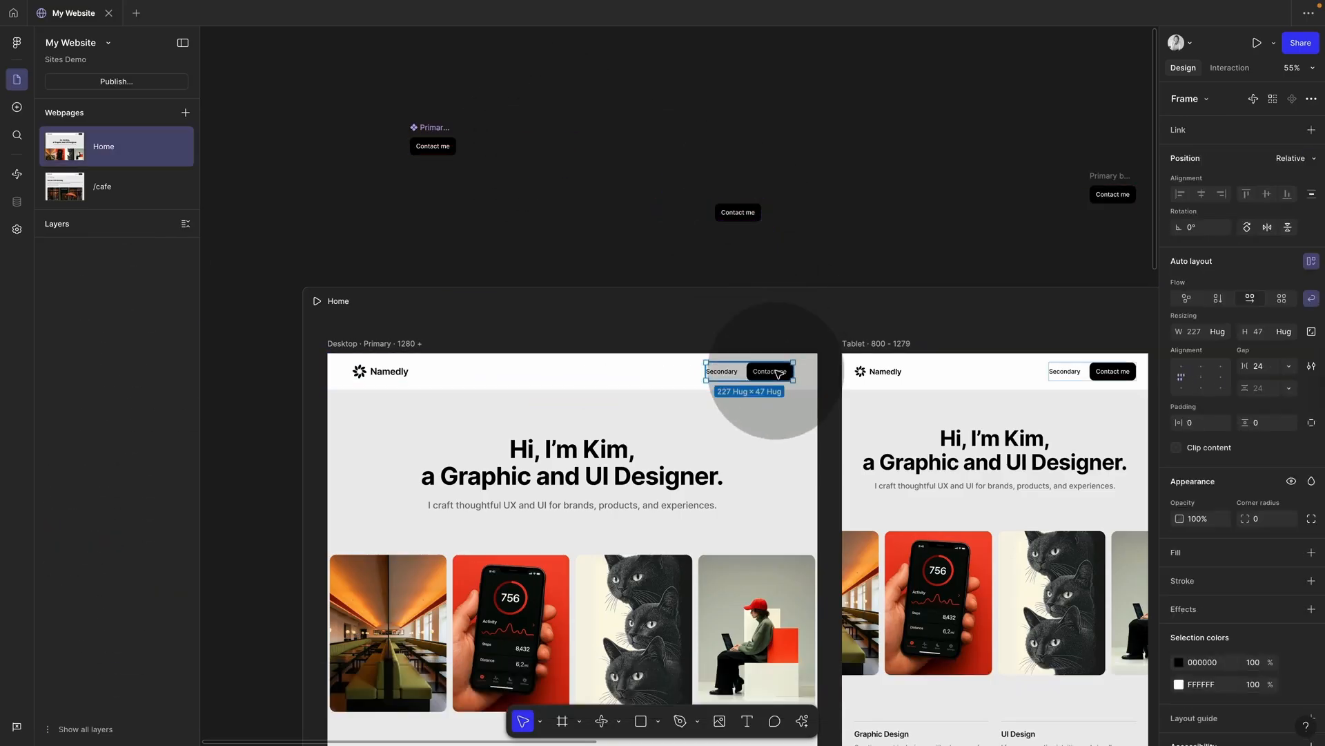
{"action": "left_click", "coordinate": [779, 374]}
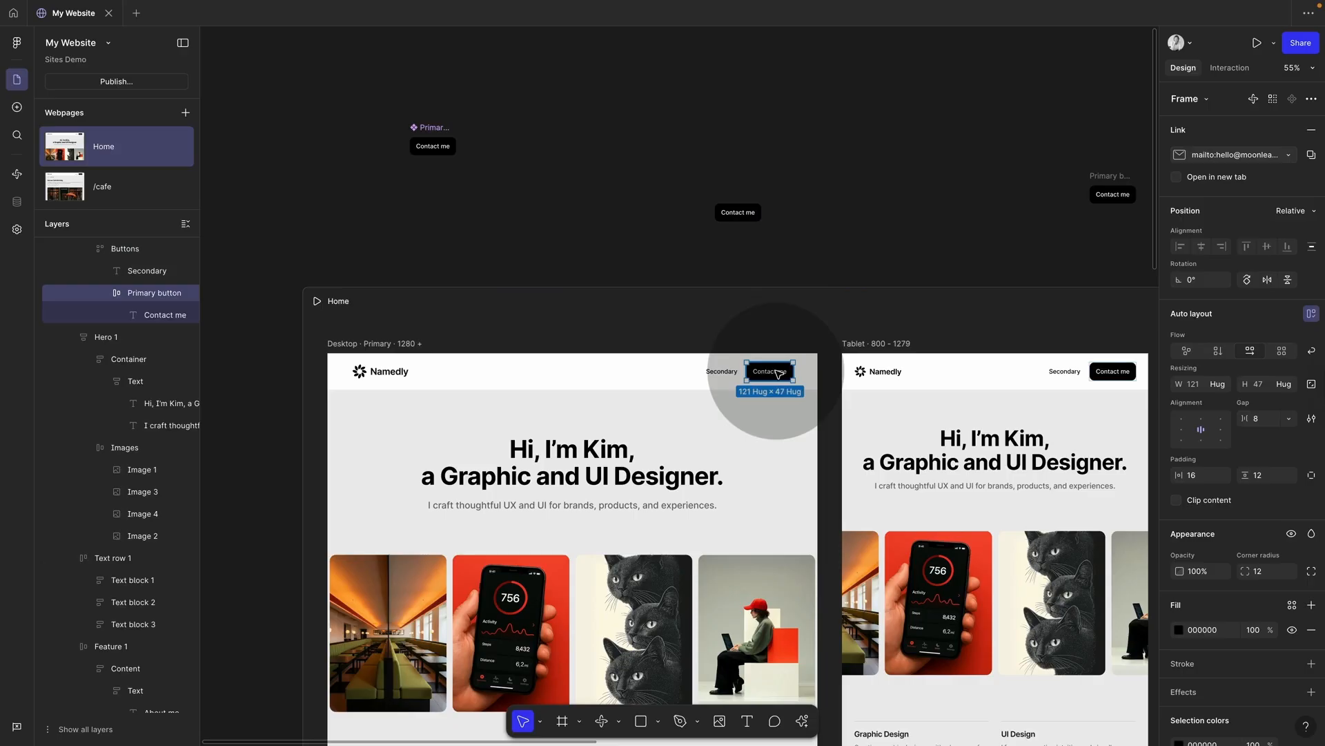
{"action": "key", "text": "BackSpace"}
{"action": "left_click", "coordinate": [742, 214]}
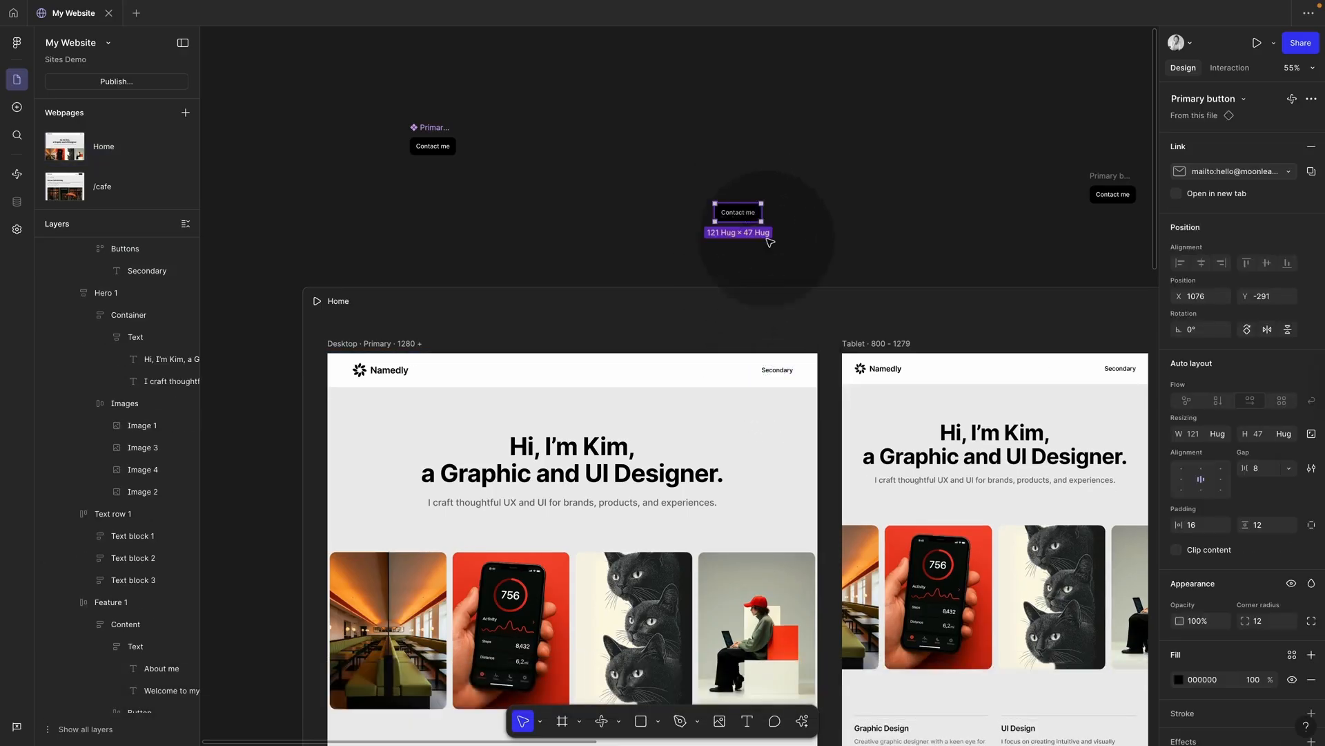
{"action": "left_click_drag", "start_coordinate": [771, 242], "coordinate": [787, 377]}
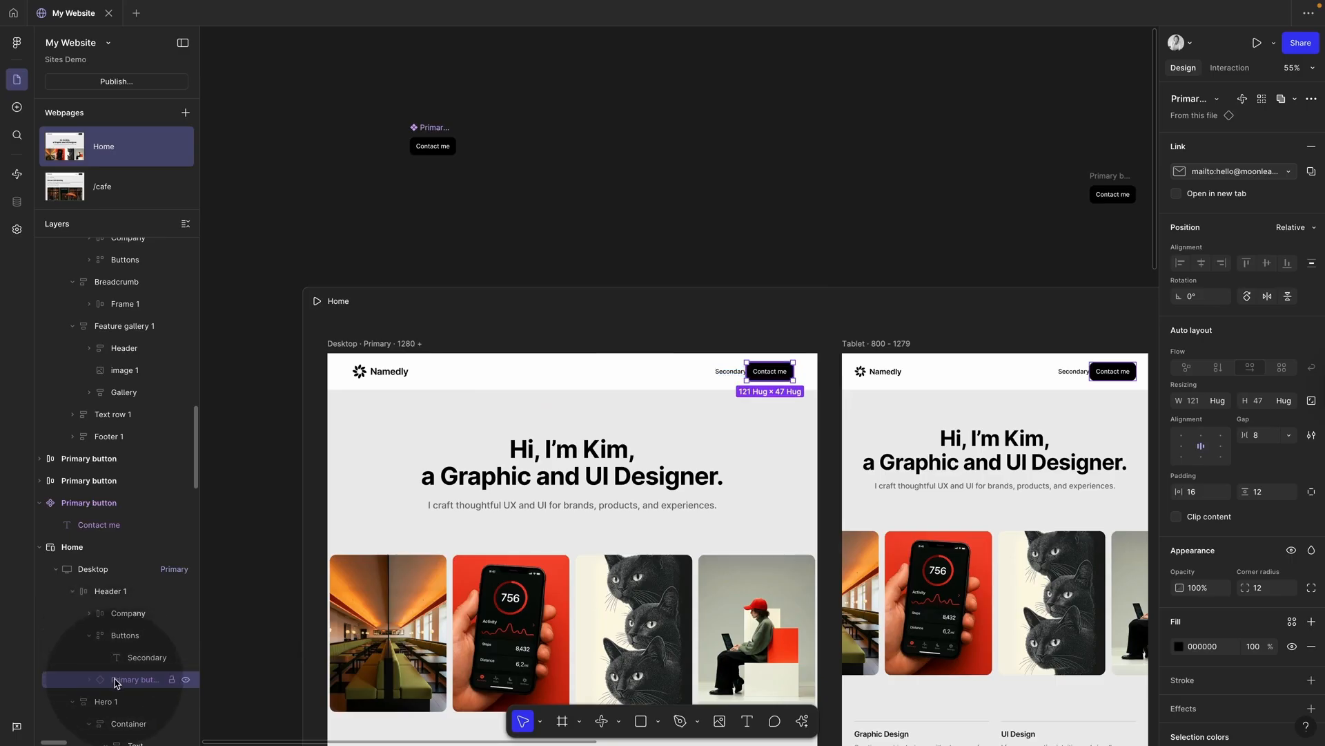
{"action": "left_click_drag", "start_coordinate": [131, 679], "coordinate": [123, 635]}
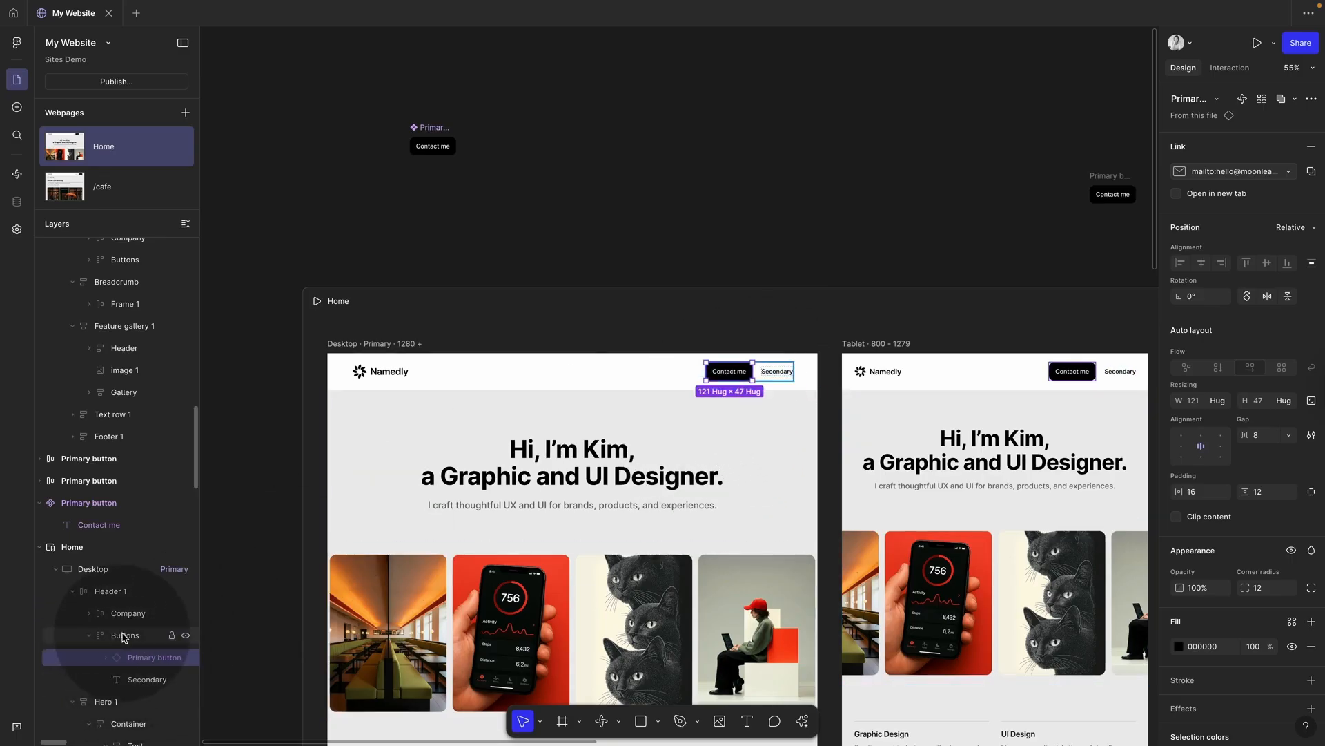
{"action": "left_click", "coordinate": [117, 636]}
{"action": "left_click", "coordinate": [91, 635]}
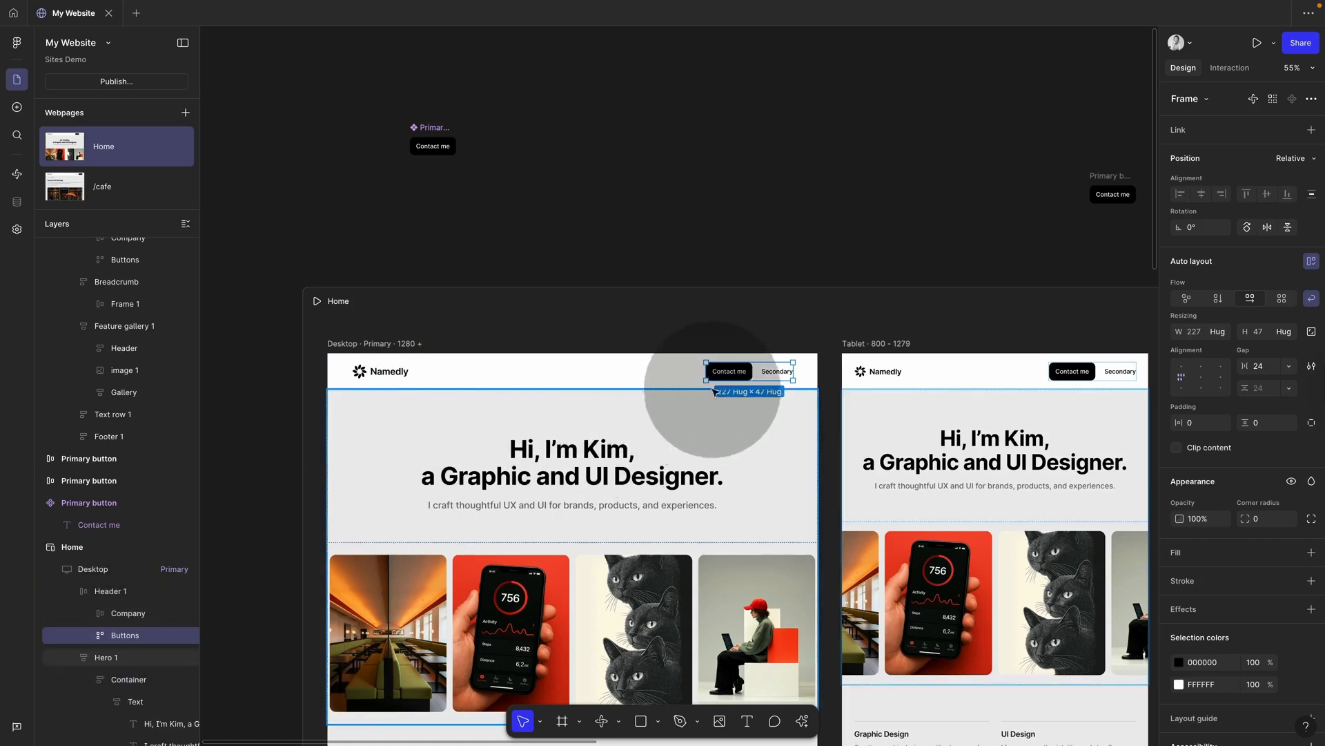
{"action": "left_click", "coordinate": [732, 377]}
{"action": "key", "text": "Right"}
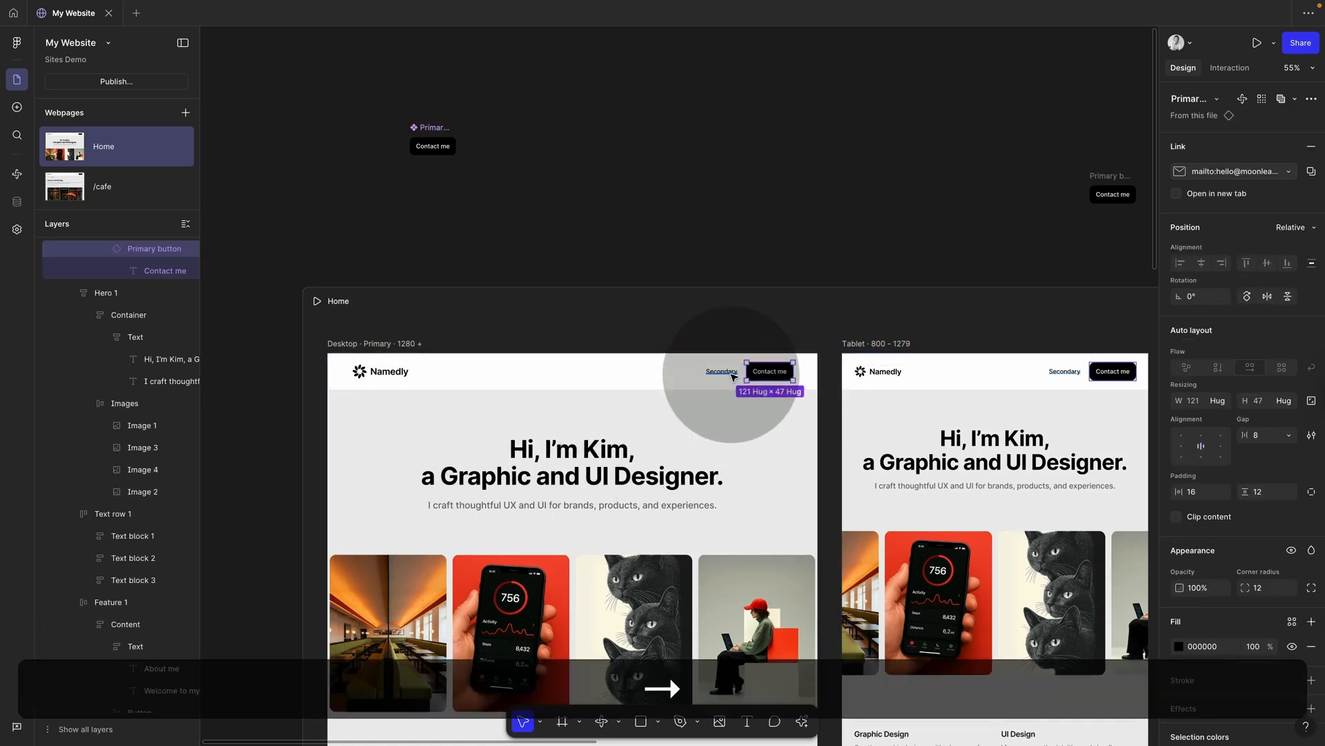
{"action": "left_click", "coordinate": [799, 261]}
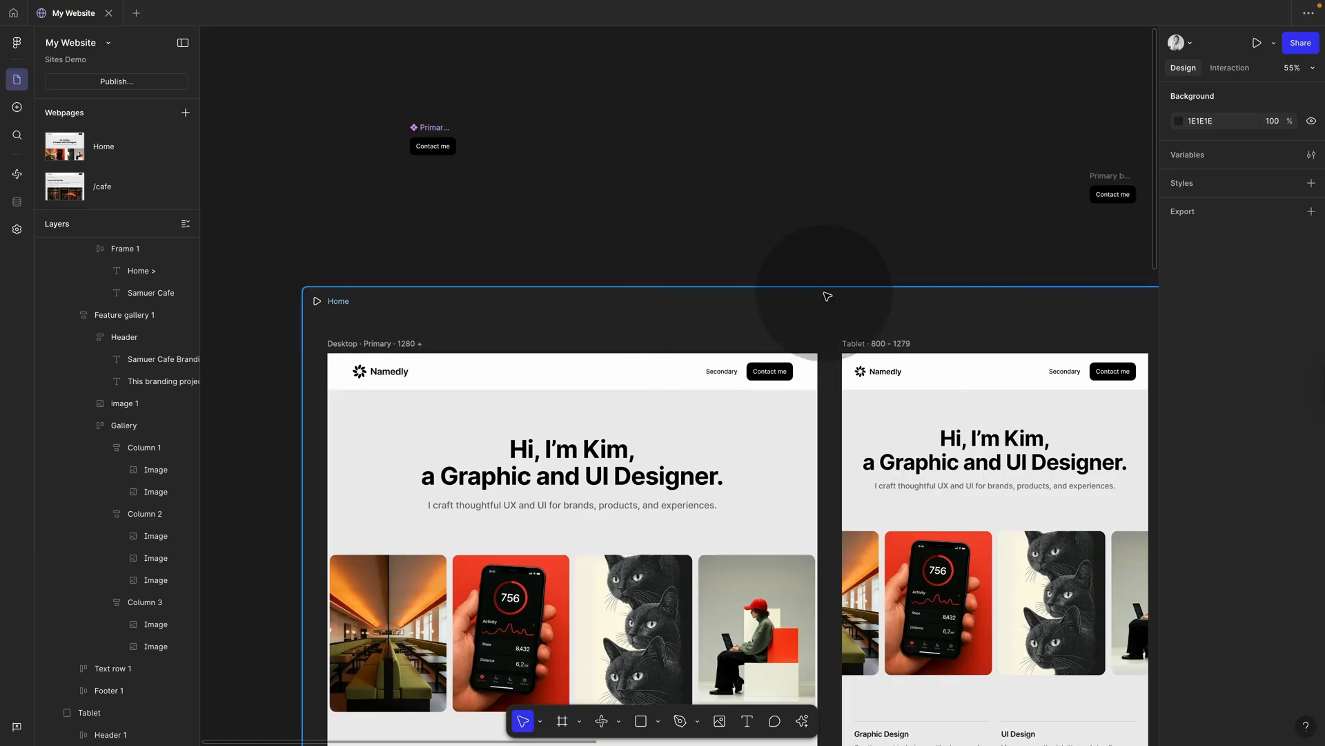
Step: Try dark red and blue-grey fills on the Primary button component, then zoom out
{"action": "scroll", "coordinate": [826, 292], "scroll_direction": "down", "scroll_amount": 3}
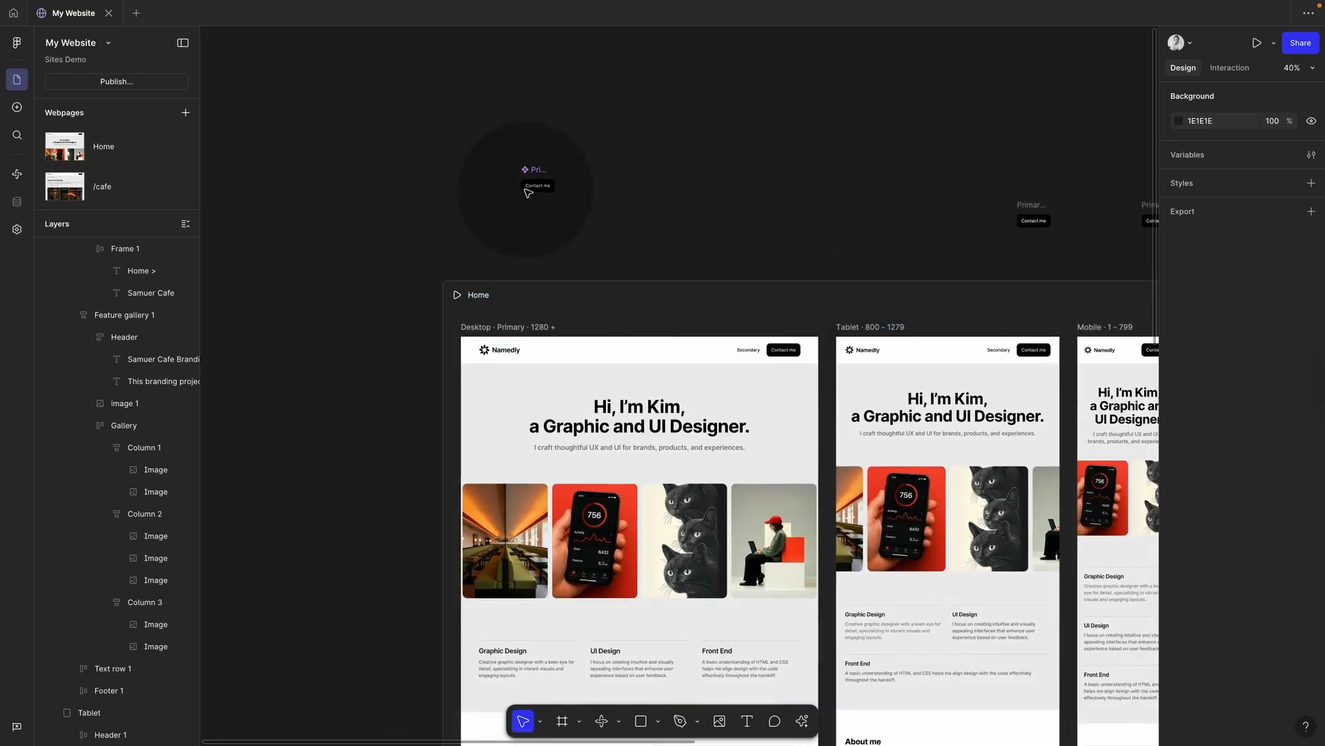
{"action": "left_click", "coordinate": [542, 181]}
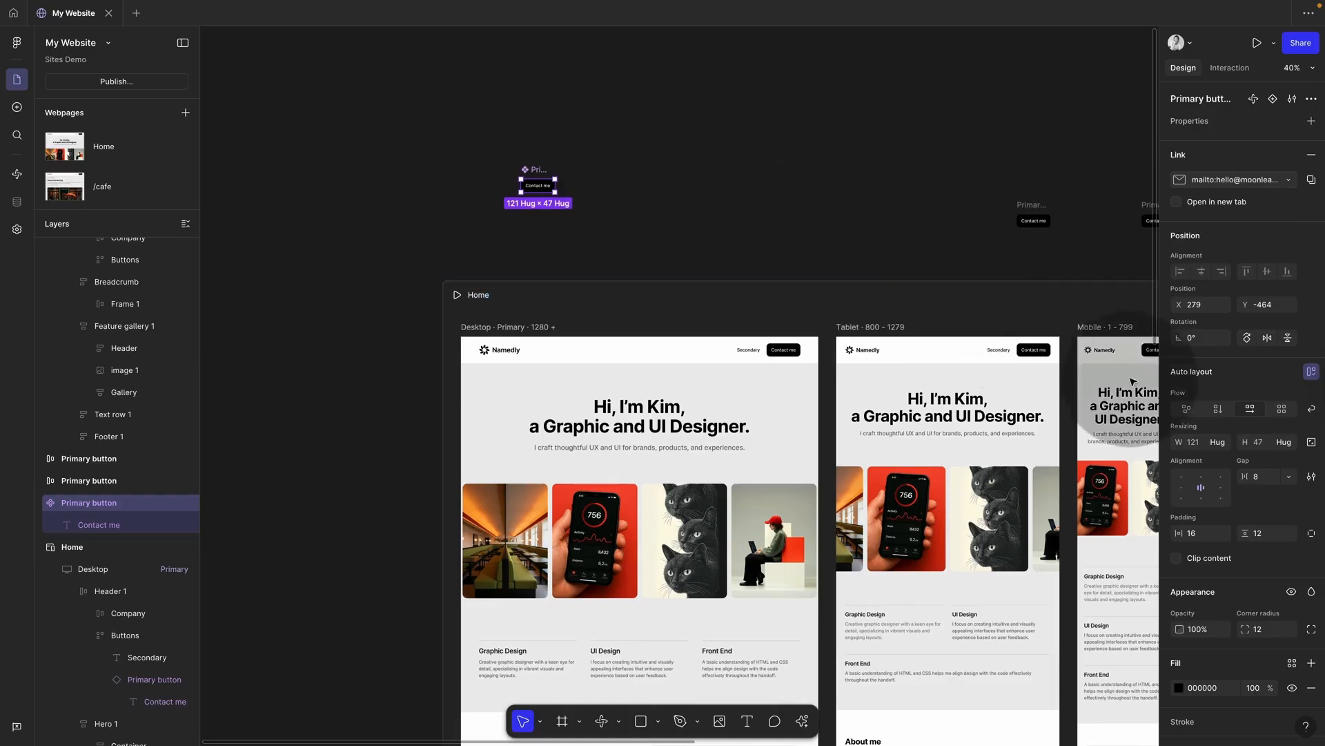
{"action": "left_click", "coordinate": [1178, 687]}
{"action": "left_click_drag", "start_coordinate": [1117, 577], "coordinate": [1122, 520]}
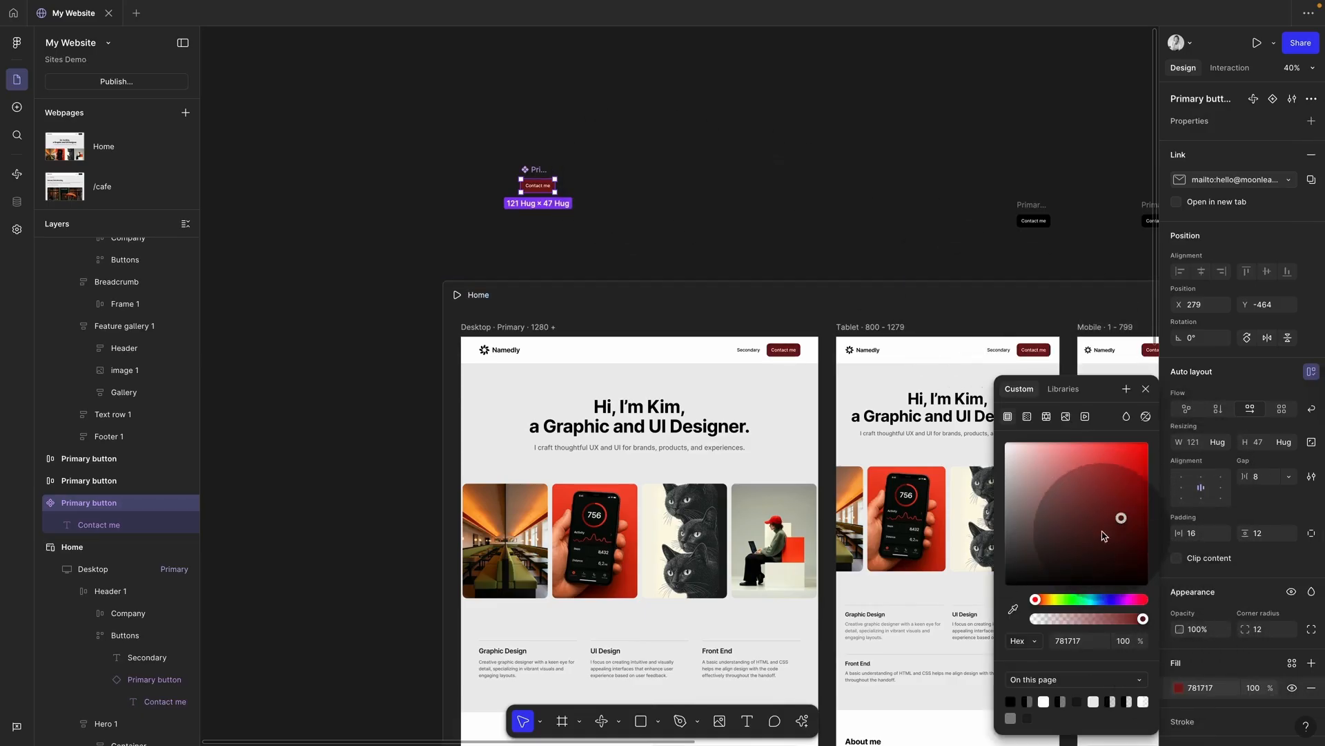
{"action": "left_click", "coordinate": [1077, 521]}
{"action": "left_click", "coordinate": [1100, 600]}
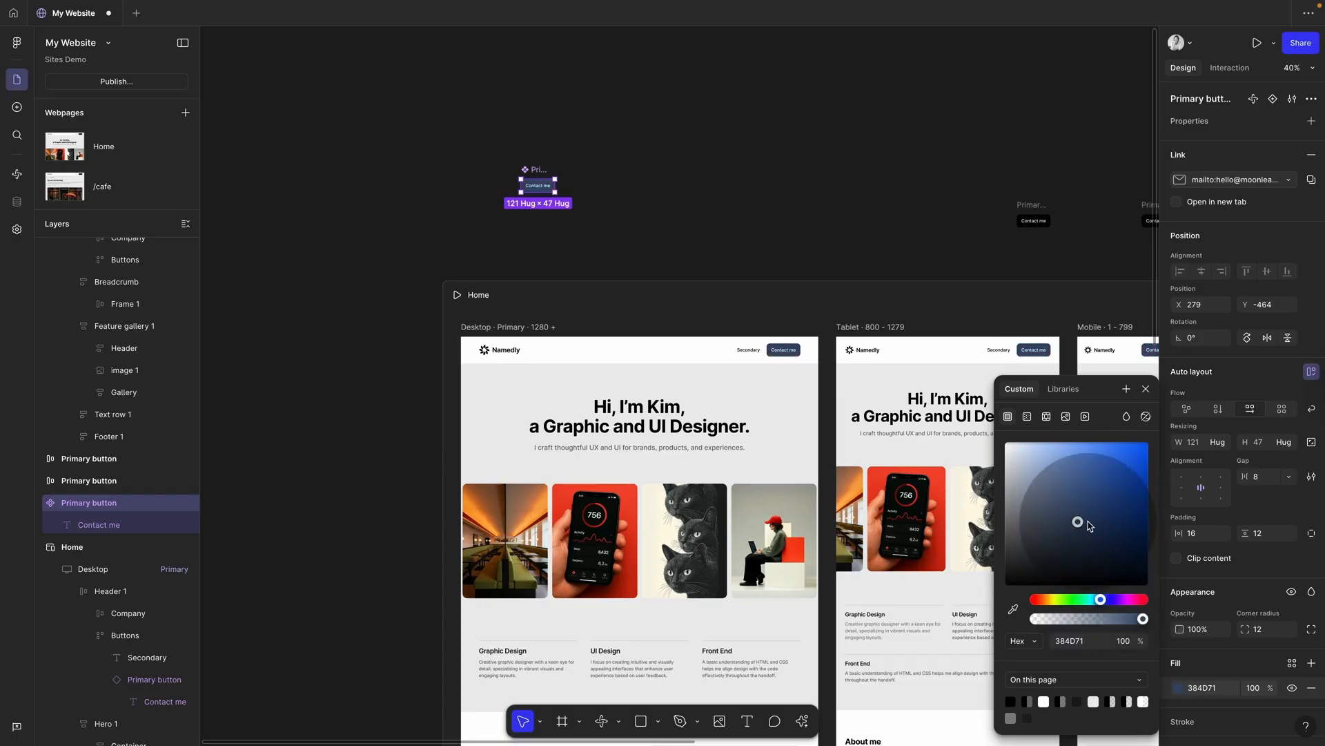
{"action": "left_click", "coordinate": [642, 164]}
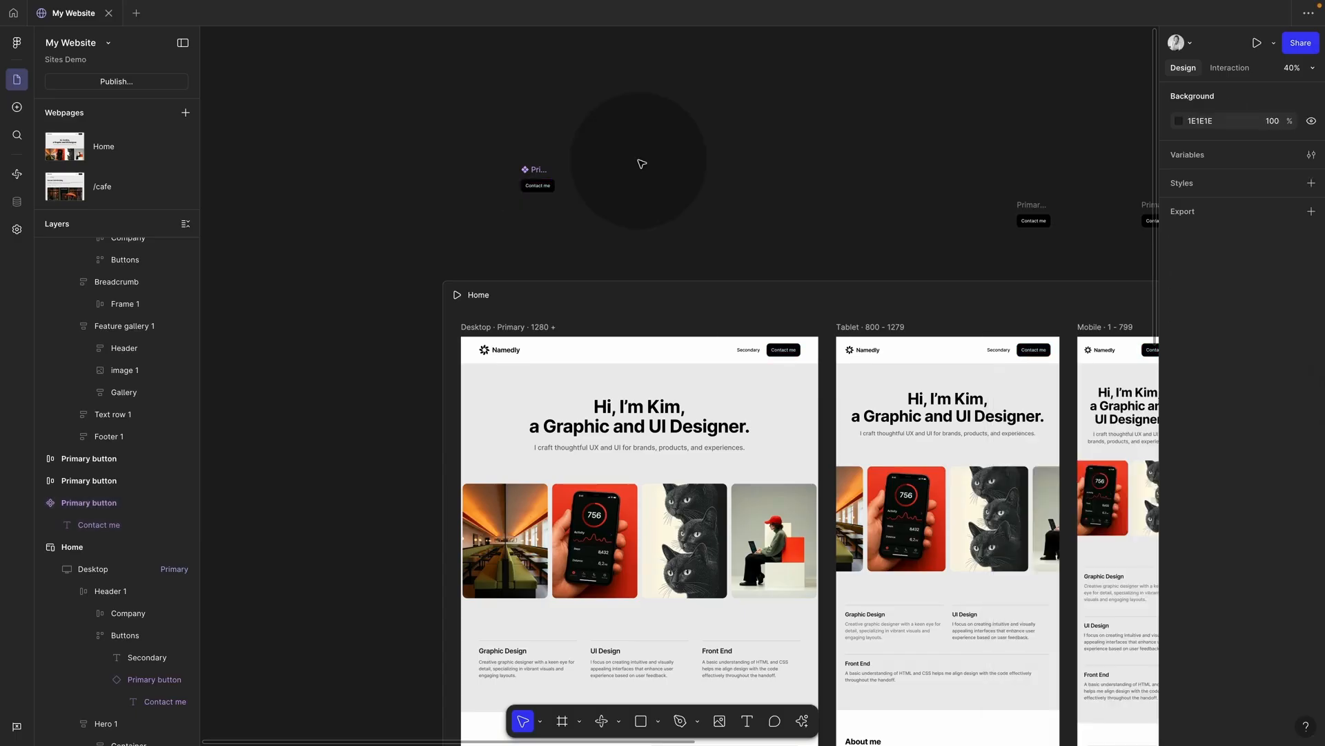
{"action": "scroll", "coordinate": [641, 164], "scroll_direction": "down", "scroll_amount": 5}
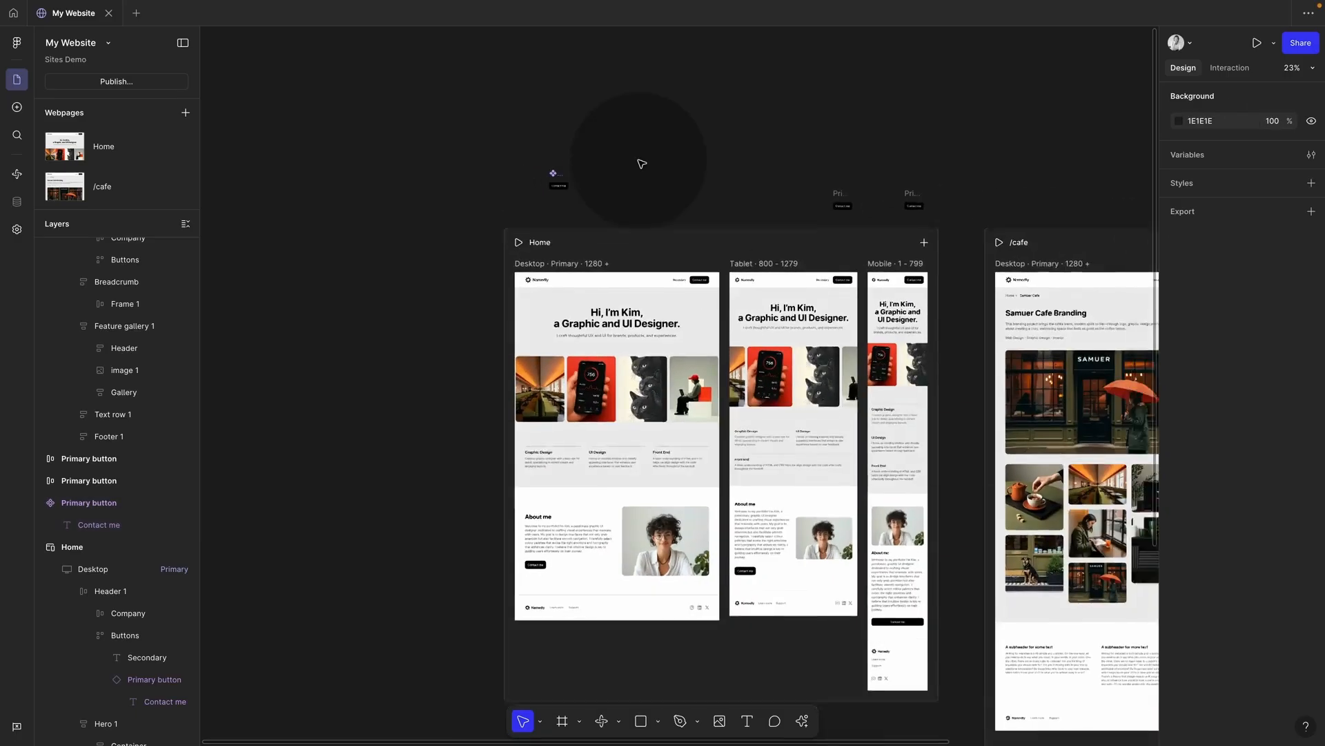
Step: Delete the two extra Primary button copies and Alt-drag copies of the Home header above the pages
{"action": "left_click_drag", "start_coordinate": [651, 191], "coordinate": [876, 263]}
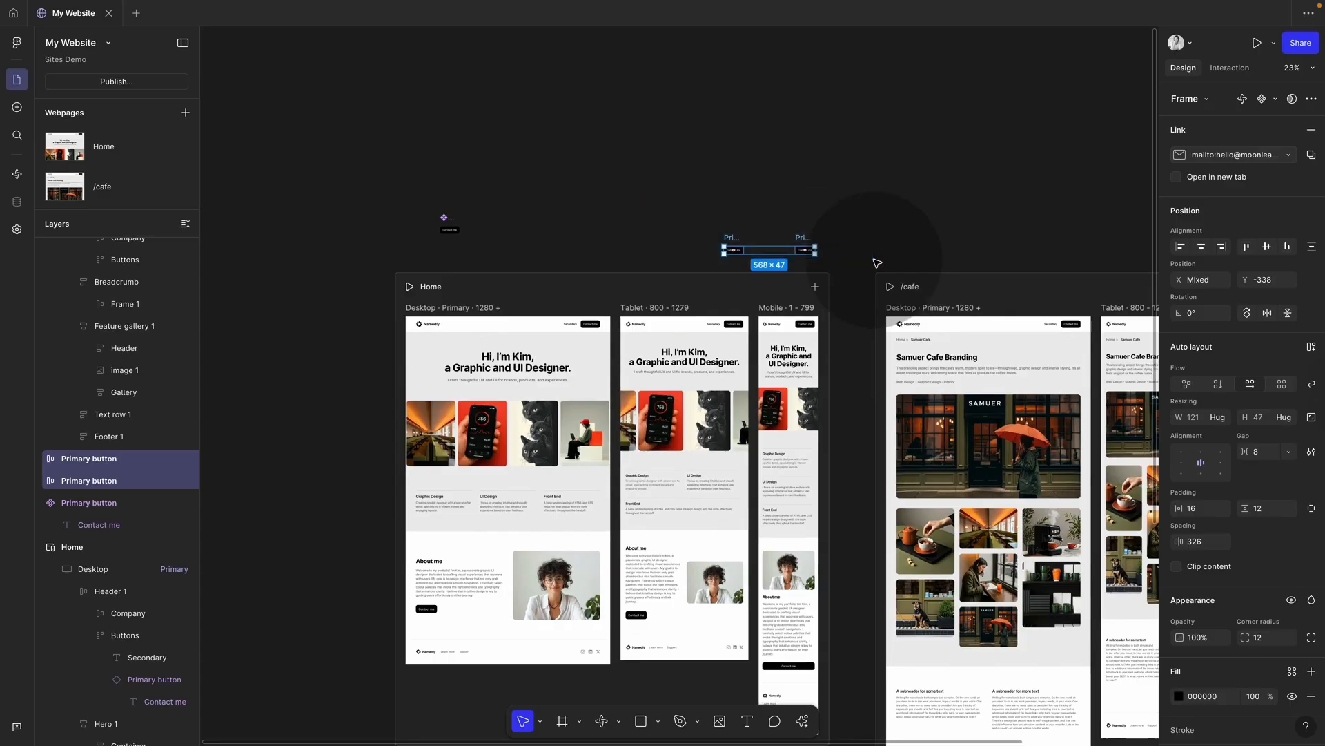
{"action": "key", "text": "Delete"}
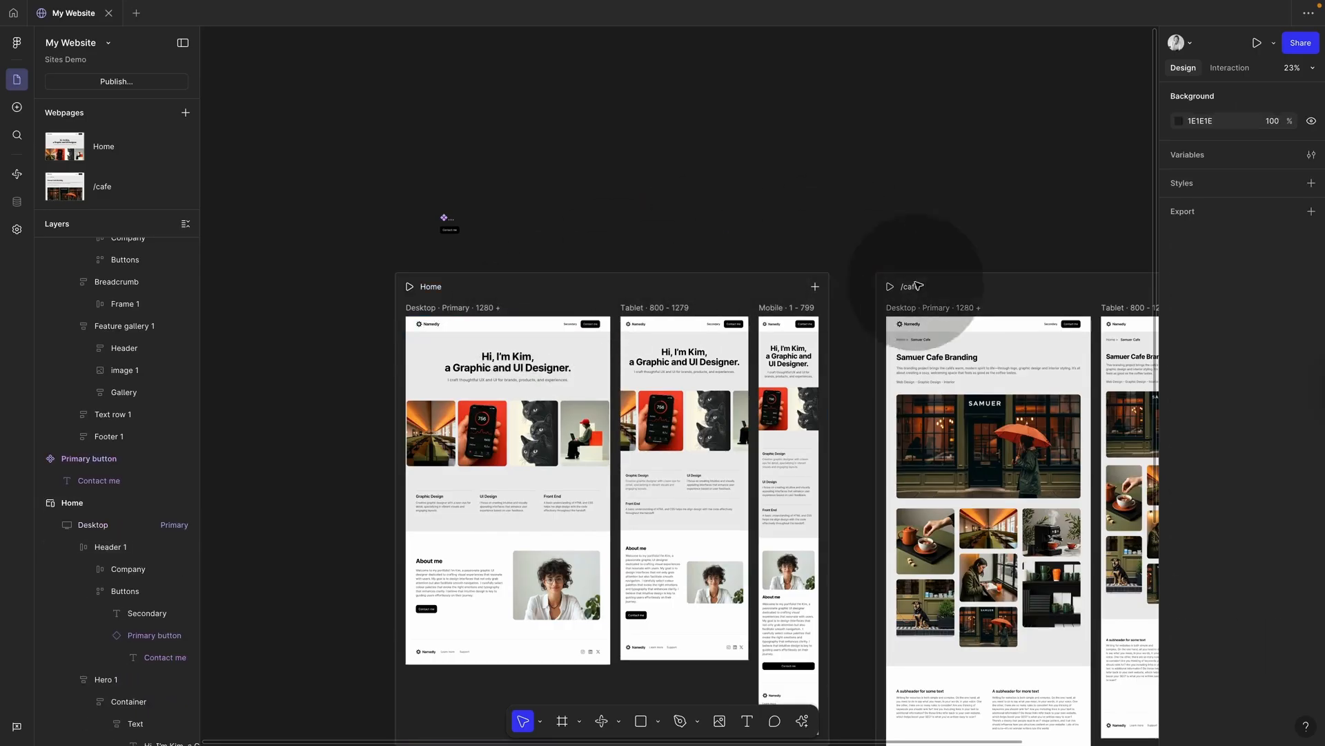
{"action": "left_click", "coordinate": [509, 323]}
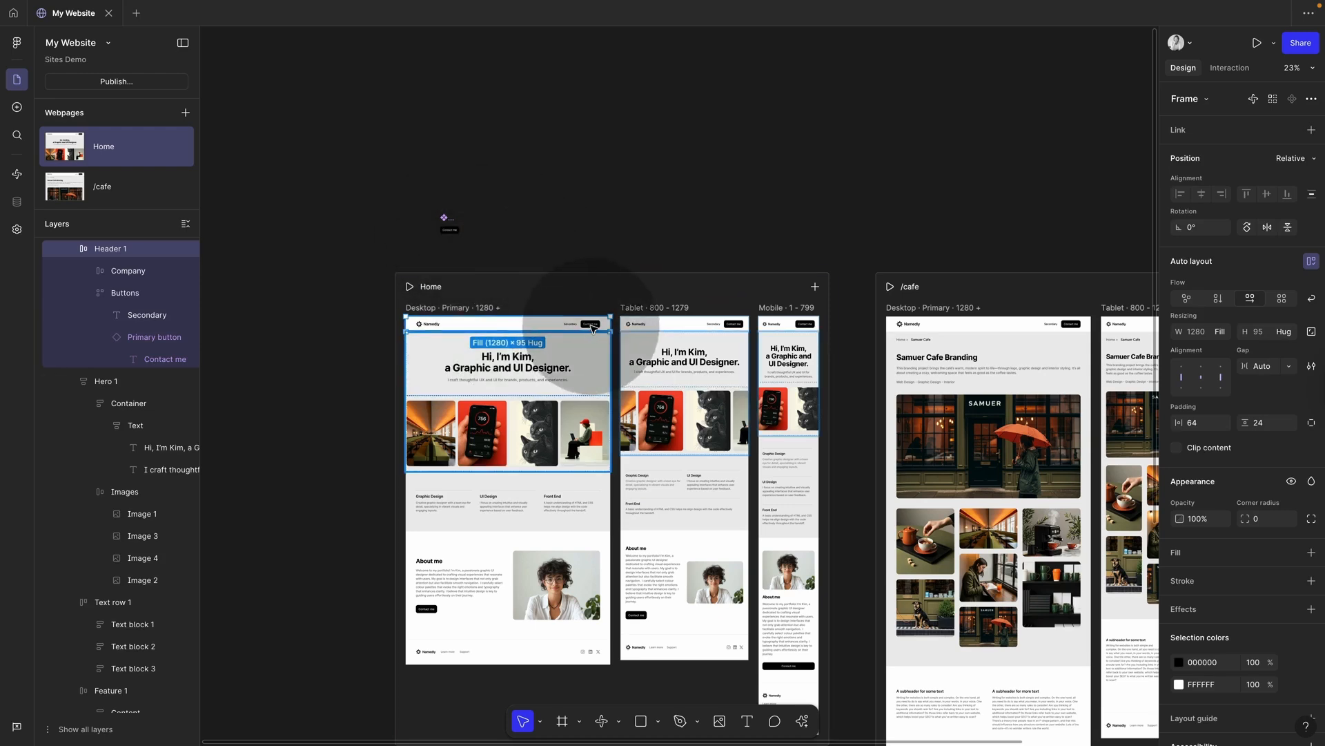
{"action": "left_click_drag", "start_coordinate": [526, 326], "coordinate": [536, 192]}
{"action": "left_click", "coordinate": [634, 137]}
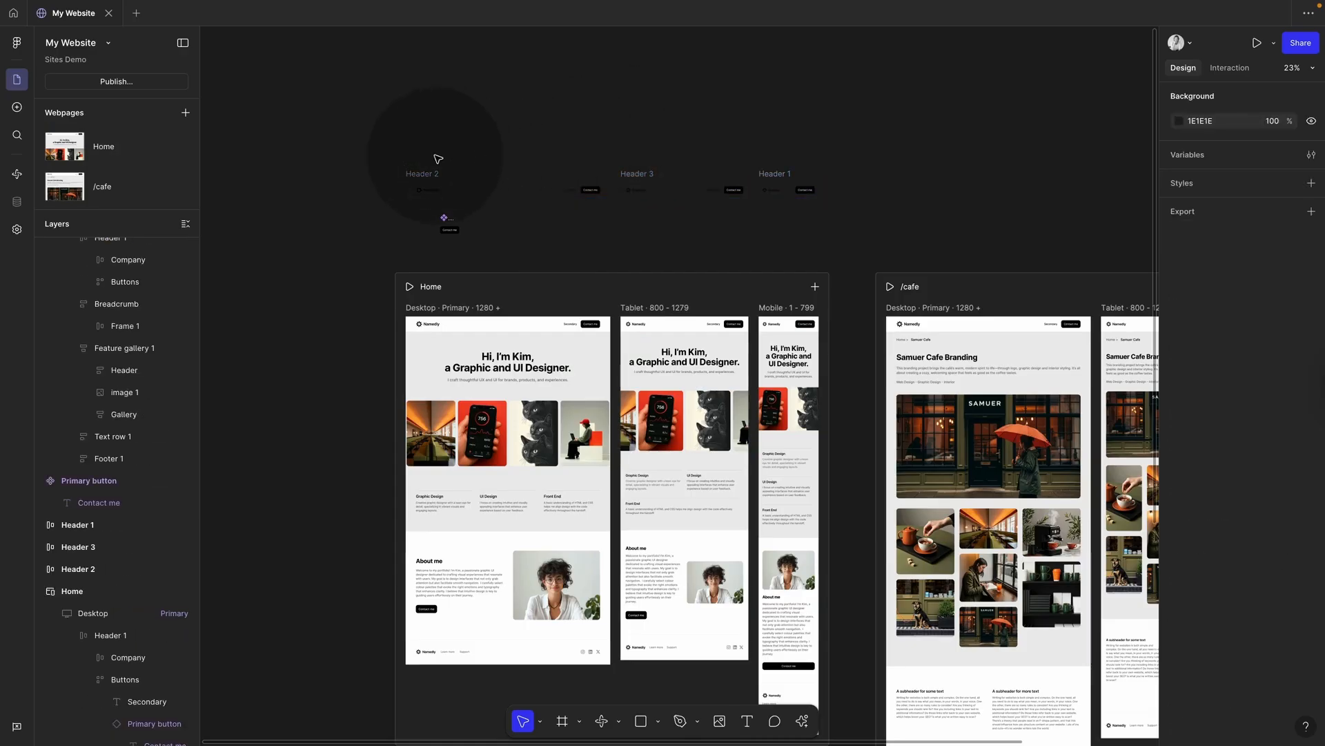
Step: Make Header 2 a component and Alt-drag an instance of it, Header 4, below
{"action": "left_click_drag", "start_coordinate": [424, 185], "coordinate": [435, 128]}
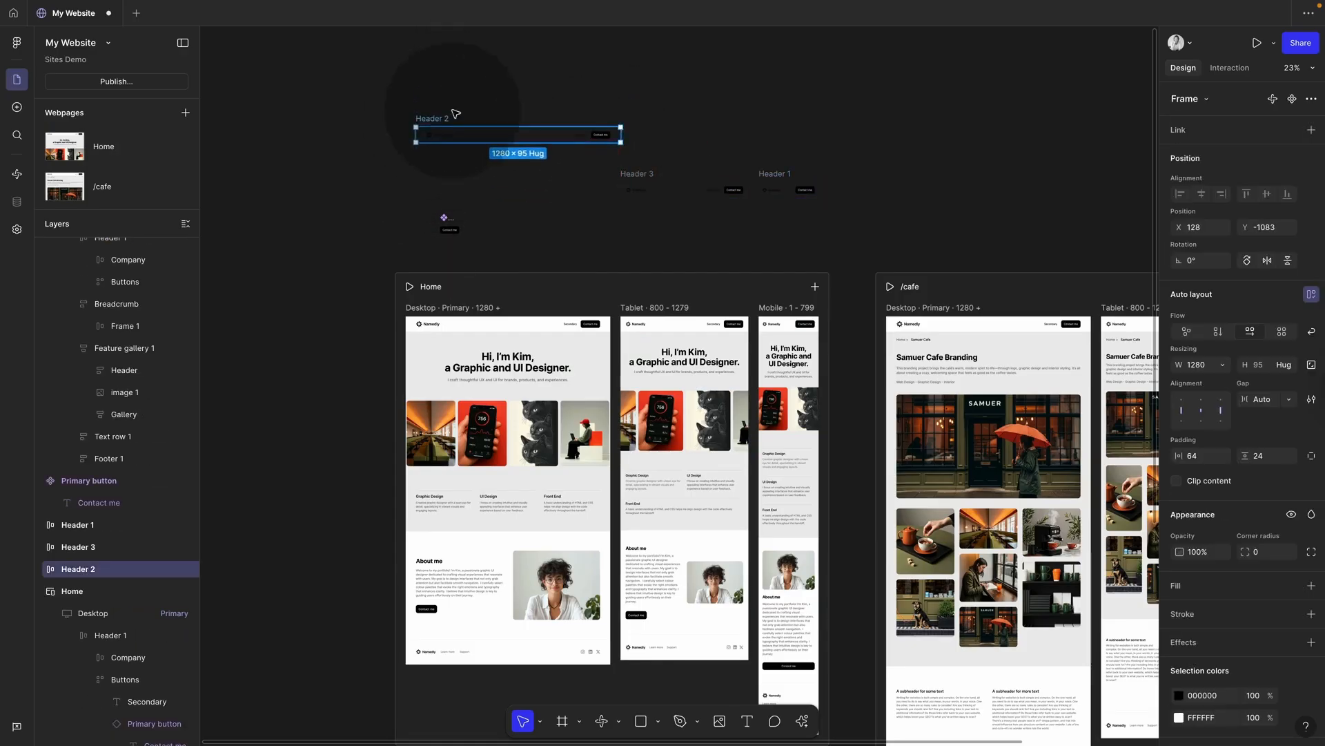
{"action": "left_click", "coordinate": [1293, 99]}
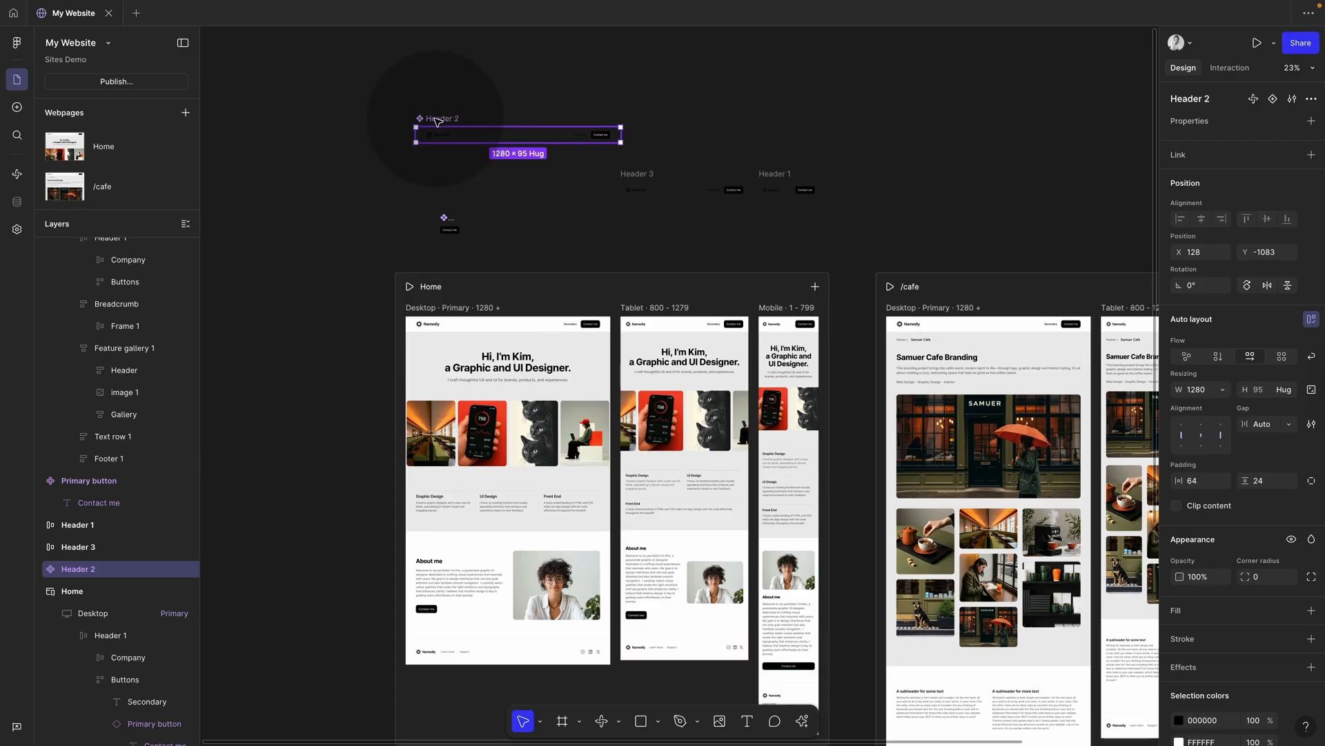
{"action": "left_click_drag", "start_coordinate": [437, 121], "coordinate": [423, 124]}
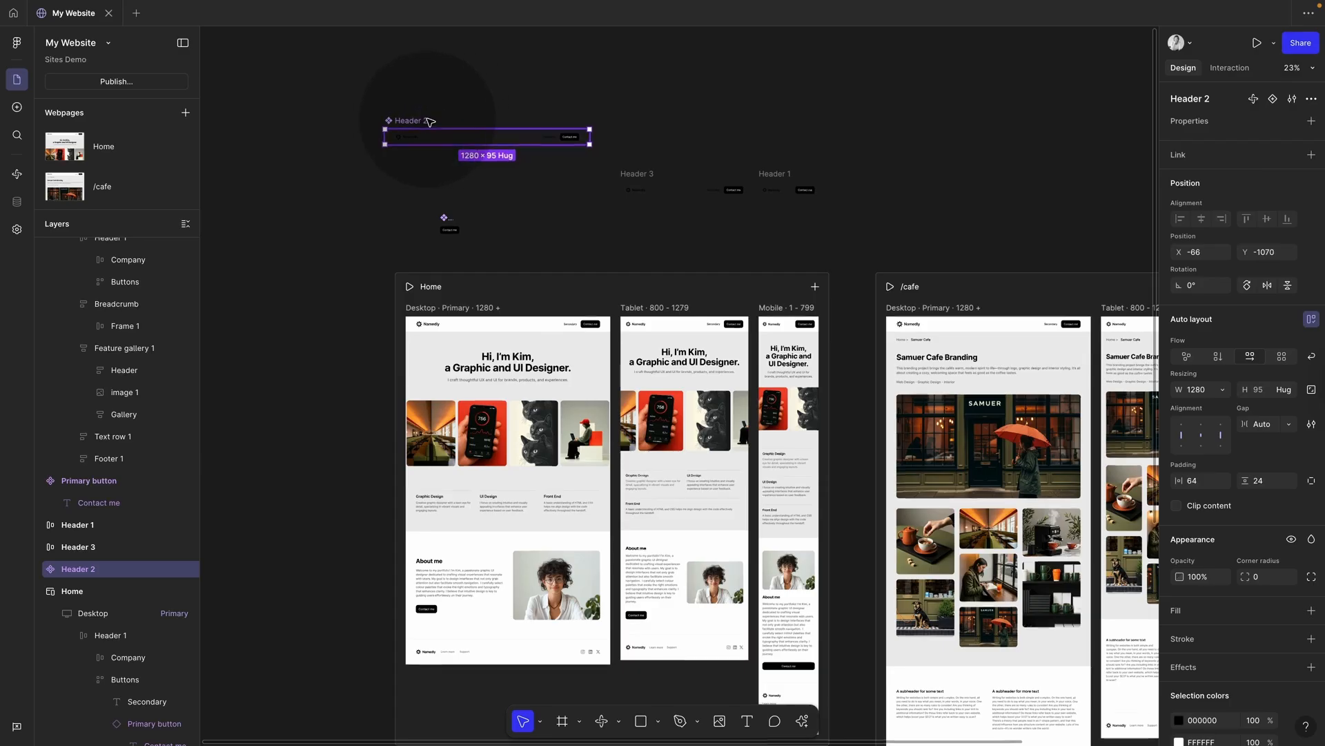
{"action": "scroll", "coordinate": [435, 116], "scroll_direction": "up", "scroll_amount": 5}
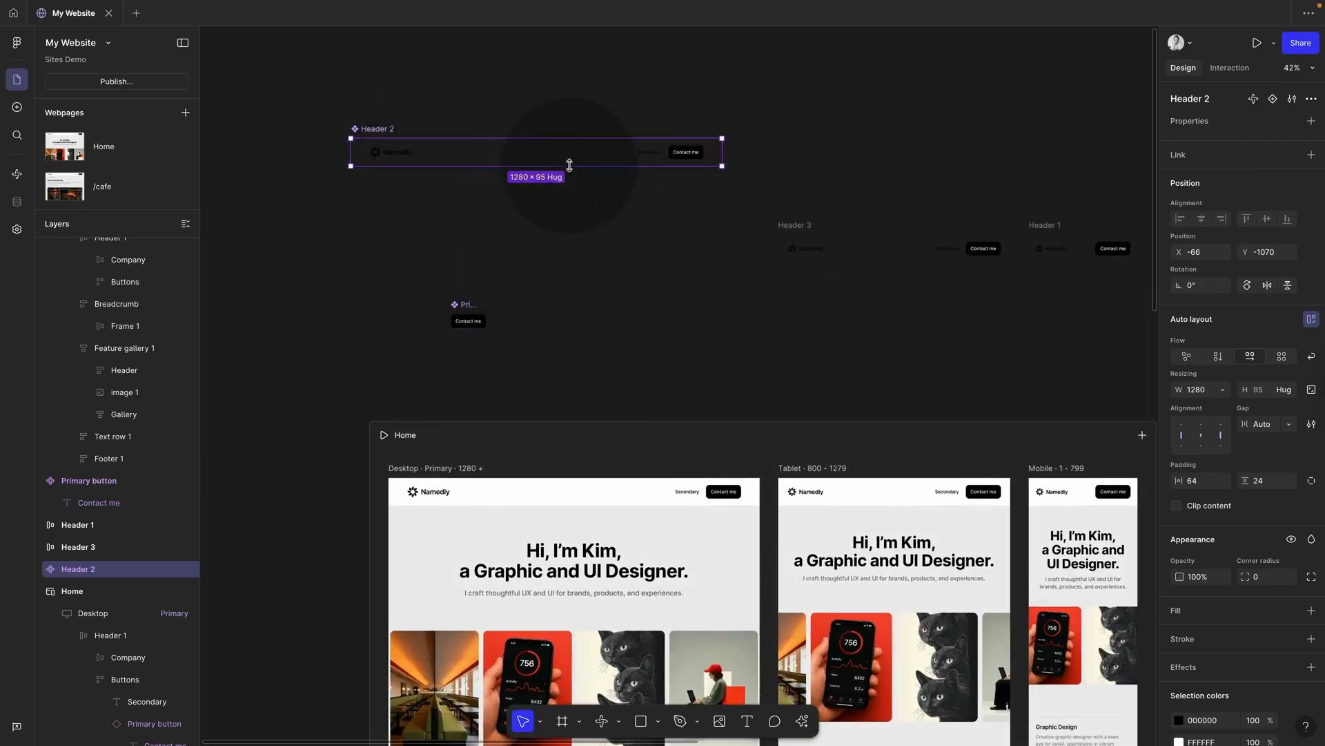
{"action": "left_click_drag", "start_coordinate": [480, 154], "coordinate": [436, 357]}
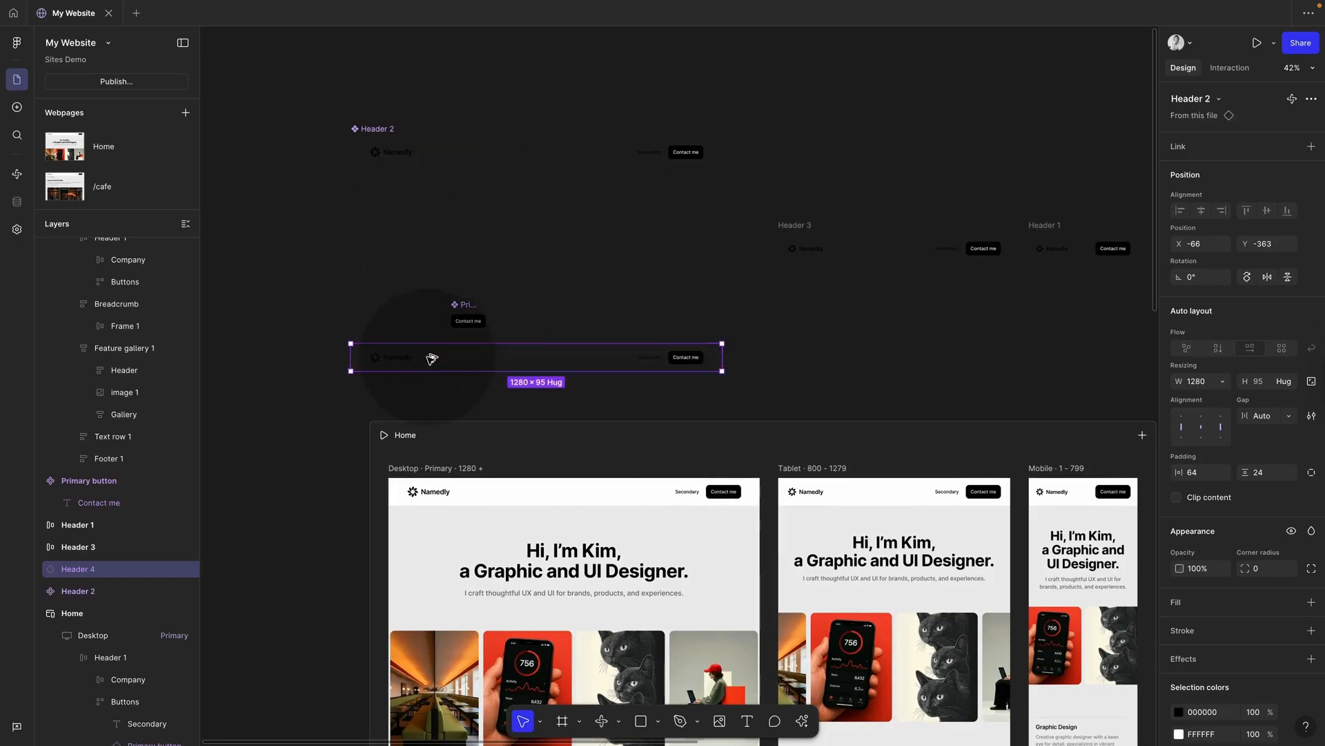
Step: Replace Home's original Desktop header with the Header 4 instance at the top of the layout
{"action": "left_click", "coordinate": [587, 489]}
{"action": "key", "text": "Delete"}
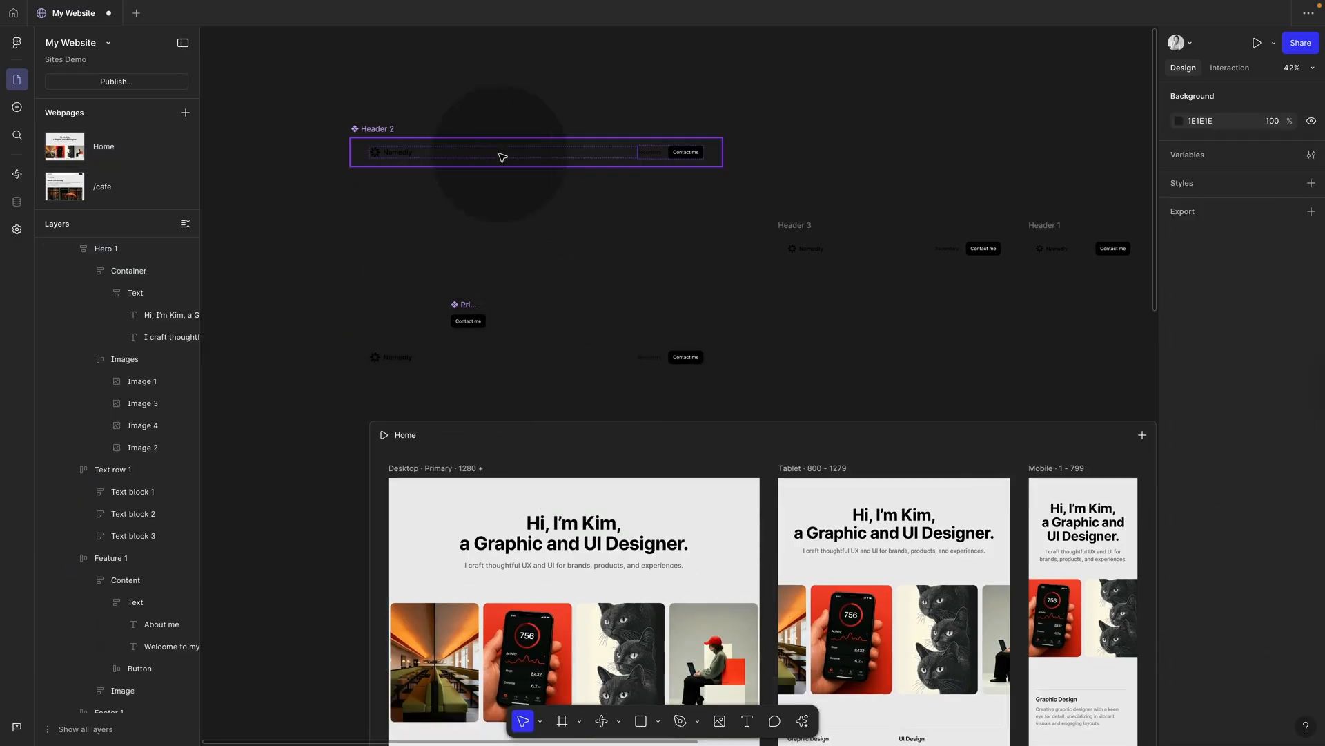
{"action": "left_click", "coordinate": [487, 152]}
{"action": "left_click_drag", "start_coordinate": [480, 203], "coordinate": [474, 242]}
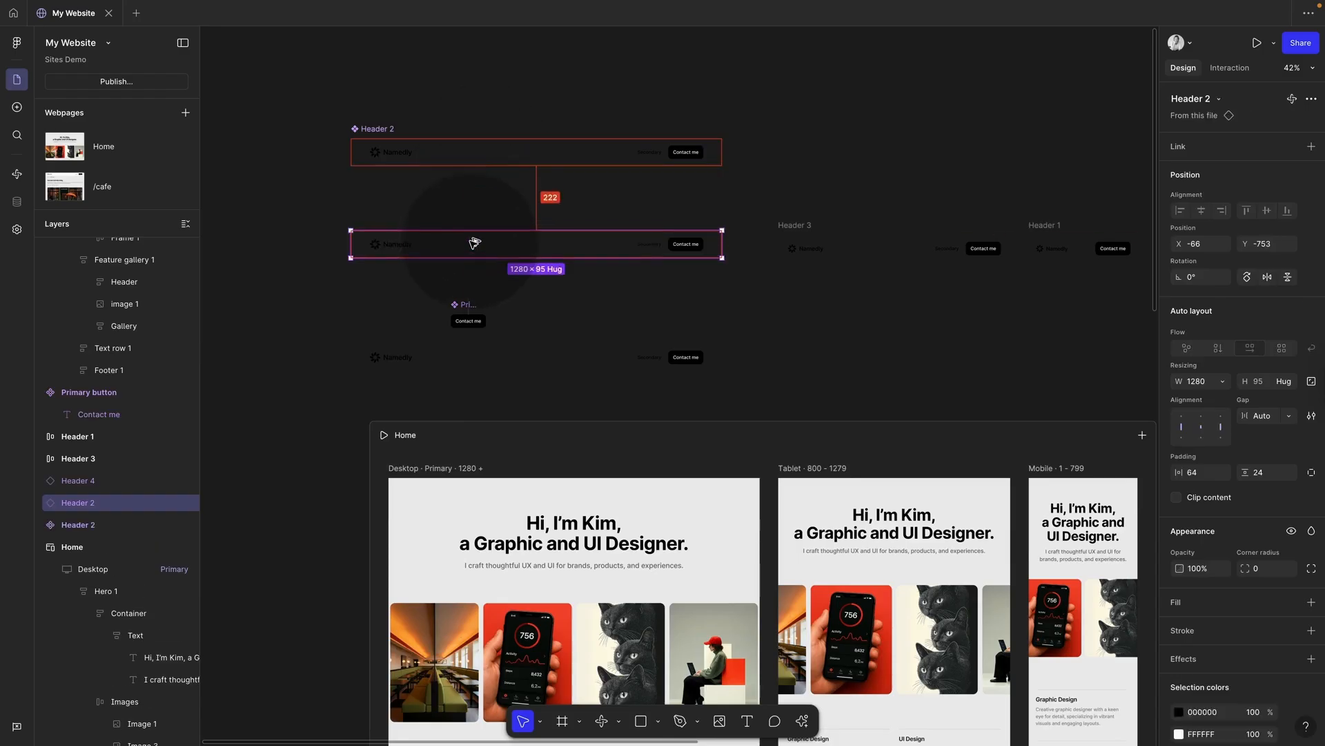
{"action": "key", "text": "Delete"}
{"action": "left_click_drag", "start_coordinate": [429, 352], "coordinate": [495, 485]}
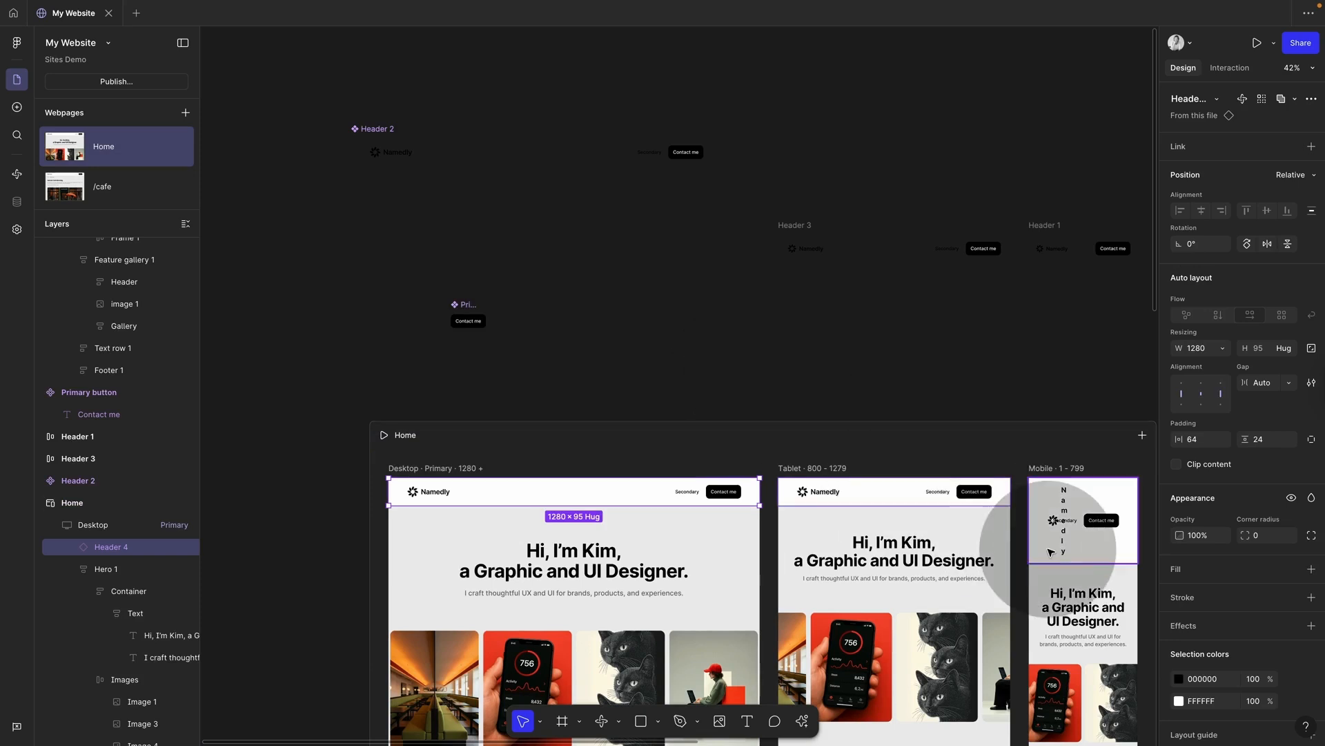
Step: Check the header instances in the Desktop, Tablet and Mobile layouts
{"action": "left_click", "coordinate": [384, 148]}
{"action": "left_click", "coordinate": [483, 491]}
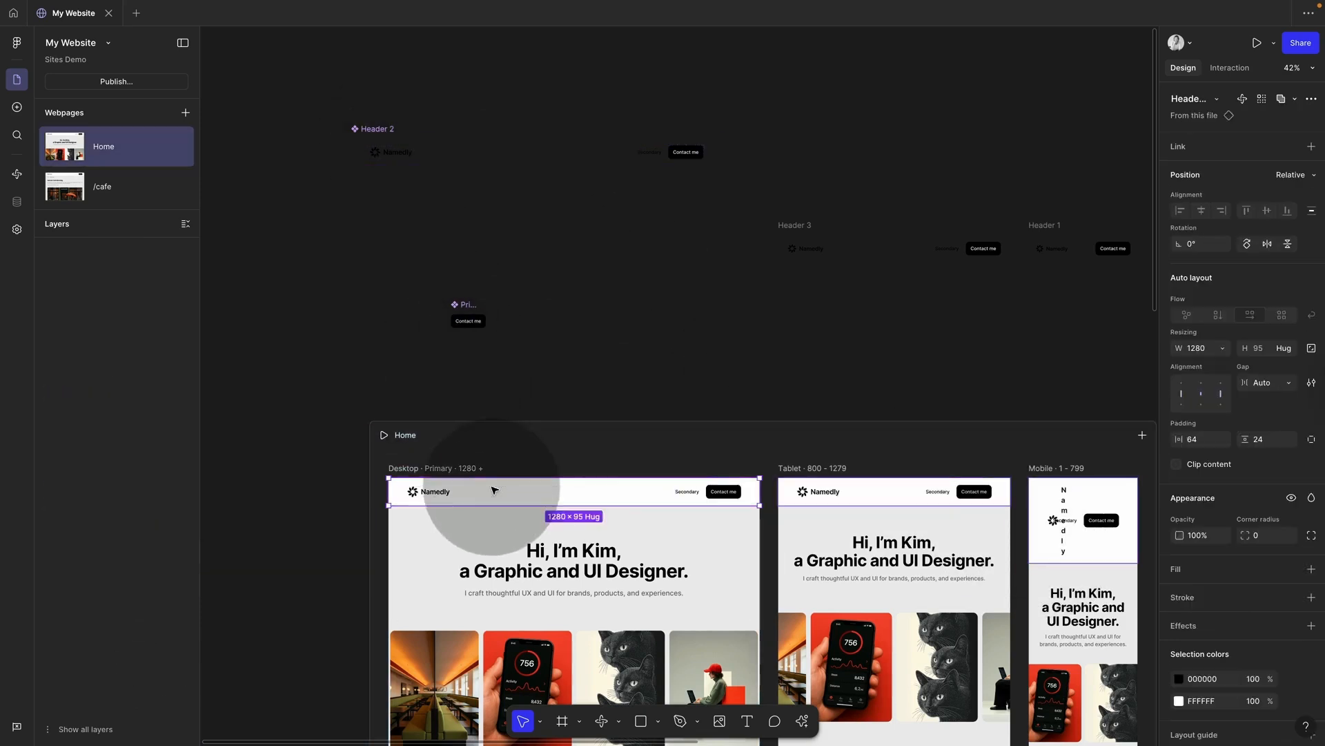
{"action": "left_click", "coordinate": [856, 492]}
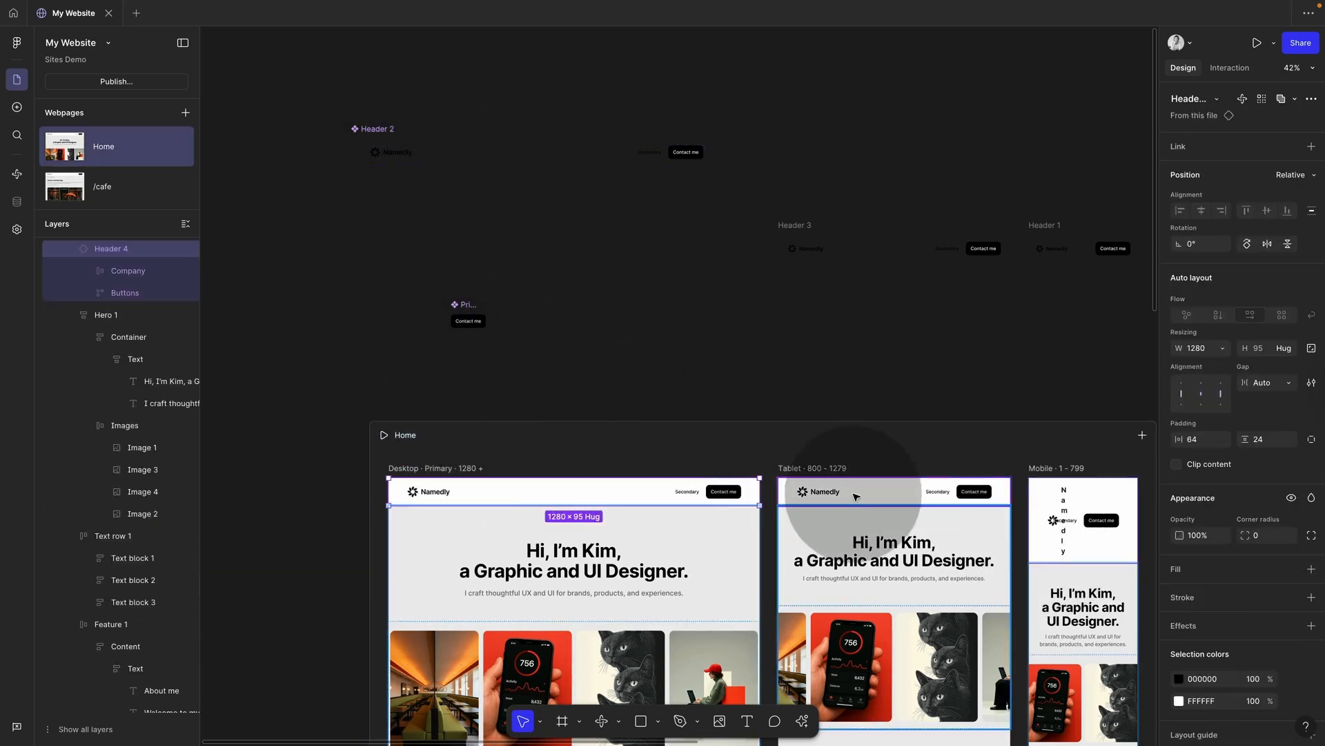
{"action": "left_click", "coordinate": [1035, 527]}
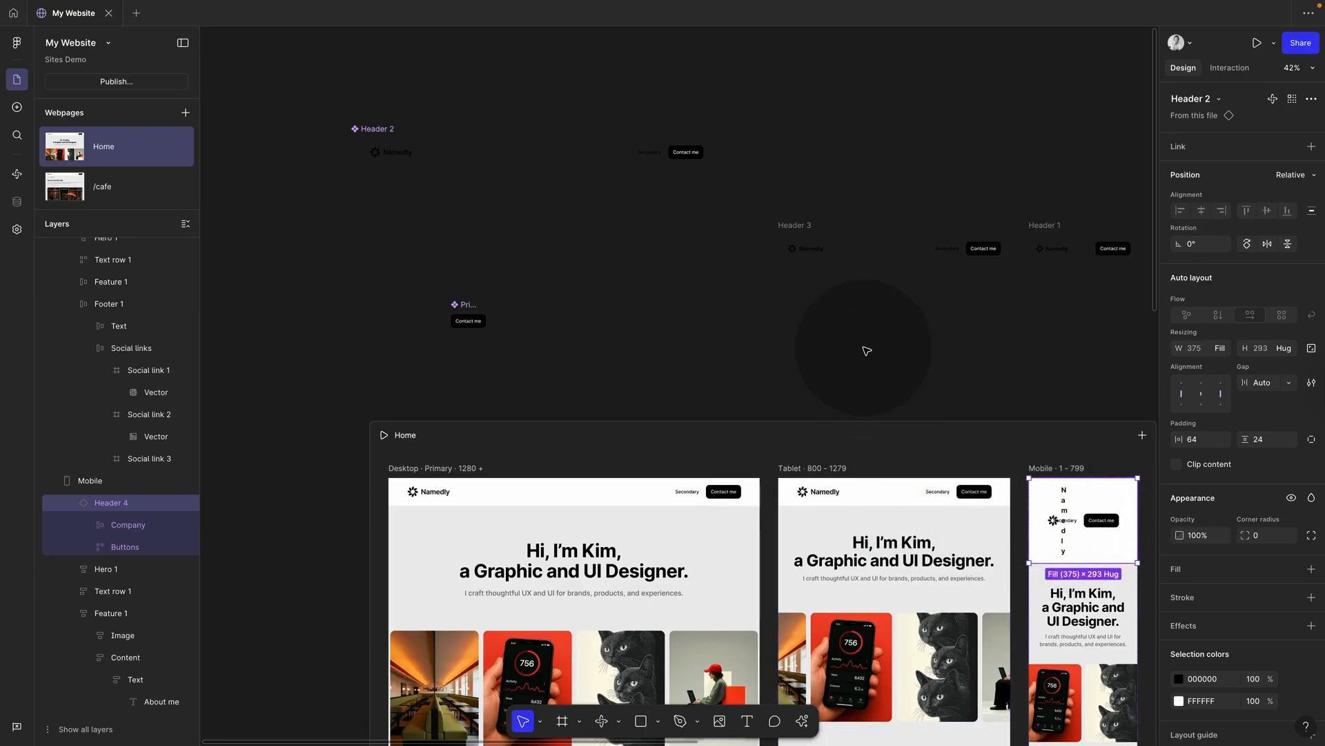
{"action": "left_click", "coordinate": [487, 318]}
Step: Line up Header 2, Header 3 and Header 1 in one row and select all three
{"action": "left_click", "coordinate": [395, 138]}
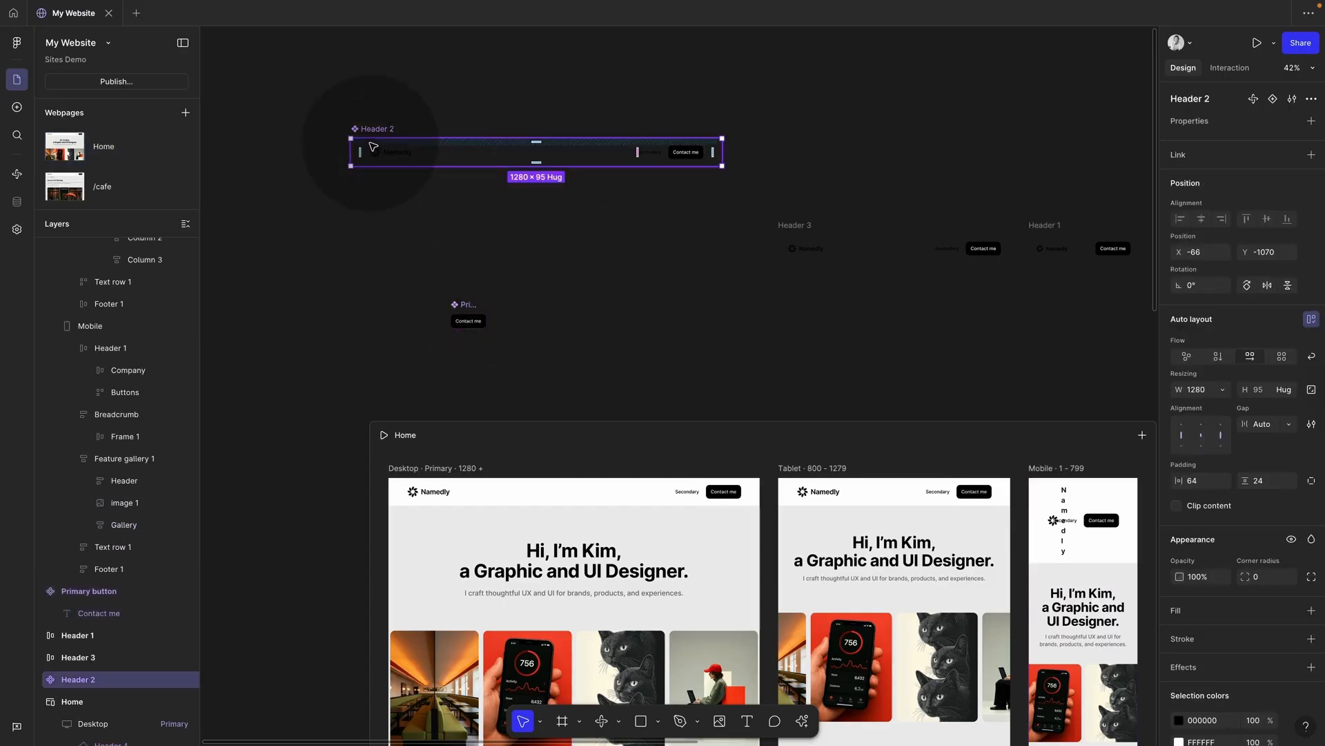
{"action": "left_click_drag", "start_coordinate": [371, 164], "coordinate": [373, 247]}
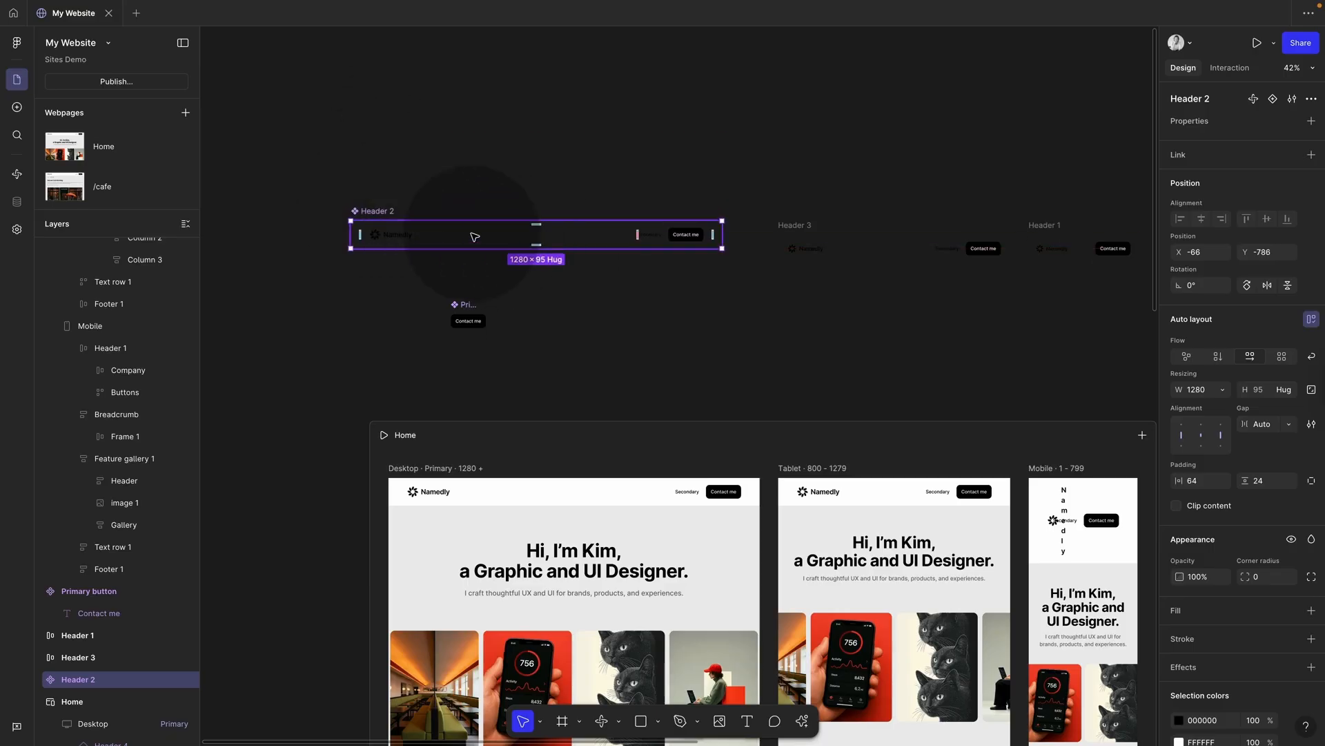
{"action": "left_click", "coordinate": [794, 245]}
{"action": "left_click_drag", "start_coordinate": [794, 246], "coordinate": [771, 231]}
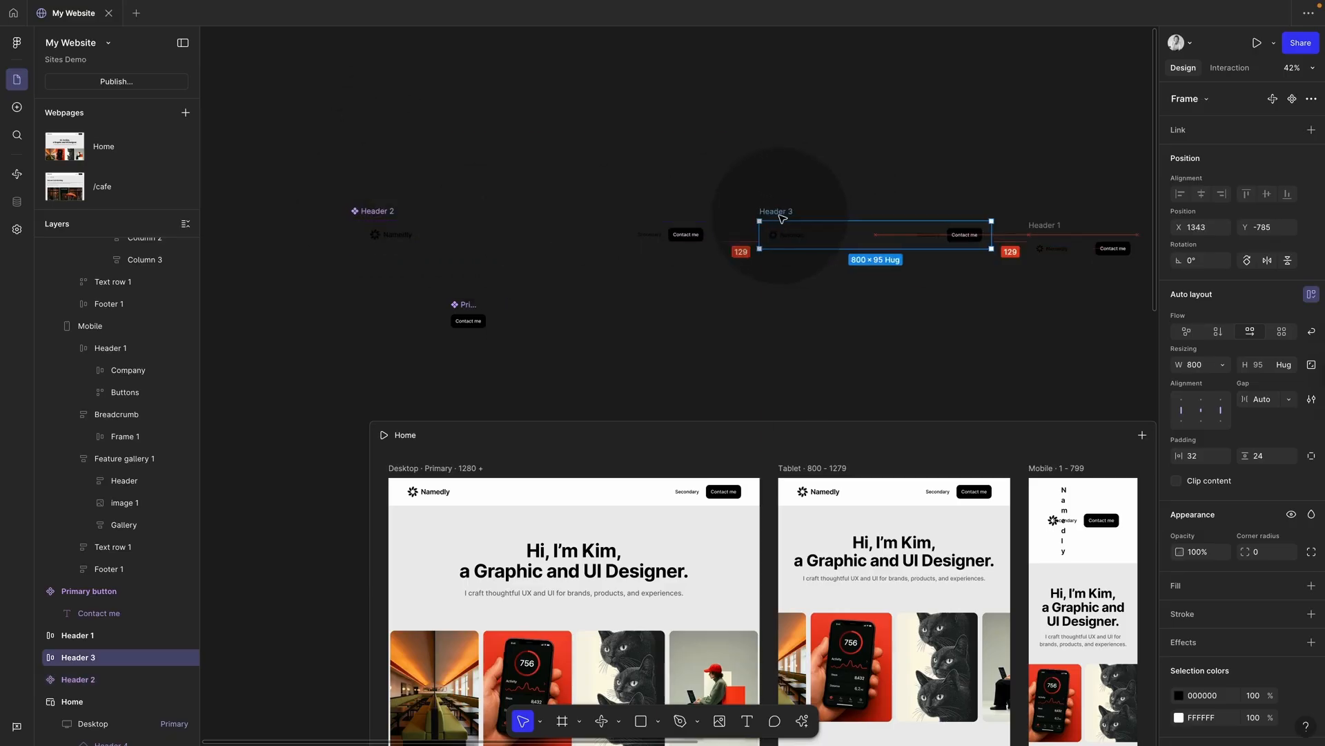
{"action": "left_click_drag", "start_coordinate": [1037, 238], "coordinate": [1045, 216]}
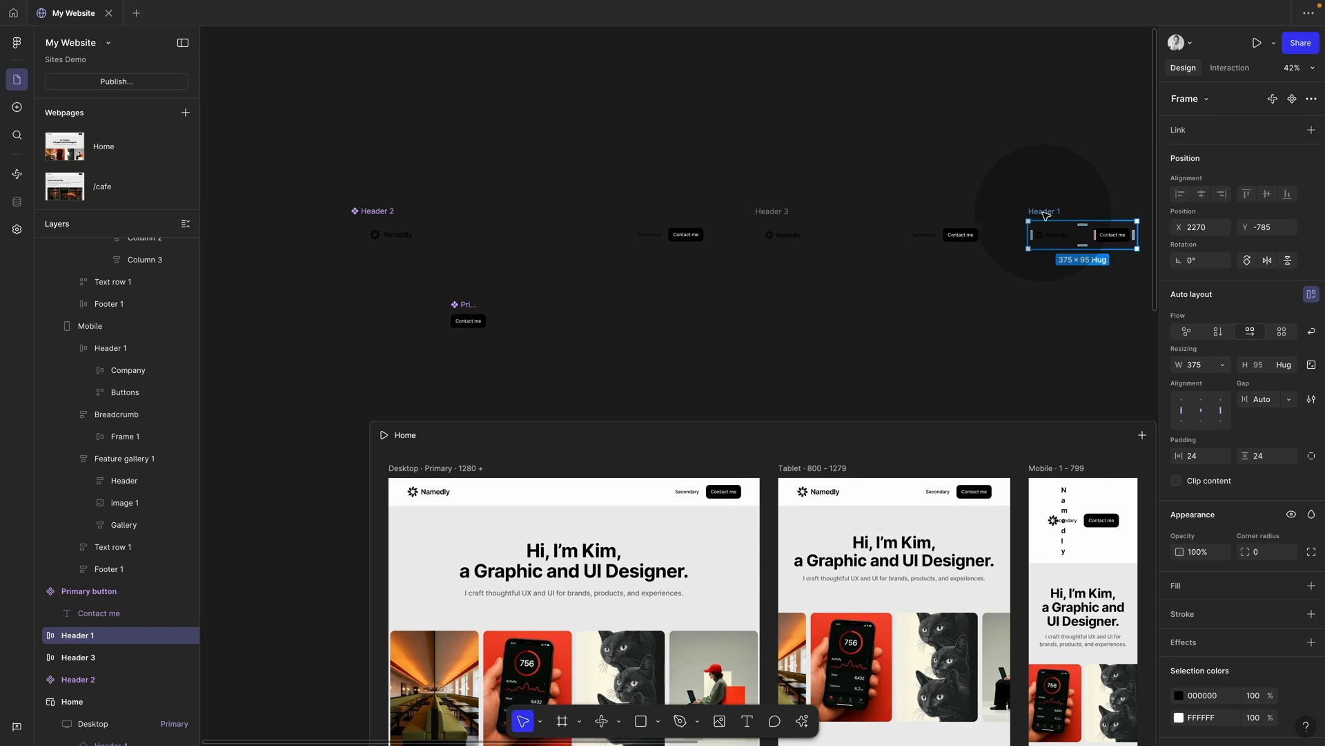
{"action": "left_click", "coordinate": [516, 226]}
{"action": "mouse_move", "coordinate": [328, 191]}
{"action": "left_mouse_down"}
{"action": "mouse_move", "coordinate": [1035, 274]}
{"action": "mouse_move", "coordinate": [1042, 262]}
{"action": "left_mouse_up"}
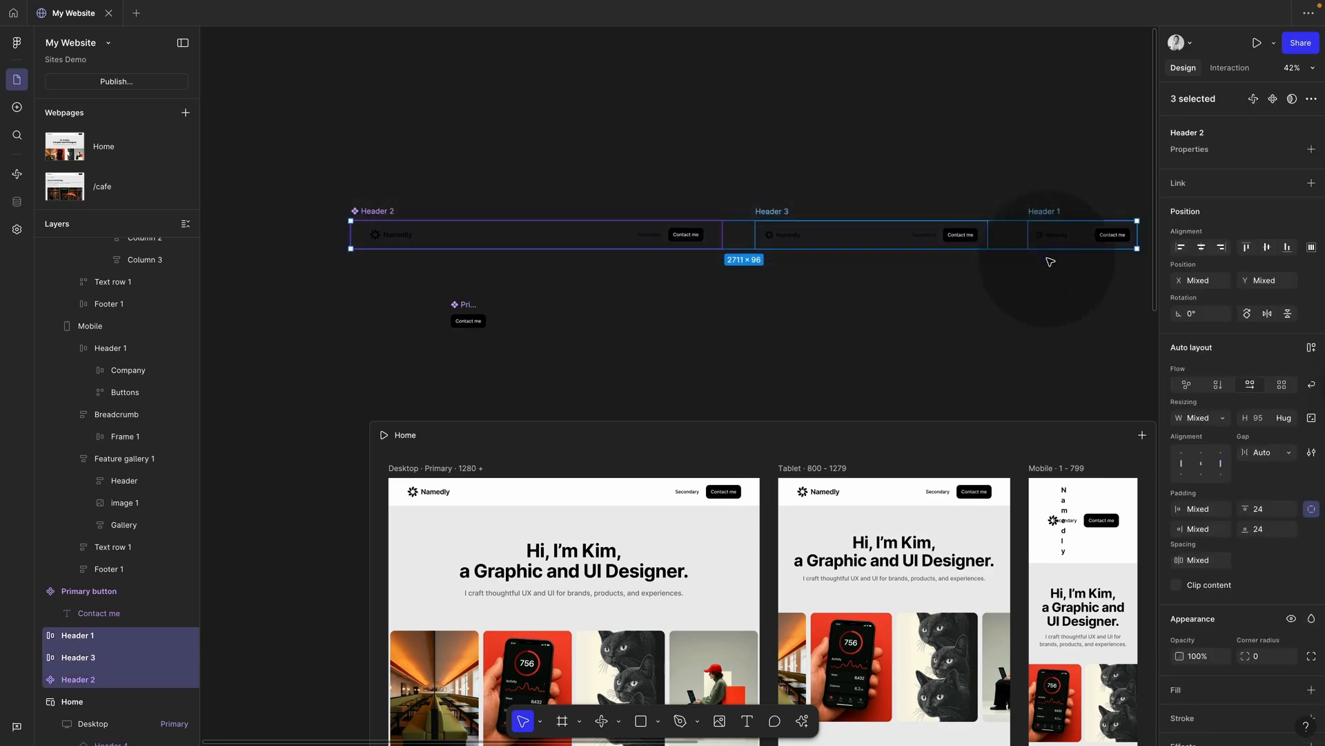
{"action": "left_click", "coordinate": [1313, 691]}
Step: Turn the tablet Header 3 and mobile Header 1 into components alongside Header 2
{"action": "left_click", "coordinate": [935, 355]}
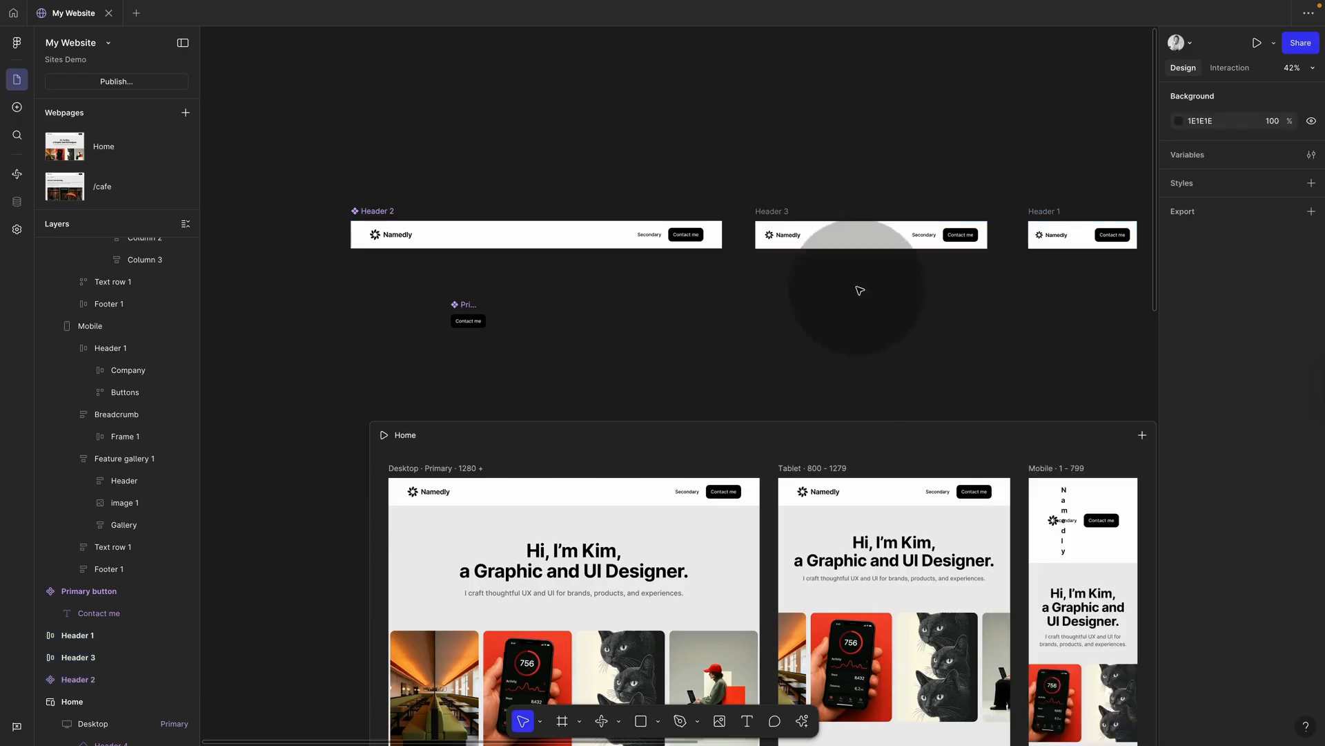
{"action": "left_click", "coordinate": [608, 238]}
{"action": "left_click", "coordinate": [863, 234]}
{"action": "left_click", "coordinate": [1061, 228]}
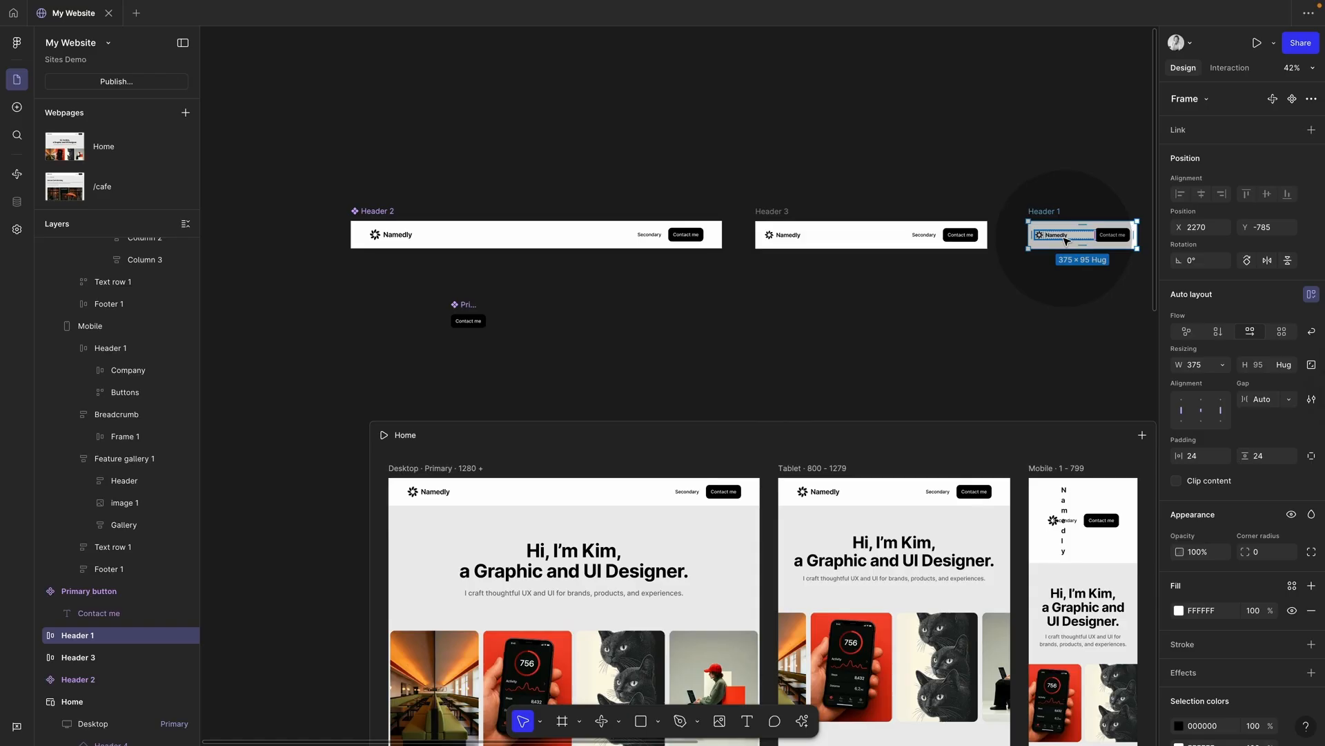
{"action": "scroll", "coordinate": [870, 221], "scroll_direction": "right", "scroll_amount": 2}
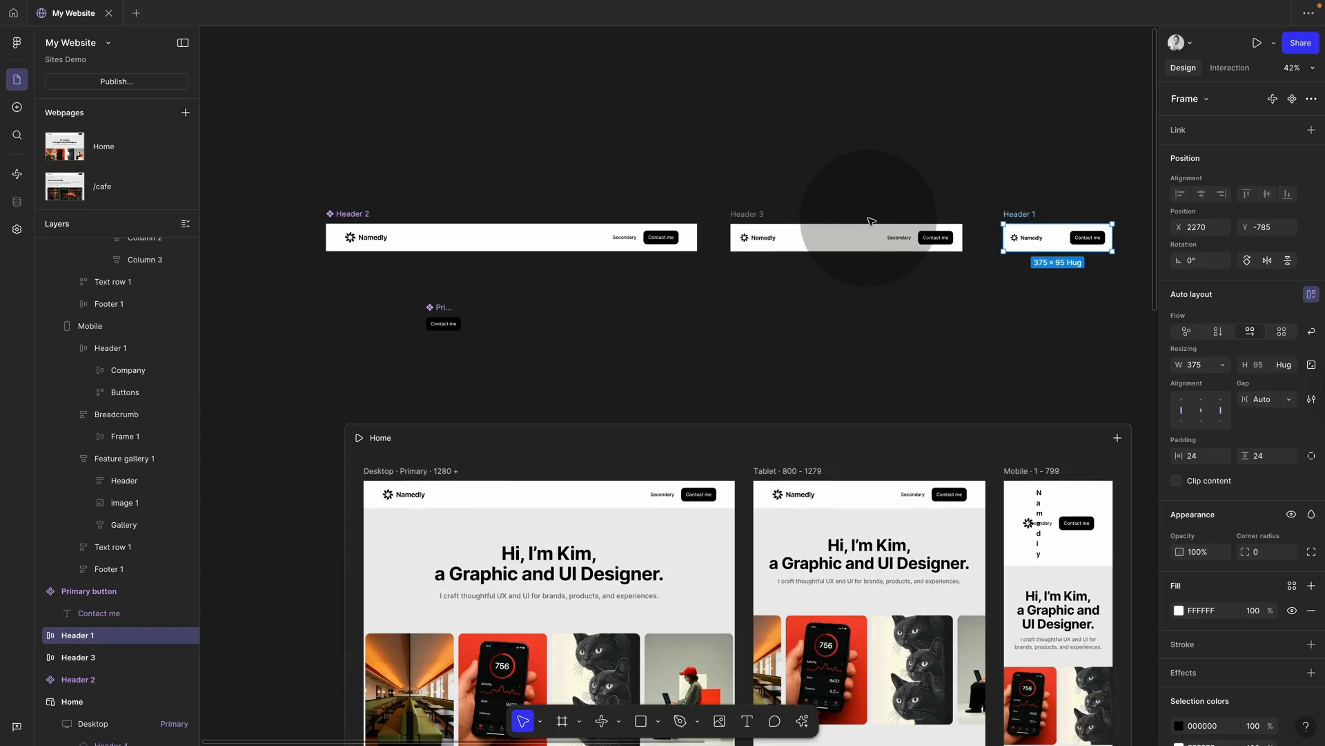
{"action": "left_click", "coordinate": [368, 214]}
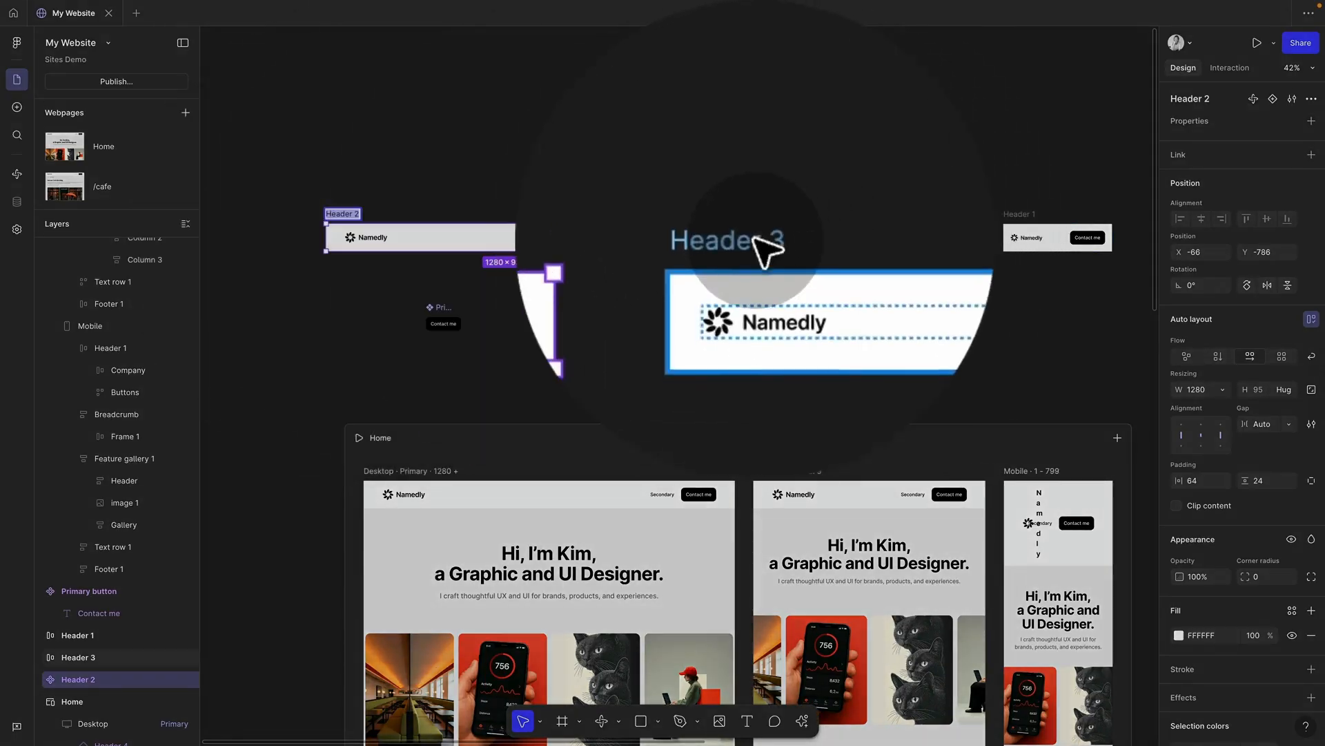
{"action": "left_click", "coordinate": [753, 214]}
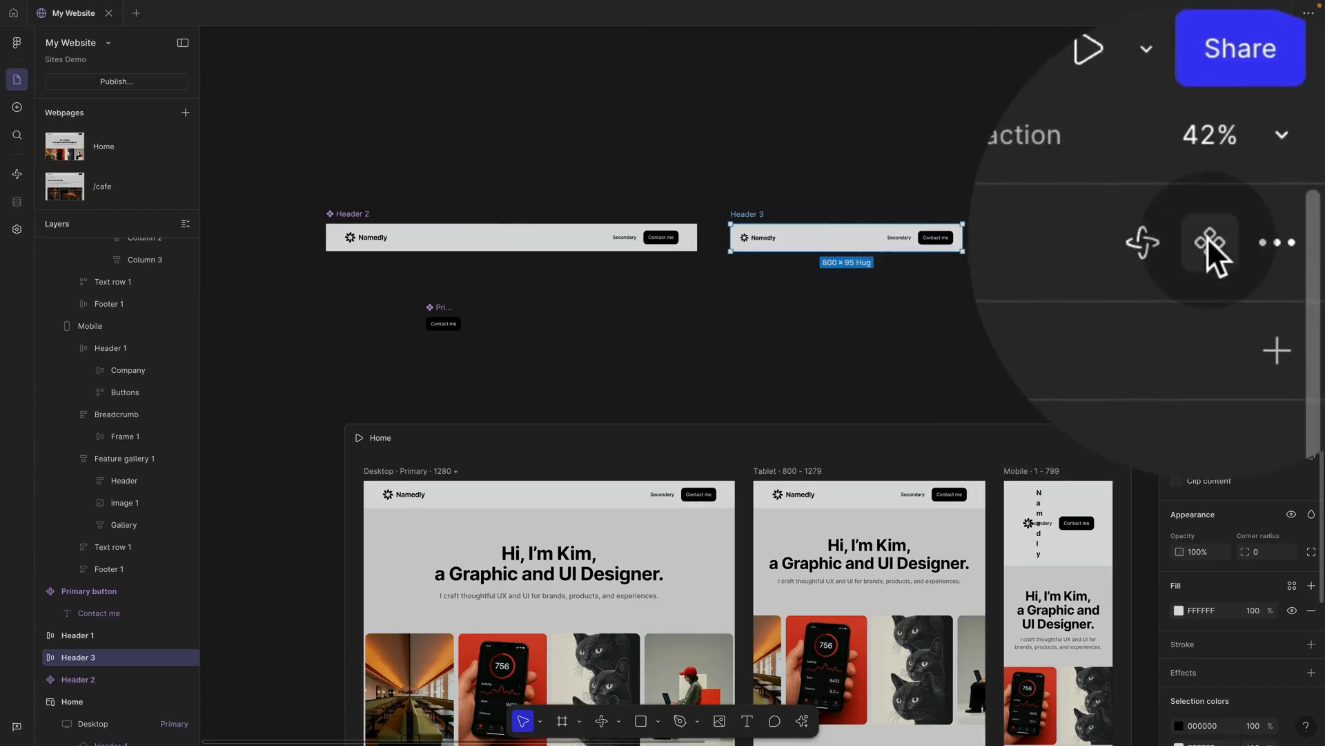
{"action": "left_click", "coordinate": [1292, 98]}
{"action": "left_click", "coordinate": [1029, 243]}
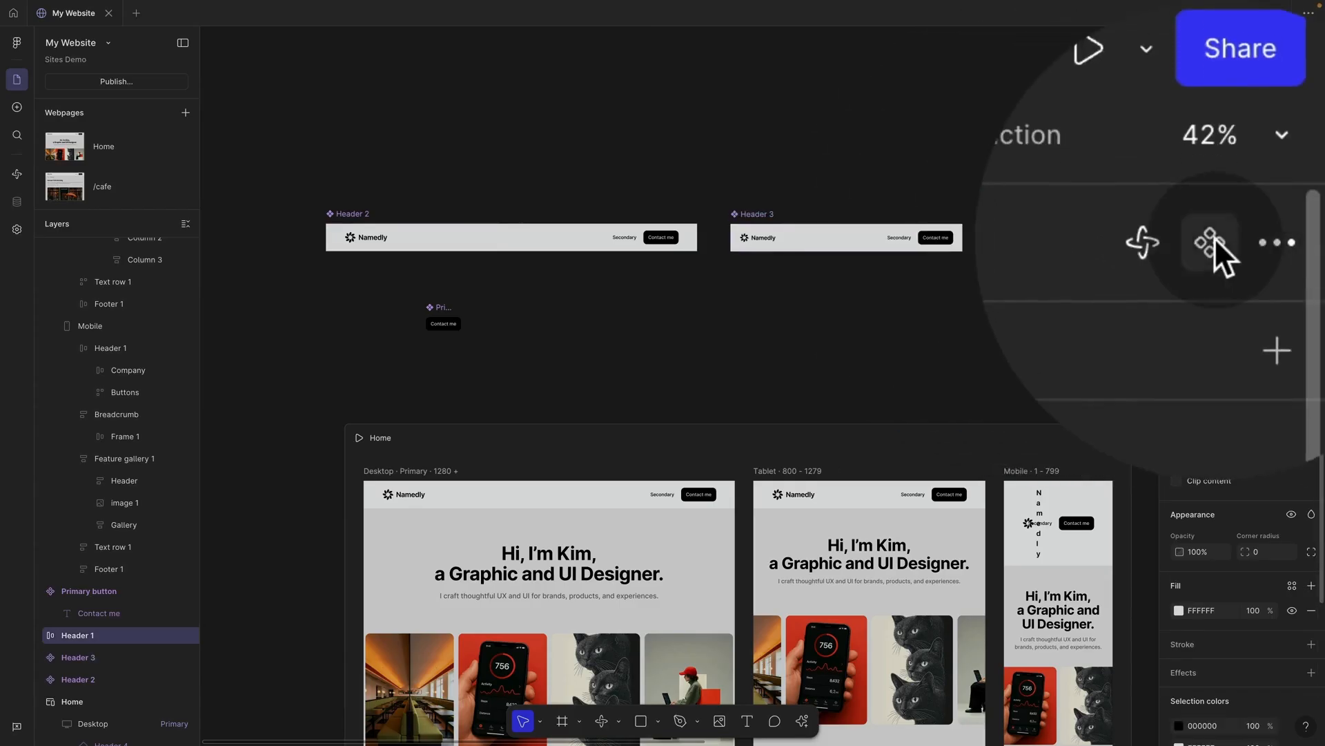
Step: Rename Header 2, Header 3 and Header 1 to Navigation
{"action": "double_click", "coordinate": [348, 214]}
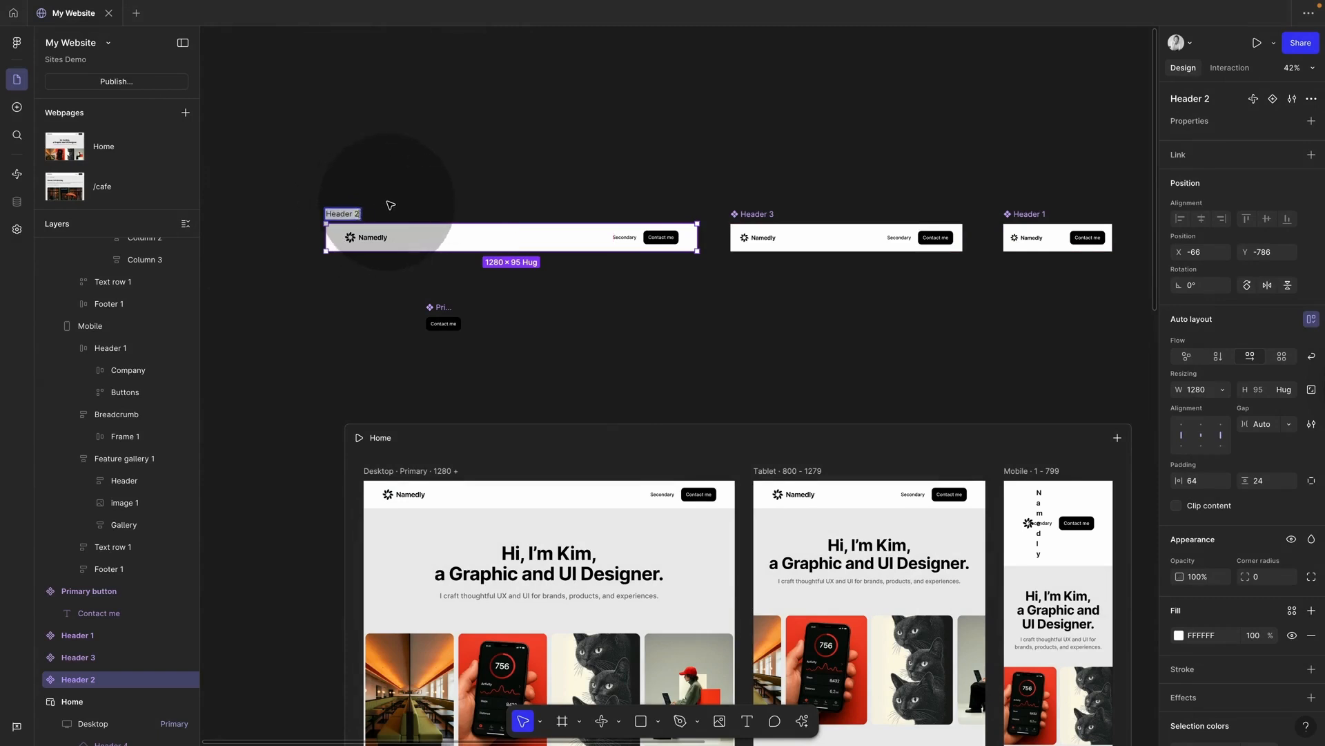
{"action": "left_click", "coordinate": [388, 202]}
{"action": "left_click", "coordinate": [361, 214]}
{"action": "double_click", "coordinate": [361, 214]}
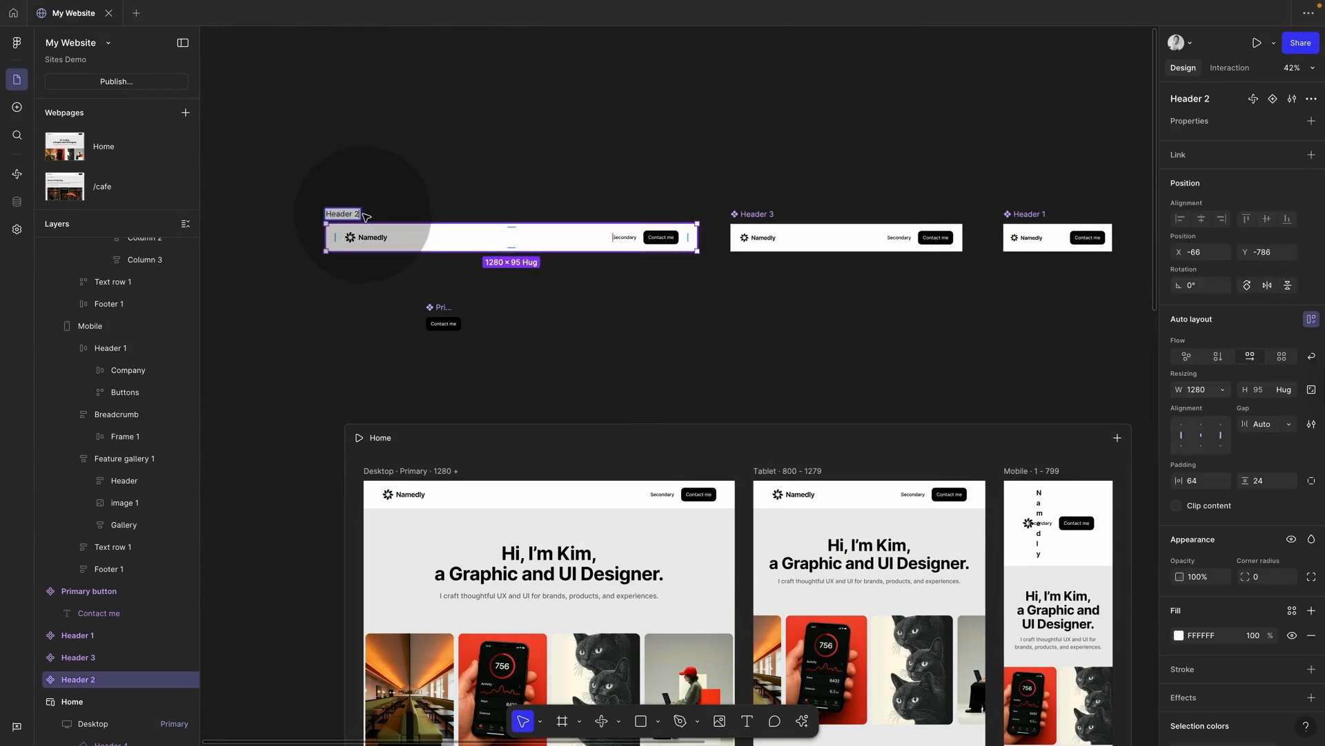
{"action": "key", "text": "Right"}
{"action": "key", "text": "BackSpace"}
{"action": "key", "text": "BackSpace"}
{"action": "type", "text": "Navig"}
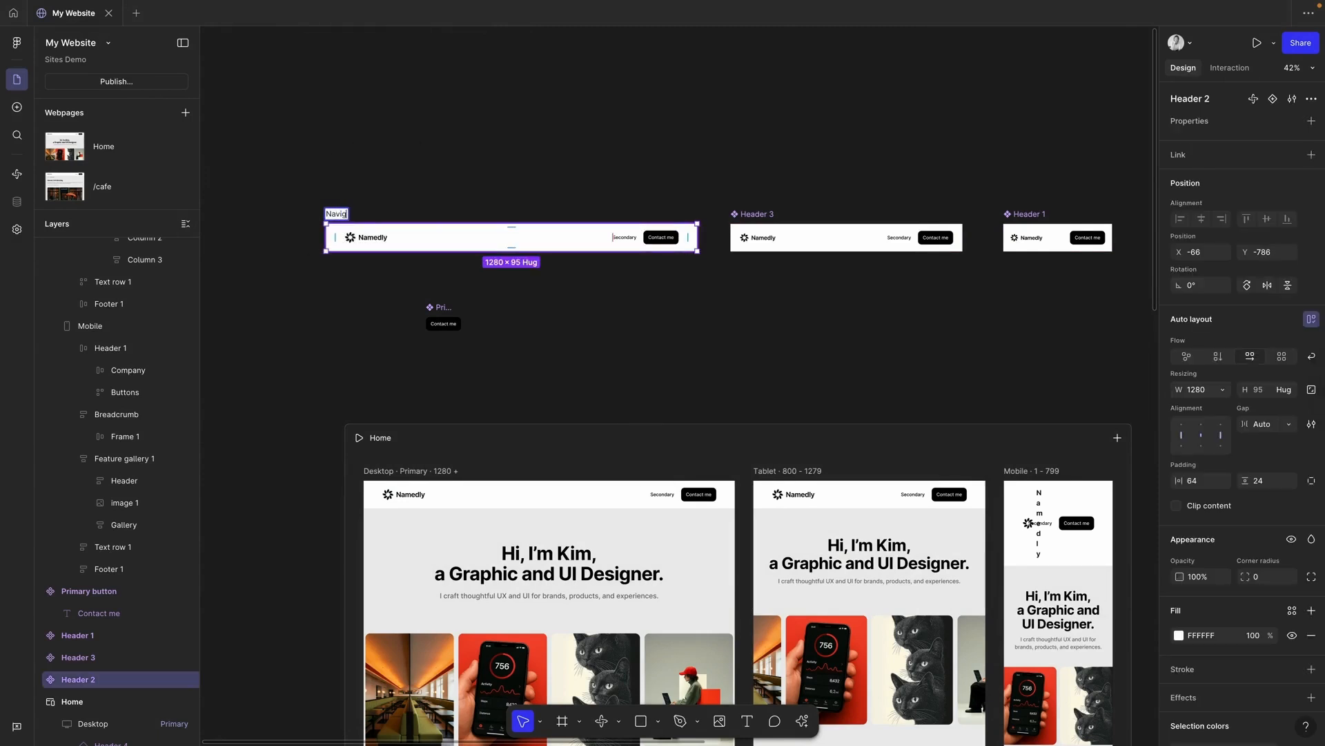
{"action": "type", "text": "ation"}
{"action": "key", "text": "super+a"}
{"action": "key", "text": "super+c"}
{"action": "double_click", "coordinate": [758, 216]}
{"action": "key", "text": "super+v"}
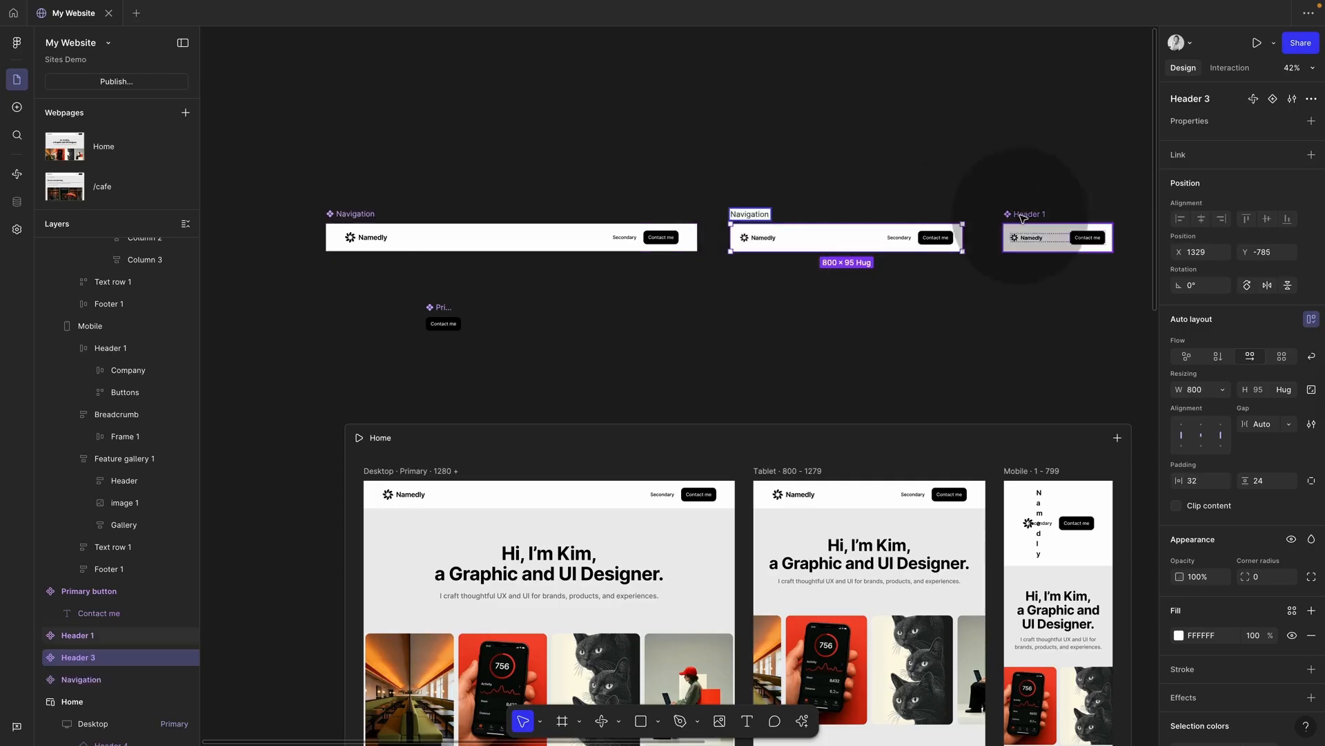
{"action": "double_click", "coordinate": [1023, 218]}
{"action": "key", "text": "super+v"}
{"action": "left_click", "coordinate": [991, 178]}
Step: Combine the three Navigation components as variants into one component set
{"action": "left_click_drag", "start_coordinate": [294, 170], "coordinate": [1113, 198]}
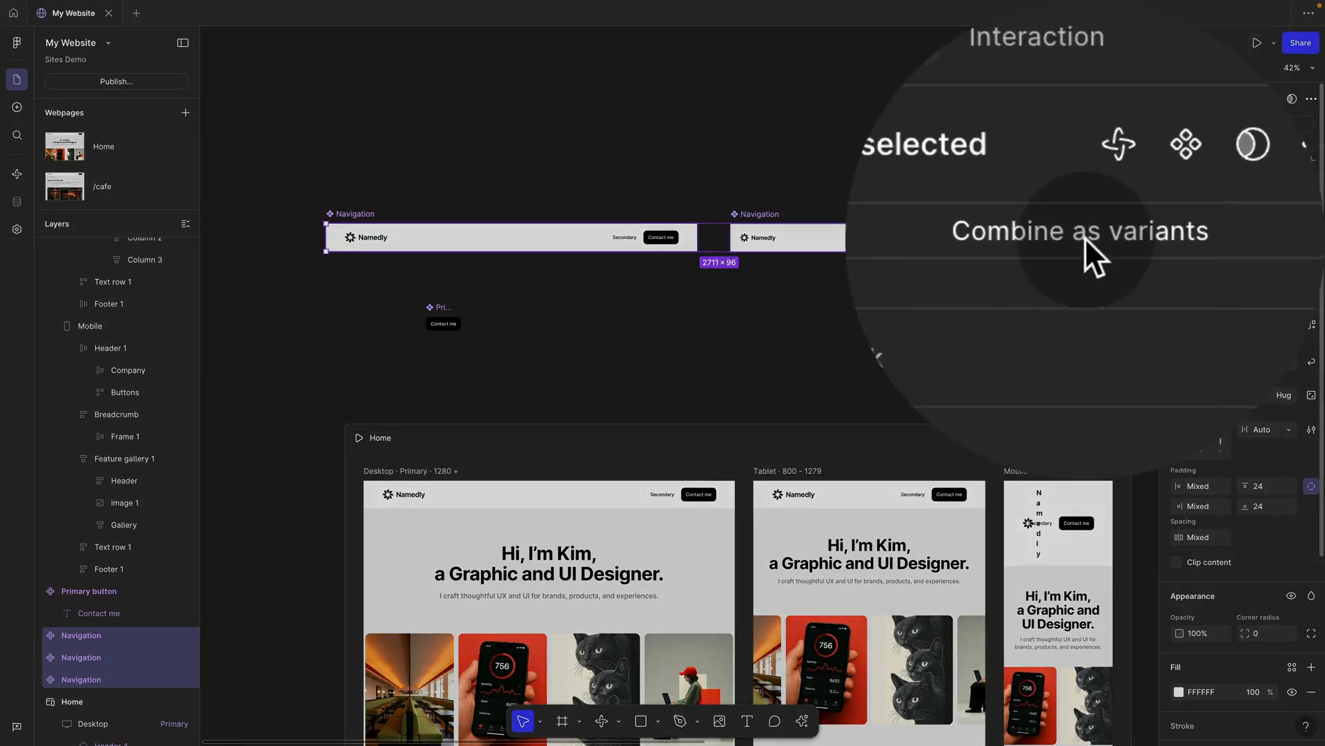
{"action": "left_click", "coordinate": [1246, 130]}
{"action": "left_click", "coordinate": [449, 199]}
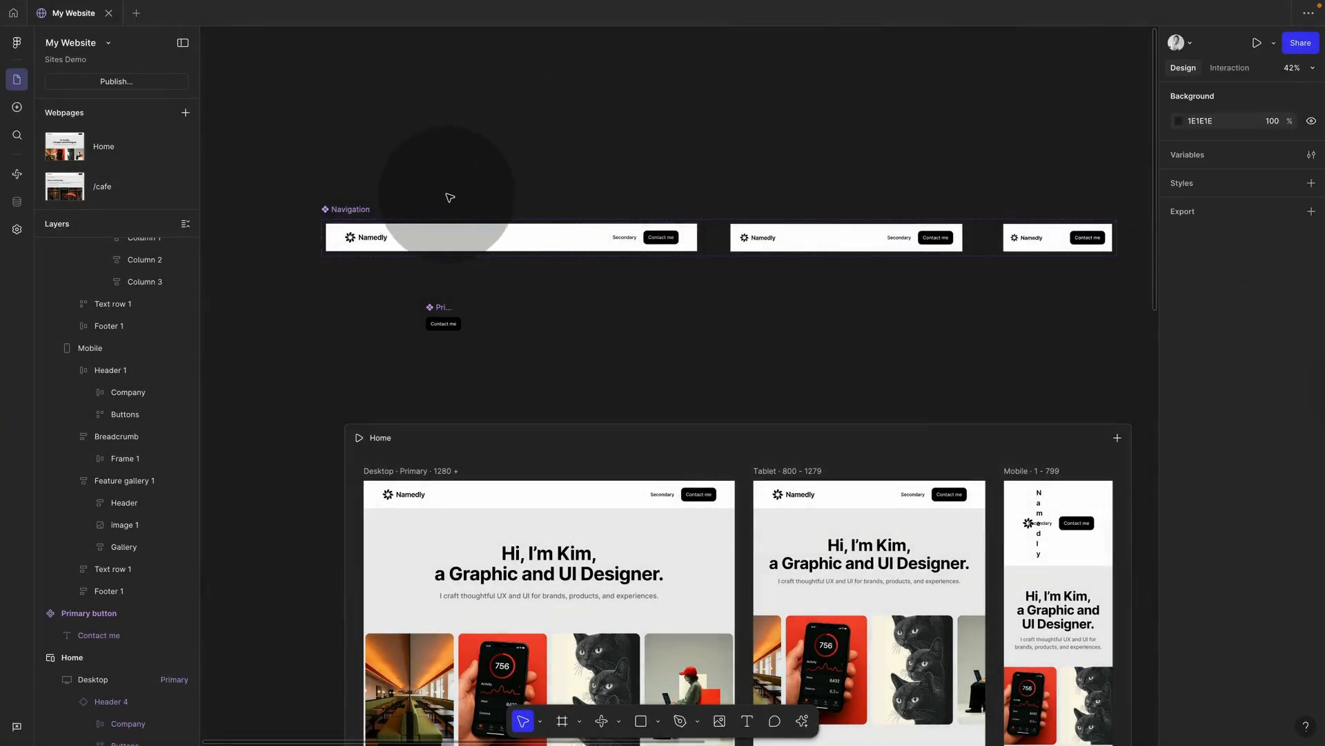
Step: Alt+Shift-drag a standalone instance of the desktop Navigation variant above the set
{"action": "scroll", "coordinate": [406, 204], "scroll_direction": "up", "scroll_amount": 5}
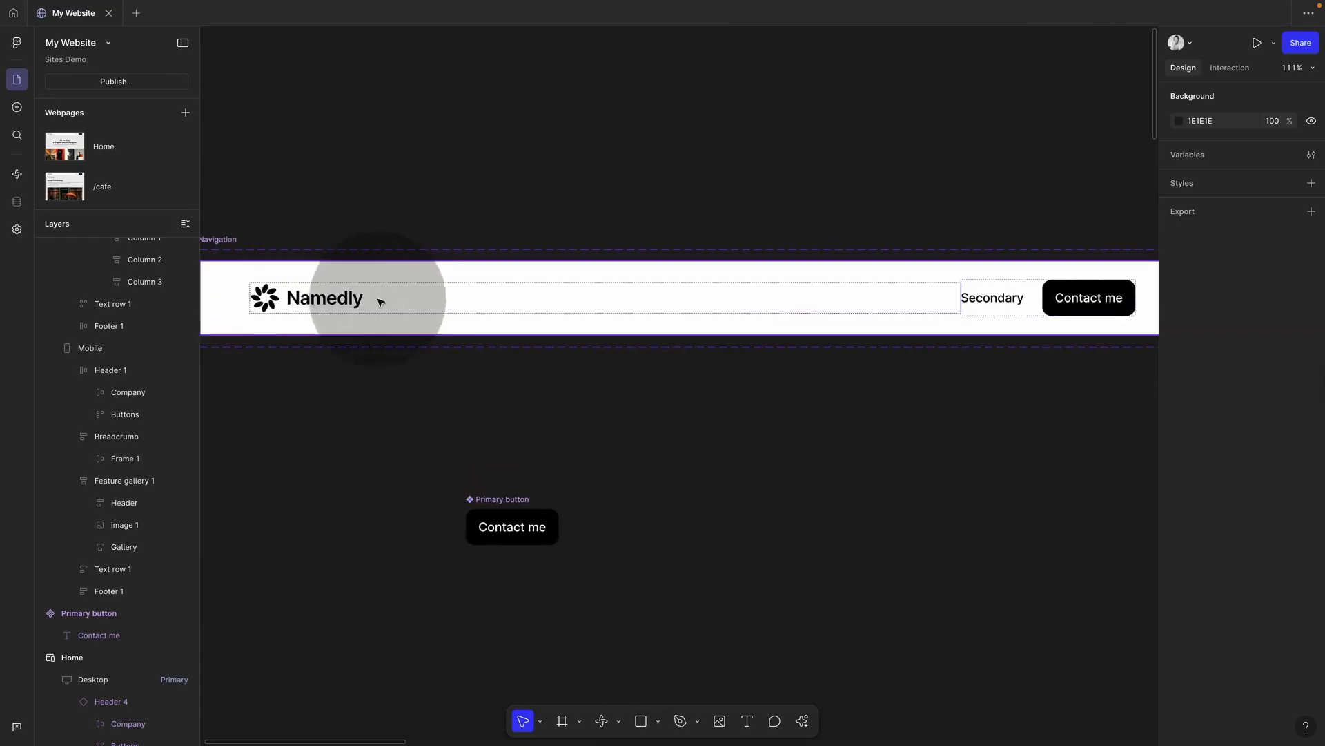
{"action": "scroll", "coordinate": [380, 246], "scroll_direction": "down", "scroll_amount": 5}
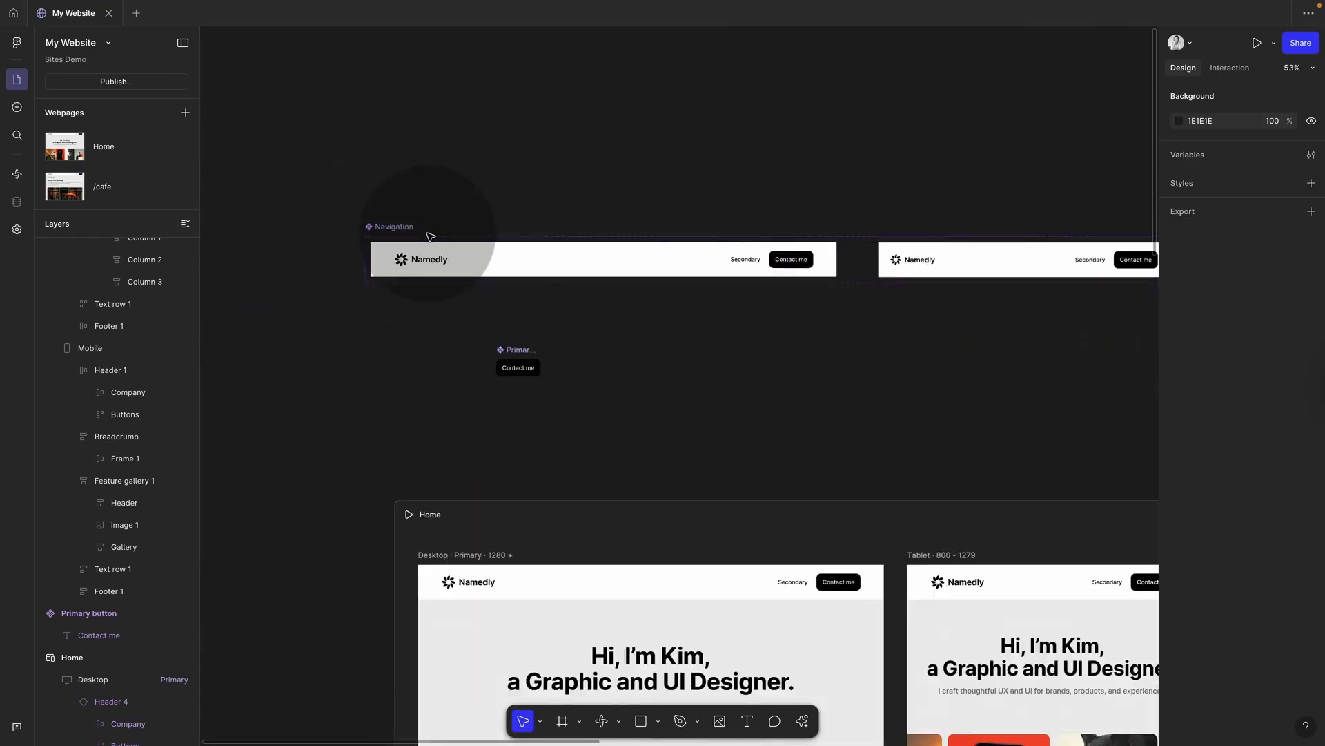
{"action": "left_click", "coordinate": [528, 249]}
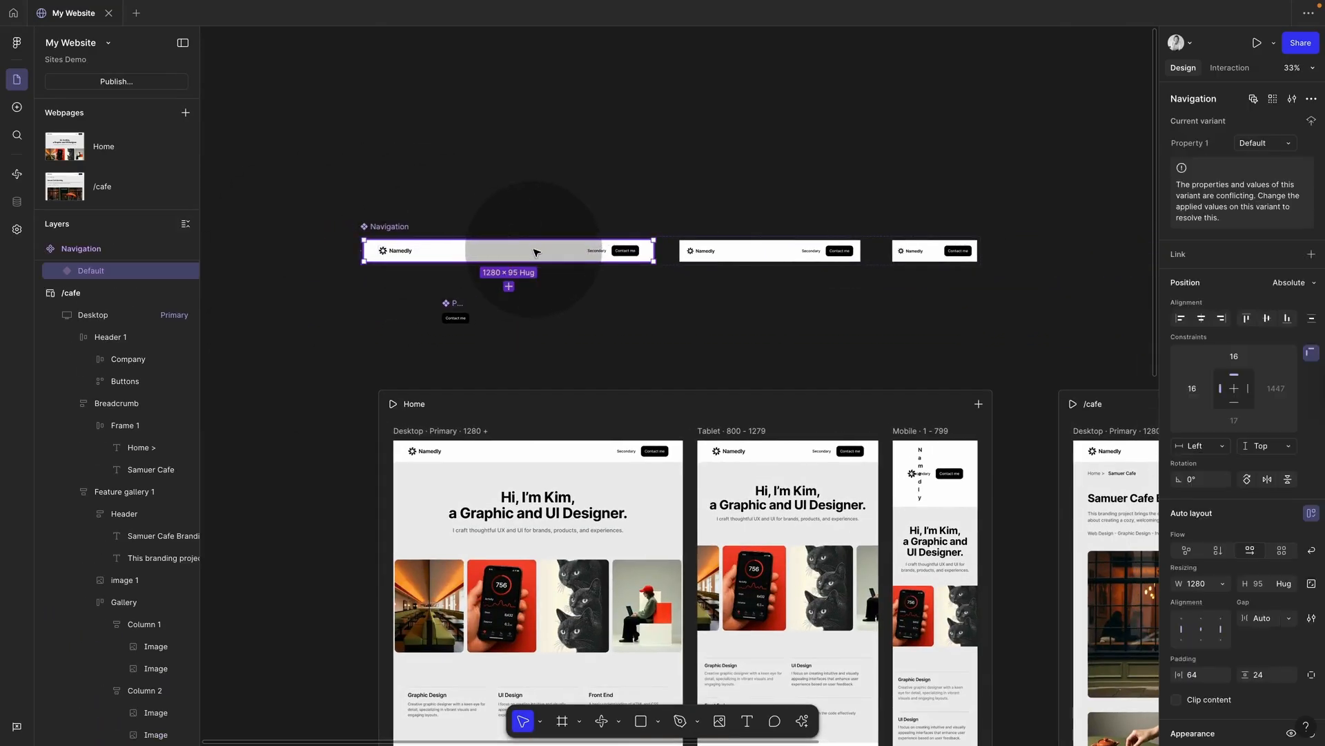
{"action": "left_click_drag", "start_coordinate": [536, 252], "coordinate": [536, 181]}
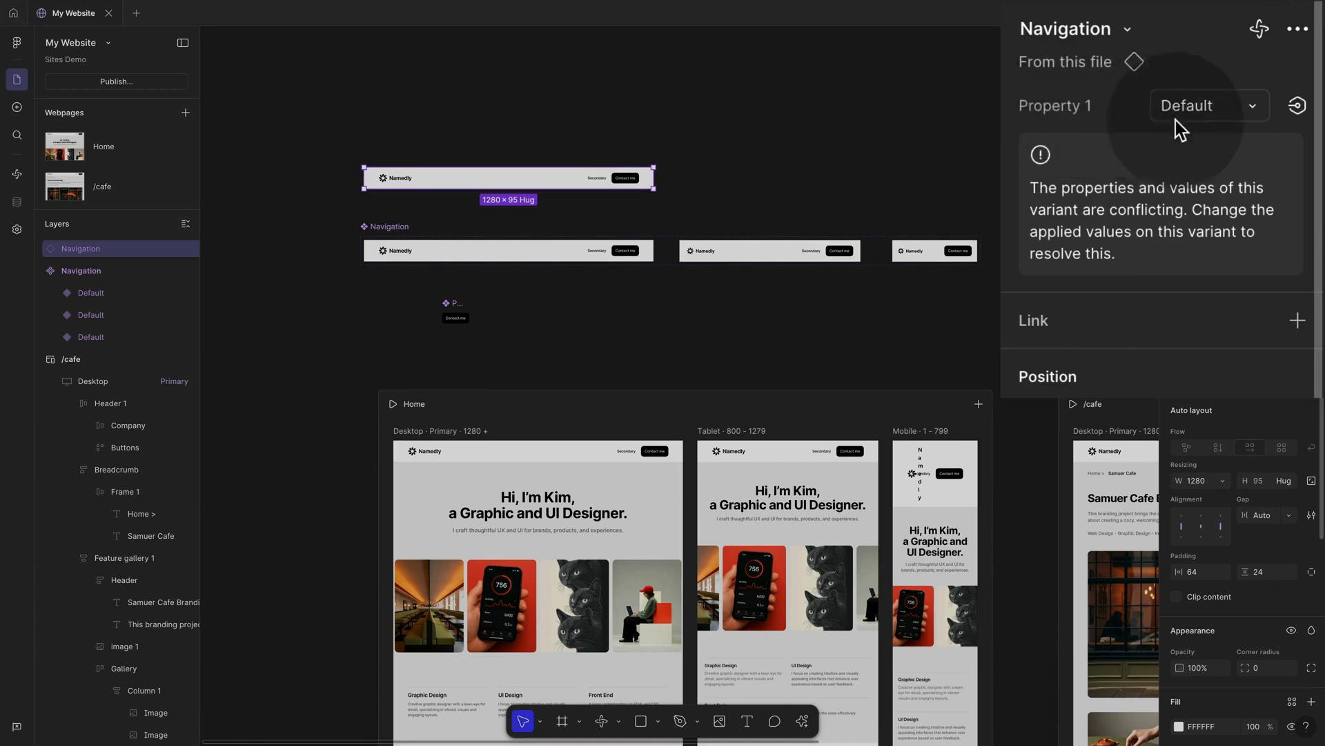
{"action": "left_click", "coordinate": [1205, 114]}
{"action": "left_click", "coordinate": [1170, 185]}
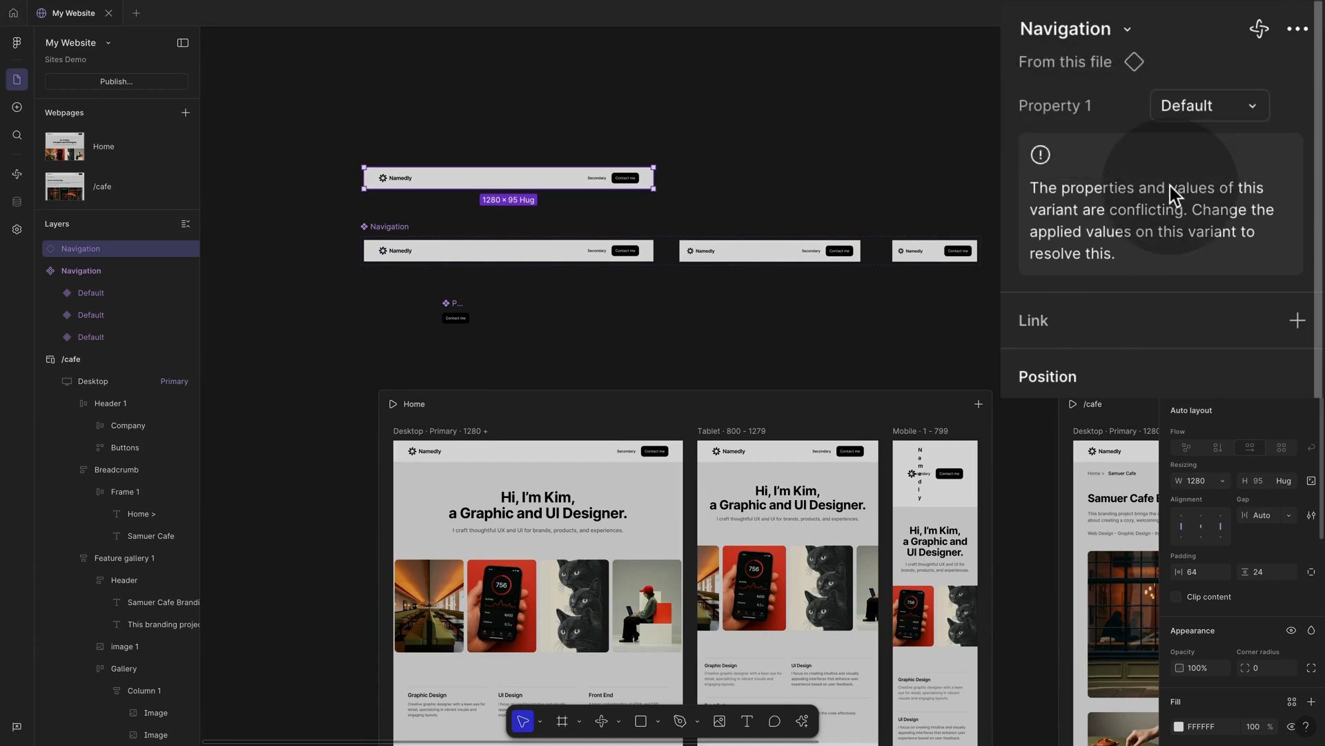
Step: Name the three variants' property values Desktop, Tablet and Mobile
{"action": "left_click", "coordinate": [511, 250]}
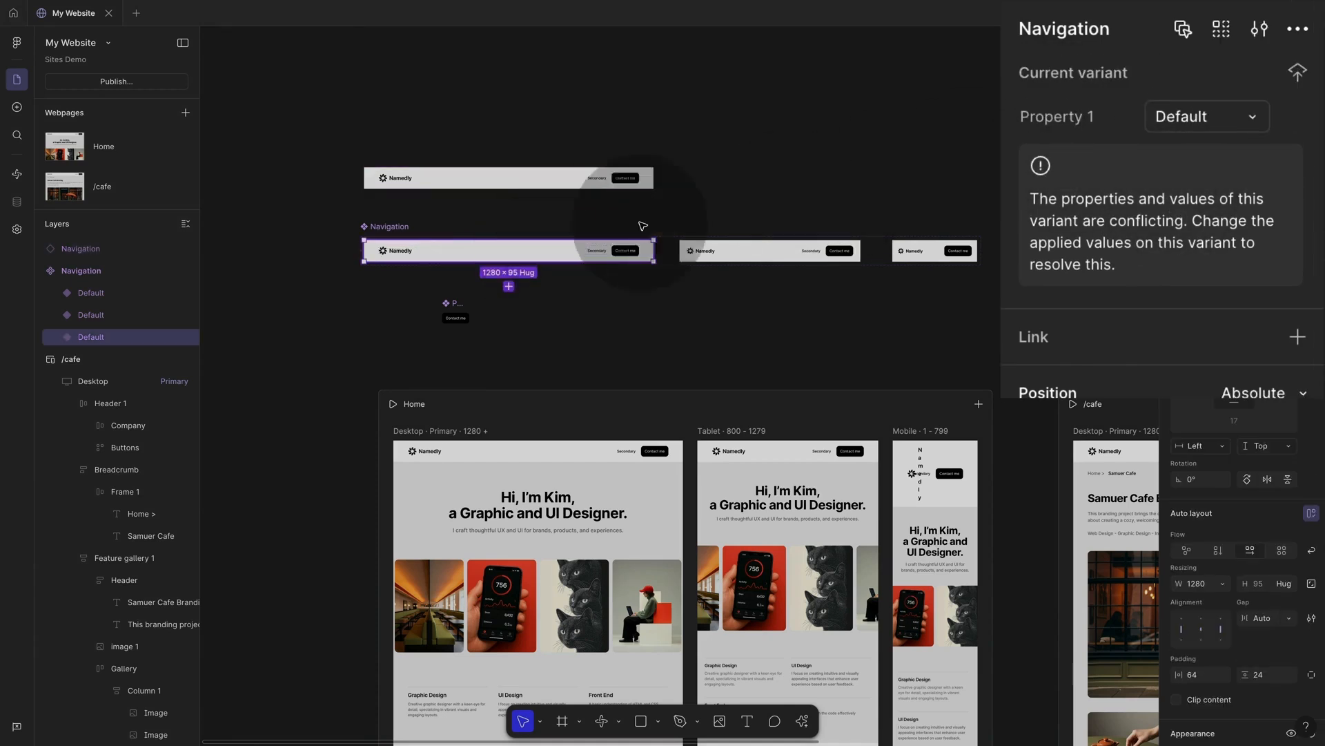
{"action": "double_click", "coordinate": [1228, 127]}
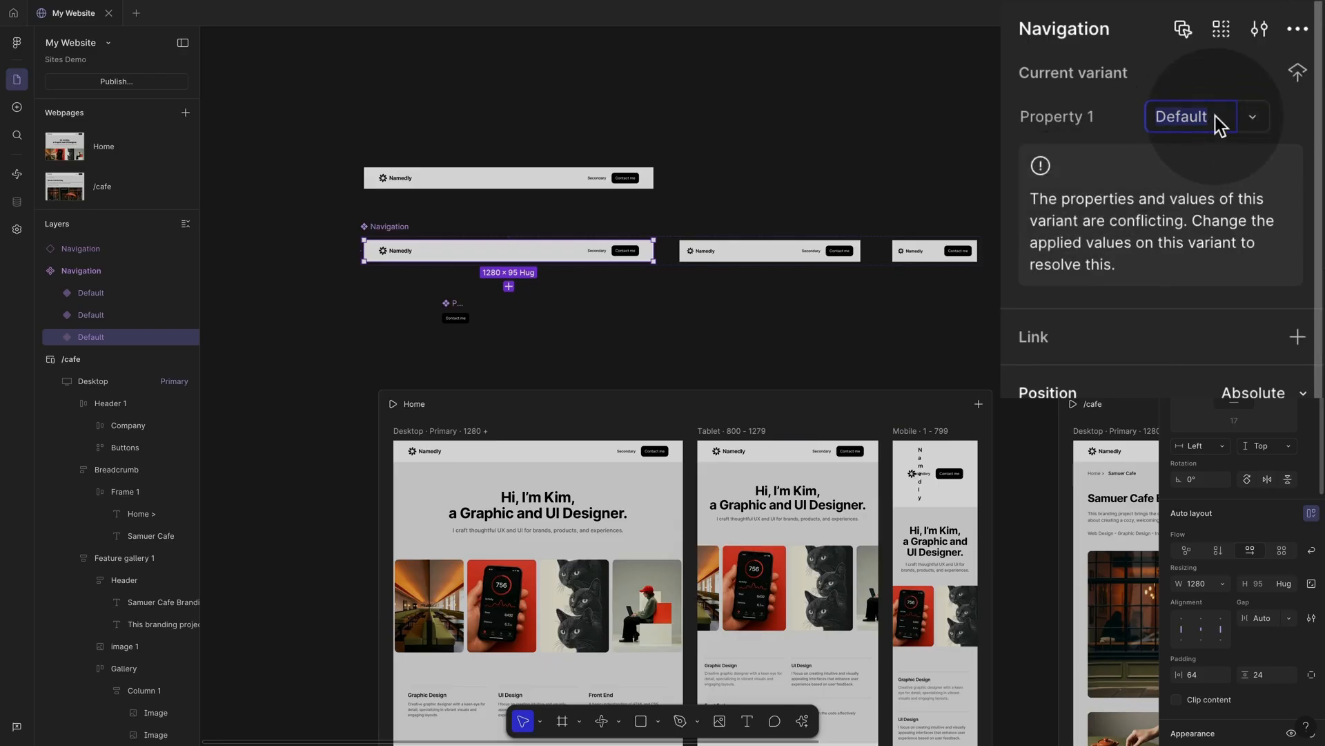
{"action": "type", "text": "Desktop"}
{"action": "left_click", "coordinate": [770, 250]}
{"action": "left_click", "coordinate": [1190, 118]}
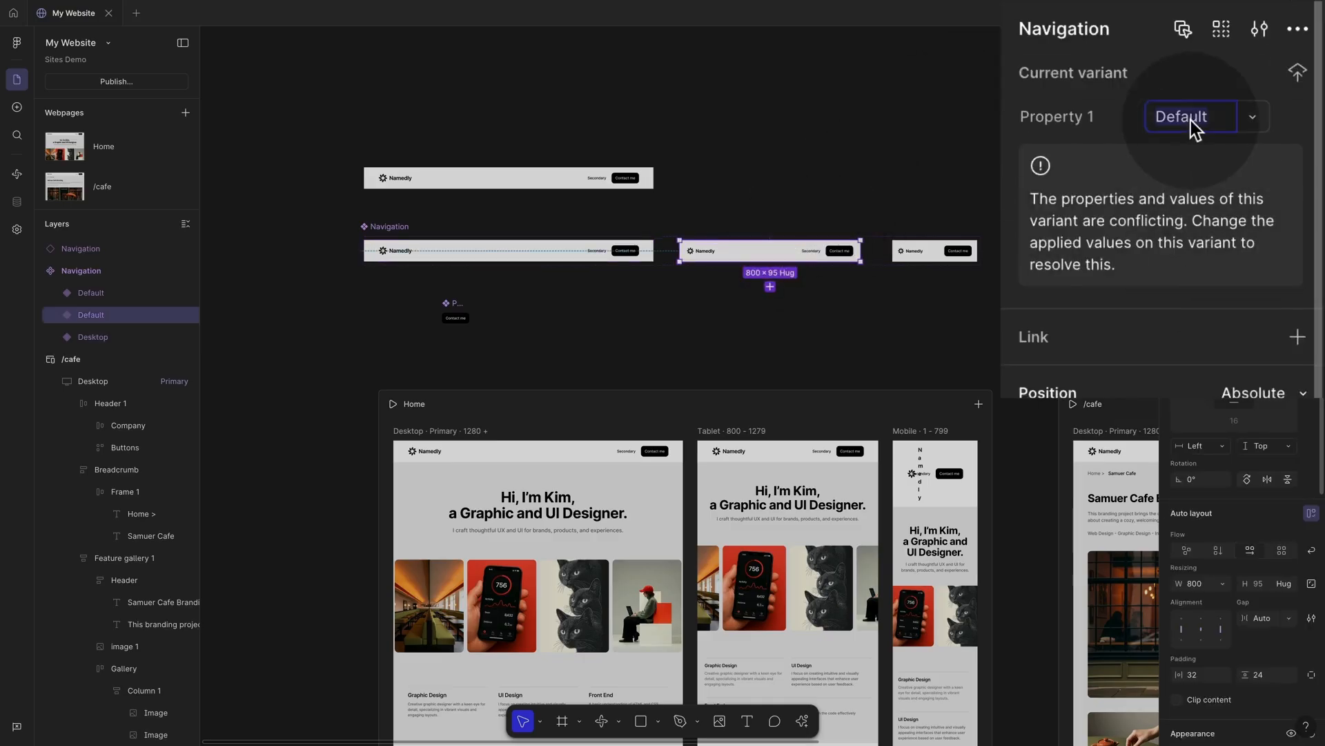
{"action": "type", "text": "Tablet"}
{"action": "key", "text": "Return"}
{"action": "key", "text": "Tab"}
{"action": "left_click", "coordinate": [1200, 124]}
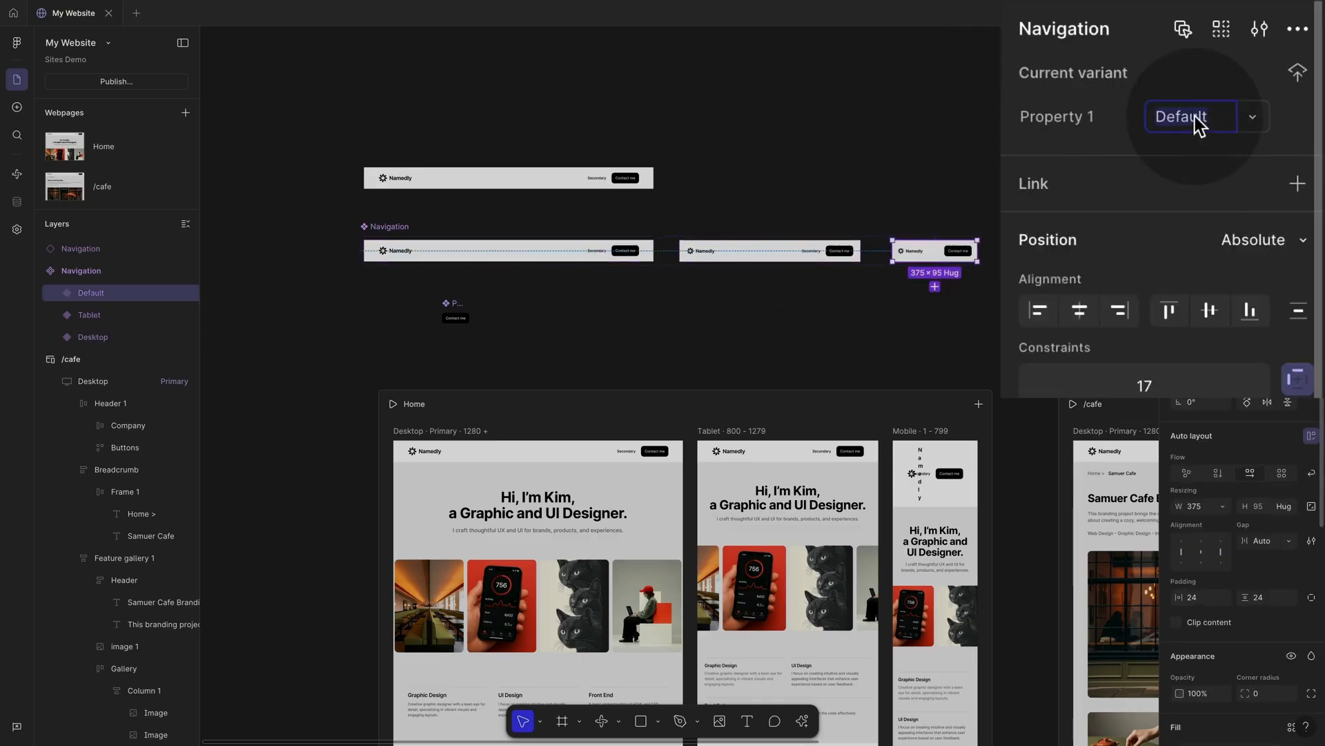
{"action": "type", "text": "Mobile"}
{"action": "left_click", "coordinate": [1035, 122]}
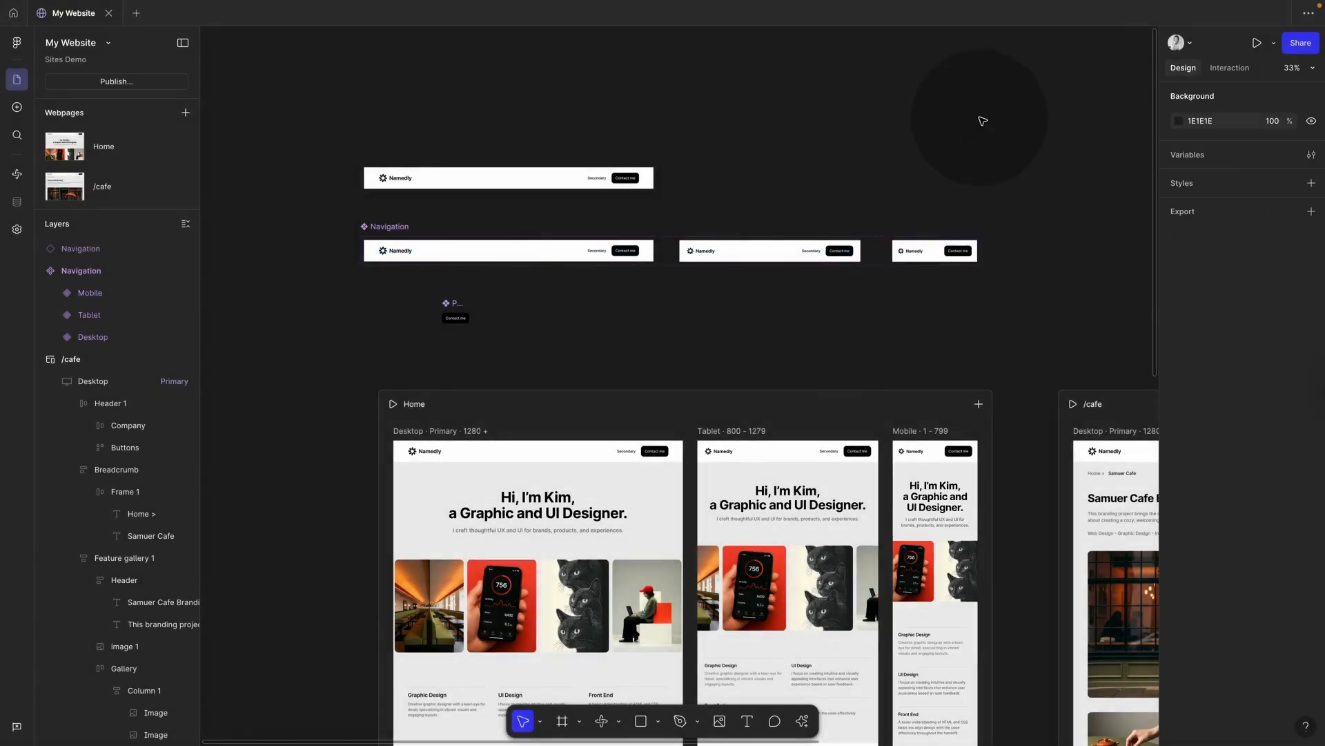
Step: Confirm the standalone instance's breakpoint reads Desktop and swap it in for Home's Desktop header
{"action": "left_click", "coordinate": [384, 226]}
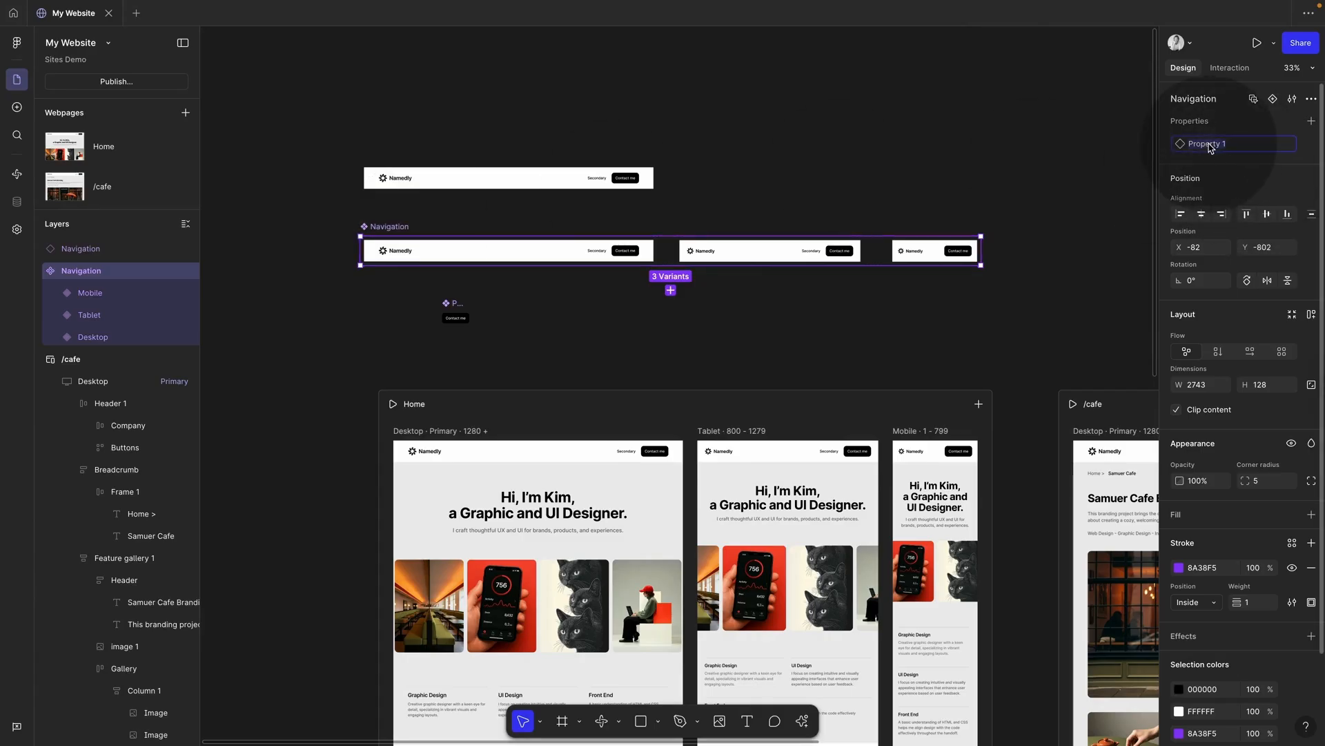
{"action": "left_click", "coordinate": [794, 125]}
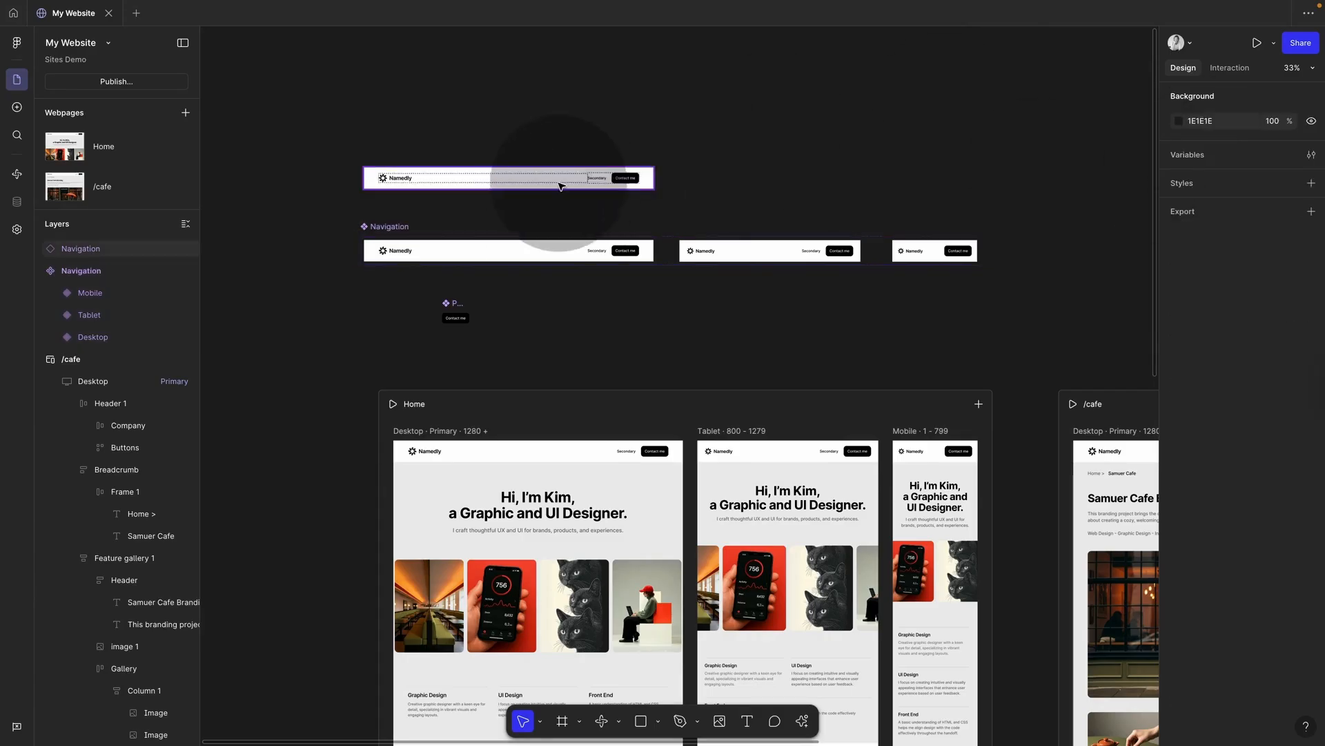
{"action": "left_click", "coordinate": [574, 174]}
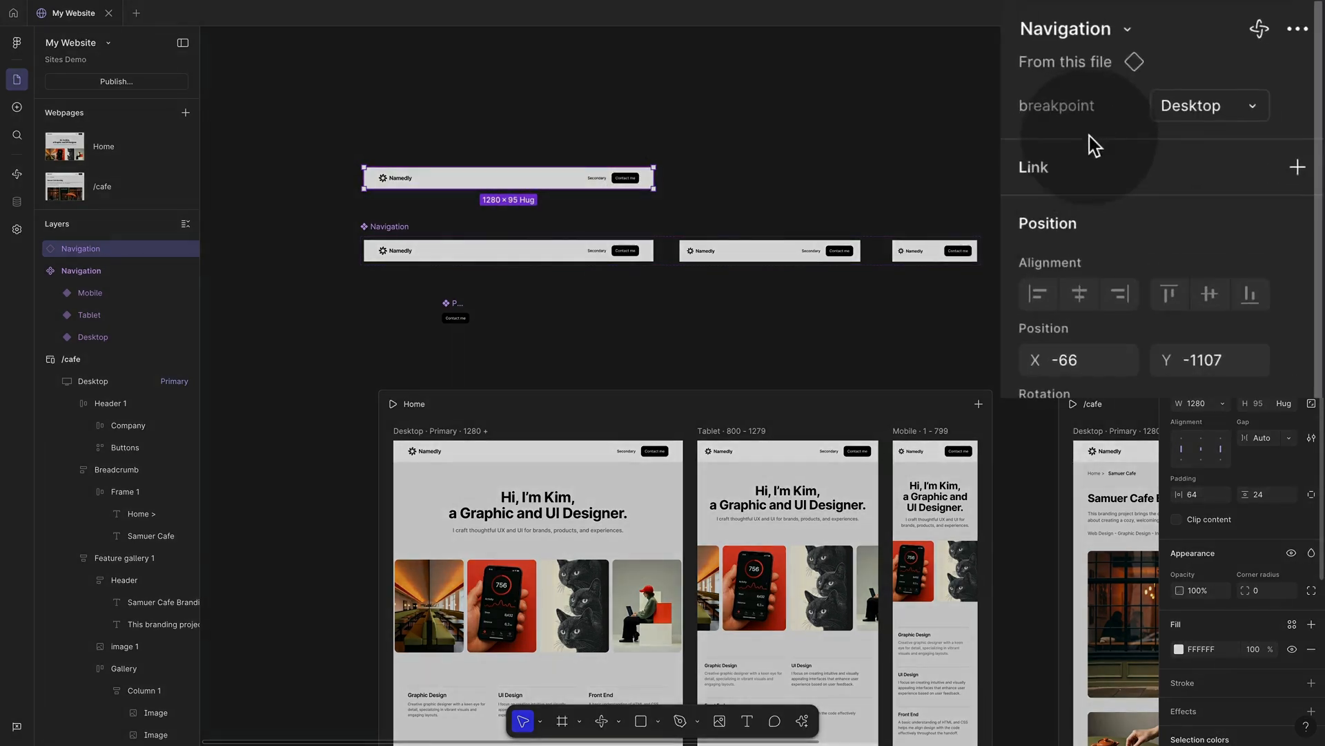
{"action": "left_click", "coordinate": [1286, 138]}
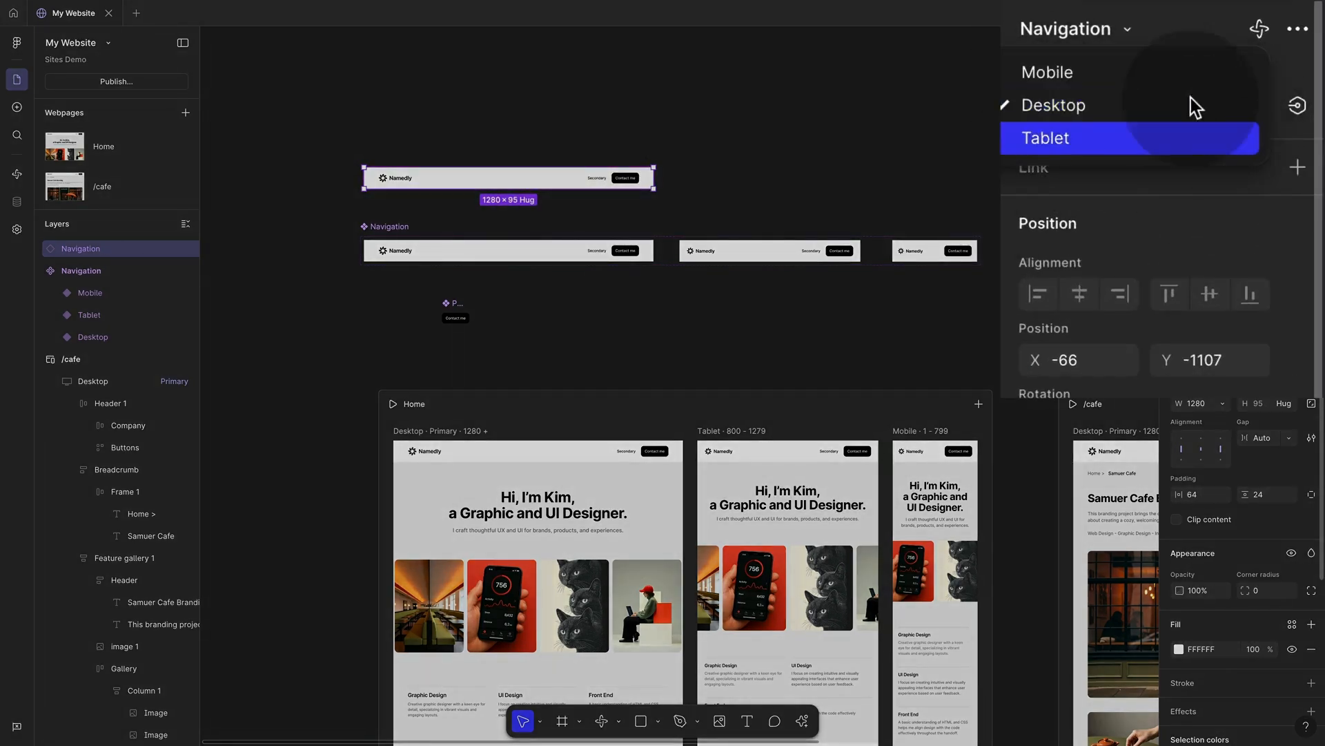
{"action": "left_click", "coordinate": [1163, 108]}
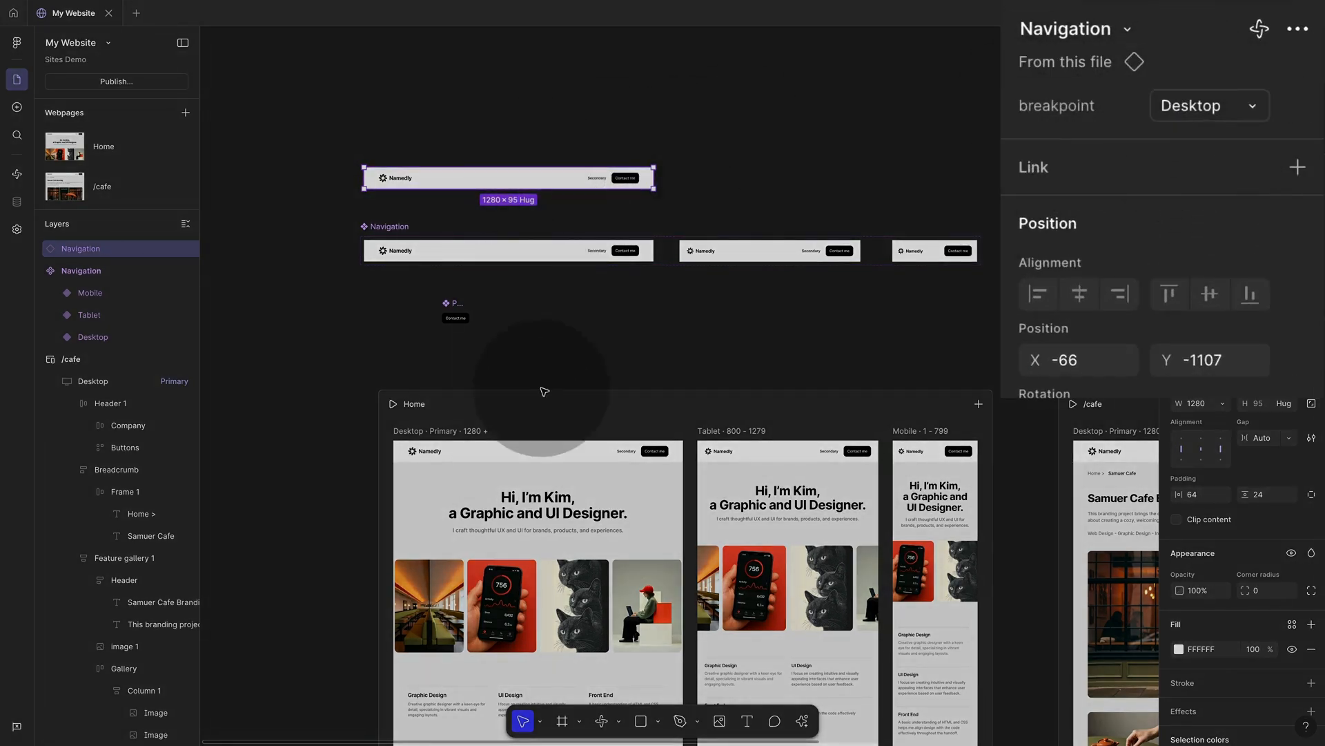
{"action": "left_click", "coordinate": [556, 451]}
{"action": "left_click_drag", "start_coordinate": [557, 451], "coordinate": [529, 463]}
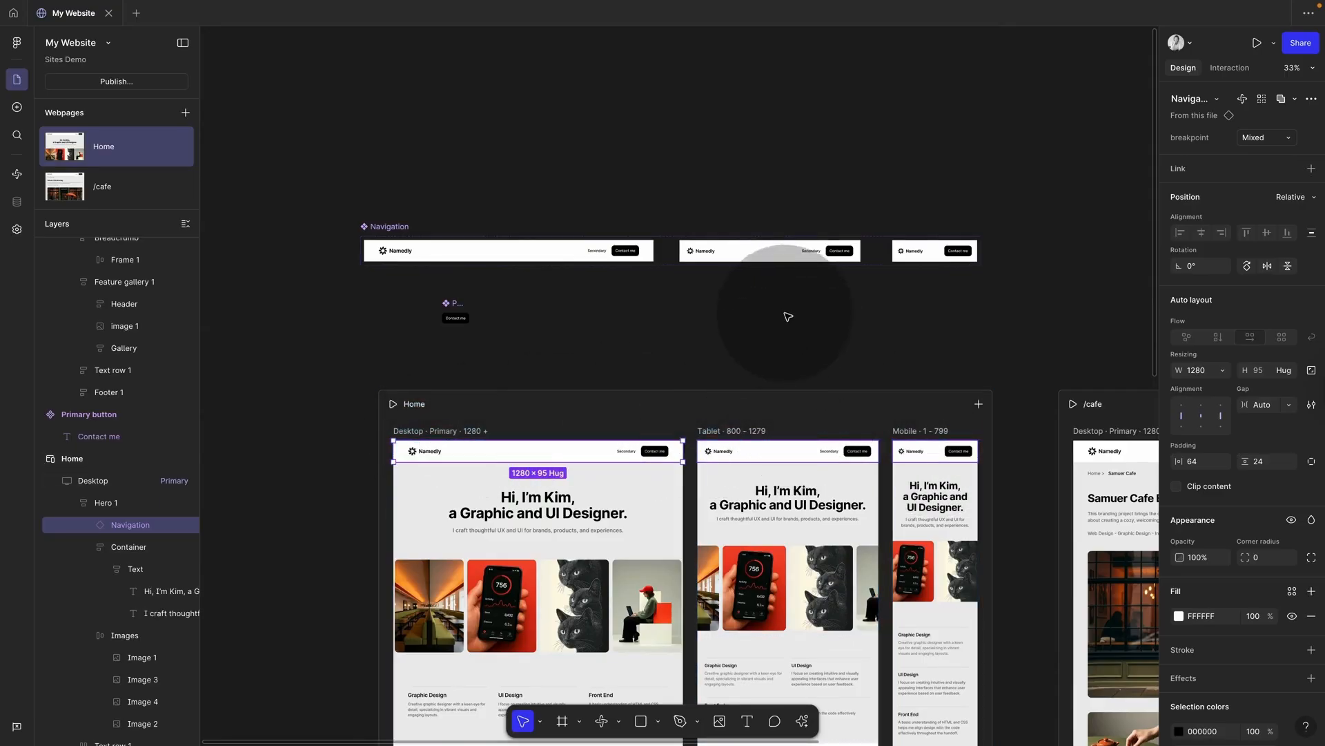
Step: Delete the /cafe page's old Desktop header and drop a Navigation instance at the layout's top
{"action": "scroll", "coordinate": [783, 325], "scroll_direction": "down", "scroll_amount": 5}
{"action": "left_click", "coordinate": [846, 389]}
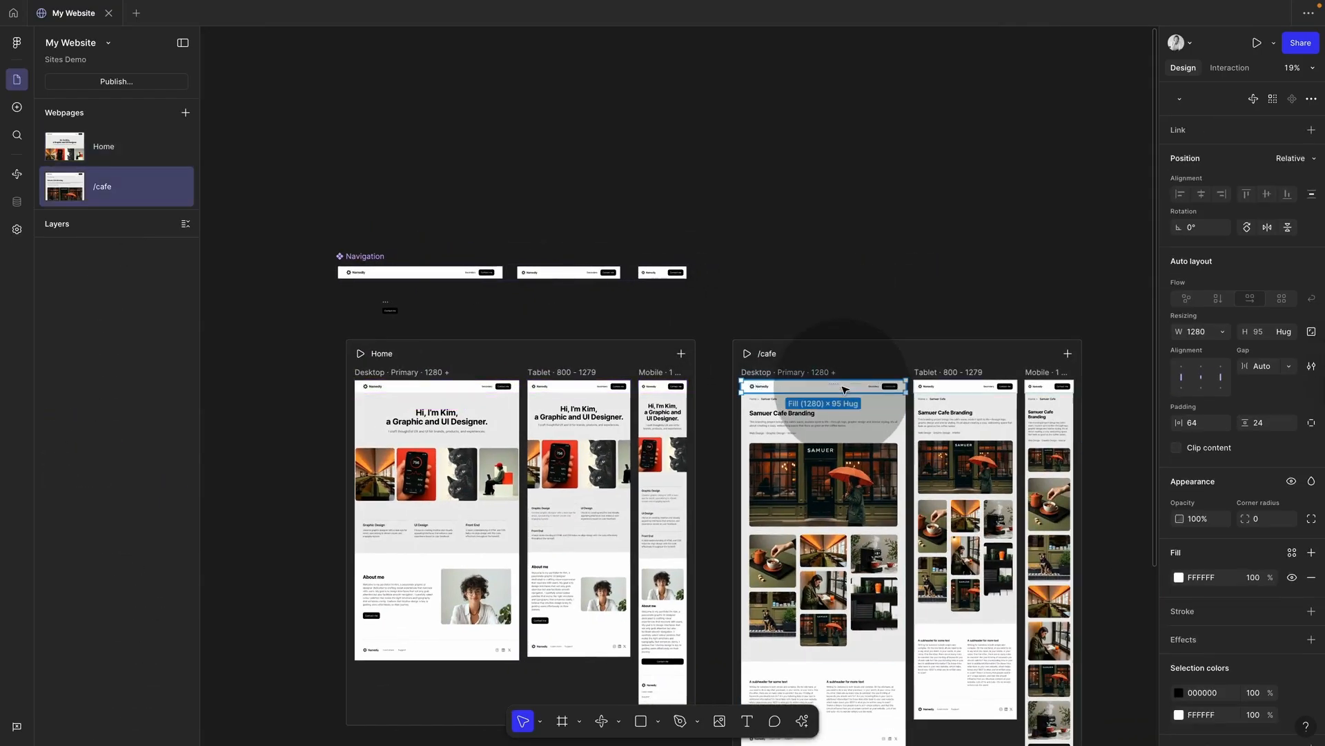
{"action": "key", "text": "BackSpace"}
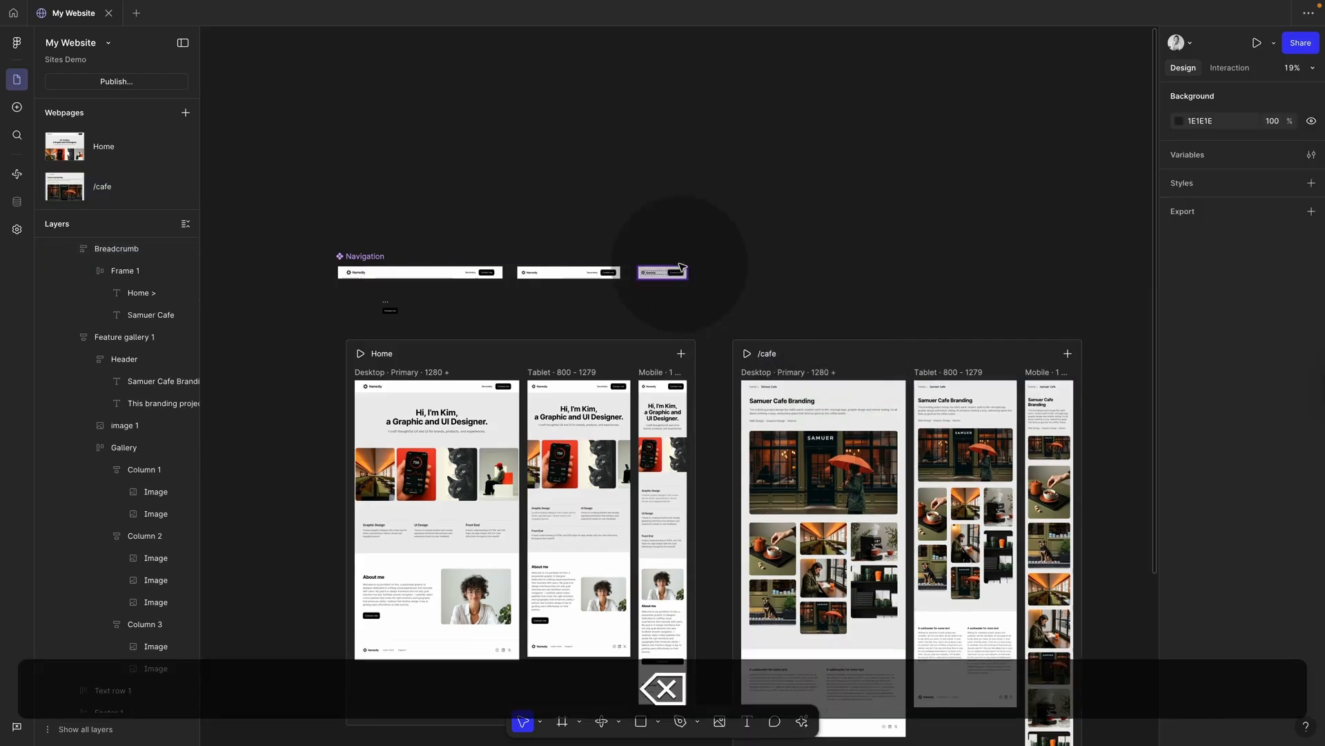
{"action": "left_click_drag", "start_coordinate": [415, 276], "coordinate": [825, 385]}
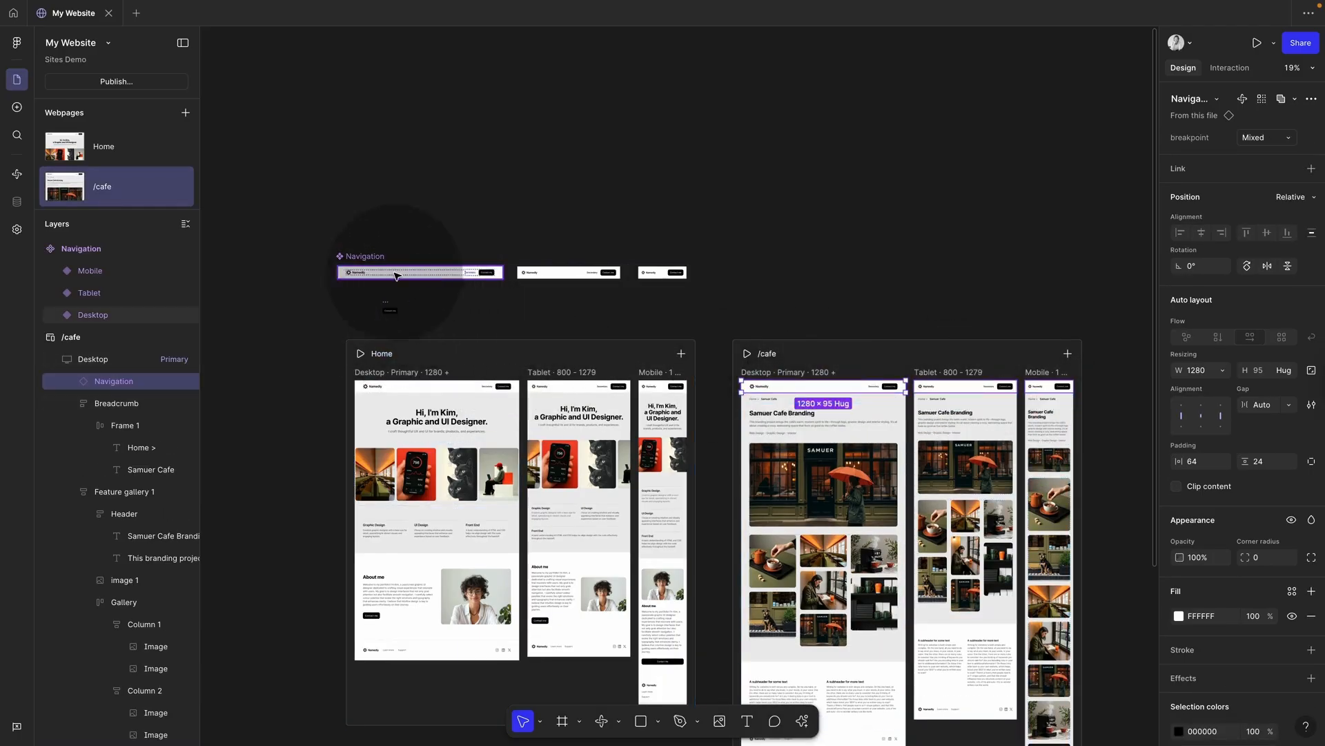
{"action": "left_click", "coordinate": [475, 274]}
{"action": "left_click", "coordinate": [475, 274]}
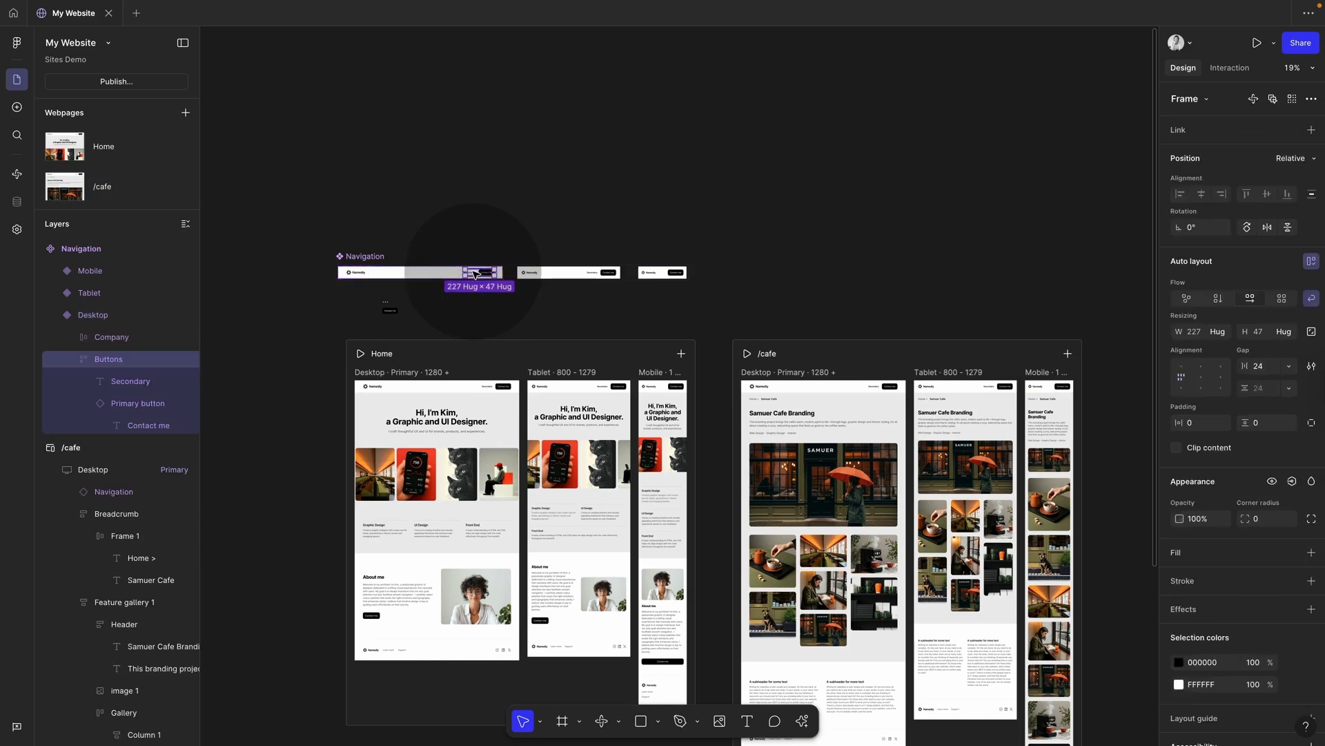
{"action": "left_click", "coordinate": [475, 275]}
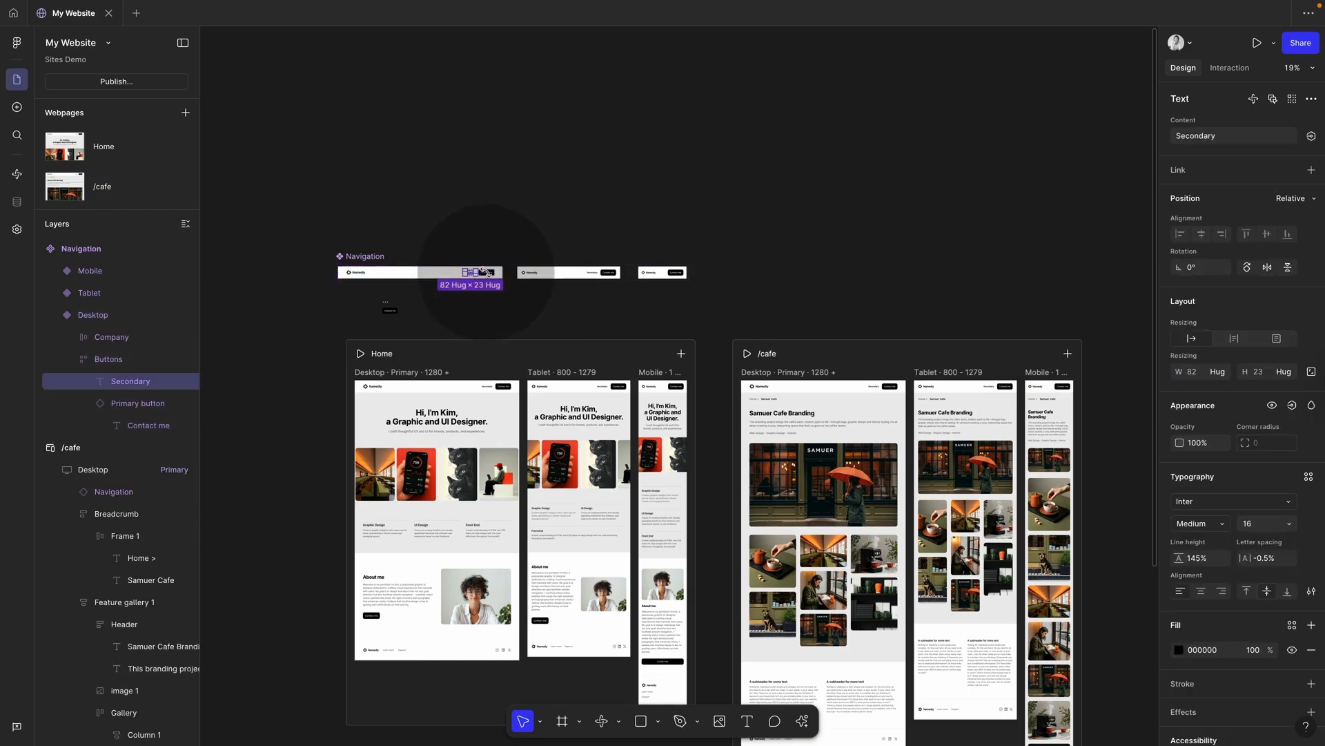
{"action": "scroll", "coordinate": [494, 281], "scroll_direction": "up", "scroll_amount": 5}
{"action": "left_click", "coordinate": [486, 254]}
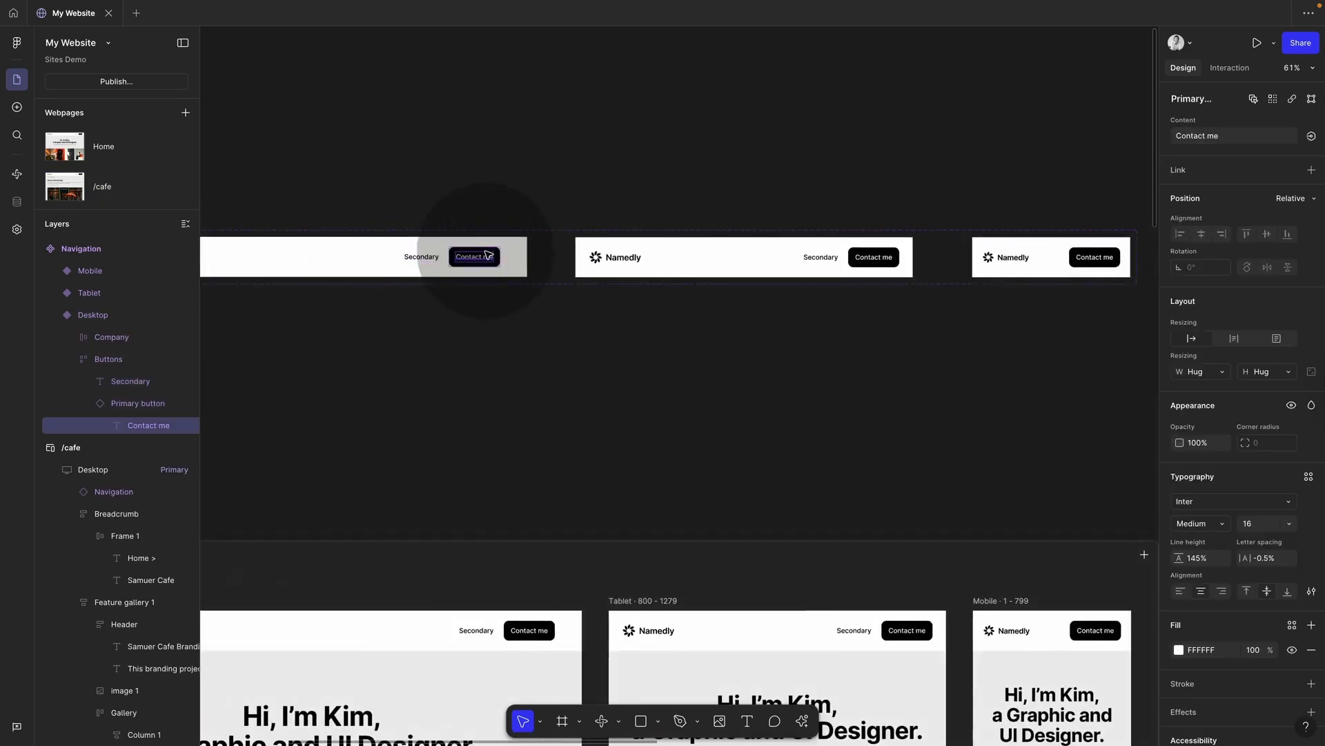
{"action": "left_click", "coordinate": [475, 261]}
{"action": "left_click", "coordinate": [494, 267]}
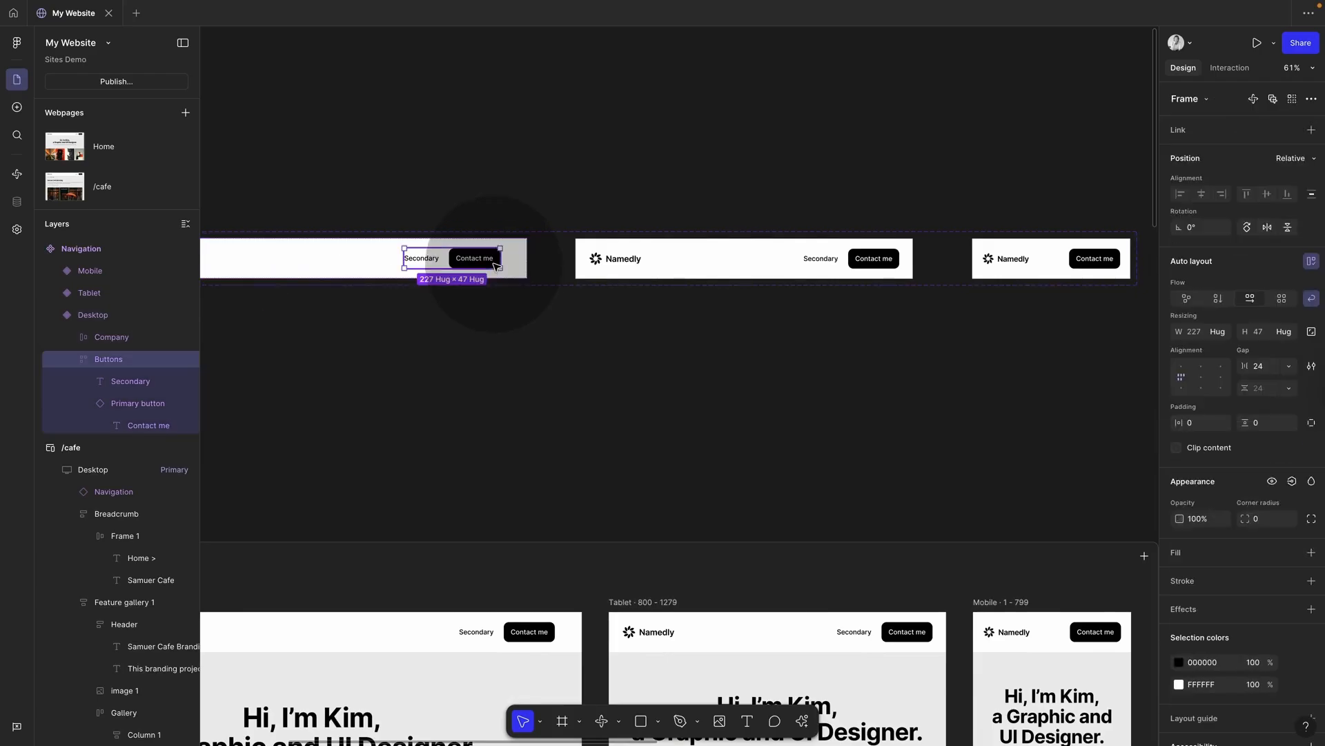
{"action": "left_click", "coordinate": [496, 267]}
{"action": "key", "text": "alt+Left"}
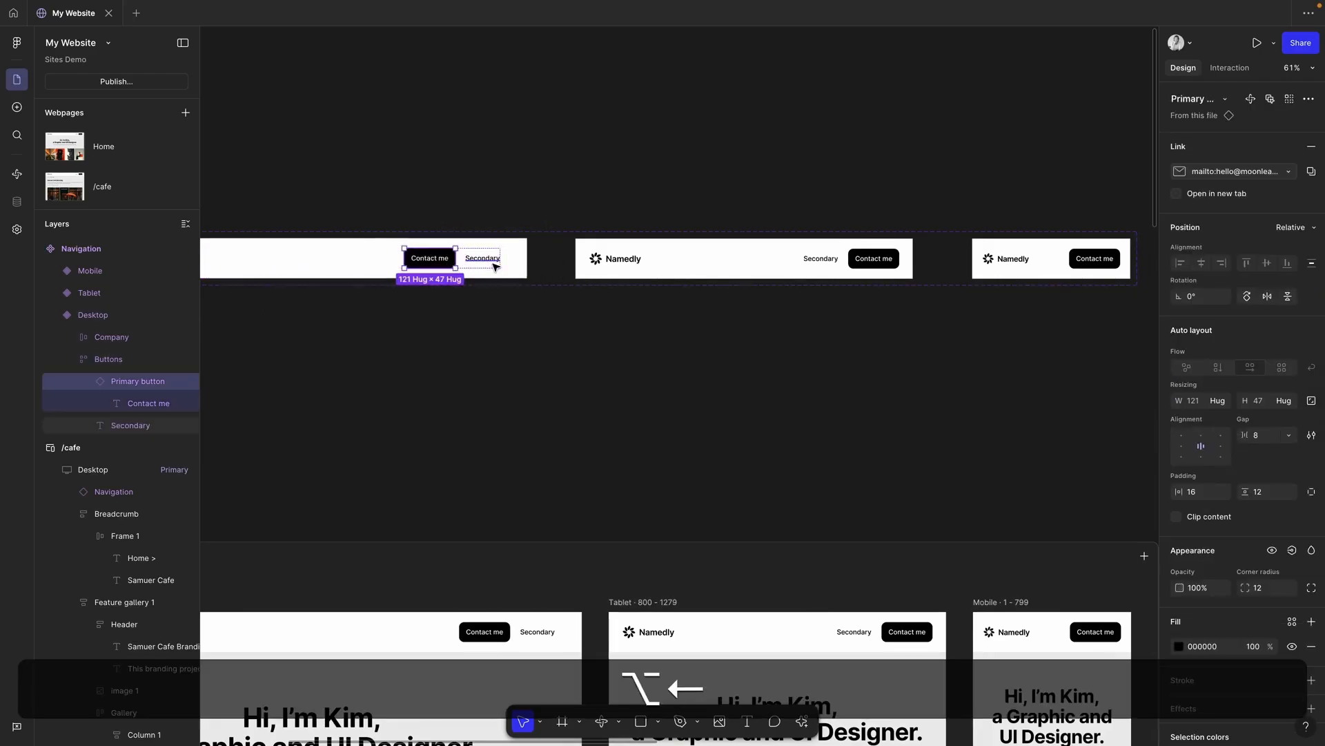
{"action": "scroll", "coordinate": [575, 487], "scroll_direction": "down", "scroll_amount": 5}
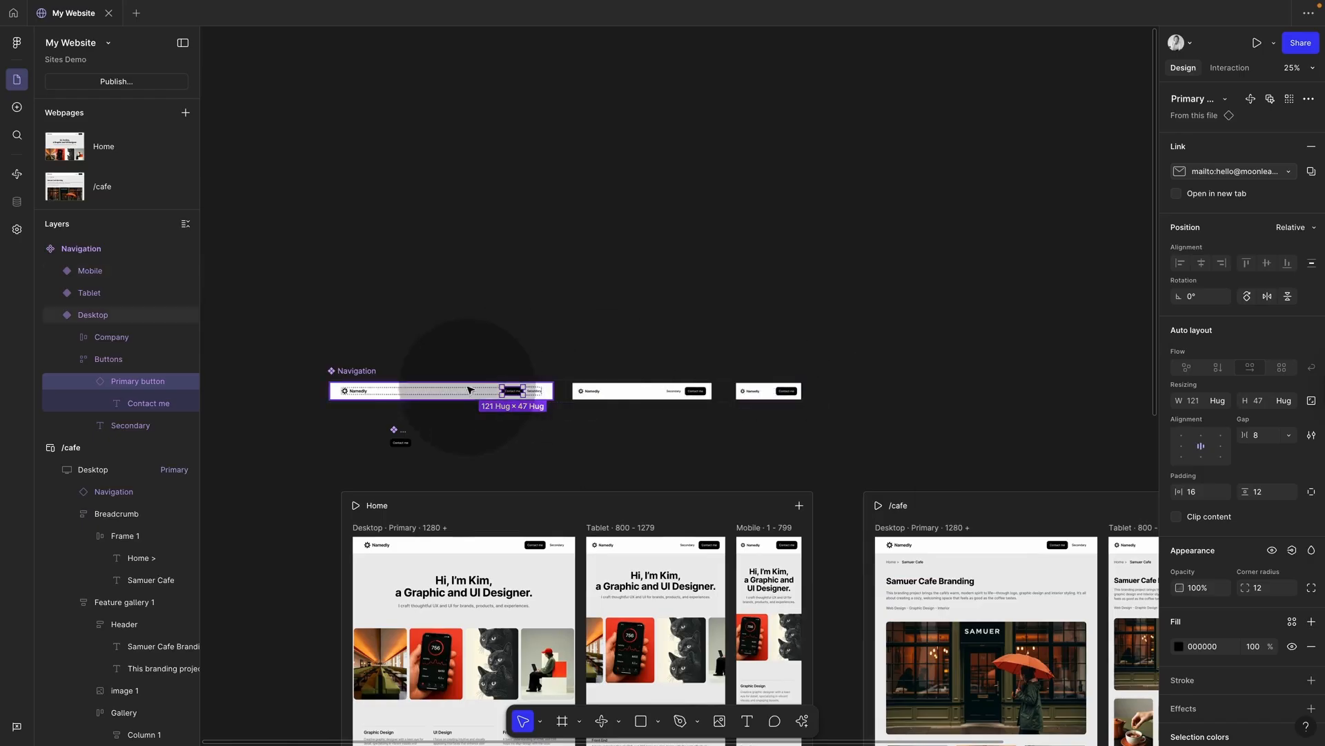
{"action": "key", "text": "super+z"}
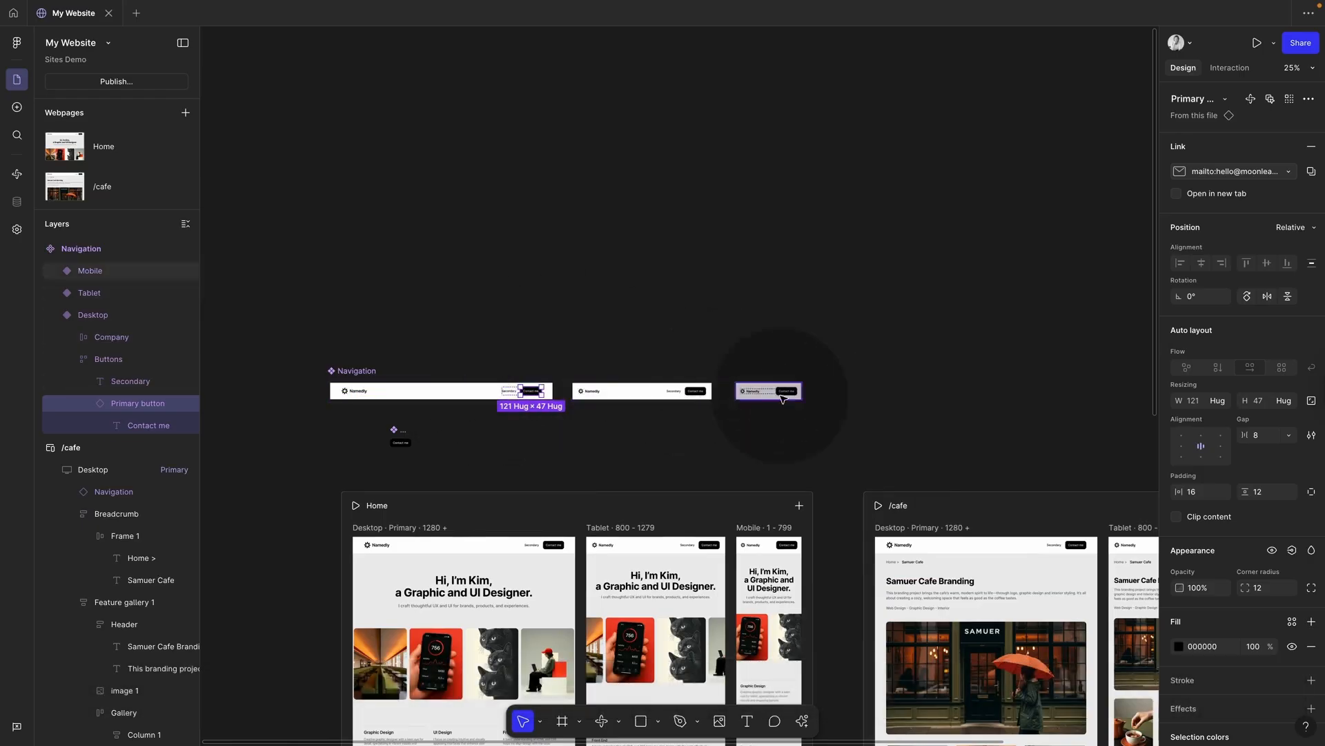
{"action": "left_click", "coordinate": [766, 400]}
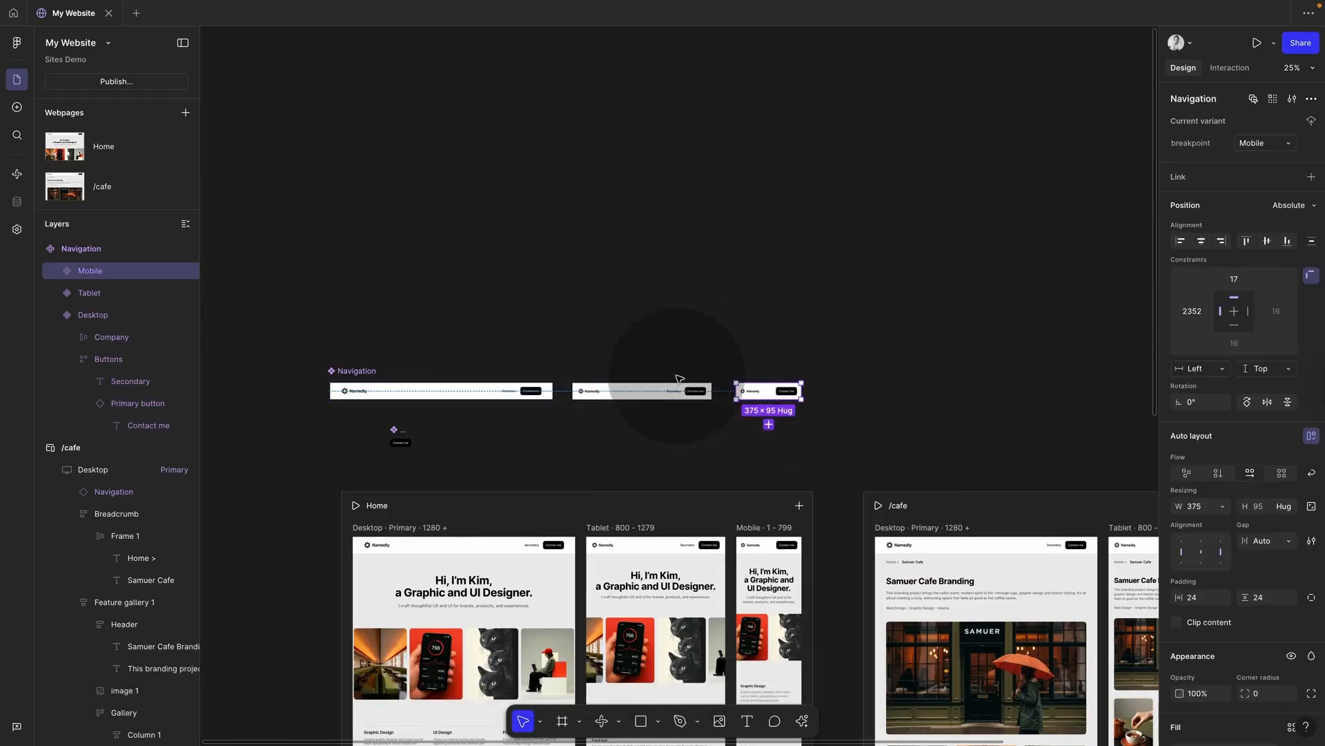
{"action": "left_click", "coordinate": [644, 396]}
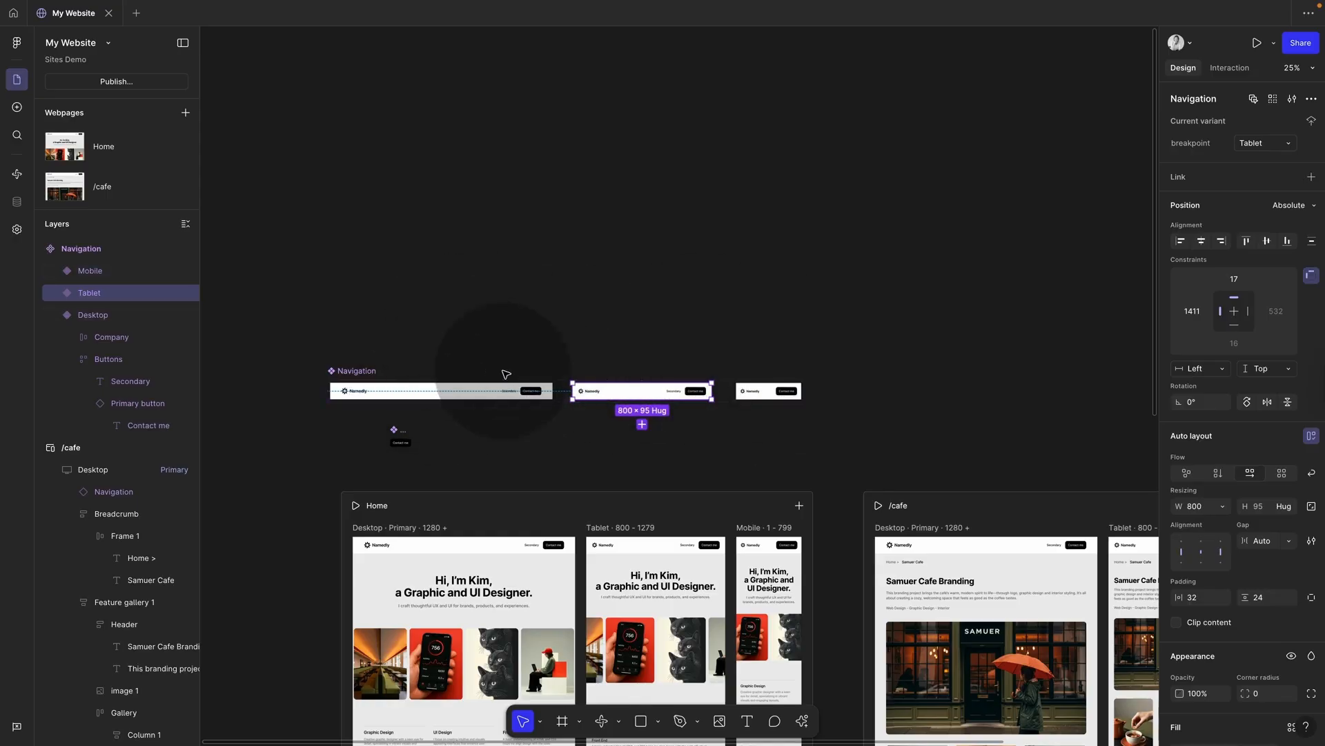
{"action": "left_click", "coordinate": [509, 318]}
{"action": "key", "text": "shift+2"}
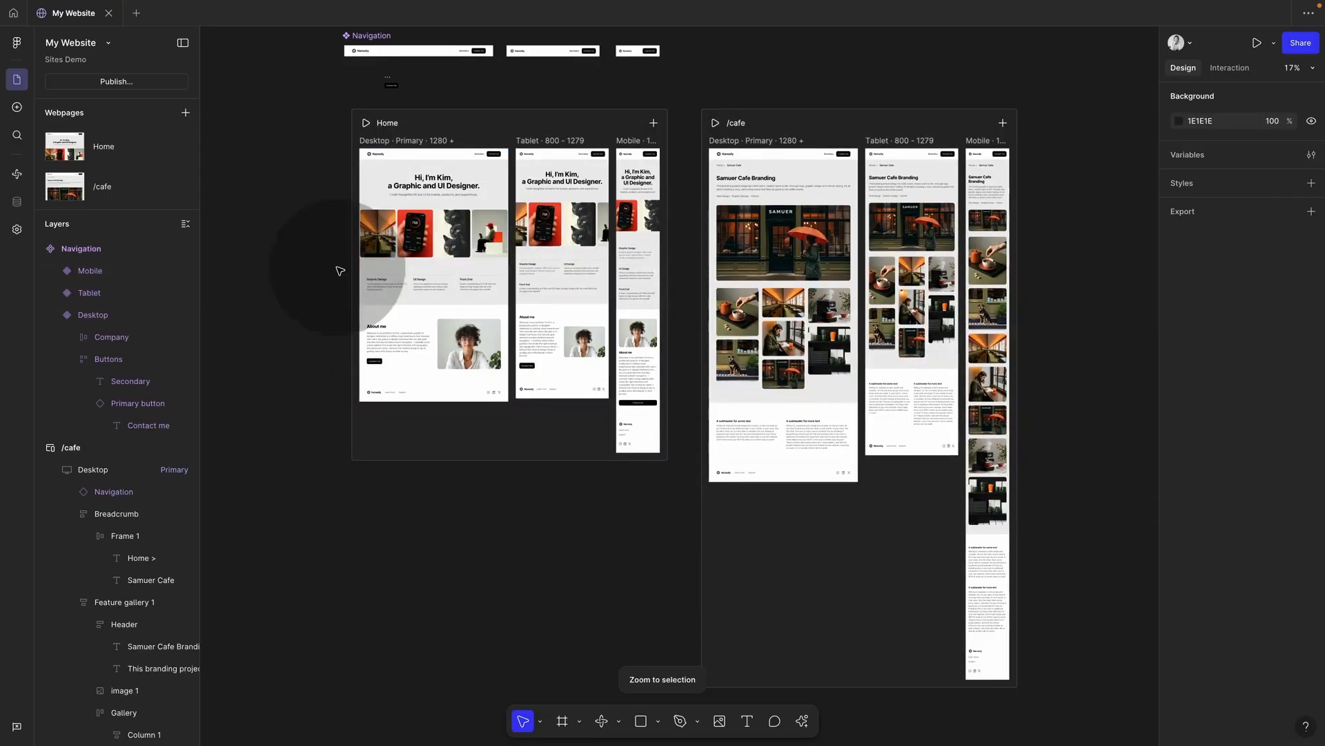
{"action": "left_click", "coordinate": [438, 184]}
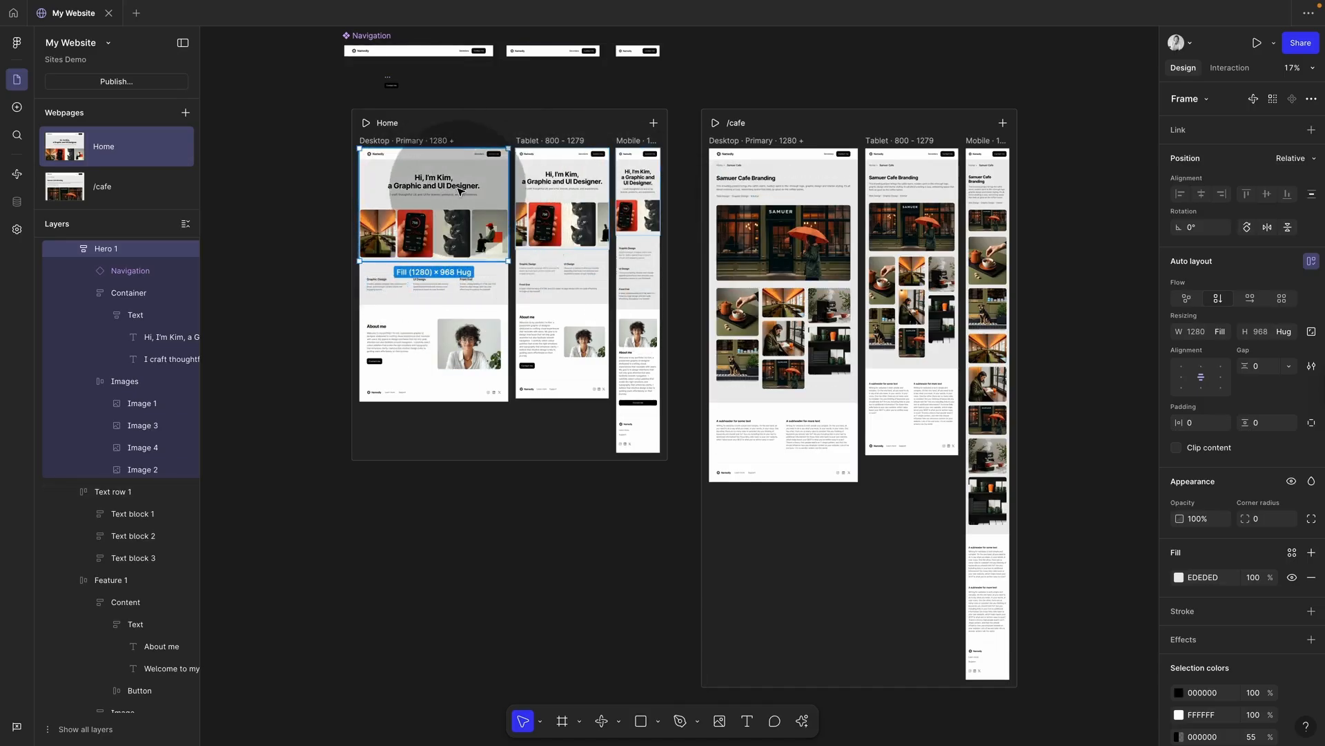
{"action": "scroll", "coordinate": [663, 204], "scroll_direction": "up", "scroll_amount": 1}
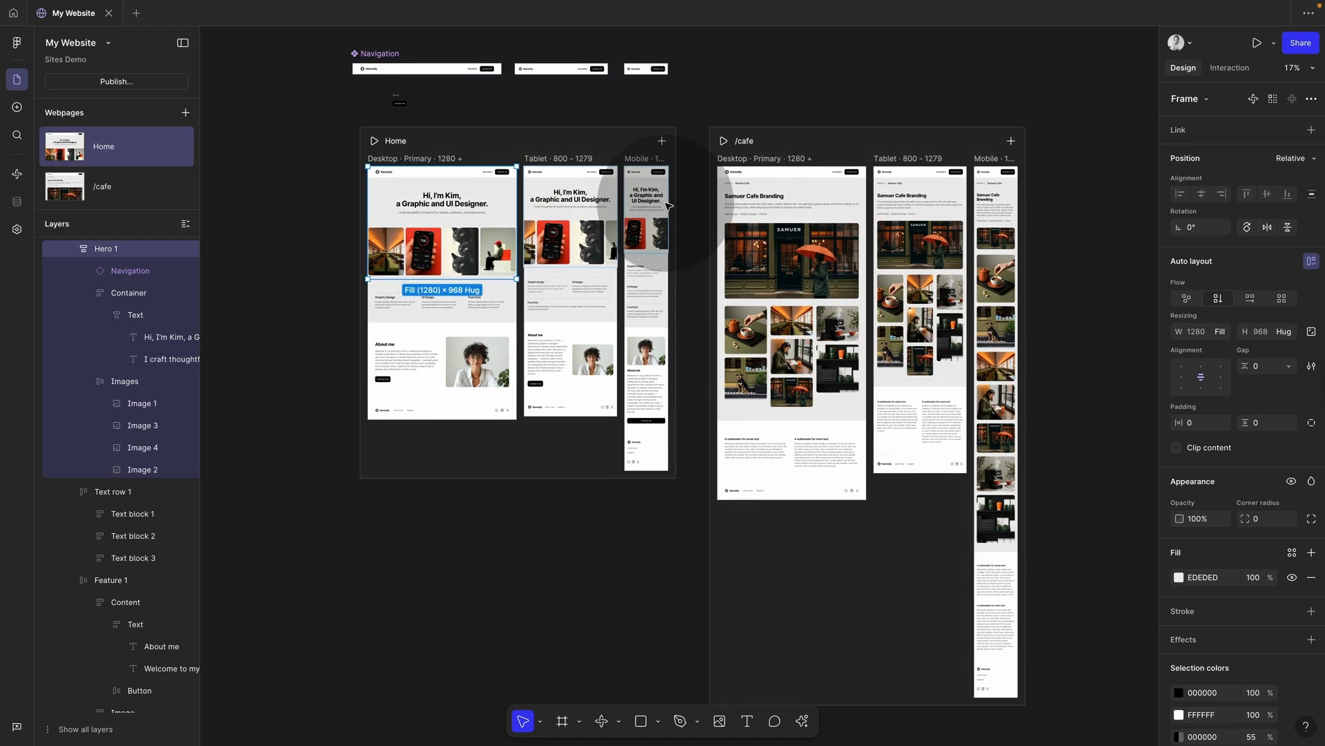
{"action": "scroll", "coordinate": [668, 205], "scroll_direction": "up", "scroll_amount": 3}
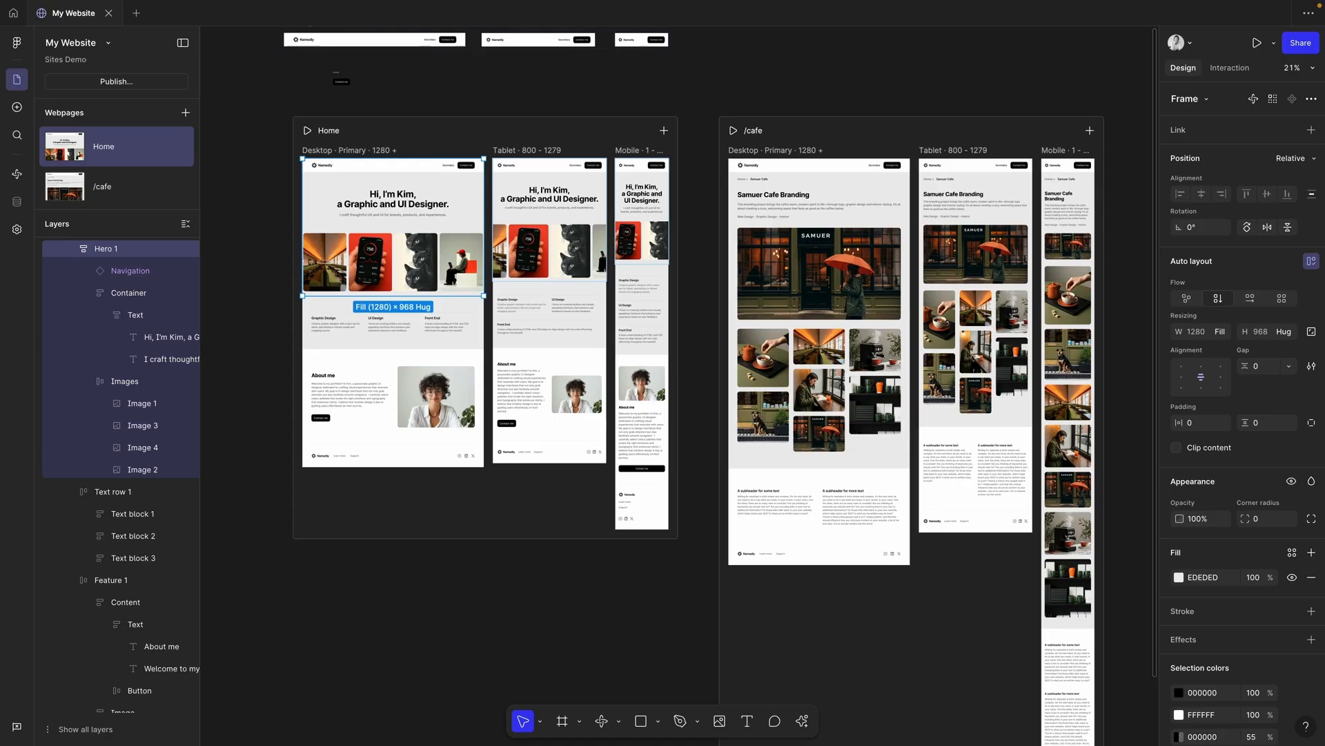
{"action": "scroll", "coordinate": [434, 124], "scroll_direction": "up", "scroll_amount": 2}
{"action": "scroll", "coordinate": [433, 124], "scroll_direction": "left", "scroll_amount": 3}
{"action": "scroll", "coordinate": [434, 124], "scroll_direction": "up", "scroll_amount": 2}
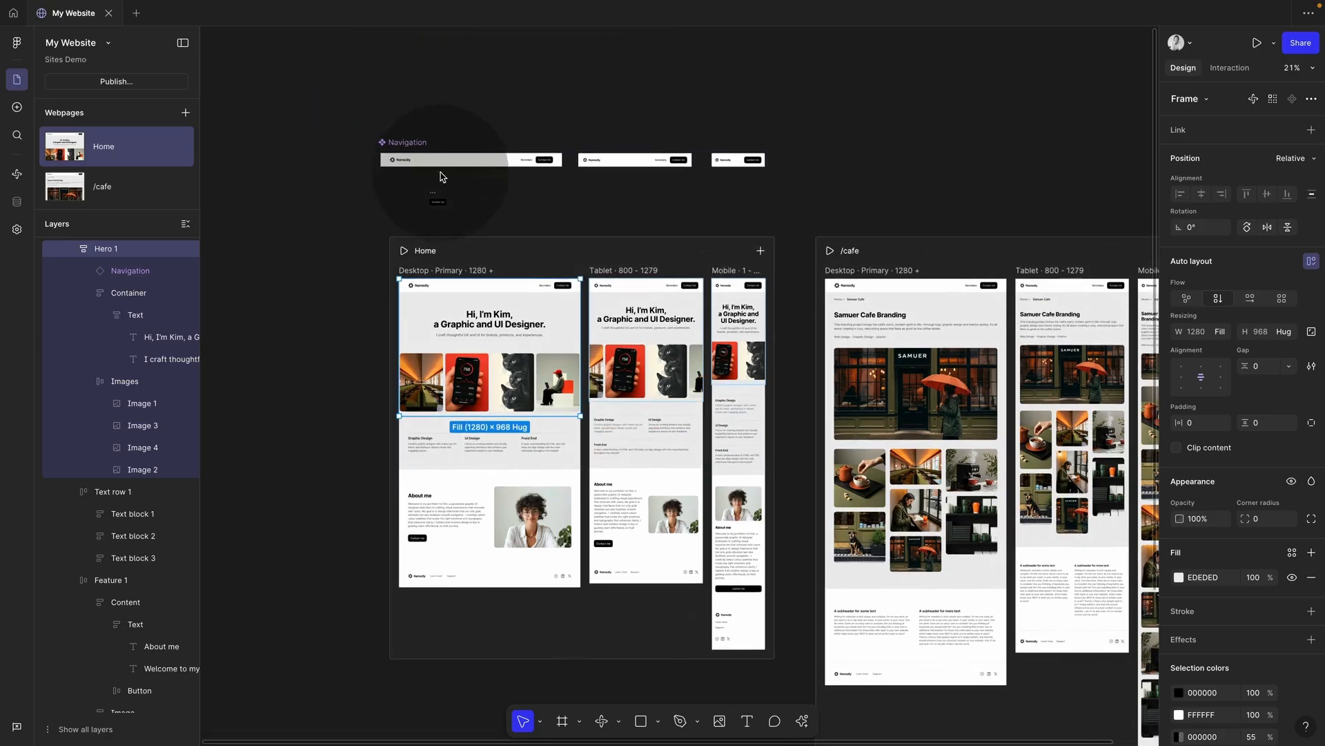
Step: Move the Primary button and Navigation components together up and right into open canvas
{"action": "scroll", "coordinate": [435, 193], "scroll_direction": "up", "scroll_amount": 3}
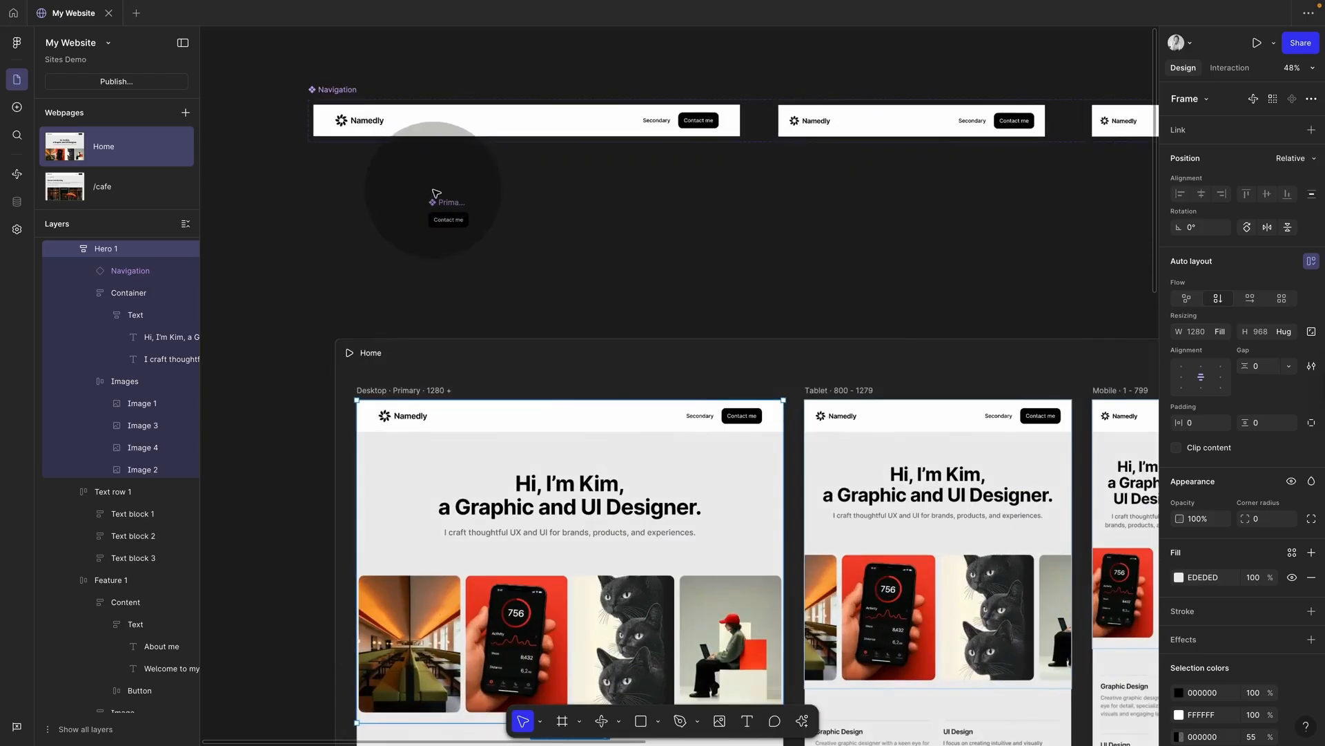
{"action": "left_click_drag", "start_coordinate": [458, 207], "coordinate": [345, 181]}
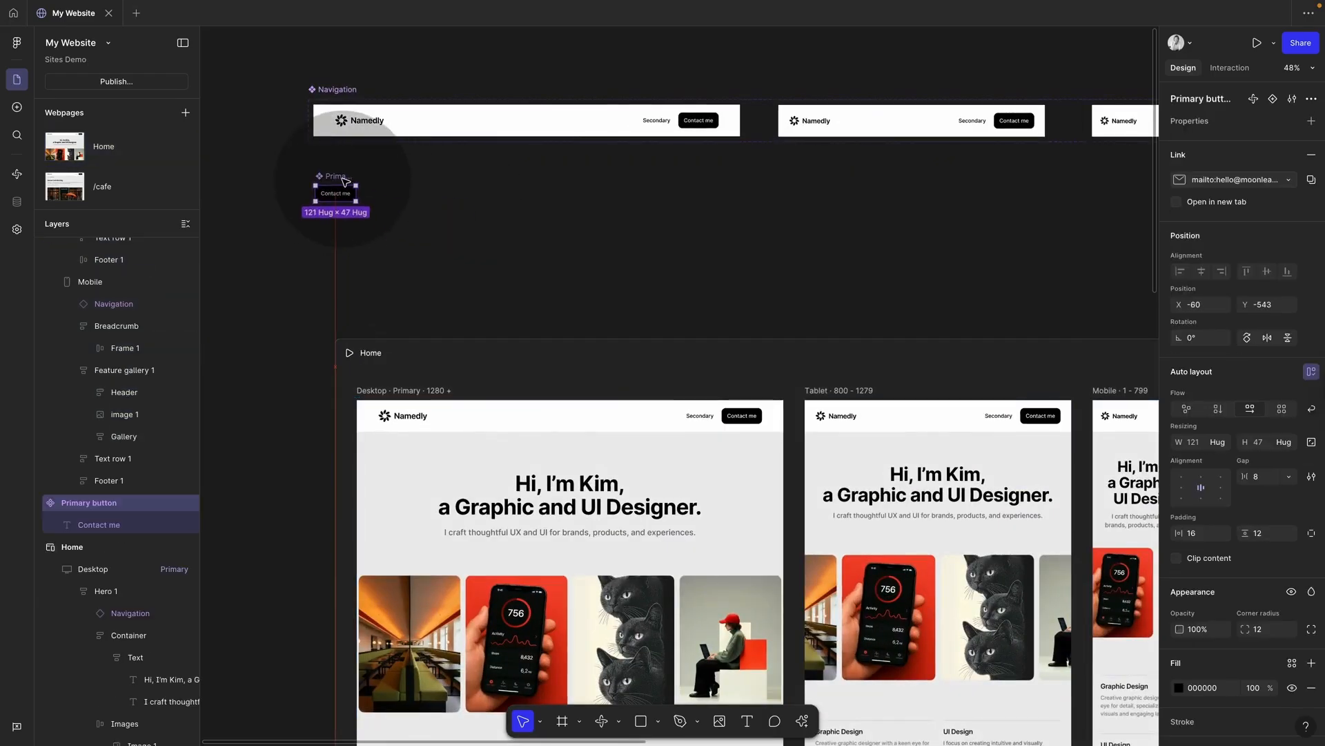
{"action": "scroll", "coordinate": [437, 201], "scroll_direction": "down", "scroll_amount": 3}
{"action": "left_click_drag", "start_coordinate": [345, 121], "coordinate": [843, 228]}
{"action": "left_click_drag", "start_coordinate": [525, 165], "coordinate": [557, 133]}
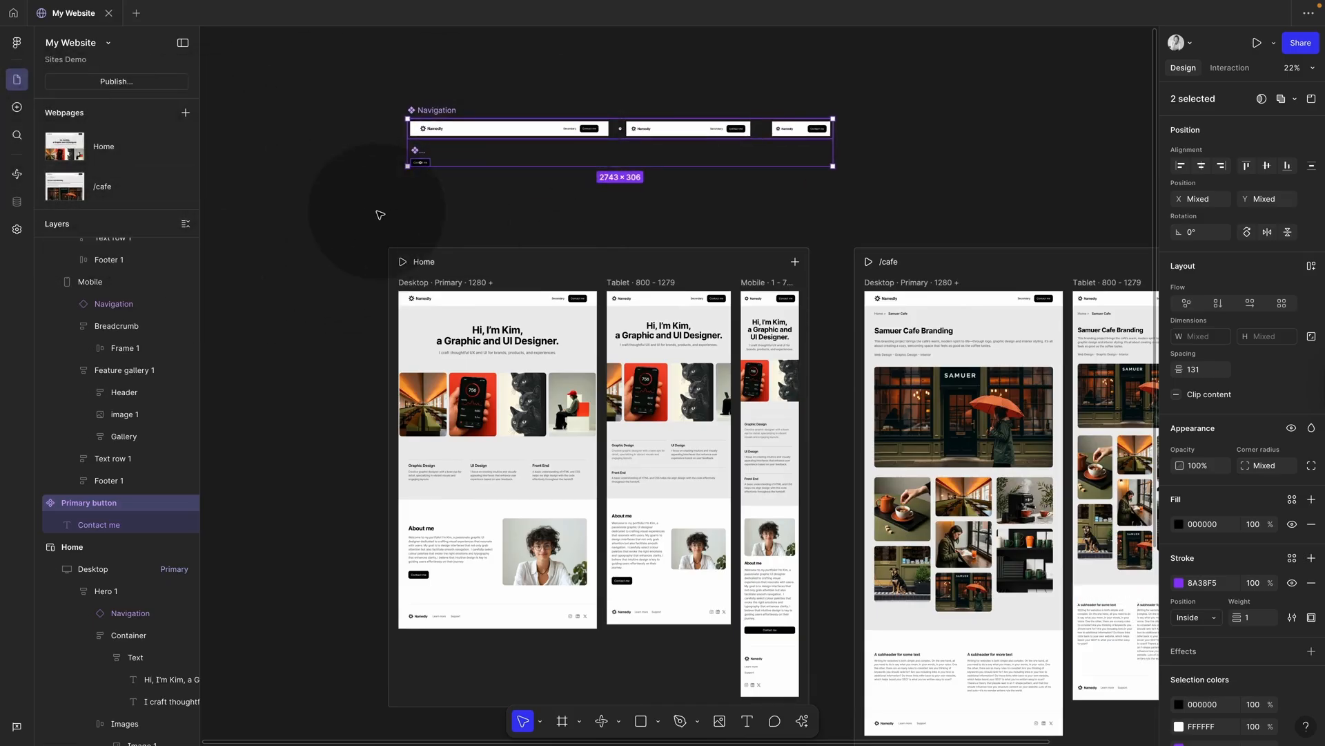
{"action": "left_click", "coordinate": [398, 203]}
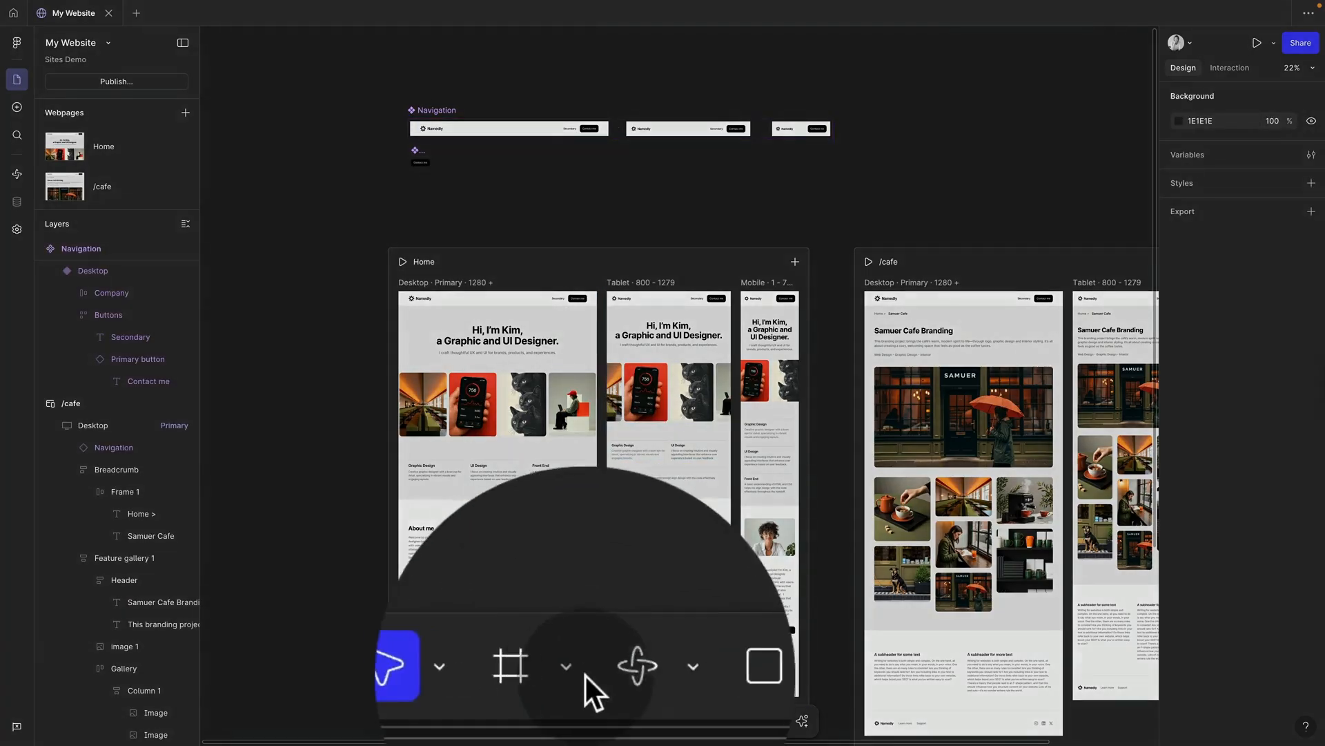
{"action": "left_click", "coordinate": [579, 721]}
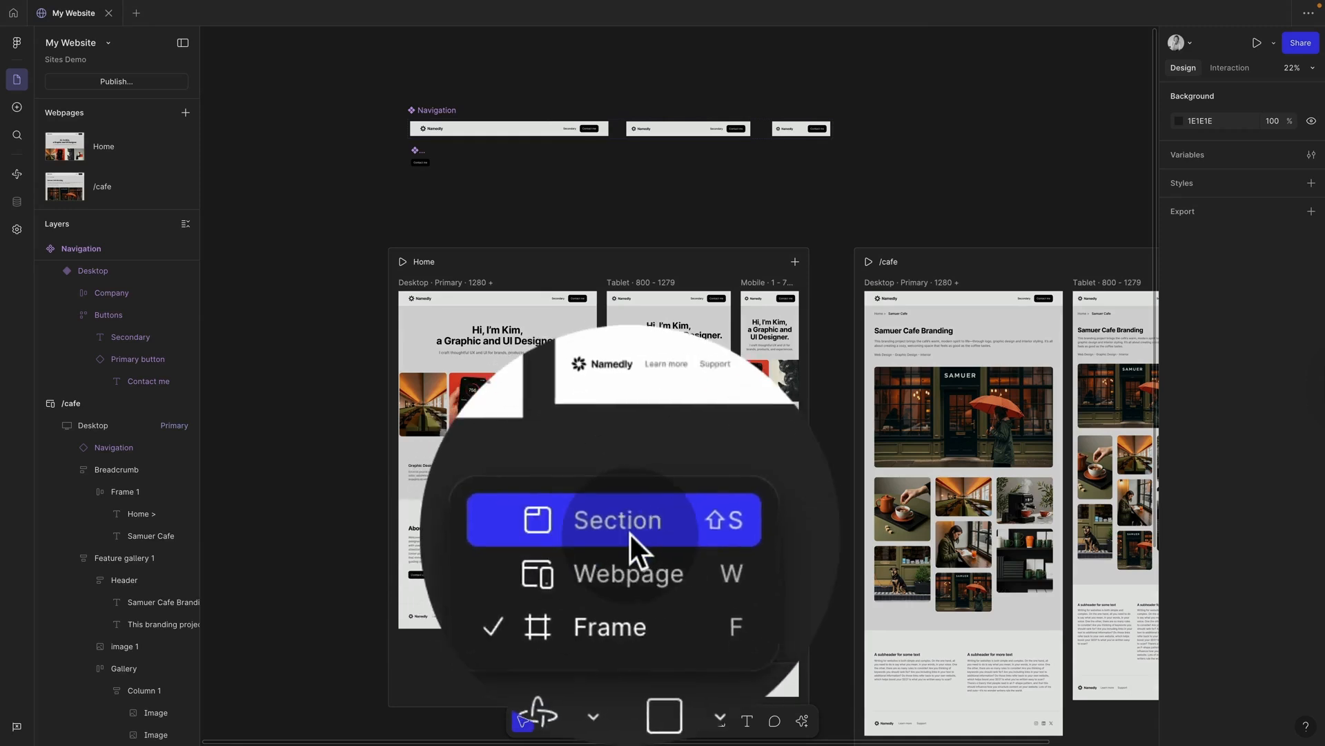
Step: Draw a section around the Navigation and Primary button components, name it components, and shift it to X 0
{"action": "left_click", "coordinate": [629, 661]}
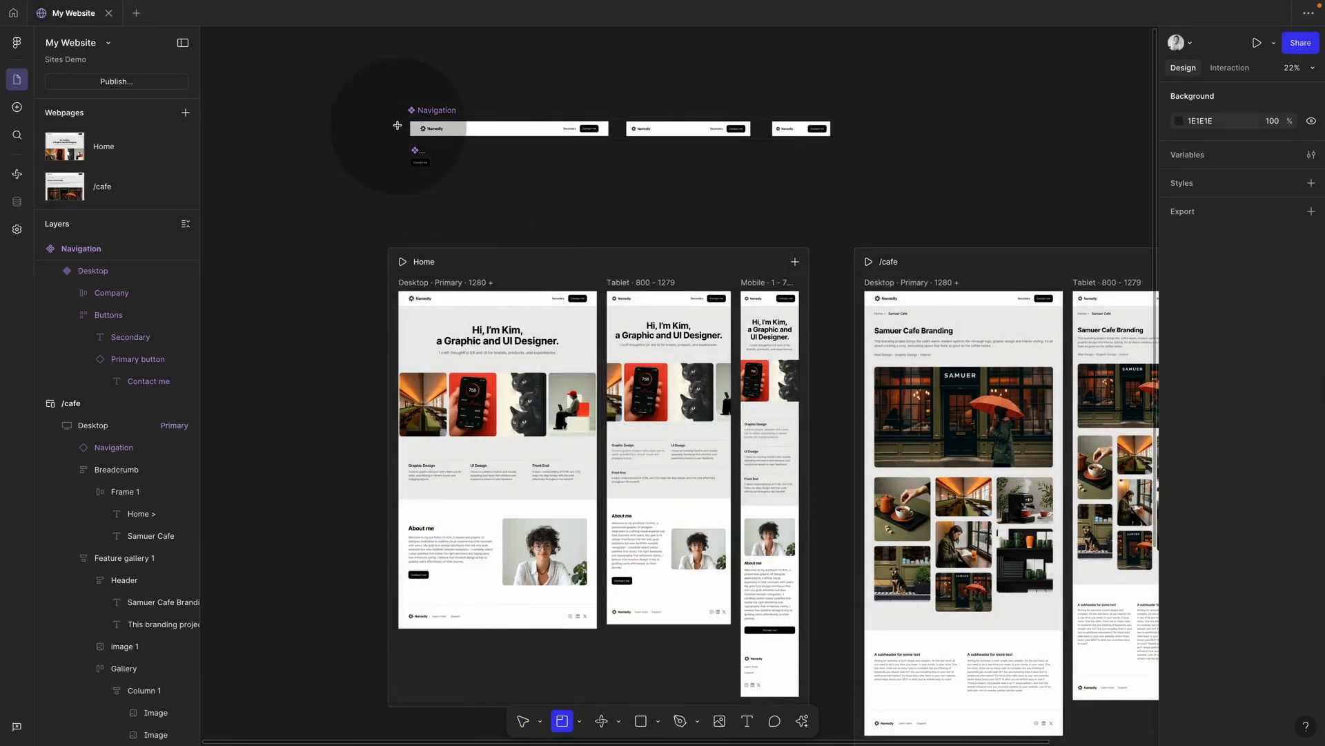
{"action": "mouse_move", "coordinate": [375, 80]}
{"action": "left_mouse_down"}
{"action": "mouse_move", "coordinate": [837, 201]}
{"action": "mouse_move", "coordinate": [880, 194]}
{"action": "left_mouse_up"}
{"action": "double_click", "coordinate": [404, 68]}
{"action": "type", "text": "component"}
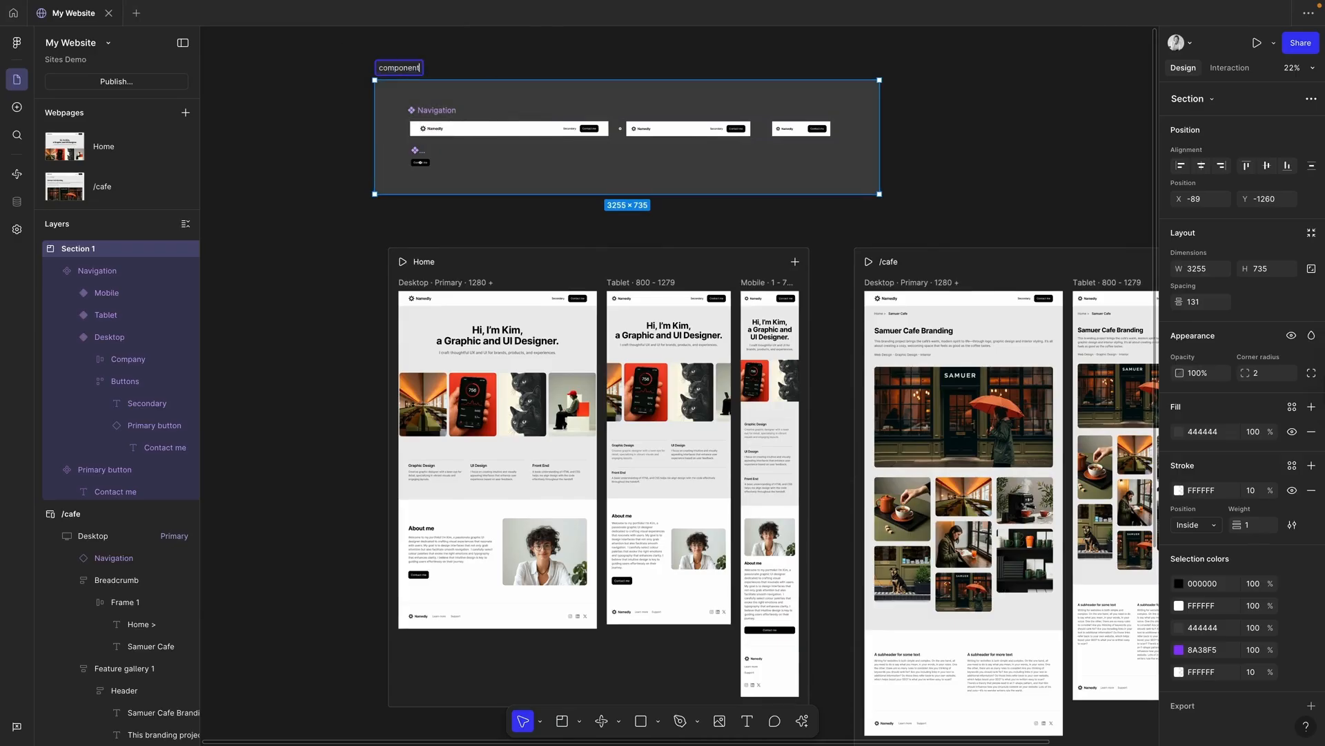
{"action": "type", "text": "s"}
{"action": "left_click", "coordinate": [489, 56]}
{"action": "left_click", "coordinate": [401, 68]}
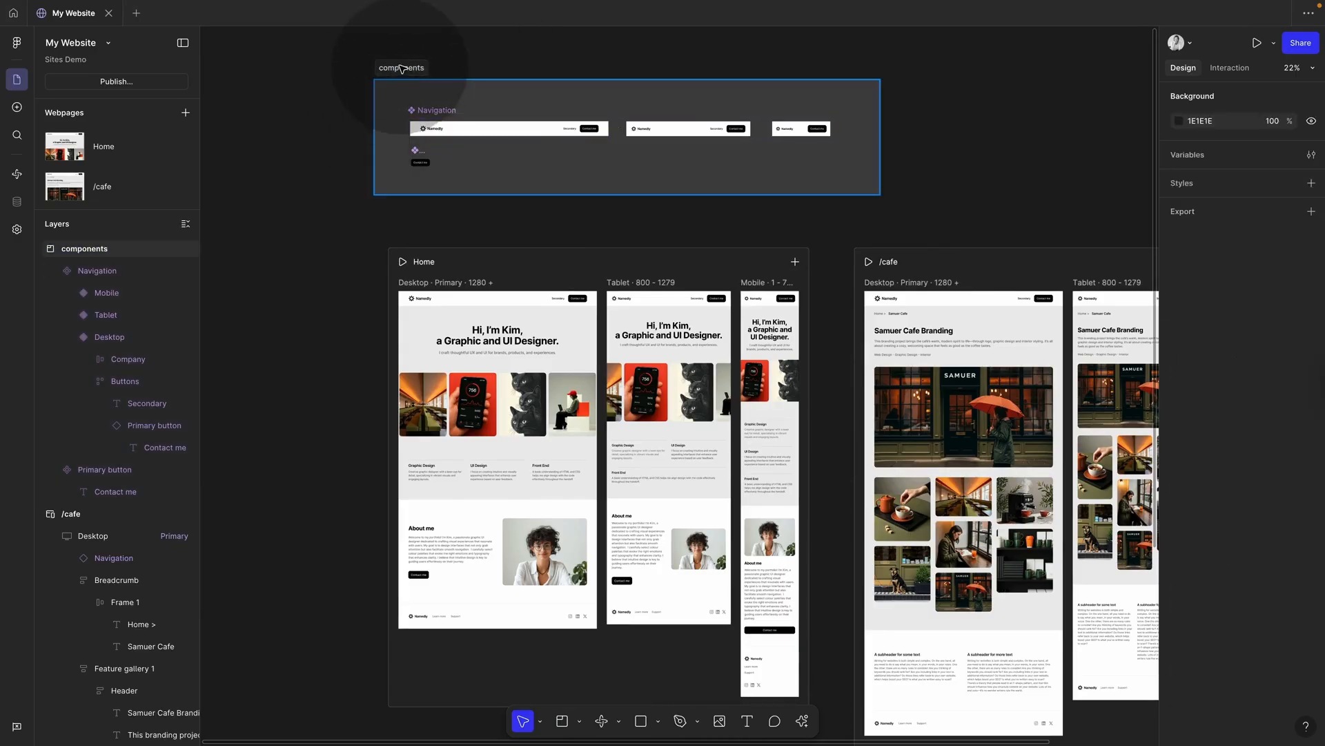
{"action": "left_click_drag", "start_coordinate": [400, 67], "coordinate": [414, 68]}
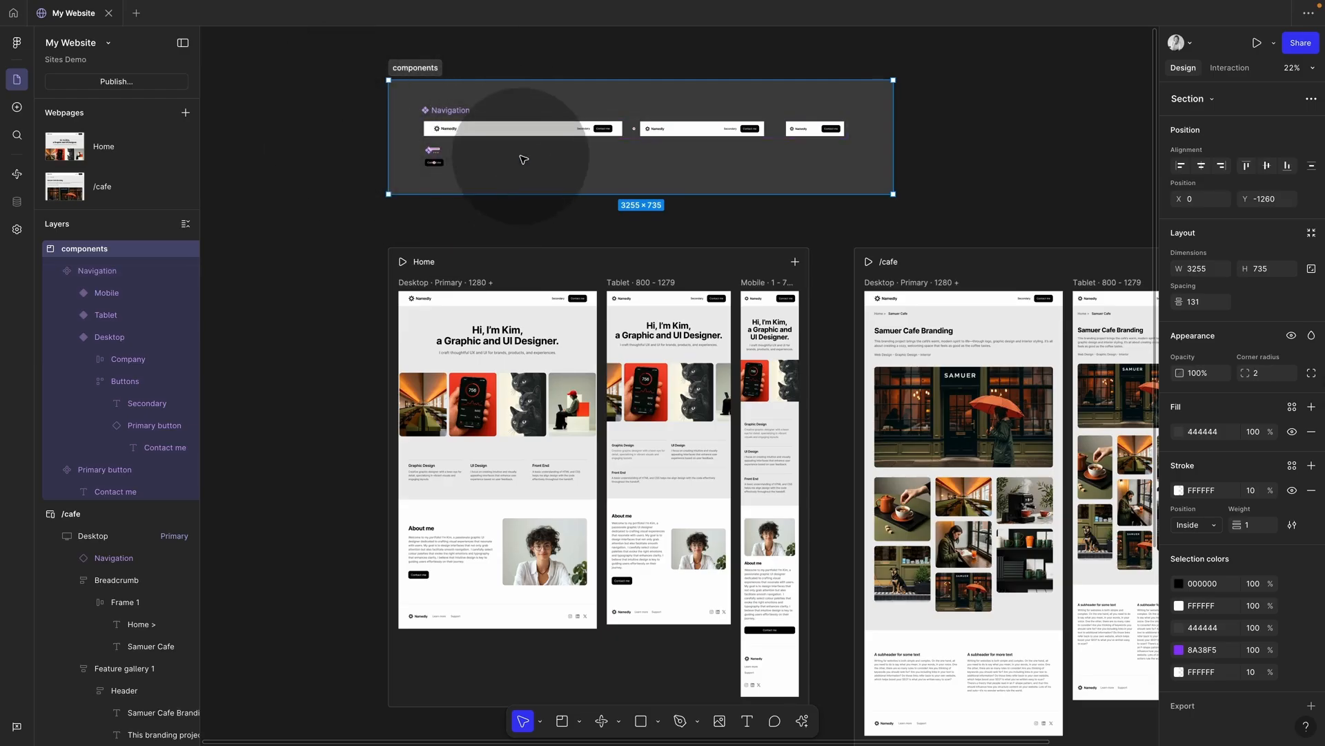
Step: Move the Home page footers into the components section and make the section taller to fit
{"action": "key", "text": "ctrl+z"}
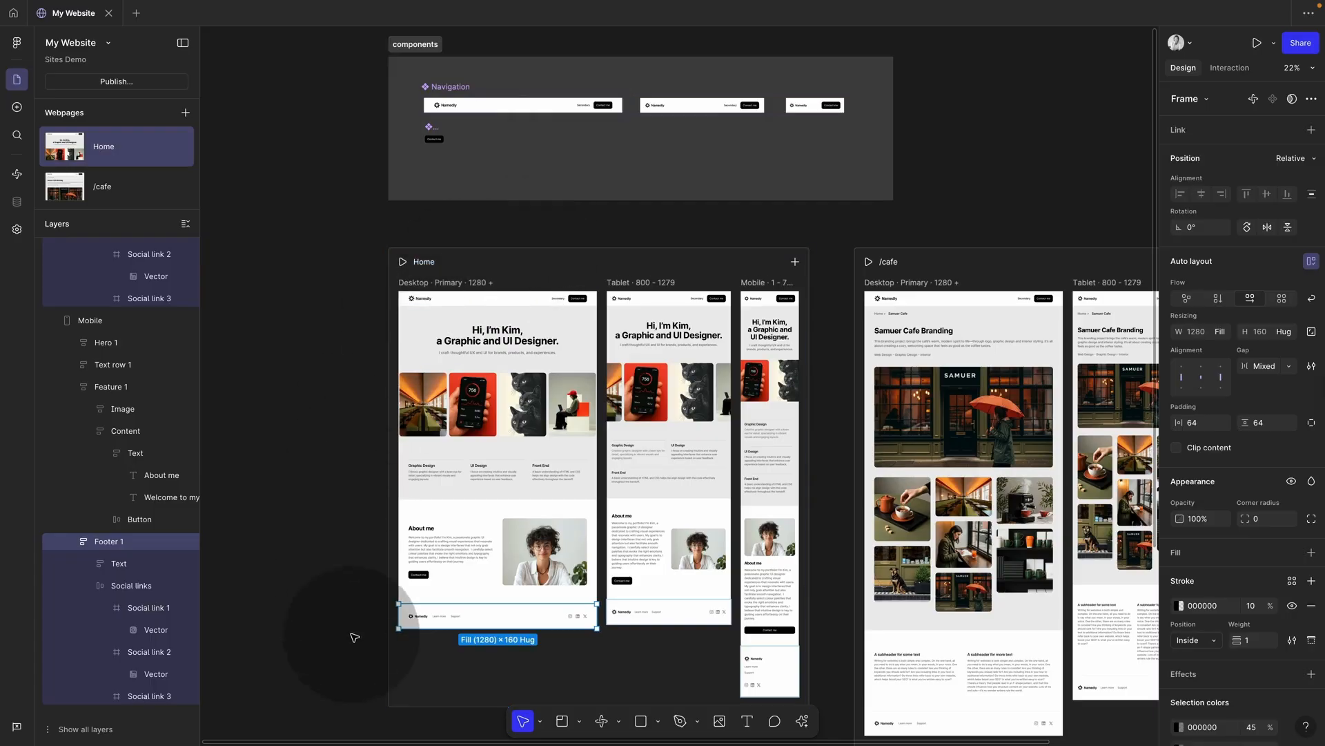
{"action": "left_click", "coordinate": [458, 611]}
{"action": "left_click_drag", "start_coordinate": [506, 615], "coordinate": [535, 179]}
{"action": "left_click", "coordinate": [556, 148]}
{"action": "scroll", "coordinate": [557, 148], "scroll_direction": "up", "scroll_amount": 1}
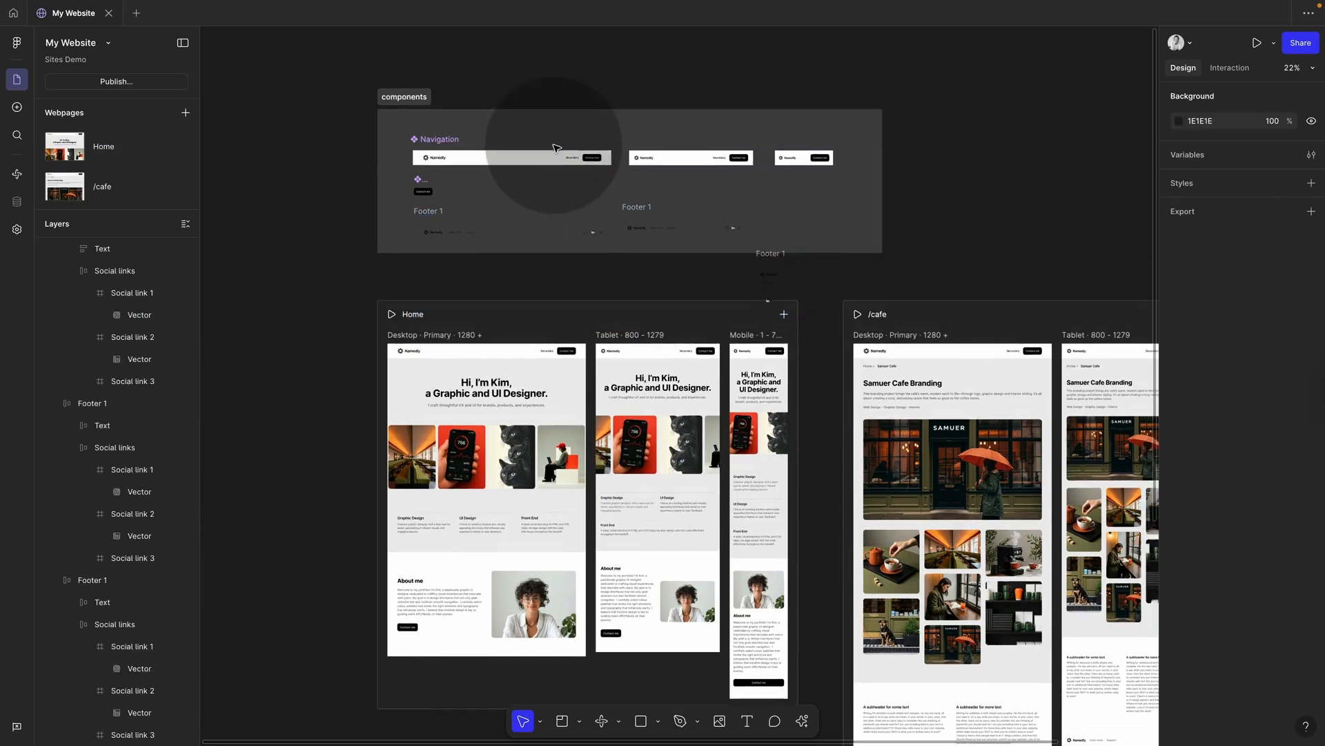
{"action": "left_click_drag", "start_coordinate": [422, 97], "coordinate": [413, 58]}
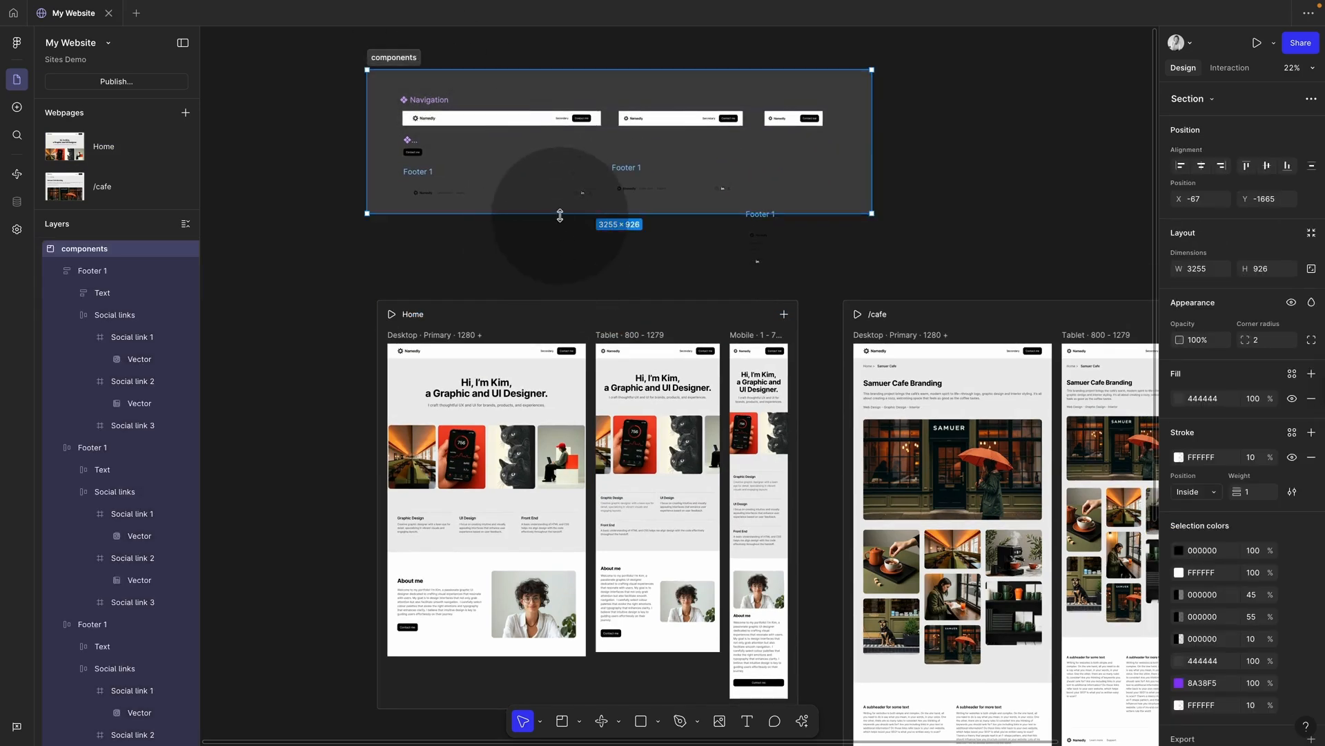
{"action": "left_click_drag", "start_coordinate": [560, 216], "coordinate": [560, 272]}
Step: Give the desktop, tablet and mobile Footer 1 copies a white fill
{"action": "left_click", "coordinate": [416, 185]}
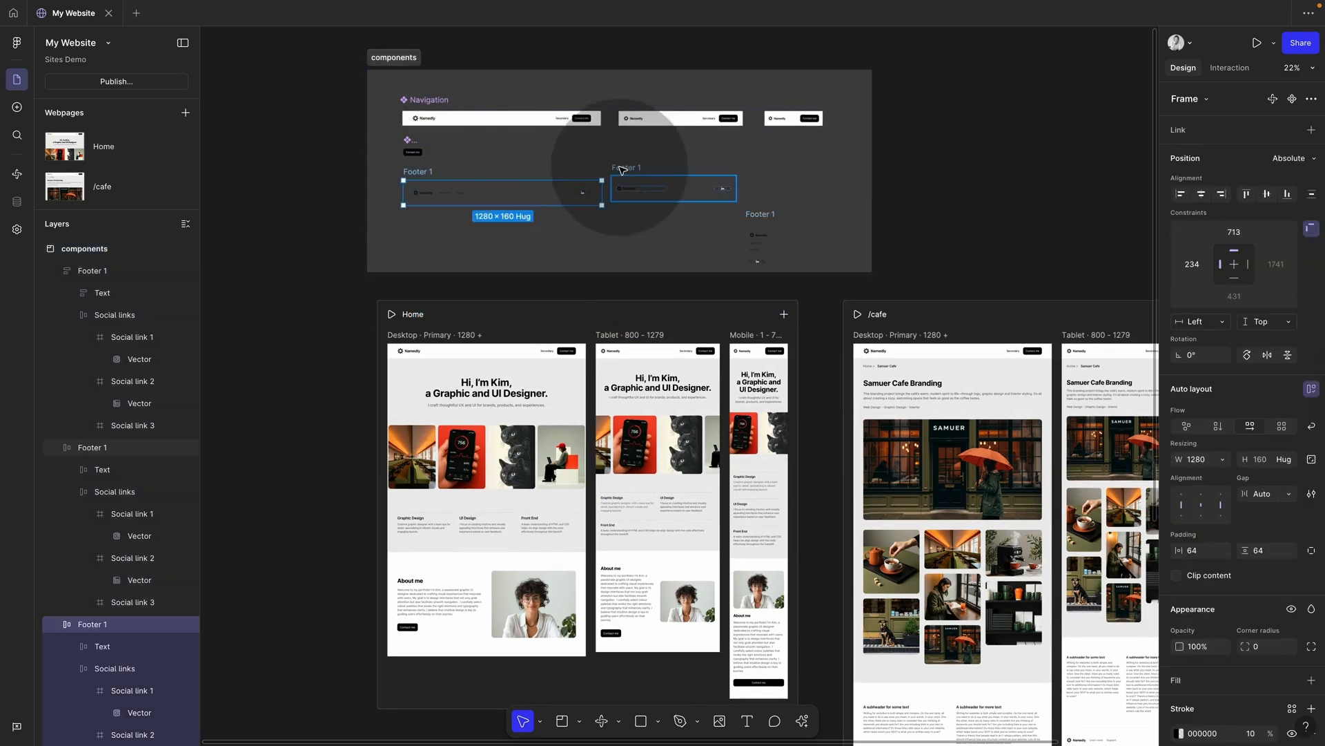
{"action": "left_click", "coordinate": [623, 172], "text": "shift"}
{"action": "left_click", "coordinate": [759, 219], "text": "shift"}
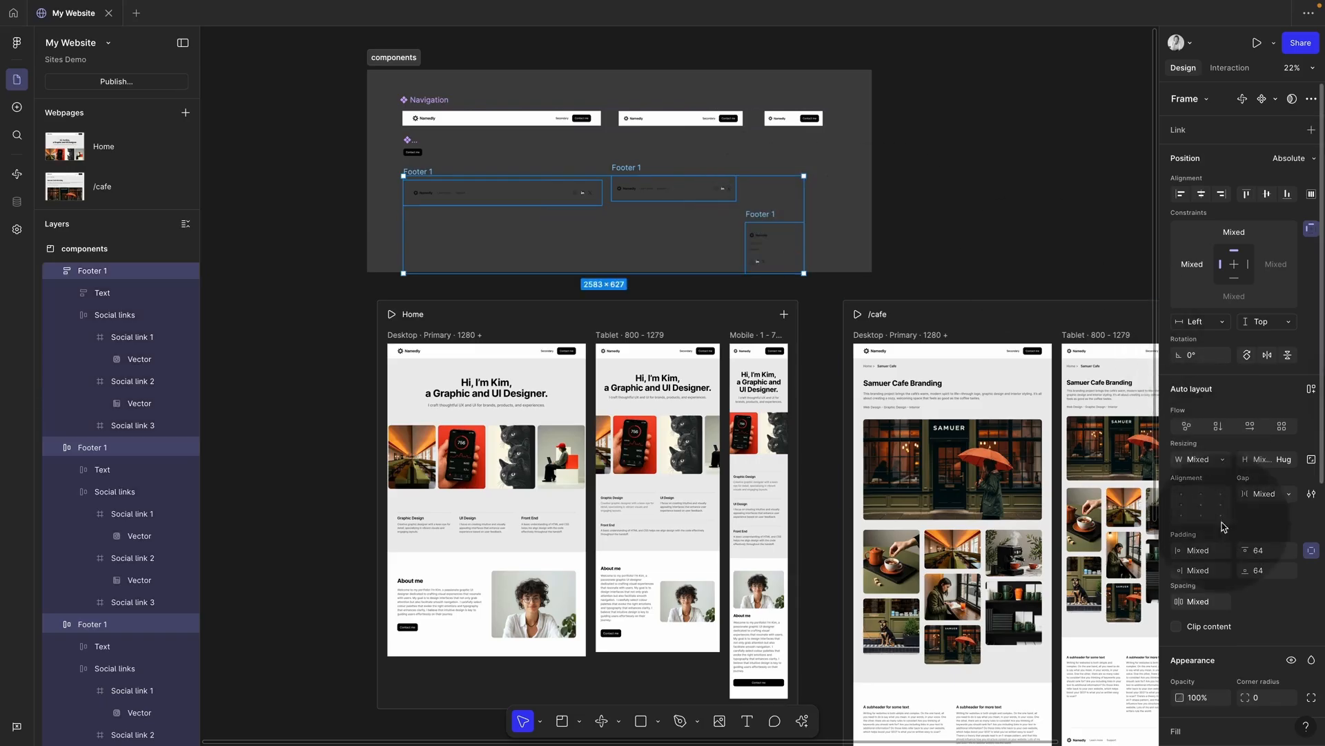
{"action": "scroll", "coordinate": [1225, 619], "scroll_direction": "down", "scroll_amount": 2}
{"action": "left_click", "coordinate": [1311, 648]}
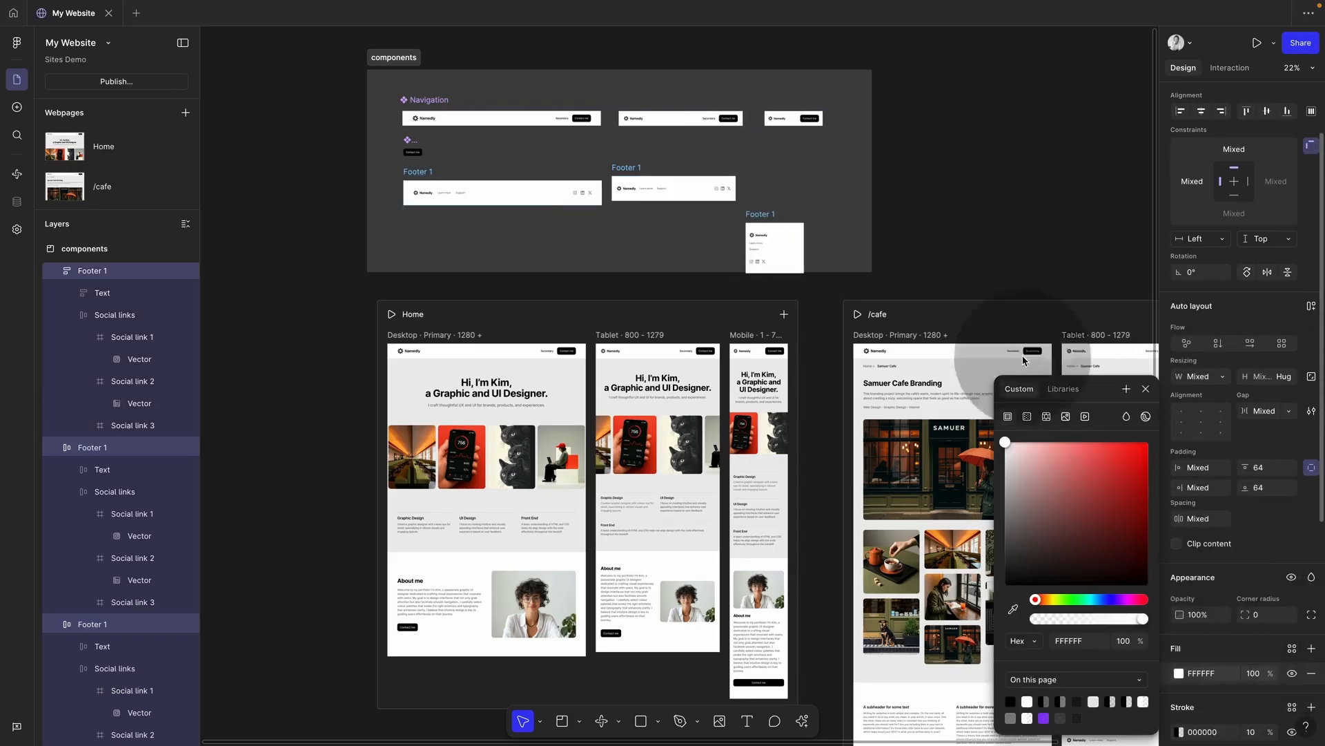
{"action": "left_click", "coordinate": [793, 228]}
Step: Align the mobile and desktop footers level with the tablet one and select all three
{"action": "left_click_drag", "start_coordinate": [767, 216], "coordinate": [772, 174]}
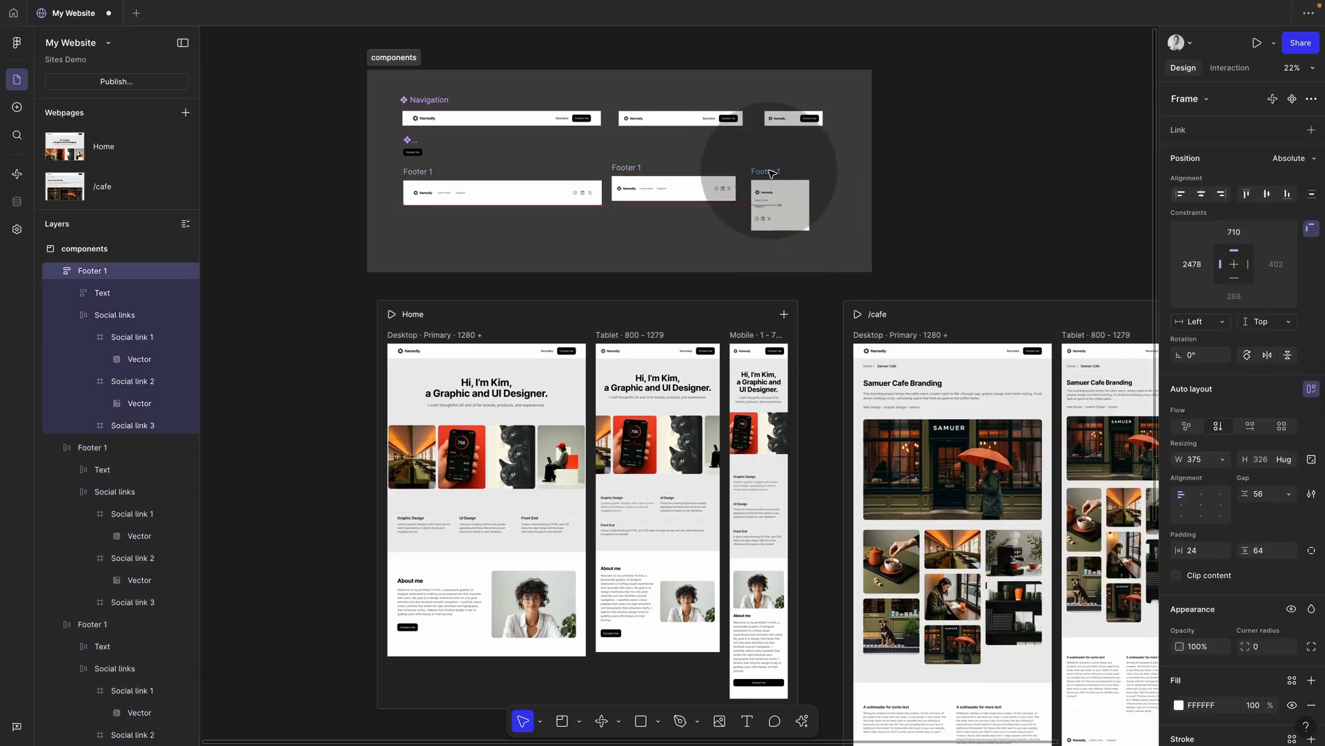
{"action": "left_click", "coordinate": [631, 169]}
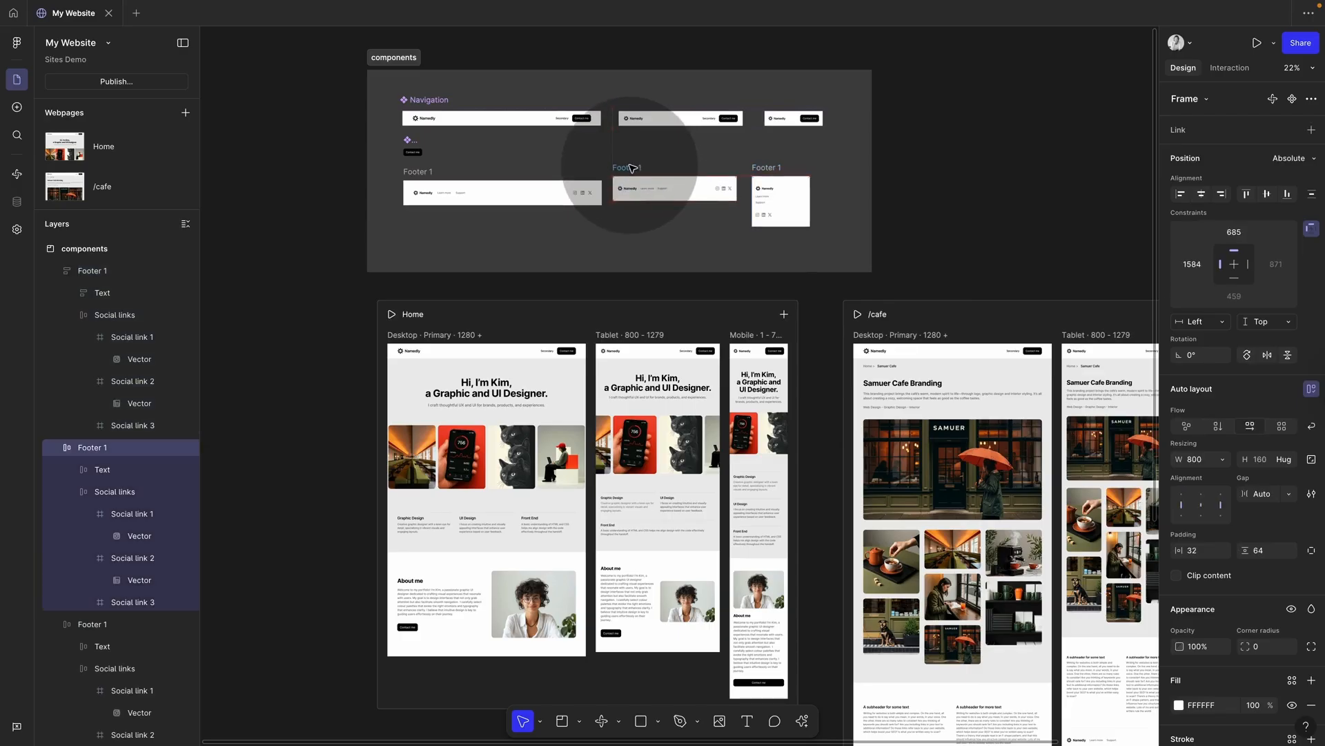
{"action": "left_click_drag", "start_coordinate": [425, 176], "coordinate": [425, 171]}
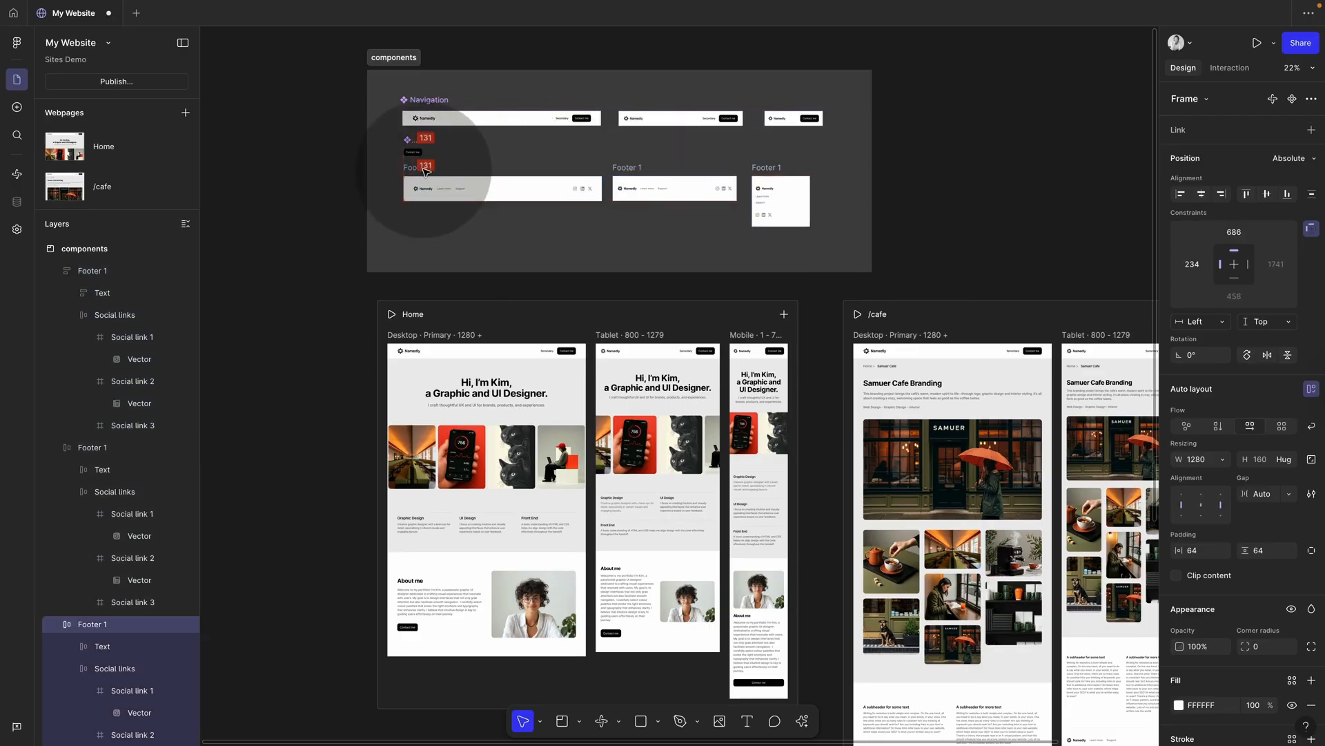
{"action": "left_click", "coordinate": [690, 186], "text": "shift"}
{"action": "left_click", "coordinate": [772, 169], "text": "shift"}
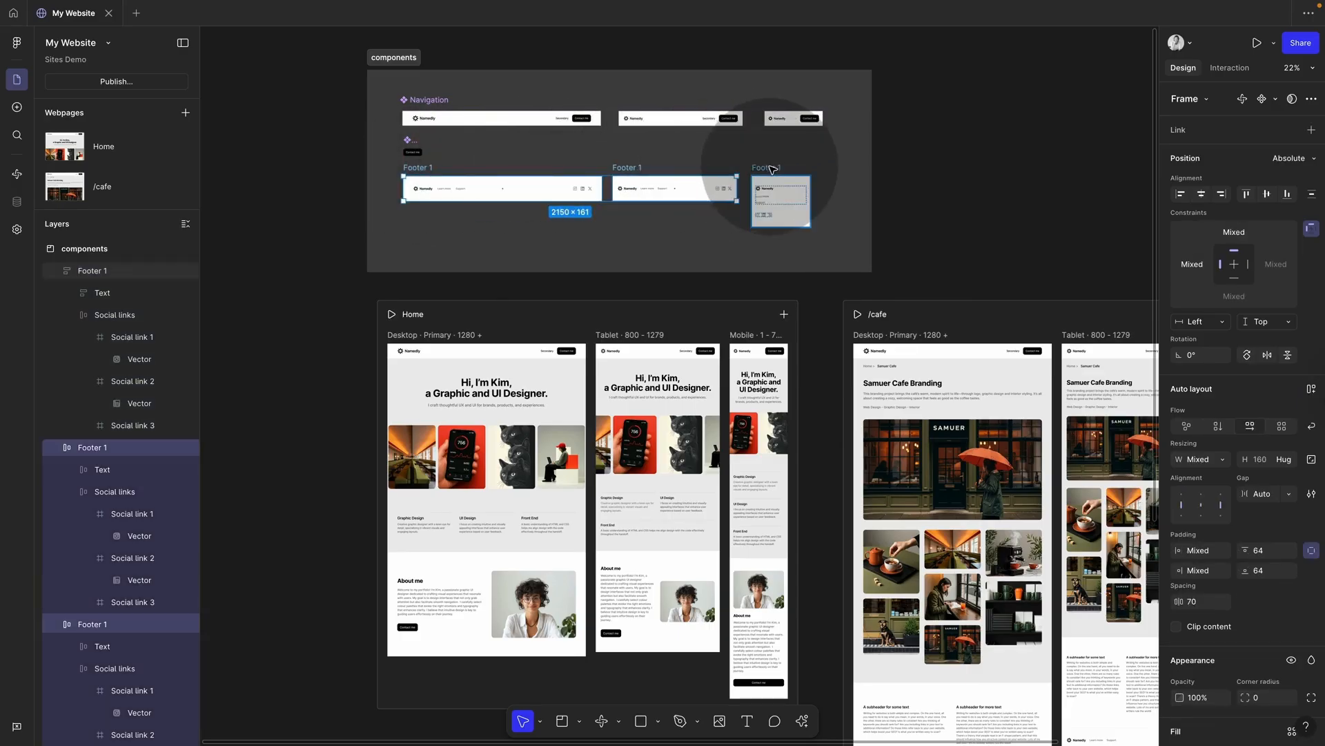
{"action": "left_click", "coordinate": [771, 170], "text": "shift"}
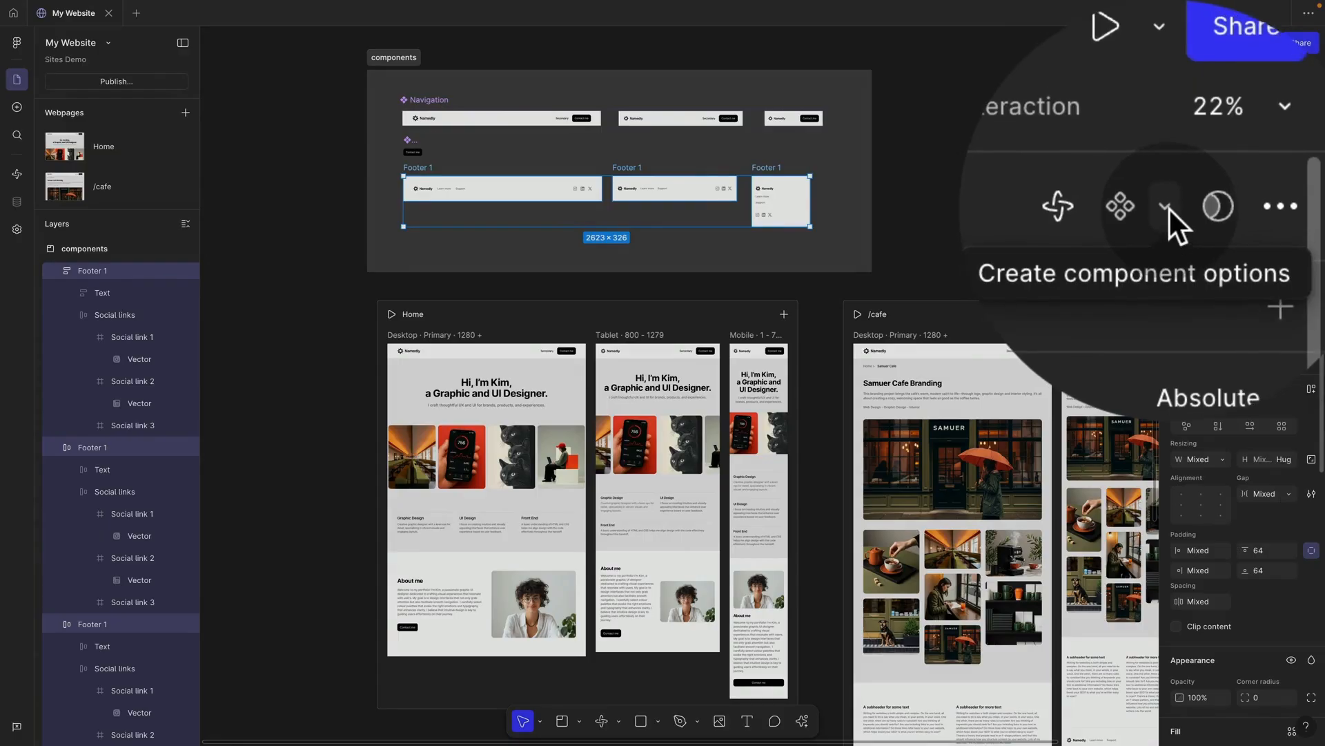
Step: Combine the three footers into a component set with variants named Desktop, Tablet and Mobile
{"action": "left_click", "coordinate": [1164, 202]}
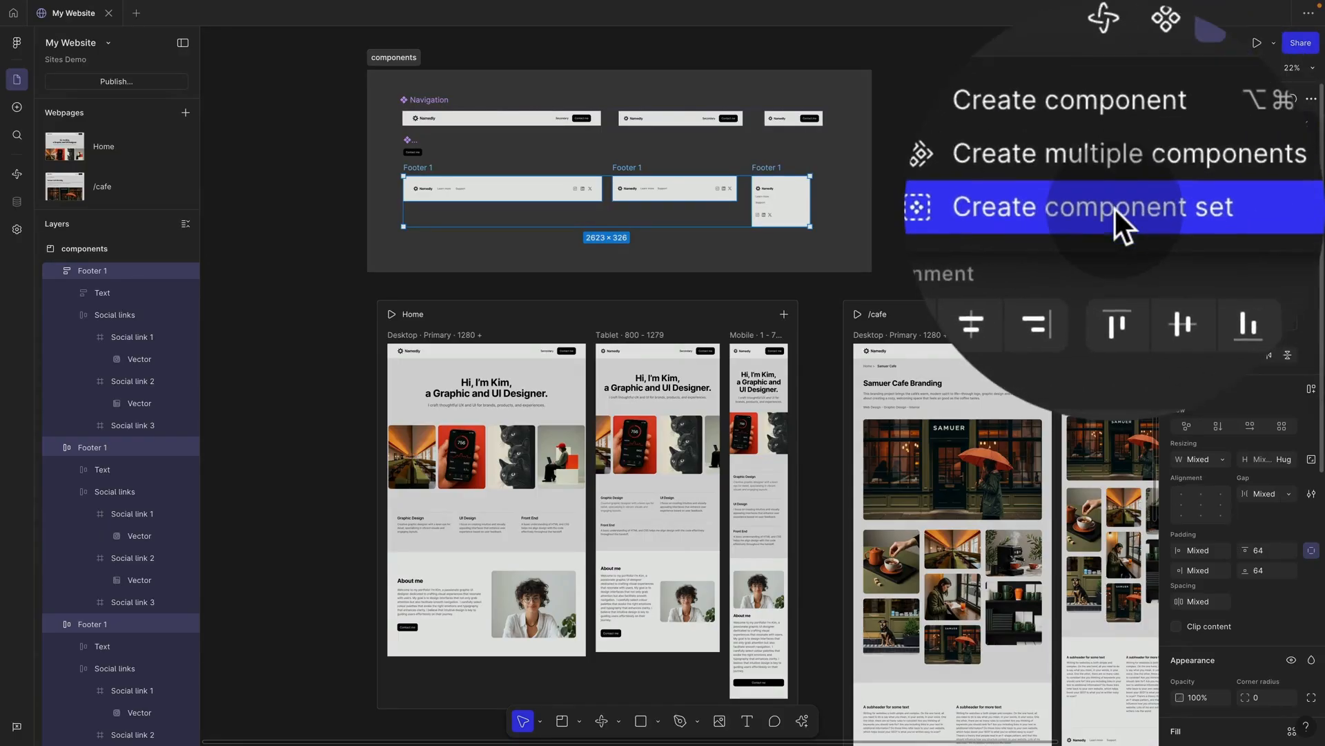
{"action": "left_click", "coordinate": [1241, 157]}
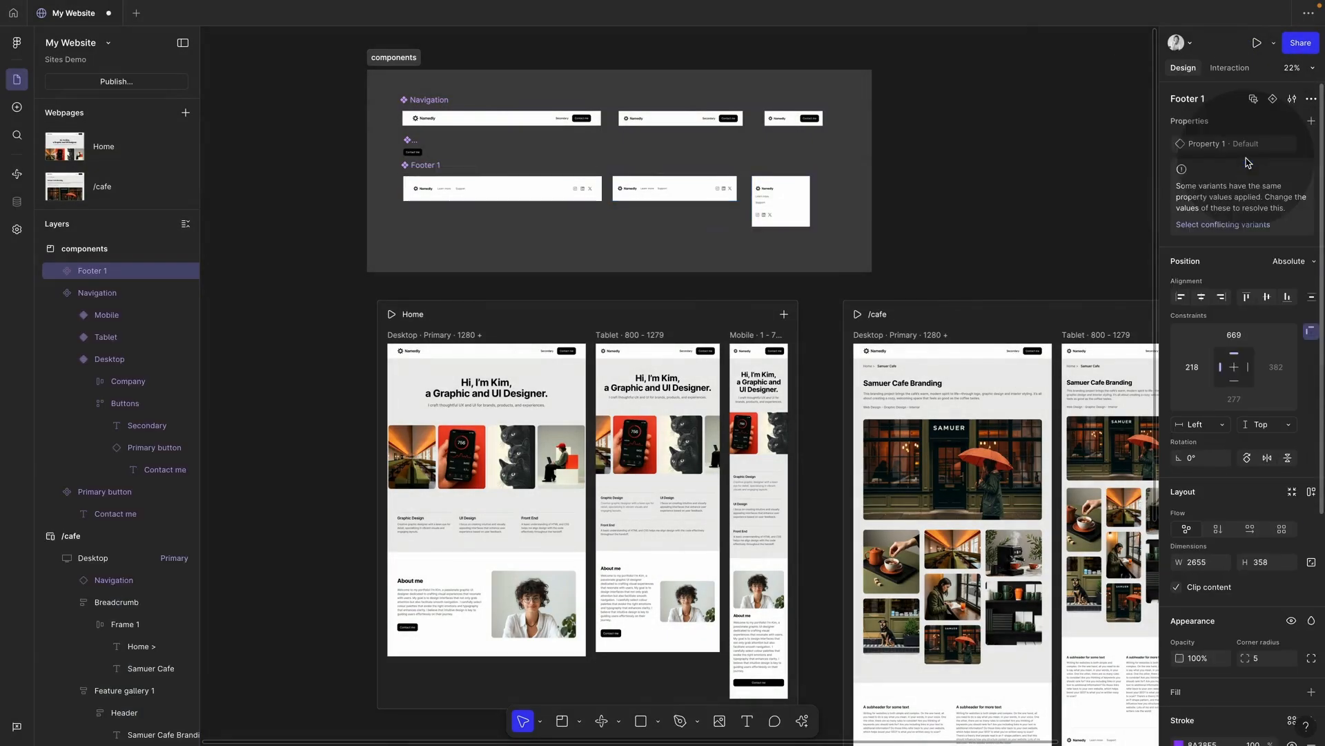
{"action": "left_click", "coordinate": [546, 190]}
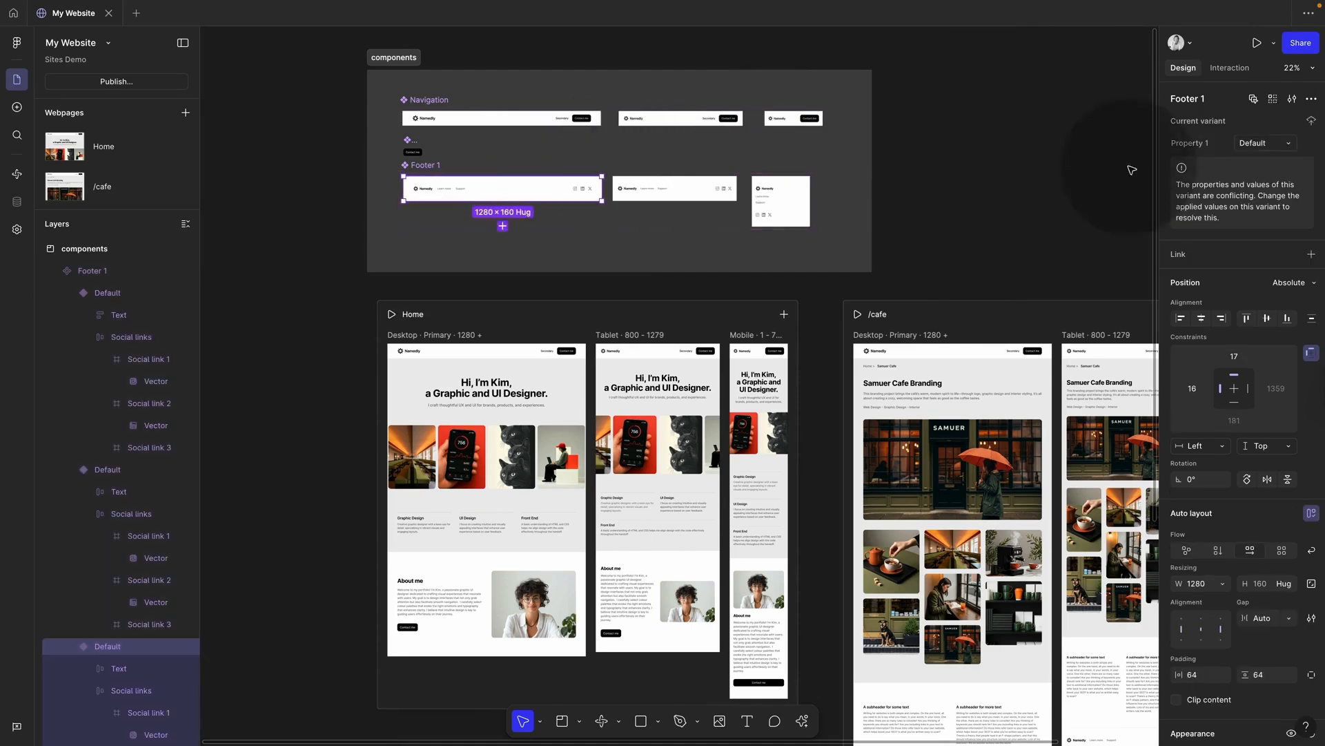
{"action": "left_click", "coordinate": [1261, 147]}
{"action": "type", "text": "Deskt"}
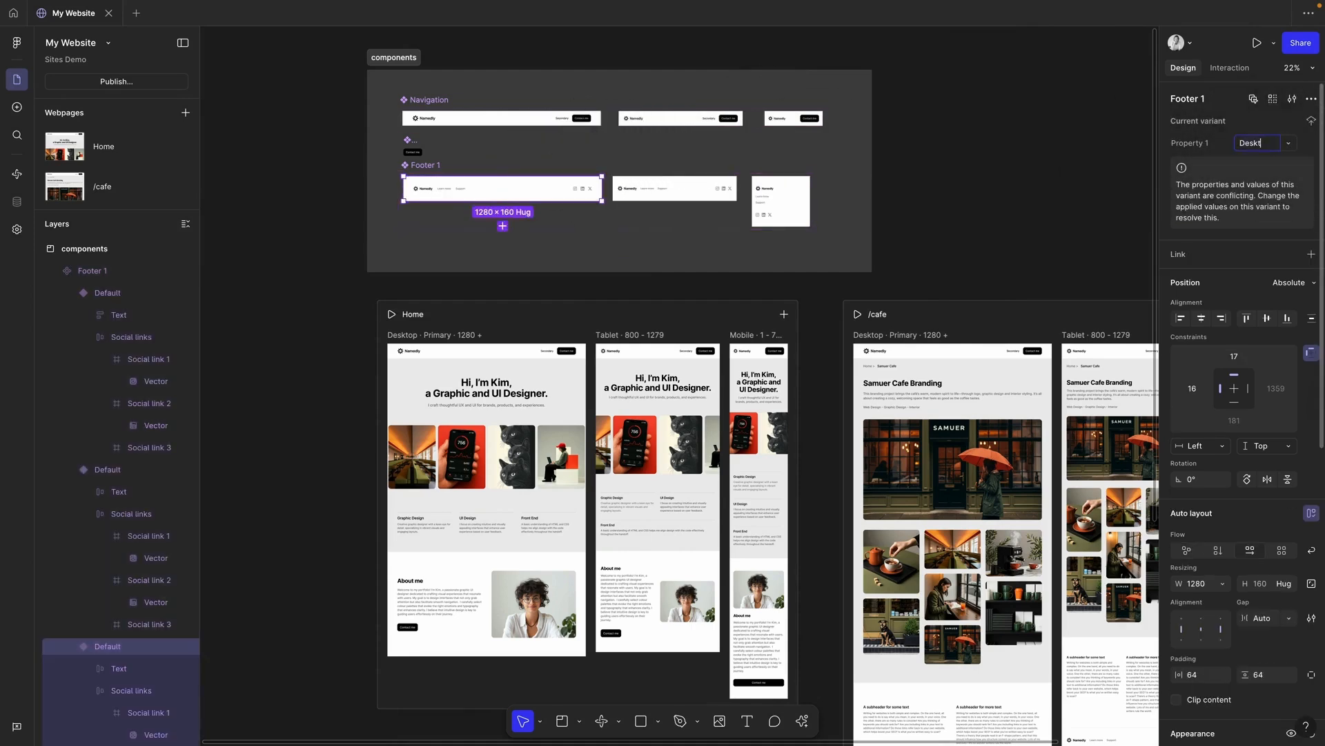
{"action": "type", "text": "op"}
{"action": "left_click", "coordinate": [704, 192]}
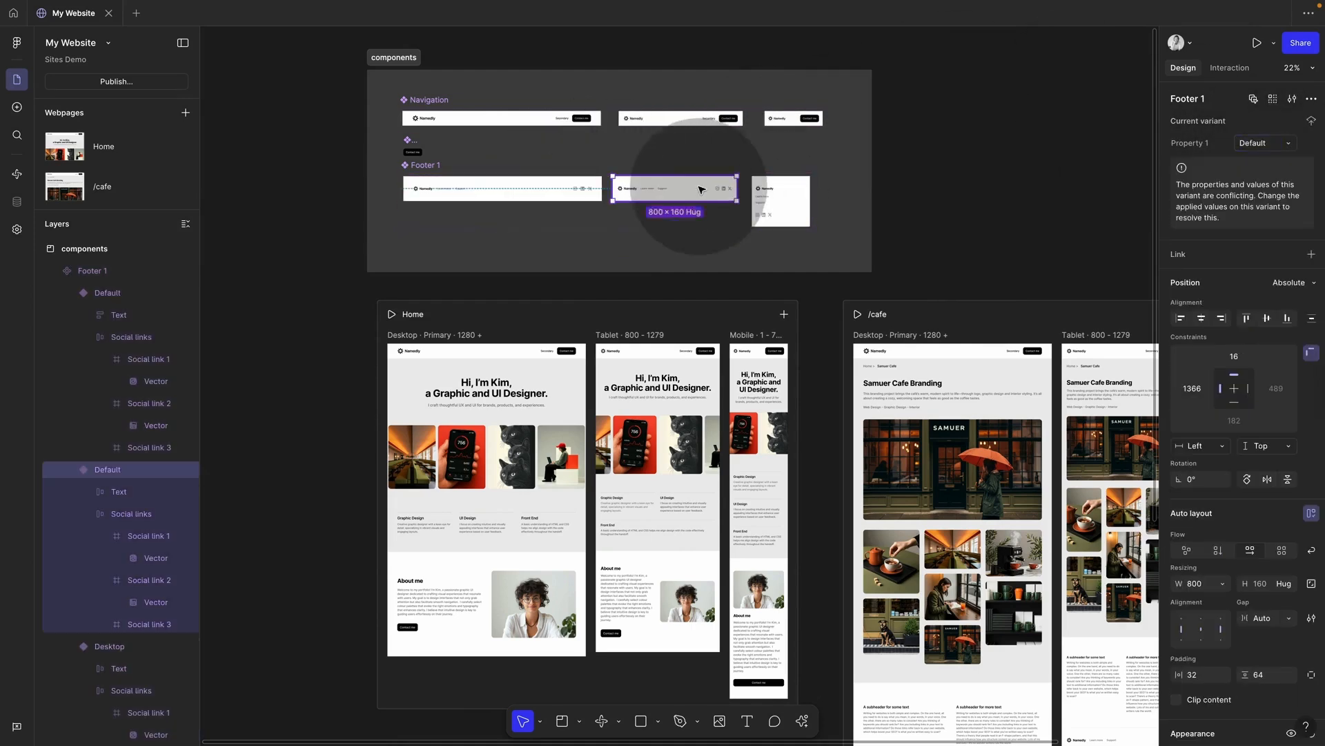
{"action": "left_click", "coordinate": [1267, 145]}
{"action": "type", "text": "Tablet"}
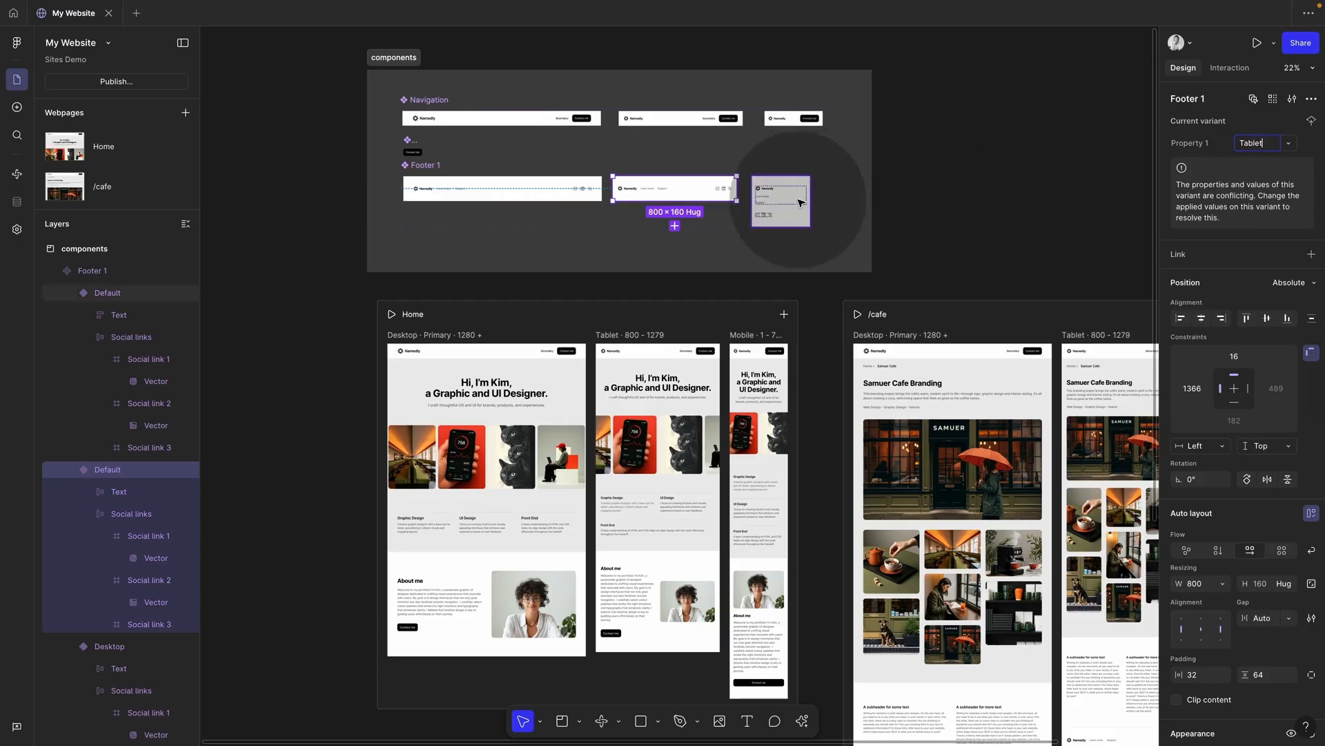
{"action": "left_click", "coordinate": [799, 201]}
{"action": "left_click", "coordinate": [1271, 145]}
{"action": "type", "text": "Mobi"}
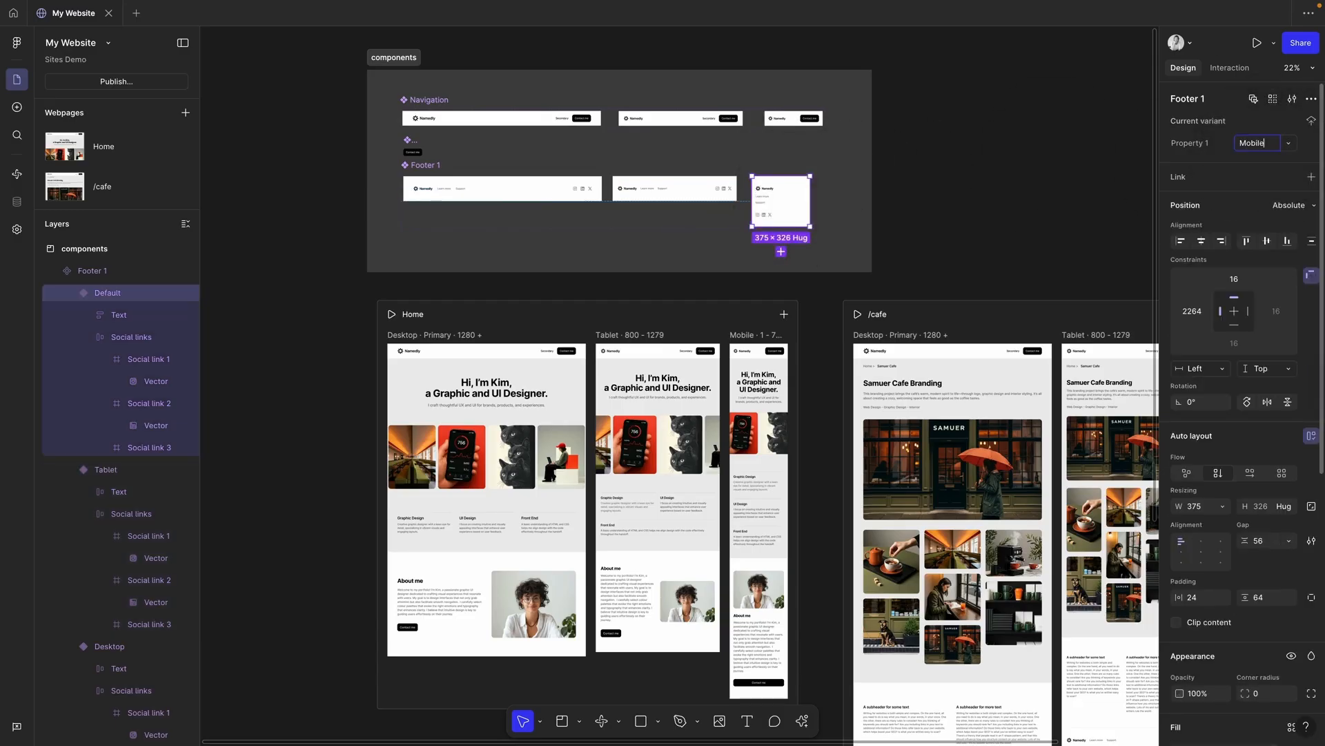
Step: Rename the Footer 1 set's variant property from Property 1 to breakpoint
{"action": "left_click", "coordinate": [433, 166]}
{"action": "double_click", "coordinate": [1209, 143]}
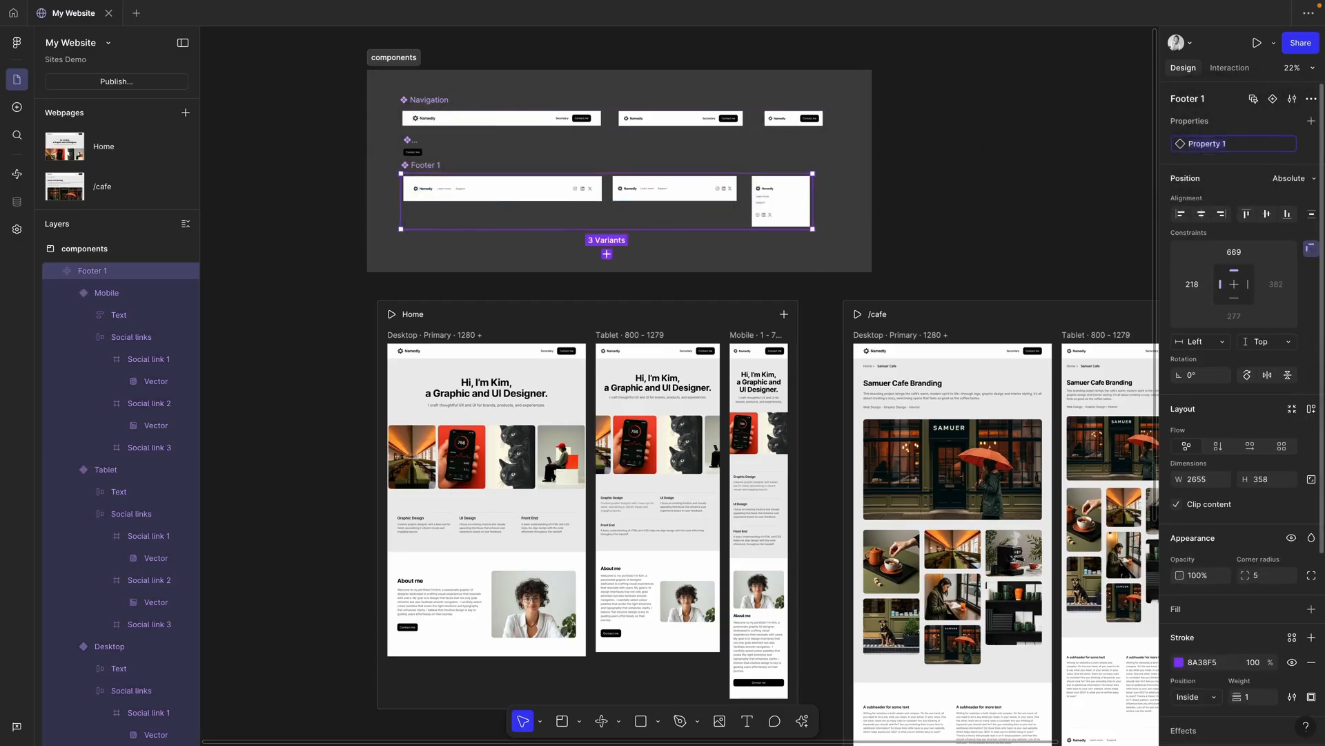
{"action": "key", "text": "Return"}
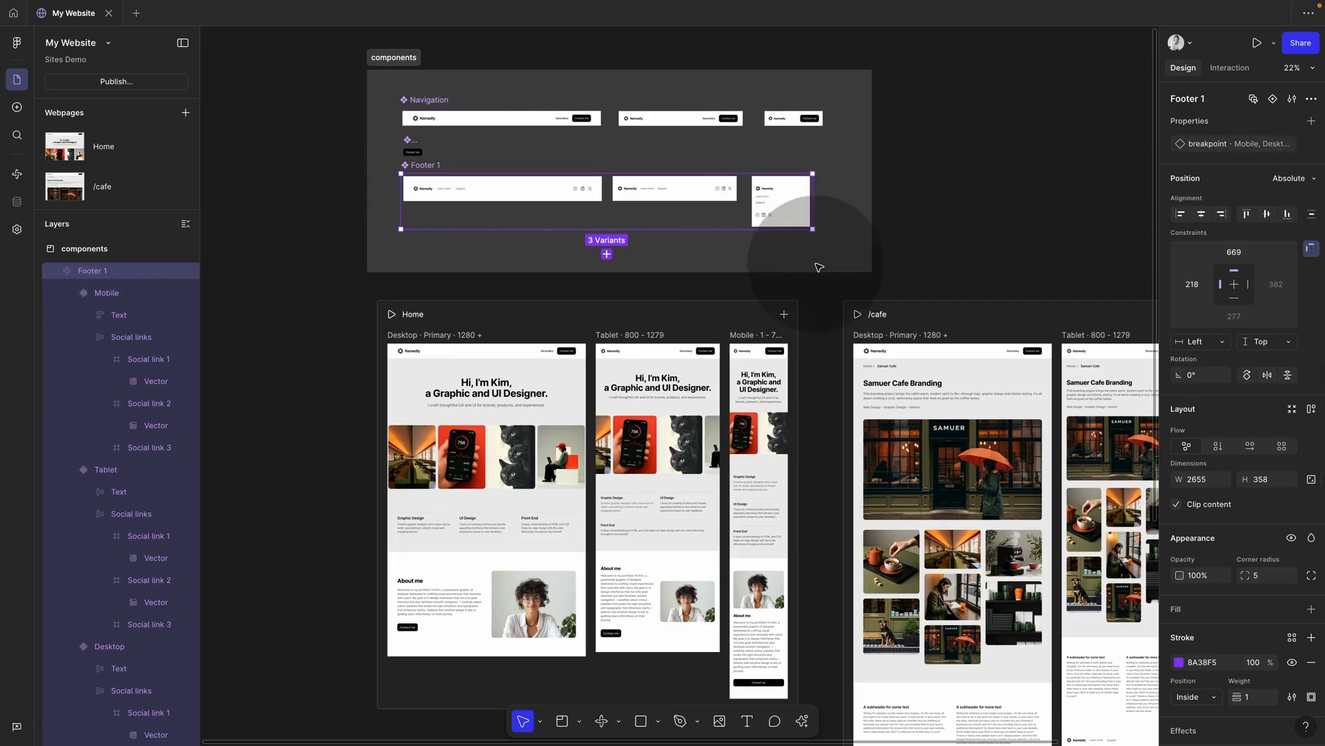
{"action": "left_click", "coordinate": [545, 196]}
Step: Place a Footer 1 instance at the bottom of the Home page and copy it
{"action": "left_click_drag", "start_coordinate": [551, 250], "coordinate": [522, 665]}
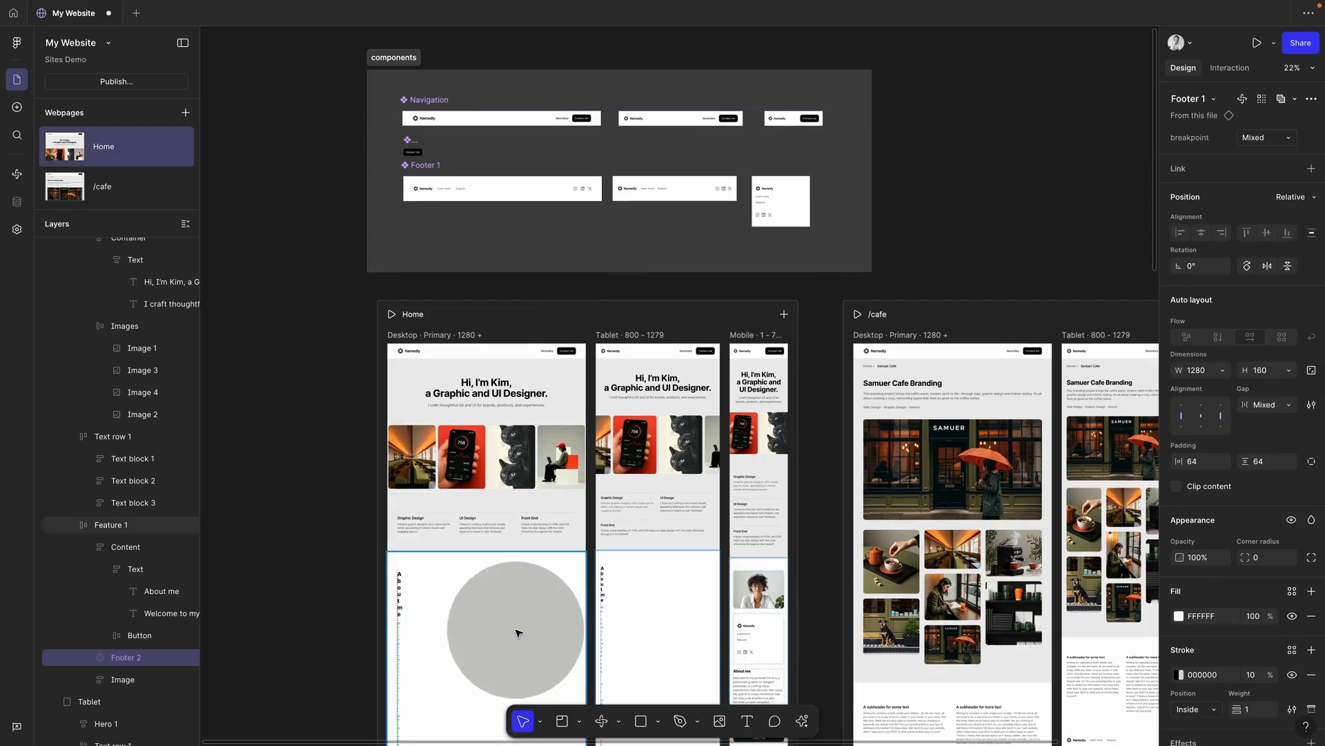
{"action": "key", "text": "super+z"}
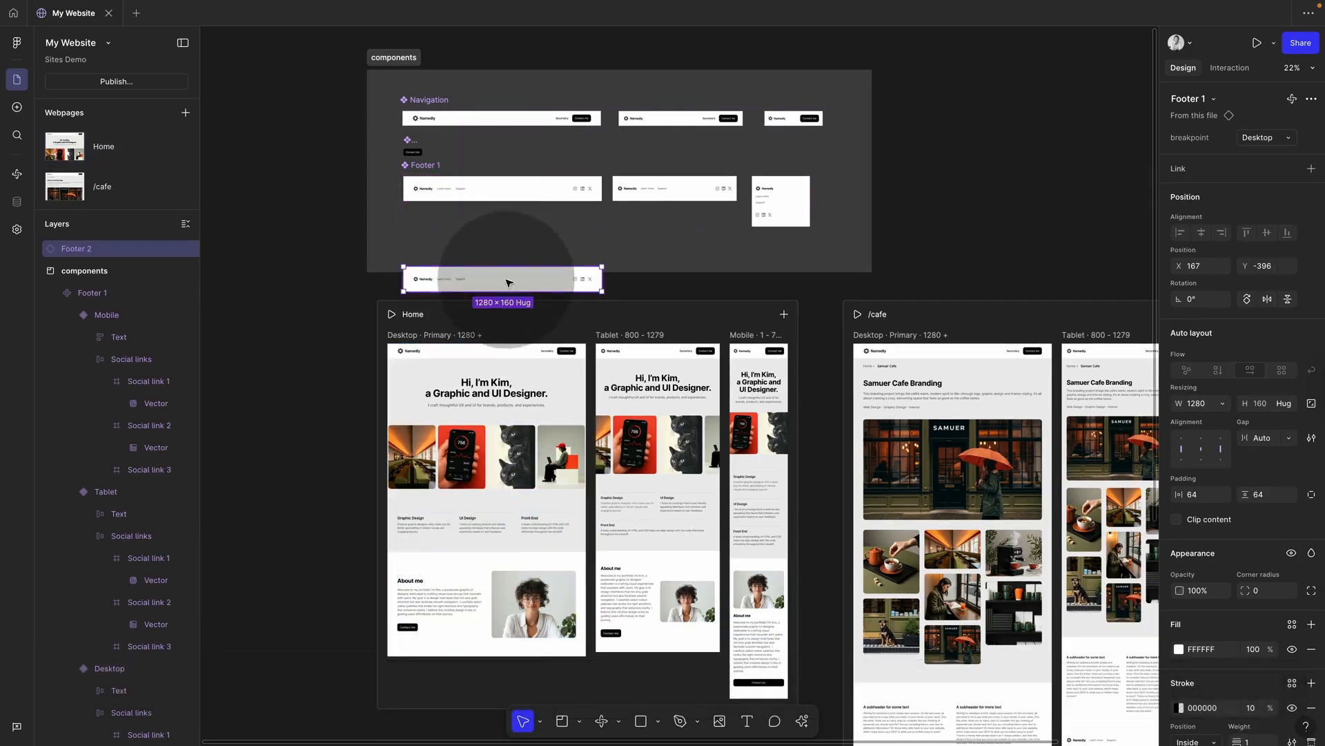
{"action": "left_click_drag", "start_coordinate": [508, 276], "coordinate": [494, 360]}
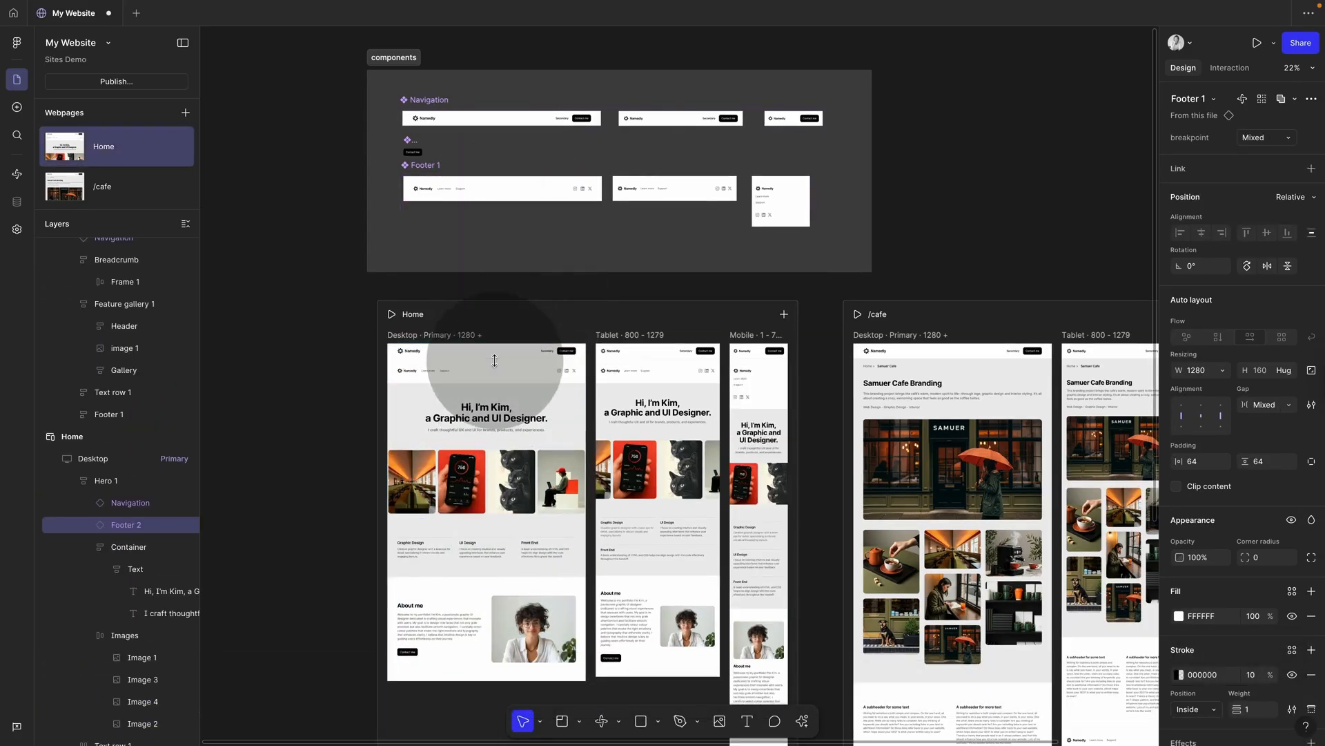
{"action": "key", "text": "Down"}
{"action": "key", "text": "Down"}
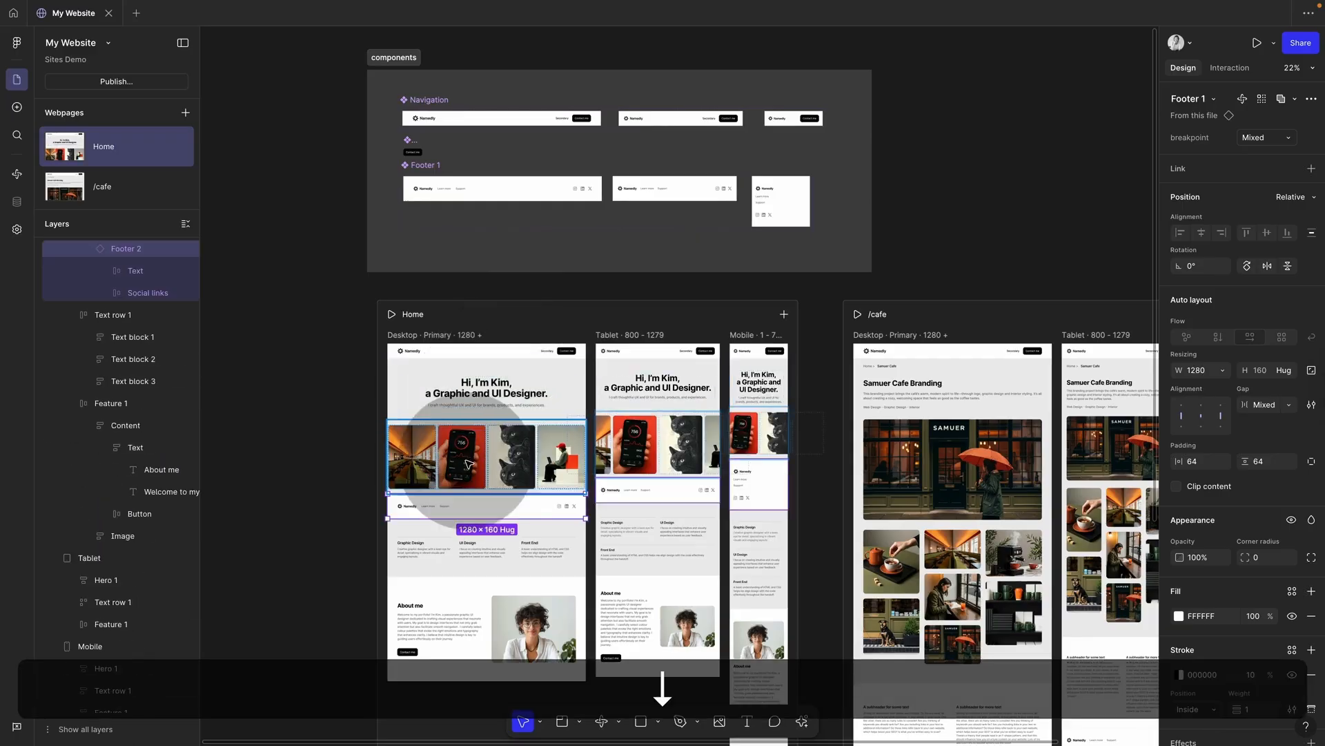
{"action": "left_click_drag", "start_coordinate": [481, 513], "coordinate": [477, 668]}
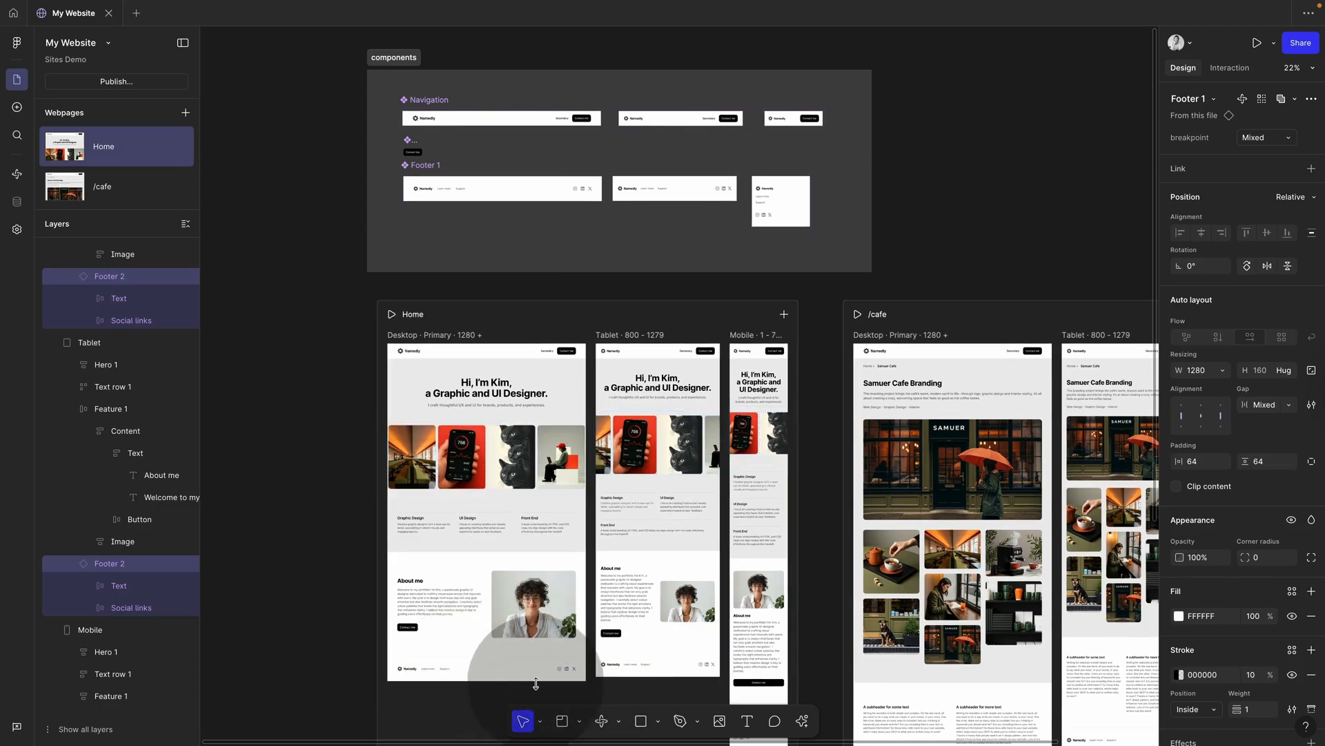
{"action": "key", "text": "super+c"}
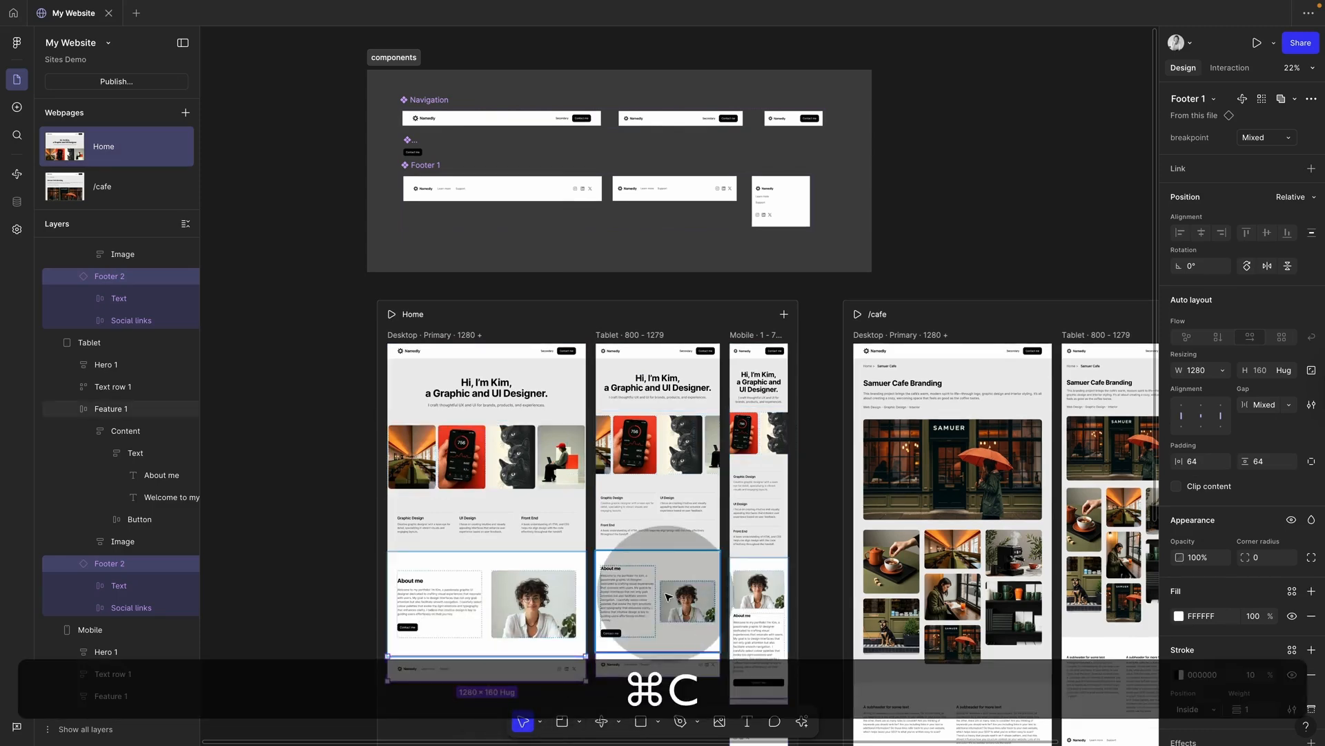
Step: Delete the old /cafe footer and paste the copied Footer 1 instance
{"action": "scroll", "coordinate": [642, 586], "scroll_direction": "down", "scroll_amount": 3}
{"action": "scroll", "coordinate": [642, 587], "scroll_direction": "right", "scroll_amount": 2}
{"action": "left_click", "coordinate": [833, 633]}
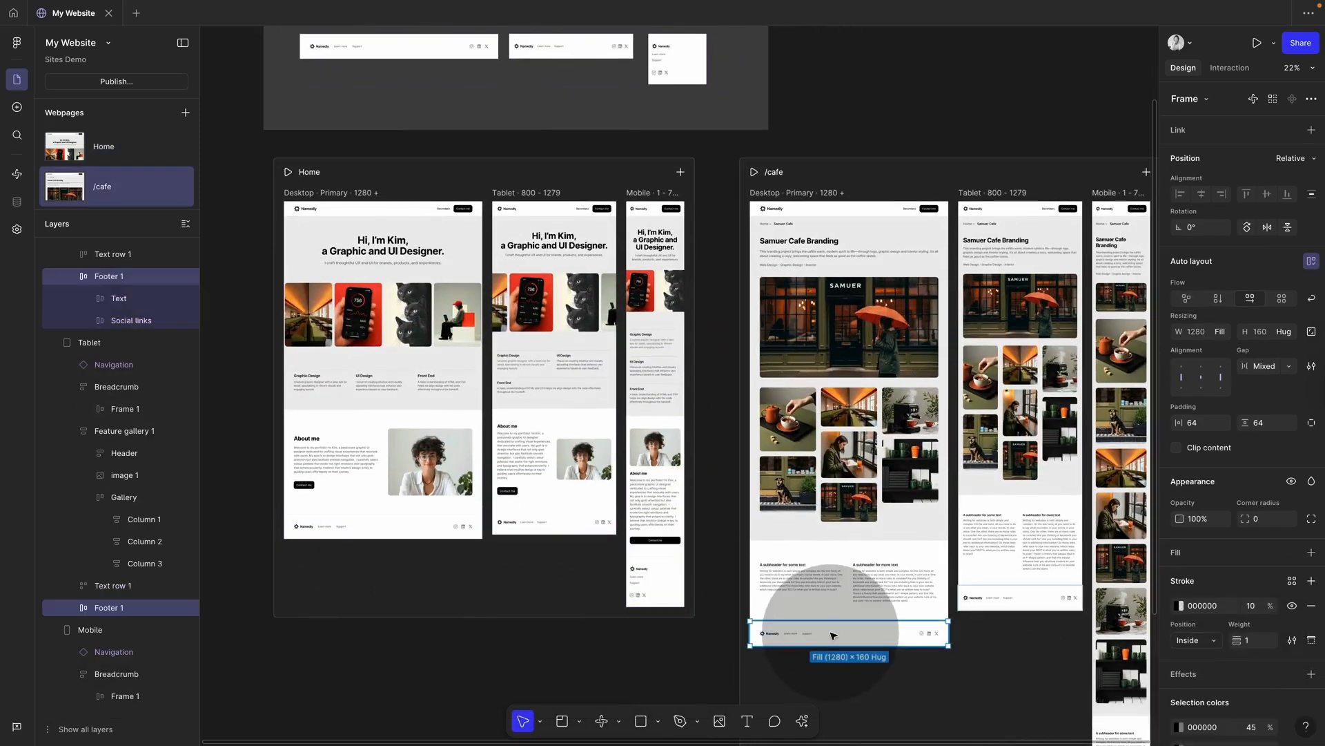
{"action": "key", "text": "BackSpace"}
{"action": "key", "text": "super+v"}
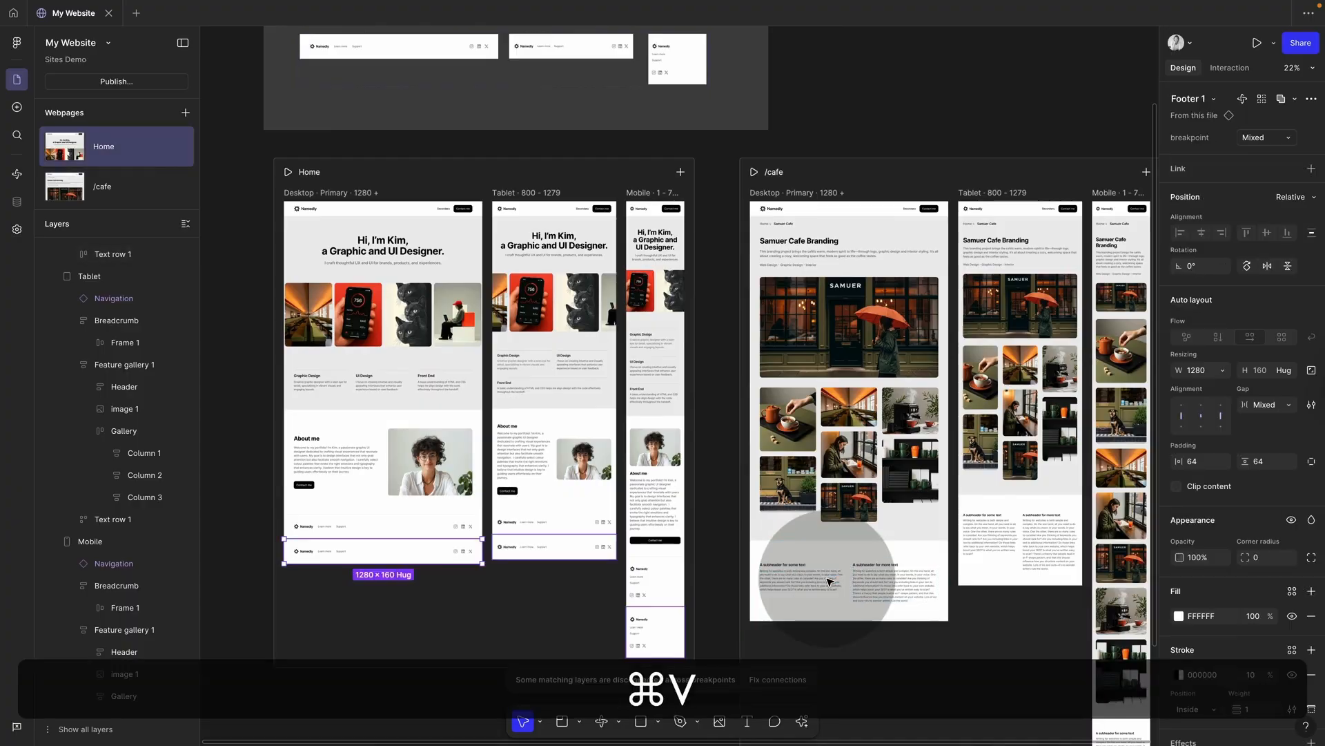
Step: Move the pasted Footer 1 instances from Home into the bottom of the /cafe page
{"action": "left_click_drag", "start_coordinate": [447, 555], "coordinate": [805, 532]}
{"action": "key", "text": "super+z"}
{"action": "key", "text": "super+z"}
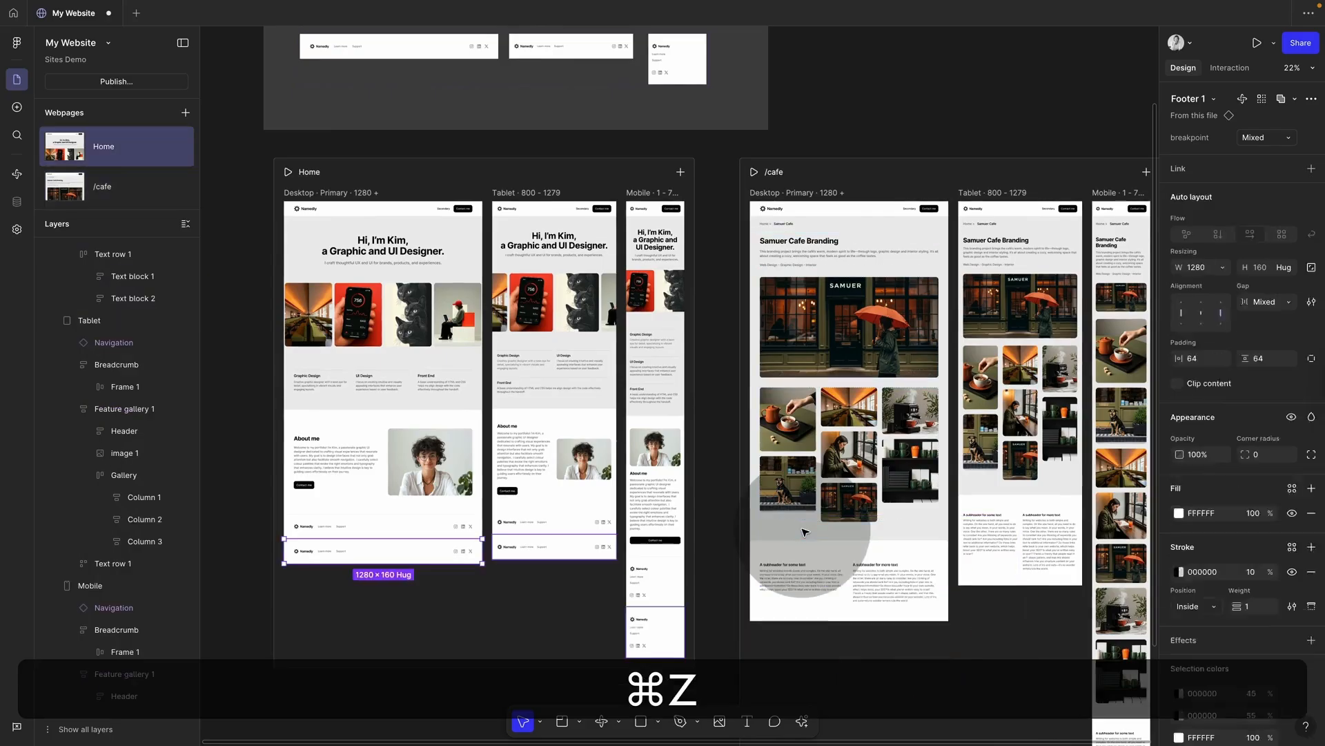
{"action": "left_click", "coordinate": [434, 557]}
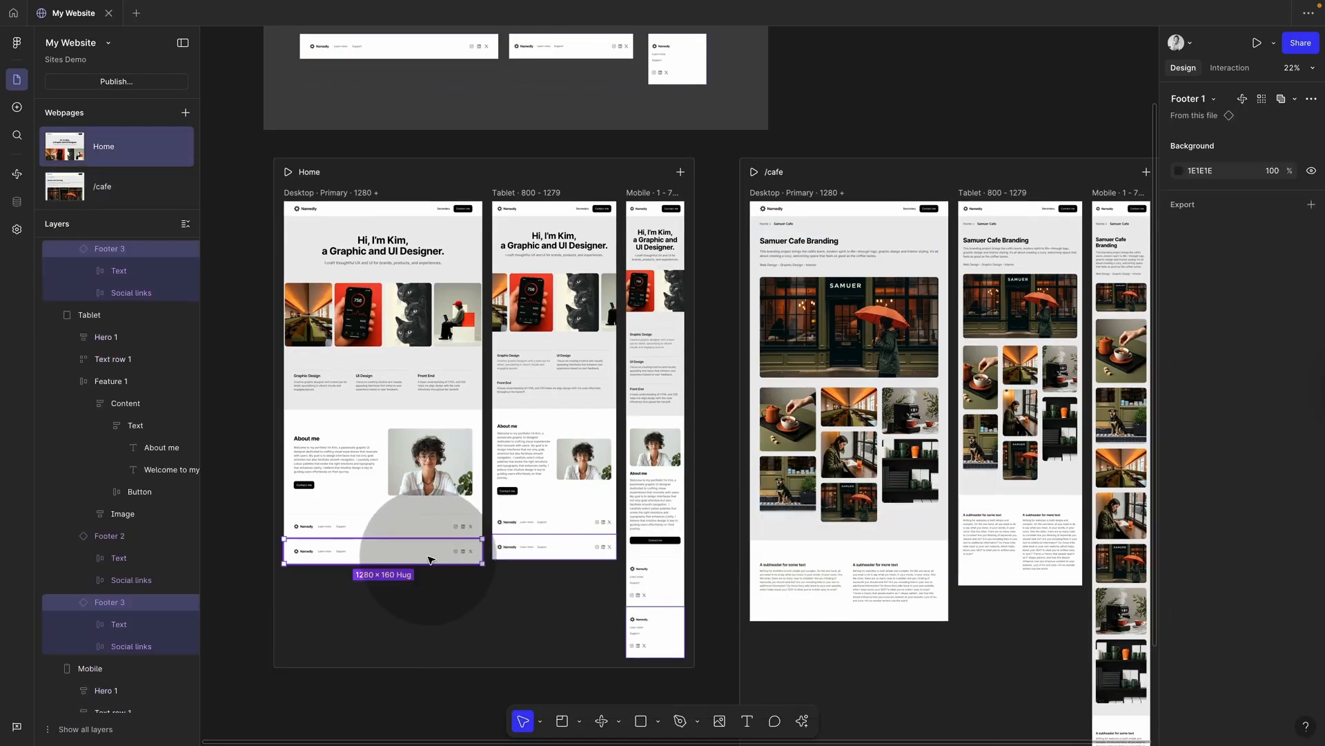
{"action": "left_click_drag", "start_coordinate": [428, 559], "coordinate": [854, 563]}
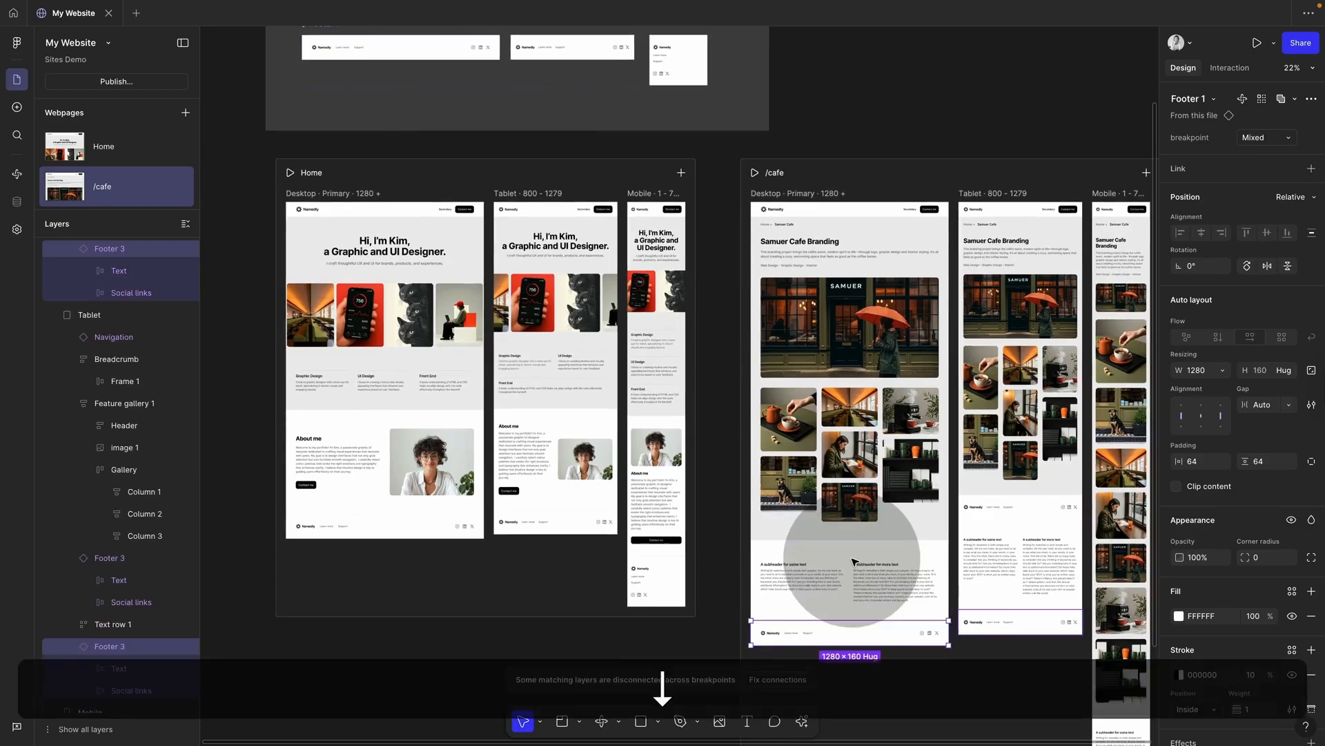
{"action": "left_click", "coordinate": [974, 673]}
{"action": "scroll", "coordinate": [970, 680], "scroll_direction": "down", "scroll_amount": 3}
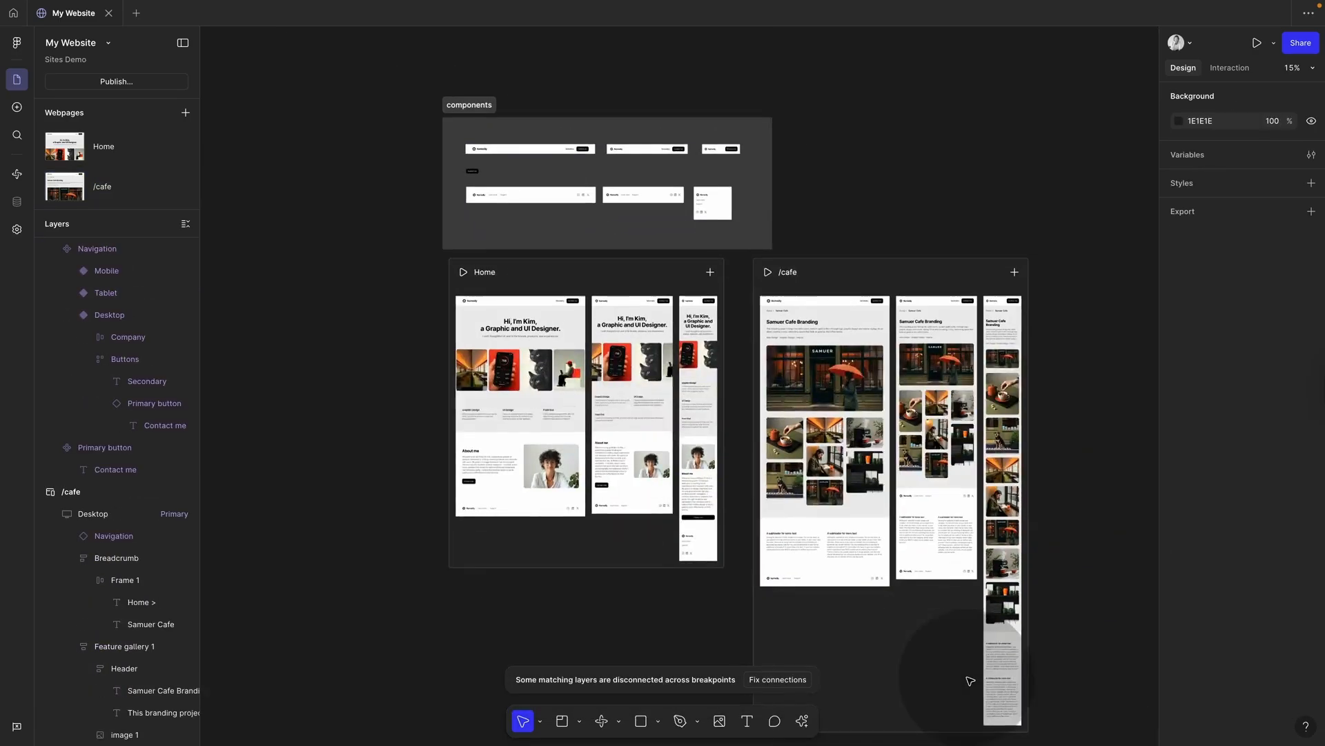
{"action": "scroll", "coordinate": [552, 178], "scroll_direction": "up", "scroll_amount": 5}
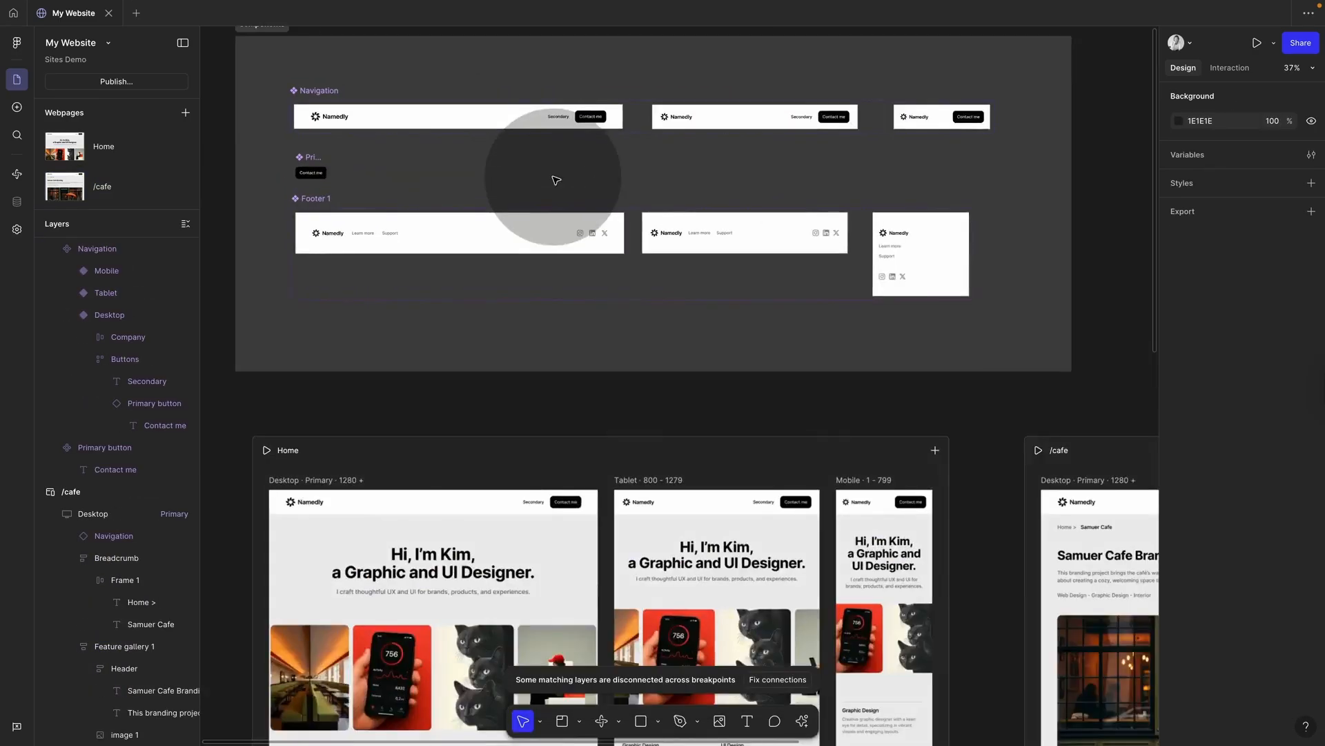
{"action": "scroll", "coordinate": [556, 180], "scroll_direction": "up", "scroll_amount": 1}
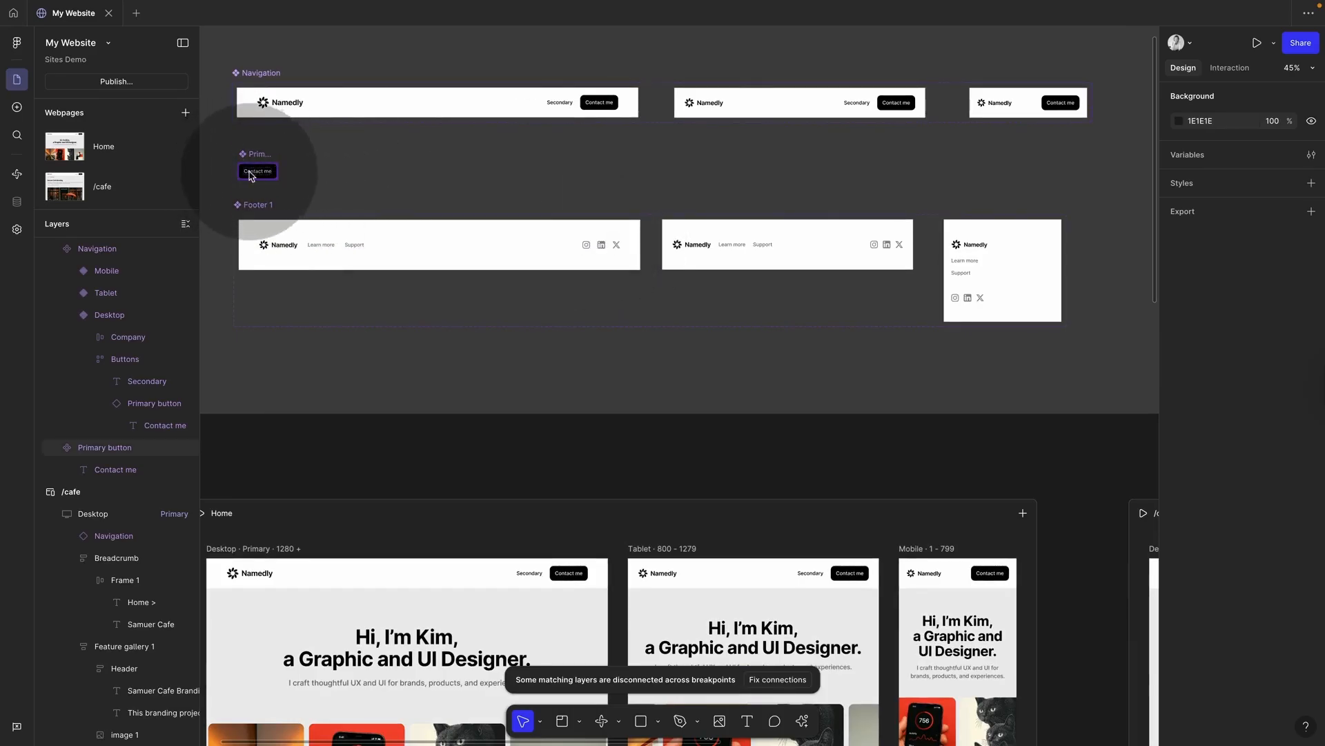
{"action": "scroll", "coordinate": [261, 178], "scroll_direction": "left", "scroll_amount": 1}
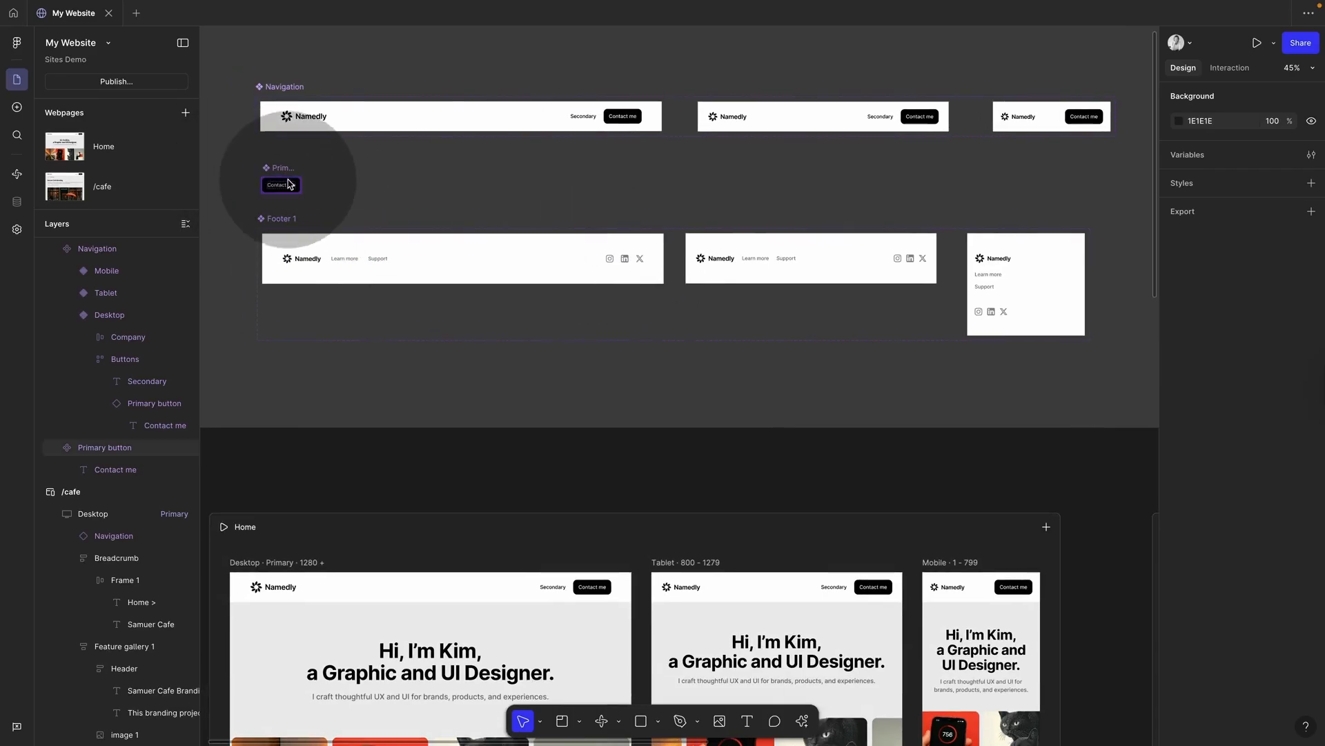
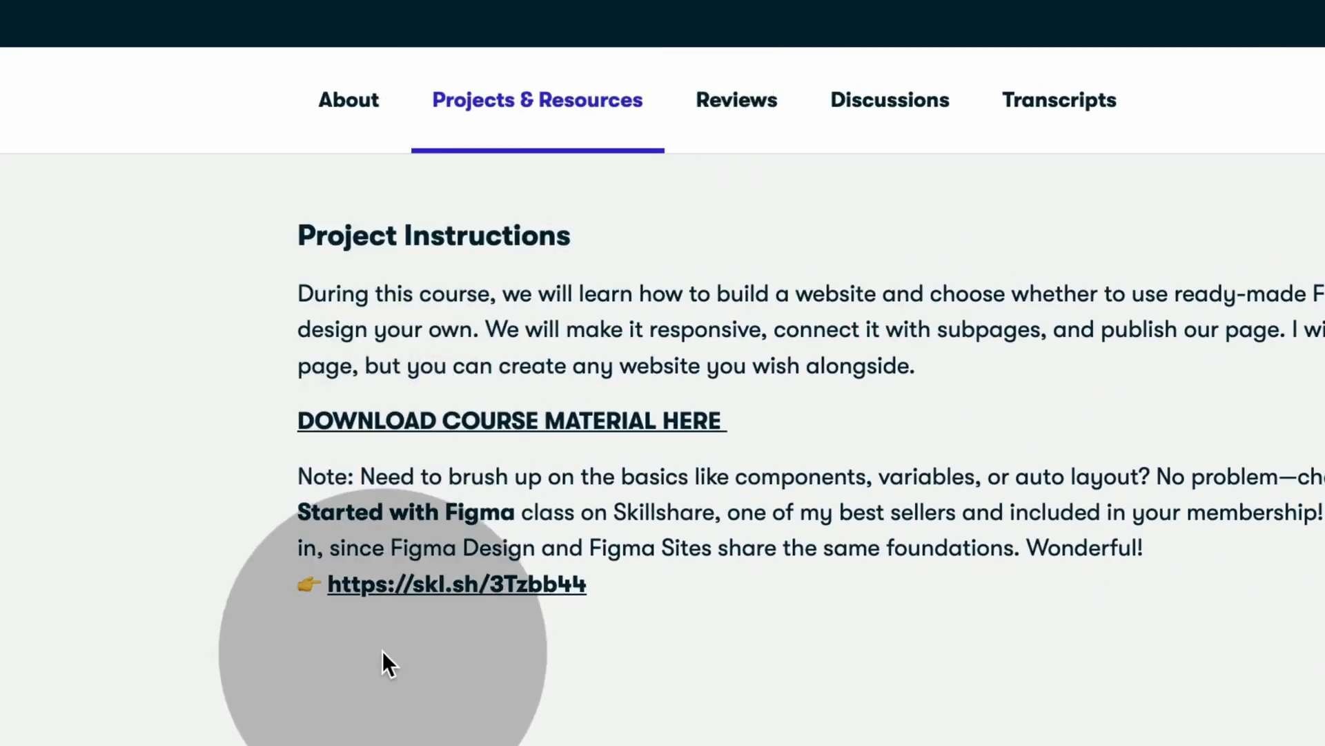
Step: Open the Figma 2025 Beginner to Pro class page and scroll through its 74 lessons
{"action": "left_click", "coordinate": [400, 583]}
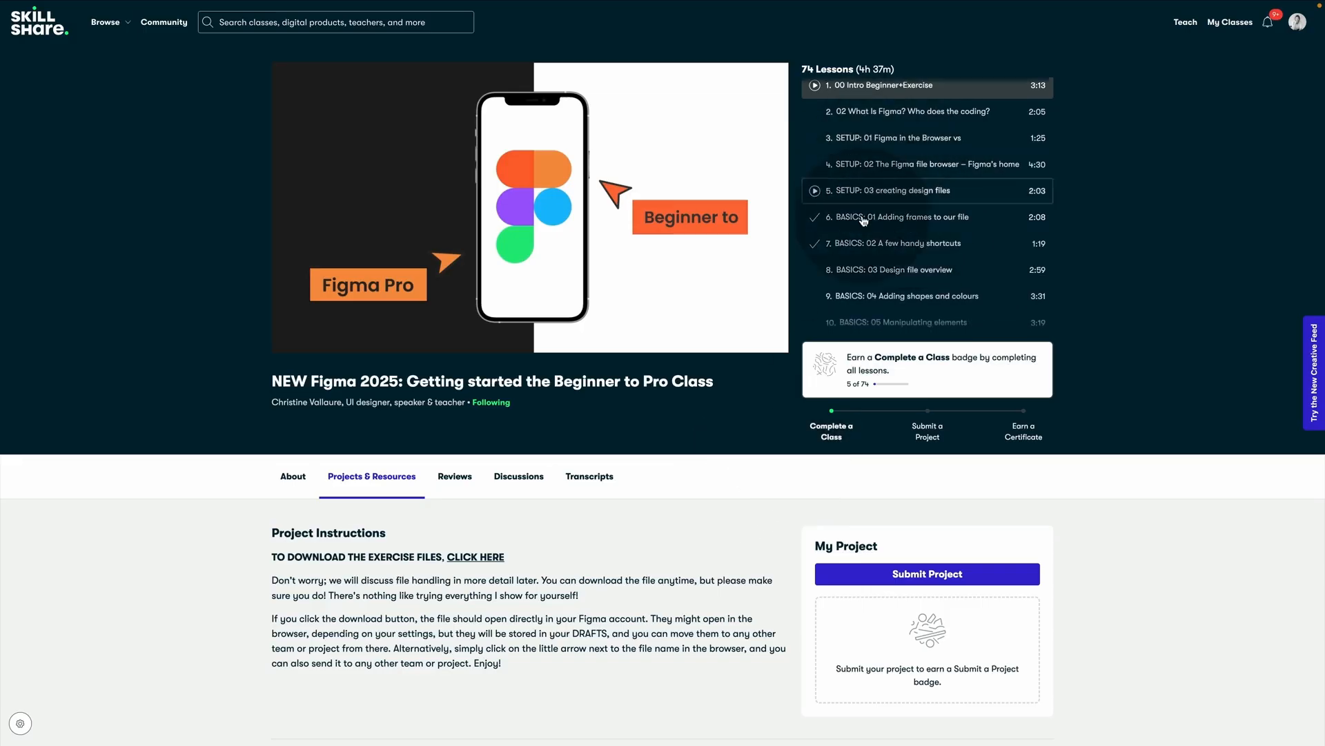
{"action": "scroll", "coordinate": [884, 302], "scroll_direction": "down", "scroll_amount": 1}
{"action": "scroll", "coordinate": [884, 303], "scroll_direction": "down", "scroll_amount": 2}
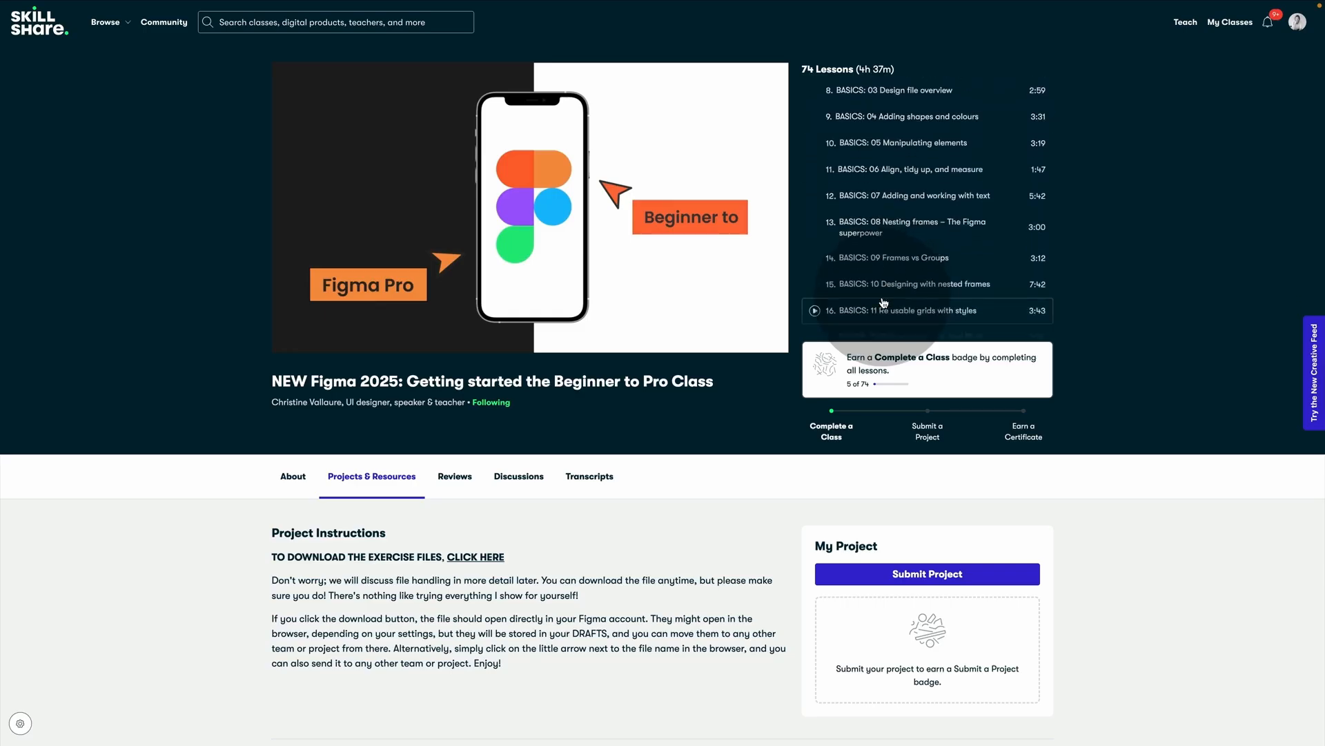
{"action": "scroll", "coordinate": [884, 302], "scroll_direction": "down", "scroll_amount": 4}
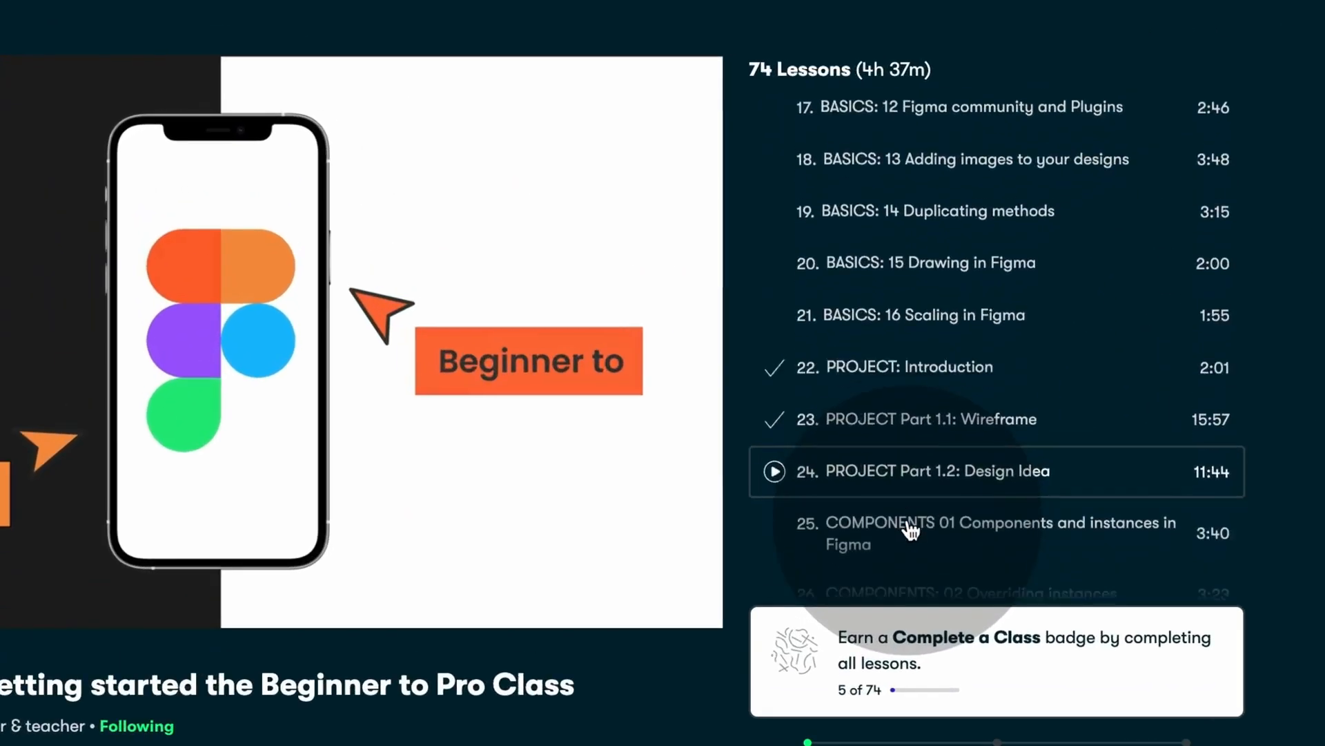
{"action": "scroll", "coordinate": [925, 531], "scroll_direction": "down", "scroll_amount": 2}
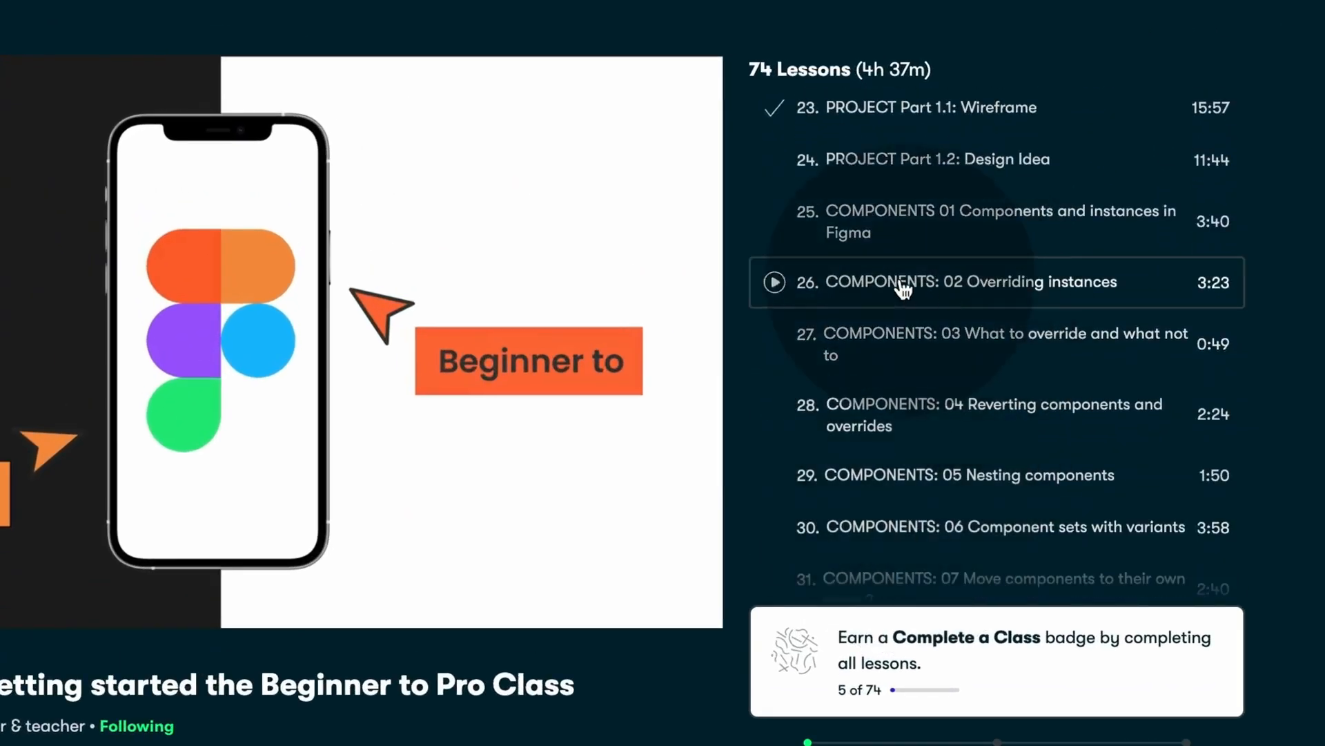
{"action": "scroll", "coordinate": [952, 531], "scroll_direction": "down", "scroll_amount": 5}
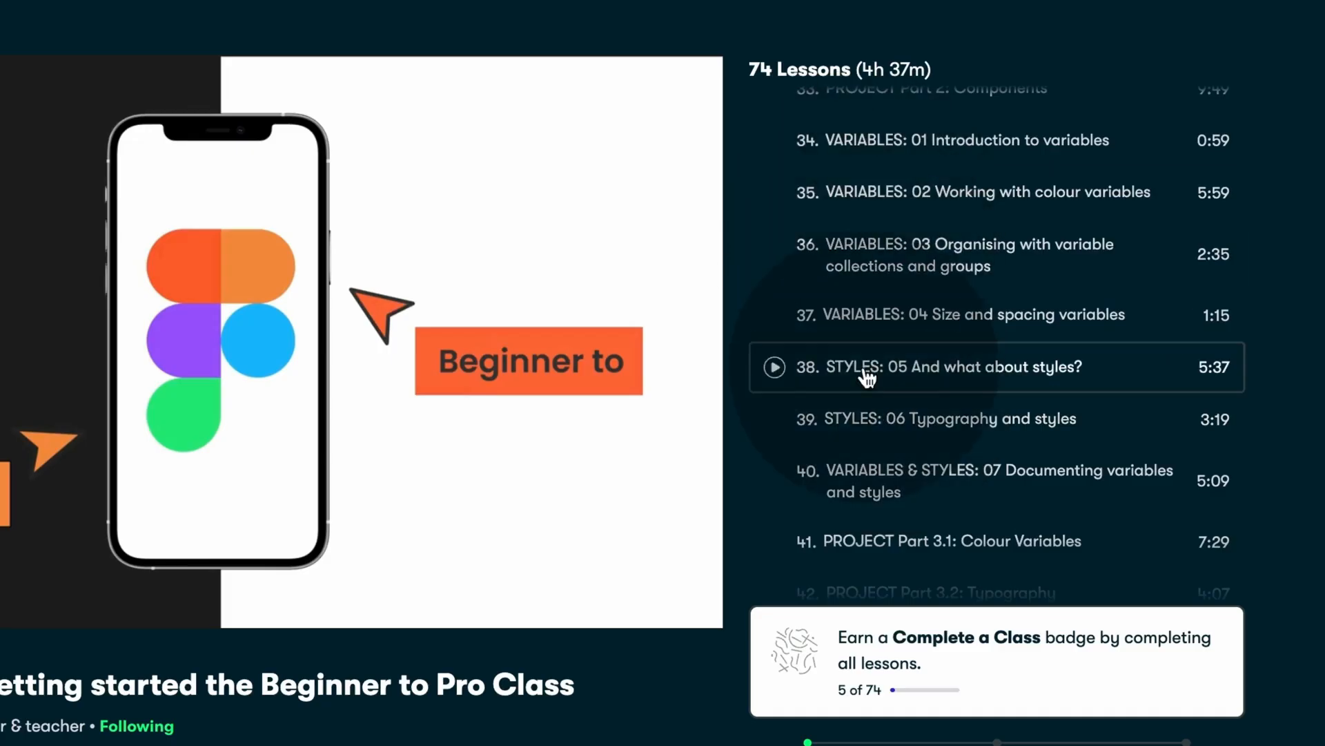
{"action": "scroll", "coordinate": [870, 373], "scroll_direction": "down", "scroll_amount": 5}
{"action": "scroll", "coordinate": [859, 511], "scroll_direction": "down", "scroll_amount": 2}
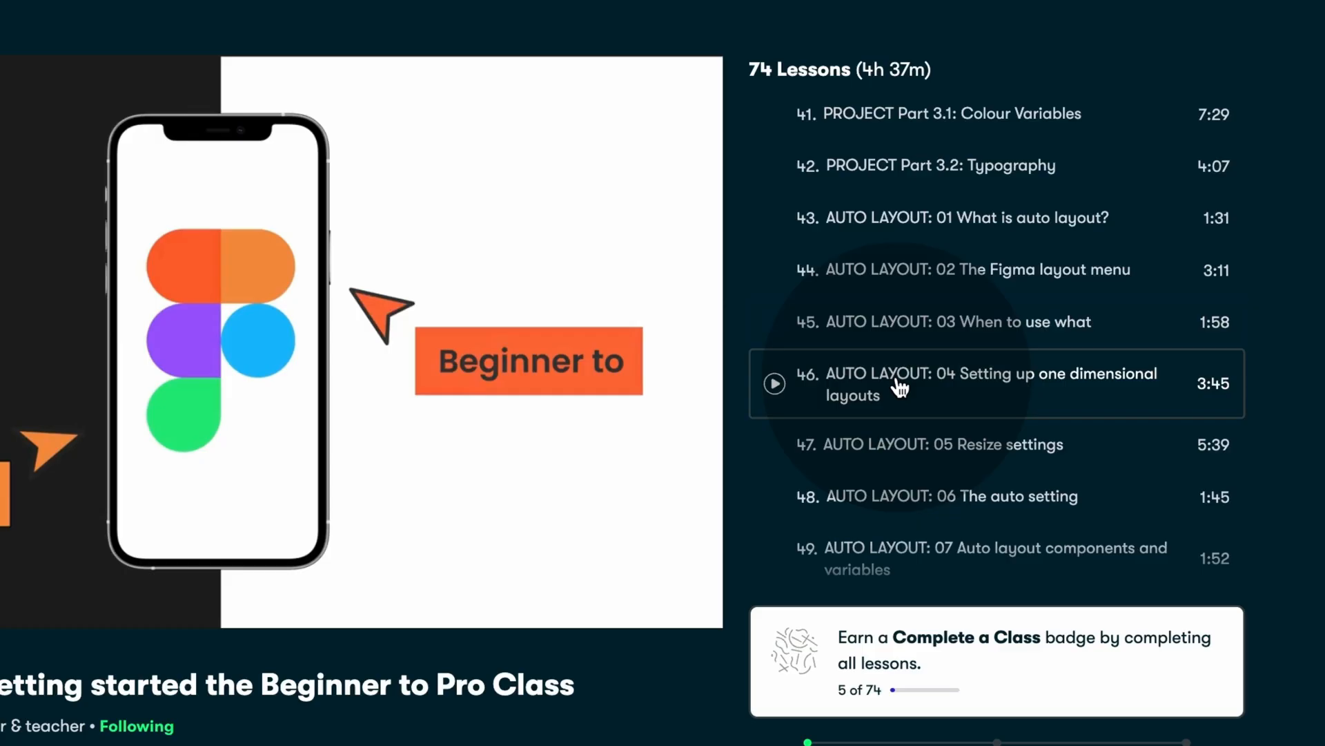
{"action": "scroll", "coordinate": [899, 388], "scroll_direction": "down", "scroll_amount": 7}
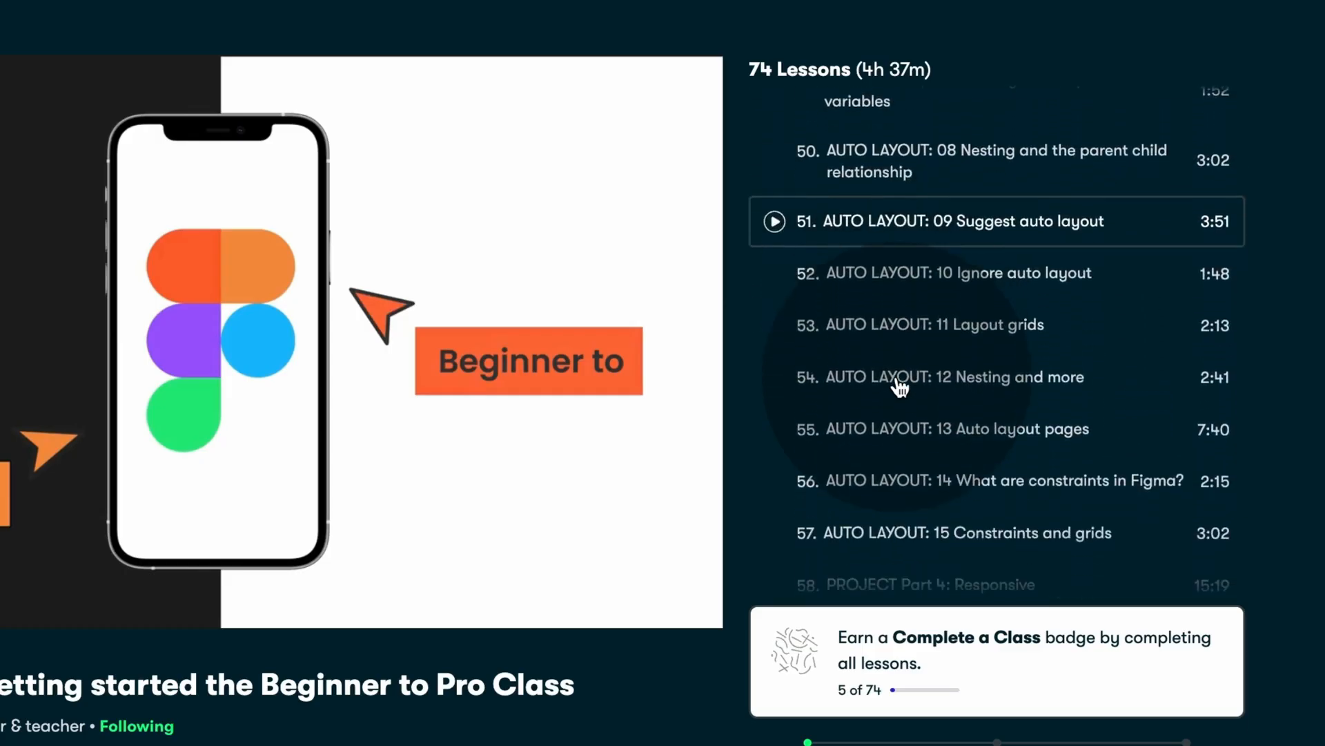
{"action": "scroll", "coordinate": [900, 388], "scroll_direction": "down", "scroll_amount": 10}
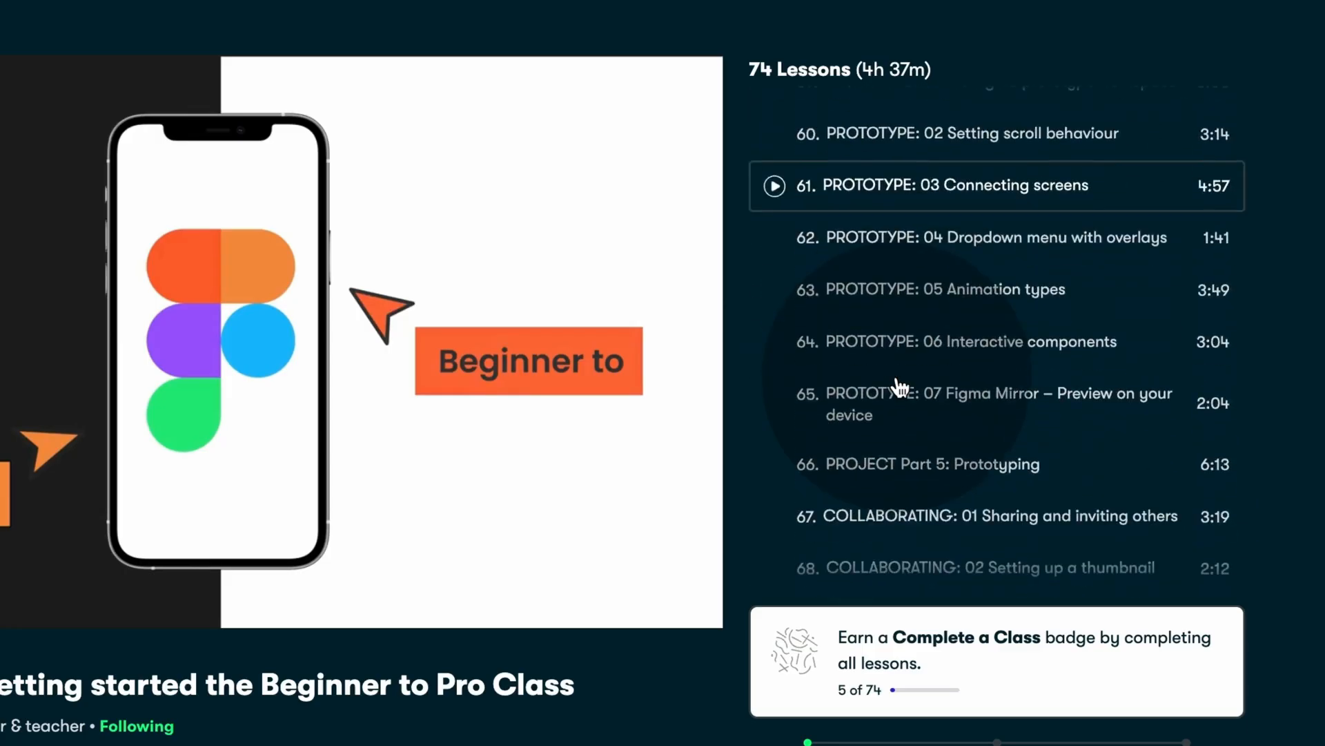
{"action": "scroll", "coordinate": [900, 387], "scroll_direction": "down", "scroll_amount": 5}
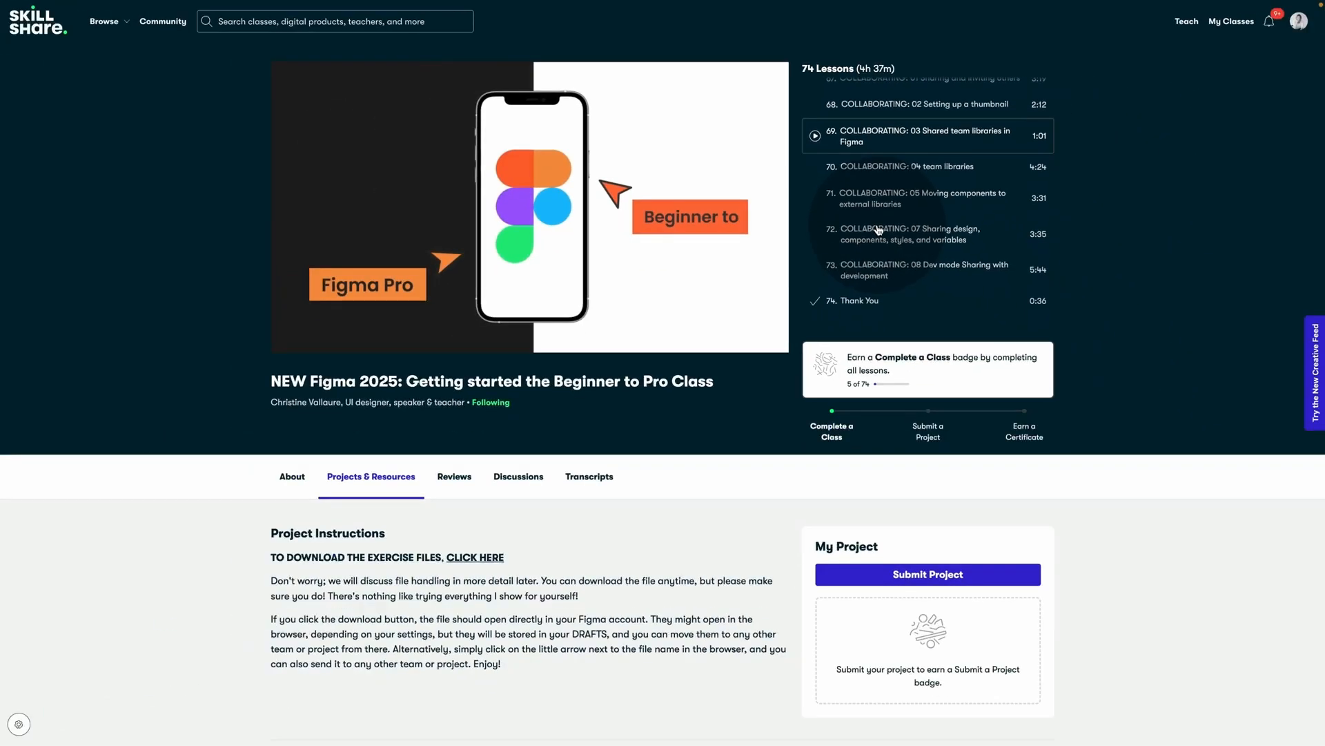
Step: Show the class reviews, then preview the My Website Home page at full size and scroll it
{"action": "left_click", "coordinate": [450, 479]}
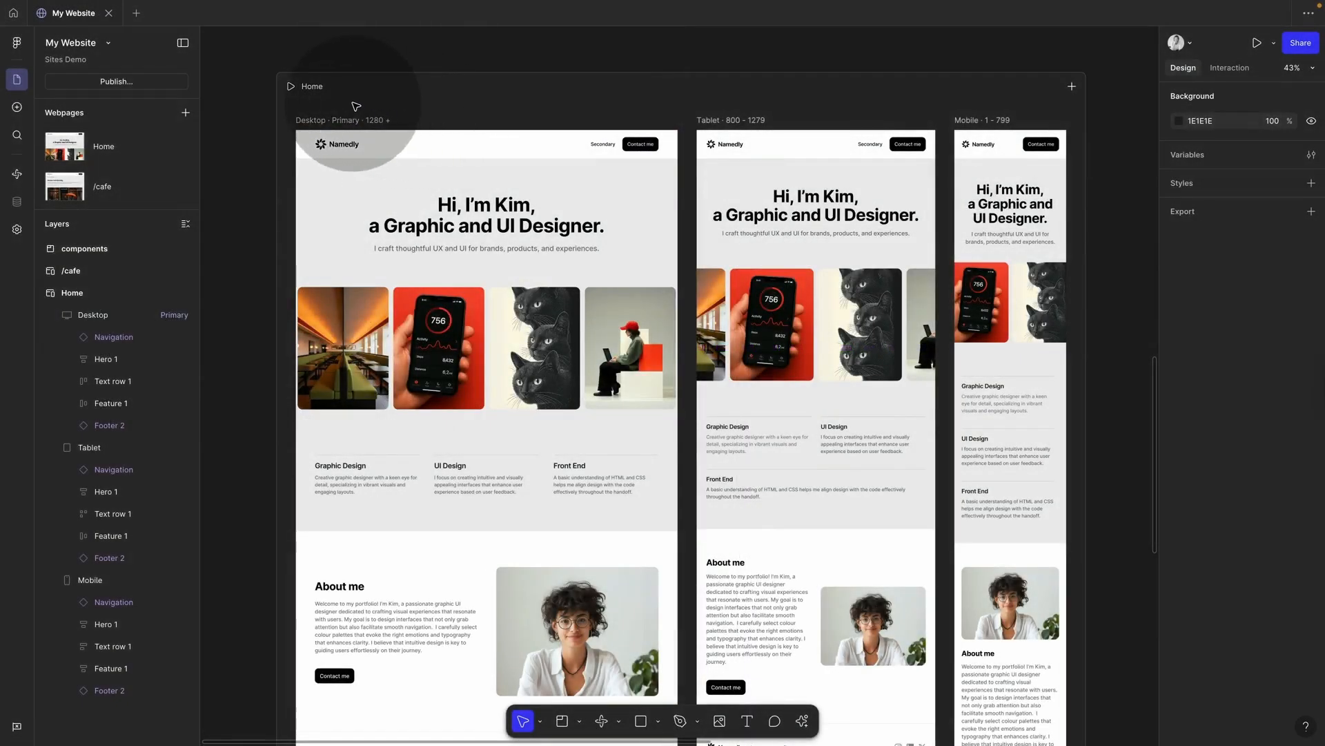
{"action": "key", "text": "shift+space"}
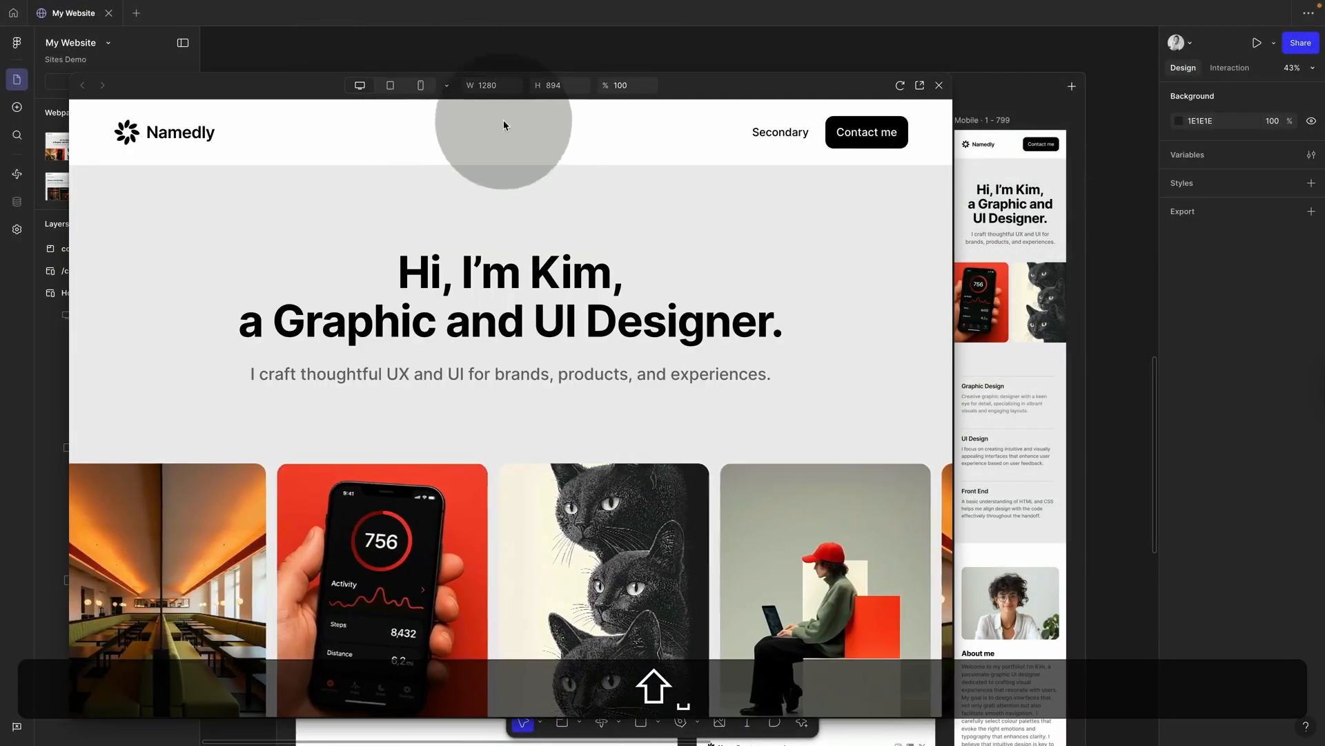
{"action": "scroll", "coordinate": [603, 408], "scroll_direction": "down", "scroll_amount": 10}
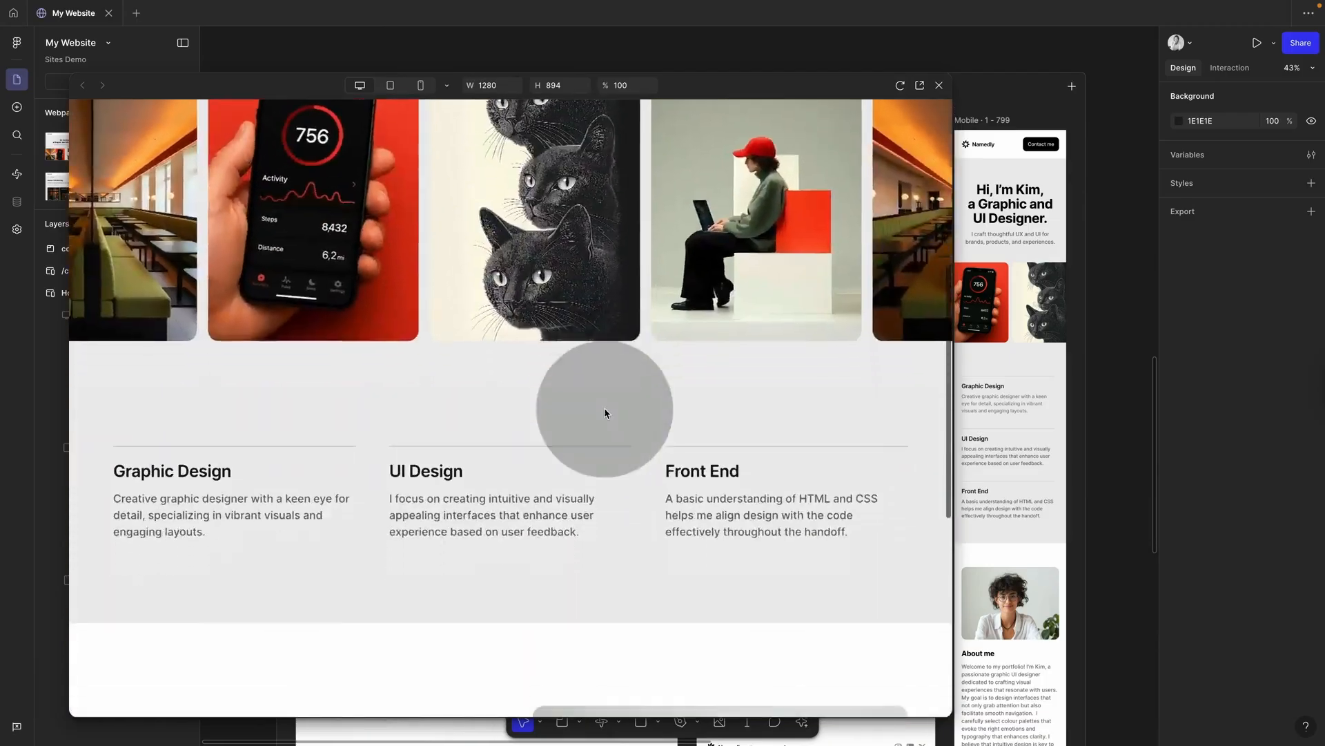
{"action": "scroll", "coordinate": [604, 413], "scroll_direction": "up", "scroll_amount": 10}
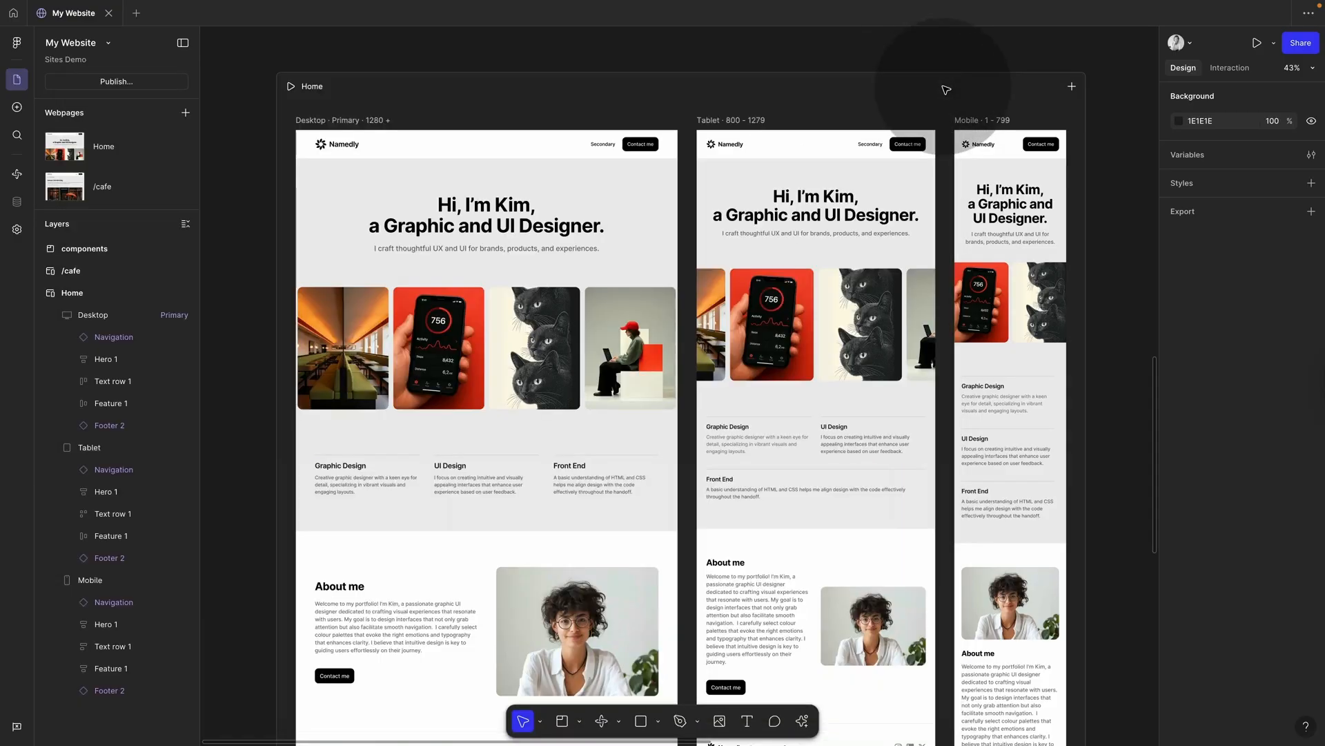
Step: Close the full-size preview and select the Navigation bar in the Desktop layout
{"action": "left_click", "coordinate": [939, 85]}
{"action": "left_click", "coordinate": [514, 138]}
{"action": "left_click", "coordinate": [510, 141]}
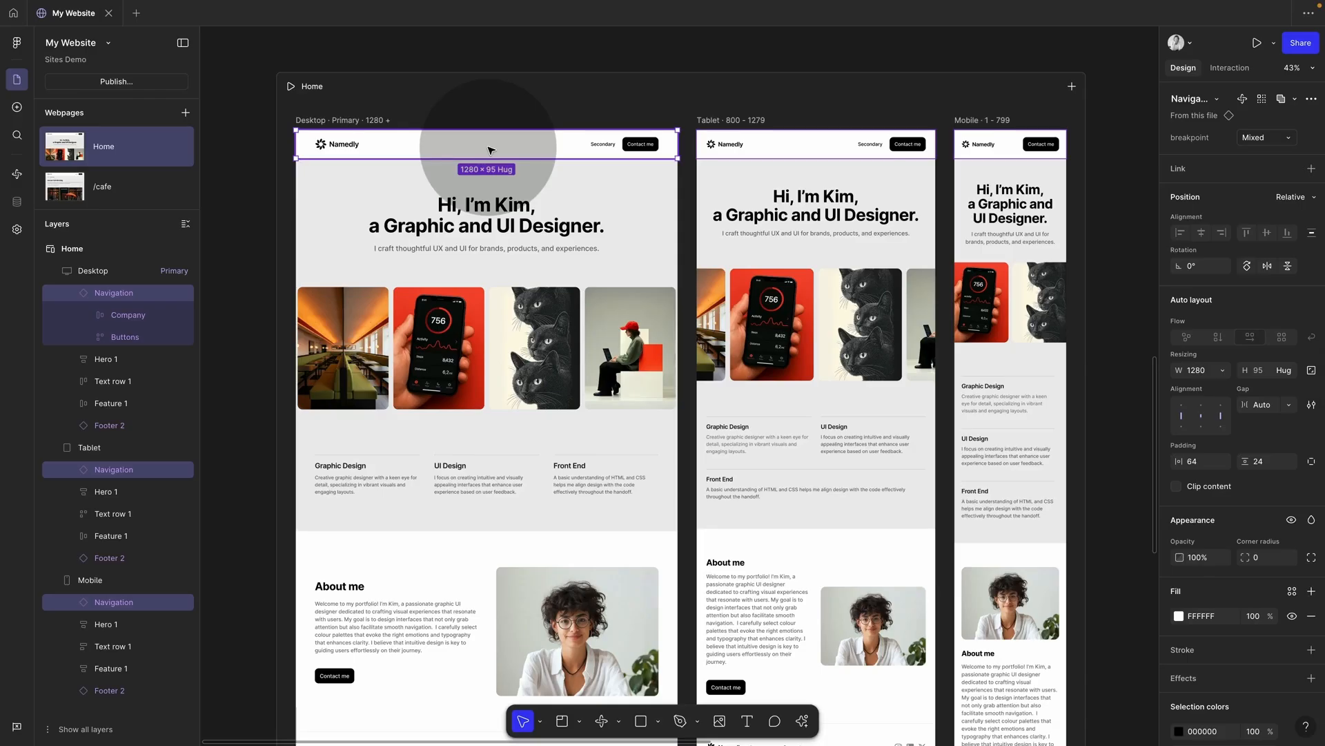
Step: Set the Navigation bar's position to Fixed so it stays on screen while sections scroll
{"action": "left_click", "coordinate": [72, 293]}
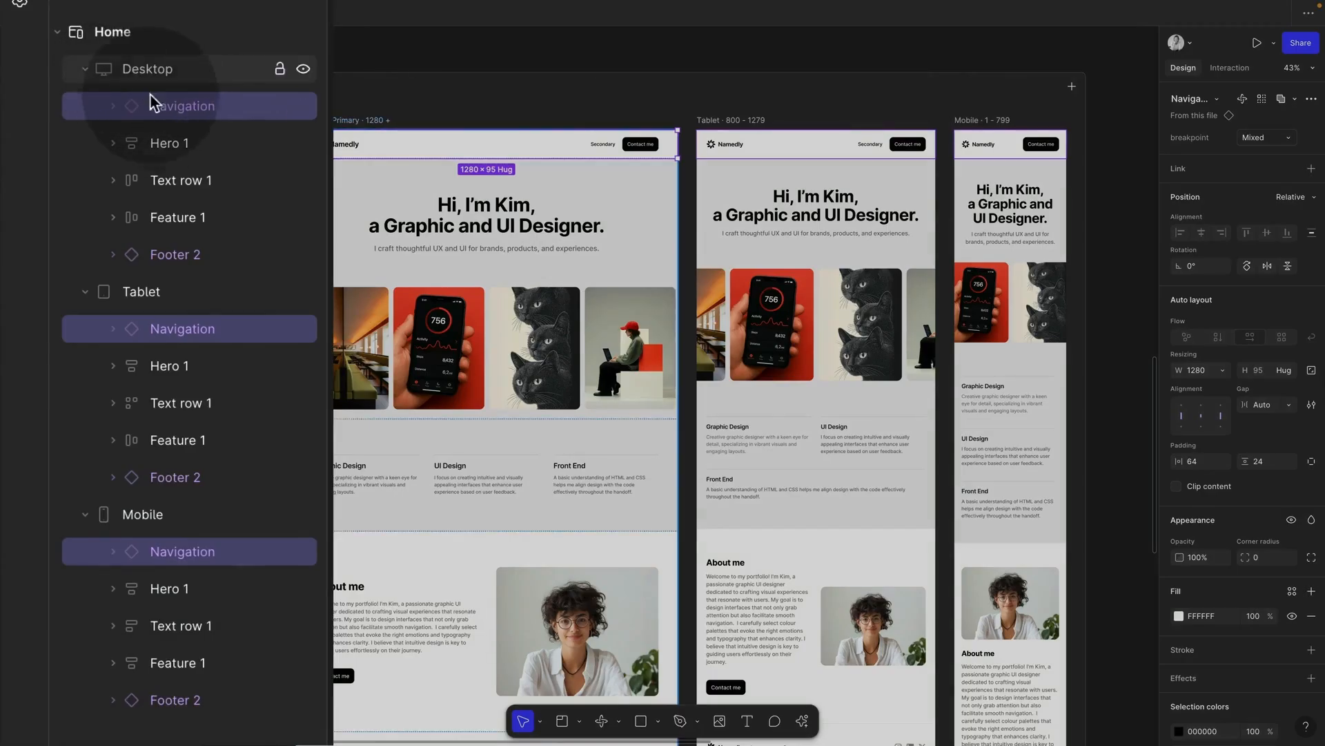
{"action": "left_click", "coordinate": [114, 143]}
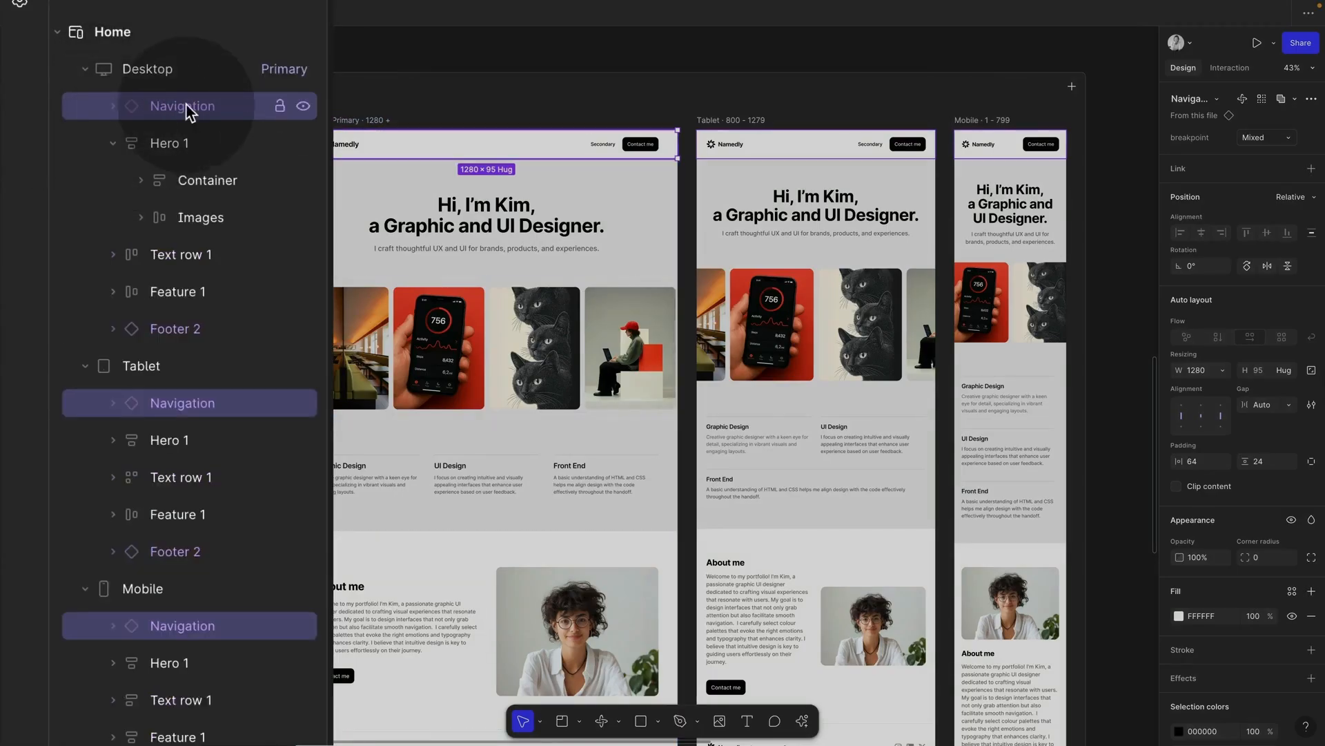
{"action": "left_click_drag", "start_coordinate": [187, 112], "coordinate": [169, 88]}
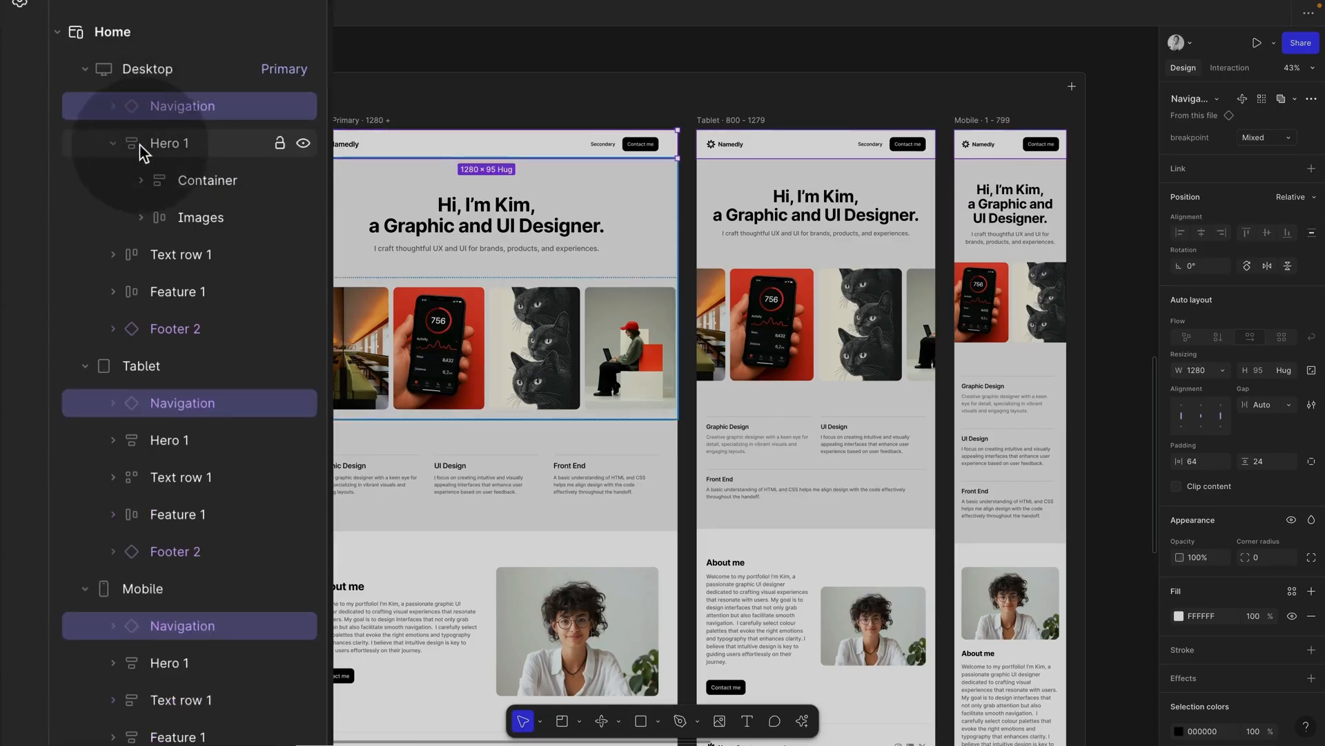
{"action": "left_click", "coordinate": [112, 143]}
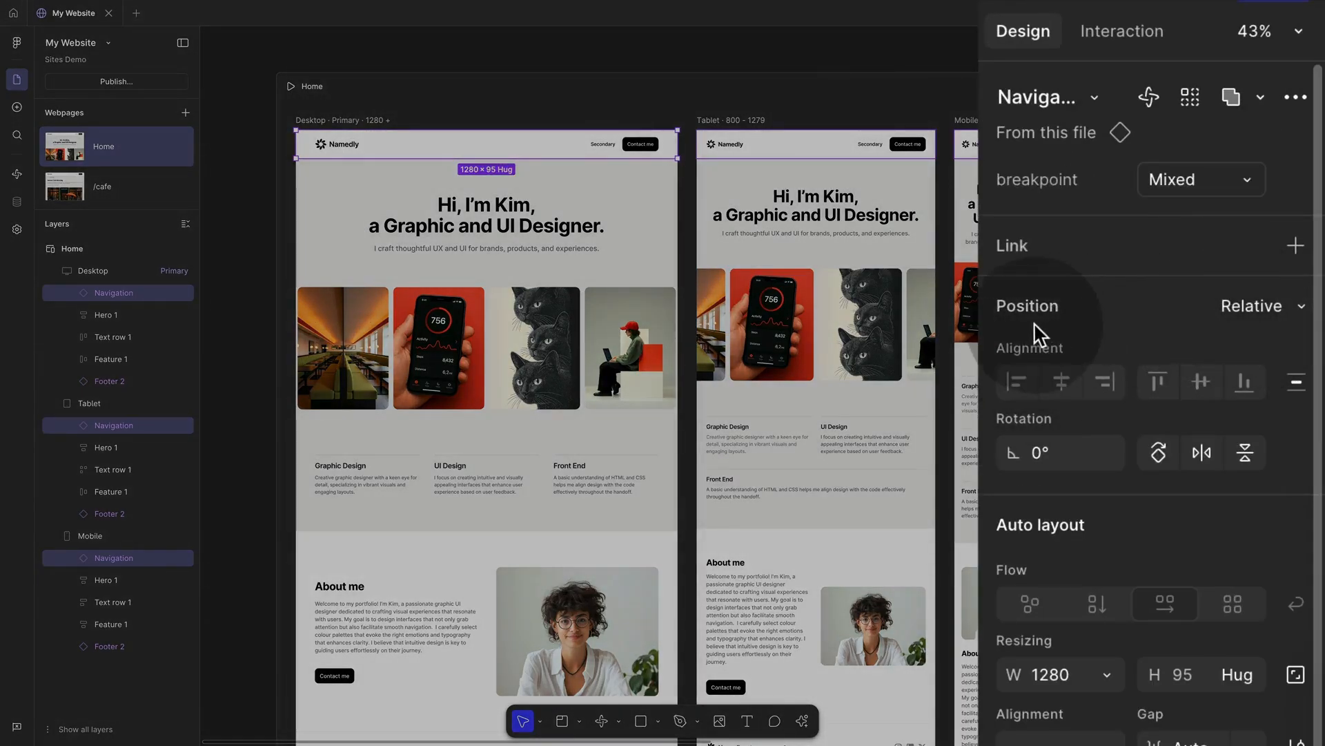
{"action": "left_click", "coordinate": [1296, 312]}
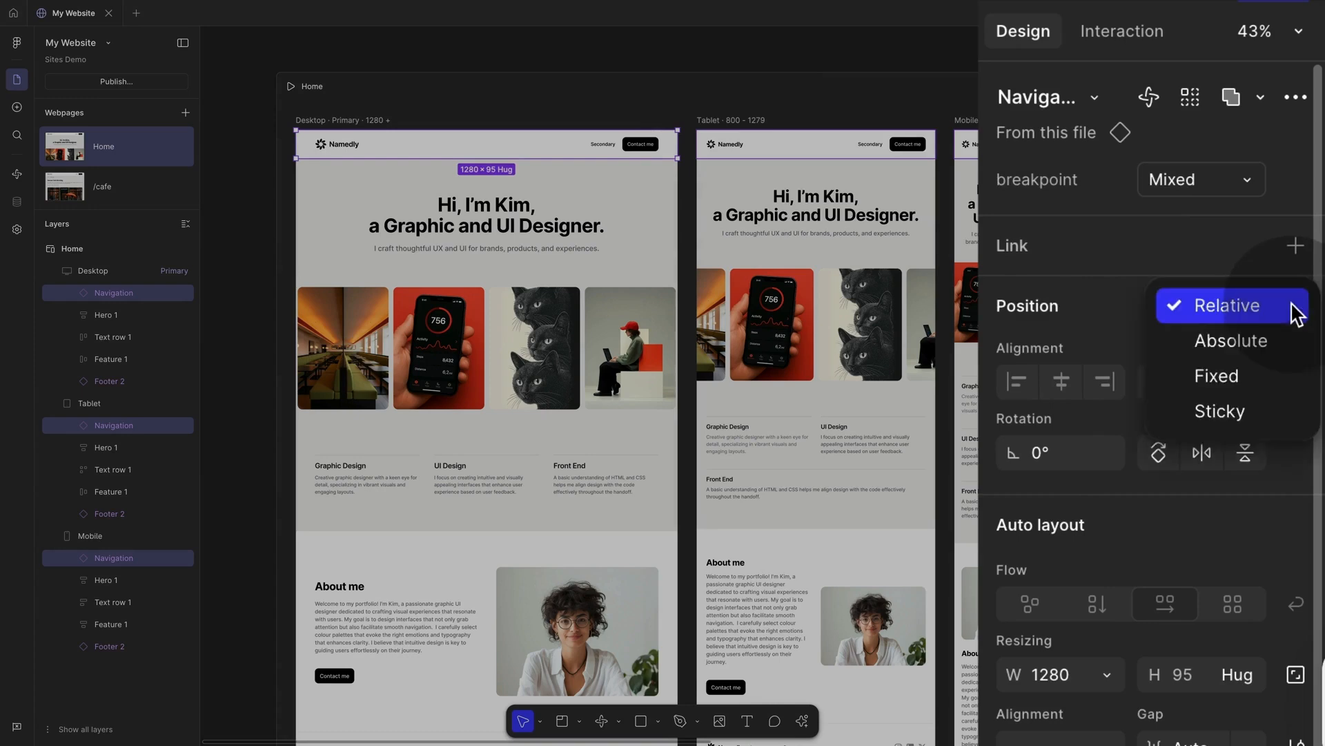
{"action": "left_click", "coordinate": [1231, 382]}
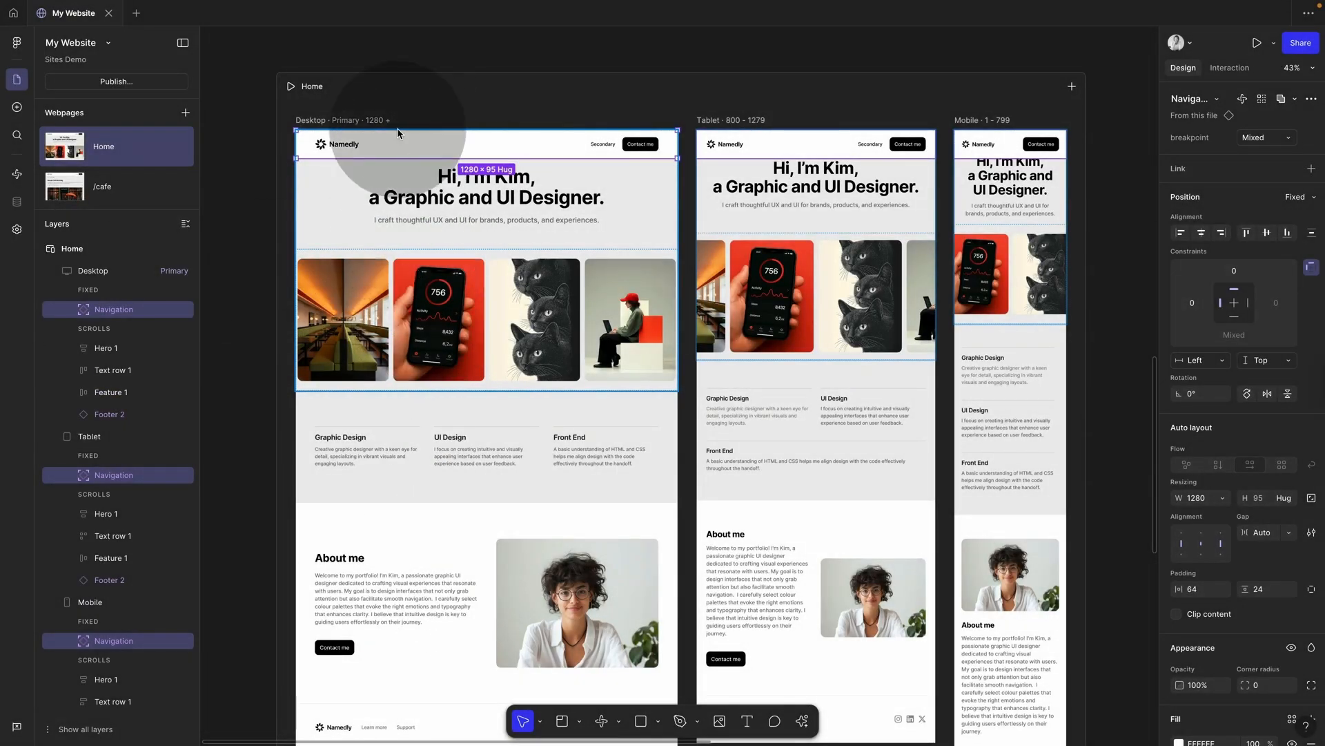
Step: Give the Desktop, Tablet and Mobile frames 80 top padding so Hero starts below the navigation
{"action": "left_click", "coordinate": [359, 121]}
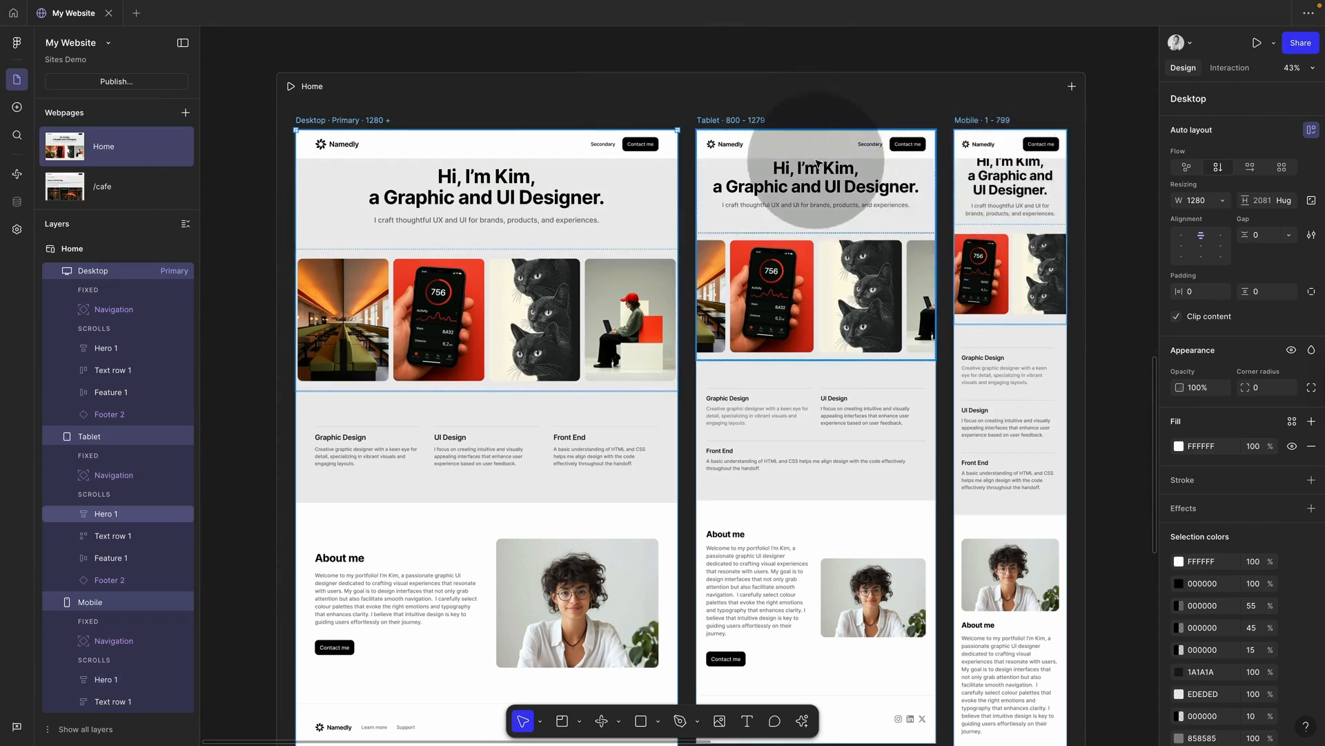
{"action": "left_click", "coordinate": [996, 155]}
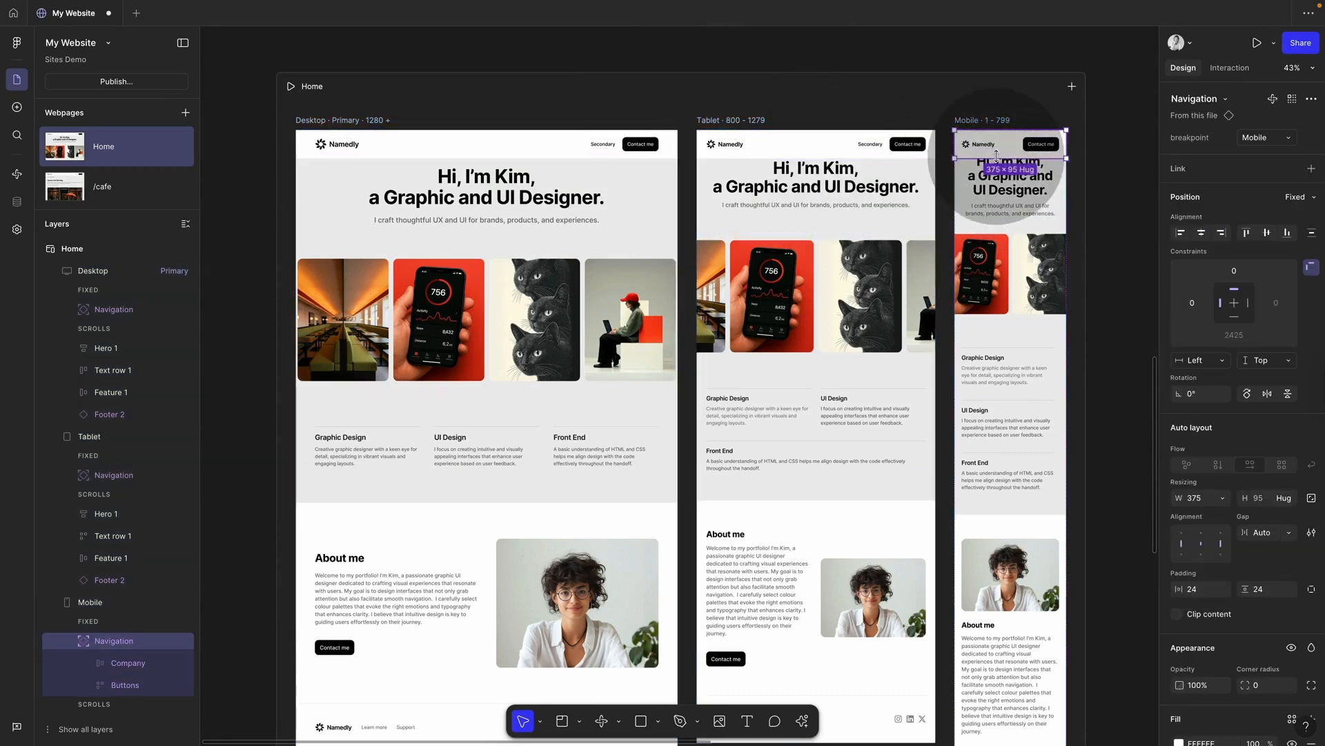
{"action": "left_click", "coordinate": [829, 145]}
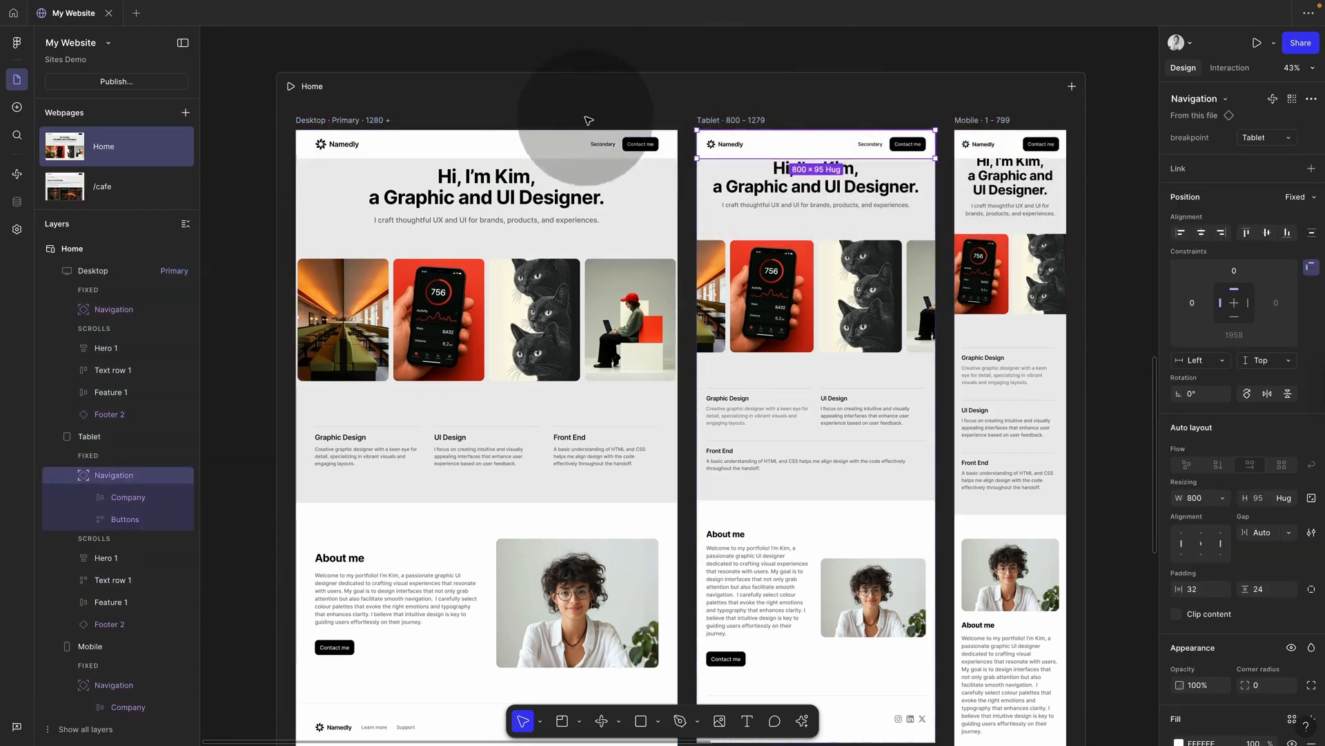
{"action": "left_click", "coordinate": [561, 145], "text": "shift"}
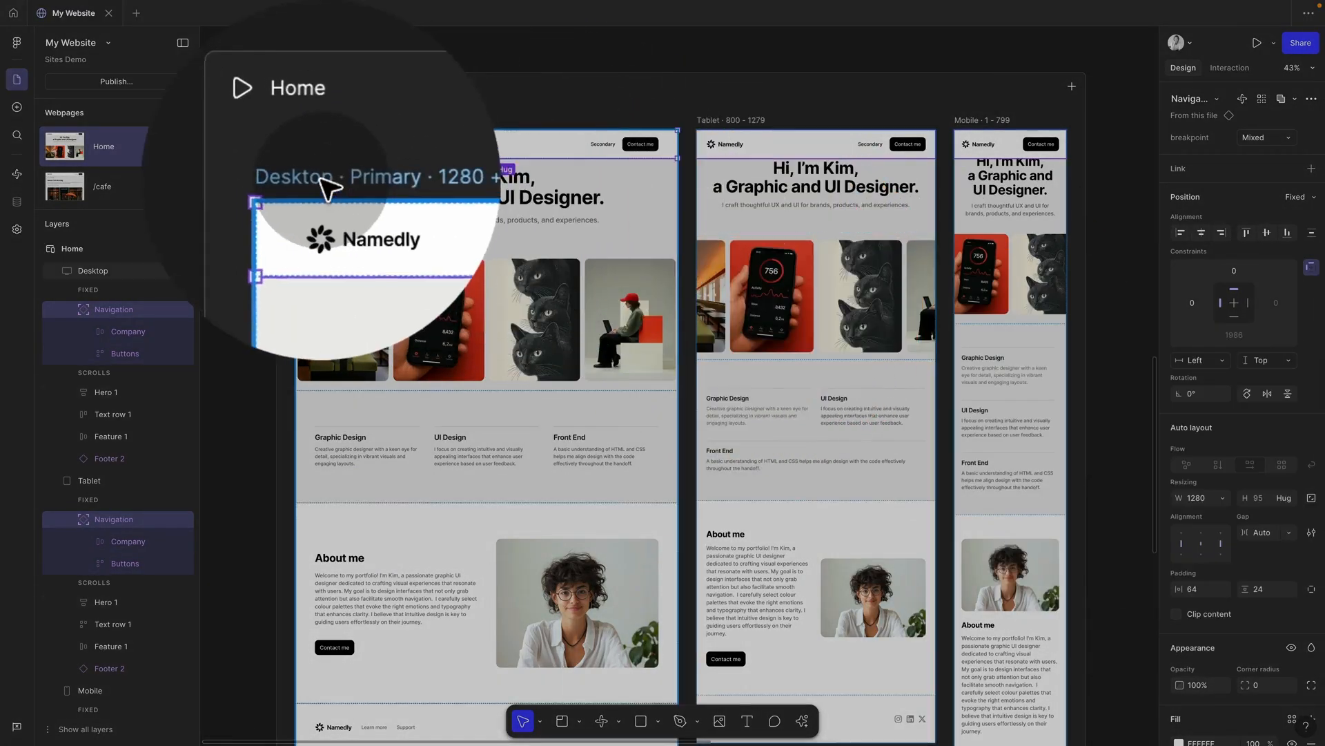
{"action": "left_click", "coordinate": [330, 185]}
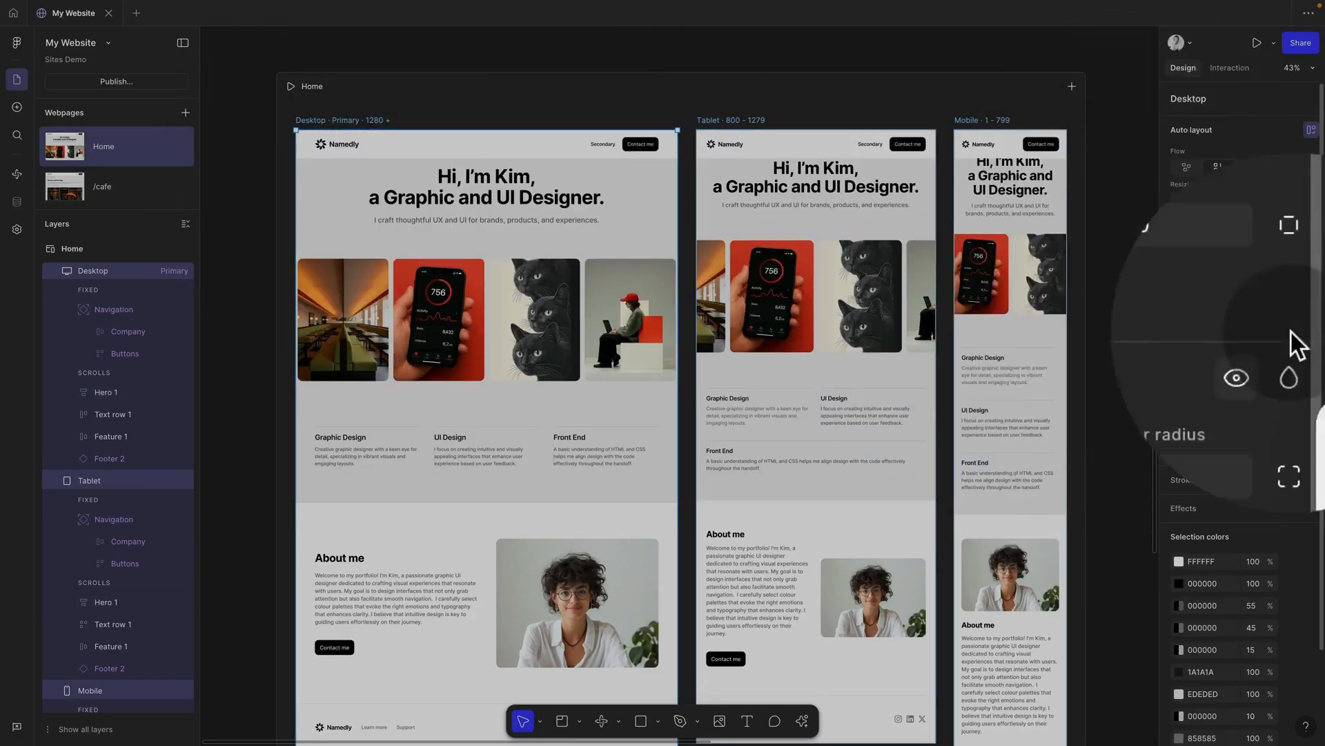
{"action": "left_click", "coordinate": [1288, 279]}
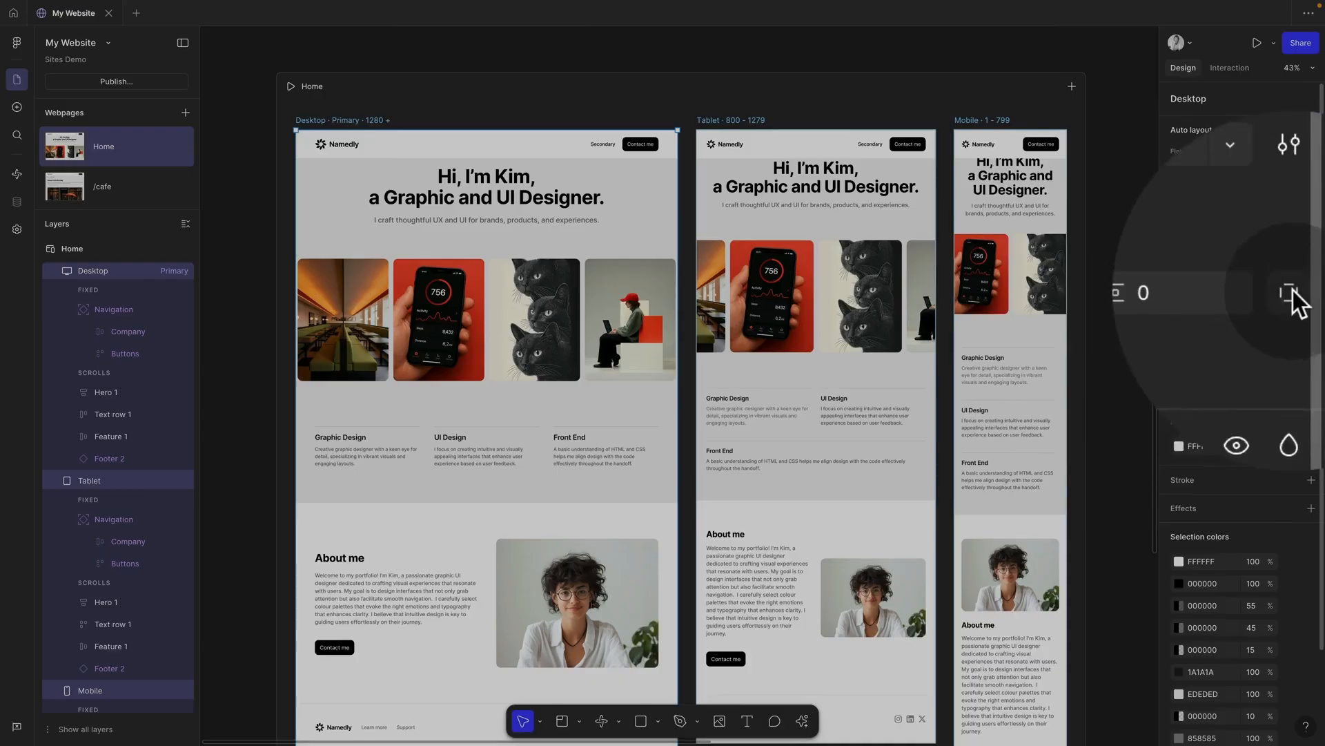
{"action": "left_click", "coordinate": [1146, 297]}
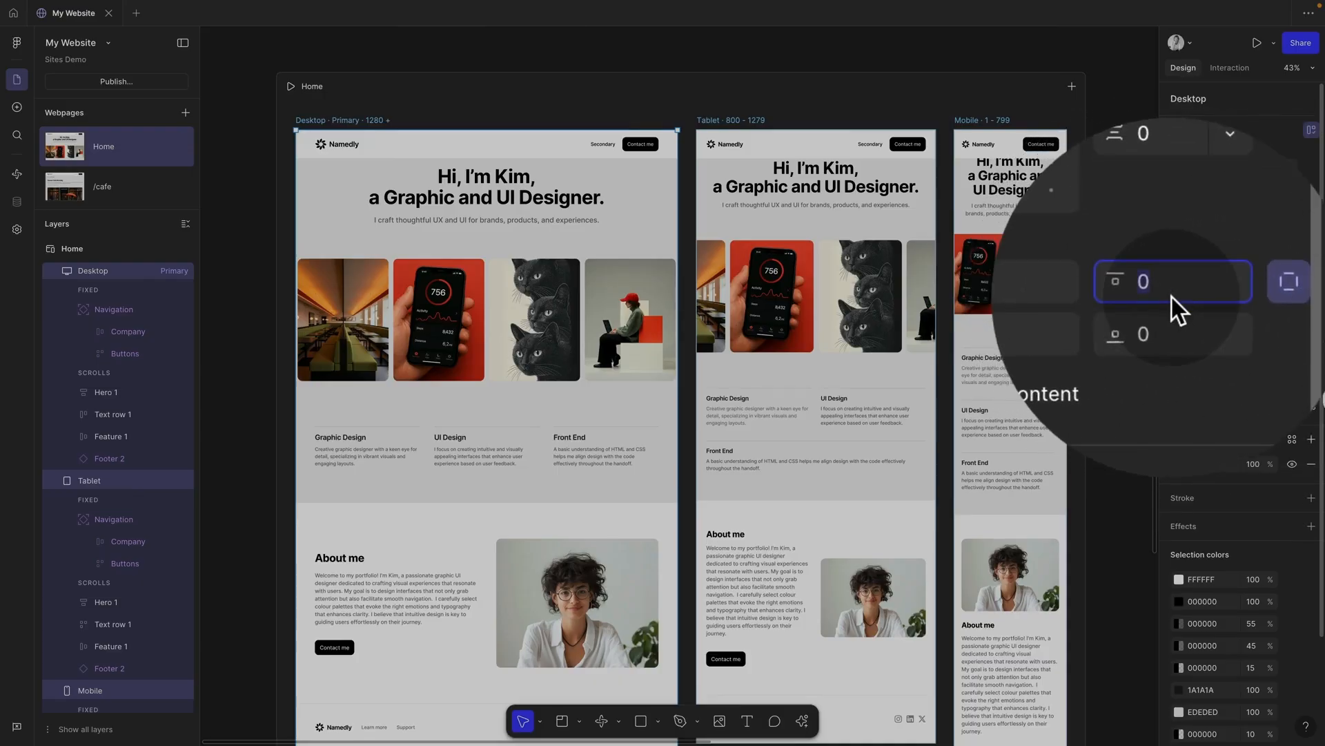
{"action": "type", "text": "95"}
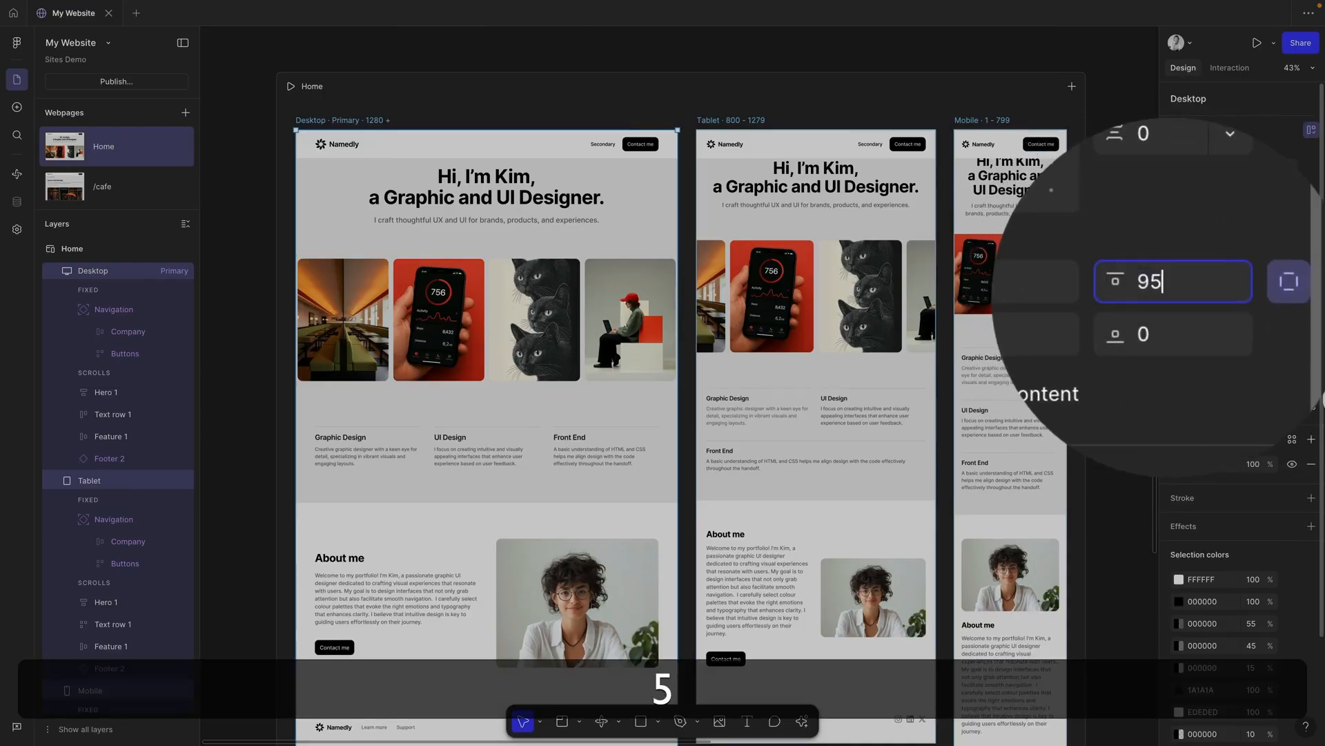
{"action": "key", "text": "Return"}
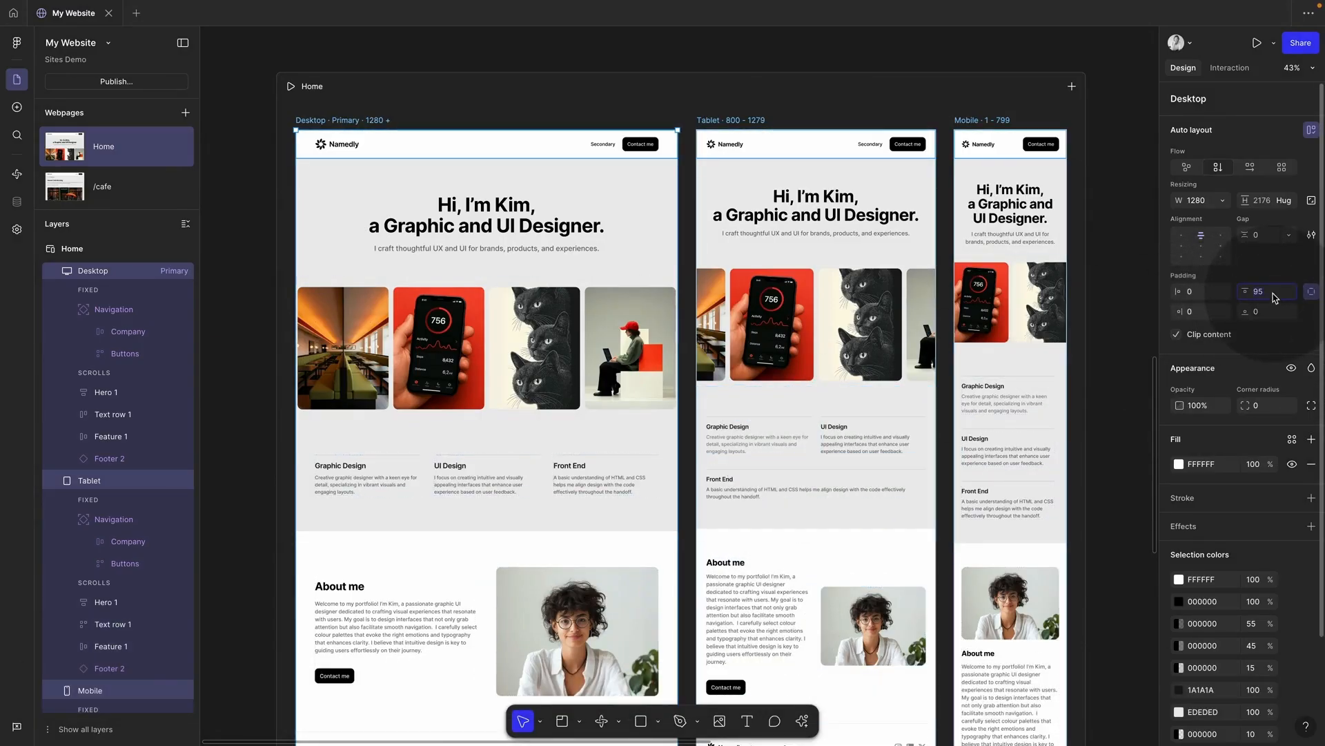
{"action": "type", "text": "80"}
{"action": "key", "text": "Return"}
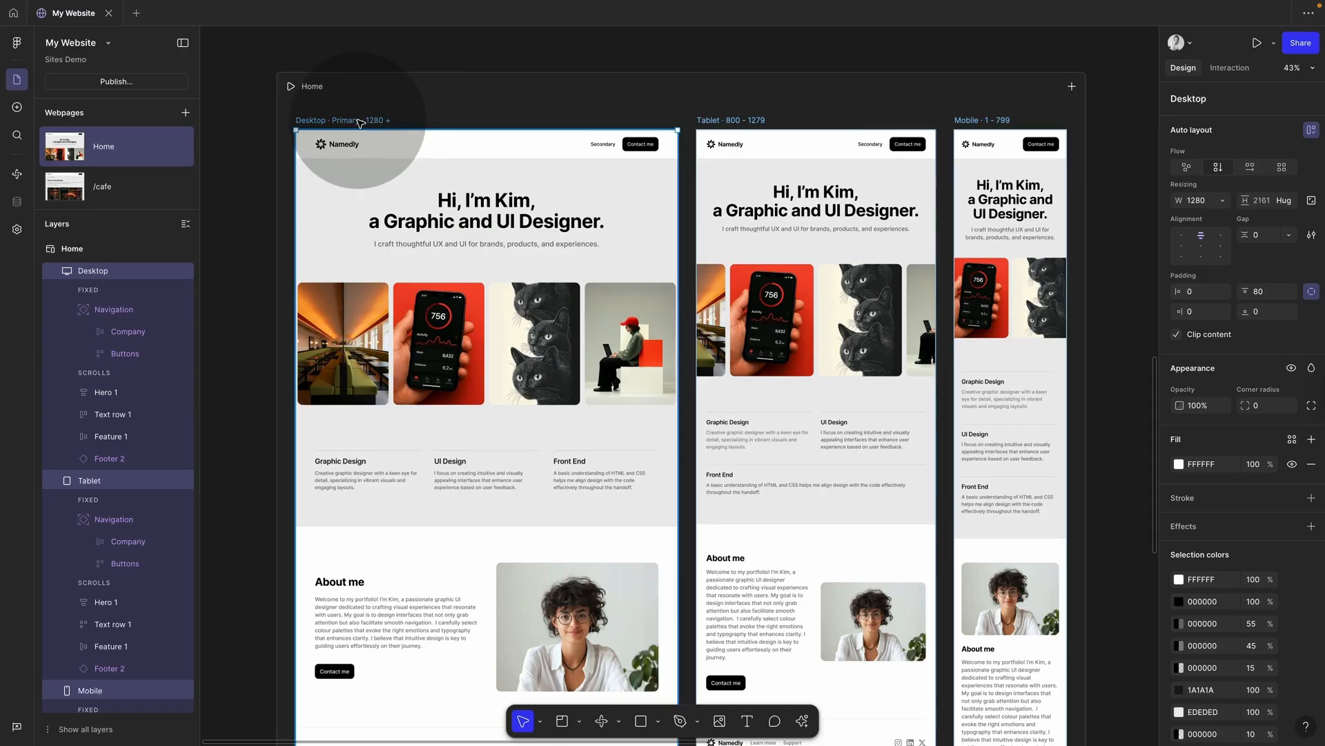
{"action": "left_click", "coordinate": [1257, 43]}
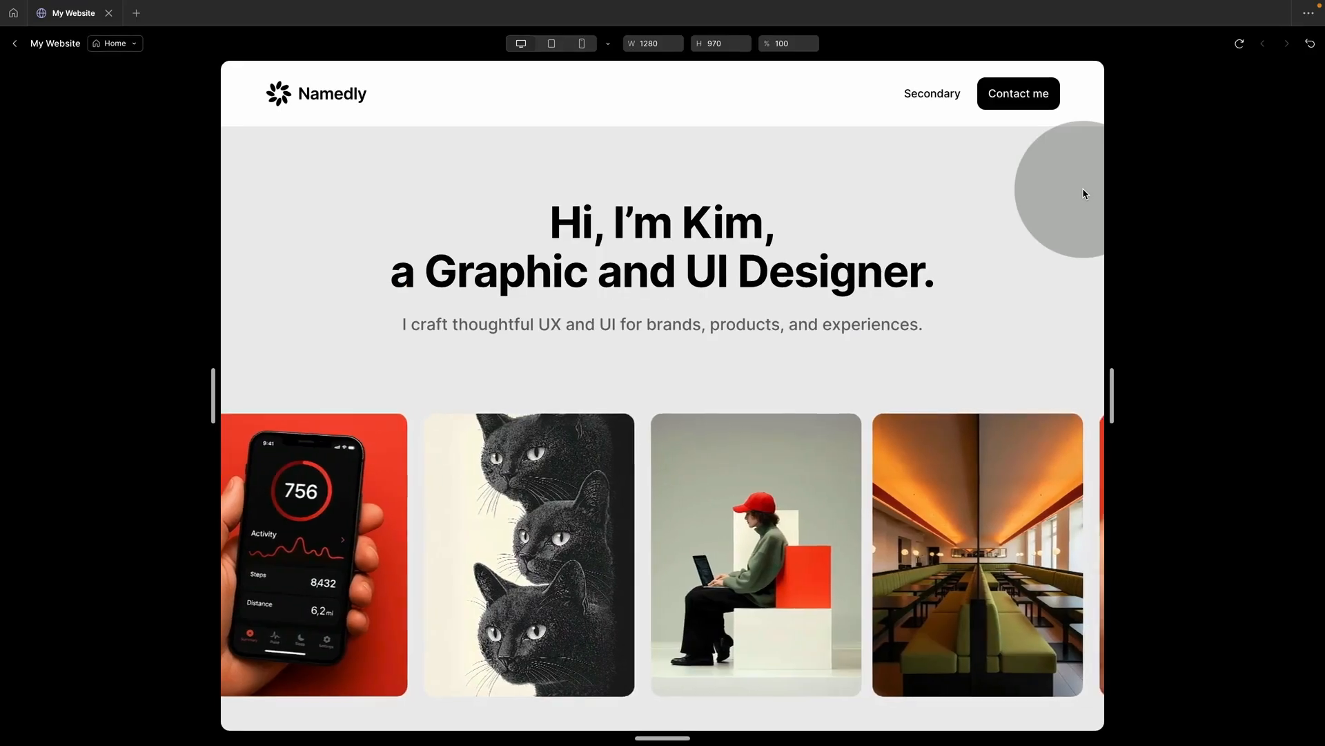
{"action": "scroll", "coordinate": [1082, 194], "scroll_direction": "down", "scroll_amount": 15}
{"action": "scroll", "coordinate": [1082, 193], "scroll_direction": "up", "scroll_amount": 15}
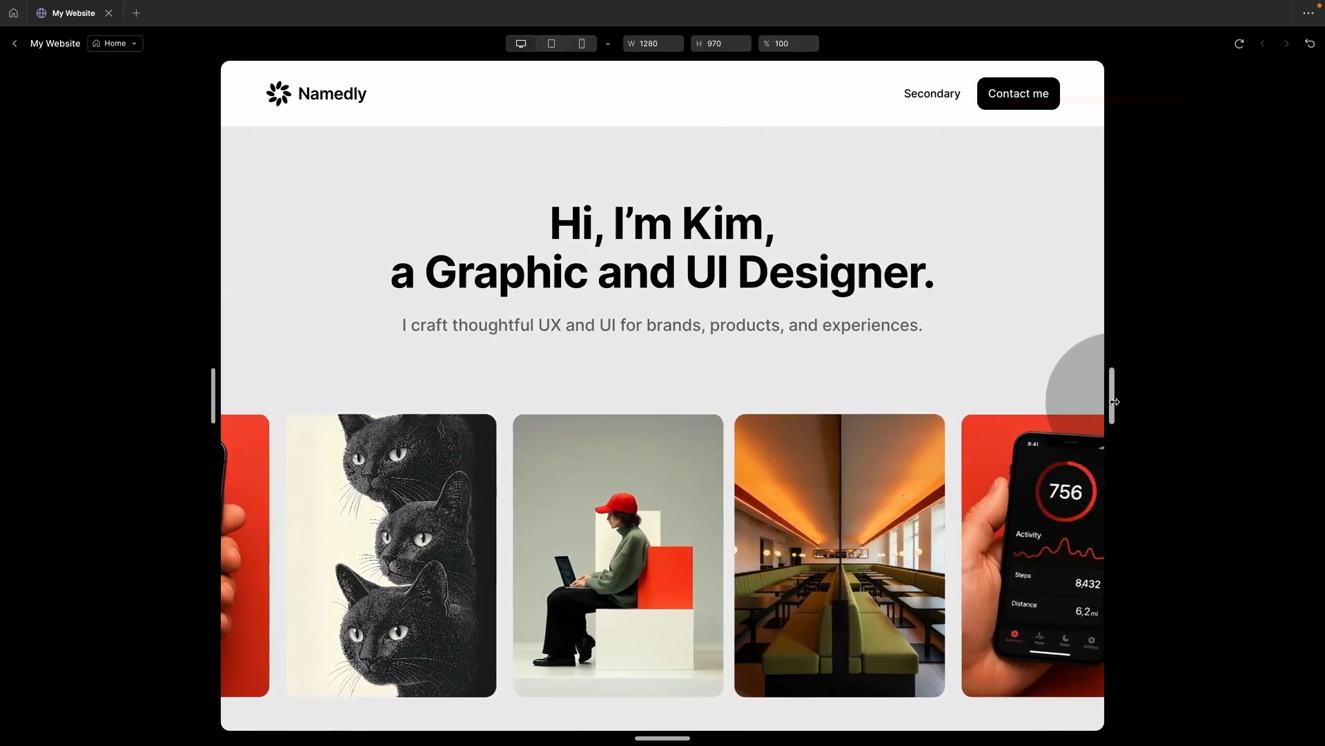
{"action": "mouse_move", "coordinate": [1114, 401]}
{"action": "left_mouse_down"}
{"action": "mouse_move", "coordinate": [1014, 400]}
{"action": "mouse_move", "coordinate": [1178, 398]}
{"action": "mouse_move", "coordinate": [1119, 398]}
{"action": "left_mouse_up"}
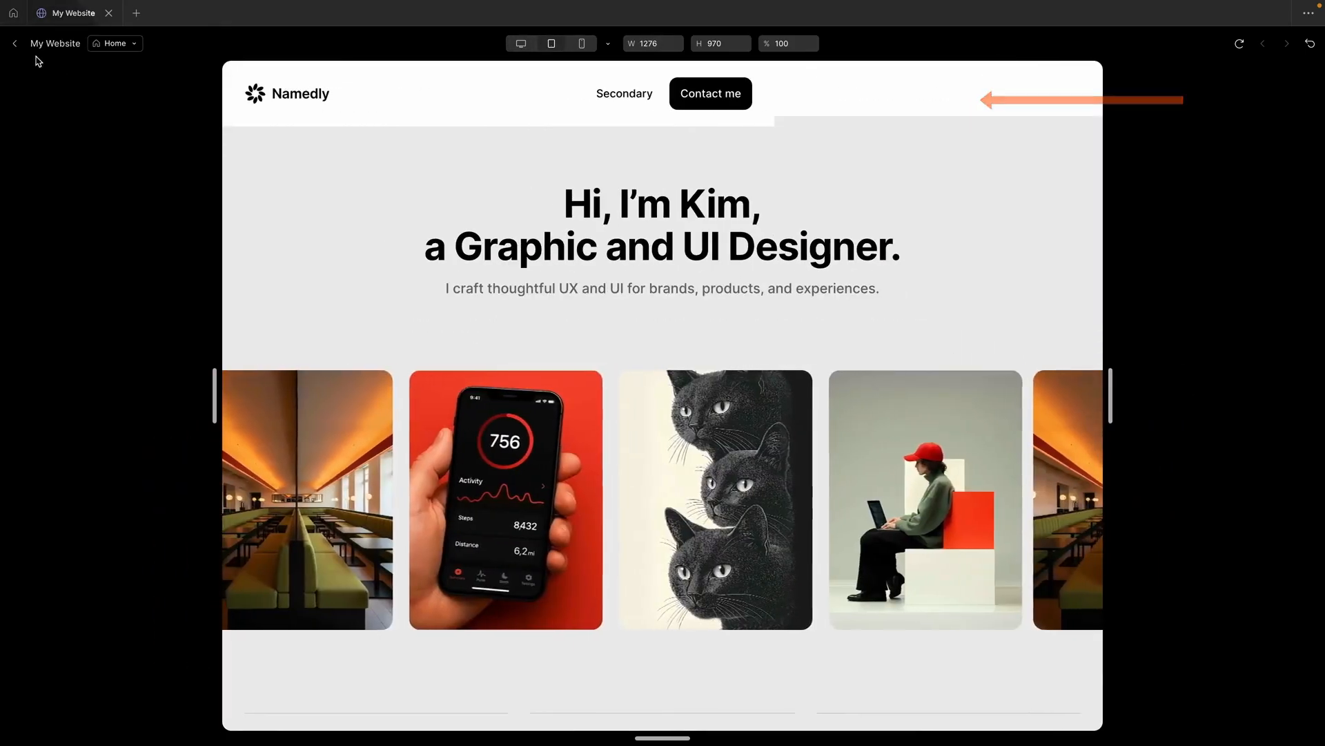
{"action": "left_click", "coordinate": [15, 44]}
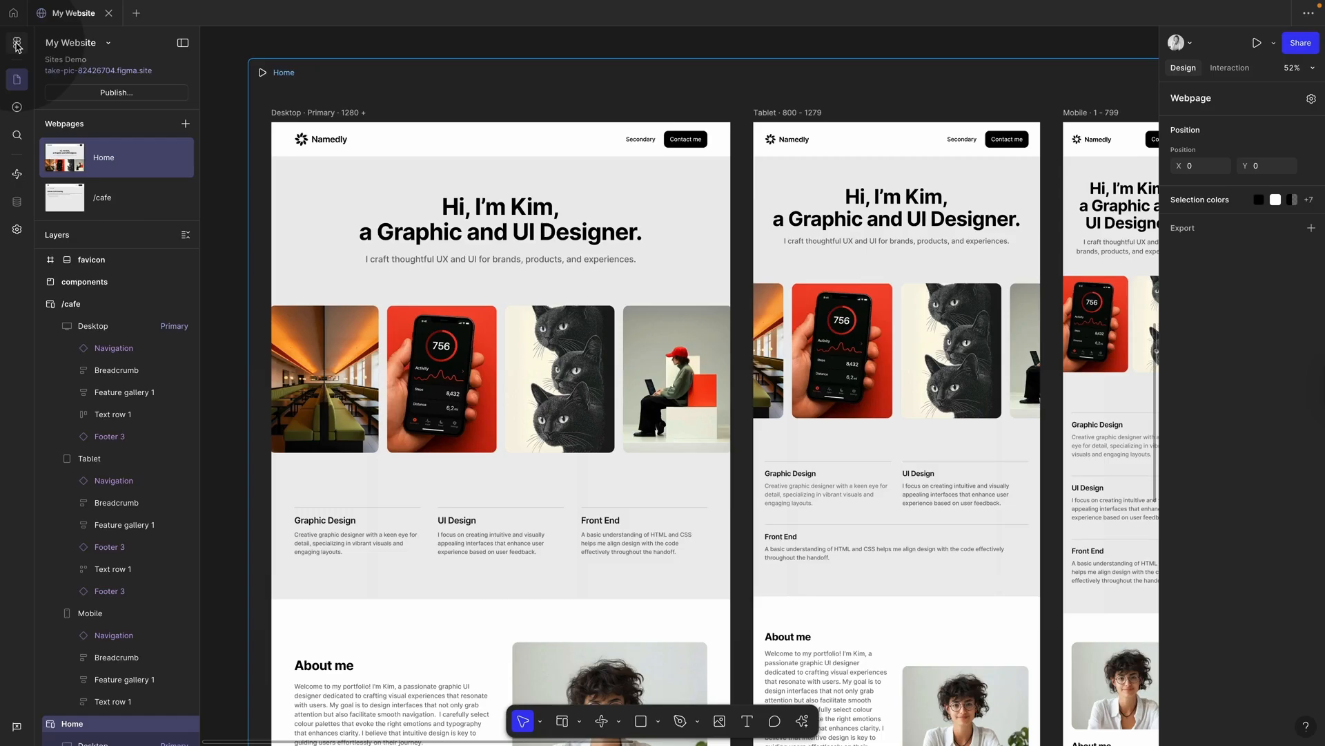
Step: Keep Header 1 at fixed 1280 width, constrain it Left + Right, and open the preview
{"action": "left_click", "coordinate": [423, 145]}
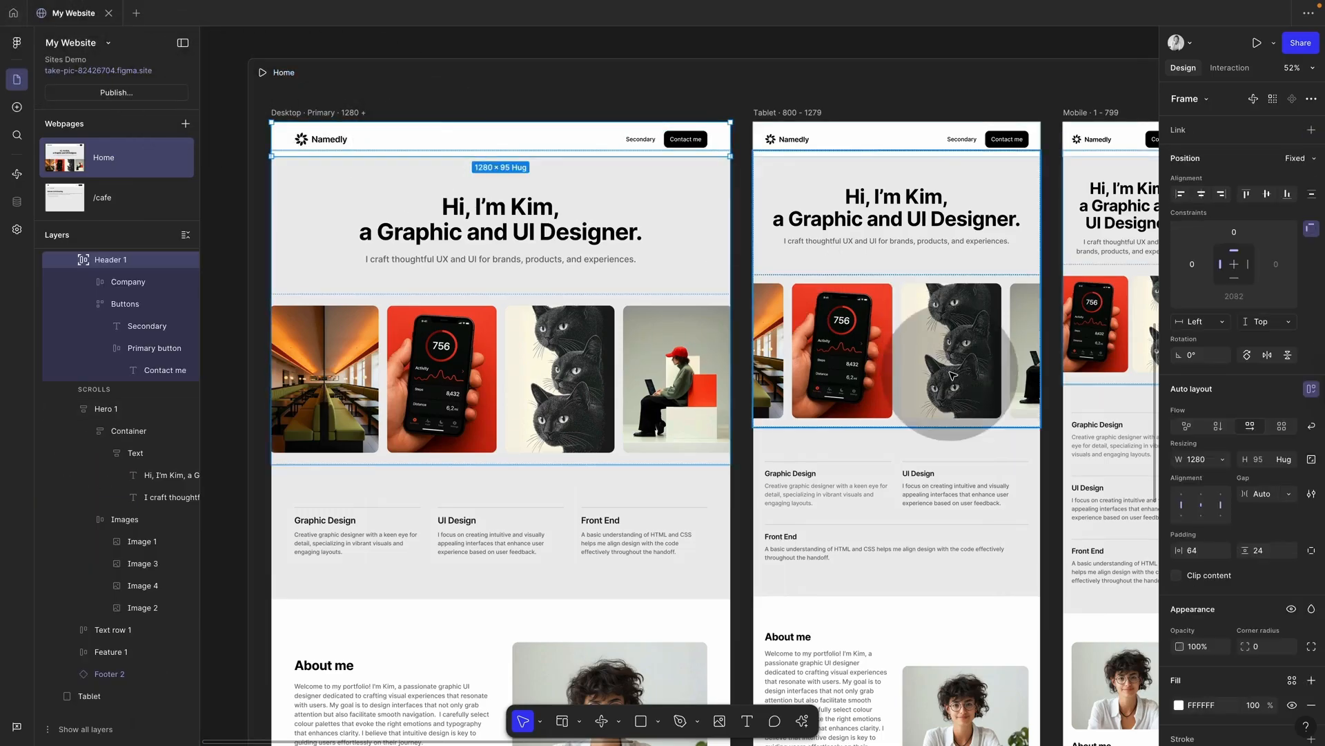
{"action": "left_click", "coordinate": [1225, 459]}
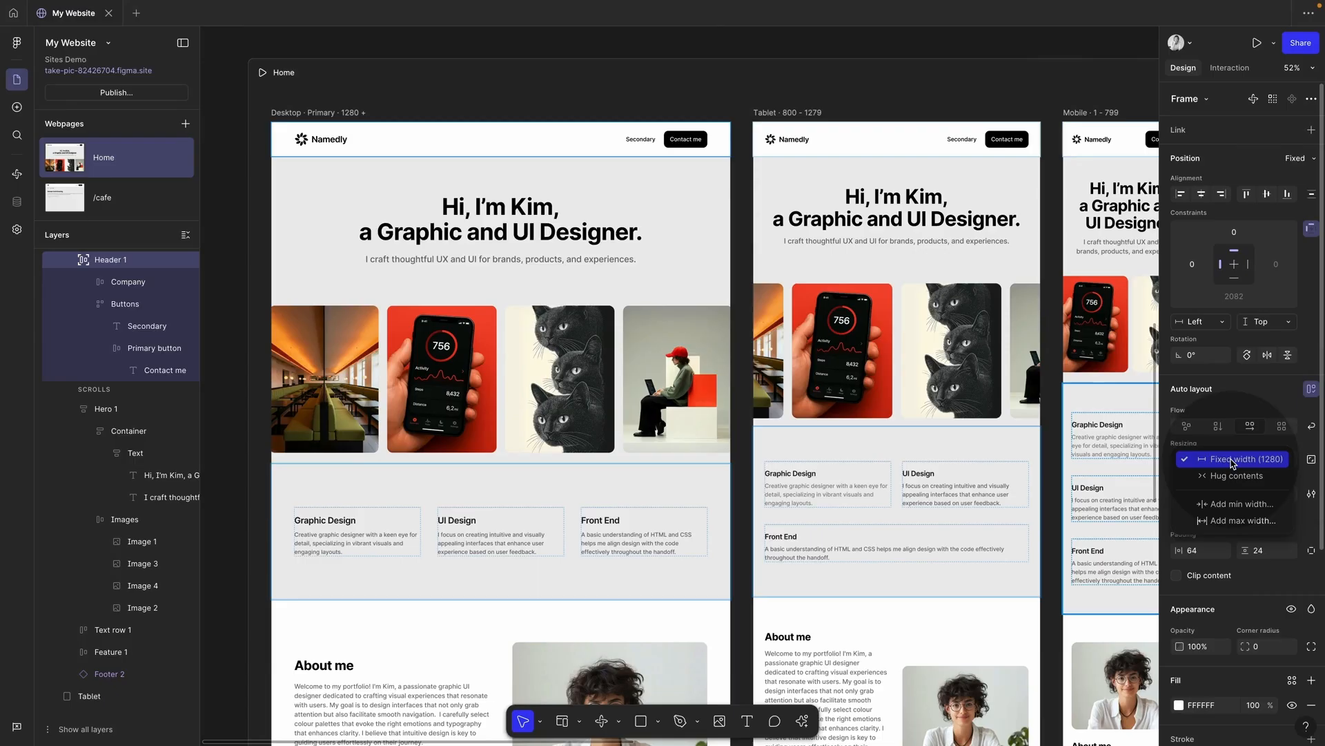
{"action": "left_click", "coordinate": [587, 144]}
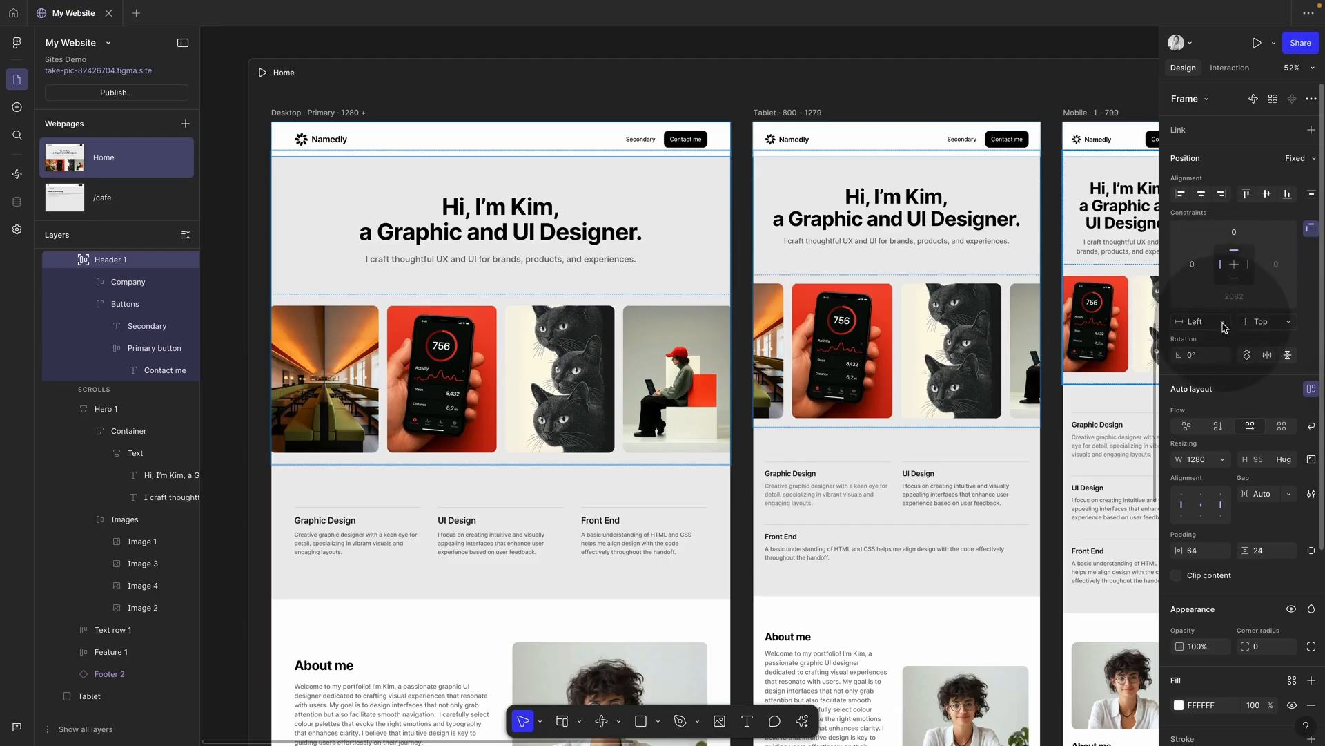
{"action": "left_click", "coordinate": [1224, 327]}
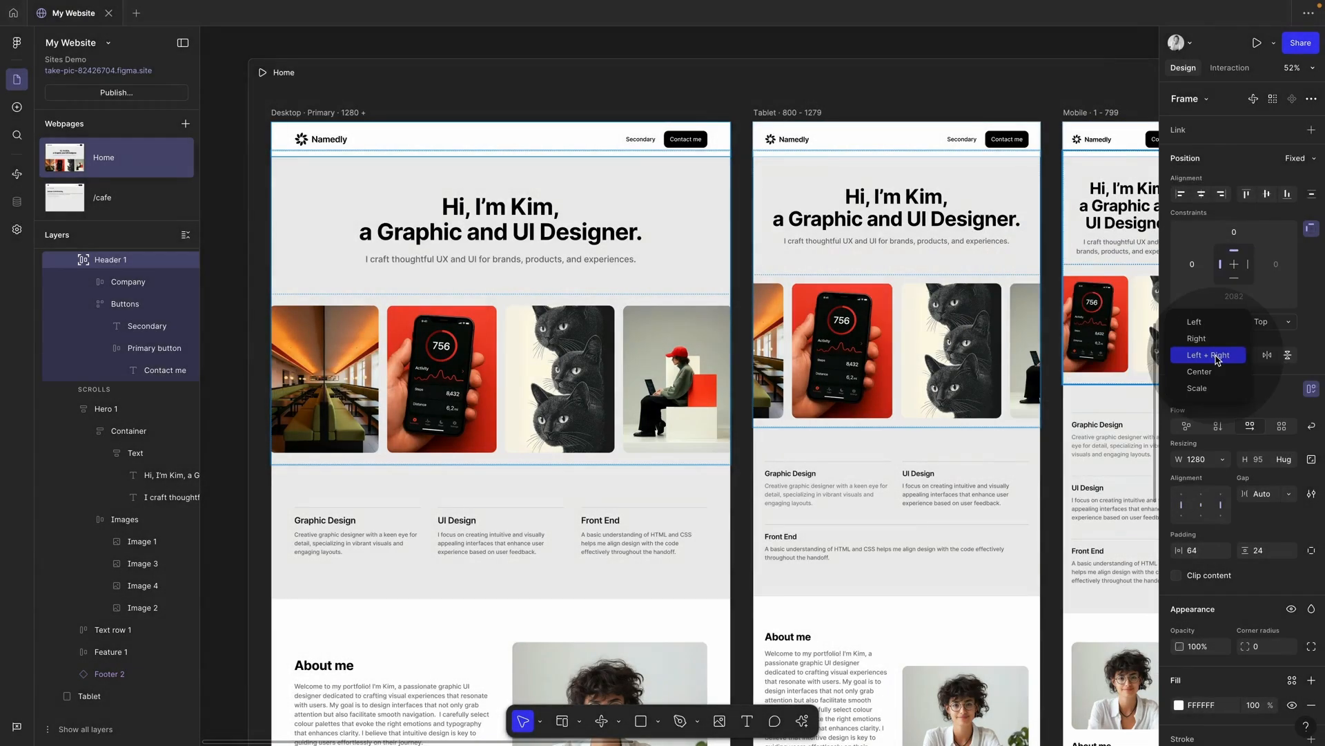
{"action": "left_click", "coordinate": [1217, 356]}
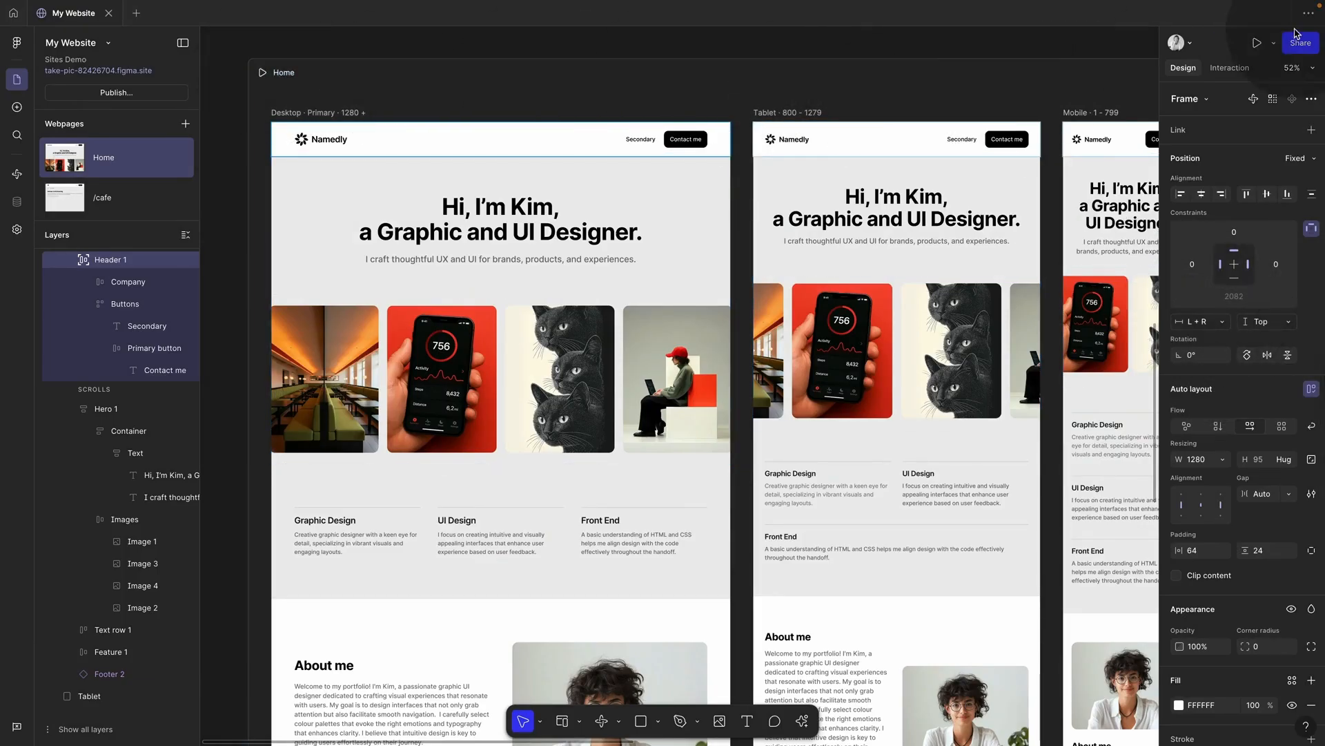
{"action": "left_click", "coordinate": [1257, 43]}
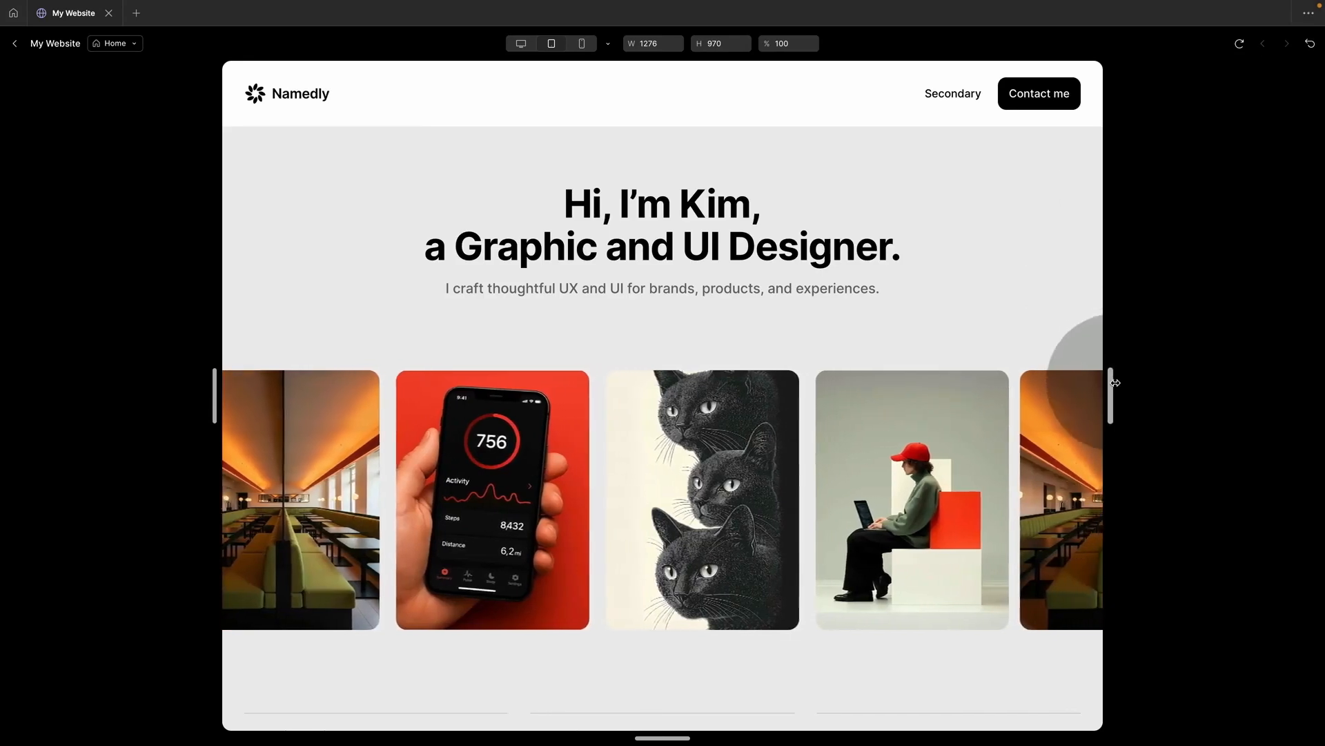
Step: Resize the preview to test the header stretching, reopen it, then return to the editor
{"action": "left_click_drag", "start_coordinate": [1115, 382], "coordinate": [1021, 356]}
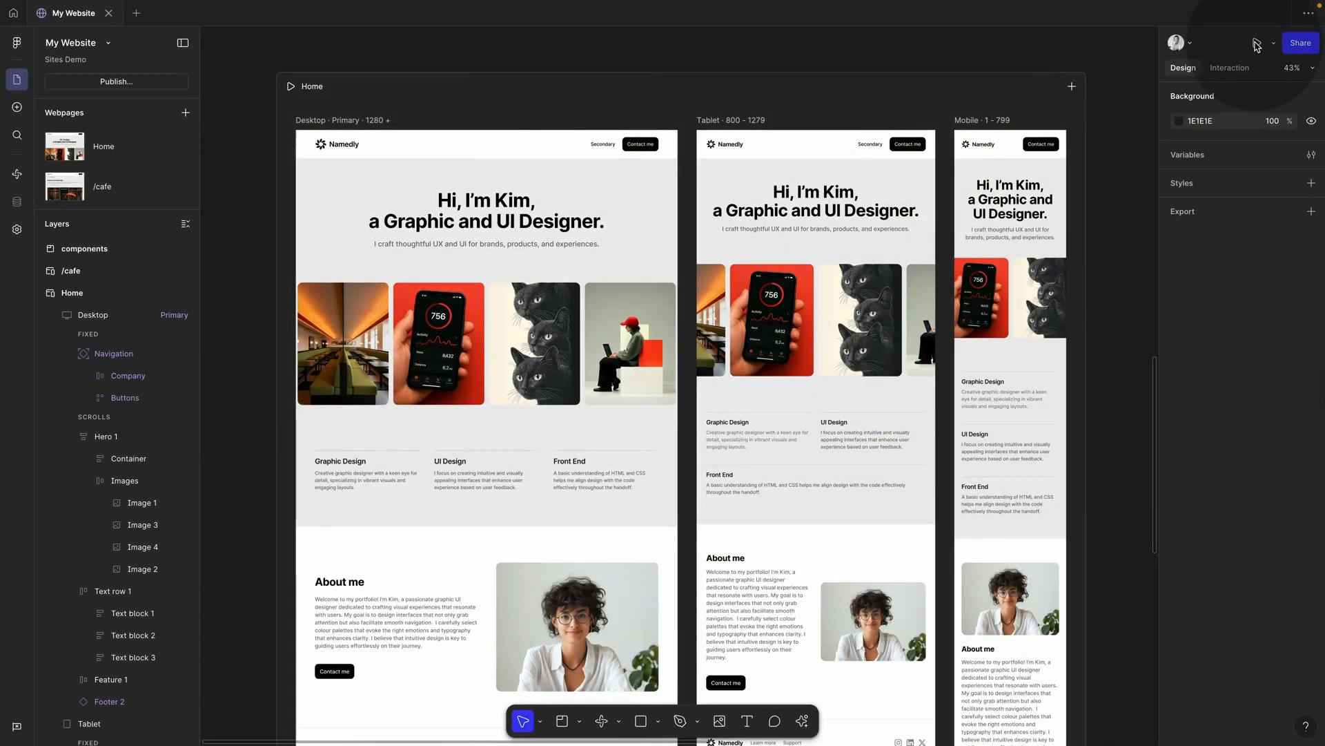
{"action": "left_click", "coordinate": [1256, 43]}
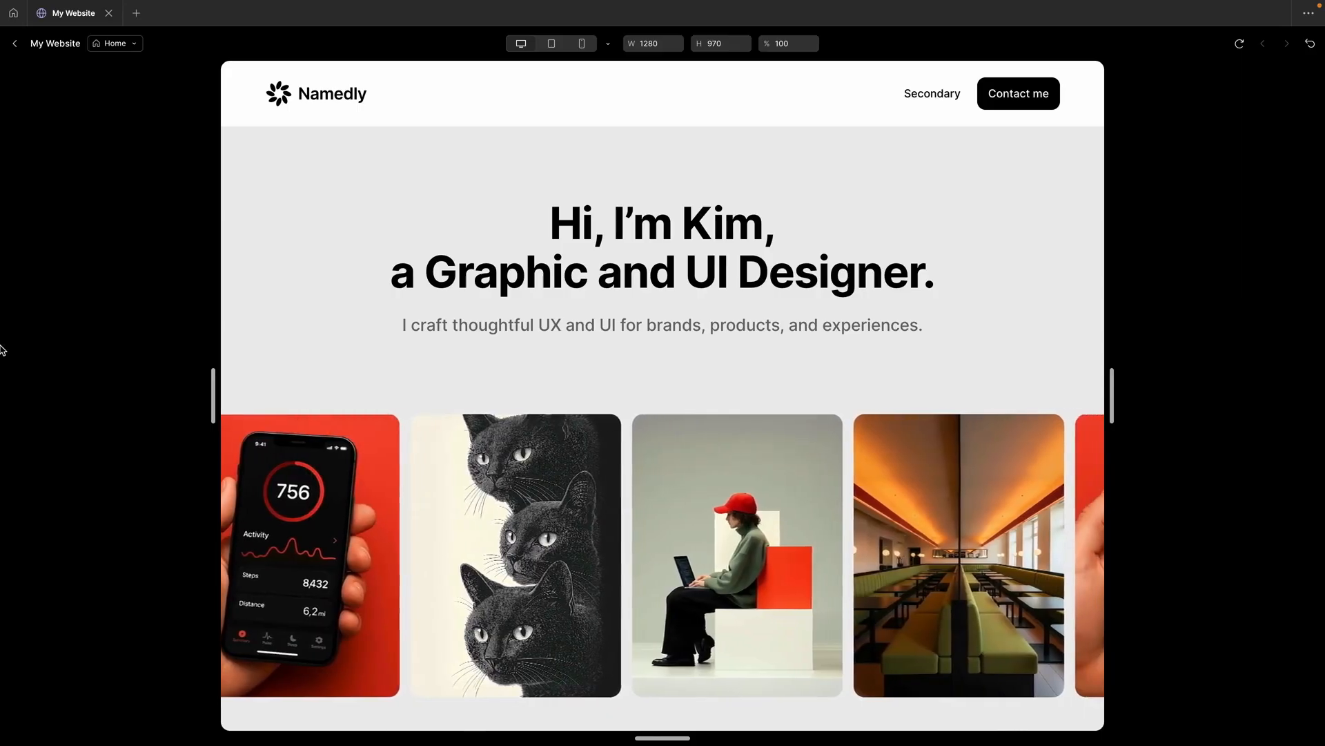
{"action": "left_click", "coordinate": [15, 43]}
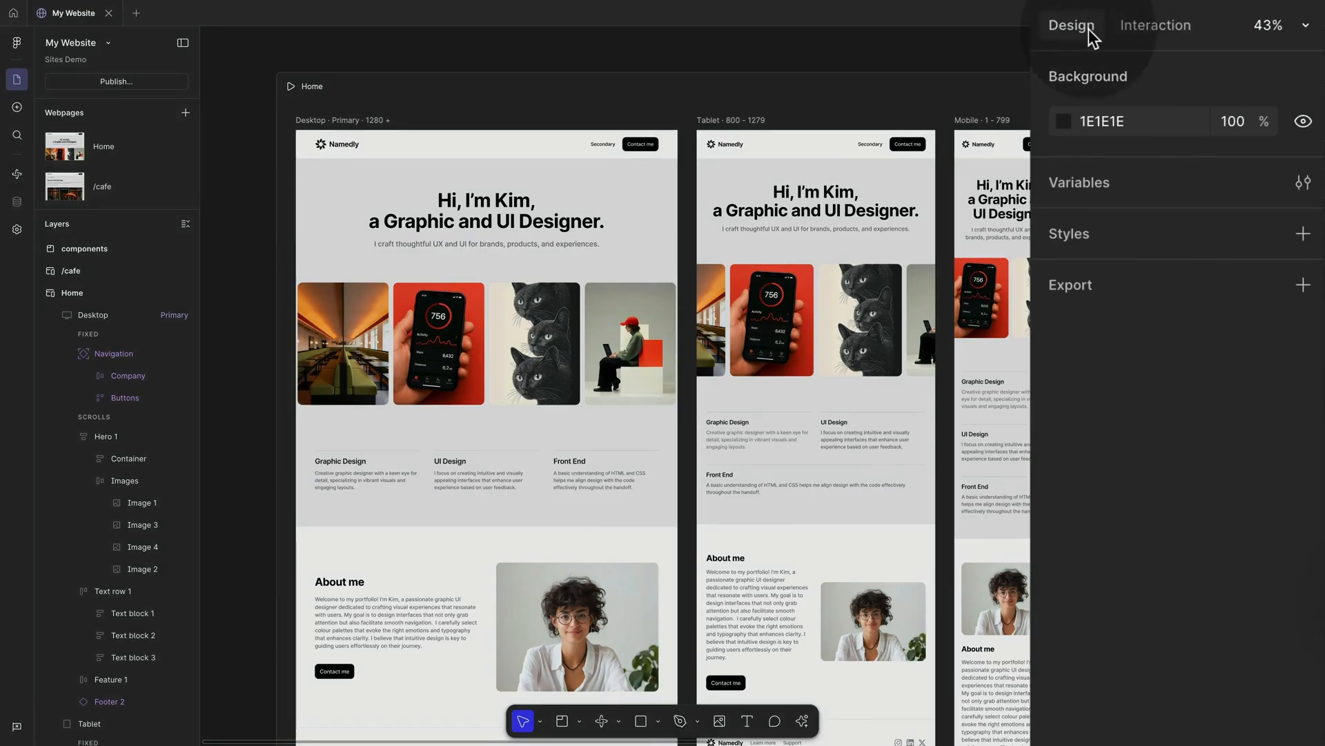
Step: In the Interaction settings, inspect the hero Images' Marquee, then select the 'Hi, I'm Kim' headline
{"action": "left_click", "coordinate": [1155, 31]}
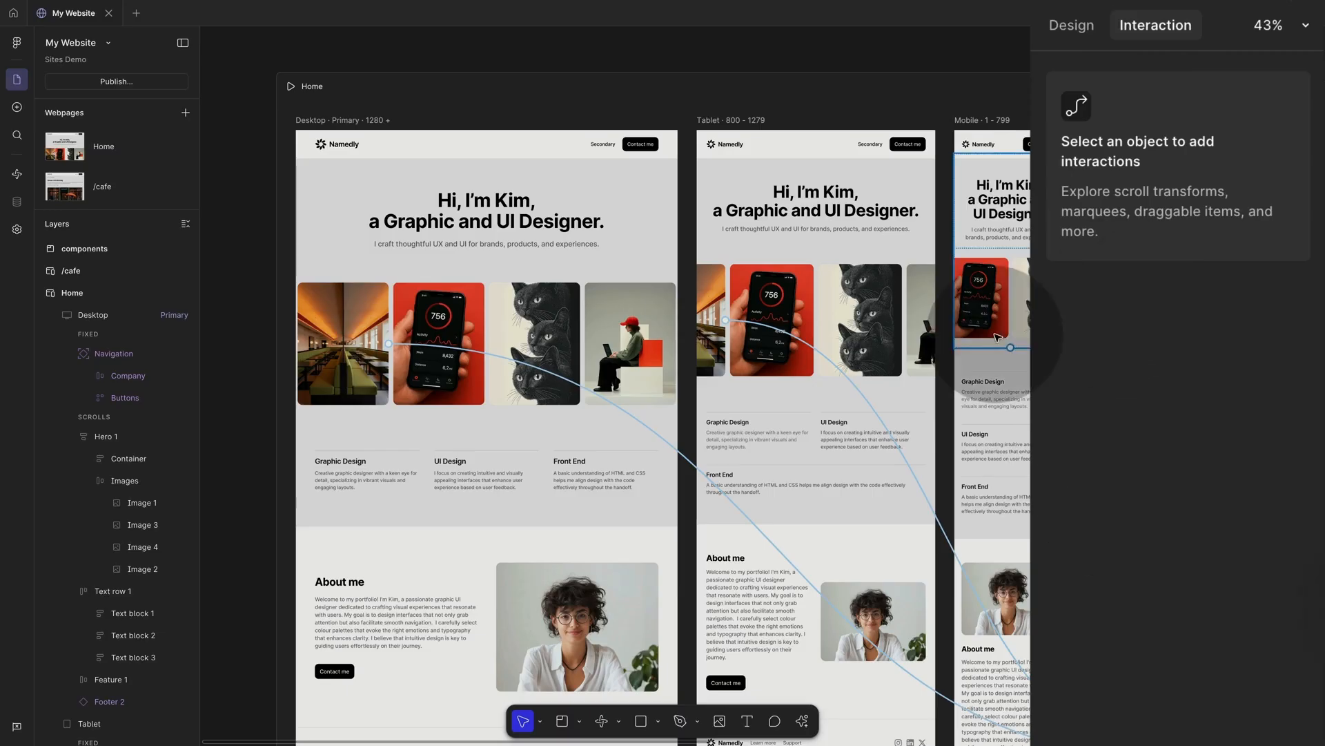
{"action": "left_click", "coordinate": [635, 374]}
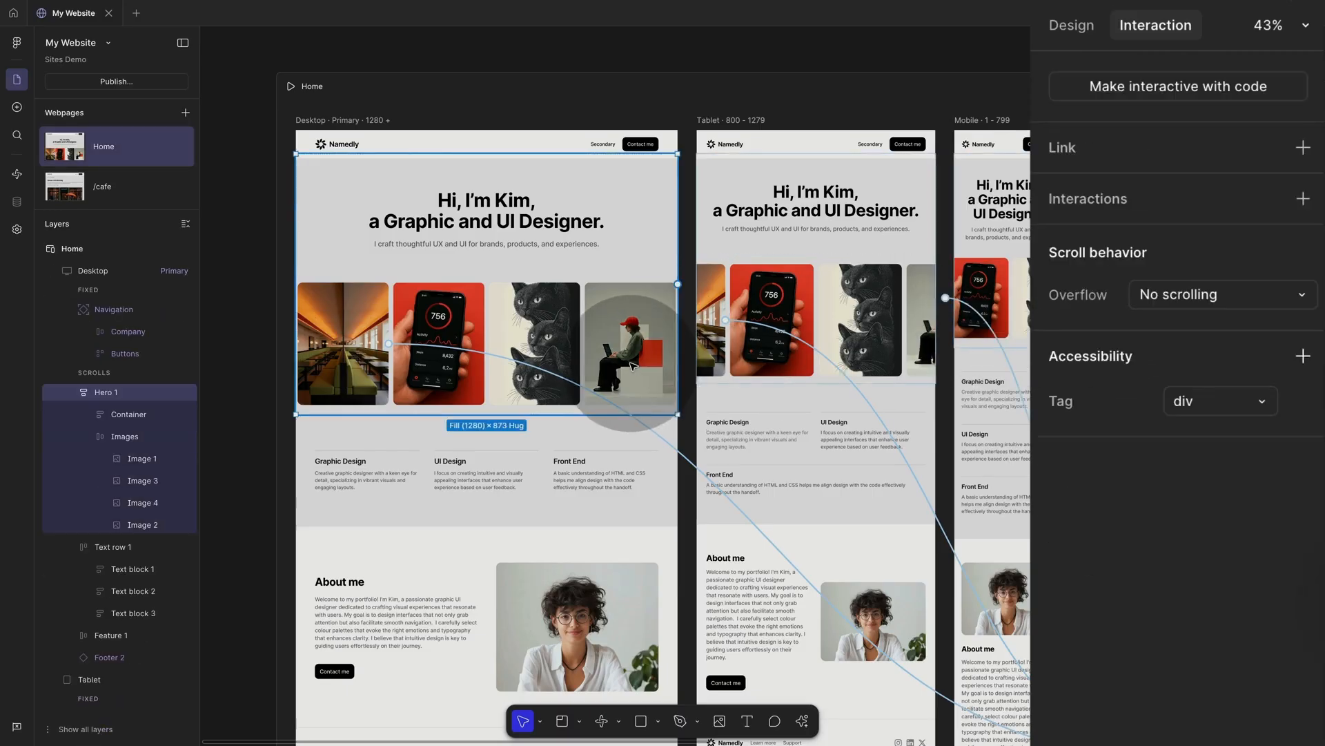
{"action": "left_click", "coordinate": [634, 366]}
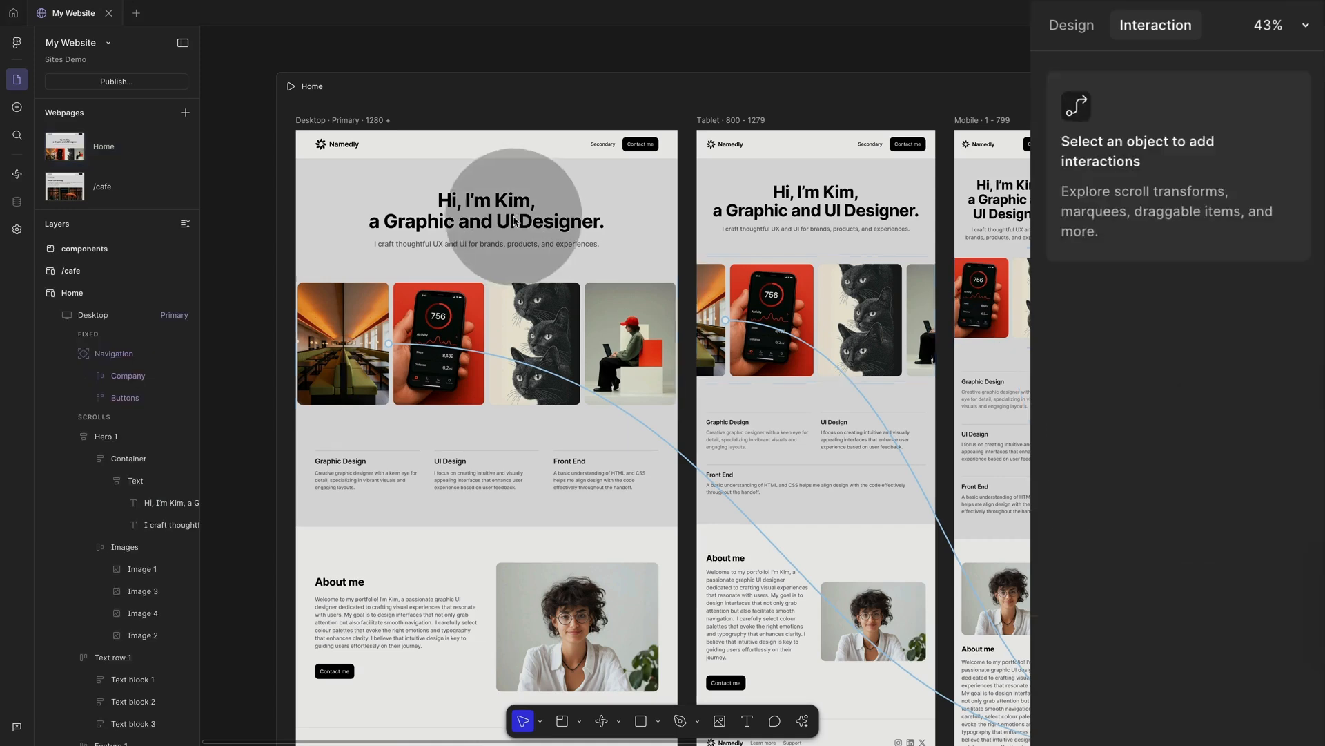
{"action": "left_click", "coordinate": [523, 215]}
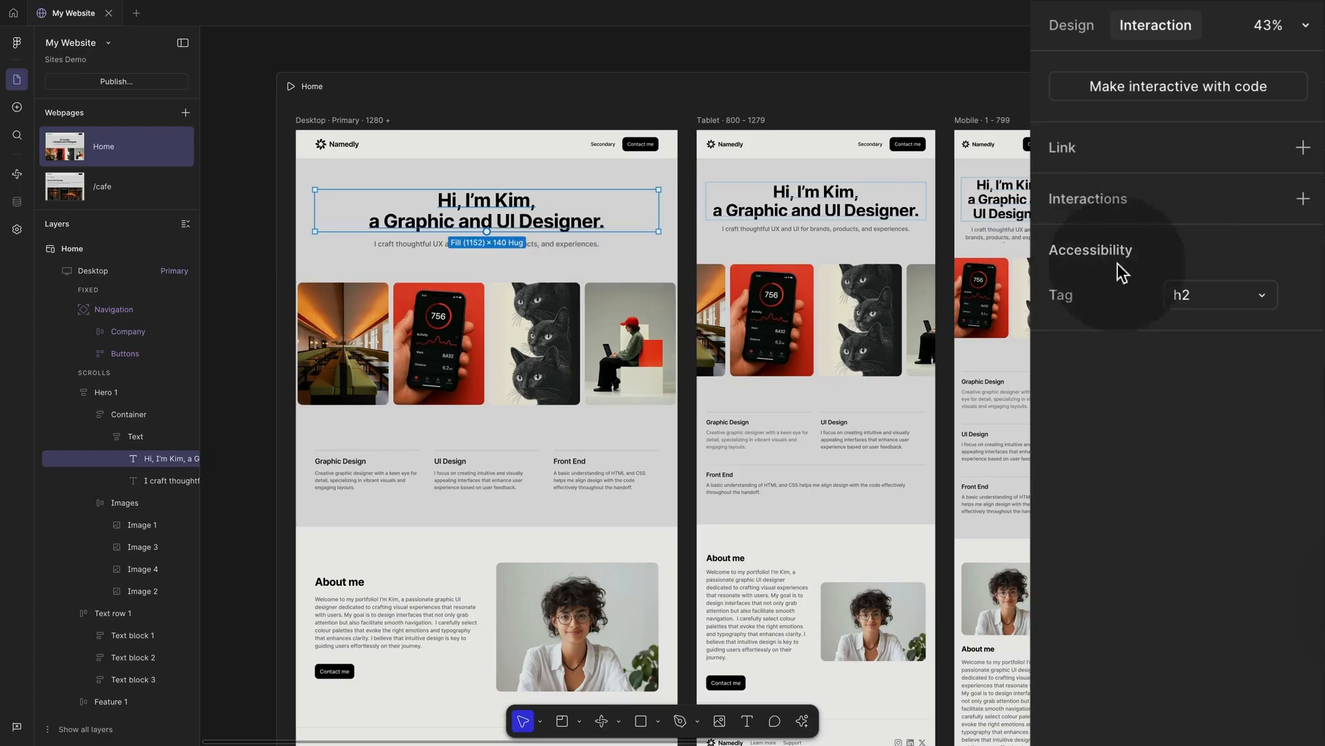
Step: Add a Moderate-speed Typewriter interaction to the headline with Loop turned off
{"action": "left_click", "coordinate": [1303, 200]}
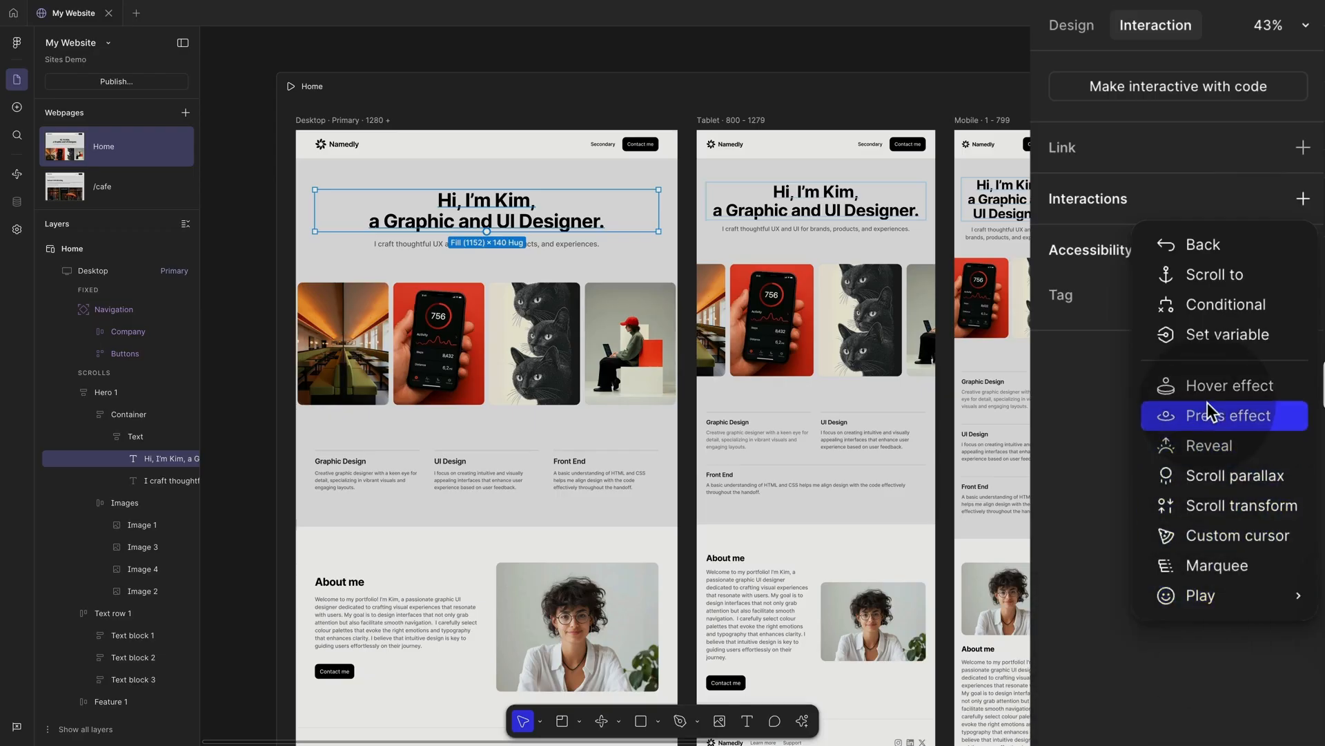
{"action": "mouse_move", "coordinate": [1205, 595]}
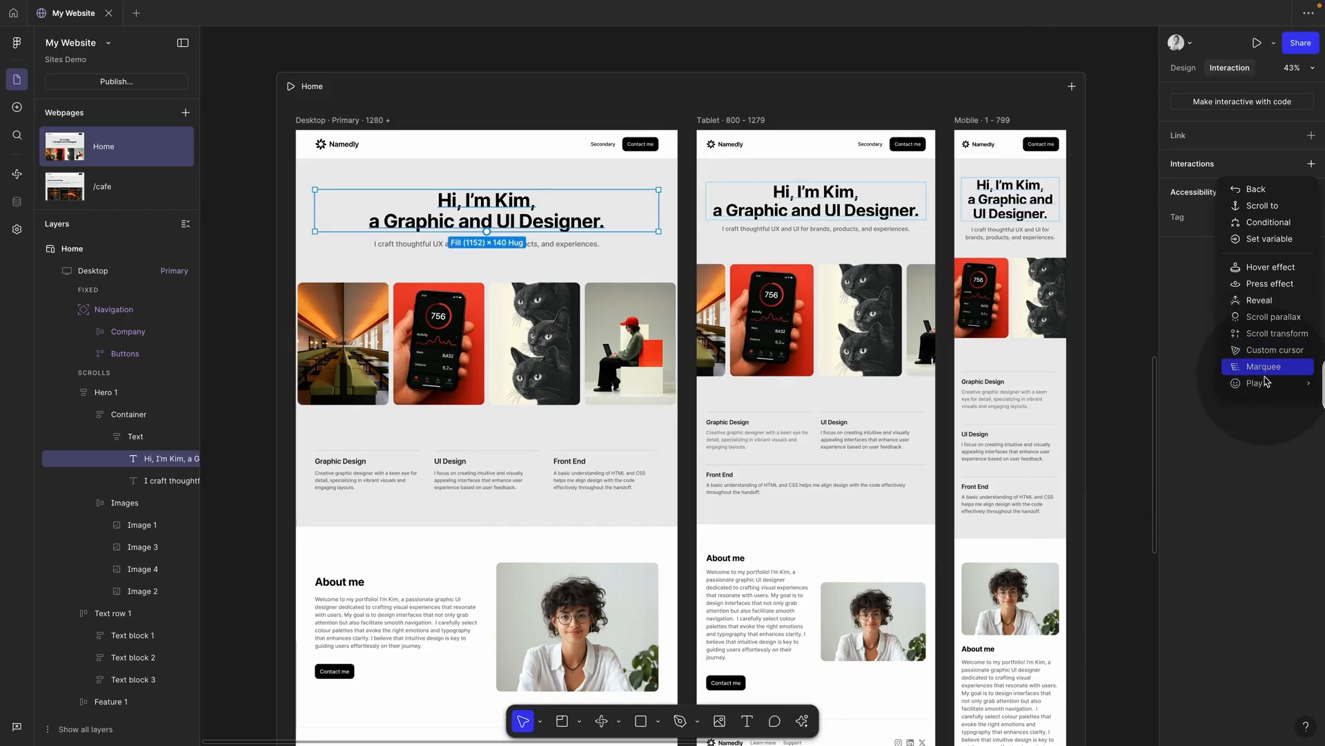
{"action": "mouse_move", "coordinate": [1255, 384]}
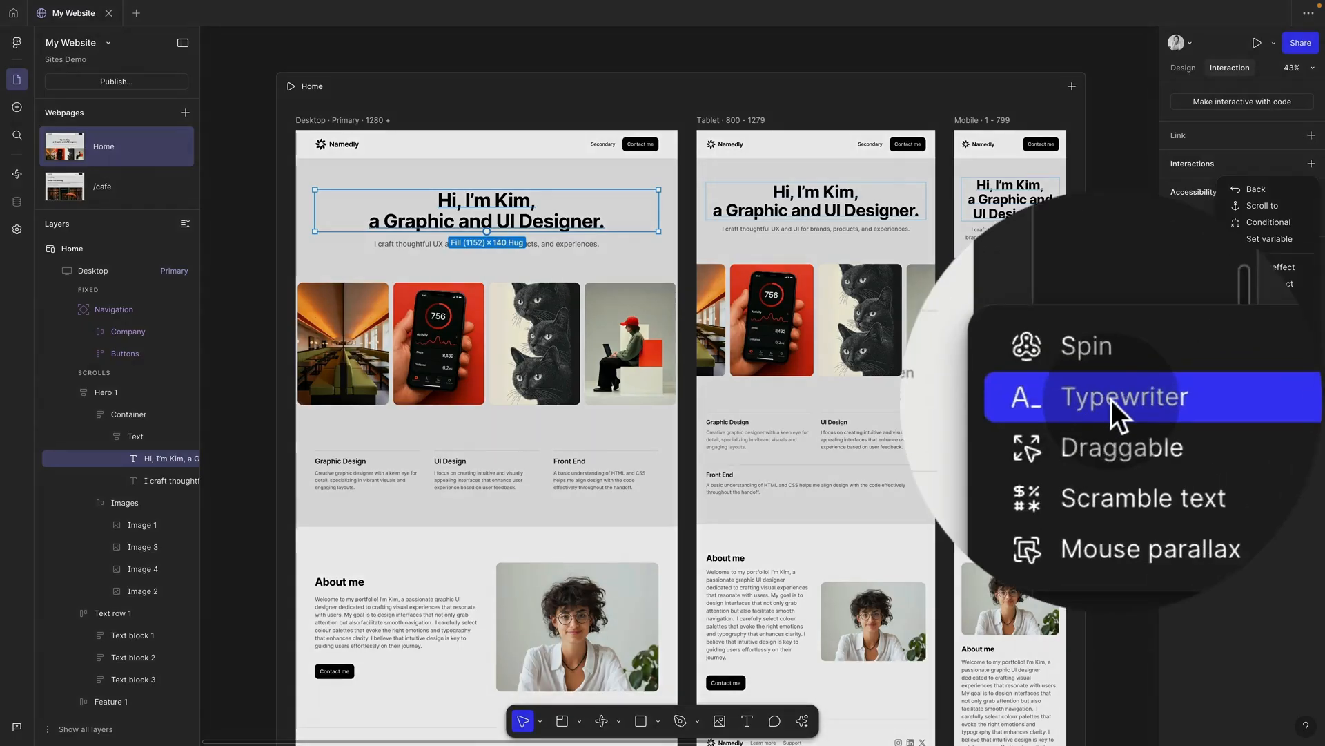
{"action": "left_click", "coordinate": [1113, 401]}
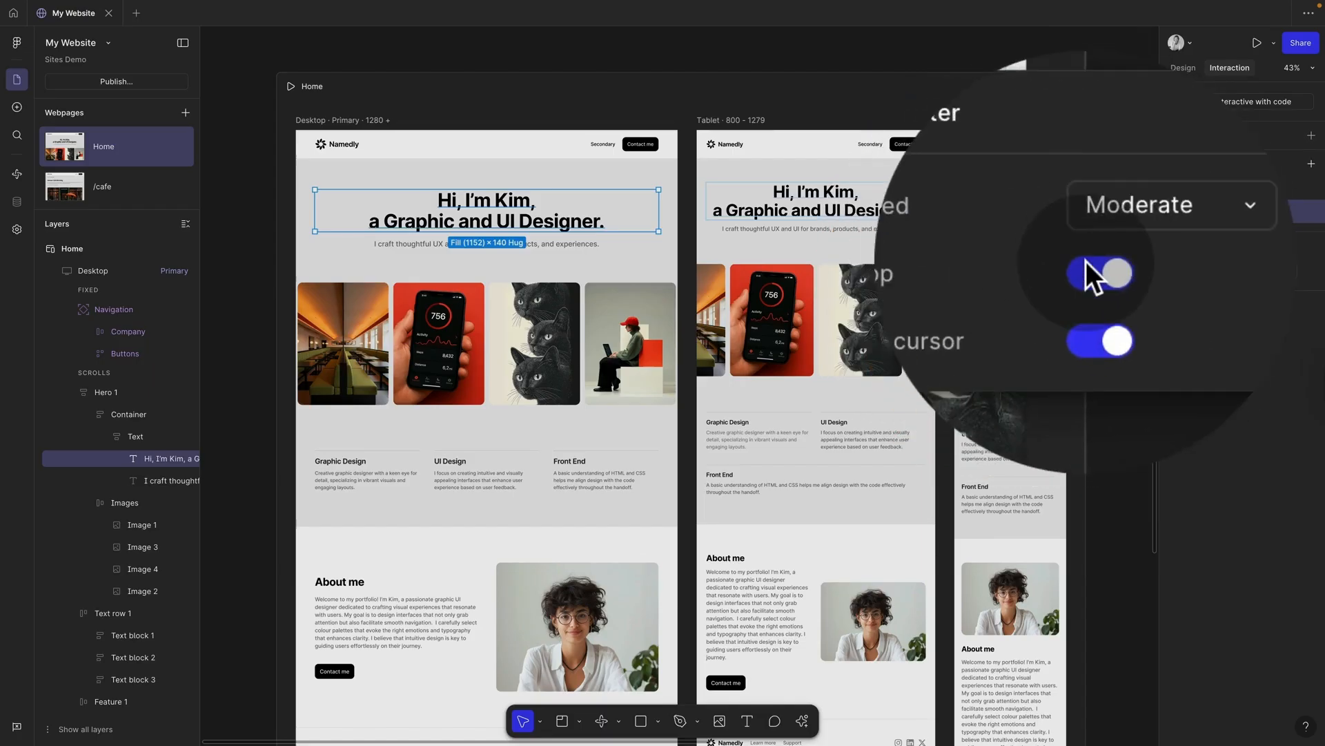
{"action": "left_click", "coordinate": [1088, 267]}
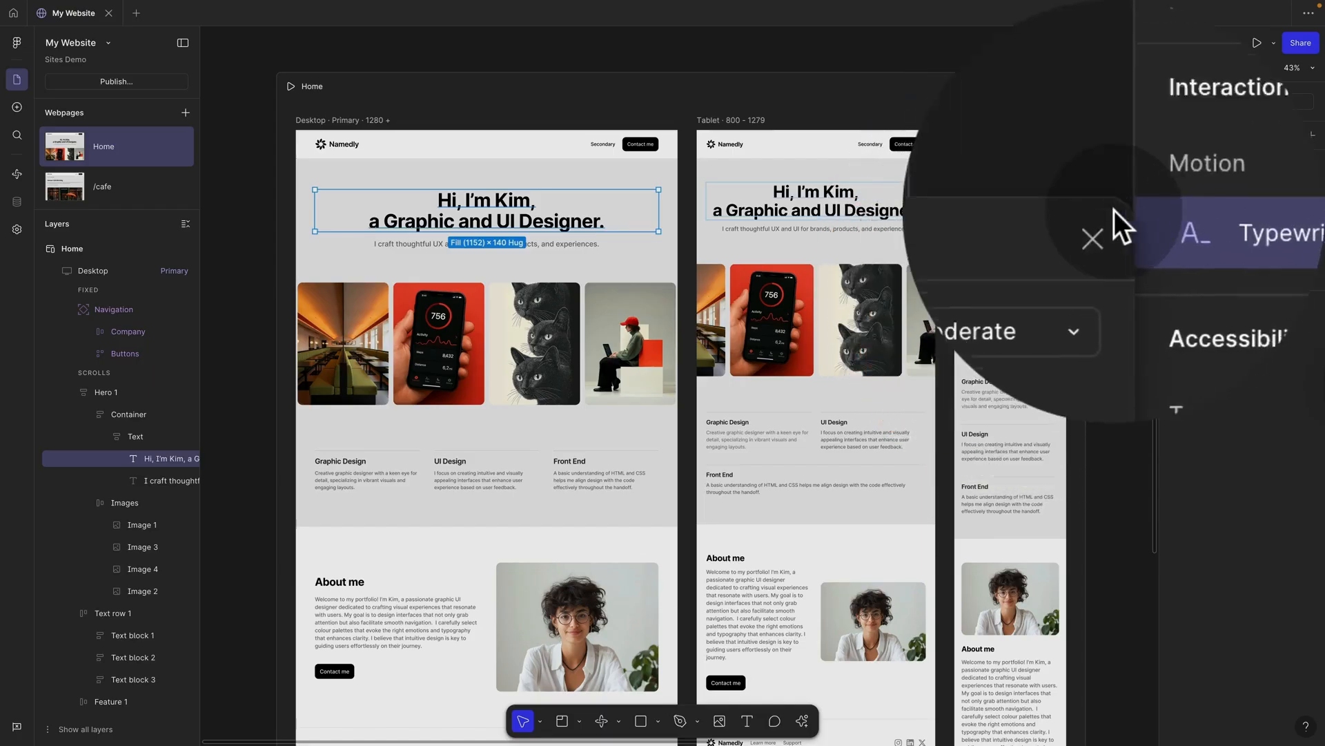
{"action": "left_click", "coordinate": [1117, 241]}
Step: Preview the page to watch the typewriter effect, then close the preview
{"action": "left_click", "coordinate": [1117, 241]}
{"action": "key", "text": "shift+space"}
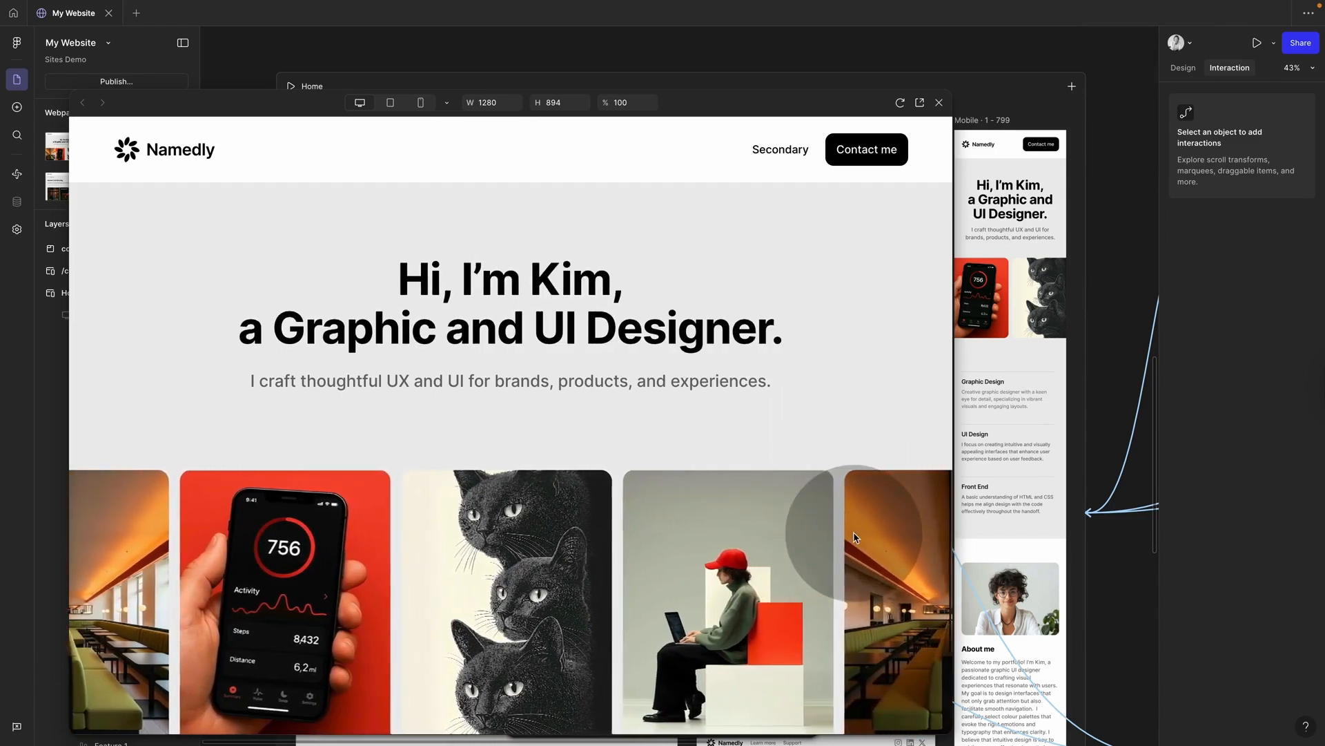
{"action": "left_click", "coordinate": [939, 104]}
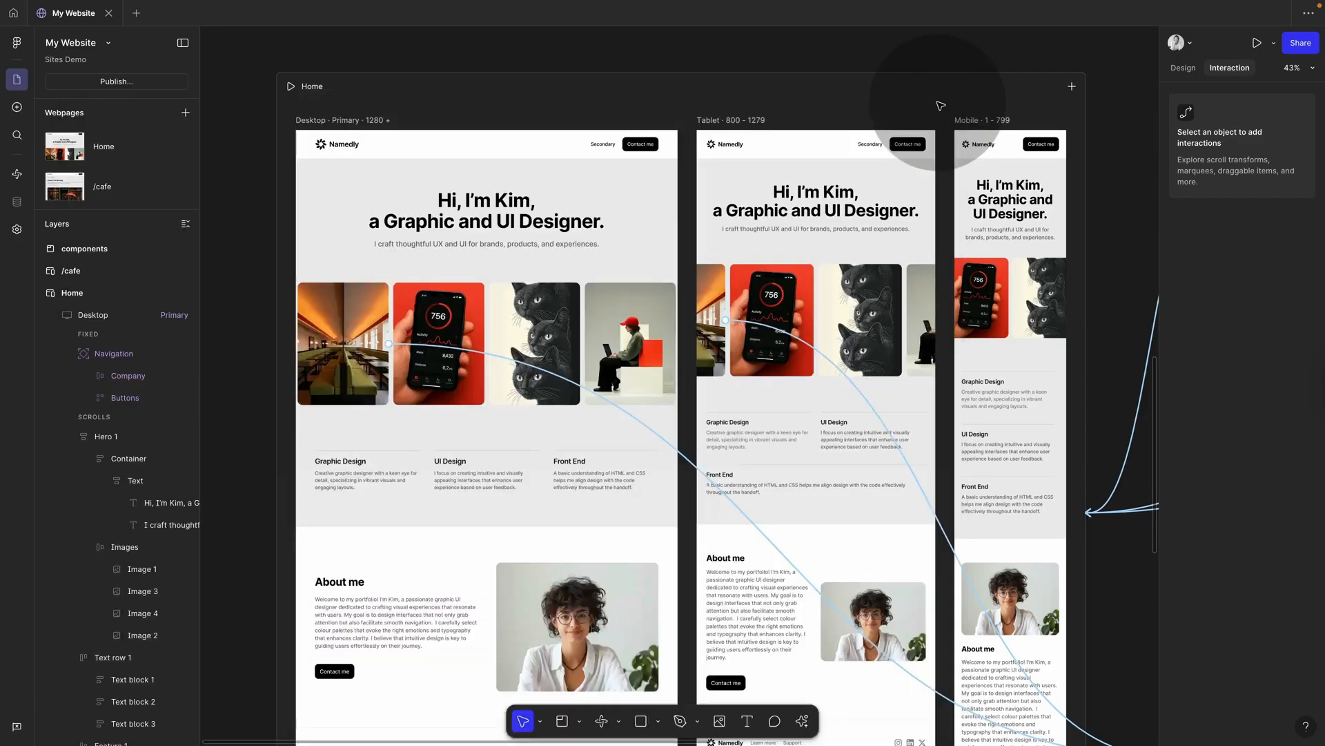
Step: Give the hero Images row a Grow hover effect with Scale 1.2
{"action": "left_click", "coordinate": [619, 330]}
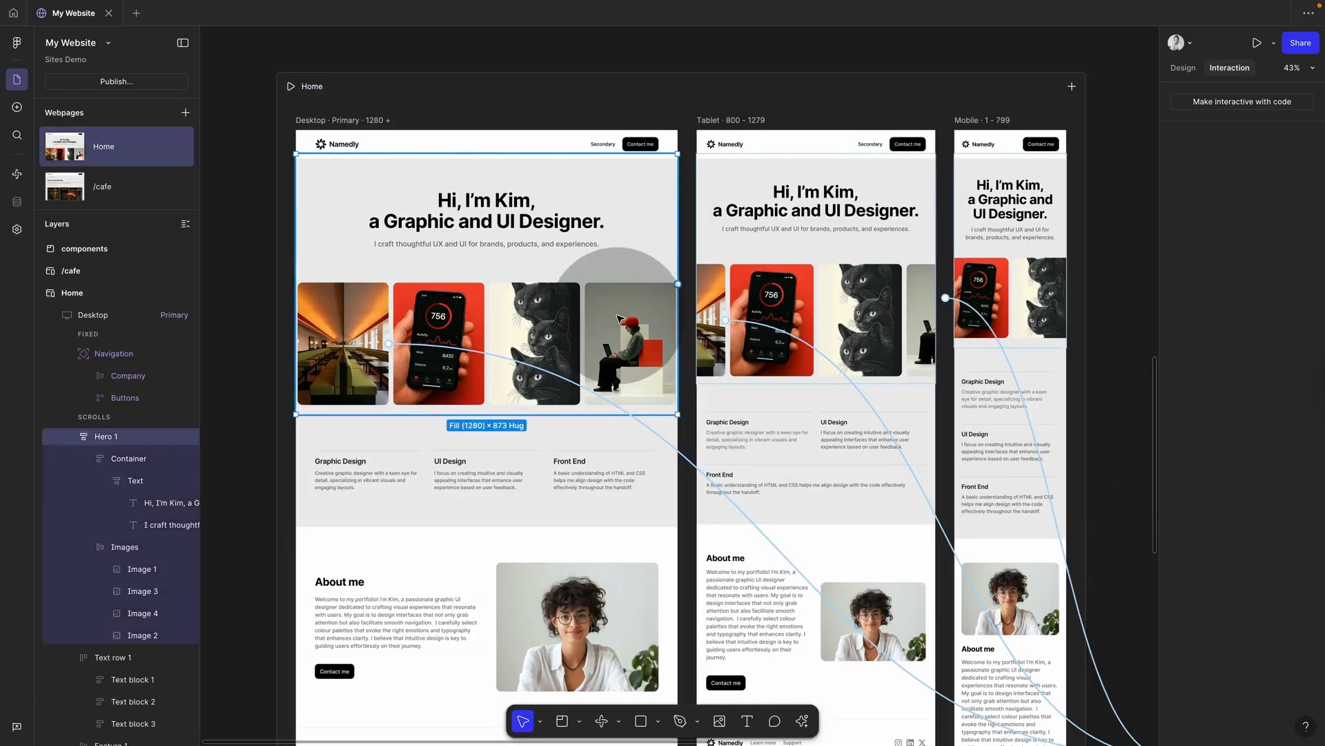
{"action": "left_click", "coordinate": [619, 330]}
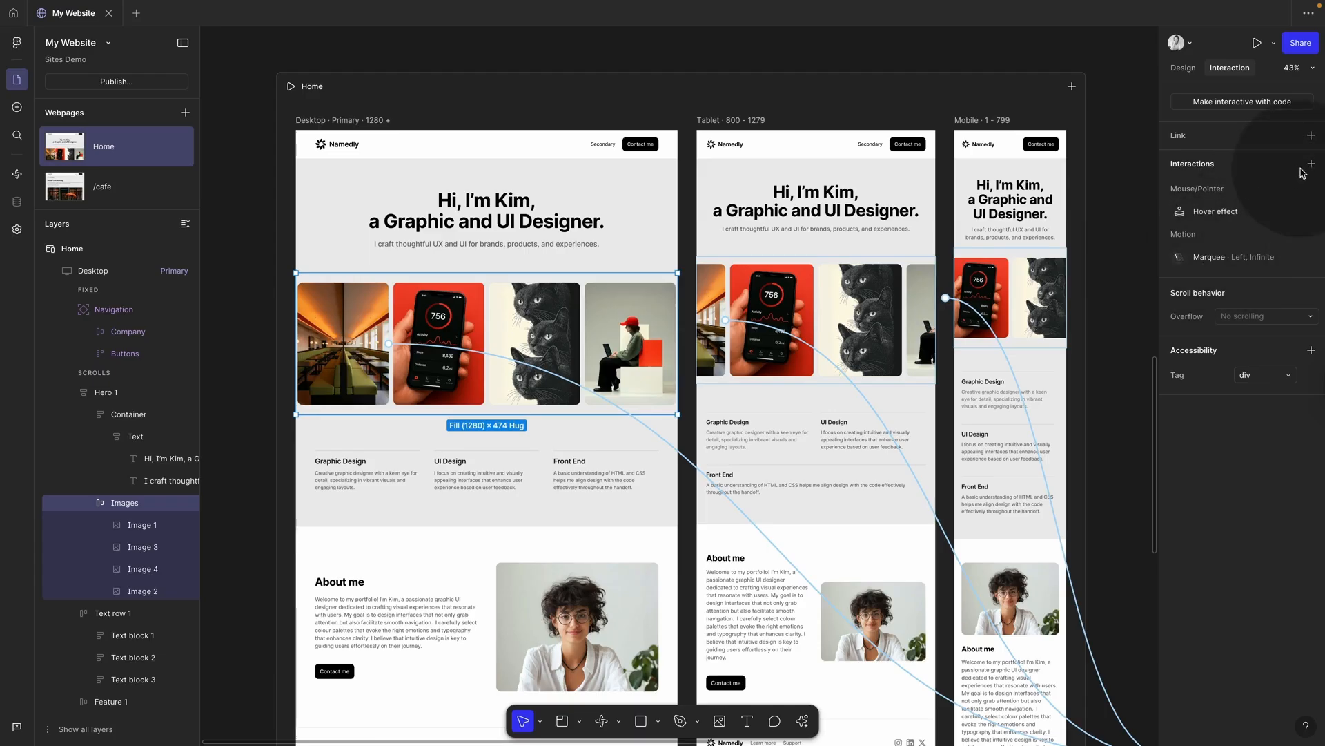
{"action": "left_click", "coordinate": [1311, 164]}
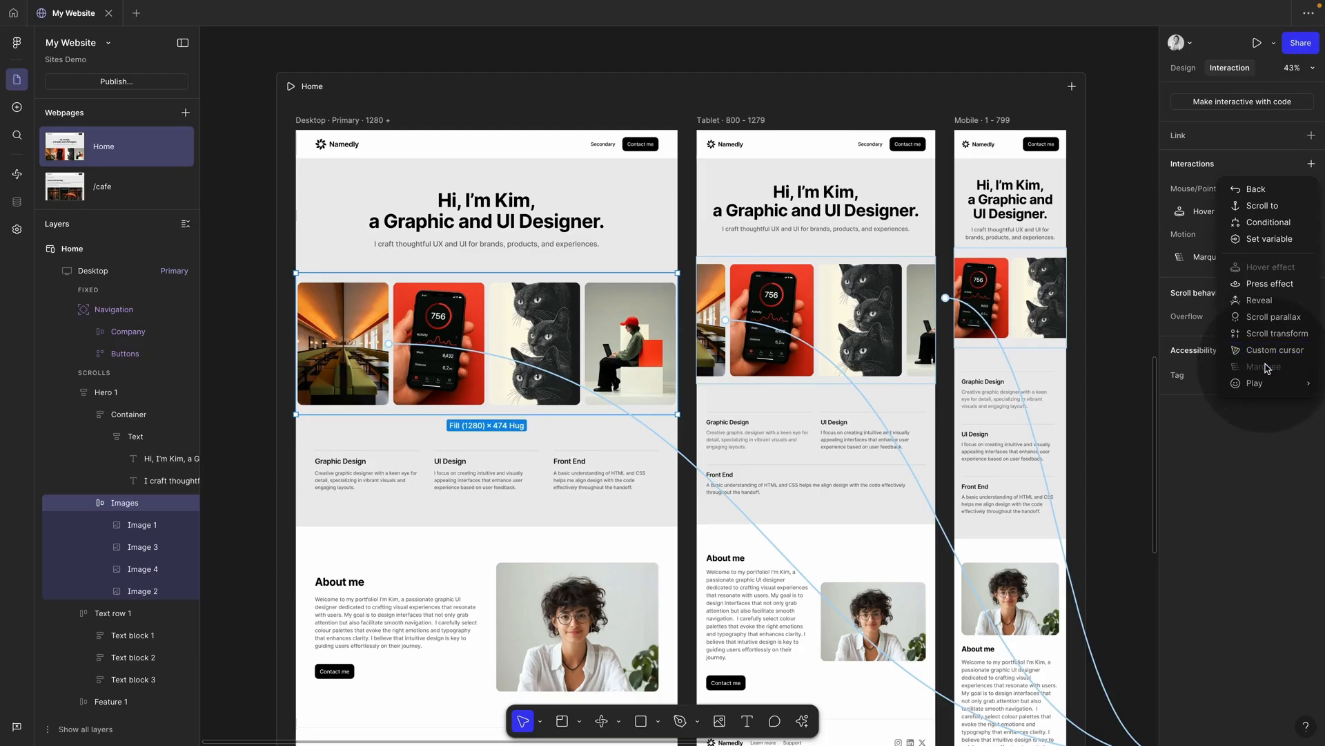
{"action": "mouse_move", "coordinate": [1267, 384]}
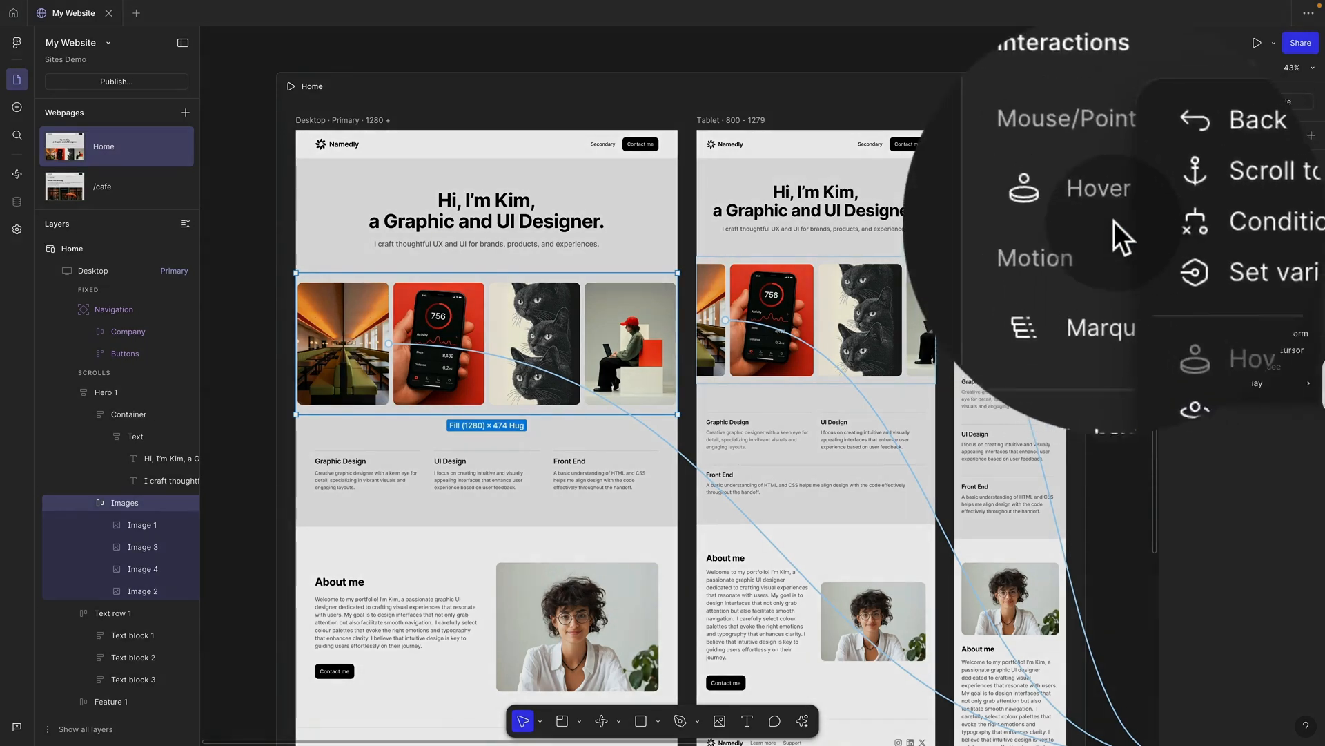
{"action": "left_click", "coordinate": [1213, 216]}
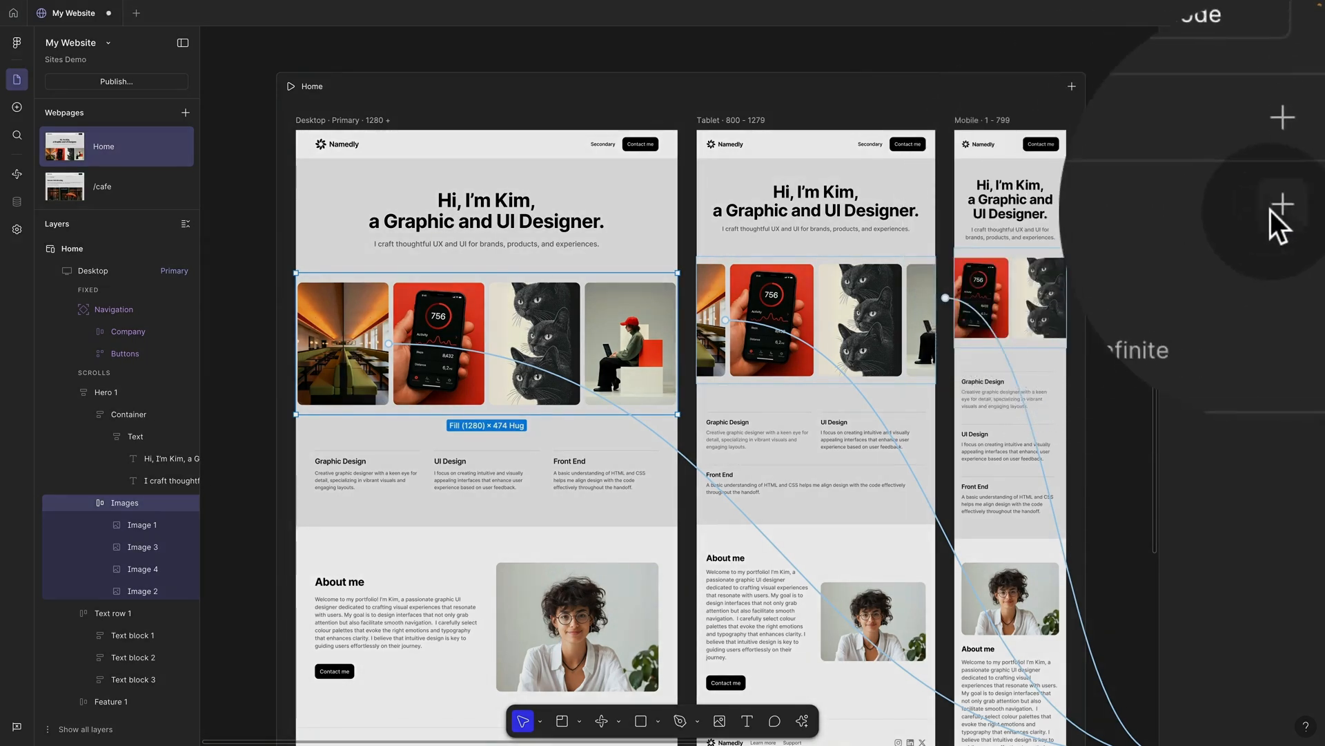
{"action": "left_click", "coordinate": [1274, 211]}
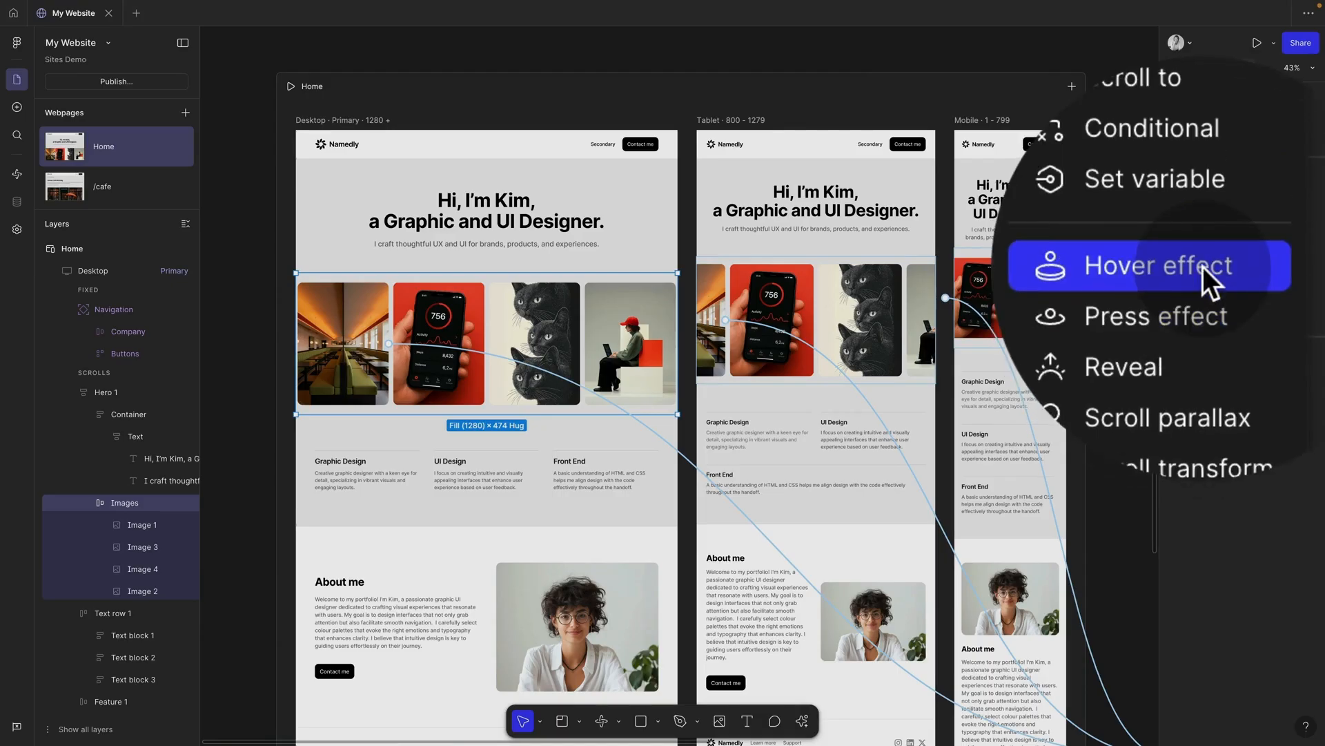
{"action": "left_click", "coordinate": [1202, 266]}
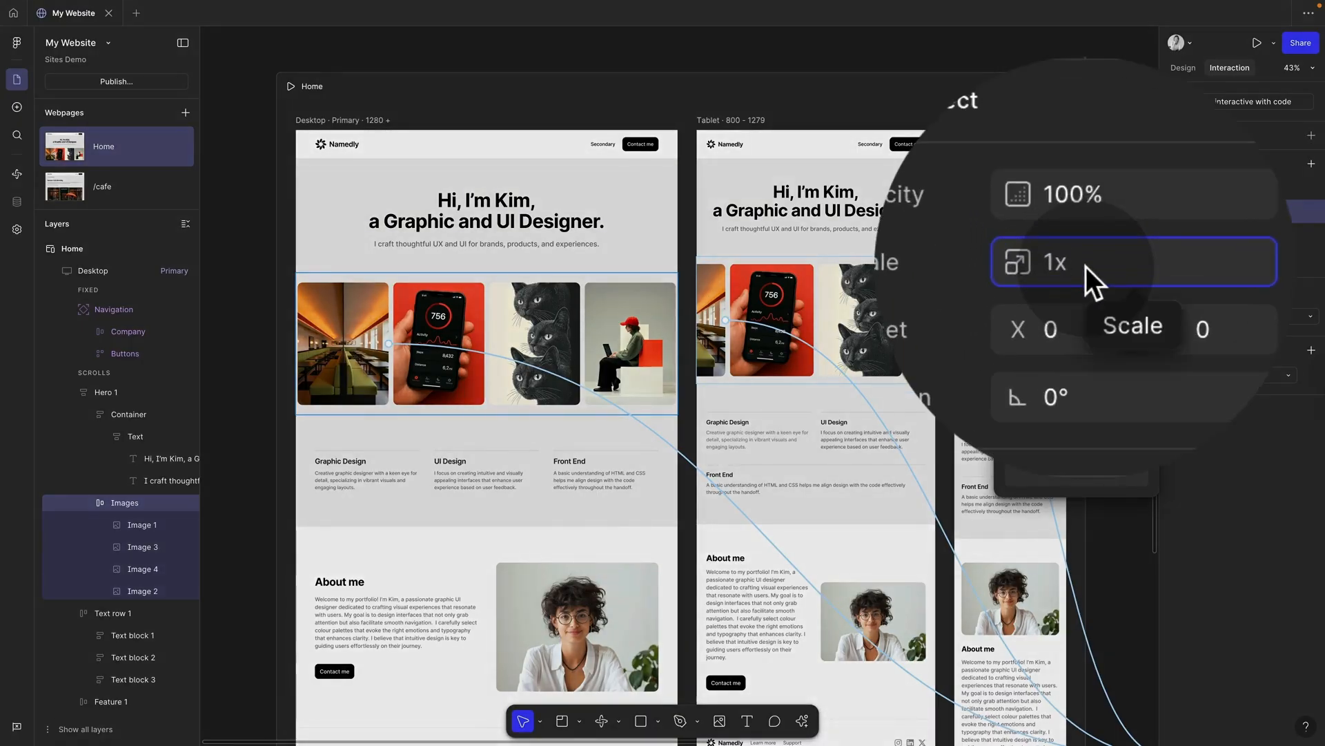
{"action": "key", "text": "BackSpace"}
{"action": "type", "text": ".2"}
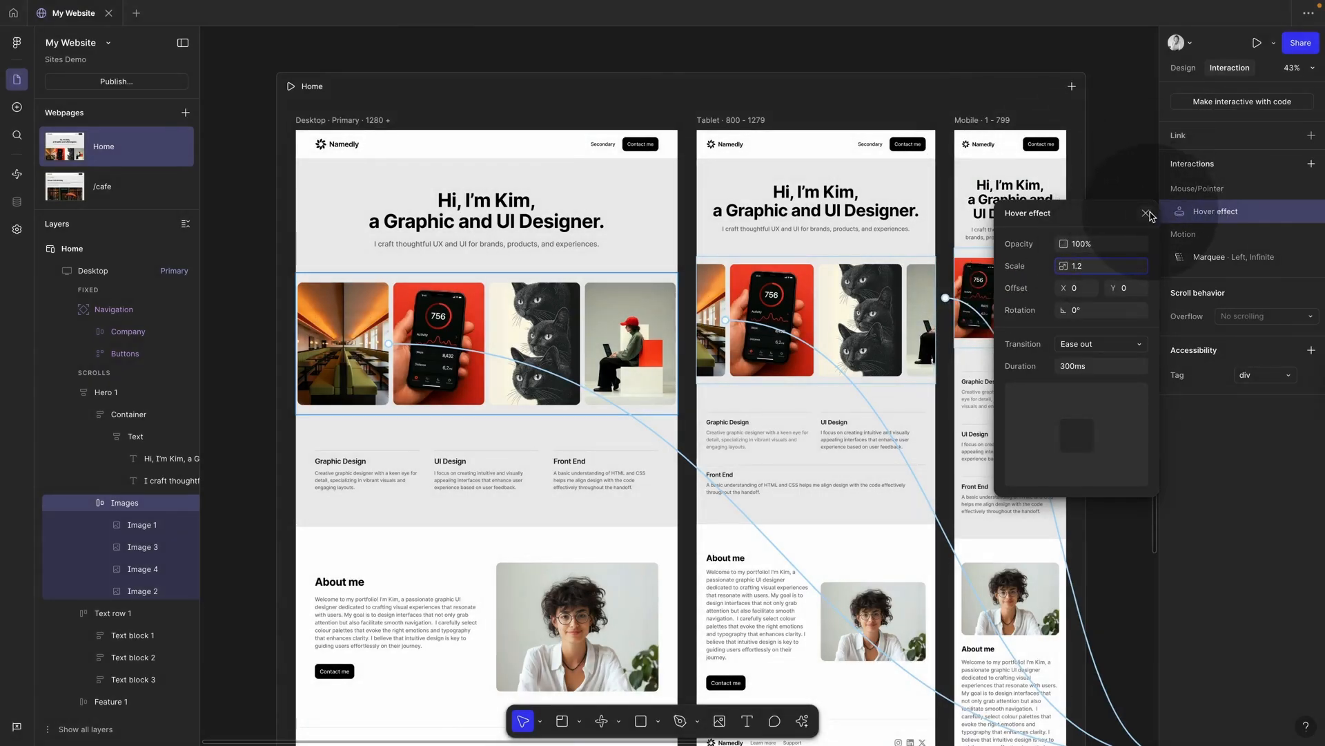
{"action": "left_click", "coordinate": [1147, 214]}
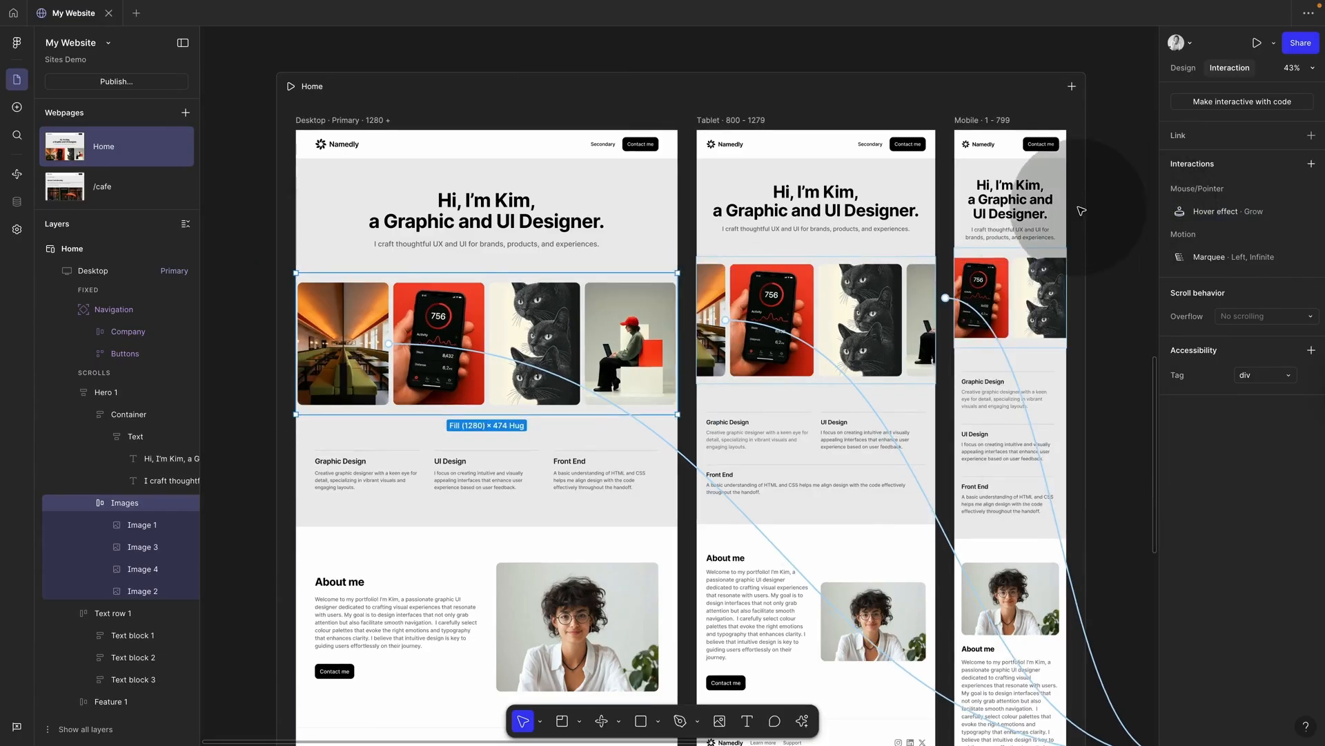
Step: Preview the site to check the image row's hover effect, then close the preview
{"action": "key", "text": "shift+space"}
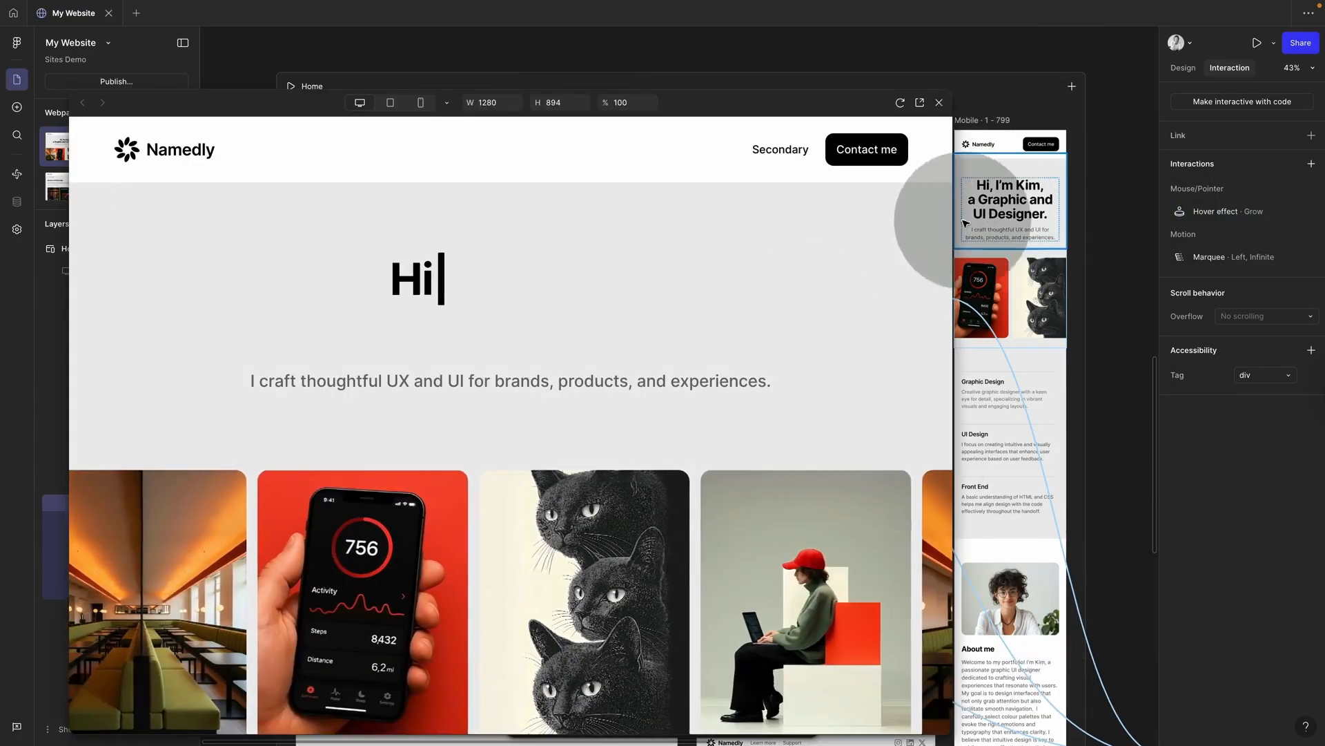
{"action": "scroll", "coordinate": [758, 406], "scroll_direction": "down", "scroll_amount": 3}
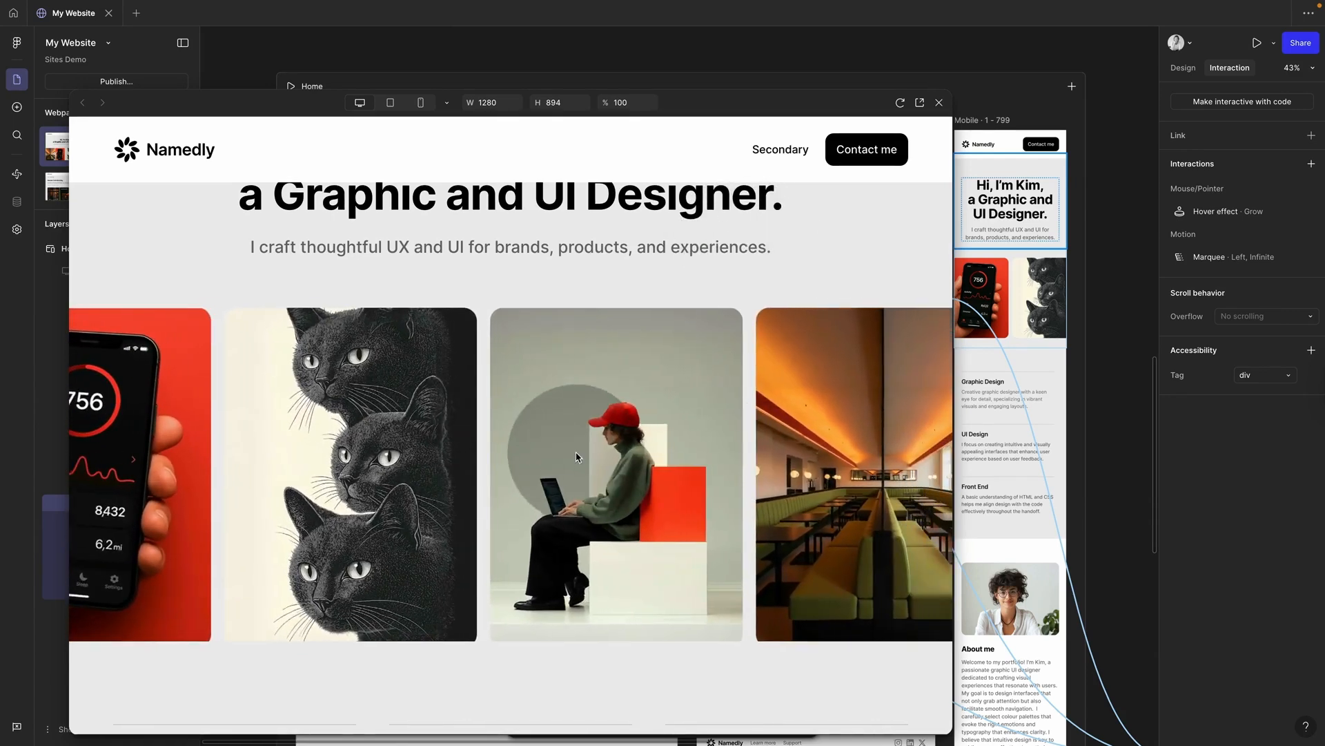
{"action": "key", "text": "Escape"}
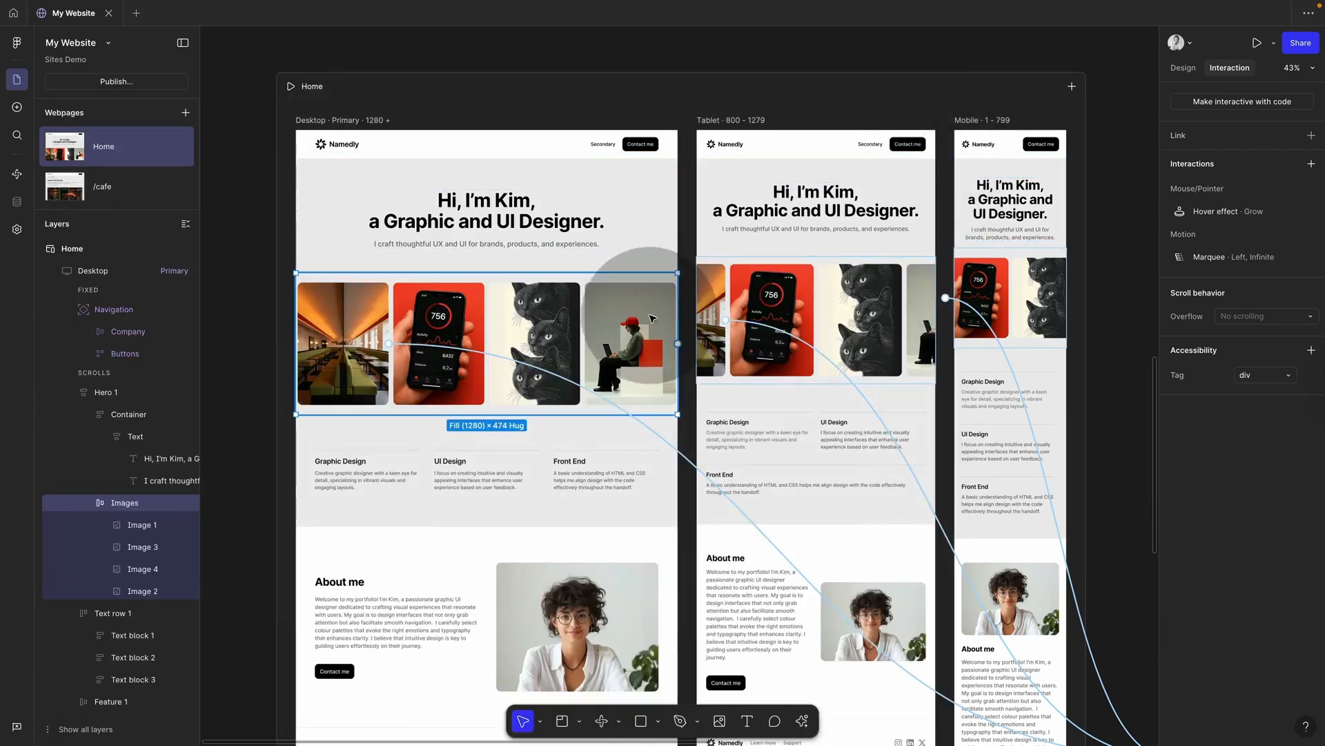
{"action": "mouse_move", "coordinate": [1309, 215]}
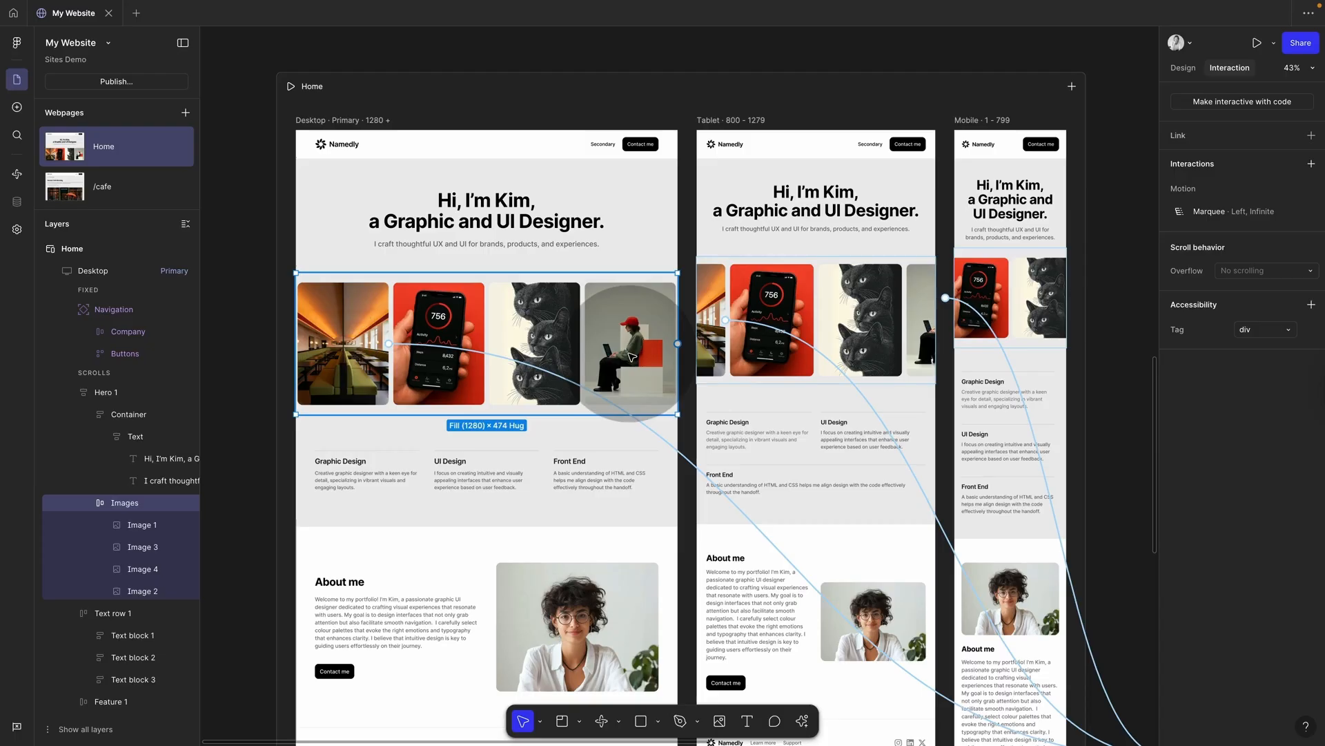
Step: Select Image 1–4 and give them a Hover effect scaling to 1.1
{"action": "key", "text": "Return"}
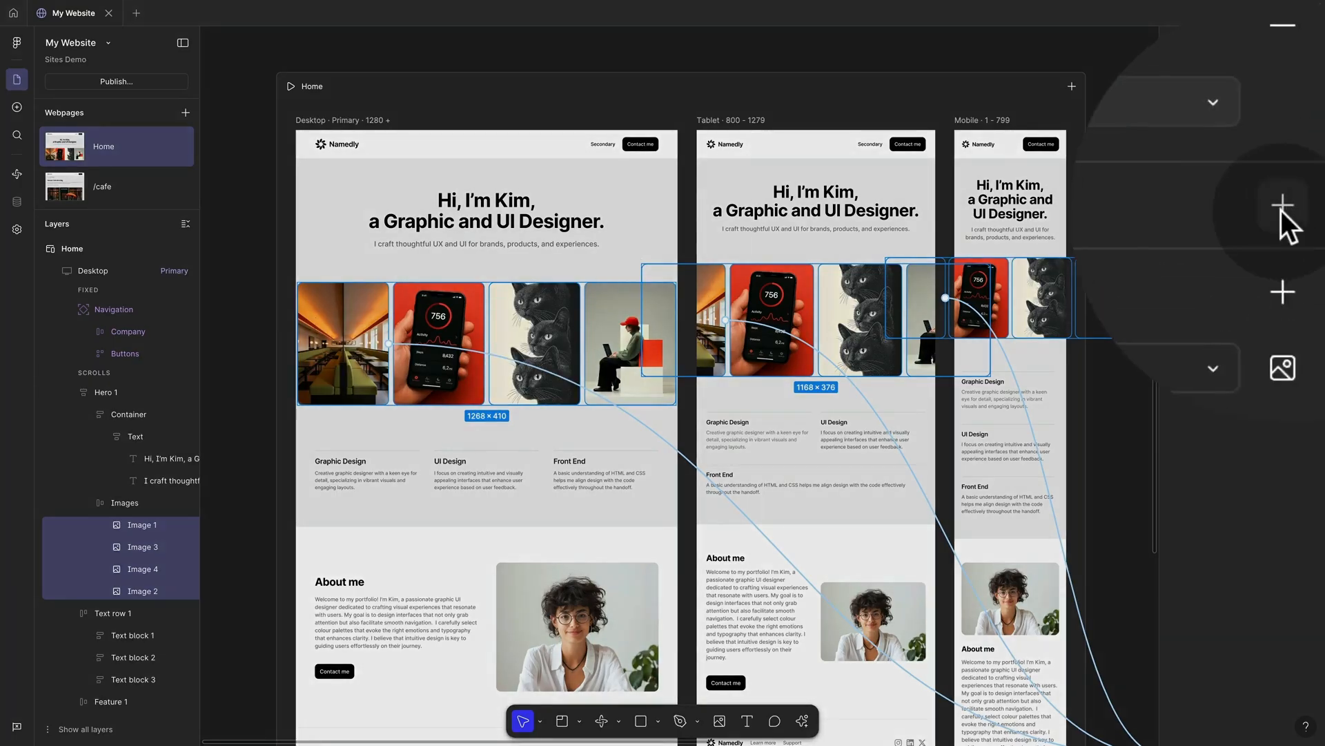
{"action": "left_click", "coordinate": [1305, 191]}
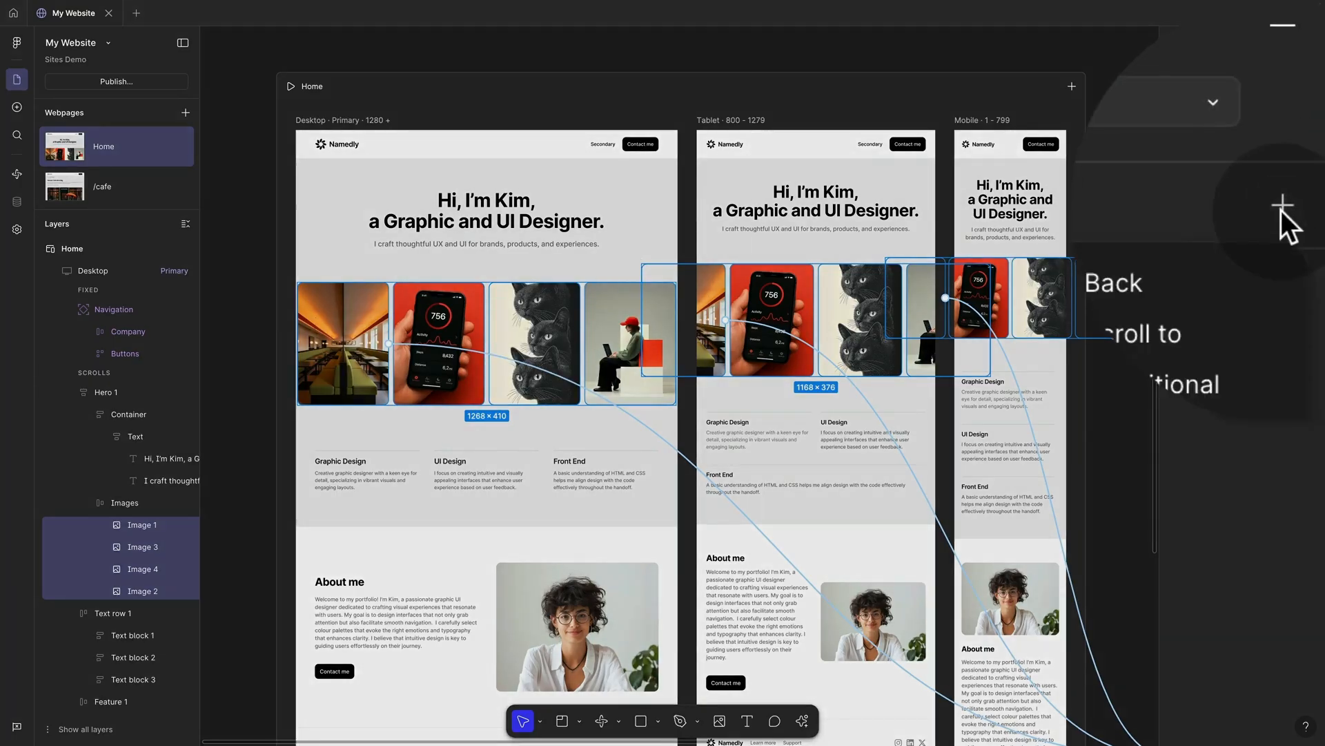
{"action": "left_click", "coordinate": [1170, 293]}
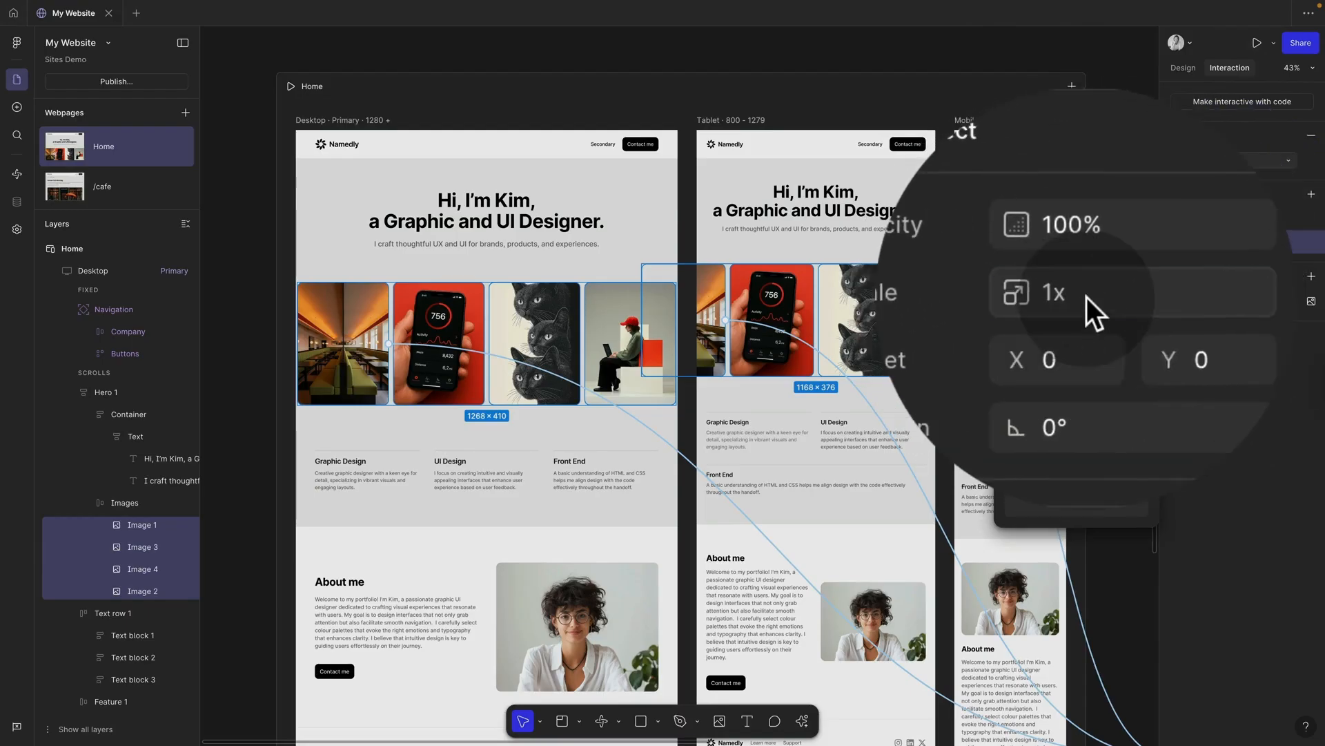
{"action": "left_click", "coordinate": [1087, 297]}
{"action": "key", "text": "BackSpace"}
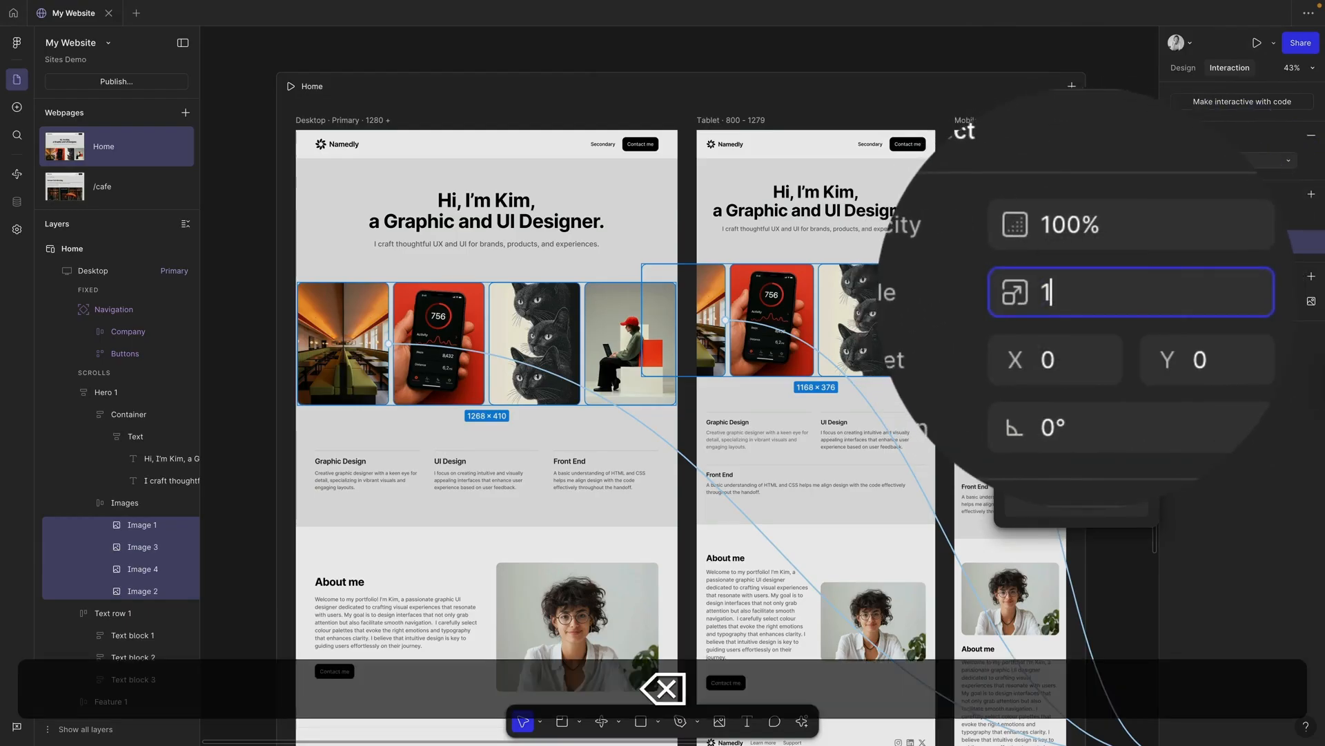
{"action": "type", "text": ".1"}
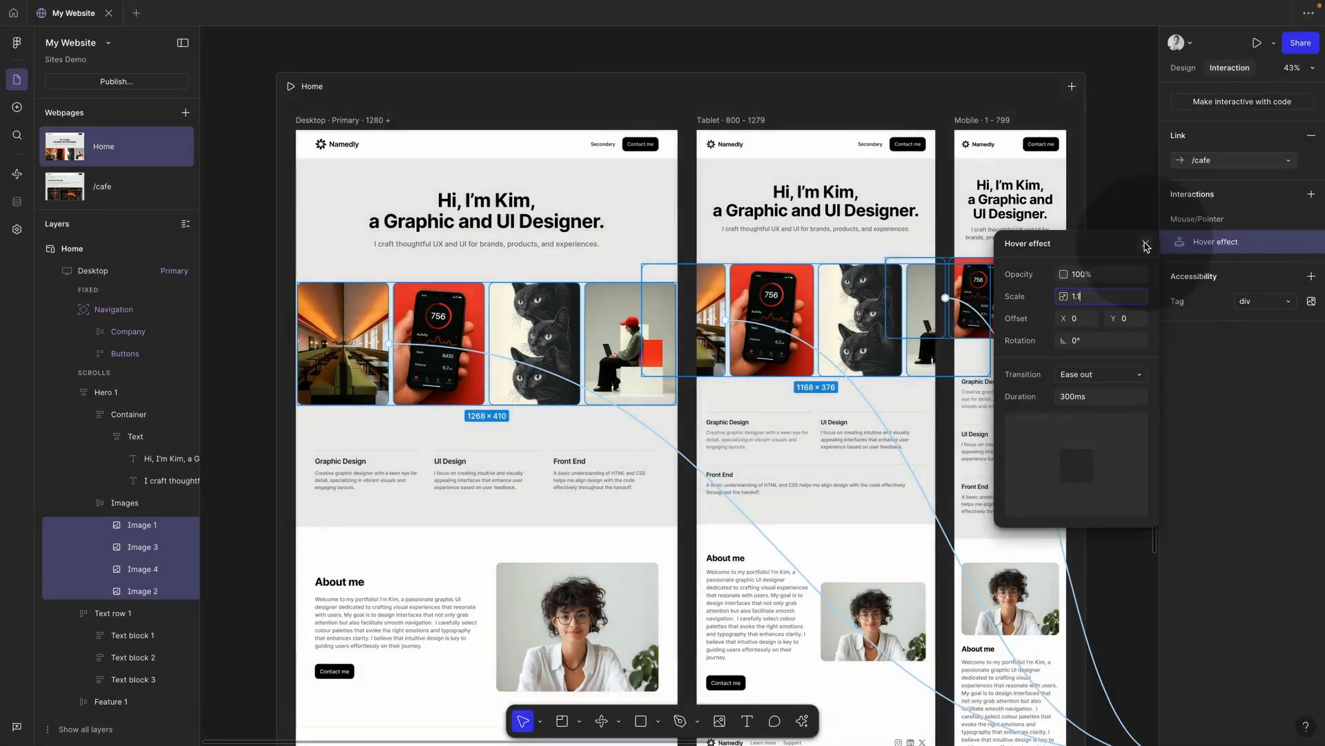
{"action": "left_click", "coordinate": [1146, 245]}
Step: Preview the site to check the per-image hover, then return to the editor
{"action": "left_click", "coordinate": [578, 116]}
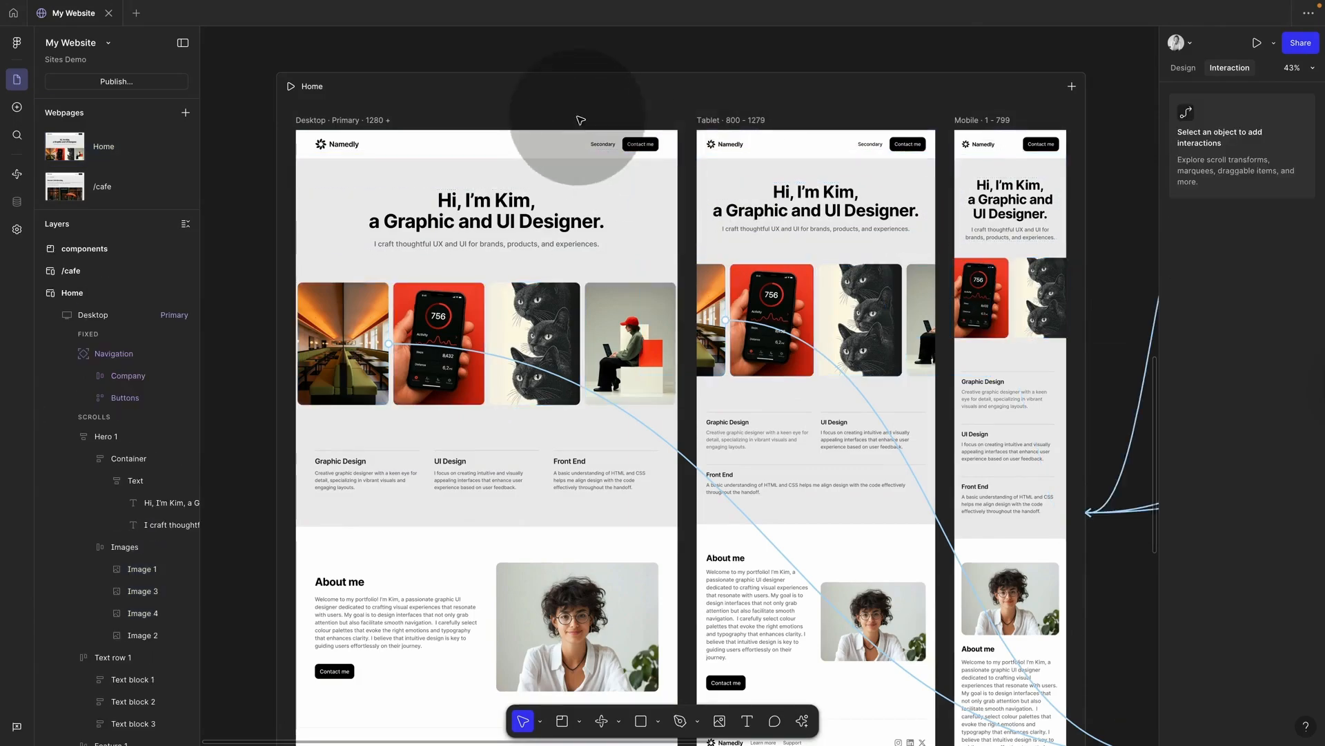
{"action": "left_click", "coordinate": [1257, 43]}
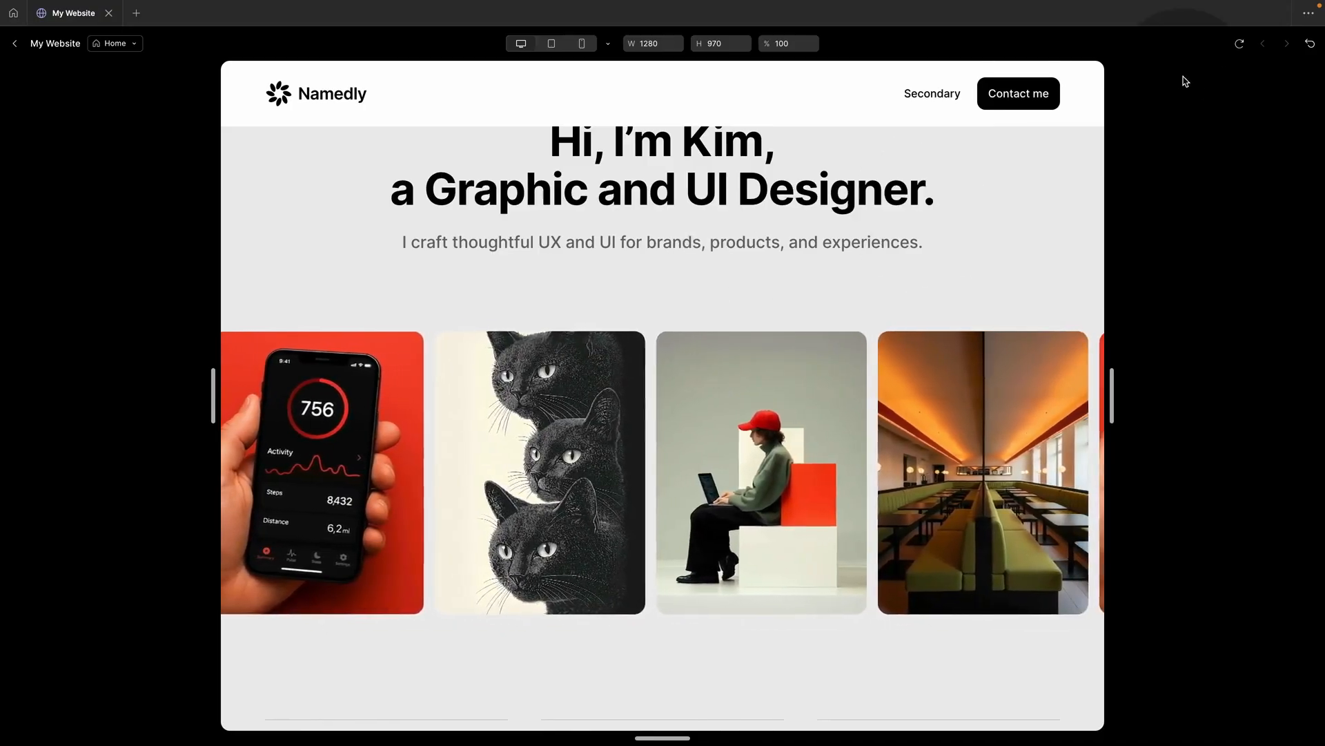
{"action": "left_click", "coordinate": [15, 44]}
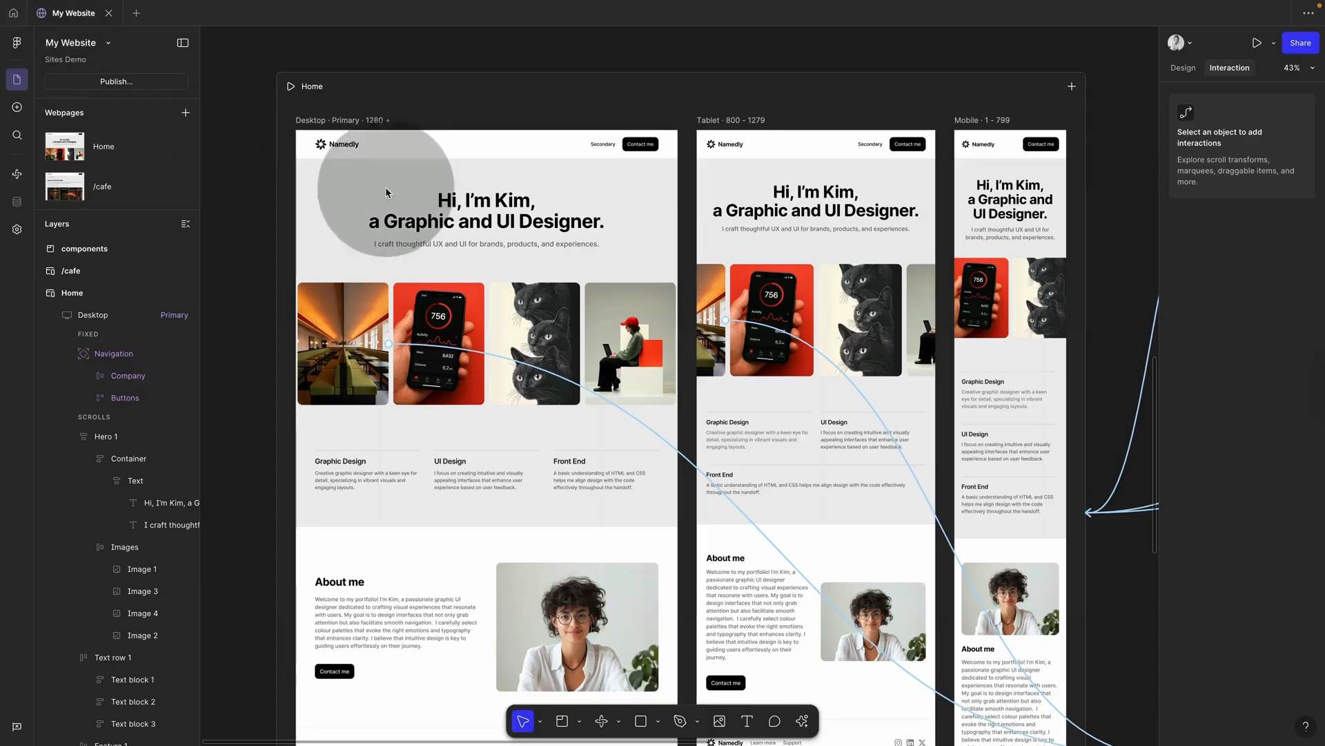
Step: Set the Images carousel's auto-layout gap to 24
{"action": "left_click", "coordinate": [494, 329]}
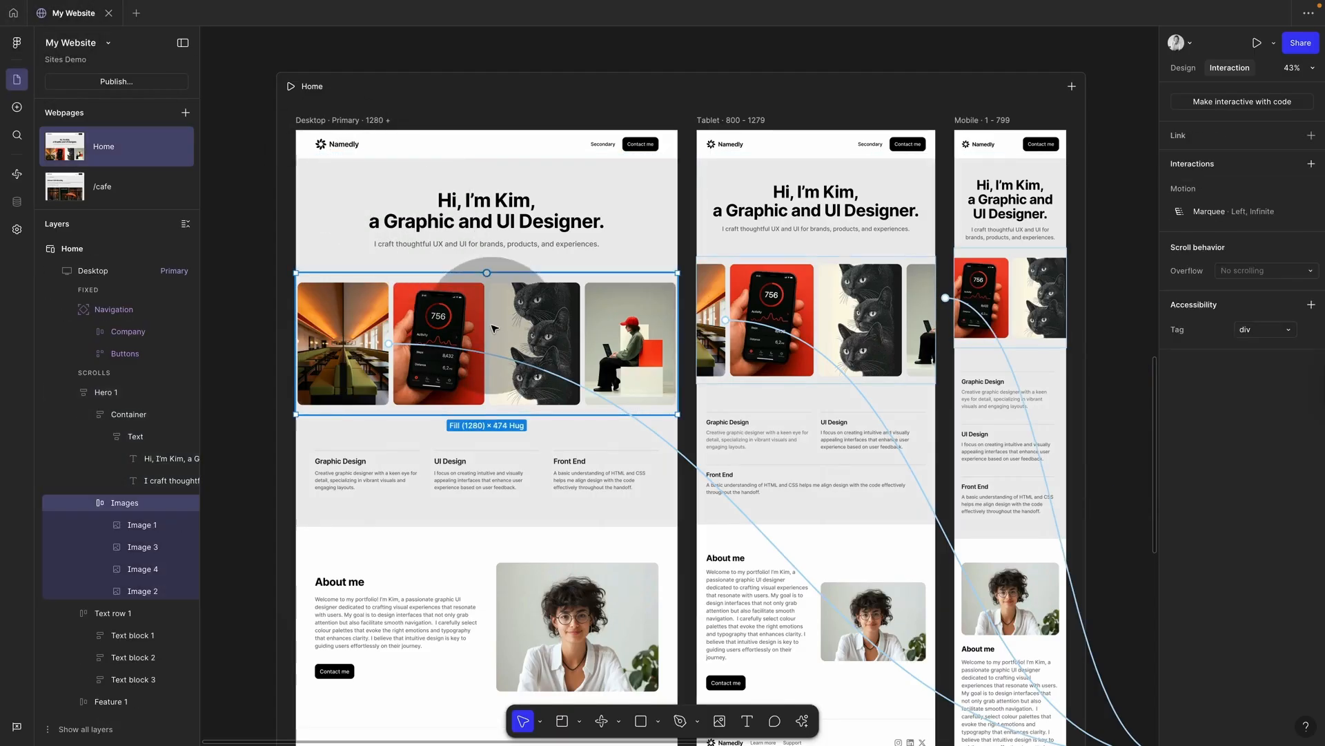
{"action": "left_click", "coordinate": [1183, 68]}
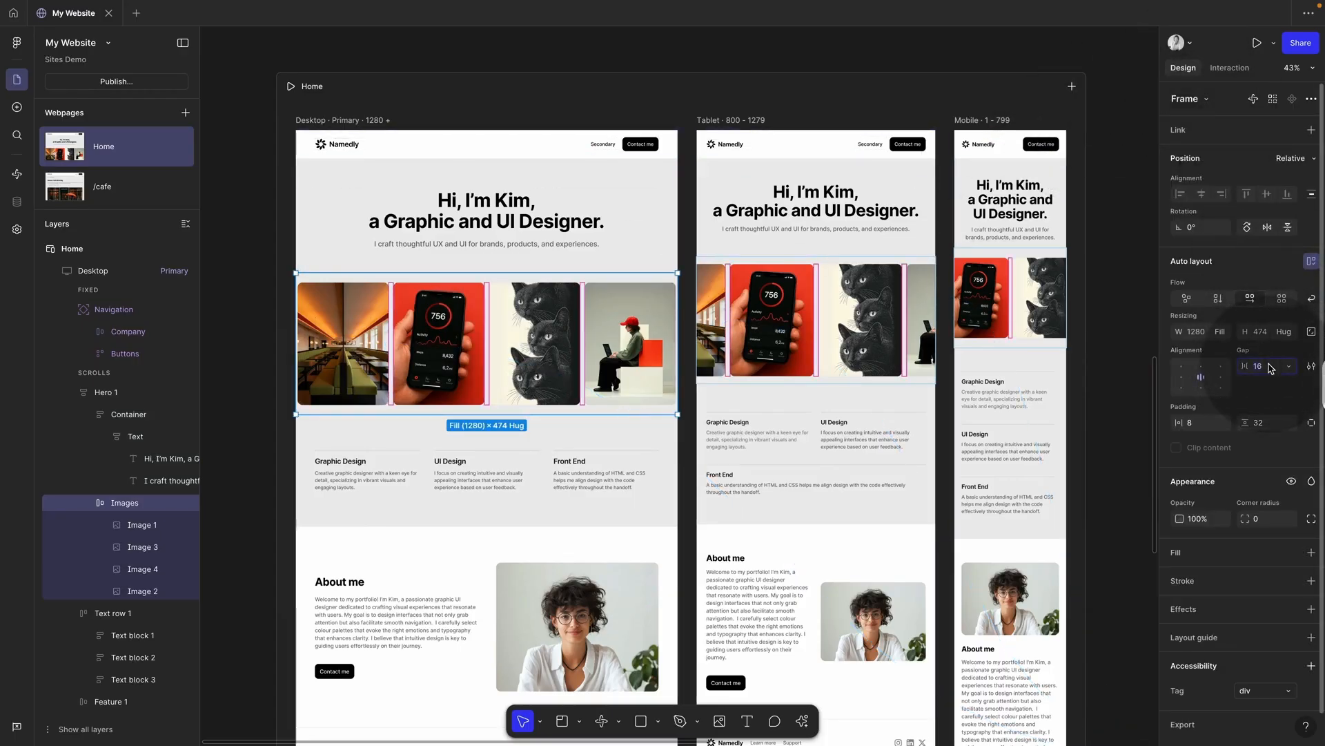
{"action": "left_click", "coordinate": [1270, 368]}
{"action": "key", "text": "shift+Up"}
{"action": "key", "text": "shift+Up"}
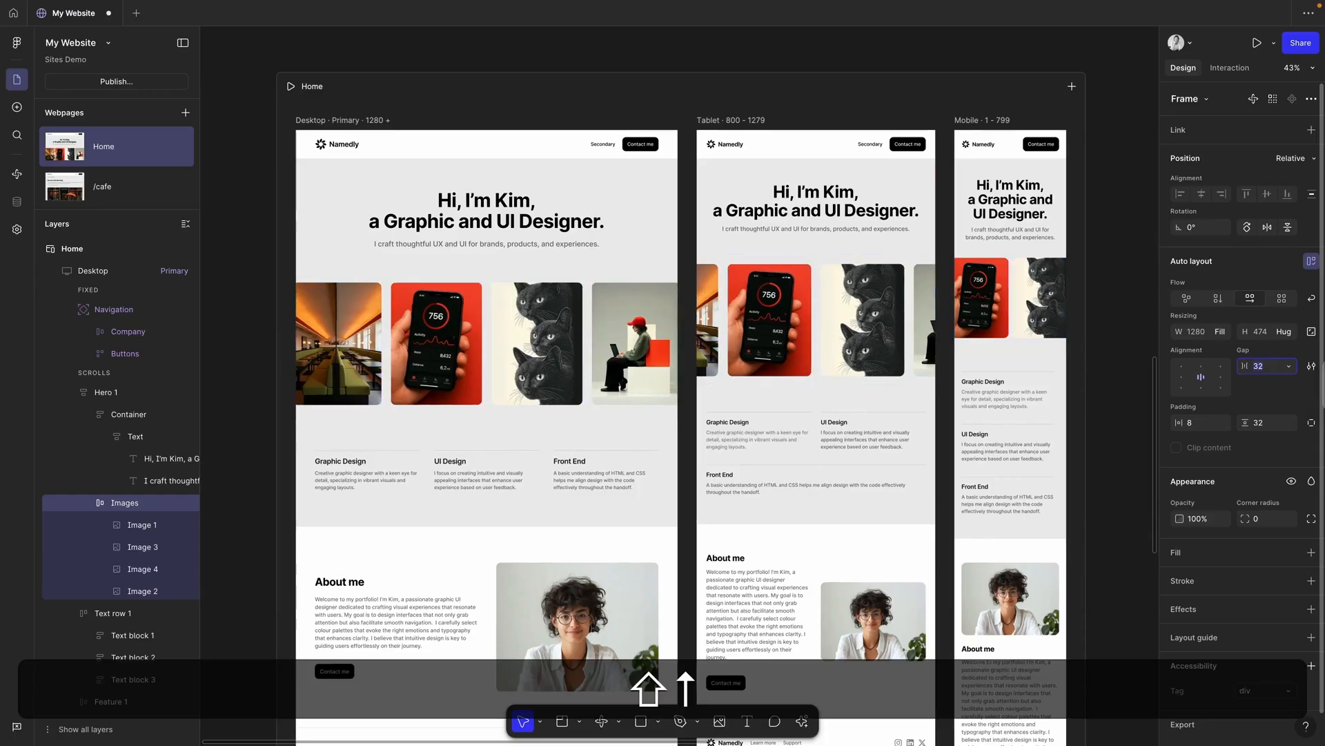
{"action": "key", "text": "shift+Down"}
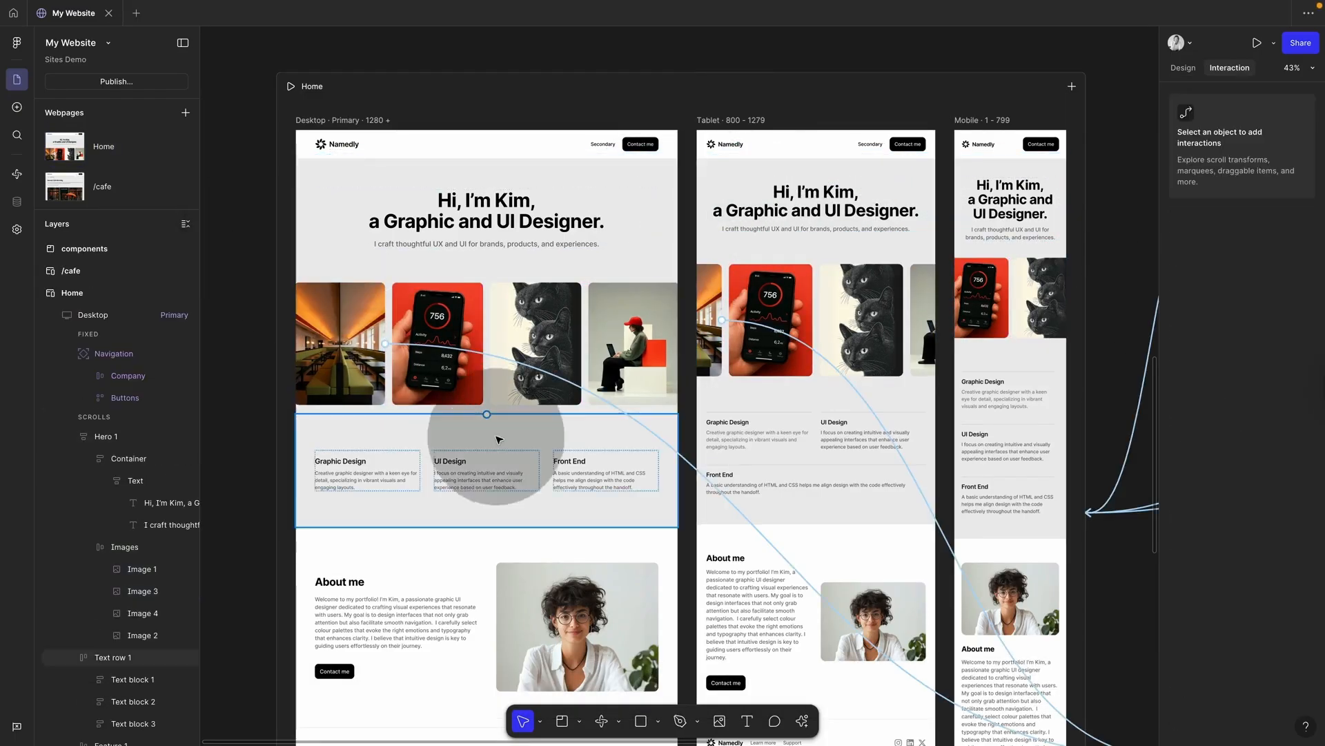
Step: Add a Reveal animation triggered when in view to Text row 1 and the About me section
{"action": "left_click", "coordinate": [508, 450]}
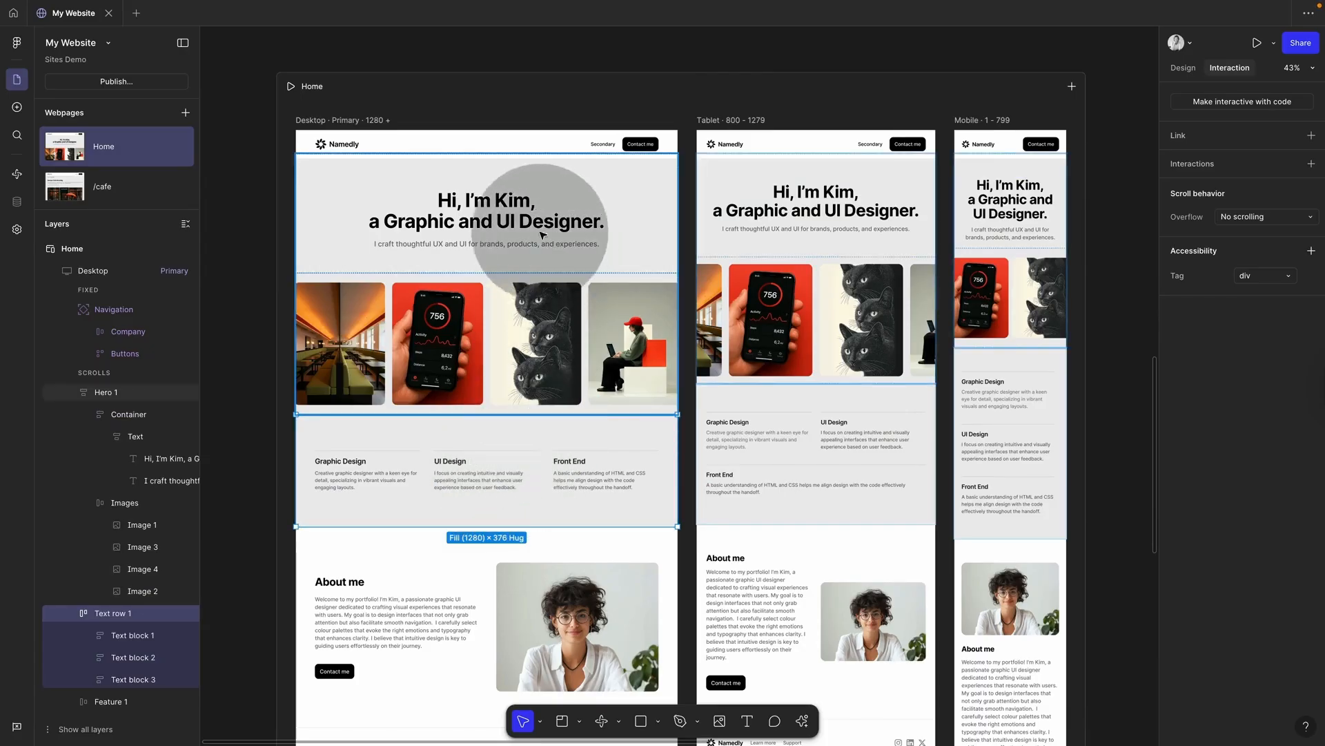
{"action": "left_click", "coordinate": [536, 326]}
{"action": "left_click", "coordinate": [584, 315]}
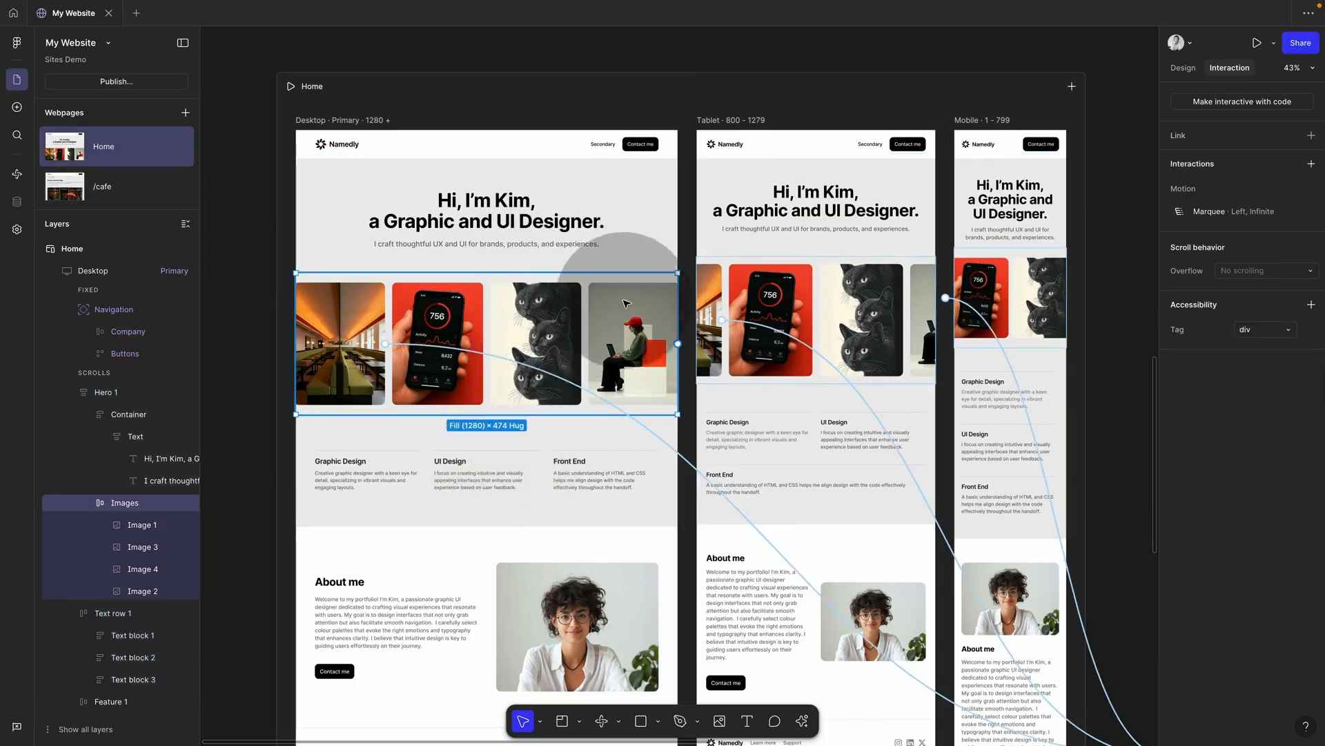
{"action": "left_click", "coordinate": [560, 483]}
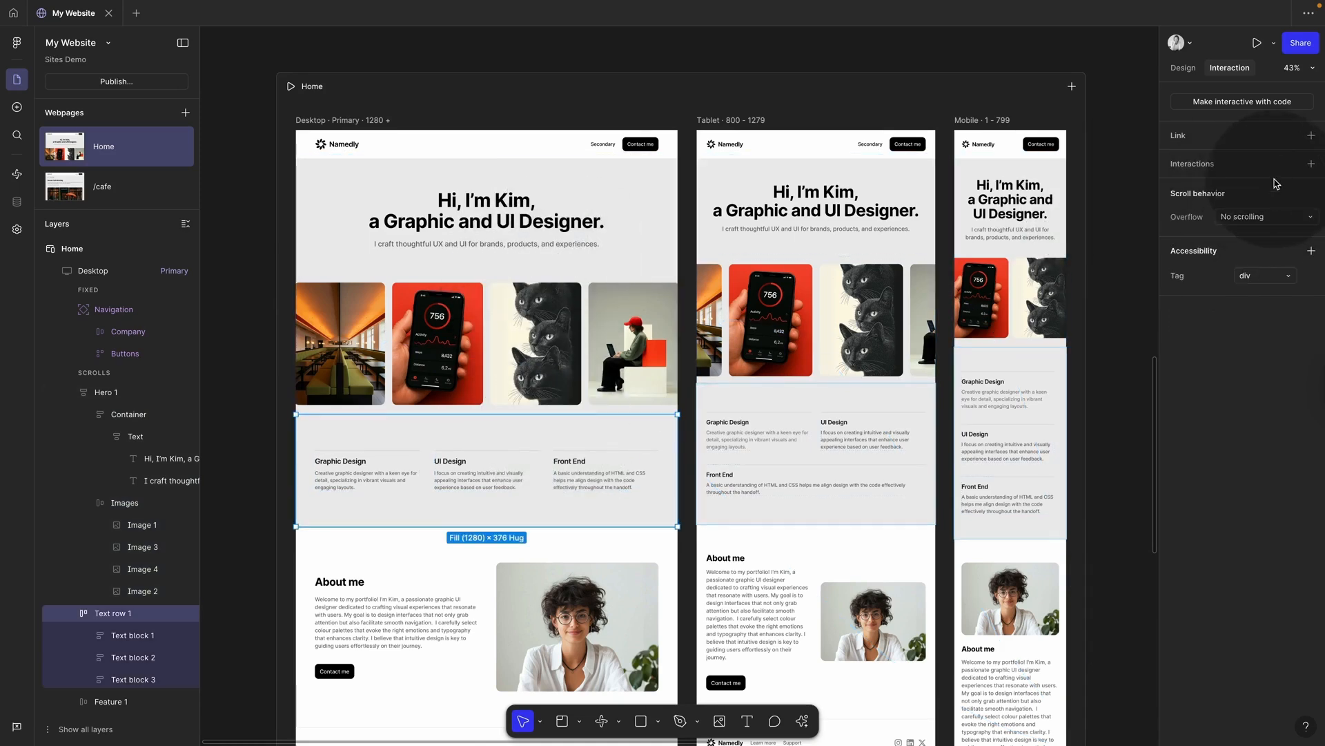
{"action": "left_click", "coordinate": [522, 600], "text": "shift"}
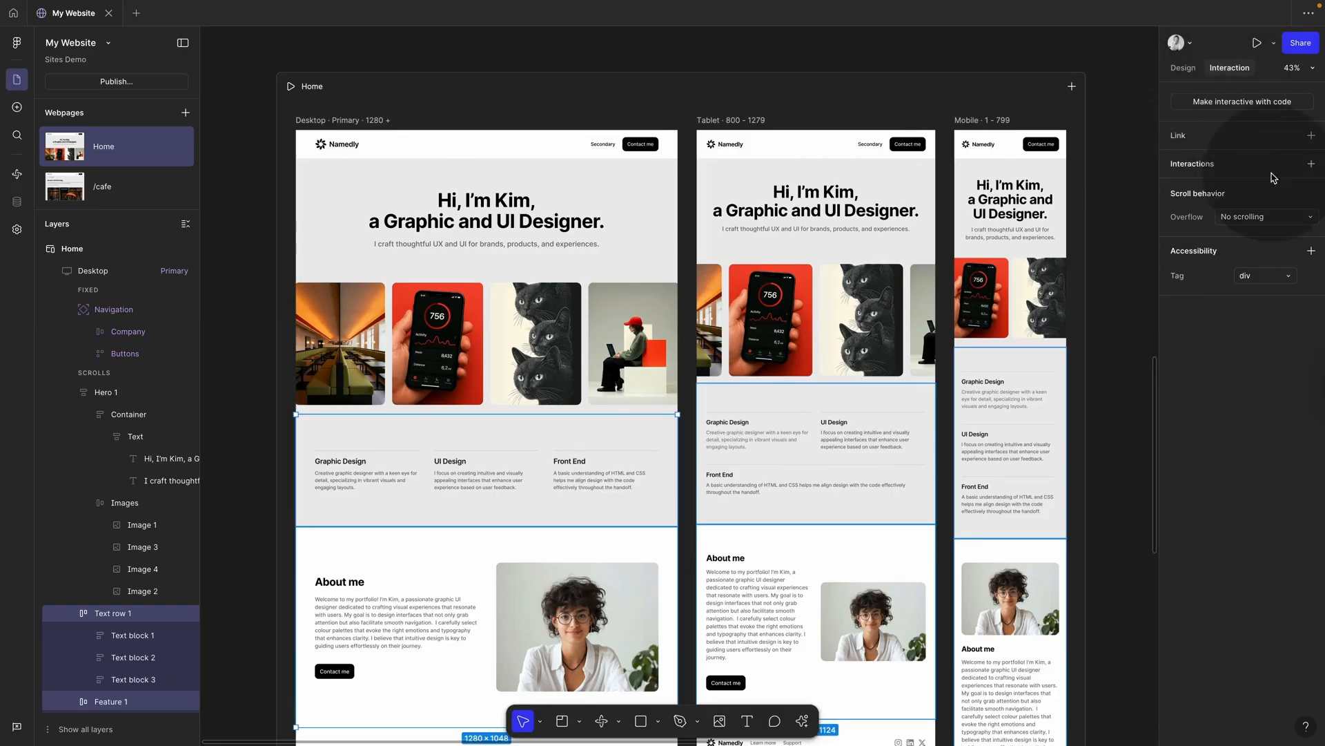
{"action": "left_click", "coordinate": [1311, 164]}
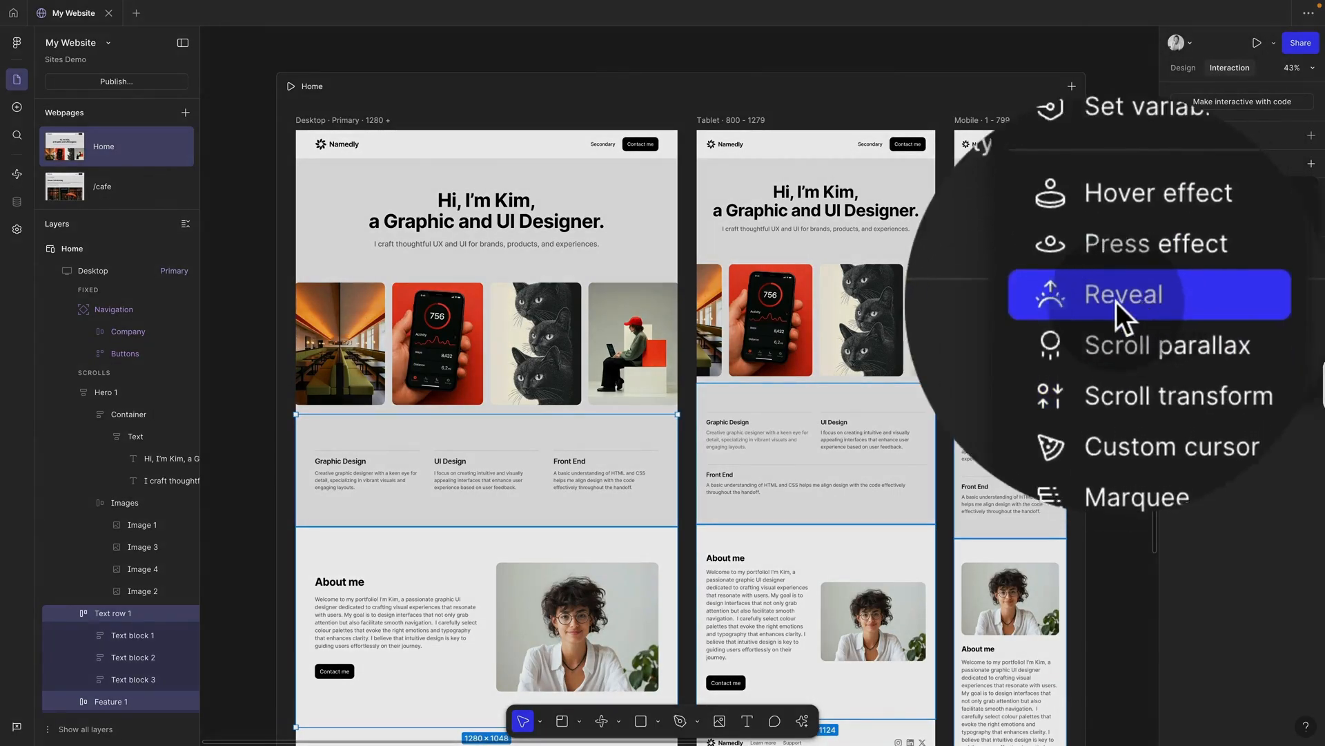
{"action": "left_click", "coordinate": [1117, 301]}
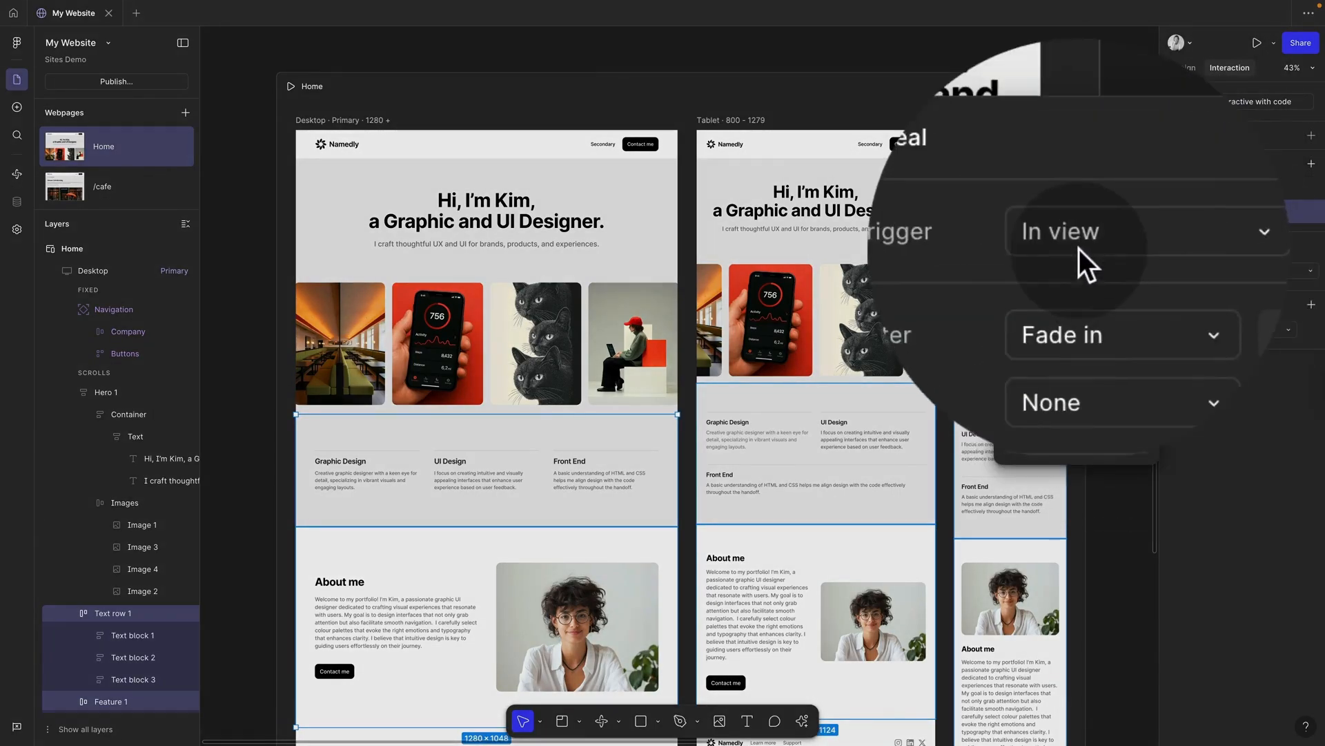
{"action": "left_click", "coordinate": [1108, 246]}
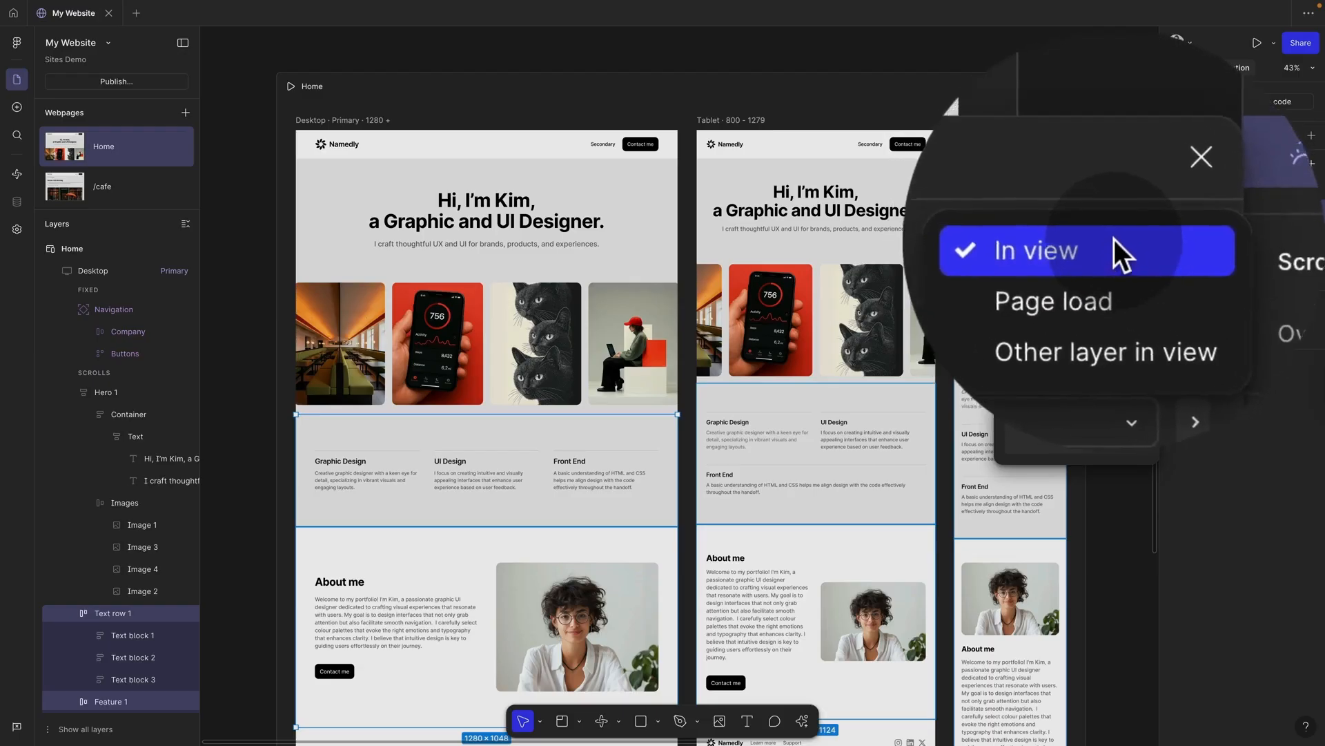
{"action": "left_click", "coordinate": [1114, 238]}
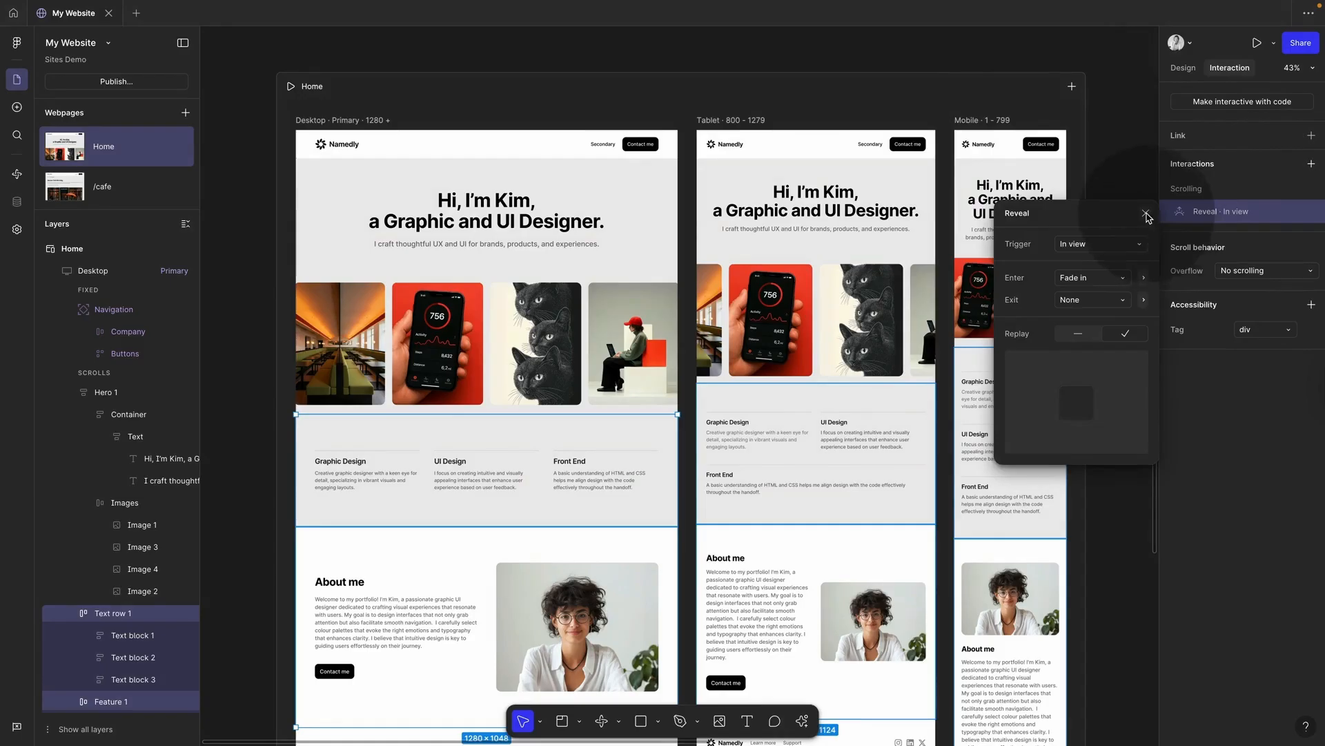
{"action": "left_click", "coordinate": [1146, 214]}
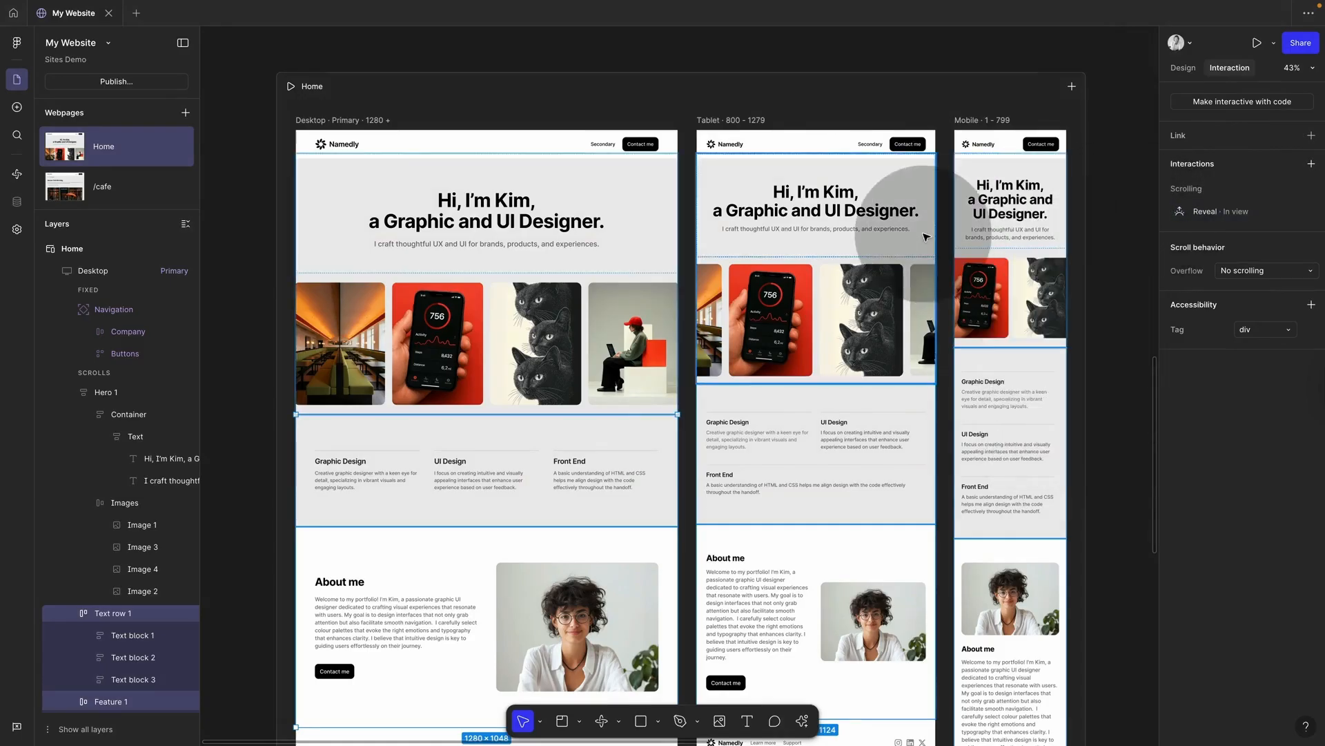
Step: Preview the site, scrolling down to check the reveal animations
{"action": "key", "text": "shift+space"}
{"action": "scroll", "coordinate": [857, 365], "scroll_direction": "down", "scroll_amount": 8}
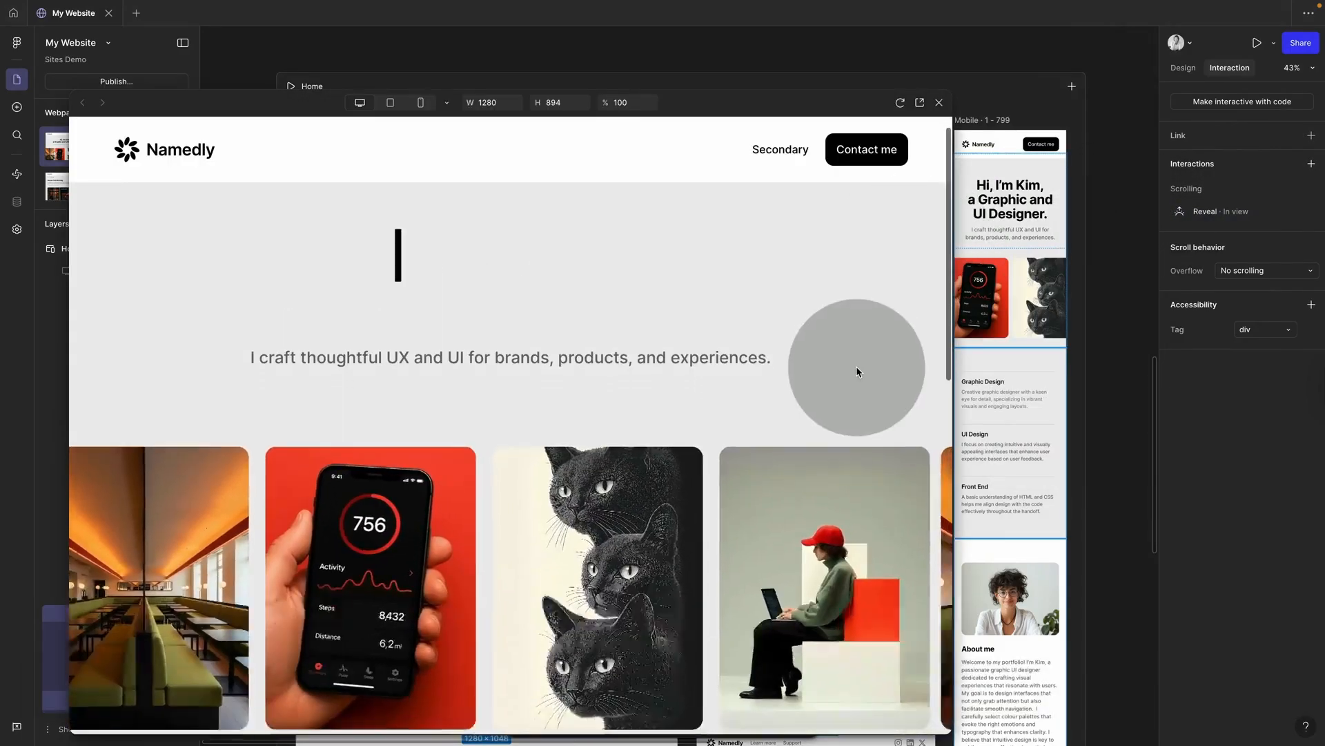
{"action": "scroll", "coordinate": [856, 371], "scroll_direction": "down", "scroll_amount": 4}
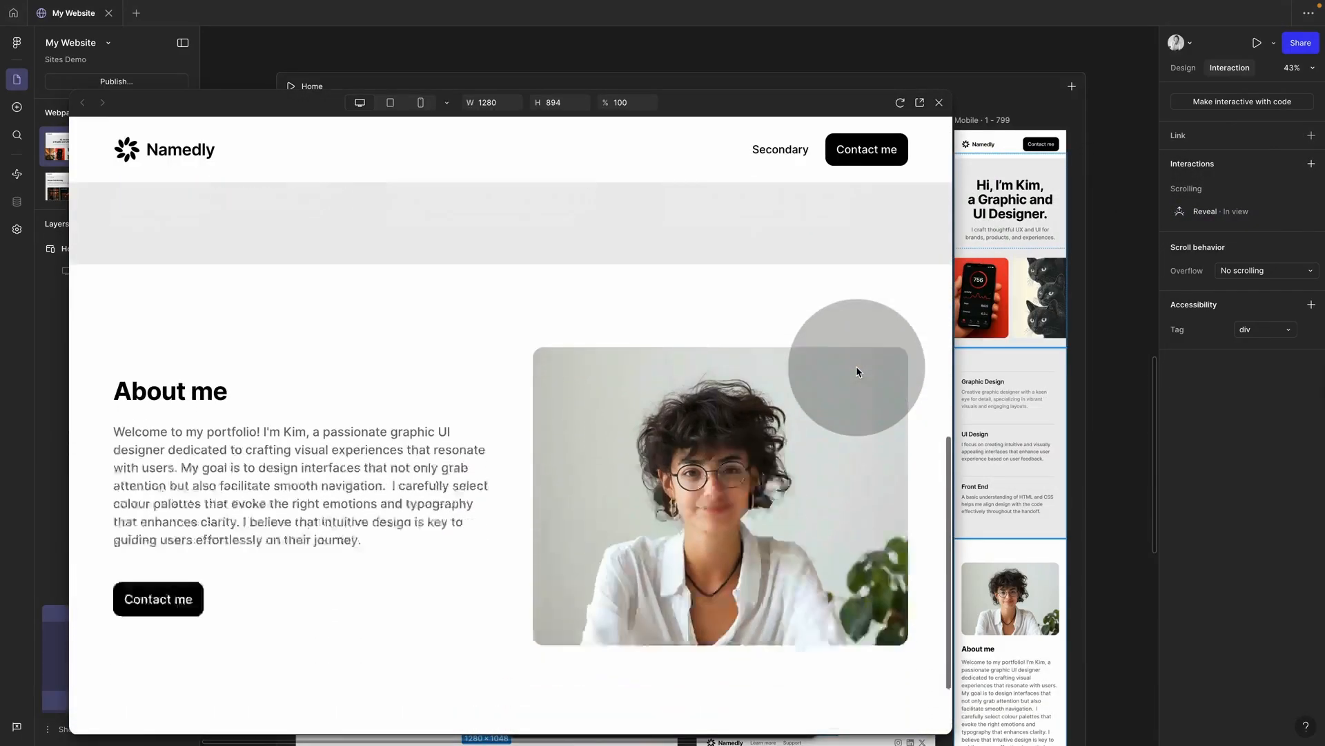
{"action": "left_click", "coordinate": [939, 102]}
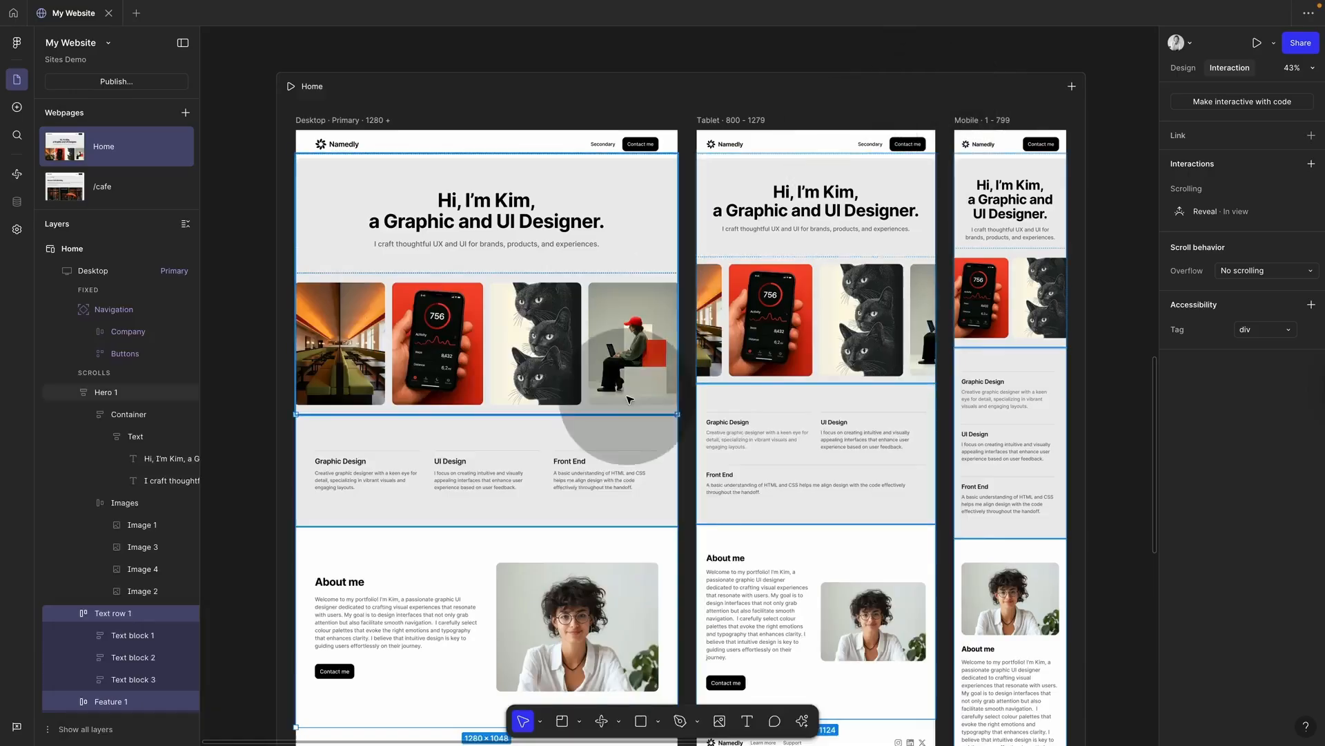
Step: Set Text row 1's enter animation to Slide in left and About me's to Slide in right
{"action": "left_click", "coordinate": [686, 457]}
{"action": "left_click", "coordinate": [639, 463]}
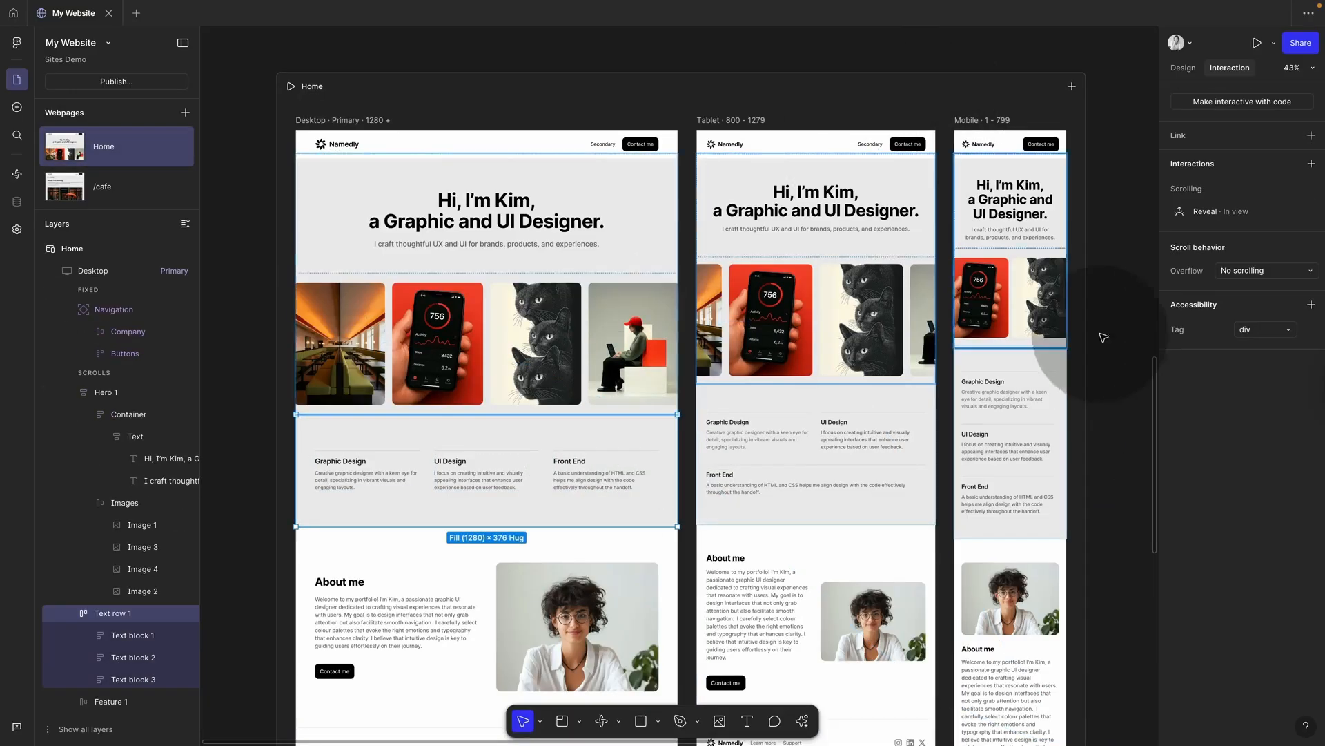
{"action": "left_click", "coordinate": [1221, 211]}
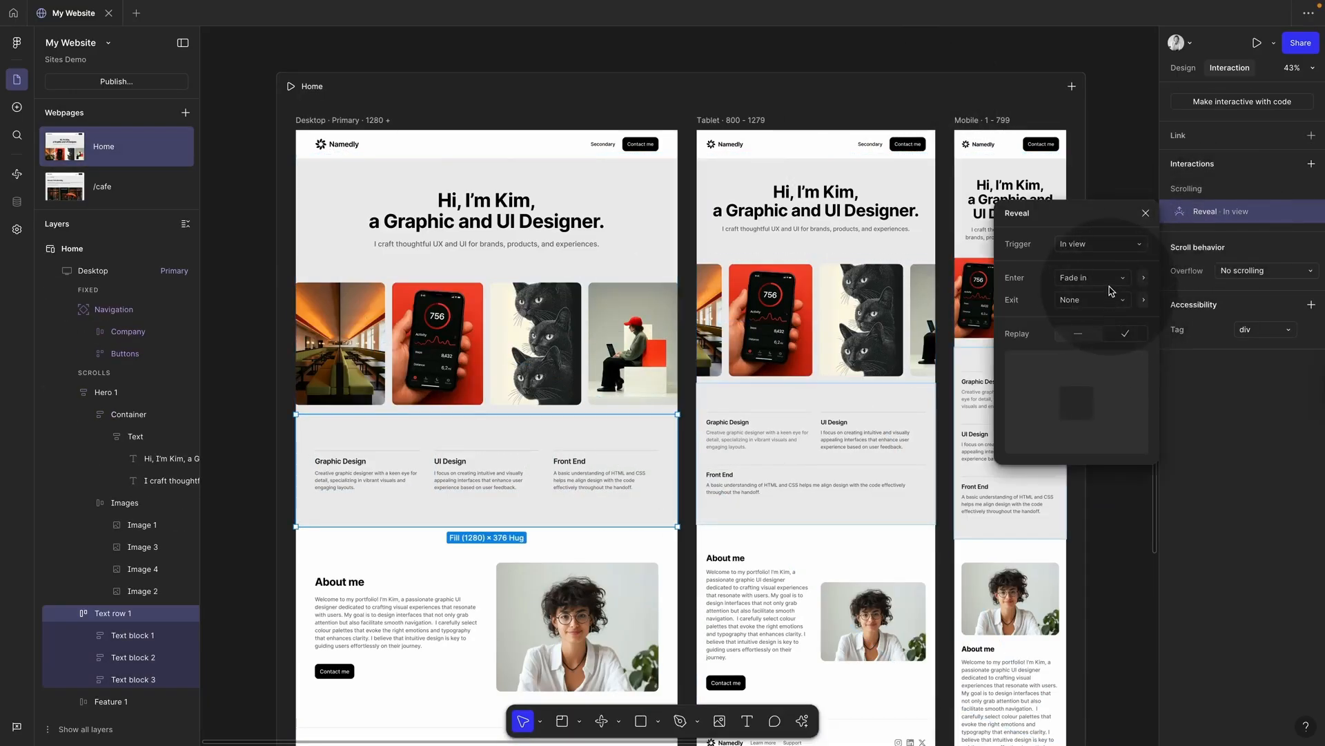
{"action": "left_click", "coordinate": [1109, 277]}
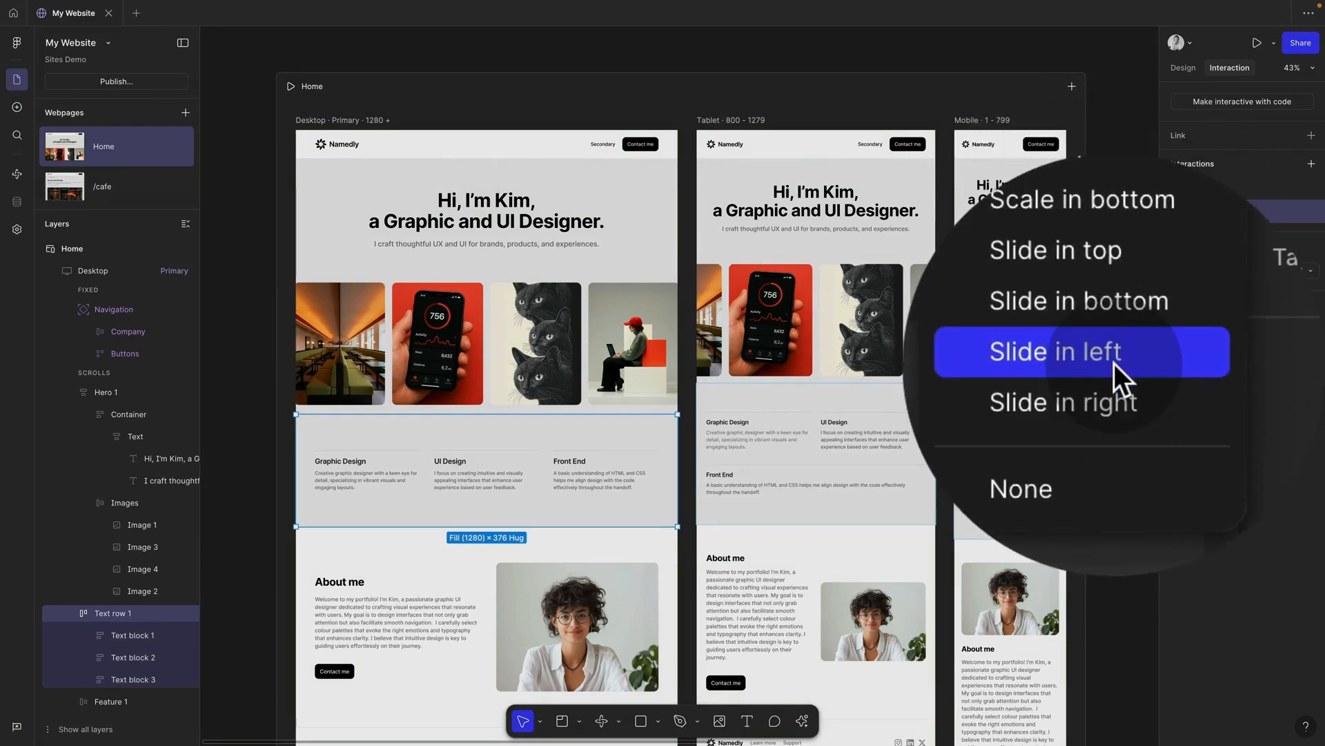
{"action": "left_click", "coordinate": [1108, 341]}
{"action": "left_click", "coordinate": [656, 542]}
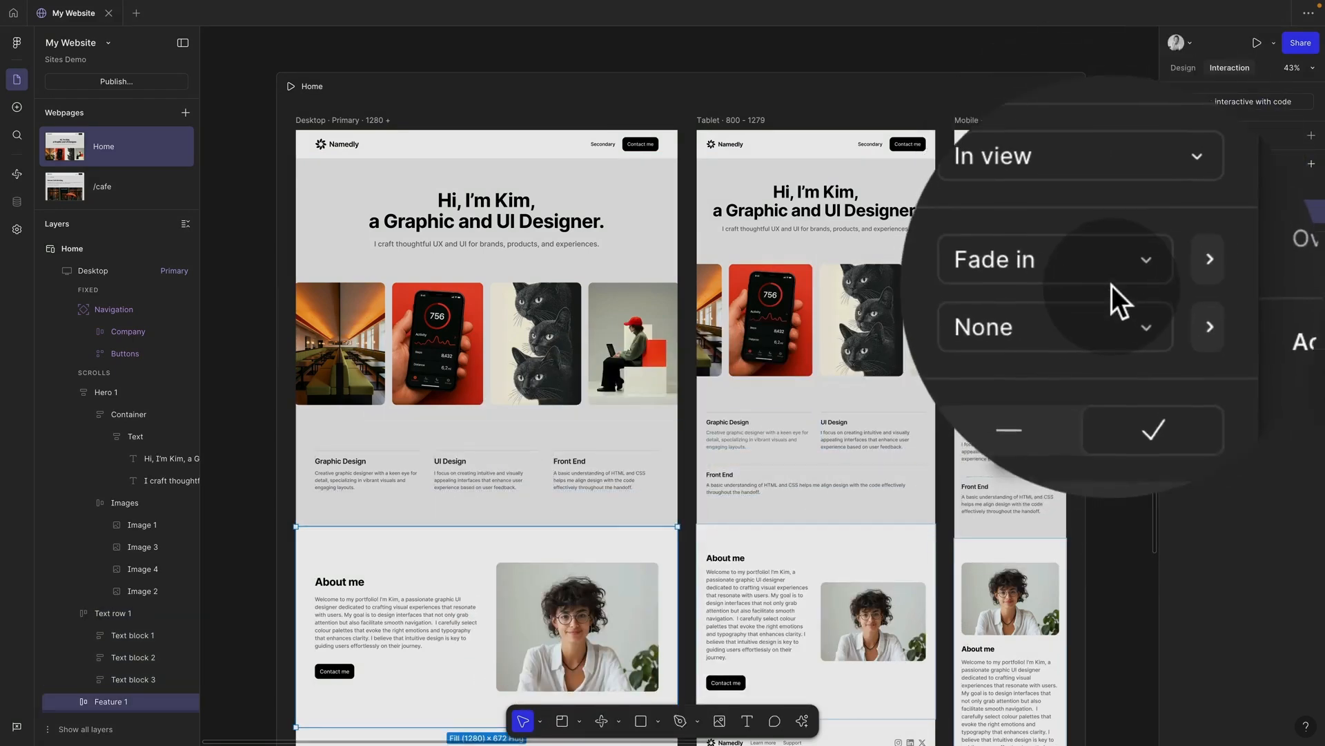
{"action": "left_click", "coordinate": [1111, 283]}
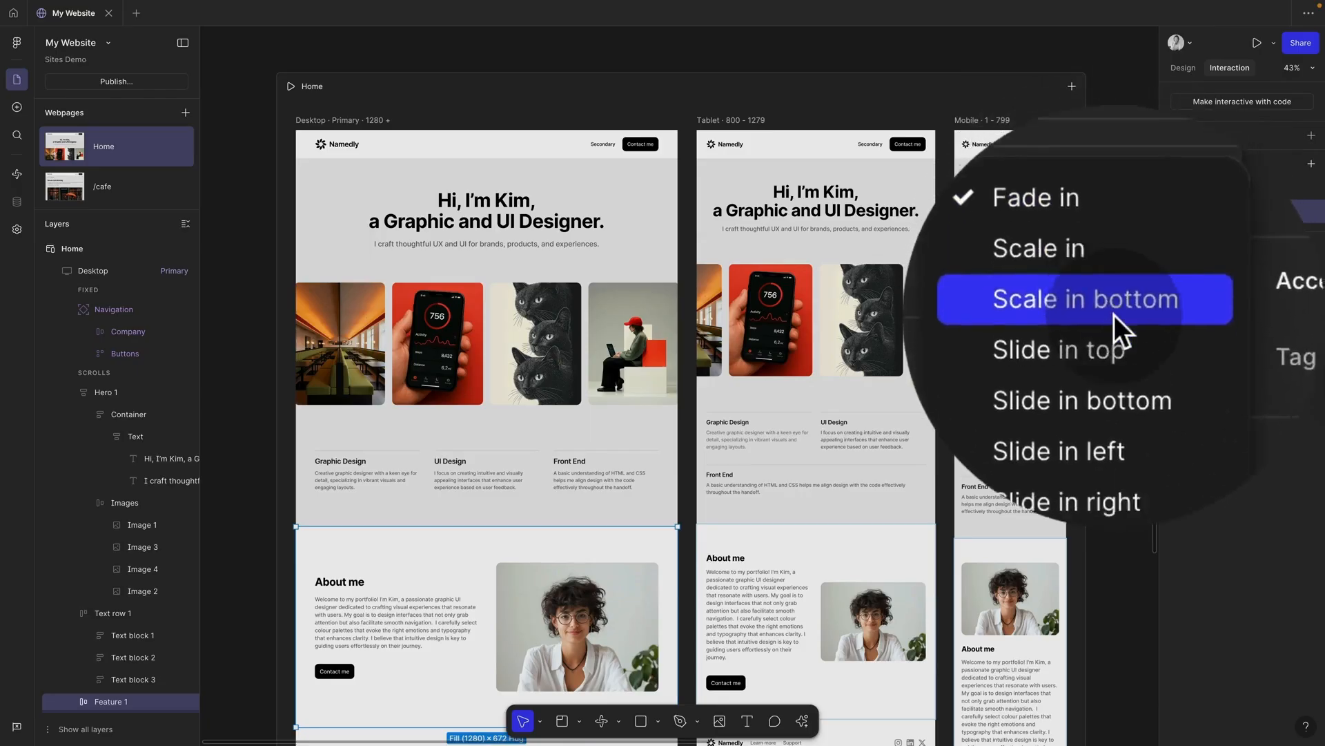
{"action": "left_click", "coordinate": [1114, 380]}
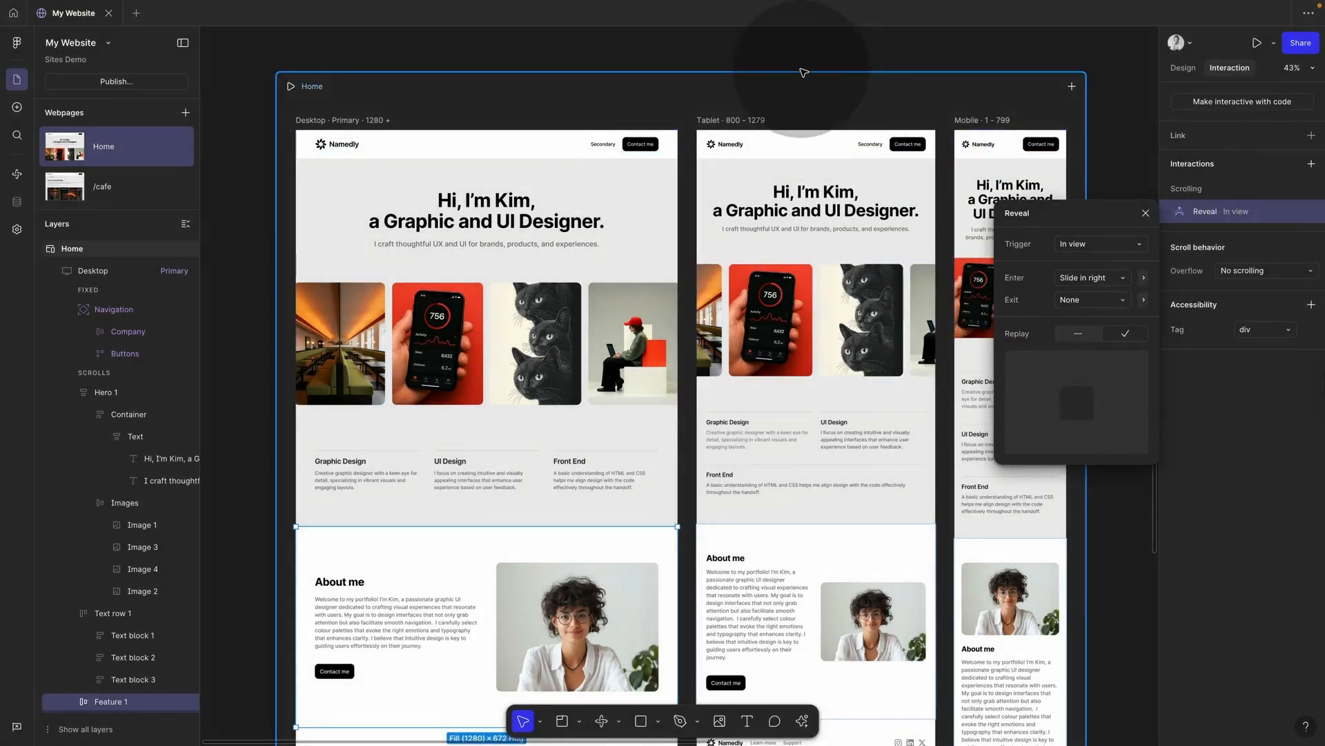
{"action": "left_click", "coordinate": [794, 61]}
Step: Check the slide-in animations in the full-size site preview
{"action": "left_click", "coordinate": [1257, 43]}
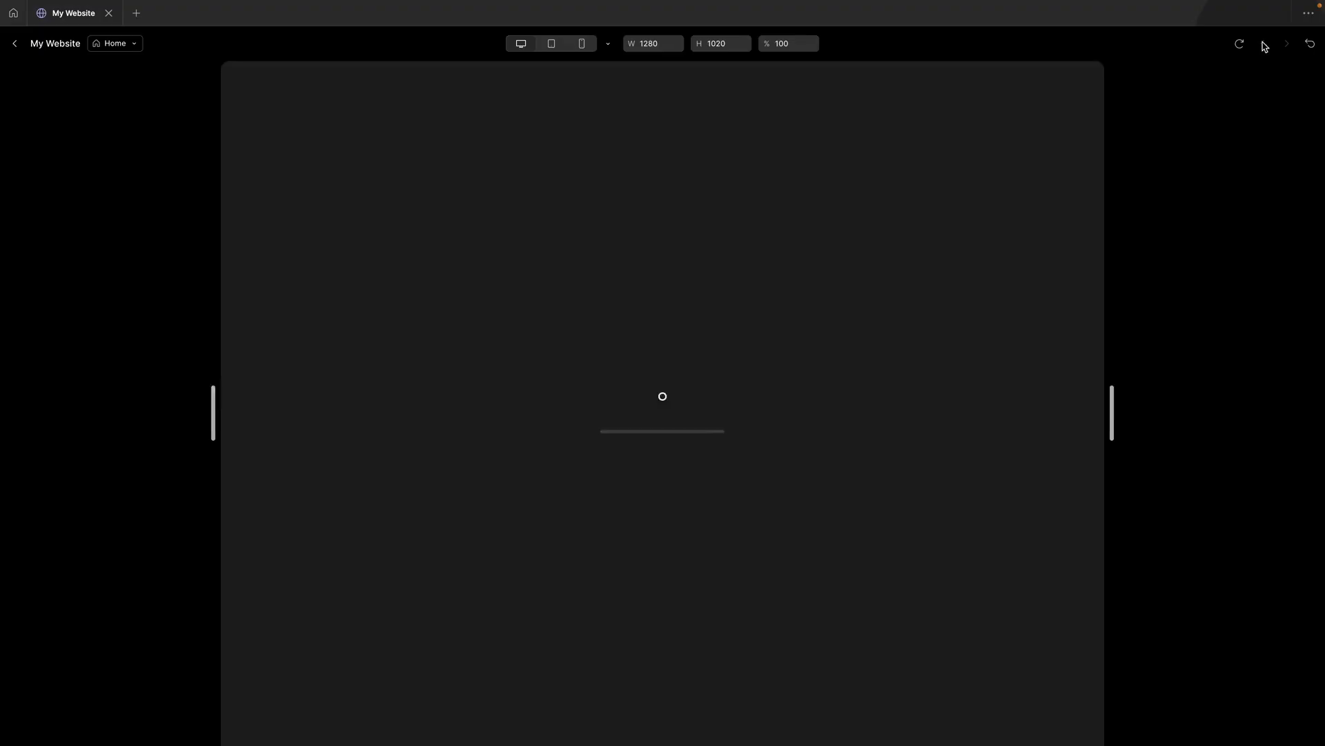
{"action": "scroll", "coordinate": [1054, 352], "scroll_direction": "down", "scroll_amount": 8}
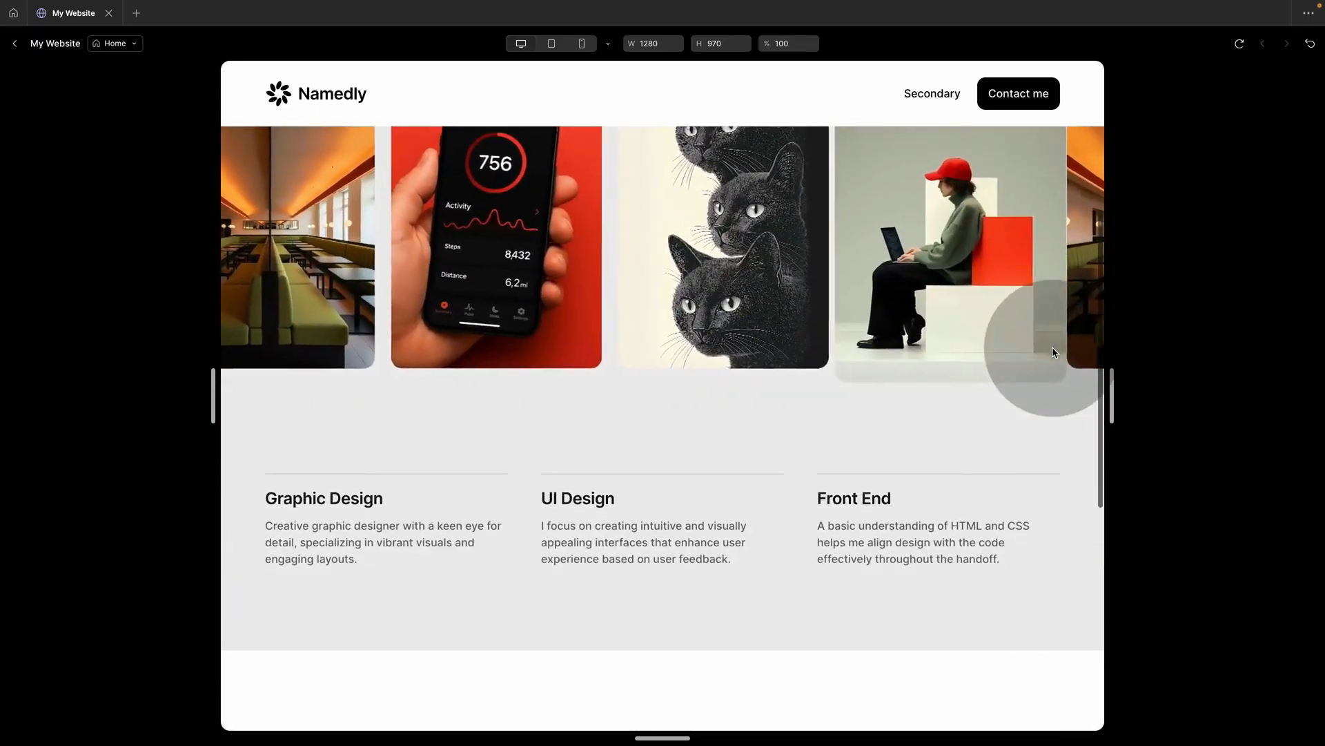
{"action": "scroll", "coordinate": [1054, 353], "scroll_direction": "up", "scroll_amount": 10}
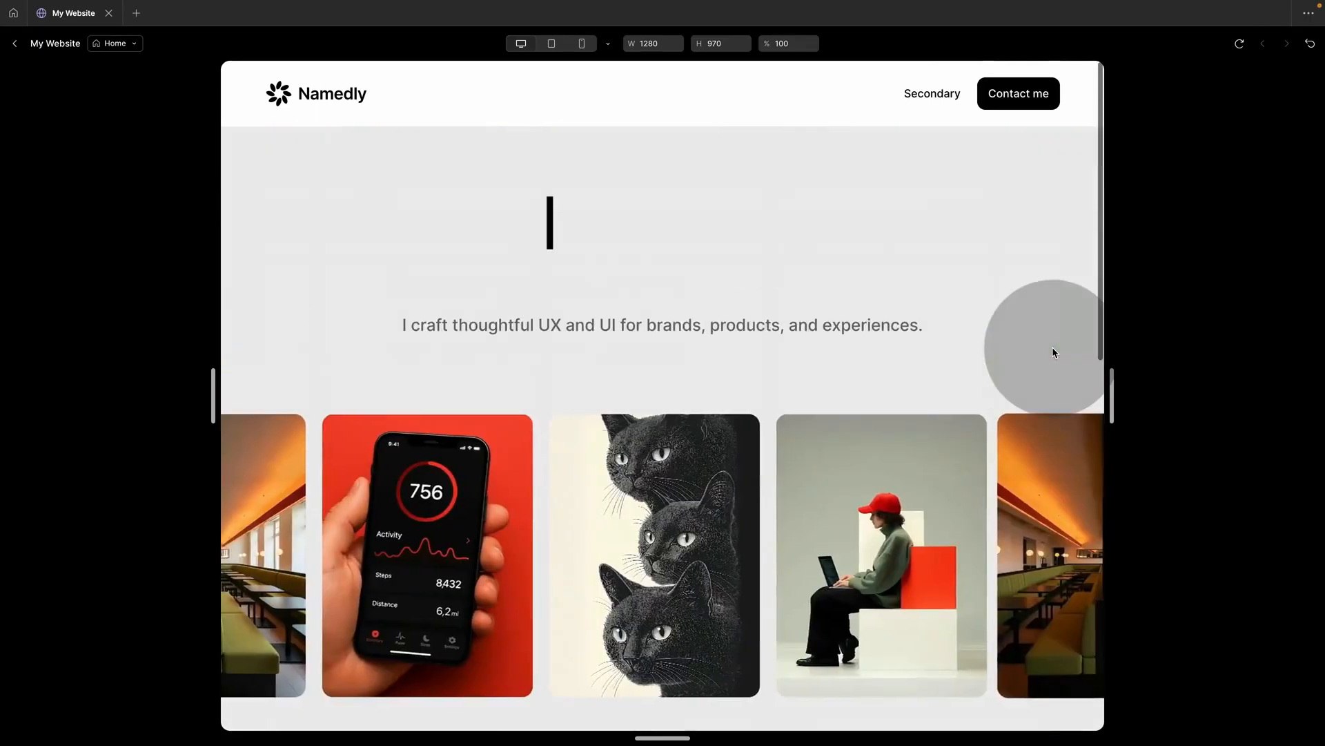
{"action": "left_click", "coordinate": [15, 44]}
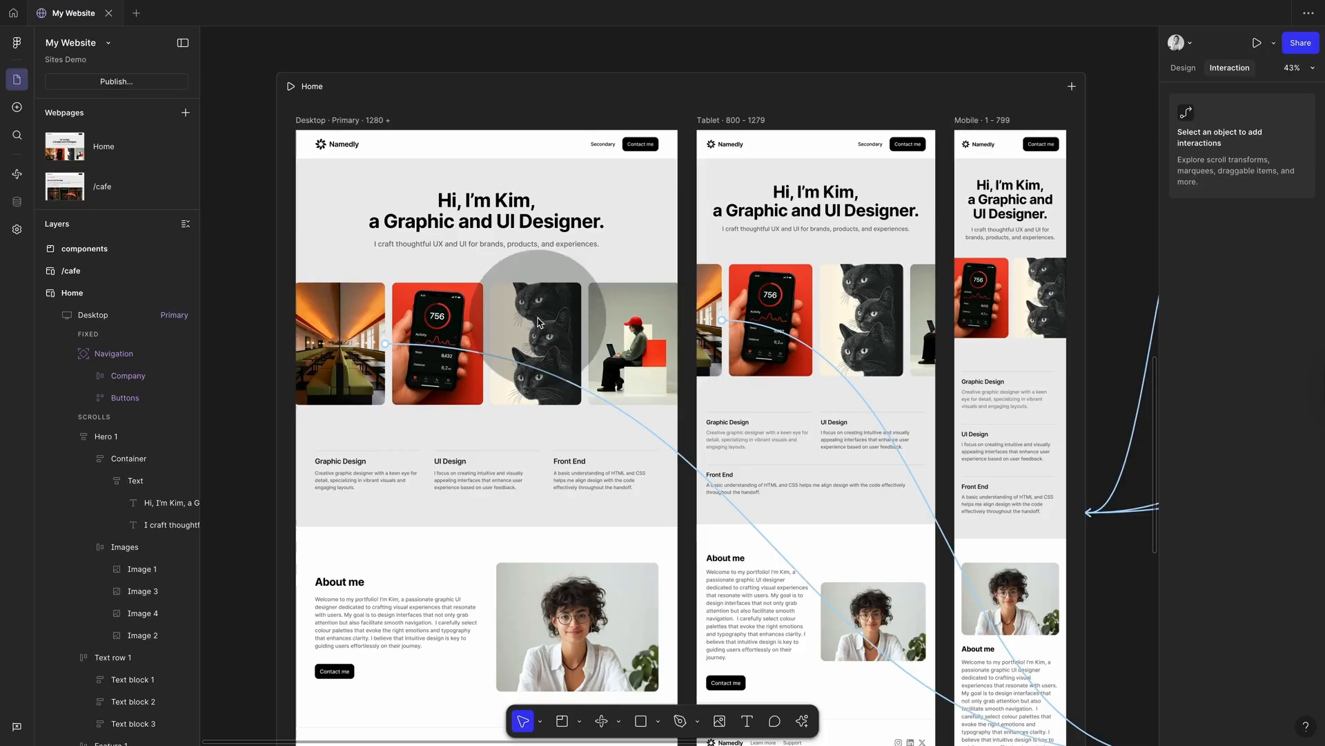
{"action": "left_click", "coordinate": [555, 339]}
{"action": "double_click", "coordinate": [555, 339]}
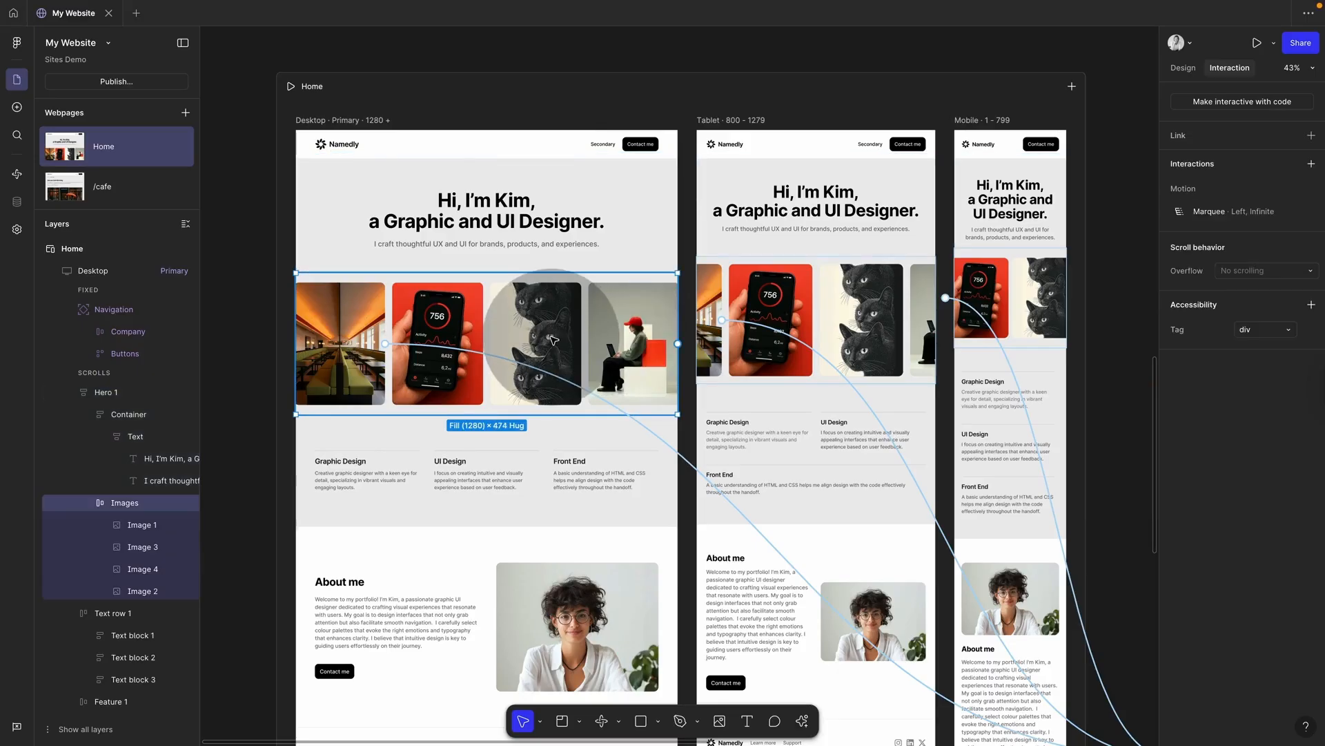
{"action": "key", "text": "Return"}
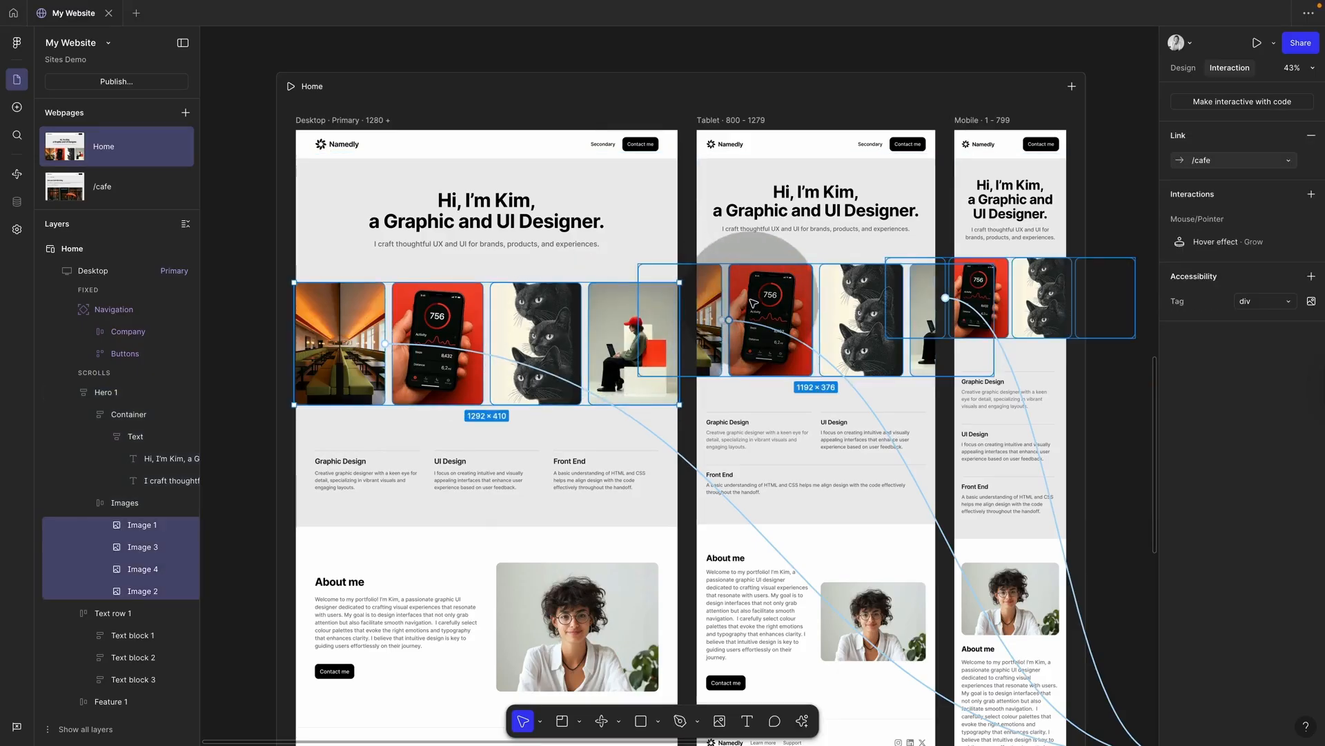
{"action": "left_click", "coordinate": [1310, 195]}
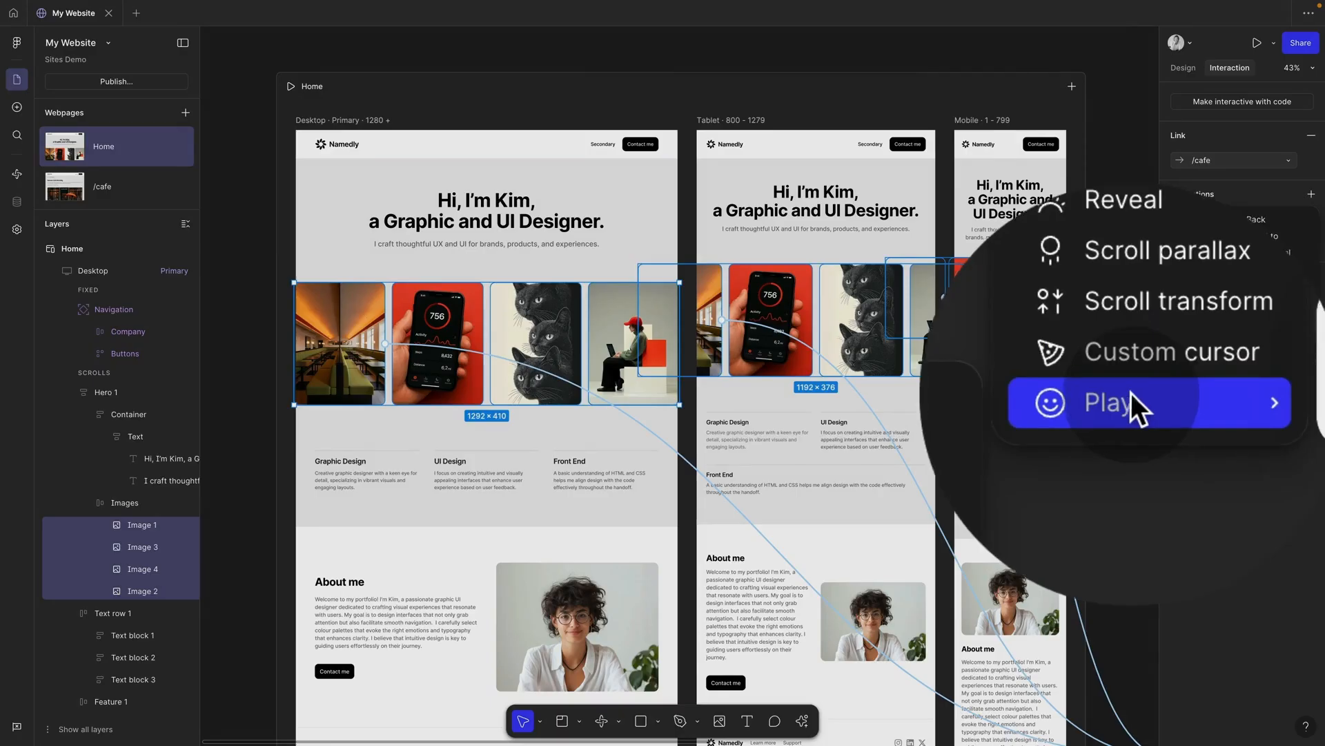
{"action": "left_click", "coordinate": [1114, 428]}
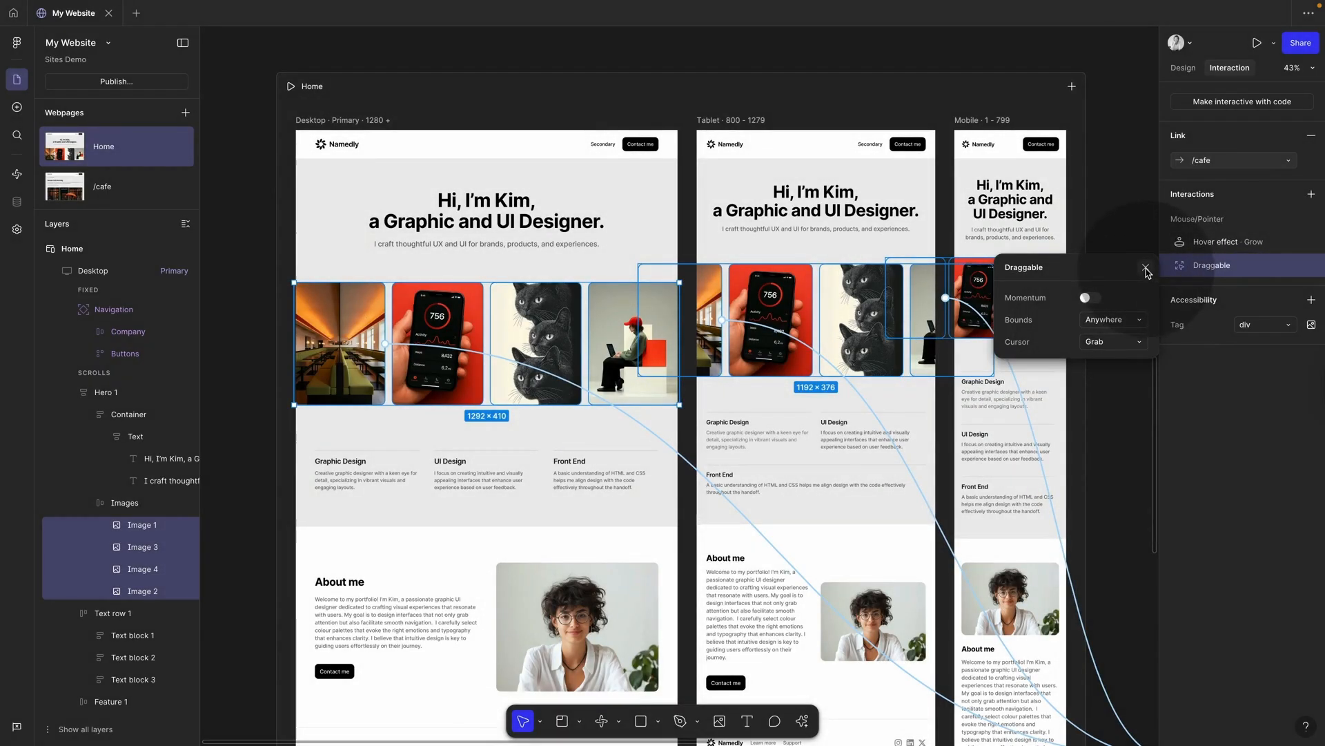
{"action": "left_click", "coordinate": [1145, 268]}
{"action": "key", "text": "ctrl+p"}
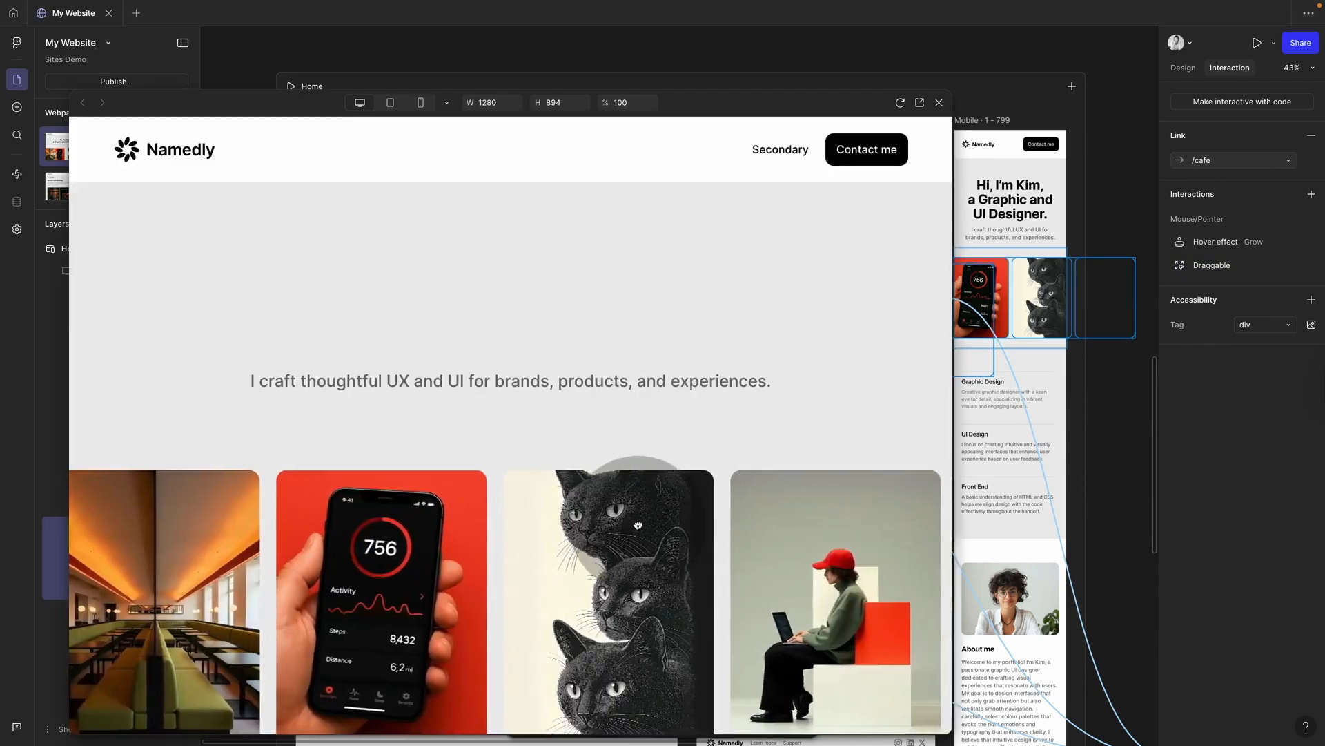
{"action": "left_click_drag", "start_coordinate": [638, 525], "coordinate": [595, 217]}
{"action": "left_click_drag", "start_coordinate": [771, 536], "coordinate": [596, 397]}
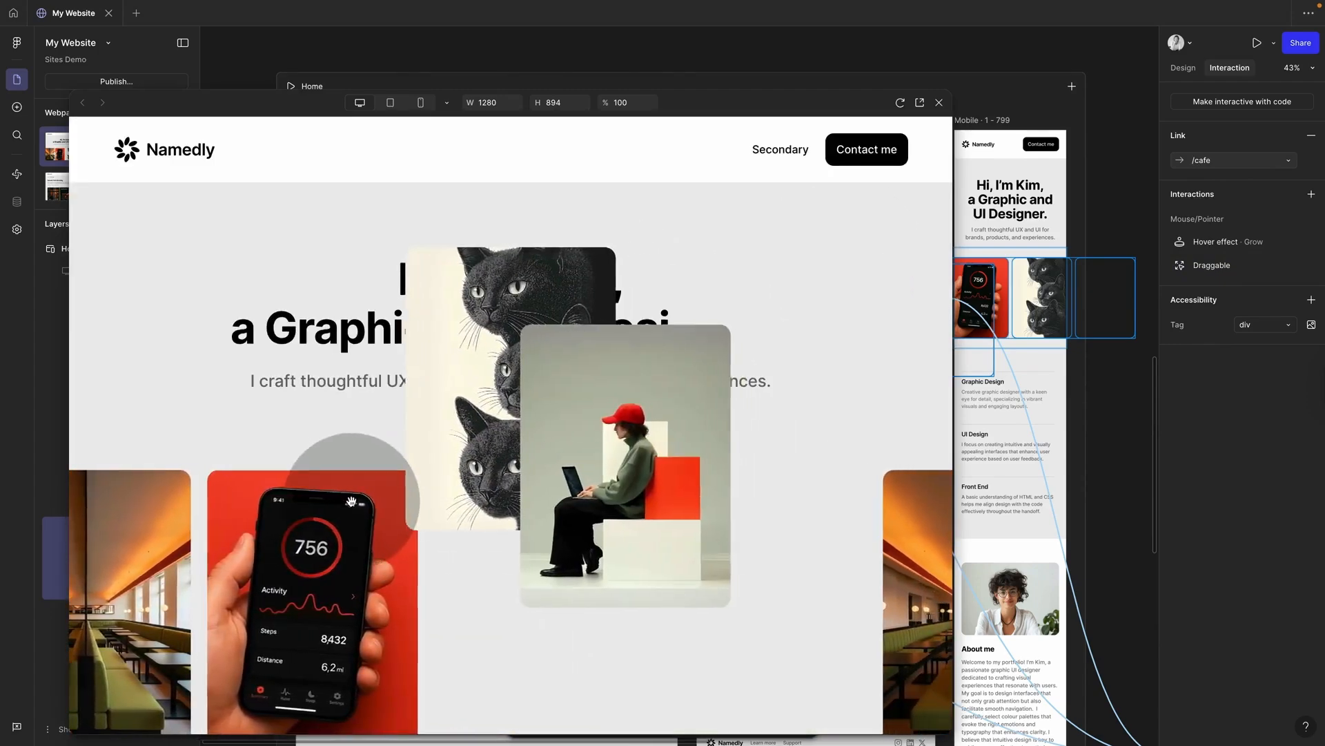
{"action": "left_click_drag", "start_coordinate": [352, 502], "coordinate": [705, 457]}
{"action": "left_click", "coordinate": [938, 105]}
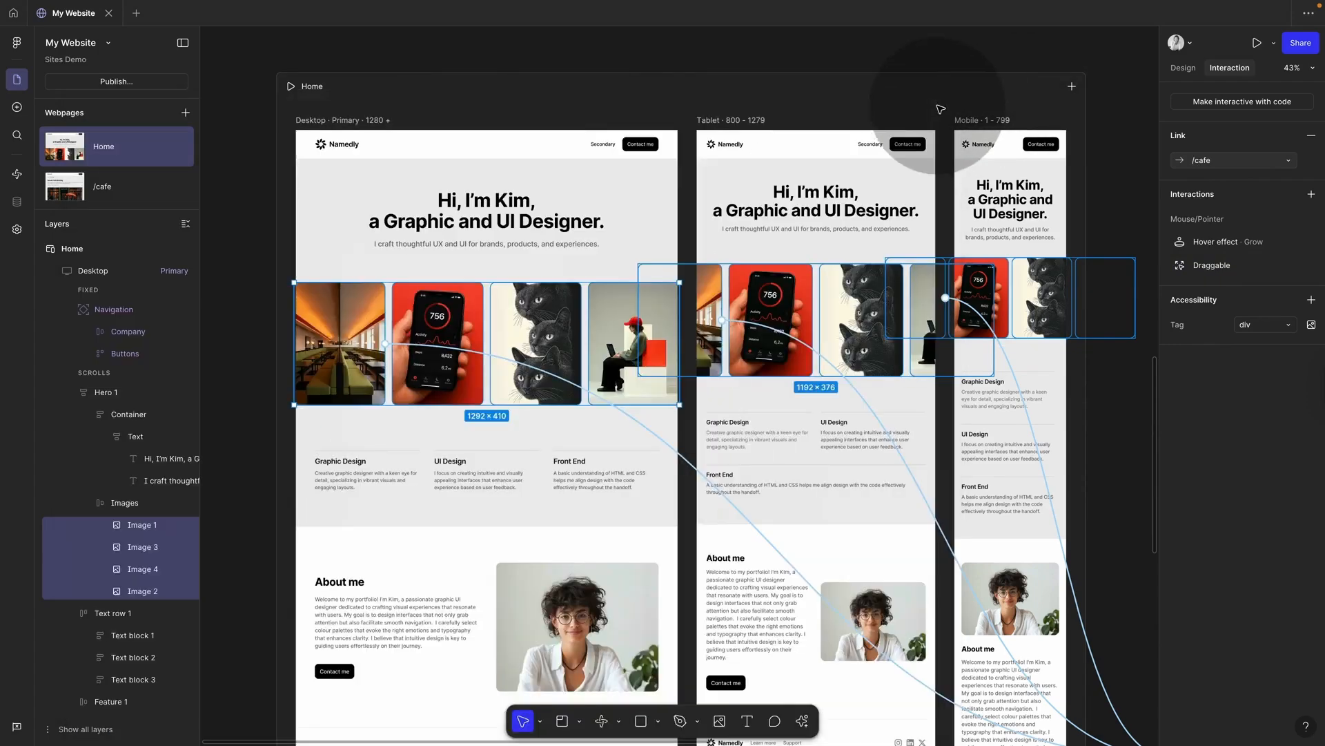
{"action": "mouse_move", "coordinate": [1279, 241]}
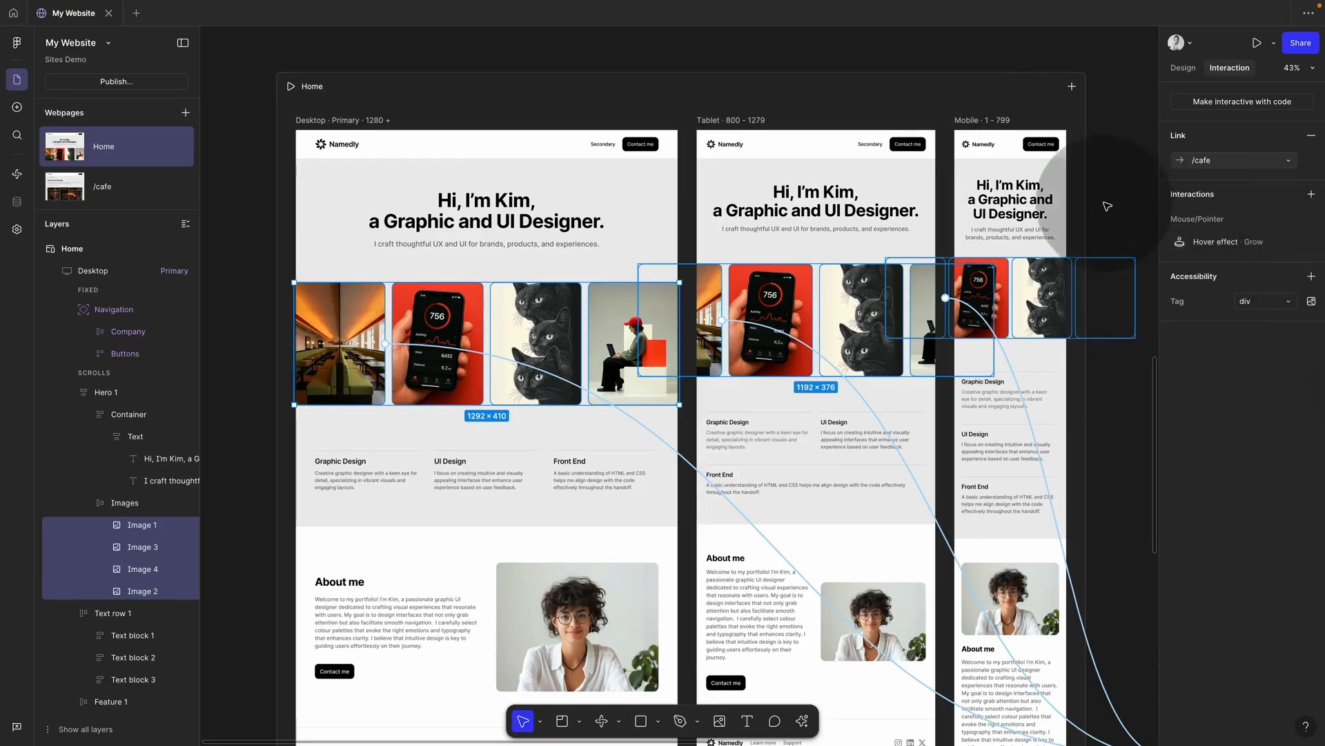
{"action": "left_click", "coordinate": [994, 53]}
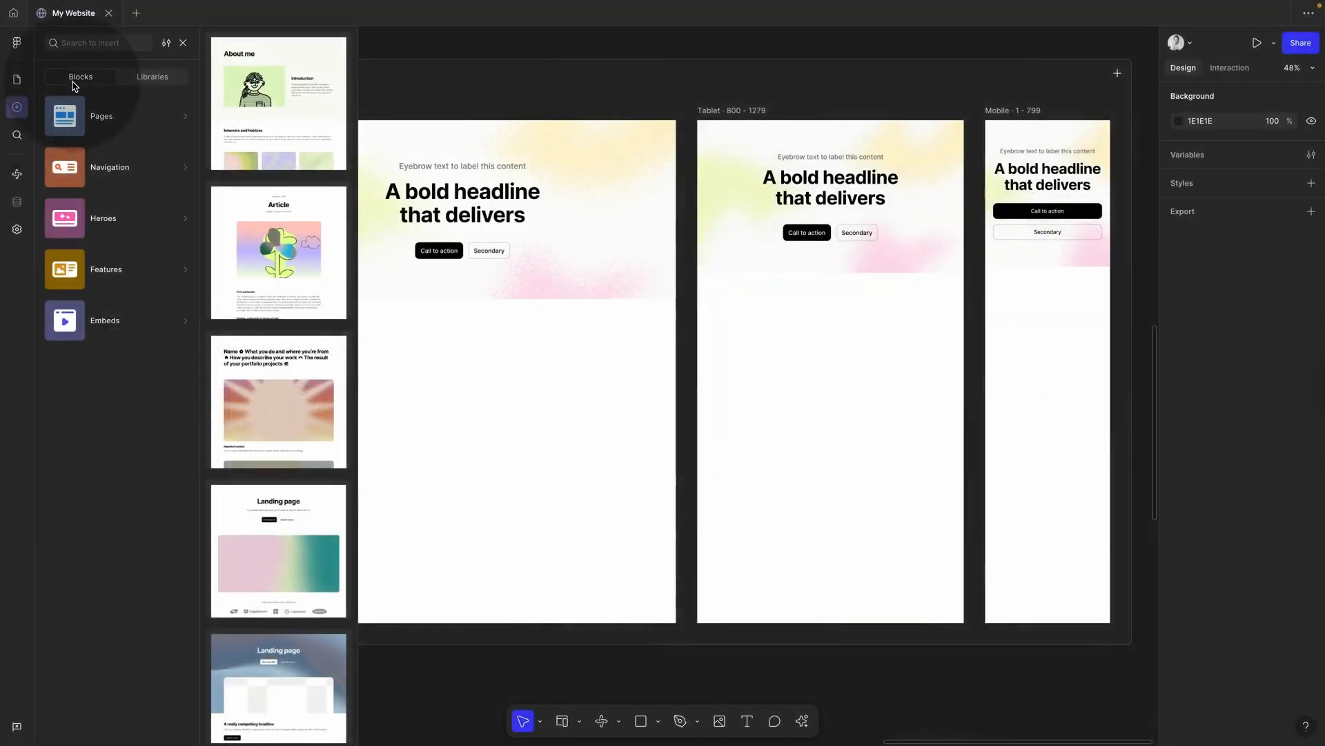
Step: Place a URL or HTML embed below the hero, then delete it
{"action": "mouse_move", "coordinate": [91, 323]}
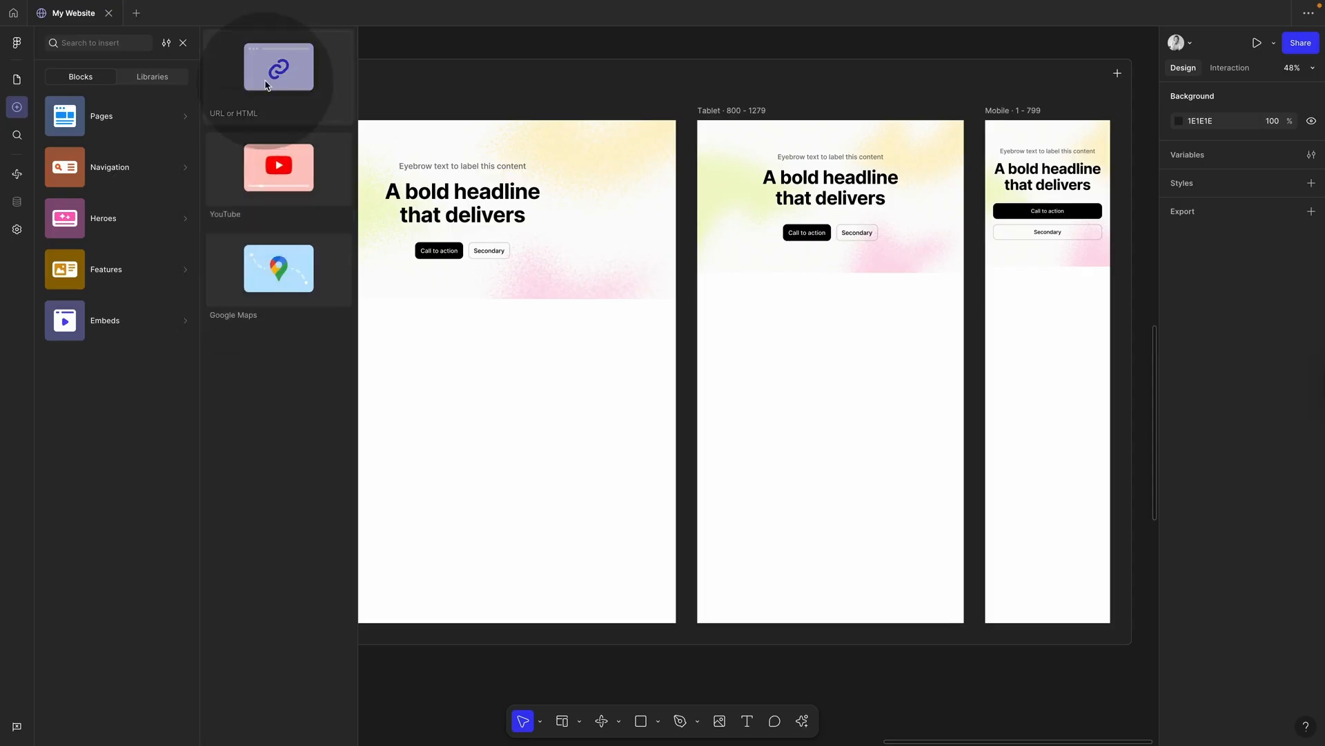
{"action": "left_click_drag", "start_coordinate": [265, 82], "coordinate": [440, 435]}
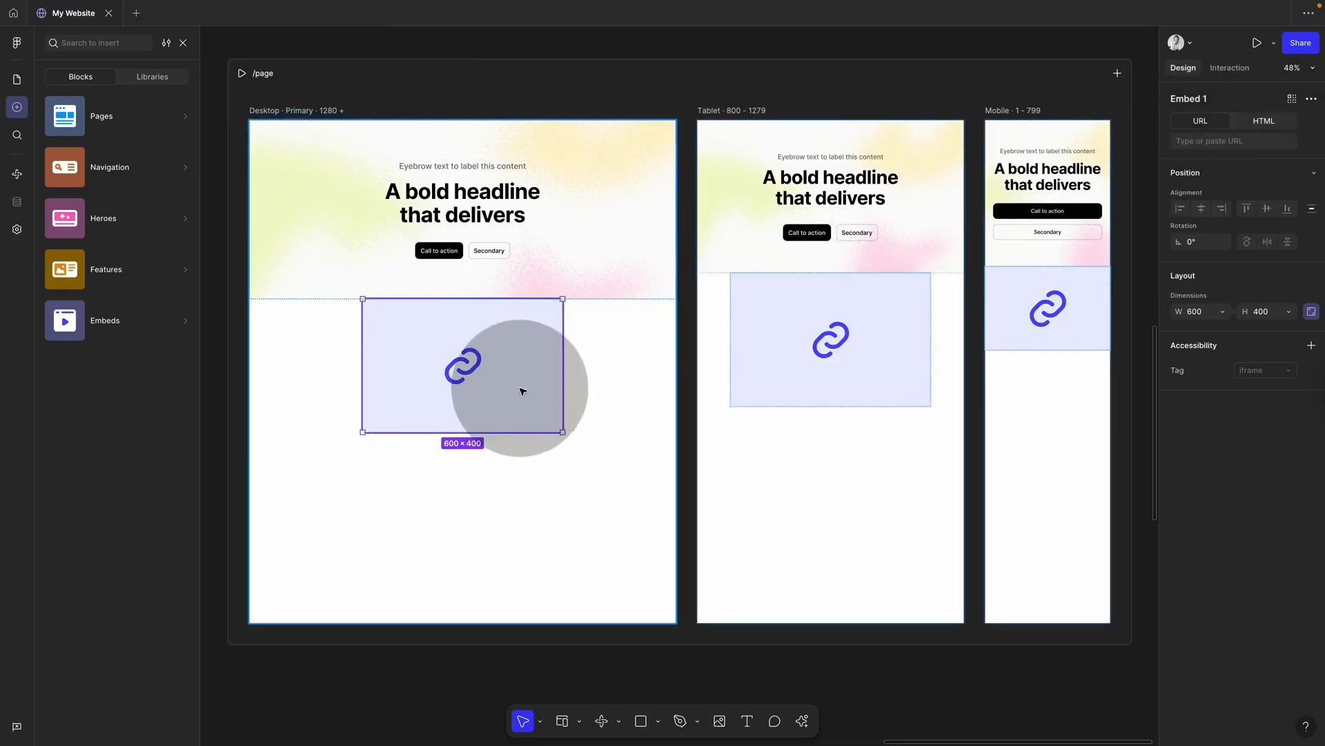
{"action": "key", "text": "Delete"}
Step: Add a YouTube embed below the hero with a Google Maps embed beneath it
{"action": "mouse_move", "coordinate": [130, 317]}
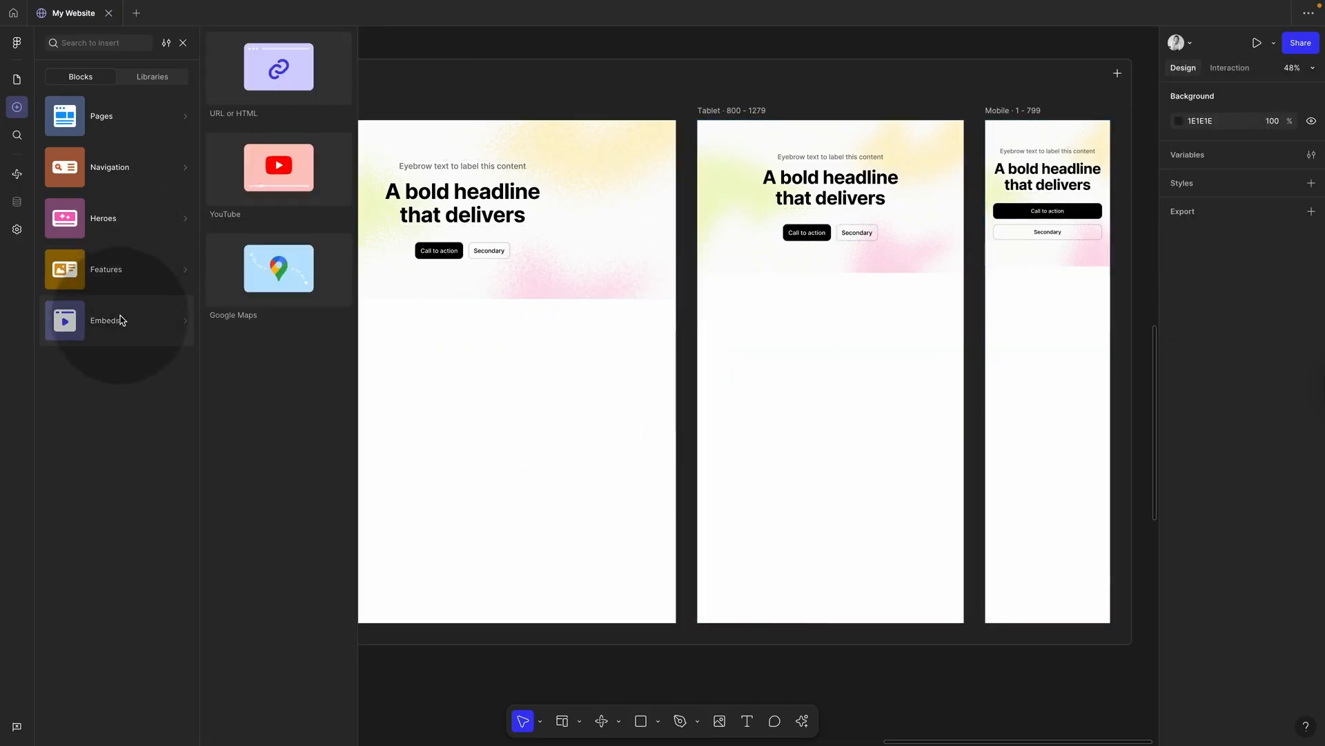
{"action": "left_click_drag", "start_coordinate": [278, 184], "coordinate": [424, 338]}
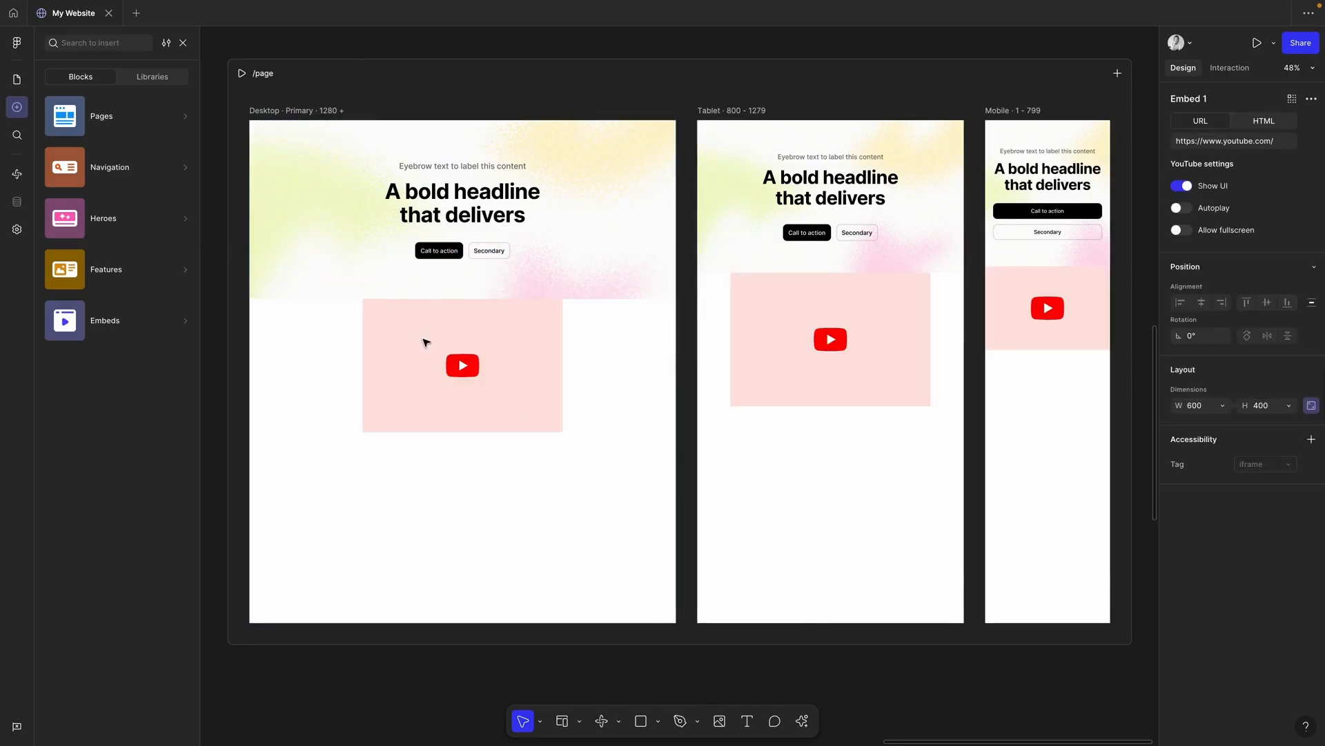
{"action": "mouse_move", "coordinate": [138, 321]}
{"action": "left_click_drag", "start_coordinate": [272, 271], "coordinate": [483, 519]}
{"action": "left_click", "coordinate": [481, 372]}
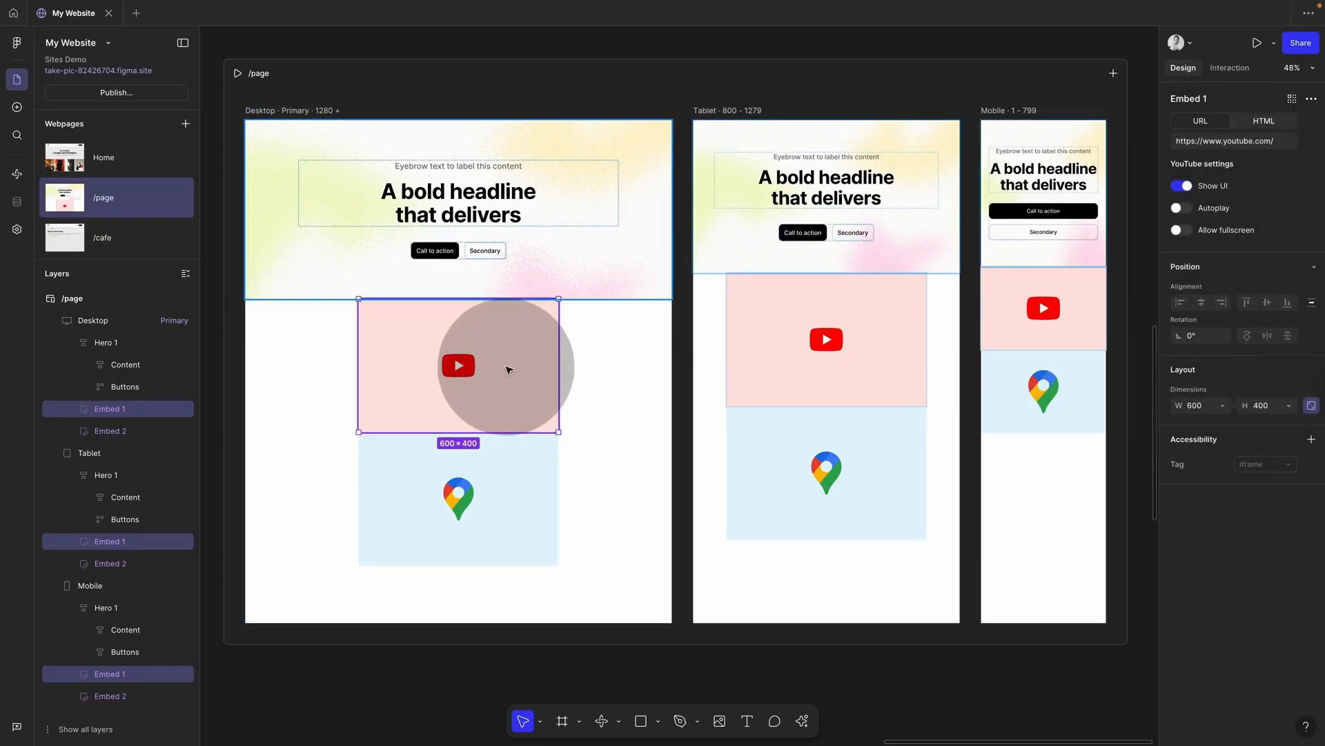
{"action": "left_click_drag", "start_coordinate": [508, 368], "coordinate": [506, 339]}
{"action": "key", "text": "super"}
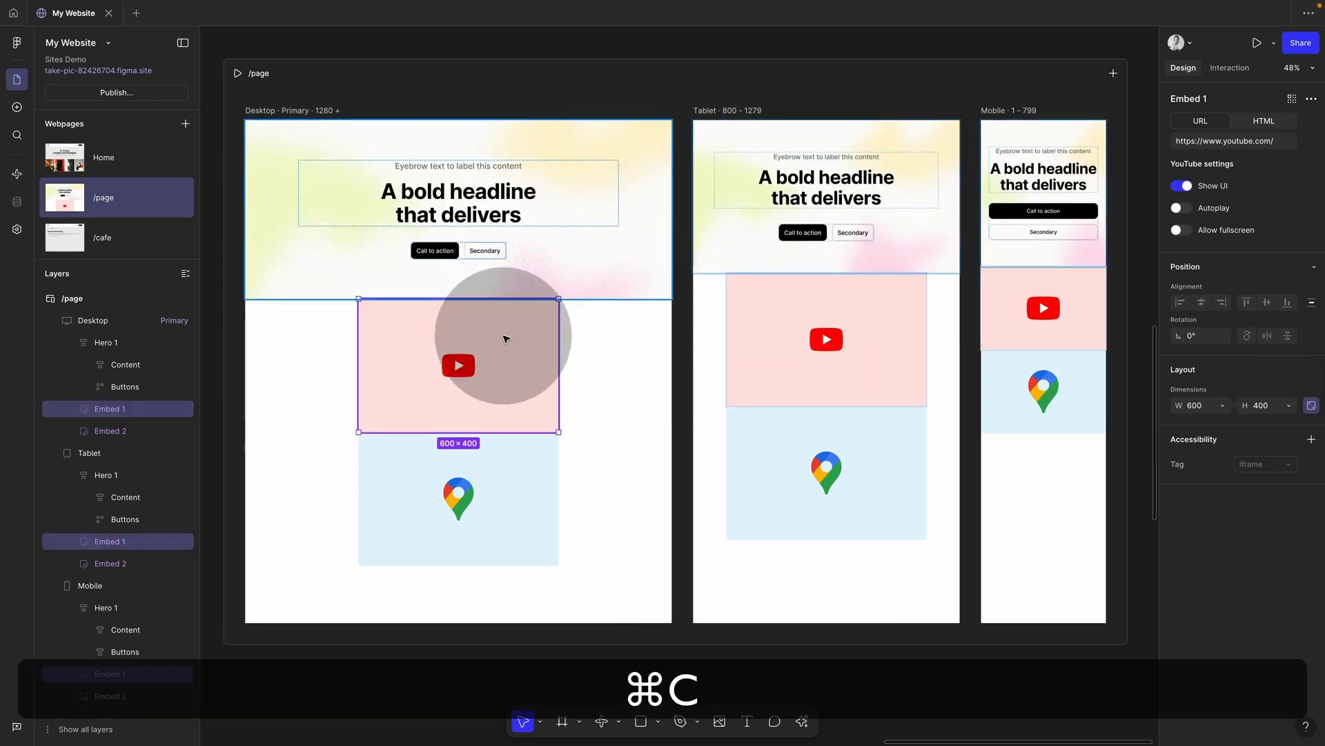
{"action": "left_click", "coordinate": [545, 266]}
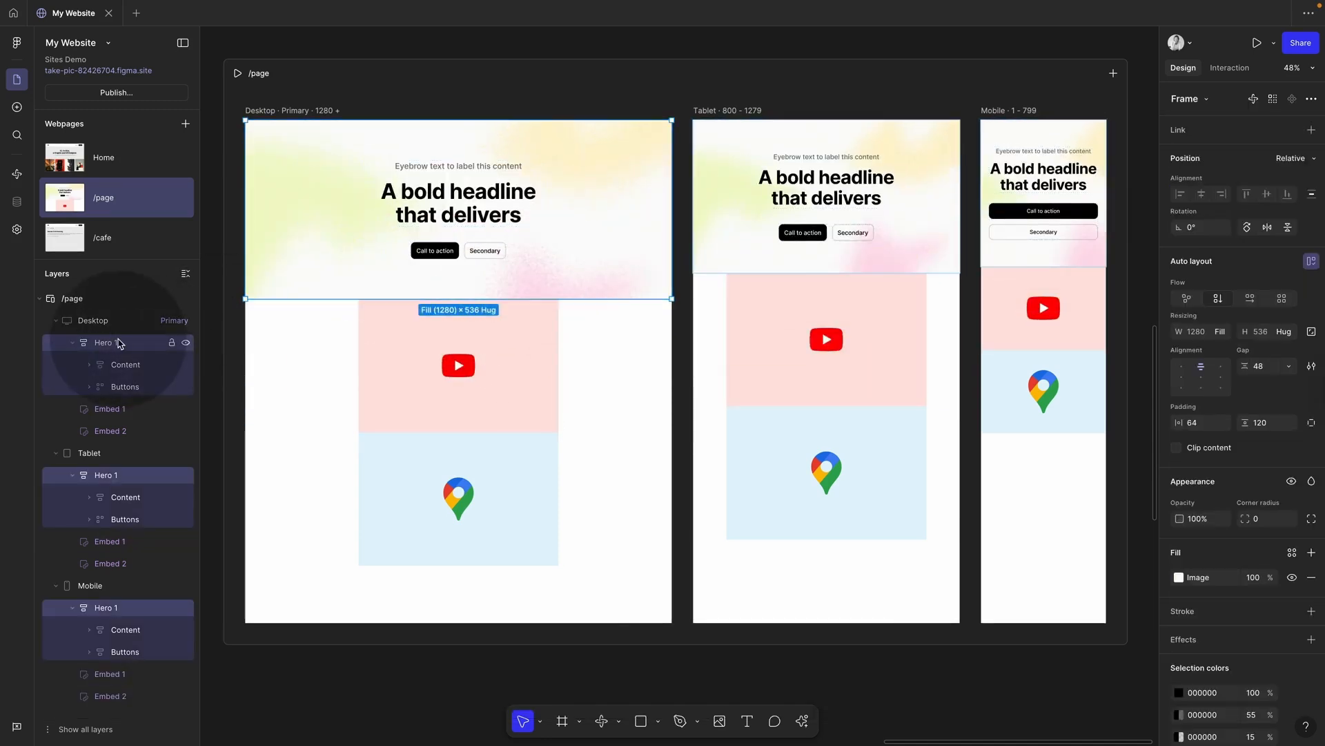
{"action": "key", "text": "super+v"}
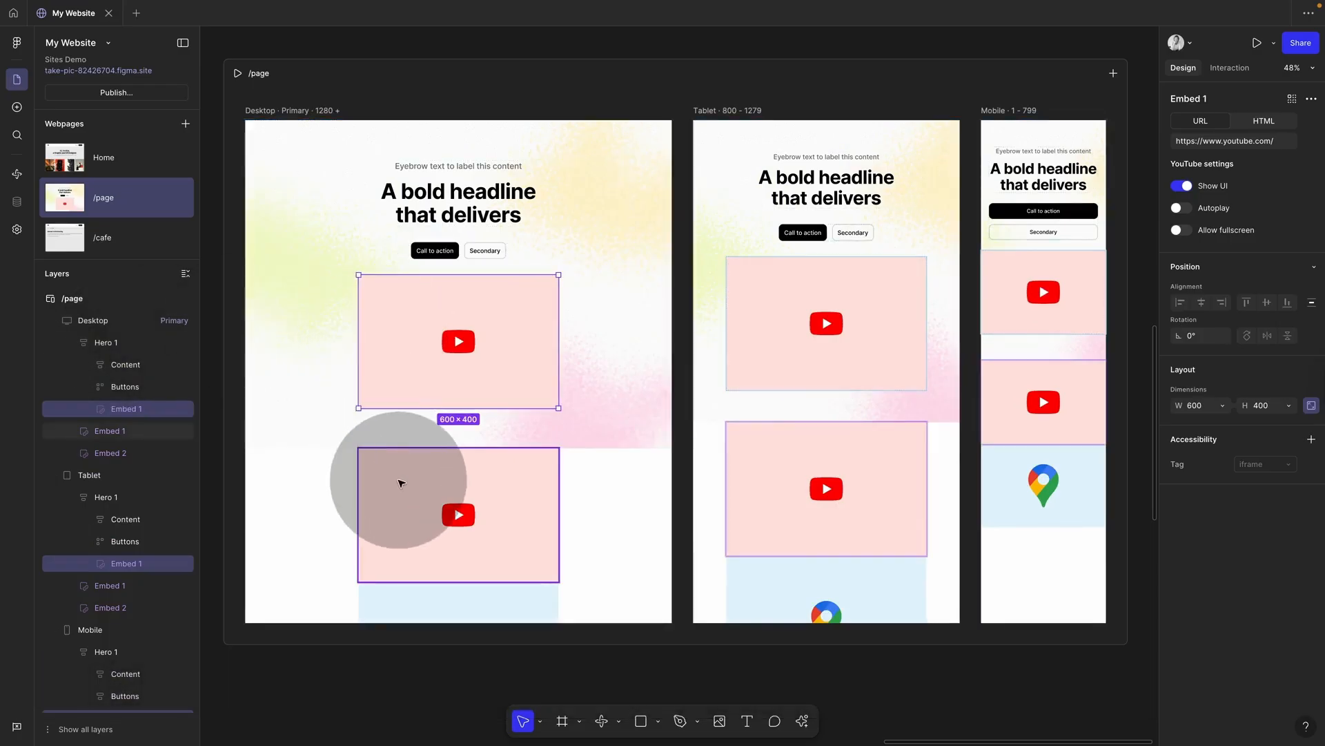
{"action": "left_click", "coordinate": [401, 482]}
{"action": "key", "text": "BackSpace"}
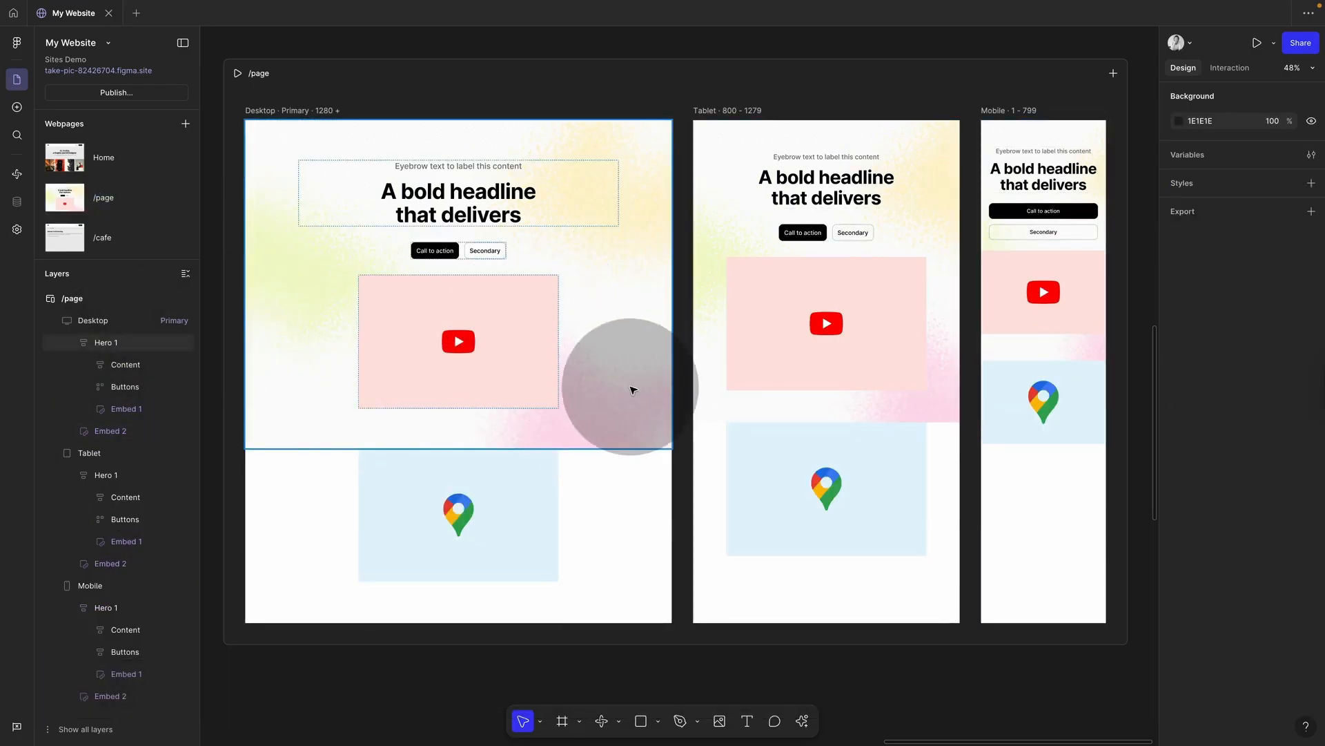
{"action": "left_click", "coordinate": [542, 379]}
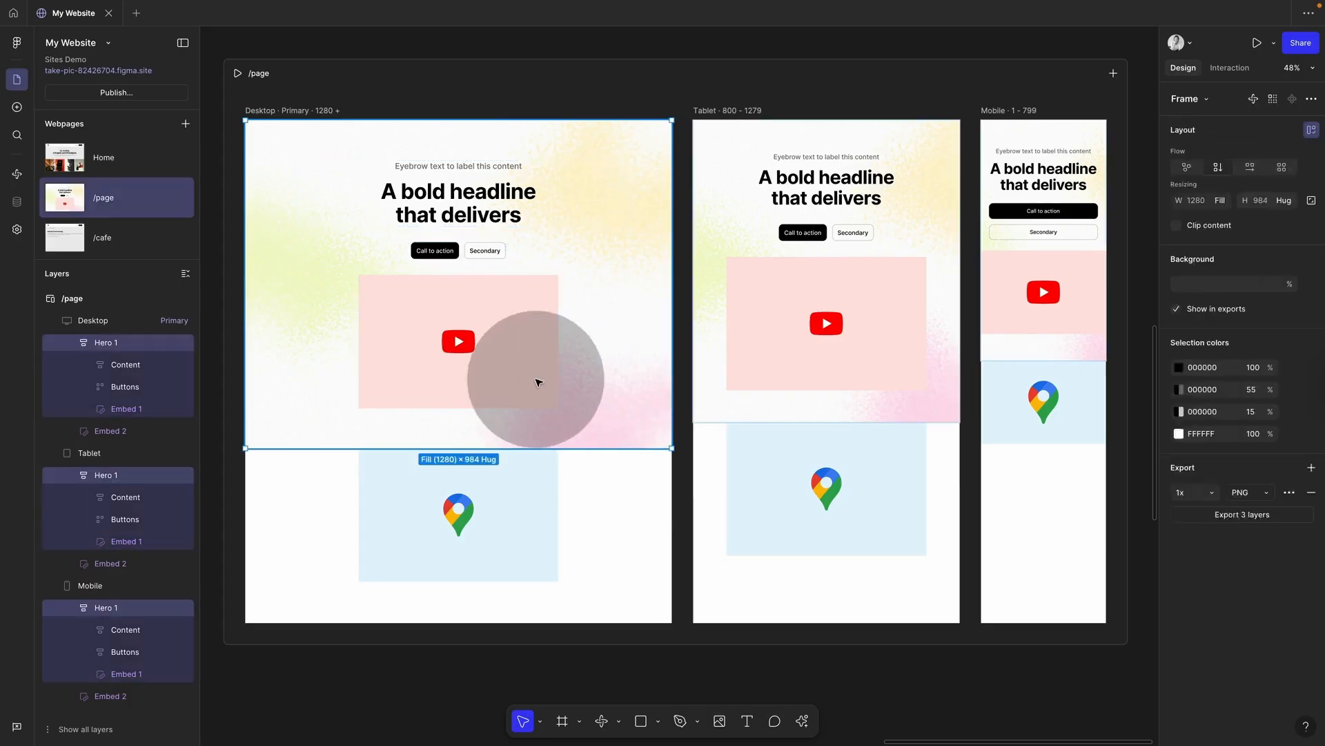
{"action": "left_click", "coordinate": [506, 368]}
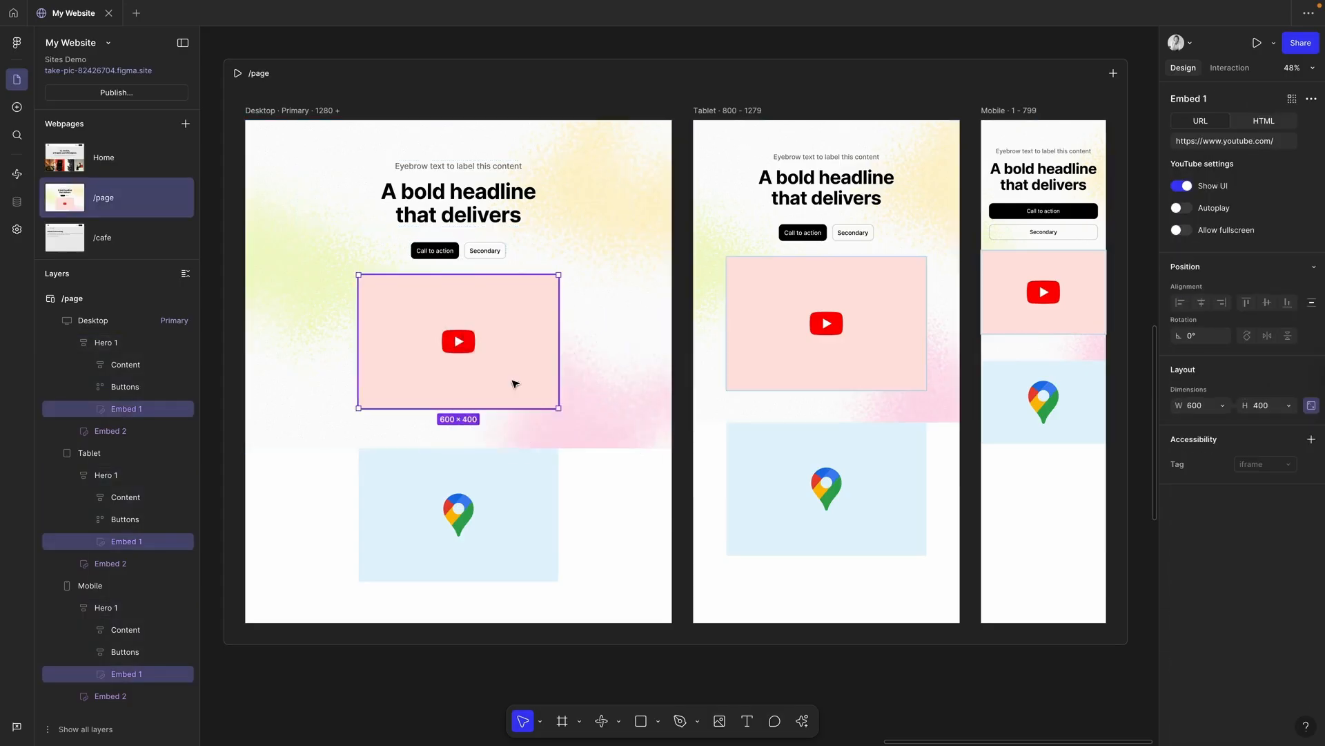
{"action": "left_click", "coordinate": [613, 583]}
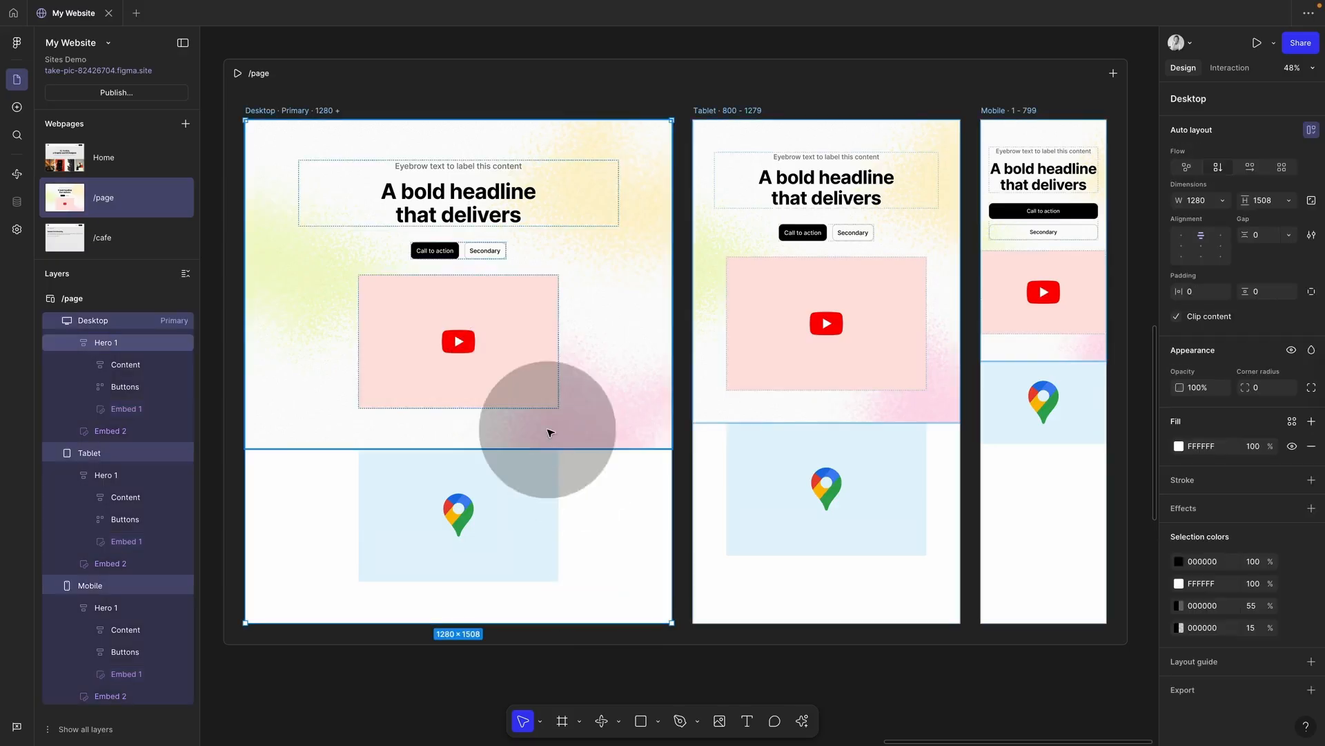
{"action": "left_click", "coordinate": [518, 379]}
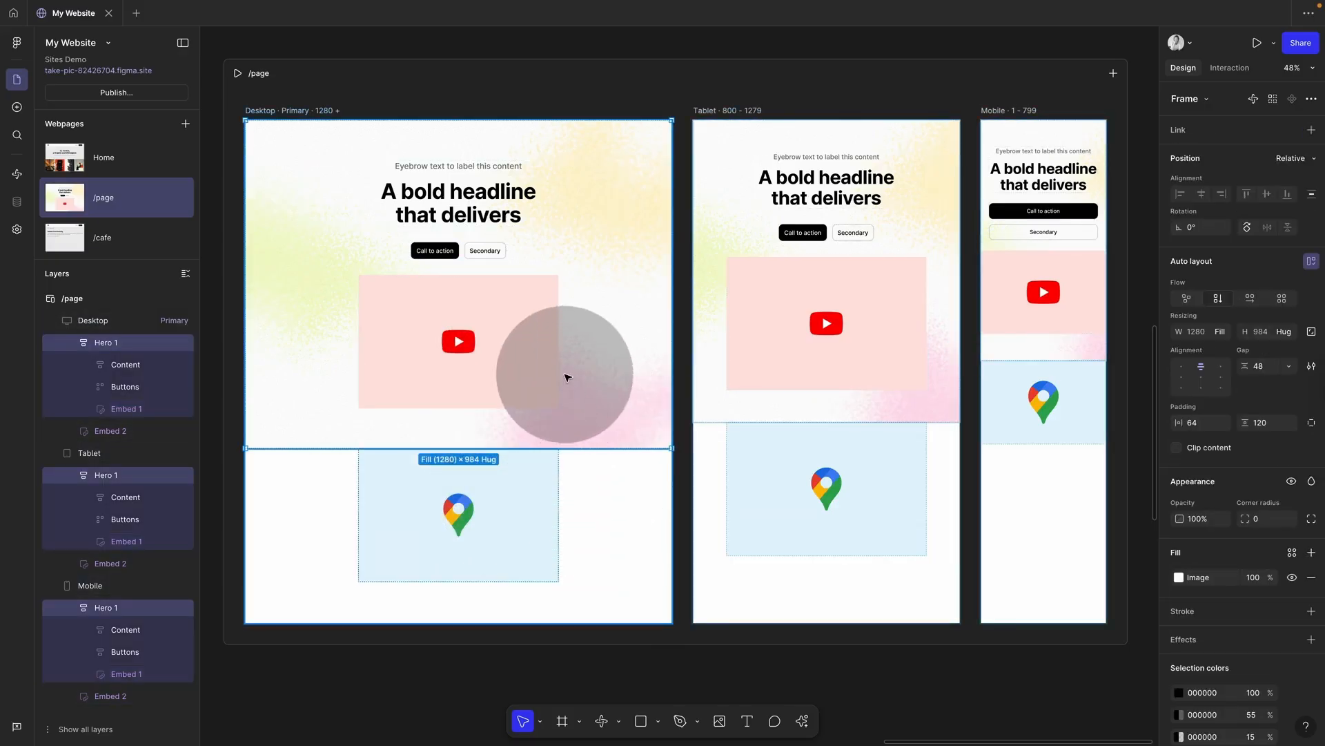
{"action": "left_click", "coordinate": [532, 367]}
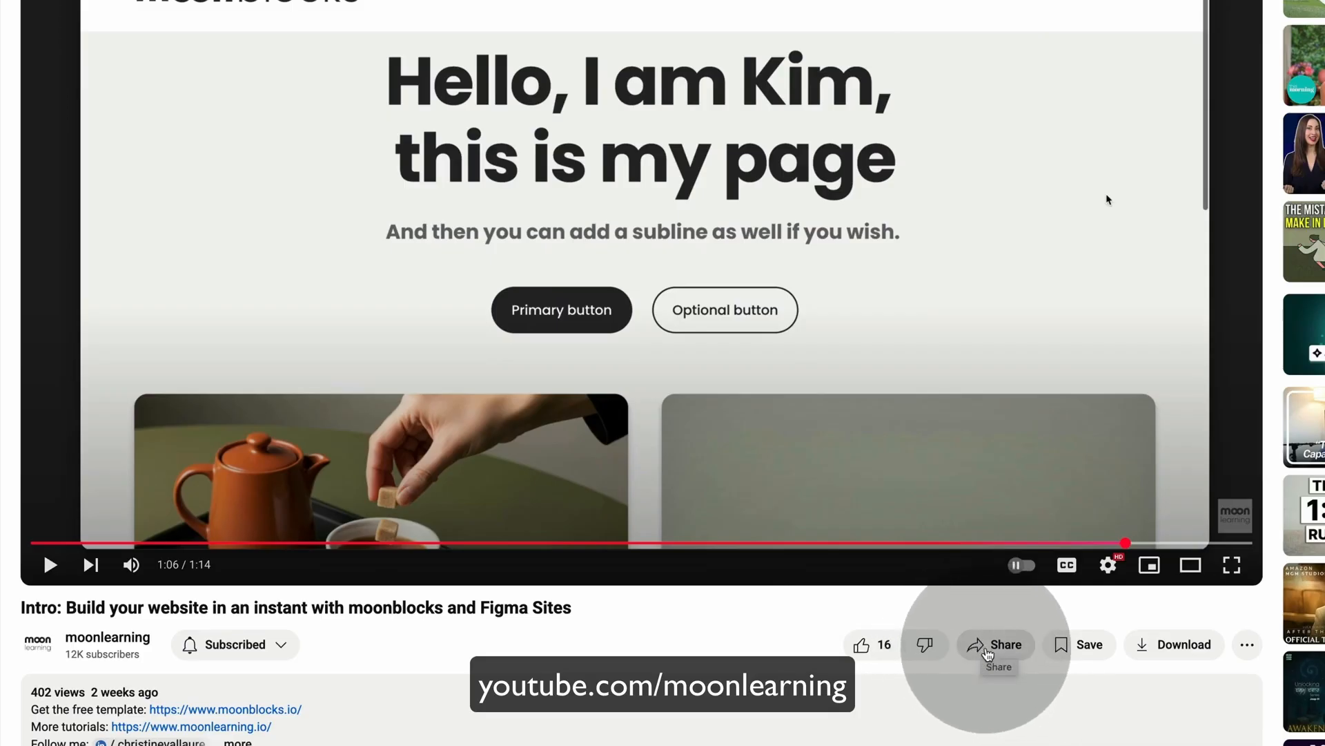
Step: Copy the intro video's youtu.be share link
{"action": "left_click", "coordinate": [976, 646]}
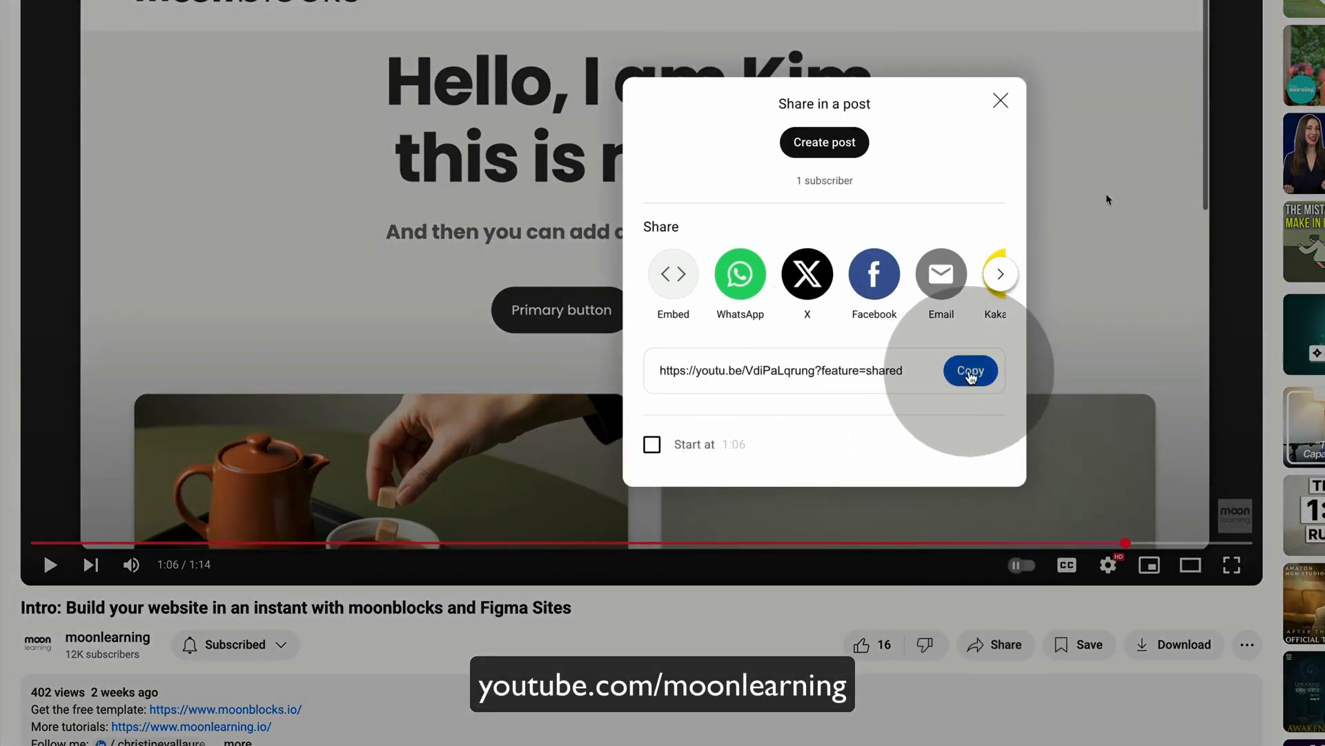
{"action": "left_click", "coordinate": [967, 373]}
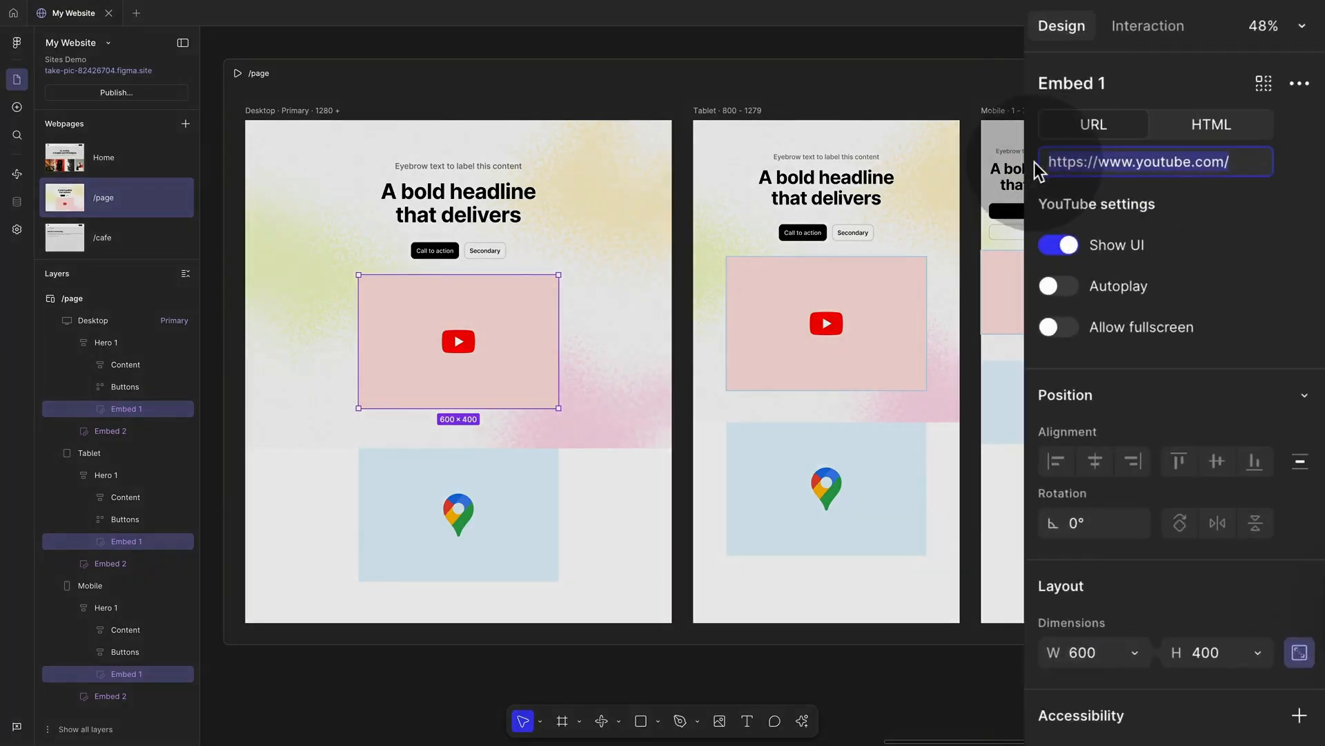
Step: Set Embed 1 to the YouTube link, allow fullscreen, and resize it to 740×416
{"action": "key", "text": "super+v"}
{"action": "key", "text": "Return"}
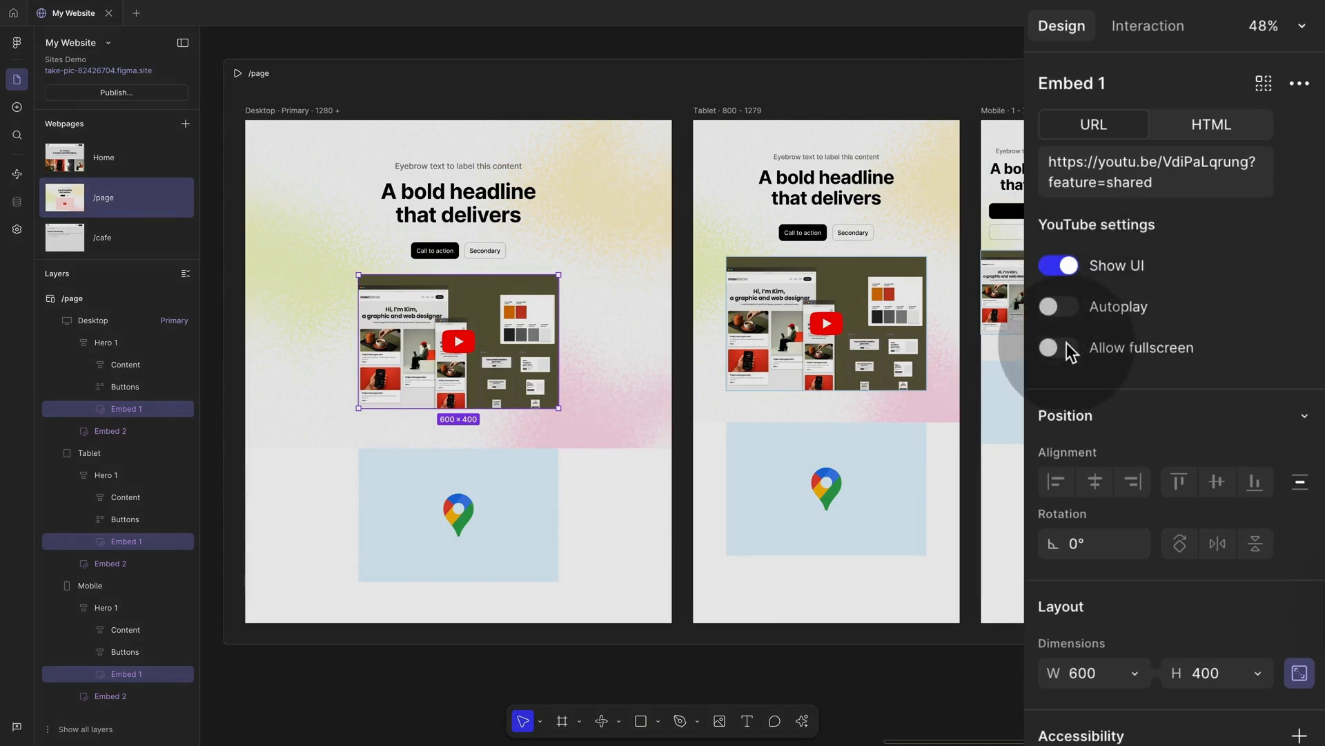
{"action": "left_click", "coordinate": [1181, 241]}
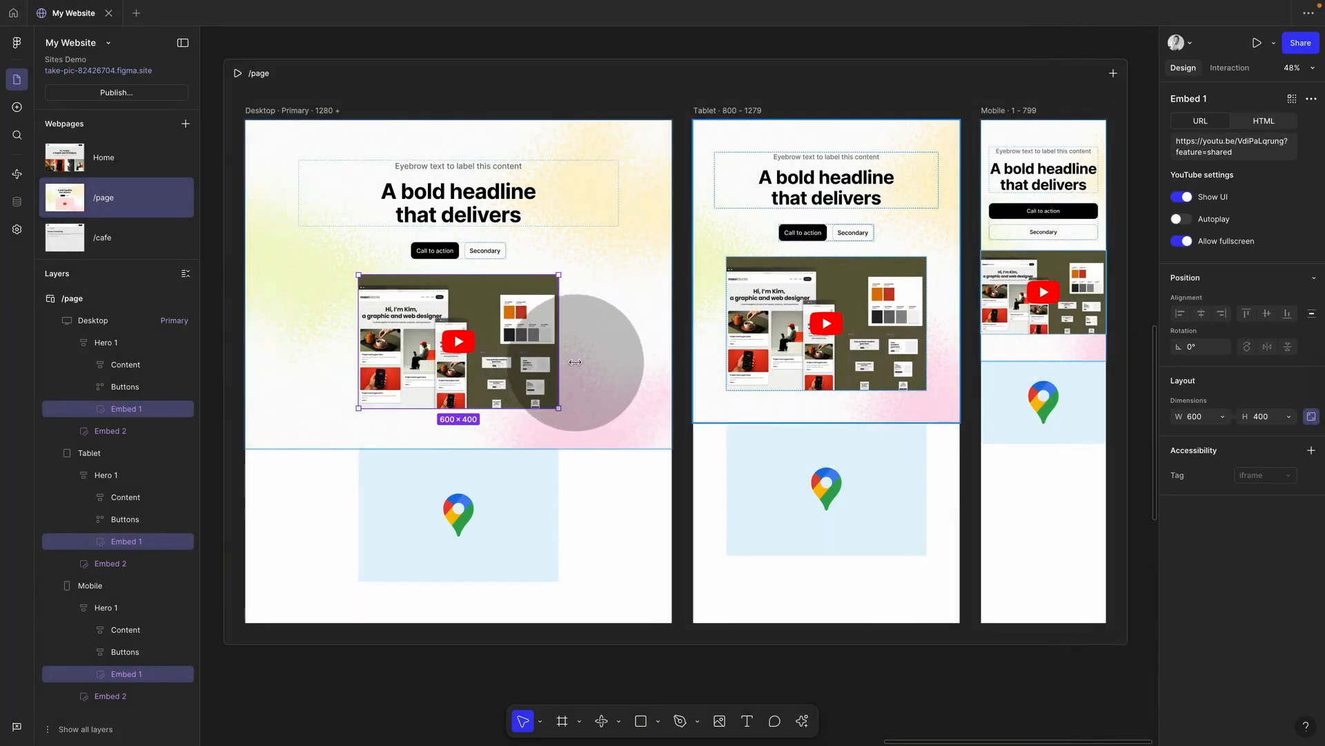
{"action": "key", "text": "super+z"}
{"action": "mouse_move", "coordinate": [575, 362]}
{"action": "left_mouse_down"}
{"action": "mouse_move", "coordinate": [593, 359]}
{"action": "mouse_move", "coordinate": [561, 358]}
{"action": "left_mouse_up"}
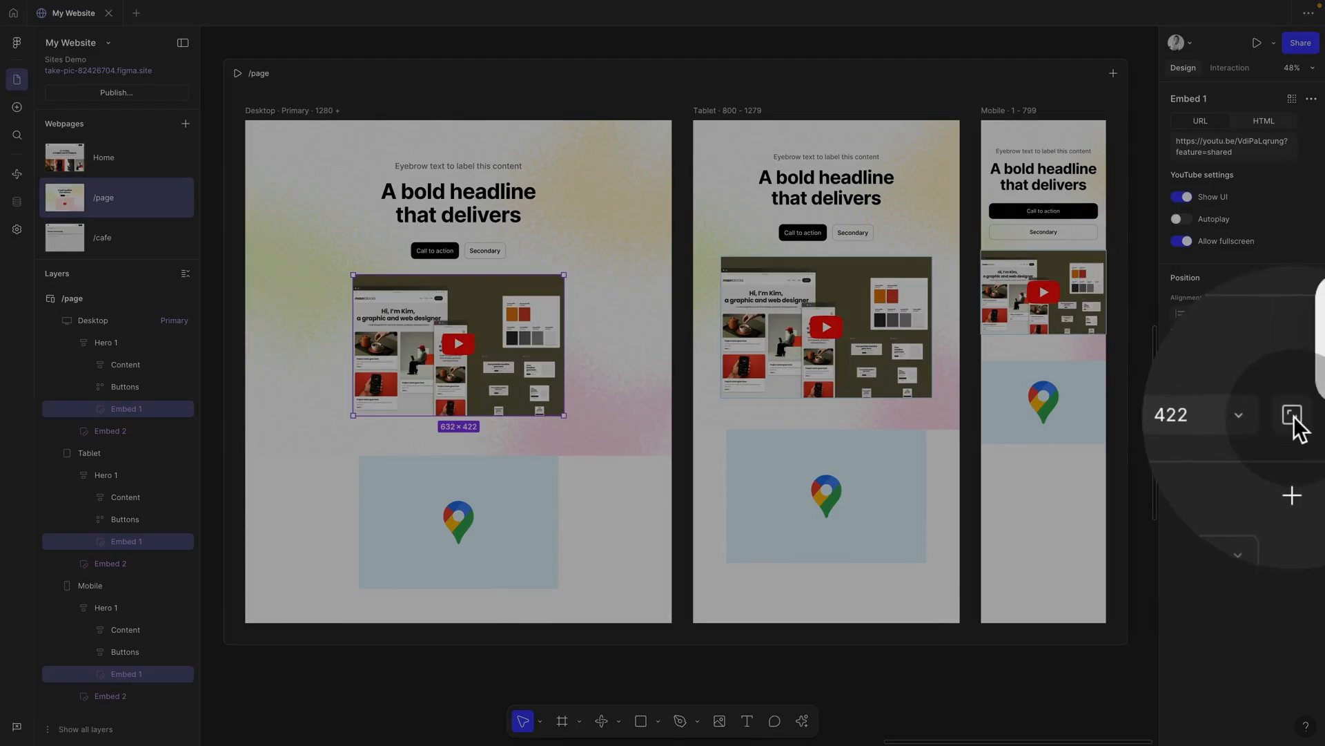
{"action": "left_click", "coordinate": [1312, 416]}
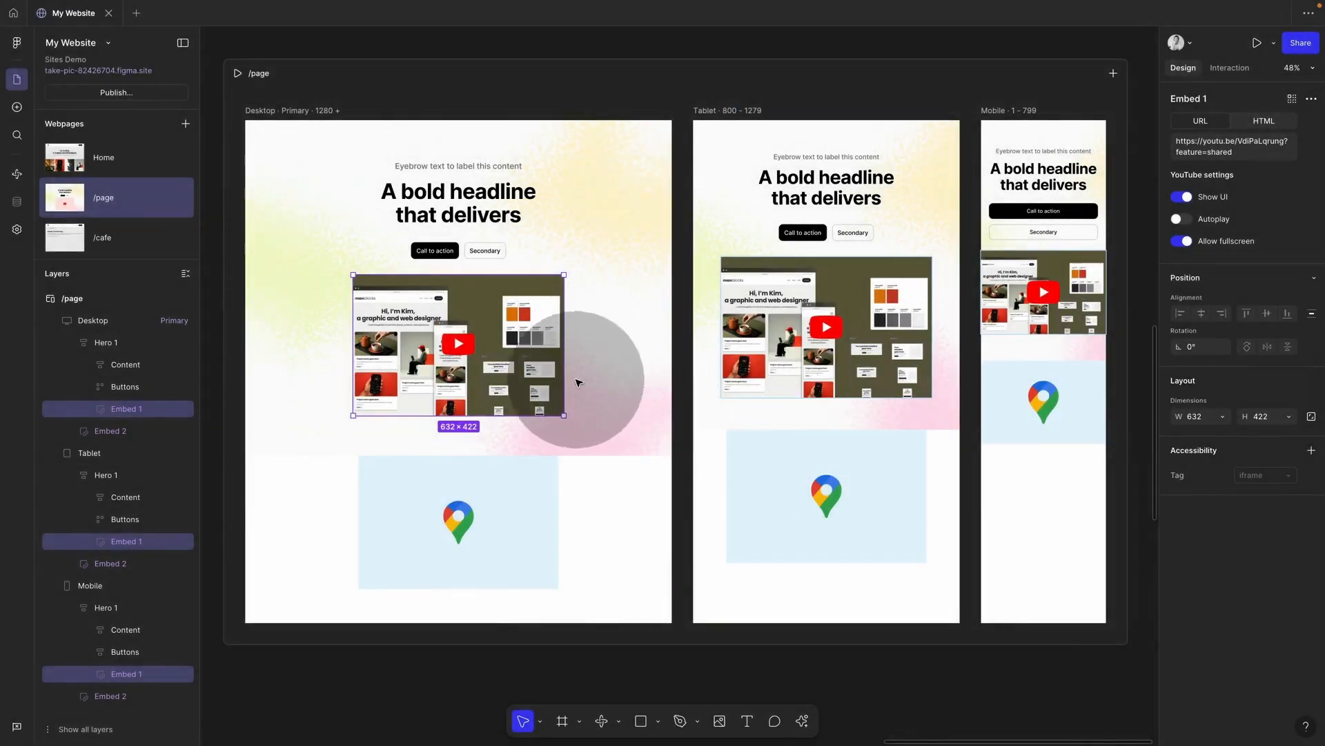
{"action": "left_click_drag", "start_coordinate": [565, 379], "coordinate": [596, 375]}
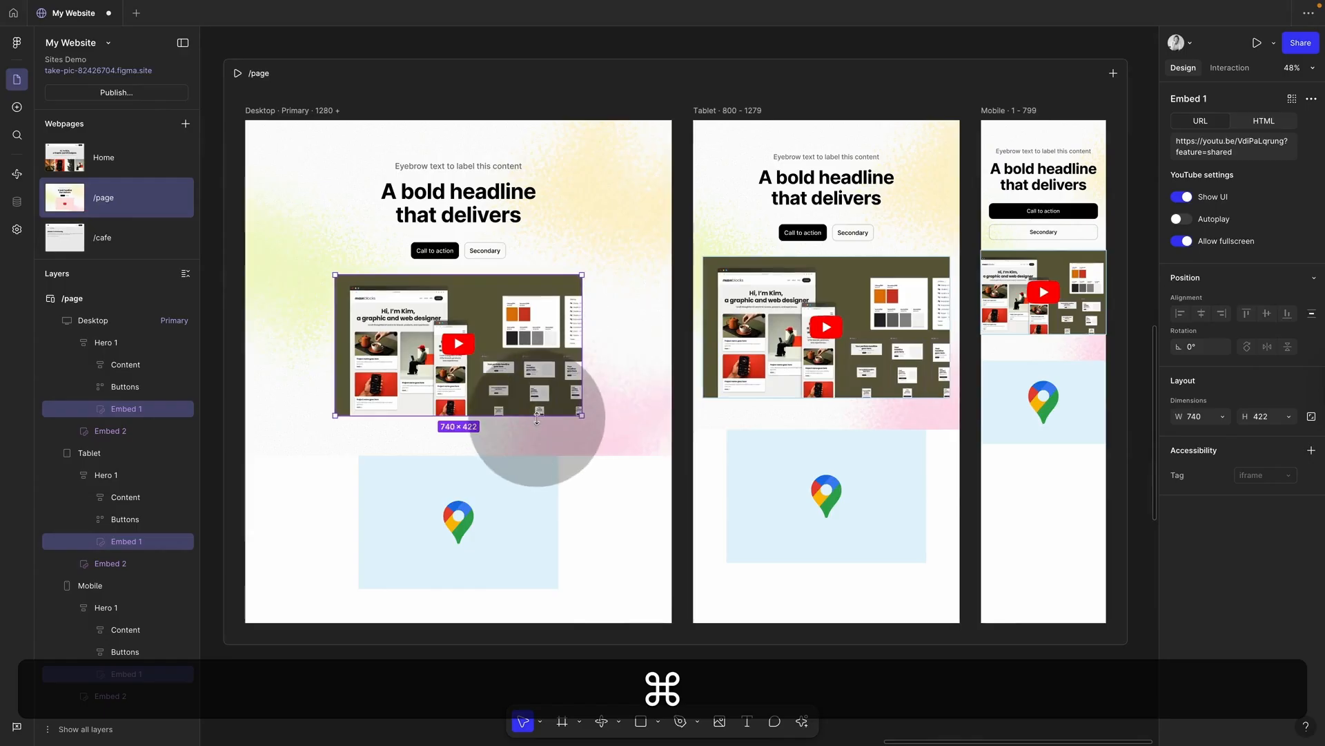
{"action": "left_click_drag", "start_coordinate": [538, 416], "coordinate": [583, 400]}
{"action": "left_click", "coordinate": [607, 399]}
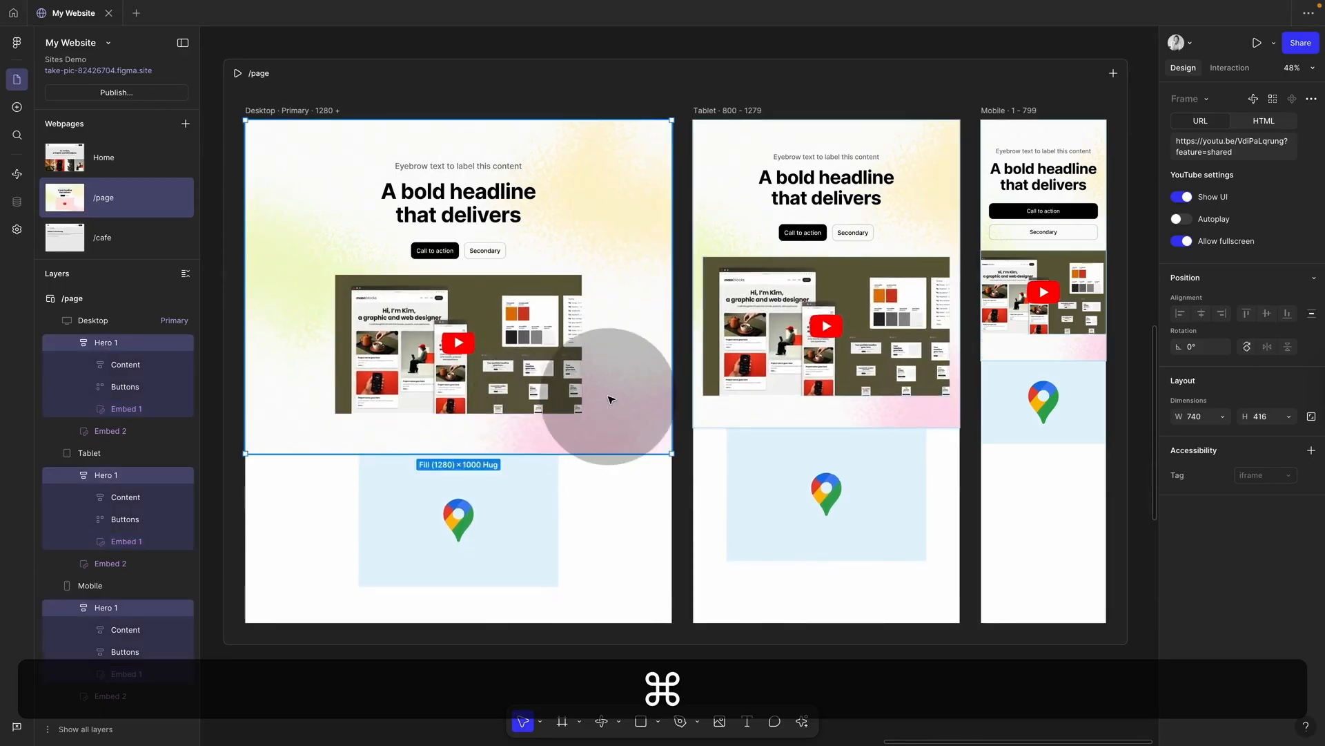
Step: Switch the map embed (Embed 2) to the HTML iframe code option
{"action": "left_click", "coordinate": [456, 580]}
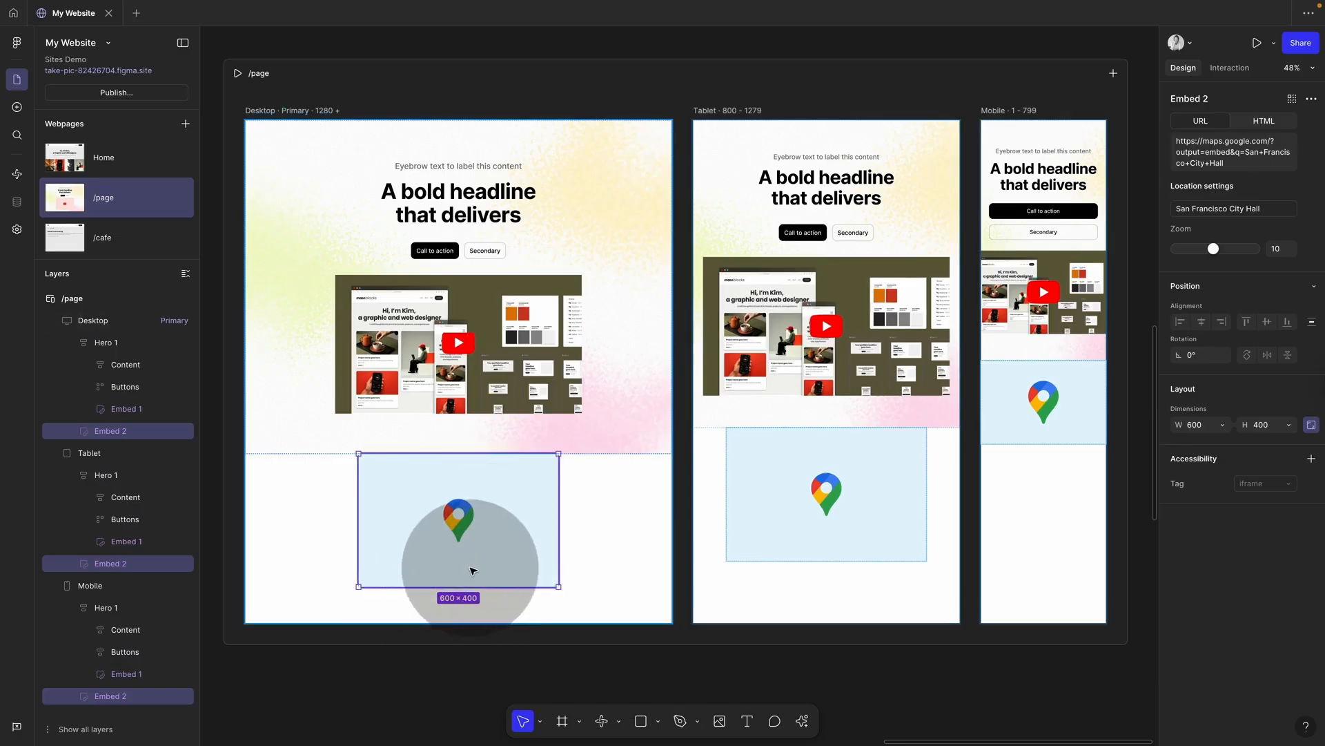
{"action": "left_click", "coordinate": [1260, 124]}
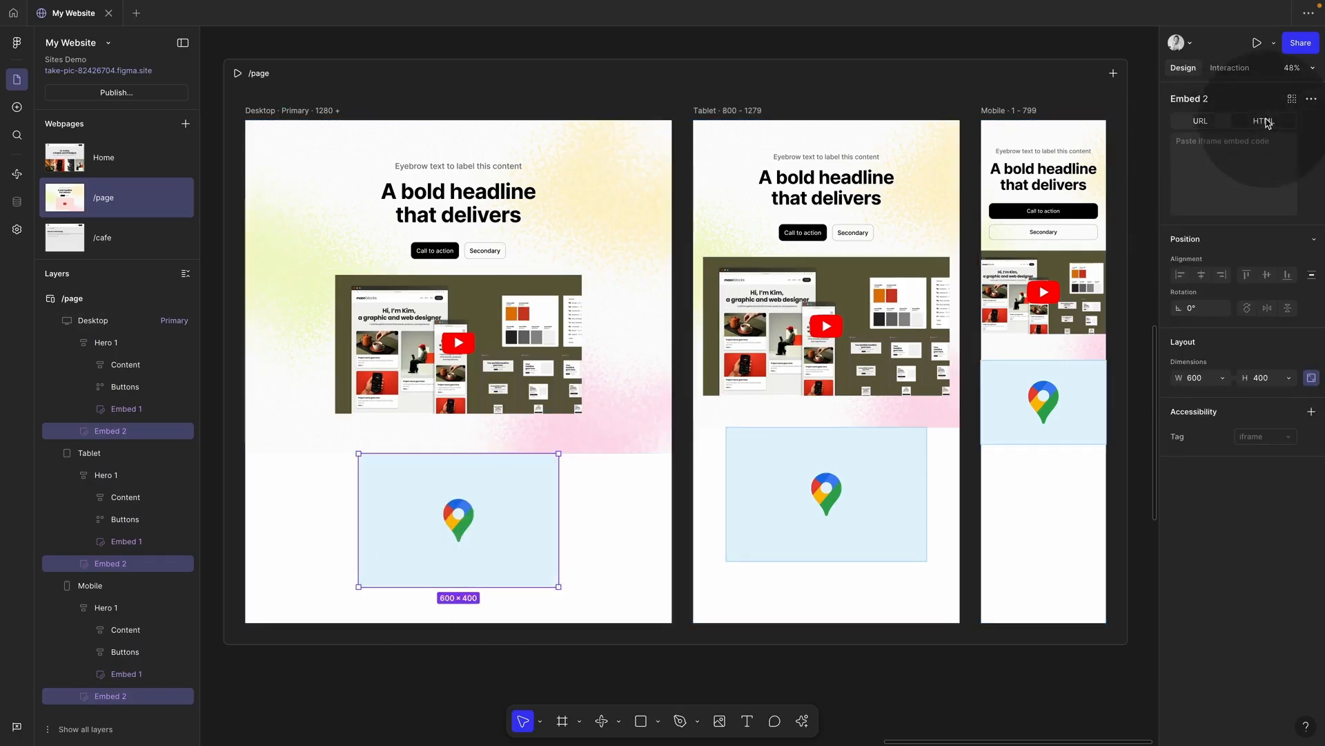
{"action": "left_click", "coordinate": [1205, 124]}
{"action": "left_click", "coordinate": [1266, 118]}
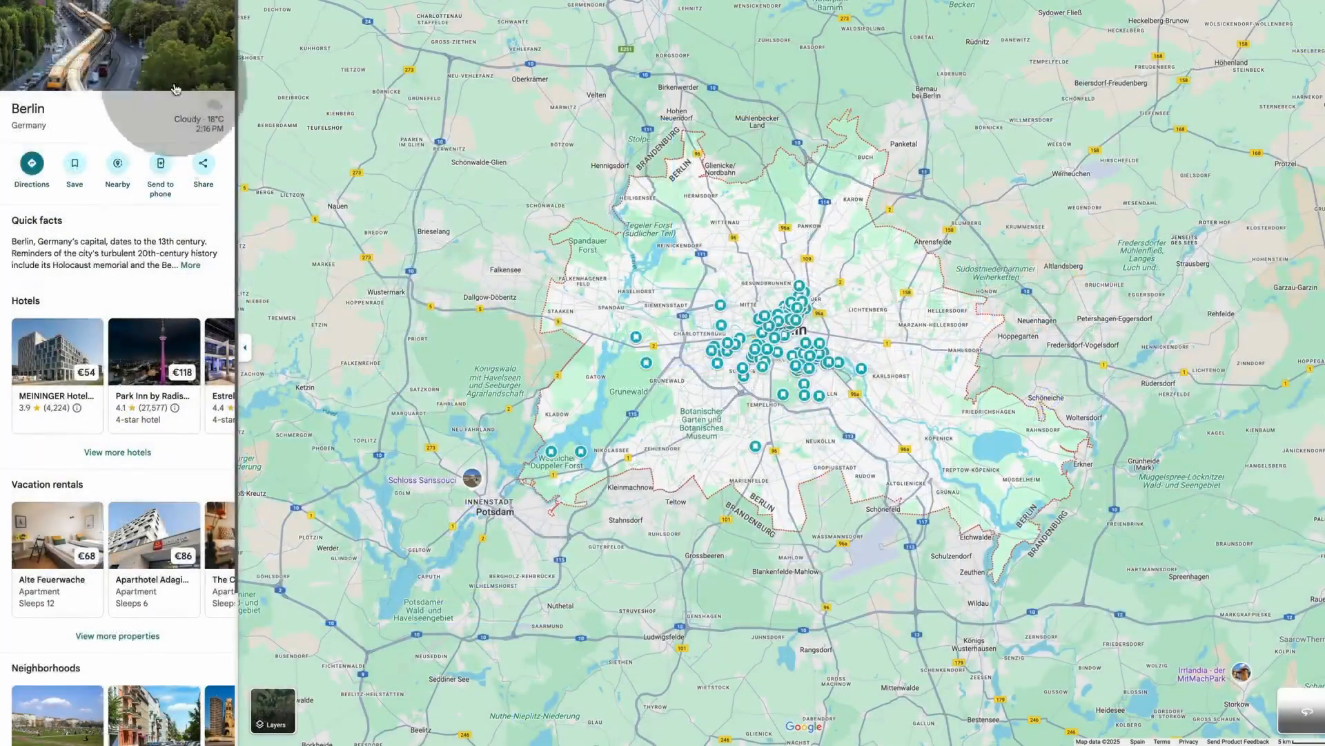
Step: Copy the Berlin map's embed iframe HTML and paste it into the map embed
{"action": "left_click", "coordinate": [204, 165]}
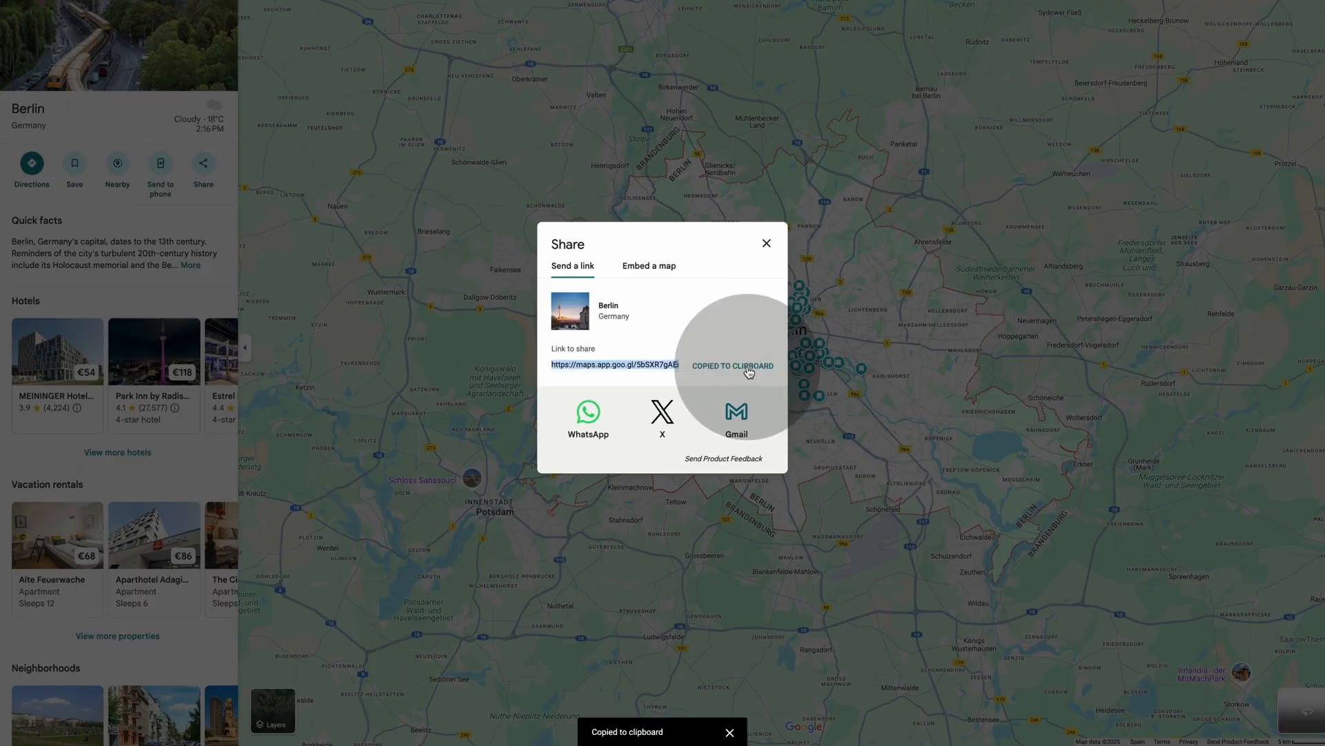
{"action": "left_click", "coordinate": [639, 269]}
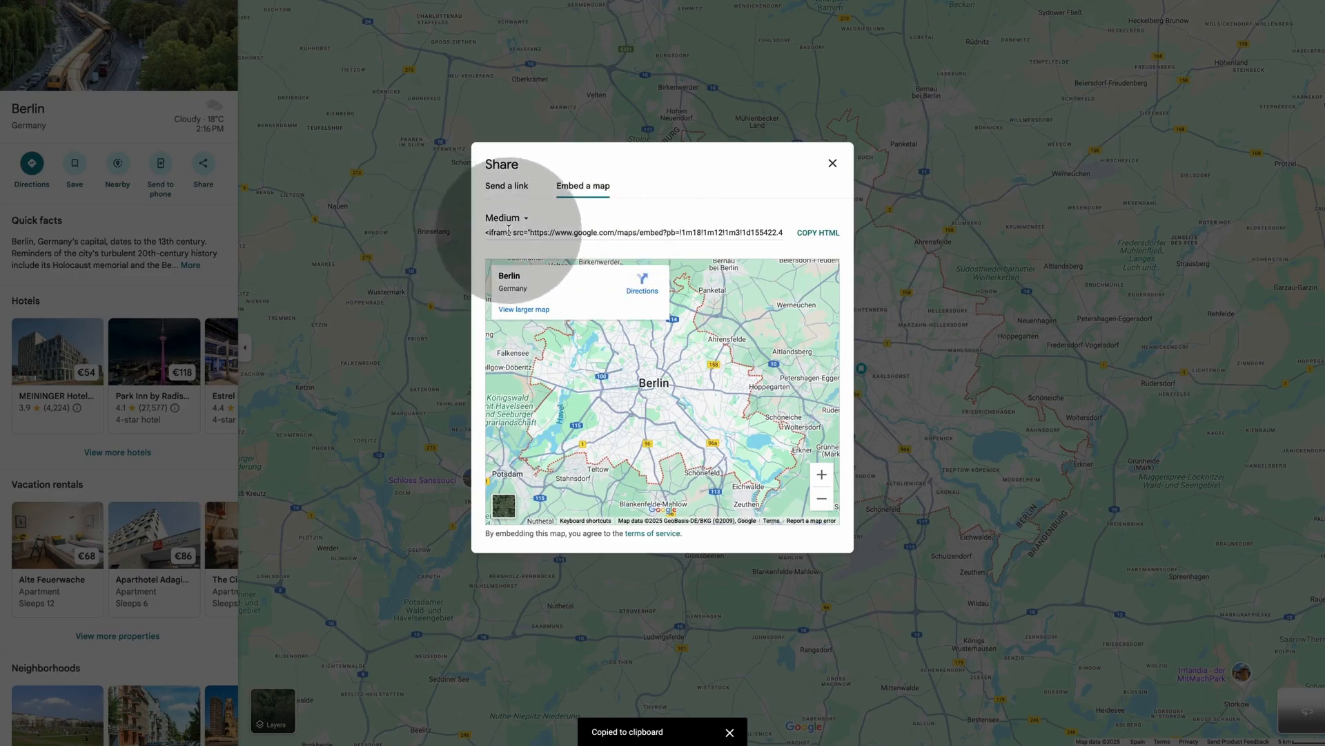
{"action": "left_click", "coordinate": [817, 235]}
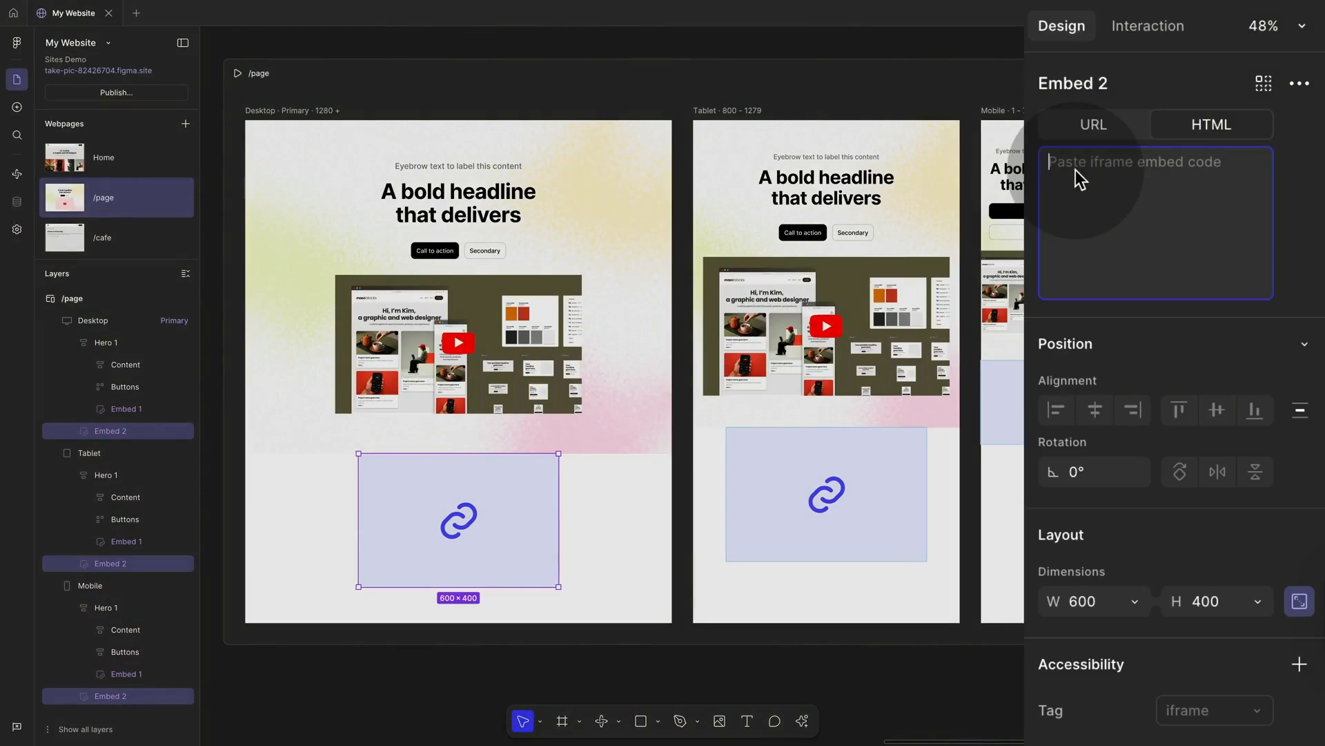
{"action": "key", "text": "ctrl+v"}
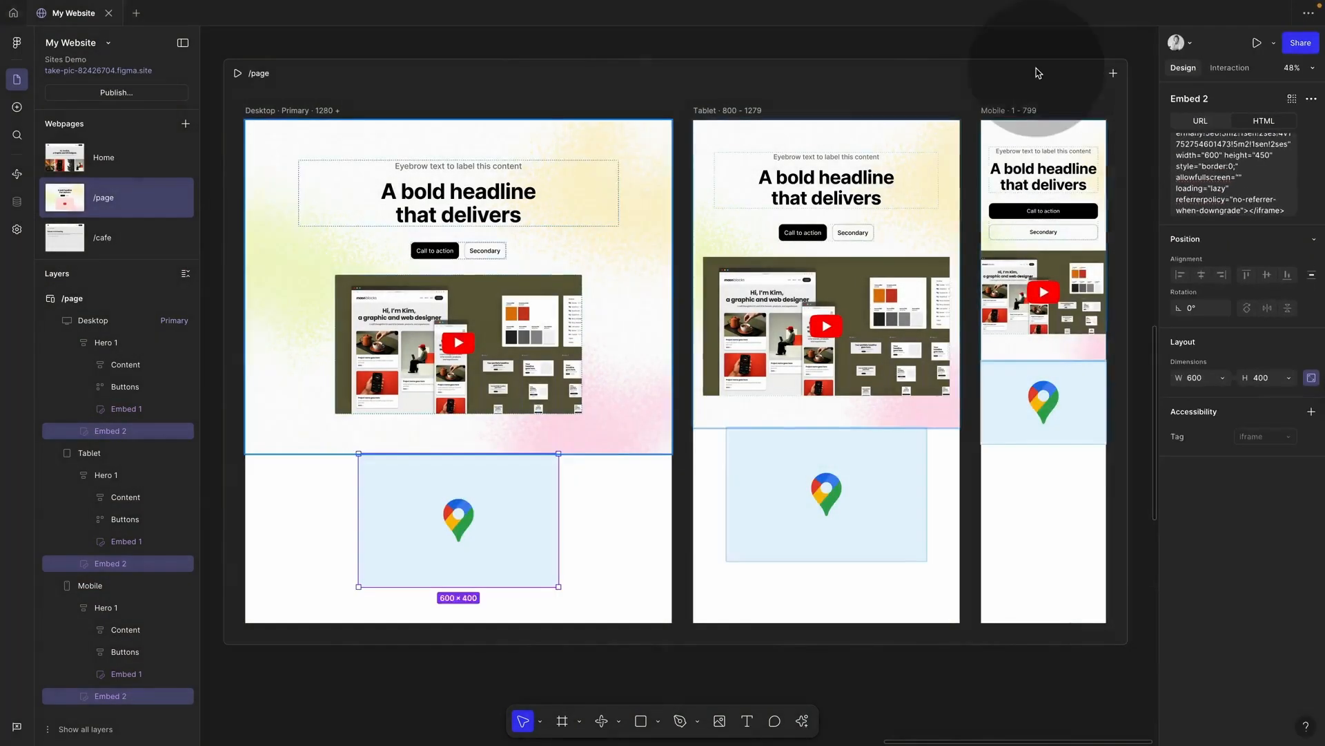
Step: Preview /page to test the YouTube video and Berlin map, then browse Features blocks
{"action": "left_click", "coordinate": [1256, 43]}
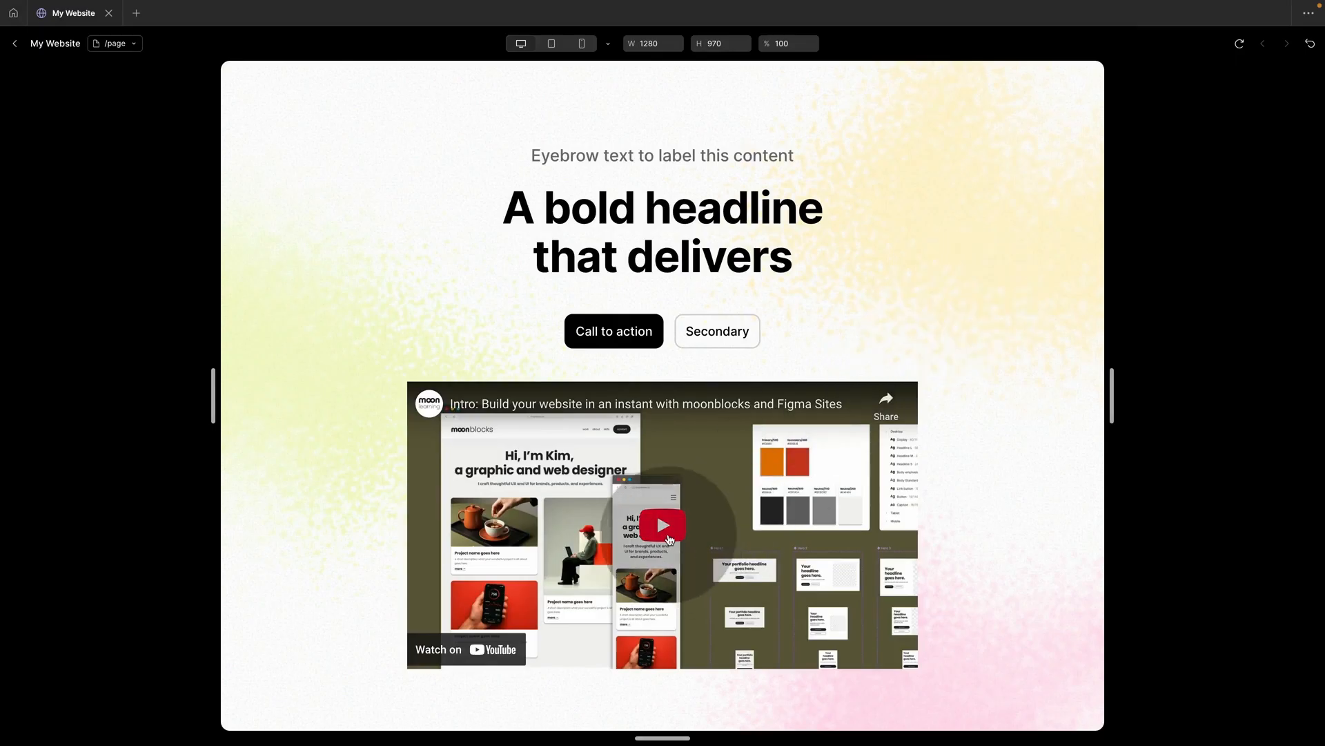
{"action": "left_click", "coordinate": [664, 528]}
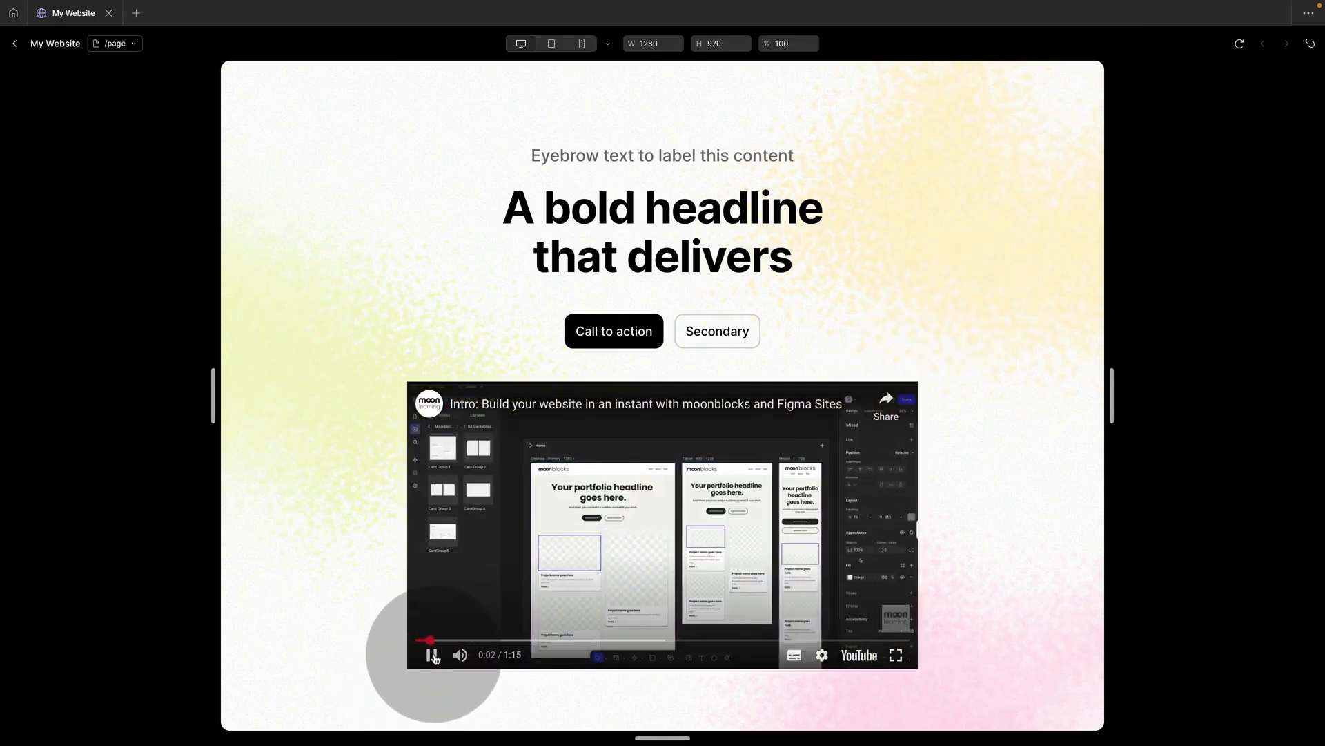
{"action": "left_click", "coordinate": [434, 656]}
{"action": "scroll", "coordinate": [635, 537], "scroll_direction": "down", "scroll_amount": 5}
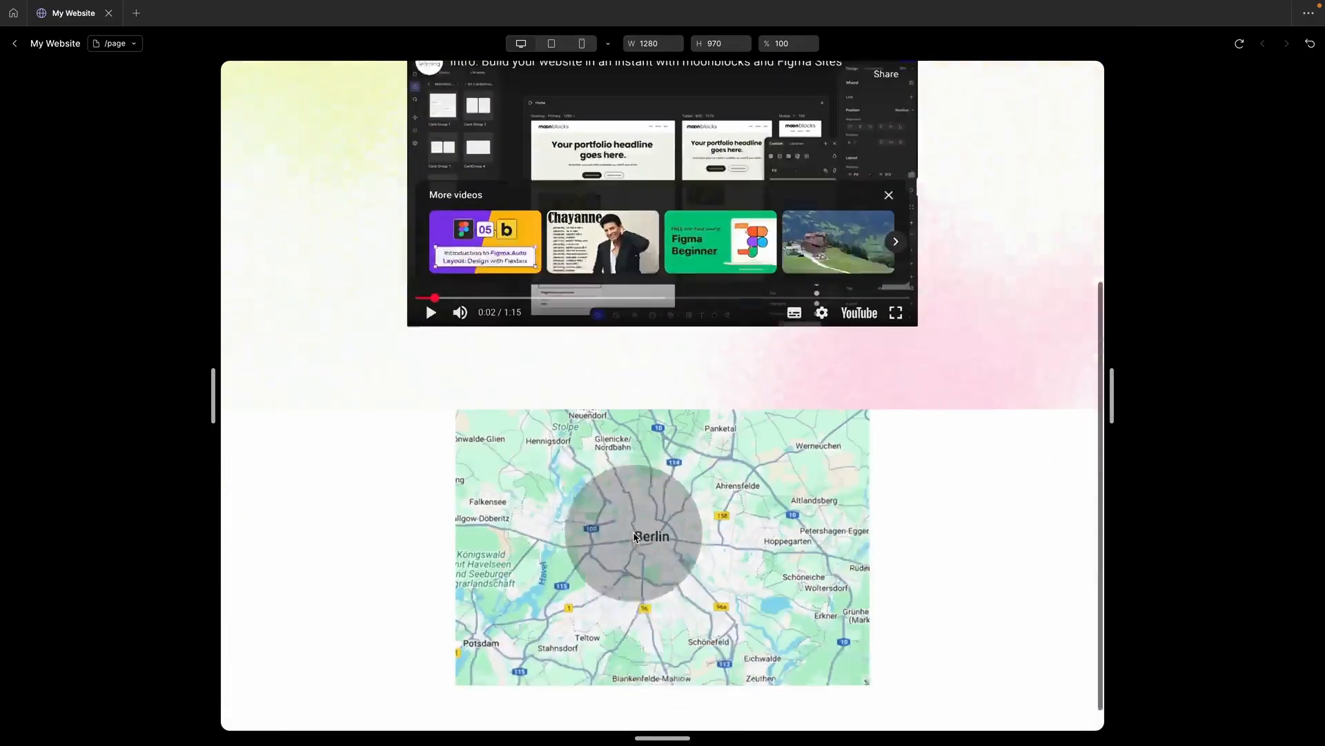
{"action": "mouse_move", "coordinate": [711, 488]}
{"action": "left_mouse_down"}
{"action": "mouse_move", "coordinate": [647, 545]}
{"action": "mouse_move", "coordinate": [700, 522]}
{"action": "mouse_move", "coordinate": [705, 487]}
{"action": "left_mouse_up"}
{"action": "left_click", "coordinate": [858, 630]}
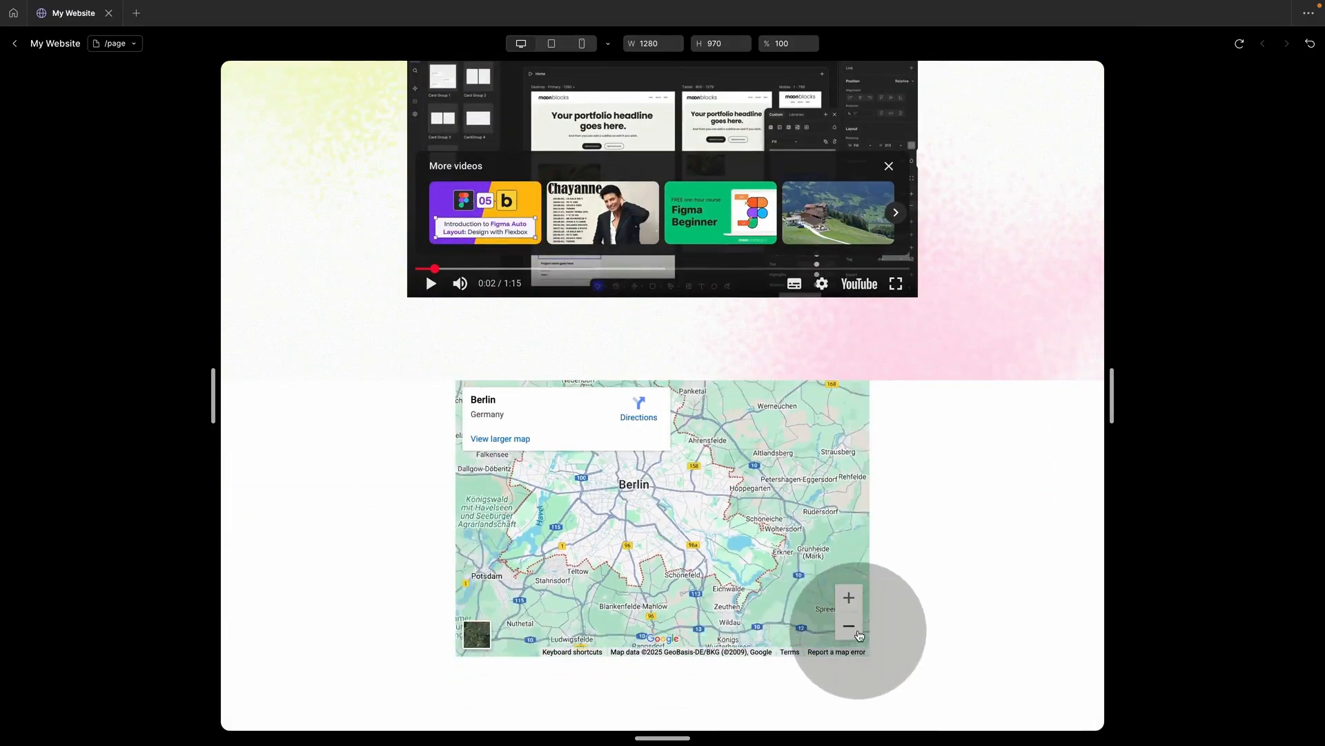
{"action": "left_click", "coordinate": [849, 598]}
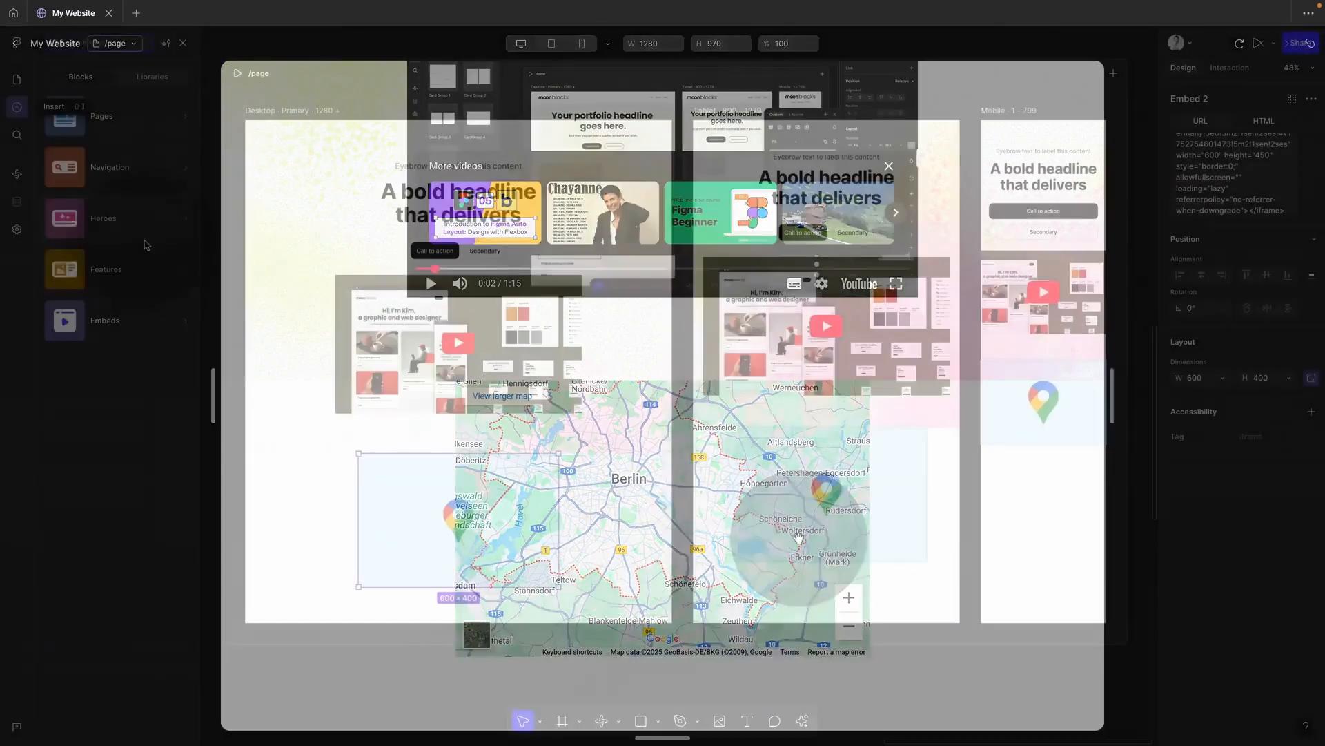
{"action": "left_click", "coordinate": [138, 269]}
{"action": "scroll", "coordinate": [248, 414], "scroll_direction": "down", "scroll_amount": 8}
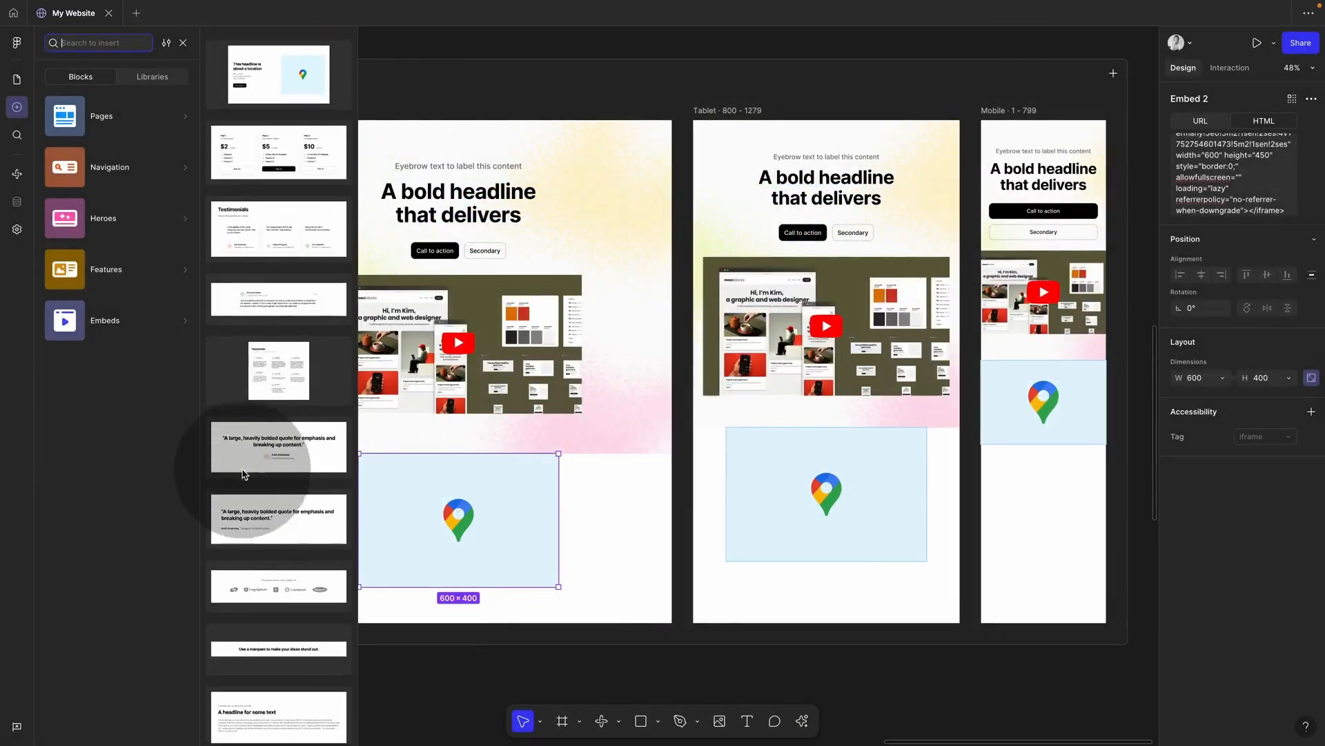
Step: Add the Map With Location block and make the Desktop frame taller to fit it
{"action": "scroll", "coordinate": [243, 473], "scroll_direction": "down", "scroll_amount": 3}
{"action": "scroll", "coordinate": [243, 474], "scroll_direction": "up", "scroll_amount": 6}
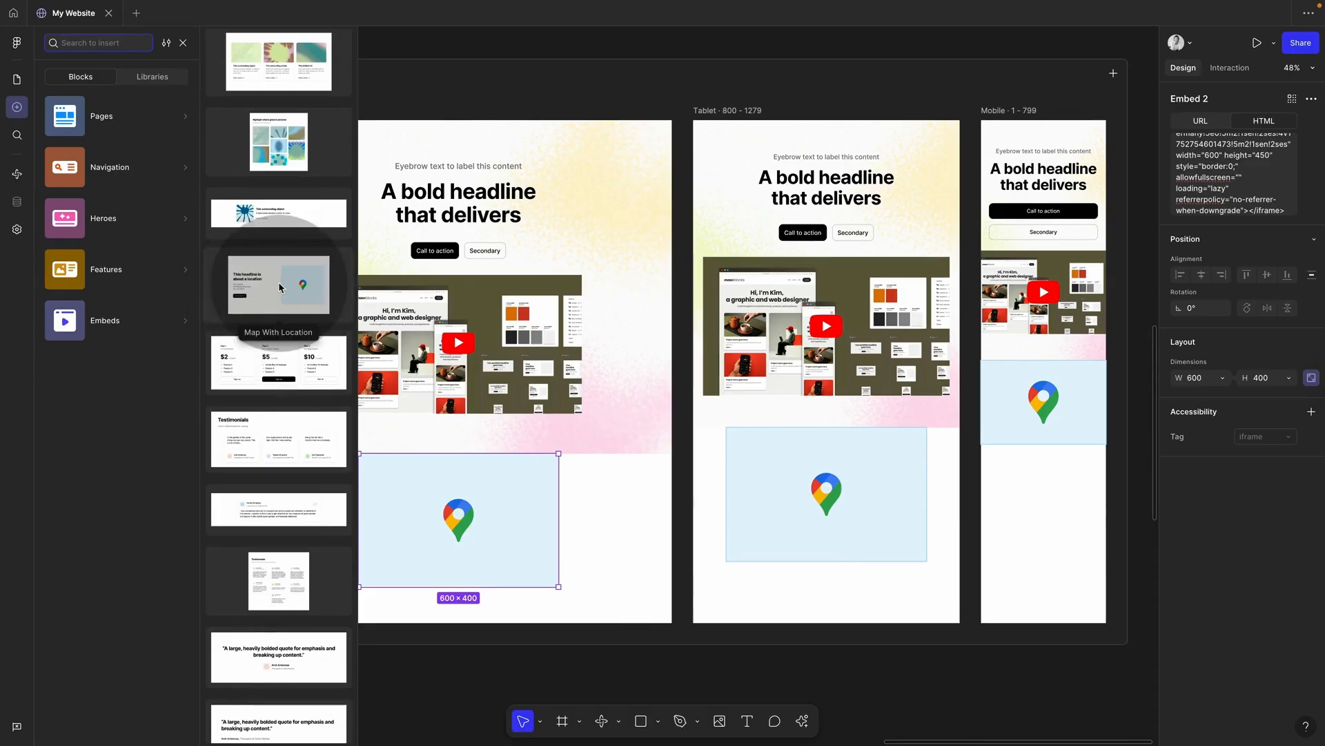
{"action": "left_click_drag", "start_coordinate": [280, 287], "coordinate": [456, 605]}
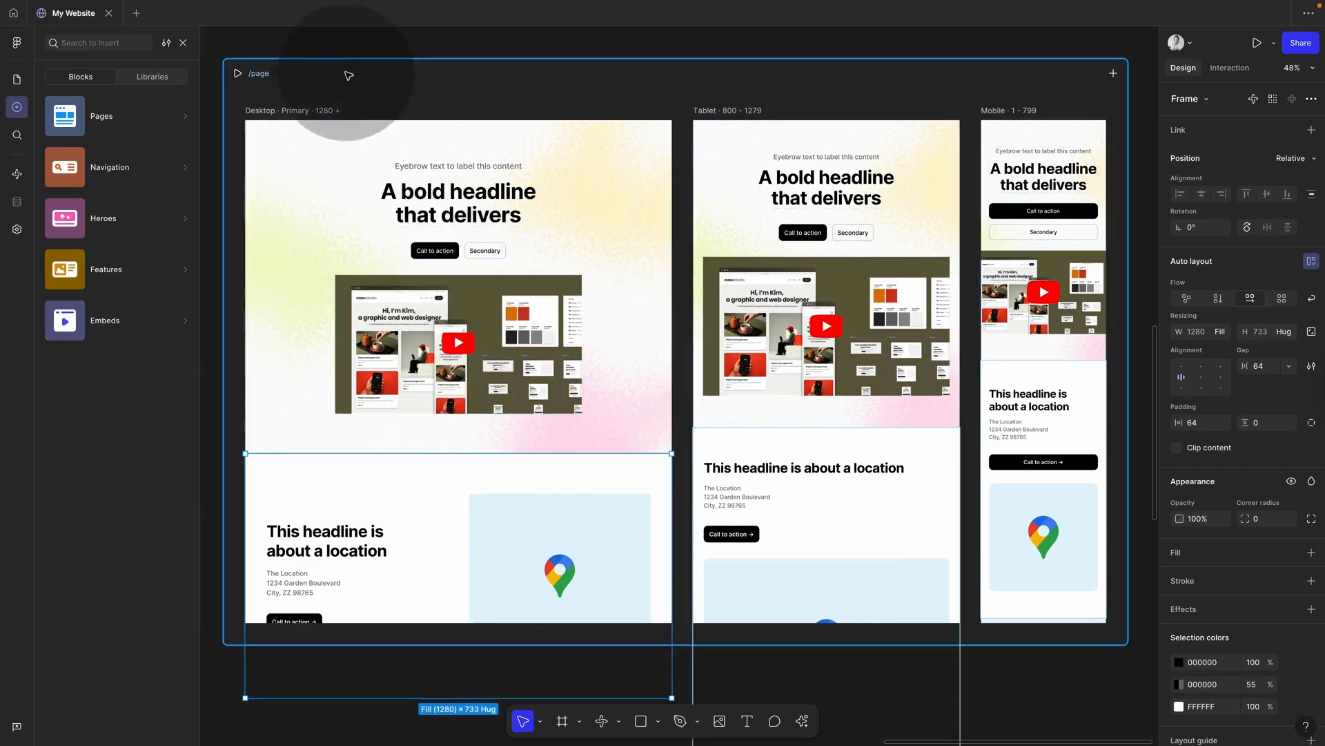
{"action": "left_click", "coordinate": [315, 114]}
{"action": "left_click_drag", "start_coordinate": [401, 624], "coordinate": [407, 684]}
Step: Paste the Berlin iframe code into the block's map embed URL field
{"action": "left_click", "coordinate": [549, 593]}
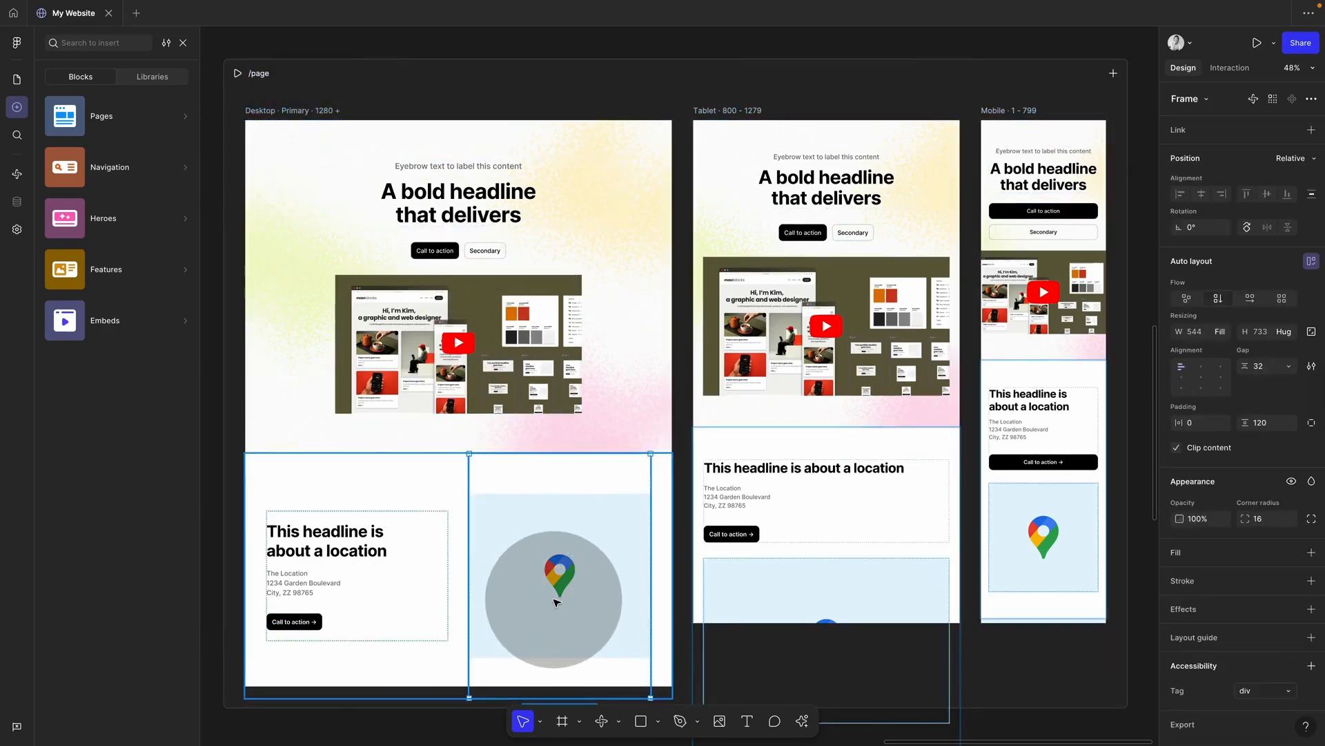
{"action": "left_click", "coordinate": [554, 599]}
{"action": "left_click", "coordinate": [1253, 166]}
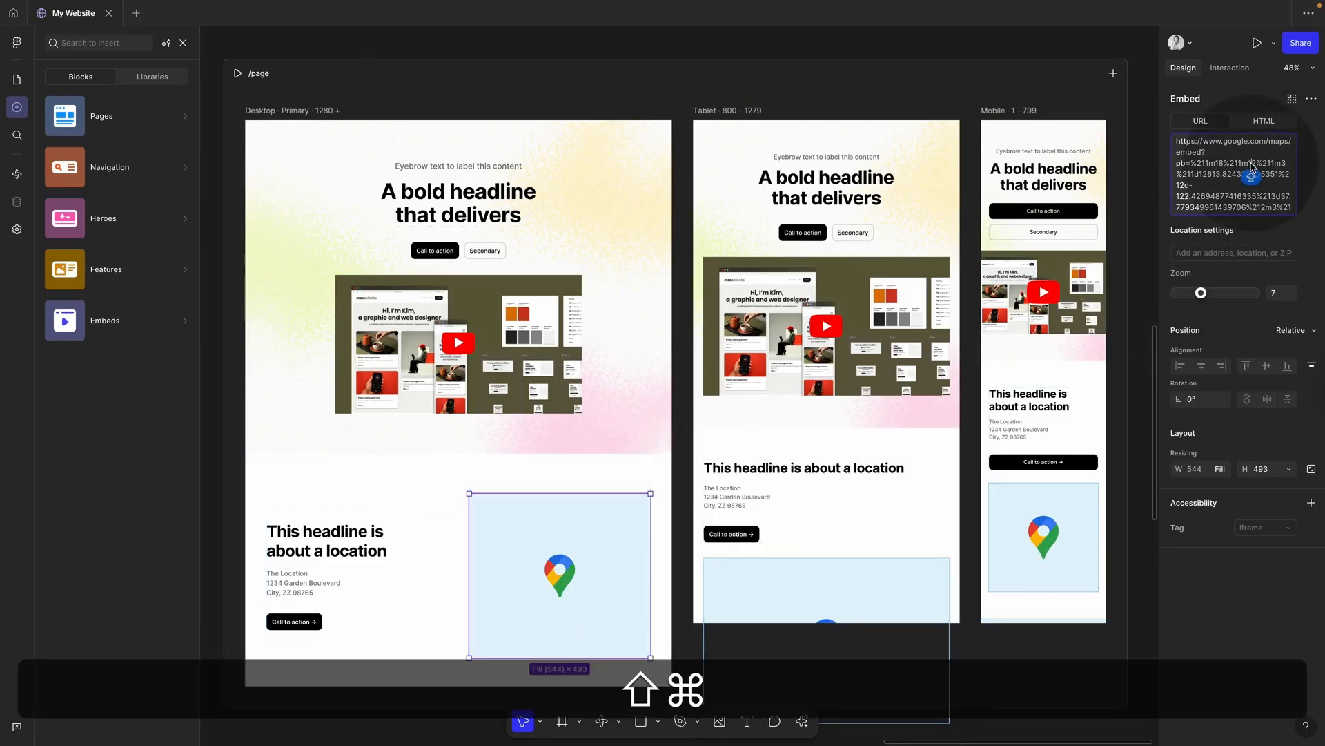
{"action": "key", "text": "shift+super+v"}
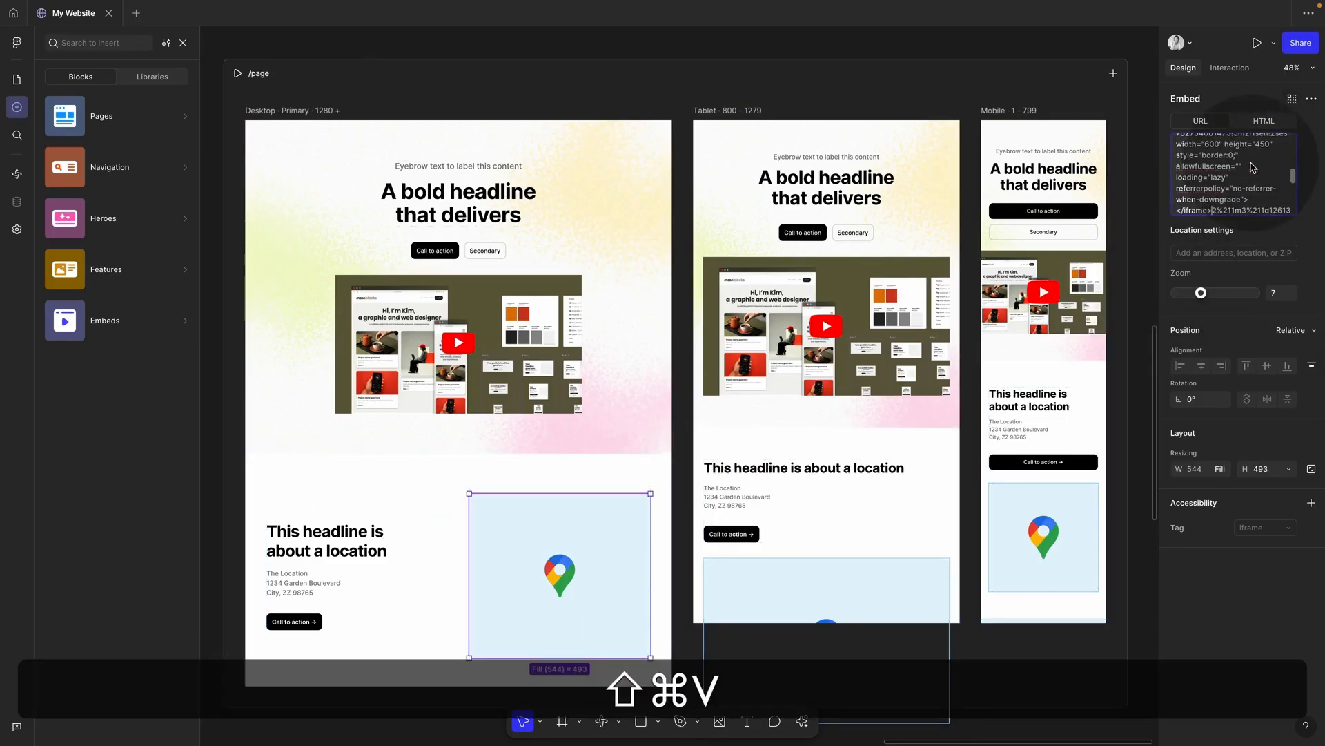
{"action": "key", "text": "Return"}
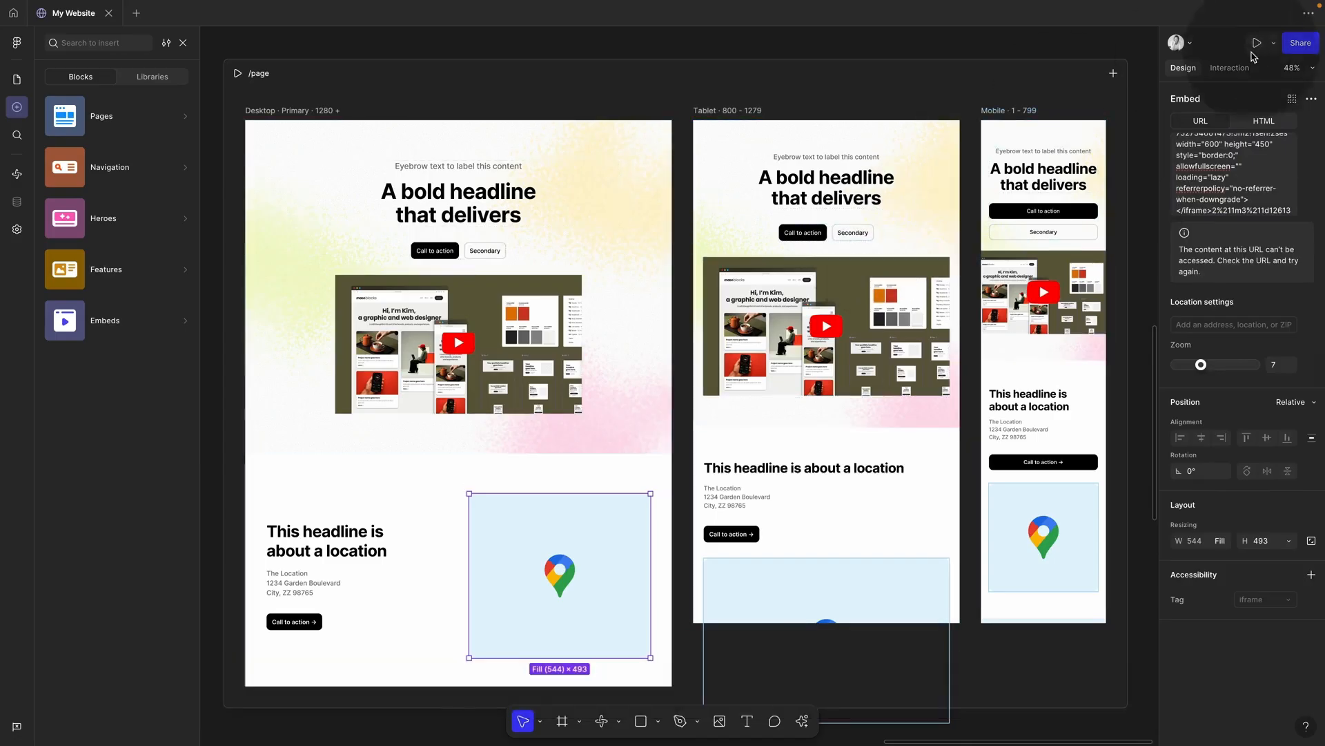
Step: Preview the site and pan the location block's embedded Berlin map
{"action": "left_click", "coordinate": [1258, 43]}
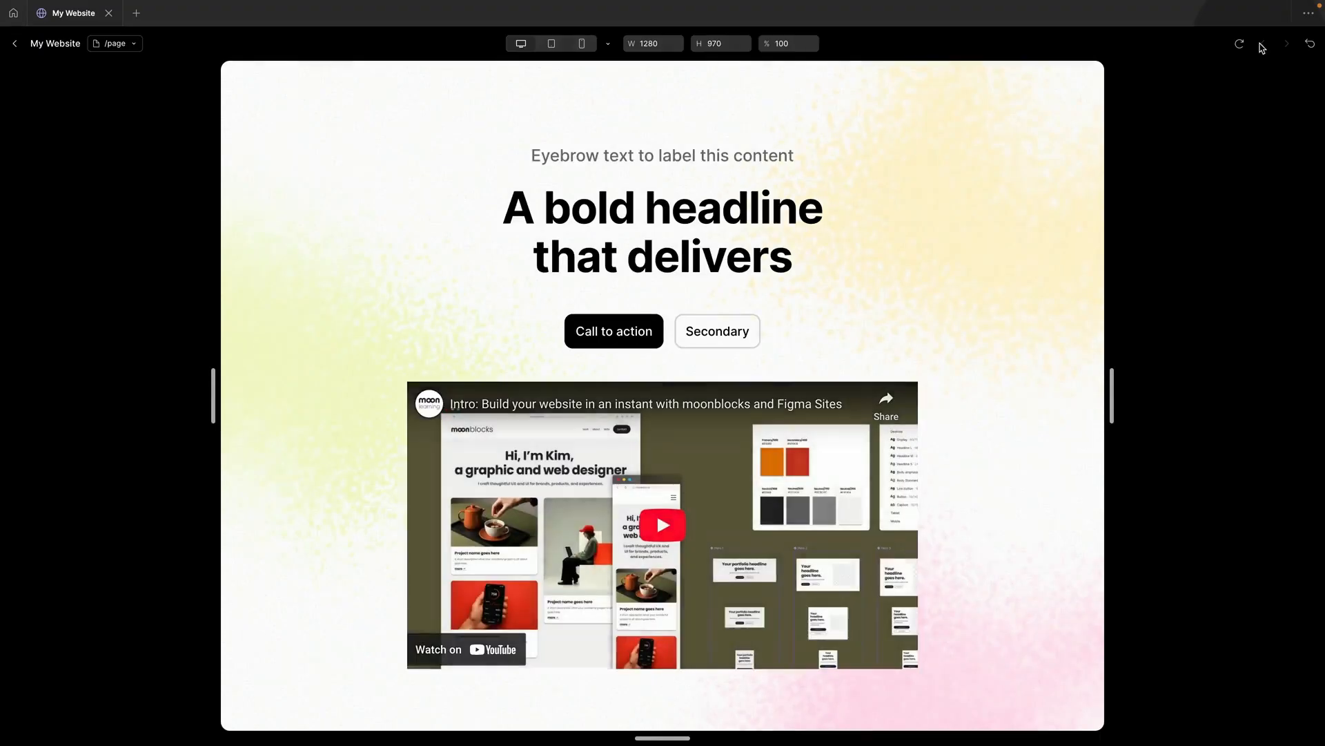
{"action": "scroll", "coordinate": [988, 322], "scroll_direction": "down", "scroll_amount": 8}
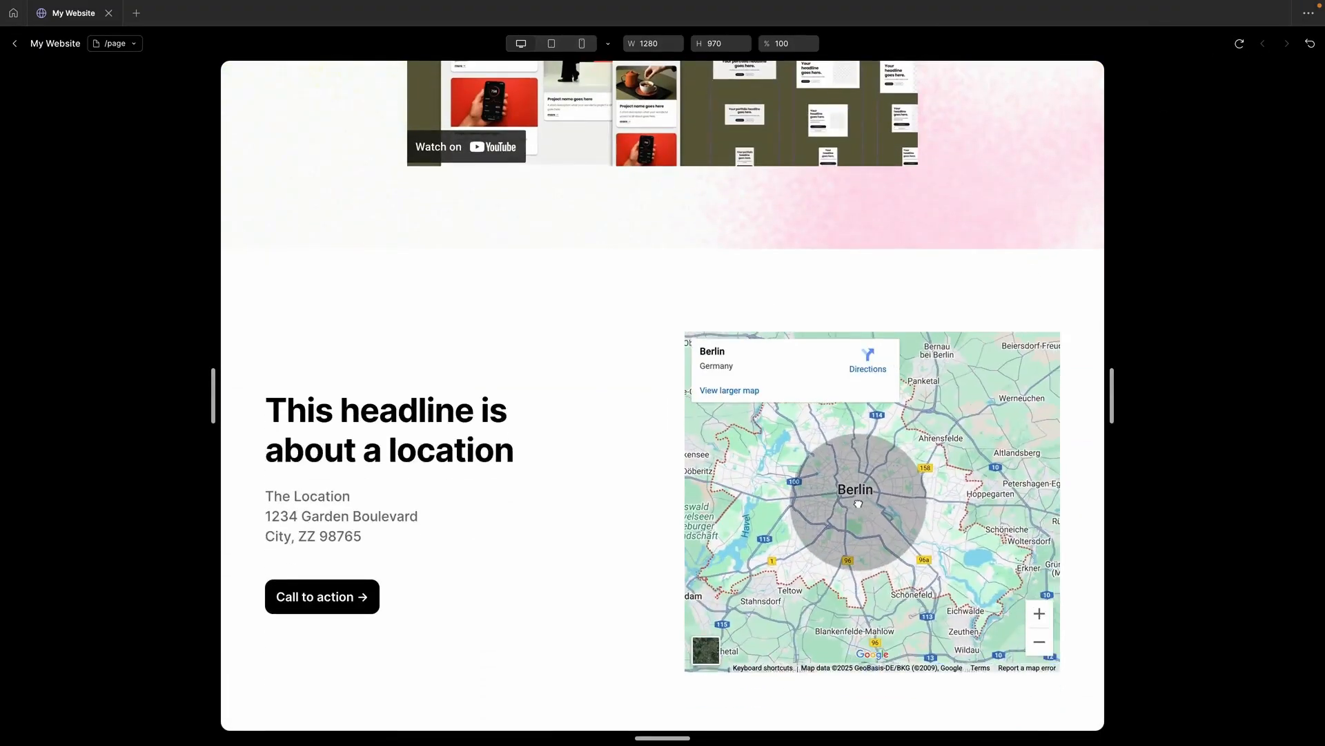
{"action": "left_click_drag", "start_coordinate": [849, 474], "coordinate": [904, 512]}
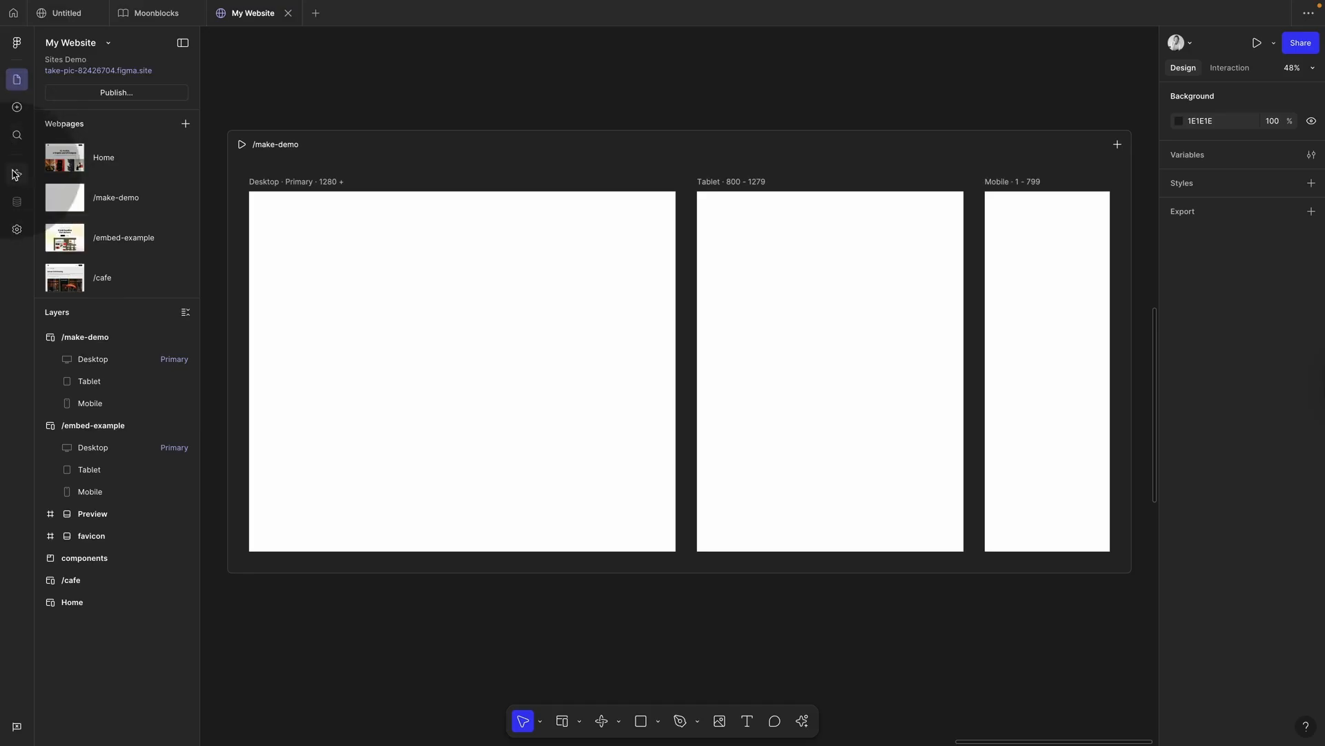
Step: Add a Make code layer to the /make-demo Desktop frame
{"action": "left_click", "coordinate": [15, 176]}
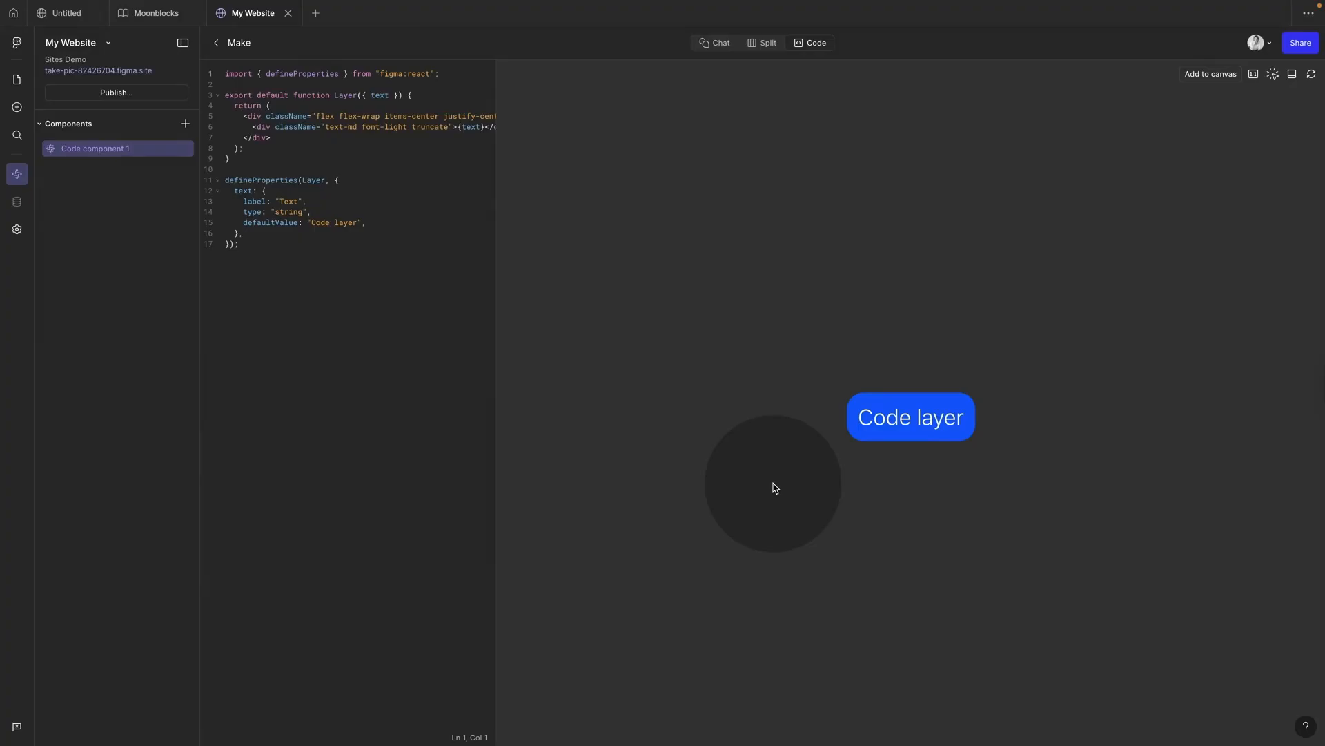
{"action": "left_click", "coordinate": [17, 81]}
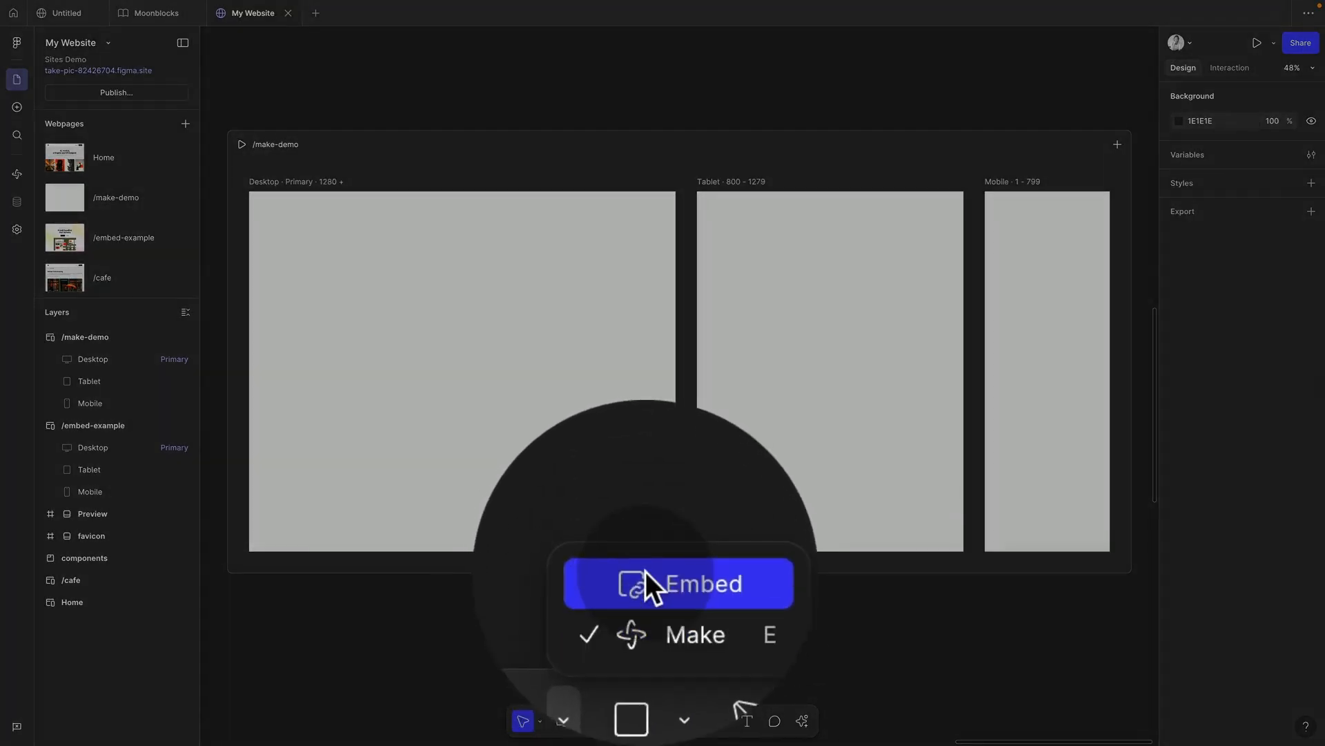
{"action": "left_click", "coordinate": [644, 579]}
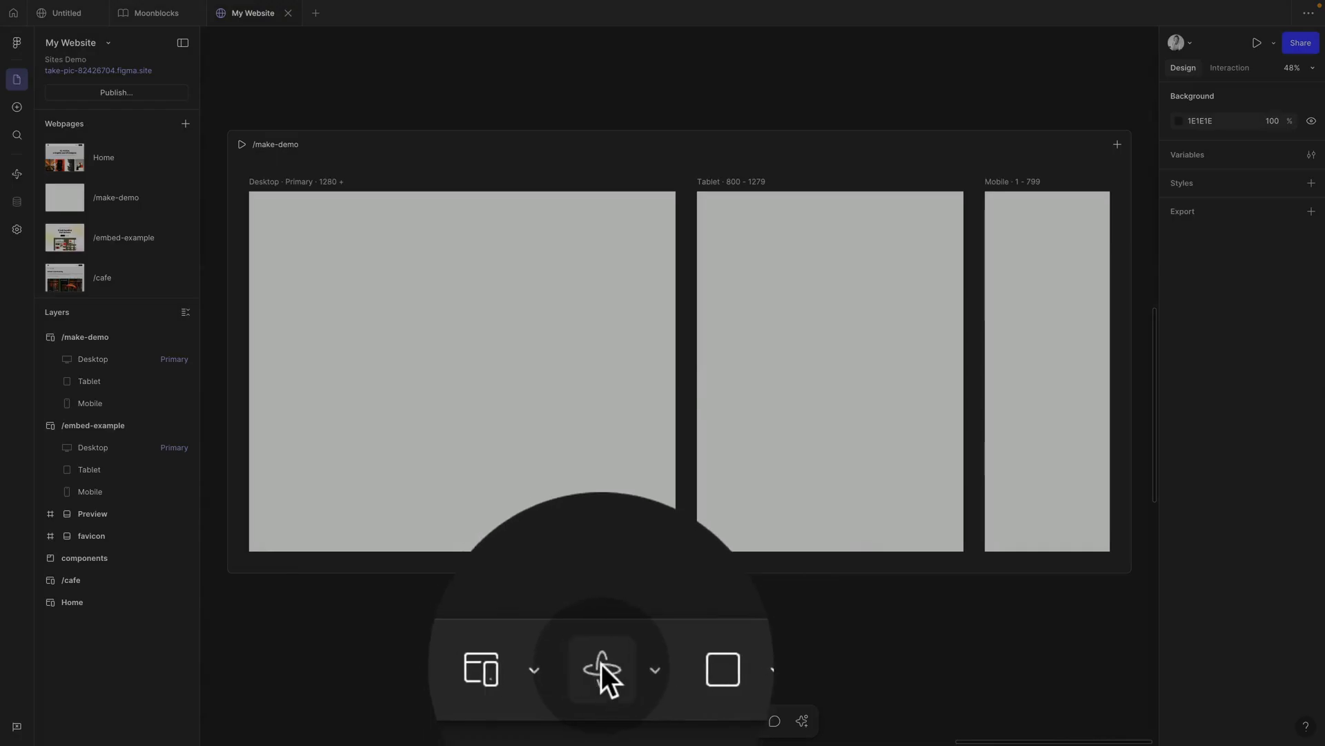
{"action": "left_click", "coordinate": [602, 664]}
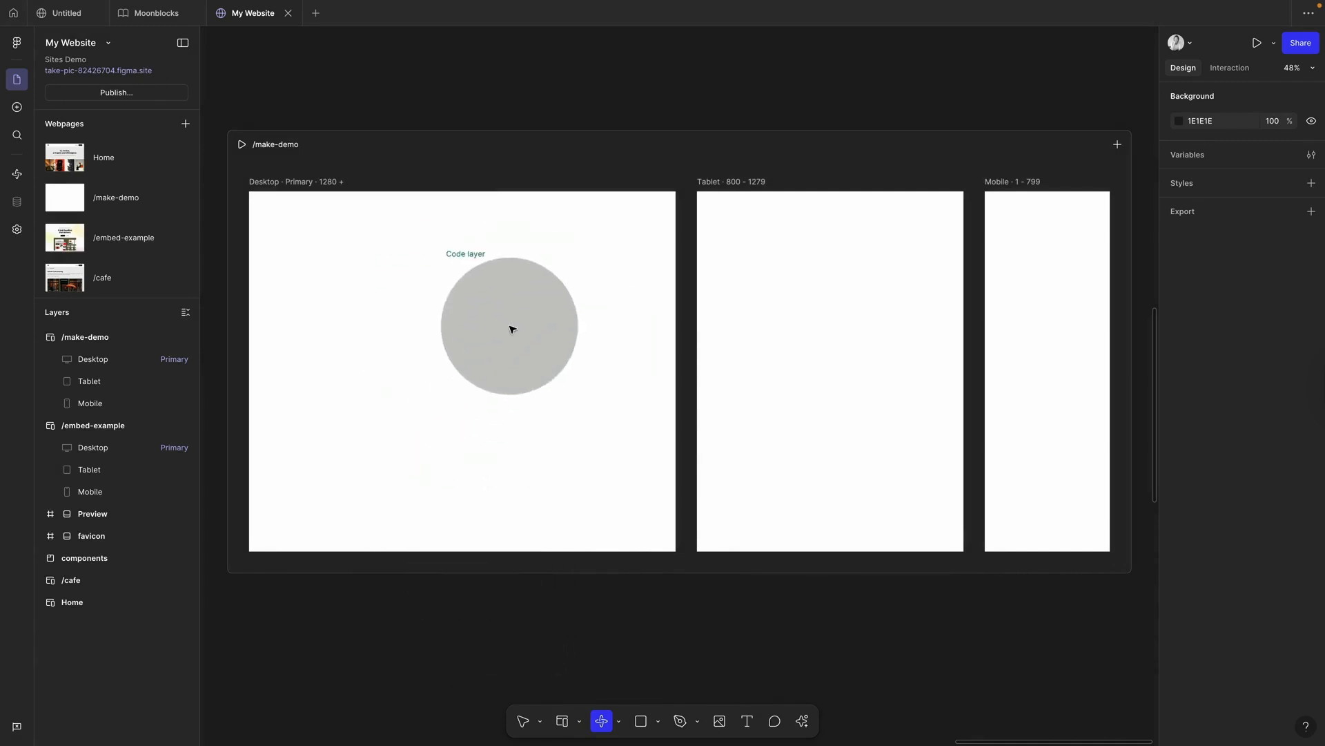
{"action": "left_click", "coordinate": [490, 368]}
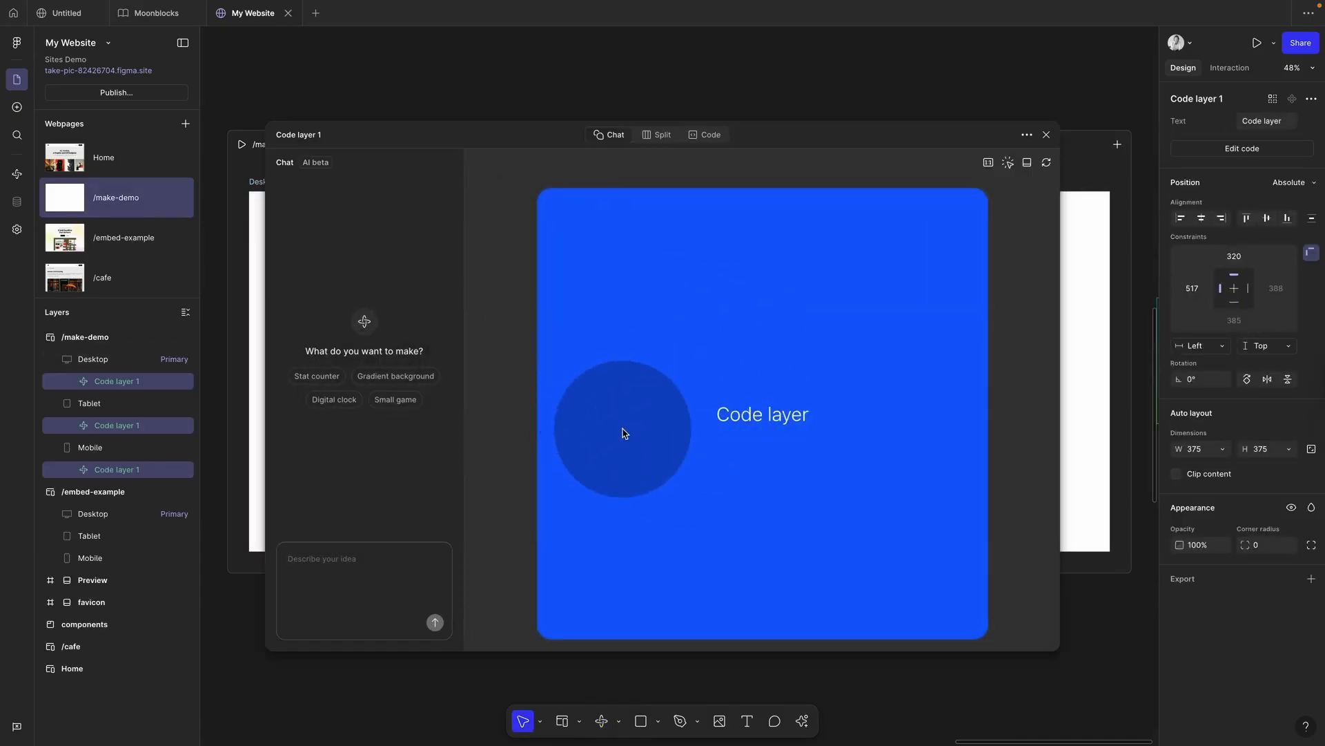
Step: Send the suggested Digital clock prompt to generate the frosted-glass San Francisco clock
{"action": "left_click", "coordinate": [333, 561]}
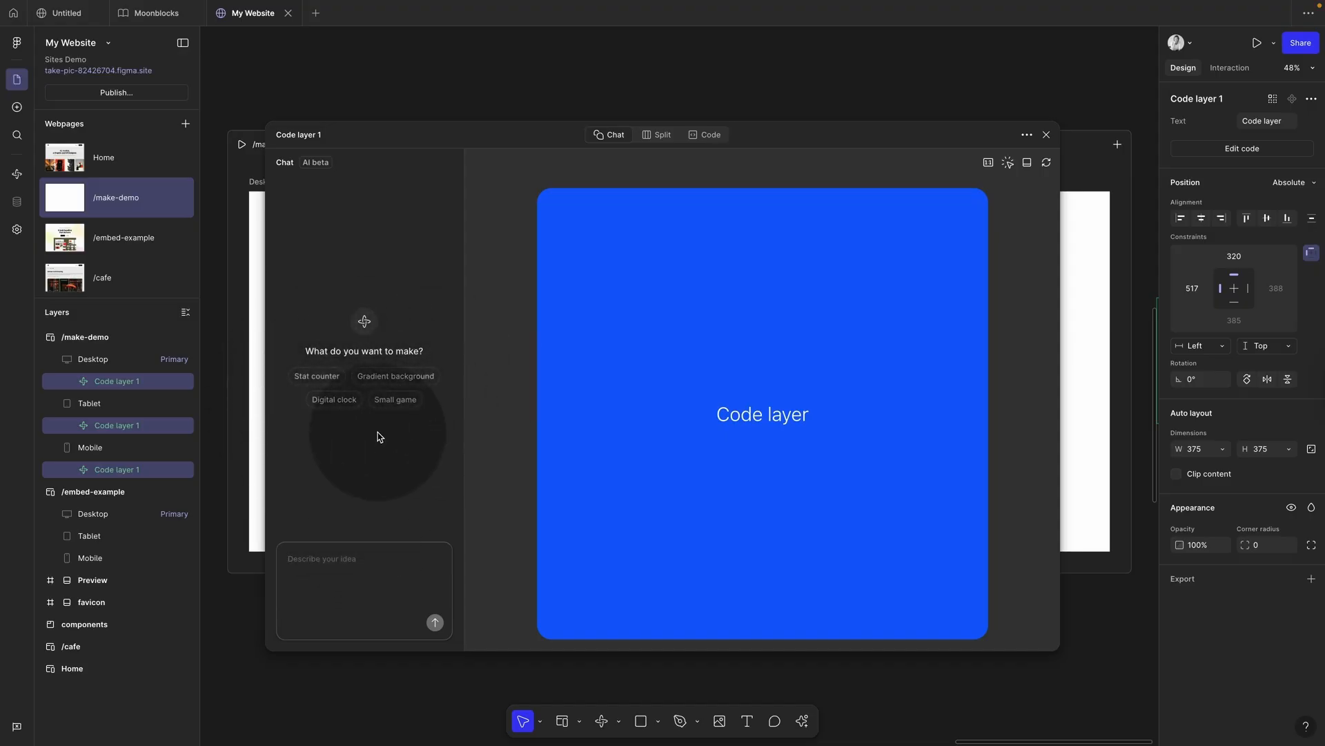
{"action": "left_click", "coordinate": [337, 401]}
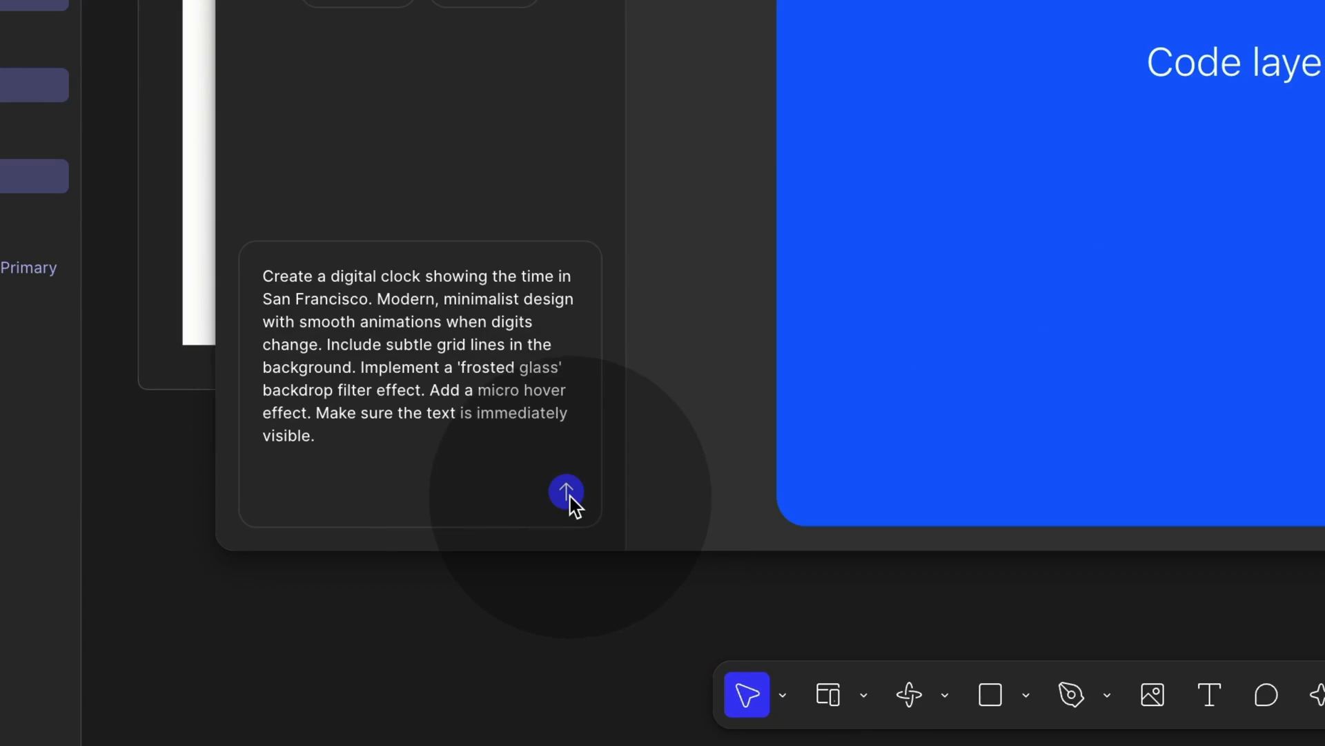
{"action": "left_click", "coordinate": [566, 492]}
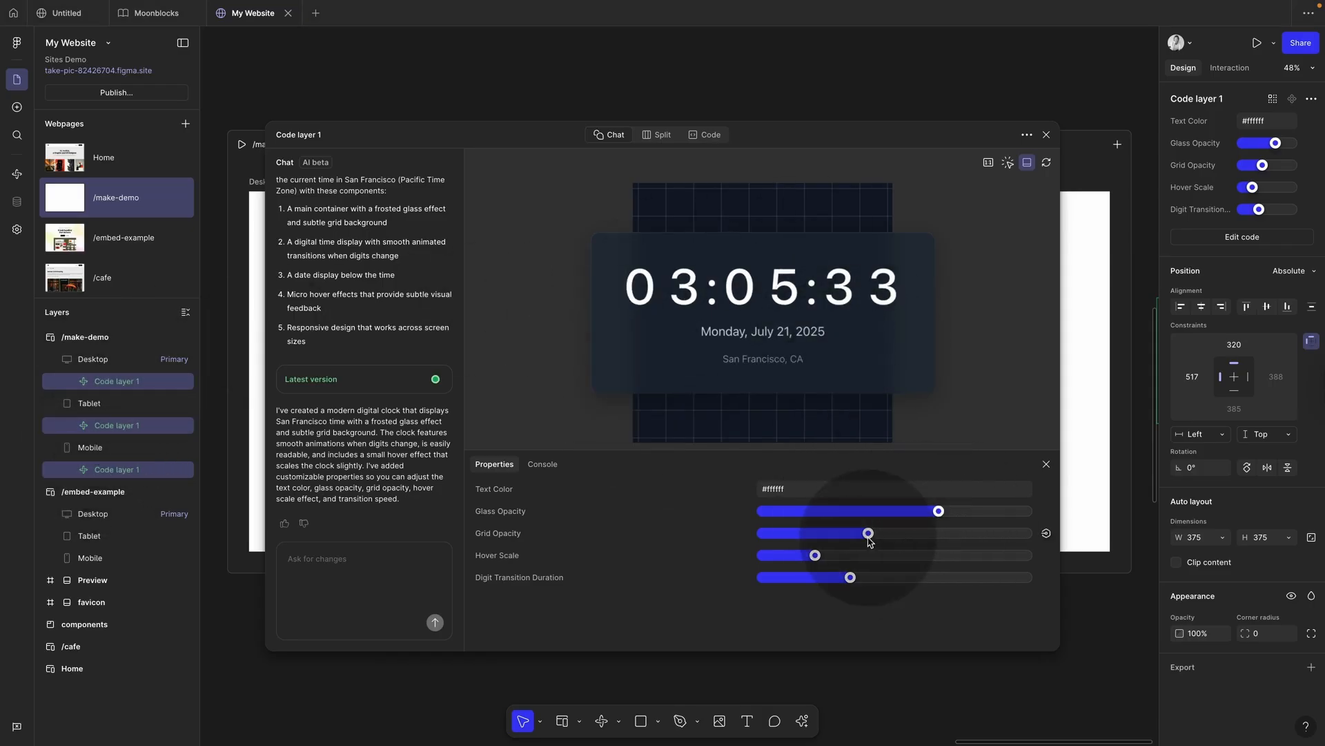
Step: Nudge the clock's hover scale slightly higher, review its code views, and close the editor
{"action": "mouse_move", "coordinate": [815, 555]}
{"action": "left_mouse_down"}
{"action": "mouse_move", "coordinate": [781, 555]}
{"action": "mouse_move", "coordinate": [854, 555]}
{"action": "mouse_move", "coordinate": [841, 555]}
{"action": "left_mouse_up"}
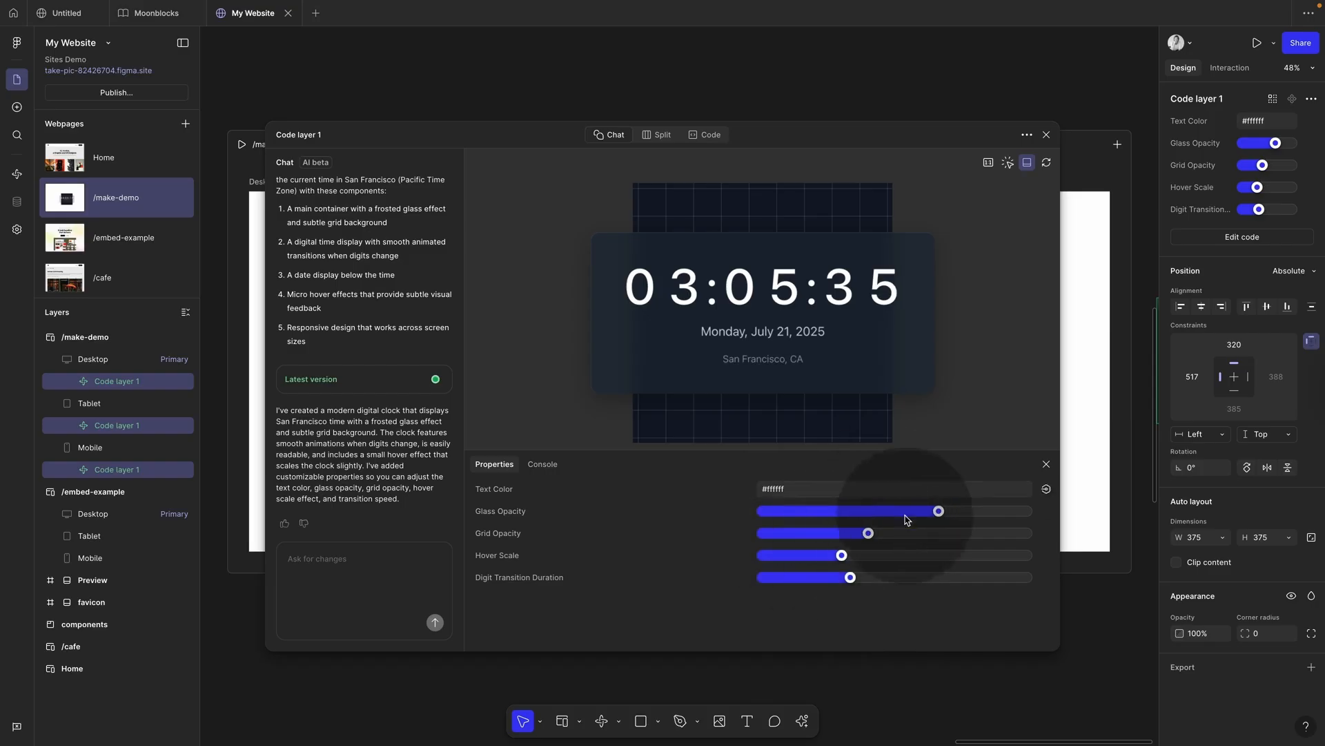
{"action": "left_click", "coordinate": [662, 135]}
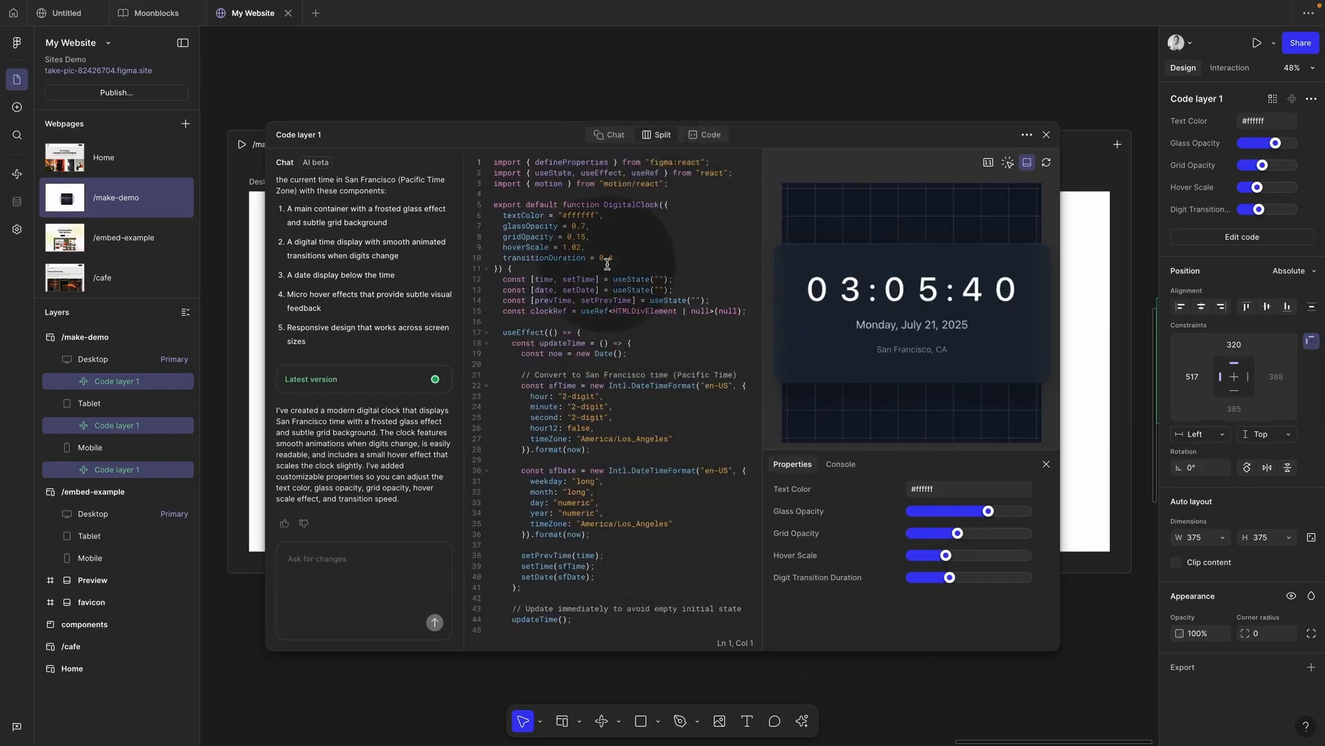
{"action": "left_click", "coordinate": [708, 135]}
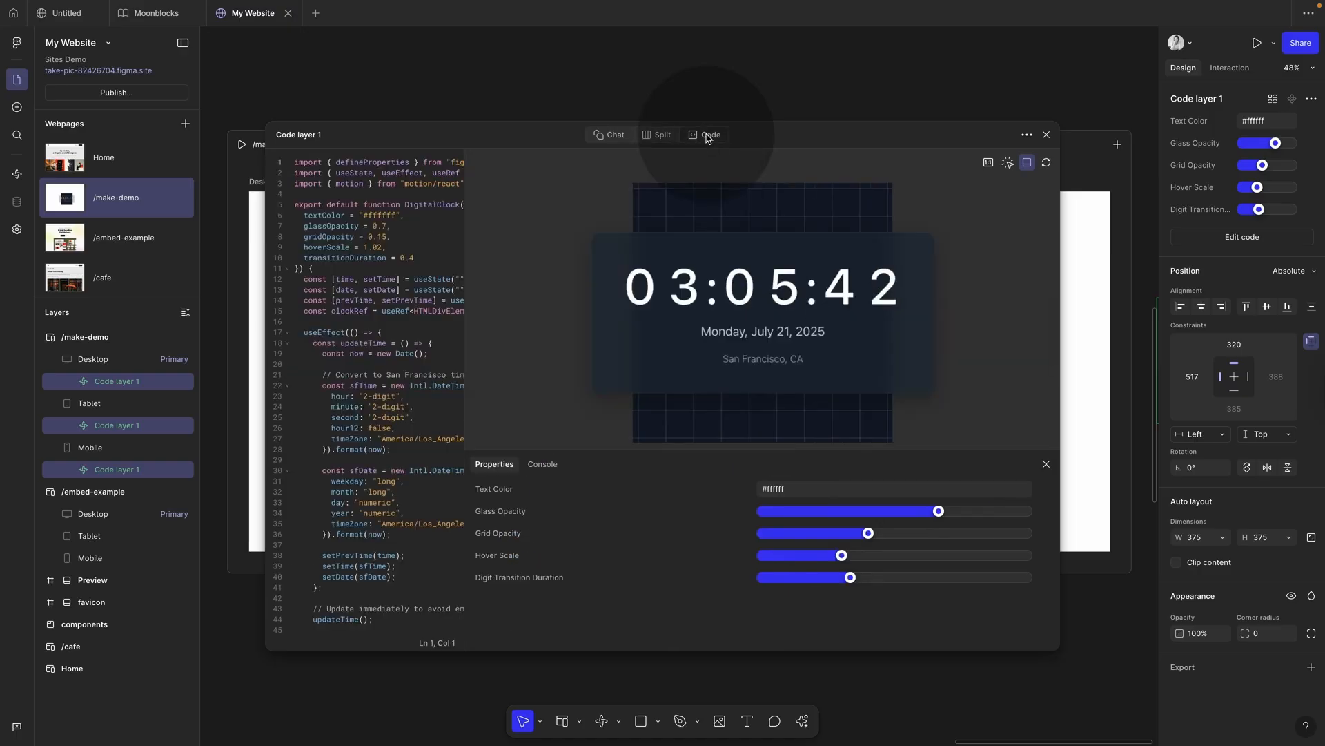
{"action": "left_click", "coordinate": [624, 138]}
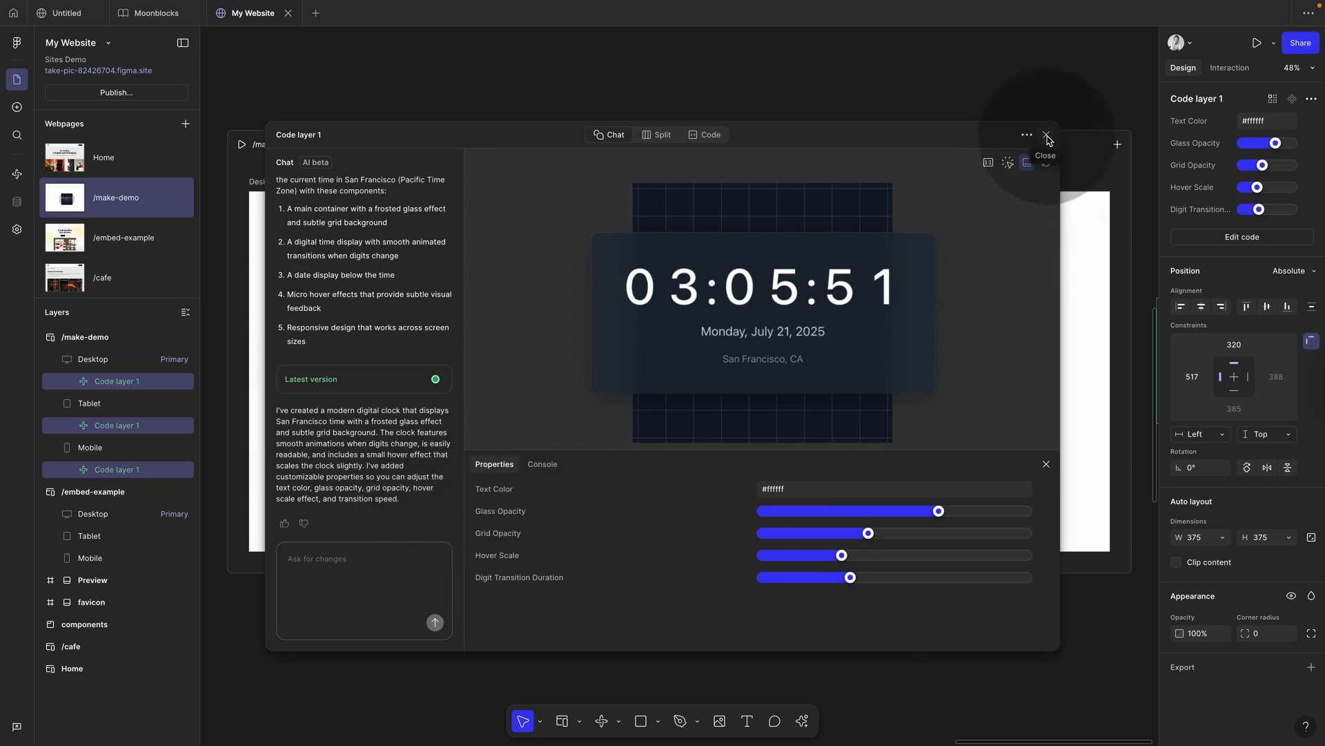
{"action": "left_click", "coordinate": [1046, 138]}
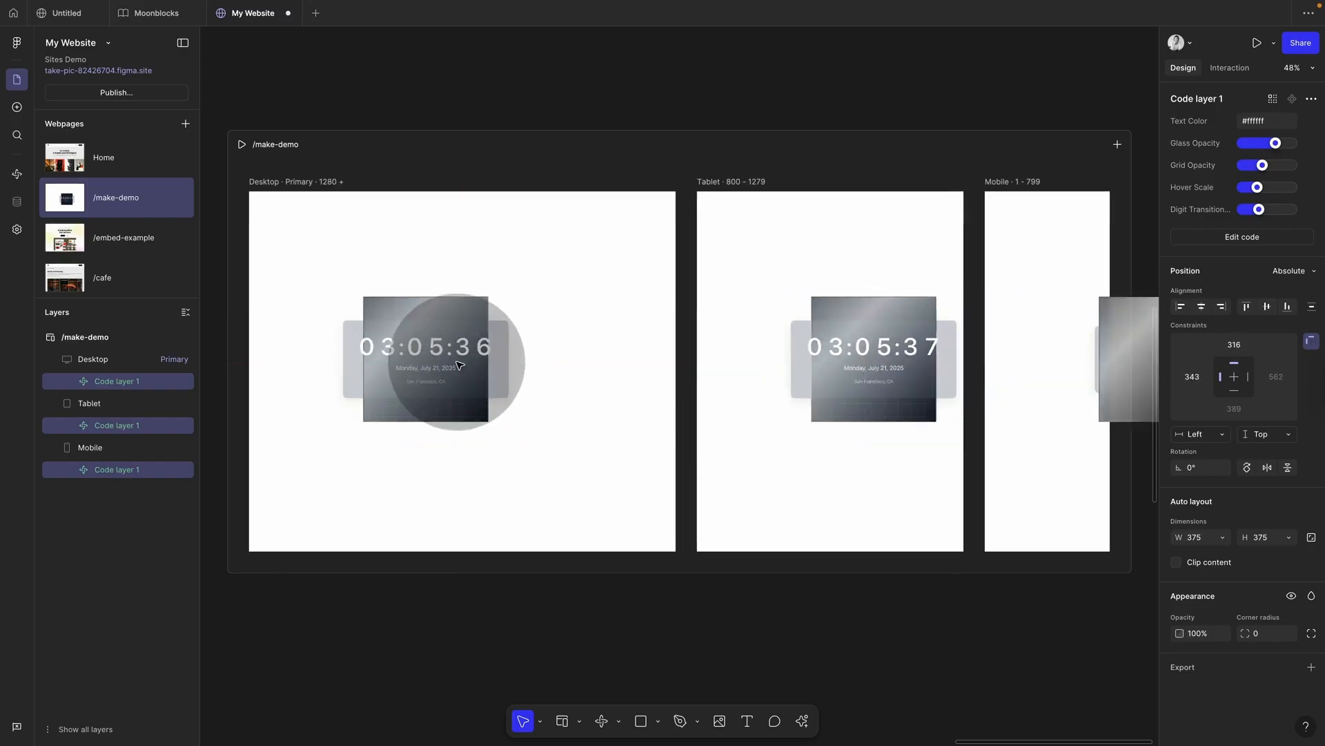
Step: Stretch the clock across the Mobile frame and centre it in the Desktop and Tablet frames
{"action": "left_click_drag", "start_coordinate": [459, 365], "coordinate": [454, 371]}
{"action": "left_click", "coordinate": [1106, 388]}
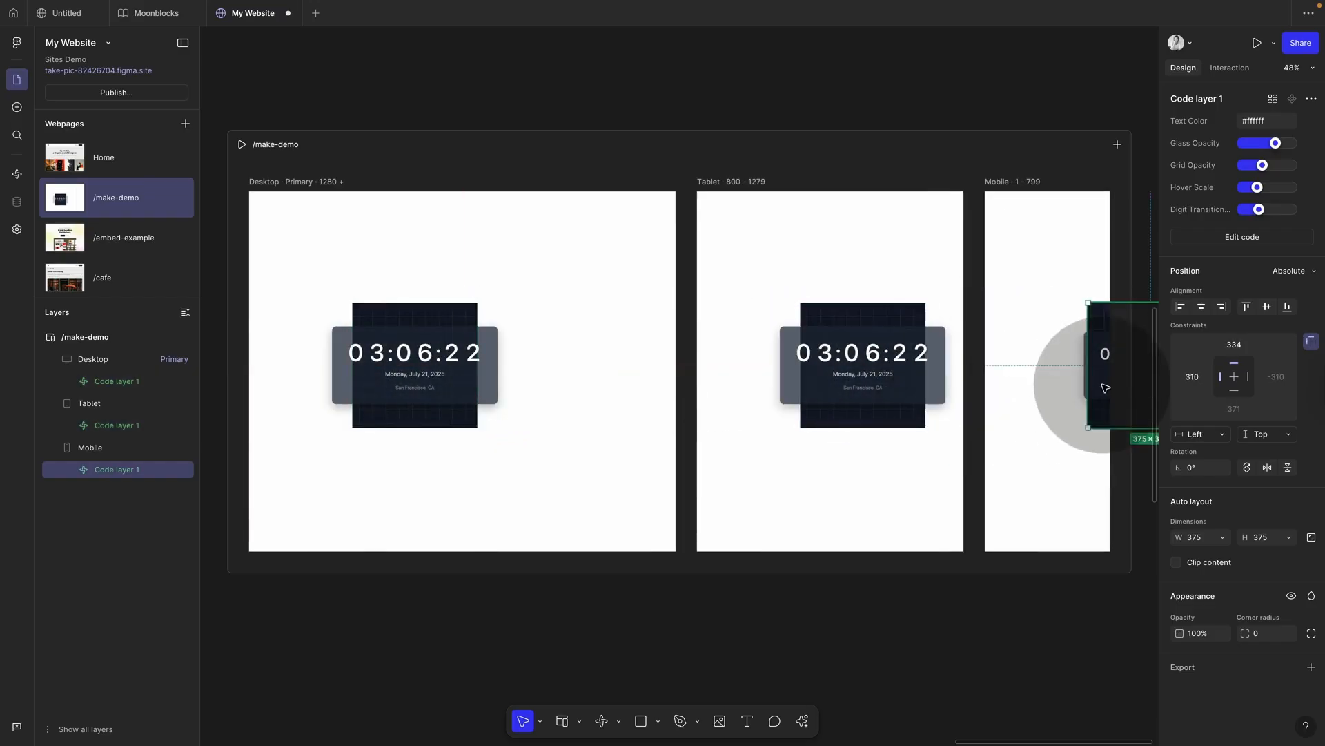
{"action": "left_click_drag", "start_coordinate": [1106, 388], "coordinate": [991, 394]}
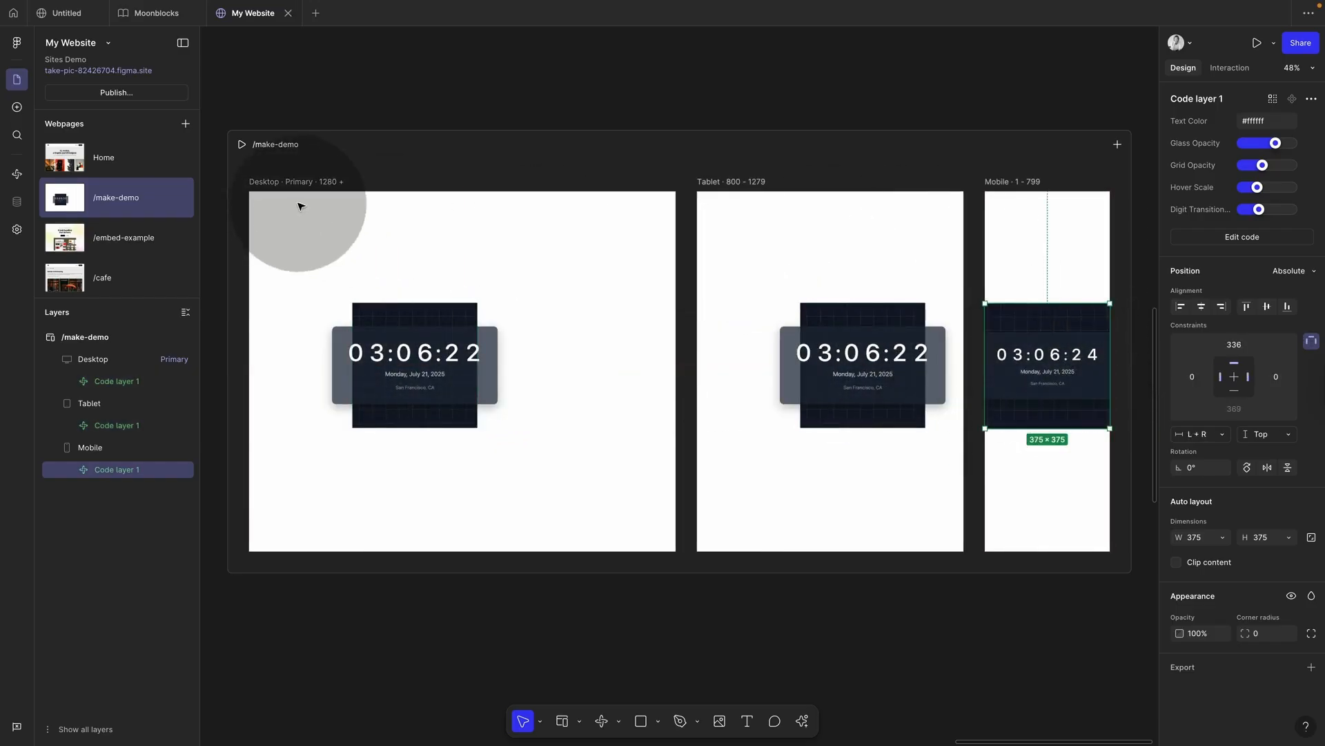
{"action": "left_click", "coordinate": [448, 357]}
{"action": "mouse_move", "coordinate": [448, 357]}
{"action": "left_mouse_down"}
{"action": "mouse_move", "coordinate": [481, 360]}
{"action": "mouse_move", "coordinate": [455, 361]}
{"action": "left_mouse_up"}
{"action": "key", "text": "Escape"}
{"action": "left_click", "coordinate": [870, 366]}
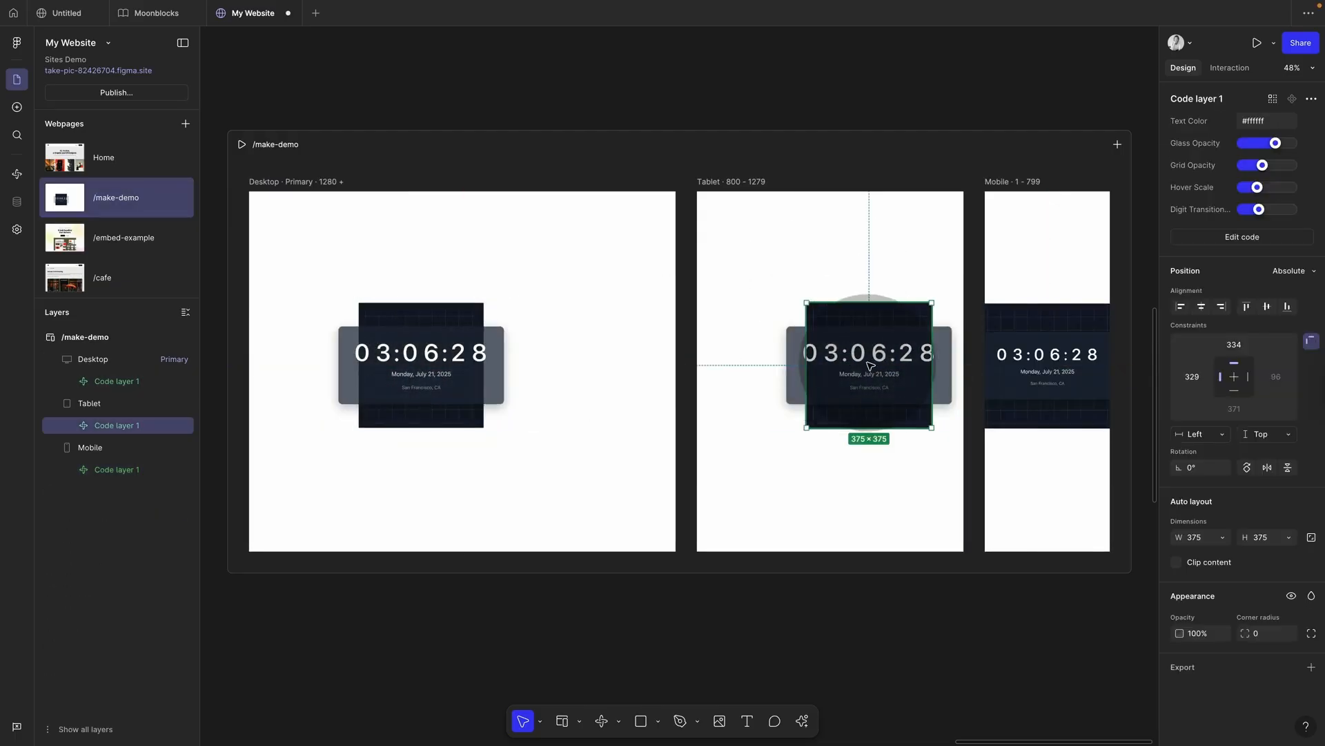
{"action": "left_click_drag", "start_coordinate": [869, 366], "coordinate": [835, 366]}
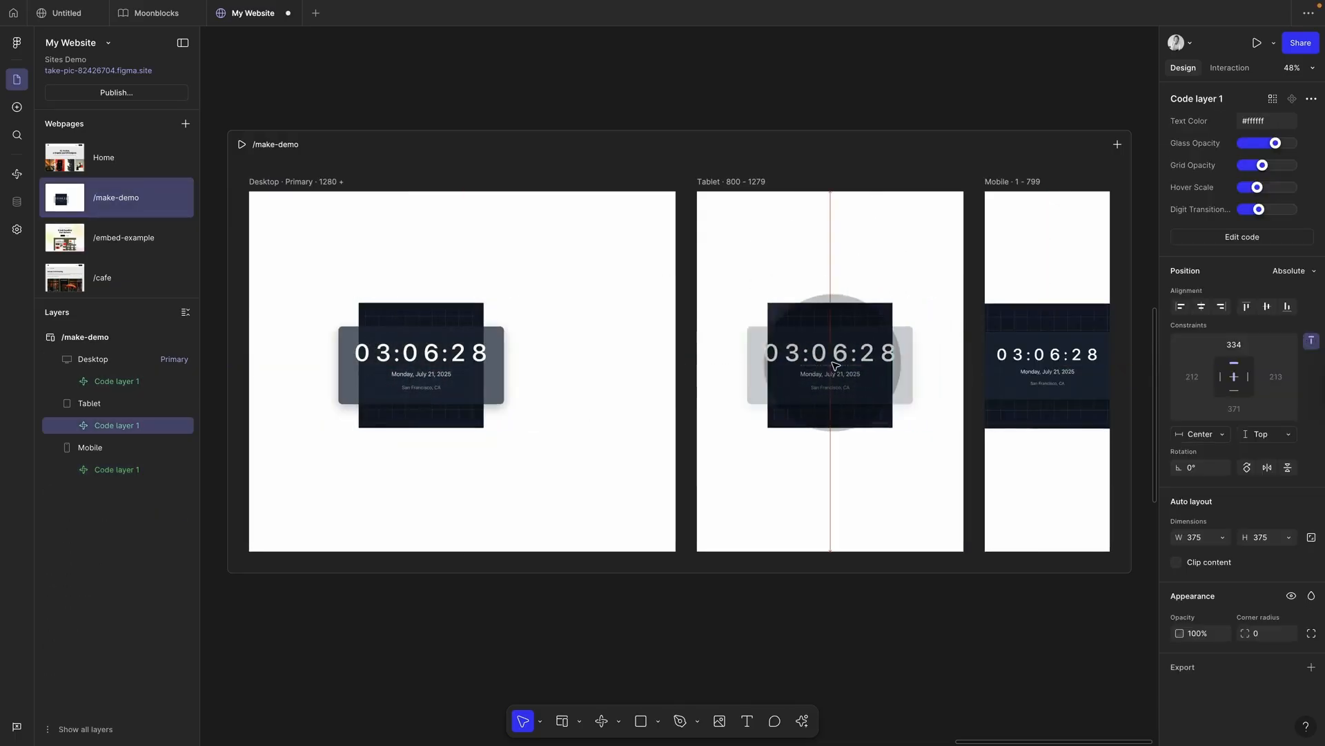
Step: Preview /make-demo and widen the preview to test the clock's responsive layout
{"action": "left_click", "coordinate": [242, 145]}
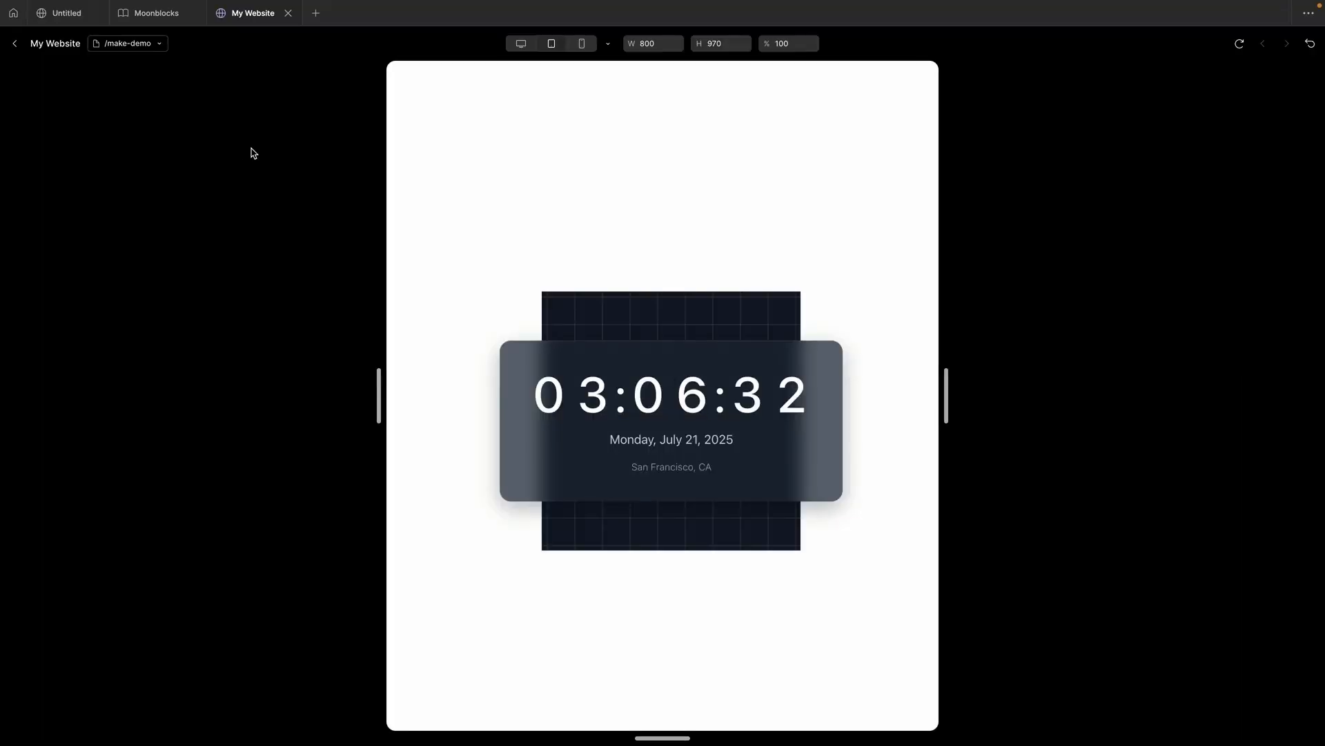
{"action": "left_click_drag", "start_coordinate": [950, 394], "coordinate": [1039, 382]}
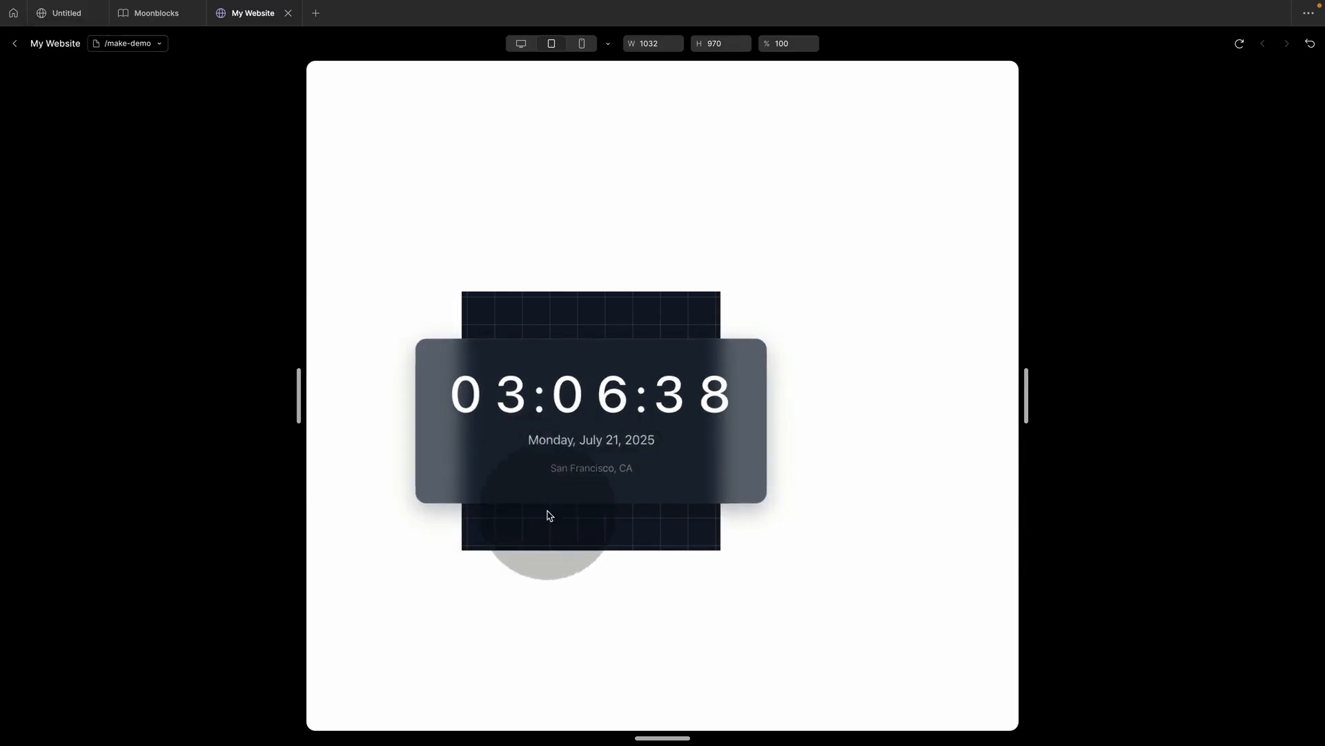
{"action": "left_click", "coordinate": [17, 44]}
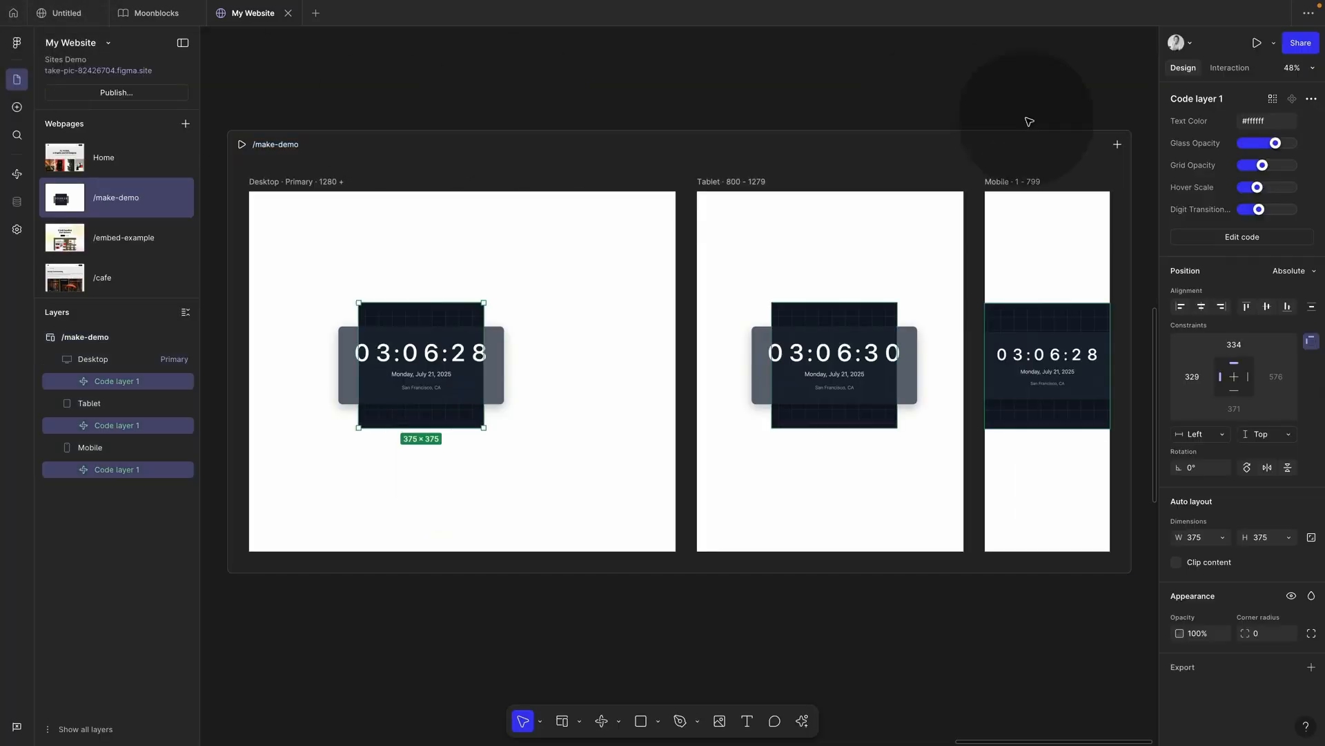
Step: Pick the clock's time digits in the Code layer 1 preview and colour them red (B73838)
{"action": "left_click", "coordinate": [1243, 238]}
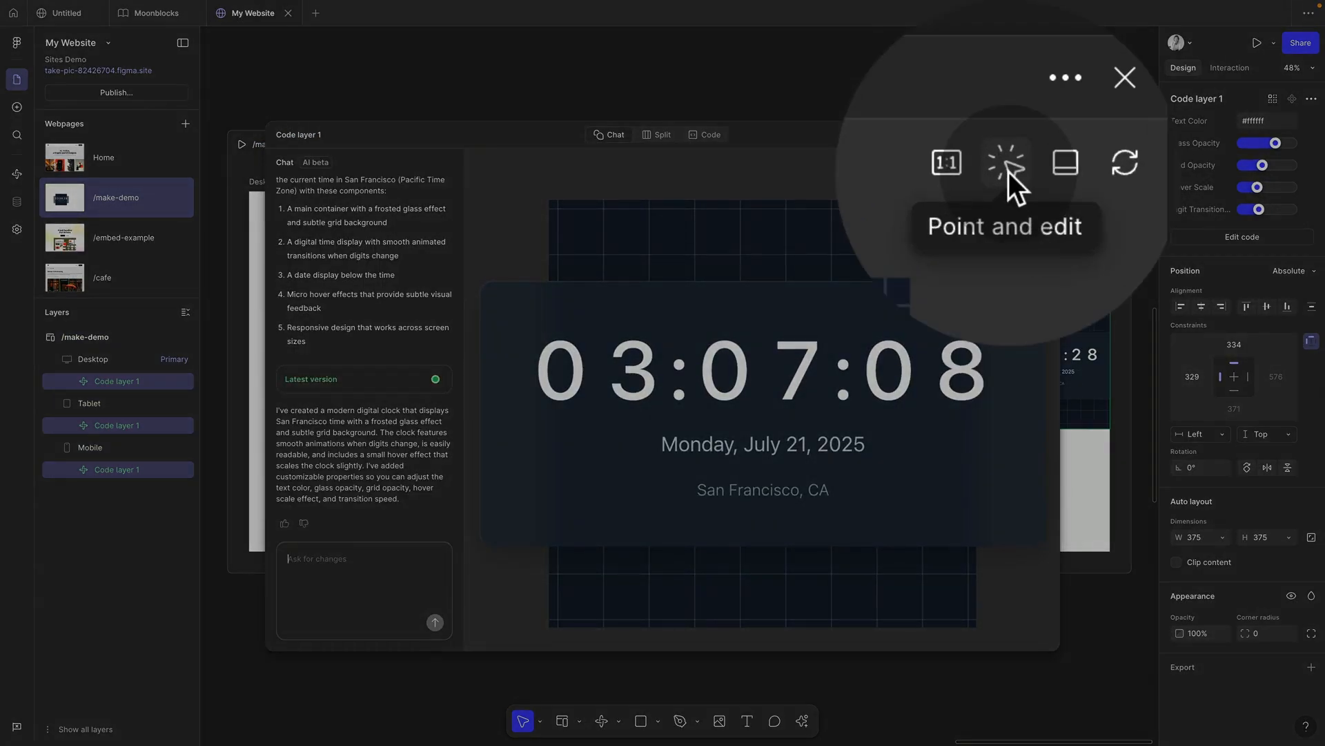
{"action": "left_click", "coordinate": [1008, 164]}
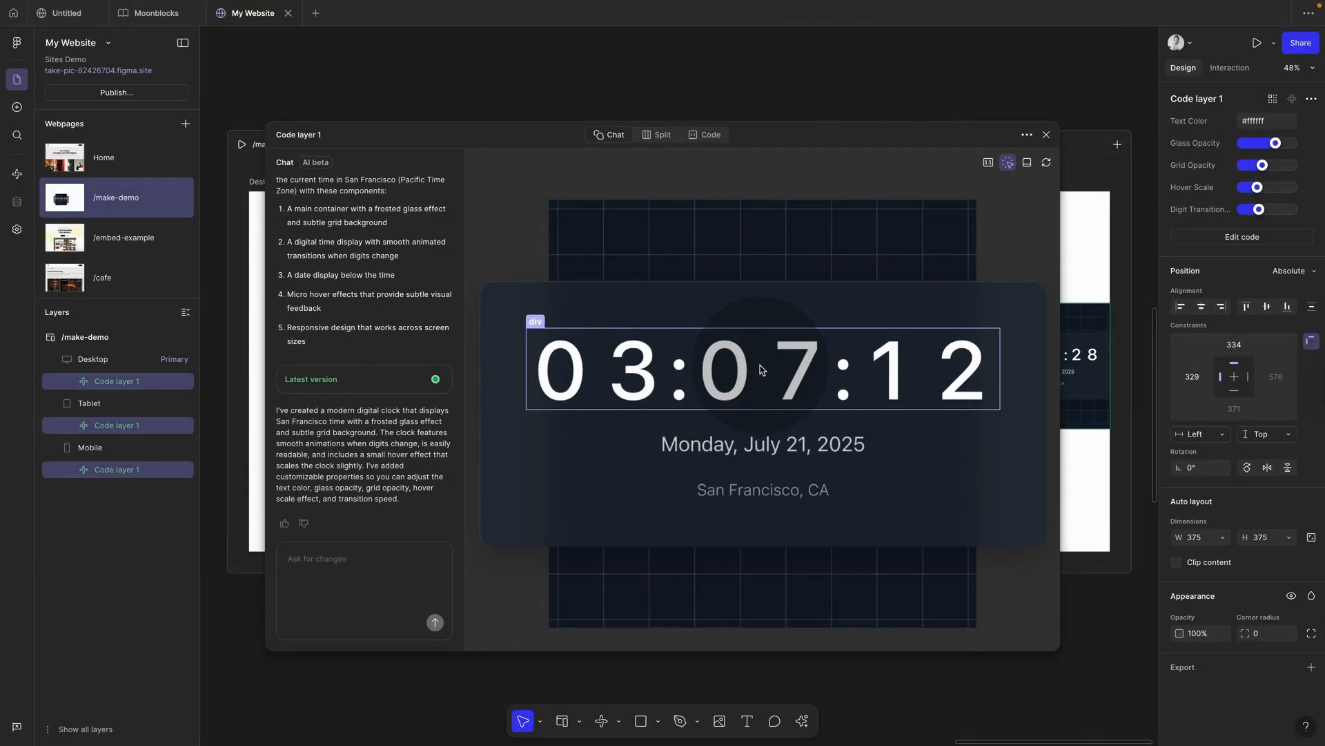
{"action": "left_click", "coordinate": [773, 489]}
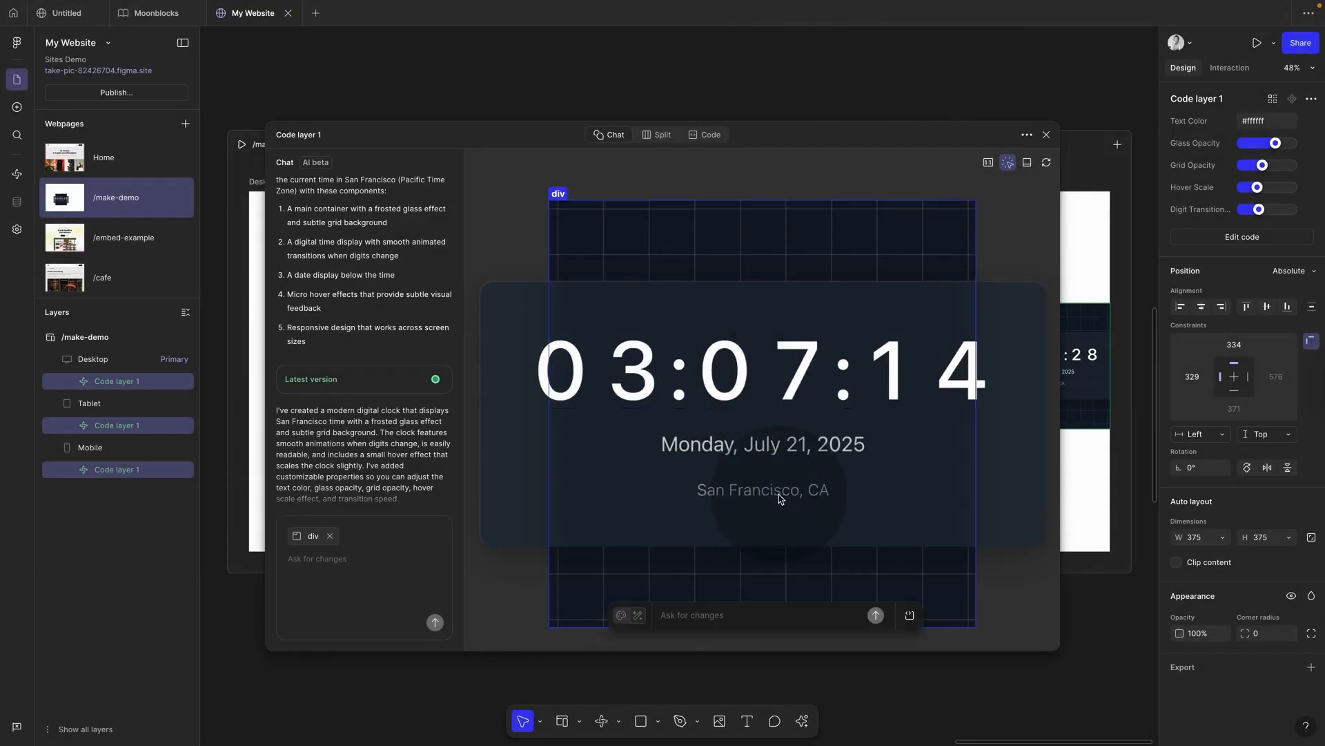
{"action": "left_click", "coordinate": [782, 373], "text": "super"}
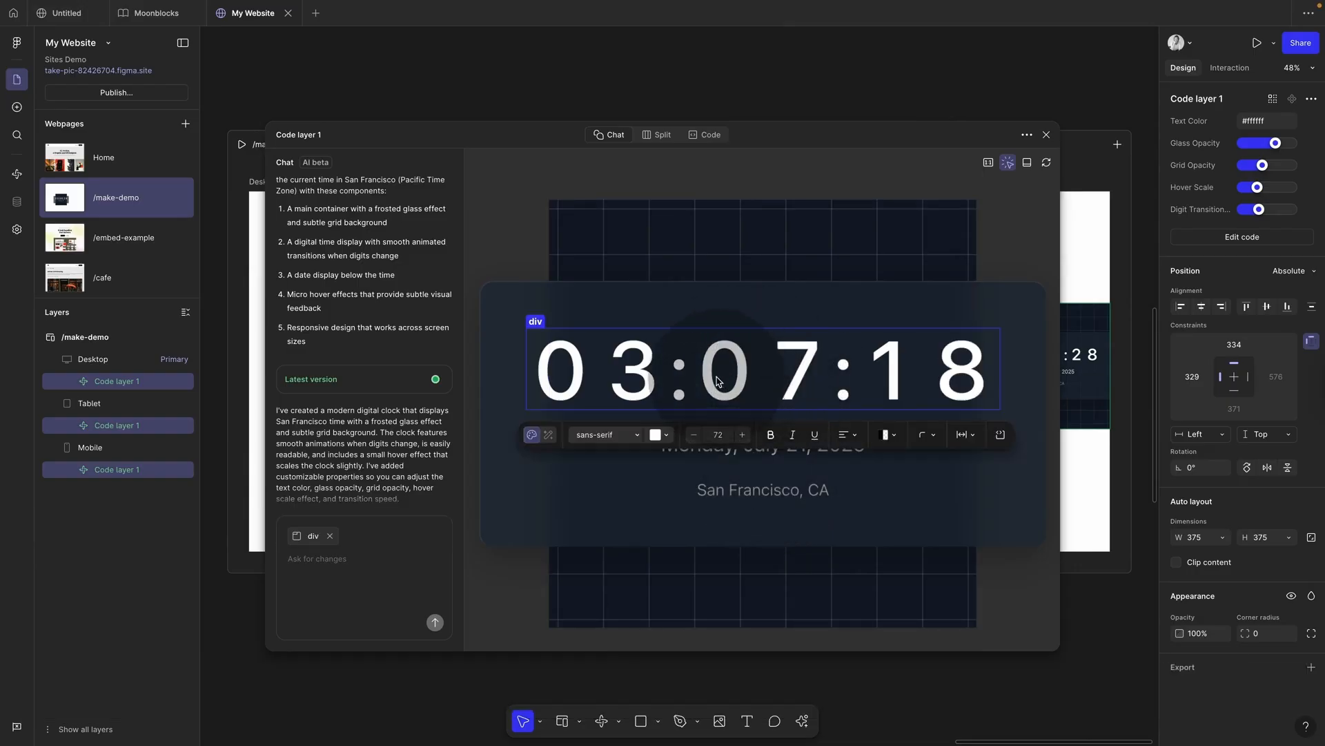
{"action": "left_click", "coordinate": [655, 436]}
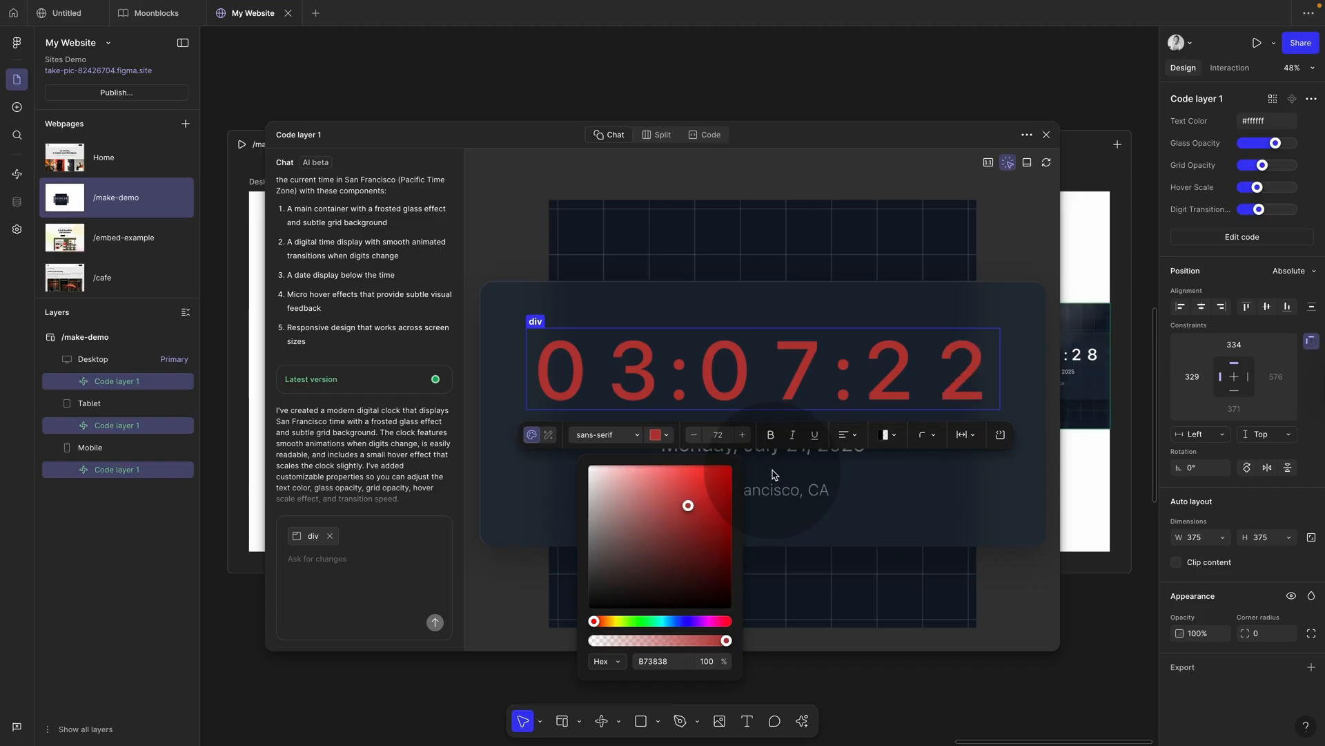
{"action": "left_click", "coordinate": [345, 569]}
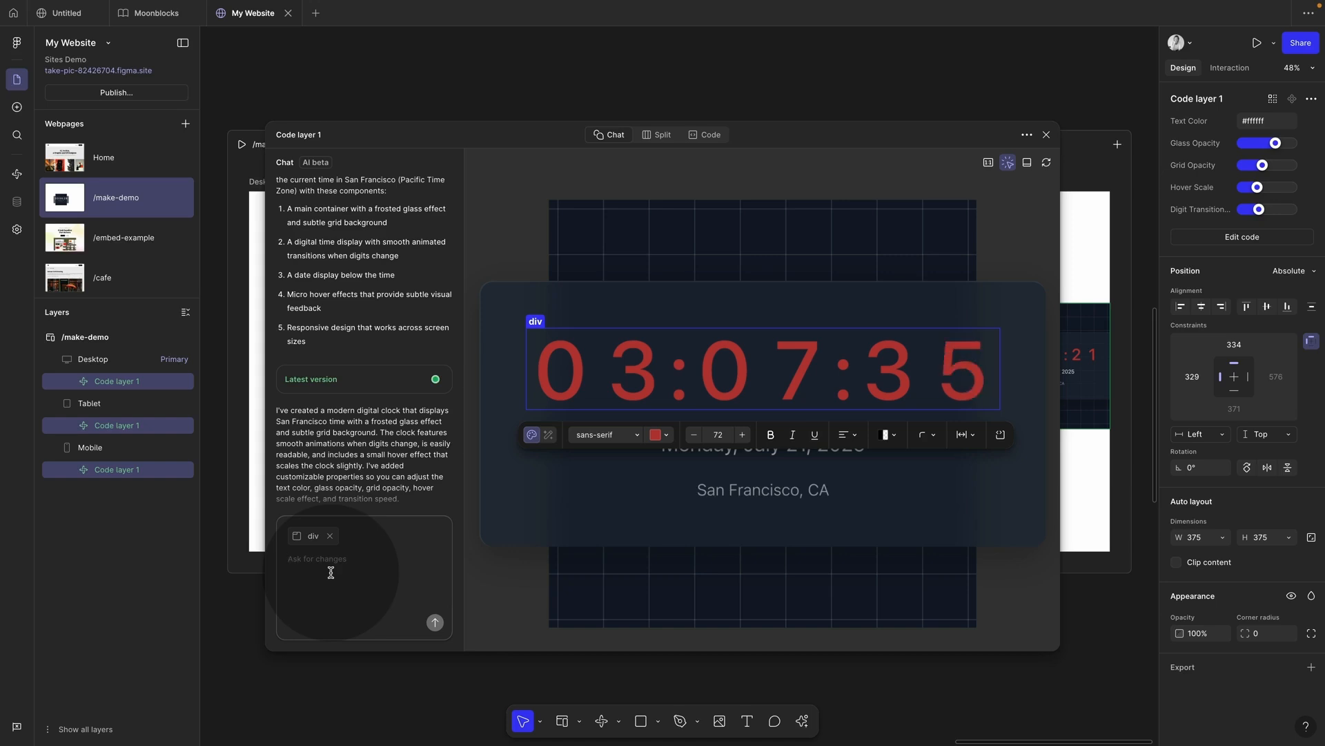
Step: Ask Figma Make to 'change to an AM and PM version', then close the code layer editor
{"action": "type", "text": "change to an AM and PM"}
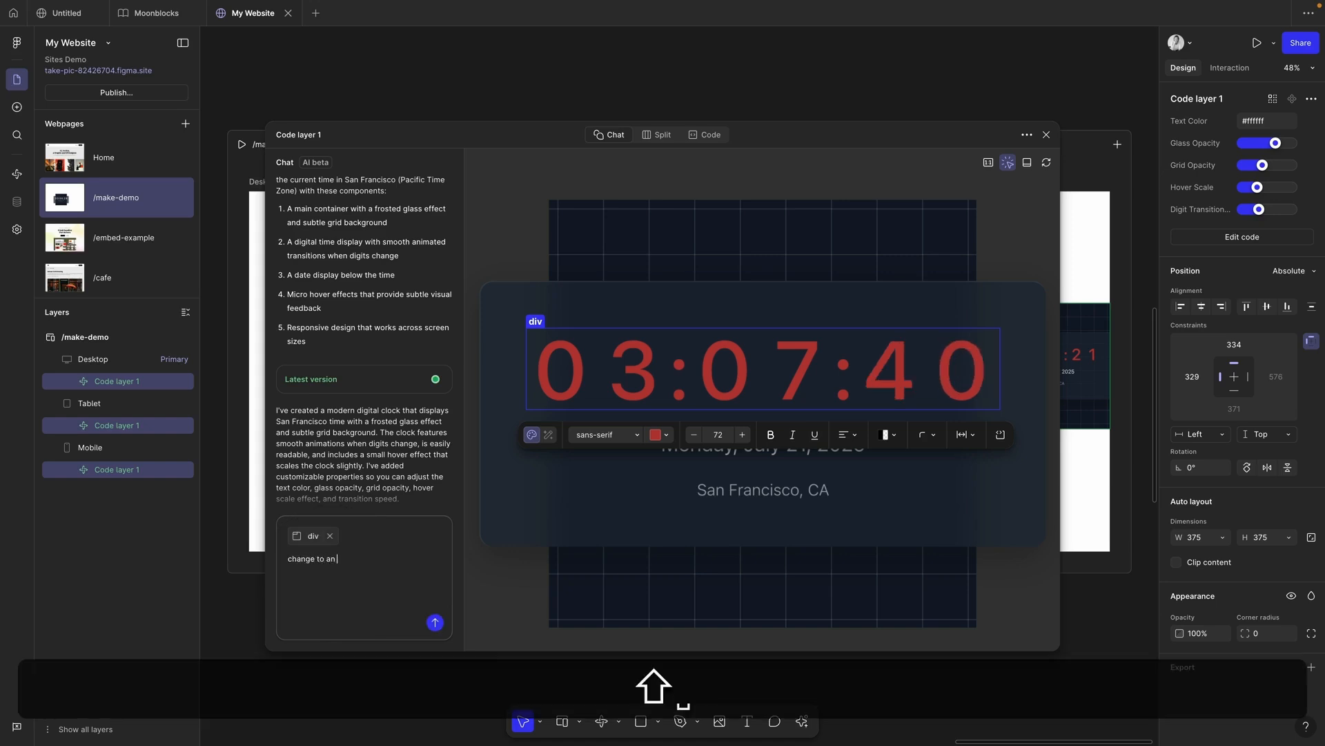
{"action": "type", "text": " version"}
{"action": "left_click", "coordinate": [435, 622]}
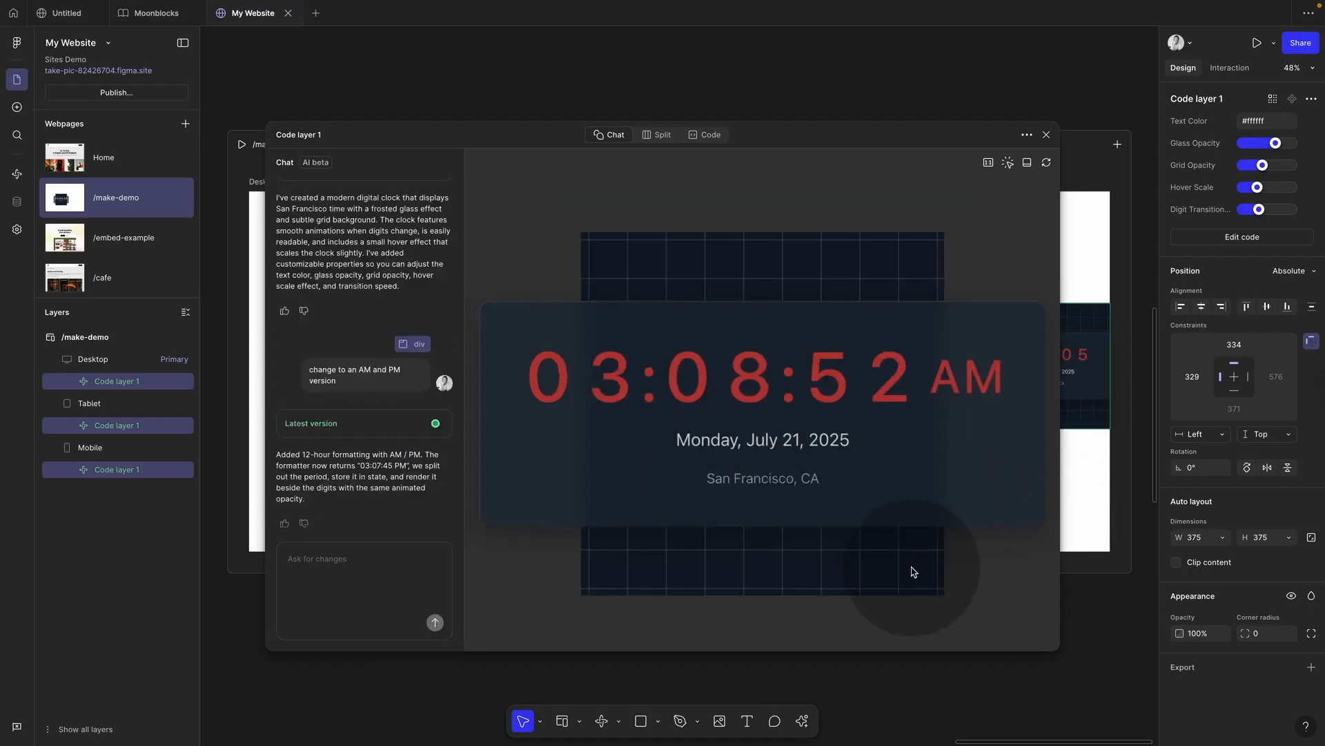
{"action": "left_click", "coordinate": [1046, 135]}
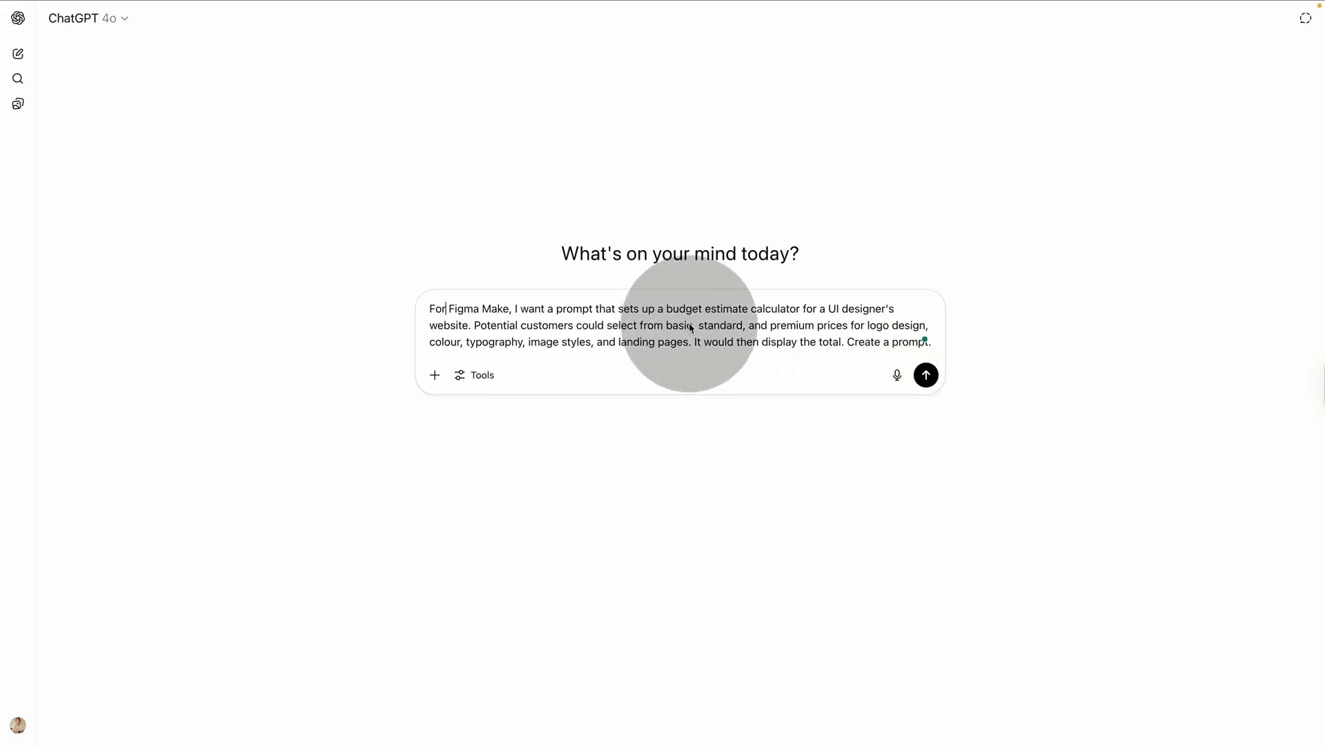
Step: Have ChatGPT generate the Figma Make budget-calculator prompt and select the full reply
{"action": "mouse_move", "coordinate": [666, 325]}
{"action": "left_mouse_down"}
{"action": "mouse_move", "coordinate": [837, 308]}
{"action": "mouse_move", "coordinate": [850, 330]}
{"action": "mouse_move", "coordinate": [897, 325]}
{"action": "mouse_move", "coordinate": [527, 373]}
{"action": "mouse_move", "coordinate": [580, 341]}
{"action": "mouse_move", "coordinate": [675, 343]}
{"action": "left_mouse_up"}
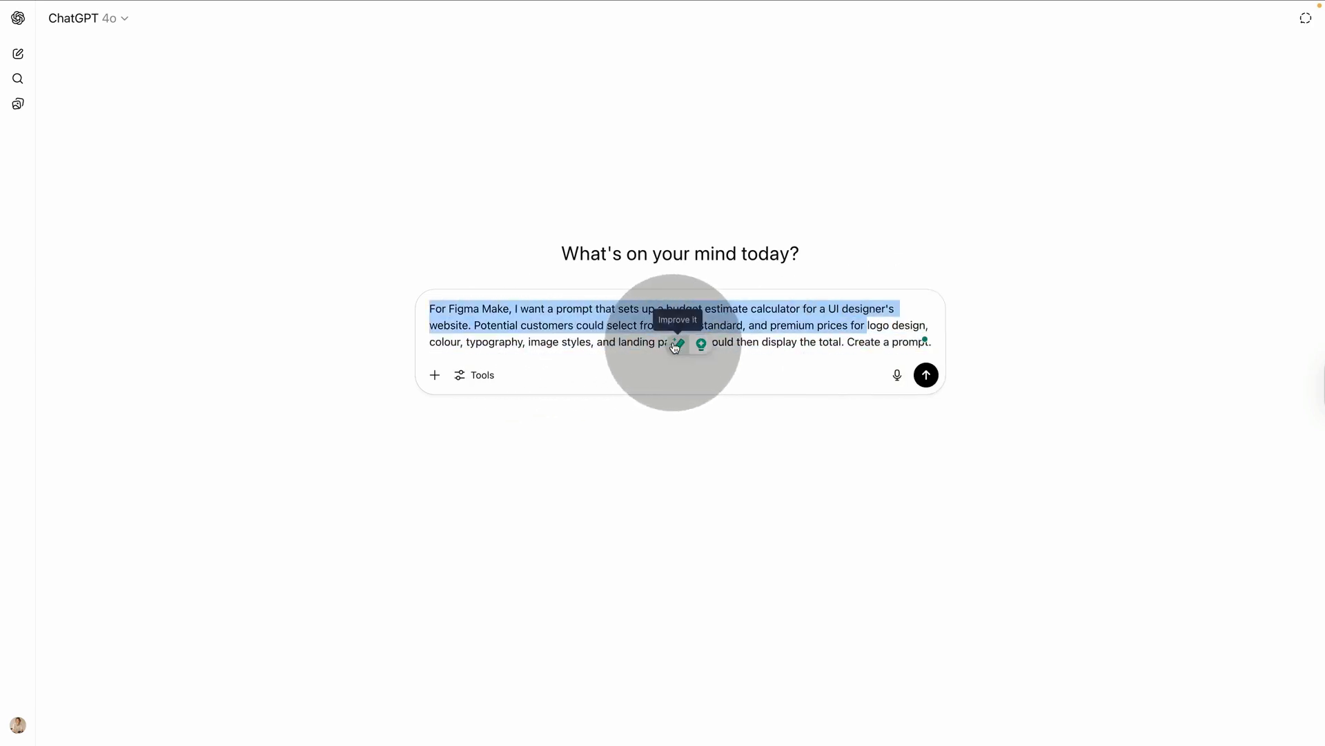
{"action": "left_click", "coordinate": [831, 352]}
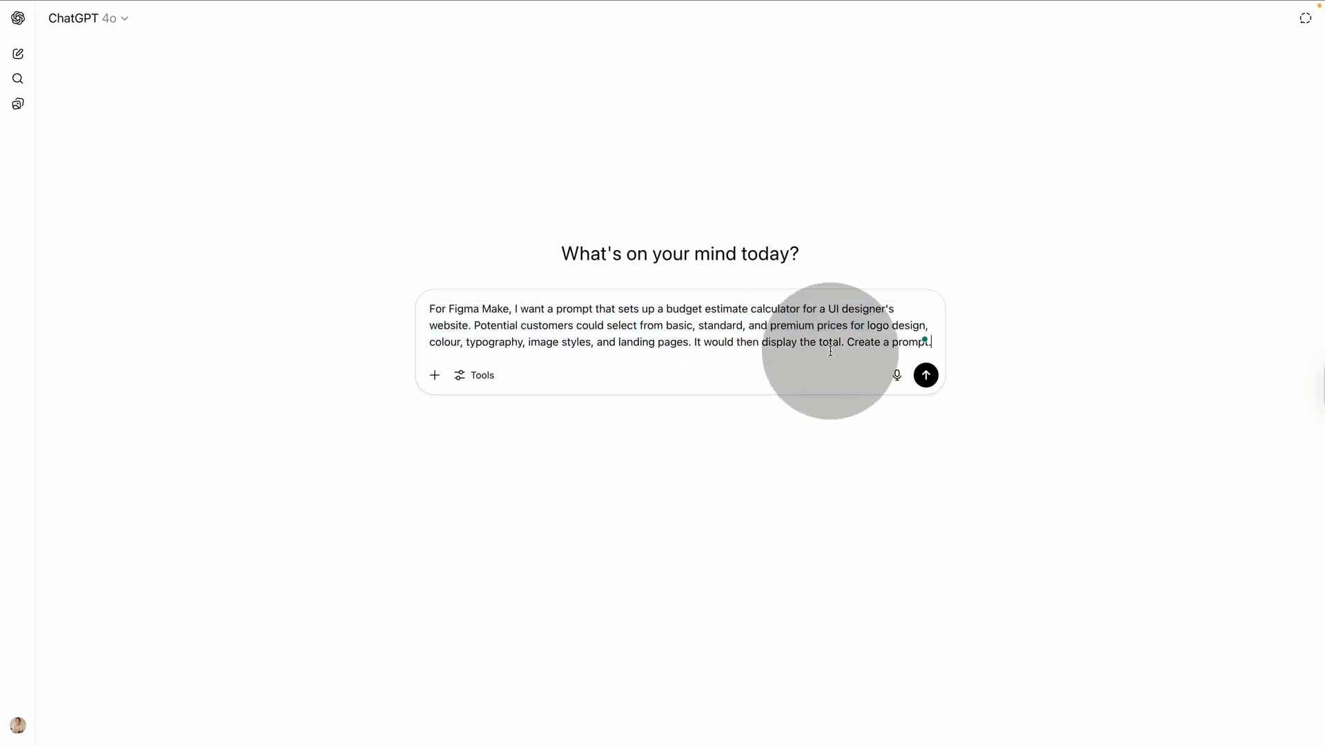
{"action": "left_click", "coordinate": [926, 375]}
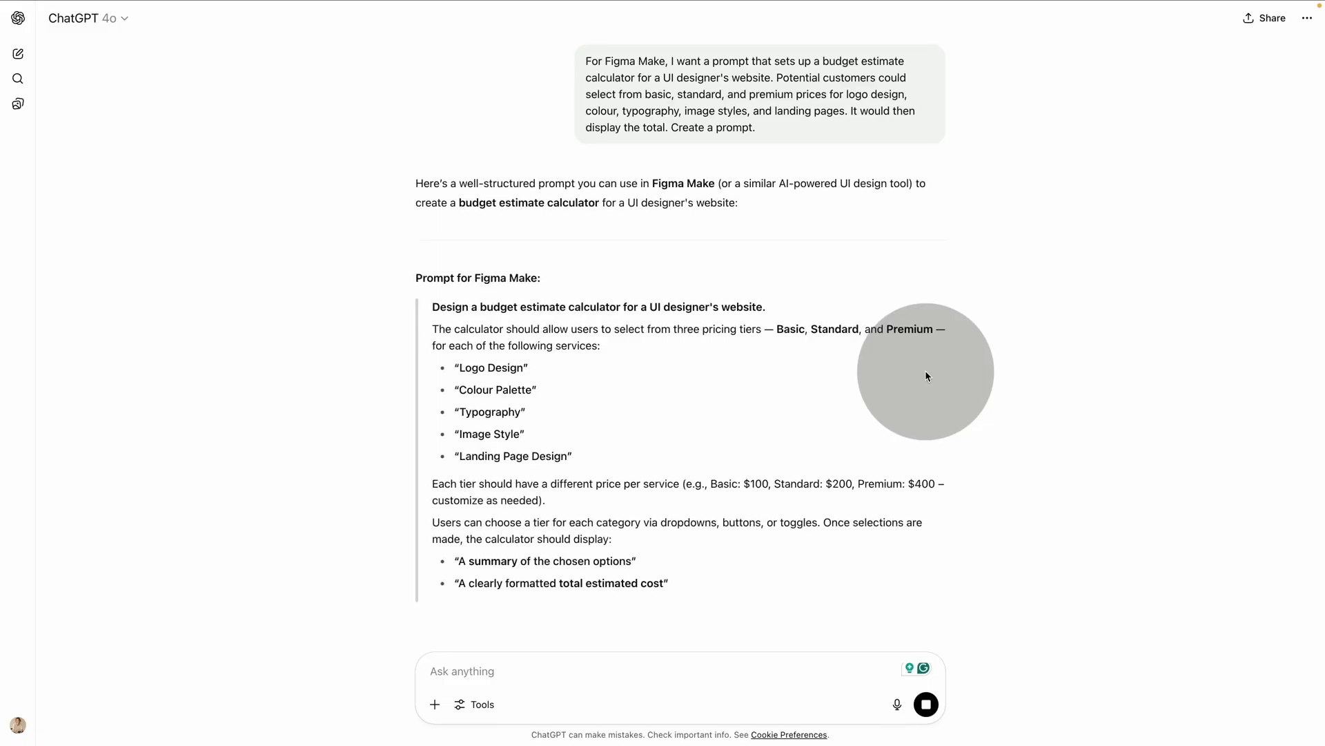
{"action": "scroll", "coordinate": [742, 446], "scroll_direction": "down", "scroll_amount": 1}
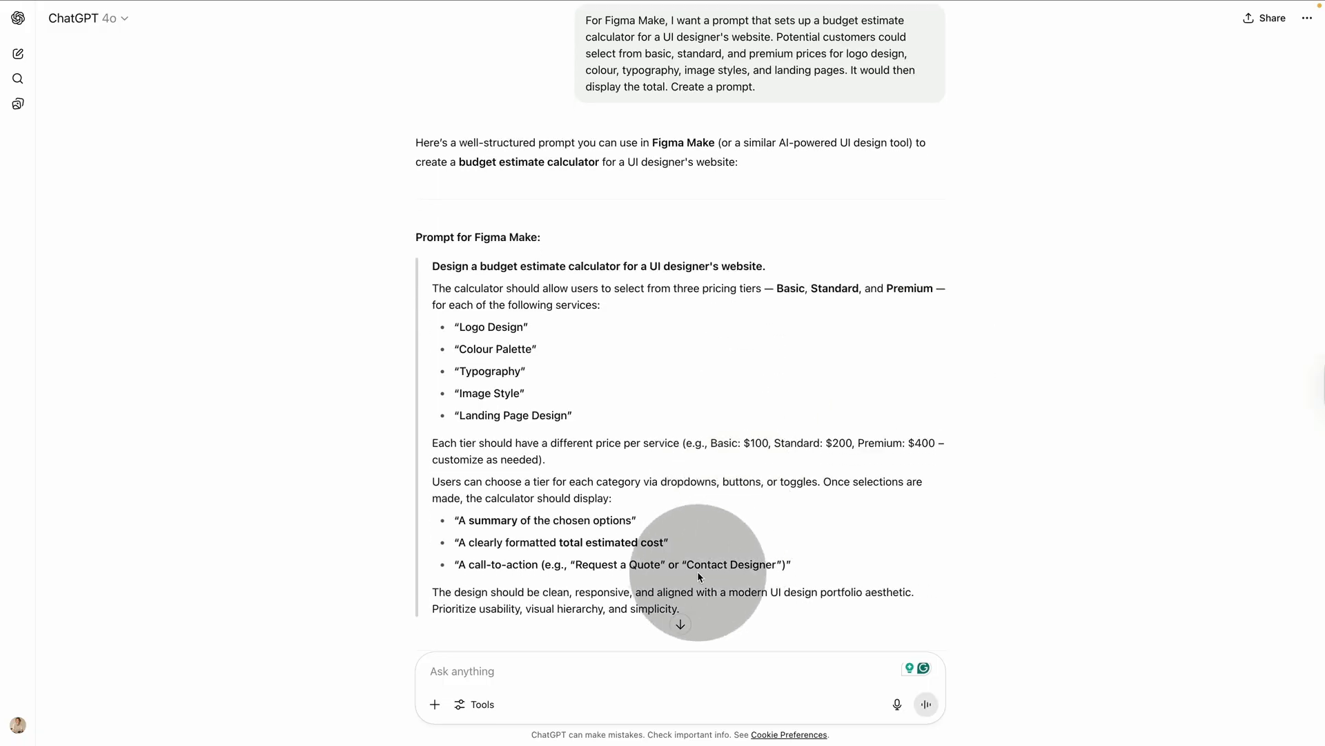
{"action": "left_click_drag", "start_coordinate": [694, 610], "coordinate": [423, 263]}
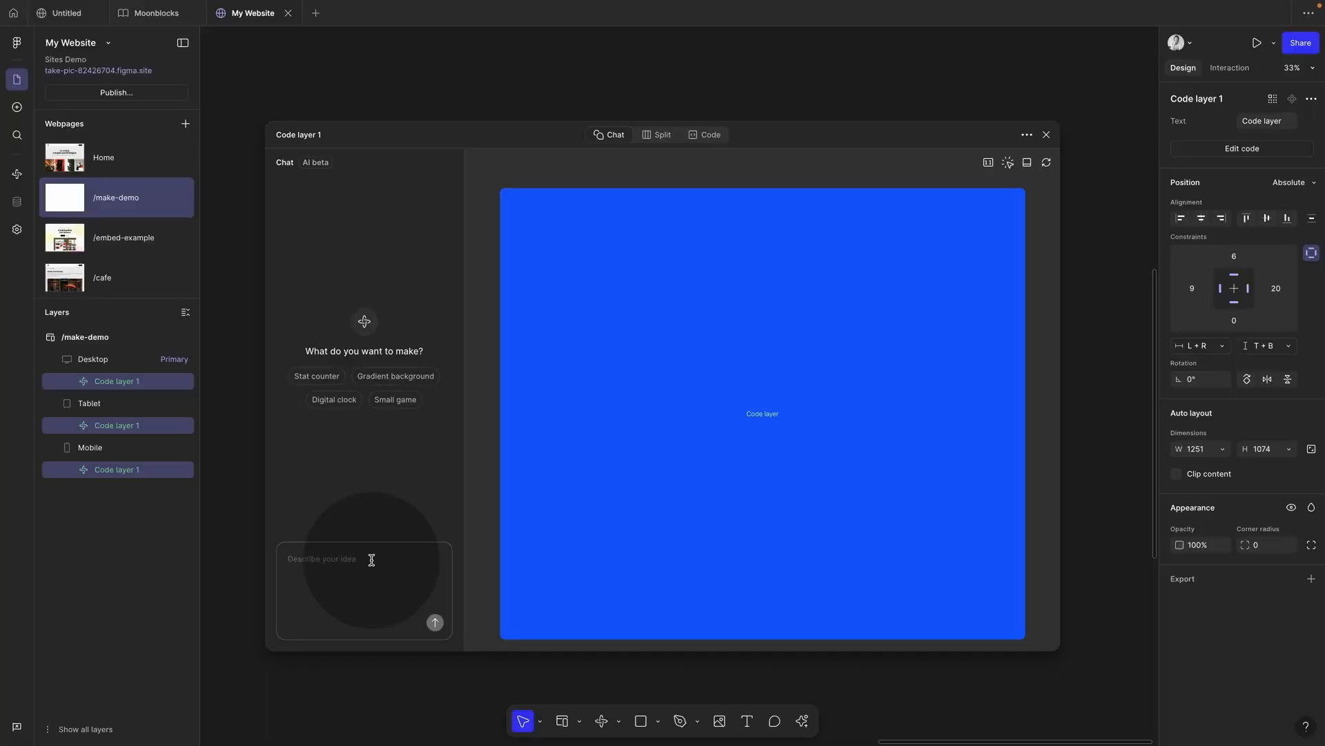
Step: Paste the calculator prompt into the Figma Make chat, send it, and close the editor
{"action": "key", "text": "ctrl+v"}
{"action": "left_click", "coordinate": [435, 623]}
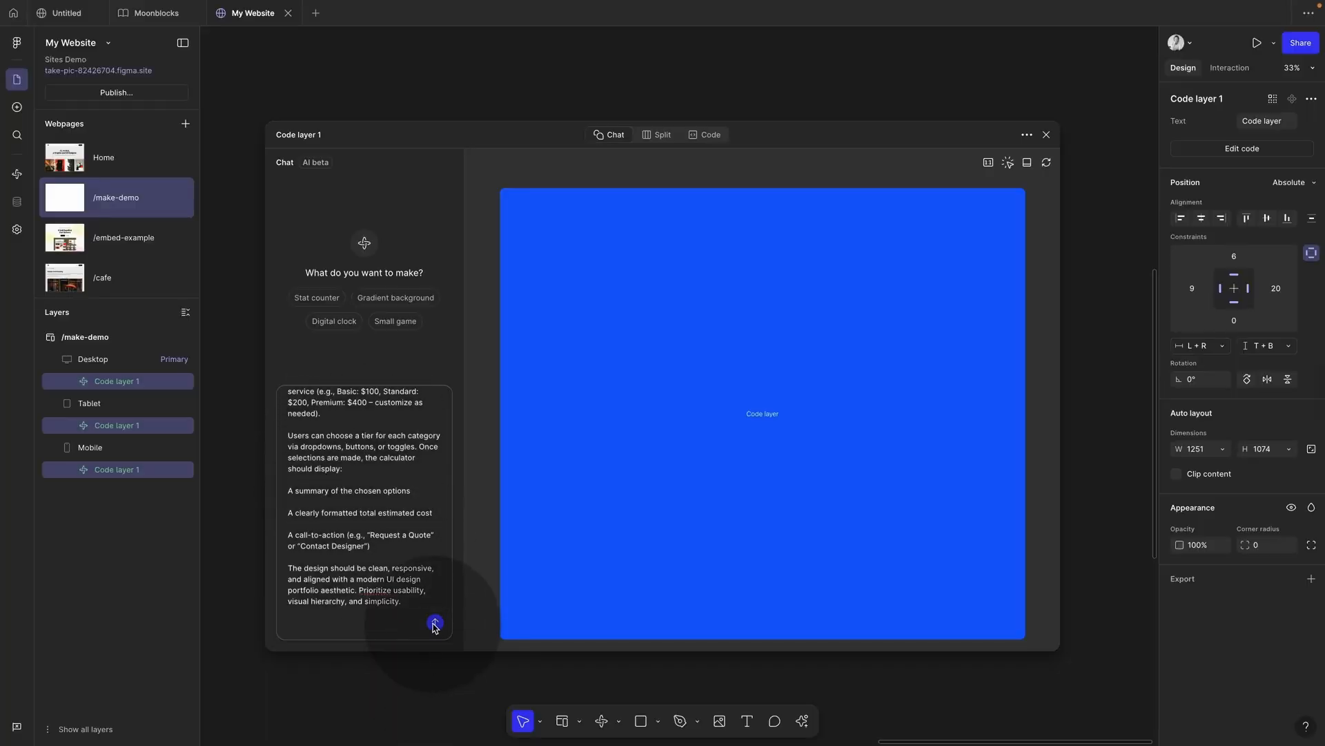
{"action": "left_click", "coordinate": [435, 624]}
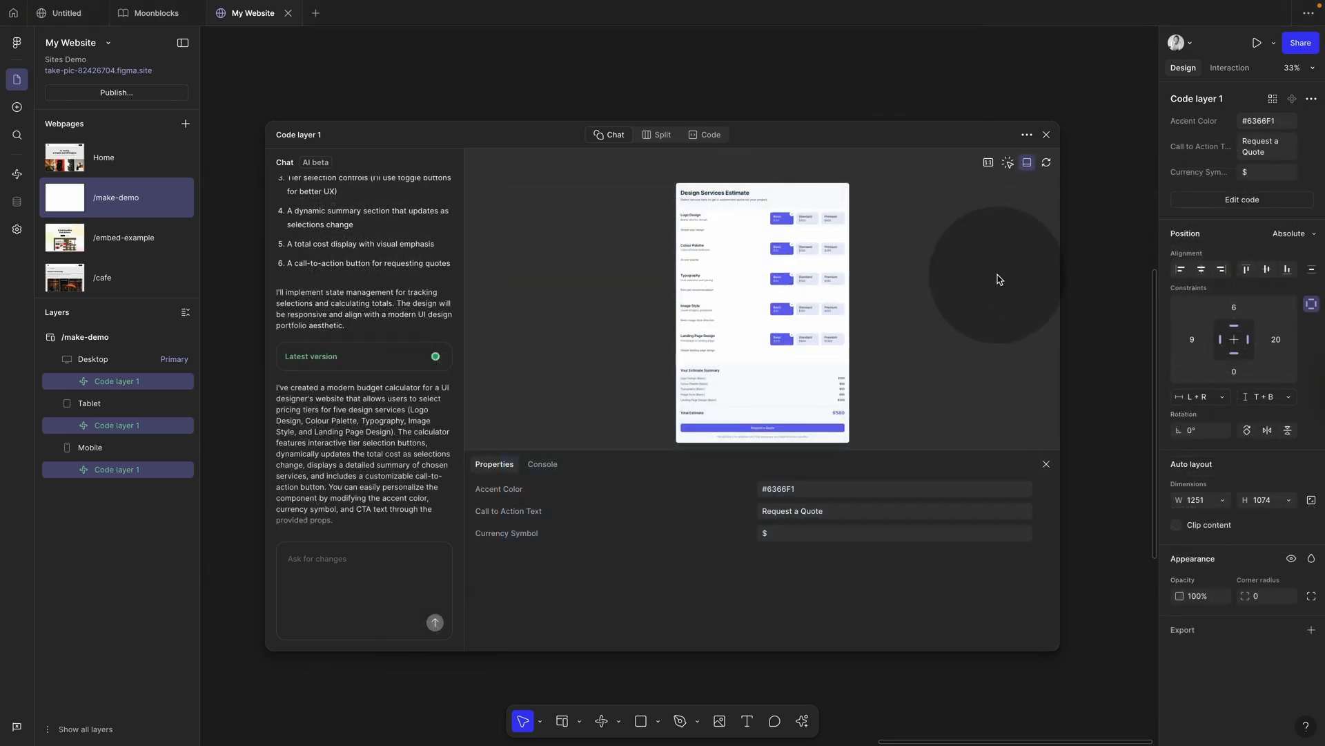
{"action": "left_click", "coordinate": [1046, 137]}
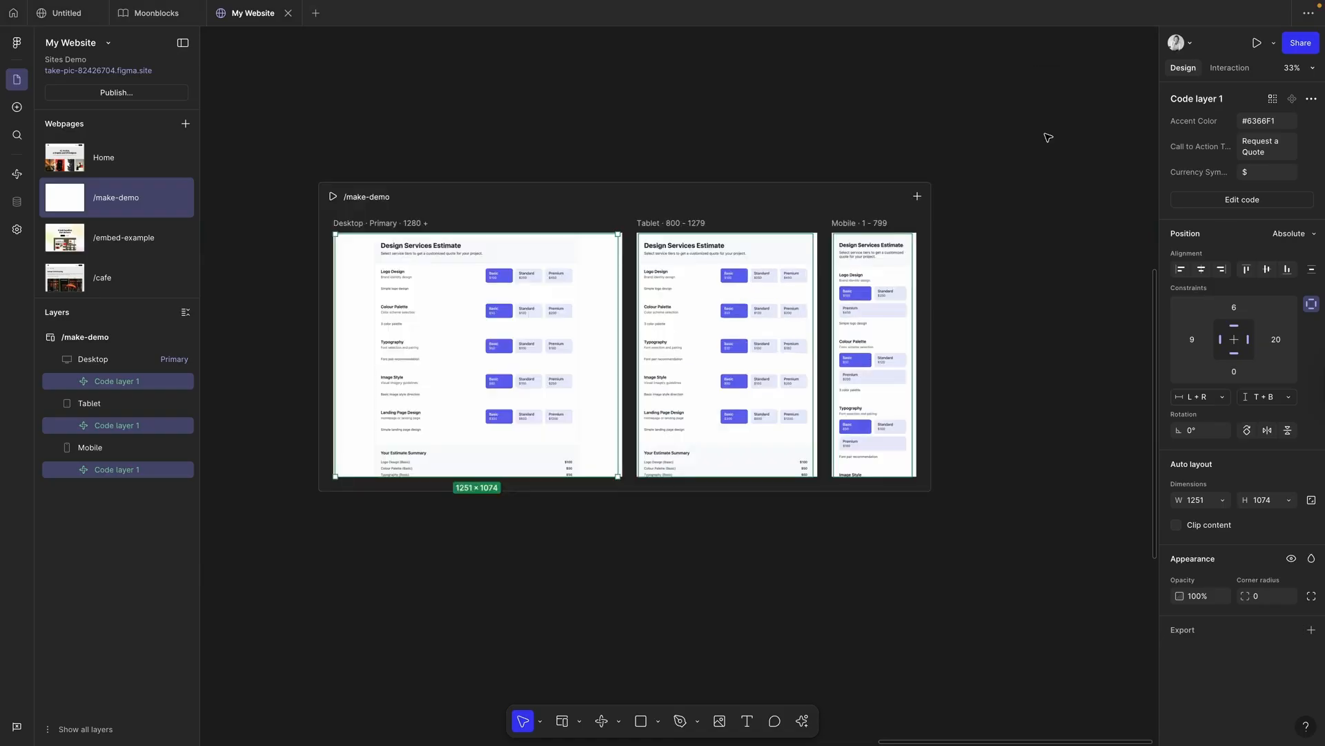
Step: Give the Desktop frame vertical auto layout and set the code layers to Fill container width
{"action": "left_click", "coordinate": [394, 225]}
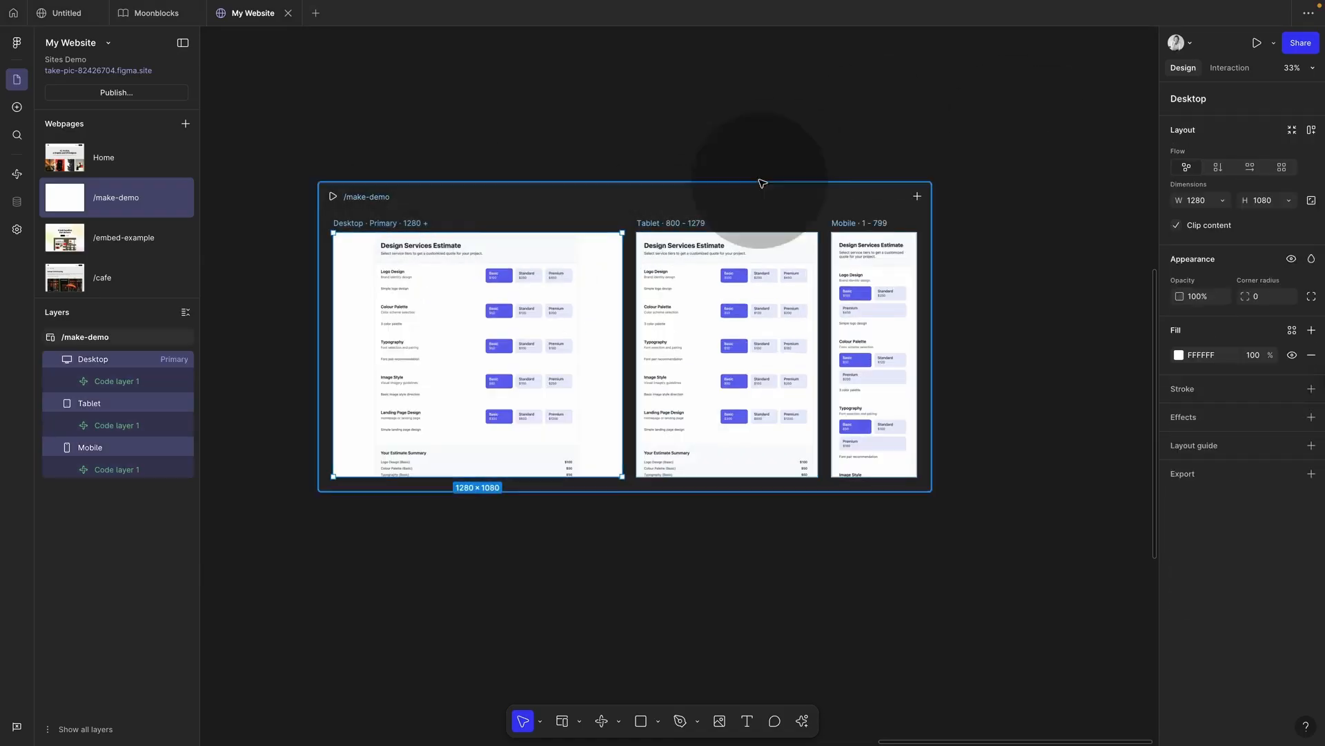
{"action": "left_click", "coordinate": [1220, 167]}
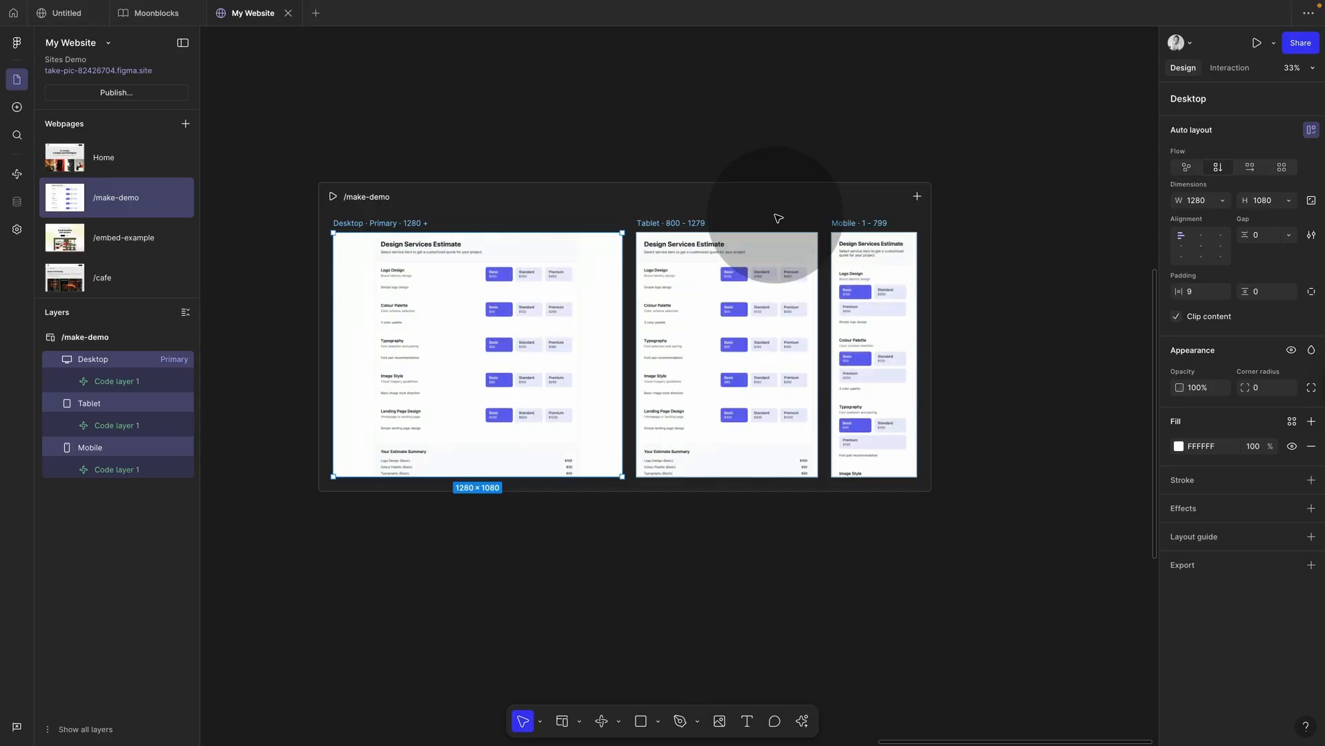
{"action": "key", "text": "Return"}
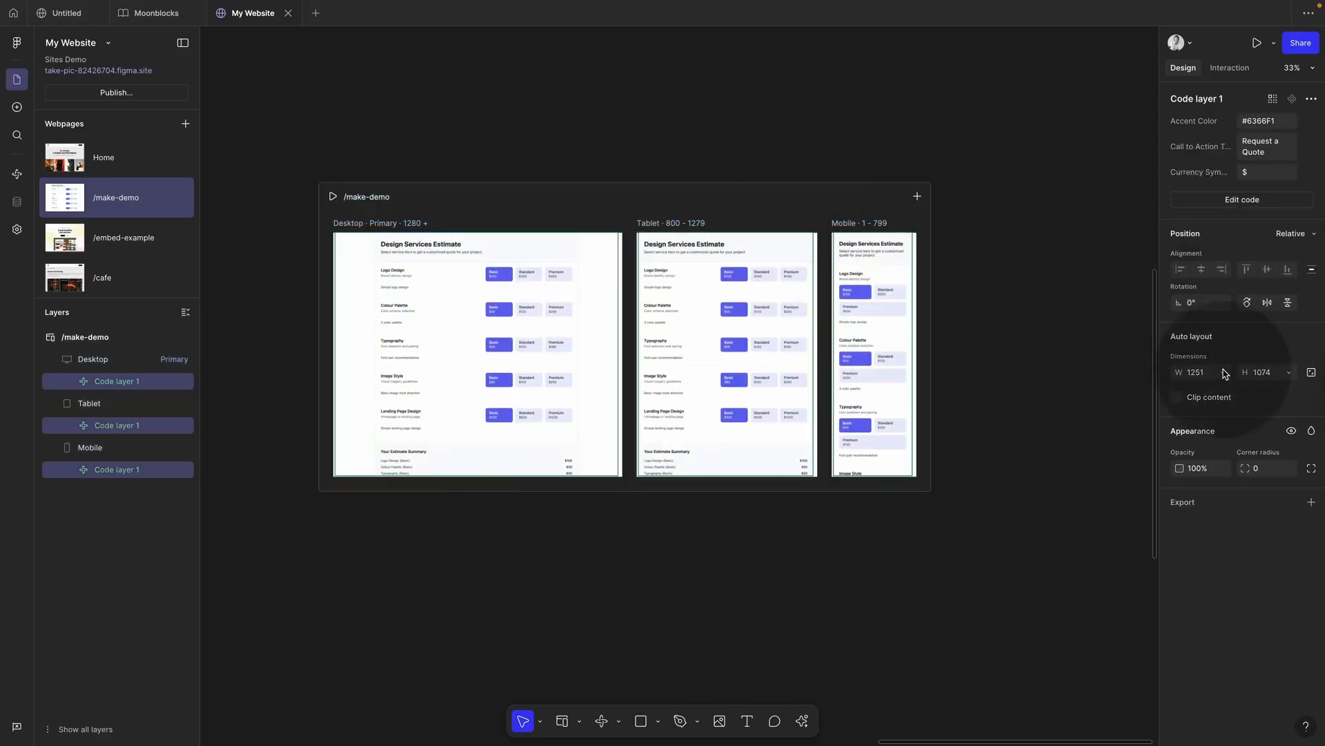
{"action": "left_click", "coordinate": [1224, 373]}
{"action": "left_click", "coordinate": [1223, 405]}
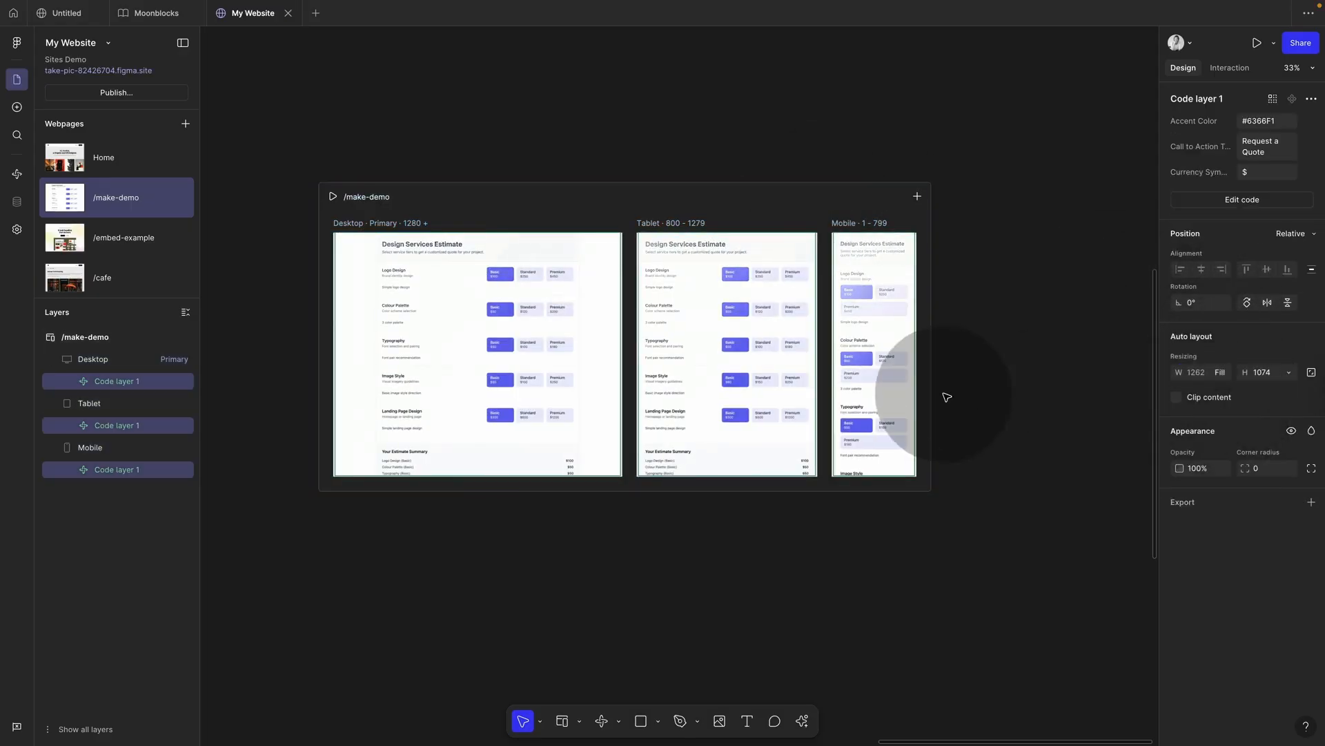
Step: Preview /make-demo, choosing Premium Logo Design and Standard Typography, Colour Palette and Image Style
{"action": "left_click", "coordinate": [333, 197]}
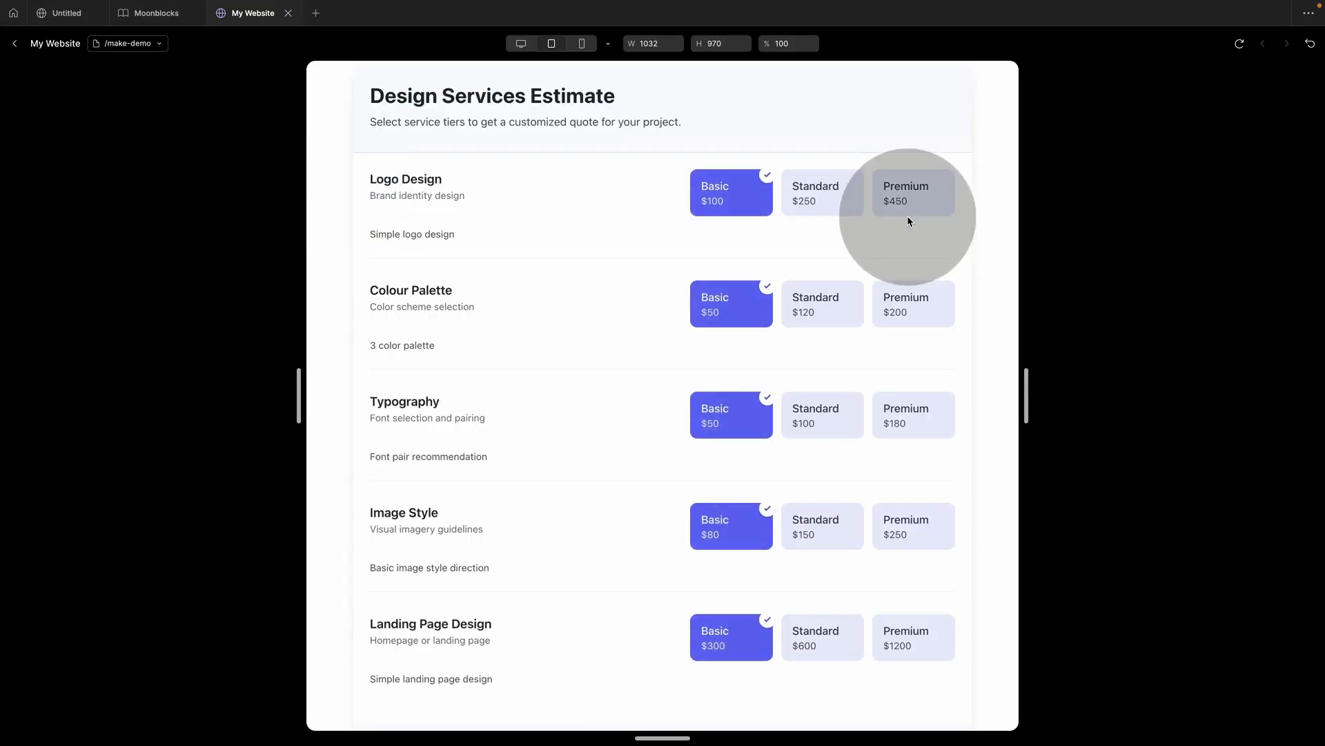
{"action": "left_click", "coordinate": [838, 192]}
{"action": "left_click", "coordinate": [914, 200]}
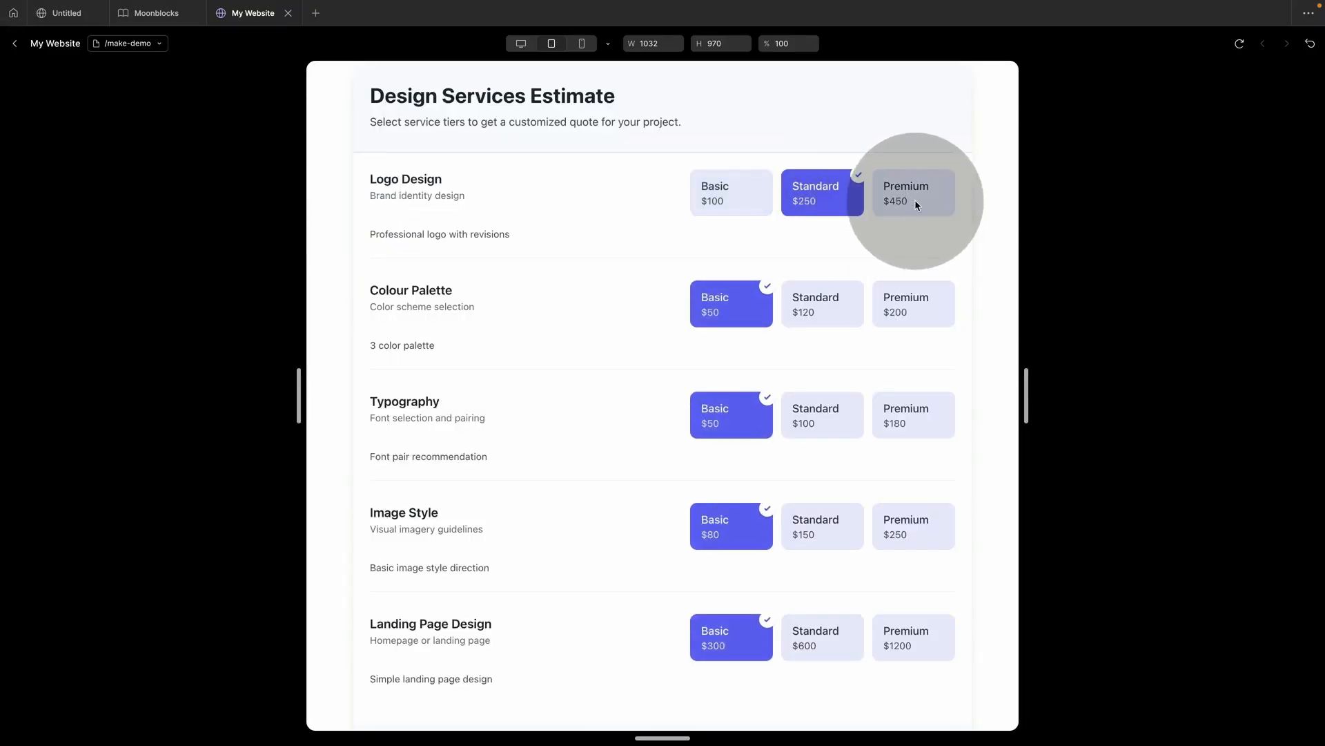
{"action": "left_click", "coordinate": [820, 395]}
{"action": "left_click", "coordinate": [850, 321]}
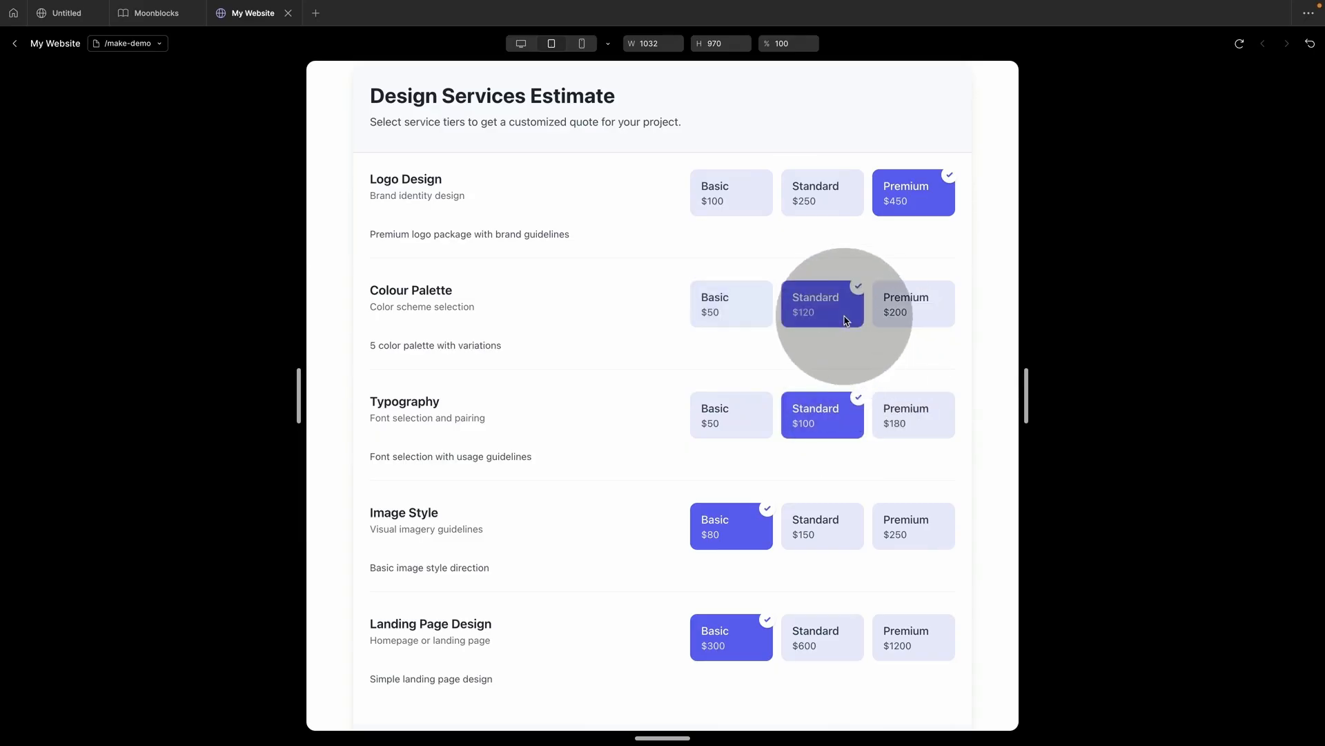
{"action": "left_click", "coordinate": [834, 534]}
{"action": "scroll", "coordinate": [834, 536], "scroll_direction": "down", "scroll_amount": 2}
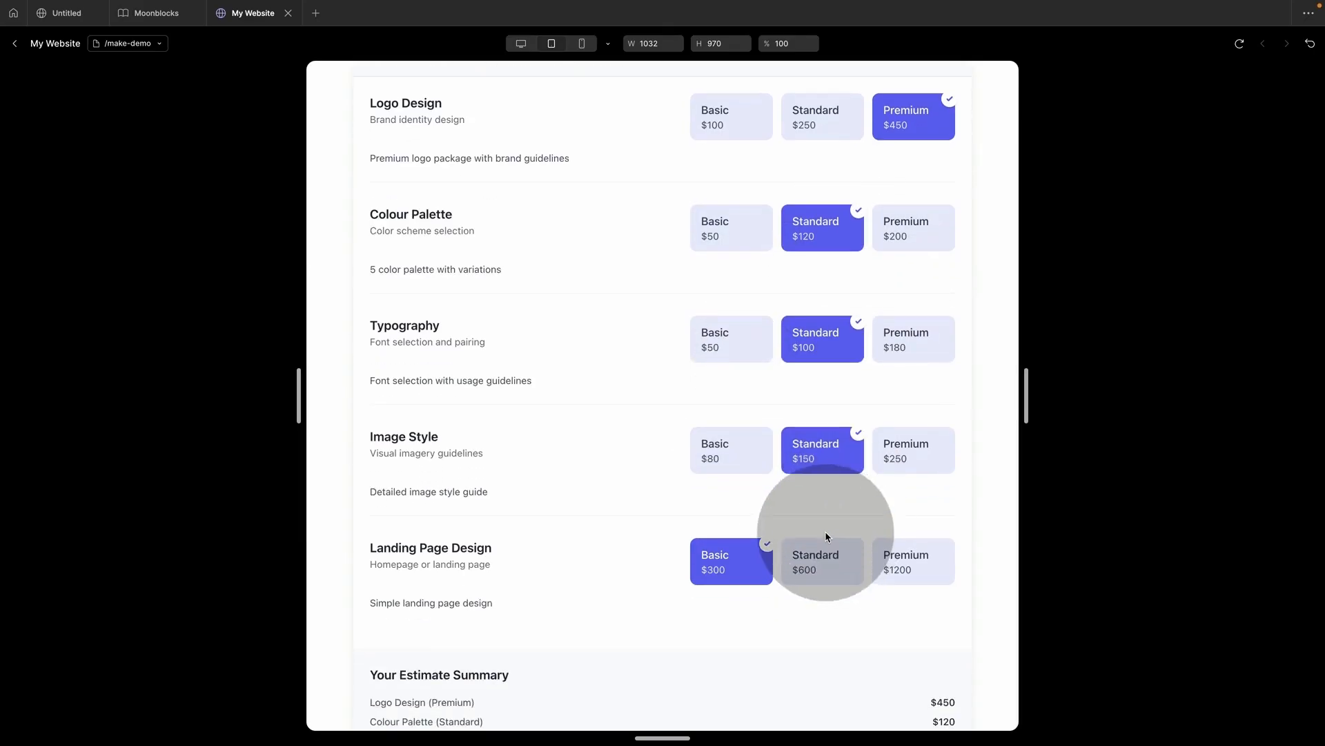
{"action": "left_click", "coordinate": [12, 47]}
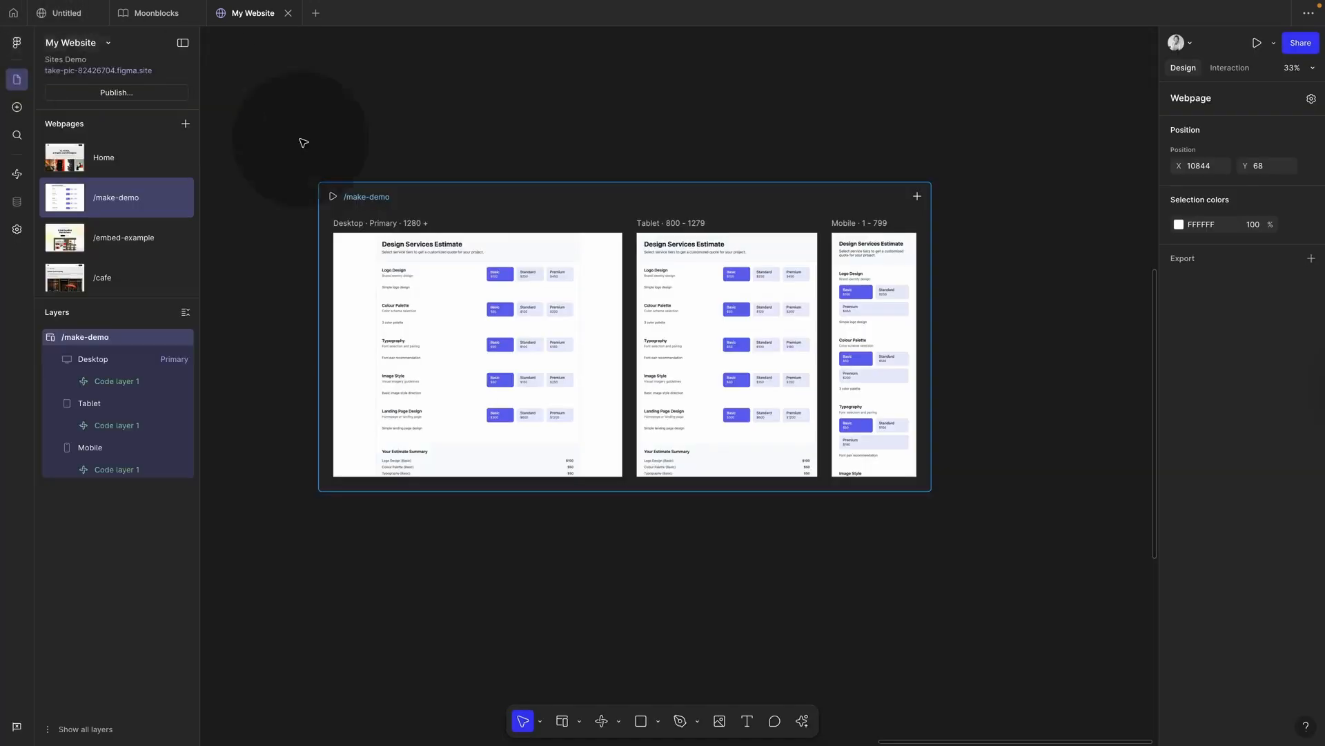
Step: Set the Desktop frame and its calculator code layers to hug their content height
{"action": "left_click", "coordinate": [386, 230]}
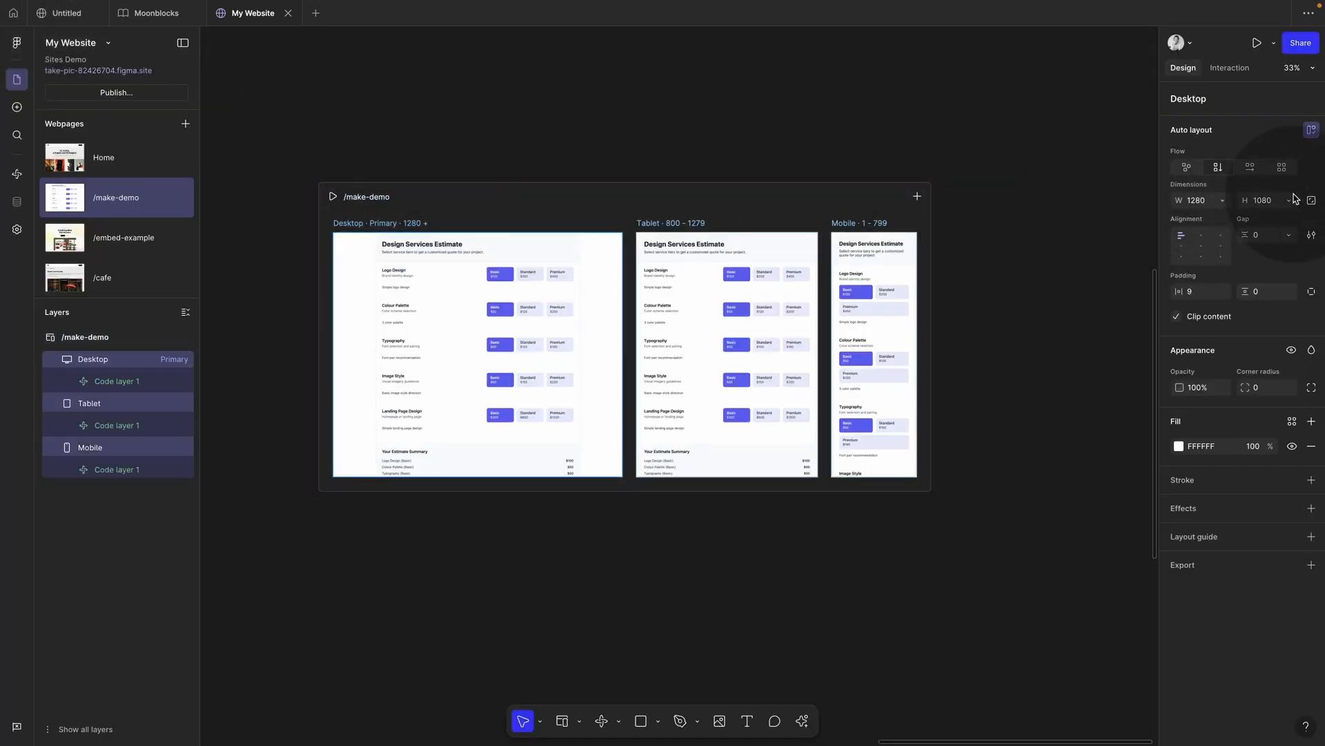
{"action": "left_click", "coordinate": [1288, 200]}
{"action": "left_click", "coordinate": [1272, 219]}
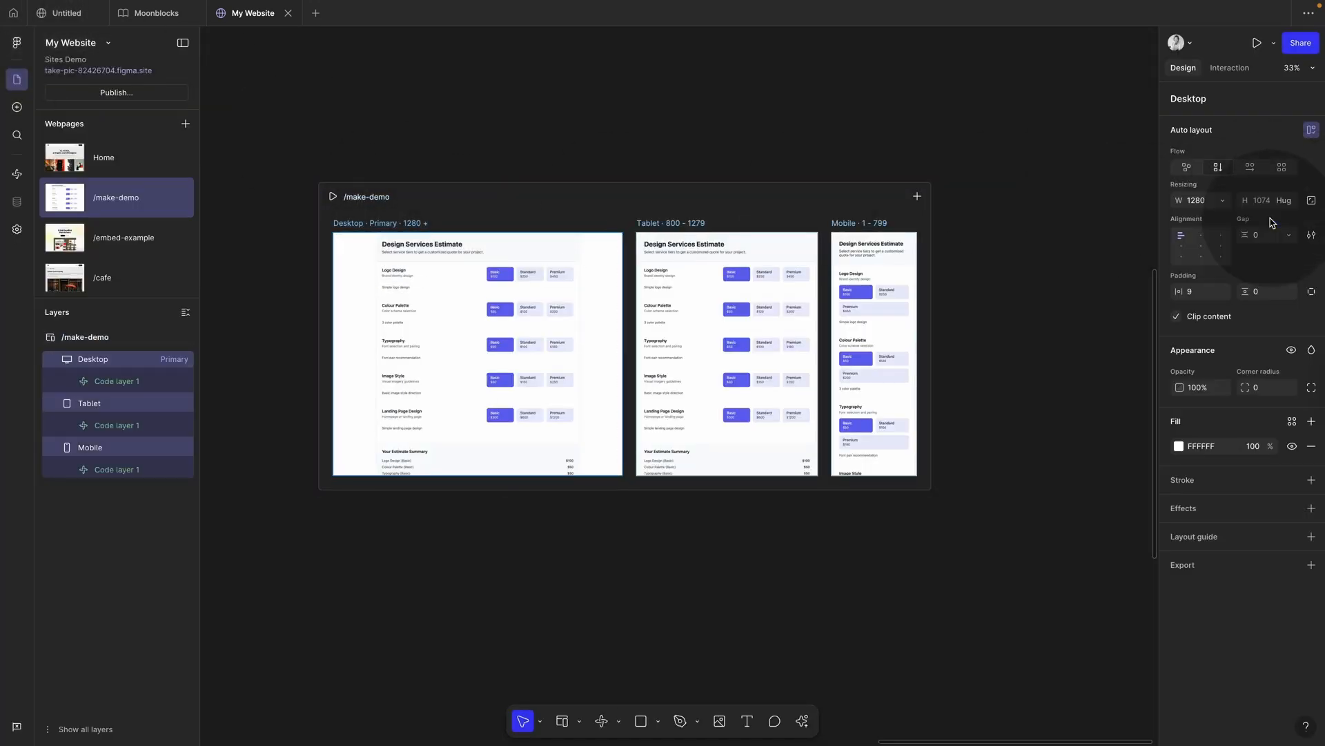
{"action": "left_click_drag", "start_coordinate": [508, 476], "coordinate": [508, 570]}
{"action": "key", "text": "Return"}
{"action": "left_click", "coordinate": [1290, 373]}
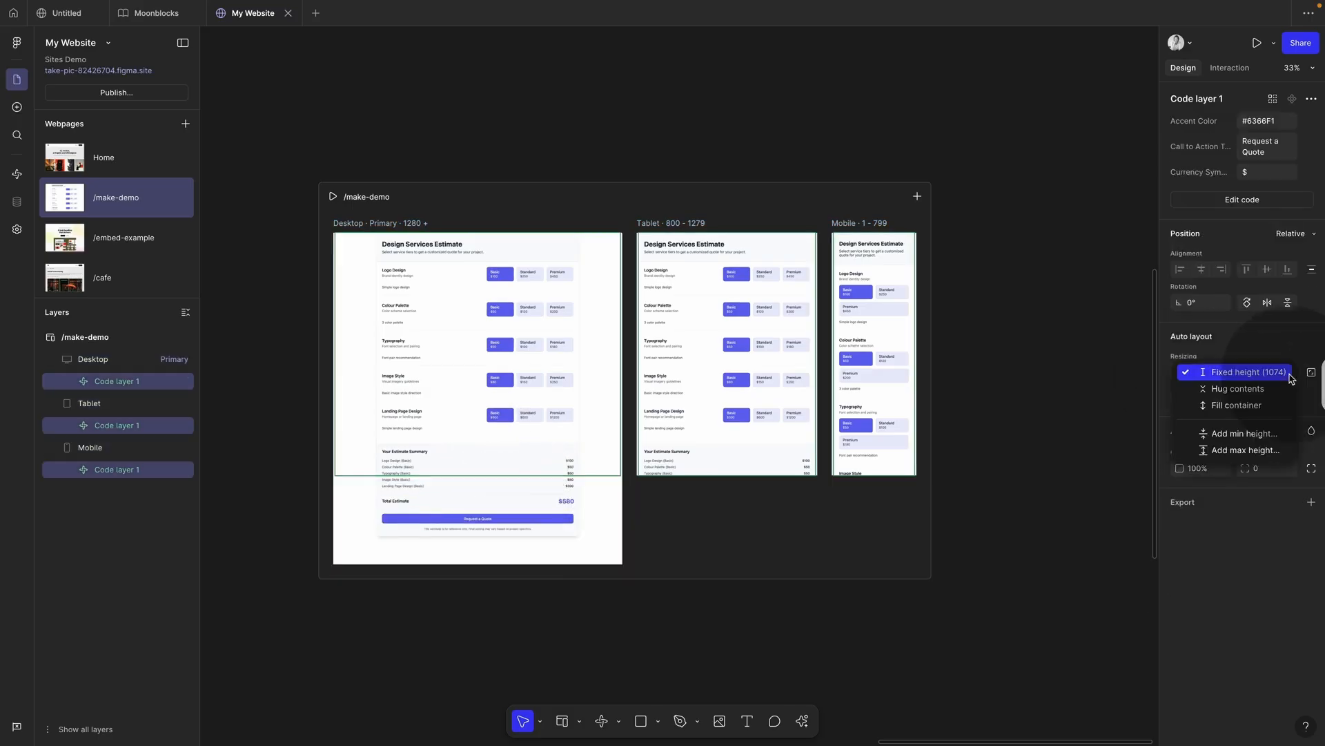
{"action": "left_click", "coordinate": [1250, 396]}
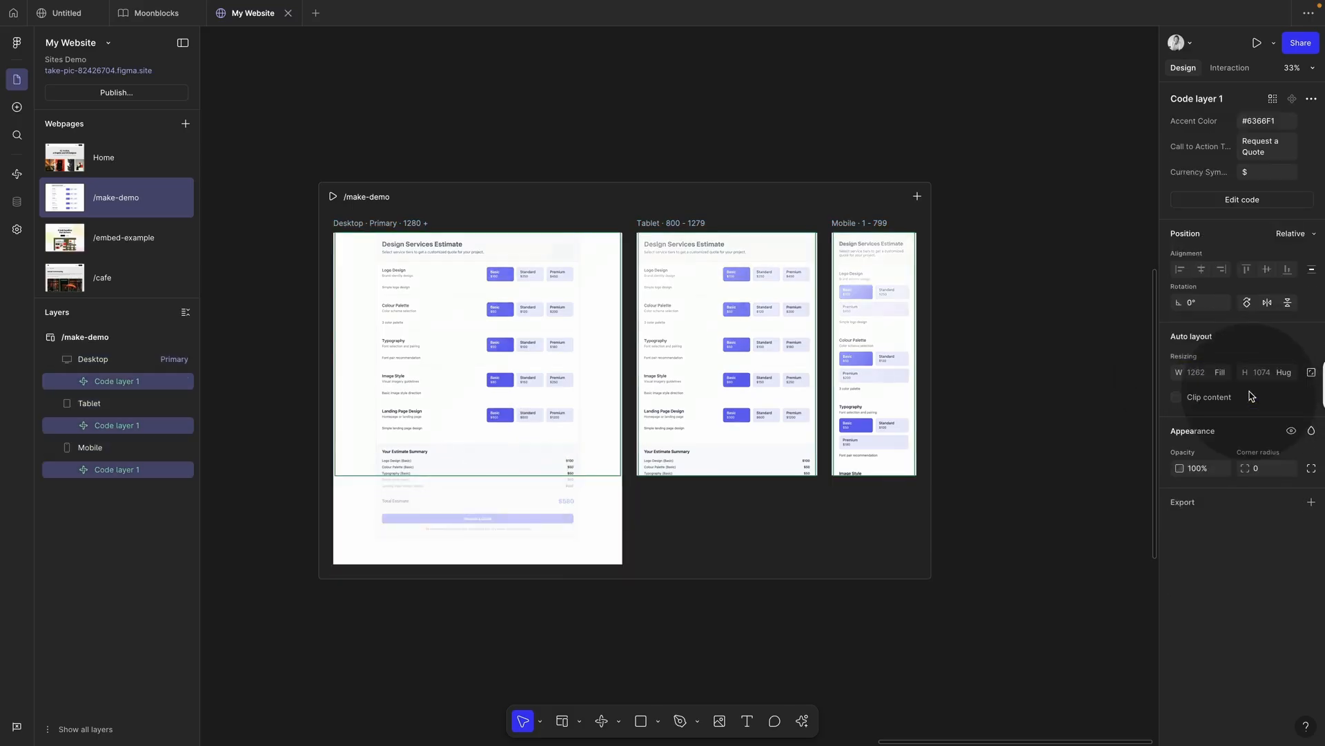
{"action": "left_click", "coordinate": [1023, 419]}
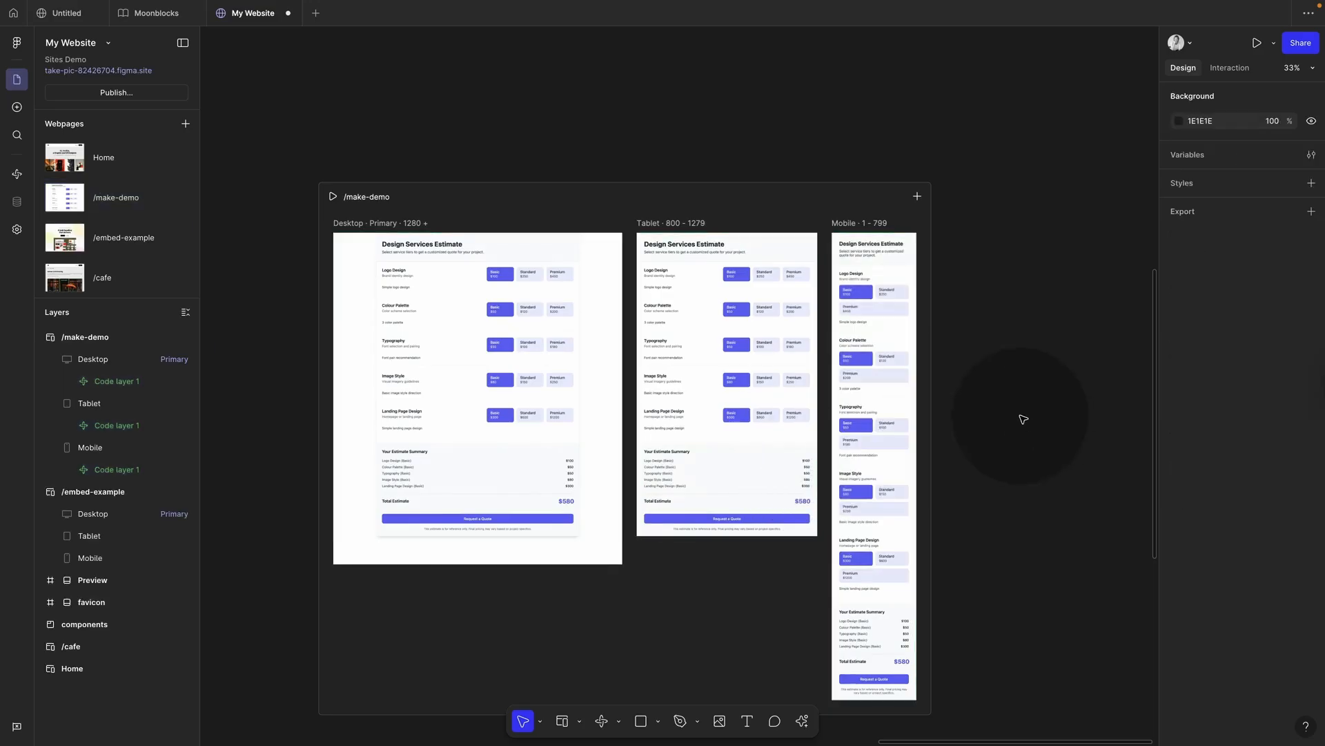
Step: Preview /make-demo, test several tier choices, and narrow the preview to mobile width
{"action": "left_click", "coordinate": [334, 198]}
{"action": "scroll", "coordinate": [739, 267], "scroll_direction": "down", "scroll_amount": 5}
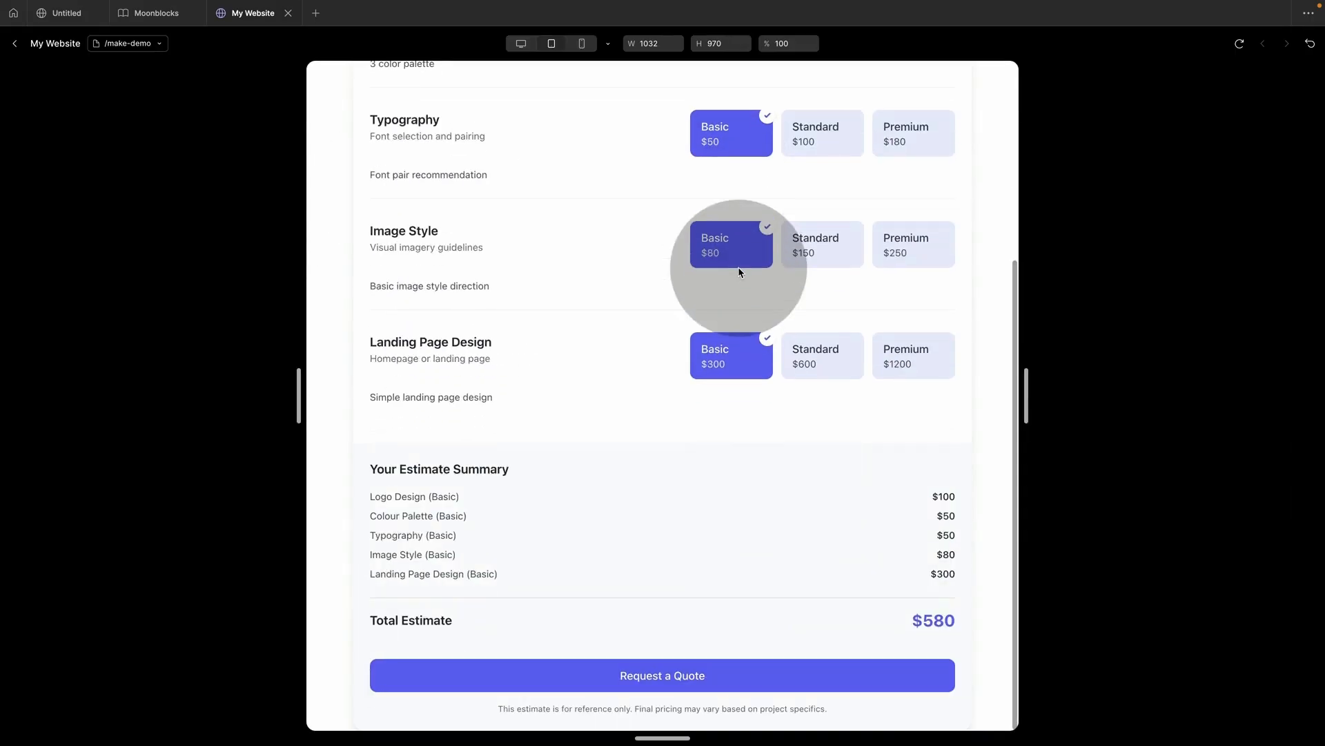
{"action": "left_click", "coordinate": [908, 355]}
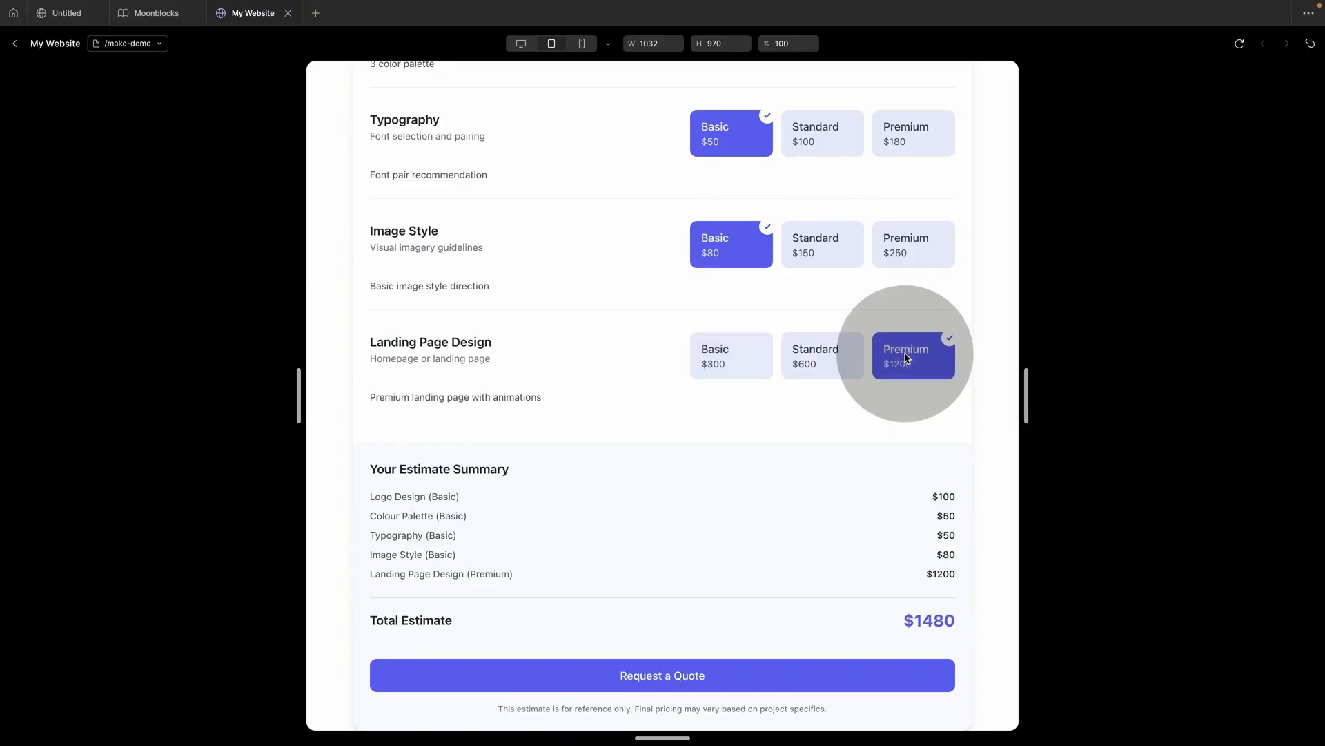
{"action": "left_click", "coordinate": [835, 259]}
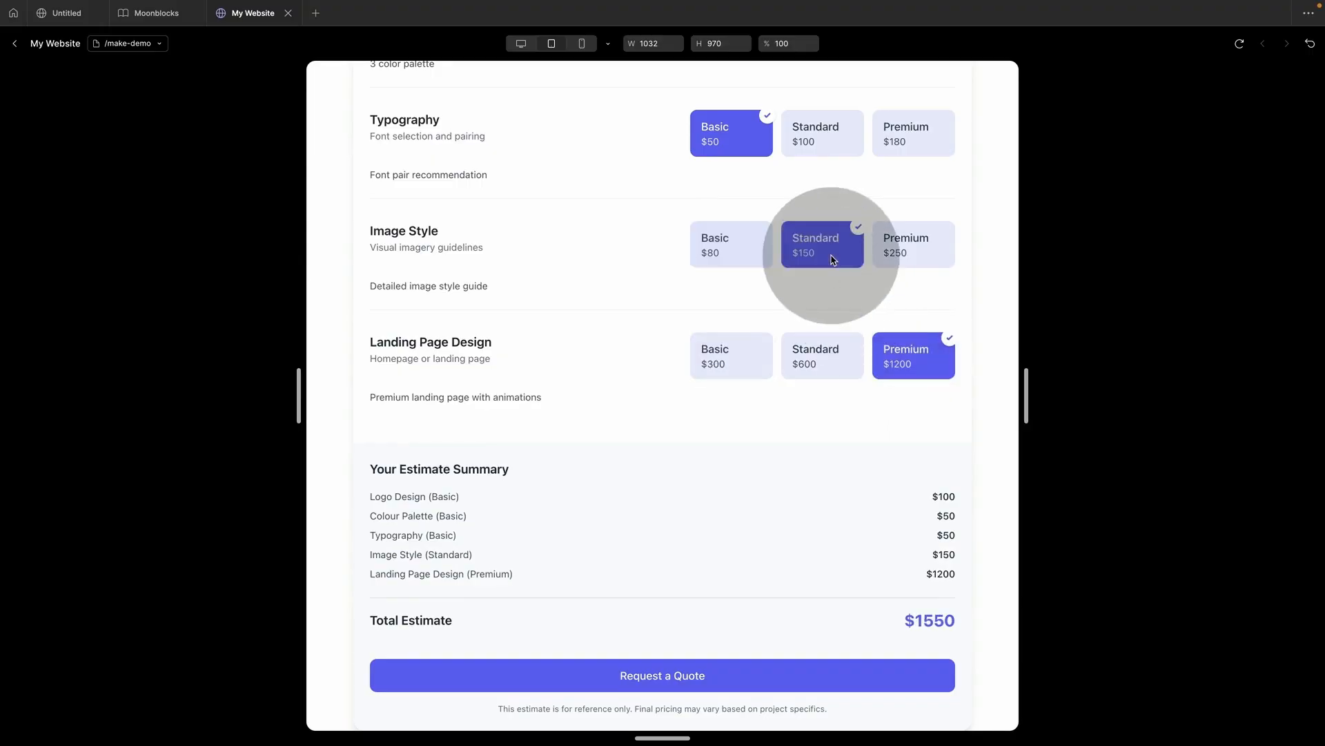
{"action": "left_click", "coordinate": [918, 137]}
{"action": "left_click", "coordinate": [727, 243]}
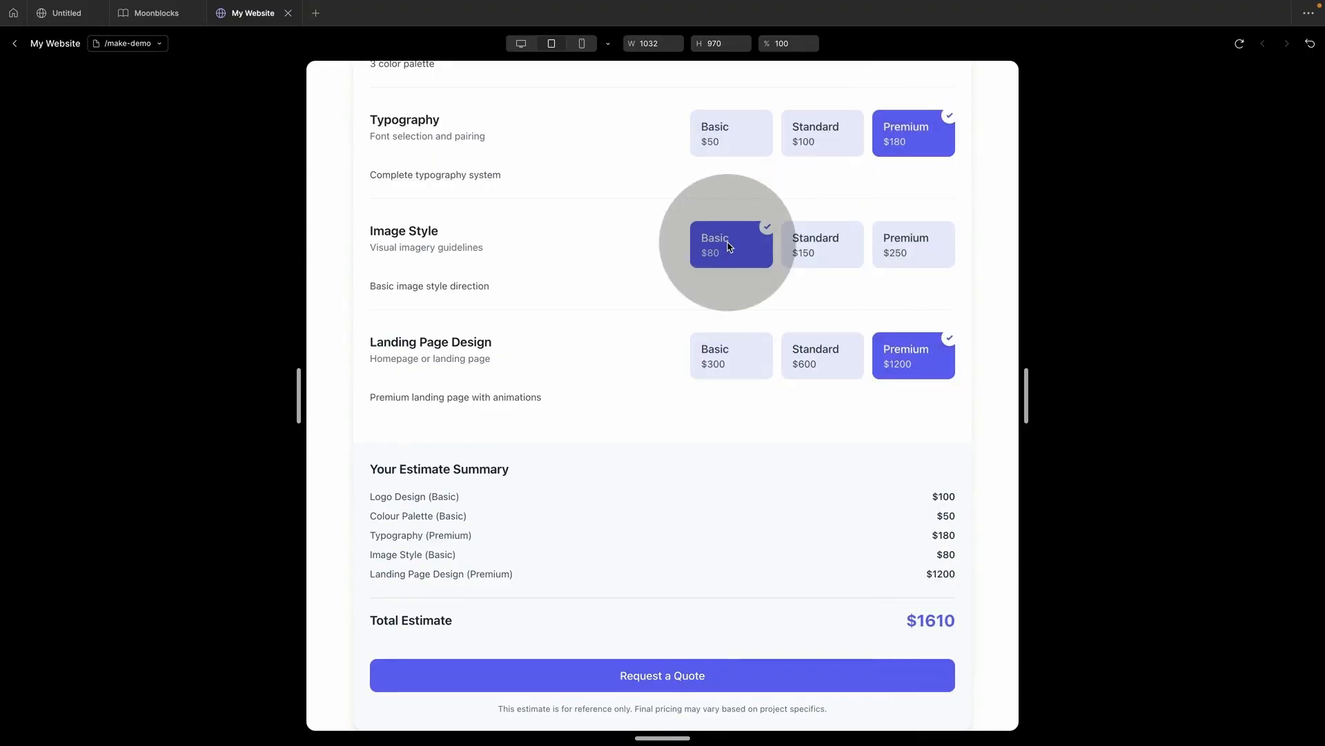
{"action": "left_click", "coordinate": [747, 148]}
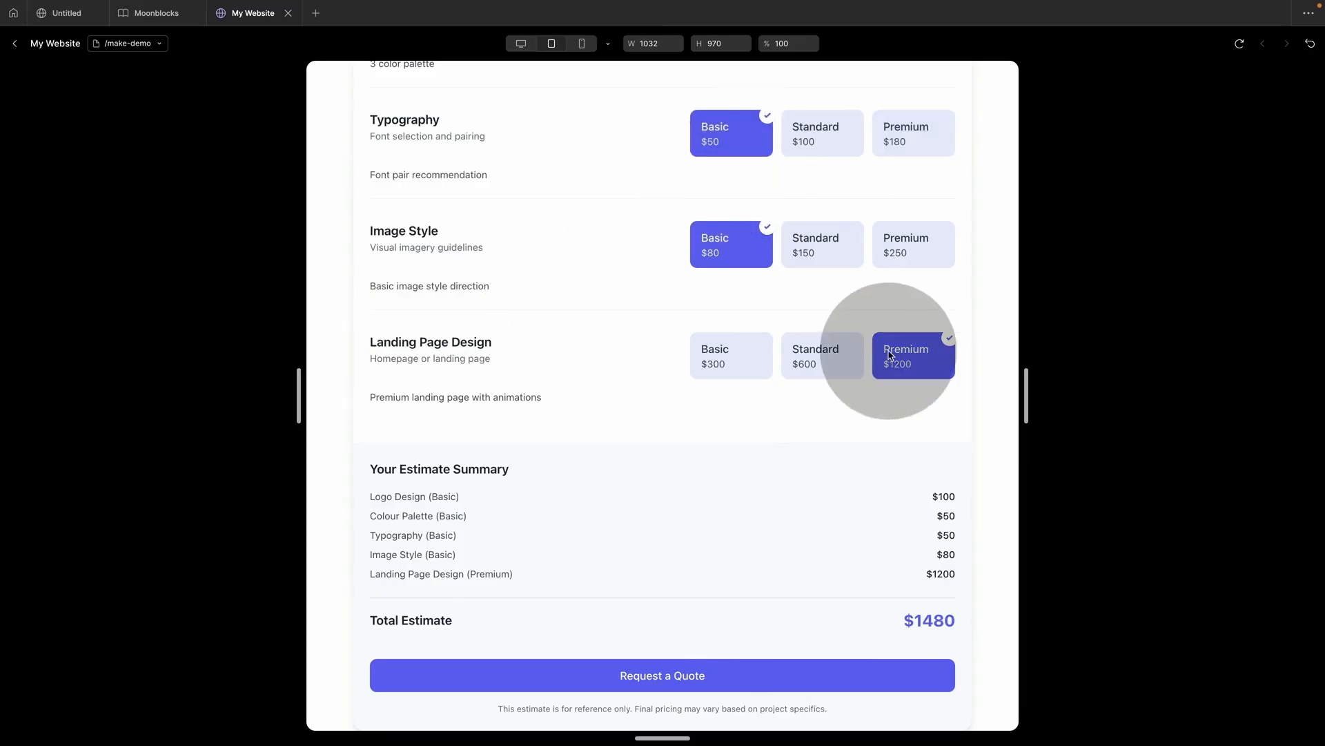
{"action": "mouse_move", "coordinate": [1026, 397]}
{"action": "left_mouse_down"}
{"action": "mouse_move", "coordinate": [872, 404]}
{"action": "mouse_move", "coordinate": [1160, 393]}
{"action": "mouse_move", "coordinate": [1033, 389]}
{"action": "left_mouse_up"}
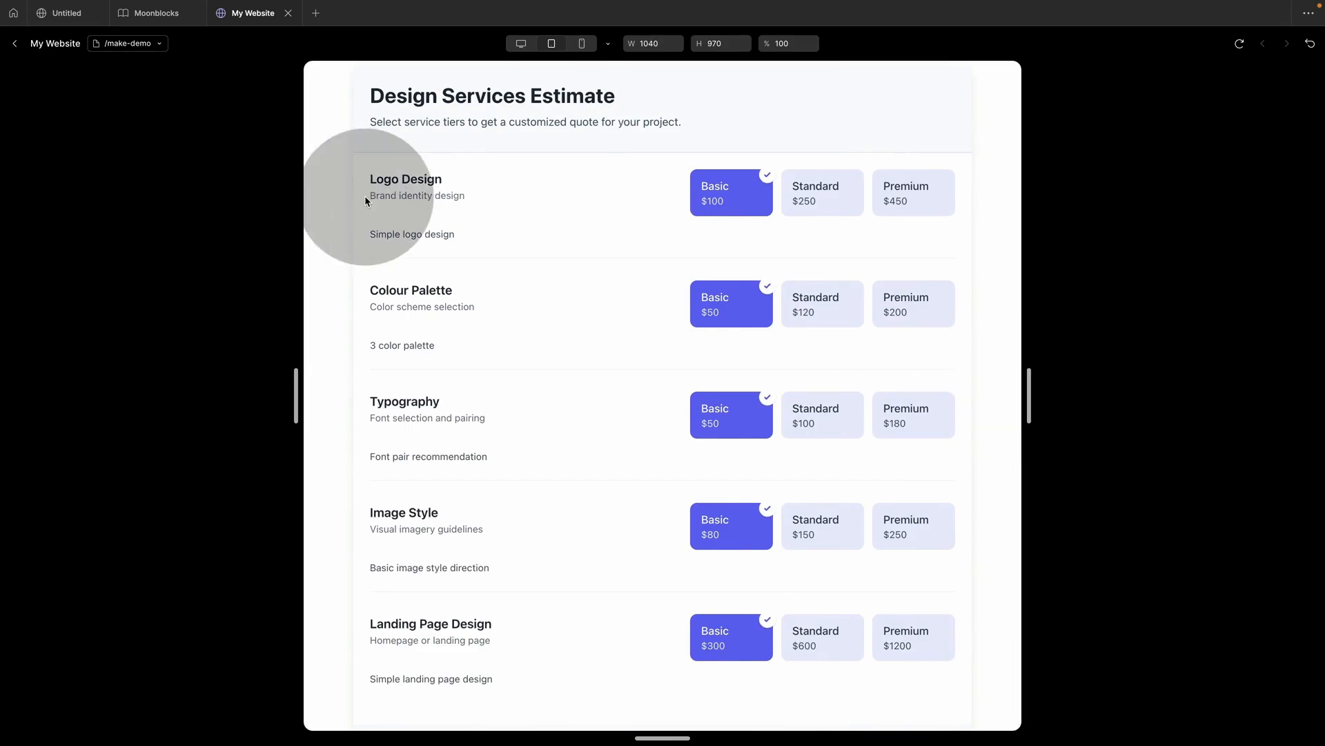
{"action": "left_click", "coordinate": [14, 43]}
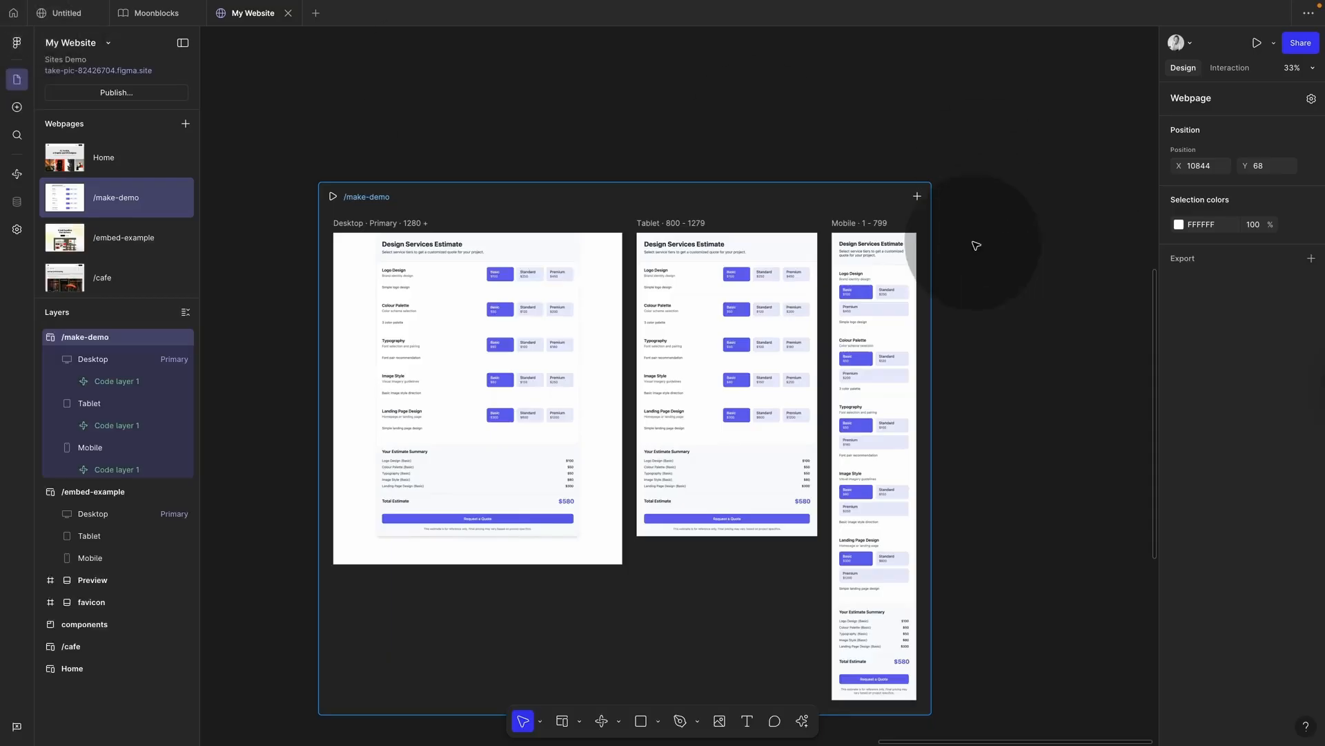
Step: Open the calculator code layer's code, then publish the My Website site live
{"action": "left_click", "coordinate": [566, 271]}
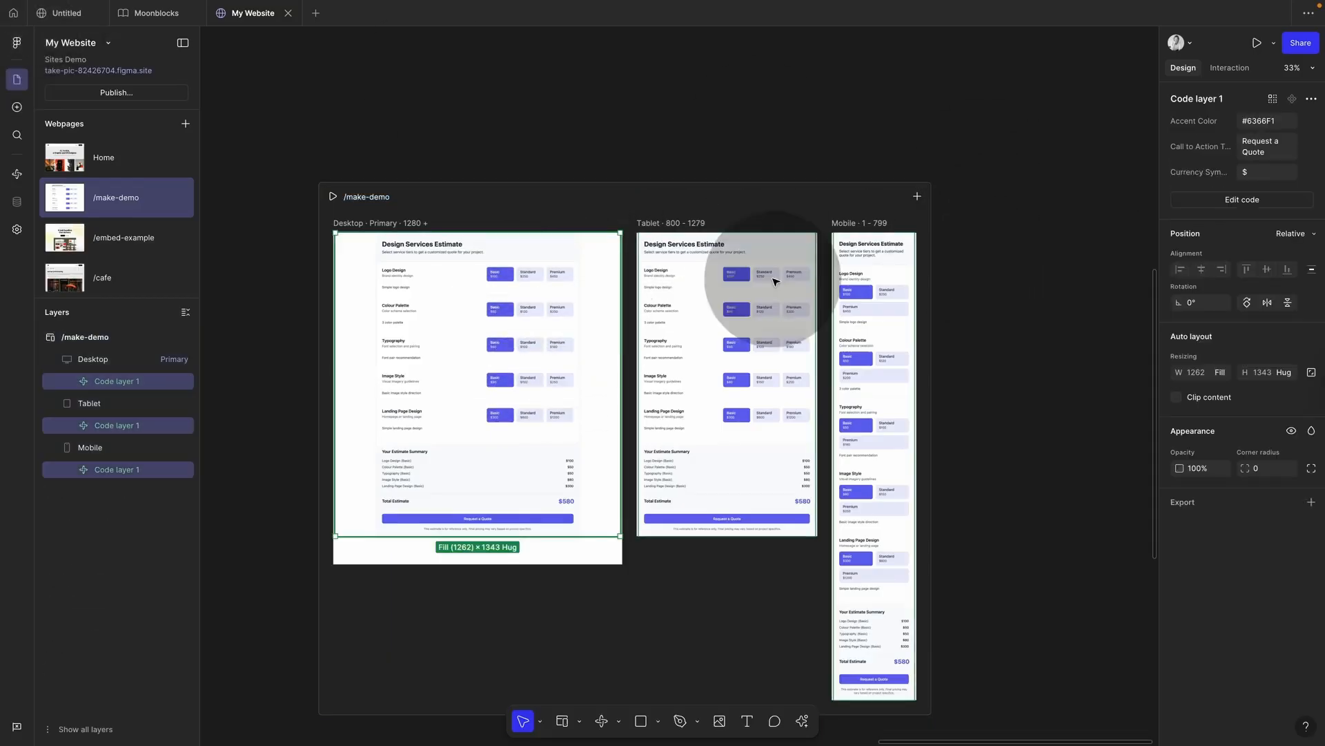
{"action": "left_click", "coordinate": [1241, 199]}
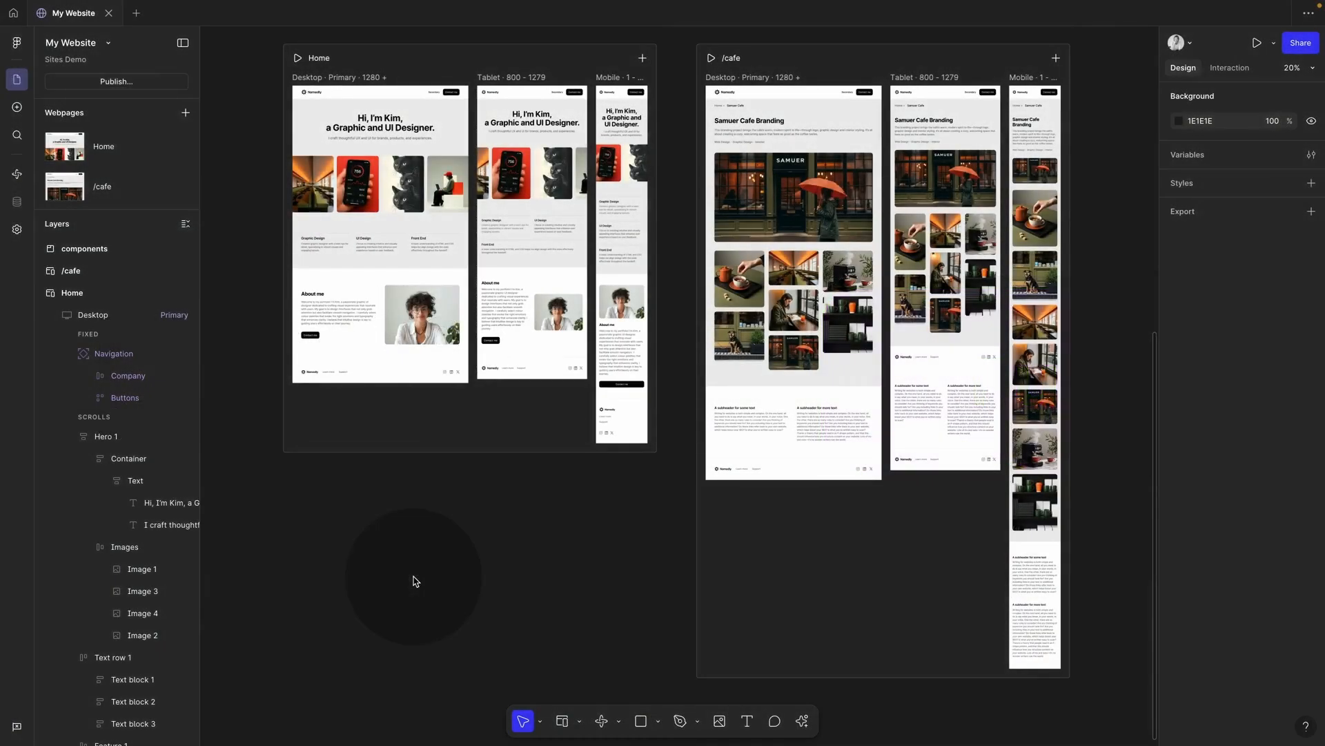
{"action": "left_click", "coordinate": [117, 82]}
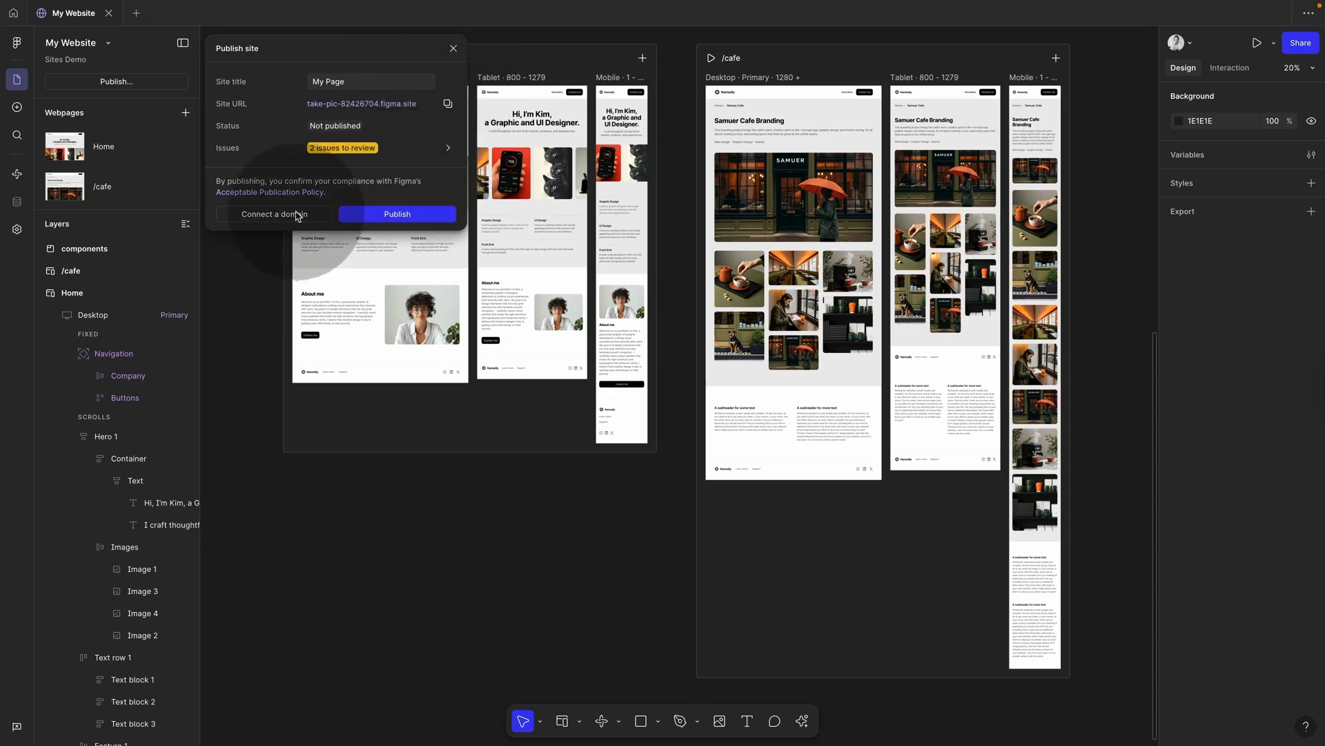
{"action": "left_click", "coordinate": [397, 215]}
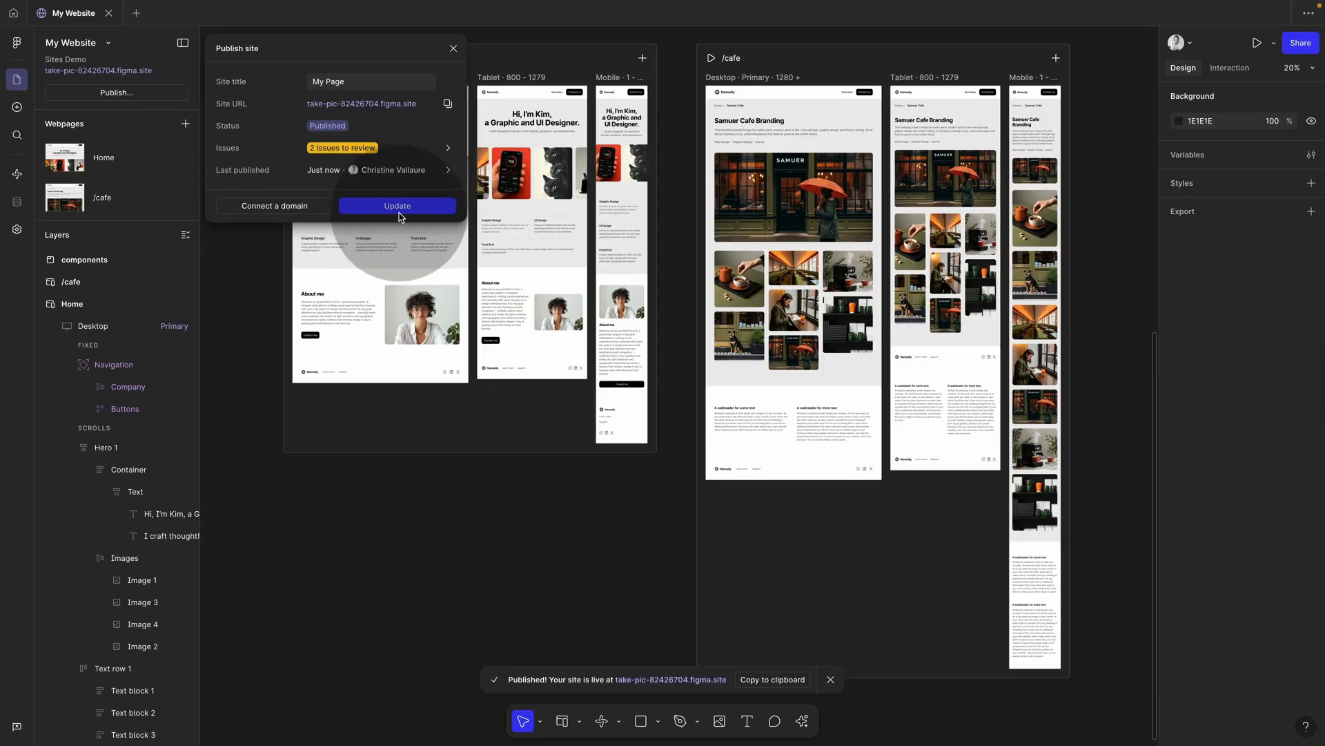
Step: Open the live figma.site URL in Chrome and scroll down to the footer
{"action": "left_click", "coordinate": [373, 107]}
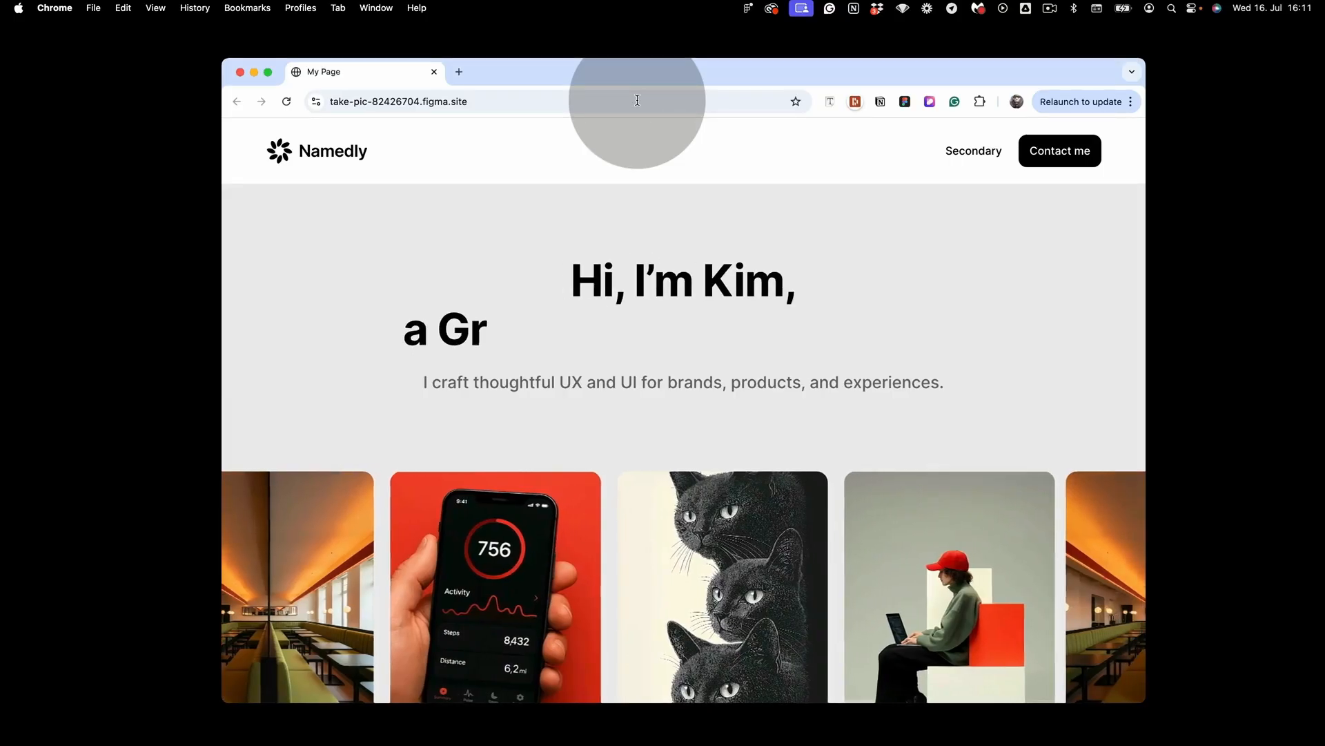
{"action": "scroll", "coordinate": [1015, 308], "scroll_direction": "down", "scroll_amount": 10}
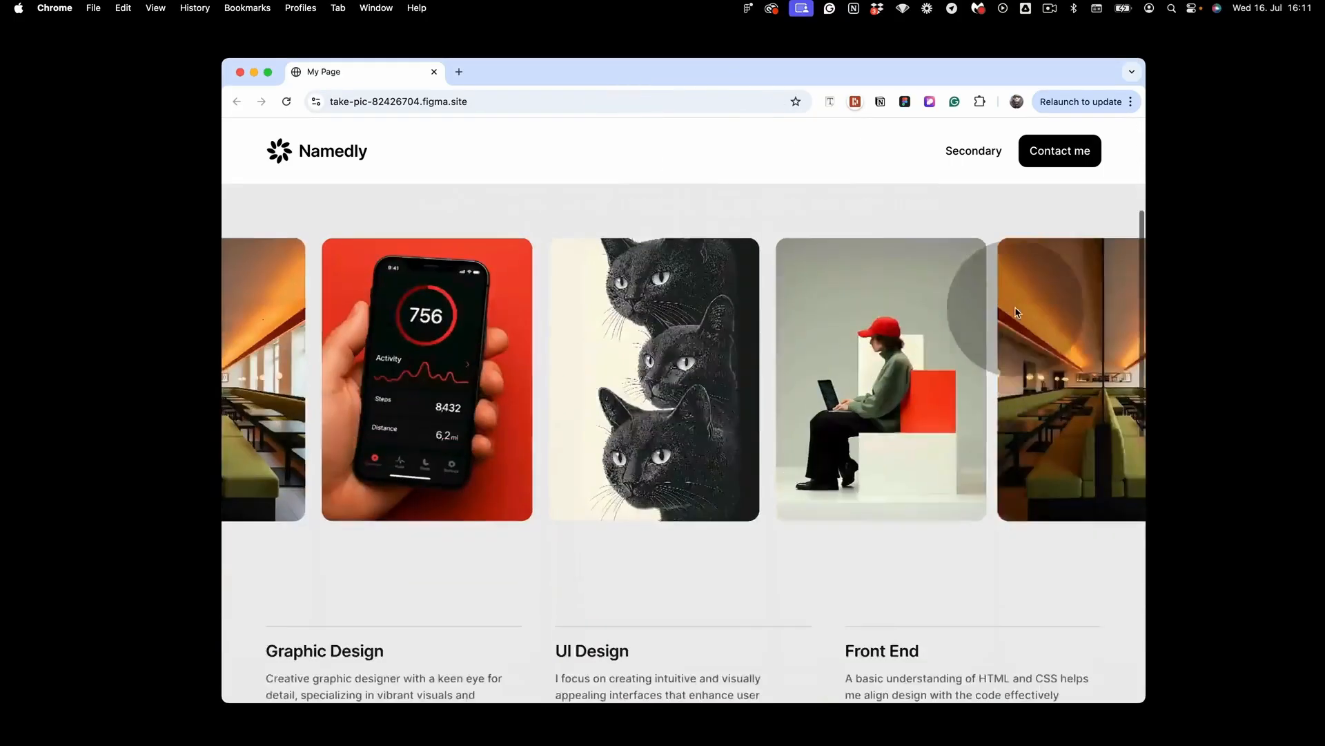
{"action": "scroll", "coordinate": [1015, 312], "scroll_direction": "down", "scroll_amount": 2}
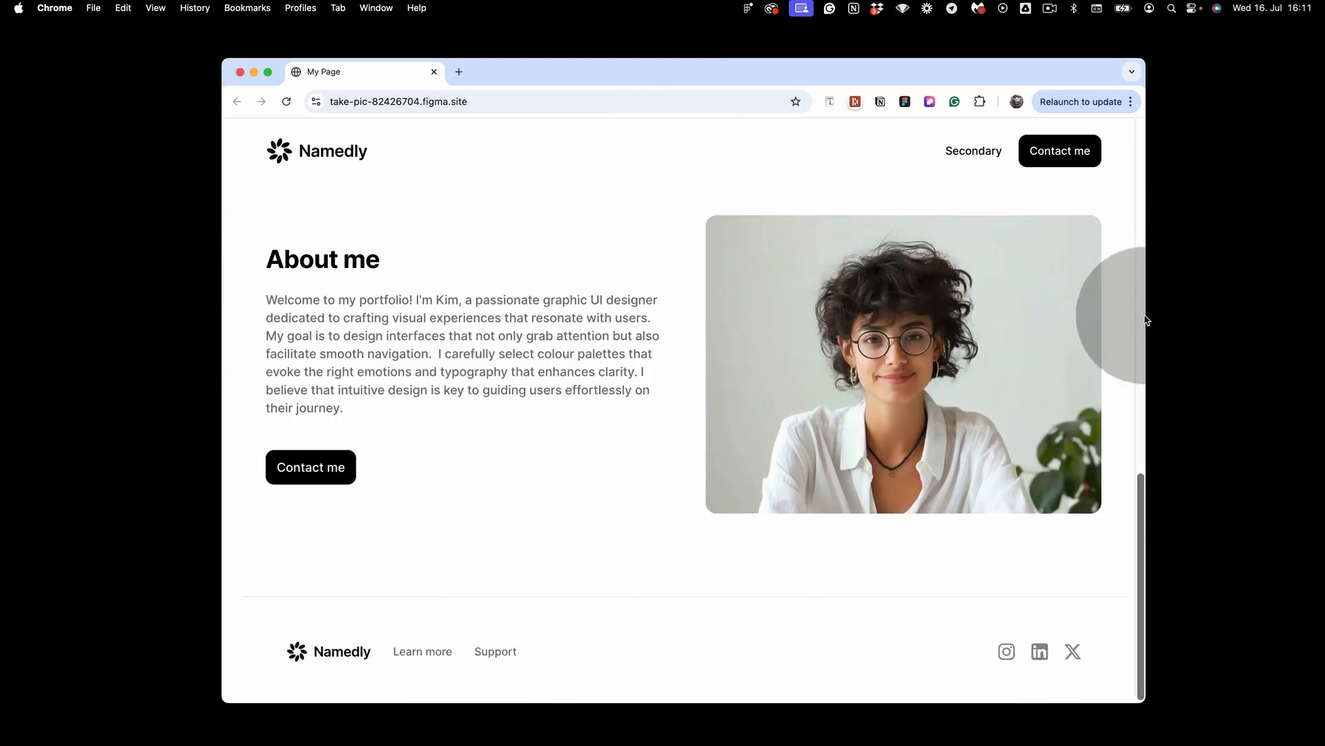
{"action": "left_click_drag", "start_coordinate": [1145, 323], "coordinate": [1112, 338]}
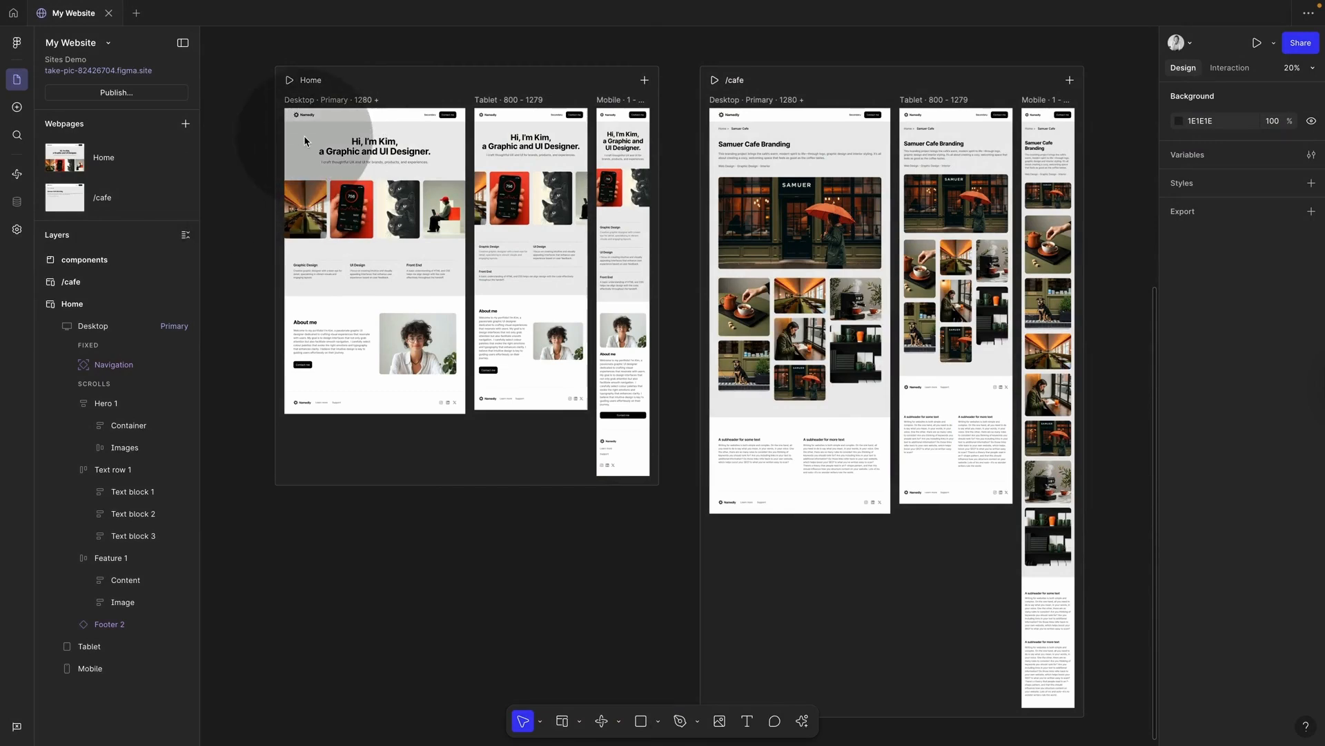
Step: Review the site's General and Domain settings and the Site title field
{"action": "left_click", "coordinate": [18, 235]}
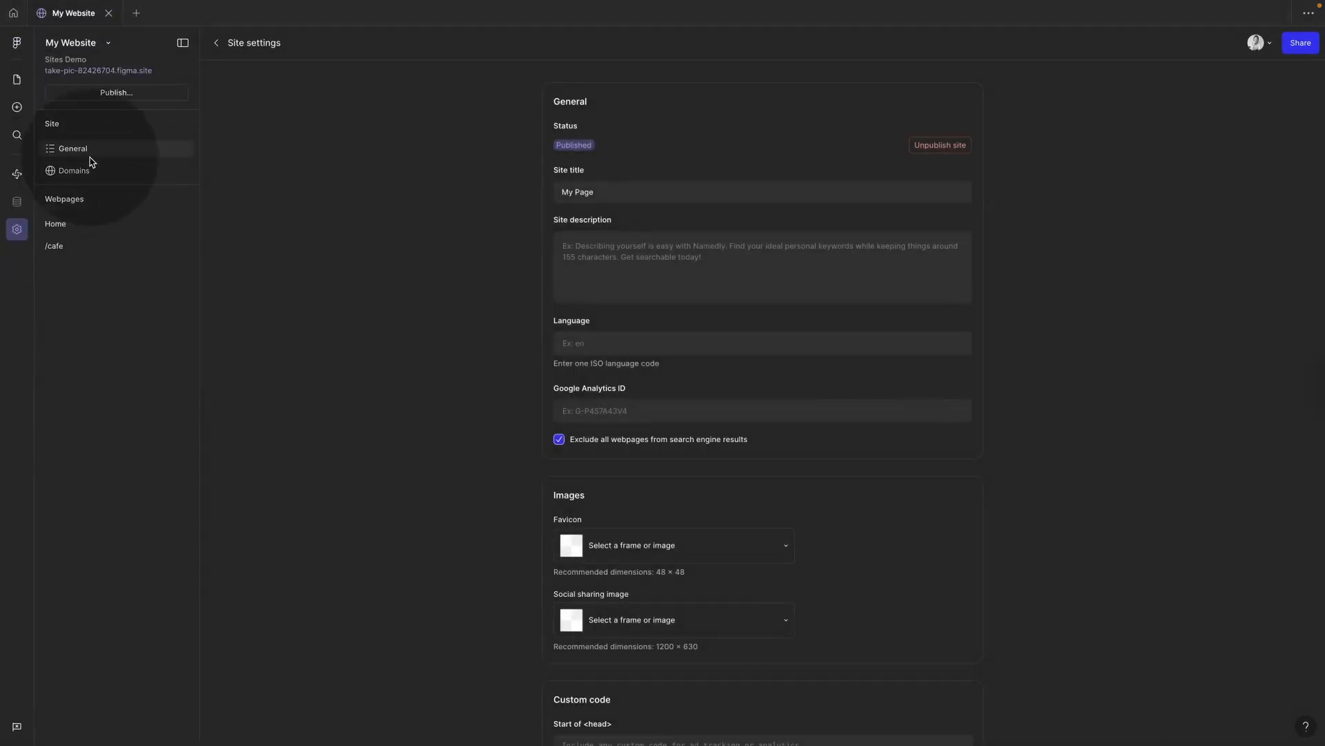
{"action": "left_click", "coordinate": [85, 172]}
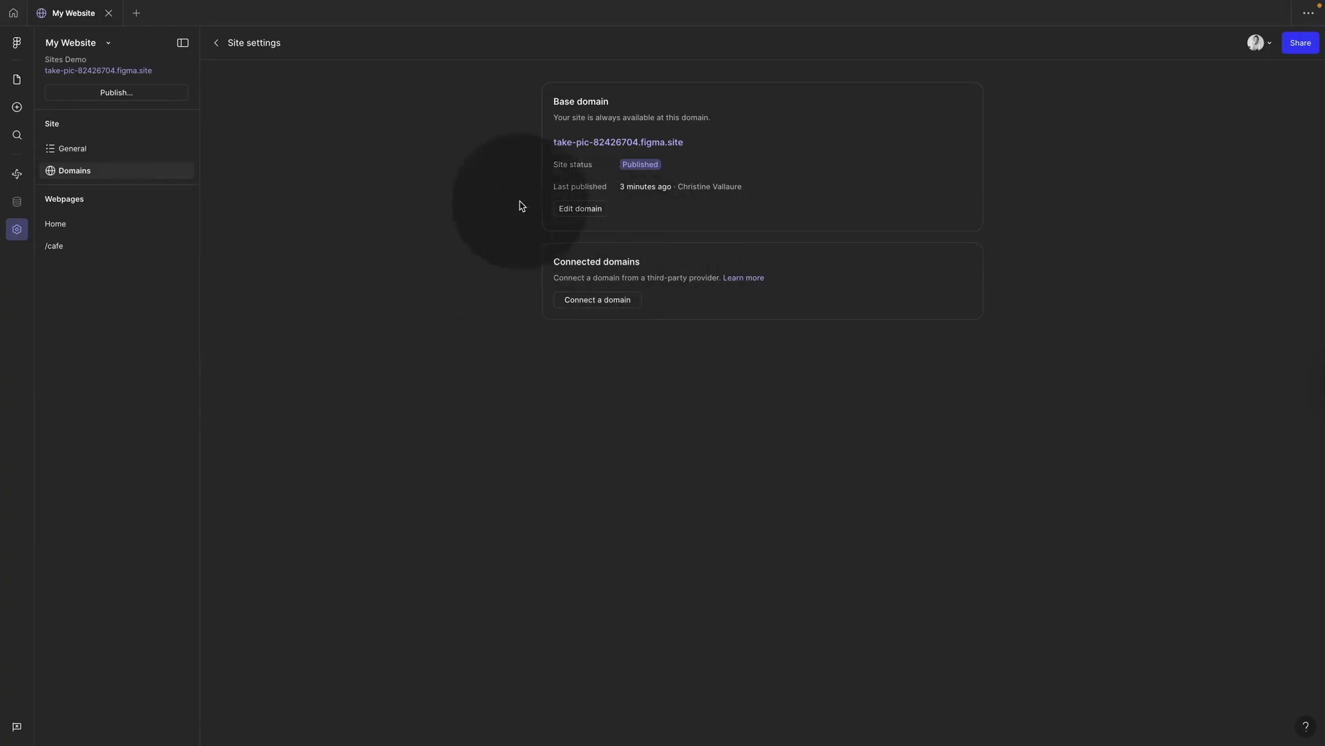
{"action": "left_click", "coordinate": [76, 154]}
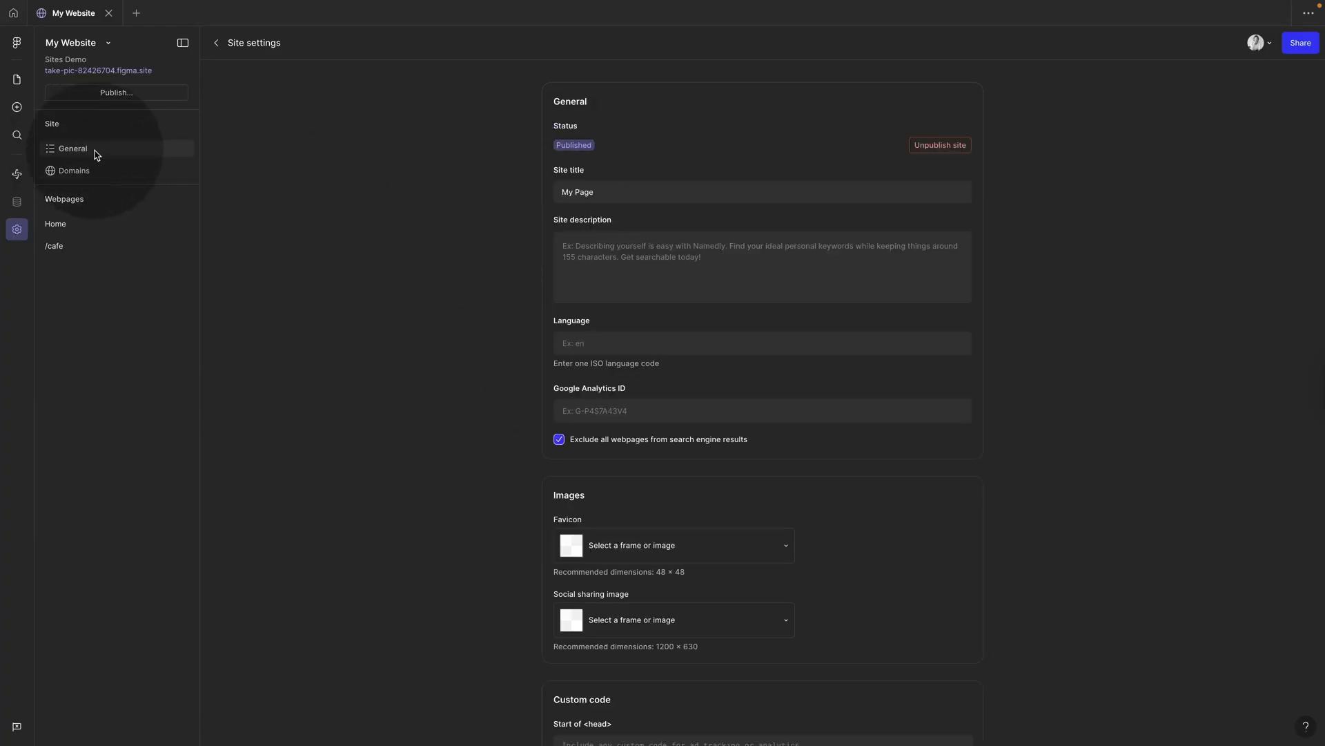
{"action": "left_click", "coordinate": [591, 199]}
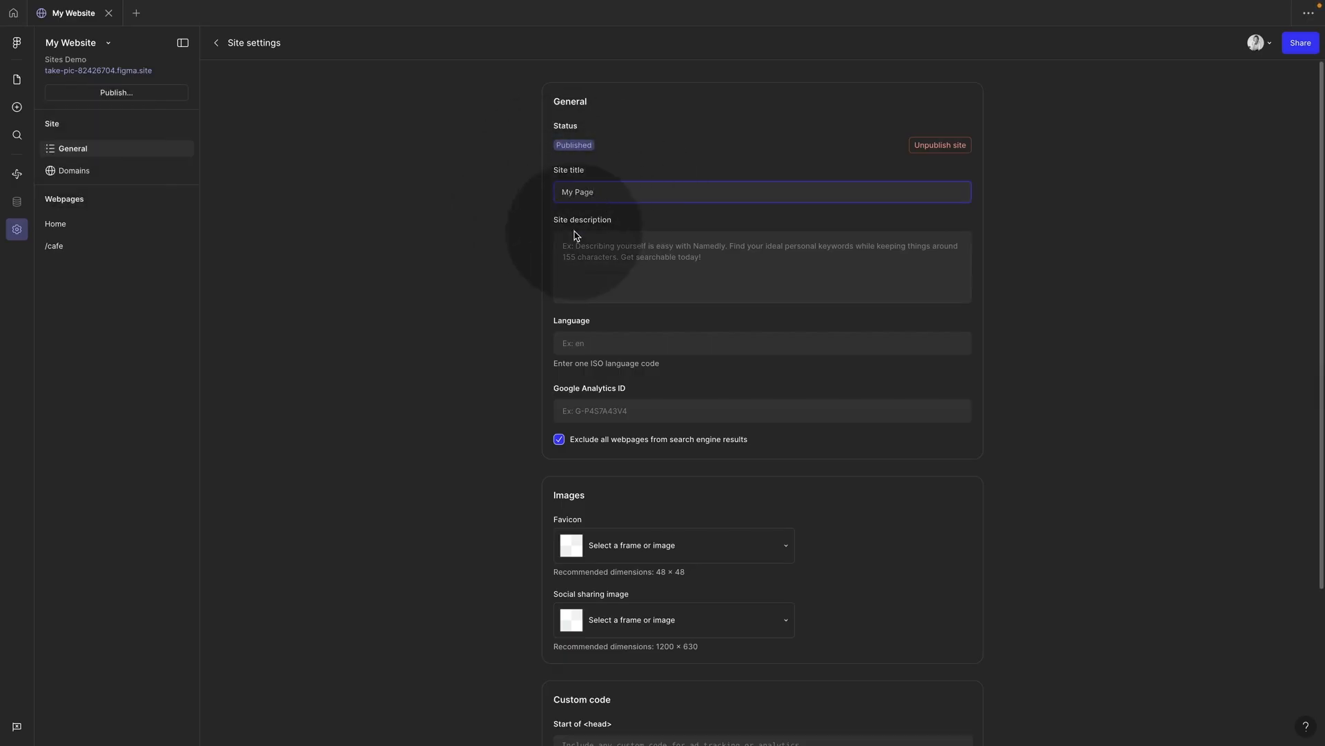
{"action": "left_click", "coordinate": [599, 253]}
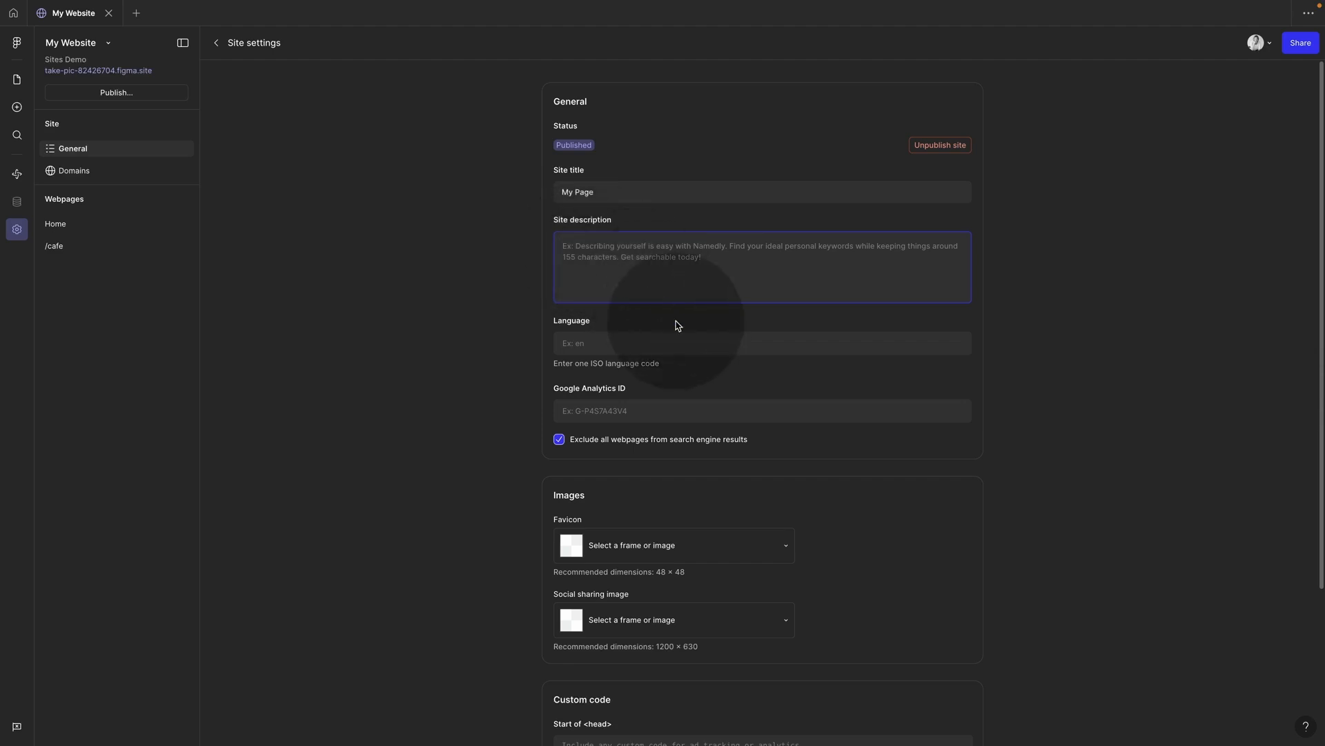
{"action": "left_click", "coordinate": [16, 80]}
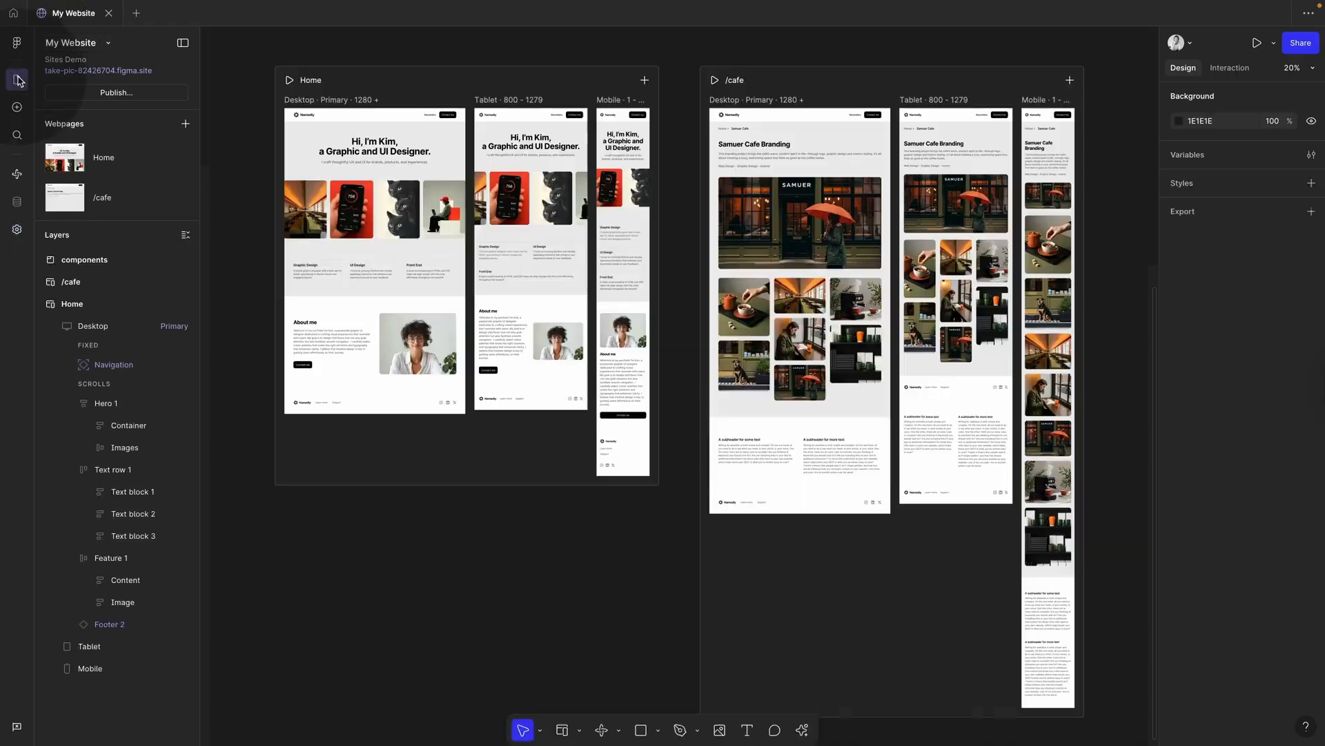
Step: Copy the Home headline and paste it into Site description as a single line
{"action": "left_click", "coordinate": [374, 151], "text": "super"}
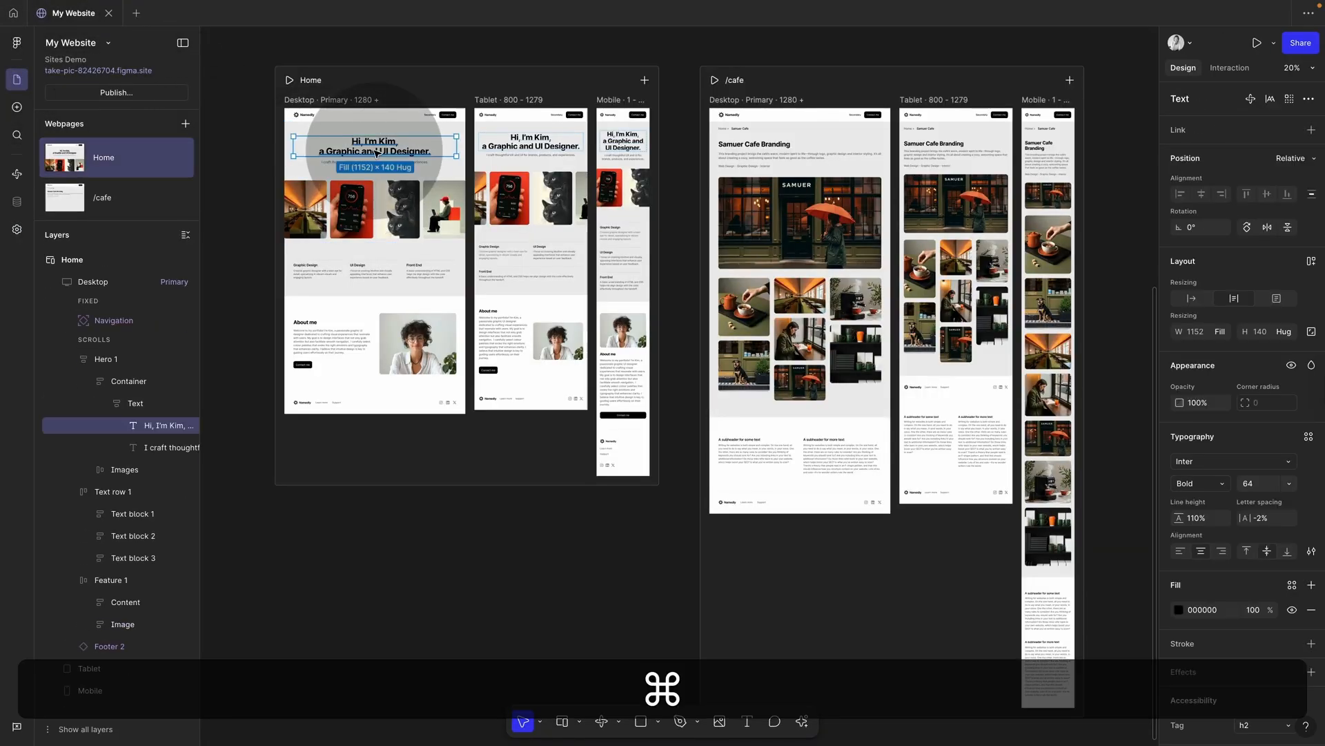
{"action": "key", "text": "super+c"}
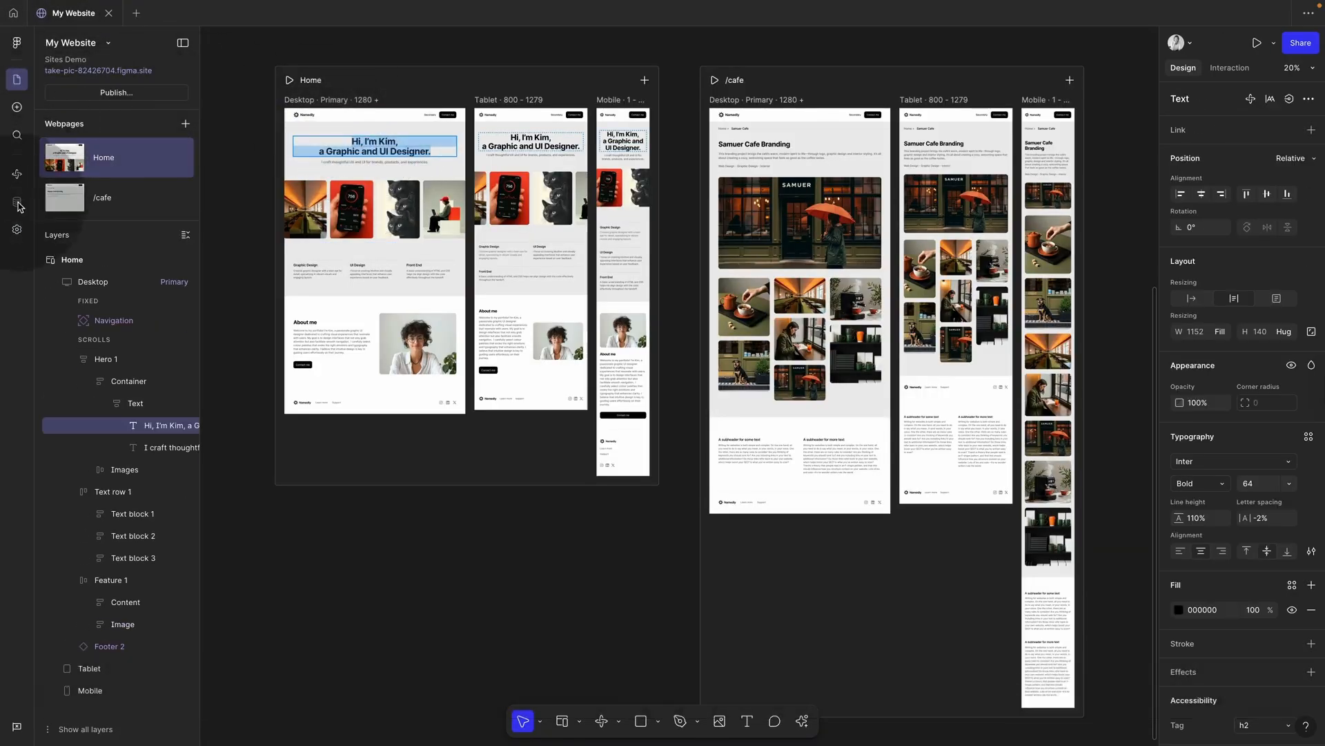
{"action": "left_click", "coordinate": [17, 230]}
{"action": "left_click", "coordinate": [621, 255]}
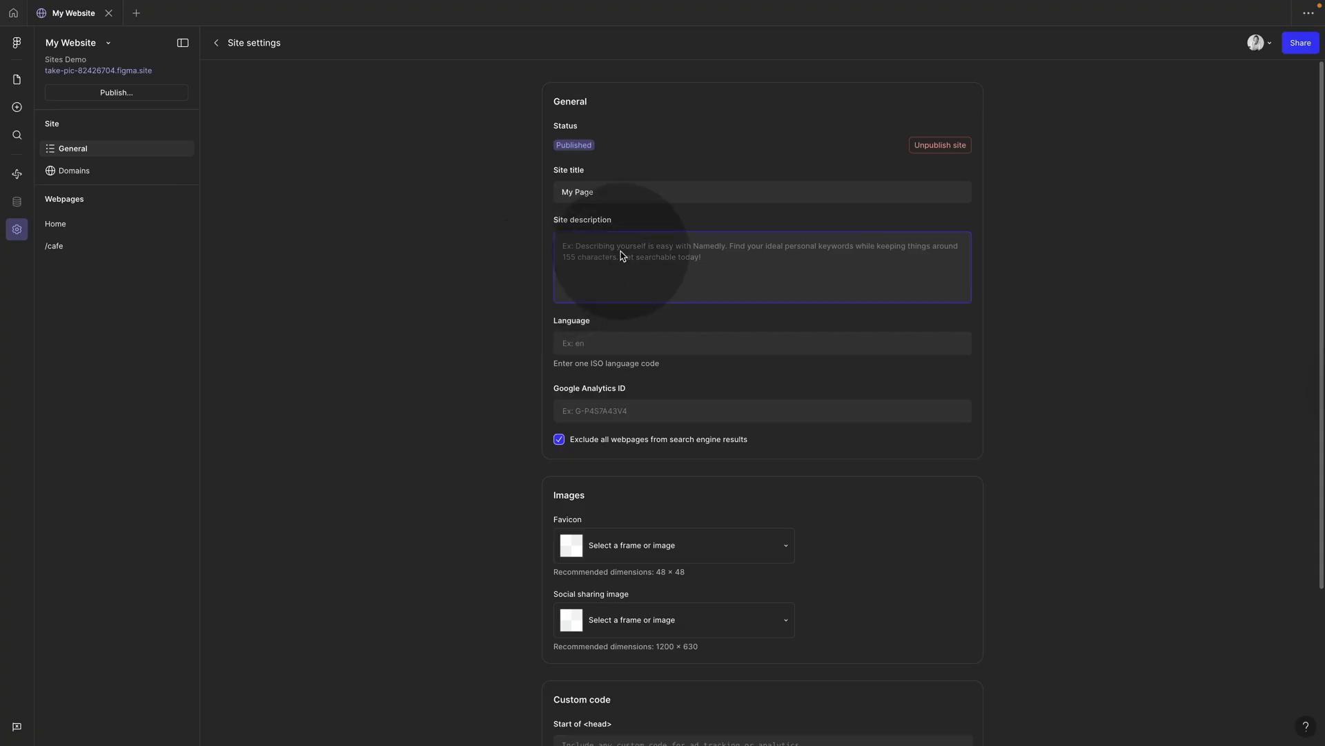
{"action": "key", "text": "super+v"}
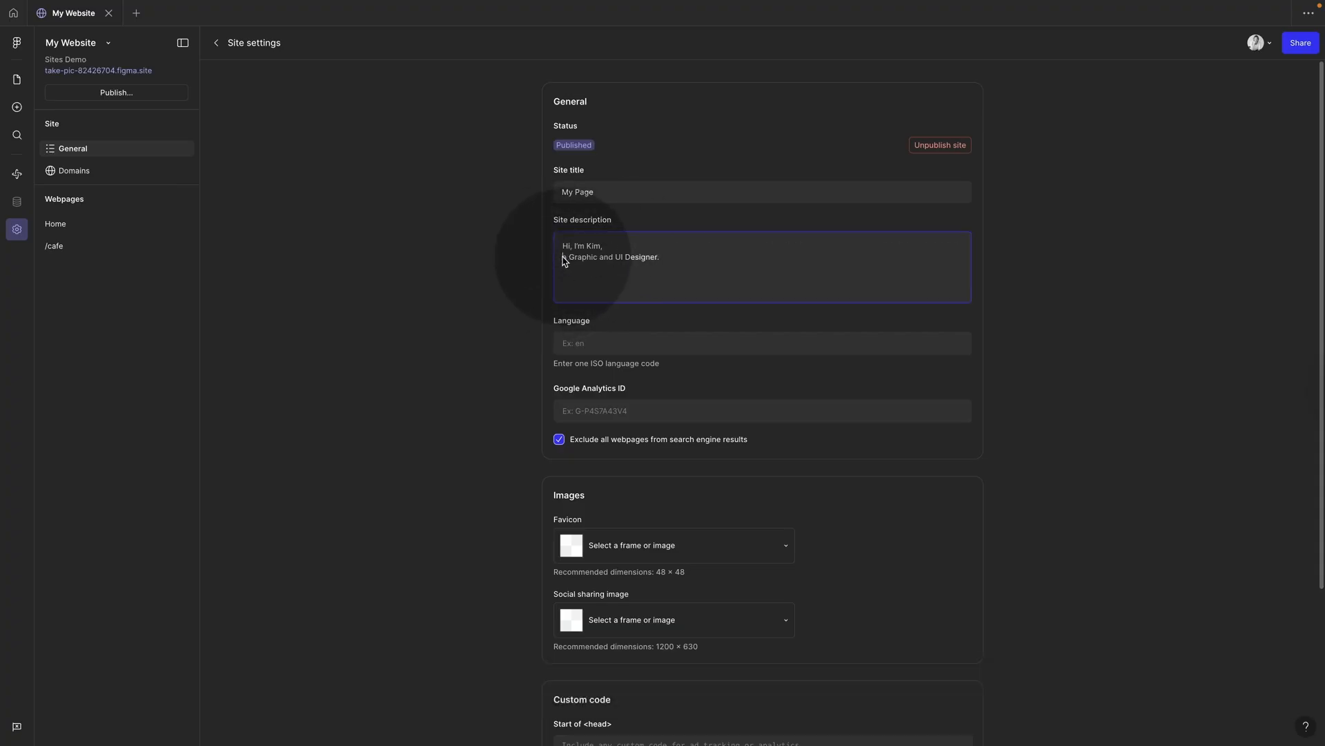
{"action": "key", "text": "BackSpace"}
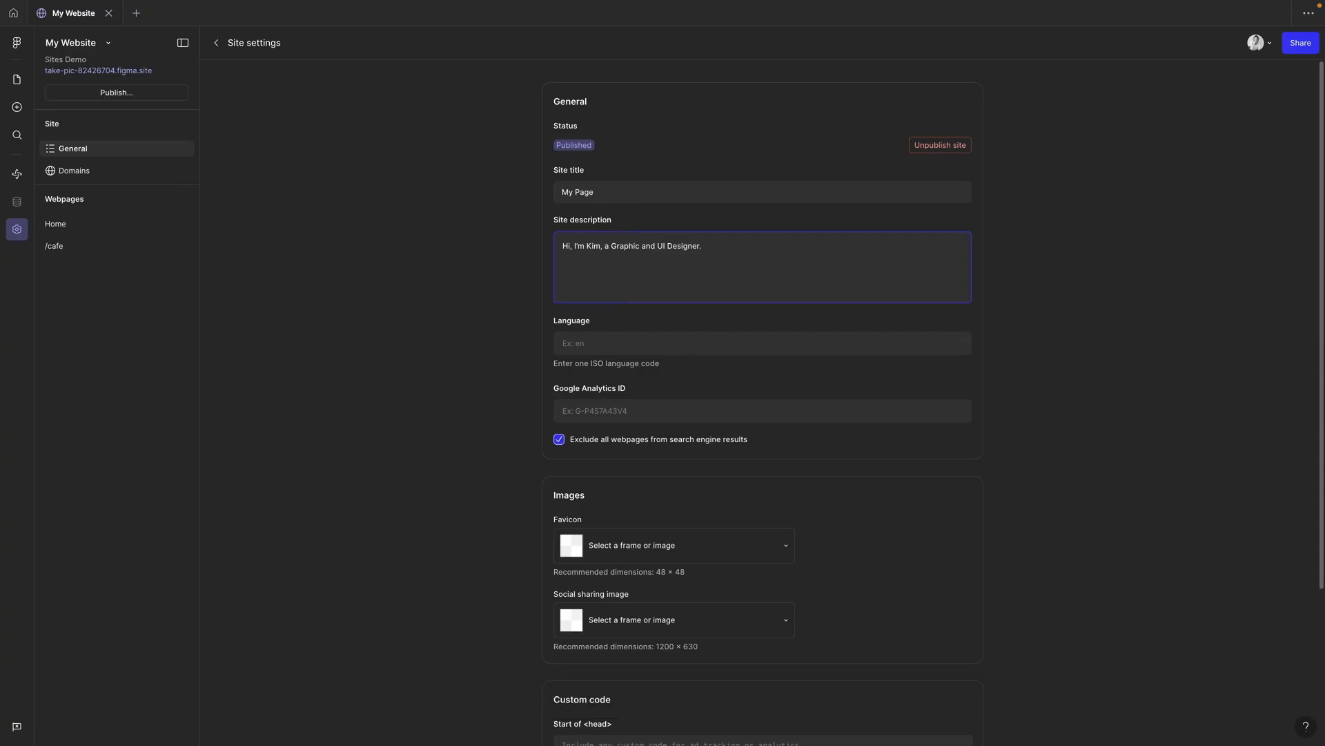
{"action": "left_click", "coordinate": [592, 343]}
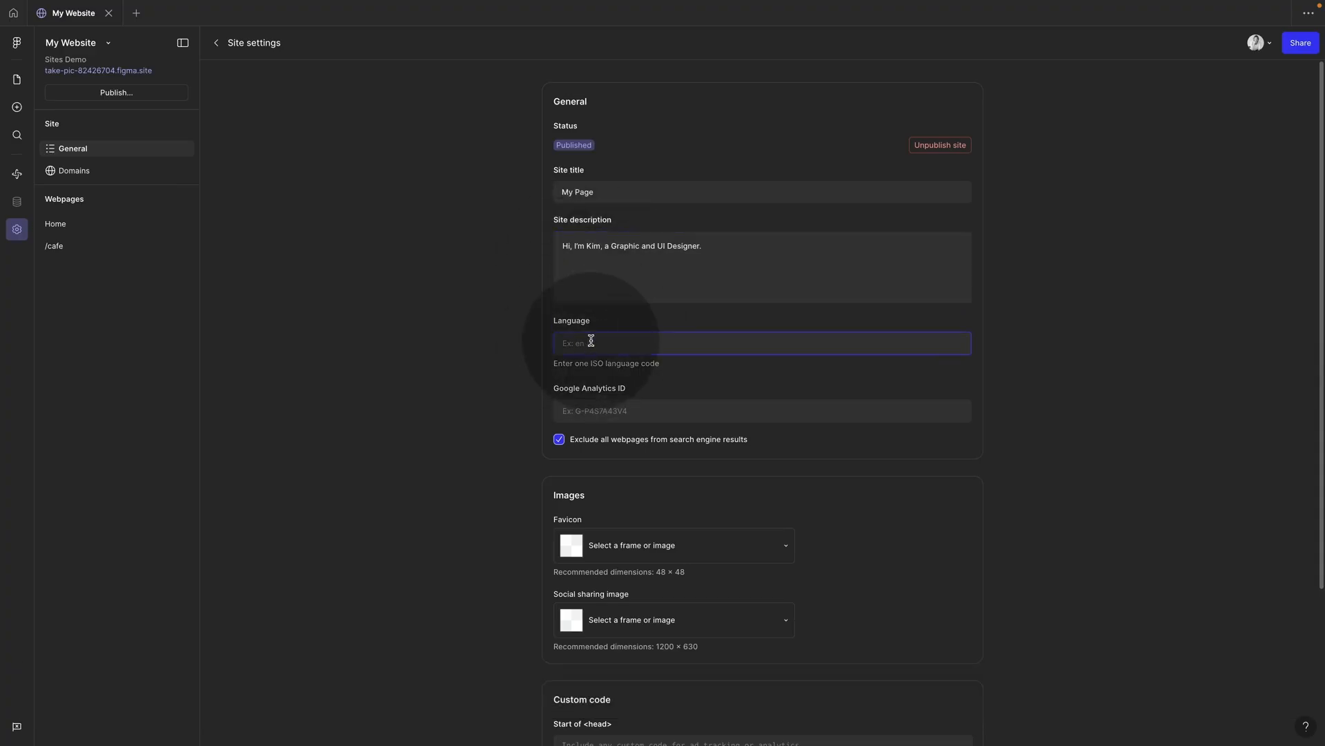
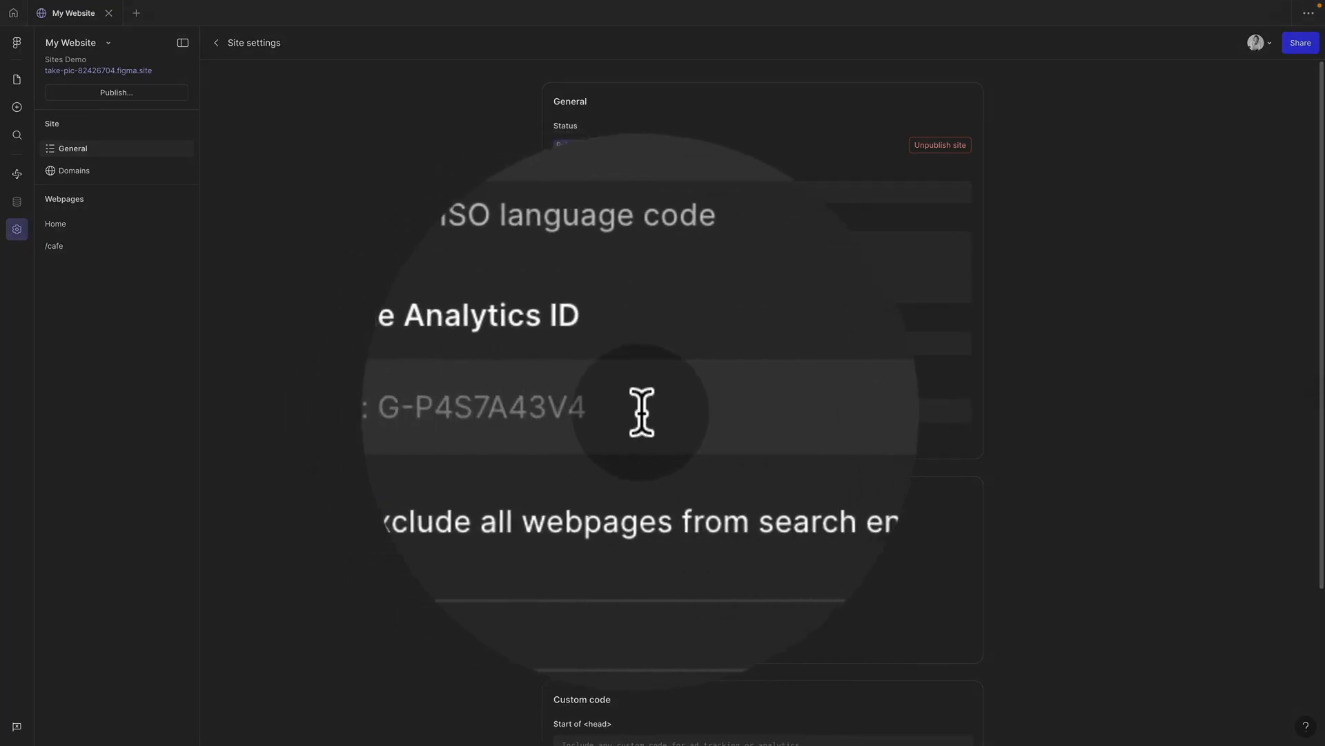
Step: Switch 'Exclude all webpages from search engine results' off and back on, then return to the canvas
{"action": "left_click", "coordinate": [576, 410]}
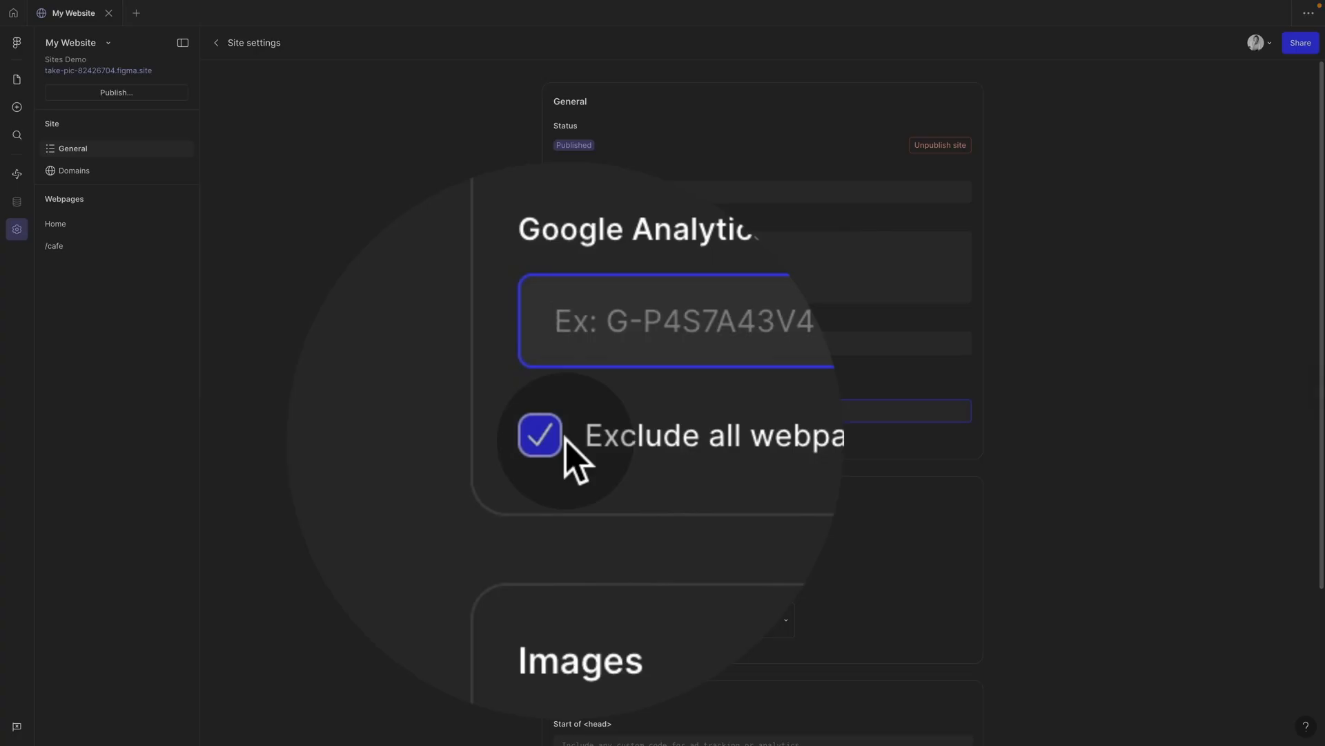
{"action": "left_click", "coordinate": [560, 439]}
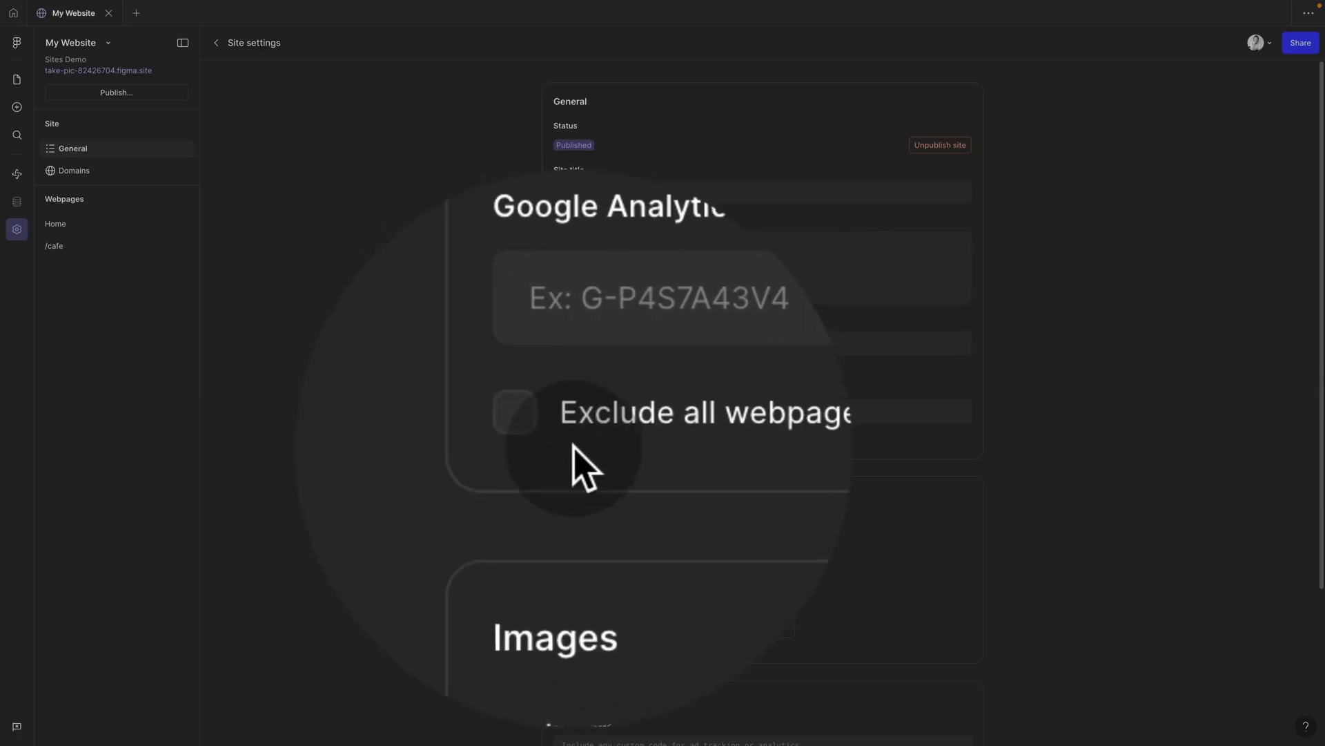
{"action": "left_click", "coordinate": [561, 441]}
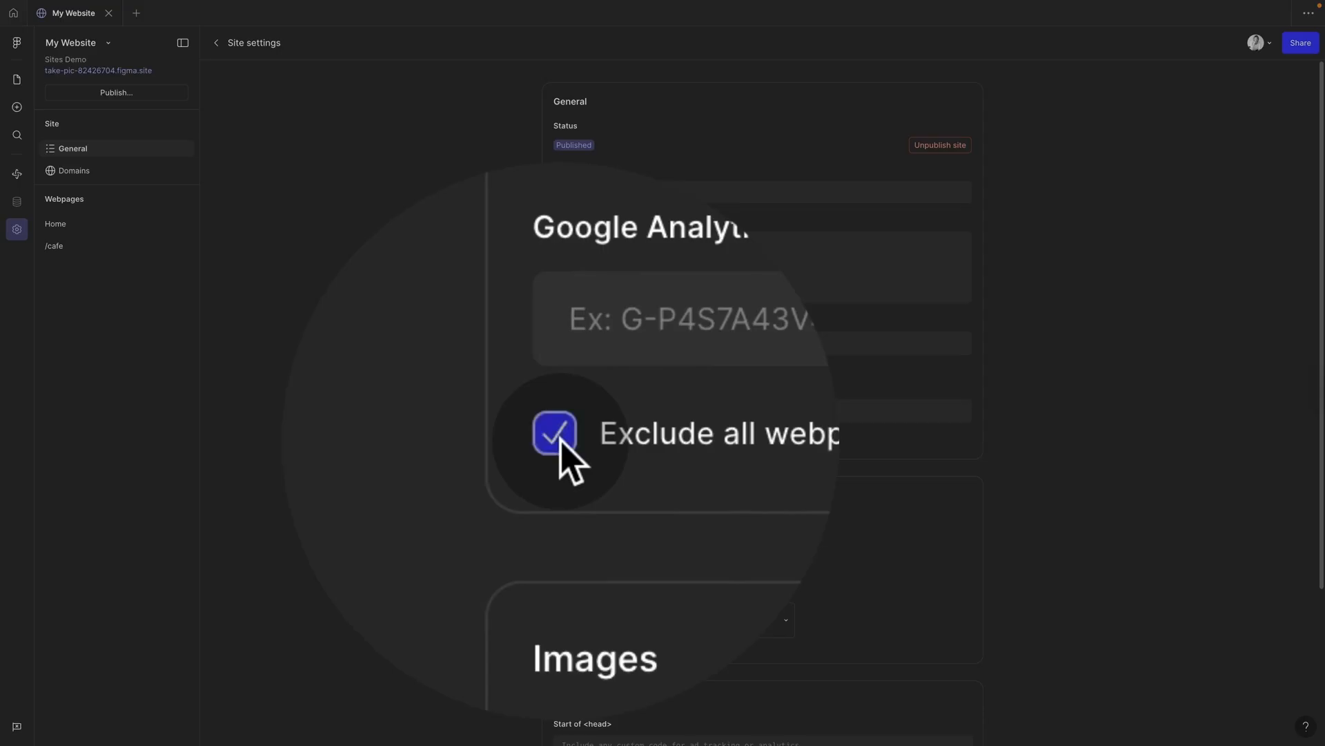
{"action": "scroll", "coordinate": [602, 466], "scroll_direction": "down", "scroll_amount": 3}
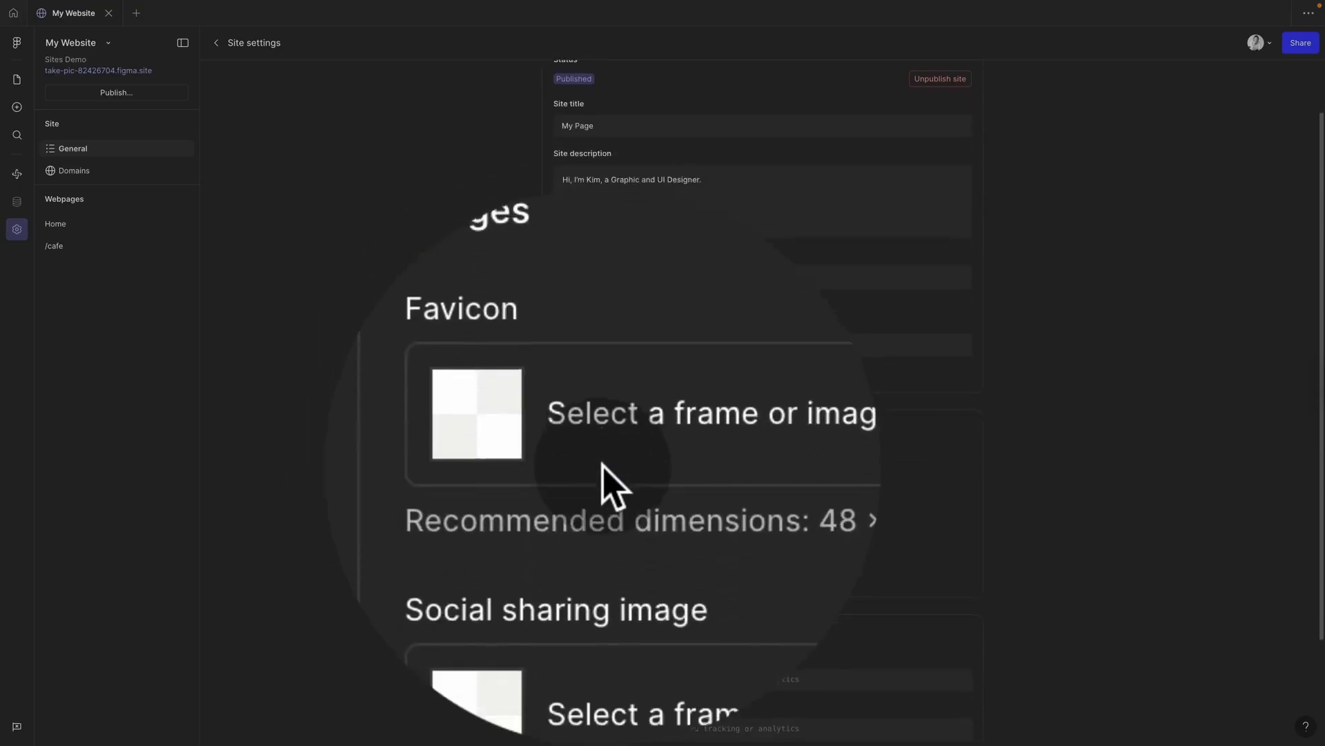
{"action": "scroll", "coordinate": [603, 466], "scroll_direction": "down", "scroll_amount": 2}
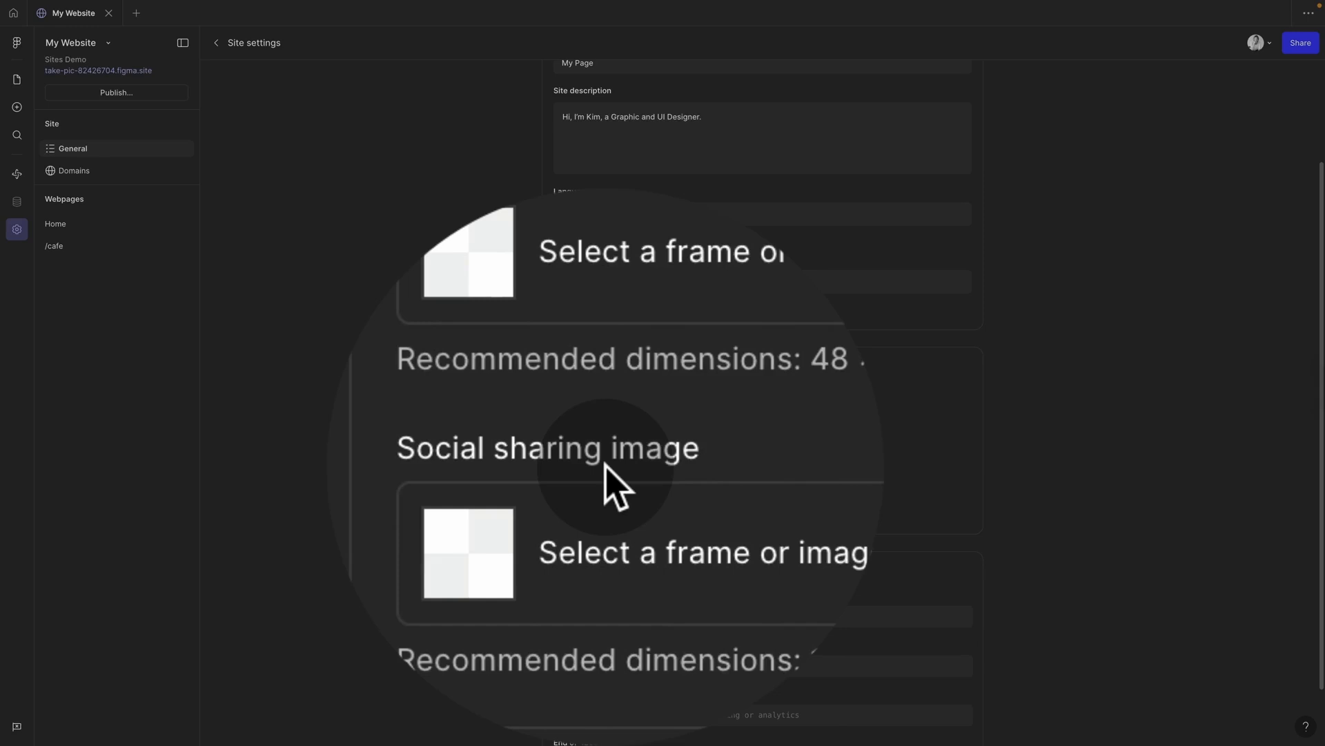
{"action": "scroll", "coordinate": [676, 476], "scroll_direction": "down", "scroll_amount": 1}
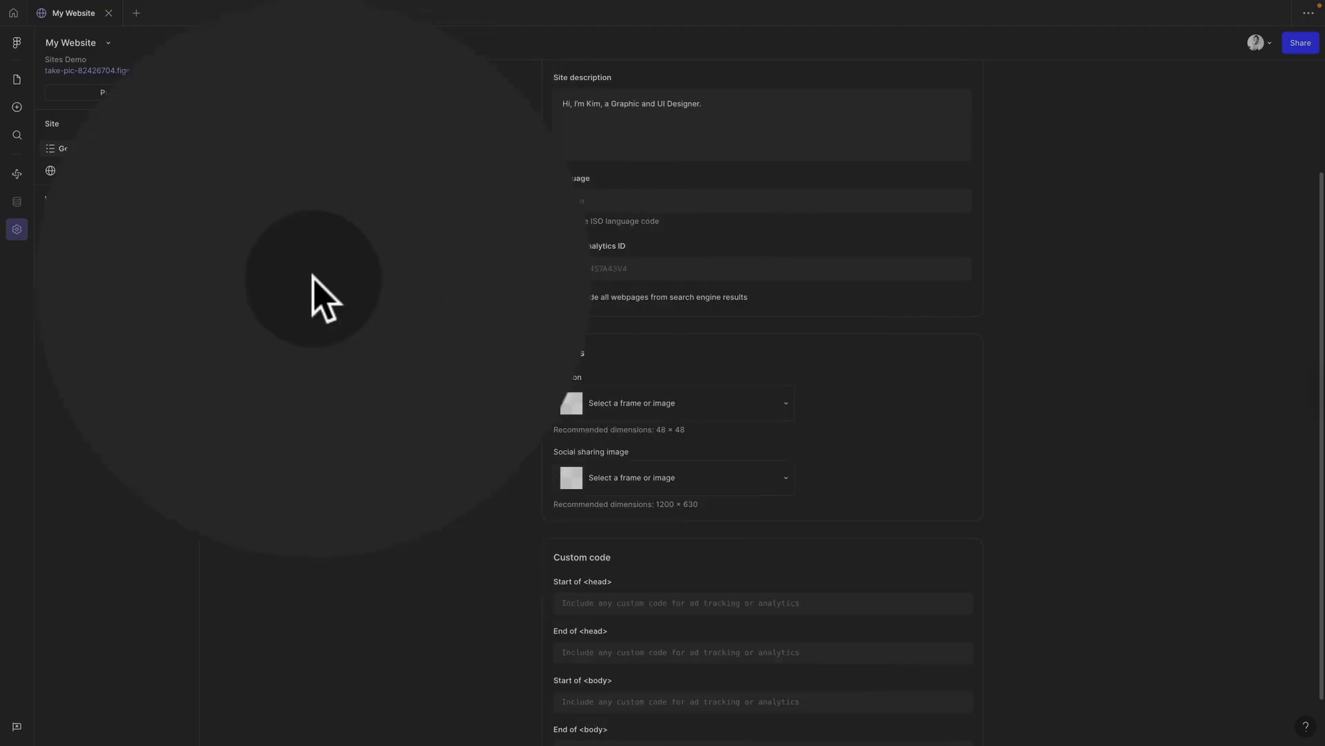
{"action": "left_click", "coordinate": [18, 81]}
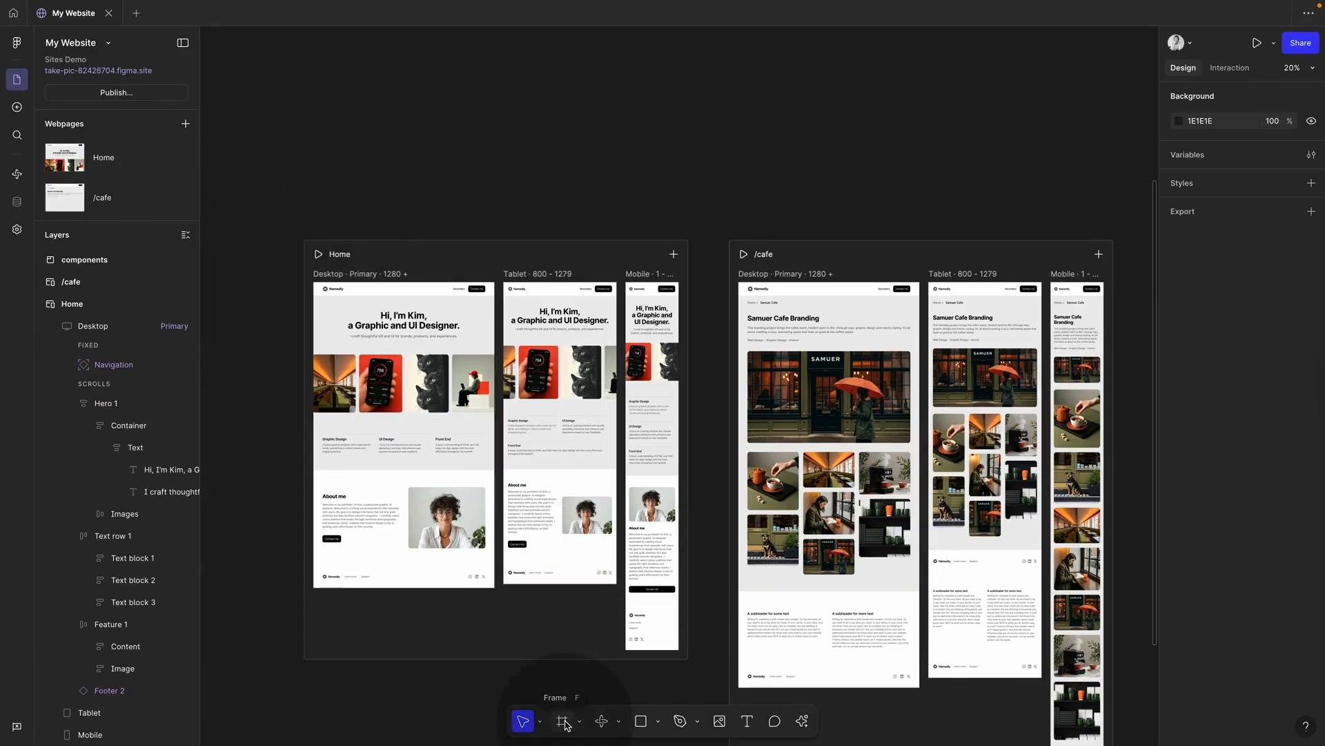
Step: Draw a 48×48 frame and place it just above the Home section
{"action": "left_click", "coordinate": [579, 721]}
{"action": "left_click", "coordinate": [608, 694]}
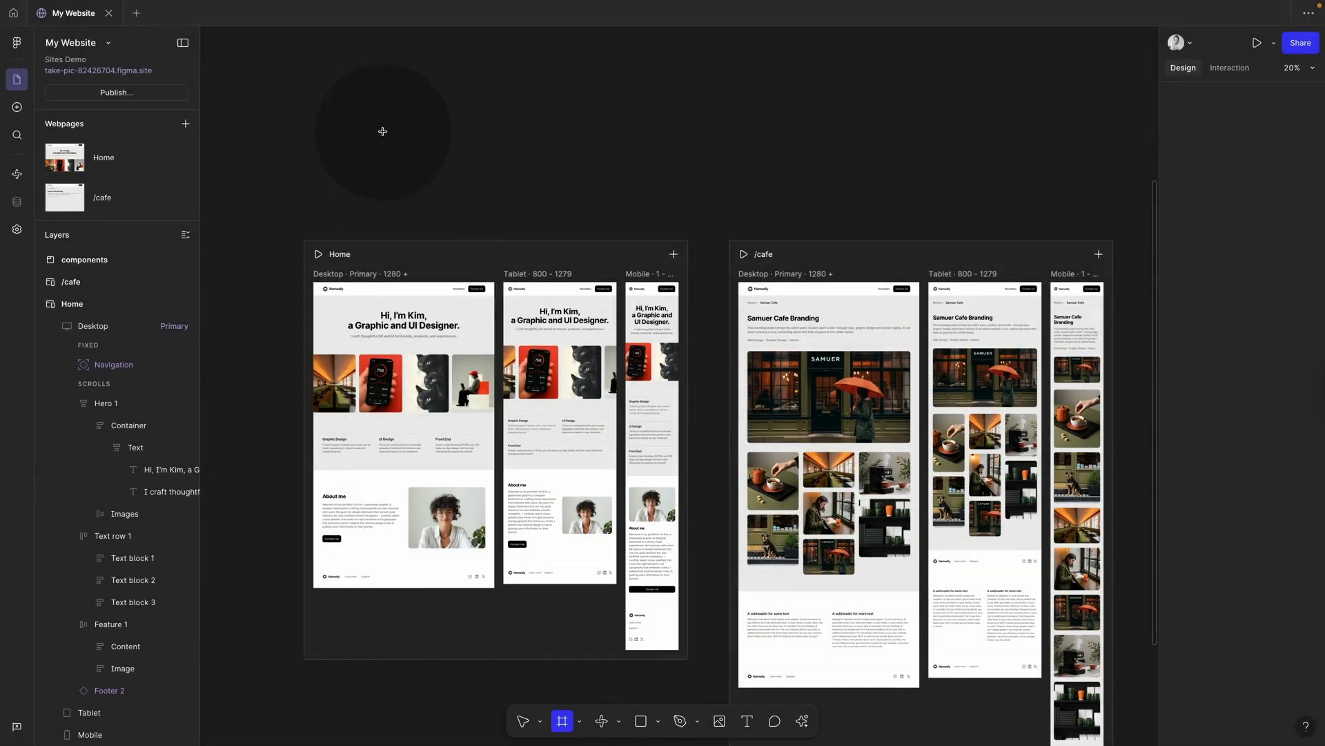
{"action": "left_click_drag", "start_coordinate": [362, 122], "coordinate": [407, 180]}
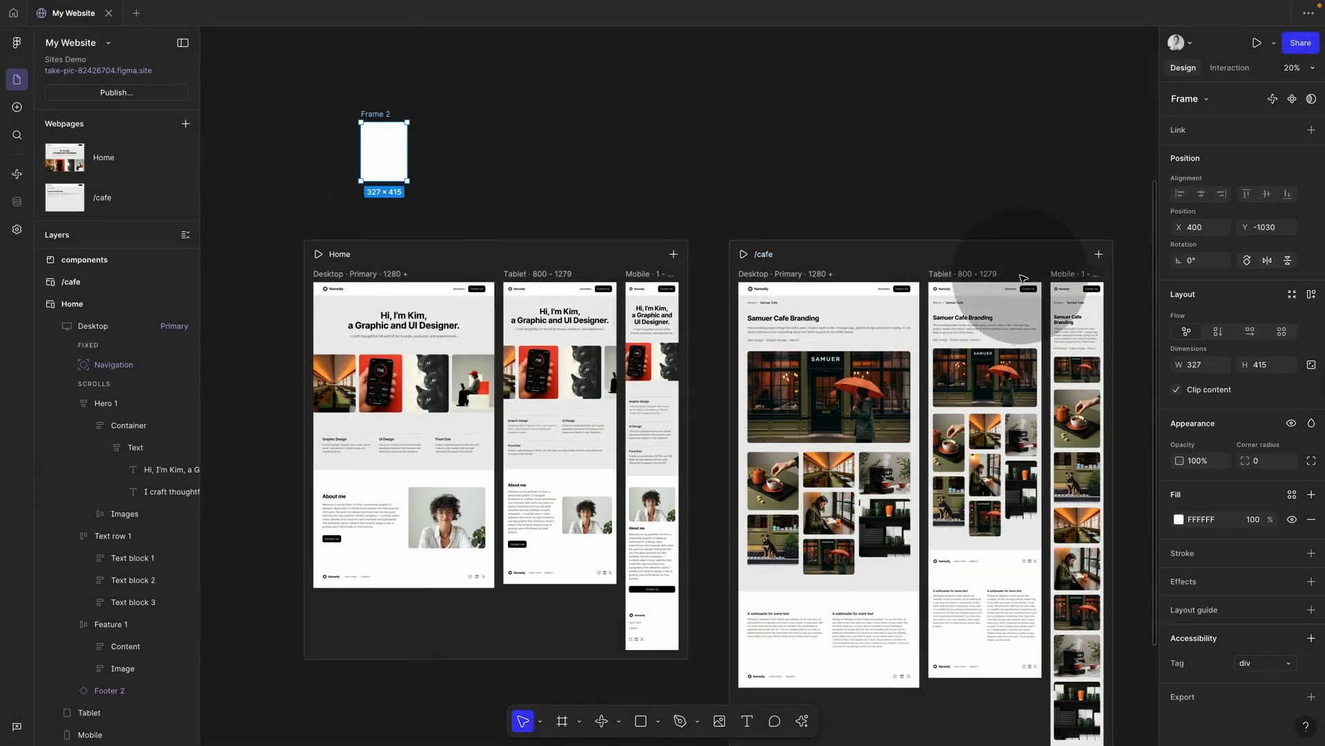
{"action": "left_click", "coordinate": [1199, 366]}
{"action": "type", "text": "48"}
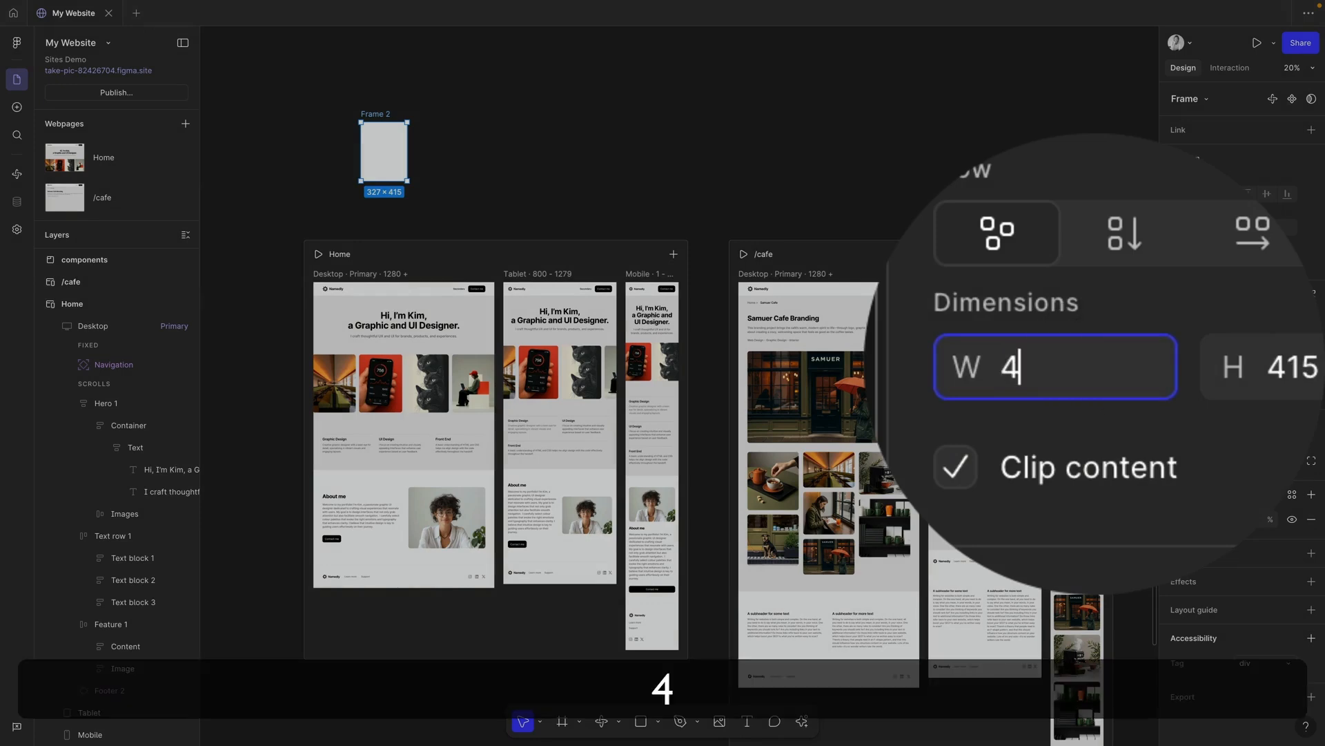
{"action": "left_click", "coordinate": [1261, 385]}
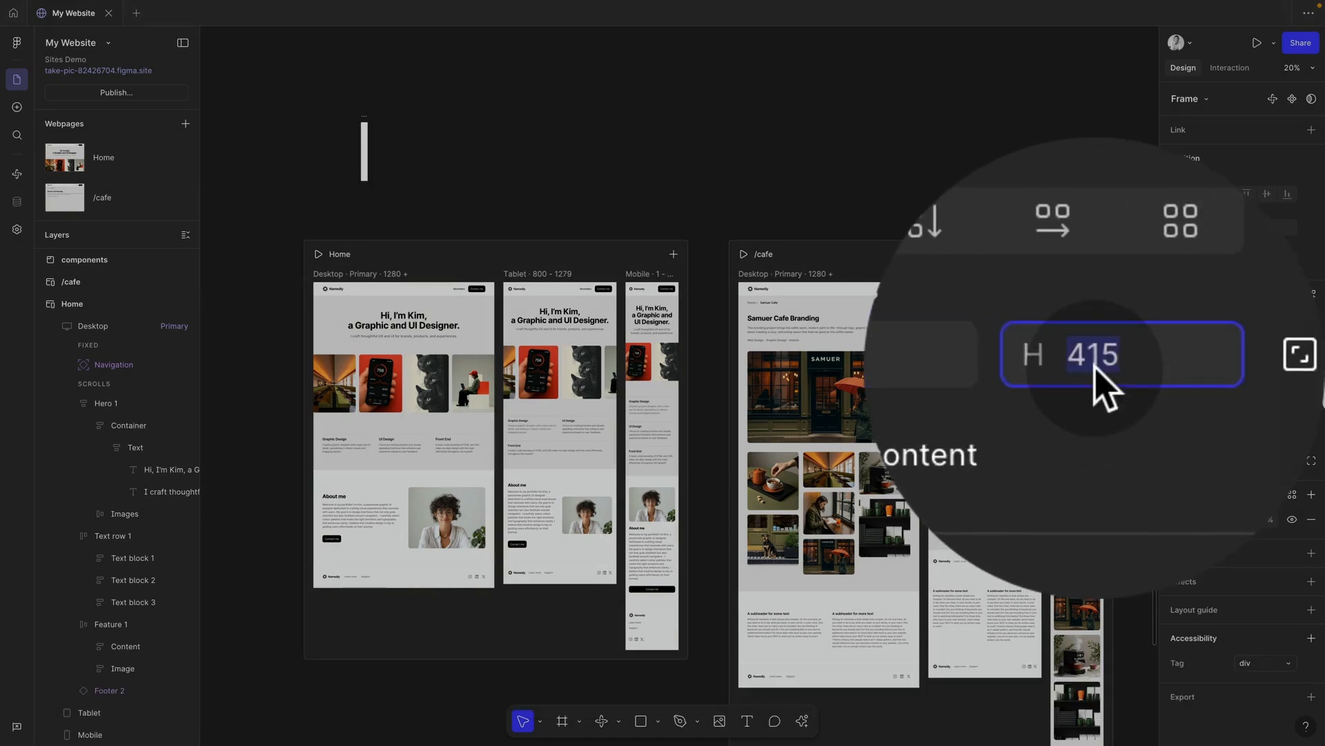
{"action": "key", "text": "super+a"}
{"action": "type", "text": "48"}
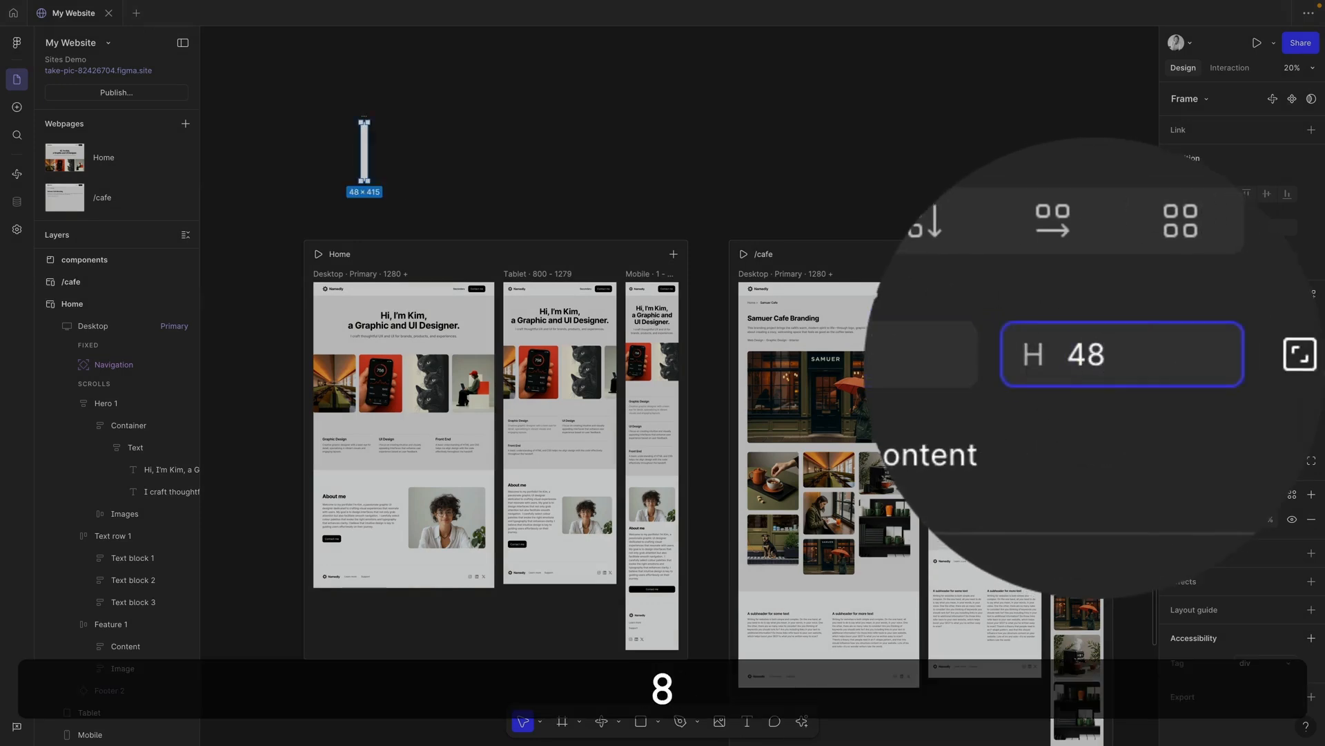
{"action": "key", "text": "Return"}
{"action": "scroll", "coordinate": [318, 116], "scroll_direction": "up", "scroll_amount": 3}
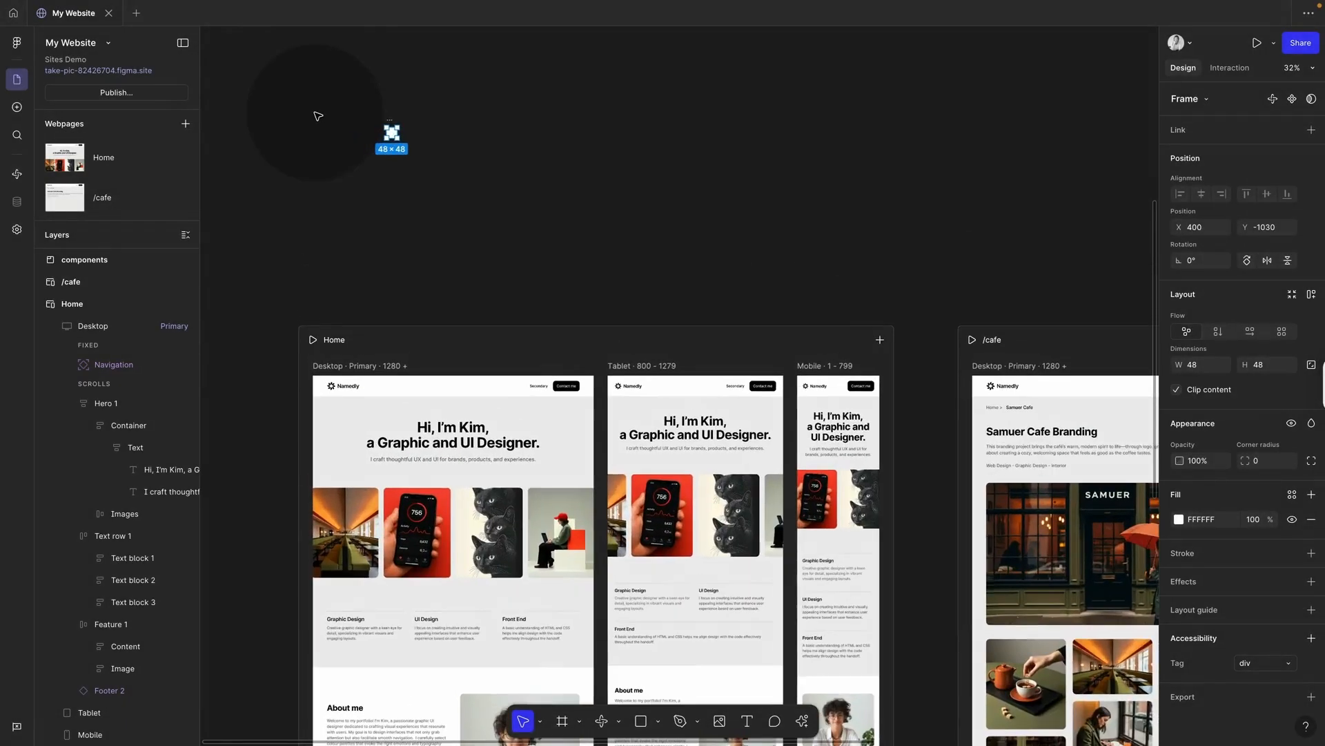
{"action": "left_click_drag", "start_coordinate": [397, 136], "coordinate": [322, 281]}
{"action": "scroll", "coordinate": [321, 279], "scroll_direction": "up", "scroll_amount": 5}
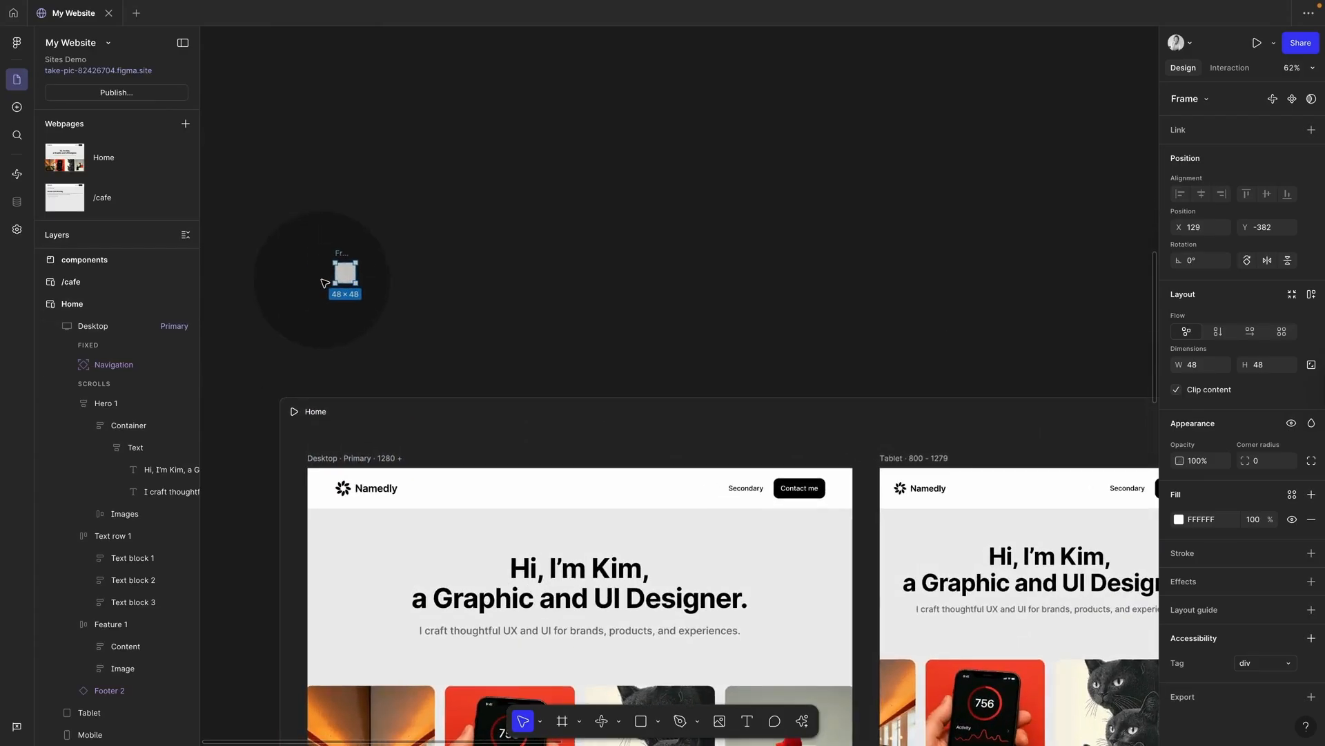
{"action": "scroll", "coordinate": [325, 283], "scroll_direction": "up", "scroll_amount": 3}
{"action": "scroll", "coordinate": [325, 283], "scroll_direction": "down", "scroll_amount": 4}
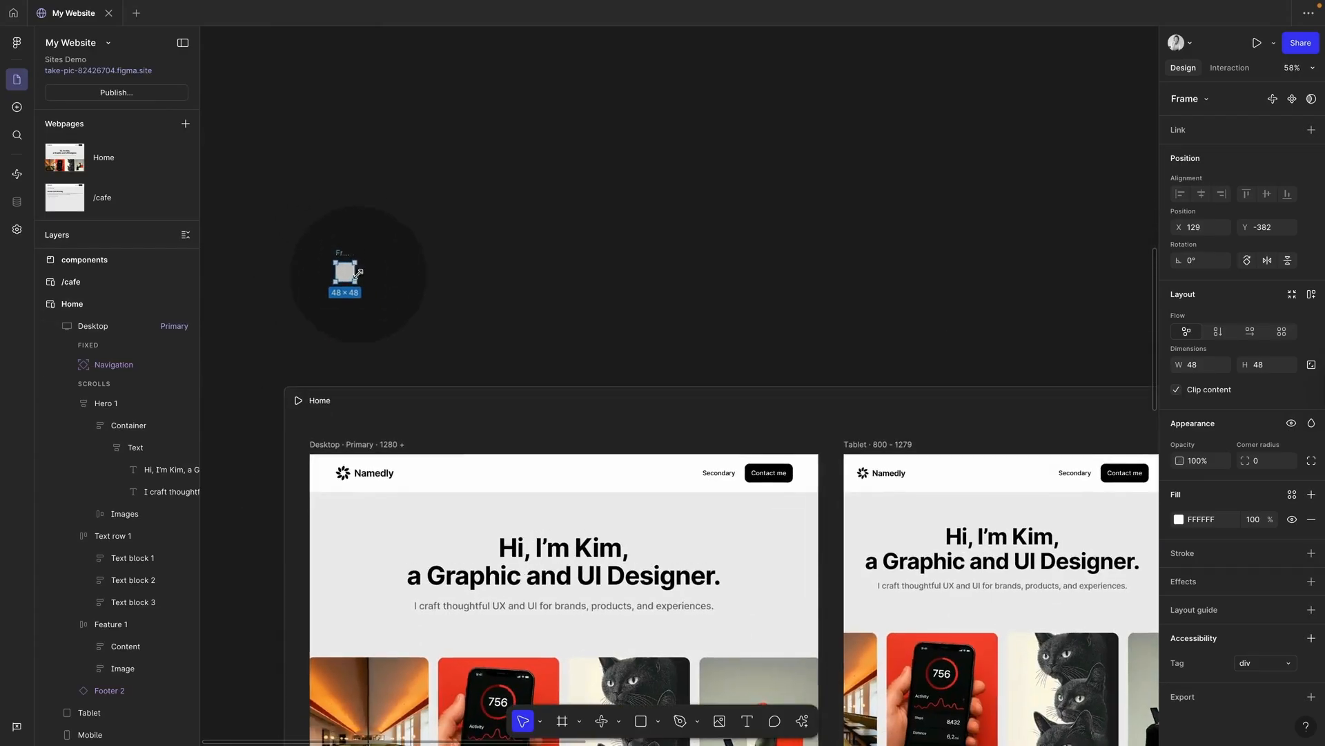
{"action": "scroll", "coordinate": [357, 274], "scroll_direction": "down", "scroll_amount": 2}
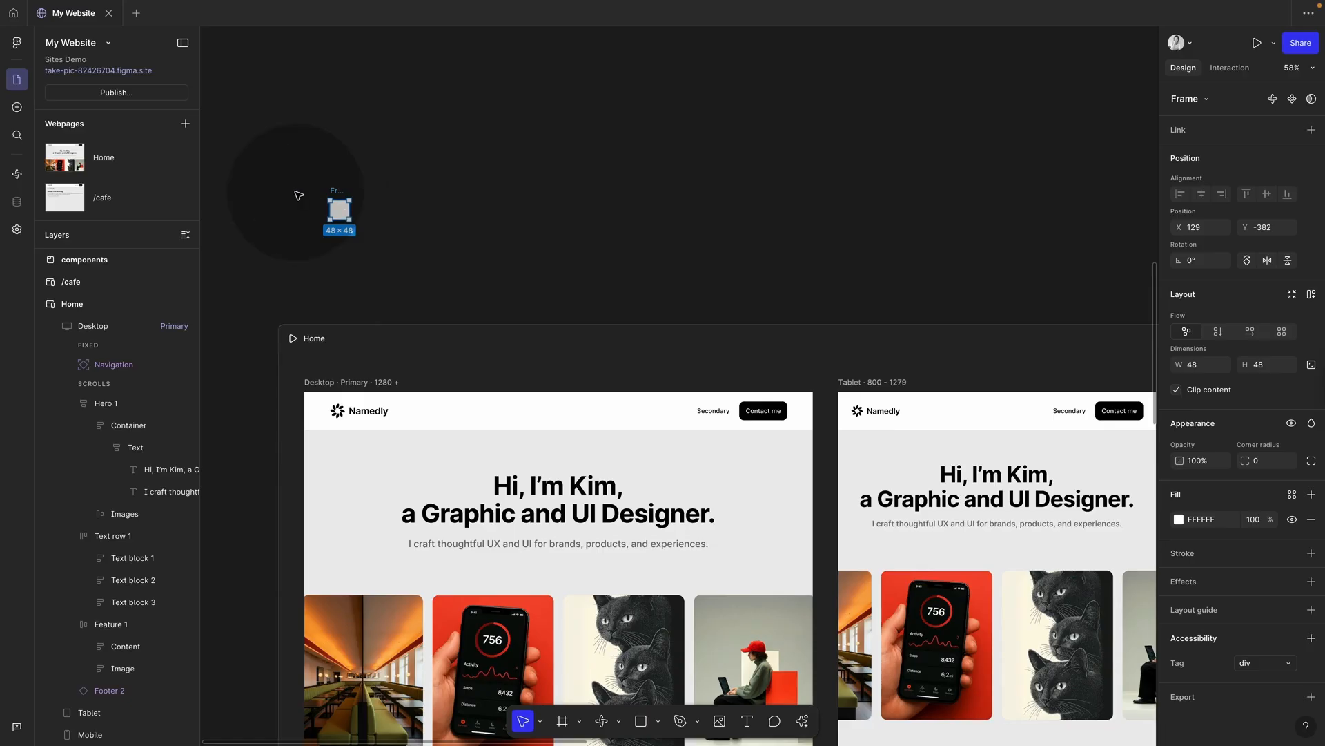
Step: Fill the frame with red sampled from the phone photo
{"action": "left_click", "coordinate": [1179, 519]}
{"action": "left_click", "coordinate": [1016, 601]}
{"action": "left_click", "coordinate": [542, 604]}
{"action": "left_click", "coordinate": [311, 207]}
{"action": "scroll", "coordinate": [314, 199], "scroll_direction": "up", "scroll_amount": 3}
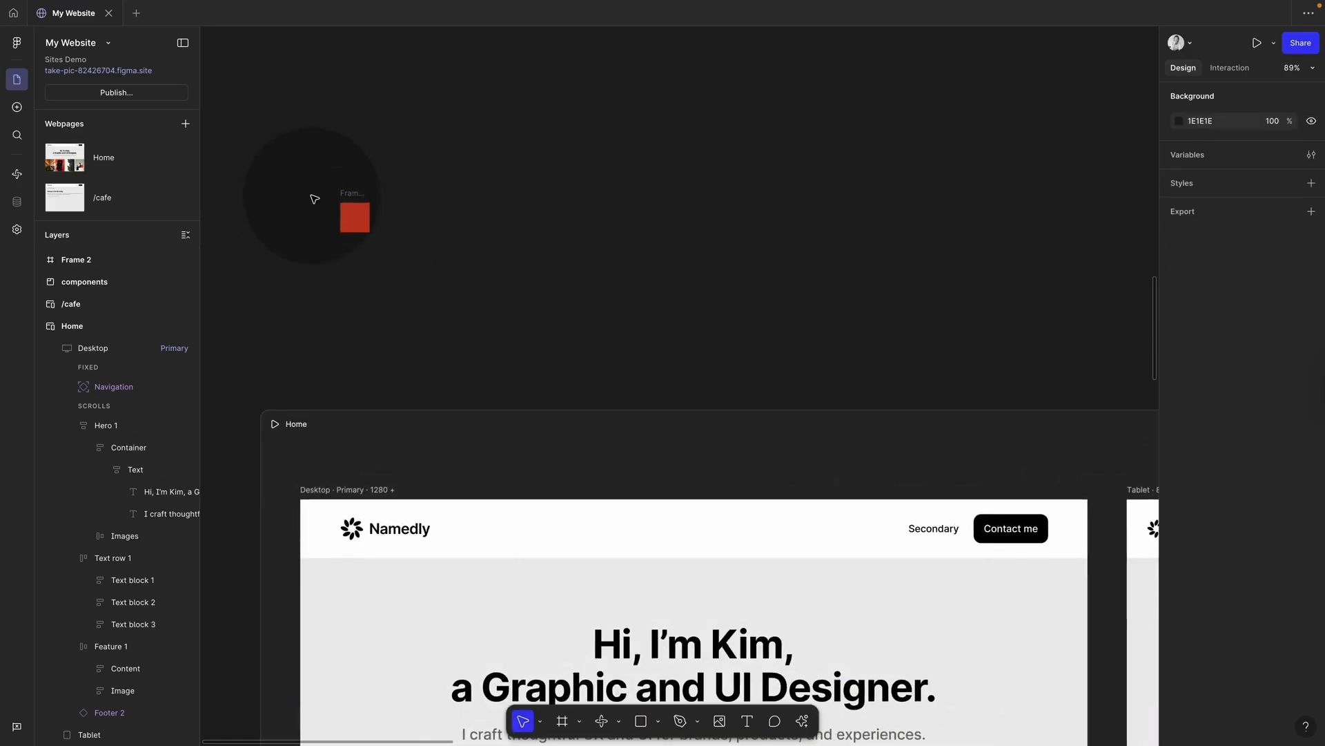
Step: Draw a narrow black bar inside the red frame
{"action": "key", "text": "r"}
{"action": "left_click_drag", "start_coordinate": [347, 209], "coordinate": [355, 229]}
{"action": "left_click", "coordinate": [1178, 555]}
{"action": "left_click", "coordinate": [1008, 701]}
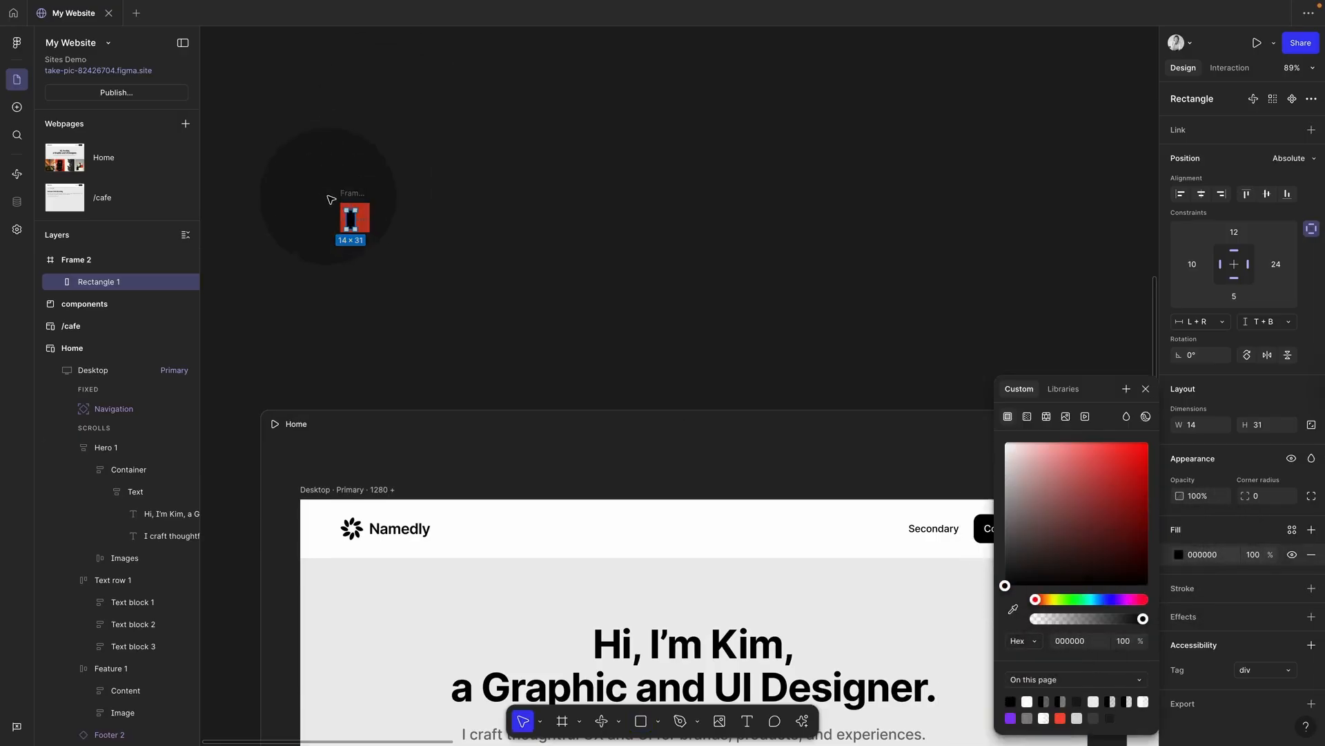
{"action": "scroll", "coordinate": [336, 186], "scroll_direction": "up", "scroll_amount": 10}
{"action": "scroll", "coordinate": [338, 187], "scroll_direction": "left", "scroll_amount": 3}
{"action": "scroll", "coordinate": [337, 186], "scroll_direction": "down", "scroll_amount": 2}
{"action": "left_click_drag", "start_coordinate": [542, 341], "coordinate": [525, 321]}
{"action": "mouse_move", "coordinate": [544, 322]}
{"action": "left_mouse_down"}
{"action": "mouse_move", "coordinate": [527, 322]}
{"action": "mouse_move", "coordinate": [567, 321]}
{"action": "mouse_move", "coordinate": [521, 318]}
{"action": "left_mouse_up"}
Step: Add two more black bars beside it and tilt the third about 18 degrees
{"action": "key", "text": "super+z"}
{"action": "left_click_drag", "start_coordinate": [521, 318], "coordinate": [604, 322], "text": "alt"}
{"action": "left_click_drag", "start_coordinate": [630, 387], "coordinate": [649, 375]}
{"action": "left_click_drag", "start_coordinate": [617, 346], "coordinate": [625, 349]}
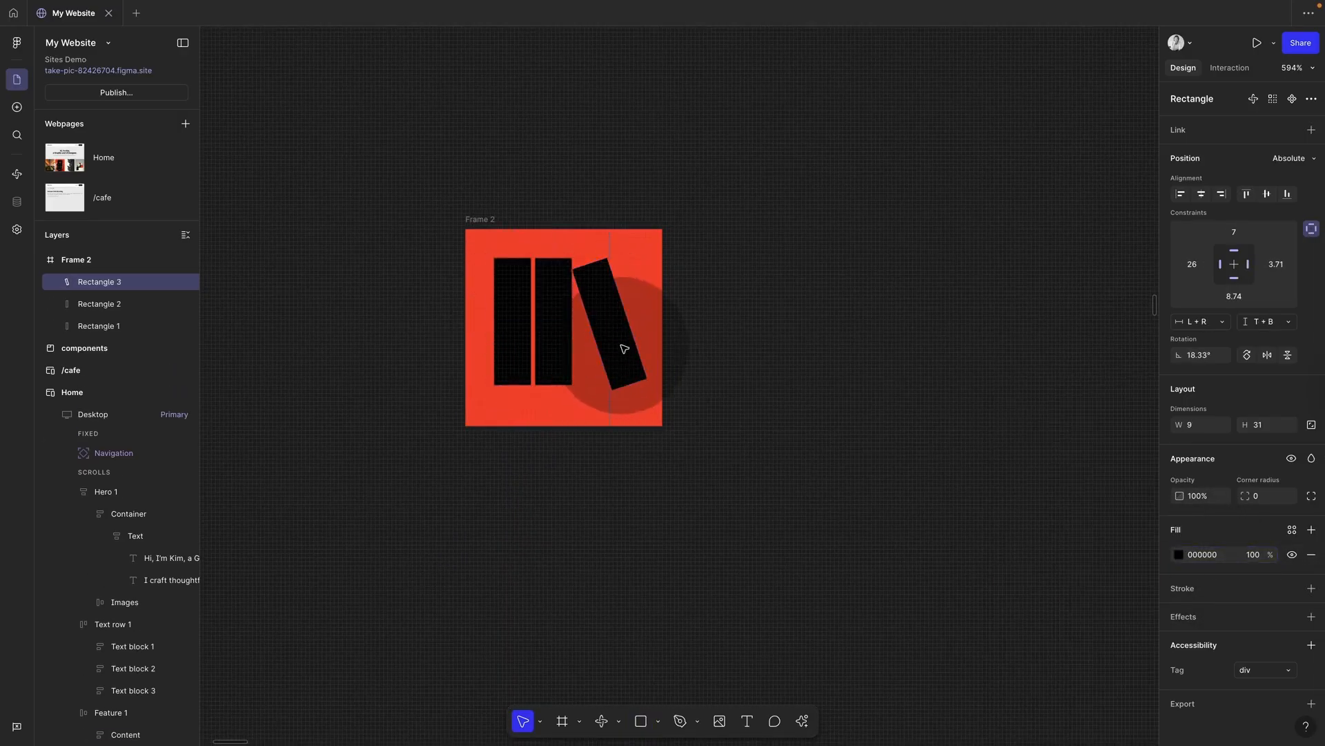
{"action": "left_click", "coordinate": [701, 382]}
Step: Rename the red frame 'favicon' and reopen Site settings
{"action": "scroll", "coordinate": [699, 383], "scroll_direction": "down", "scroll_amount": 10}
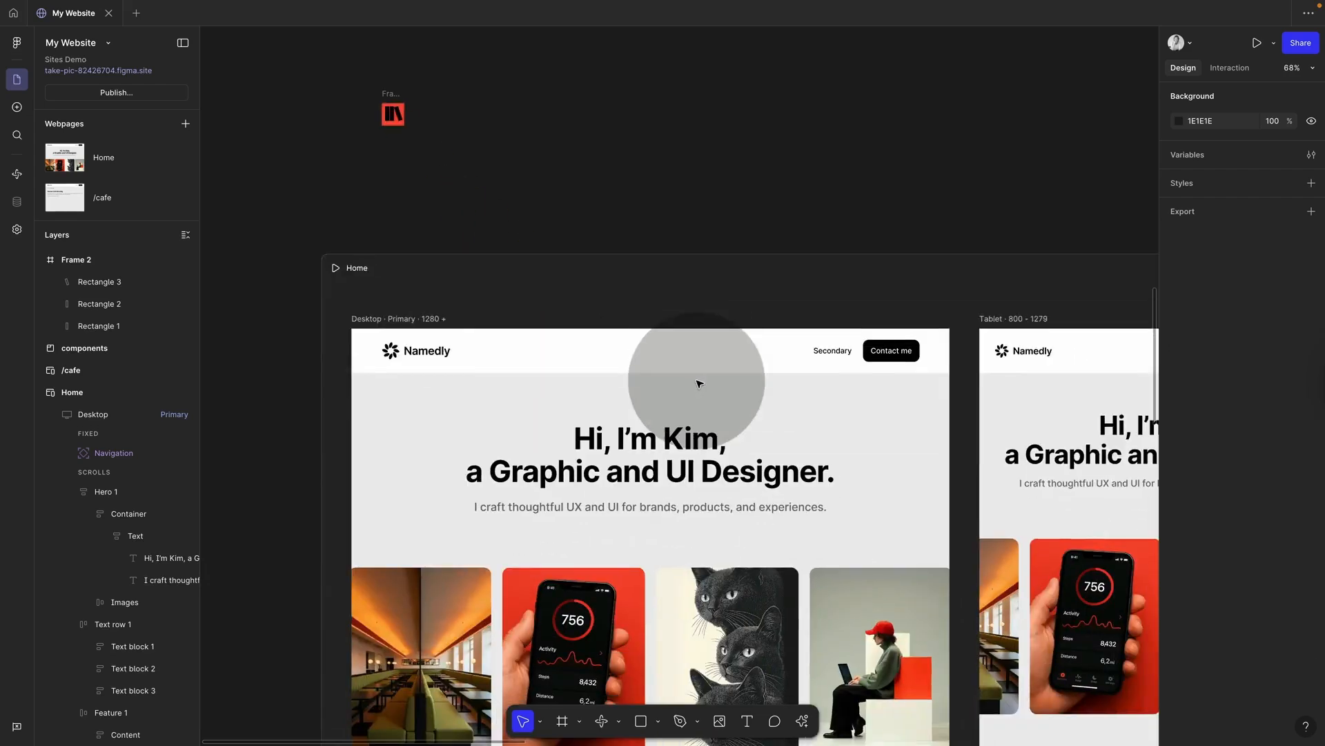
{"action": "left_click", "coordinate": [388, 97]}
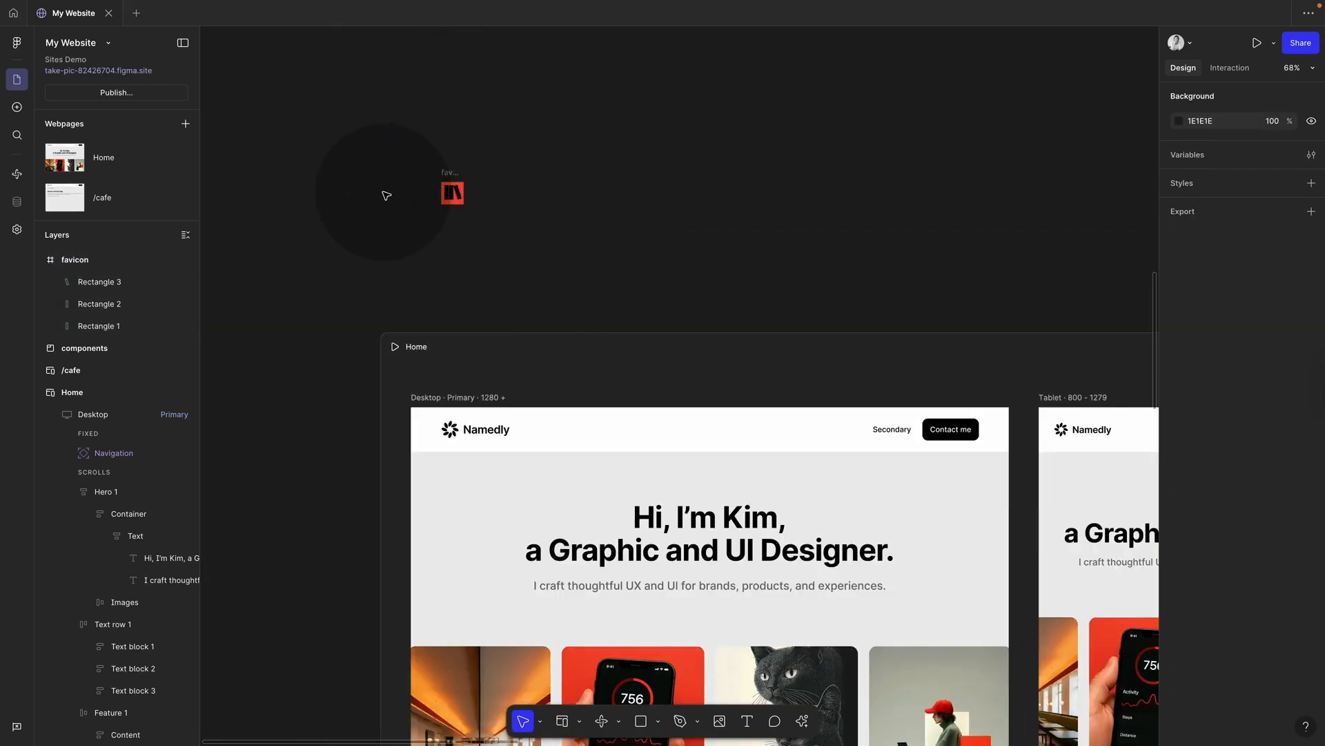
{"action": "scroll", "coordinate": [386, 195], "scroll_direction": "up", "scroll_amount": 5}
{"action": "left_click", "coordinate": [572, 152]}
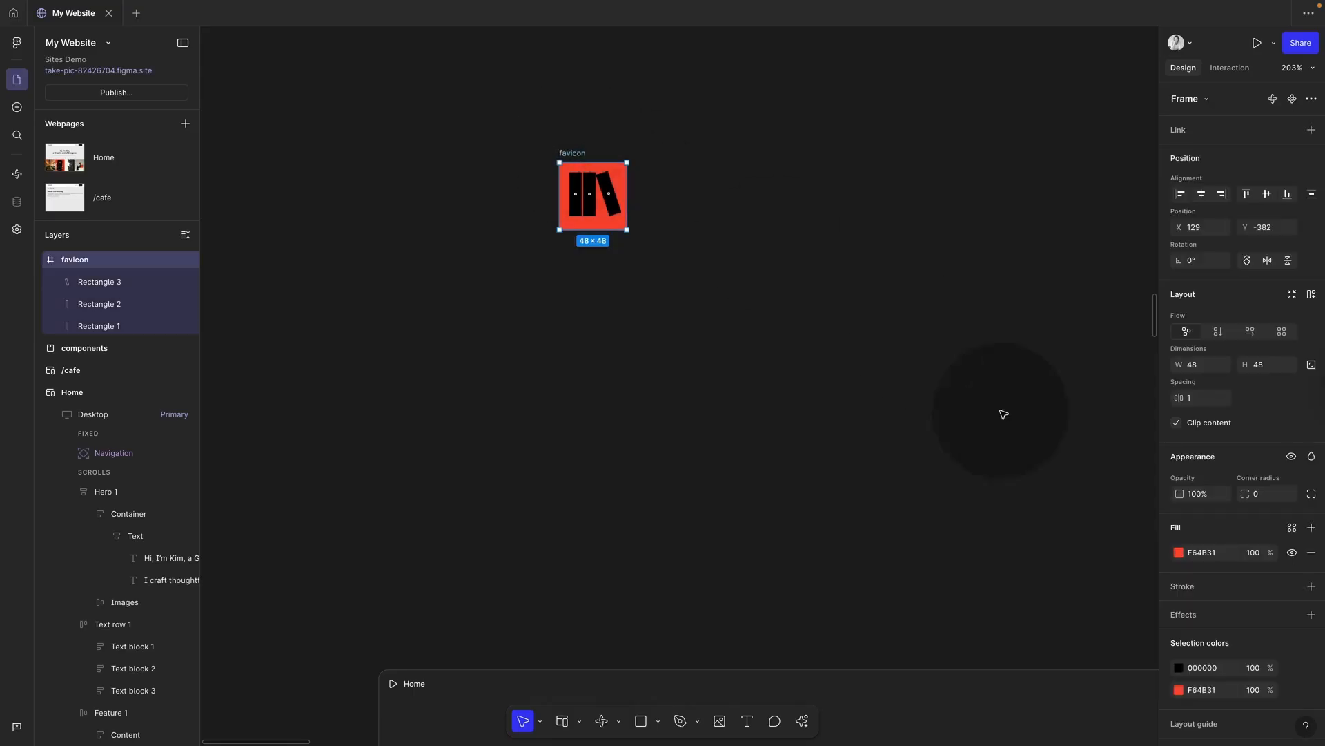
{"action": "scroll", "coordinate": [1245, 668], "scroll_direction": "down", "scroll_amount": 3}
{"action": "left_click", "coordinate": [970, 518]}
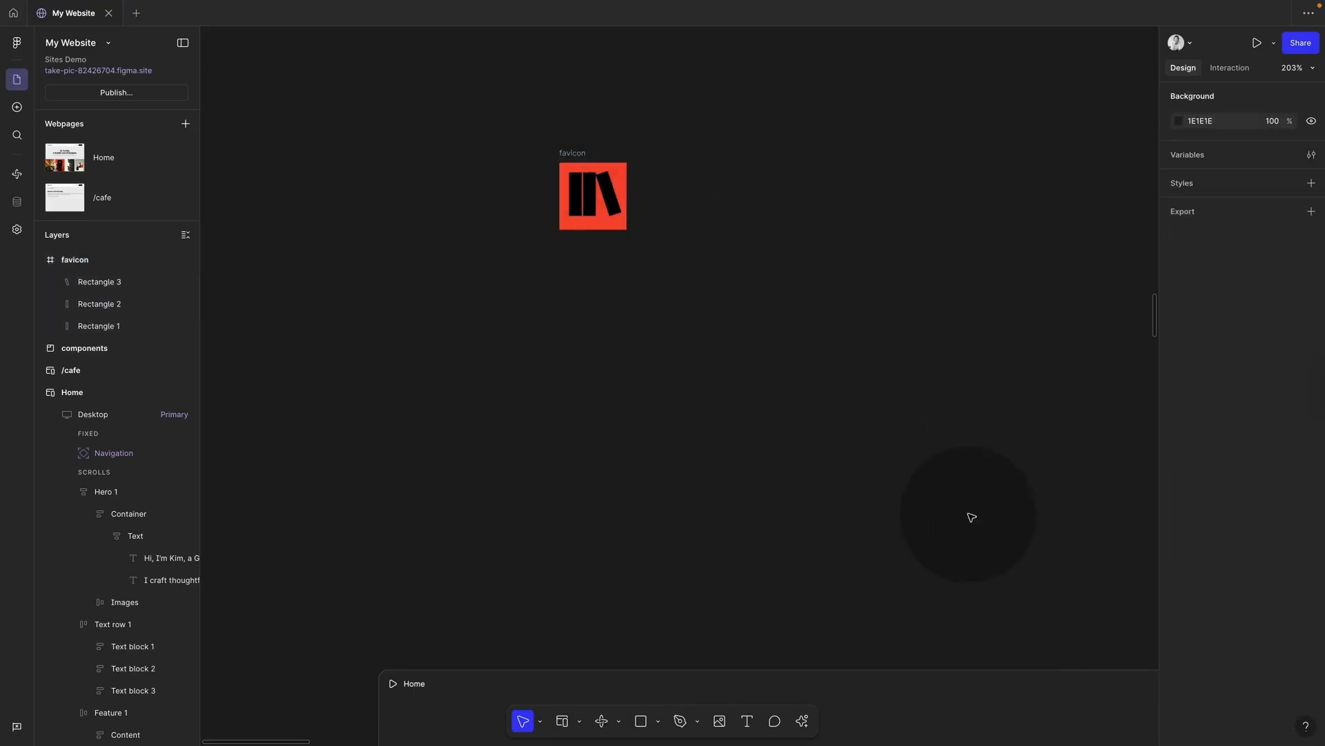
{"action": "left_click", "coordinate": [16, 231]}
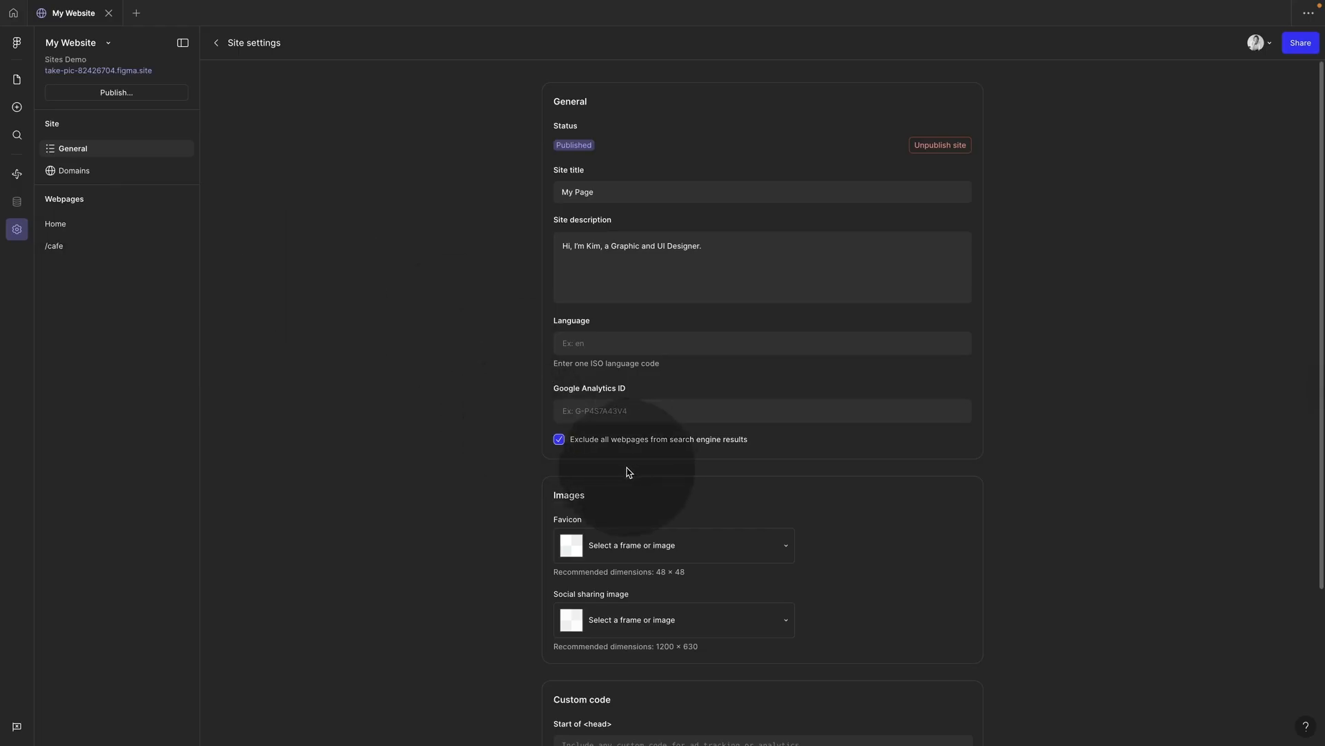
Step: Set the favicon frame as the site favicon, publish the update, and open the live URL
{"action": "left_click", "coordinate": [662, 555]}
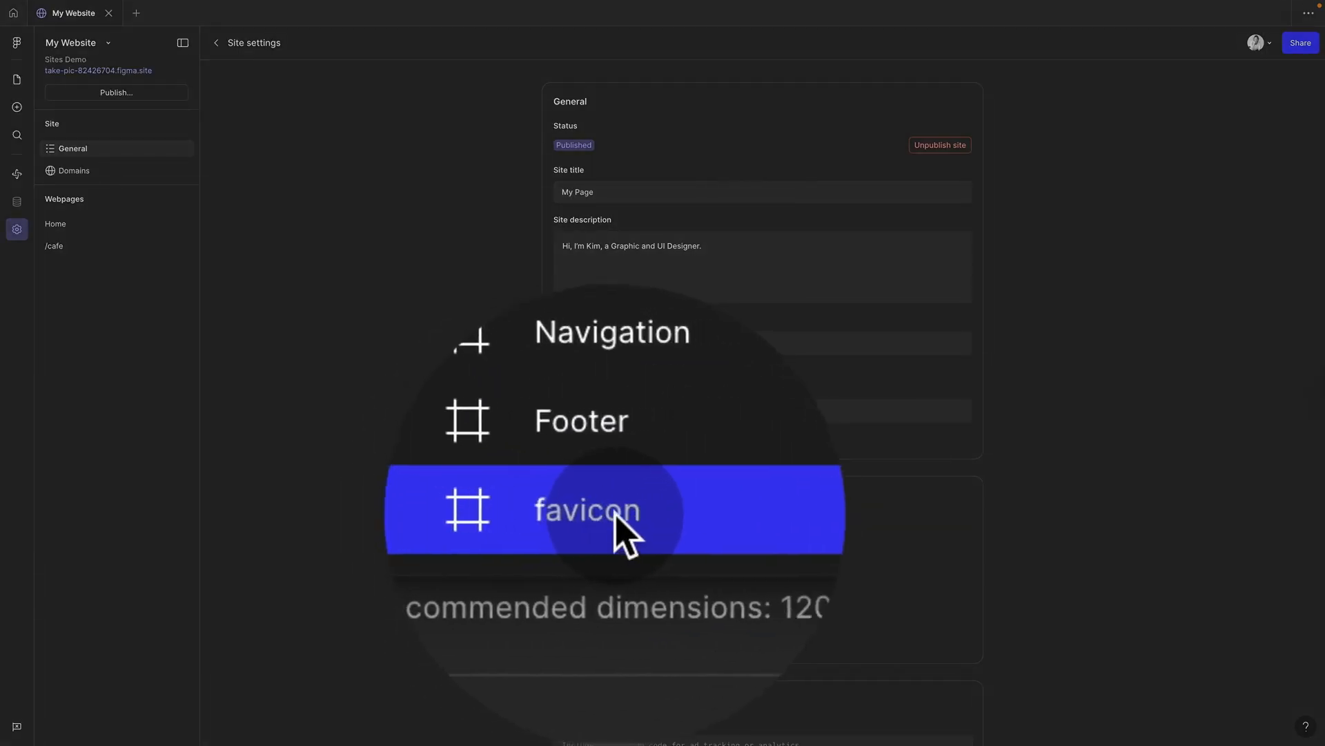
{"action": "left_click", "coordinate": [614, 532]}
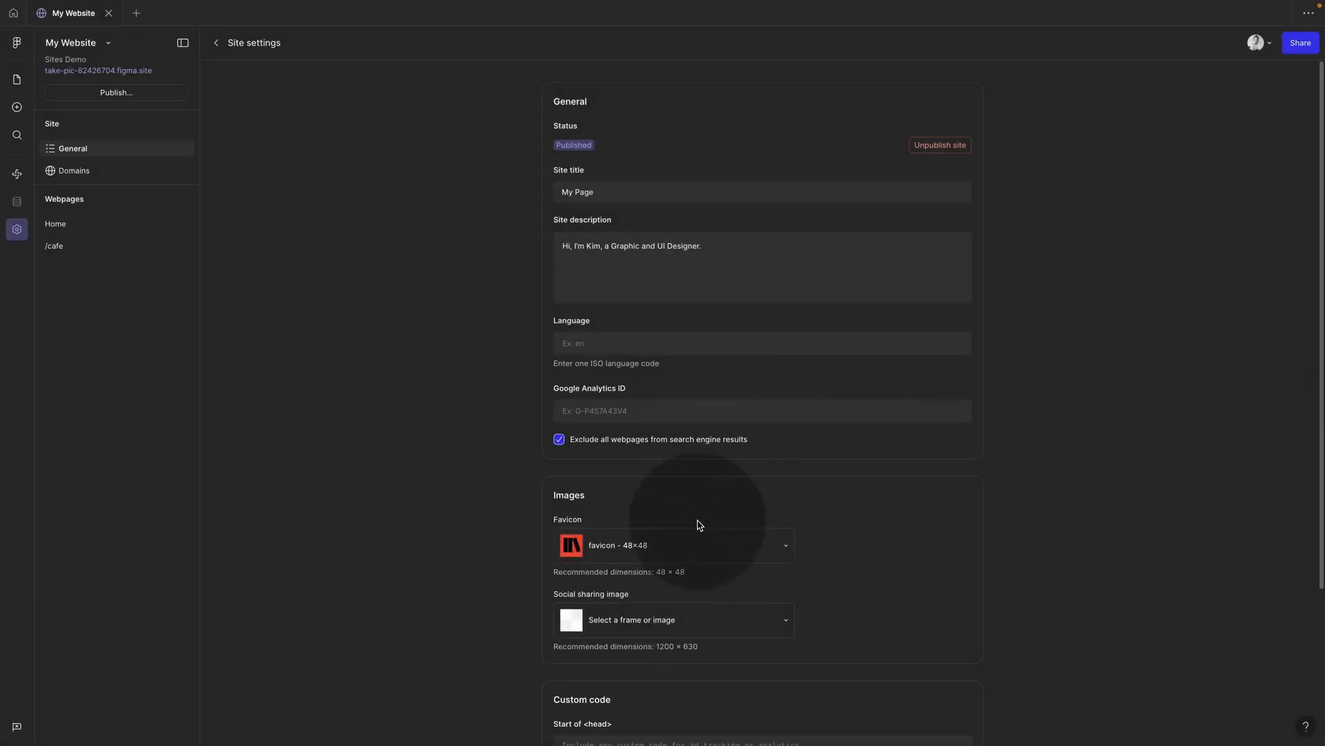
{"action": "left_click", "coordinate": [110, 94]}
{"action": "left_click", "coordinate": [397, 205]}
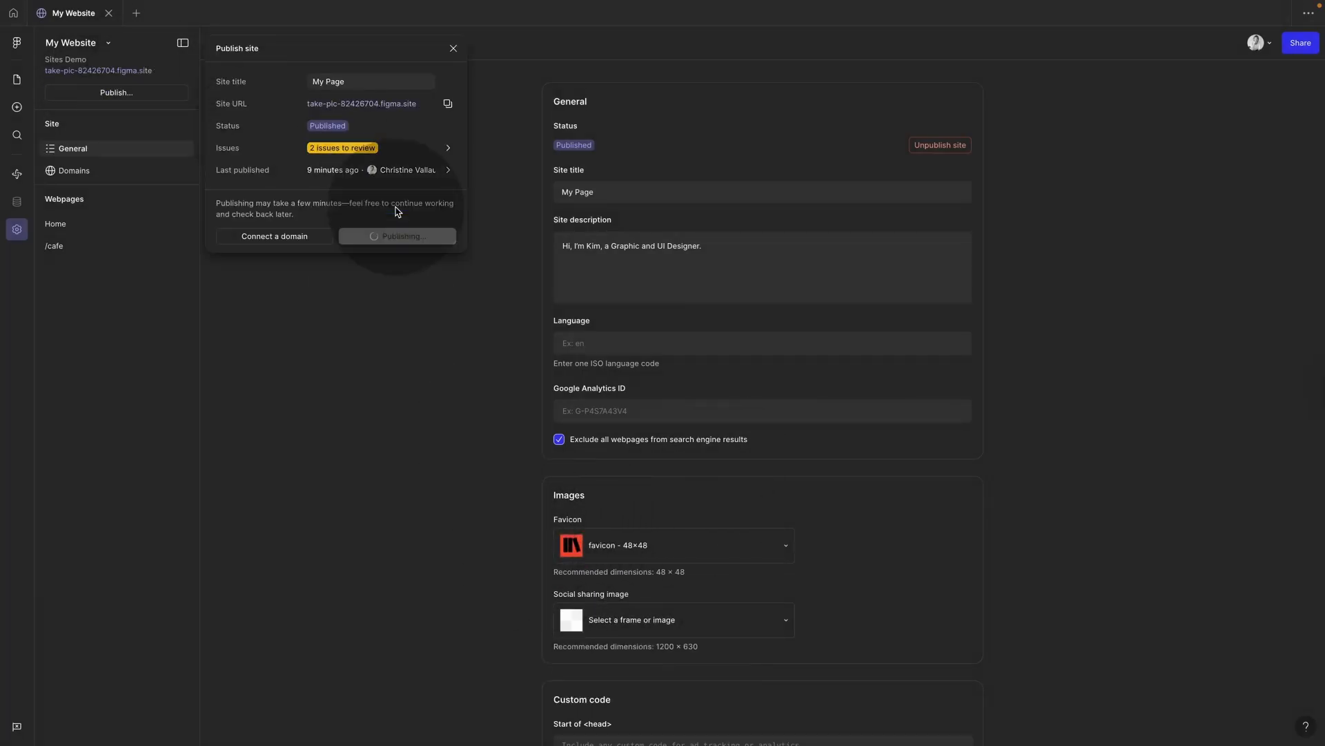
{"action": "left_click", "coordinate": [361, 104]}
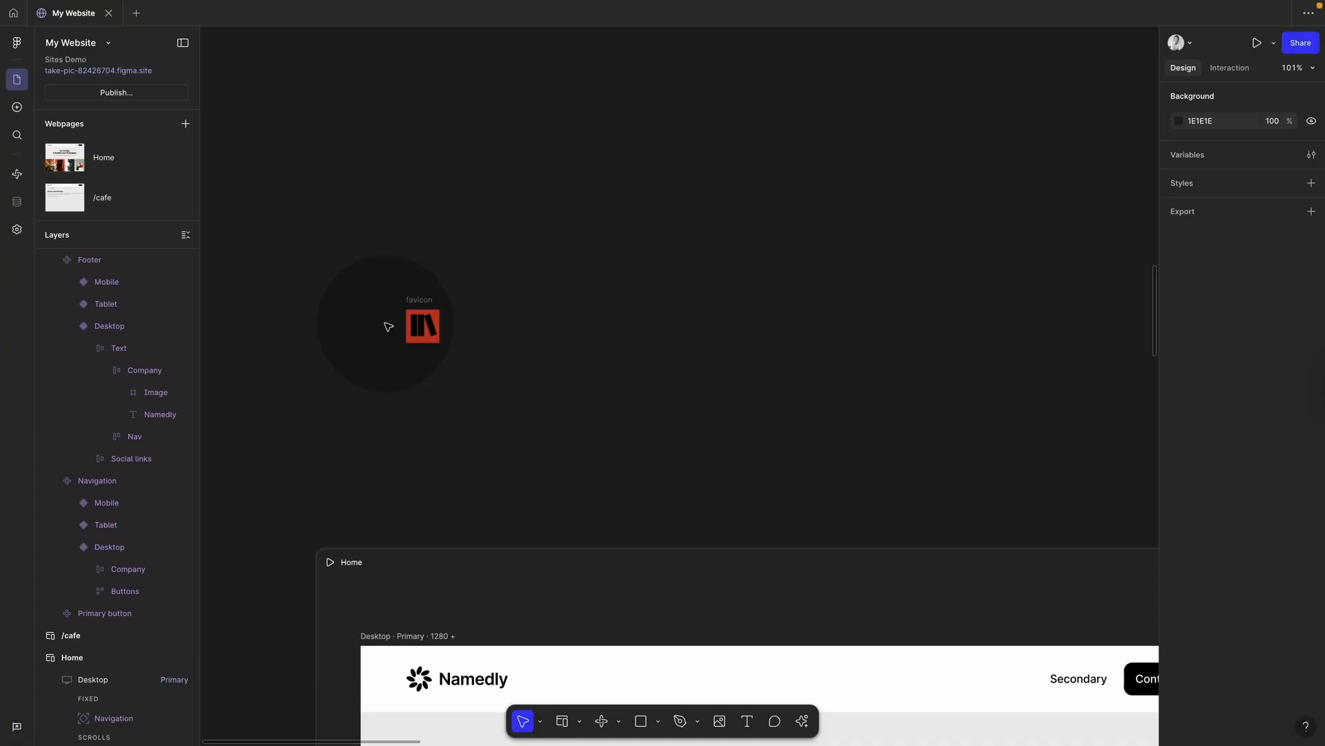
Step: Duplicate the favicon frame as 'logo' and move the copy into the components section
{"action": "left_click", "coordinate": [430, 296]}
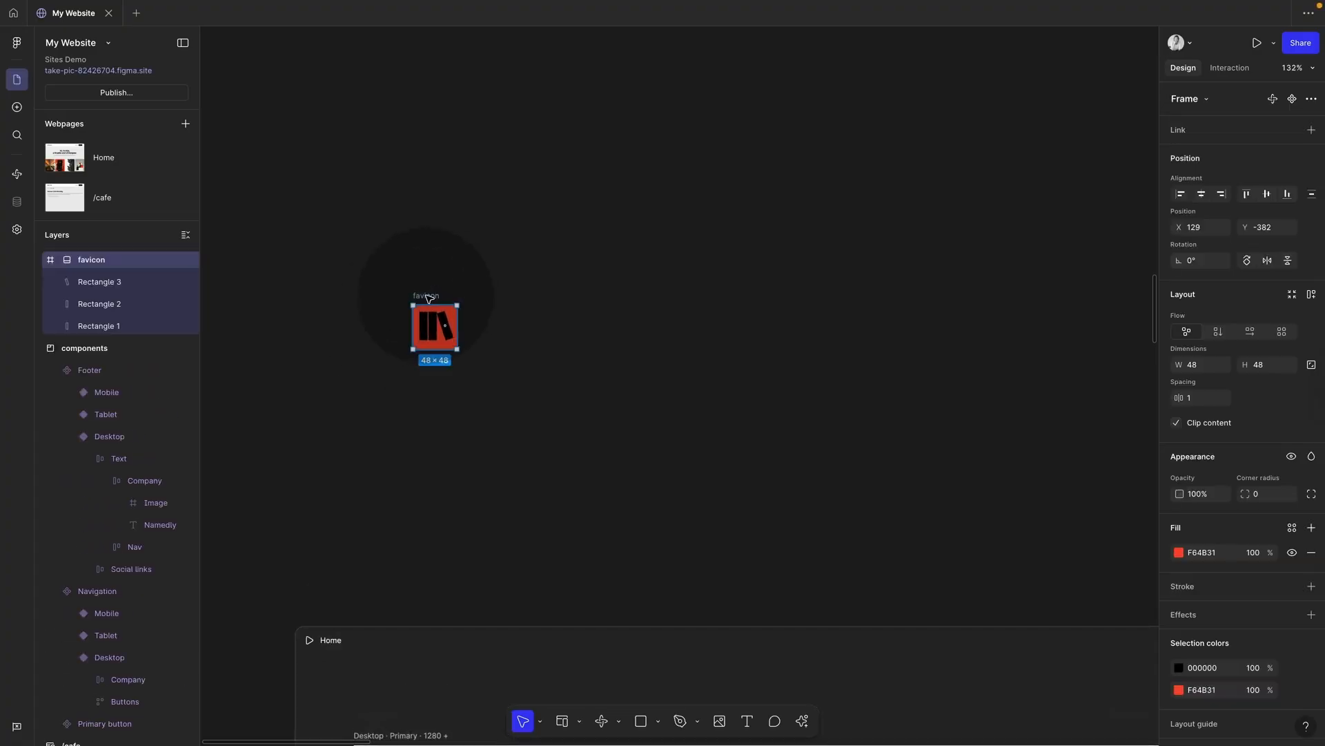
{"action": "left_click_drag", "start_coordinate": [430, 297], "coordinate": [616, 300]}
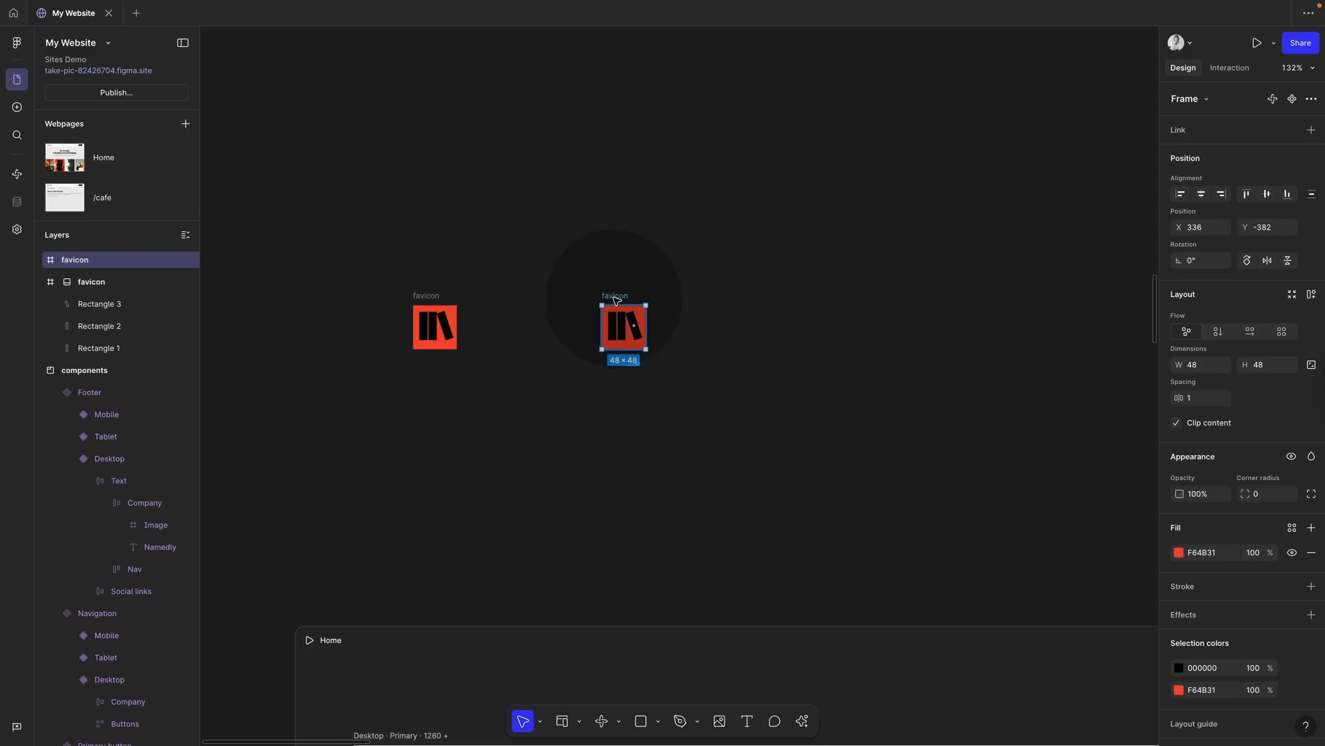
{"action": "left_click", "coordinate": [677, 329]}
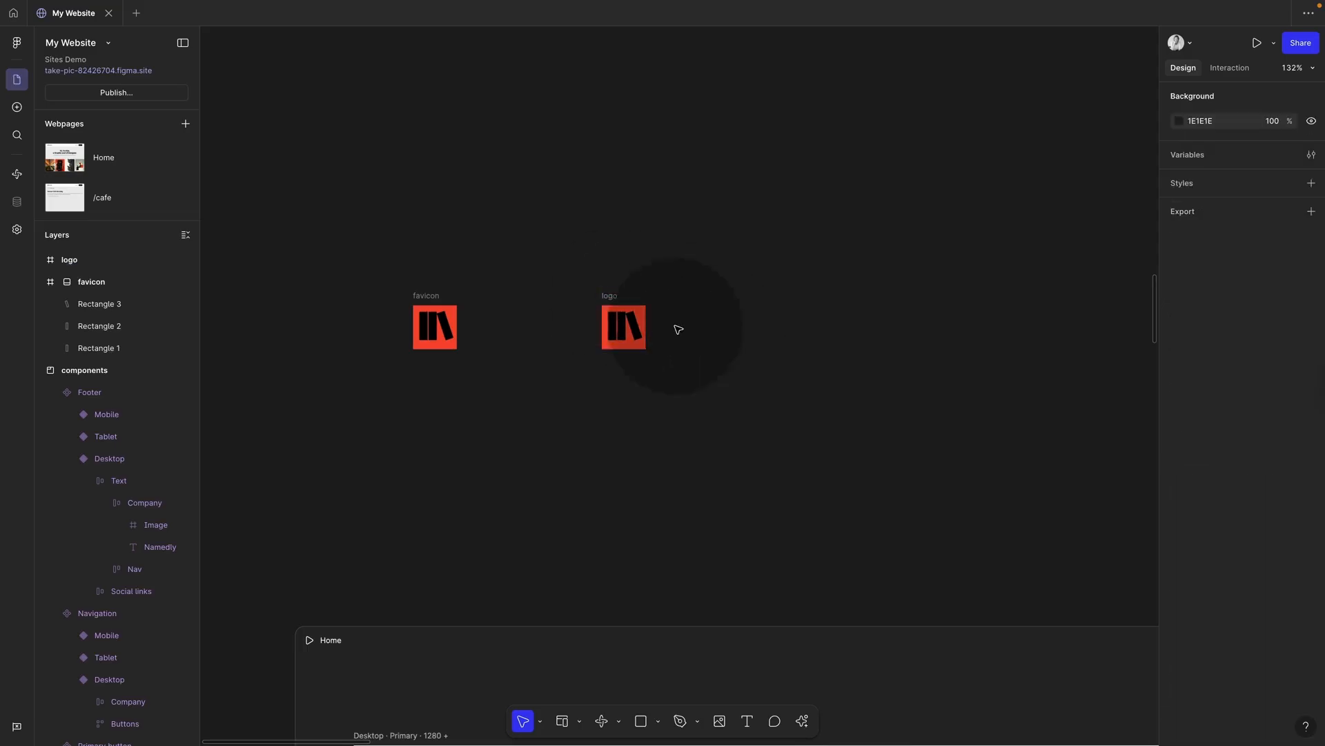
{"action": "left_click", "coordinate": [611, 297]}
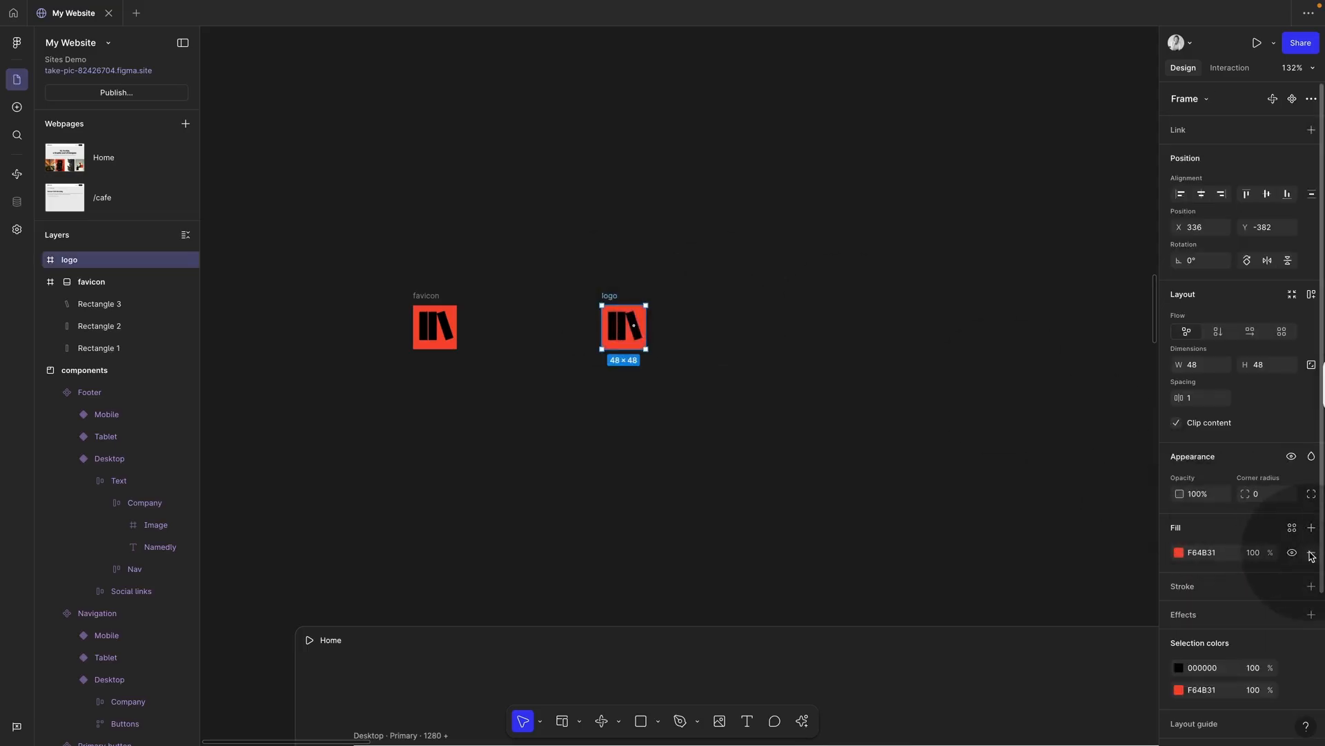
{"action": "left_click", "coordinate": [867, 379]}
{"action": "scroll", "coordinate": [867, 379], "scroll_direction": "down", "scroll_amount": 8}
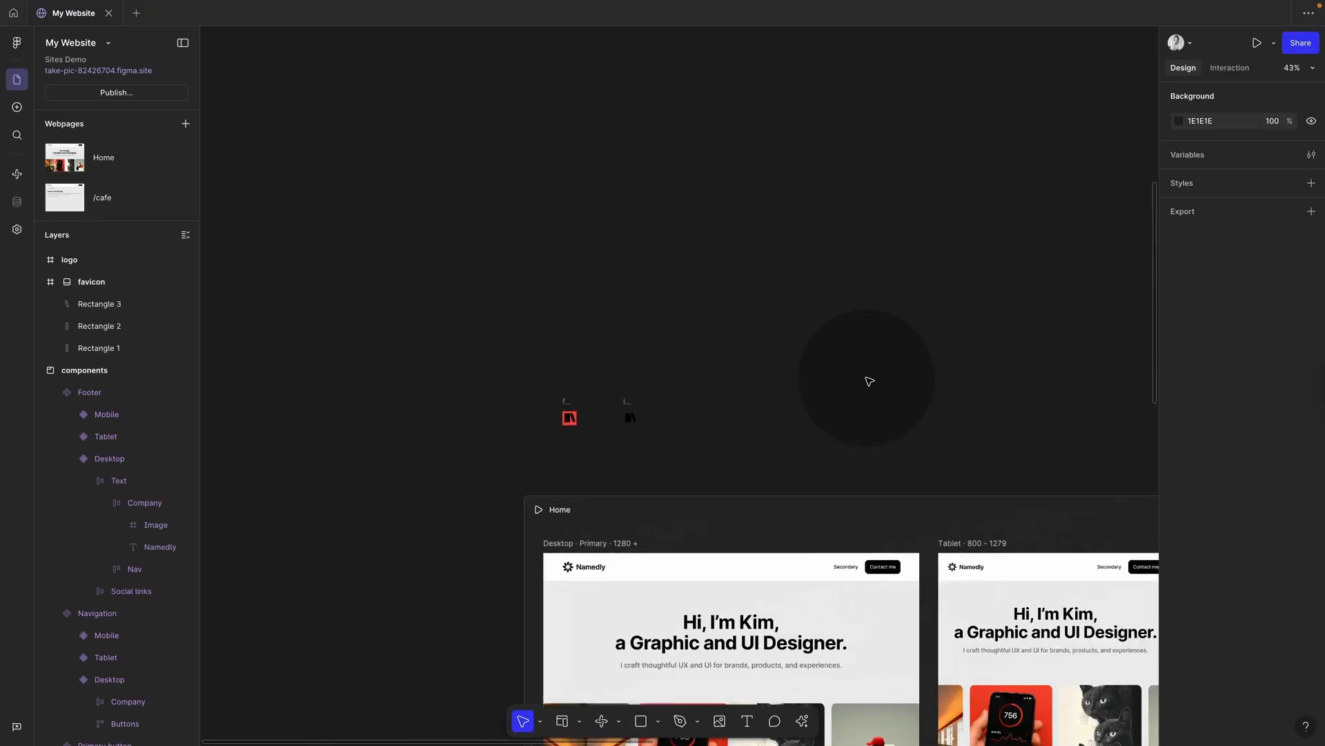
{"action": "left_click_drag", "start_coordinate": [629, 407], "coordinate": [885, 33]}
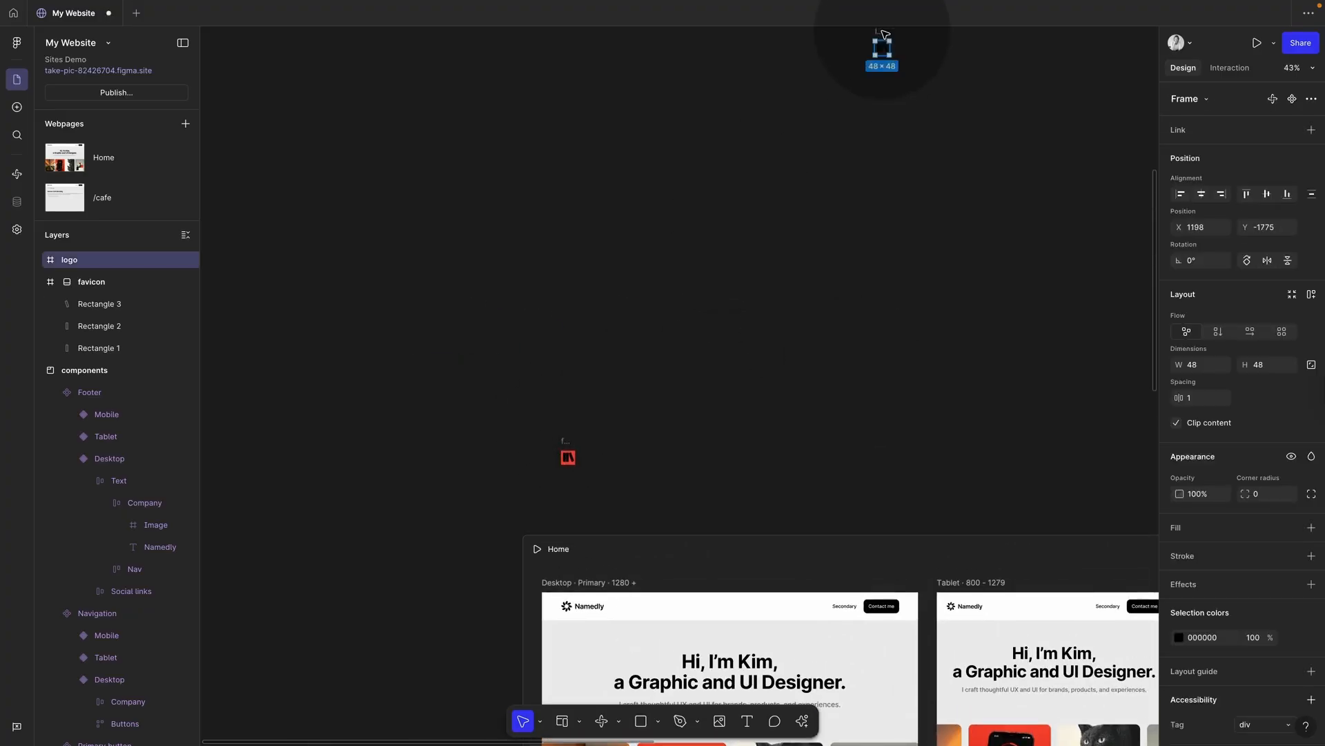
{"action": "scroll", "coordinate": [843, 156], "scroll_direction": "down", "scroll_amount": 5}
{"action": "scroll", "coordinate": [843, 156], "scroll_direction": "up", "scroll_amount": 4}
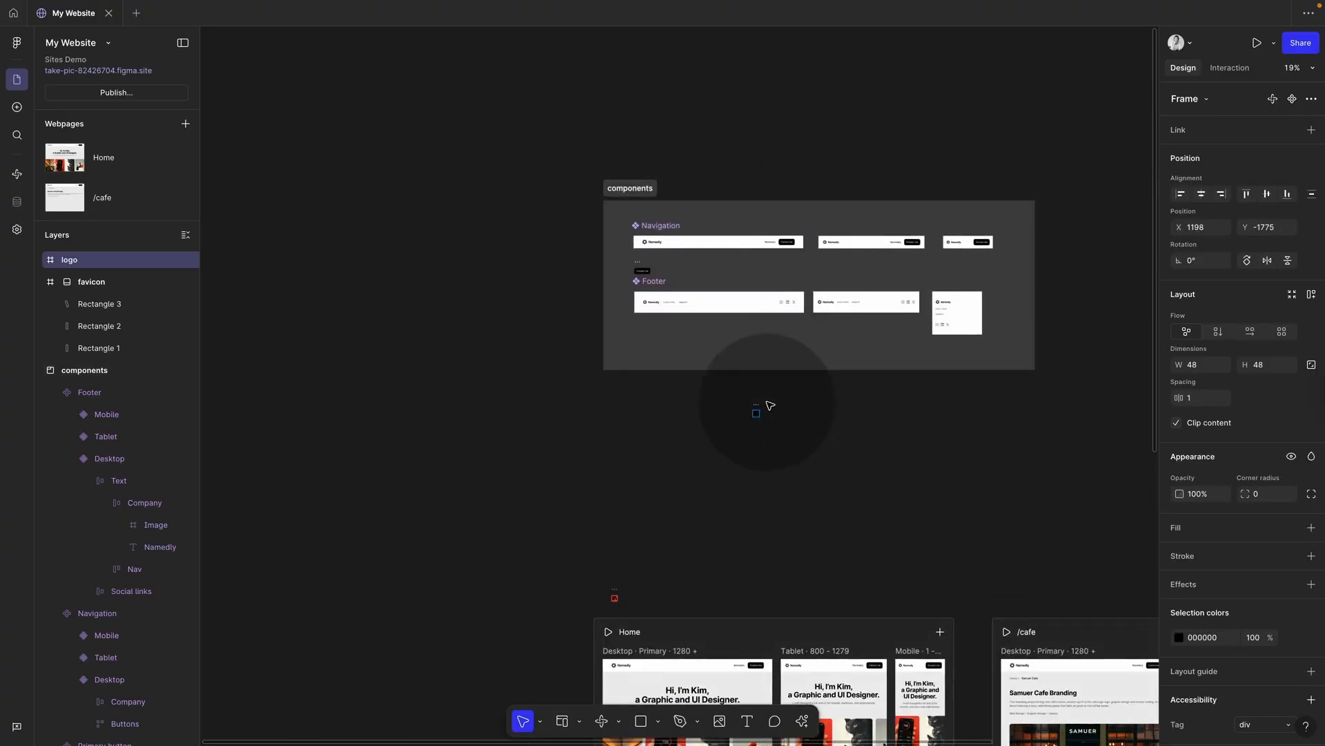
{"action": "left_click_drag", "start_coordinate": [758, 410], "coordinate": [669, 270]}
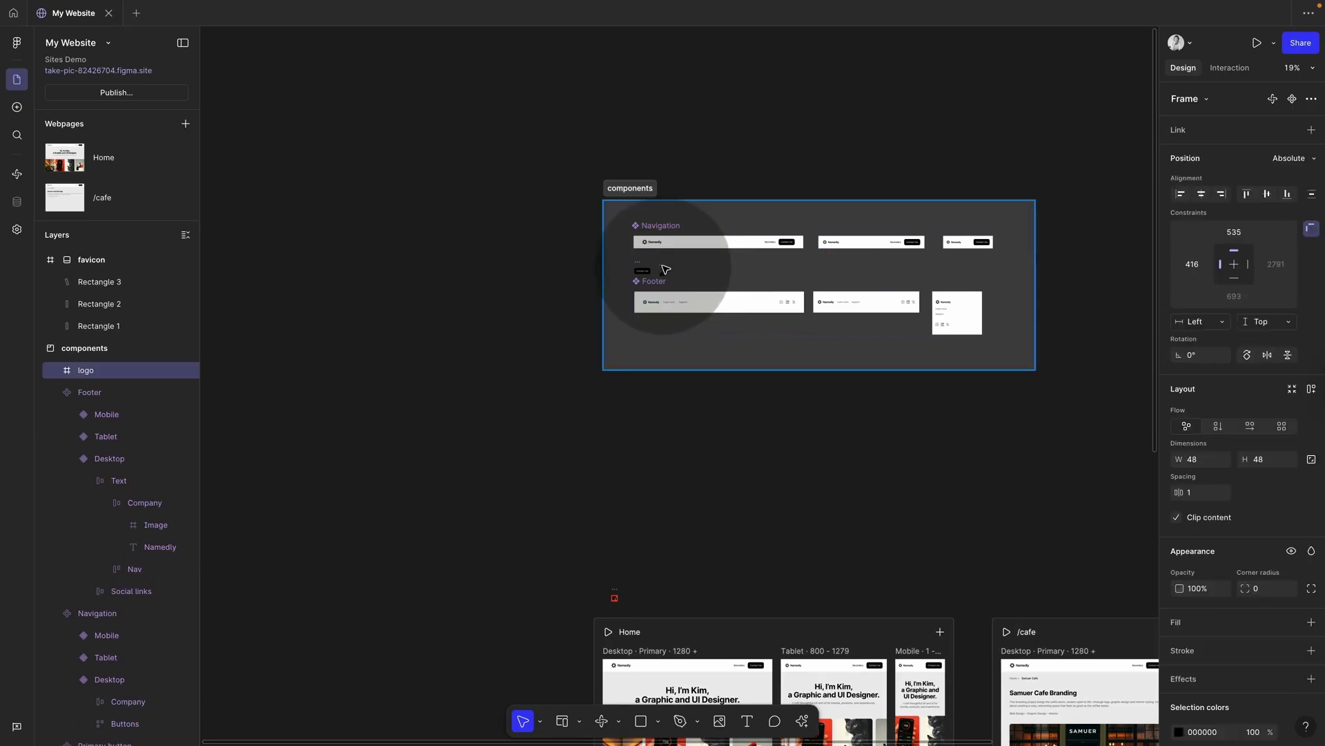
Step: Turn the logo frame into a component, then undo trial deletions in the desktop navigation
{"action": "left_click", "coordinate": [1292, 99]}
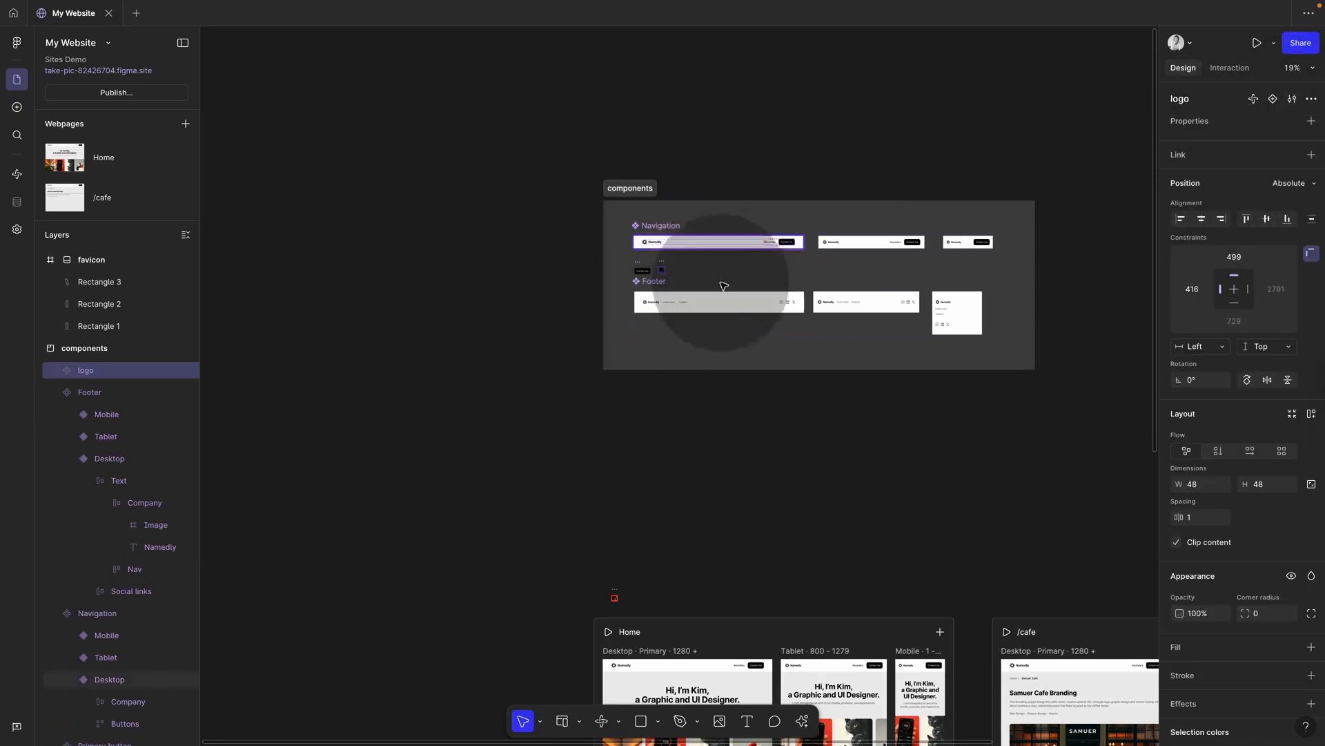
{"action": "scroll", "coordinate": [675, 301], "scroll_direction": "up", "scroll_amount": 5}
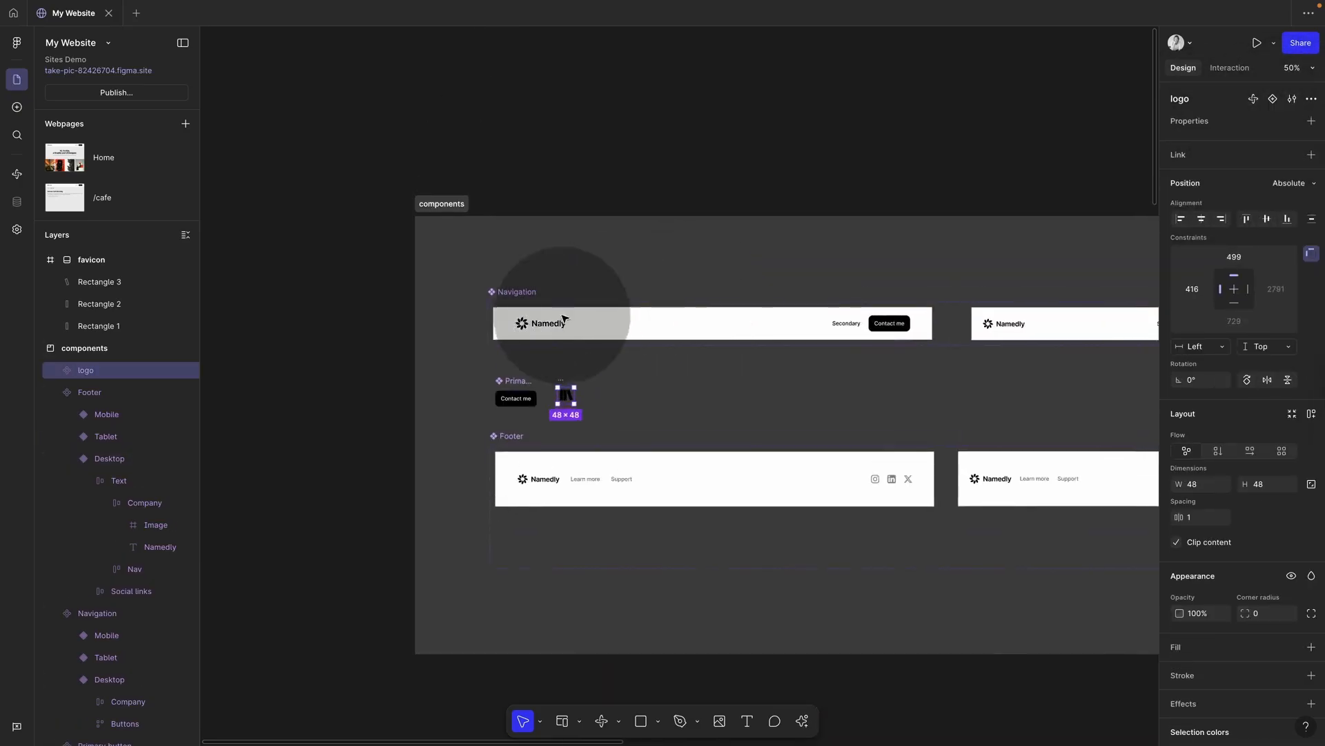
{"action": "left_click", "coordinate": [532, 326]}
{"action": "left_click", "coordinate": [532, 325]}
{"action": "left_click", "coordinate": [536, 325]}
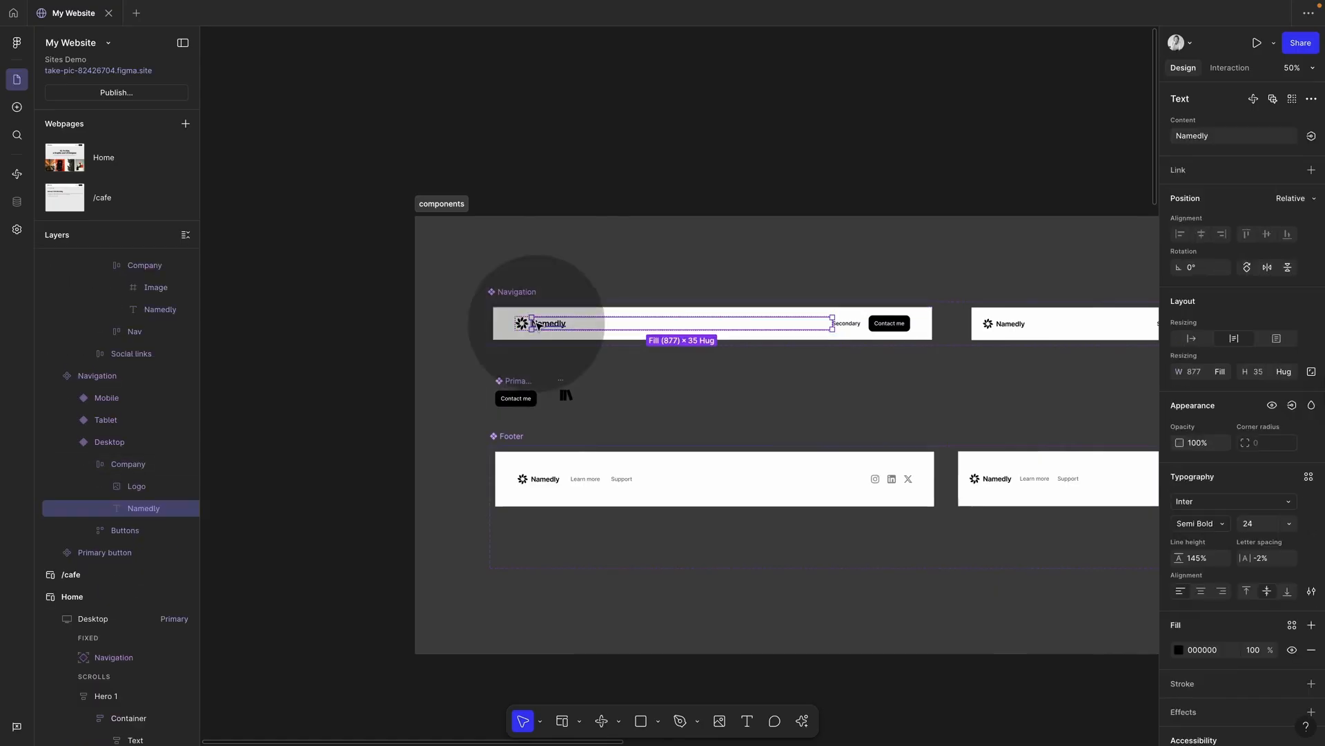
{"action": "key", "text": "Delete"}
{"action": "left_click", "coordinate": [522, 323]}
{"action": "double_click", "coordinate": [523, 323]}
{"action": "key", "text": "Delete"}
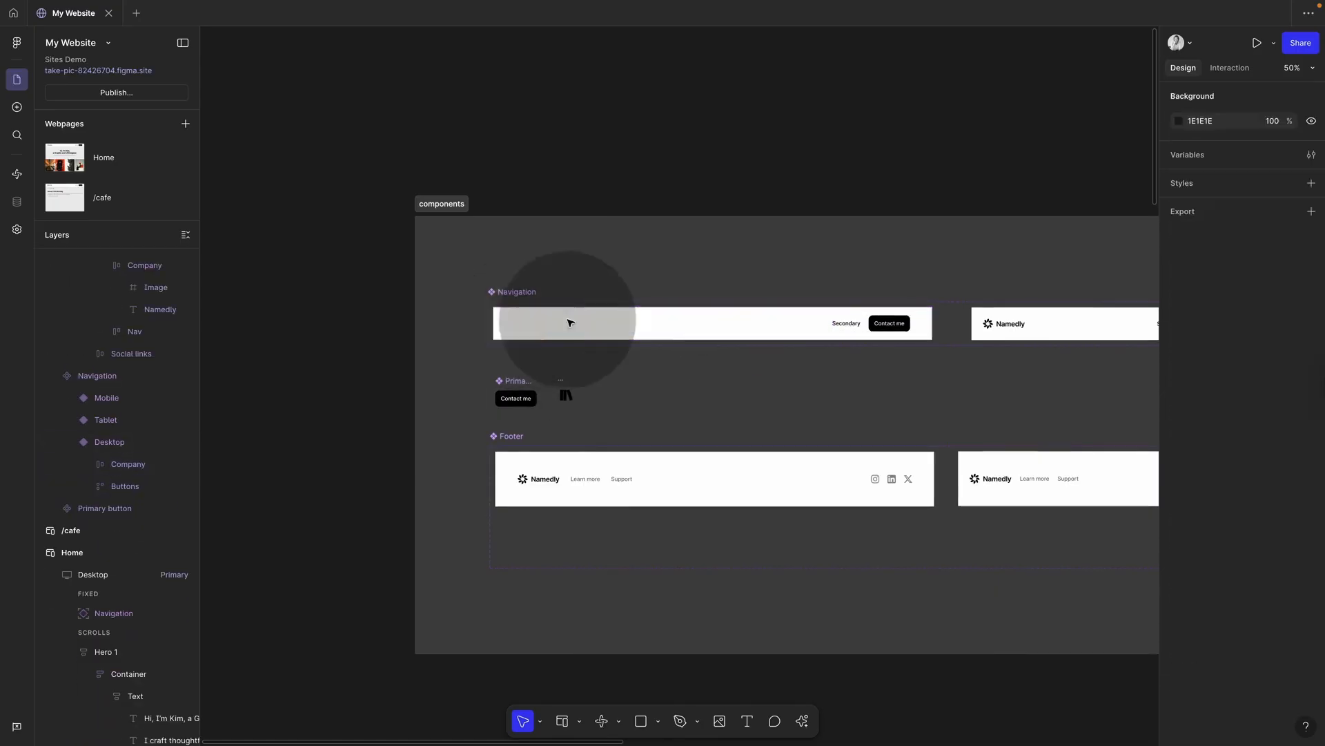
{"action": "scroll", "coordinate": [996, 326], "scroll_direction": "down", "scroll_amount": 2}
{"action": "key", "text": "ctrl+z"}
{"action": "key", "text": "ctrl+z"}
{"action": "key", "text": "ctrl+z"}
{"action": "key", "text": "ctrl+z"}
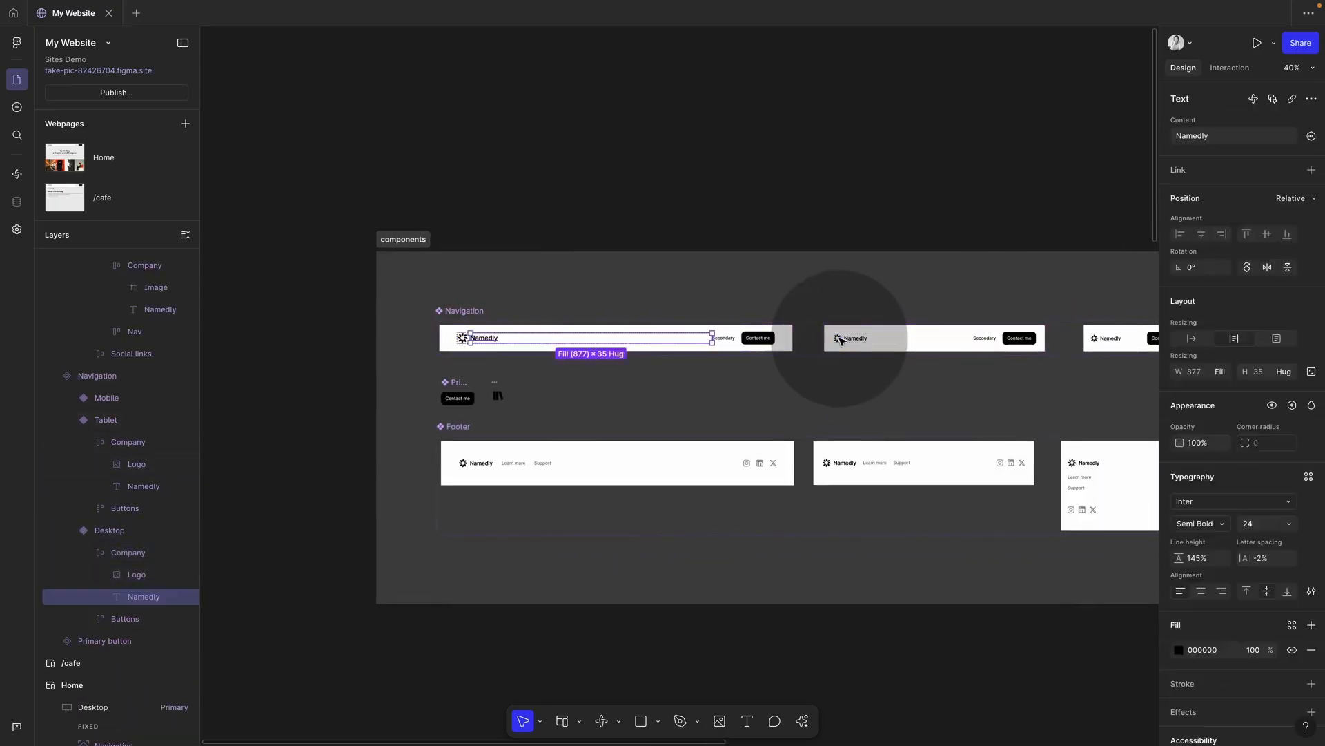
{"action": "key", "text": "Escape"}
Step: Delete the Namedly text and old logo icon from all Navigation variants
{"action": "scroll", "coordinate": [517, 323], "scroll_direction": "right", "scroll_amount": 2}
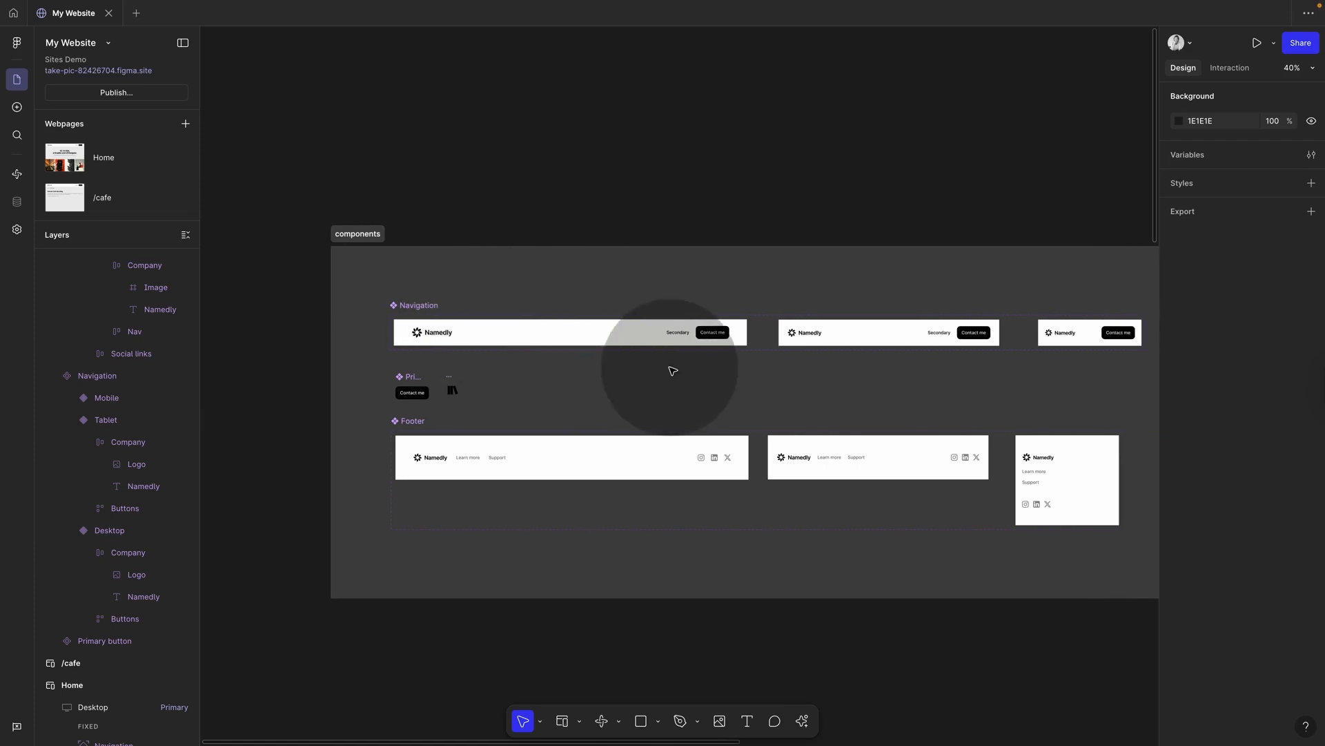
{"action": "left_click", "coordinate": [433, 336], "text": "super"}
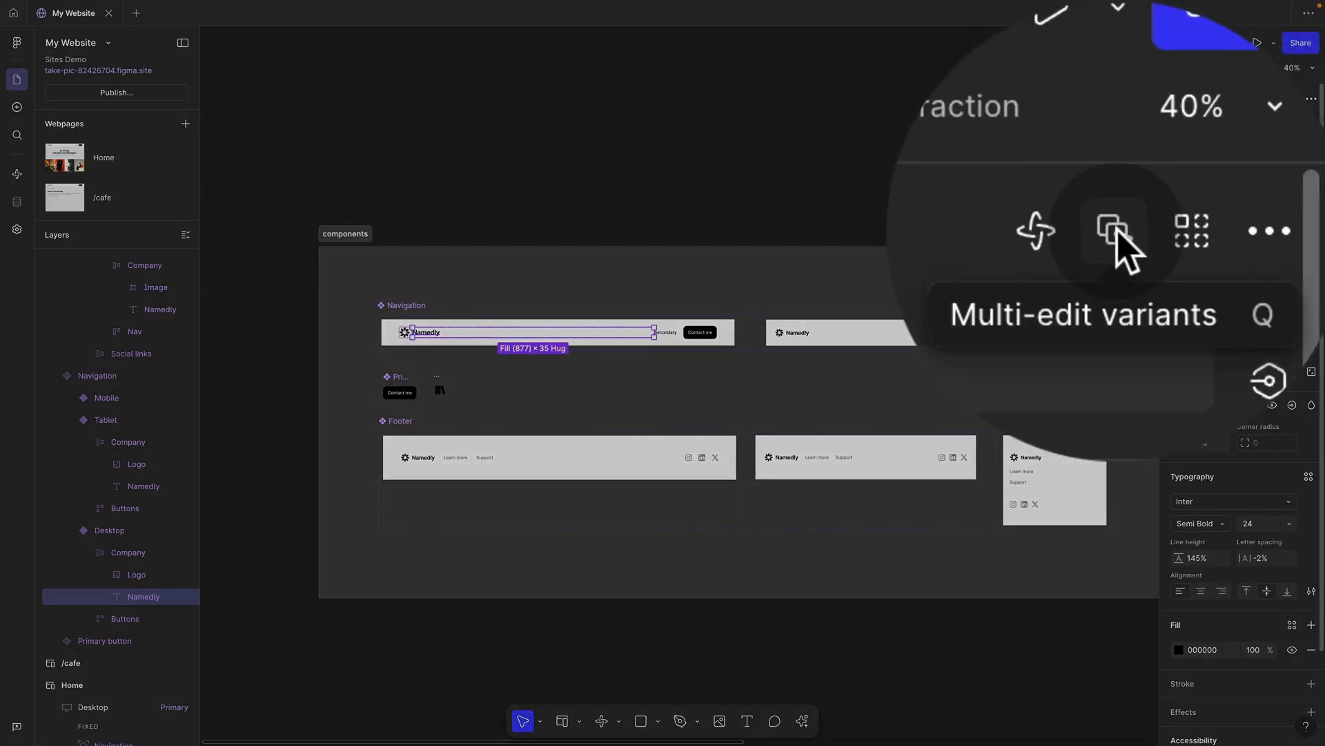
{"action": "key", "text": "BackSpace"}
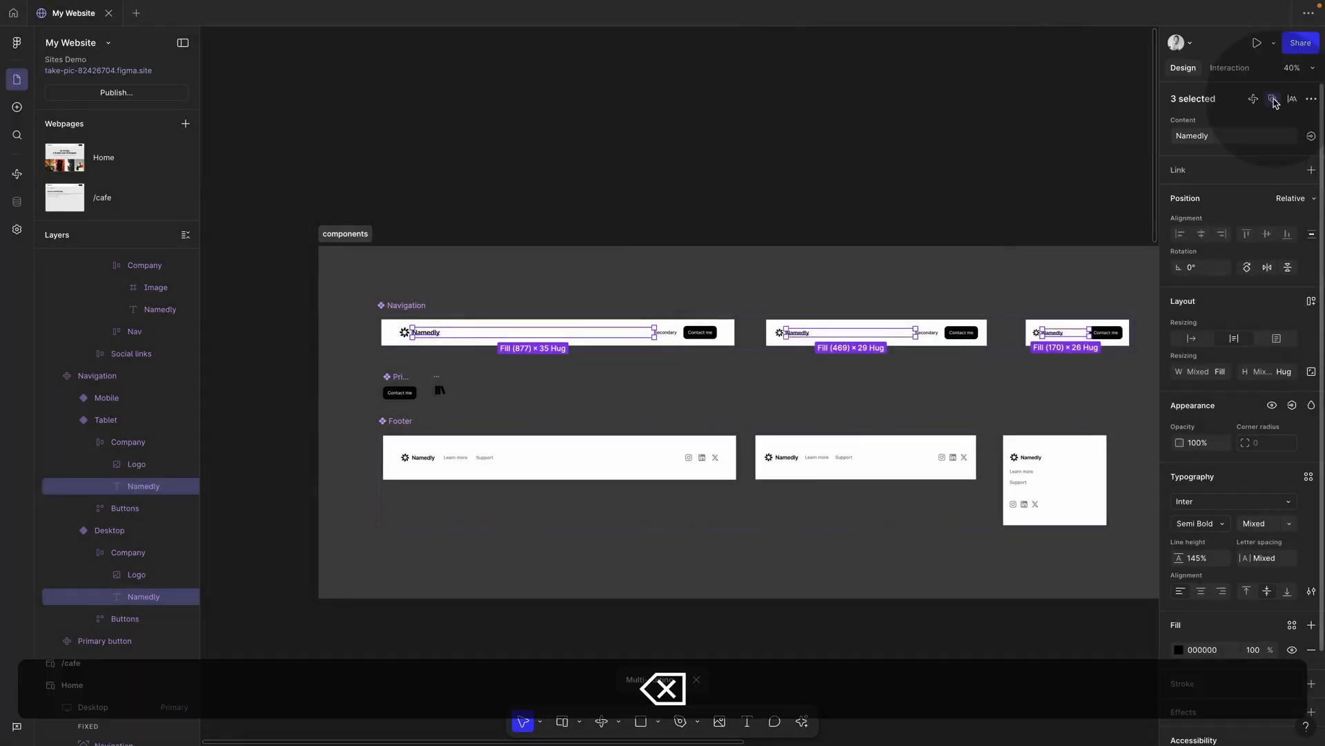
{"action": "left_click", "coordinate": [404, 332], "text": "super"}
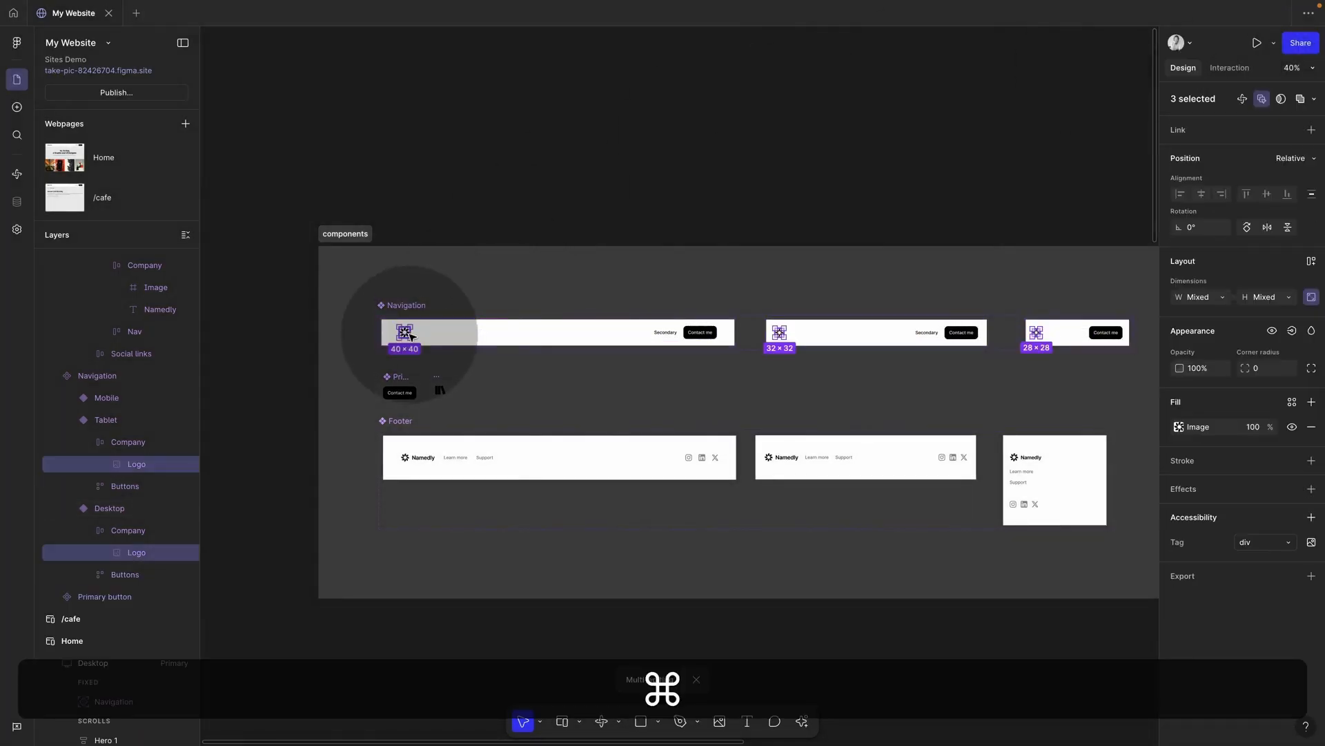
{"action": "key", "text": "BackSpace"}
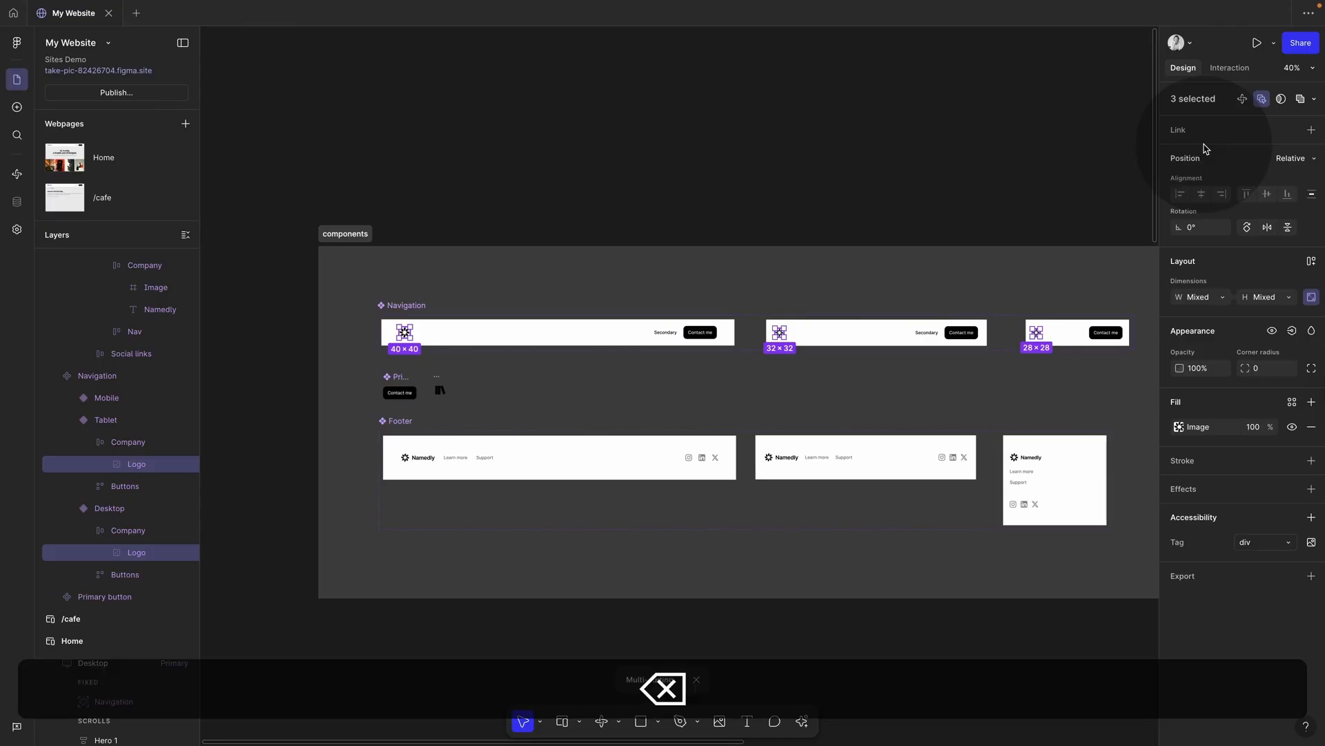
Step: Place logo instances in the desktop, tablet and mobile navigation bars
{"action": "left_click_drag", "start_coordinate": [442, 388], "coordinate": [406, 332]}
{"action": "left_click", "coordinate": [816, 337]}
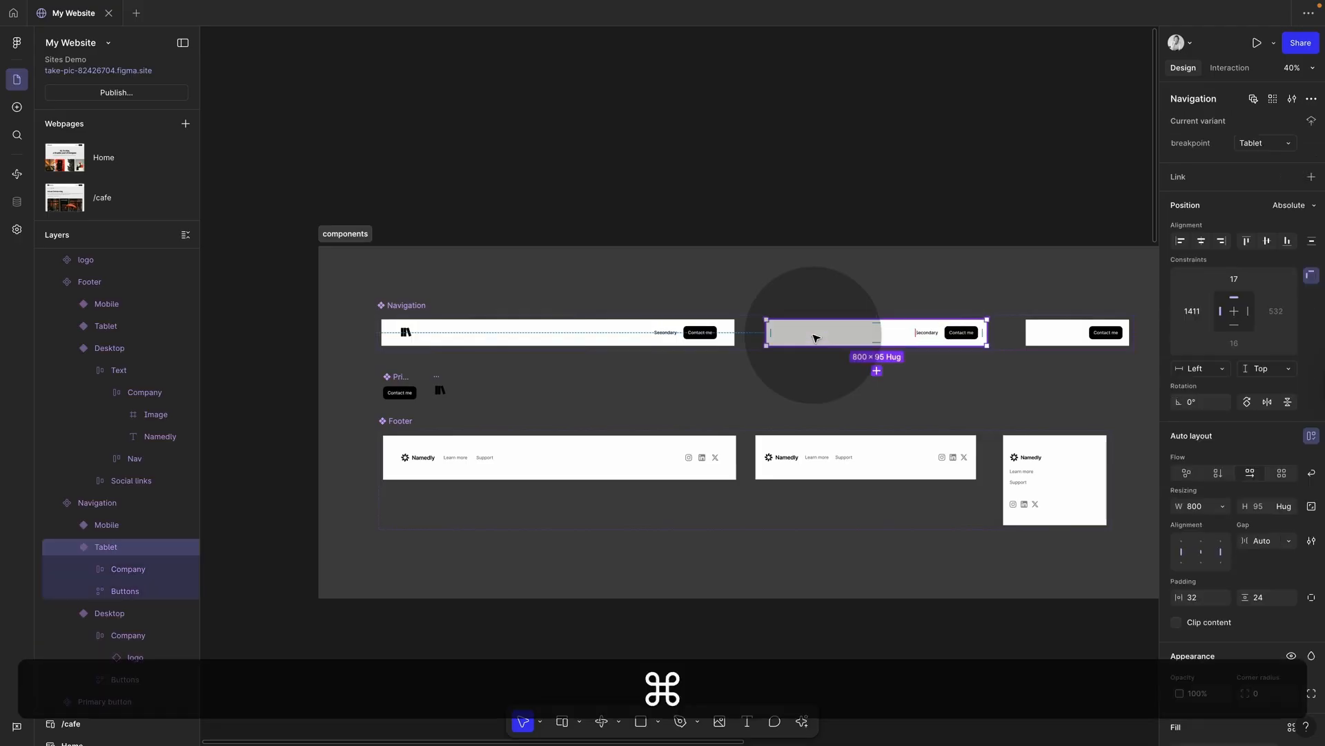
{"action": "key", "text": "super+v"}
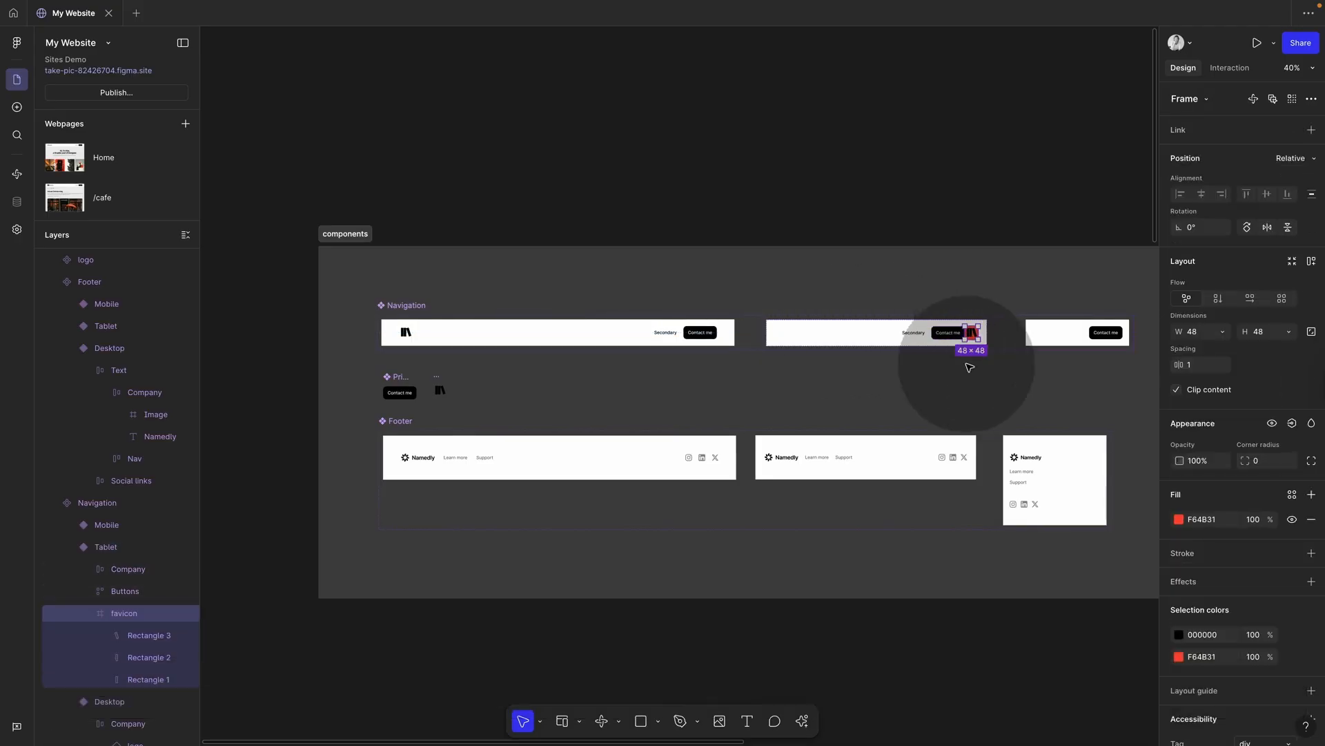
{"action": "key", "text": "BackSpace"}
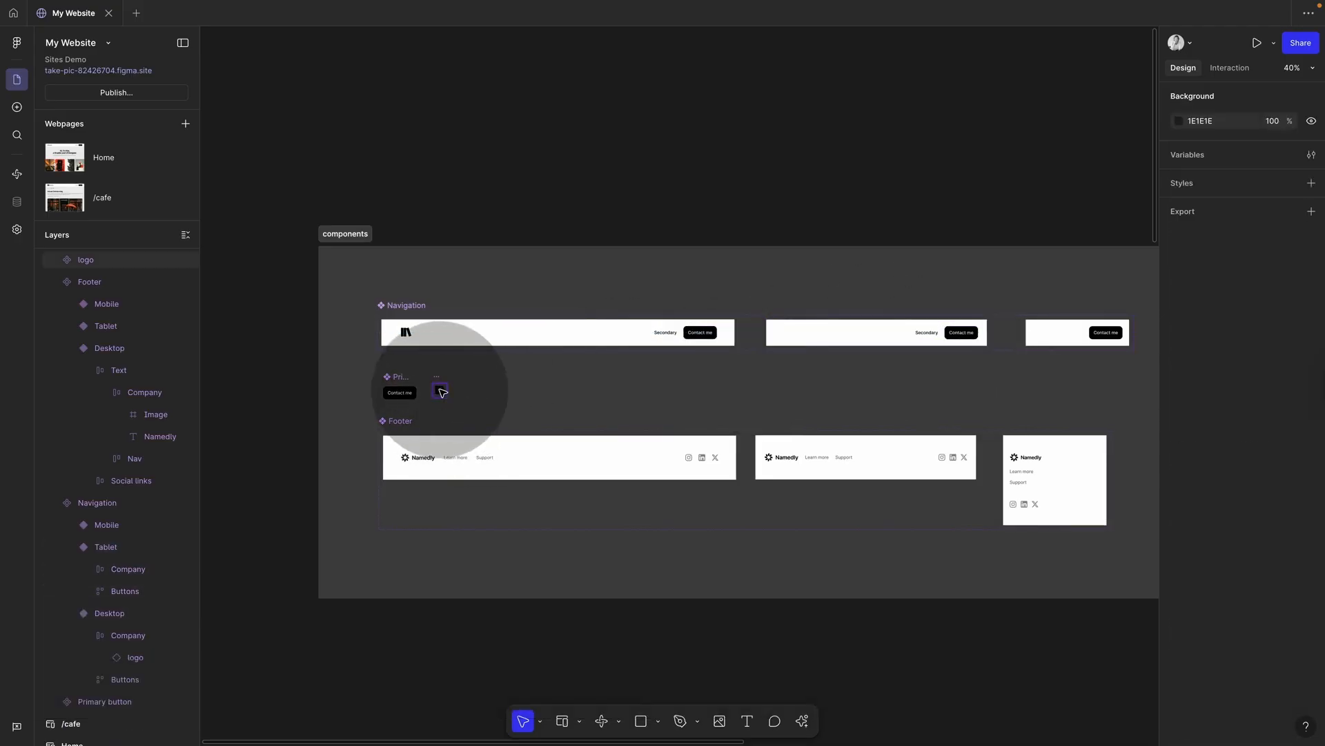
{"action": "left_click_drag", "start_coordinate": [442, 392], "coordinate": [782, 334]}
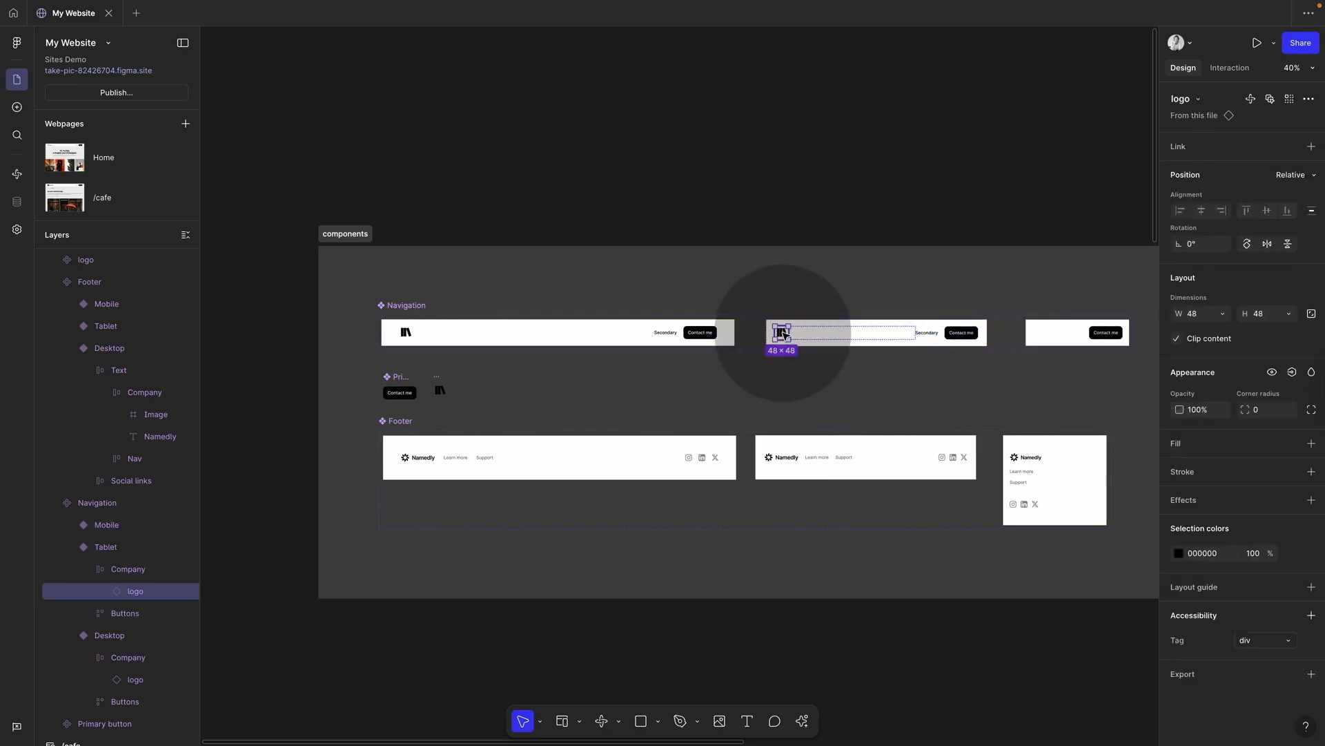
{"action": "key", "text": "super+c"}
{"action": "double_click", "coordinate": [1068, 327]}
{"action": "key", "text": "super+v"}
{"action": "left_click", "coordinate": [649, 353]}
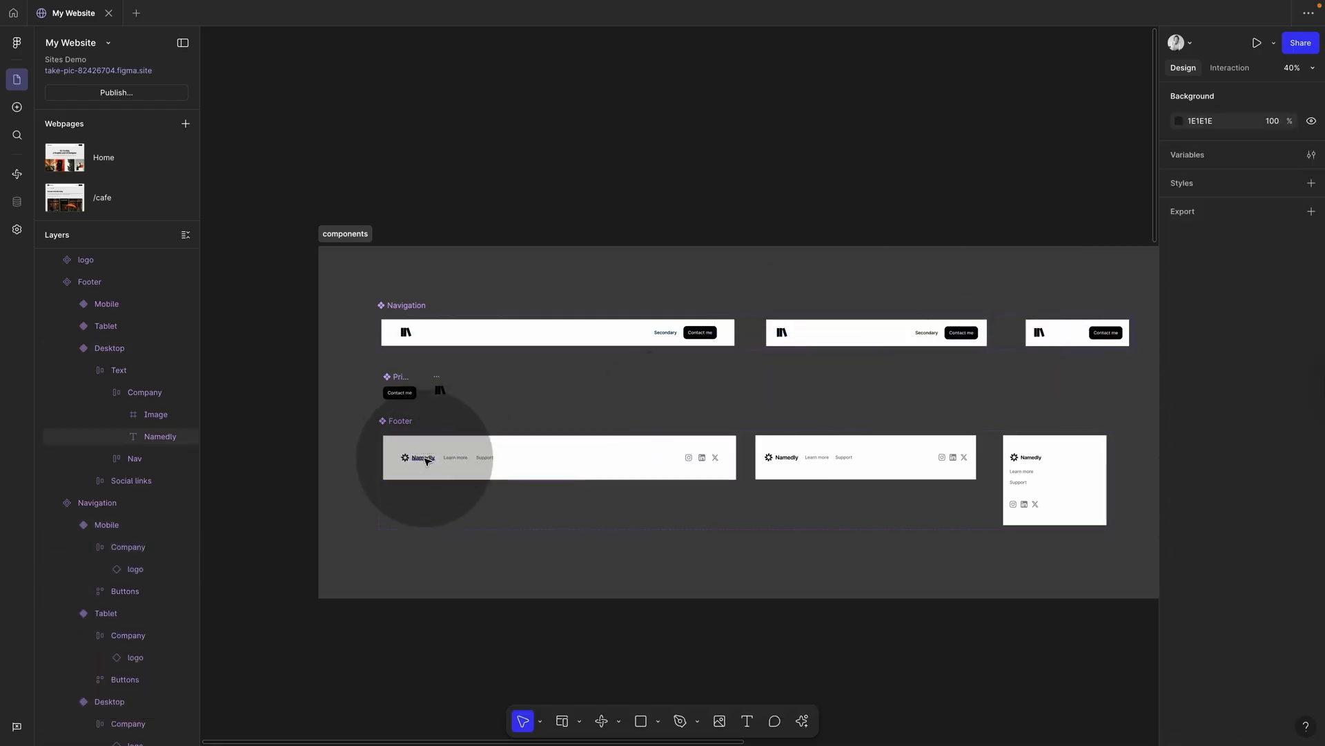
Step: Delete the Namedly text and old logo images from every Footer variant
{"action": "left_click", "coordinate": [426, 459]}
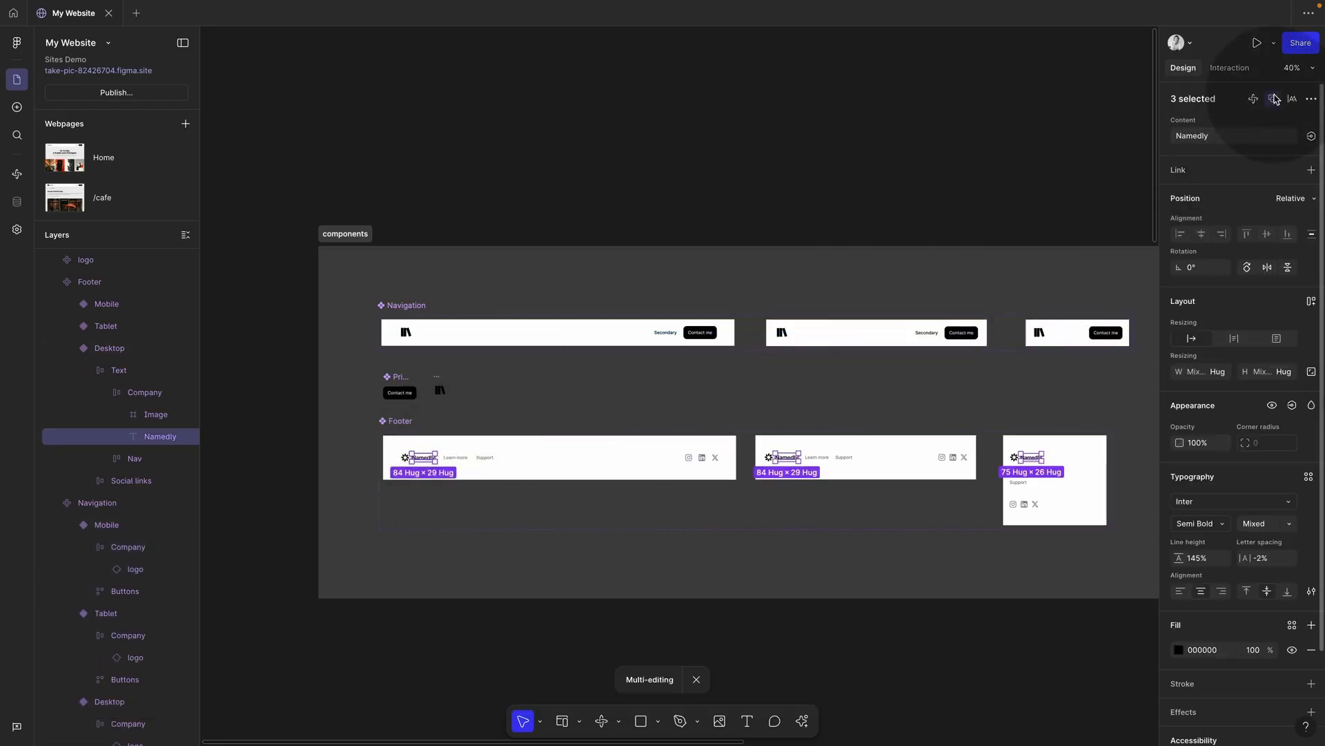
{"action": "key", "text": "BackSpace"}
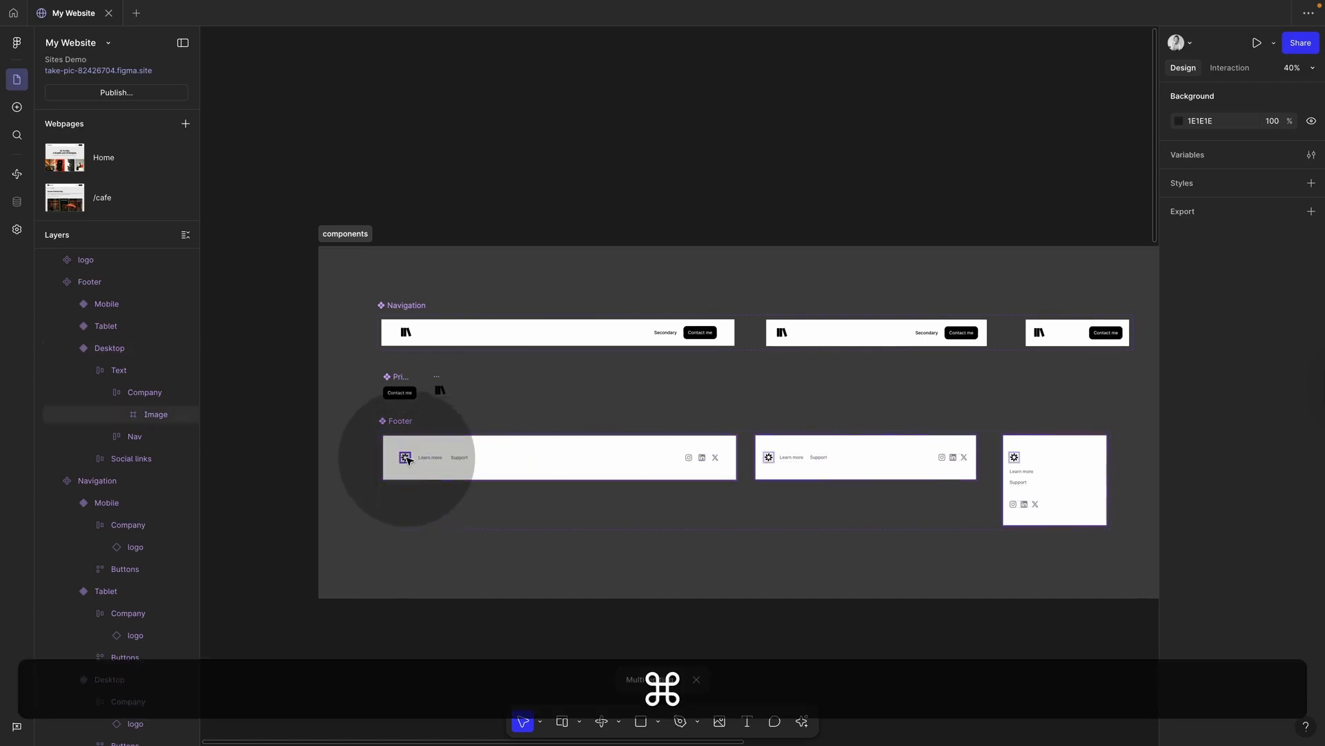
{"action": "left_click", "coordinate": [407, 460], "text": "super"}
{"action": "key", "text": "BackSpace"}
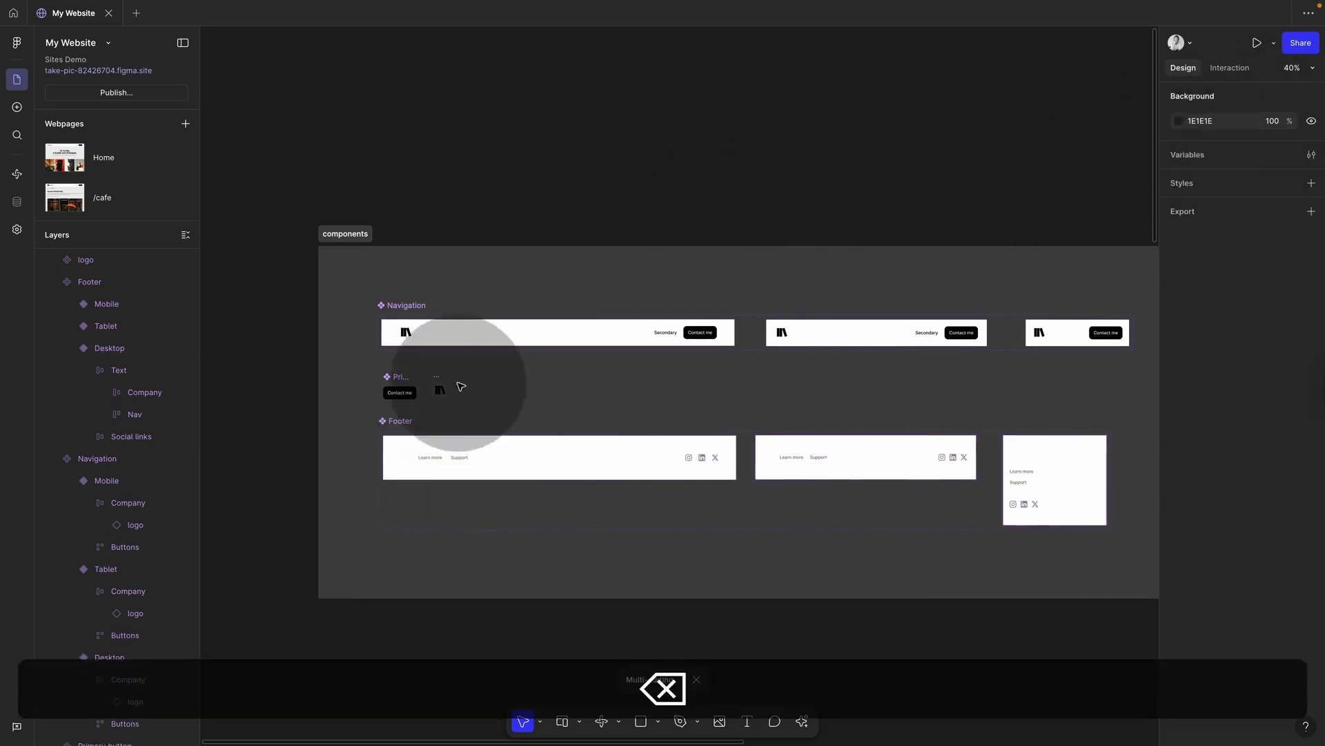
Step: Paste the logo into the desktop, tablet and mobile footers and remove the leftover Company group
{"action": "left_click", "coordinate": [440, 390]}
{"action": "key", "text": "super+c"}
{"action": "left_click", "coordinate": [411, 459], "text": "super"}
{"action": "key", "text": "super+v"}
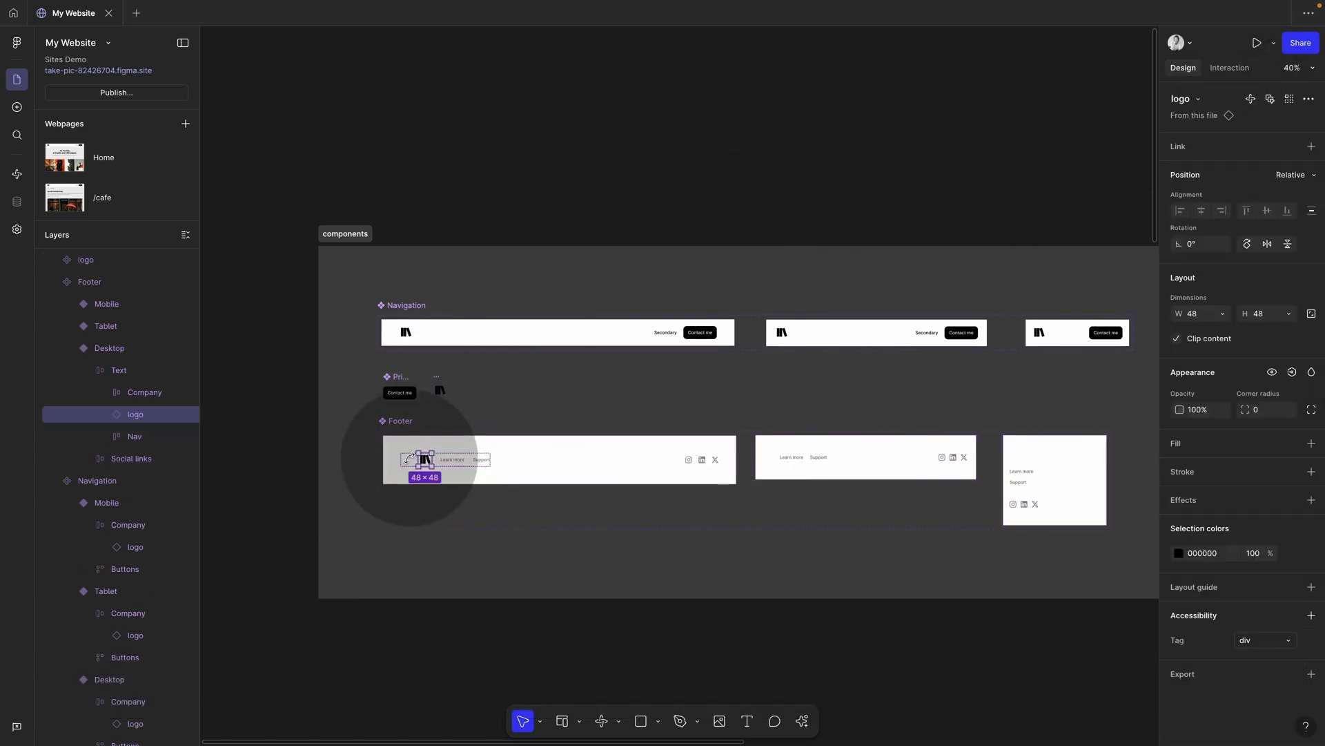
{"action": "left_click", "coordinate": [771, 459], "text": "super"}
{"action": "key", "text": "super+v"}
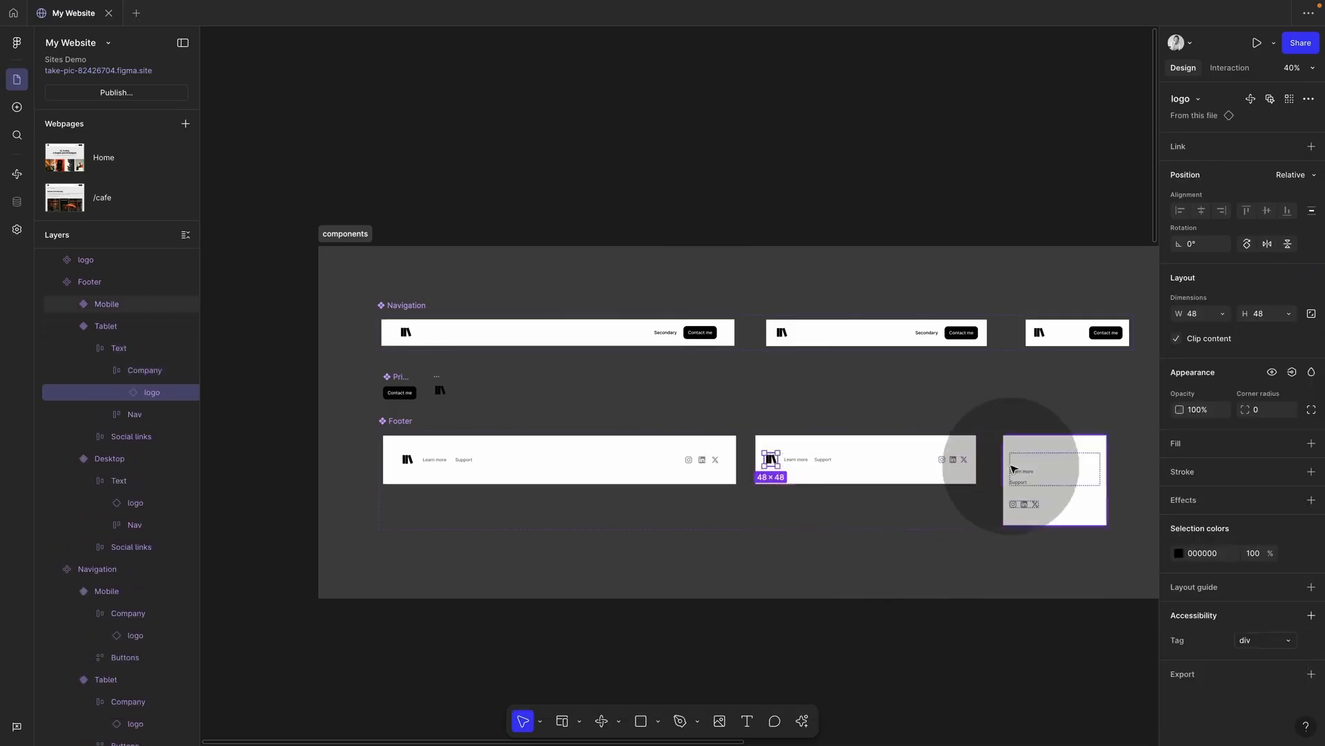
{"action": "left_click", "coordinate": [1012, 469], "text": "super"}
{"action": "key", "text": "super+v"}
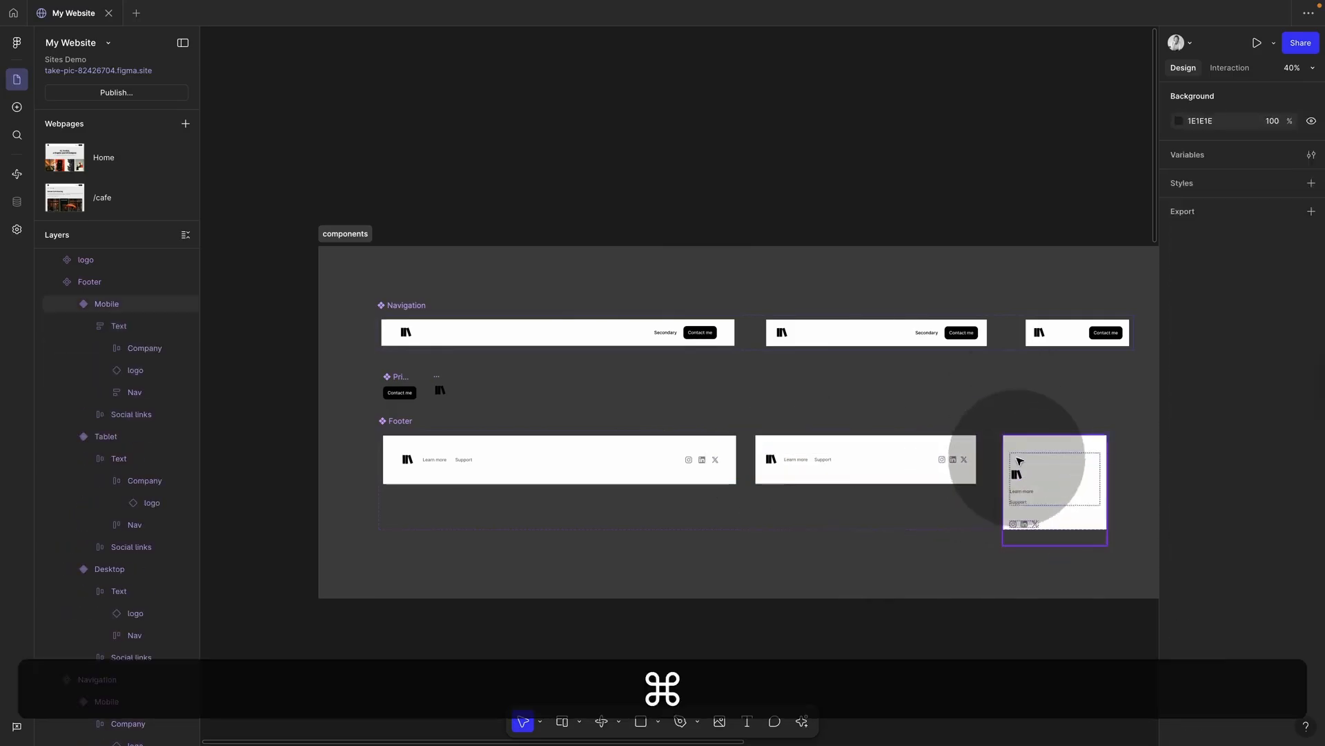
{"action": "left_click", "coordinate": [1020, 461], "text": "super"}
{"action": "key", "text": "BackSpace"}
{"action": "scroll", "coordinate": [902, 612], "scroll_direction": "down", "scroll_amount": 5}
{"action": "scroll", "coordinate": [902, 613], "scroll_direction": "down", "scroll_amount": 8}
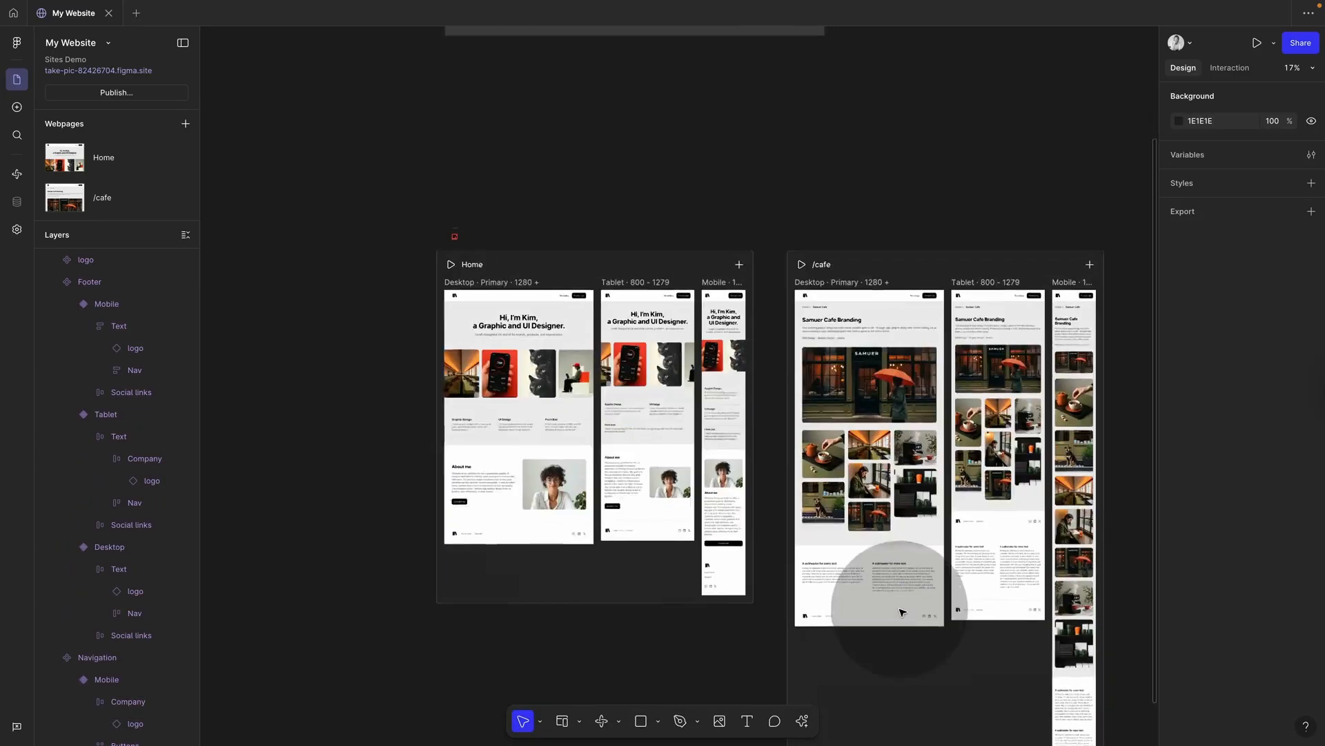
{"action": "scroll", "coordinate": [902, 612], "scroll_direction": "right", "scroll_amount": 3}
{"action": "scroll", "coordinate": [822, 571], "scroll_direction": "up", "scroll_amount": 3}
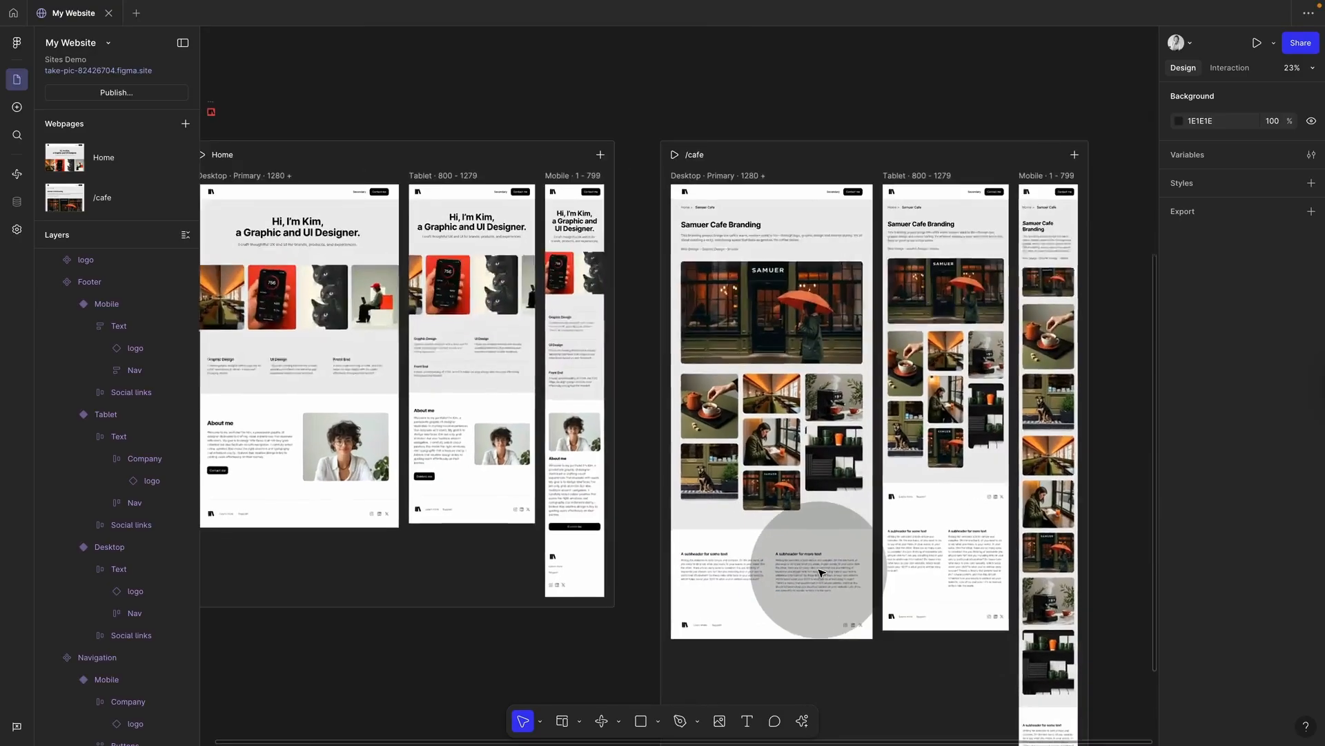
{"action": "scroll", "coordinate": [818, 567], "scroll_direction": "down", "scroll_amount": 1}
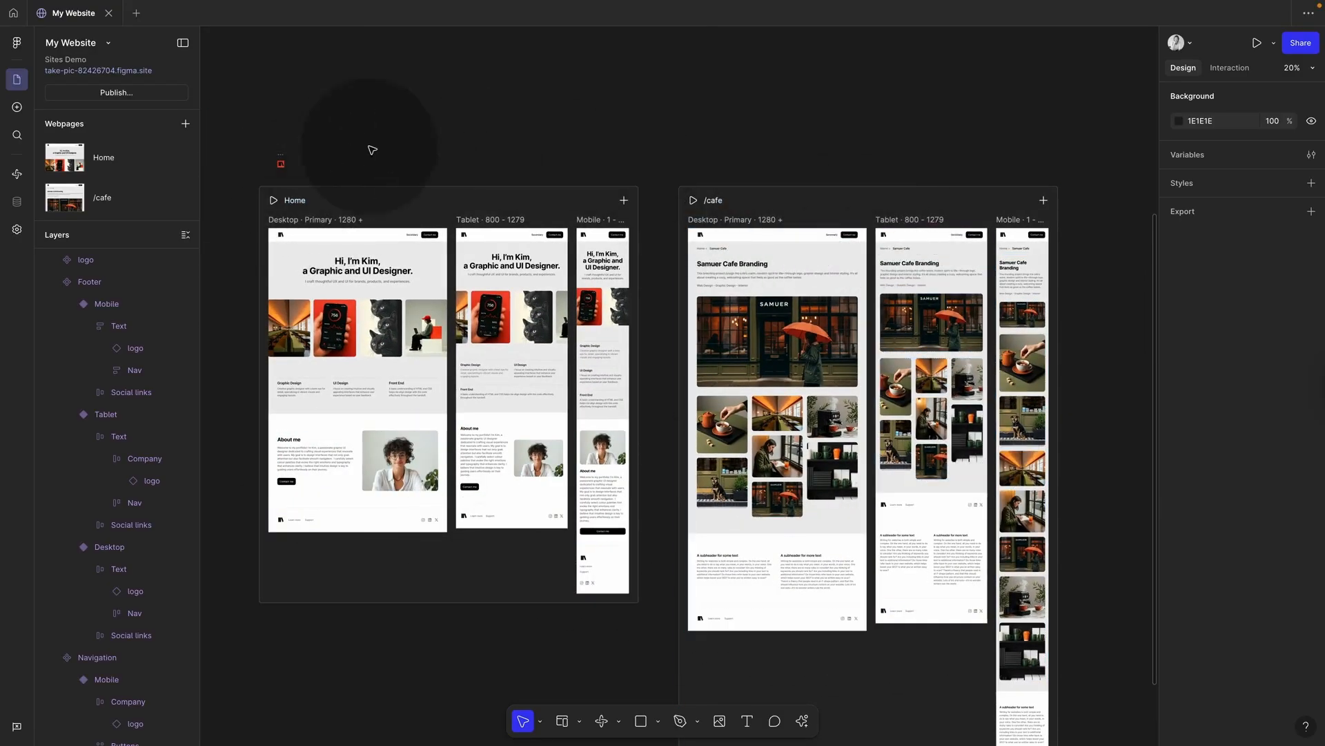
{"action": "scroll", "coordinate": [425, 138], "scroll_direction": "up", "scroll_amount": 5}
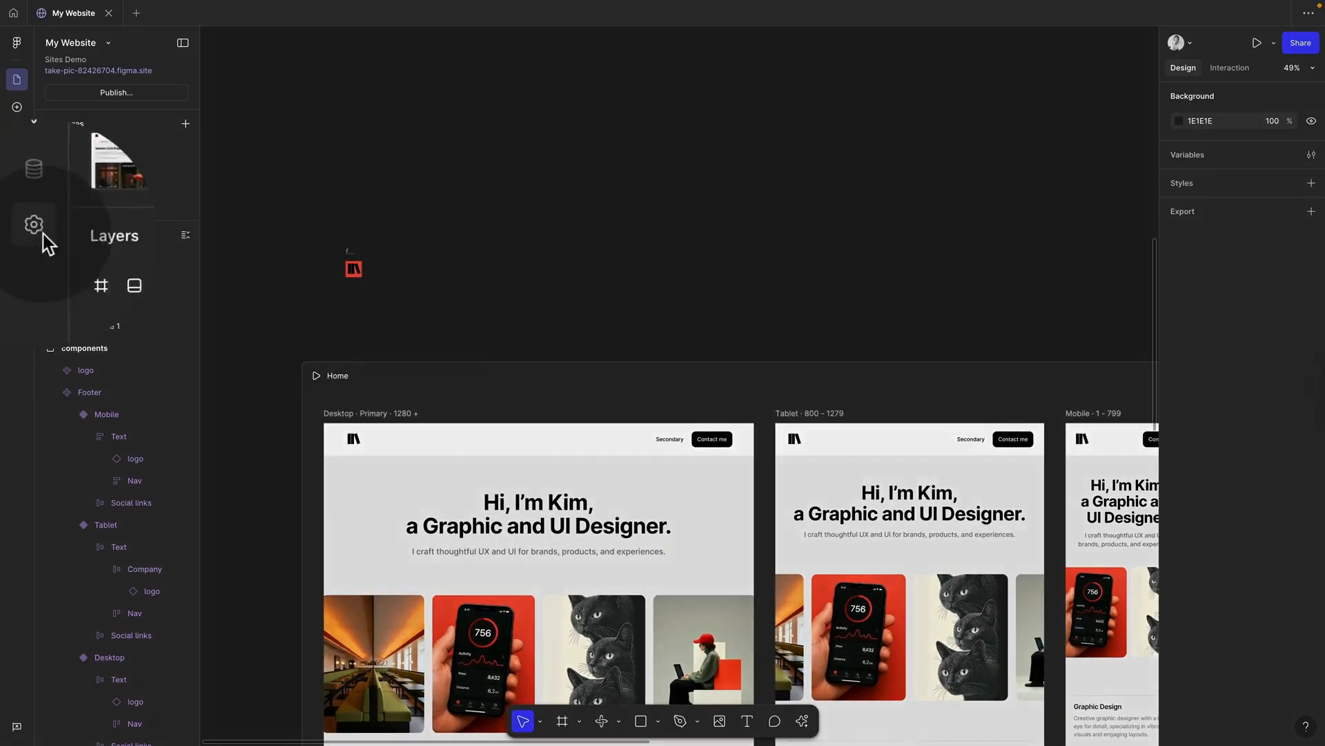
{"action": "left_click", "coordinate": [16, 229]}
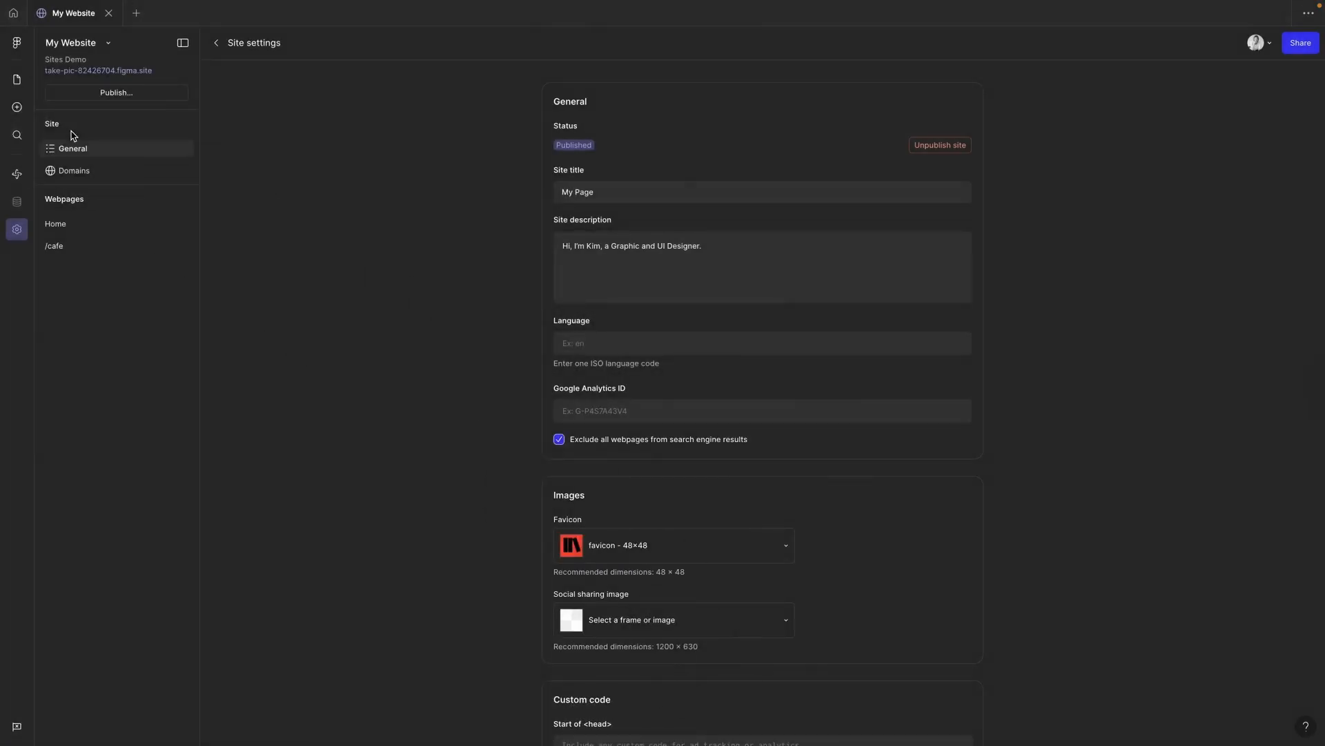
{"action": "left_click", "coordinate": [17, 80]}
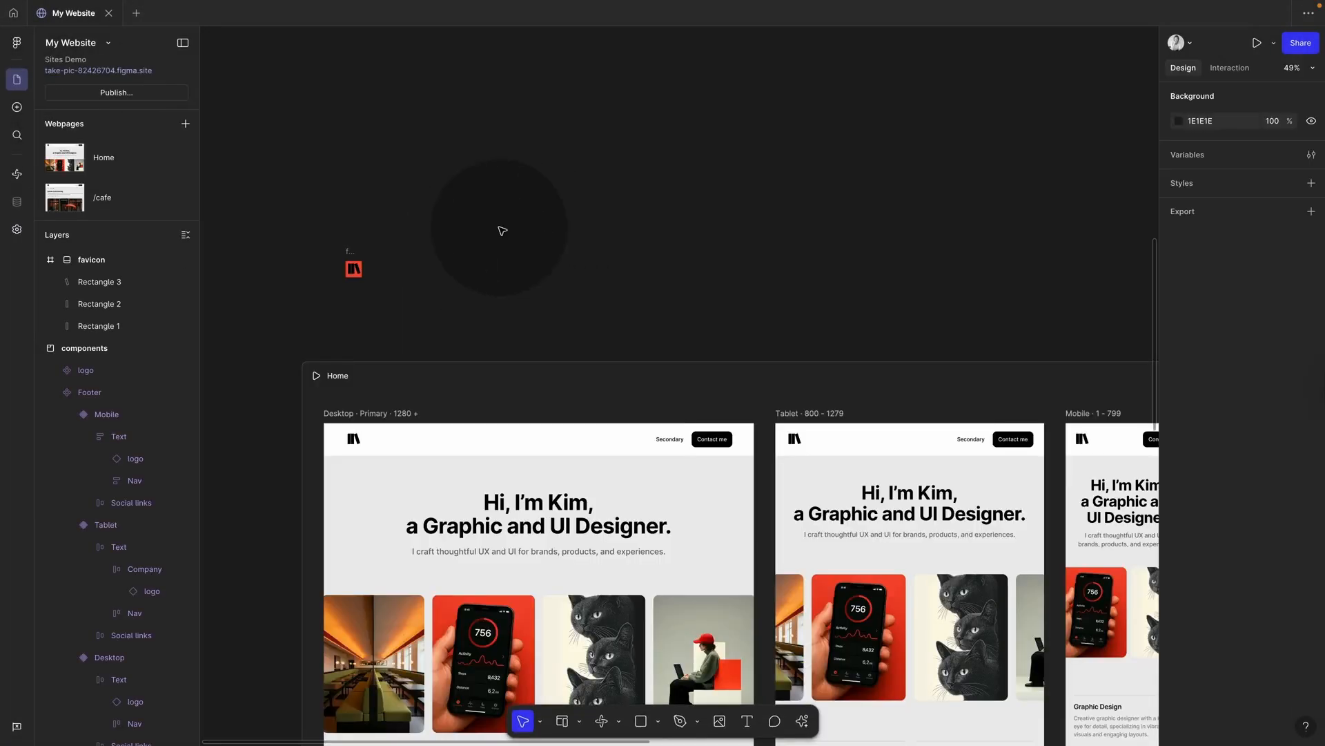
Step: Draw Frame 2 beside the favicon, size it 1200×630, and move it higher
{"action": "left_click_drag", "start_coordinate": [377, 176], "coordinate": [596, 278]}
{"action": "left_click", "coordinate": [1213, 366]}
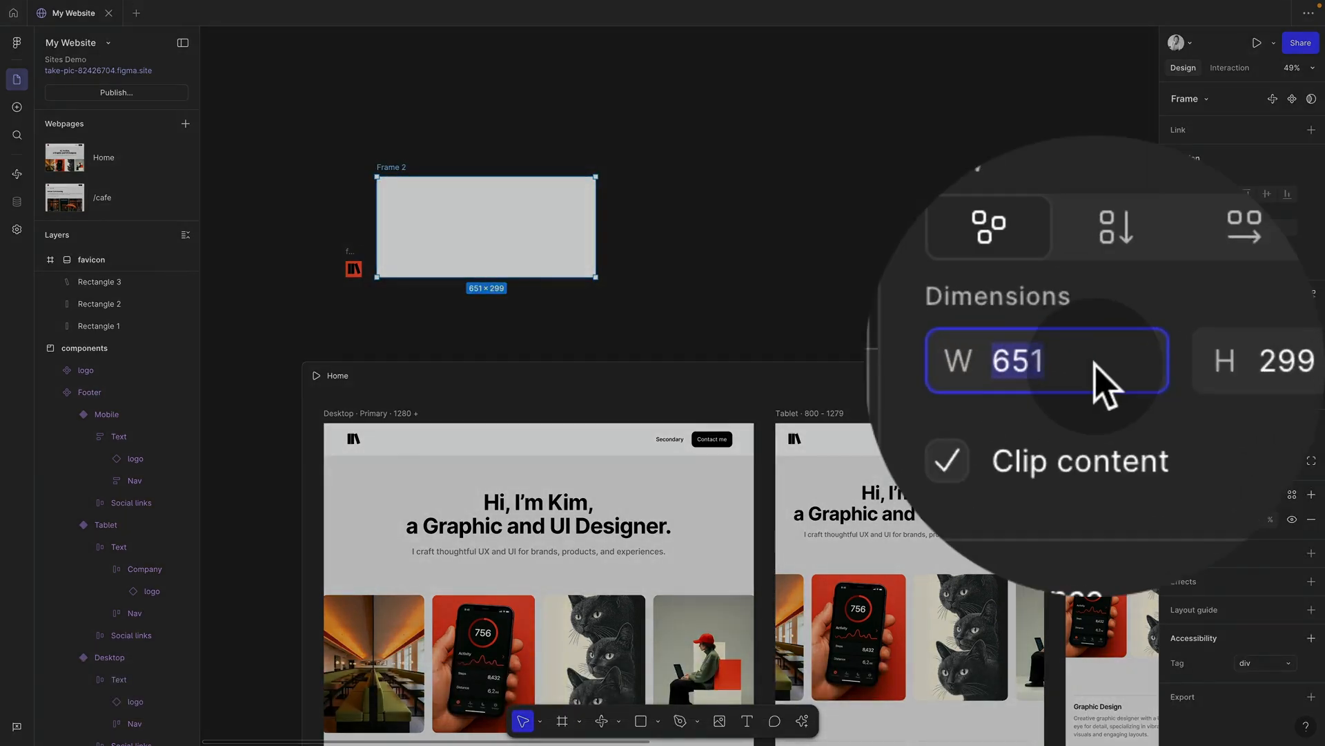
{"action": "type", "text": "1"}
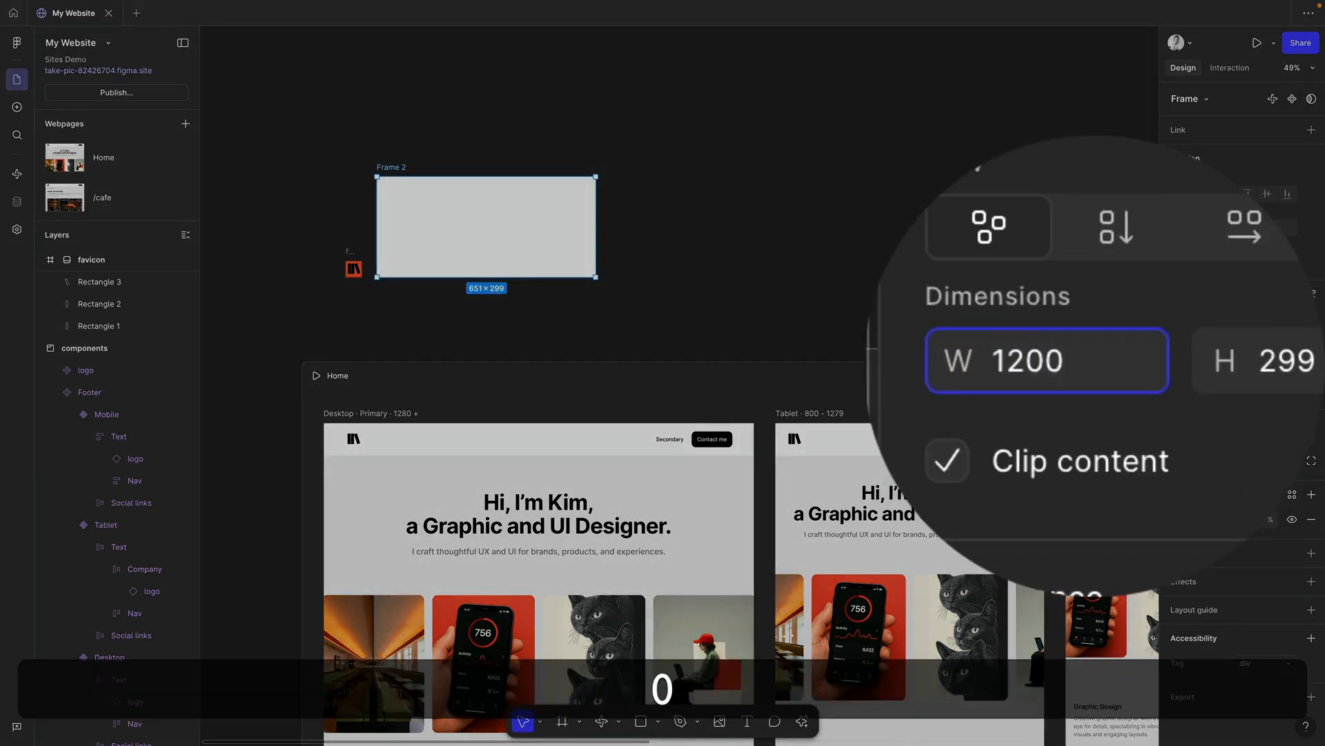
{"action": "type", "text": "200"}
{"action": "left_click", "coordinate": [1270, 366]}
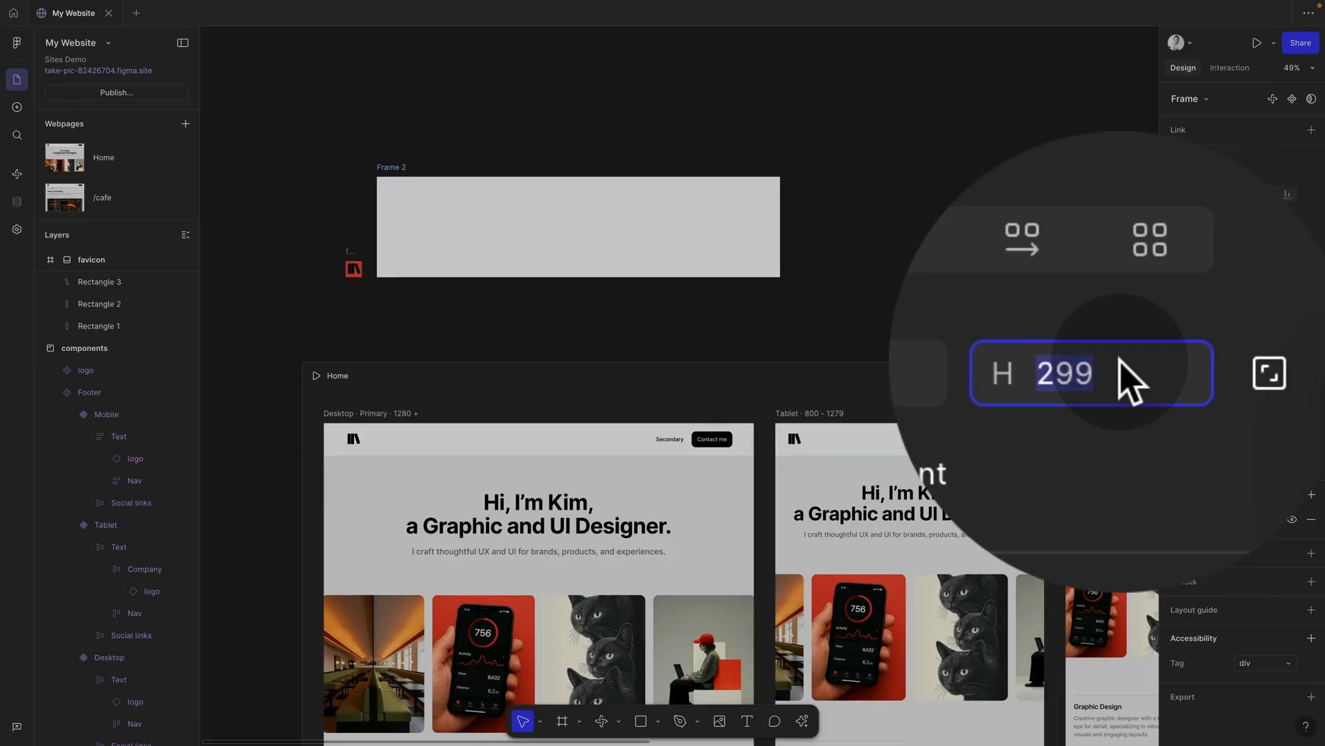
{"action": "type", "text": "630"}
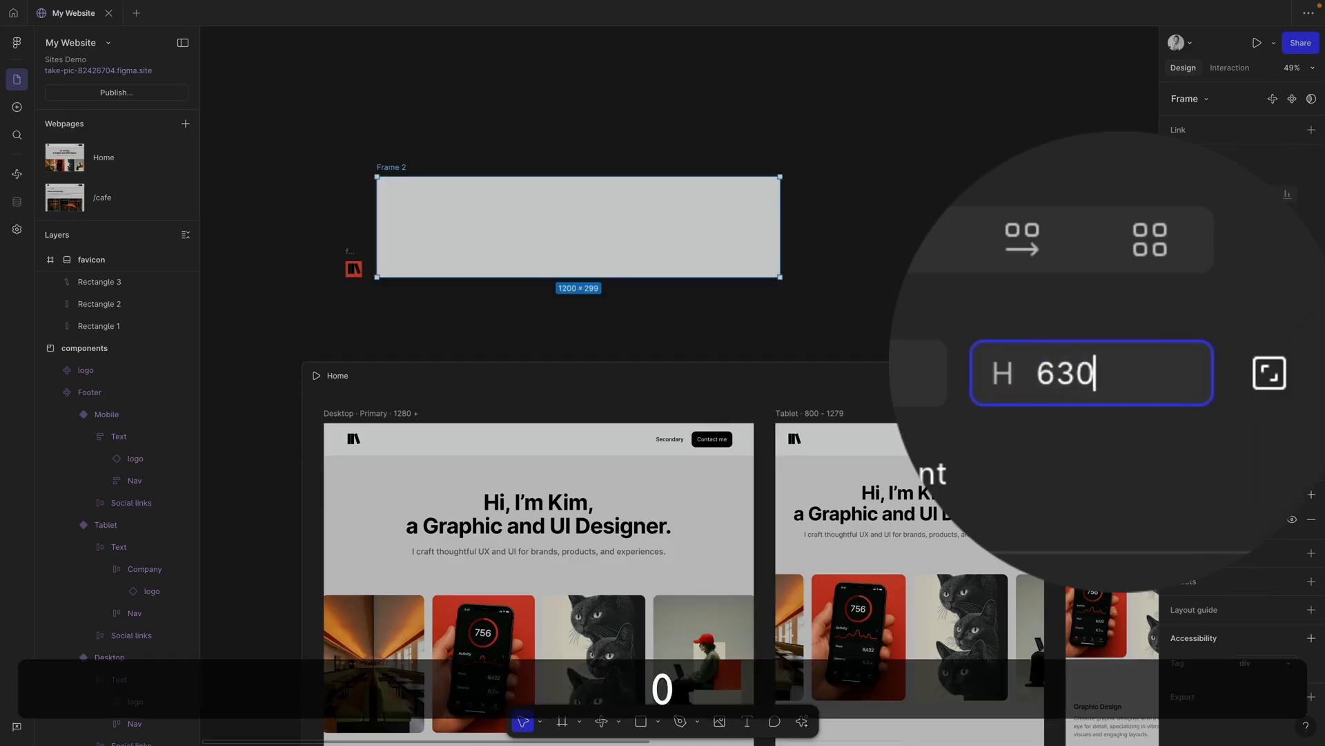
{"action": "key", "text": "Return"}
{"action": "left_click_drag", "start_coordinate": [592, 311], "coordinate": [598, 205]}
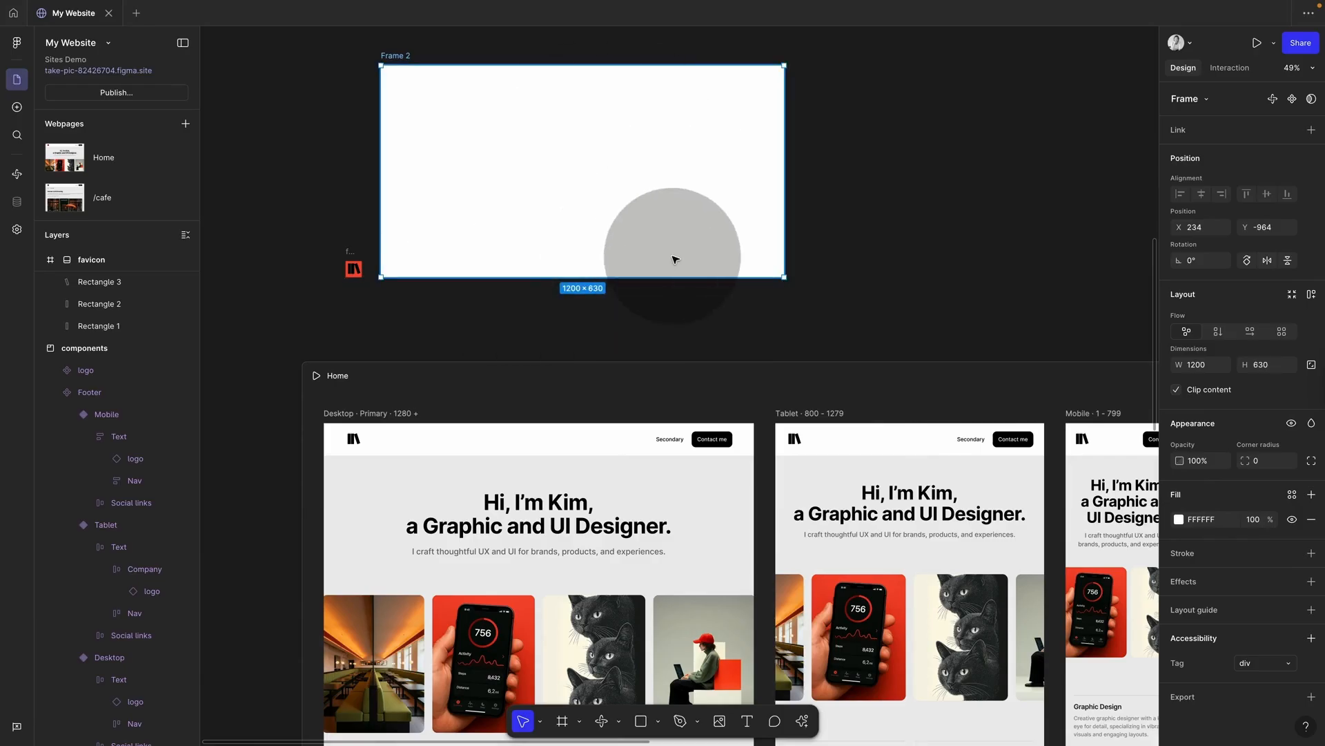
{"action": "scroll", "coordinate": [668, 341], "scroll_direction": "down", "scroll_amount": 2, "text": "ctrl"}
{"action": "scroll", "coordinate": [393, 370], "scroll_direction": "down", "scroll_amount": 1}
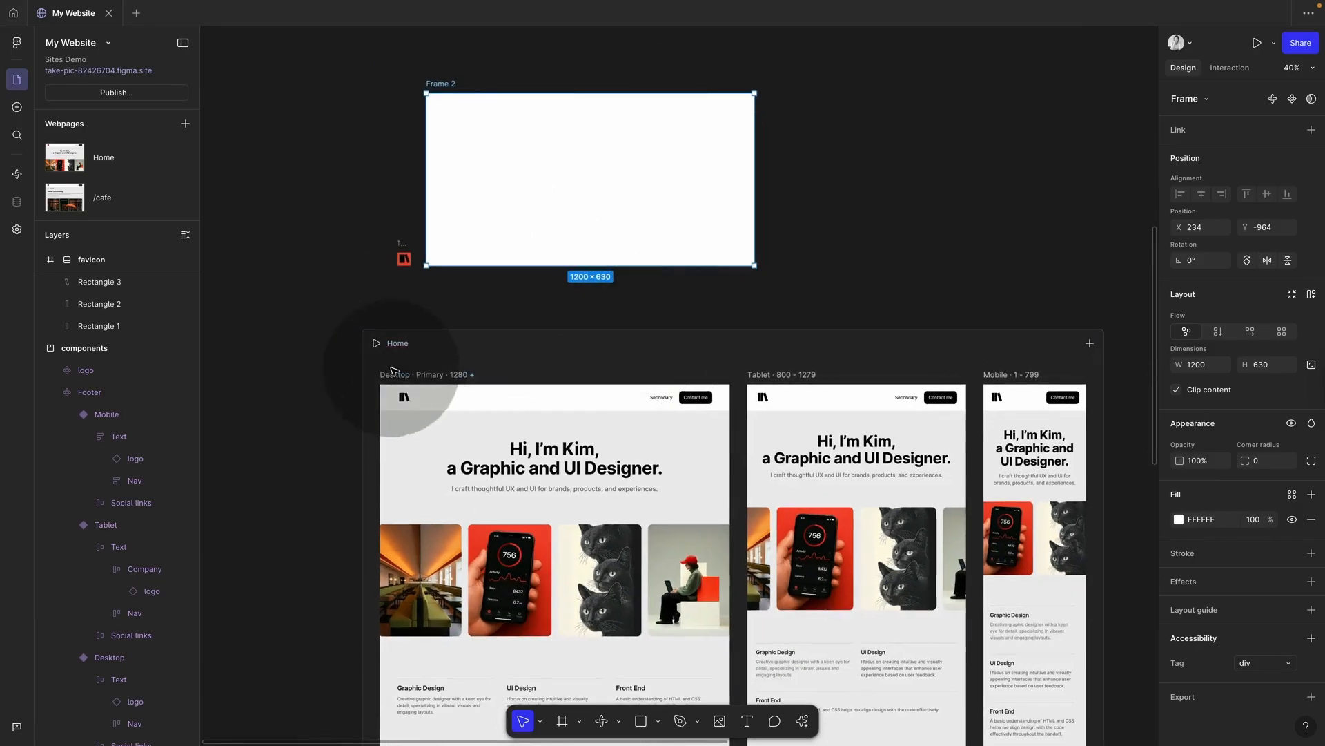
{"action": "left_click", "coordinate": [397, 374]}
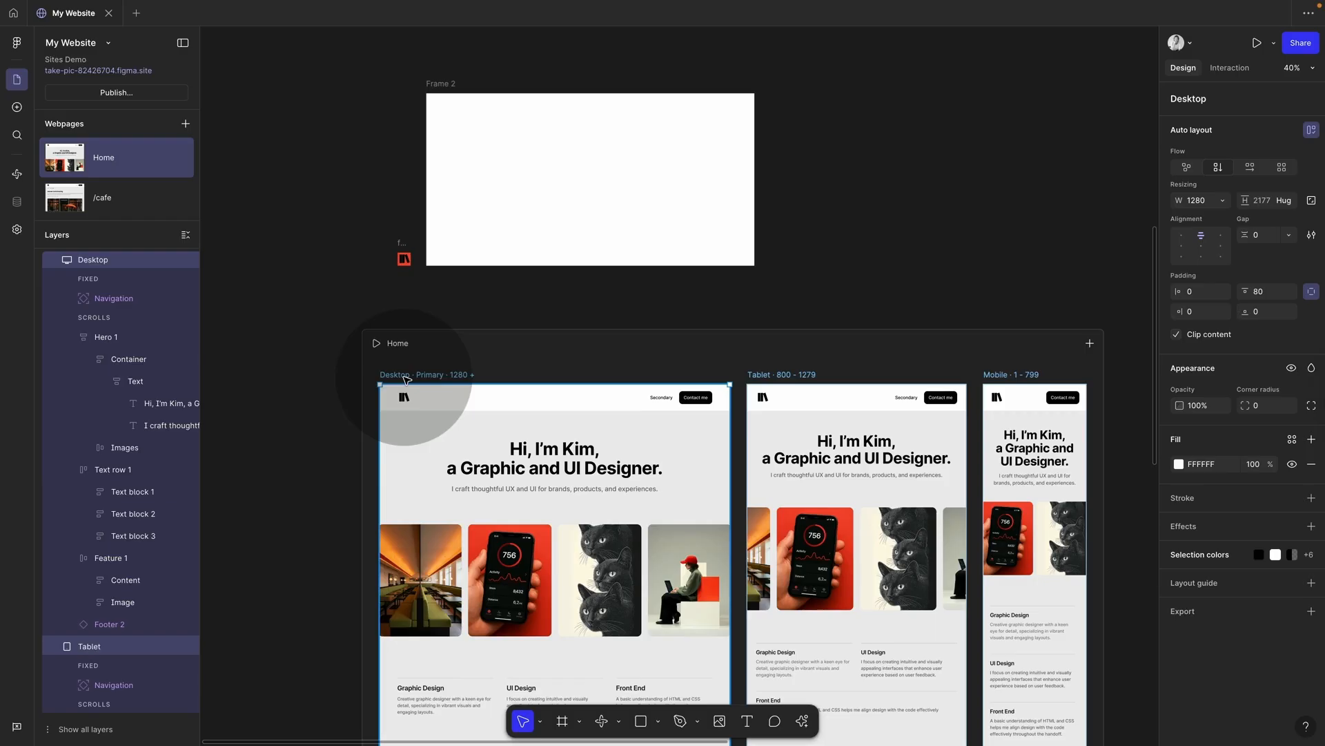
{"action": "key", "text": "shift"}
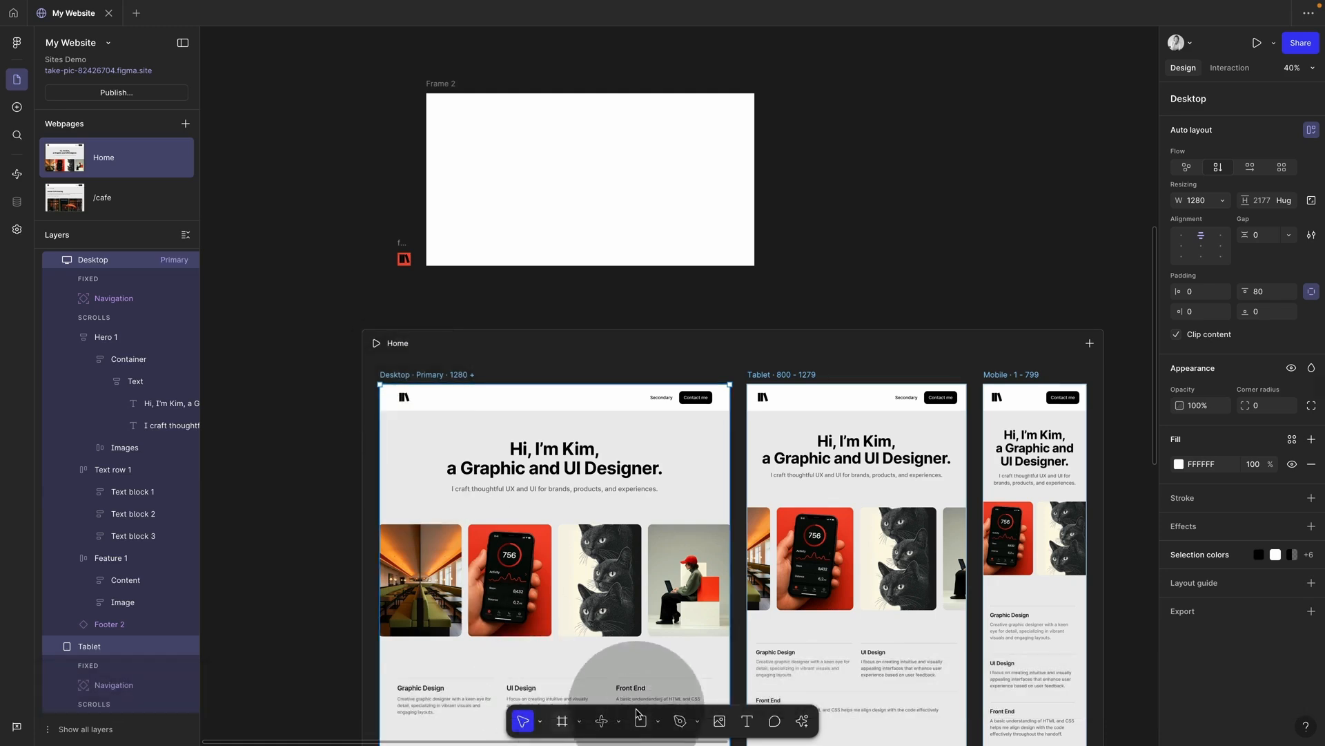
{"action": "key", "text": "shift+super+c"}
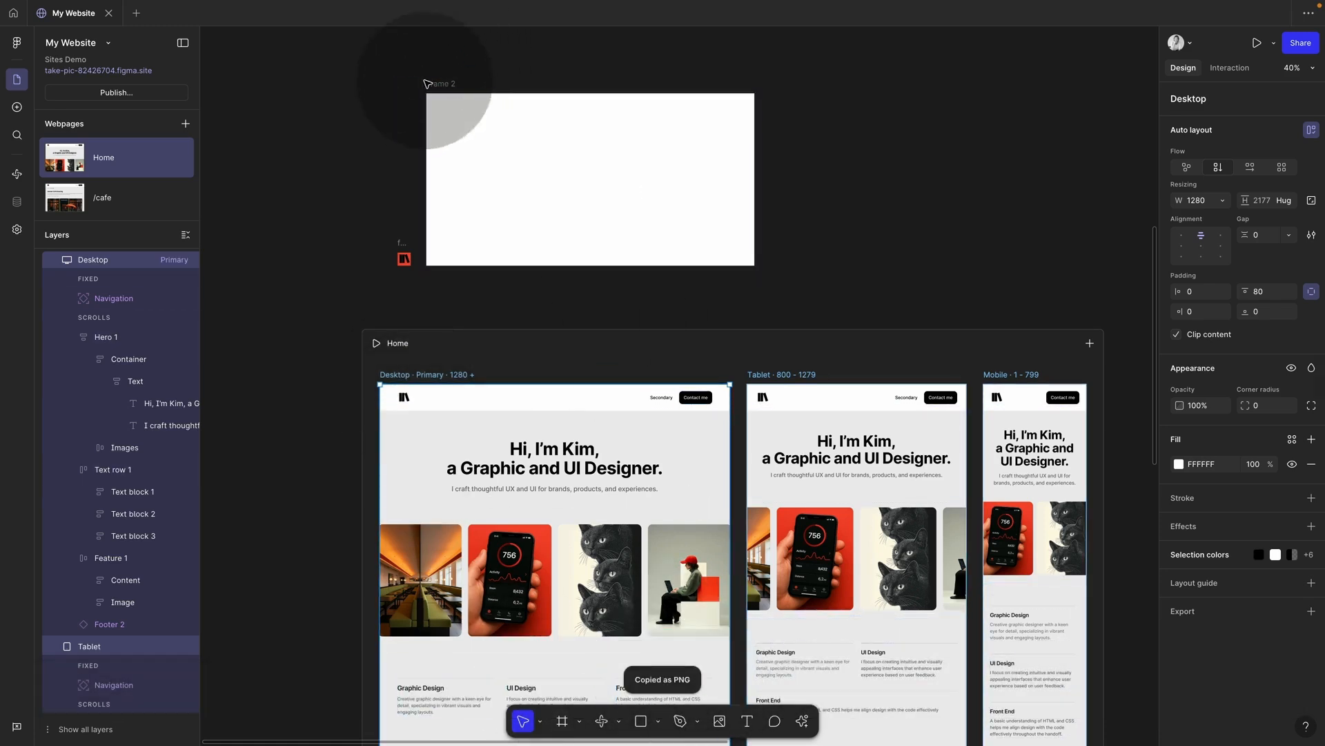
{"action": "left_click", "coordinate": [443, 86]}
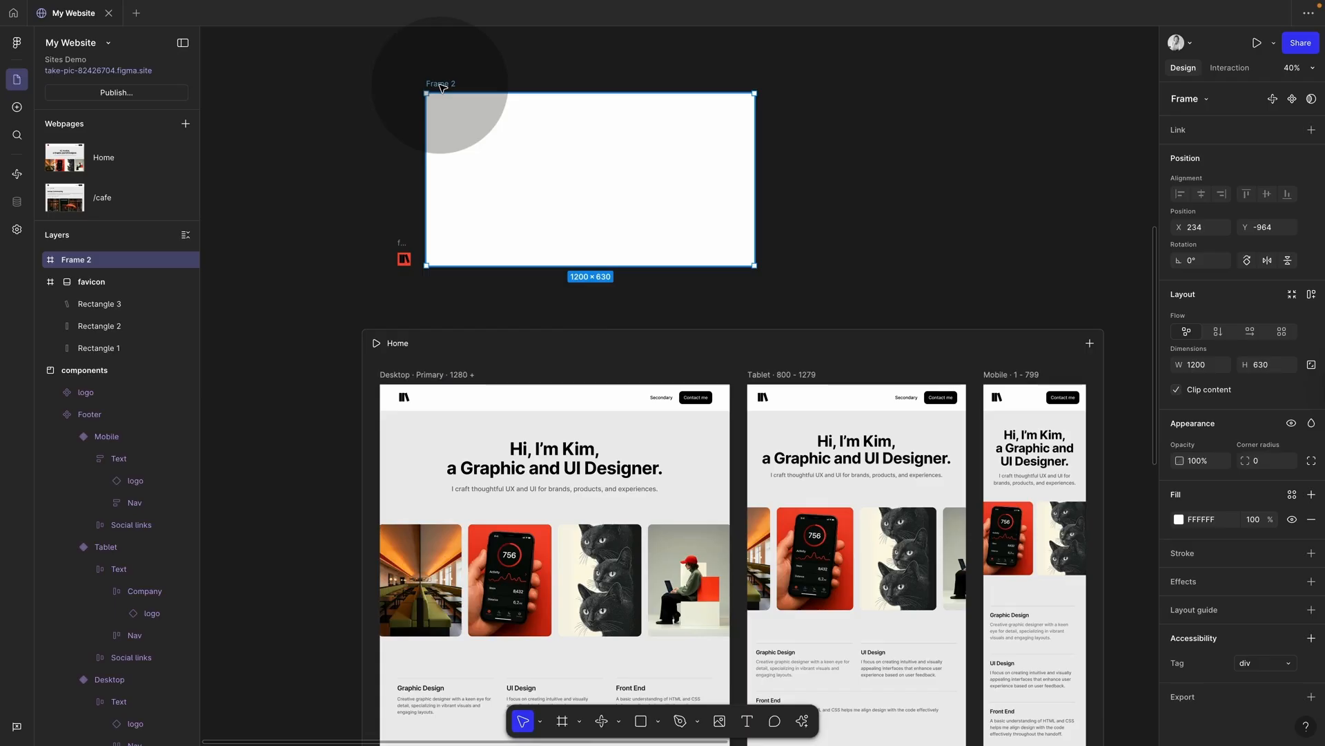
{"action": "key", "text": "super"}
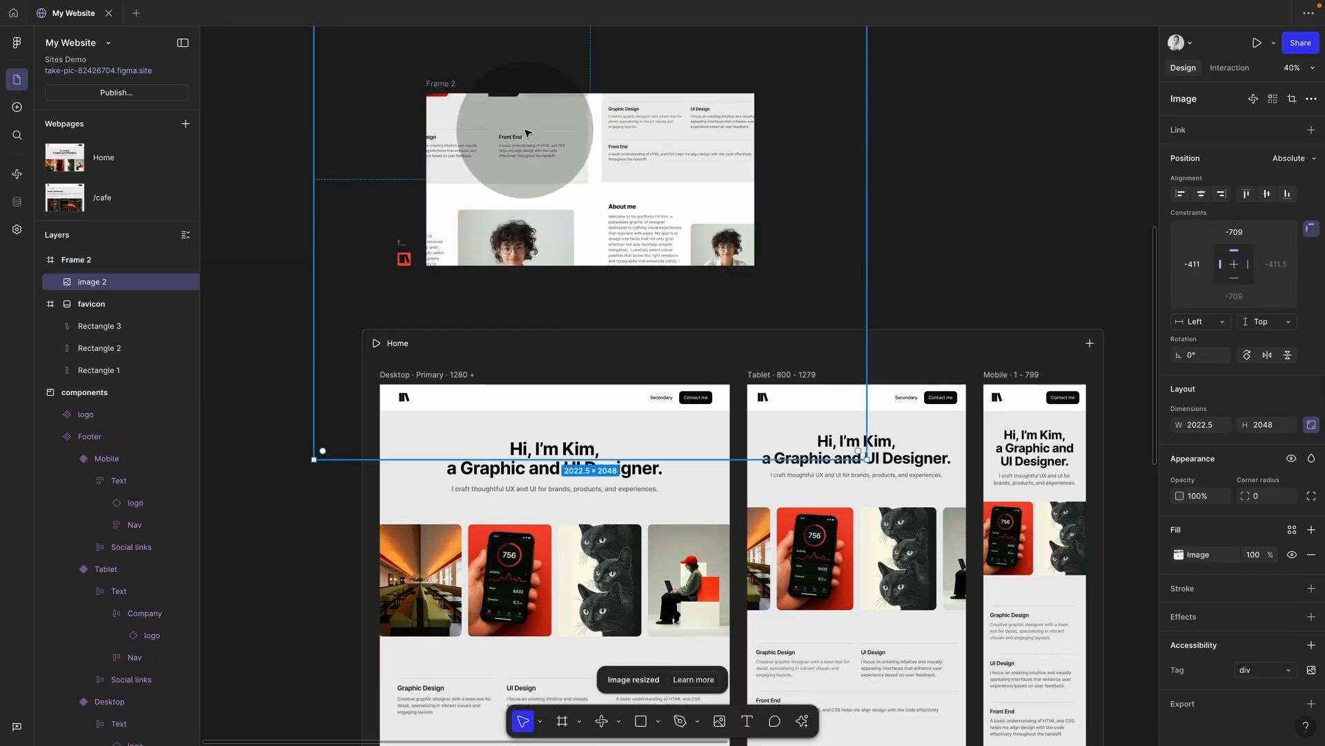
{"action": "scroll", "coordinate": [568, 175], "scroll_direction": "up", "scroll_amount": 5}
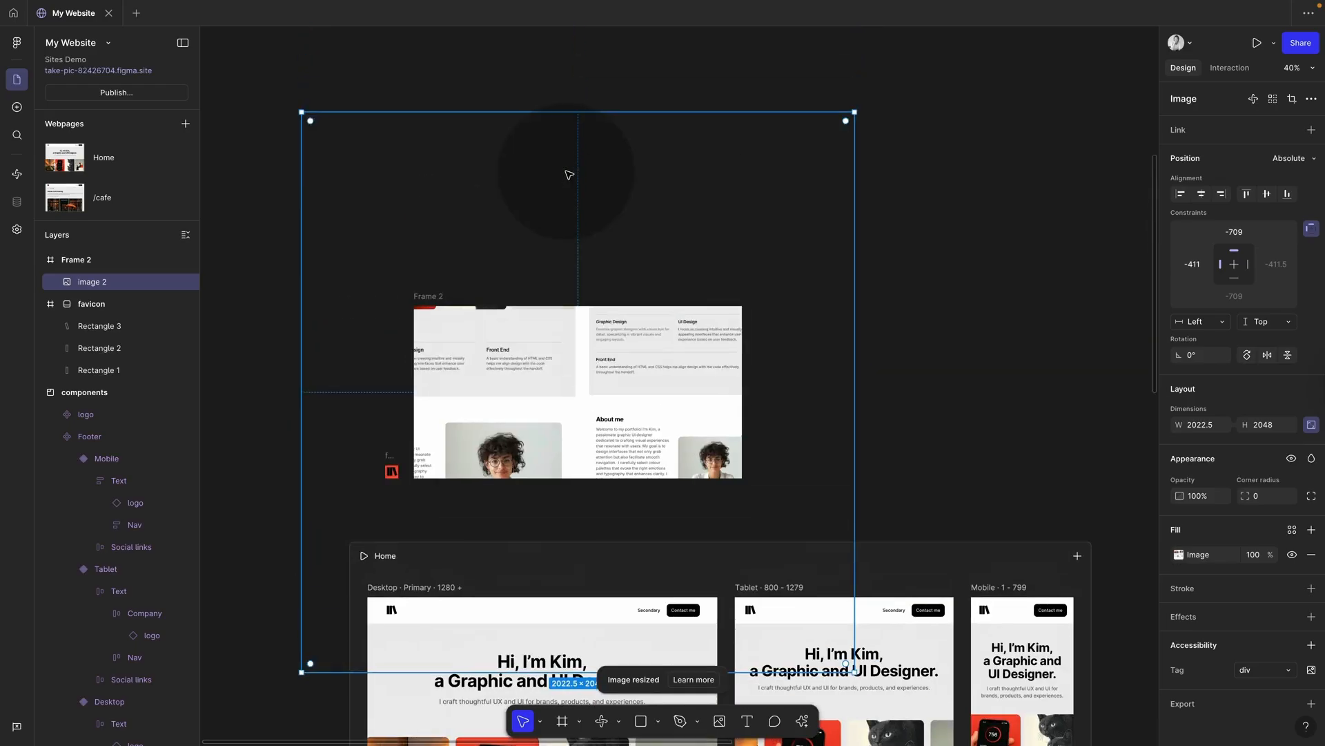
{"action": "left_click_drag", "start_coordinate": [850, 112], "coordinate": [653, 314]}
{"action": "left_click_drag", "start_coordinate": [733, 346], "coordinate": [788, 342]}
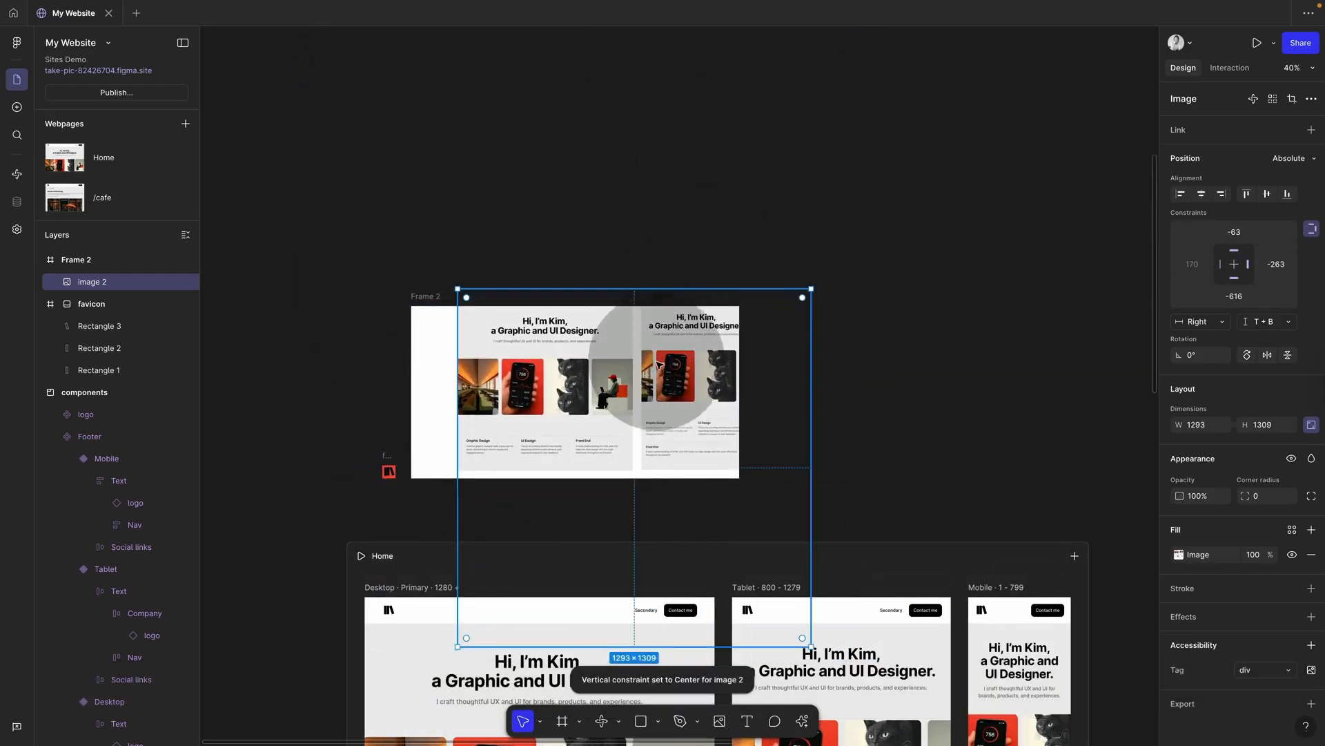
{"action": "left_click_drag", "start_coordinate": [666, 369], "coordinate": [685, 345]}
{"action": "key", "text": "BackSpace"}
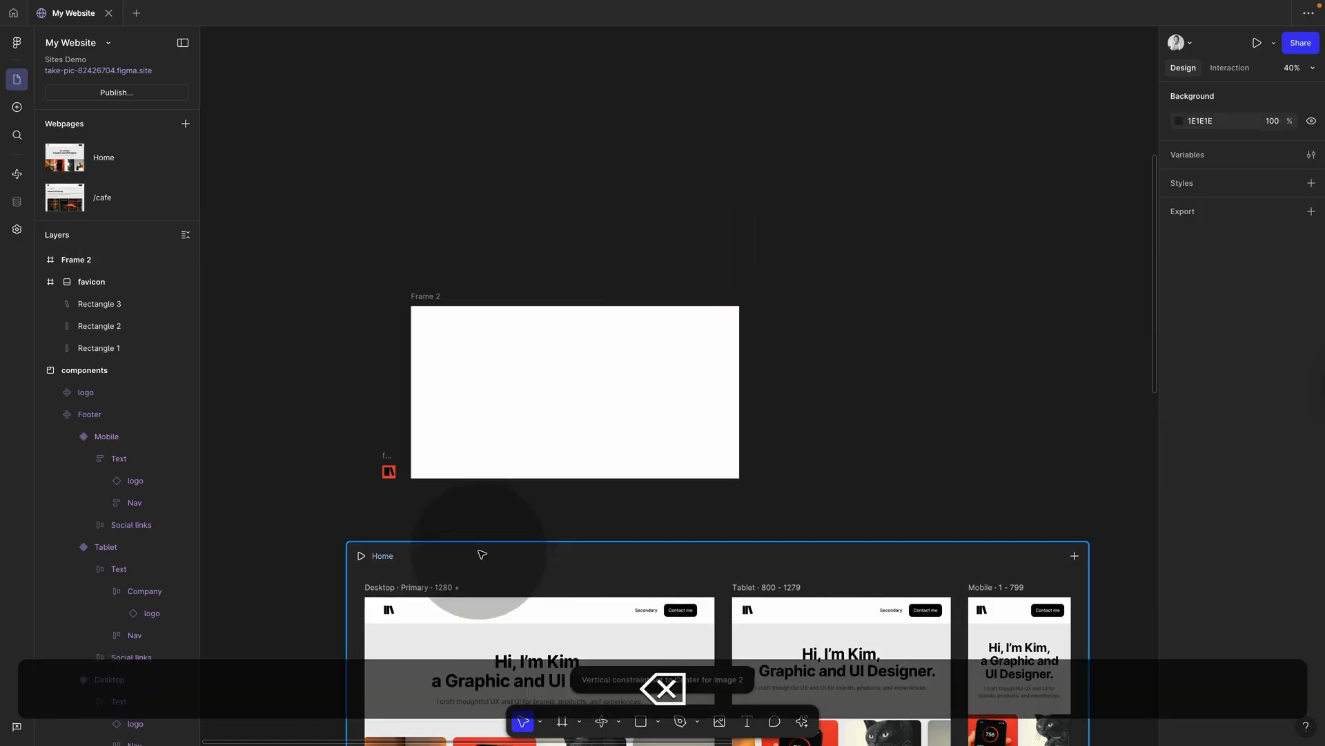
{"action": "left_click", "coordinate": [430, 593]}
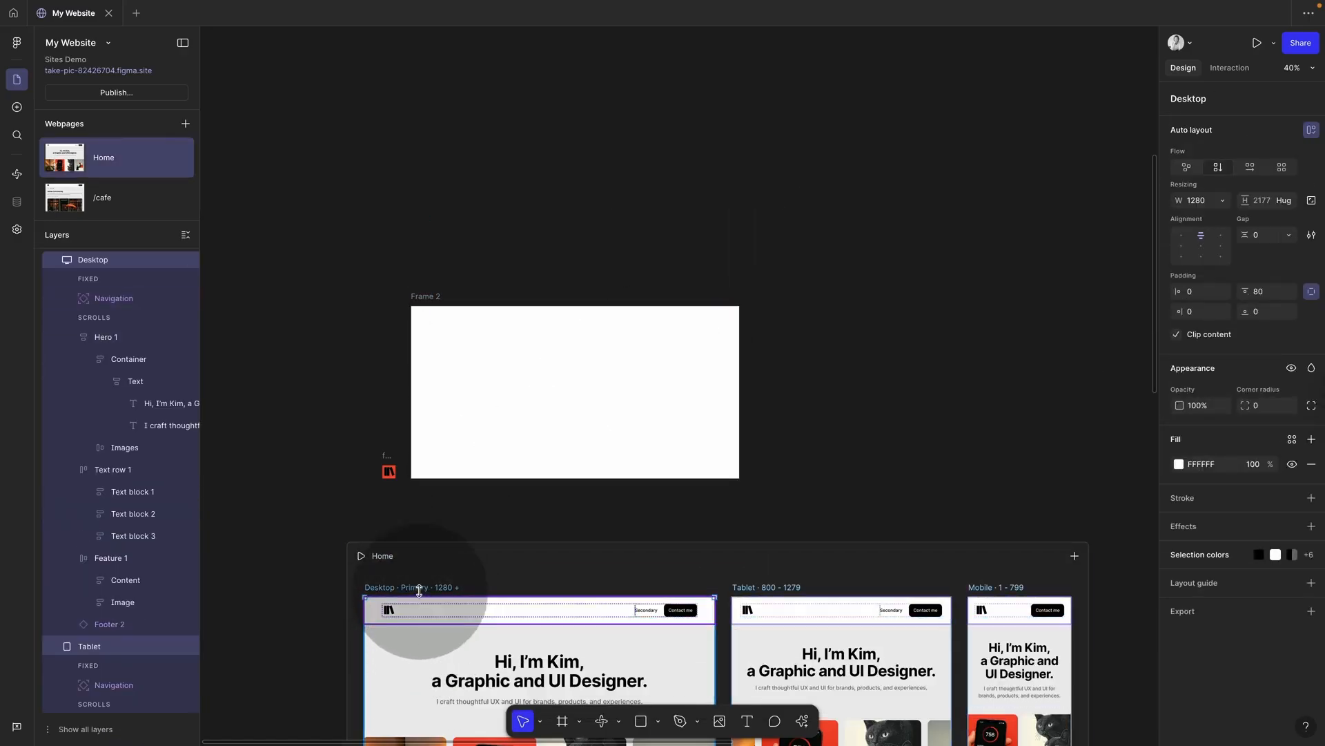
Step: Capture a screenshot of the Desktop Home layout and place it inside Frame 2
{"action": "scroll", "coordinate": [424, 592], "scroll_direction": "down", "scroll_amount": 3}
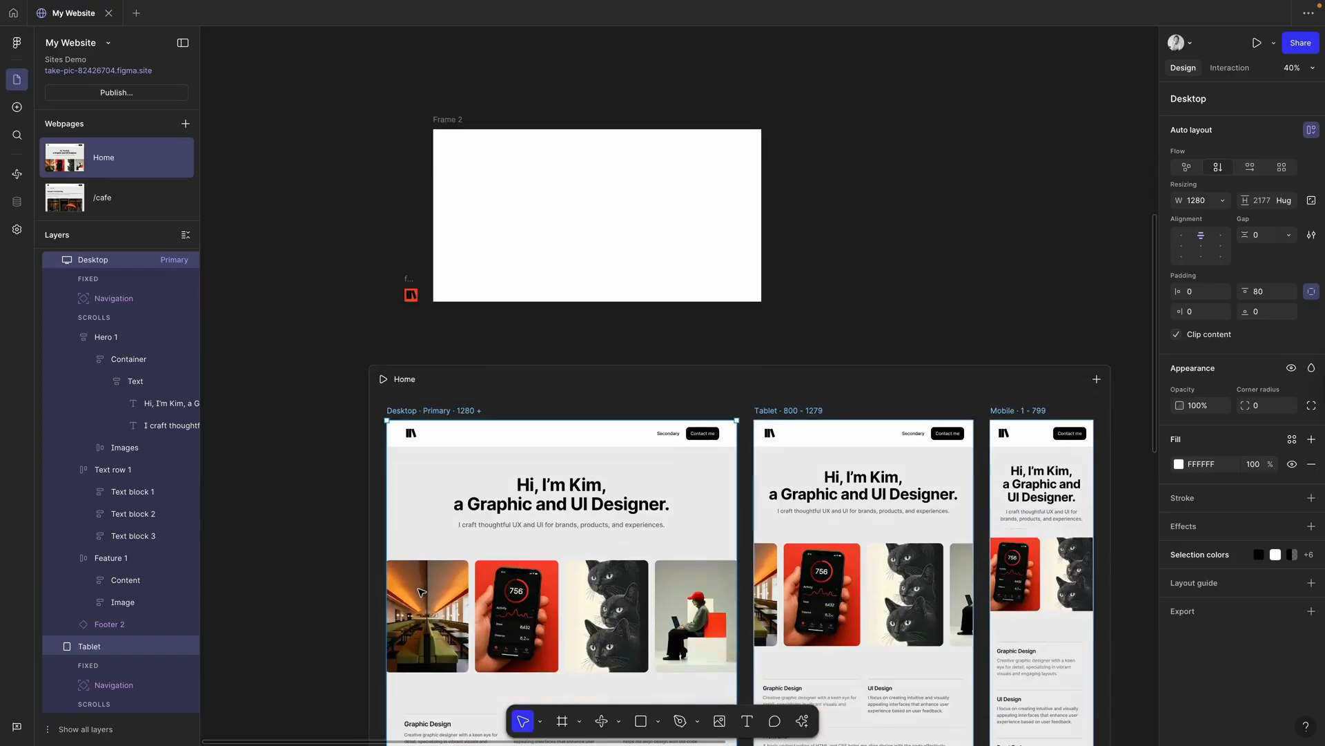
{"action": "scroll", "coordinate": [409, 600], "scroll_direction": "up", "scroll_amount": 3}
{"action": "scroll", "coordinate": [409, 602], "scroll_direction": "down", "scroll_amount": 2}
{"action": "scroll", "coordinate": [409, 602], "scroll_direction": "up", "scroll_amount": 2}
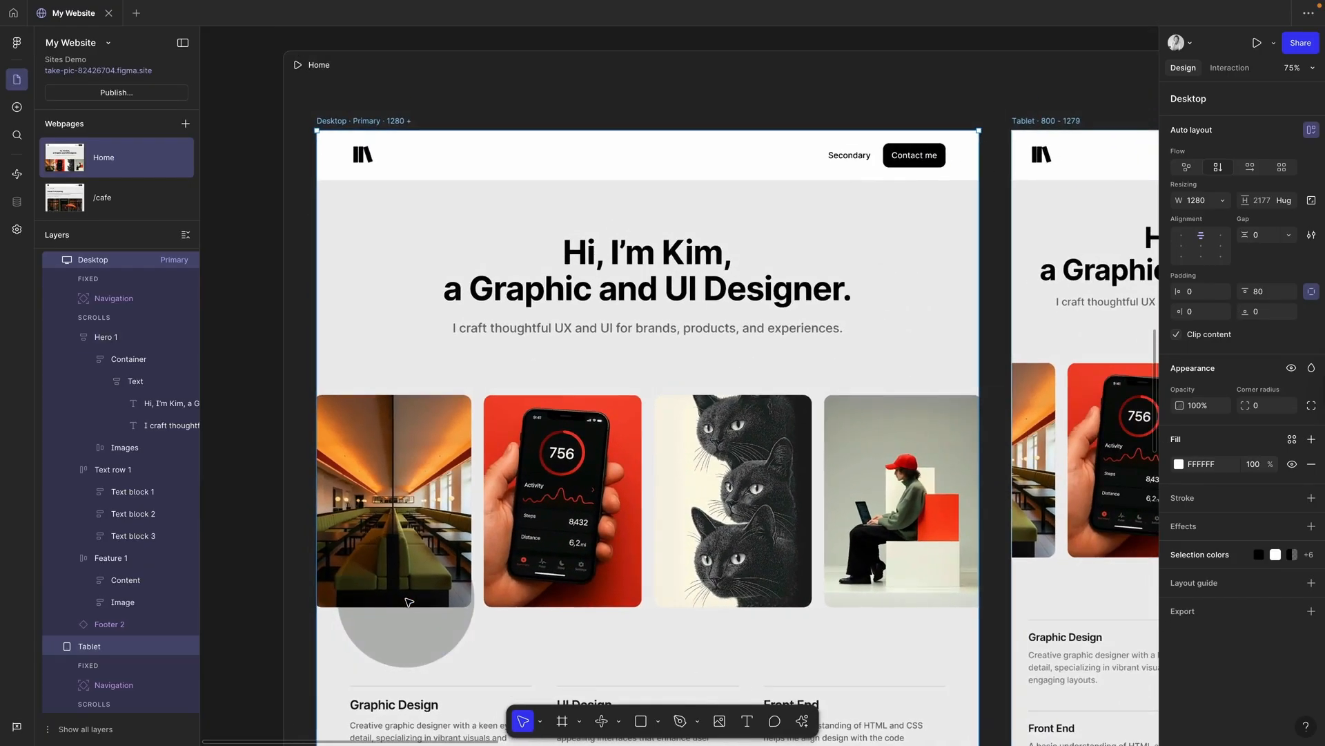
{"action": "key", "text": "shift+super+4"}
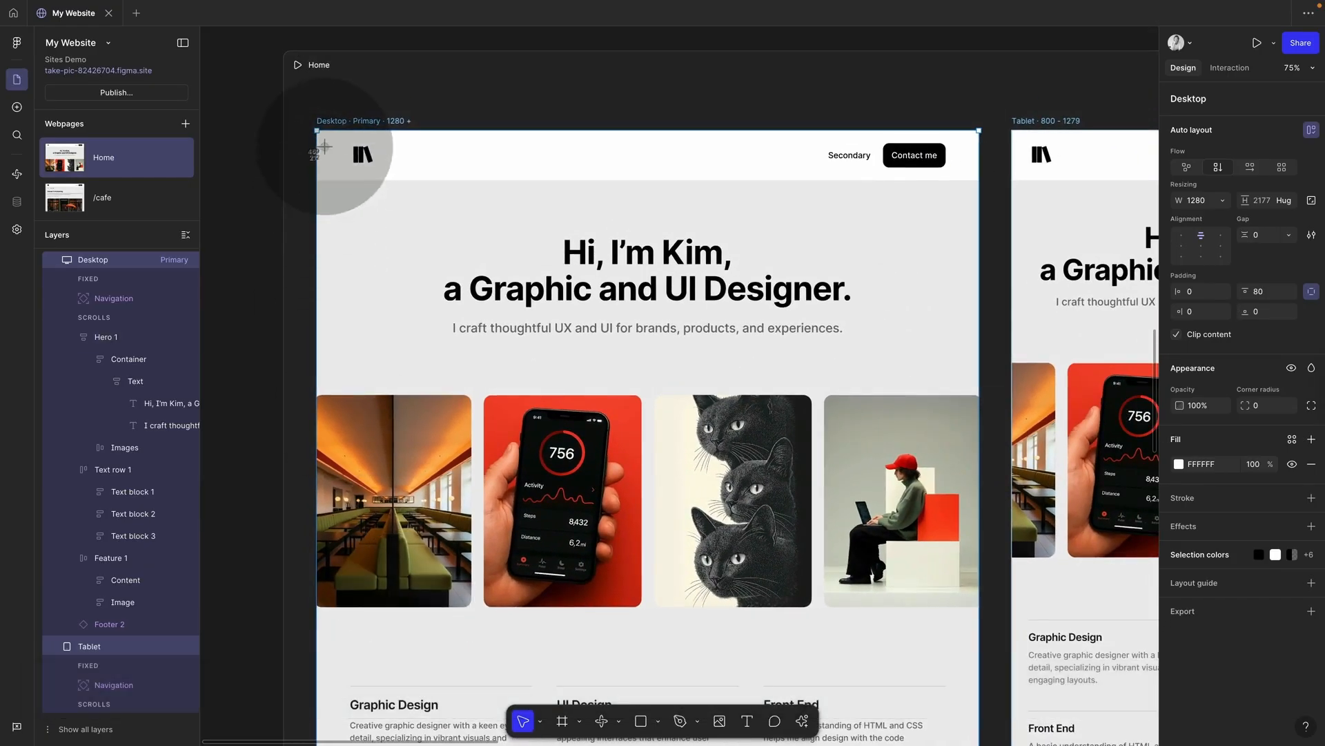
{"action": "left_click_drag", "start_coordinate": [316, 132], "coordinate": [979, 640]}
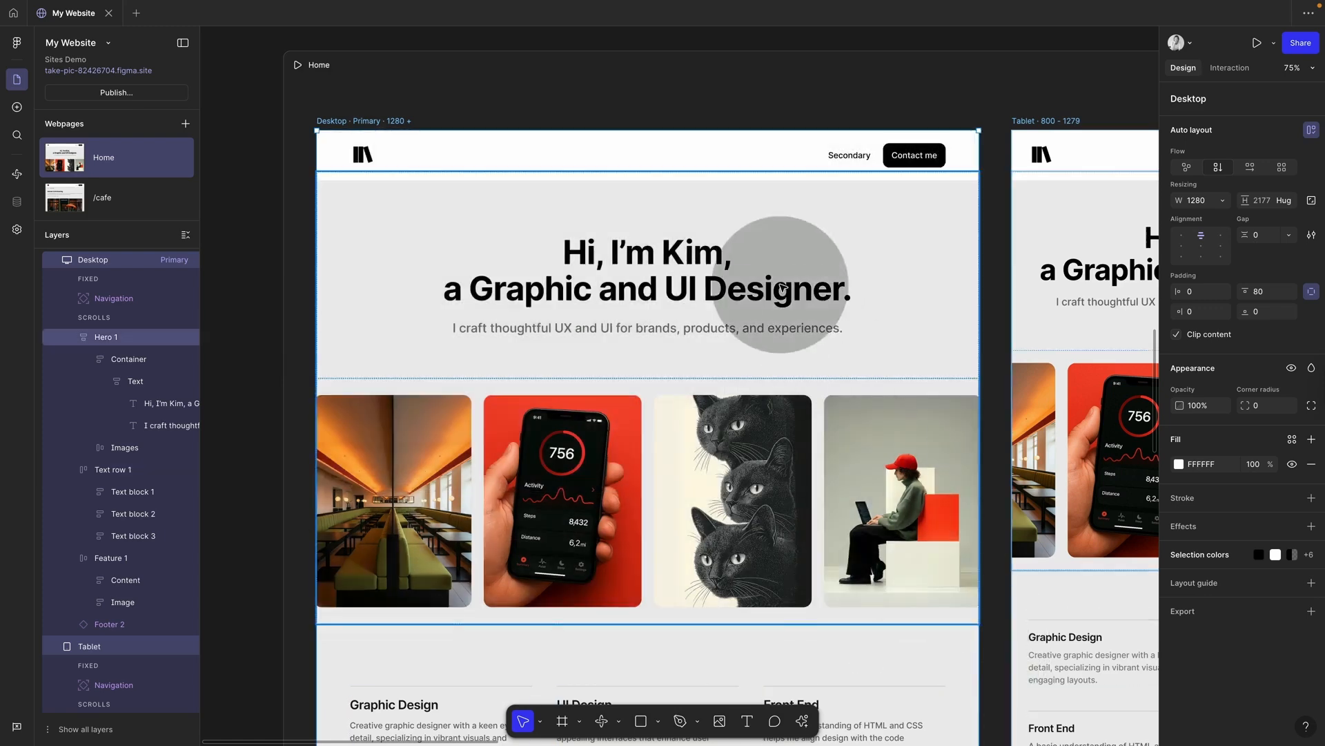
{"action": "scroll", "coordinate": [783, 287], "scroll_direction": "up", "scroll_amount": 15}
{"action": "scroll", "coordinate": [783, 288], "scroll_direction": "down", "scroll_amount": 3}
{"action": "scroll", "coordinate": [783, 288], "scroll_direction": "down", "scroll_amount": 5}
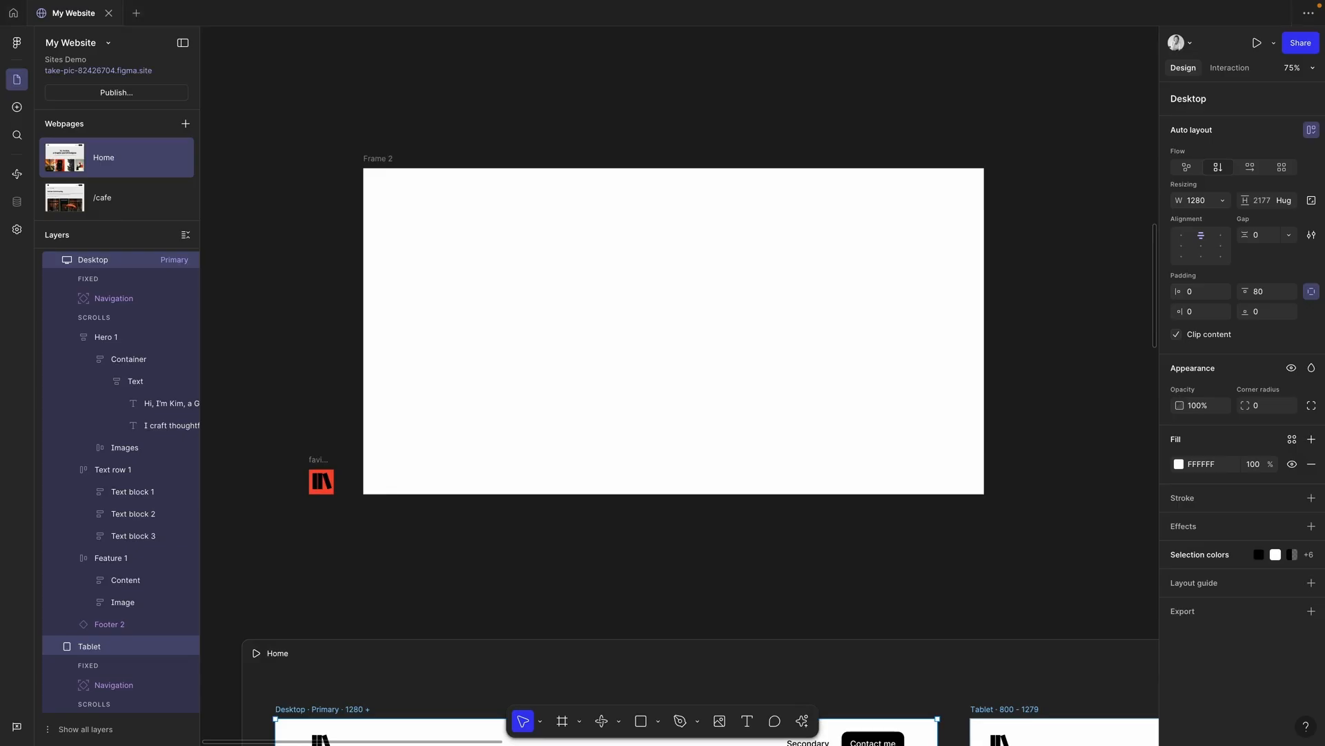
{"action": "left_click_drag", "start_coordinate": [1319, 457], "coordinate": [722, 385]}
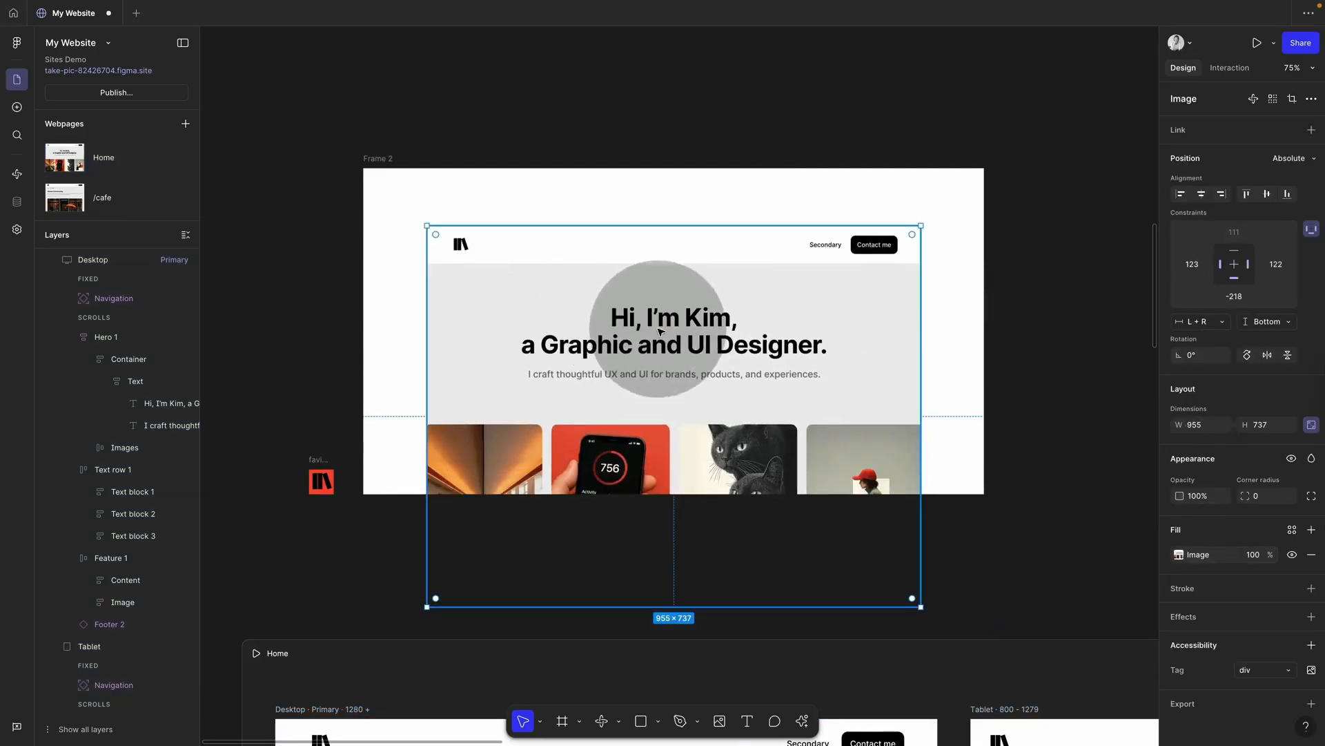
Step: Change Frame 2's fill to black (000000)
{"action": "left_click", "coordinate": [385, 173]}
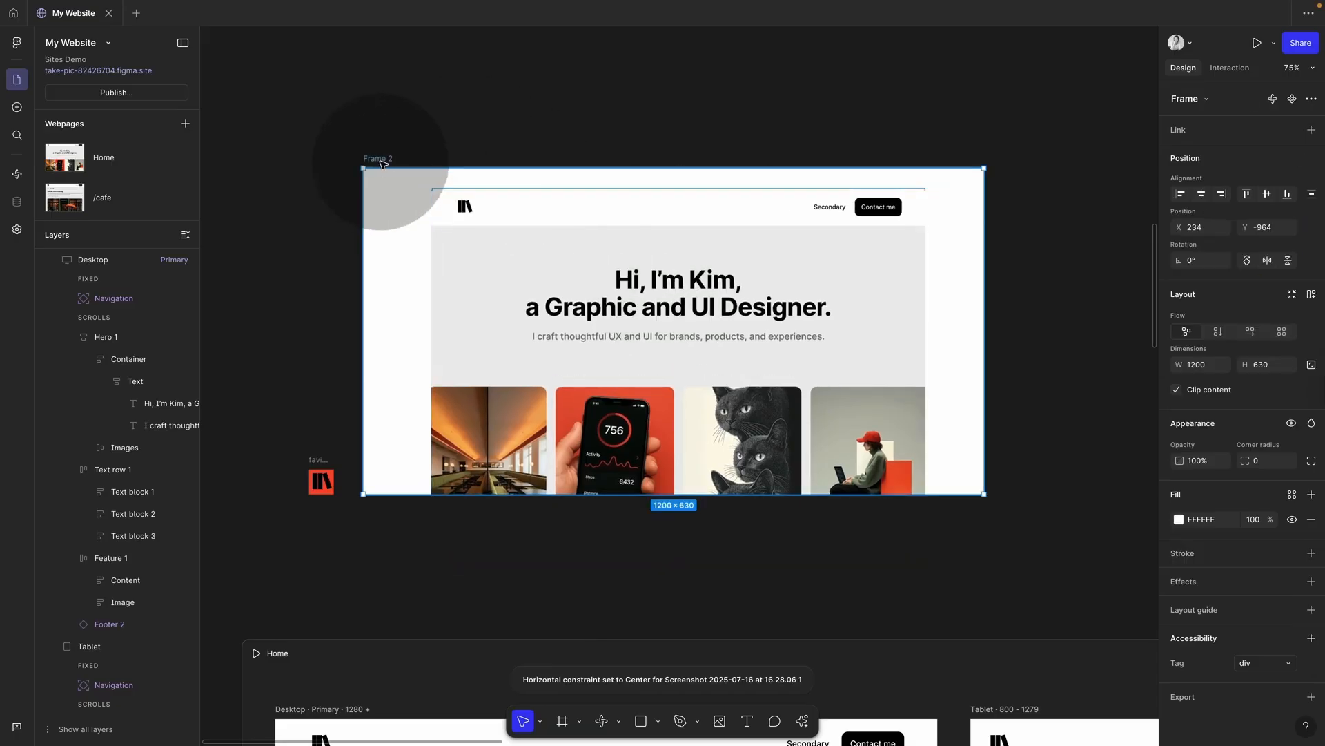
{"action": "left_click", "coordinate": [1179, 519]}
{"action": "left_click", "coordinate": [1010, 701]}
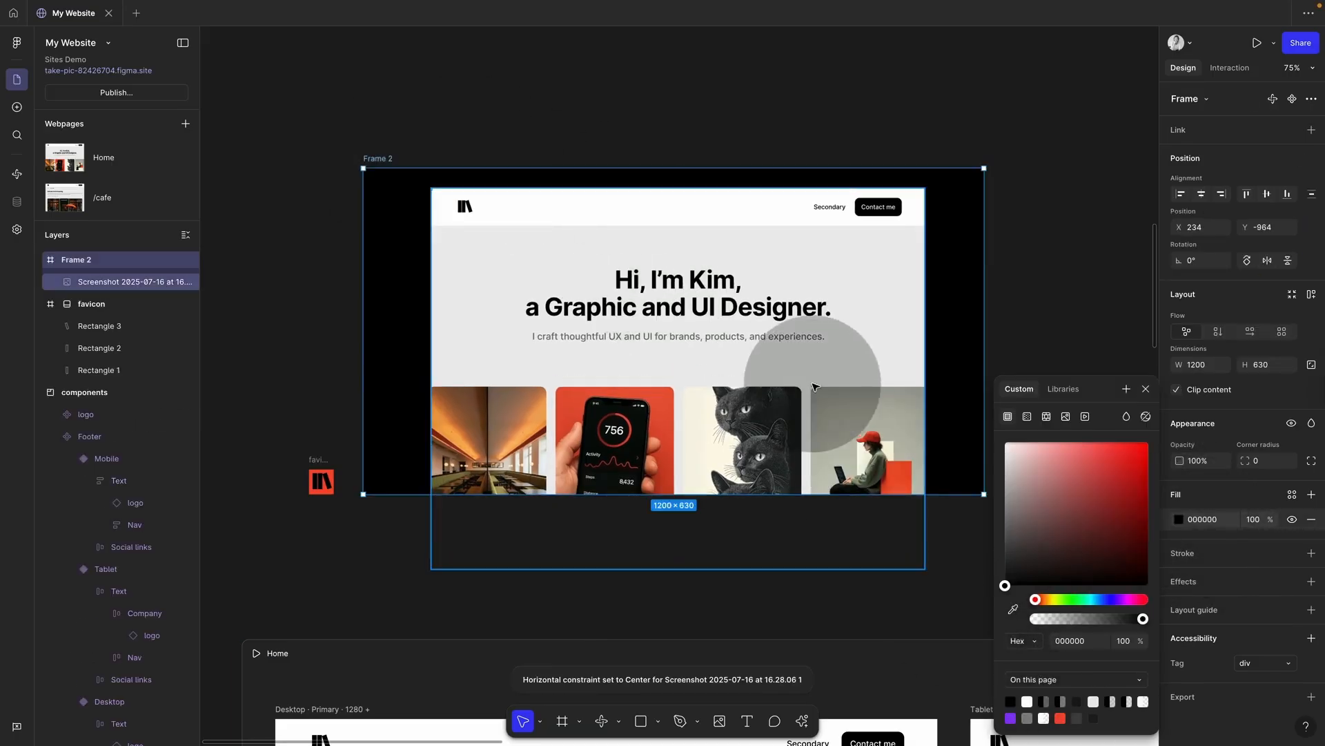
{"action": "key", "text": "Escape"}
{"action": "left_click", "coordinate": [1041, 266]}
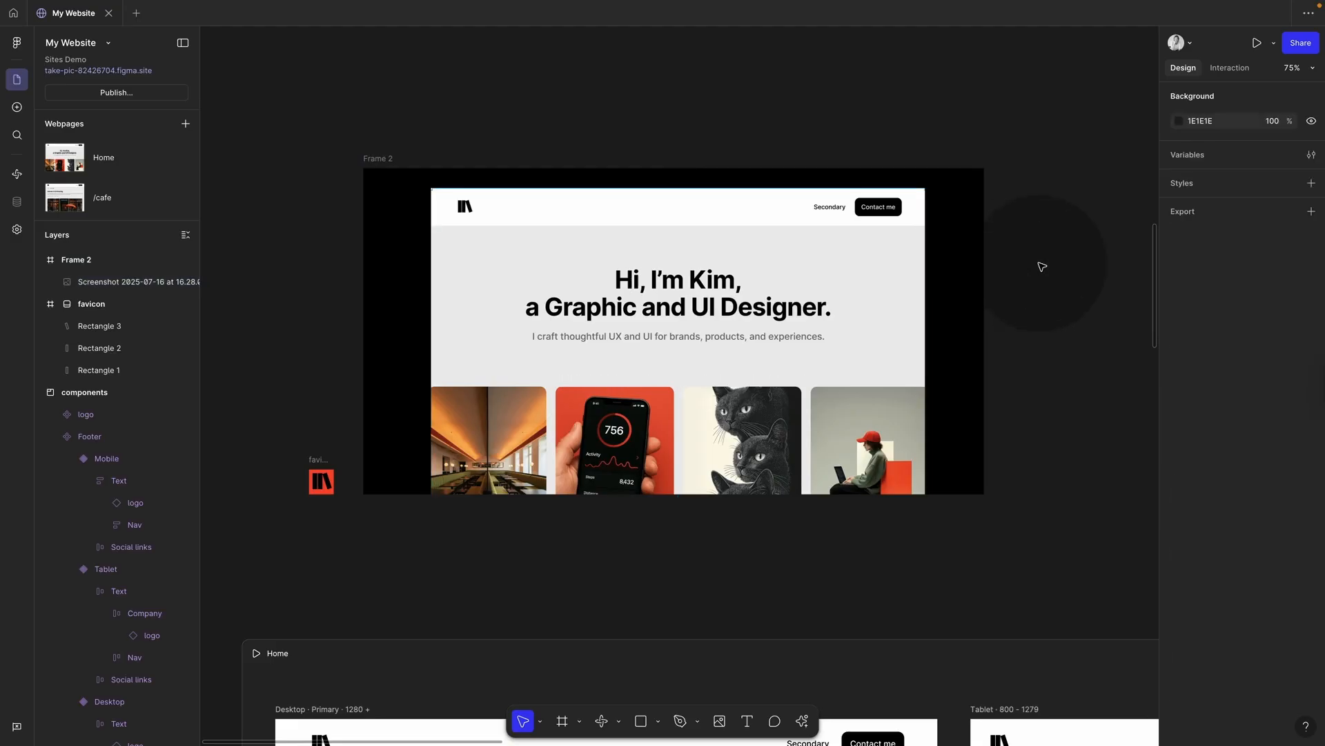
Step: Nudge the screenshot up and left inside the frame
{"action": "left_click", "coordinate": [824, 296]}
{"action": "key", "text": "Up"}
{"action": "key", "text": "Up"}
{"action": "key", "text": "Left"}
{"action": "key", "text": "Left"}
{"action": "key", "text": "Left"}
{"action": "key", "text": "Left"}
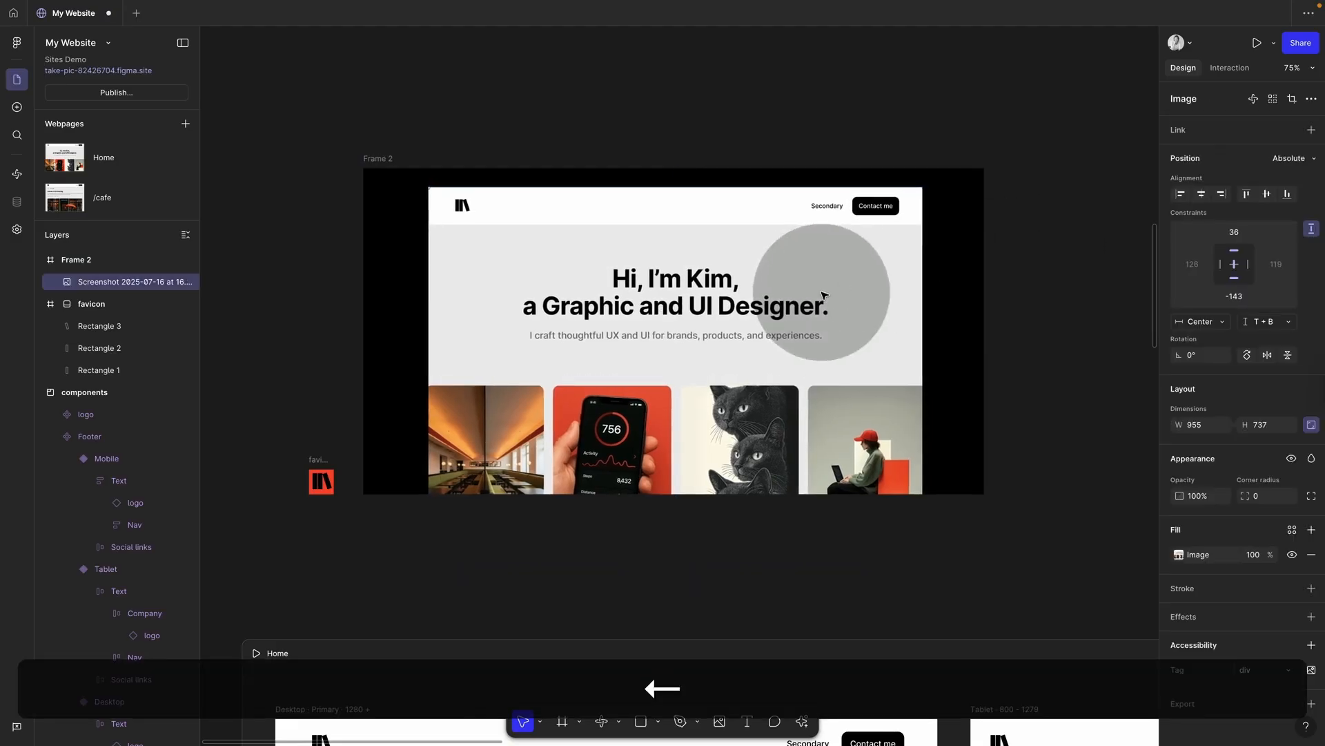
{"action": "left_click", "coordinate": [543, 133]}
Step: Rename Frame 2 to 'Preview' and open the social sharing image choices in Site settings
{"action": "double_click", "coordinate": [379, 160]}
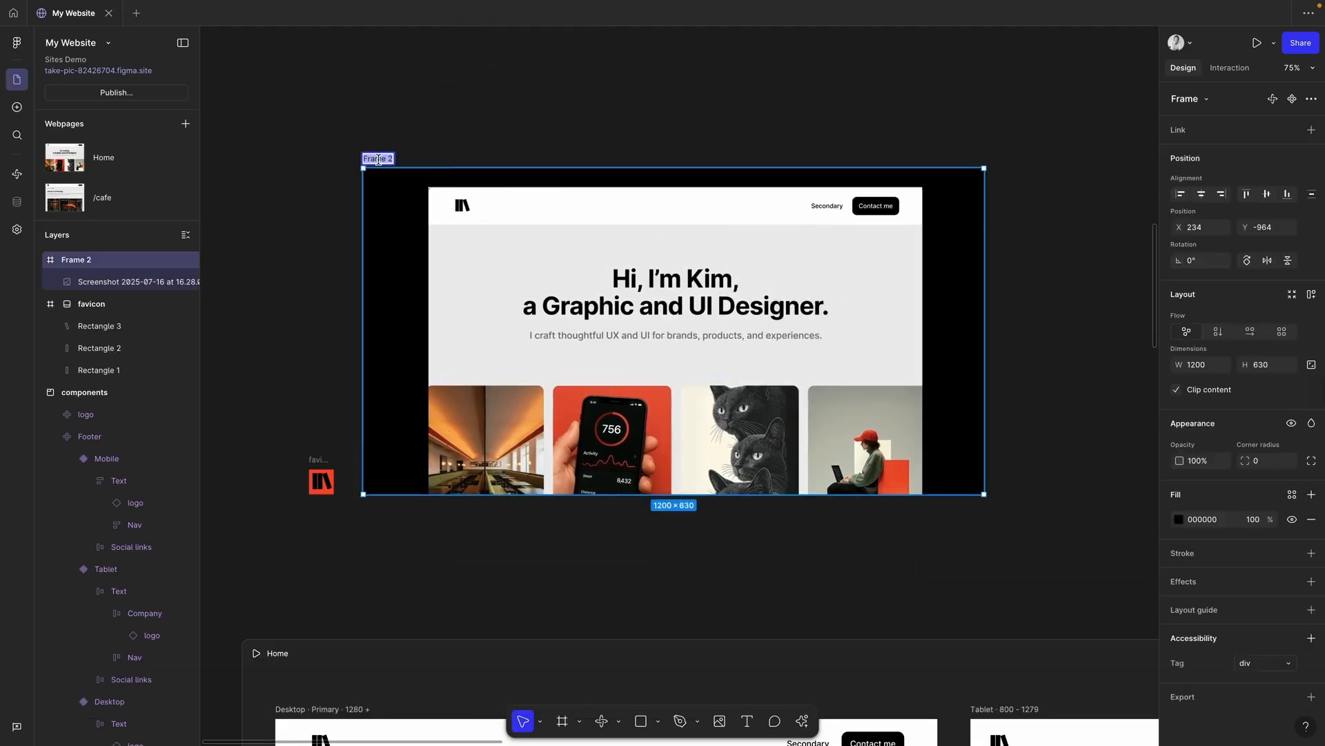
{"action": "type", "text": "Preview"}
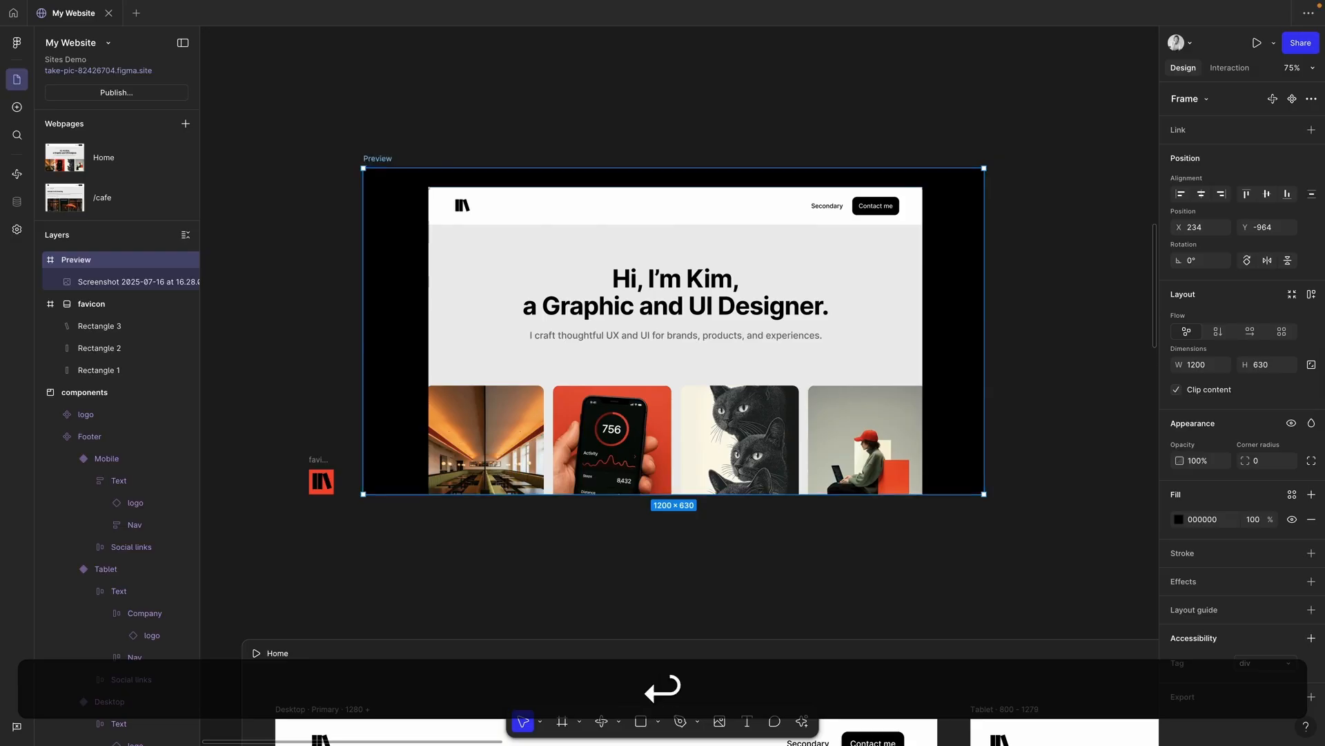
{"action": "left_click", "coordinate": [18, 230]}
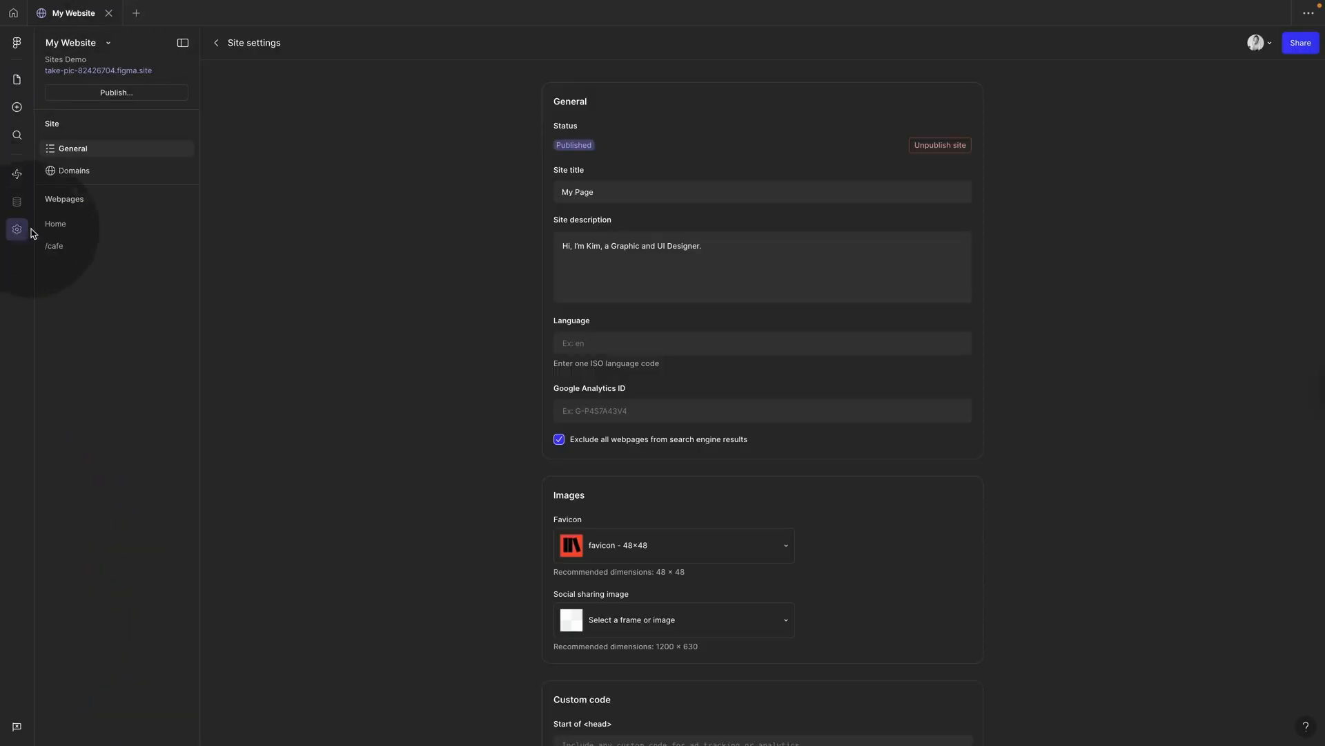
{"action": "left_click", "coordinate": [752, 619]}
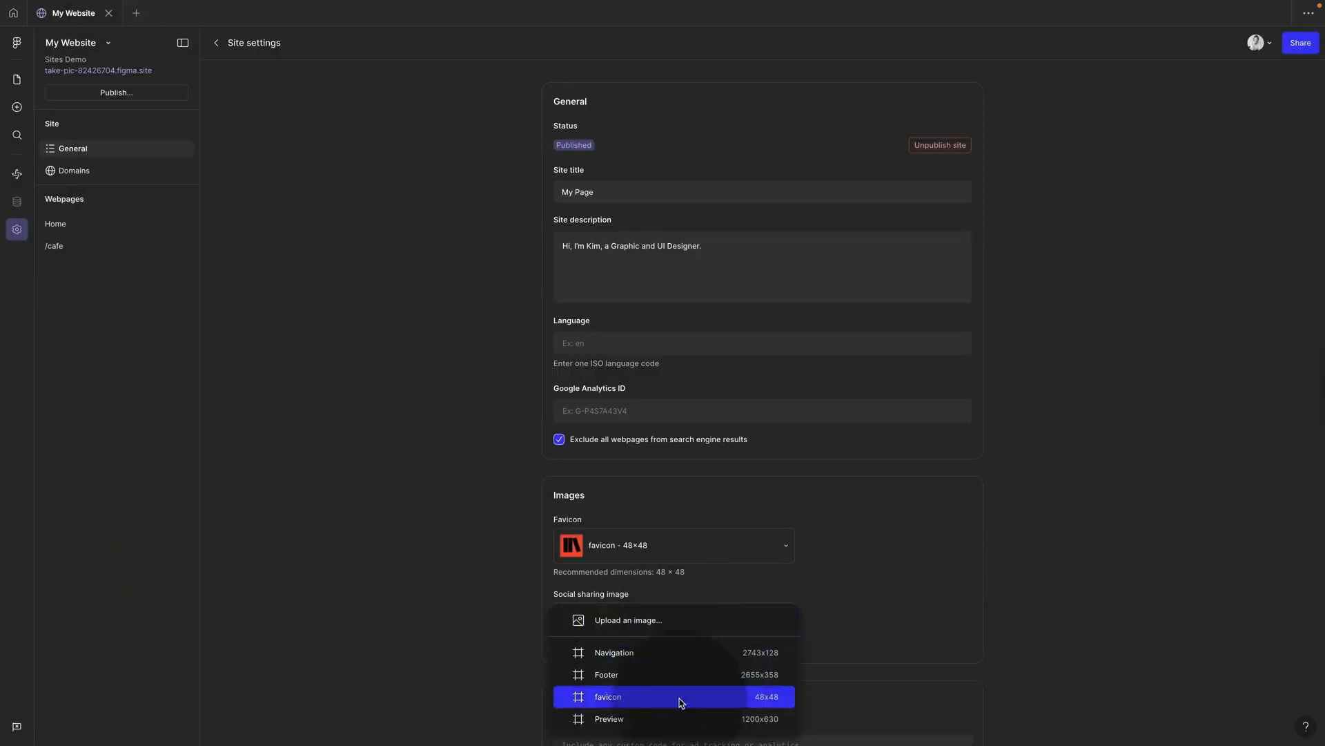
Step: Choose the 1200×630 Preview frame as the social sharing image and review the settings
{"action": "left_click", "coordinate": [679, 722]}
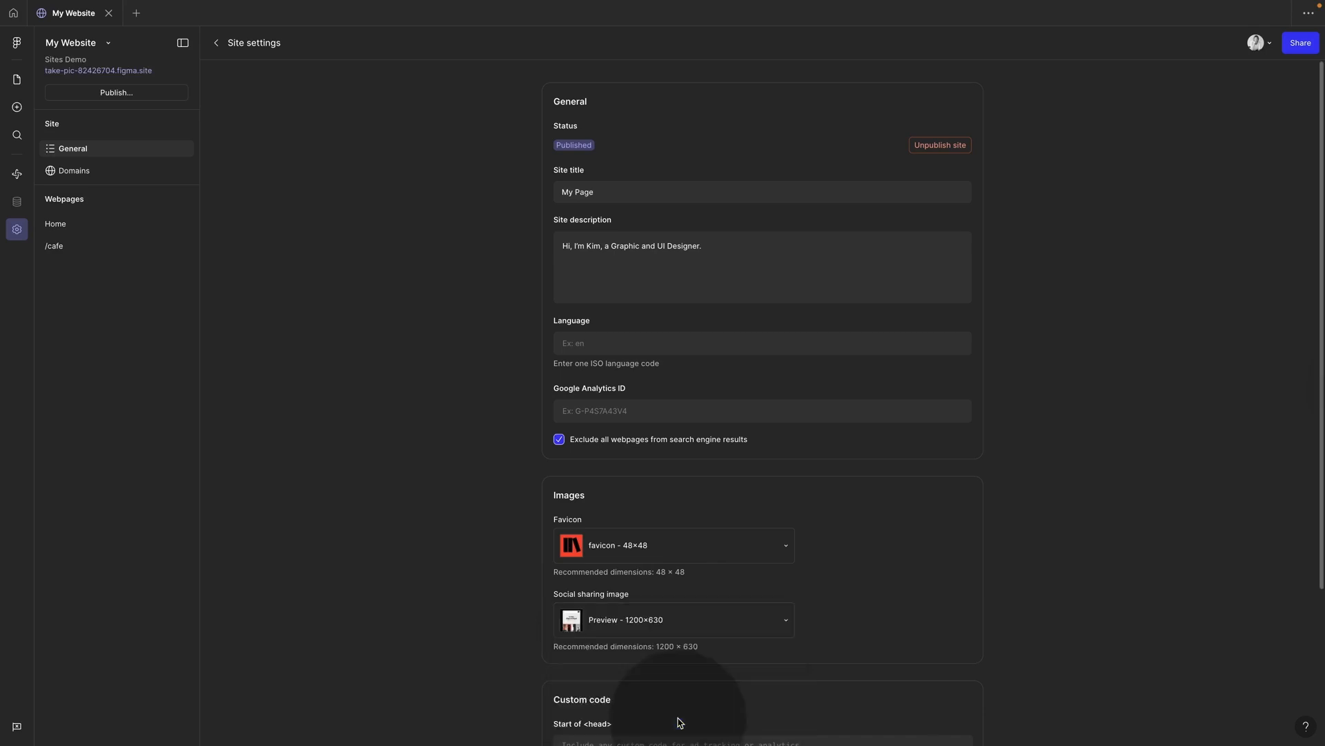
{"action": "scroll", "coordinate": [968, 559], "scroll_direction": "down", "scroll_amount": 1}
{"action": "left_click", "coordinate": [961, 551]}
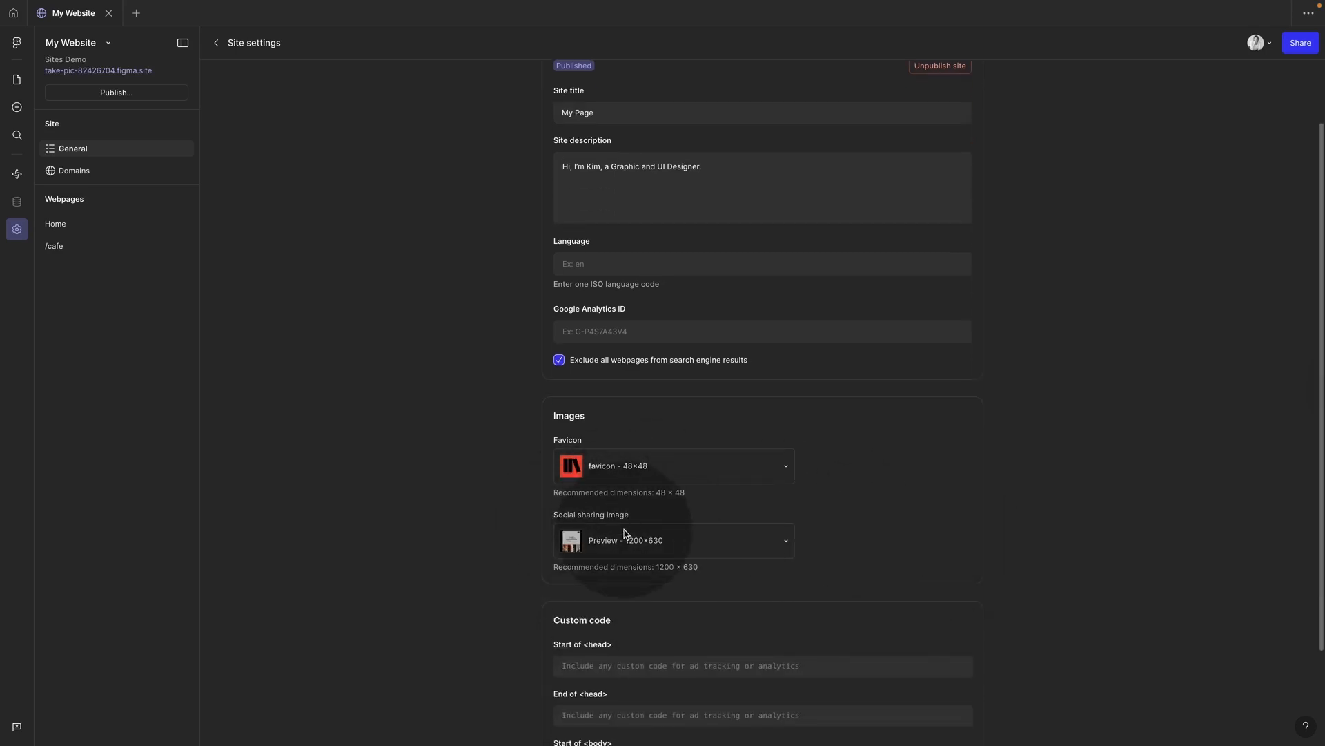
{"action": "scroll", "coordinate": [625, 532], "scroll_direction": "down", "scroll_amount": 2}
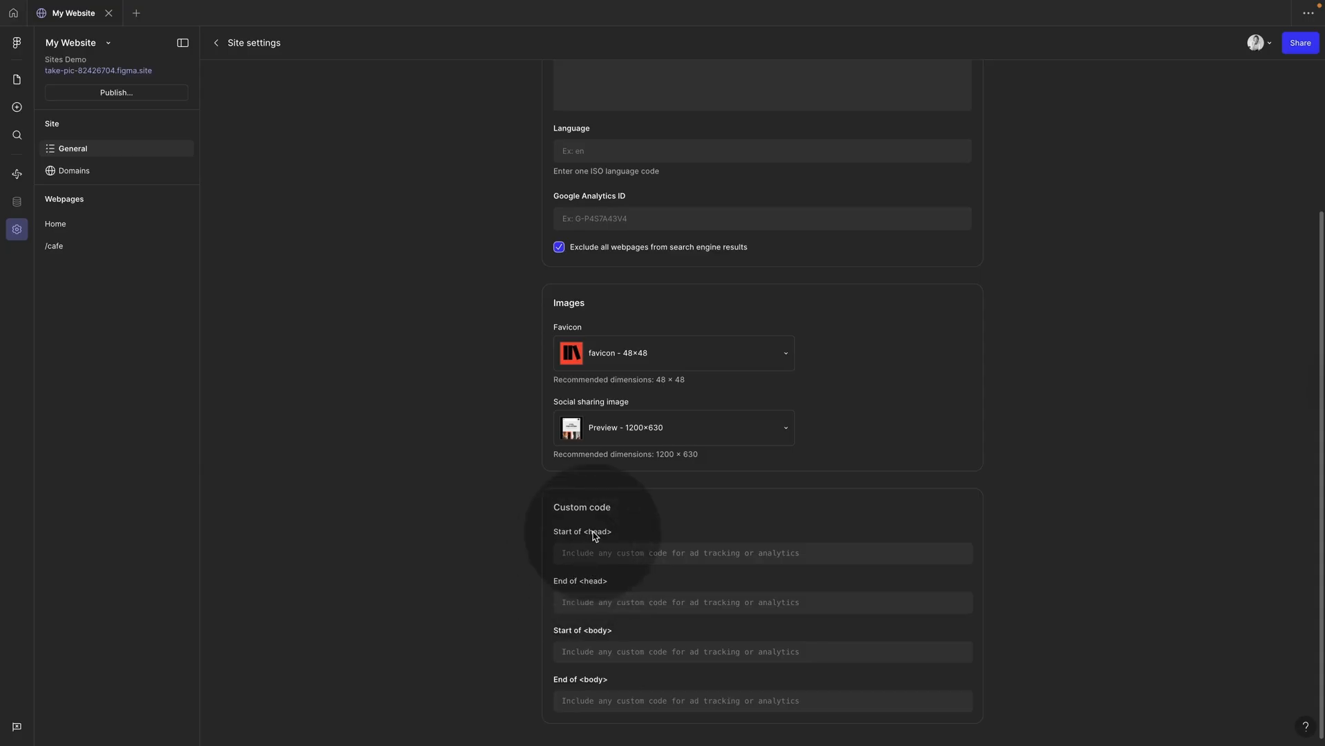
{"action": "scroll", "coordinate": [485, 532], "scroll_direction": "up", "scroll_amount": 3}
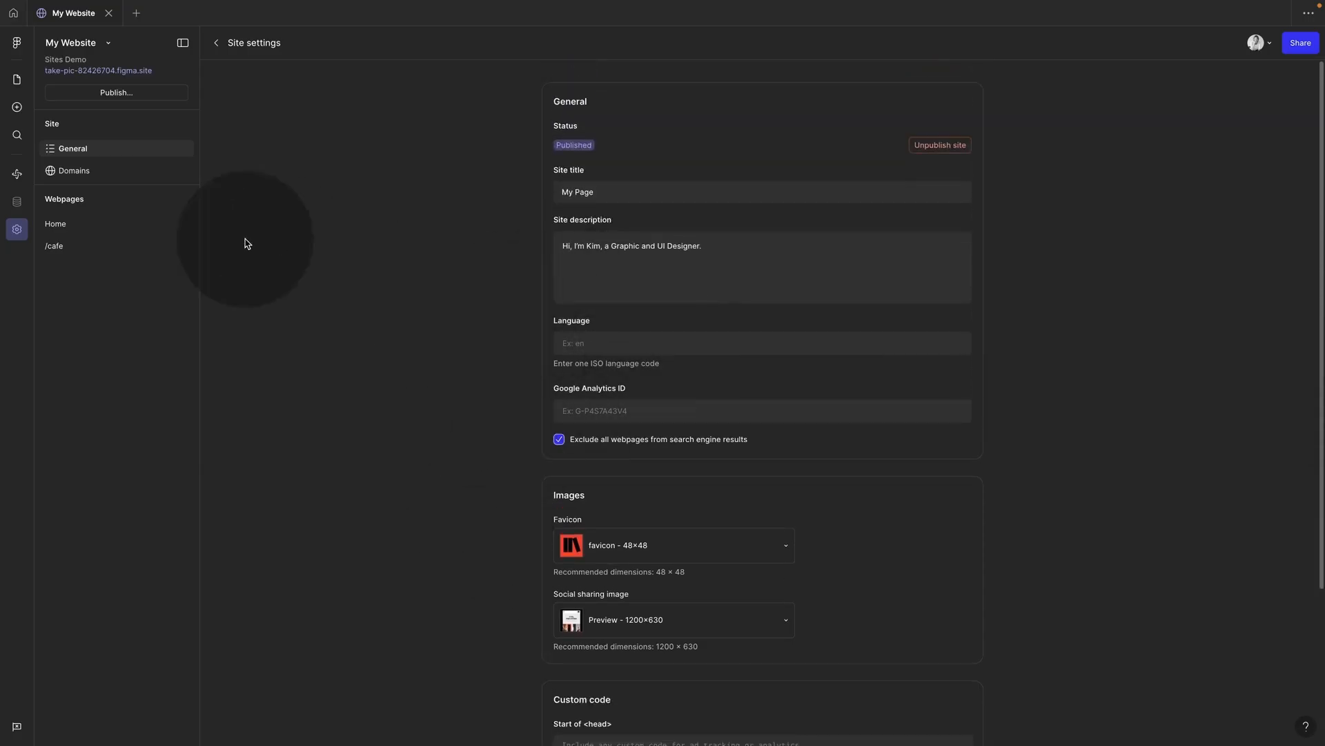
Step: Look up the moonblocks.io domain in GoDaddy's domain search
{"action": "left_click", "coordinate": [85, 172]}
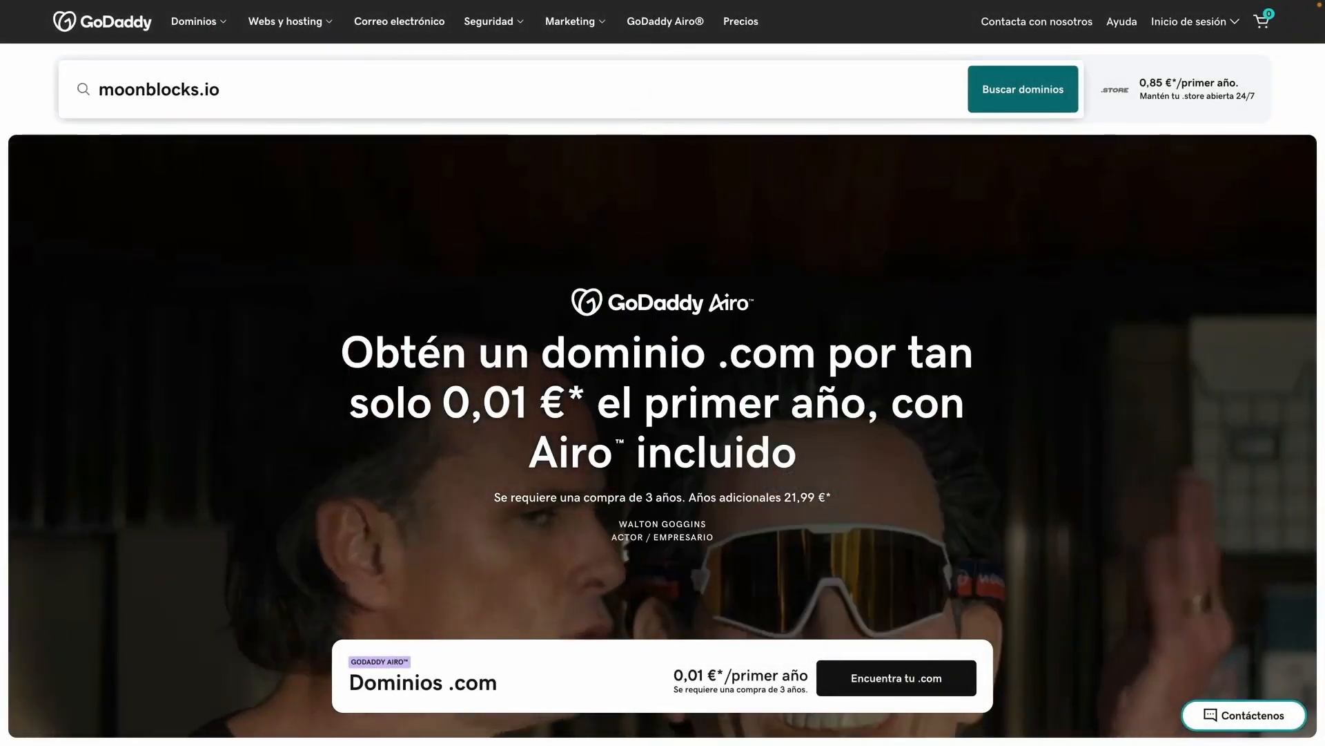
{"action": "key", "text": "Return"}
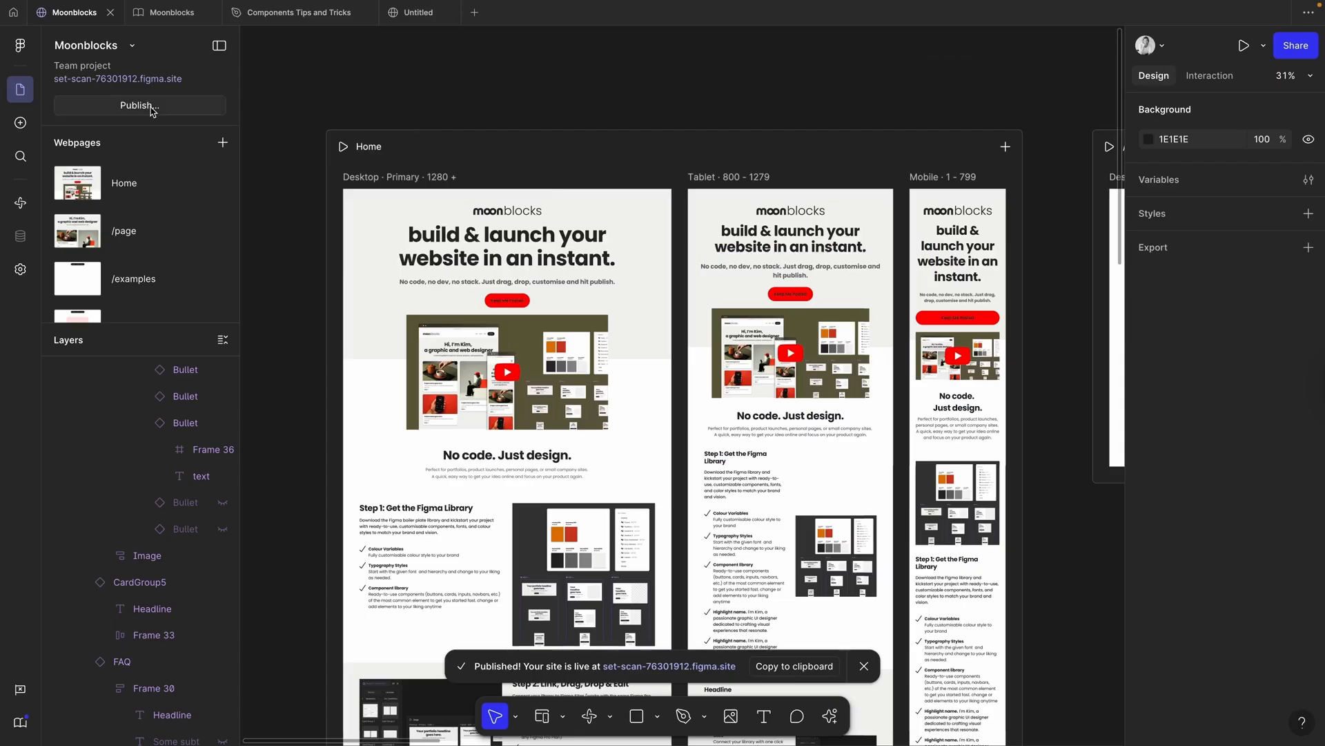
{"action": "left_click", "coordinate": [151, 108]}
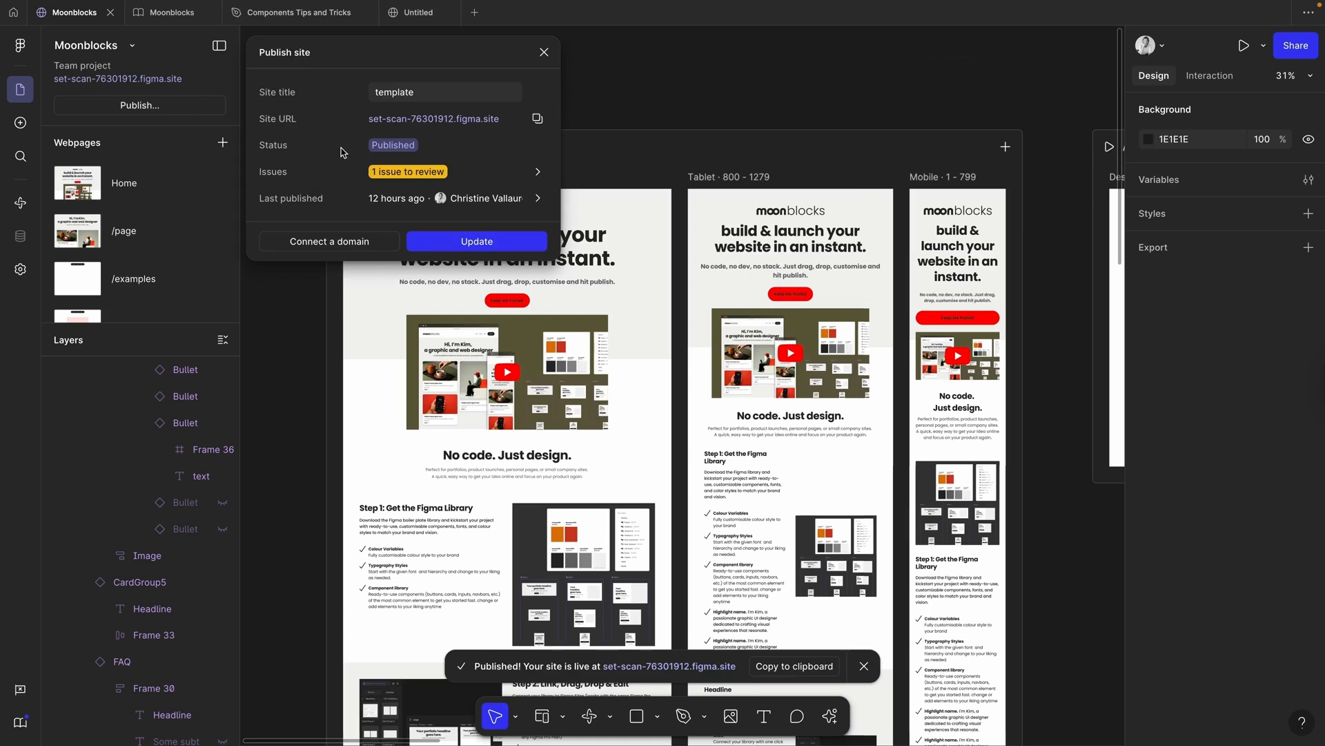
{"action": "left_click", "coordinate": [345, 242]}
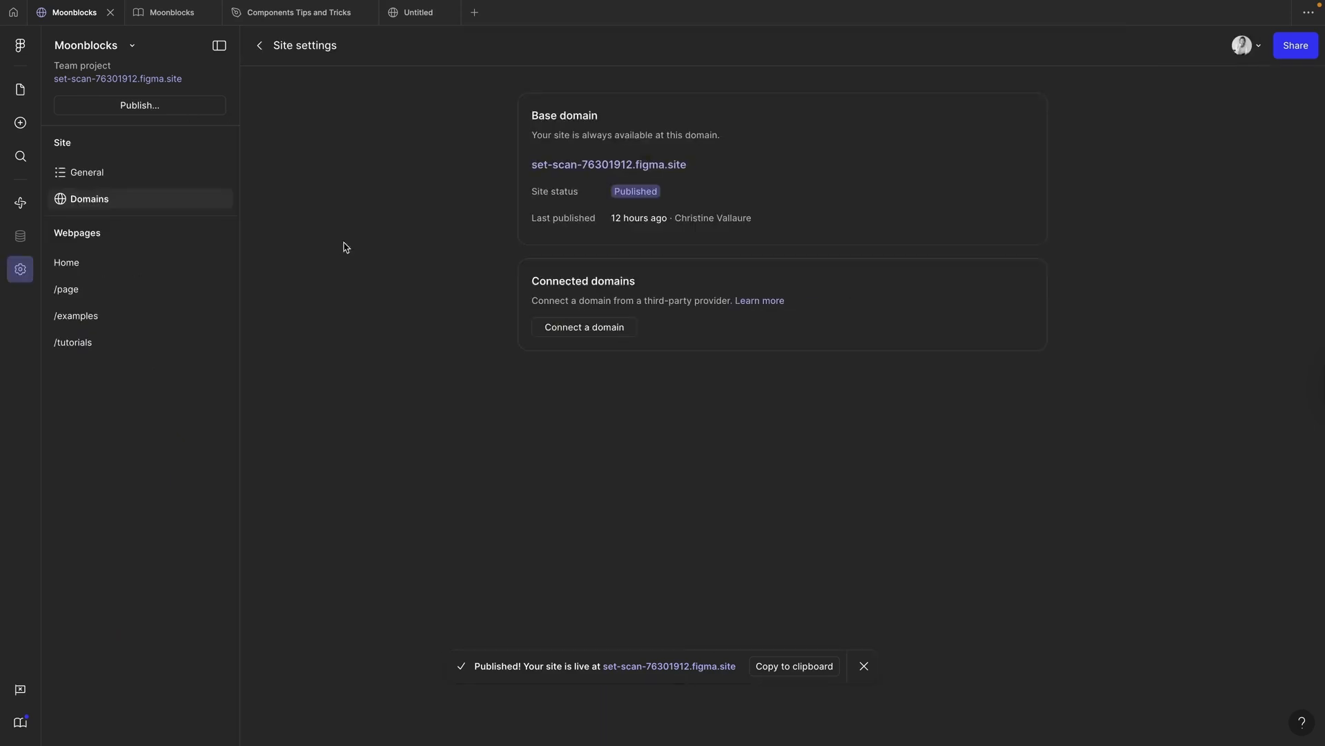
{"action": "left_click", "coordinate": [604, 333]}
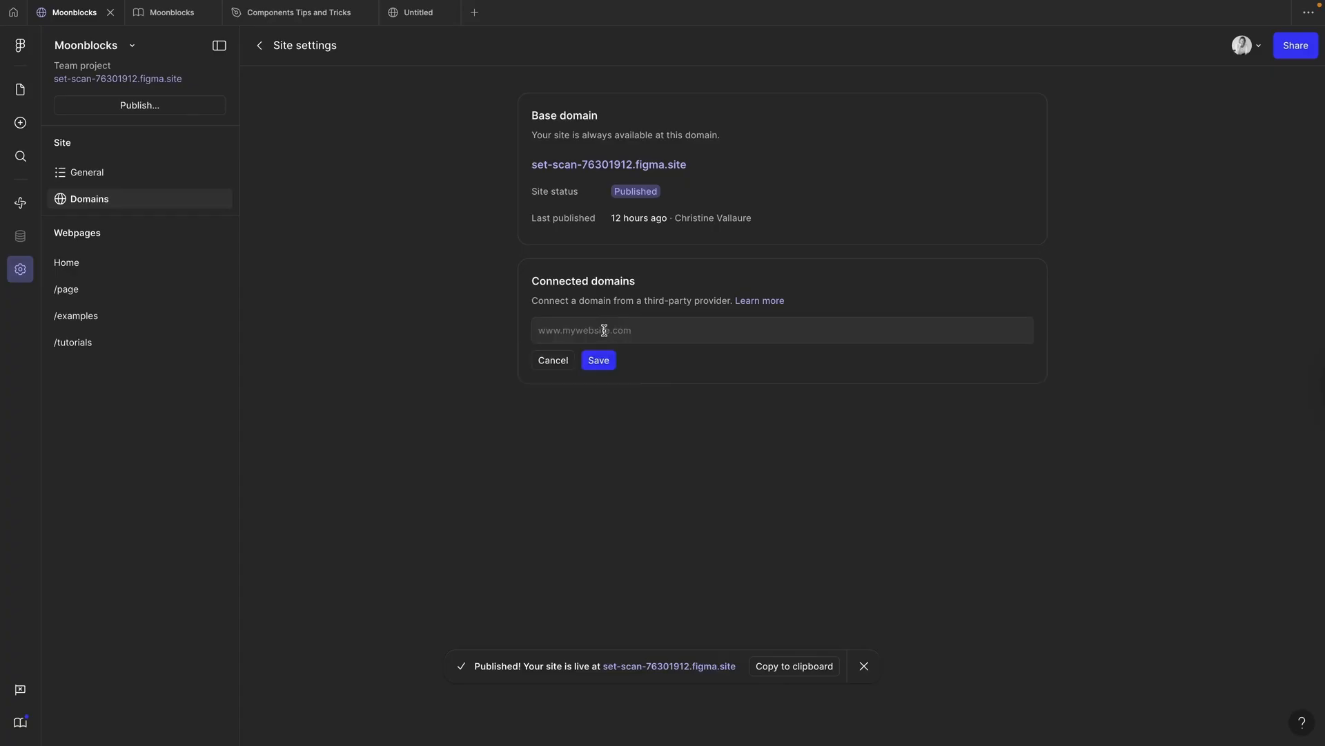
{"action": "left_click", "coordinate": [619, 334]}
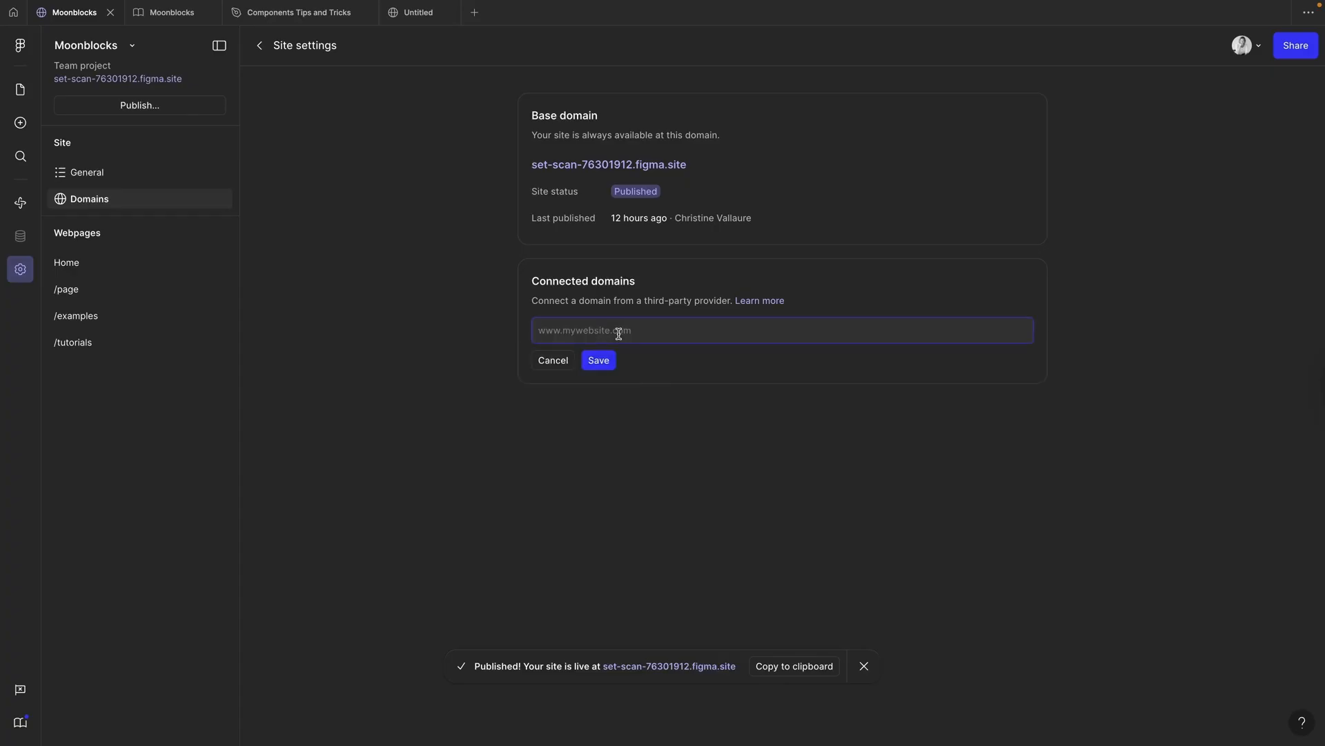
{"action": "type", "text": "www.moonblocks.io"}
{"action": "left_click", "coordinate": [600, 362]}
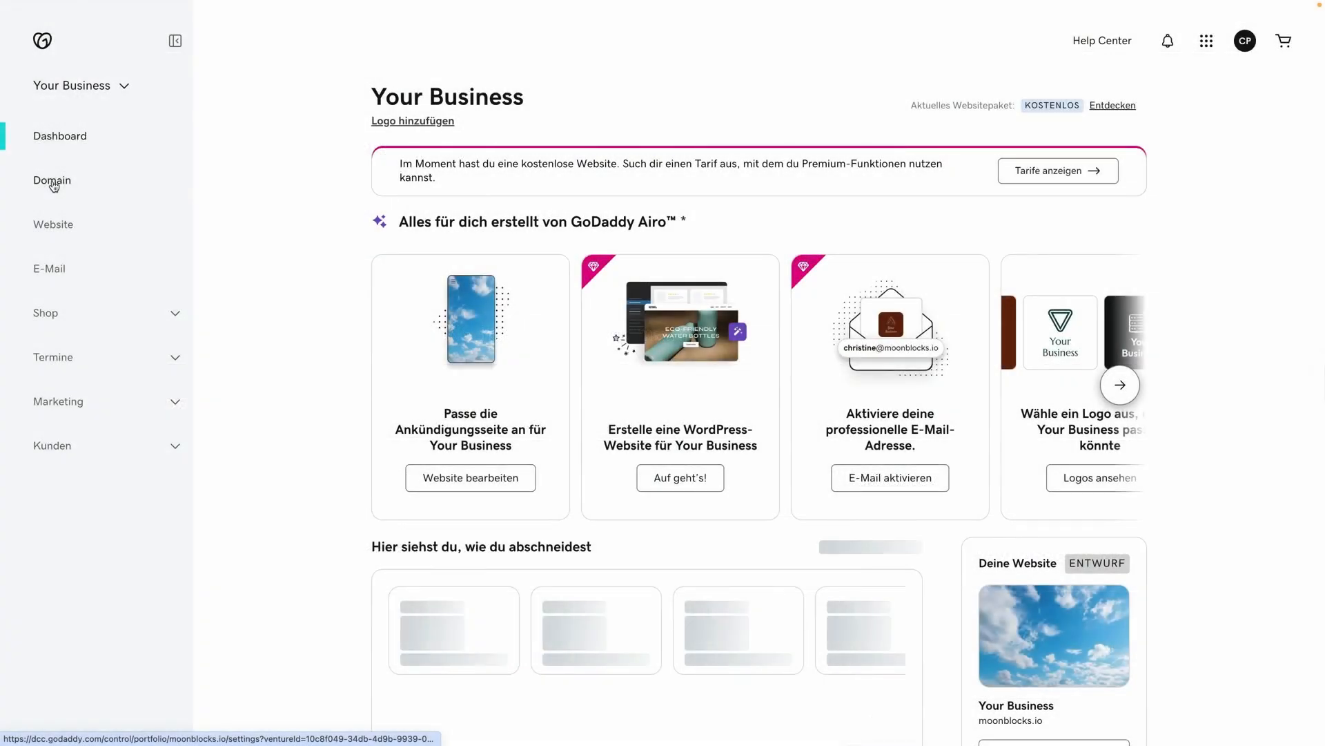
{"action": "left_click", "coordinate": [53, 182]}
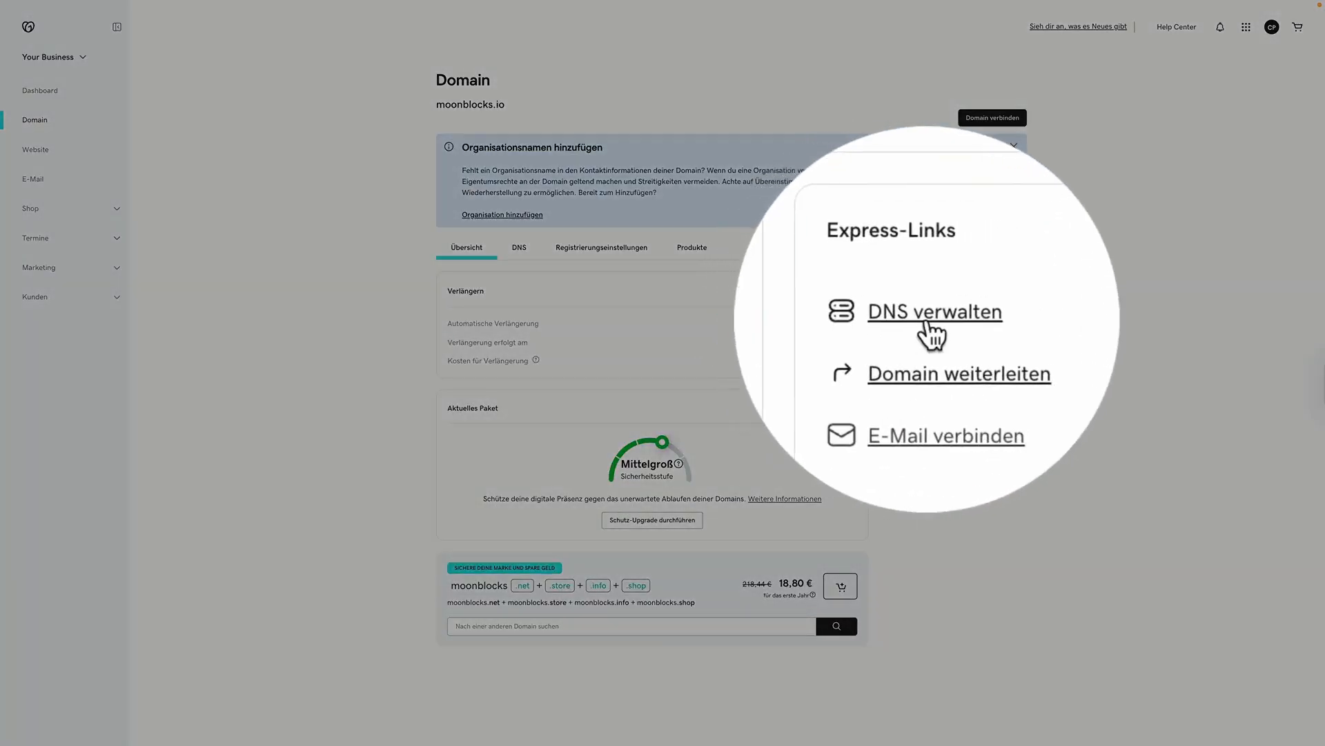
Step: Show the DNS records for moonblocks.io in GoDaddy
{"action": "left_click", "coordinate": [522, 251]}
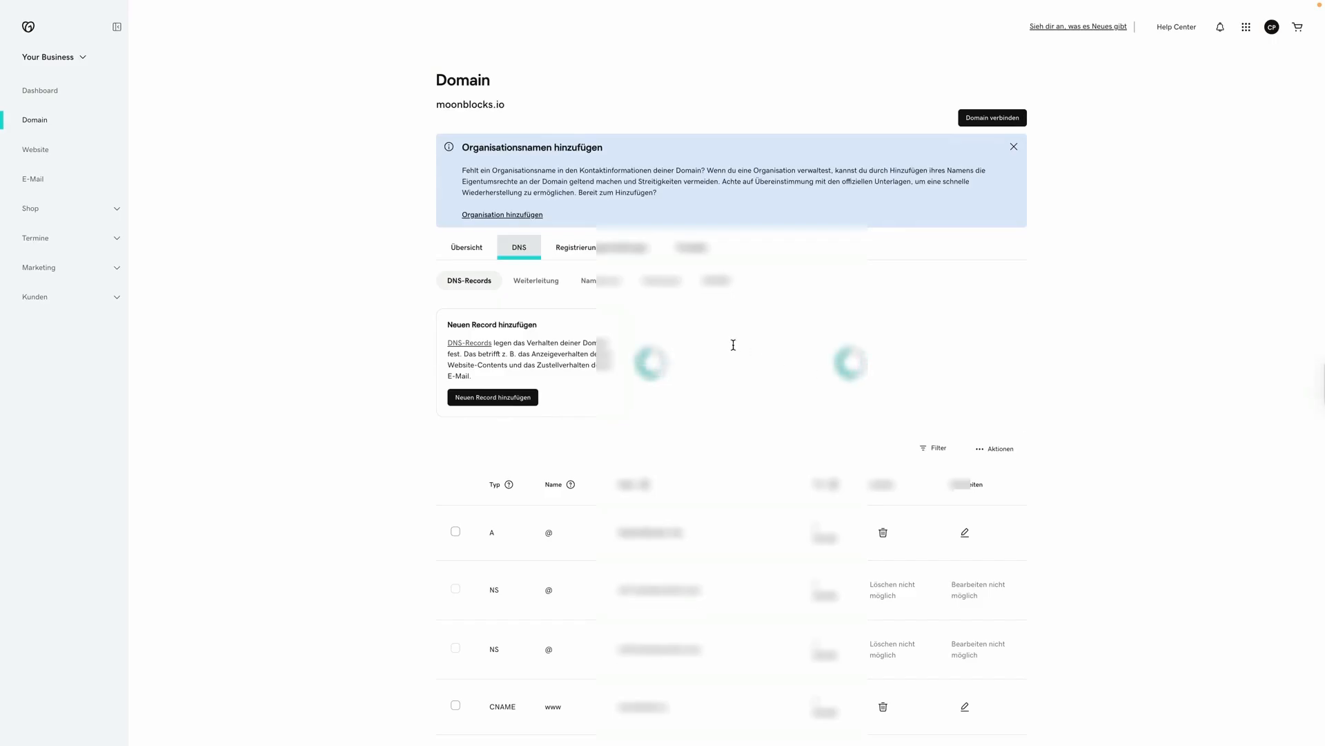
{"action": "scroll", "coordinate": [733, 346], "scroll_direction": "down", "scroll_amount": 4}
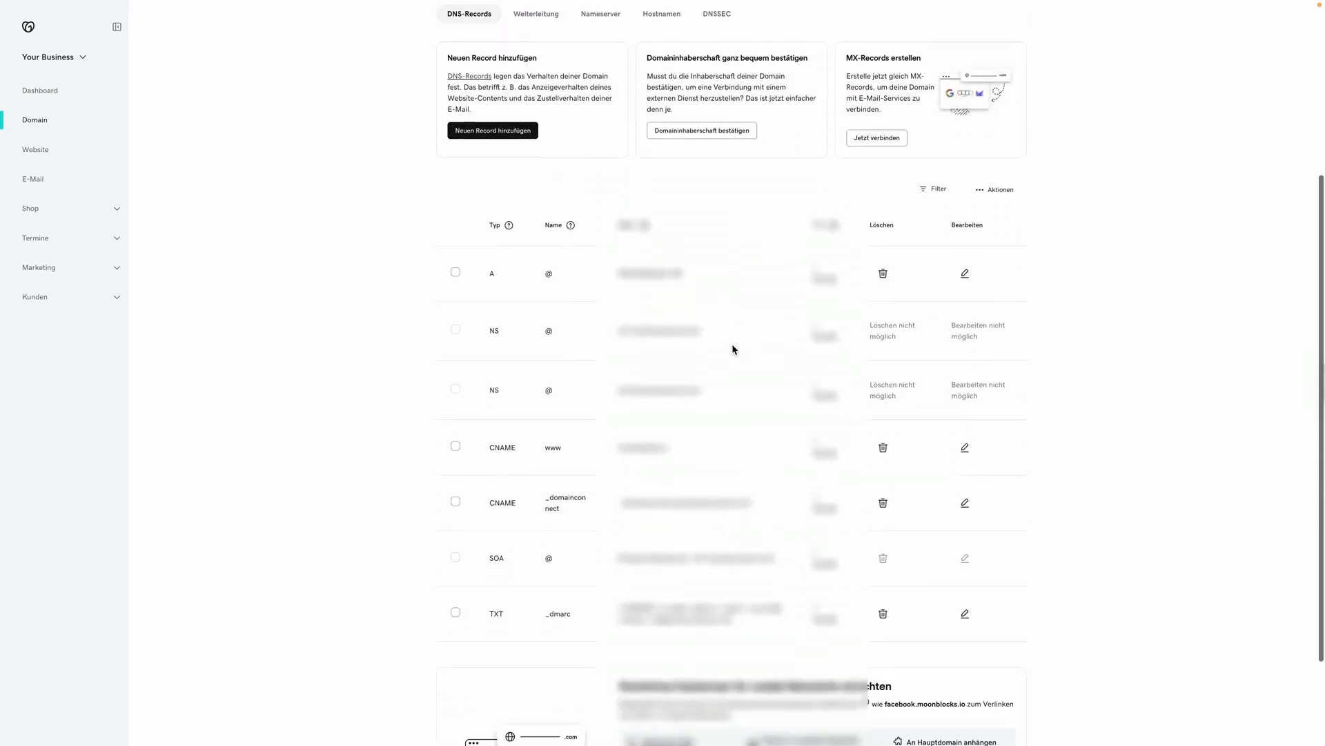
{"action": "scroll", "coordinate": [733, 349], "scroll_direction": "down", "scroll_amount": 1}
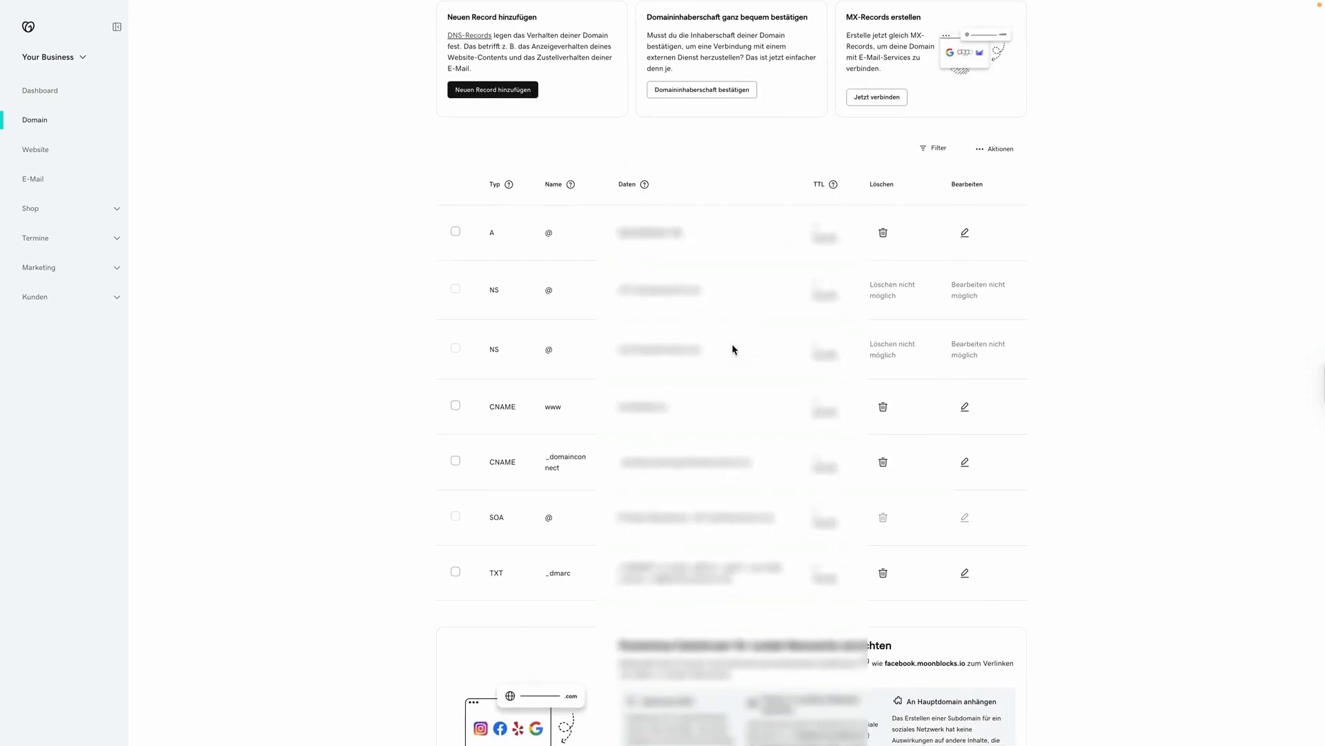
{"action": "scroll", "coordinate": [733, 349], "scroll_direction": "up", "scroll_amount": 2}
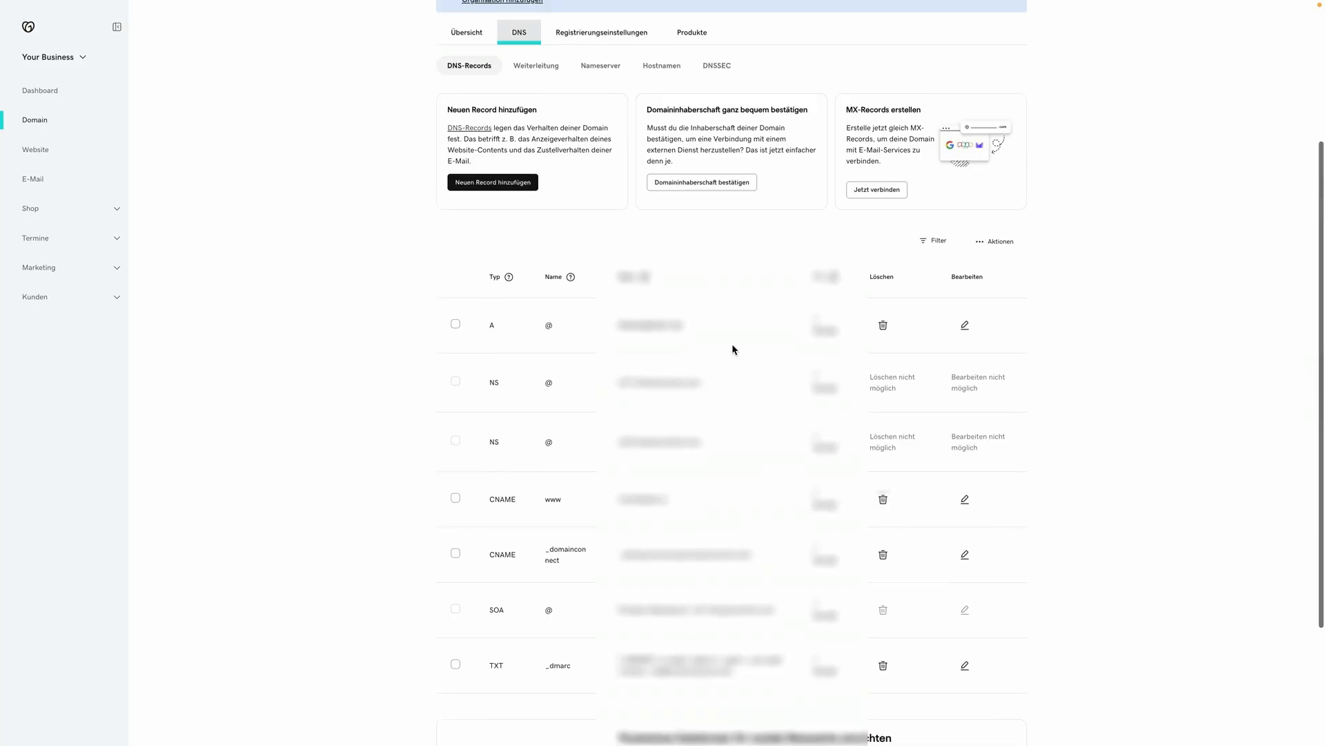
Step: Copy Figma's CNAME target value and start a new GoDaddy DNS record
{"action": "key", "text": "ctrl+Up"}
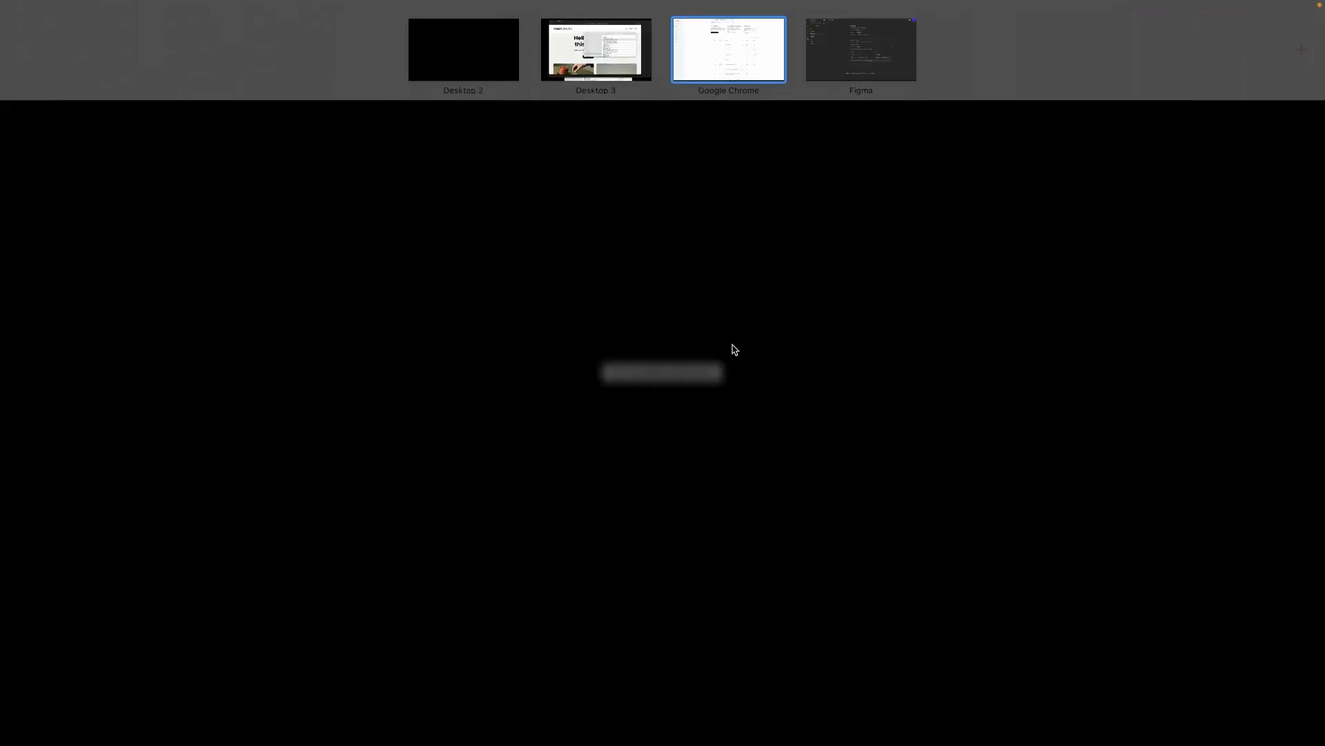
{"action": "left_click", "coordinate": [828, 62]}
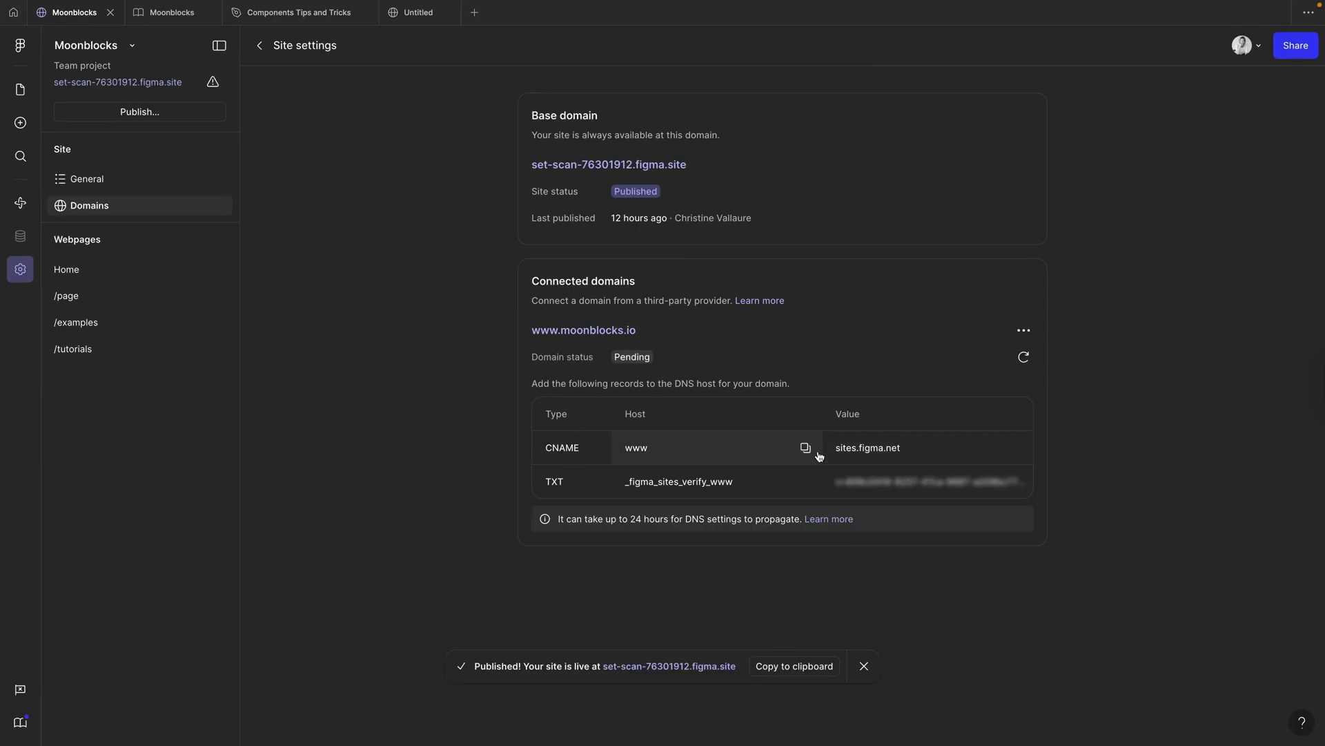
{"action": "left_click", "coordinate": [1016, 448]}
{"action": "key", "text": "ctrl+Up"}
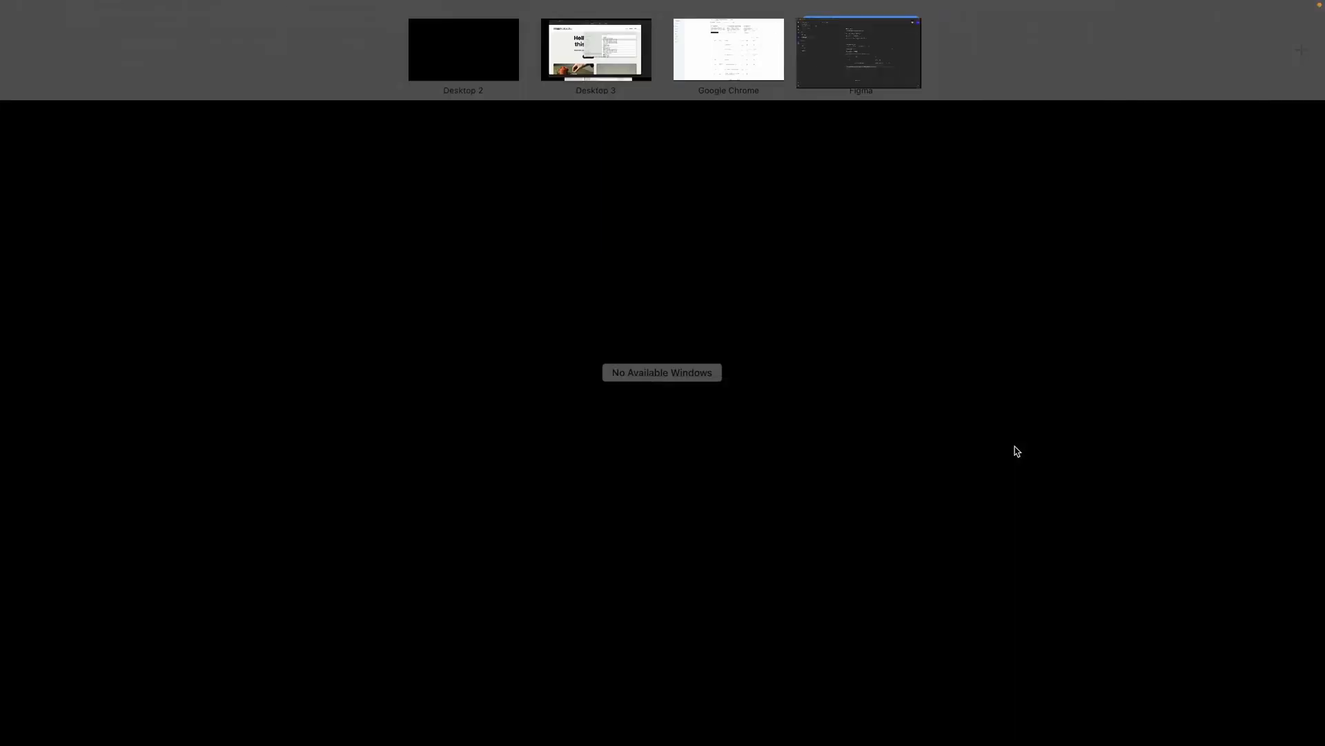
{"action": "left_click", "coordinate": [745, 64]}
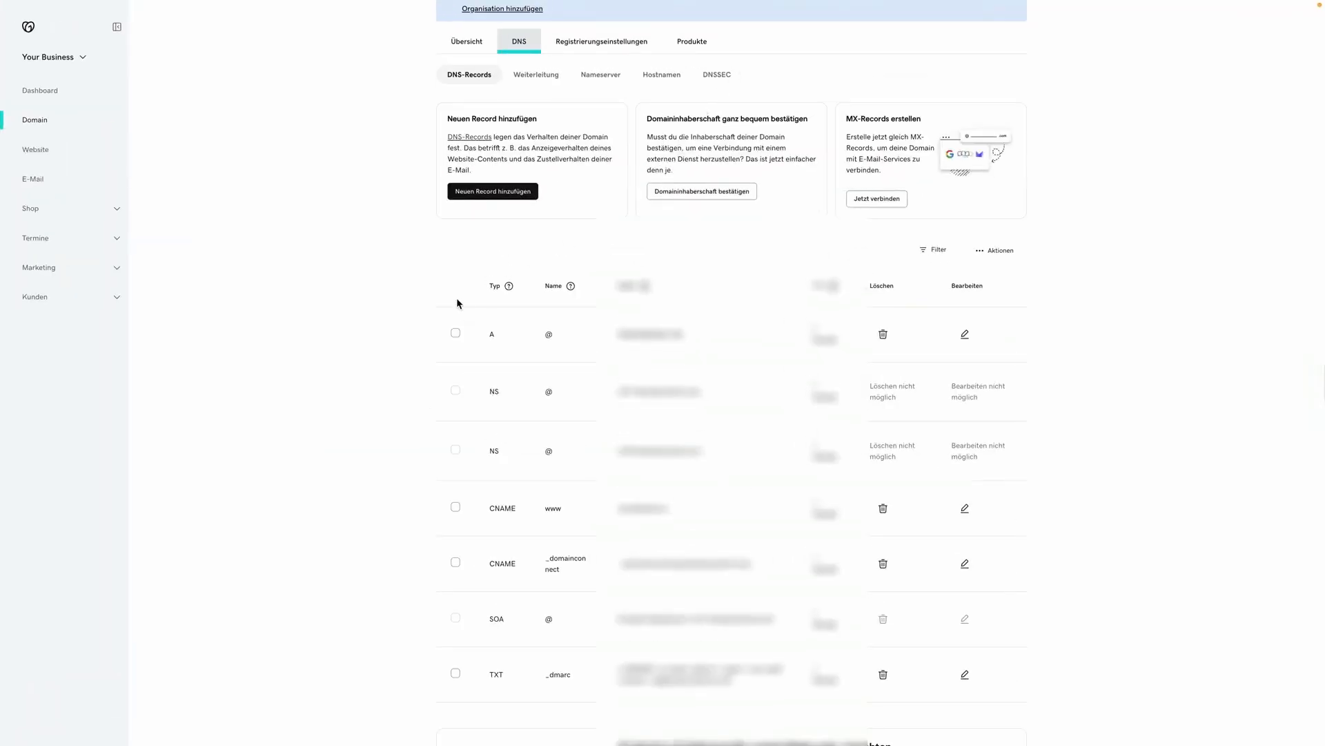
{"action": "left_click", "coordinate": [498, 193]}
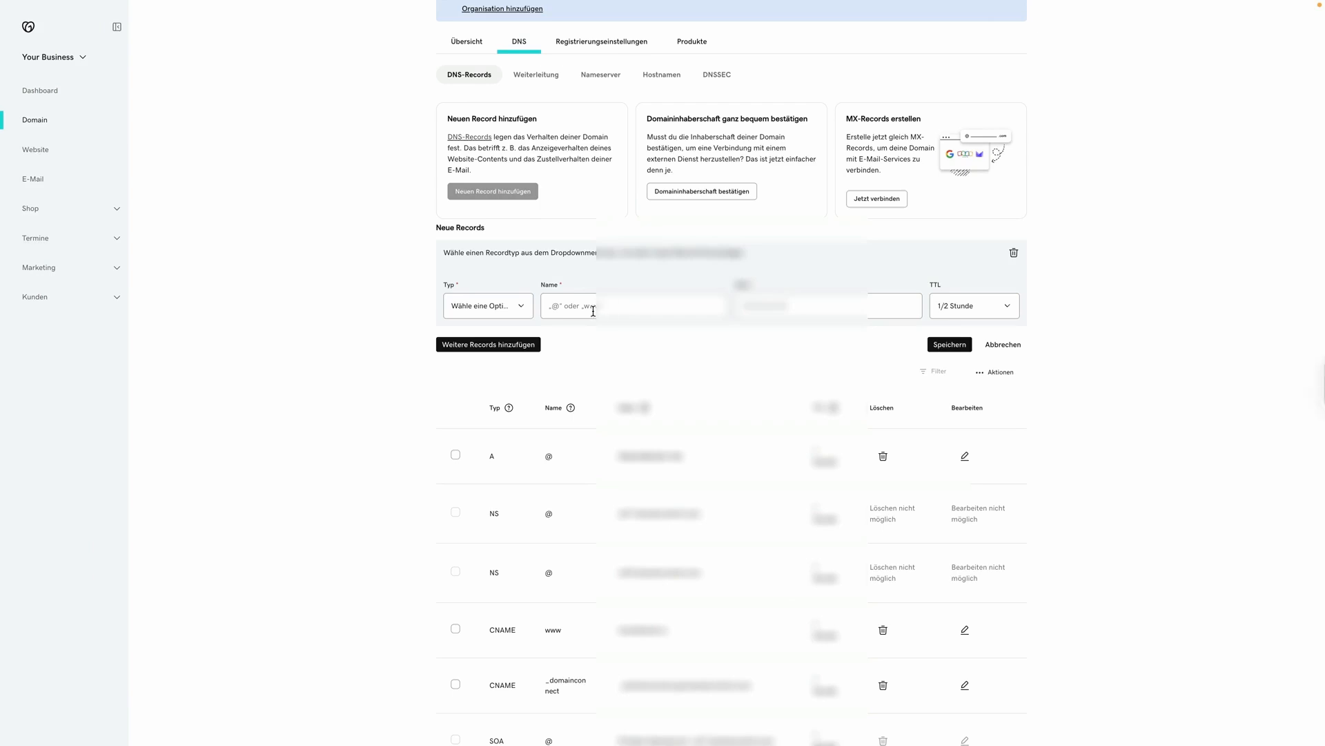
Step: Try saving a new www CNAME record with the copied Figma target
{"action": "key", "text": "super+plus"}
{"action": "key", "text": "super+plus"}
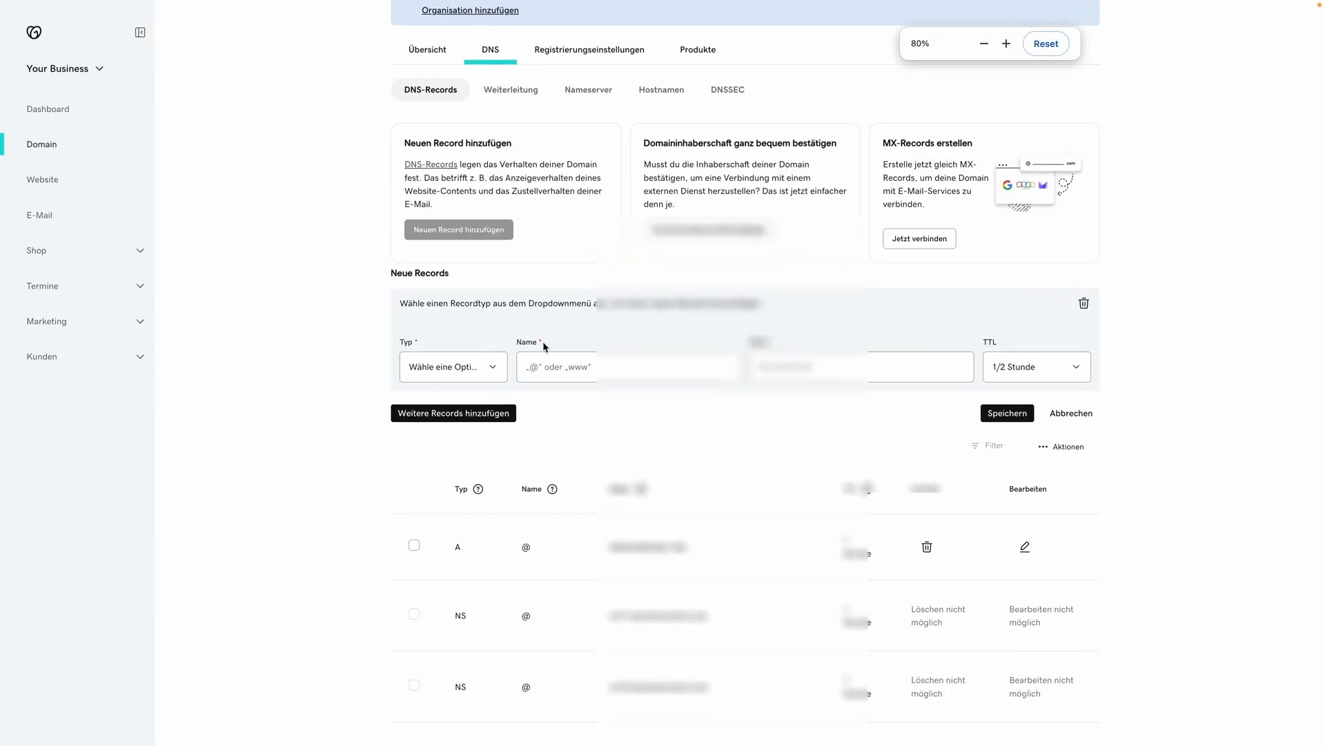
{"action": "left_click", "coordinate": [495, 372]}
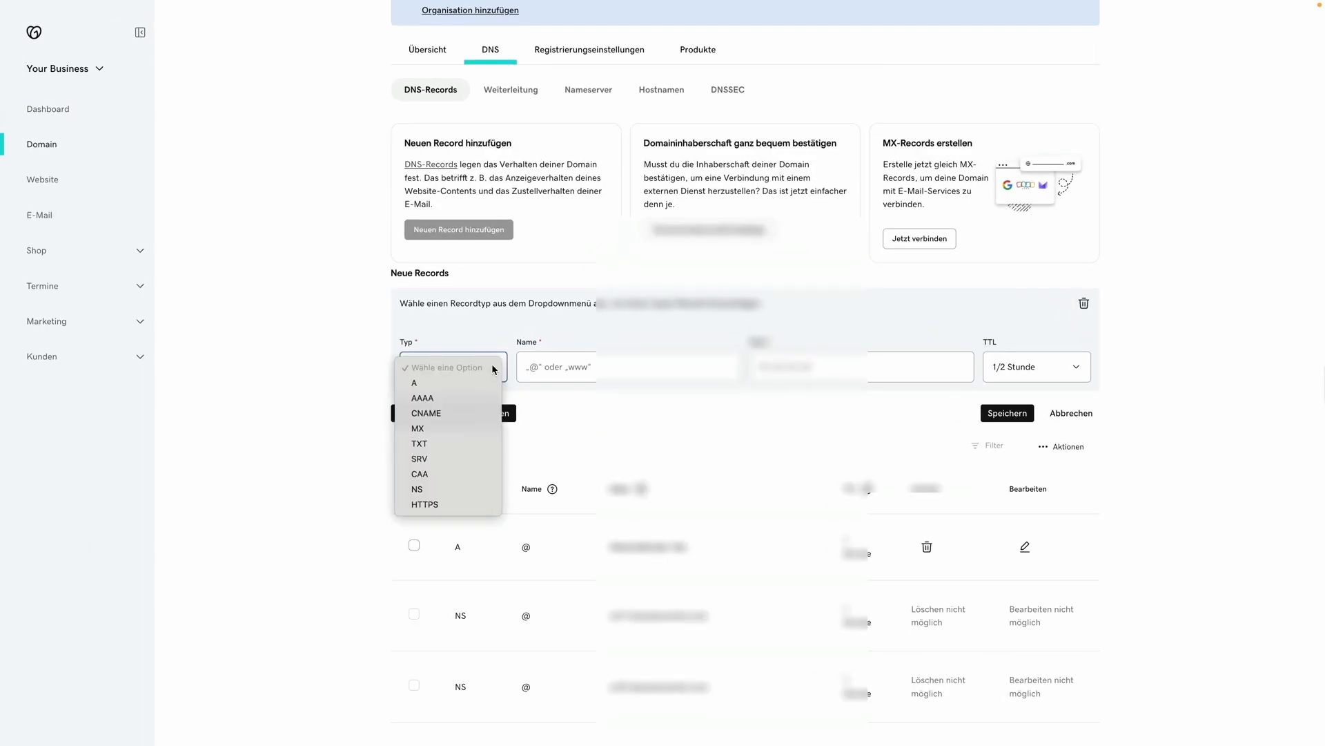
{"action": "left_click", "coordinate": [444, 414]}
{"action": "left_click", "coordinate": [579, 361]}
{"action": "type", "text": "www"}
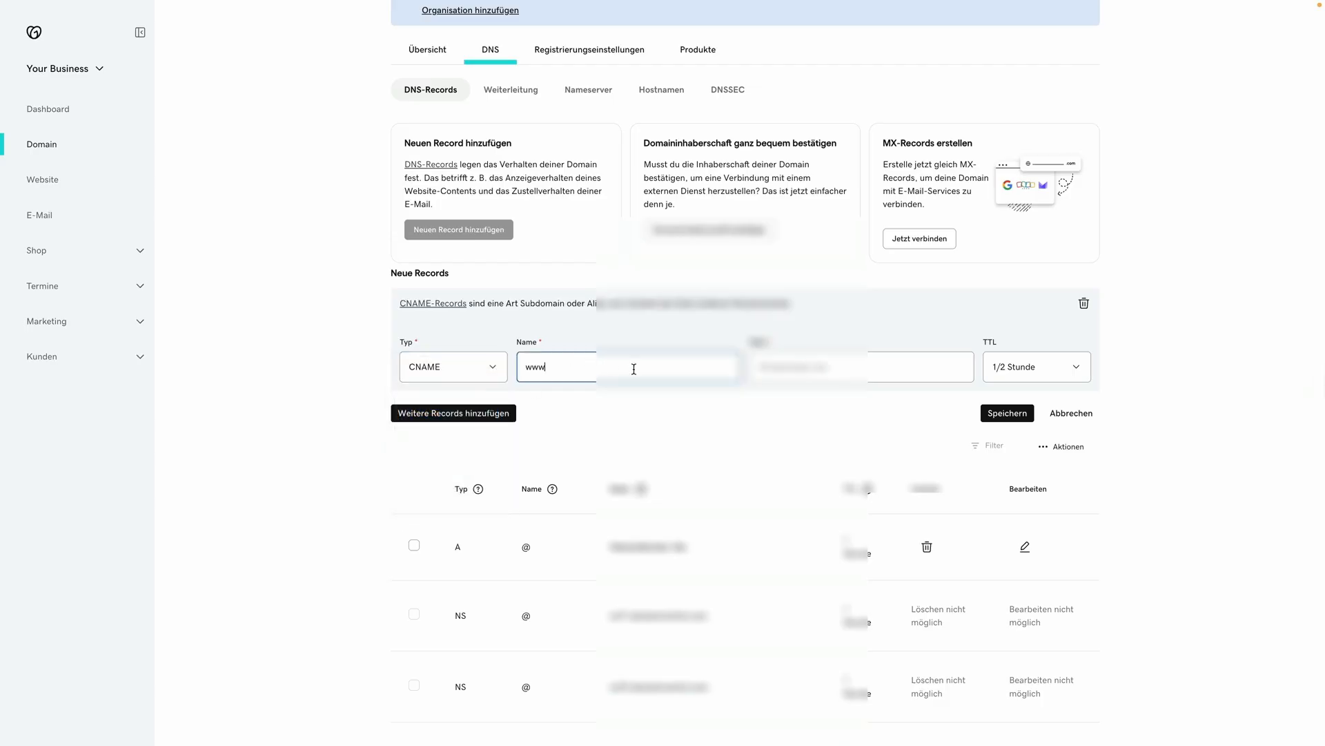
{"action": "left_click", "coordinate": [774, 373]}
{"action": "key", "text": "ctrl+v"}
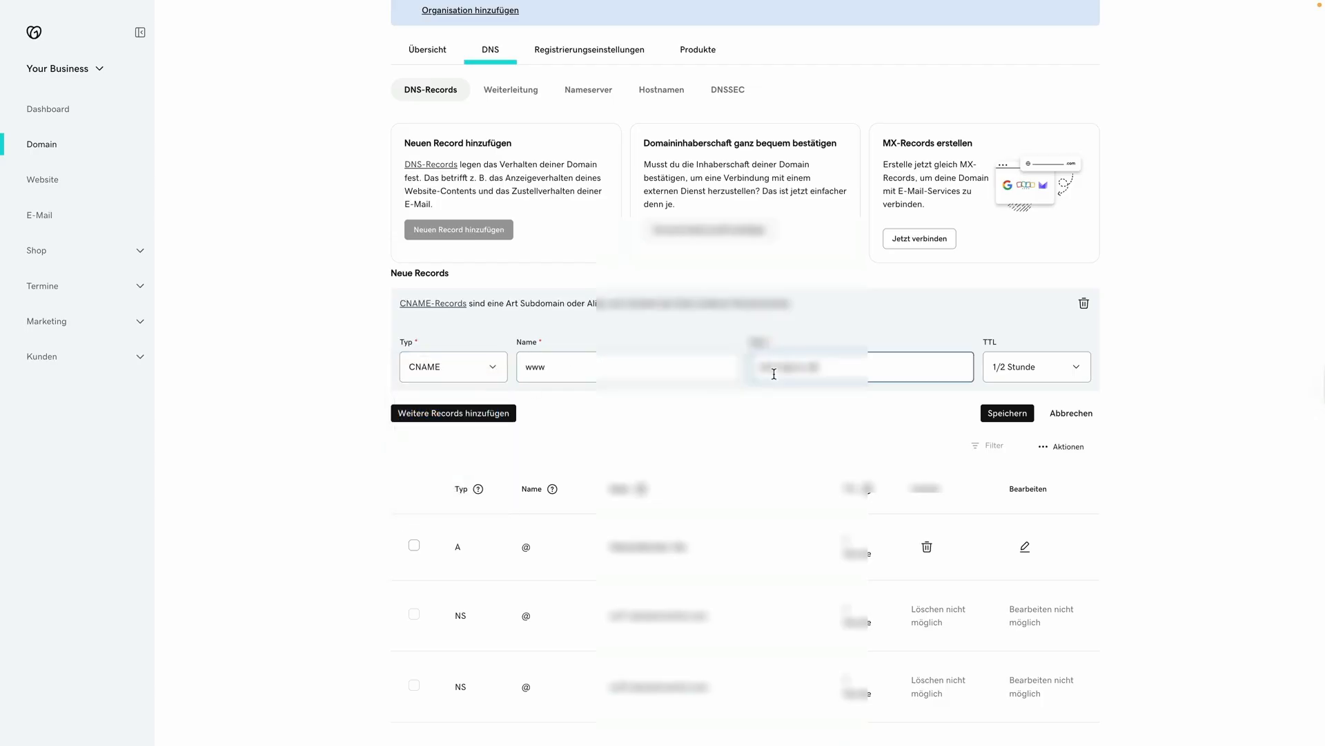
{"action": "left_click", "coordinate": [1009, 415]}
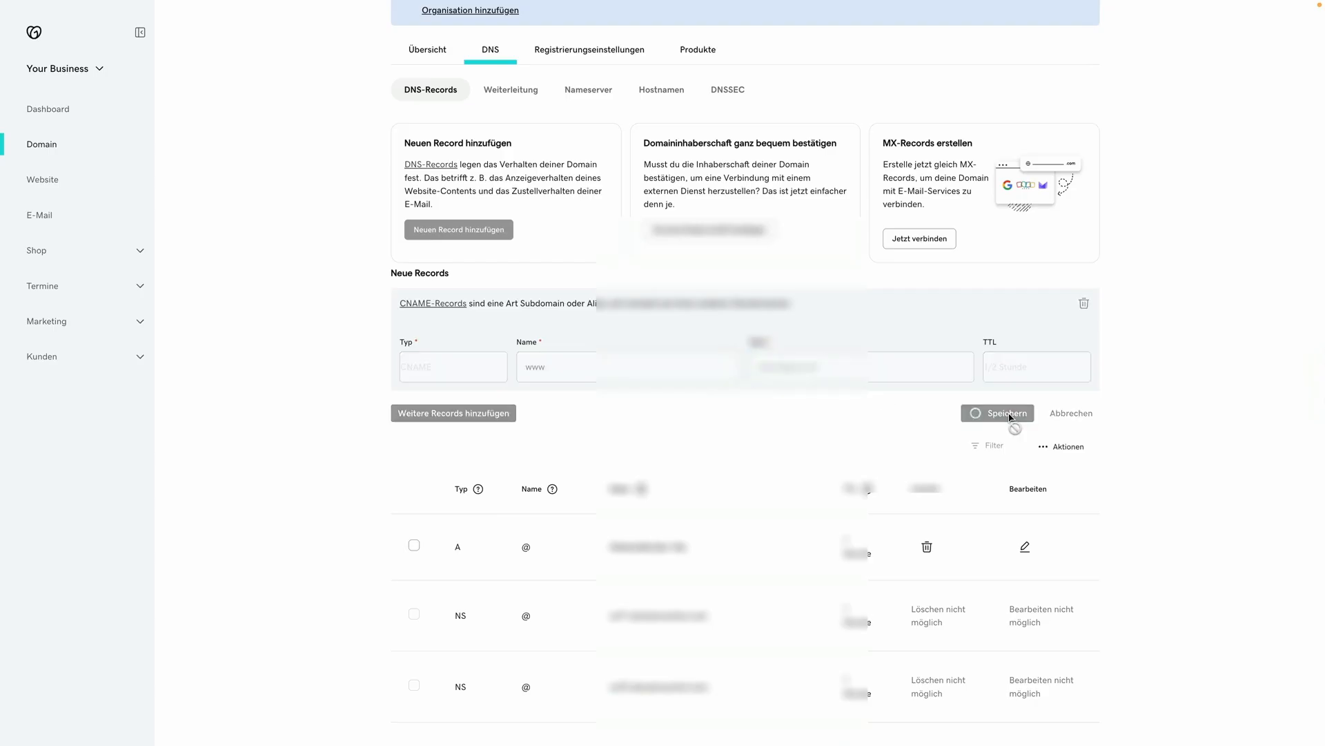
Step: Replace the existing www CNAME record's target with the Figma value and confirm the update
{"action": "scroll", "coordinate": [1012, 417], "scroll_direction": "down", "scroll_amount": 3}
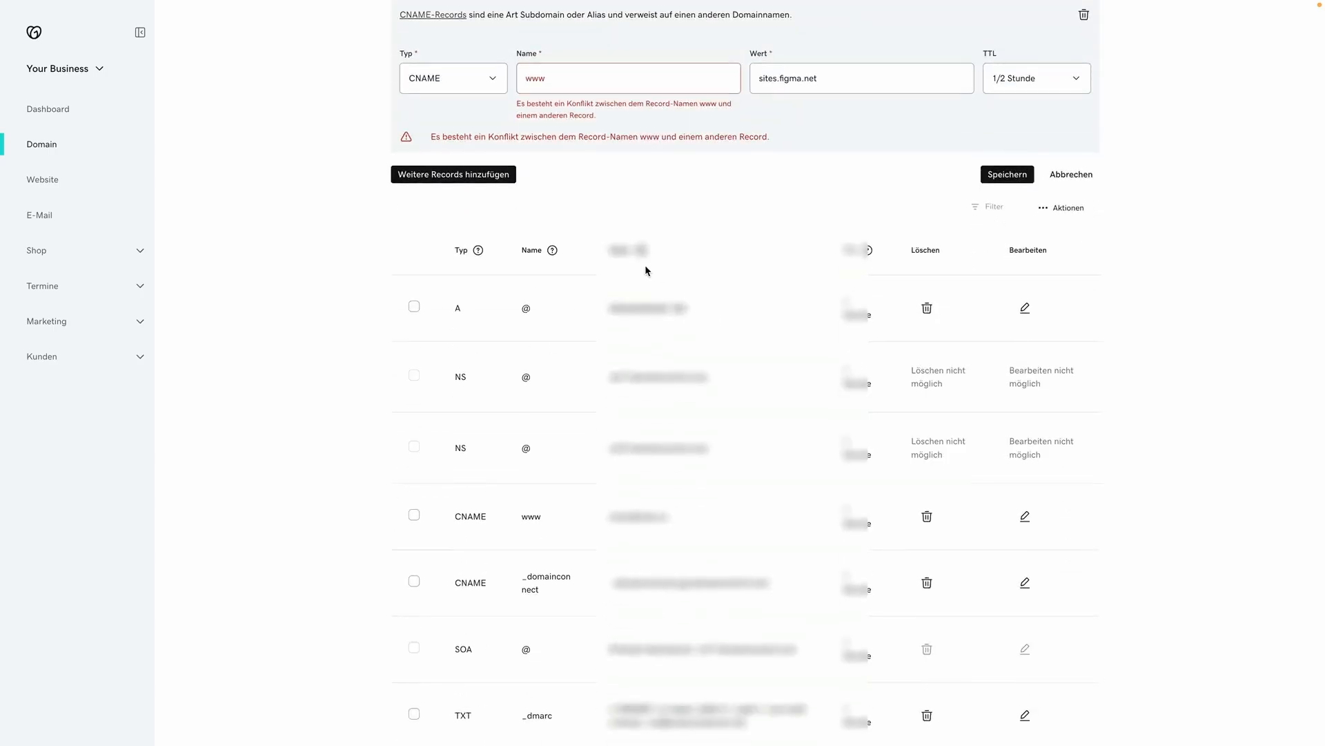
{"action": "scroll", "coordinate": [853, 383], "scroll_direction": "down", "scroll_amount": 2}
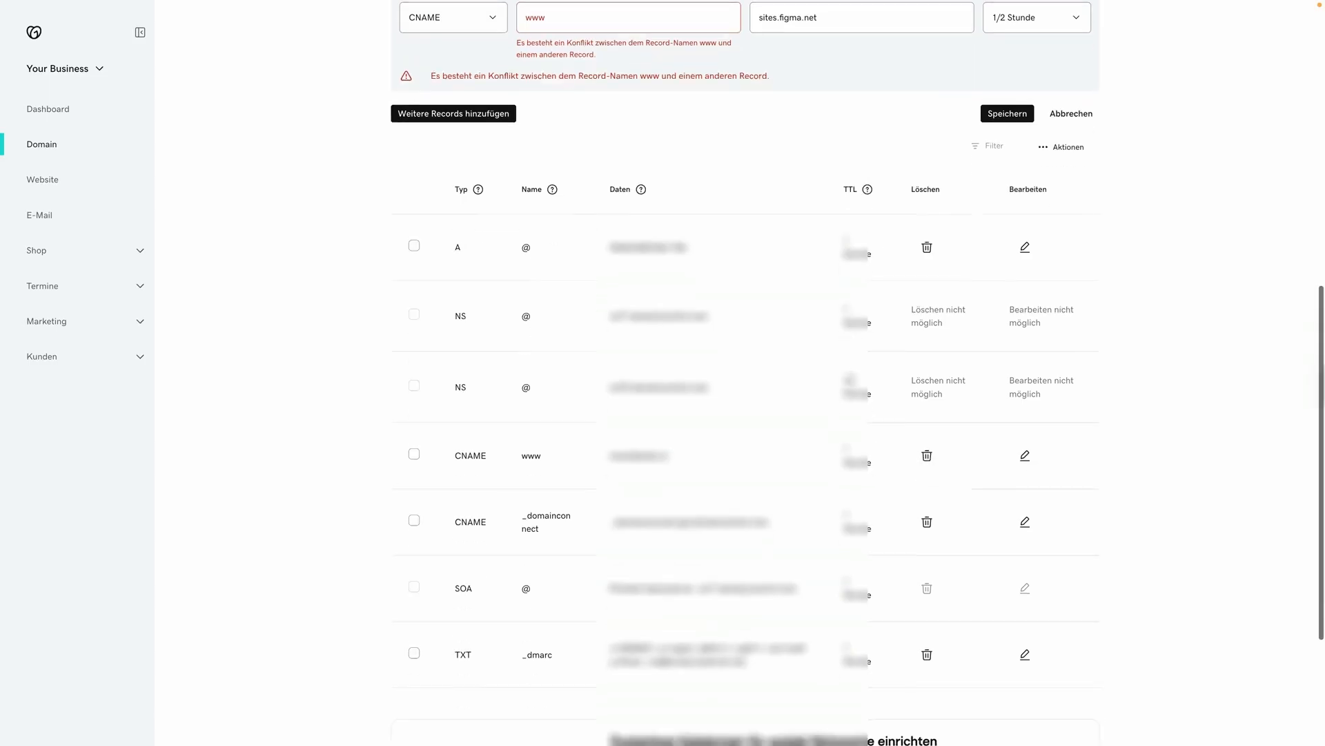
{"action": "scroll", "coordinate": [853, 384], "scroll_direction": "up", "scroll_amount": 1}
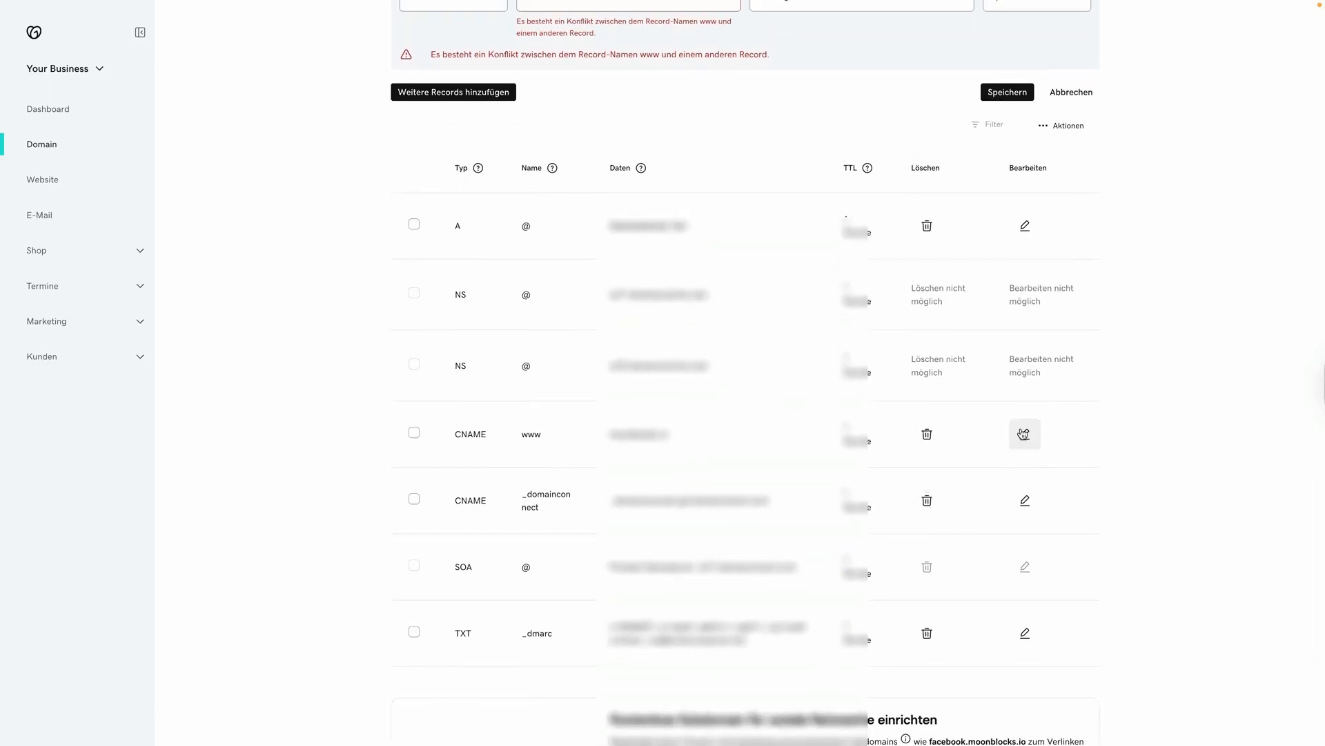
{"action": "left_click", "coordinate": [1025, 434]}
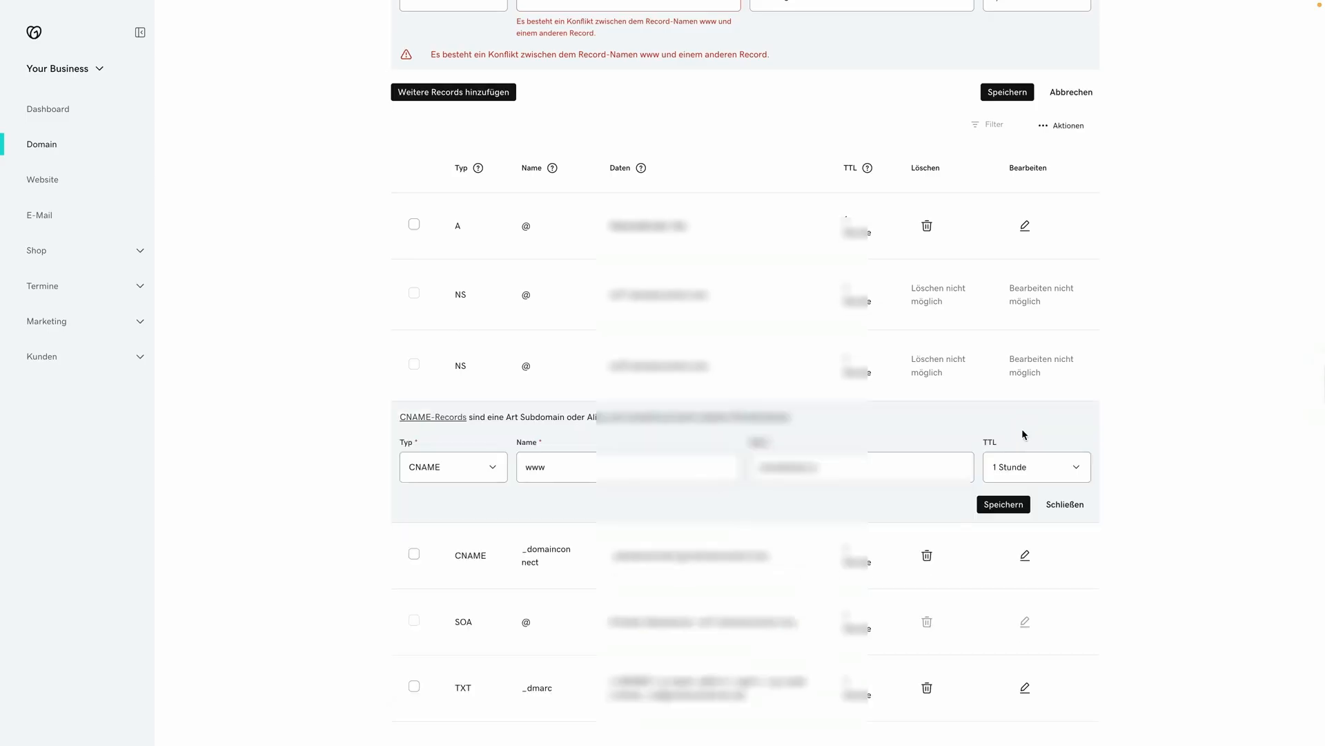
{"action": "left_click_drag", "start_coordinate": [838, 468], "coordinate": [742, 464]}
{"action": "key", "text": "ctrl+v"}
{"action": "left_click", "coordinate": [1005, 506]}
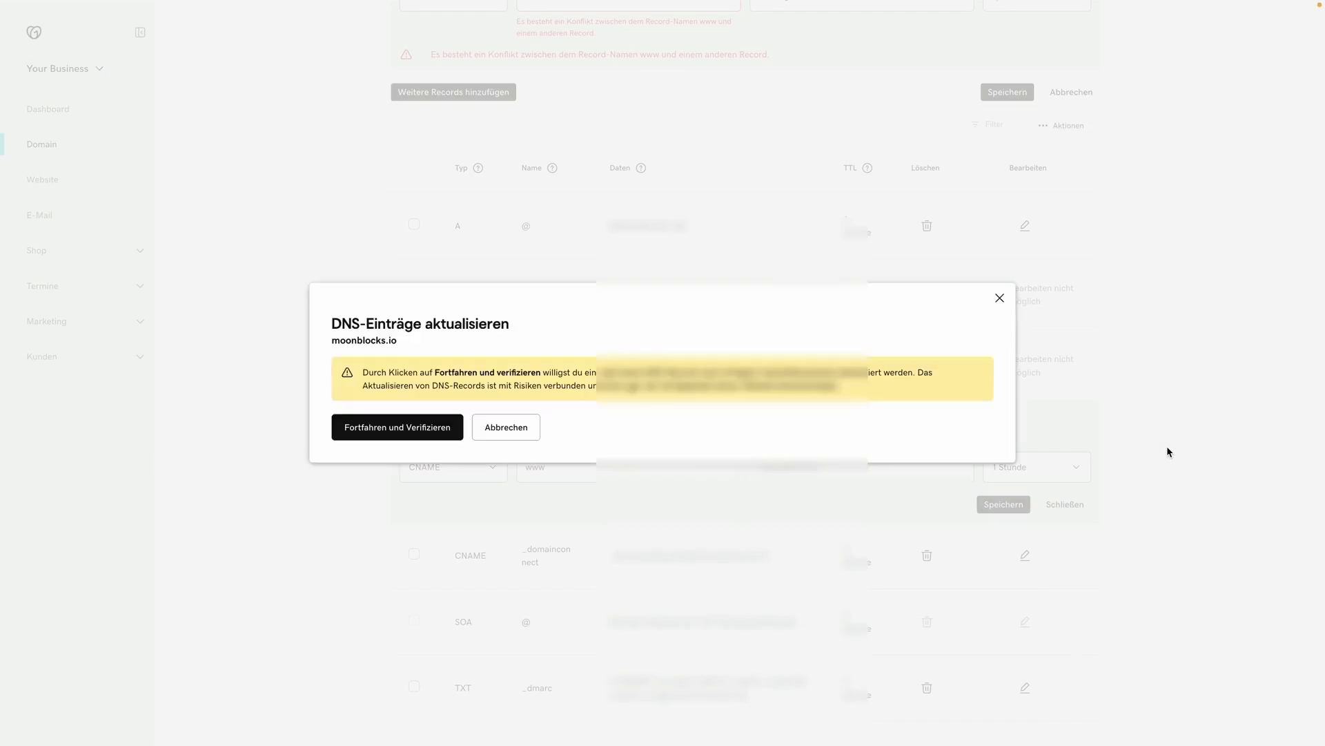
{"action": "left_click", "coordinate": [378, 435]}
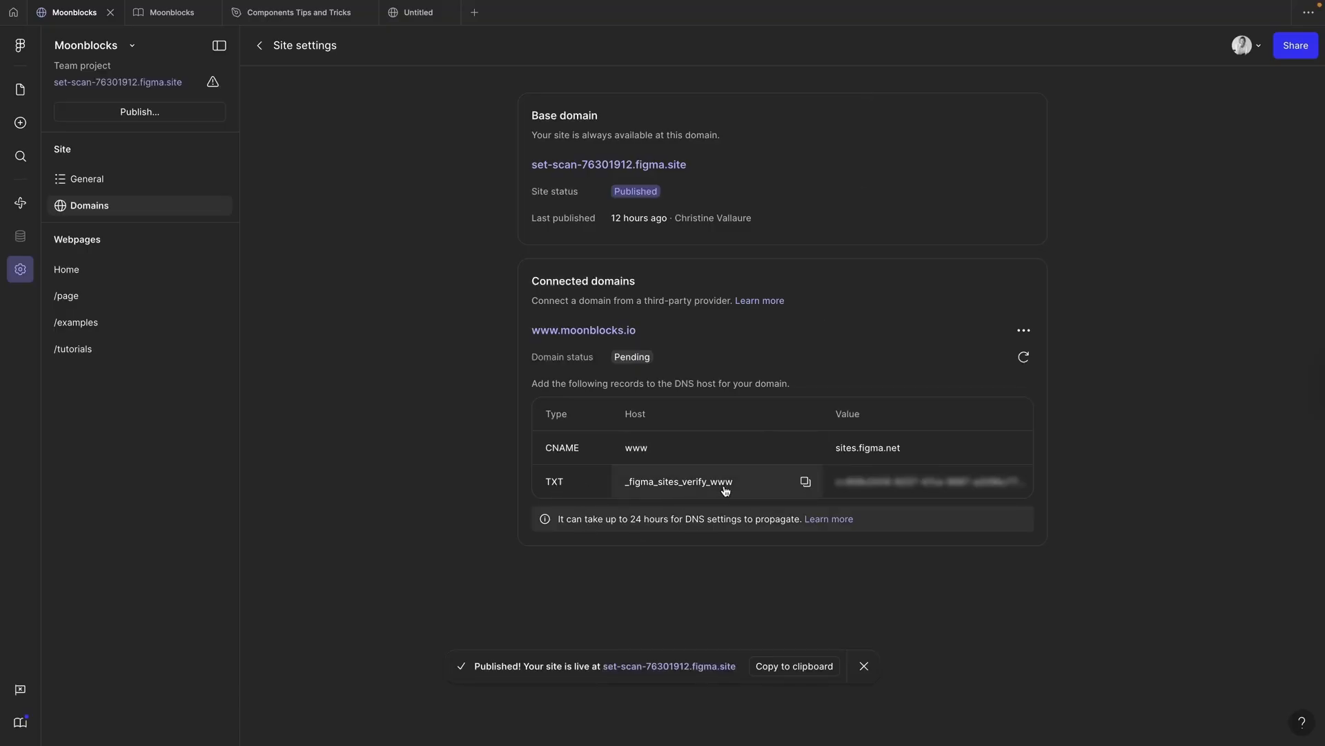
Step: Make the new GoDaddy record a TXT named with Figma's verification host name
{"action": "left_click", "coordinate": [805, 482]}
{"action": "key", "text": "ctrl+Up"}
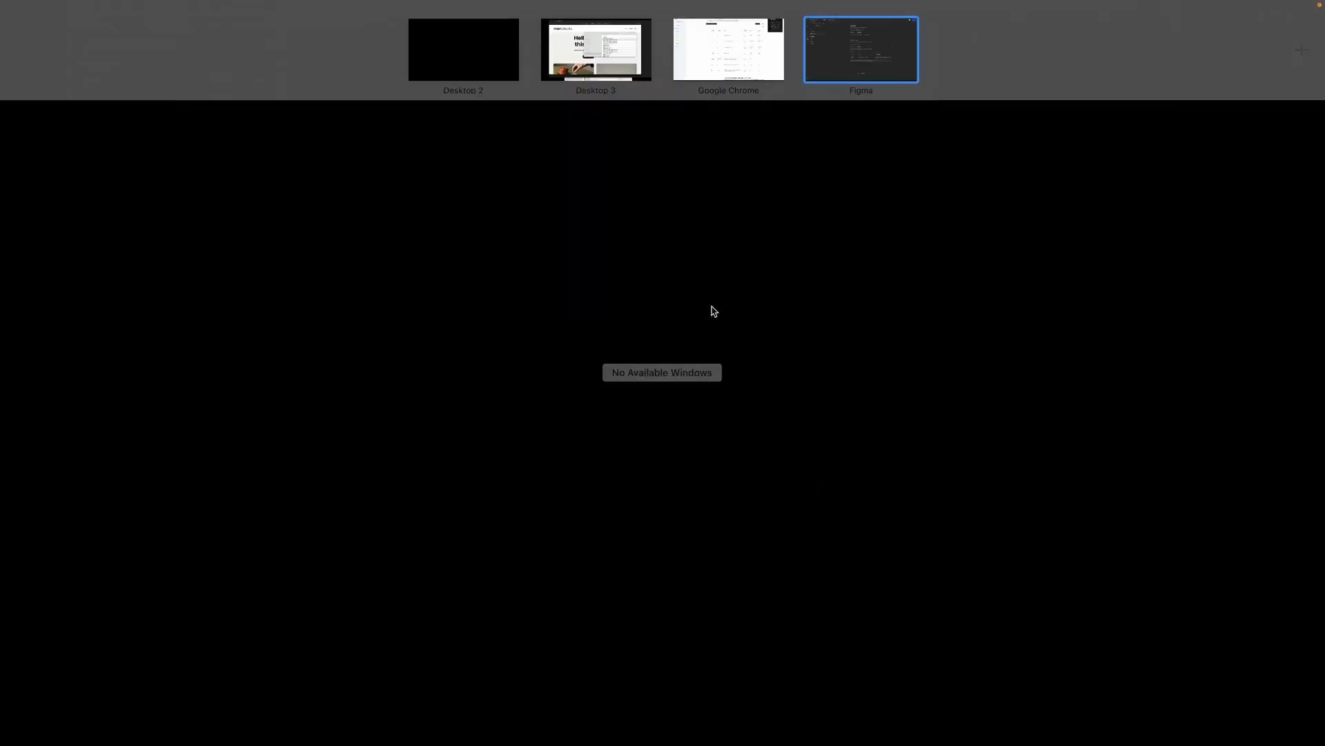
{"action": "left_click", "coordinate": [729, 51]}
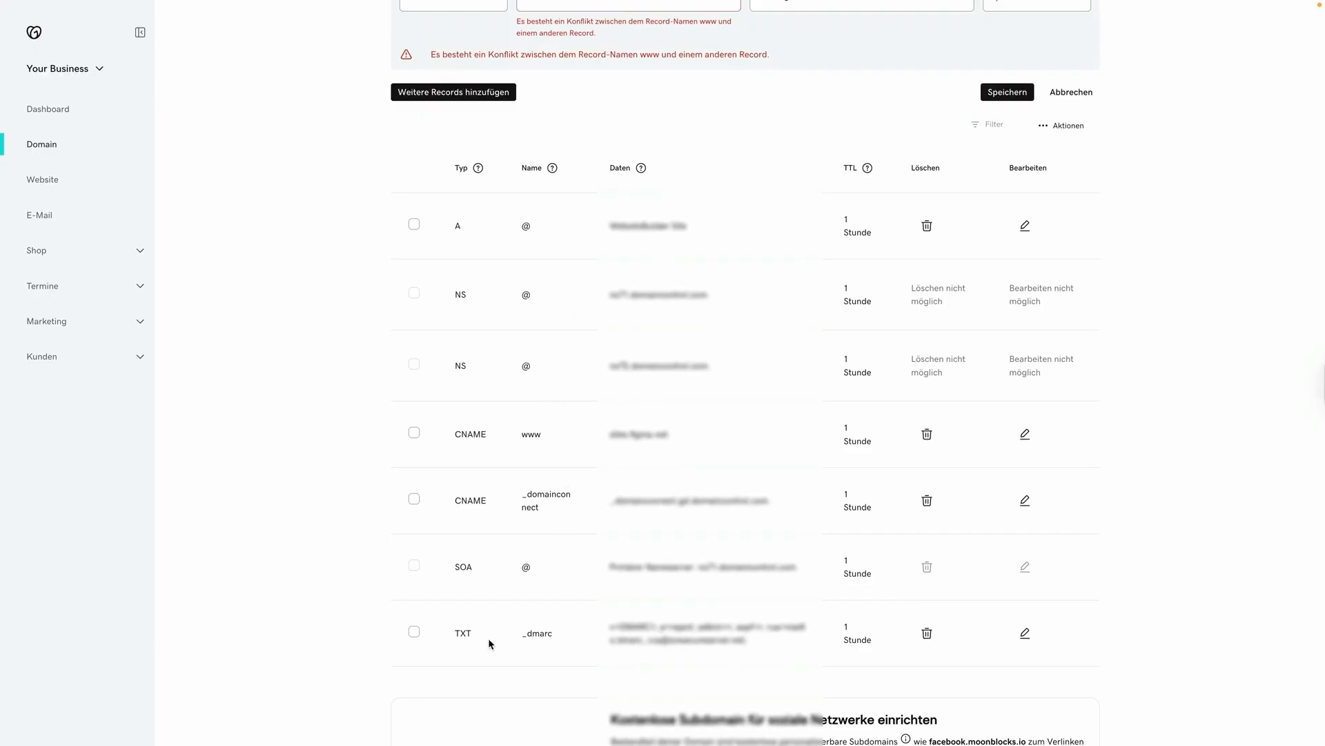
{"action": "scroll", "coordinate": [880, 685], "scroll_direction": "up", "scroll_amount": 1}
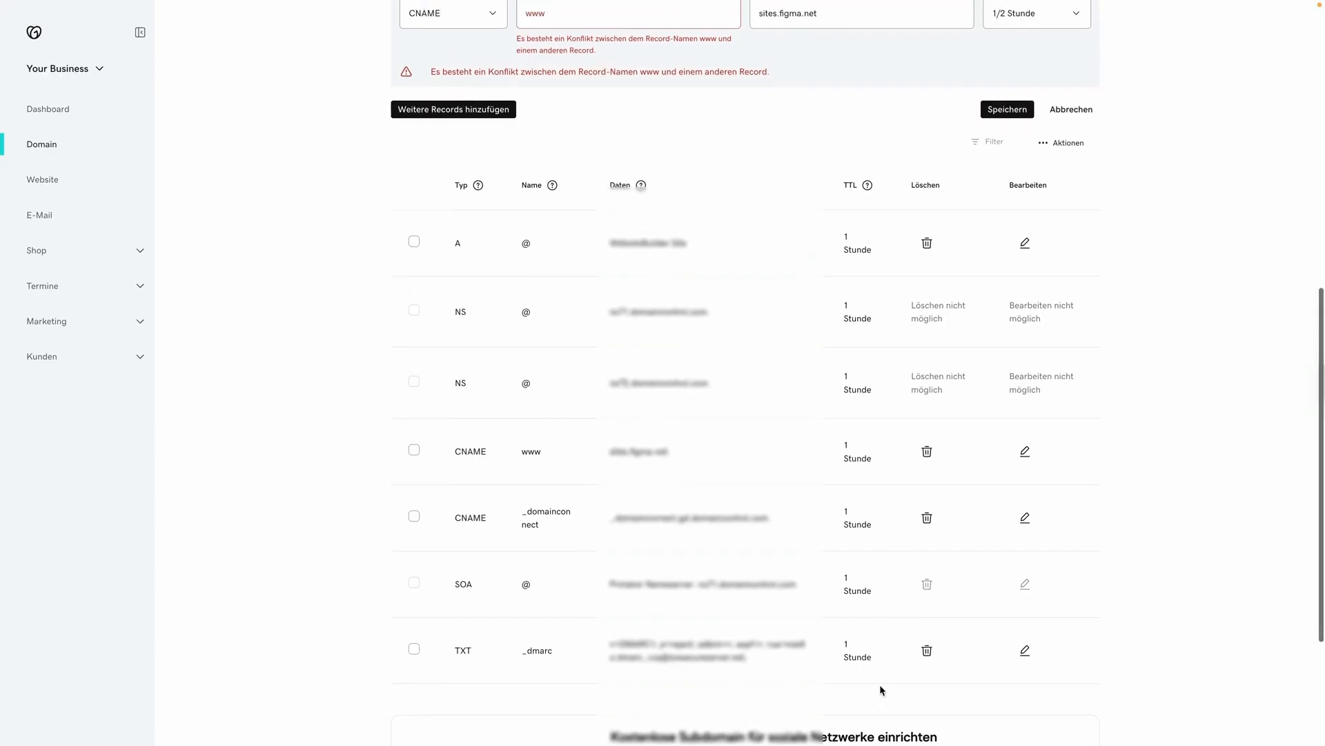
{"action": "scroll", "coordinate": [880, 685], "scroll_direction": "down", "scroll_amount": 2}
{"action": "scroll", "coordinate": [879, 687], "scroll_direction": "up", "scroll_amount": 3}
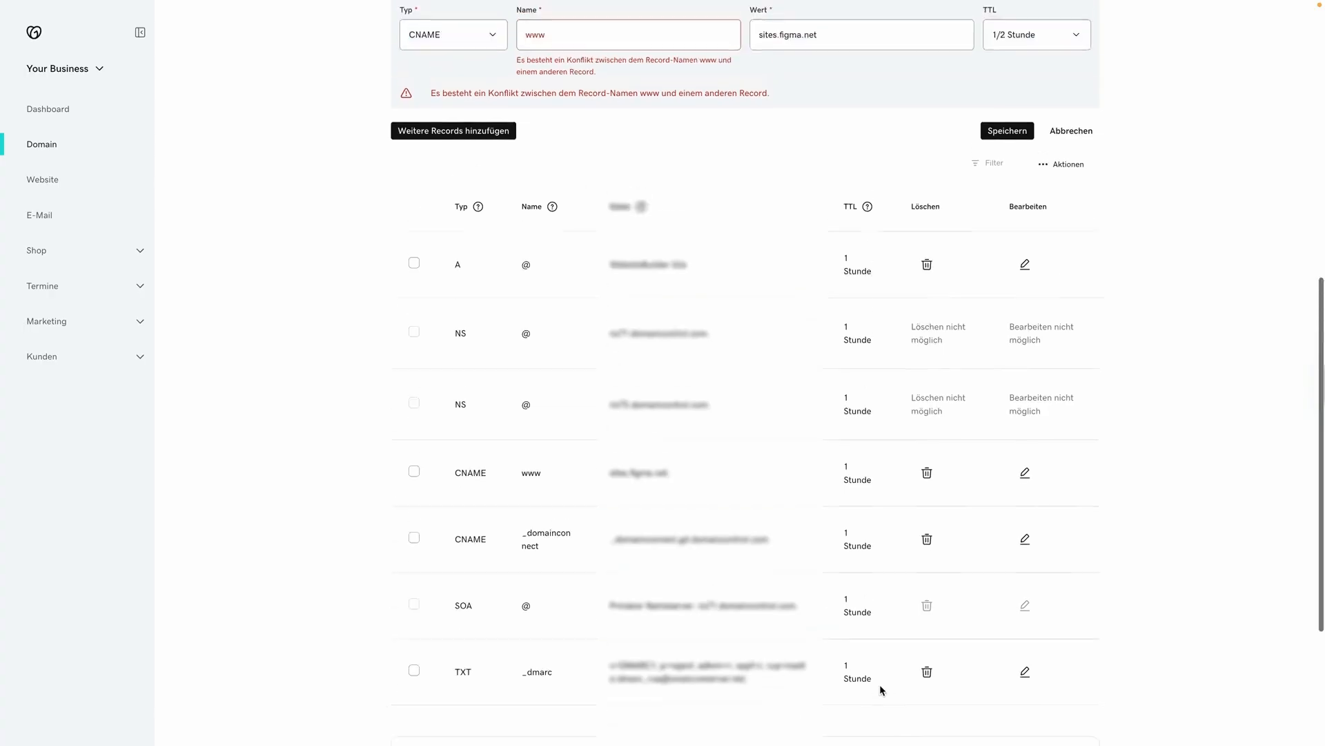
{"action": "left_click", "coordinate": [495, 140]}
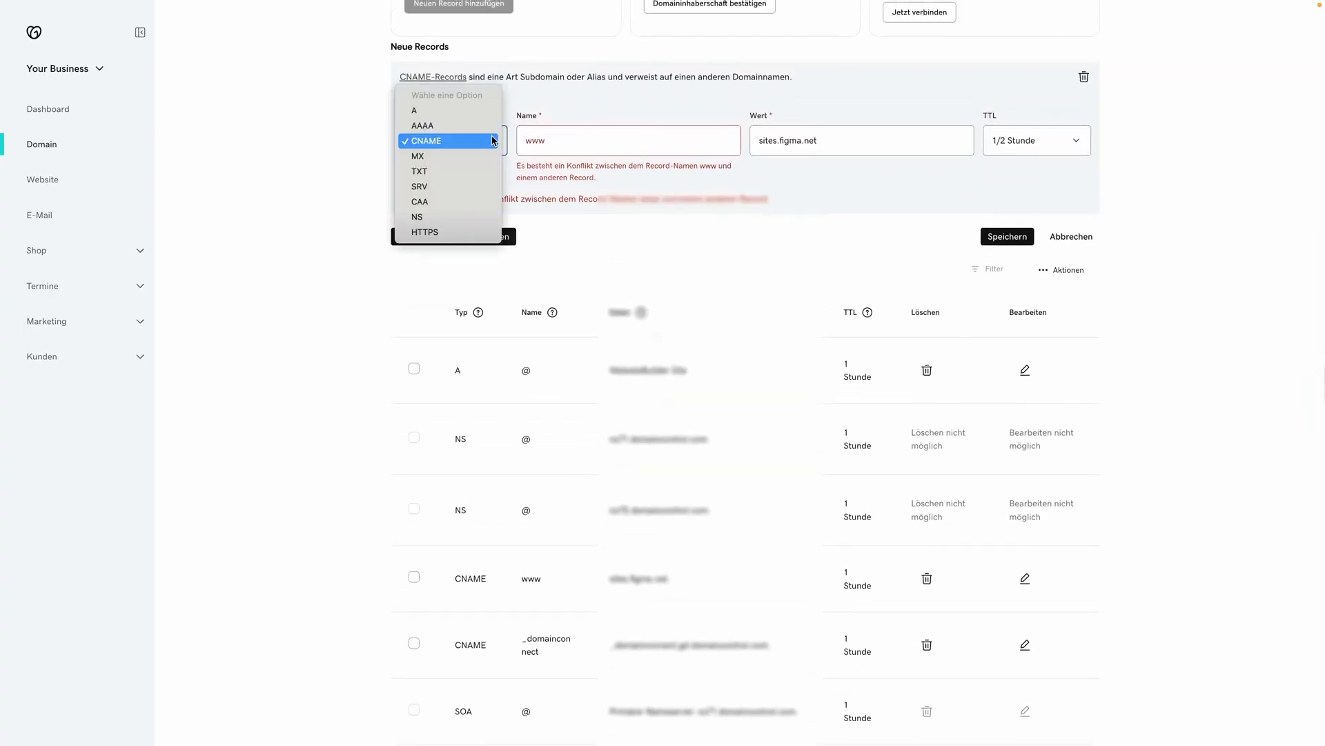
{"action": "left_click", "coordinate": [461, 172]}
{"action": "left_click_drag", "start_coordinate": [543, 141], "coordinate": [505, 145]}
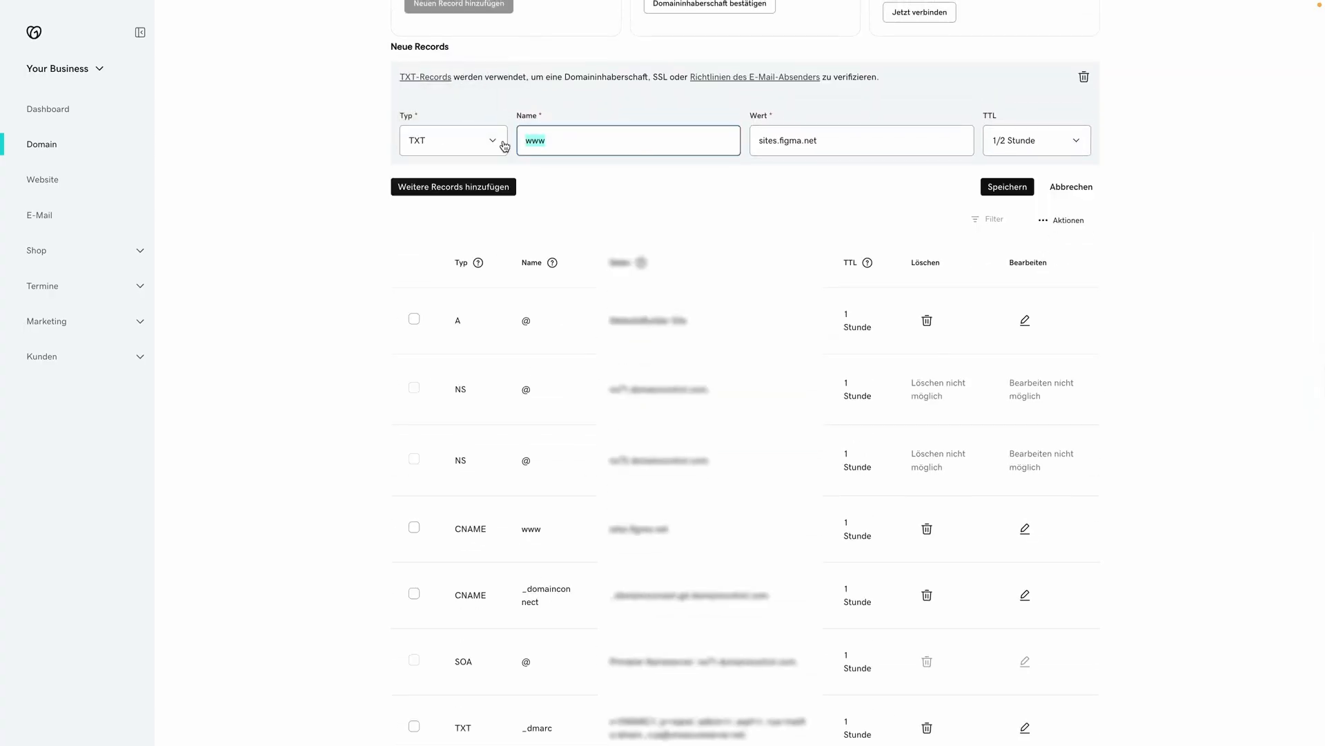
{"action": "key", "text": "ctrl+v"}
Step: Paste Figma's verification value into the TXT record and save it
{"action": "key", "text": "ctrl+Up"}
{"action": "left_click", "coordinate": [860, 34]}
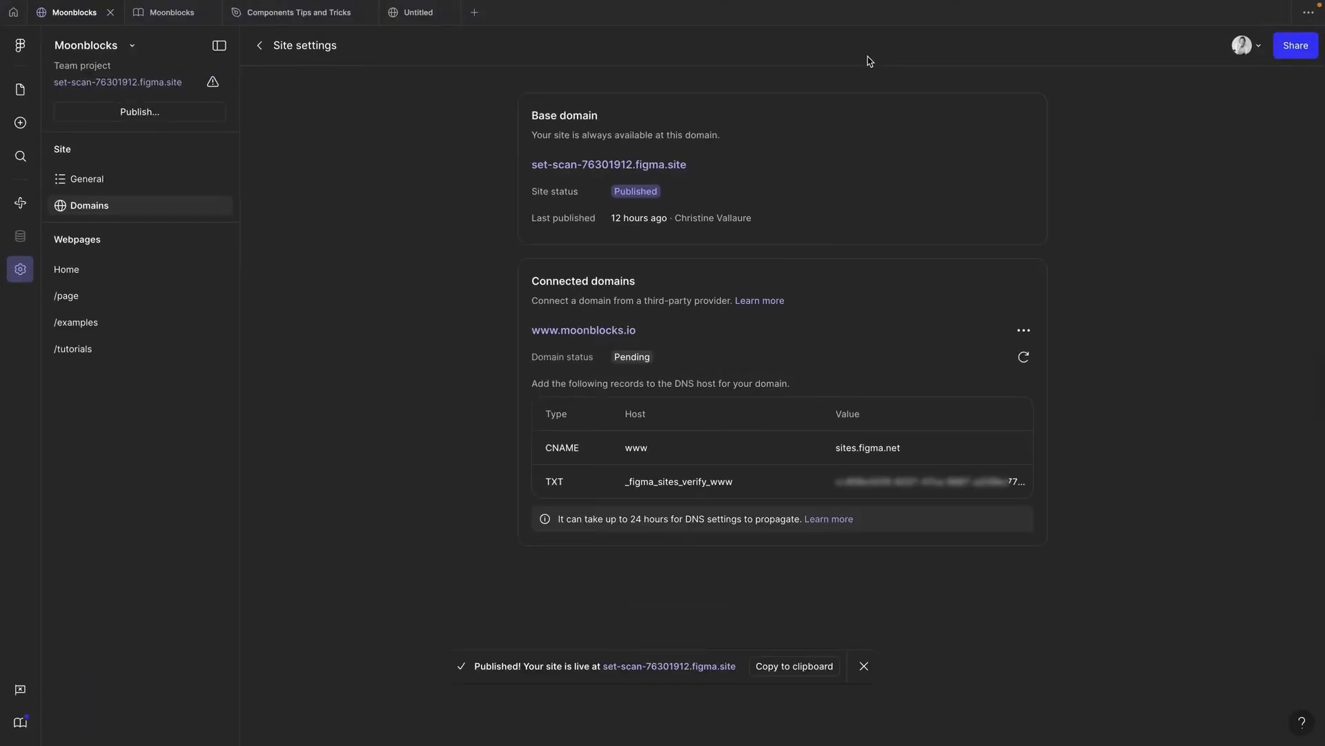
{"action": "mouse_move", "coordinate": [900, 486]}
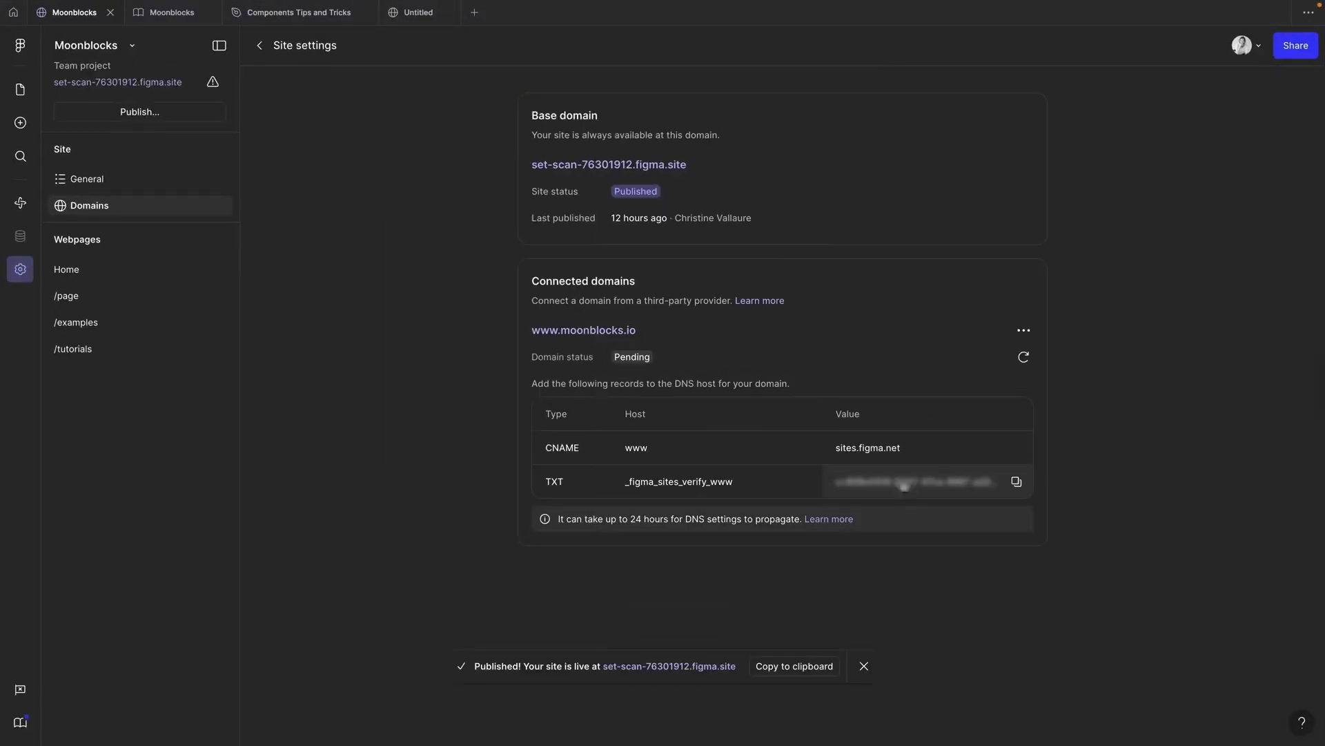
{"action": "left_click", "coordinate": [1017, 483]}
{"action": "key", "text": "ctrl+Up"}
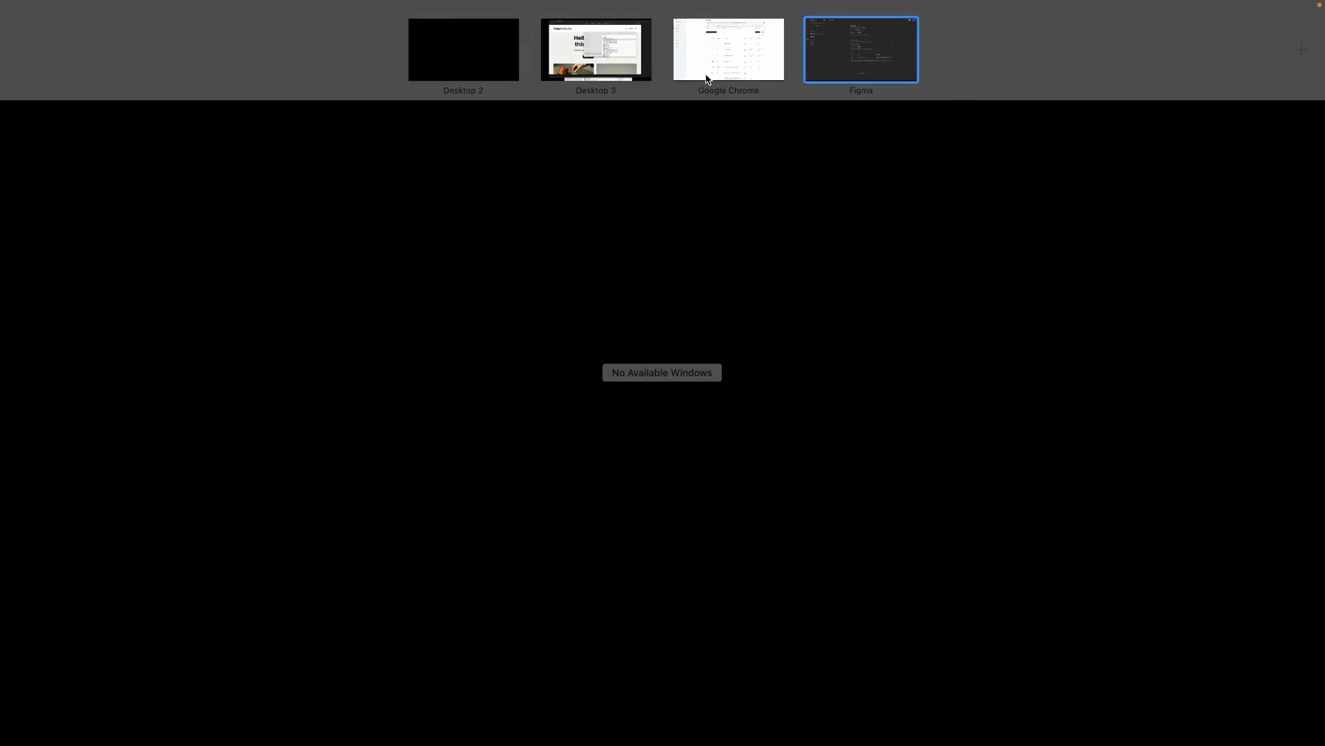
{"action": "left_click", "coordinate": [707, 76]}
{"action": "left_click", "coordinate": [838, 139]}
{"action": "key", "text": "super+v"}
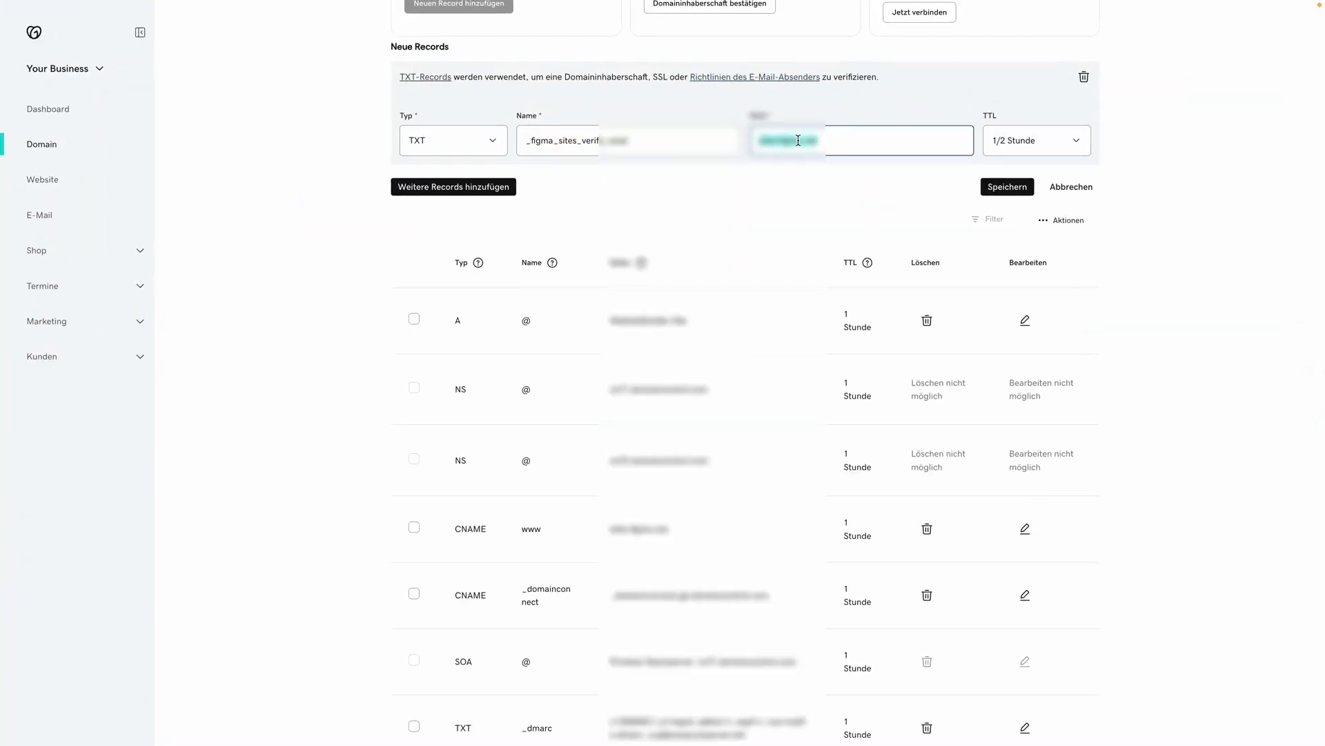
{"action": "key", "text": "super+v"}
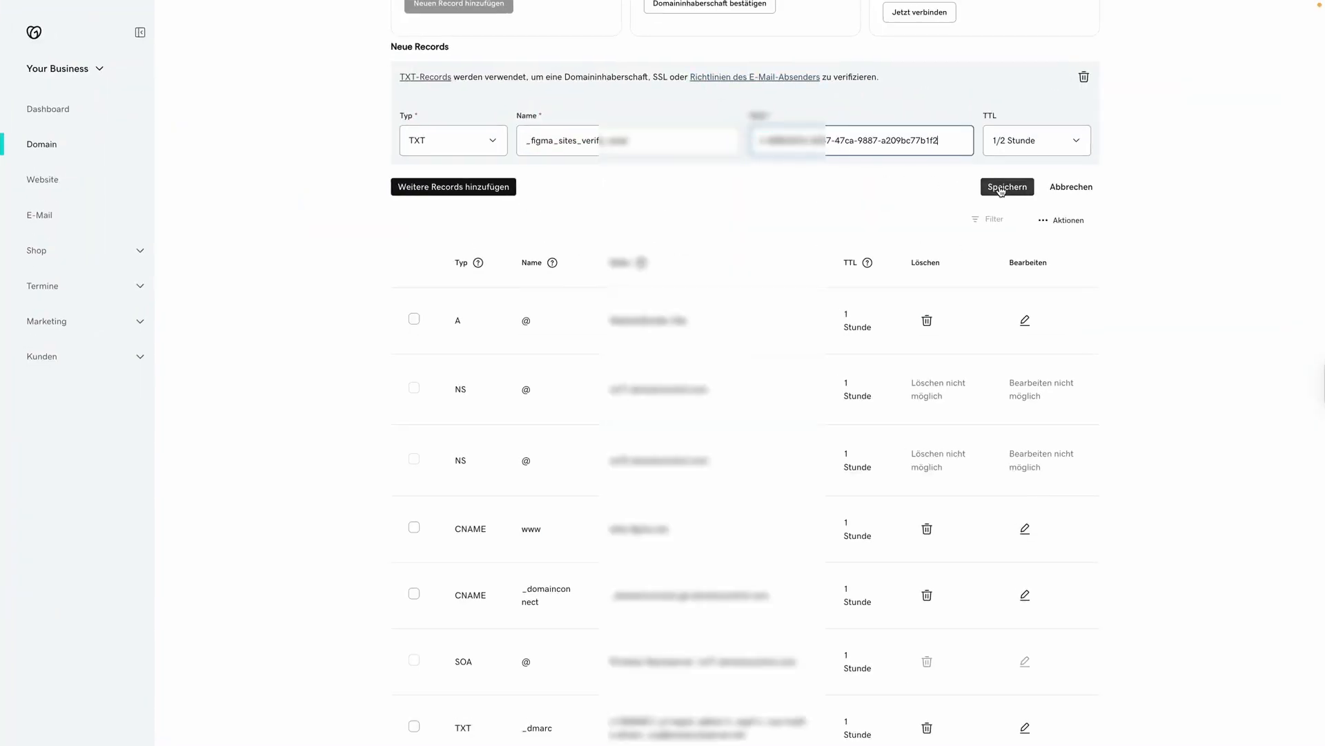
{"action": "left_click", "coordinate": [1001, 187]}
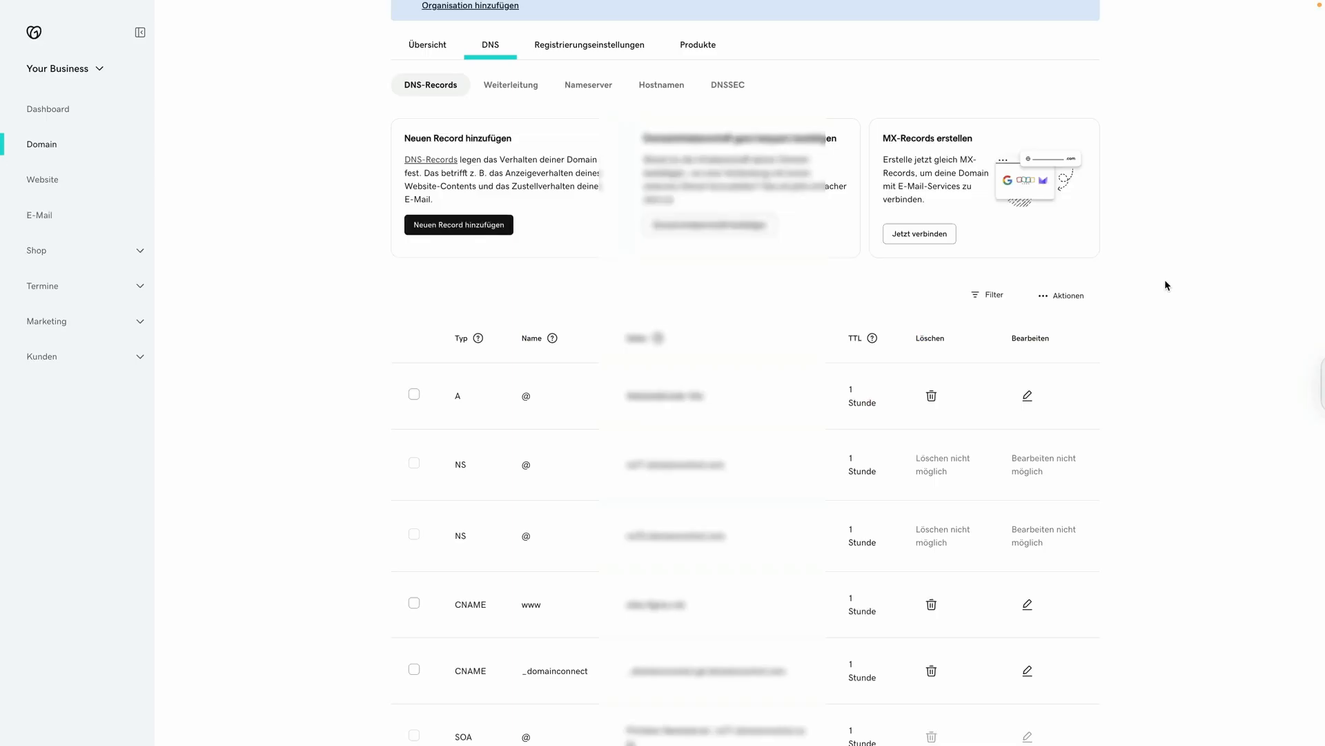
Step: Recheck DNS verification in the Figma Sites domain settings
{"action": "key", "text": "ctrl+Up"}
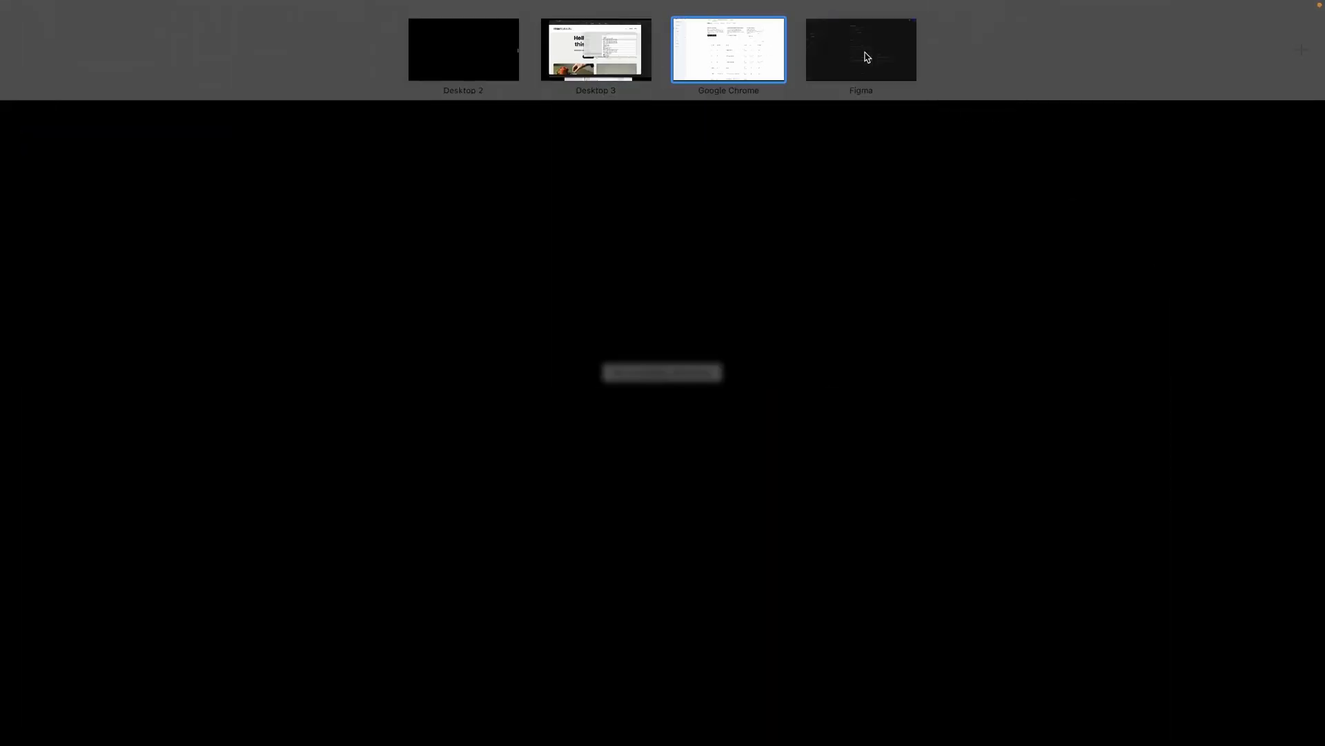
{"action": "left_click", "coordinate": [864, 54]}
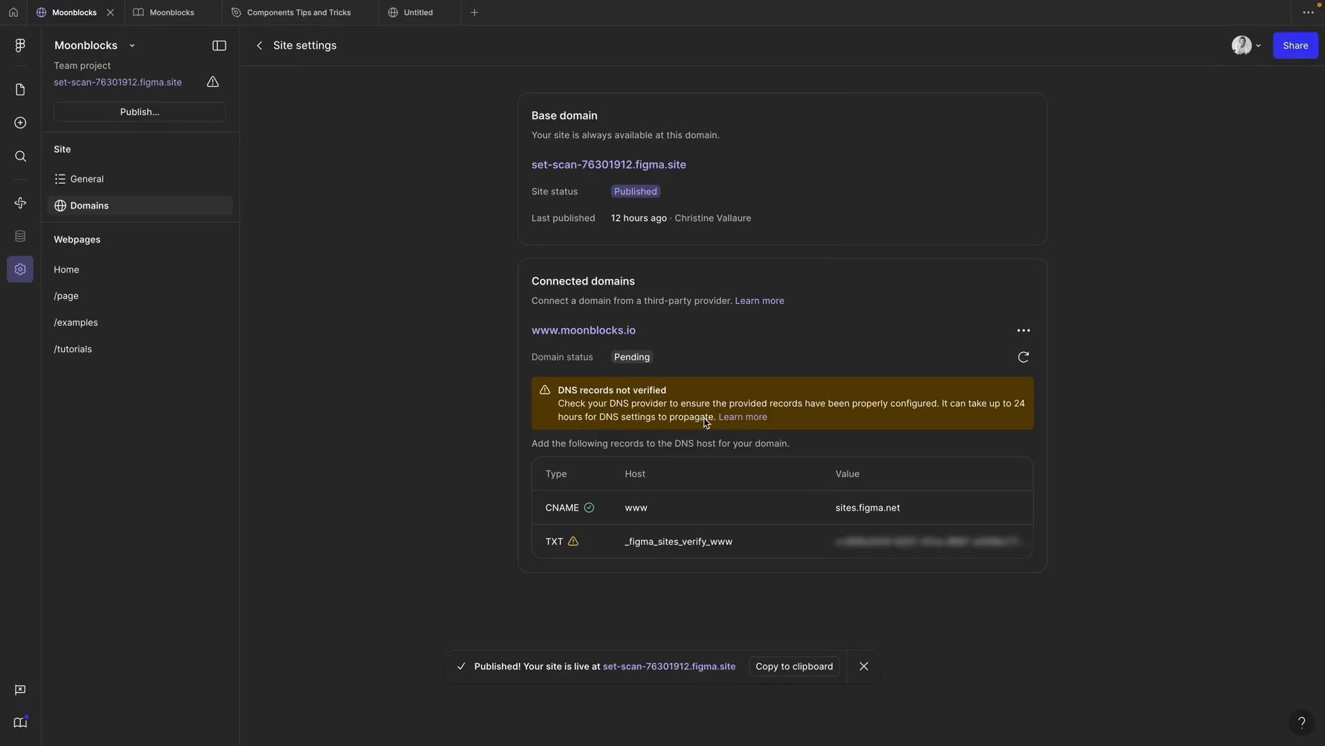
{"action": "left_click", "coordinate": [1025, 357]}
Step: Retry domain verification and screenshot the GoDaddy DNS records table
{"action": "left_click", "coordinate": [1024, 357]}
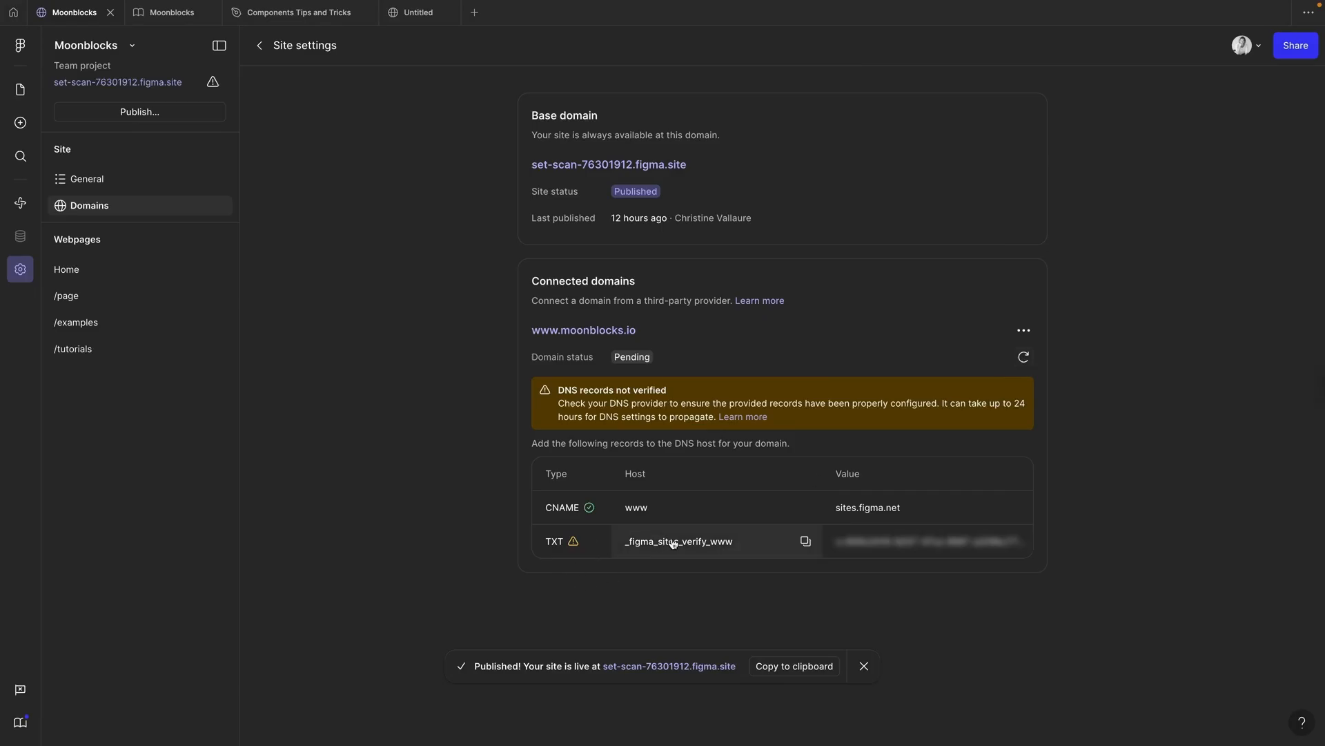
{"action": "left_click", "coordinate": [1023, 542]}
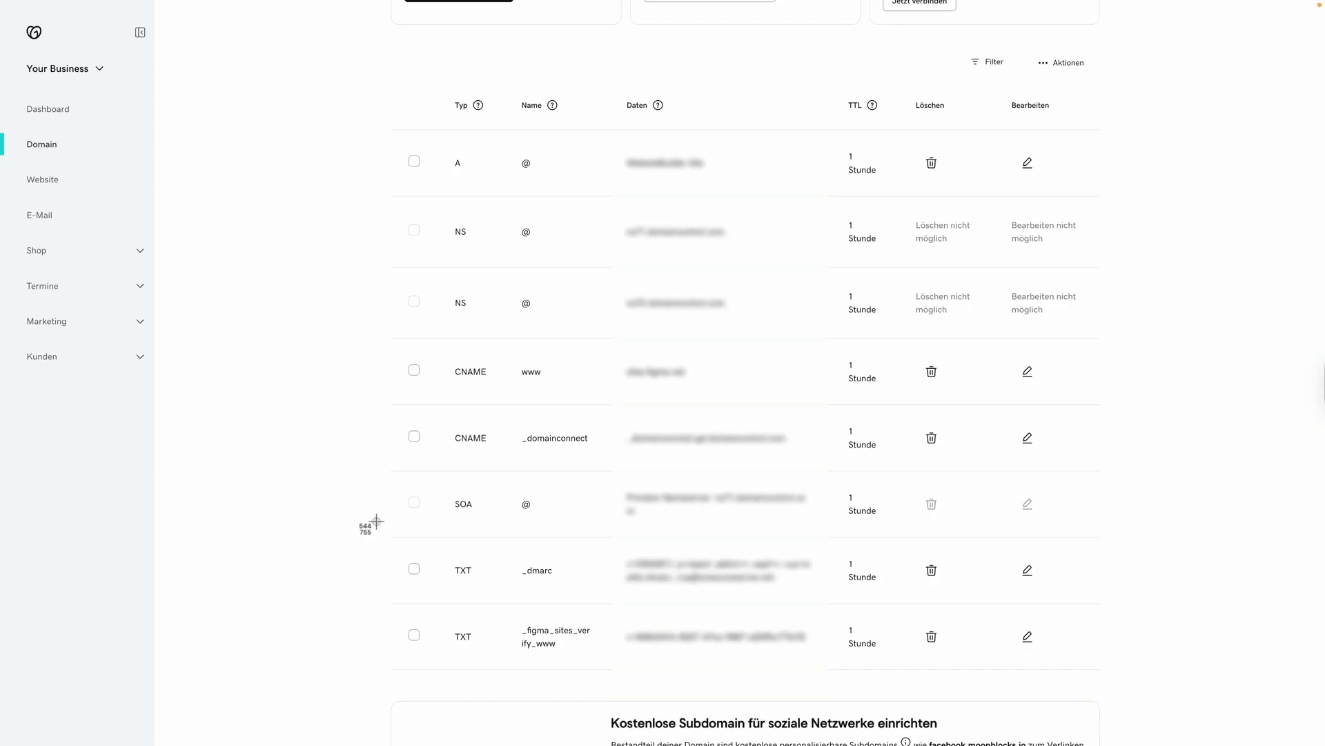
{"action": "left_click_drag", "start_coordinate": [370, 523], "coordinate": [1123, 687]}
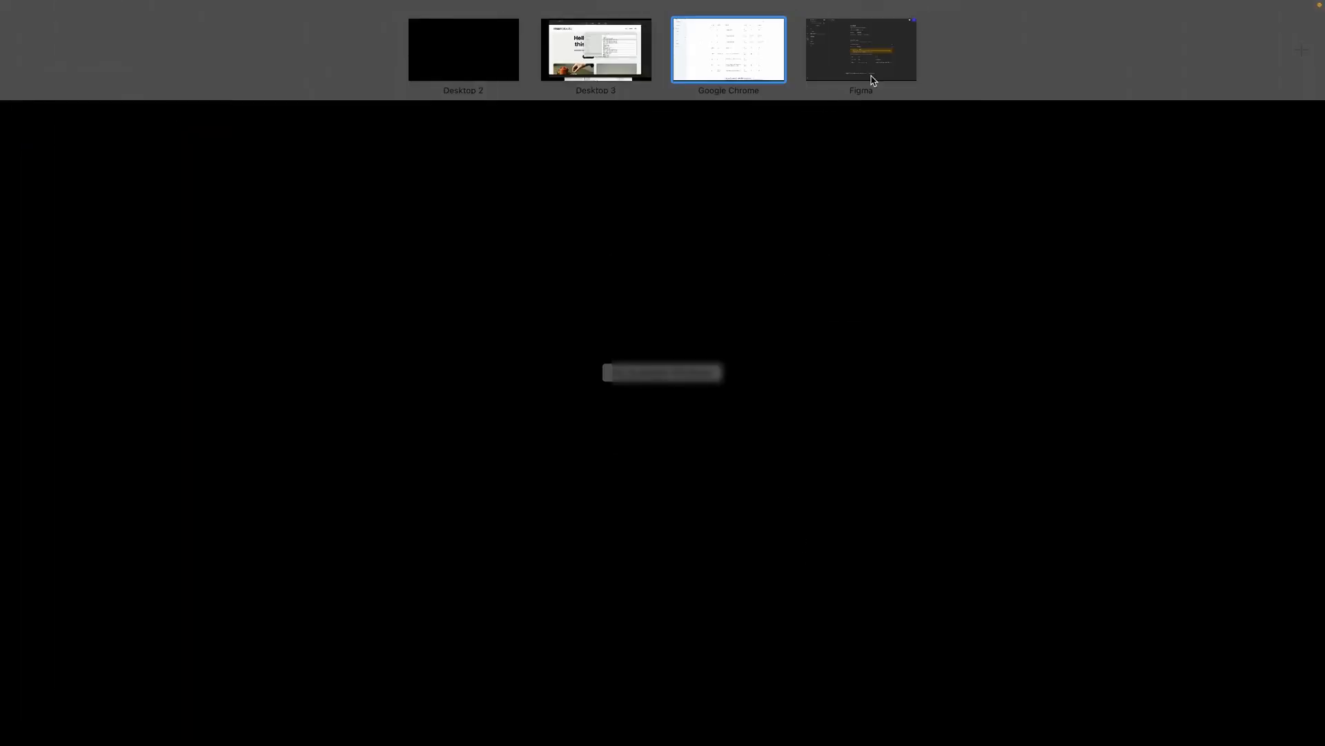
{"action": "left_click", "coordinate": [870, 79]}
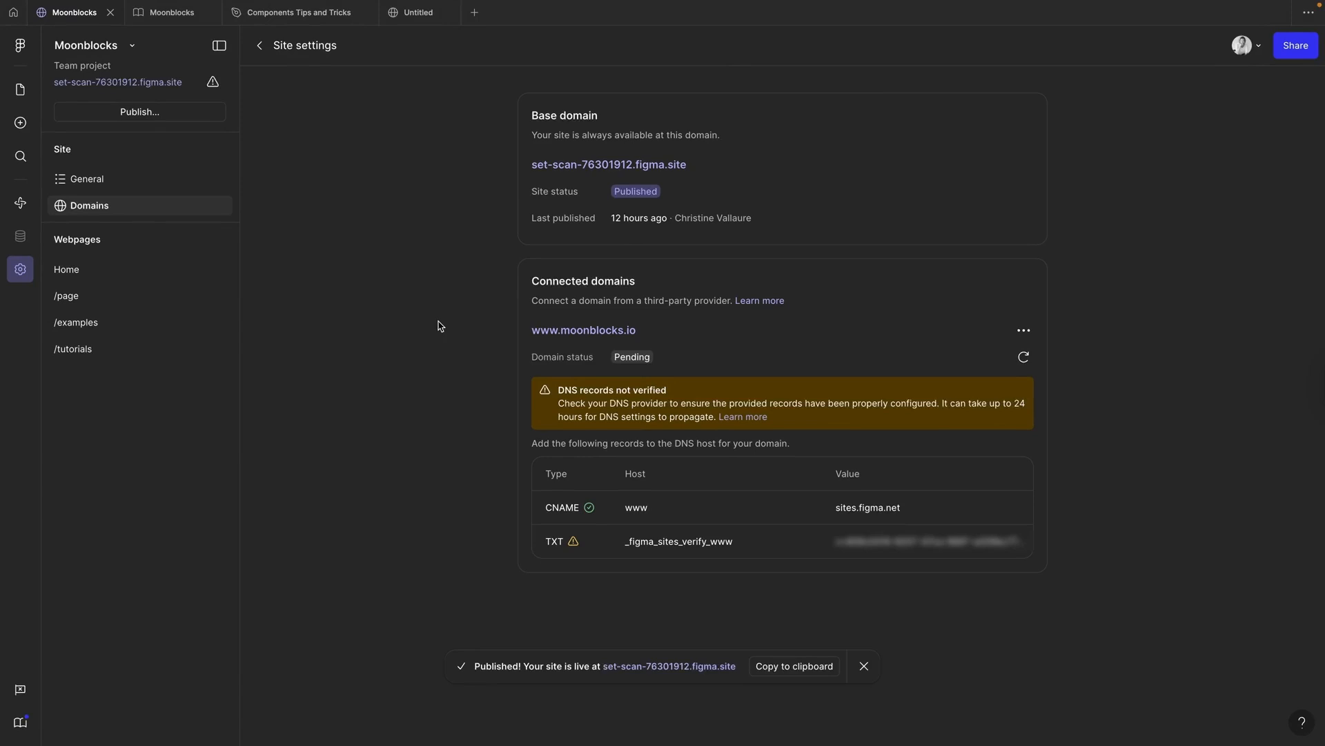
{"action": "left_click", "coordinate": [1024, 356]}
Step: Screenshot the Figma domain settings and attach both screenshots to a ChatGPT prompt
{"action": "key", "text": "super+shift+4"}
{"action": "left_click_drag", "start_coordinate": [407, 56], "coordinate": [1146, 633]}
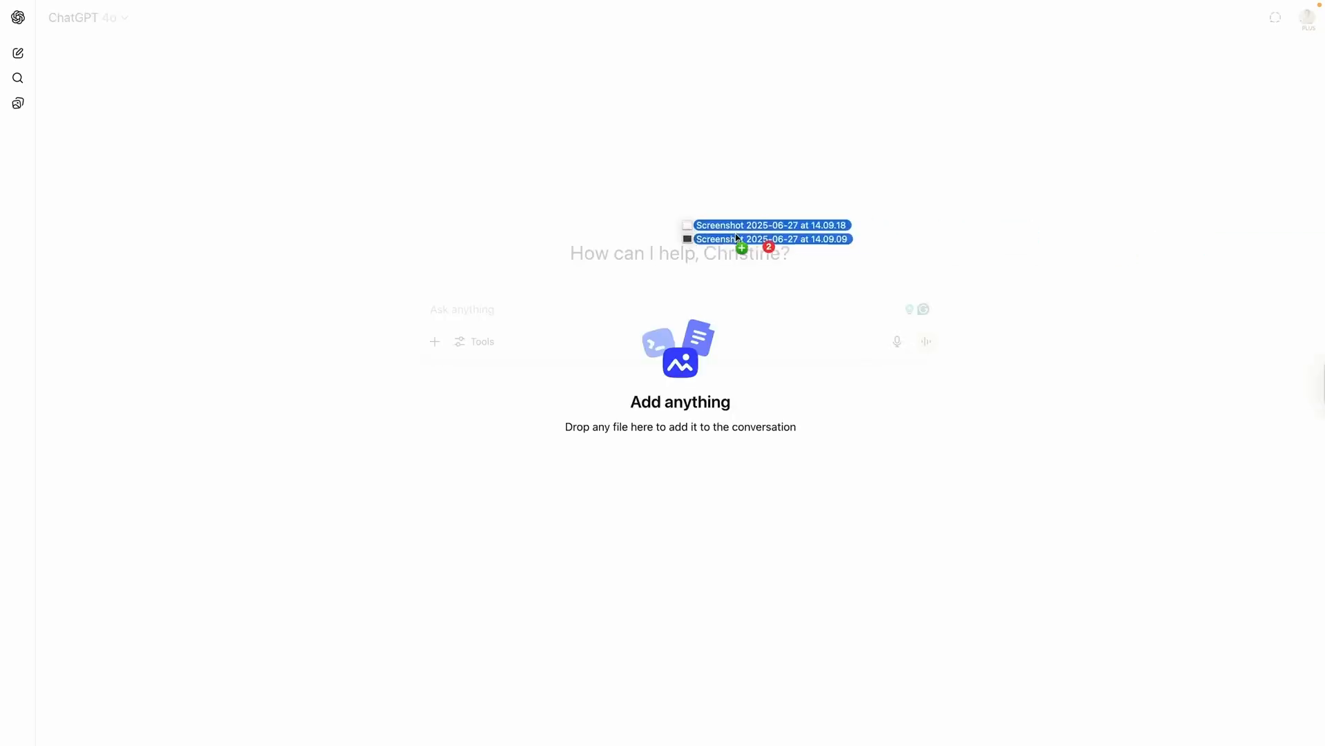
{"action": "left_click_drag", "start_coordinate": [740, 247], "coordinate": [474, 367]}
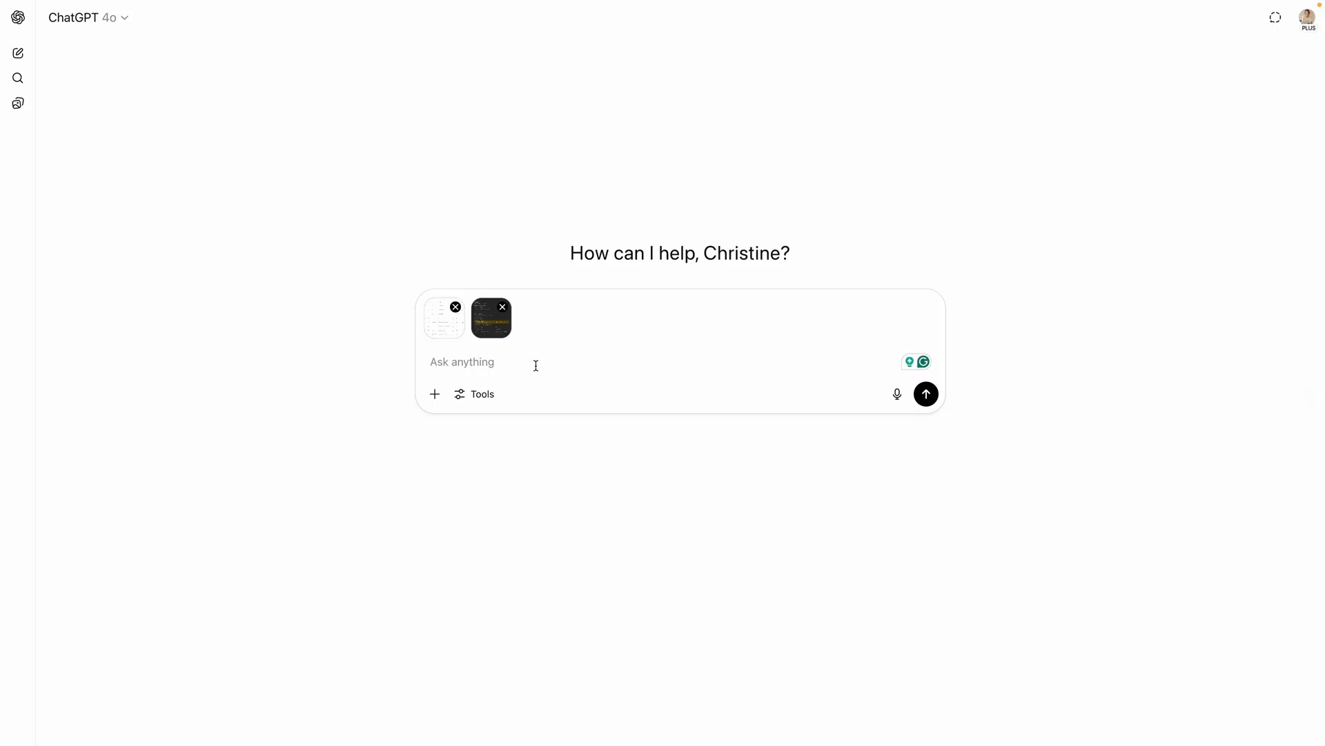
Step: Ask ChatGPT why the Figma Sites–GoDaddy connection fails and whether to delete a TXT record
{"action": "type", "text": "I am connectiong Figma Sites with my "}
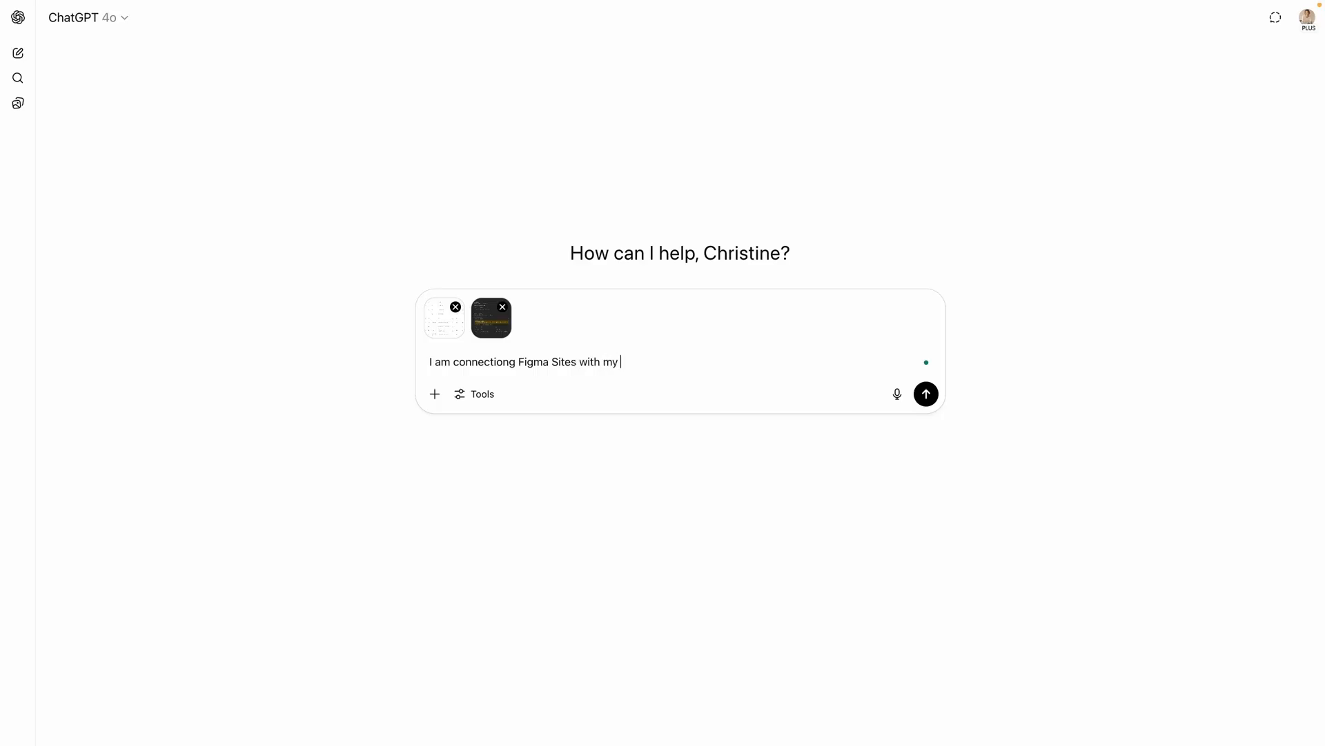
{"action": "type", "text": "GoDaddy domain, "}
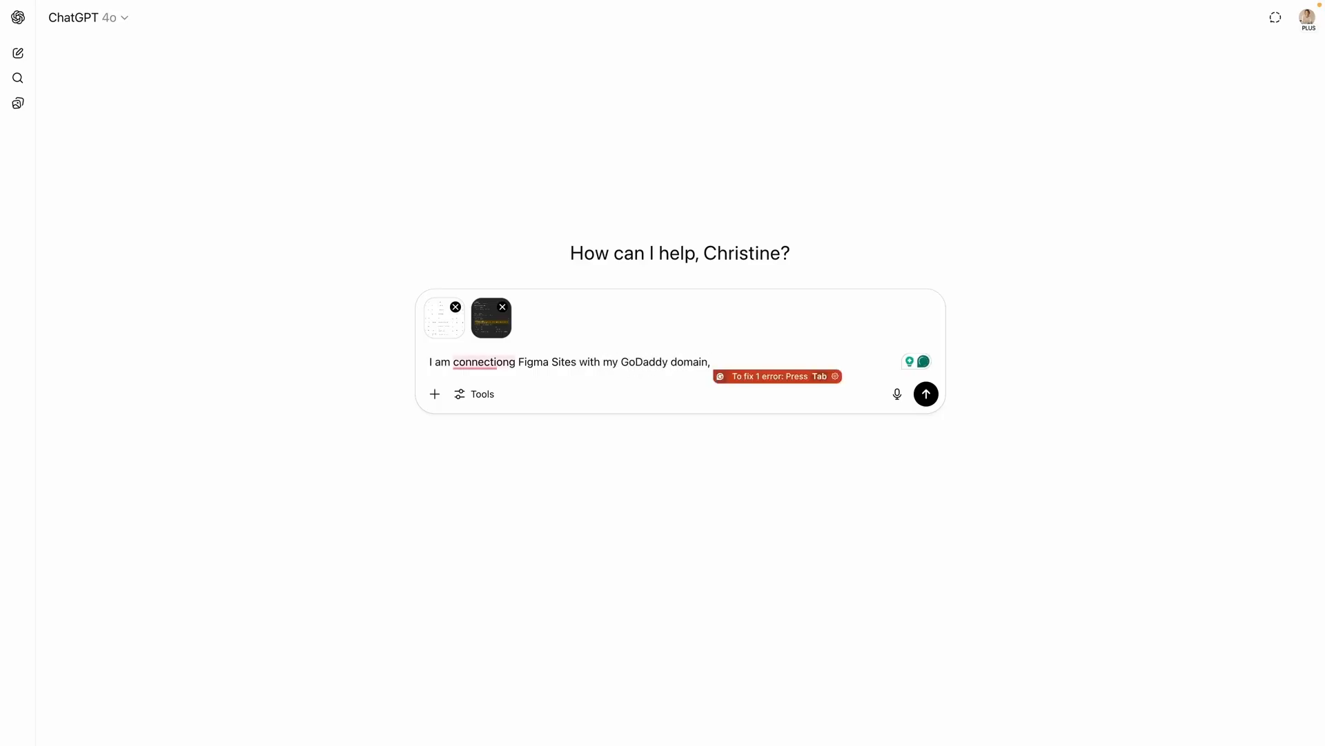
{"action": "type", "text": "please have"}
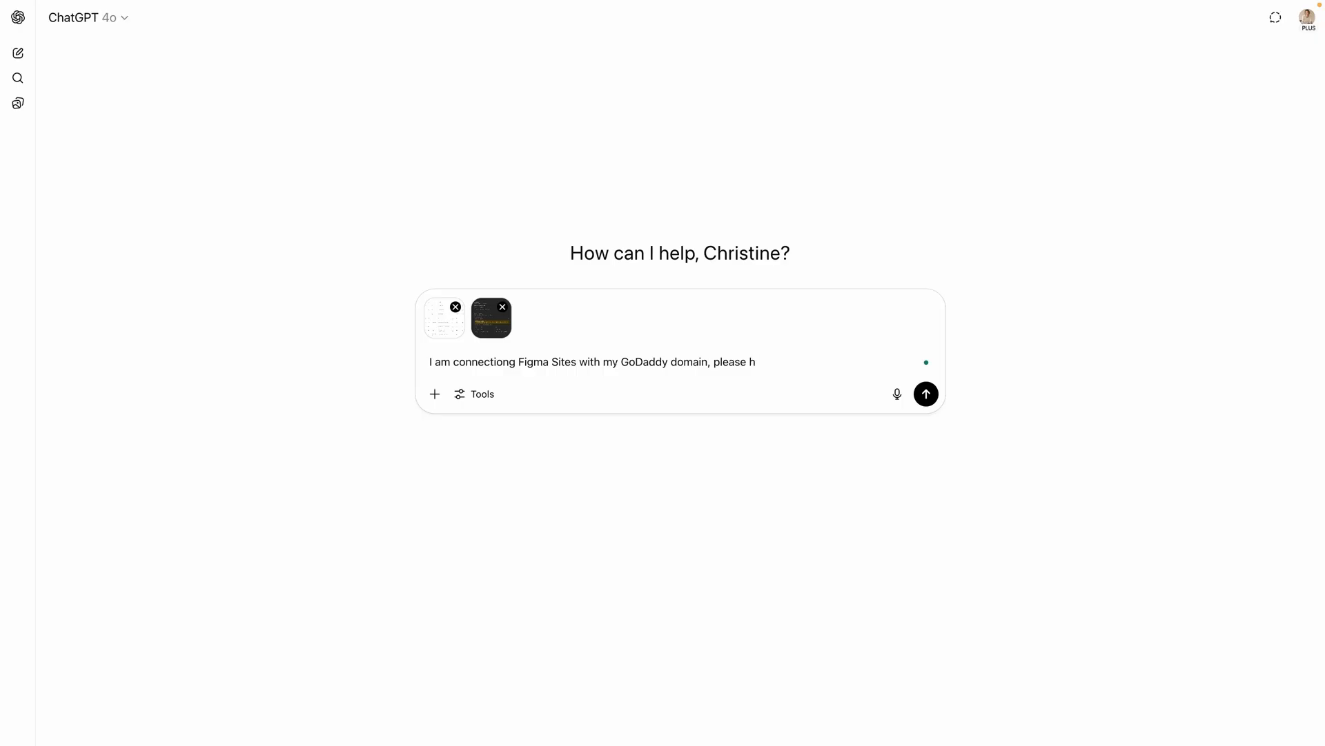
{"action": "key", "text": "BackSpace"}
{"action": "type", "text": "check if everything is correct, why is it not working do I need two"}
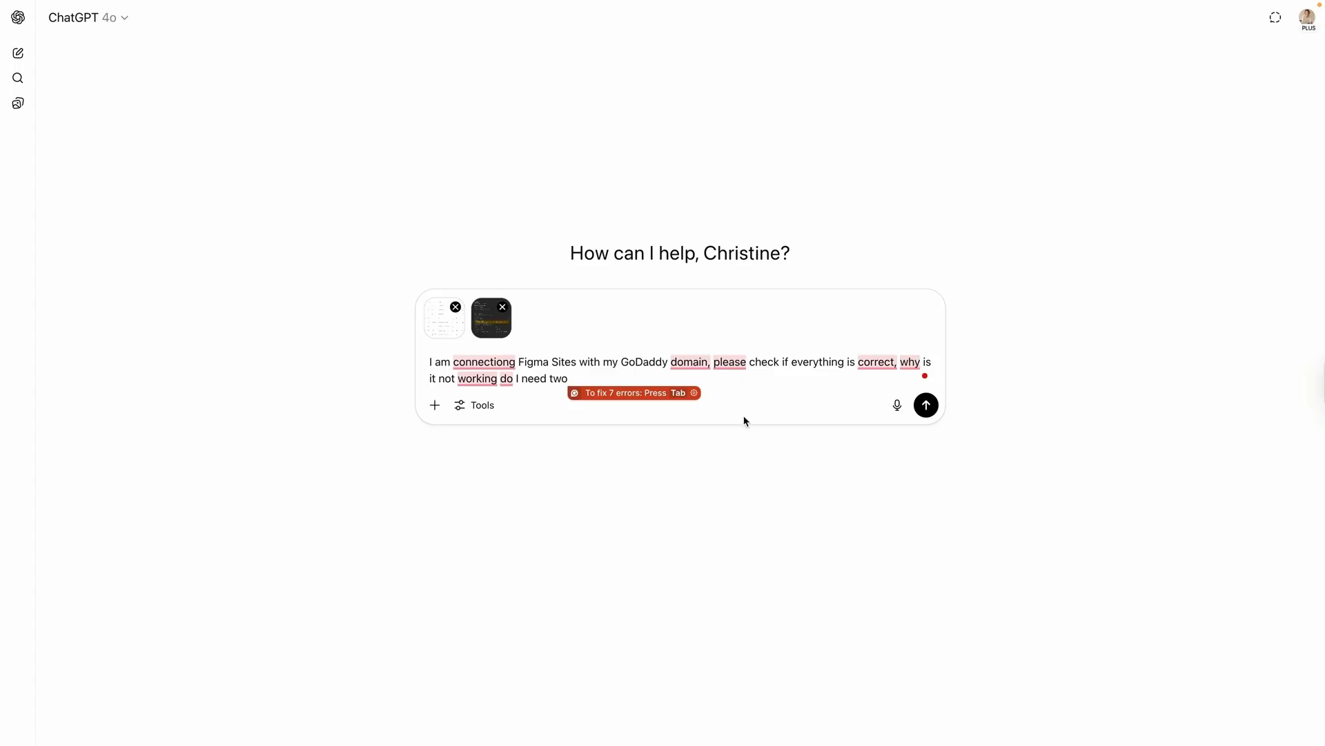
{"action": "type", "text": "TXT"}
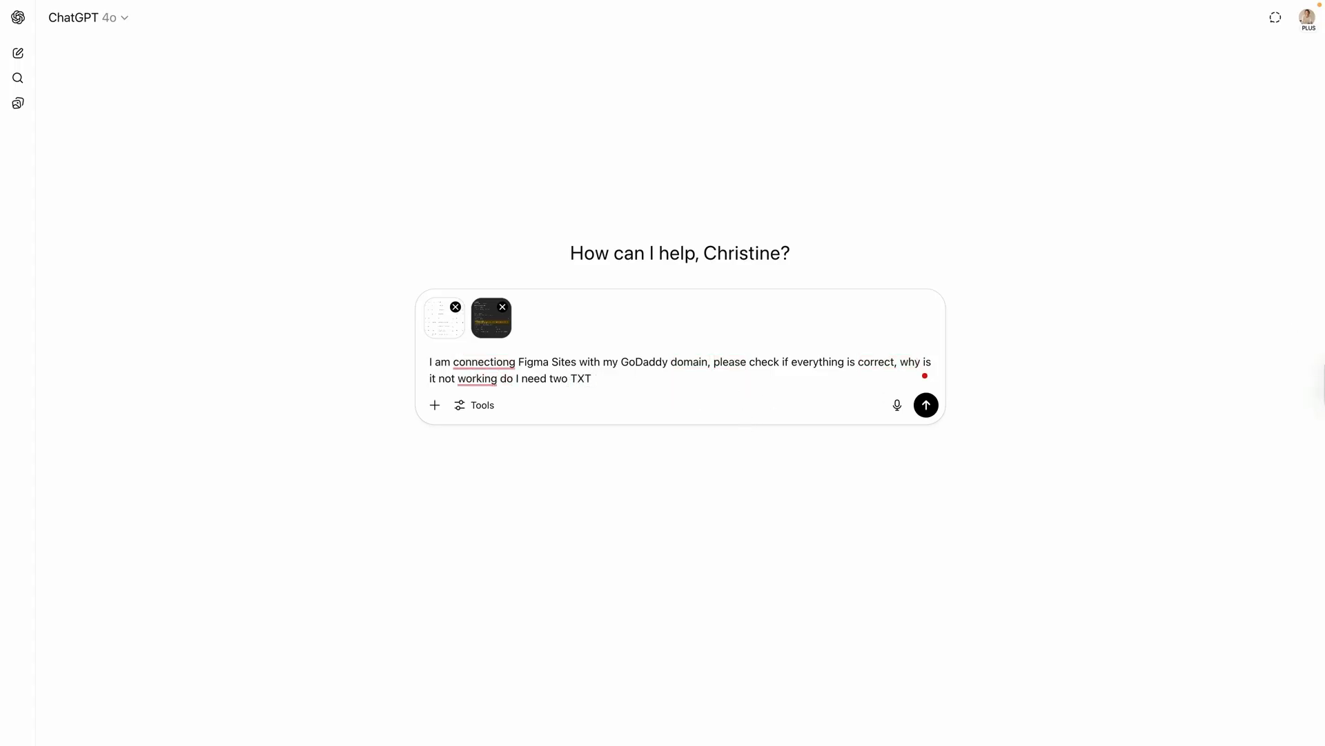
{"action": "type", "text": " or delete one"}
{"action": "mouse_move", "coordinate": [482, 363]}
{"action": "left_click", "coordinate": [487, 402]}
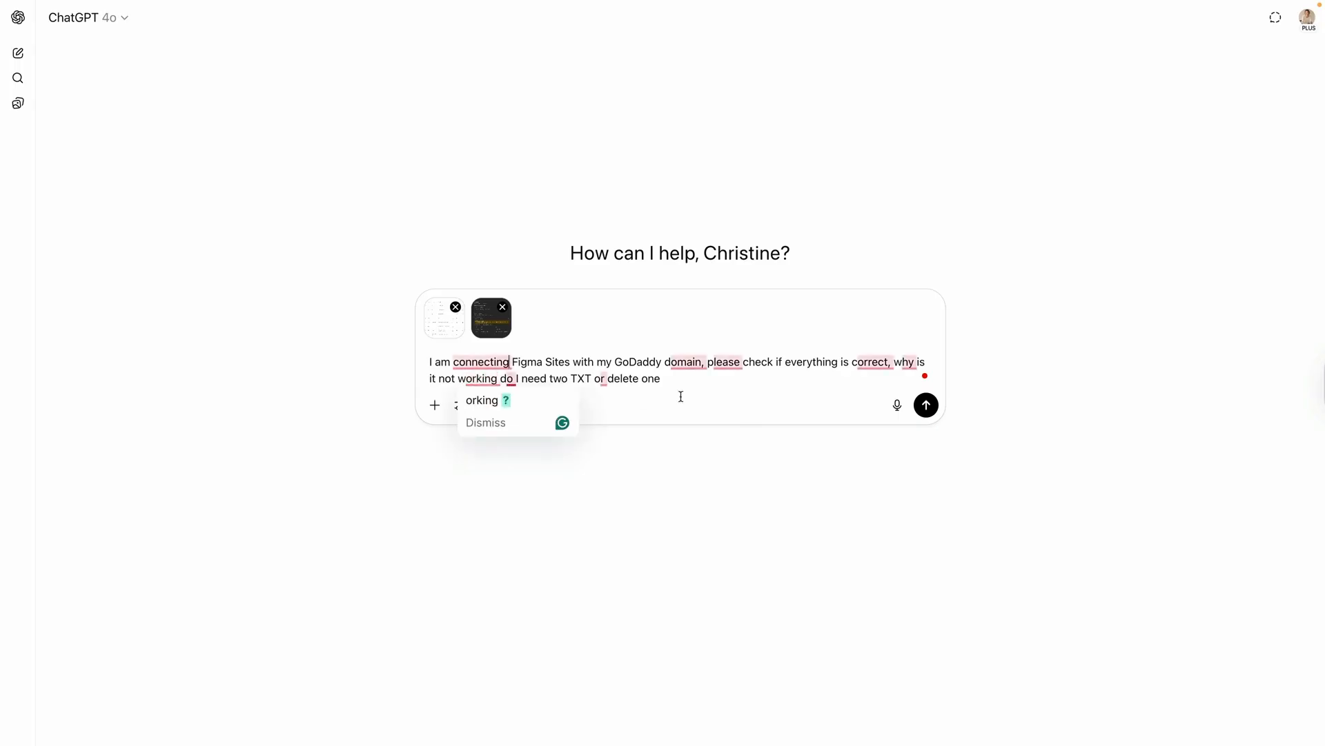
{"action": "left_click", "coordinate": [927, 404]}
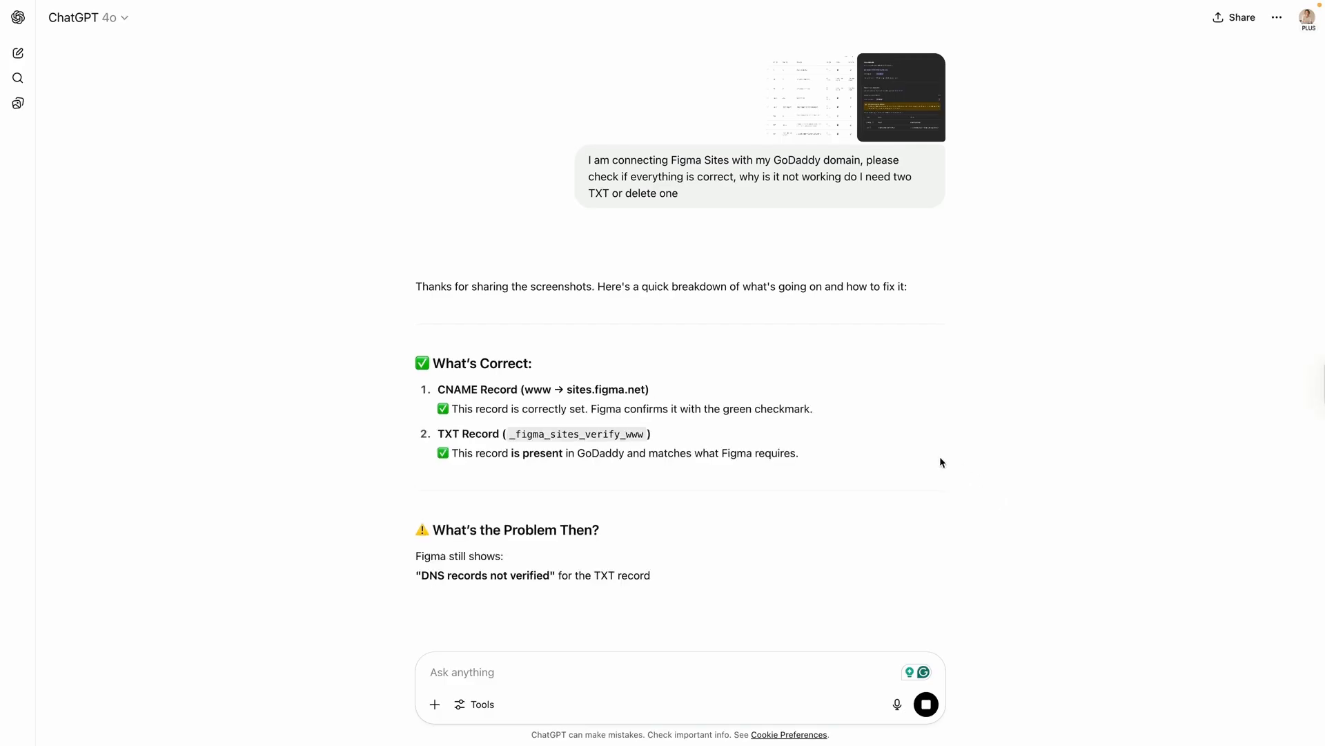
Step: Read ChatGPT's advice on 24-hour propagation, TTL Too Short, and waiting a few hours
{"action": "scroll", "coordinate": [941, 462], "scroll_direction": "down", "scroll_amount": 3}
{"action": "scroll", "coordinate": [941, 462], "scroll_direction": "down", "scroll_amount": 3}
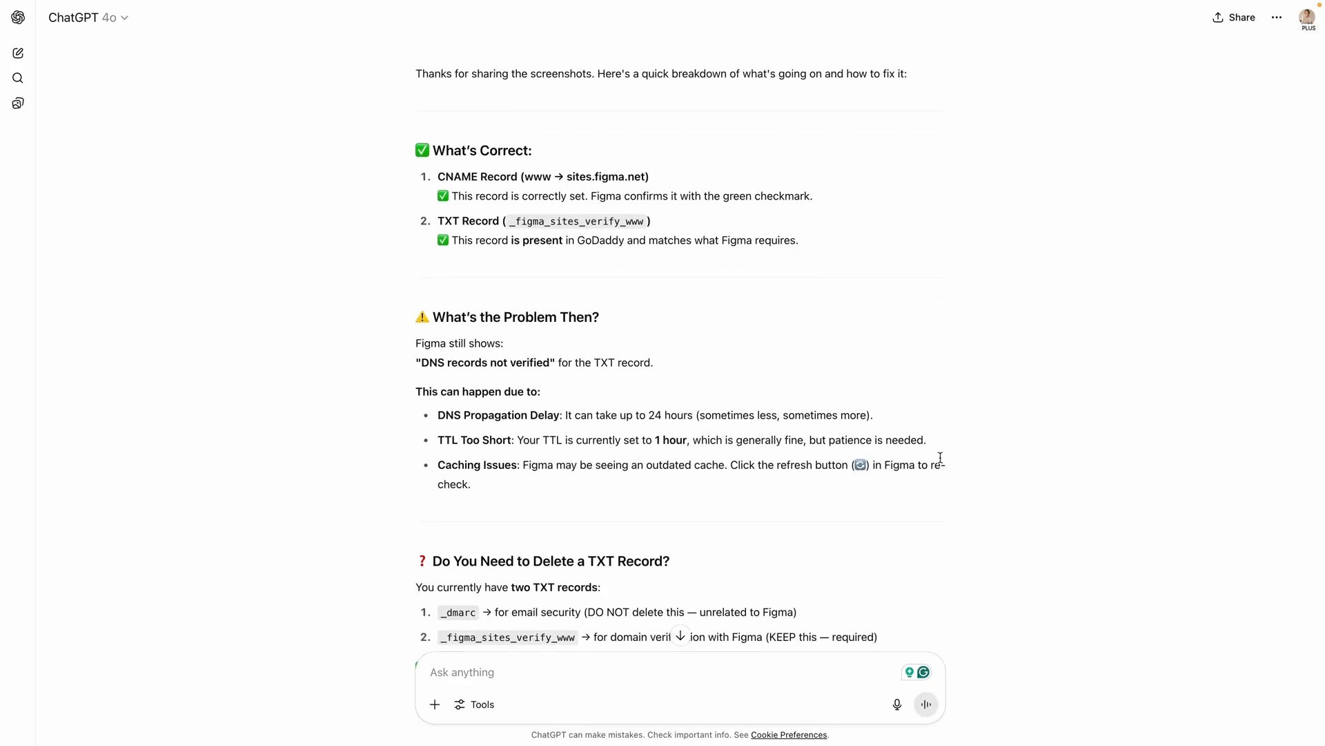
{"action": "scroll", "coordinate": [941, 458], "scroll_direction": "down", "scroll_amount": 2}
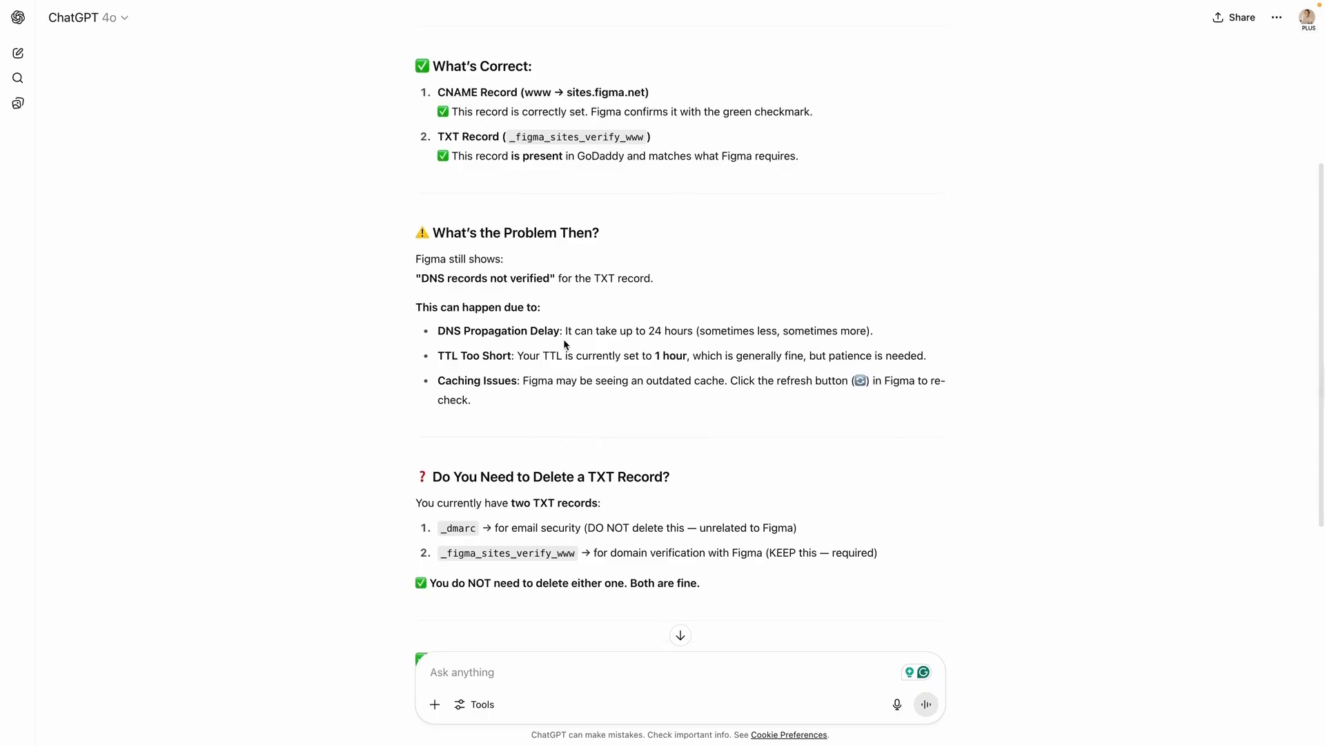
{"action": "left_click_drag", "start_coordinate": [562, 330], "coordinate": [911, 338]}
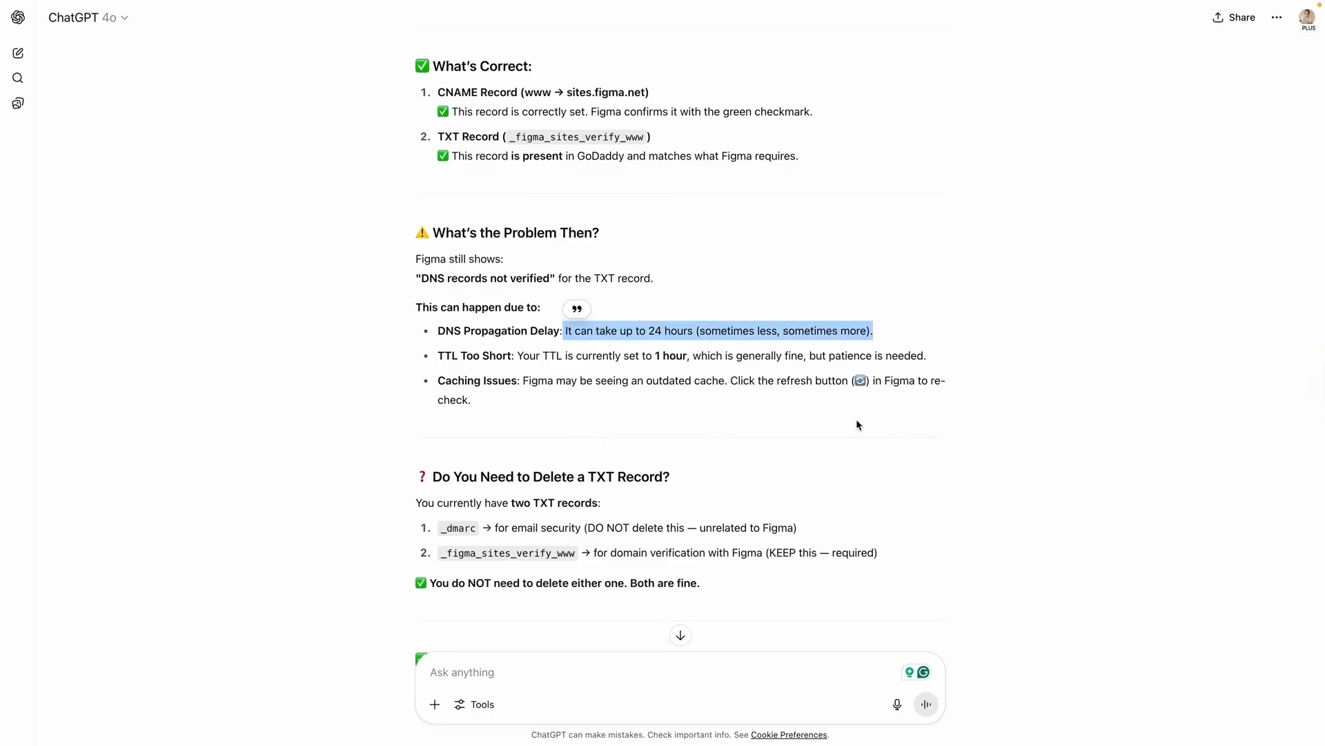
{"action": "left_click", "coordinate": [852, 417]}
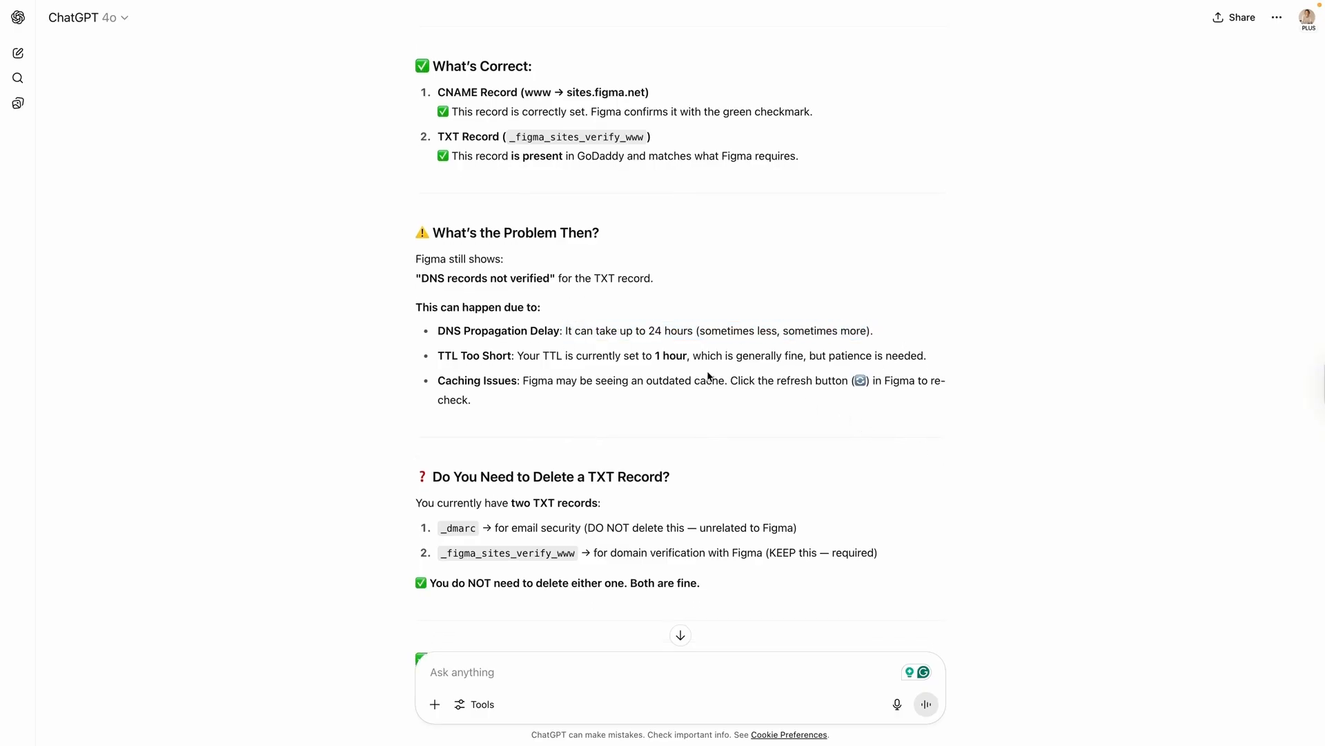
{"action": "left_click_drag", "start_coordinate": [940, 356], "coordinate": [410, 363]}
{"action": "left_click", "coordinate": [677, 408]}
{"action": "scroll", "coordinate": [681, 413], "scroll_direction": "down", "scroll_amount": 3}
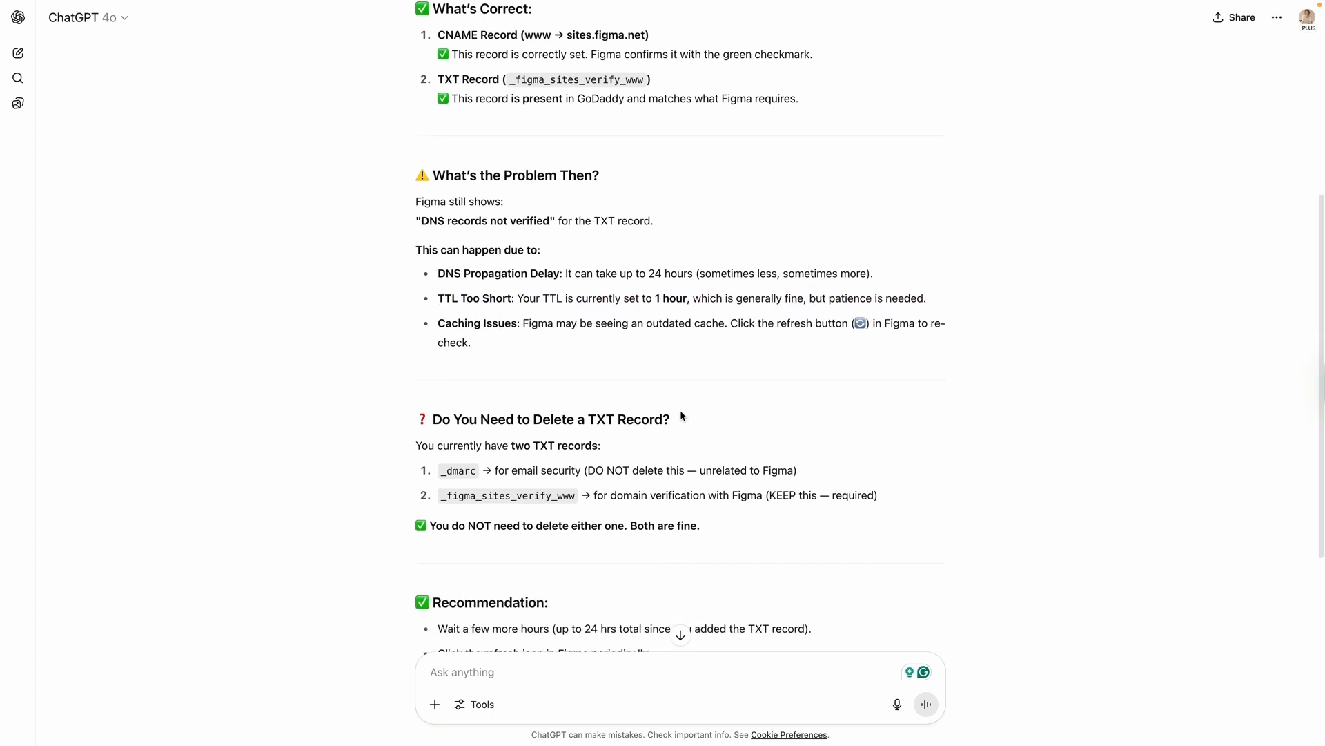
{"action": "scroll", "coordinate": [680, 418], "scroll_direction": "down", "scroll_amount": 1}
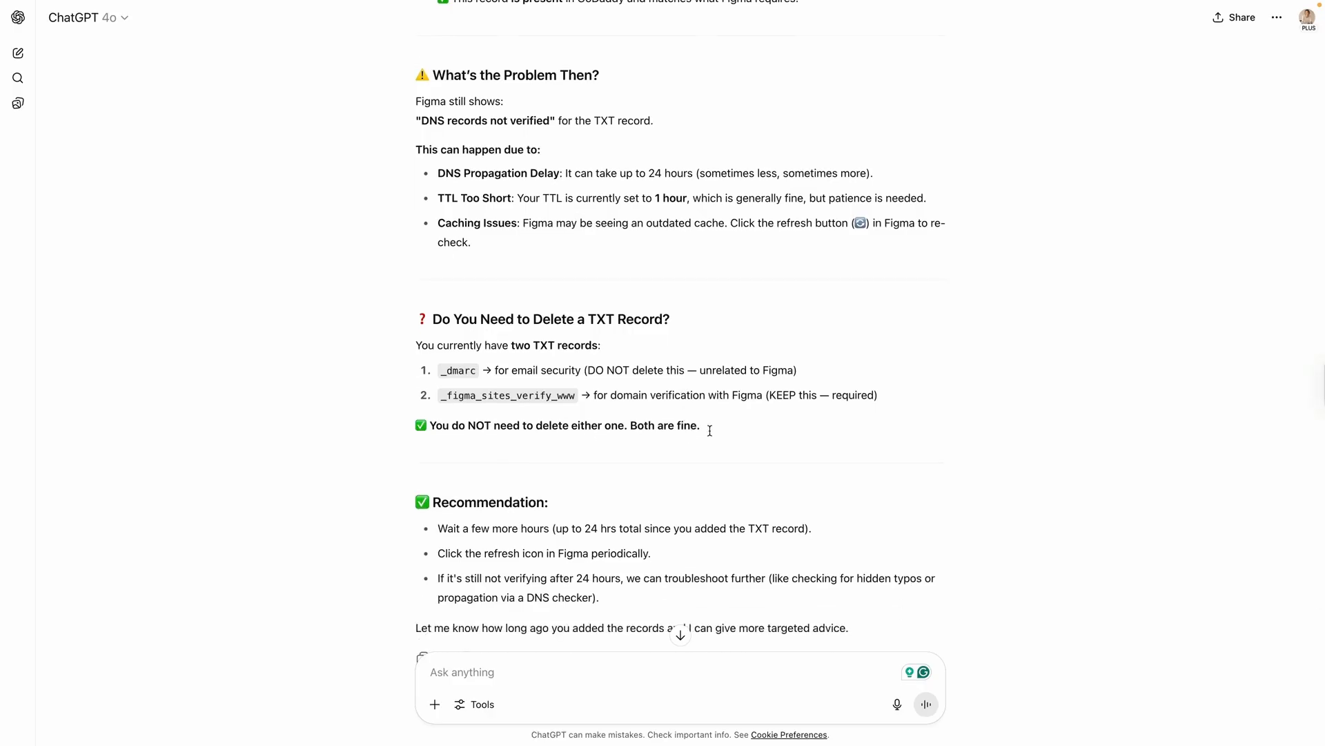
{"action": "scroll", "coordinate": [891, 434], "scroll_direction": "down", "scroll_amount": 2}
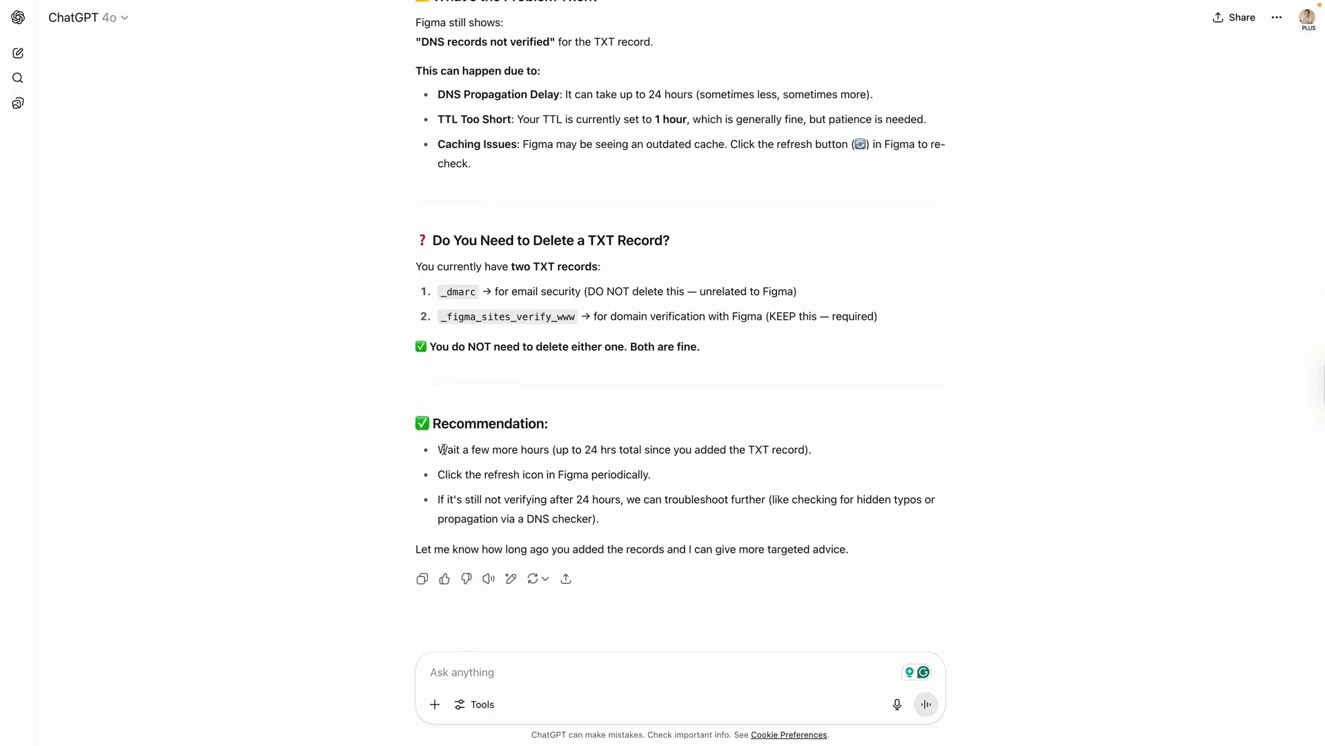
{"action": "left_click_drag", "start_coordinate": [444, 450], "coordinate": [930, 450]}
{"action": "left_click", "coordinate": [525, 488]}
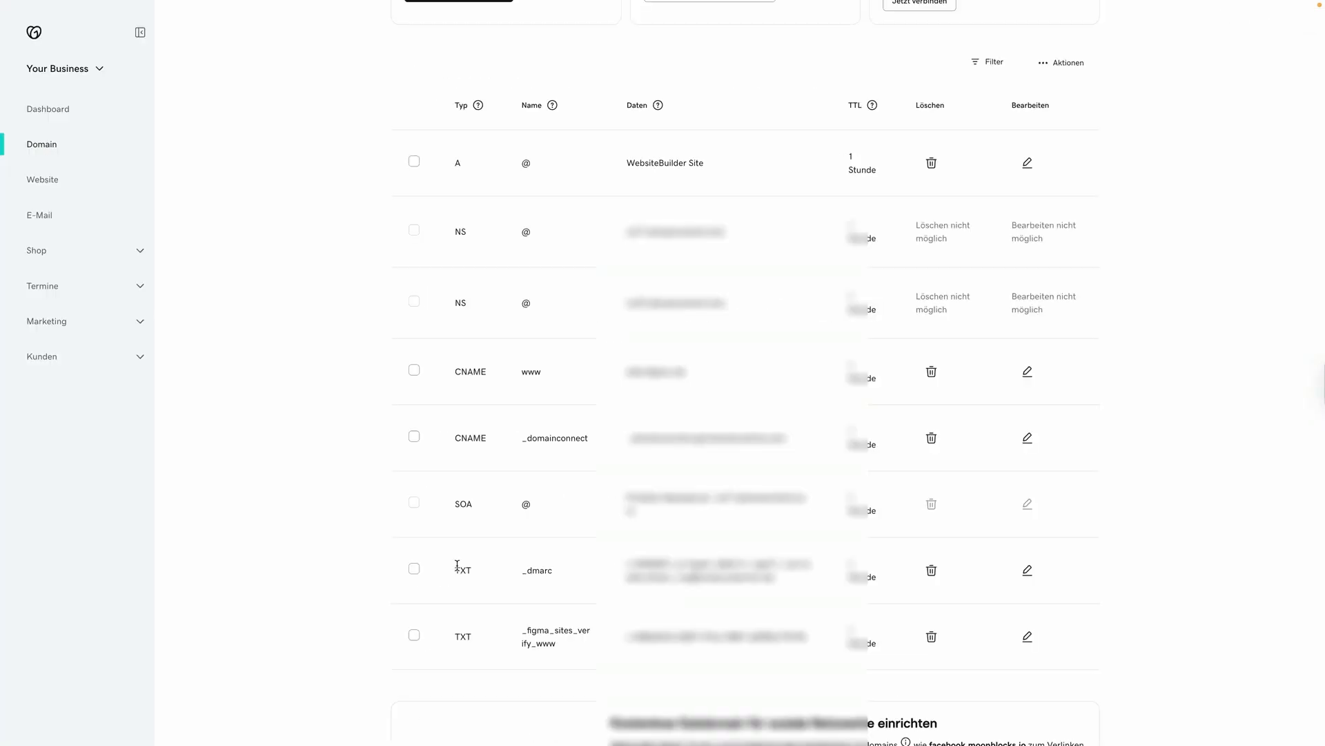
{"action": "left_click", "coordinate": [1027, 635]}
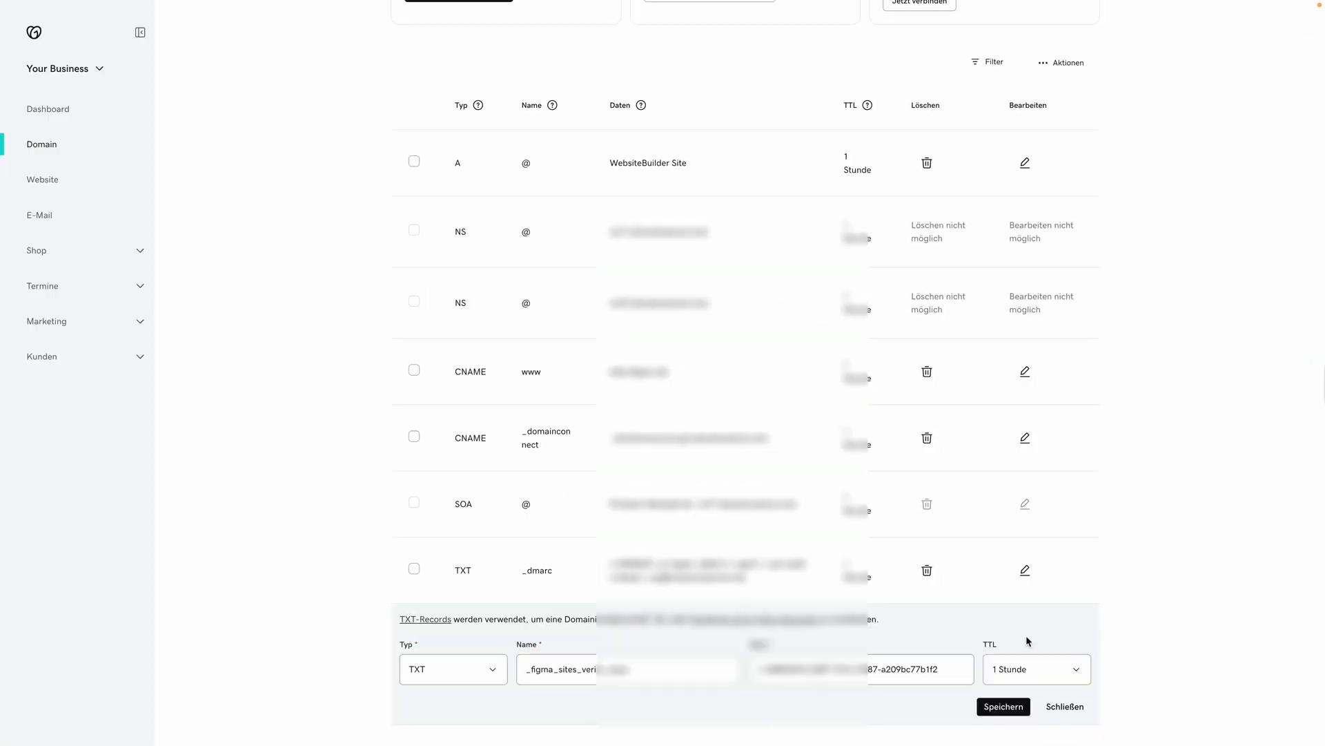
{"action": "left_click", "coordinate": [1045, 671]}
{"action": "left_click", "coordinate": [1042, 656]}
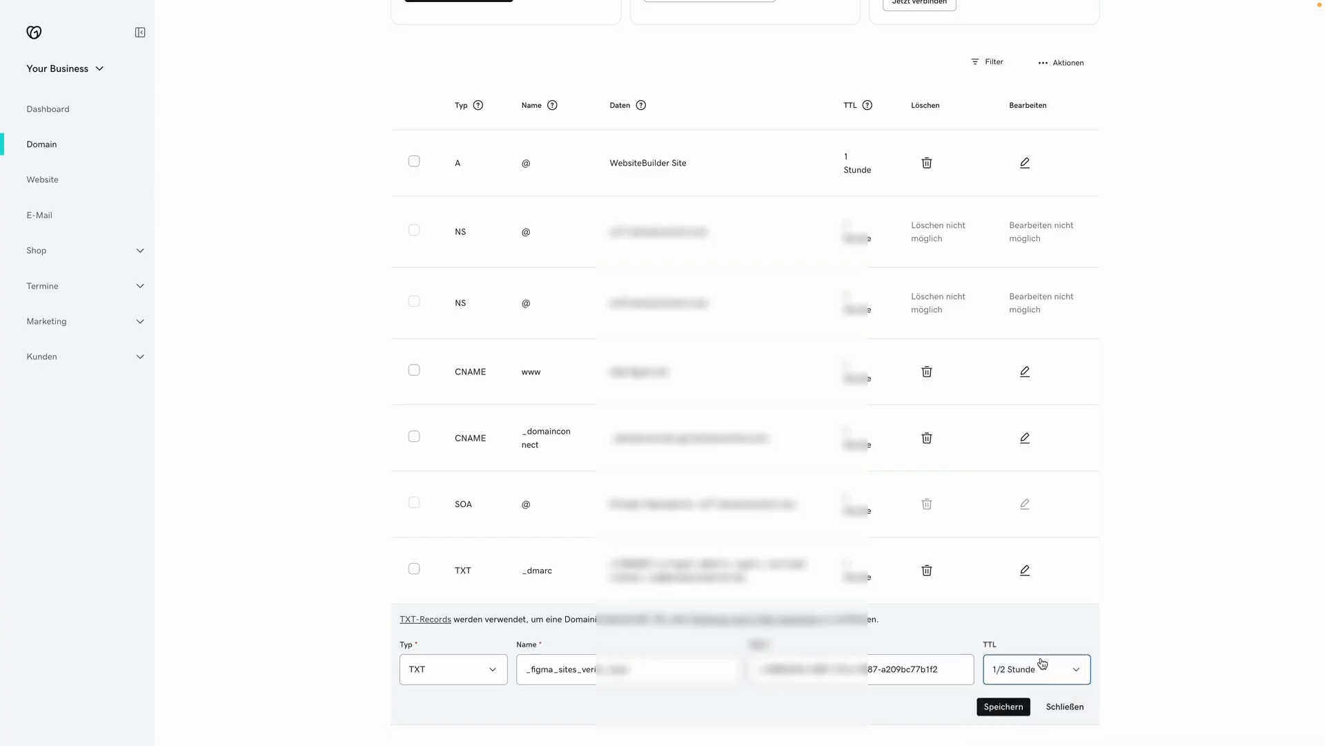
{"action": "left_click", "coordinate": [1013, 706]}
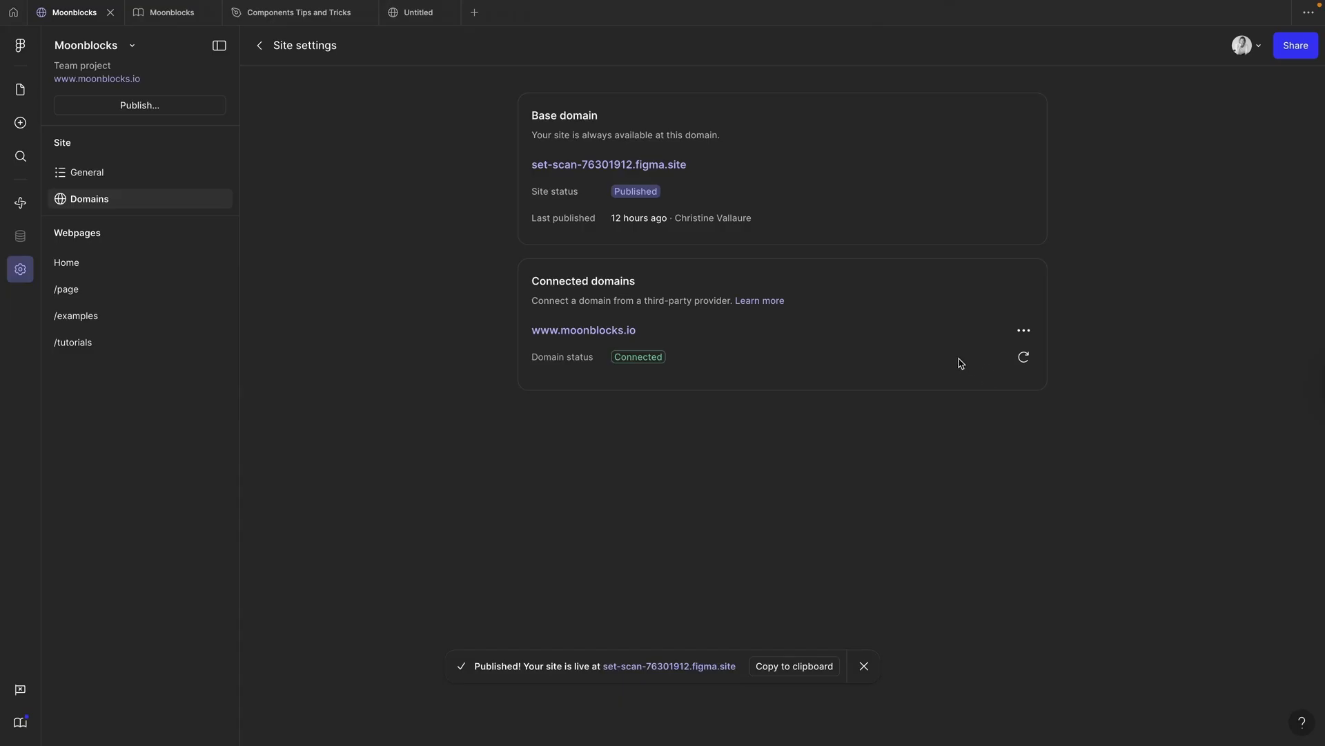
{"action": "left_click", "coordinate": [591, 331]}
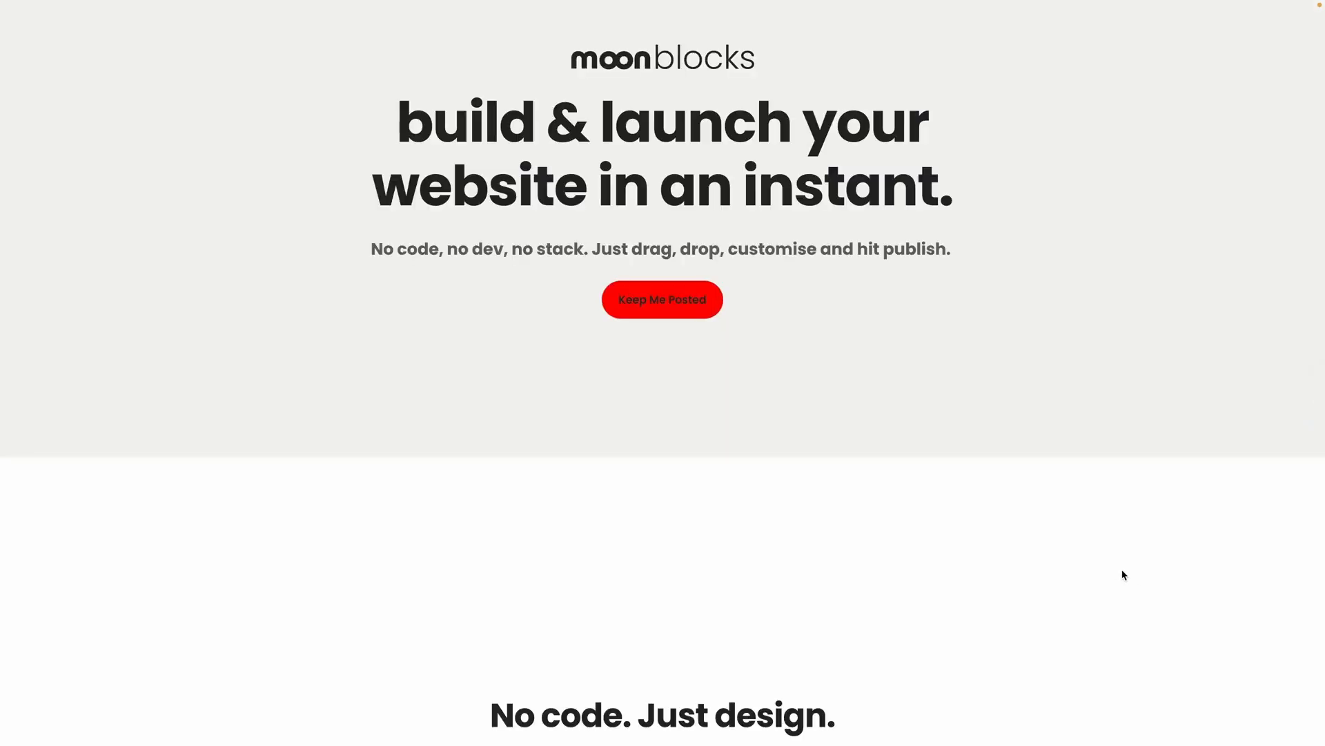
Step: Scroll the live moonblocks.io homepage down to In the Making and back up
{"action": "scroll", "coordinate": [1126, 574], "scroll_direction": "down", "scroll_amount": 3}
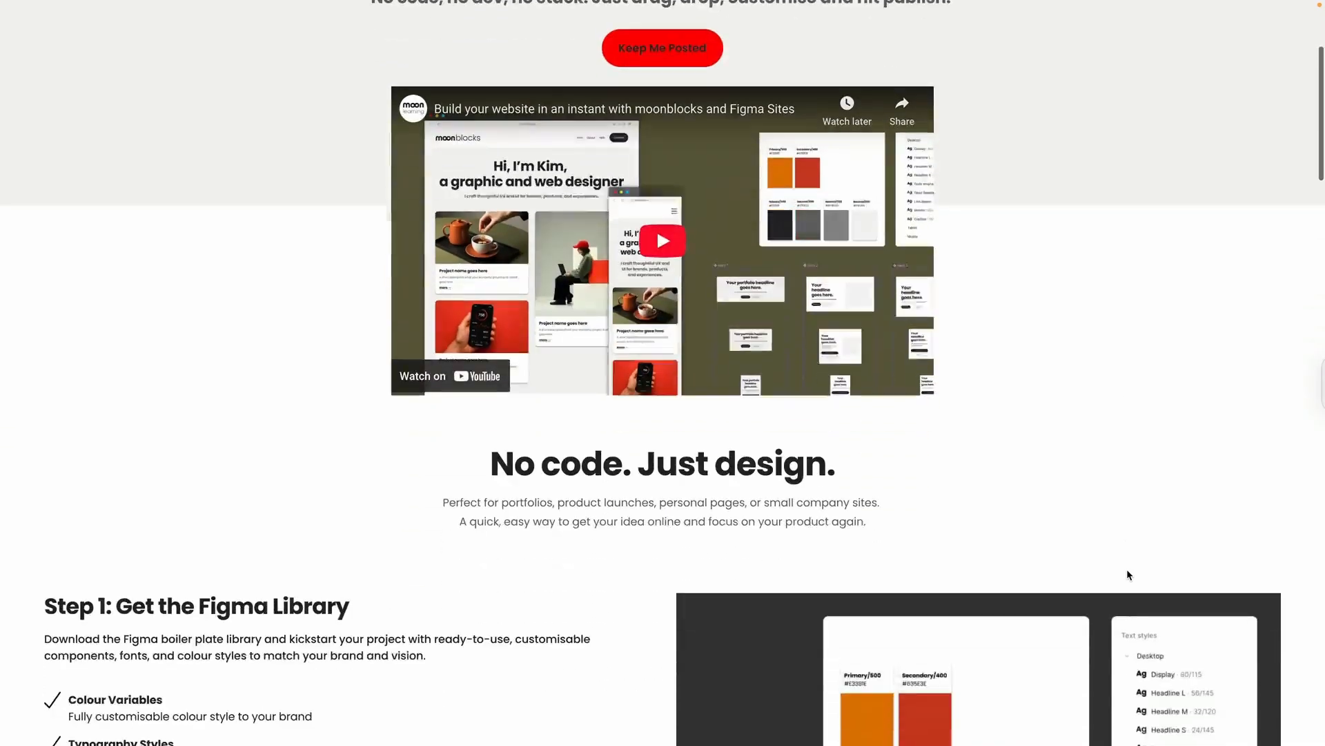
{"action": "scroll", "coordinate": [1127, 574], "scroll_direction": "down", "scroll_amount": 20}
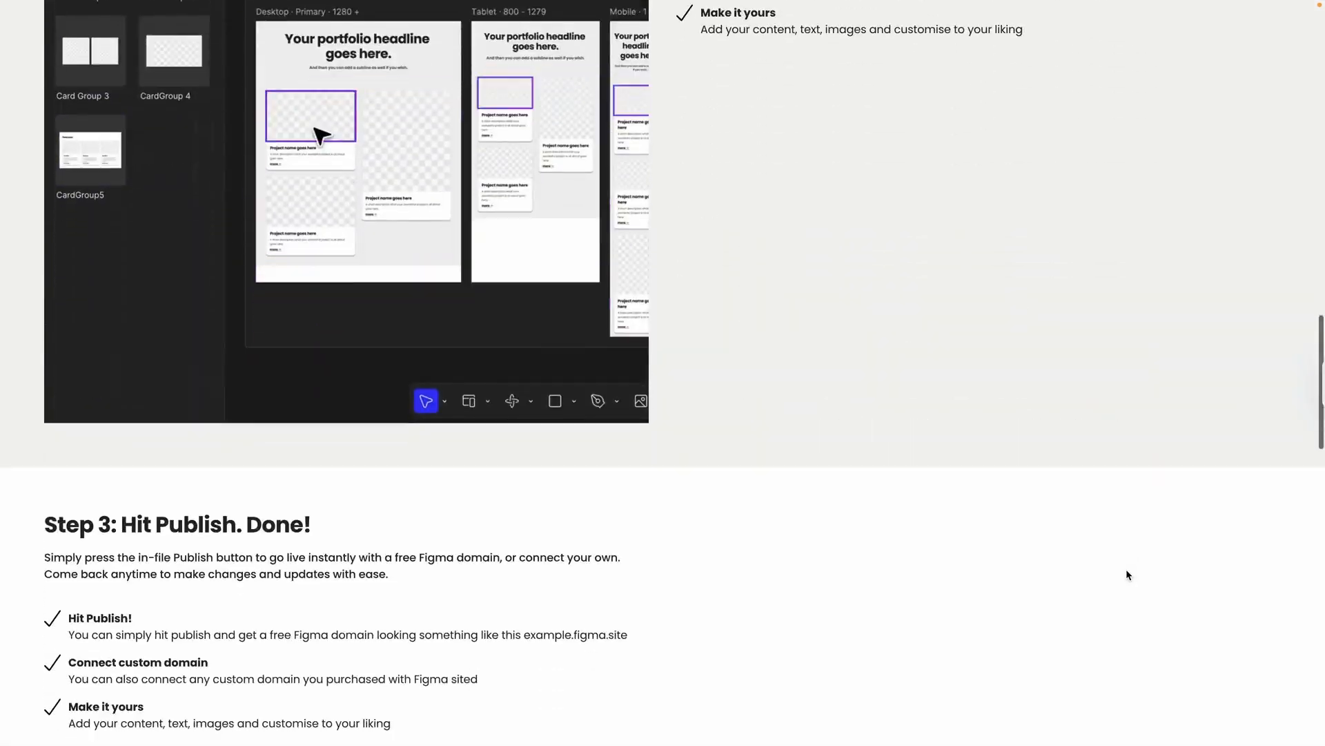
{"action": "scroll", "coordinate": [1127, 574], "scroll_direction": "down", "scroll_amount": 9}
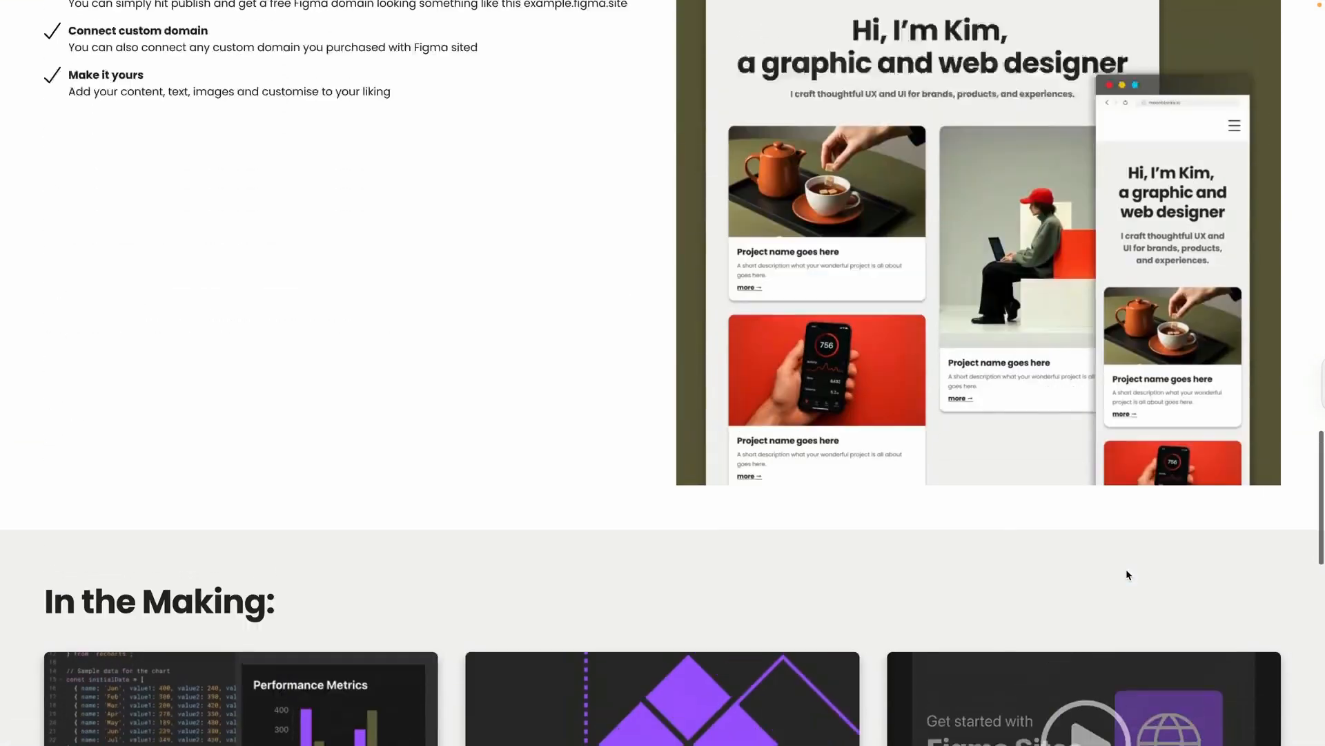
{"action": "scroll", "coordinate": [1127, 574], "scroll_direction": "up", "scroll_amount": 20}
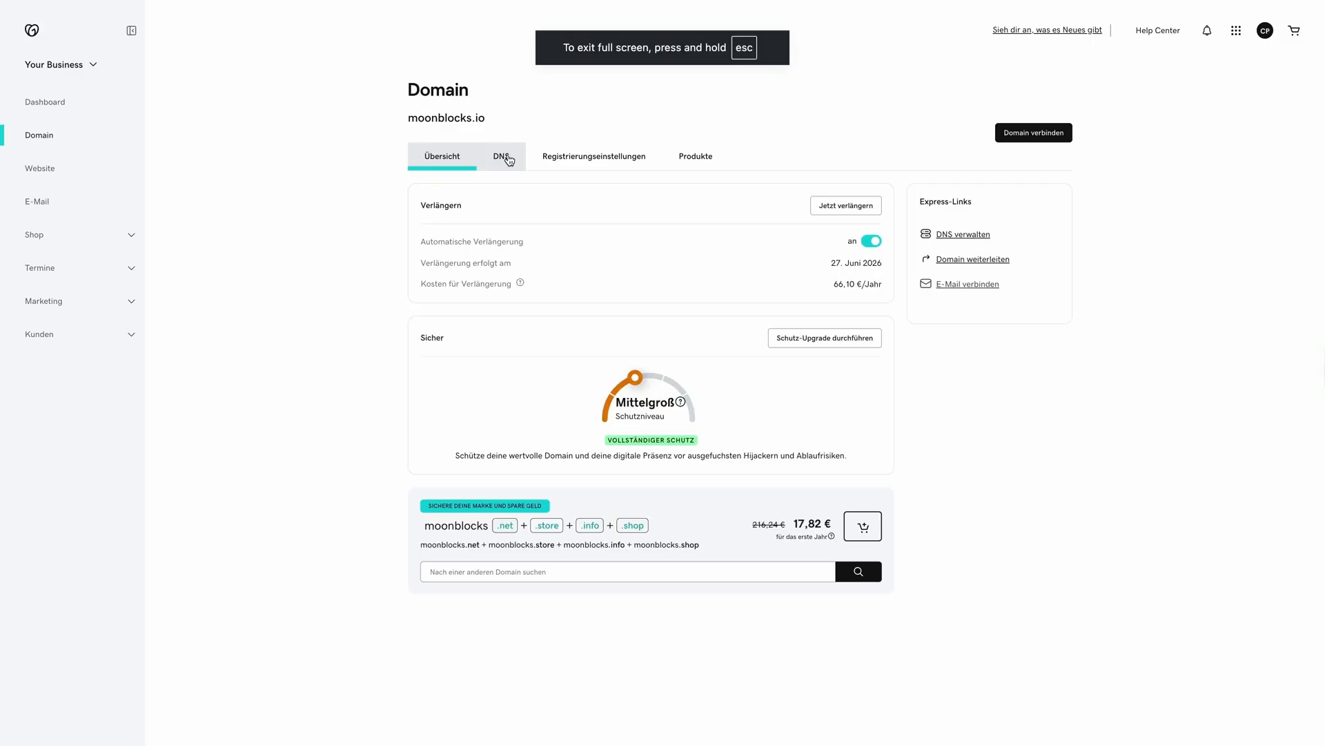
Step: Navigate to the moonblocks.io domain's DNS forwarding settings in GoDaddy
{"action": "left_click", "coordinate": [504, 159]}
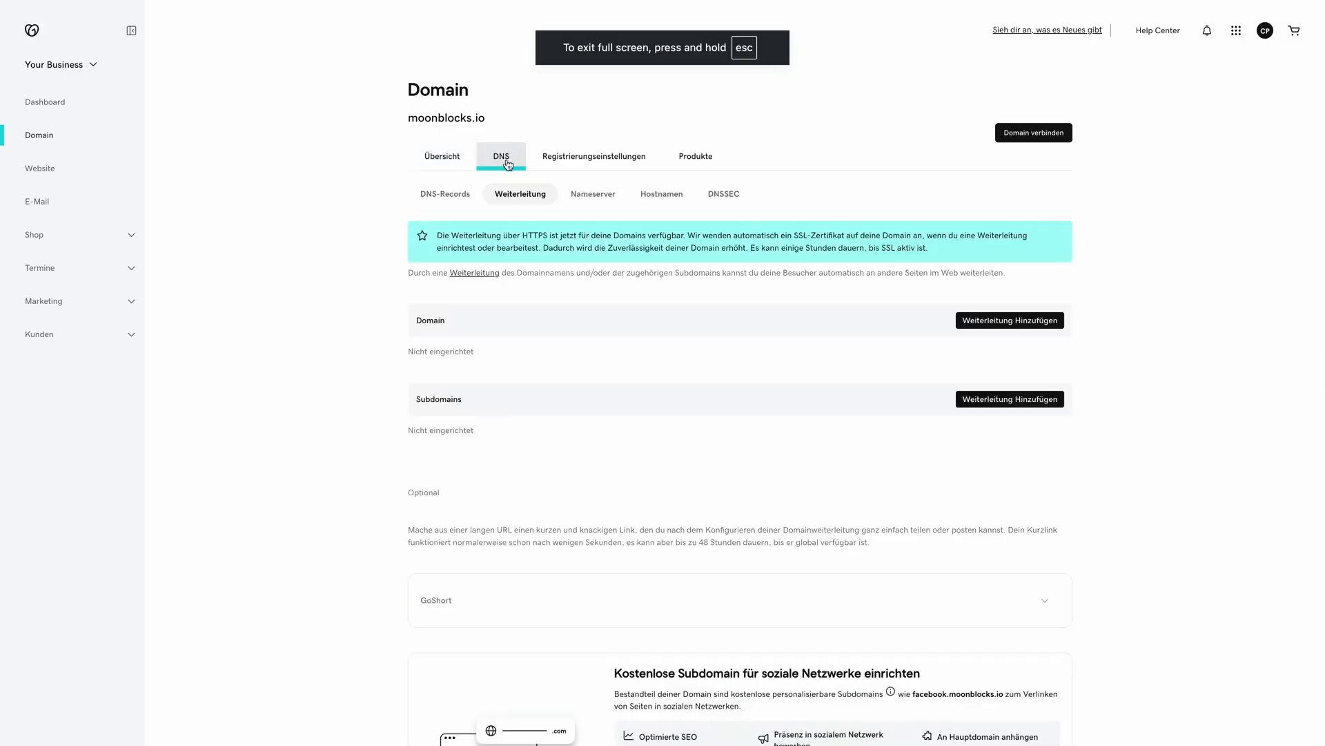
{"action": "left_click", "coordinate": [450, 154]}
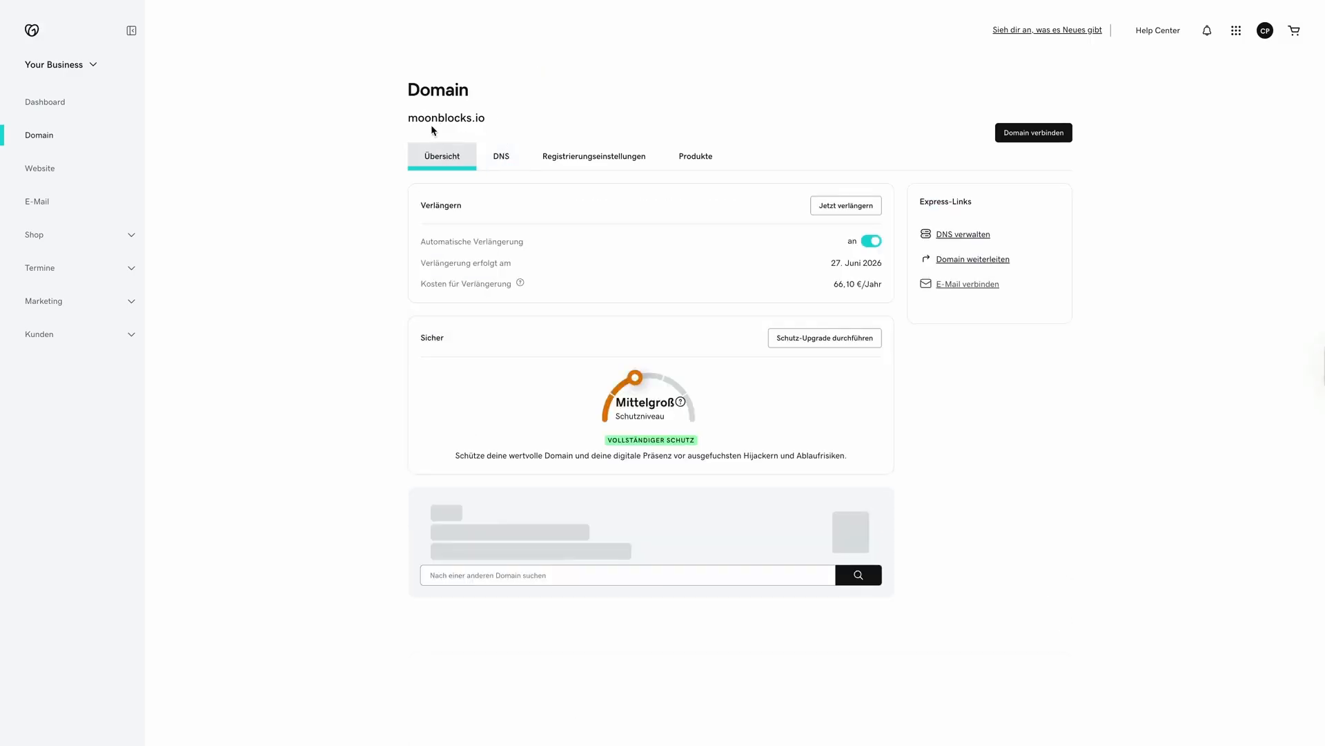
{"action": "left_click", "coordinate": [499, 158]}
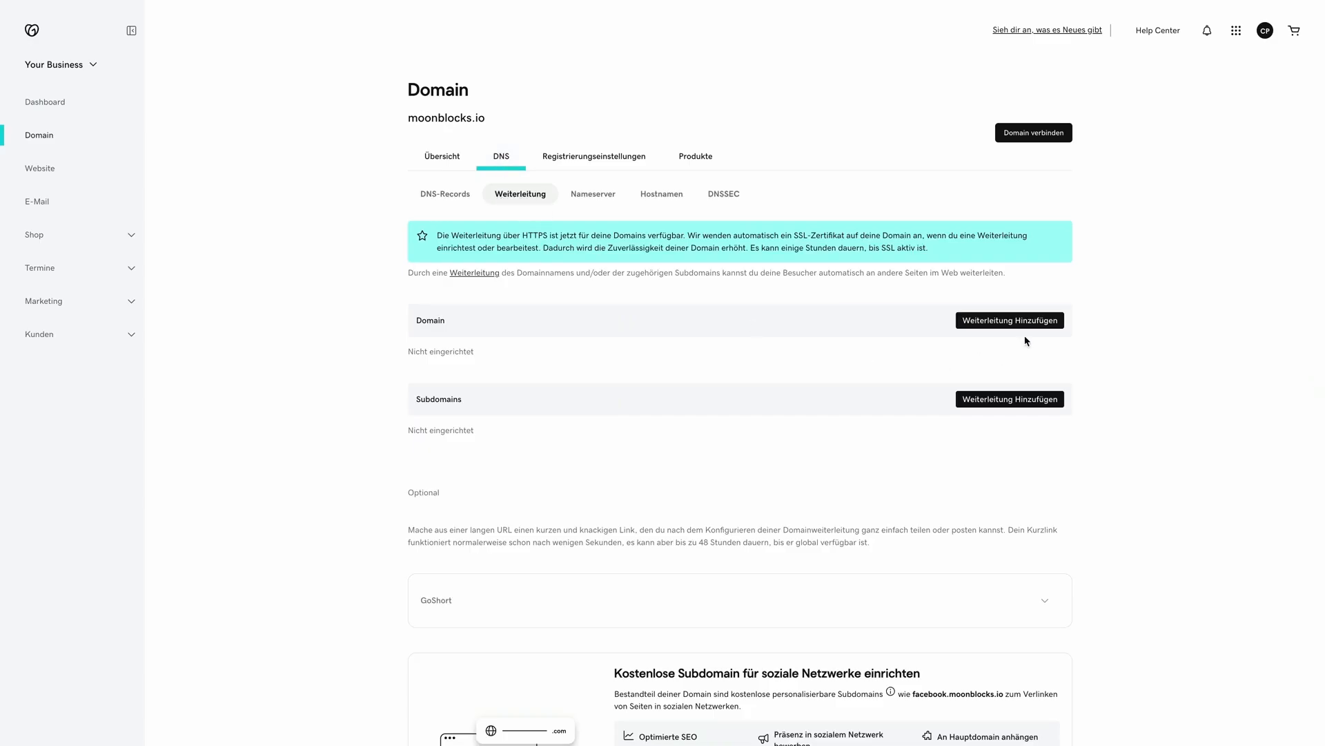
{"action": "left_click", "coordinate": [1007, 322]}
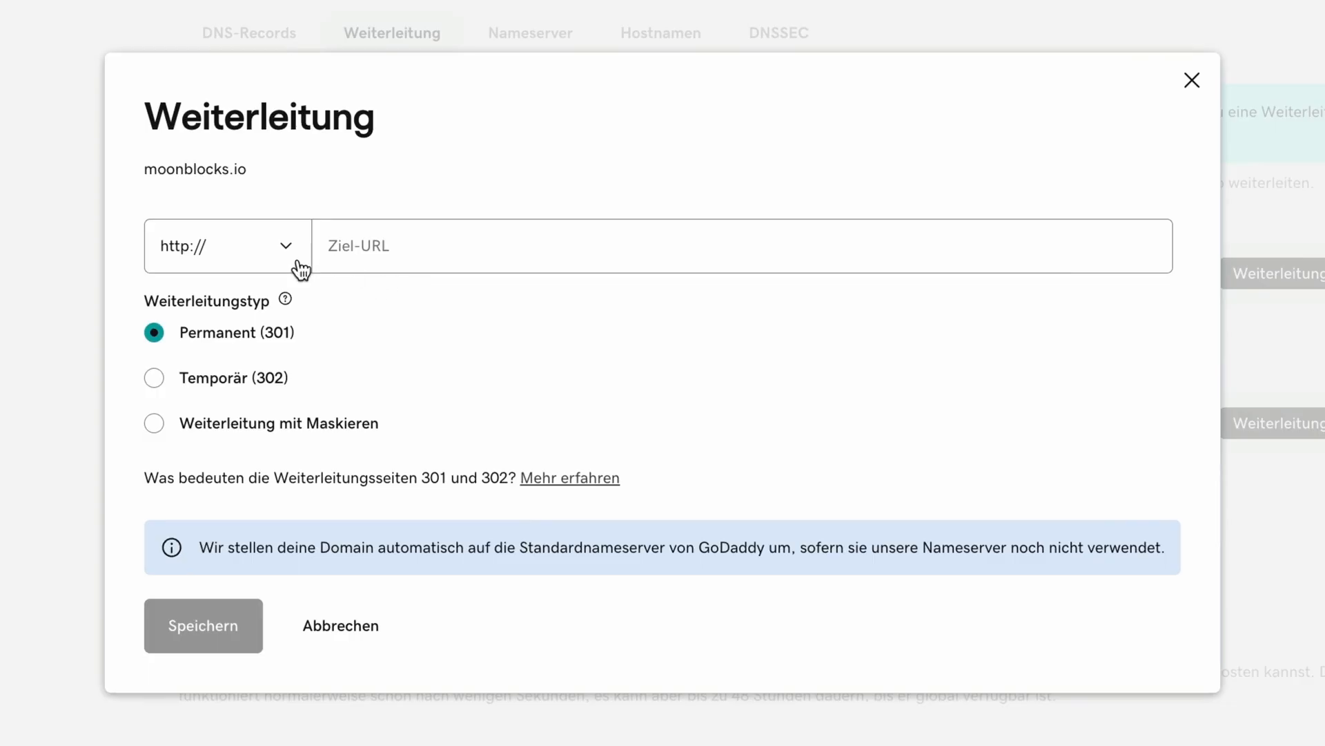
{"action": "left_click", "coordinate": [299, 268]}
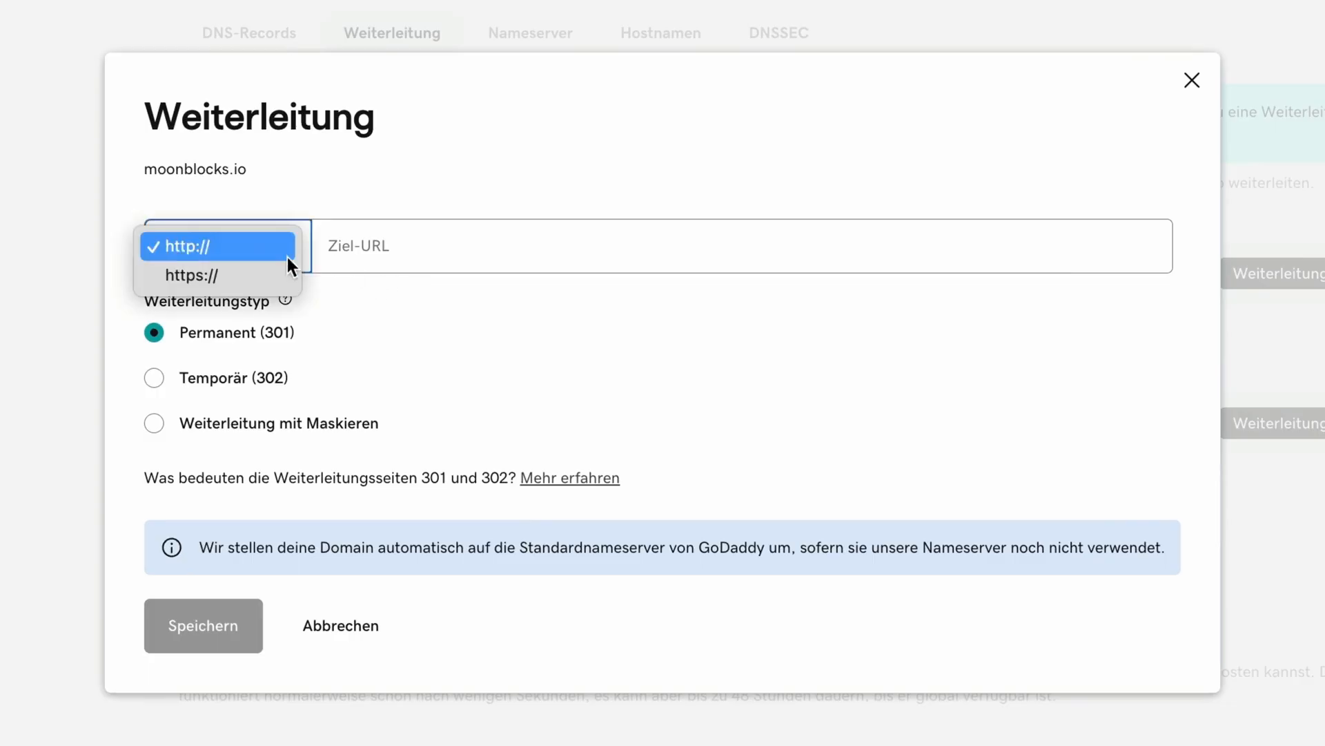
{"action": "left_click", "coordinate": [207, 280]}
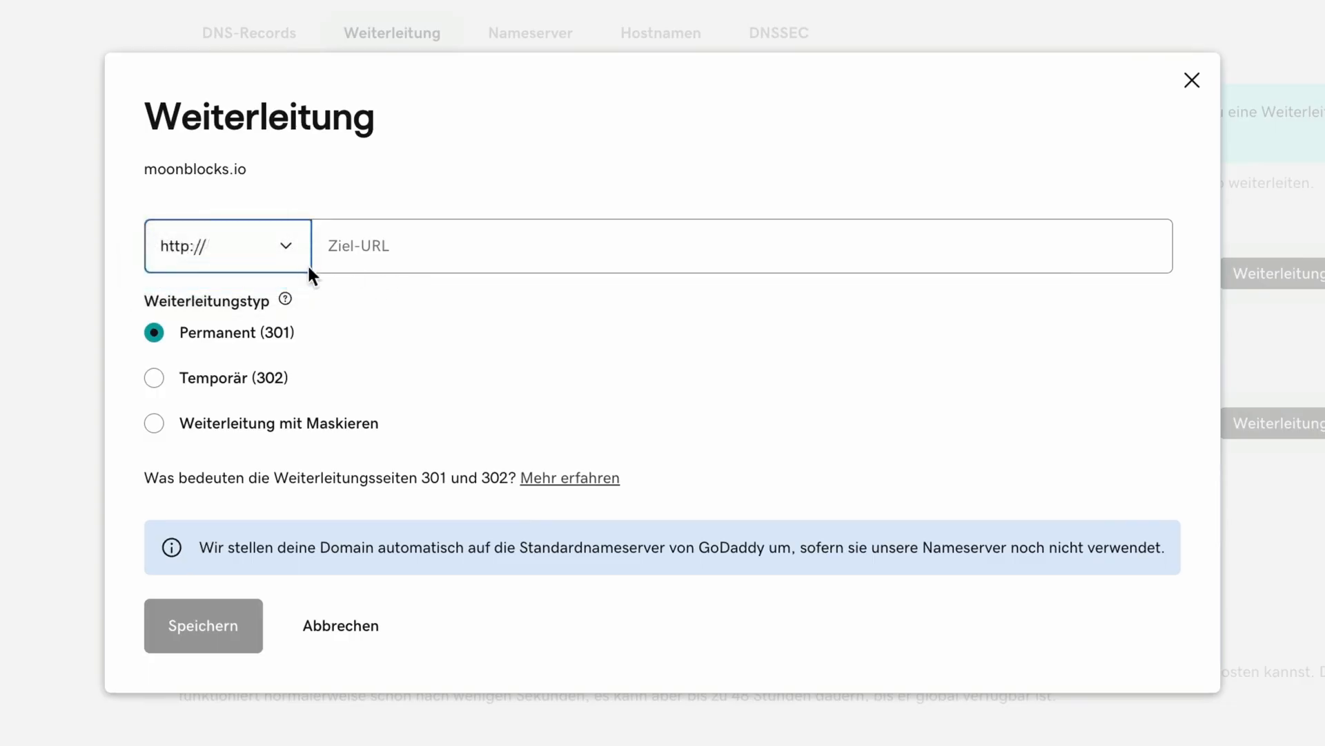
{"action": "left_click", "coordinate": [371, 246]}
{"action": "type", "text": "www.moonblocks.io"}
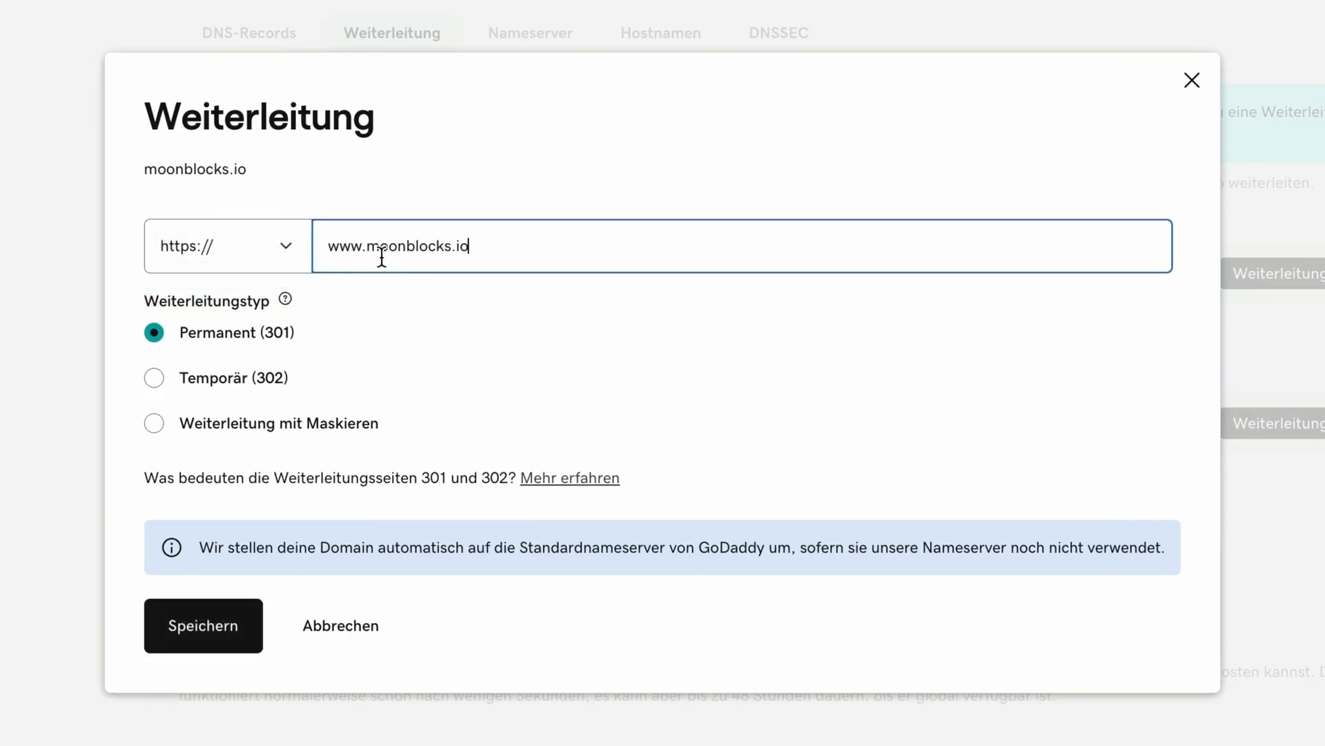
{"action": "left_click_drag", "start_coordinate": [329, 248], "coordinate": [356, 256]}
{"action": "left_click", "coordinate": [395, 310]}
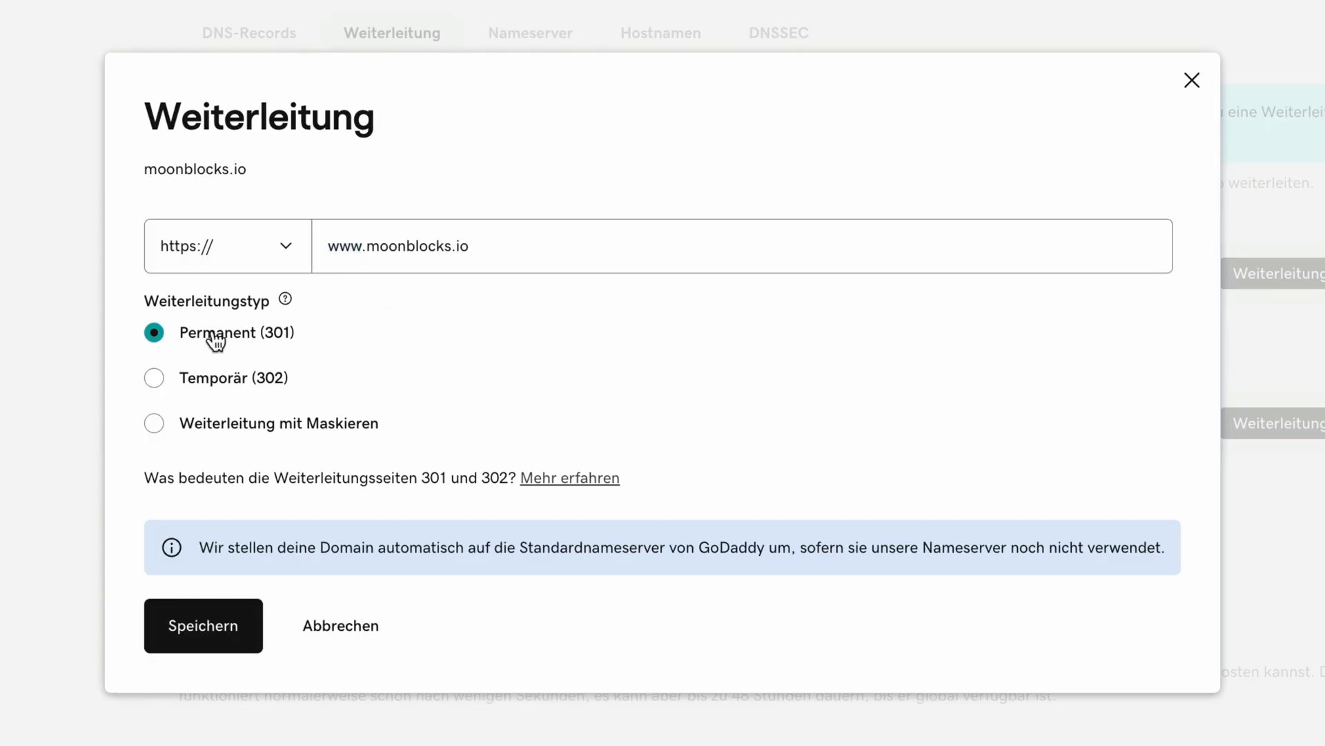
{"action": "left_click", "coordinate": [210, 628]}
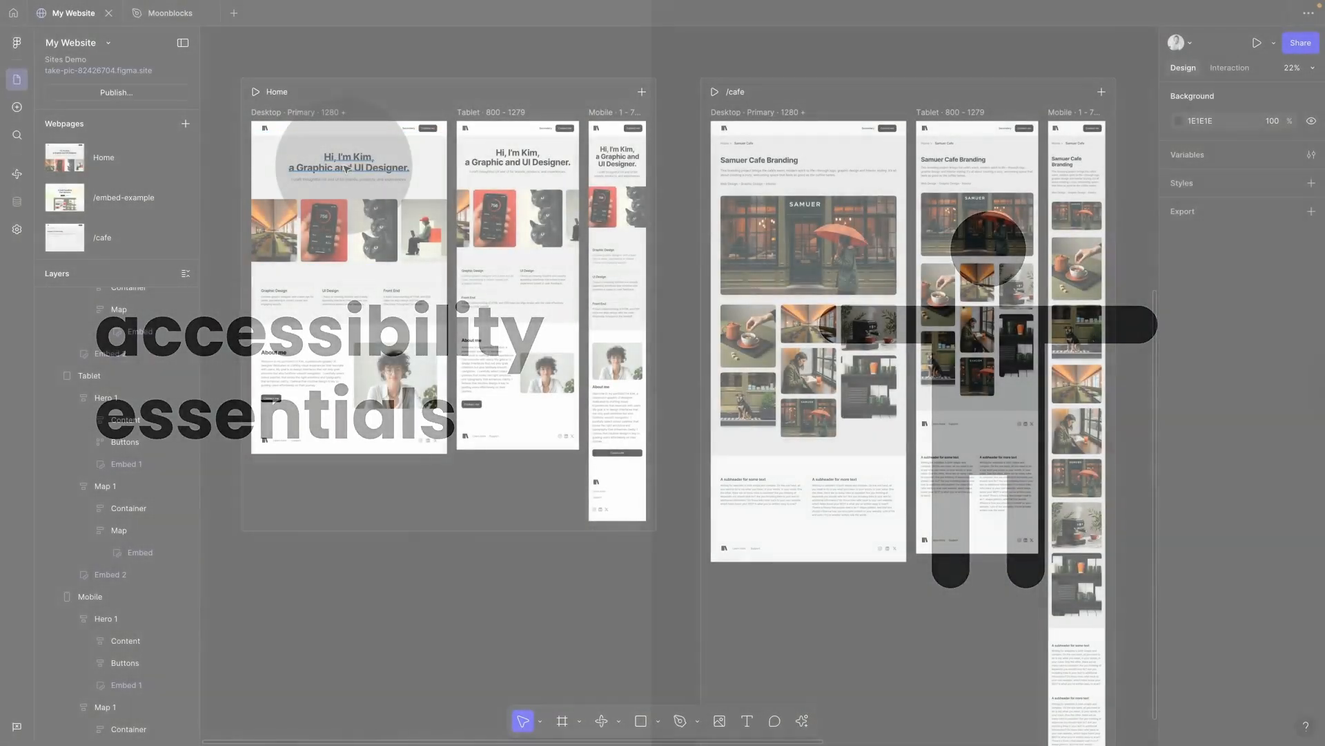
Step: Select the 'Hi, I'm Kim' hero heading and check its Accessibility tag, currently p
{"action": "left_click", "coordinate": [341, 164]}
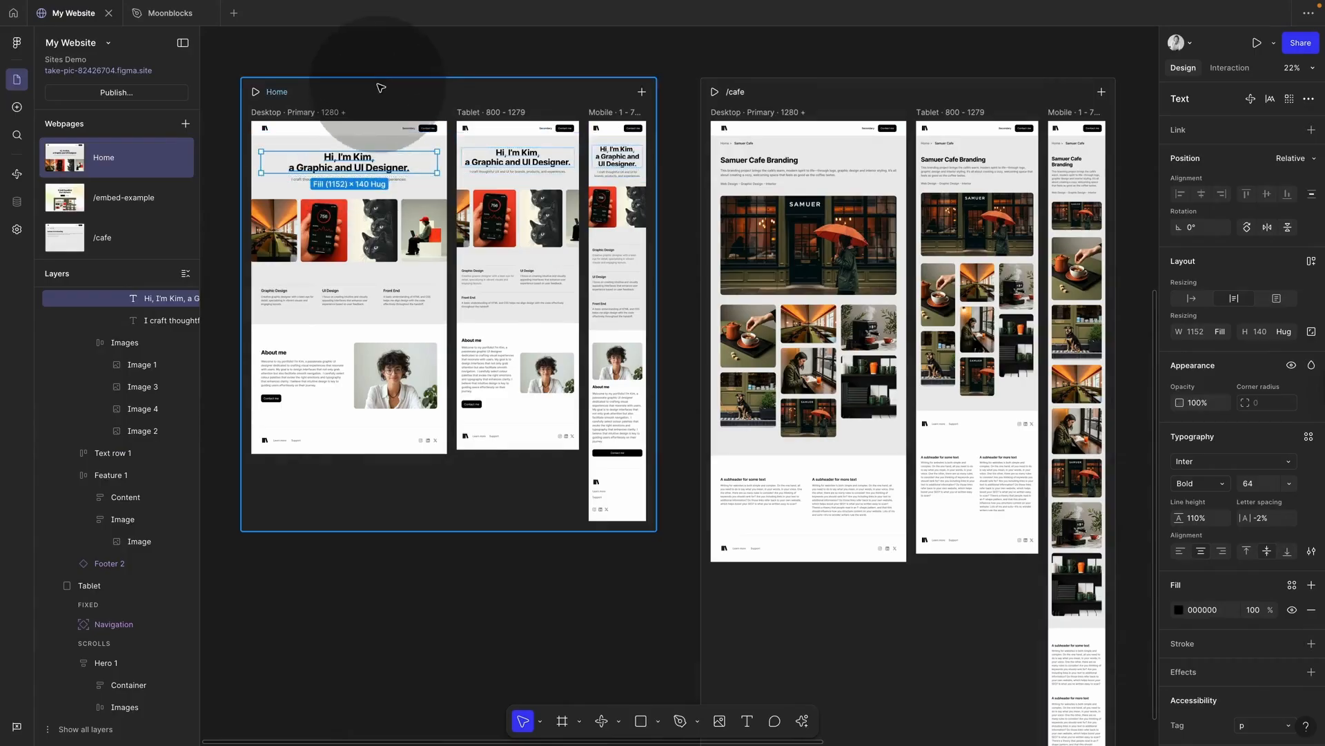
{"action": "left_click", "coordinate": [378, 72]}
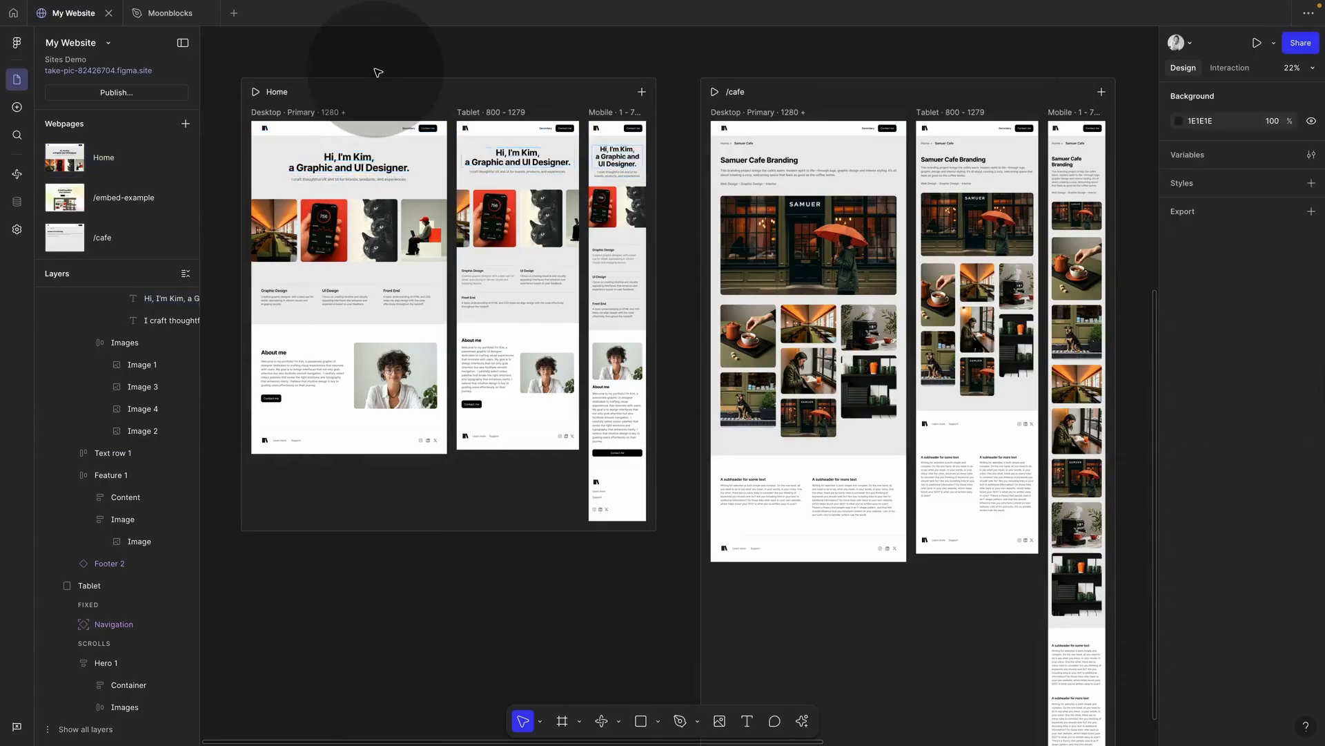
{"action": "left_click", "coordinate": [350, 164]}
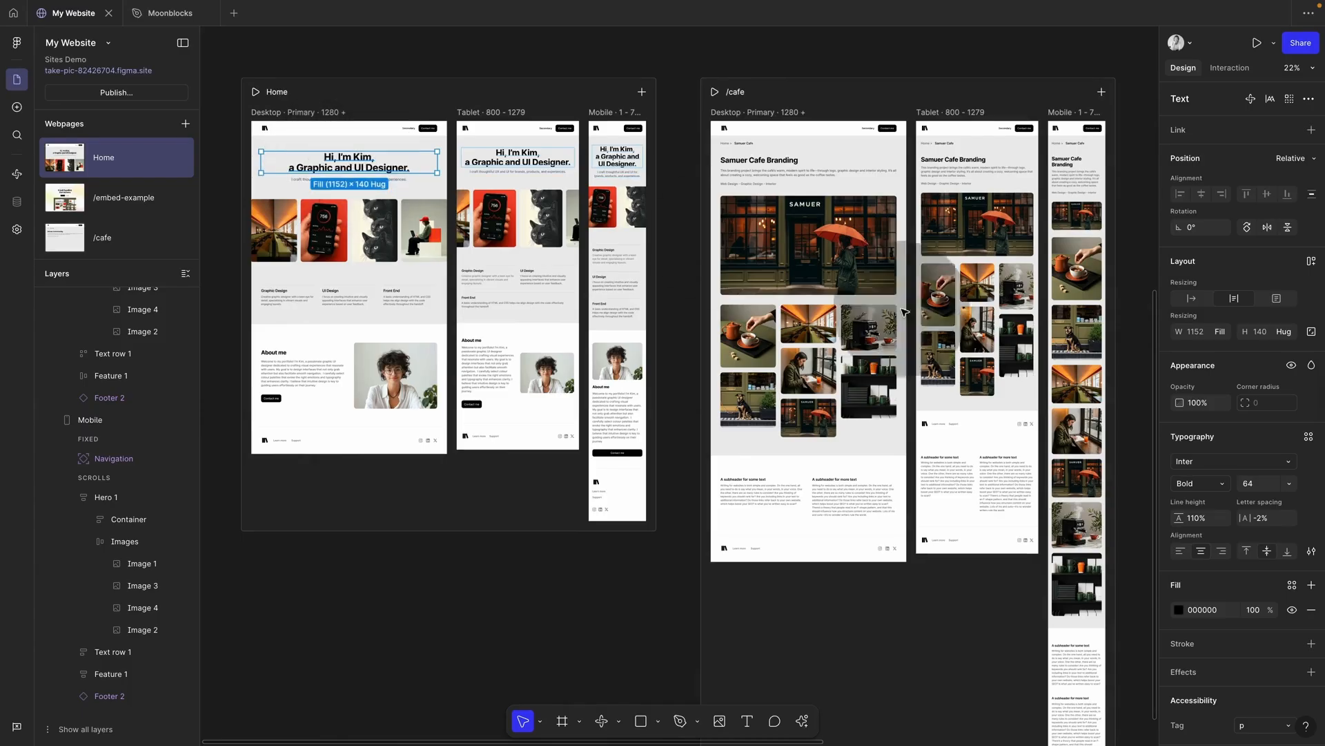
{"action": "scroll", "coordinate": [1255, 610], "scroll_direction": "down", "scroll_amount": 1}
{"action": "scroll", "coordinate": [1255, 610], "scroll_direction": "down", "scroll_amount": 3}
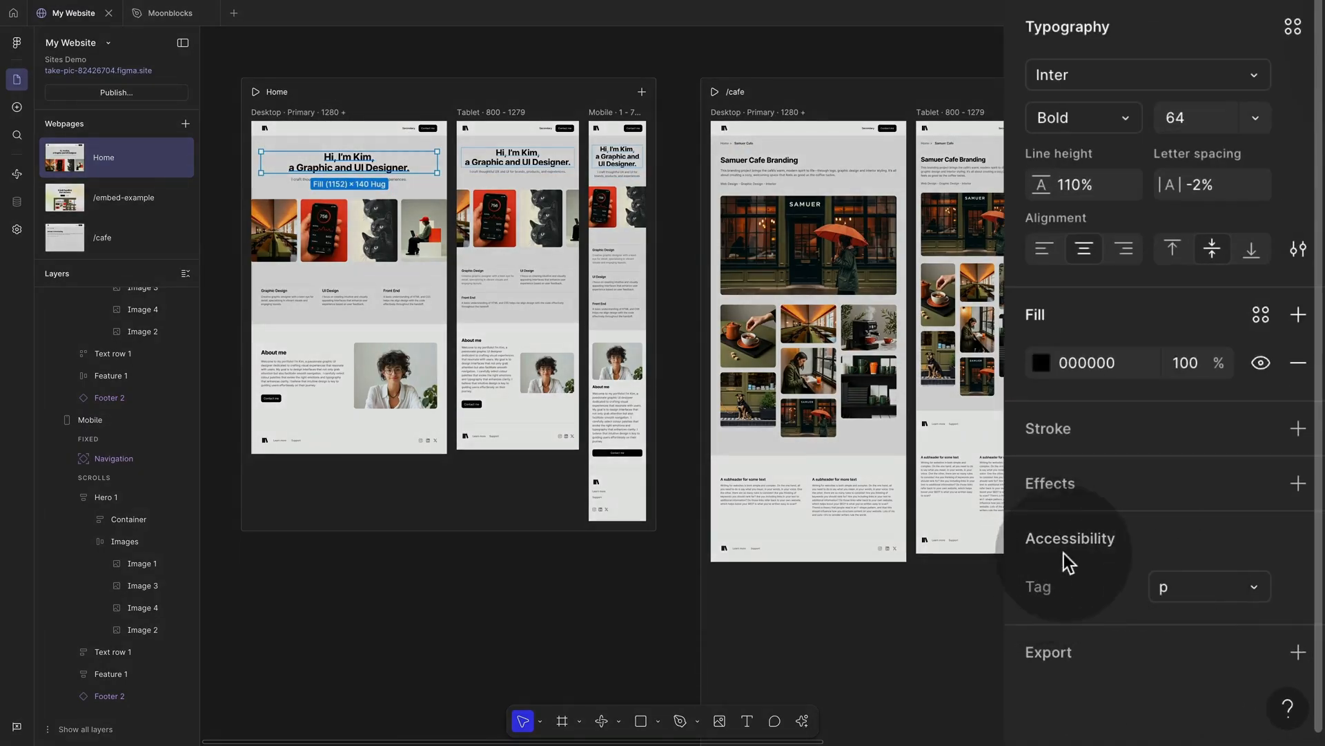
{"action": "left_click", "coordinate": [1257, 588]}
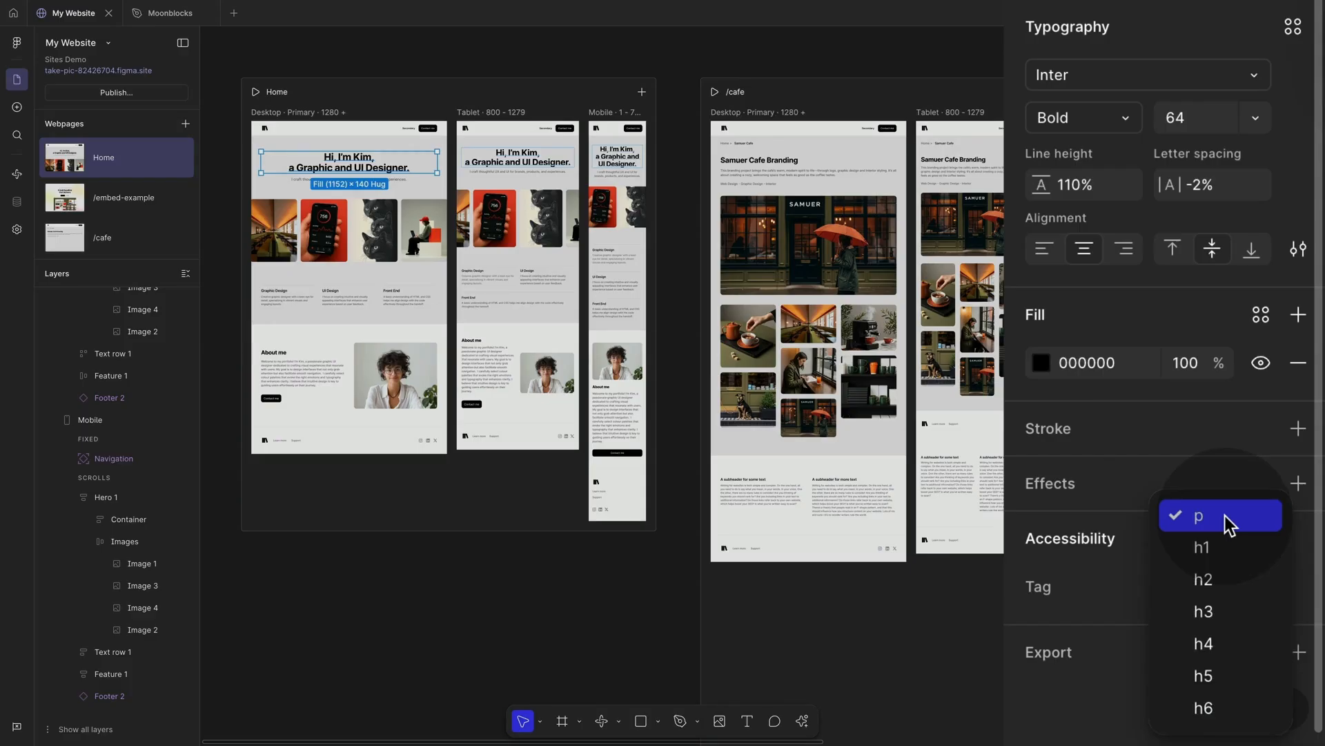
{"action": "left_click", "coordinate": [311, 379]}
Step: Reselect the hero heading and change its tag from p to h1
{"action": "left_click", "coordinate": [313, 381]}
{"action": "left_click", "coordinate": [313, 381]}
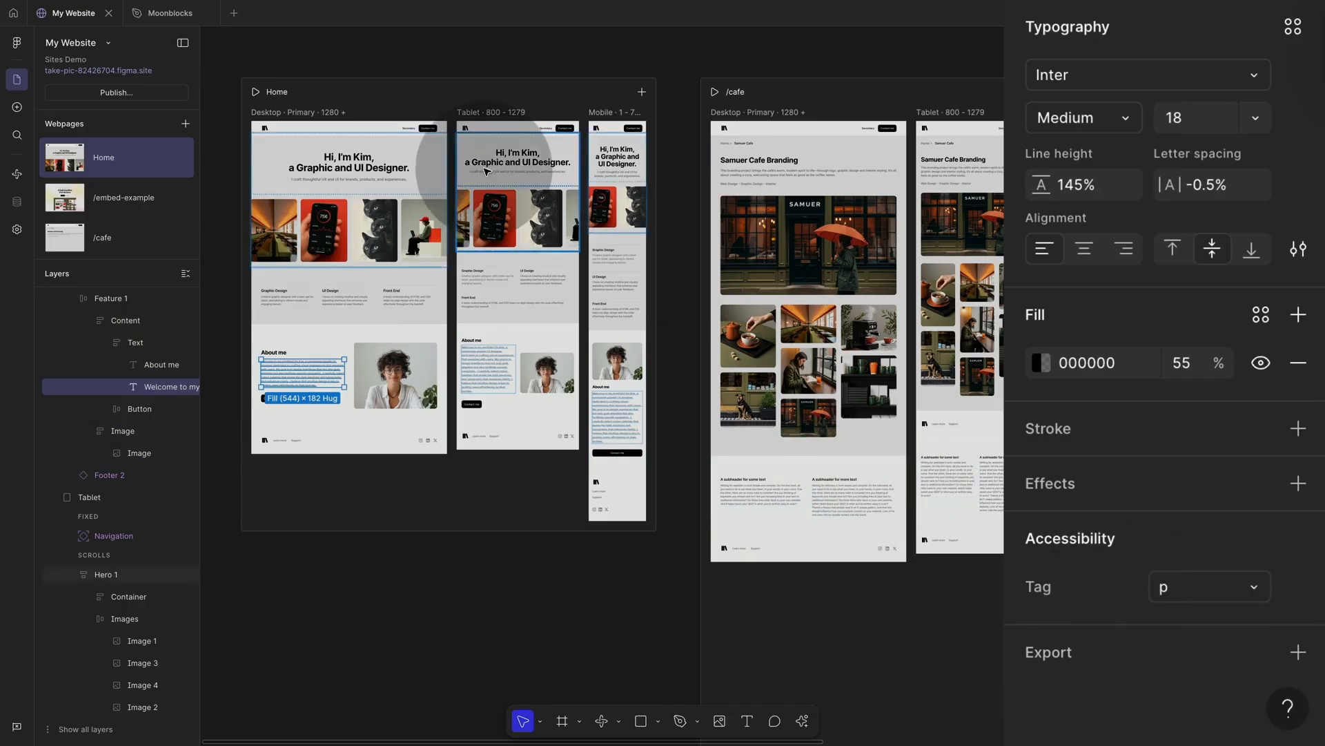
{"action": "left_click", "coordinate": [359, 166]}
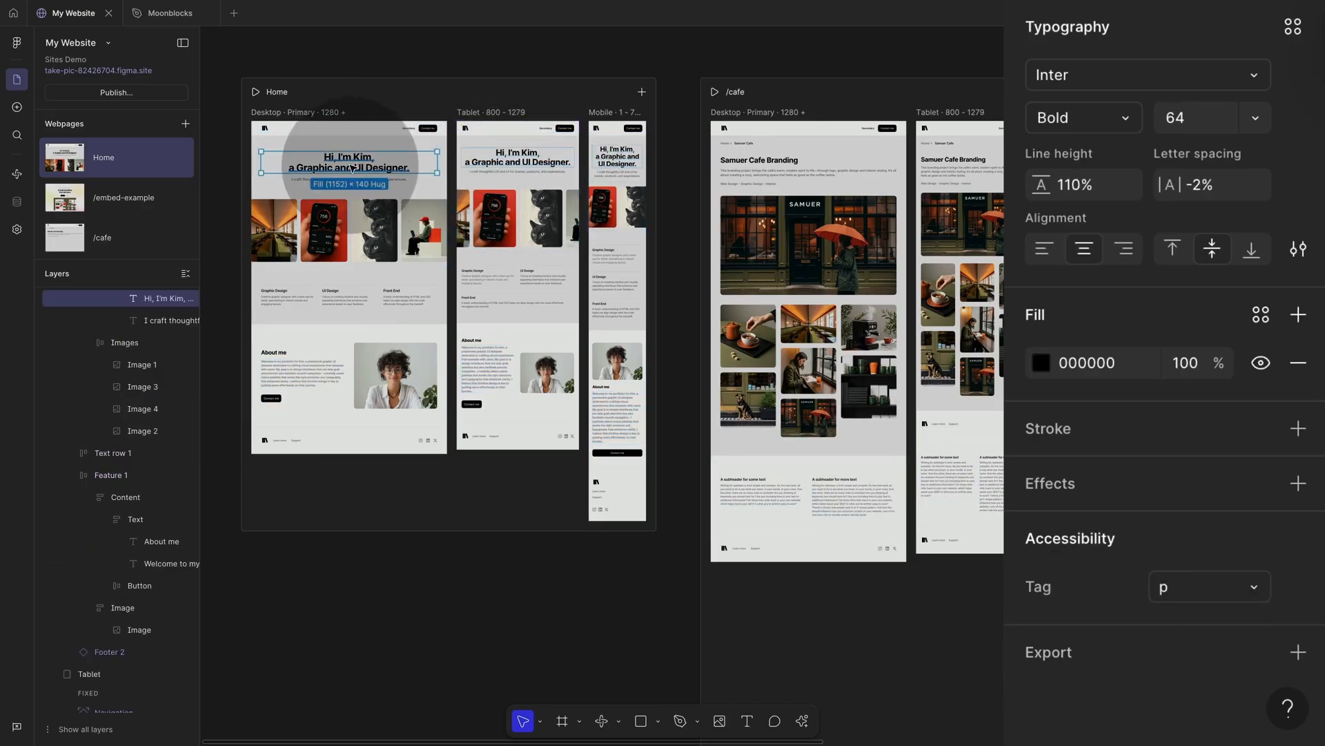
{"action": "left_click", "coordinate": [1200, 588]}
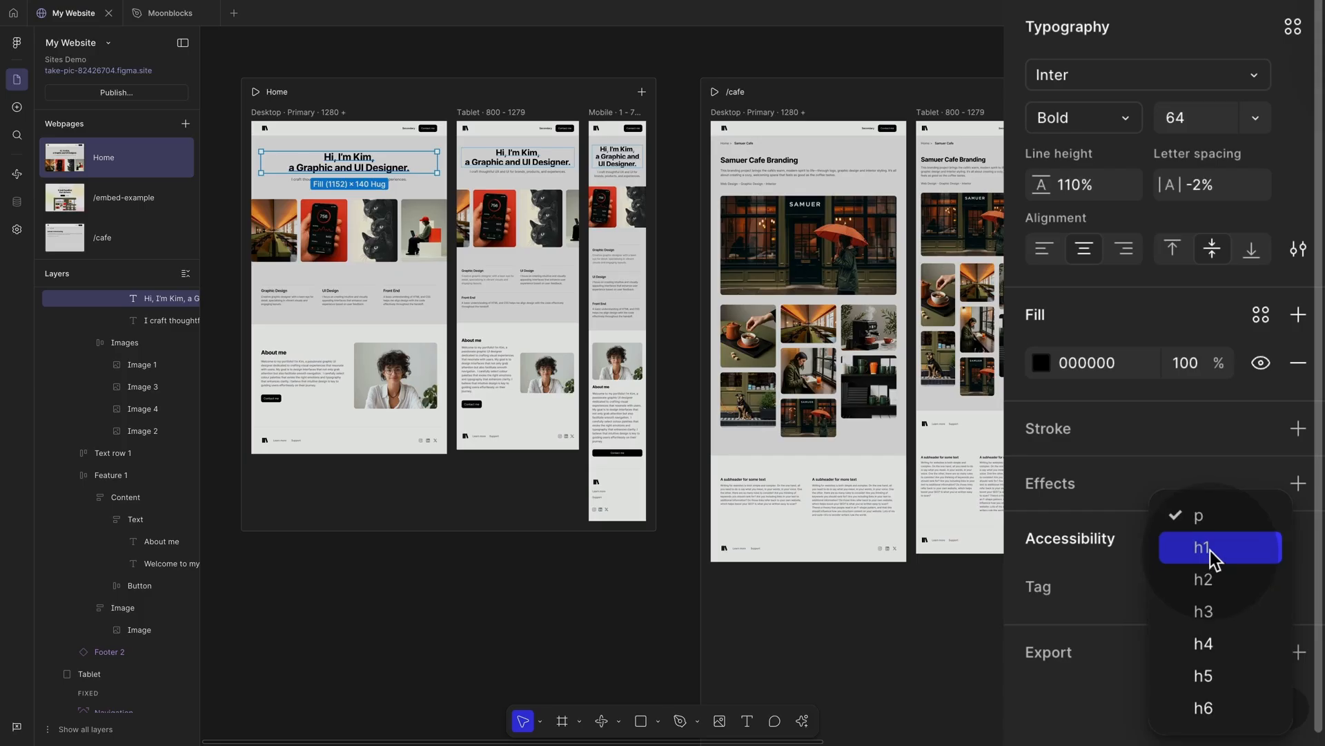
{"action": "left_click", "coordinate": [1211, 549]}
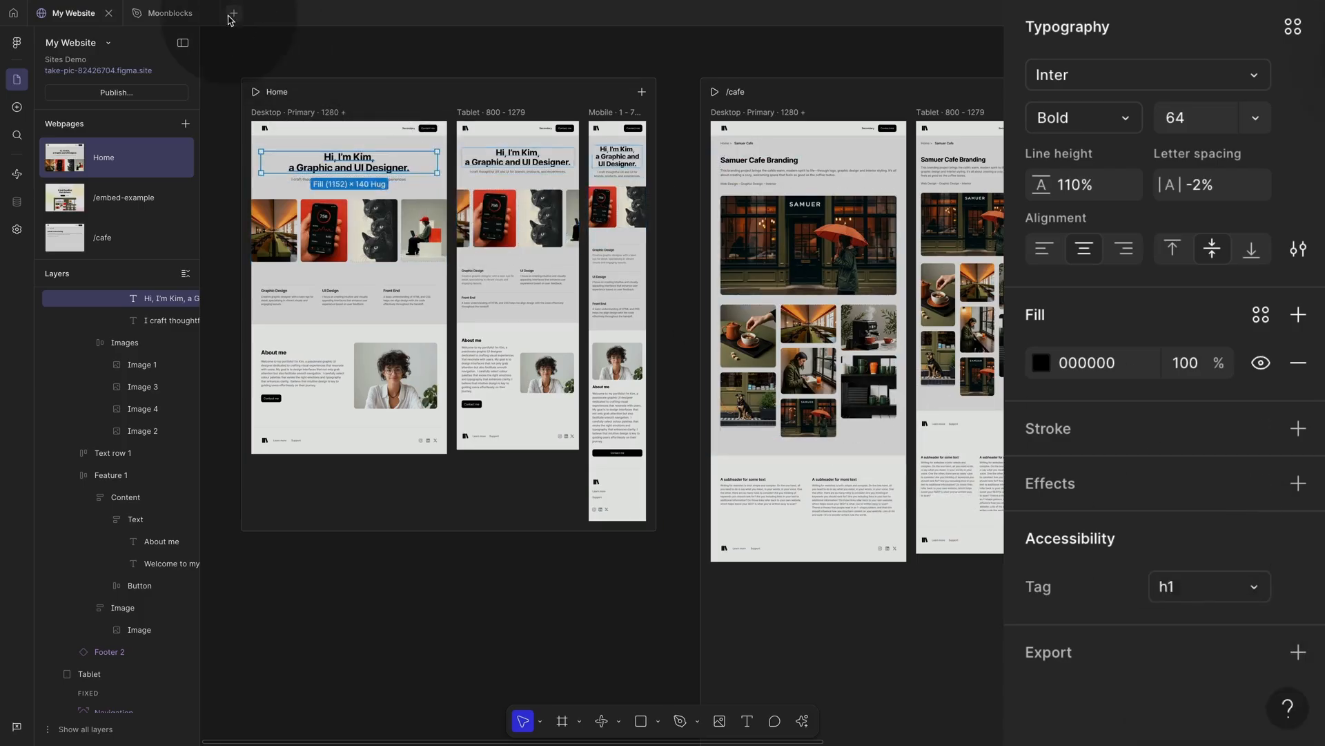
{"action": "left_click", "coordinate": [169, 12]}
Step: Review the Moonblocks typography heading sizes, then return to the My Website file
{"action": "scroll", "coordinate": [236, 161], "scroll_direction": "up", "scroll_amount": 5}
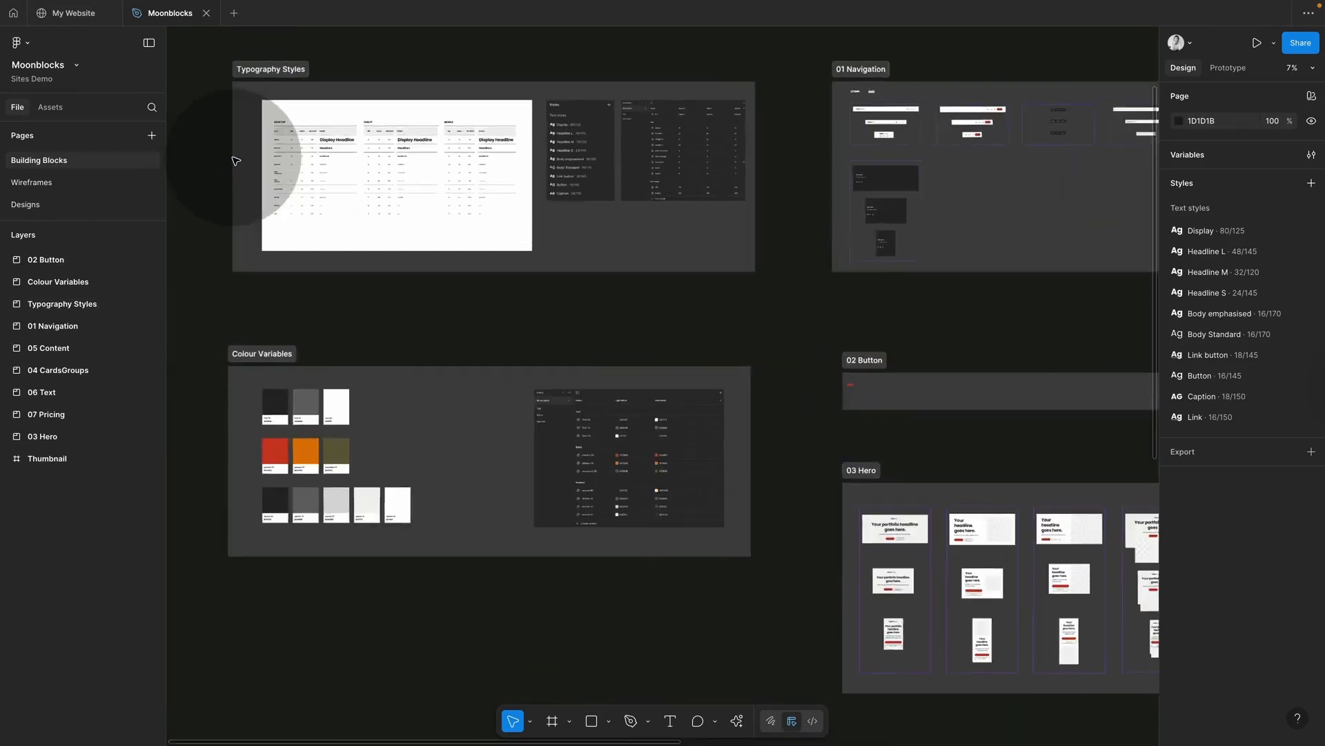
{"action": "scroll", "coordinate": [235, 161], "scroll_direction": "up", "scroll_amount": 8}
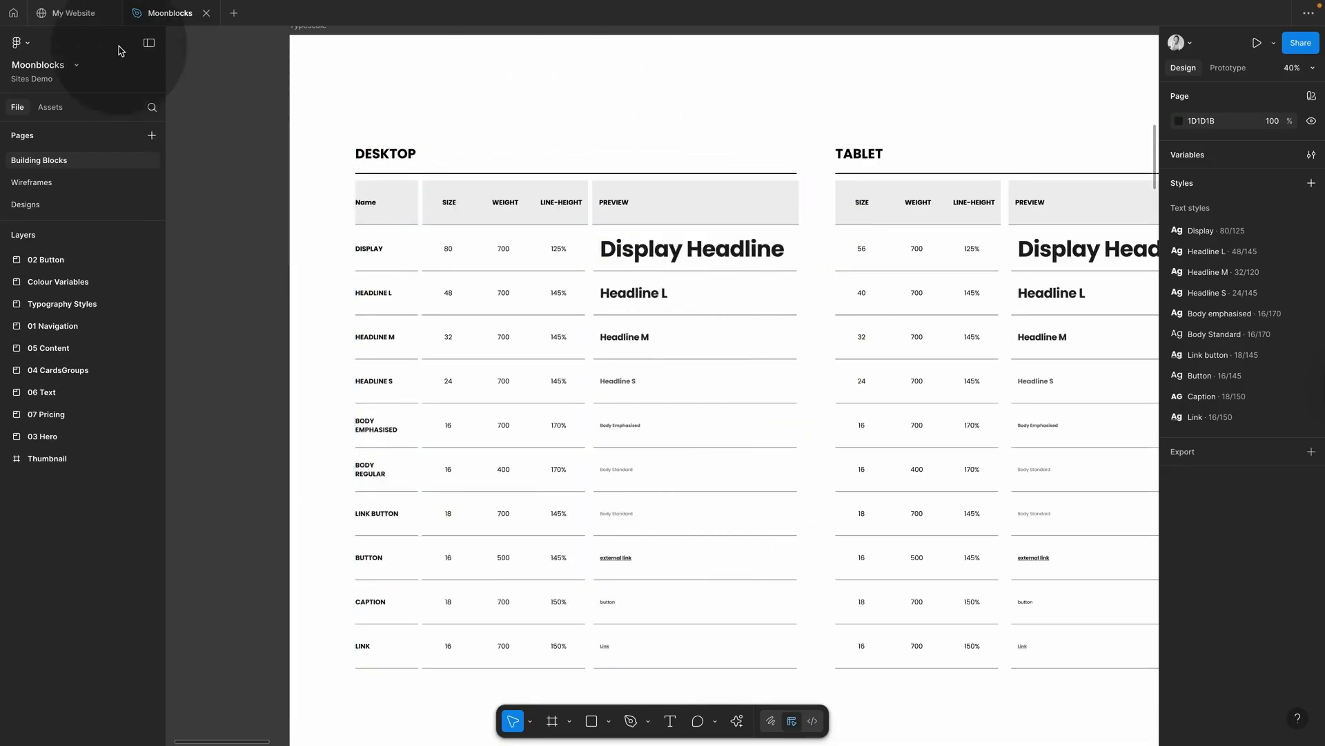
{"action": "left_click", "coordinate": [69, 13]}
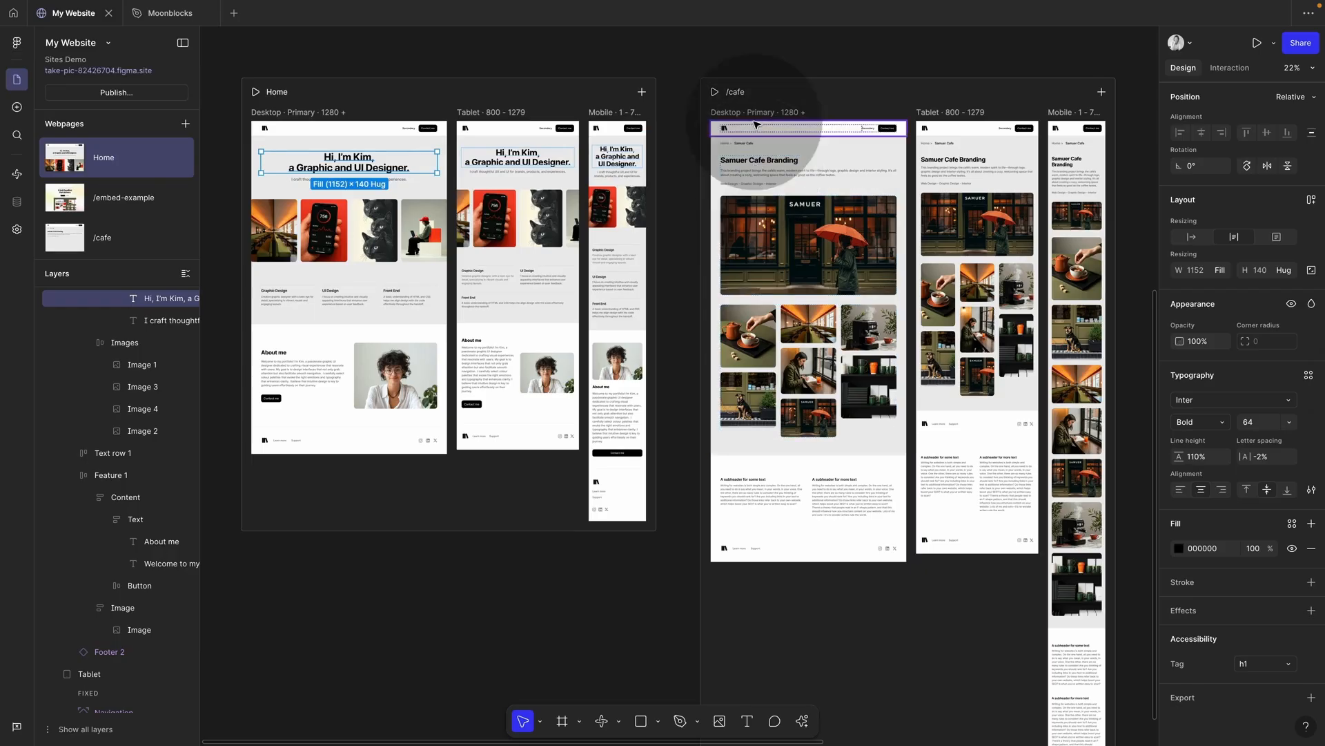
Step: Tag the Samuer Cafe Branding heading as h1 and the About me heading as h3
{"action": "left_click", "coordinate": [760, 162], "text": "super"}
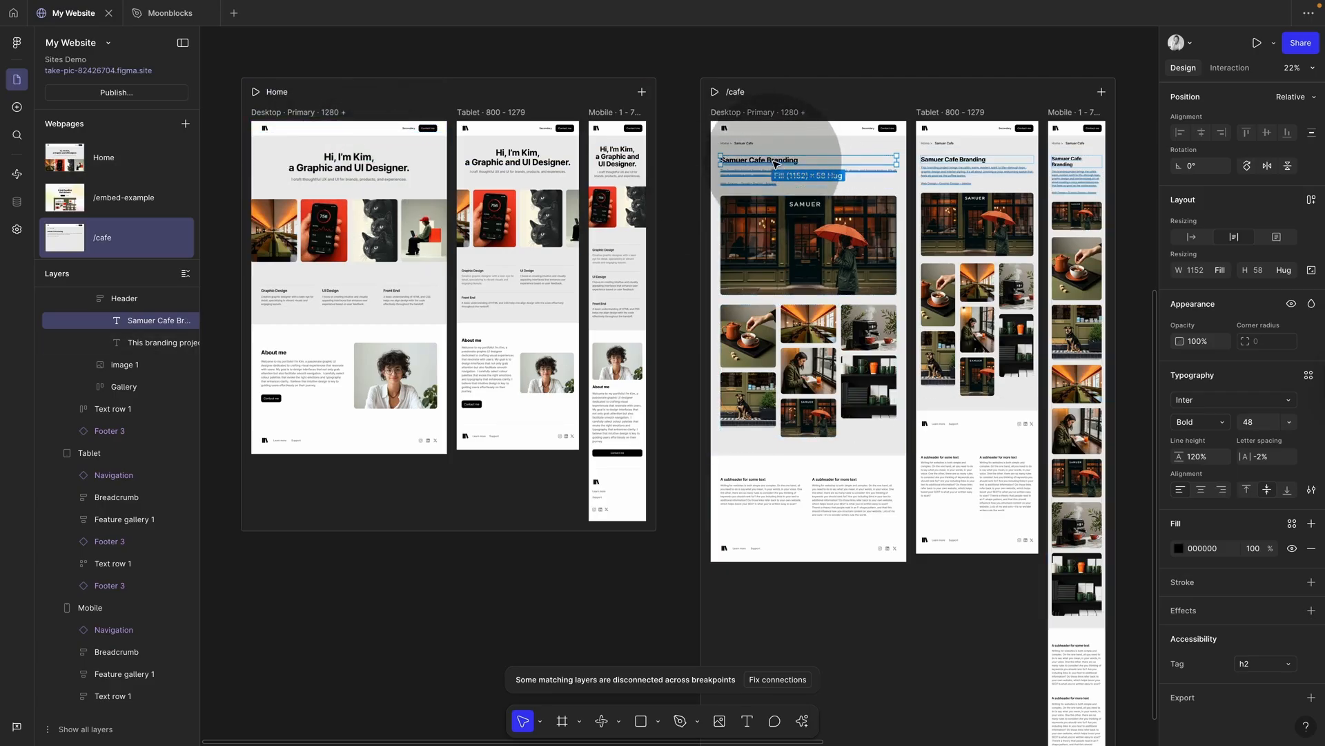
{"action": "left_click", "coordinate": [1251, 664]}
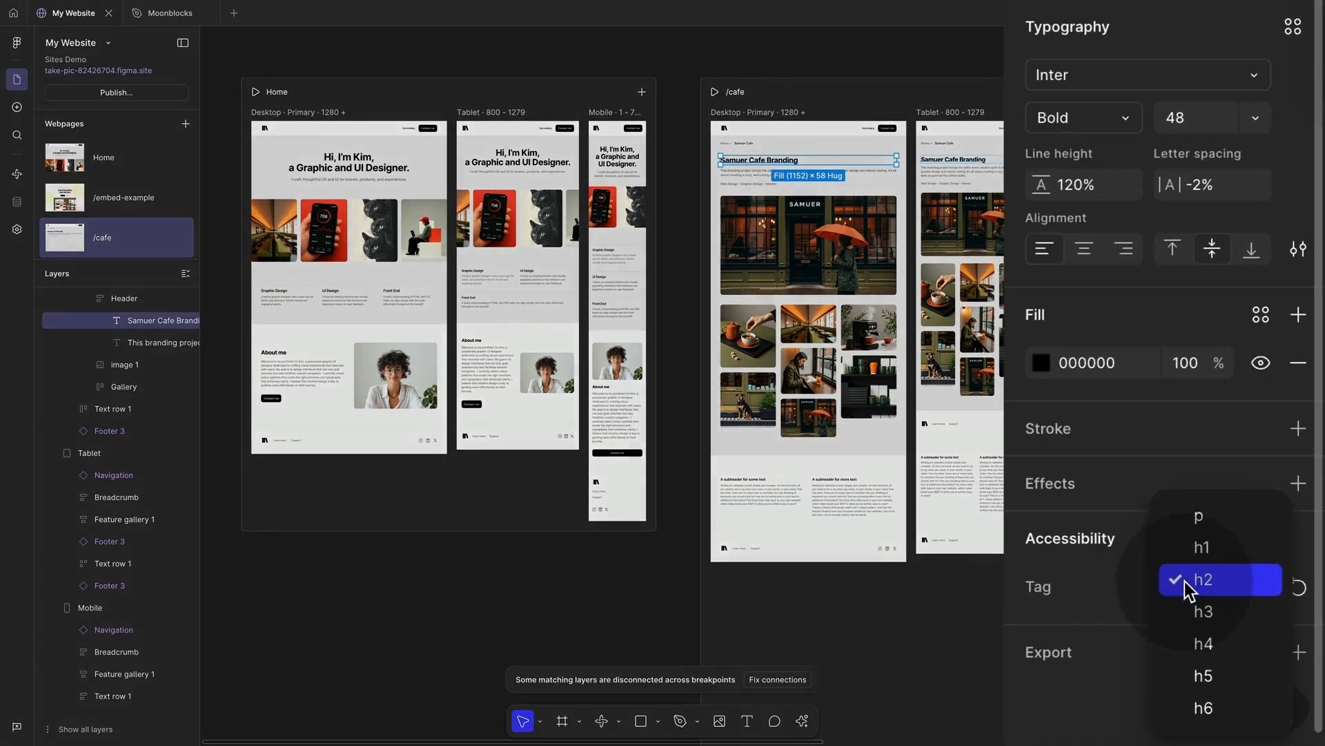
{"action": "left_click", "coordinate": [1200, 549]}
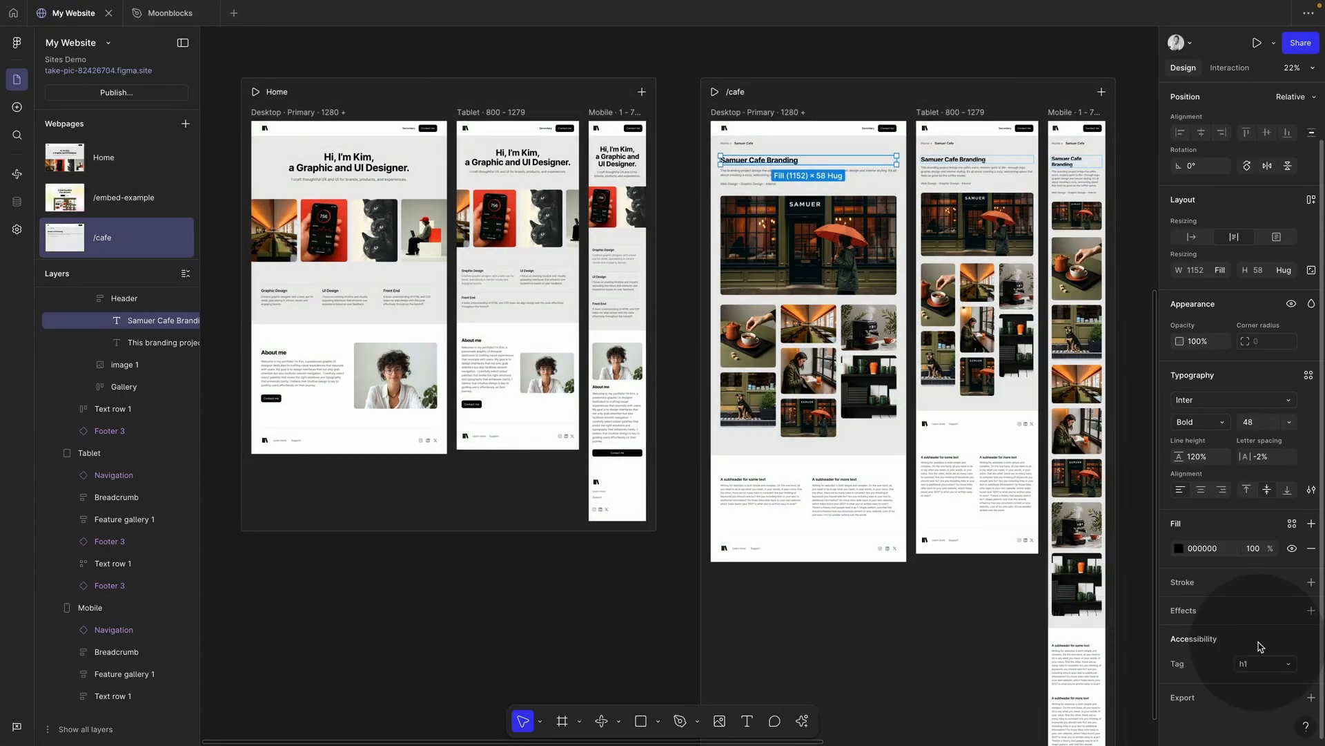
{"action": "left_click", "coordinate": [376, 42]}
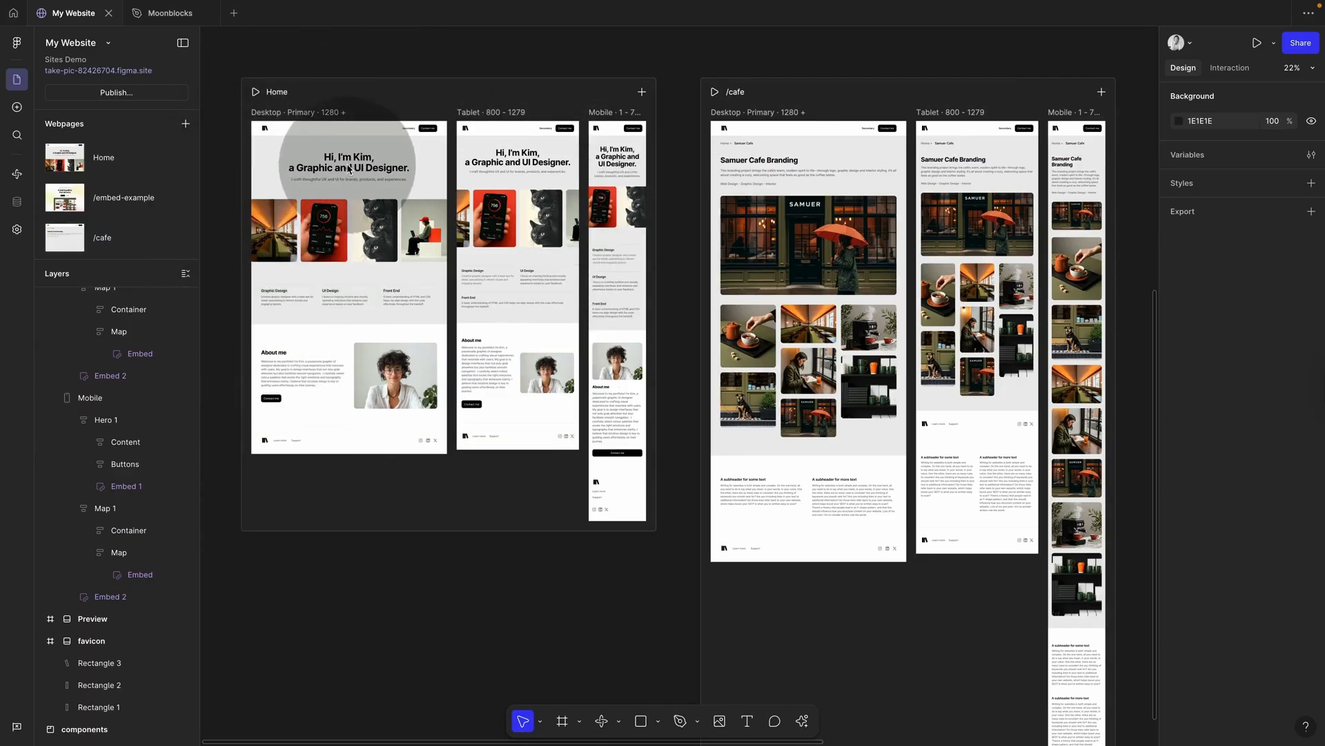
{"action": "left_click", "coordinate": [307, 353]}
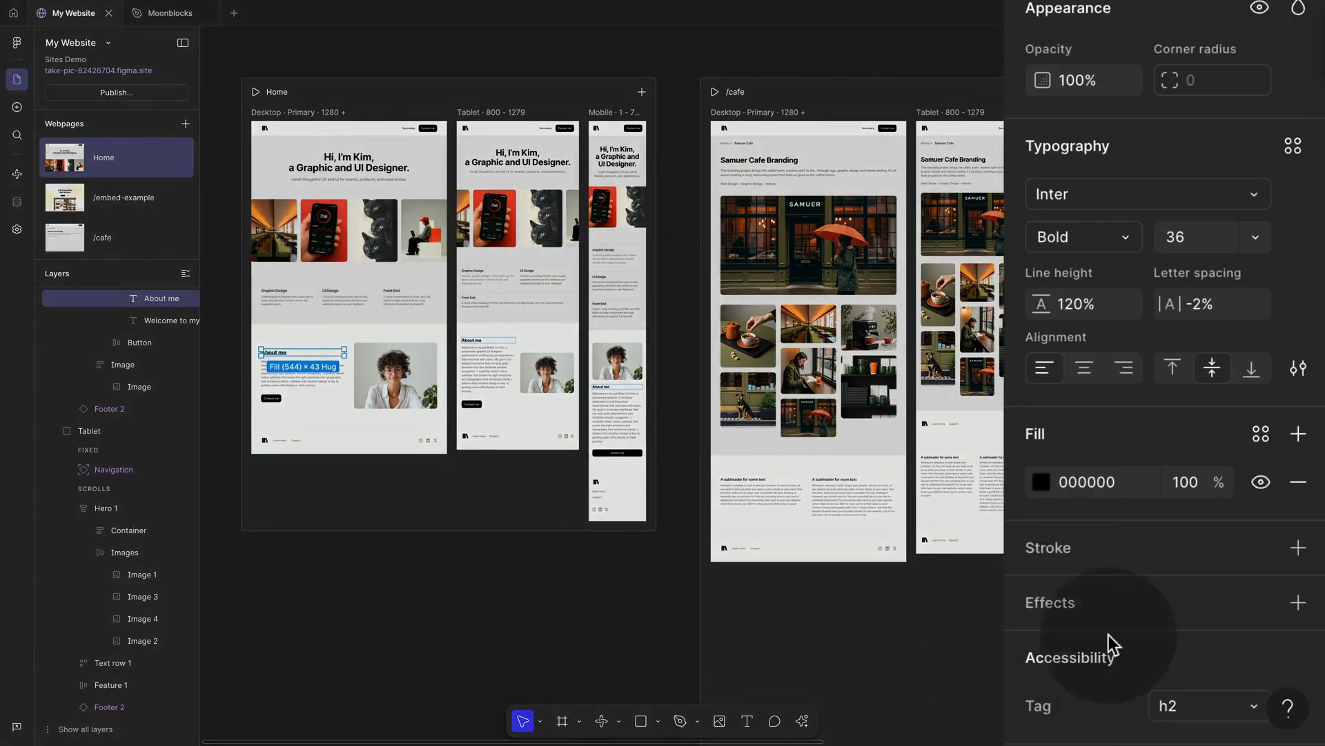
{"action": "left_click", "coordinate": [1188, 718]}
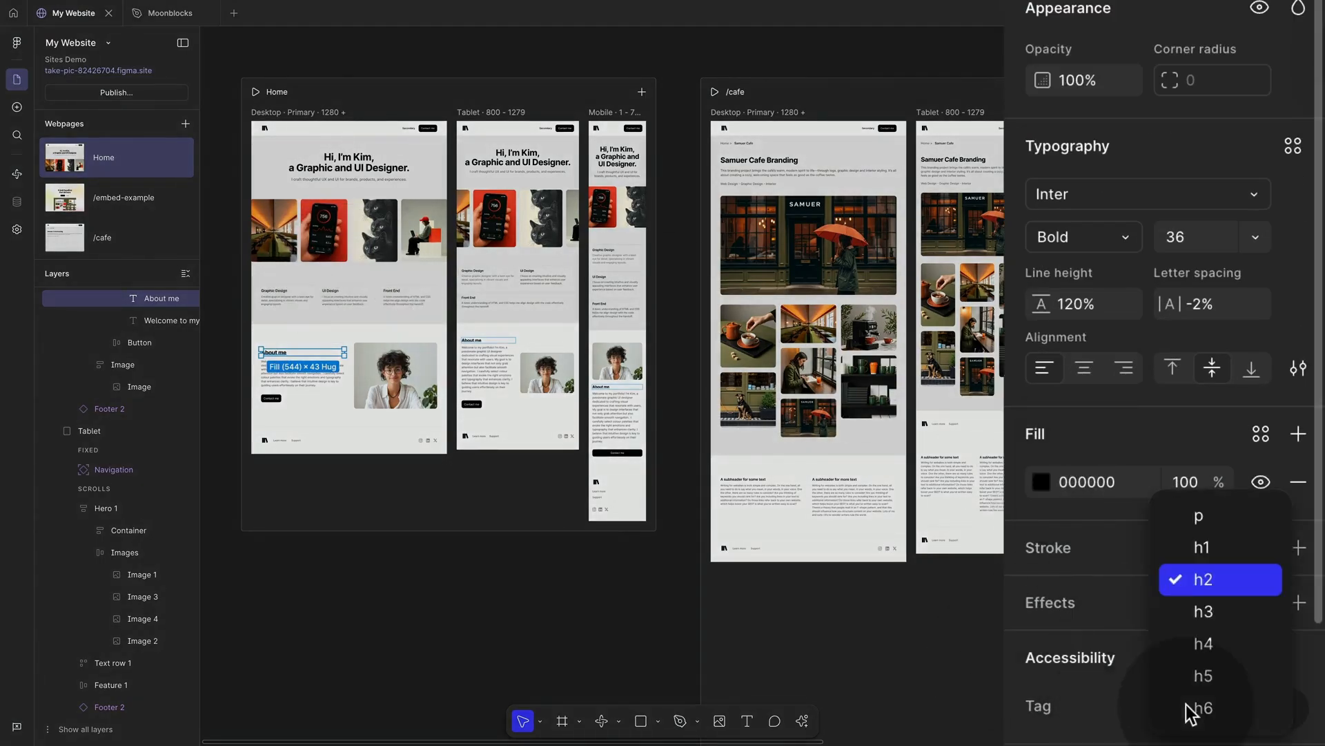
{"action": "left_click", "coordinate": [1201, 613]}
Step: Tag the Graphic Design, UI Design and Front End feature titles as h4
{"action": "left_click", "coordinate": [276, 290]}
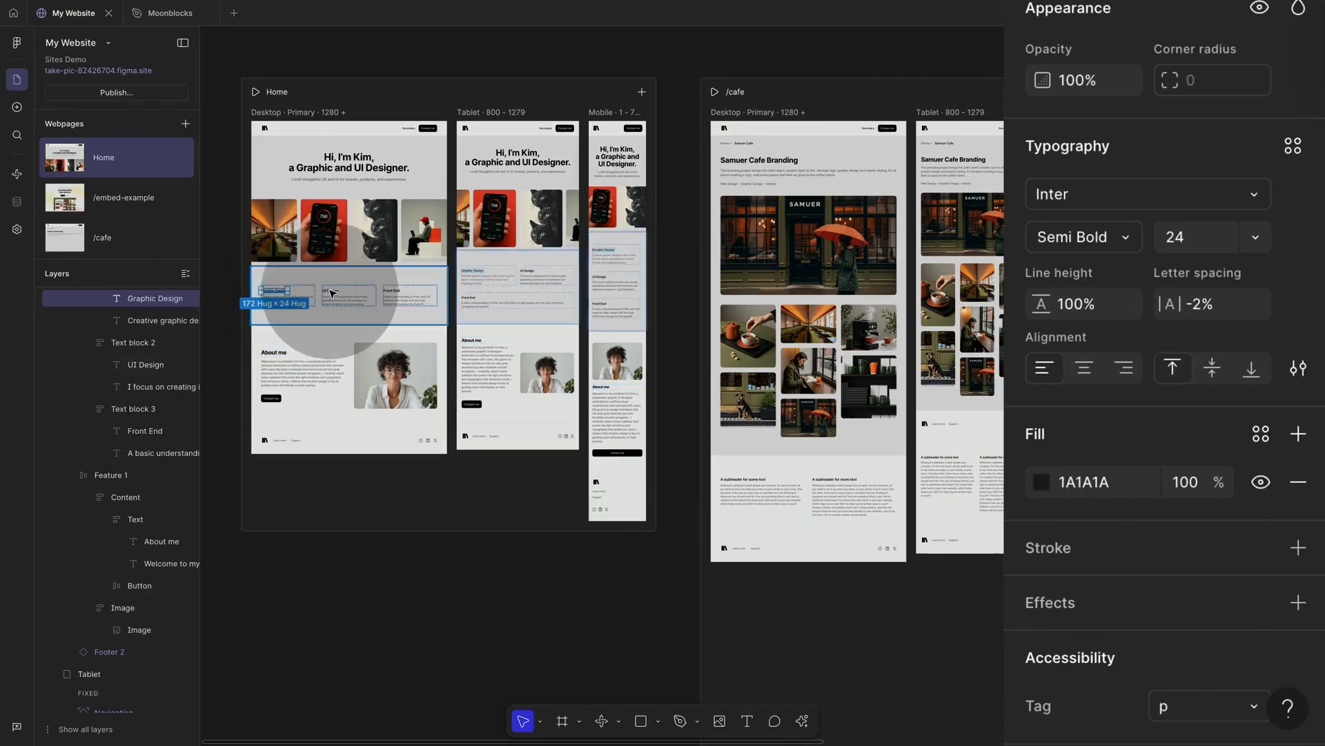
{"action": "left_click", "coordinate": [338, 291], "text": "shift"}
{"action": "left_click", "coordinate": [392, 291], "text": "shift"}
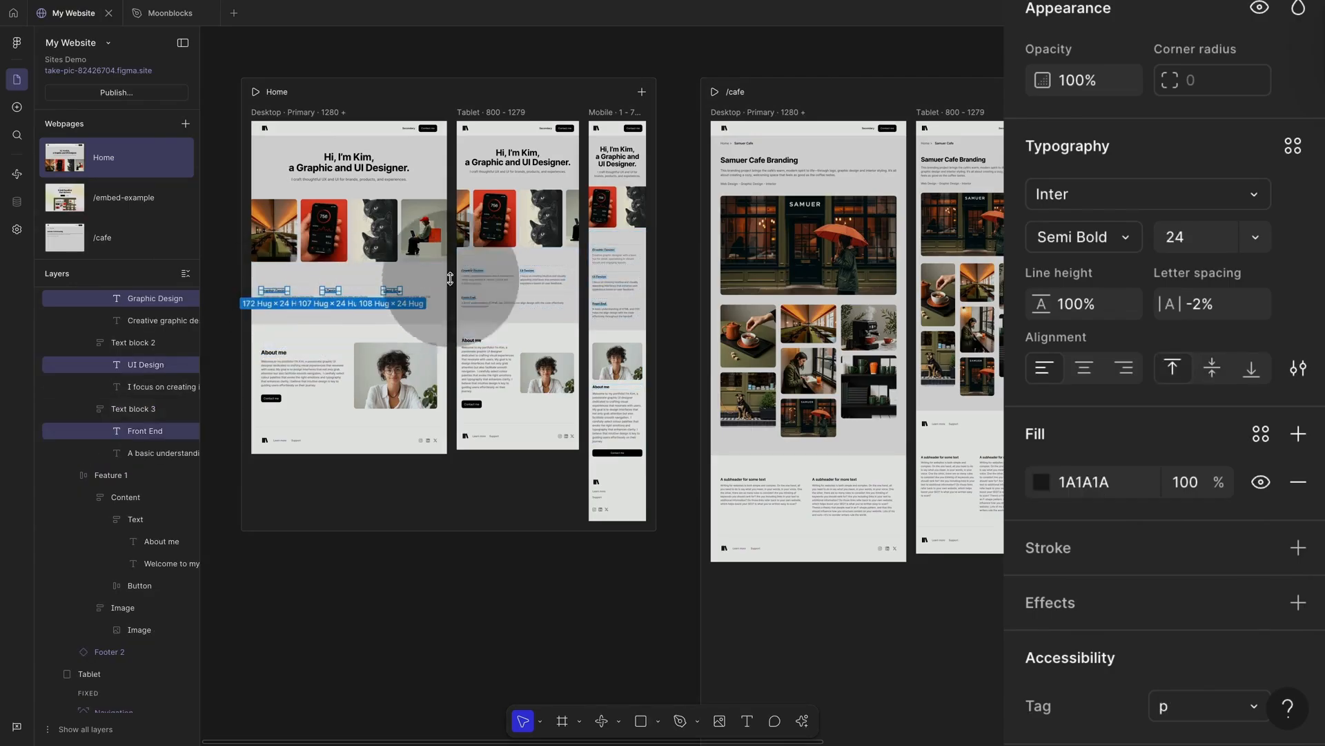
{"action": "scroll", "coordinate": [1107, 574], "scroll_direction": "down", "scroll_amount": 2}
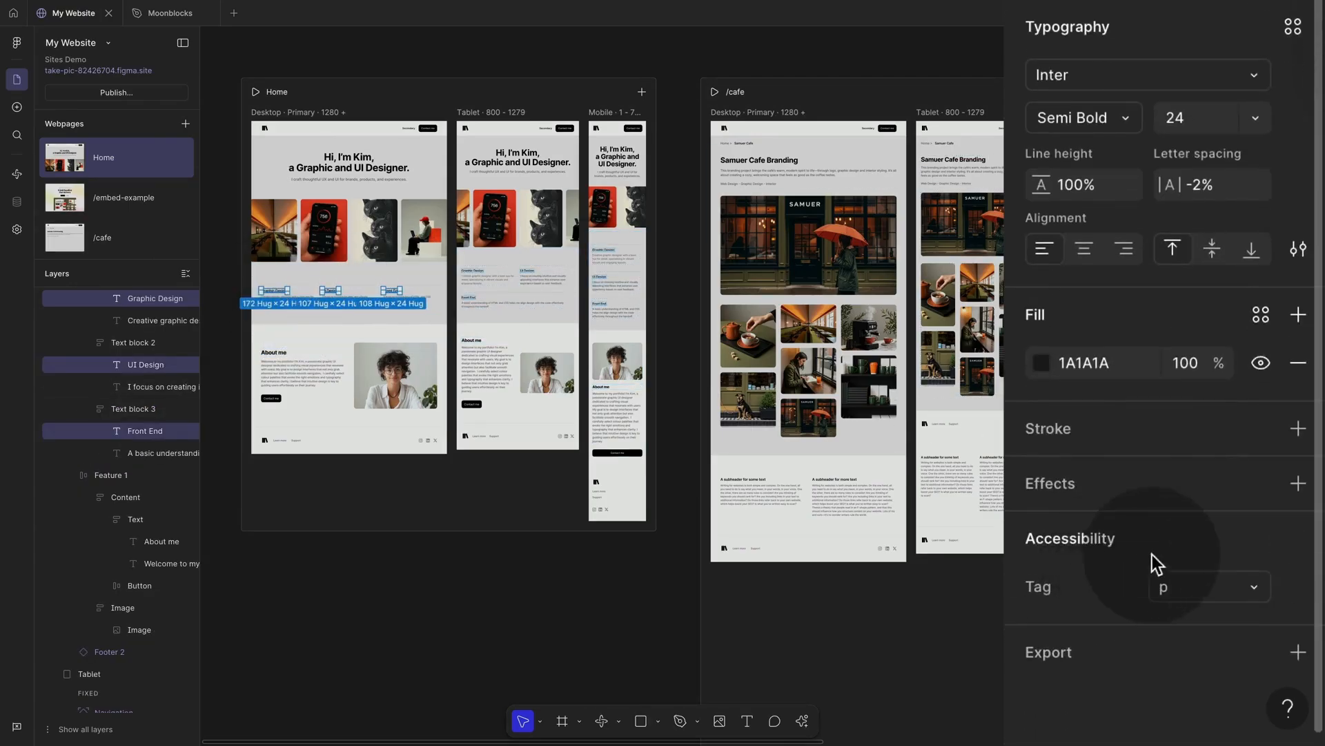
{"action": "left_click", "coordinate": [1183, 586]}
{"action": "left_click", "coordinate": [1205, 641]}
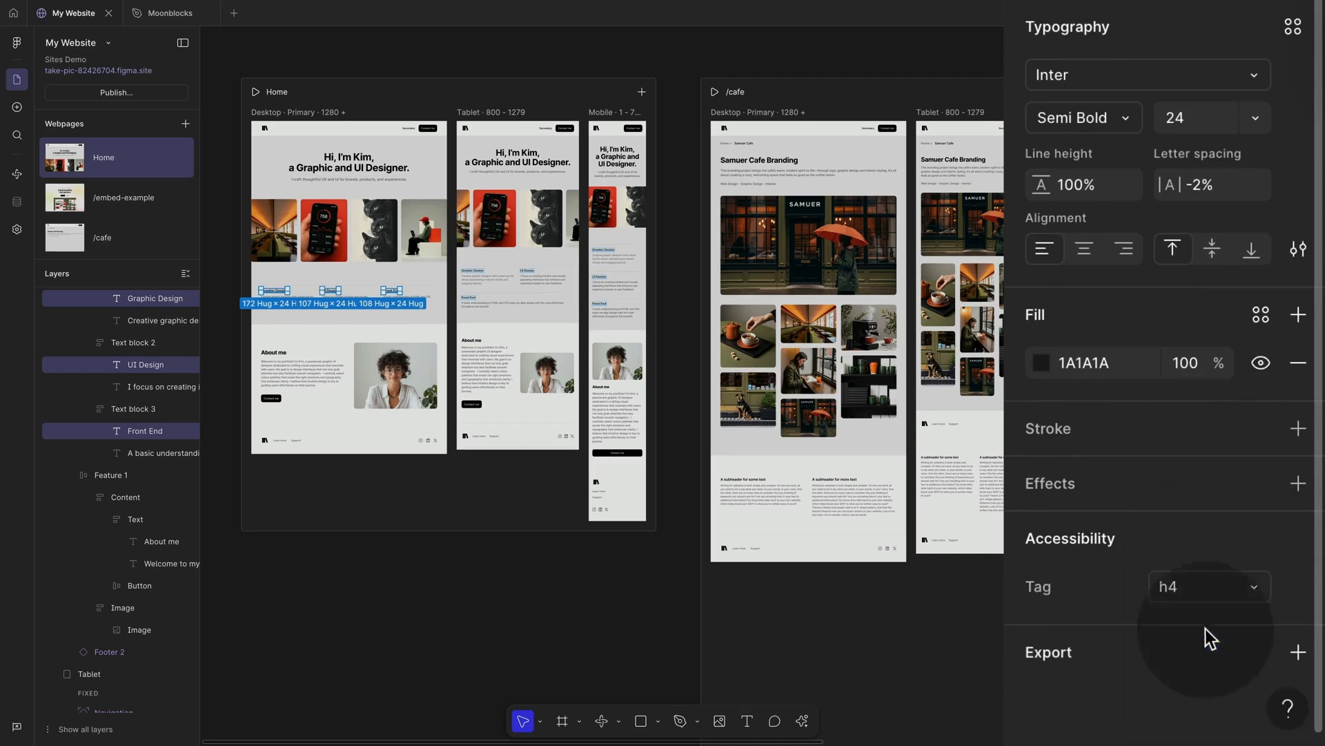
{"action": "left_click", "coordinate": [577, 562]}
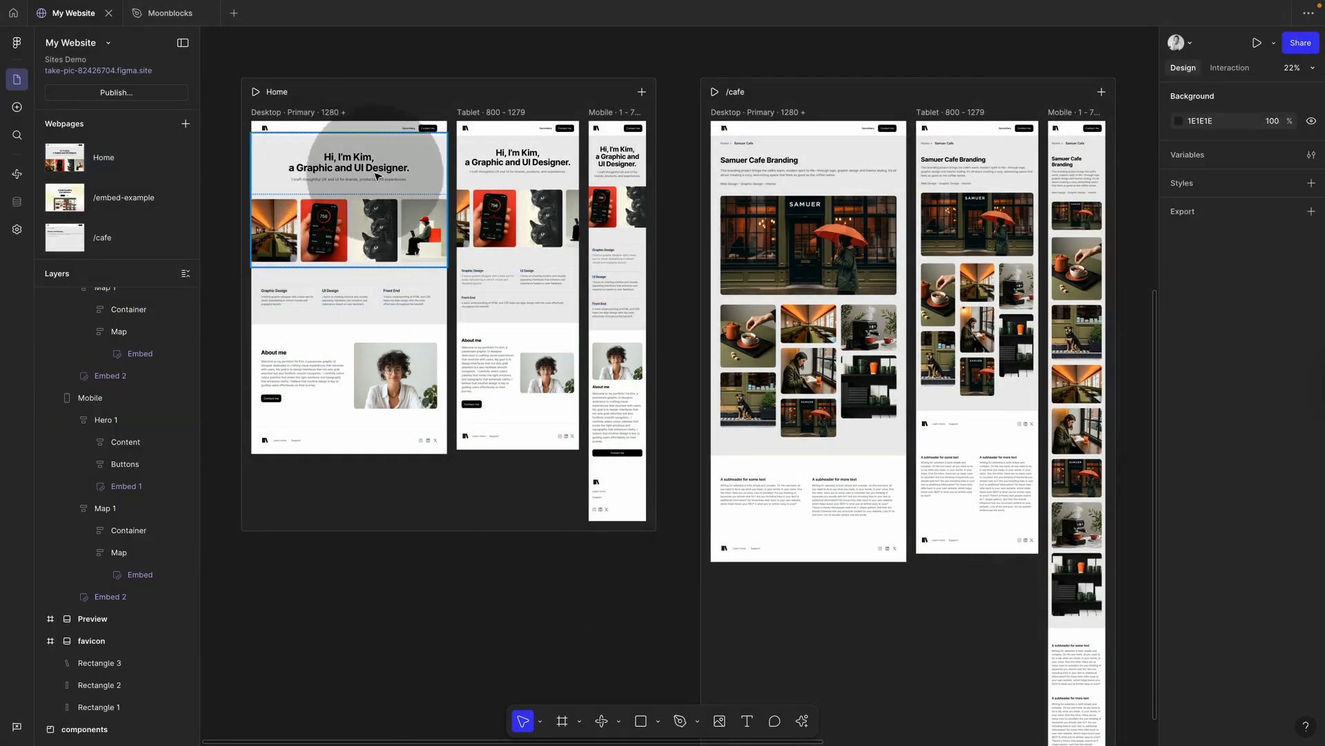
{"action": "left_click", "coordinate": [288, 302]}
{"action": "scroll", "coordinate": [1215, 545], "scroll_direction": "down", "scroll_amount": 2}
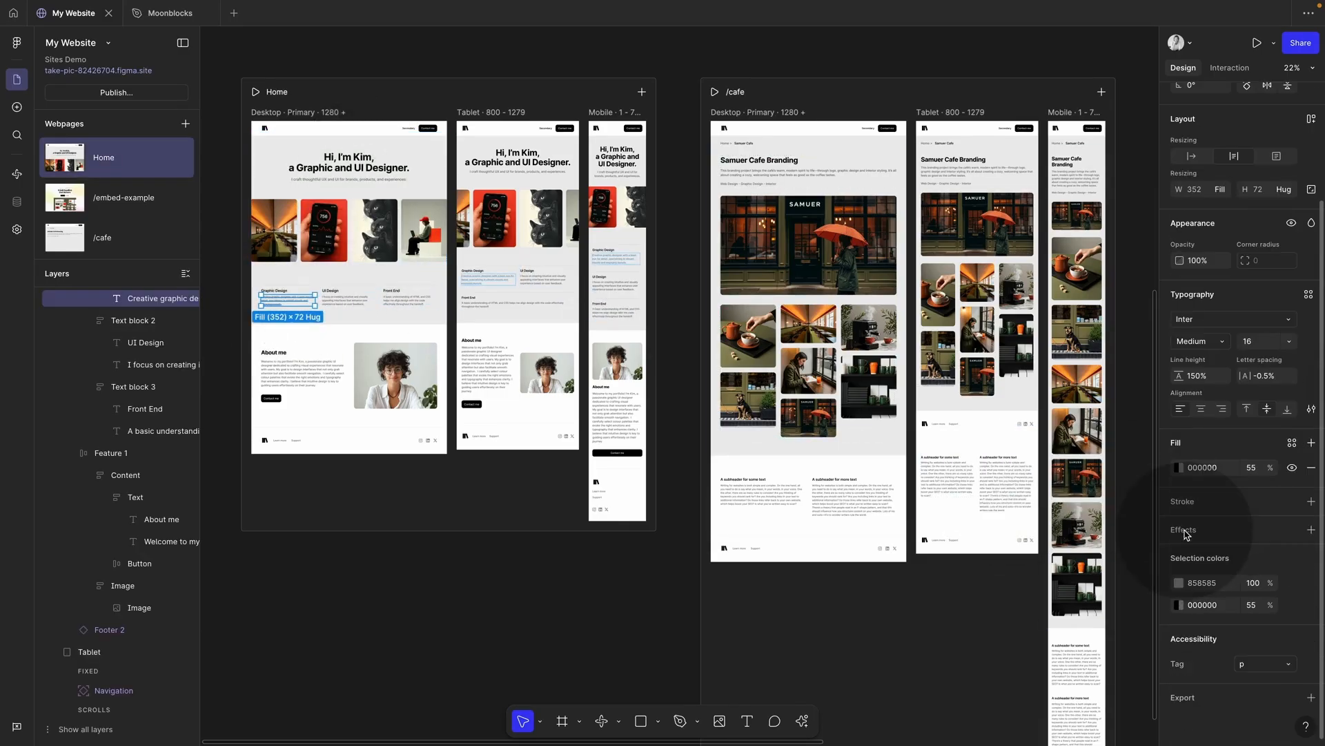
{"action": "left_click", "coordinate": [624, 570]}
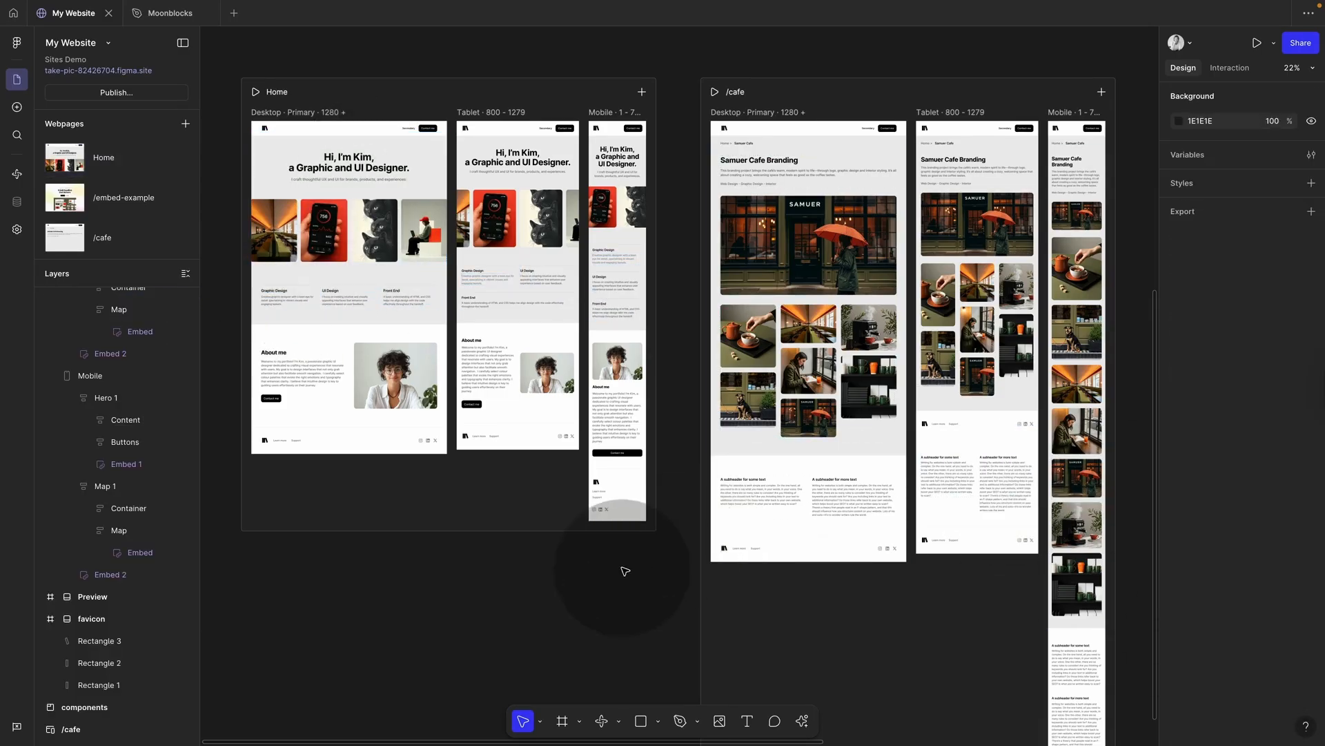
Step: Review the publish issues list, select layers missing accessibility labels, then dismiss it
{"action": "left_click", "coordinate": [120, 94]}
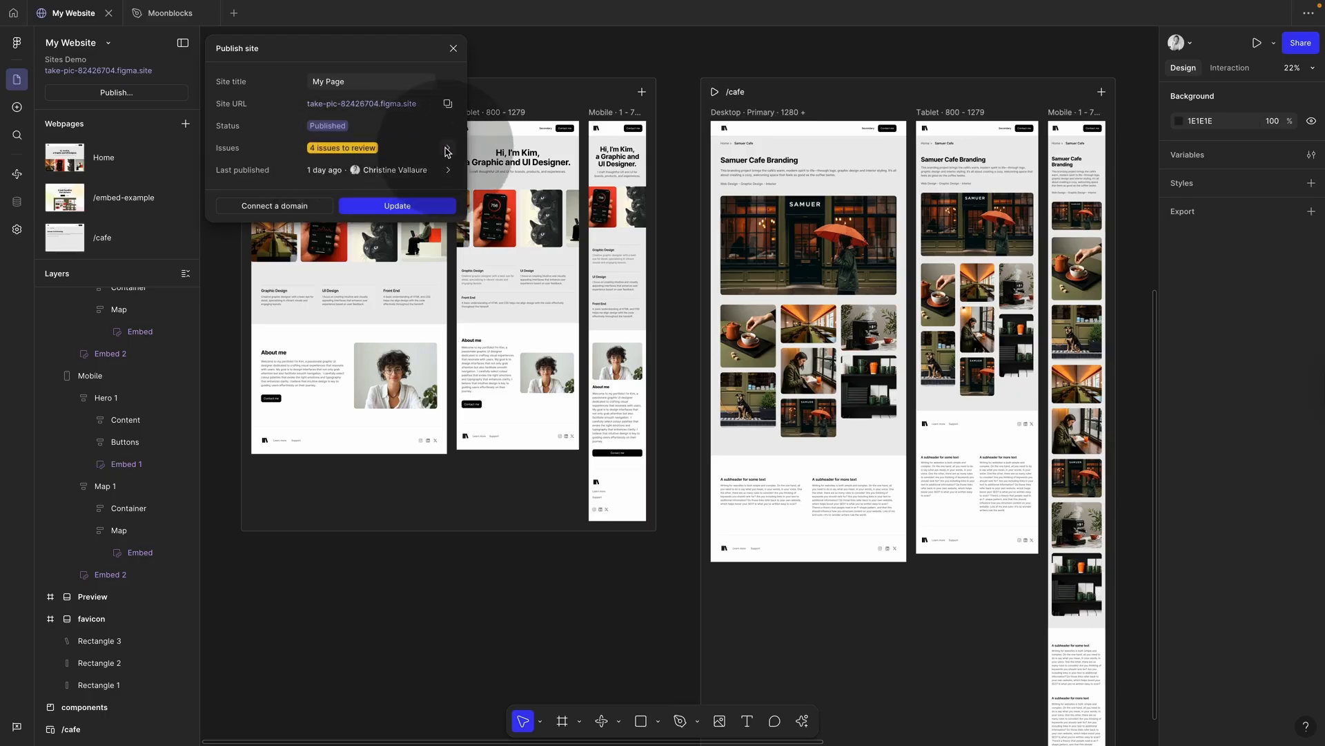
{"action": "left_click", "coordinate": [446, 150]}
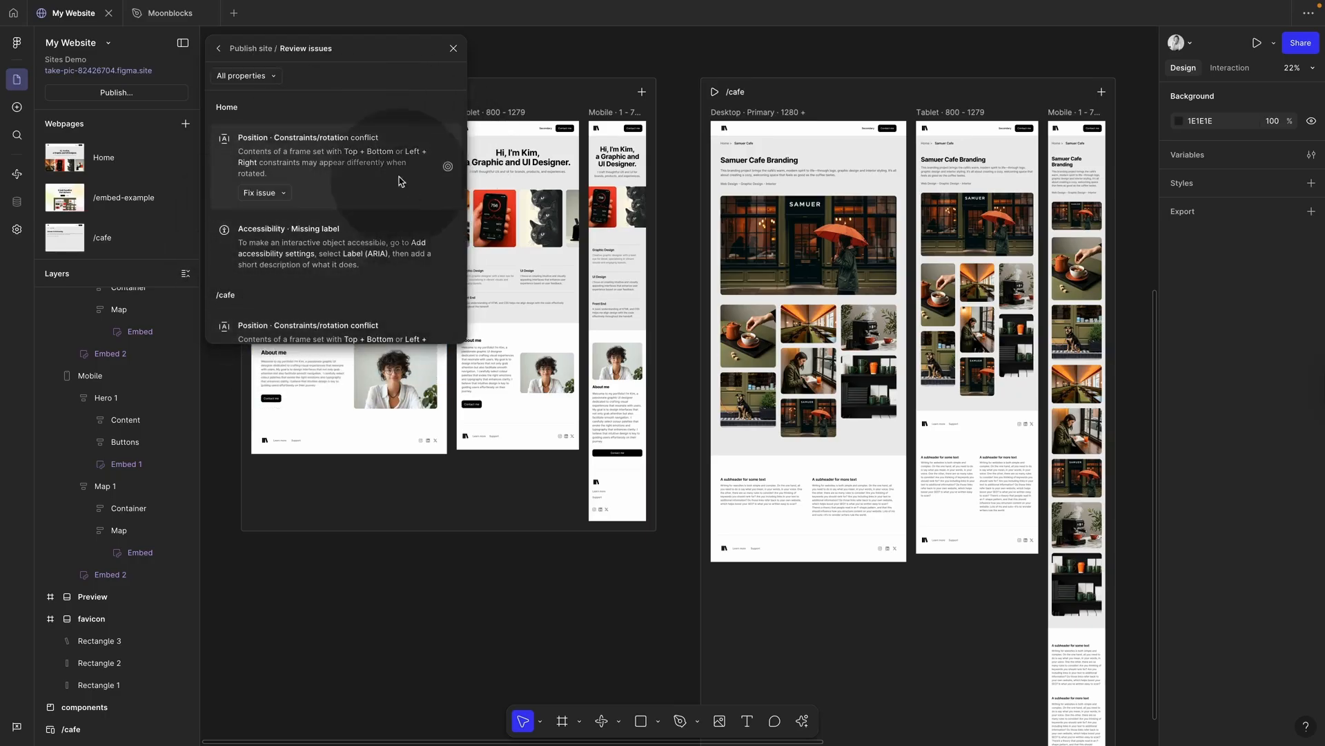
{"action": "scroll", "coordinate": [359, 193], "scroll_direction": "down", "scroll_amount": 2}
{"action": "scroll", "coordinate": [349, 207], "scroll_direction": "up", "scroll_amount": 2}
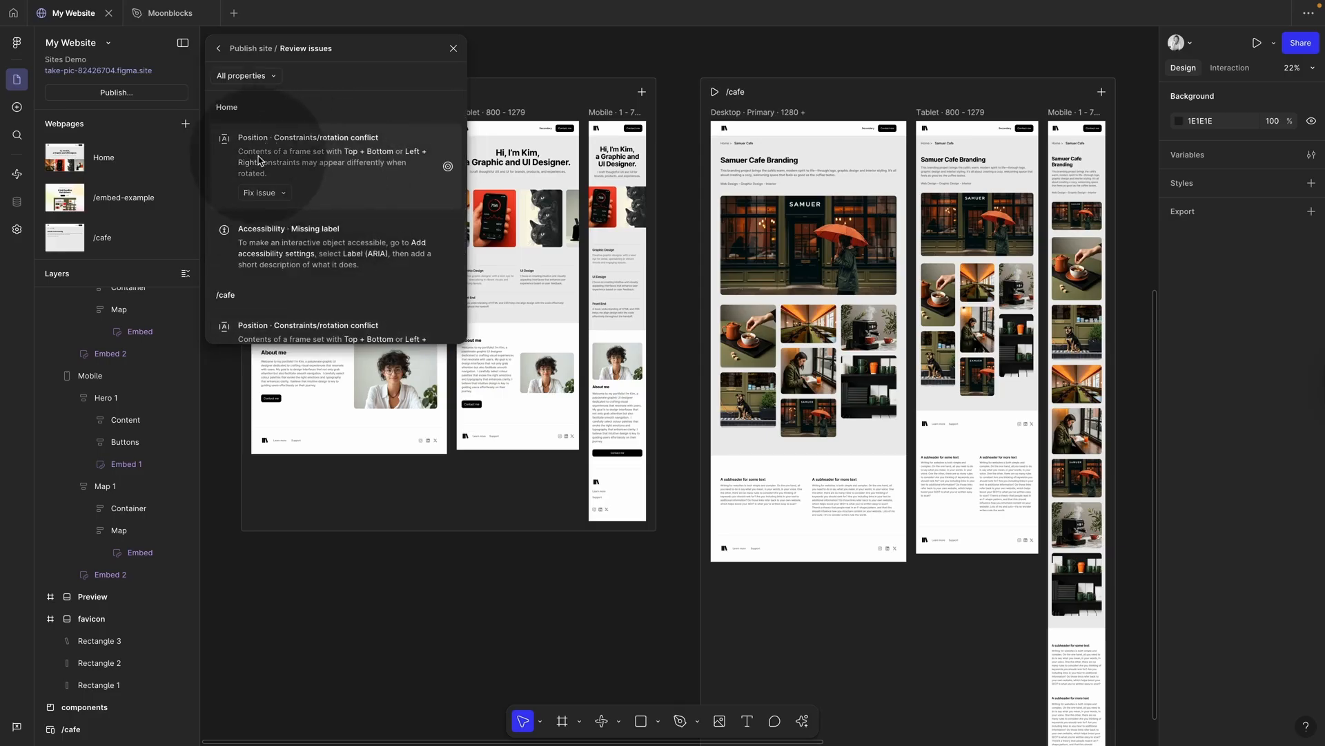
{"action": "scroll", "coordinate": [304, 217], "scroll_direction": "down", "scroll_amount": 1}
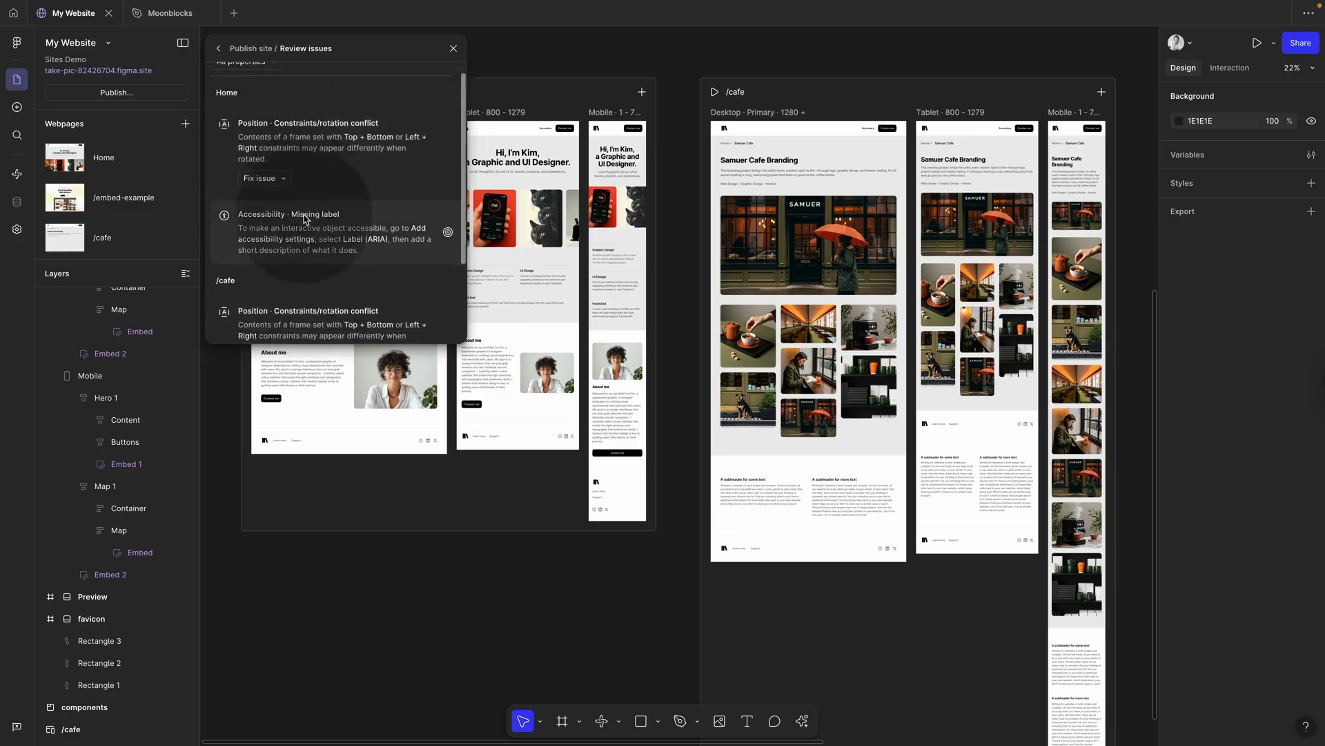
{"action": "scroll", "coordinate": [304, 220], "scroll_direction": "down", "scroll_amount": 3}
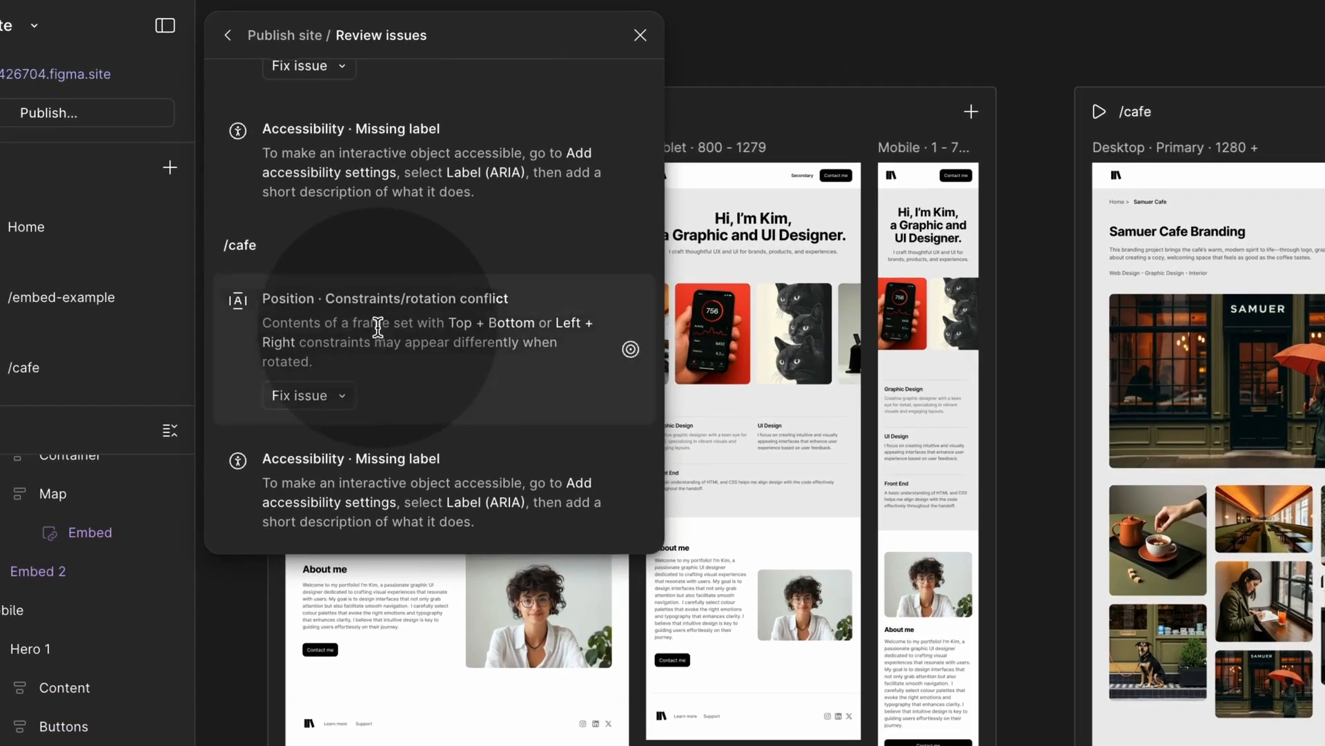
{"action": "scroll", "coordinate": [377, 326], "scroll_direction": "up", "scroll_amount": 5}
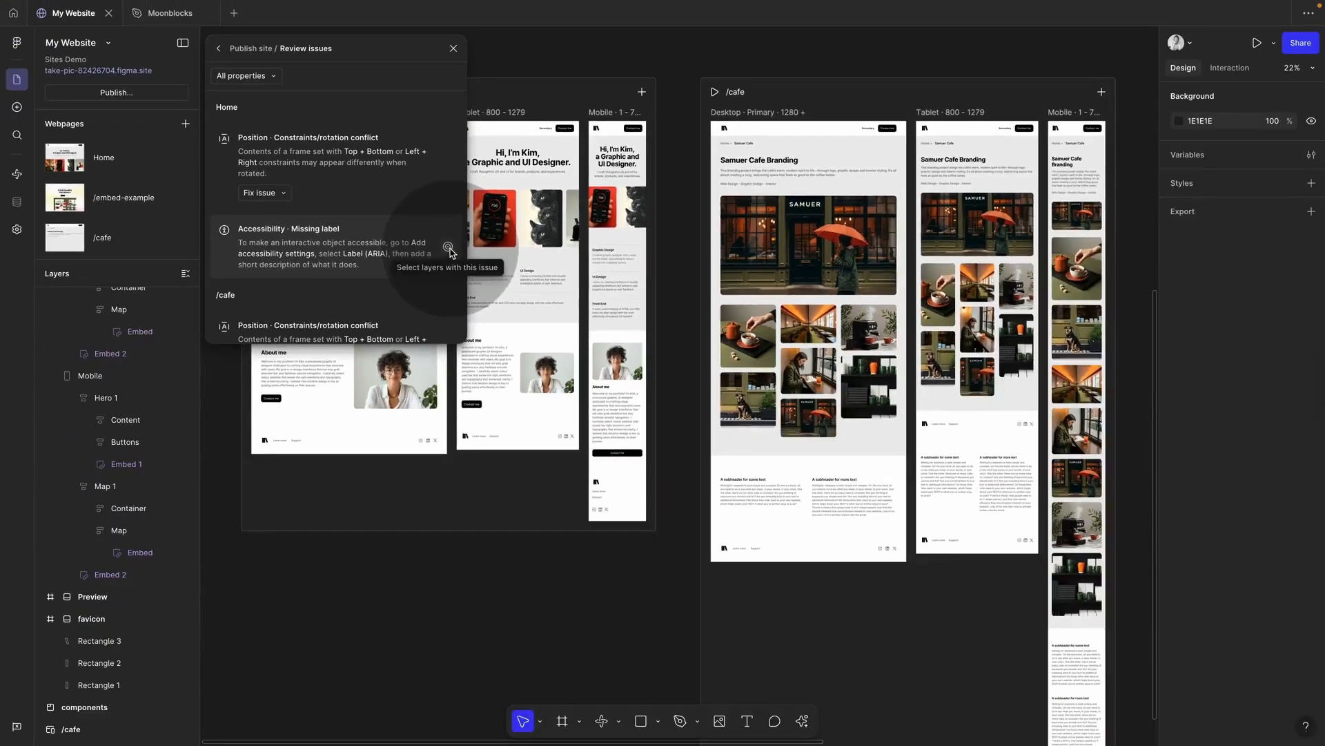
{"action": "left_click", "coordinate": [448, 247]}
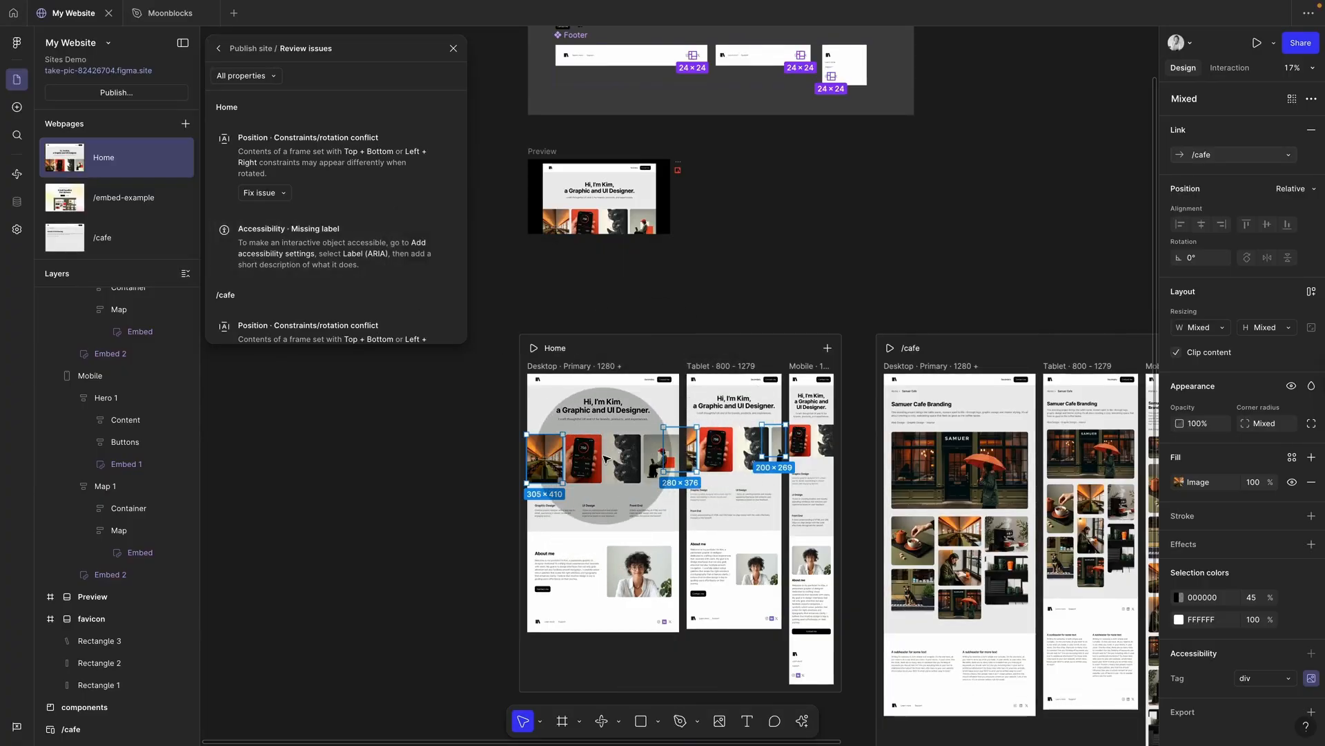
{"action": "left_click", "coordinate": [493, 437]}
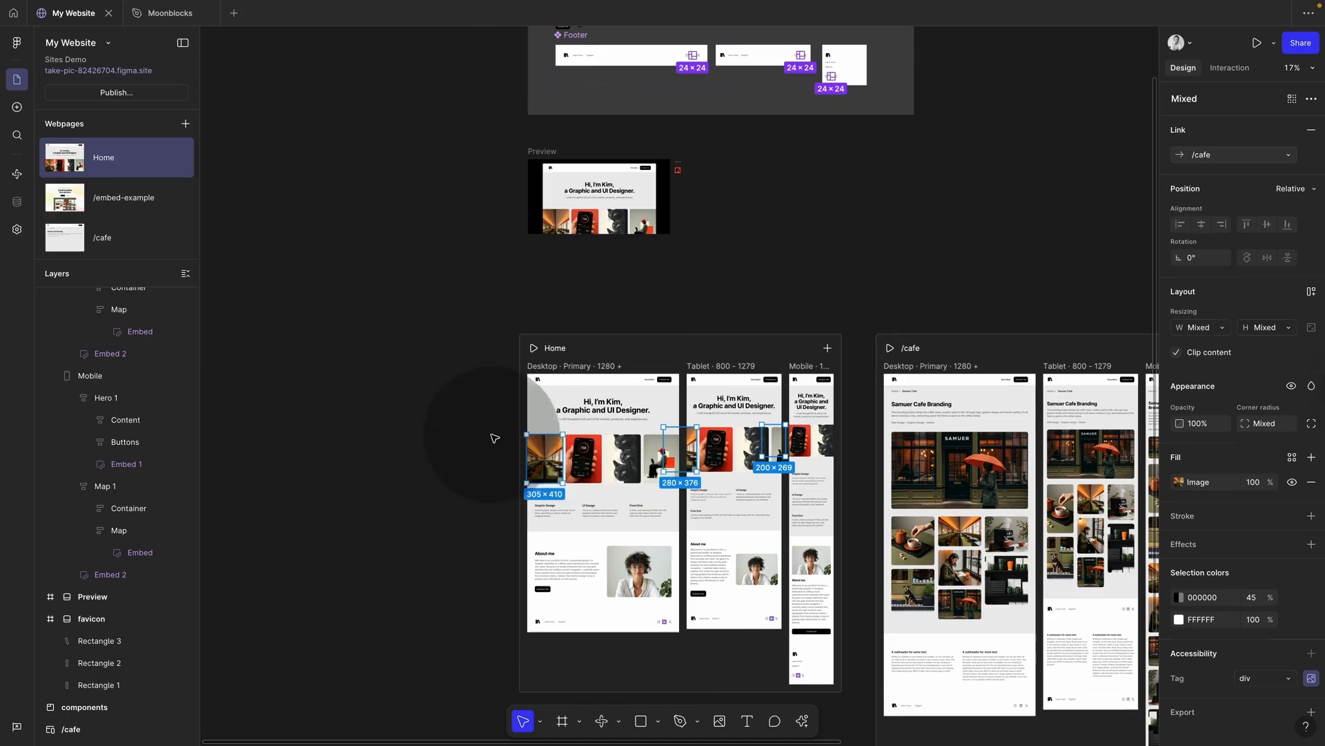
Step: Give the first Home hero image a short ARIA label
{"action": "left_click", "coordinate": [549, 460], "text": "super"}
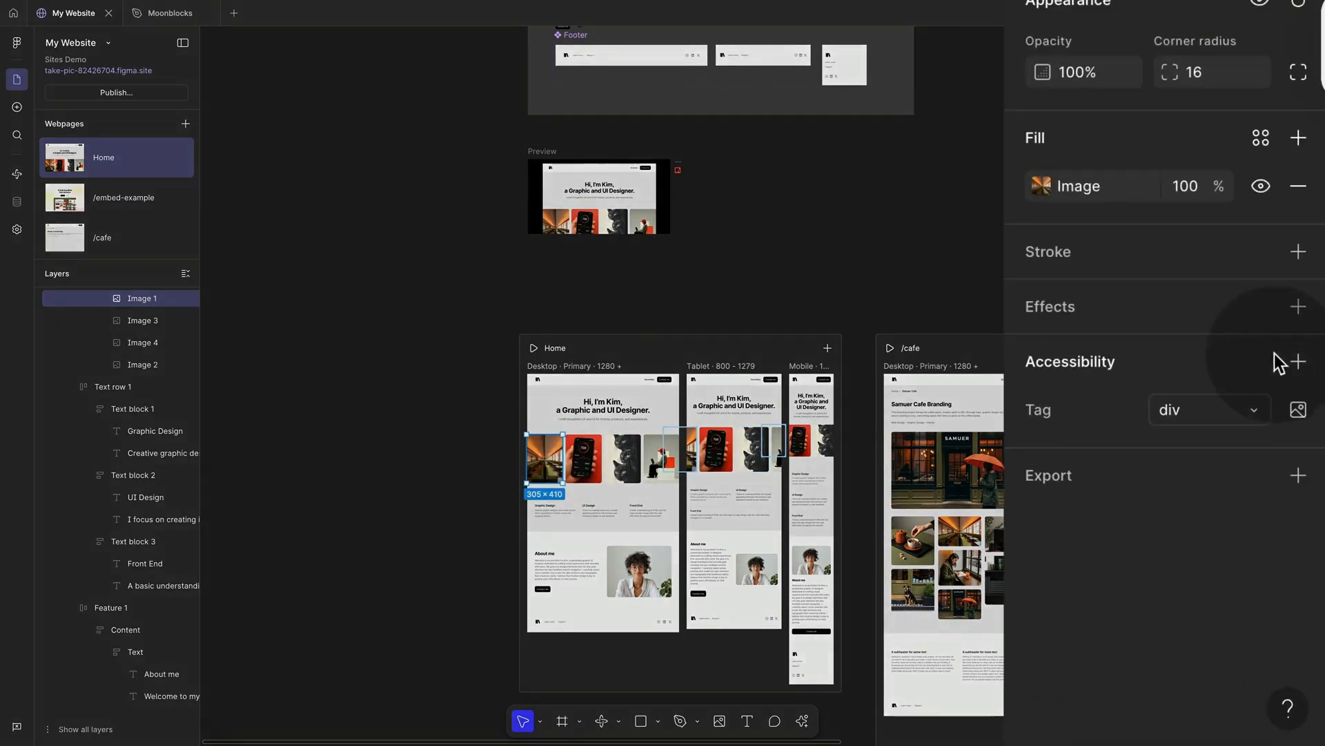
{"action": "left_click", "coordinate": [1296, 361]}
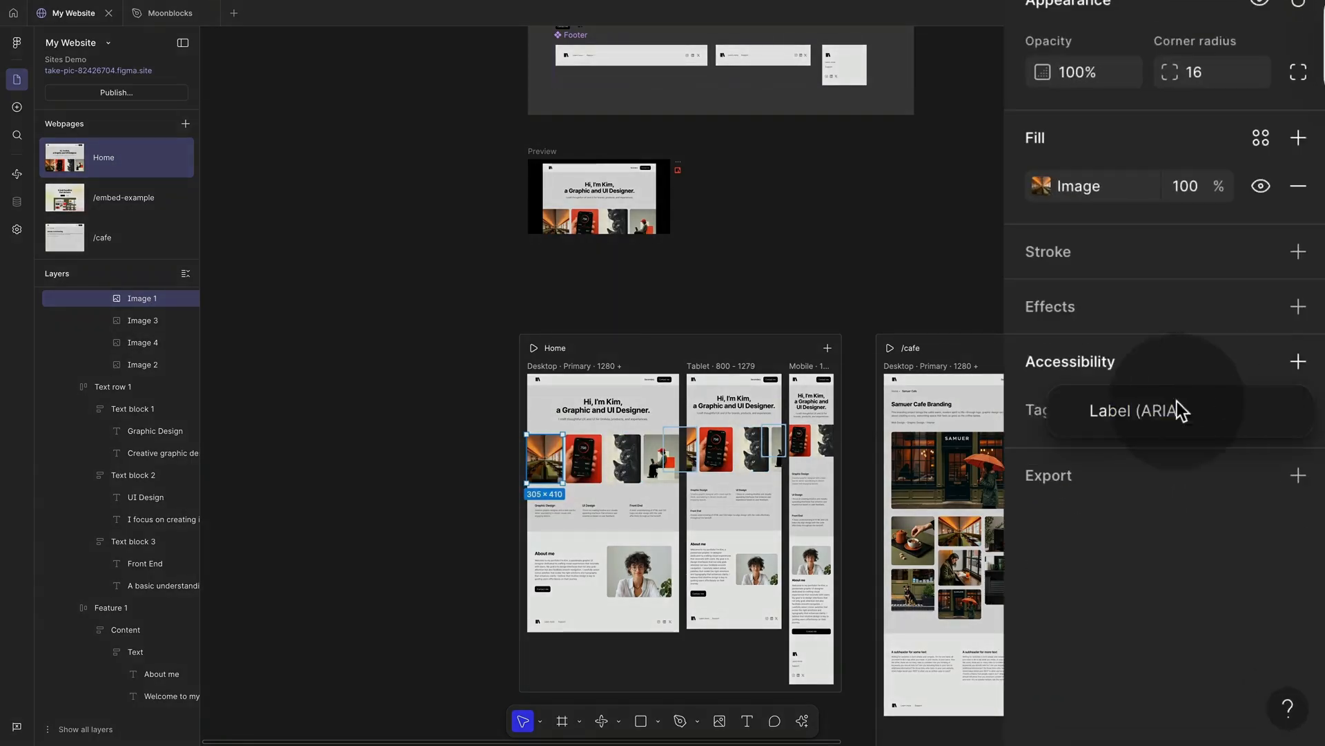
{"action": "left_click", "coordinate": [1140, 411]}
{"action": "left_click", "coordinate": [1084, 497]}
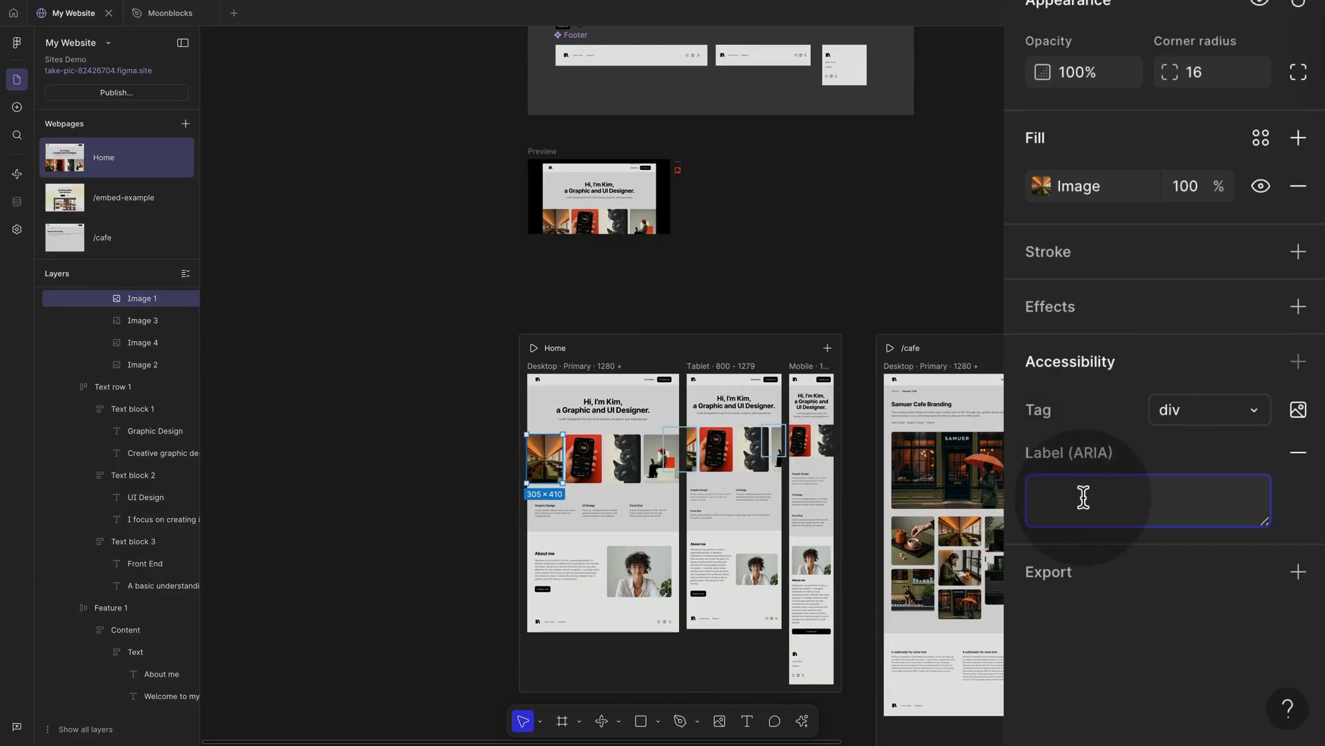
{"action": "type", "text": "samuer thu"}
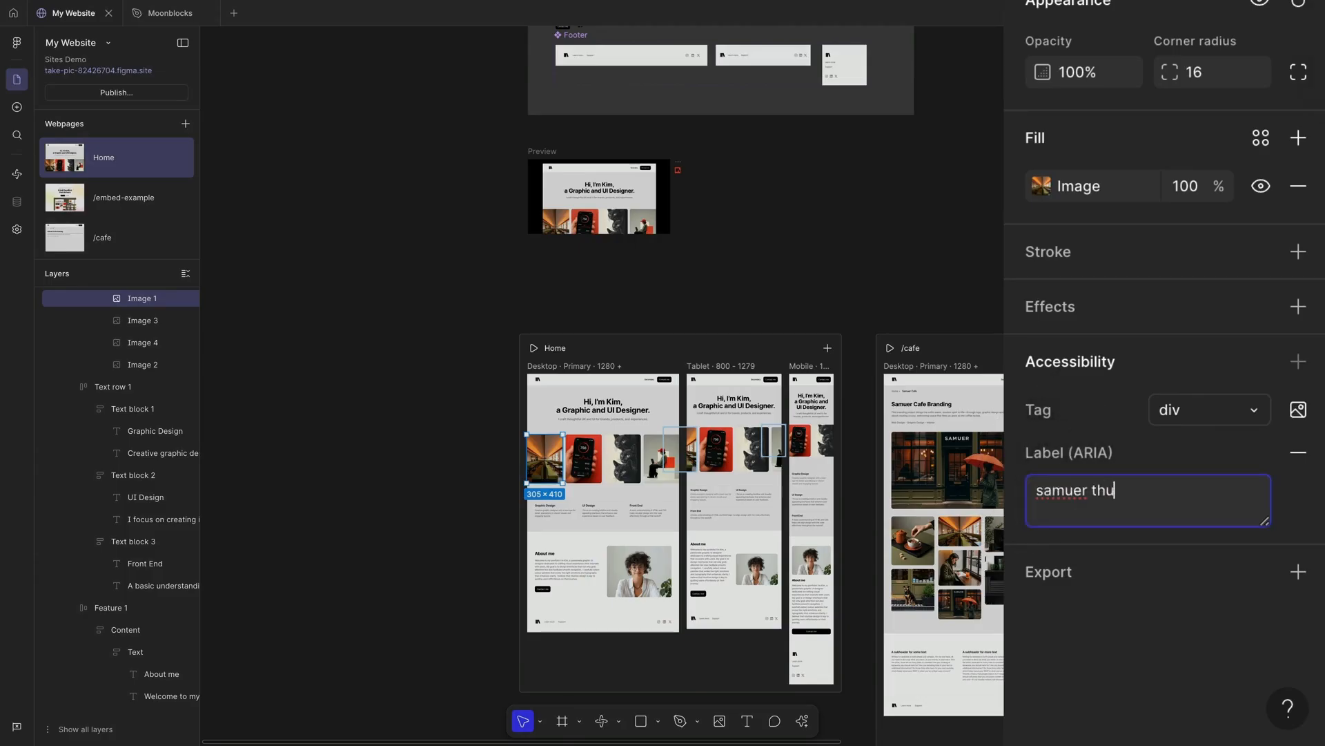
{"action": "left_click", "coordinate": [429, 525]}
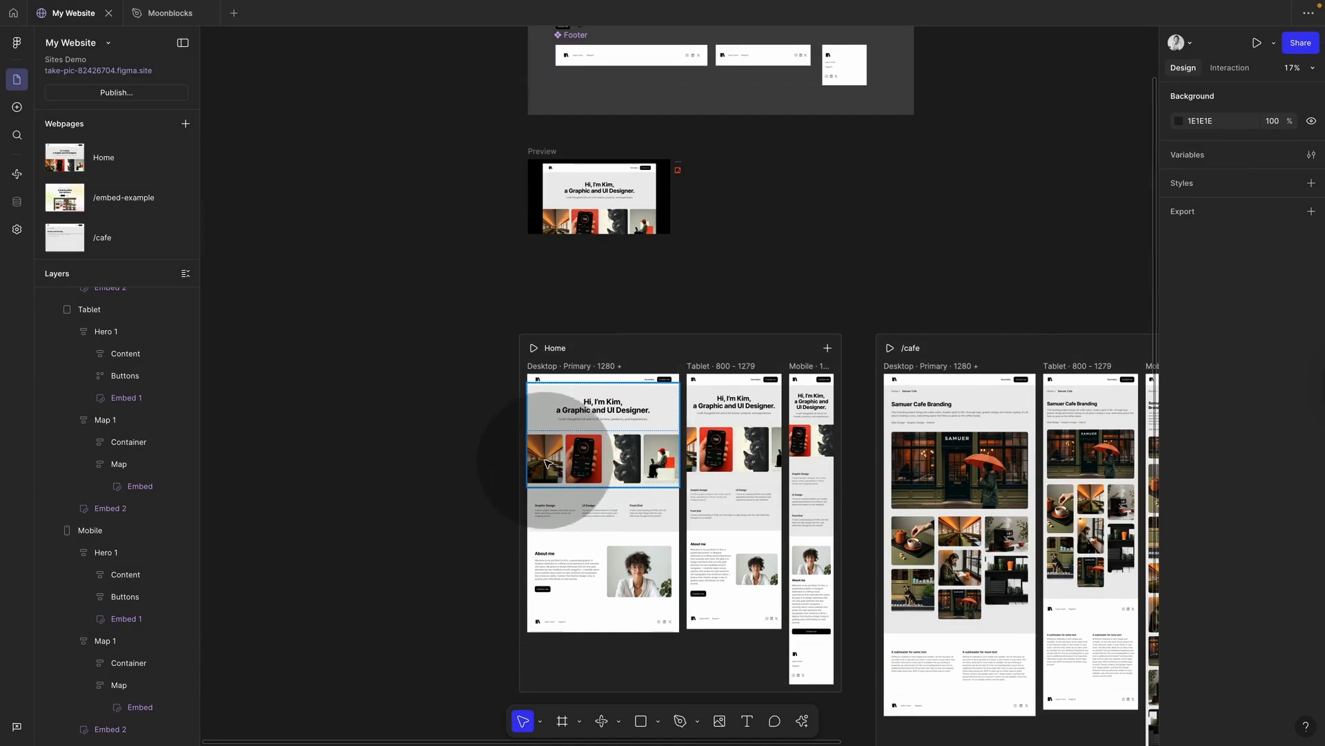
Step: Add alt text naming the pictured designer to the About me portrait image
{"action": "left_click", "coordinate": [586, 468]}
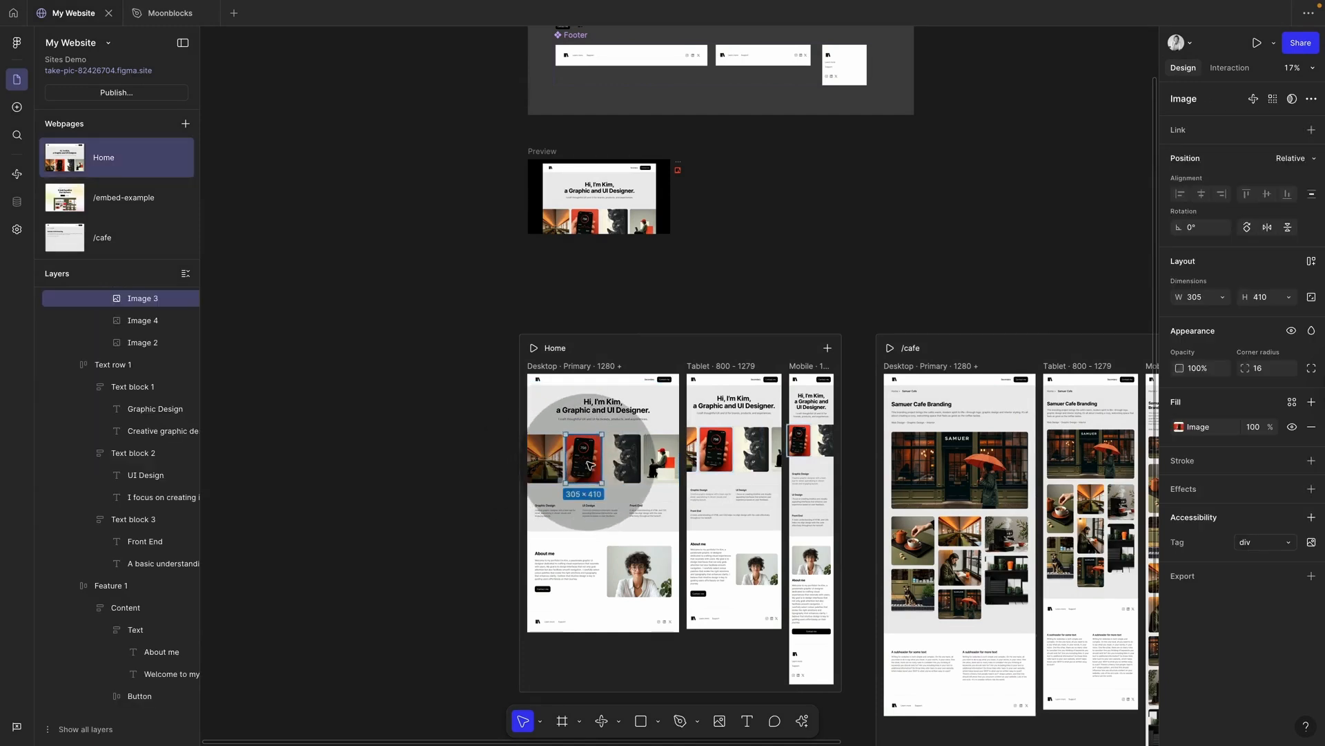
{"action": "left_click", "coordinate": [1312, 517]}
{"action": "left_click", "coordinate": [1228, 542]}
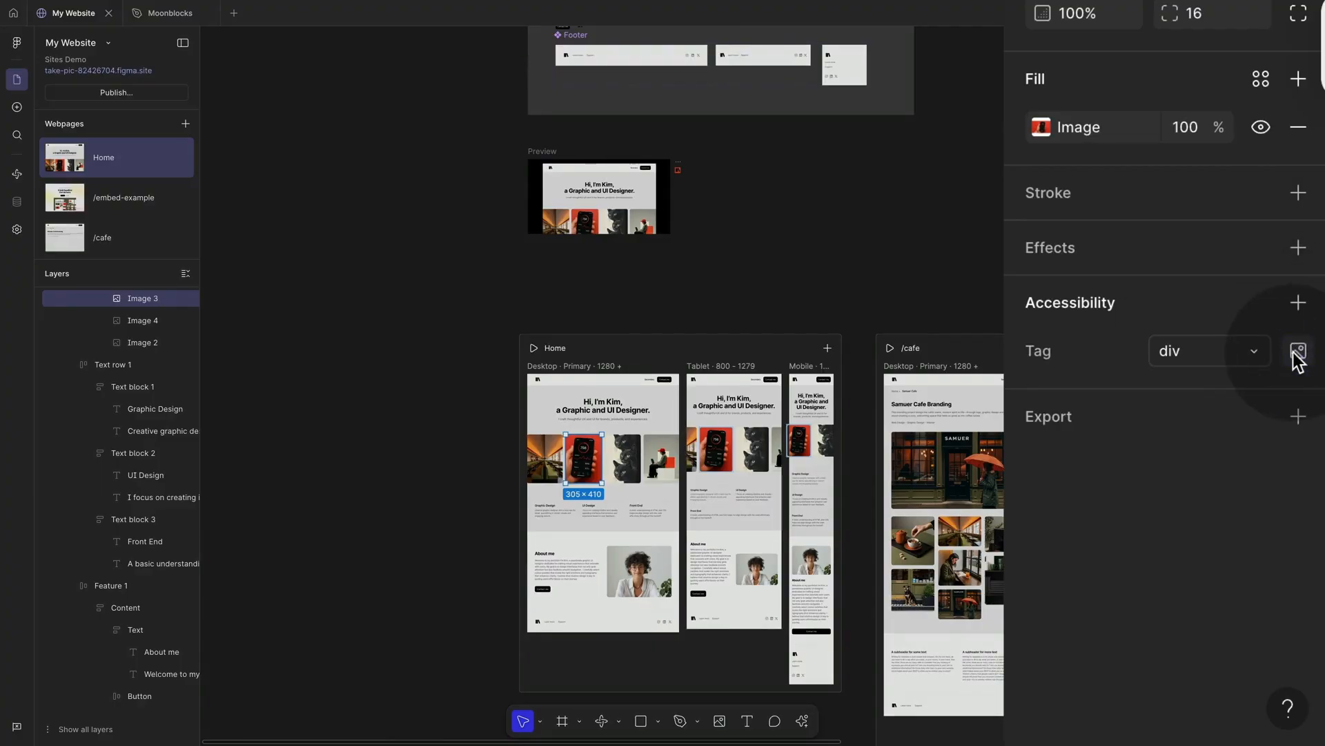
{"action": "left_click", "coordinate": [664, 580]}
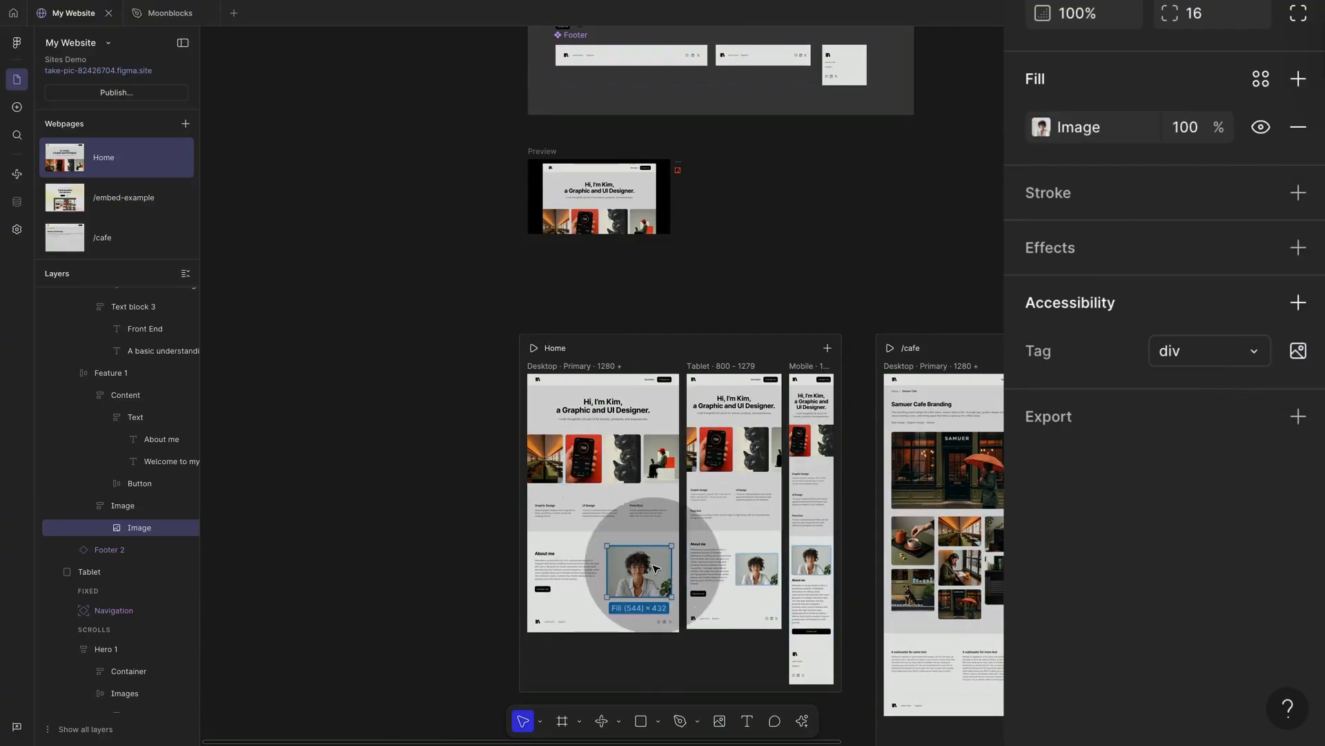
{"action": "left_click", "coordinate": [1298, 303]}
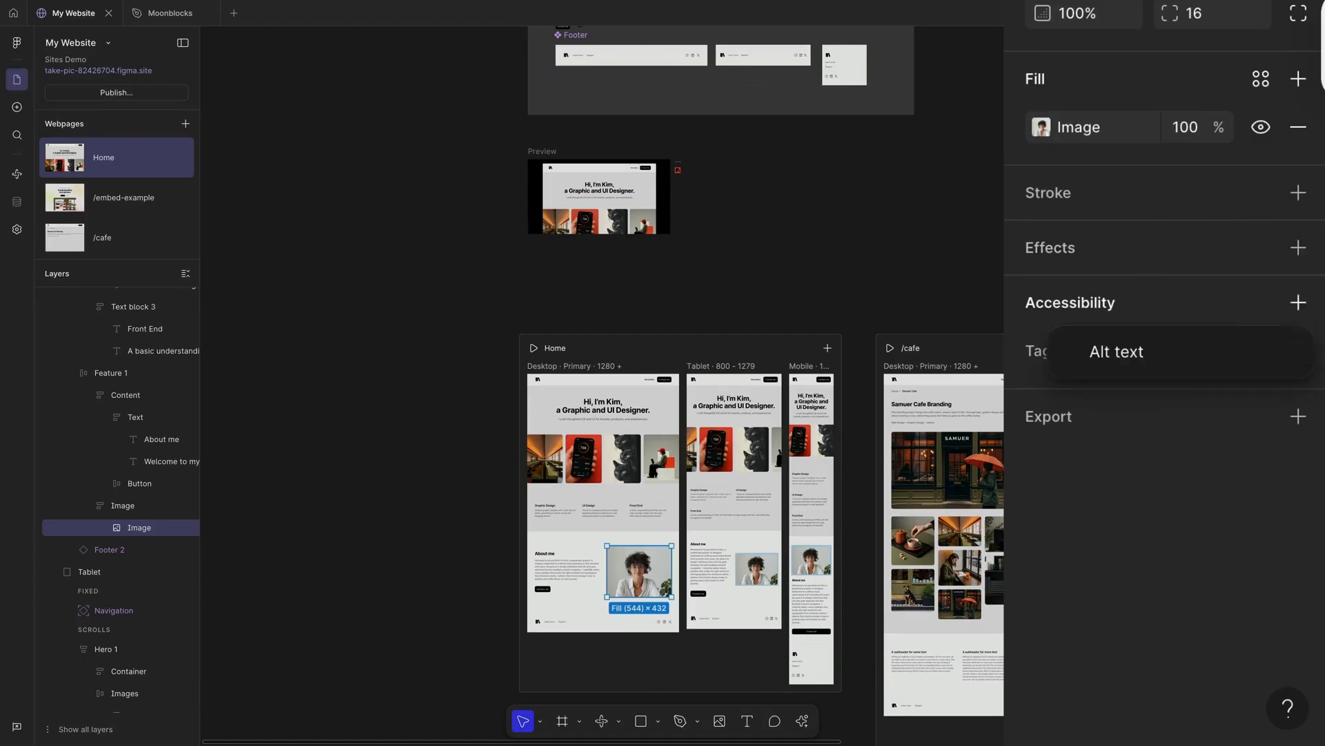
{"action": "left_click", "coordinate": [1113, 358]}
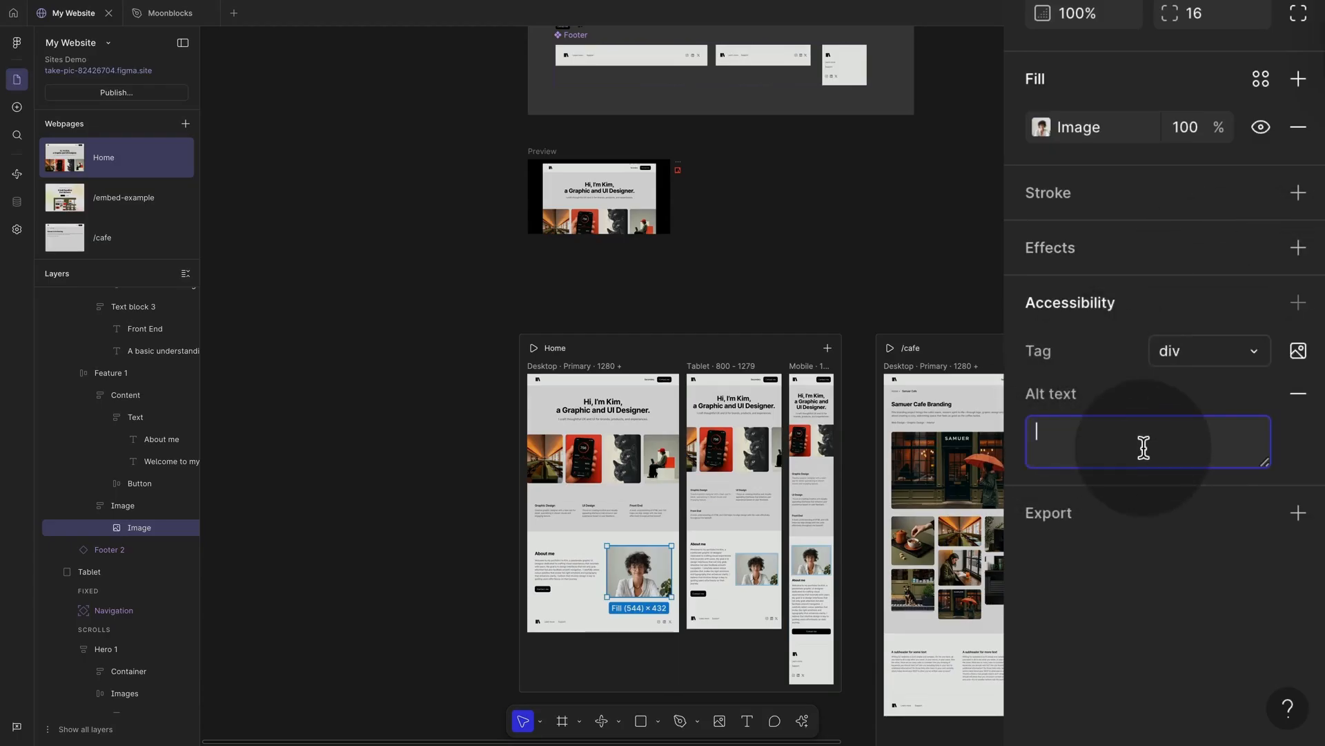
{"action": "type", "text": "Kim Surname"}
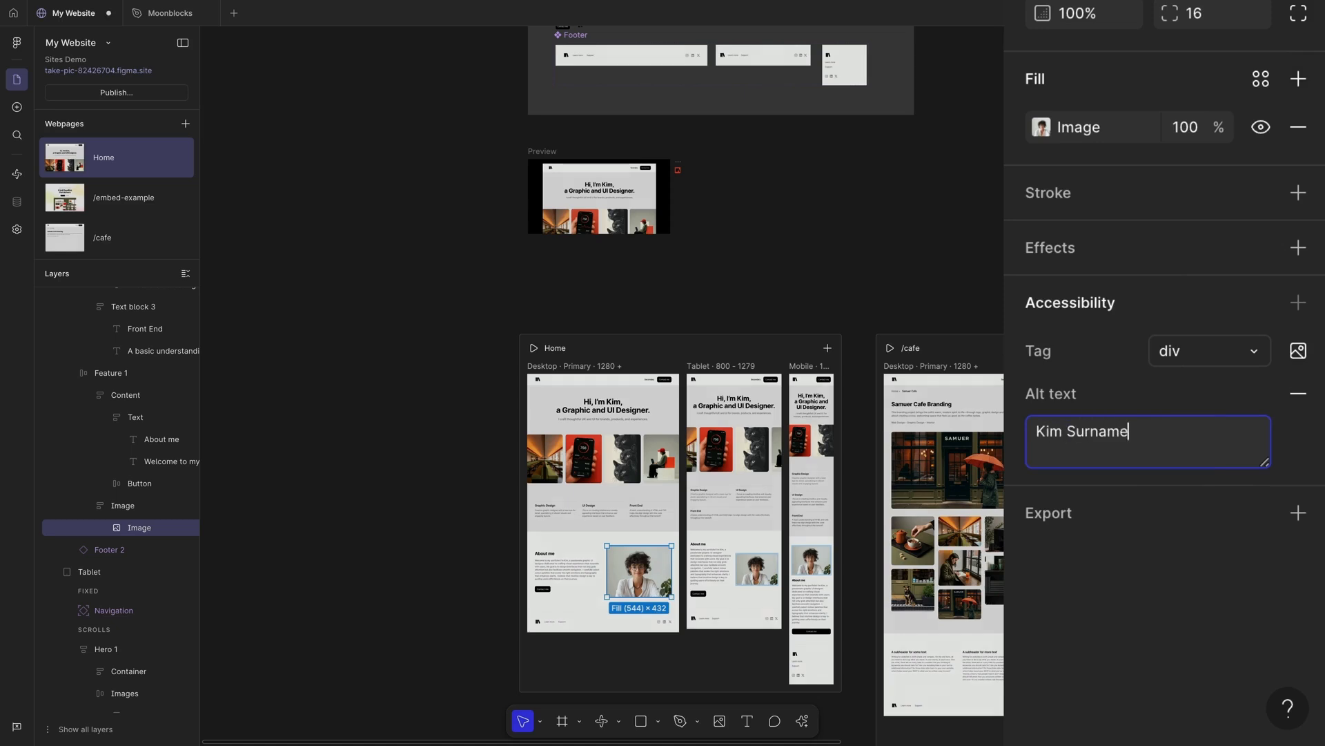
{"action": "left_click", "coordinate": [1003, 312]}
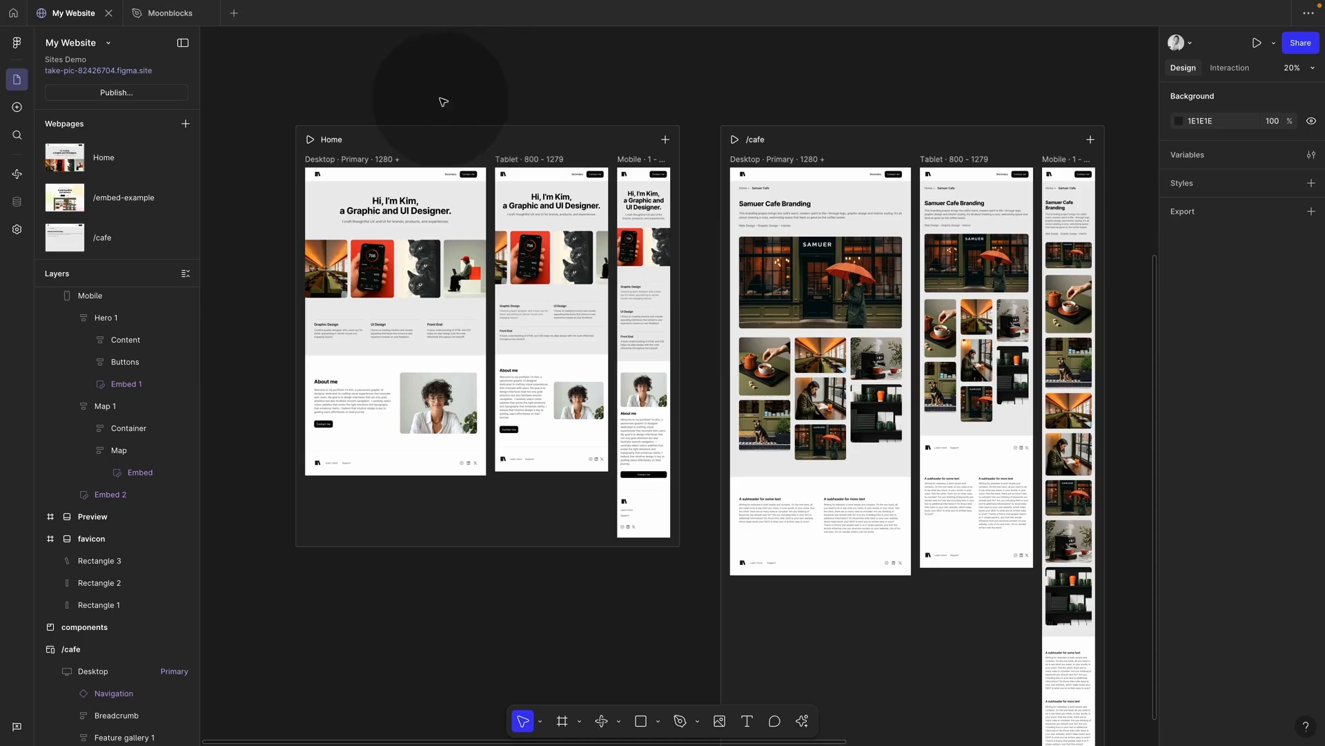
Step: Set the Home page Navigation frame's accessibility tag to header
{"action": "left_click", "coordinate": [400, 175]}
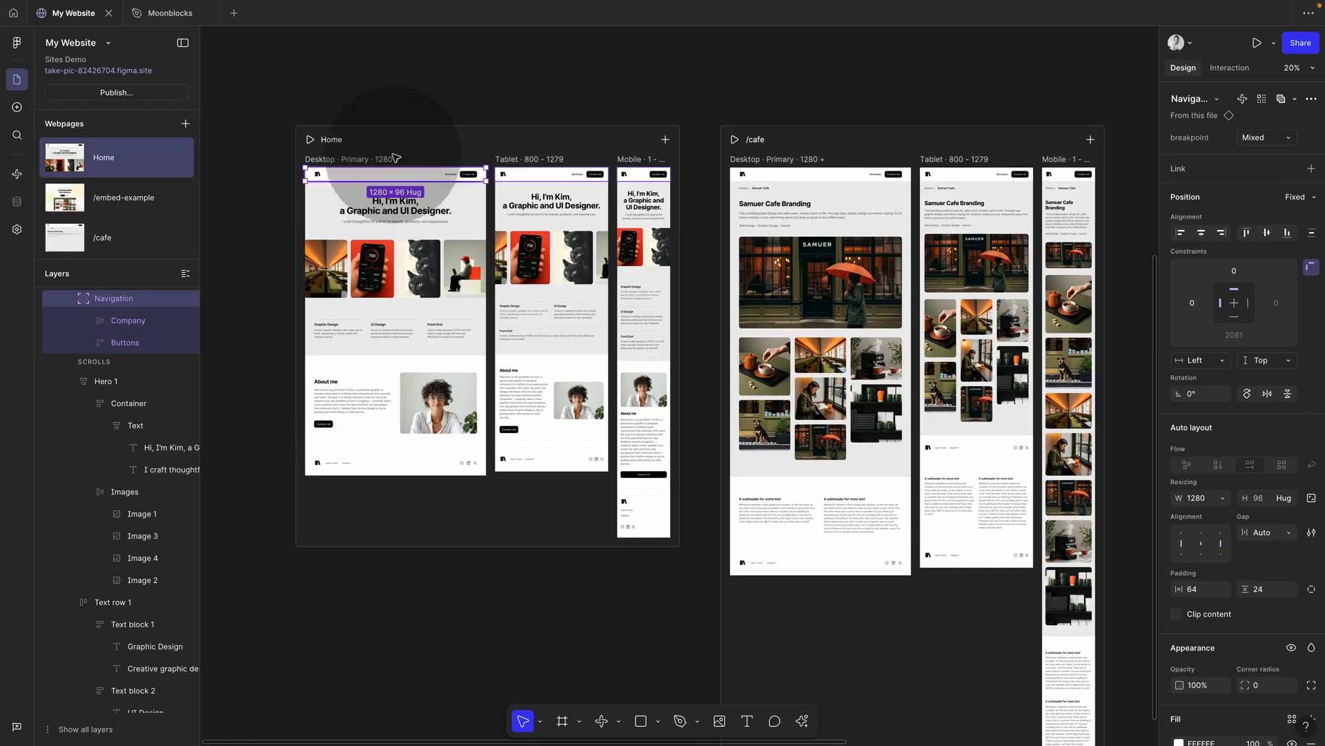
{"action": "scroll", "coordinate": [1218, 482], "scroll_direction": "down", "scroll_amount": 5}
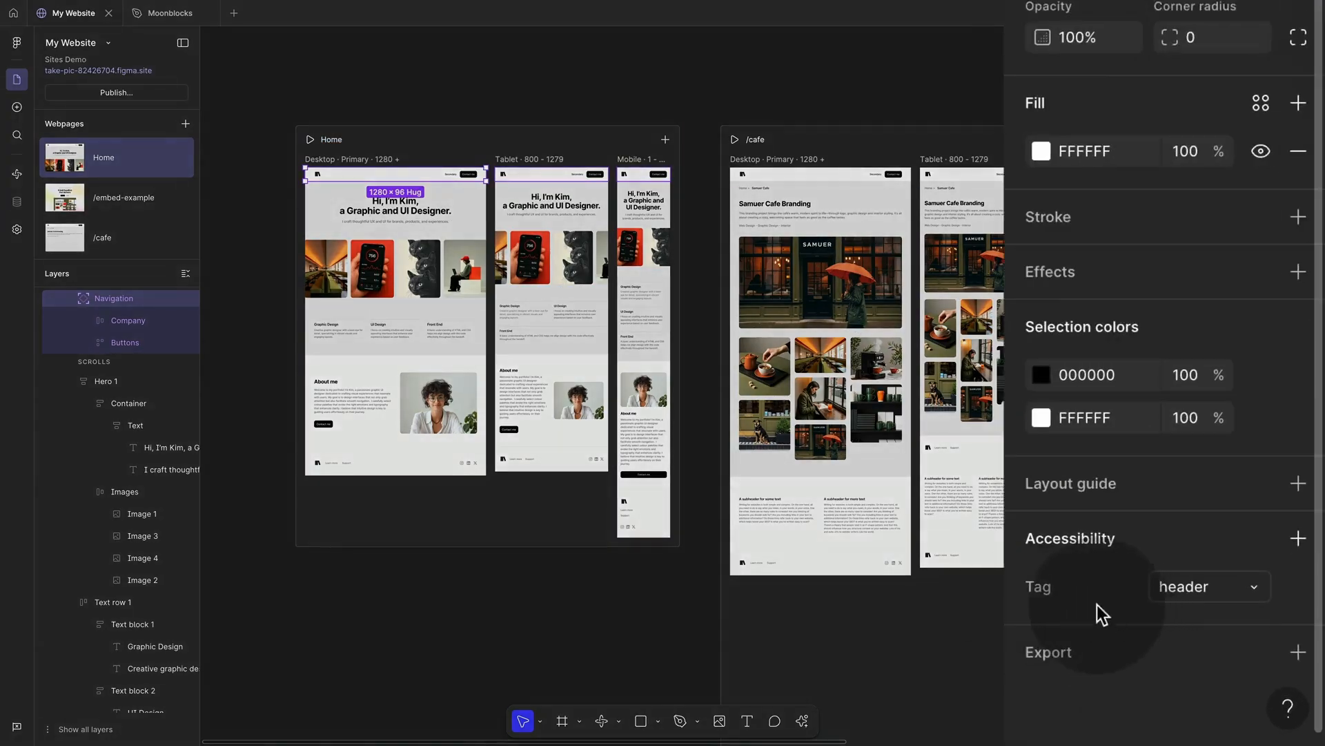
{"action": "left_click", "coordinate": [1256, 583]}
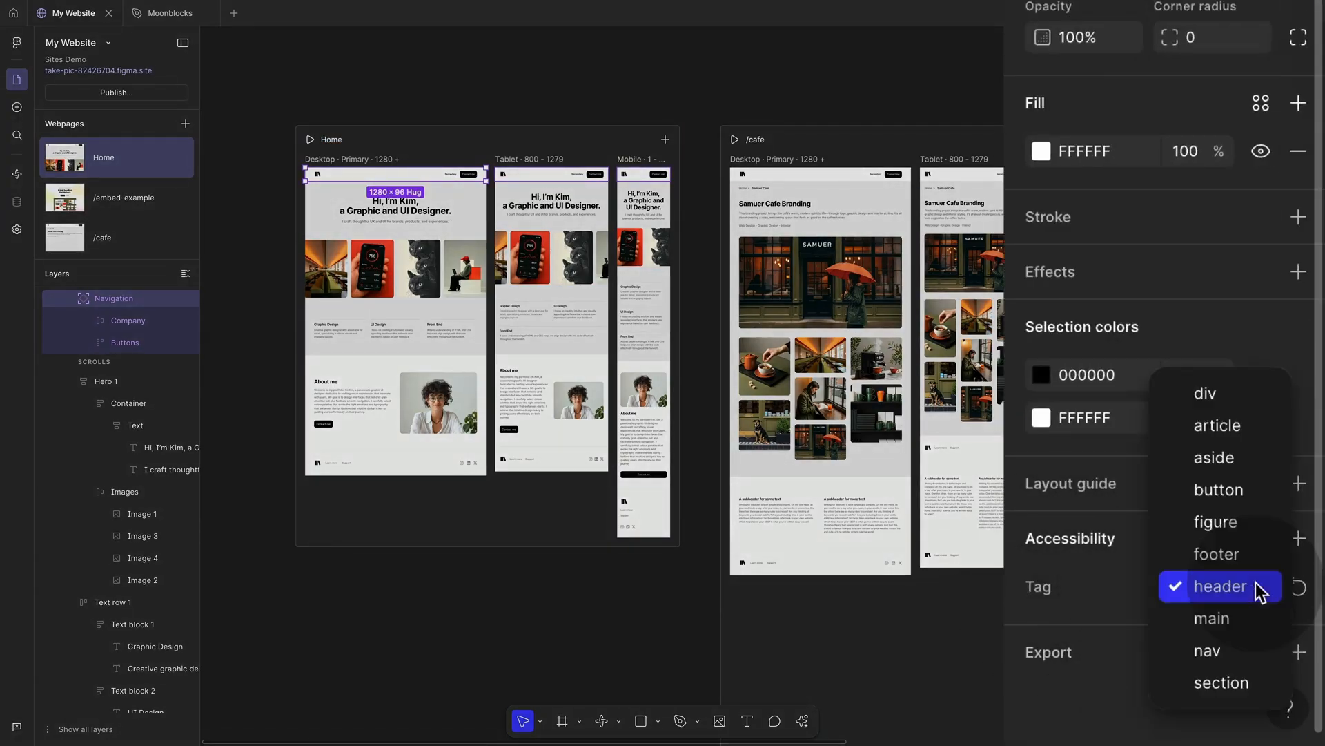
{"action": "left_click", "coordinate": [1217, 585]}
Step: Set the Footer 2 frame's accessibility tag to footer
{"action": "left_click", "coordinate": [437, 471]}
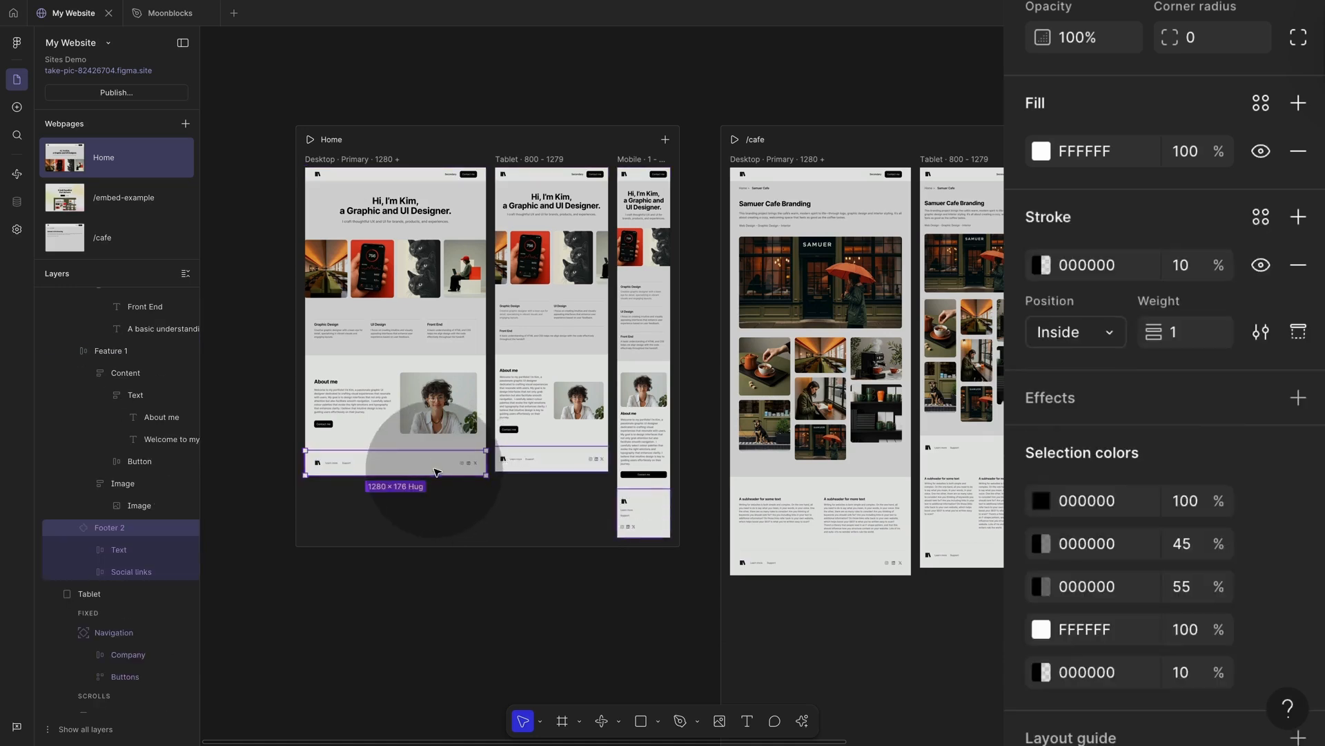
{"action": "scroll", "coordinate": [1174, 486], "scroll_direction": "down", "scroll_amount": 4}
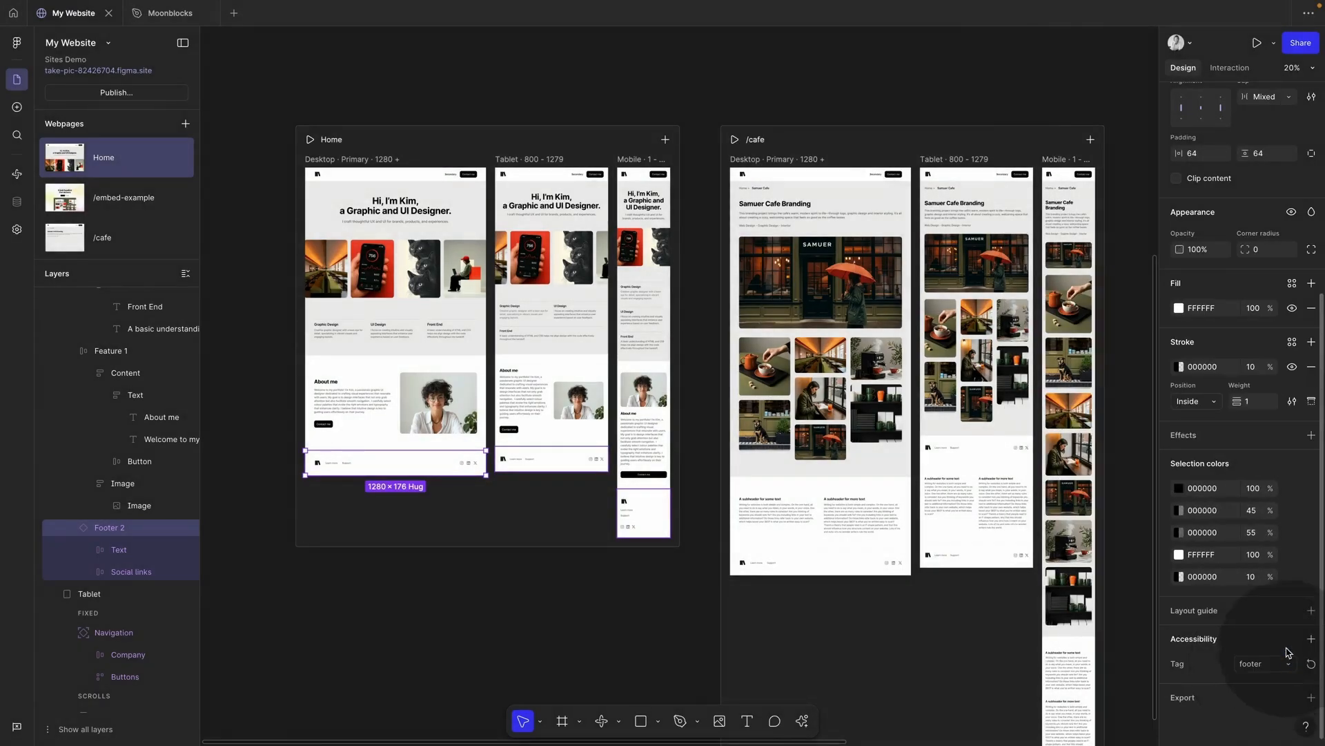
{"action": "left_click", "coordinate": [1258, 665]}
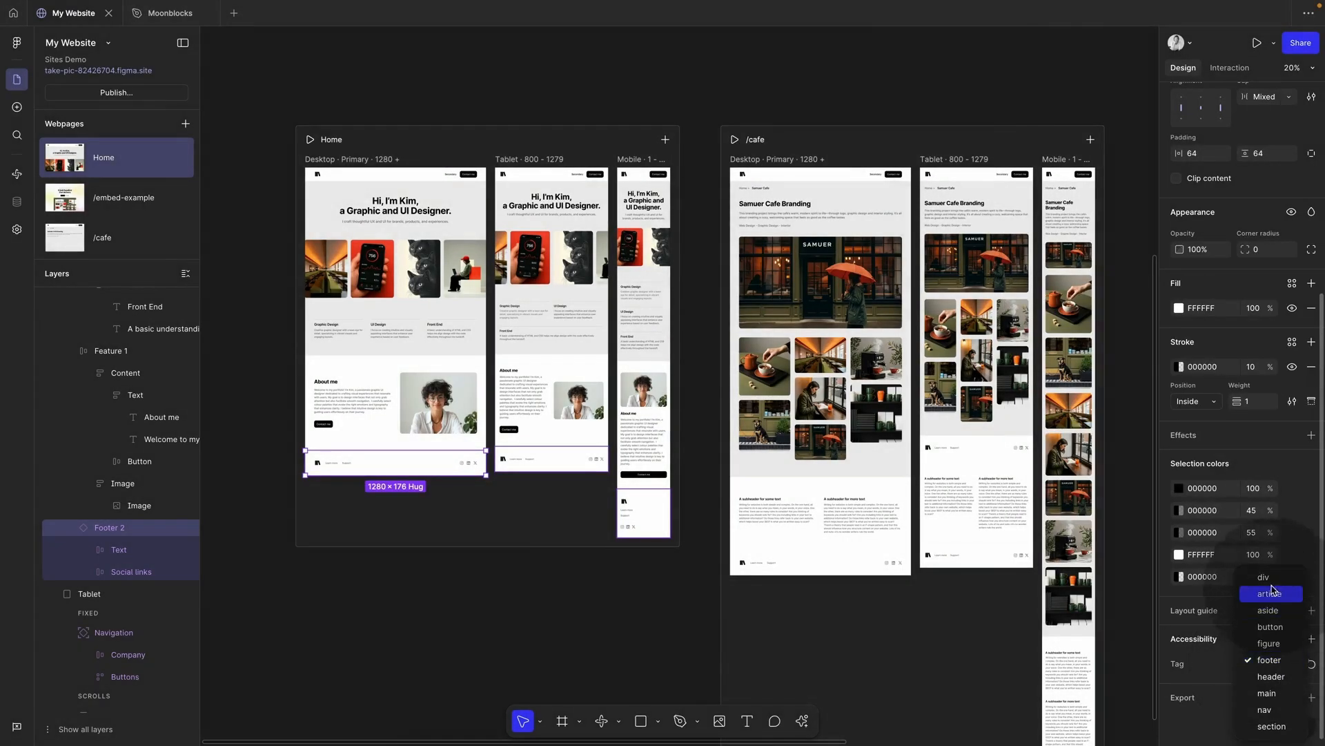
{"action": "left_click", "coordinate": [1217, 664]}
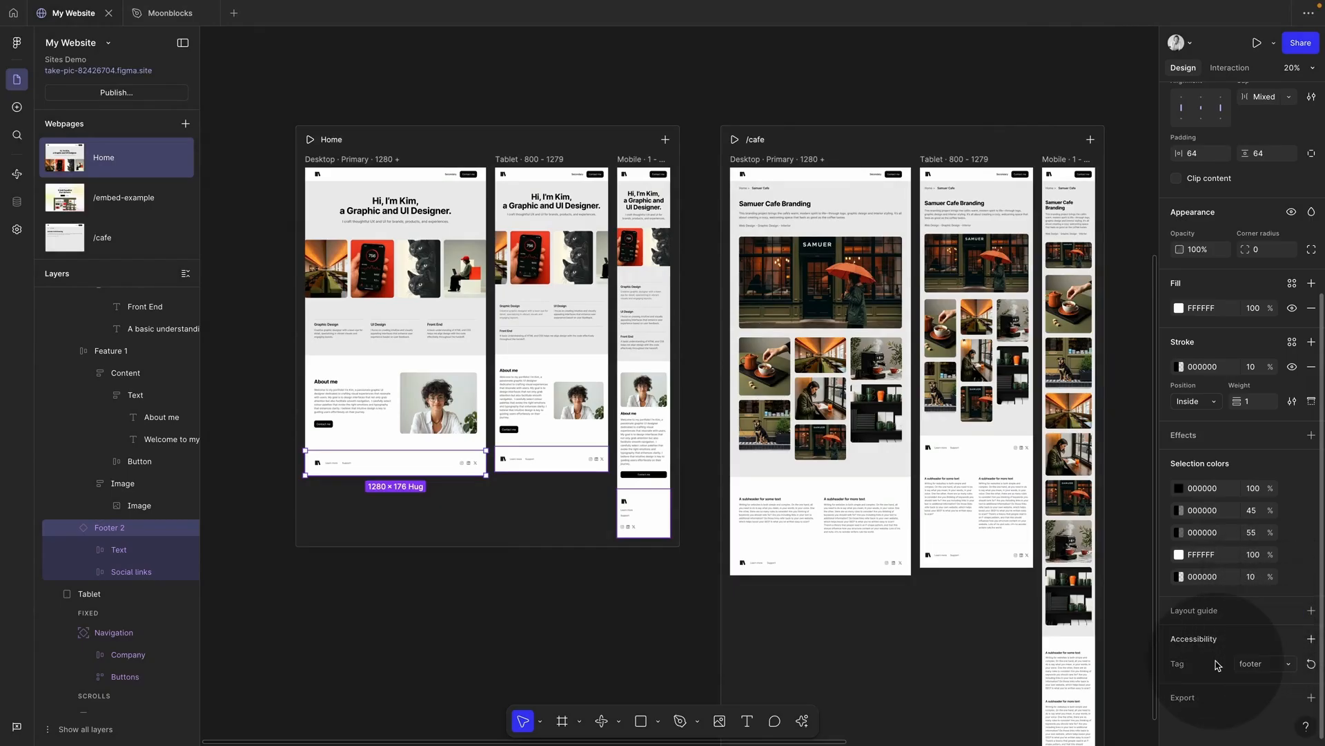
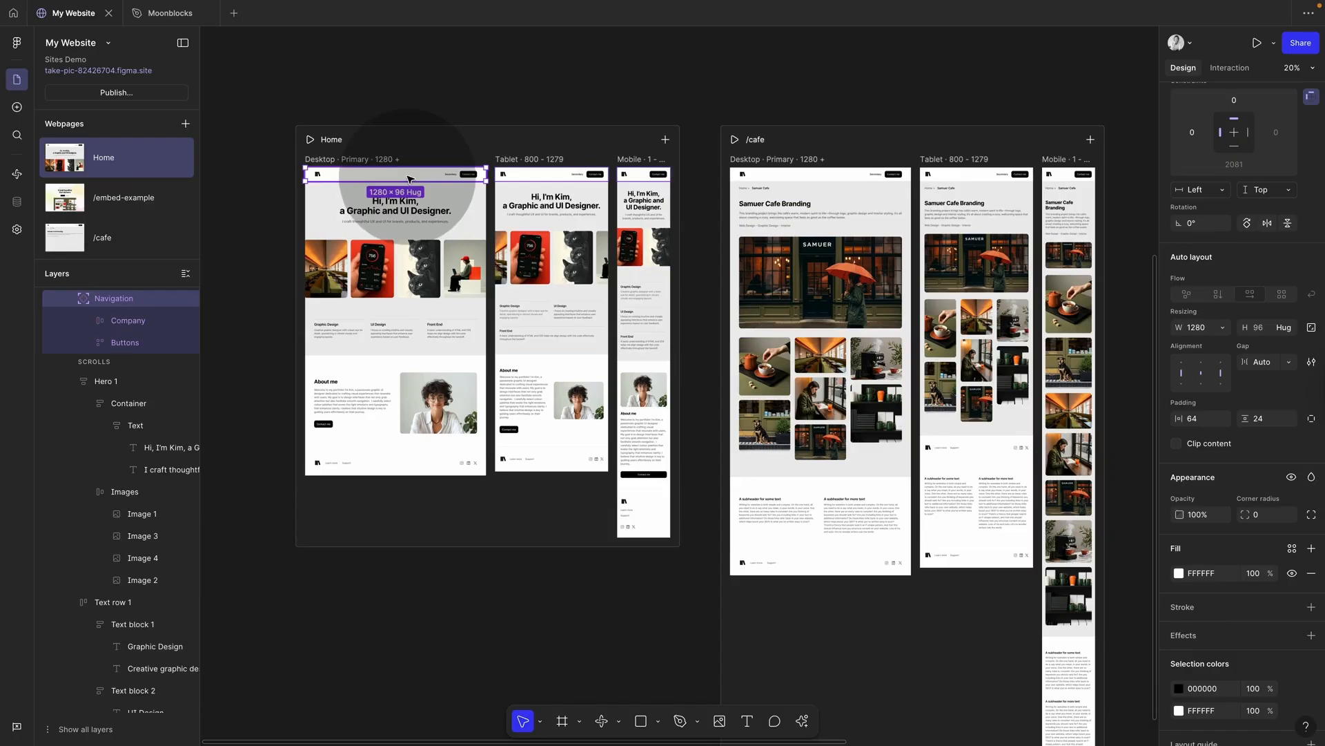
Step: Select the Home navigation's buttons group and scroll up to the shared Navigation and Footer components
{"action": "scroll", "coordinate": [1278, 541], "scroll_direction": "down", "scroll_amount": 4}
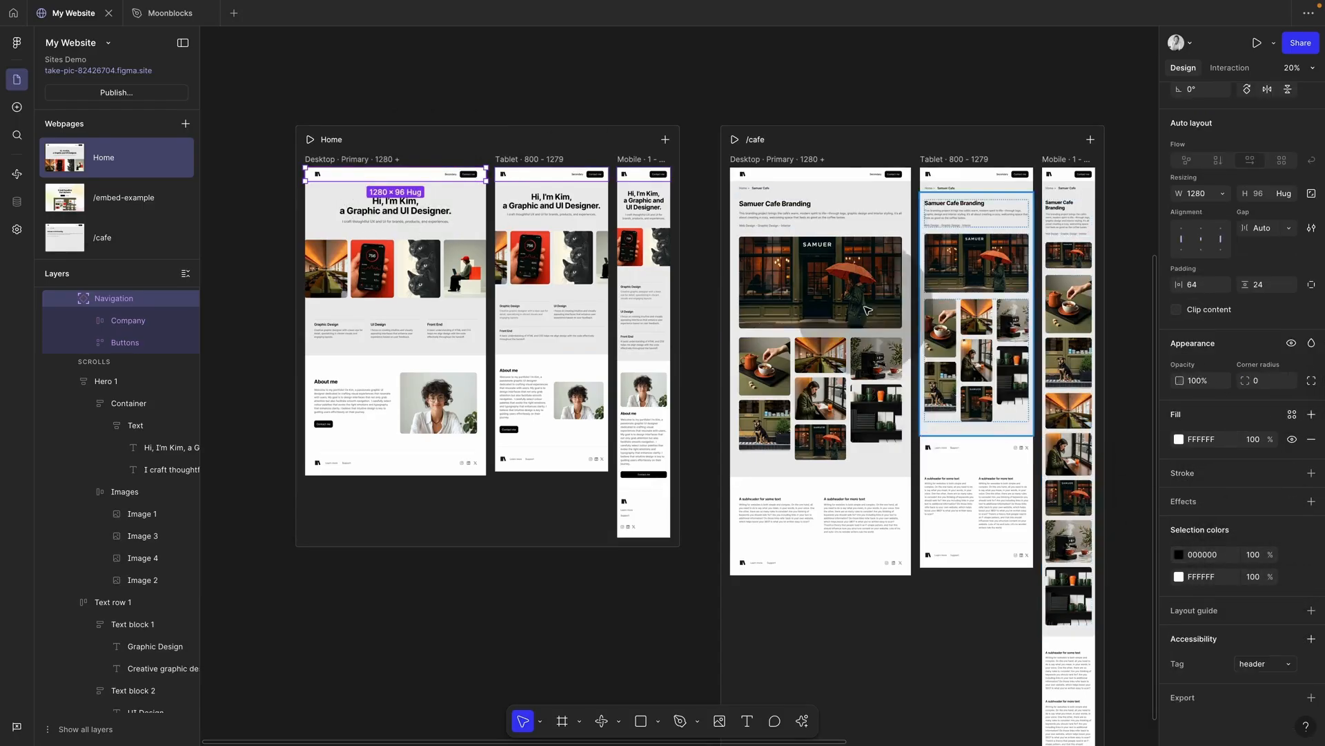
{"action": "scroll", "coordinate": [461, 157], "scroll_direction": "up", "scroll_amount": 5}
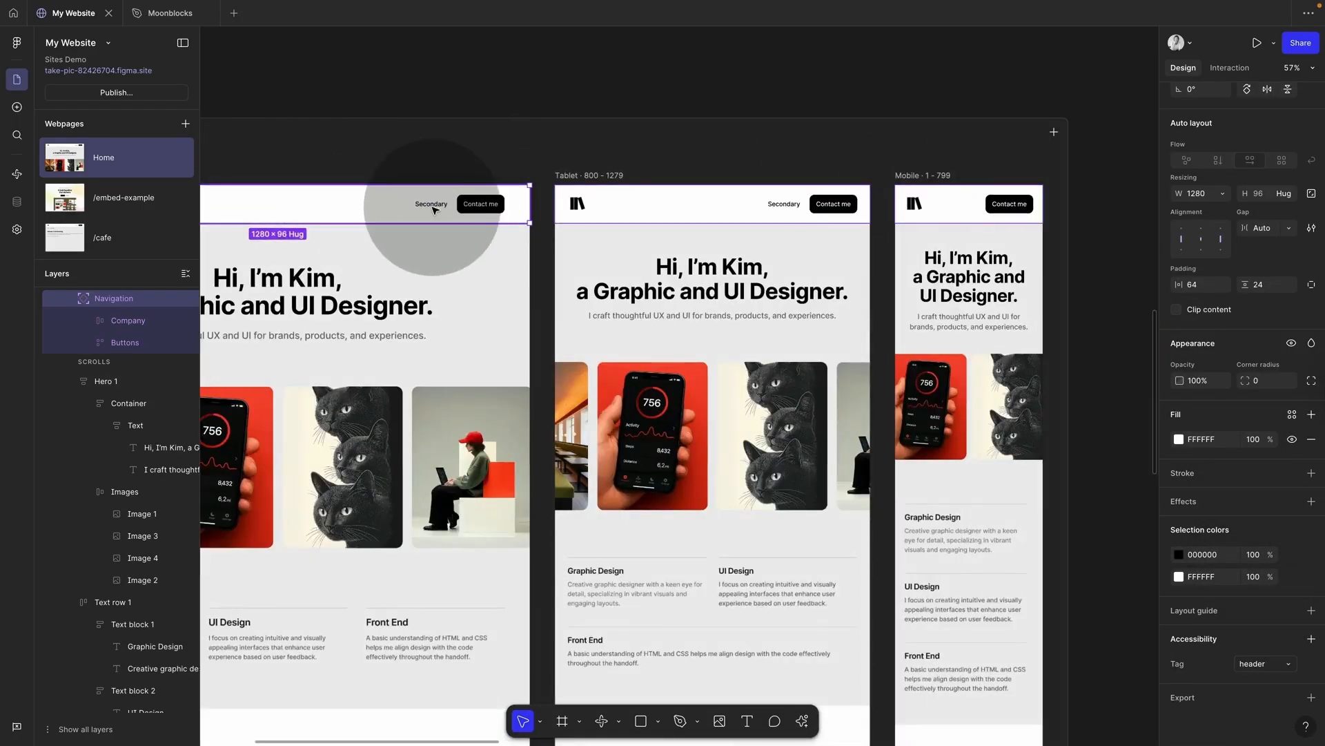
{"action": "left_click", "coordinate": [433, 209]}
{"action": "scroll", "coordinate": [483, 199], "scroll_direction": "down", "scroll_amount": 5}
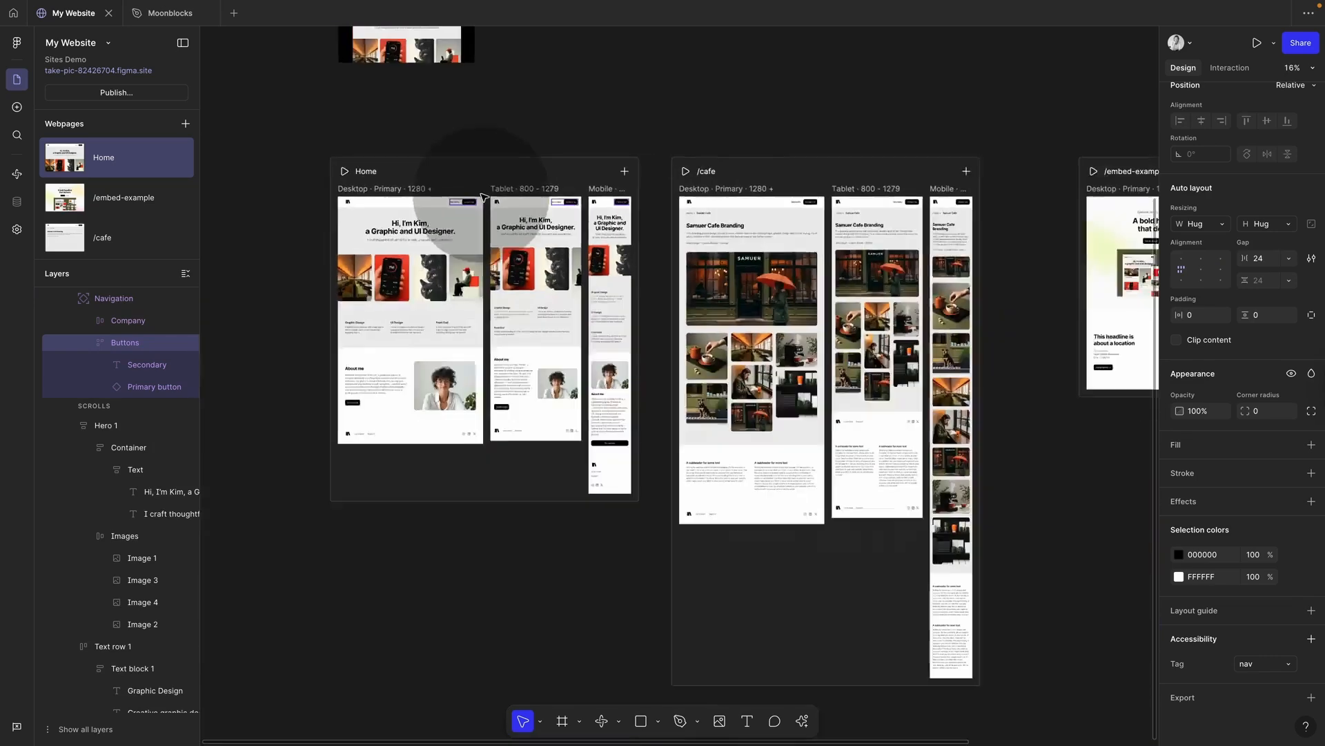
{"action": "scroll", "coordinate": [483, 198], "scroll_direction": "up", "scroll_amount": 6}
Step: Select the desktop, tablet and mobile Navigation components and confirm their tag stays header
{"action": "left_click", "coordinate": [454, 251]}
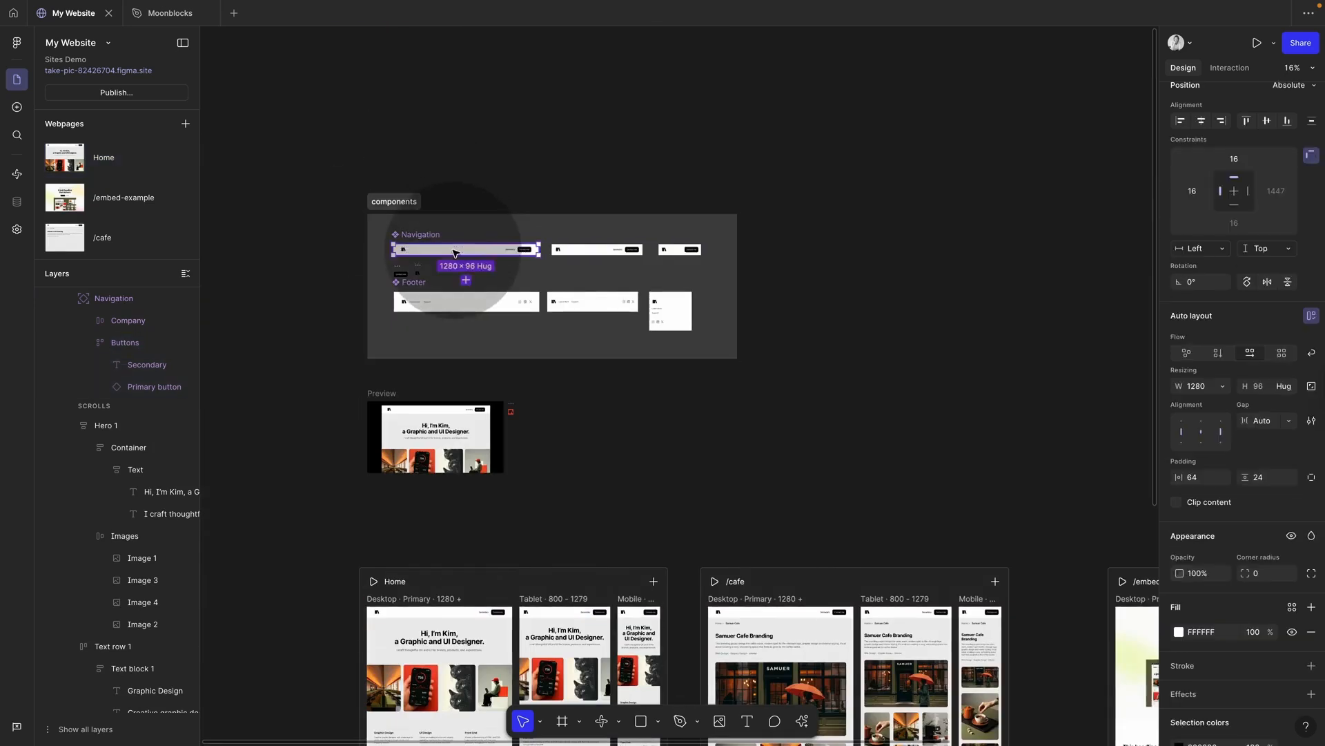
{"action": "left_click", "coordinate": [595, 249], "text": "shift"}
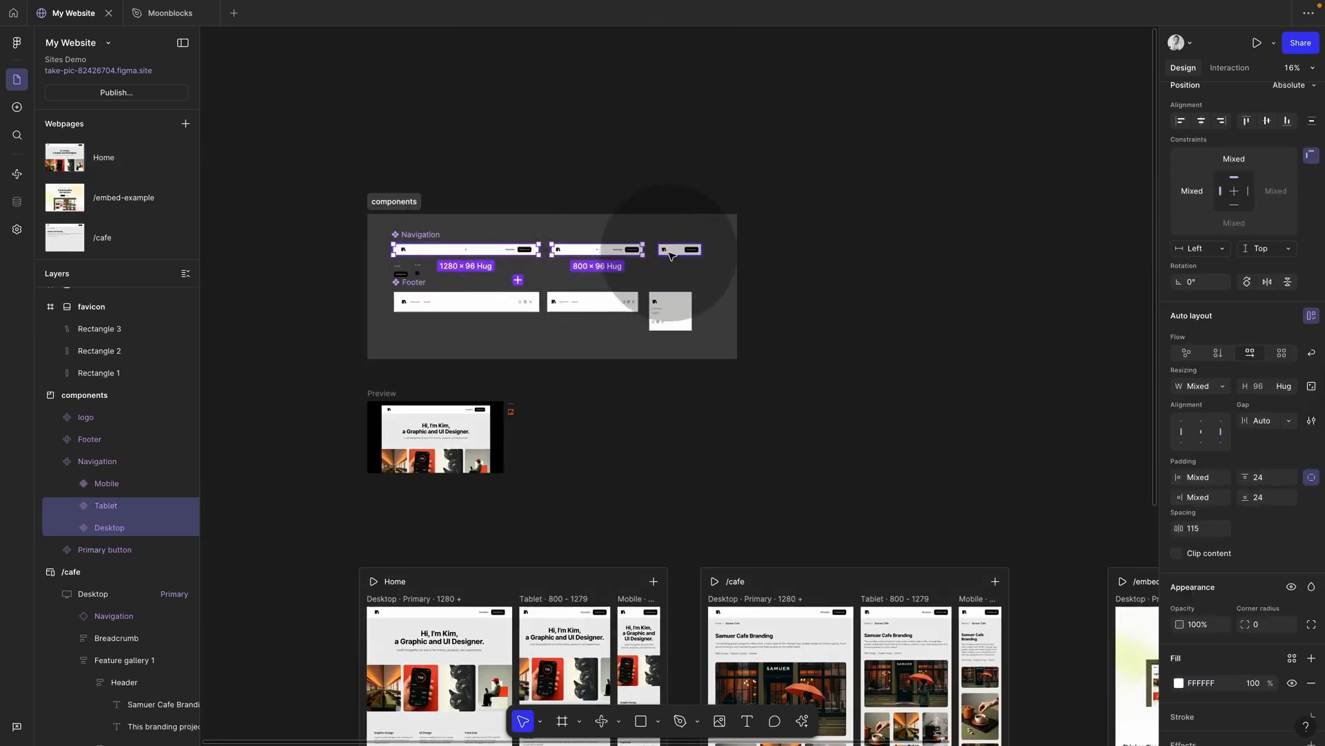
{"action": "left_click", "coordinate": [669, 249], "text": "shift"}
{"action": "scroll", "coordinate": [598, 254], "scroll_direction": "up", "scroll_amount": 5}
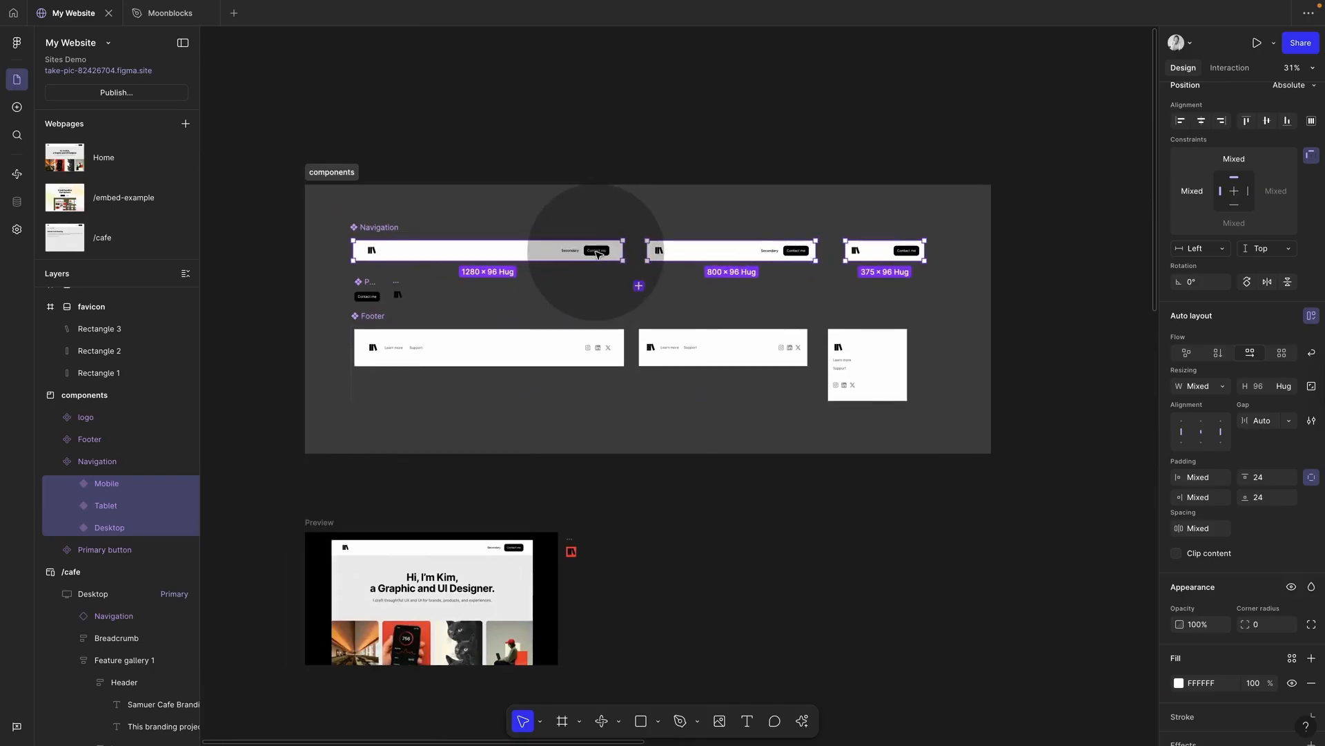
{"action": "scroll", "coordinate": [1235, 525], "scroll_direction": "down", "scroll_amount": 4}
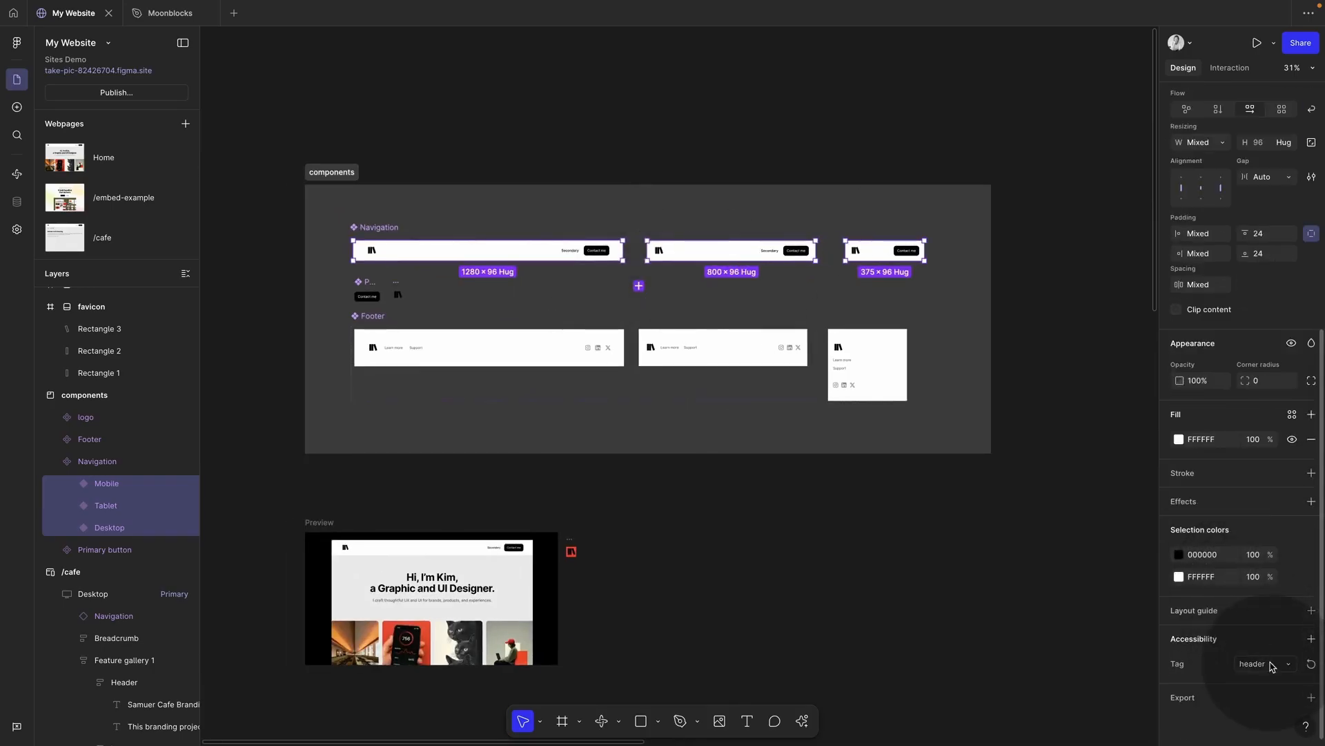
{"action": "left_click", "coordinate": [1272, 664]}
{"action": "key", "text": "Escape"}
Step: Drill into the desktop navigation's Primary button, try the button tag, then revert it to div
{"action": "left_click", "coordinate": [579, 252]}
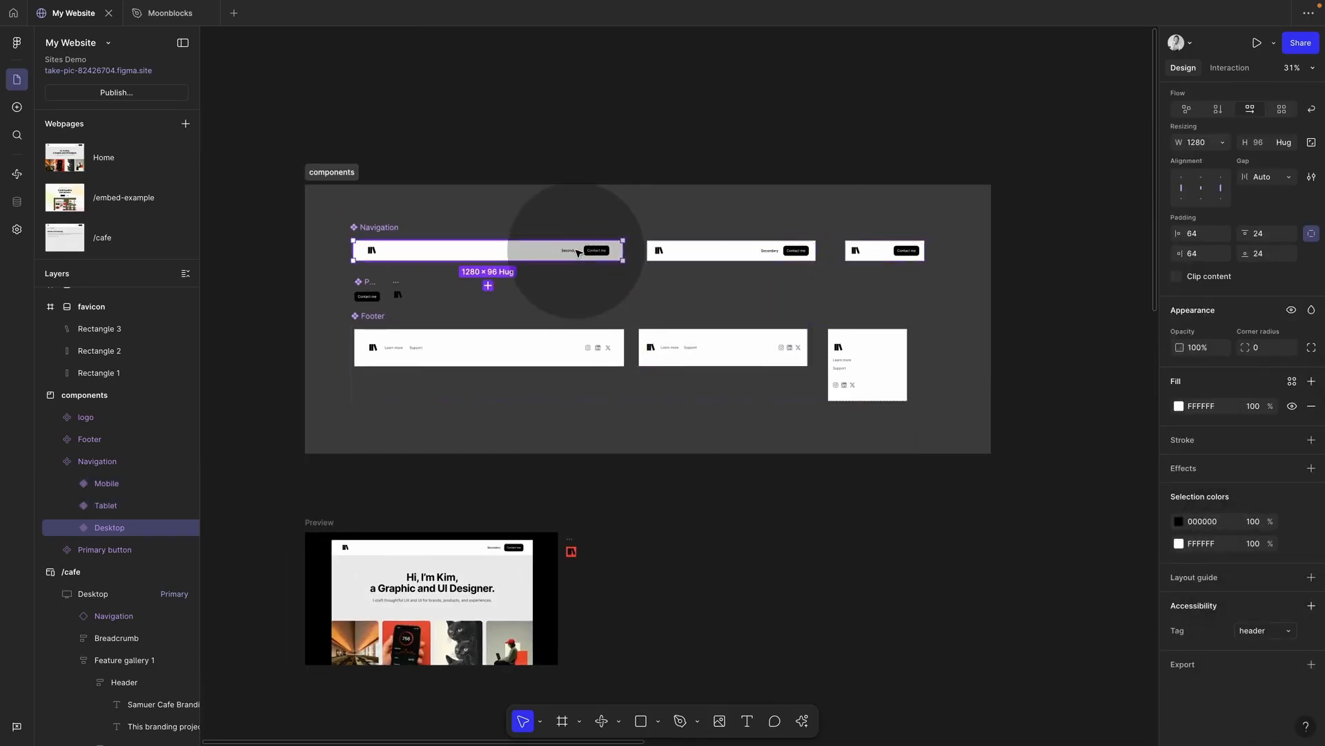
{"action": "double_click", "coordinate": [578, 252]}
{"action": "double_click", "coordinate": [793, 254], "text": "shift"}
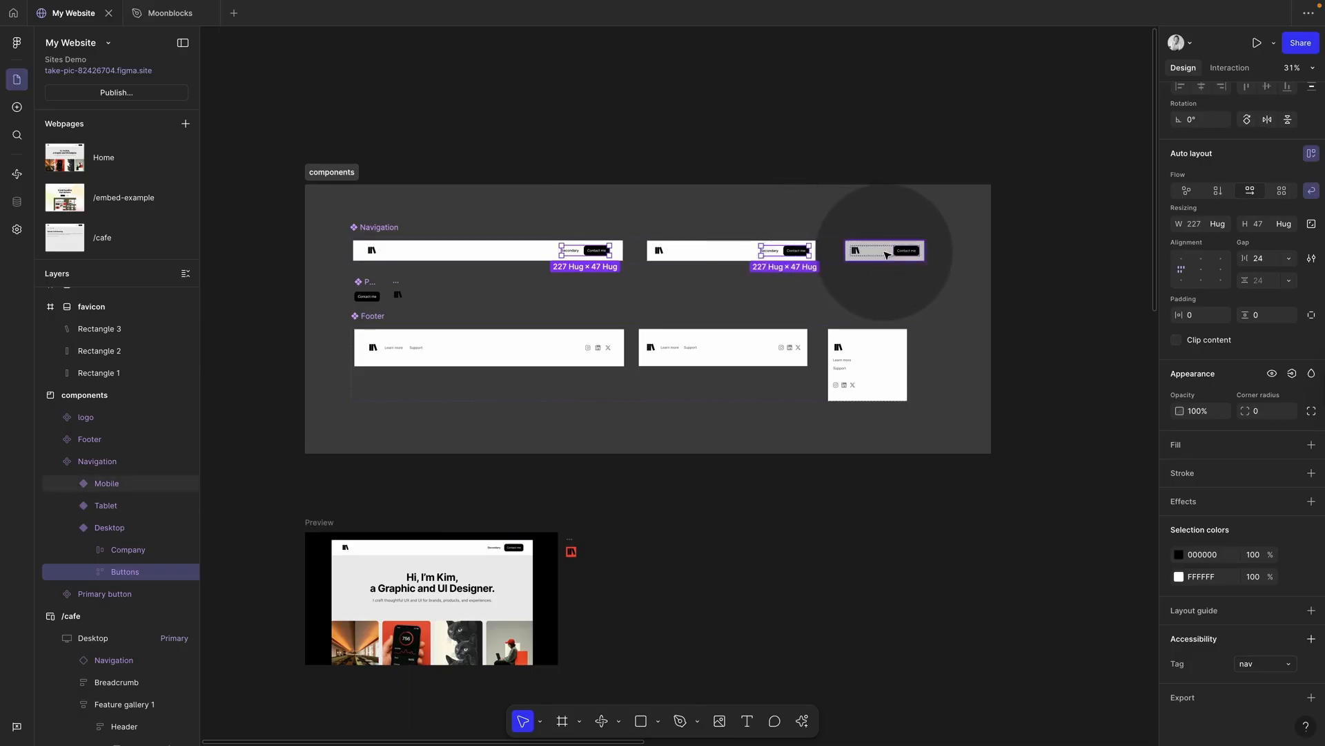
{"action": "left_click", "coordinate": [831, 404]}
{"action": "double_click", "coordinate": [602, 254]}
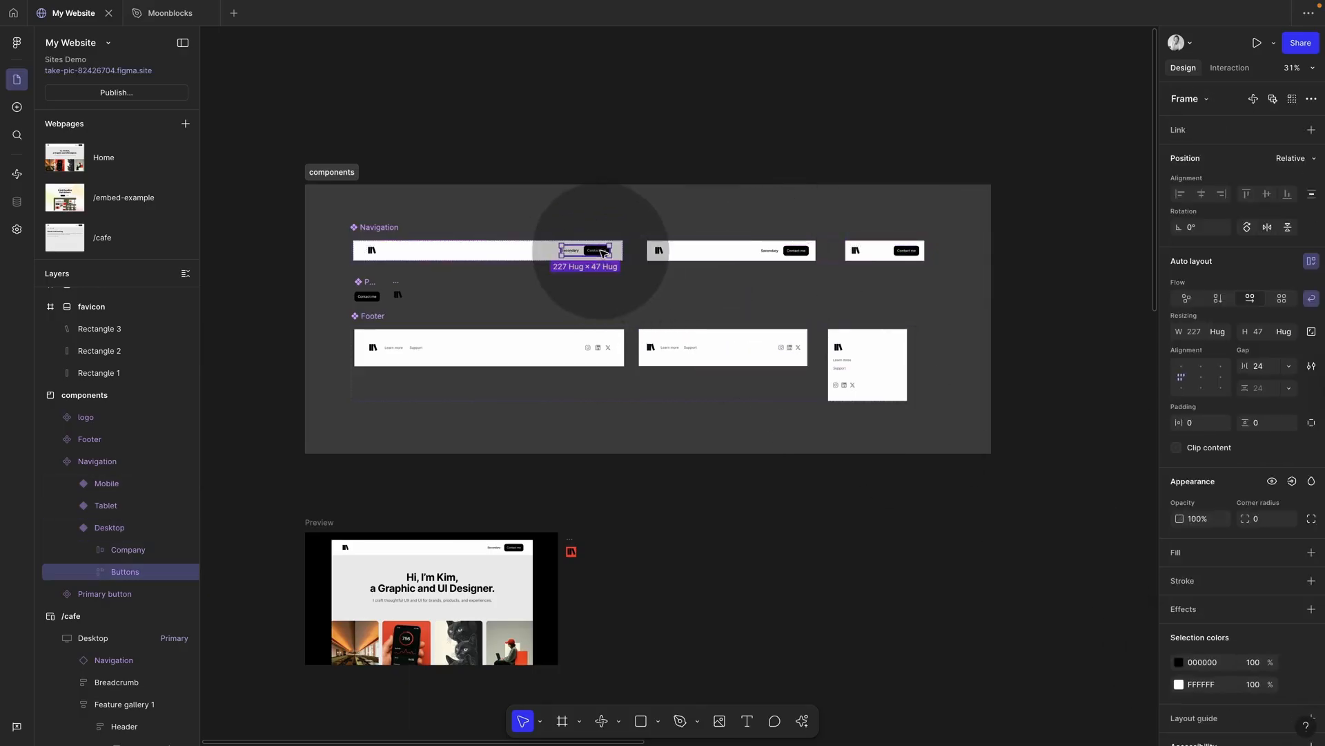
{"action": "double_click", "coordinate": [602, 254]}
{"action": "scroll", "coordinate": [1289, 634], "scroll_direction": "down", "scroll_amount": 5}
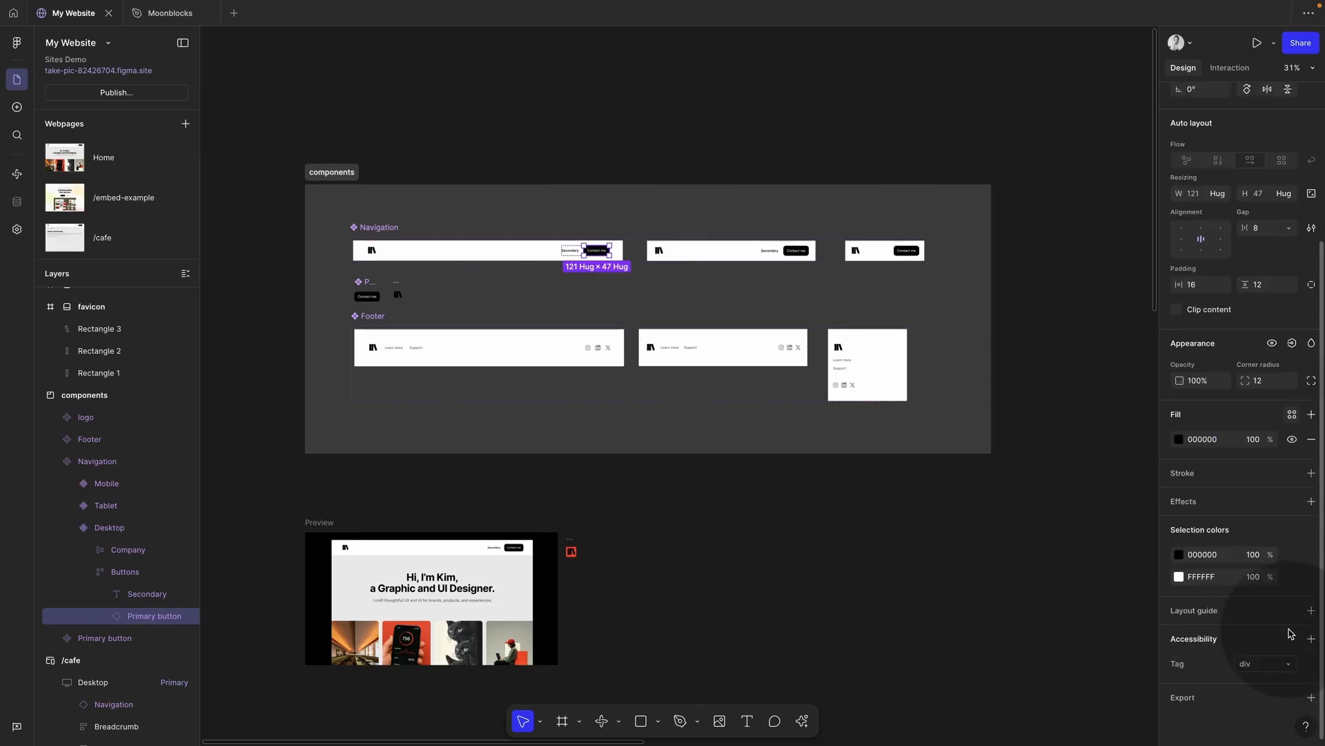
{"action": "left_click", "coordinate": [1270, 663]}
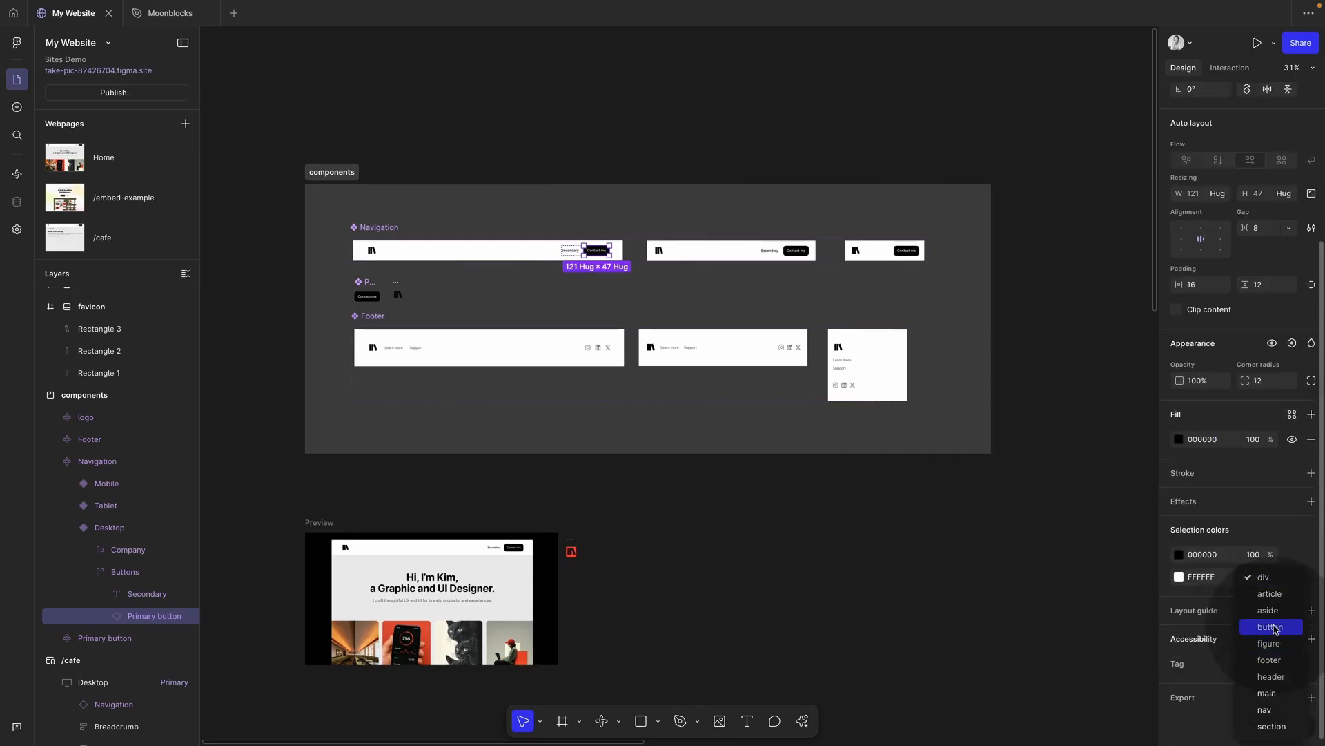
{"action": "left_click", "coordinate": [1276, 628]}
{"action": "key", "text": "super+z"}
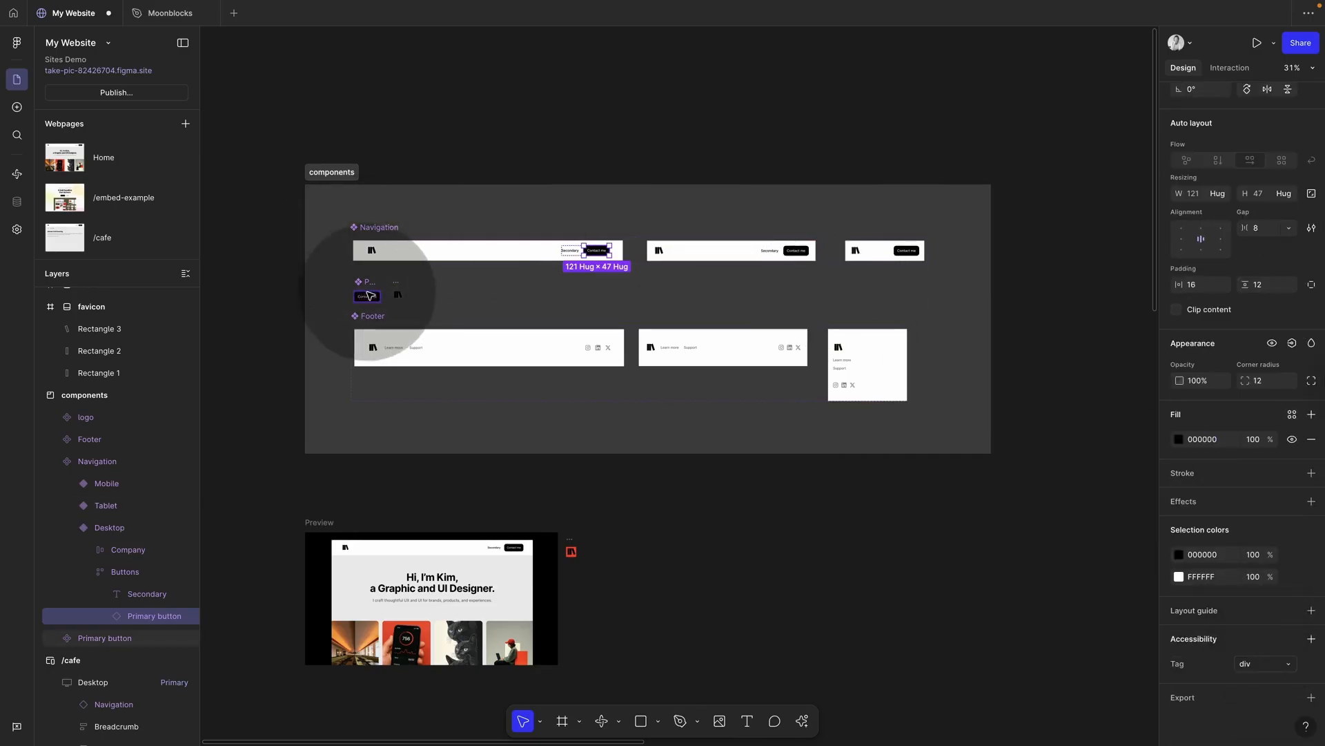
Step: Set the Primary button main component's tag to button and verify it on the nested instance
{"action": "left_click", "coordinate": [369, 296]}
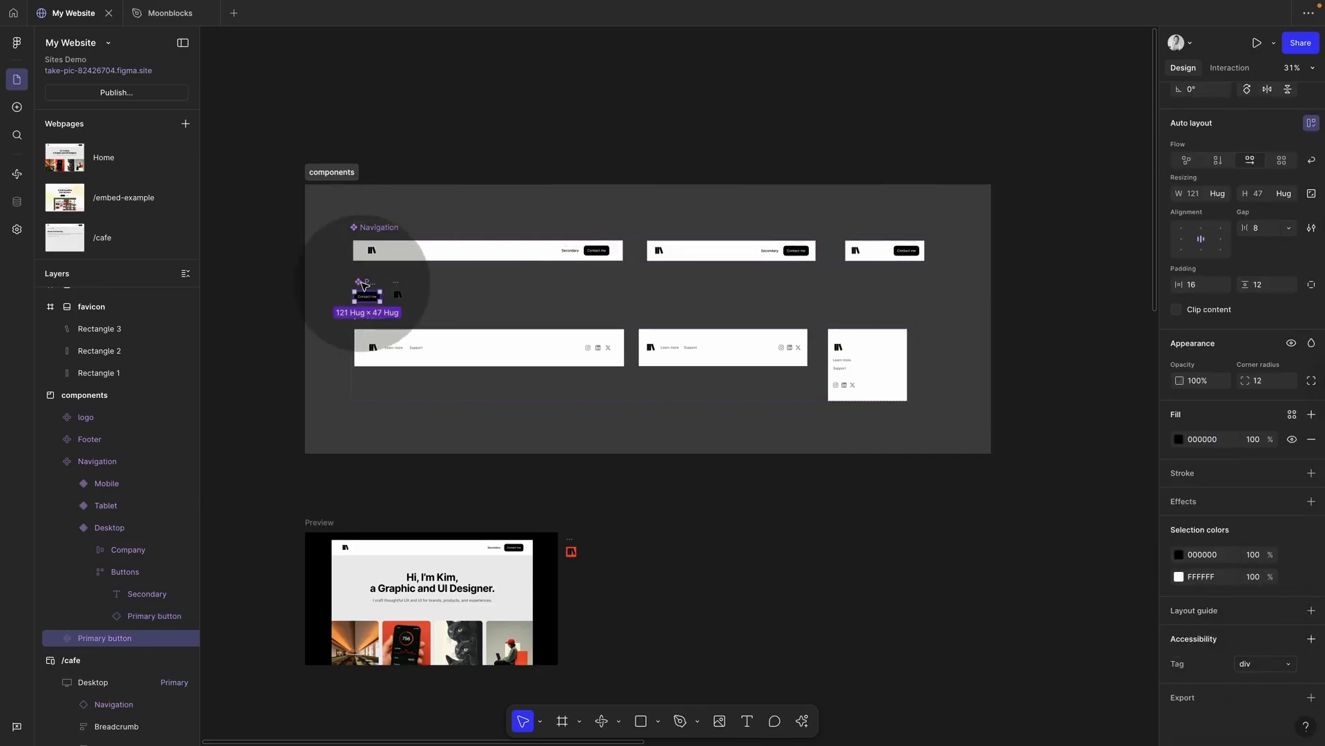
{"action": "left_click", "coordinate": [1282, 668]}
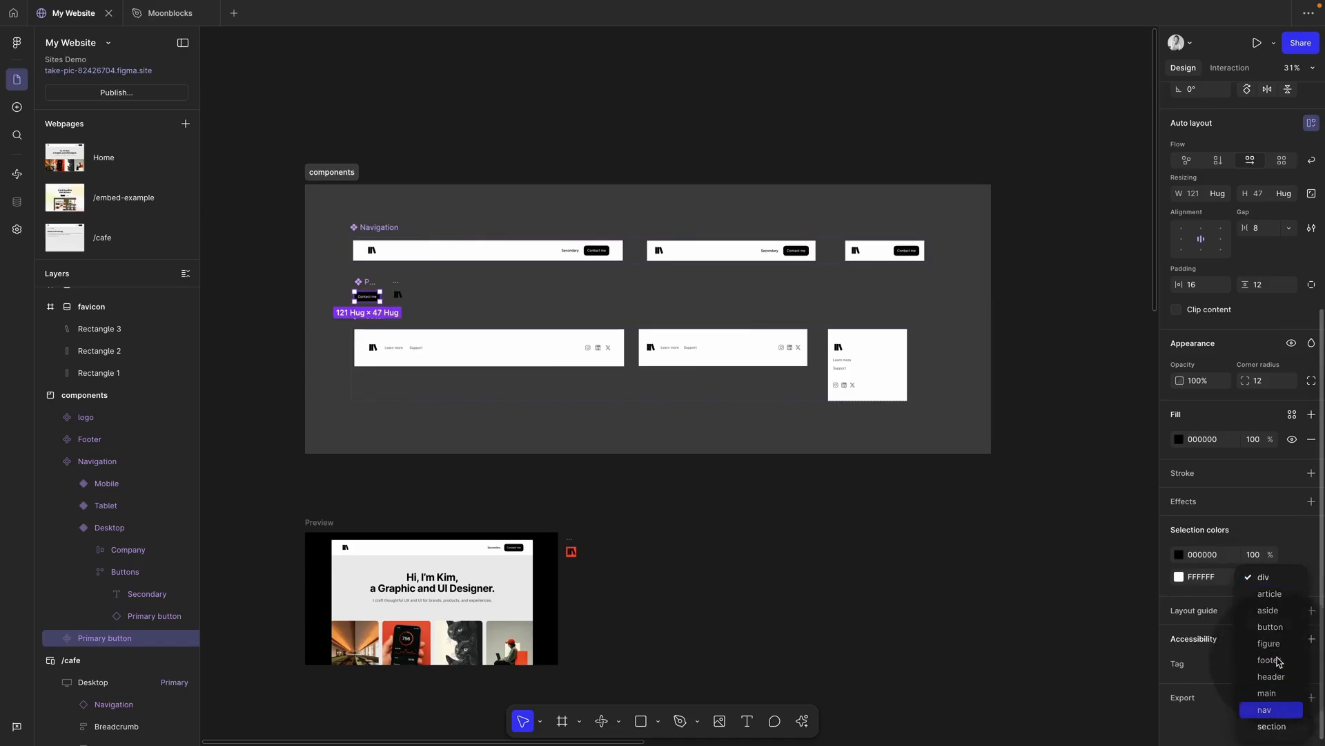
{"action": "left_click", "coordinate": [1276, 627]}
{"action": "left_click", "coordinate": [609, 257]}
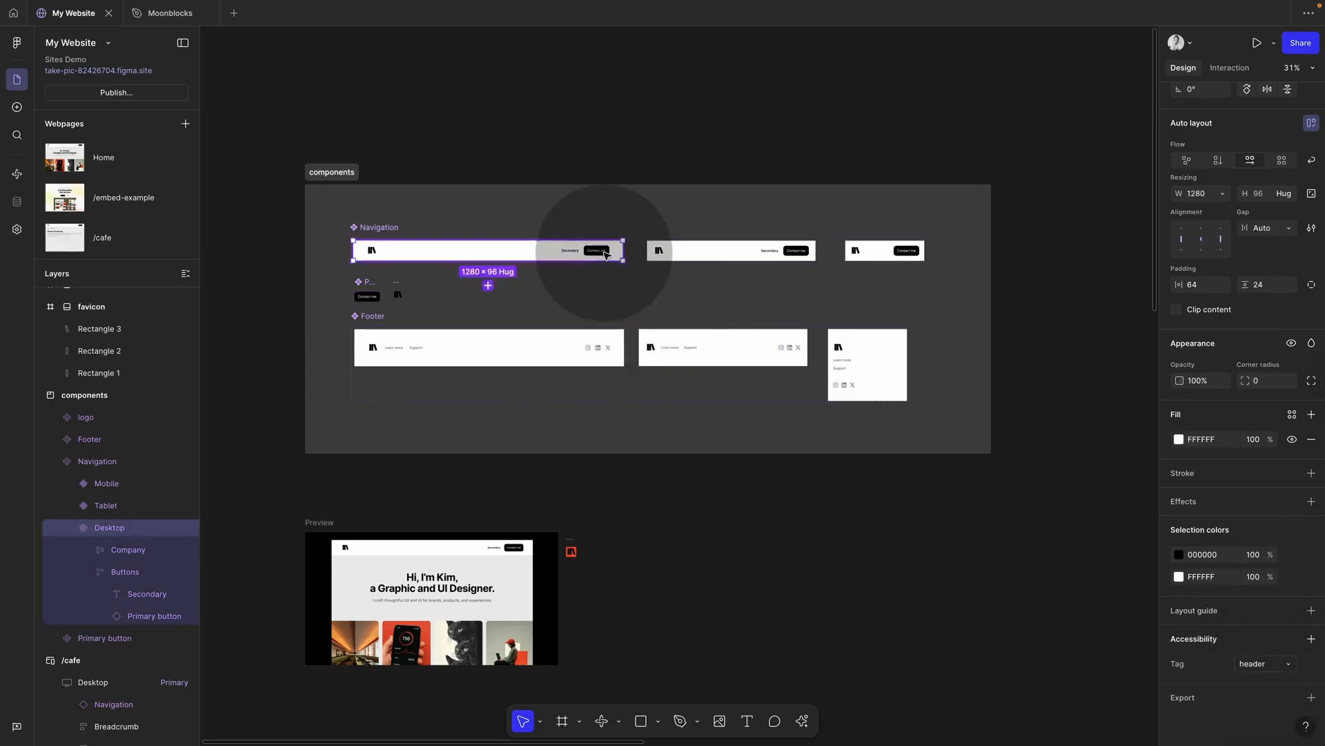
{"action": "left_click", "coordinate": [605, 253]}
{"action": "left_click", "coordinate": [605, 254]}
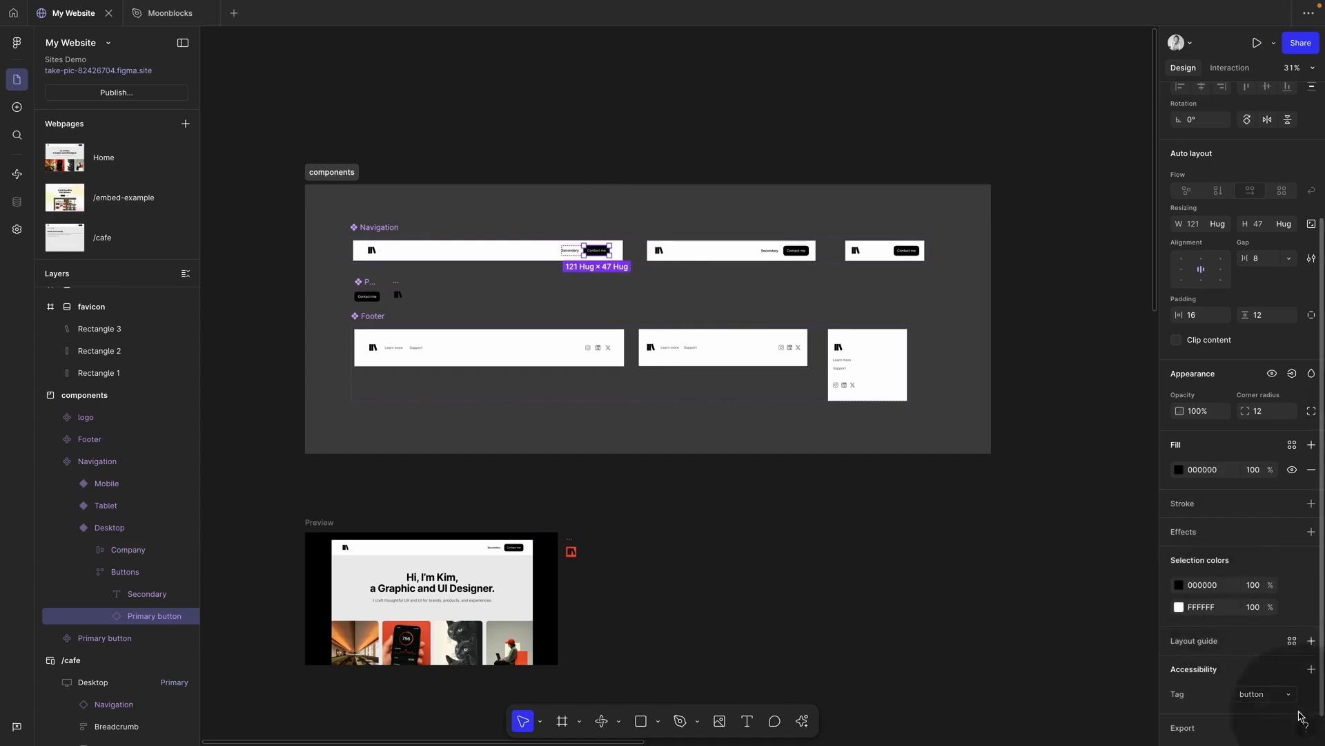
{"action": "left_click", "coordinate": [854, 483]}
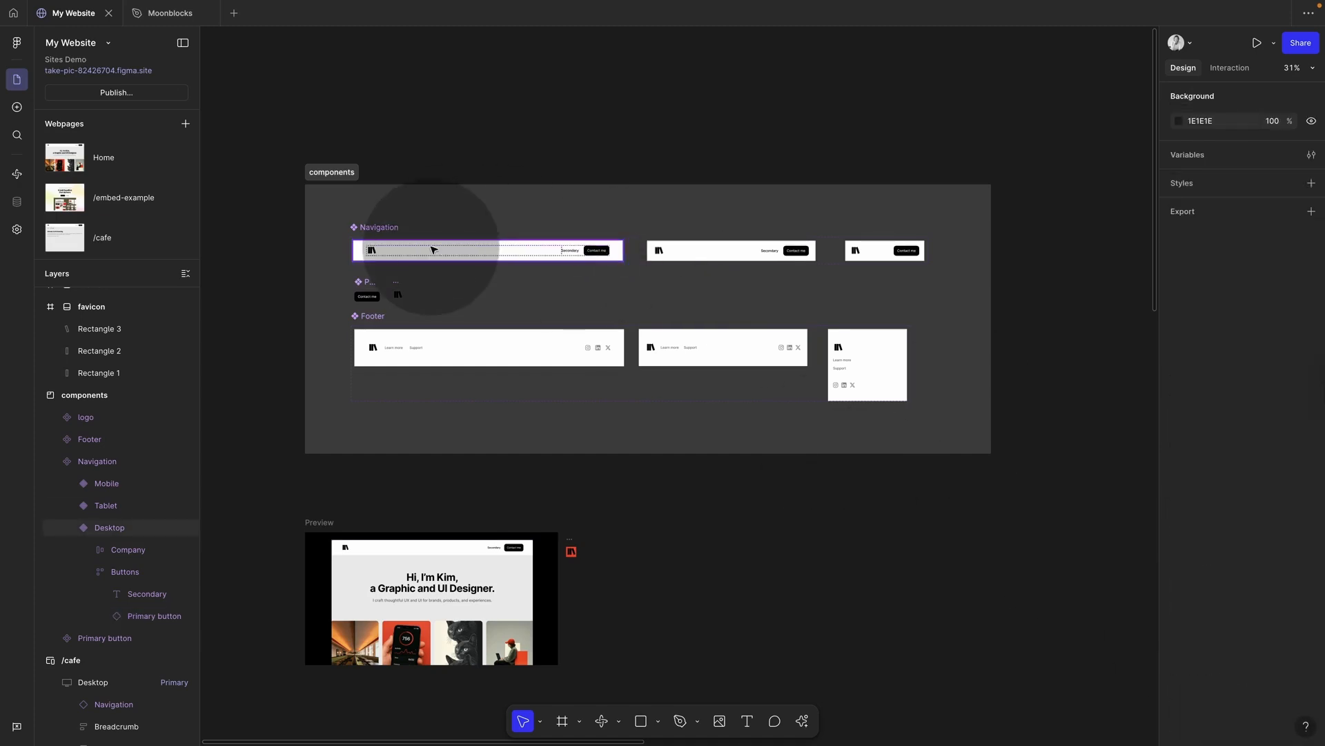
{"action": "scroll", "coordinate": [432, 245], "scroll_direction": "up", "scroll_amount": 3}
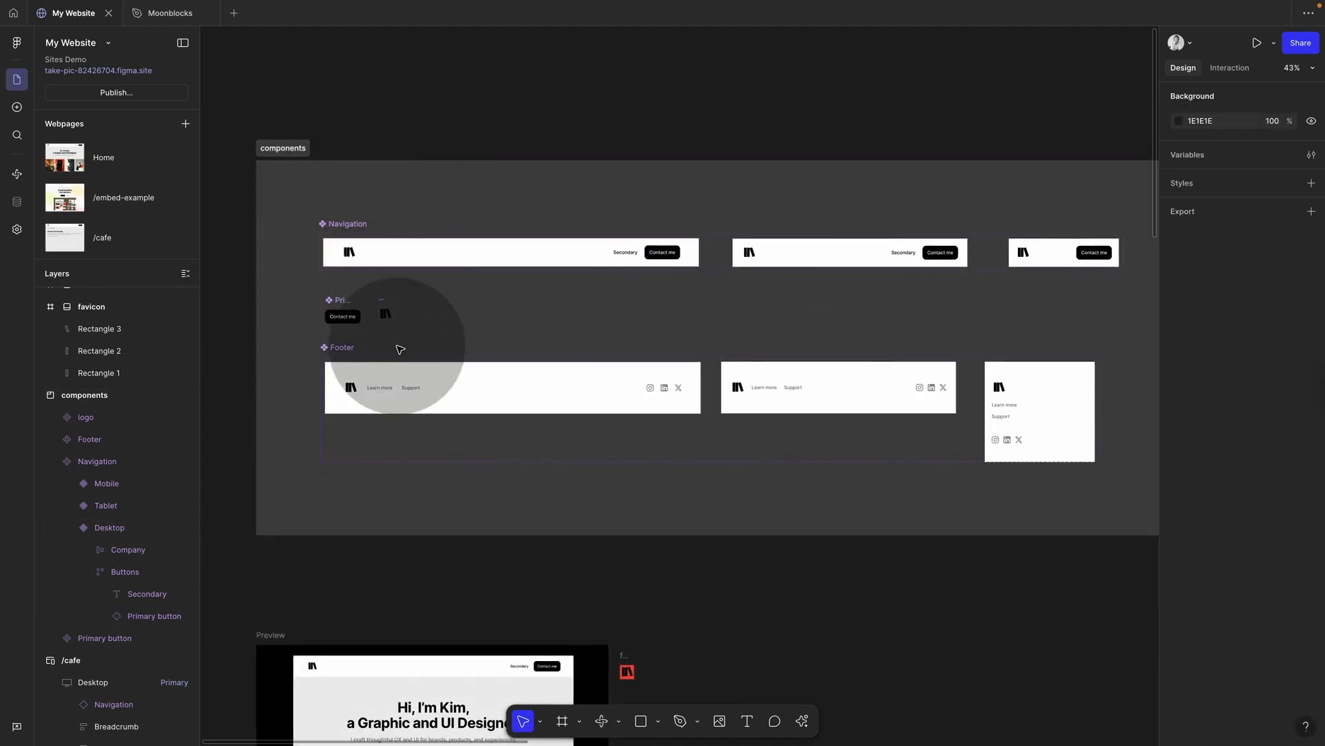
{"action": "scroll", "coordinate": [390, 352], "scroll_direction": "down", "scroll_amount": 10}
Step: In the Moonblocks file, open the Actions list from the bottom toolbar
{"action": "scroll", "coordinate": [414, 400], "scroll_direction": "up", "scroll_amount": 5}
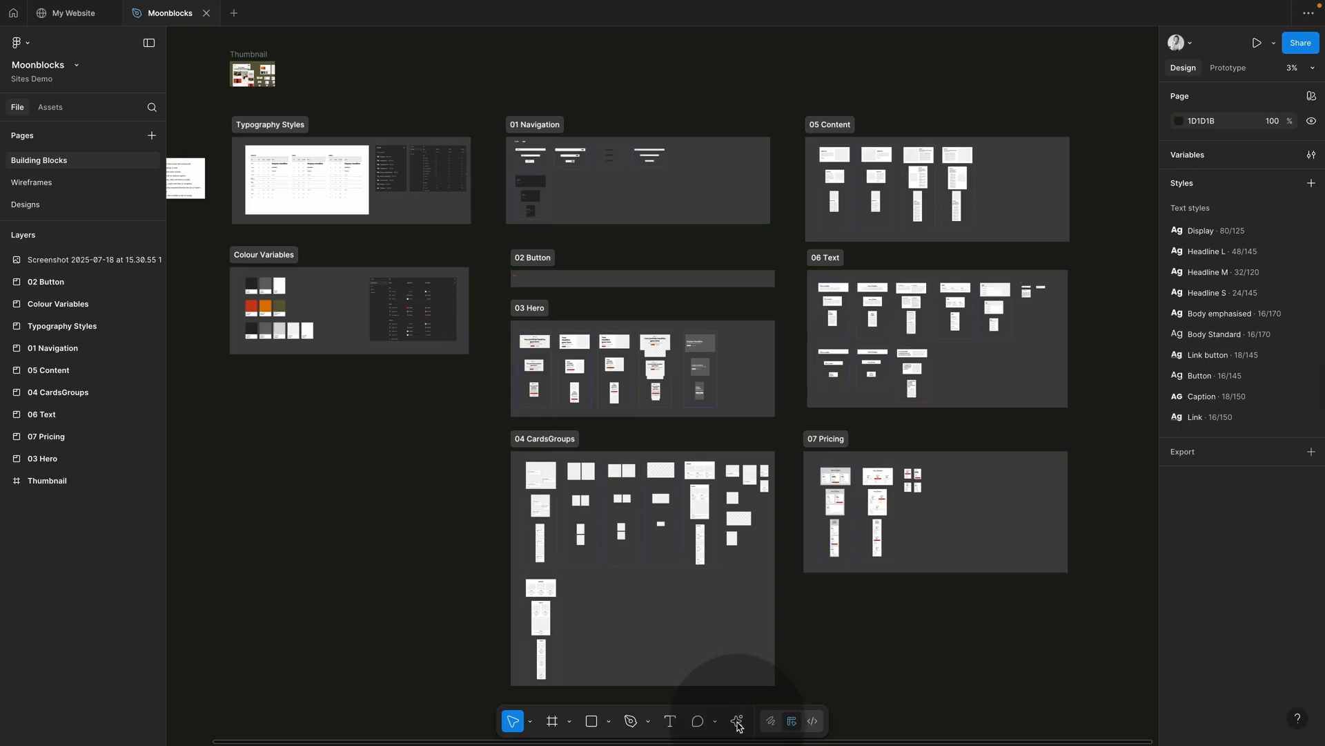
{"action": "left_click", "coordinate": [738, 722]}
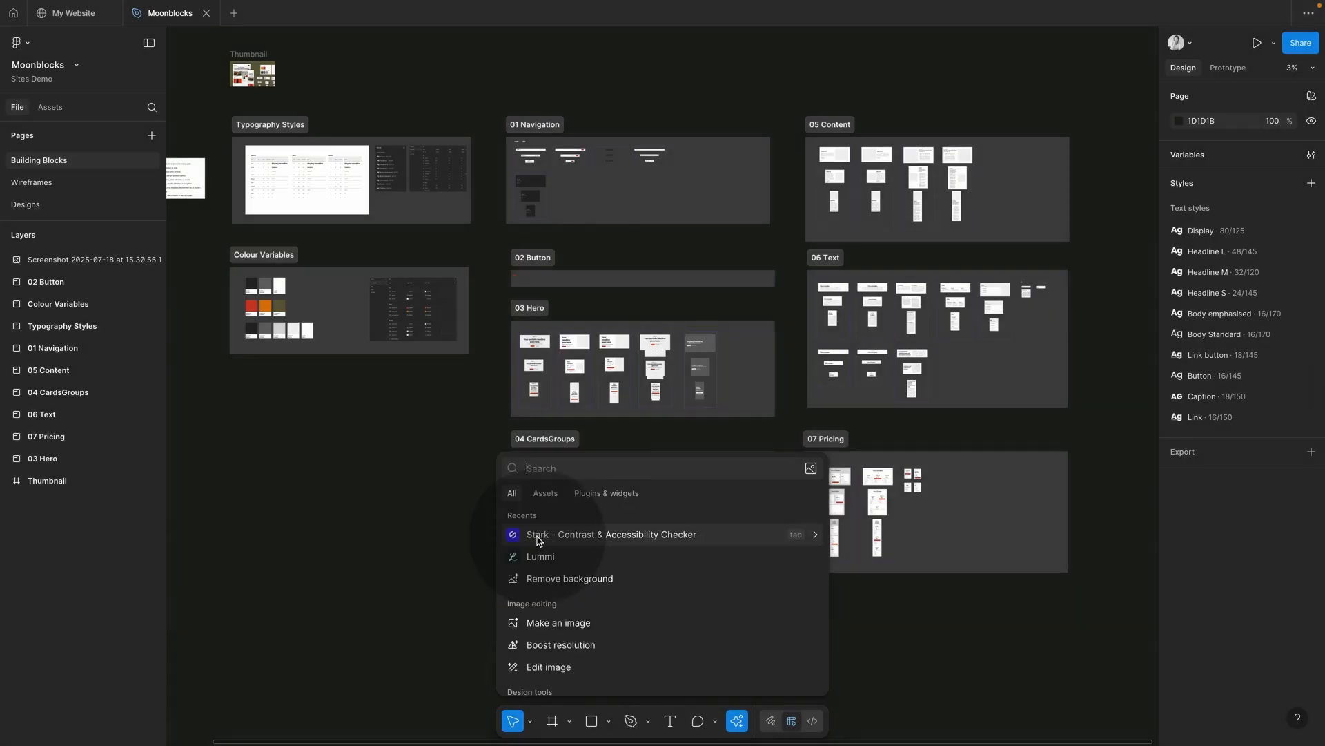
Step: Launch the Stark checker's contrast tool and bring the colour swatches into view
{"action": "left_click", "coordinate": [538, 535]}
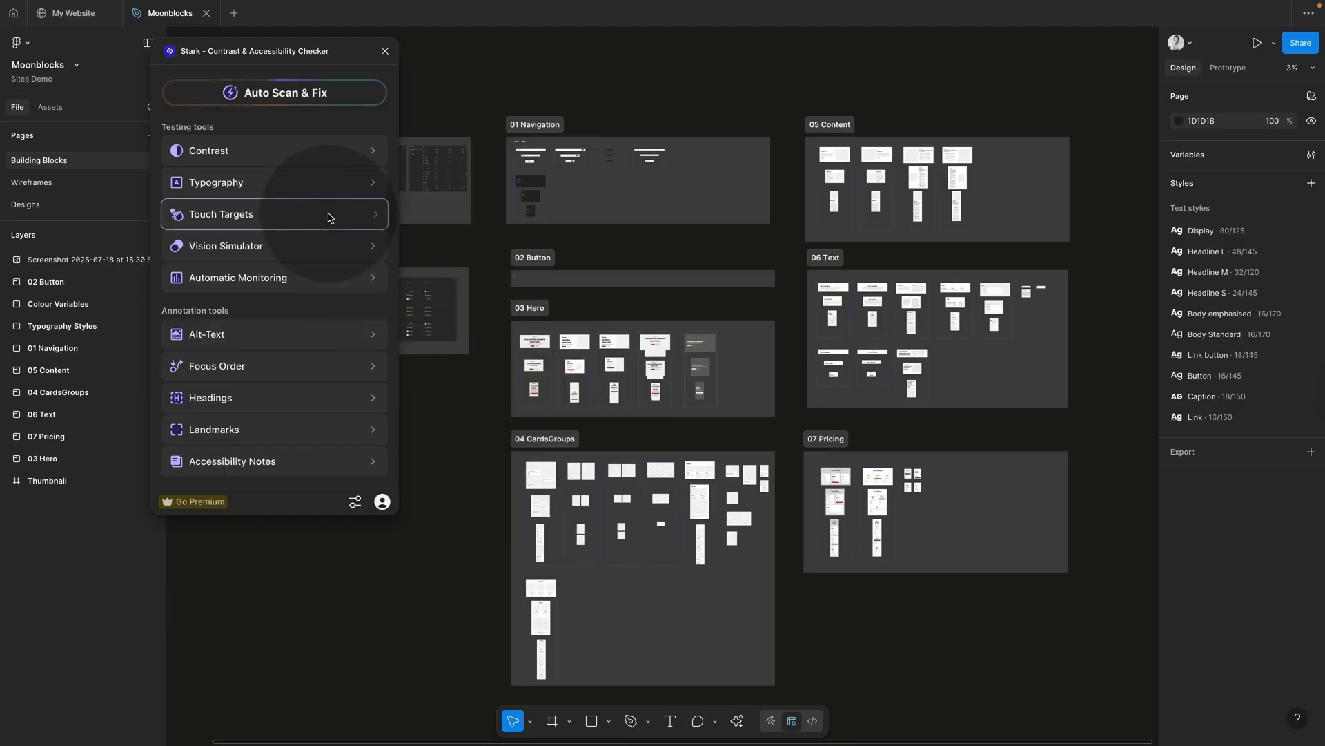
{"action": "left_click", "coordinate": [267, 157]}
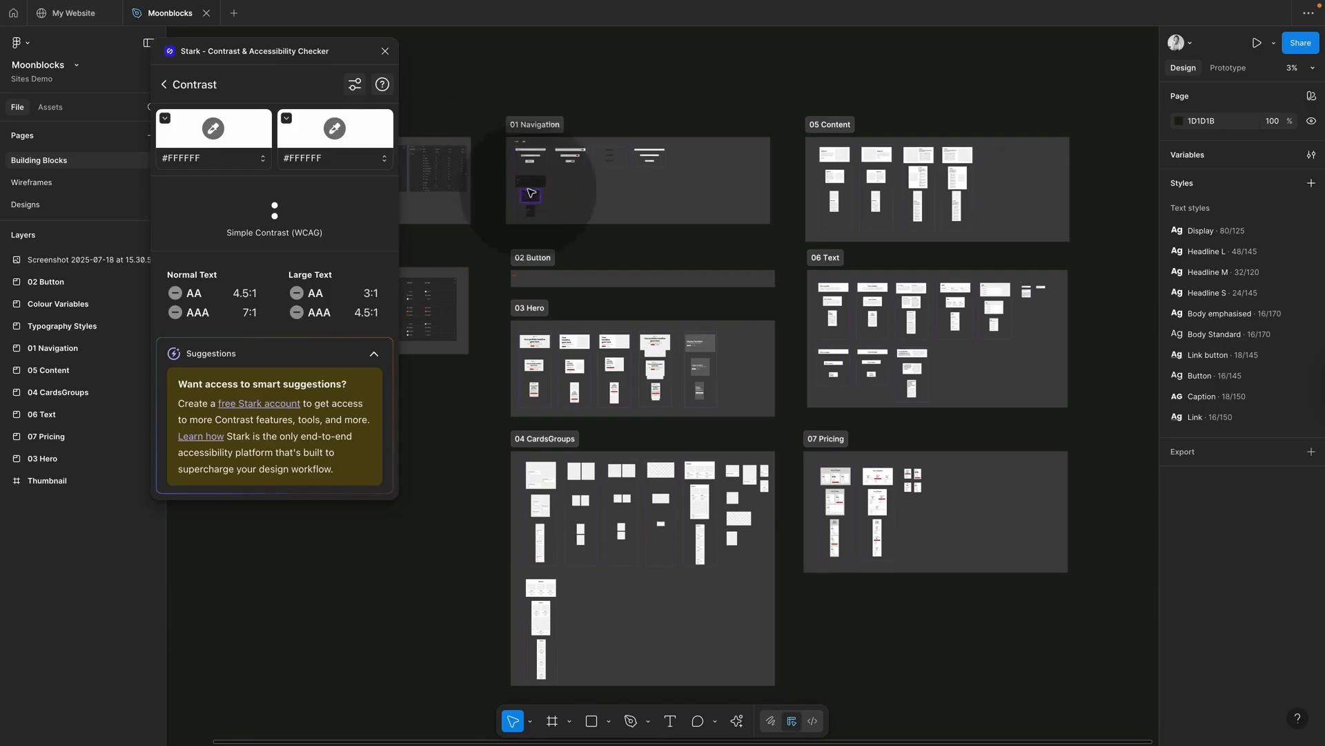
{"action": "scroll", "coordinate": [480, 191], "scroll_direction": "left", "scroll_amount": 1}
{"action": "scroll", "coordinate": [480, 191], "scroll_direction": "left", "scroll_amount": 5}
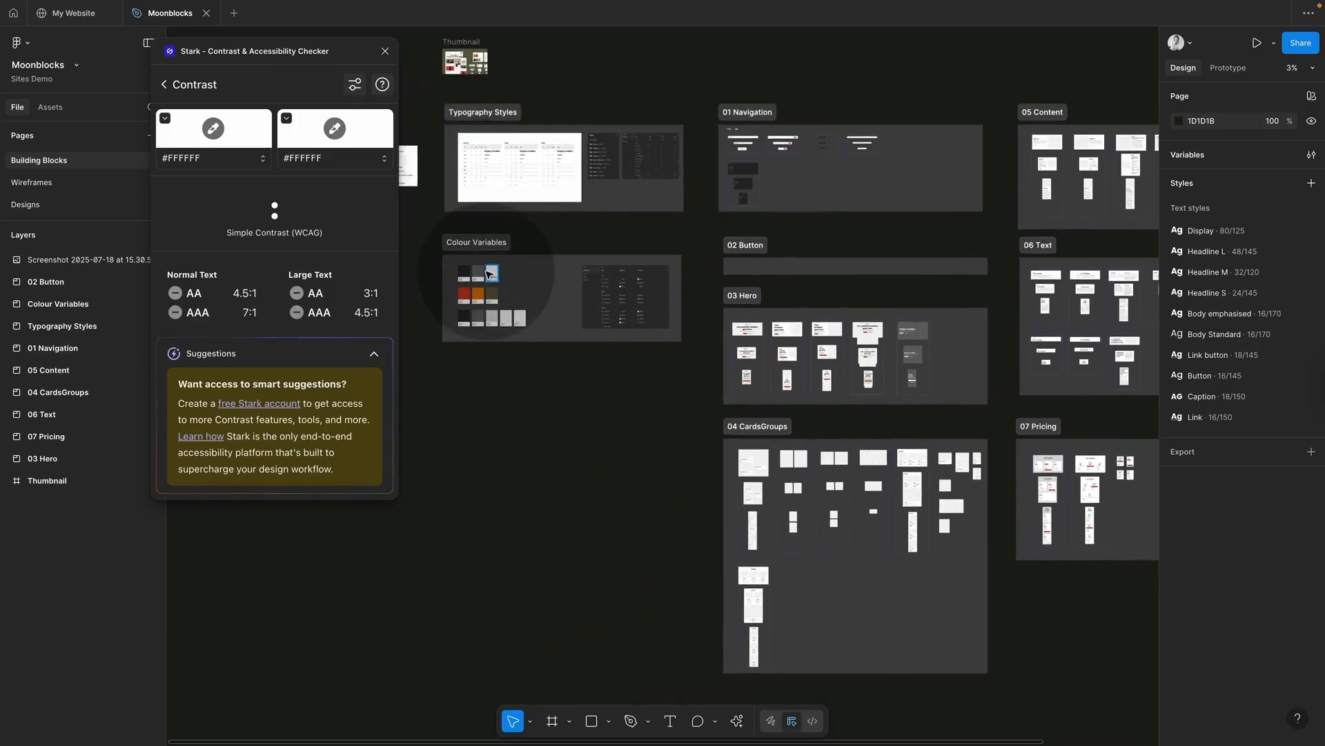
{"action": "scroll", "coordinate": [483, 269], "scroll_direction": "up", "scroll_amount": 5}
{"action": "scroll", "coordinate": [490, 274], "scroll_direction": "up", "scroll_amount": 4}
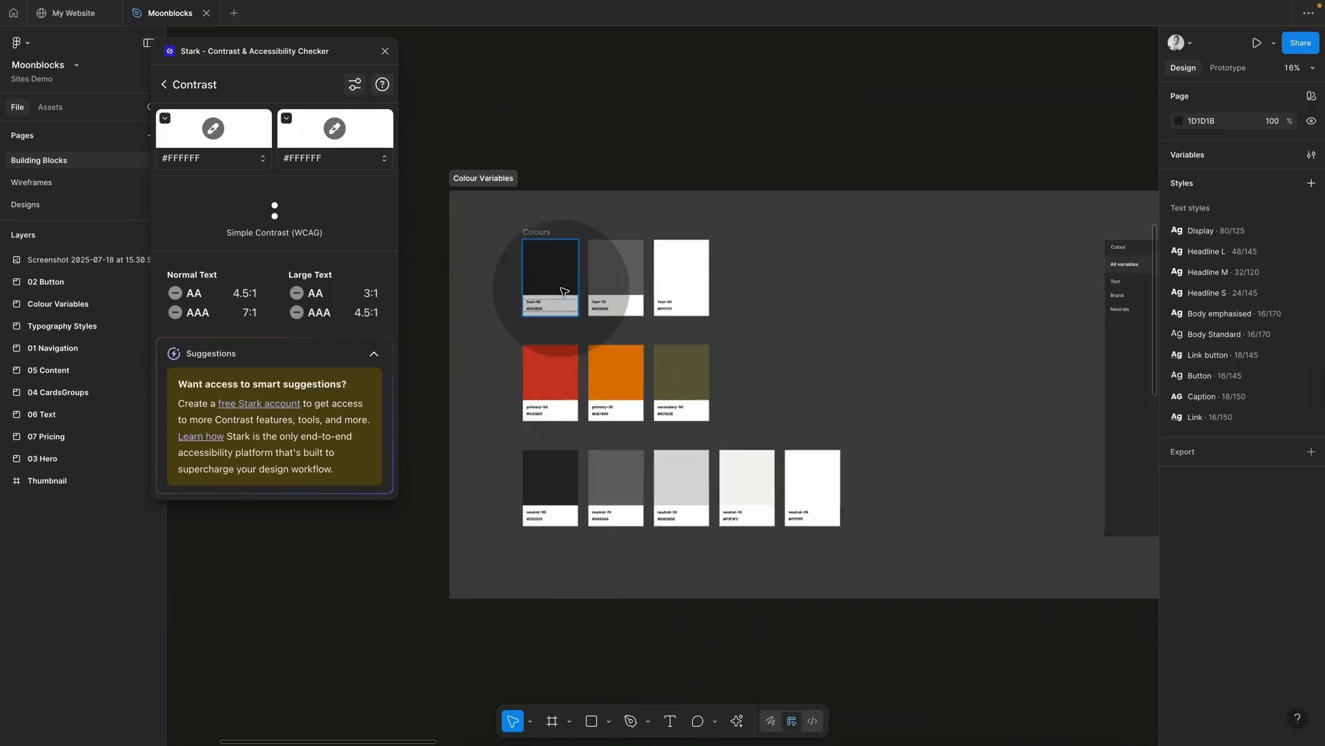
Step: Check the dark swatch's contrast against neutral-70, neutral-30 and neutral-10
{"action": "left_click", "coordinate": [550, 269]}
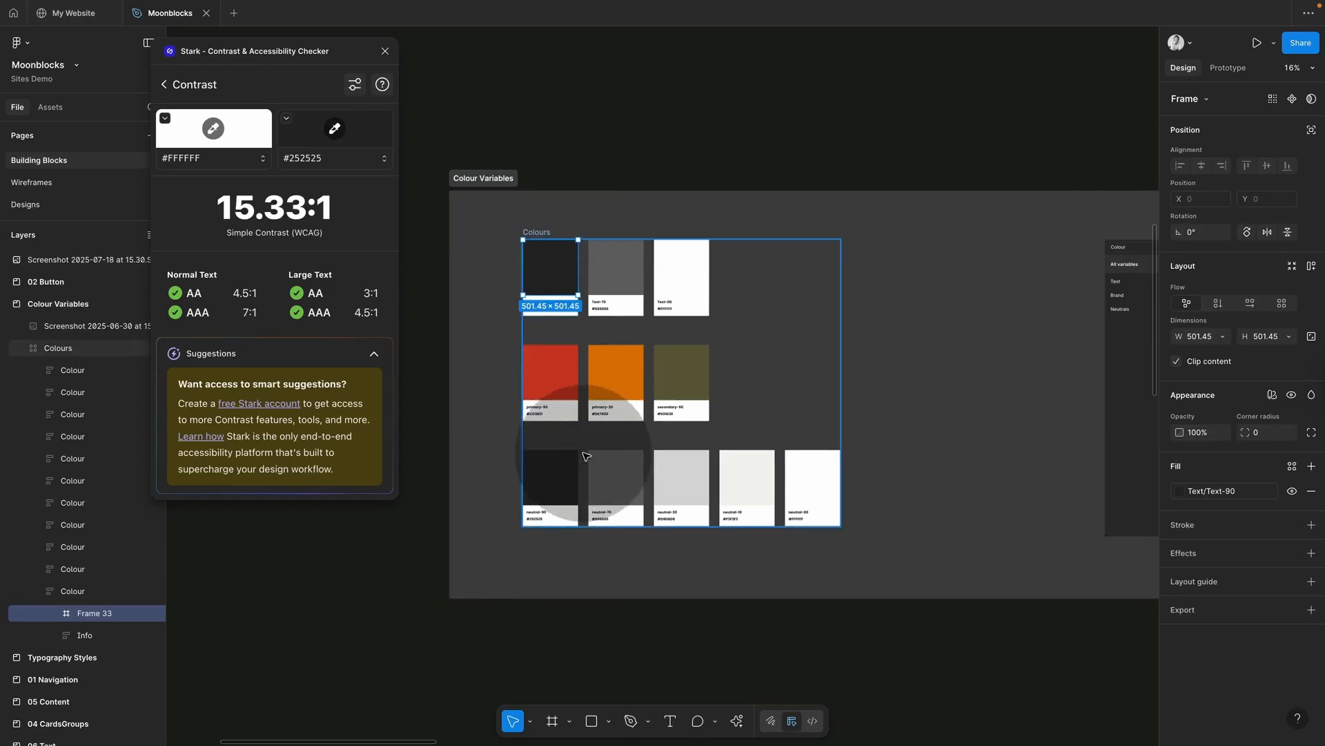
{"action": "left_click", "coordinate": [636, 473], "text": "shift"}
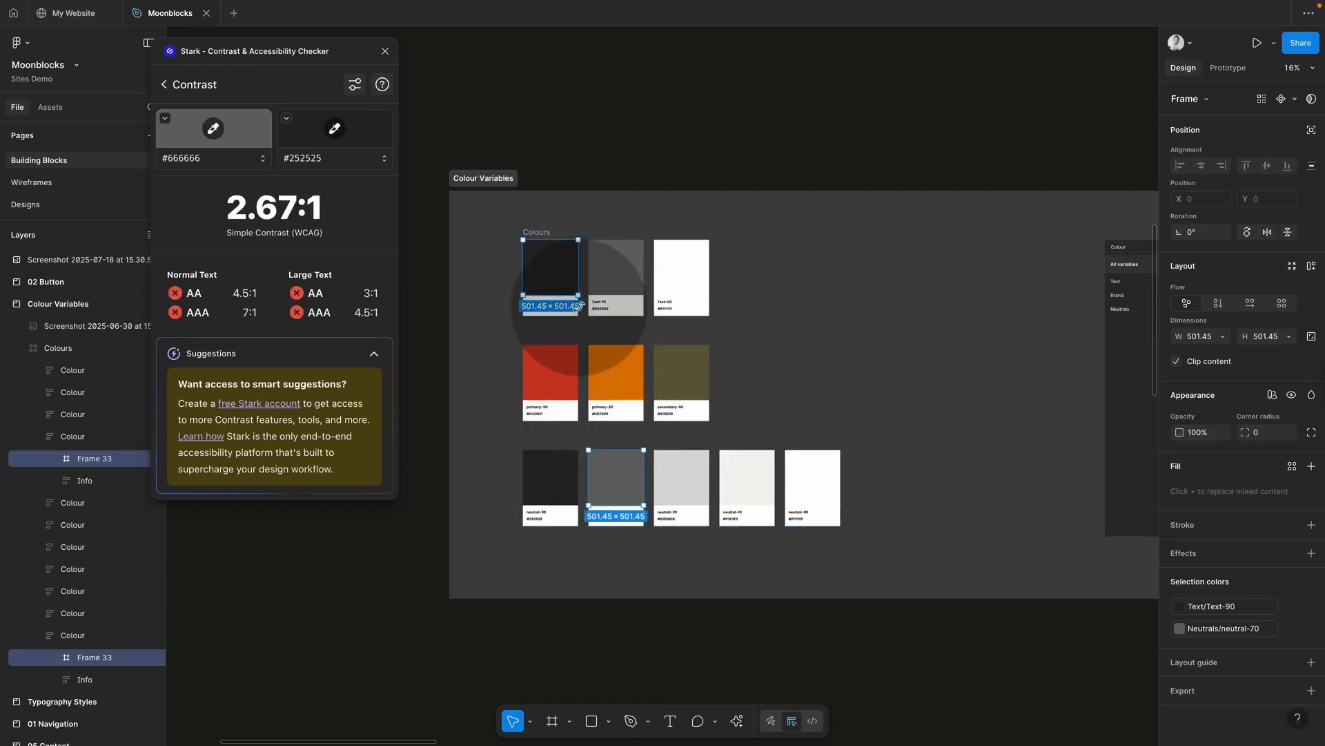
{"action": "left_click", "coordinate": [680, 476], "text": "shift"}
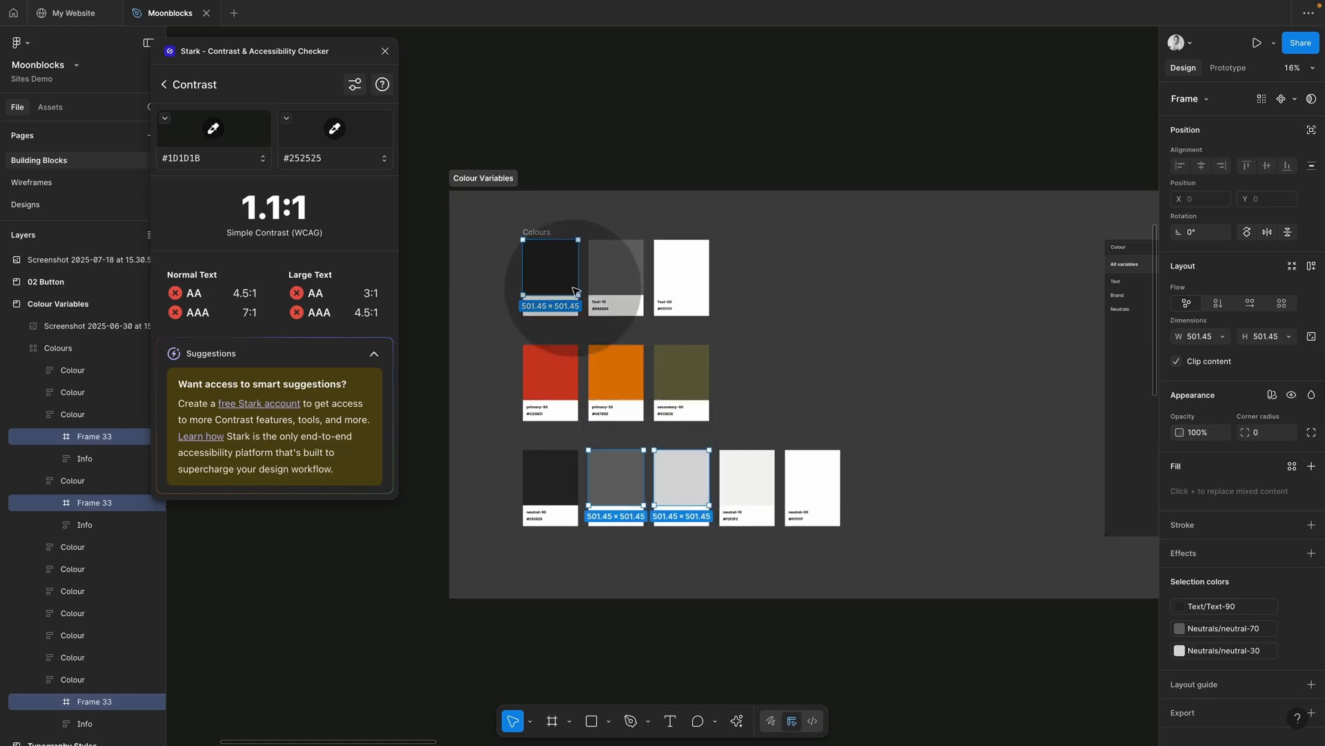
{"action": "left_click", "coordinate": [716, 336]}
{"action": "left_click", "coordinate": [557, 273], "text": "super"}
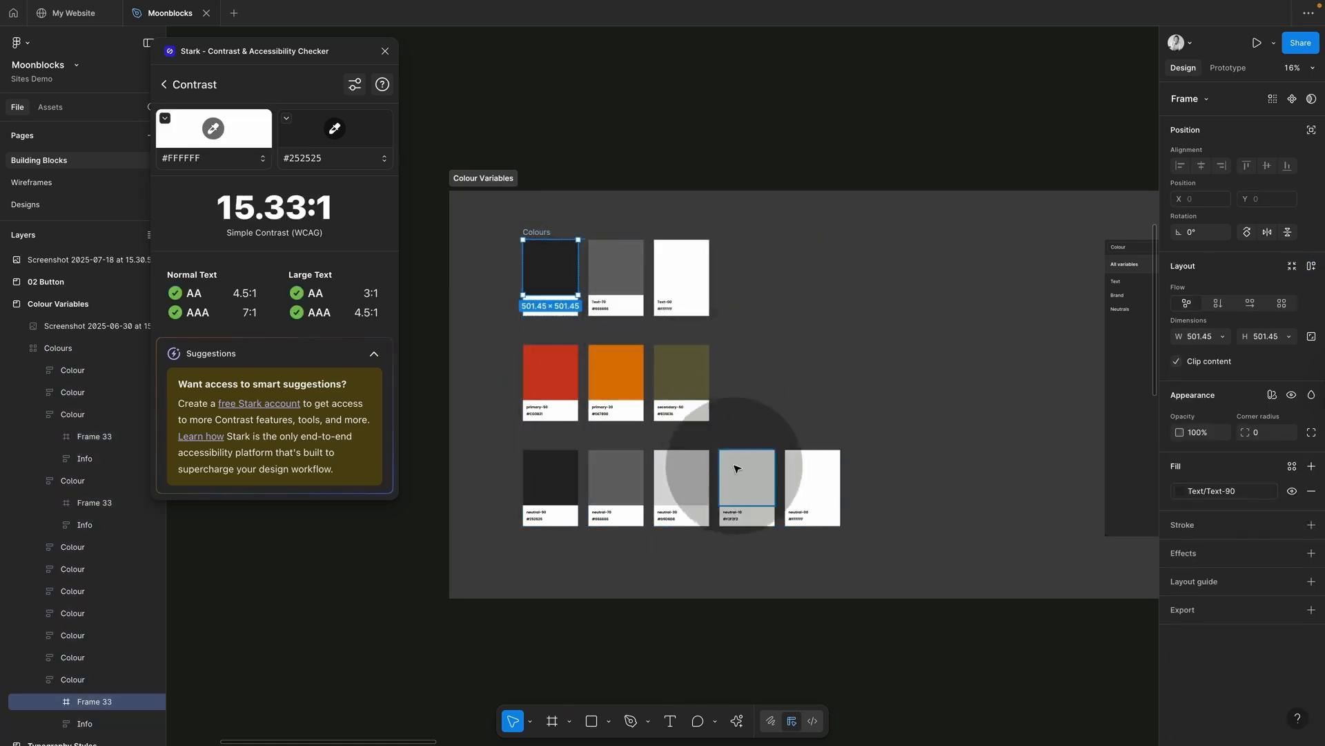
{"action": "left_click", "coordinate": [753, 486], "text": "shift"}
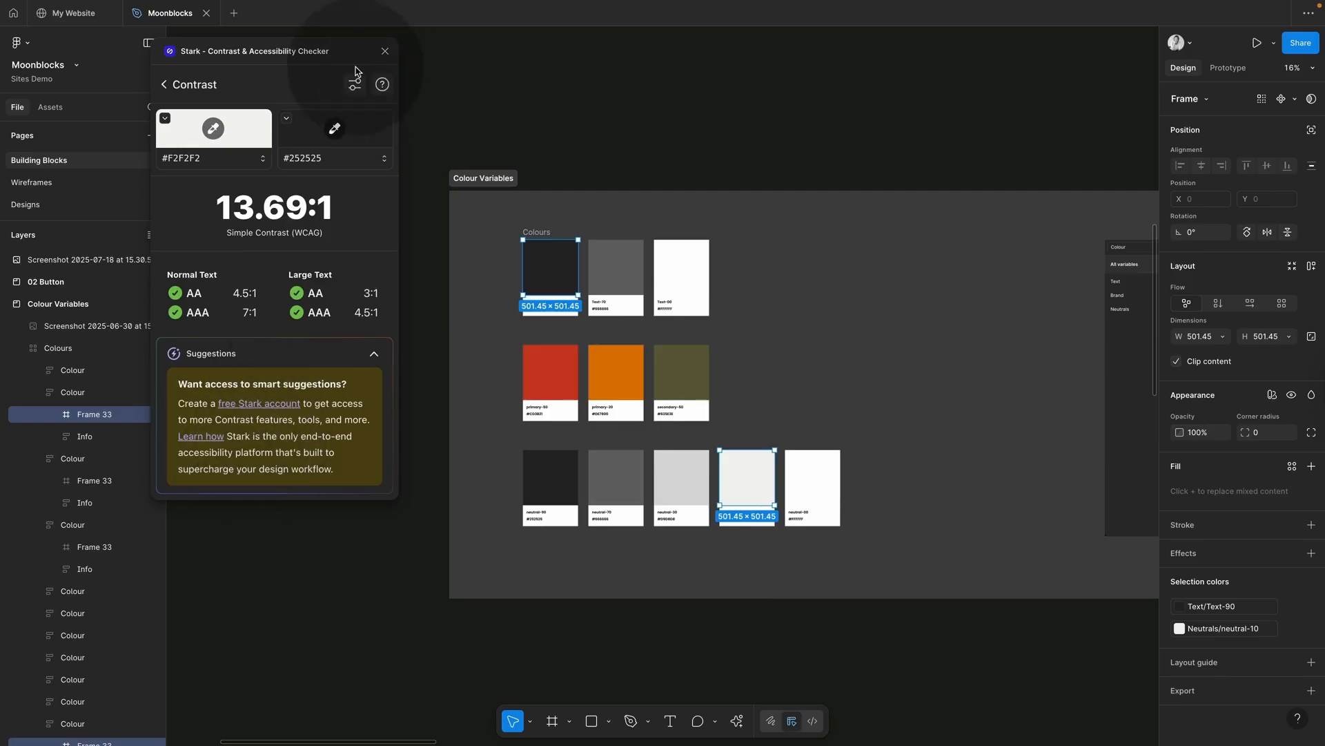
{"action": "left_click", "coordinate": [165, 84]}
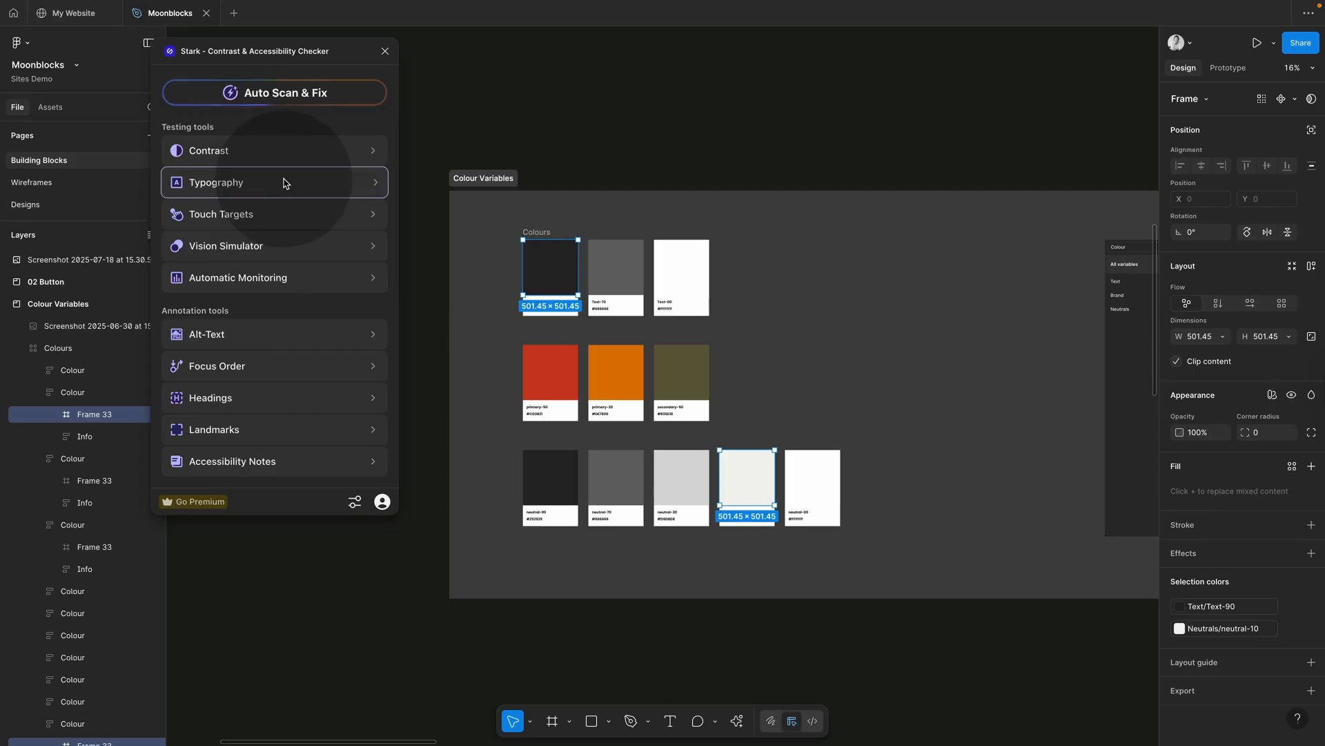
Step: Close Stark, jump to Colour Variables with Shift+2, and move Hero 2's image left of the headline
{"action": "left_click", "coordinate": [385, 52]}
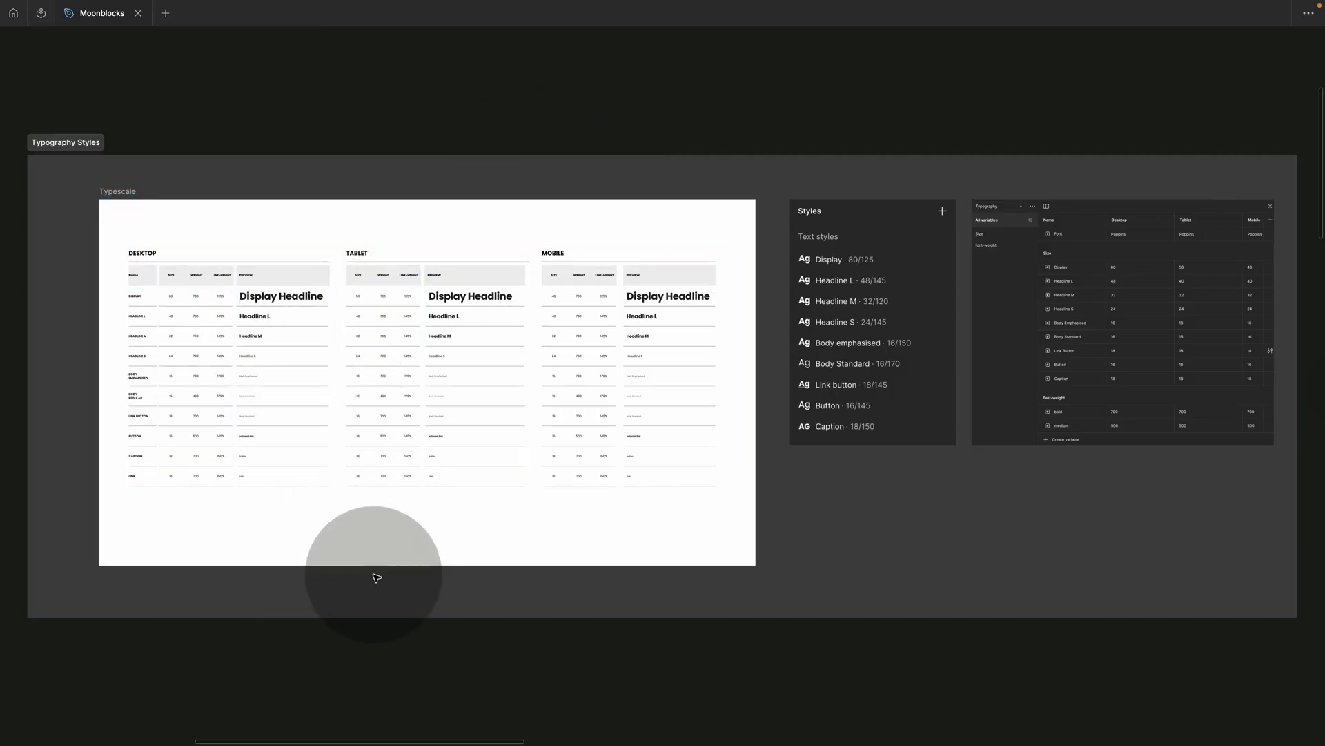
{"action": "key", "text": "shift+2"}
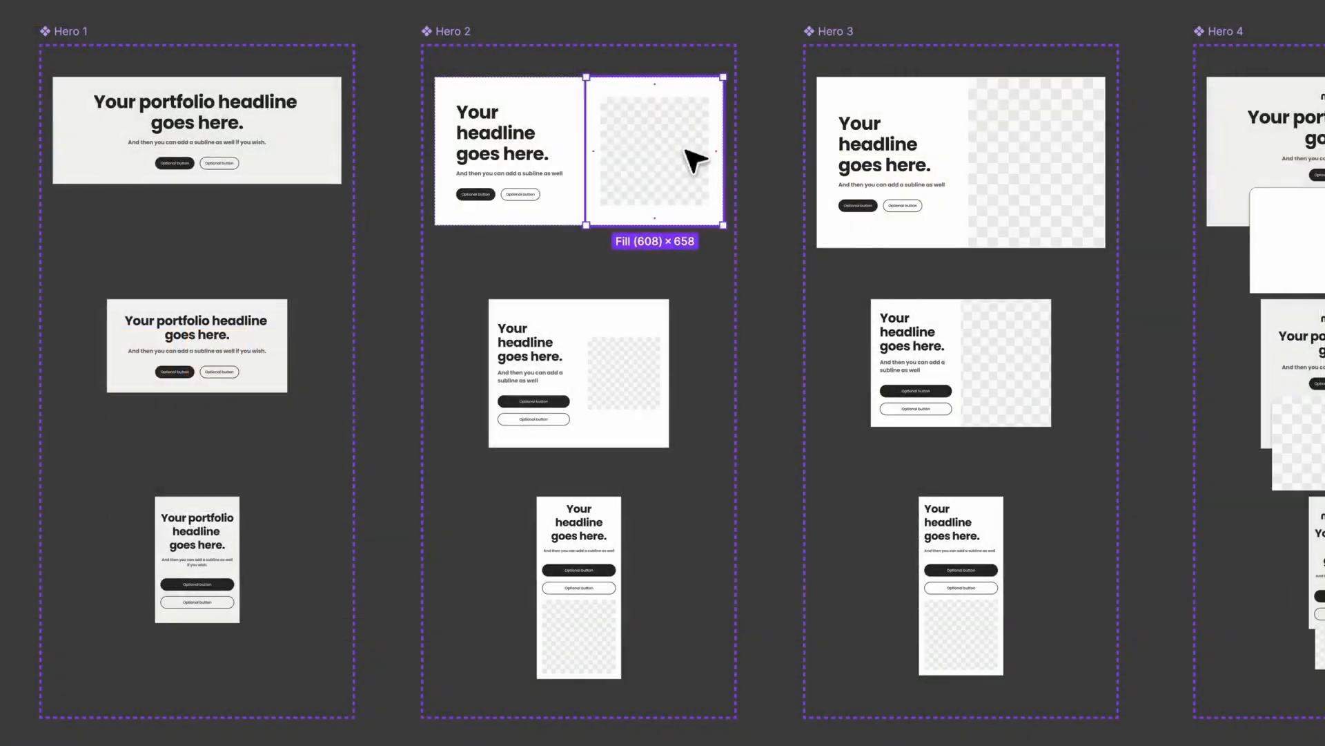
{"action": "key", "text": "Left"}
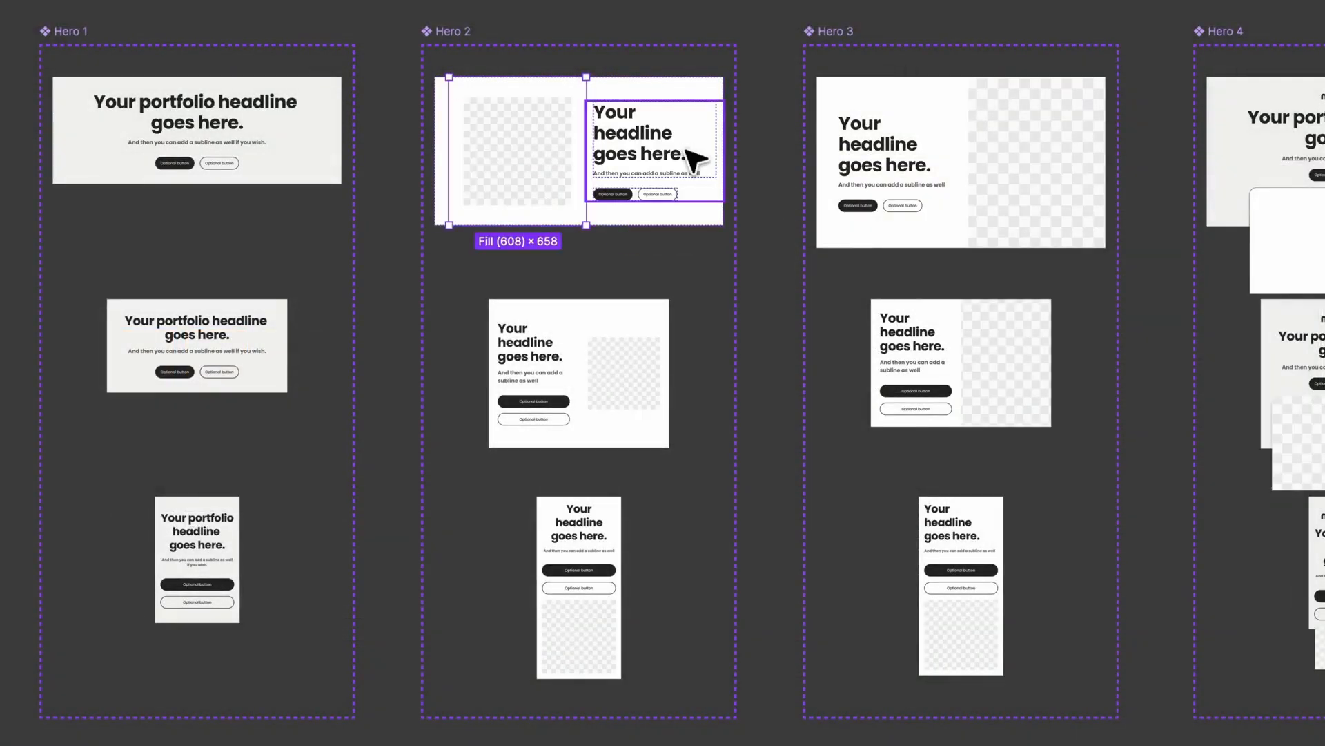
Step: Move Hero 2's image back right of the headline, then show the Create file options in the browser
{"action": "key", "text": "Right"}
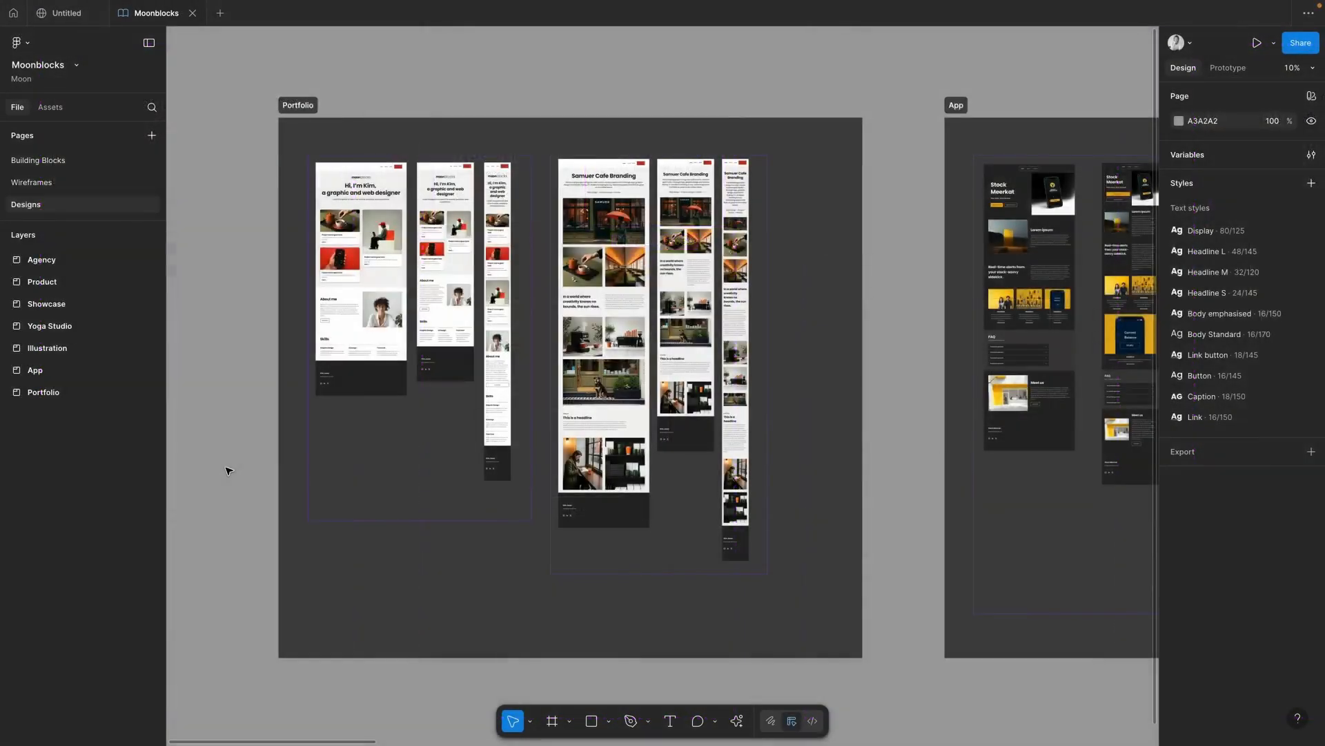
{"action": "scroll", "coordinate": [228, 471], "scroll_direction": "right", "scroll_amount": 15}
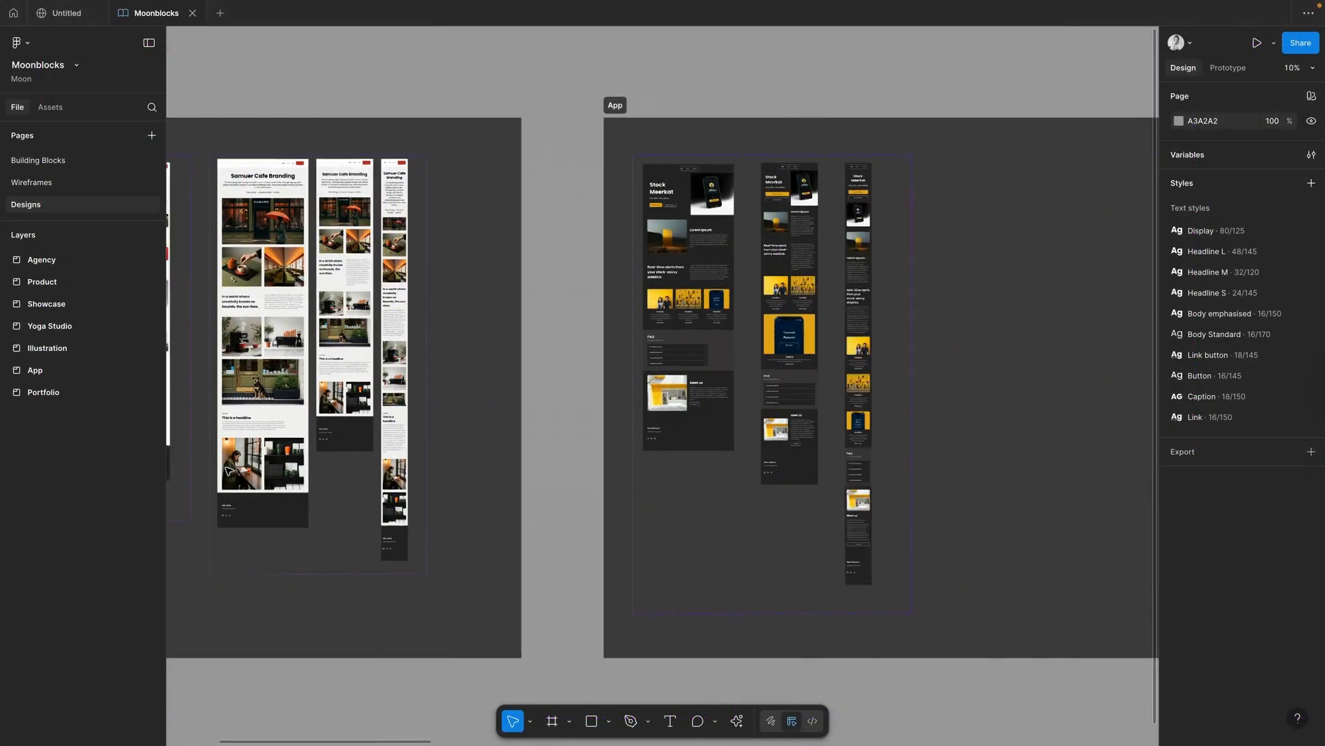
{"action": "scroll", "coordinate": [228, 471], "scroll_direction": "right", "scroll_amount": 15}
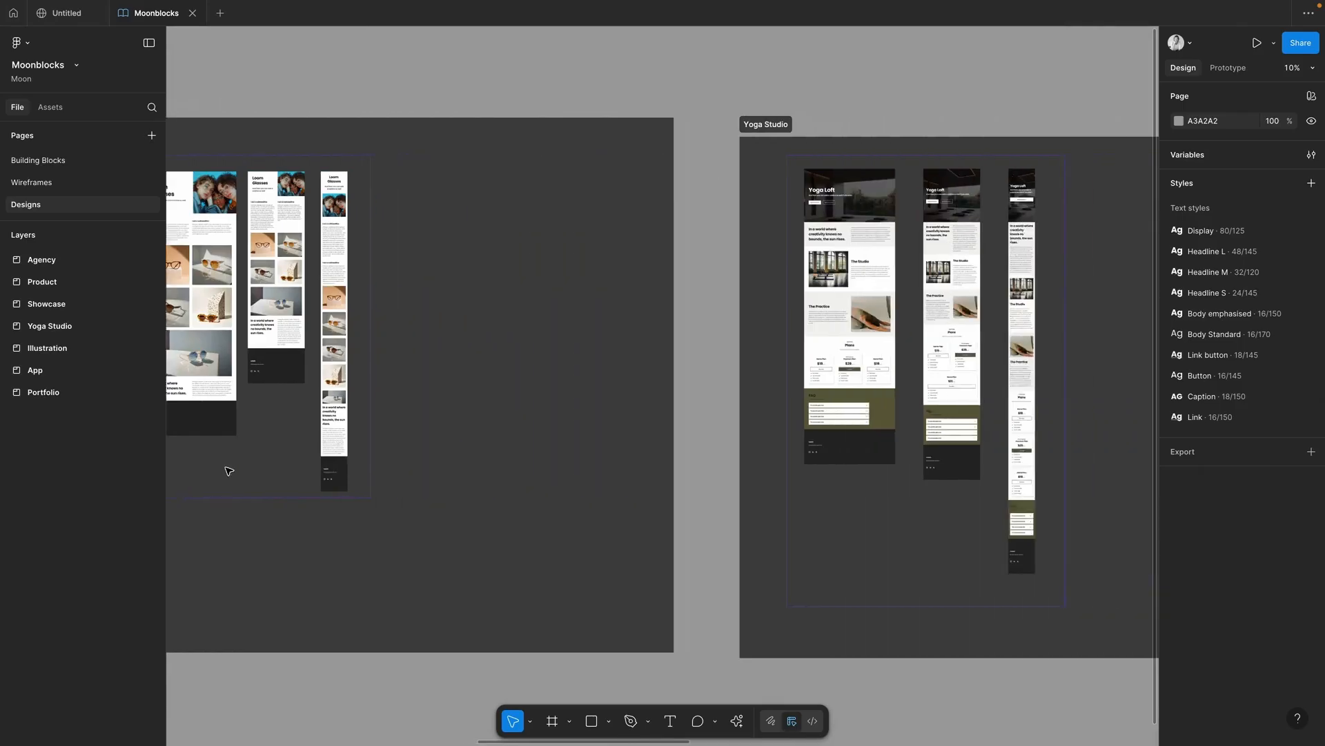
{"action": "scroll", "coordinate": [229, 471], "scroll_direction": "right", "scroll_amount": 15}
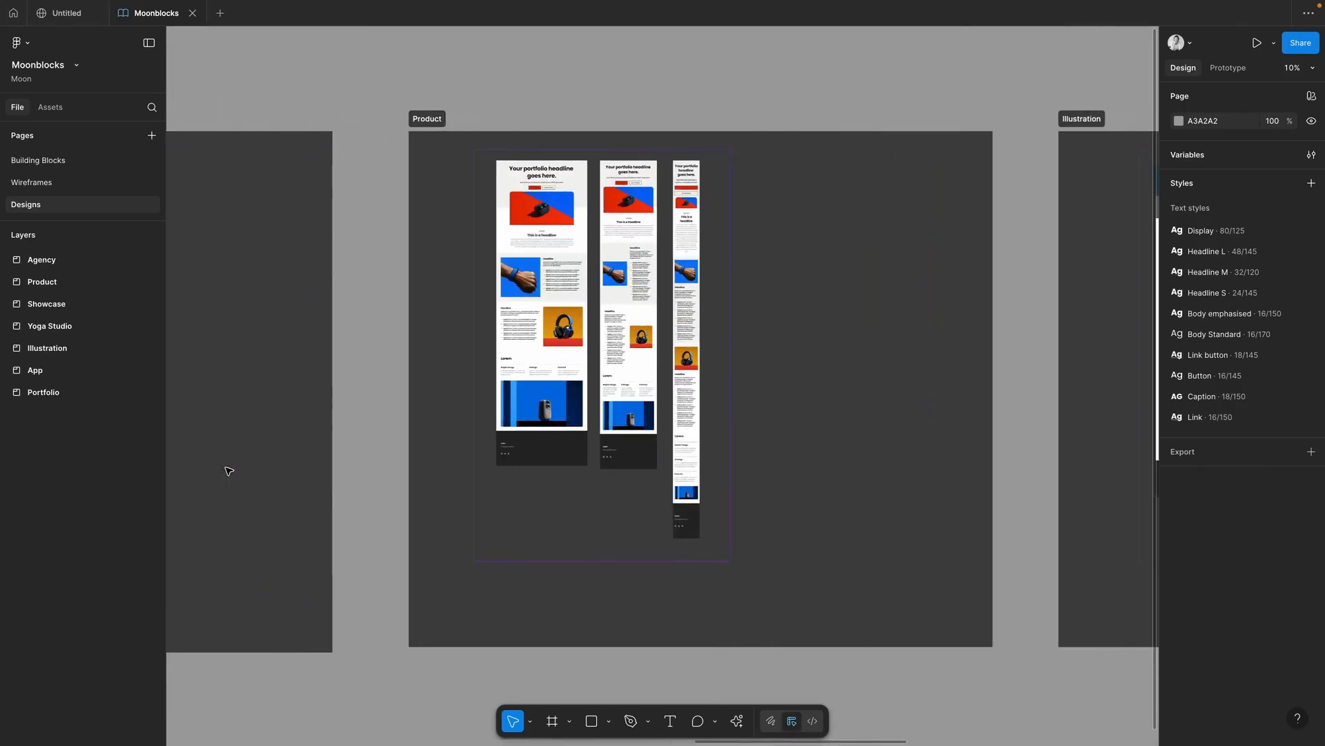
{"action": "scroll", "coordinate": [229, 471], "scroll_direction": "right", "scroll_amount": 10}
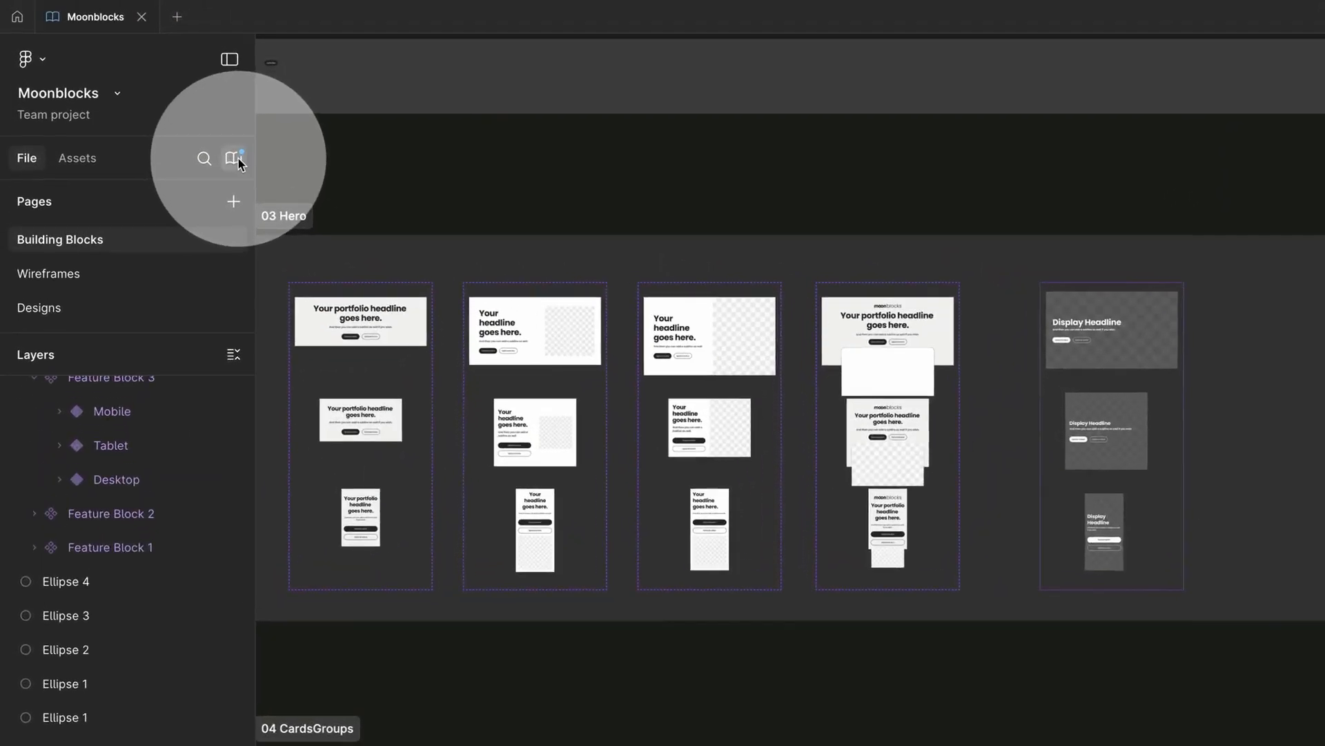
{"action": "left_click", "coordinate": [181, 123]}
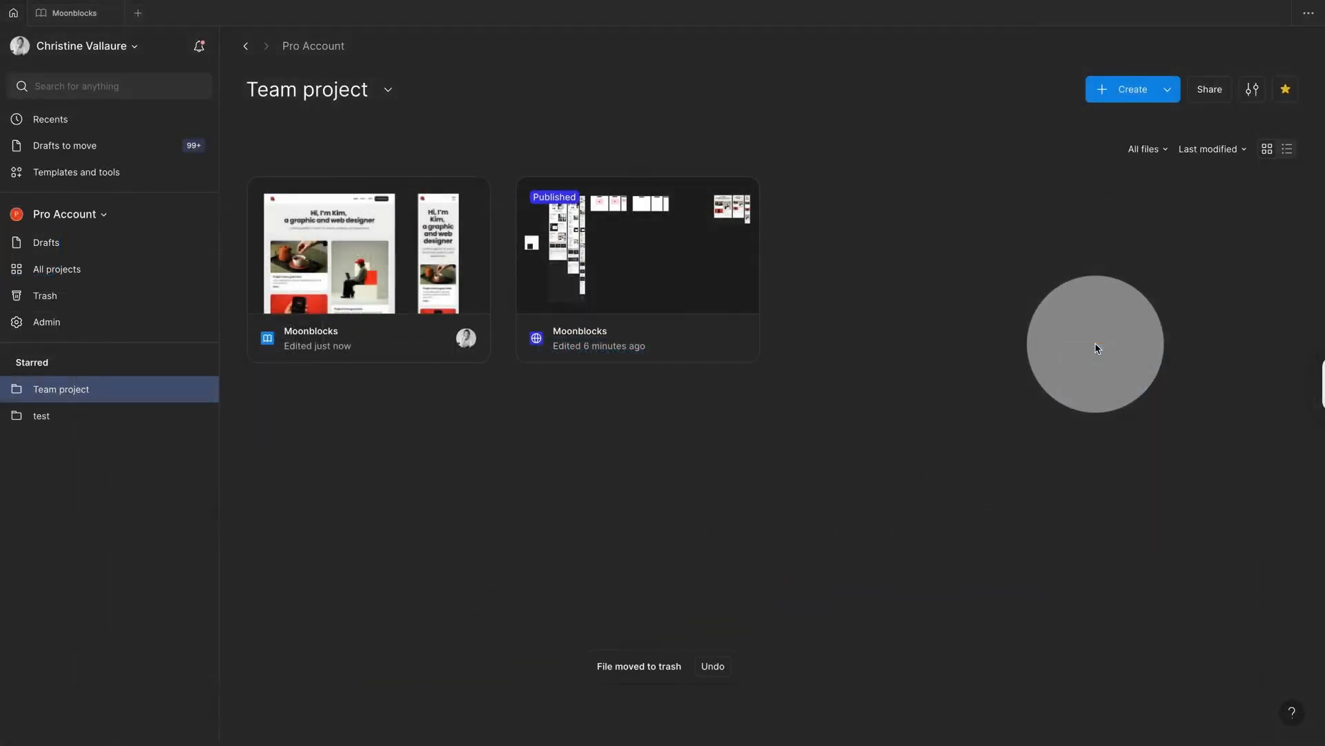
{"action": "left_click", "coordinate": [1167, 90]}
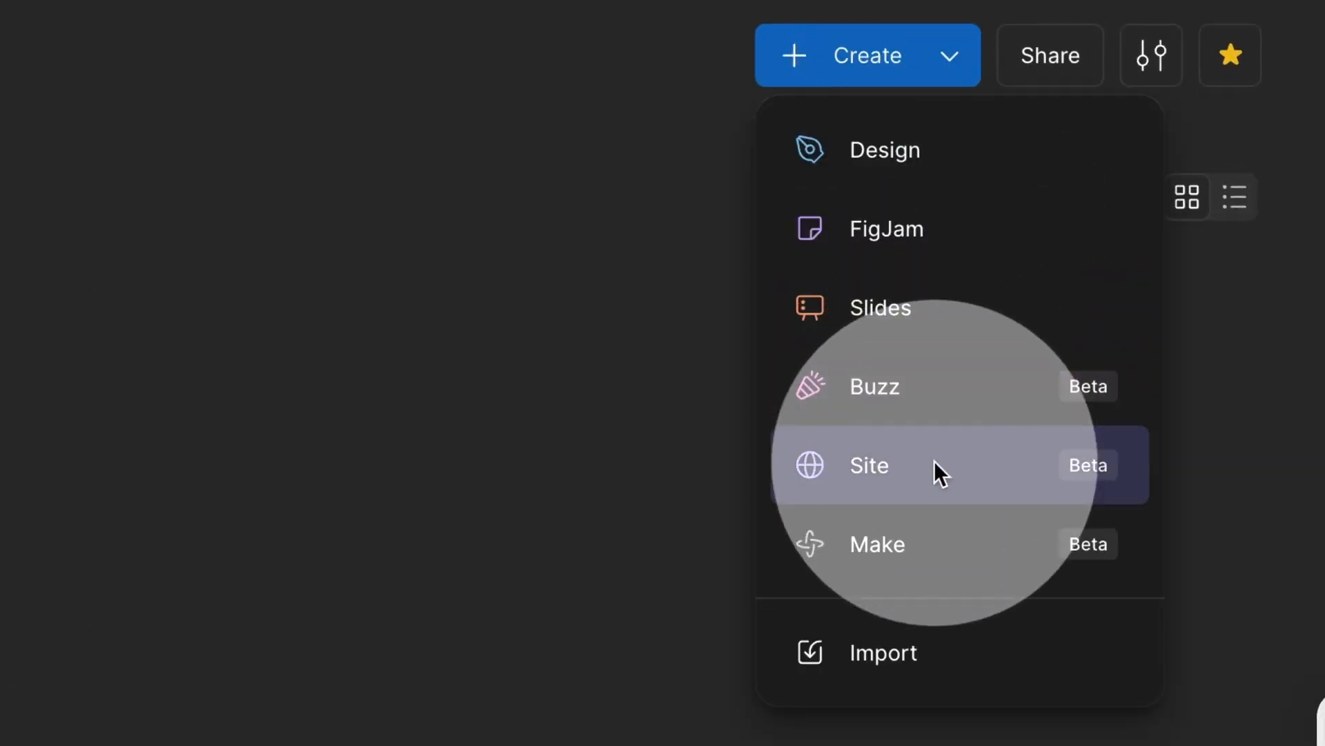
Step: Create a new site and place the Moonblocks Header, Hero 1 and Card Group 1 blocks
{"action": "left_click", "coordinate": [884, 477]}
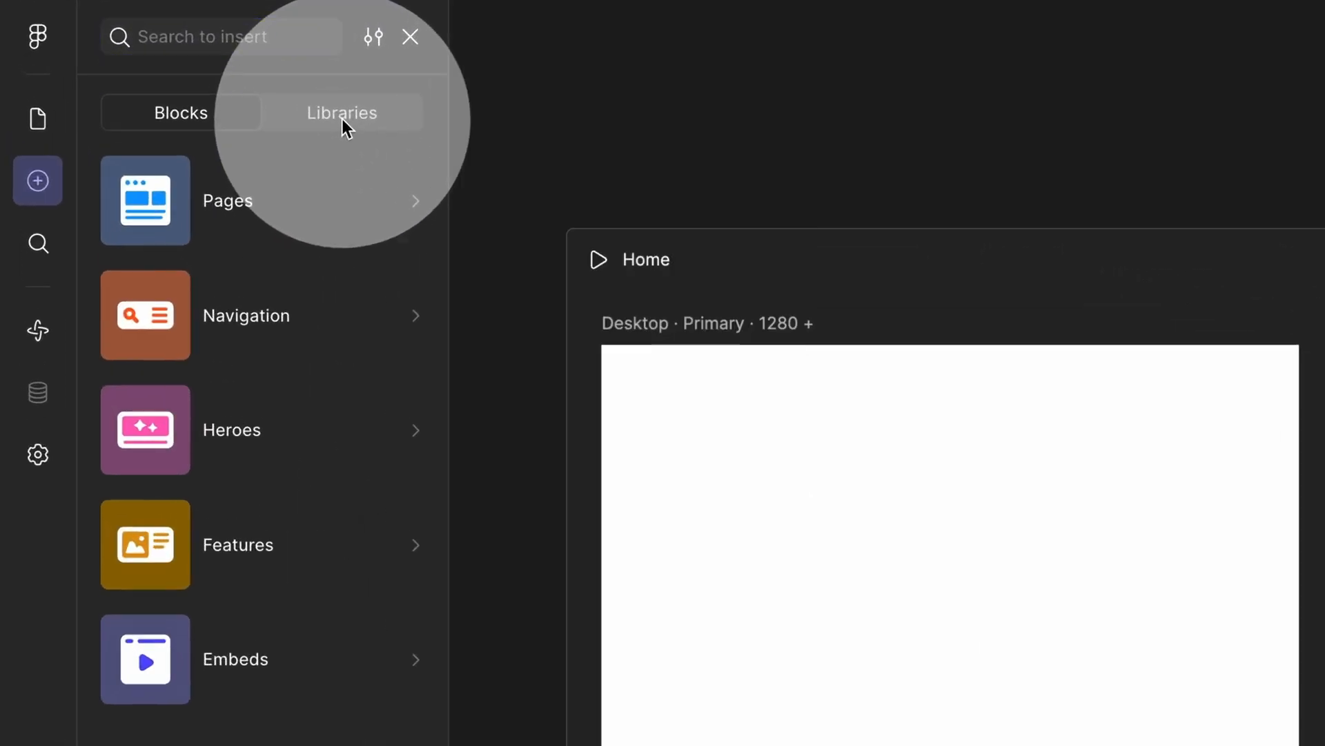
{"action": "left_click", "coordinate": [341, 116]}
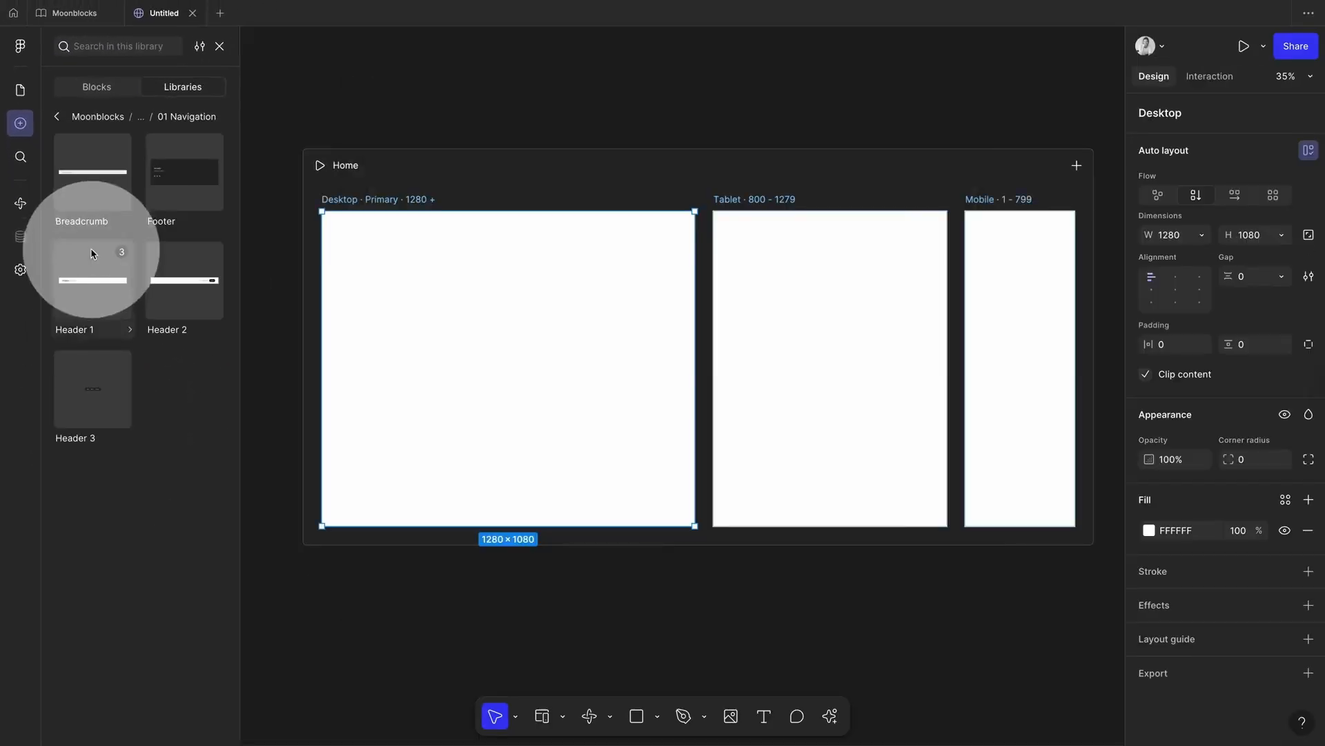
{"action": "left_click_drag", "start_coordinate": [89, 251], "coordinate": [426, 260]}
{"action": "left_click", "coordinate": [83, 117]}
{"action": "left_click", "coordinate": [132, 279]}
{"action": "left_click_drag", "start_coordinate": [109, 207], "coordinate": [428, 297]}
{"action": "left_click", "coordinate": [56, 116]}
{"action": "left_click", "coordinate": [189, 360]}
{"action": "left_click_drag", "start_coordinate": [94, 200], "coordinate": [417, 417]}
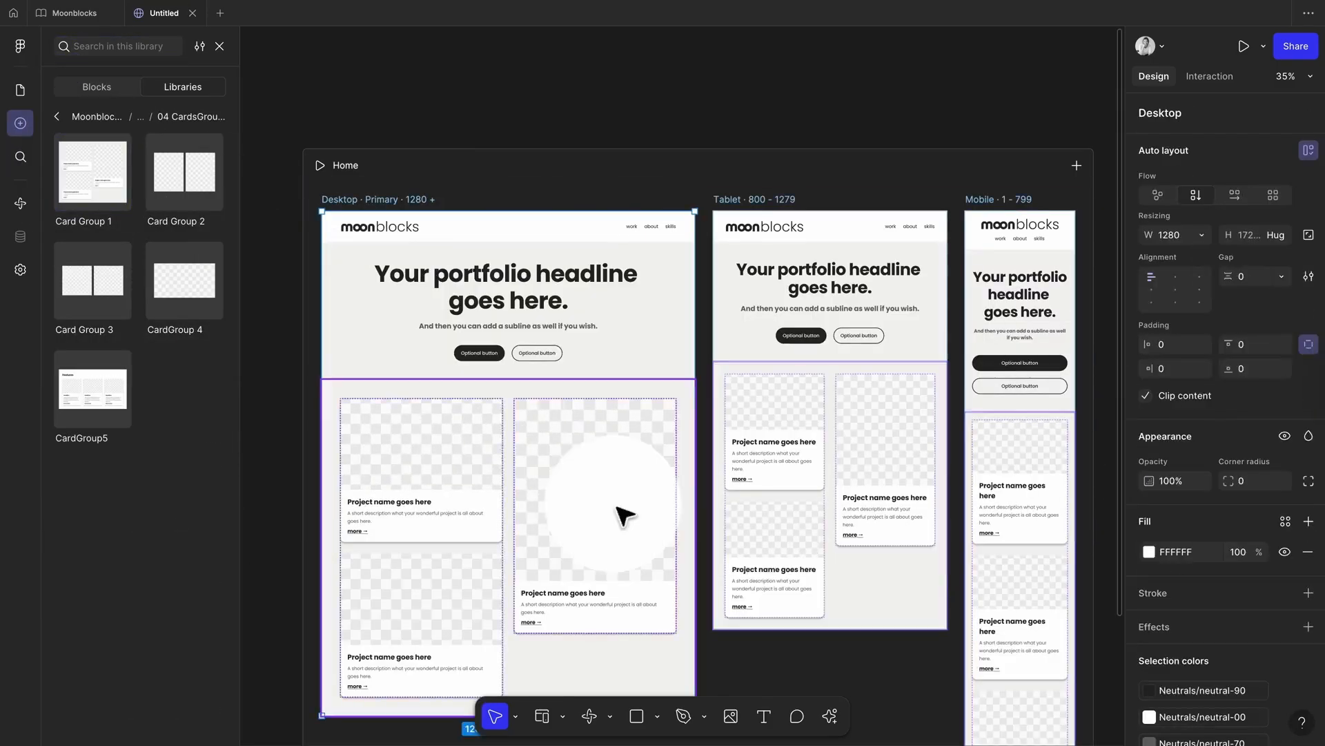
Step: Fill the three card images with the teapot, phone and seated-person photos
{"action": "left_click", "coordinate": [428, 442], "text": "super"}
{"action": "left_click", "coordinate": [1149, 508]}
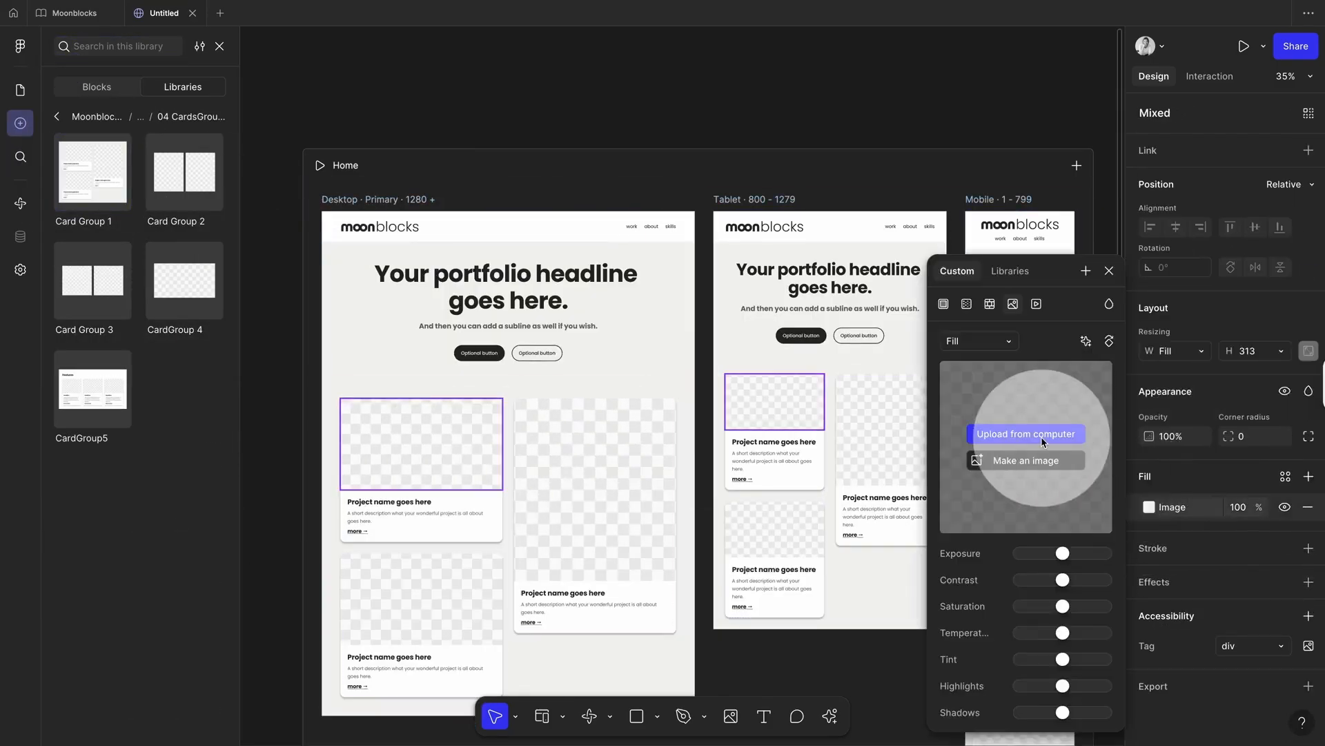
{"action": "left_click", "coordinate": [1041, 436]}
{"action": "left_click", "coordinate": [428, 597], "text": "super"}
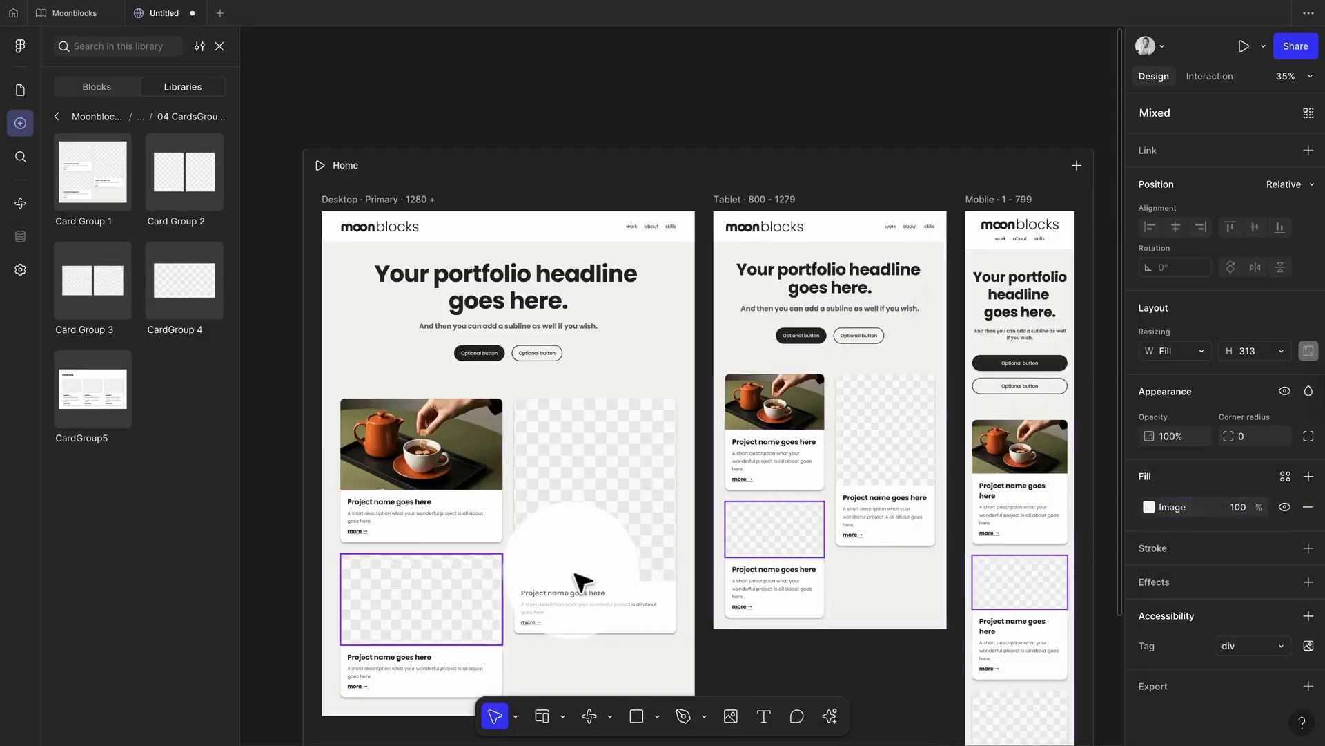
{"action": "left_click", "coordinate": [1149, 507]}
{"action": "left_click", "coordinate": [1041, 437]}
{"action": "left_click", "coordinate": [601, 484], "text": "super"}
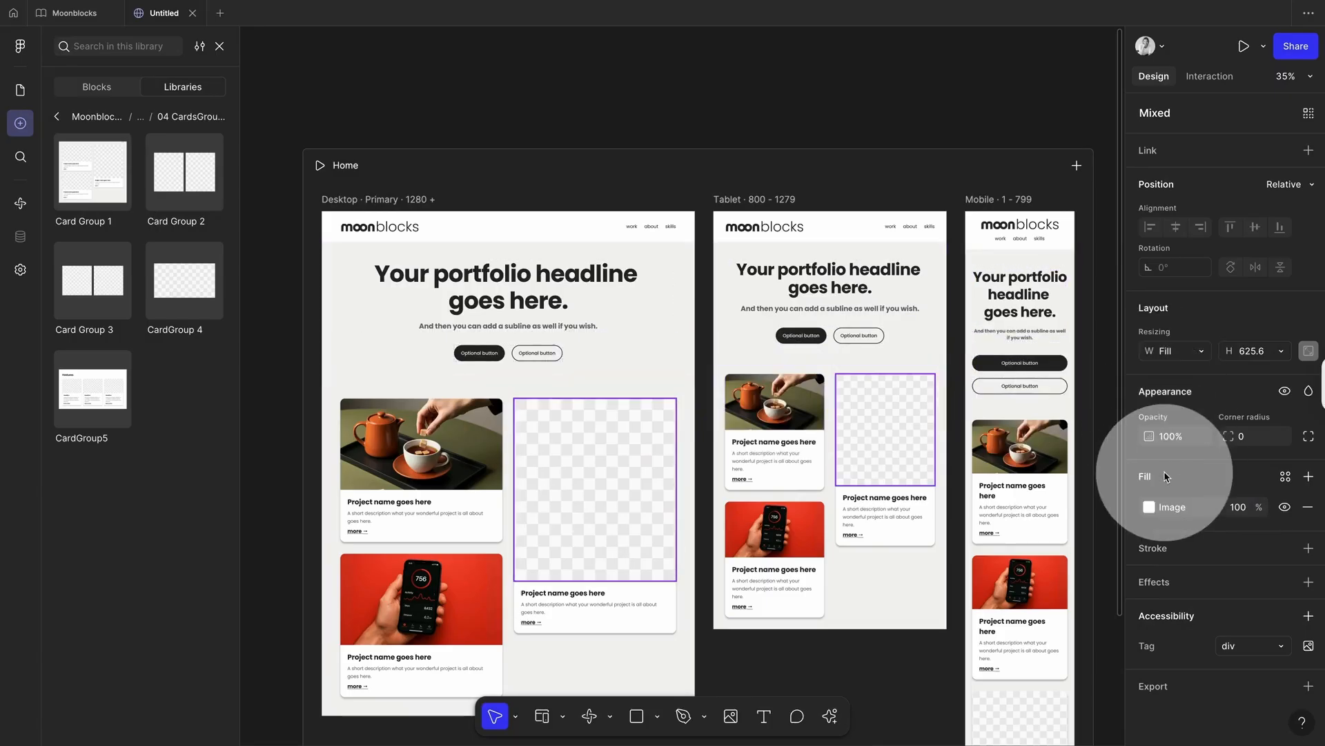
{"action": "left_click", "coordinate": [1150, 507]}
{"action": "left_click", "coordinate": [1041, 436]}
{"action": "left_click", "coordinate": [1110, 270]}
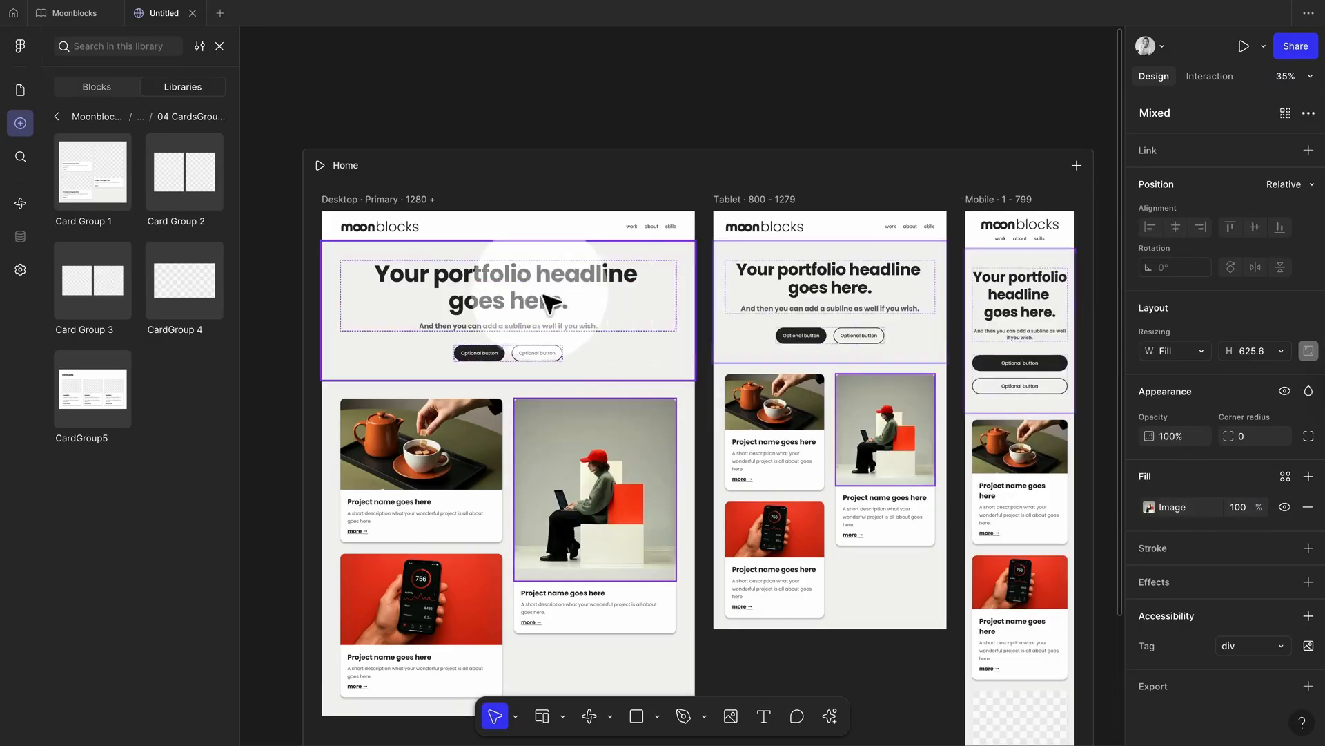
Step: Change the hero headline to a 'Hello, I am …, this is my page' greeting with the owner's first name
{"action": "double_click", "coordinate": [549, 302]}
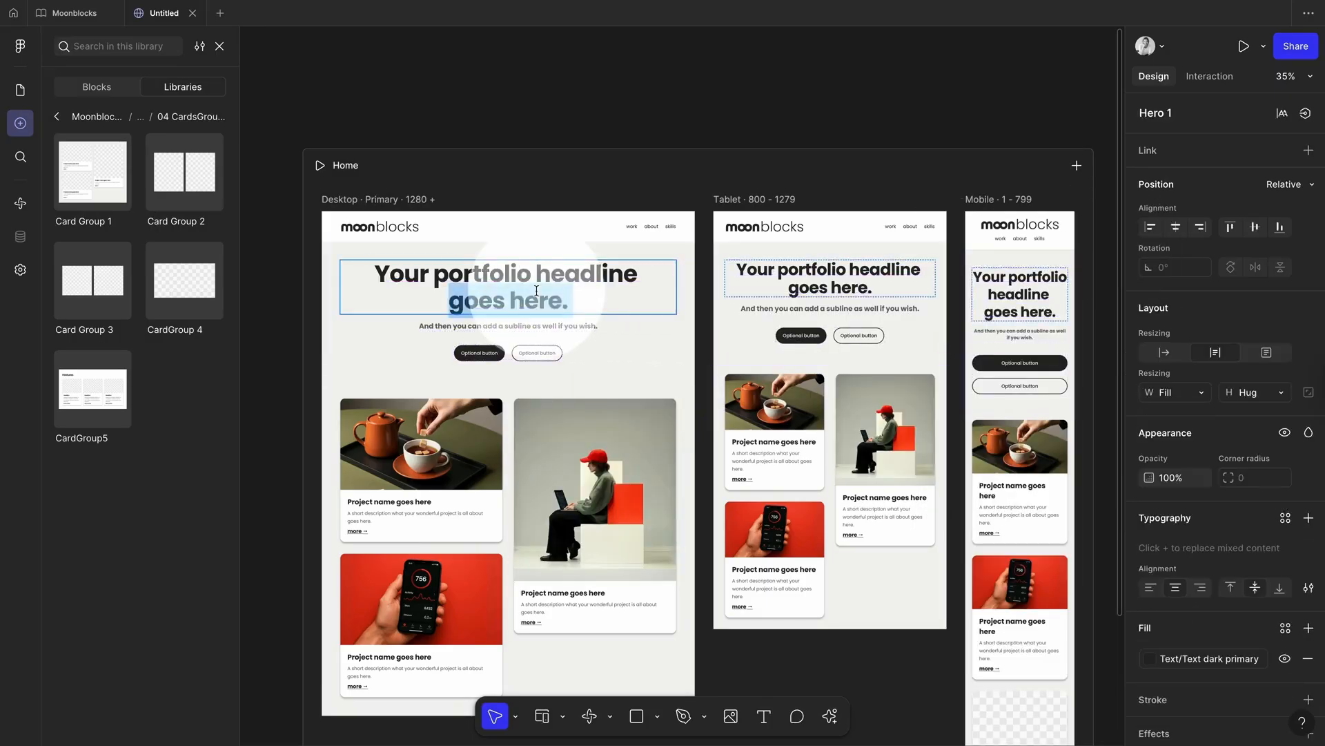
{"action": "type", "text": "Hello, I am Kim, this is my page"}
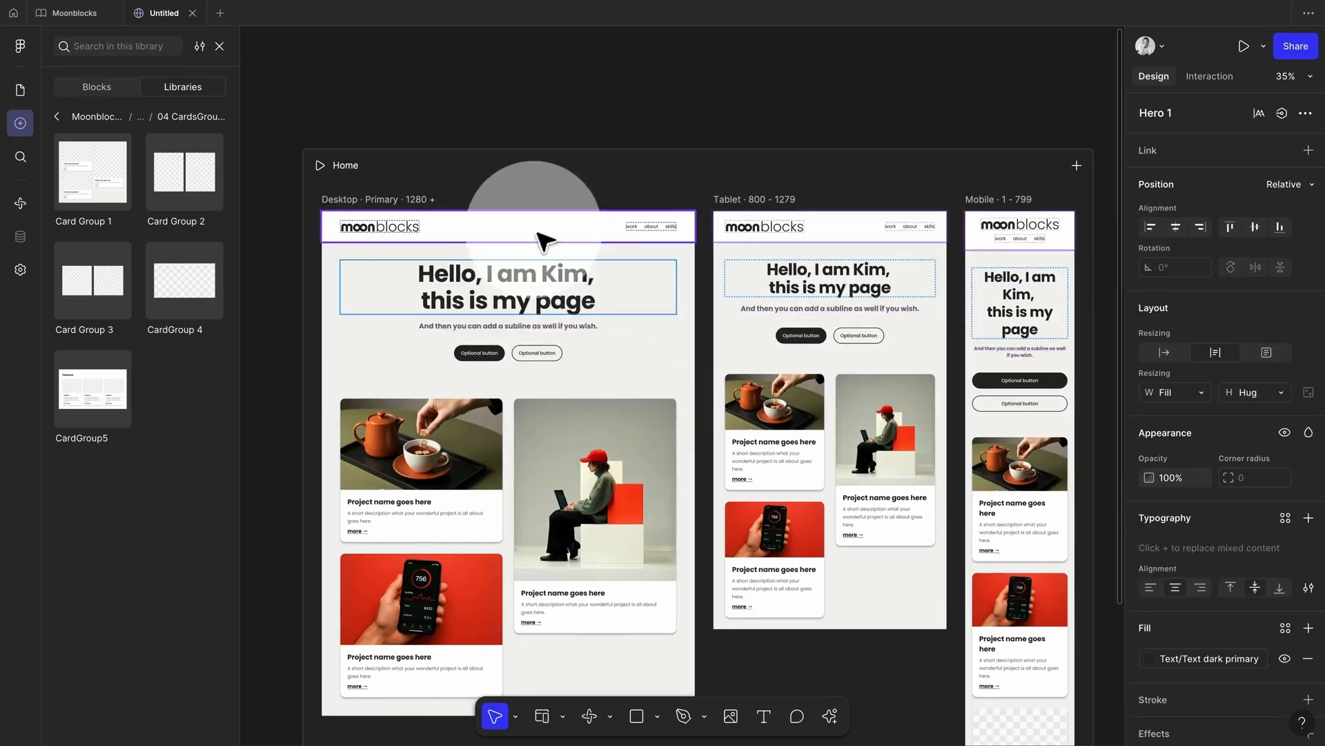
{"action": "left_click", "coordinate": [542, 104]}
{"action": "left_click", "coordinate": [21, 91]}
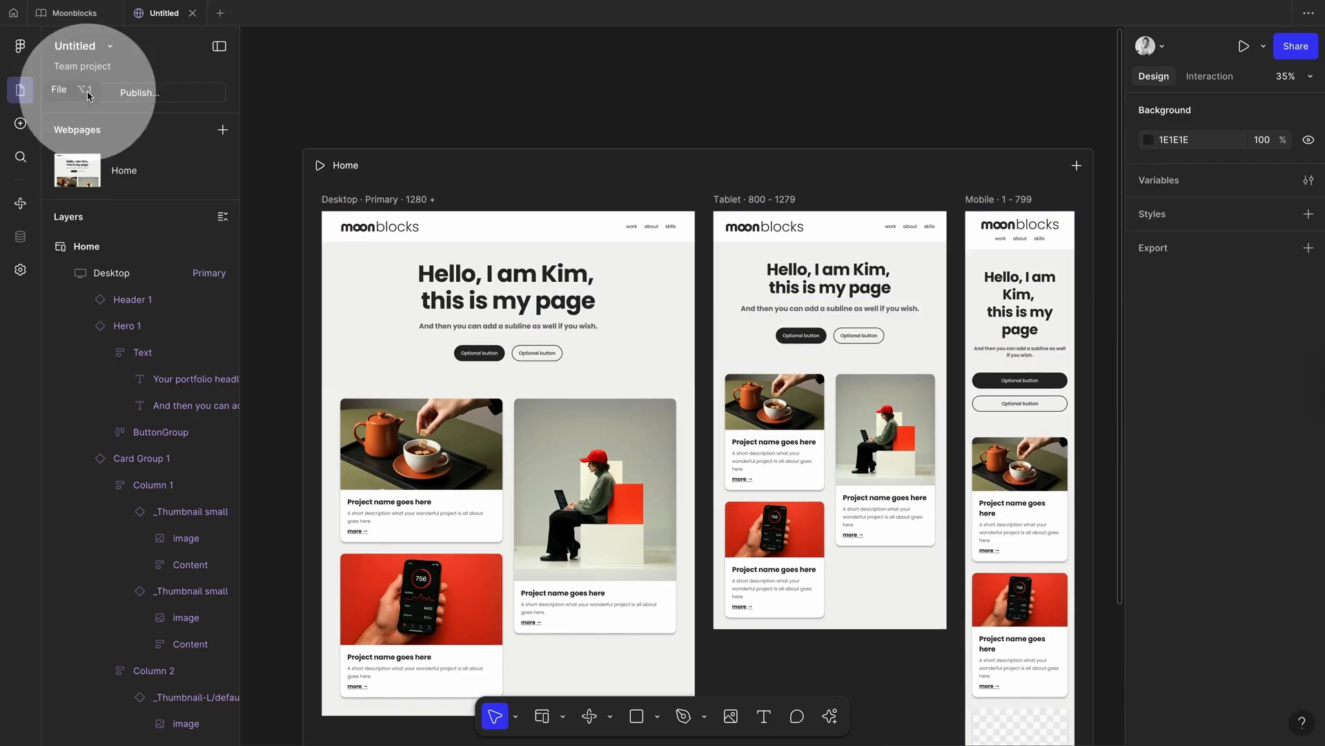
Step: Publish the site and narrow the preview to mobile width to check the responsive layout
{"action": "left_click", "coordinate": [140, 92]}
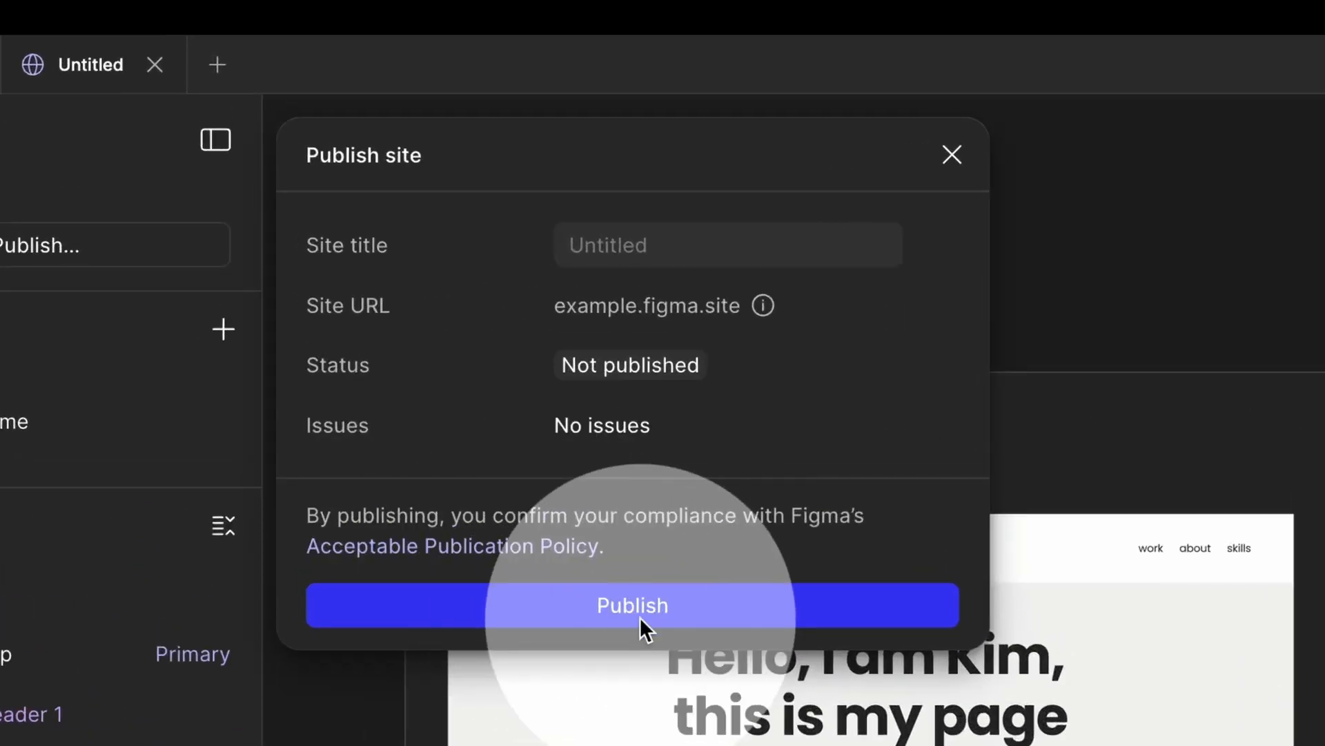
{"action": "left_click", "coordinate": [640, 616]}
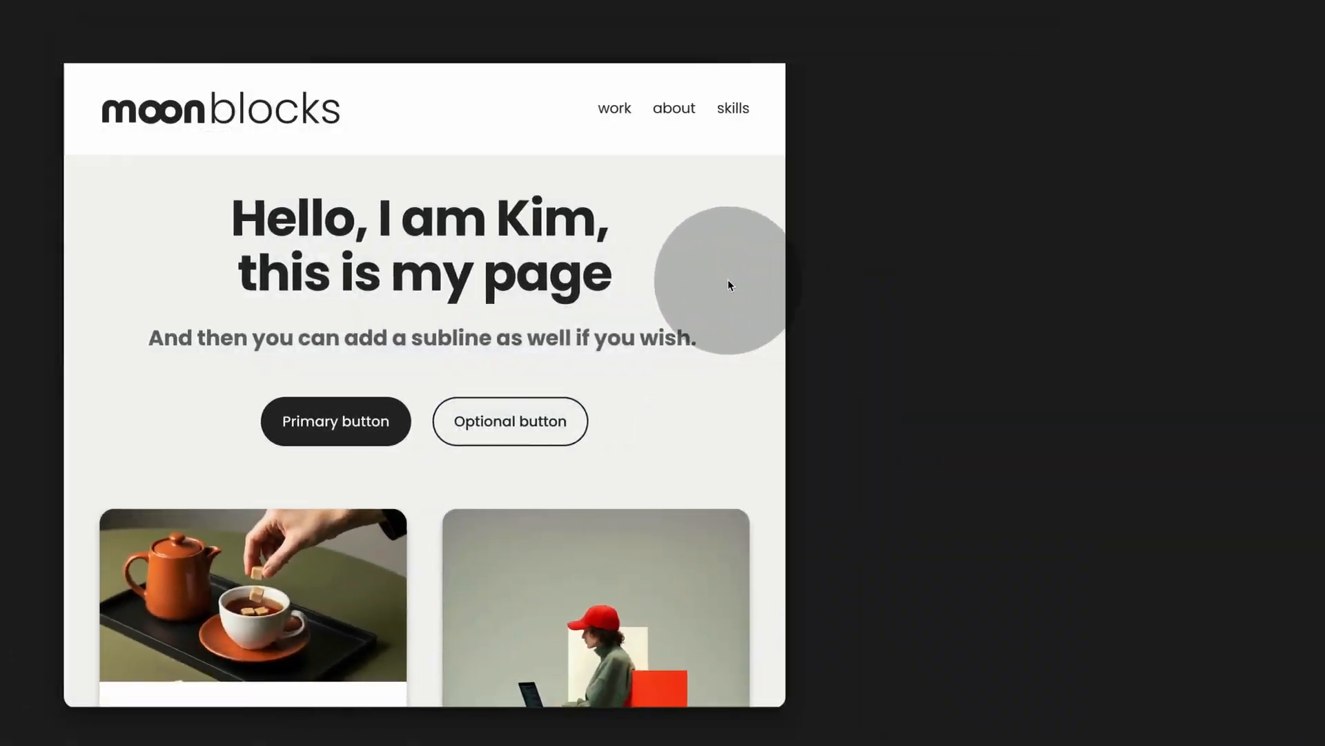
{"action": "left_click_drag", "start_coordinate": [728, 279], "coordinate": [1269, 311]}
{"action": "scroll", "coordinate": [1160, 326], "scroll_direction": "down", "scroll_amount": 10}
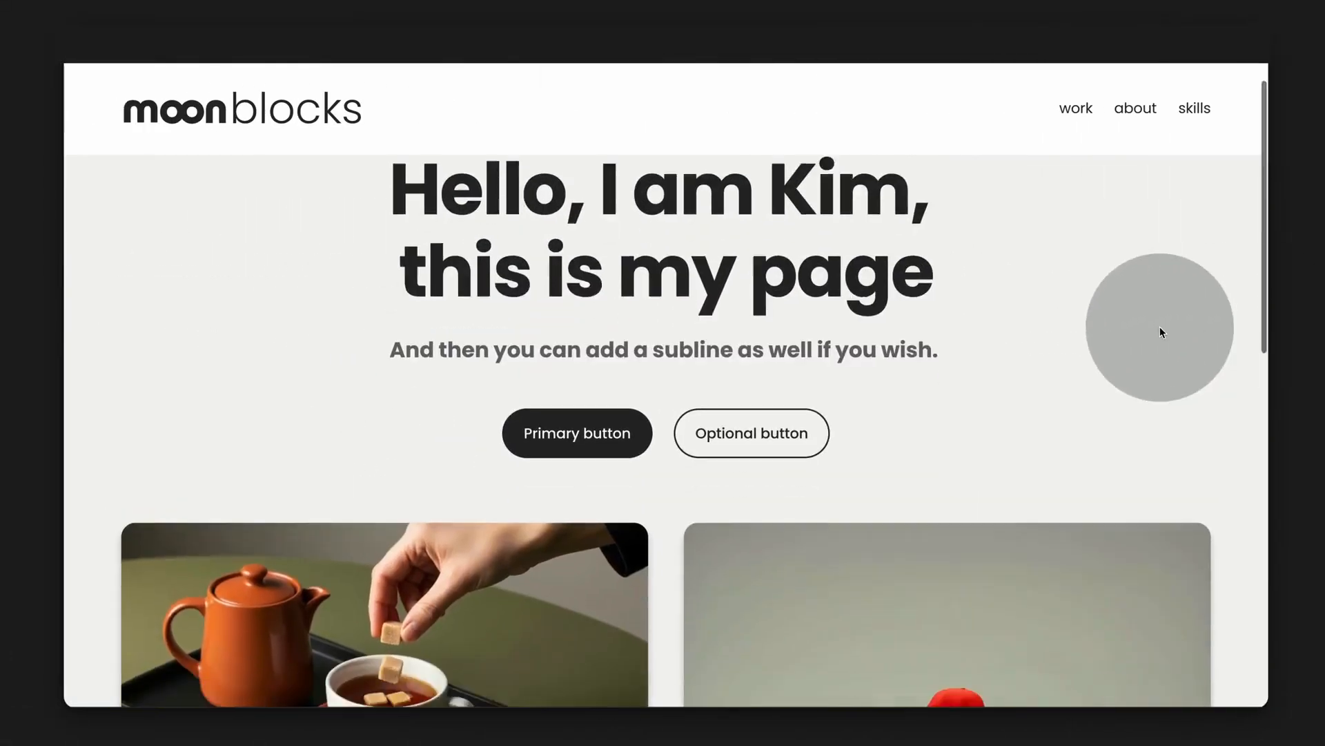
{"action": "scroll", "coordinate": [1158, 327], "scroll_direction": "up", "scroll_amount": 10}
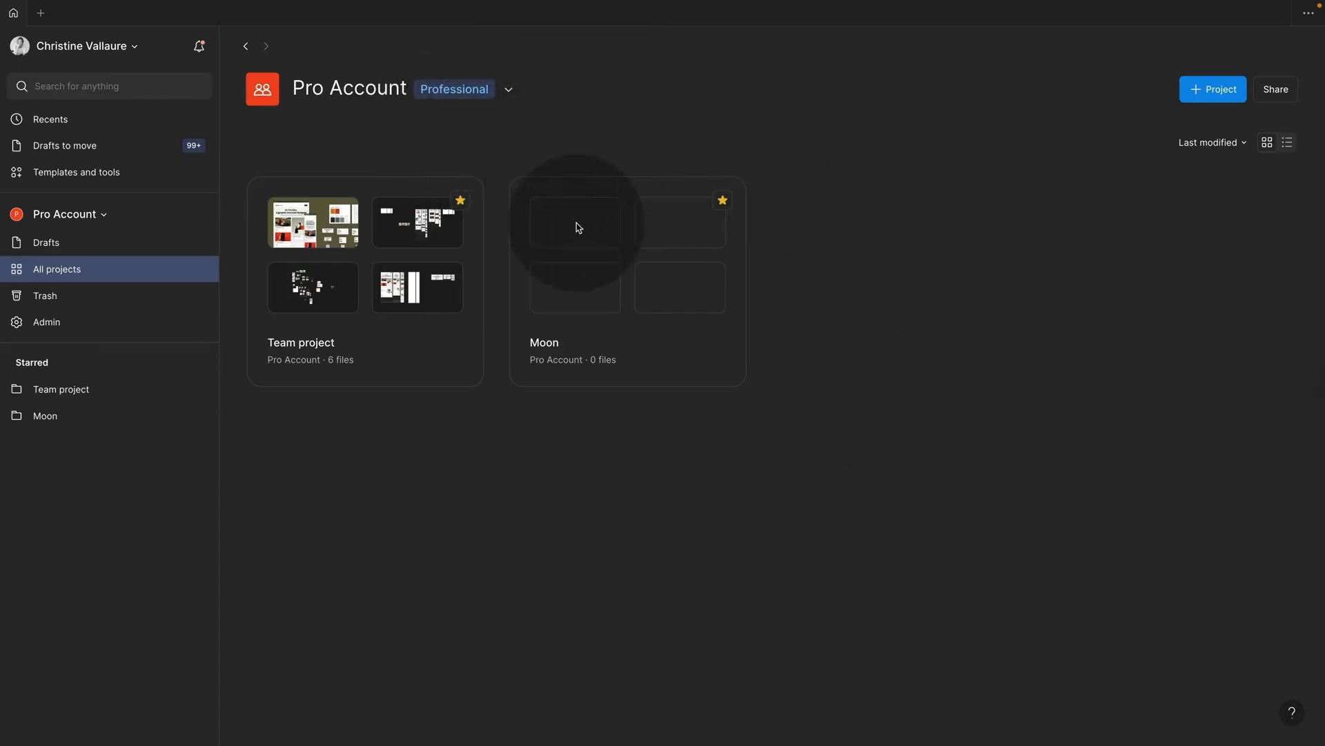
Step: Import Moonblocks.fig from the computer into the Moon project
{"action": "left_click", "coordinate": [621, 347]}
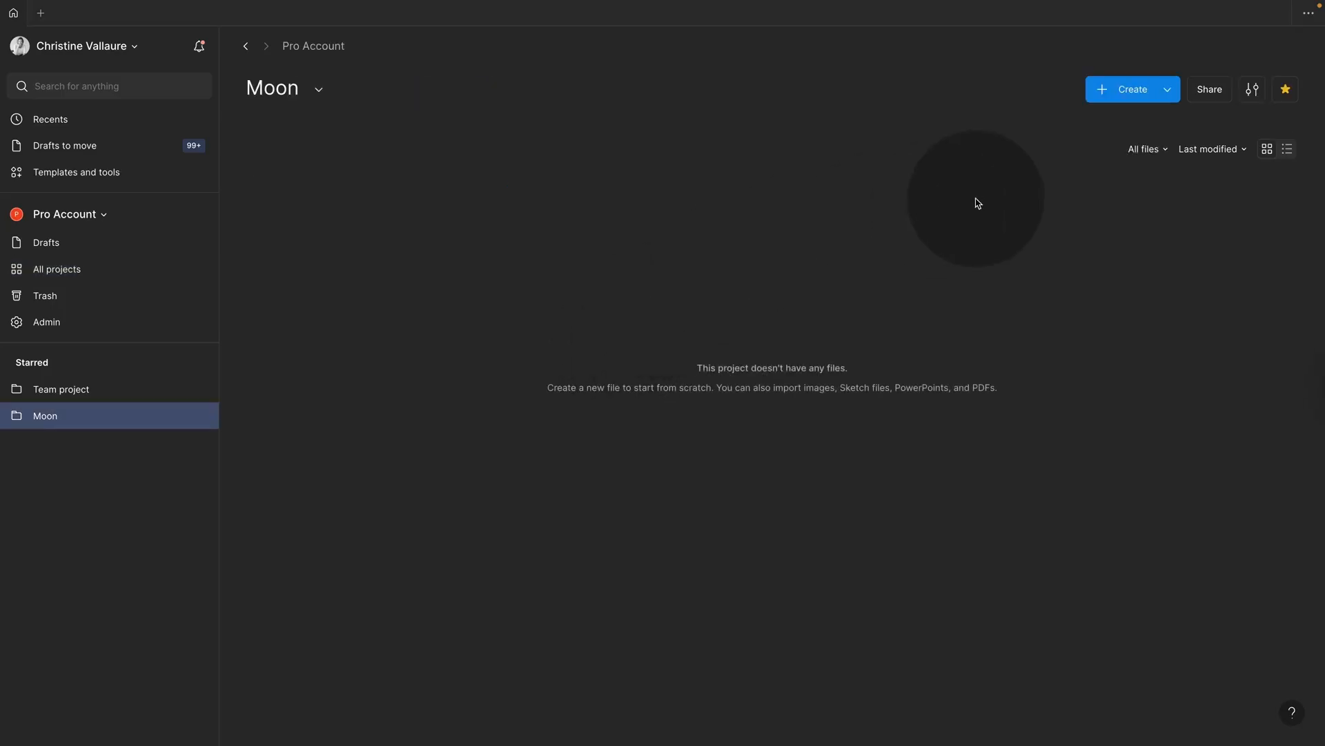
{"action": "left_click", "coordinate": [1171, 95]}
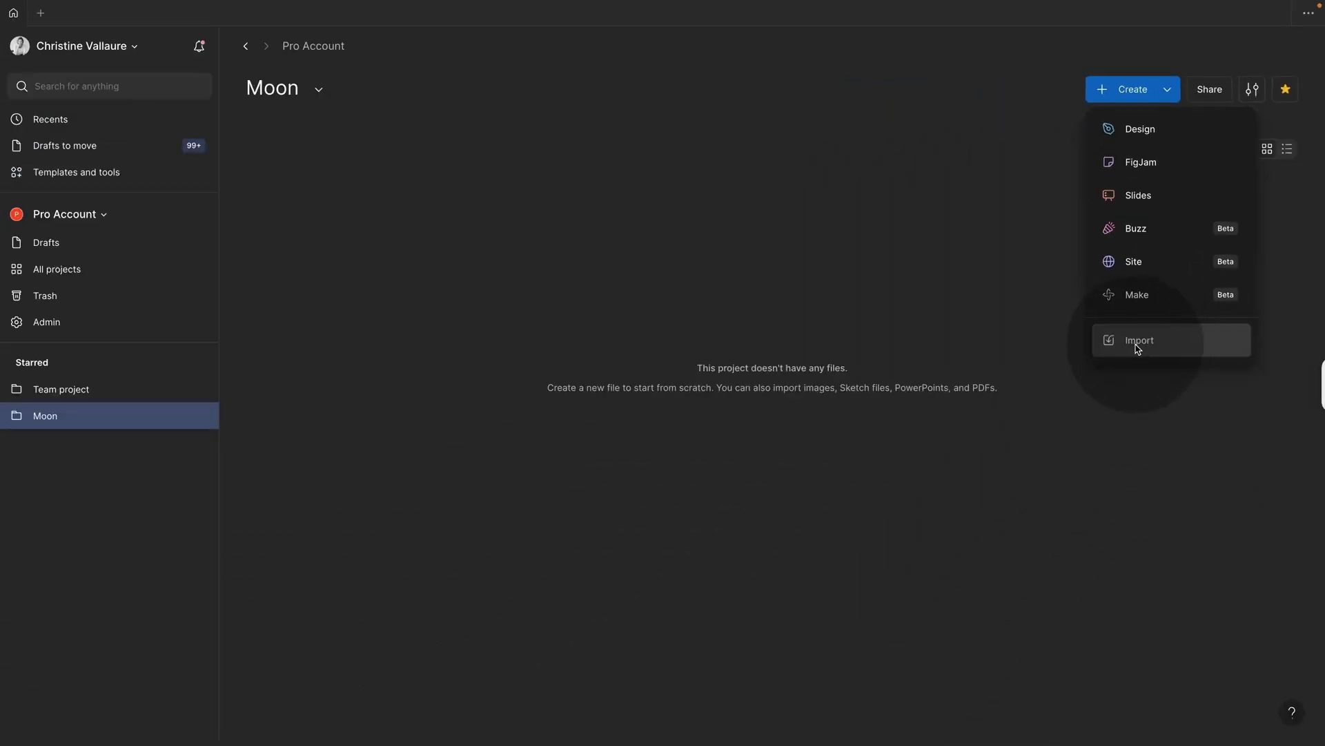
{"action": "left_click", "coordinate": [1137, 346]}
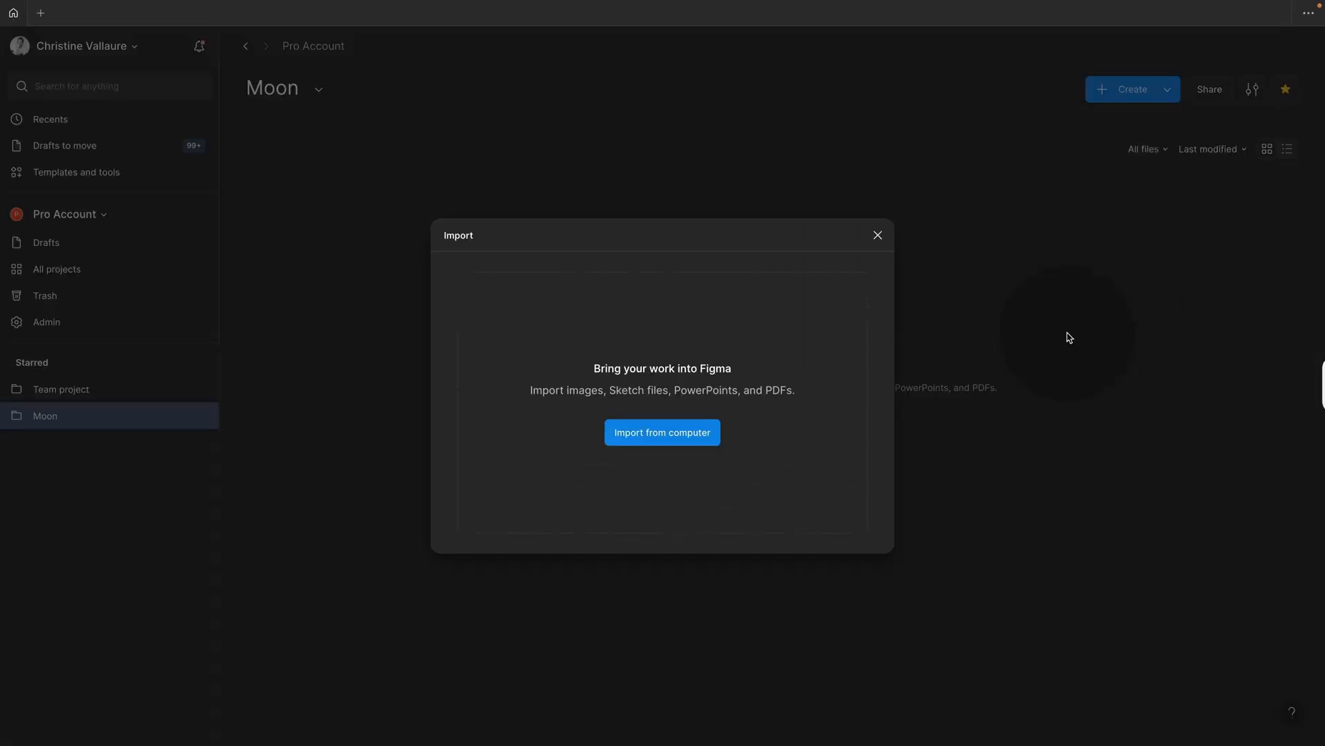
{"action": "left_click", "coordinate": [684, 435]}
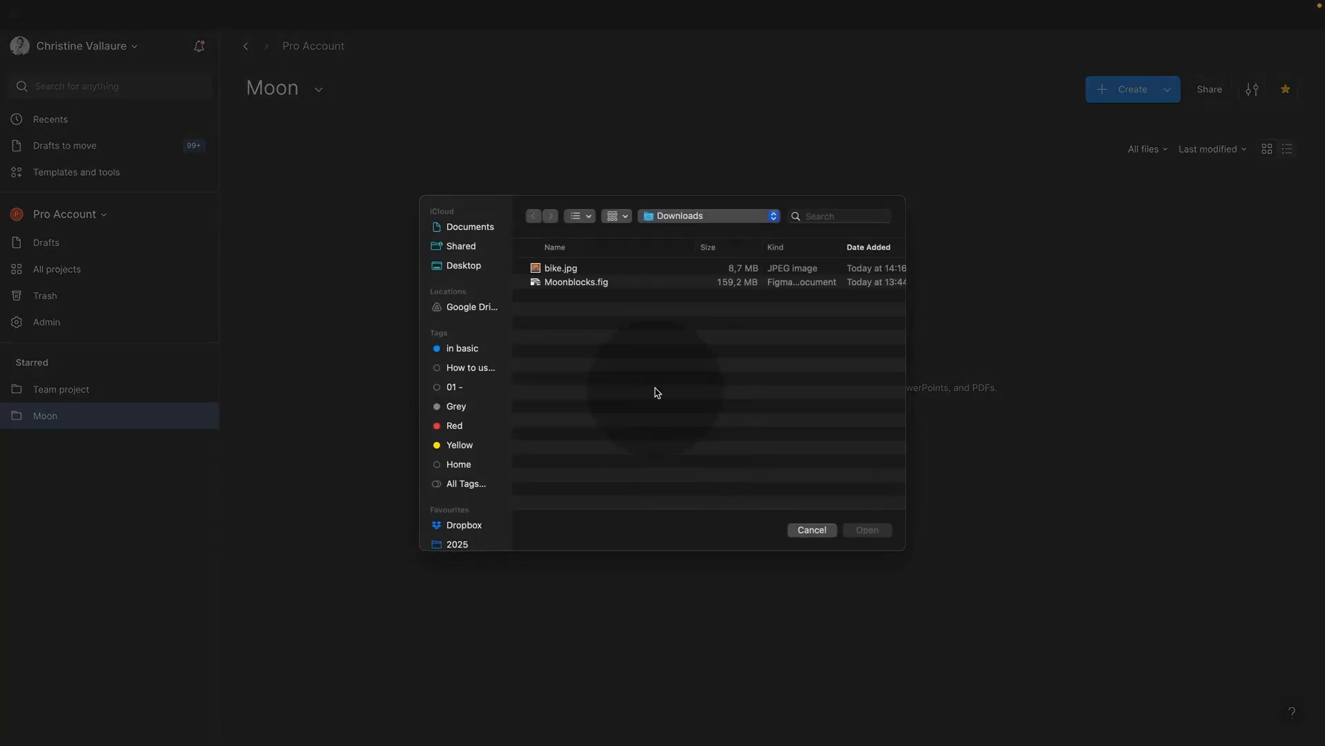
{"action": "left_click", "coordinate": [595, 283]}
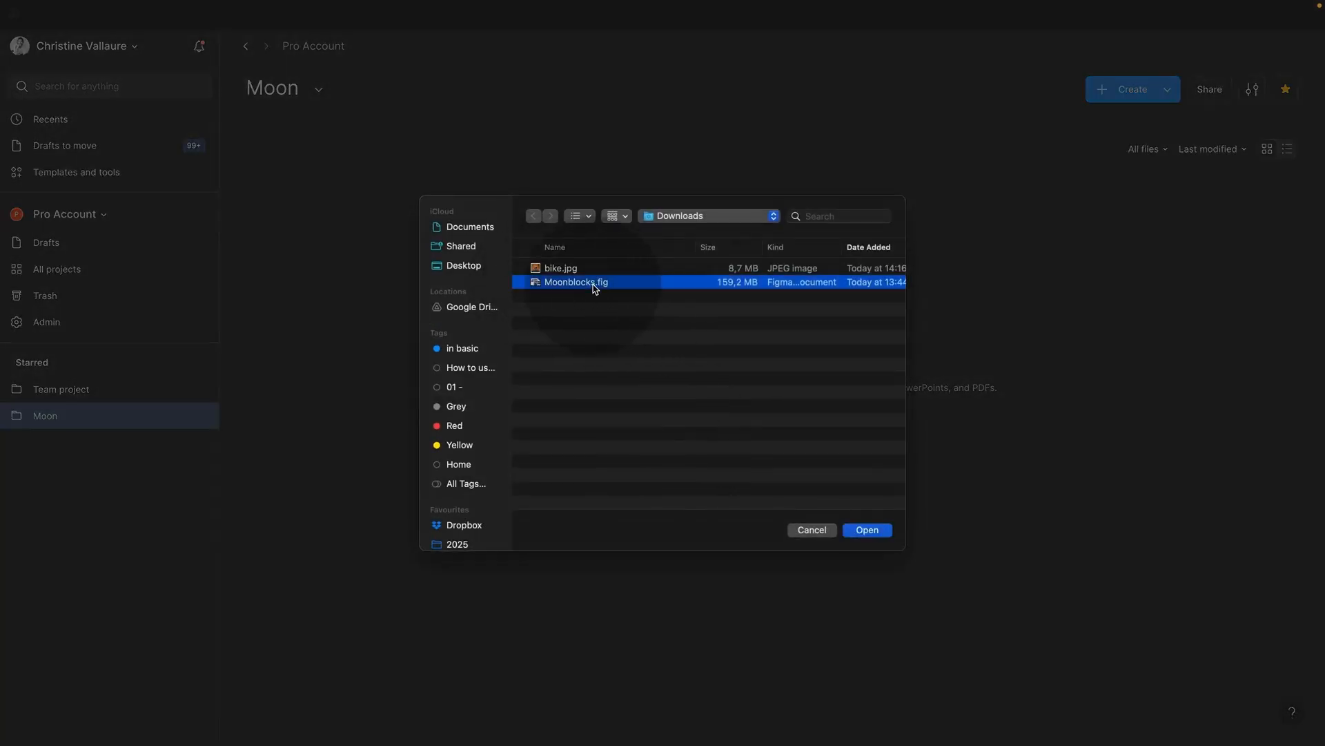
{"action": "left_click", "coordinate": [868, 530]}
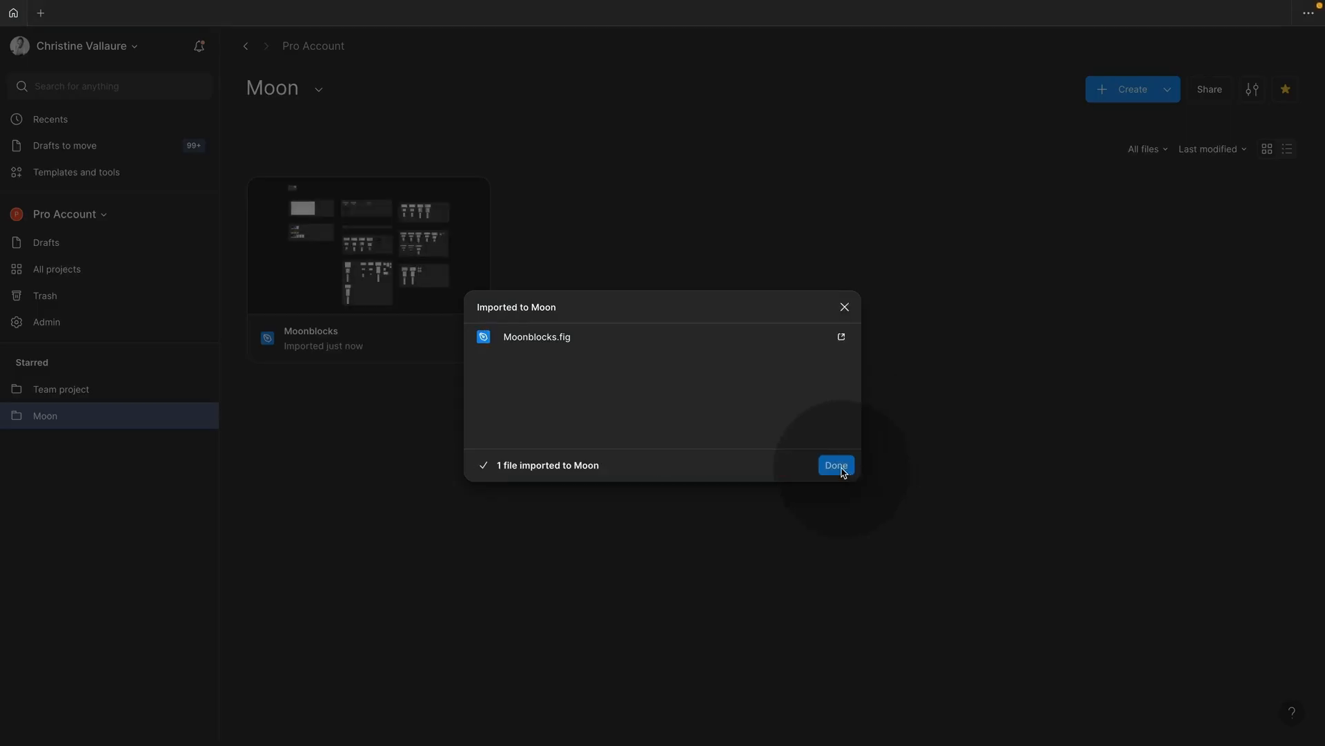
{"action": "left_click", "coordinate": [836, 465]}
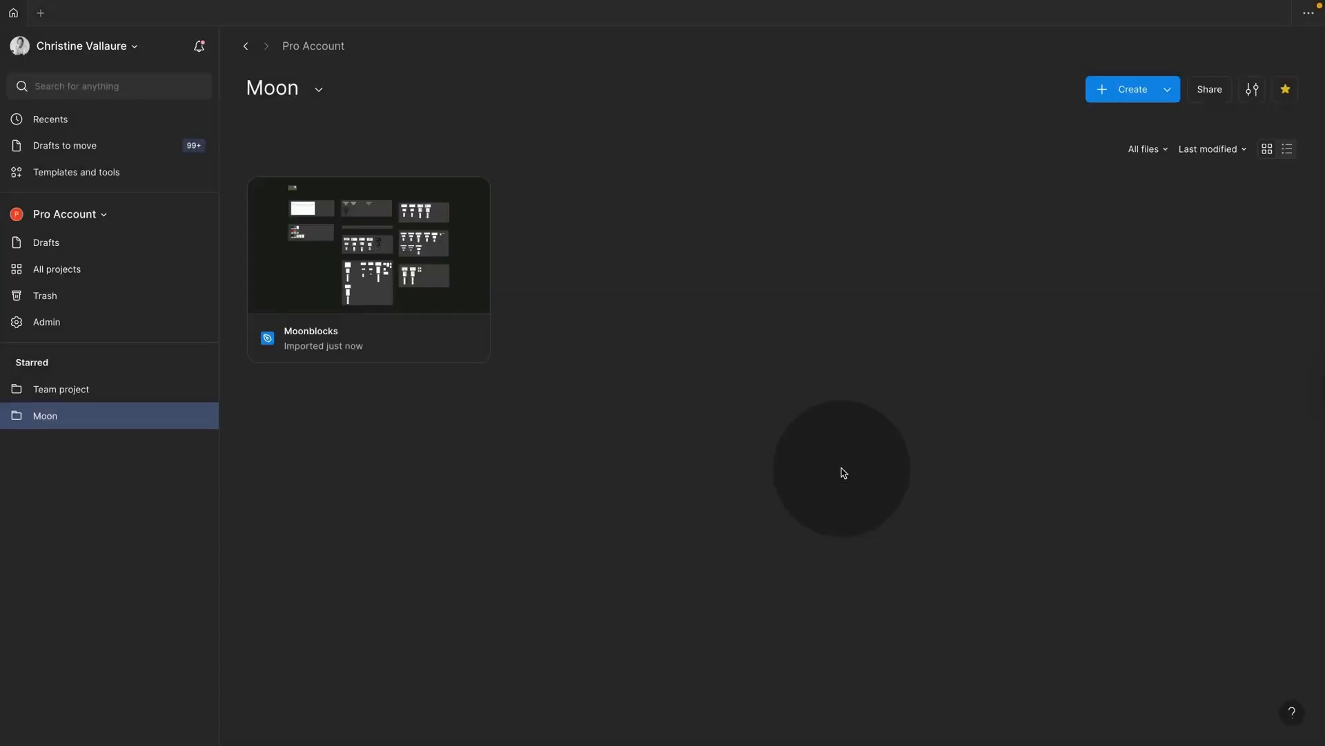
Step: Open the imported Moonblocks file, publish it as a library with its 63 changes, and return home
{"action": "double_click", "coordinate": [451, 307]}
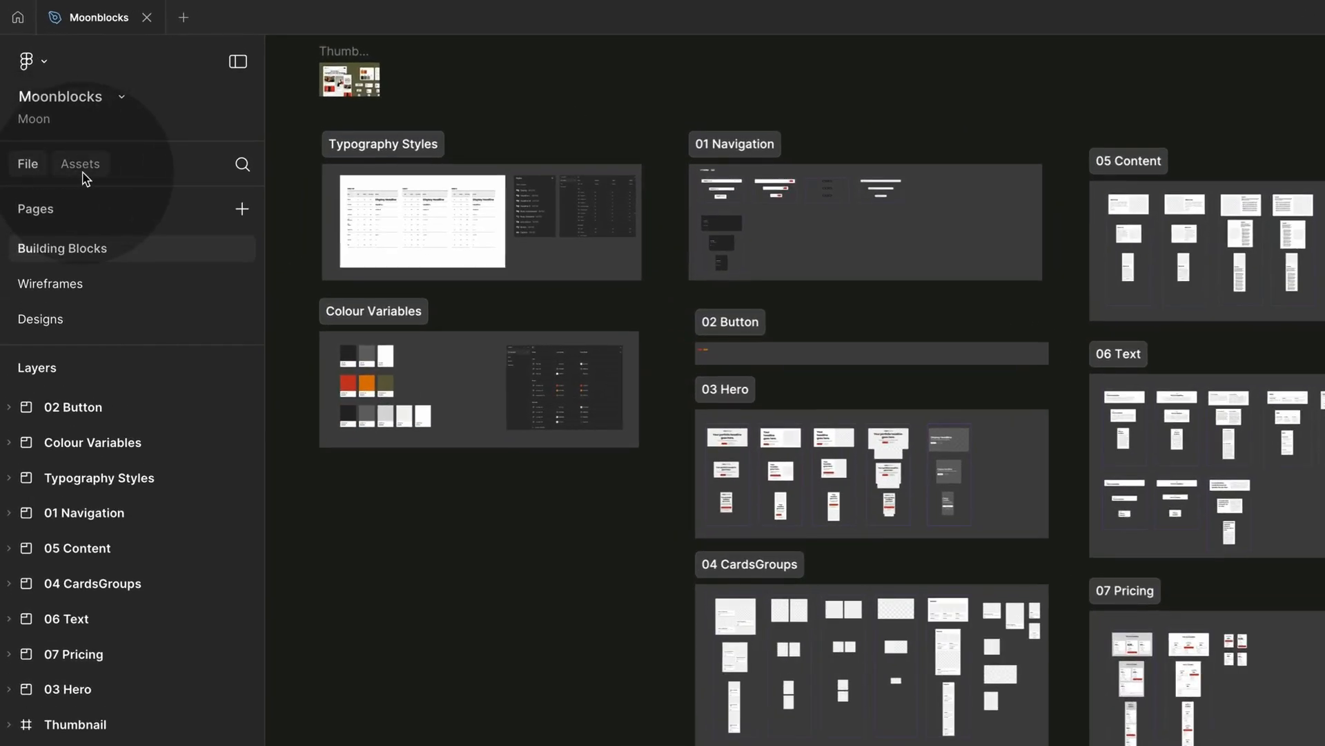
{"action": "left_click", "coordinate": [81, 173]}
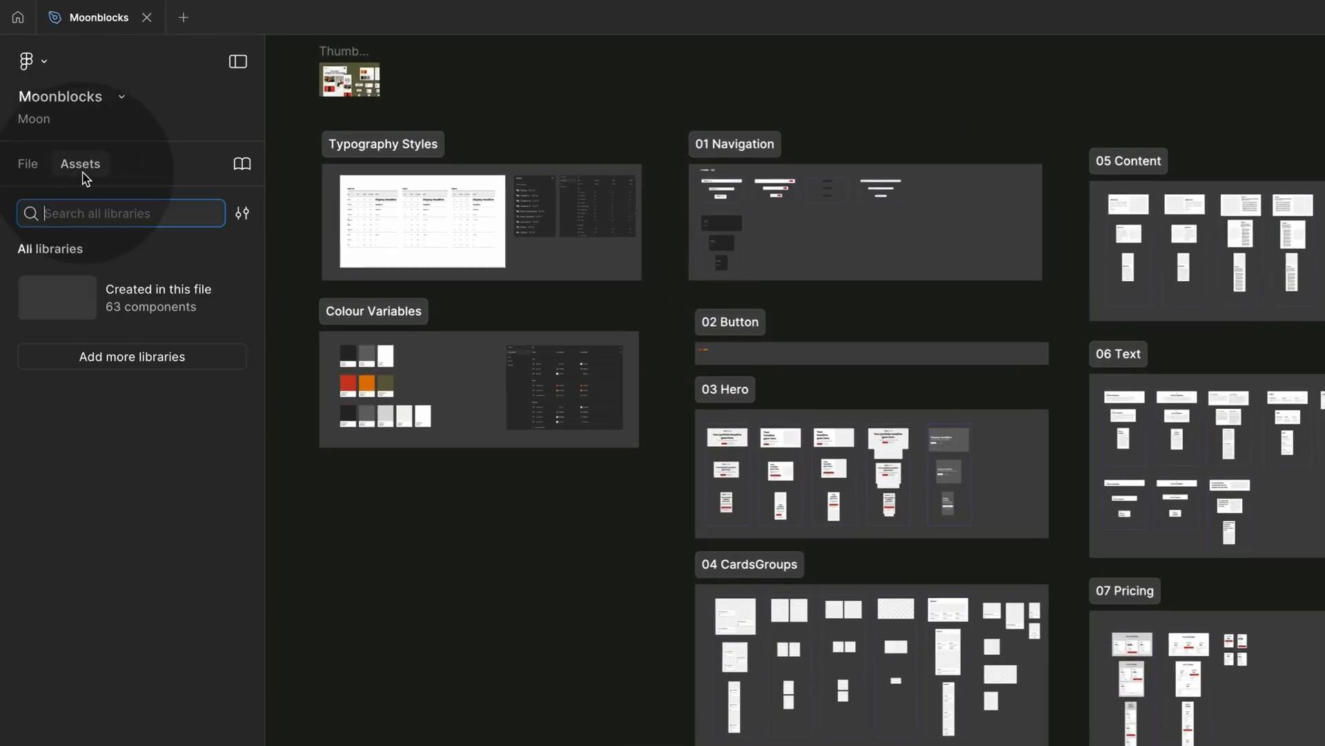
{"action": "left_click", "coordinate": [246, 166]}
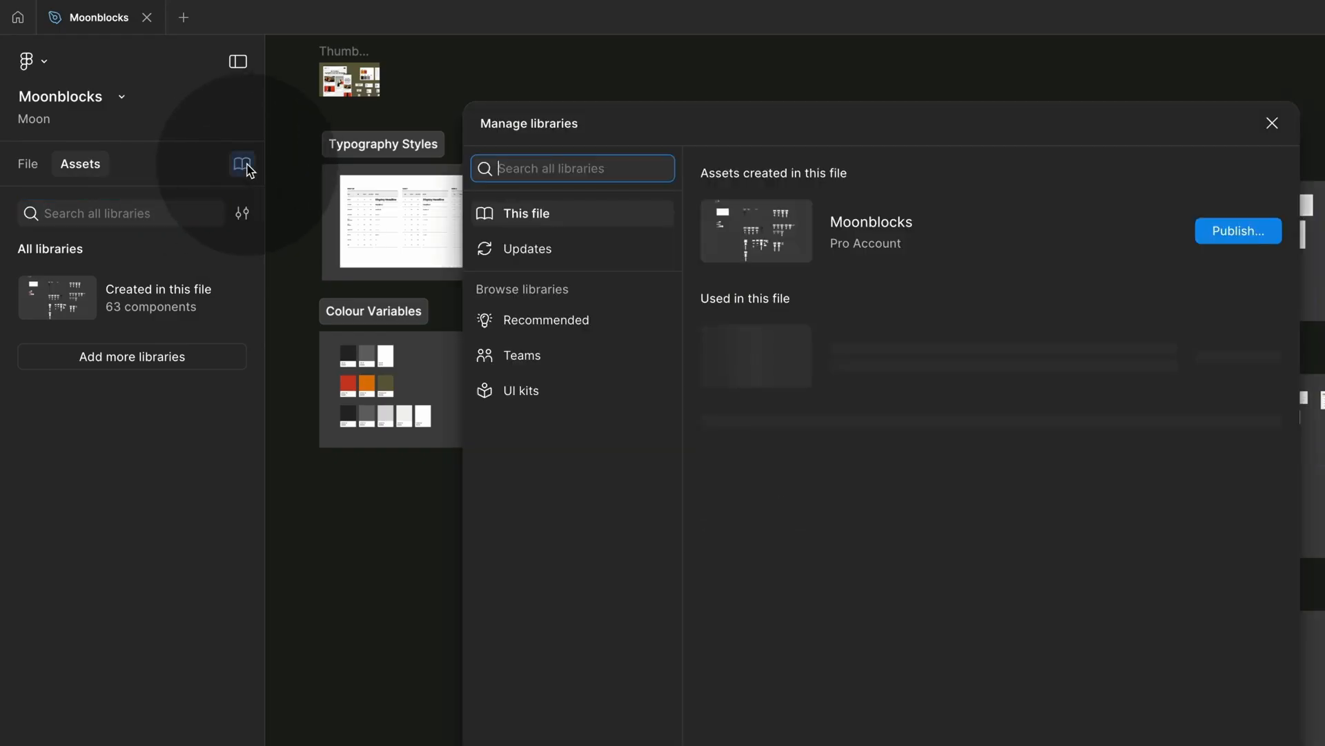
{"action": "left_click", "coordinate": [1251, 237]}
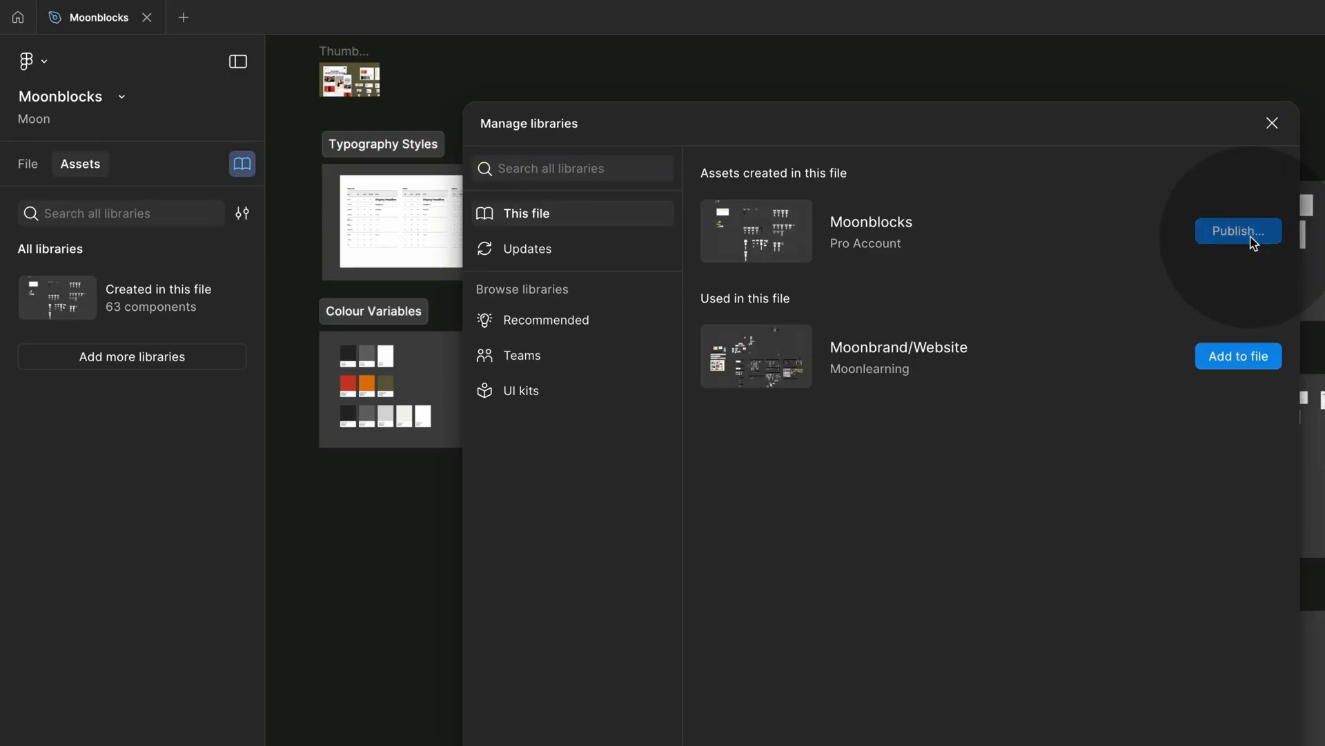
{"action": "left_click", "coordinate": [1098, 691]}
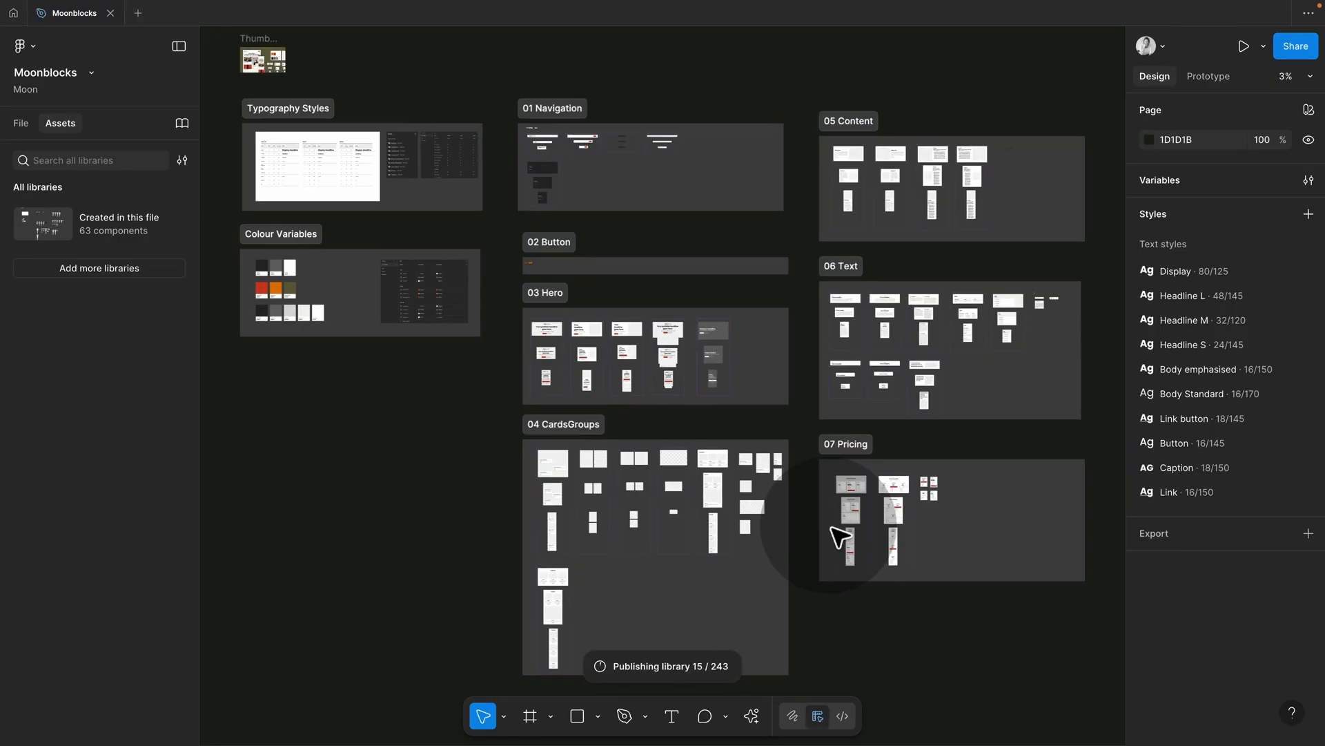
{"action": "left_click", "coordinate": [14, 14]}
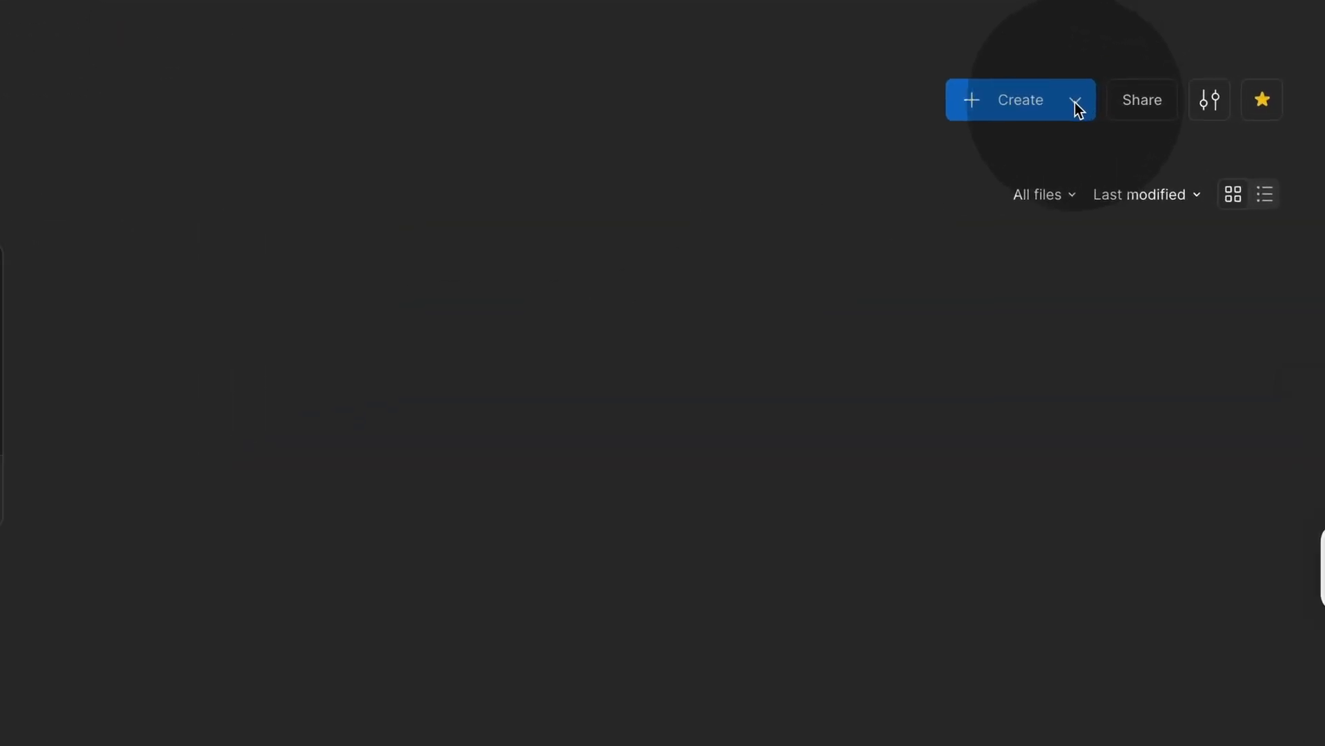
Step: Create a new blank Figma site from the Create menu, skipping the website template chooser
{"action": "left_click", "coordinate": [1075, 102]}
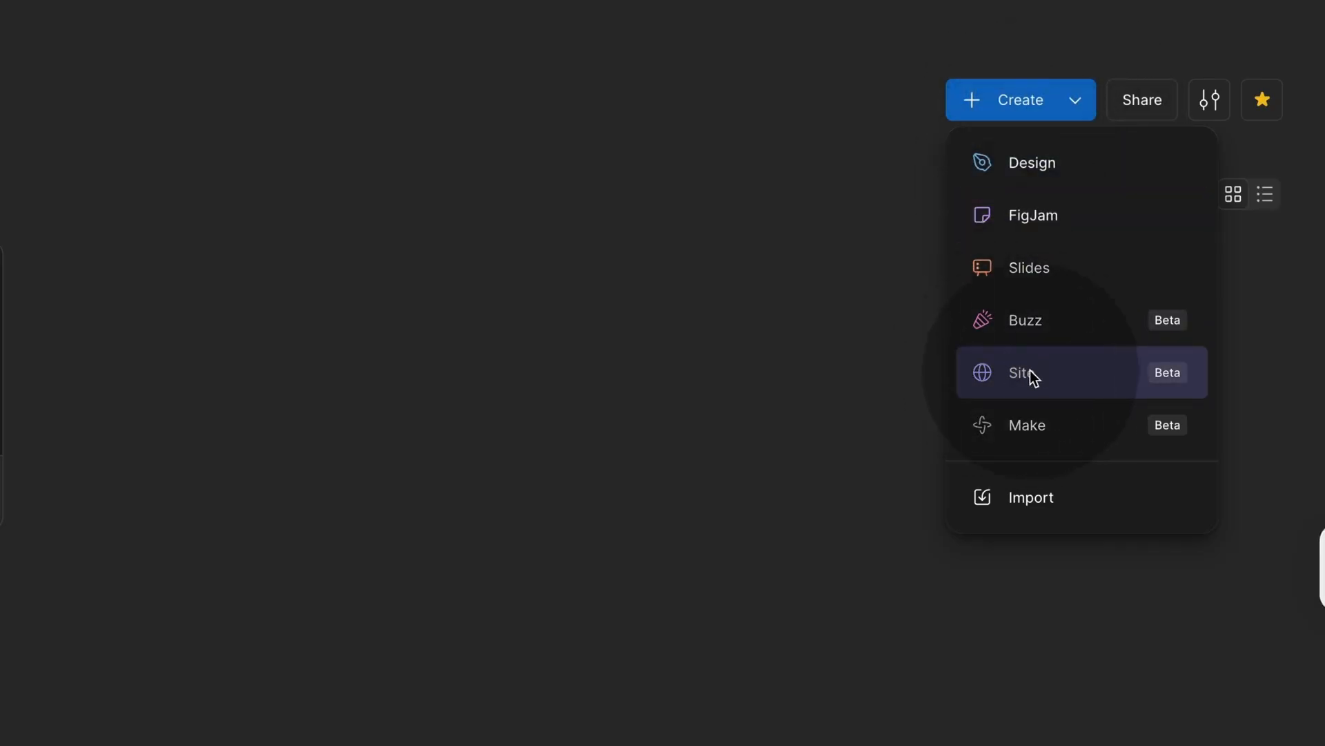
{"action": "left_click", "coordinate": [1026, 372]}
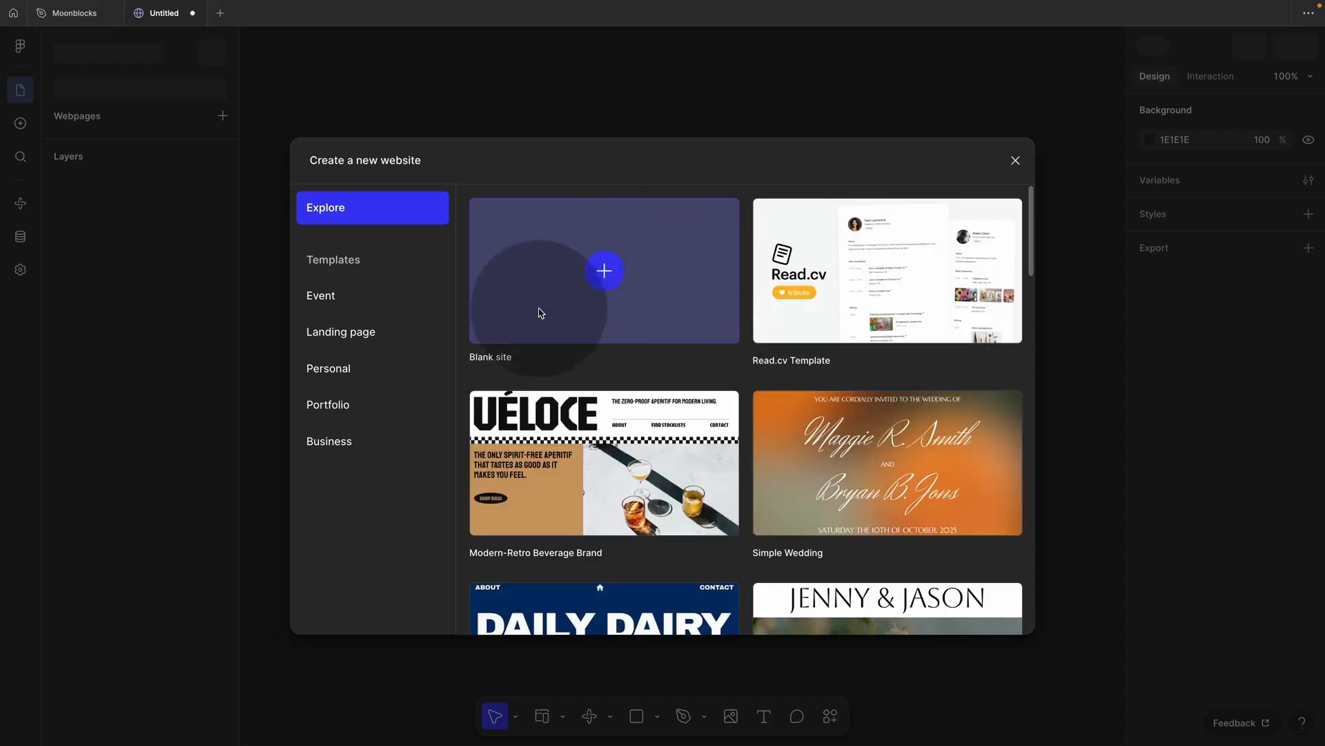
{"action": "left_click", "coordinate": [1015, 163]}
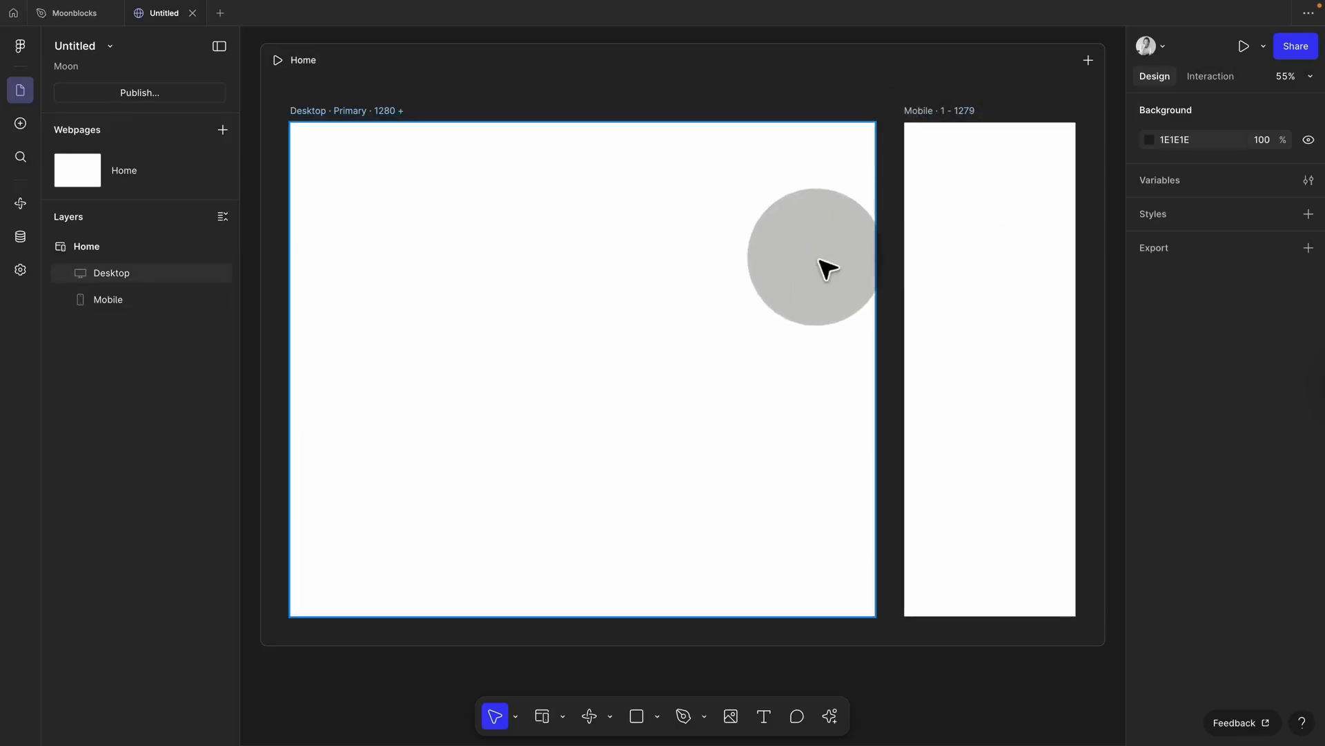
{"action": "scroll", "coordinate": [379, 695], "scroll_direction": "down", "scroll_amount": 5}
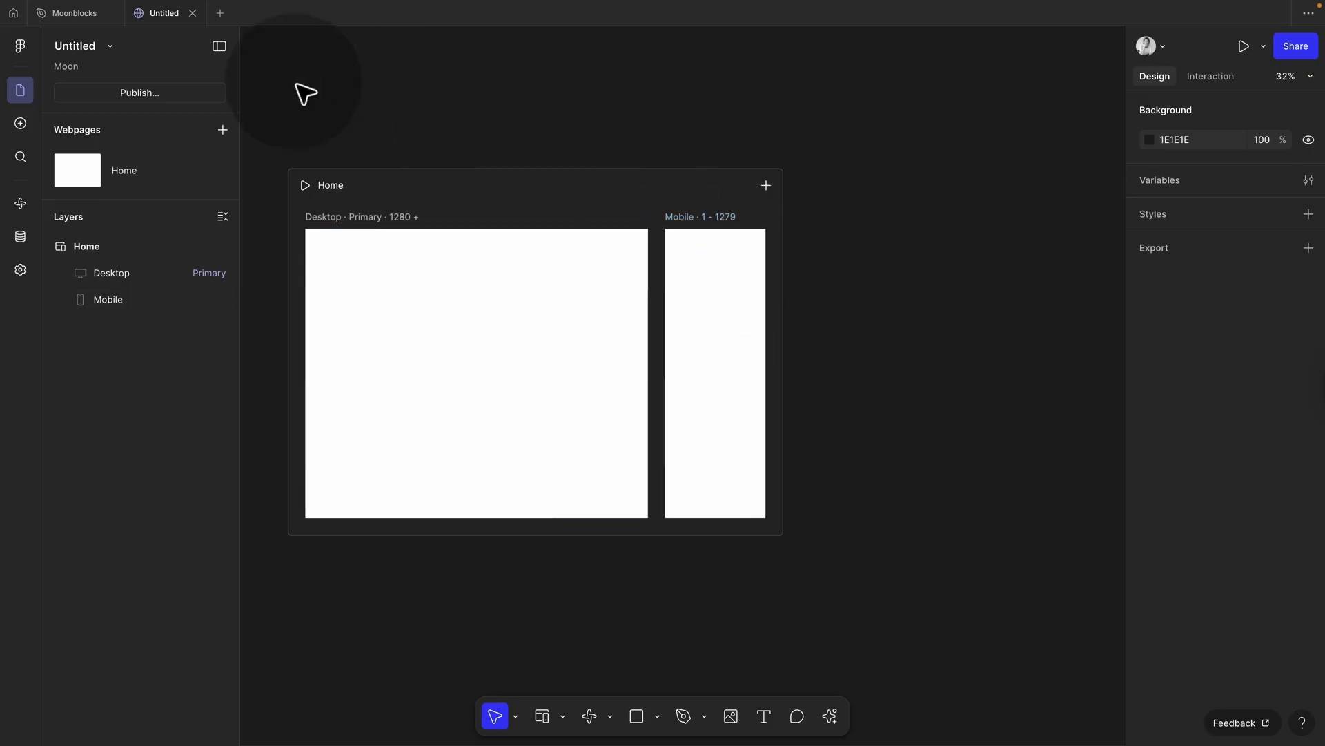
Step: Add a Tablet breakpoint (800–1279) to the Home page beside Desktop and Mobile
{"action": "left_click", "coordinate": [68, 16]}
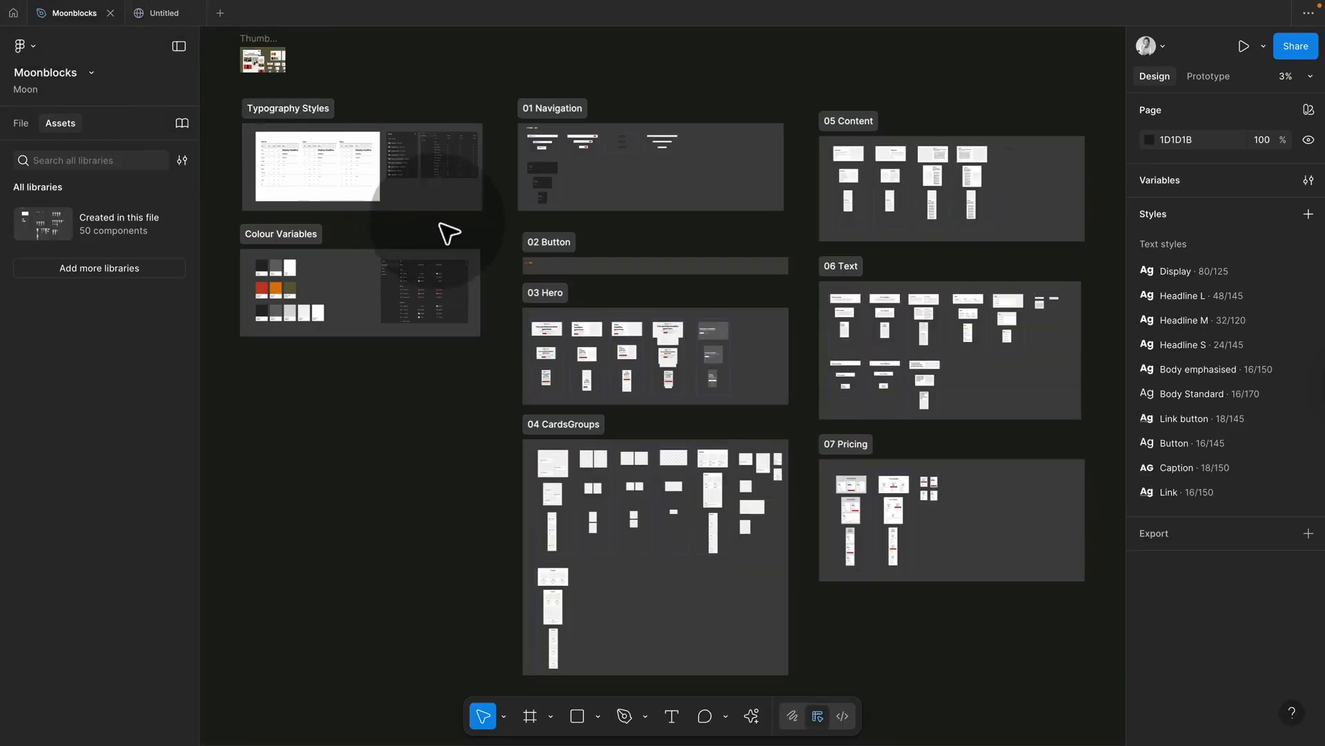
{"action": "scroll", "coordinate": [563, 379], "scroll_direction": "up", "scroll_amount": 3}
{"action": "scroll", "coordinate": [565, 372], "scroll_direction": "up", "scroll_amount": 10}
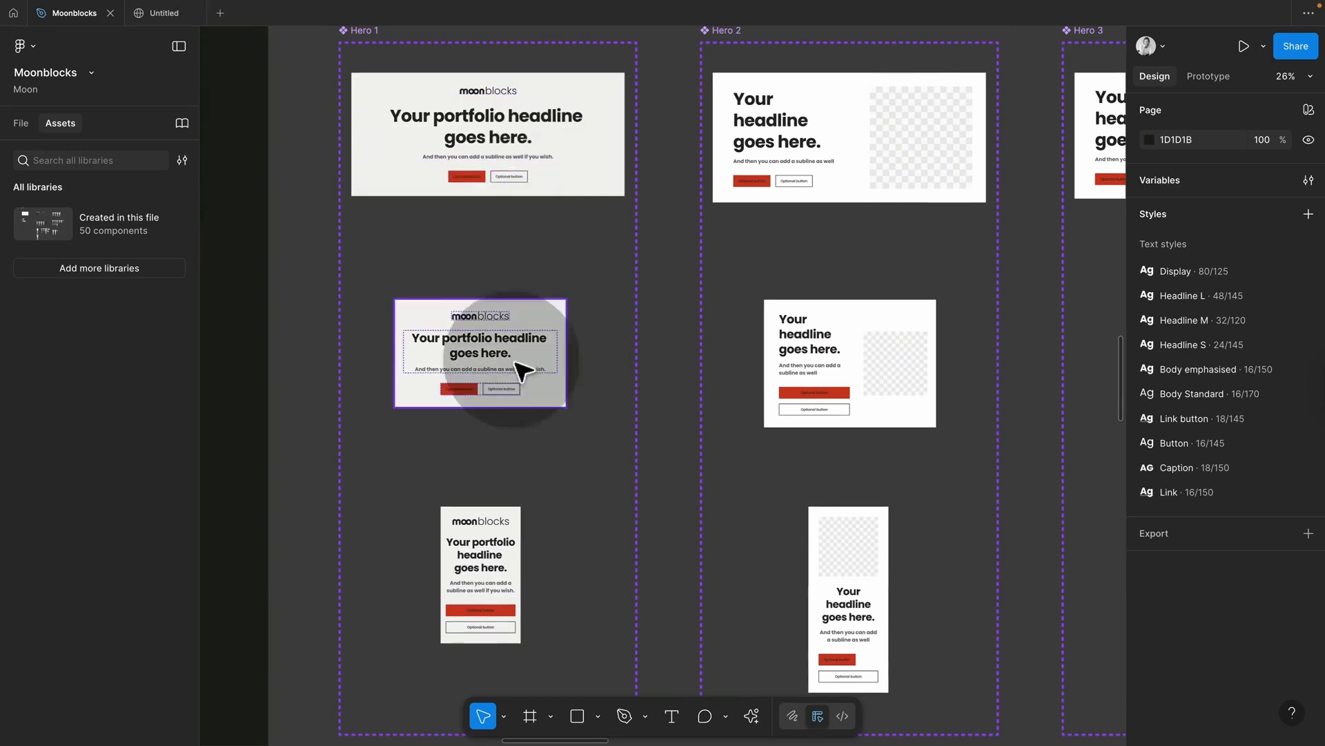
{"action": "left_click", "coordinate": [164, 13]}
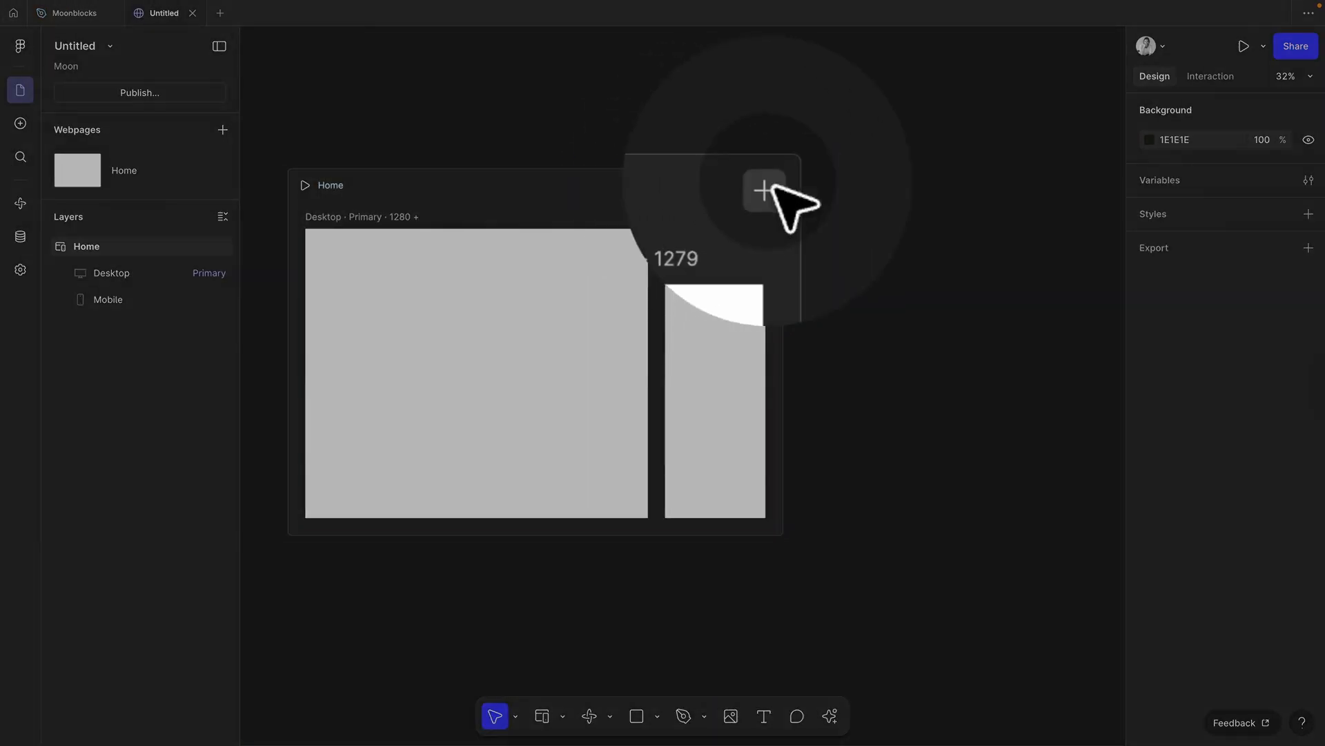
{"action": "left_click", "coordinate": [766, 185]}
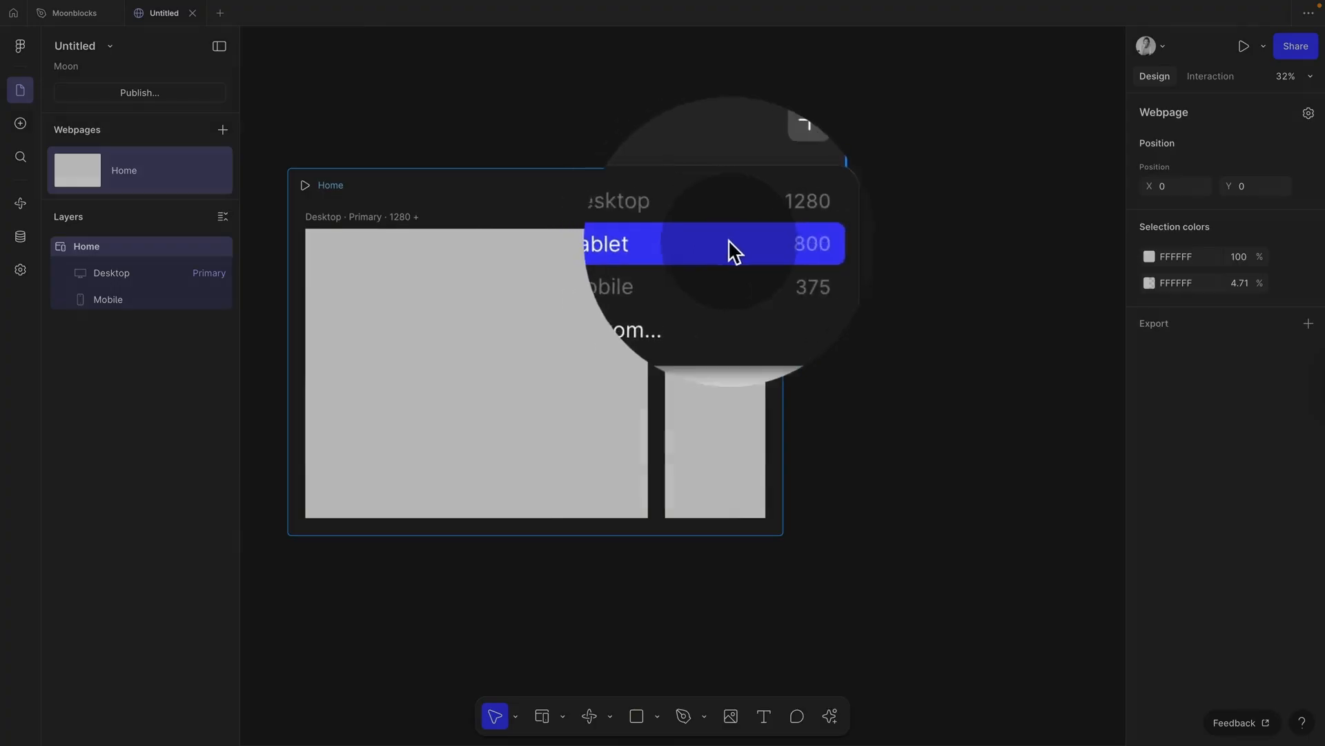
{"action": "left_click", "coordinate": [752, 247]}
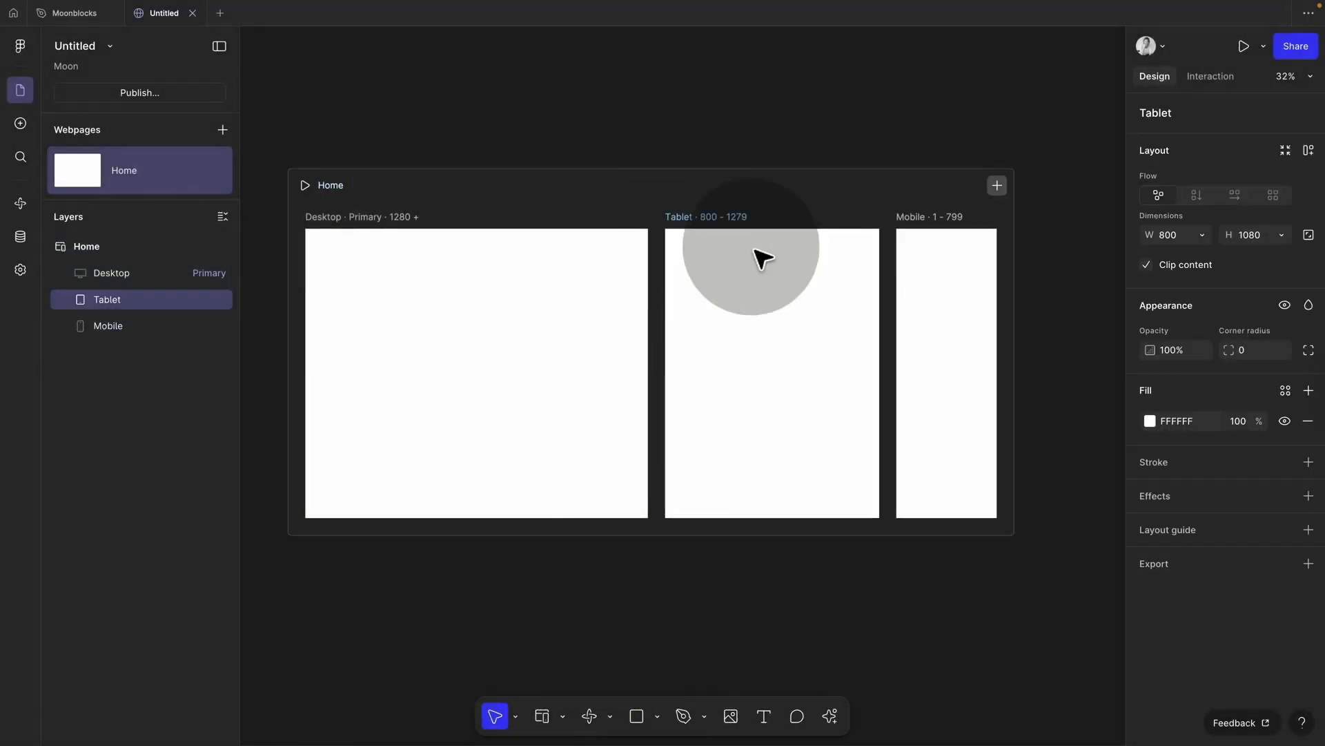
{"action": "left_click", "coordinate": [646, 138]}
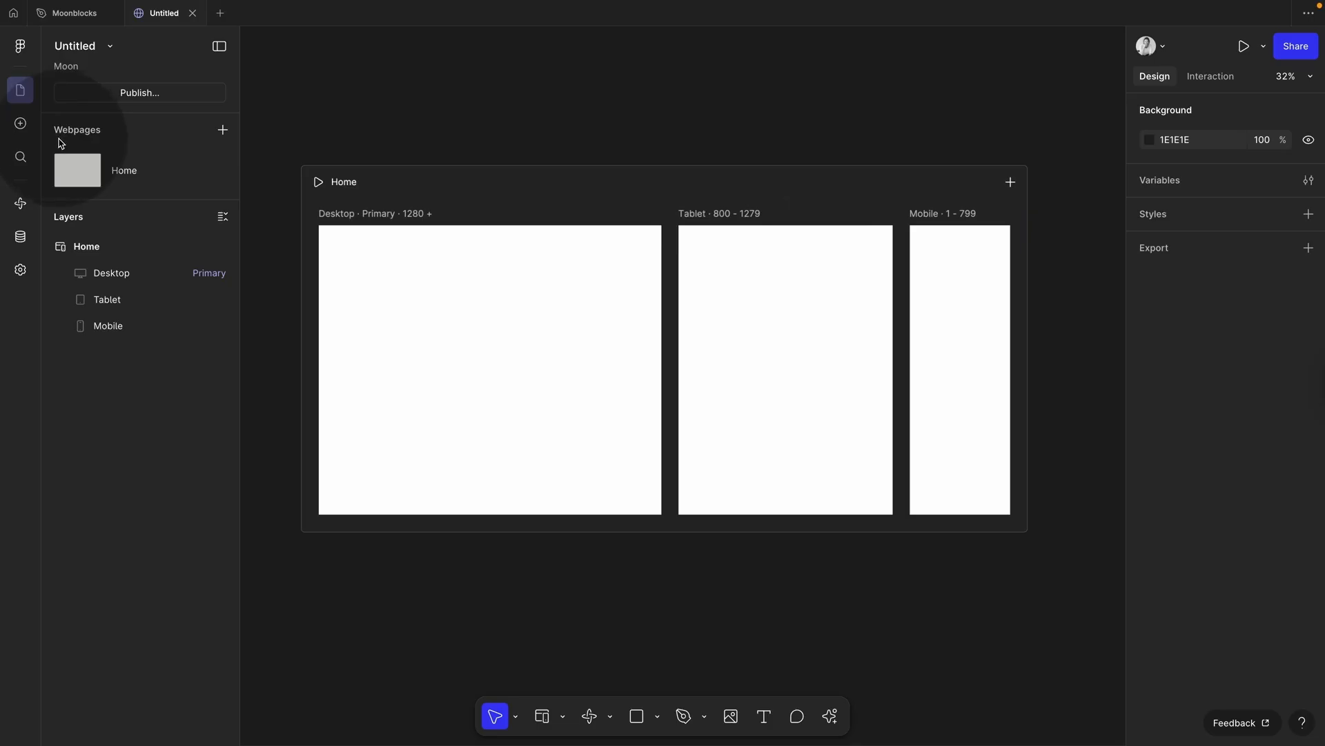
Step: Search team libraries for 'moon' and add the Moonblocks library to the site
{"action": "left_click", "coordinate": [23, 124]}
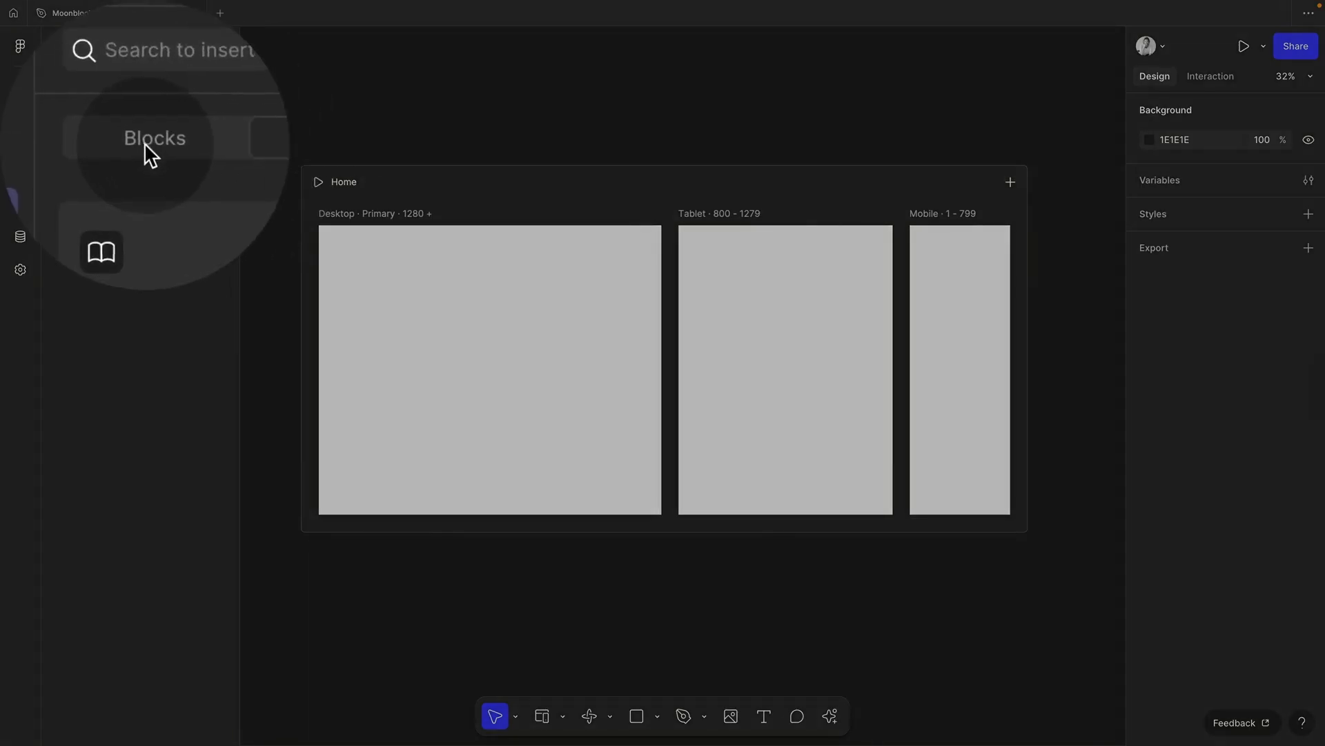
{"action": "left_click", "coordinate": [180, 90]}
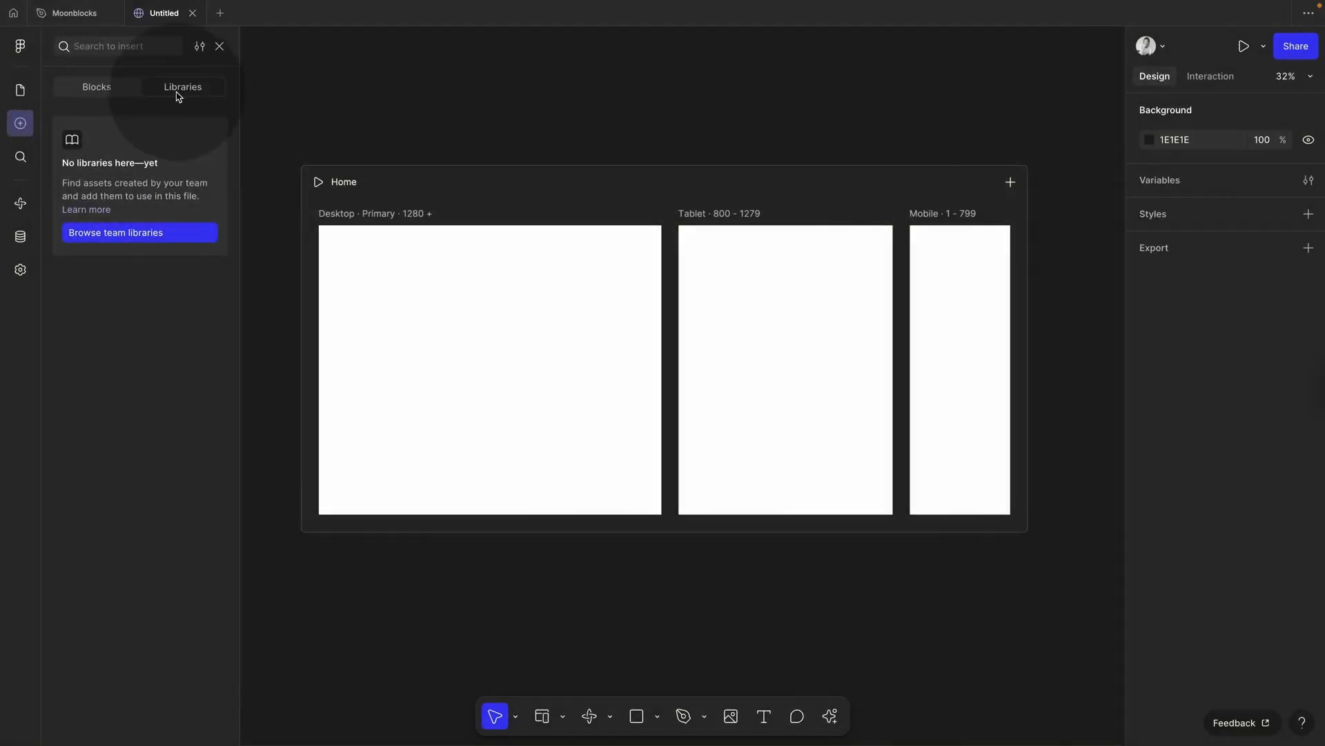
{"action": "left_click", "coordinate": [125, 234]}
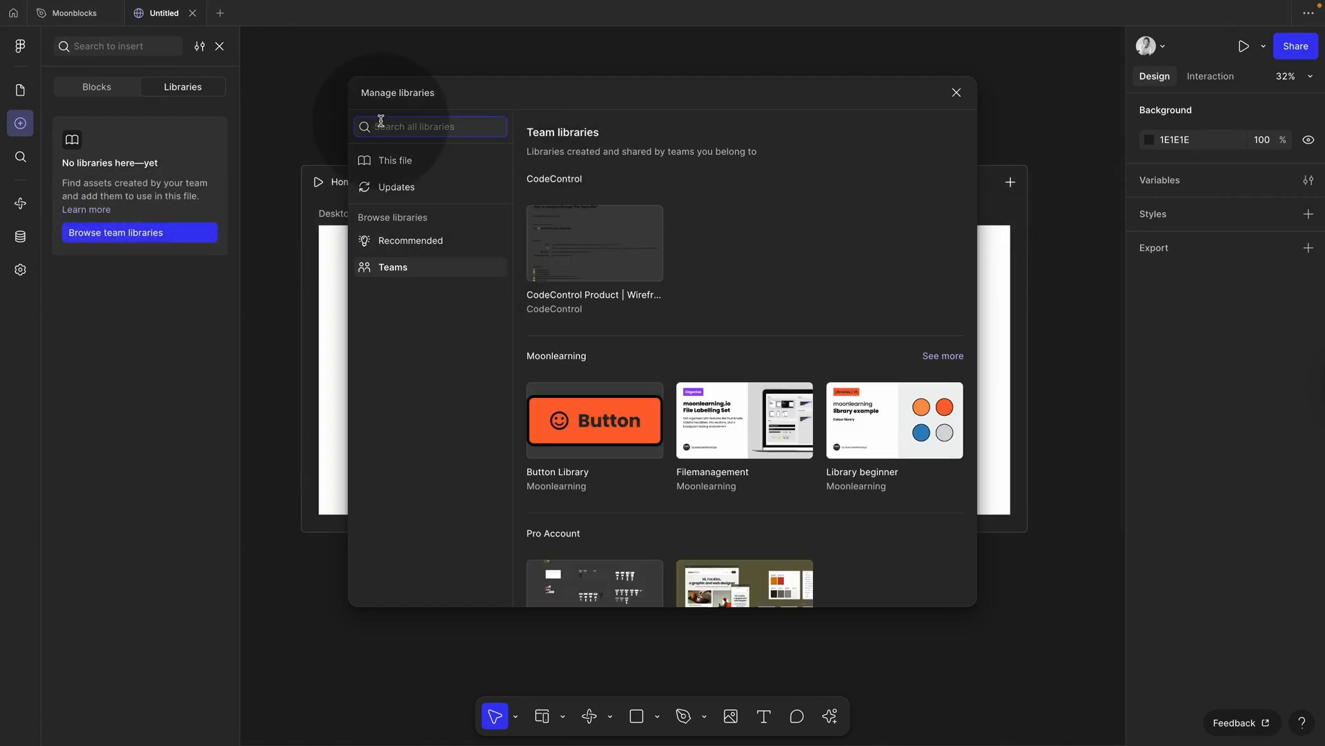
{"action": "type", "text": "moonblocks"}
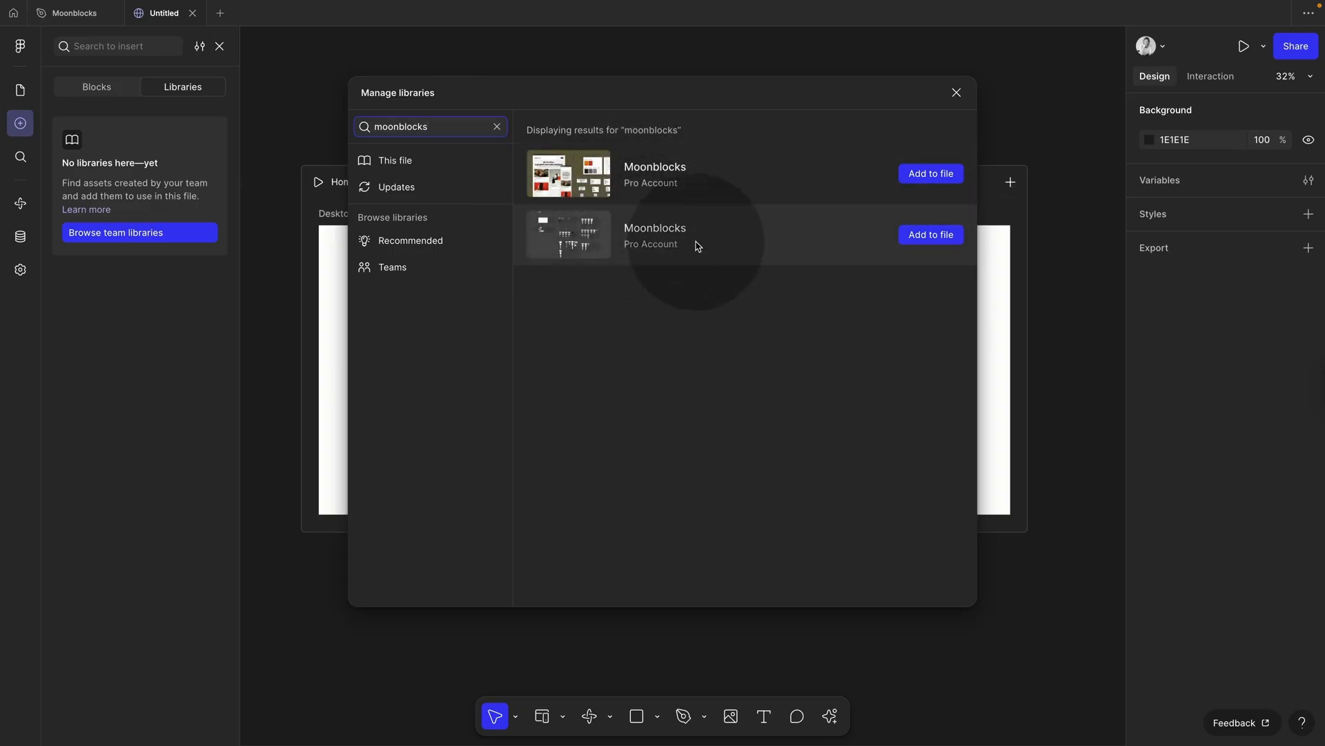
{"action": "left_click", "coordinate": [927, 237]}
{"action": "left_click", "coordinate": [957, 92]}
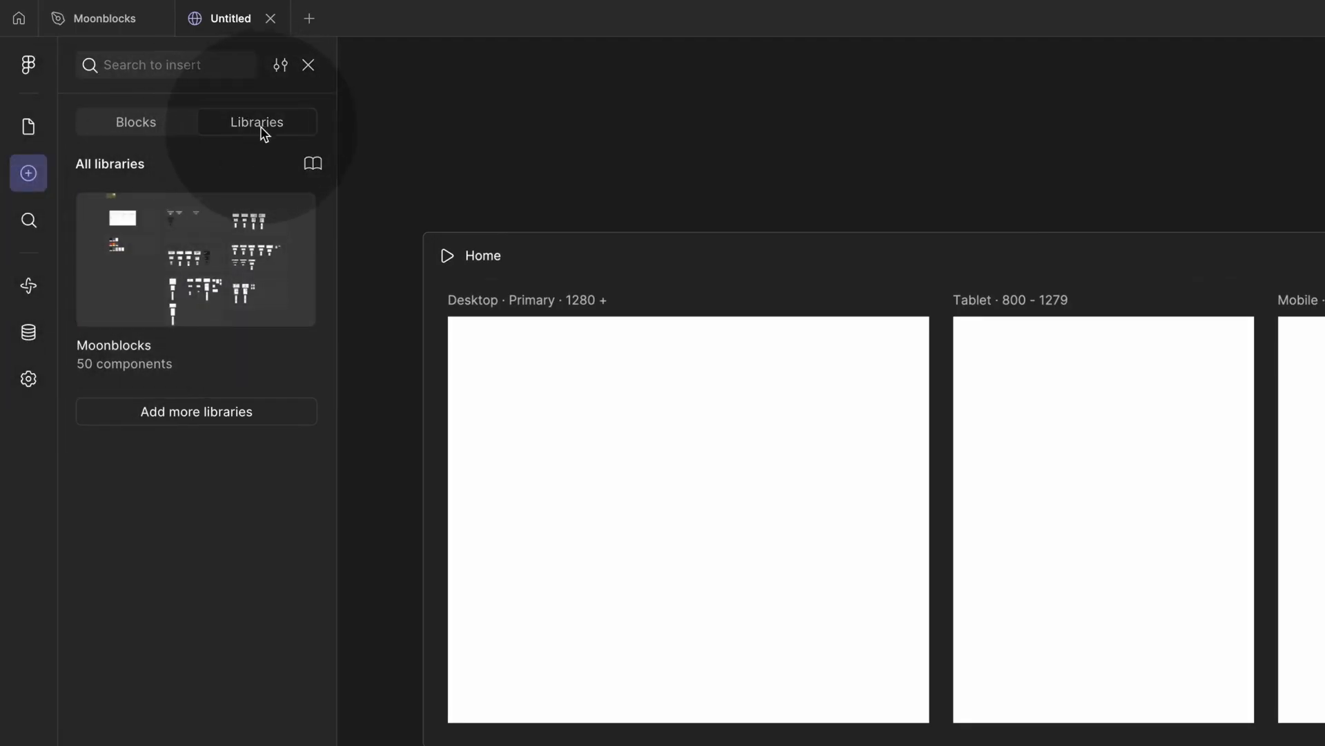
Step: Browse Moonblocks' Building Blocks, Designs and Wireframes collections, then return to the Moonblocks design file
{"action": "left_click", "coordinate": [223, 248]}
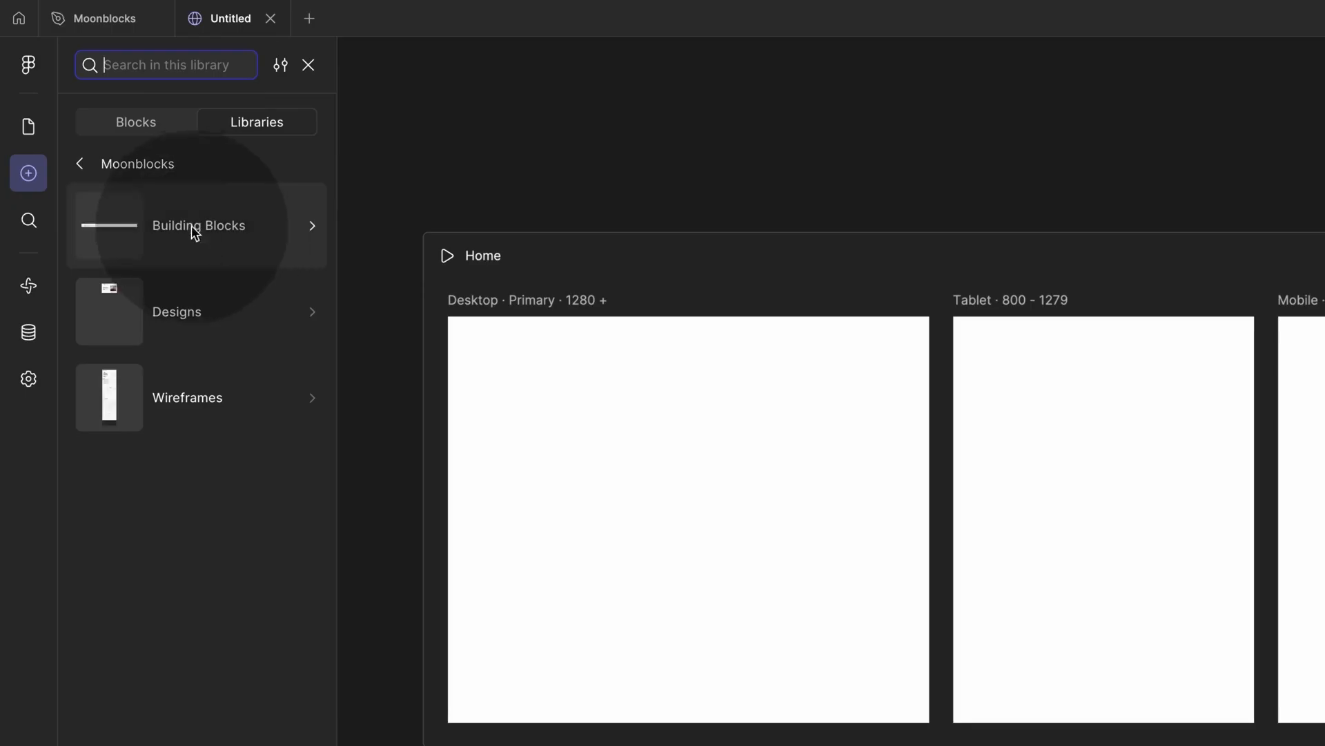
{"action": "left_click", "coordinate": [212, 225]}
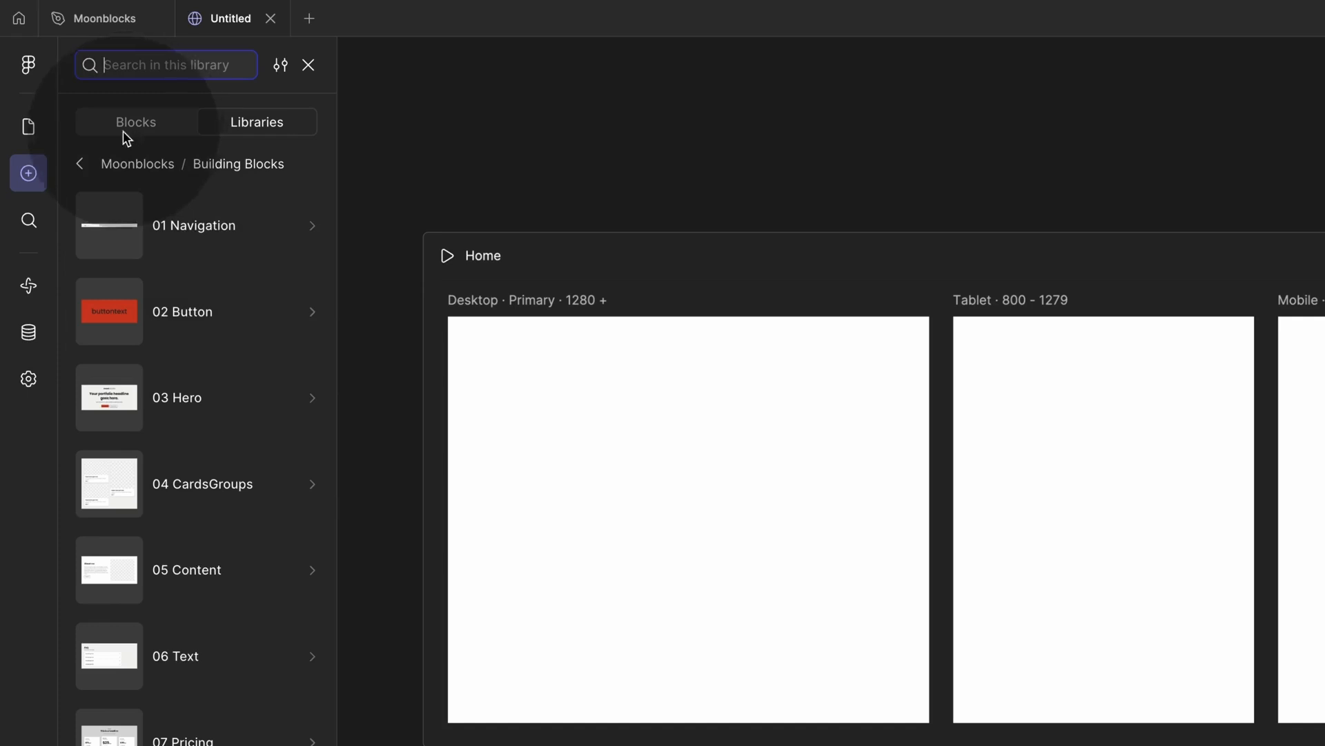
{"action": "left_click", "coordinate": [80, 164]}
{"action": "left_click", "coordinate": [181, 314]}
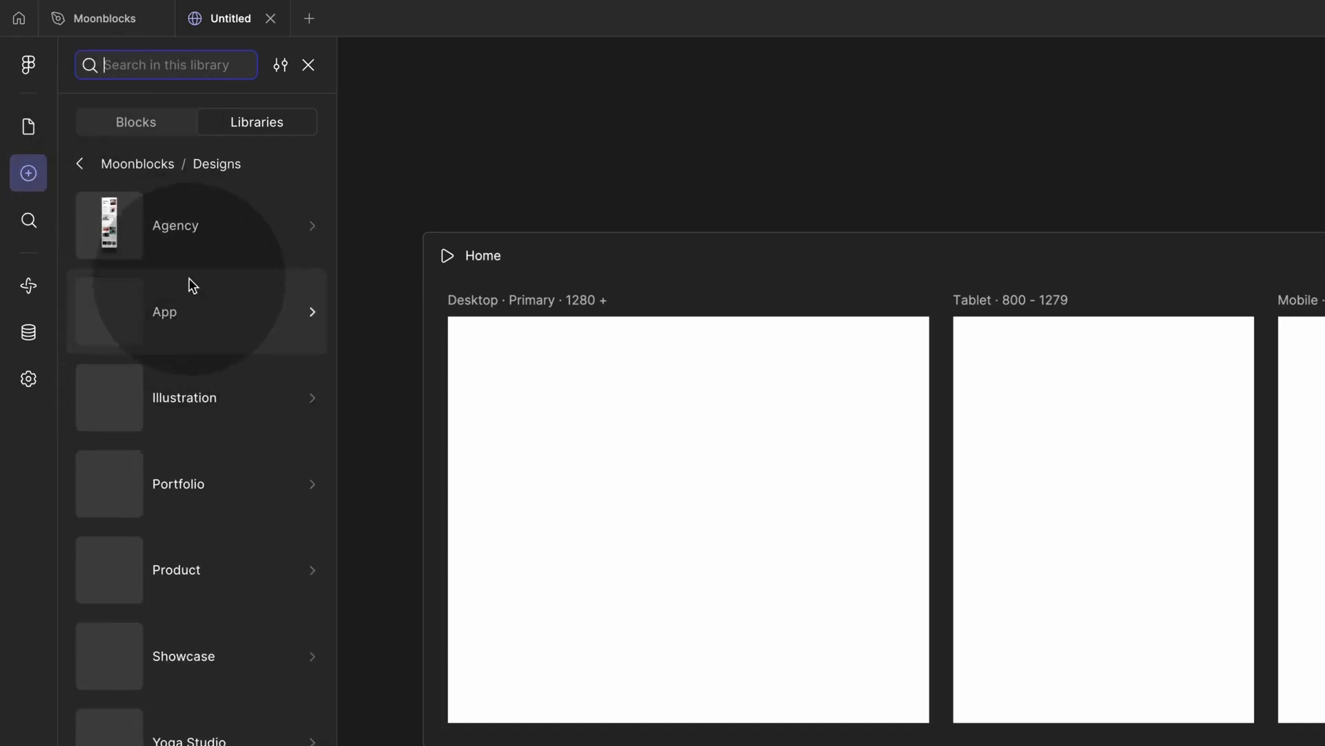
{"action": "left_click", "coordinate": [80, 163]}
{"action": "left_click", "coordinate": [150, 402]}
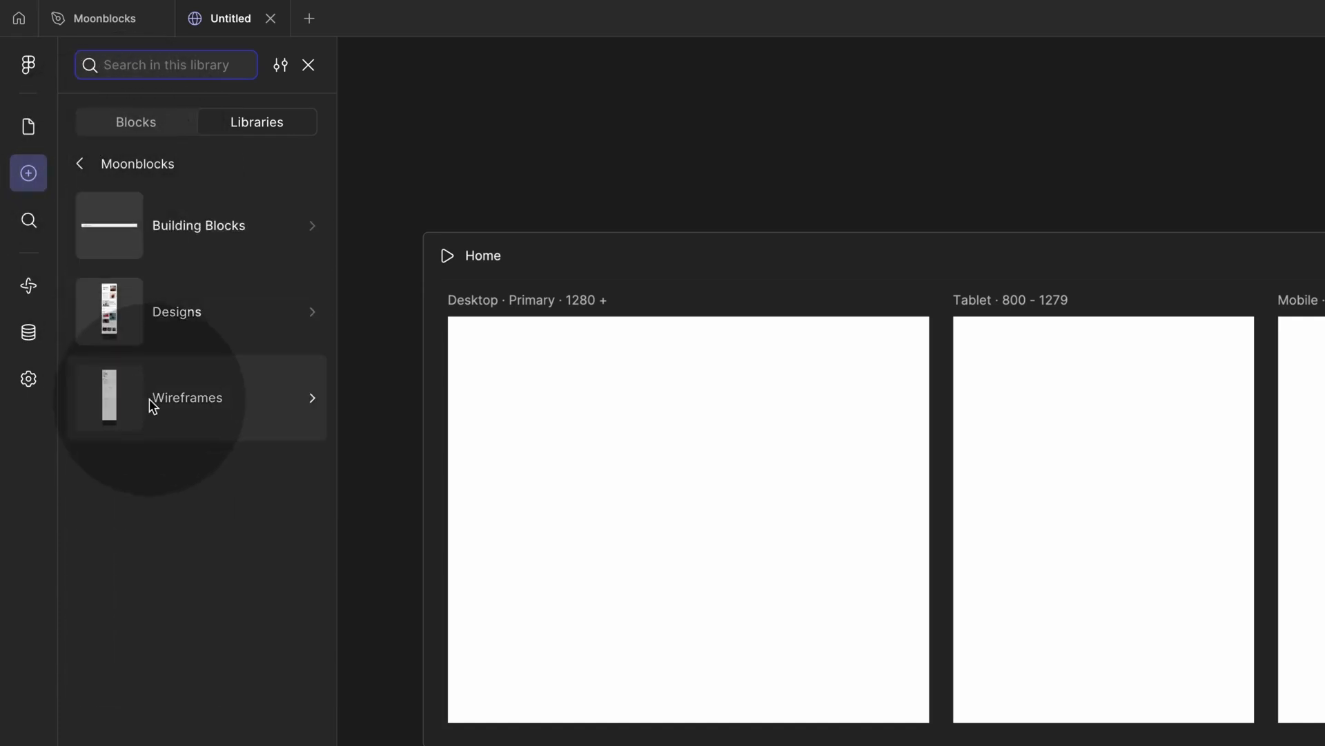
{"action": "left_click", "coordinate": [80, 163]}
{"action": "left_click", "coordinate": [86, 20]}
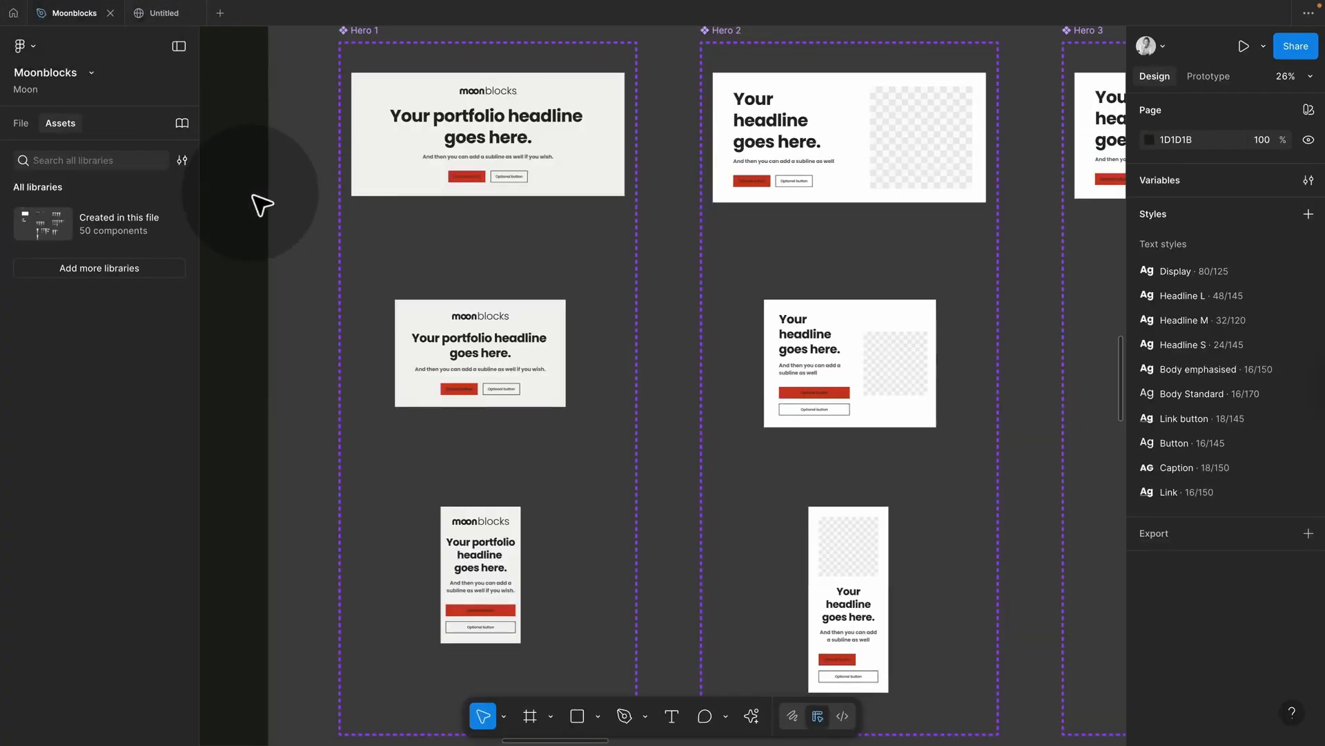
Step: Zoom out and review the Moonblocks Wireframes, Designs and Building Blocks pages, then return to the site
{"action": "key", "text": "shift+2"}
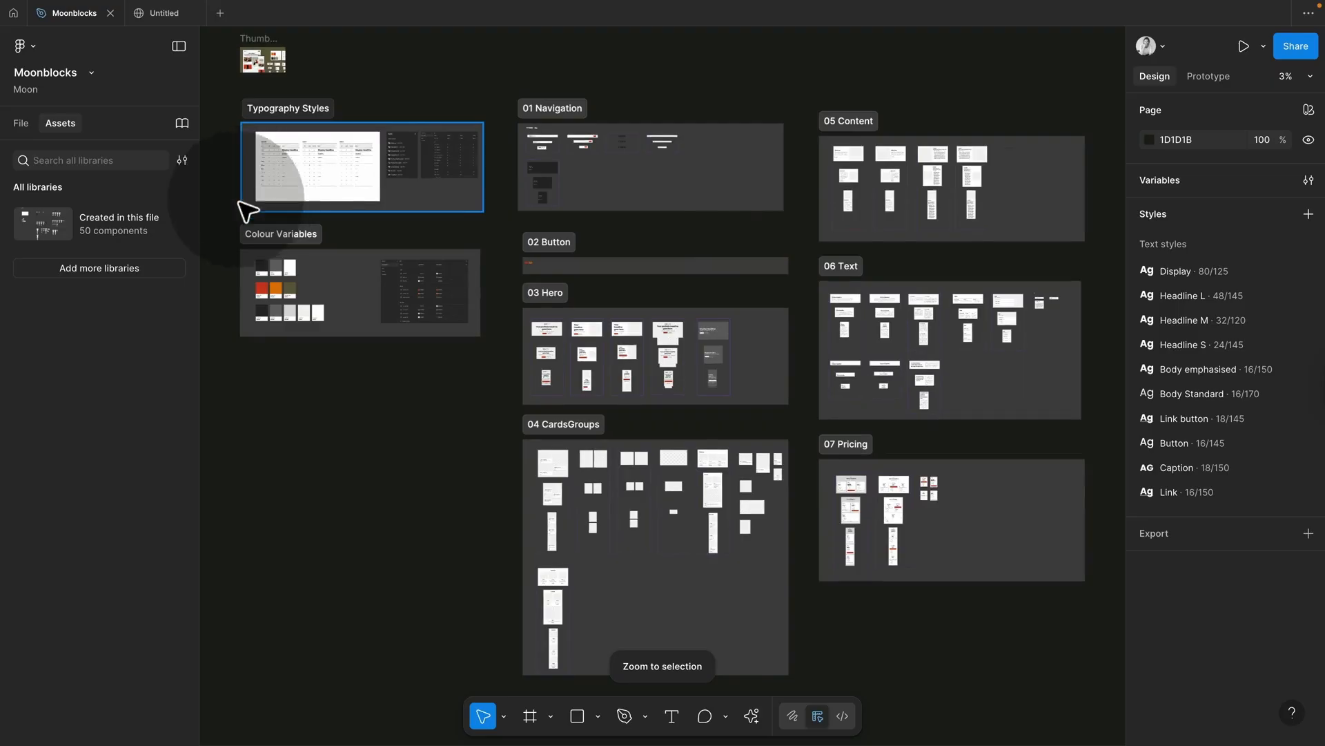
{"action": "left_click", "coordinate": [20, 122]}
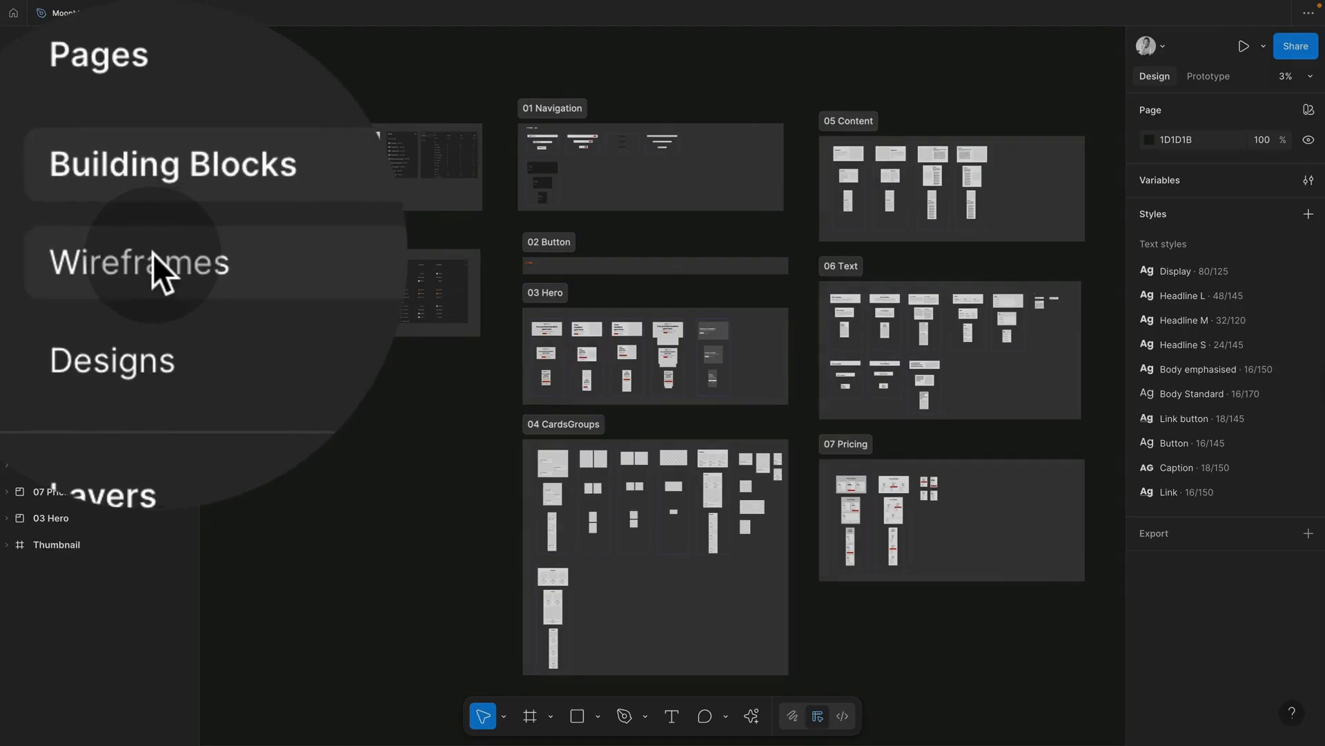
{"action": "left_click", "coordinate": [154, 254]}
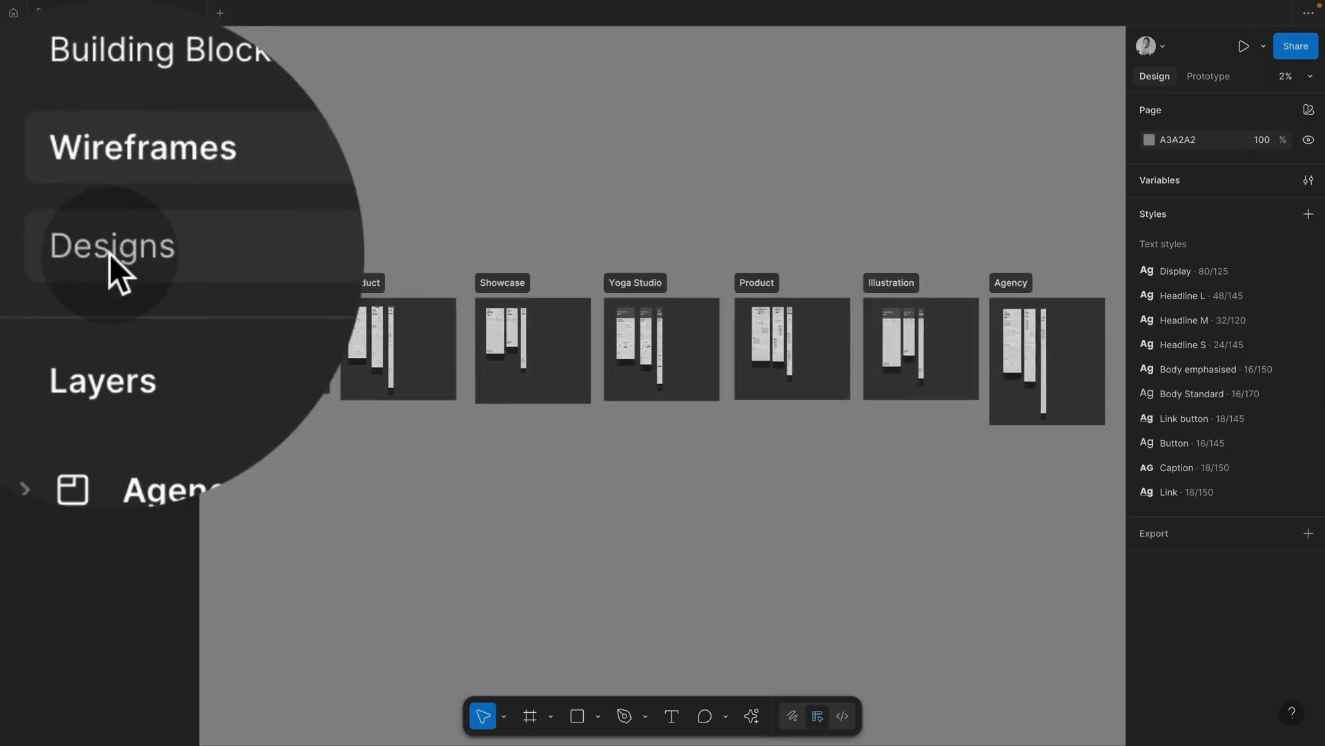
{"action": "left_click", "coordinate": [111, 350]}
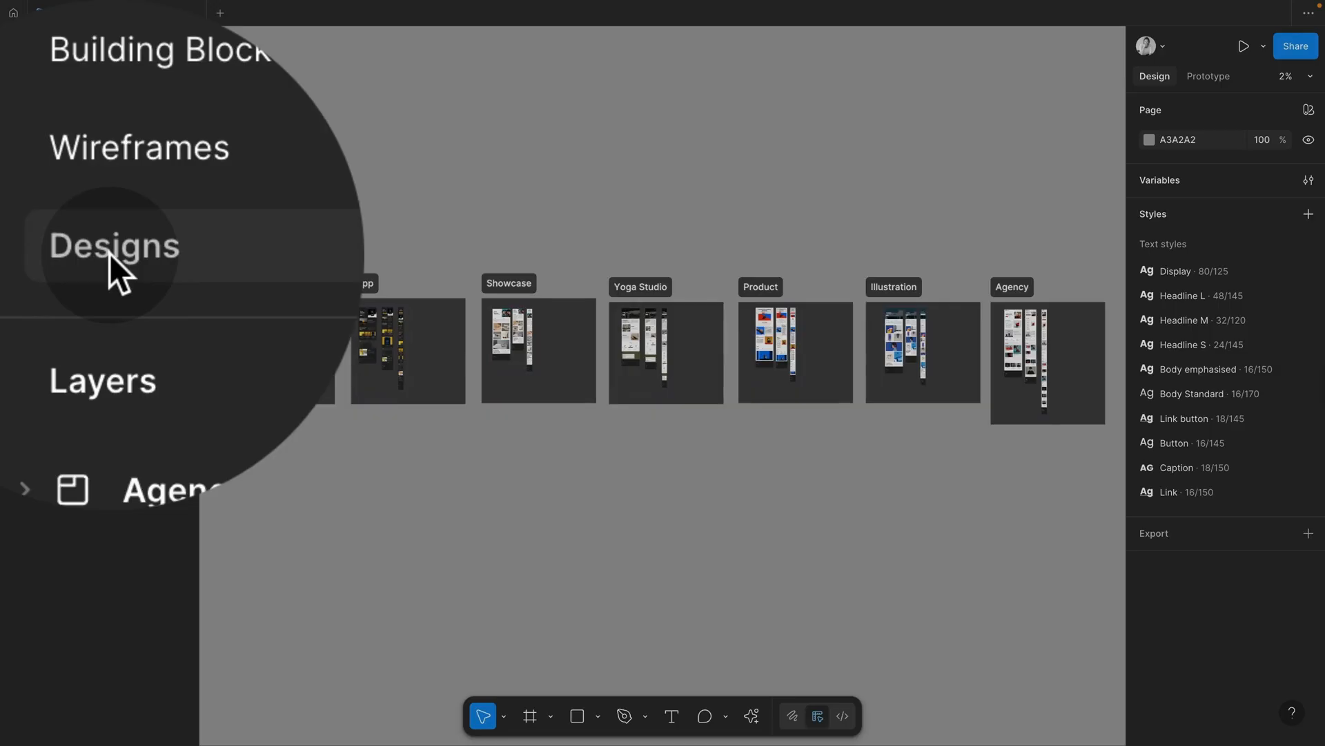
{"action": "left_click", "coordinate": [138, 51]}
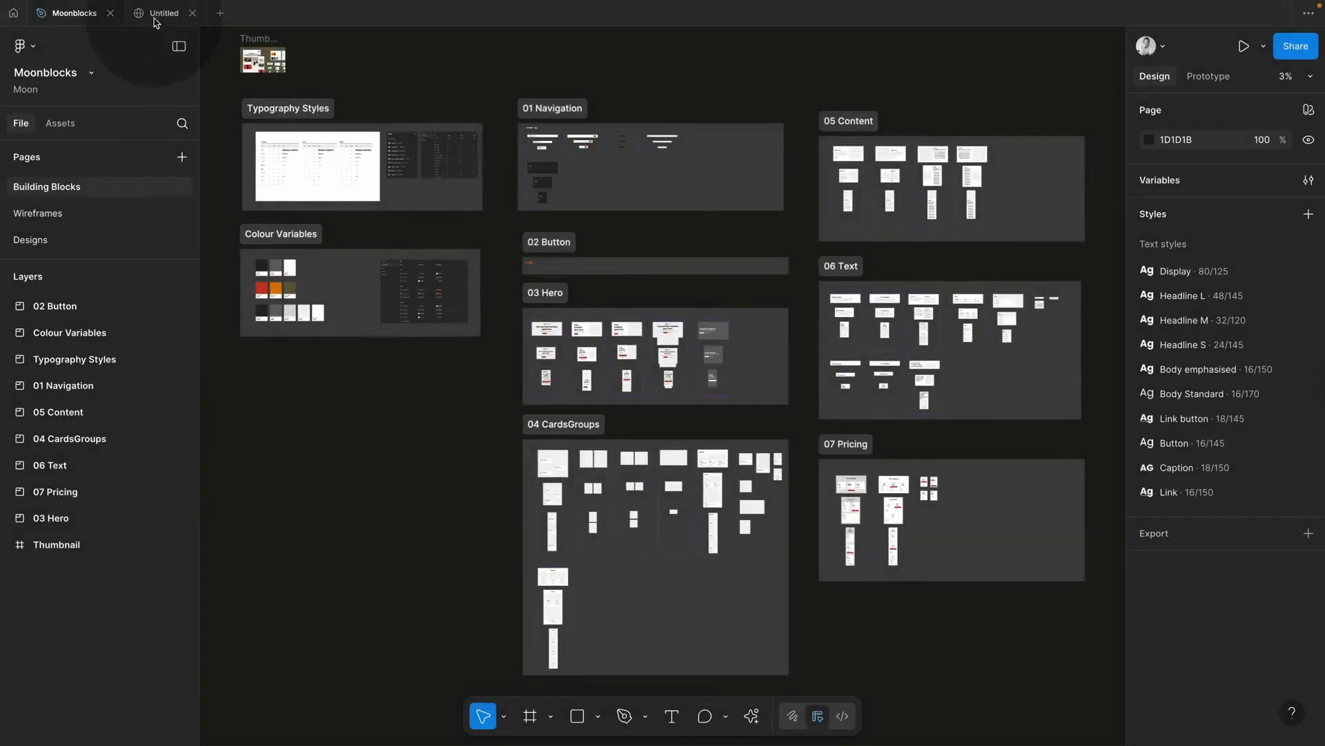
{"action": "left_click", "coordinate": [160, 13]}
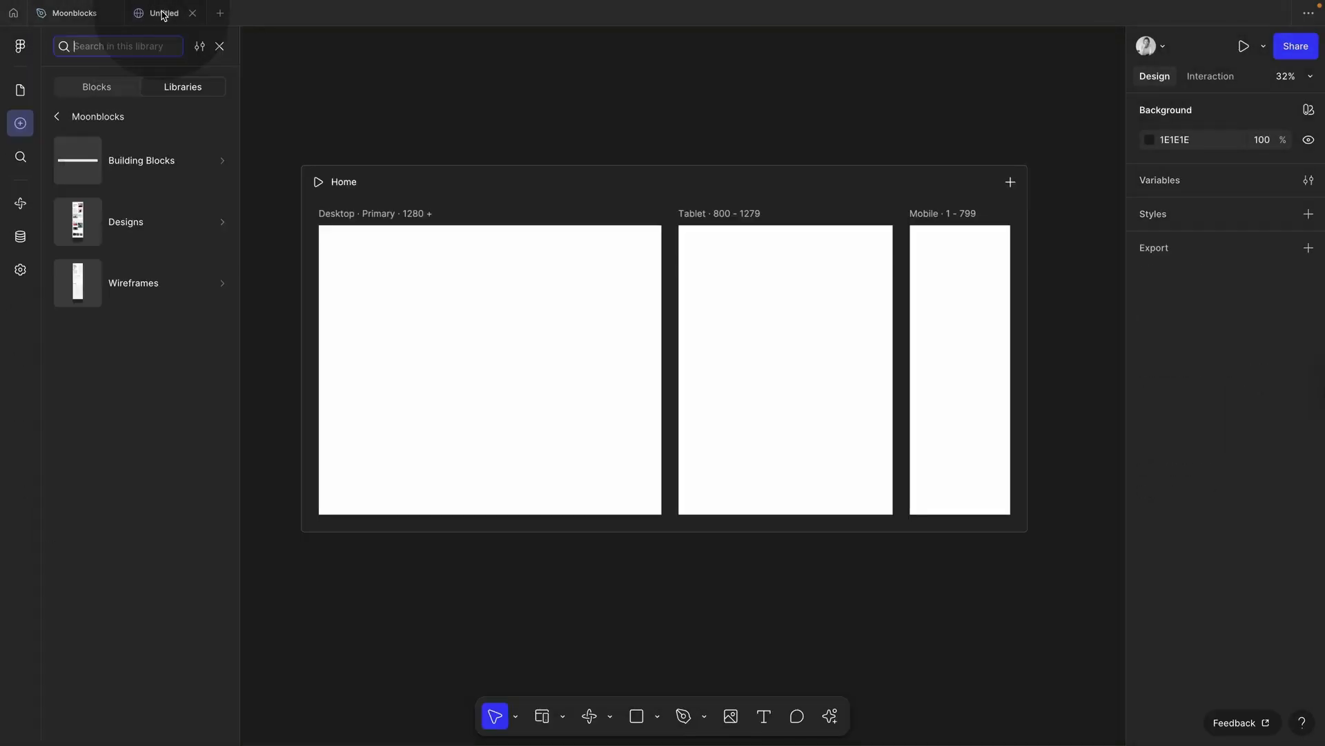
Step: Open Moonblocks > Building Blocks > 03 Hero in the insert panel
{"action": "left_click", "coordinate": [57, 118]}
{"action": "scroll", "coordinate": [628, 317], "scroll_direction": "down", "scroll_amount": 3}
{"action": "scroll", "coordinate": [628, 317], "scroll_direction": "up", "scroll_amount": 3}
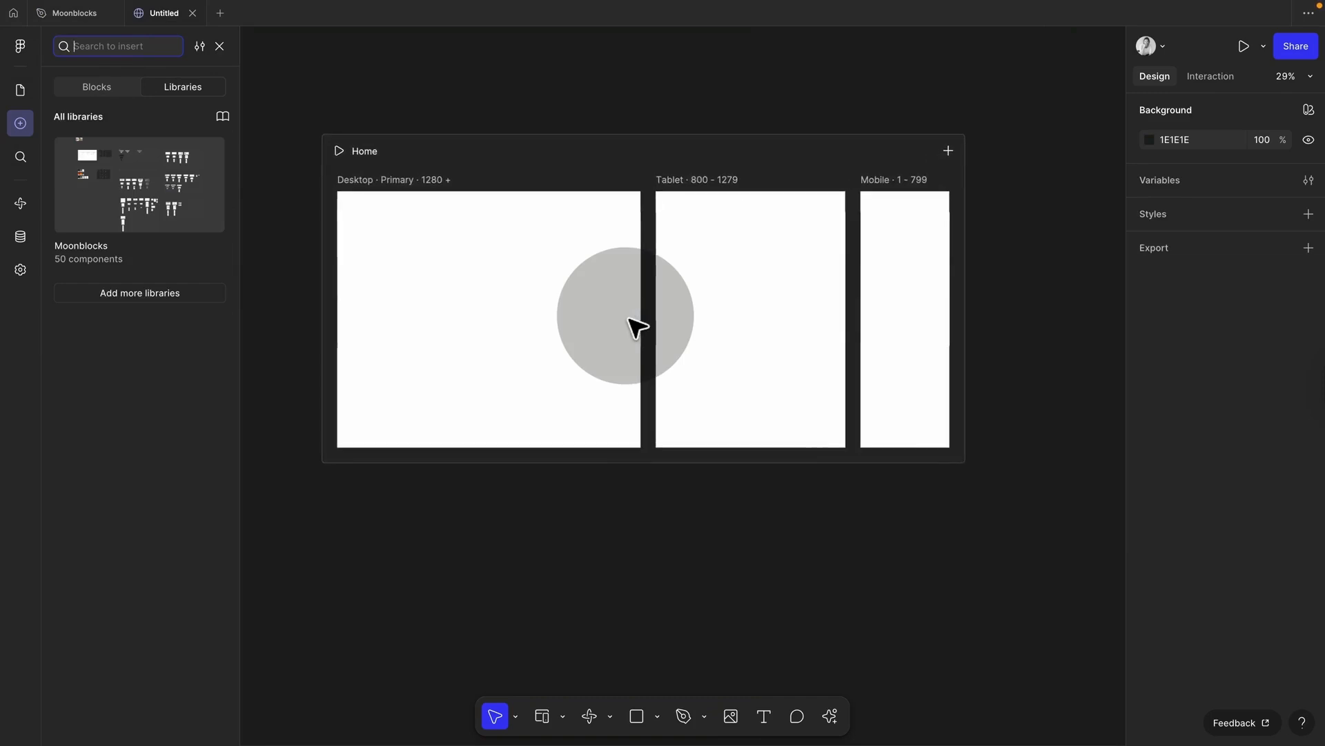
{"action": "scroll", "coordinate": [608, 311], "scroll_direction": "right", "scroll_amount": 1}
{"action": "left_click", "coordinate": [133, 177]}
{"action": "left_click", "coordinate": [135, 166]}
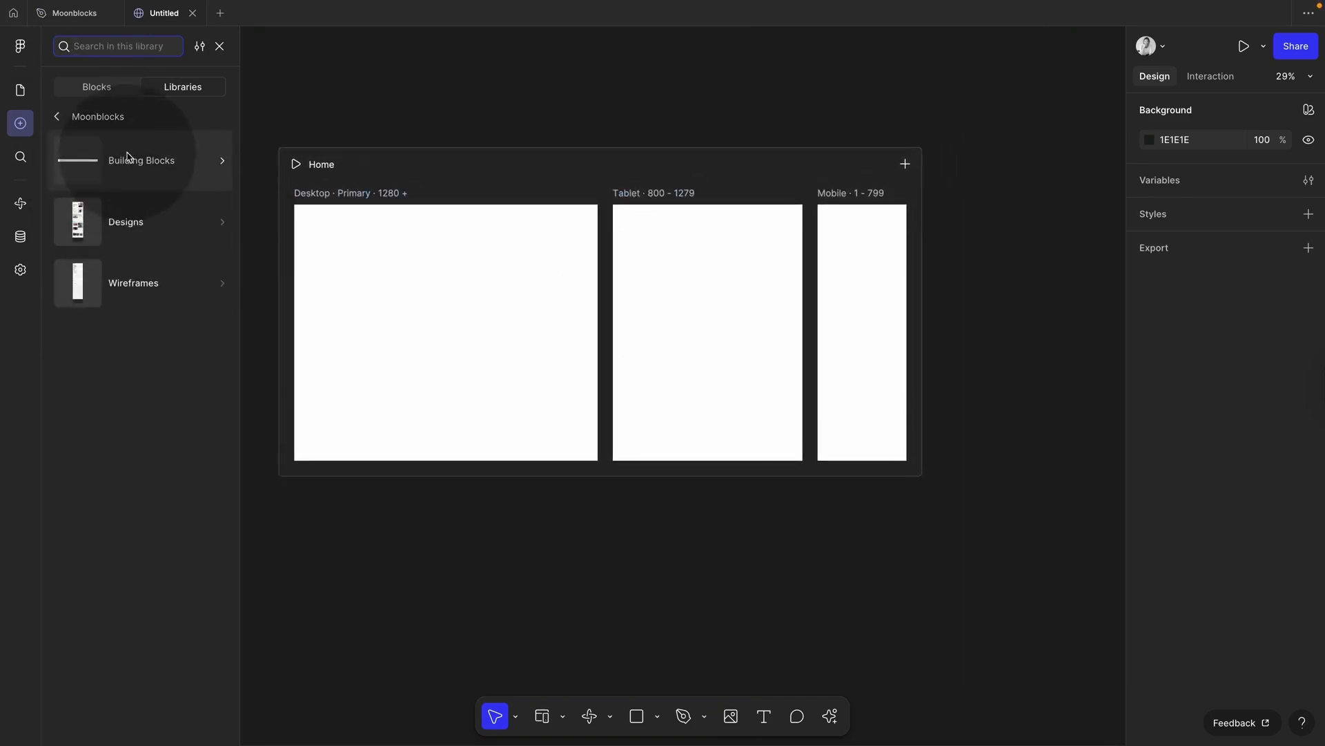
{"action": "left_click", "coordinate": [121, 308]}
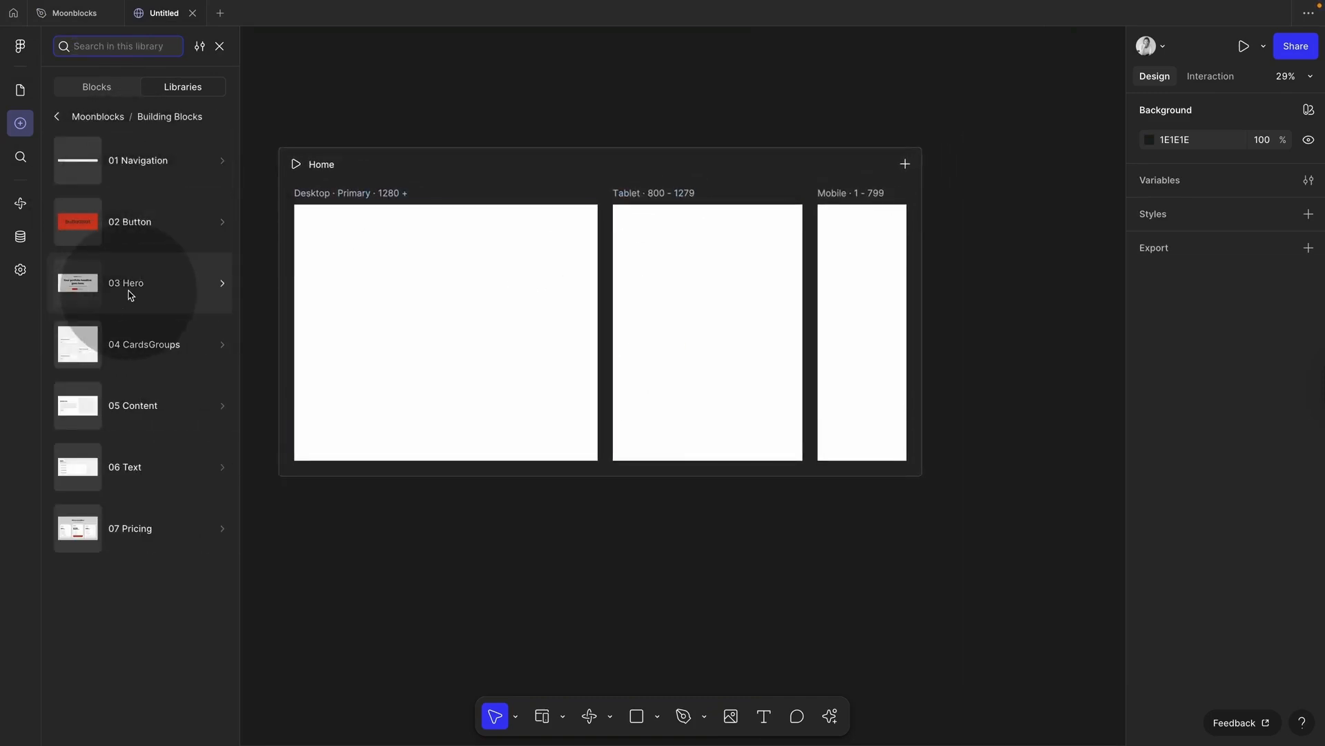
Step: Drag the Hero 1 block onto the Home page, then delete it
{"action": "left_click", "coordinate": [107, 172]}
{"action": "left_click_drag", "start_coordinate": [96, 174], "coordinate": [454, 289]}
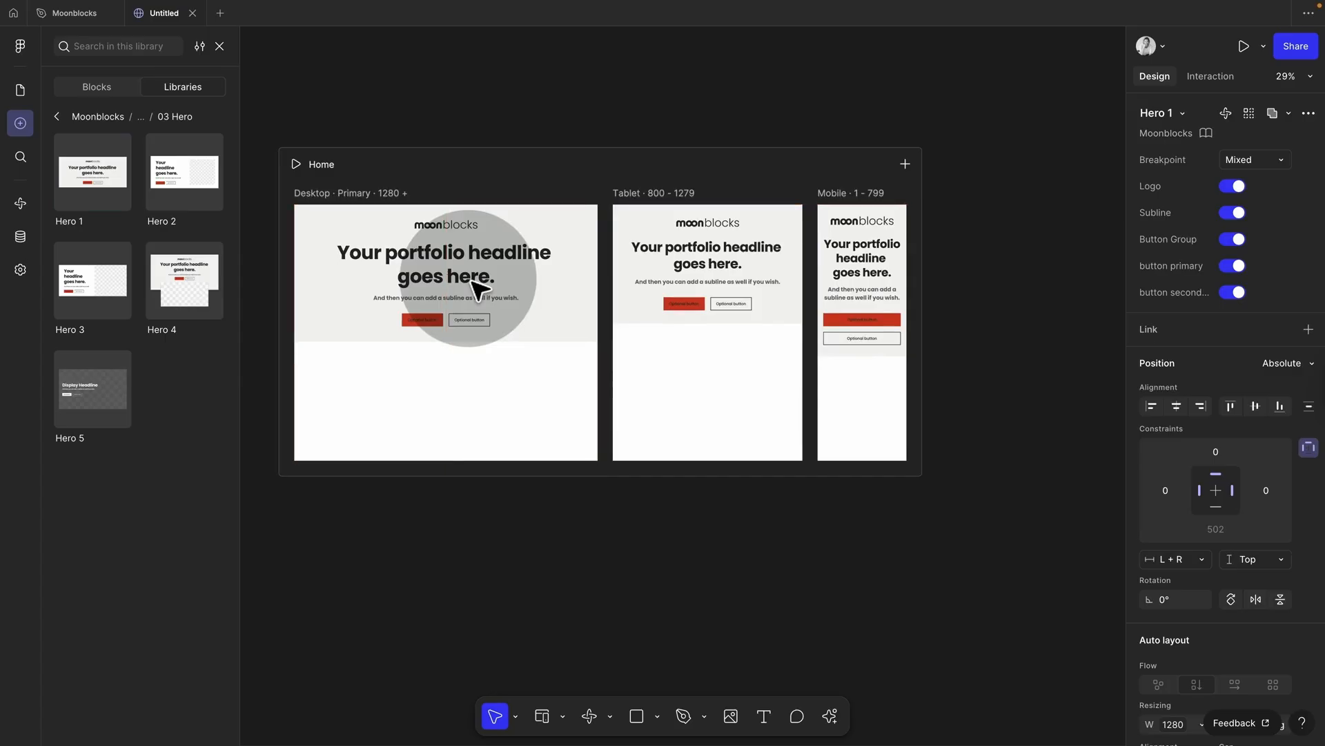
{"action": "key", "text": "Delete"}
Step: Drag the Moonblocks Designs > Portfolio Home design onto the Home page's breakpoint frames
{"action": "left_click", "coordinate": [57, 117]}
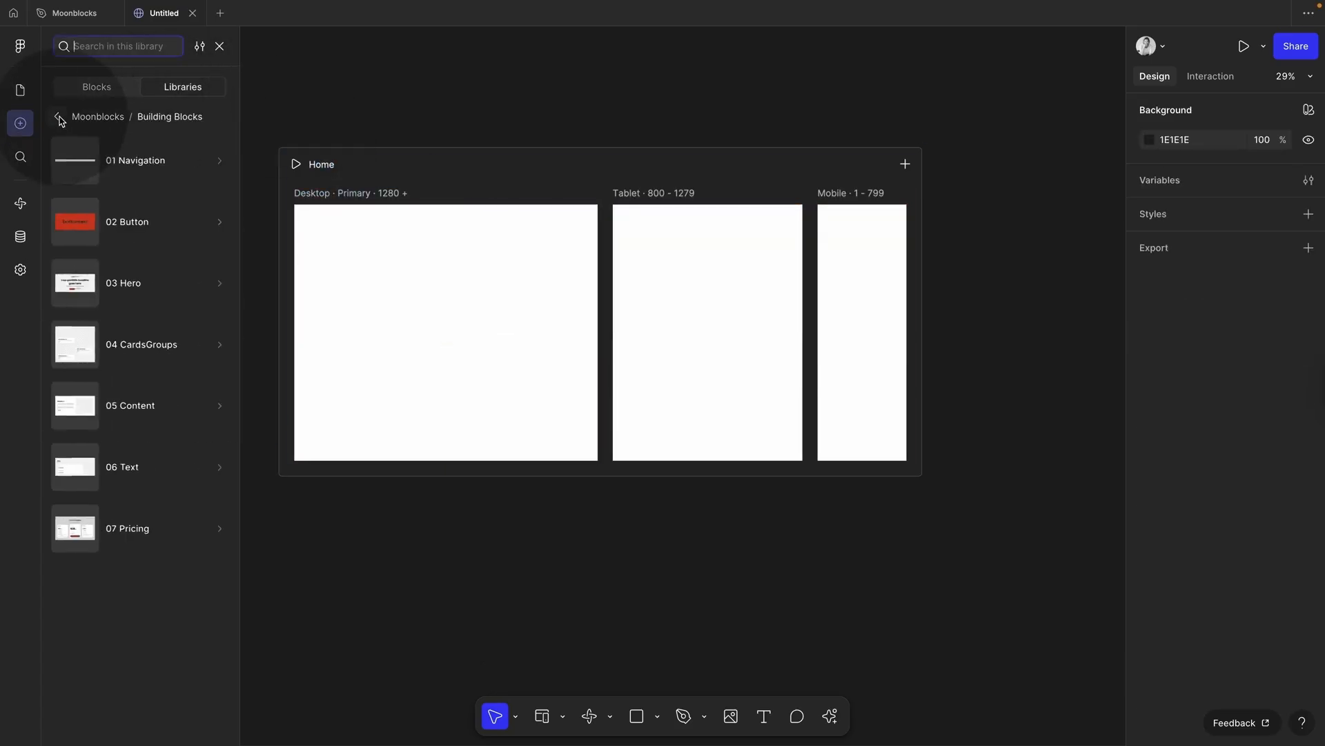
{"action": "left_click", "coordinate": [57, 116]}
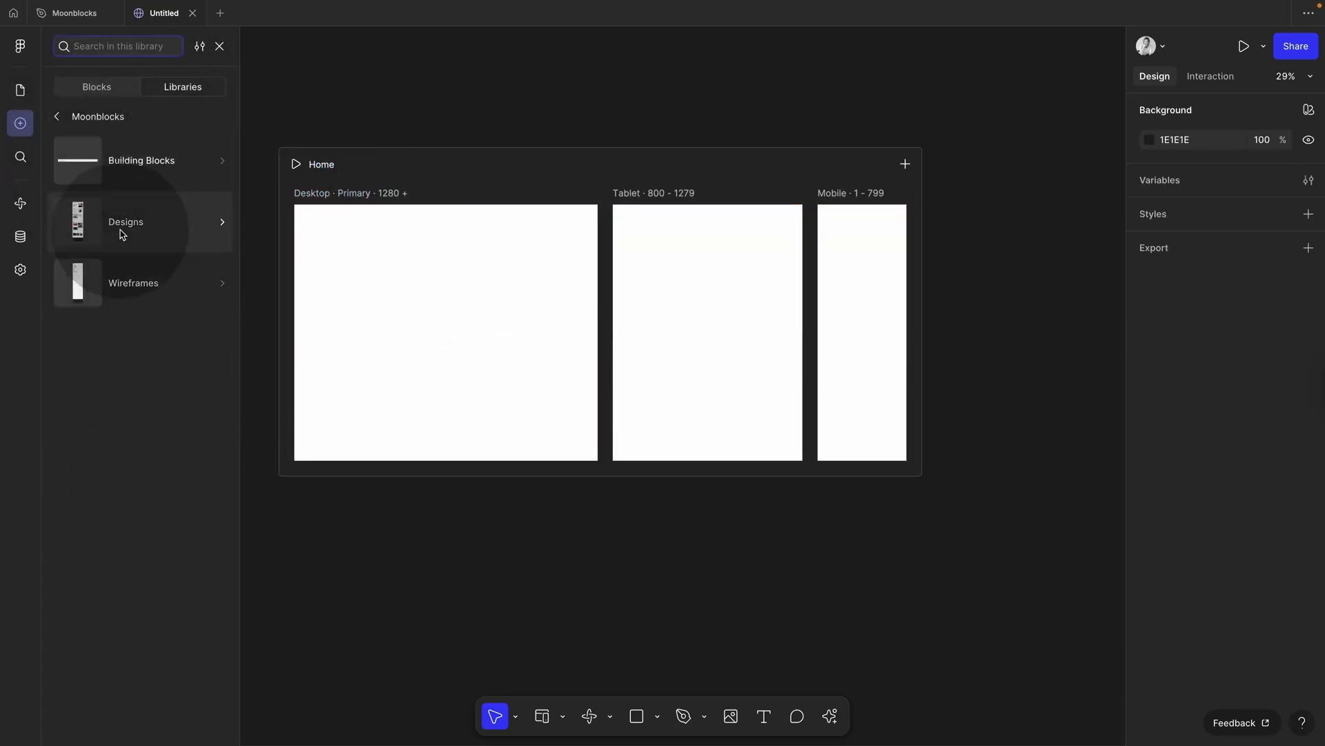
{"action": "left_click", "coordinate": [121, 228]}
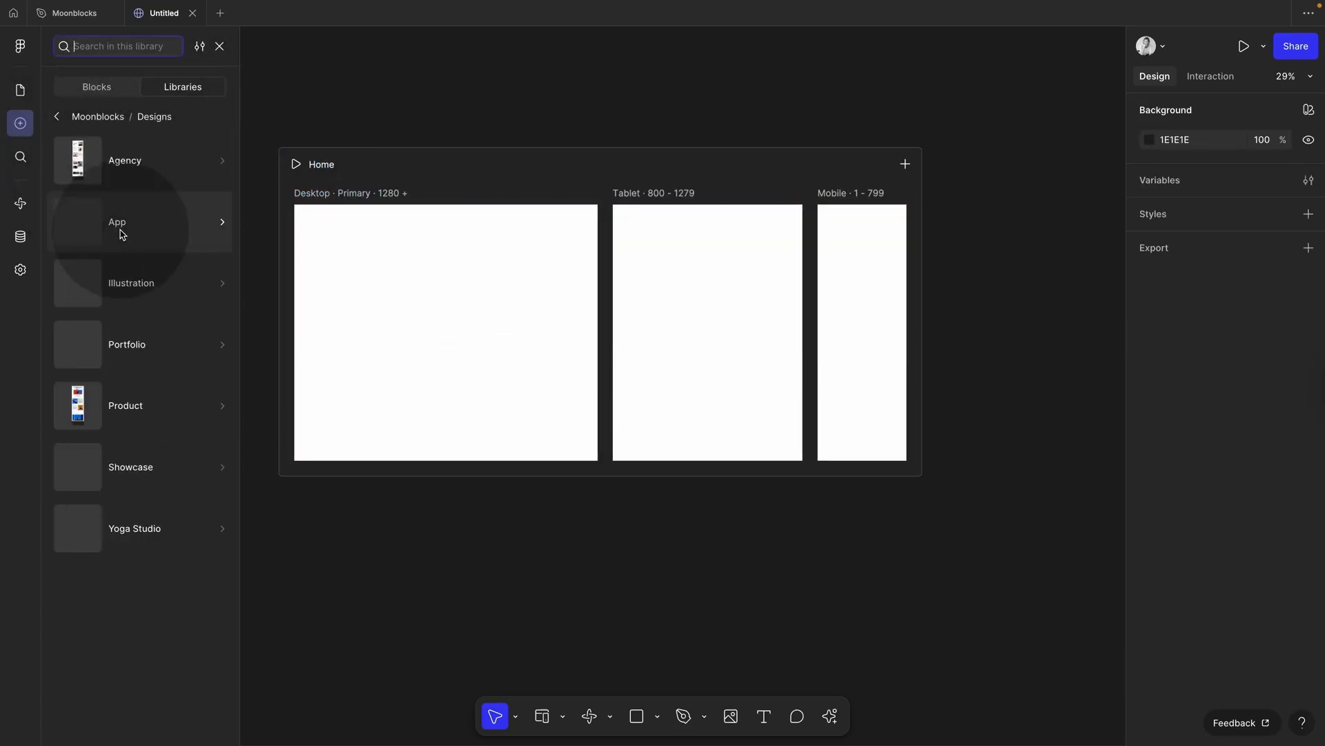
{"action": "left_click", "coordinate": [139, 348]}
{"action": "left_click_drag", "start_coordinate": [92, 171], "coordinate": [562, 322]}
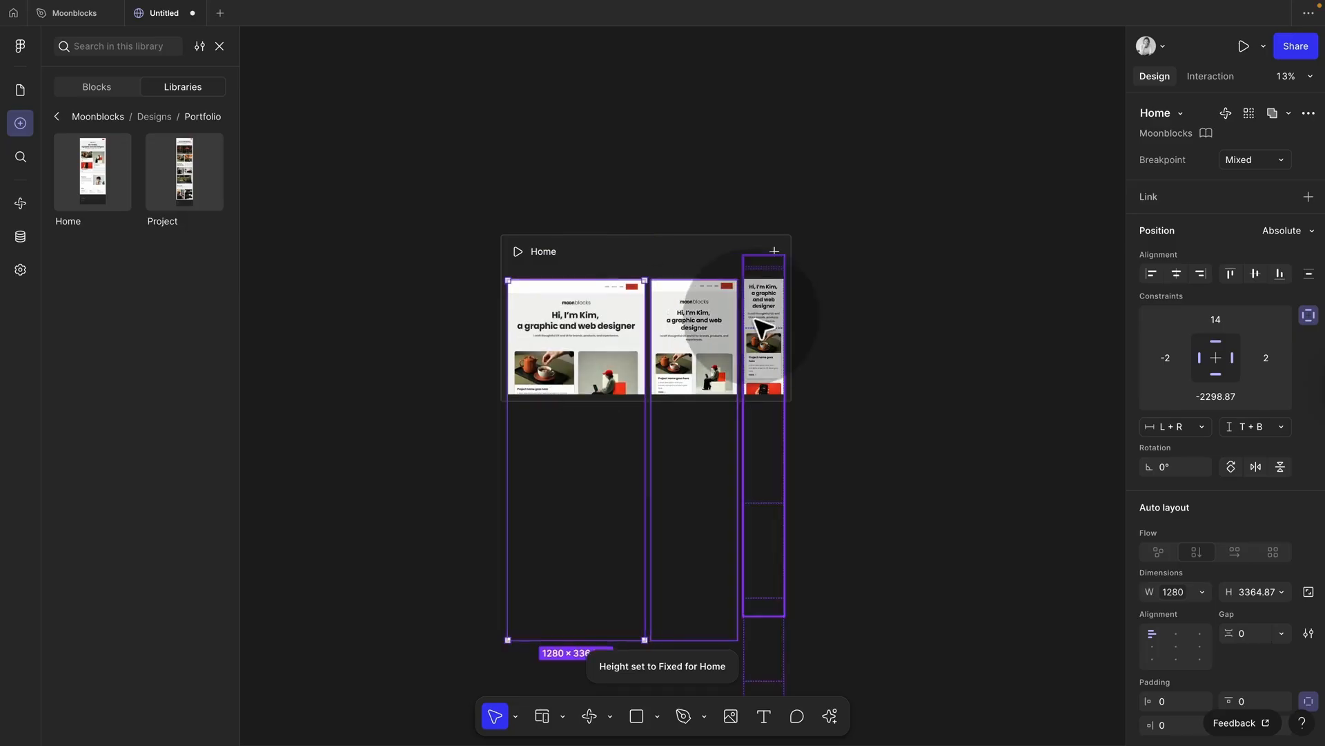
{"action": "left_click", "coordinate": [842, 342]}
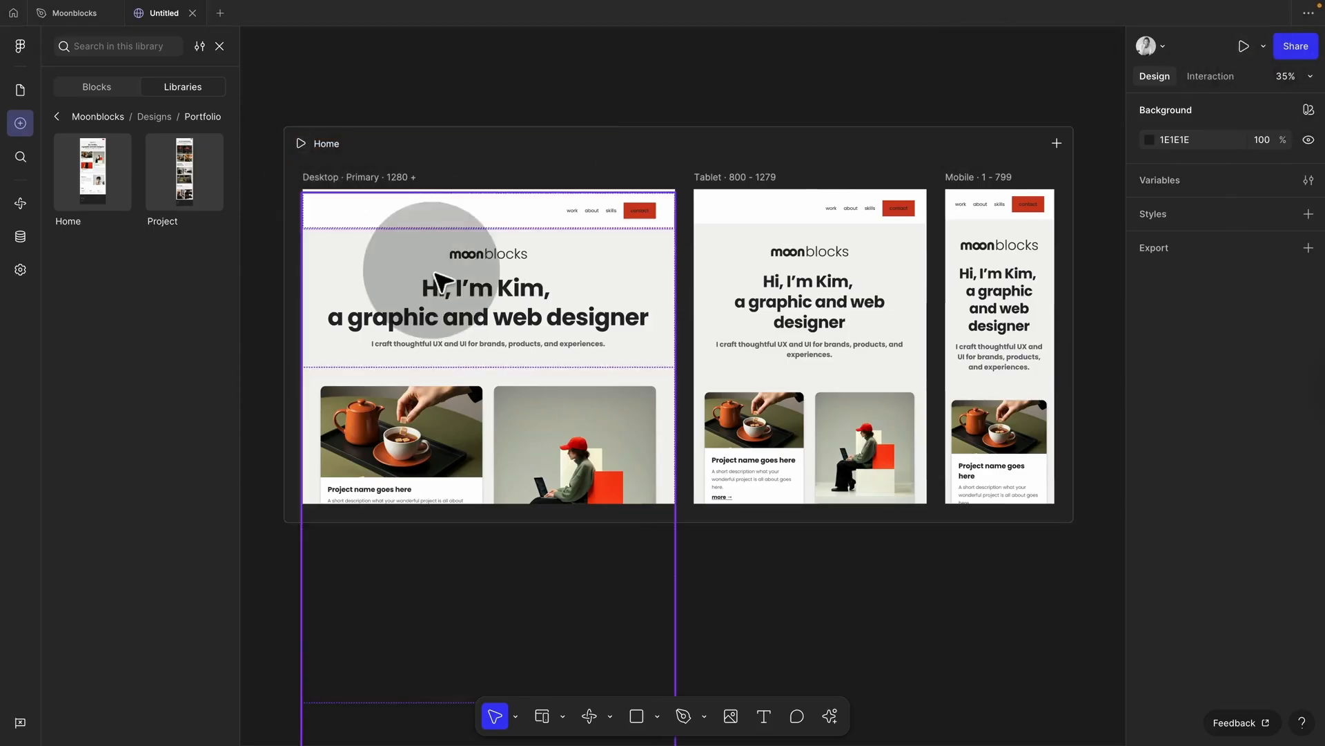
{"action": "left_click", "coordinate": [303, 142]}
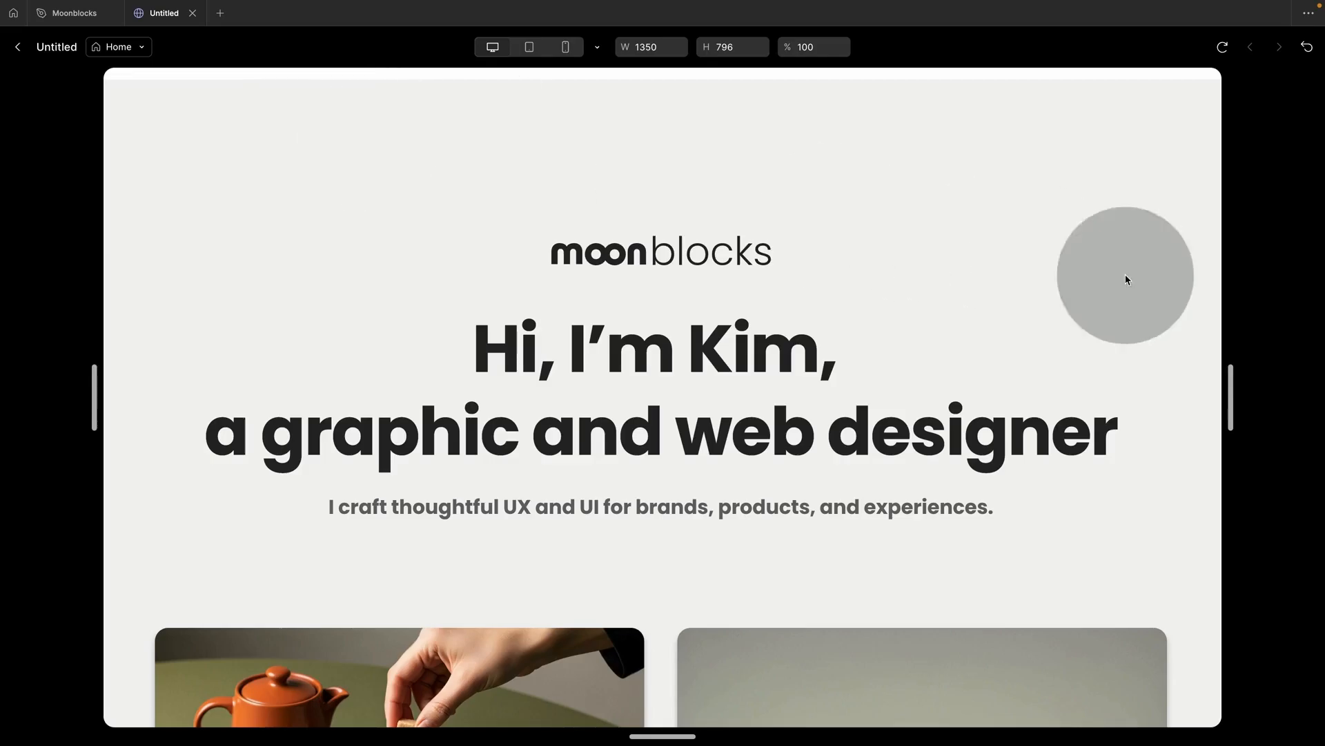
{"action": "scroll", "coordinate": [1159, 425], "scroll_direction": "down", "scroll_amount": 3}
{"action": "scroll", "coordinate": [1158, 425], "scroll_direction": "up", "scroll_amount": 3}
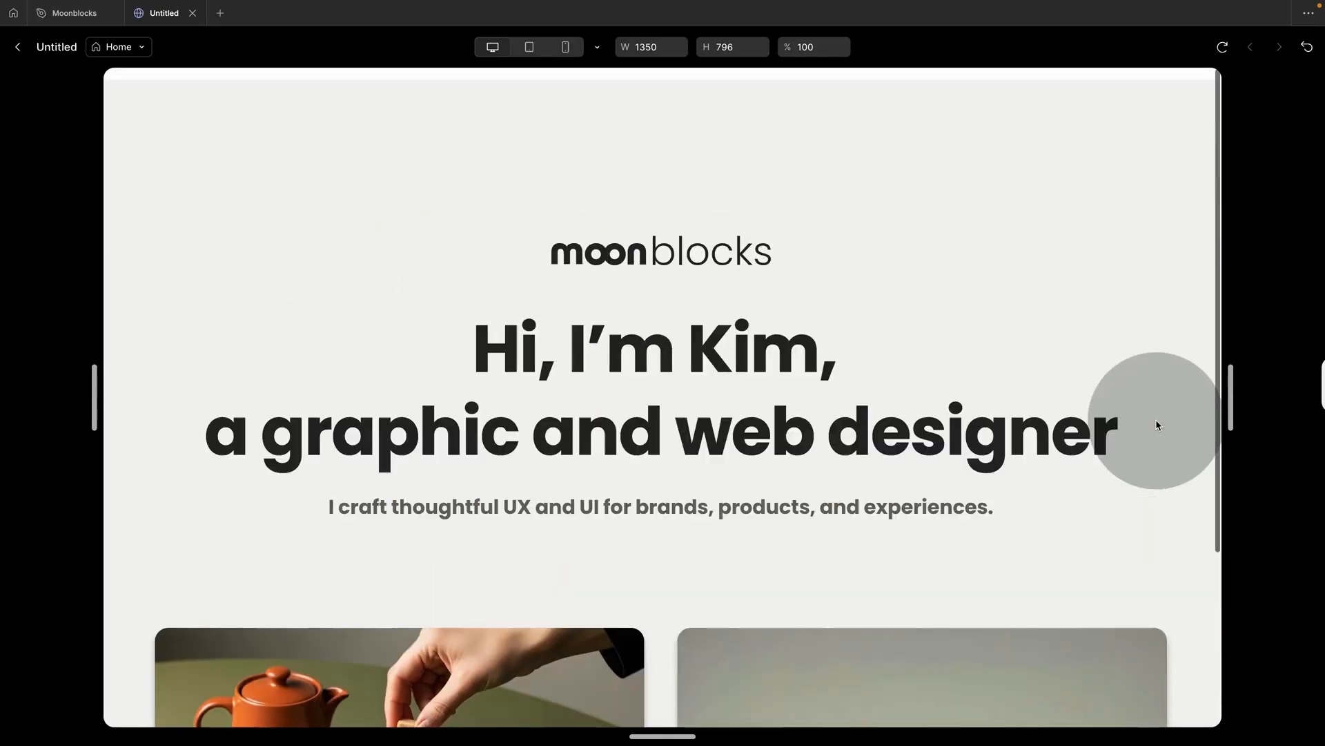
{"action": "left_click_drag", "start_coordinate": [1233, 420], "coordinate": [693, 457]}
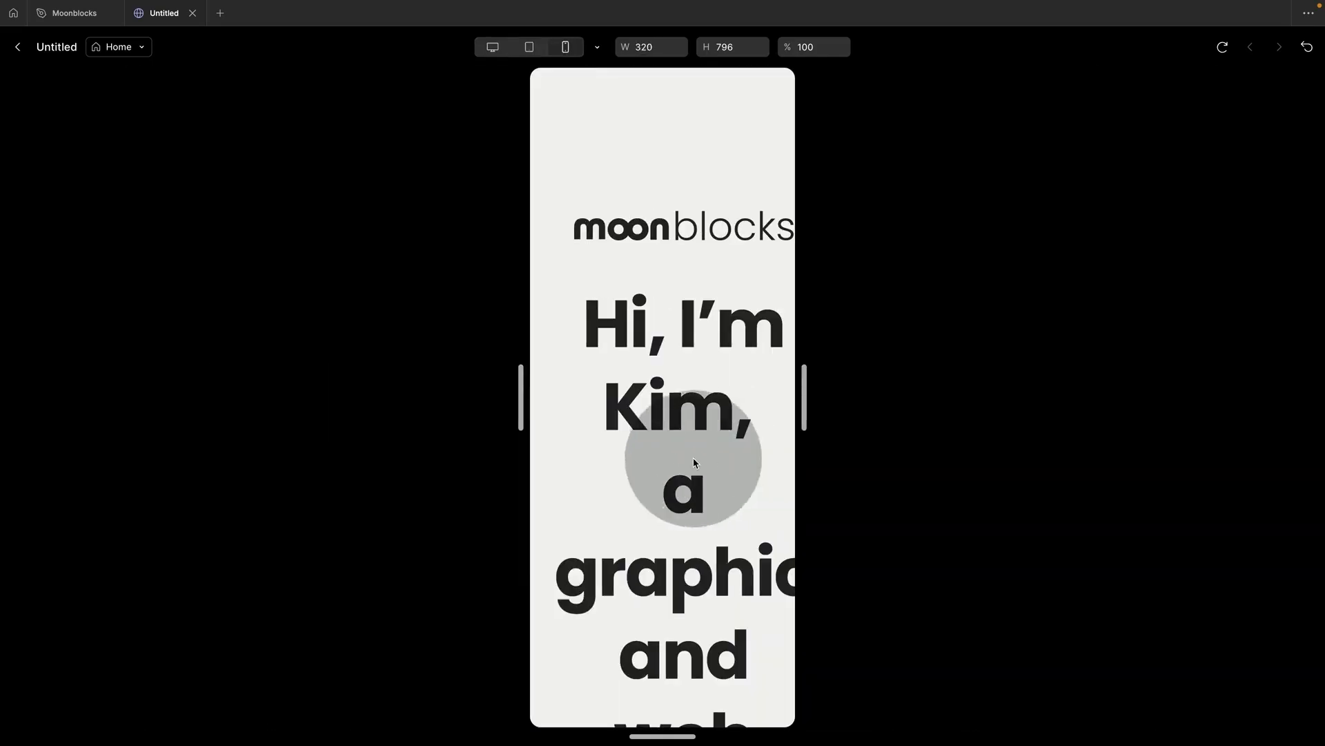
{"action": "left_click_drag", "start_coordinate": [805, 397], "coordinate": [1228, 318]}
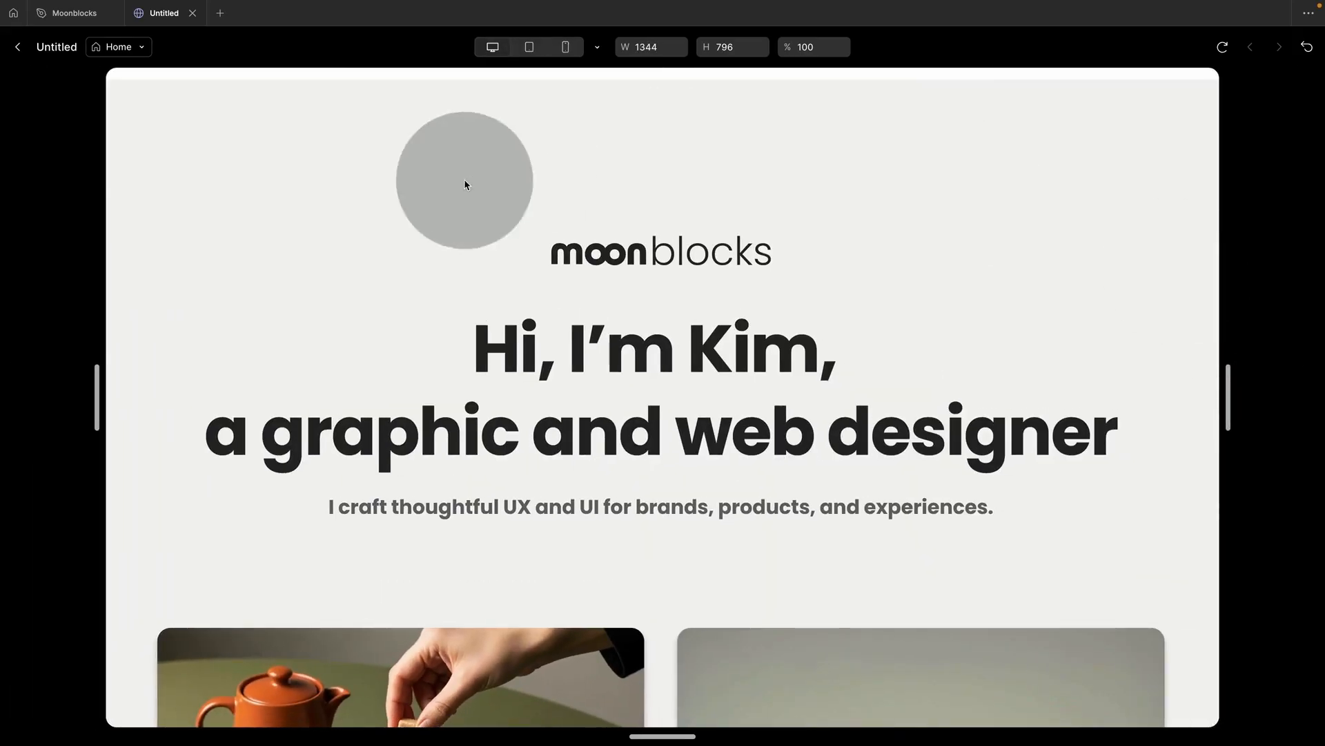
{"action": "left_click", "coordinate": [76, 13]}
{"action": "left_click", "coordinate": [157, 13]}
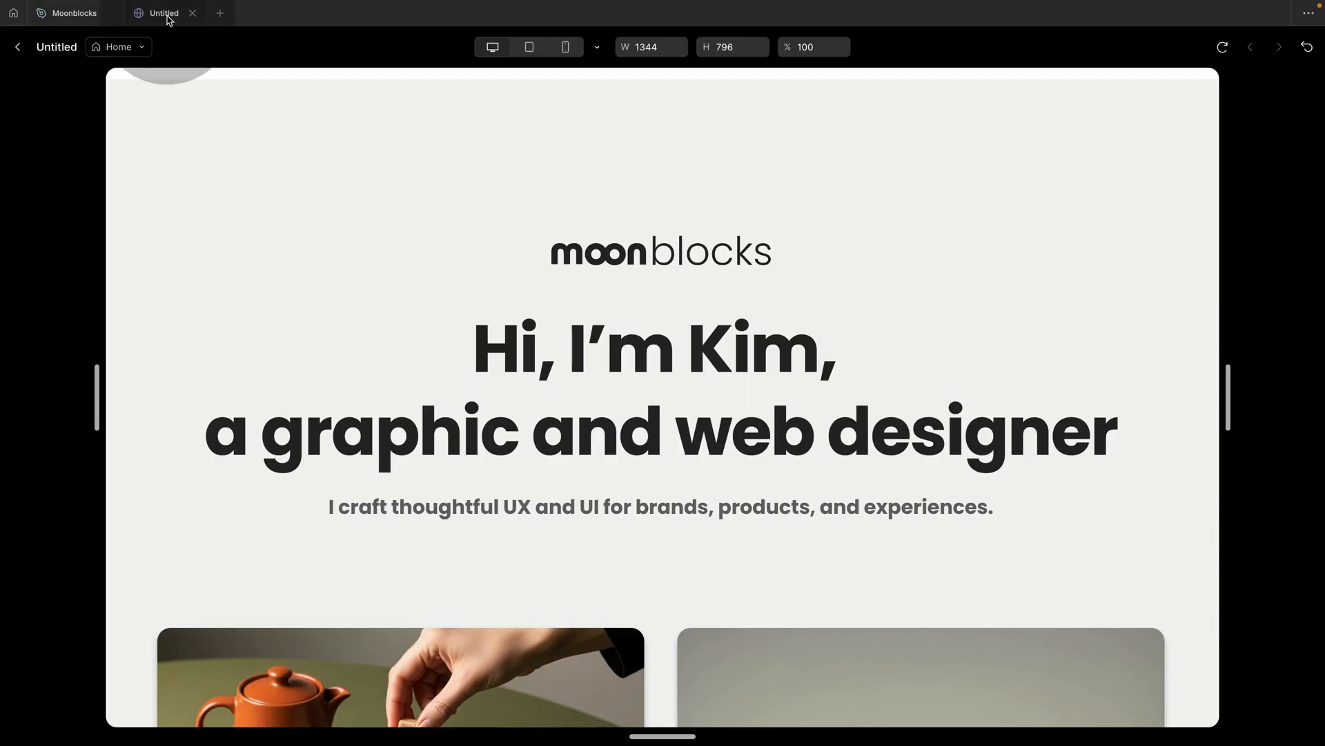
{"action": "left_click", "coordinate": [20, 47]}
{"action": "left_click", "coordinate": [436, 97]}
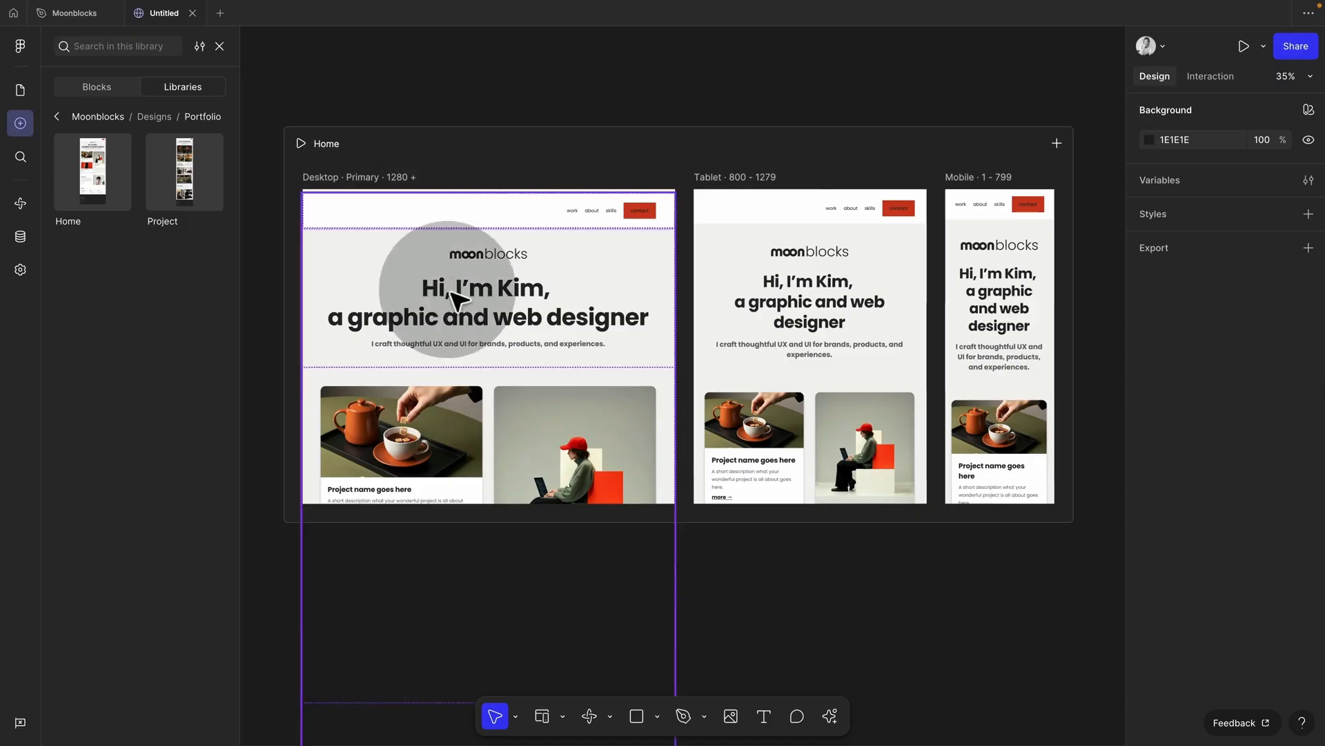
Step: Give the Desktop frame vertical auto layout, top-centre alignment and Hug contents height
{"action": "scroll", "coordinate": [450, 292], "scroll_direction": "down", "scroll_amount": 3}
{"action": "scroll", "coordinate": [449, 292], "scroll_direction": "left", "scroll_amount": 1}
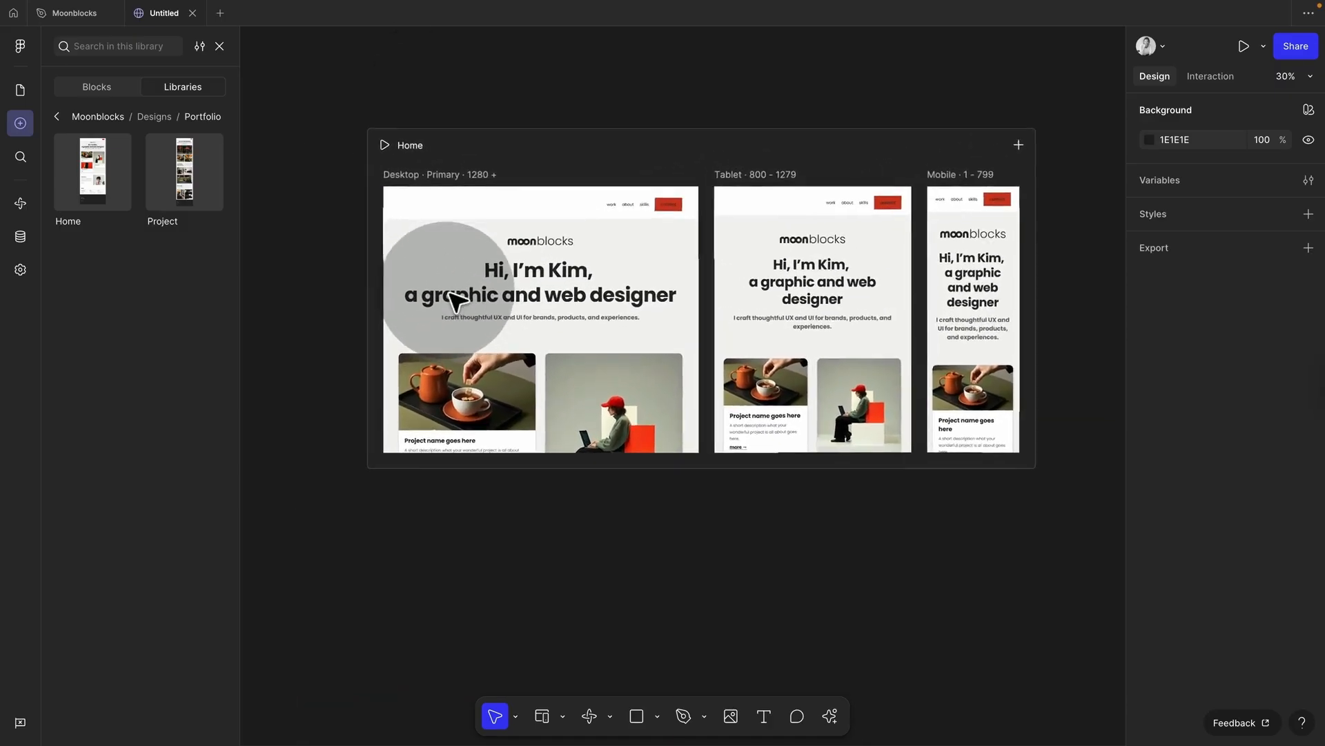
{"action": "left_click", "coordinate": [411, 198]}
{"action": "left_click", "coordinate": [414, 193]}
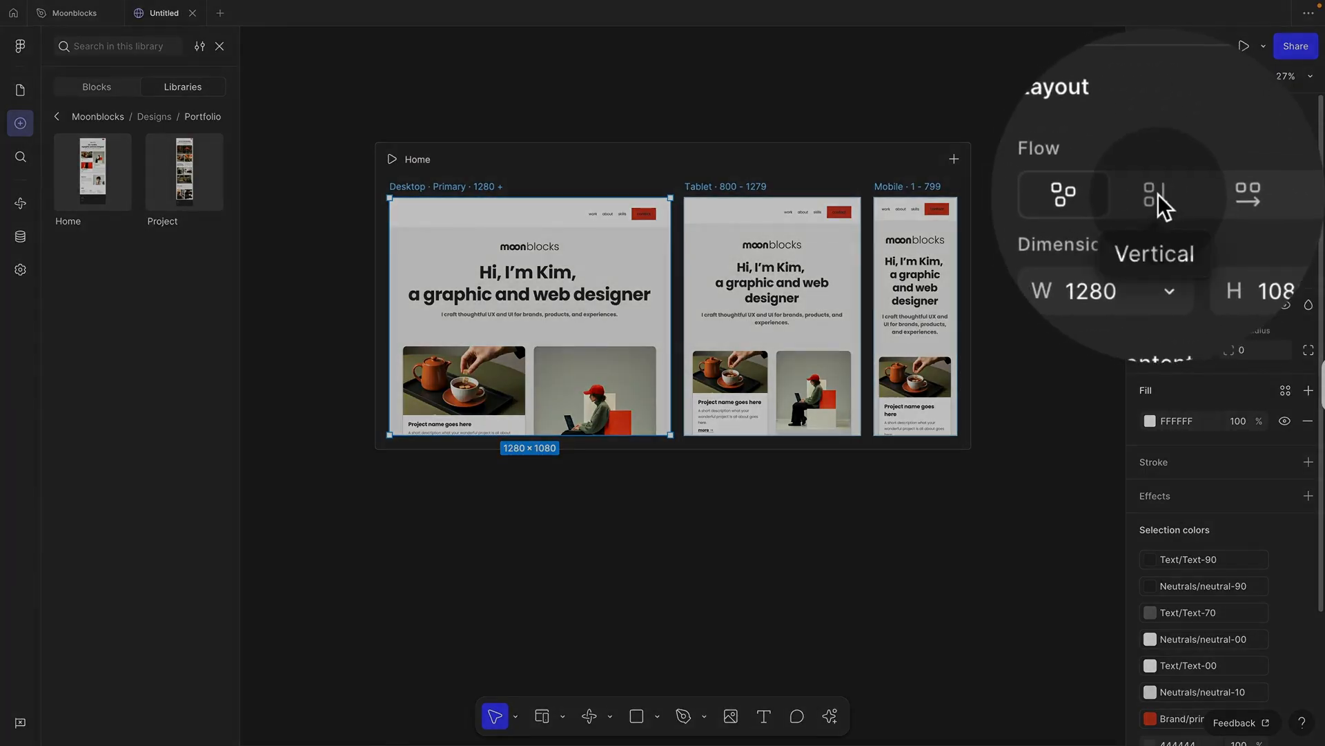
{"action": "left_click", "coordinate": [1197, 197]}
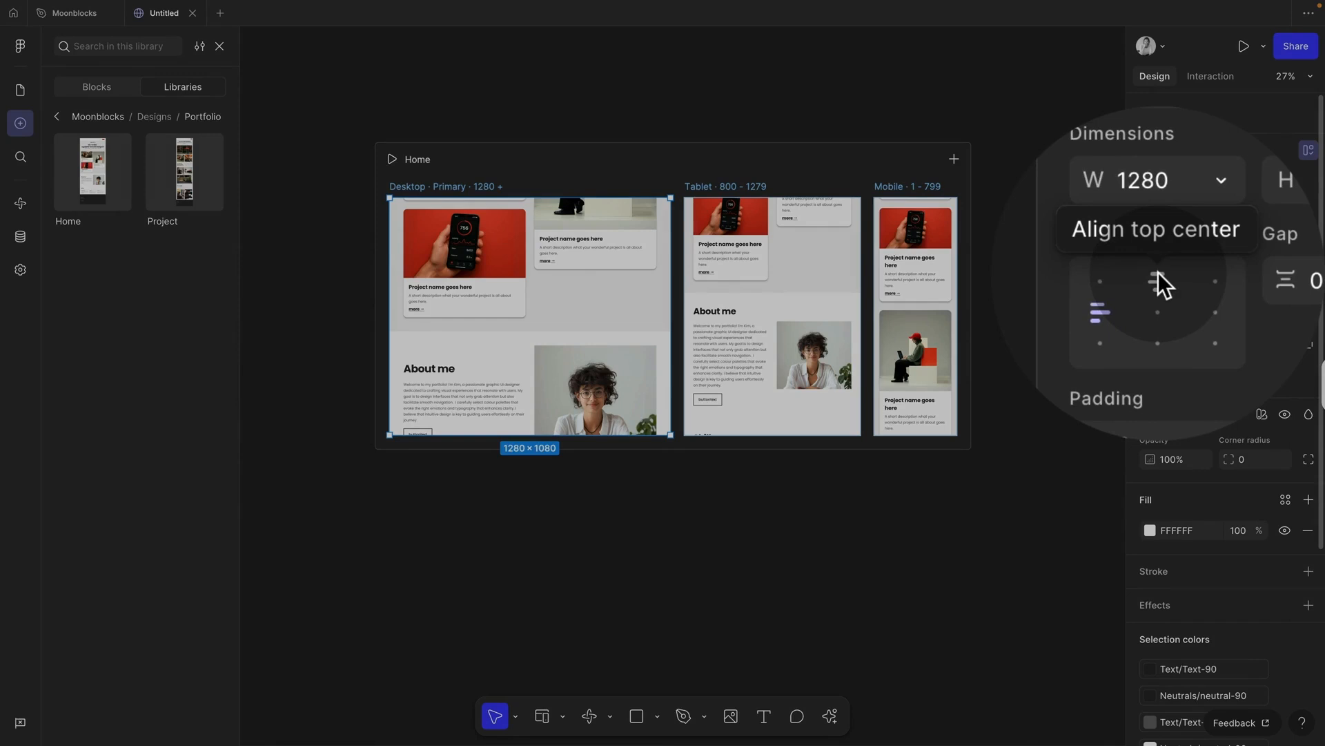
{"action": "left_click", "coordinate": [1177, 275]}
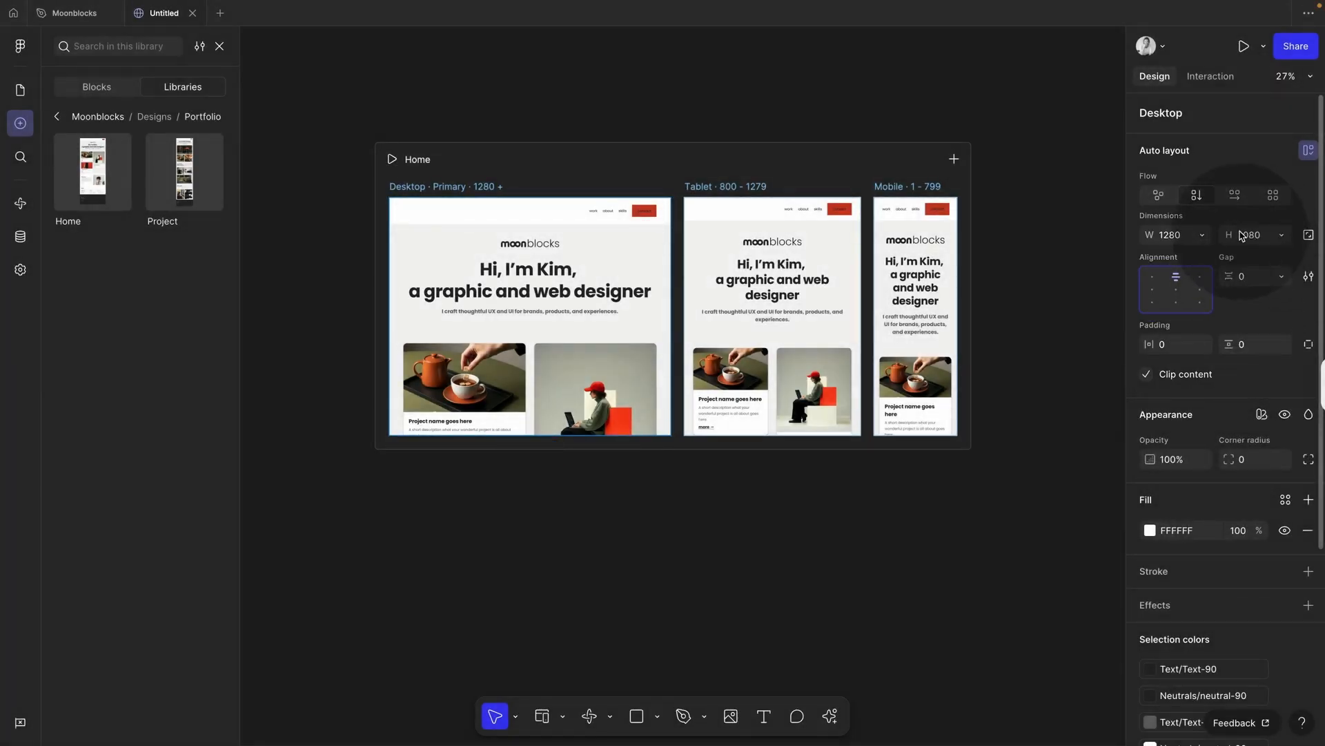
{"action": "left_click", "coordinate": [1219, 235]}
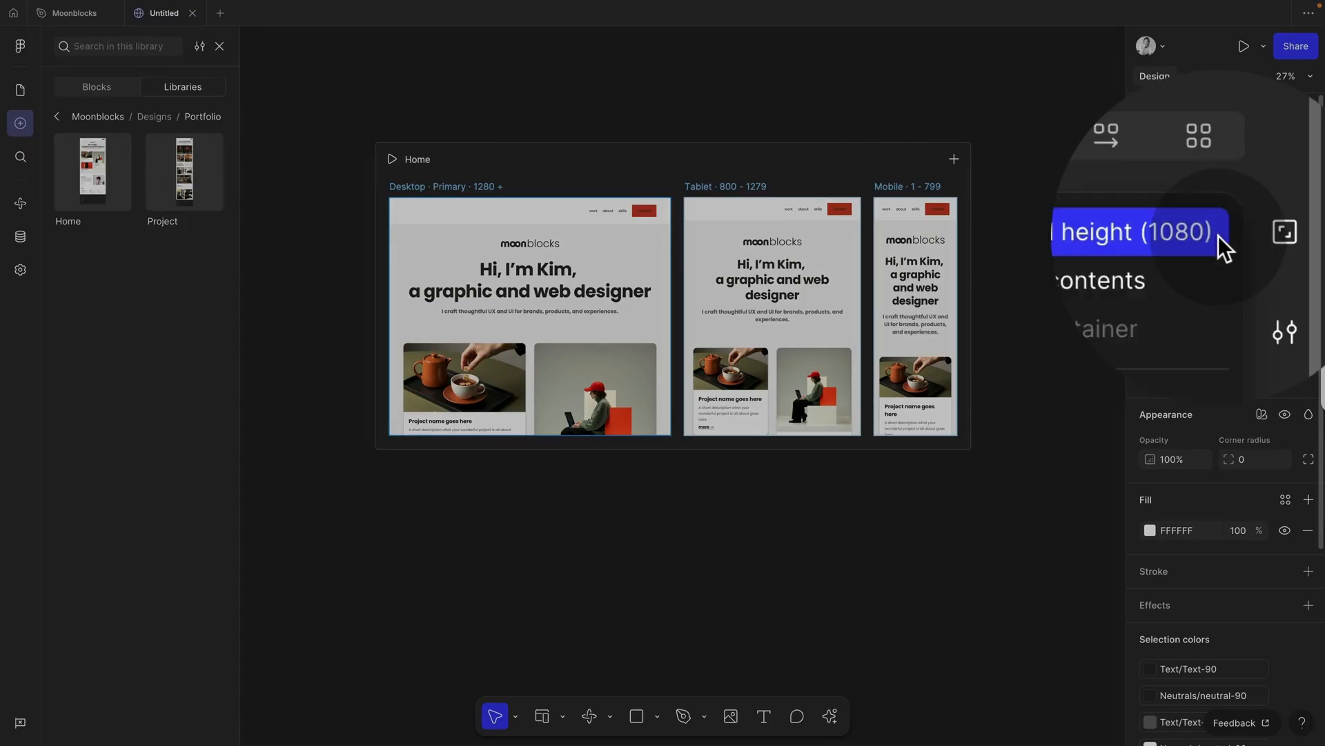
{"action": "left_click", "coordinate": [1159, 253]}
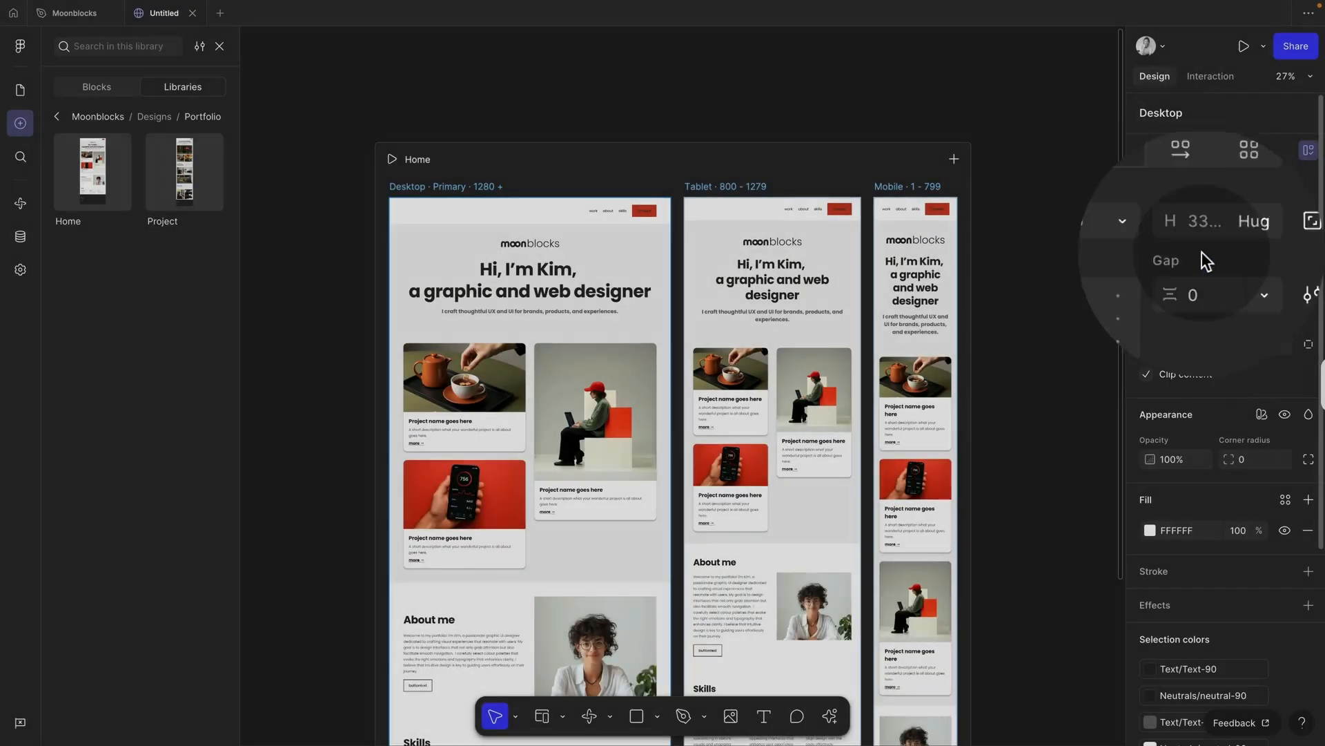
Step: Preview the Home page
{"action": "scroll", "coordinate": [1073, 304], "scroll_direction": "down", "scroll_amount": 3}
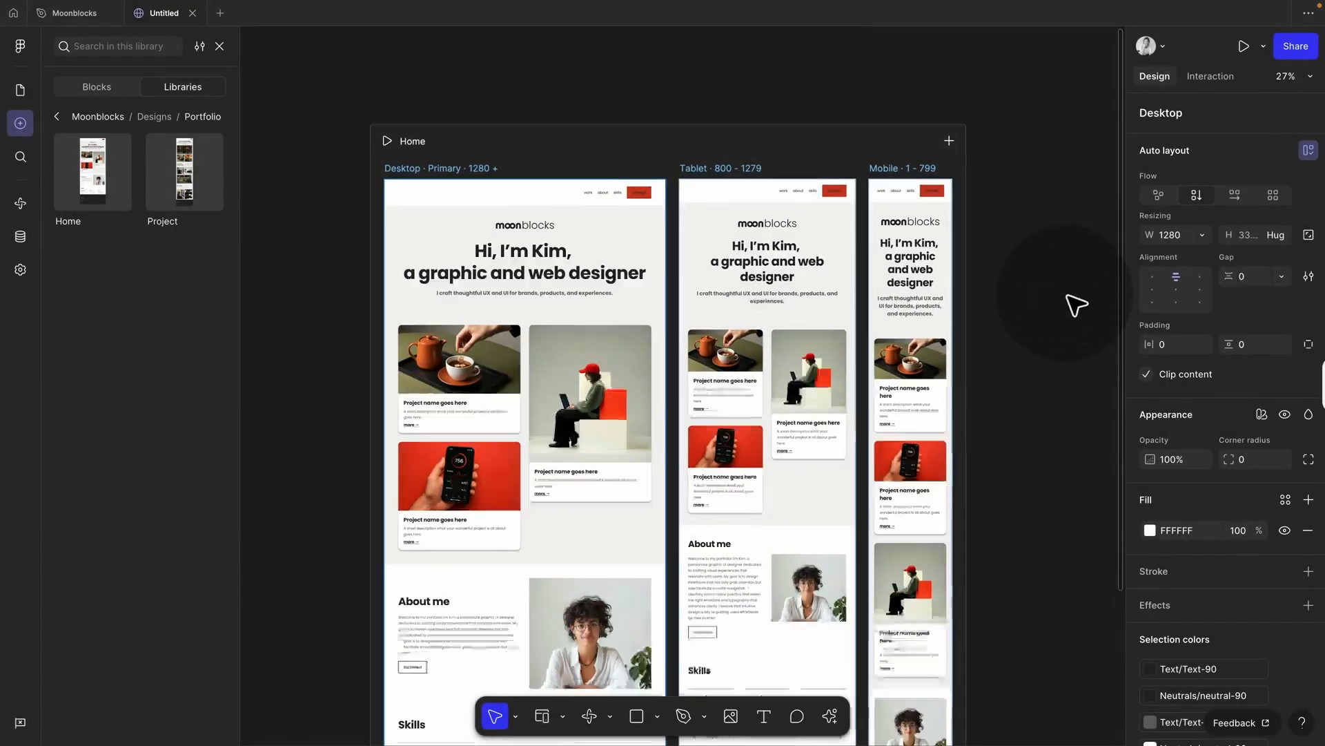
{"action": "scroll", "coordinate": [1017, 291], "scroll_direction": "down", "scroll_amount": 3}
{"action": "scroll", "coordinate": [1007, 290], "scroll_direction": "up", "scroll_amount": 2}
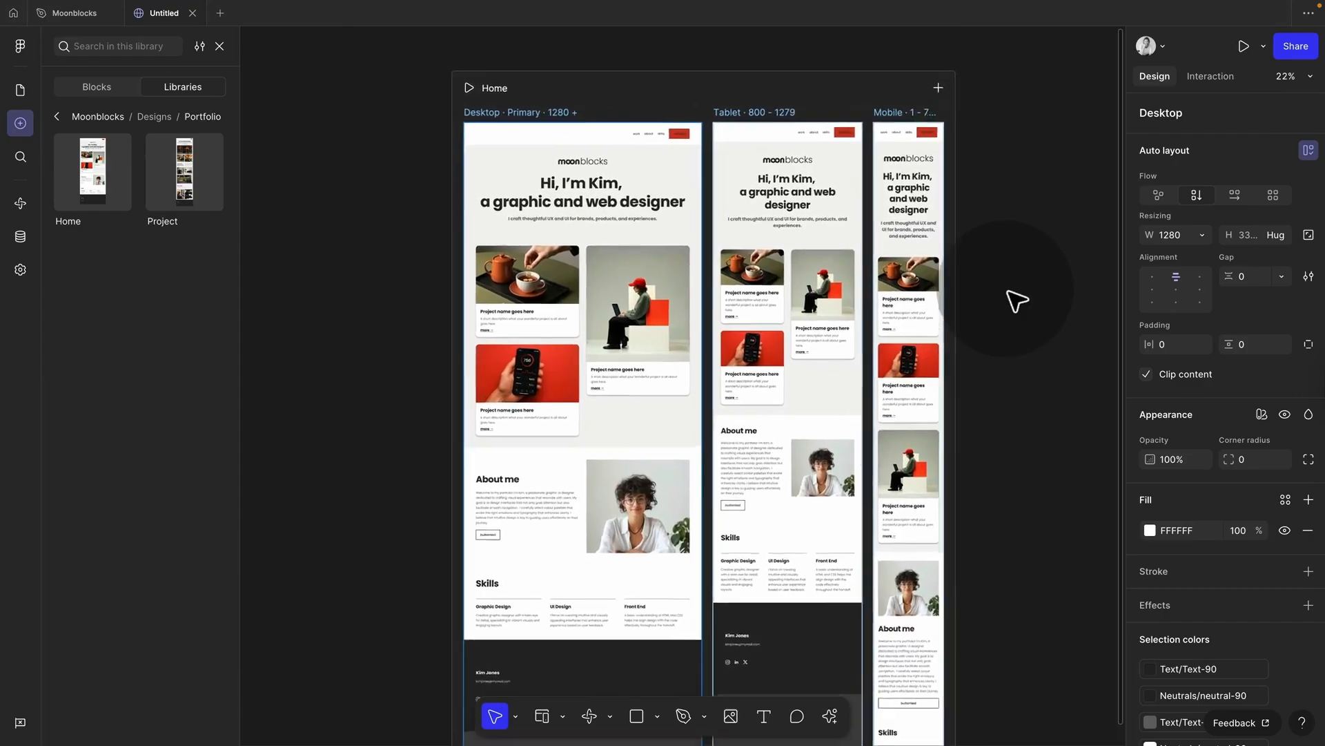
{"action": "scroll", "coordinate": [1006, 290], "scroll_direction": "up", "scroll_amount": 1}
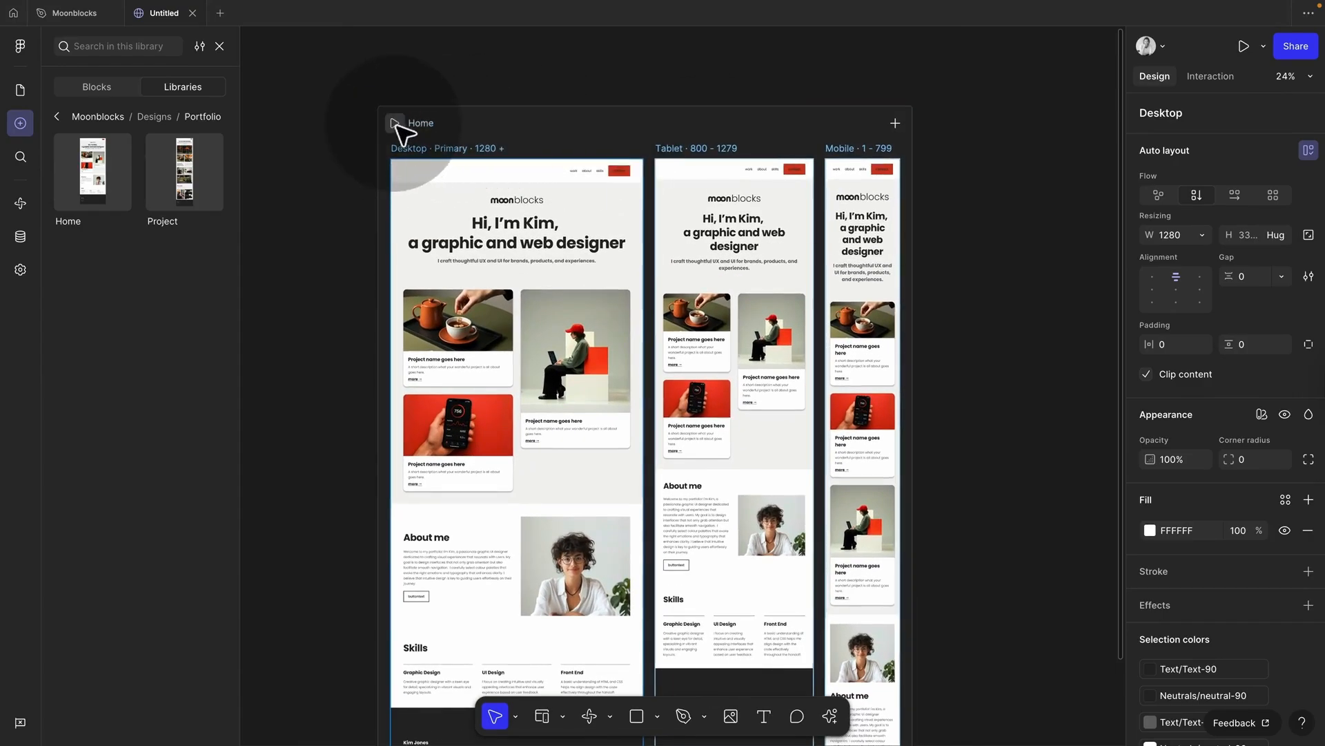
{"action": "left_click", "coordinate": [397, 125]}
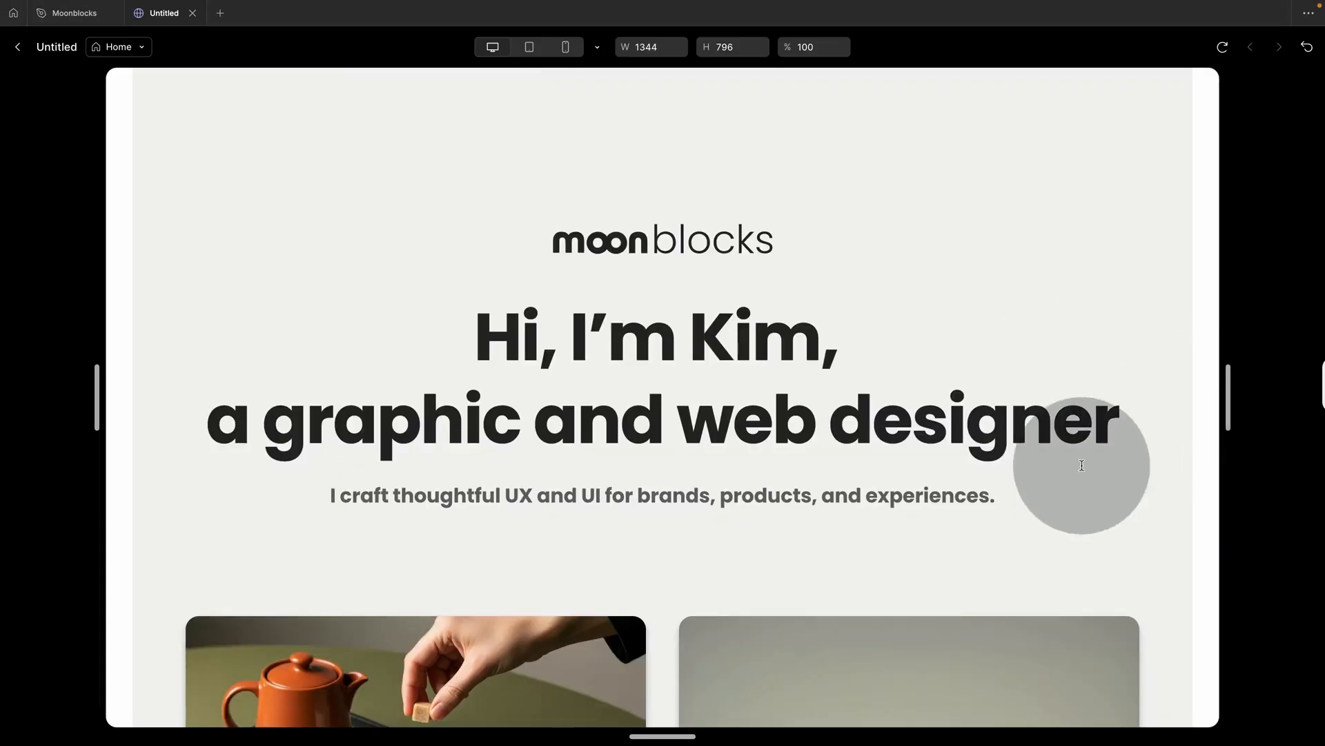
Step: Scroll the Home preview, widen it to about 1434 px, then exit back to the editor
{"action": "scroll", "coordinate": [1080, 459], "scroll_direction": "down", "scroll_amount": 10}
{"action": "scroll", "coordinate": [1082, 466], "scroll_direction": "up", "scroll_amount": 10}
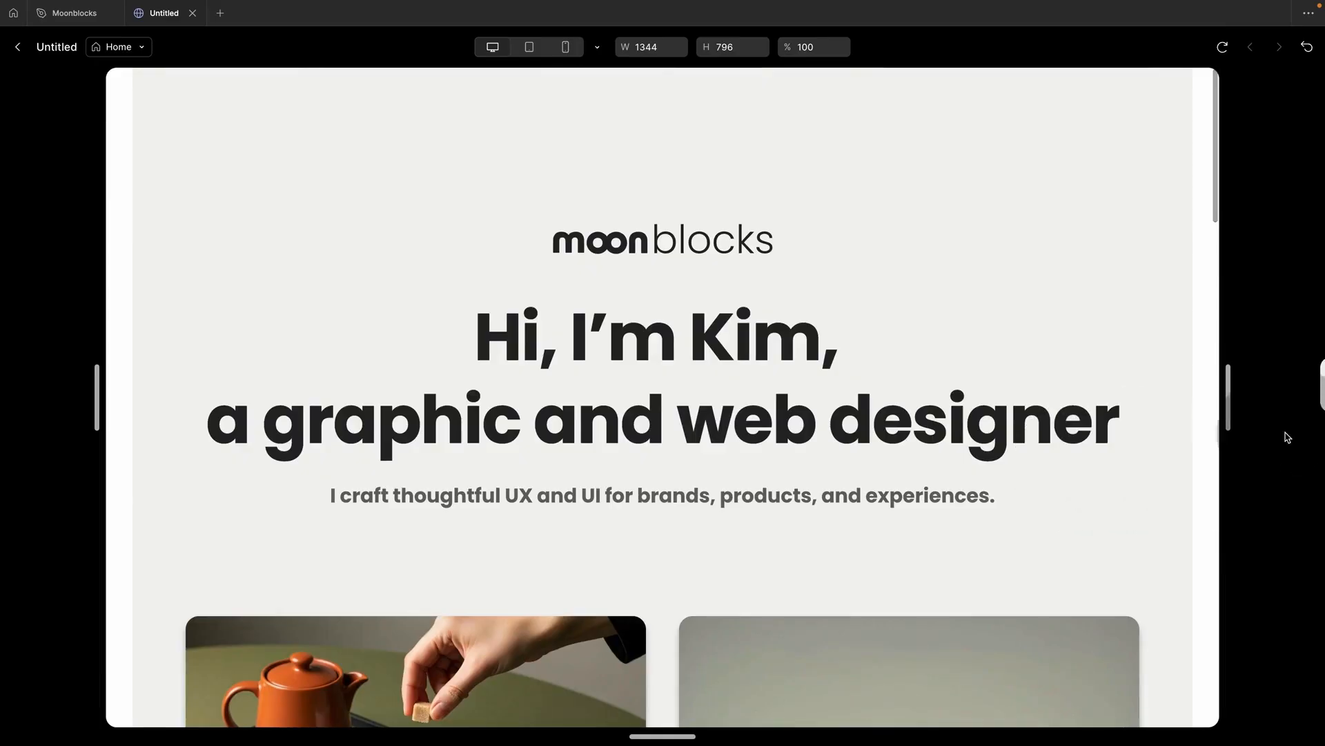
{"action": "left_click_drag", "start_coordinate": [1228, 414], "coordinate": [1162, 423]}
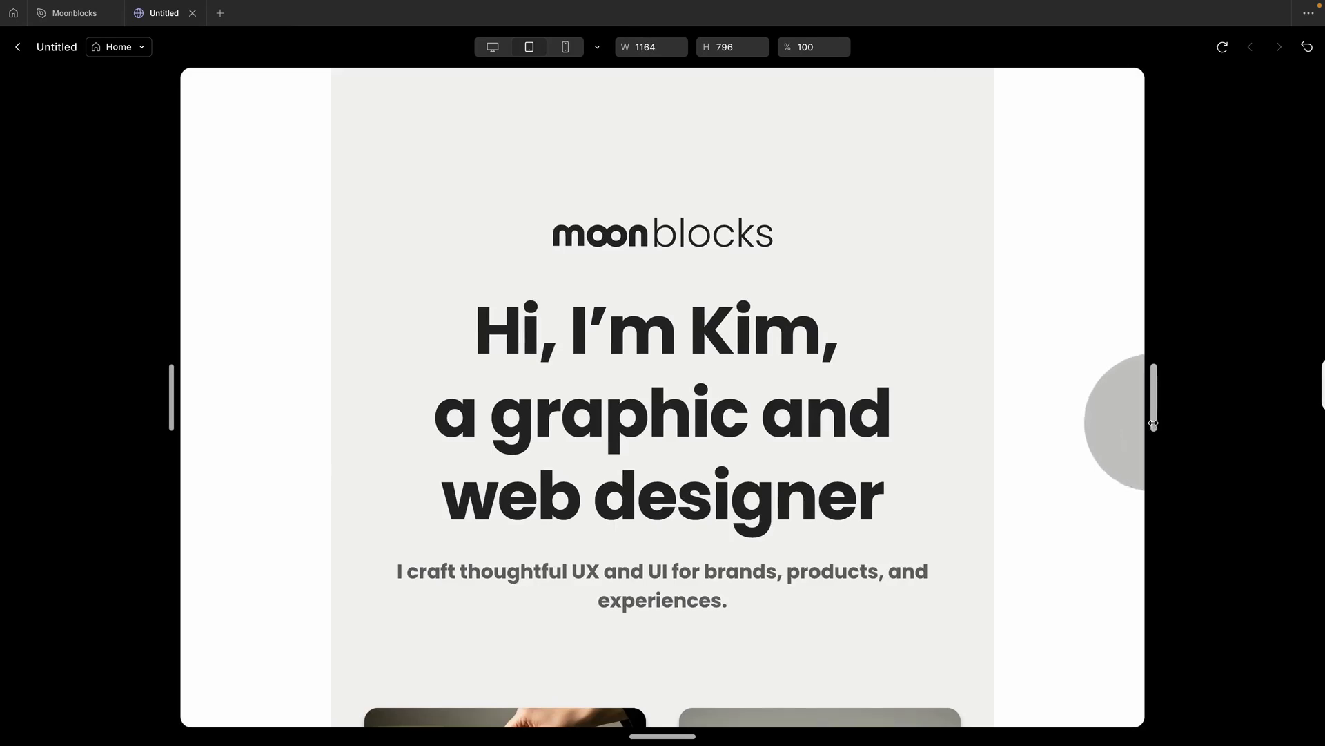
{"action": "left_click", "coordinate": [26, 47]}
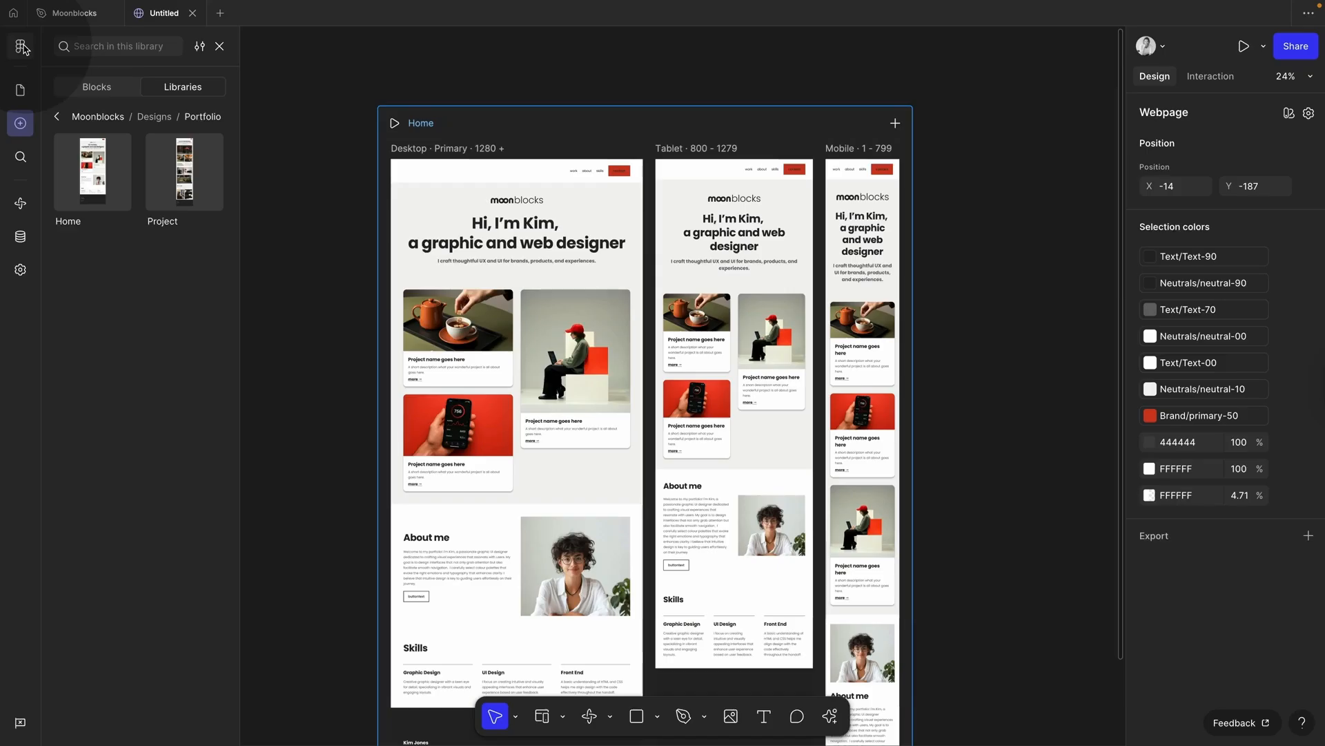
Step: Select the whole Home block, change its width from fixed 1280 to Fill container, and preview
{"action": "left_click", "coordinate": [292, 105]}
{"action": "left_click", "coordinate": [419, 152]}
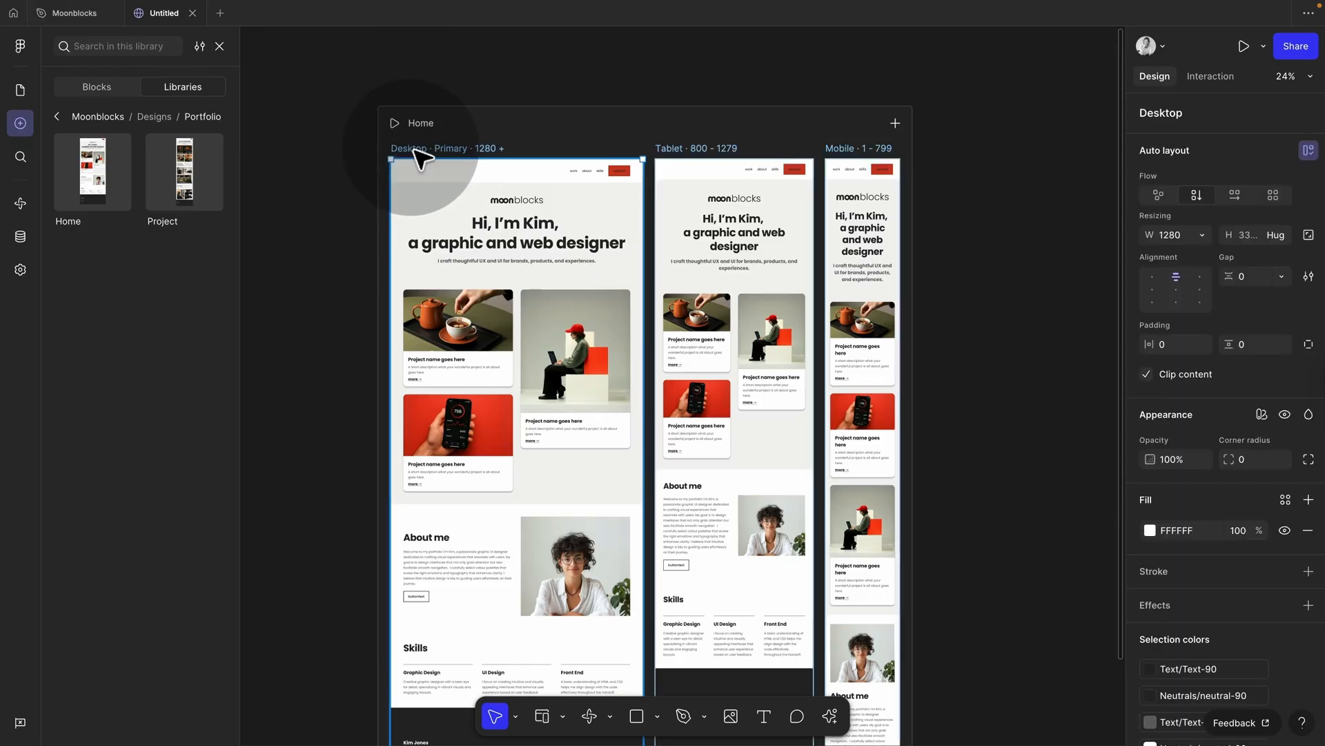
{"action": "key", "text": "Return"}
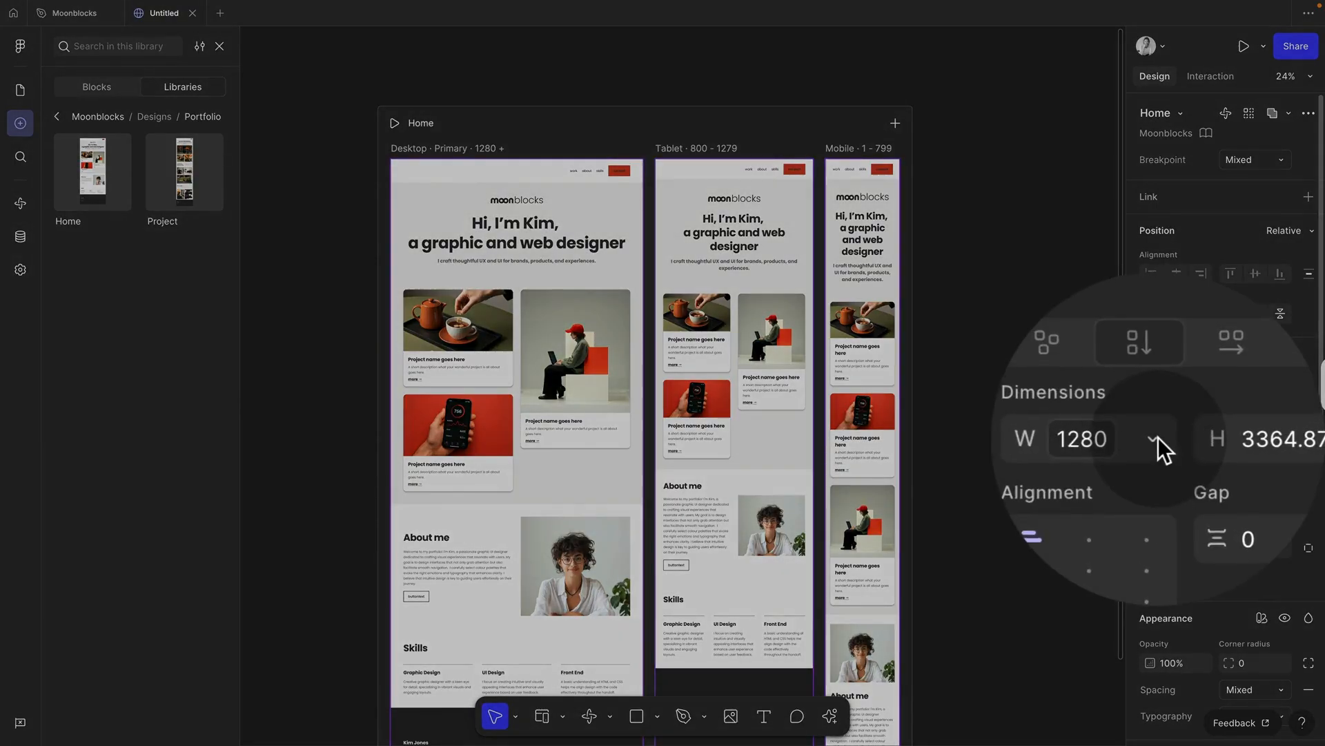
{"action": "left_click", "coordinate": [1202, 439]}
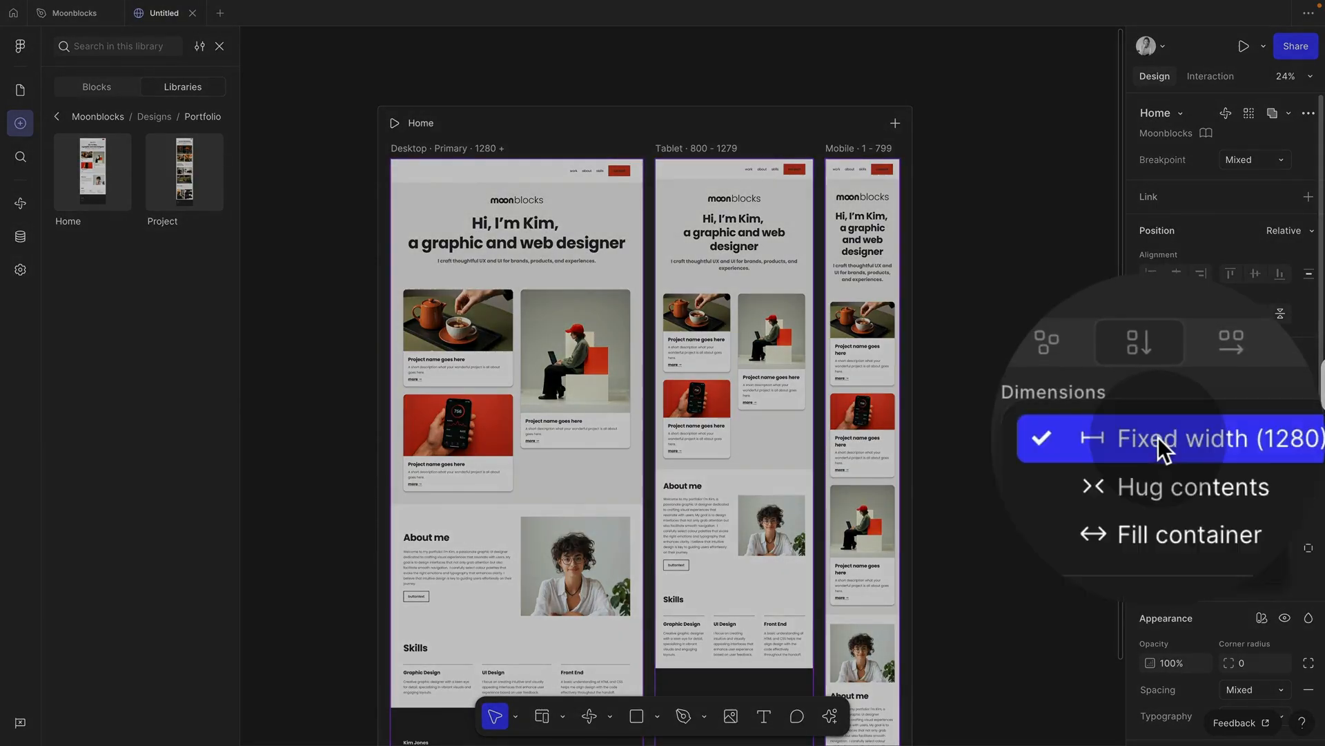
{"action": "left_click", "coordinate": [1201, 439]}
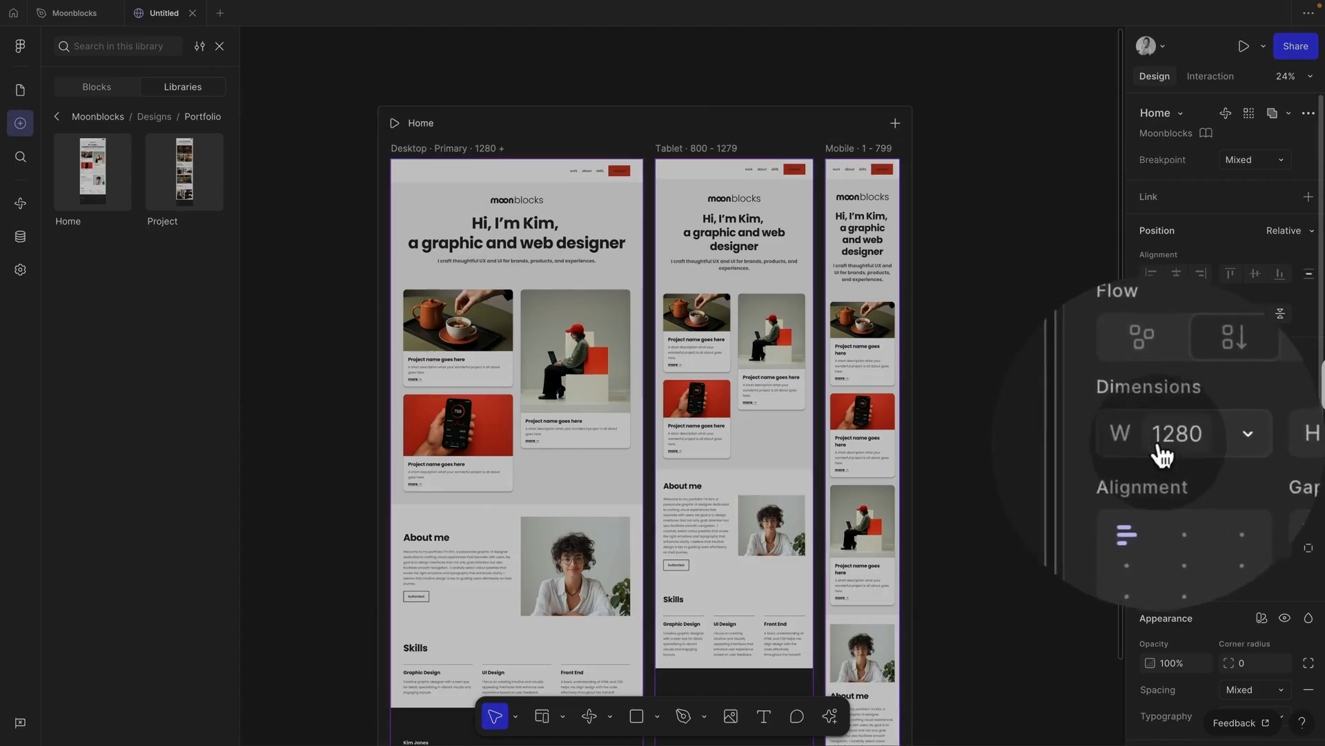
{"action": "left_click", "coordinate": [1157, 440]}
{"action": "left_click", "coordinate": [1158, 439]}
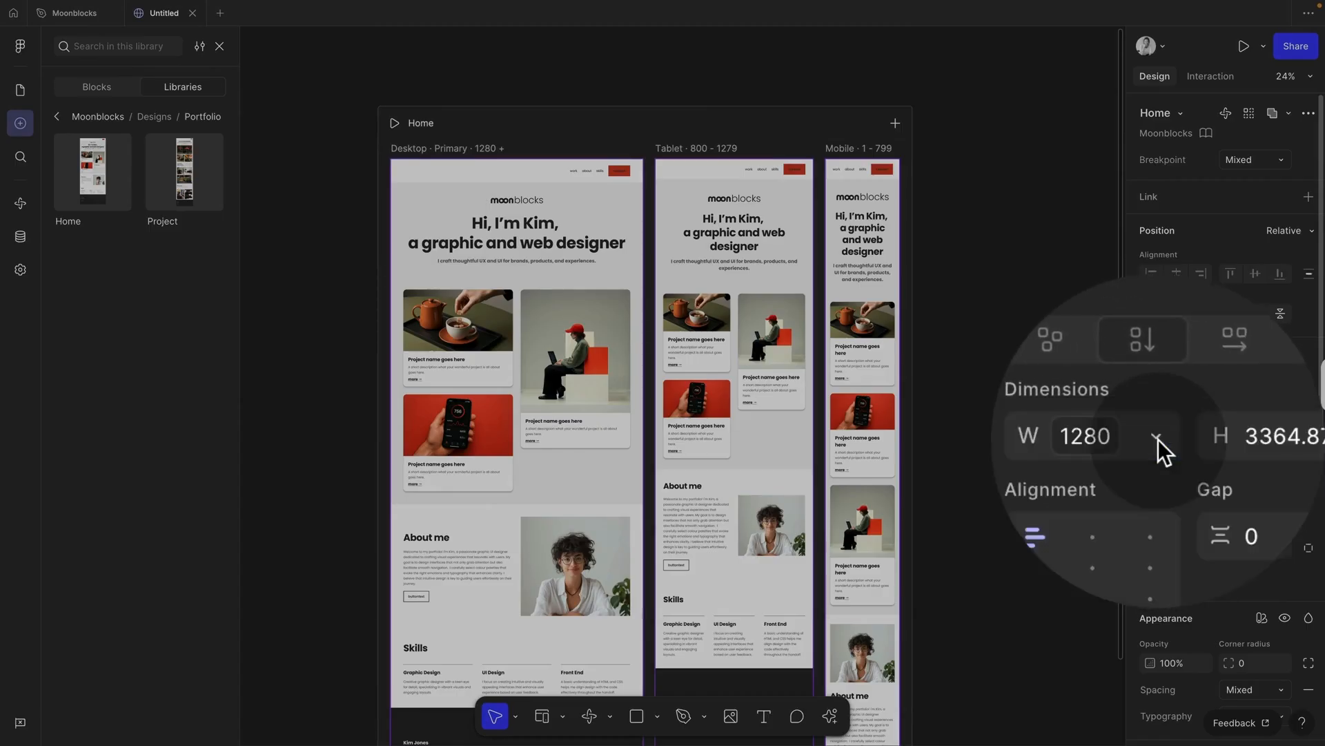
{"action": "left_click", "coordinate": [1158, 439]}
{"action": "left_click", "coordinate": [1174, 493]}
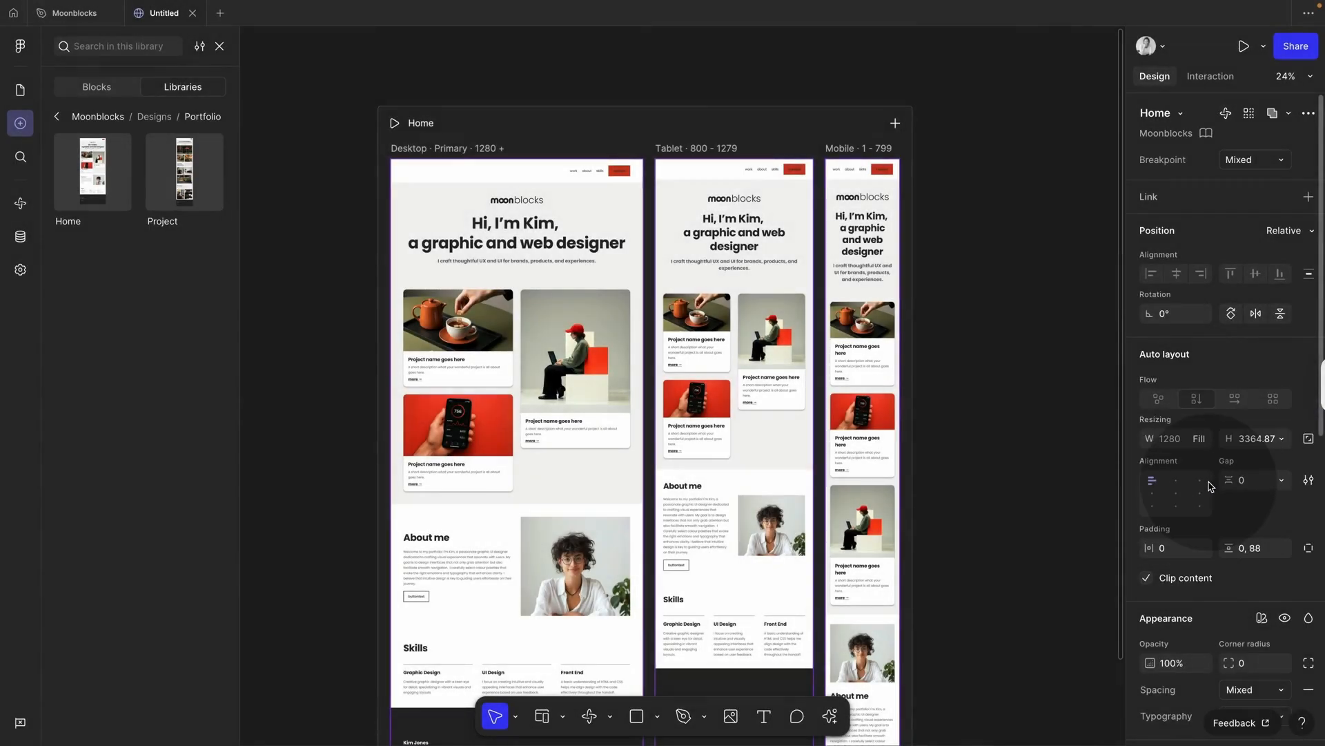
{"action": "left_click", "coordinate": [395, 125]}
Step: Check the narrow phone preview, then retitle the hero heading 'Hello this is my portfolio'
{"action": "left_click_drag", "start_coordinate": [1154, 406], "coordinate": [1295, 384]}
{"action": "scroll", "coordinate": [1015, 499], "scroll_direction": "down", "scroll_amount": 10}
{"action": "scroll", "coordinate": [1015, 499], "scroll_direction": "up", "scroll_amount": 10}
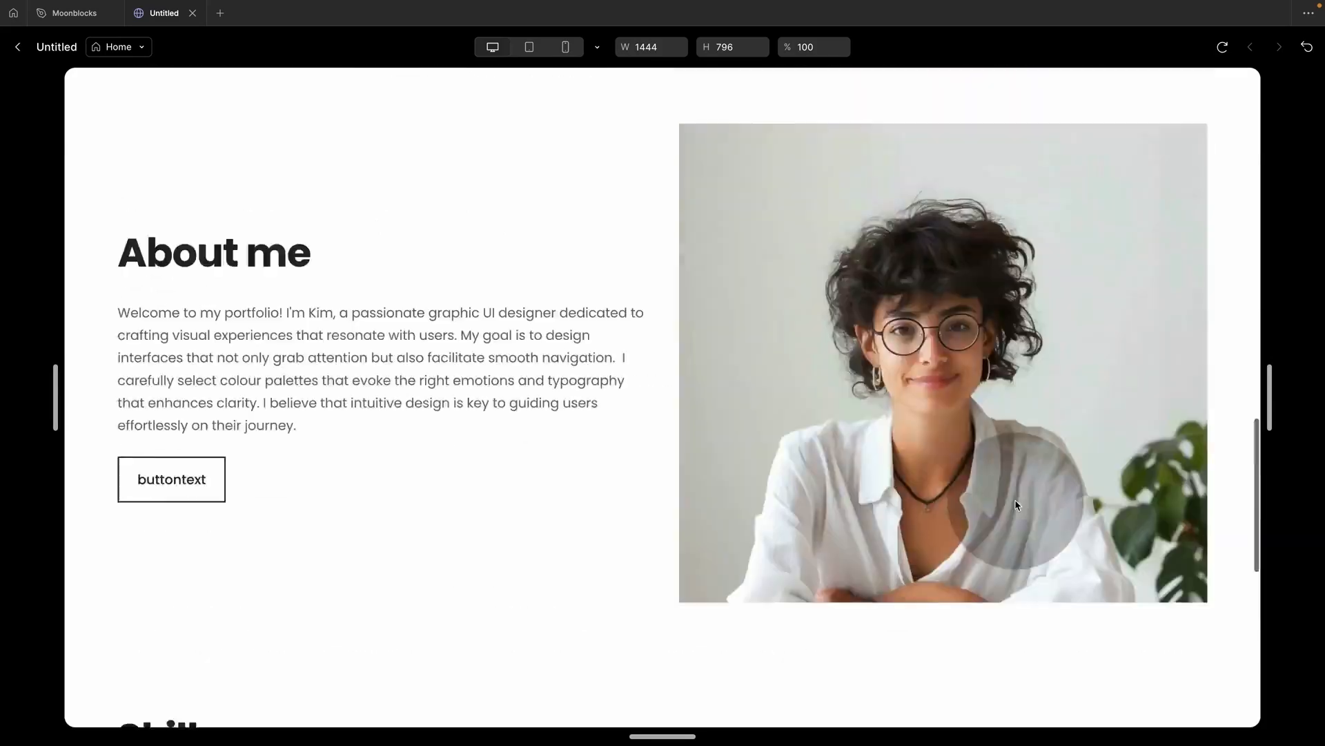
{"action": "left_click", "coordinate": [18, 47]}
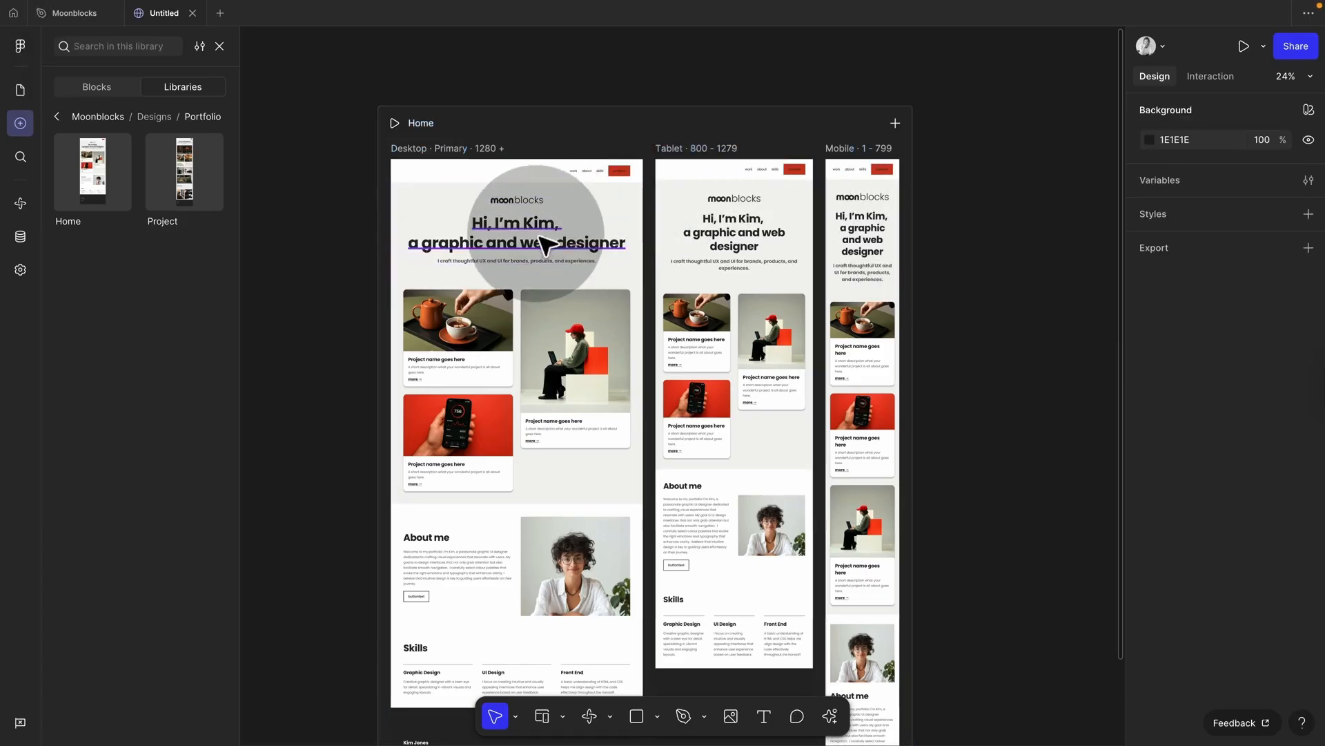
{"action": "left_click", "coordinate": [539, 239], "text": "super"}
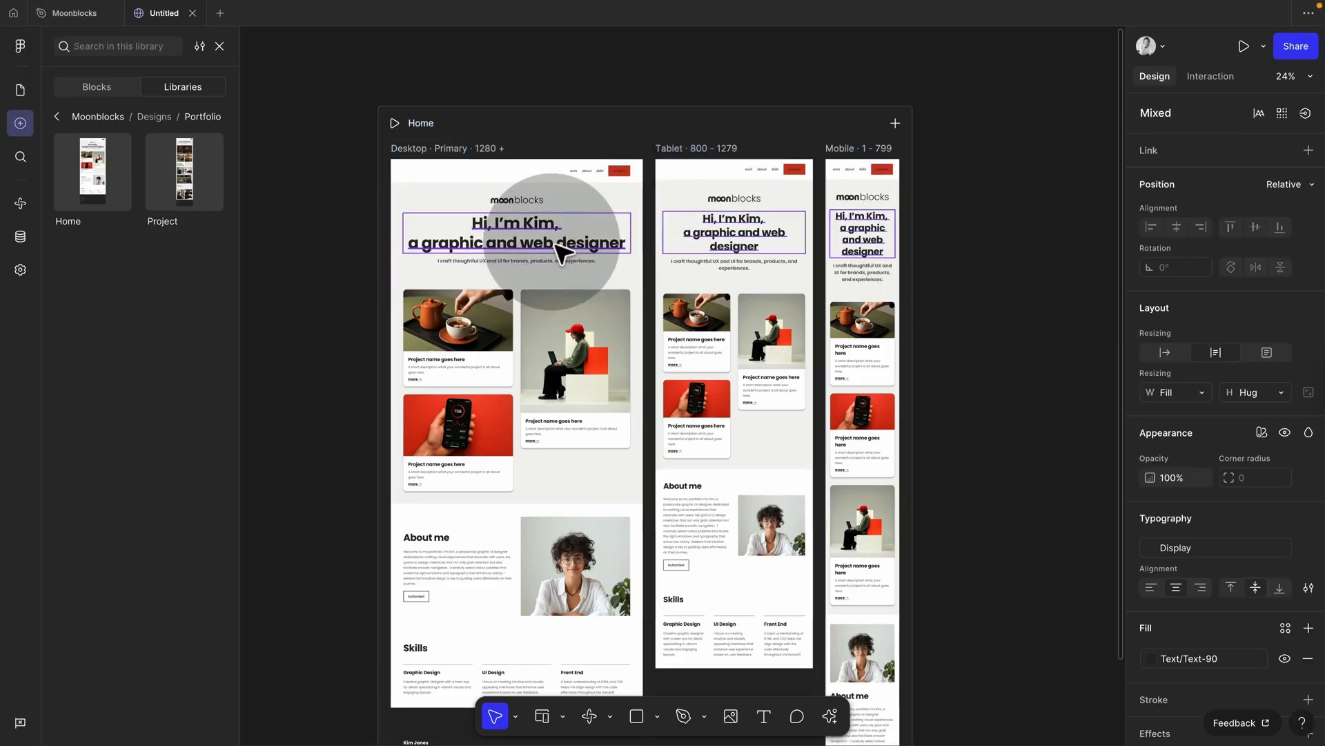
{"action": "double_click", "coordinate": [552, 242]}
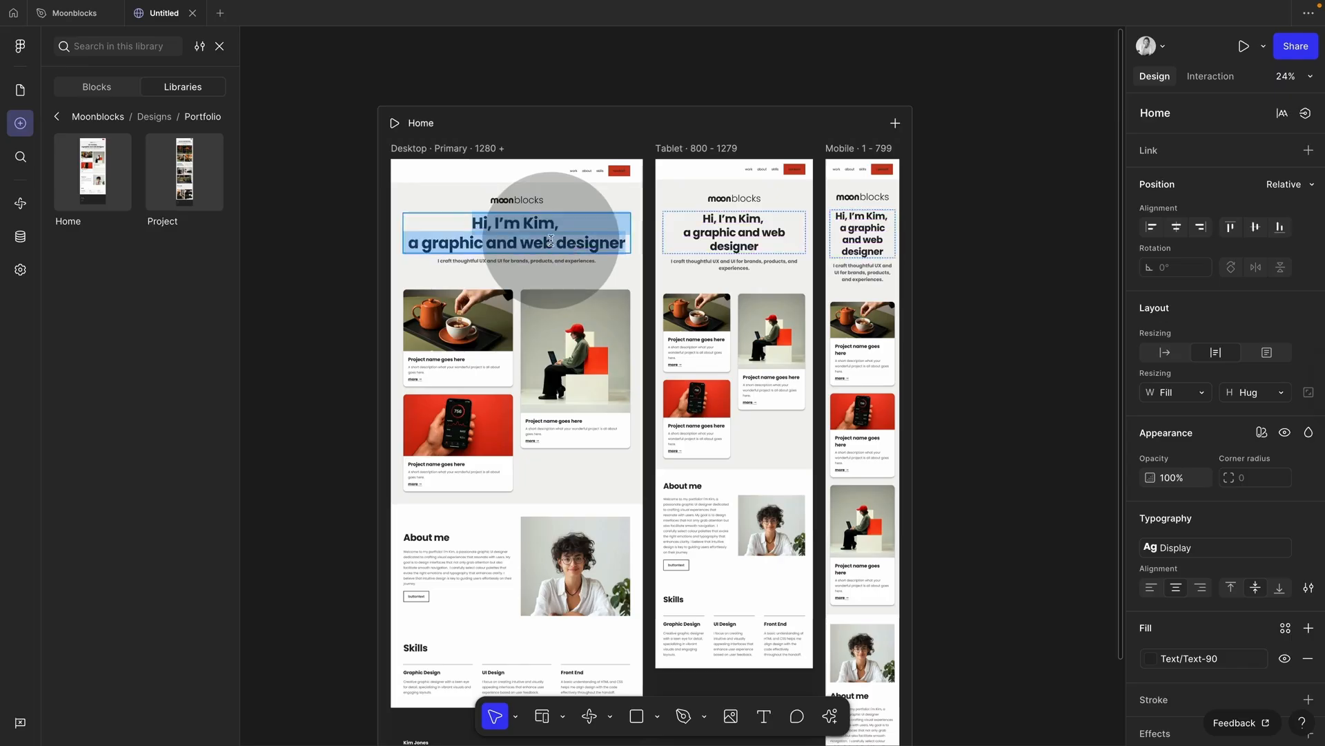
{"action": "type", "text": "Hello this is my"}
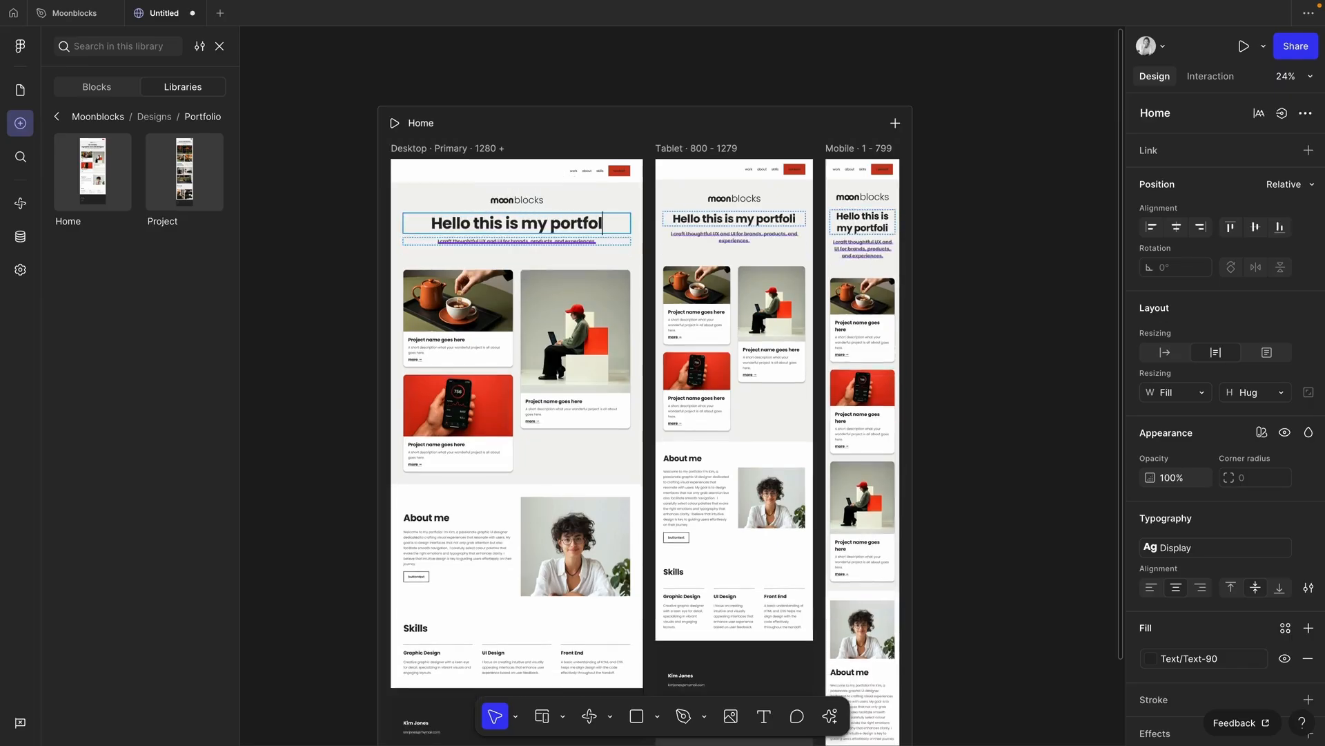
{"action": "left_click", "coordinate": [348, 245]}
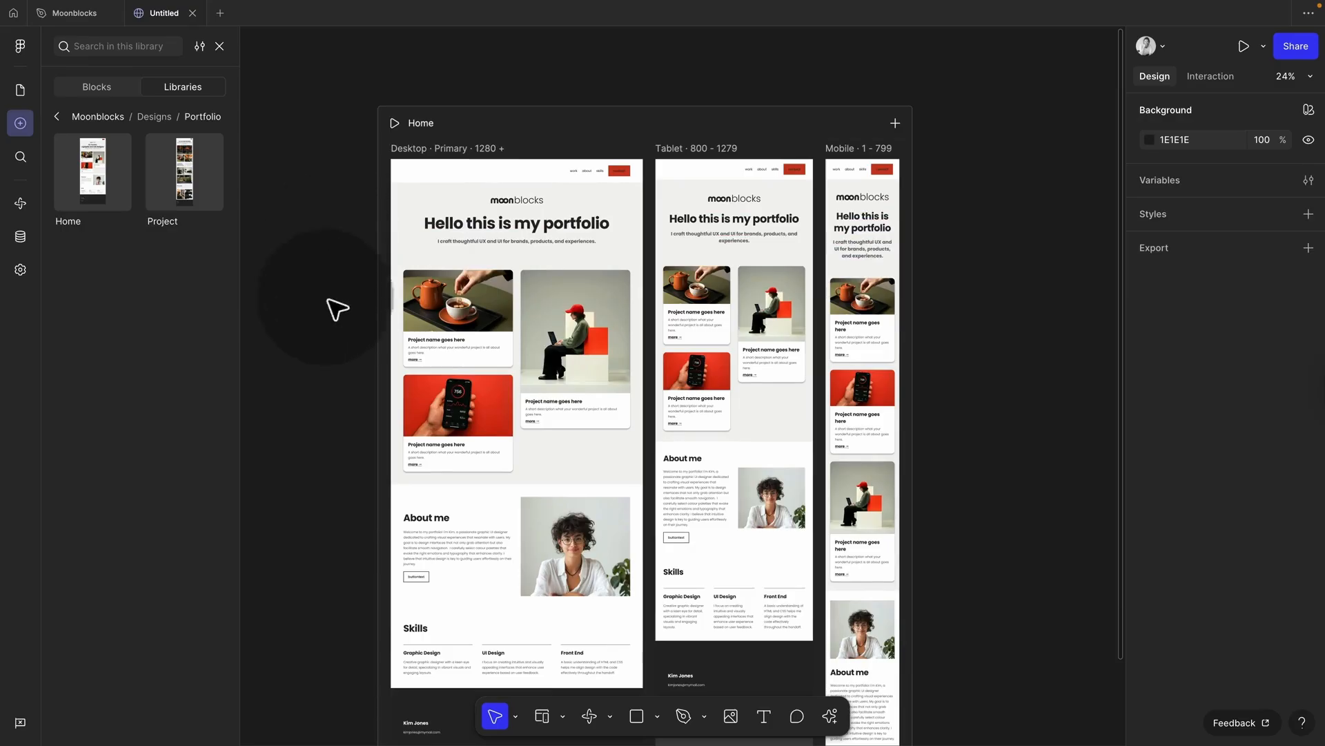
Step: Replace the teapot project image with an uploaded coffee-machine photo
{"action": "left_click", "coordinate": [555, 373]}
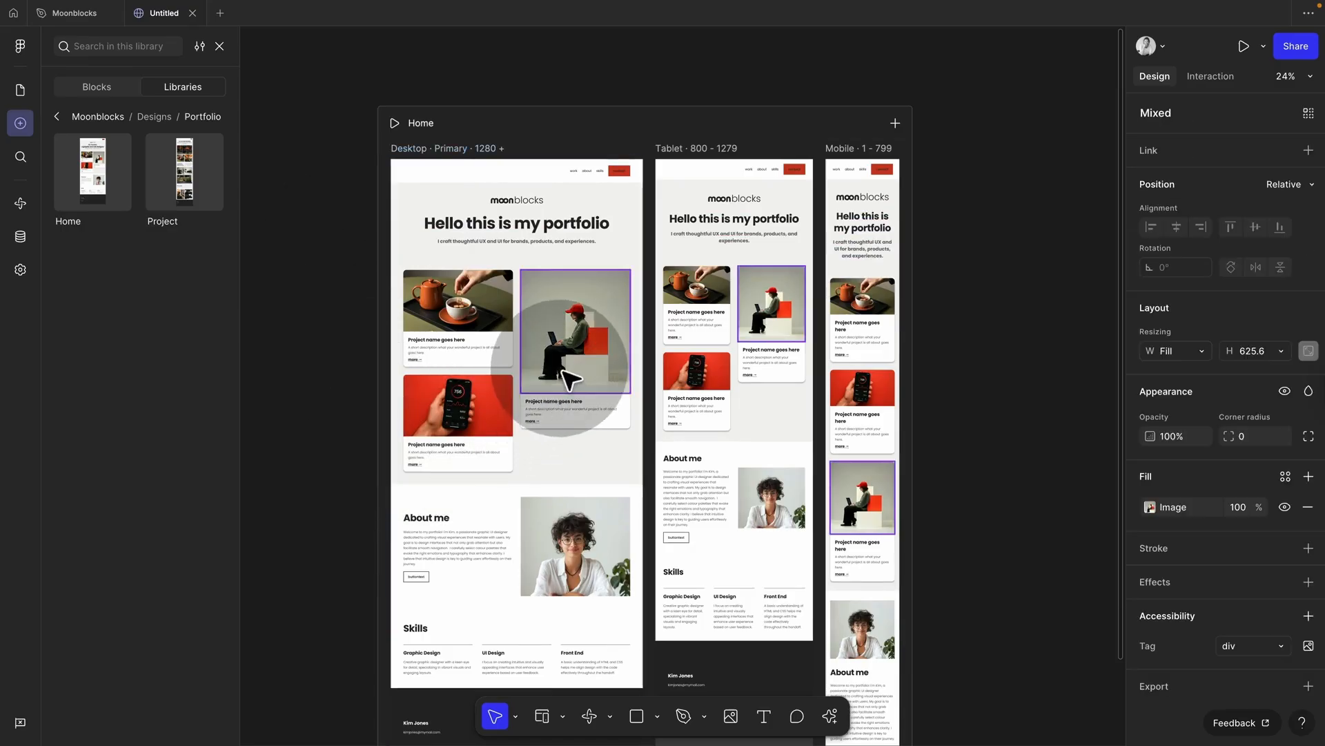
{"action": "left_click", "coordinate": [482, 312]}
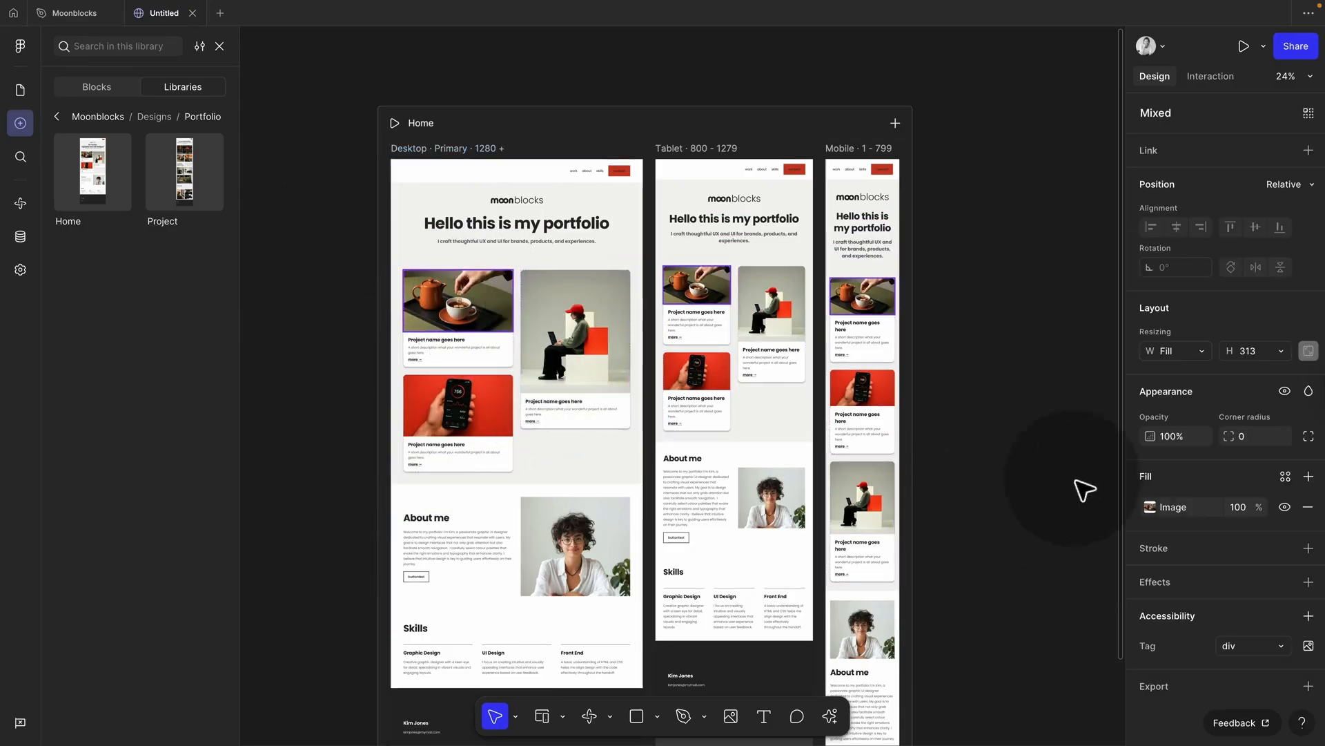
{"action": "left_click", "coordinate": [1150, 508]}
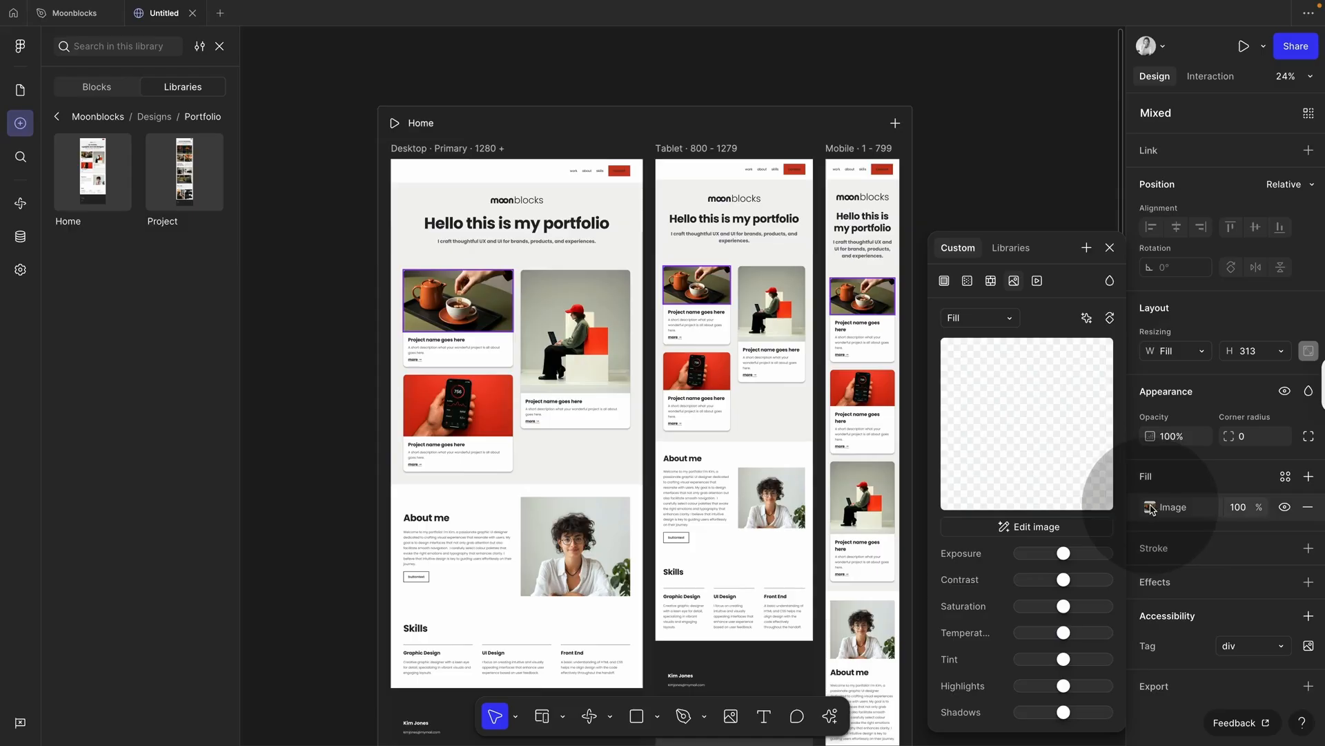
{"action": "left_click", "coordinate": [1026, 411]}
{"action": "left_click", "coordinate": [867, 530]}
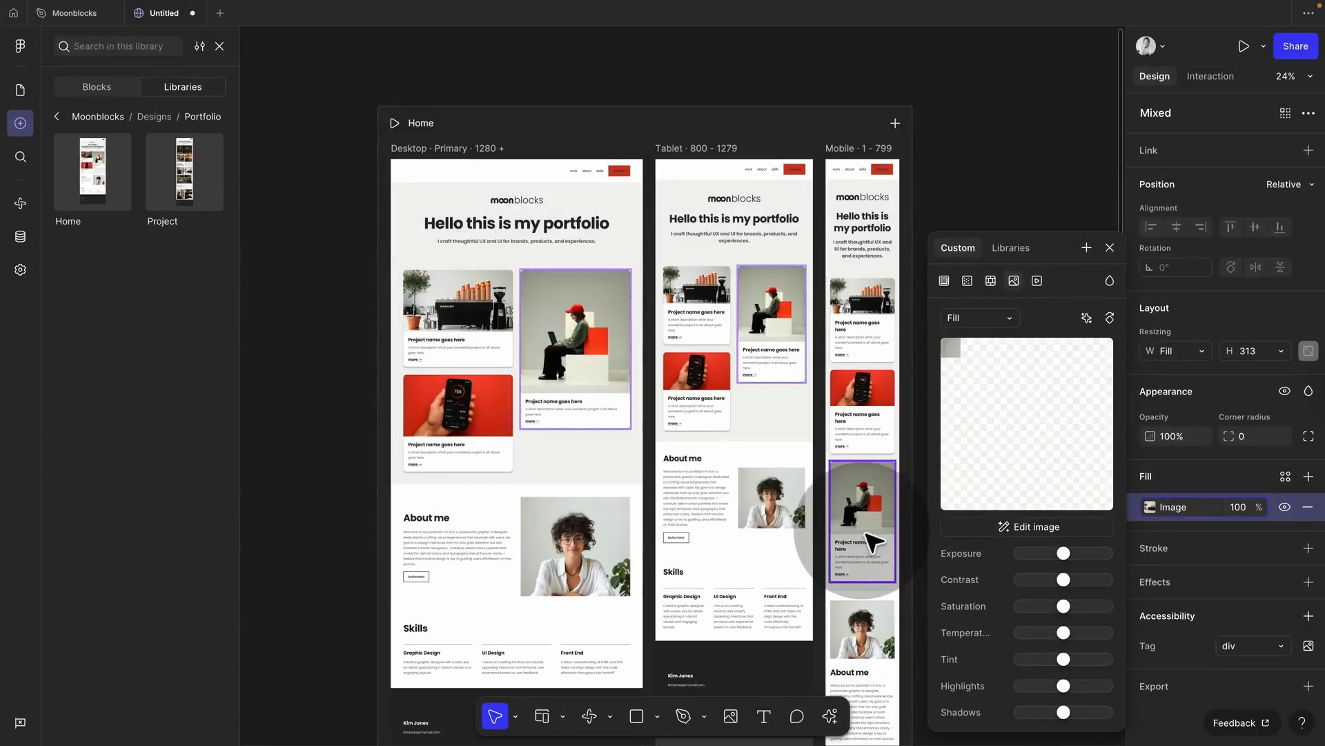
{"action": "left_click", "coordinate": [305, 327]}
Step: Draw a new webpage to the right of Home and name it /cafe
{"action": "scroll", "coordinate": [401, 370], "scroll_direction": "down", "scroll_amount": 3}
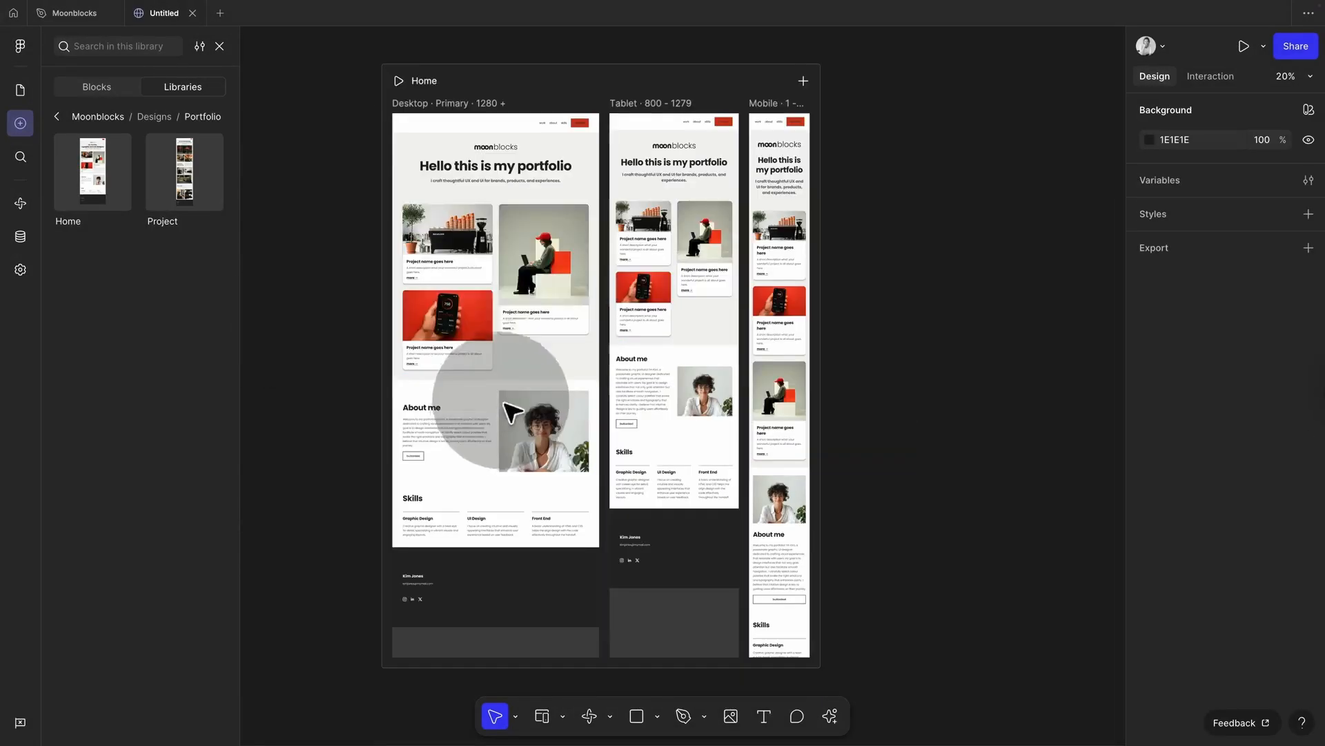
{"action": "left_click", "coordinate": [484, 364]}
{"action": "left_click", "coordinate": [484, 362]}
{"action": "scroll", "coordinate": [481, 325], "scroll_direction": "right", "scroll_amount": 1}
{"action": "scroll", "coordinate": [484, 325], "scroll_direction": "up", "scroll_amount": 1}
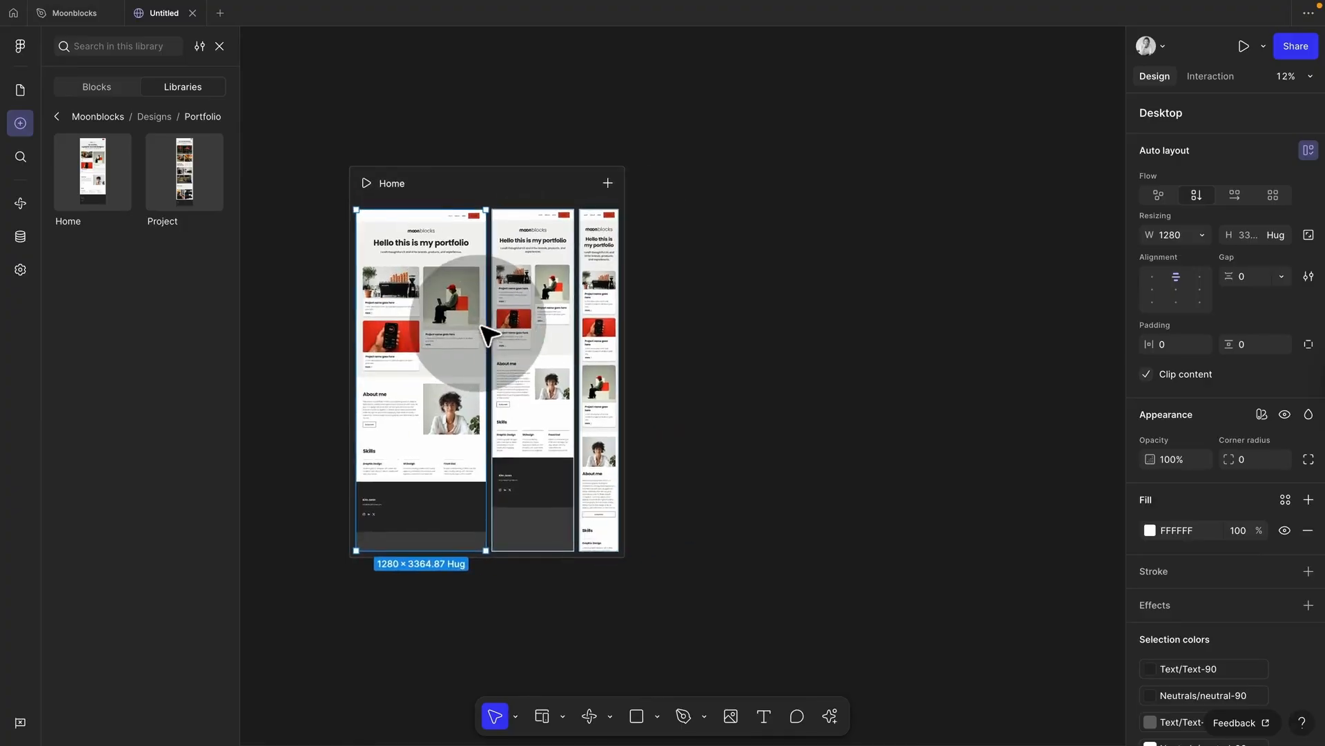
{"action": "scroll", "coordinate": [698, 324], "scroll_direction": "up", "scroll_amount": 2}
{"action": "scroll", "coordinate": [698, 324], "scroll_direction": "up", "scroll_amount": 1}
{"action": "scroll", "coordinate": [698, 325], "scroll_direction": "left", "scroll_amount": 1}
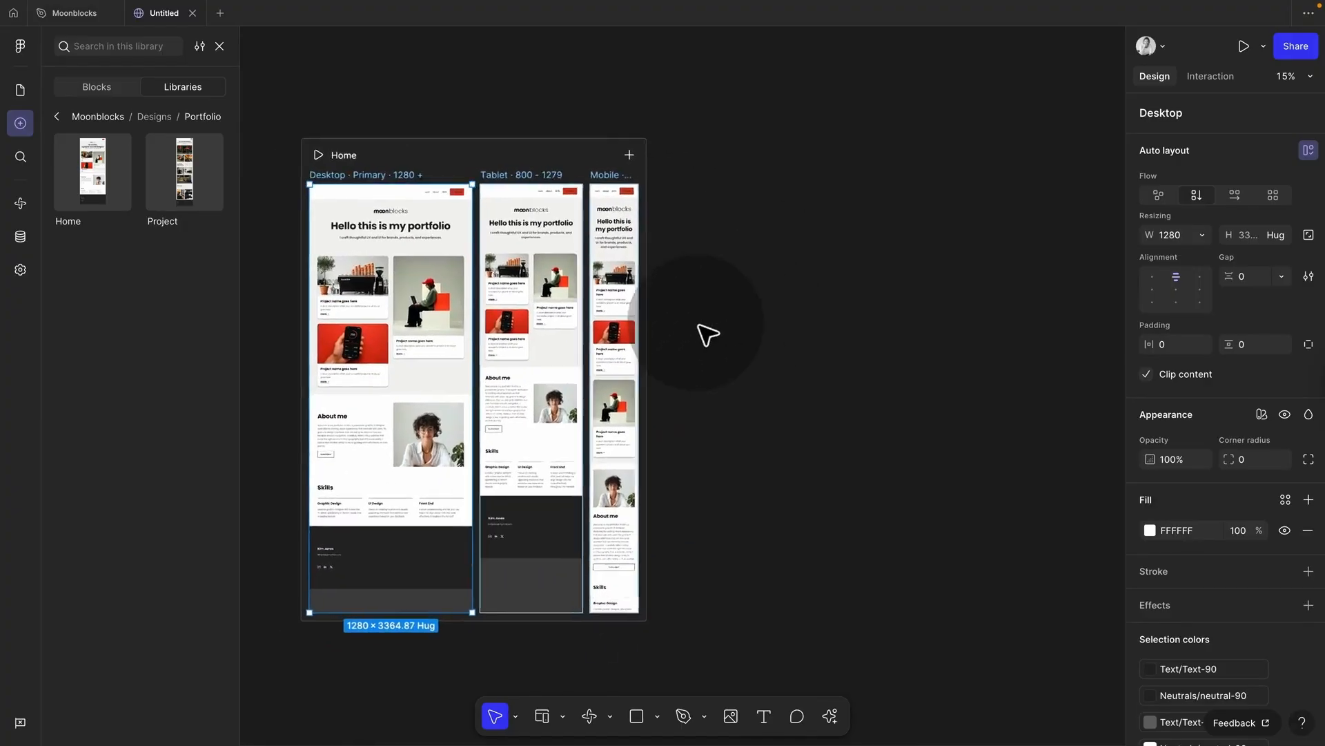
{"action": "scroll", "coordinate": [698, 324], "scroll_direction": "down", "scroll_amount": 1}
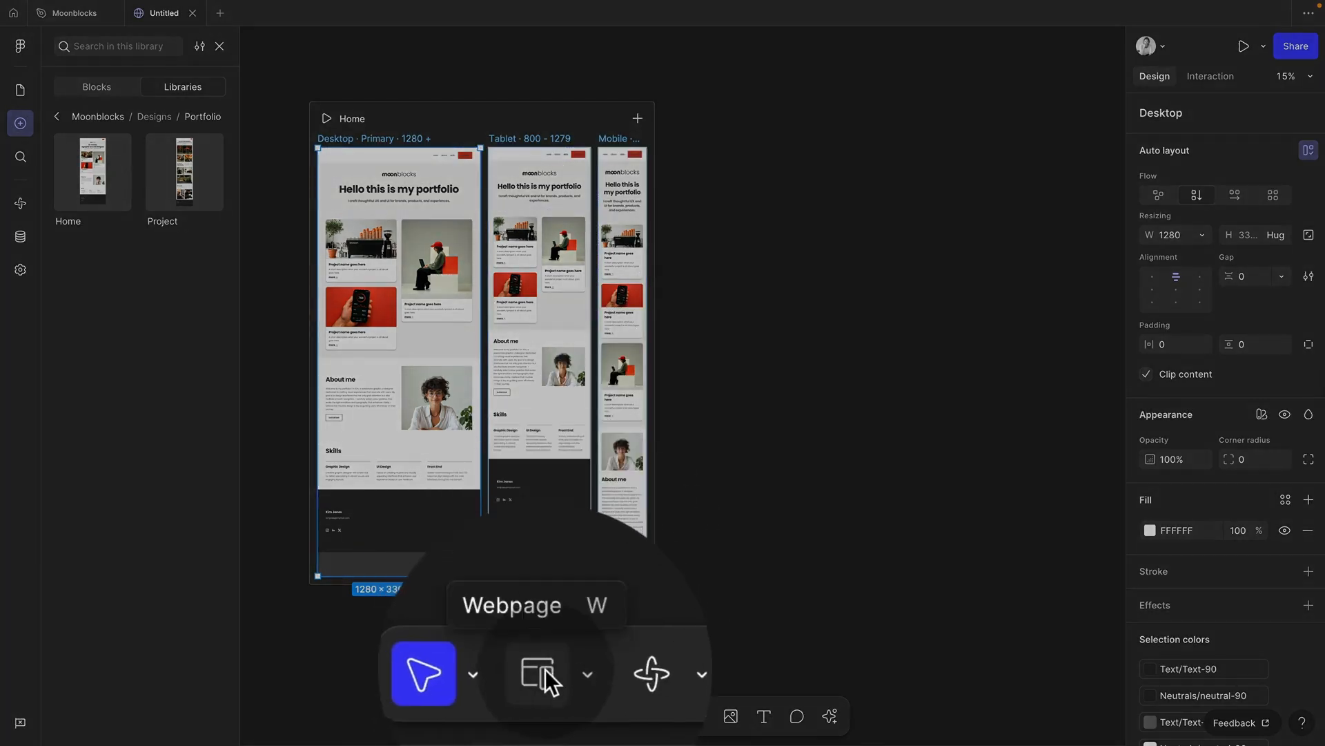
{"action": "left_click", "coordinate": [546, 668]}
{"action": "left_click_drag", "start_coordinate": [545, 687], "coordinate": [798, 228]}
{"action": "left_click", "coordinate": [749, 123]}
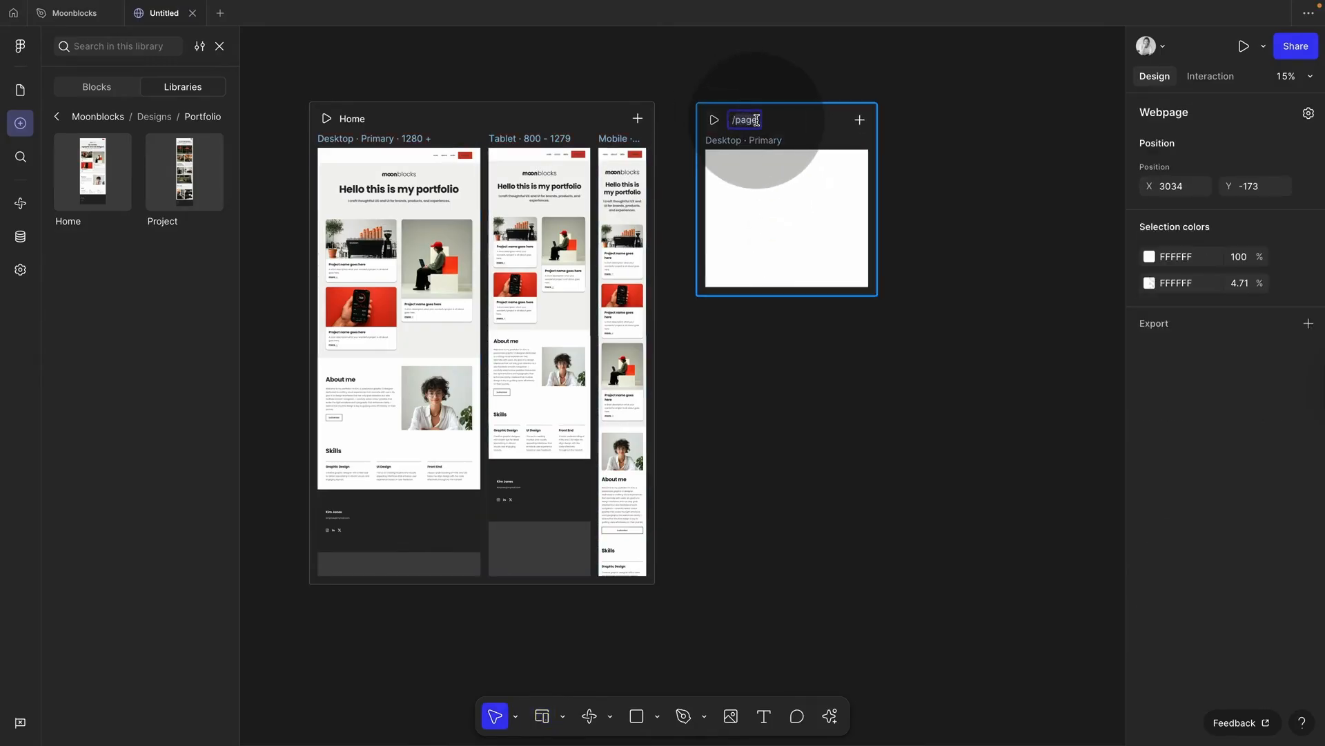
{"action": "type", "text": "/cafe"}
Step: Add Tablet and Mobile breakpoints to the /cafe webpage
{"action": "left_click", "coordinate": [914, 193]}
{"action": "left_click", "coordinate": [854, 158]}
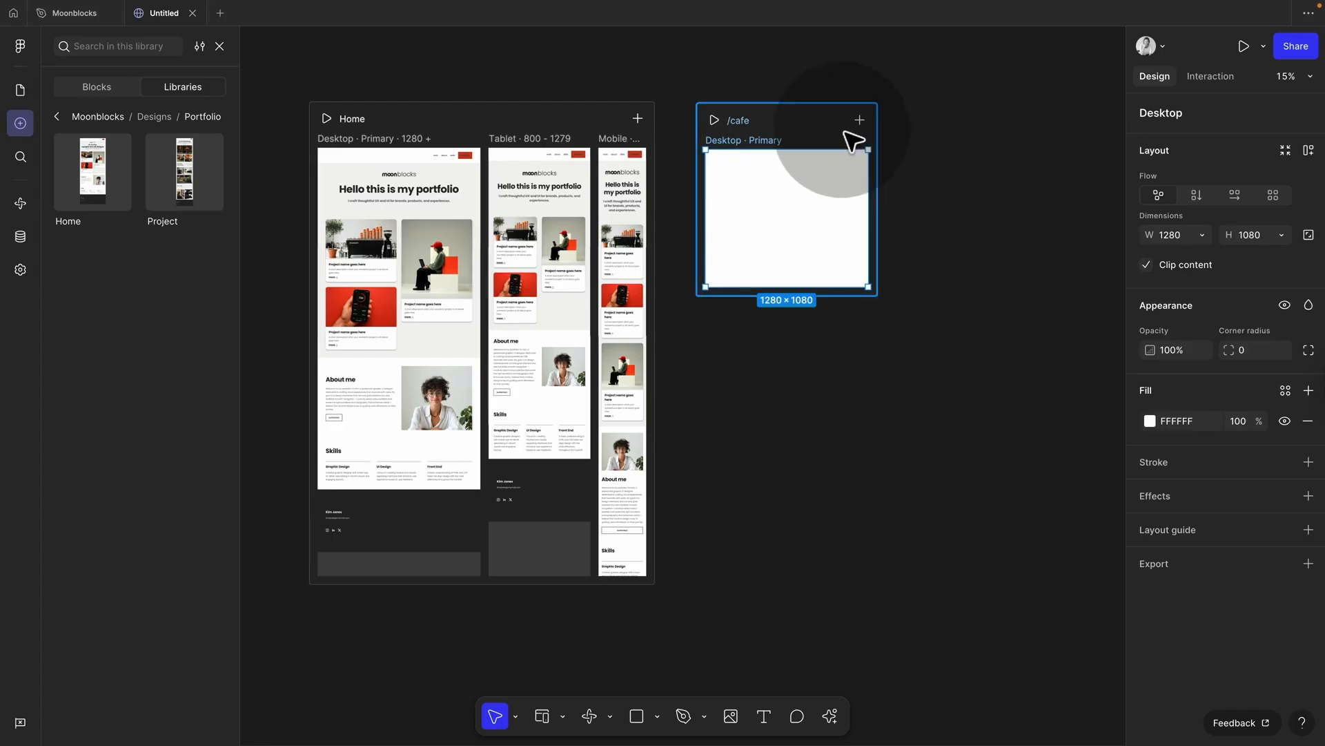
{"action": "left_click", "coordinate": [869, 124]}
{"action": "left_click", "coordinate": [860, 122]}
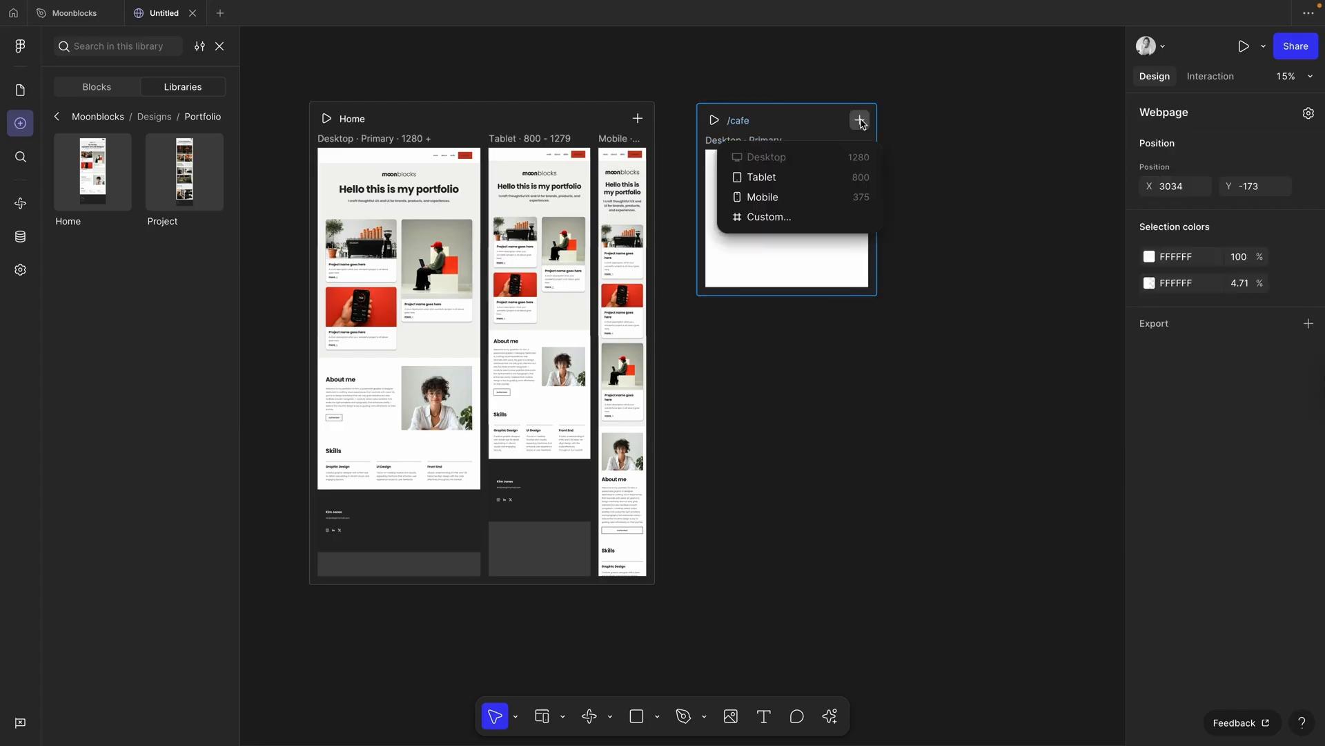
{"action": "left_click", "coordinate": [797, 177]}
{"action": "left_click", "coordinate": [970, 120]}
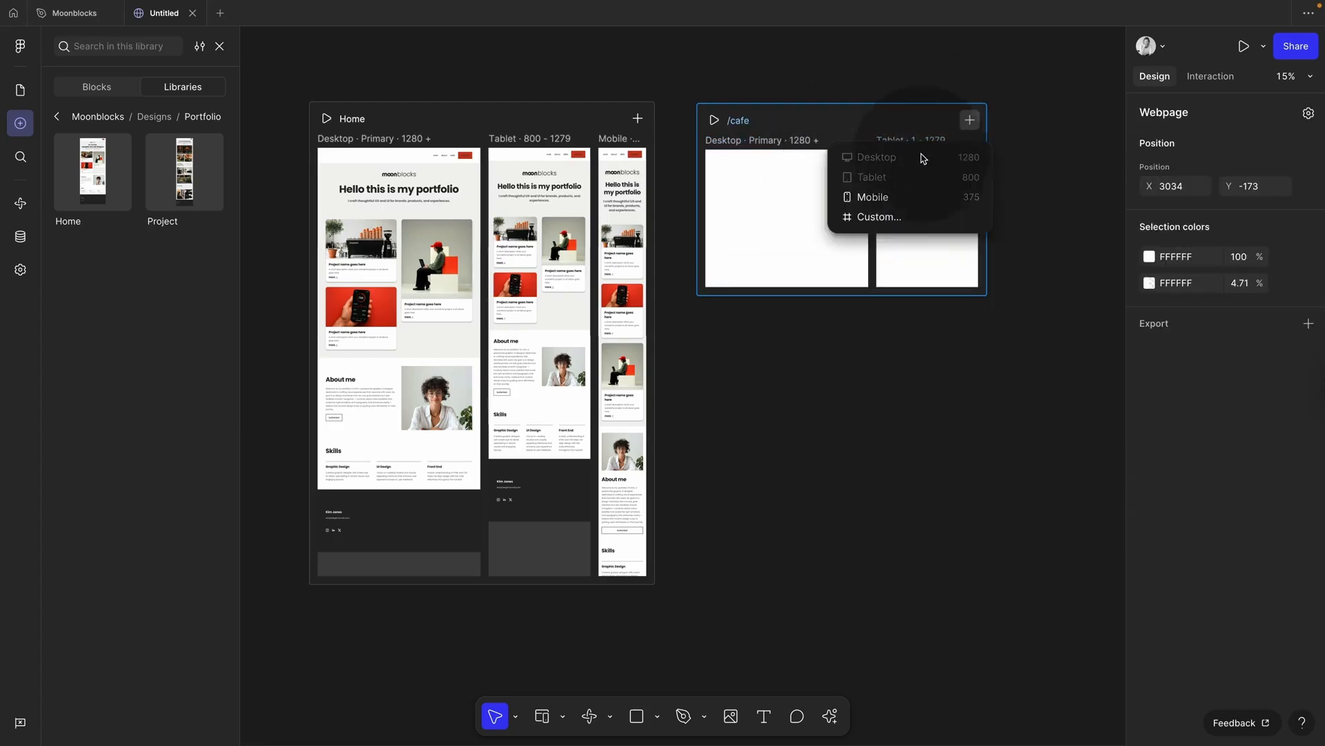
{"action": "left_click", "coordinate": [908, 197]}
{"action": "left_click", "coordinate": [851, 89]}
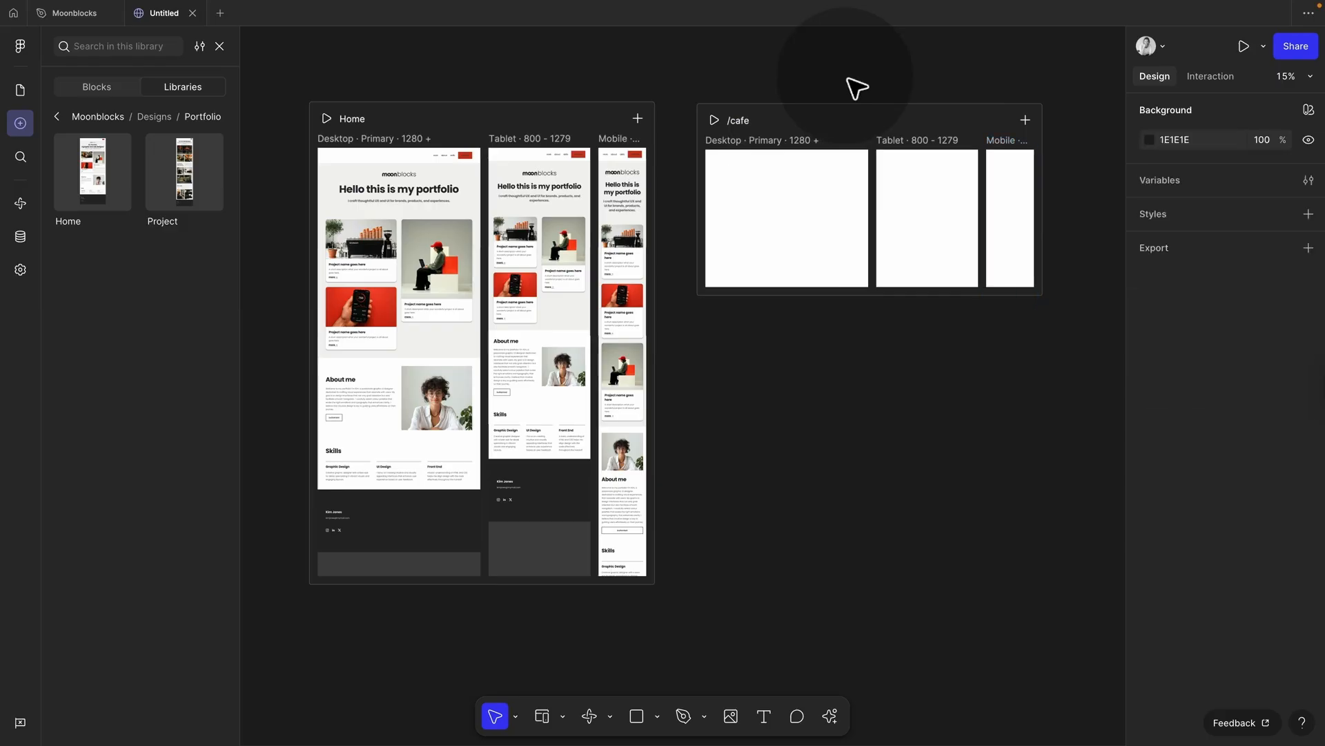
{"action": "left_click", "coordinate": [58, 118]}
Step: Place the Header 2 block from Building Blocks > 01 Navigation at the top of /cafe
{"action": "left_click", "coordinate": [57, 119]}
{"action": "left_click", "coordinate": [153, 165]}
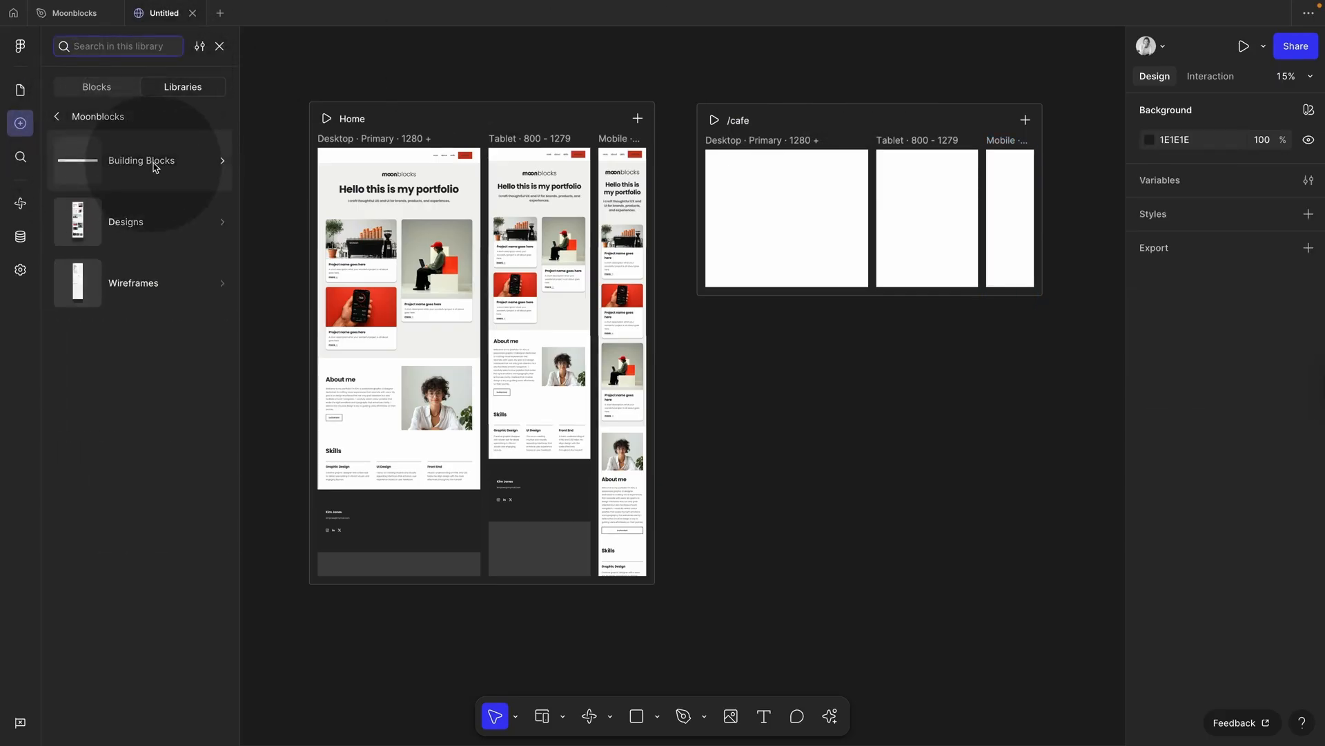
{"action": "left_click", "coordinate": [154, 165]}
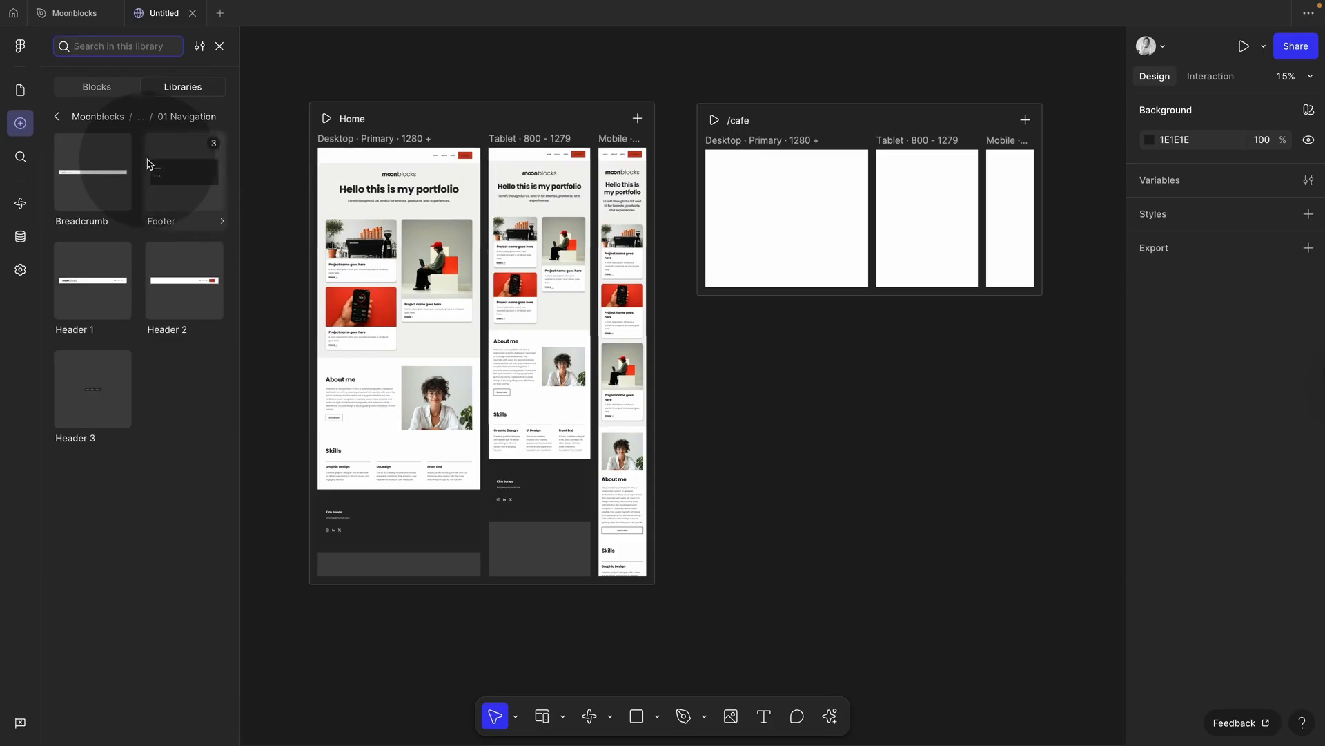
{"action": "left_click_drag", "start_coordinate": [198, 282], "coordinate": [791, 186]}
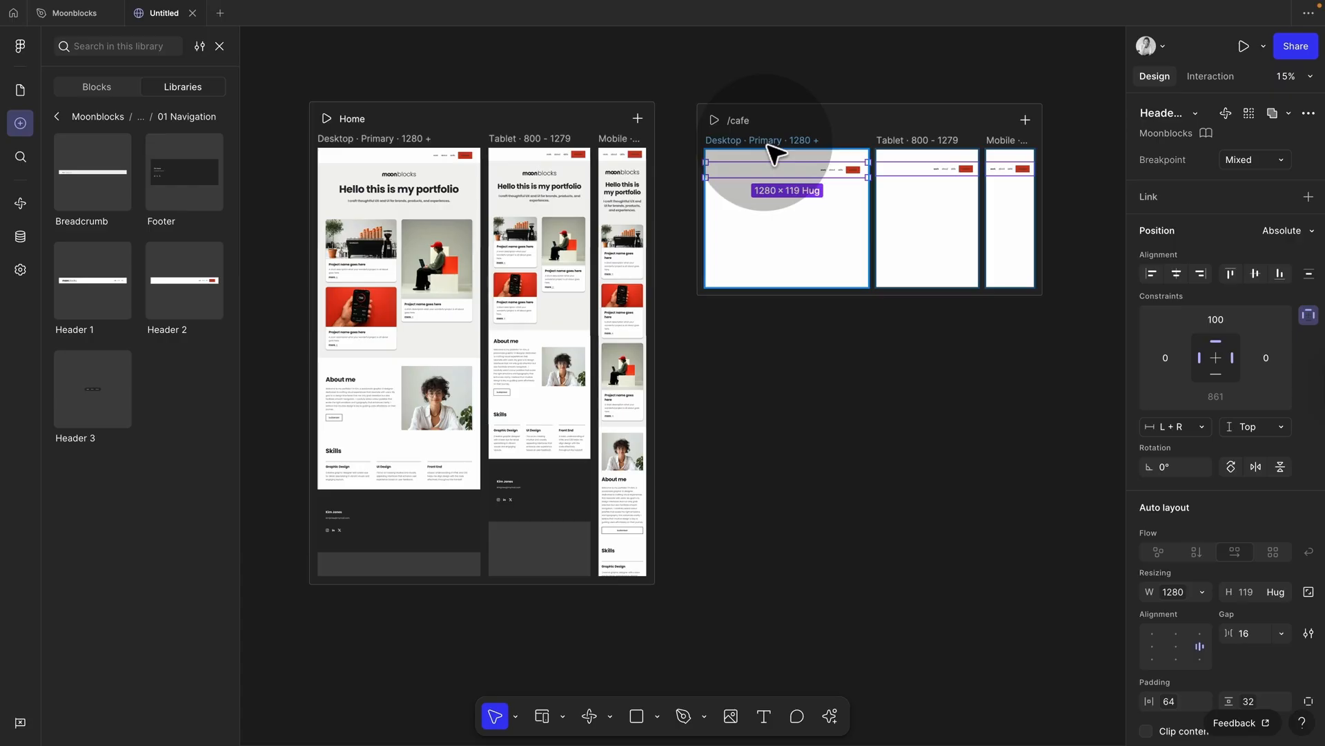
Step: Give the /cafe frame vertical auto layout, top-centre alignment, 0 vertical padding and hug height
{"action": "left_click", "coordinate": [763, 143]}
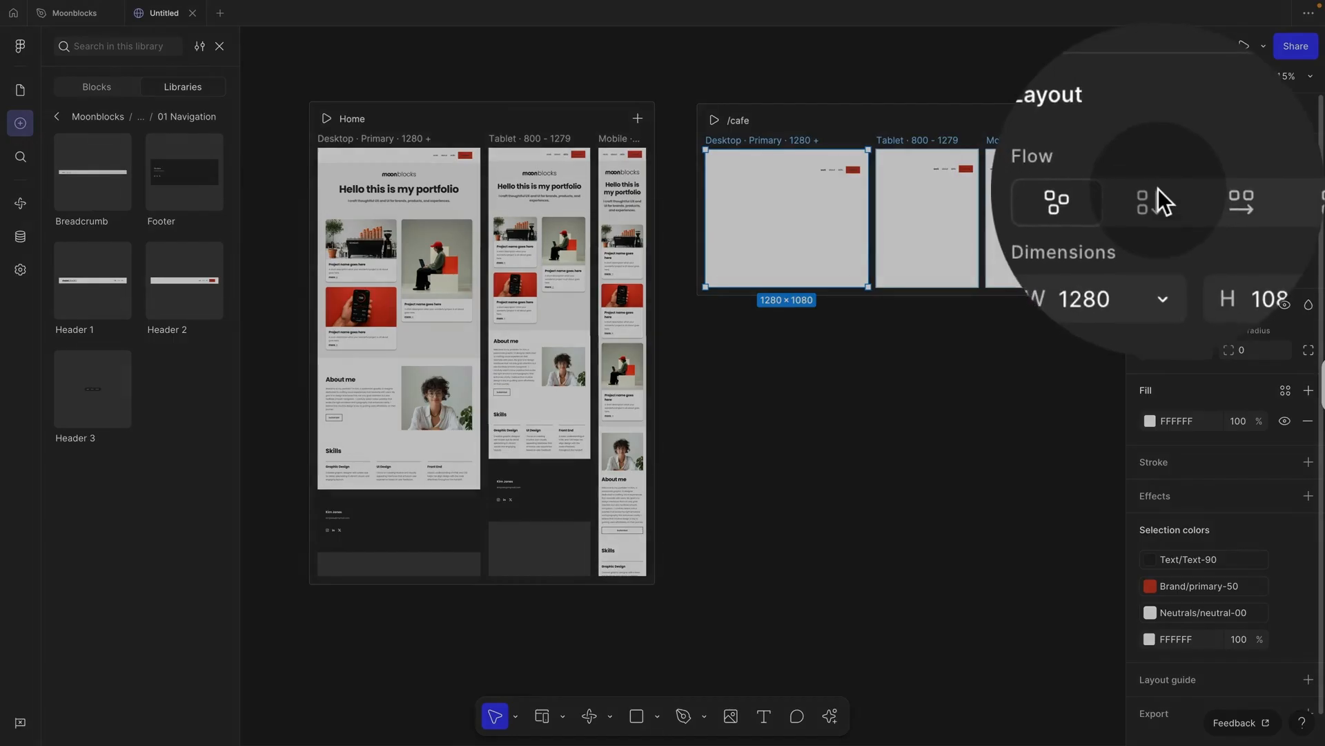
{"action": "left_click", "coordinate": [1158, 195]}
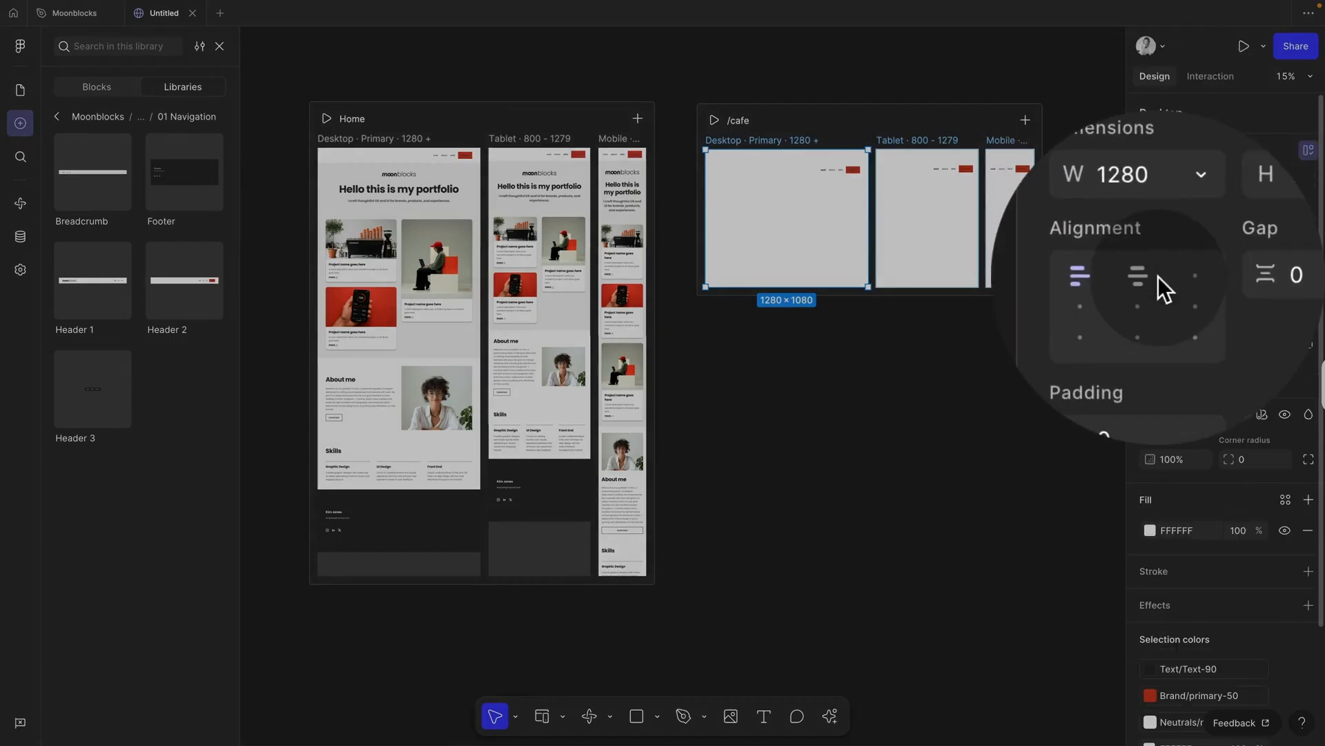
{"action": "left_click", "coordinate": [1158, 276]}
{"action": "left_click", "coordinate": [1157, 346]}
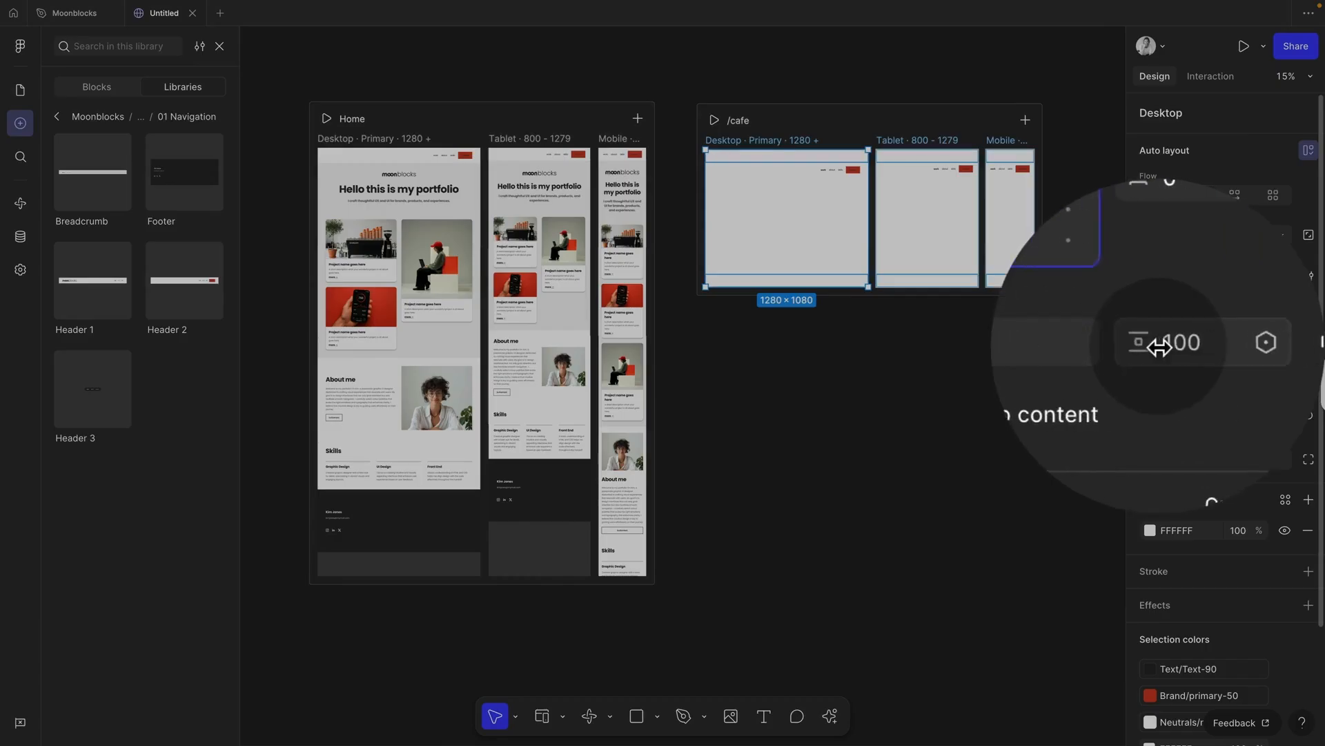
{"action": "type", "text": "0"}
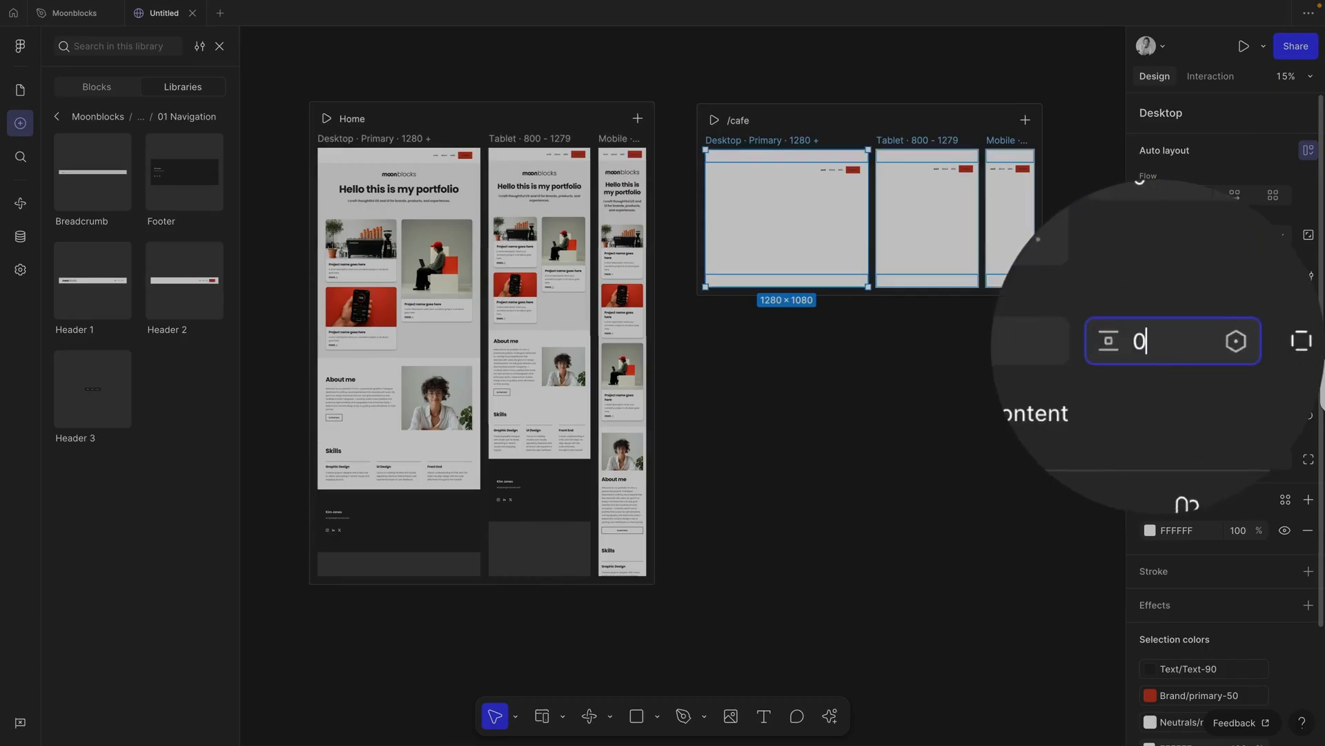
{"action": "key", "text": "Return"}
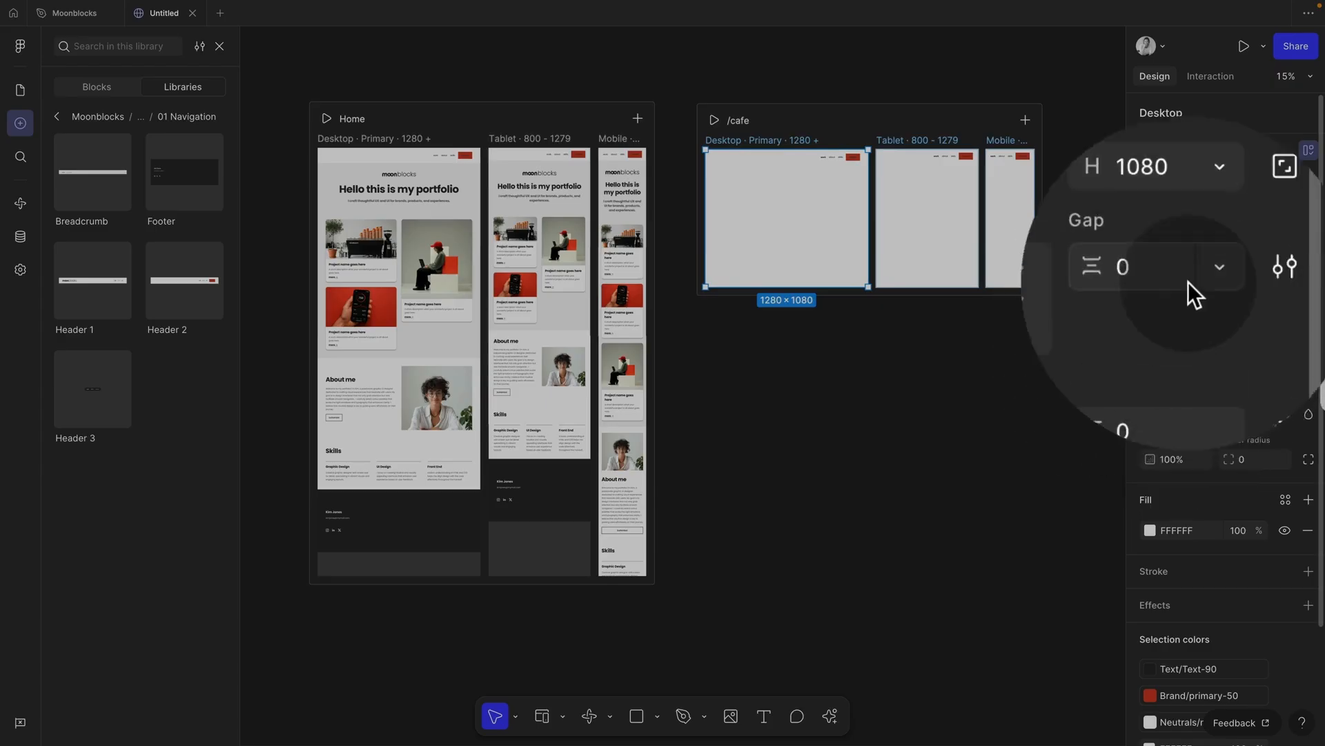
{"action": "left_click", "coordinate": [1212, 238]}
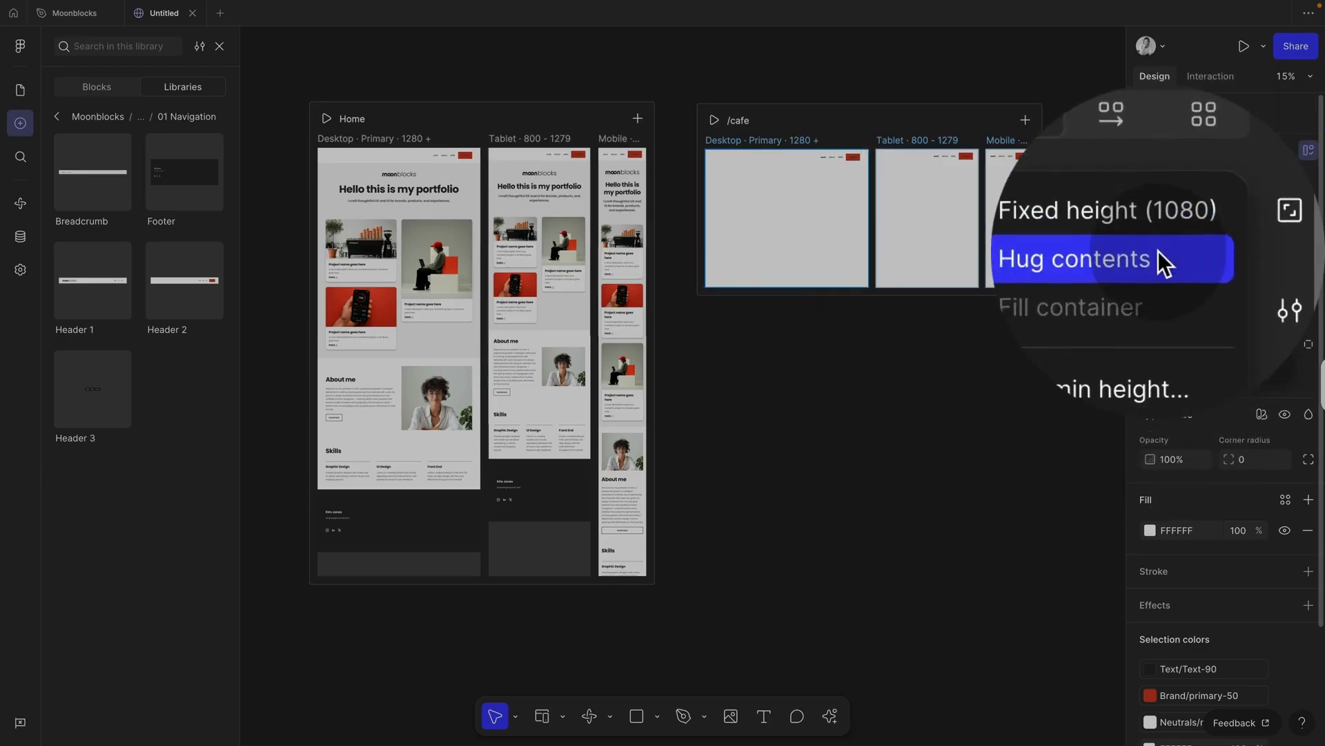
{"action": "left_click", "coordinate": [1157, 251]}
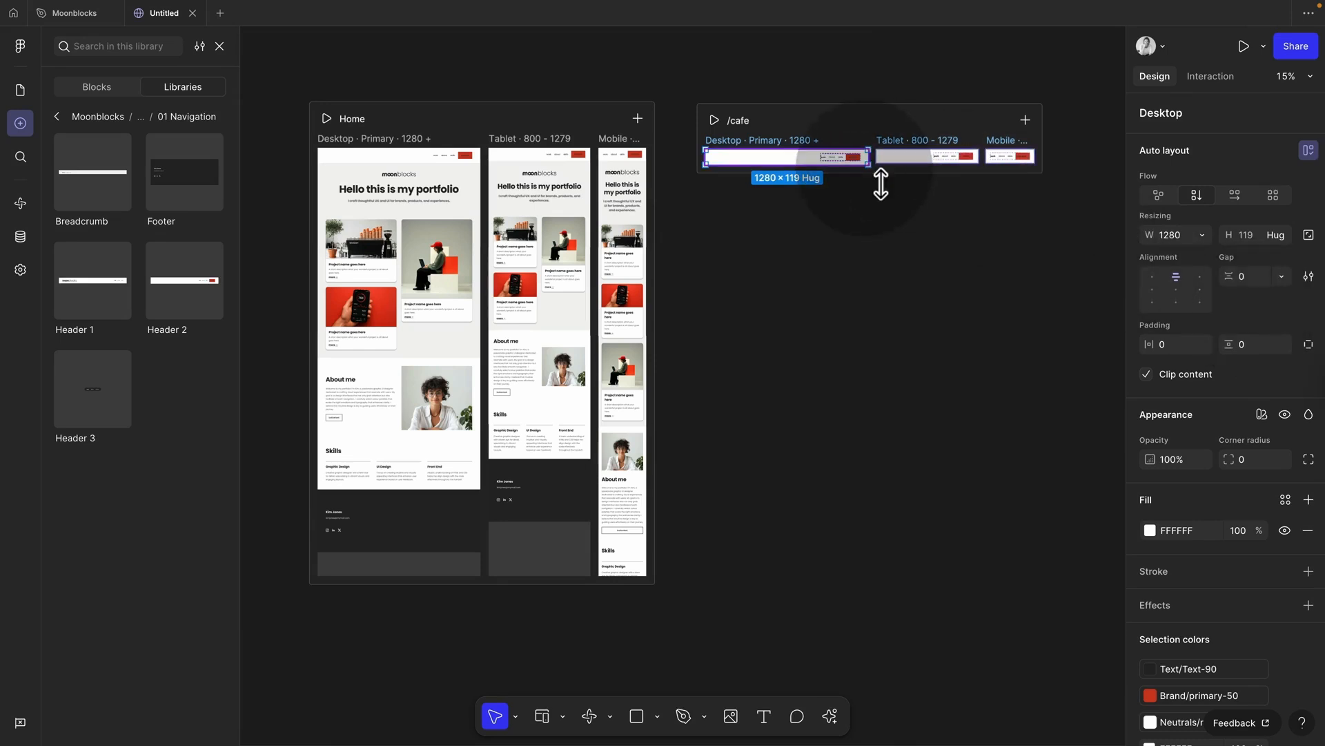
Step: Set the /cafe header's width to Fill container
{"action": "left_click", "coordinate": [809, 159]}
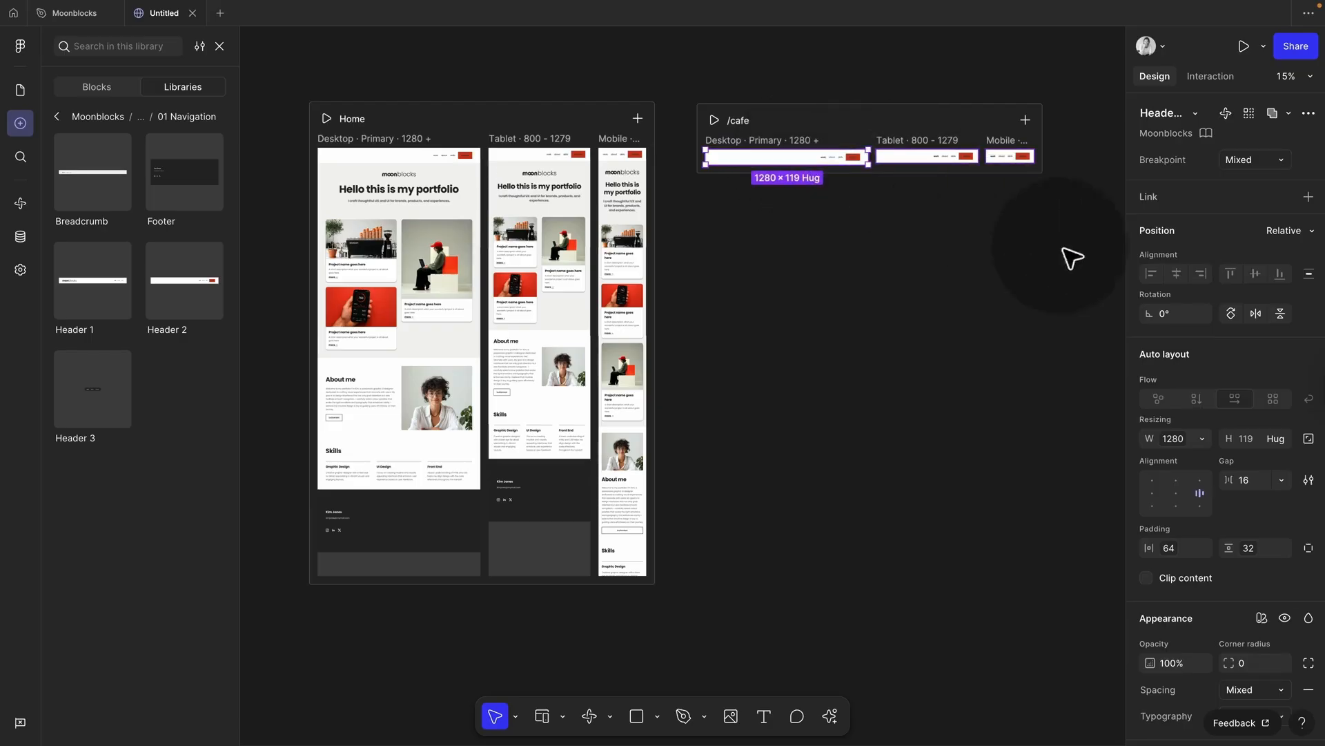
{"action": "left_click", "coordinate": [1158, 438]}
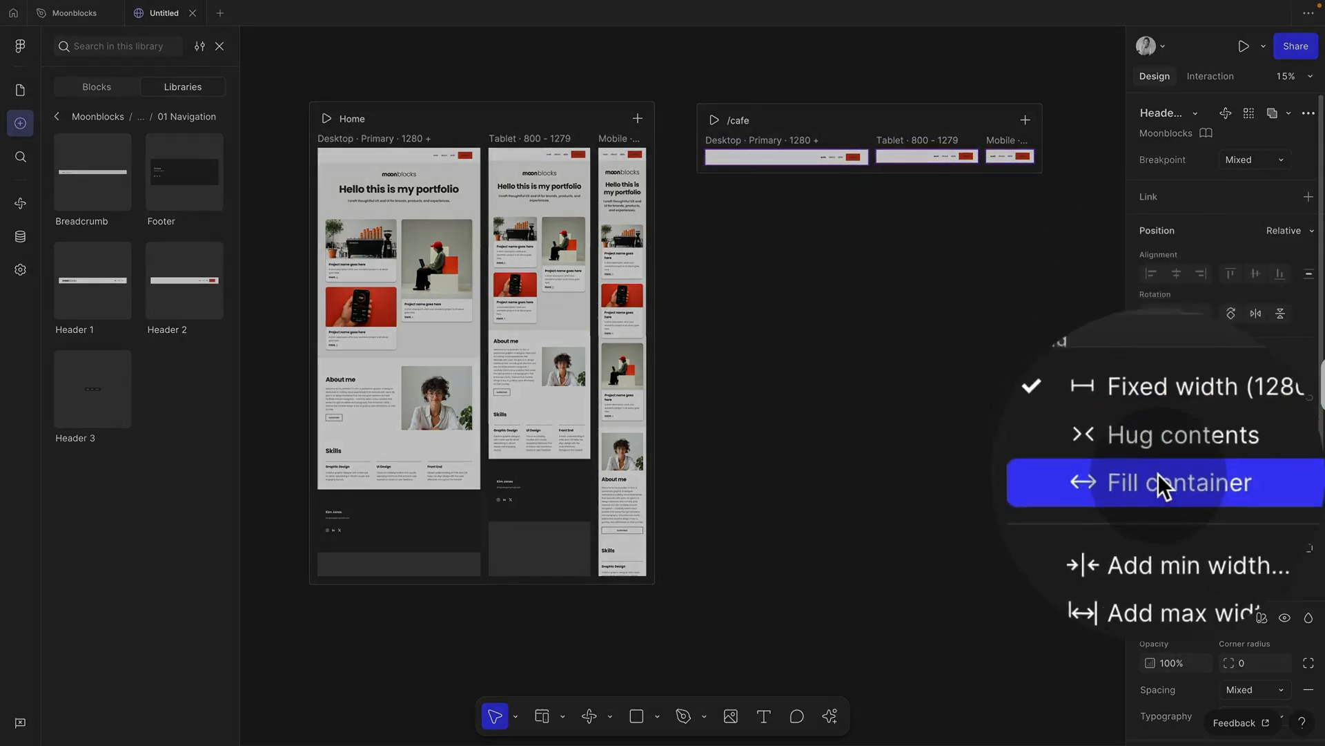
{"action": "left_click", "coordinate": [1159, 479]}
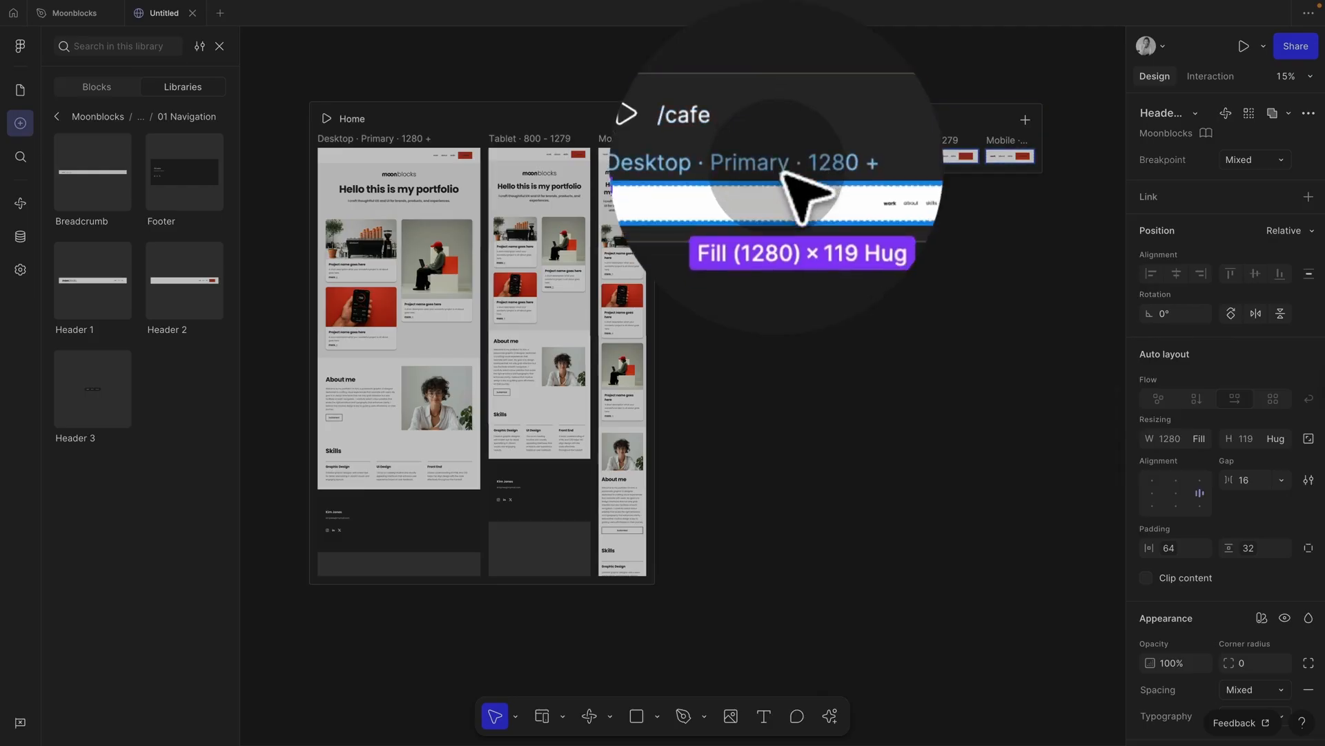
{"action": "left_click", "coordinate": [780, 141]}
{"action": "left_click", "coordinate": [57, 116]}
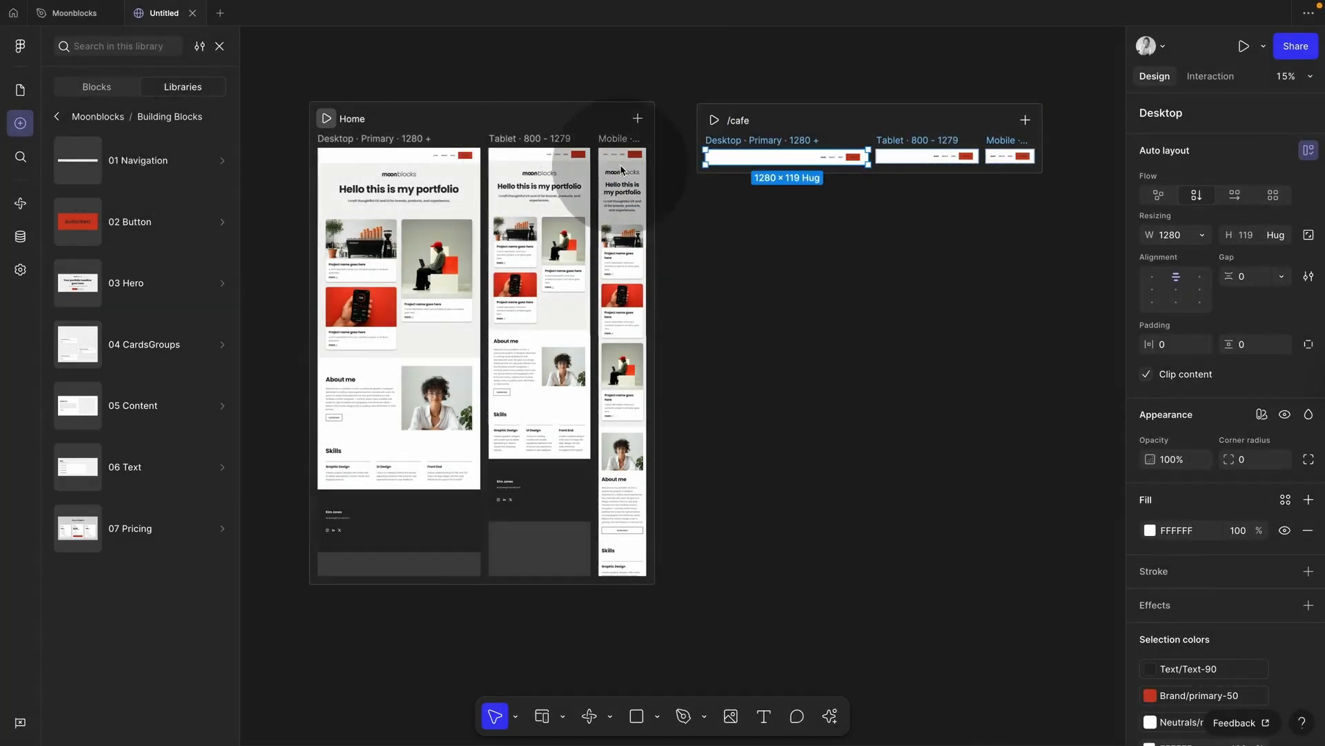
Step: Place the Hero 1 block on the /cafe Desktop frame, below the navigation header
{"action": "left_click", "coordinate": [749, 221]}
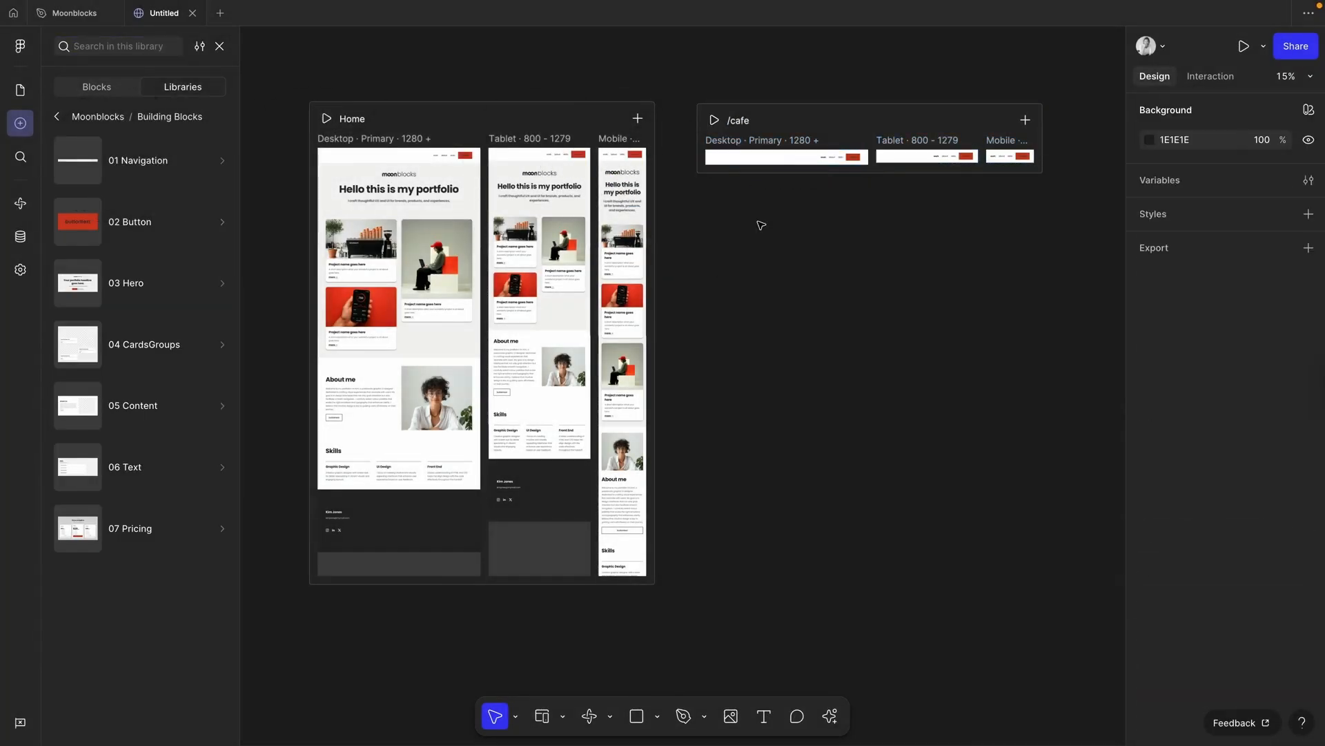
{"action": "left_click", "coordinate": [121, 282]}
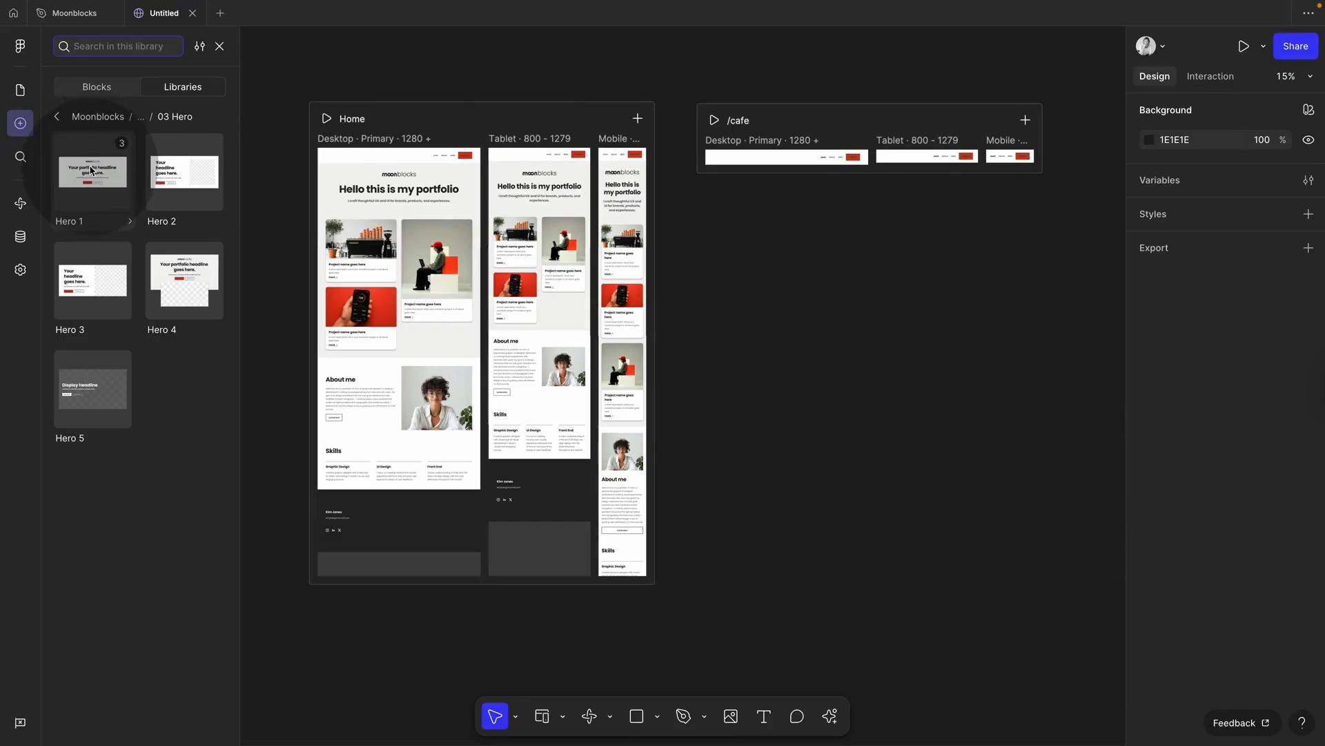
{"action": "left_click_drag", "start_coordinate": [91, 171], "coordinate": [786, 165]}
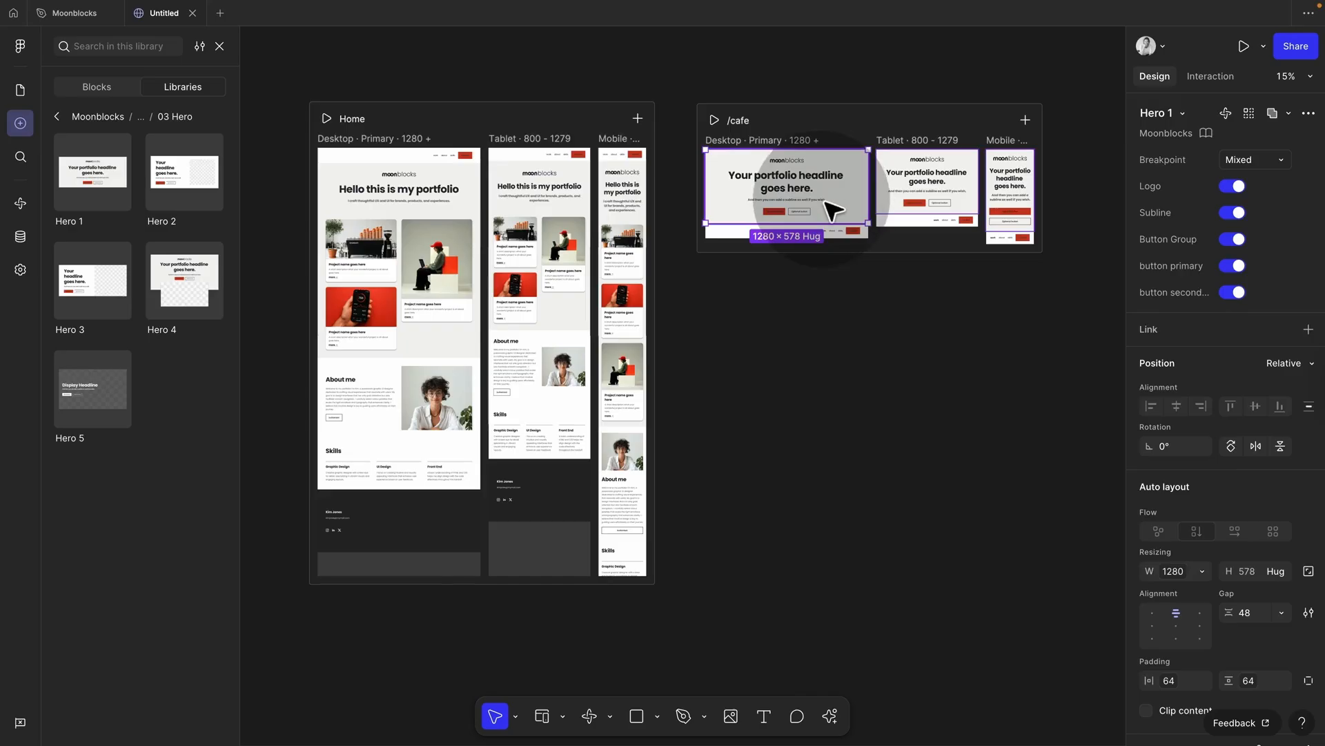
{"action": "scroll", "coordinate": [828, 207], "scroll_direction": "up", "scroll_amount": 5}
{"action": "scroll", "coordinate": [798, 236], "scroll_direction": "down", "scroll_amount": 4}
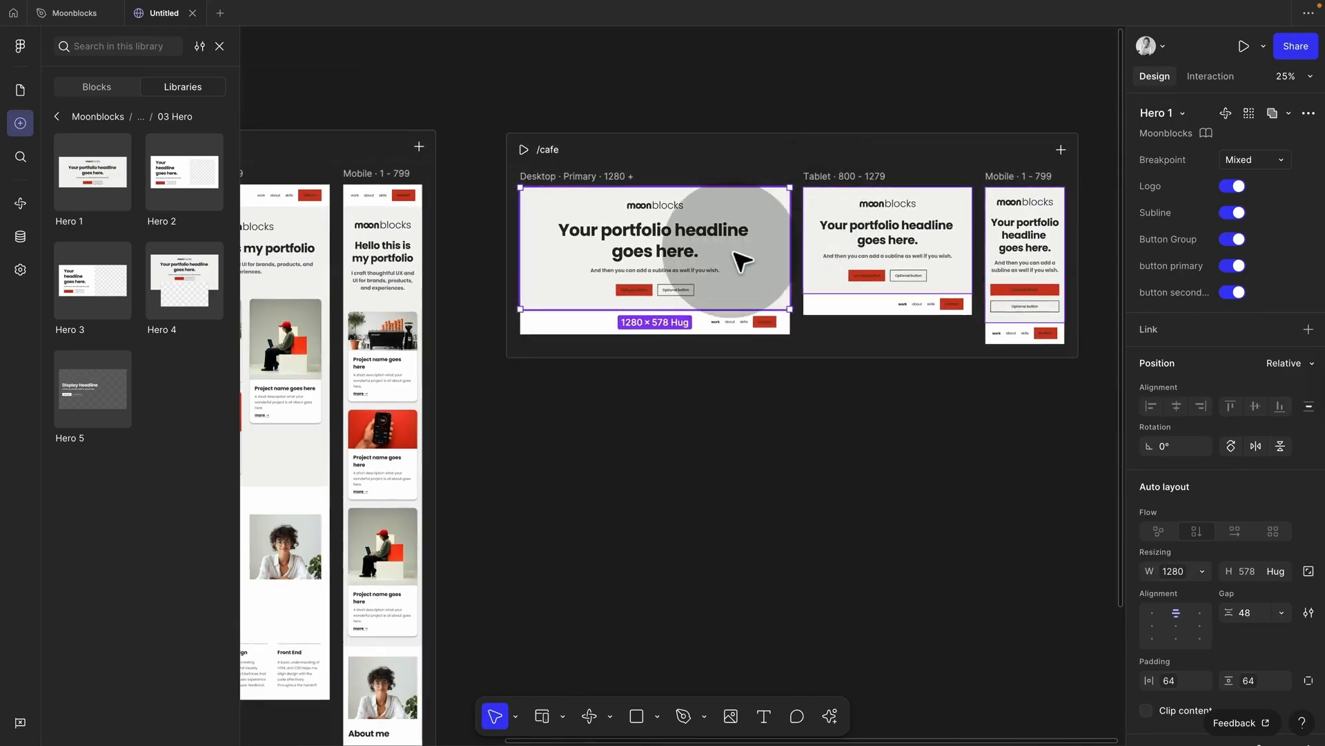
{"action": "key", "text": "Down"}
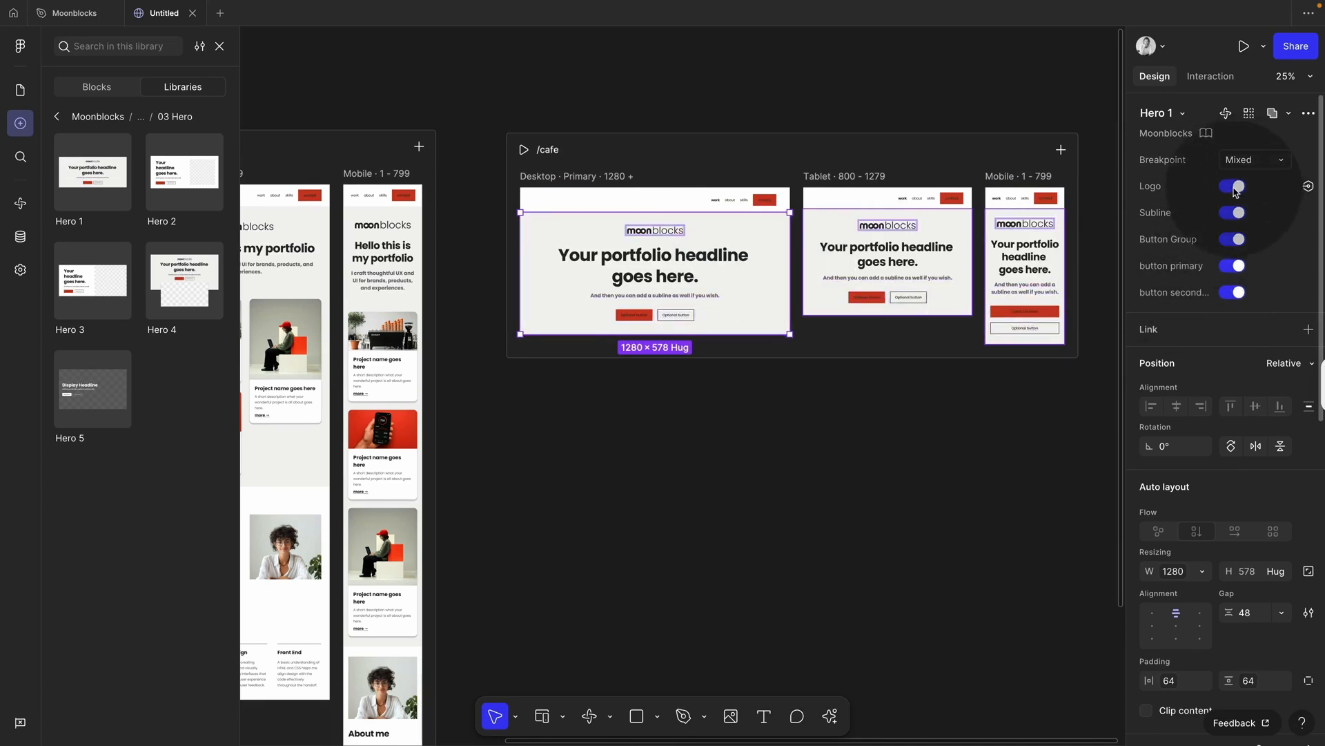
Step: Hide the hero's logo and its entire button group
{"action": "left_click", "coordinate": [1233, 187]}
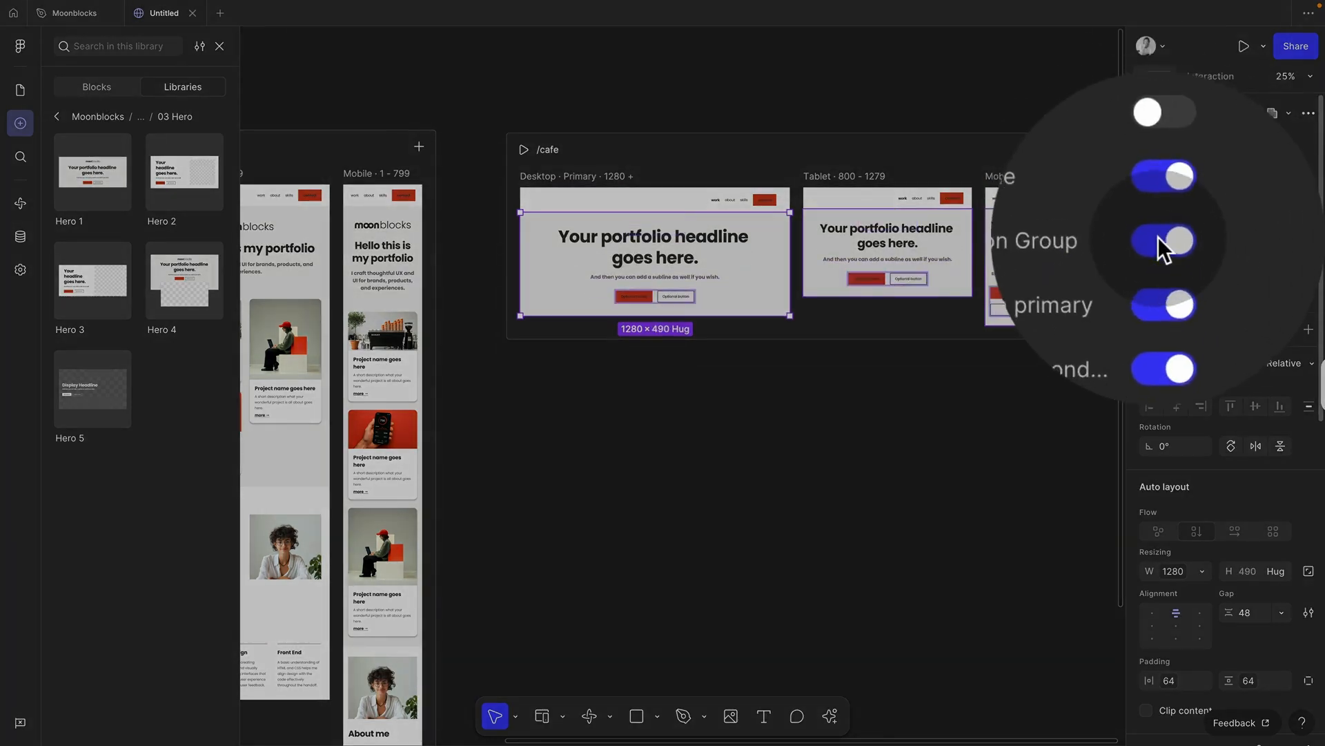
{"action": "left_click", "coordinate": [1158, 240]}
{"action": "left_click", "coordinate": [1159, 240]}
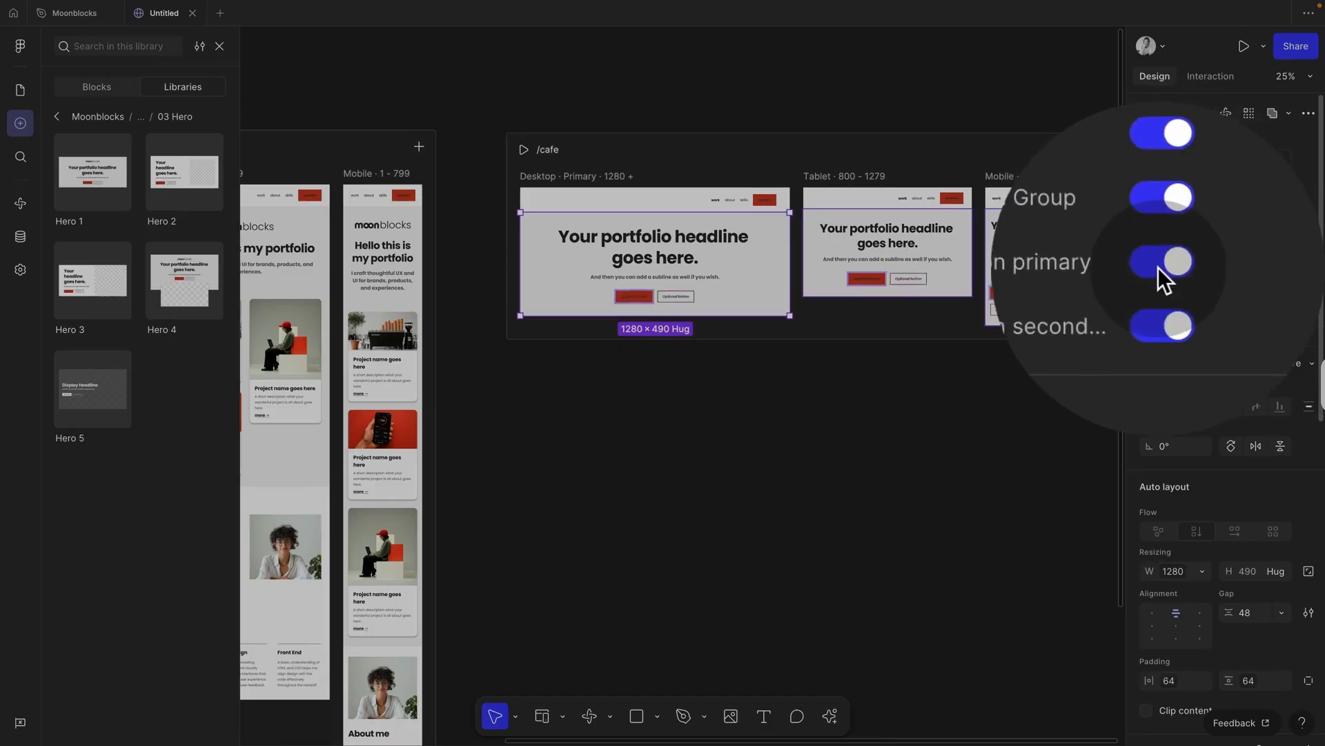
{"action": "left_click", "coordinate": [1173, 261]}
{"action": "left_click", "coordinate": [1234, 242]}
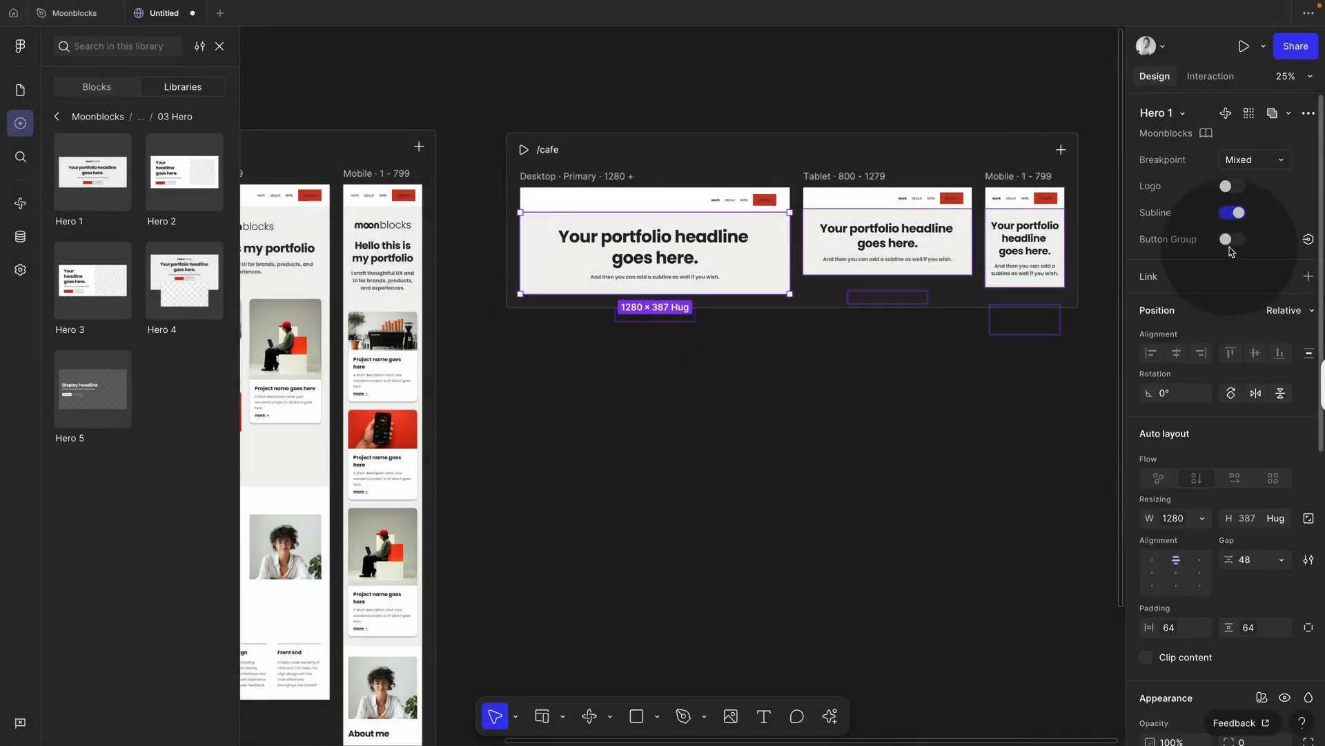
{"action": "left_click", "coordinate": [925, 400]}
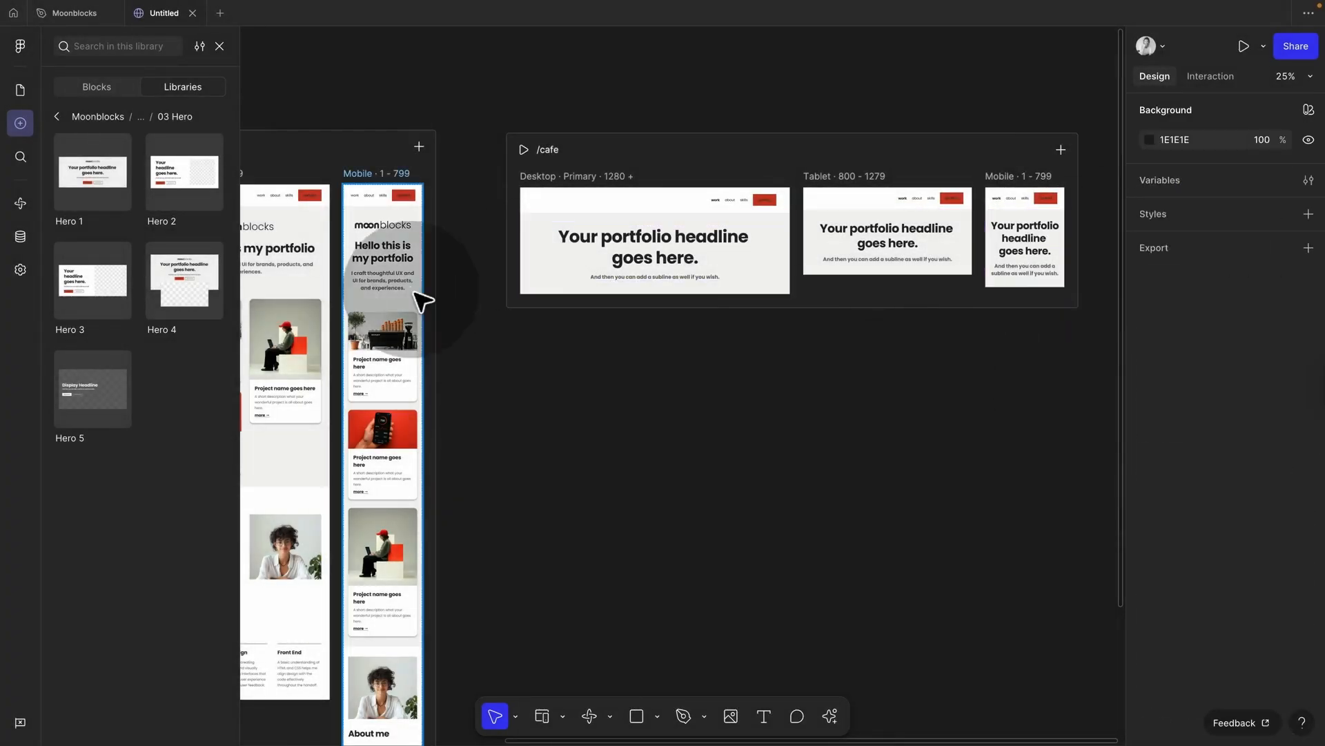
Step: Add Card Group 2 and Card Group 4 from 04 CardsGroups below the hero
{"action": "left_click", "coordinate": [58, 117]}
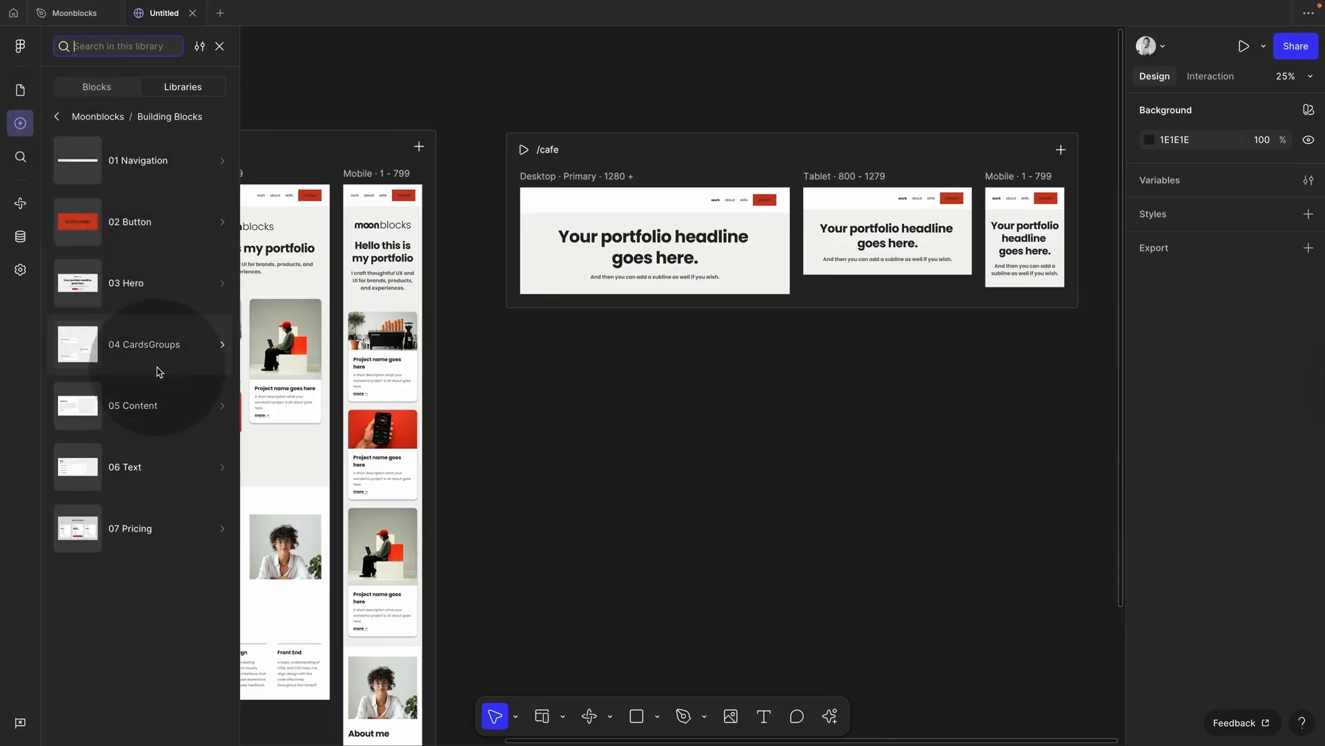
{"action": "left_click", "coordinate": [207, 345]}
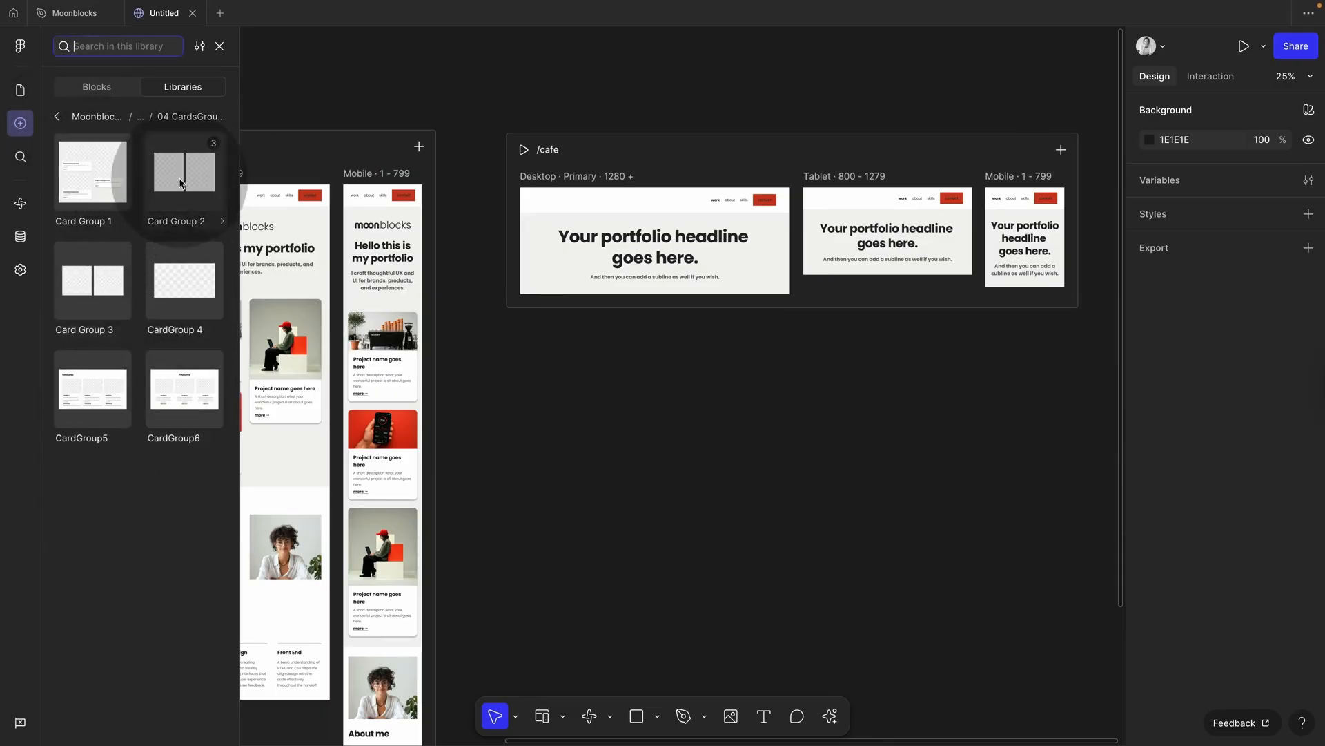
{"action": "left_click_drag", "start_coordinate": [180, 183], "coordinate": [598, 287]}
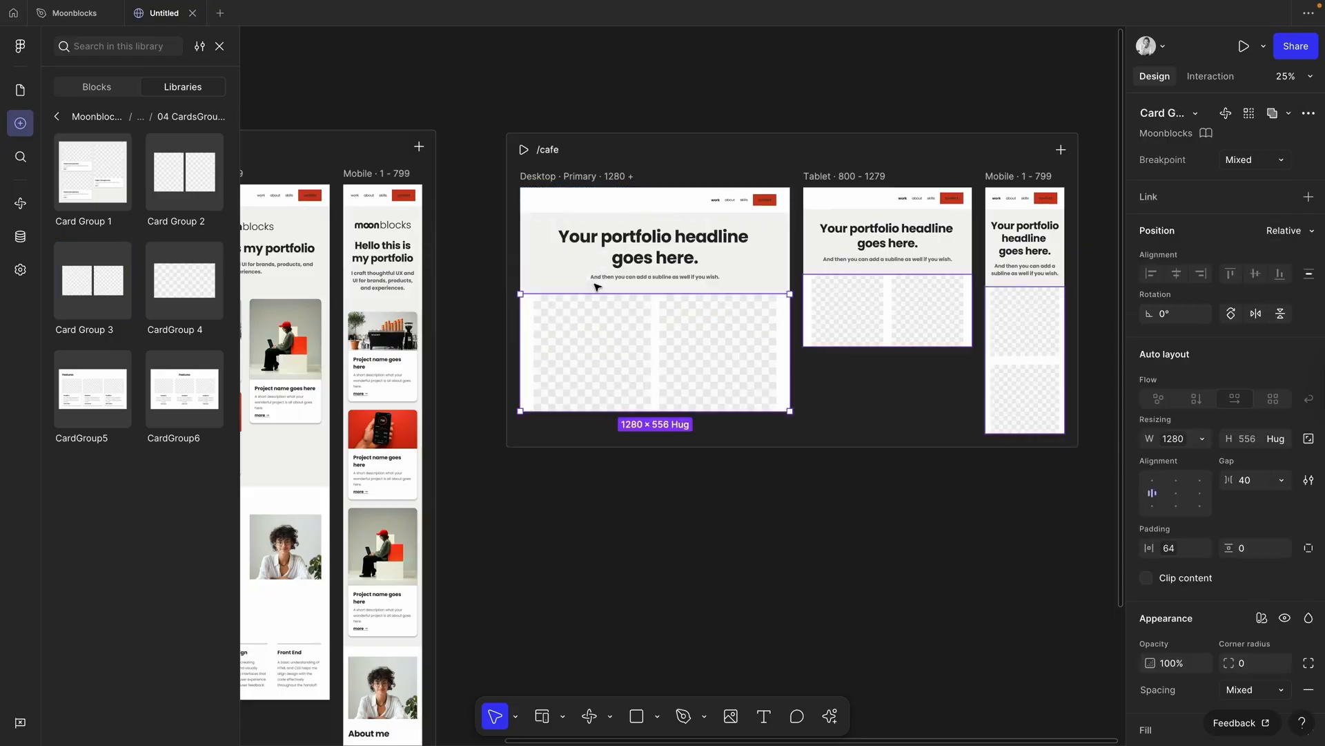
{"action": "mouse_move", "coordinate": [203, 282]}
{"action": "left_mouse_down"}
{"action": "mouse_move", "coordinate": [455, 350]}
{"action": "mouse_move", "coordinate": [610, 414]}
{"action": "mouse_move", "coordinate": [580, 355]}
{"action": "mouse_move", "coordinate": [662, 458]}
{"action": "mouse_move", "coordinate": [216, 262]}
{"action": "left_mouse_up"}
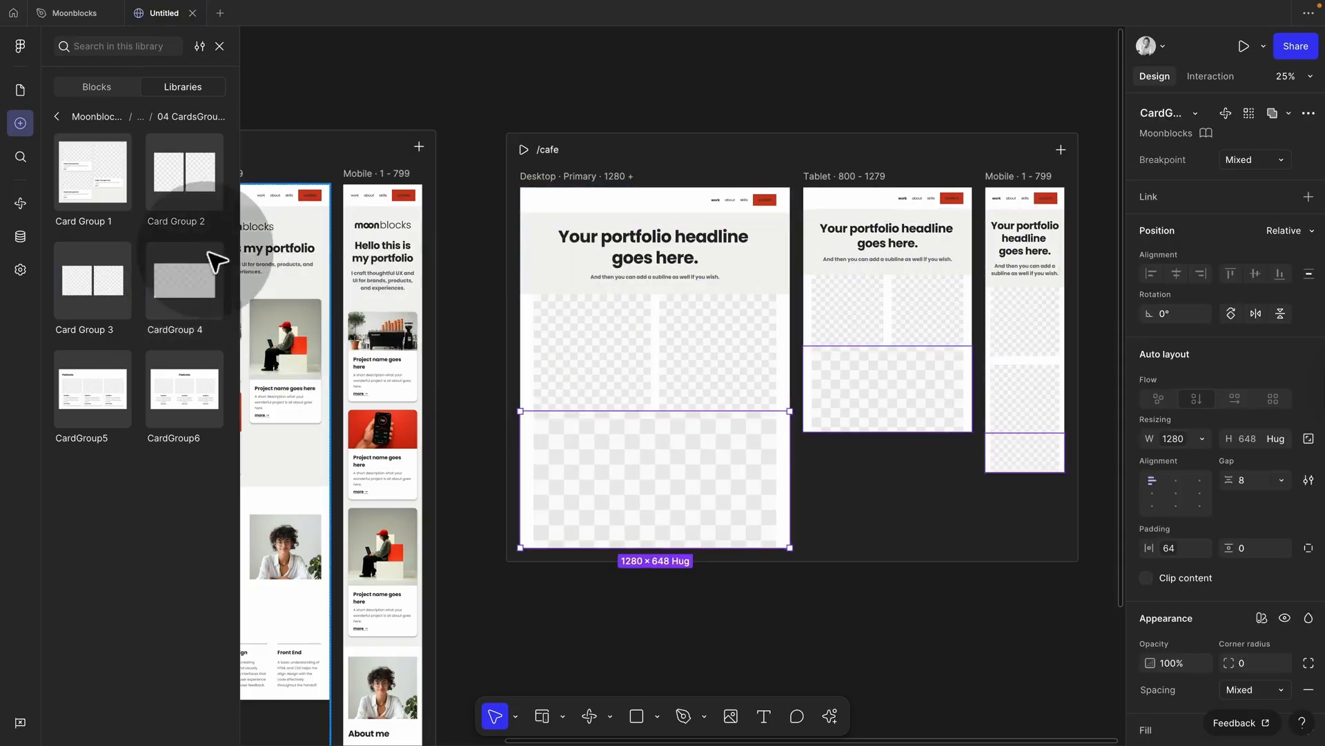
Step: Add the Text 7 block from 06 Text below the card groups
{"action": "left_click", "coordinate": [56, 115]}
{"action": "left_click", "coordinate": [142, 463]}
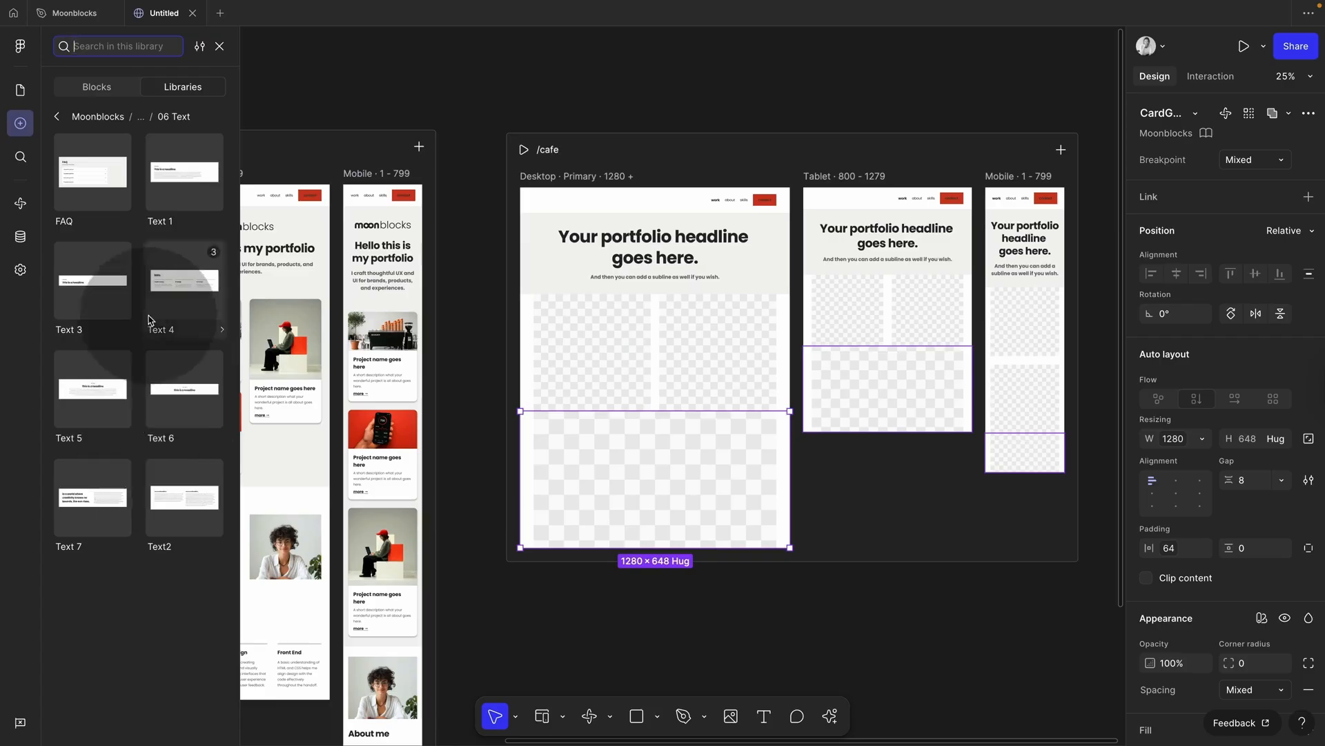
{"action": "left_click_drag", "start_coordinate": [93, 497], "coordinate": [638, 435]}
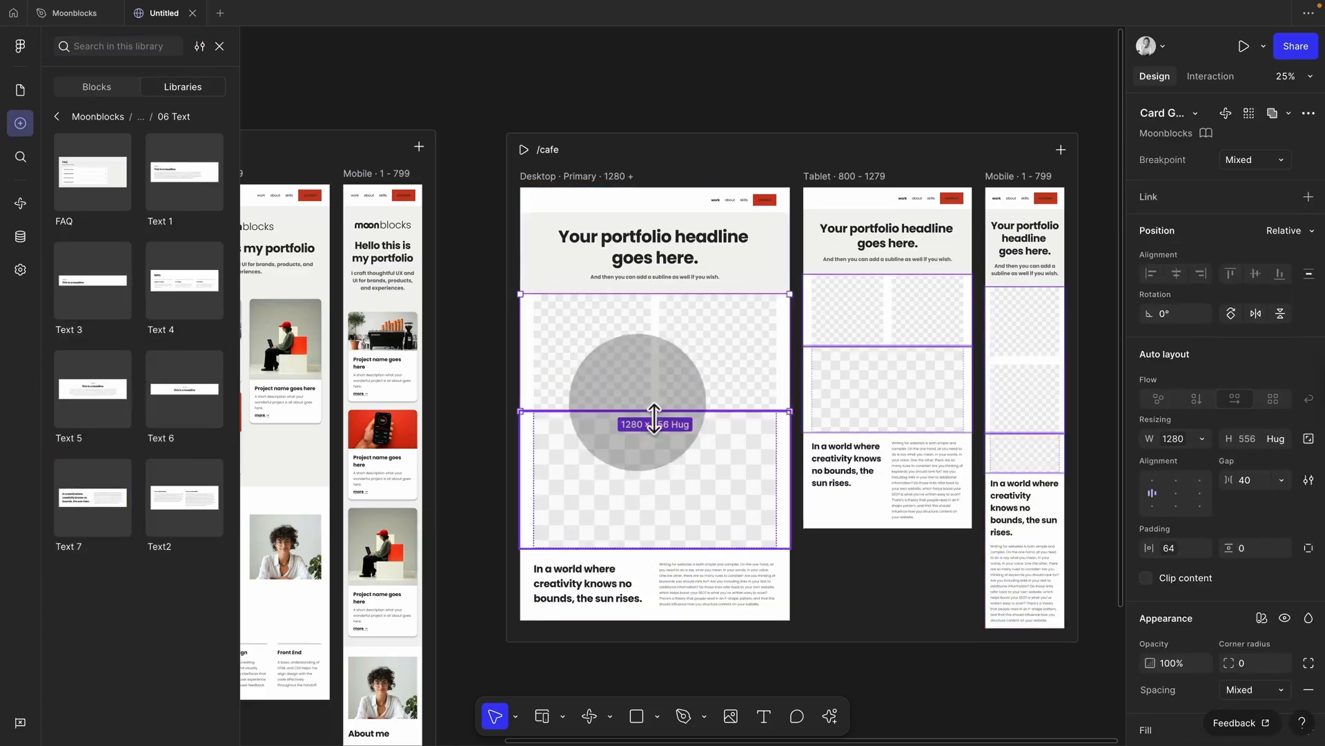
{"action": "left_click", "coordinate": [544, 179]}
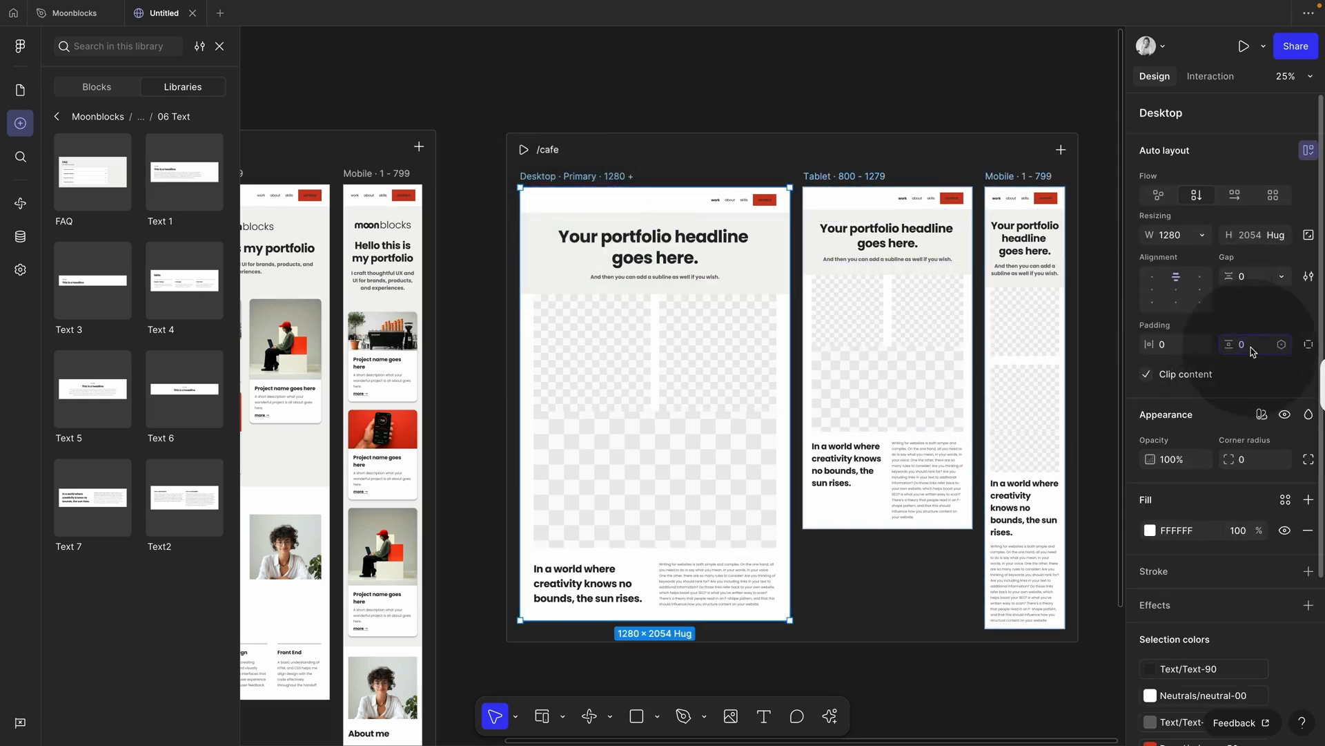
Step: Keep the /cafe Desktop frame's vertical padding at 0
{"action": "key", "text": "shift+Up"}
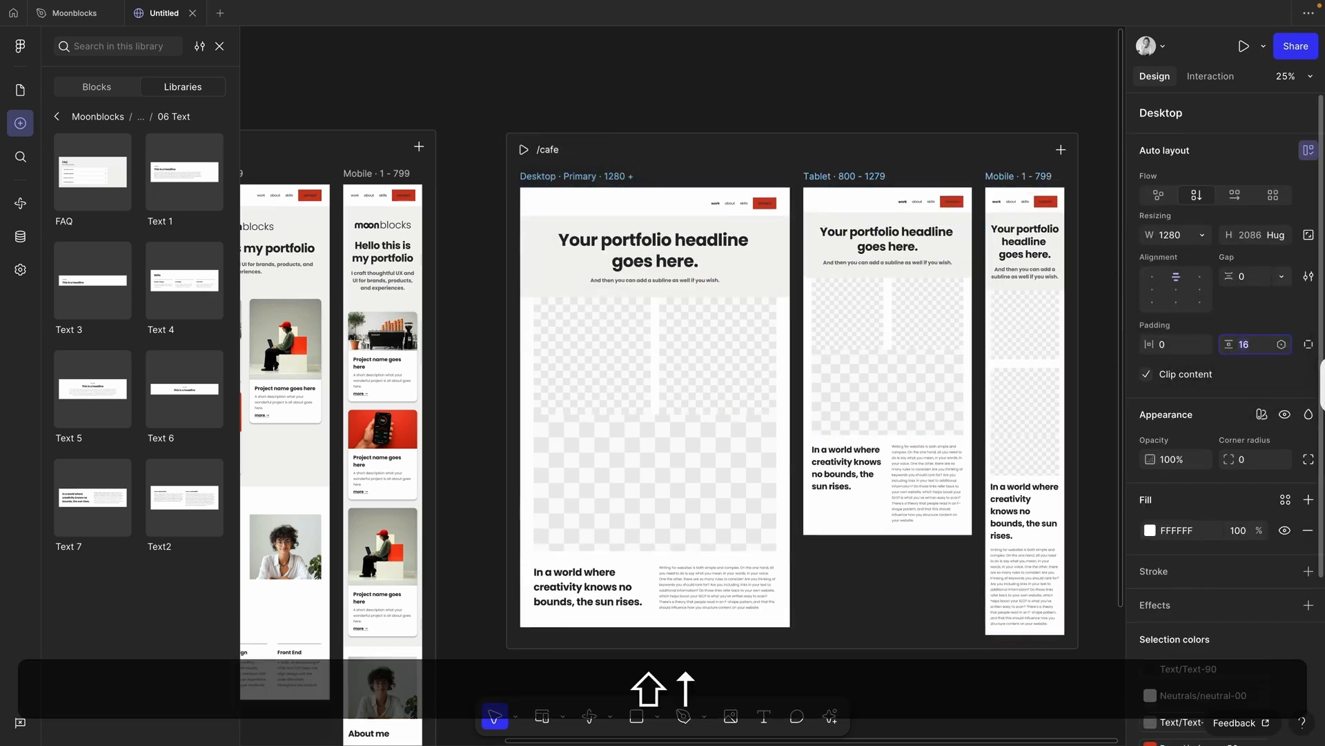
{"action": "type", "text": "0"}
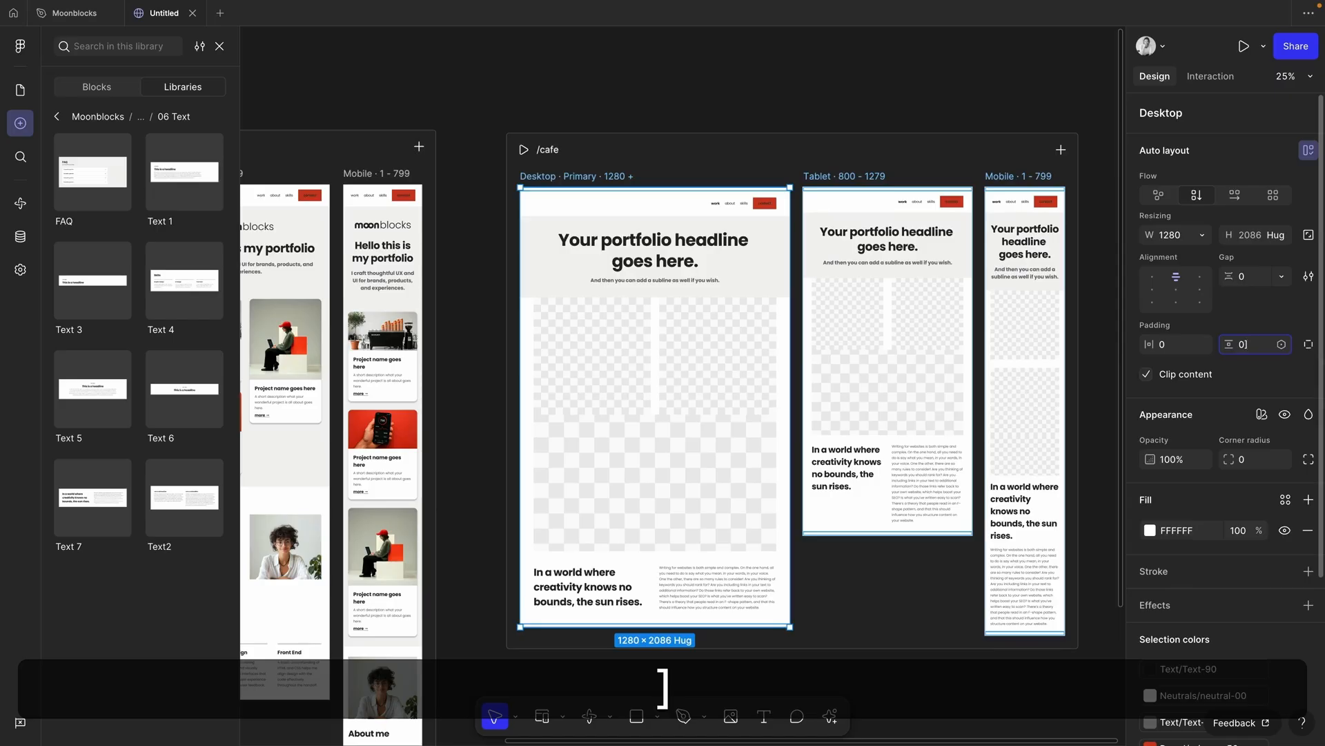
{"action": "key", "text": "Return"}
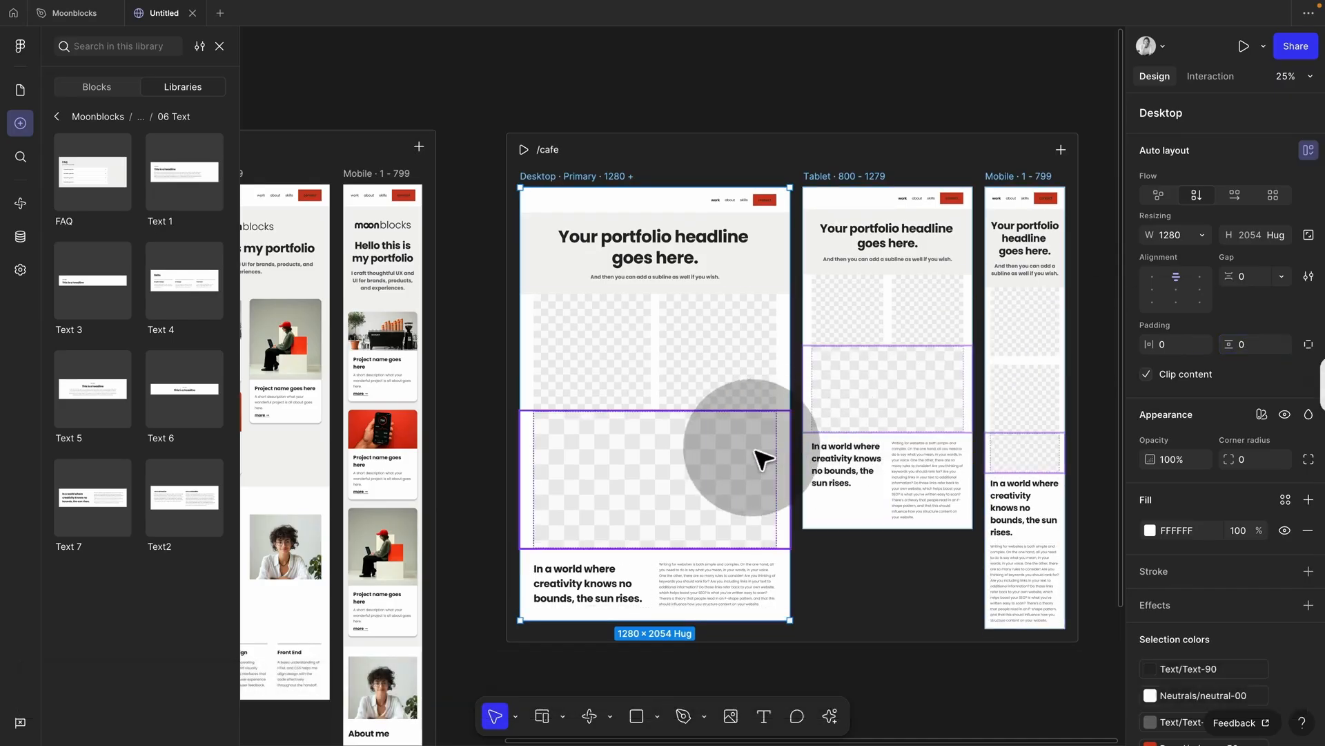
Step: Wrap both card groups in an auto-layout stack with 40 gap and 40 vertical padding
{"action": "left_click", "coordinate": [728, 384]}
{"action": "left_click", "coordinate": [736, 393], "text": "shift"}
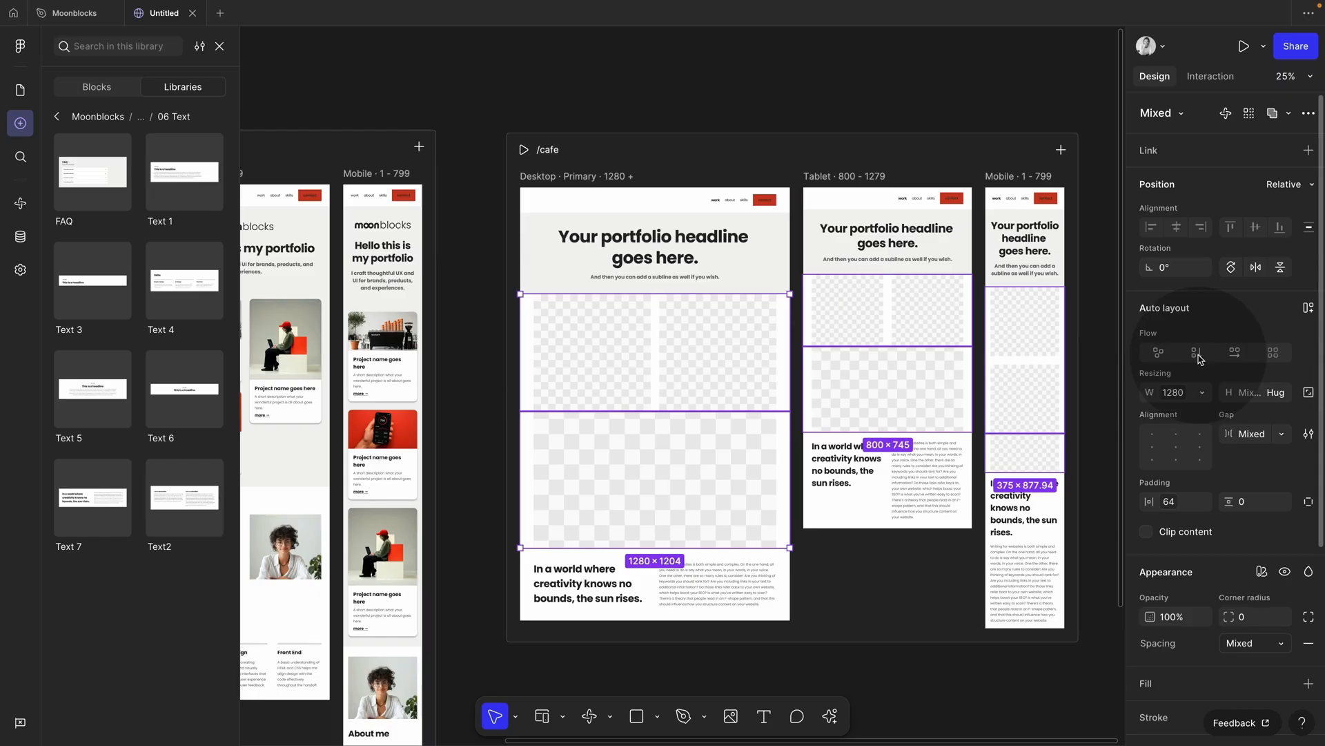
{"action": "key", "text": "shift+a"}
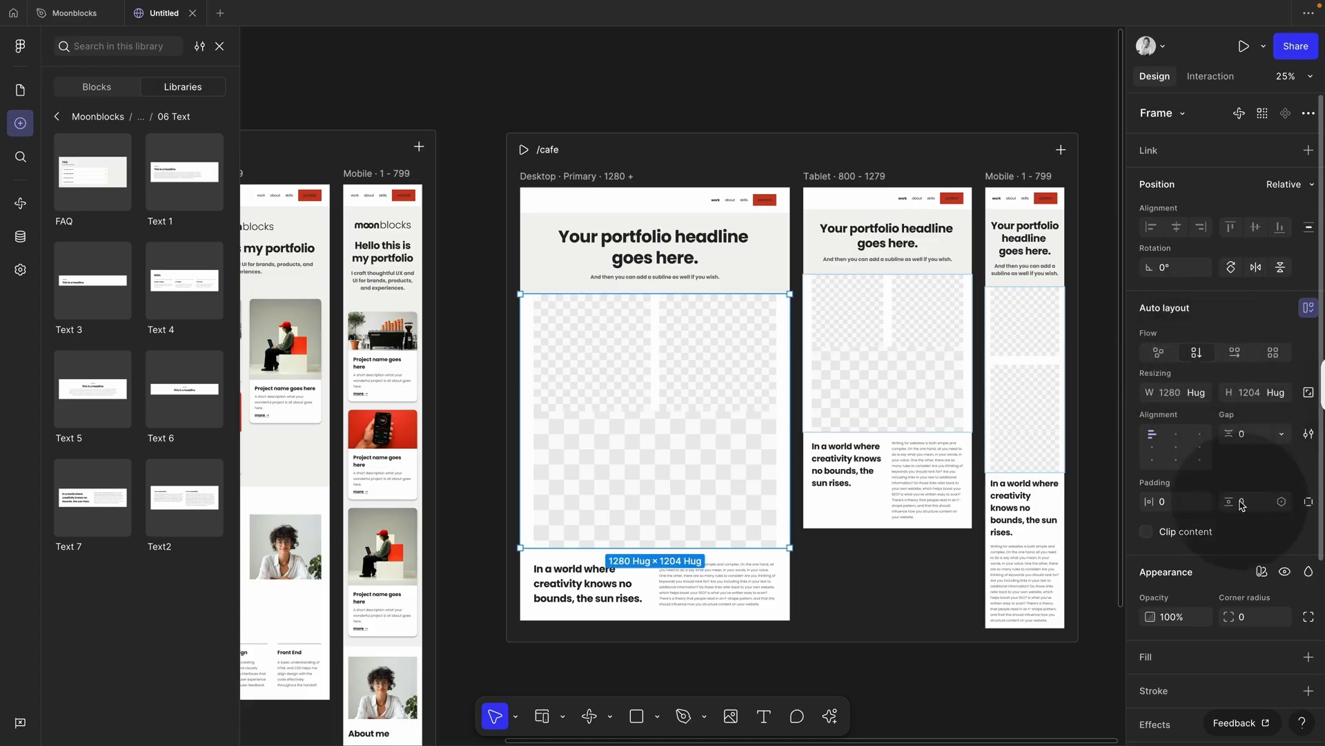
{"action": "key", "text": "shift+Up"}
{"action": "key", "text": "shift+Up"}
{"action": "key", "text": "shift+Up"}
{"action": "key", "text": "shift+Up"}
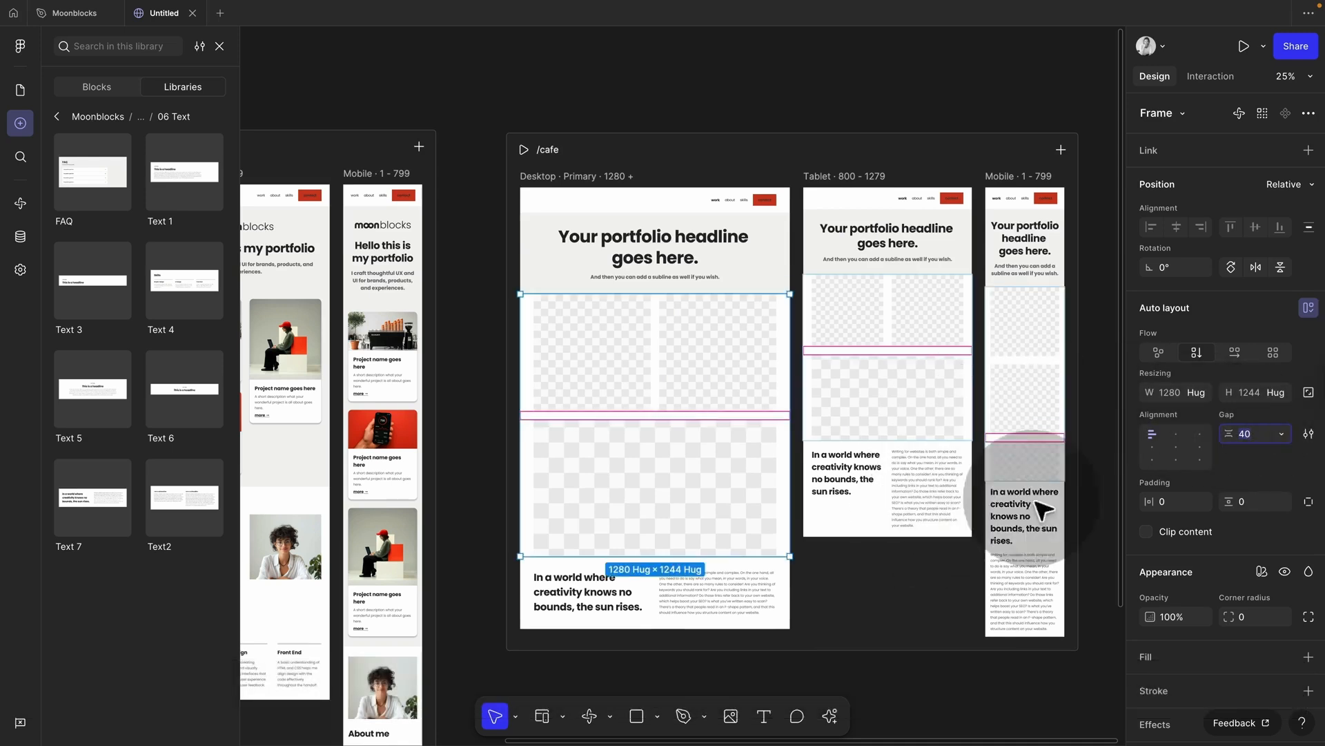
{"action": "left_click", "coordinate": [1242, 502]}
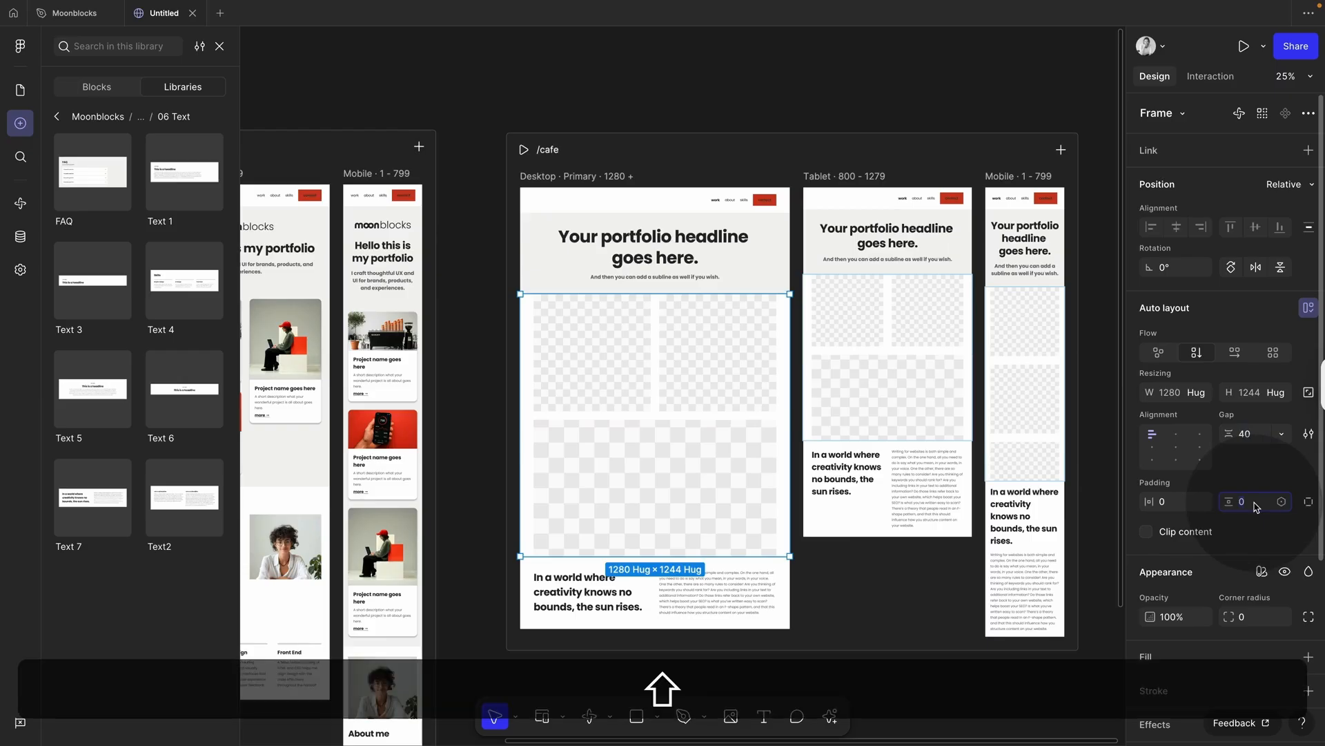
{"action": "key", "text": "shift+Up"}
{"action": "key", "text": "shift+Up"}
{"action": "key", "text": "shift+Up"}
{"action": "key", "text": "shift+Up"}
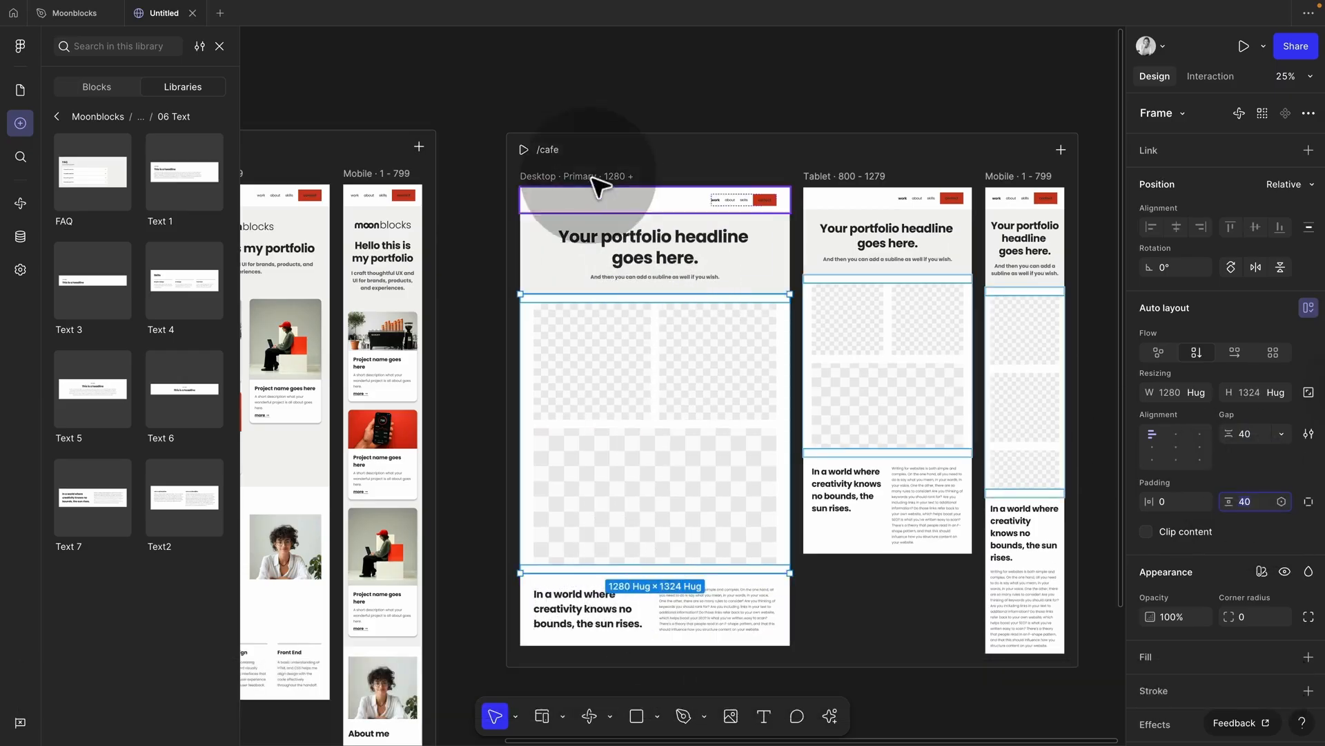
{"action": "left_click", "coordinate": [542, 177]}
{"action": "scroll", "coordinate": [1276, 508], "scroll_direction": "down", "scroll_amount": 1}
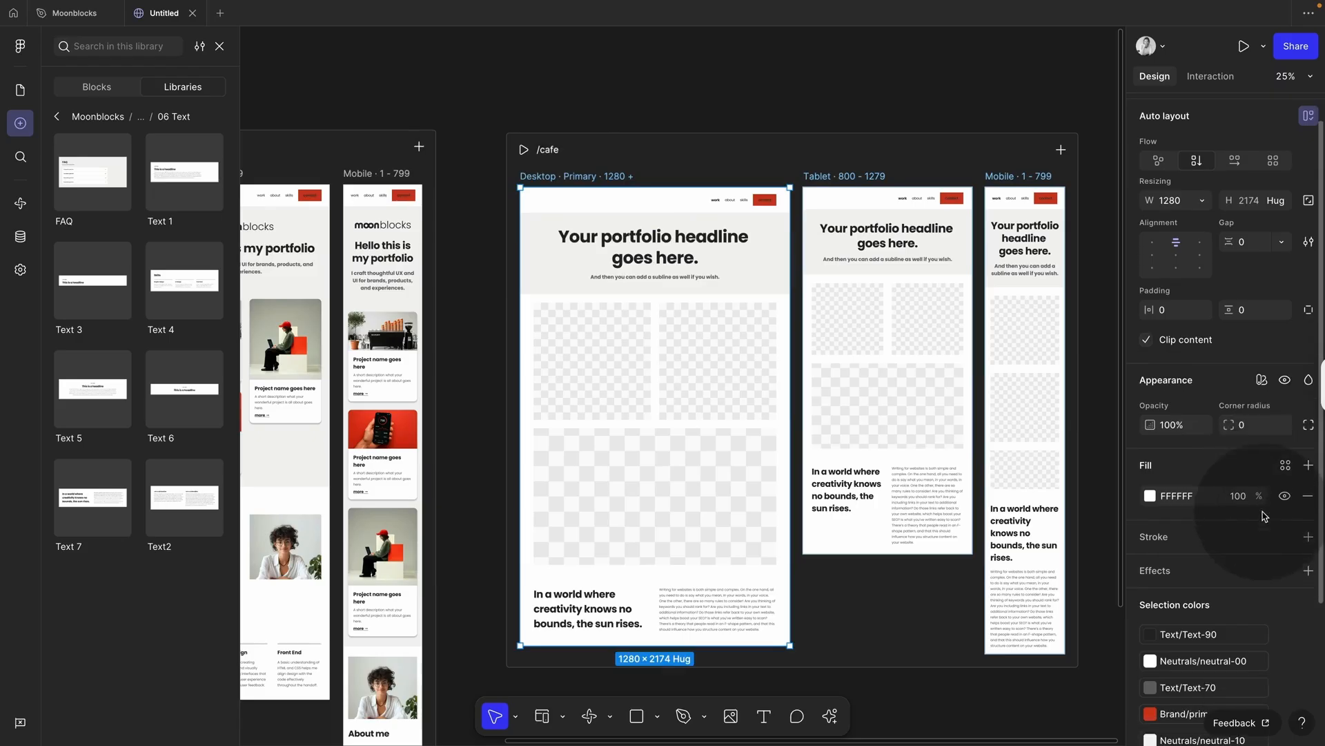
Step: Fill the two image placeholders with cafe photos using an image fill
{"action": "left_click", "coordinate": [1285, 465]}
{"action": "scroll", "coordinate": [1075, 641], "scroll_direction": "down", "scroll_amount": 4}
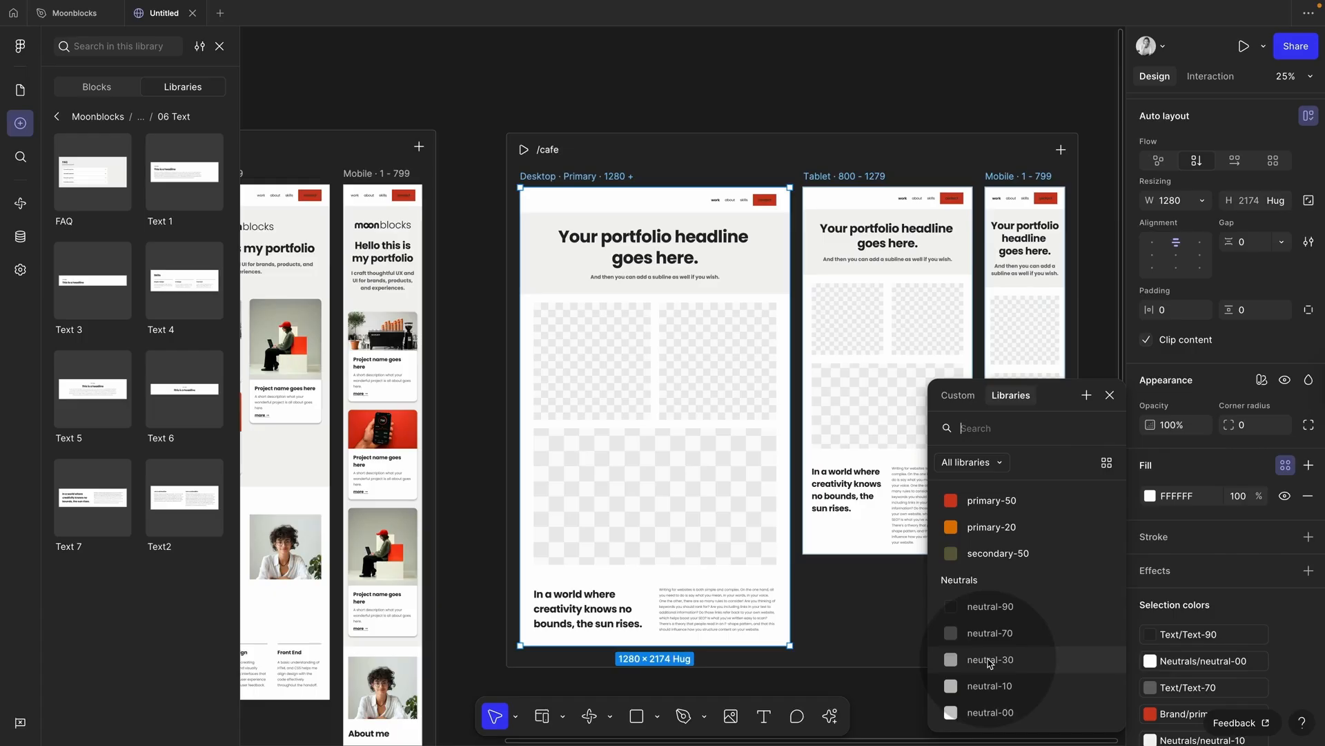
{"action": "key", "text": "Escape"}
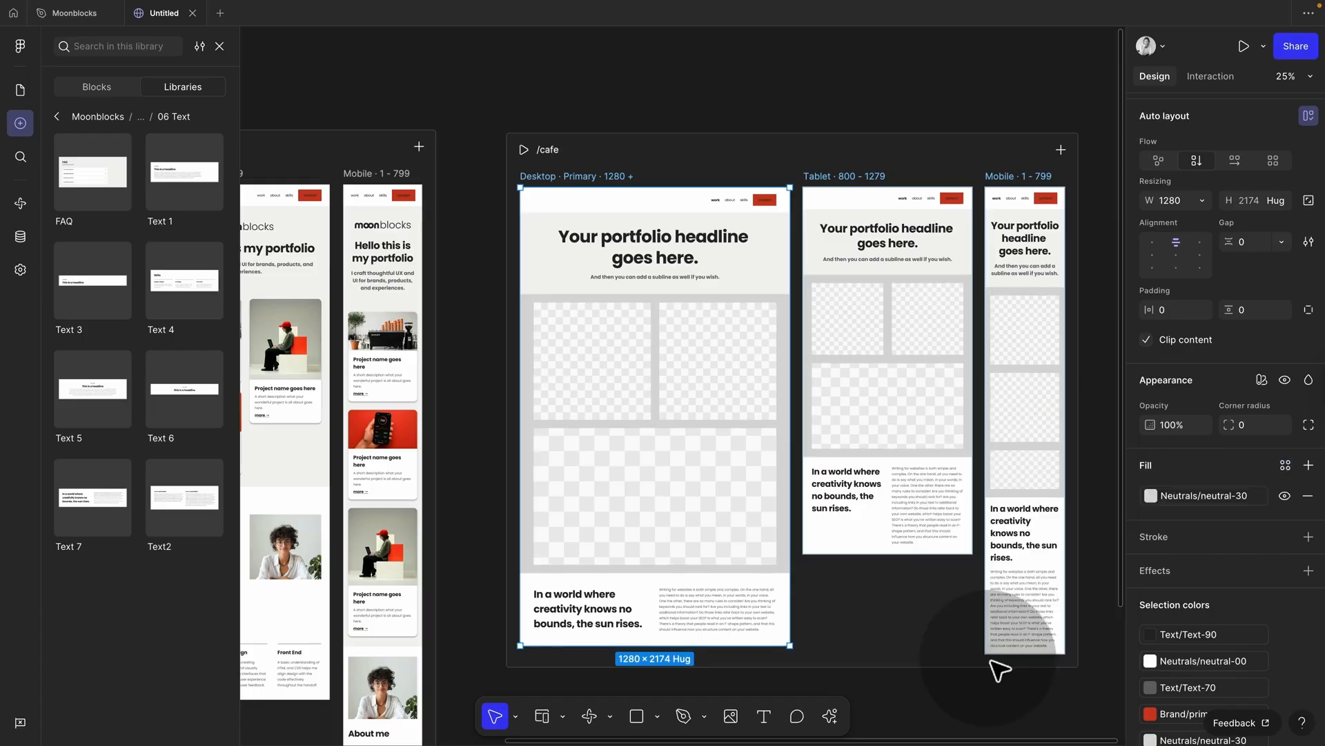
{"action": "left_click", "coordinate": [630, 399], "text": "super"}
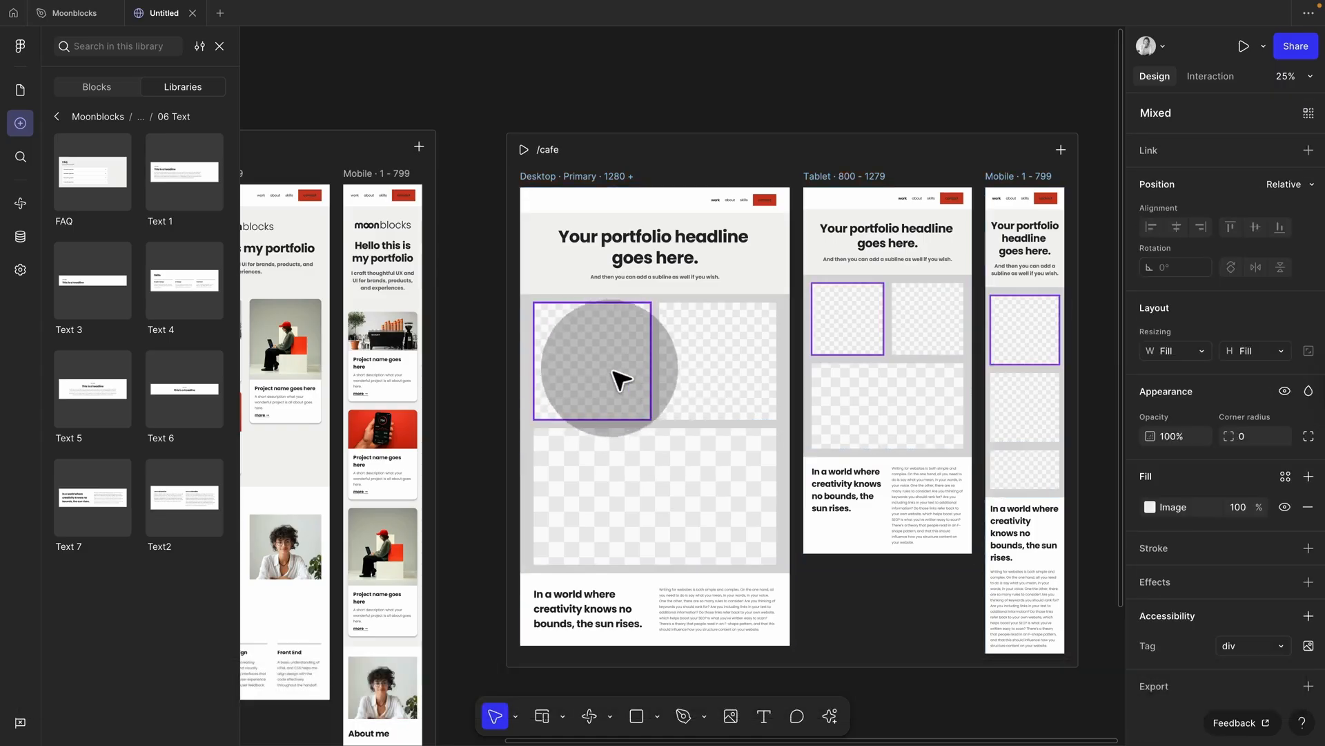
{"action": "left_click", "coordinate": [762, 373], "text": "shift"}
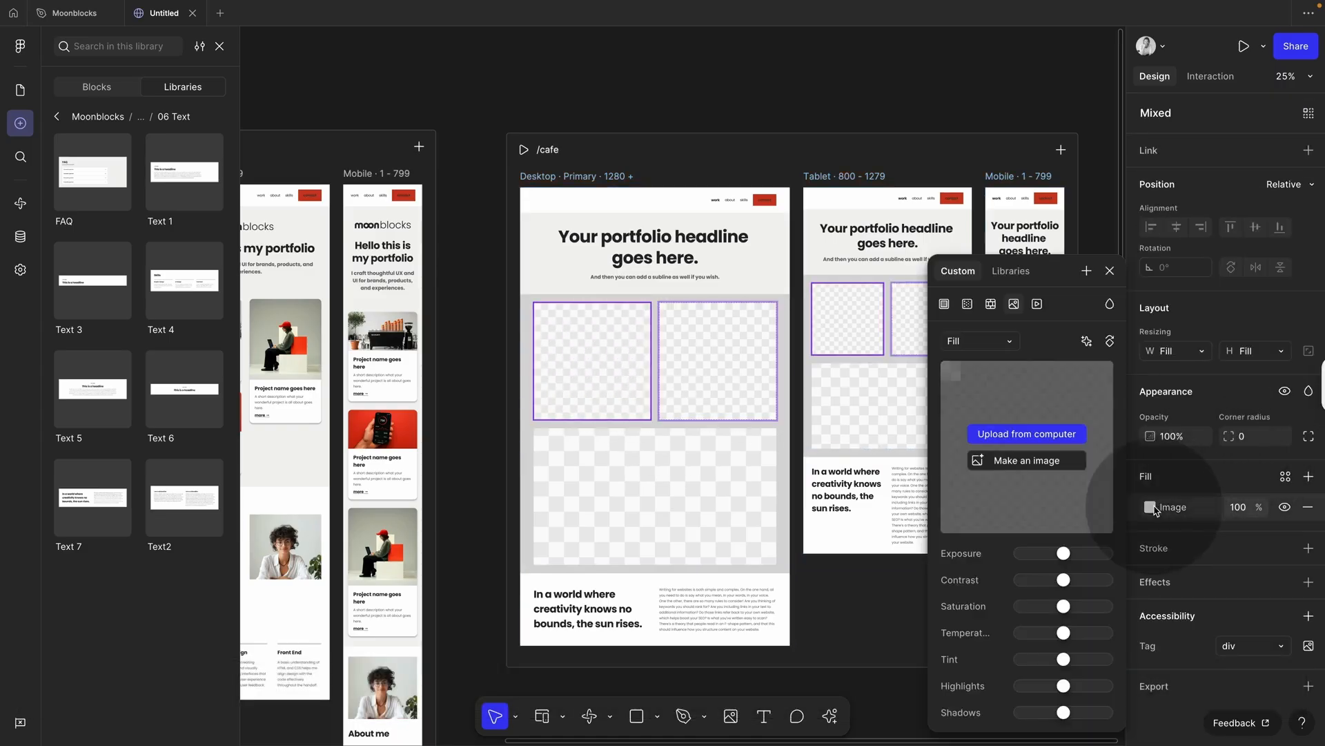
{"action": "left_click", "coordinate": [1150, 507]}
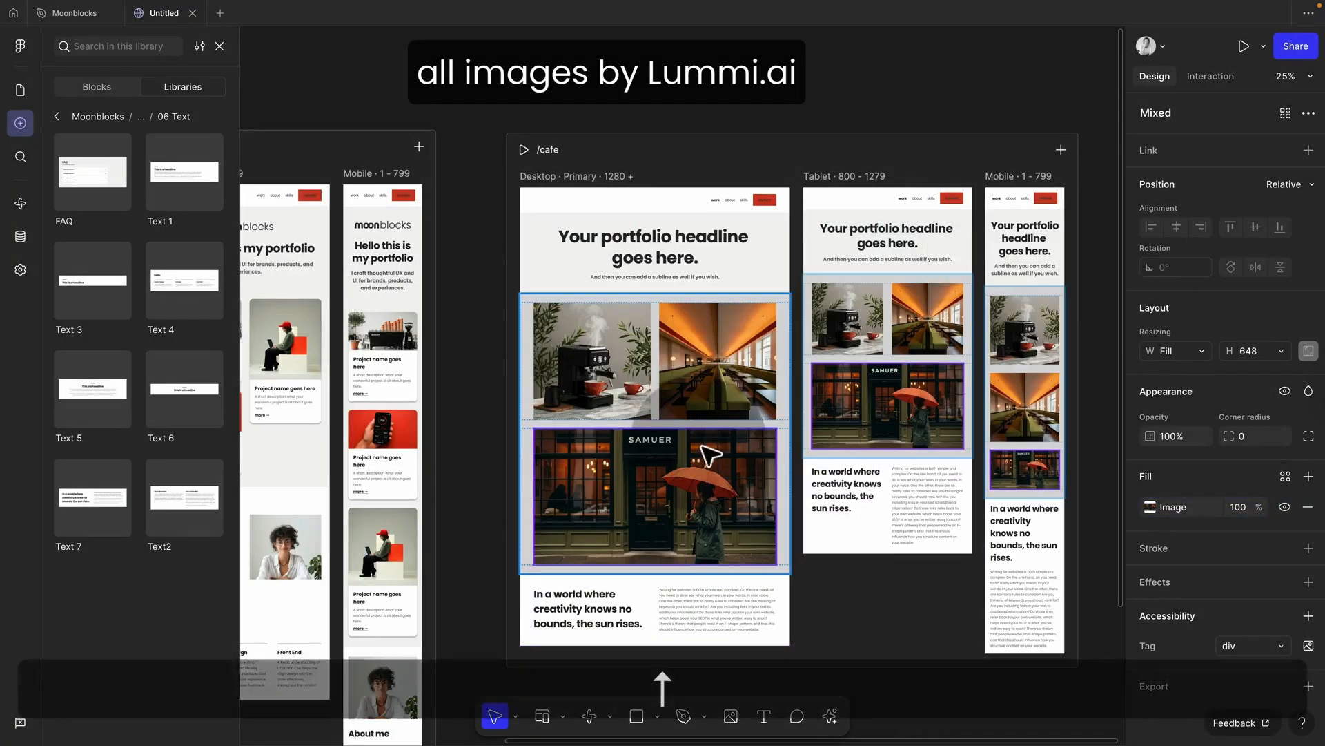
Step: Move the SAMUER storefront card above the two-photo row
{"action": "left_click", "coordinate": [793, 562]}
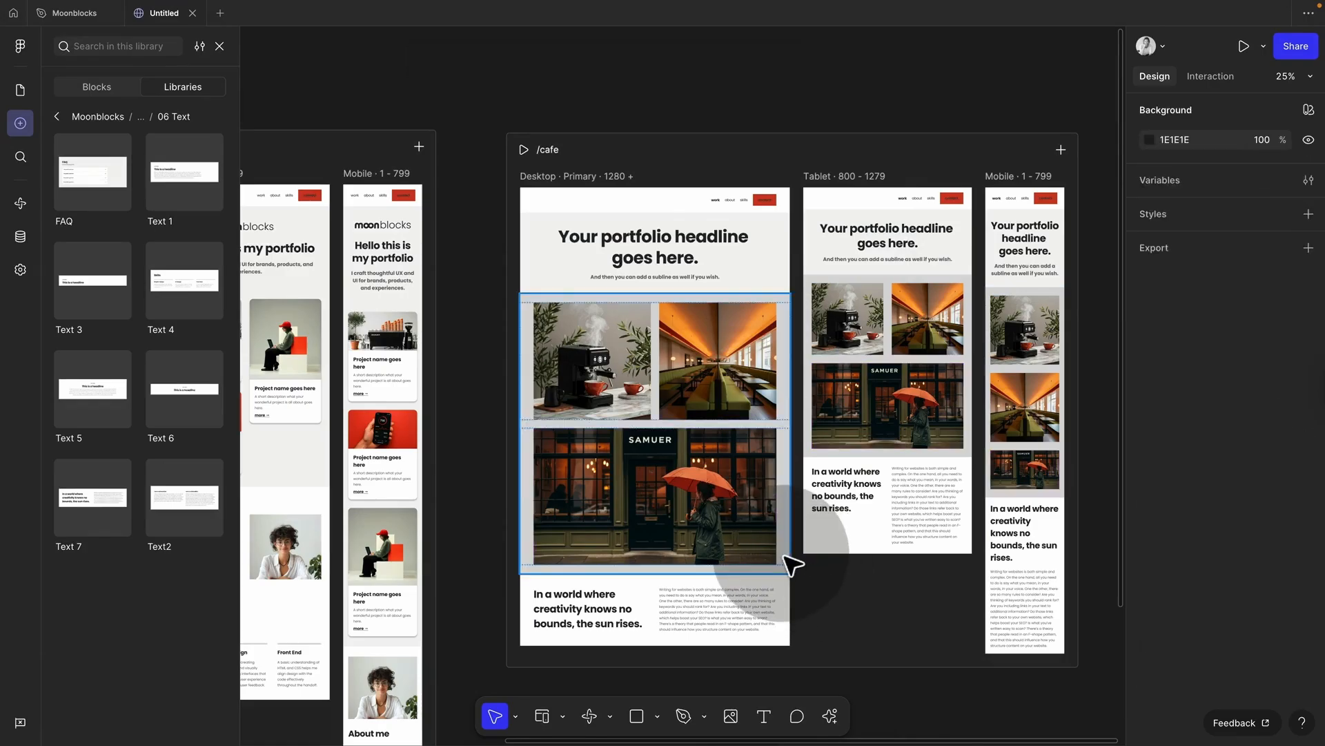
{"action": "left_click", "coordinate": [785, 557]}
{"action": "key", "text": "Up"}
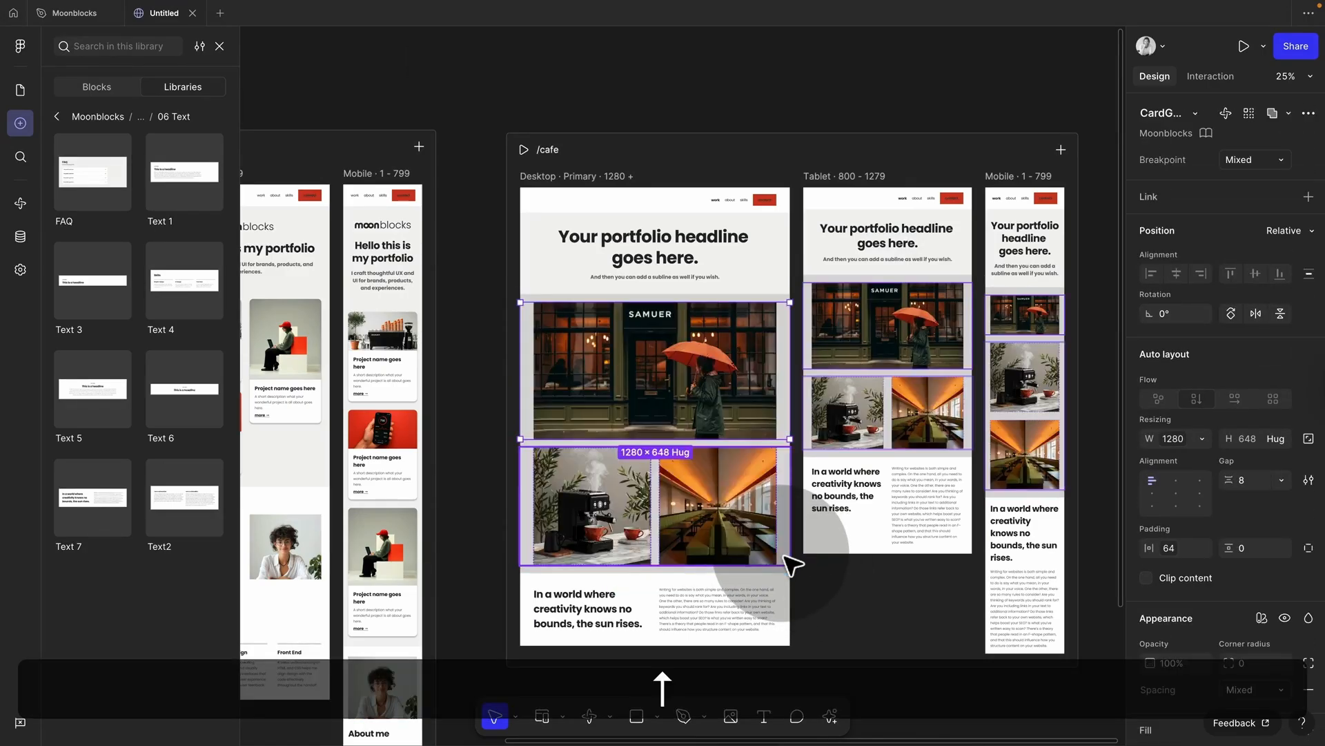
Step: Replace the /cafe hero headline with 'Sameur Cafe'
{"action": "double_click", "coordinate": [675, 247], "text": "super"}
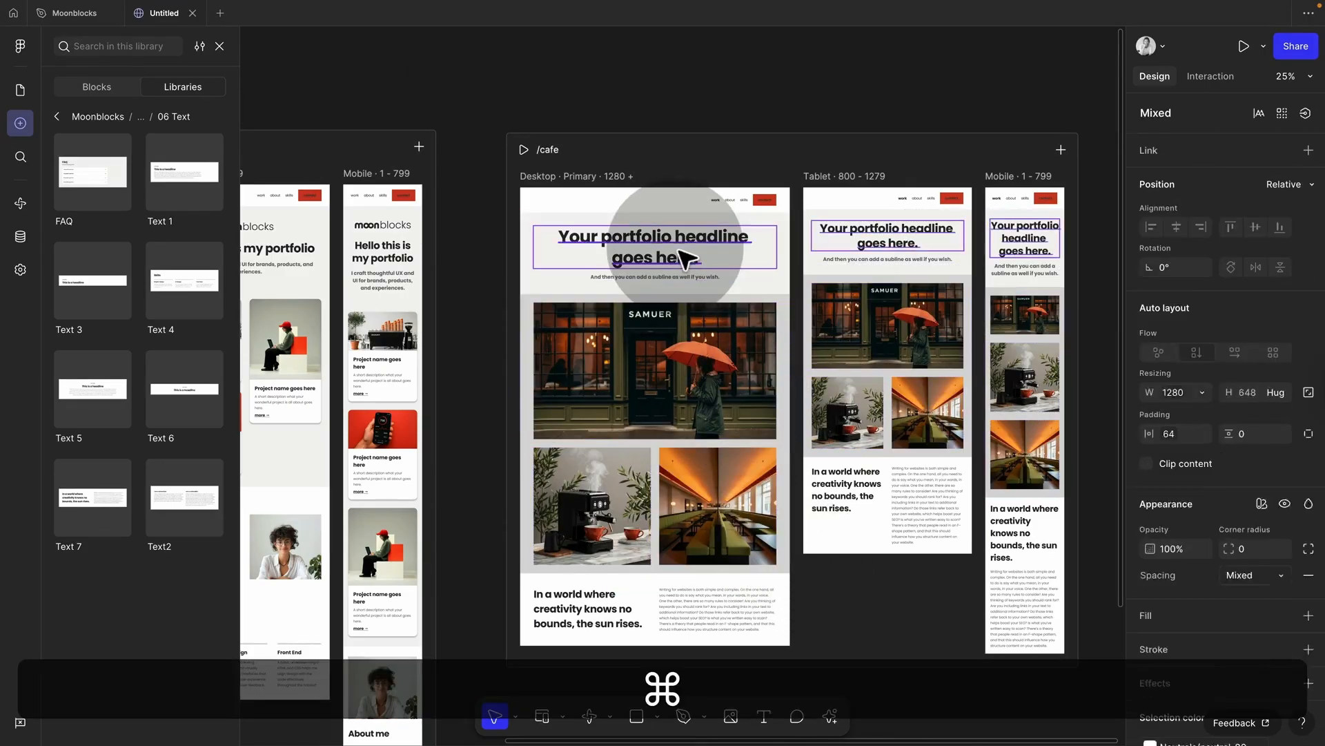
{"action": "left_click", "coordinate": [676, 247]}
{"action": "left_click_drag", "start_coordinate": [714, 255], "coordinate": [574, 238]}
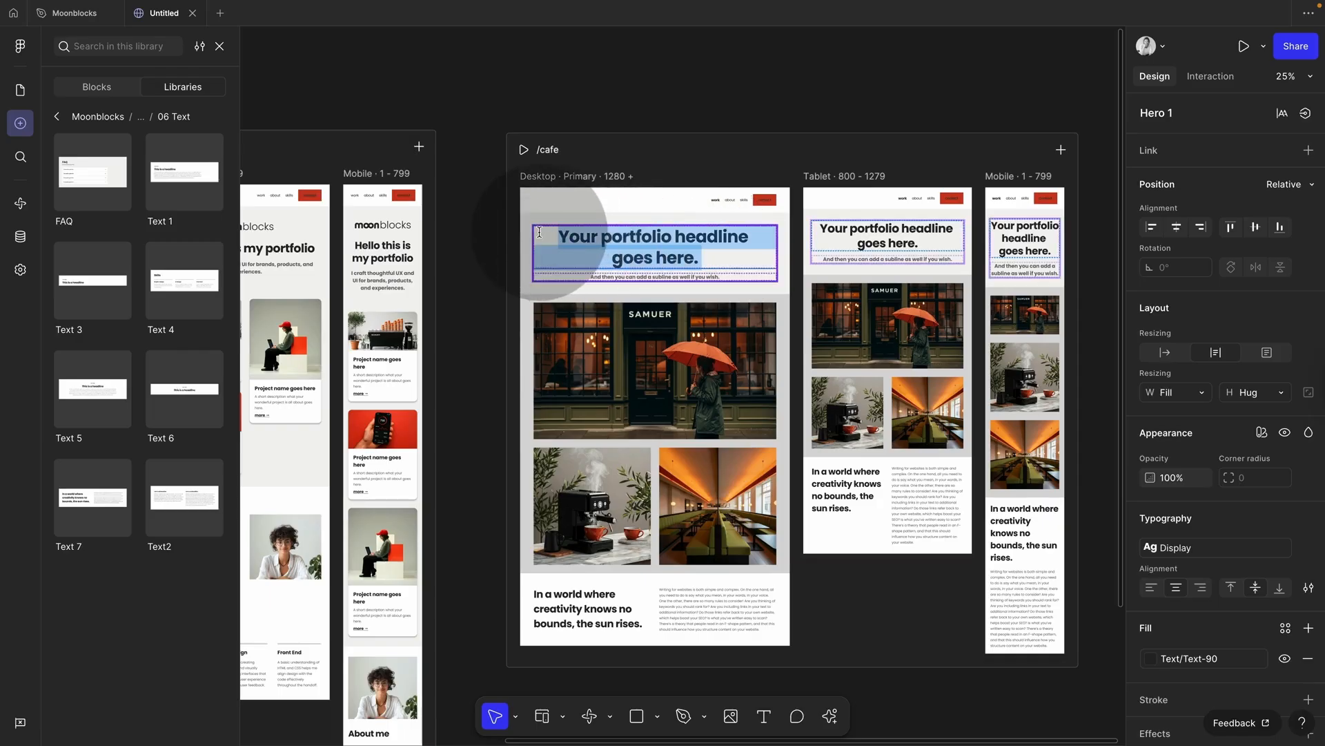
{"action": "type", "text": "Sameur Ca"}
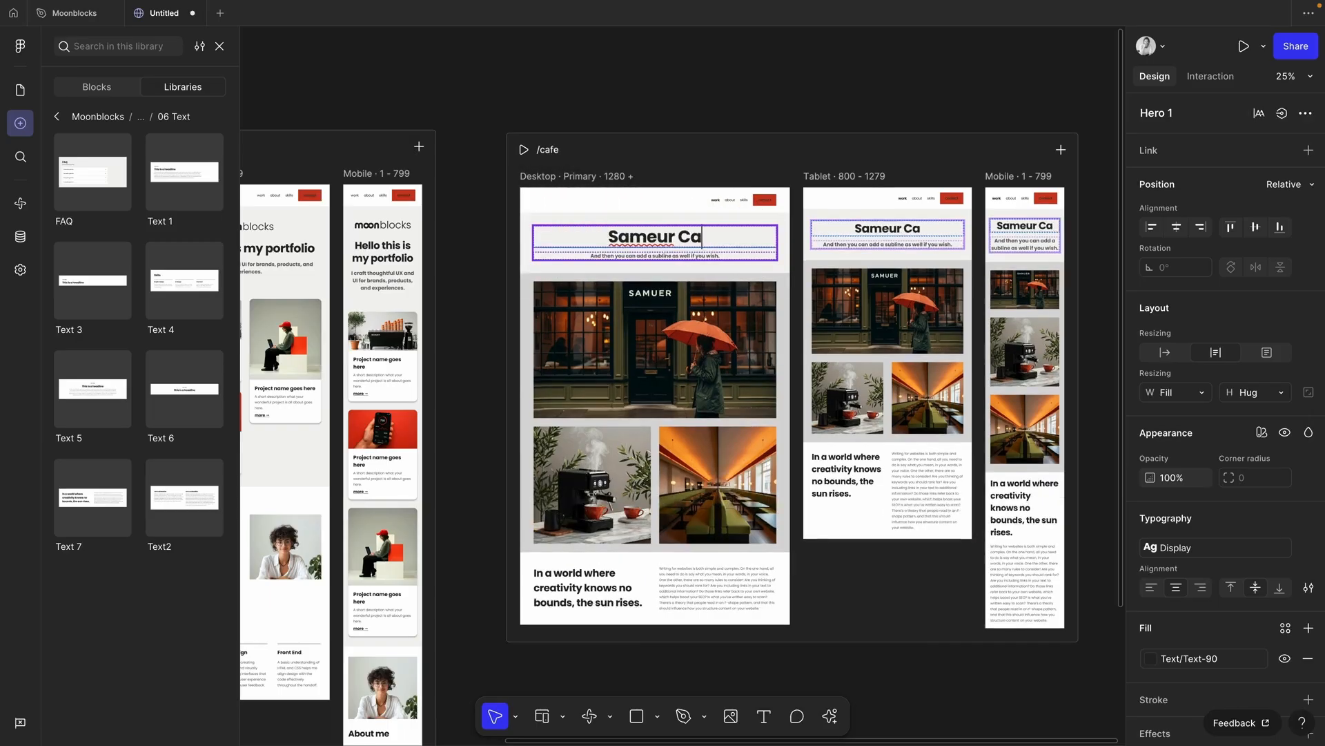
{"action": "type", "text": "fe"}
{"action": "left_click", "coordinate": [589, 99]}
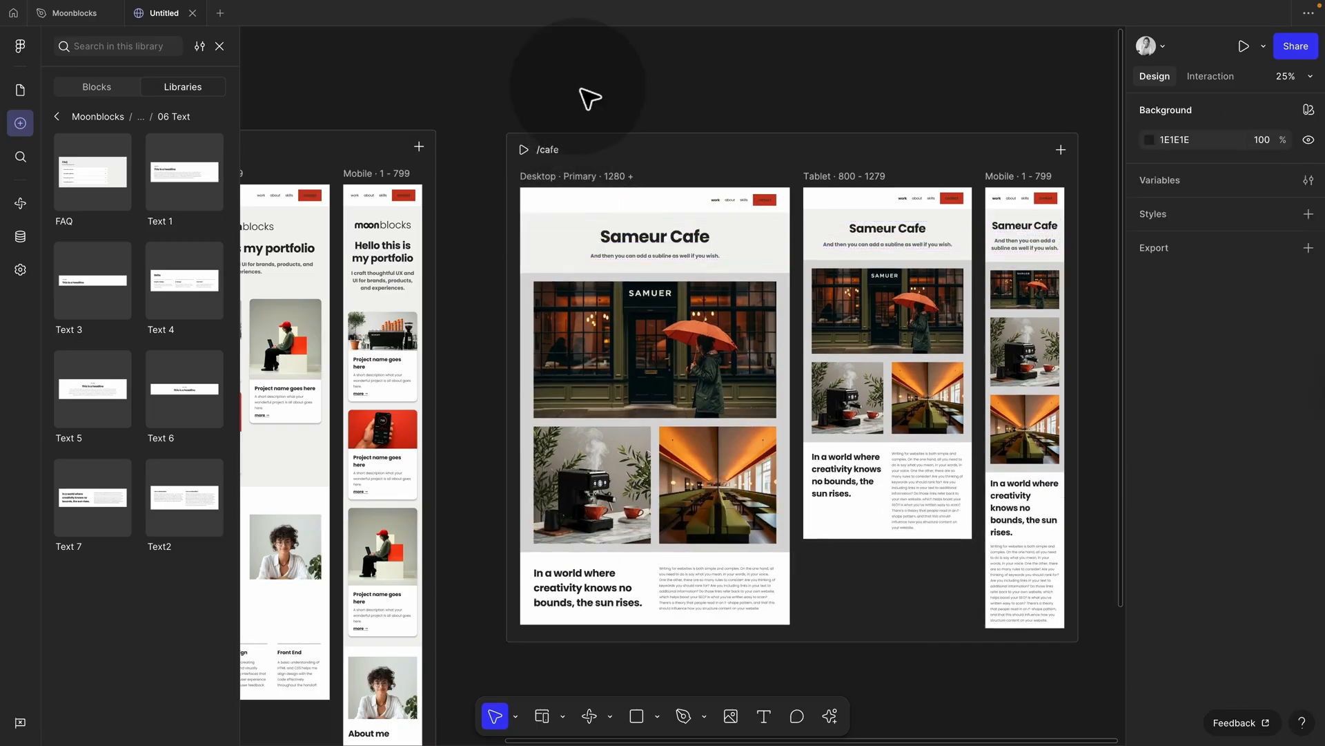
Step: Preview /cafe at a narrow width and at desktop width, then exit preview
{"action": "left_click", "coordinate": [523, 149]}
{"action": "left_click_drag", "start_coordinate": [1270, 393], "coordinate": [888, 436]}
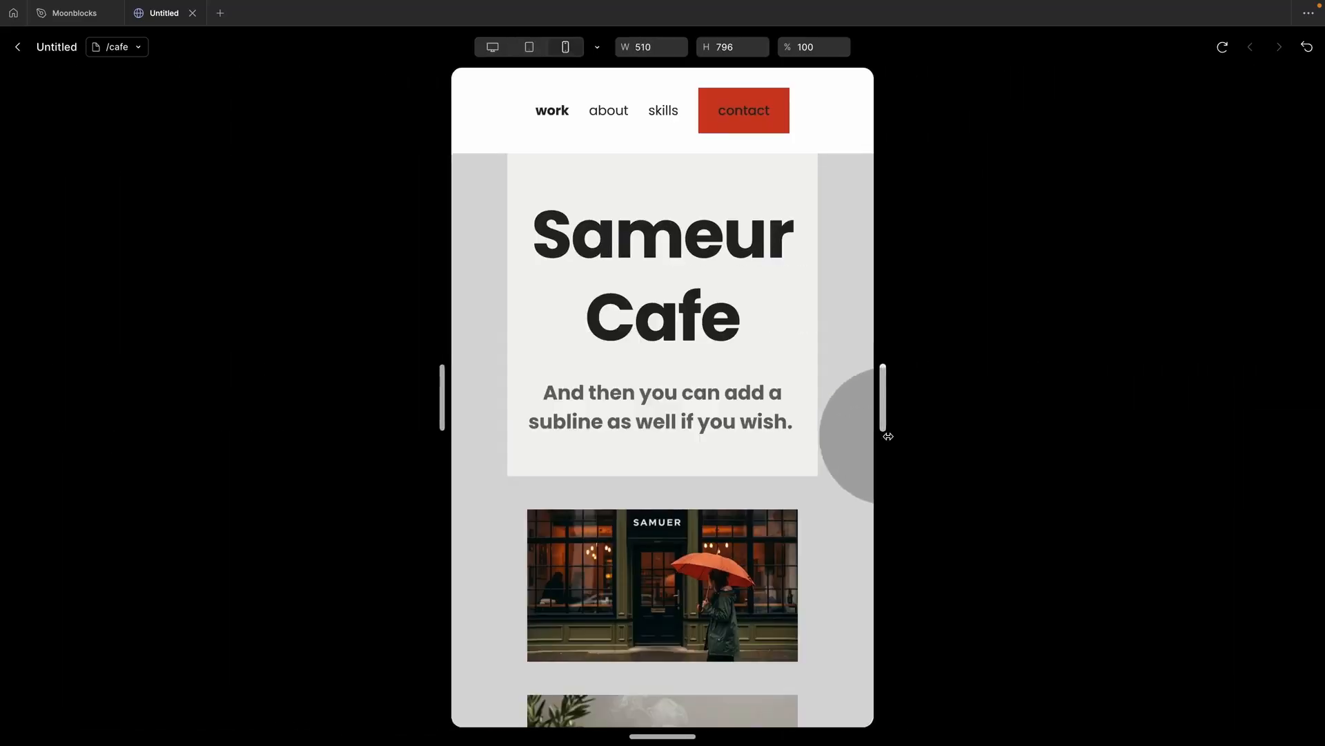
{"action": "left_click", "coordinate": [493, 46]}
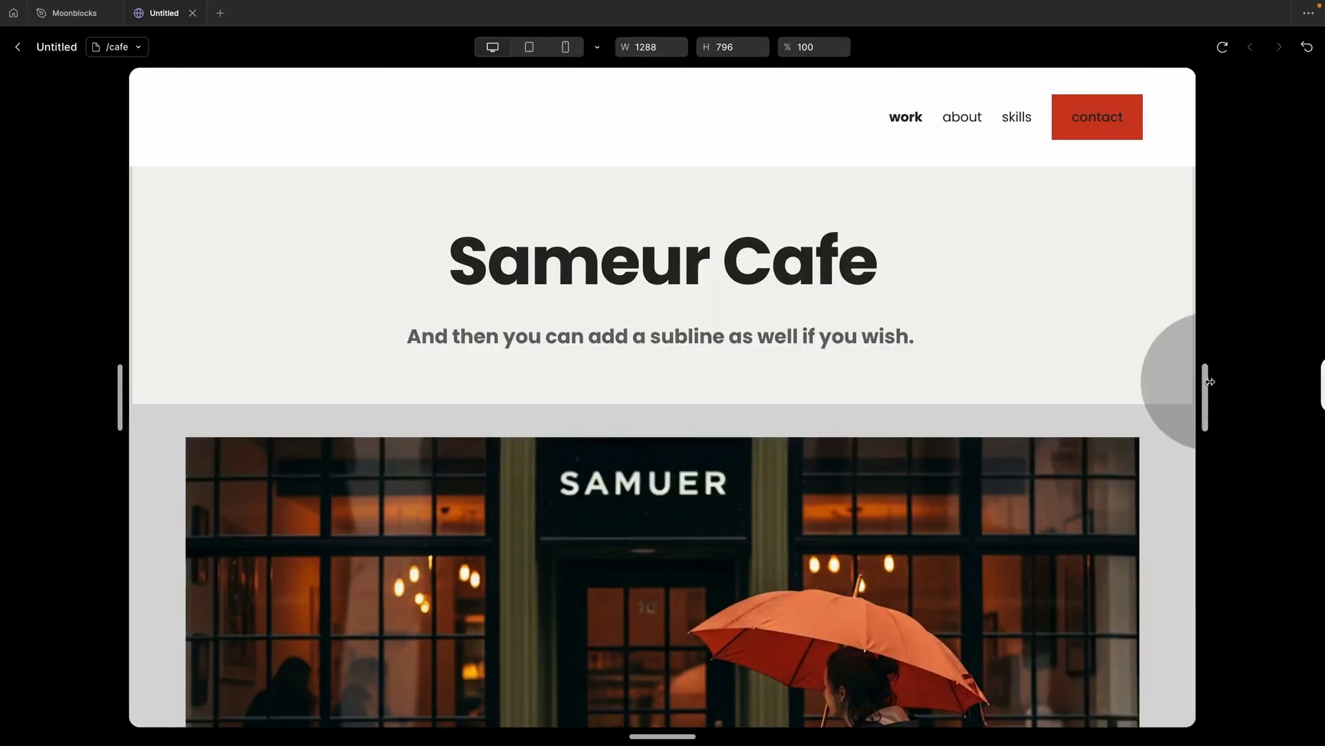
{"action": "left_click", "coordinate": [19, 48]}
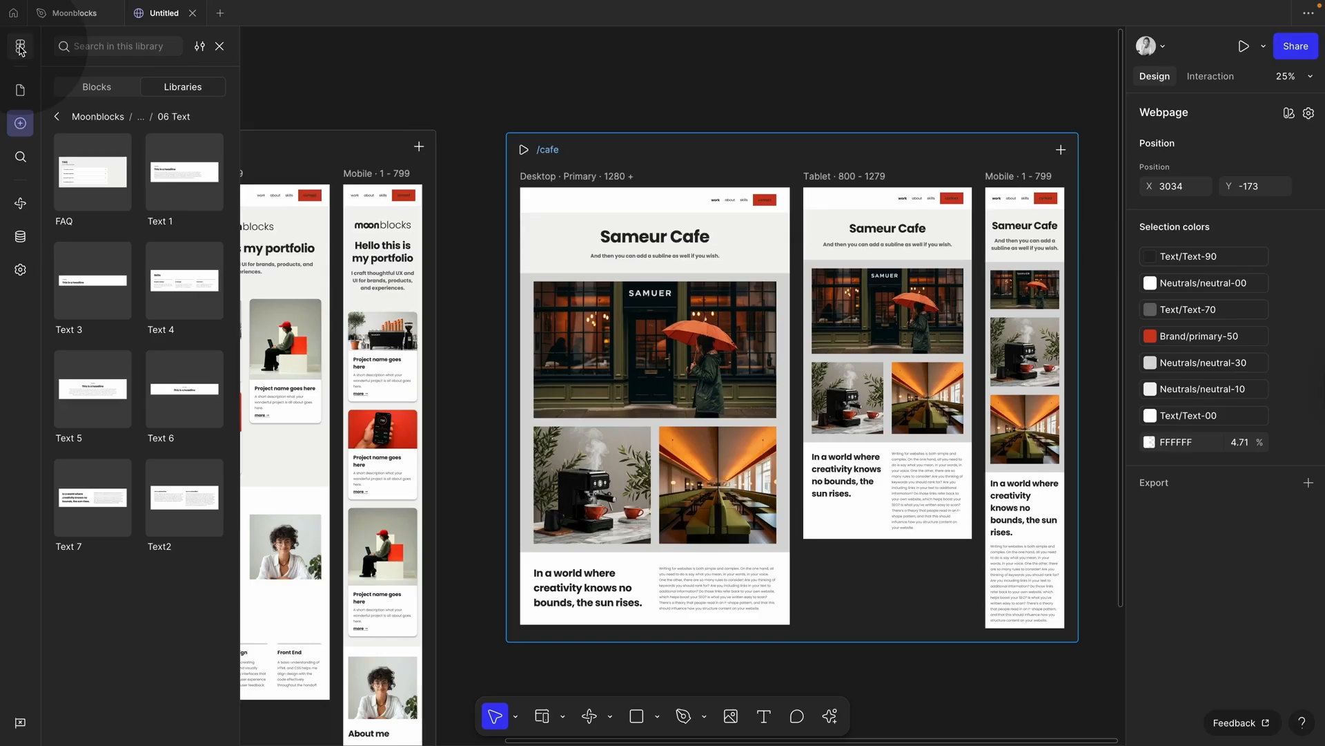
Step: Set the width of the /cafe sections in every breakpoint to Fill container
{"action": "left_click", "coordinate": [687, 210]}
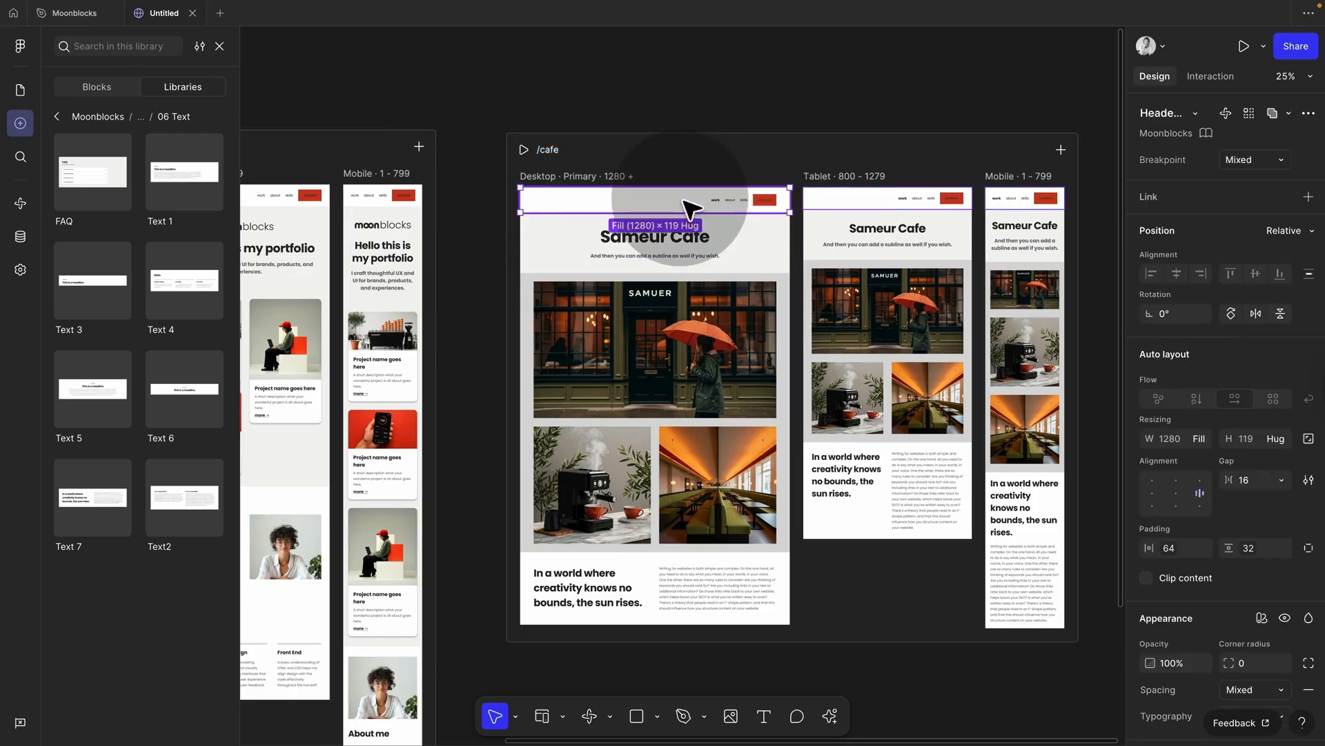
{"action": "left_click", "coordinate": [701, 243]}
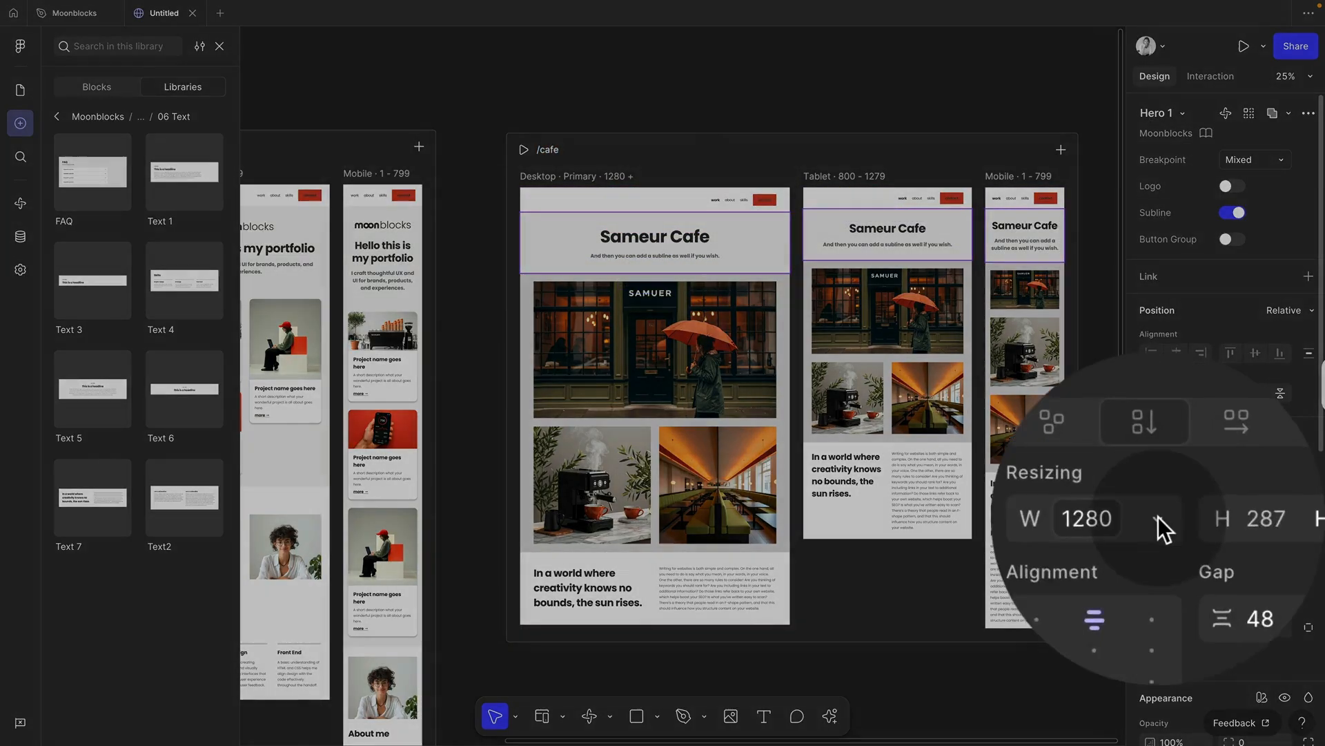
{"action": "left_click", "coordinate": [1202, 518]}
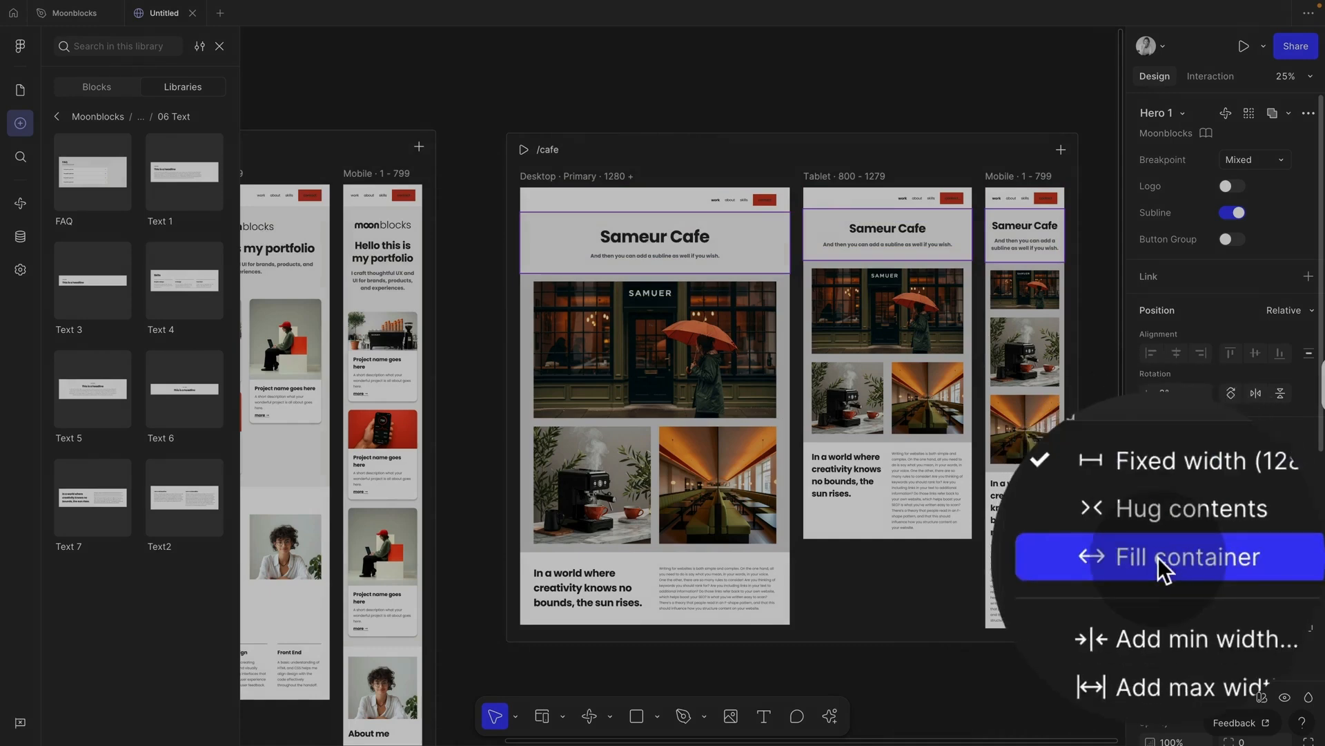
{"action": "left_click", "coordinate": [584, 166]}
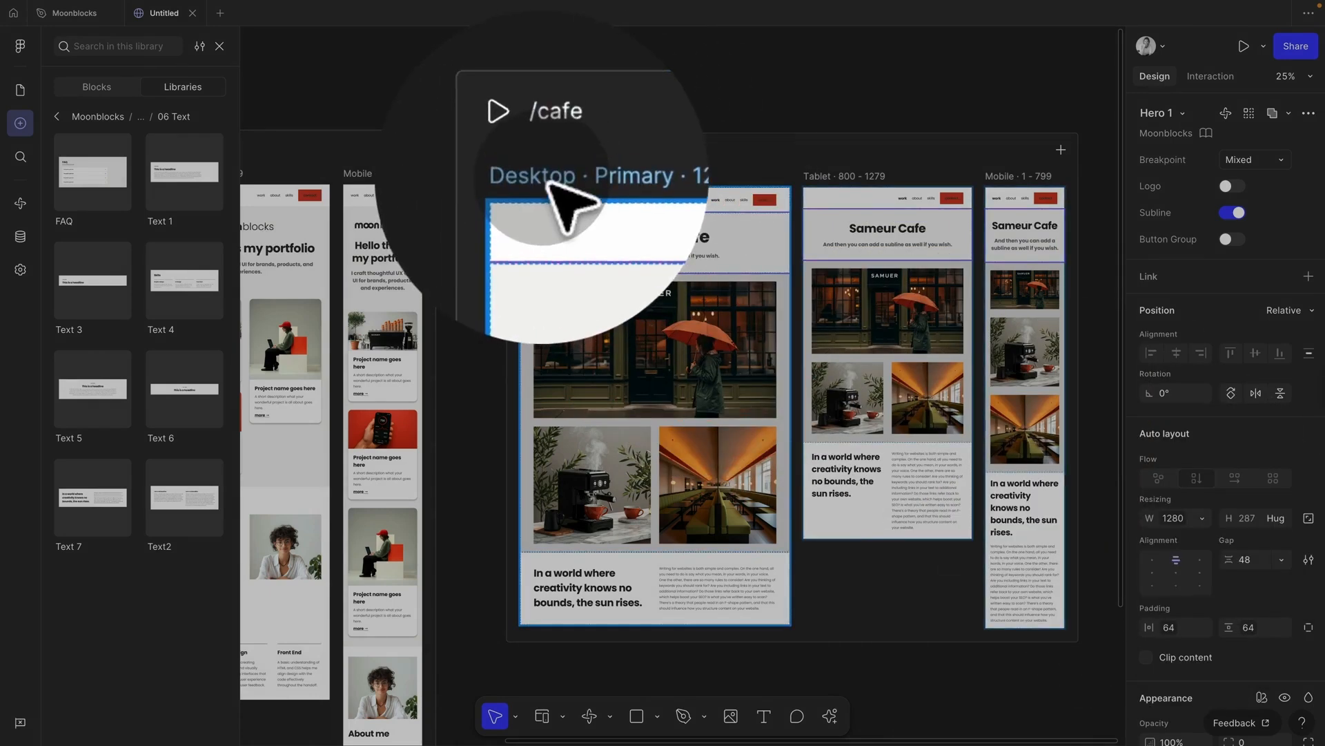
{"action": "left_click", "coordinate": [550, 179]}
{"action": "key", "text": "Return"}
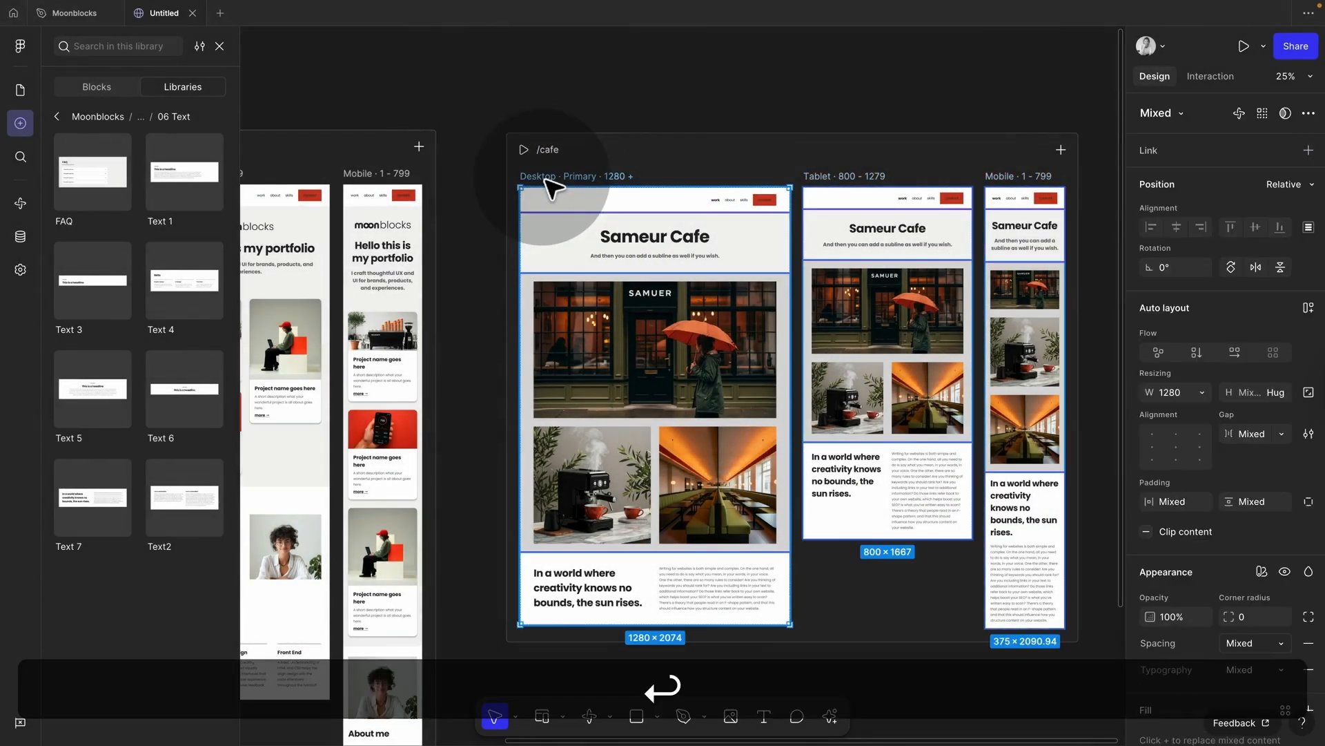
{"action": "left_click", "coordinate": [1205, 395]}
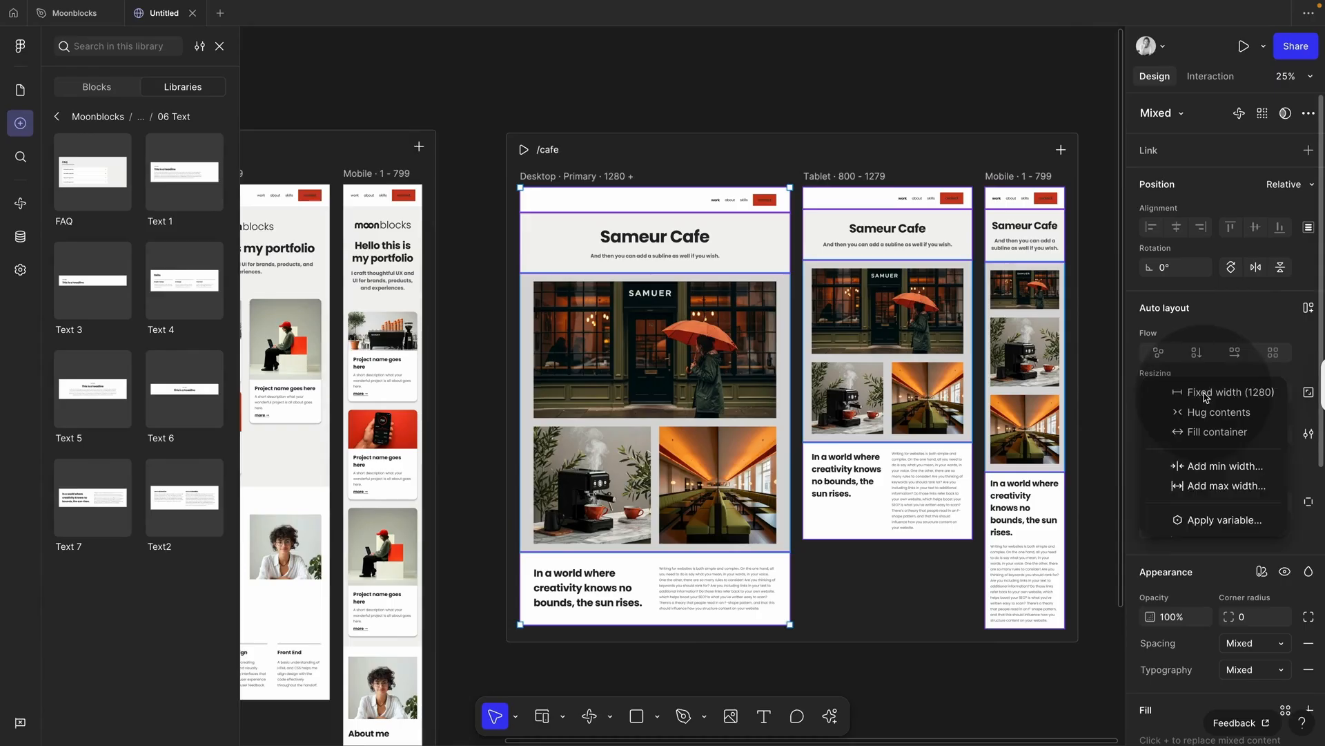
{"action": "left_click", "coordinate": [1212, 433]}
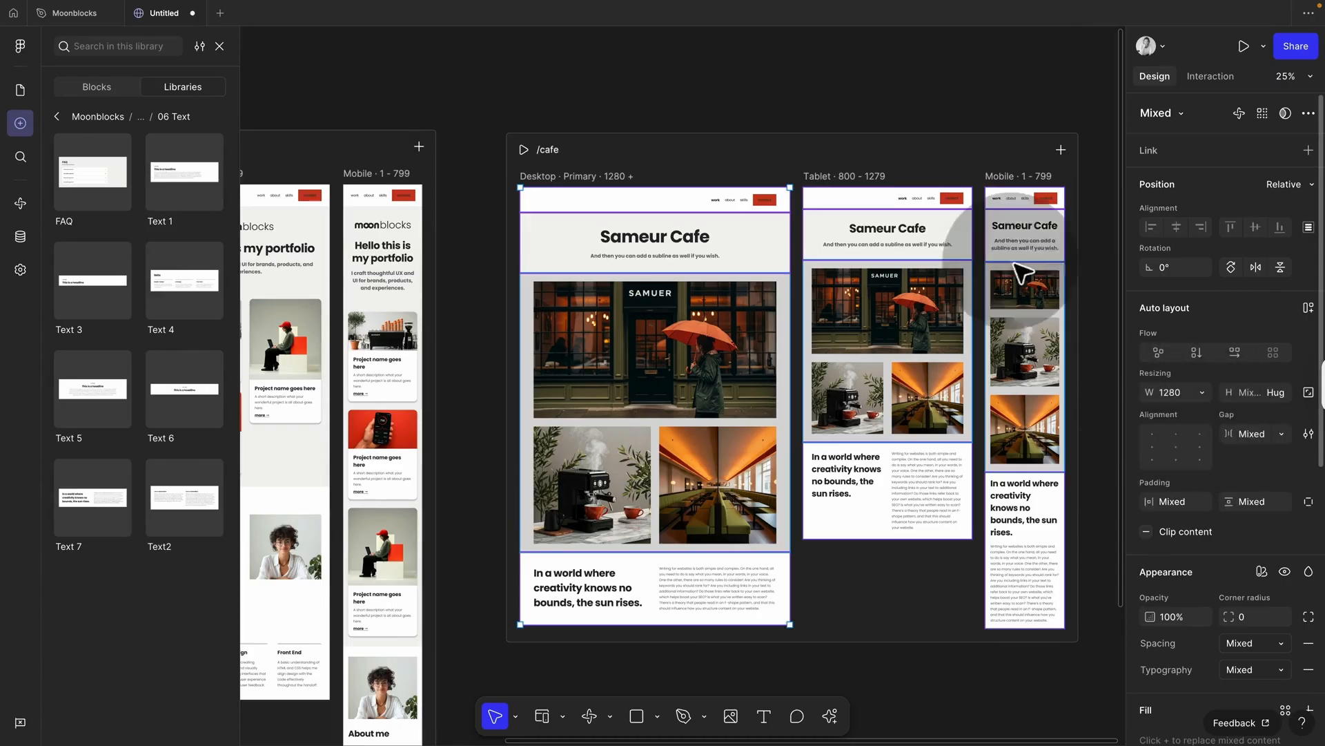
Step: Preview /cafe at a narrower width to check how it reflows
{"action": "left_click", "coordinate": [549, 151]}
{"action": "left_click", "coordinate": [524, 150]}
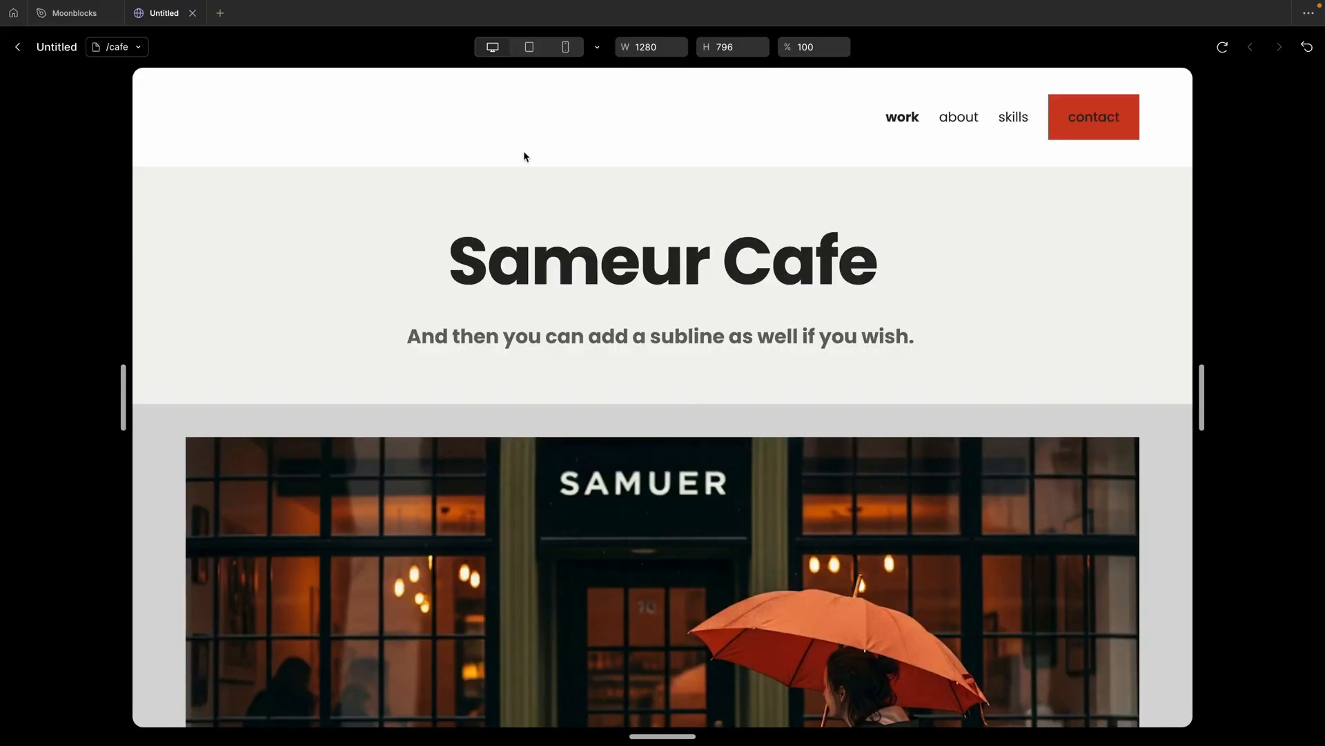
{"action": "left_click_drag", "start_coordinate": [1202, 413], "coordinate": [1046, 418]}
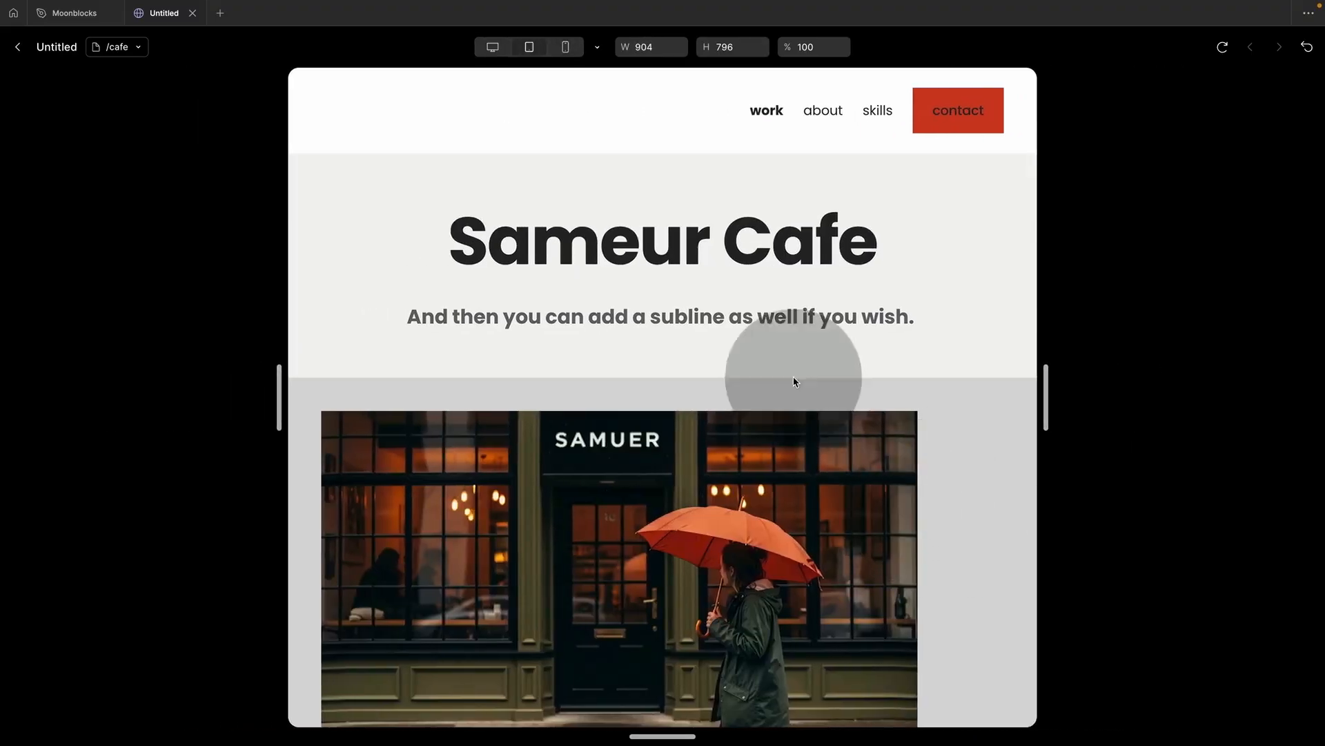
{"action": "left_click", "coordinate": [18, 48]}
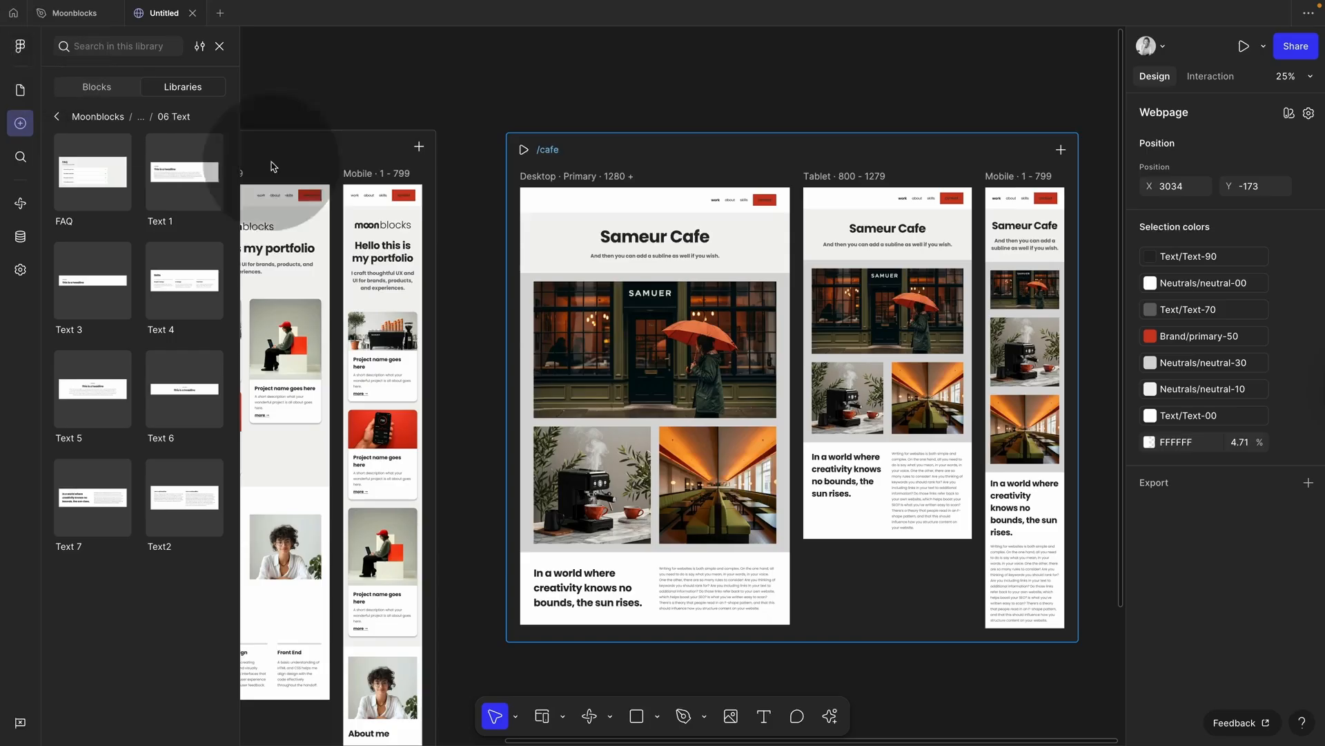
Step: Set both the SAMUER card row and the two-photo row to Fill container width
{"action": "left_click", "coordinate": [679, 388]}
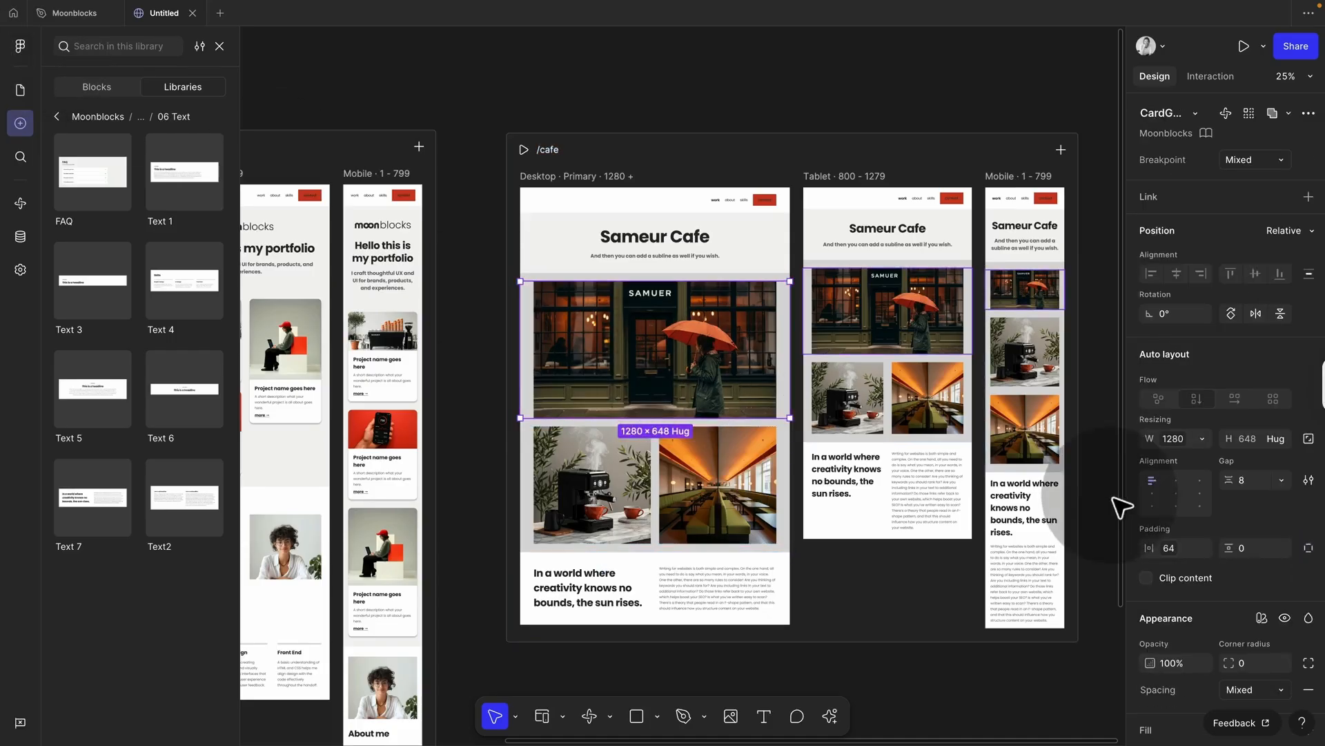
{"action": "left_click", "coordinate": [1201, 438]}
{"action": "left_click", "coordinate": [1202, 479]}
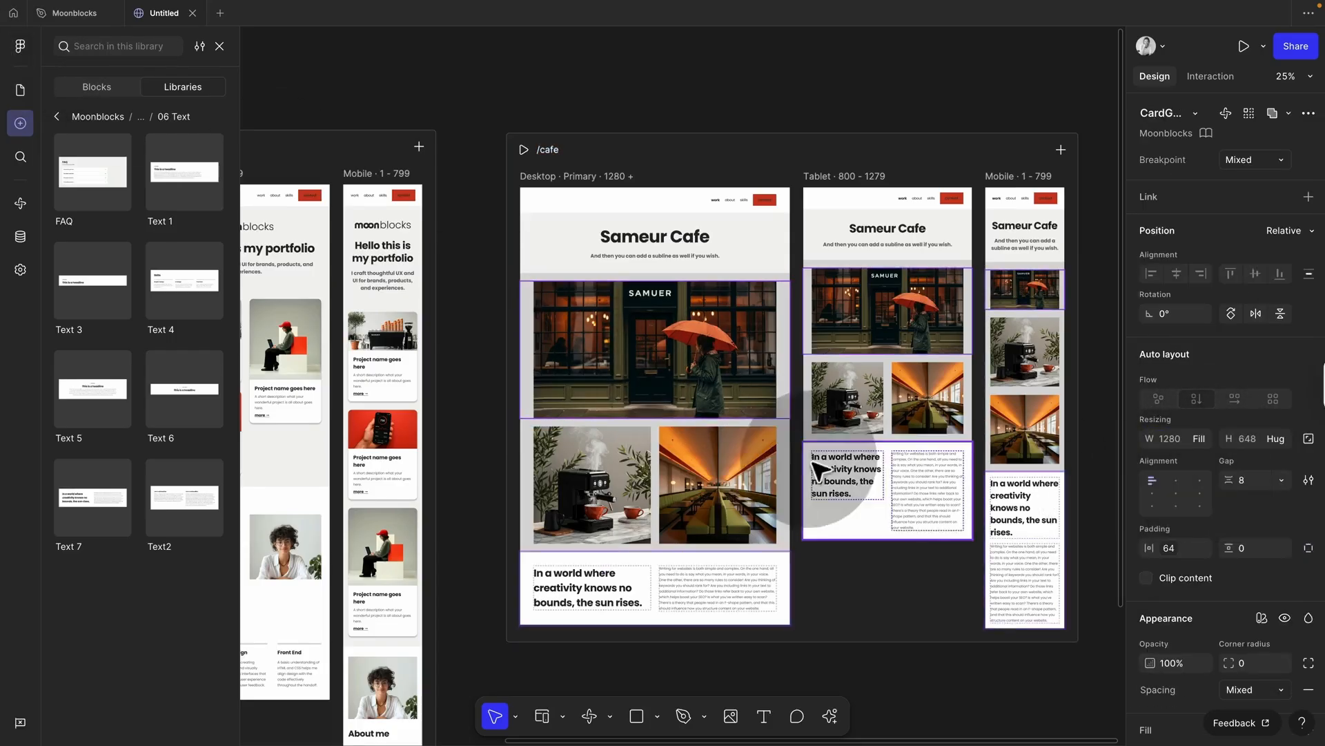
{"action": "left_click", "coordinate": [745, 471]}
{"action": "left_click", "coordinate": [1202, 442]}
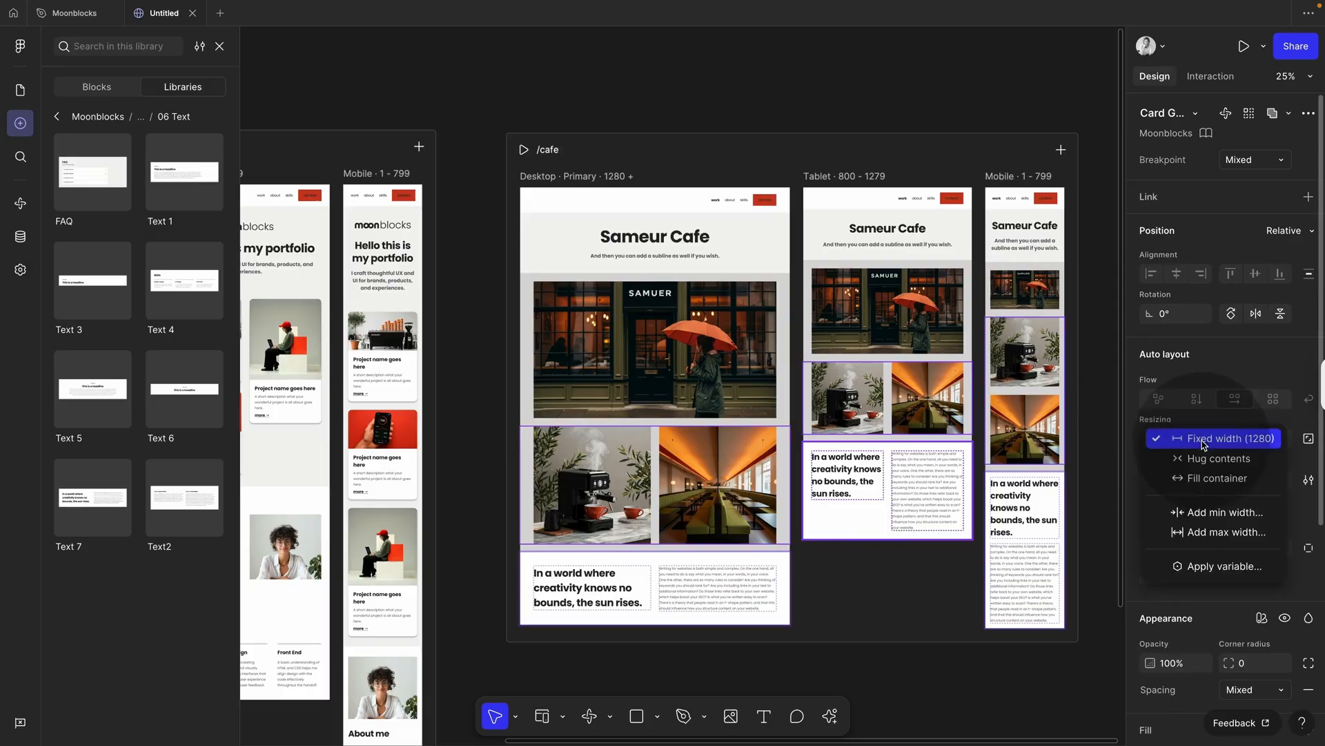
{"action": "left_click", "coordinate": [1215, 479]}
Step: Preview /cafe from 1304 down to 320 pixels wide to confirm the layout adapts
{"action": "left_click", "coordinate": [527, 152]}
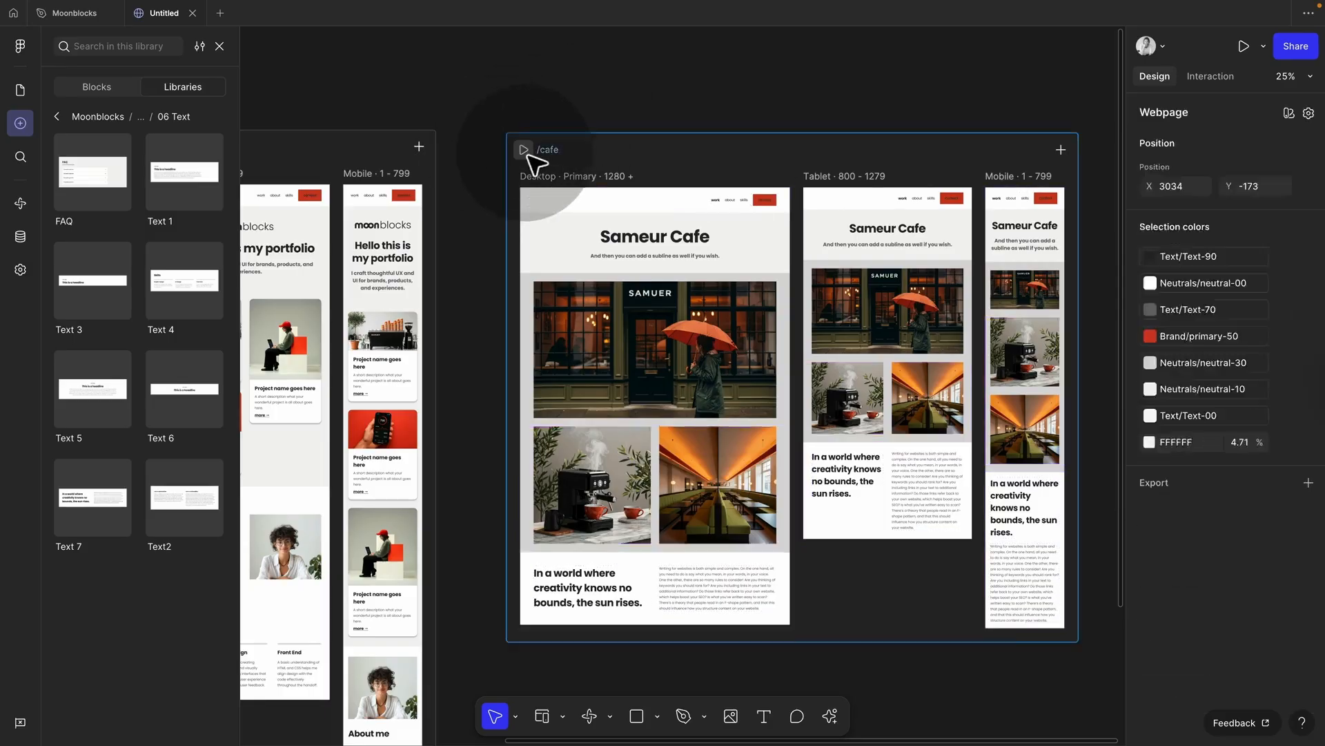
{"action": "left_click_drag", "start_coordinate": [1096, 401], "coordinate": [967, 397]}
{"action": "scroll", "coordinate": [854, 519], "scroll_direction": "down", "scroll_amount": 5}
{"action": "scroll", "coordinate": [854, 519], "scroll_direction": "down", "scroll_amount": 12}
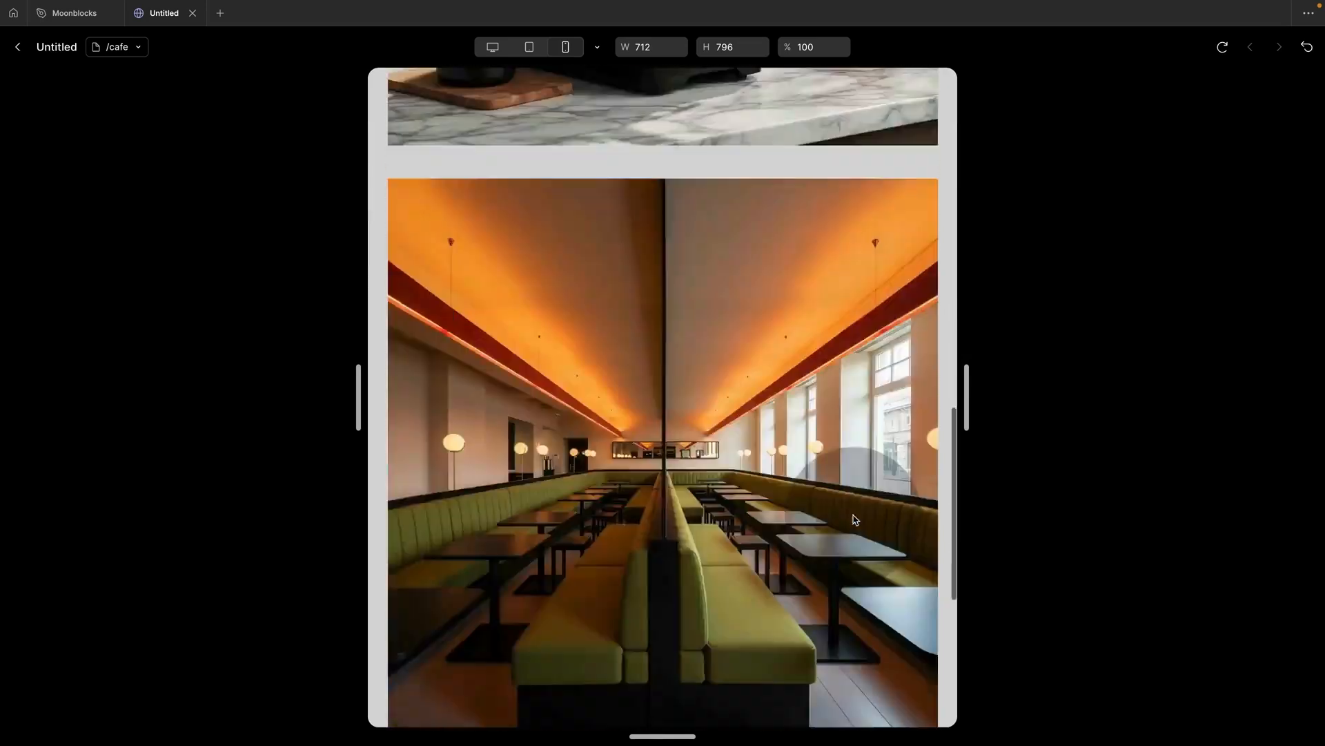
{"action": "scroll", "coordinate": [854, 519], "scroll_direction": "up", "scroll_amount": 18}
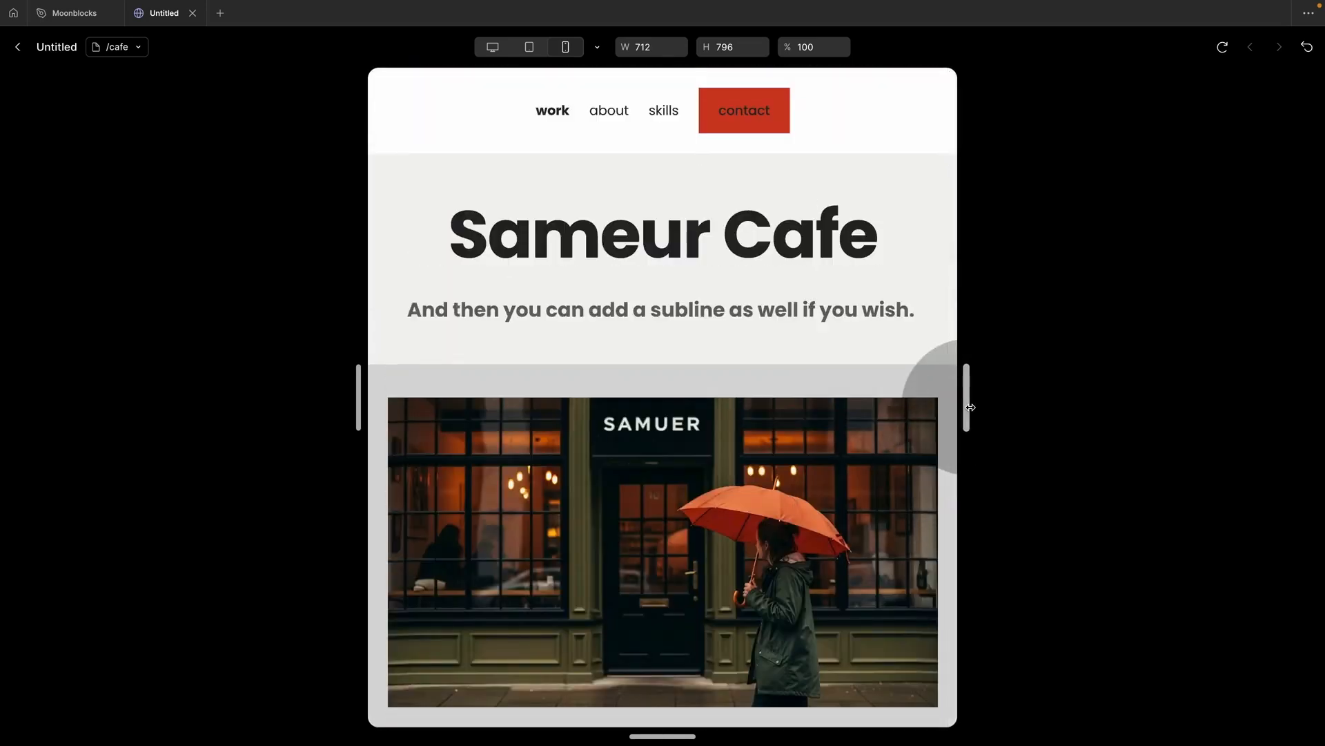
{"action": "left_click_drag", "start_coordinate": [970, 407], "coordinate": [1194, 390]}
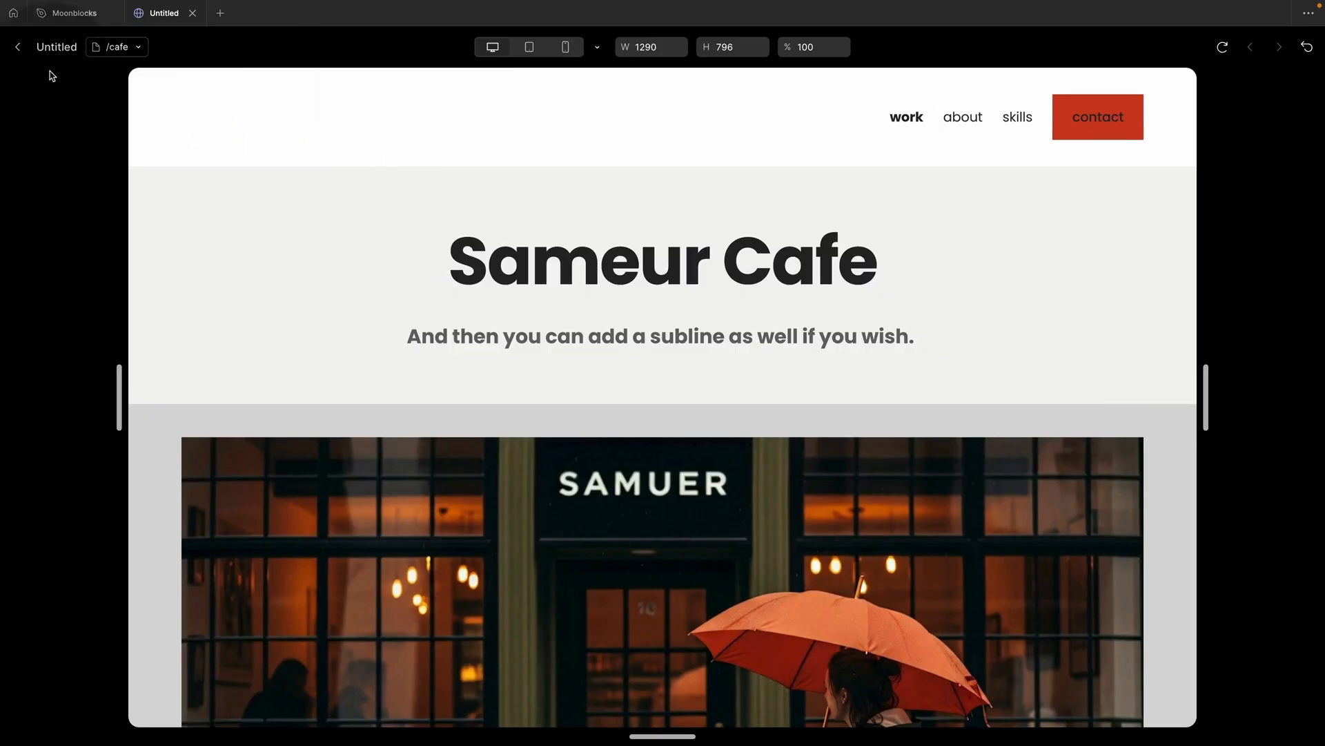
{"action": "left_click", "coordinate": [19, 47]}
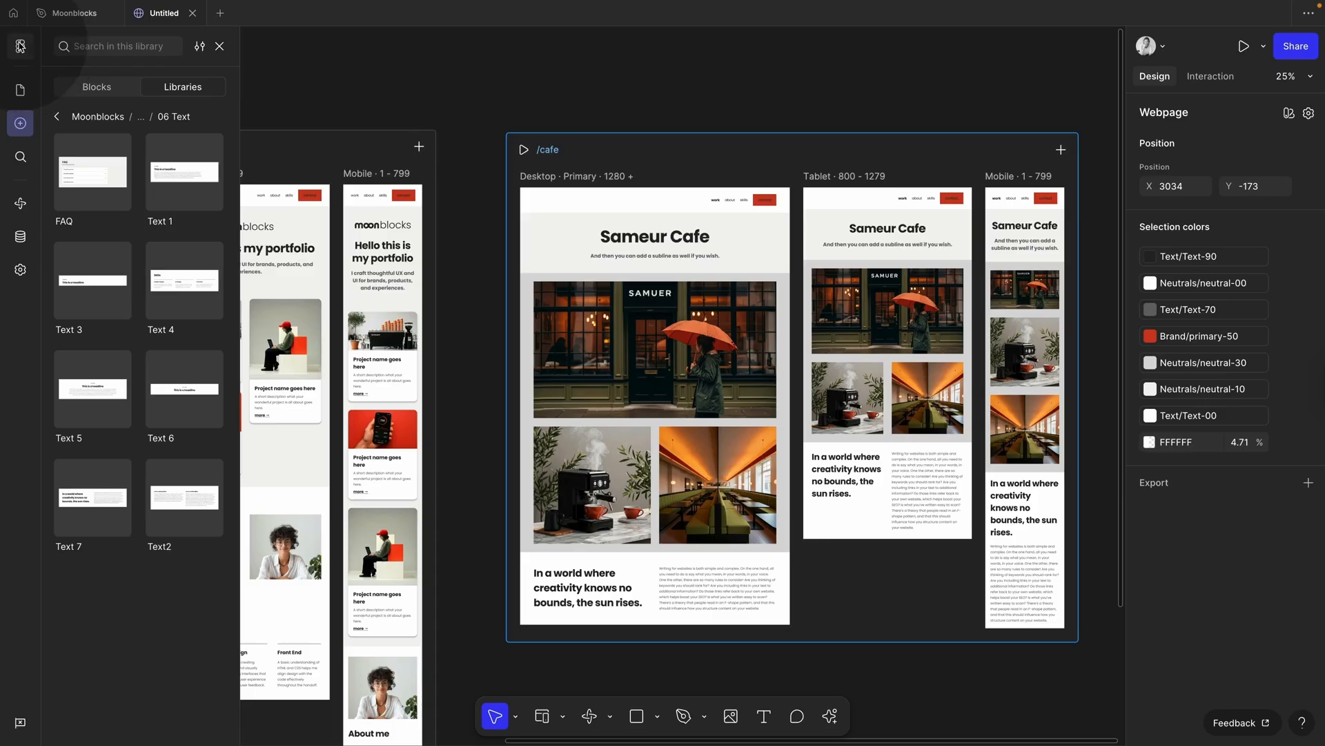
{"action": "left_click", "coordinate": [485, 285]}
Step: Select the 'more →' link inside Home's first project card
{"action": "scroll", "coordinate": [485, 285], "scroll_direction": "left", "scroll_amount": 3}
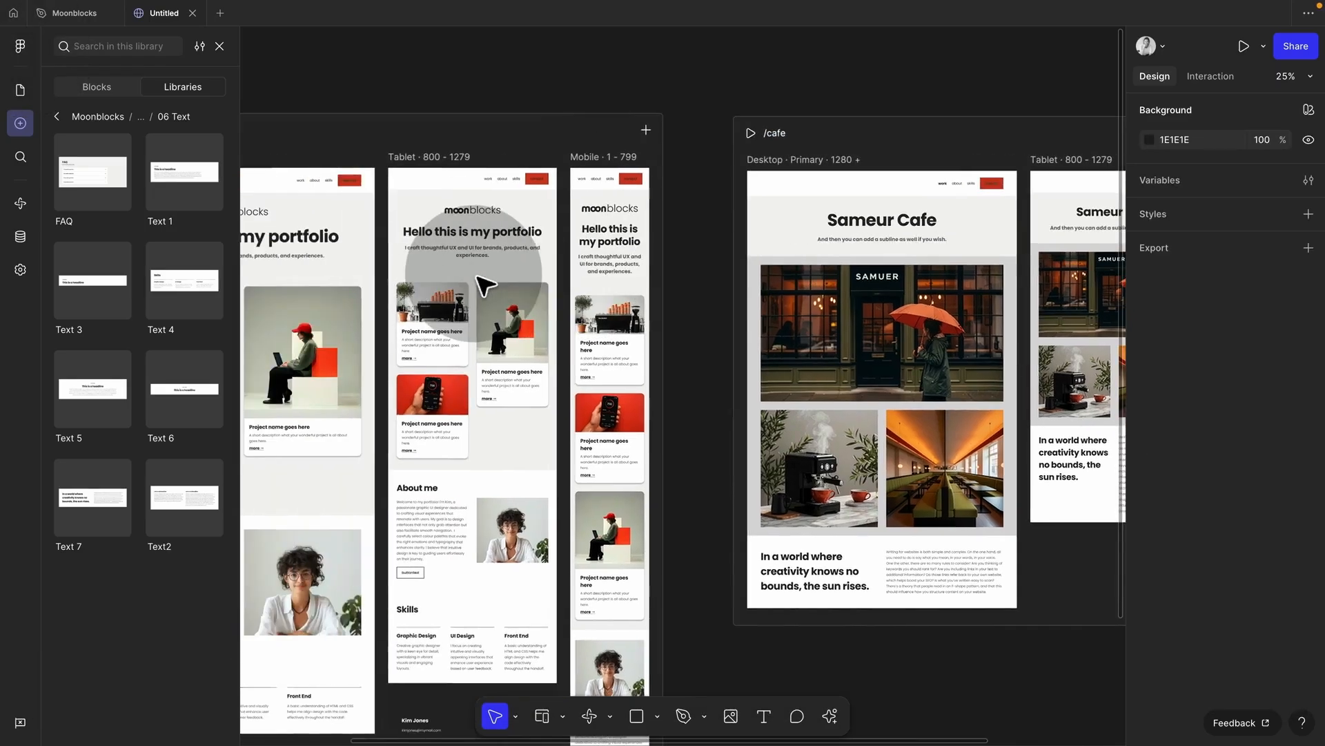
{"action": "scroll", "coordinate": [486, 285], "scroll_direction": "down", "scroll_amount": 3}
{"action": "scroll", "coordinate": [485, 285], "scroll_direction": "left", "scroll_amount": 2}
{"action": "scroll", "coordinate": [485, 285], "scroll_direction": "right", "scroll_amount": 1}
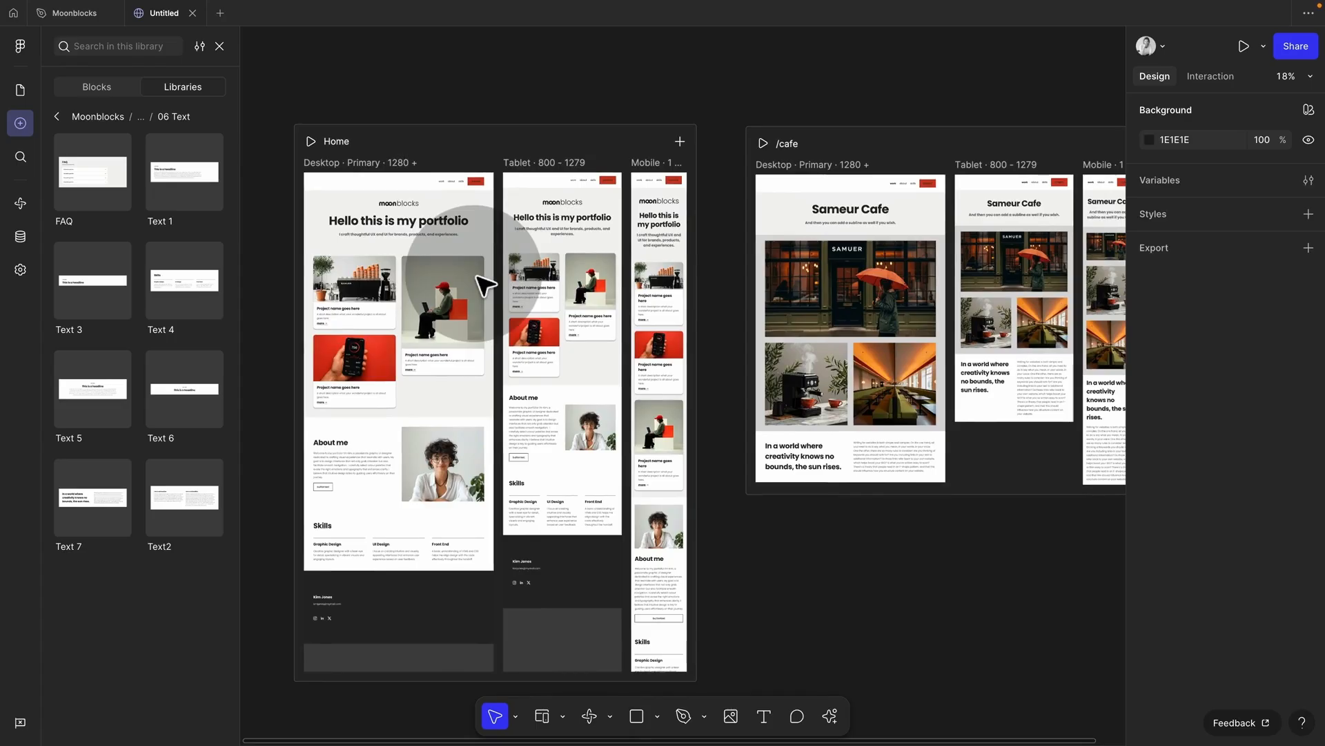
{"action": "double_click", "coordinate": [389, 297]}
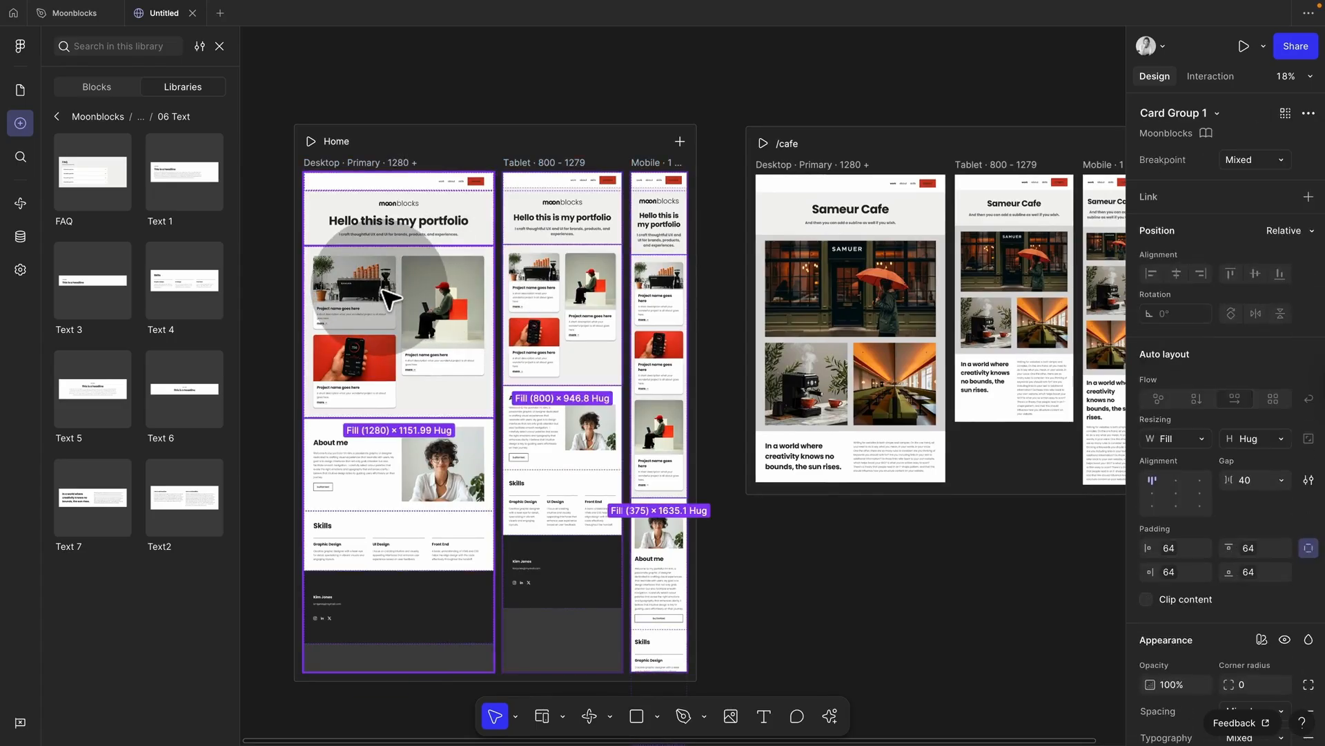
{"action": "double_click", "coordinate": [370, 289]}
{"action": "double_click", "coordinate": [370, 289]}
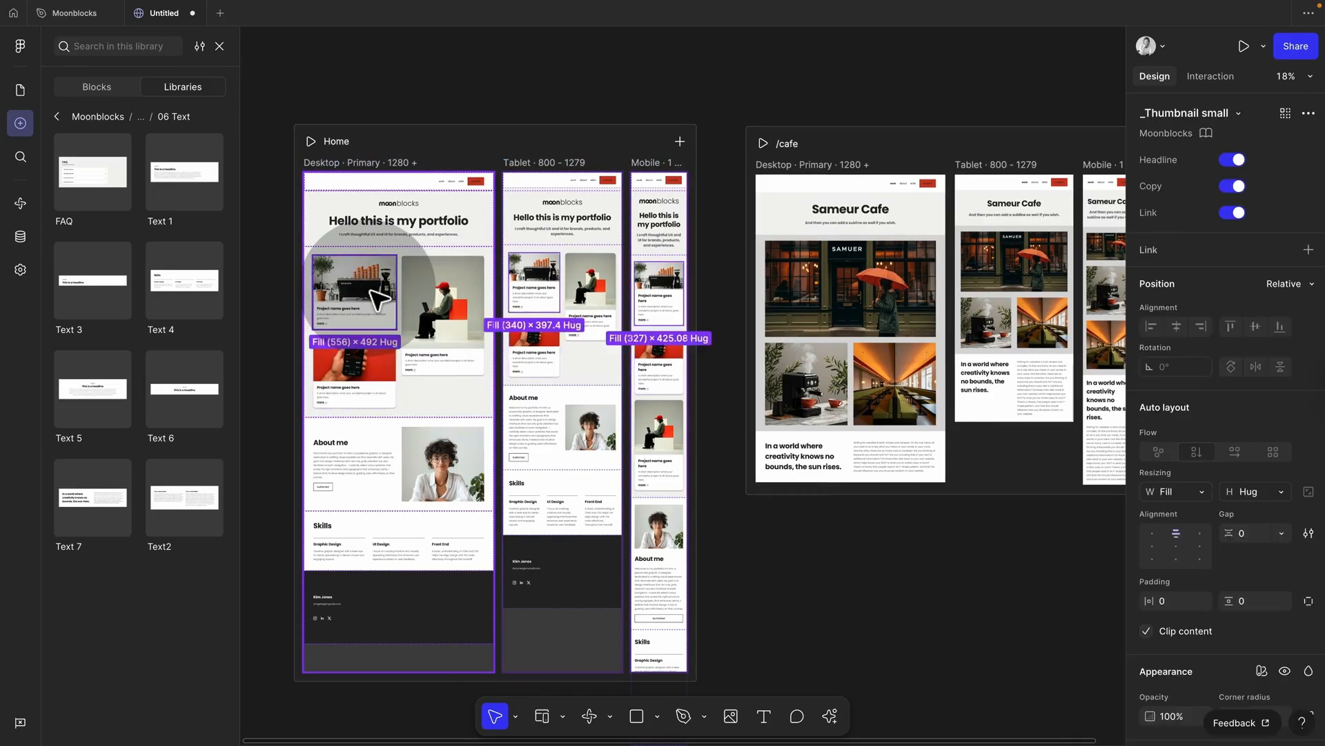
{"action": "scroll", "coordinate": [370, 289], "scroll_direction": "up", "scroll_amount": 3}
{"action": "double_click", "coordinate": [378, 299]}
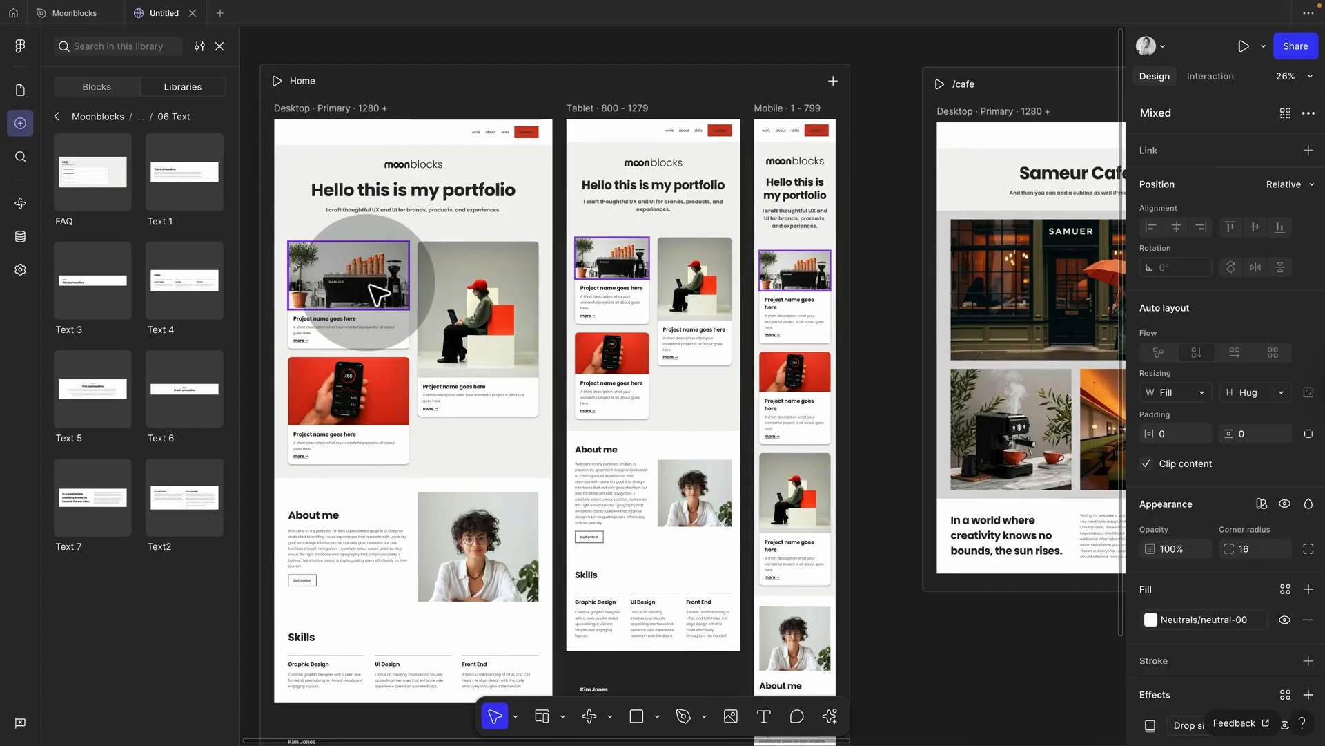
{"action": "left_click", "coordinate": [307, 343]}
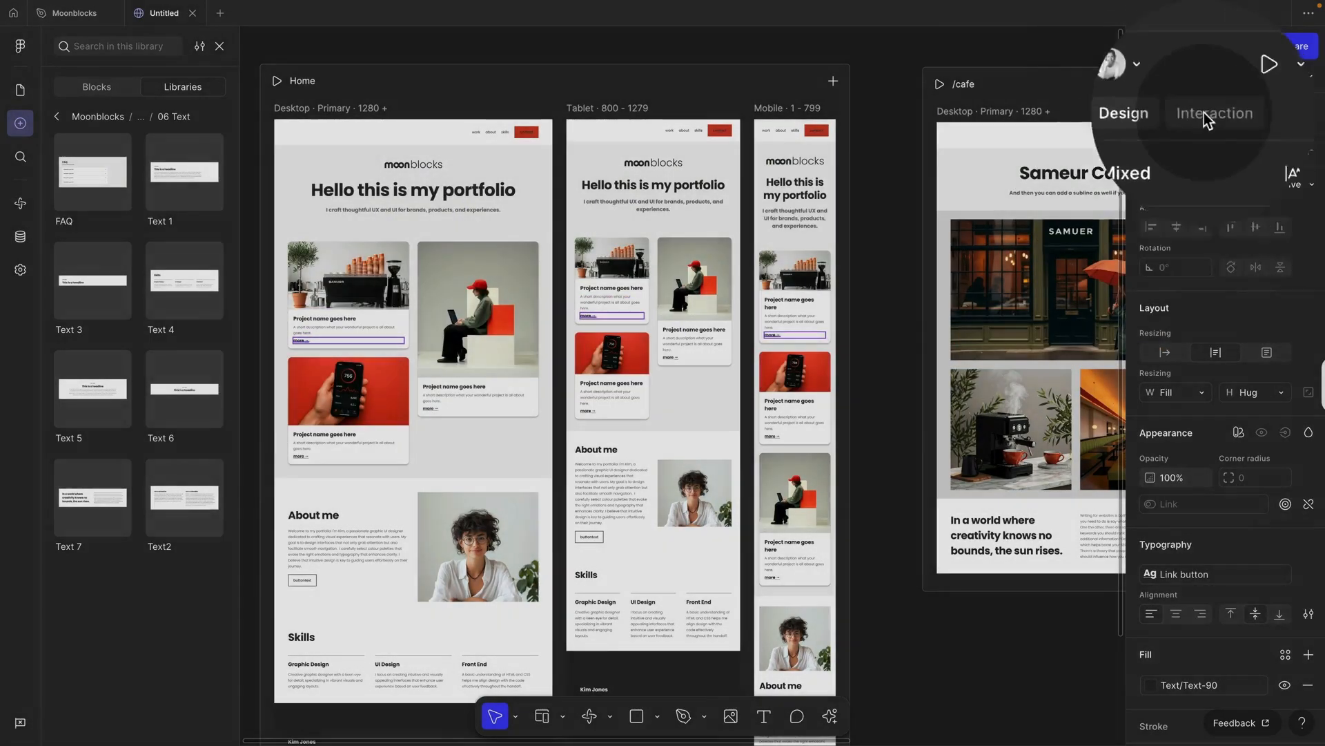
Step: Link the 'more →' text to the /cafe page
{"action": "left_click", "coordinate": [1205, 78]}
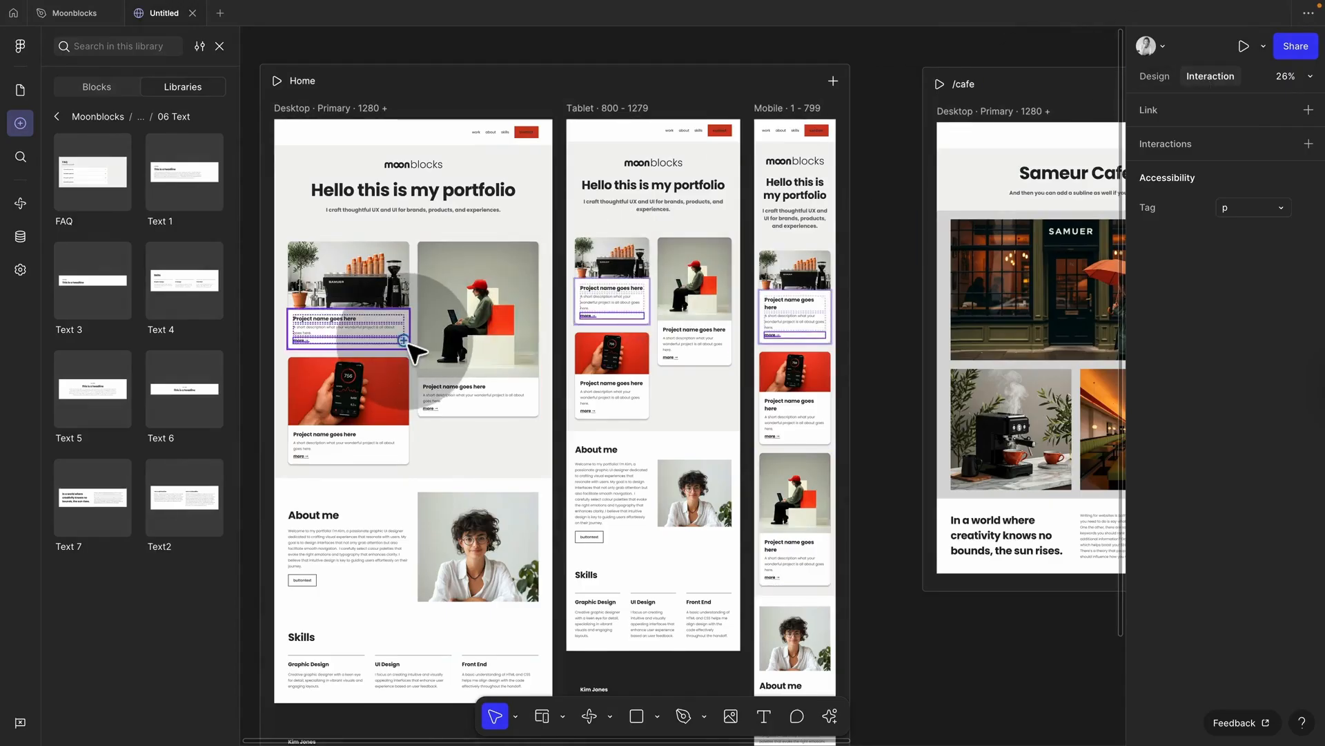
{"action": "left_click_drag", "start_coordinate": [404, 340], "coordinate": [956, 348]}
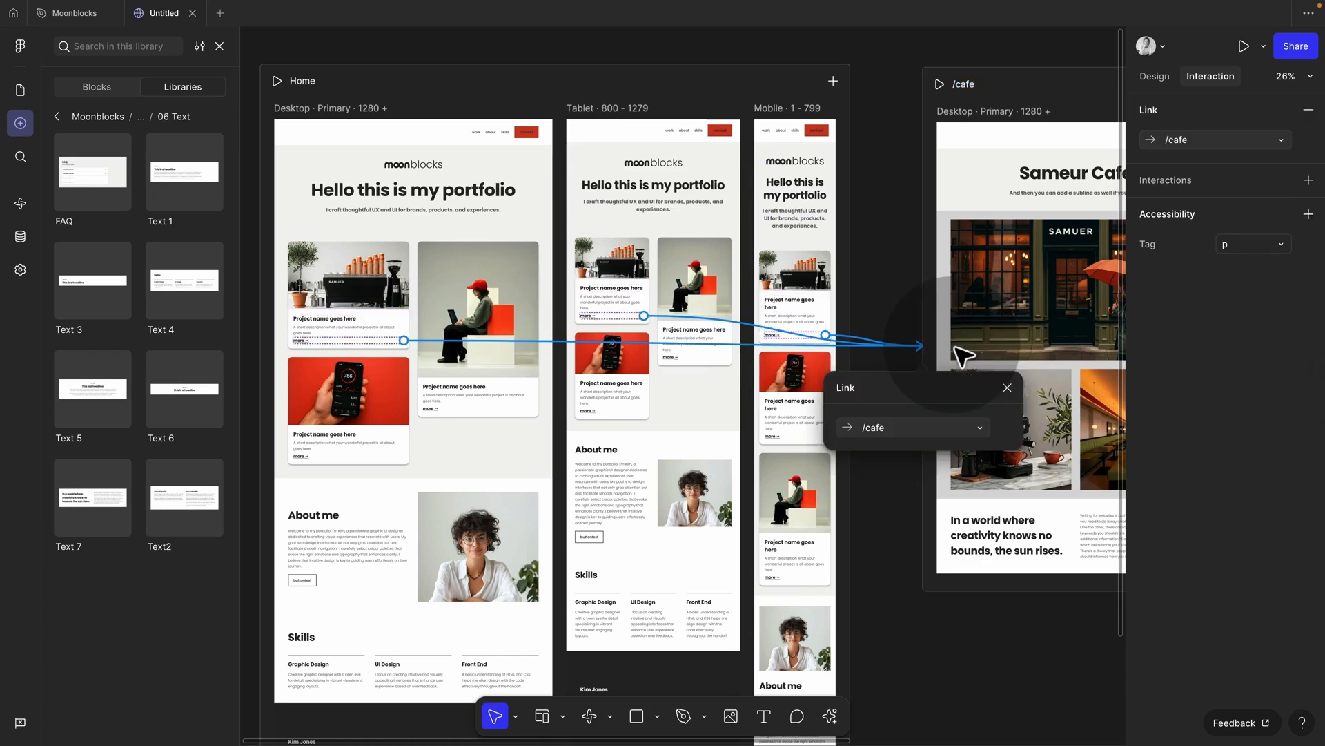
{"action": "left_click", "coordinate": [1007, 388]}
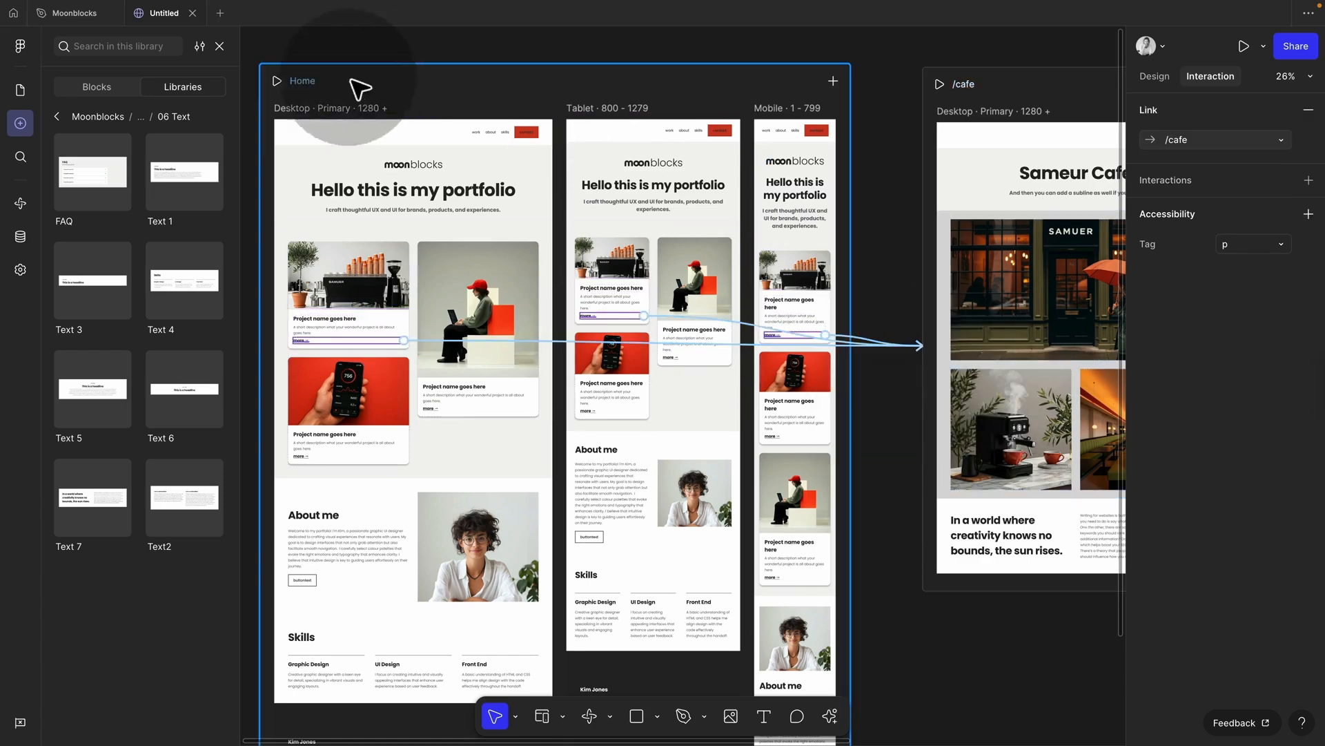
Step: Preview Home and follow the 'more' link to confirm it opens Sameur Cafe
{"action": "left_click", "coordinate": [278, 82]}
{"action": "scroll", "coordinate": [472, 376], "scroll_direction": "down", "scroll_amount": 10}
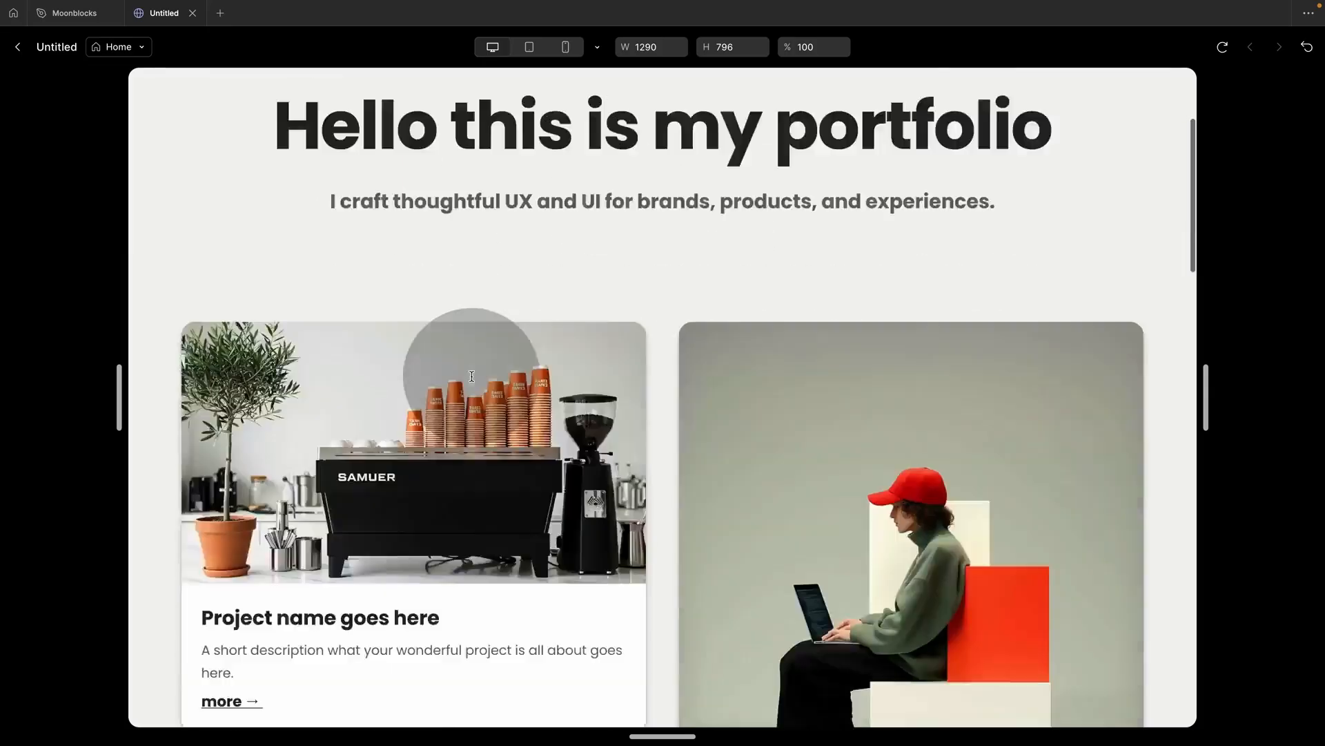
{"action": "scroll", "coordinate": [468, 376], "scroll_direction": "up", "scroll_amount": 10}
{"action": "scroll", "coordinate": [472, 373], "scroll_direction": "down", "scroll_amount": 4}
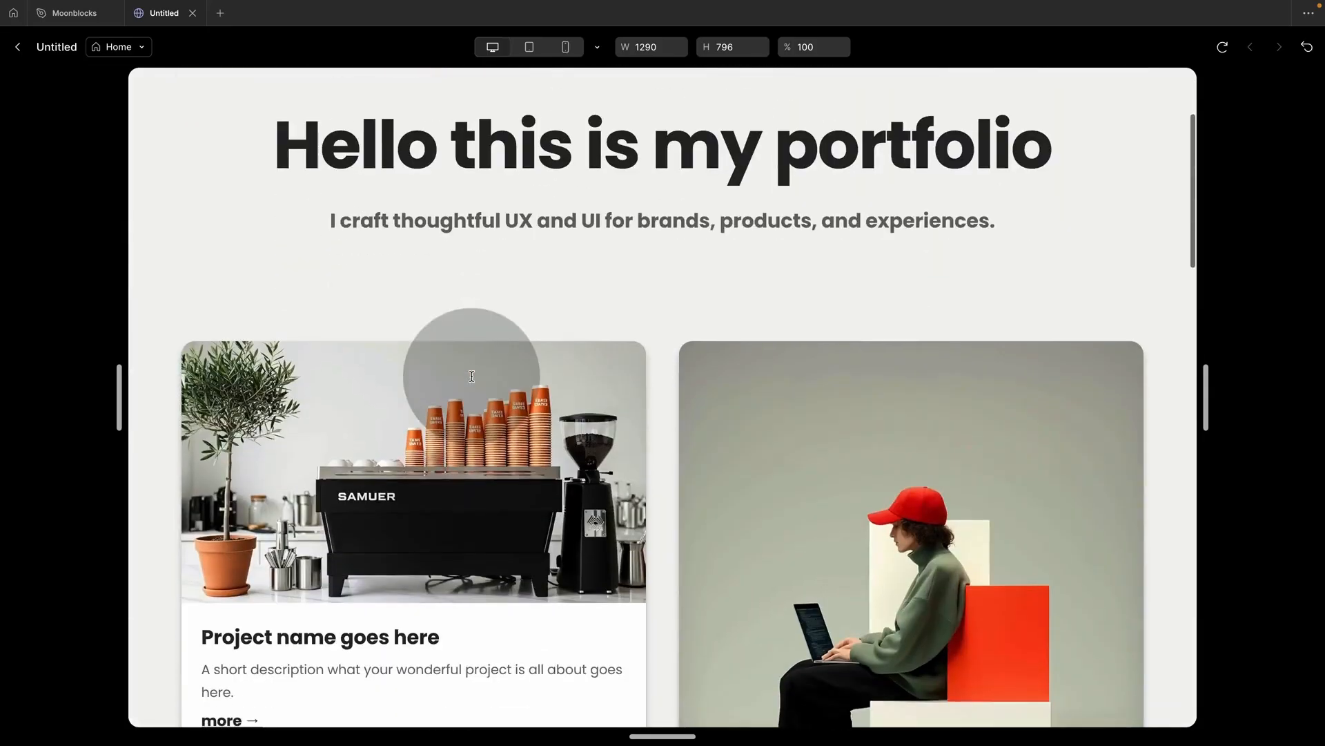
{"action": "left_click", "coordinate": [235, 602]}
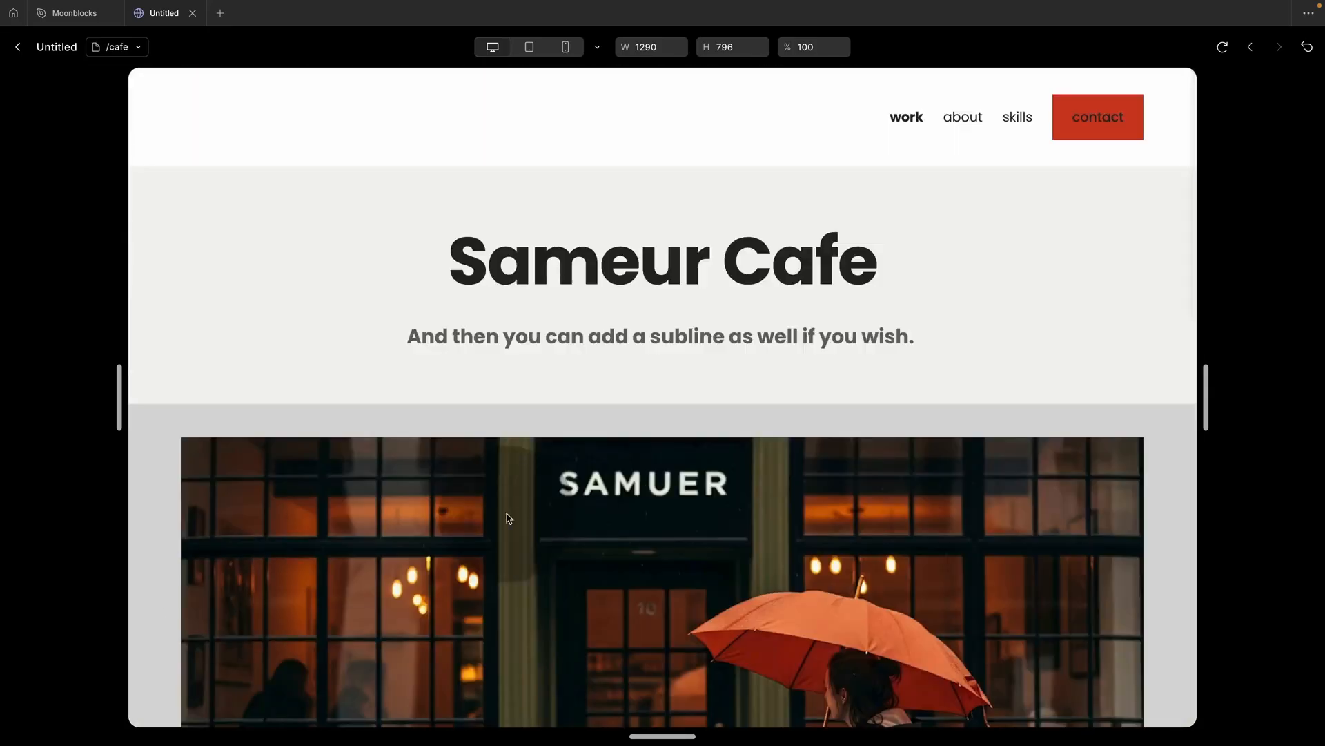
{"action": "scroll", "coordinate": [556, 528], "scroll_direction": "down", "scroll_amount": 6}
{"action": "scroll", "coordinate": [556, 528], "scroll_direction": "up", "scroll_amount": 8}
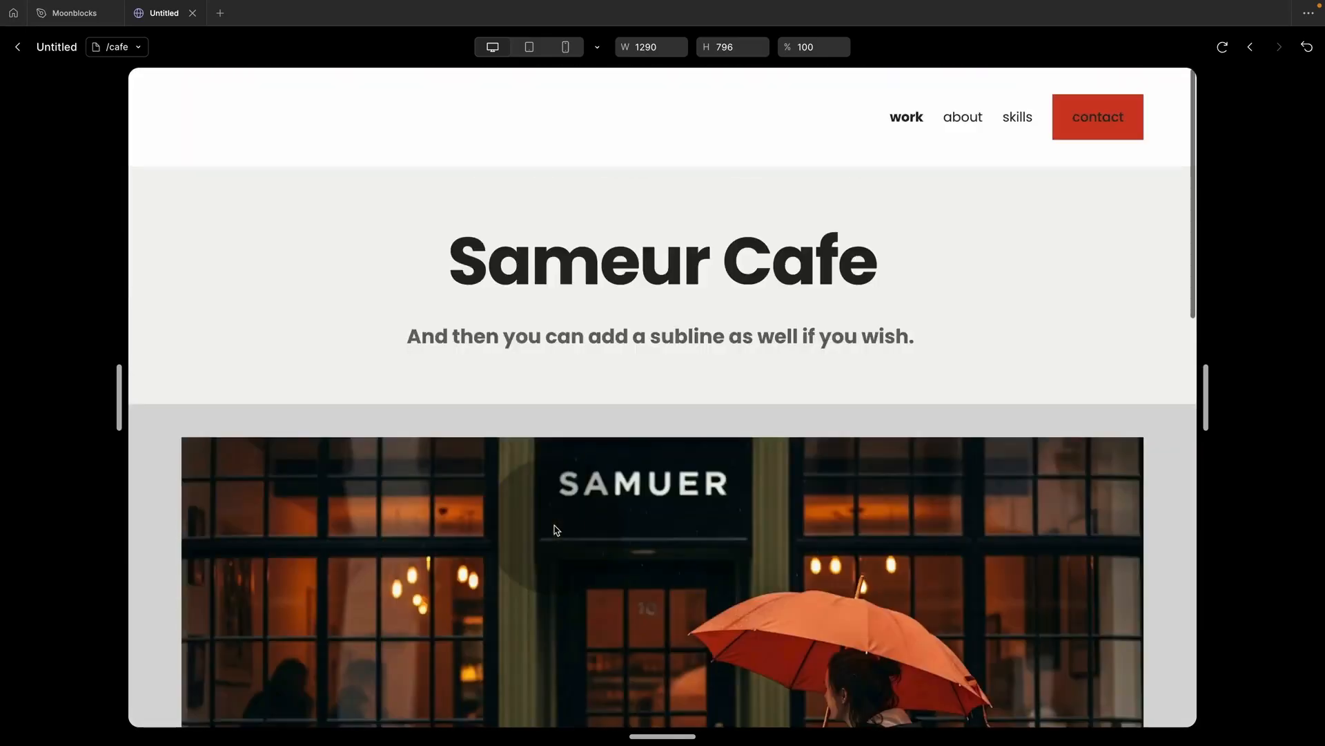
{"action": "left_click", "coordinate": [18, 47]}
Step: Drag the Breadcrumb block from 01 Navigation onto the top of the /cafe page
{"action": "left_click", "coordinate": [61, 115]}
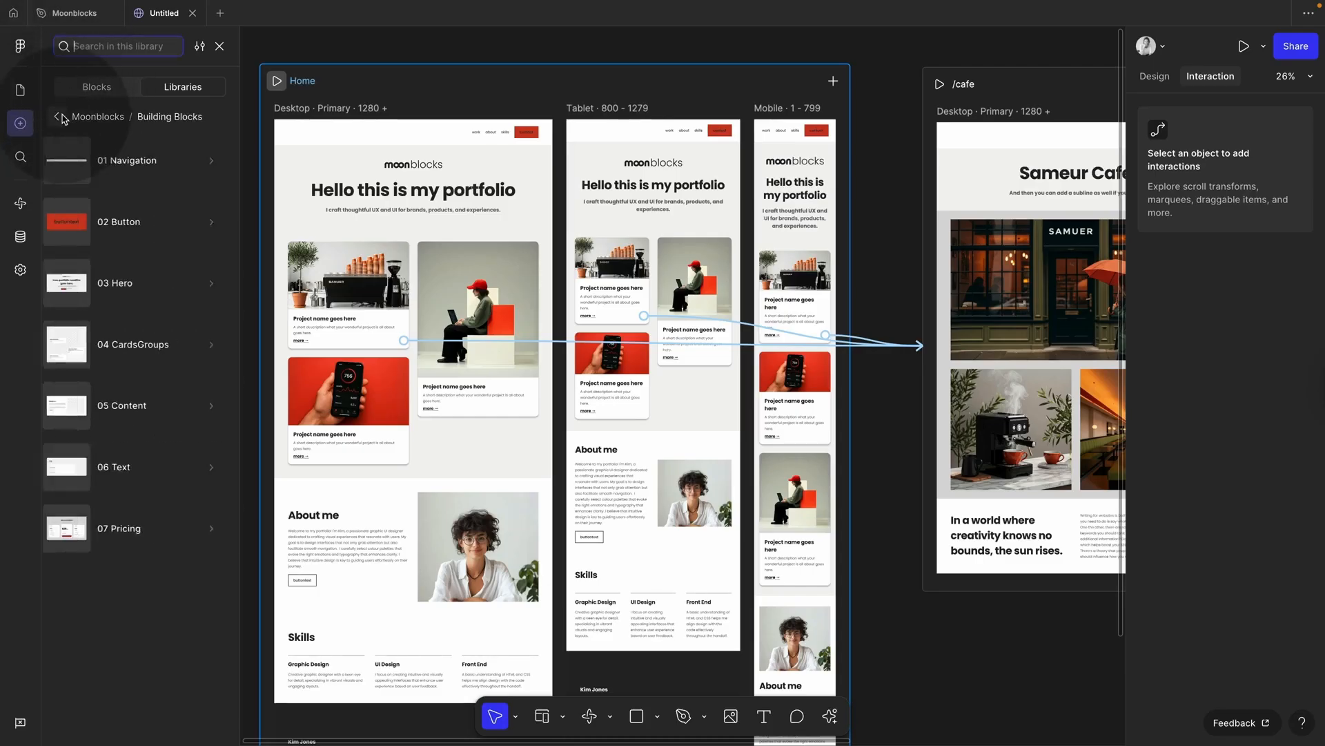
{"action": "left_click", "coordinate": [1036, 113]}
{"action": "left_click", "coordinate": [1151, 77]}
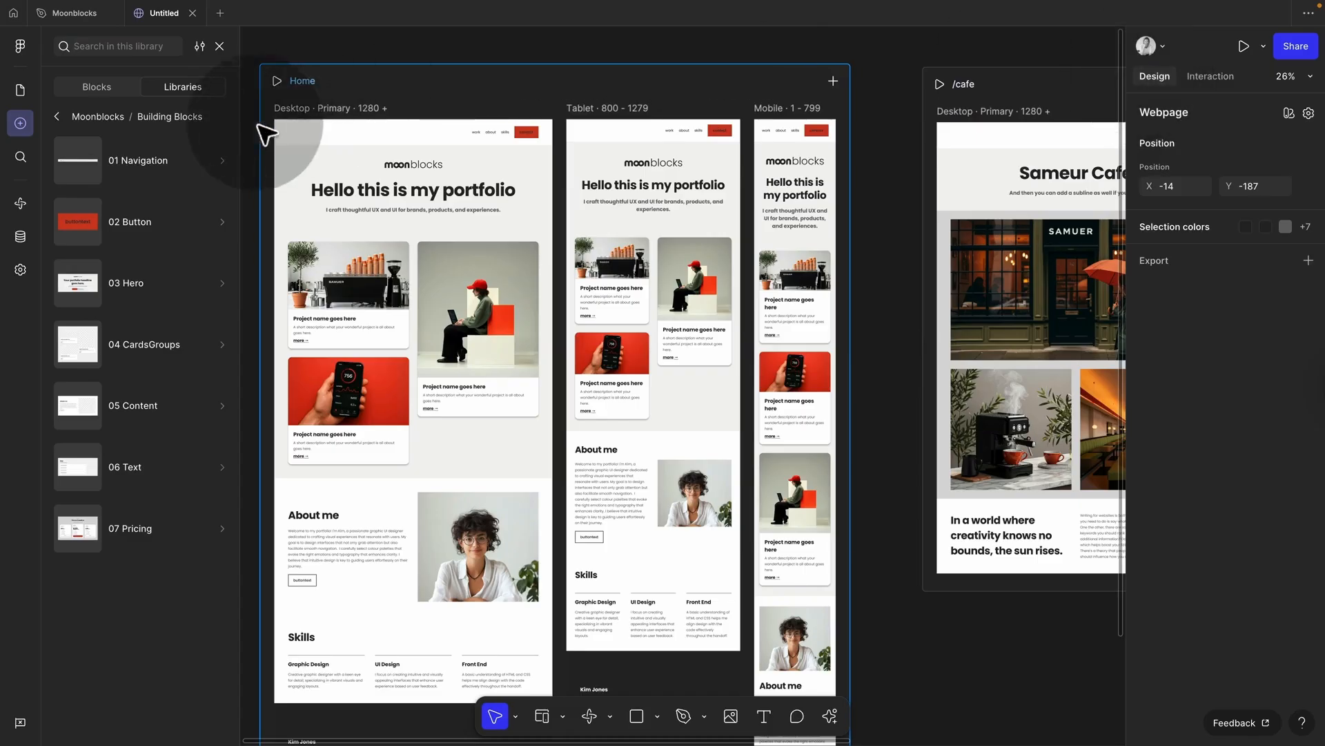
{"action": "left_click", "coordinate": [152, 160]}
{"action": "left_click_drag", "start_coordinate": [101, 180], "coordinate": [970, 168]}
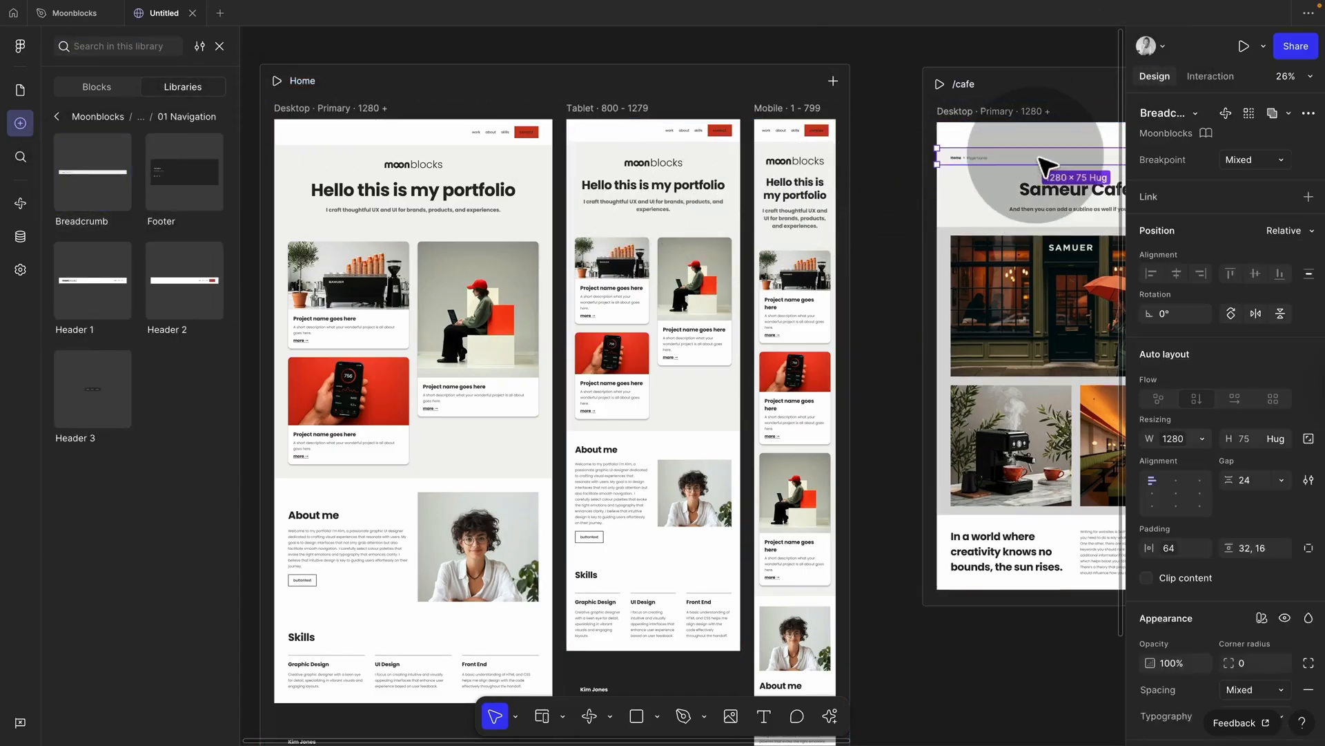
Step: Set the breadcrumb's width to Fill container so it spans the page
{"action": "scroll", "coordinate": [977, 167], "scroll_direction": "right", "scroll_amount": 5}
{"action": "scroll", "coordinate": [977, 168], "scroll_direction": "up", "scroll_amount": 2}
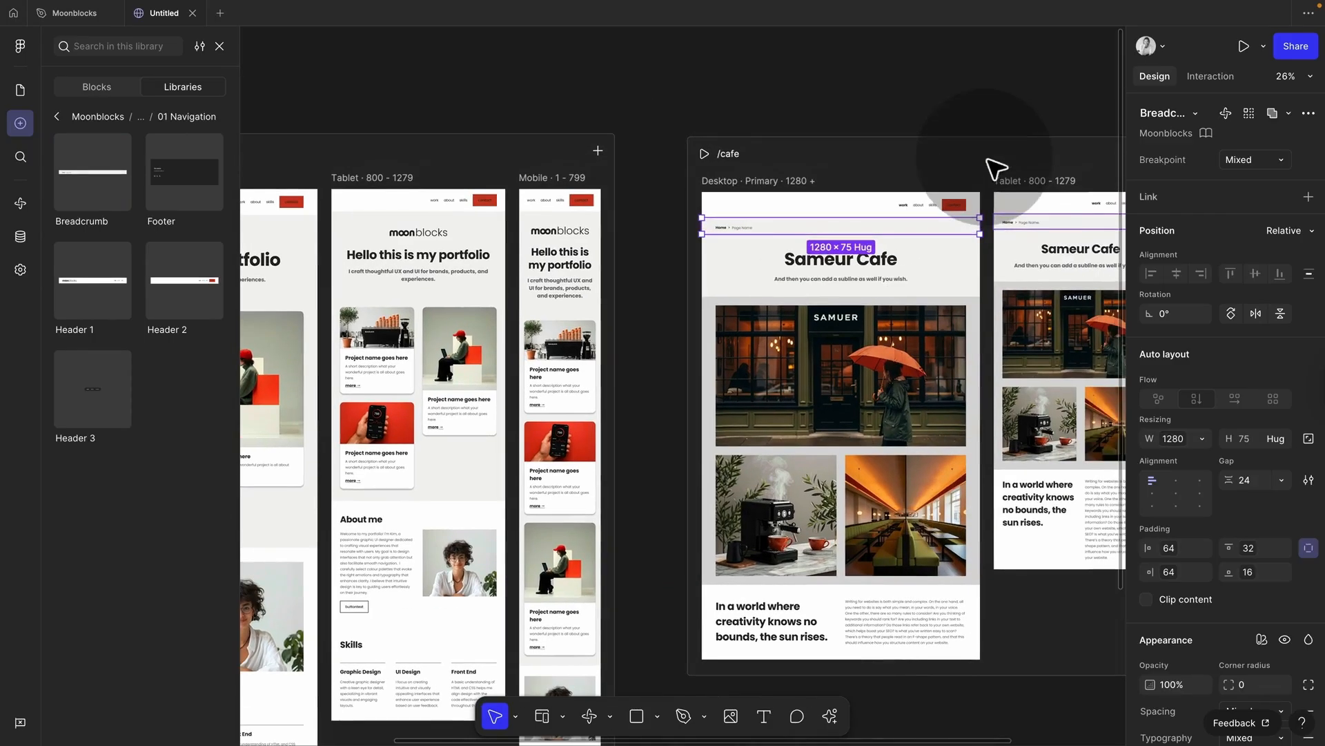
{"action": "left_click", "coordinate": [1206, 442]}
{"action": "left_click", "coordinate": [1208, 559]}
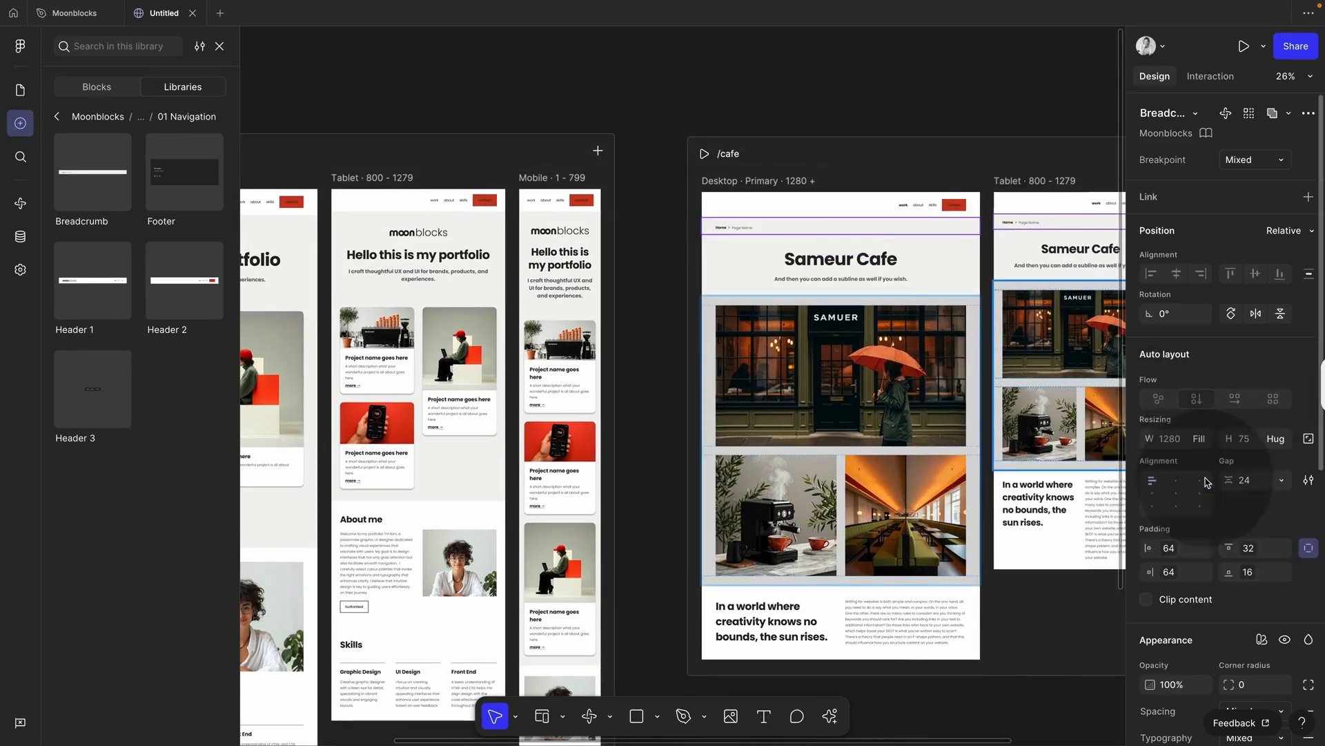
Step: Link the breadcrumb's Home crumb to the Home page
{"action": "scroll", "coordinate": [705, 233], "scroll_direction": "up", "scroll_amount": 5}
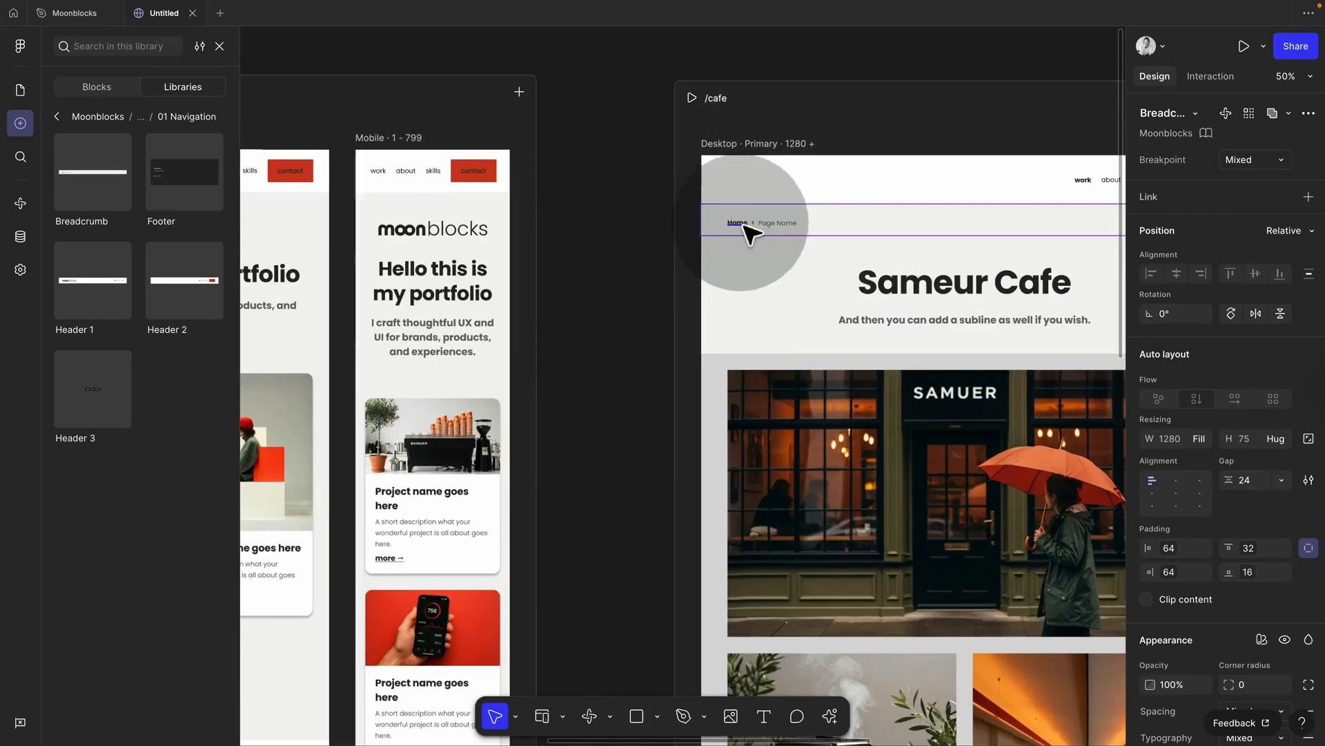
{"action": "left_click", "coordinate": [741, 223], "text": "super"}
{"action": "left_click", "coordinate": [1210, 76]}
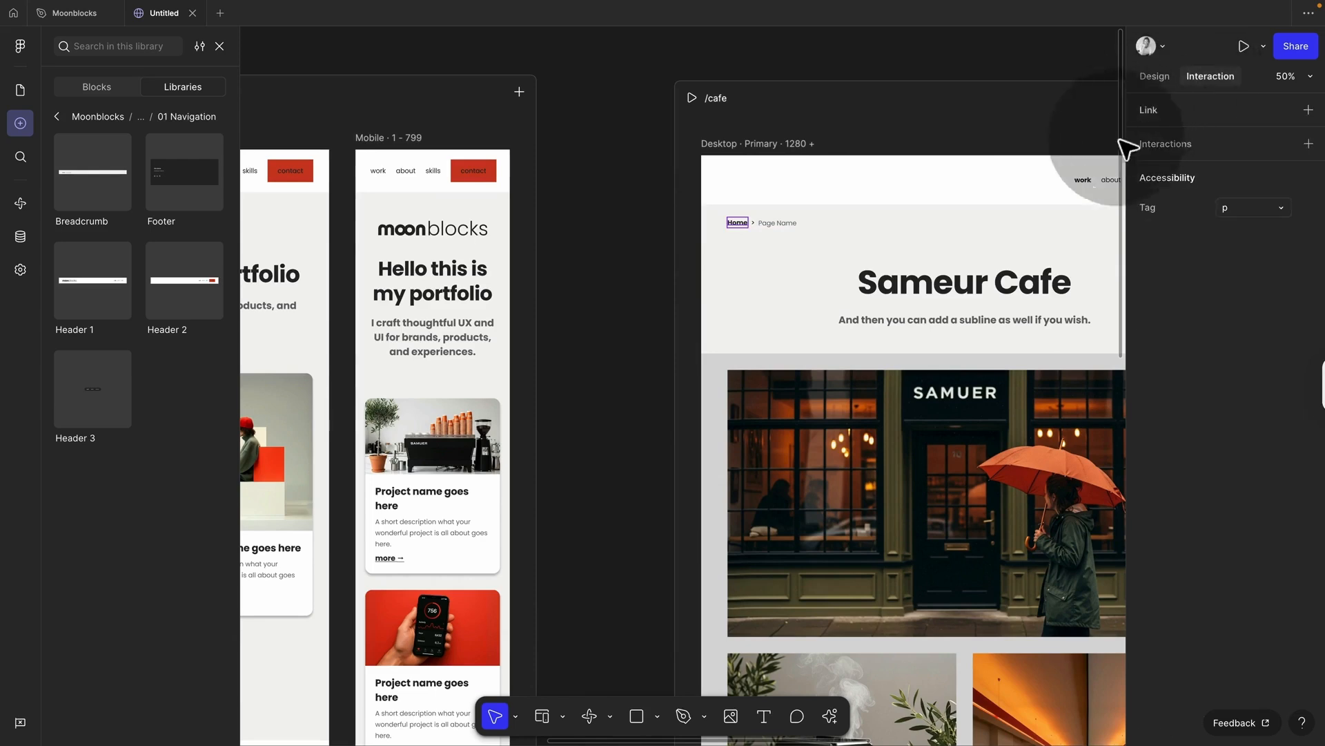
{"action": "left_click_drag", "start_coordinate": [728, 223], "coordinate": [523, 275]}
Step: Edit the 'Page Name' crumb text, typing 'S'
{"action": "left_click", "coordinate": [780, 224]}
{"action": "double_click", "coordinate": [777, 223]}
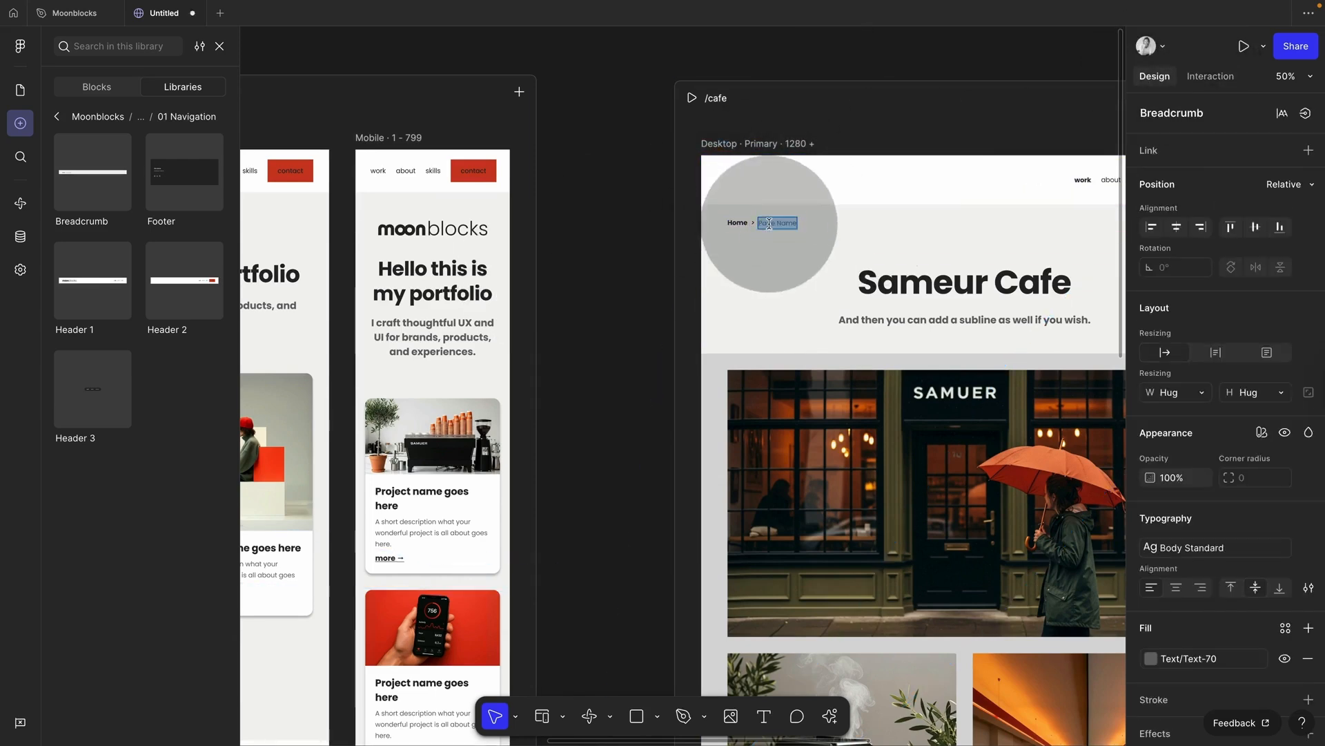
{"action": "type", "text": "S"}
{"action": "left_click", "coordinate": [623, 243]}
{"action": "scroll", "coordinate": [623, 243], "scroll_direction": "down", "scroll_amount": 5}
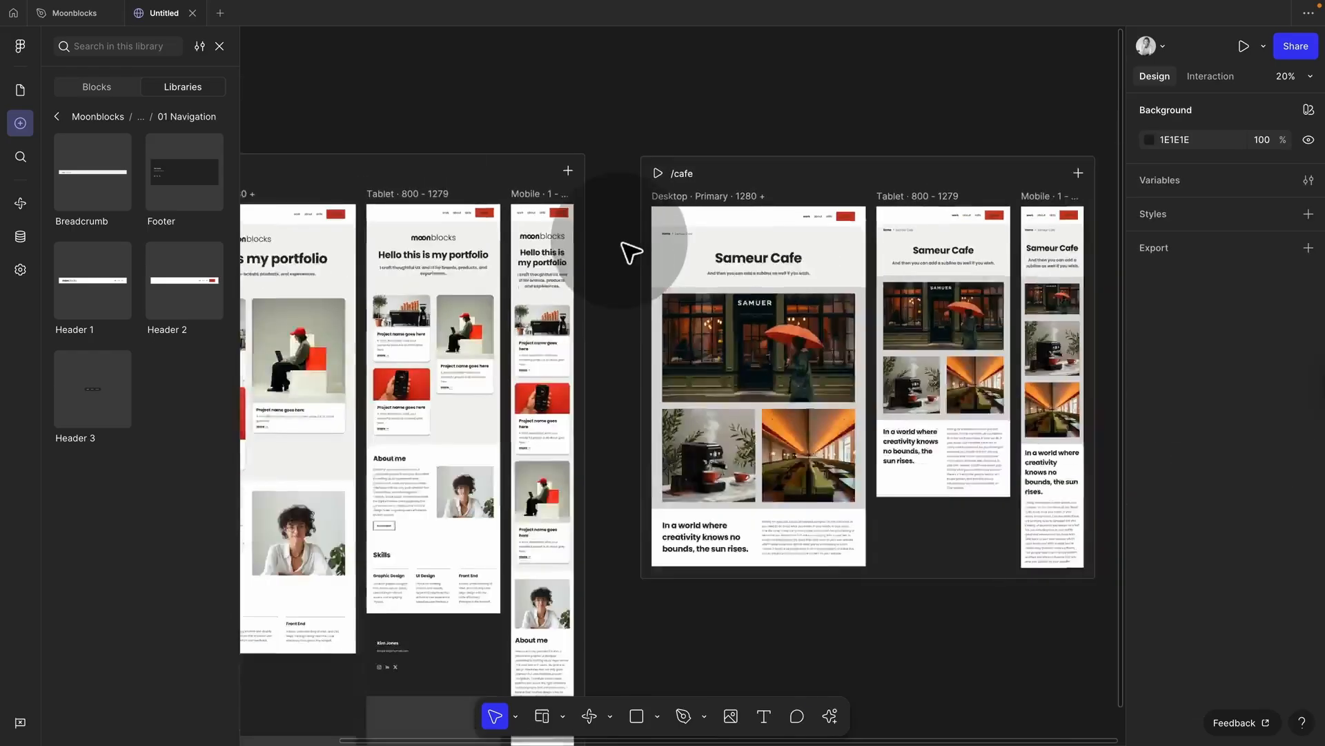
{"action": "scroll", "coordinate": [622, 243], "scroll_direction": "left", "scroll_amount": 3}
Step: Preview the site: open /cafe via the 'more' link, then return through the Home crumb
{"action": "left_click", "coordinate": [351, 169]}
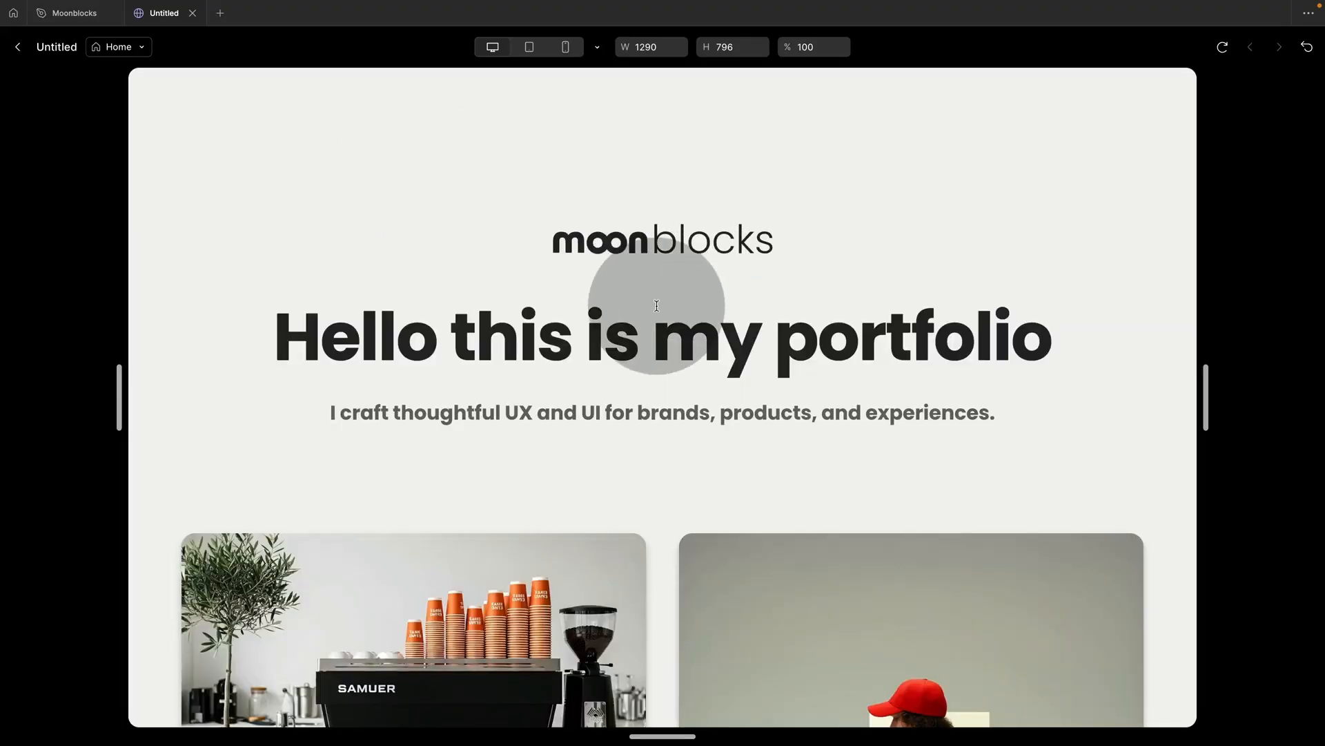
{"action": "scroll", "coordinate": [656, 305], "scroll_direction": "down", "scroll_amount": 5}
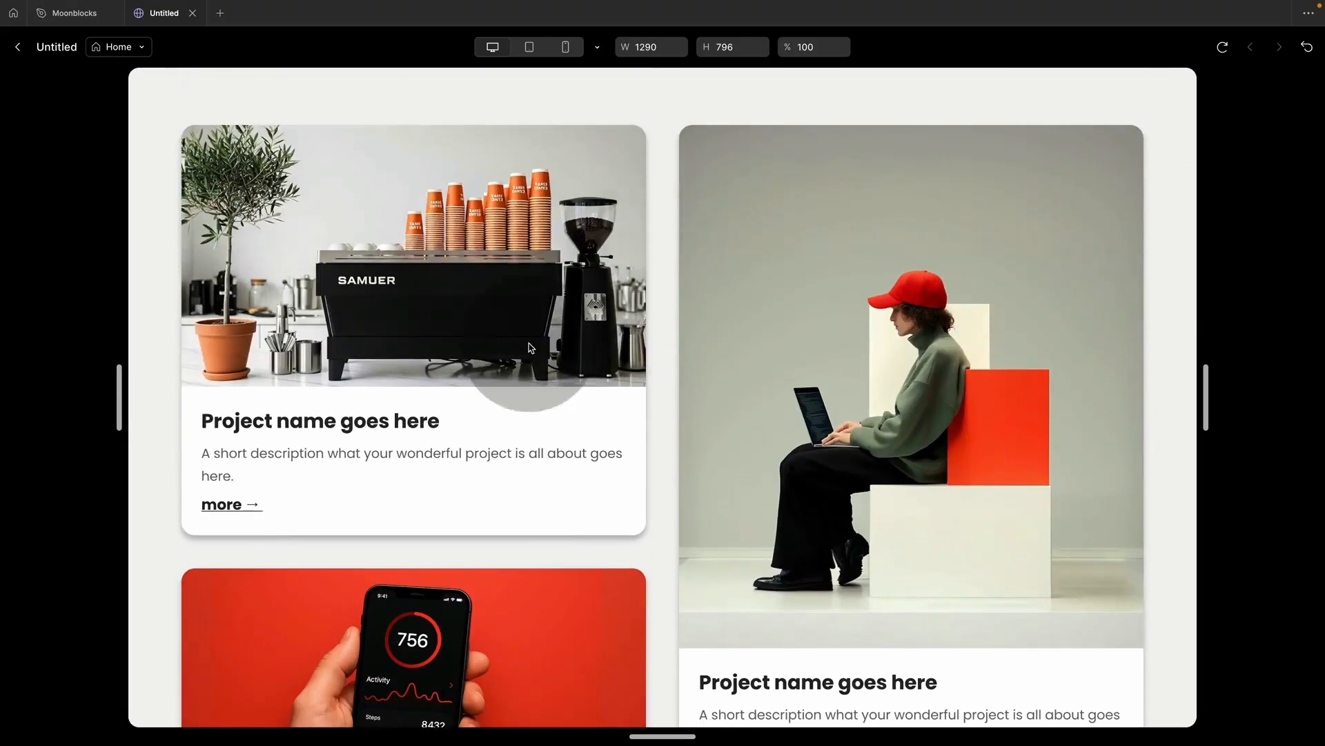
{"action": "left_click", "coordinate": [214, 504]}
{"action": "left_click", "coordinate": [200, 202]}
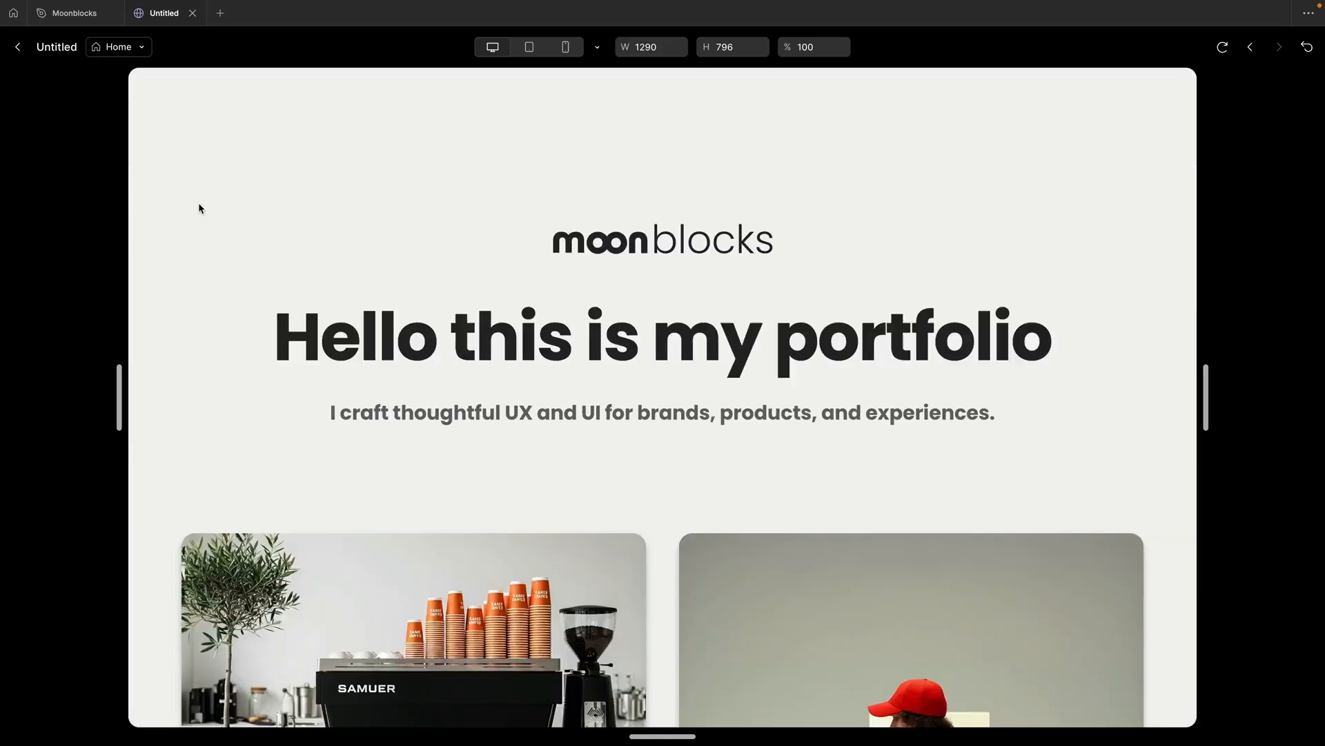
{"action": "scroll", "coordinate": [198, 207], "scroll_direction": "down", "scroll_amount": 10}
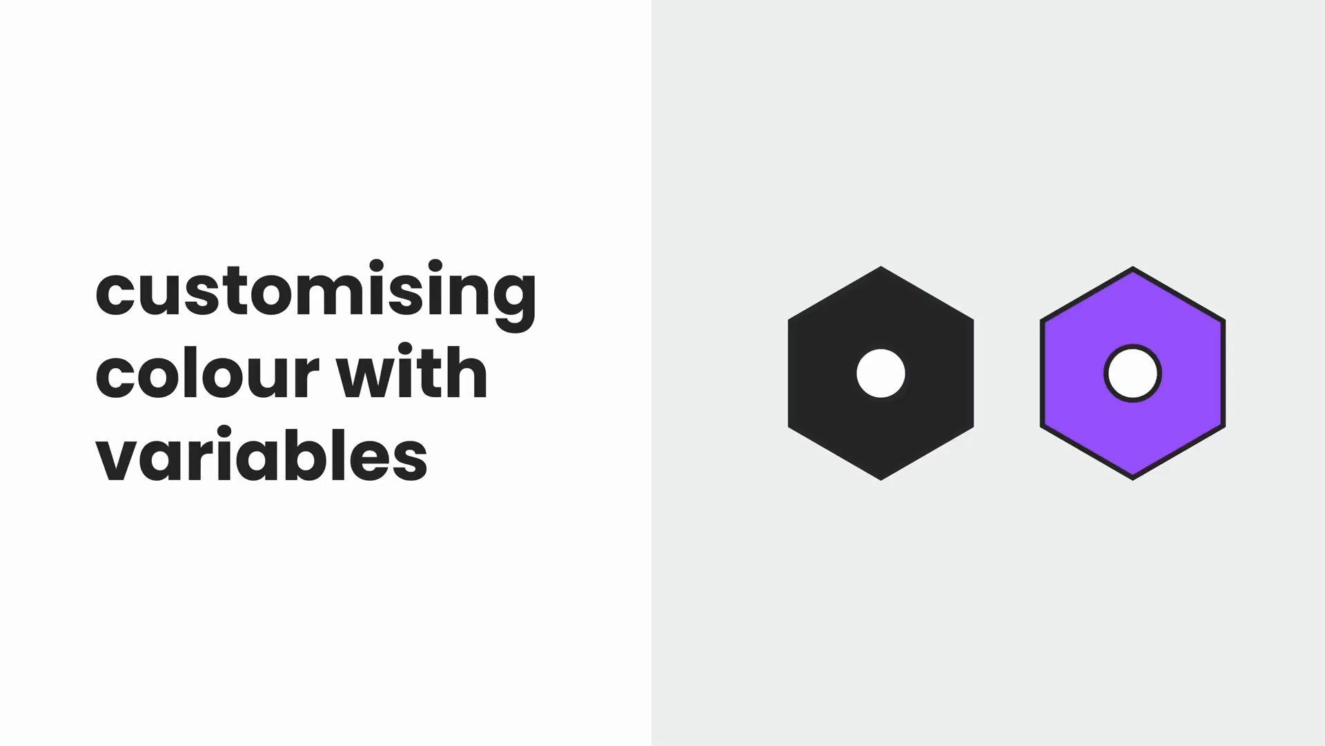
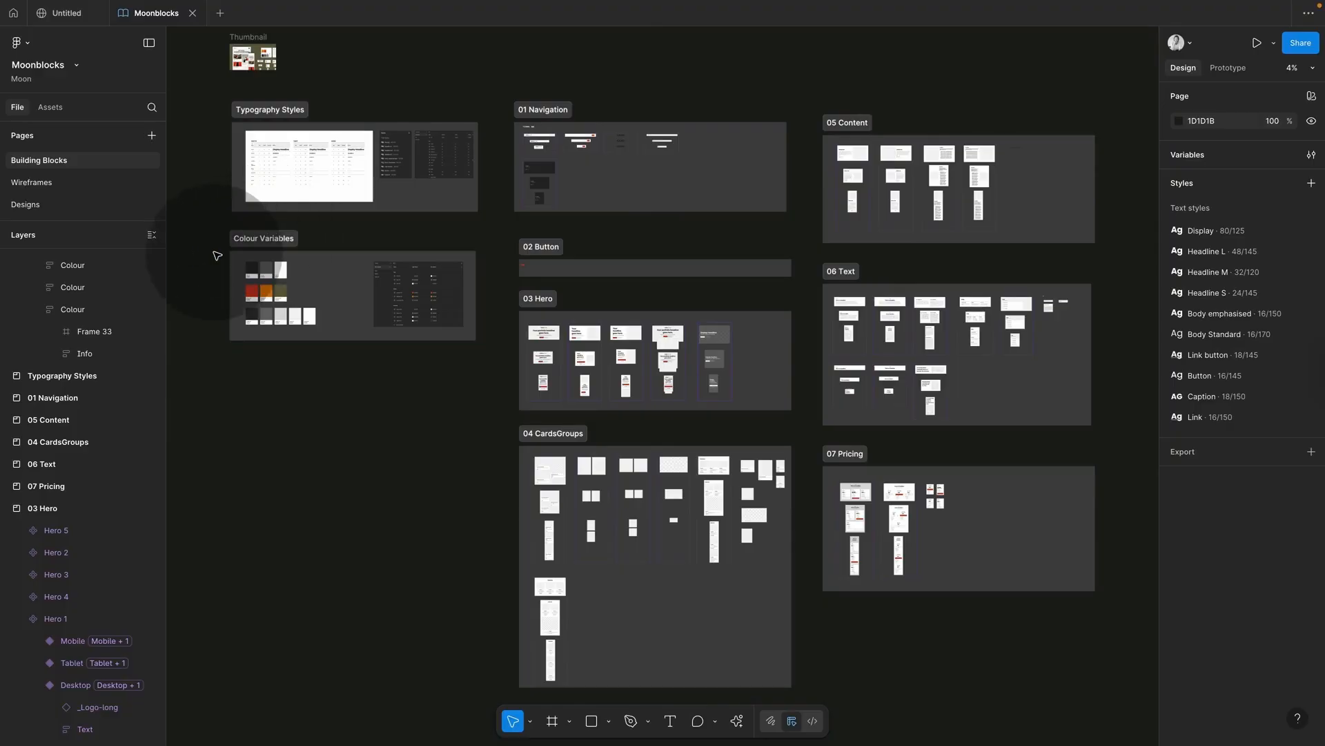
Step: Inspect the red primary swatch, detaching then restoring its Brand/primary-50 fill variable
{"action": "scroll", "coordinate": [217, 255], "scroll_direction": "up", "scroll_amount": 3}
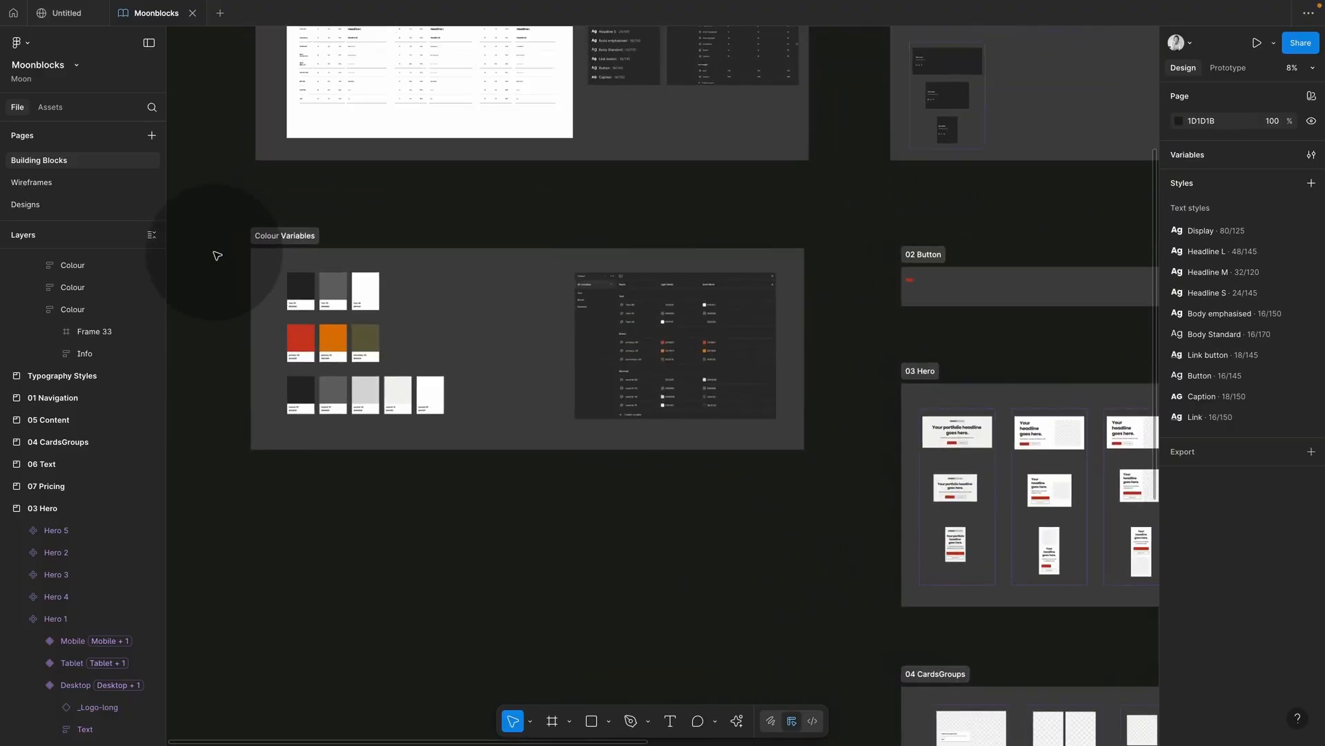
{"action": "scroll", "coordinate": [217, 256], "scroll_direction": "up", "scroll_amount": 2}
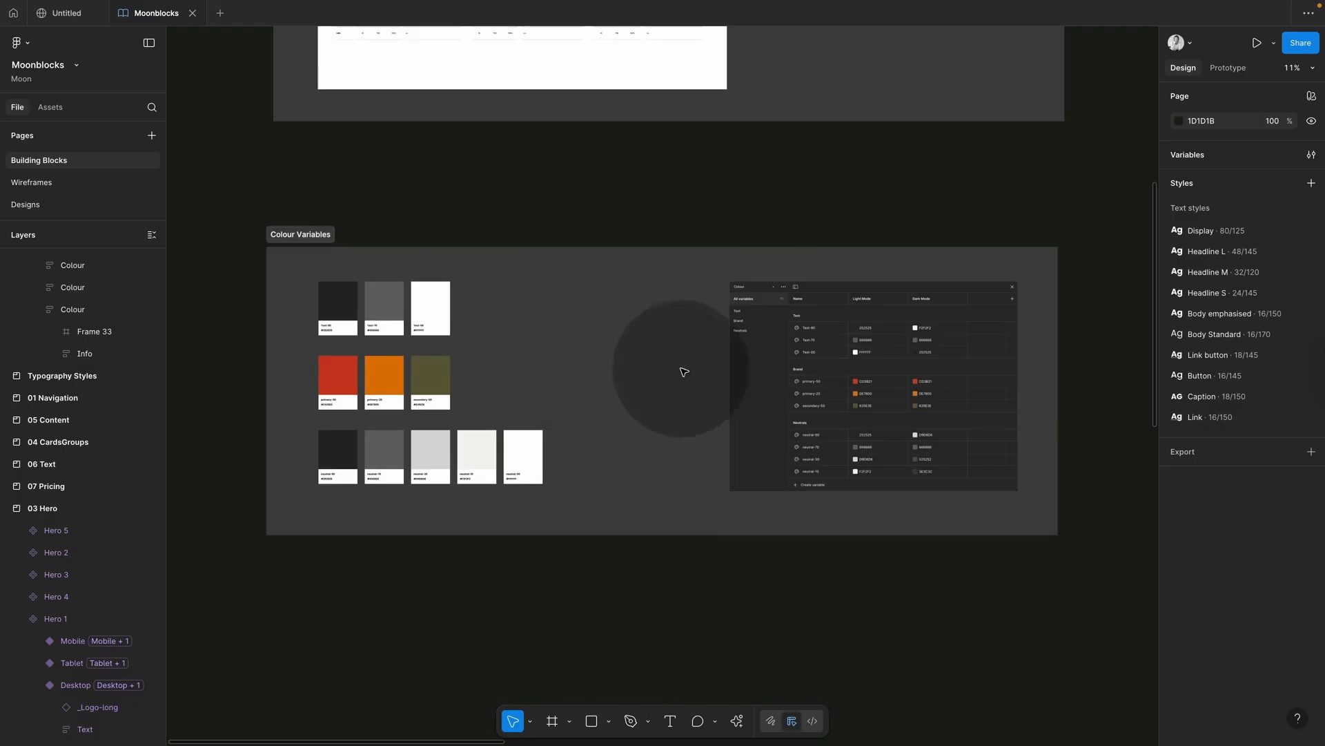
{"action": "left_click", "coordinate": [826, 399]}
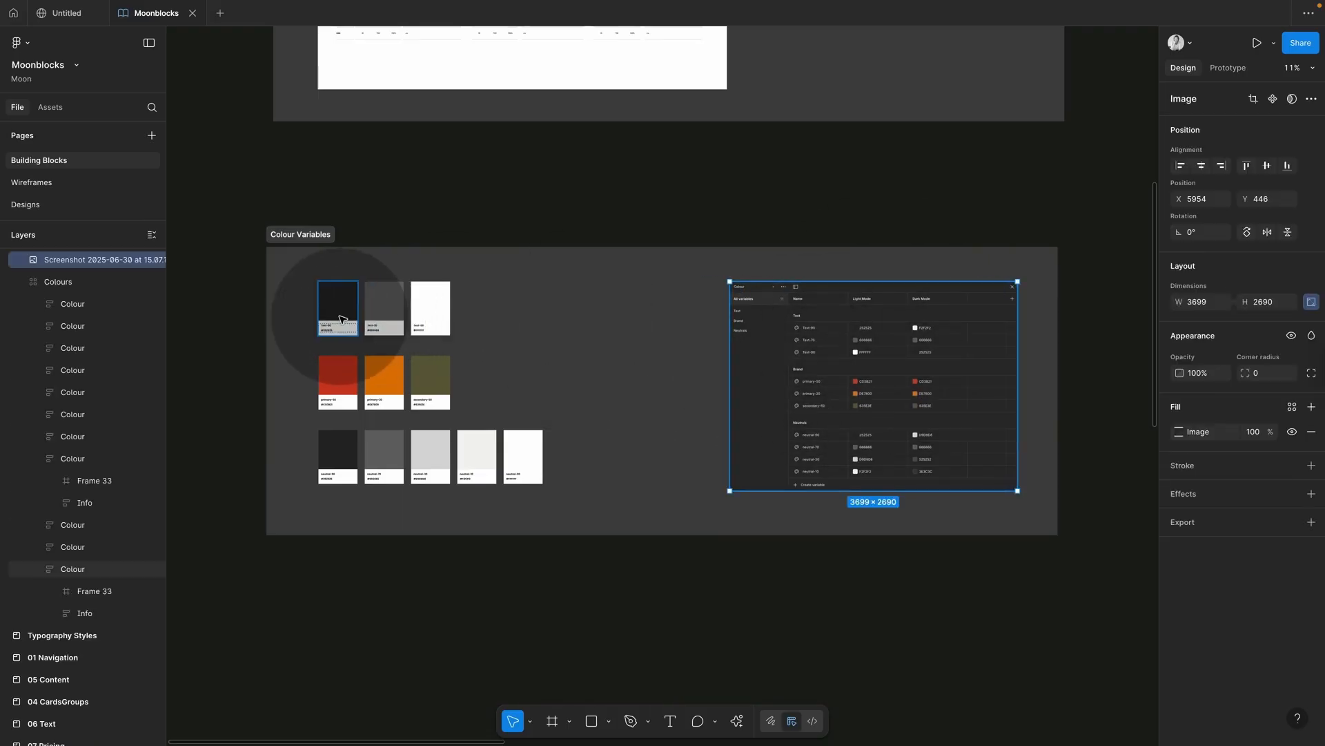
{"action": "left_click", "coordinate": [339, 310]}
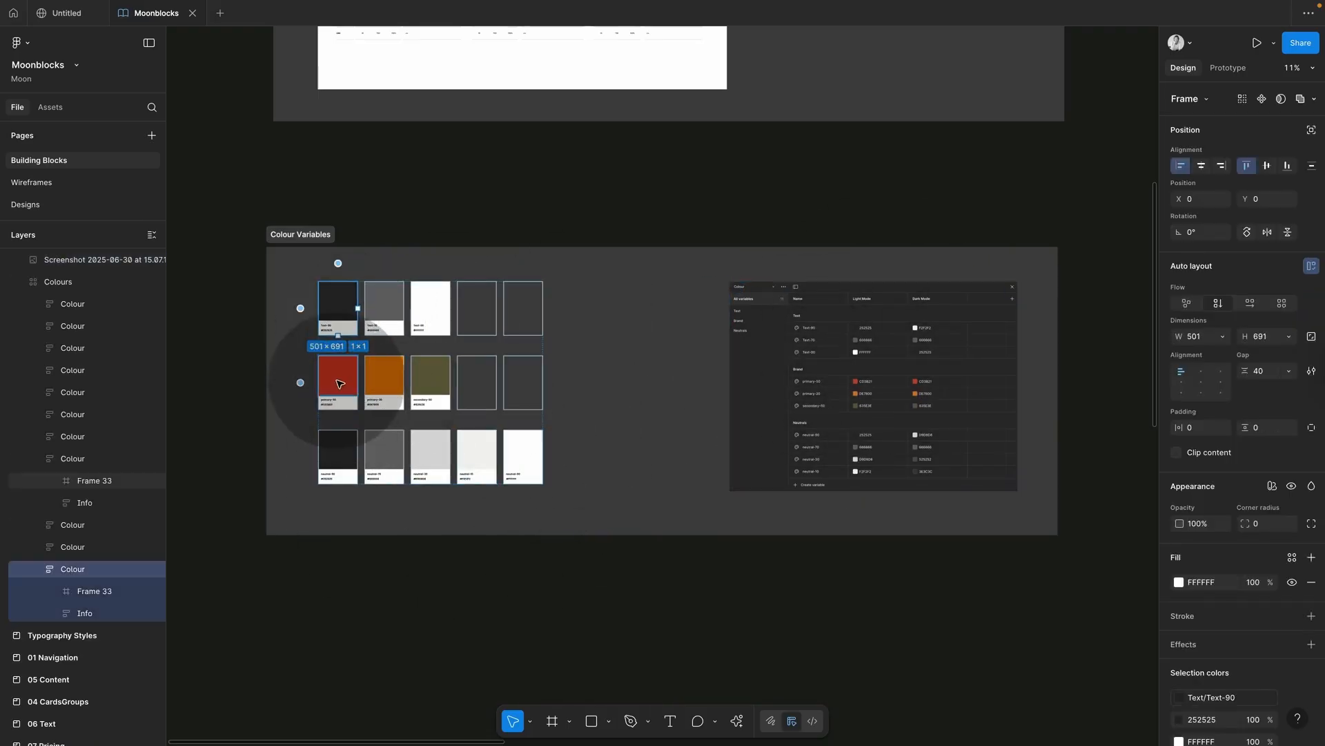
{"action": "left_click", "coordinate": [338, 383]}
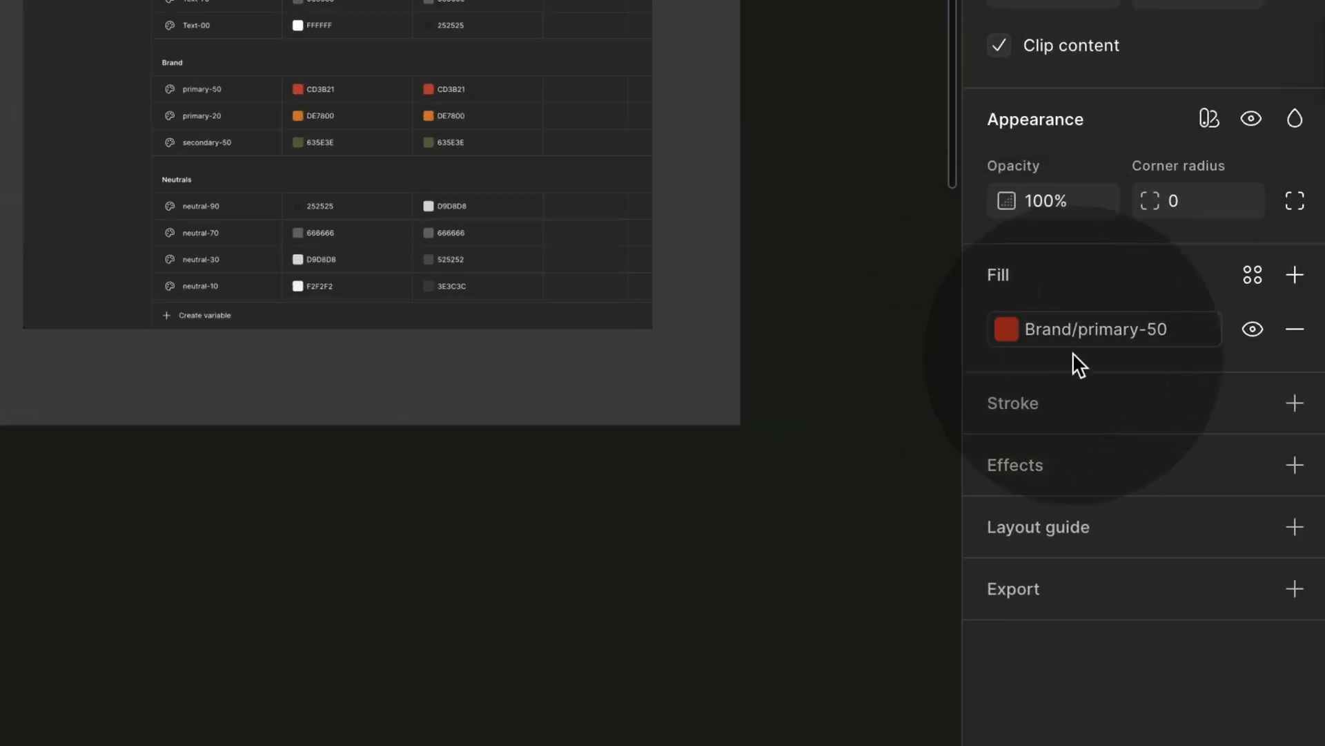
{"action": "mouse_move", "coordinate": [1034, 345]}
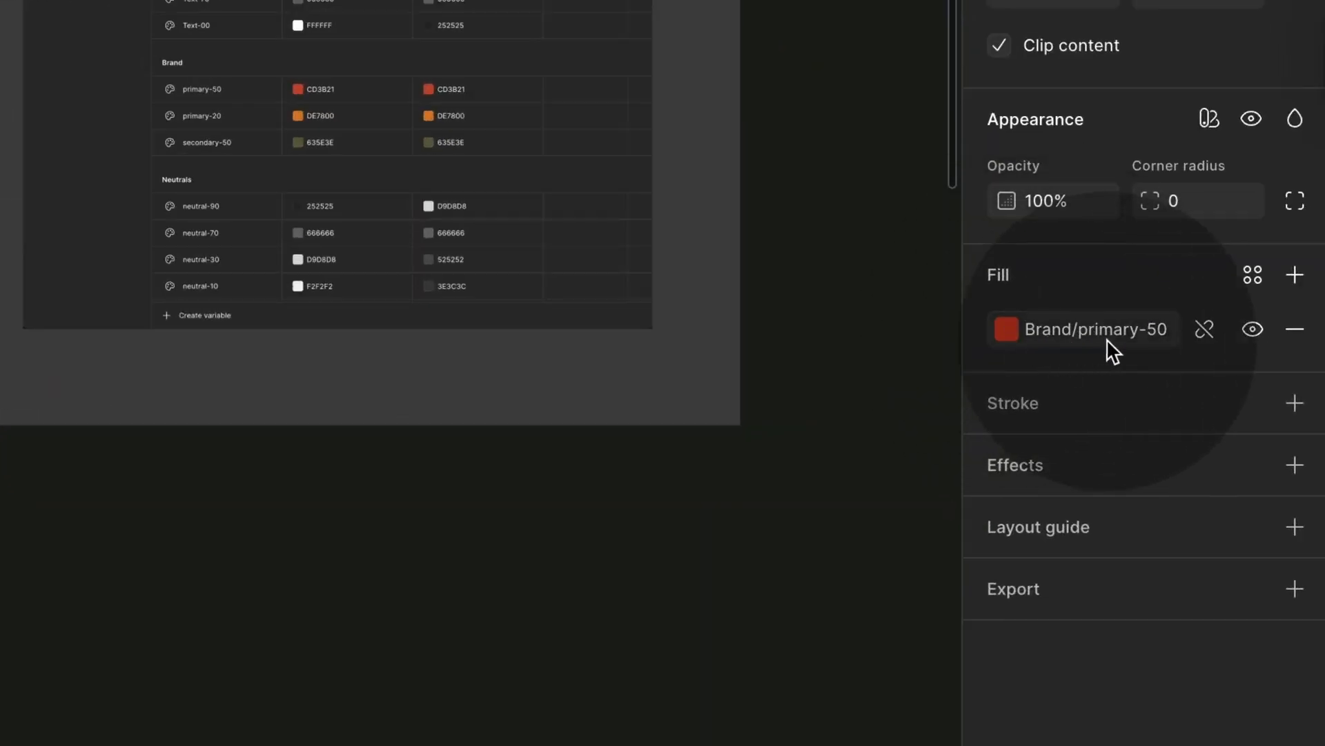
{"action": "left_click", "coordinate": [1206, 325]}
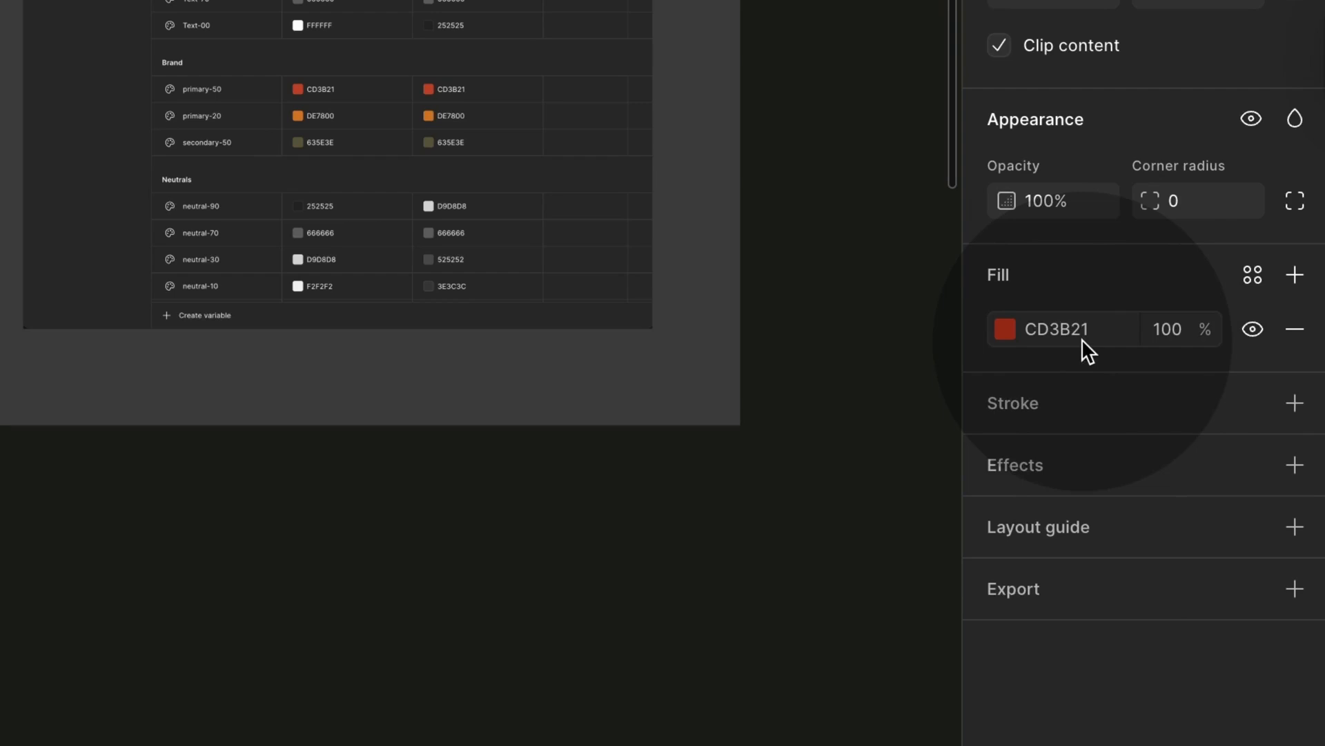
{"action": "key", "text": "ctrl+z"}
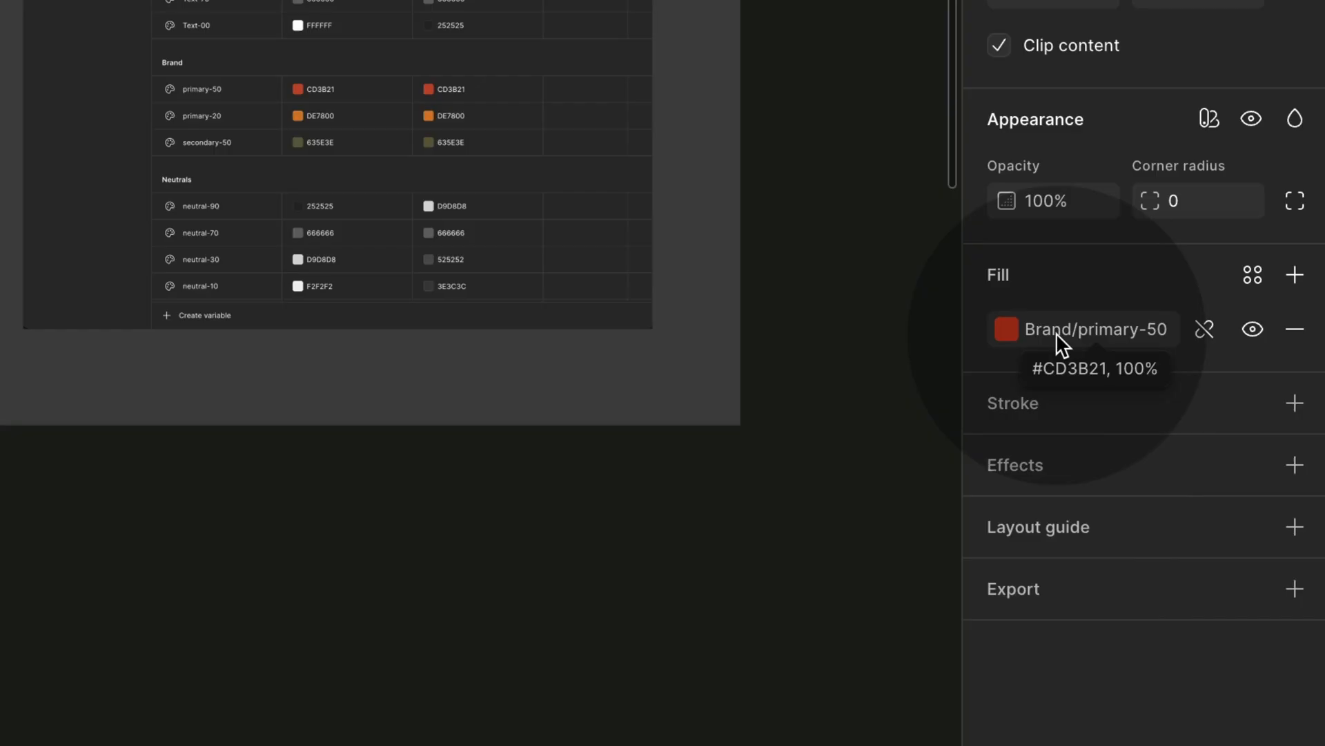
Step: Browse the library colour variables for the fill, then close the picker unchanged
{"action": "left_click", "coordinate": [1255, 273]}
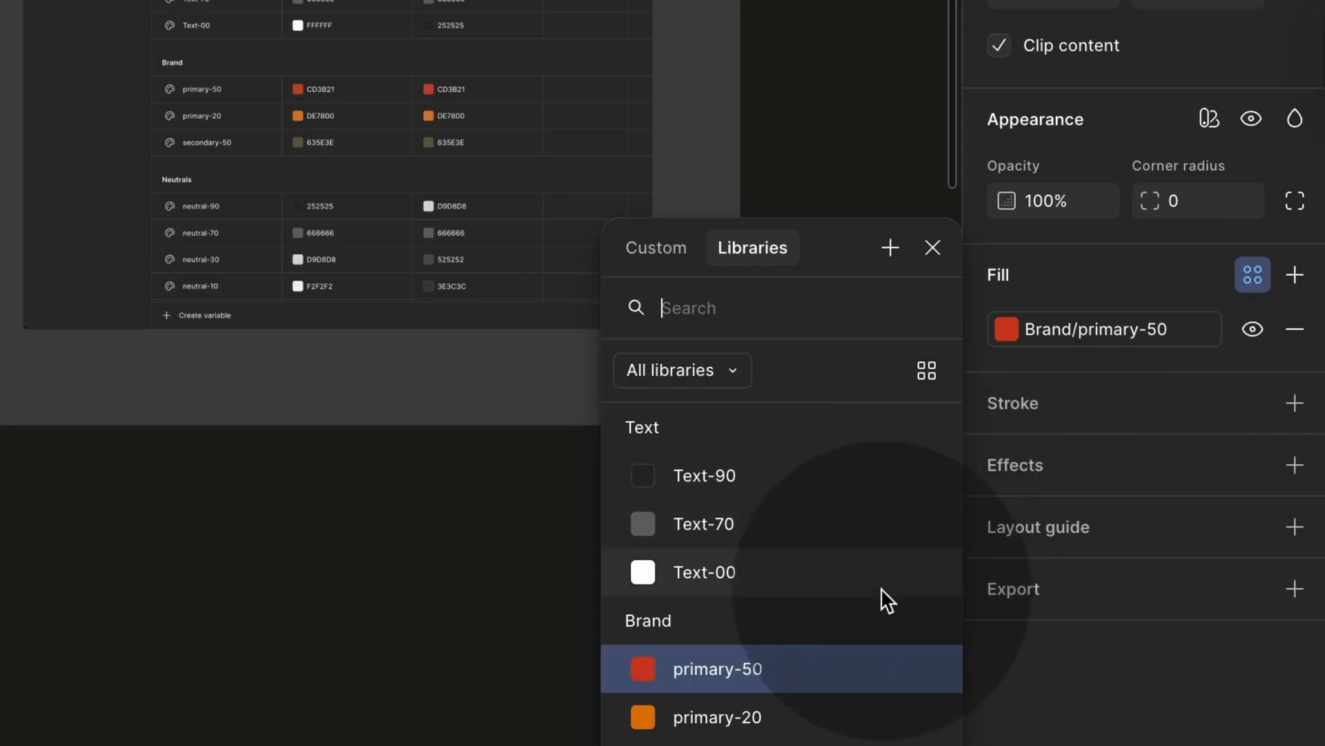
{"action": "scroll", "coordinate": [880, 586], "scroll_direction": "down", "scroll_amount": 3}
{"action": "scroll", "coordinate": [882, 590], "scroll_direction": "up", "scroll_amount": 3}
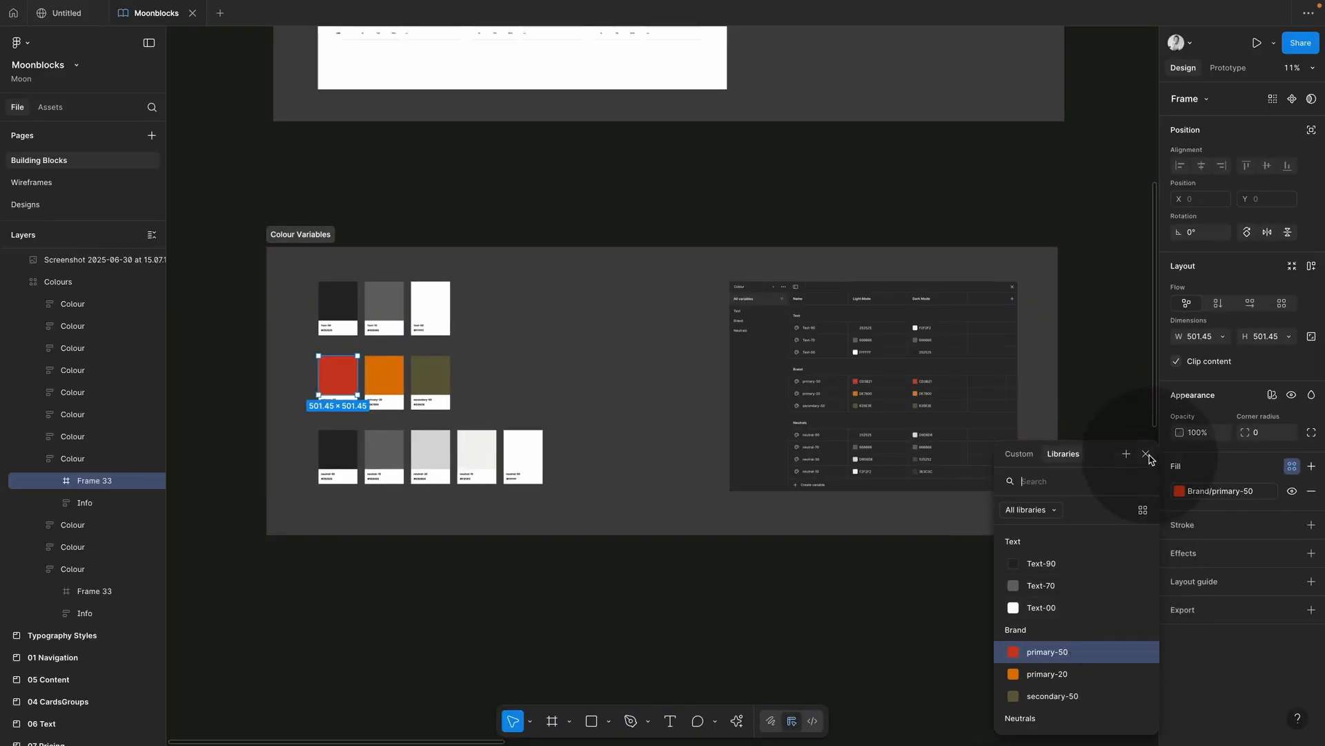
{"action": "left_click", "coordinate": [1147, 454]}
{"action": "scroll", "coordinate": [843, 562], "scroll_direction": "down", "scroll_amount": 5}
{"action": "scroll", "coordinate": [843, 562], "scroll_direction": "right", "scroll_amount": 10}
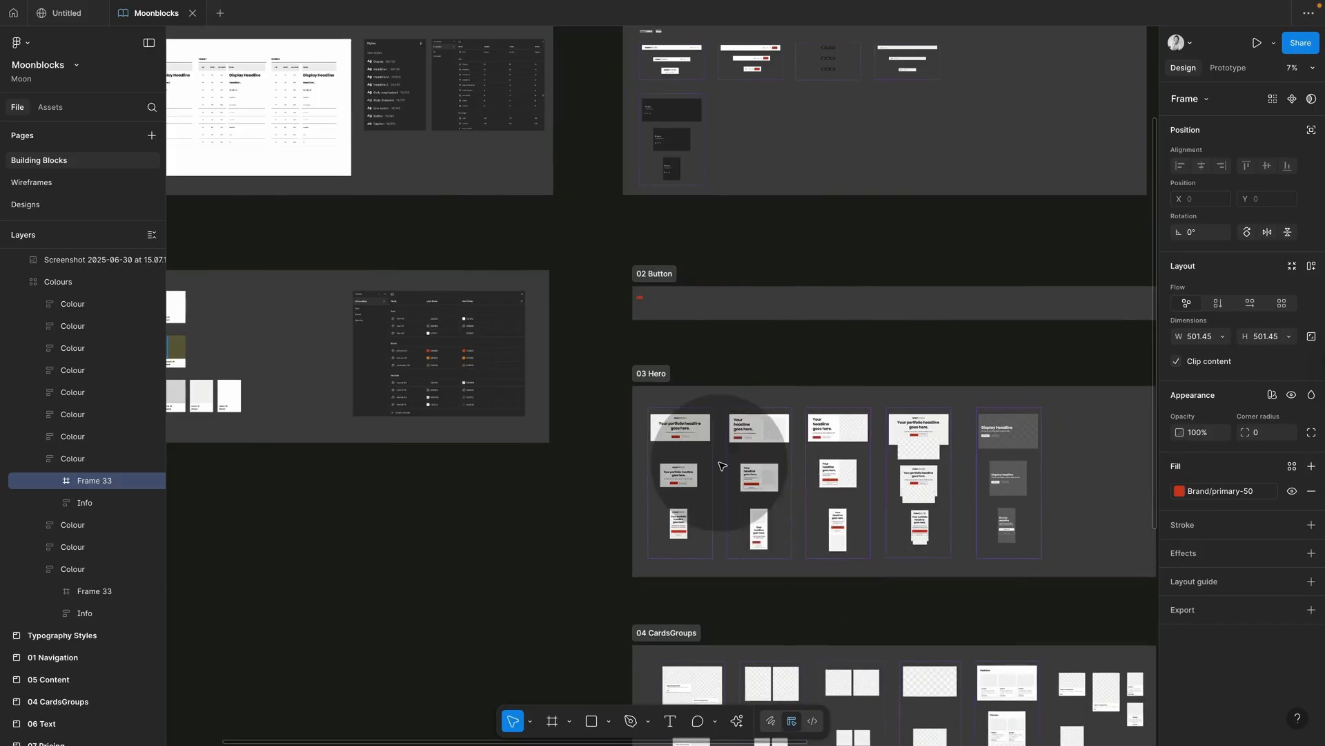
{"action": "scroll", "coordinate": [722, 466], "scroll_direction": "up", "scroll_amount": 5}
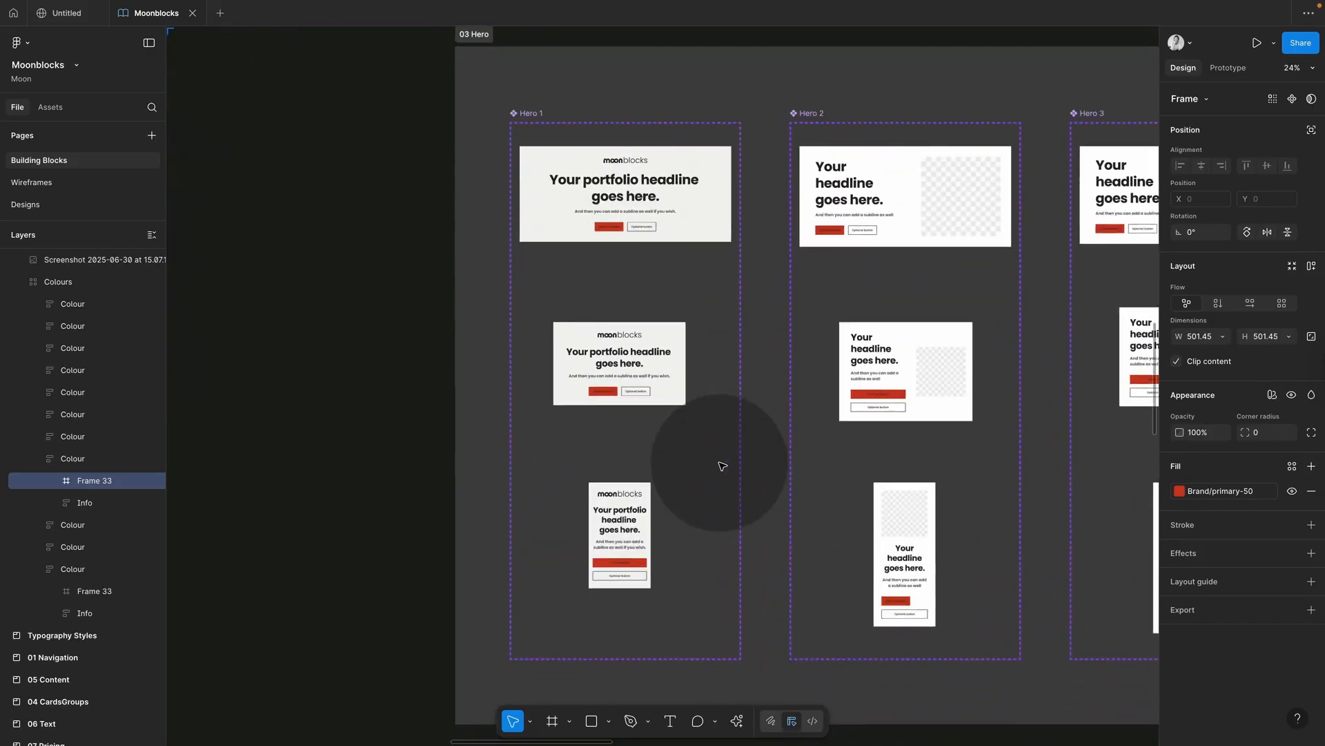
{"action": "scroll", "coordinate": [723, 466], "scroll_direction": "up", "scroll_amount": 2}
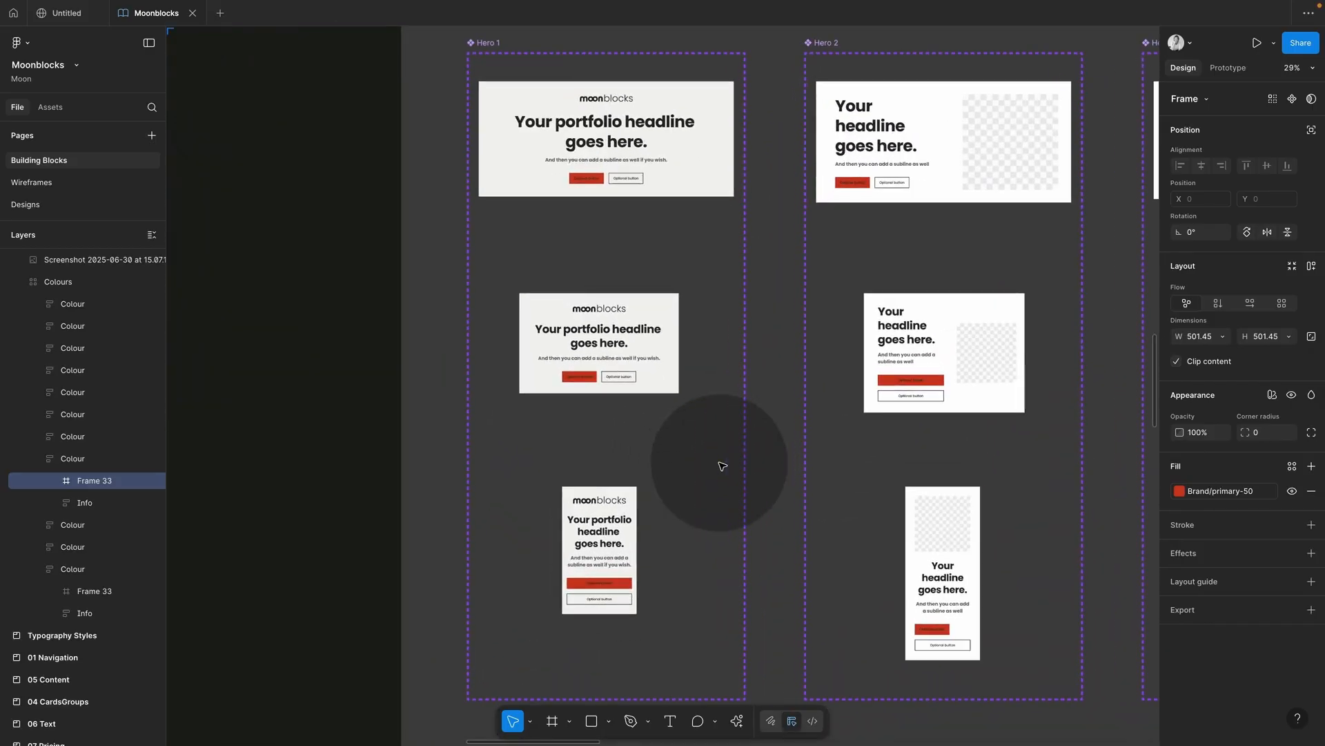
Step: Select the Hero 1 and Hero 2 desktop cards
{"action": "left_click", "coordinate": [702, 186]}
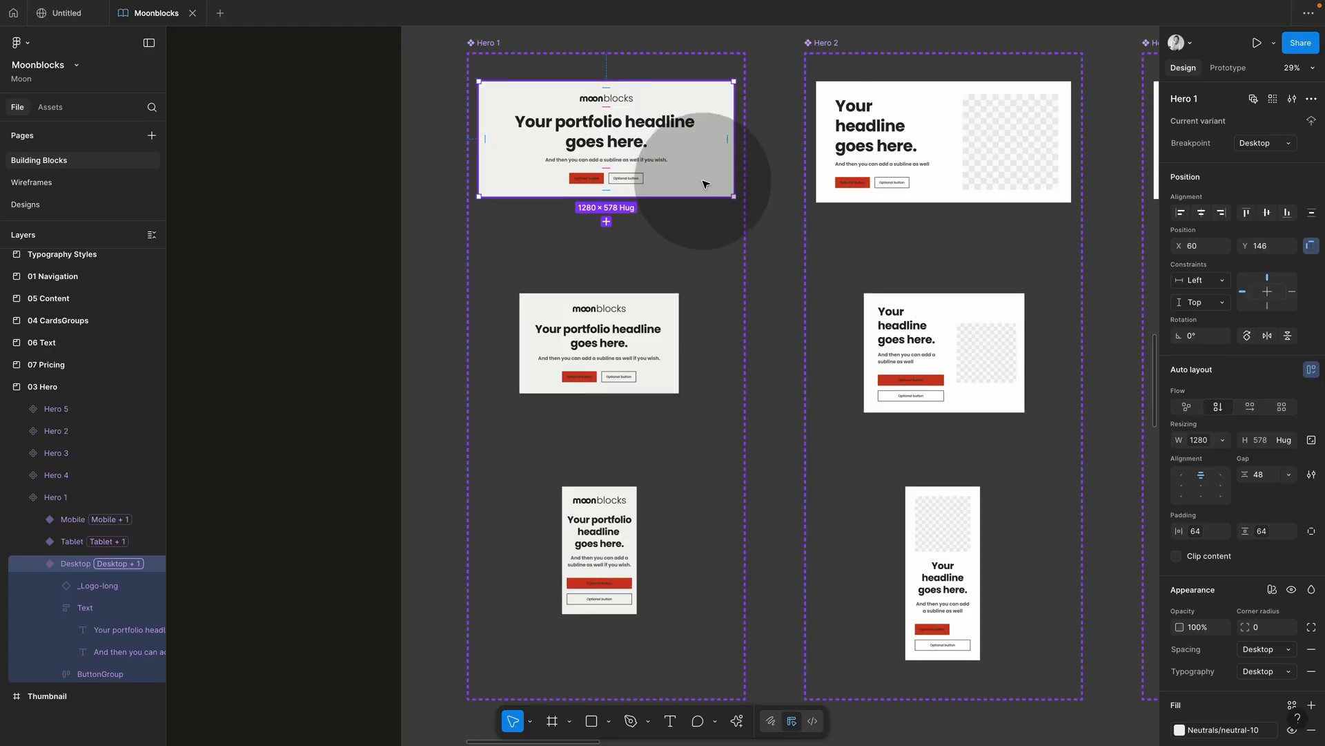
{"action": "left_click", "coordinate": [924, 186]}
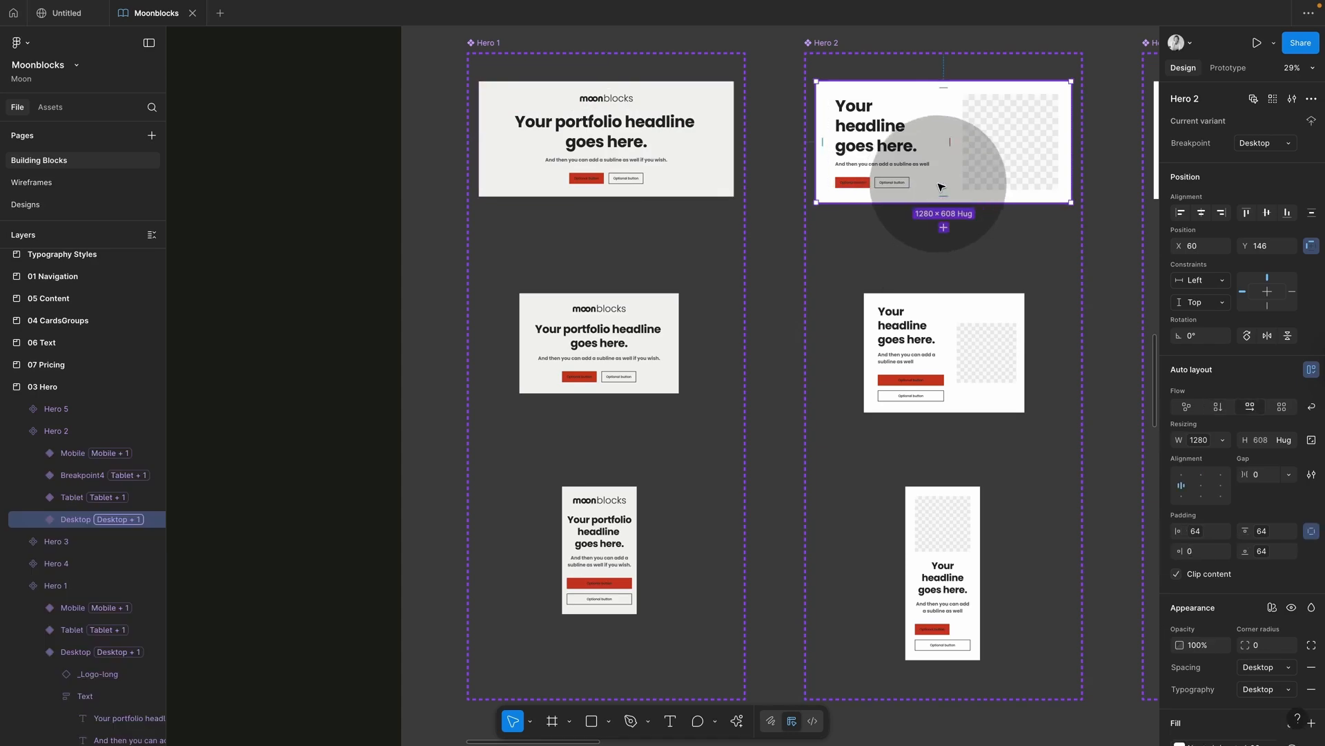
{"action": "scroll", "coordinate": [932, 186], "scroll_direction": "up", "scroll_amount": 2}
{"action": "scroll", "coordinate": [941, 187], "scroll_direction": "right", "scroll_amount": 4}
{"action": "scroll", "coordinate": [941, 187], "scroll_direction": "up", "scroll_amount": 2}
{"action": "scroll", "coordinate": [692, 278], "scroll_direction": "up", "scroll_amount": 4}
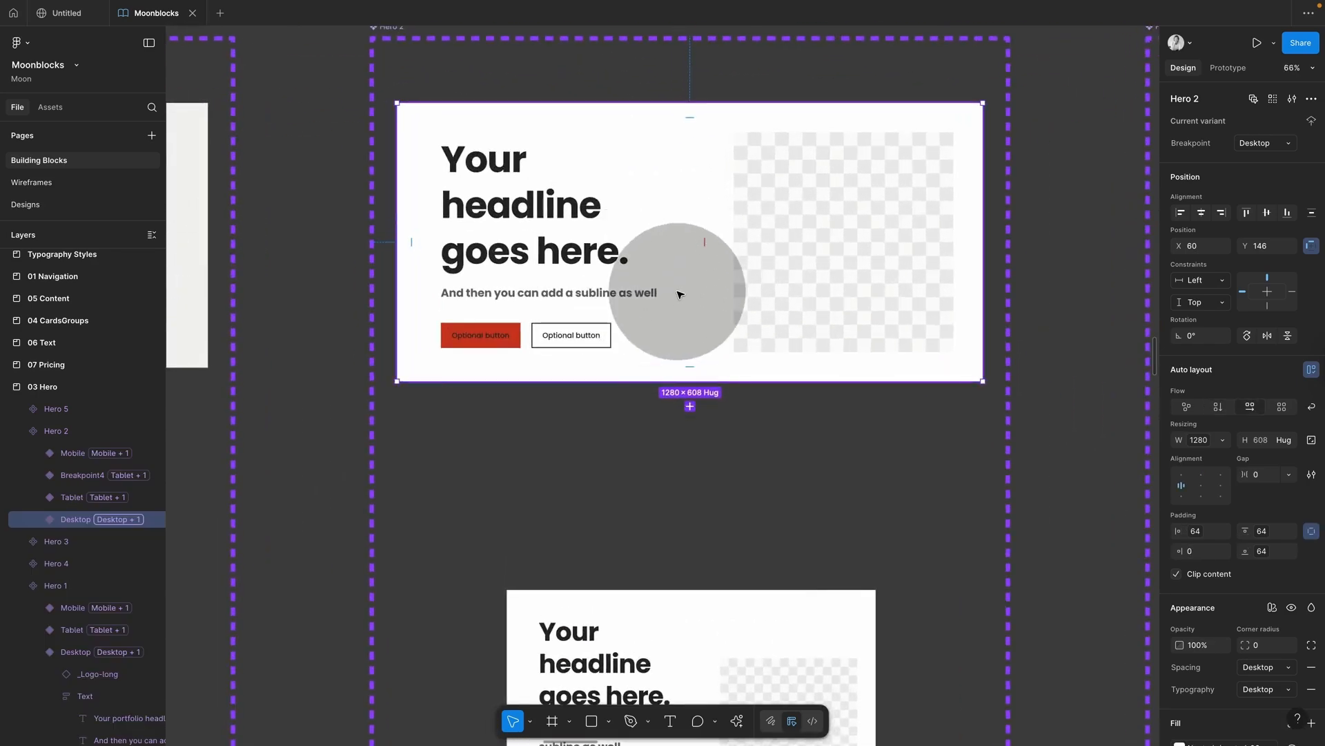
{"action": "scroll", "coordinate": [1243, 498], "scroll_direction": "down", "scroll_amount": 5}
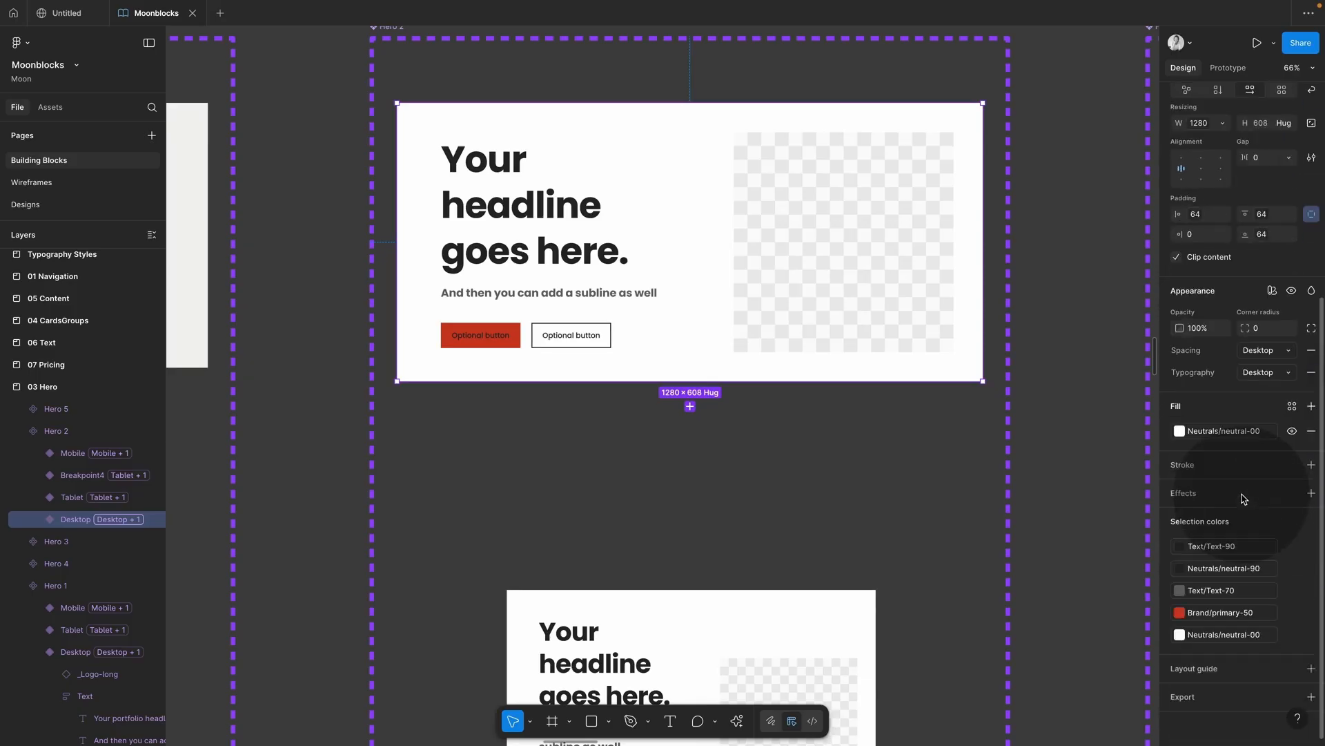
Step: Review the card's selection colours, detaching and reapplying neutral-00 as its background
{"action": "left_click", "coordinate": [1173, 521]}
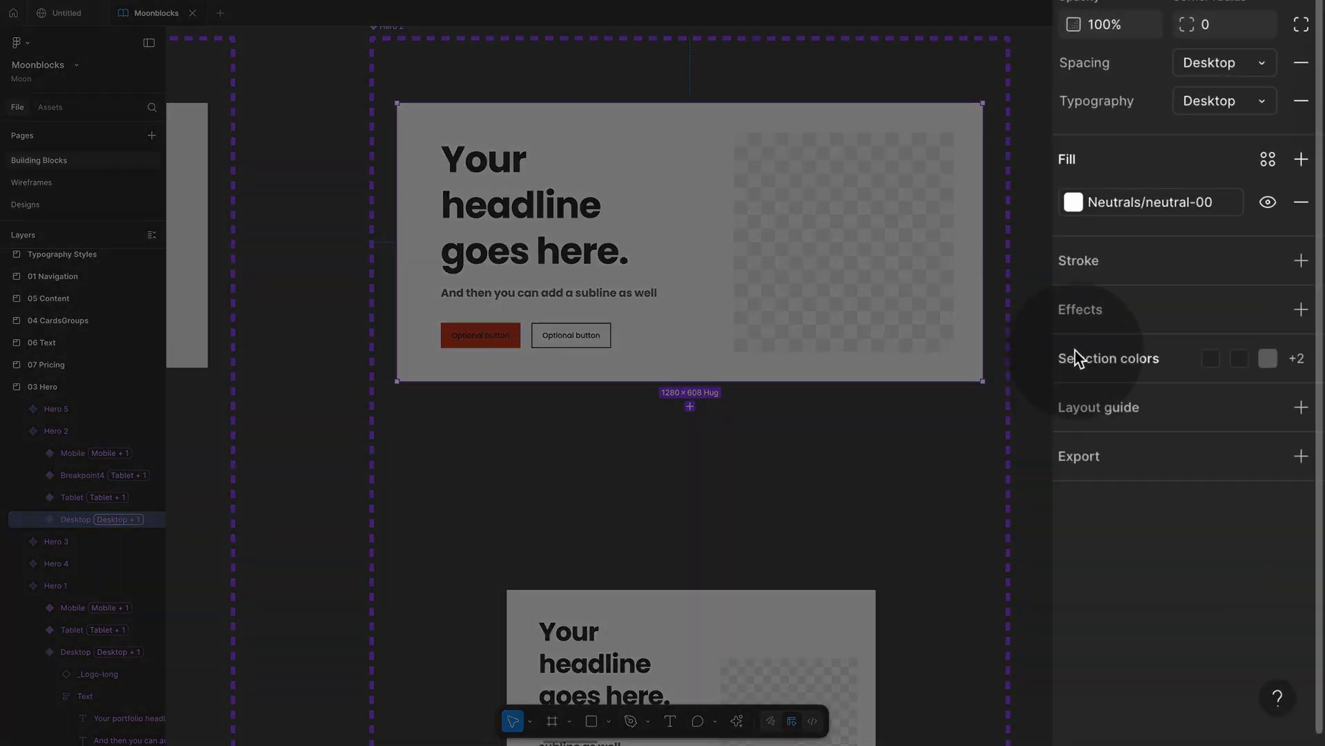
{"action": "left_click", "coordinate": [1066, 365]}
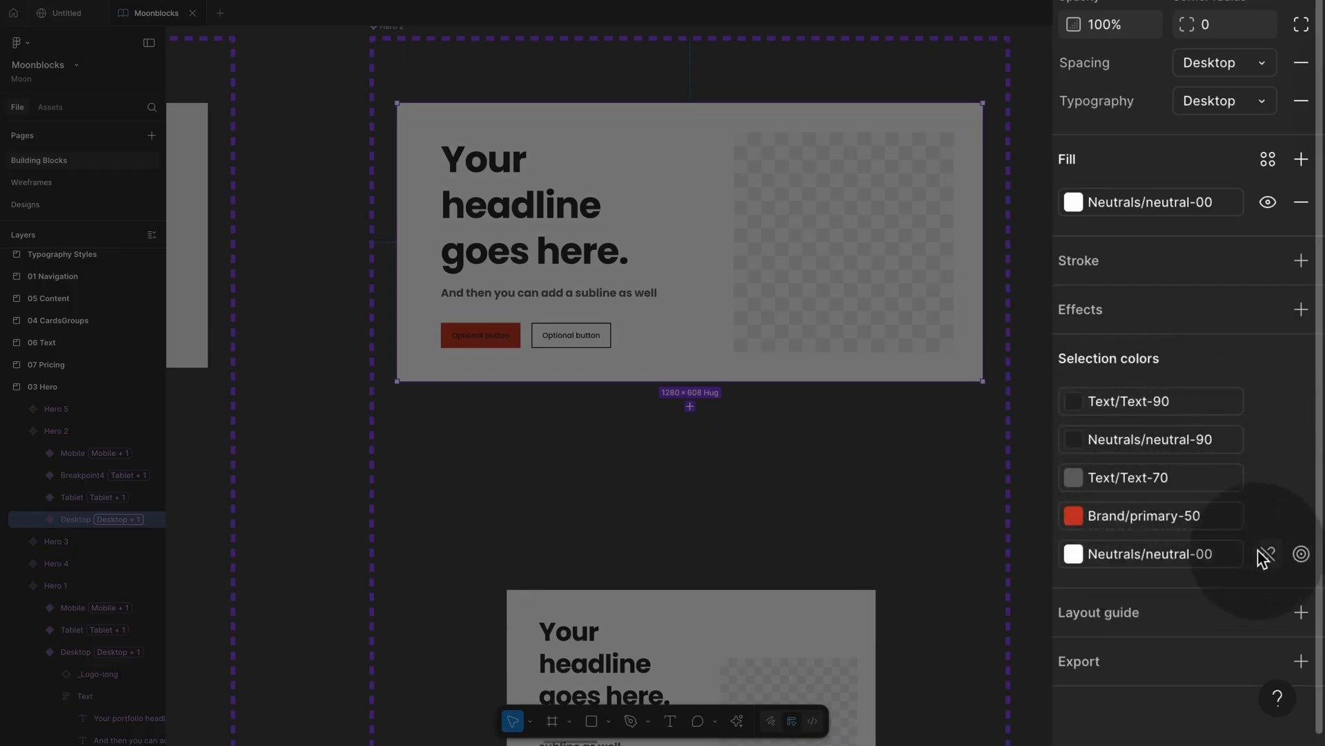
{"action": "left_click", "coordinate": [1268, 553]}
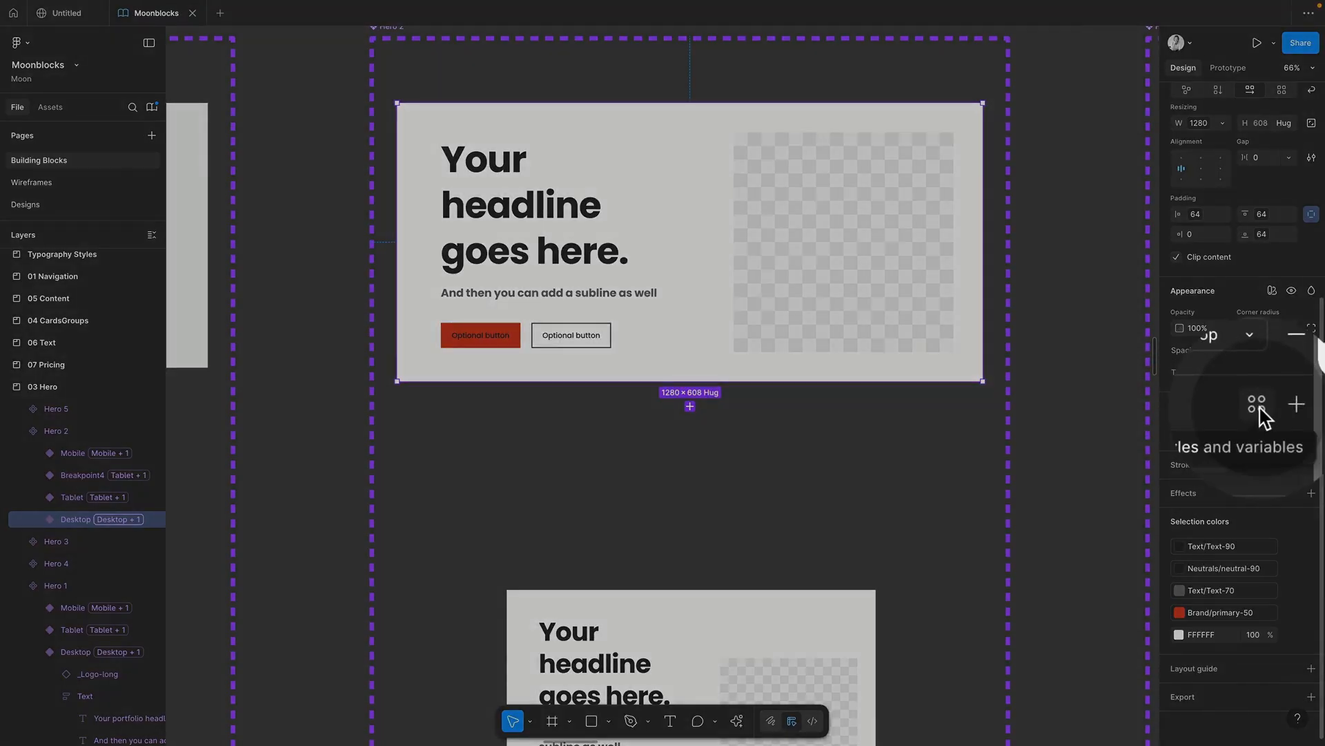
{"action": "left_click", "coordinate": [1292, 406]}
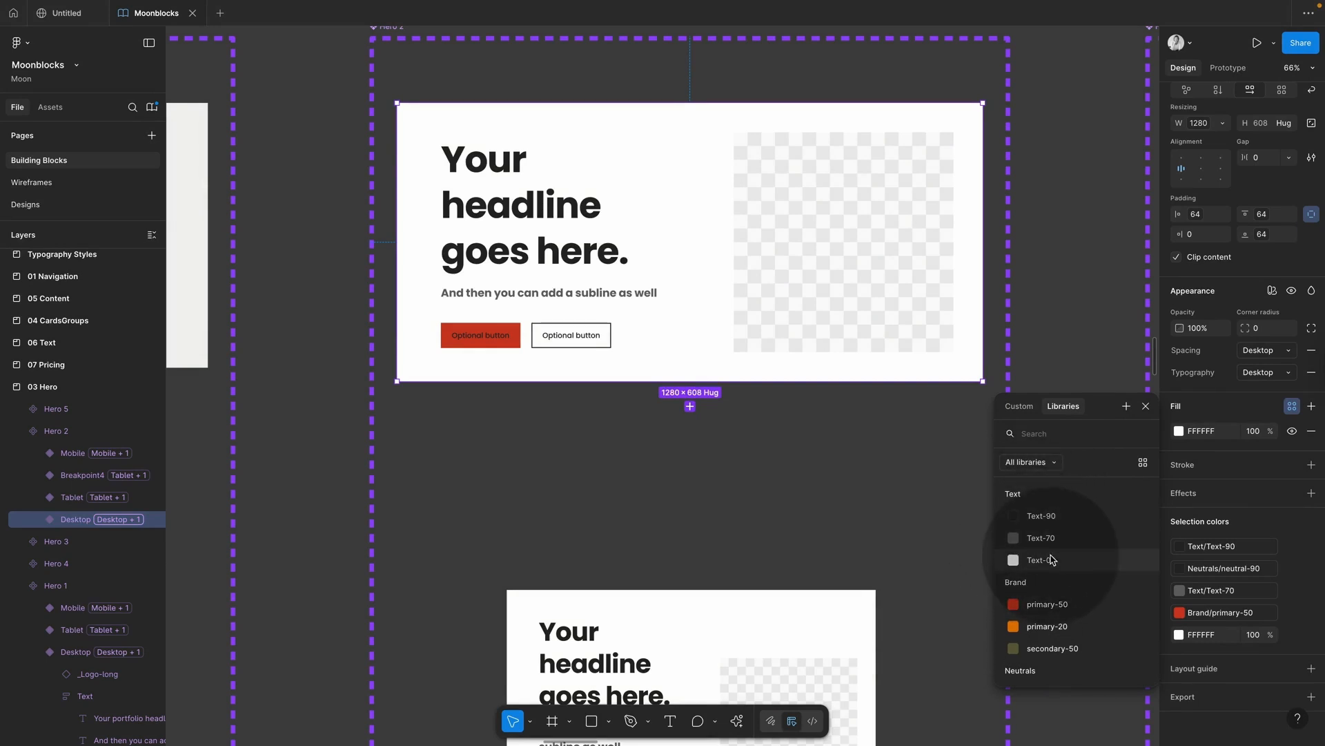
{"action": "scroll", "coordinate": [1051, 559], "scroll_direction": "down", "scroll_amount": 2}
{"action": "scroll", "coordinate": [1050, 559], "scroll_direction": "down", "scroll_amount": 1}
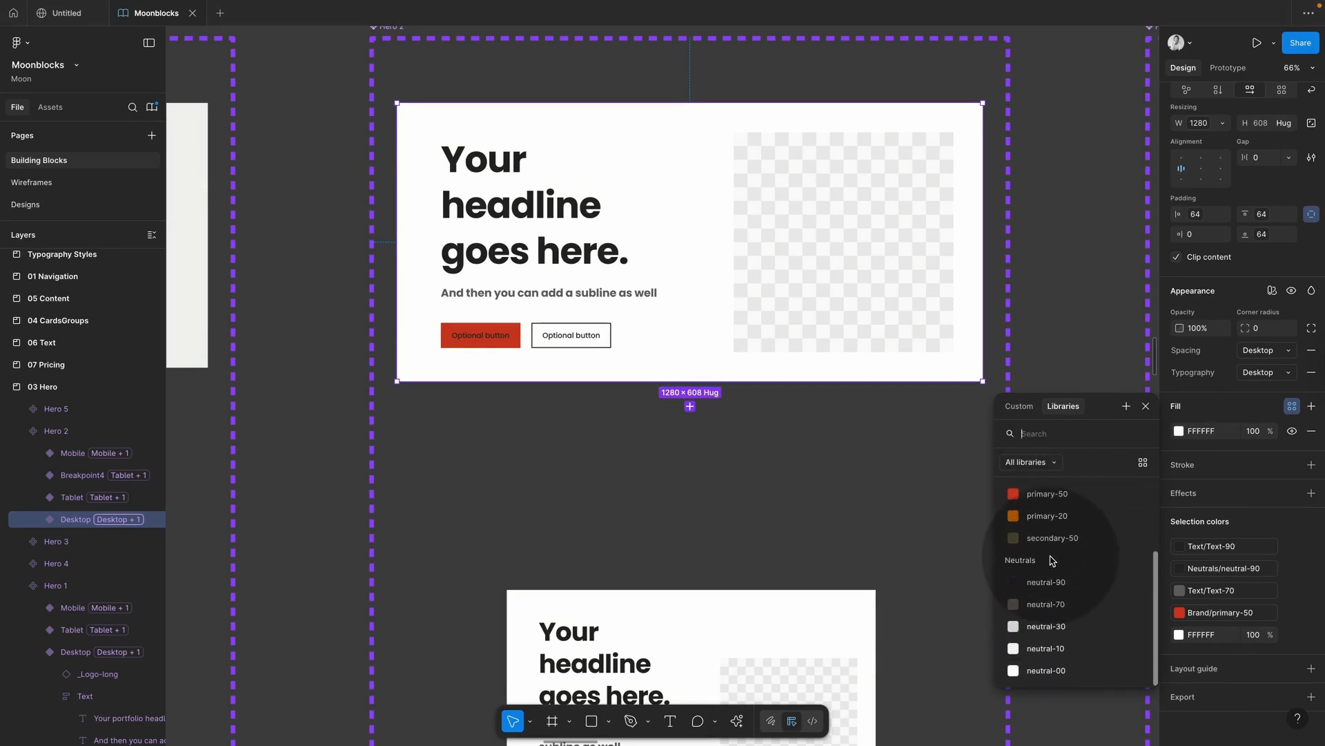
{"action": "left_click", "coordinate": [1041, 671]}
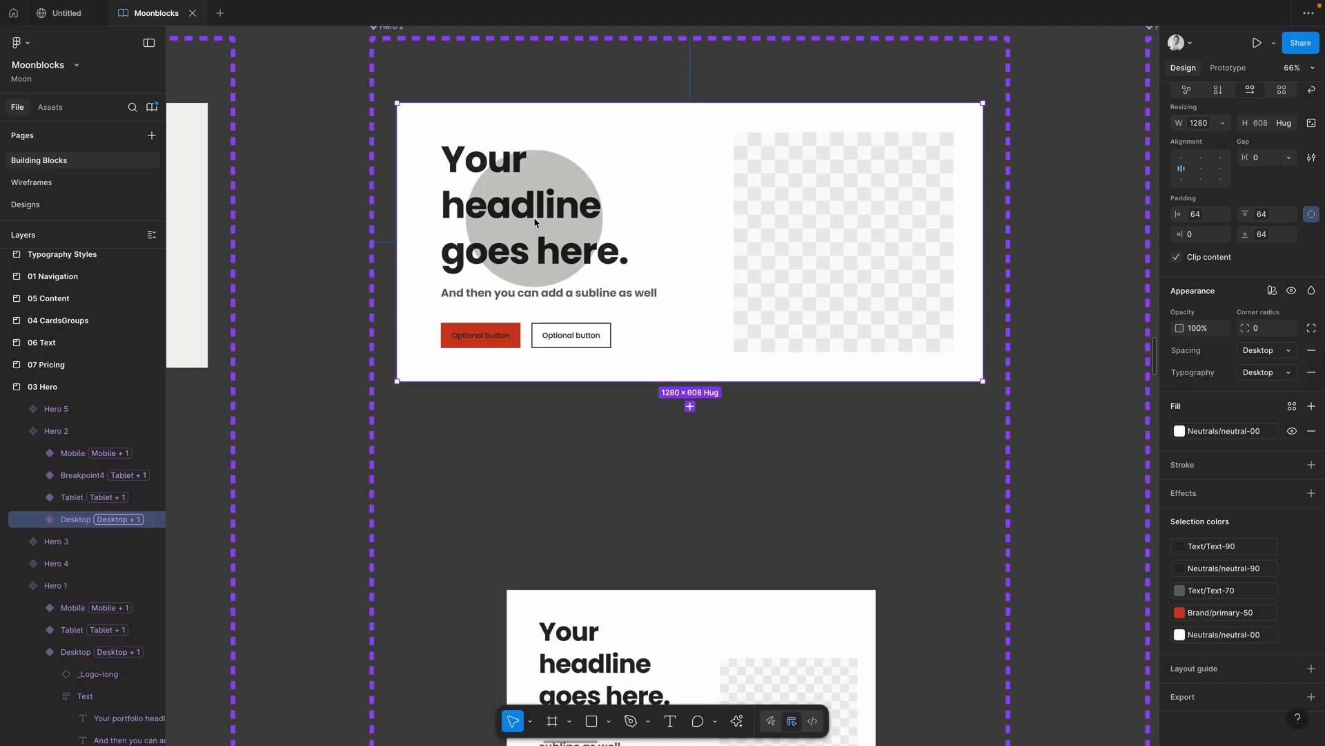
Step: Try Text-70 on the hero headline, then revert it to Text-90
{"action": "left_click", "coordinate": [553, 207], "text": "super"}
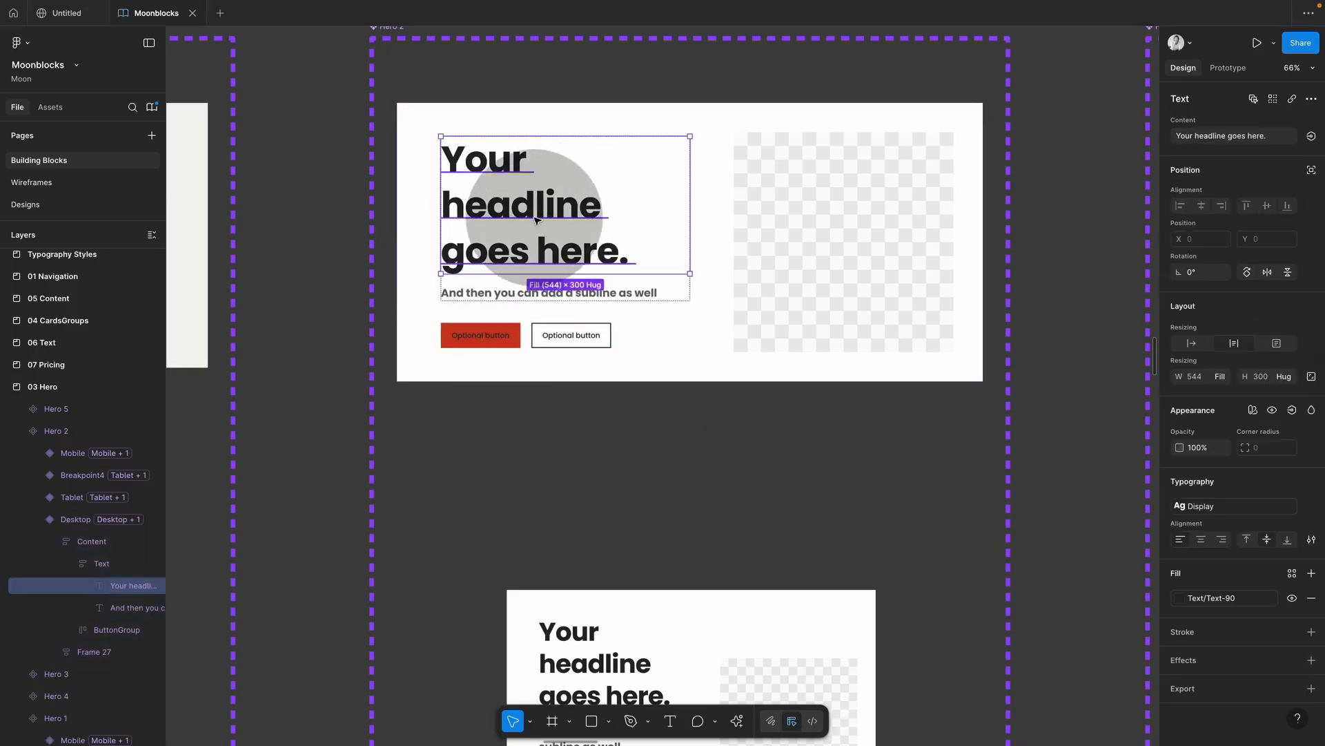
{"action": "left_click", "coordinate": [1179, 598]}
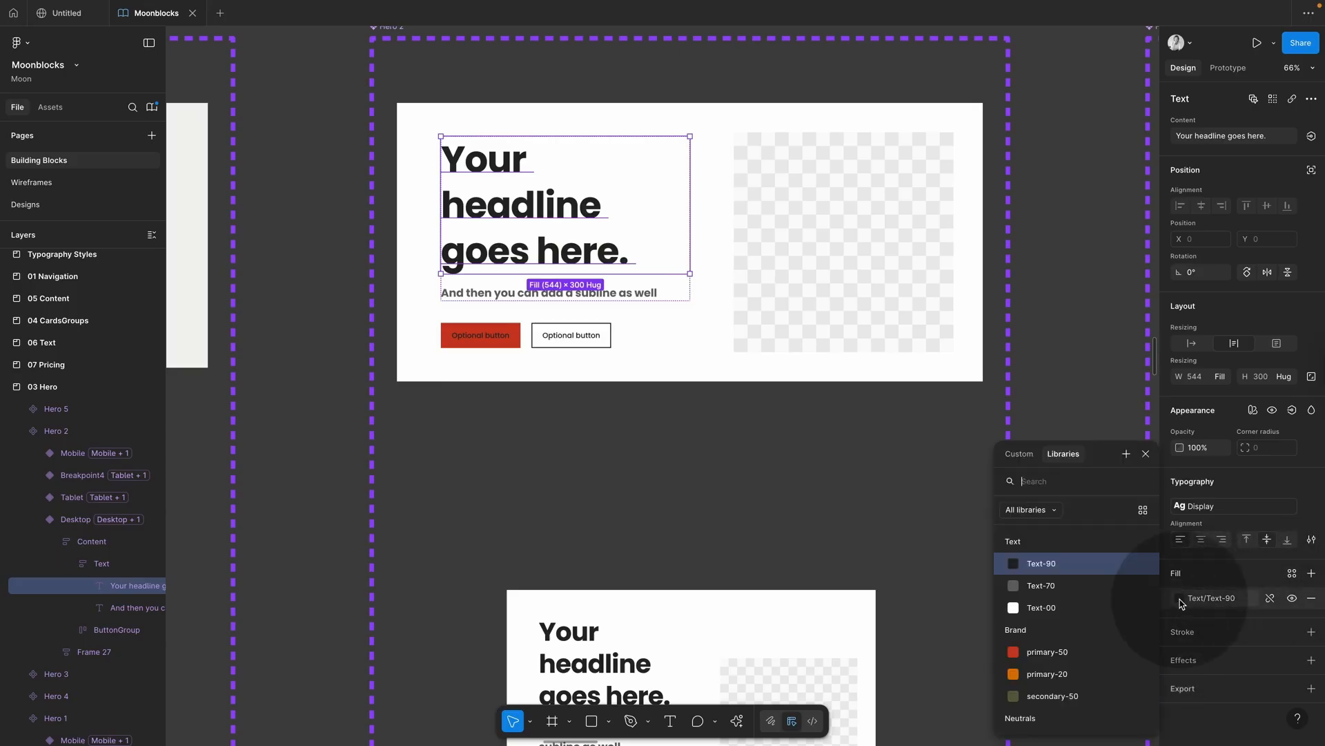
{"action": "left_click", "coordinate": [1065, 587]}
{"action": "left_click", "coordinate": [1180, 598]}
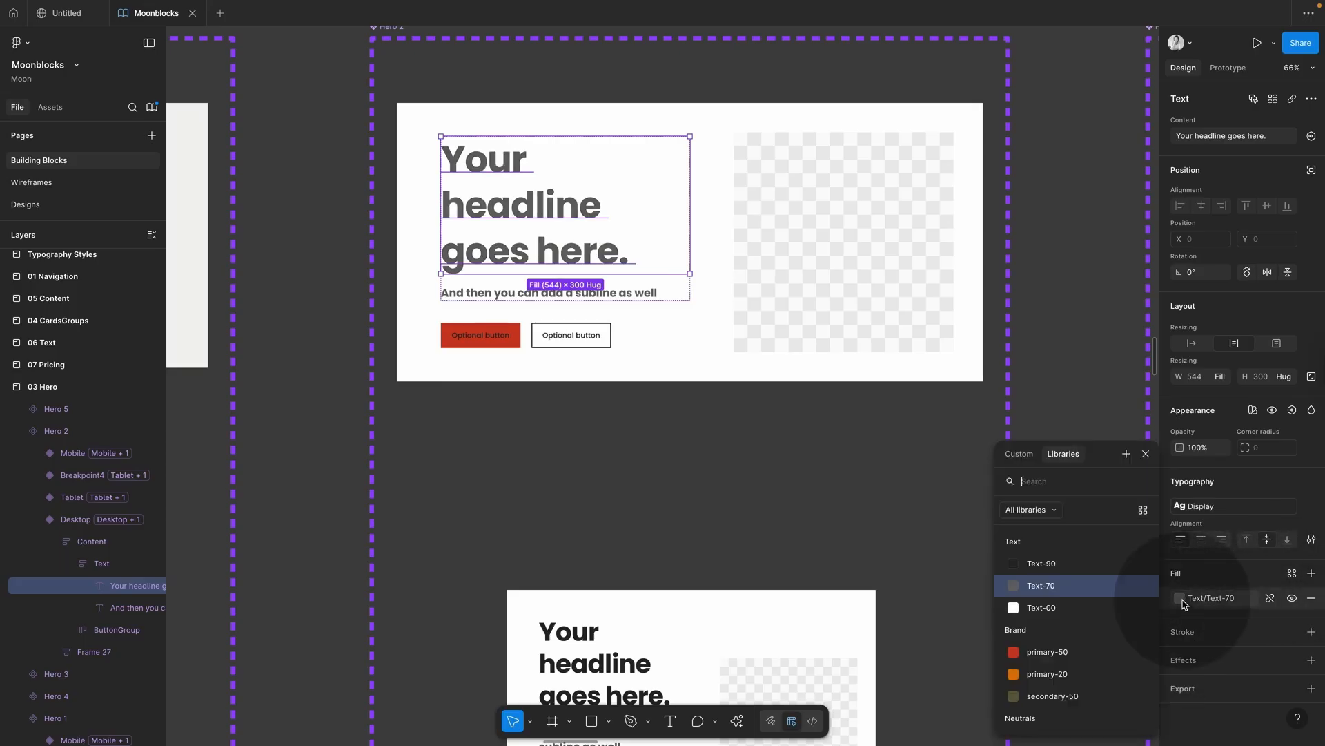
{"action": "left_click", "coordinate": [1042, 564]}
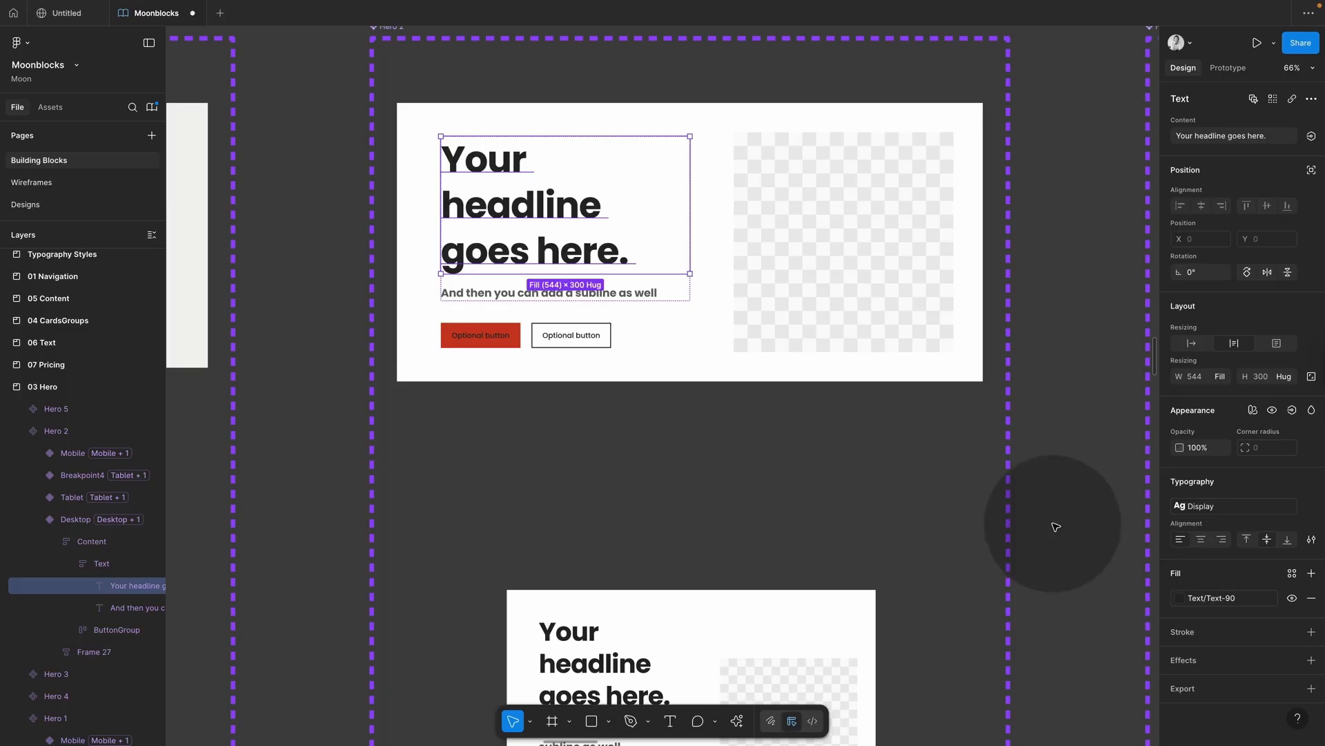
{"action": "key", "text": "Escape"}
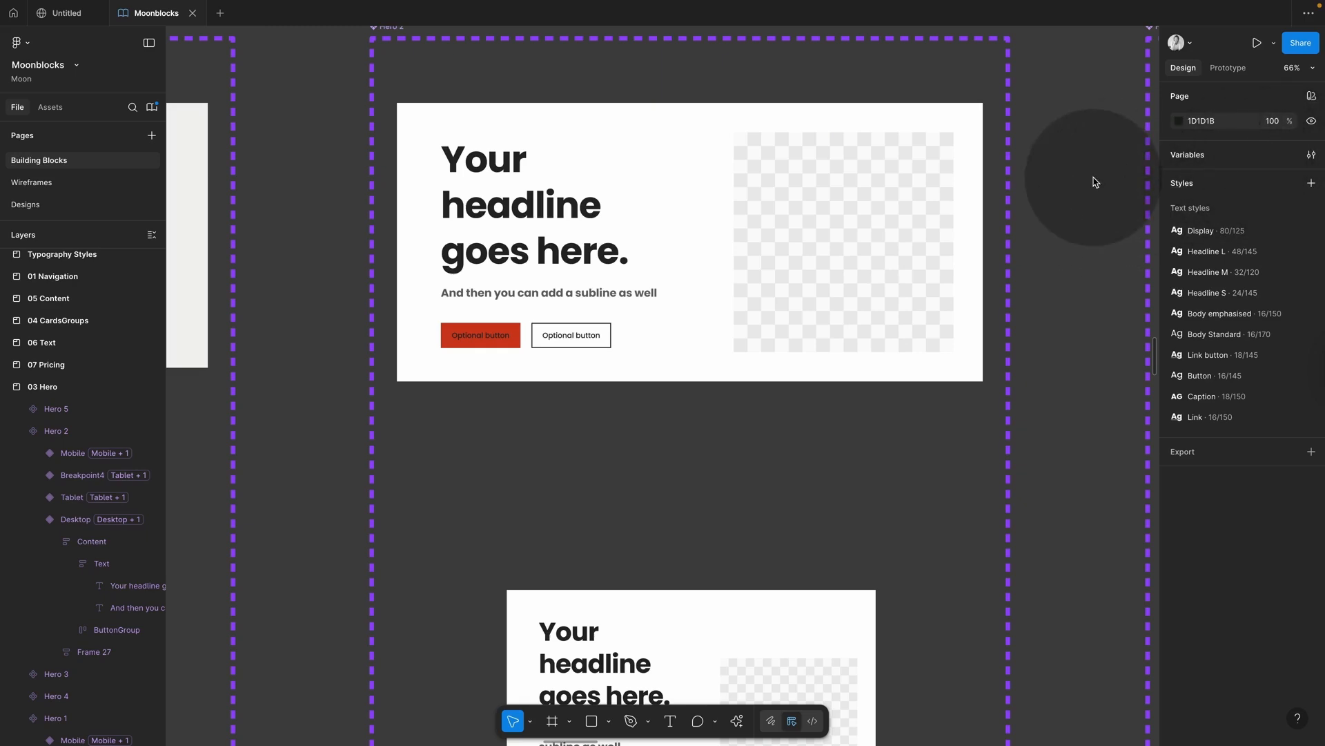
{"action": "scroll", "coordinate": [1094, 179], "scroll_direction": "down", "scroll_amount": 5, "text": "ctrl"}
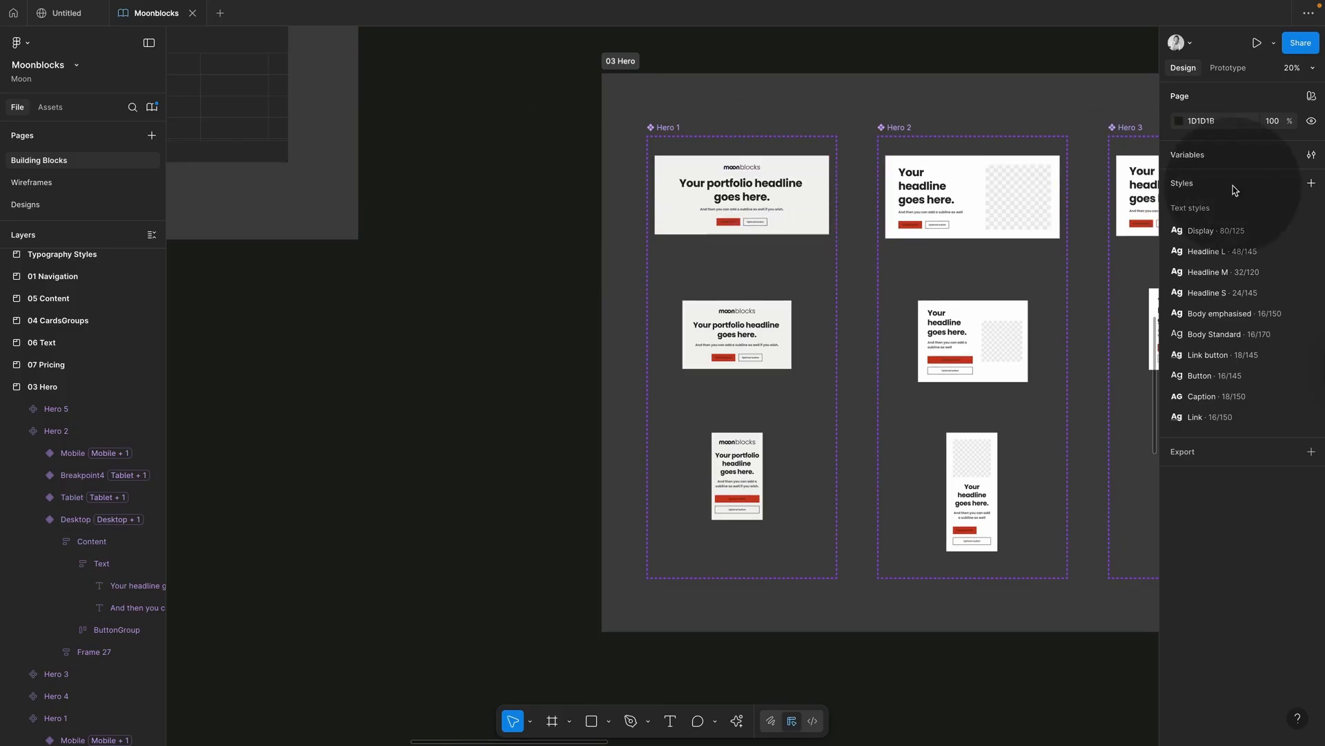
Step: In the Colour variables table, set primary-50's Light Mode to purple 9747FF
{"action": "left_click", "coordinate": [1308, 157]}
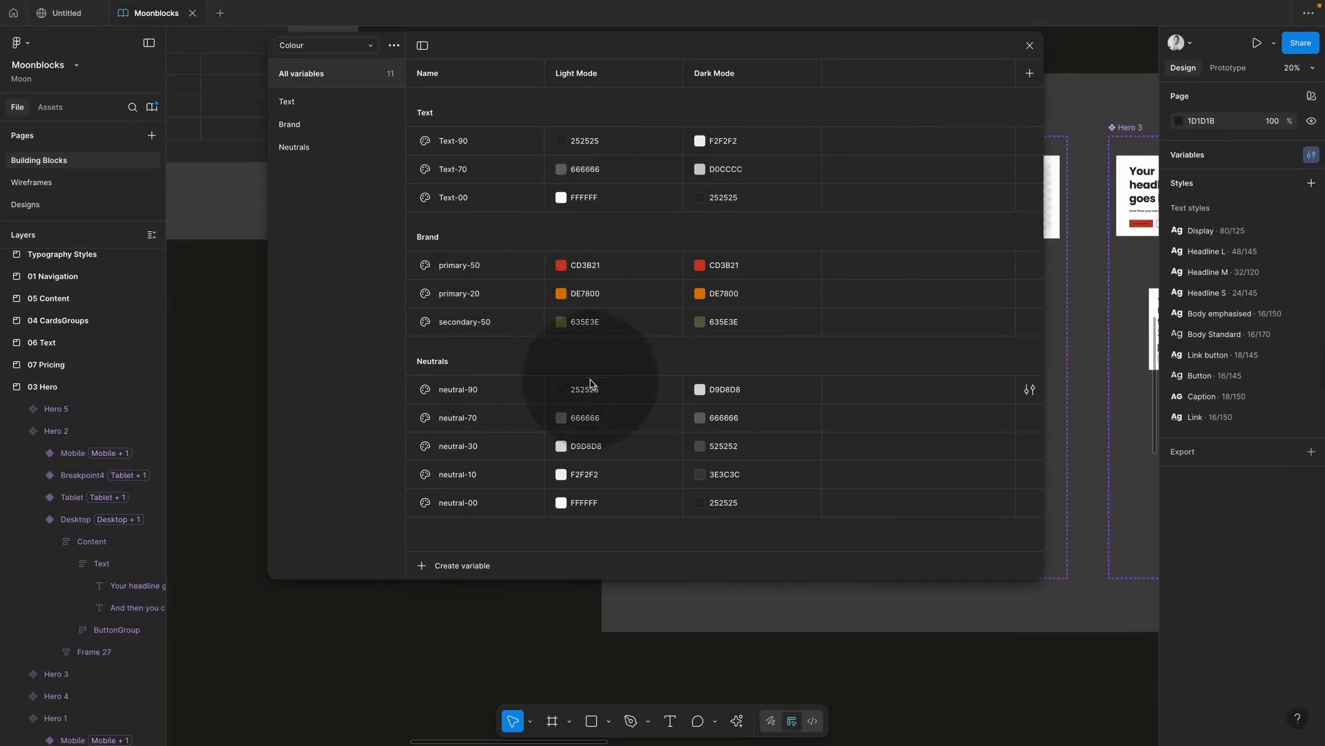
{"action": "left_click", "coordinate": [371, 45]}
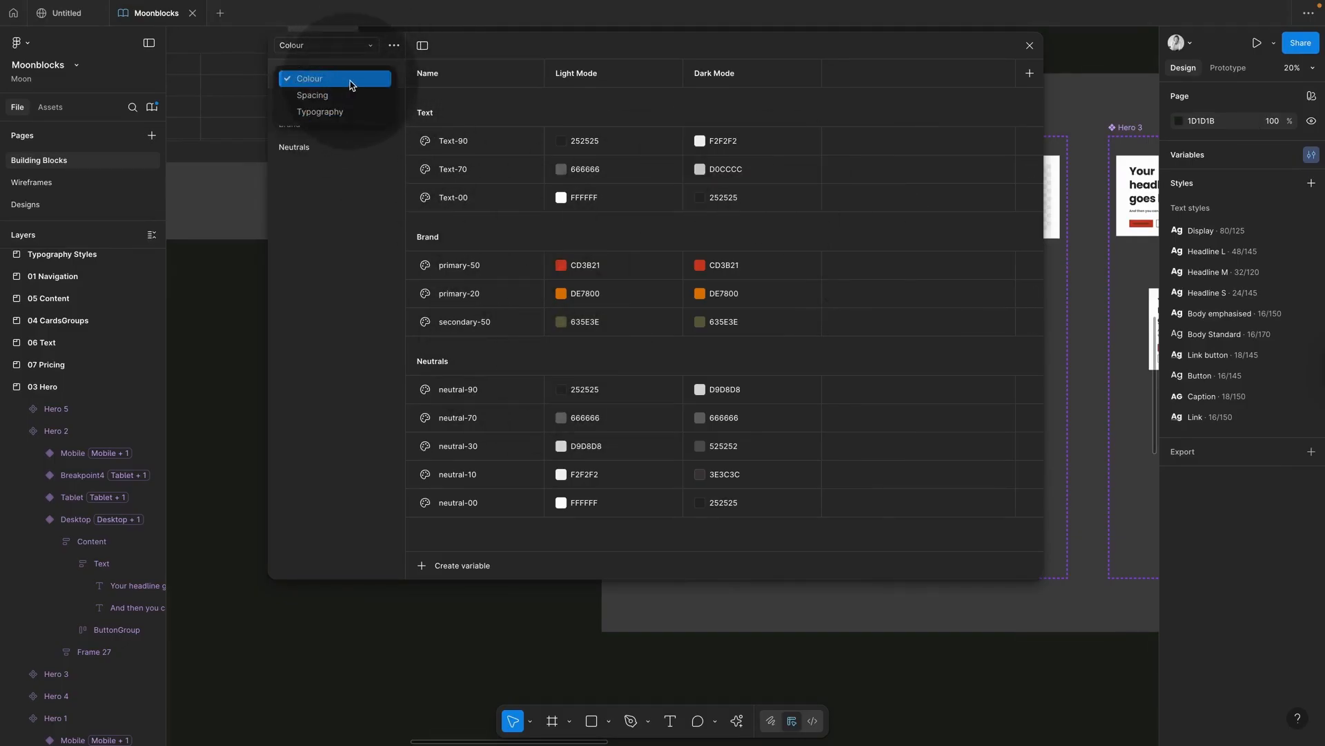
{"action": "left_click", "coordinate": [352, 80]}
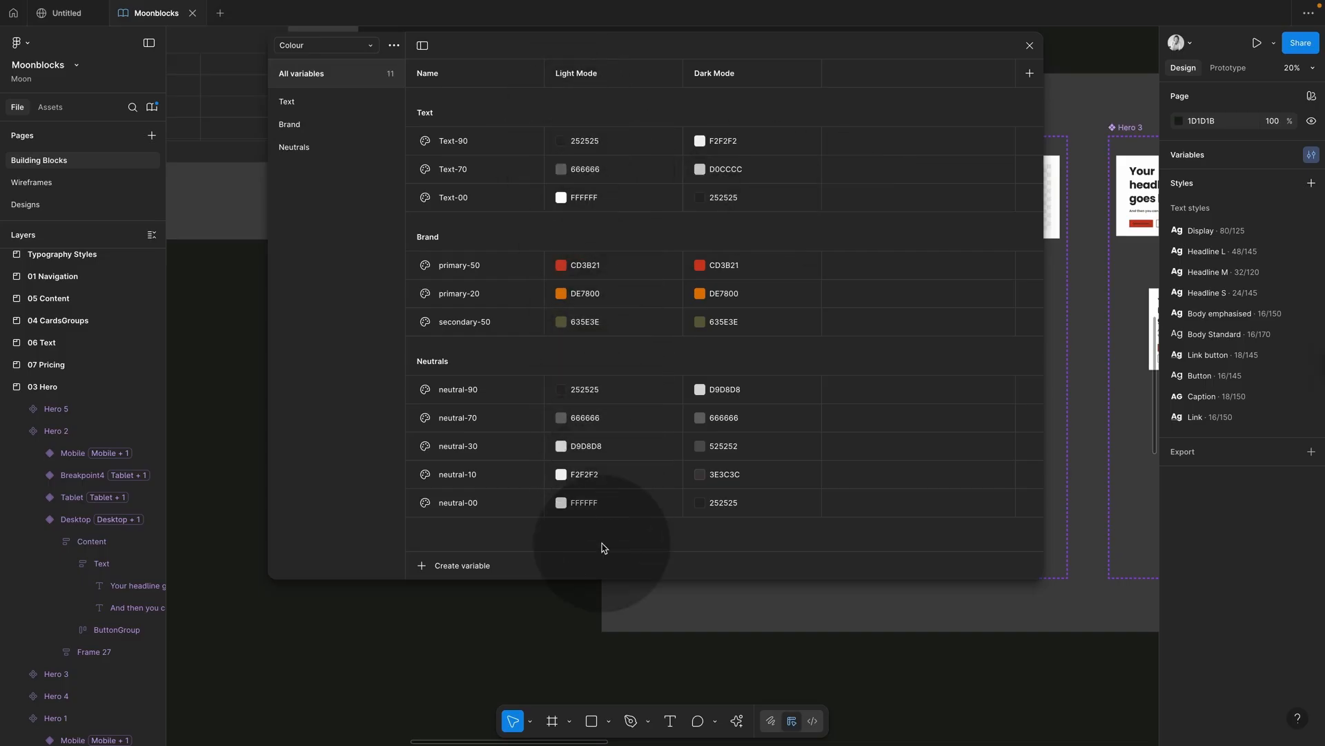
{"action": "left_click", "coordinate": [561, 266]}
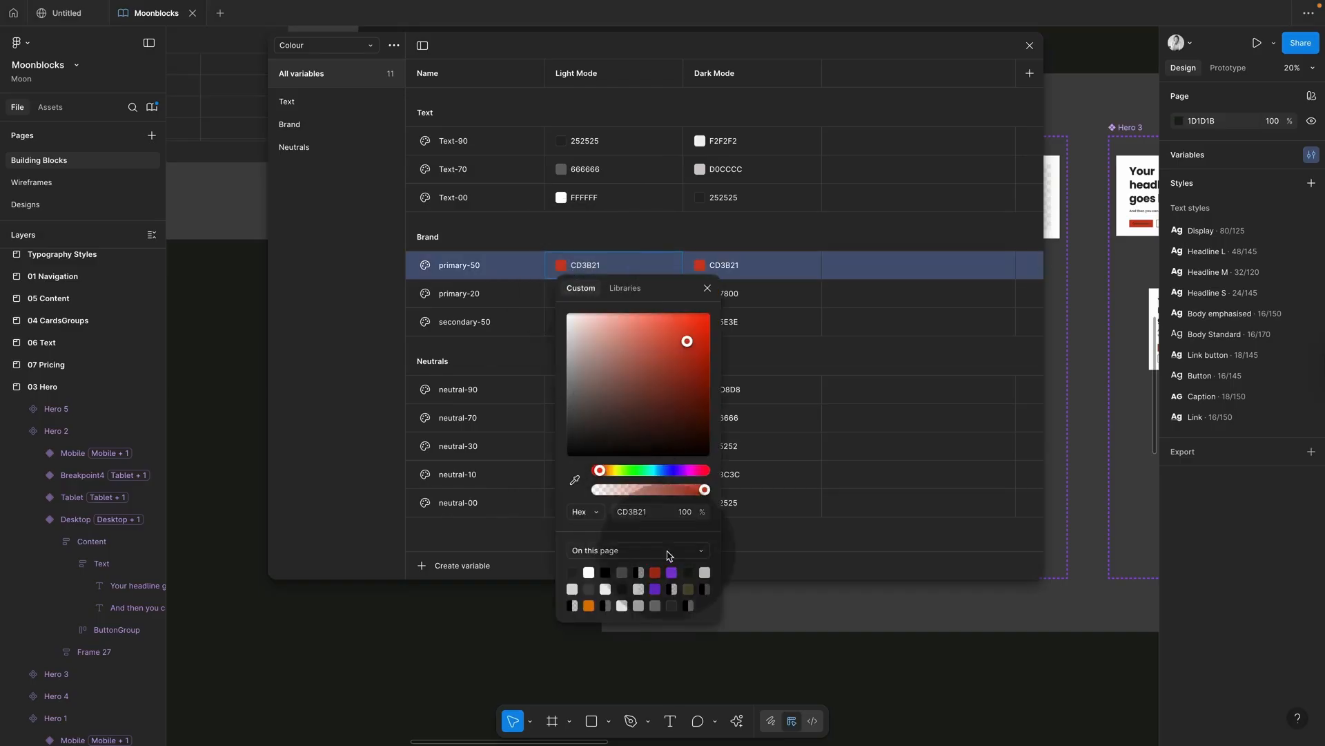
{"action": "left_click", "coordinate": [670, 573]}
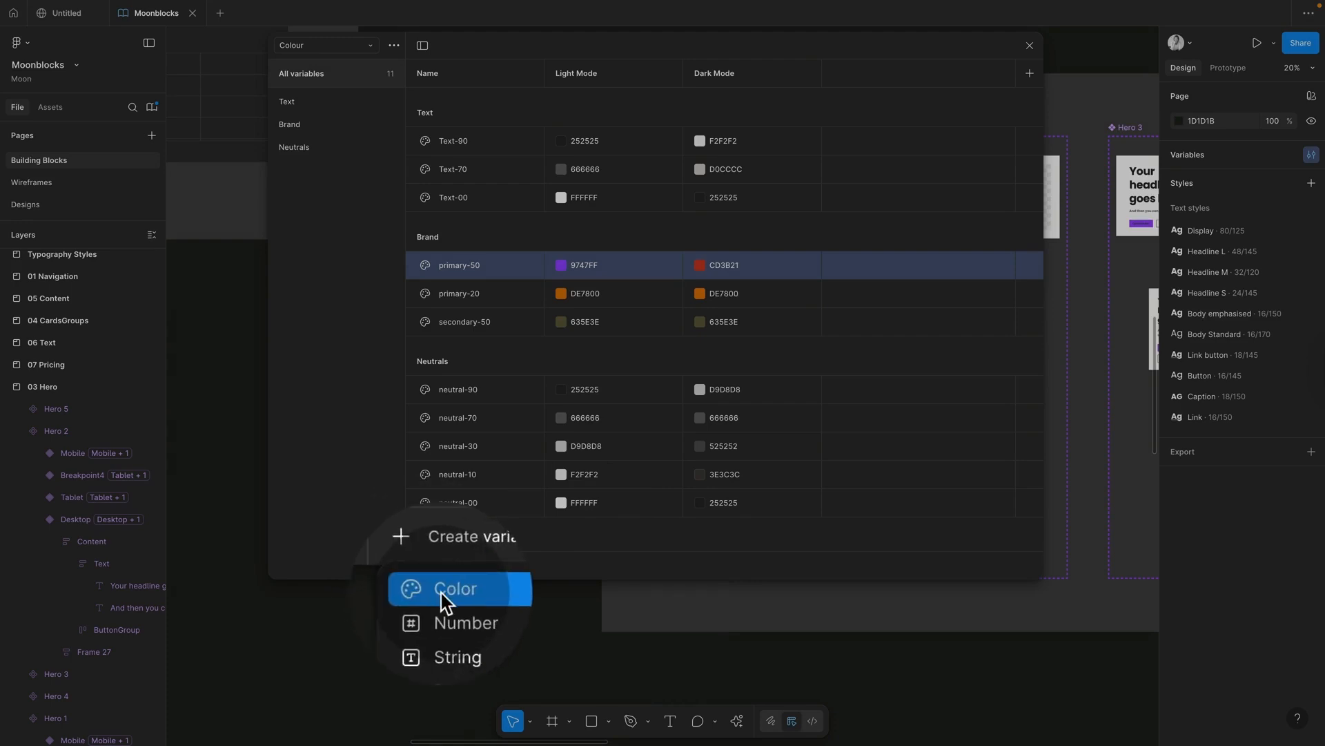
Step: Add a new Brand colour variable, Color, with Light Mode value 6CBA3C
{"action": "left_click", "coordinate": [445, 590]}
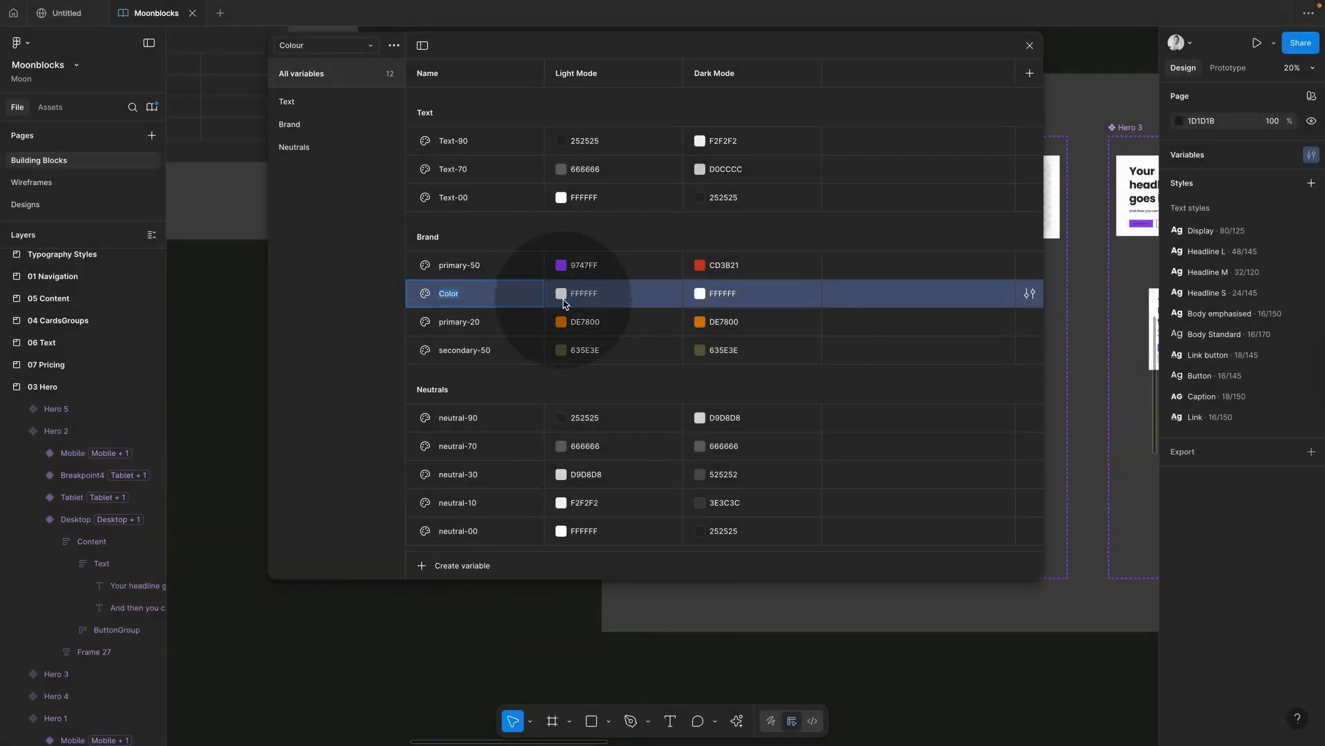
{"action": "left_click", "coordinate": [562, 294]}
{"action": "left_click", "coordinate": [630, 455]}
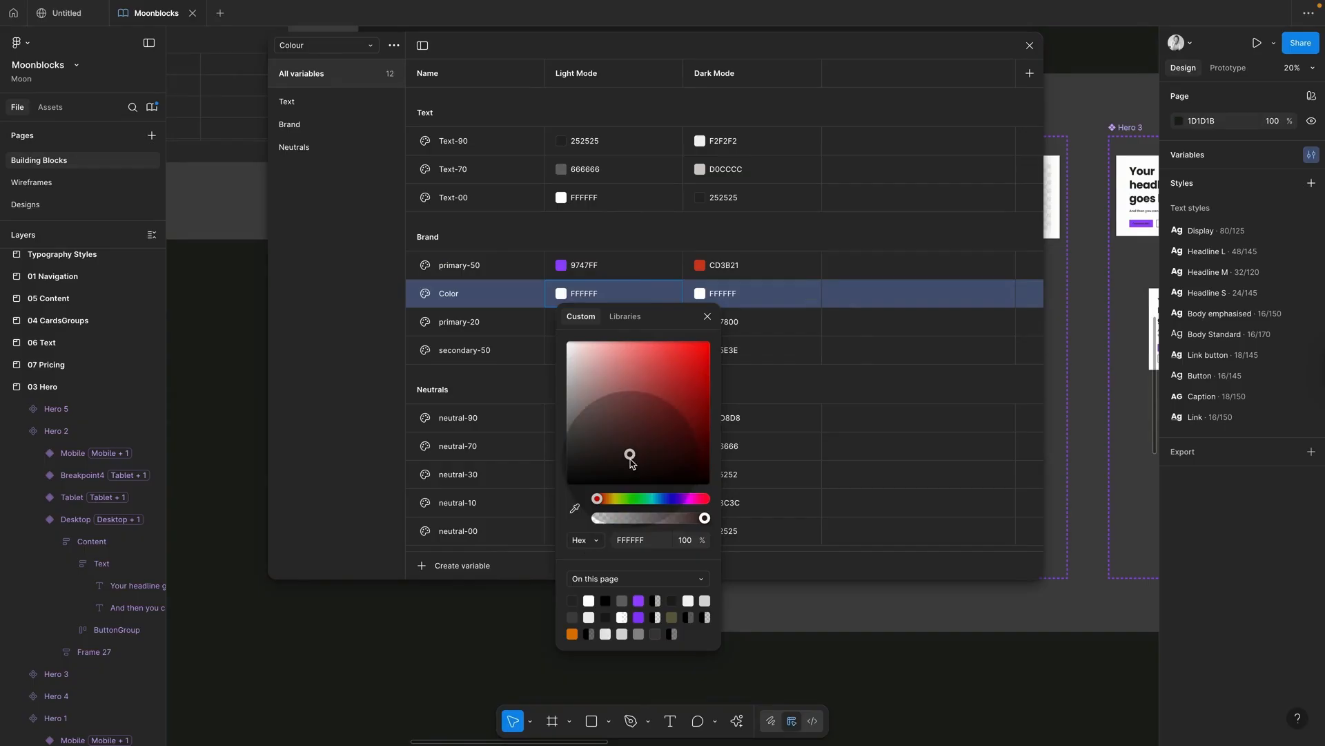
{"action": "left_click", "coordinate": [627, 498]}
{"action": "left_click", "coordinate": [664, 379]}
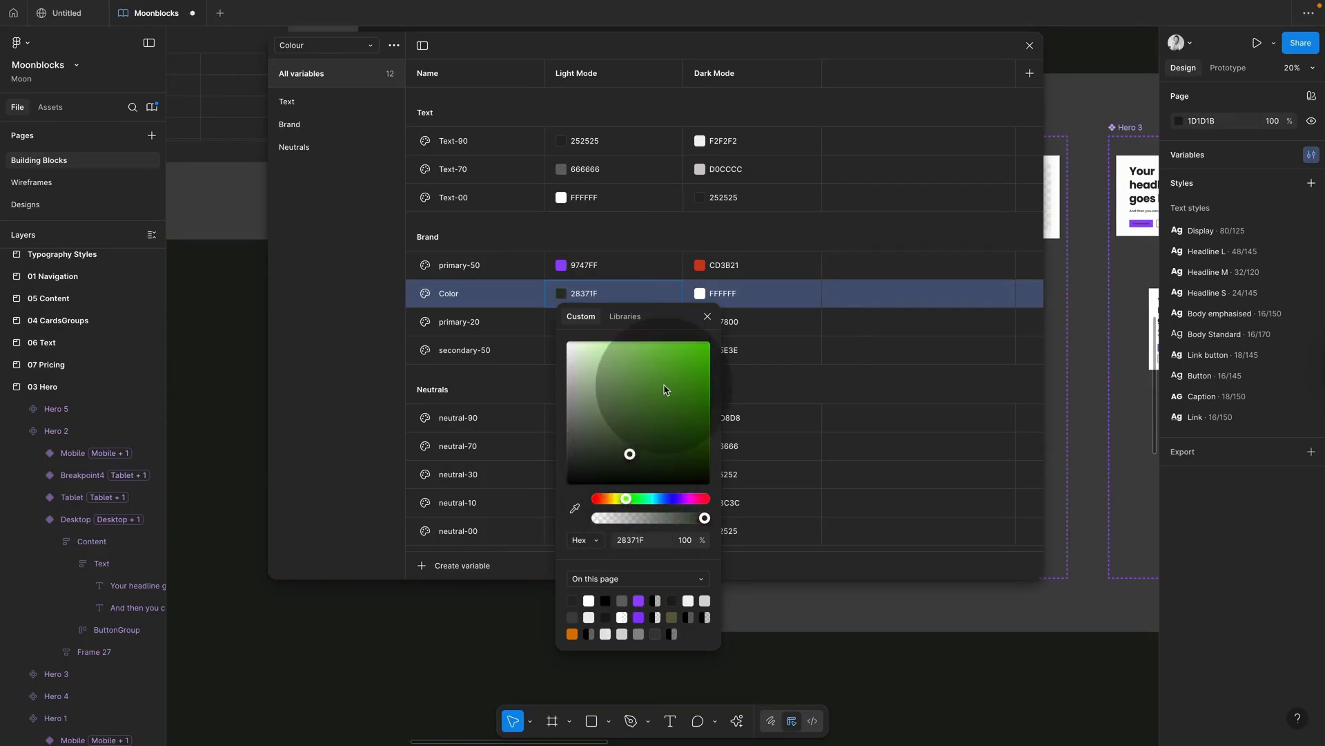
{"action": "left_click", "coordinate": [707, 318]}
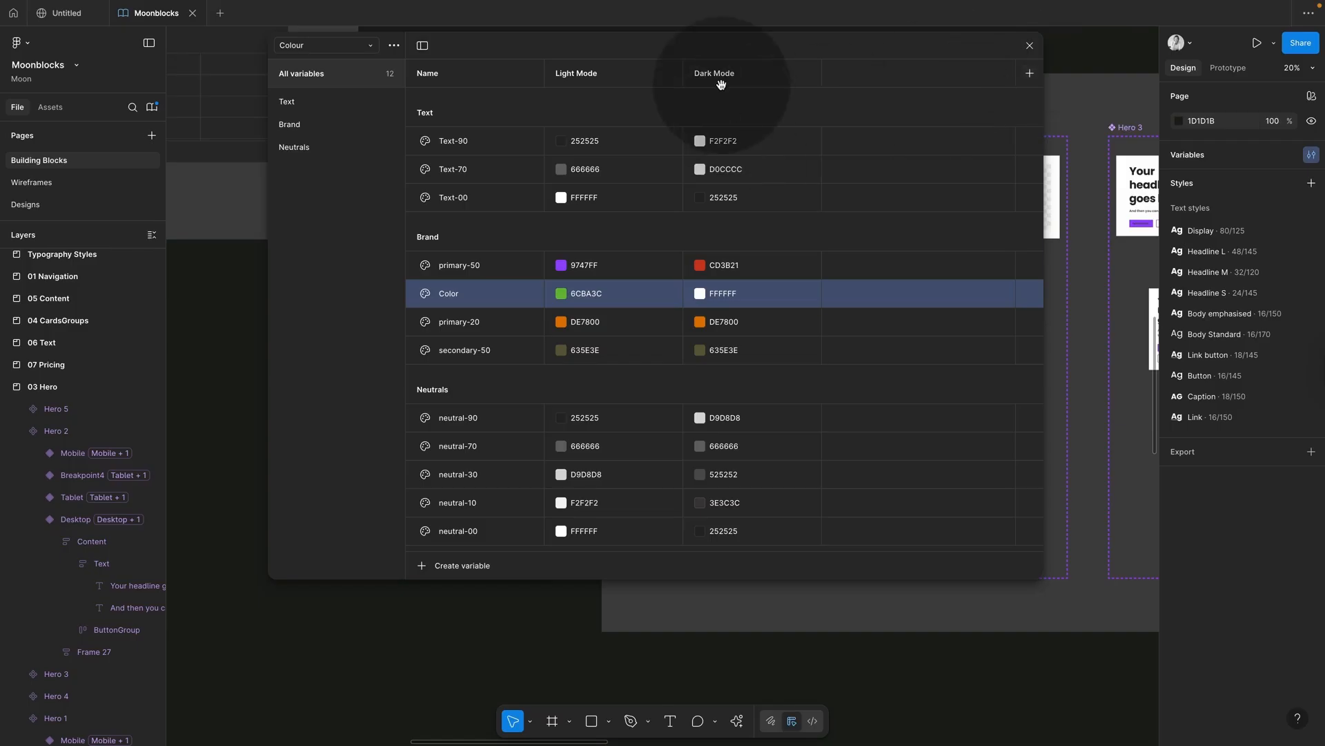
Step: Close the Variables table and select the 03 Hero section on the canvas
{"action": "left_click", "coordinate": [1030, 46]}
{"action": "scroll", "coordinate": [873, 311], "scroll_direction": "right", "scroll_amount": 3}
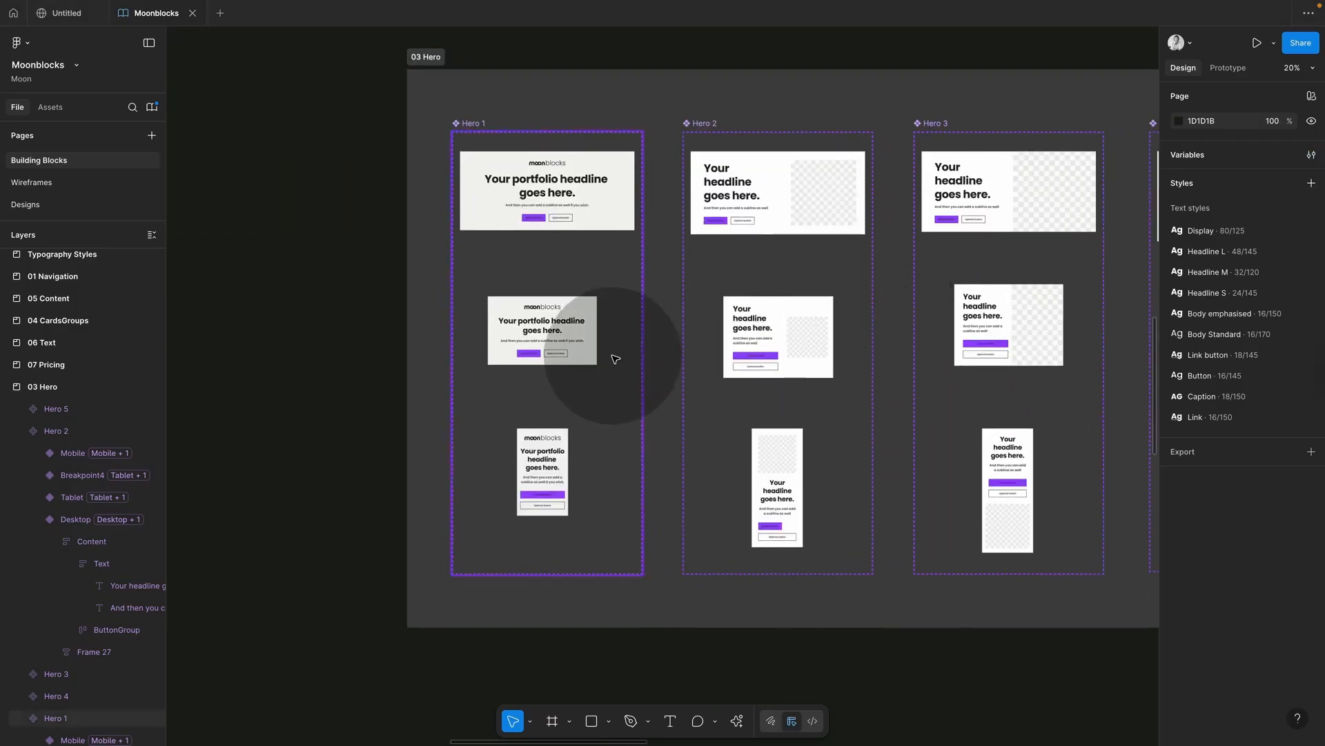
{"action": "scroll", "coordinate": [614, 358], "scroll_direction": "right", "scroll_amount": 3}
{"action": "scroll", "coordinate": [615, 357], "scroll_direction": "up", "scroll_amount": 1}
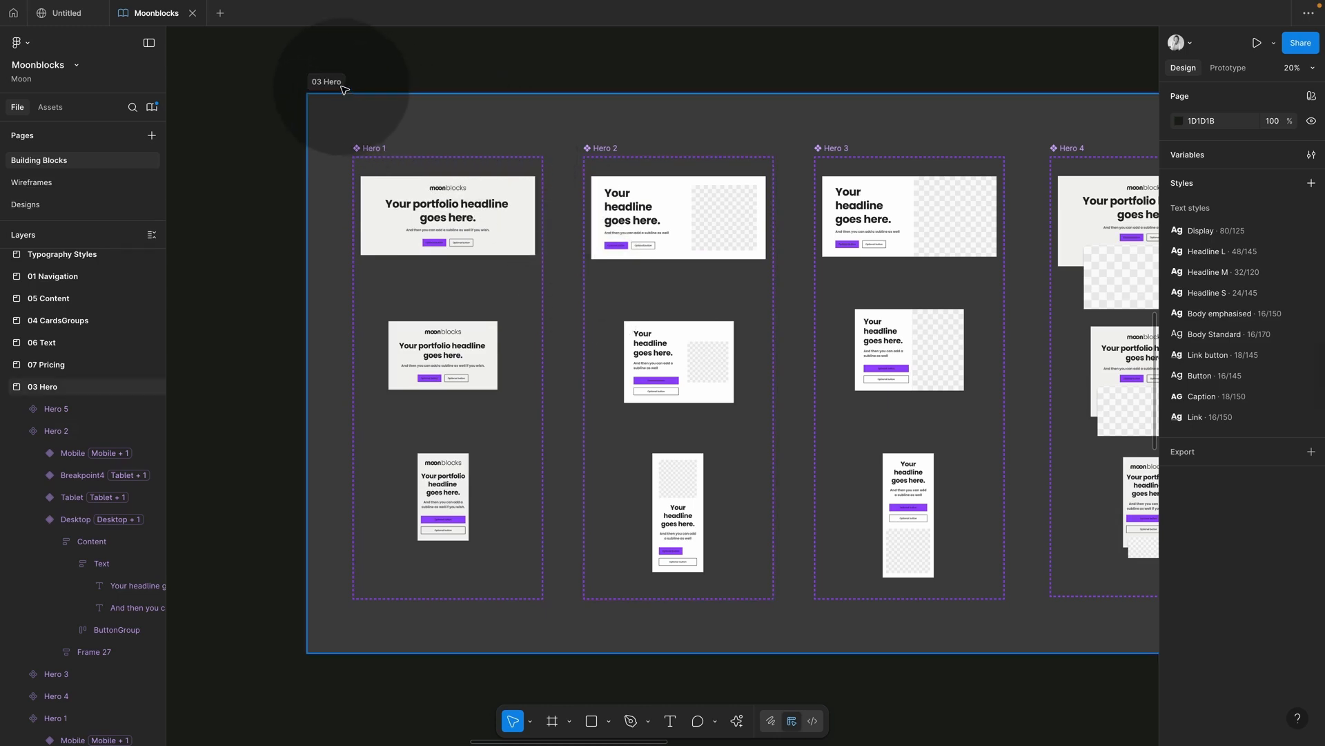
{"action": "left_click", "coordinate": [338, 83]}
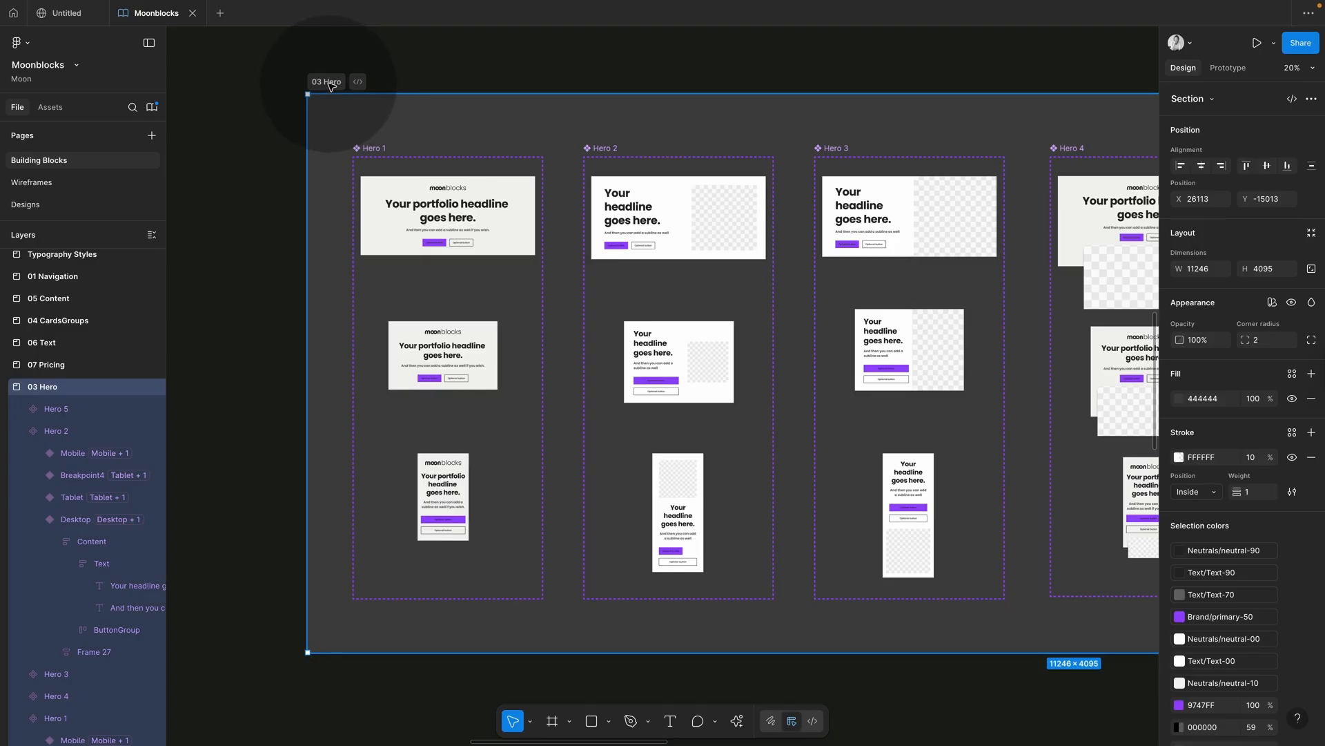
{"action": "left_click", "coordinate": [381, 157]}
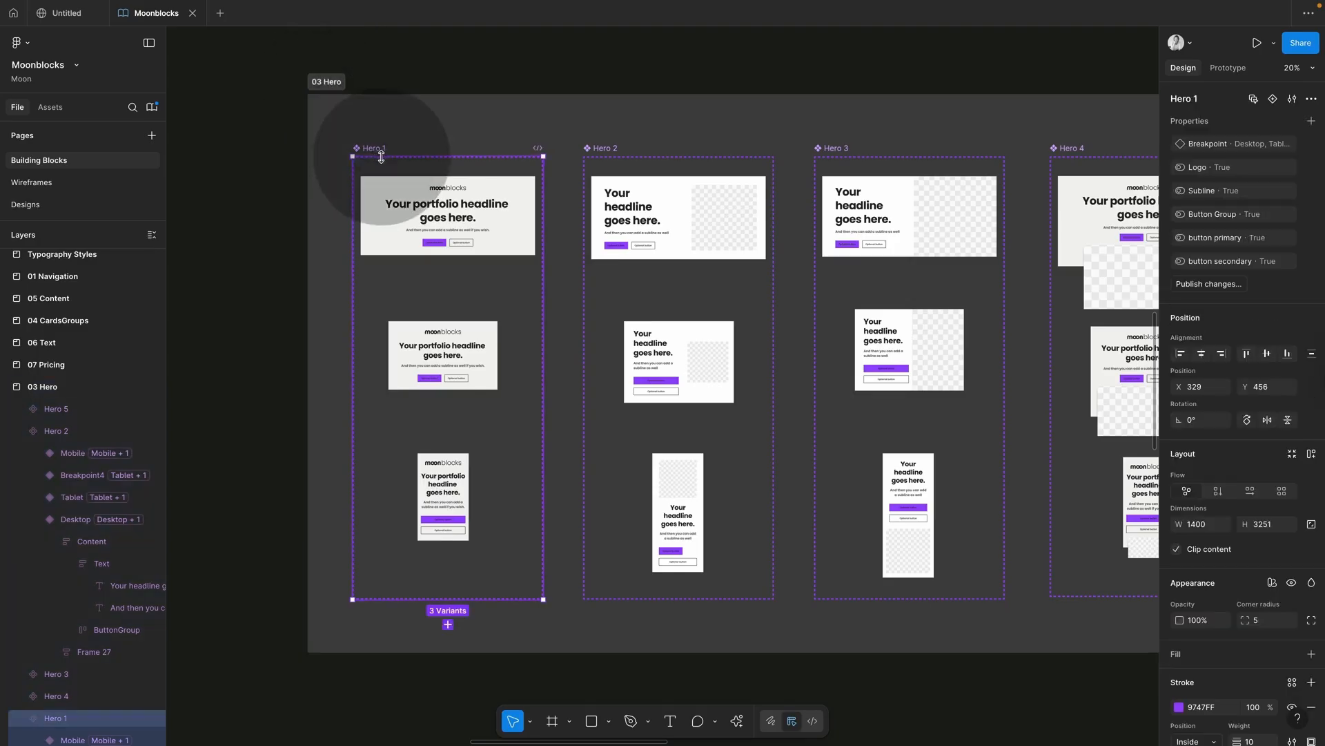
{"action": "left_click", "coordinate": [439, 230]}
{"action": "scroll", "coordinate": [441, 230], "scroll_direction": "down", "scroll_amount": 3}
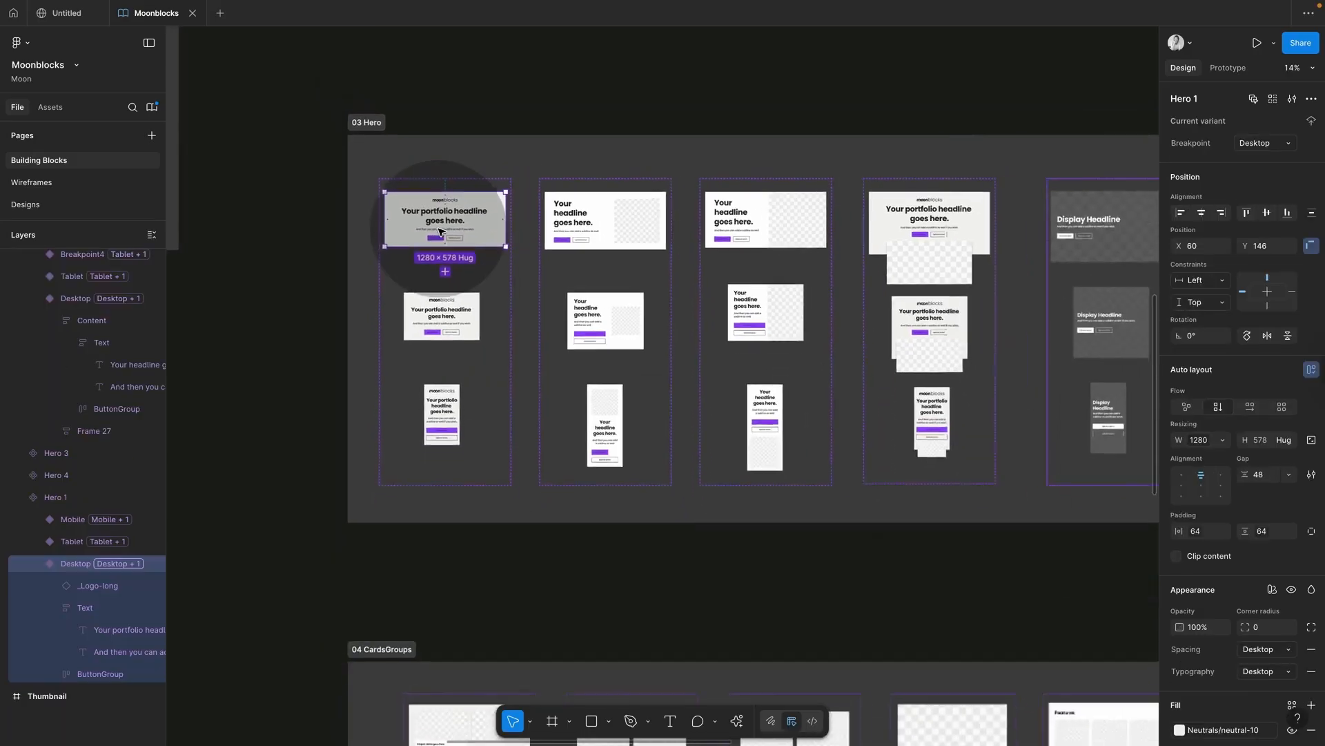
{"action": "scroll", "coordinate": [439, 230], "scroll_direction": "down", "scroll_amount": 3}
{"action": "left_click_drag", "start_coordinate": [472, 225], "coordinate": [333, 378]}
{"action": "scroll", "coordinate": [333, 378], "scroll_direction": "up", "scroll_amount": 10}
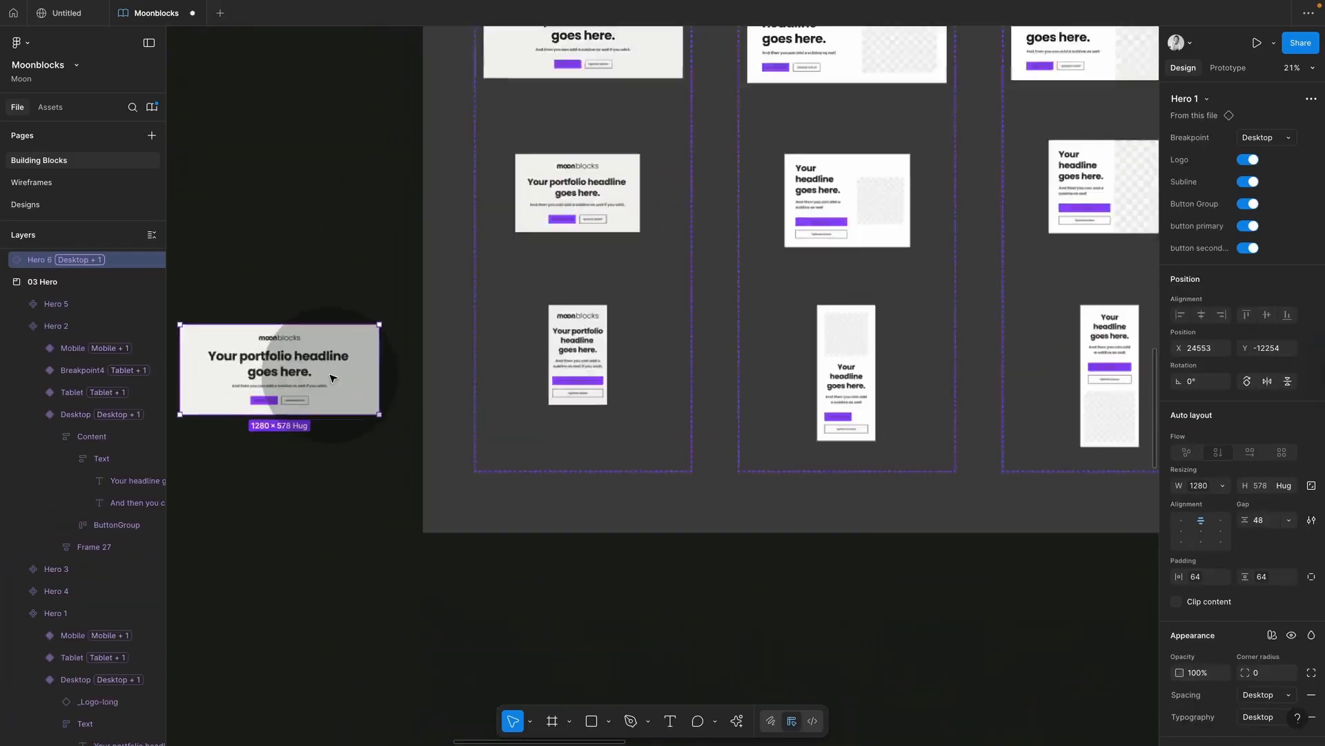
{"action": "left_click_drag", "start_coordinate": [618, 413], "coordinate": [557, 411]}
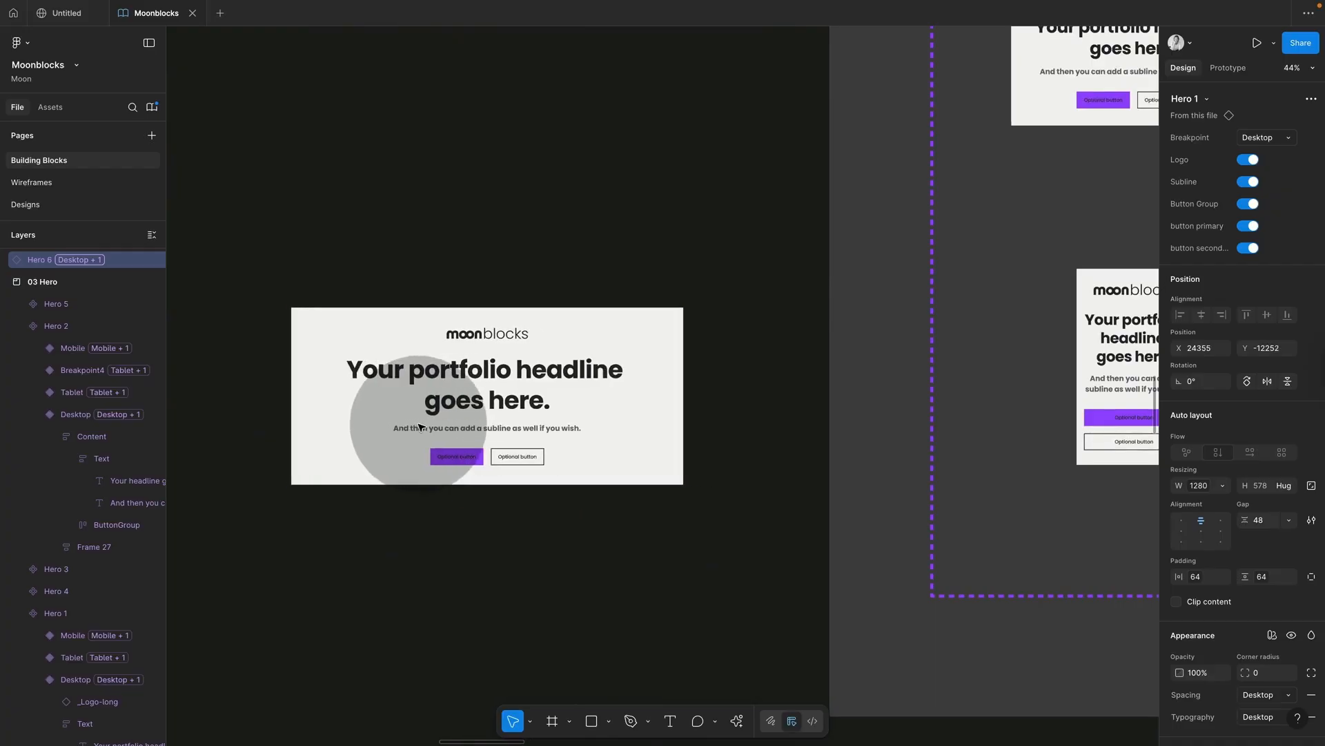
{"action": "scroll", "coordinate": [1243, 578], "scroll_direction": "down", "scroll_amount": 3}
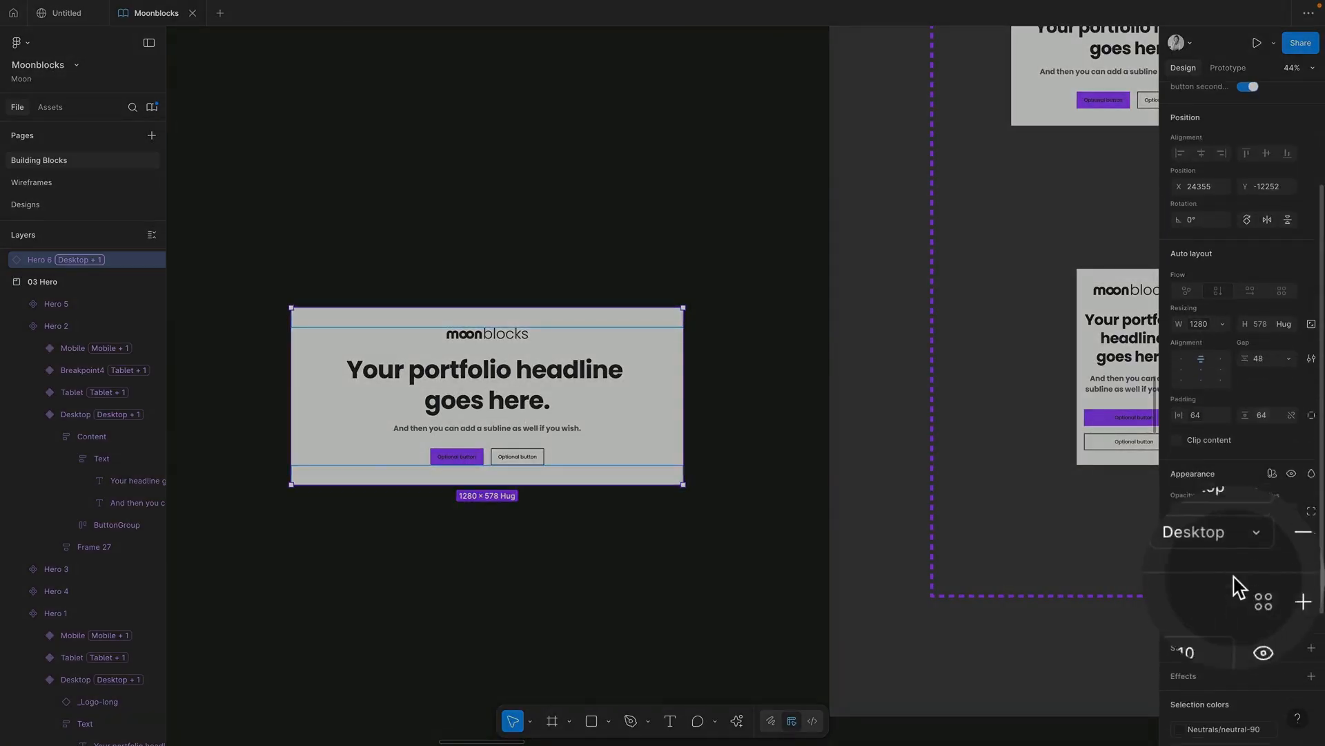
{"action": "left_click", "coordinate": [1272, 474]}
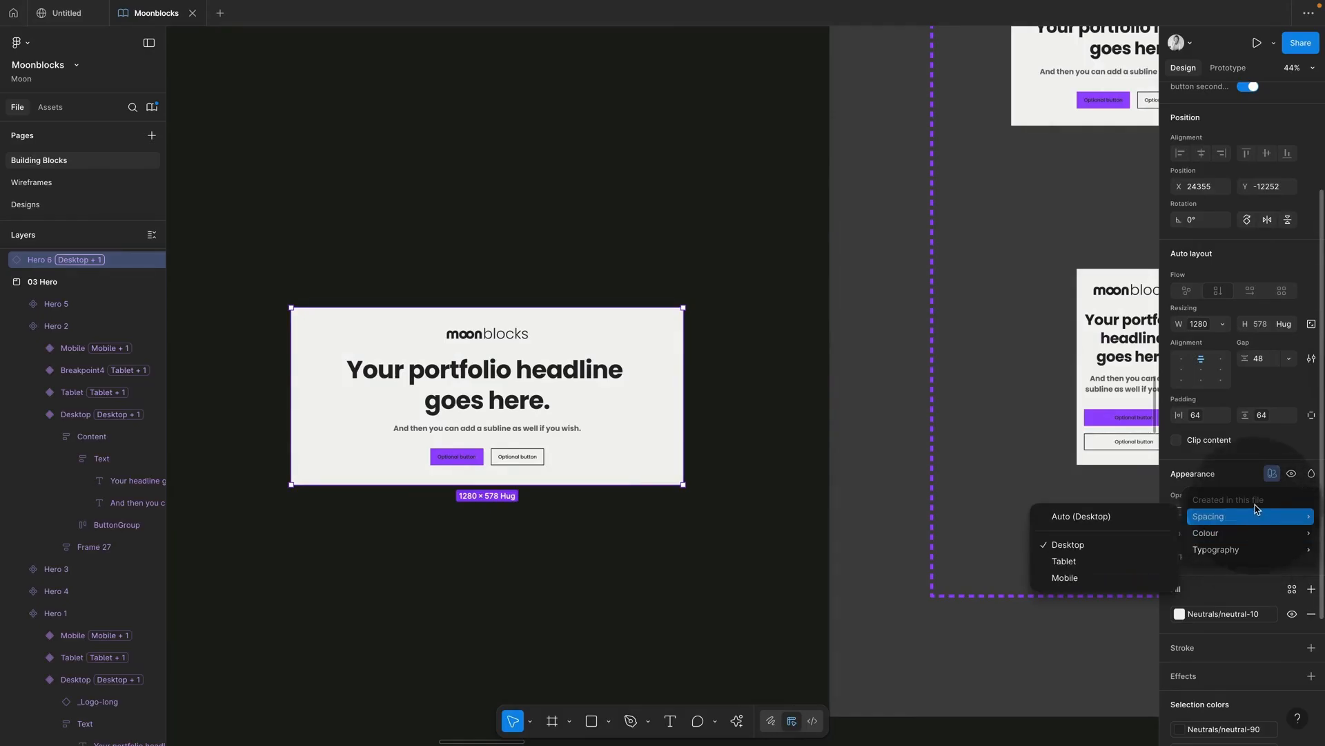
{"action": "mouse_move", "coordinate": [1216, 517]}
{"action": "mouse_move", "coordinate": [1183, 535]}
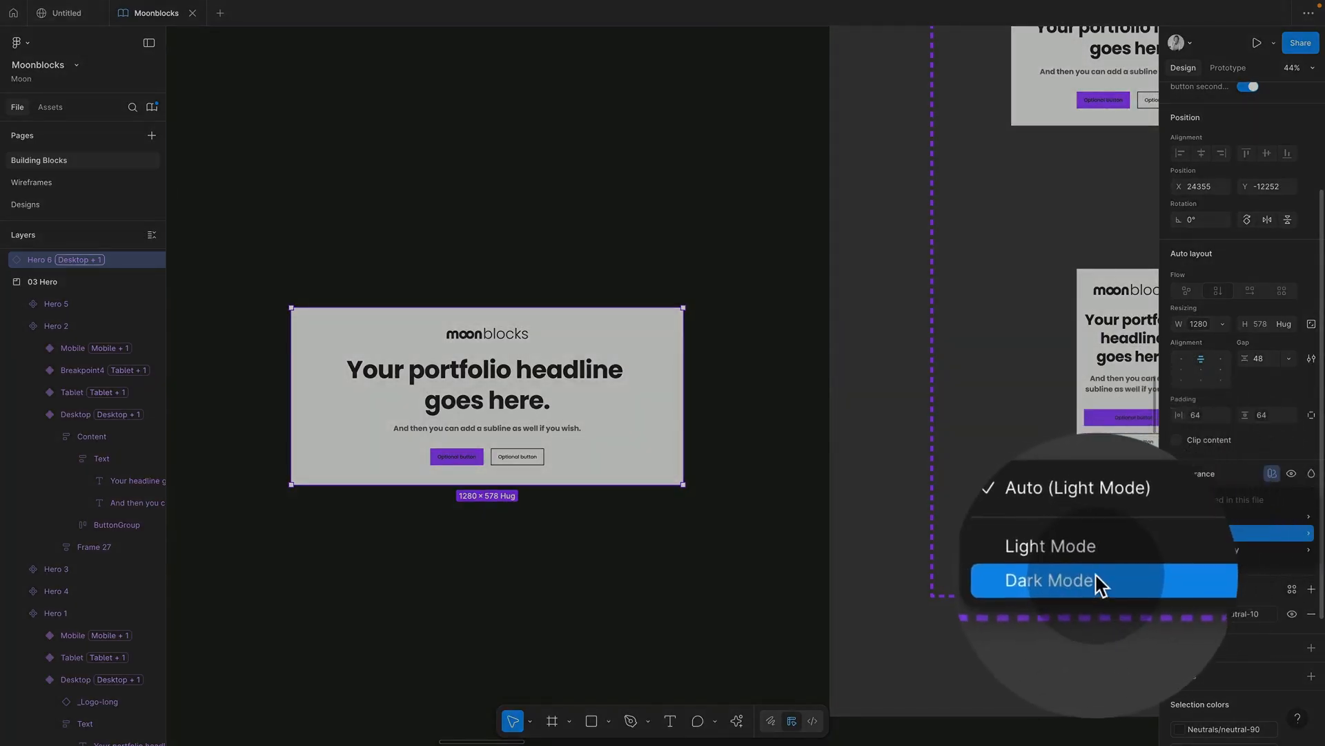
{"action": "left_click", "coordinate": [1101, 584]}
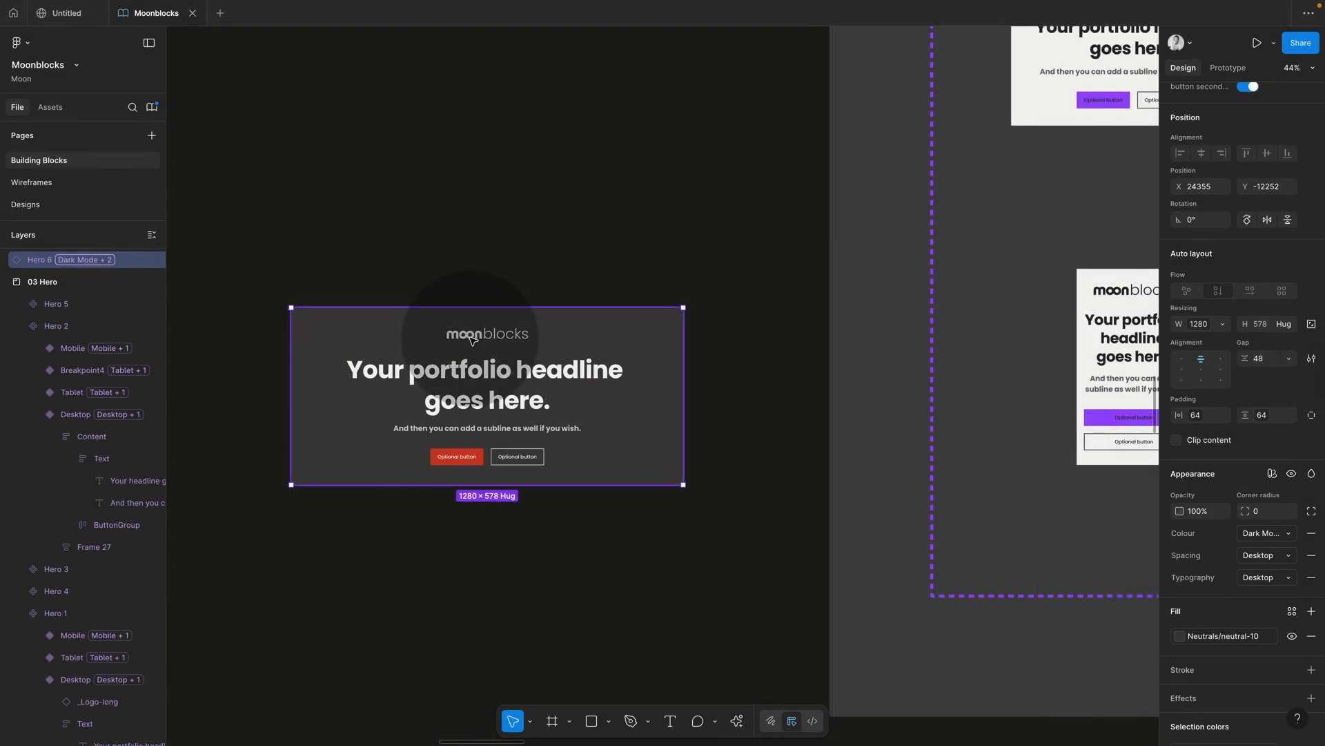
{"action": "key", "text": "Delete"}
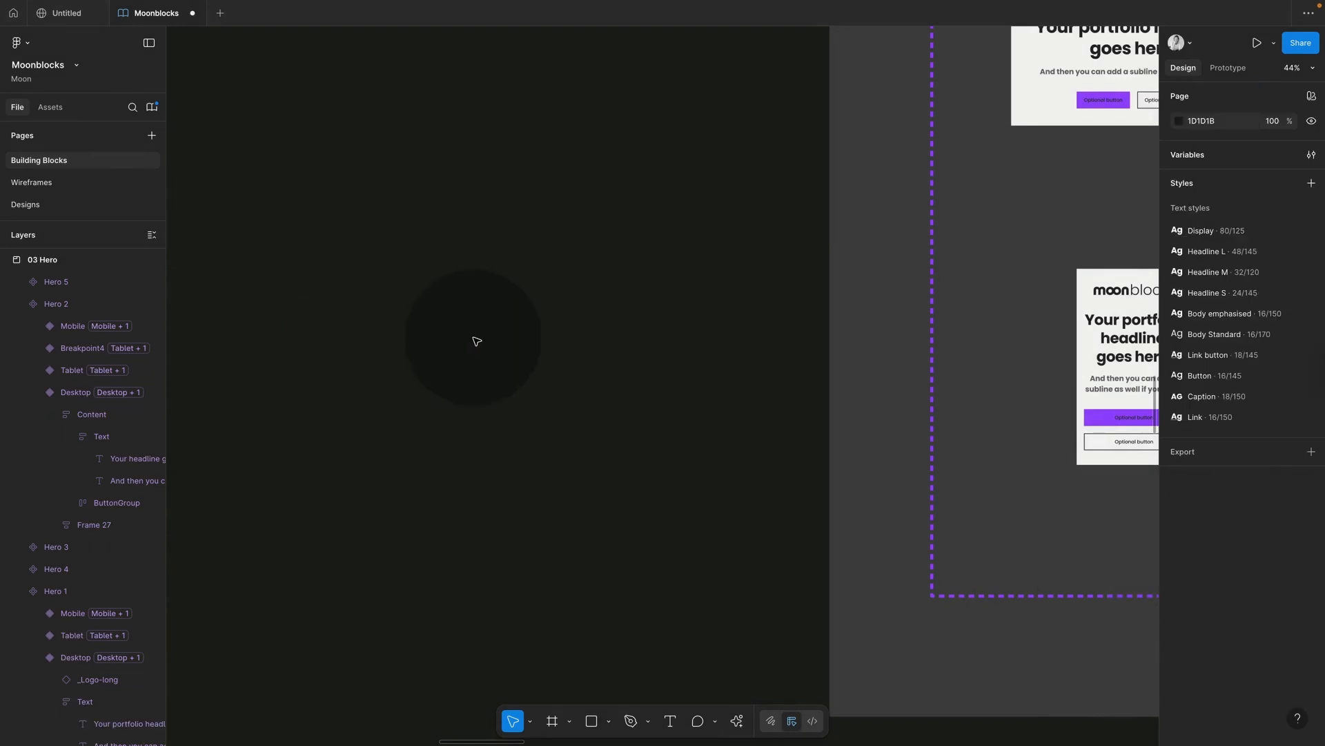
Step: Publish the Moonblocks library's 31 pending changes from the Libraries window
{"action": "key", "text": "shift+2"}
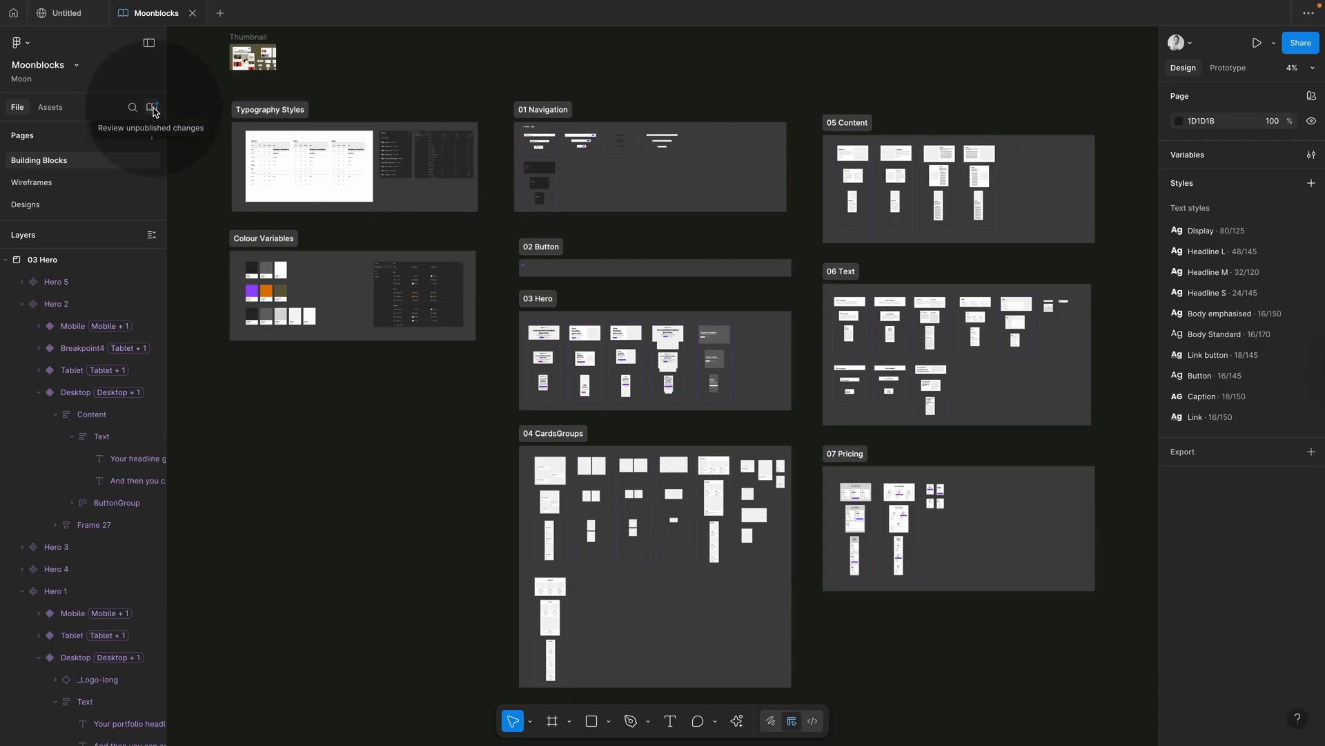
{"action": "left_click", "coordinate": [151, 108]}
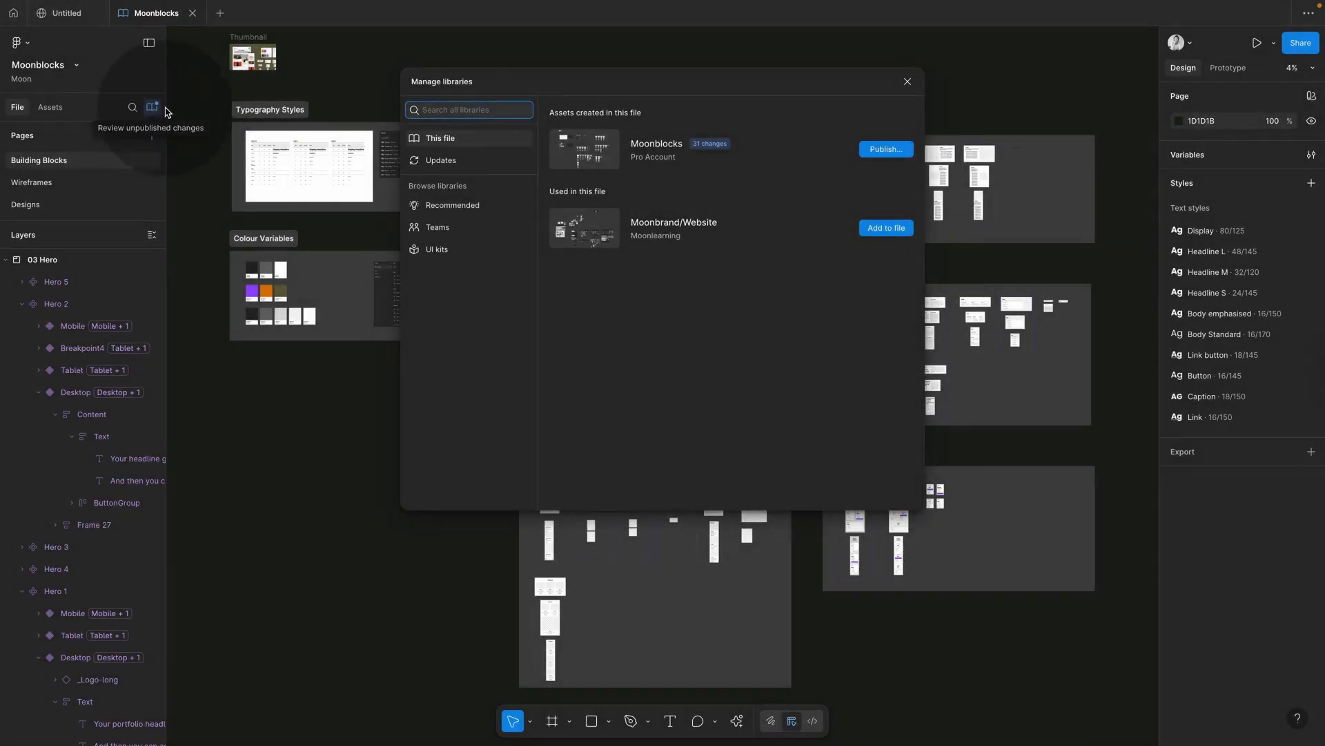
{"action": "left_click", "coordinate": [884, 150]}
{"action": "left_click", "coordinate": [801, 570]}
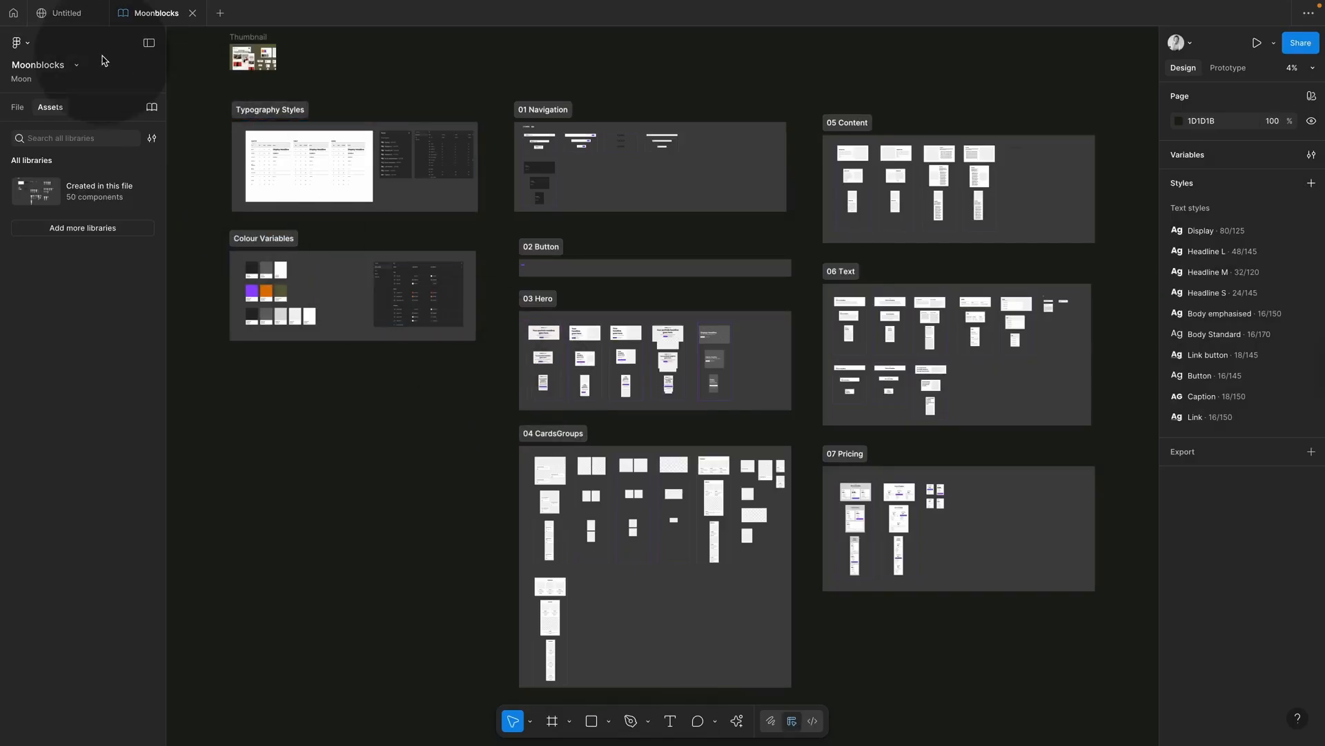
Step: In the Untitled site file, apply all Moonblocks library updates and select the Home page
{"action": "left_click", "coordinate": [65, 16]}
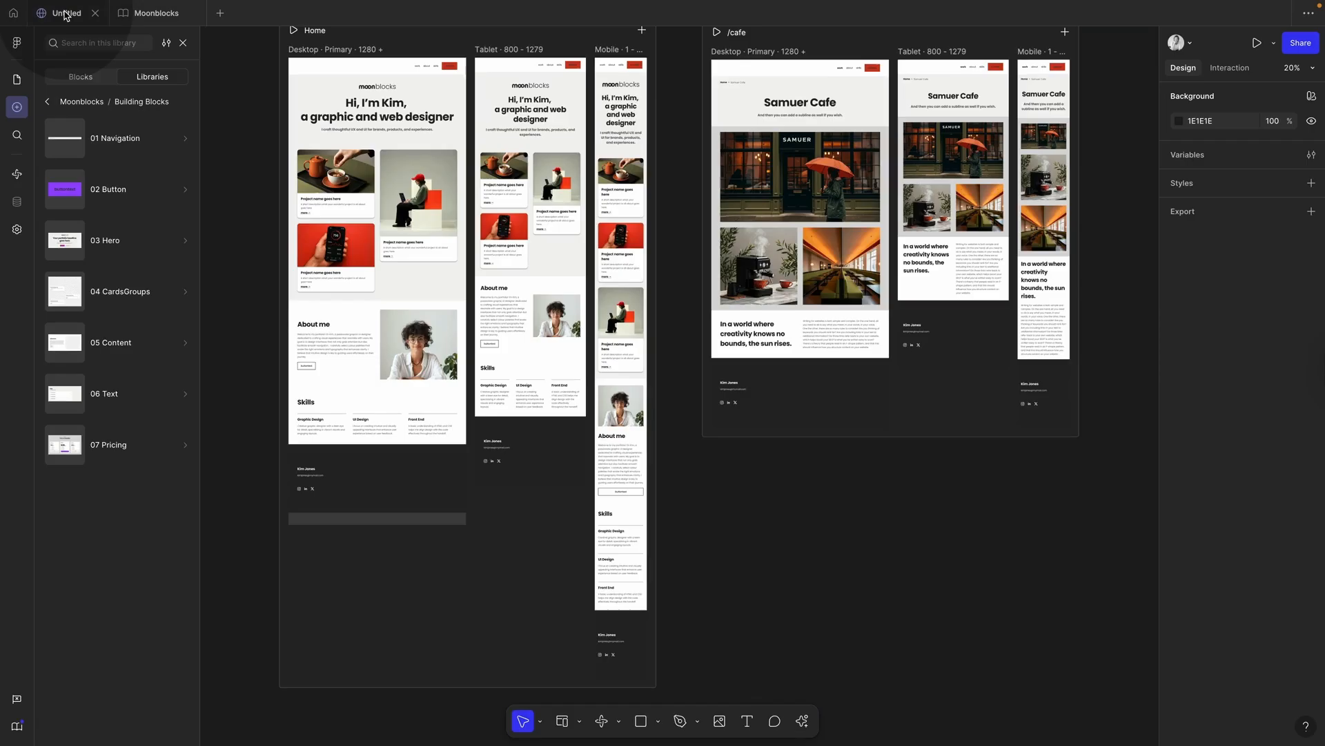
{"action": "left_click", "coordinate": [50, 103]}
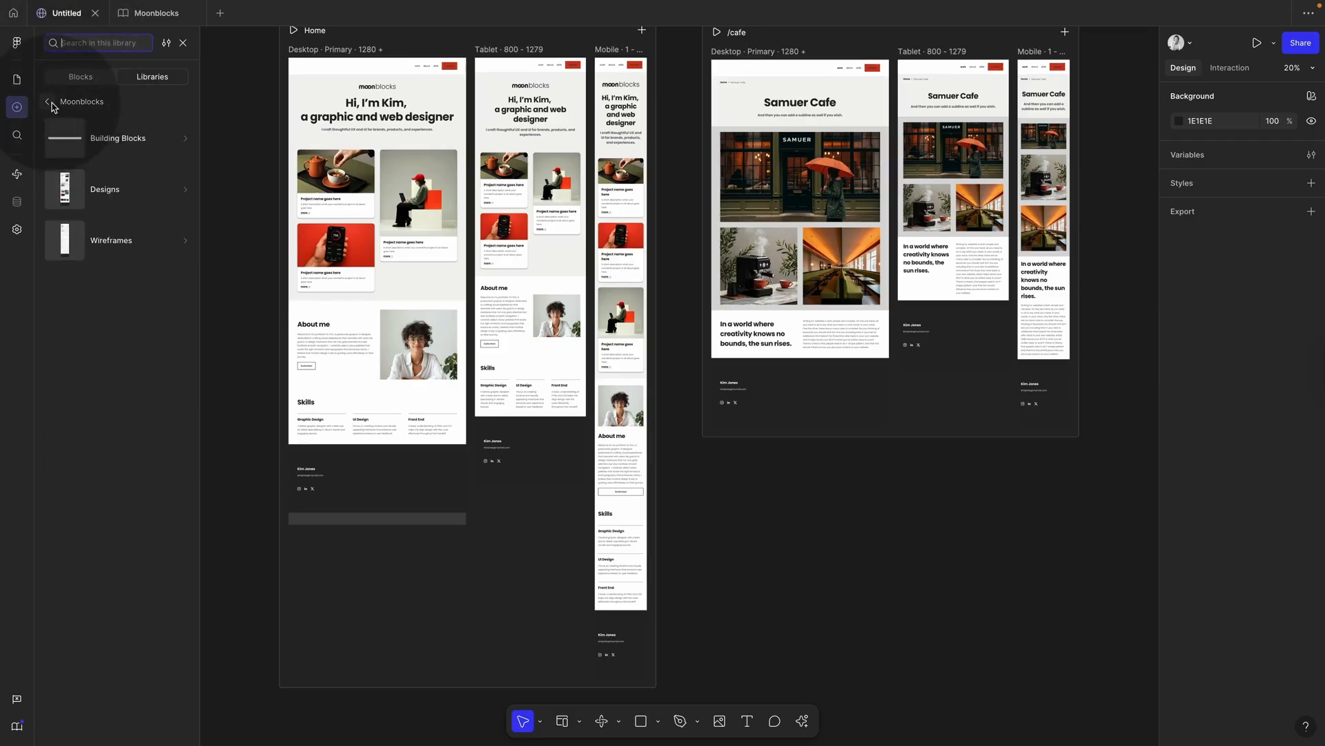
{"action": "left_click", "coordinate": [50, 103]}
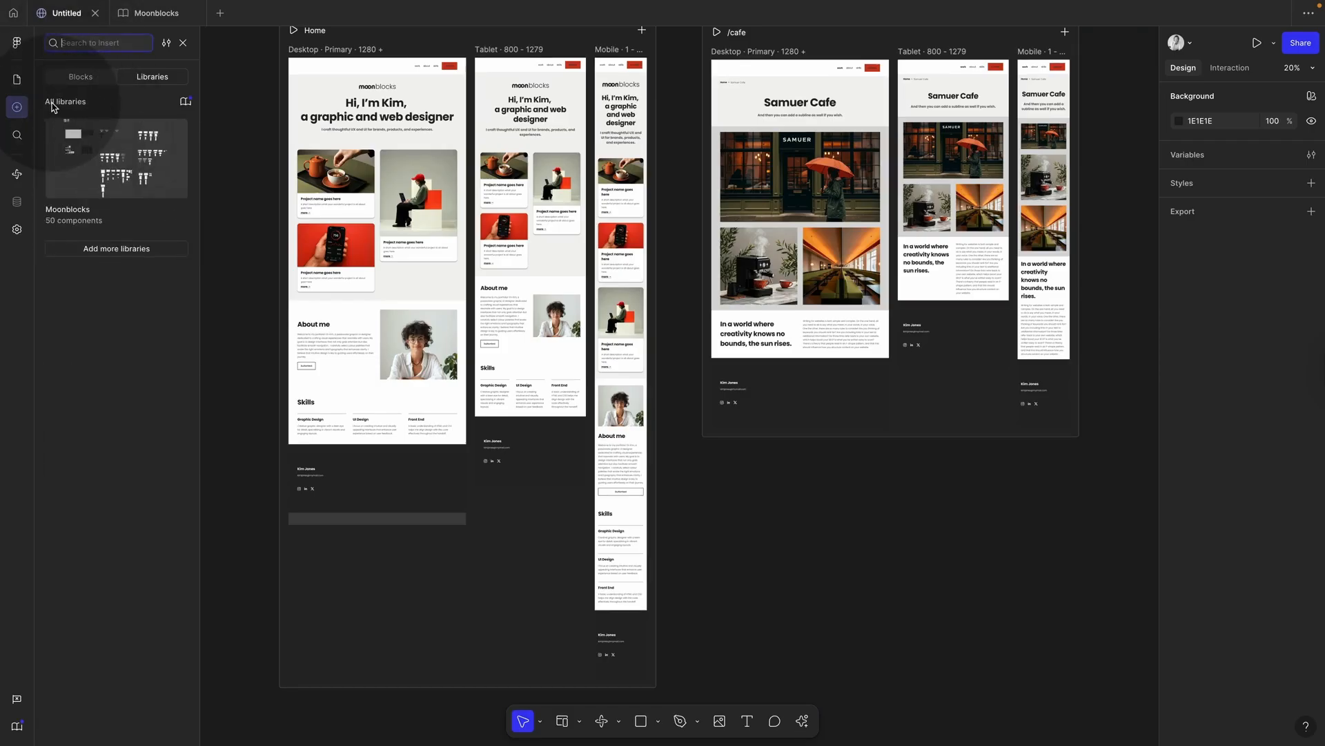
{"action": "left_click", "coordinate": [185, 103]}
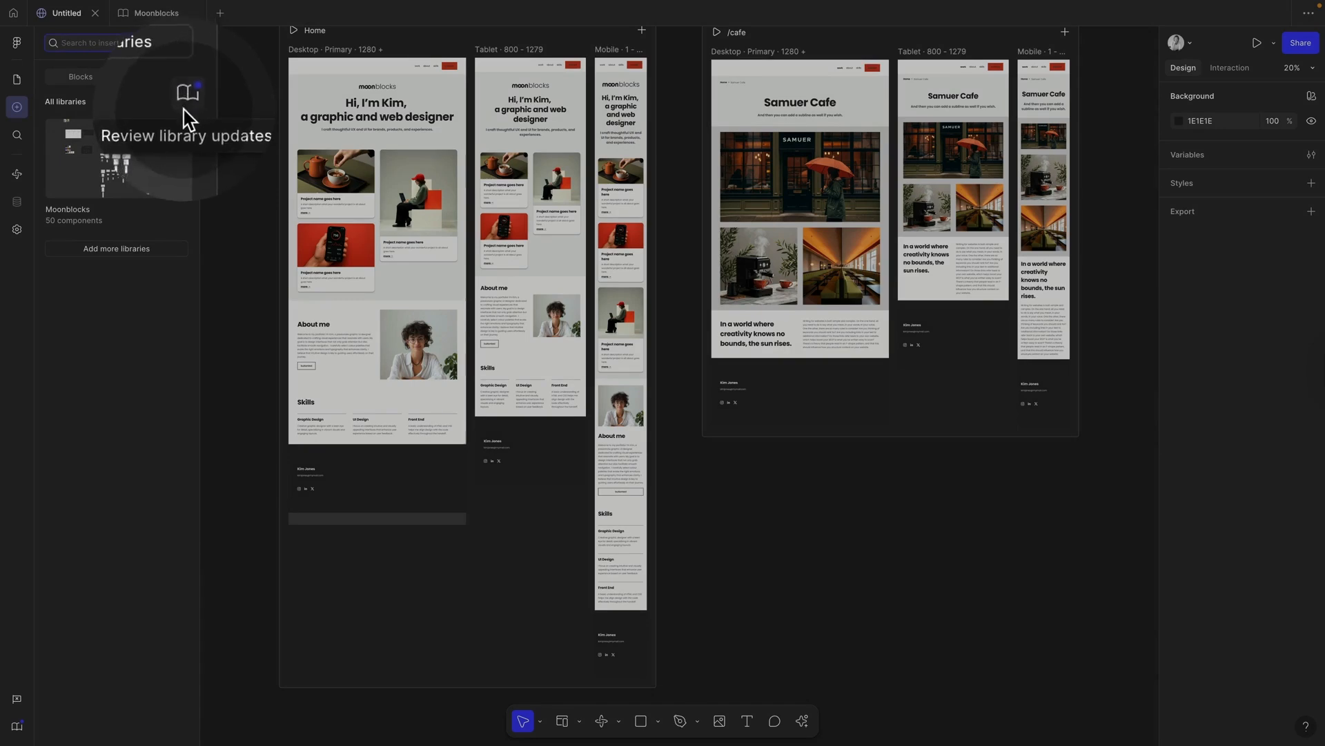
{"action": "left_click", "coordinate": [186, 104]}
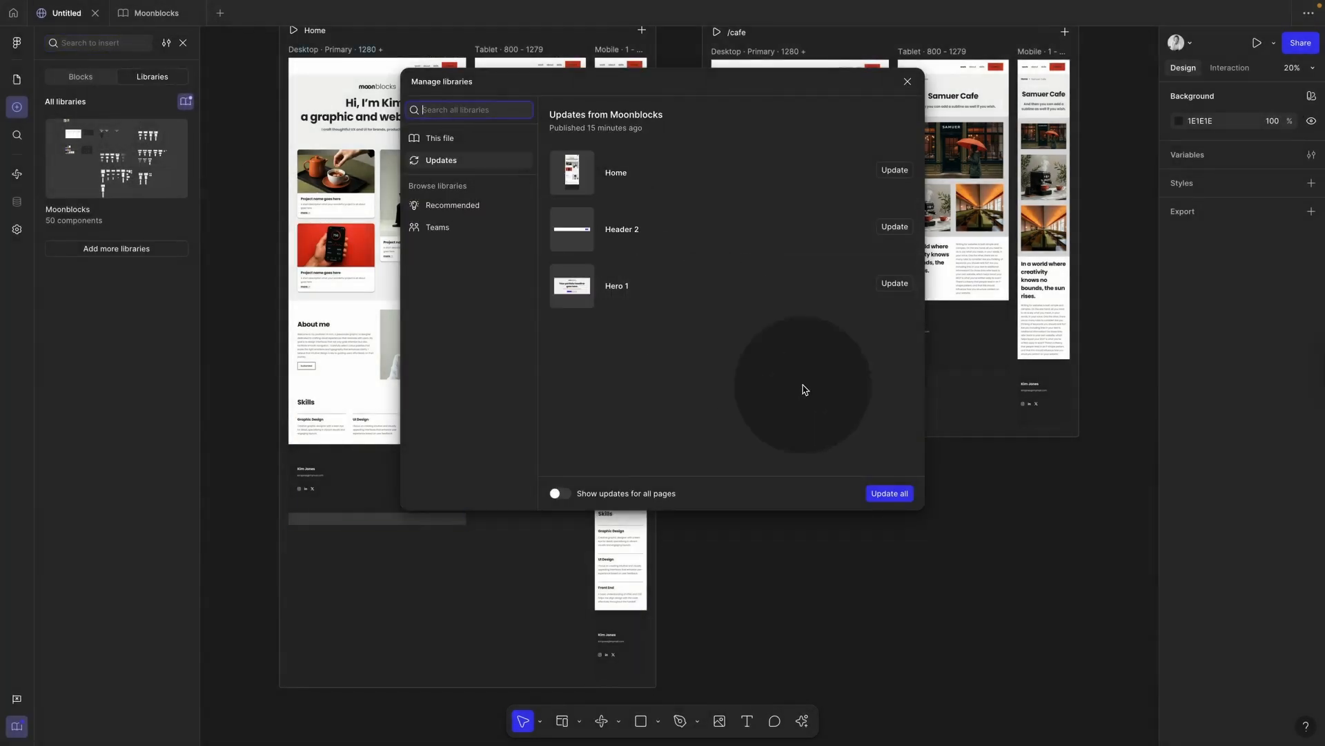
{"action": "left_click", "coordinate": [892, 493]}
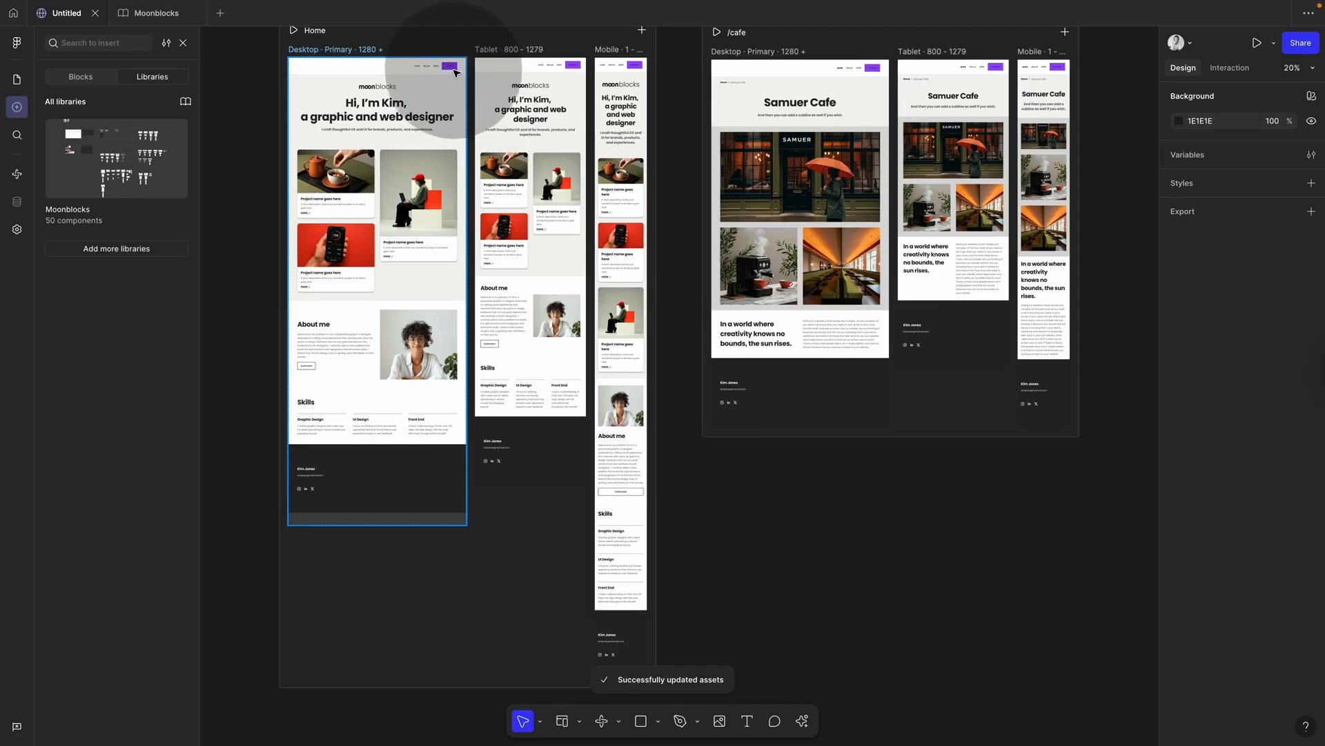
{"action": "scroll", "coordinate": [456, 69], "scroll_direction": "down", "scroll_amount": 3}
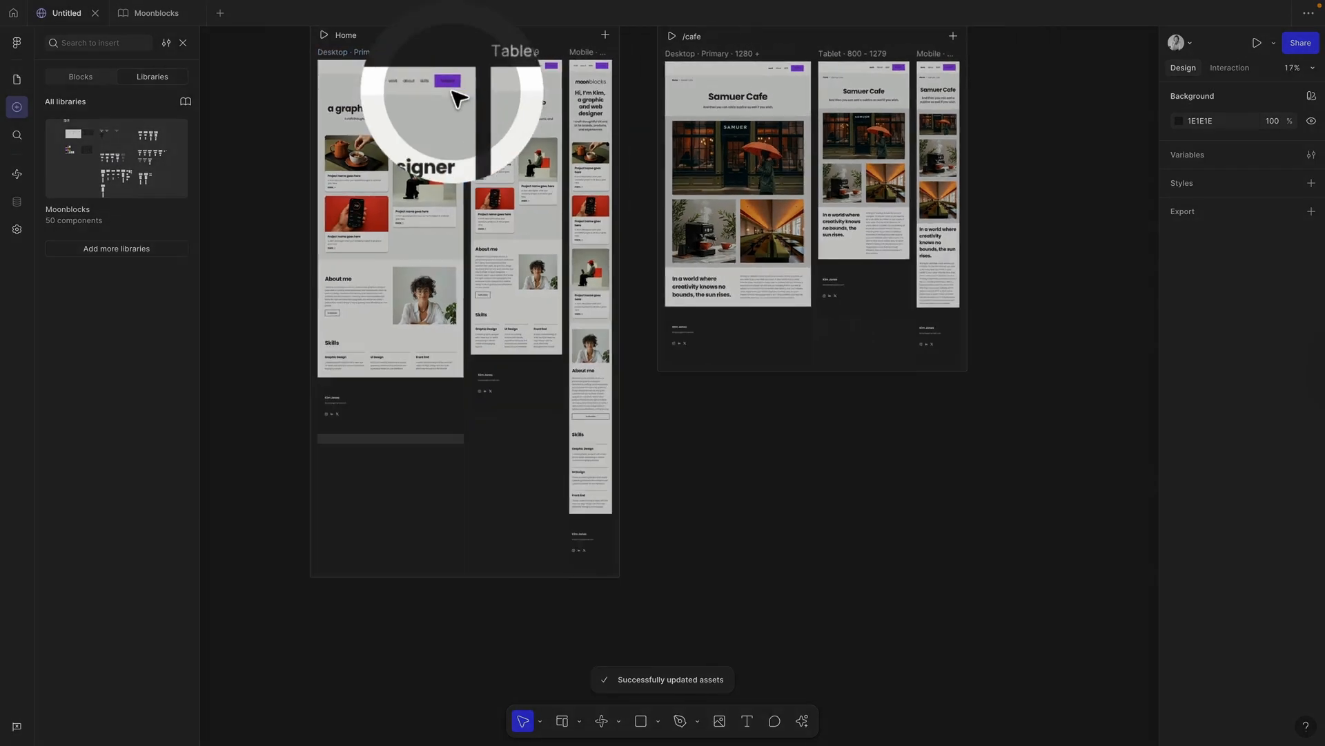
{"action": "left_click", "coordinate": [384, 79]}
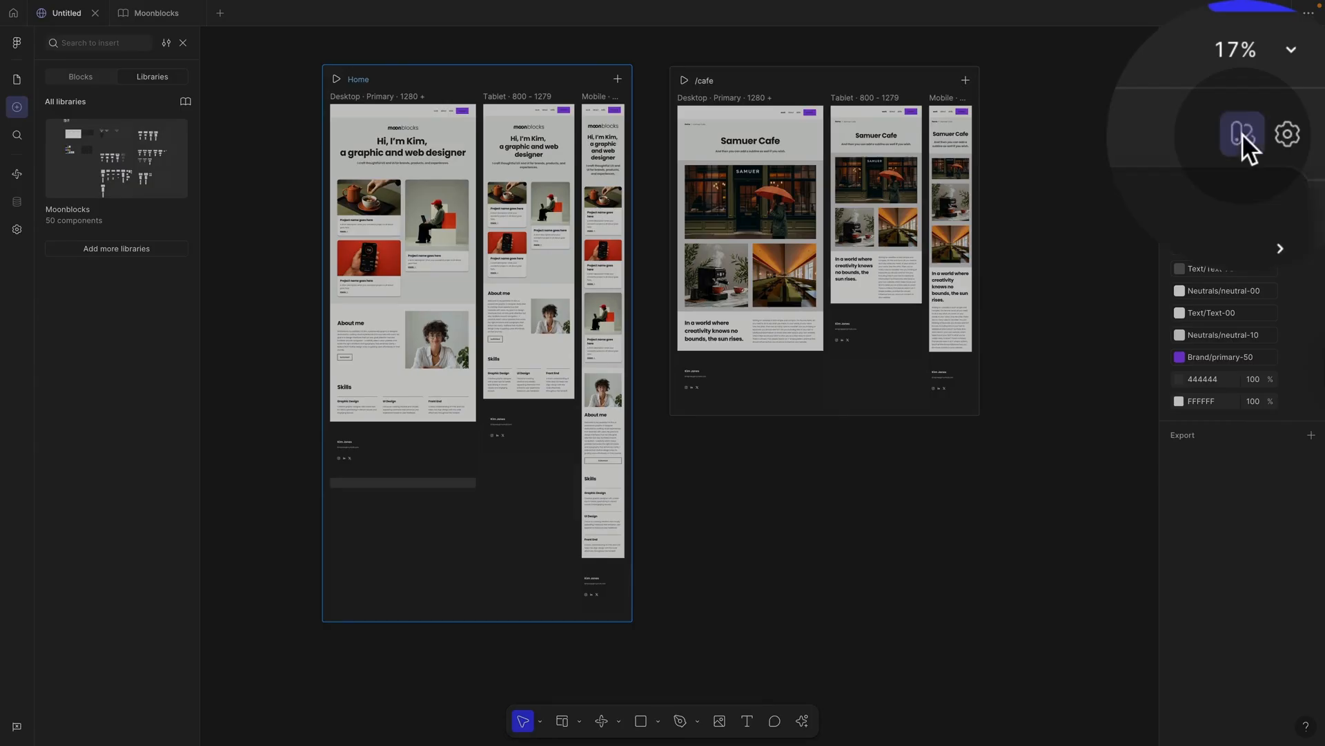
Step: Switch the Home page to Dark Mode, then undo it back to light colours
{"action": "left_click", "coordinate": [1241, 134]}
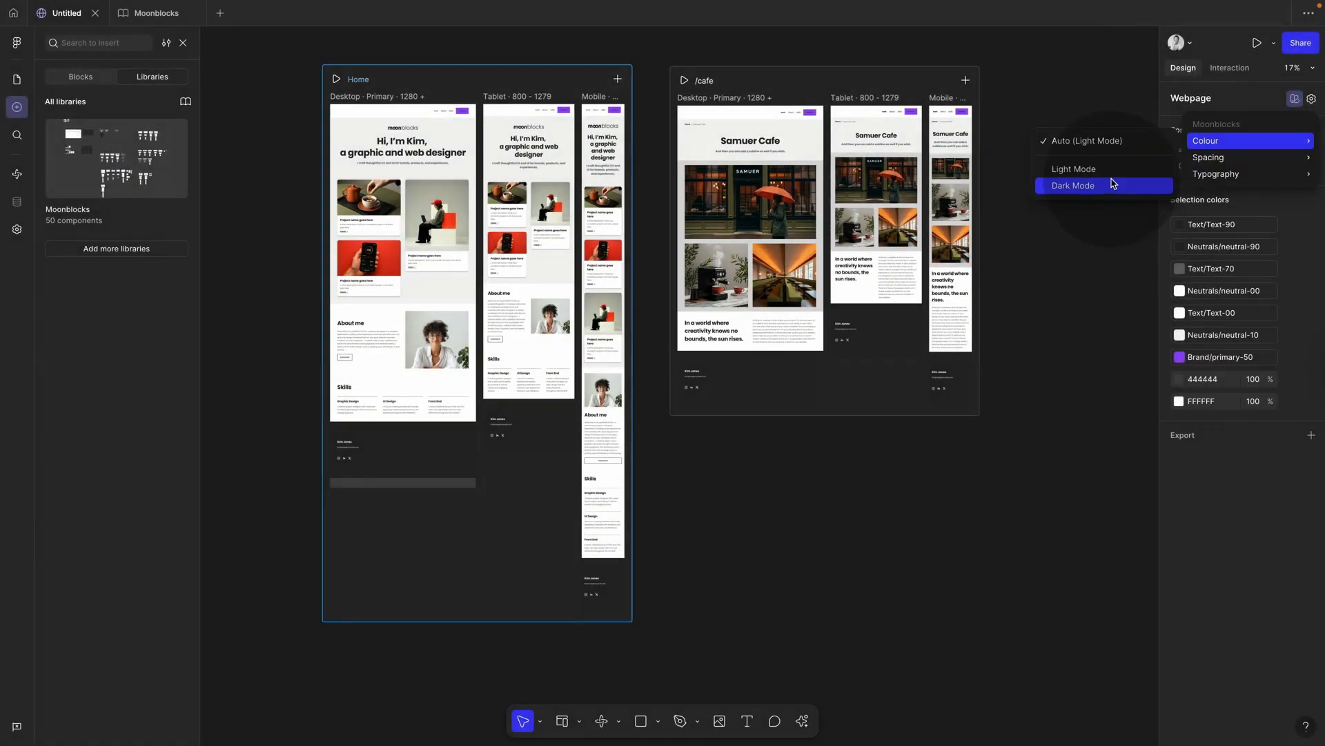
{"action": "left_click", "coordinate": [1112, 185]}
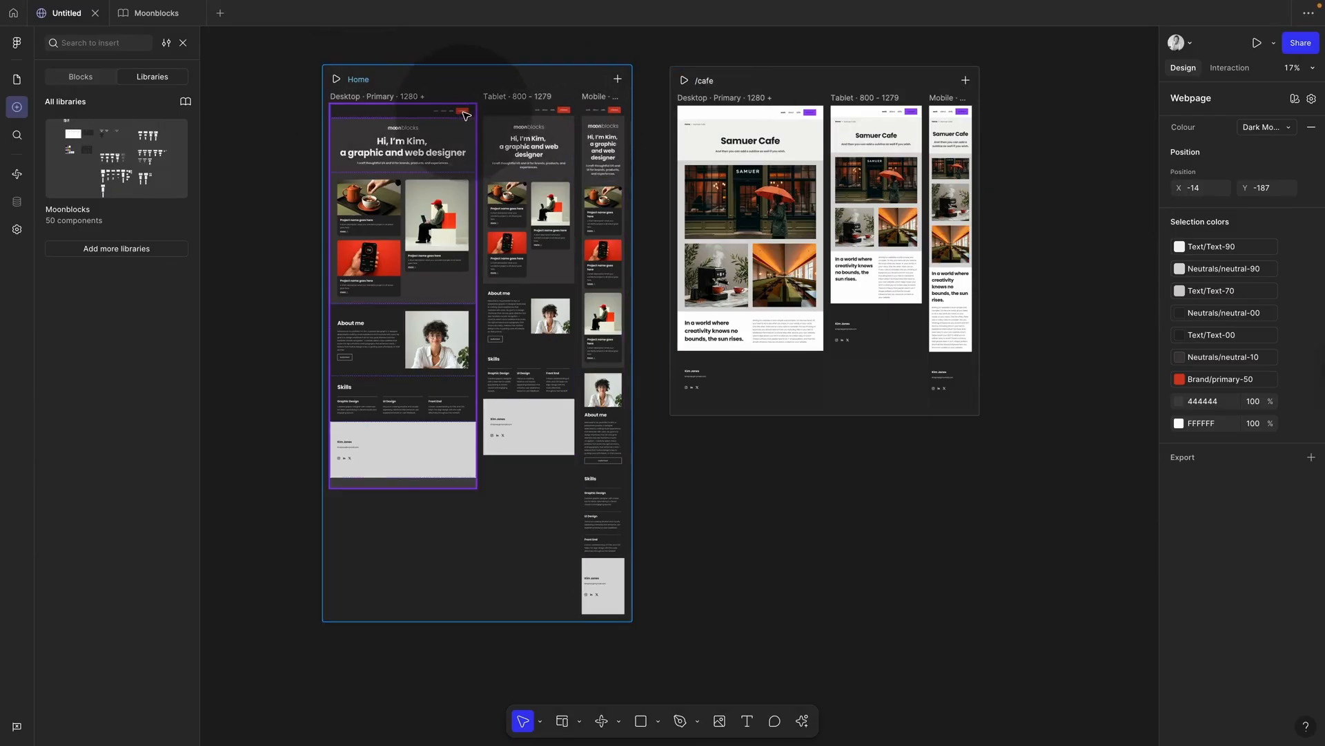
{"action": "key", "text": "ctrl+z"}
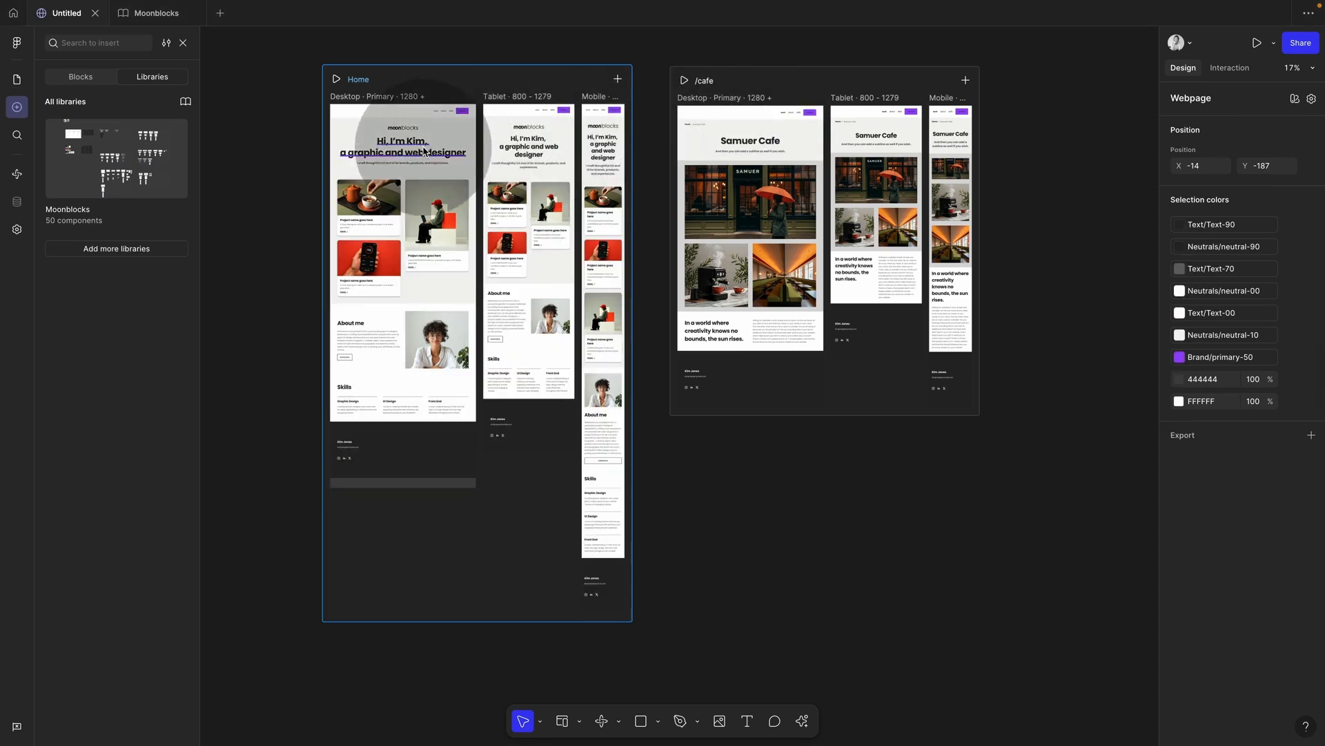
{"action": "left_click", "coordinate": [408, 154]}
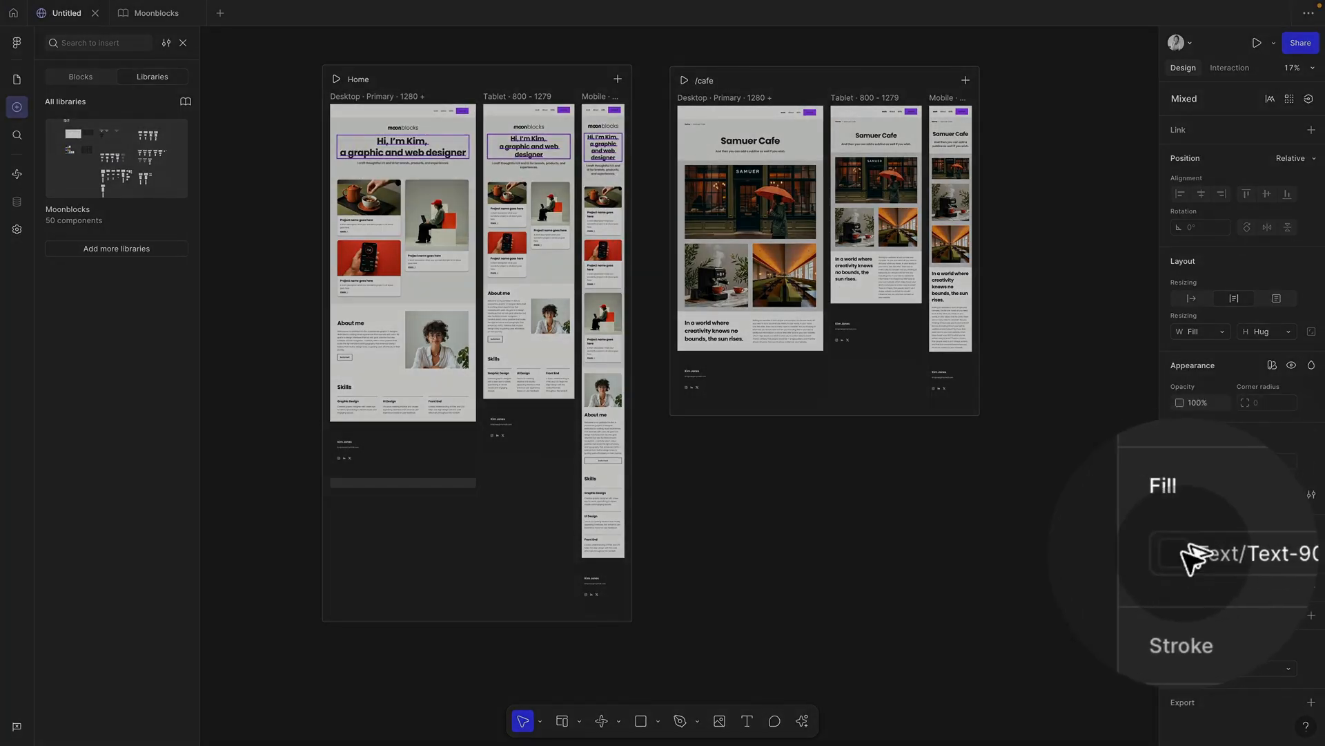
Step: Browse the heading fill's library colours and close the picker without changing it
{"action": "left_click", "coordinate": [1179, 553]}
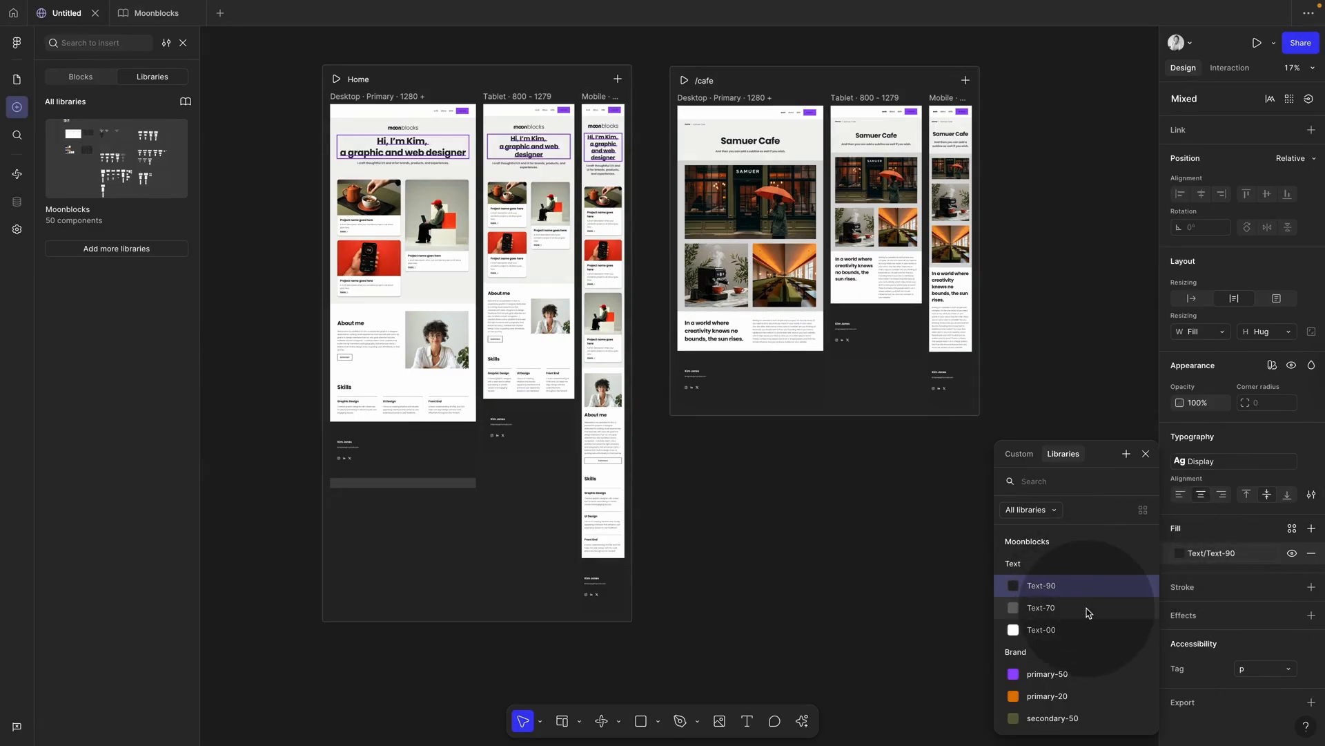
{"action": "scroll", "coordinate": [1087, 613], "scroll_direction": "down", "scroll_amount": 5}
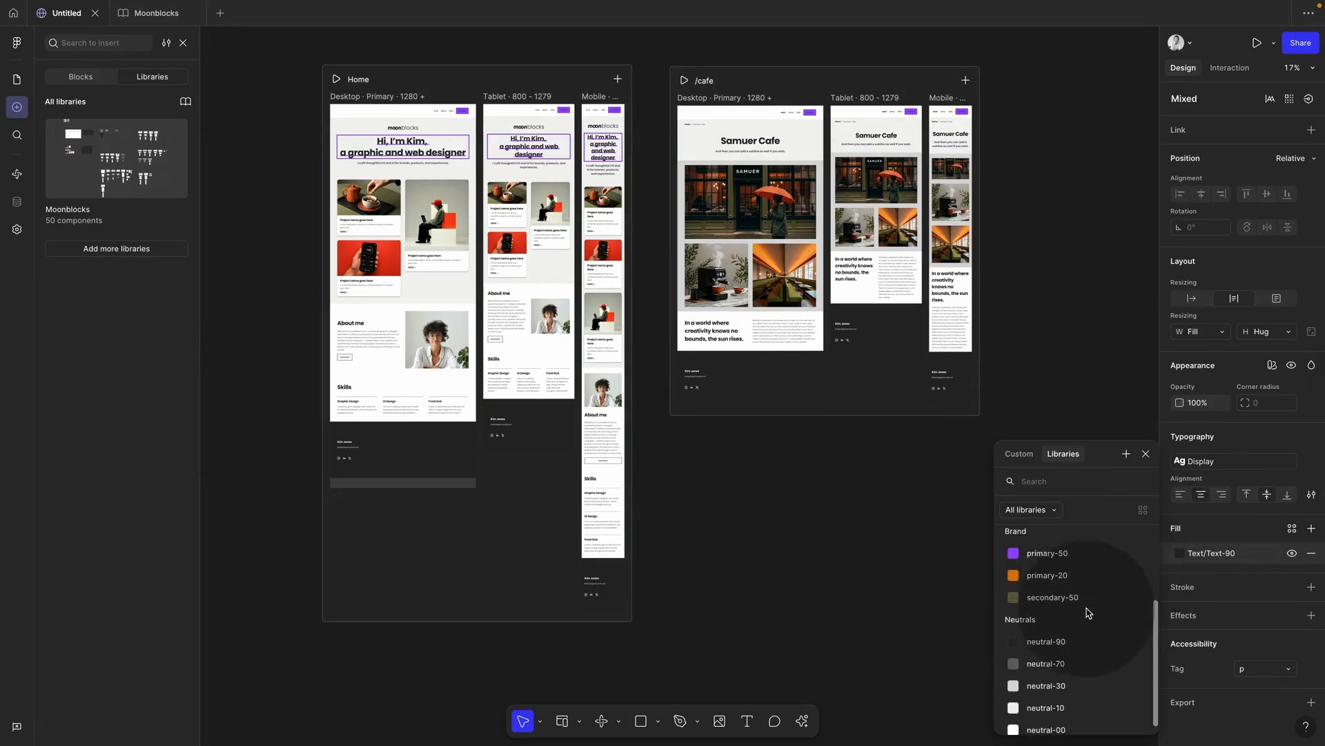
{"action": "scroll", "coordinate": [1087, 612], "scroll_direction": "up", "scroll_amount": 5}
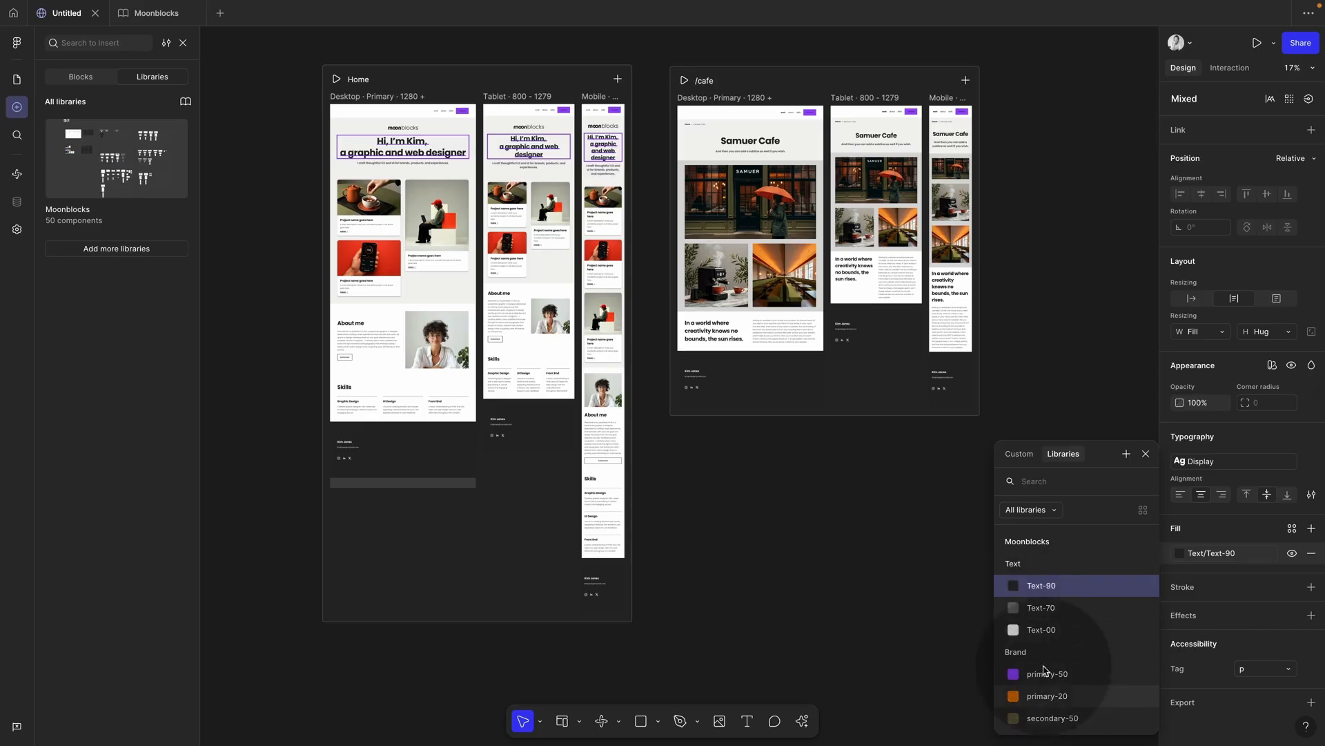
{"action": "left_click", "coordinate": [1146, 456]}
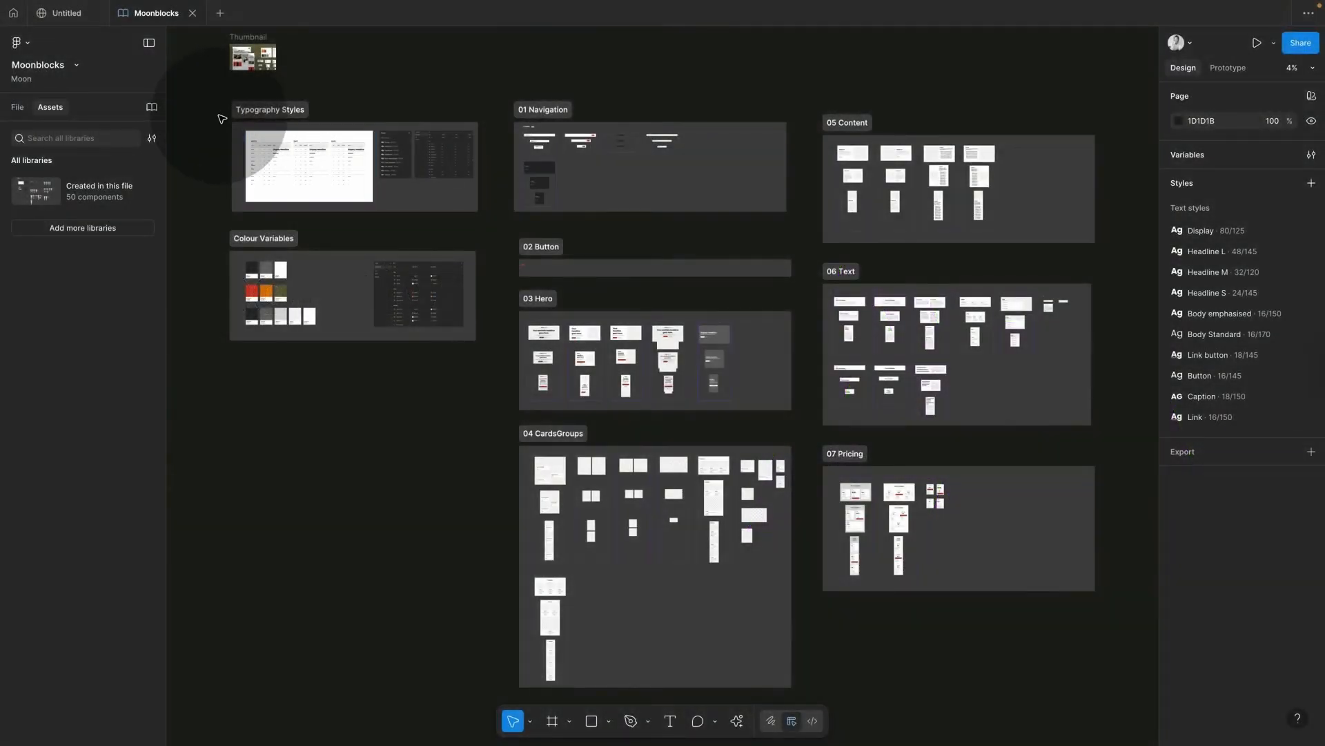
Step: Zoom into the Typescale section and select the Display Headline preview text
{"action": "scroll", "coordinate": [223, 119], "scroll_direction": "up", "scroll_amount": 5}
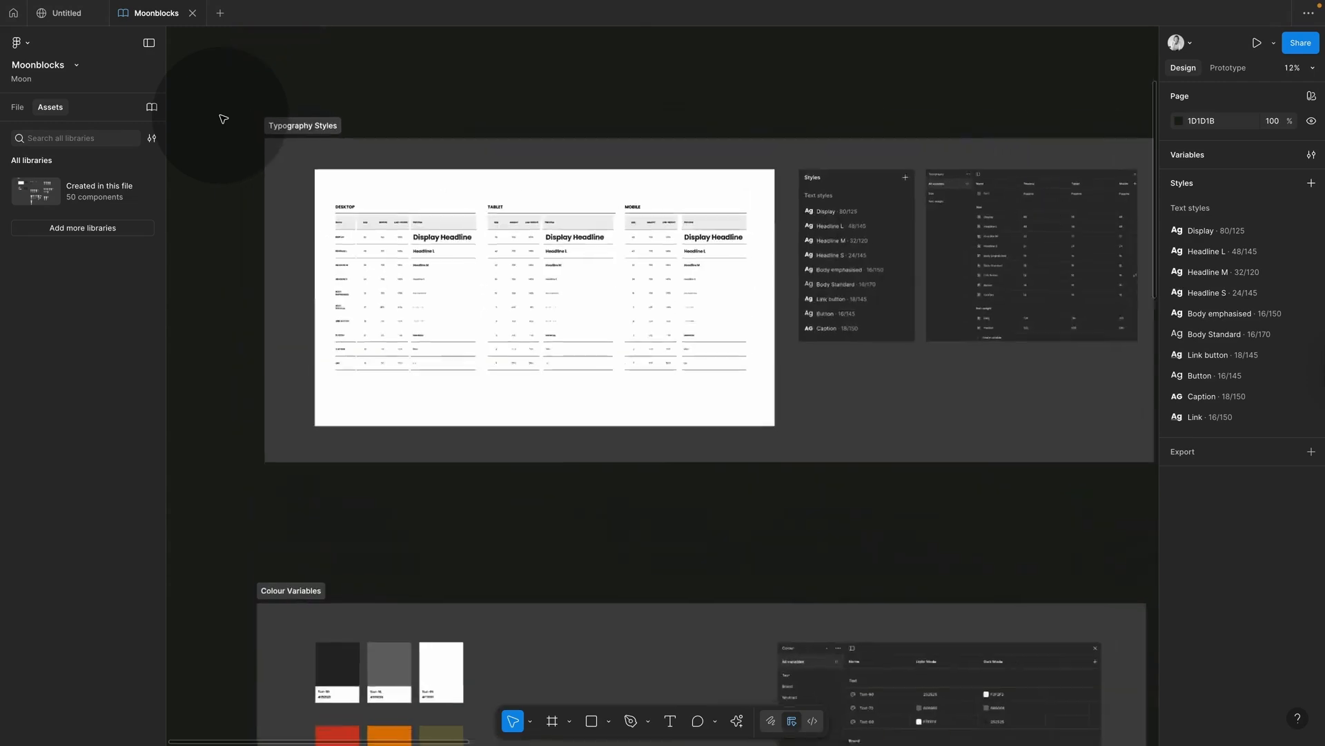
{"action": "scroll", "coordinate": [223, 118], "scroll_direction": "up", "scroll_amount": 2}
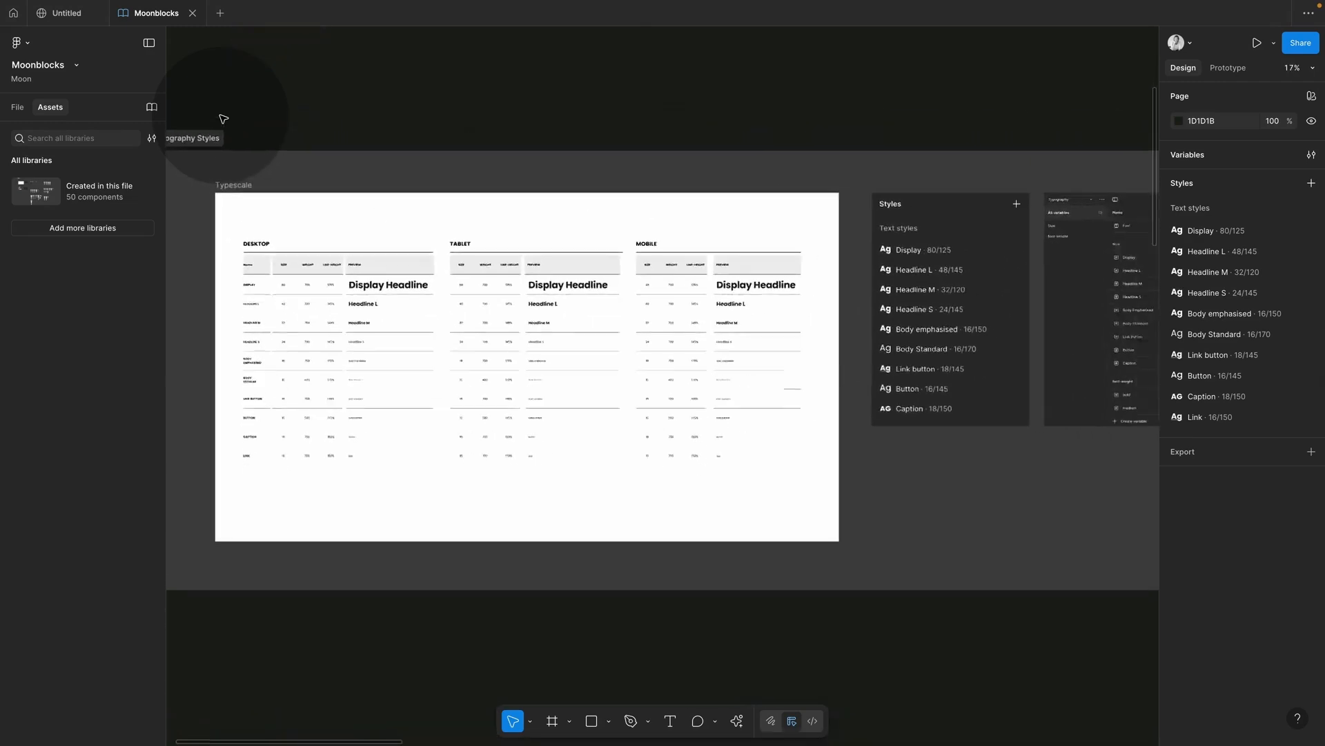
{"action": "scroll", "coordinate": [223, 118], "scroll_direction": "right", "scroll_amount": 1}
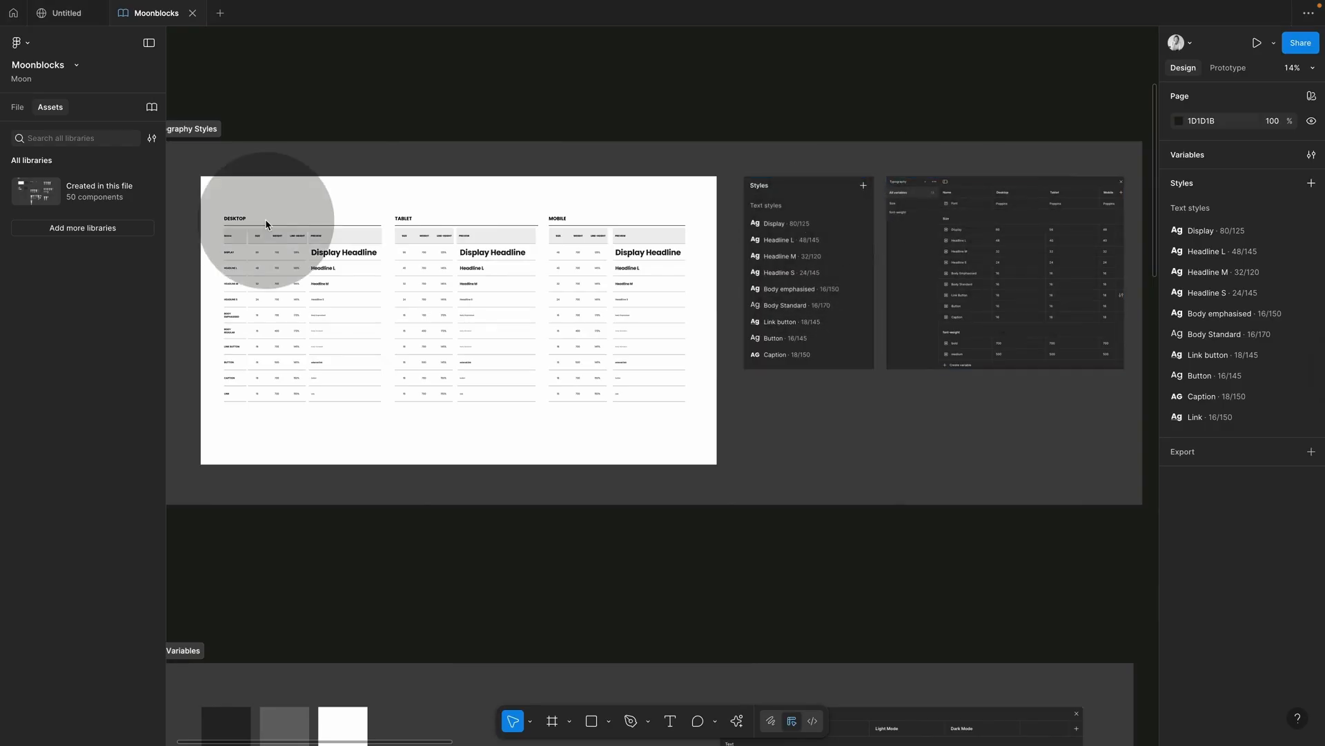
{"action": "left_click", "coordinate": [196, 221]}
{"action": "scroll", "coordinate": [197, 221], "scroll_direction": "up", "scroll_amount": 5}
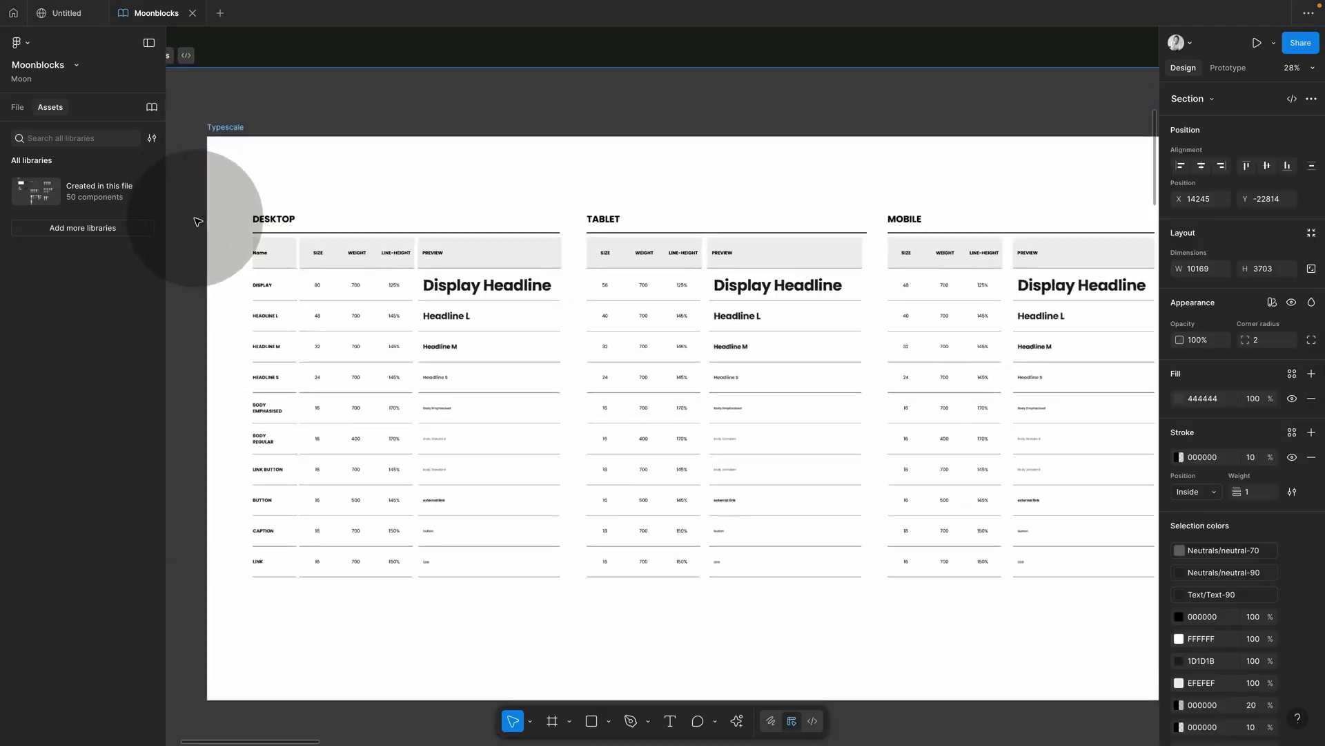
{"action": "scroll", "coordinate": [196, 221], "scroll_direction": "up", "scroll_amount": 1}
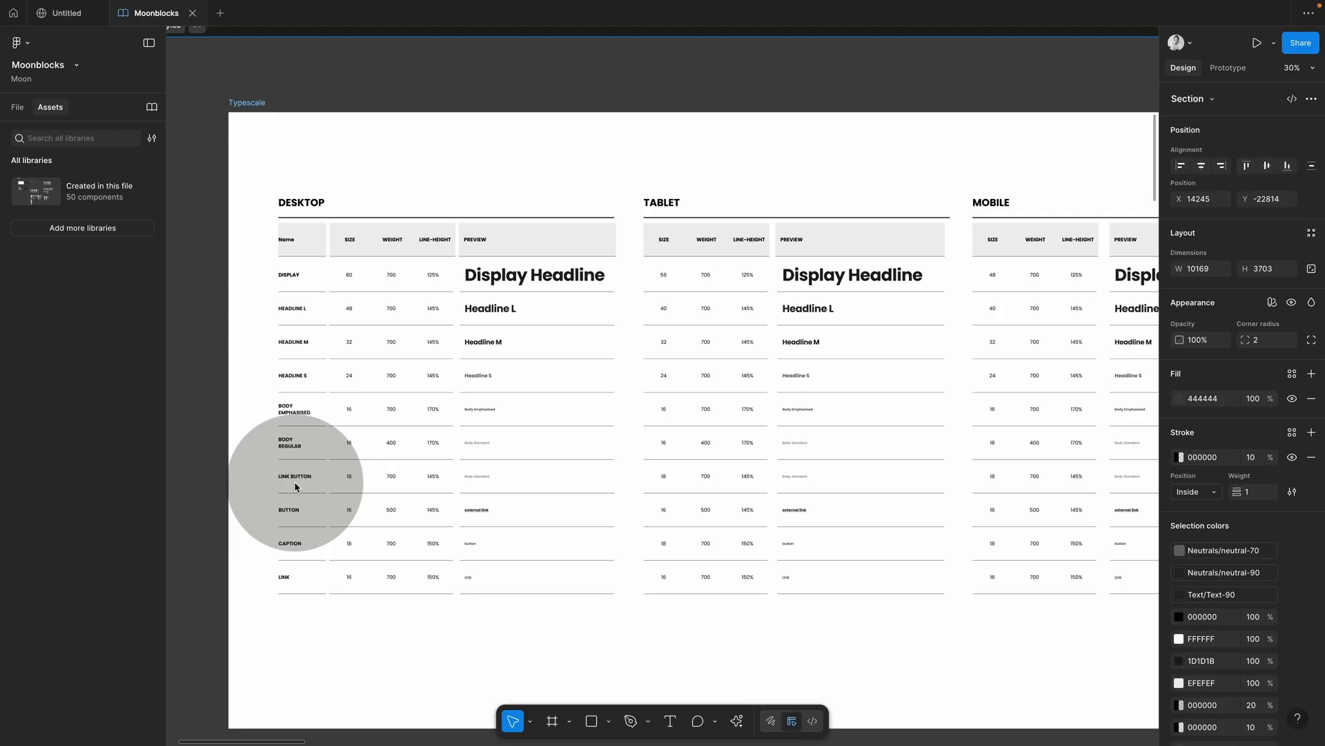
{"action": "left_click", "coordinate": [522, 278]}
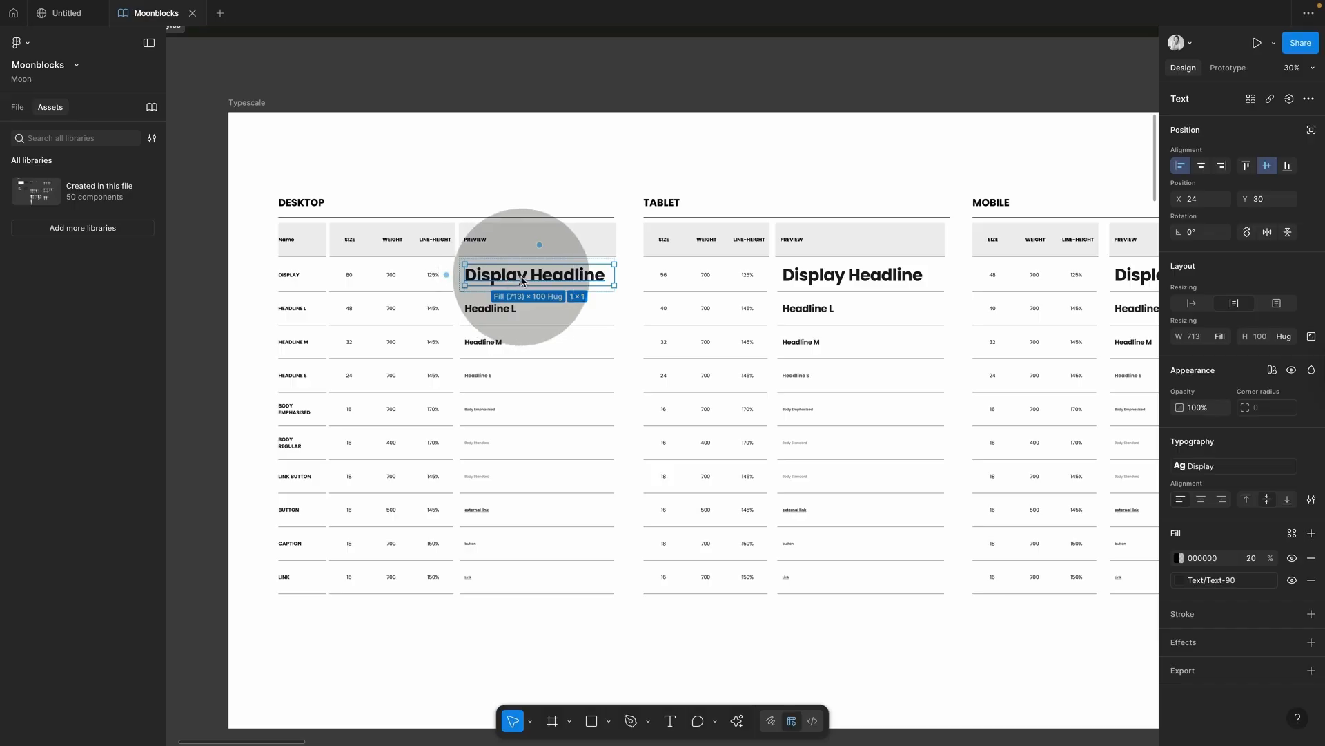
{"action": "left_click", "coordinate": [651, 53]}
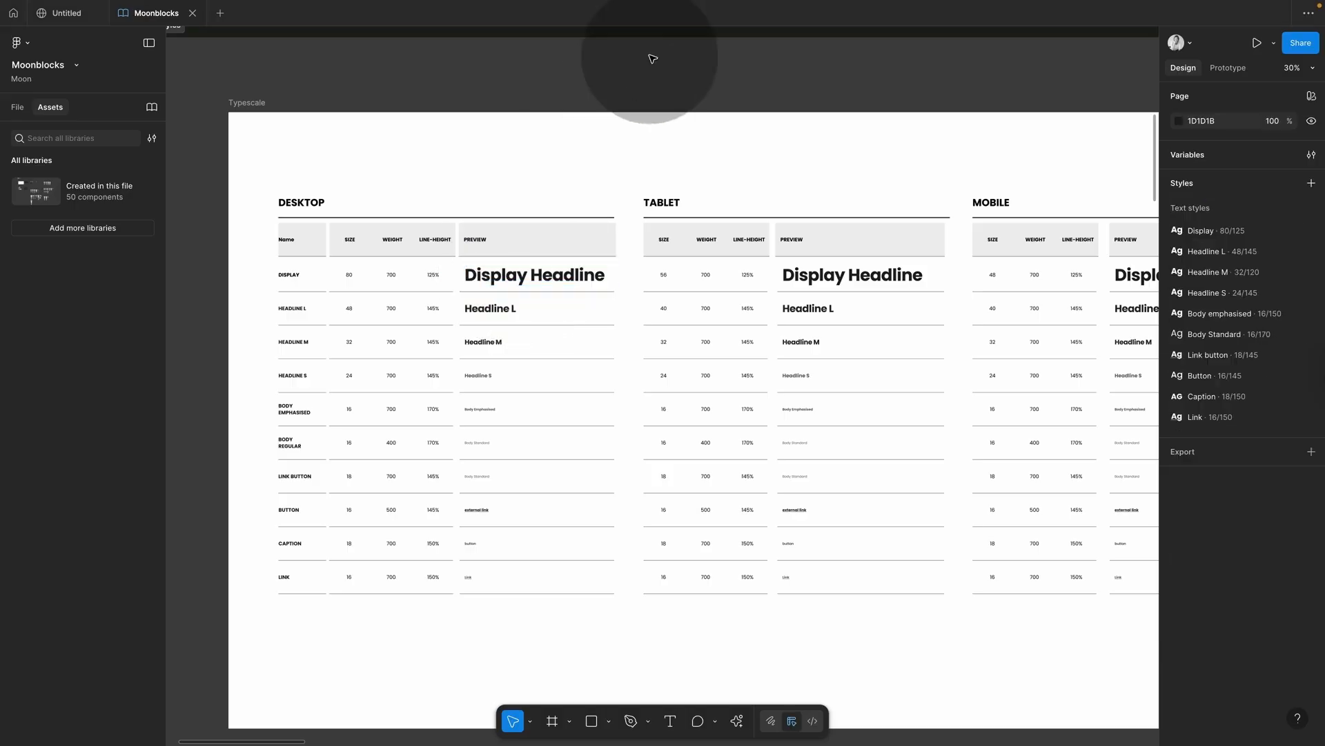
{"action": "scroll", "coordinate": [645, 76], "scroll_direction": "down", "scroll_amount": 3, "text": "ctrl"}
{"action": "scroll", "coordinate": [642, 82], "scroll_direction": "right", "scroll_amount": 5}
{"action": "scroll", "coordinate": [642, 82], "scroll_direction": "up", "scroll_amount": 3}
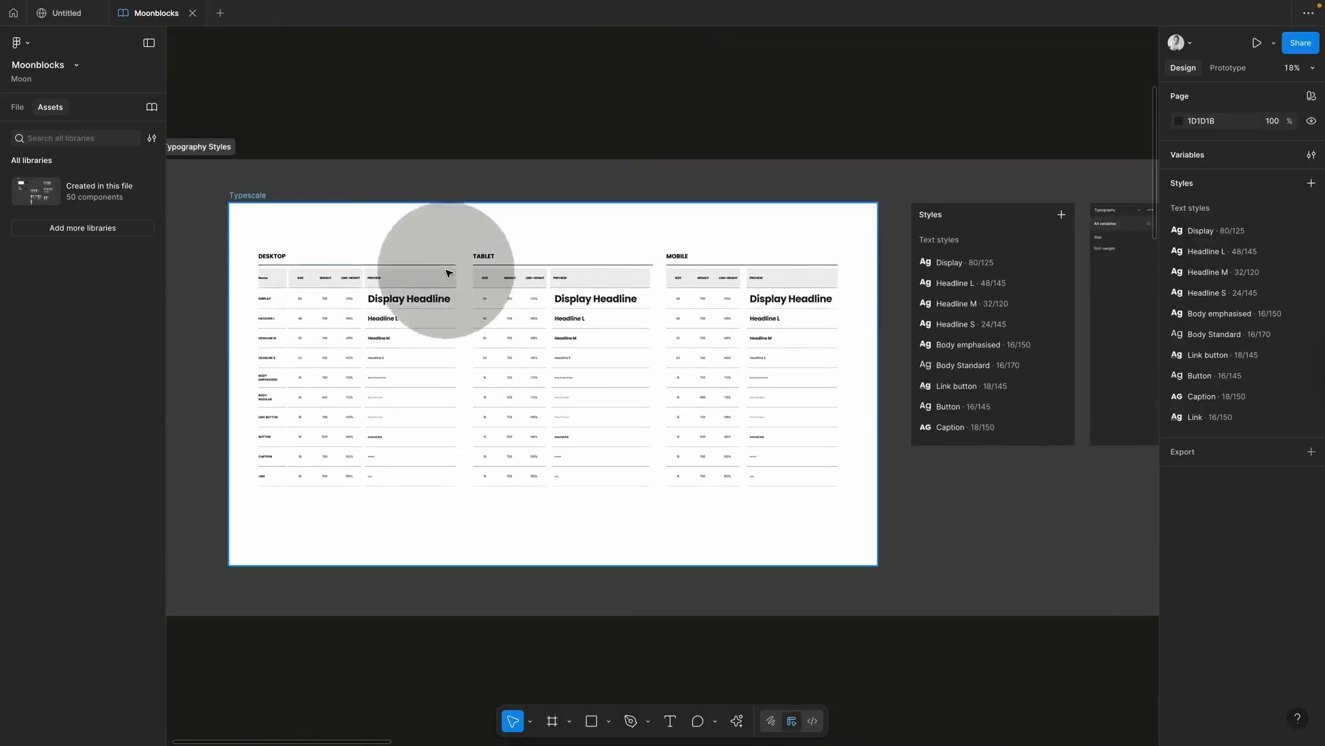
{"action": "left_click", "coordinate": [424, 306]}
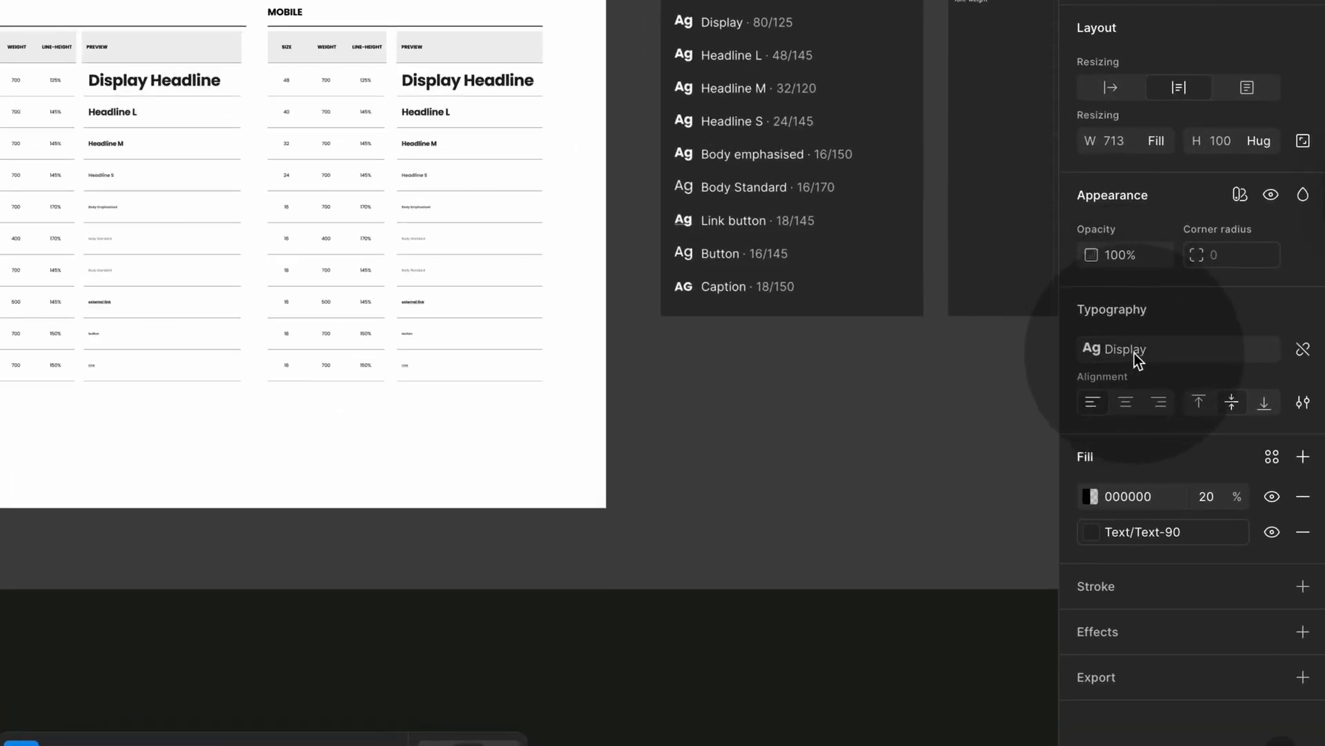
{"action": "left_click", "coordinate": [1128, 351]}
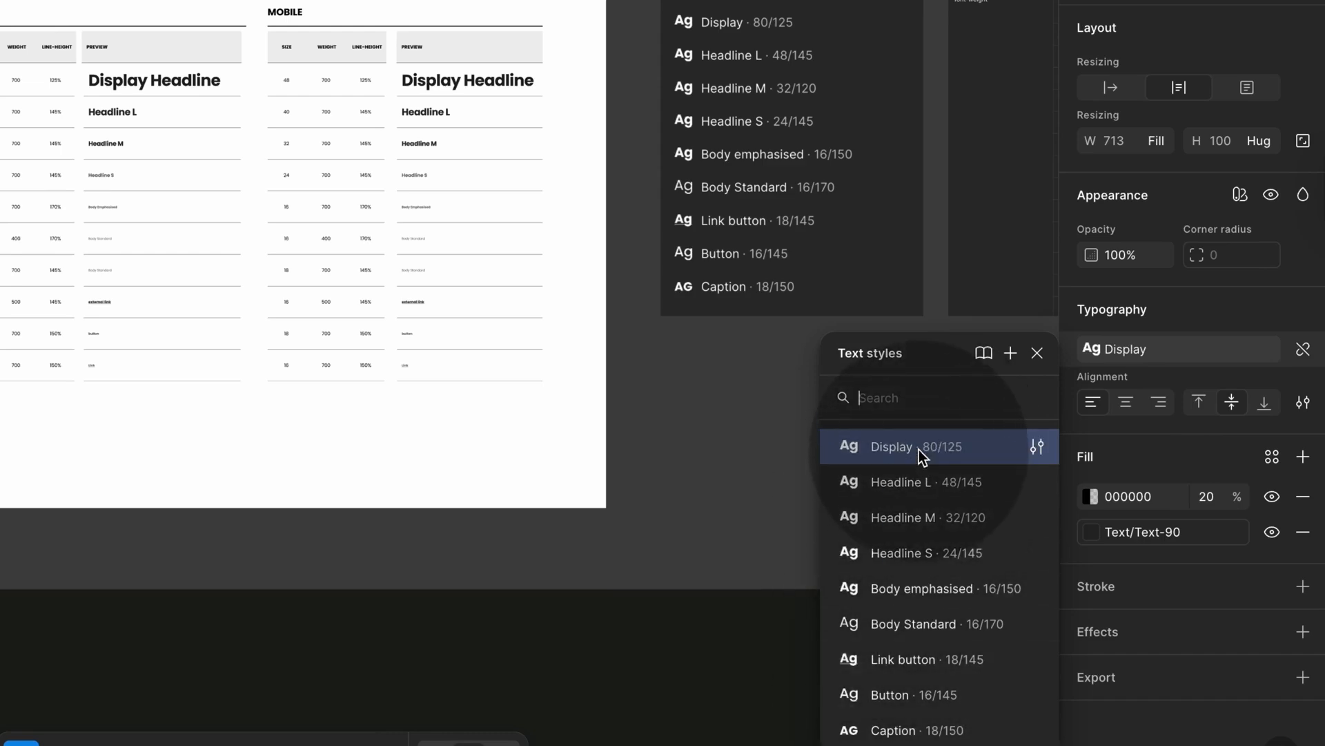
{"action": "left_click", "coordinate": [867, 116]}
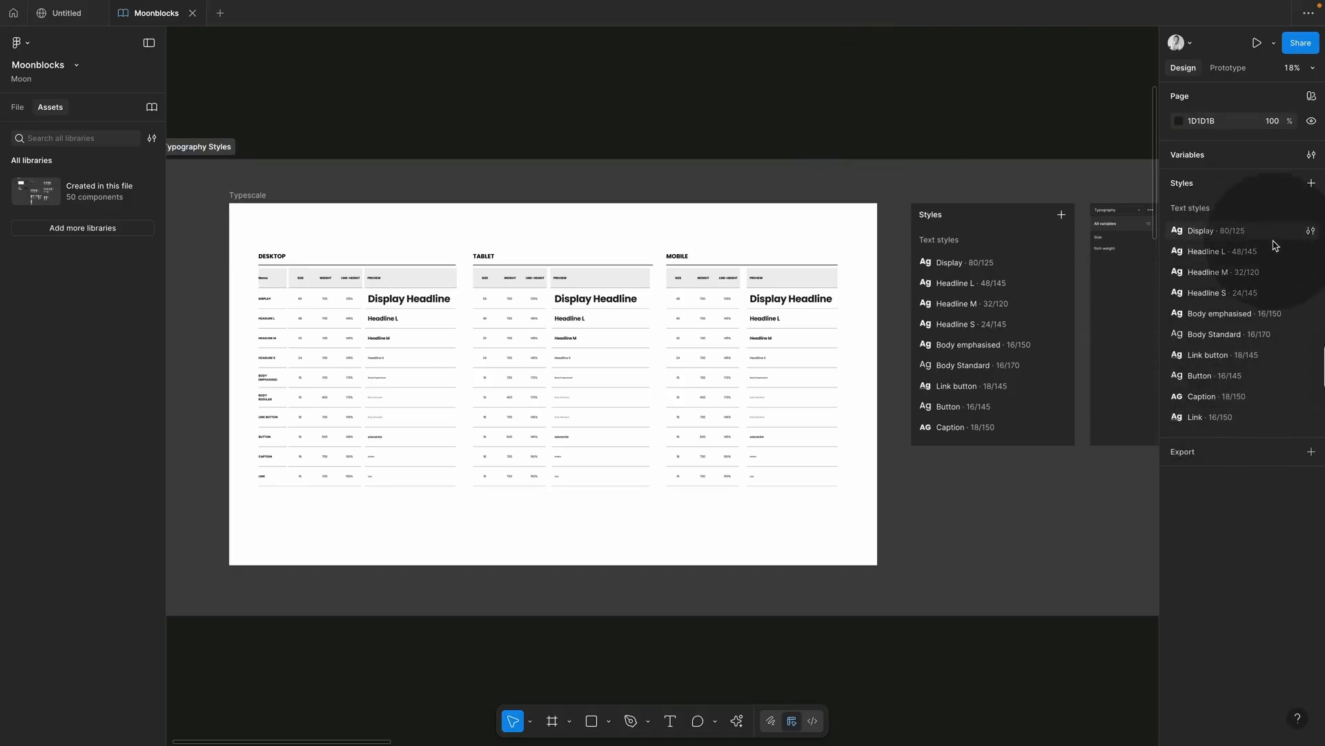
{"action": "left_click", "coordinate": [1311, 232]}
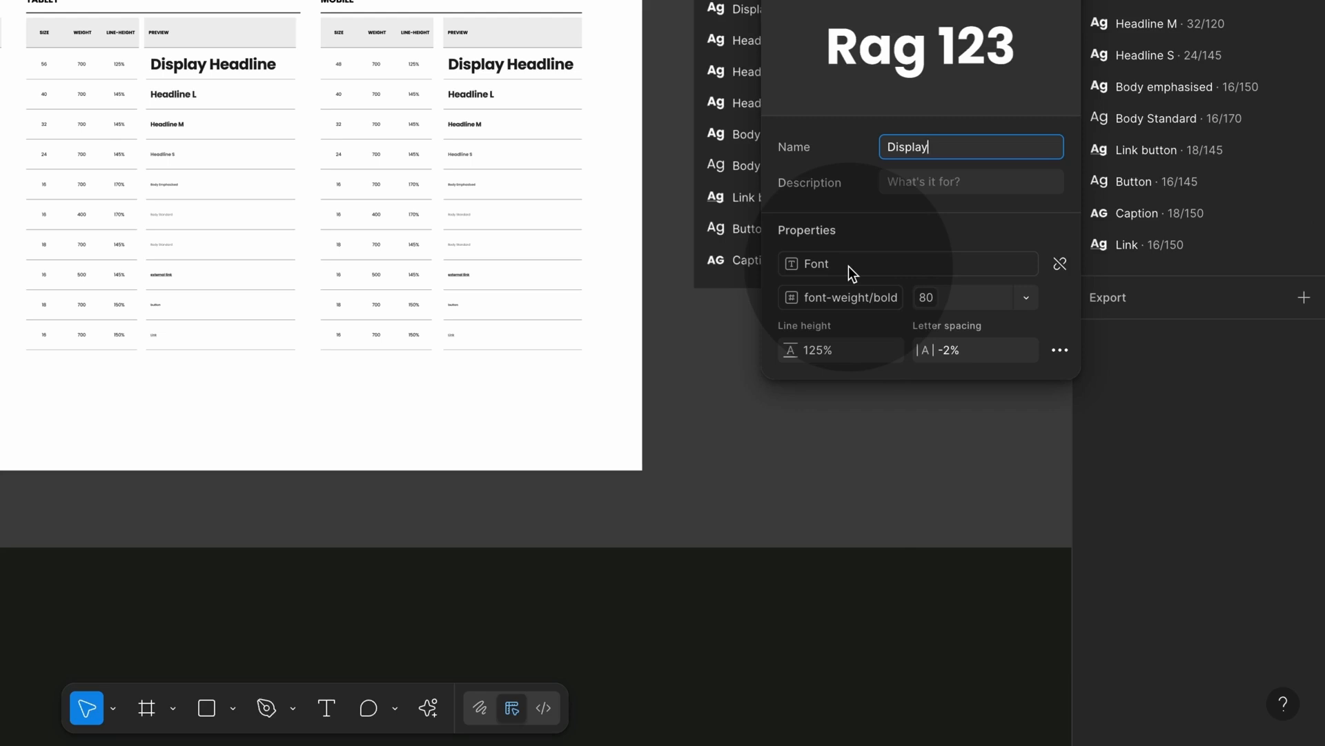
{"action": "left_click", "coordinate": [955, 298]}
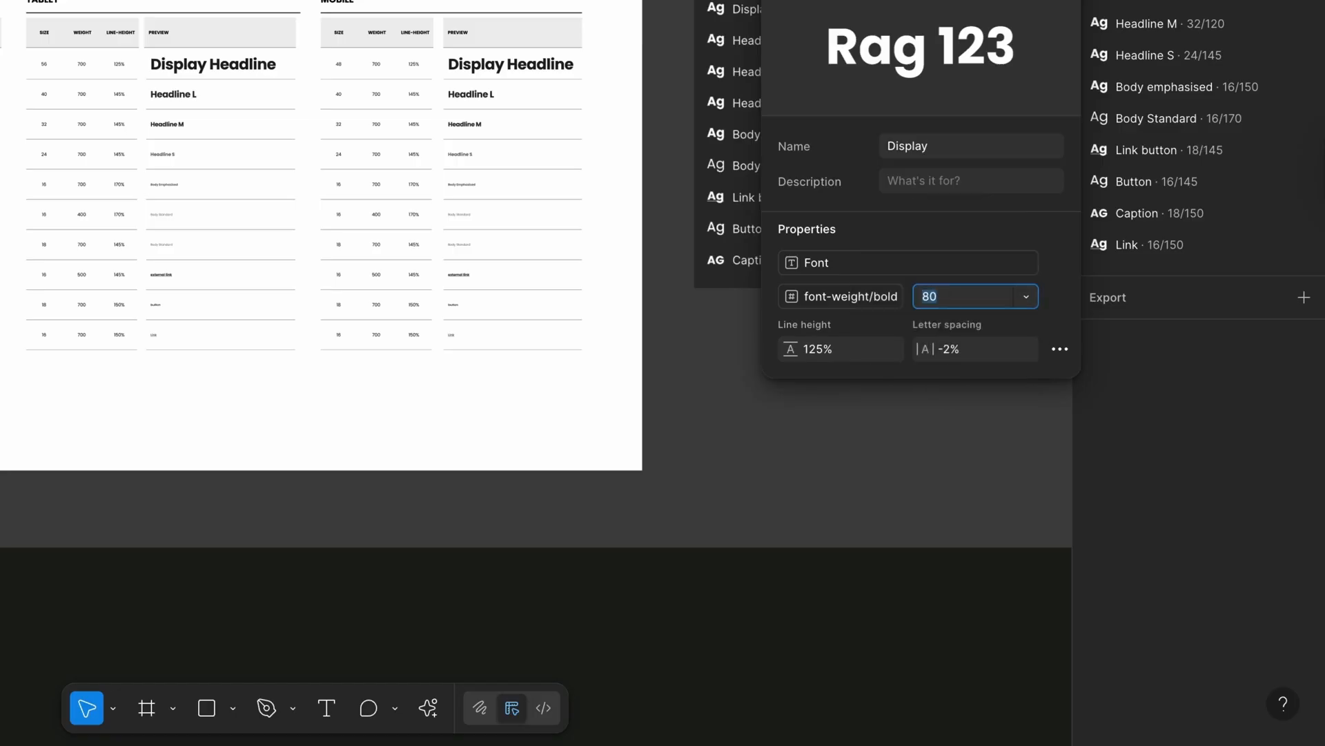
{"action": "left_click", "coordinate": [969, 296]}
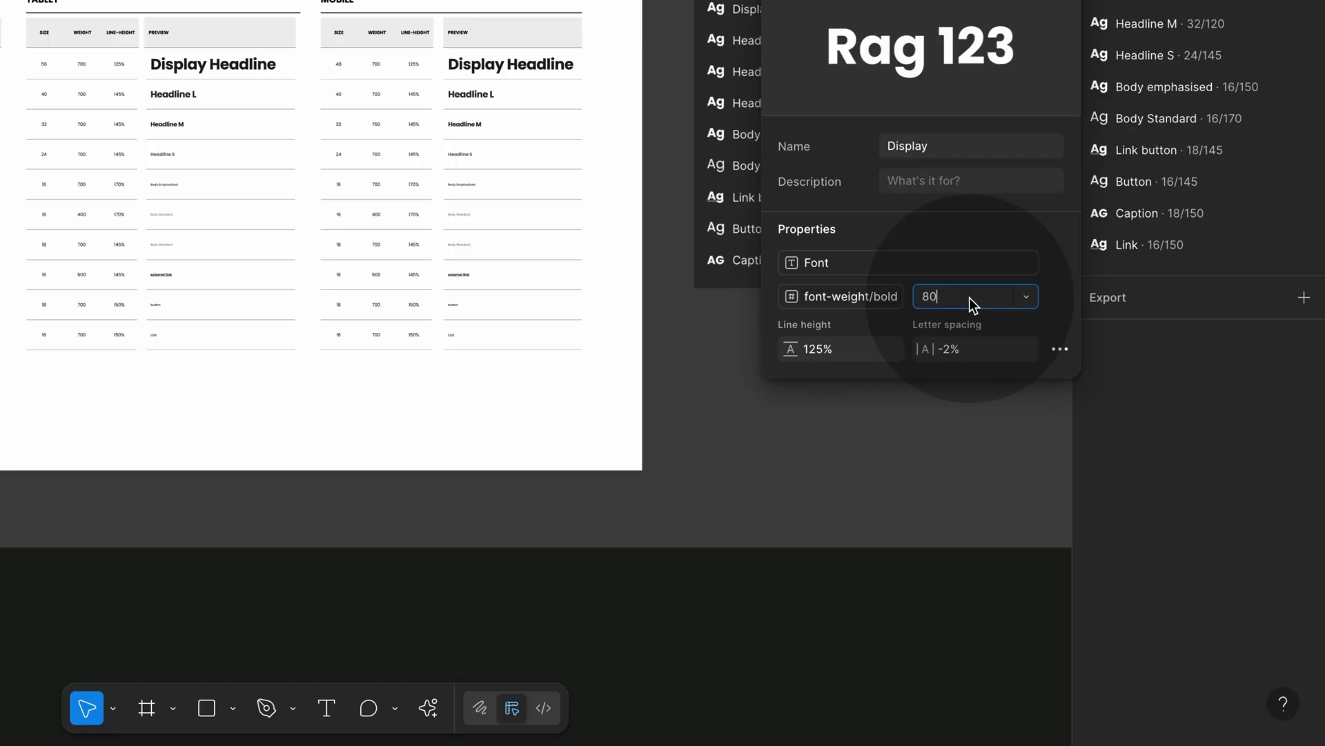
{"action": "left_click", "coordinate": [1026, 297]}
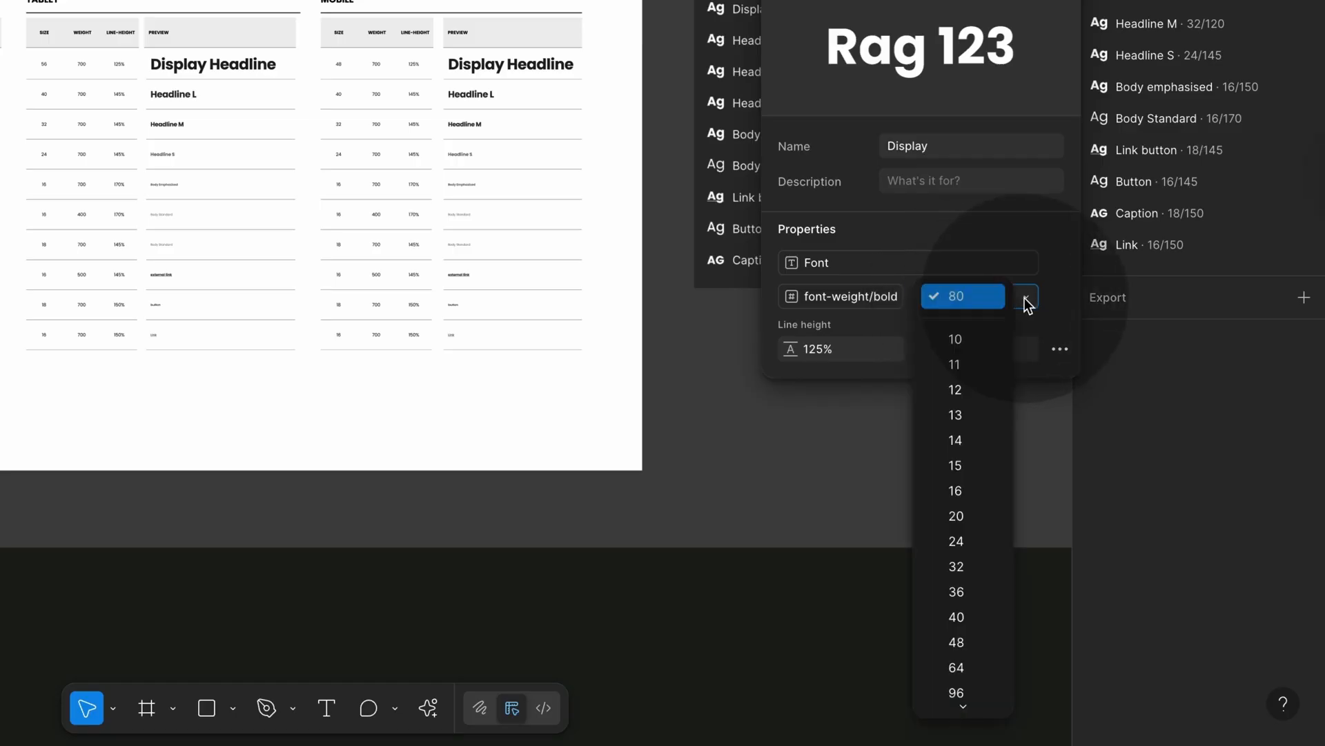
{"action": "scroll", "coordinate": [980, 398], "scroll_direction": "down", "scroll_amount": 2}
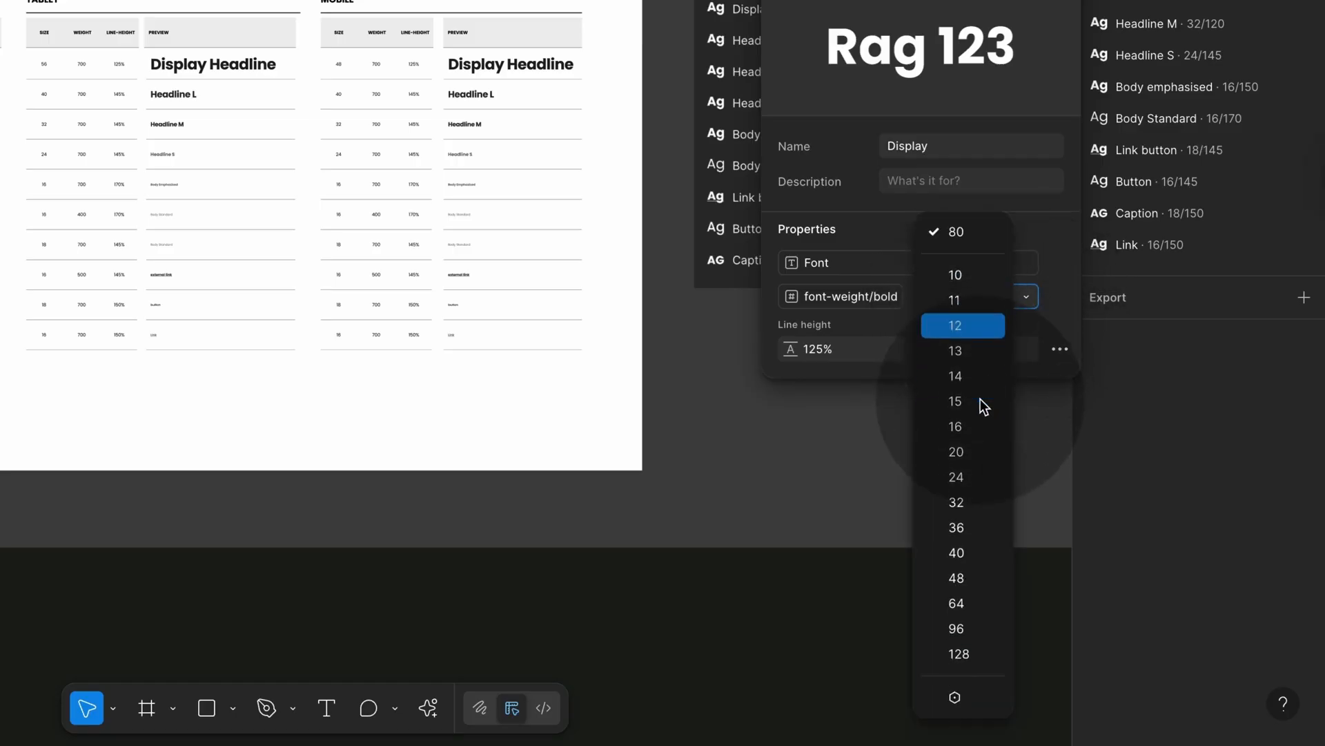
{"action": "left_click", "coordinate": [960, 698]}
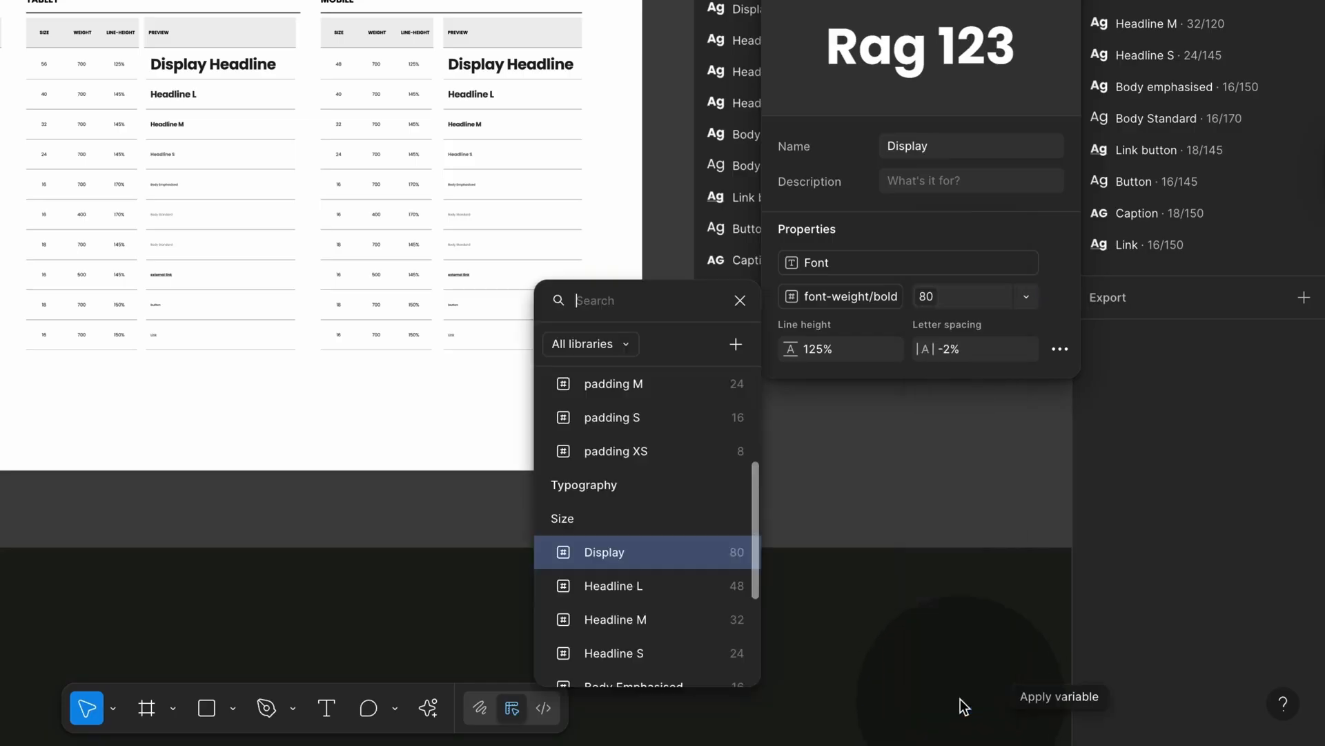
{"action": "left_click", "coordinate": [668, 549]}
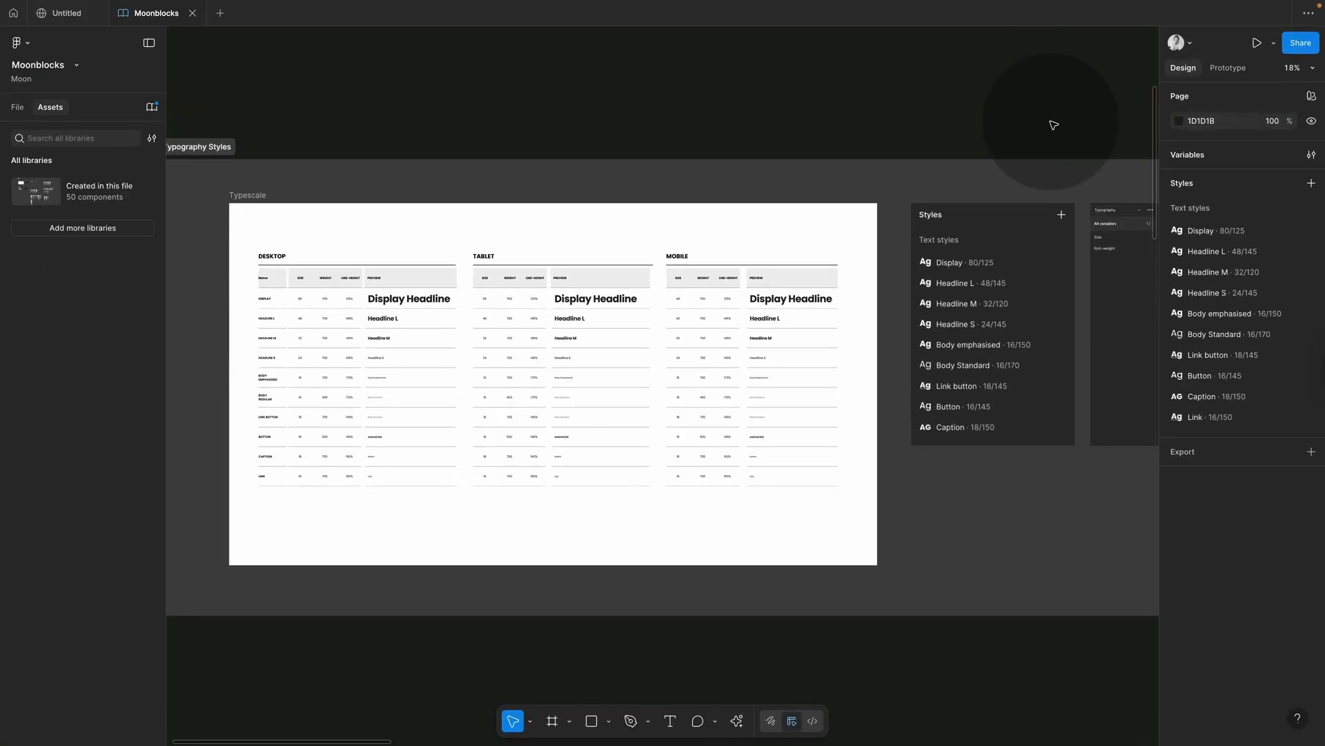
Step: In the Typography variables, set the Font to Inter for Desktop, Tablet and Mobile
{"action": "left_click", "coordinate": [1312, 155]}
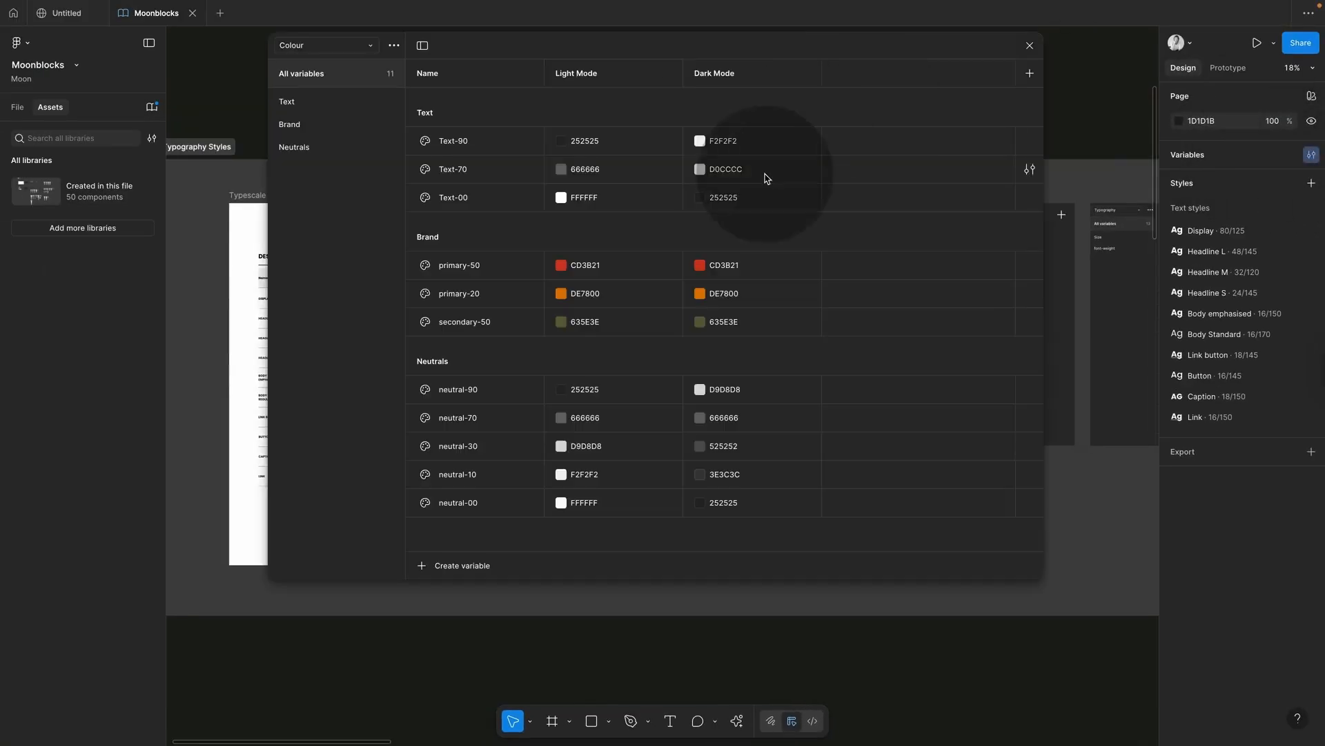
{"action": "left_click_drag", "start_coordinate": [710, 43], "coordinate": [707, 54]}
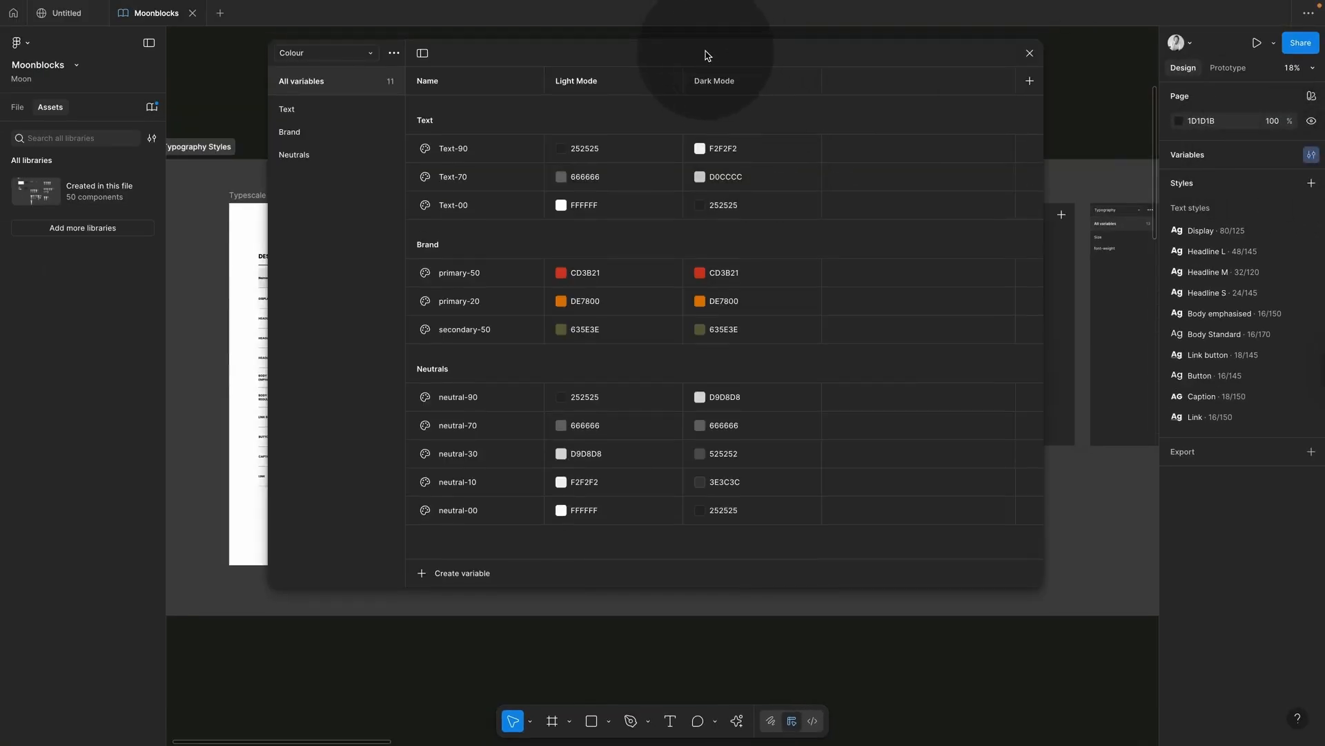
{"action": "left_click", "coordinate": [366, 53]}
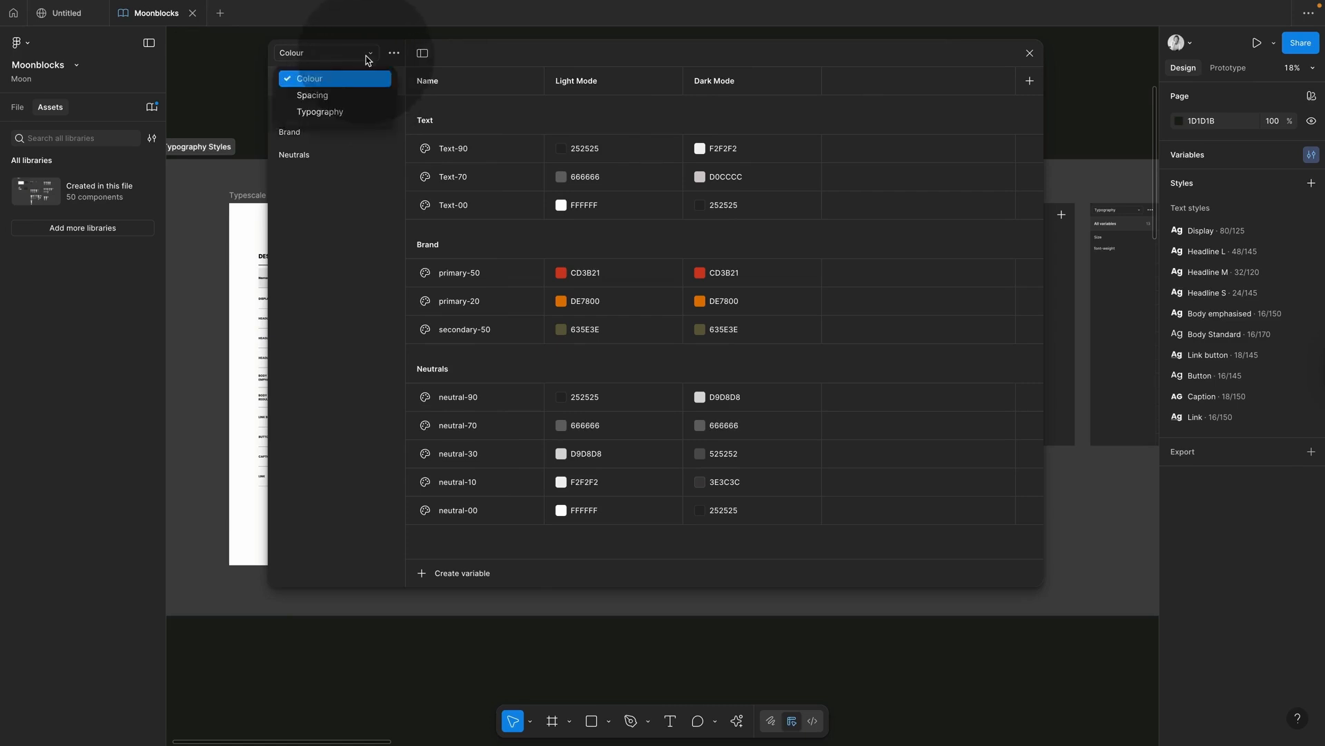
{"action": "left_click", "coordinate": [331, 112]}
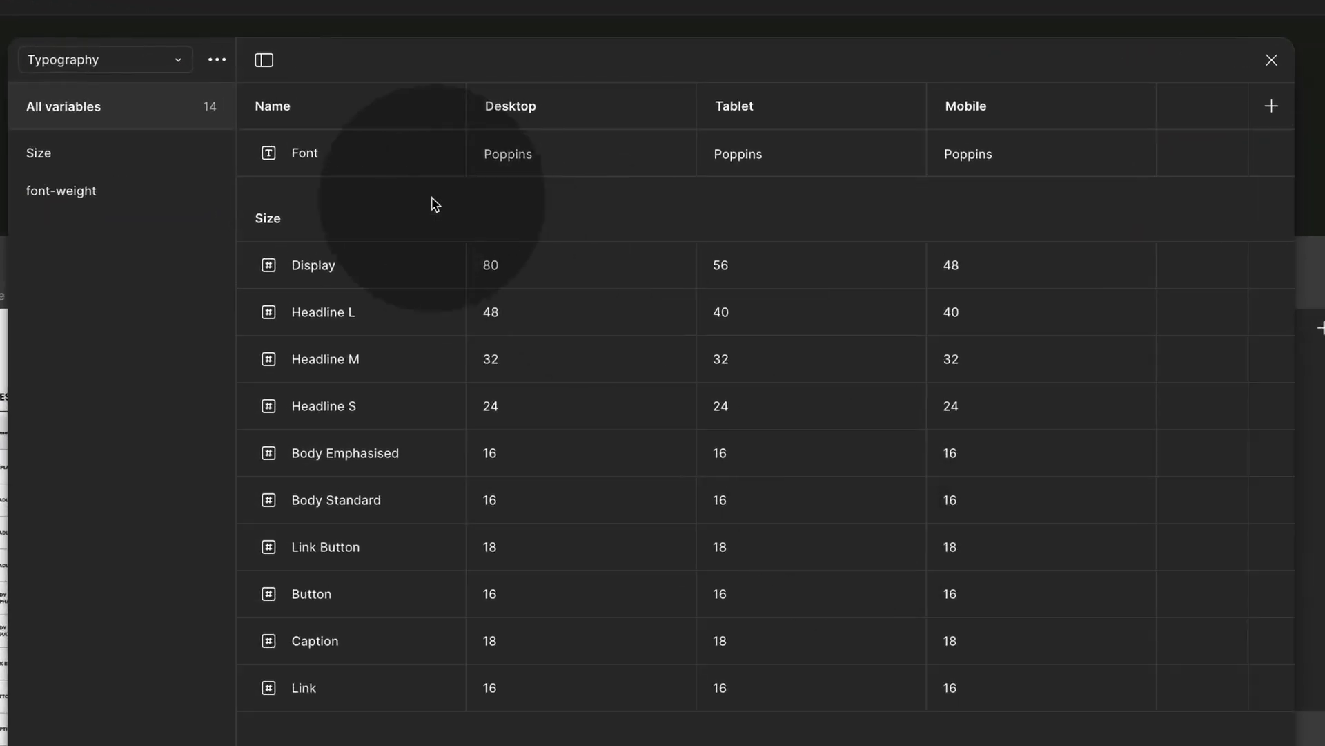
{"action": "left_click", "coordinate": [527, 159]}
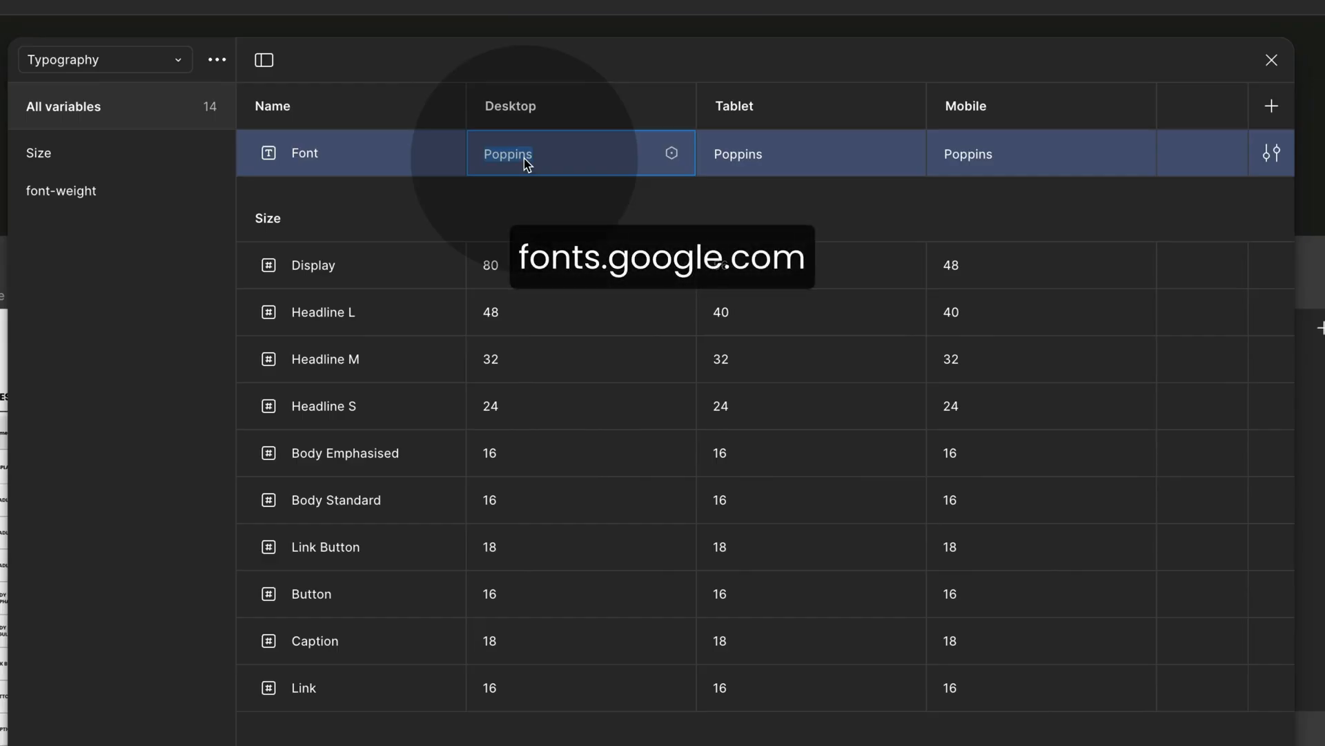
{"action": "type", "text": "Inter"}
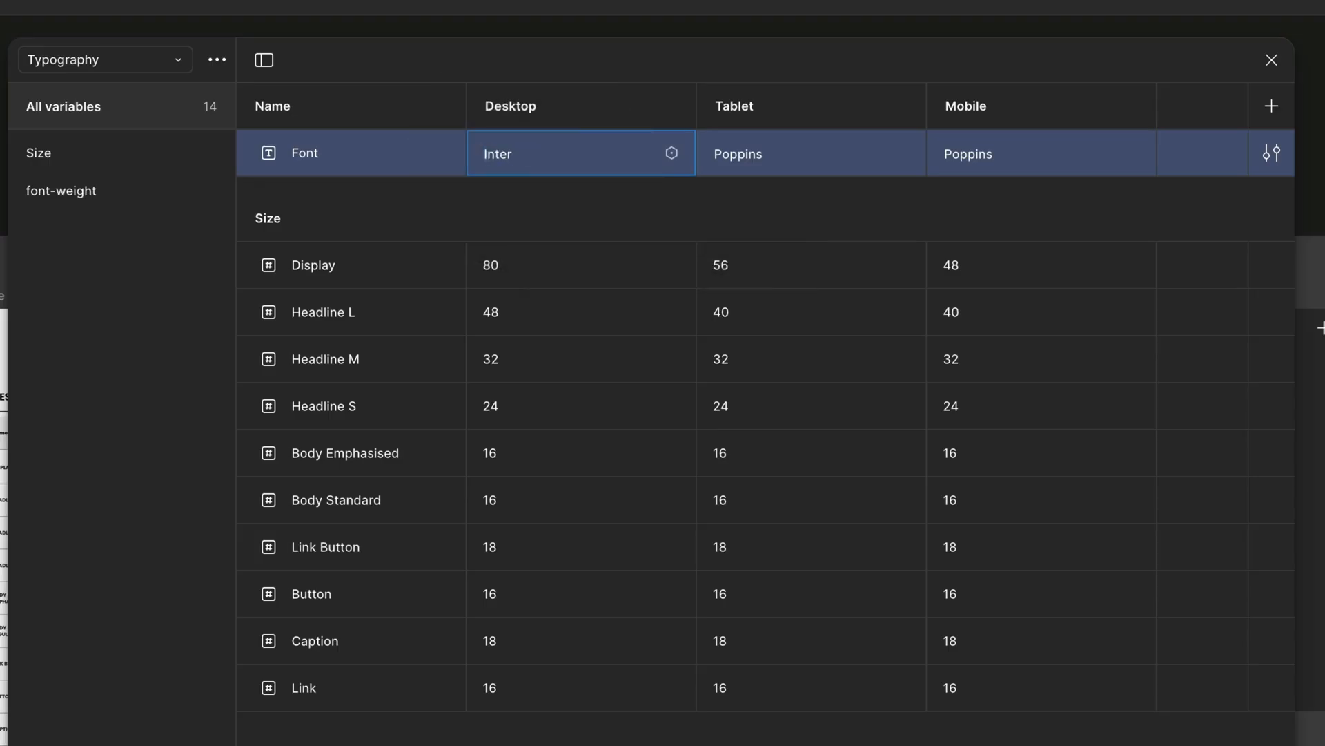
{"action": "left_click", "coordinate": [740, 156]}
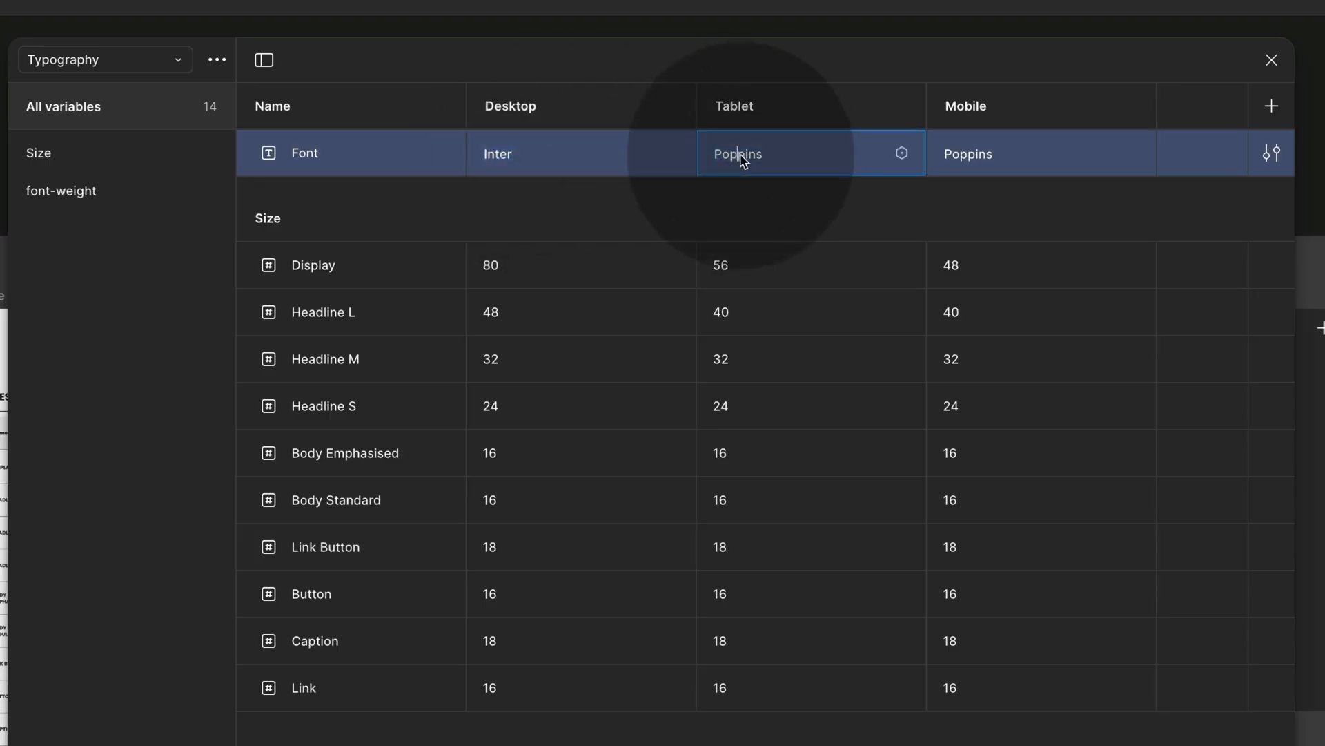
{"action": "left_click_drag", "start_coordinate": [775, 152], "coordinate": [702, 153]}
{"action": "type", "text": "Inter"}
{"action": "left_click", "coordinate": [987, 162]}
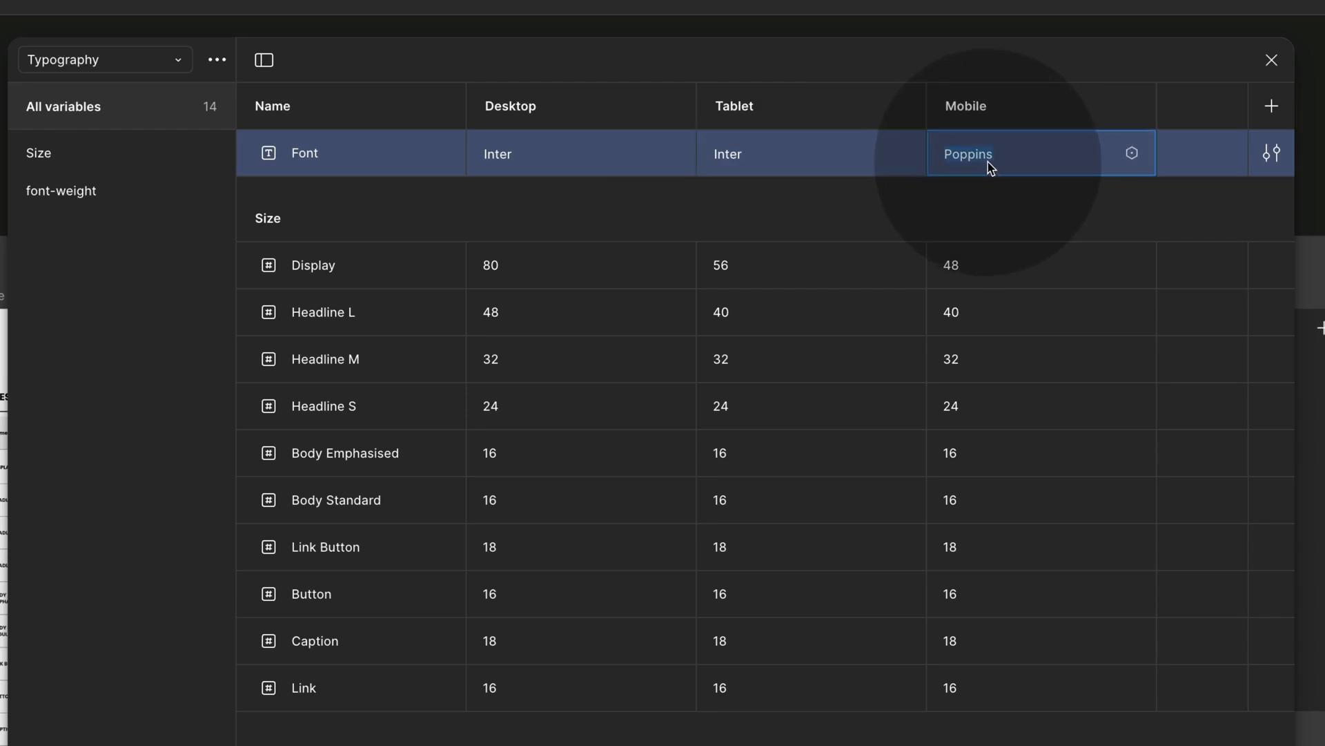
{"action": "type", "text": "Inter"}
{"action": "key", "text": "Return"}
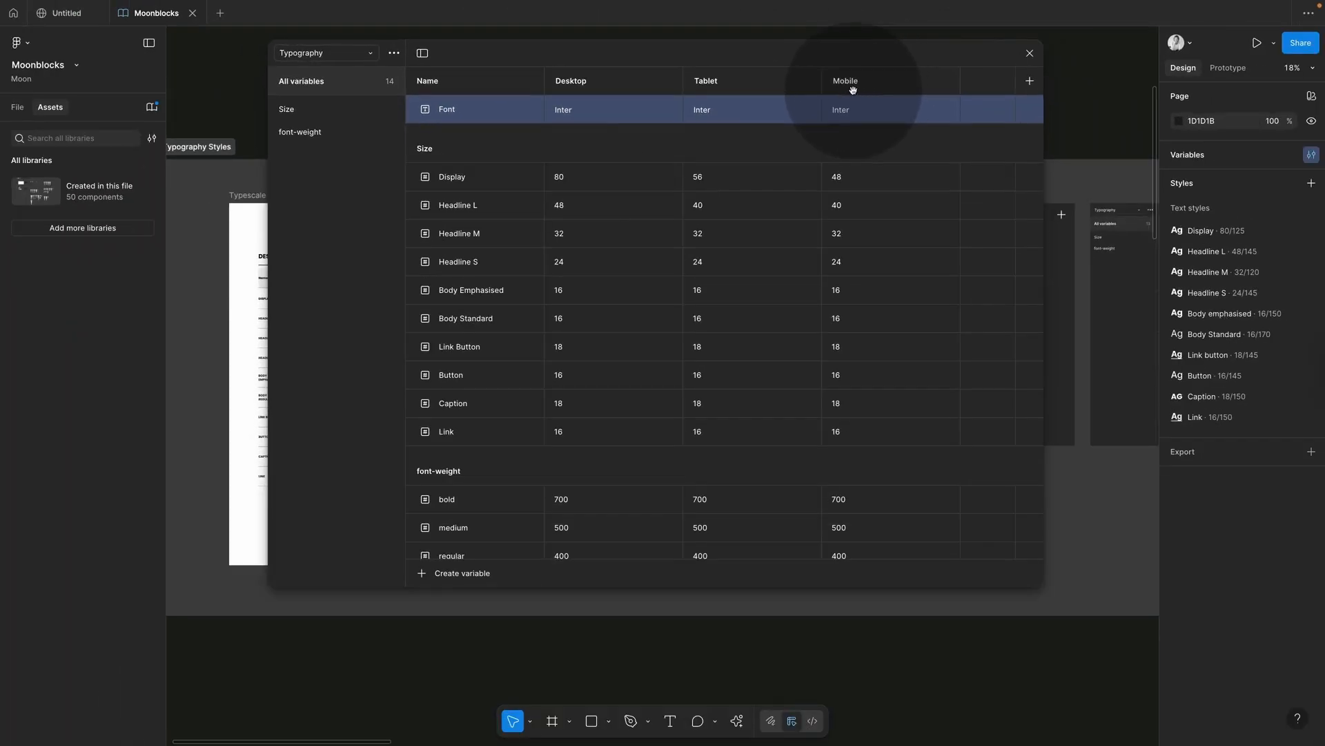
Step: Raise Display's Desktop size from 80 to 100
{"action": "left_click", "coordinate": [490, 268]}
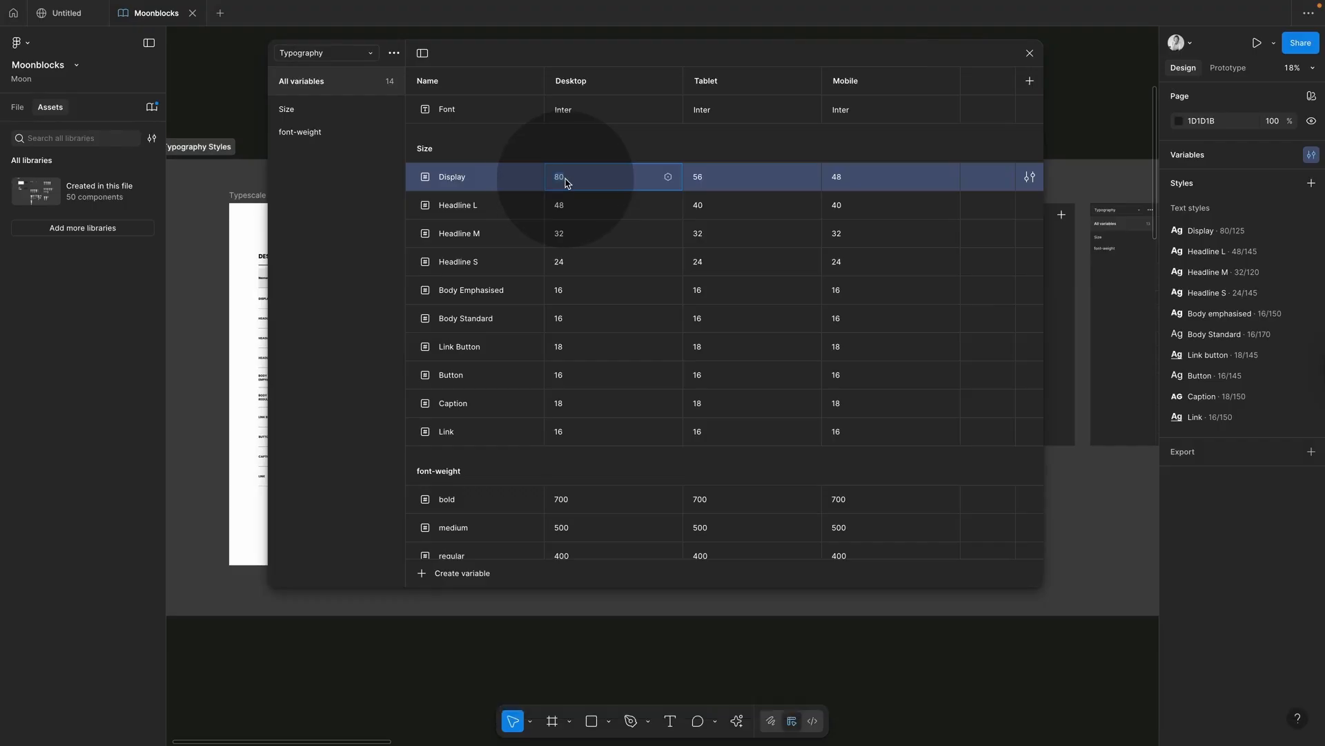
{"action": "type", "text": "100"}
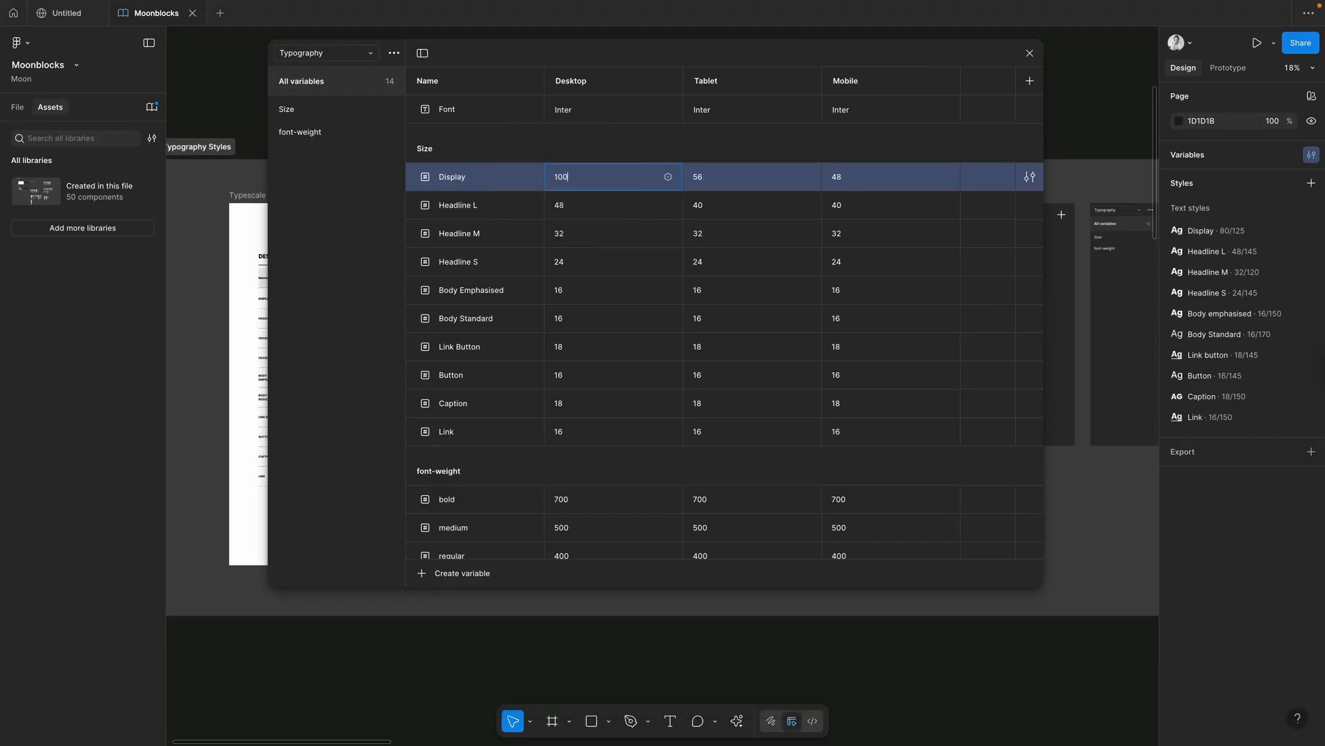
{"action": "key", "text": "Return"}
{"action": "left_click", "coordinate": [640, 131]}
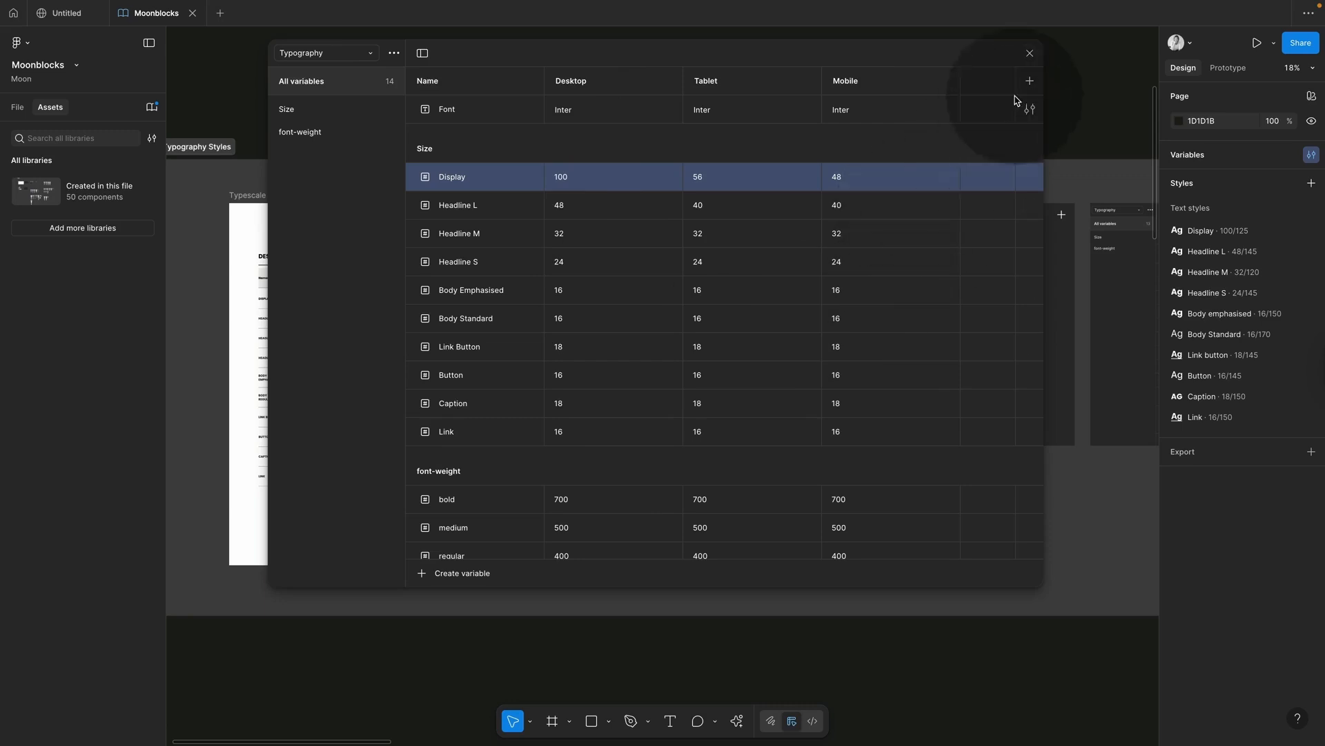
Step: Close the variables and try detaching the Display Headline's style, then undo it
{"action": "left_click", "coordinate": [1030, 54]}
{"action": "left_click", "coordinate": [386, 298]}
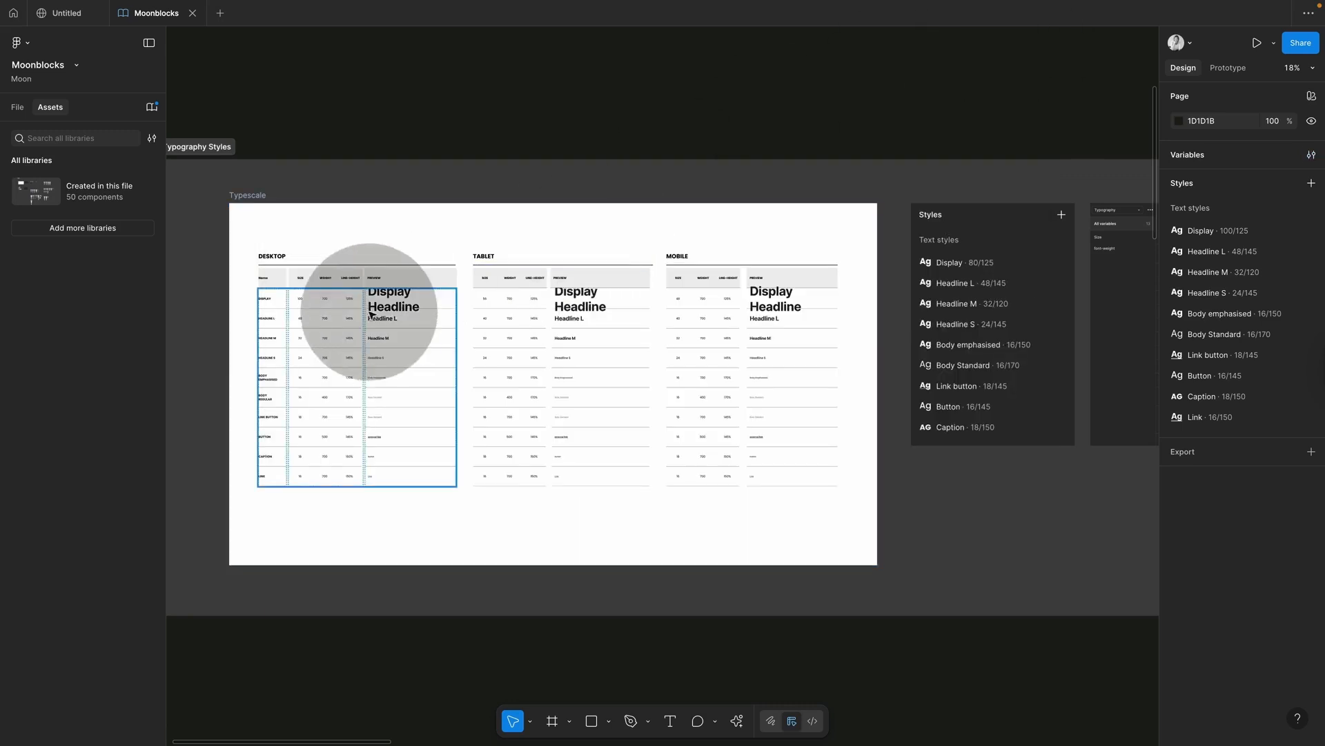
{"action": "left_click", "coordinate": [406, 305], "text": "super"}
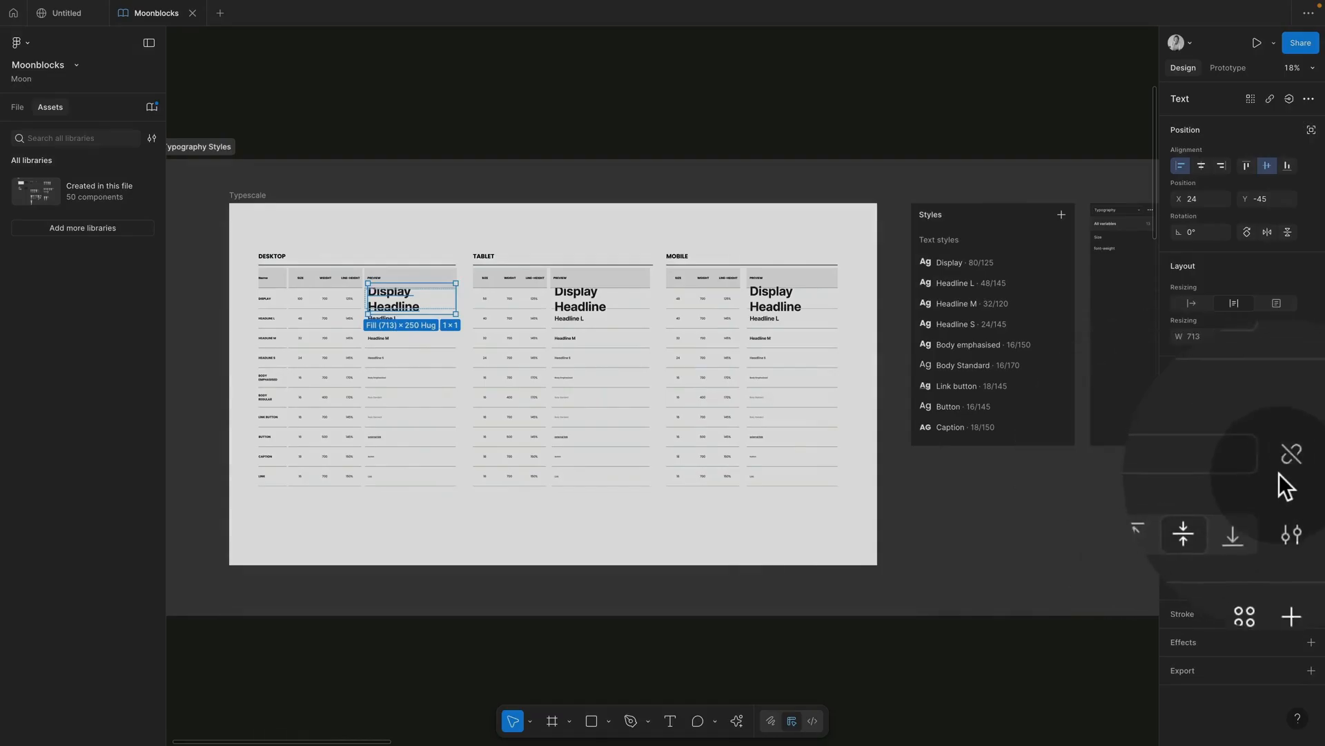
{"action": "left_click", "coordinate": [1169, 465]}
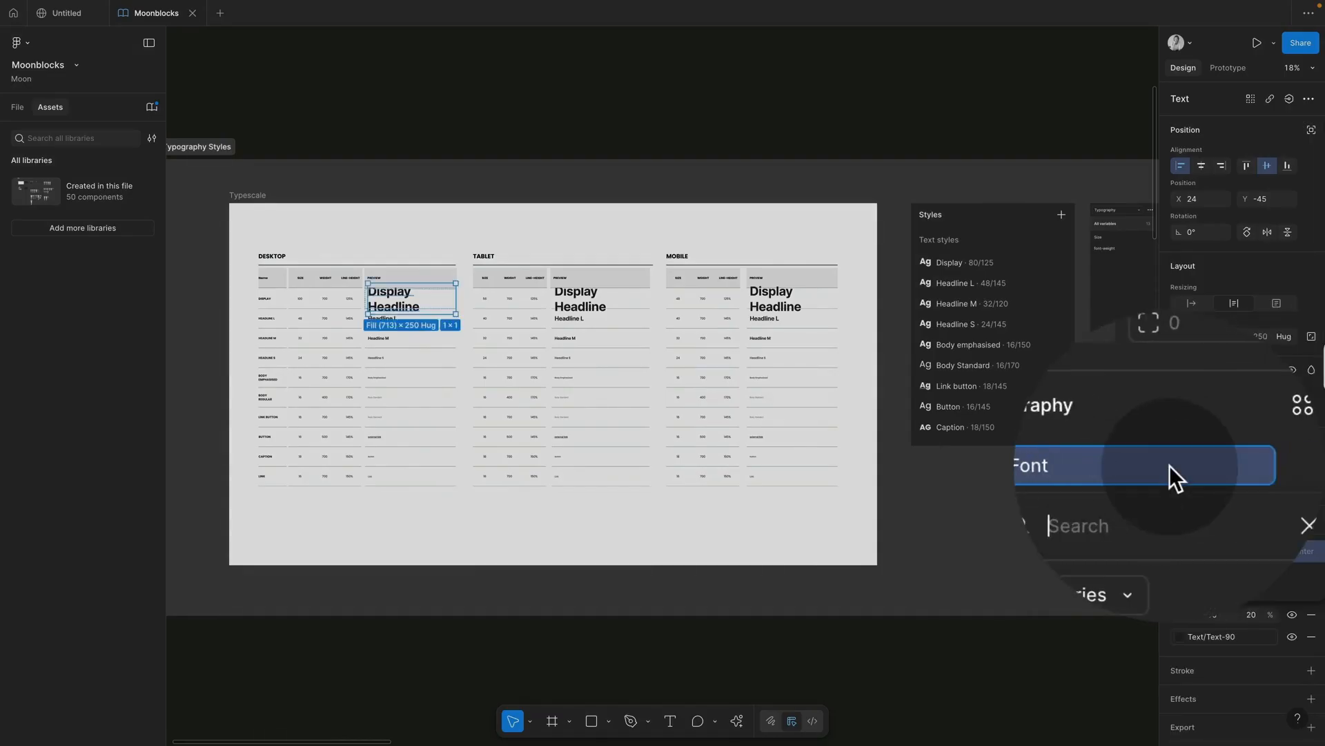
{"action": "left_click", "coordinate": [1177, 450]}
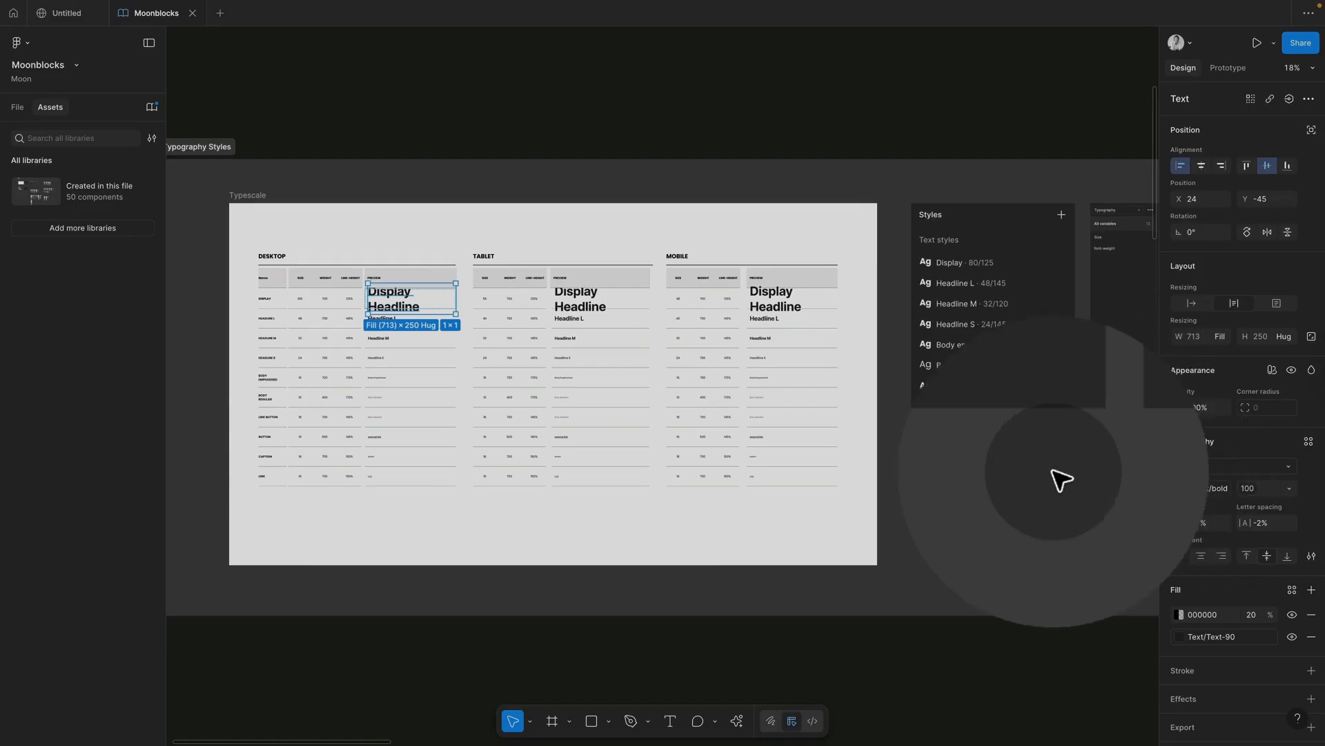
{"action": "key", "text": "super+z"}
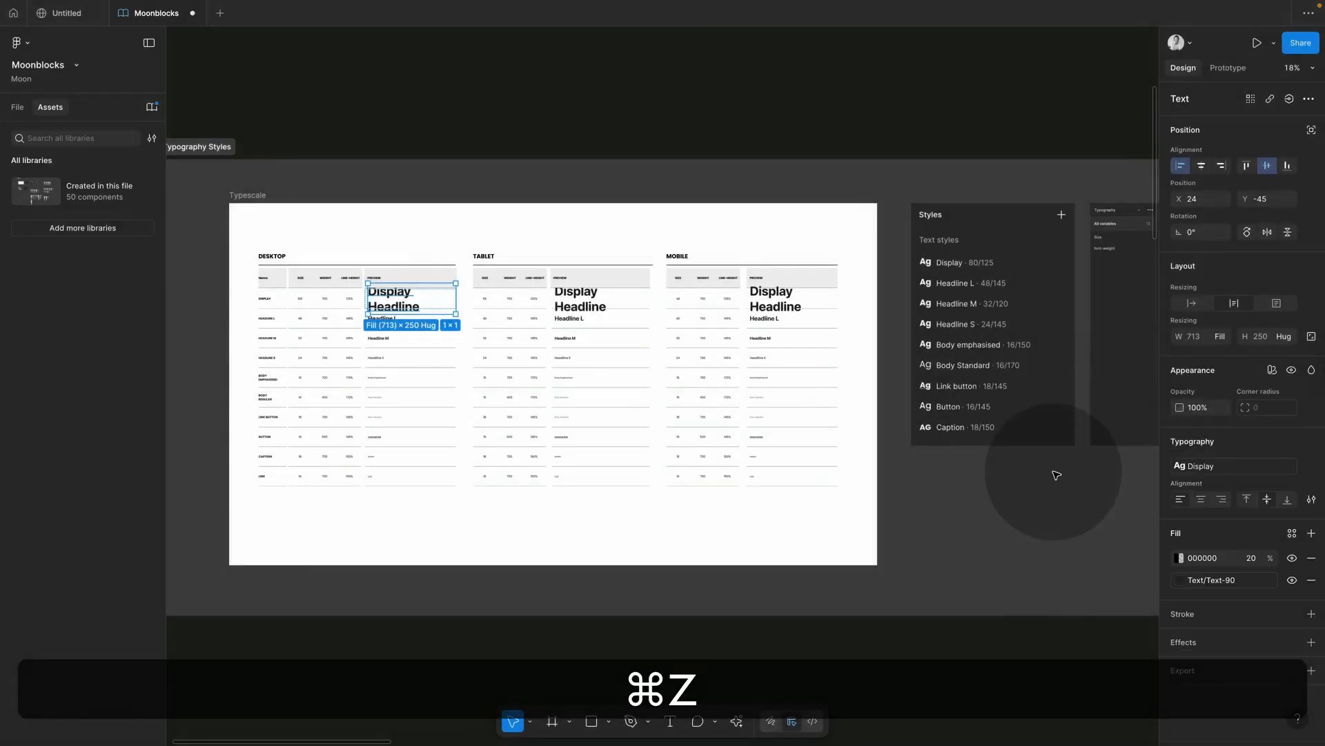
{"action": "left_click", "coordinate": [675, 198]}
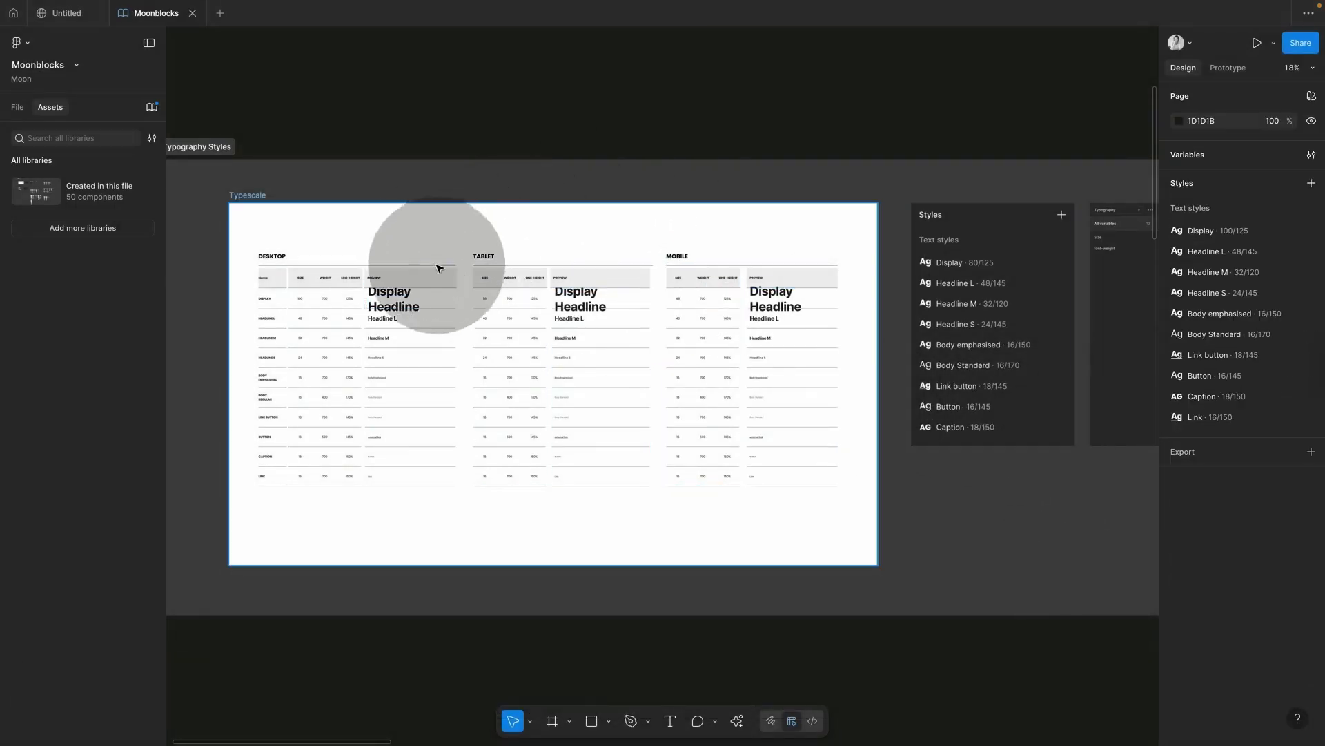
Step: Try Headline M on the Hero 1 headline, then revert it to Display
{"action": "scroll", "coordinate": [686, 314], "scroll_direction": "down", "scroll_amount": 10}
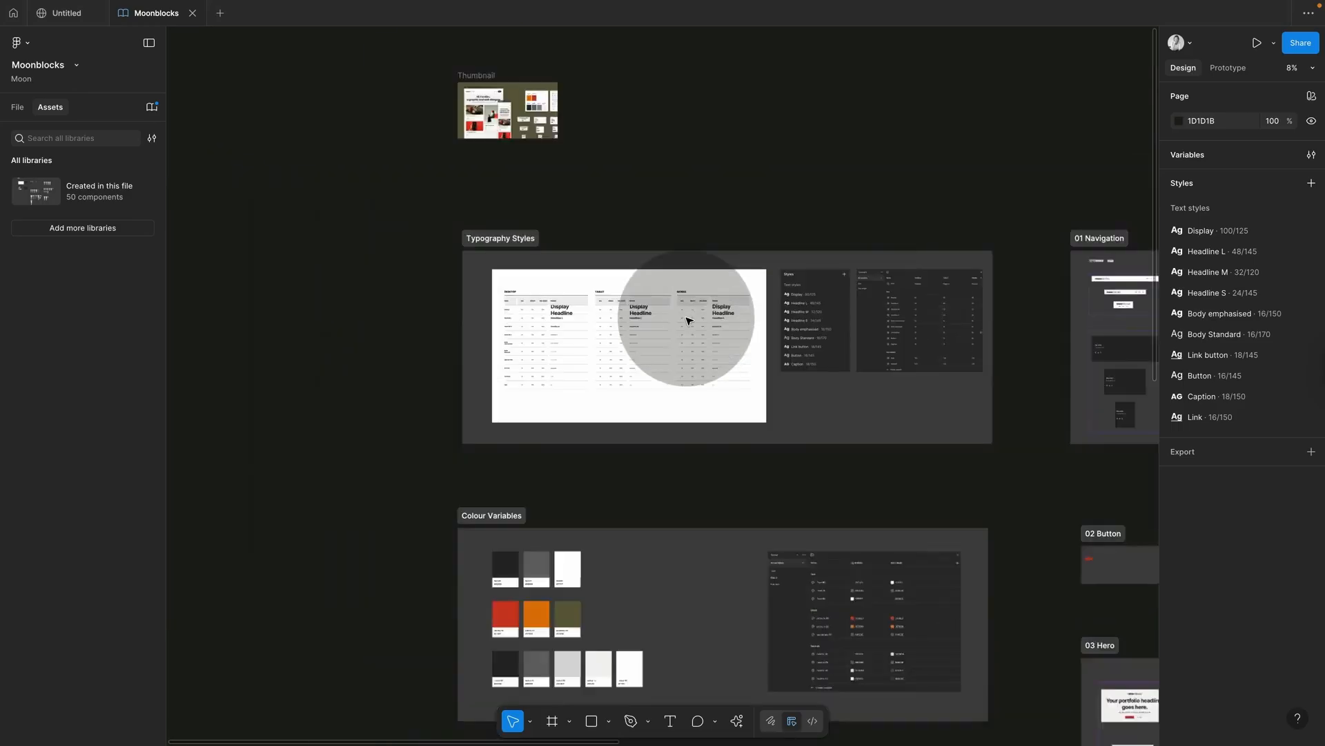
{"action": "scroll", "coordinate": [719, 460], "scroll_direction": "up", "scroll_amount": 10}
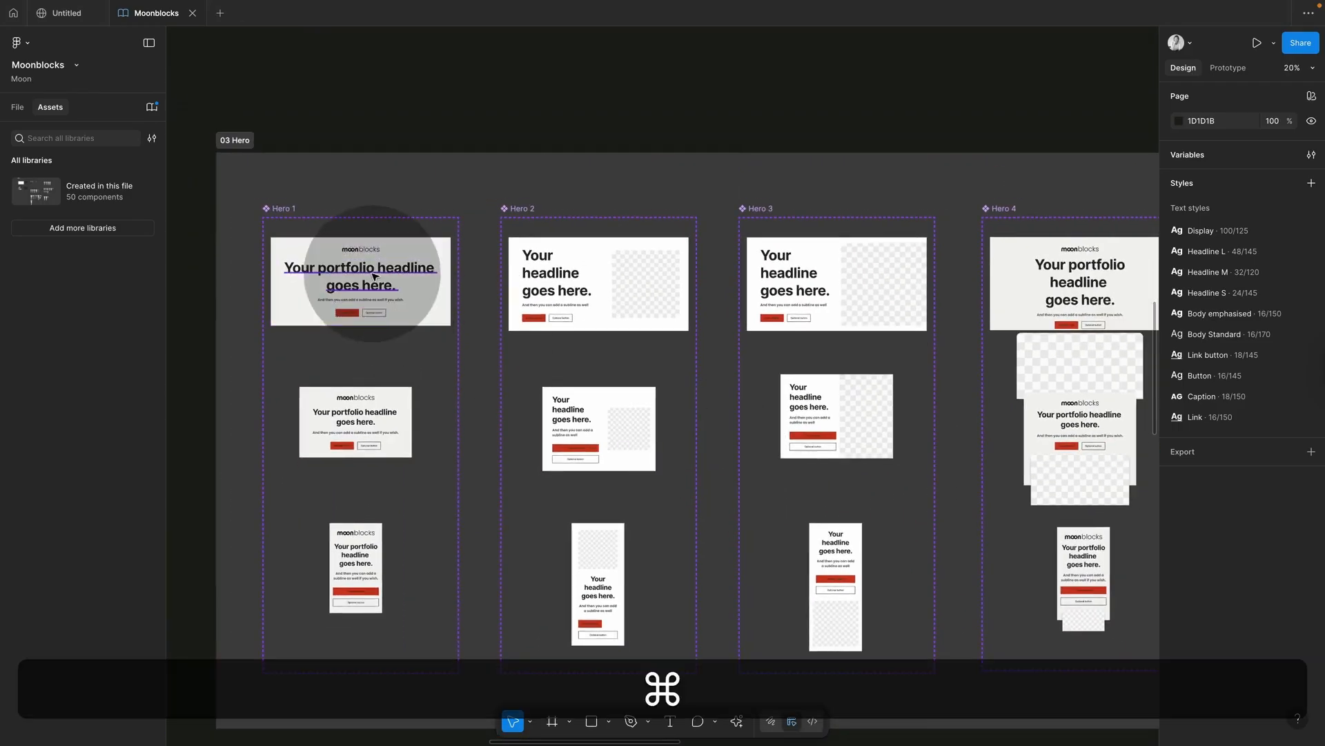
{"action": "left_click", "coordinate": [373, 280], "text": "super"}
{"action": "left_click", "coordinate": [458, 190]}
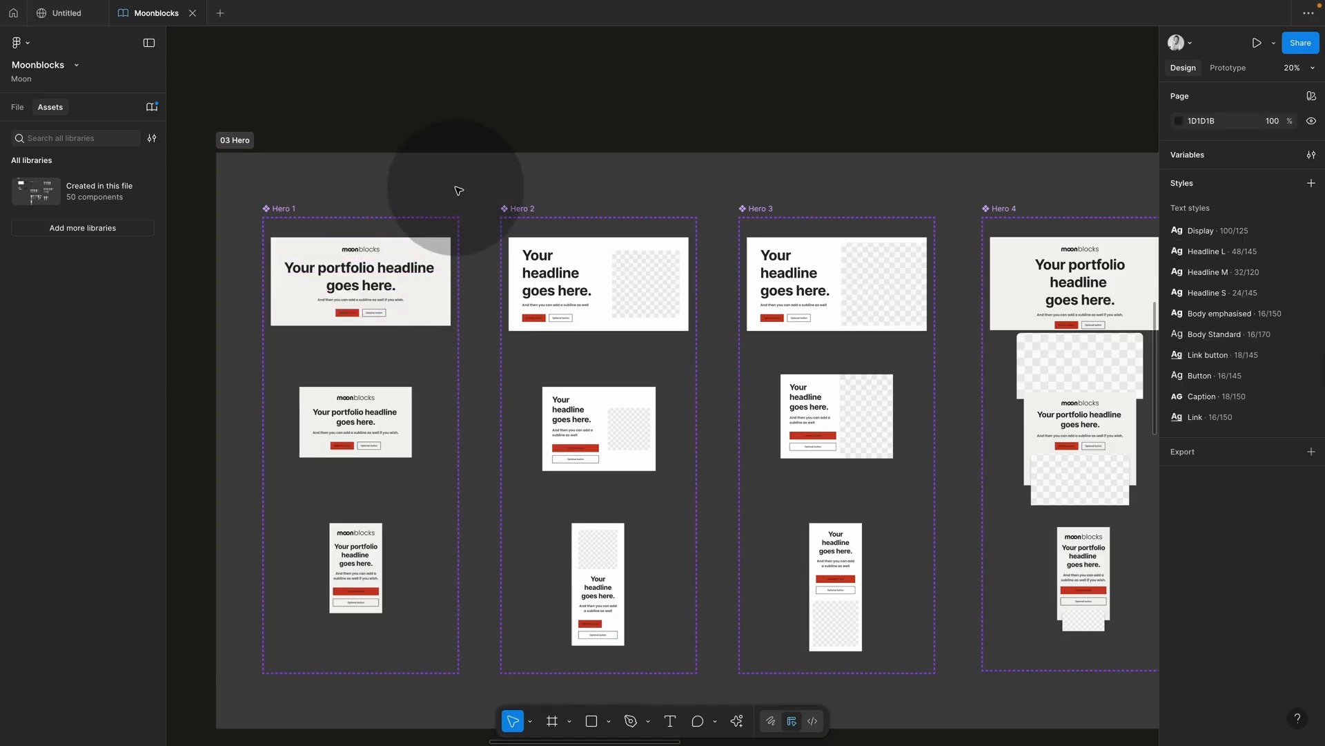
{"action": "left_click", "coordinate": [386, 279]}
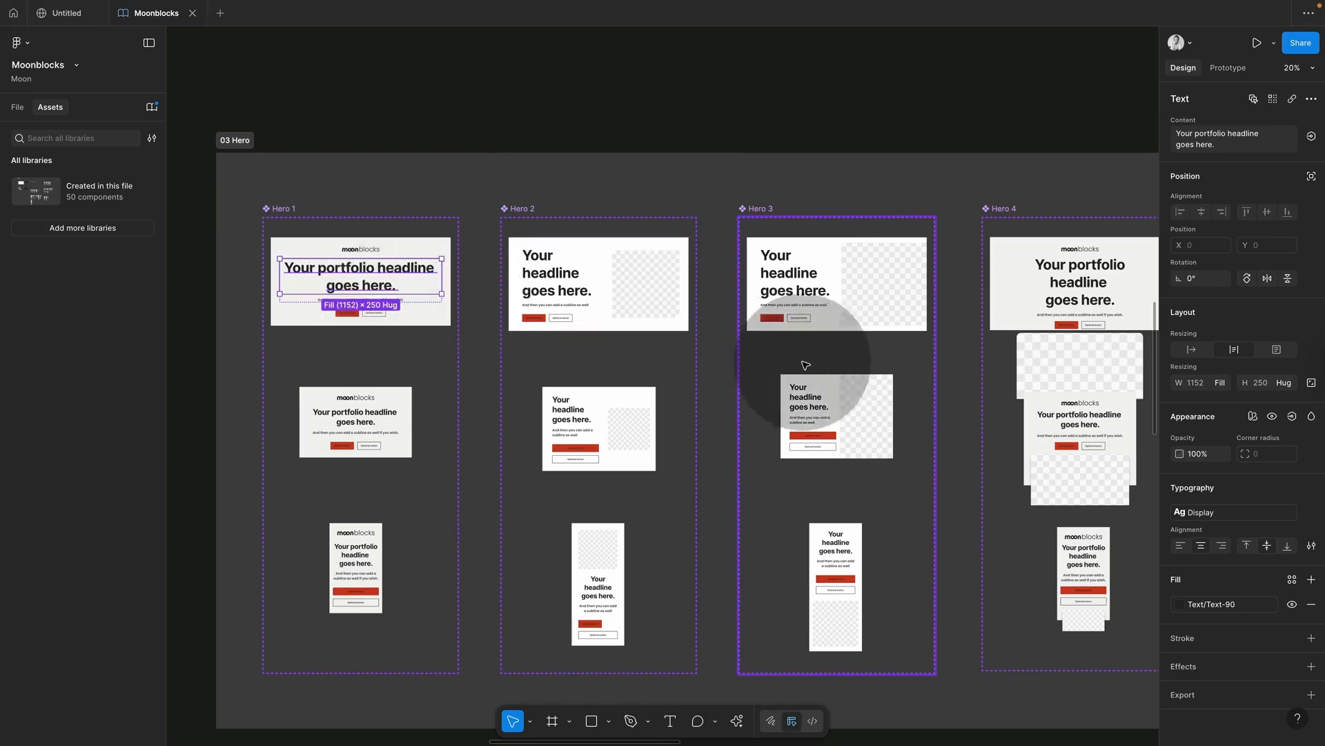
{"action": "left_click", "coordinate": [1205, 515]}
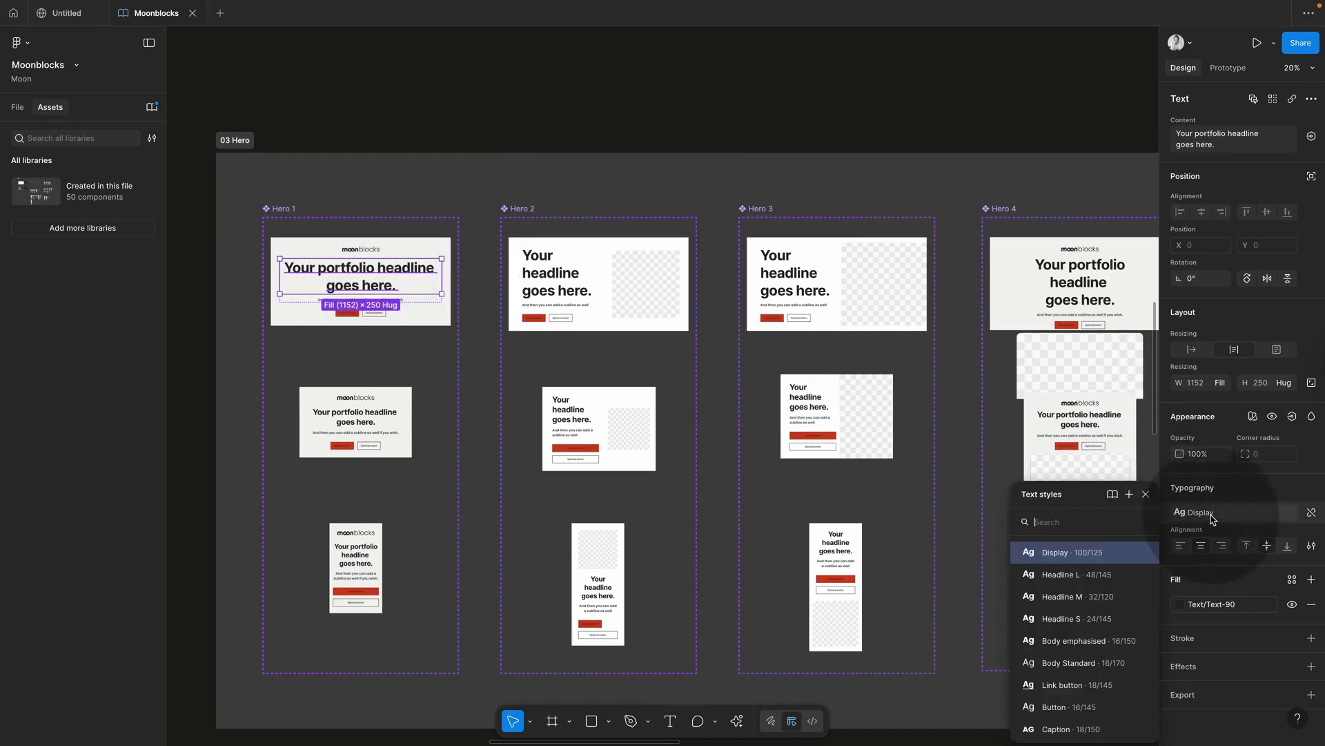
{"action": "left_click", "coordinate": [1082, 597]}
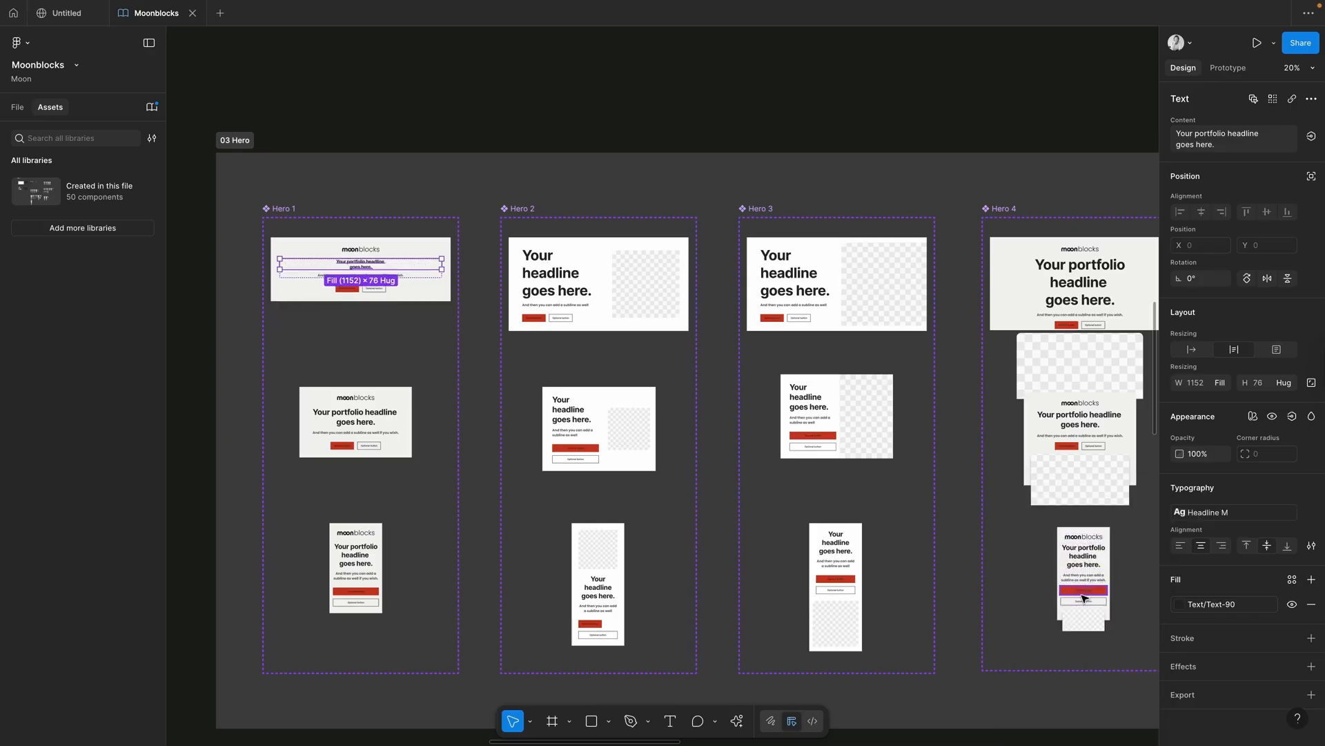
{"action": "key", "text": "ctrl+z"}
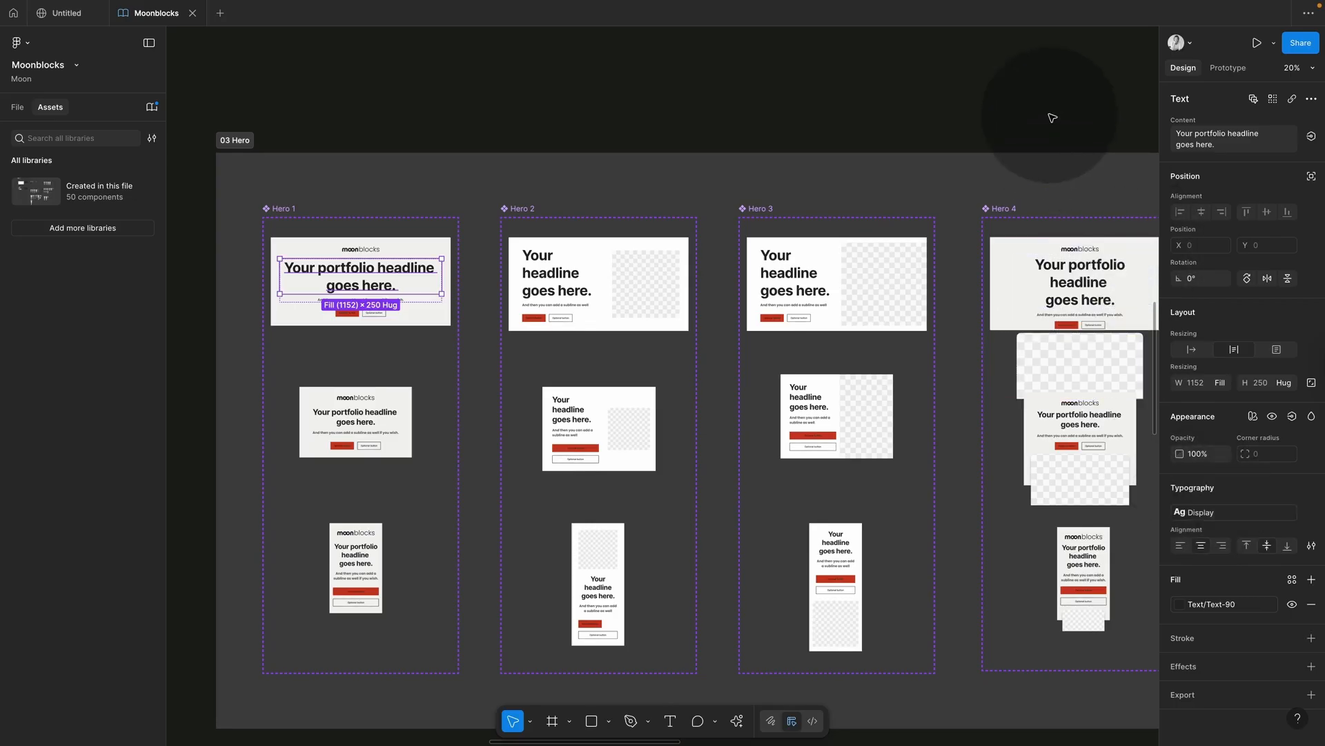
{"action": "left_click", "coordinate": [1100, 148]}
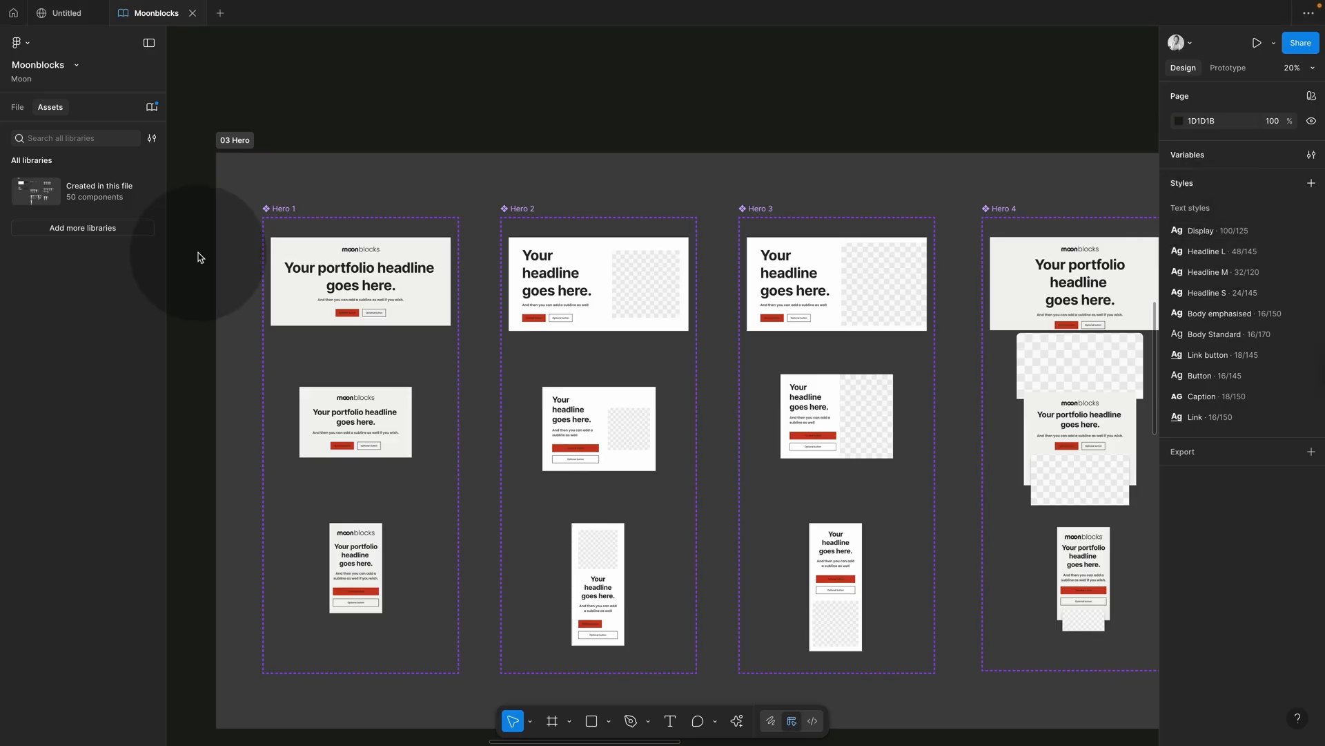
Step: Inspect the Hero 1 headlines and typography variables, then select the tablet Hero 1 frame
{"action": "left_click", "coordinate": [325, 286]}
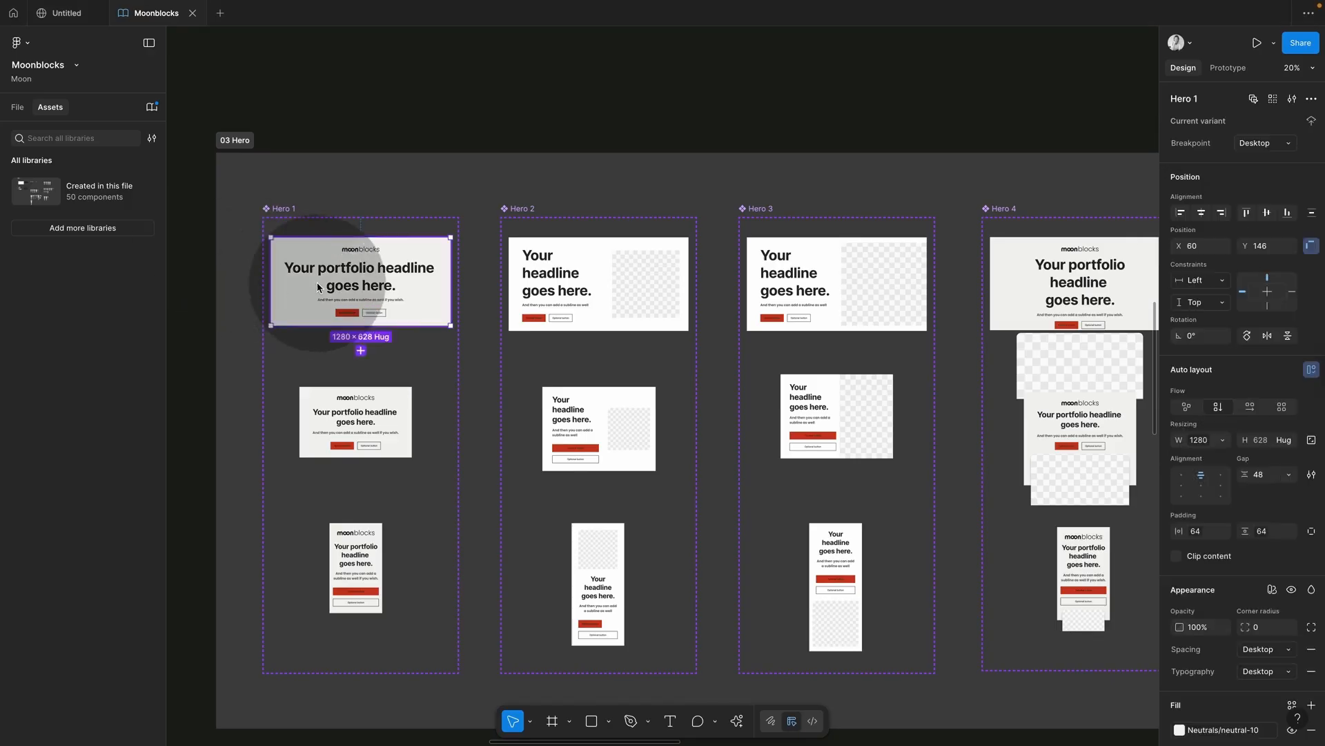
{"action": "double_click", "coordinate": [377, 283]}
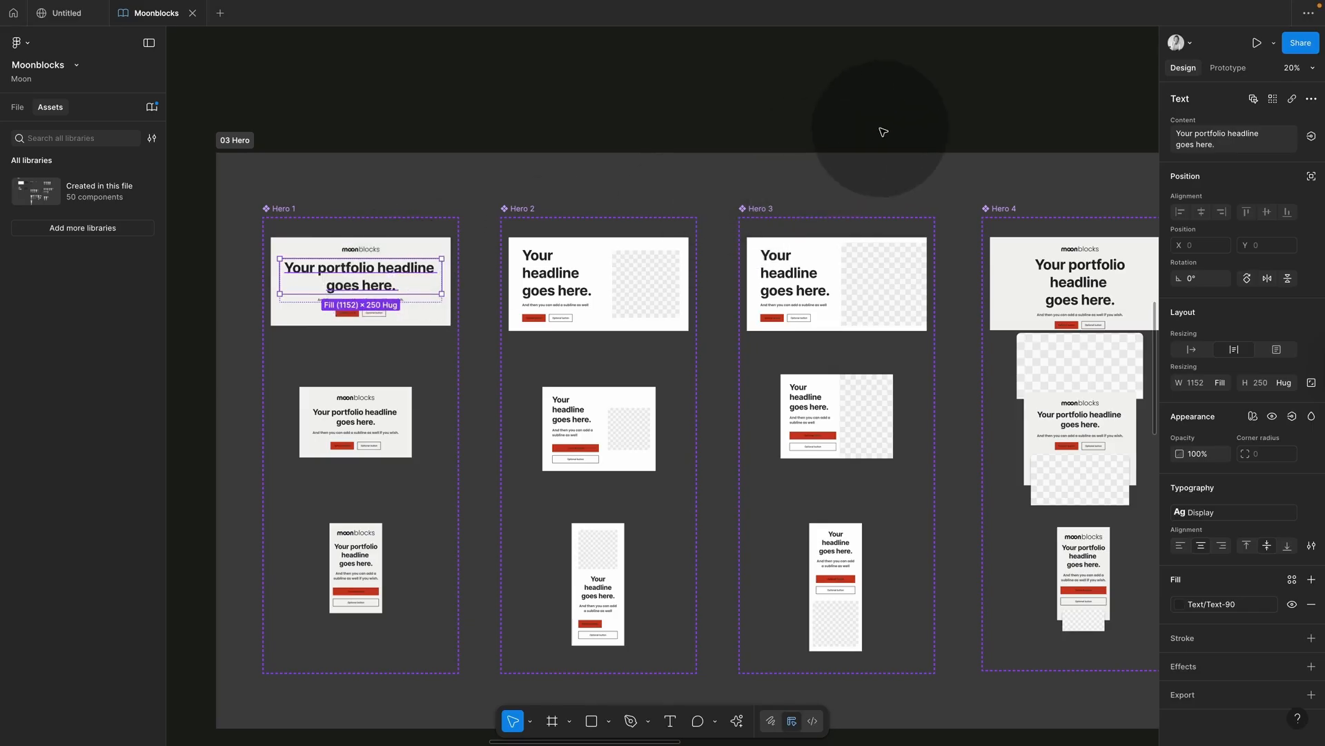
{"action": "left_click", "coordinate": [973, 139]}
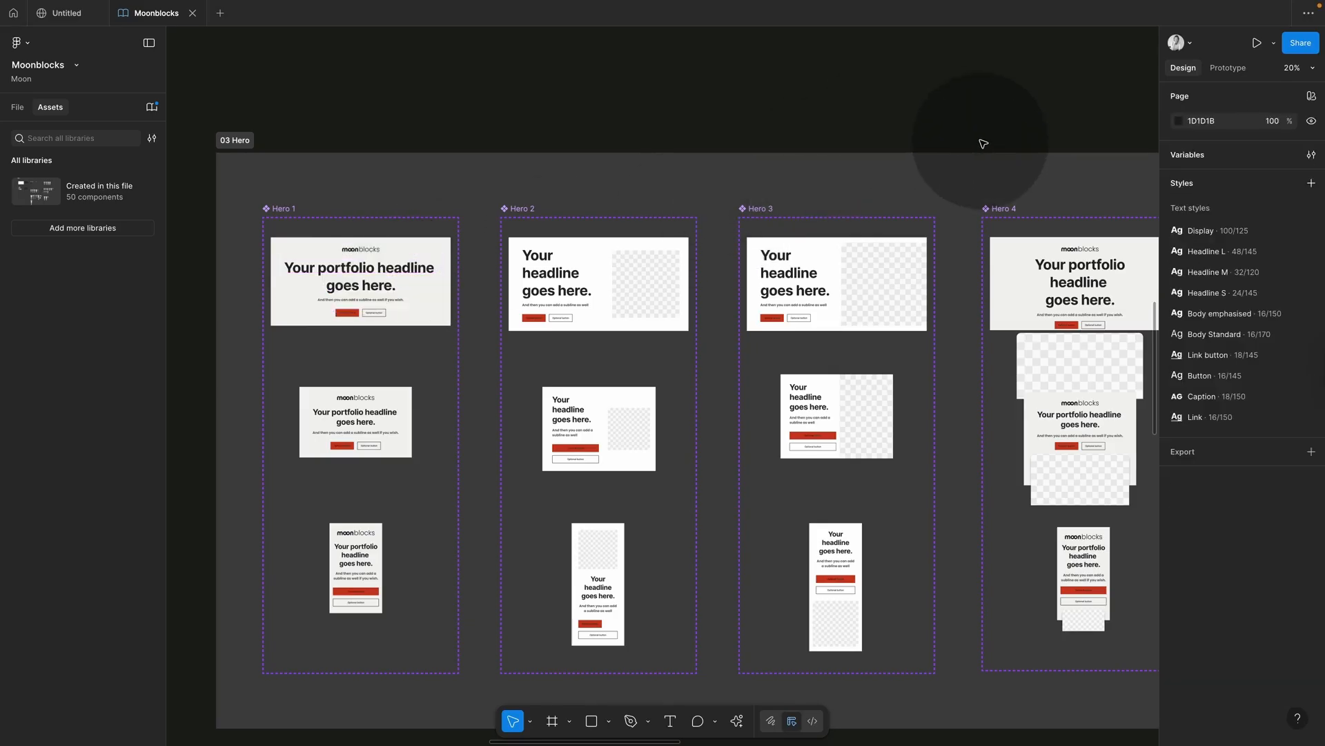
{"action": "left_click", "coordinate": [1311, 154]}
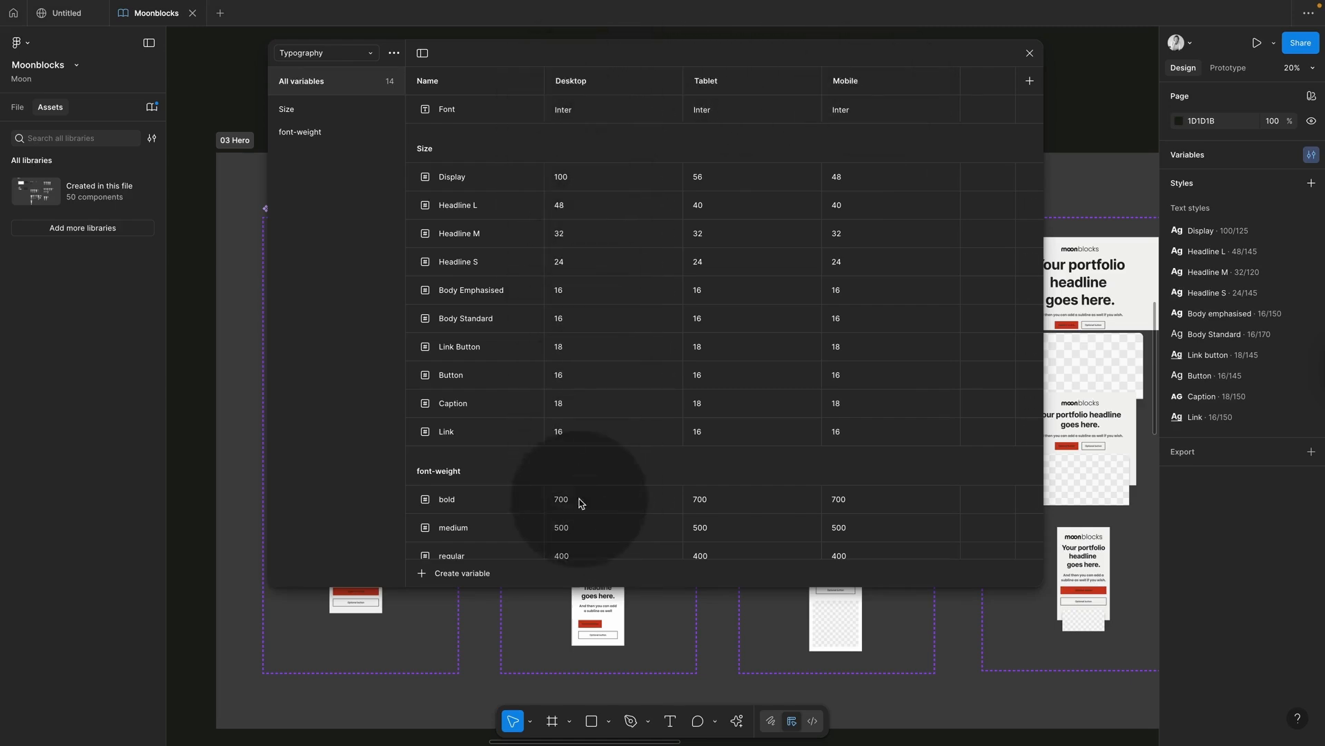
{"action": "left_click", "coordinate": [1029, 53]}
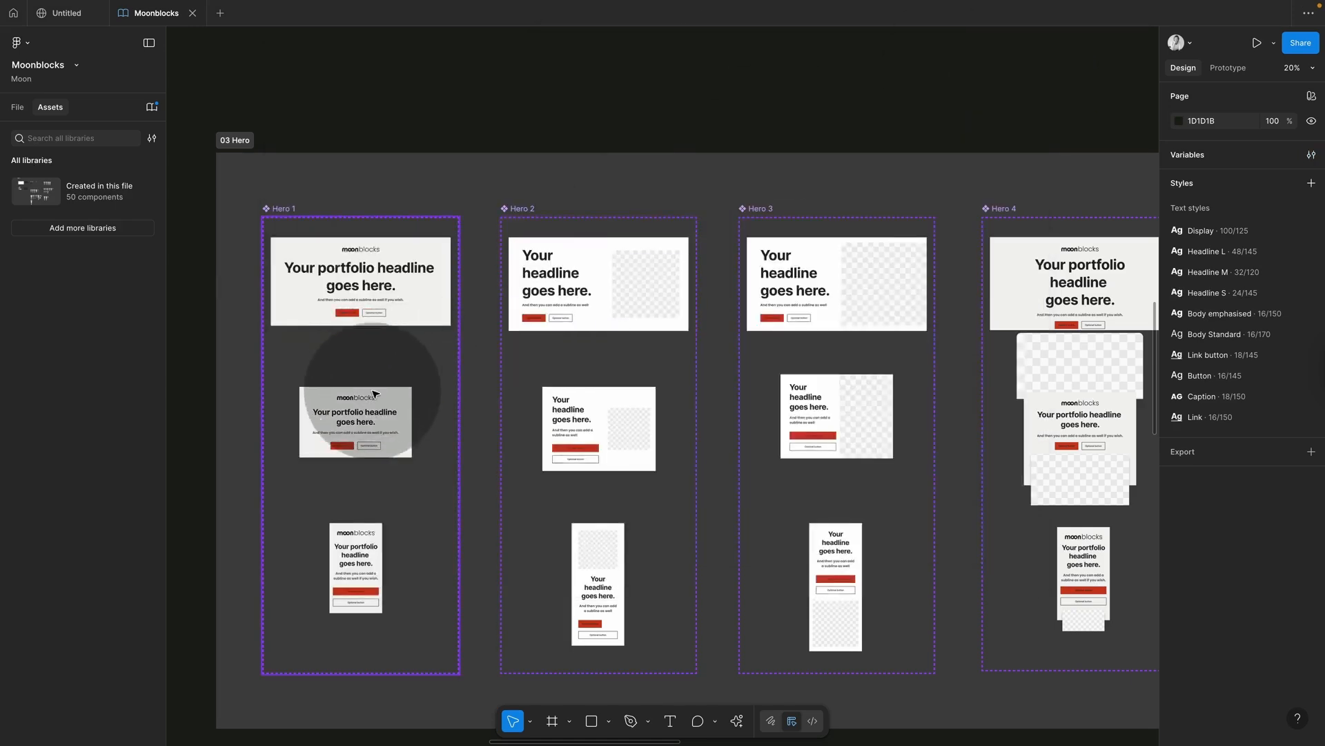
{"action": "double_click", "coordinate": [360, 419]}
{"action": "scroll", "coordinate": [361, 419], "scroll_direction": "up", "scroll_amount": 6, "text": "ctrl"}
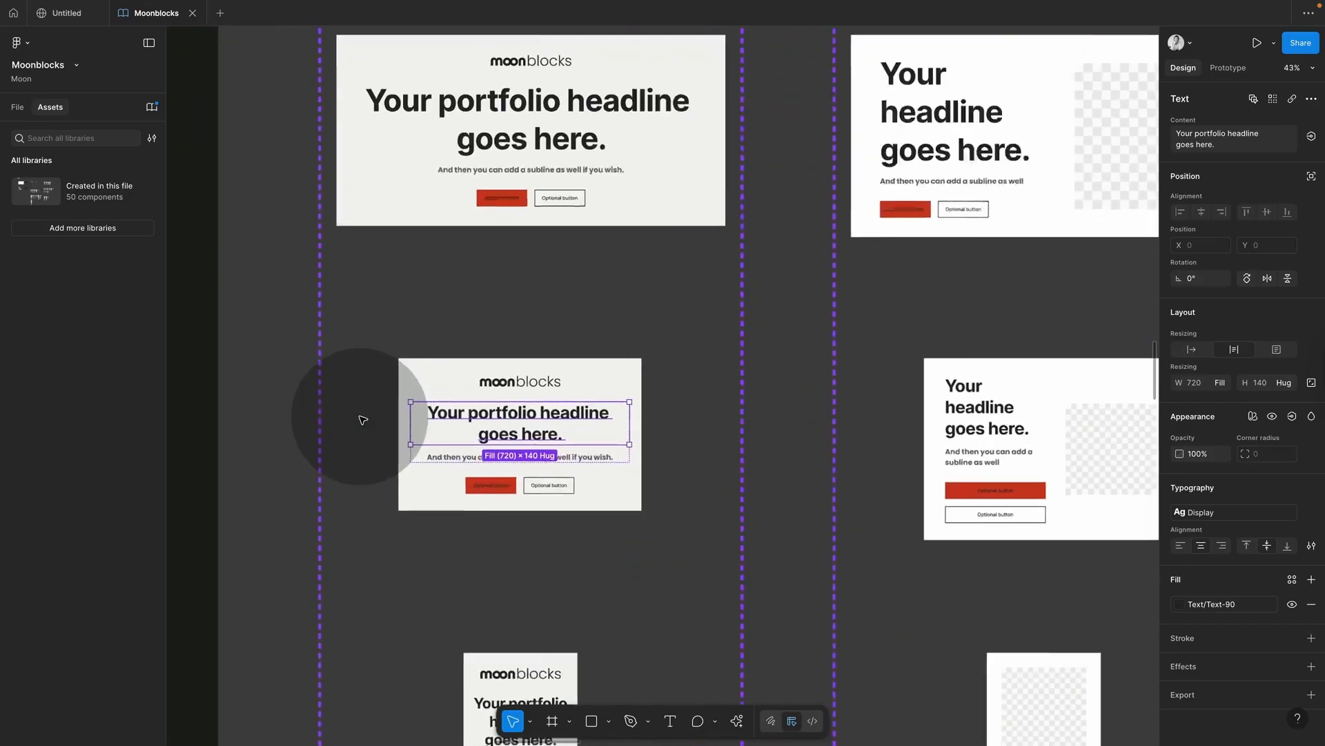
{"action": "left_click", "coordinate": [533, 331]}
{"action": "left_click", "coordinate": [521, 424], "text": "super"}
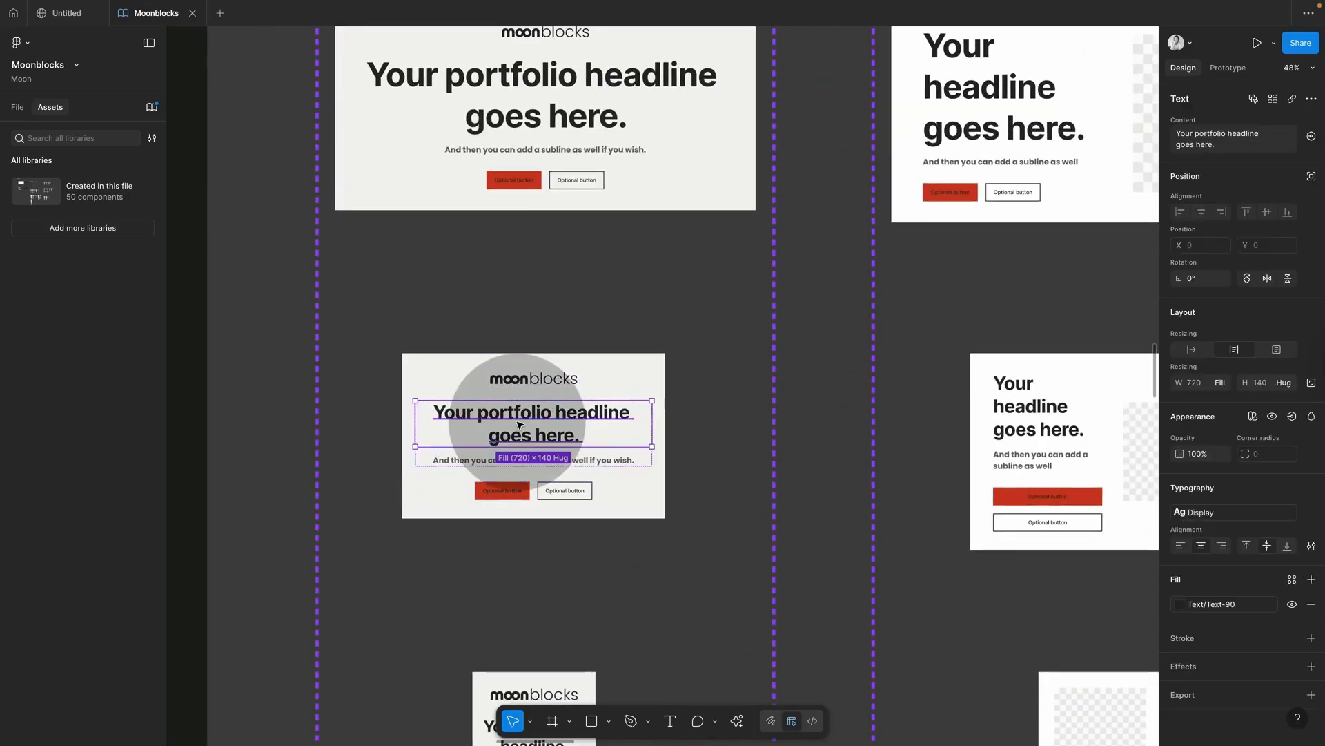
{"action": "left_click", "coordinate": [642, 376]}
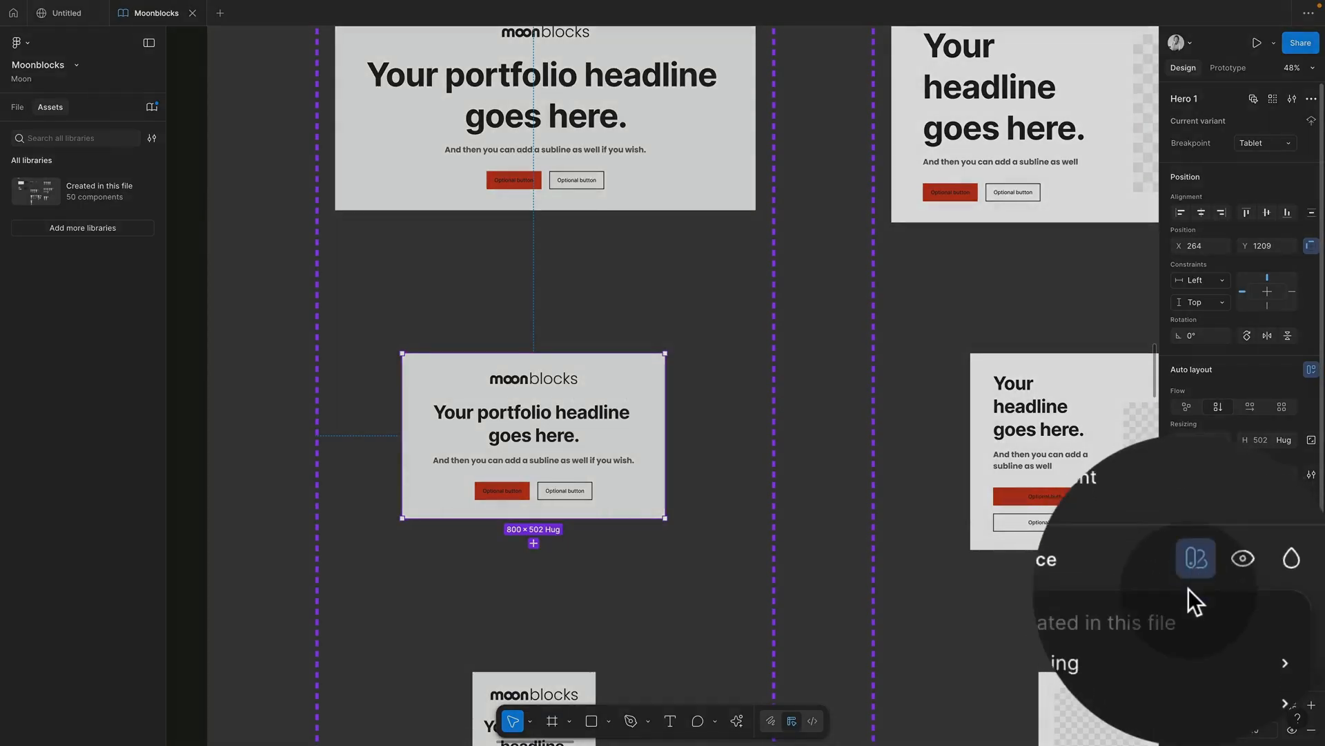
Step: Set the tablet hero's Typography mode to Tablet so its headline shrinks
{"action": "left_click", "coordinate": [1188, 588]}
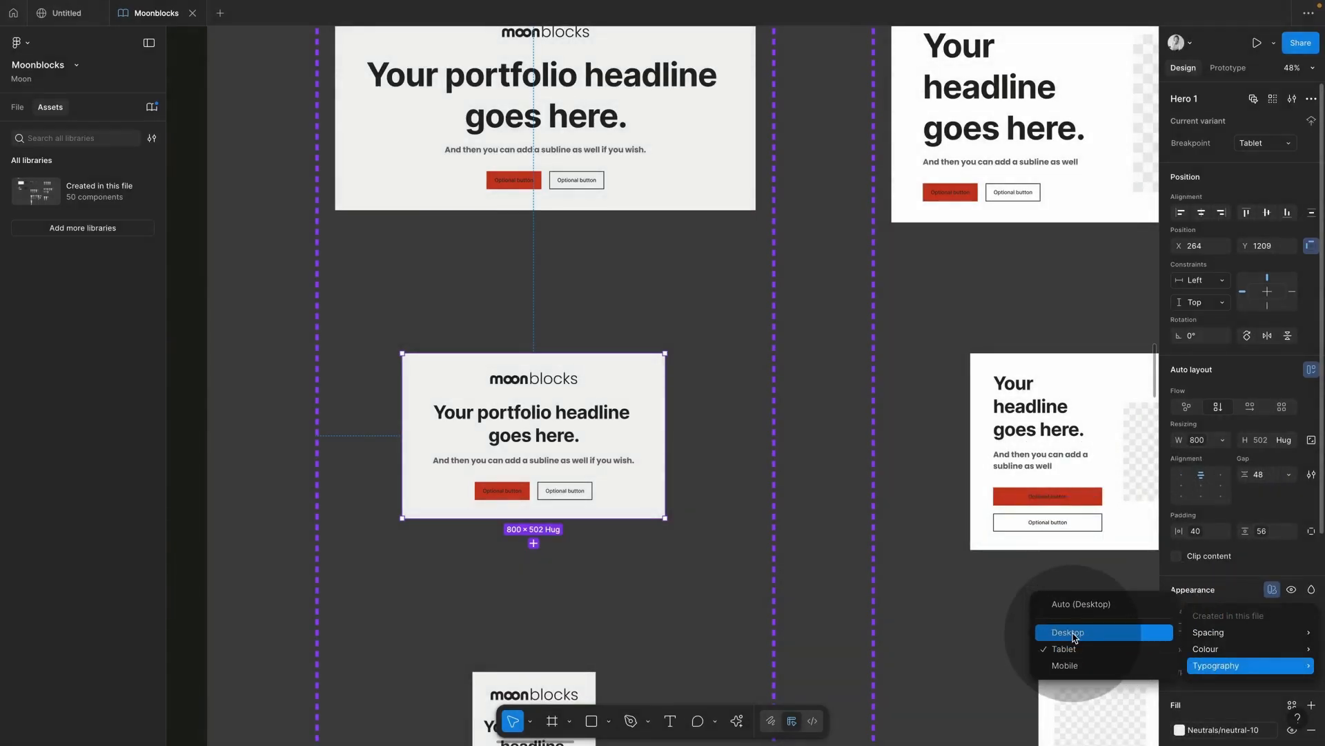
{"action": "left_click", "coordinate": [1075, 637]}
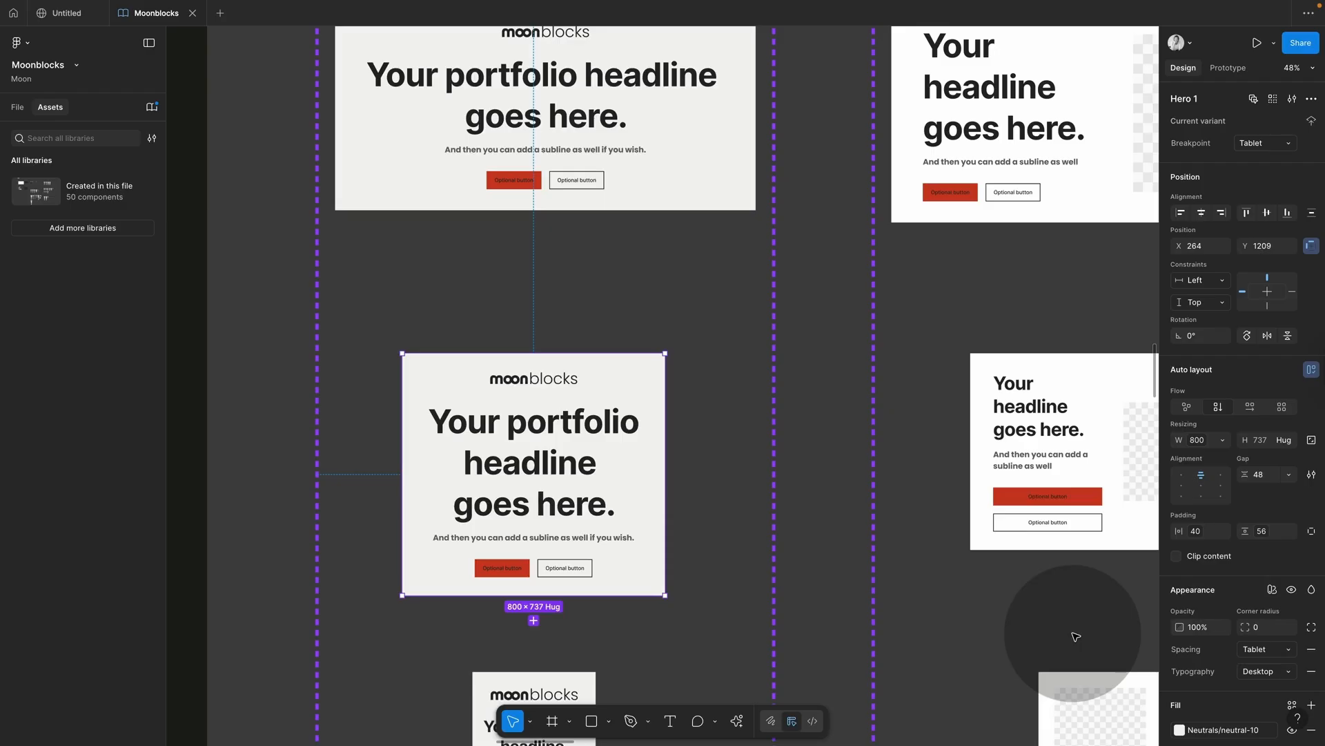
{"action": "left_click", "coordinate": [1267, 672]}
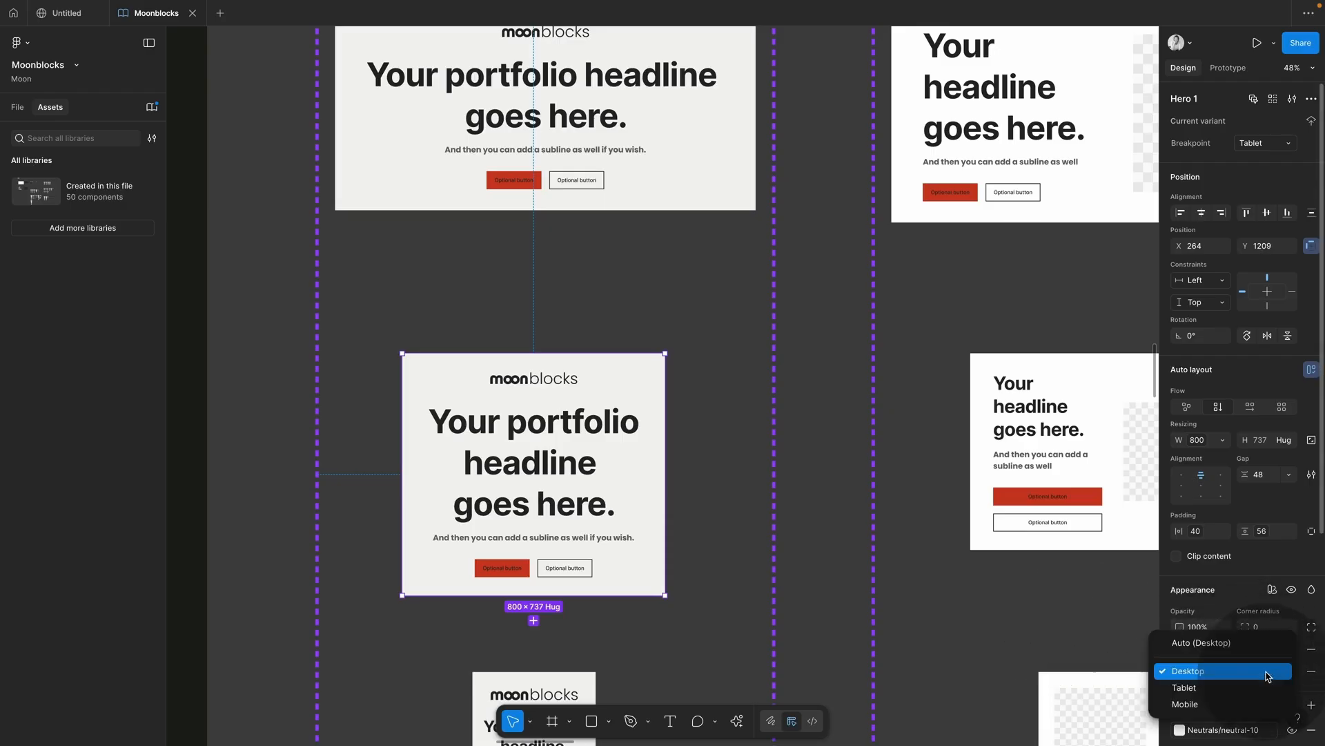
{"action": "left_click", "coordinate": [1220, 689]}
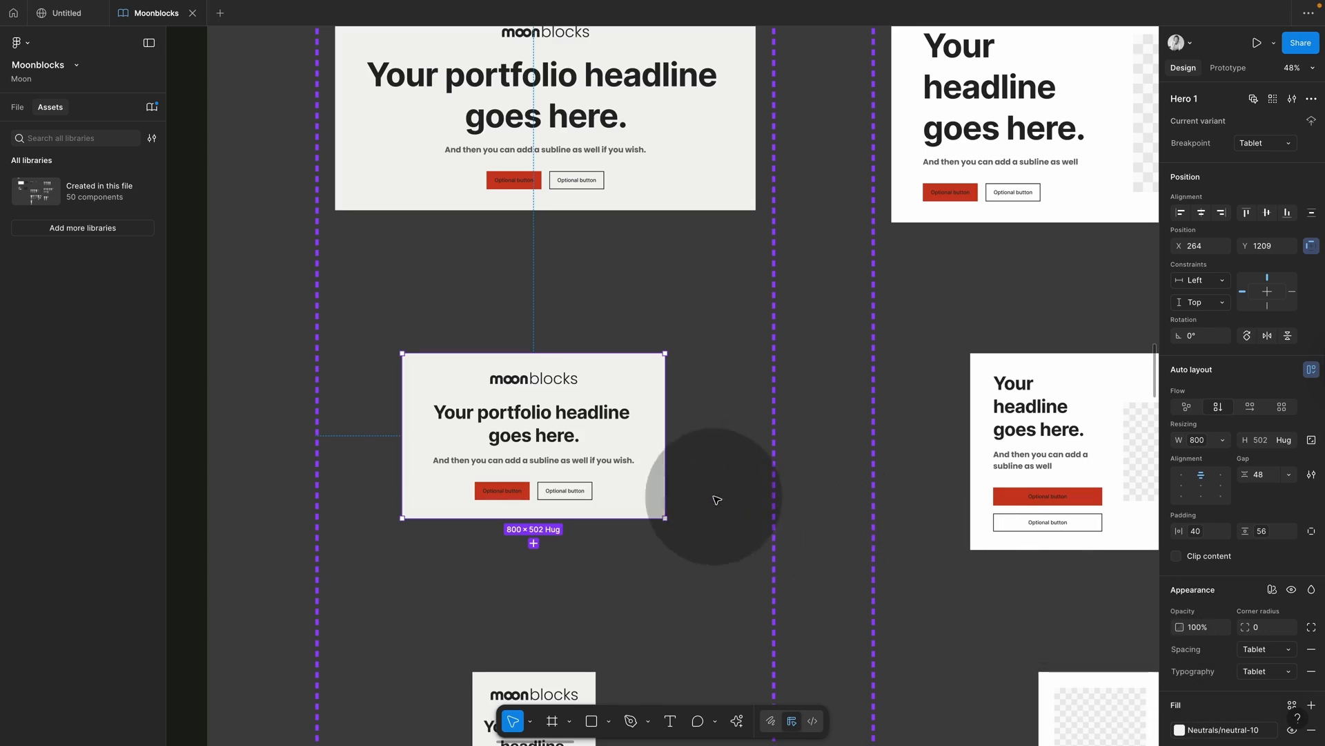
{"action": "scroll", "coordinate": [716, 497], "scroll_direction": "down", "scroll_amount": 5}
Step: Confirm the mobile hero keeps Mobile typography, then deselect it
{"action": "left_click", "coordinate": [563, 501]}
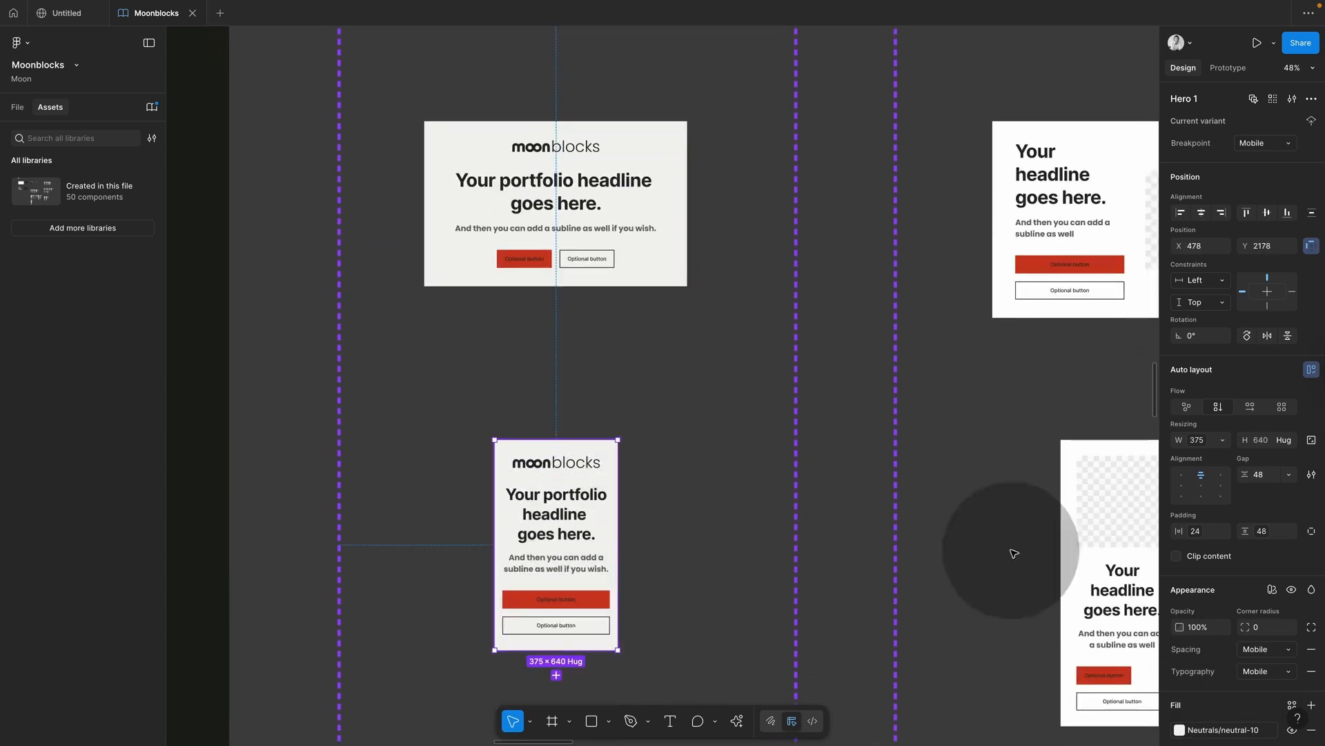
{"action": "left_click", "coordinate": [1260, 675]}
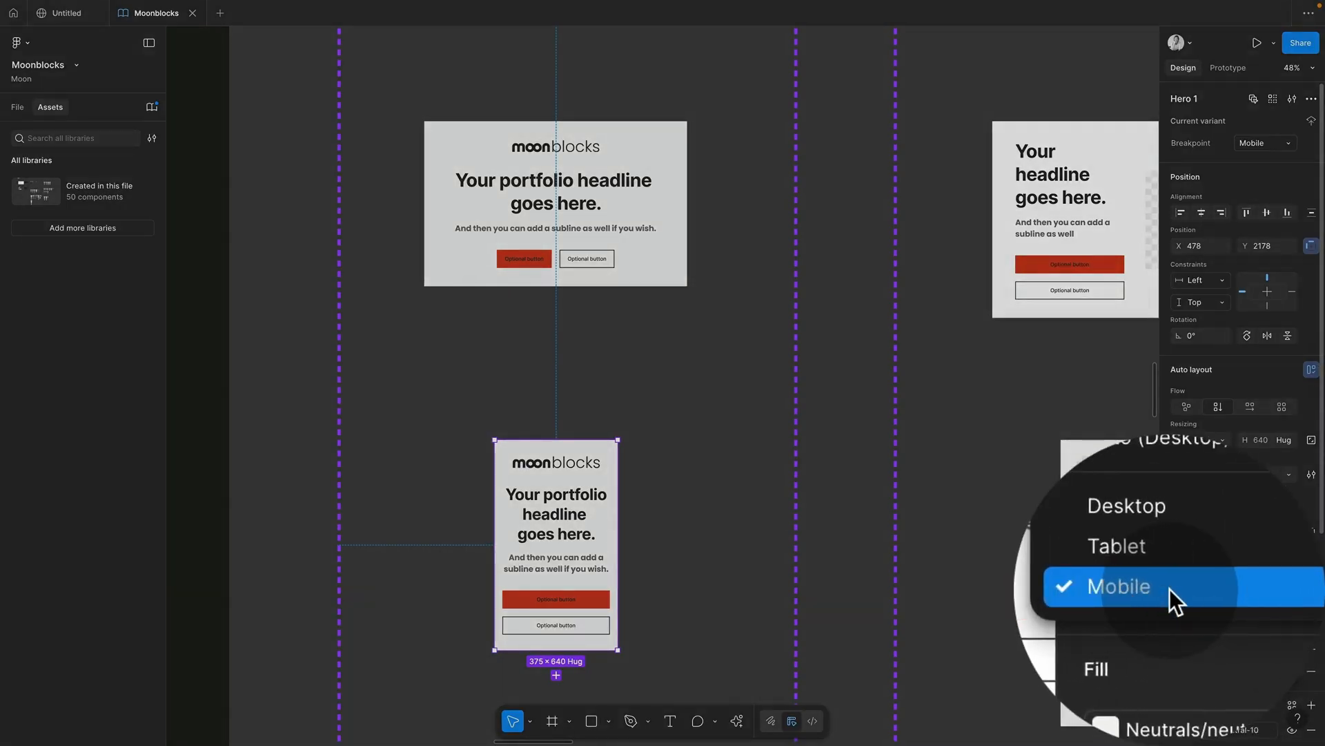
{"action": "left_click", "coordinate": [1169, 588]}
{"action": "left_click", "coordinate": [858, 385]}
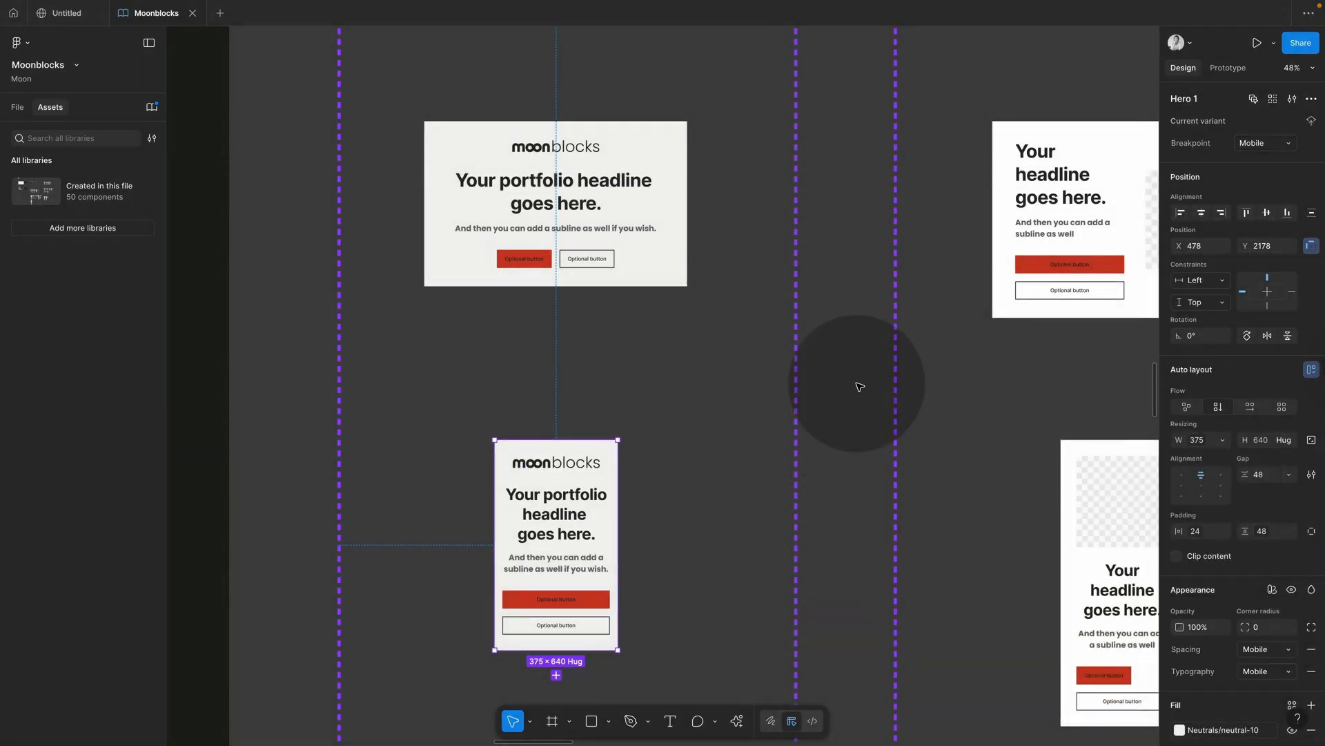
{"action": "scroll", "coordinate": [859, 385], "scroll_direction": "down", "scroll_amount": 10}
Step: Publish all 54 pending Moonblocks library changes, then go back to the Untitled site file
{"action": "scroll", "coordinate": [859, 386], "scroll_direction": "down", "scroll_amount": 5}
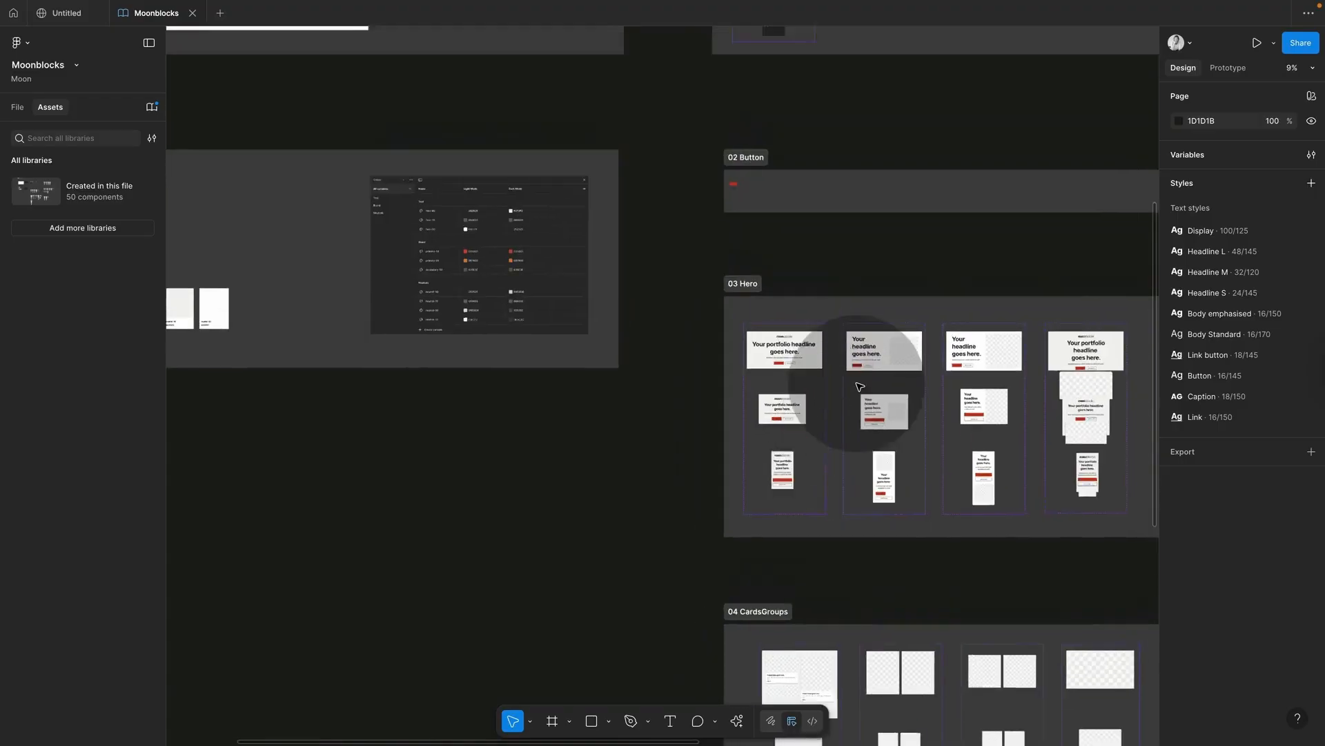
{"action": "scroll", "coordinate": [809, 347], "scroll_direction": "up", "scroll_amount": 3}
{"action": "scroll", "coordinate": [533, 244], "scroll_direction": "up", "scroll_amount": 2}
{"action": "scroll", "coordinate": [533, 243], "scroll_direction": "up", "scroll_amount": 6}
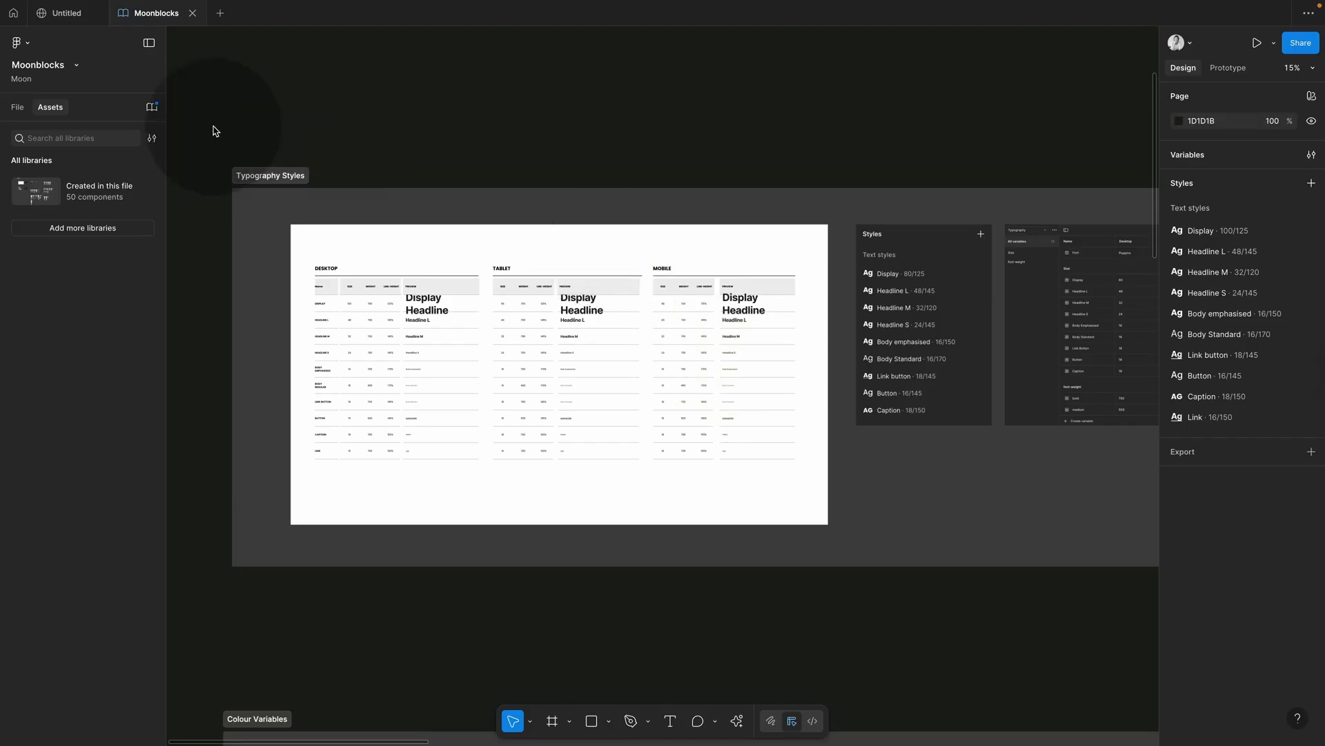
{"action": "left_click", "coordinate": [152, 106]}
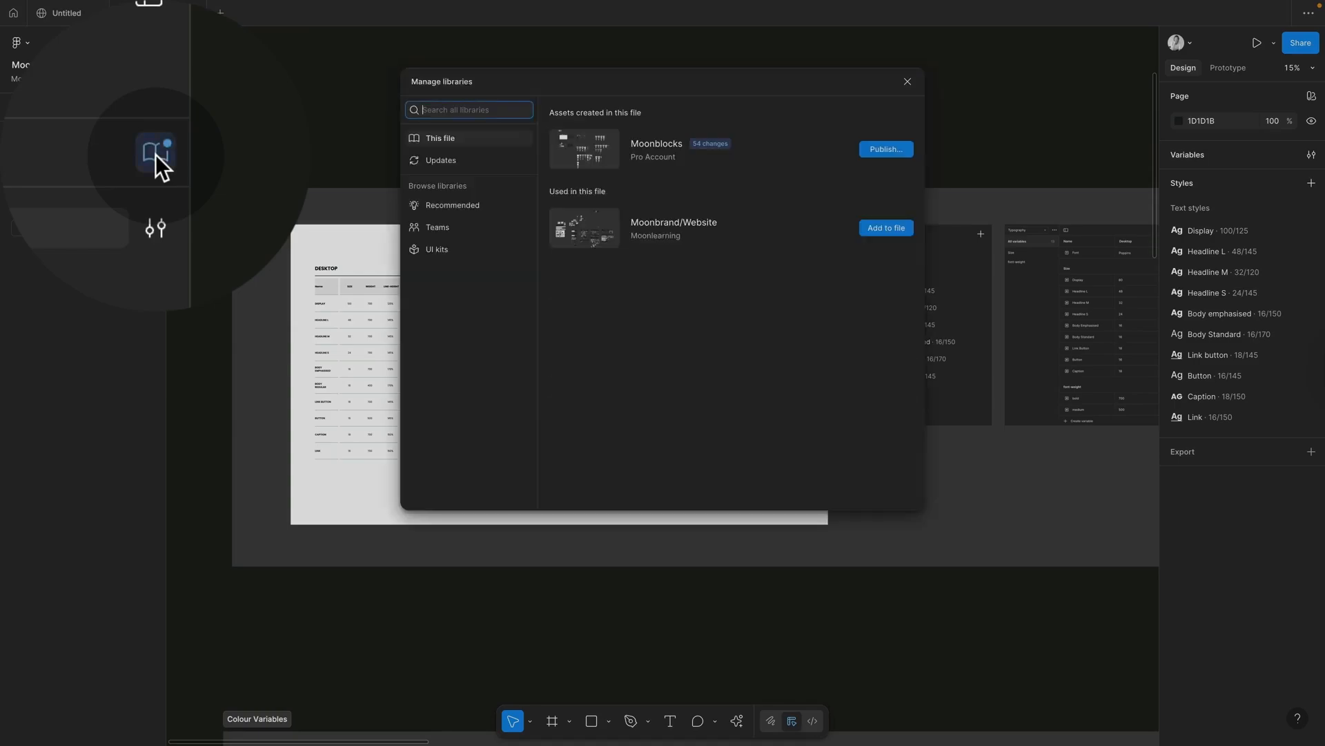
{"action": "left_click", "coordinate": [889, 151]}
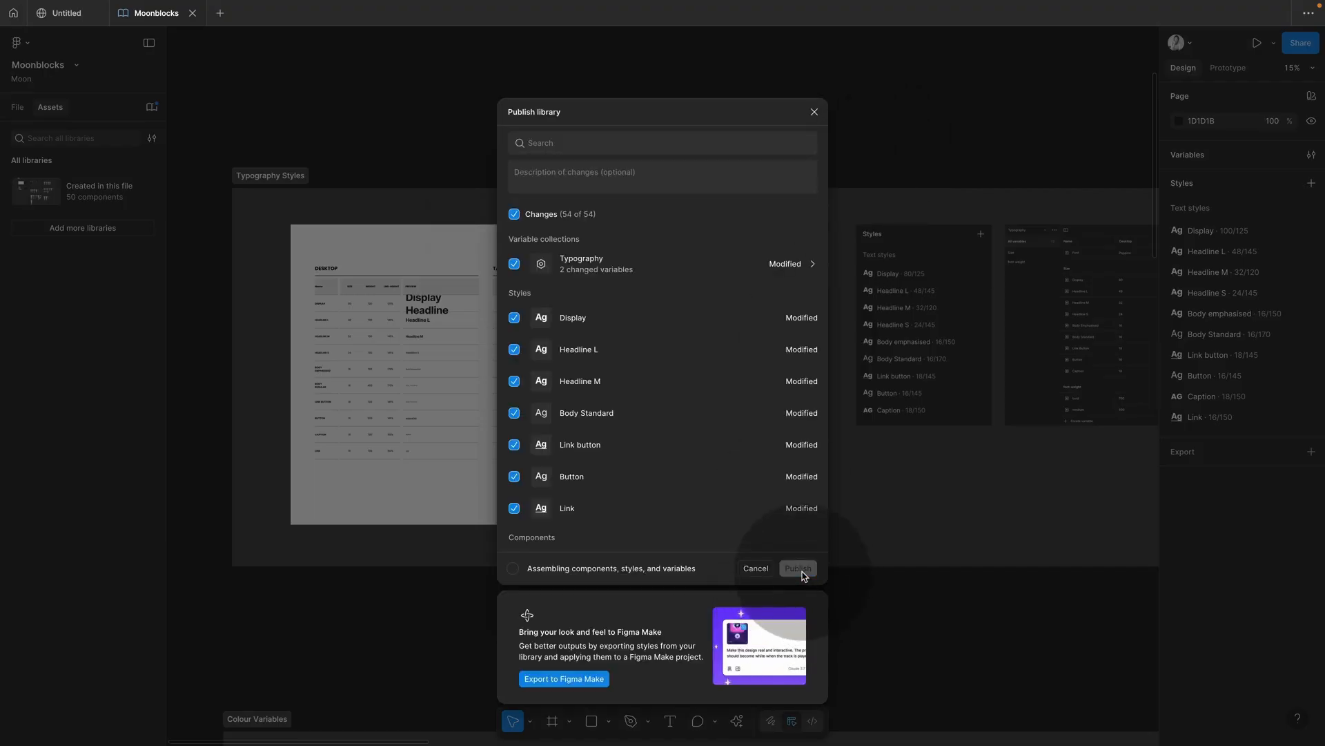
{"action": "left_click", "coordinate": [69, 13]}
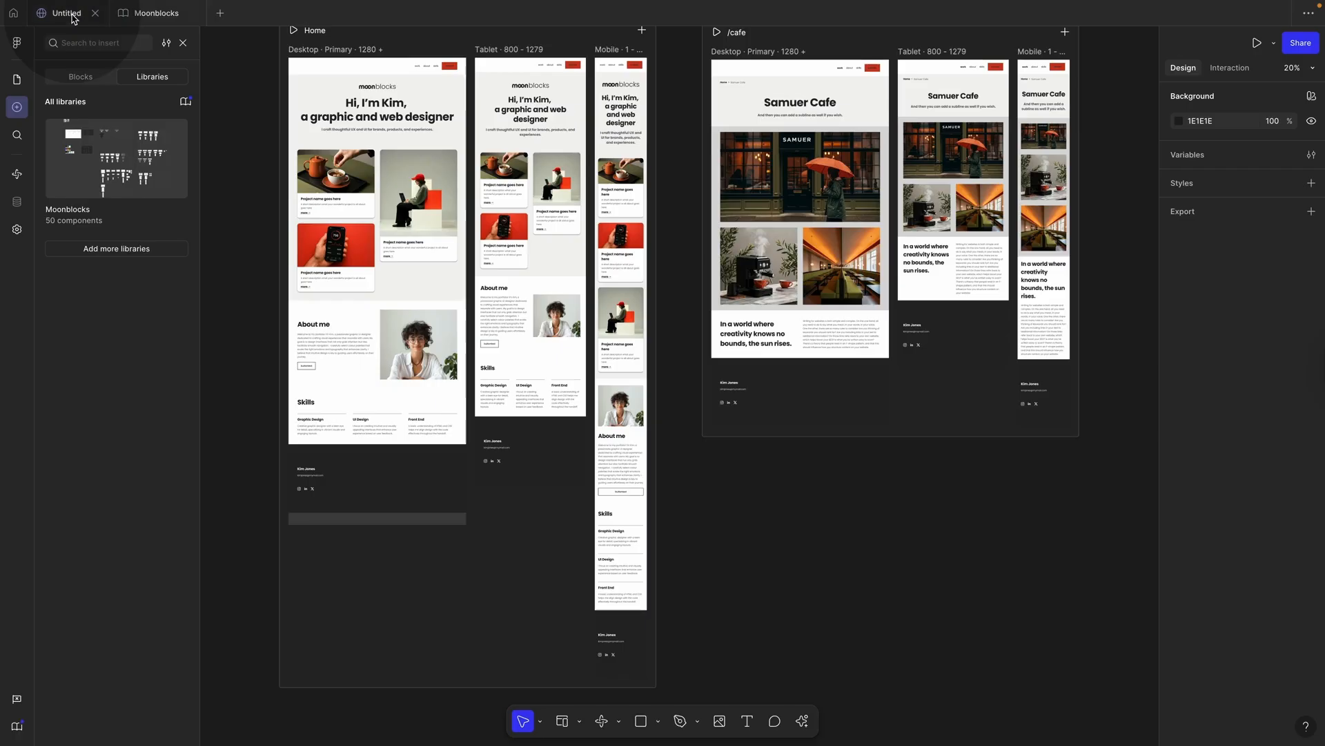
Step: Accept all Moonblocks library updates in the site, then check the Desktop, Tablet hero and Mobile frames
{"action": "left_click", "coordinate": [185, 103]}
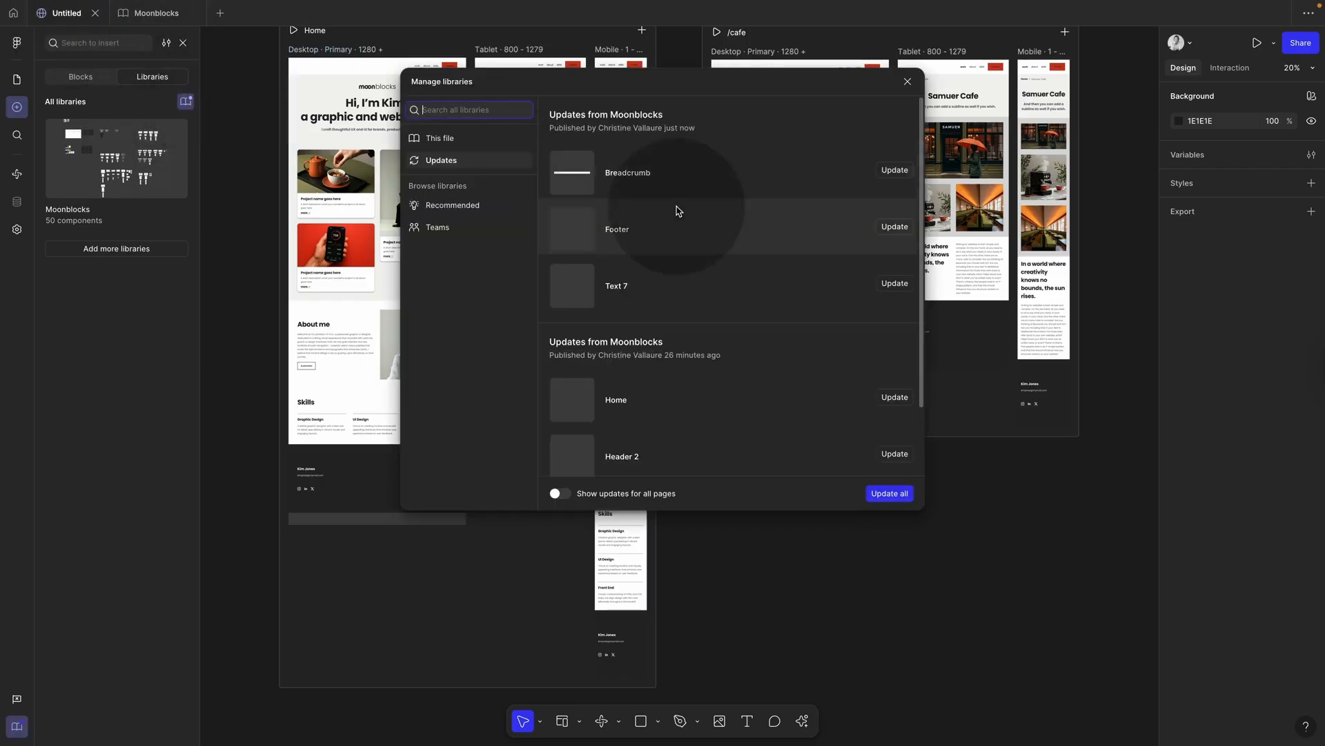
{"action": "left_click", "coordinate": [890, 494]}
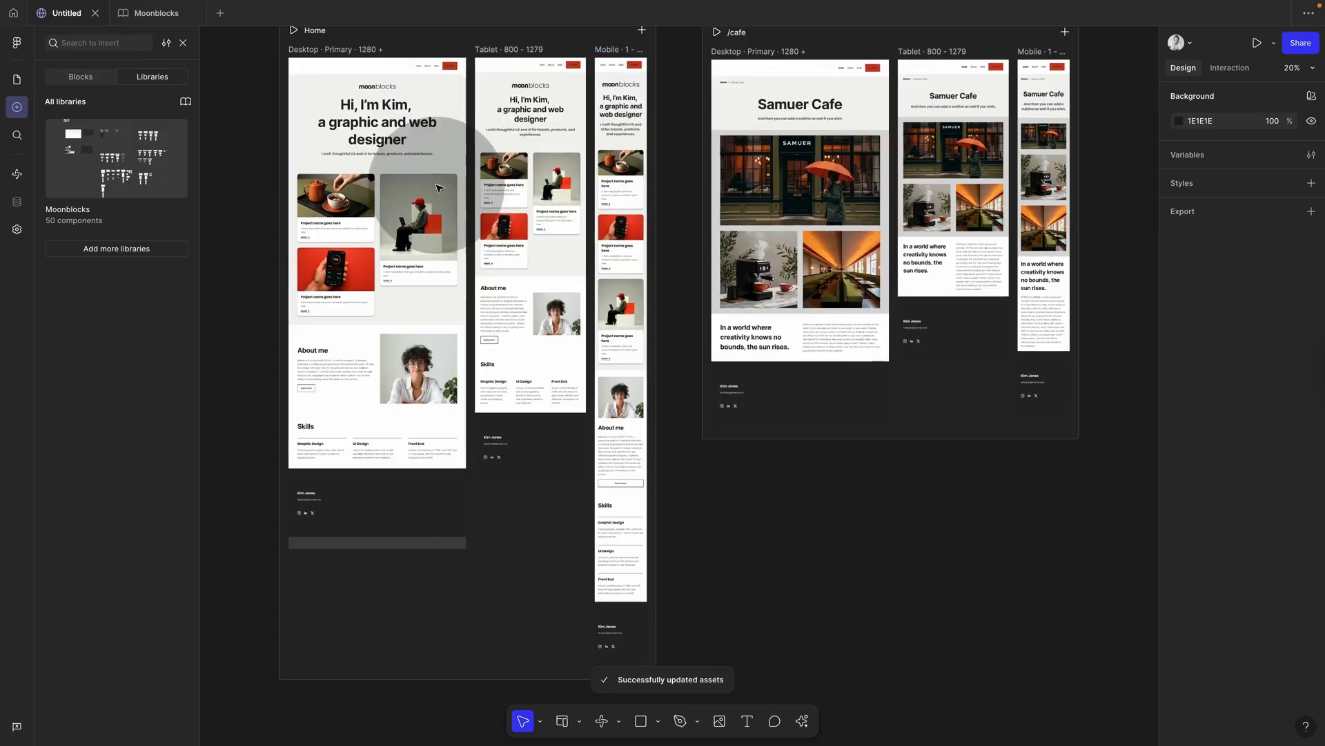
{"action": "left_click", "coordinate": [439, 188]}
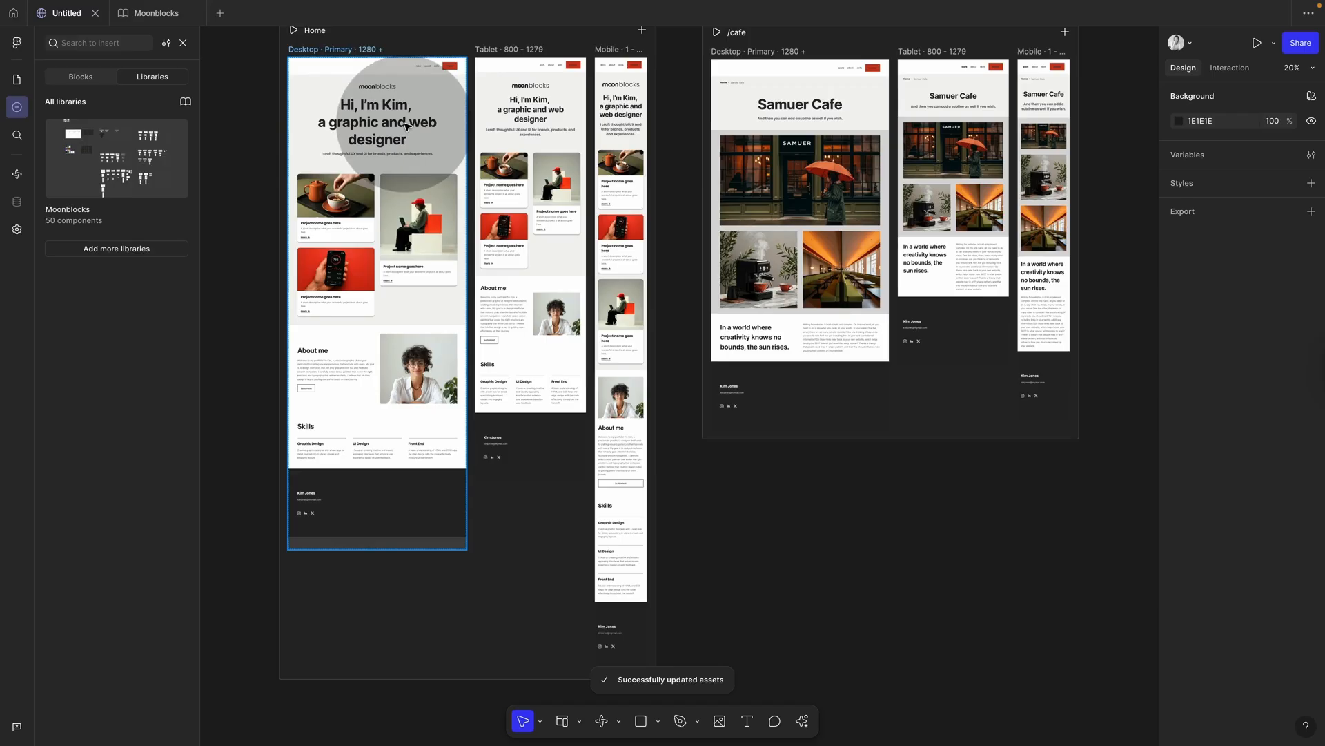
{"action": "left_click", "coordinate": [352, 54]}
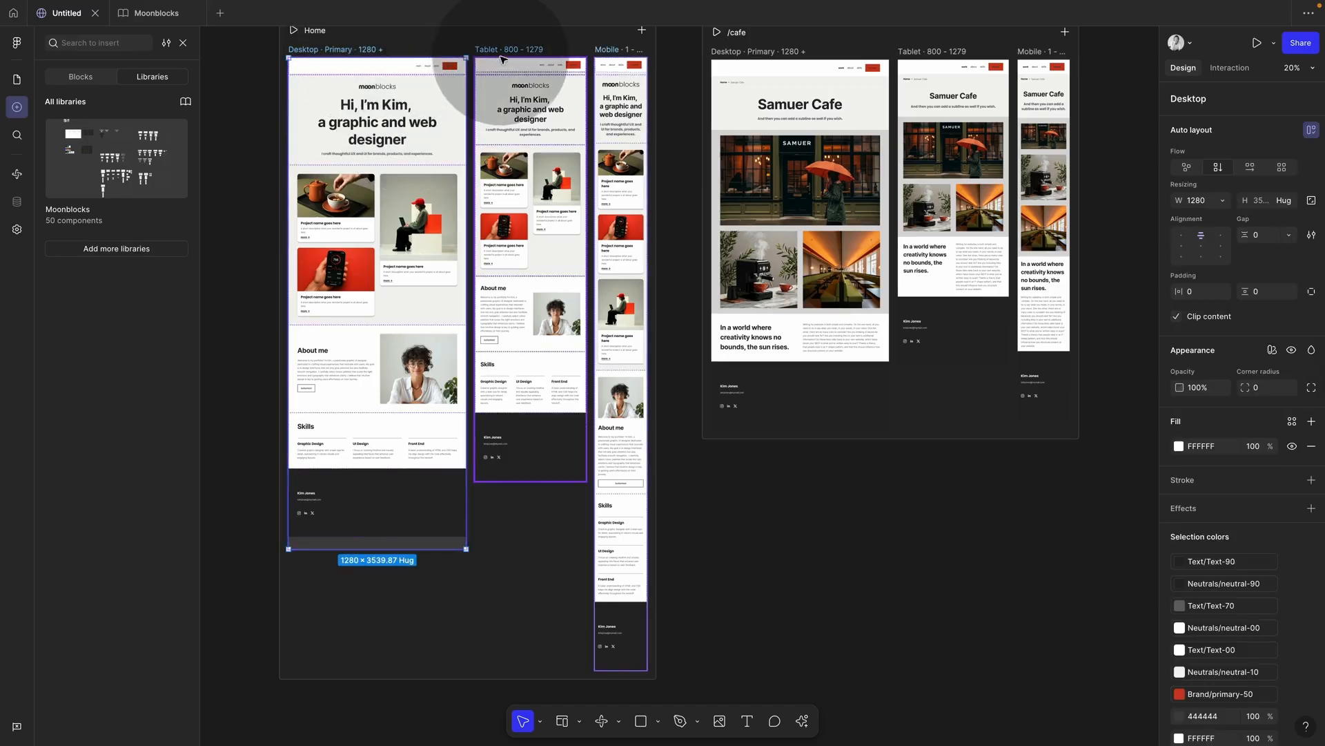
{"action": "left_click", "coordinate": [546, 119]}
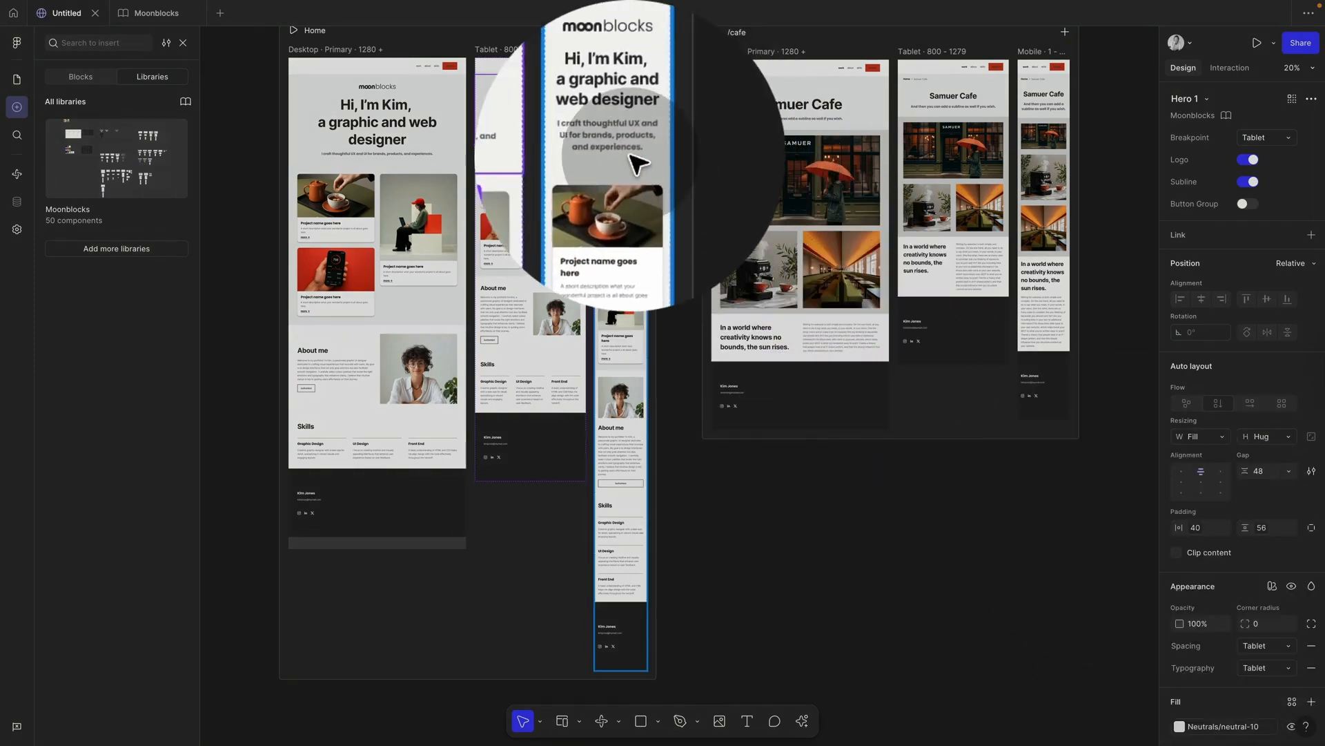
{"action": "left_click", "coordinate": [622, 114]}
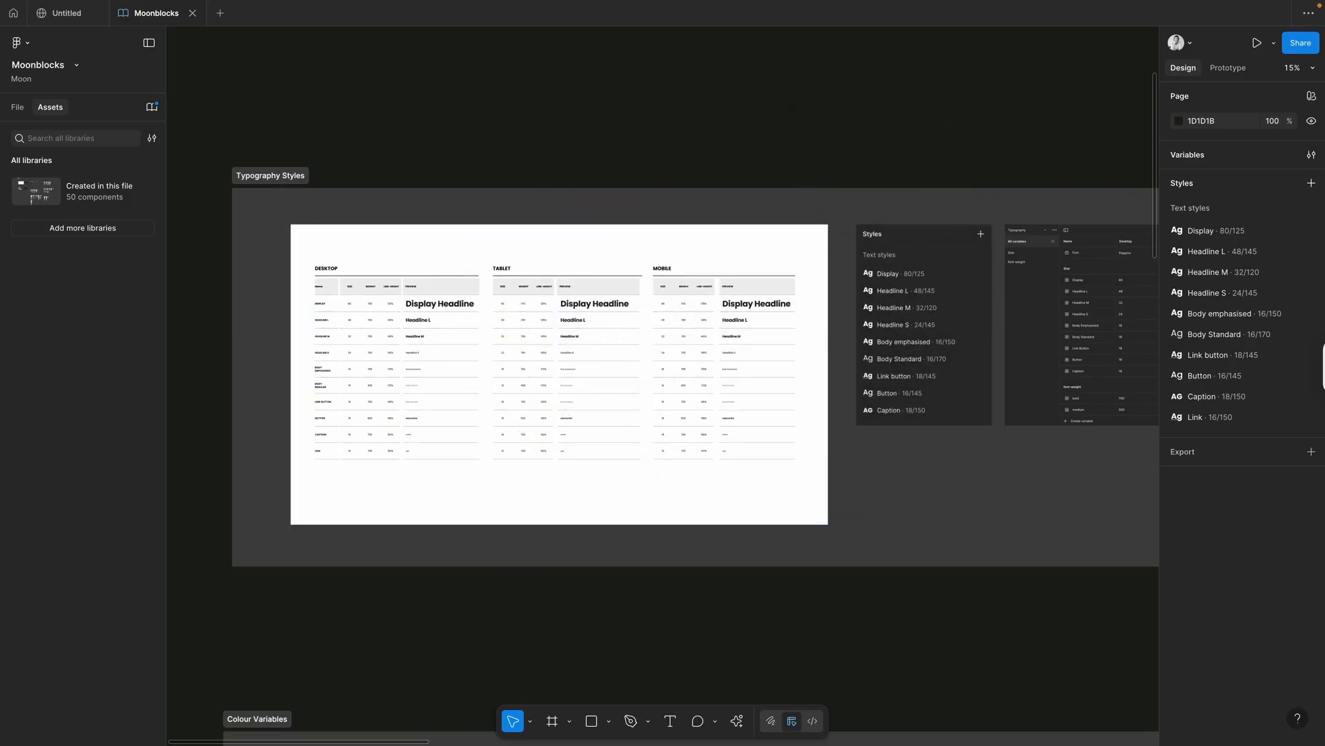
{"action": "left_click", "coordinate": [1311, 155]}
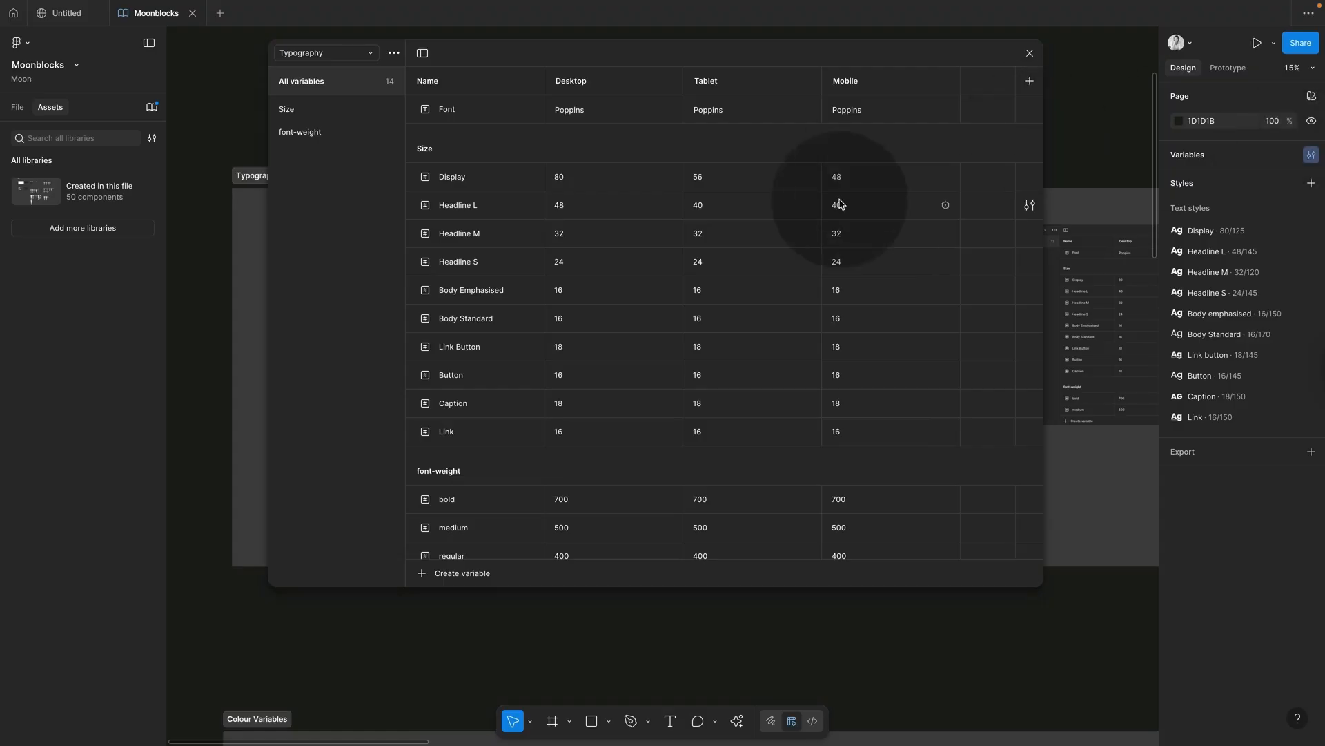
{"action": "left_click", "coordinate": [422, 576]}
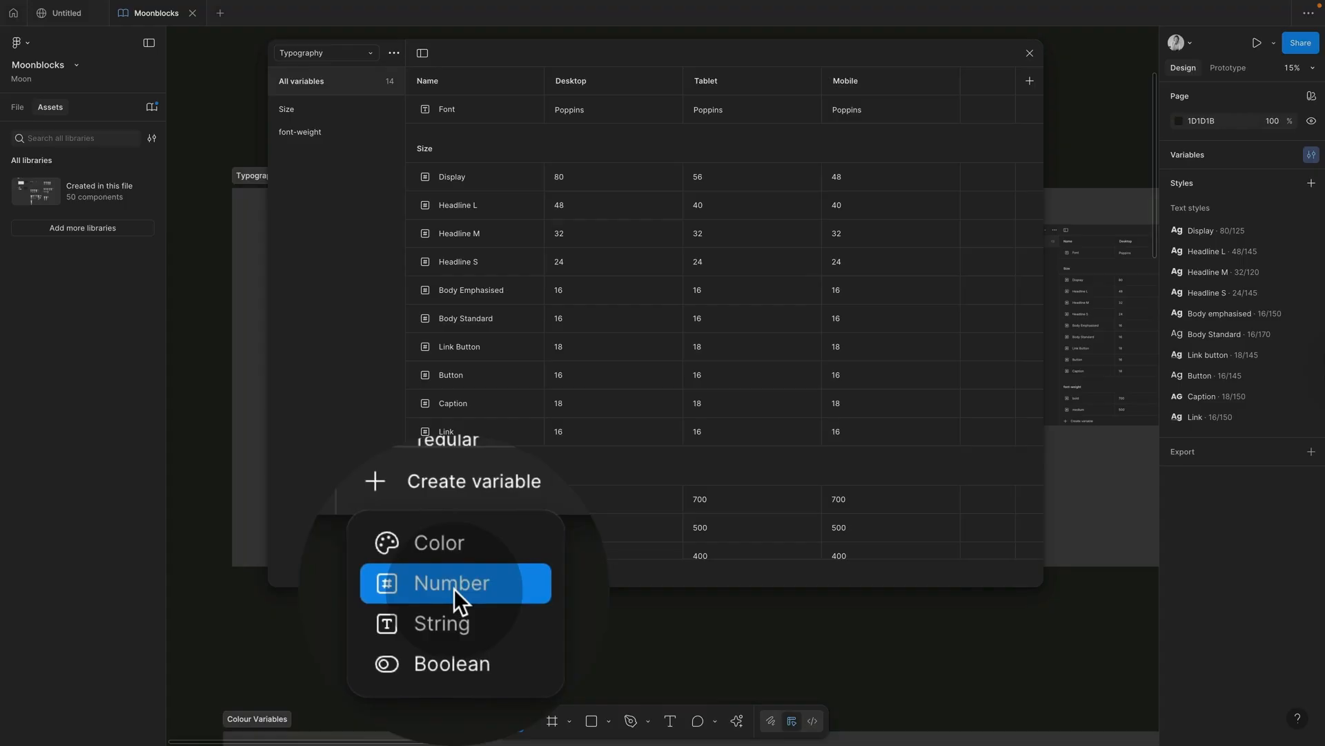
{"action": "left_click", "coordinate": [455, 616]}
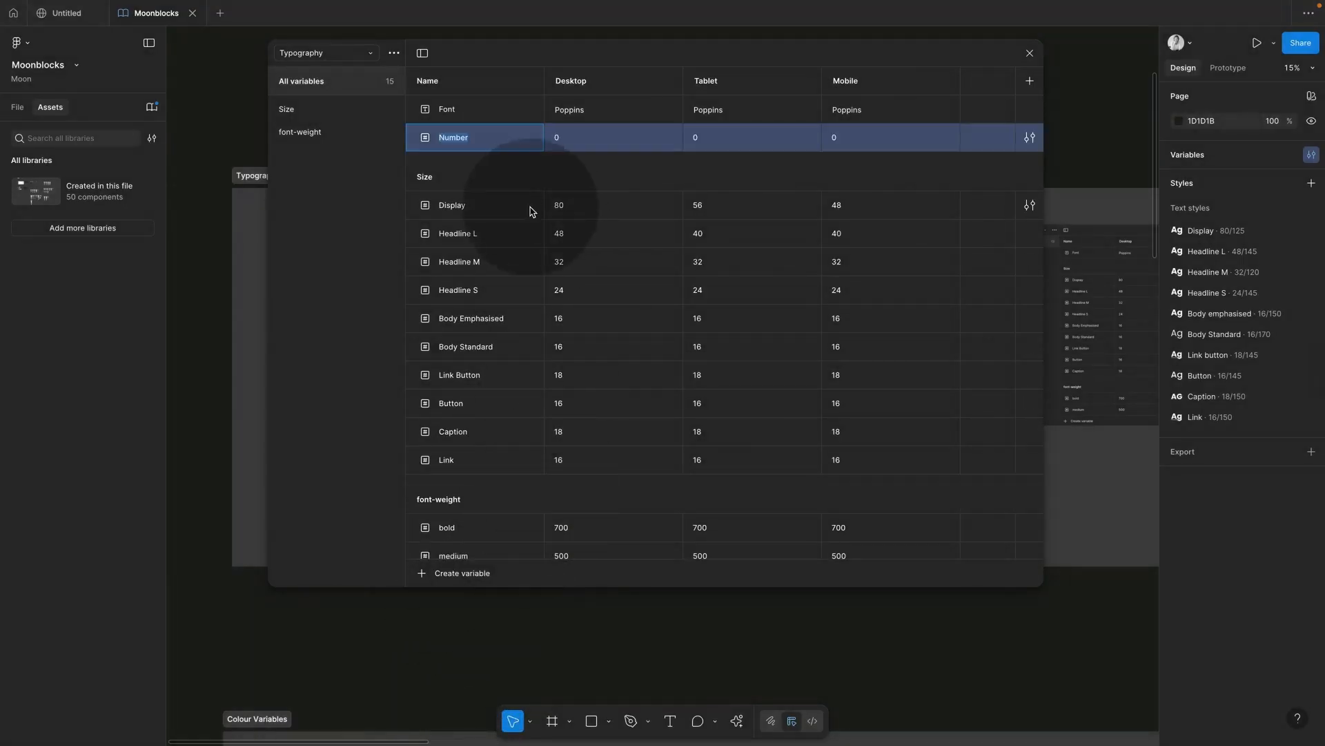
{"action": "right_click", "coordinate": [602, 140]}
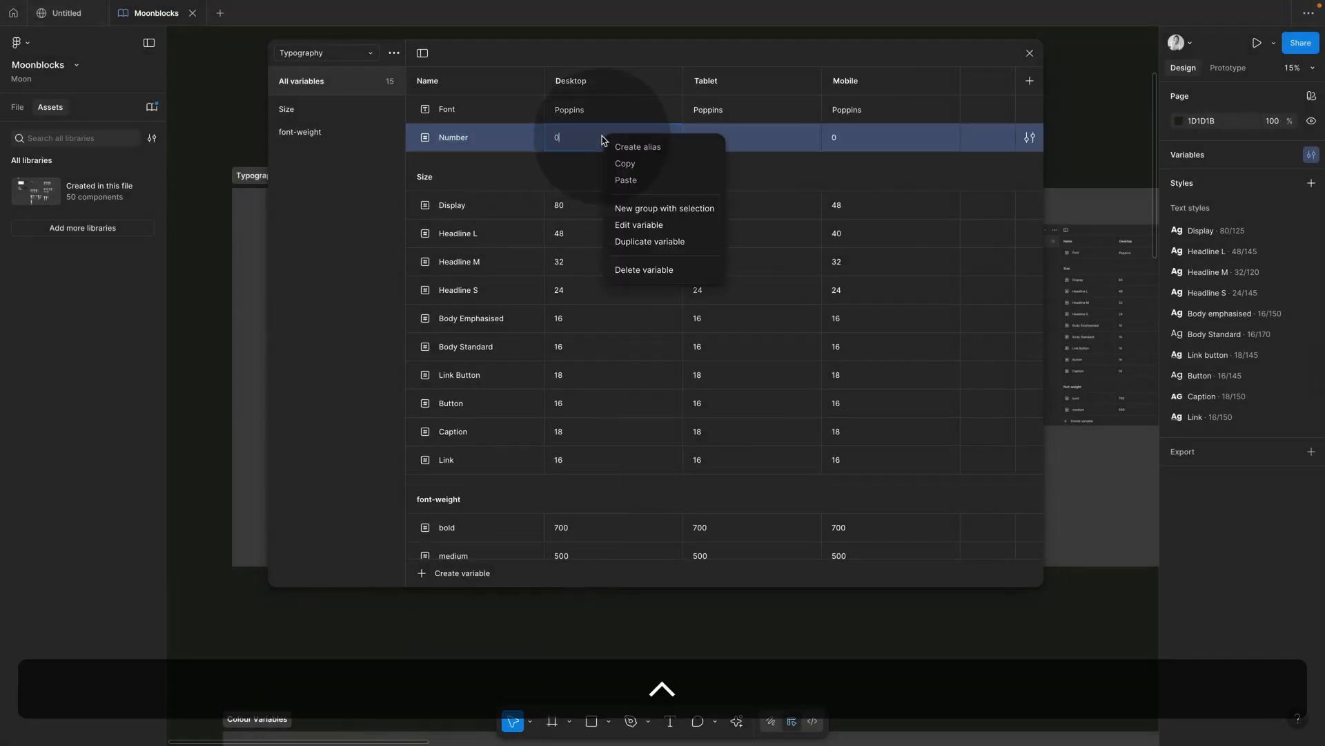
{"action": "left_click", "coordinate": [636, 272]}
{"action": "left_click", "coordinate": [1104, 450]}
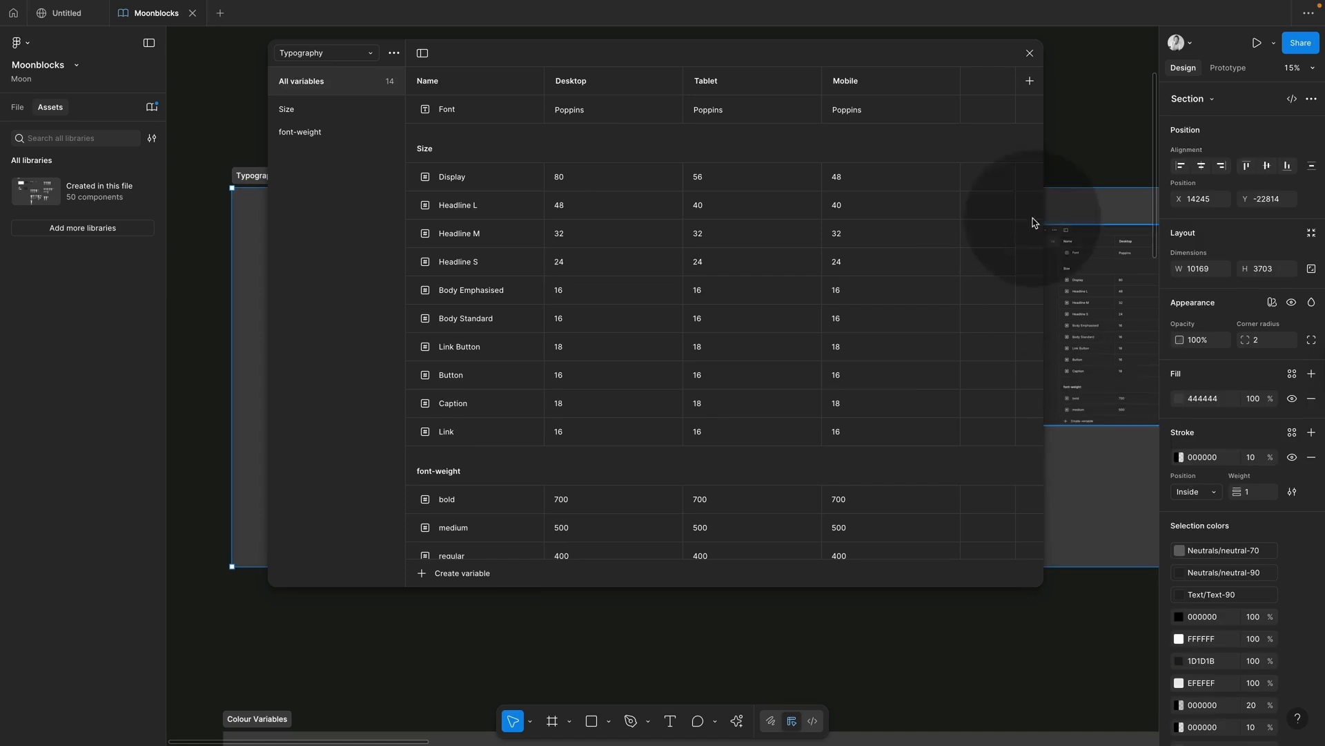
{"action": "left_click", "coordinate": [1029, 53]}
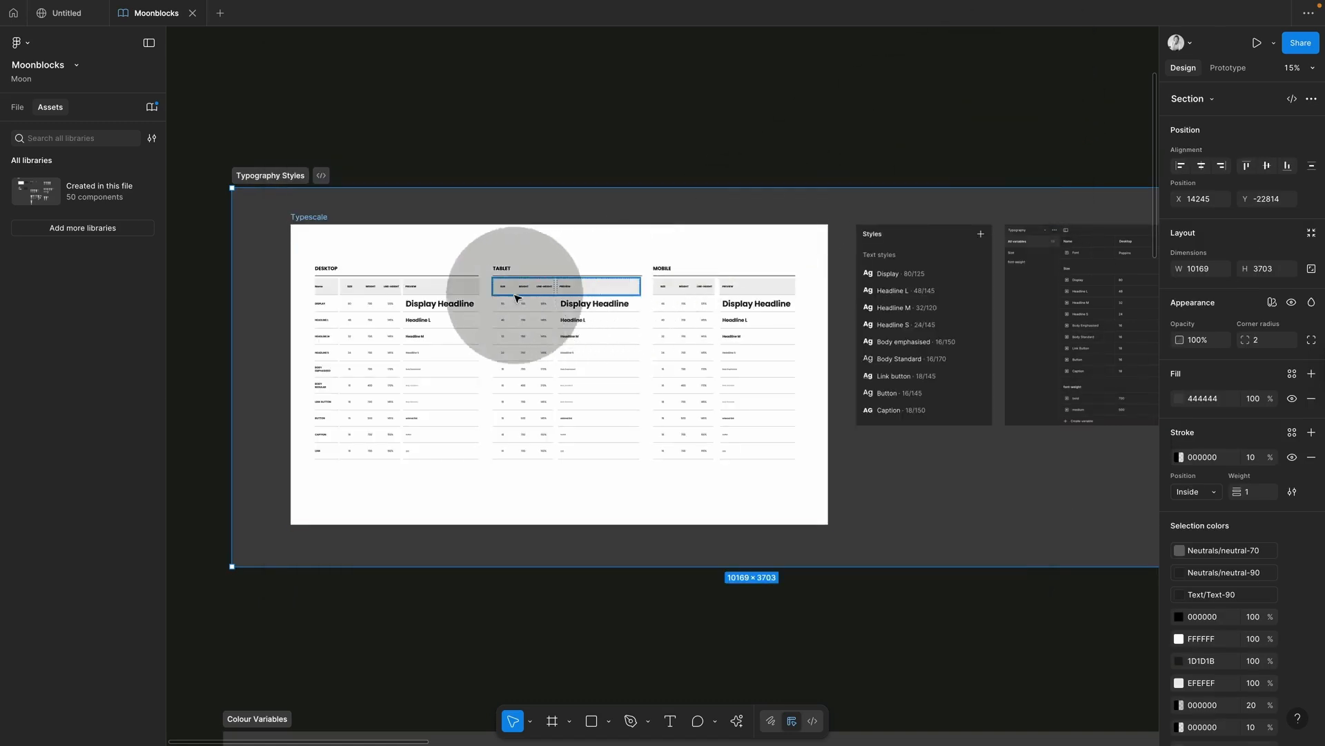
{"action": "left_click", "coordinate": [981, 153]}
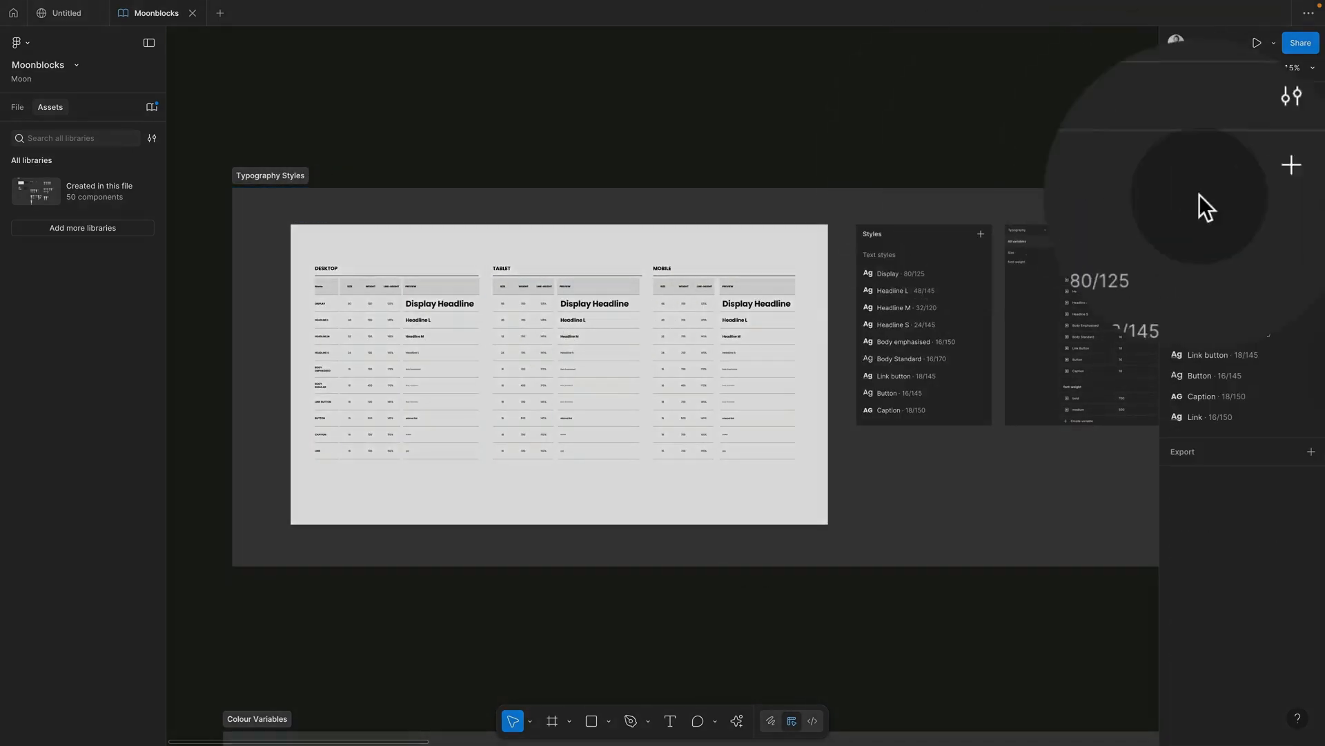
{"action": "left_click", "coordinate": [1295, 190]}
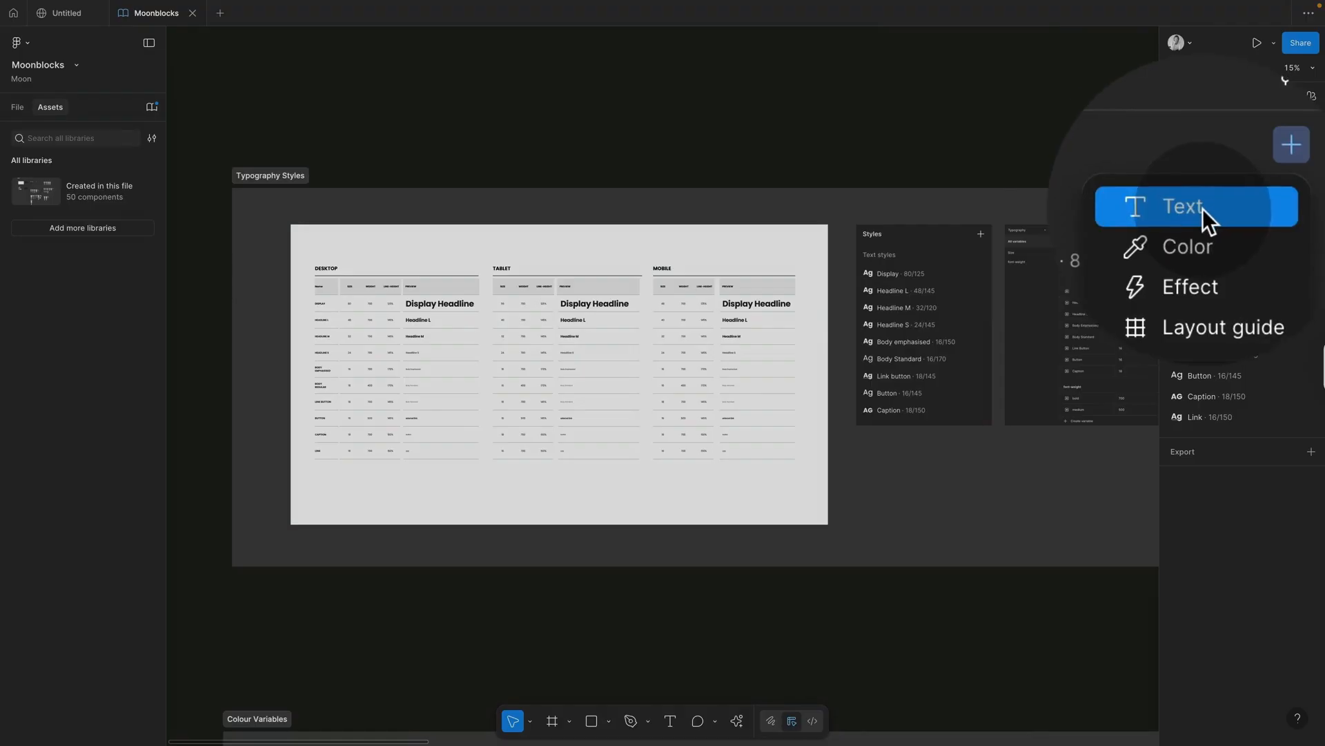
{"action": "left_click", "coordinate": [1203, 209]}
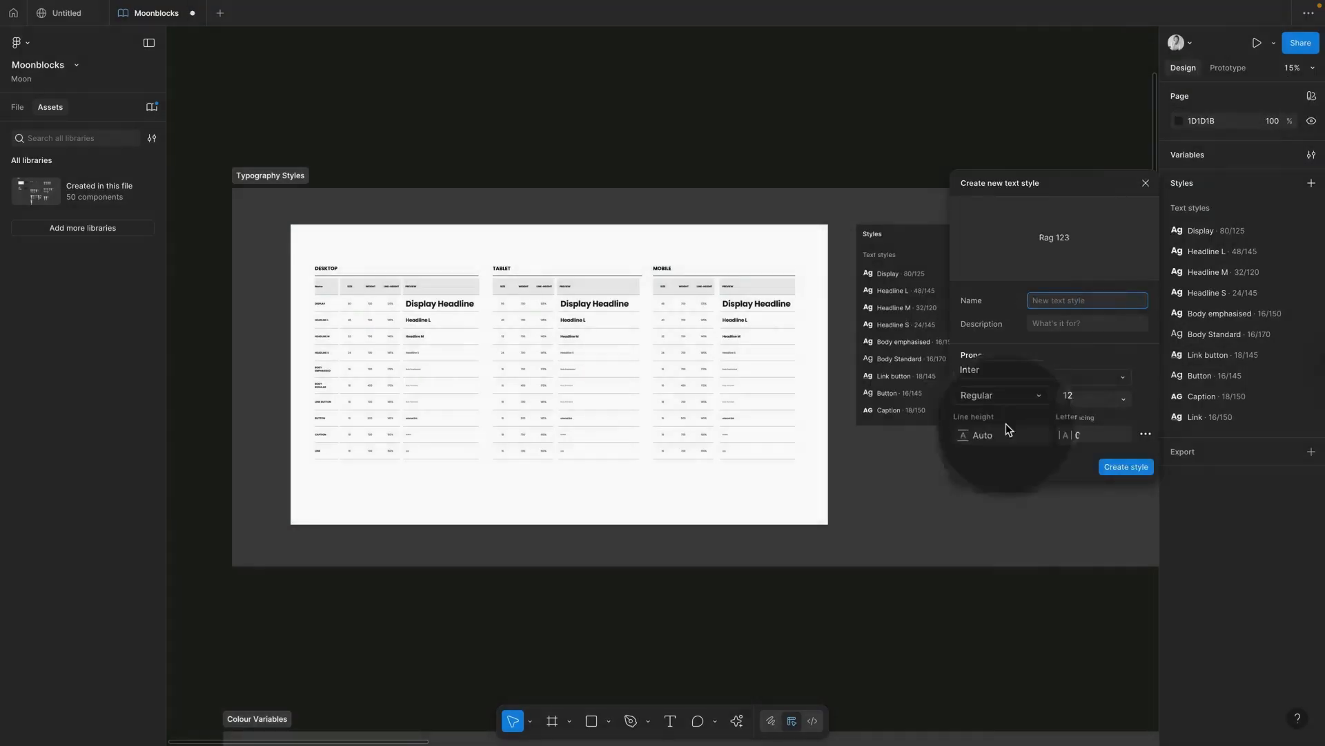
{"action": "left_click", "coordinate": [1146, 183]}
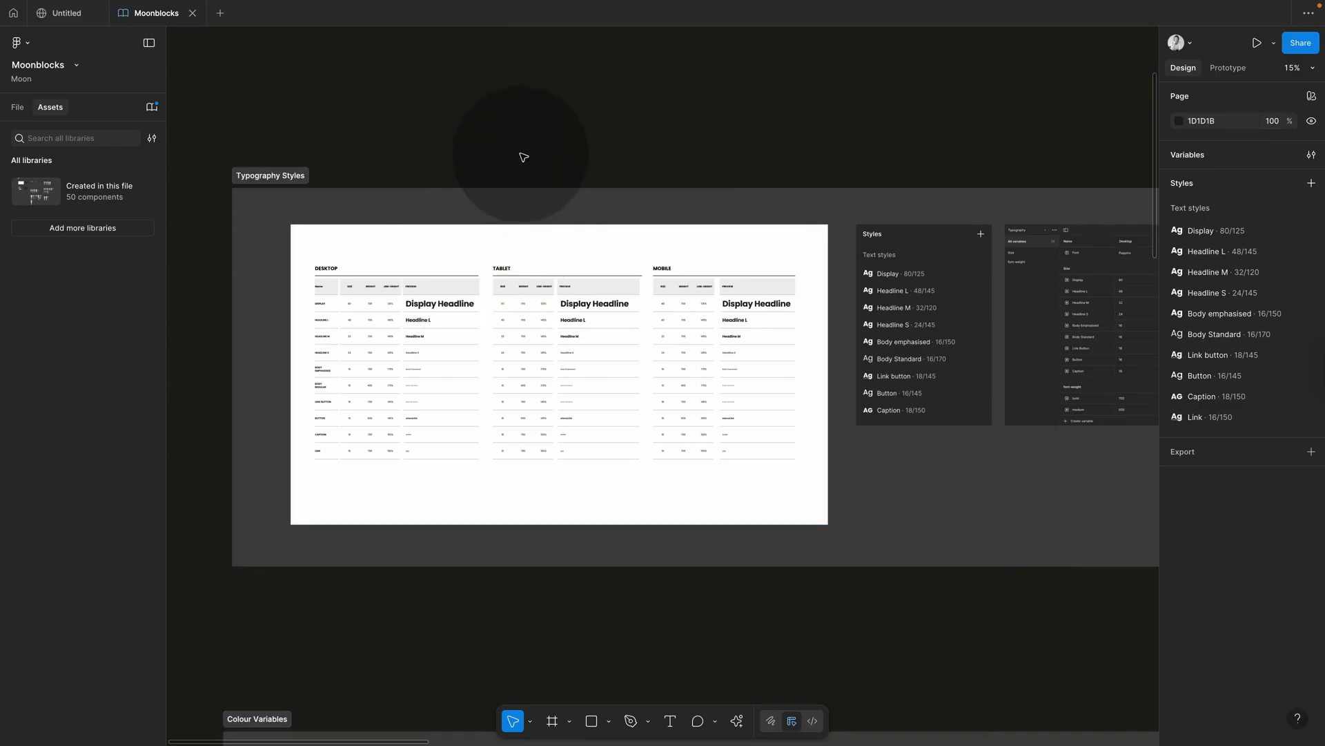
Step: Duplicate the Display Headline above the Desktop table, detach its style and set font size 100
{"action": "left_click", "coordinate": [447, 301], "text": "super"}
{"action": "scroll", "coordinate": [445, 301], "scroll_direction": "up", "scroll_amount": 5}
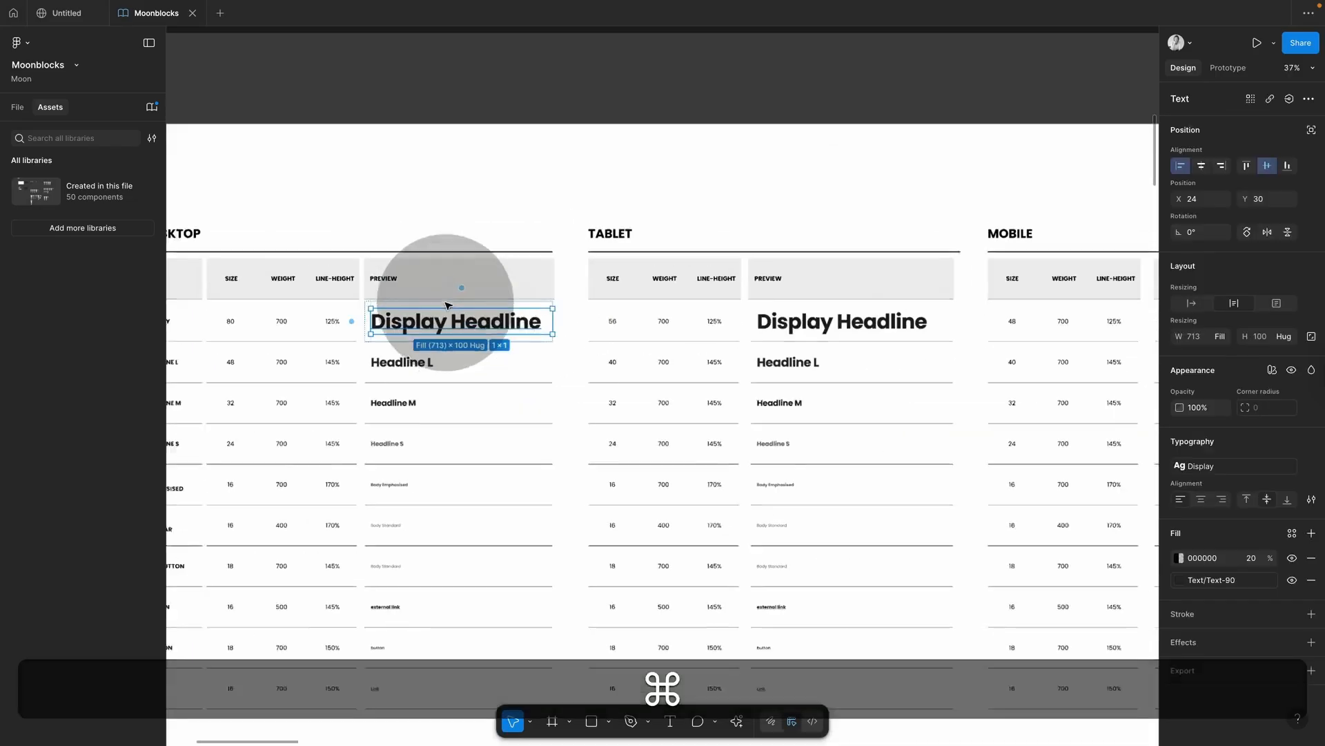
{"action": "left_click_drag", "start_coordinate": [468, 350], "coordinate": [477, 214]}
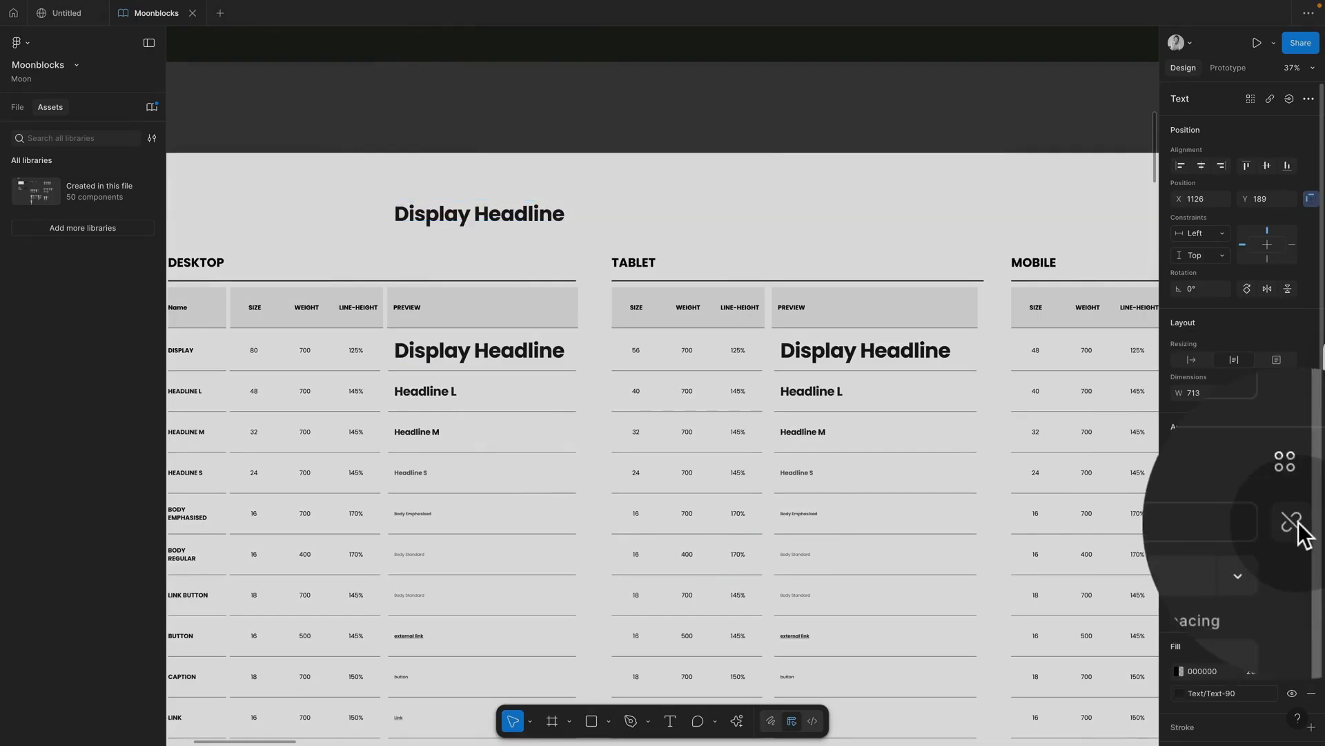
{"action": "left_click", "coordinate": [1291, 524]}
{"action": "left_click", "coordinate": [1169, 546]}
{"action": "key", "text": "BackSpace"}
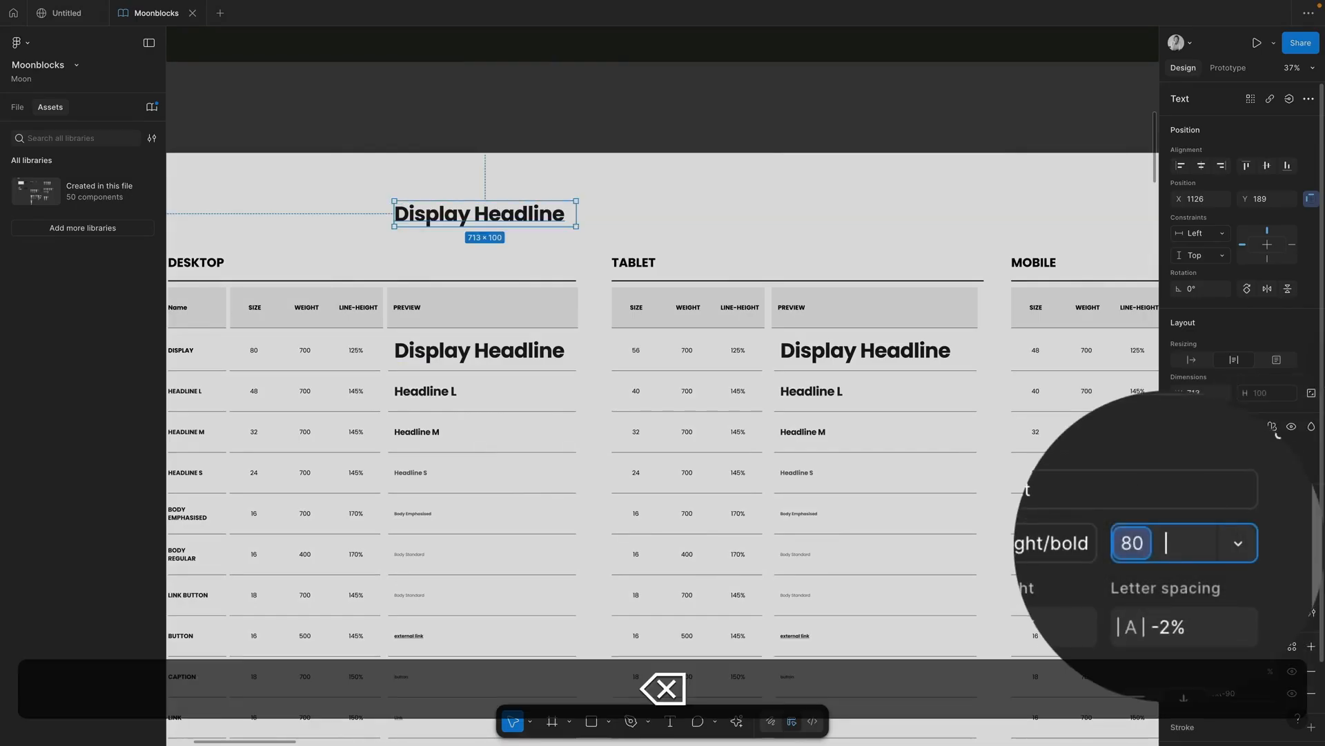
{"action": "type", "text": "100"}
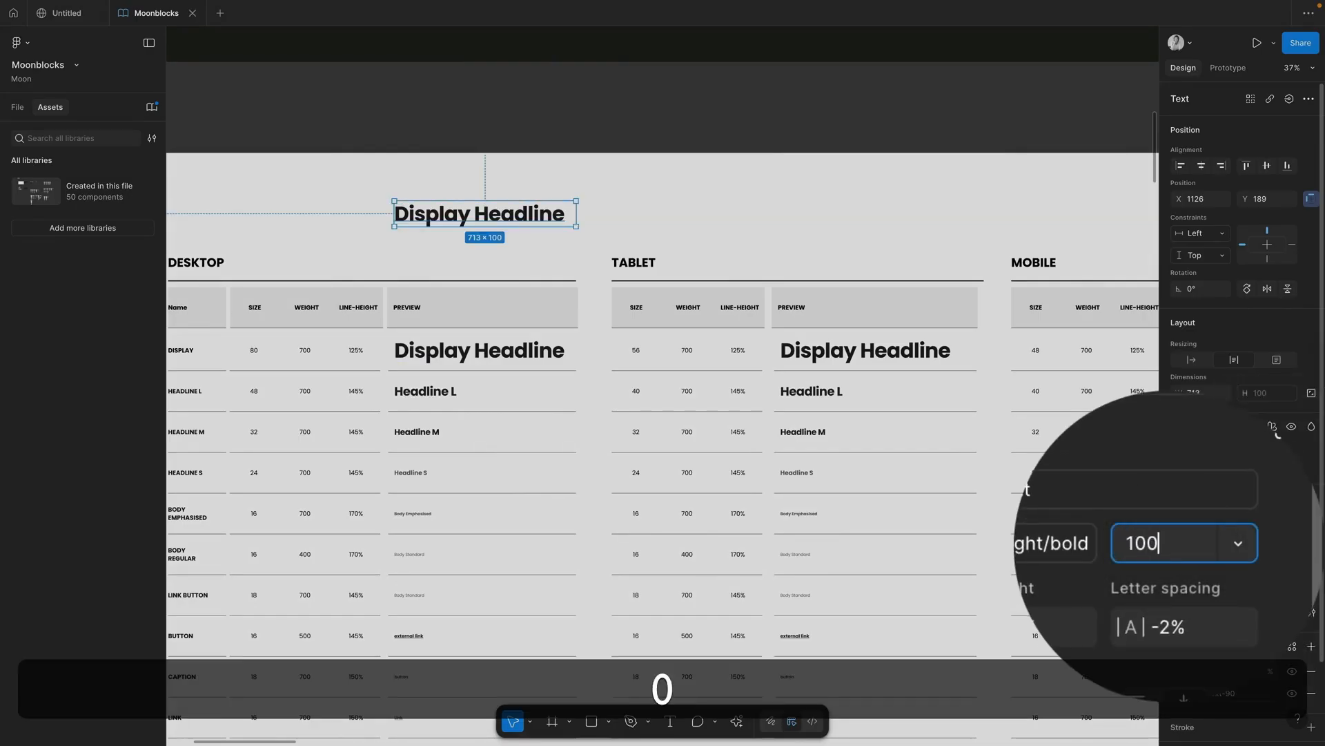
{"action": "key", "text": "Return"}
Step: Set the copied headline's font weight to Medium
{"action": "left_click", "coordinate": [1169, 541]}
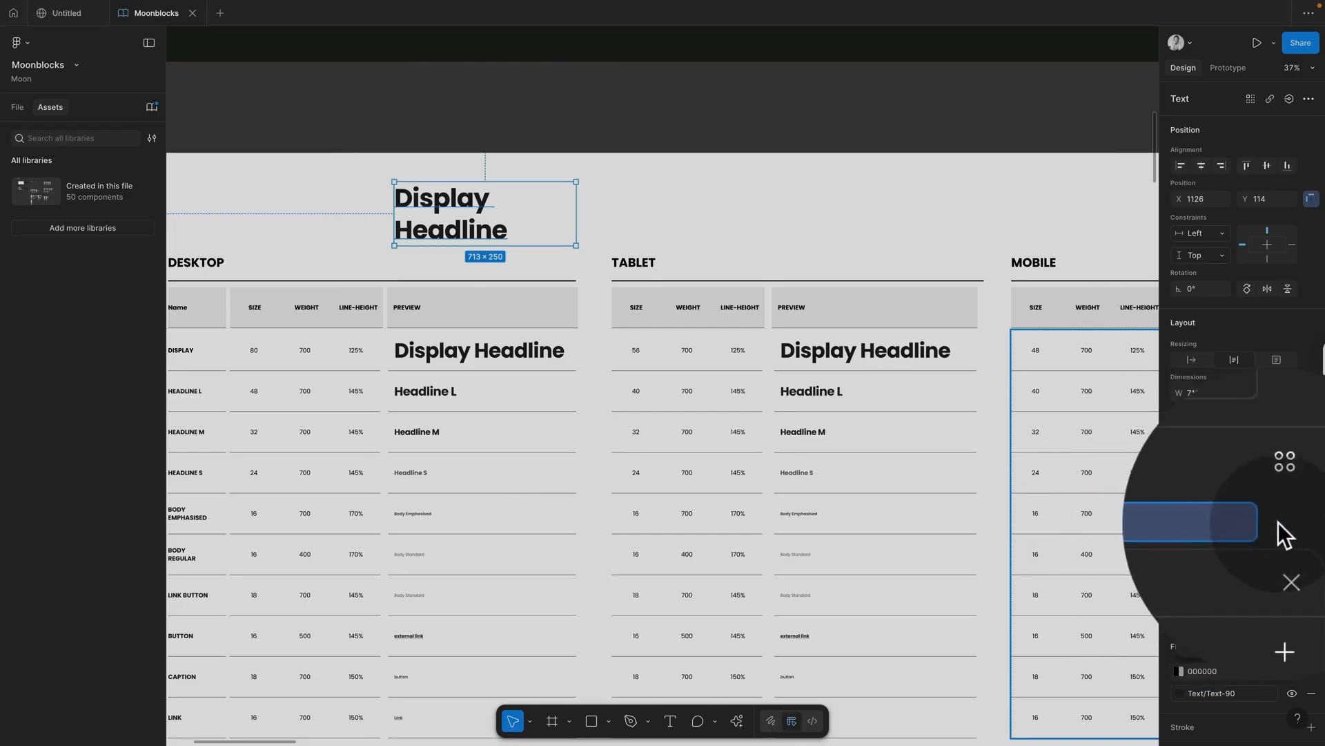
{"action": "key", "text": "Escape"}
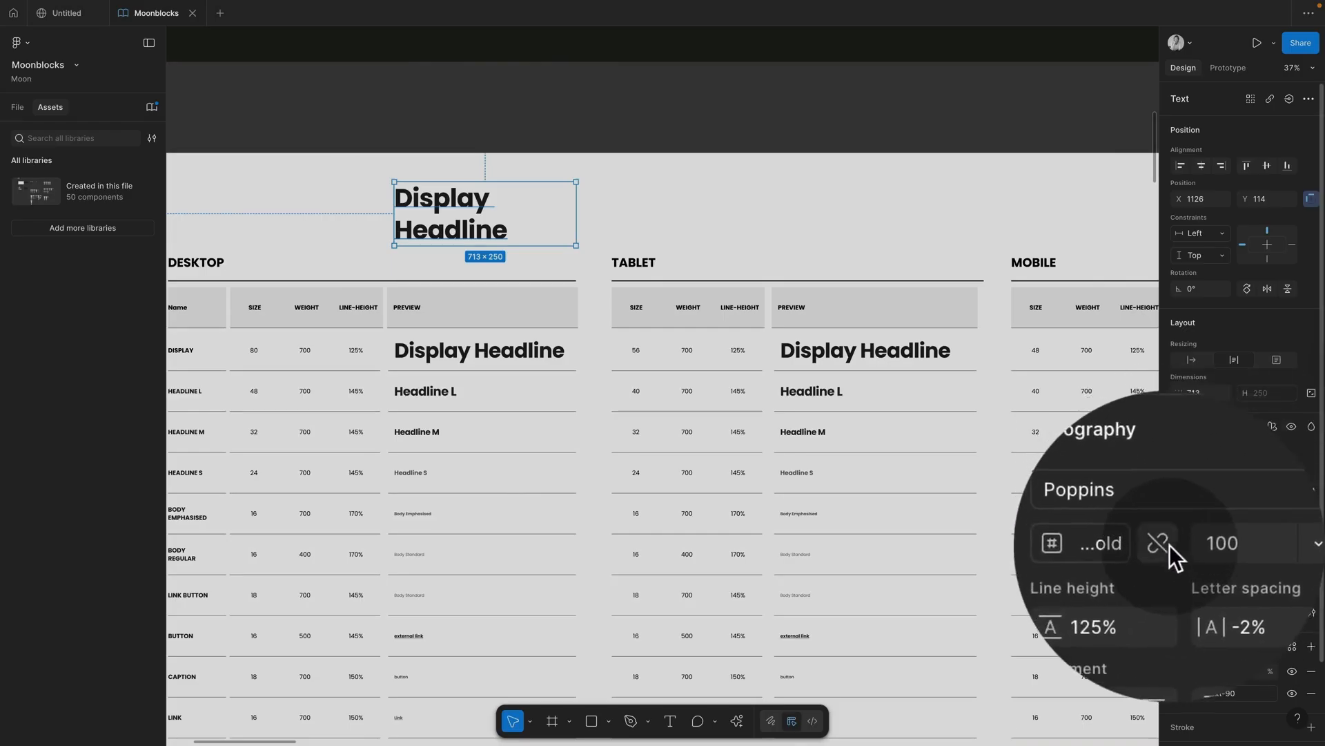
{"action": "left_click", "coordinate": [1169, 544]}
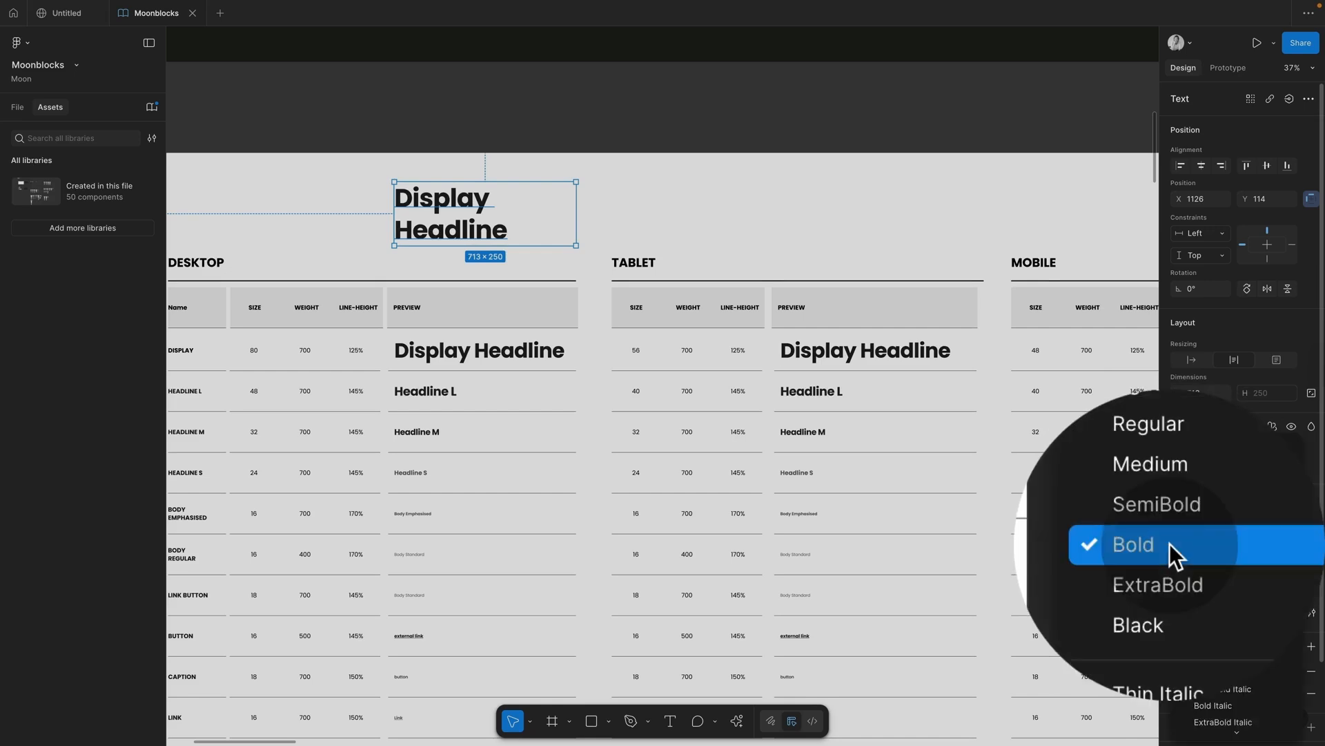
{"action": "left_click", "coordinate": [1169, 514]}
{"action": "key", "text": "Escape"}
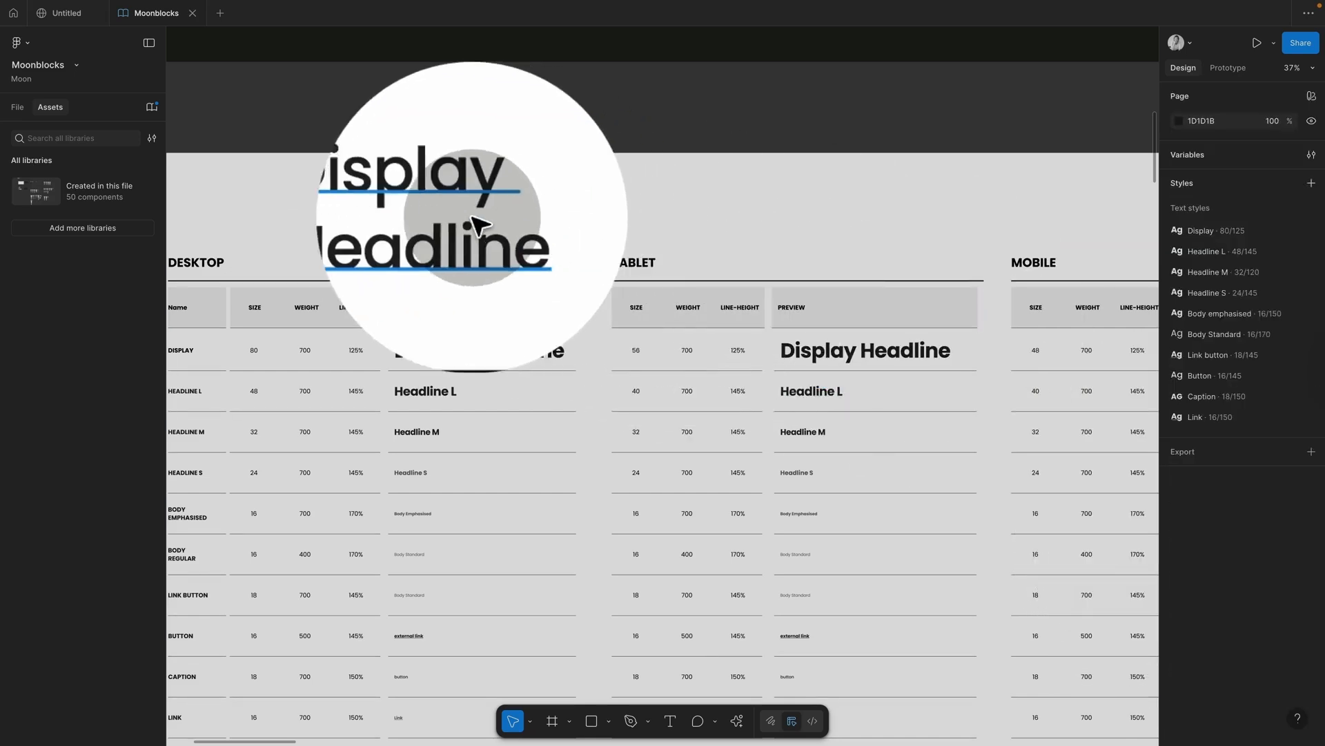
Step: Save the Display Headline's typography as a new text style named 'new headline'
{"action": "left_click", "coordinate": [477, 225]}
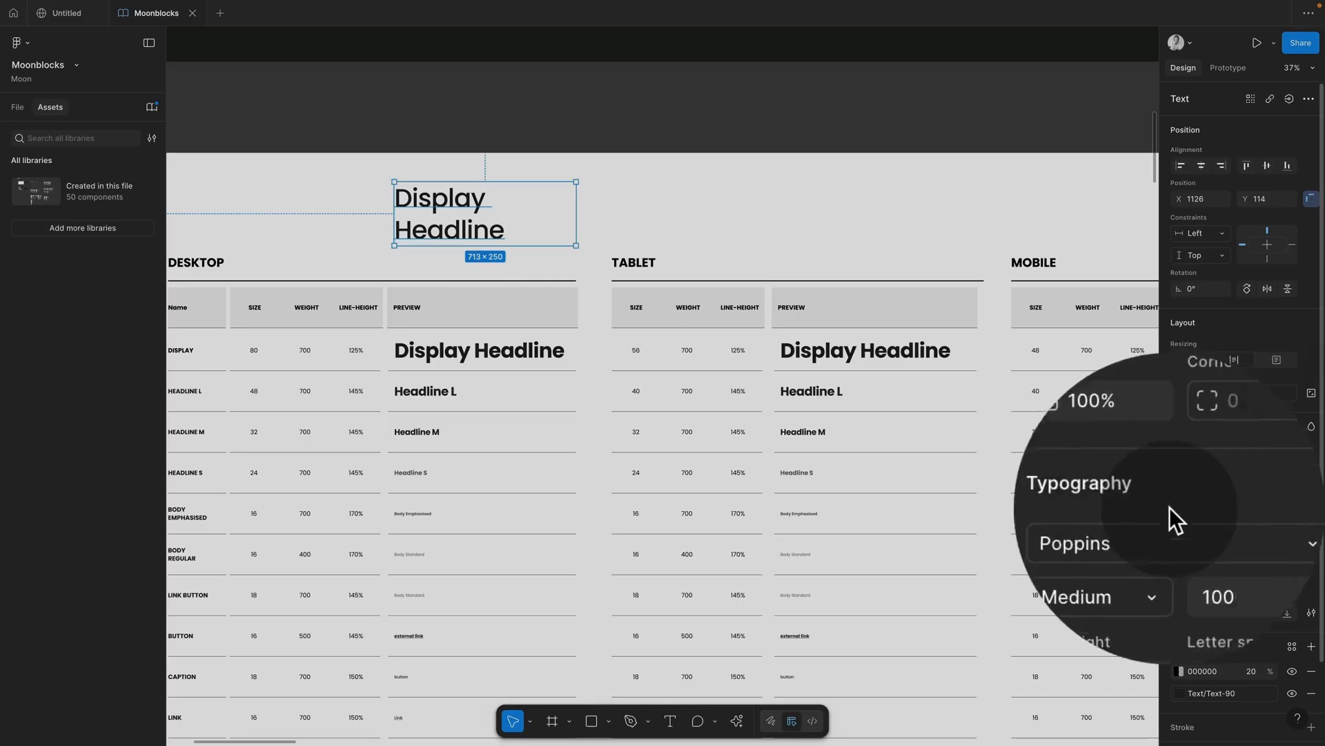
{"action": "left_click", "coordinate": [1285, 499]}
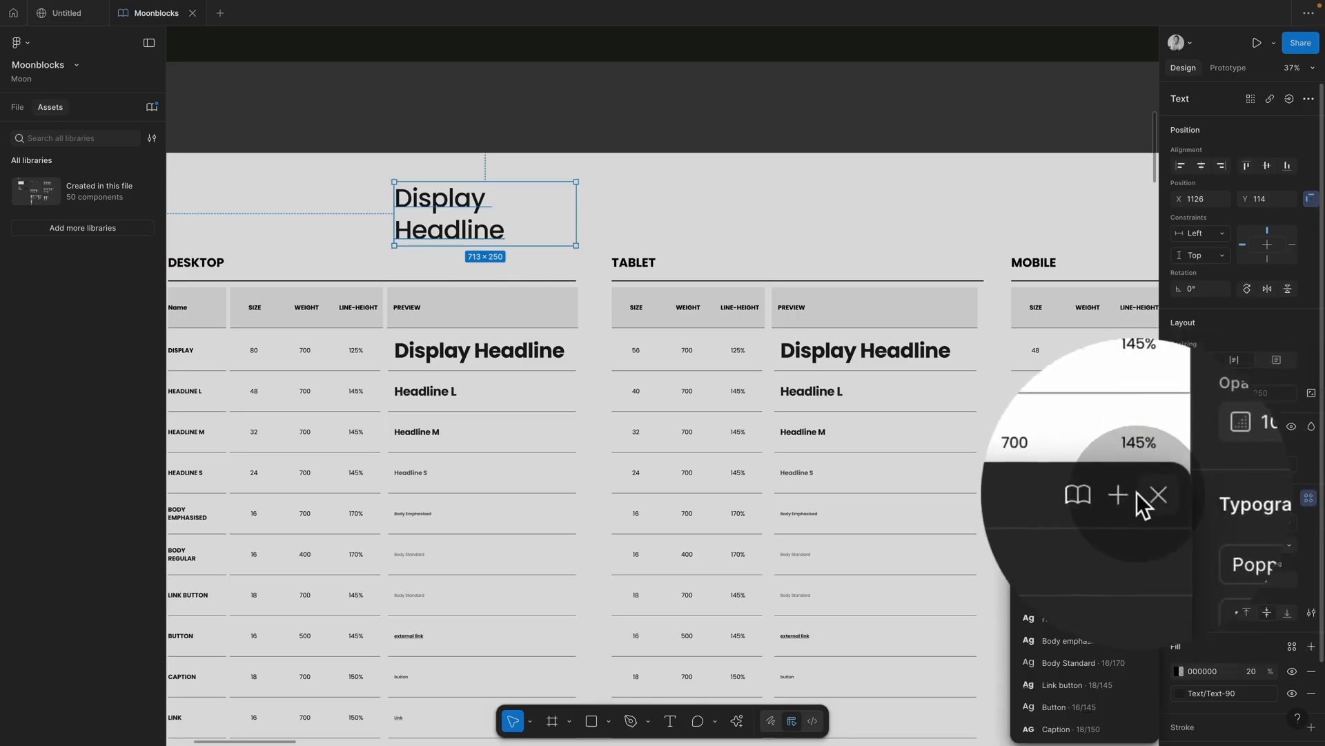
{"action": "left_click", "coordinate": [1132, 493]}
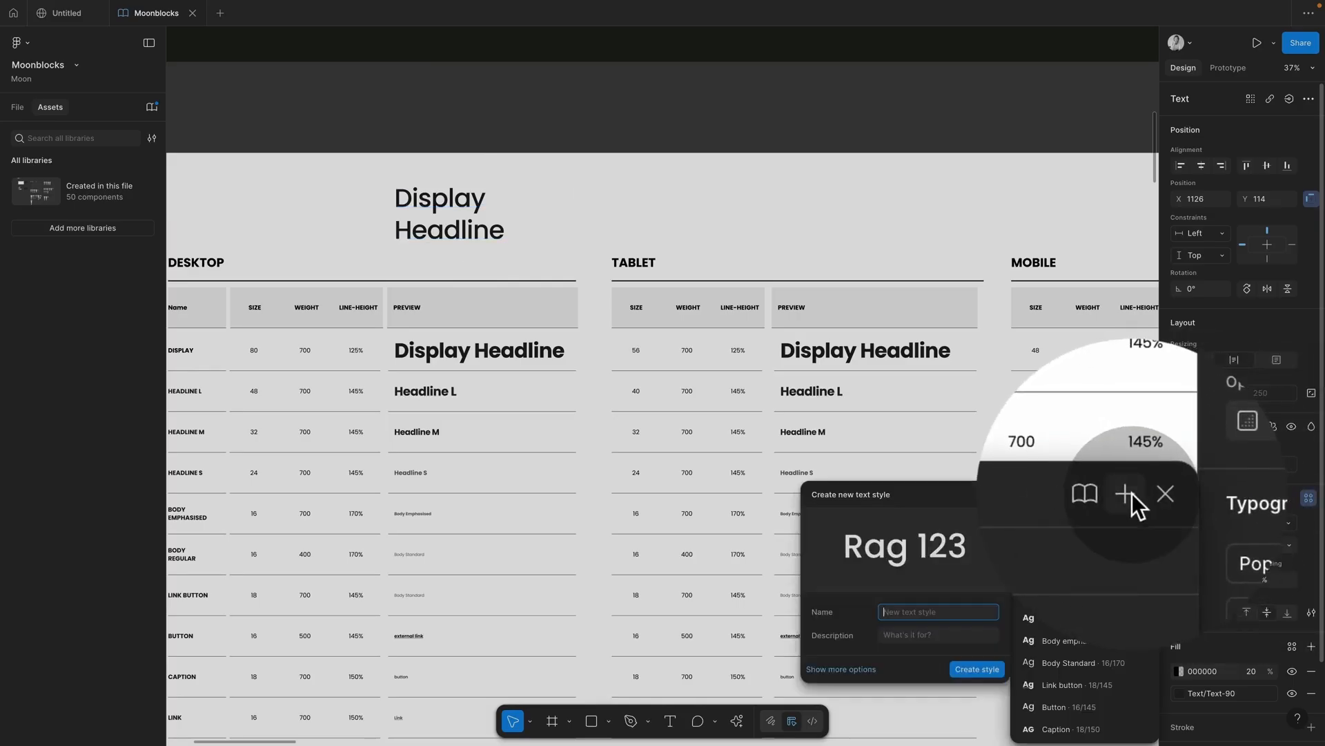
{"action": "type", "text": "new headline"}
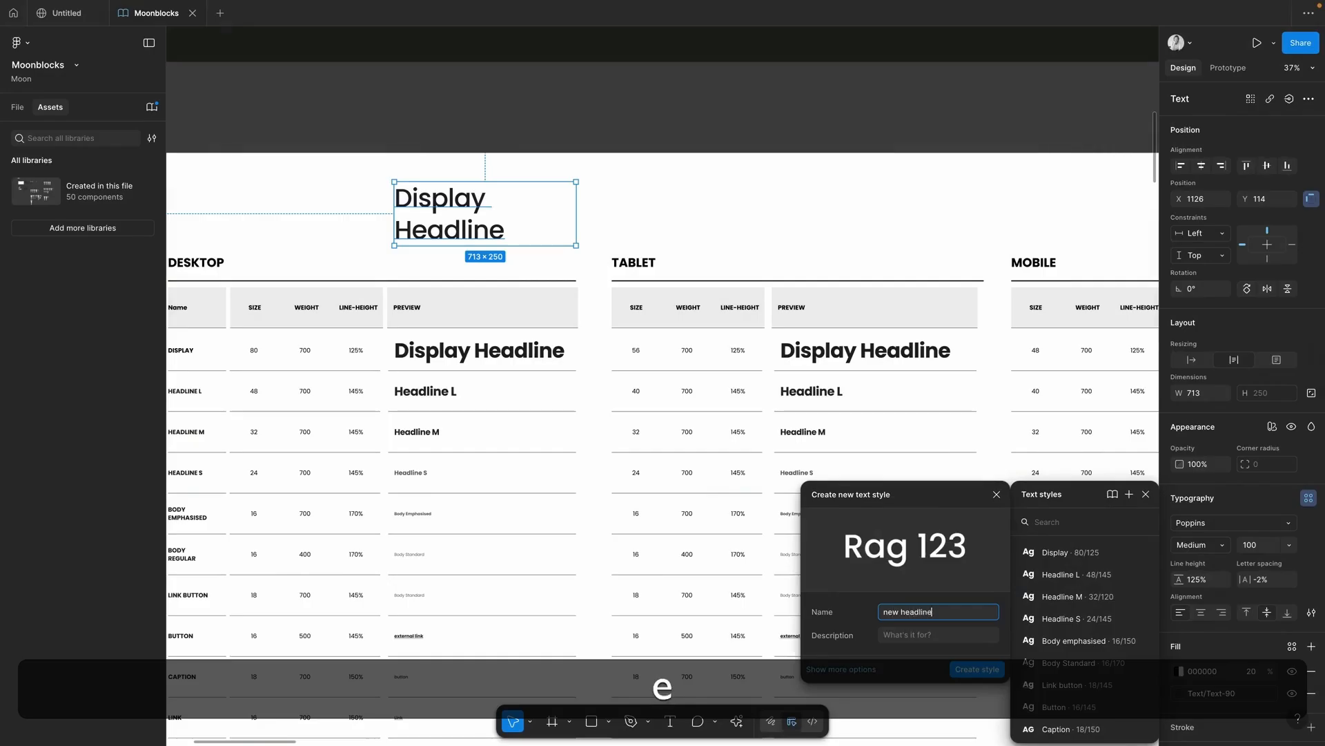
{"action": "key", "text": "Return"}
Step: Deselect the headline, zoom out over all Building Blocks frames, and show the pages and layers panel
{"action": "scroll", "coordinate": [889, 118], "scroll_direction": "down", "scroll_amount": 1}
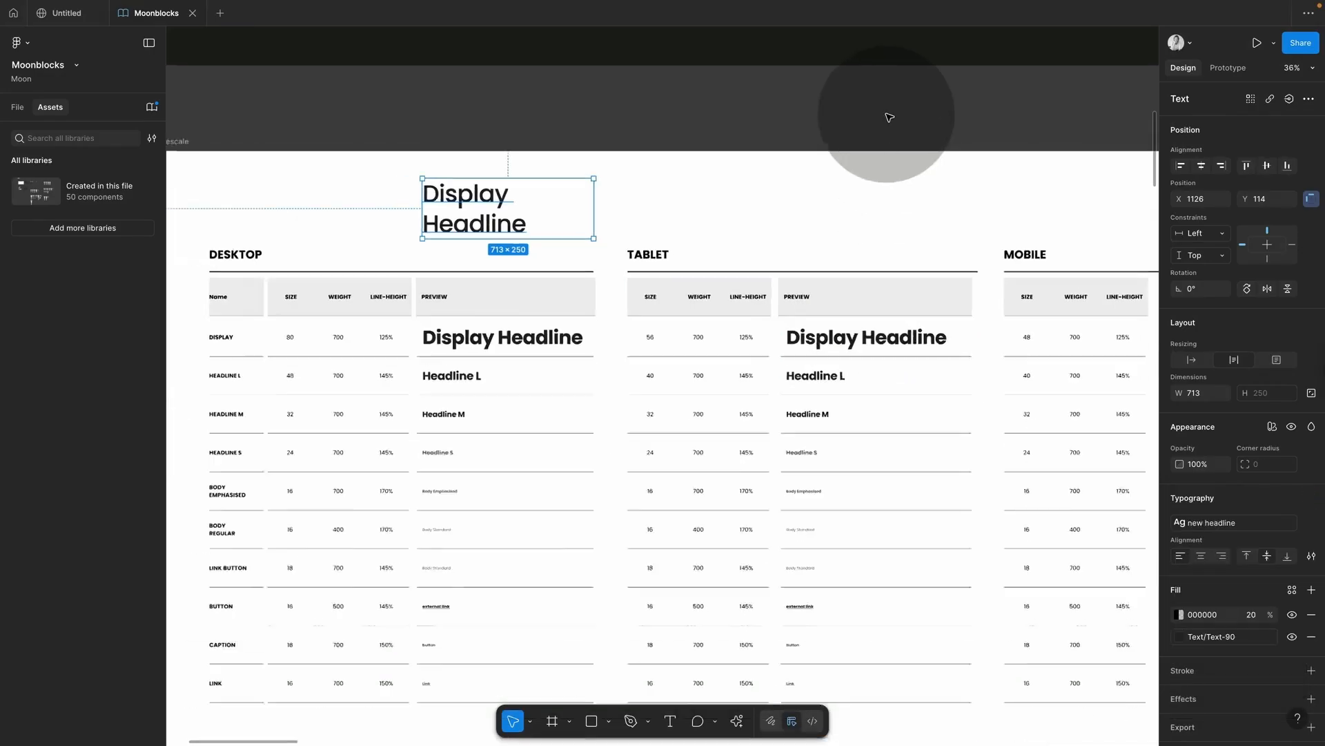
{"action": "scroll", "coordinate": [889, 117], "scroll_direction": "down", "scroll_amount": 3}
{"action": "left_click", "coordinate": [889, 118]}
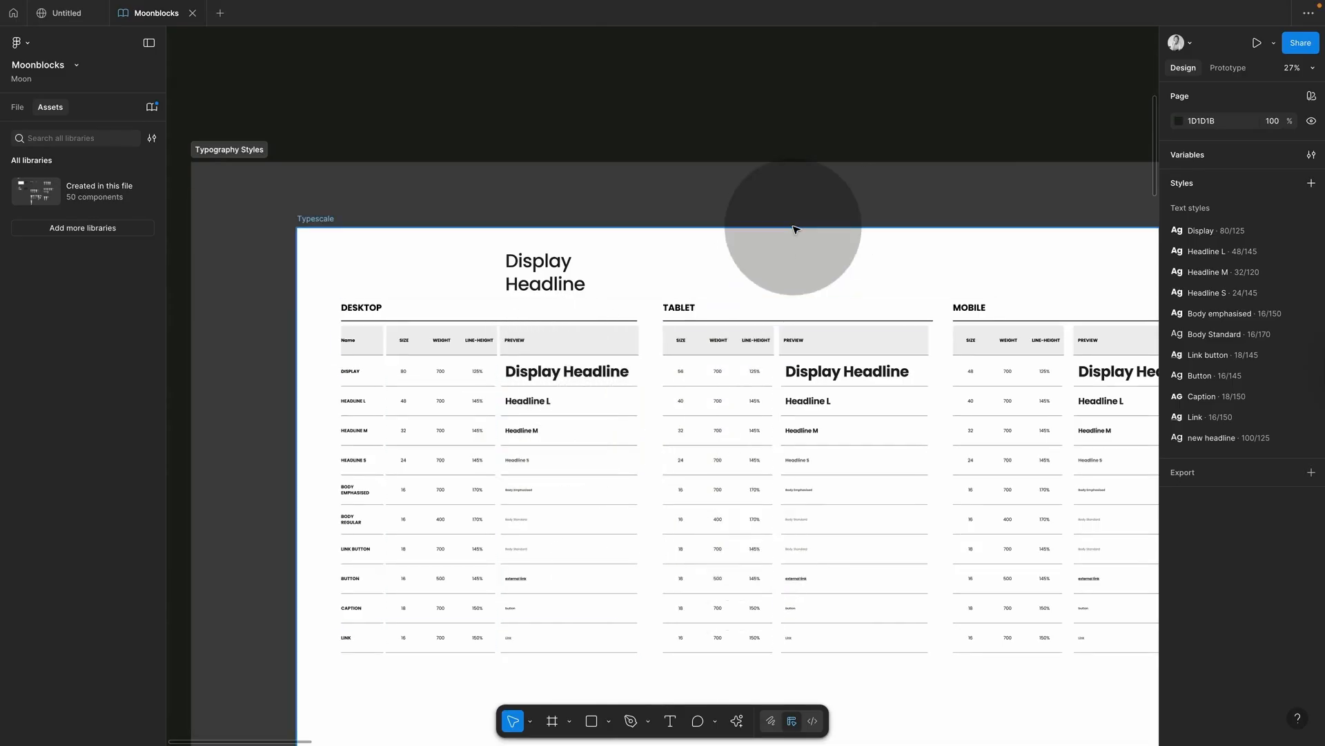
{"action": "scroll", "coordinate": [794, 229], "scroll_direction": "right", "scroll_amount": 3}
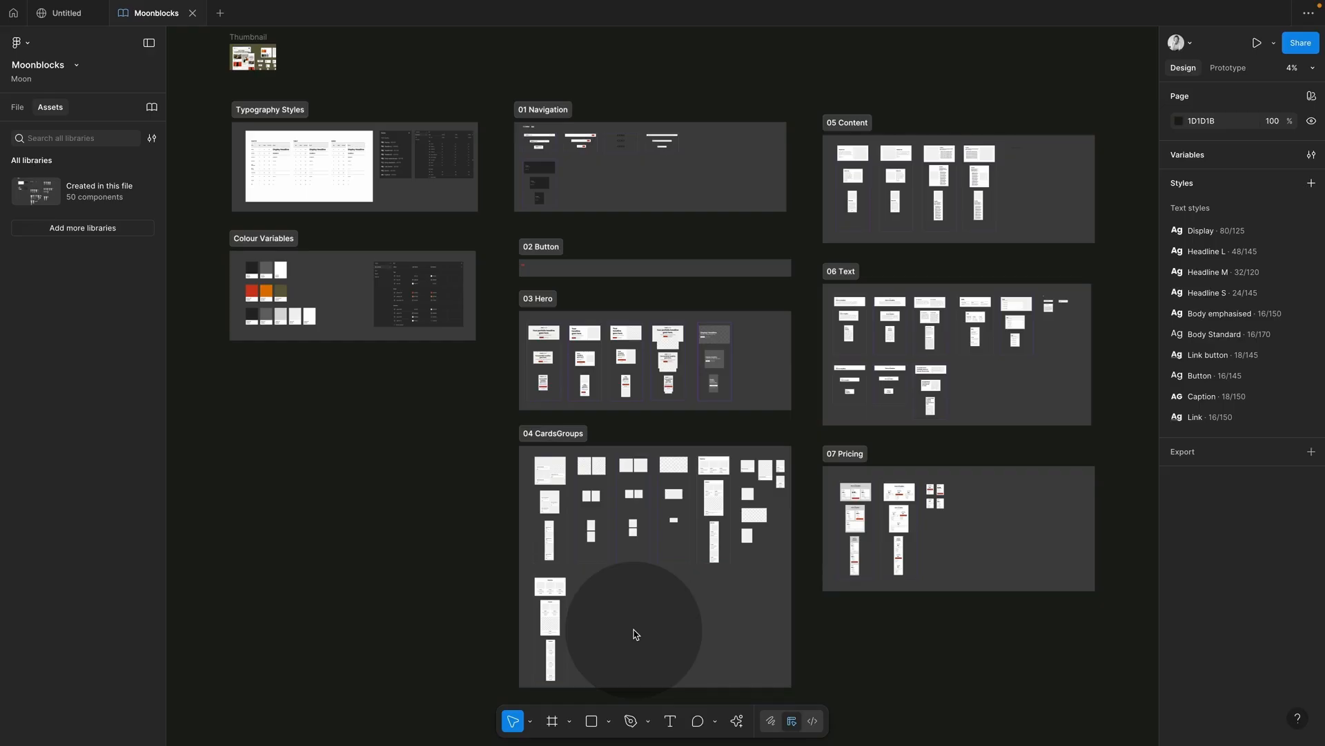
{"action": "key", "text": "alt+1"}
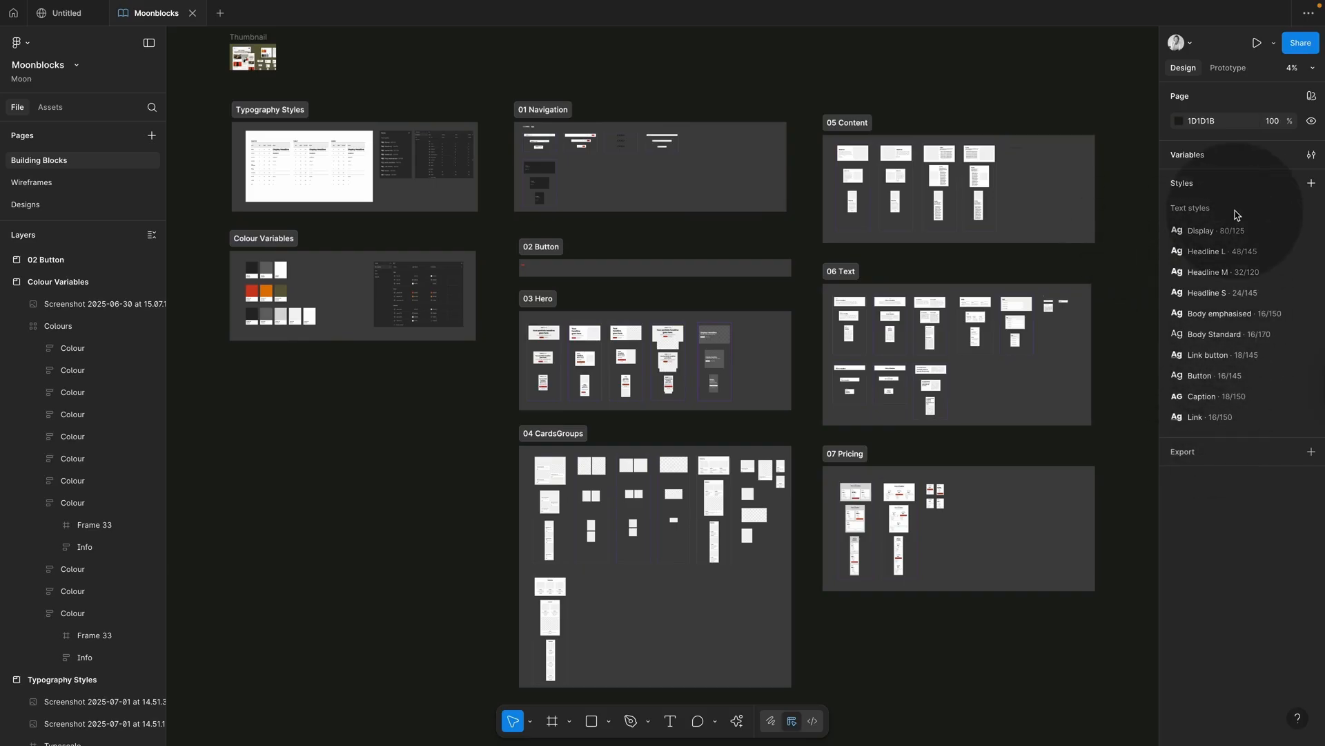
Step: Open the local variables, view the Colour, Spacing and Typography collections, then close the window
{"action": "left_click", "coordinate": [1311, 156]}
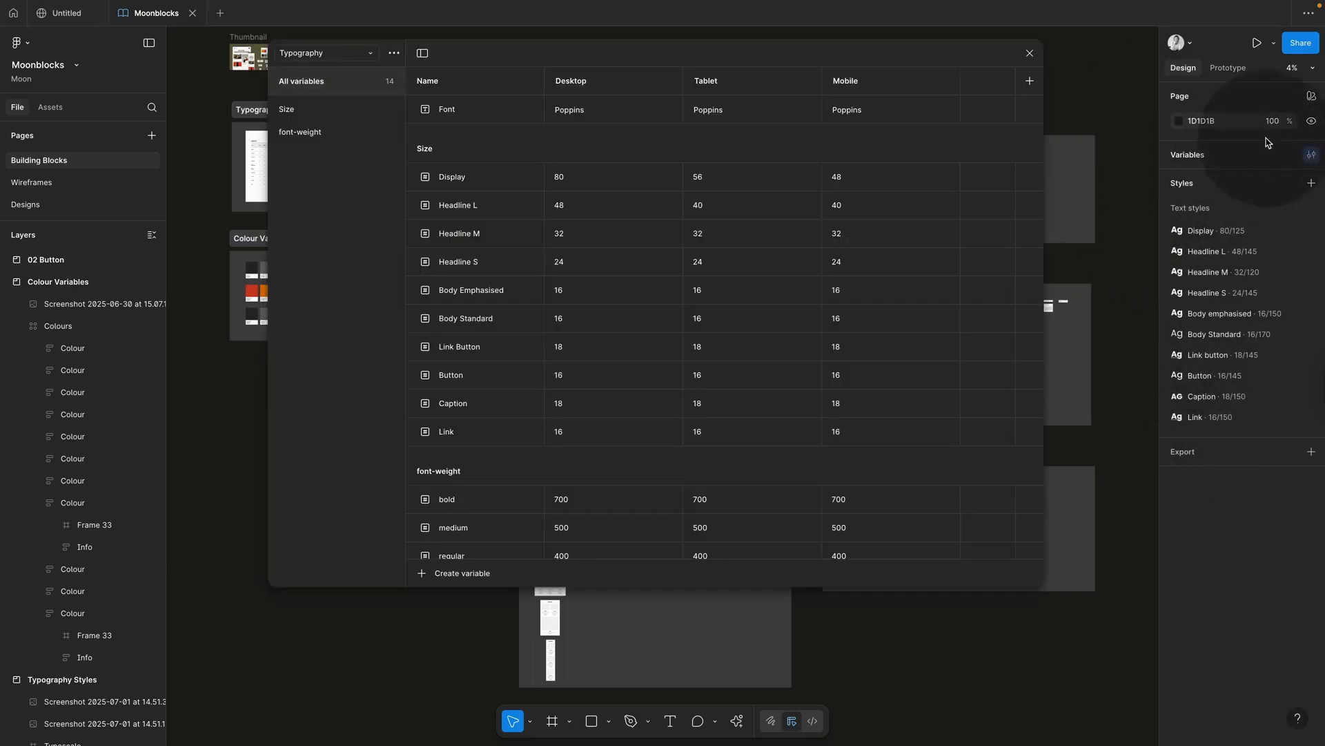
{"action": "left_click", "coordinate": [353, 55]}
{"action": "left_click", "coordinate": [324, 79]}
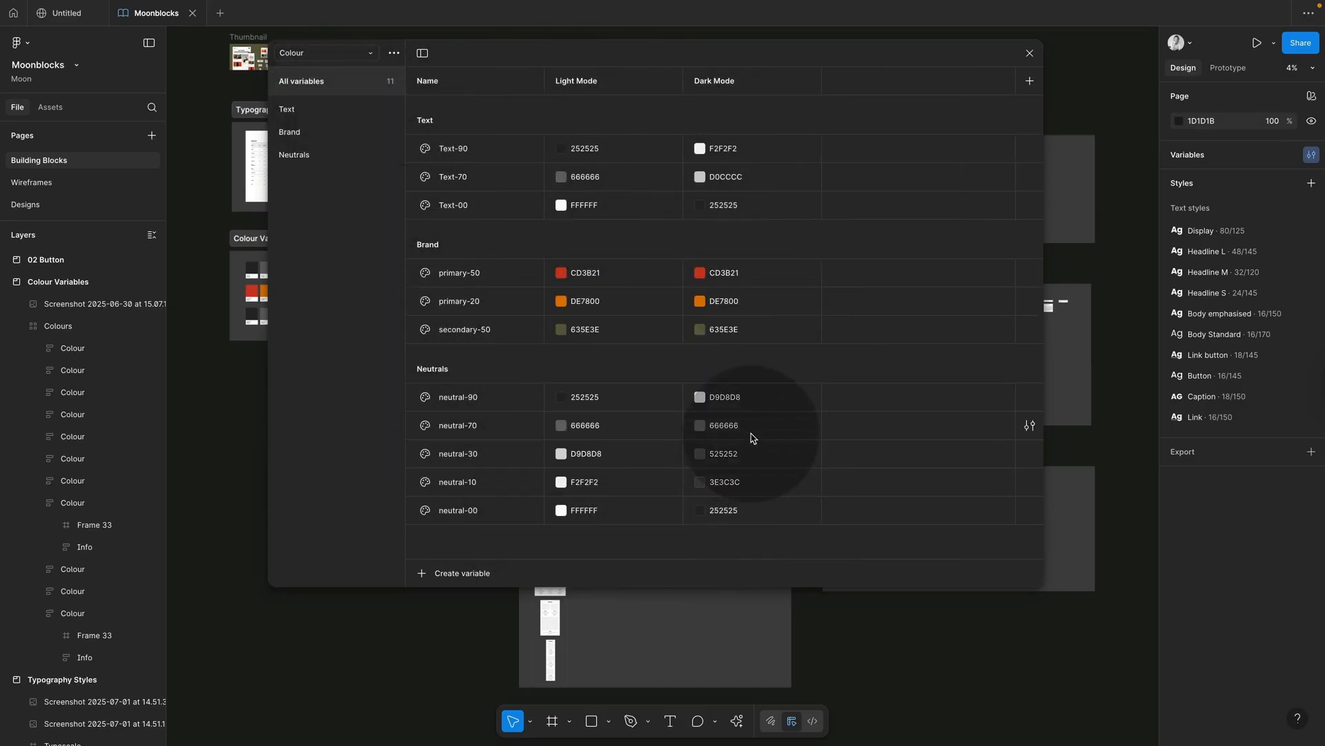
{"action": "left_click", "coordinate": [370, 54]}
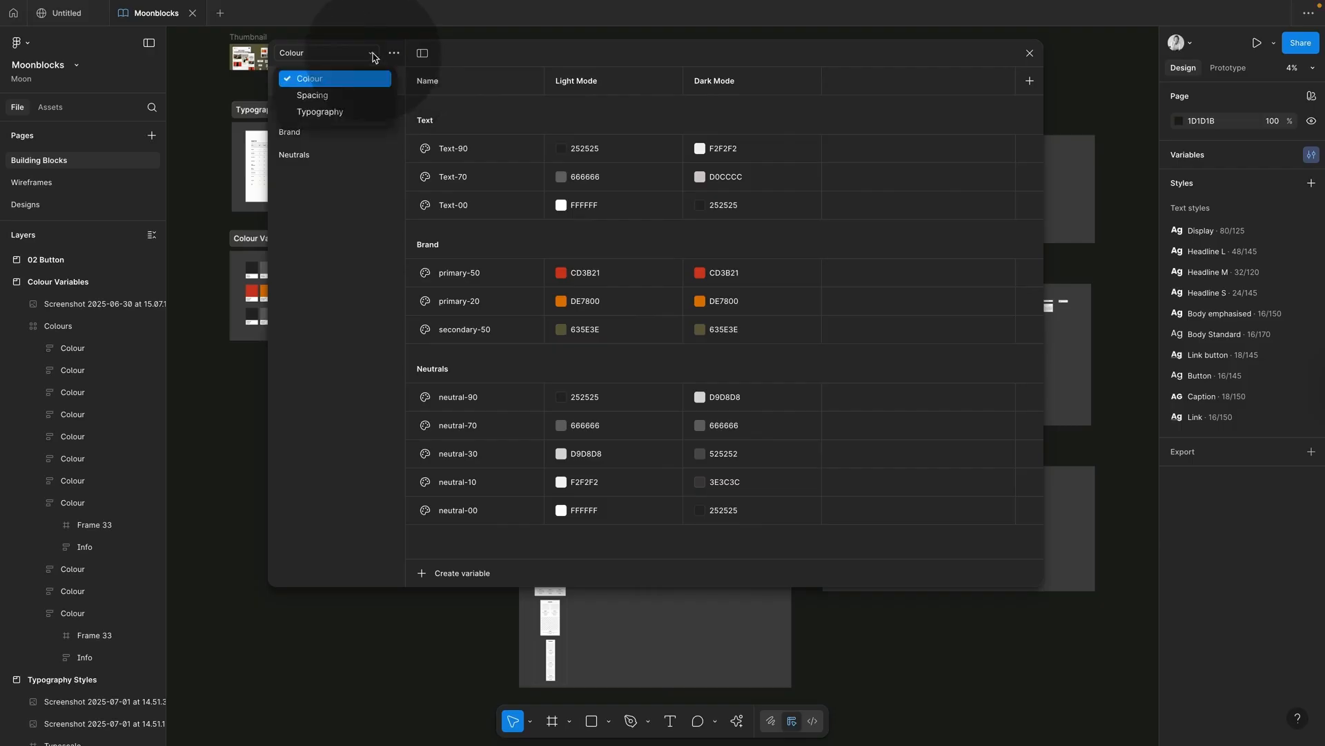
{"action": "left_click", "coordinate": [342, 97]}
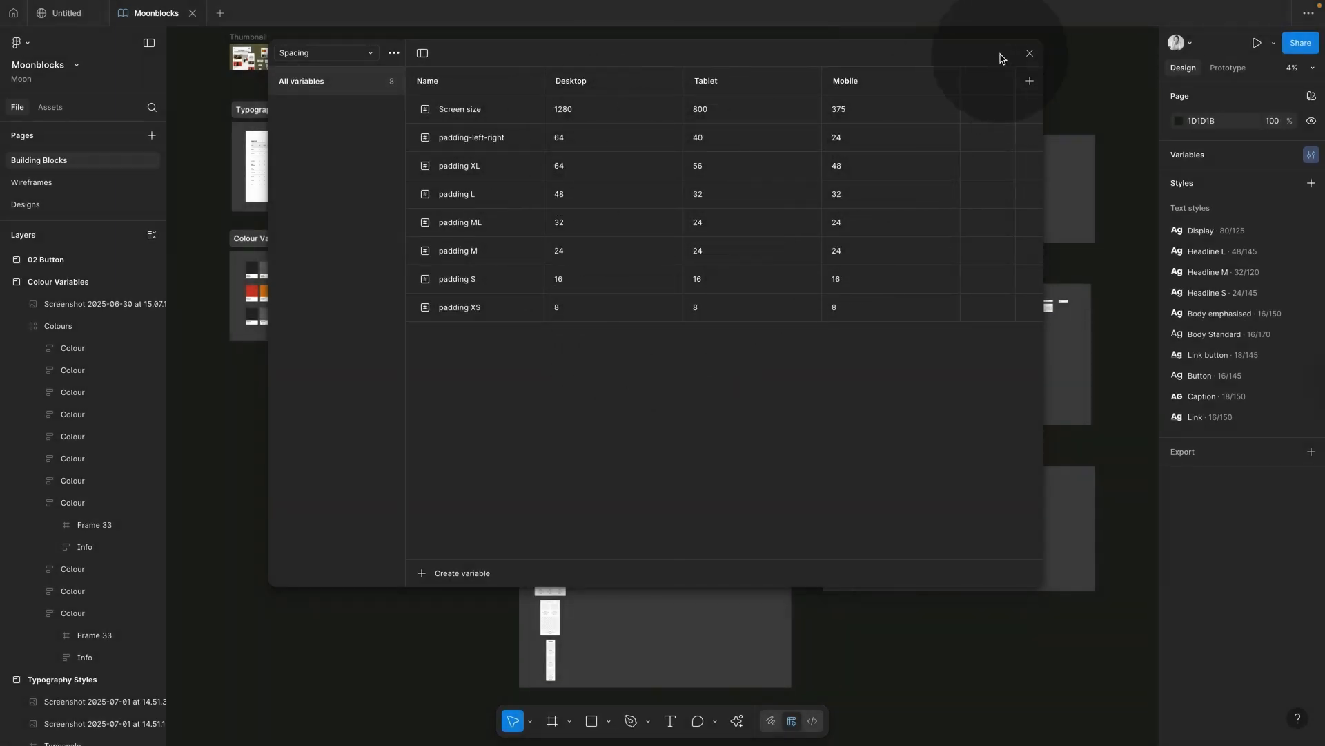
{"action": "left_click", "coordinate": [365, 54]}
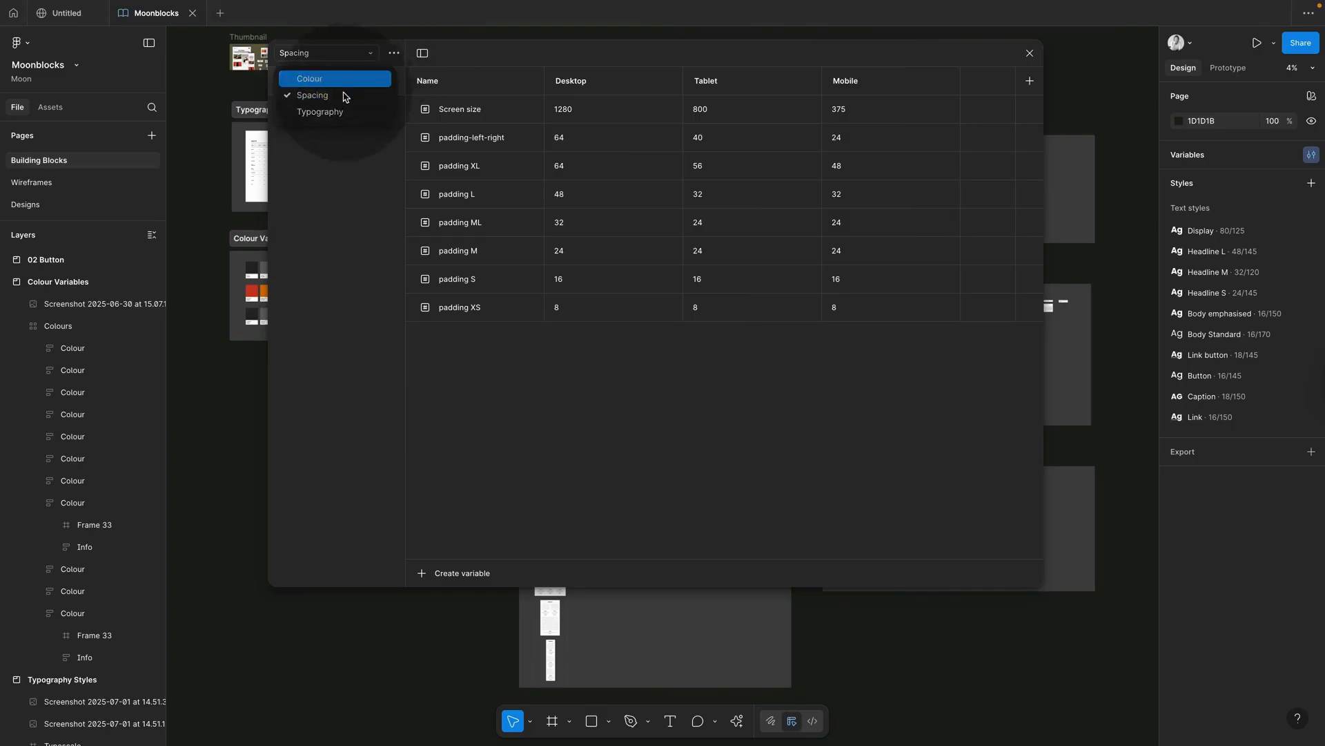
{"action": "left_click", "coordinate": [338, 112]}
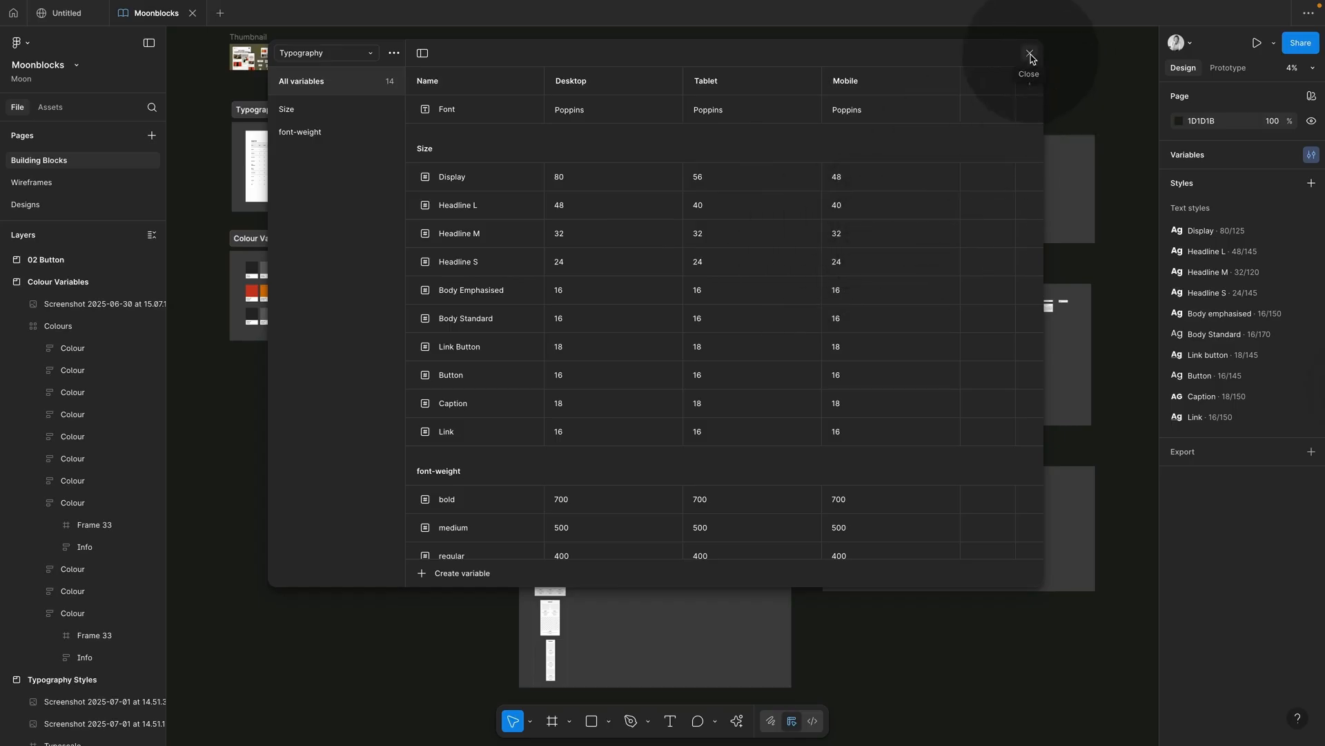
{"action": "left_click", "coordinate": [1031, 56]}
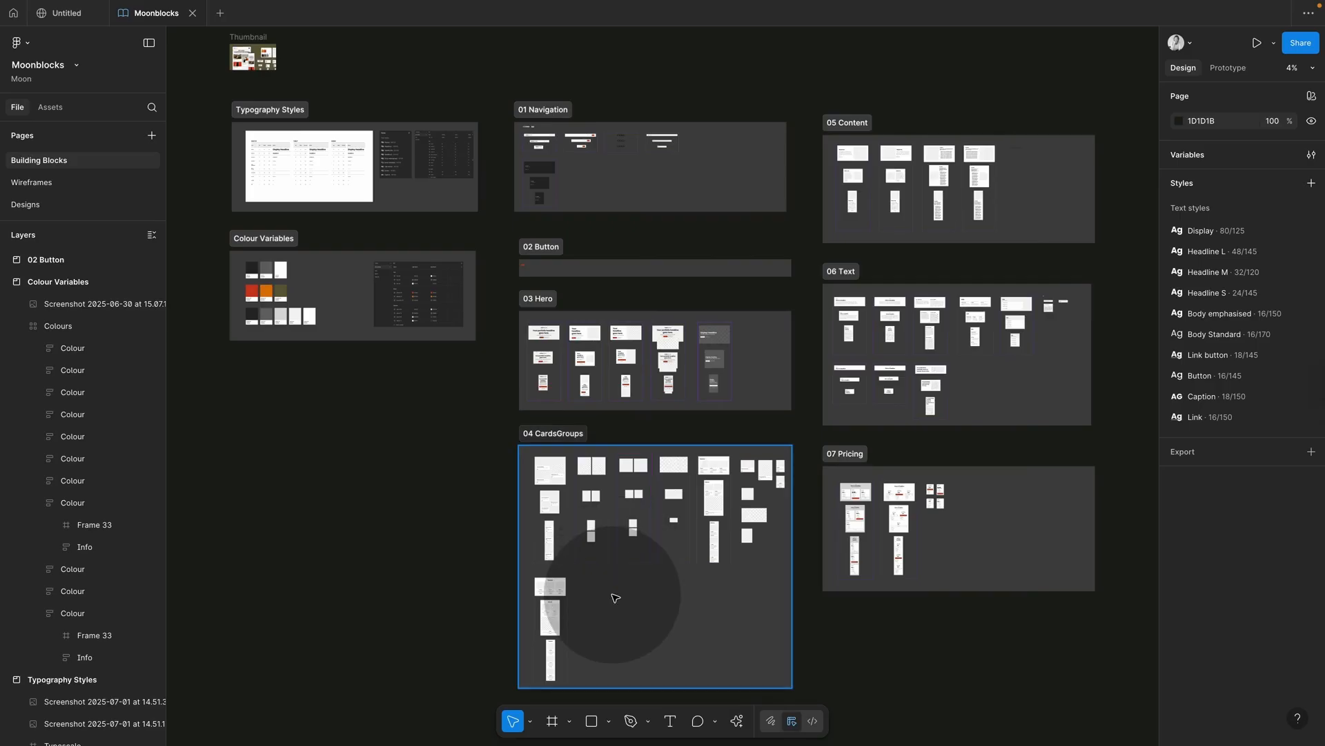
Step: Switch the sidebar from Assets back to pages and layers and fit the view to the selection
{"action": "key", "text": "alt+2"}
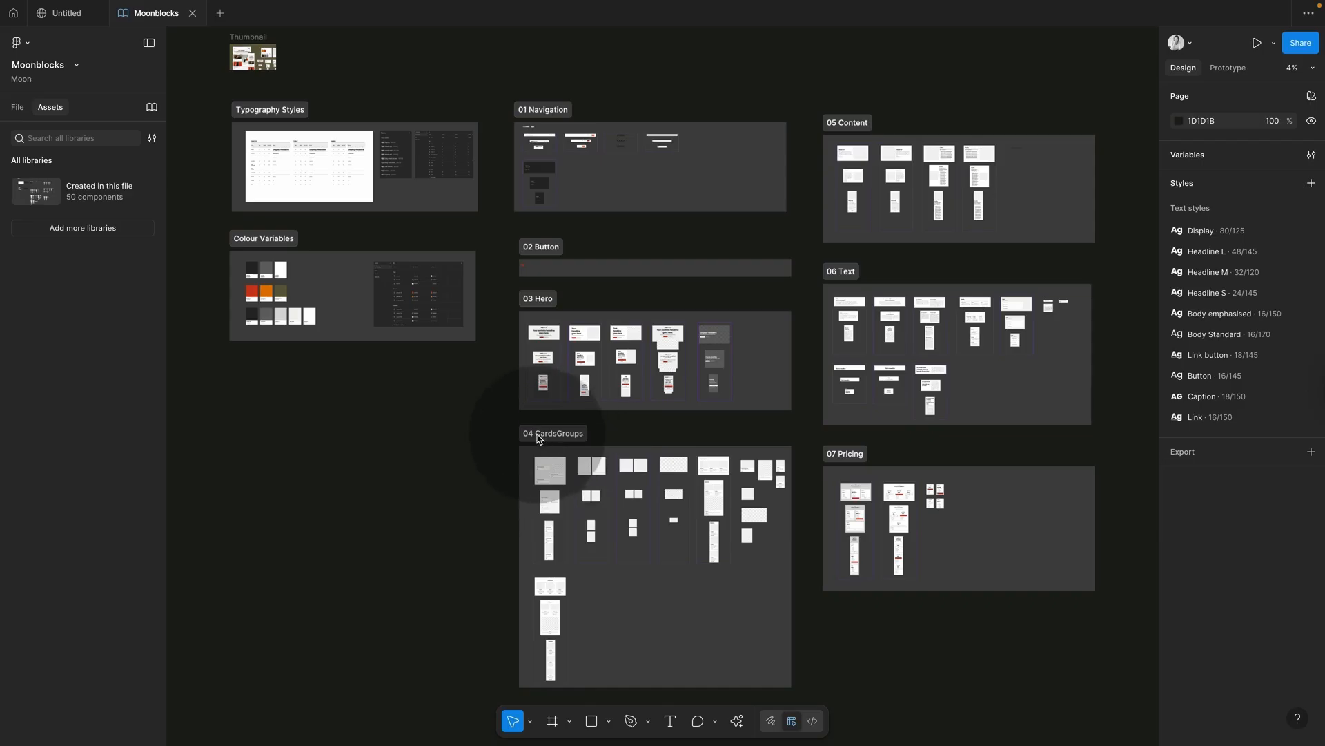
{"action": "scroll", "coordinate": [599, 584], "scroll_direction": "up", "scroll_amount": 5}
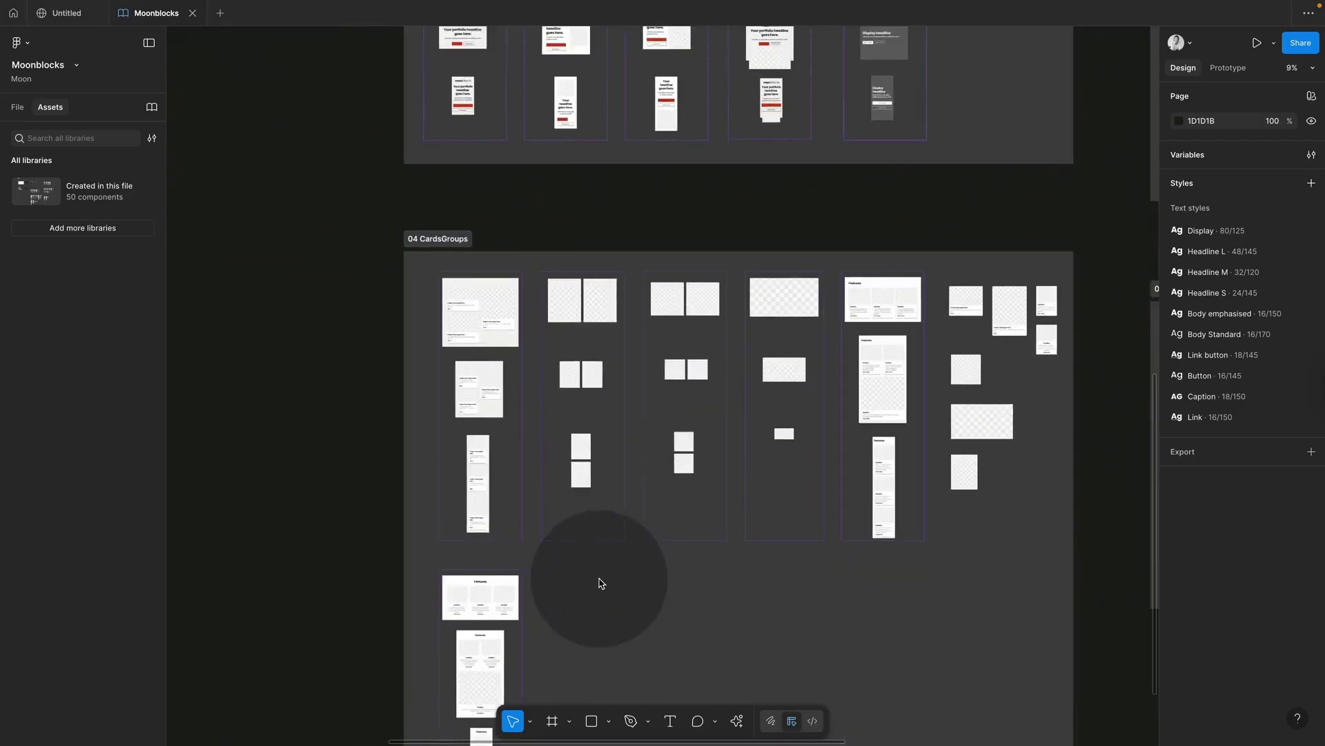
{"action": "scroll", "coordinate": [548, 544], "scroll_direction": "up", "scroll_amount": 5}
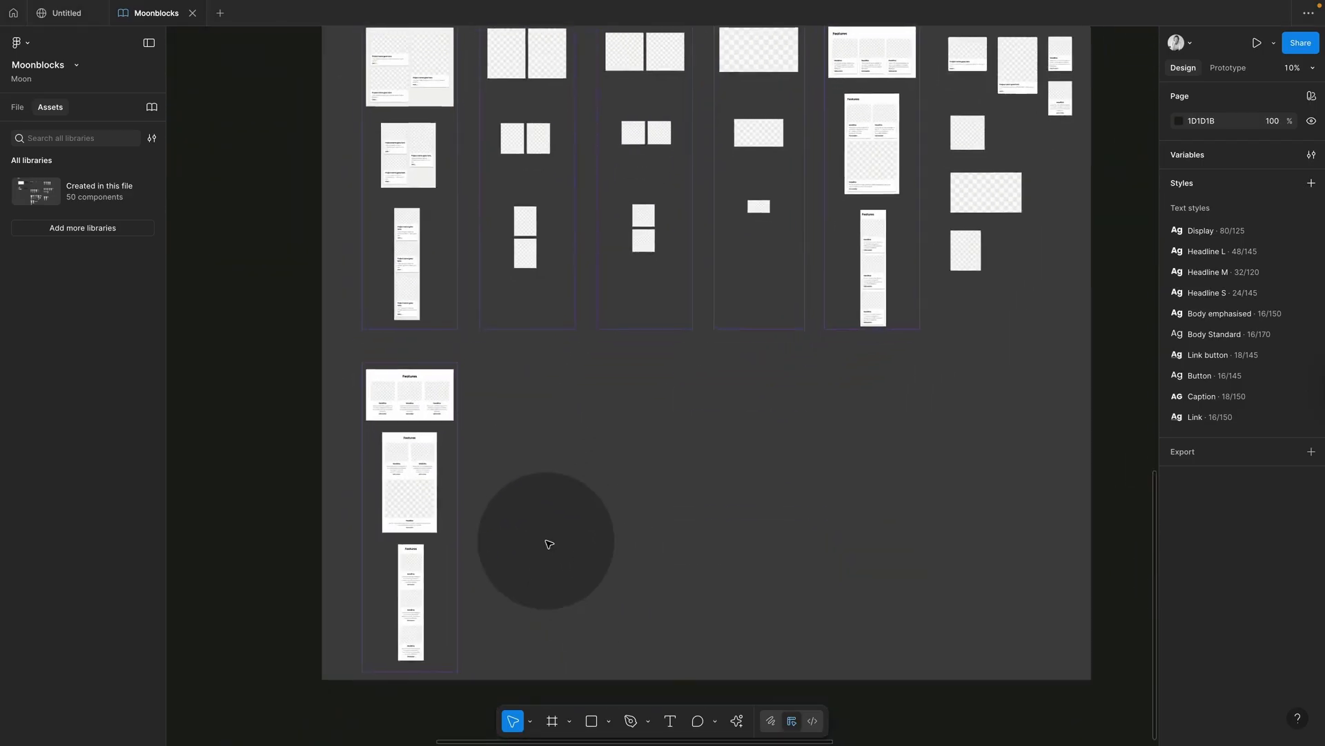
{"action": "scroll", "coordinate": [549, 544], "scroll_direction": "down", "scroll_amount": 2}
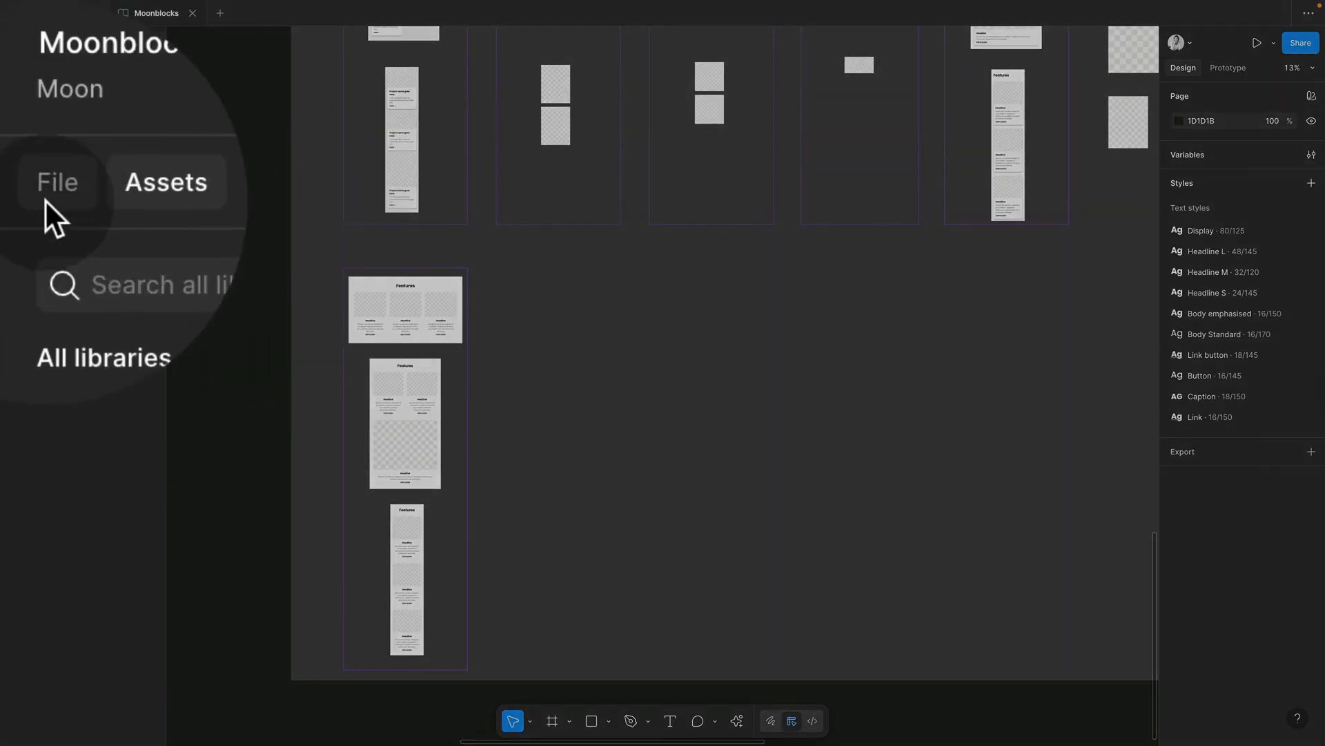
{"action": "left_click", "coordinate": [17, 107]}
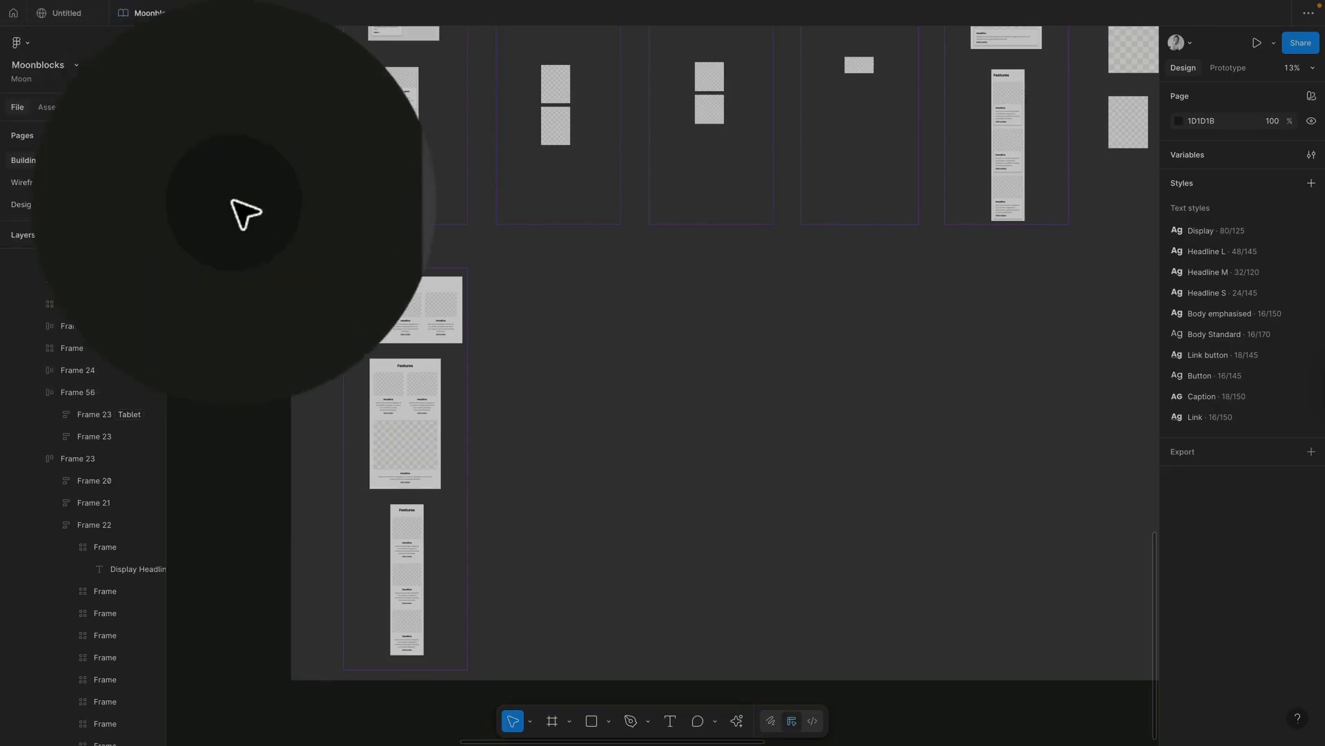
{"action": "key", "text": "shift+2"}
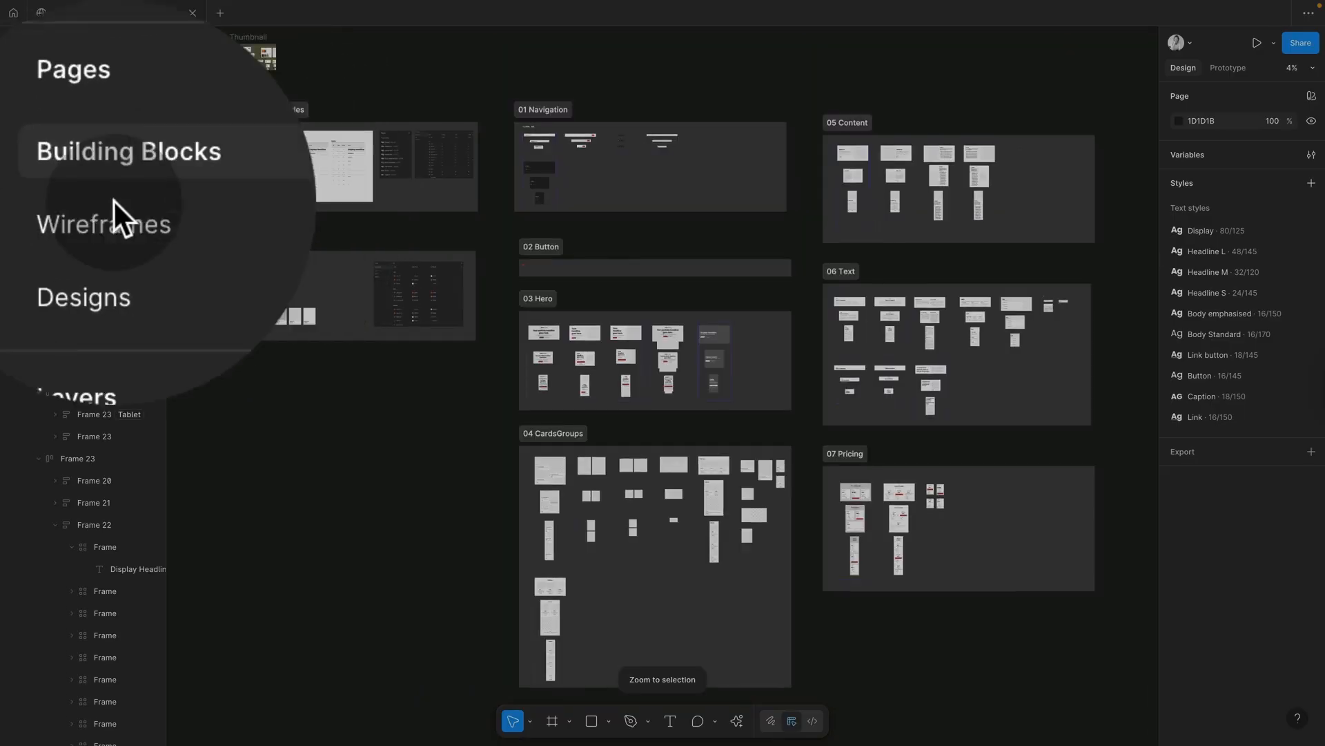
Step: Look through the Wireframes and Designs pages, return to Building Blocks and select 04 CardsGroups
{"action": "left_click", "coordinate": [81, 201]}
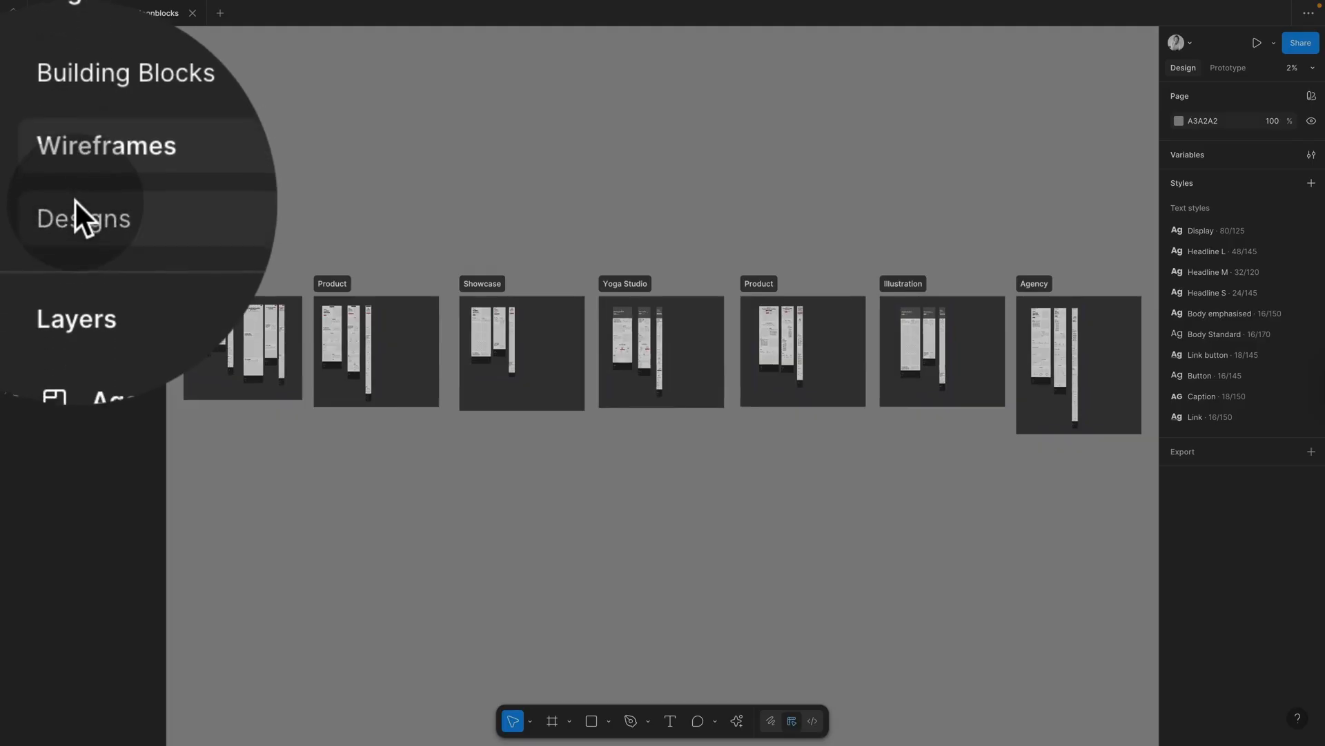
{"action": "left_click", "coordinate": [75, 200]}
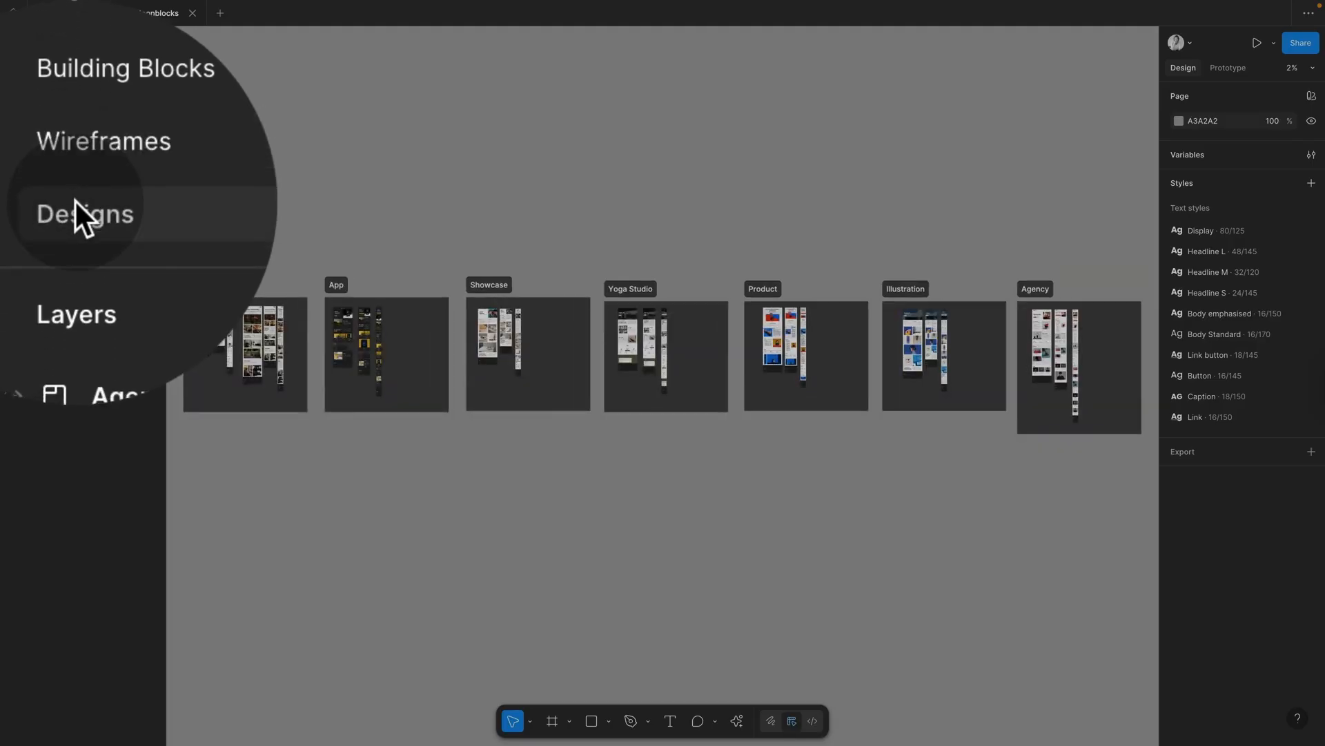
{"action": "left_click", "coordinate": [139, 200]}
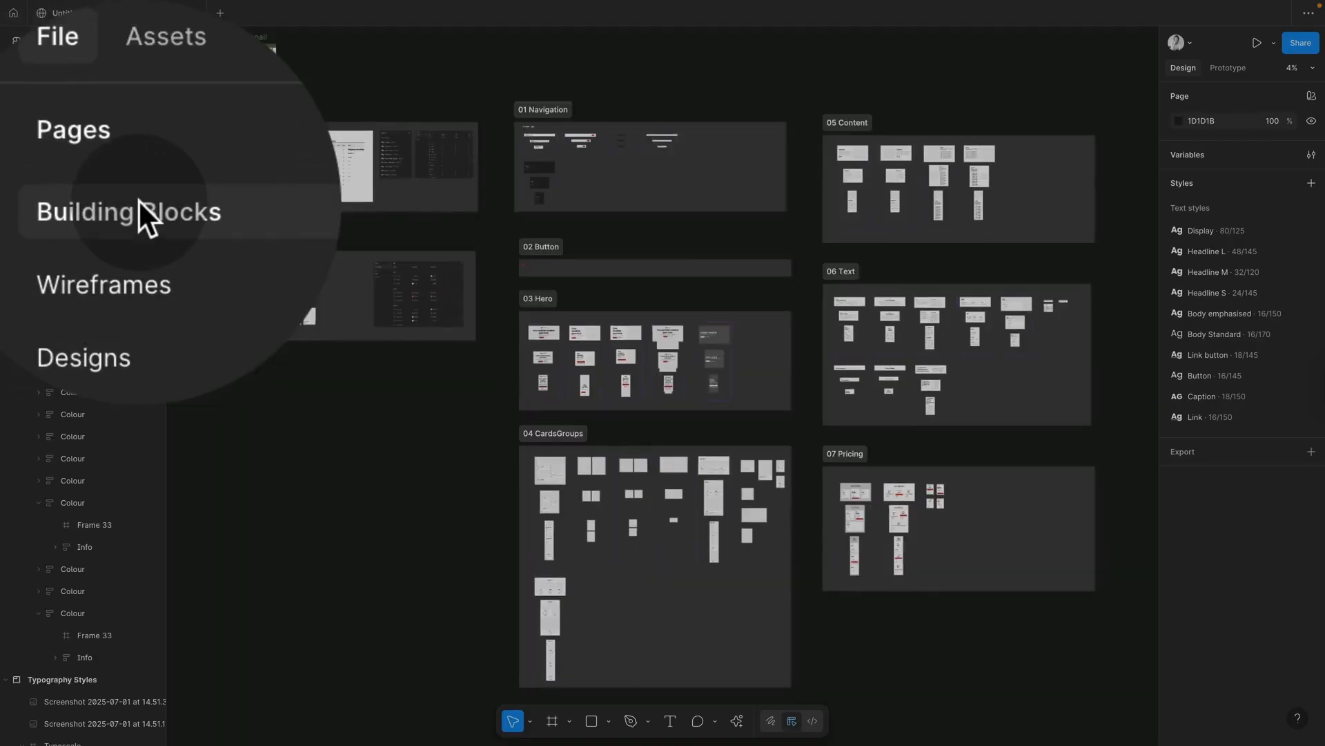
{"action": "left_click", "coordinate": [355, 310]}
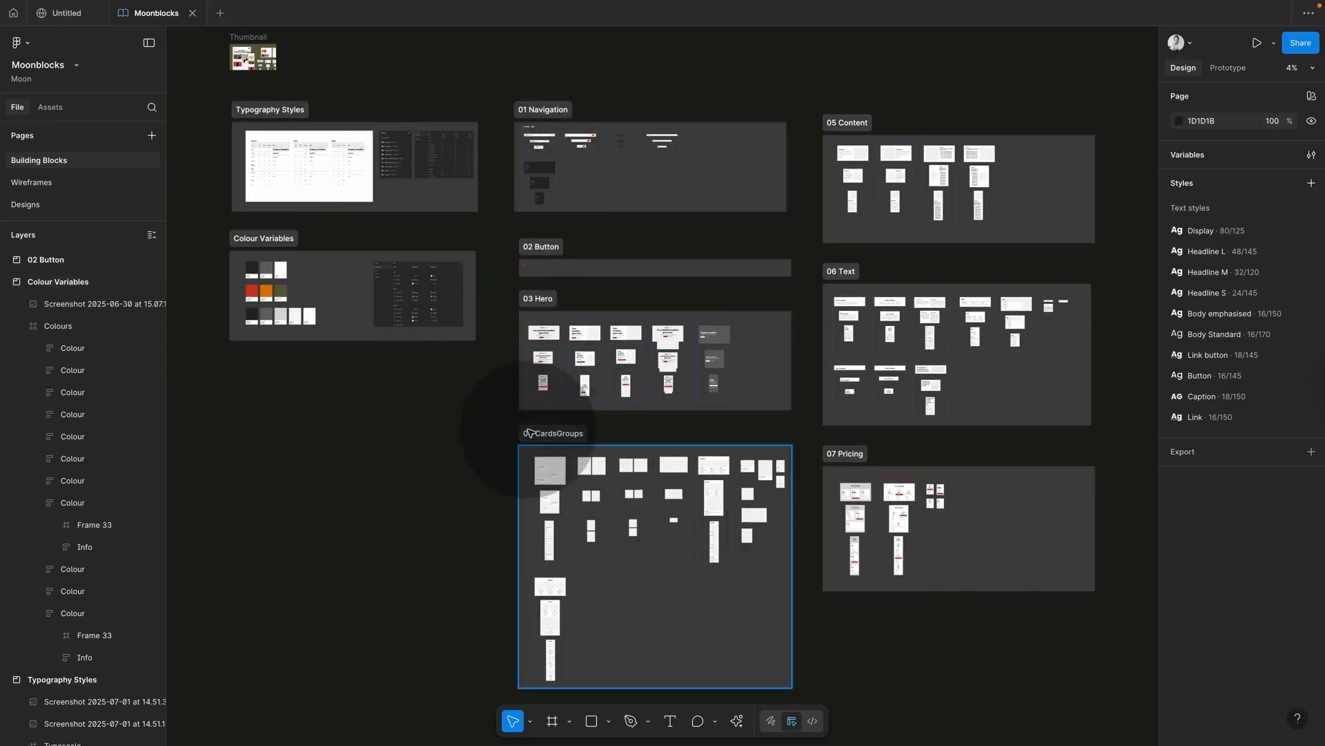
{"action": "left_click", "coordinate": [570, 722]}
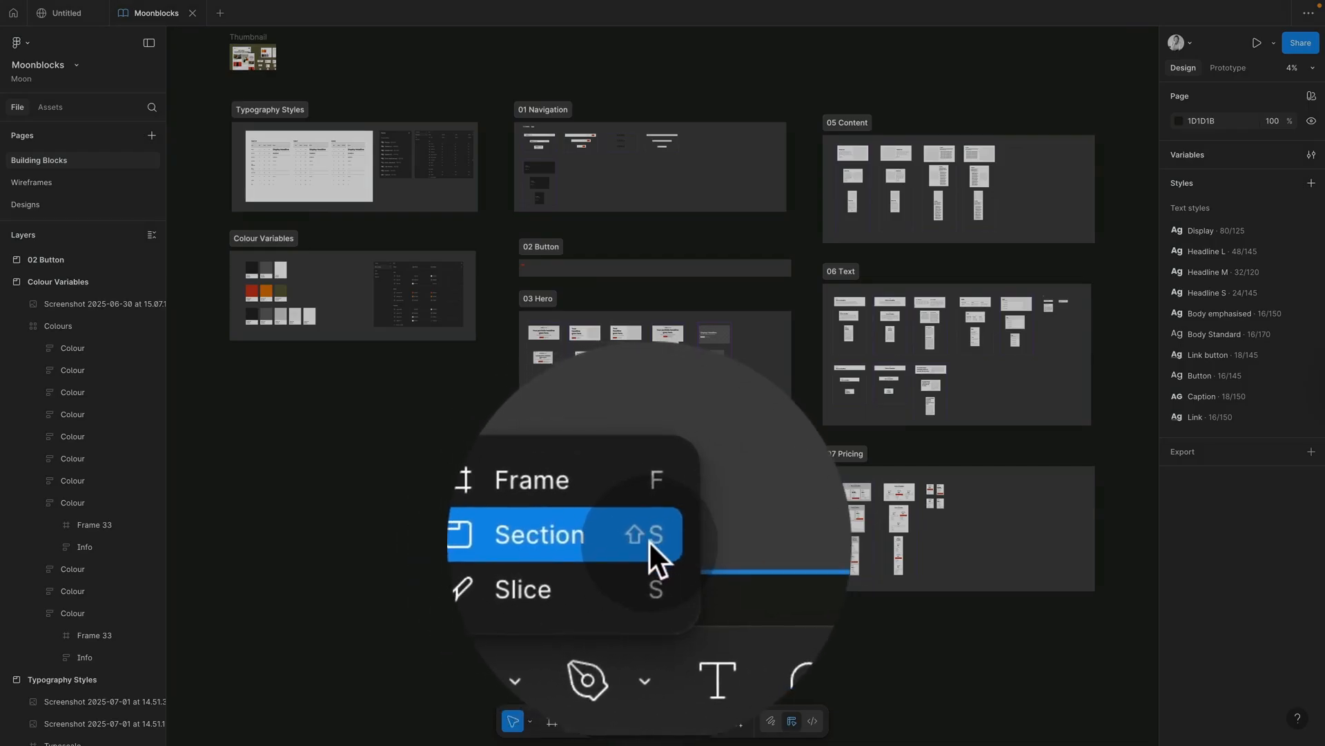
{"action": "left_click", "coordinate": [527, 615]}
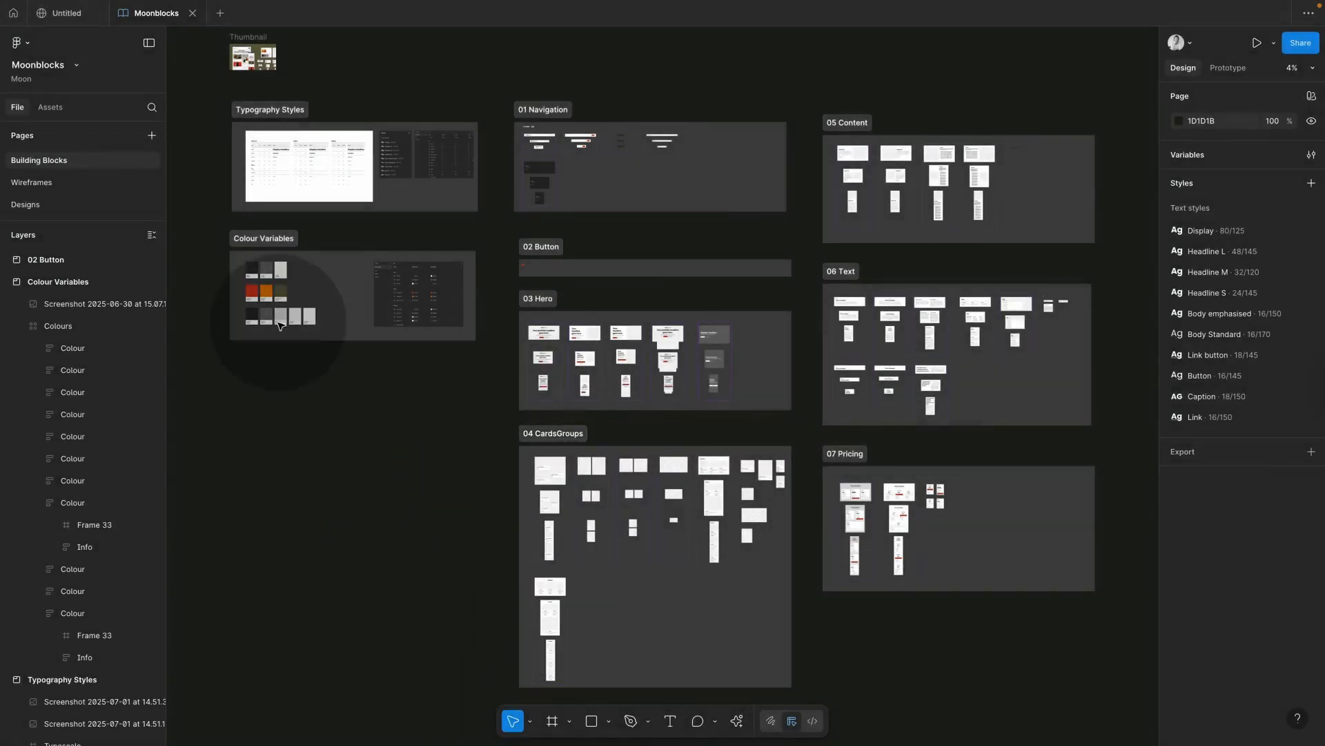
Step: In the Untitled site, browse Moonblocks > Building Blocks > 04 CardsGroups, then return to the Moonblocks file
{"action": "left_click", "coordinate": [72, 22]}
{"action": "left_click", "coordinate": [46, 101]}
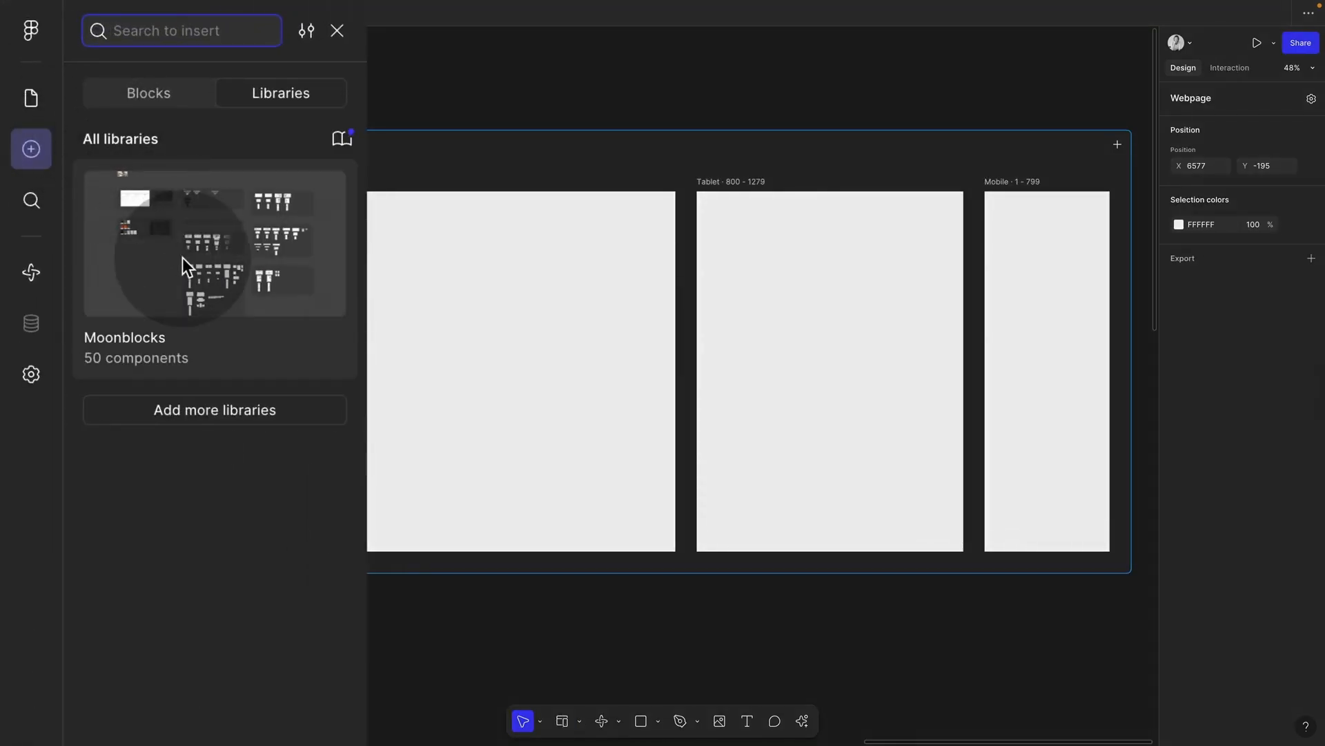
{"action": "left_click", "coordinate": [182, 258]}
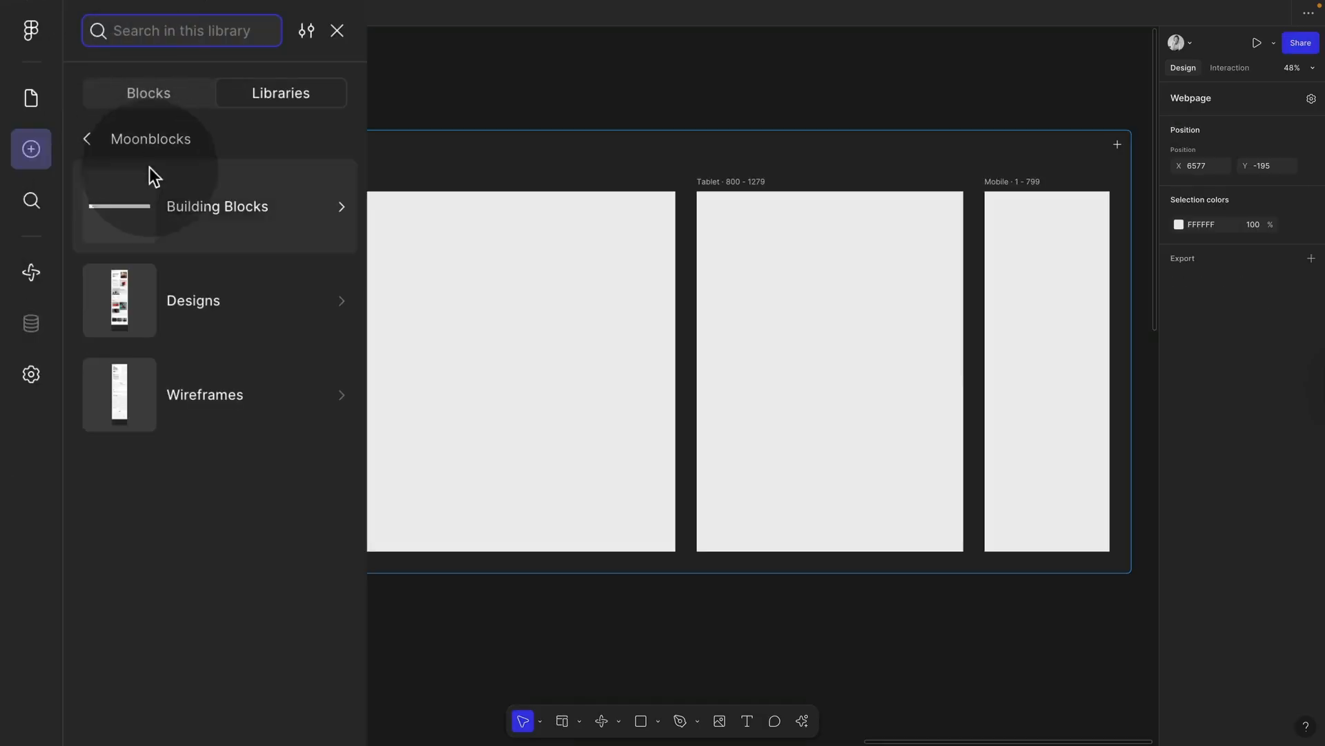
{"action": "left_click", "coordinate": [156, 185]}
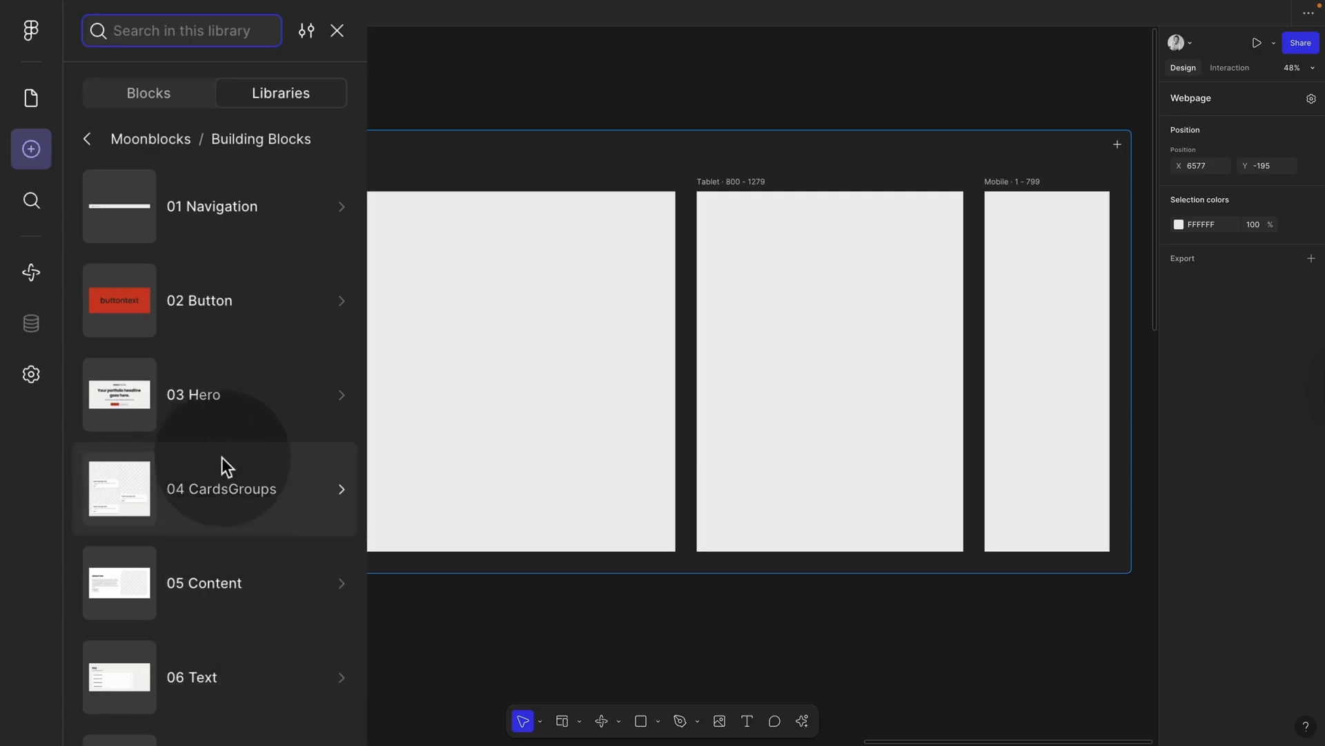
{"action": "left_click", "coordinate": [222, 487]}
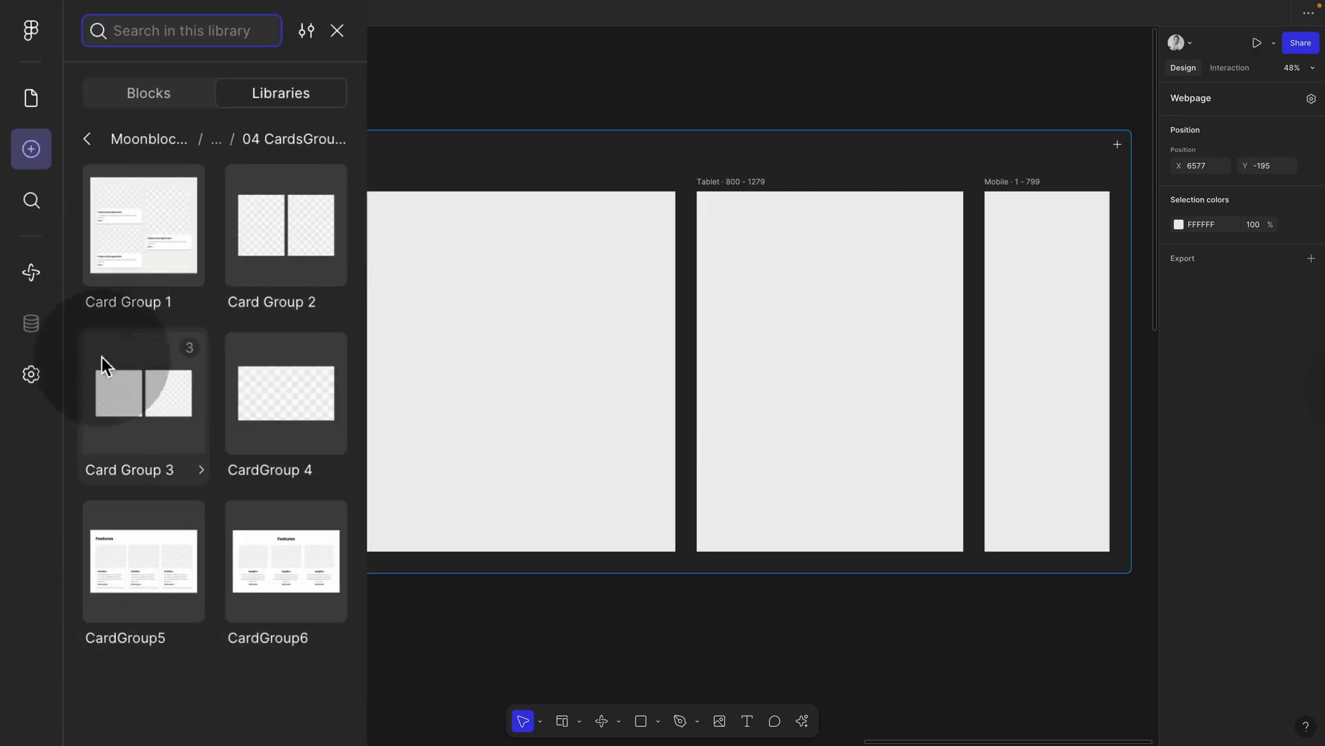
{"action": "left_click", "coordinate": [88, 136]}
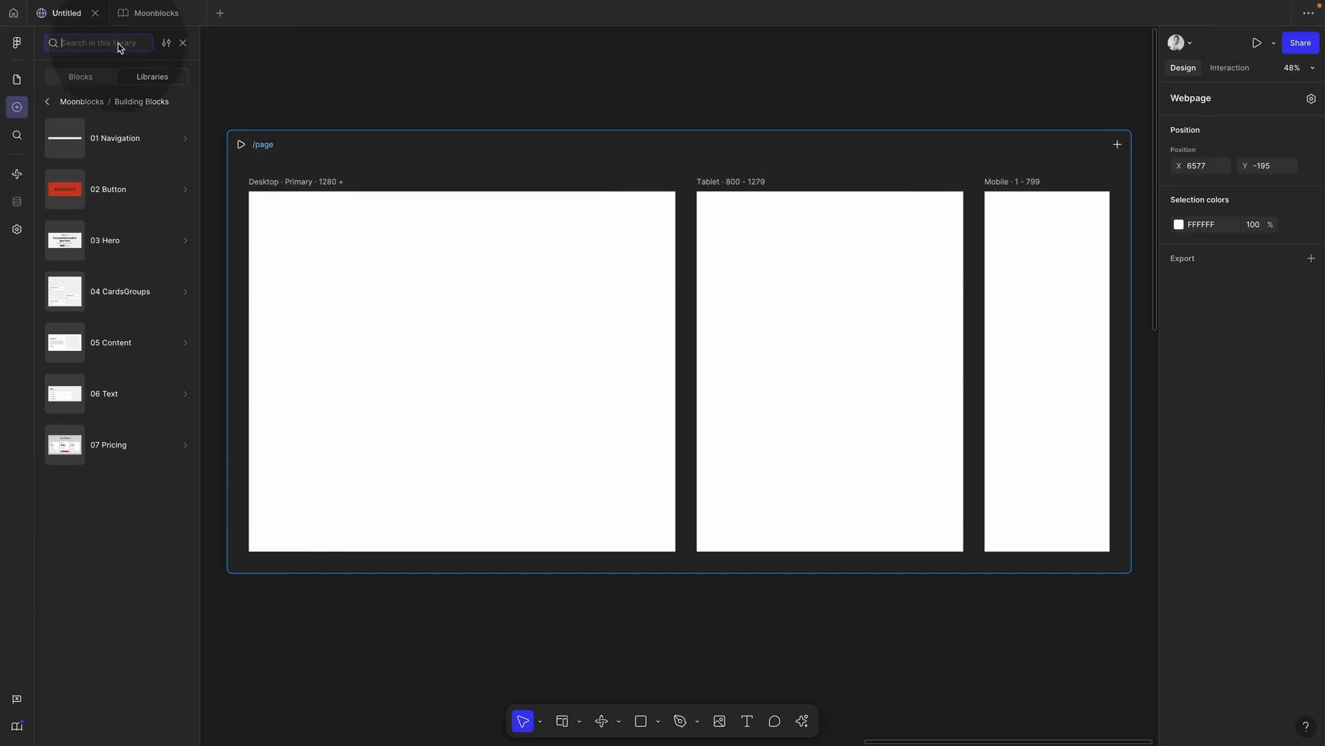
{"action": "left_click", "coordinate": [154, 14]}
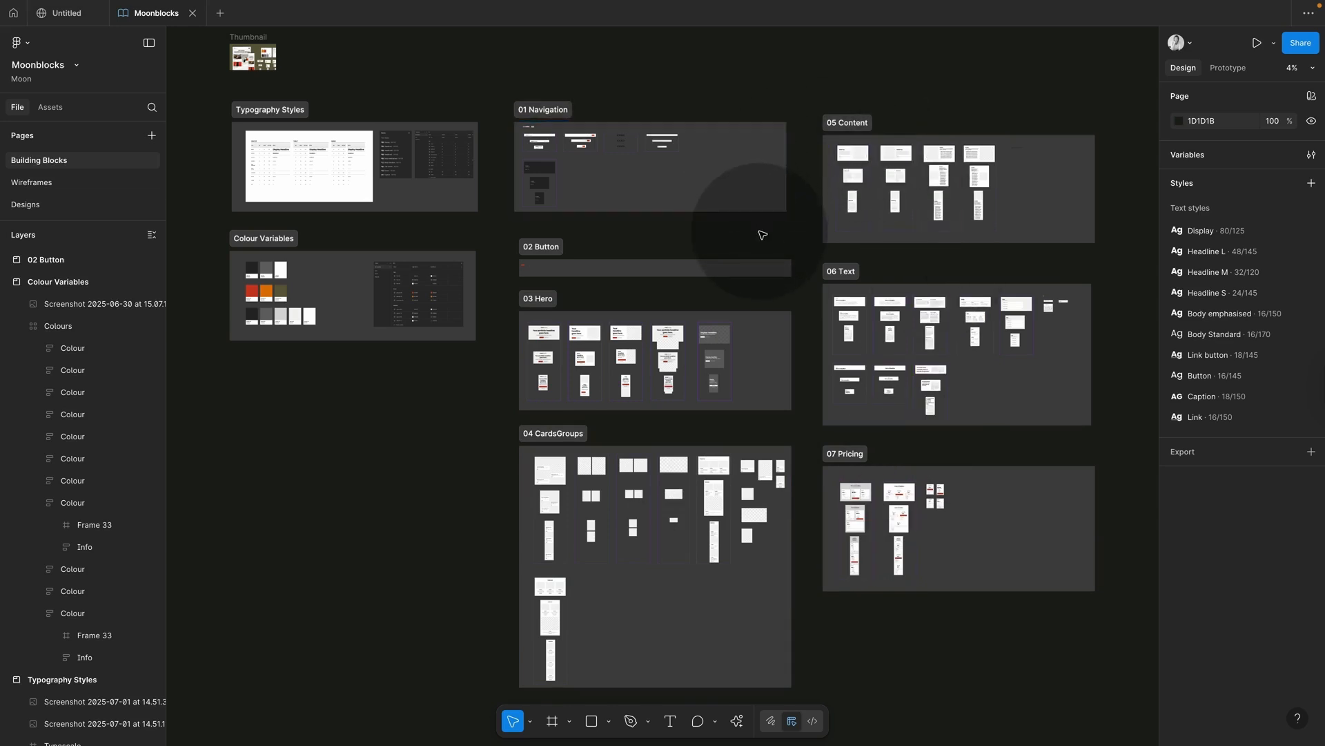
Step: Zoom to the 04 CardsGroups section and draw a new frame beside CardGroup6
{"action": "left_click", "coordinate": [535, 483]}
{"action": "key", "text": "shift+2"}
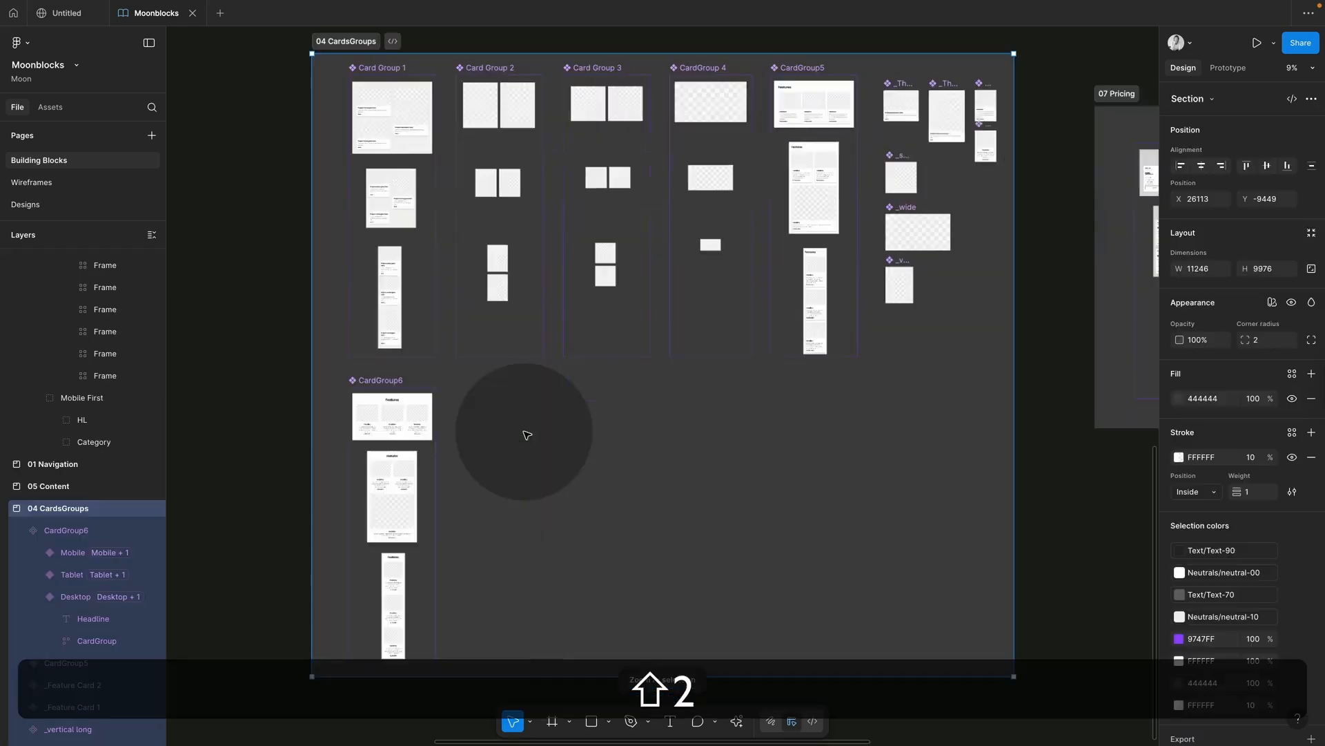
{"action": "scroll", "coordinate": [539, 407], "scroll_direction": "up", "scroll_amount": 5}
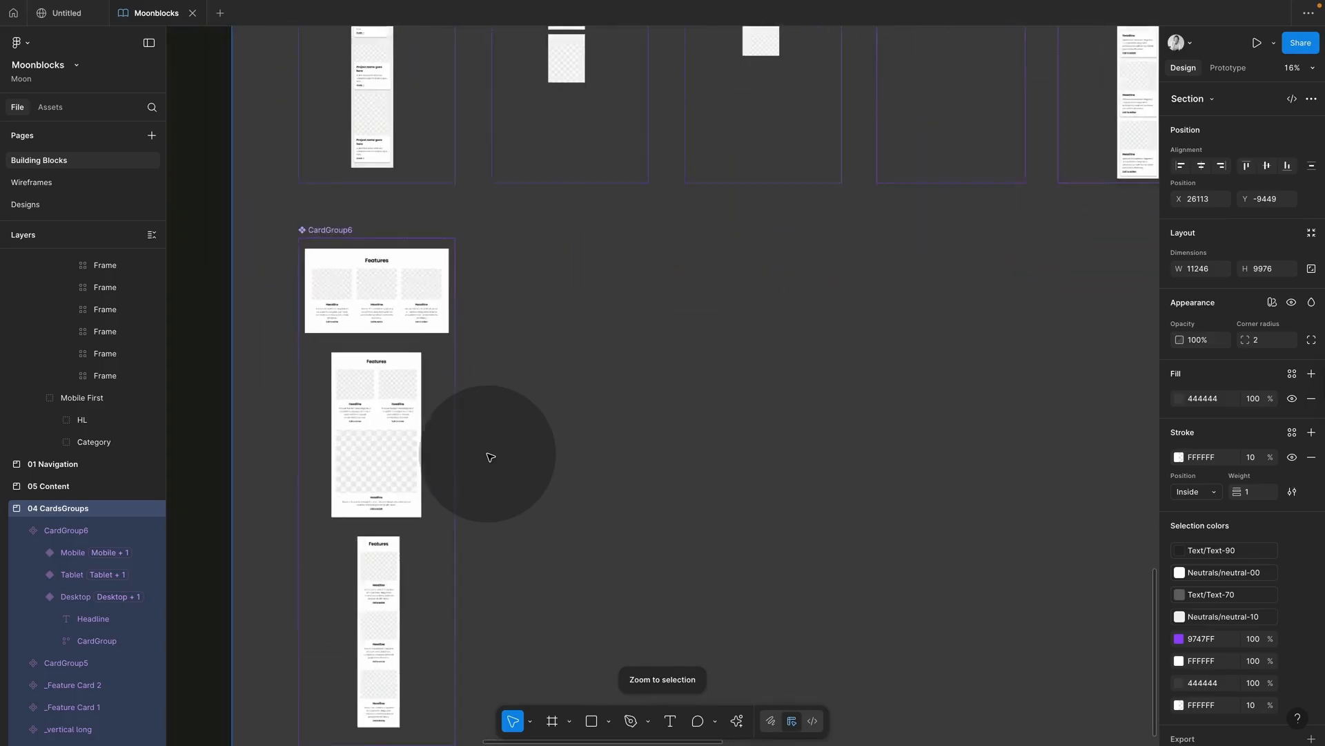
{"action": "scroll", "coordinate": [515, 429], "scroll_direction": "down", "scroll_amount": 1}
{"action": "scroll", "coordinate": [652, 338], "scroll_direction": "down", "scroll_amount": 3}
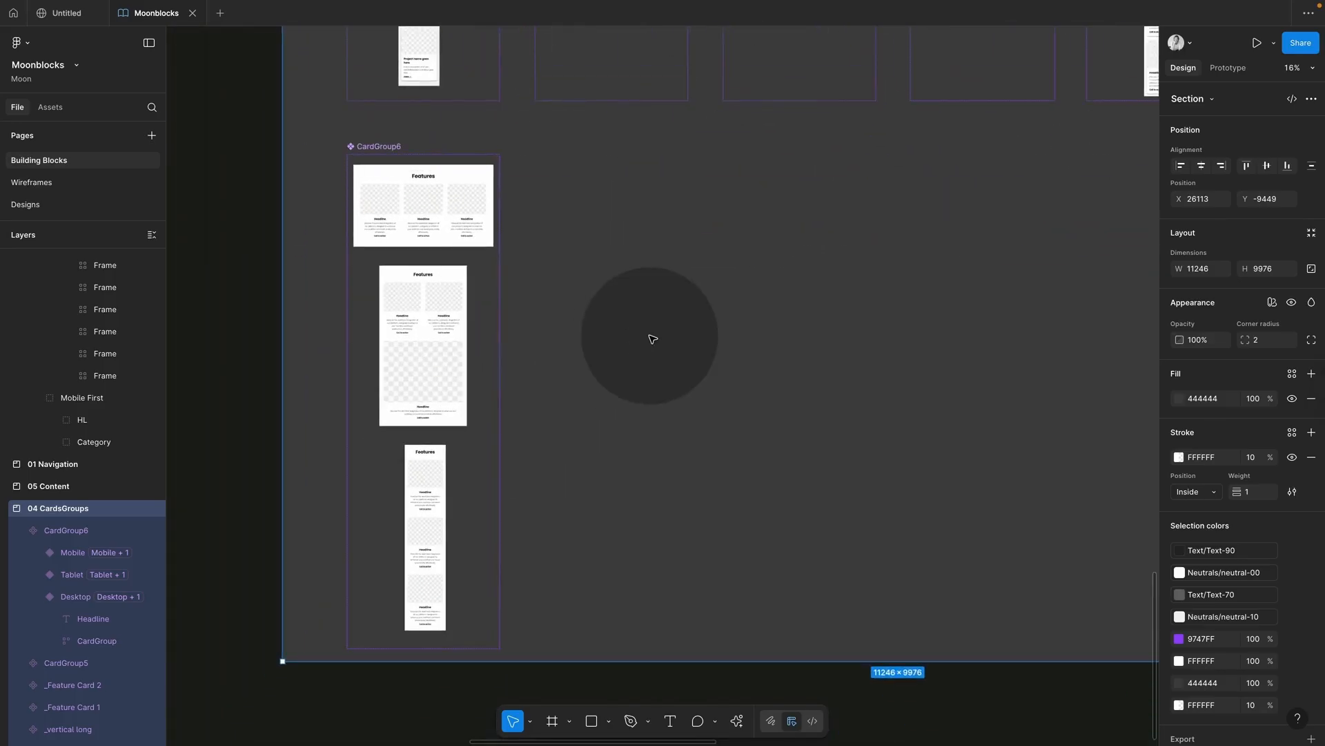
{"action": "key", "text": "f"}
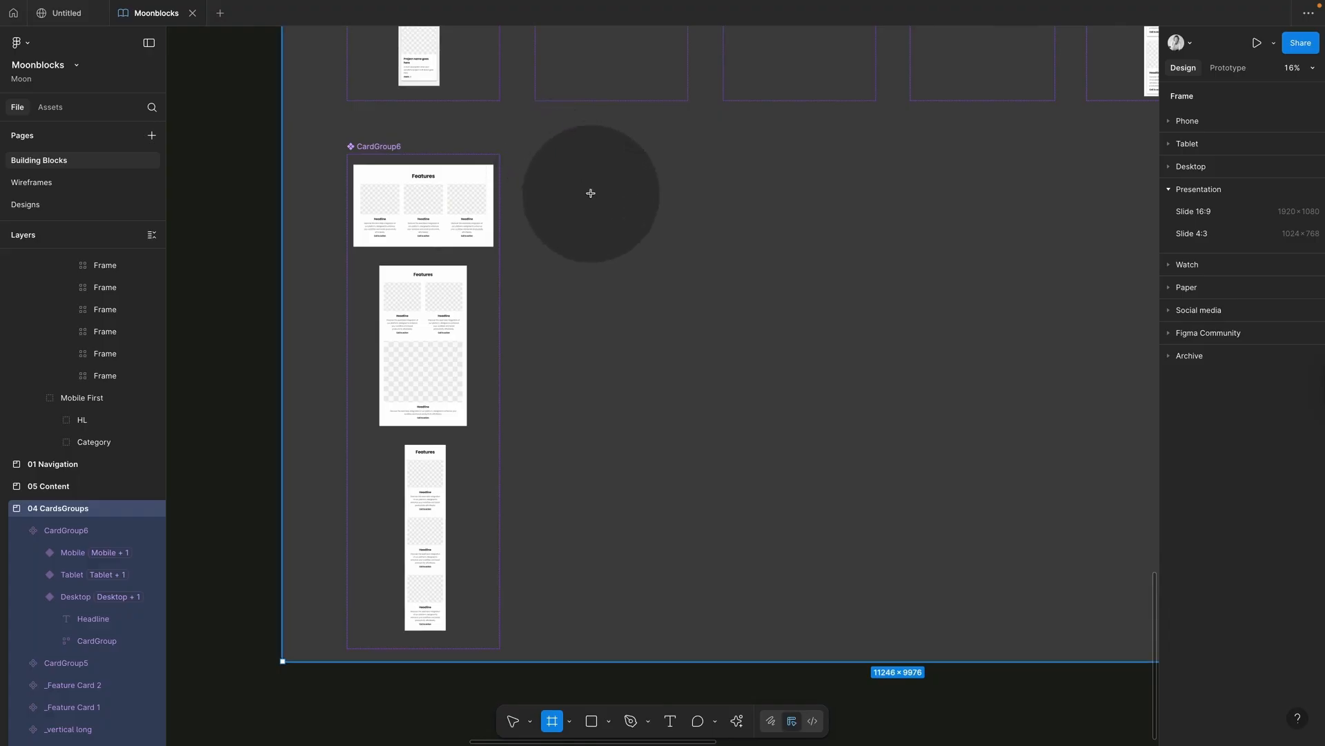
{"action": "left_click_drag", "start_coordinate": [554, 160], "coordinate": [710, 243]}
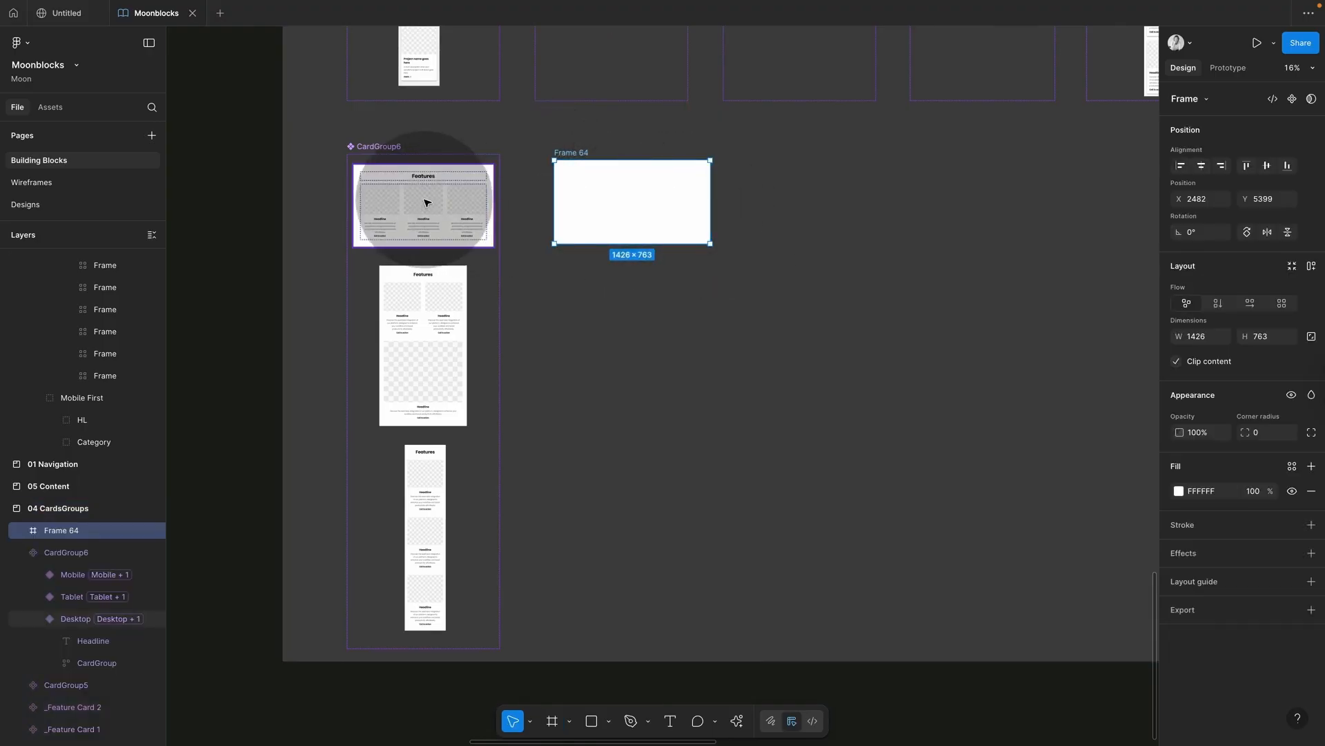
Step: Bind the new frame's width to the Screen size spacing variable, making it 1280 wide
{"action": "left_click", "coordinate": [439, 205]}
{"action": "left_click", "coordinate": [584, 191]}
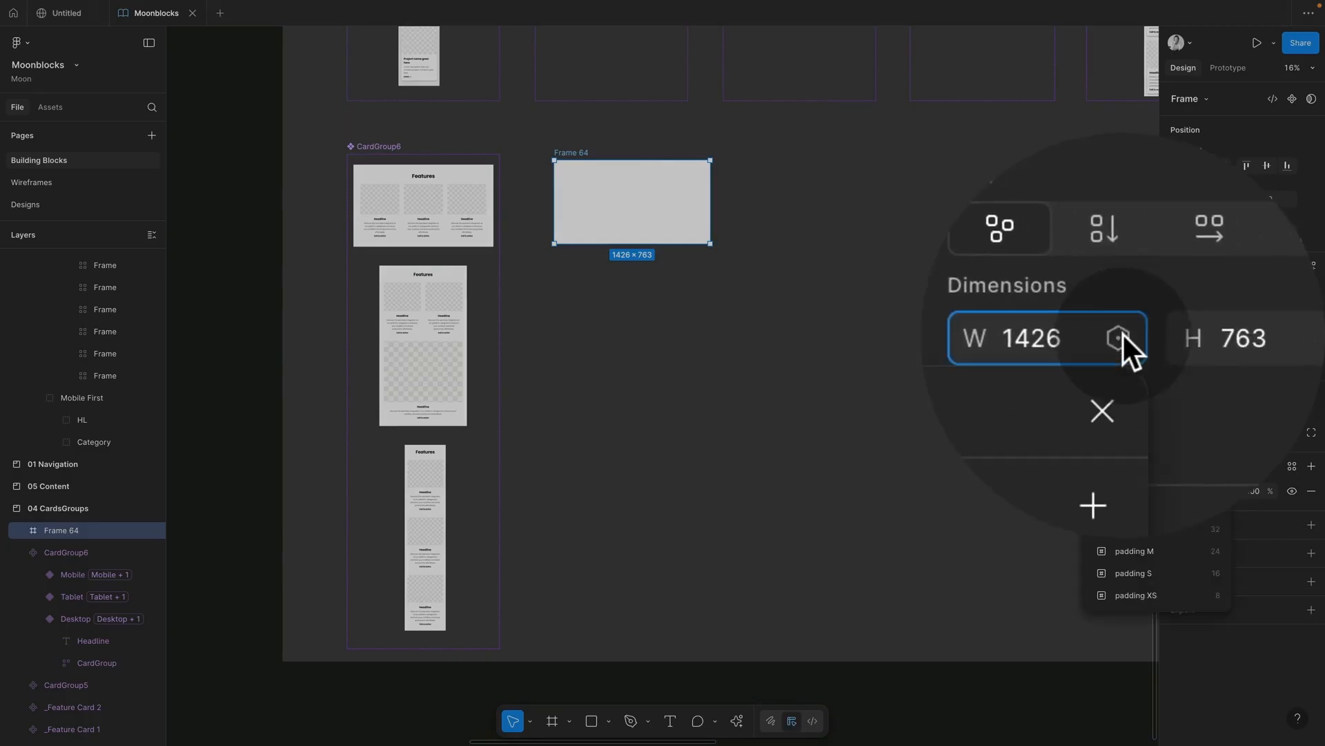
{"action": "left_click", "coordinate": [1122, 334]}
{"action": "left_click", "coordinate": [1123, 436]}
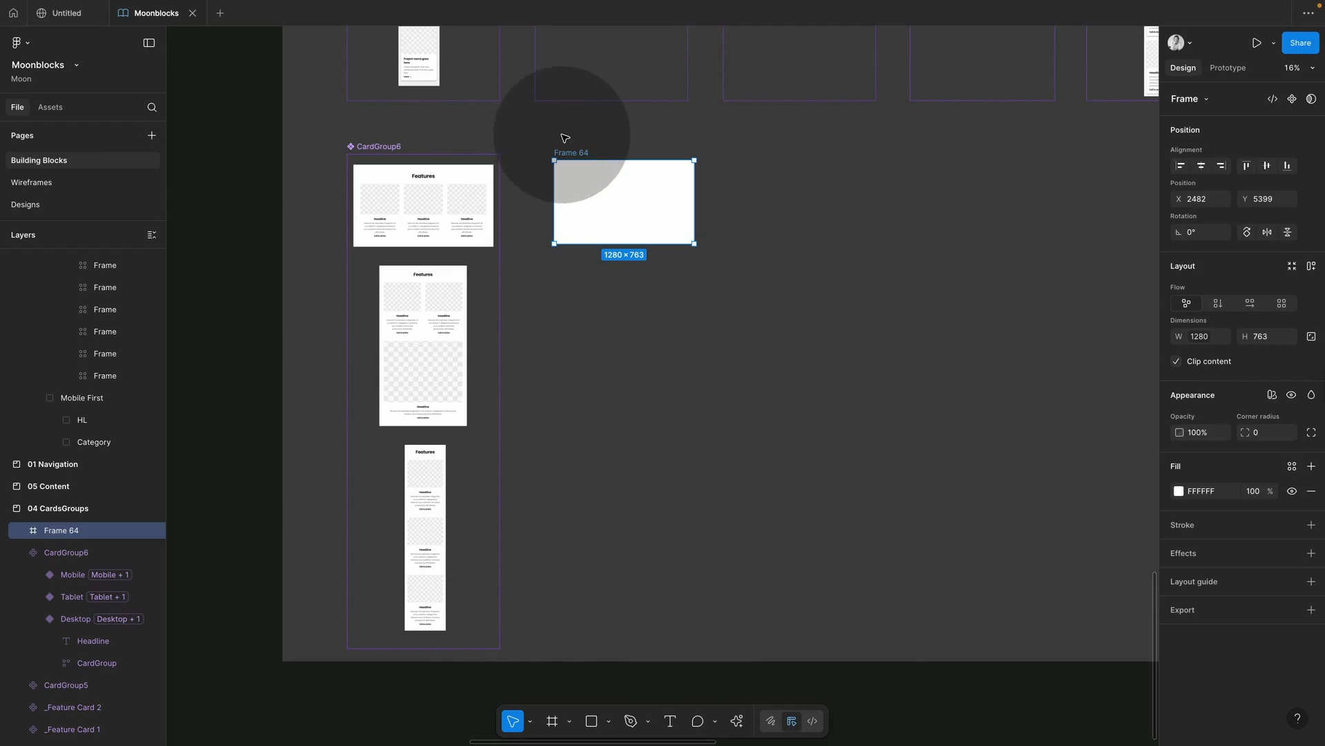
{"action": "left_click", "coordinate": [527, 177]}
{"action": "scroll", "coordinate": [526, 177], "scroll_direction": "up", "scroll_amount": 5}
{"action": "scroll", "coordinate": [526, 179], "scroll_direction": "left", "scroll_amount": 2}
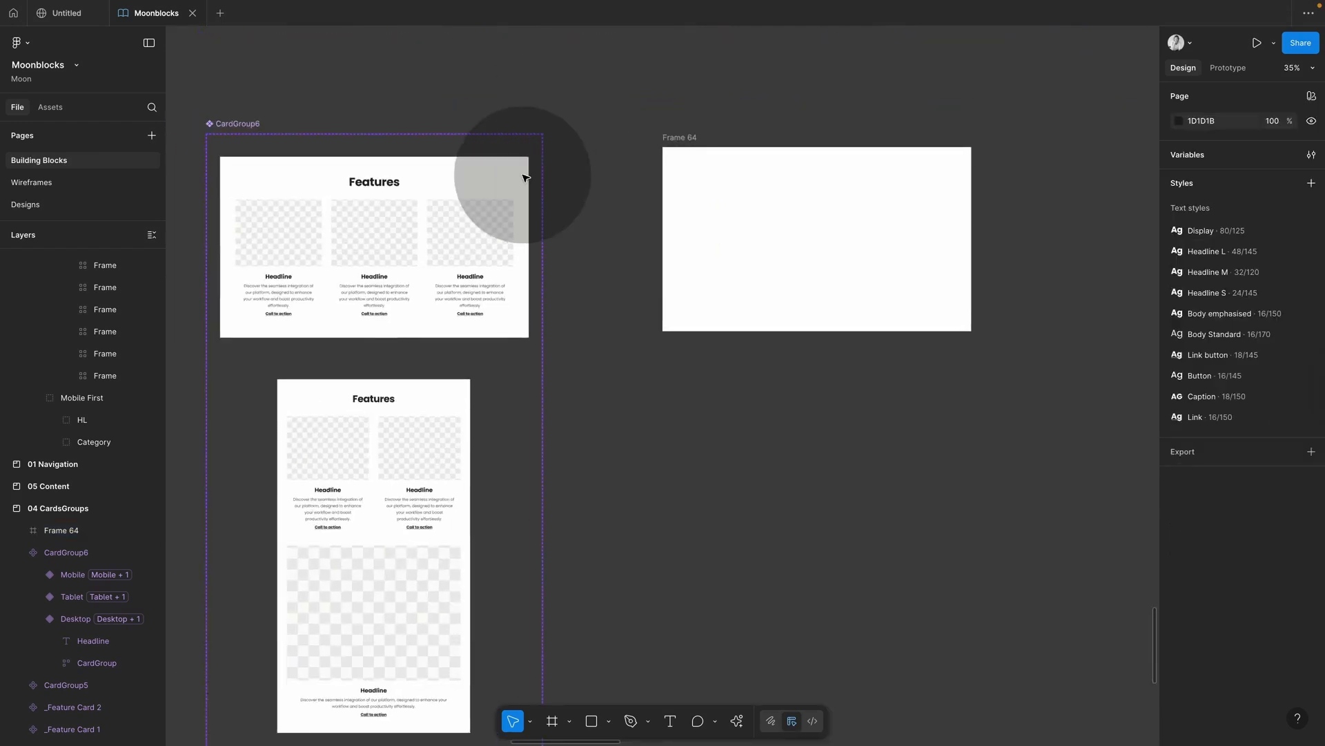
Step: Add a 'Headline' text layer near the top of Frame 64
{"action": "key", "text": "t"}
{"action": "left_click", "coordinate": [764, 186]}
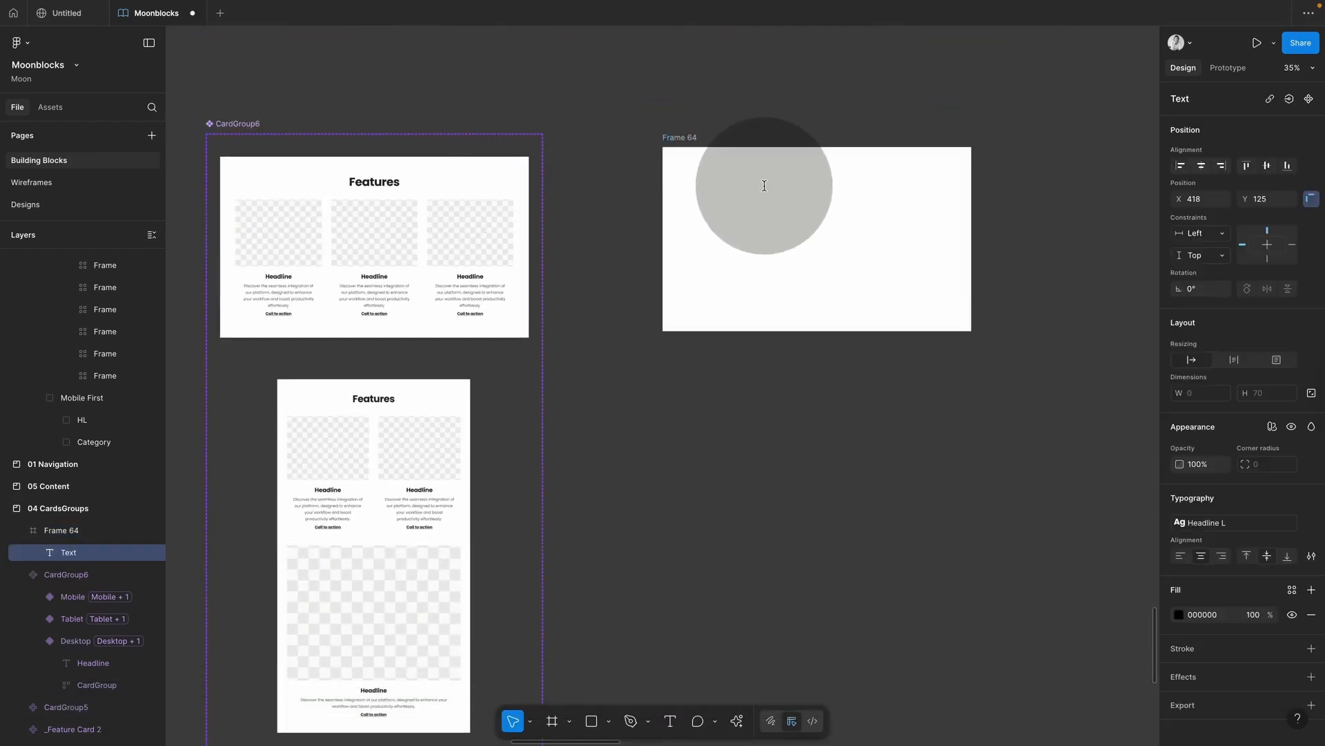
{"action": "type", "text": "Headline"}
{"action": "key", "text": "Escape"}
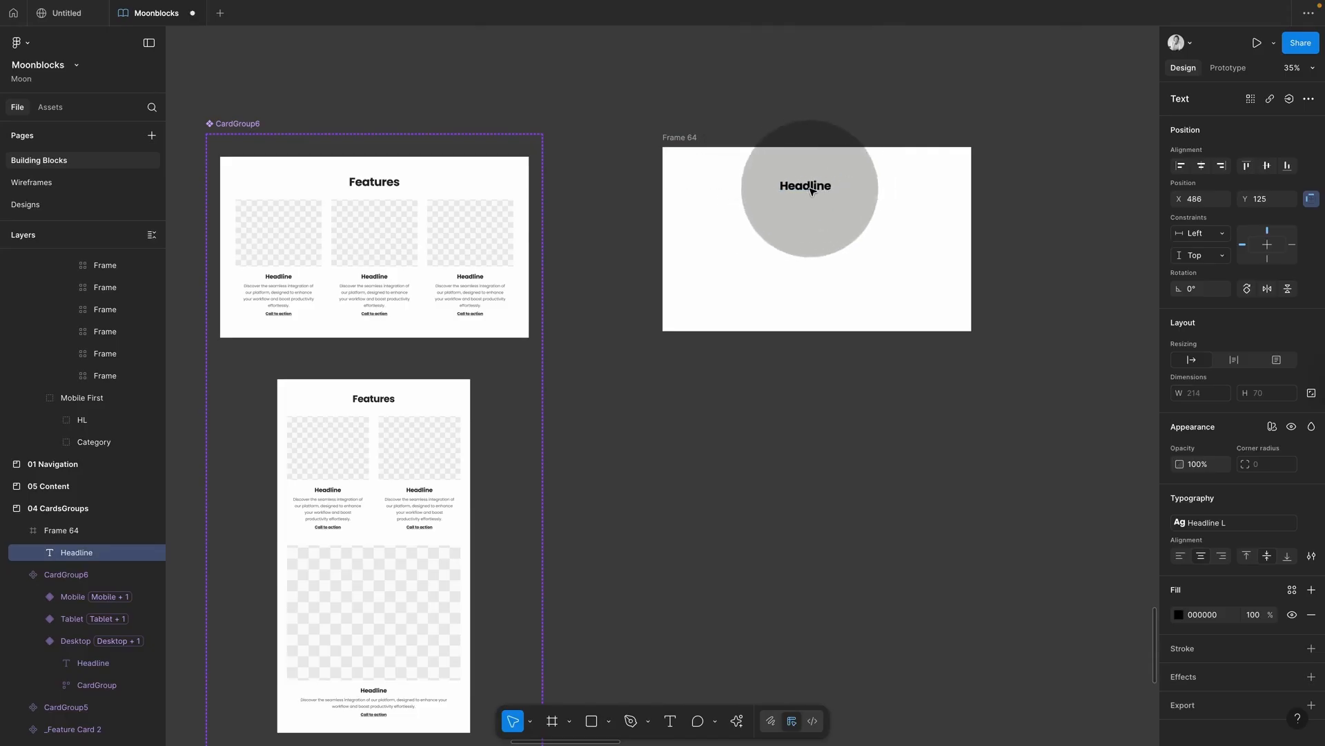
{"action": "left_click", "coordinate": [784, 259]}
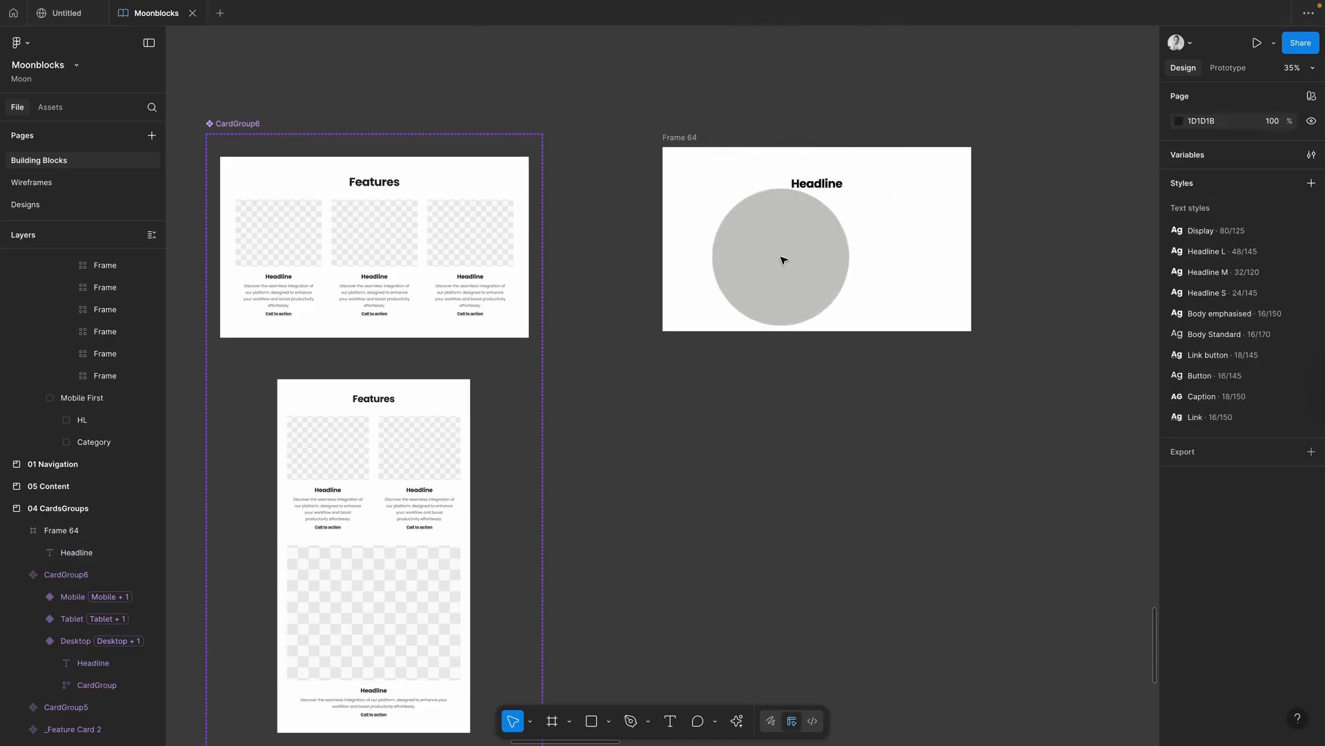
Step: Draw grey squares in a row below the headline and enlarge all three together to 424×424
{"action": "key", "text": "r"}
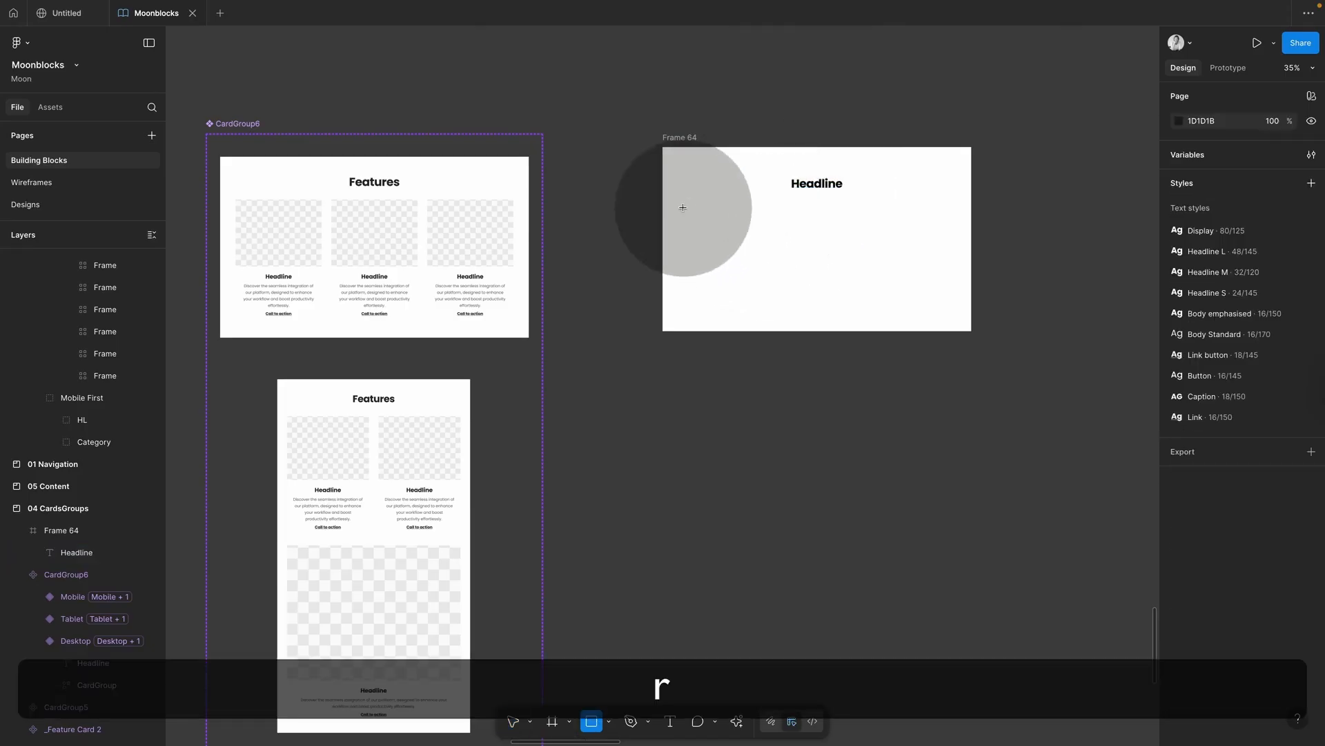
{"action": "left_click_drag", "start_coordinate": [687, 212], "coordinate": [961, 267]}
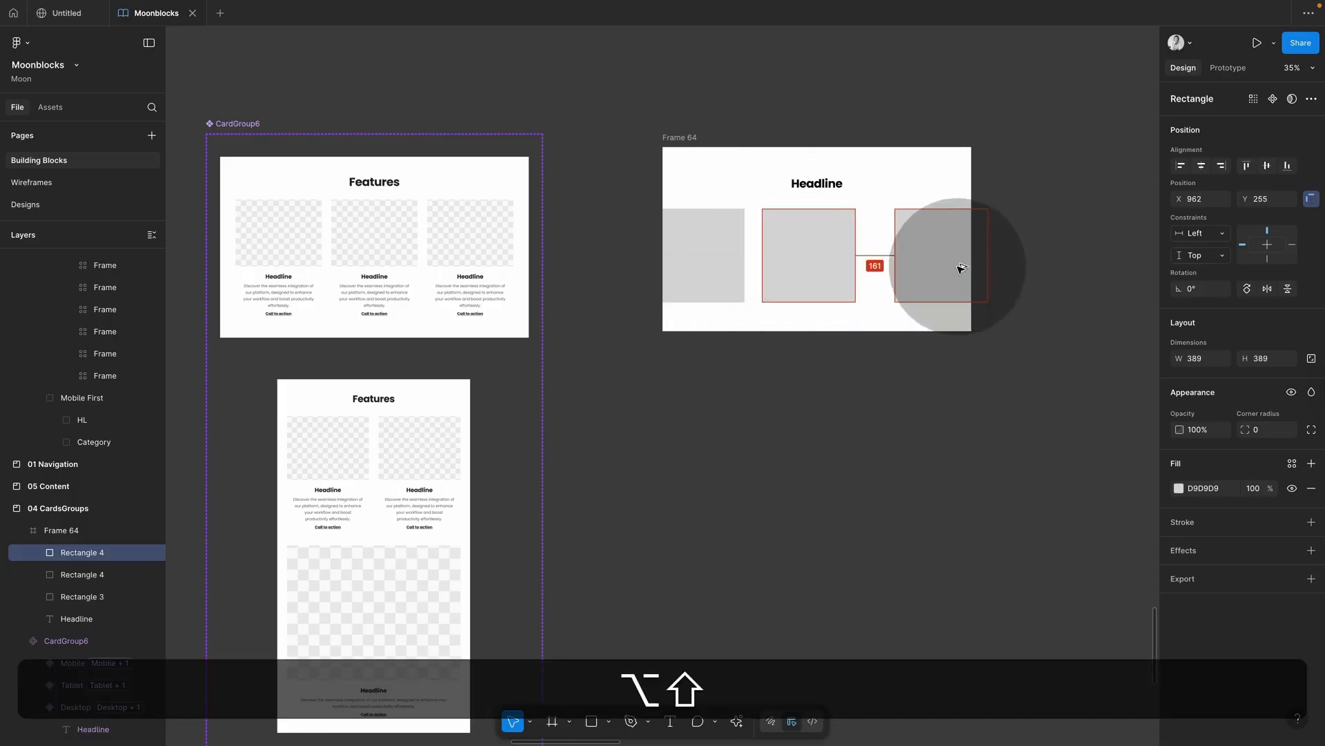
{"action": "left_click", "coordinate": [710, 251]}
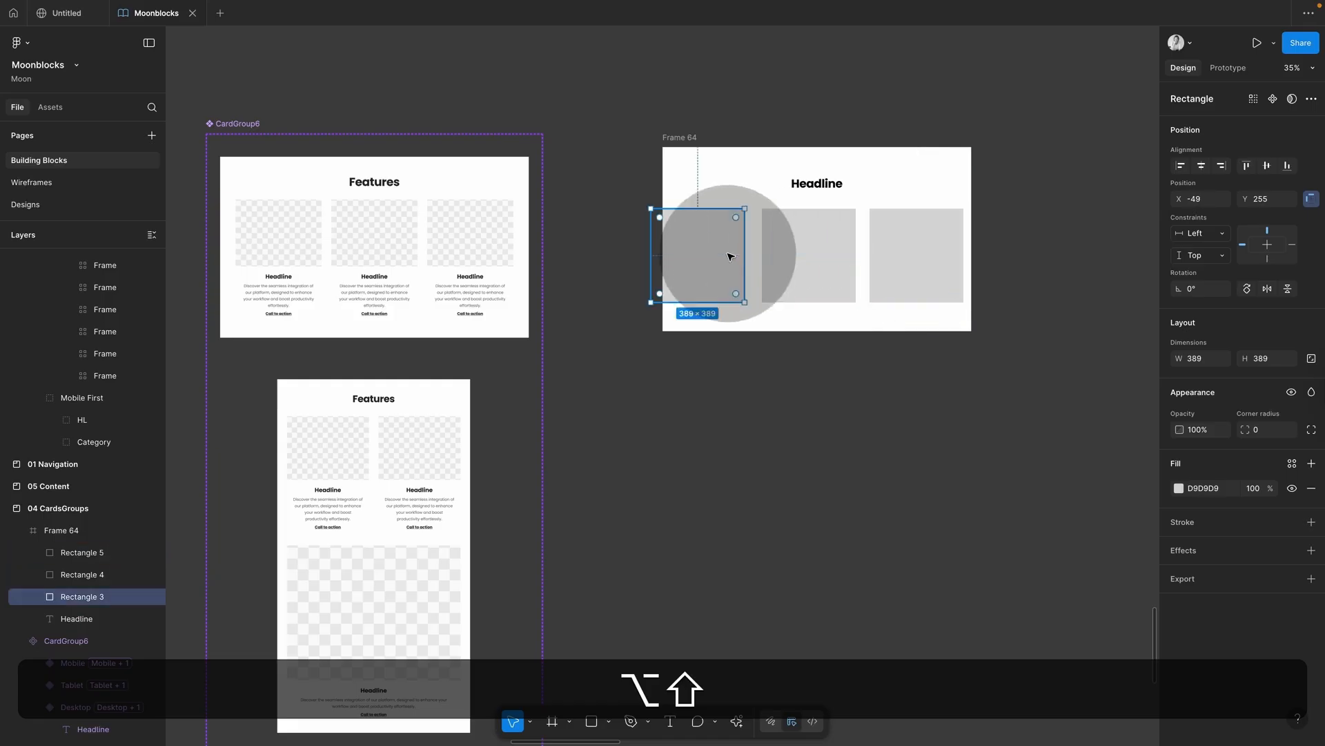
{"action": "left_click", "coordinate": [787, 266], "text": "shift"}
{"action": "left_click", "coordinate": [917, 287], "text": "shift"}
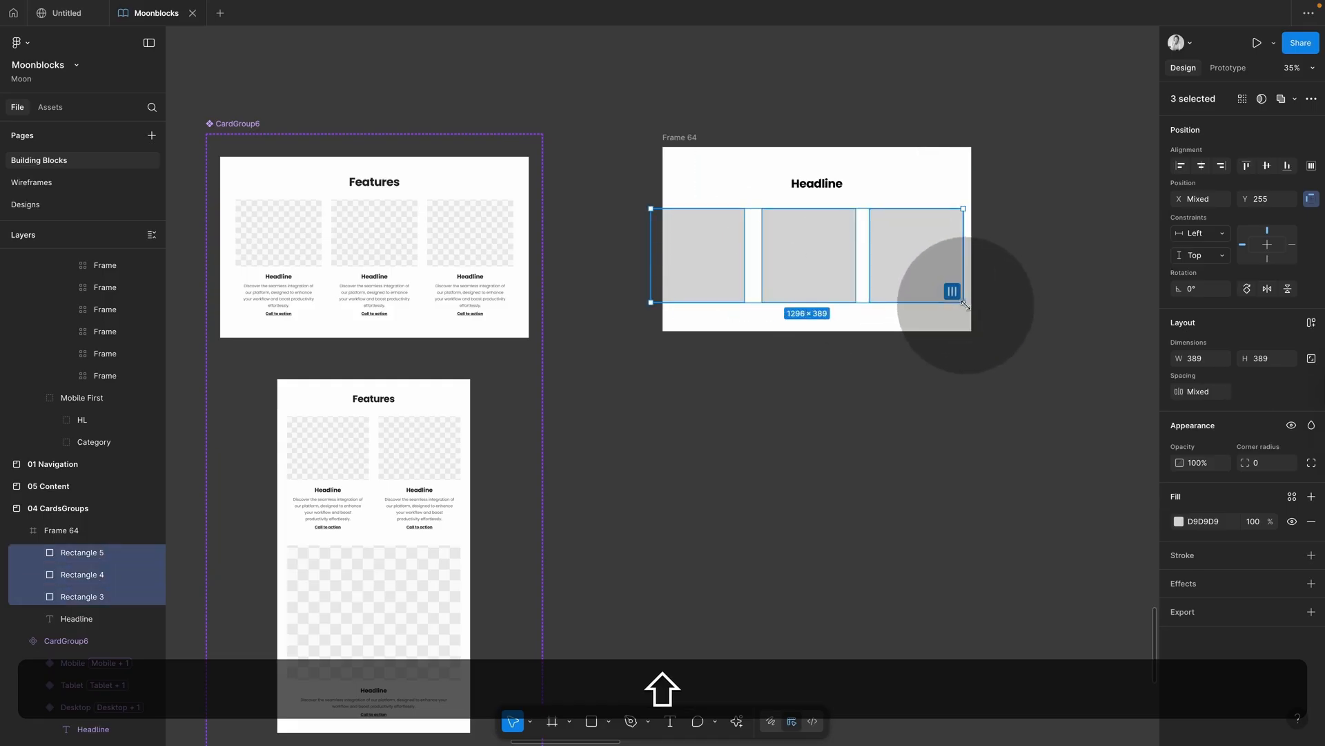
{"action": "left_click_drag", "start_coordinate": [965, 304], "coordinate": [977, 307]}
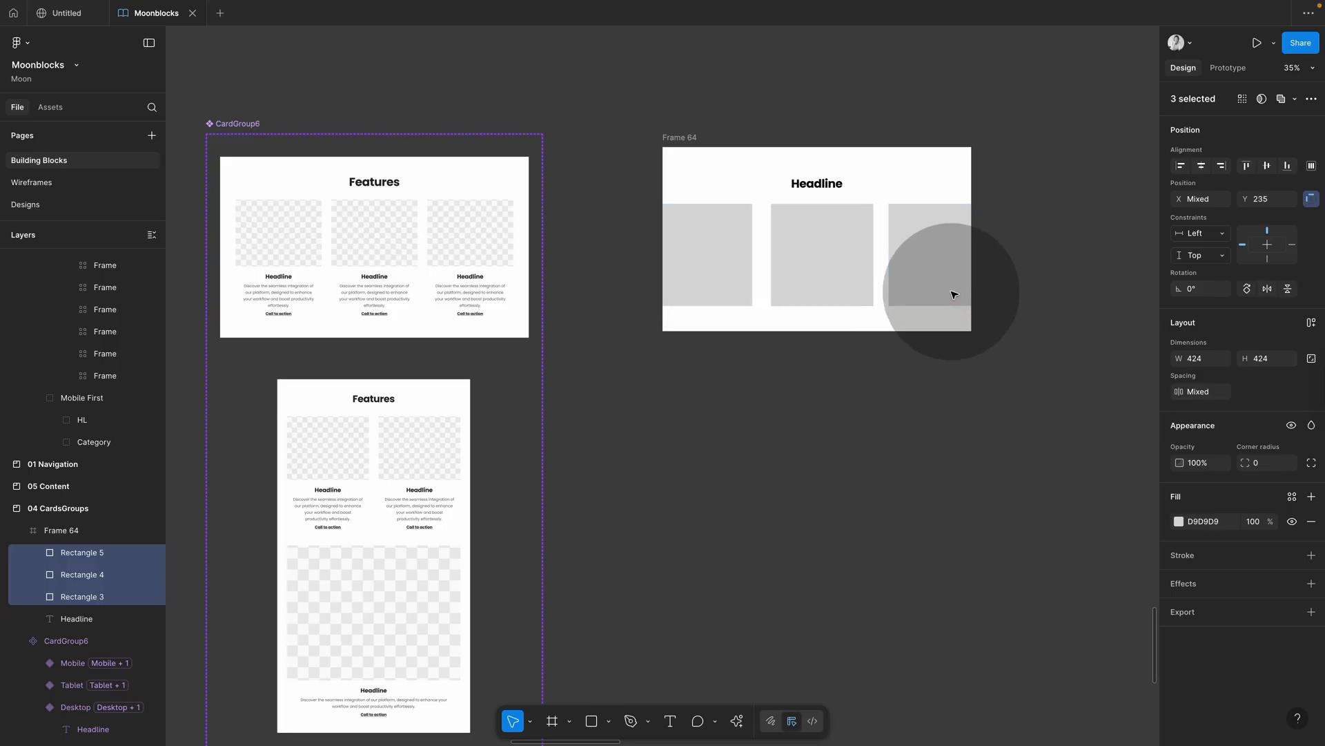
{"action": "left_click", "coordinate": [606, 355]}
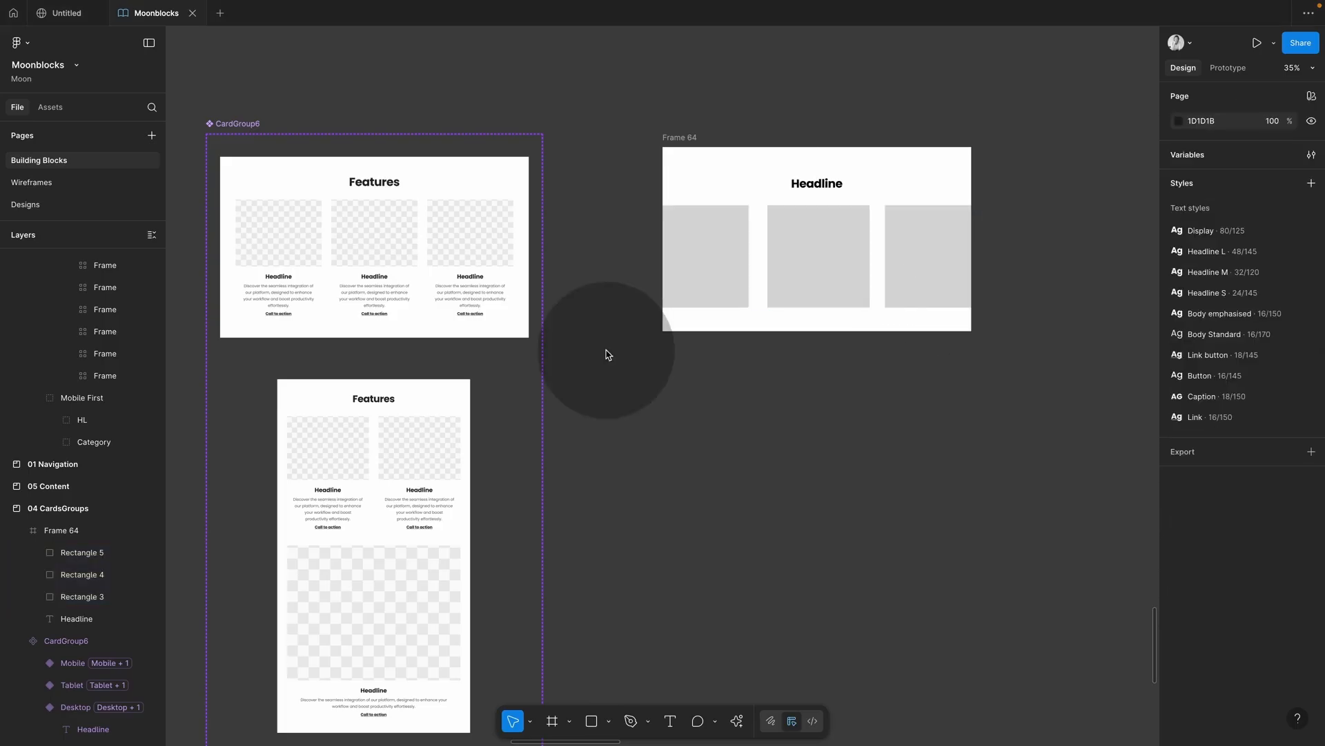
{"action": "double_click", "coordinate": [481, 292]}
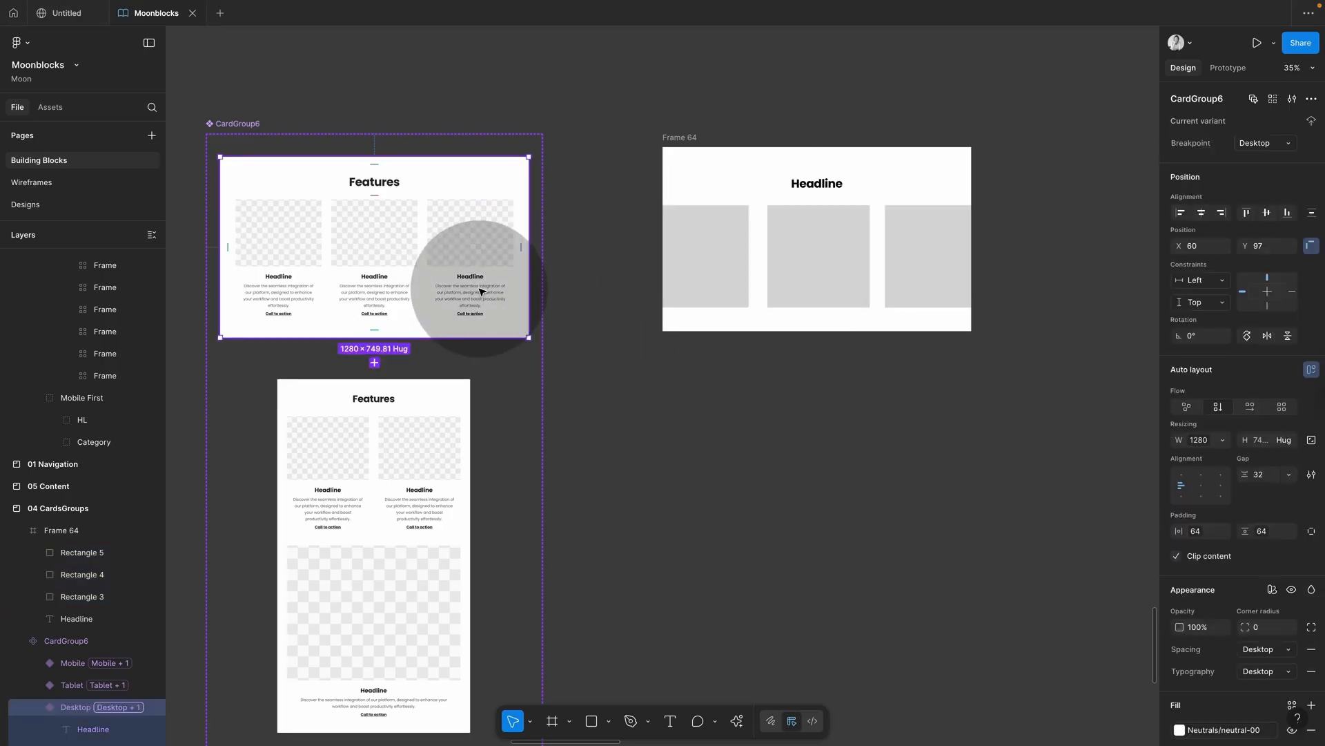
{"action": "double_click", "coordinate": [481, 292]}
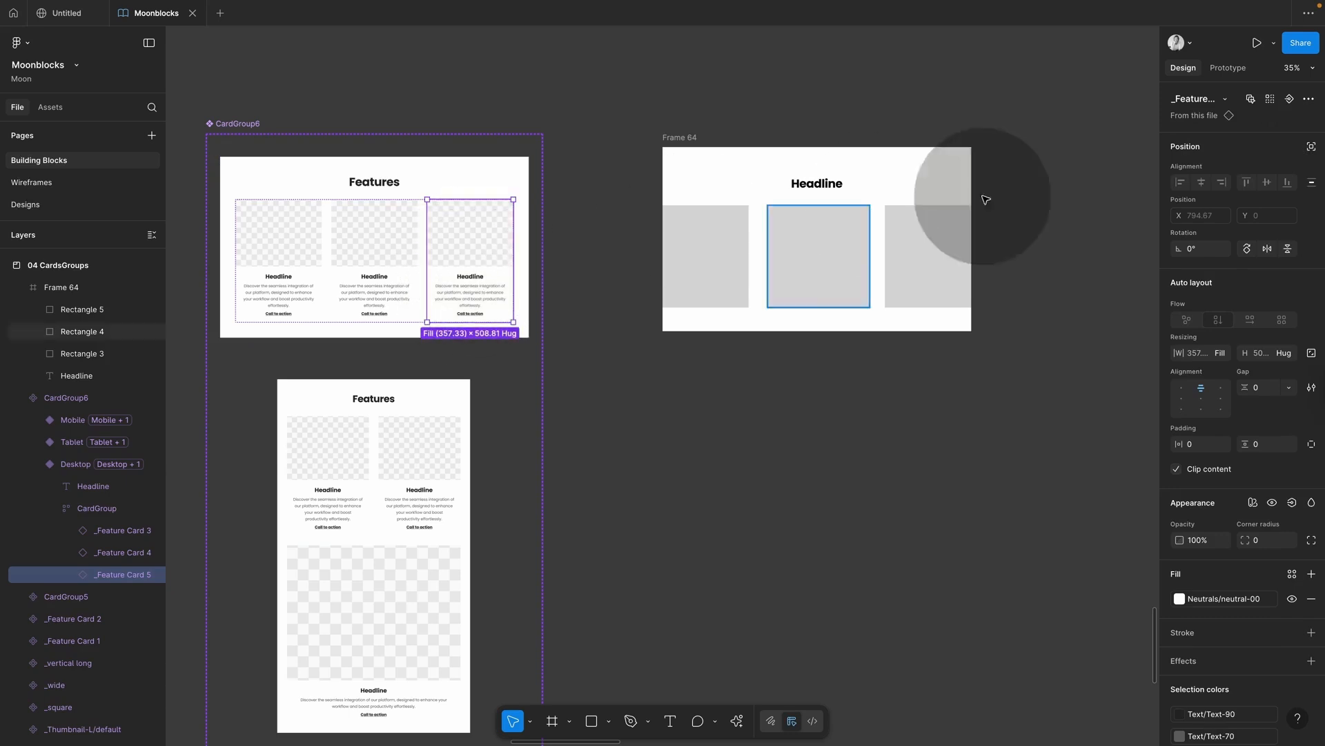
{"action": "left_click", "coordinate": [1213, 116]}
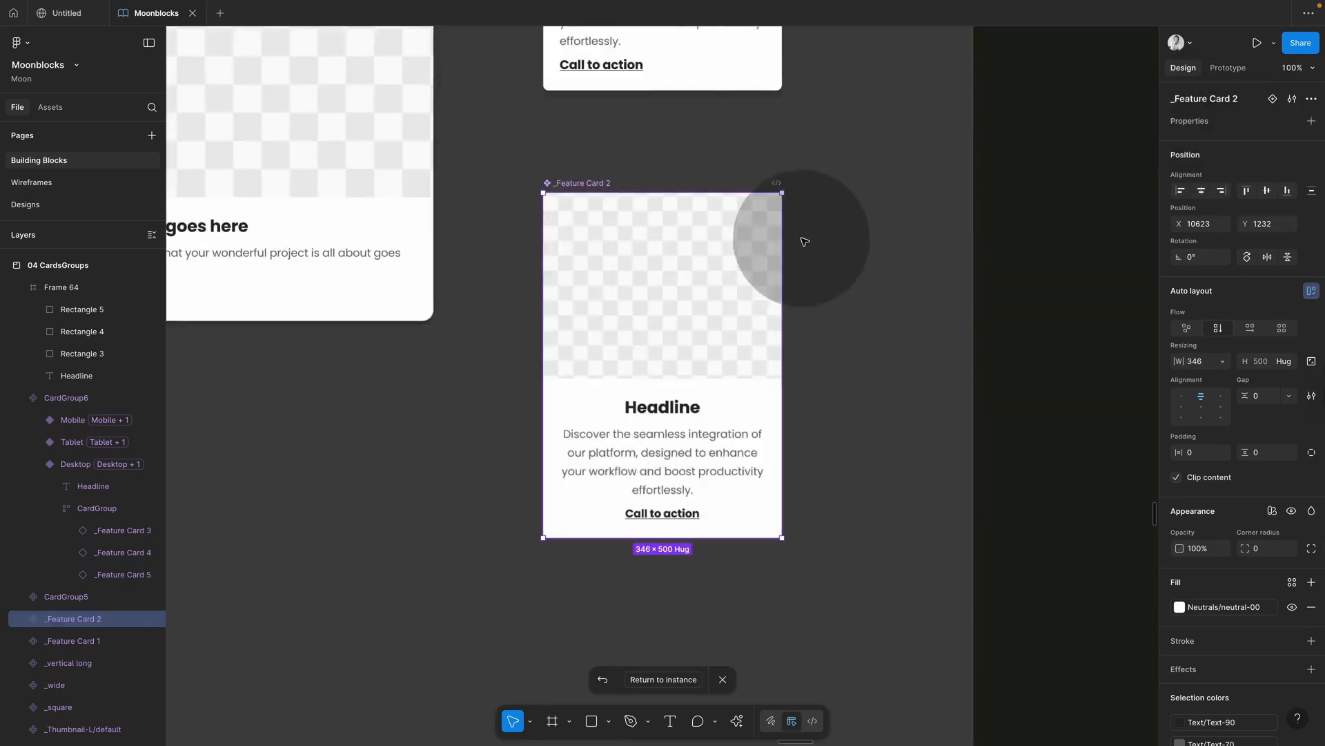
{"action": "scroll", "coordinate": [657, 455], "scroll_direction": "down", "scroll_amount": 10}
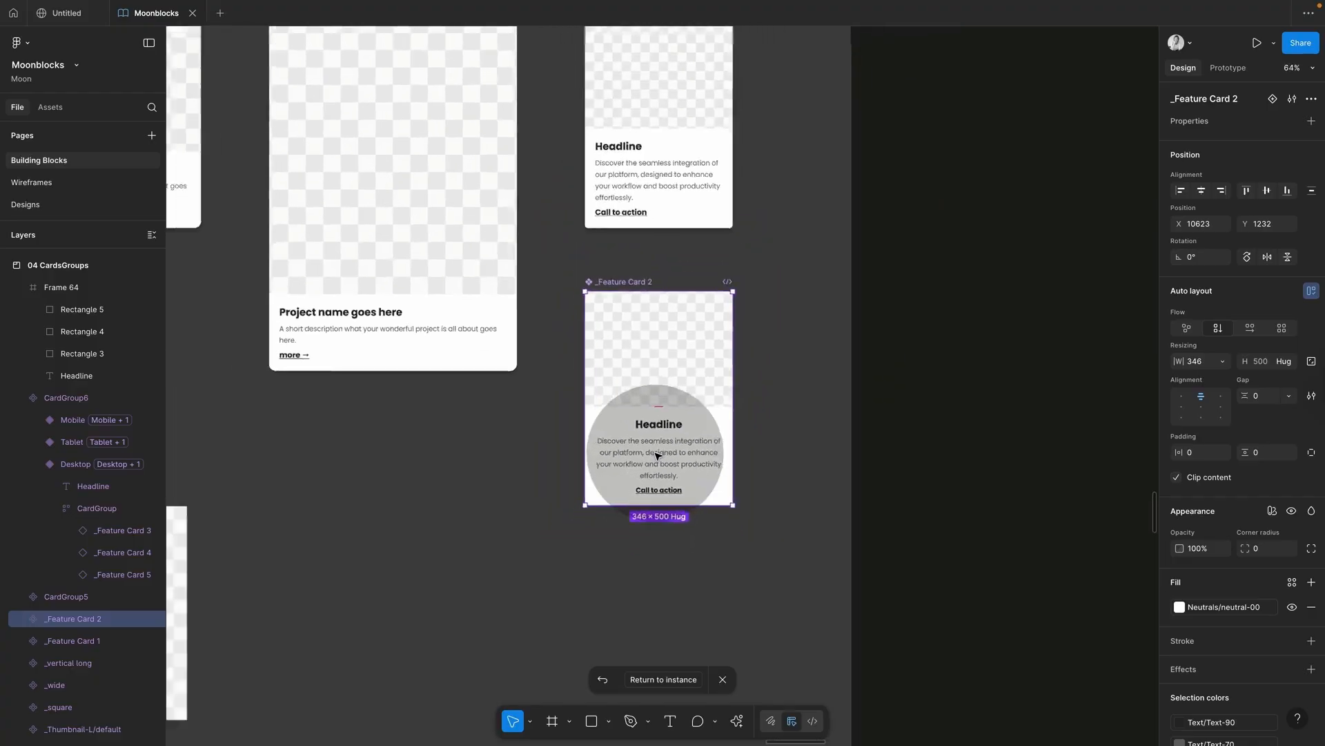
{"action": "scroll", "coordinate": [630, 449], "scroll_direction": "down", "scroll_amount": 5}
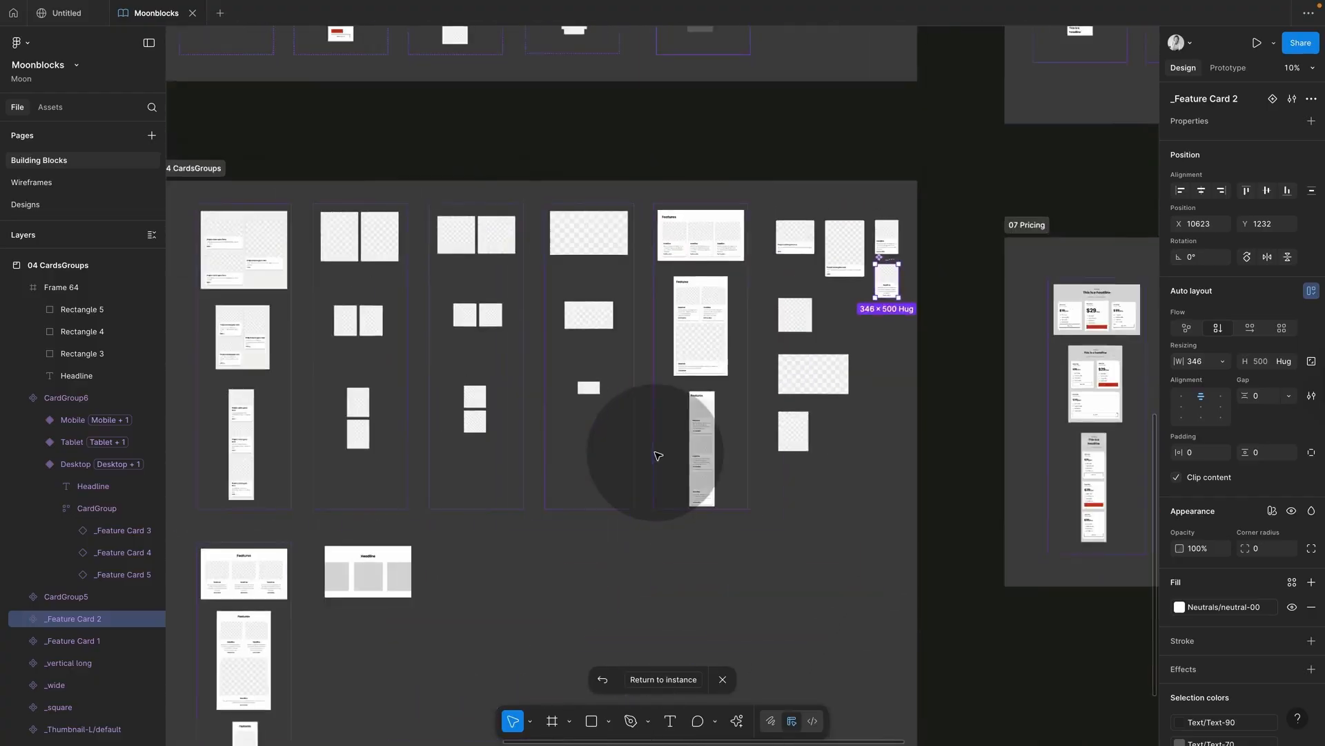
{"action": "scroll", "coordinate": [511, 474], "scroll_direction": "up", "scroll_amount": 8}
{"action": "scroll", "coordinate": [514, 474], "scroll_direction": "down", "scroll_amount": 5}
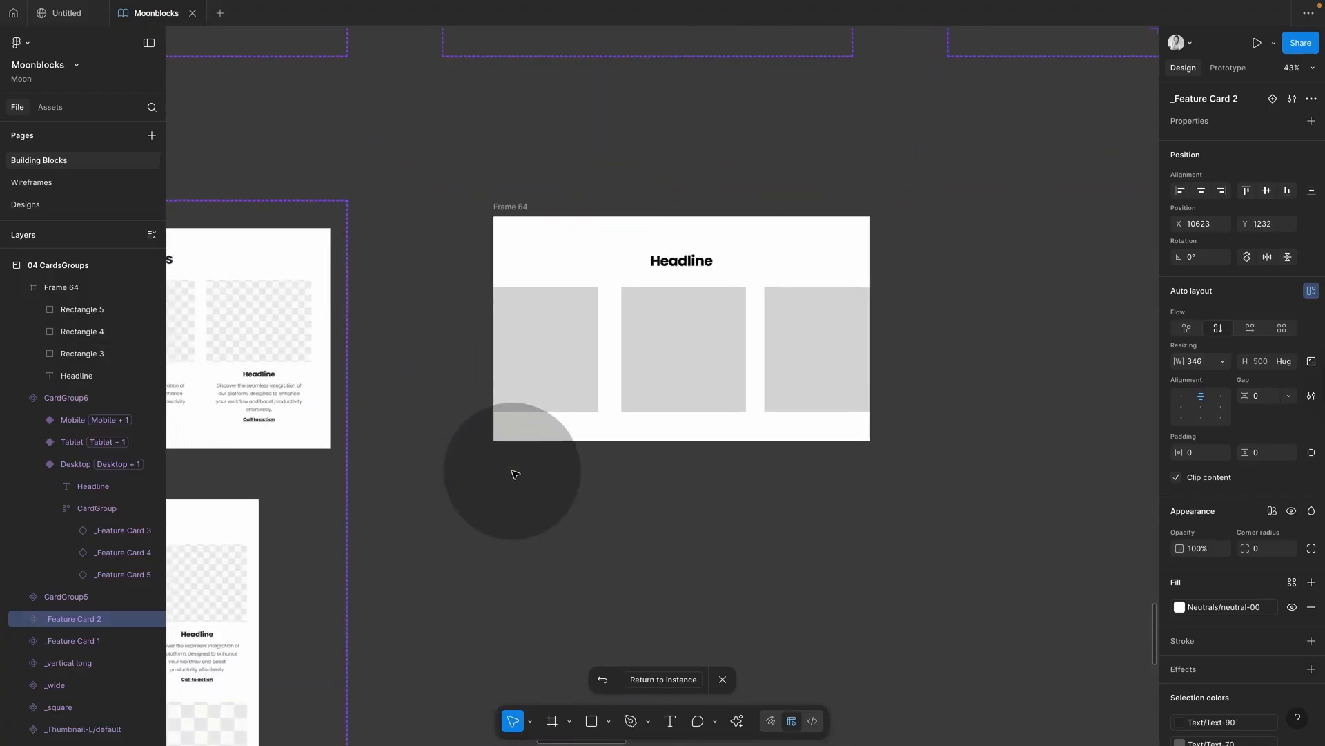
{"action": "scroll", "coordinate": [514, 474], "scroll_direction": "down", "scroll_amount": 6}
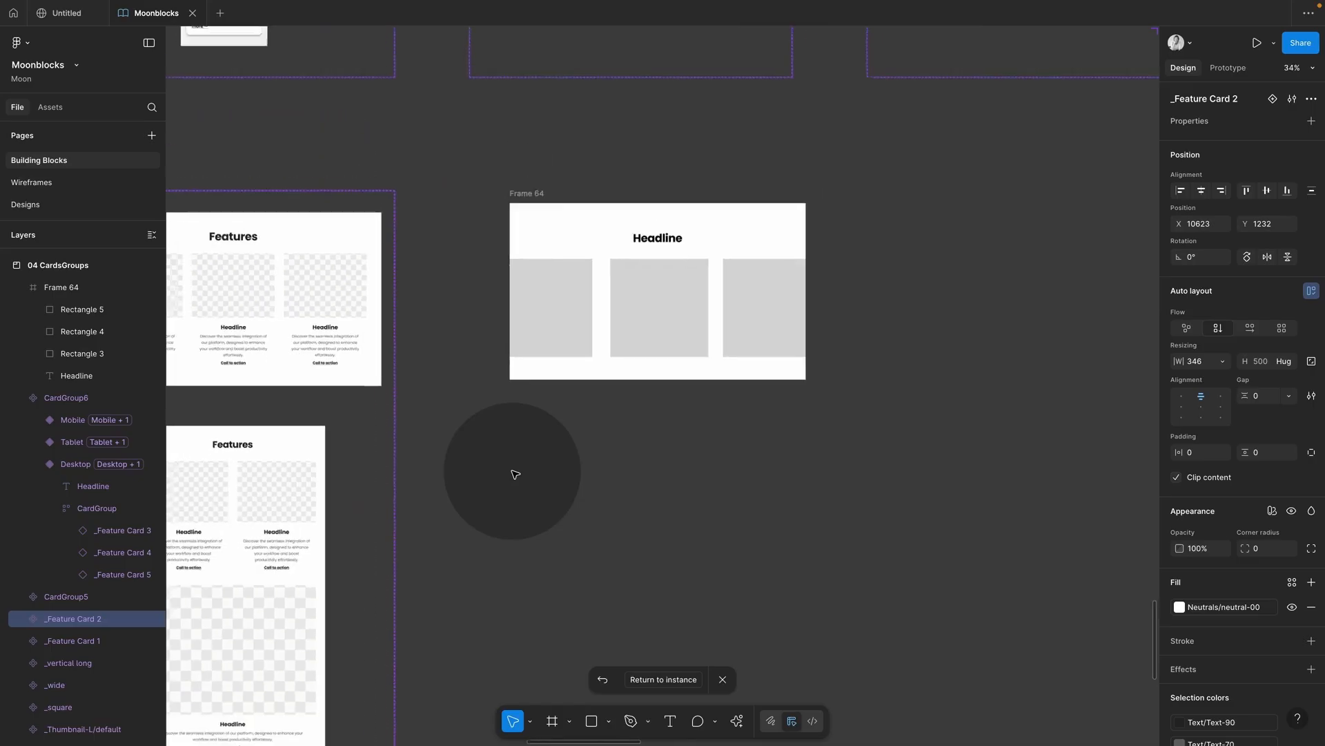
{"action": "scroll", "coordinate": [514, 474], "scroll_direction": "down", "scroll_amount": 2}
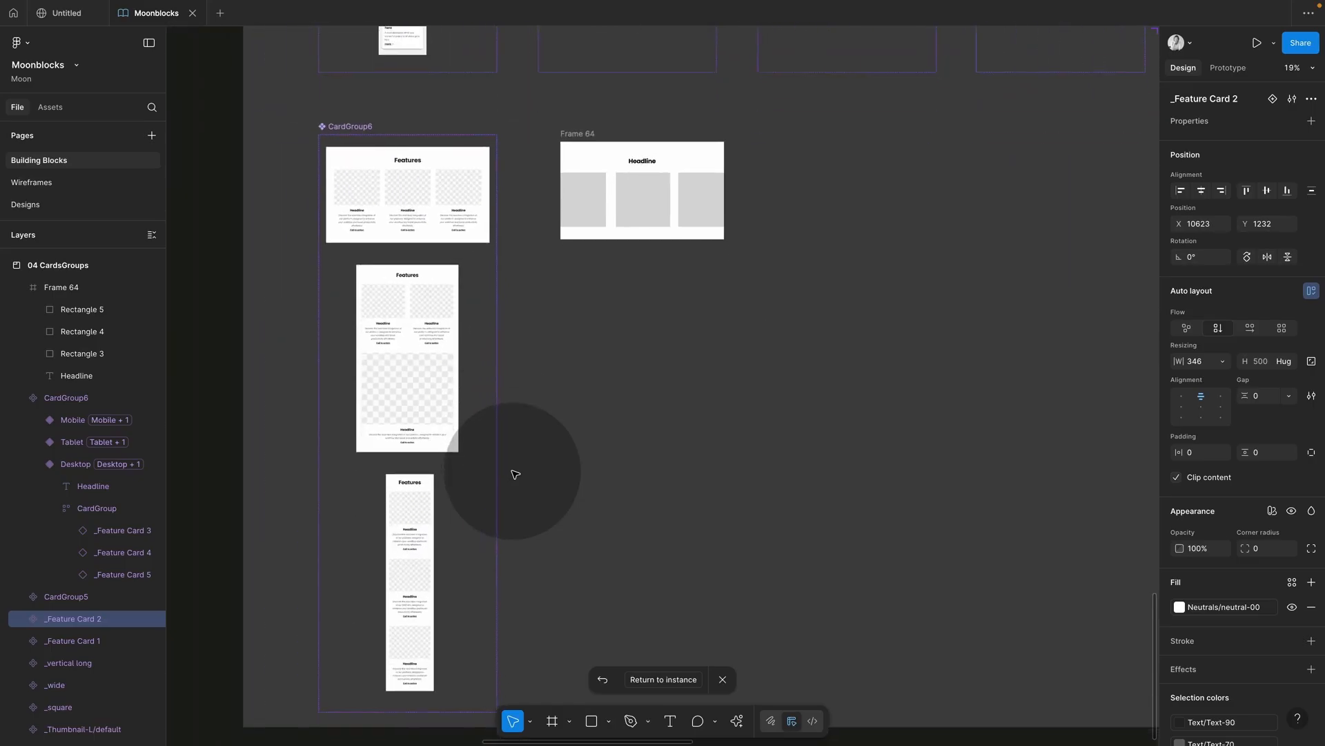
{"action": "scroll", "coordinate": [677, 213], "scroll_direction": "up", "scroll_amount": 4}
{"action": "scroll", "coordinate": [680, 221], "scroll_direction": "up", "scroll_amount": 1}
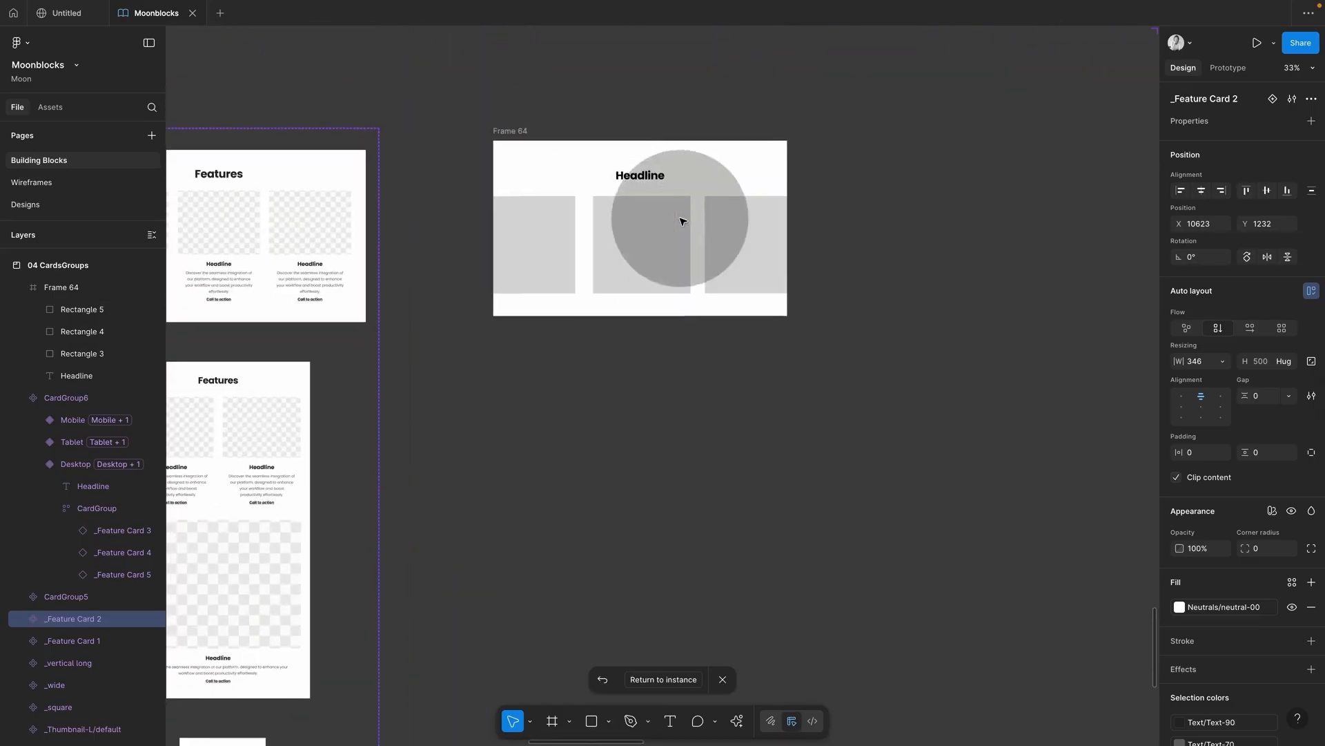
Step: Rename Frame 64 to 'Gallery'
{"action": "double_click", "coordinate": [519, 131]}
{"action": "type", "text": "Gallery"}
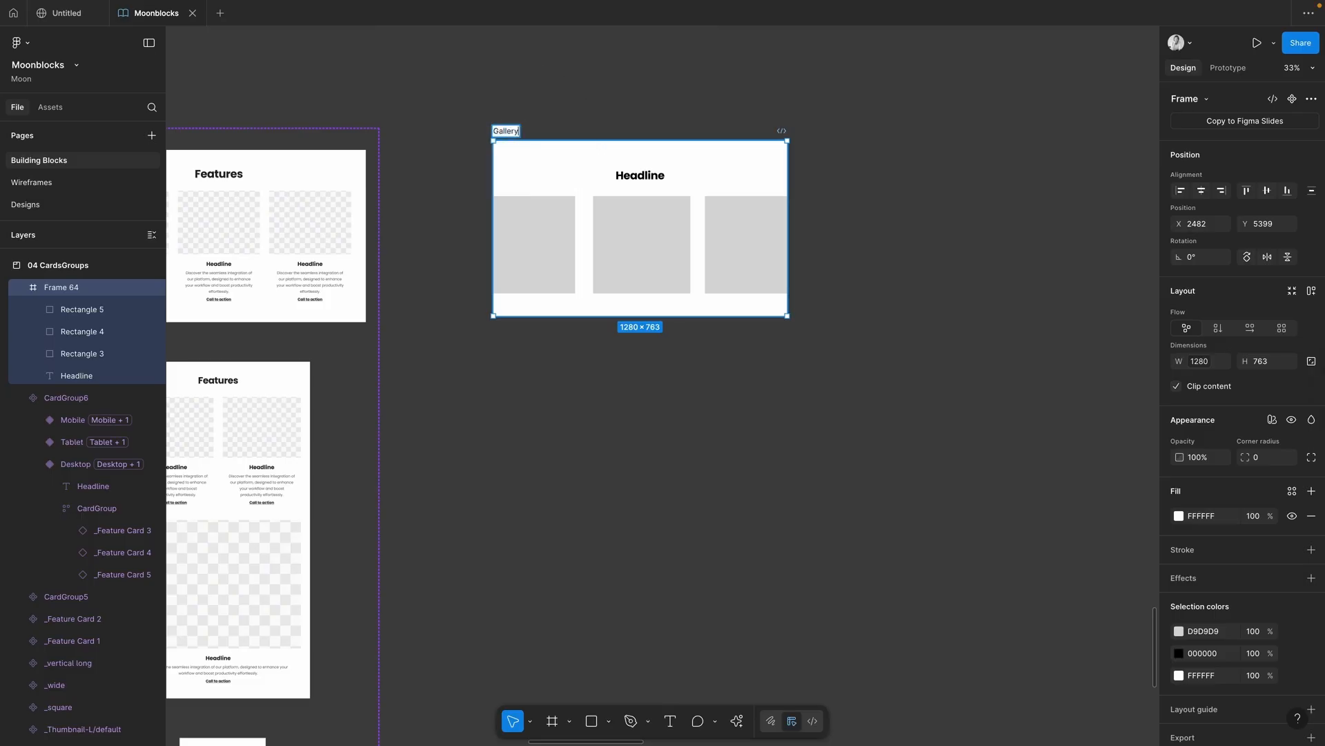
{"action": "key", "text": "Return"}
Step: Reselect the Gallery frame, then select the middle grey rectangle and Rectangle 5
{"action": "left_click", "coordinate": [622, 88]}
{"action": "left_click", "coordinate": [511, 132]}
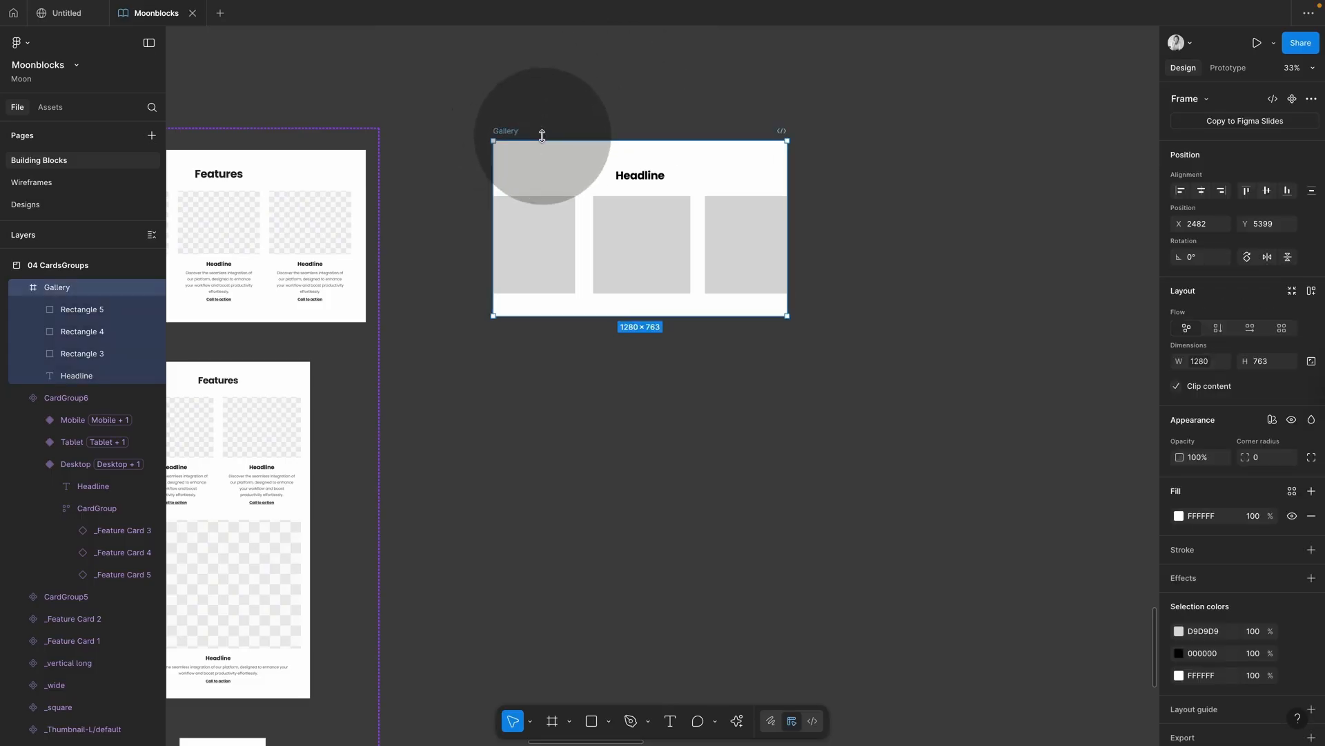
{"action": "left_click", "coordinate": [584, 165]}
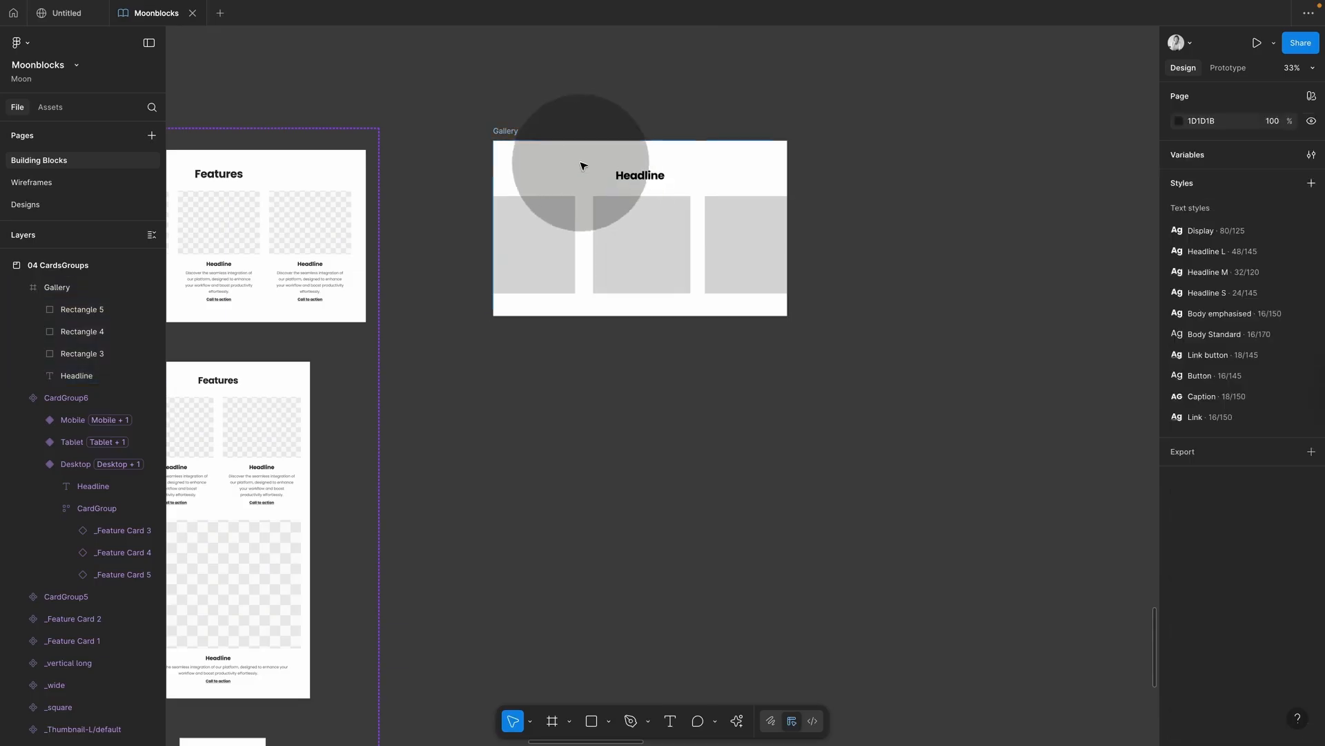
{"action": "left_click", "coordinate": [625, 245]}
{"action": "left_click", "coordinate": [724, 248]}
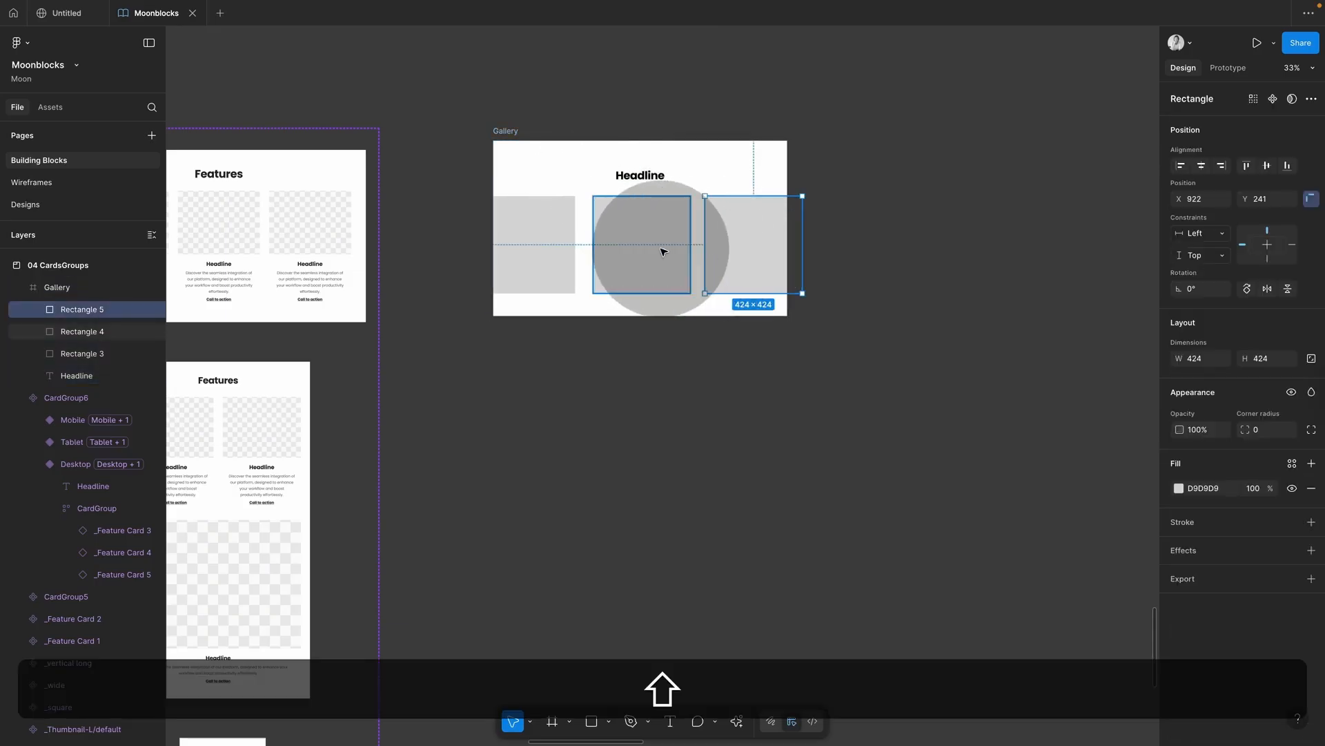
Step: Select the three grey rectangles and wrap them in a horizontal auto-layout frame with Shift+A
{"action": "left_click", "coordinate": [660, 248], "text": "shift"}
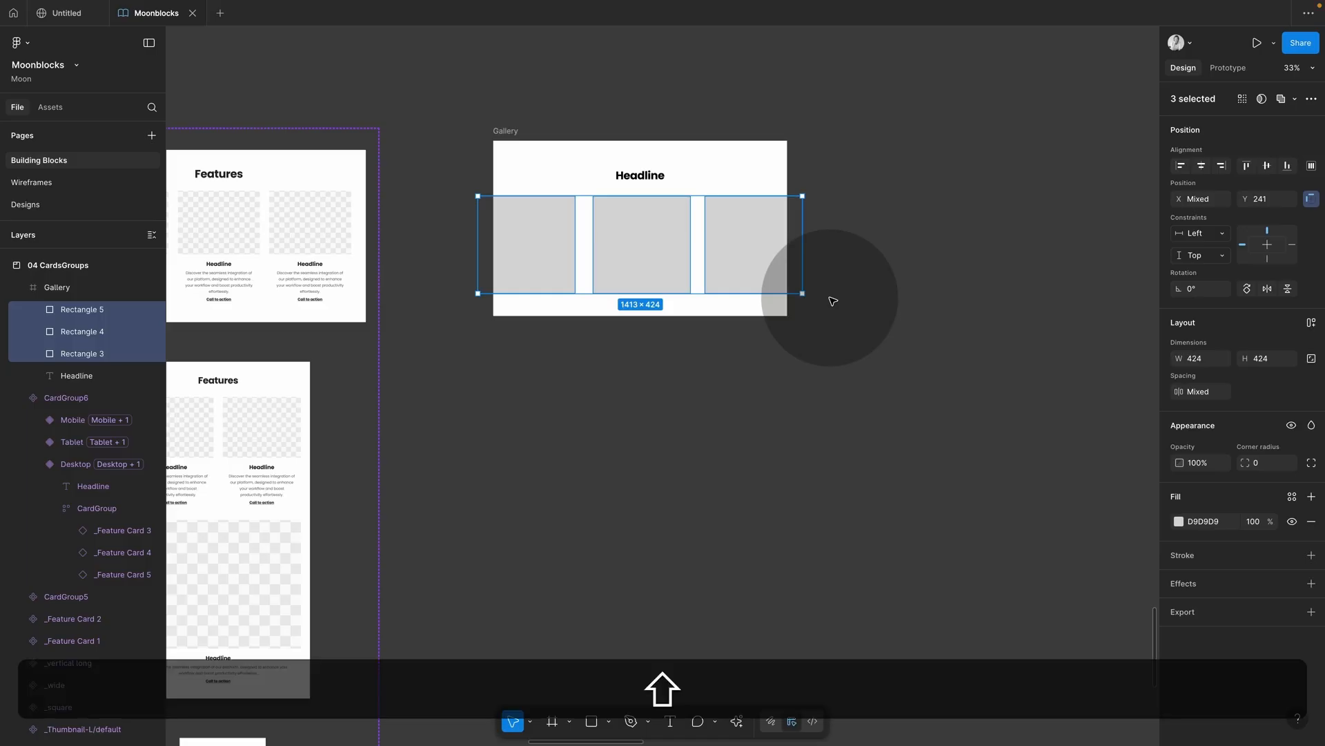
{"action": "key", "text": "shift+a"}
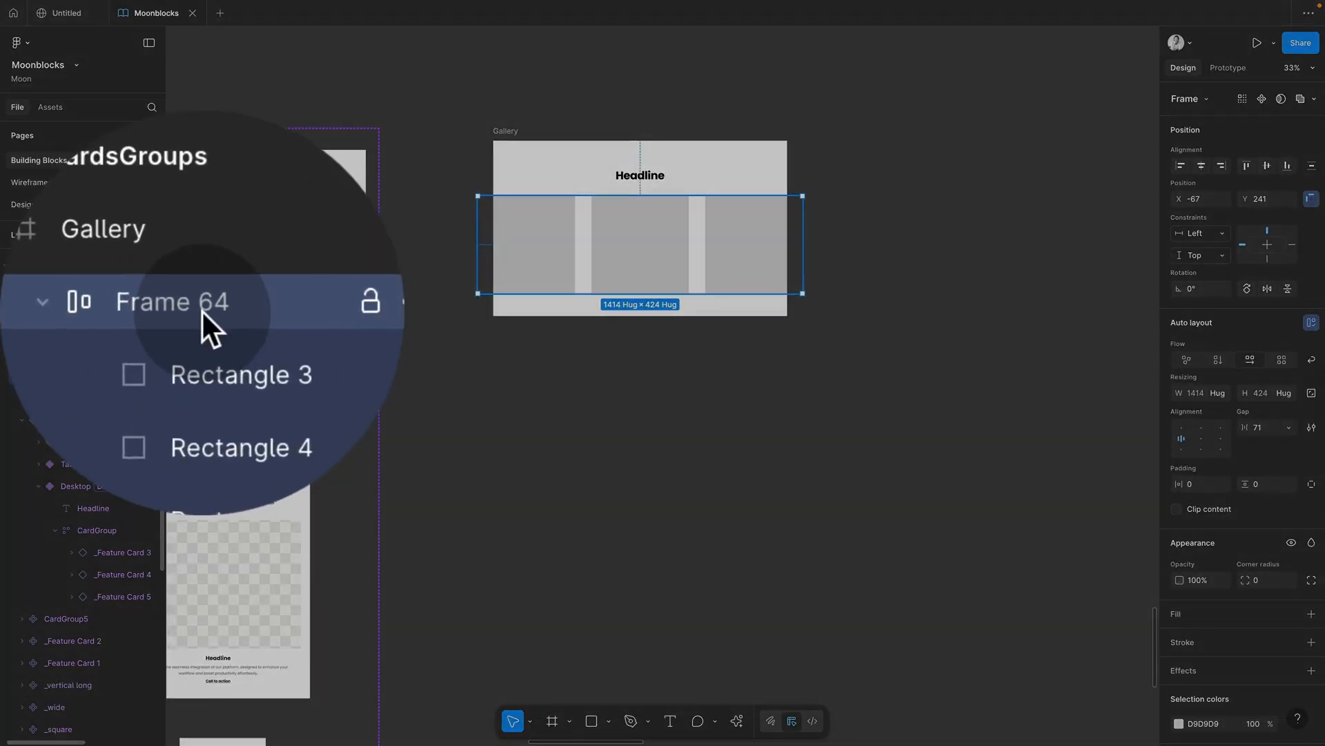
Step: Rename the new auto-layout frame to 'Cards'
{"action": "double_click", "coordinate": [202, 309]}
{"action": "type", "text": "Cards"}
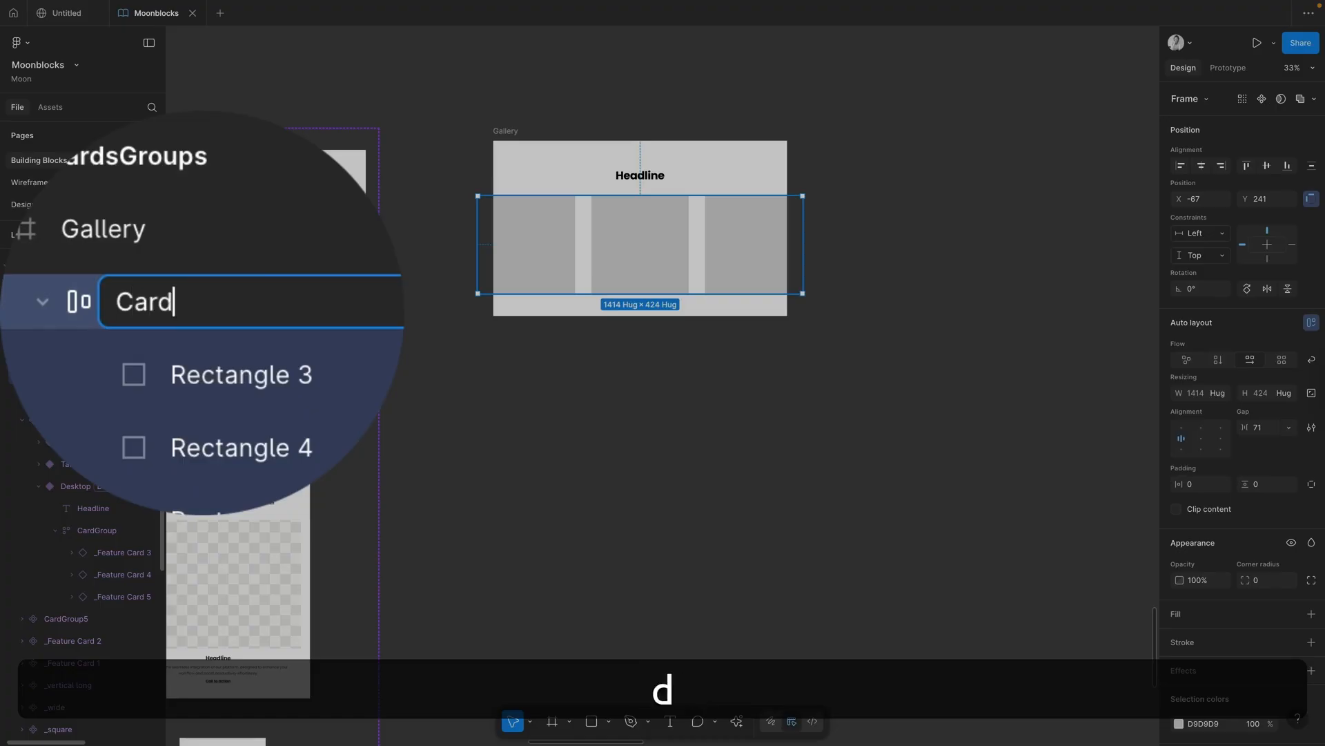
{"action": "key", "text": "Return"}
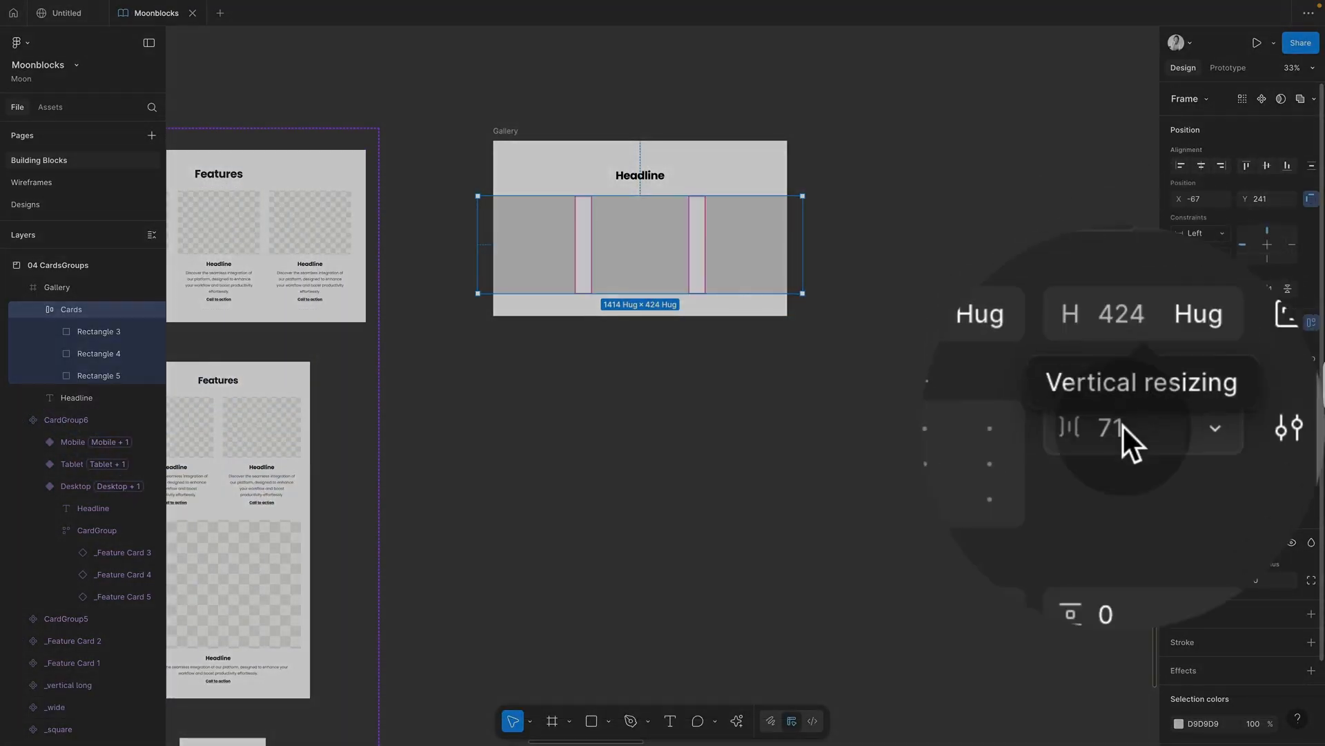
Step: Give Cards a 40 gap between rectangles and 20 horizontal padding
{"action": "left_click", "coordinate": [1122, 425]}
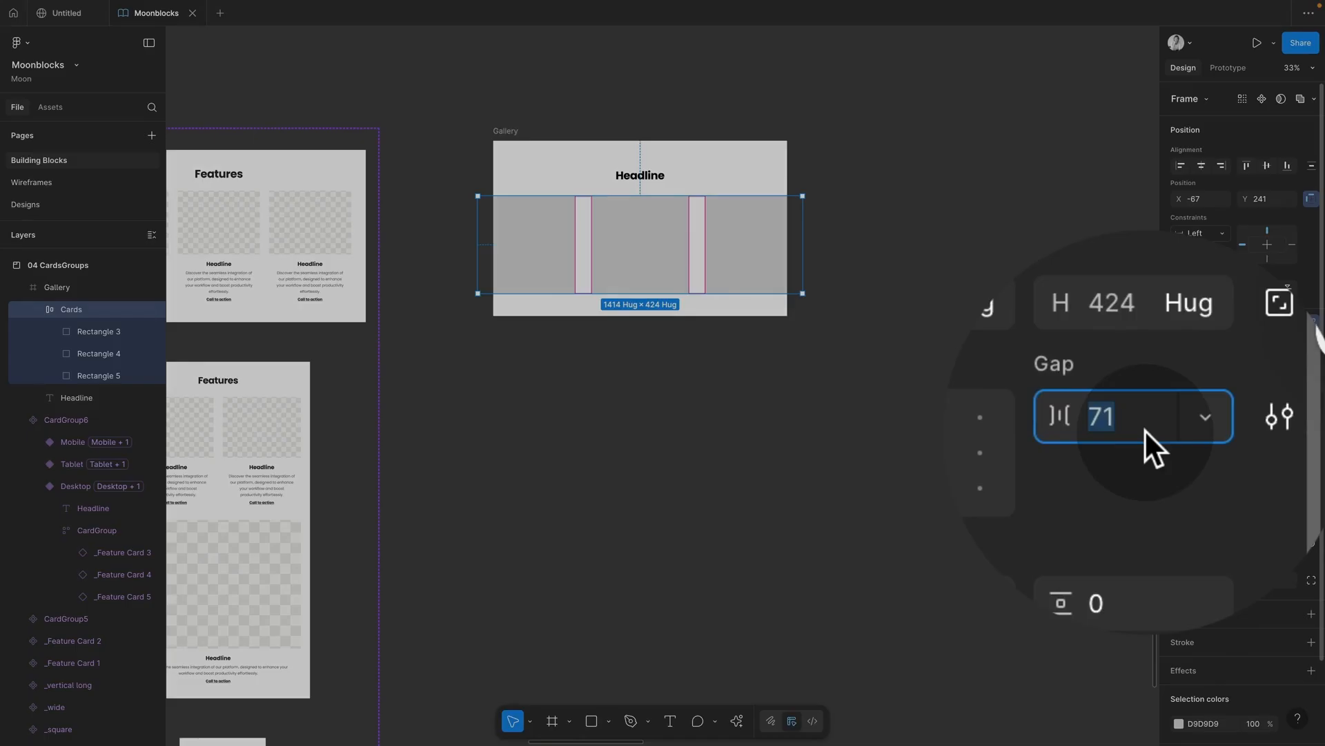
{"action": "type", "text": "40"}
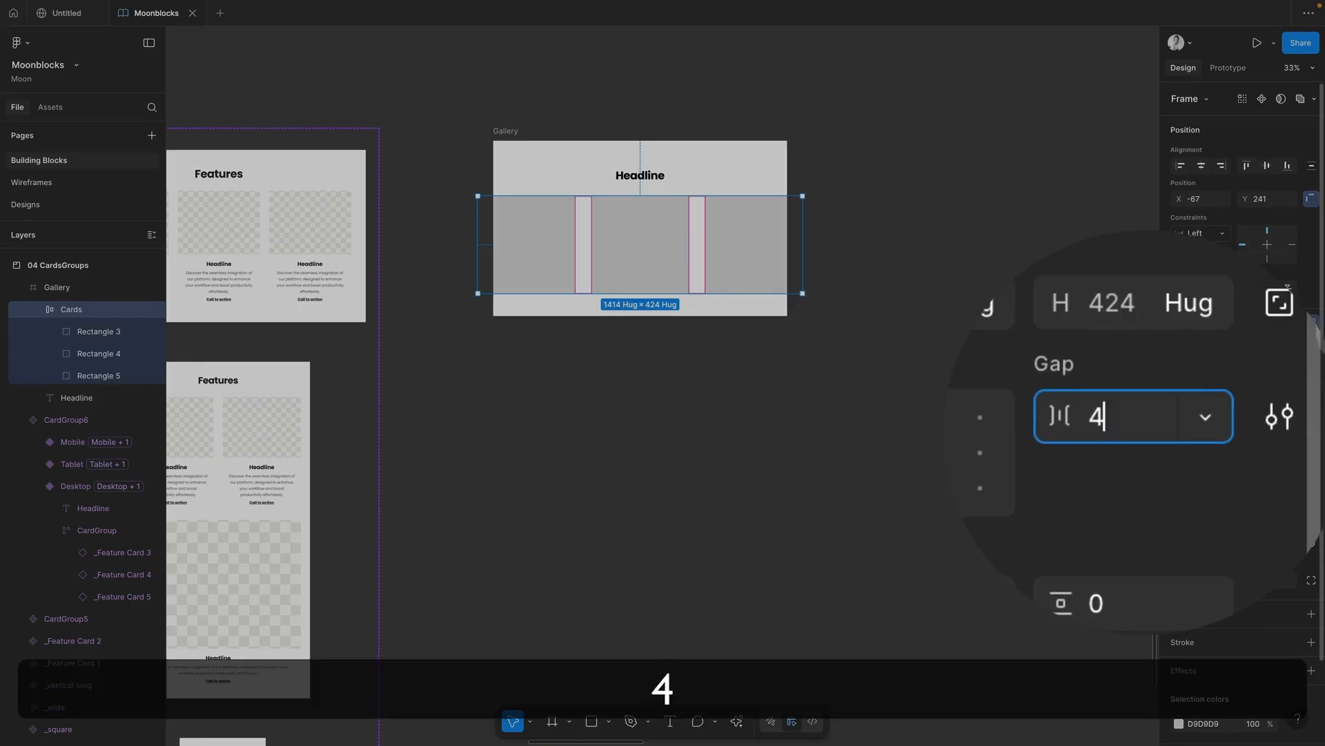
{"action": "key", "text": "Return"}
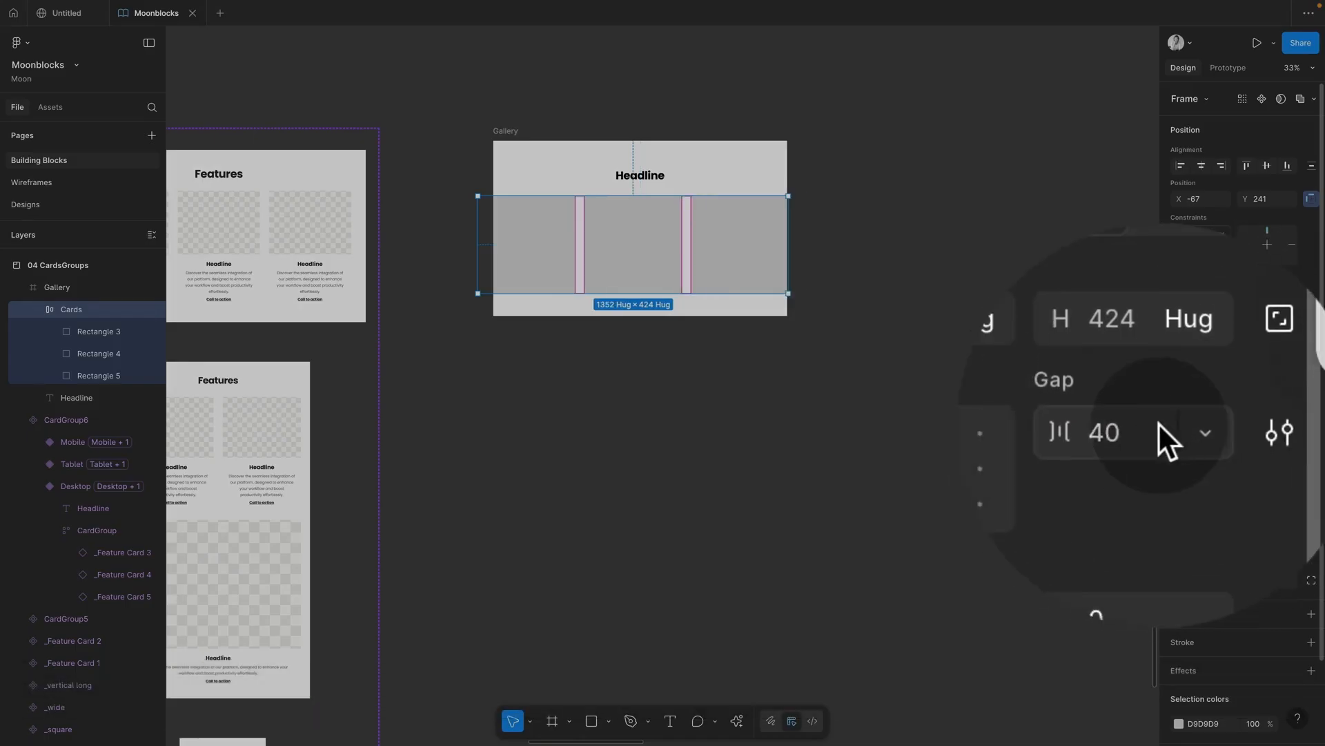
{"action": "key", "text": "shift+Up"}
{"action": "key", "text": "shift+Up"}
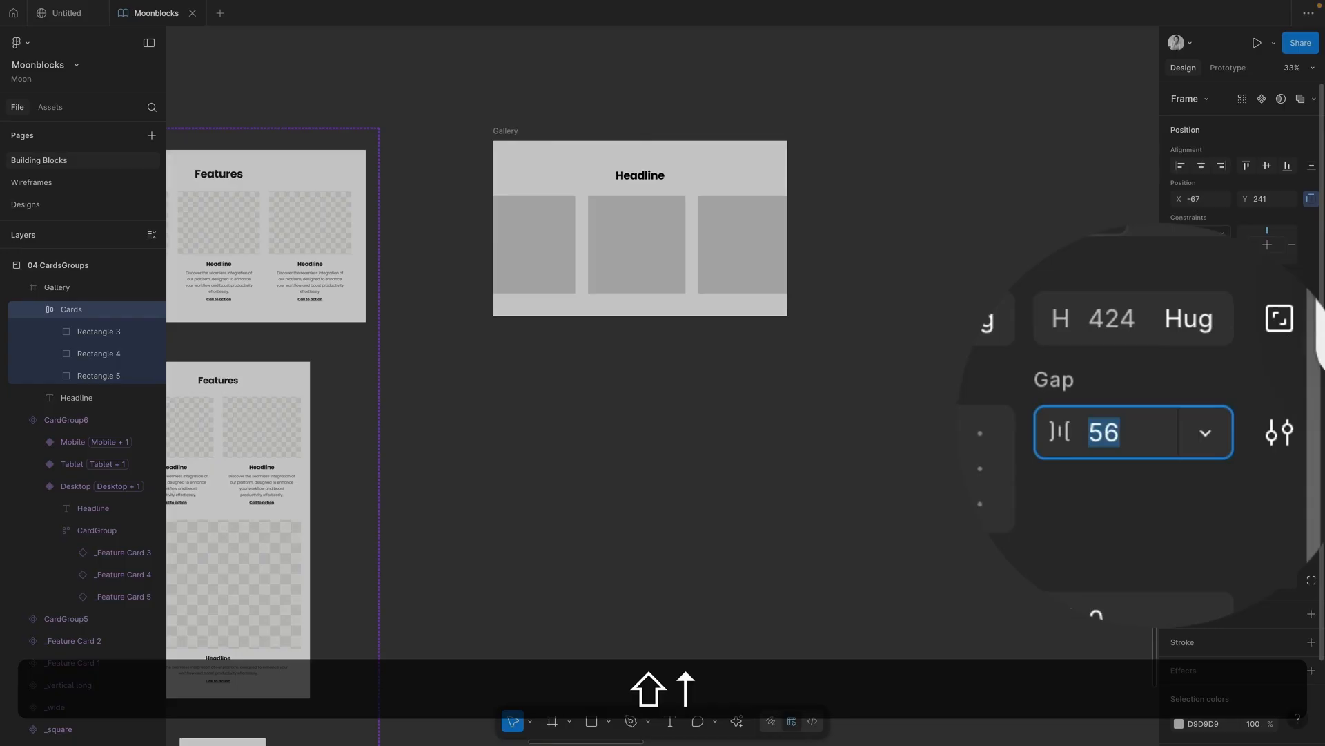
{"action": "left_click", "coordinate": [1122, 483]}
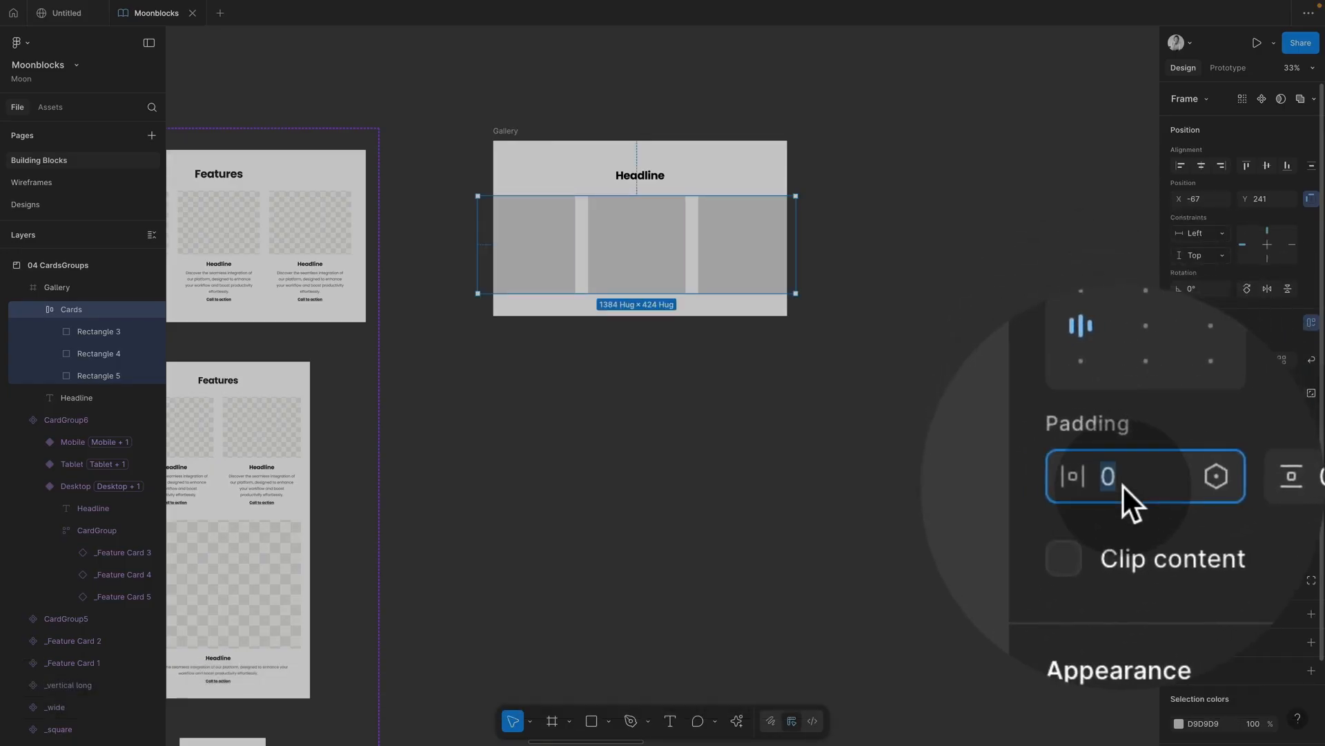
{"action": "left_click", "coordinate": [1138, 424]}
{"action": "type", "text": "40"}
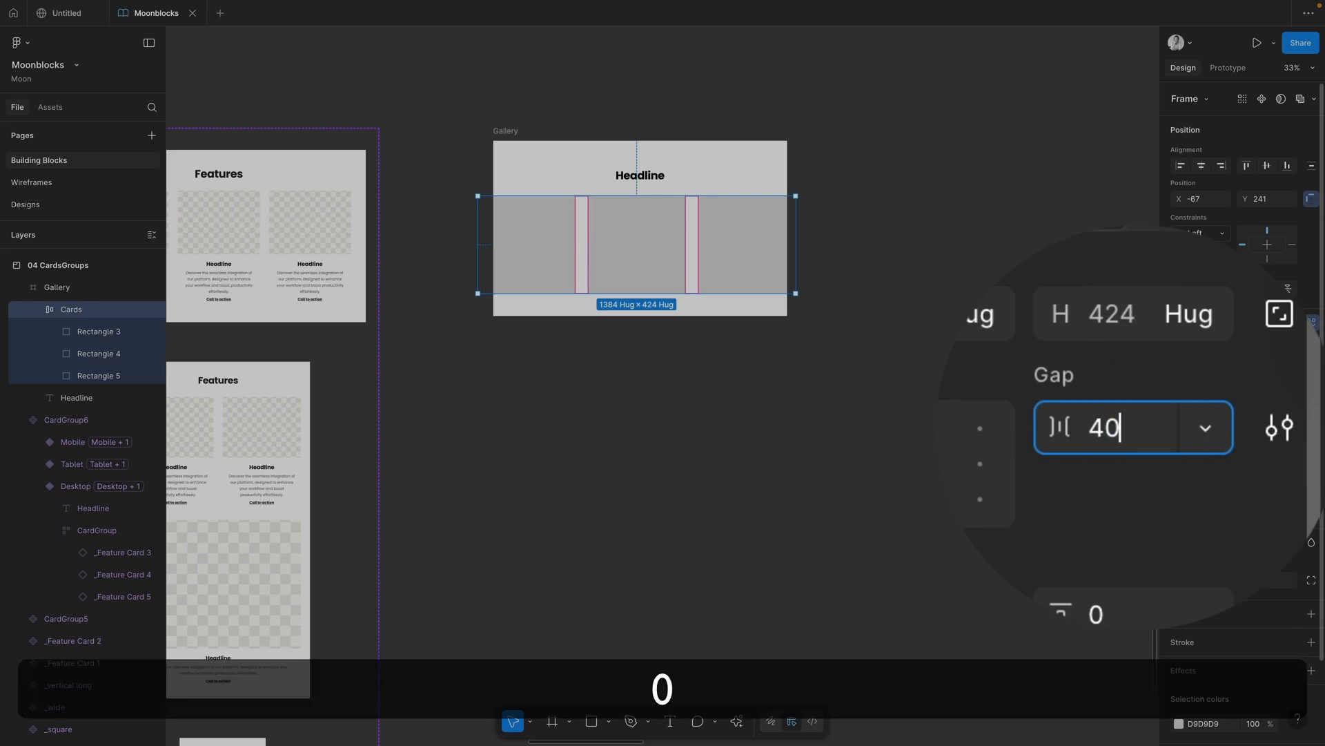
{"action": "type", "text": "]"}
{"action": "key", "text": "BackSpace"}
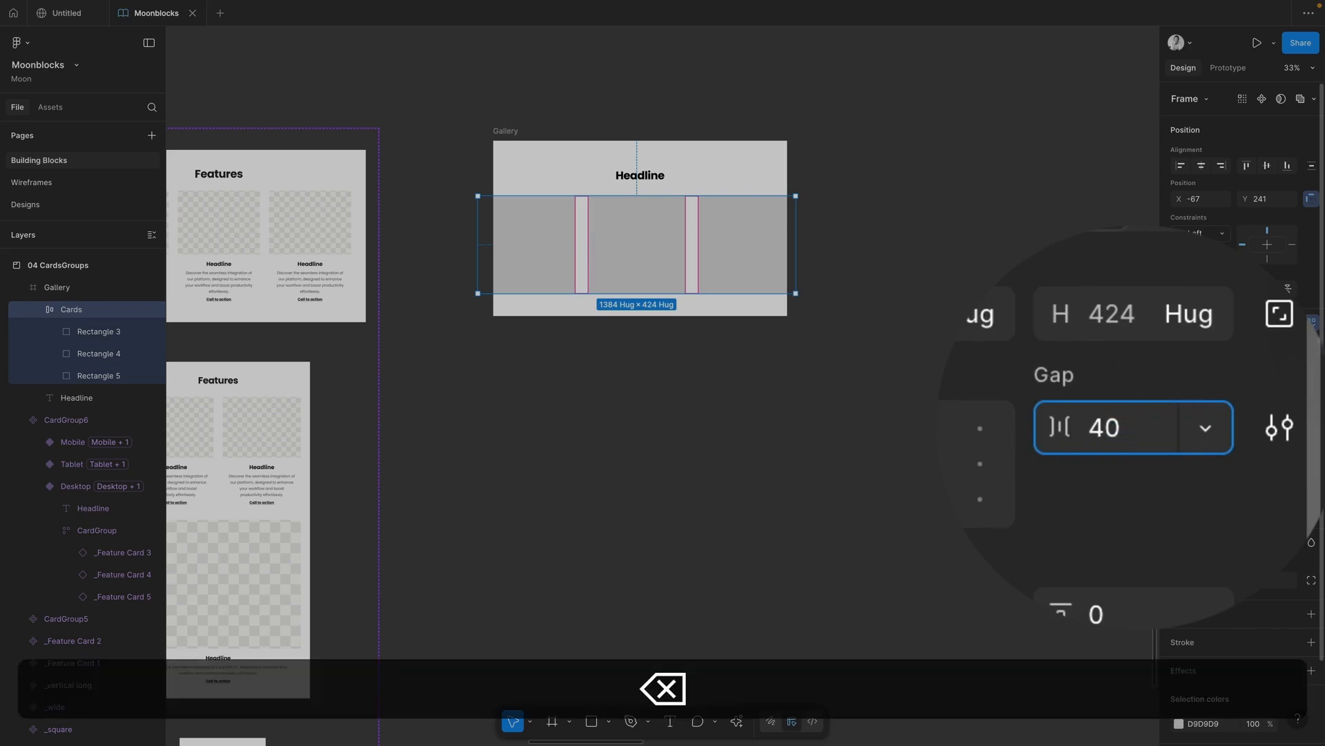
{"action": "left_click", "coordinate": [1122, 477]}
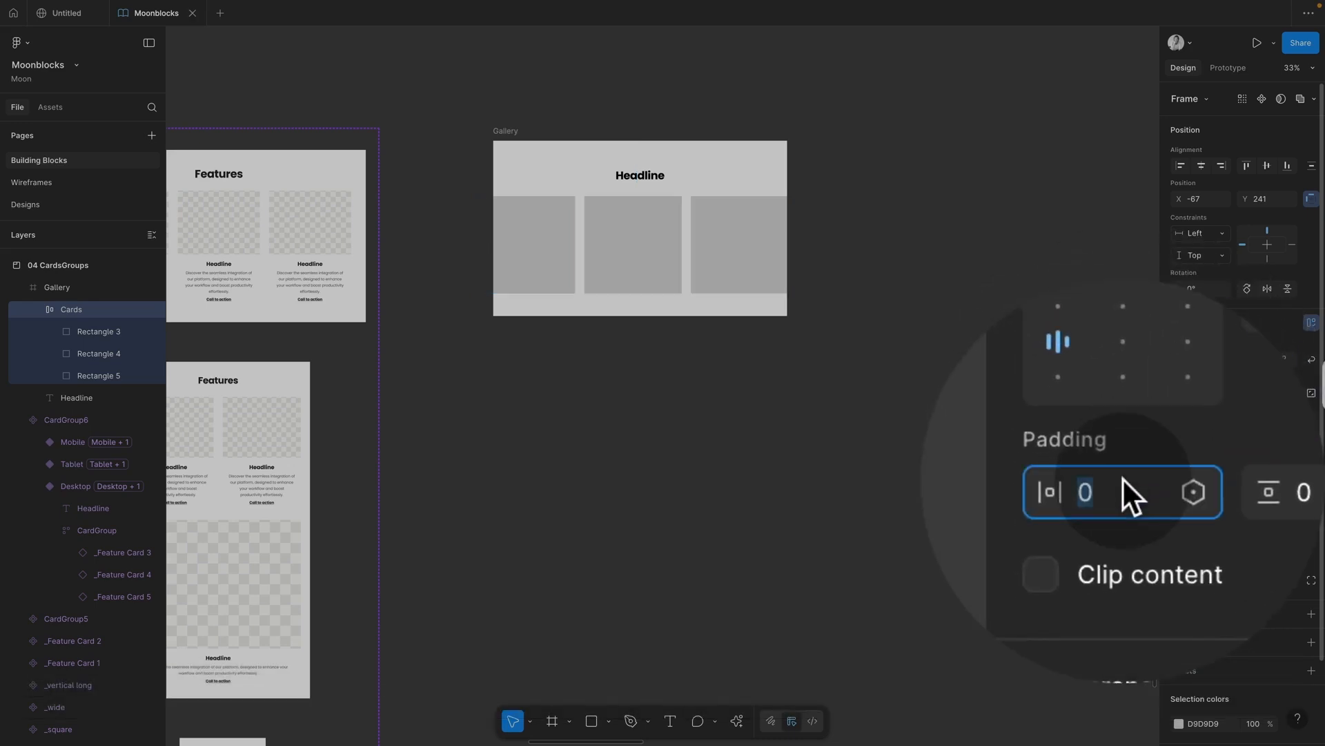
{"action": "type", "text": "20"}
{"action": "key", "text": "Return"}
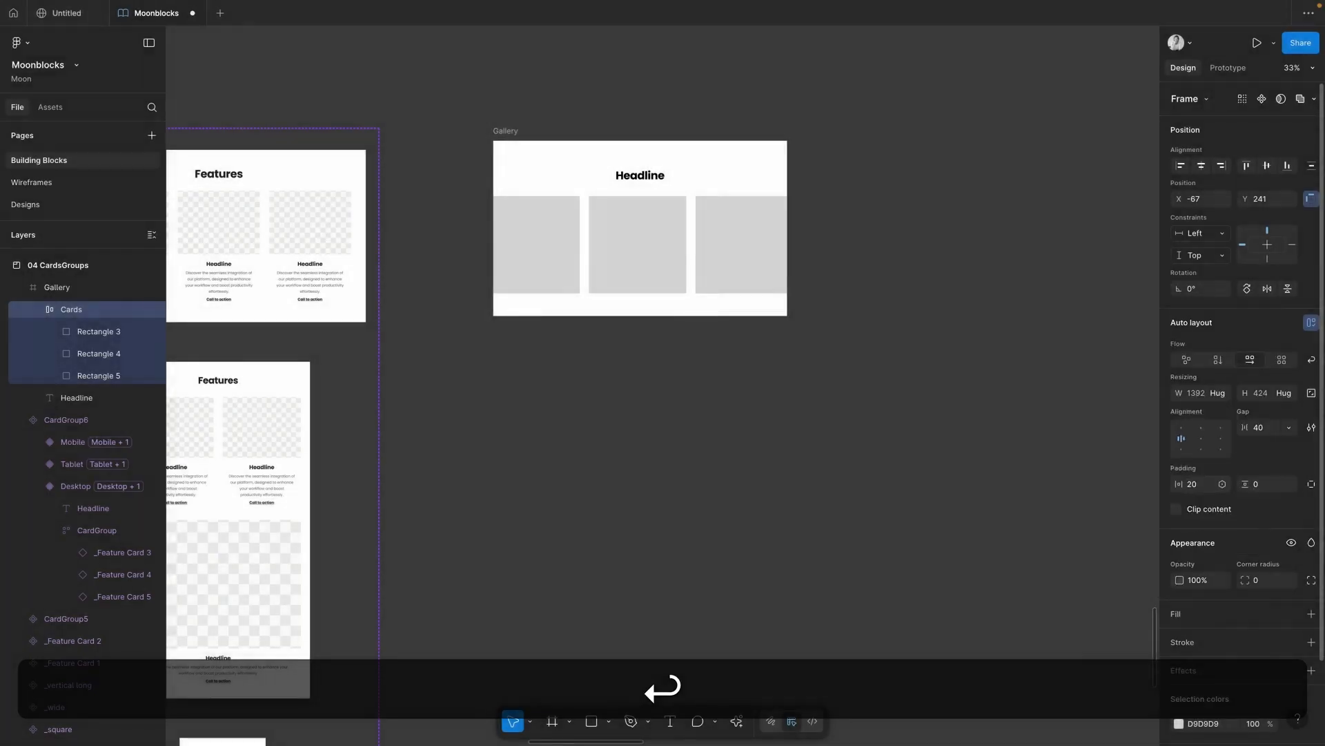
{"action": "left_click", "coordinate": [647, 175]}
{"action": "left_click", "coordinate": [505, 132]}
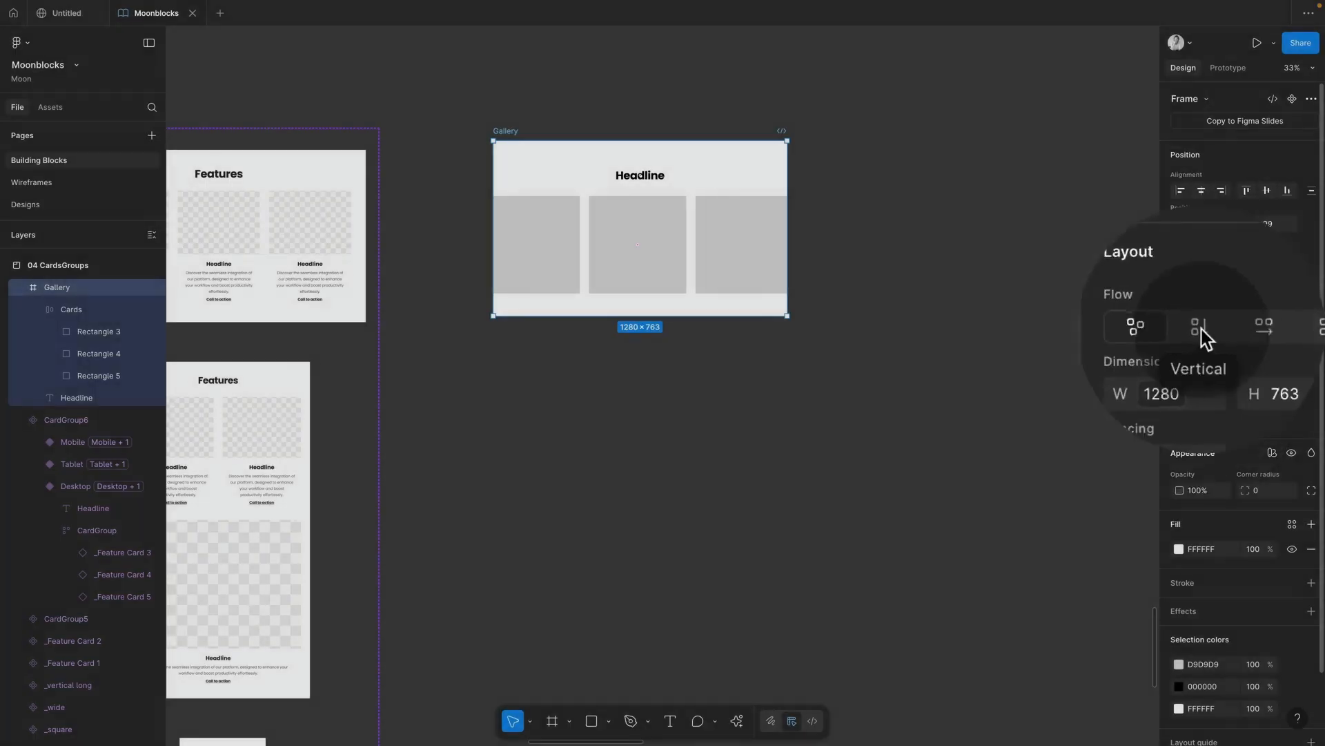
Step: Switch Gallery to vertical flow so Headline stacks above Cards
{"action": "left_click", "coordinate": [1219, 330]}
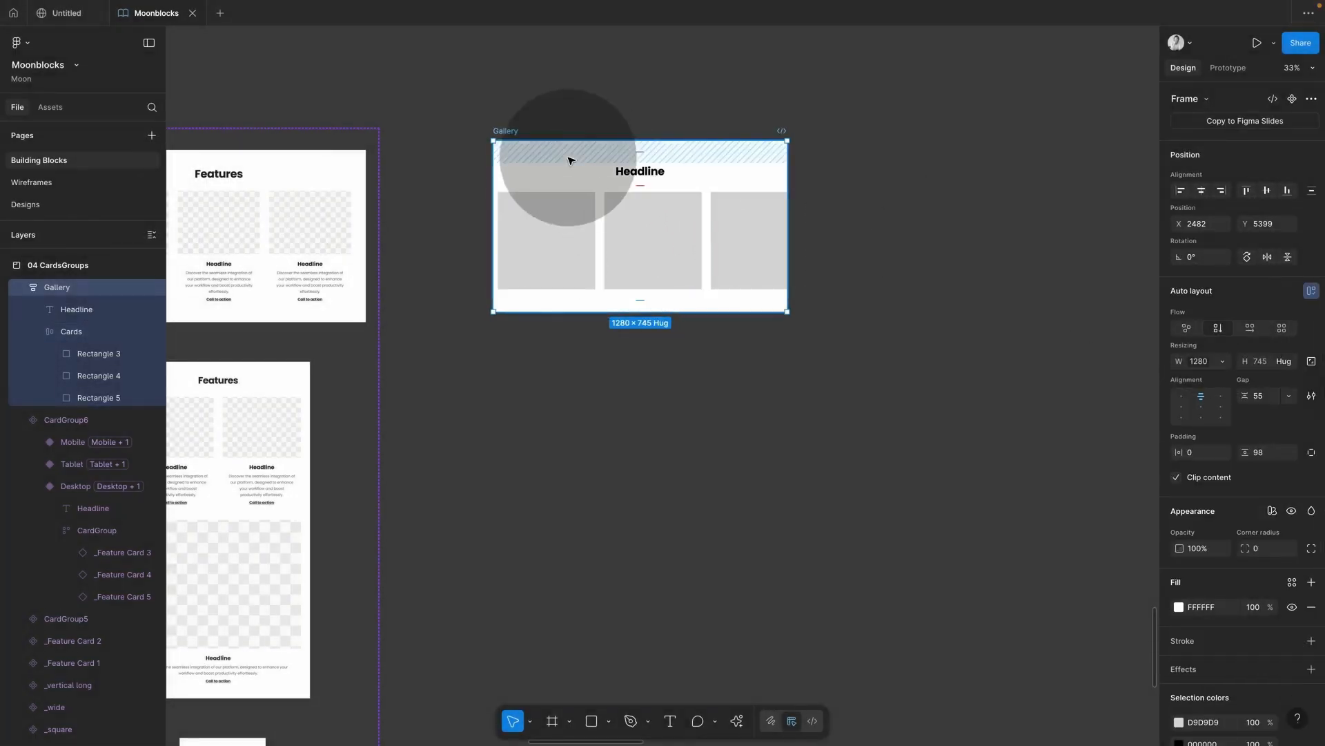
{"action": "left_click", "coordinate": [711, 279]}
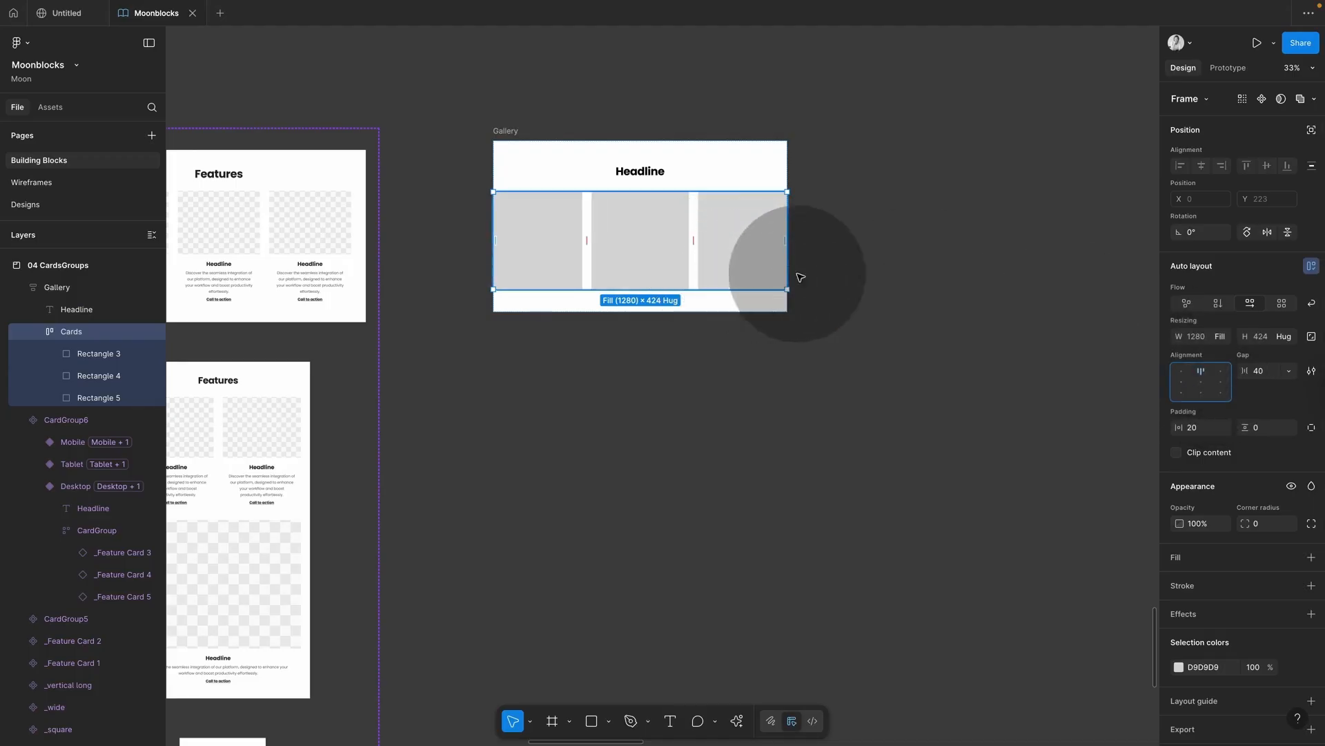
{"action": "left_click", "coordinate": [506, 132]}
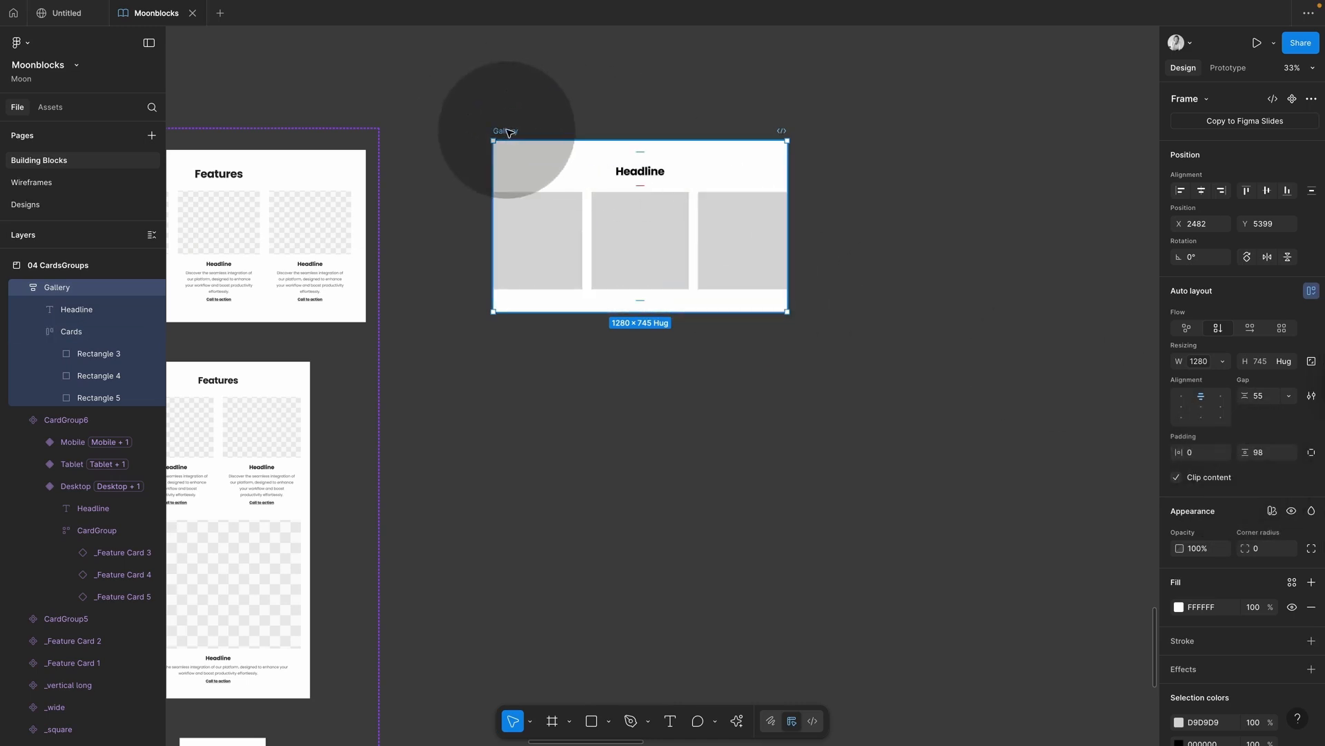
Step: Duplicate Gallery directly below the original and show the variables table
{"action": "left_click_drag", "start_coordinate": [509, 133], "coordinate": [512, 358]}
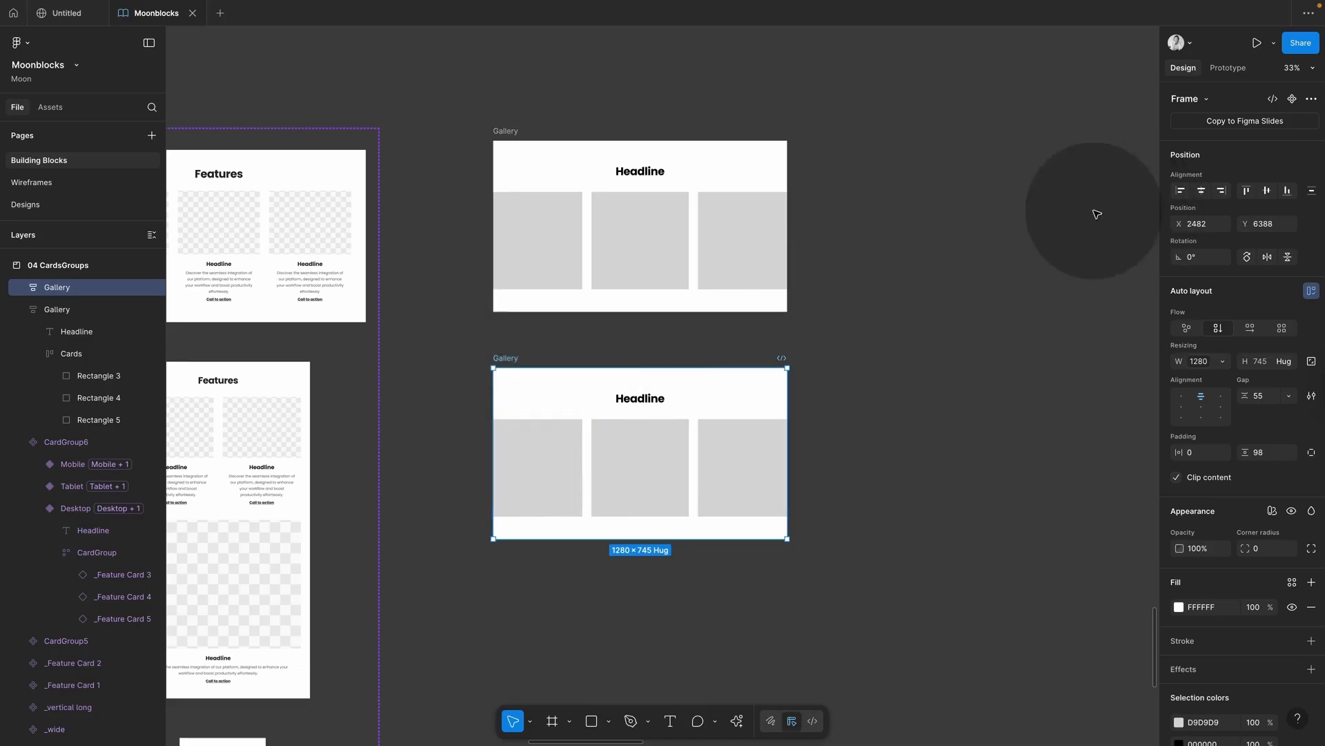
{"action": "left_click", "coordinate": [1056, 221]}
{"action": "left_click", "coordinate": [1312, 156]}
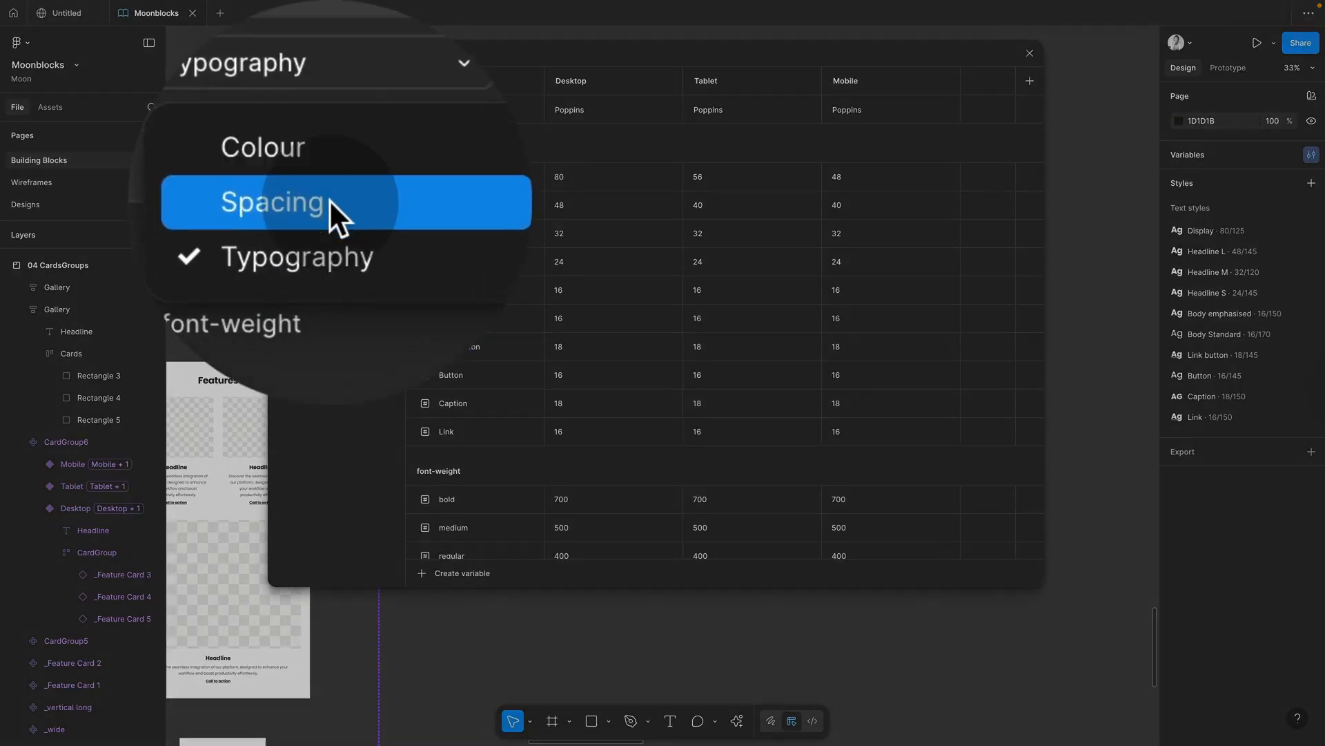
{"action": "left_click", "coordinate": [333, 211]}
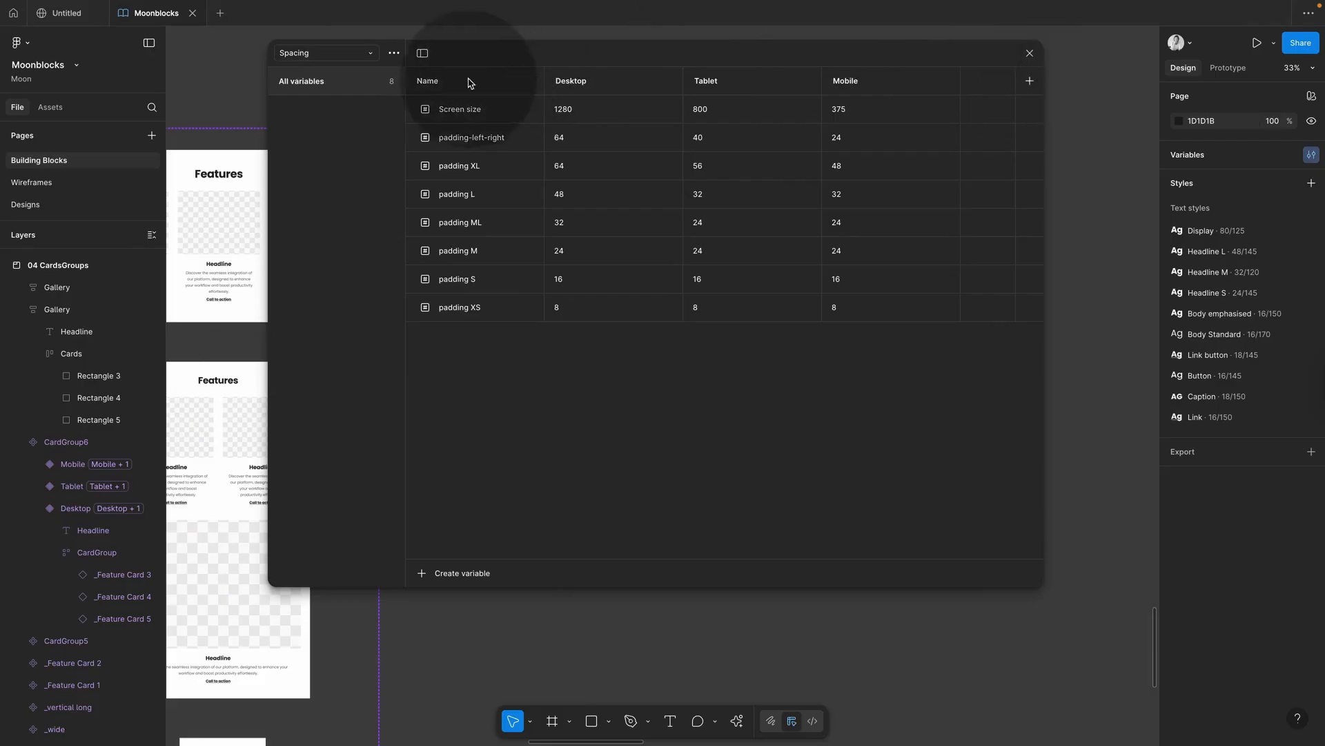
{"action": "left_click", "coordinate": [339, 118]}
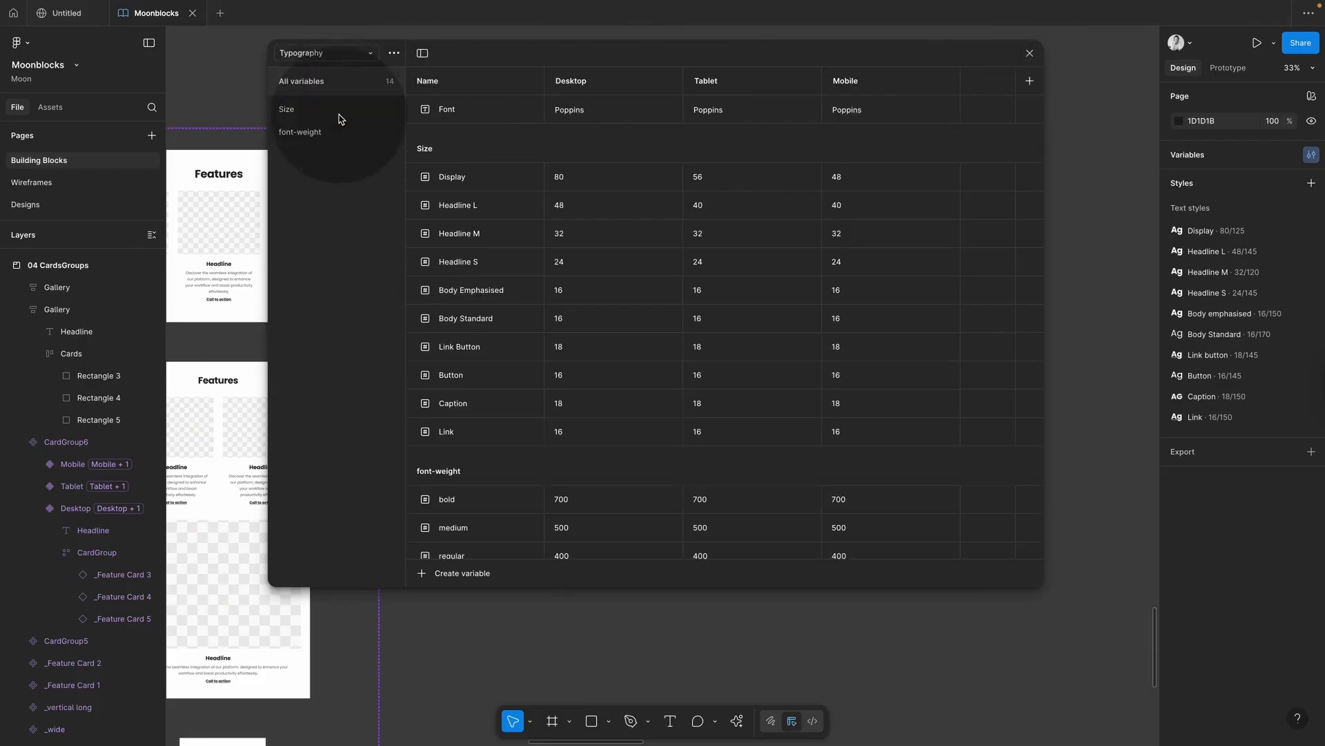
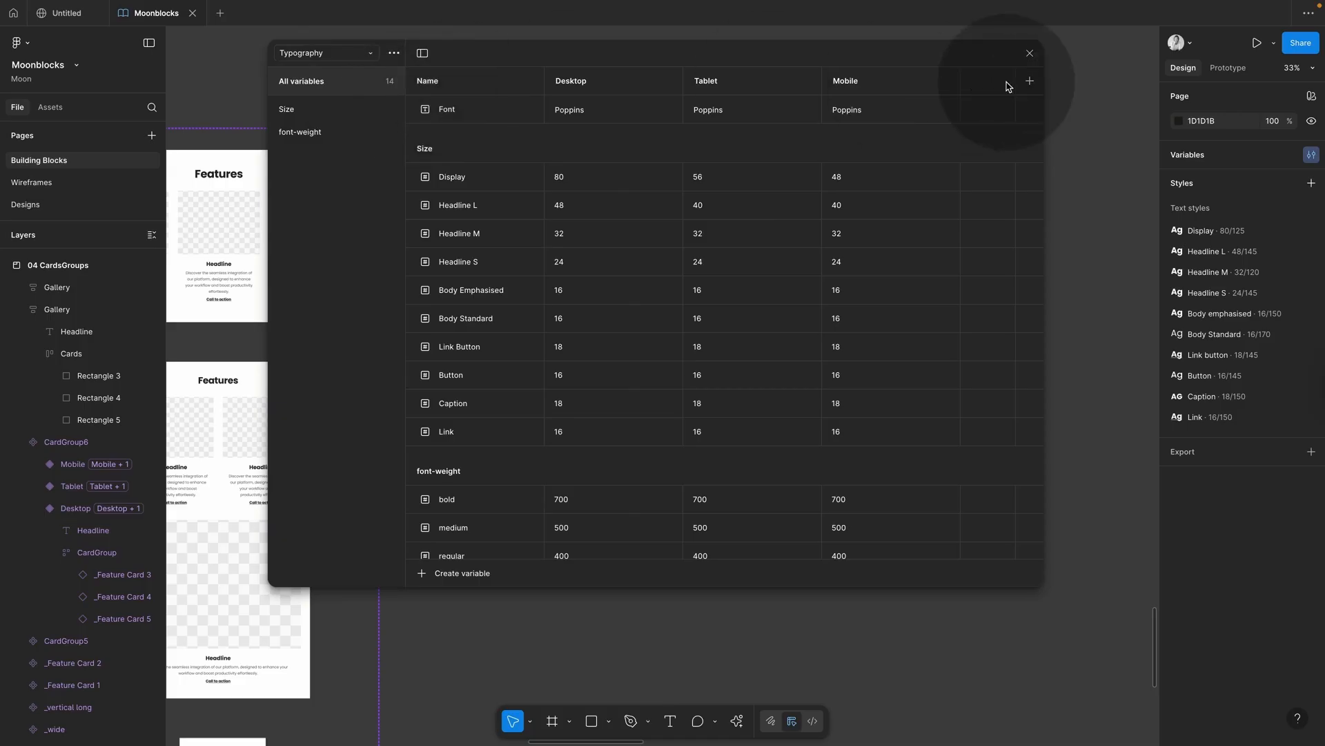
Step: Close the Typography variables table to return to the two Gallery frames on the canvas
{"action": "left_click", "coordinate": [1028, 55]}
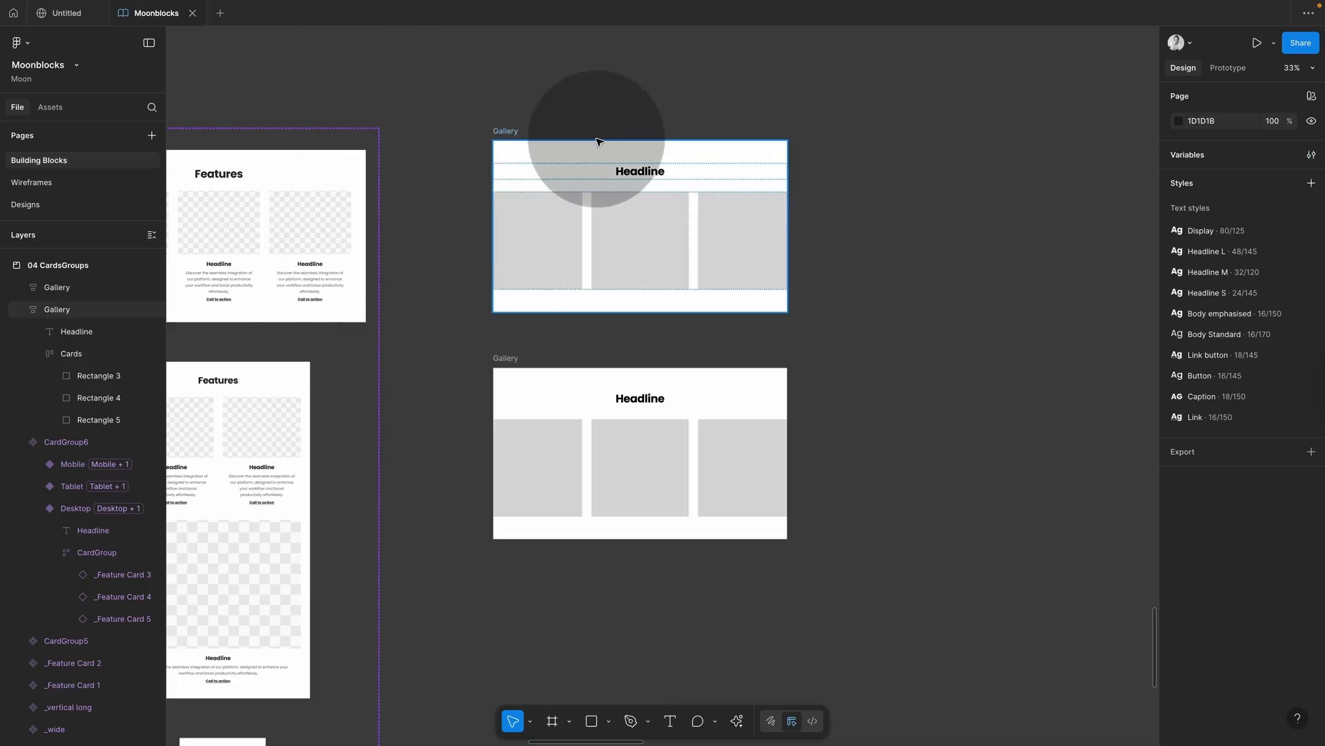
Step: Bind the Desktop Features card's horizontal padding to the padding-left-right variable
{"action": "left_click", "coordinate": [644, 175]}
{"action": "left_click", "coordinate": [315, 187]}
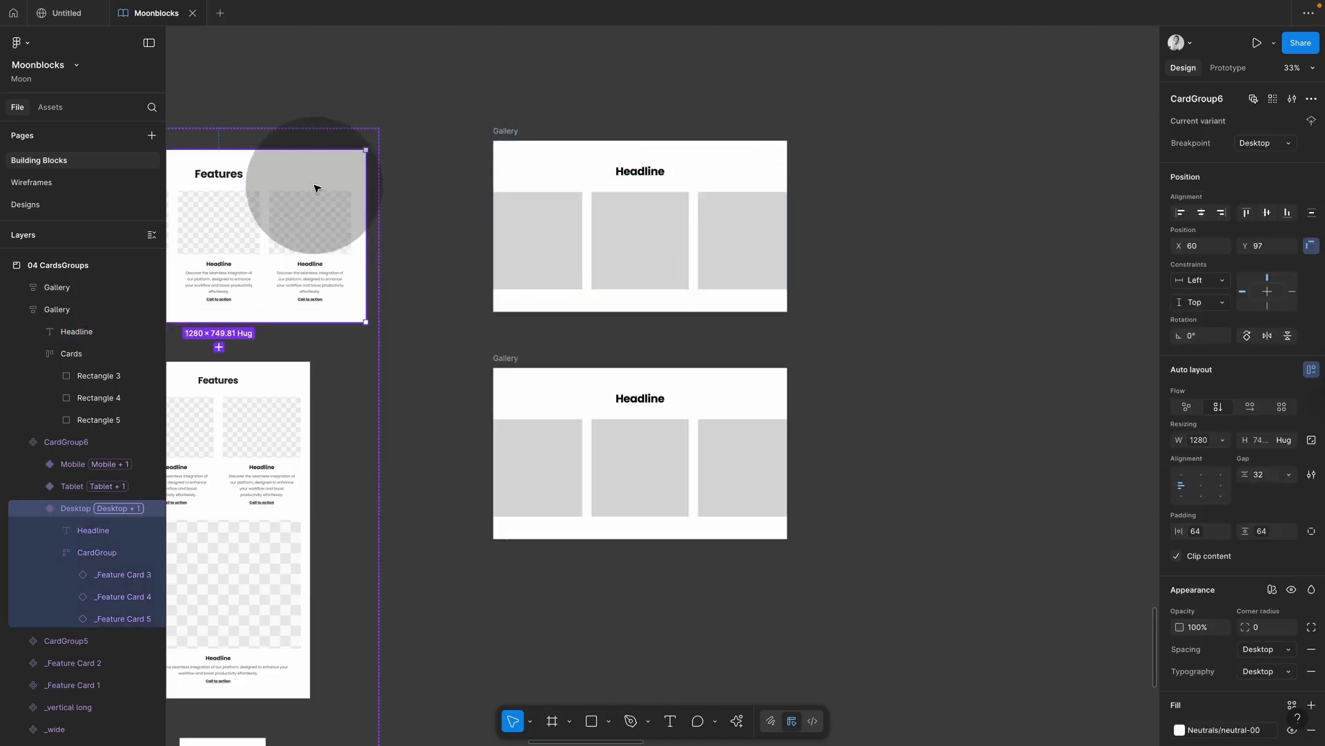
{"action": "left_click", "coordinate": [1196, 535]}
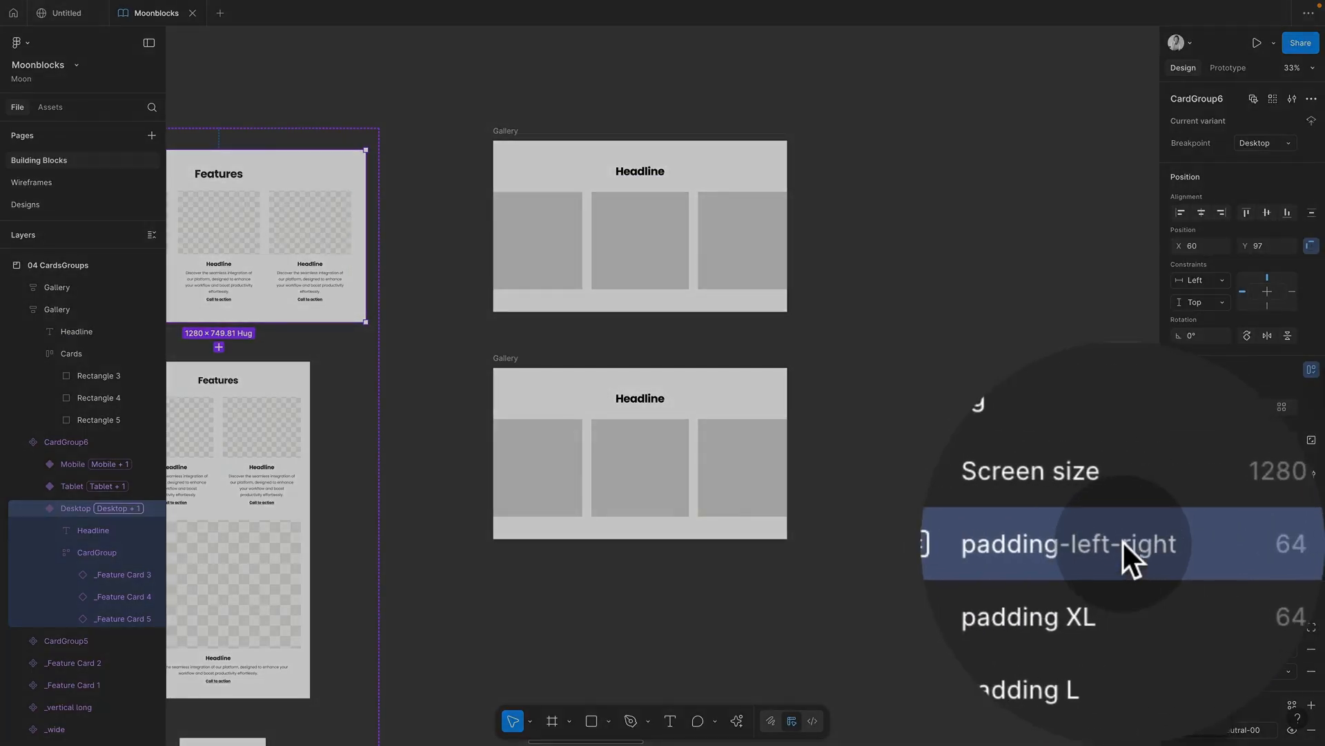
{"action": "left_click", "coordinate": [1122, 543]}
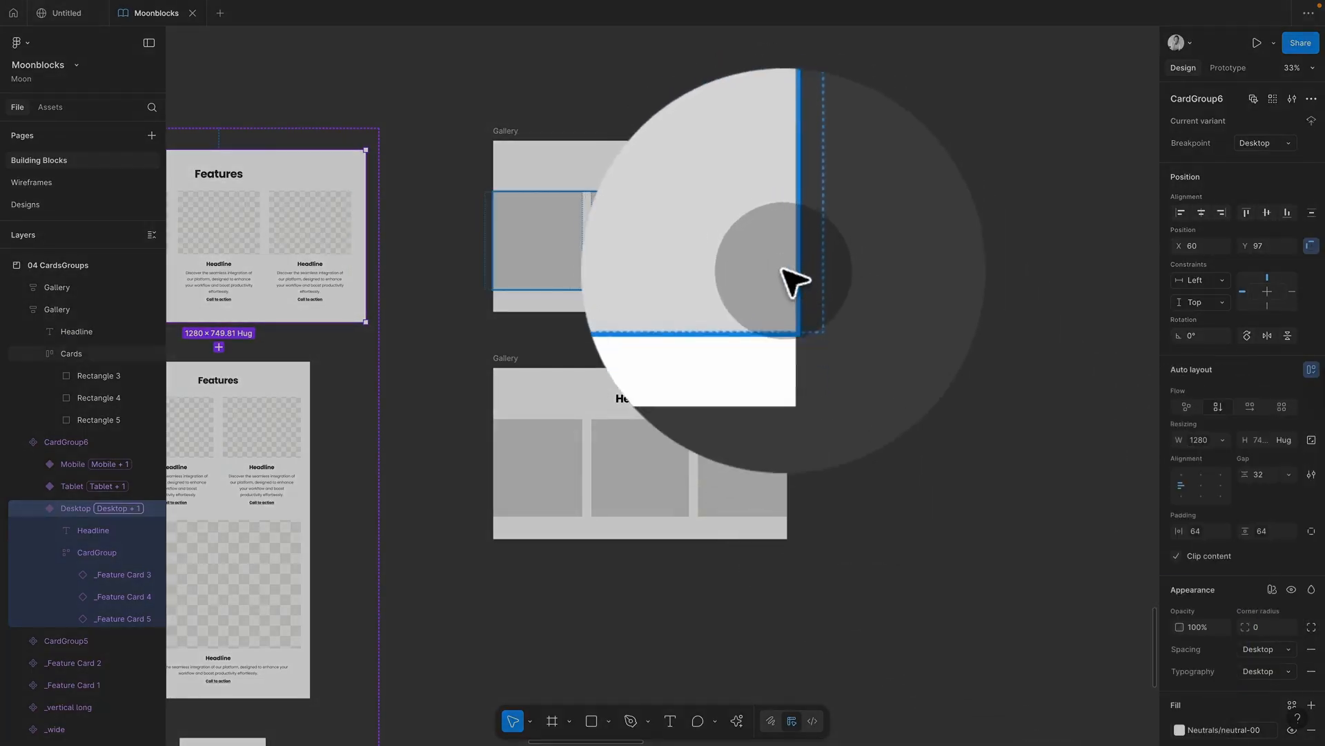
{"action": "left_click", "coordinate": [835, 286]}
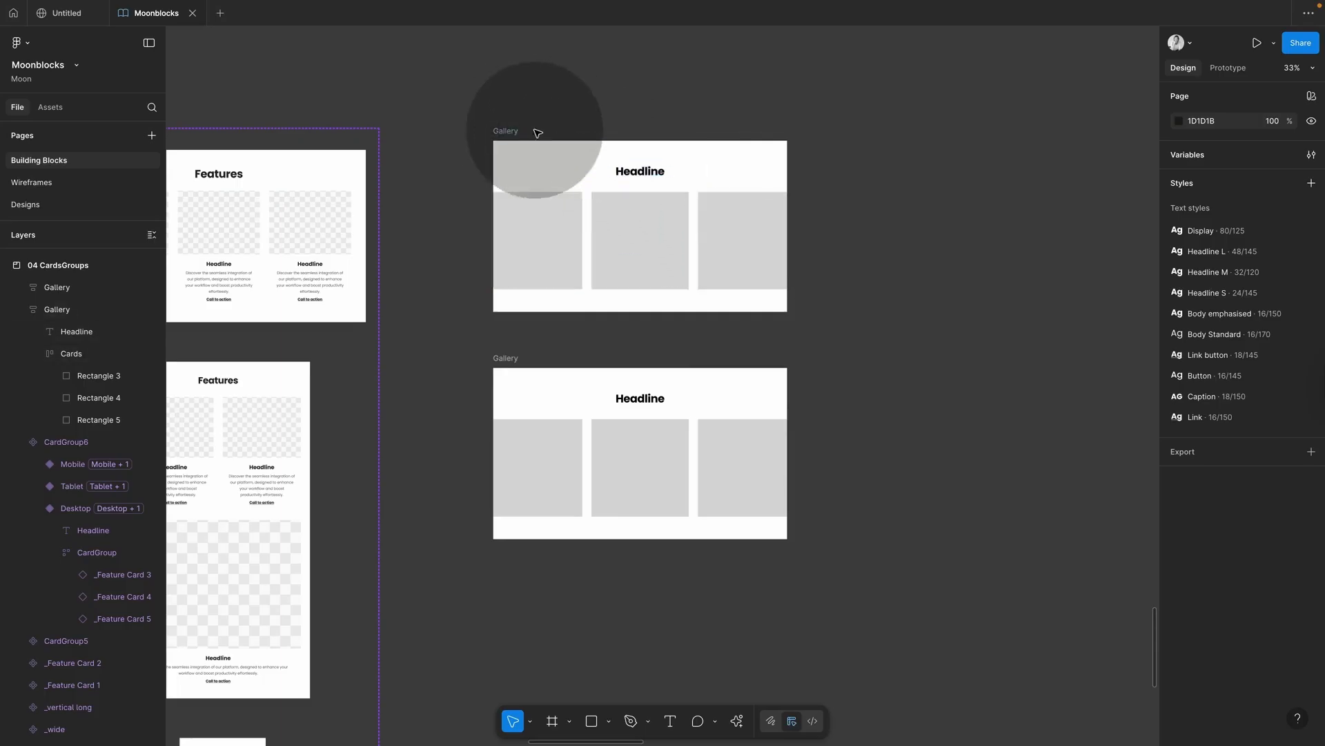
Step: Select the Gallery's Headline text and review the available text styles
{"action": "left_click", "coordinate": [508, 132]}
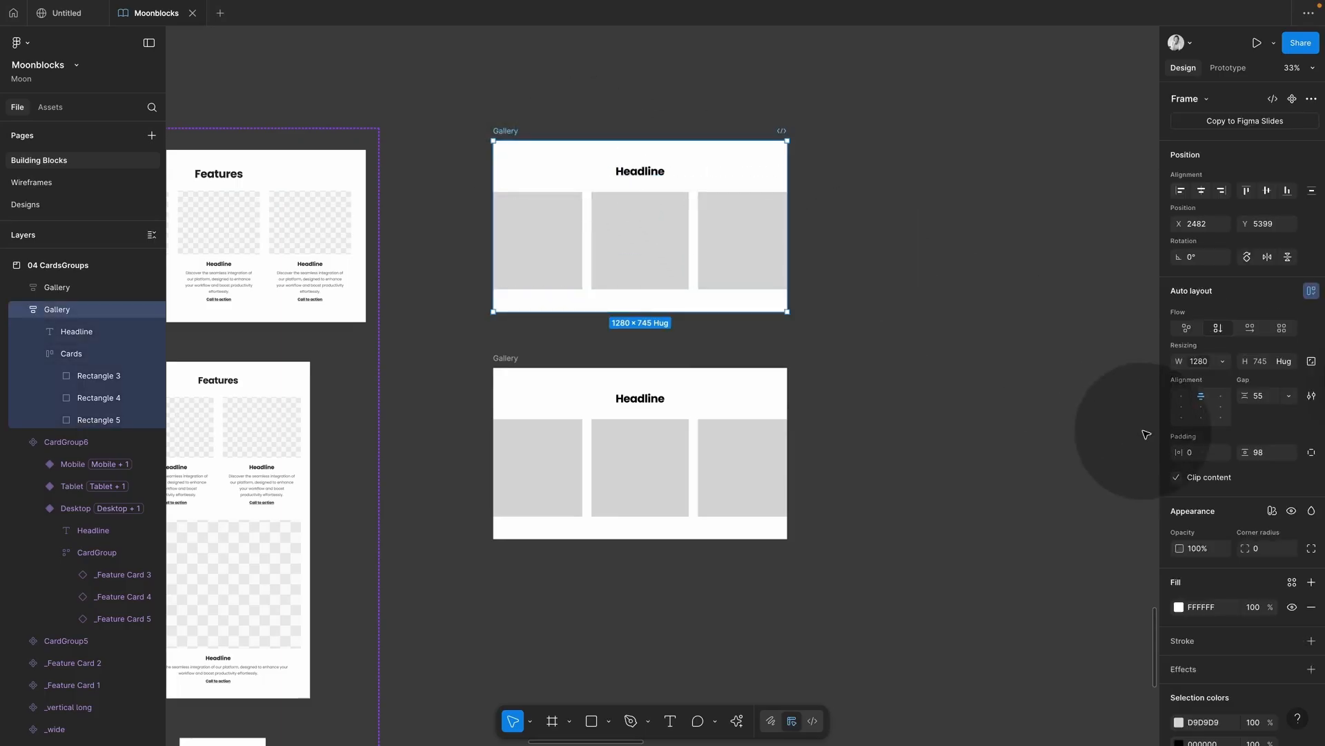
{"action": "scroll", "coordinate": [1239, 565], "scroll_direction": "down", "scroll_amount": 1}
{"action": "key", "text": "super"}
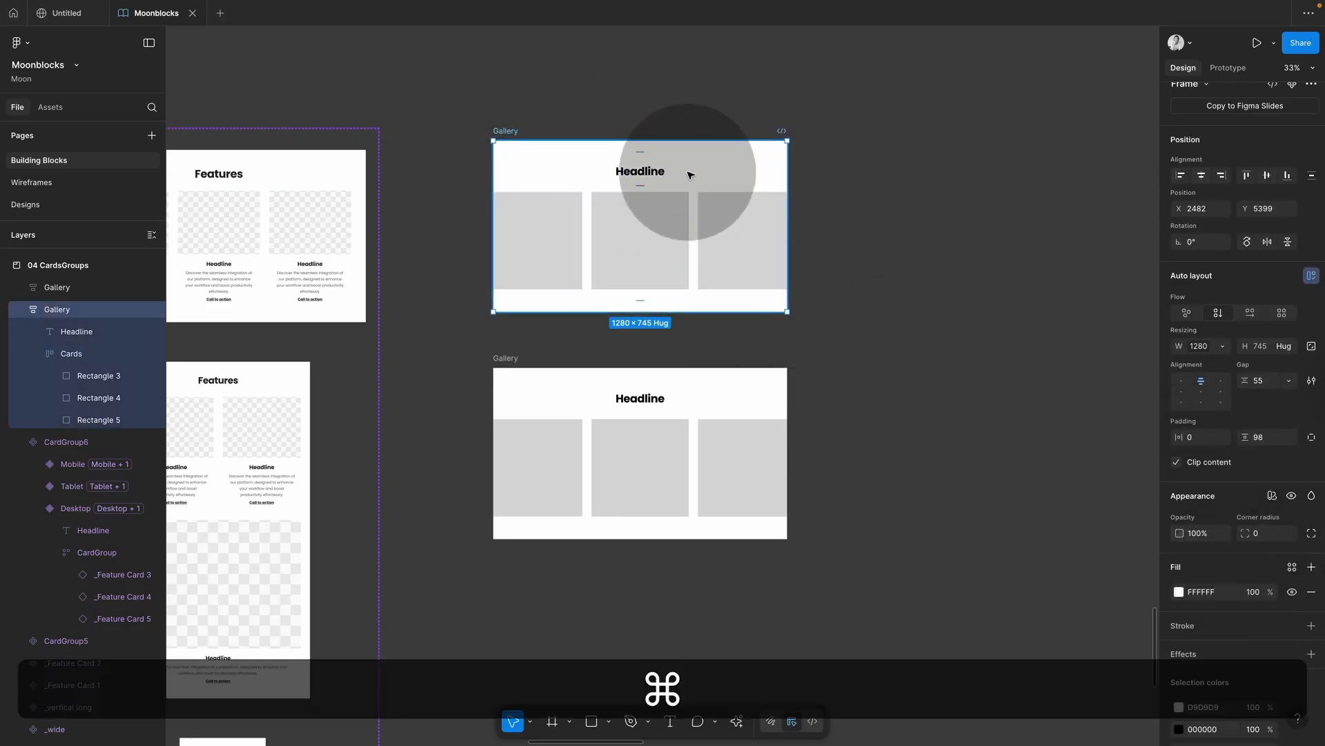
{"action": "left_click", "coordinate": [654, 176], "text": "super"}
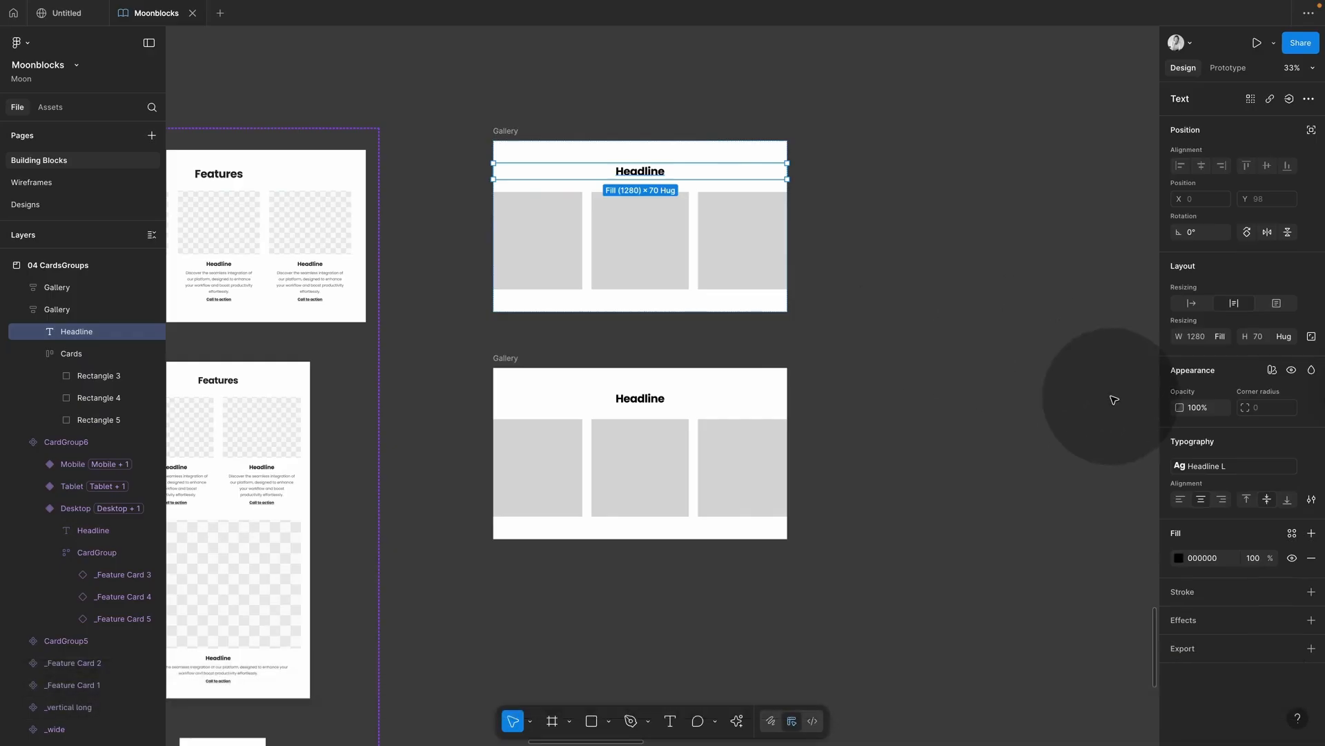
{"action": "left_click", "coordinate": [1204, 465]}
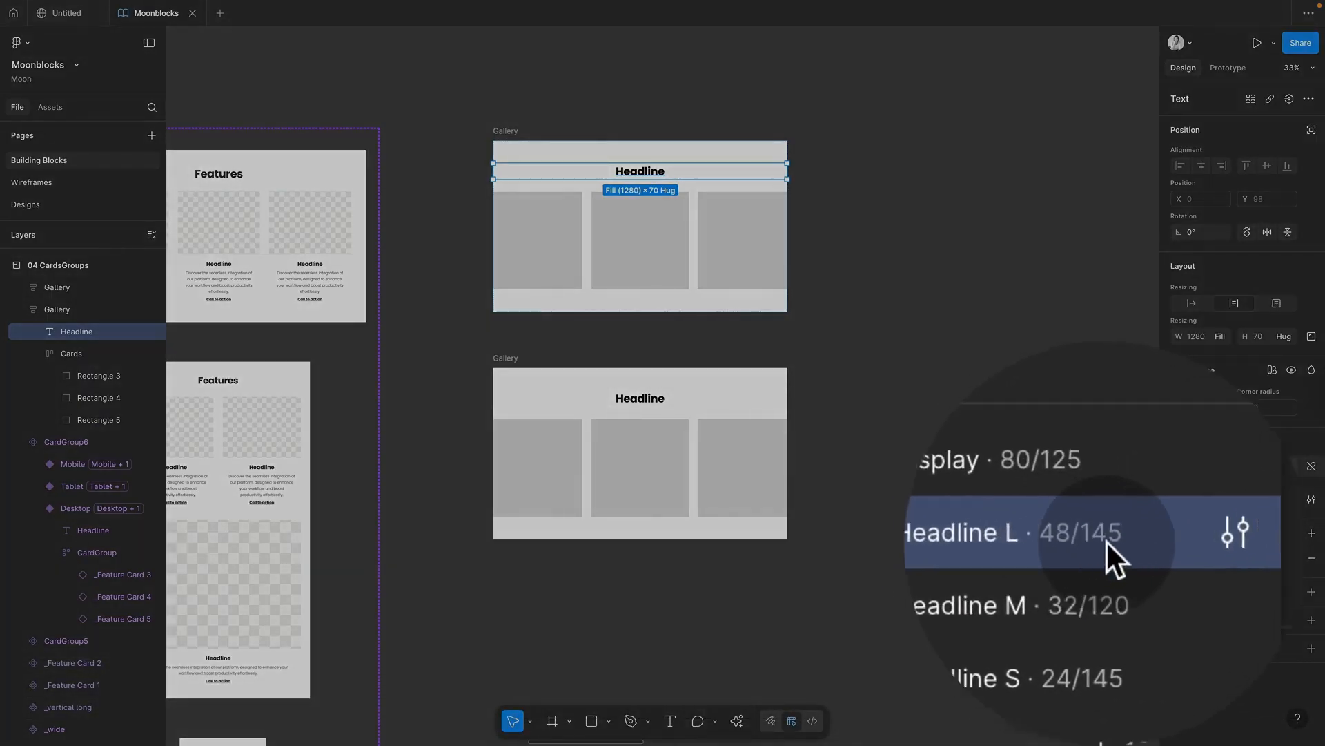
{"action": "left_click", "coordinate": [1021, 383]}
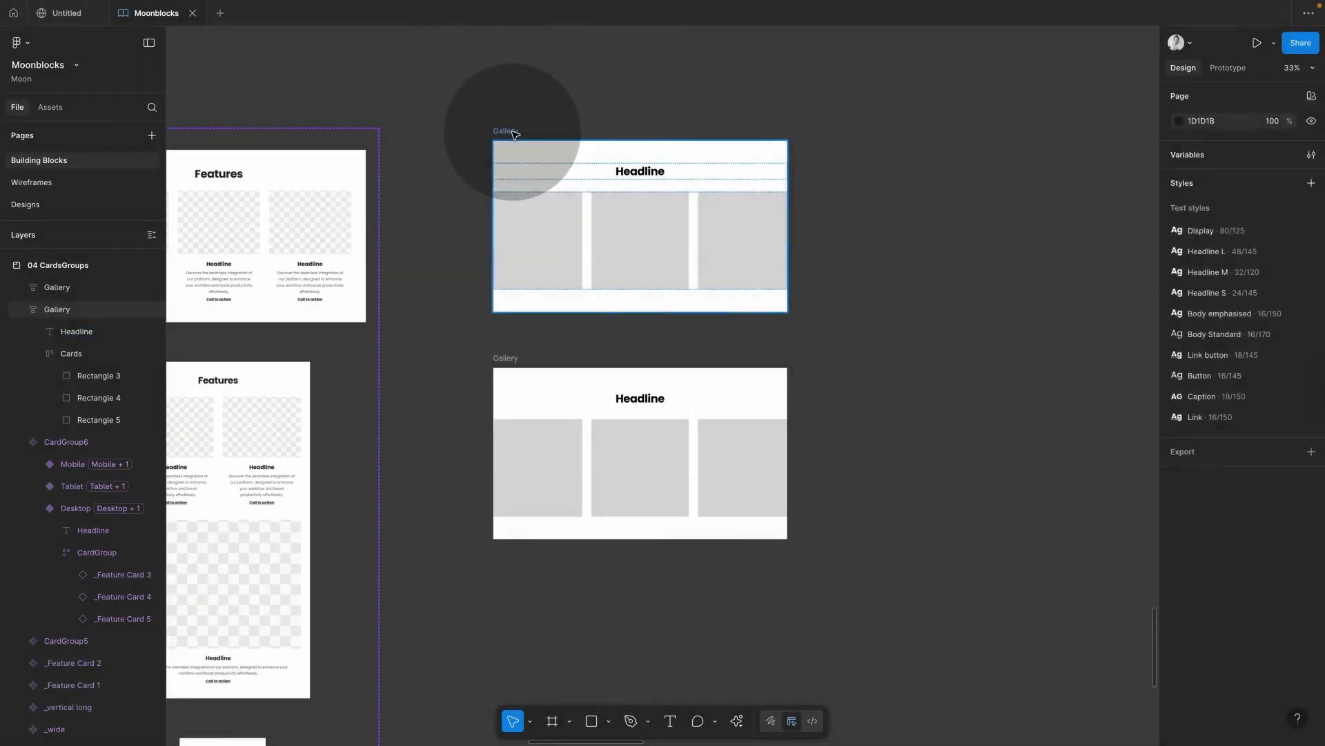
Step: Apply Text-90 to the Gallery's black text colour, undoing a trial neutral-10 card colour
{"action": "left_click", "coordinate": [553, 152]}
{"action": "scroll", "coordinate": [1232, 440], "scroll_direction": "down", "scroll_amount": 3}
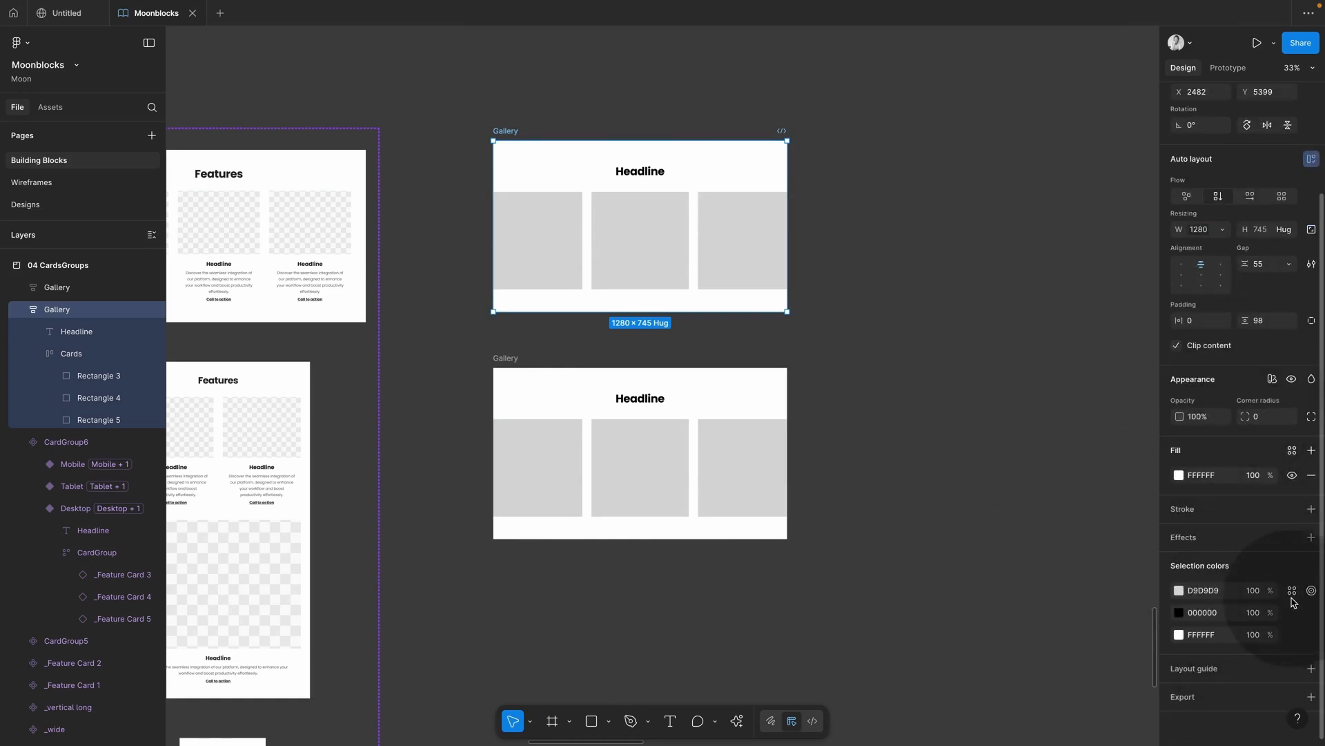
{"action": "left_click", "coordinate": [1292, 591]}
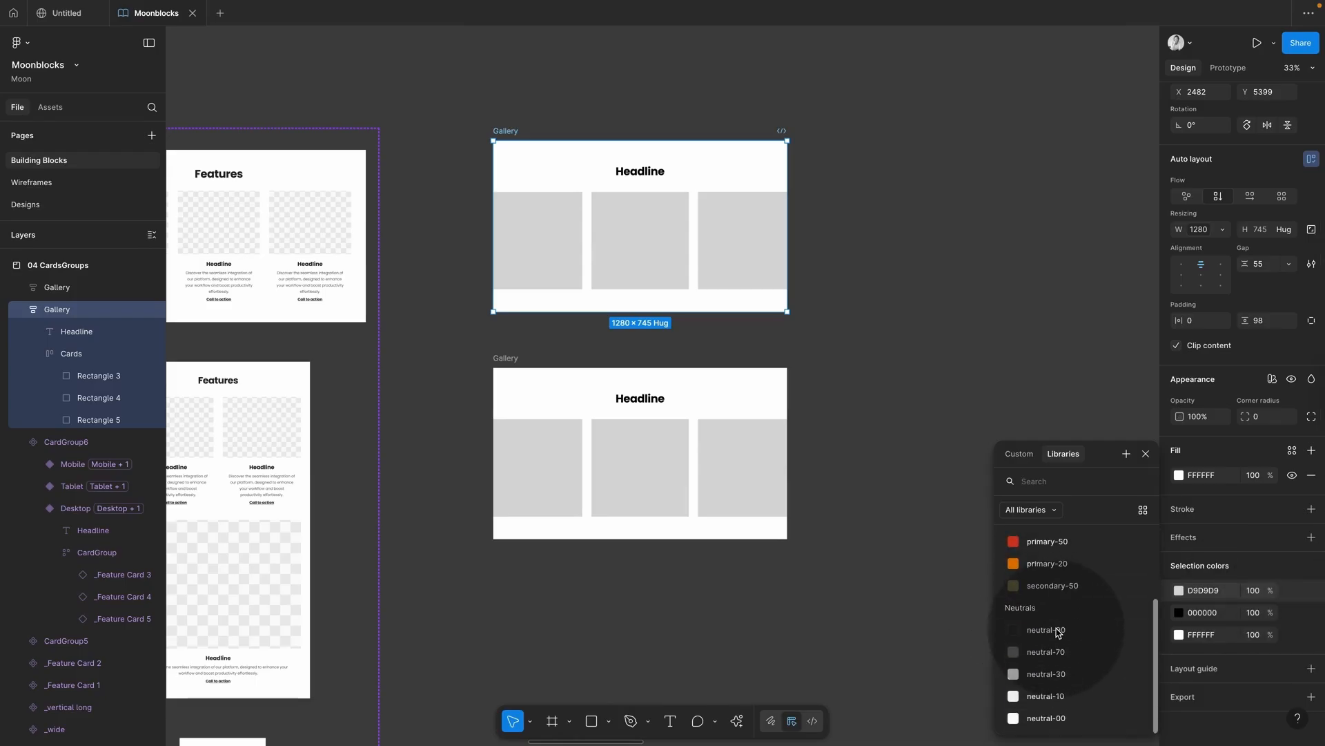
{"action": "left_click", "coordinate": [1043, 698]}
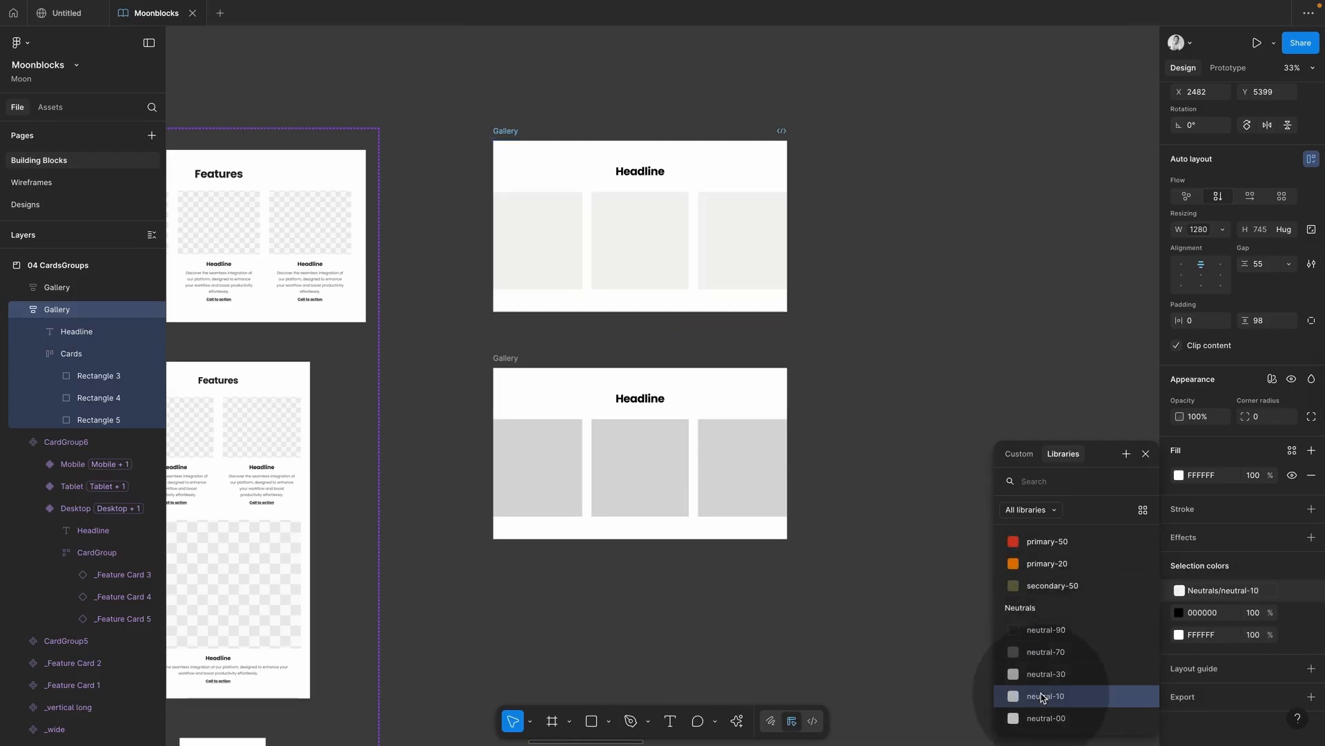
{"action": "key", "text": "super+z"}
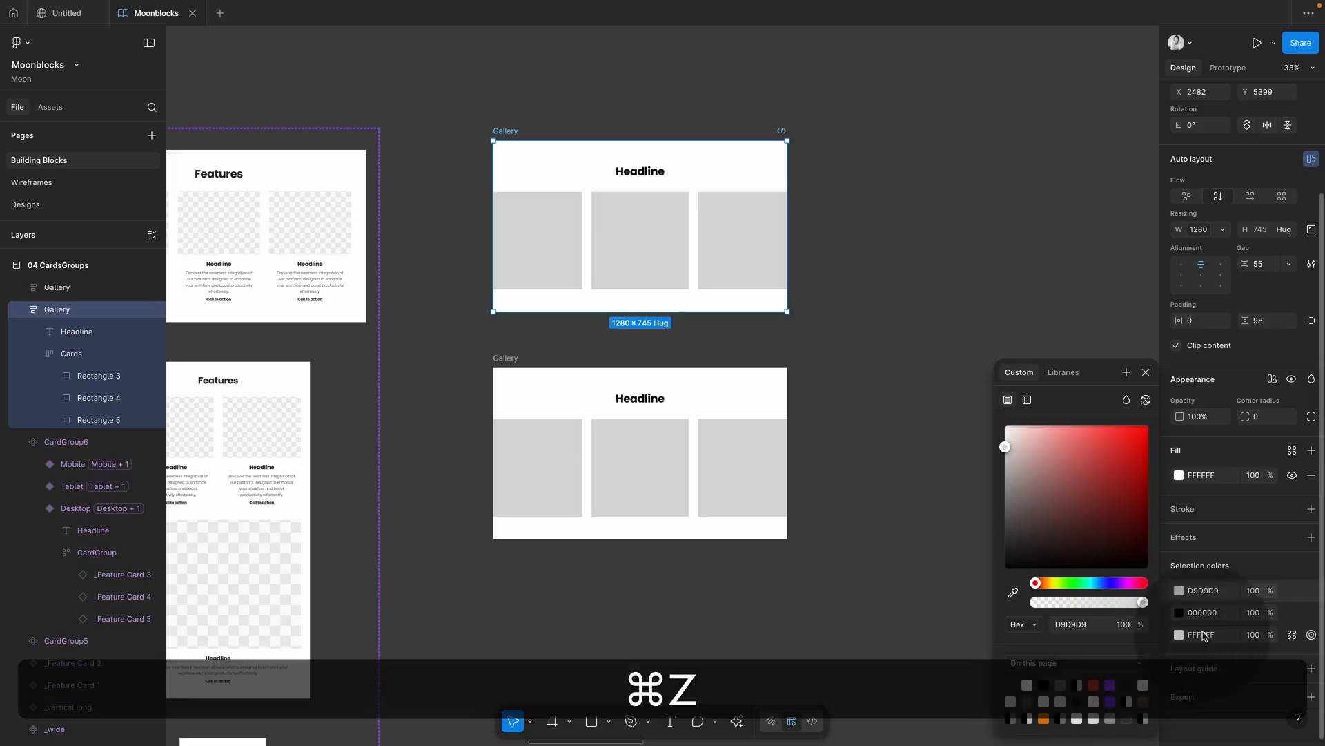
{"action": "left_click", "coordinate": [1293, 612]}
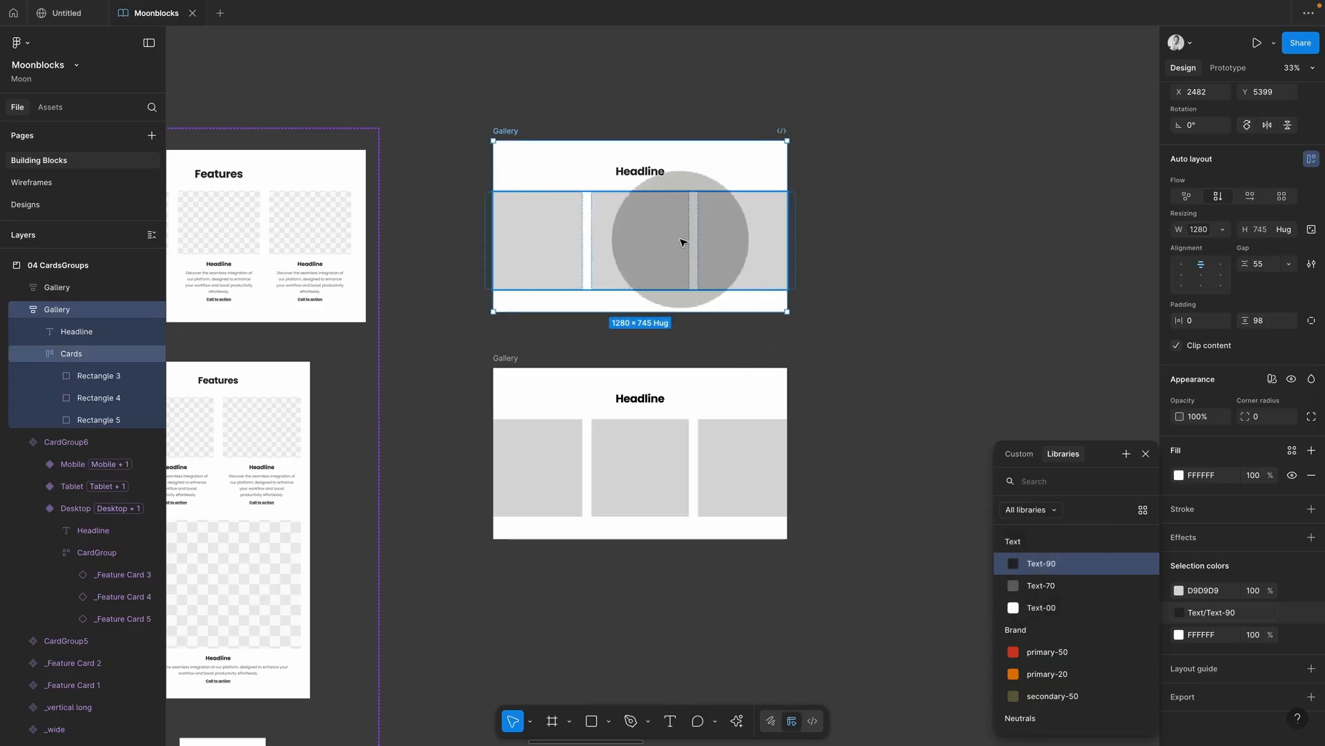
{"action": "left_click", "coordinate": [629, 168], "text": "super"}
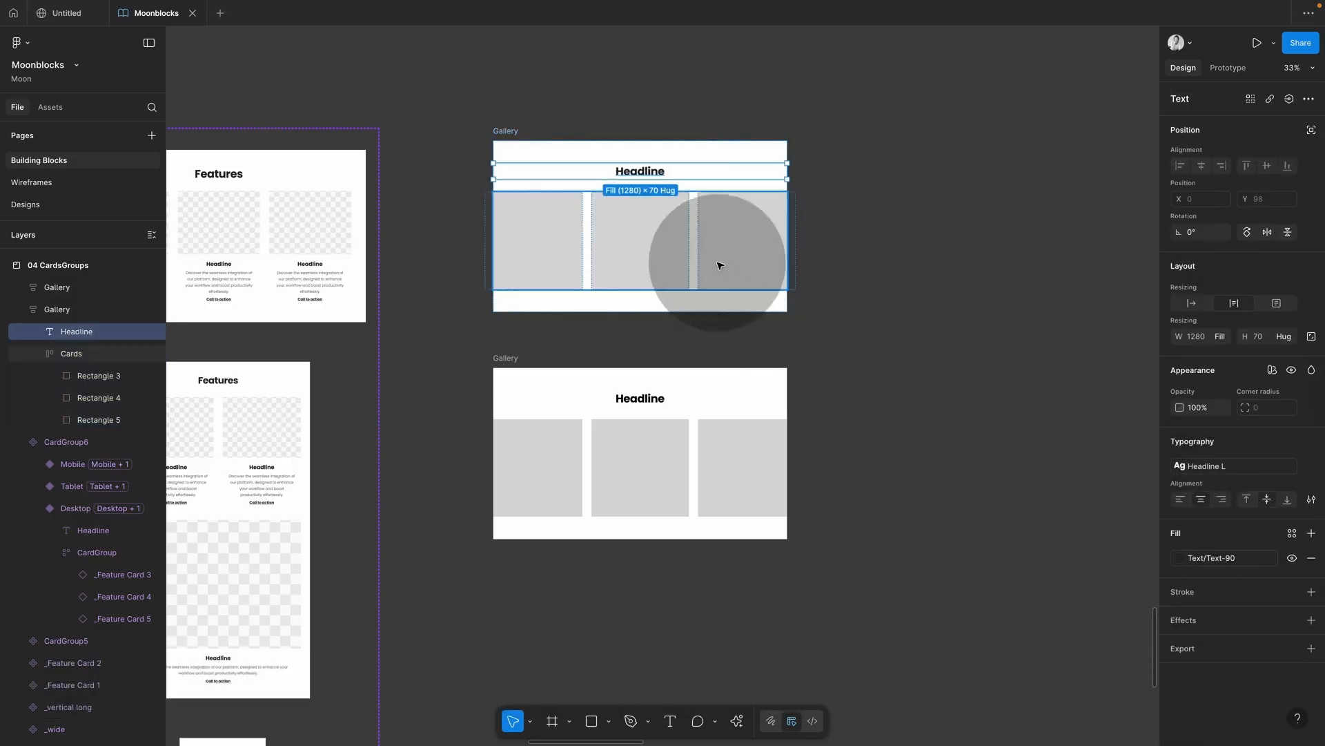
Step: Set the Gallery frame's background fill to the neutral-00 library colour
{"action": "left_click", "coordinate": [502, 135]}
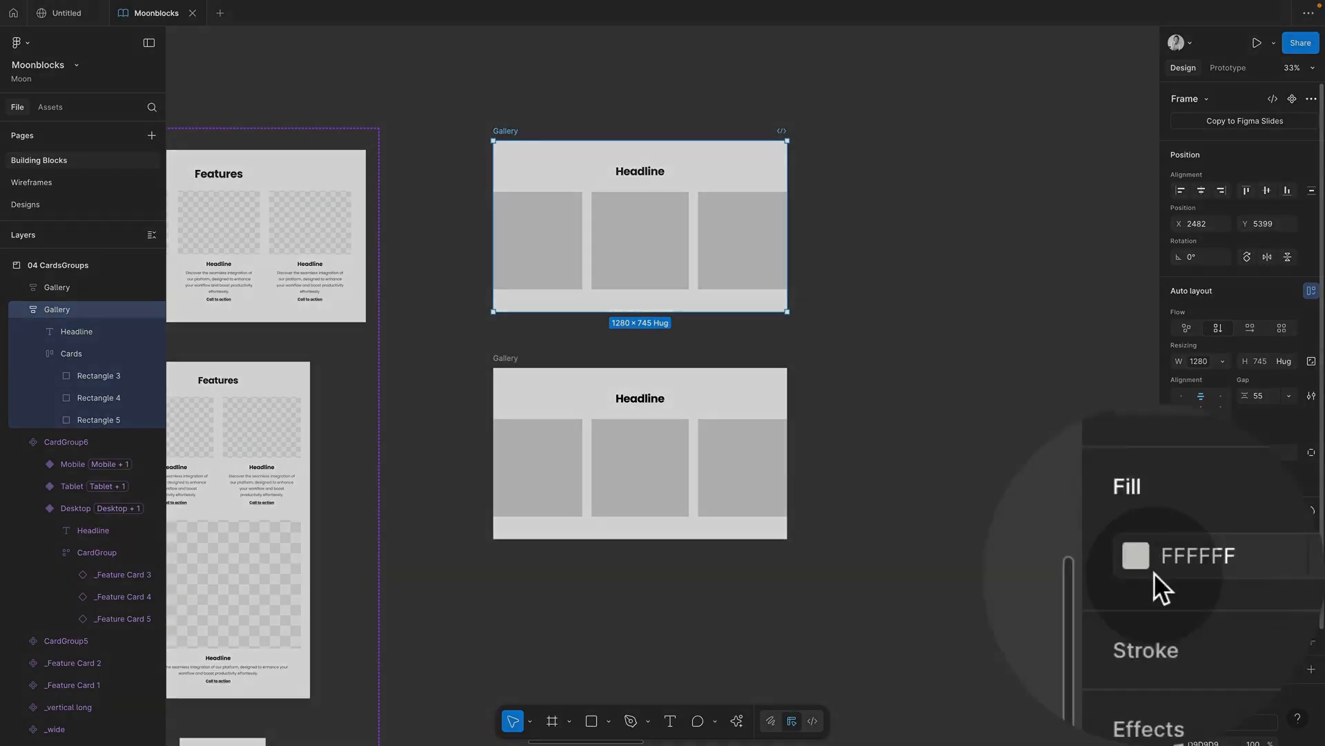
{"action": "left_click", "coordinate": [1179, 607]}
{"action": "left_click", "coordinate": [1217, 543]}
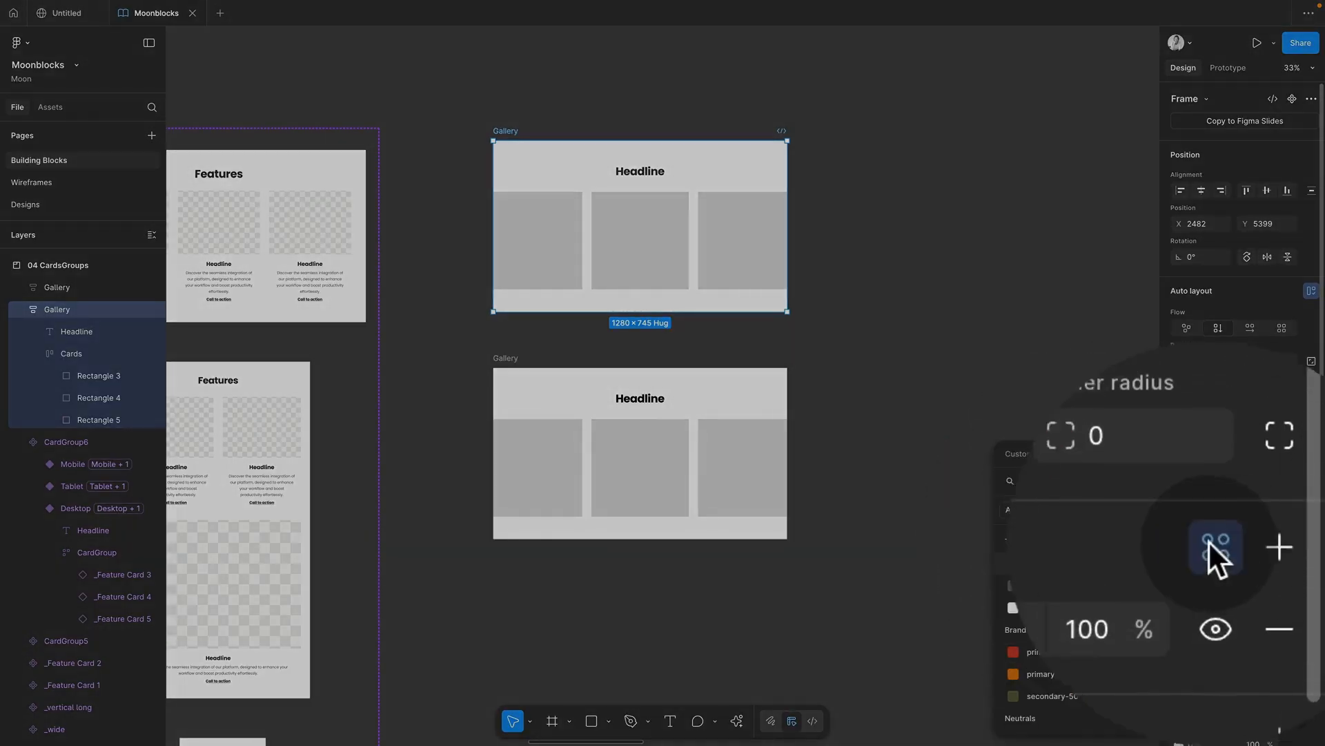
{"action": "scroll", "coordinate": [1083, 540], "scroll_direction": "down", "scroll_amount": 5}
{"action": "left_click", "coordinate": [1046, 632]}
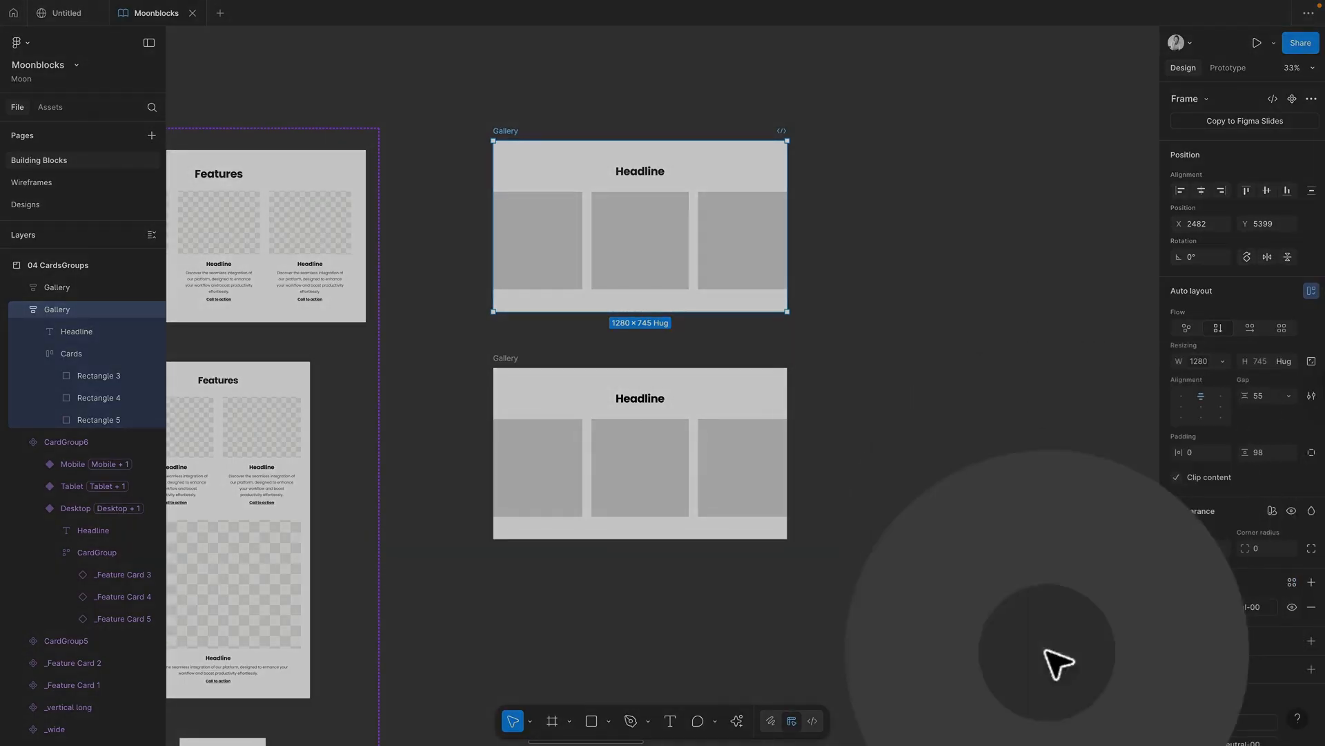
Step: Delete the extra Gallery copies, leaving a single Gallery section
{"action": "left_click", "coordinate": [512, 359]}
{"action": "key", "text": "BackSpace"}
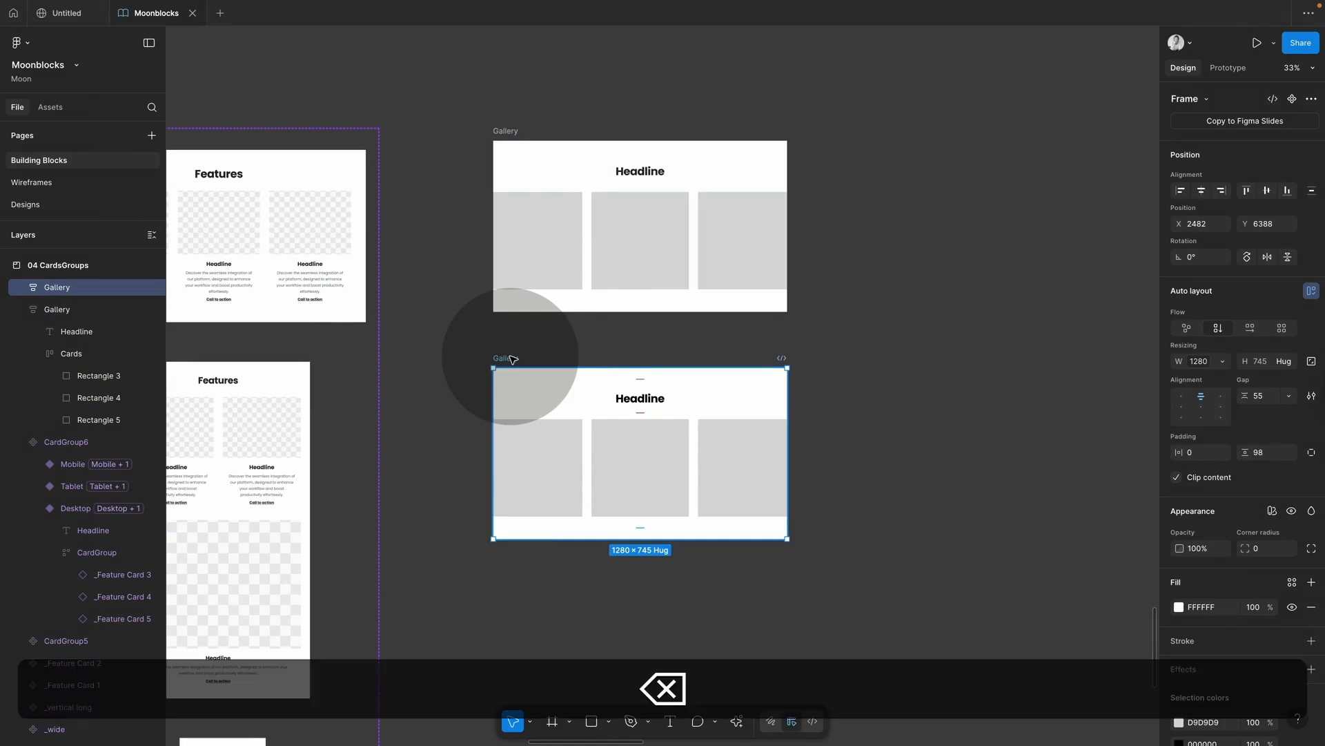
{"action": "left_click", "coordinate": [508, 132]}
{"action": "left_click_drag", "start_coordinate": [508, 133], "coordinate": [507, 381]}
{"action": "scroll", "coordinate": [1213, 563], "scroll_direction": "down", "scroll_amount": 3}
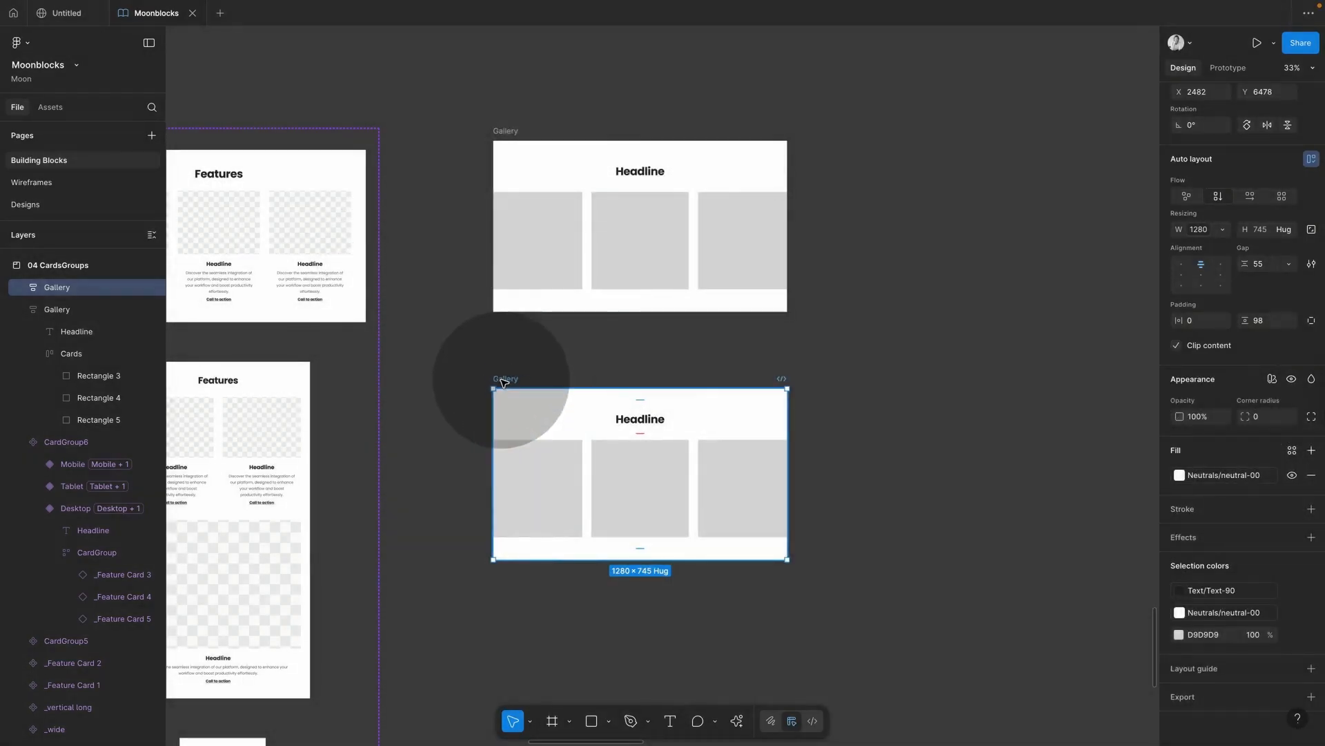
{"action": "key", "text": "BackSpace"}
Step: Change the fills of Rectangle 3 and Rectangle 4 to Image
{"action": "left_click", "coordinate": [535, 247], "text": "super"}
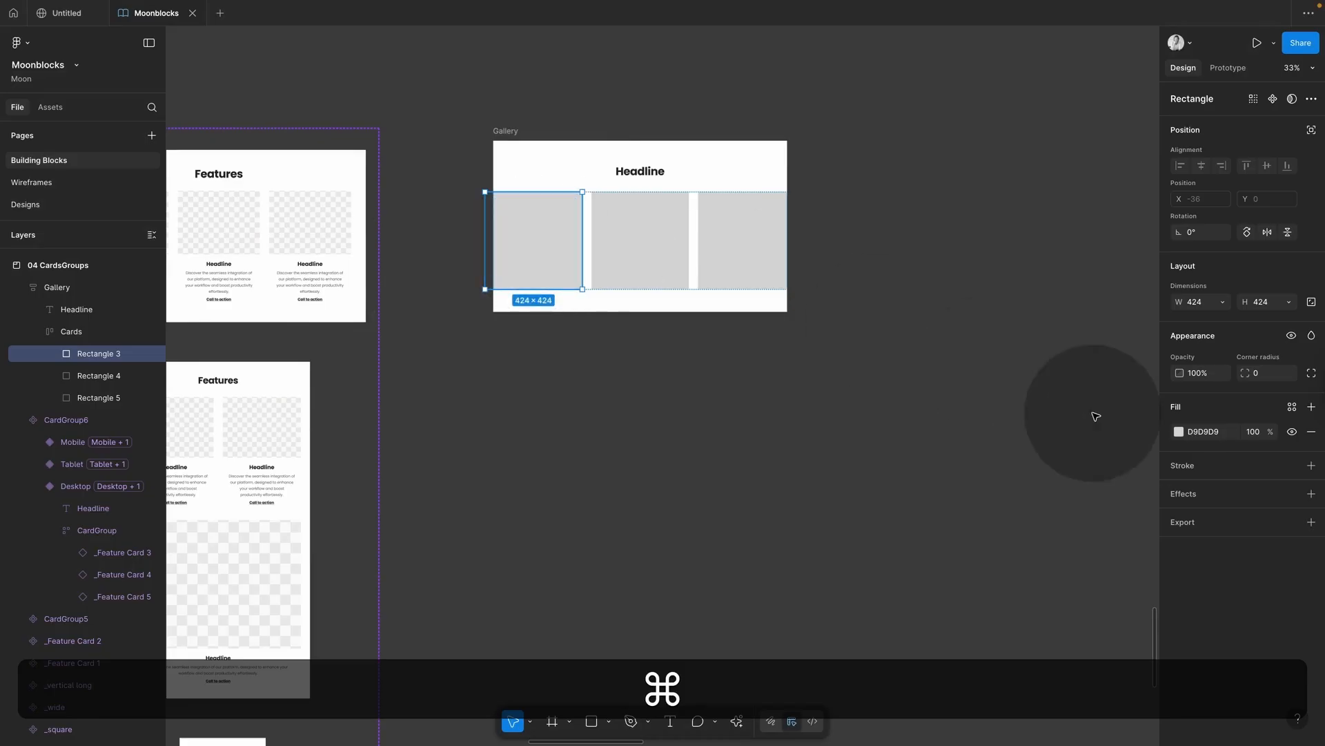
{"action": "left_click", "coordinate": [1179, 432]}
{"action": "left_click", "coordinate": [1047, 401]}
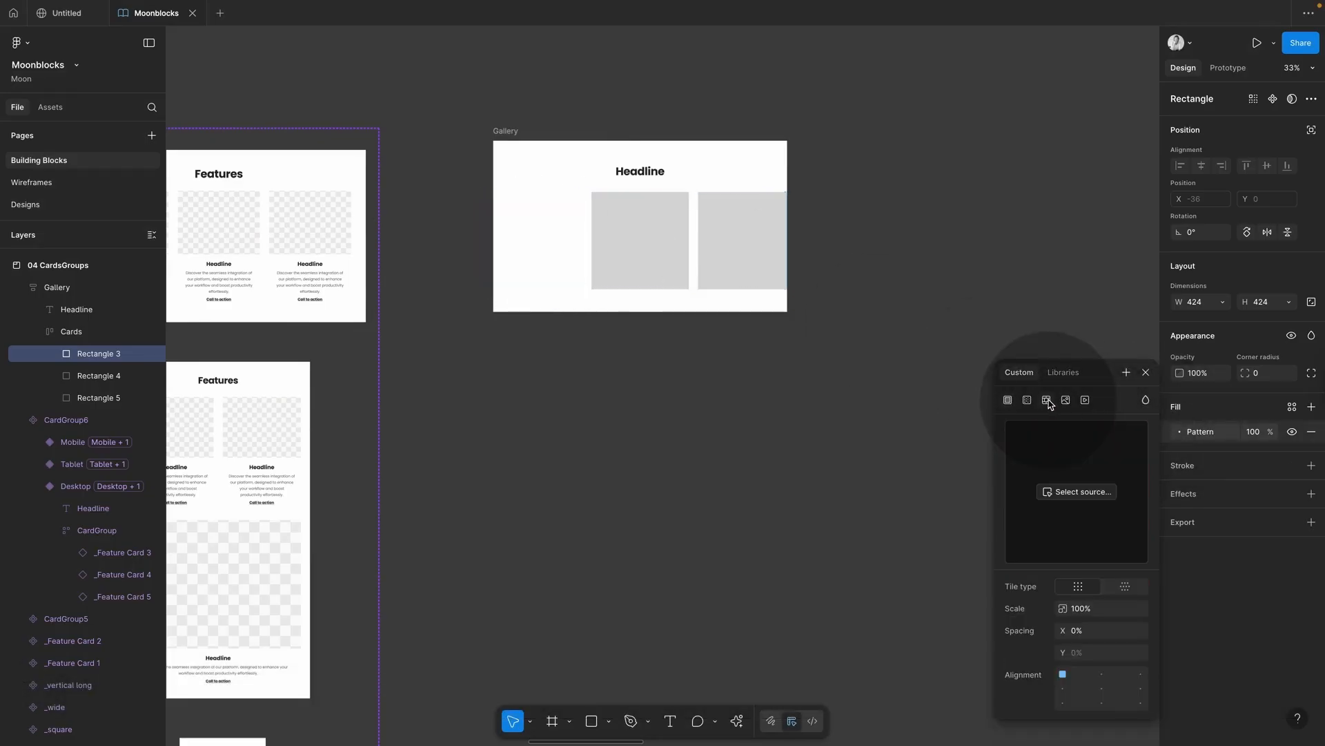
{"action": "left_click", "coordinate": [1065, 400]}
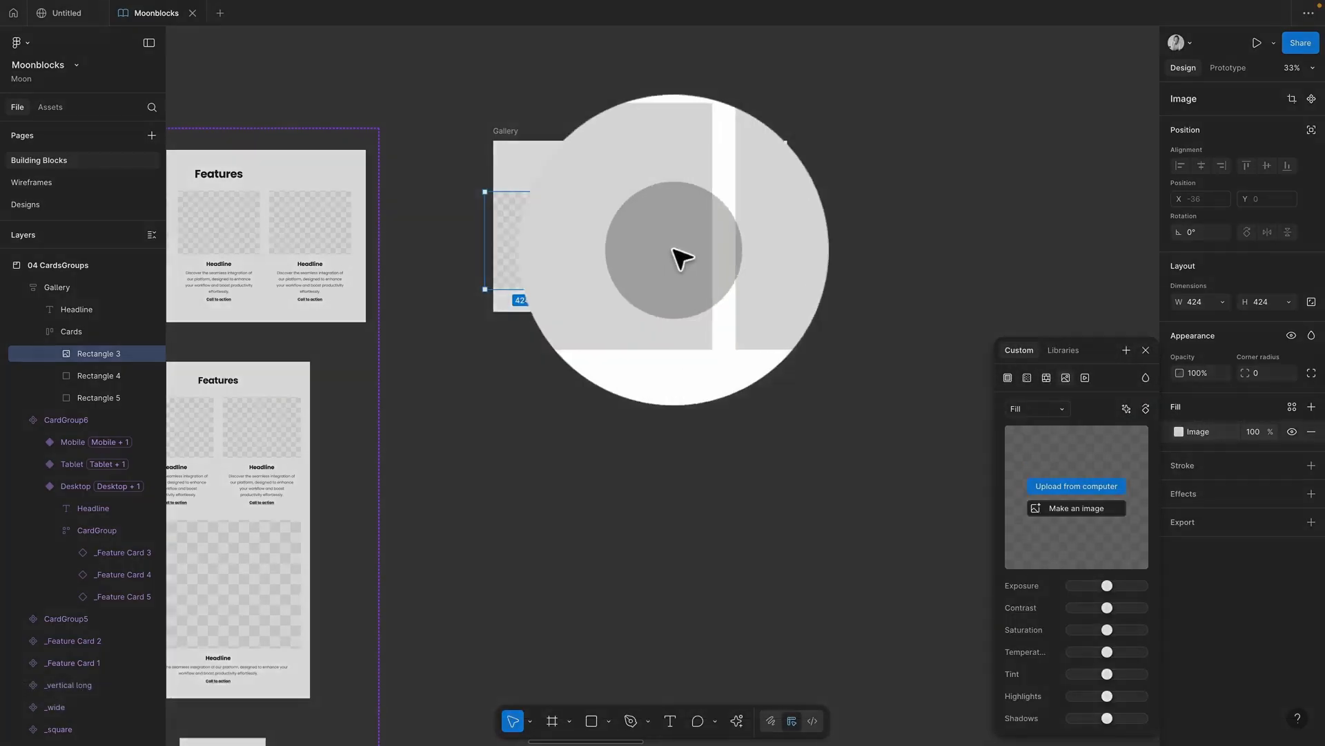
{"action": "left_click", "coordinate": [642, 255], "text": "super"}
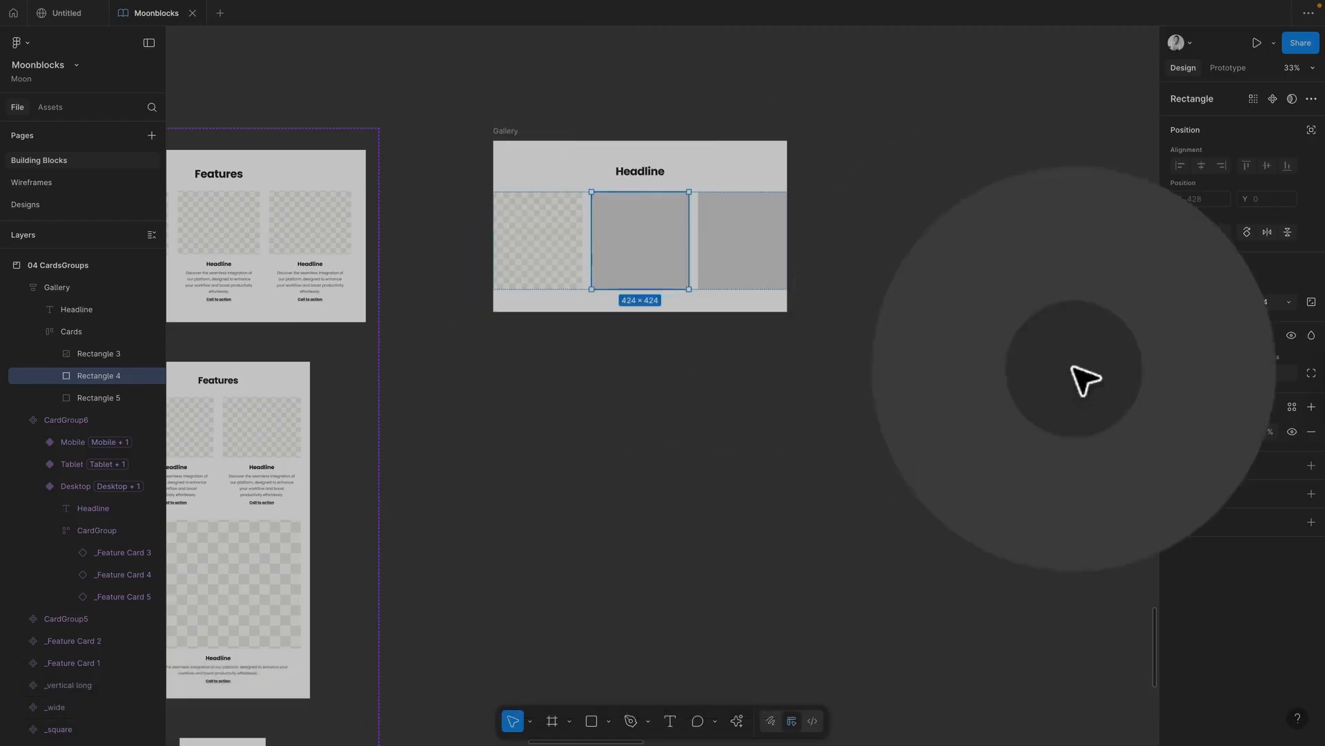
{"action": "left_click", "coordinate": [1181, 431]}
{"action": "left_click", "coordinate": [1065, 377]}
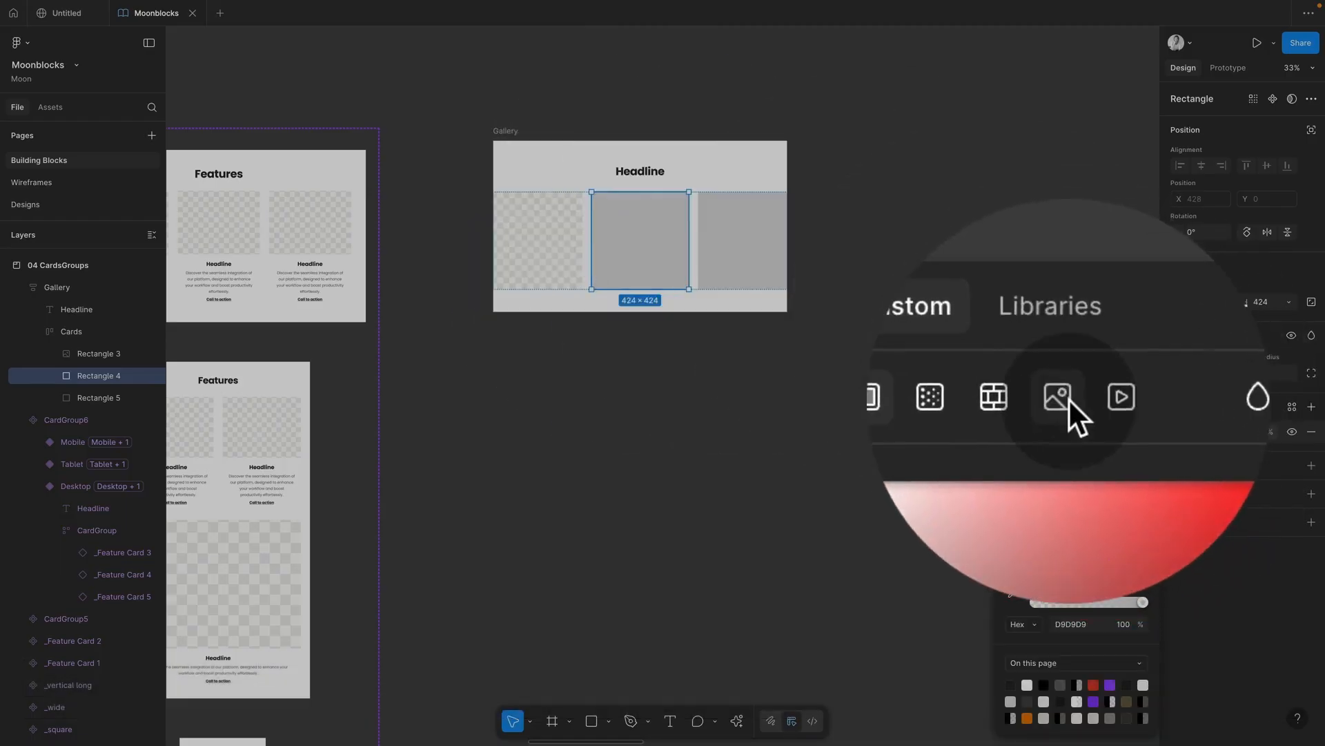
Step: Change Rectangle 5's fill to Image and duplicate the Gallery below
{"action": "left_click", "coordinate": [767, 250], "text": "super"}
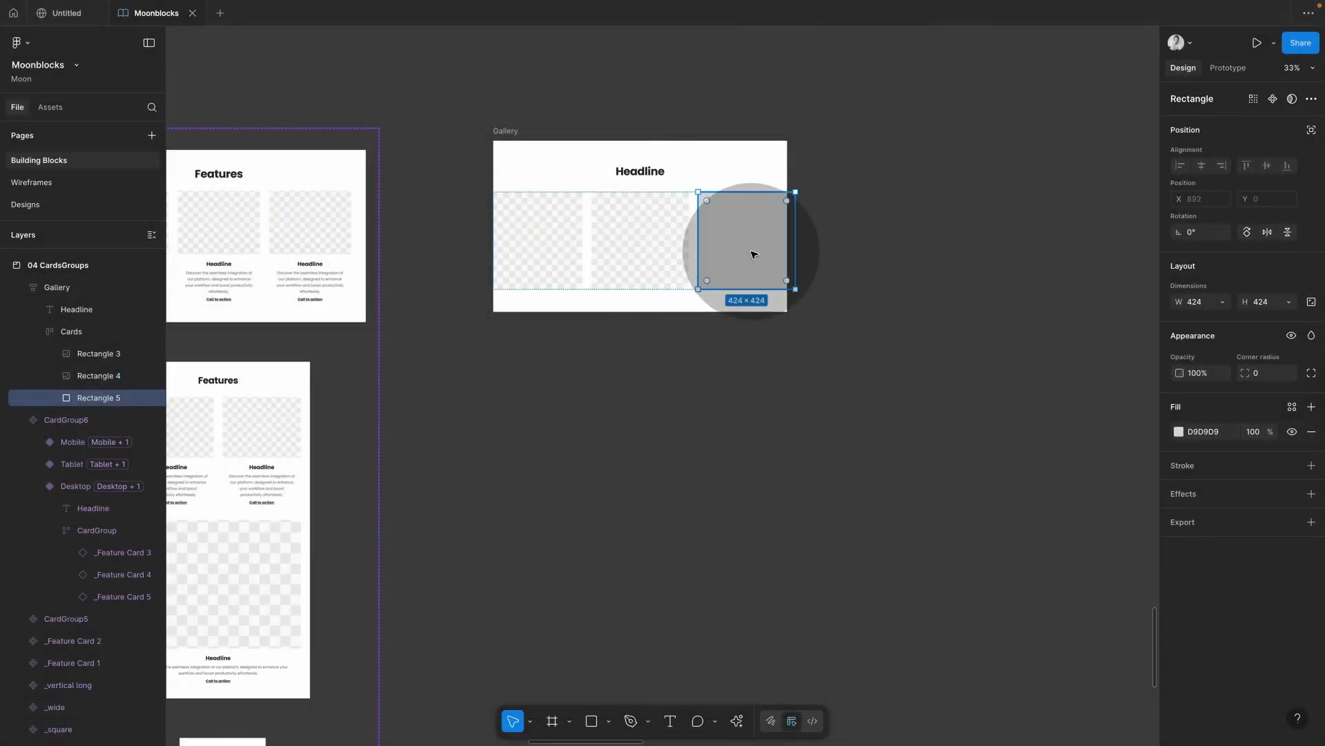
{"action": "left_click", "coordinate": [1180, 433]}
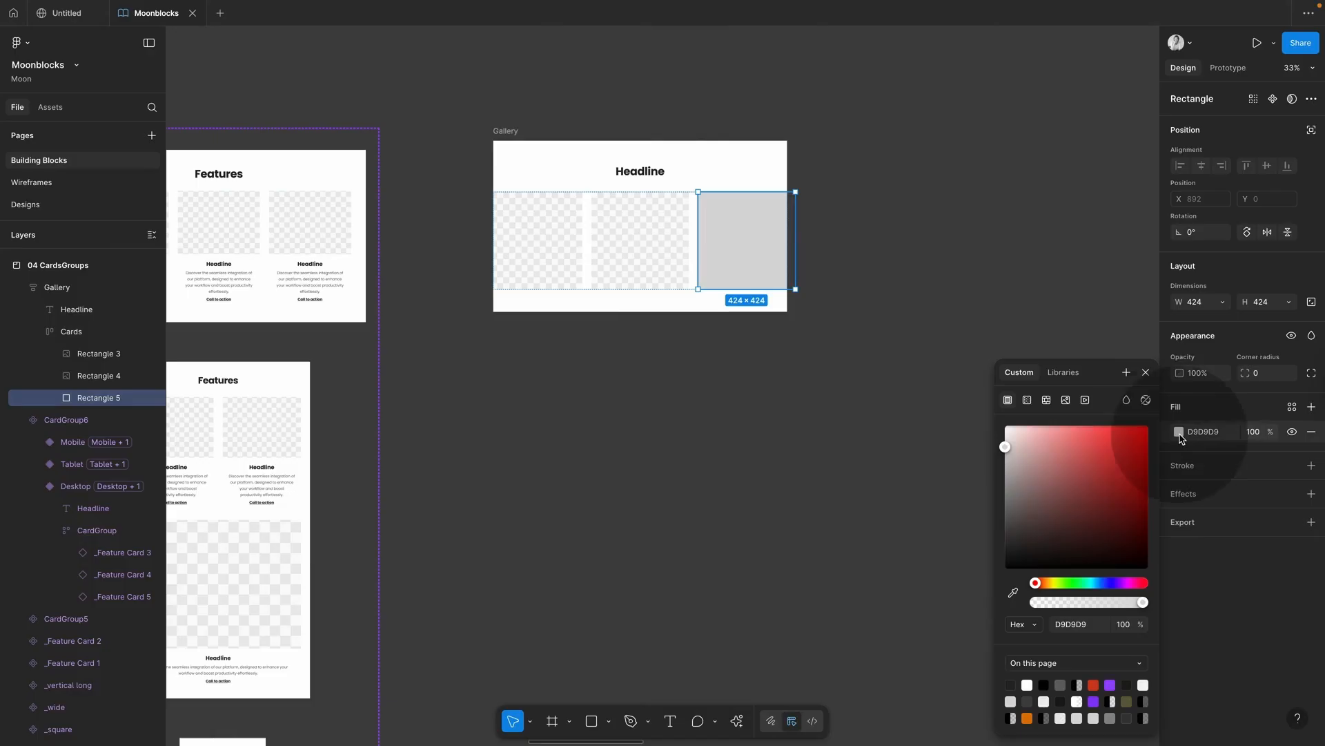
{"action": "left_click", "coordinate": [1066, 400]}
{"action": "left_click", "coordinate": [936, 326]}
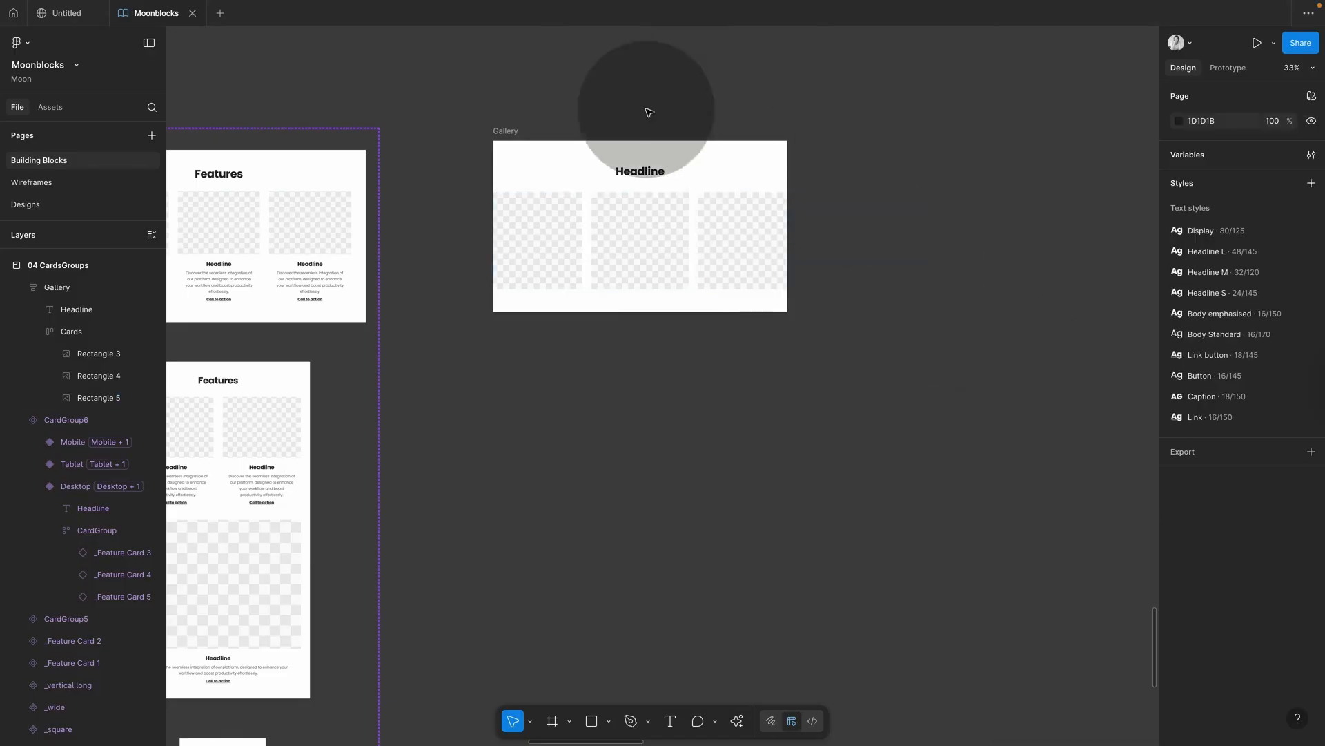
{"action": "left_click", "coordinate": [504, 129]}
{"action": "left_click_drag", "start_coordinate": [504, 129], "coordinate": [515, 367]}
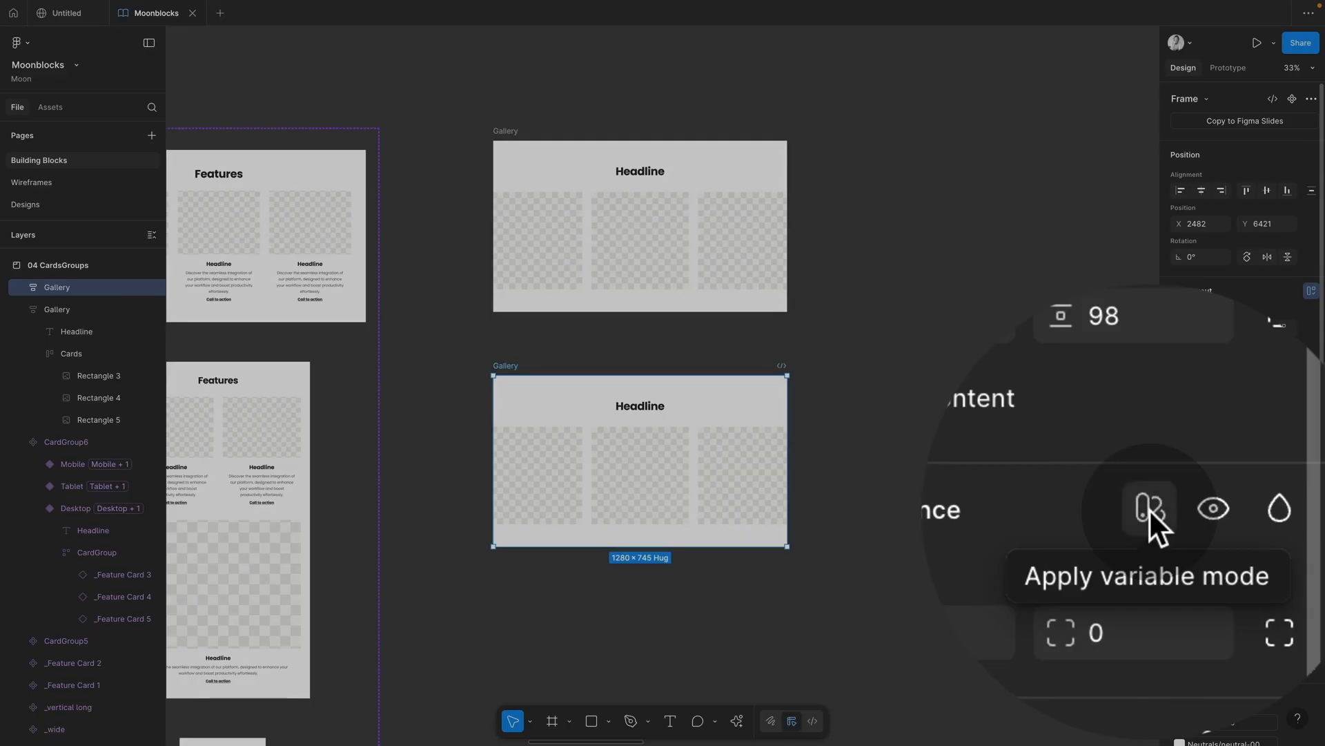
Step: Set the Gallery copy's spacing and typography modes to Tablet
{"action": "left_click", "coordinate": [1149, 511]}
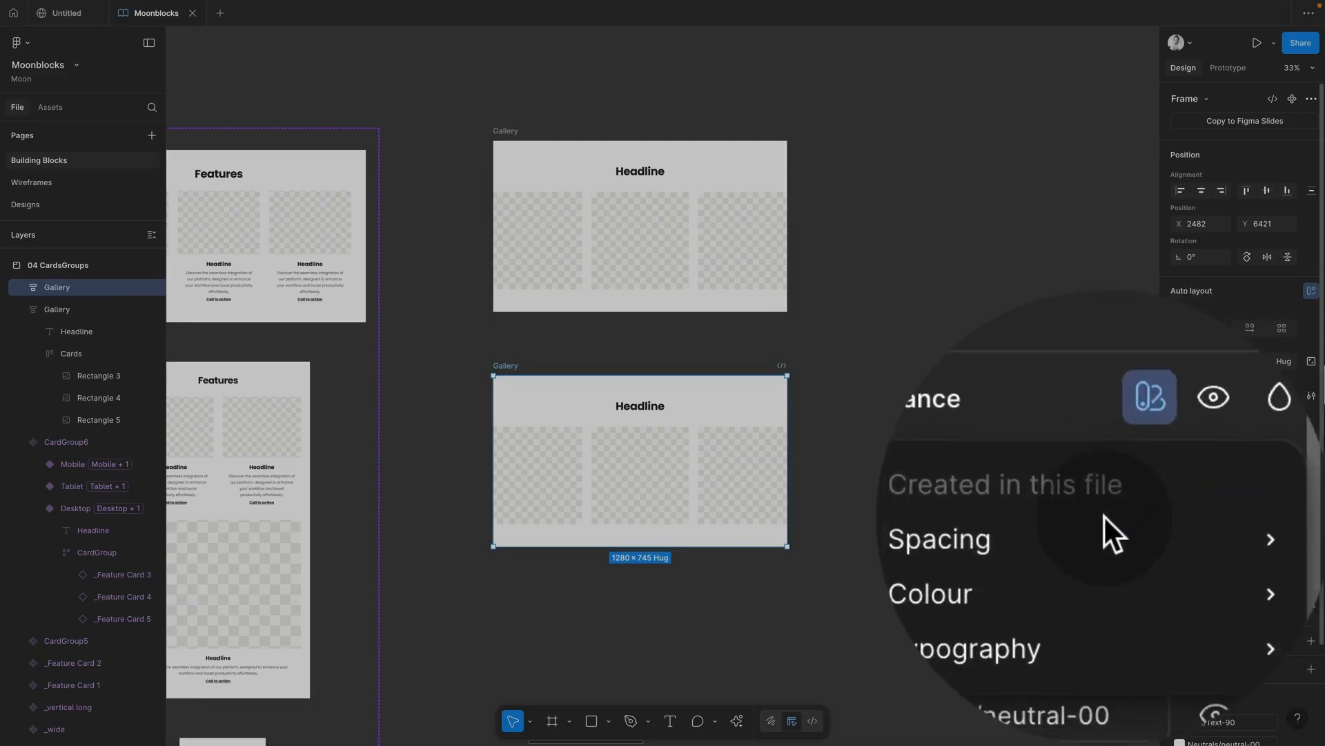
{"action": "mouse_move", "coordinate": [1100, 535]}
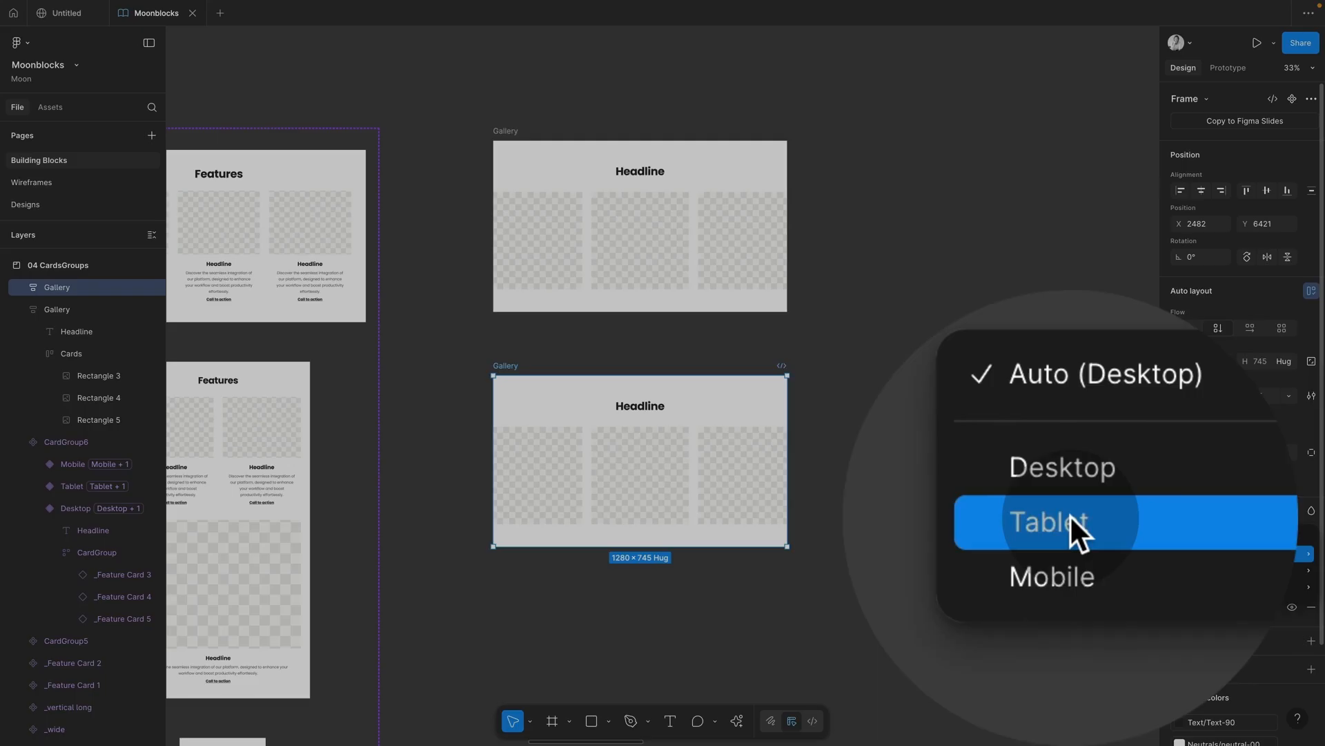
{"action": "left_click", "coordinate": [1070, 518]}
{"action": "left_click", "coordinate": [1153, 509]}
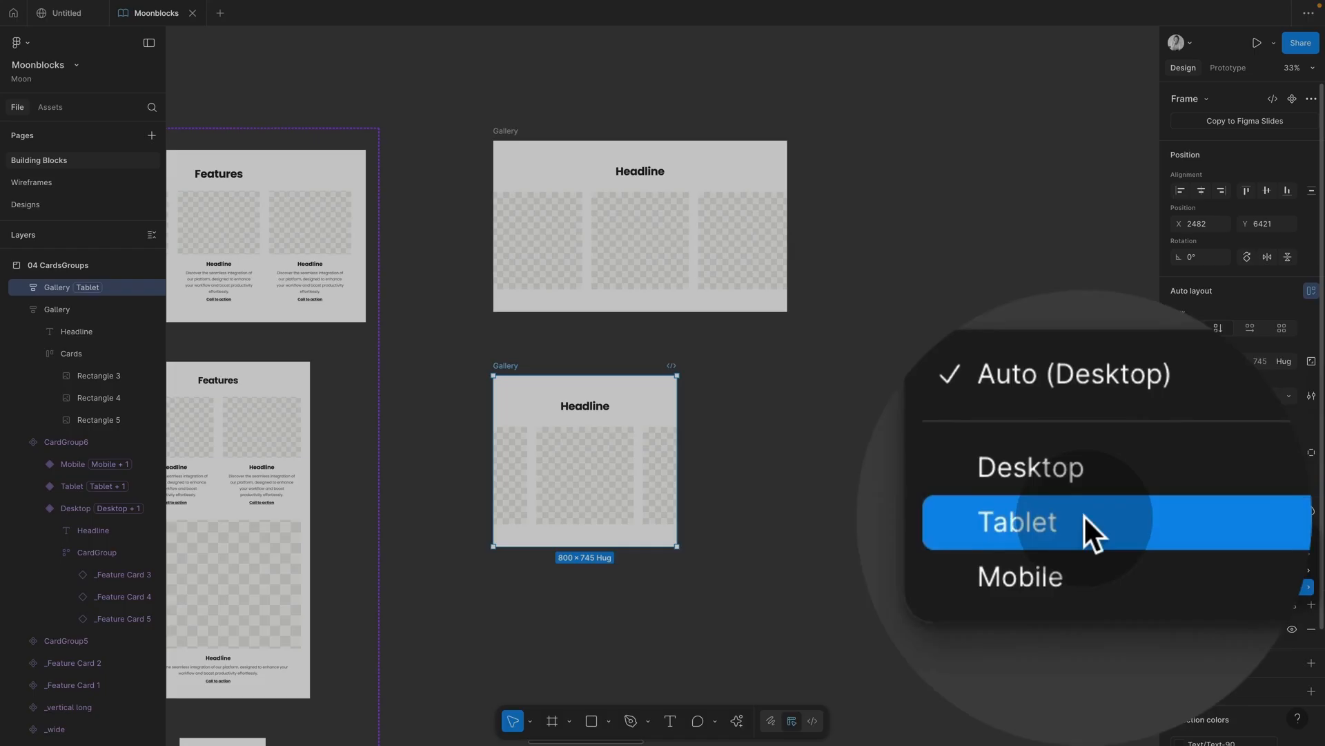
{"action": "left_click", "coordinate": [1084, 515]}
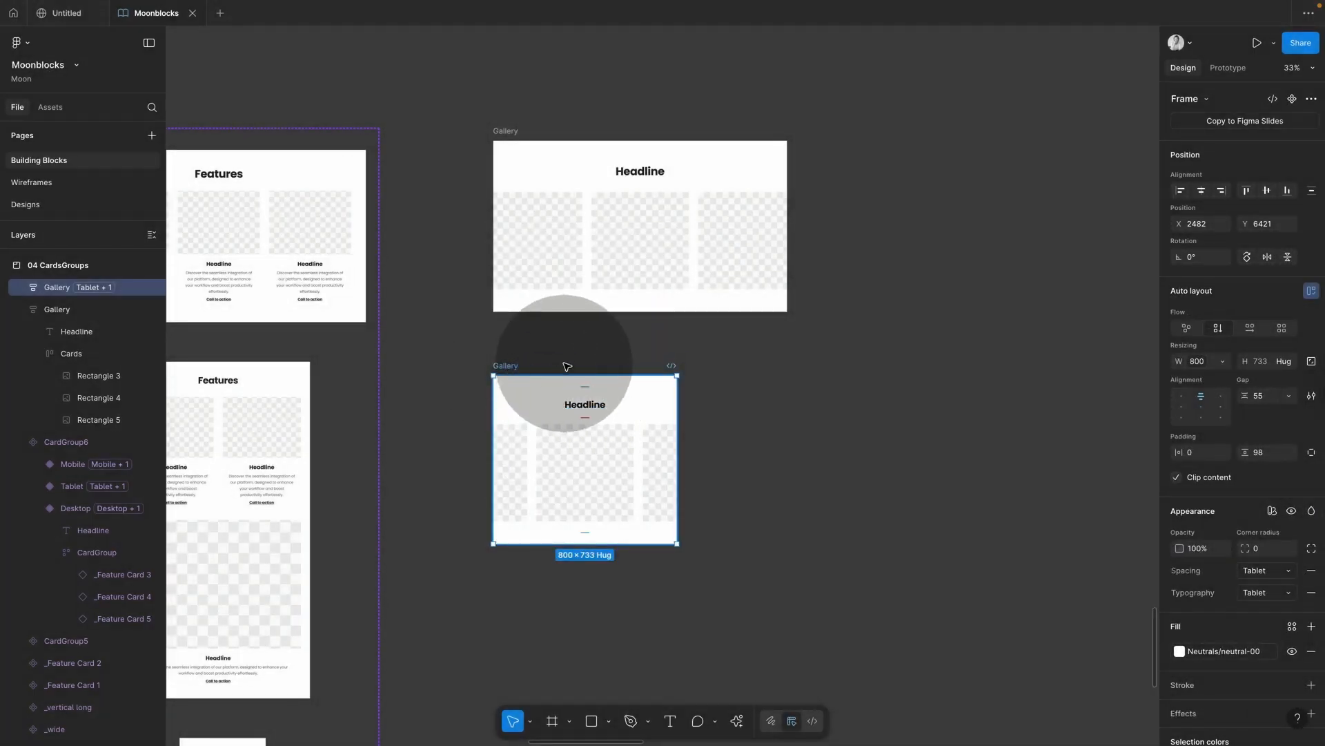
Step: Duplicate the Tablet Gallery below and set the copy's spacing and typography to Mobile
{"action": "left_click_drag", "start_coordinate": [567, 367], "coordinate": [568, 358]}
{"action": "scroll", "coordinate": [560, 360], "scroll_direction": "down", "scroll_amount": 2}
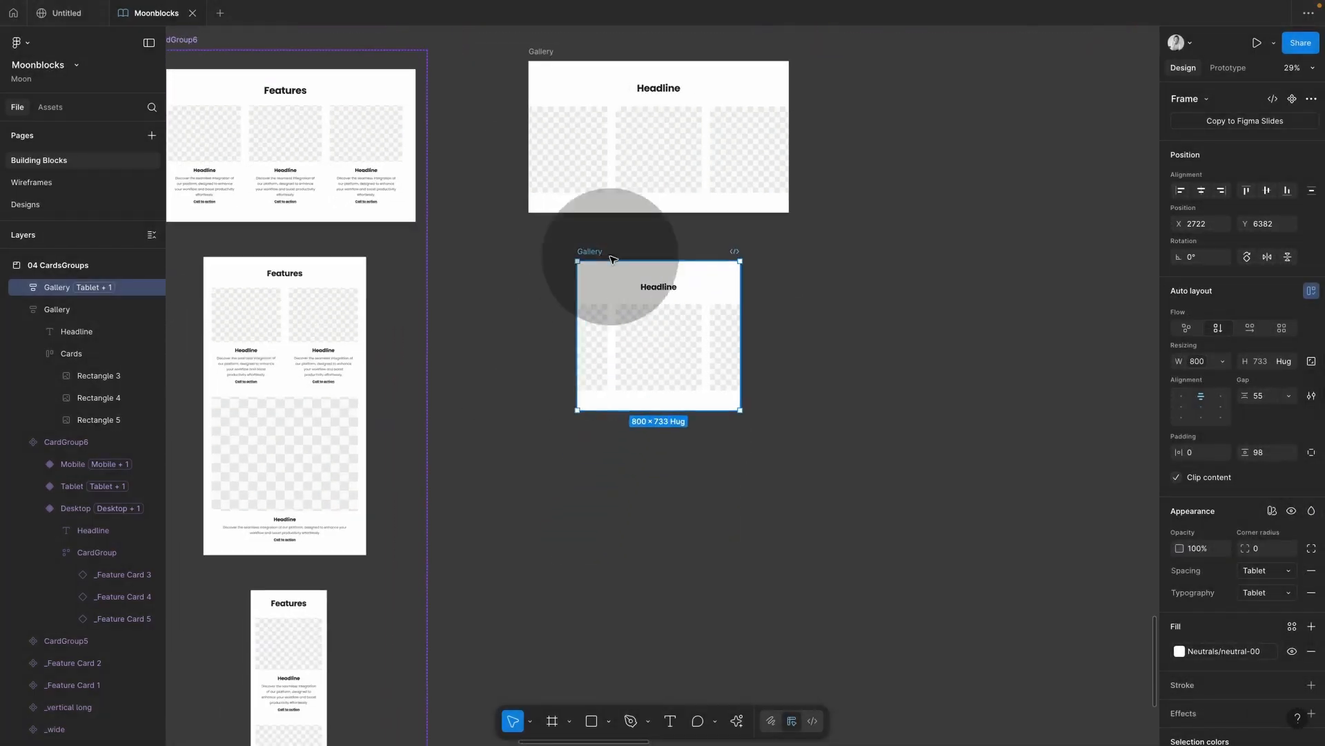
{"action": "left_click_drag", "start_coordinate": [592, 254], "coordinate": [648, 515]}
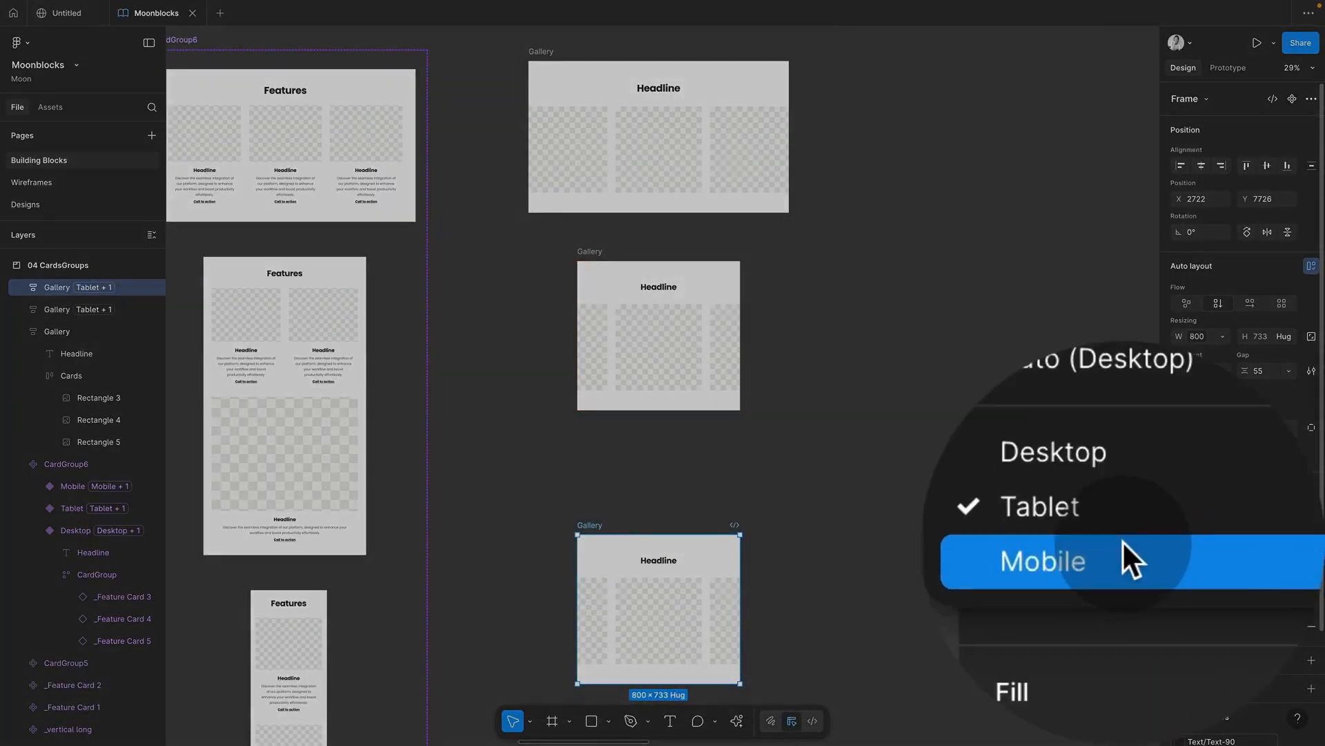
{"action": "left_click", "coordinate": [1212, 561]}
{"action": "left_click", "coordinate": [1212, 561]}
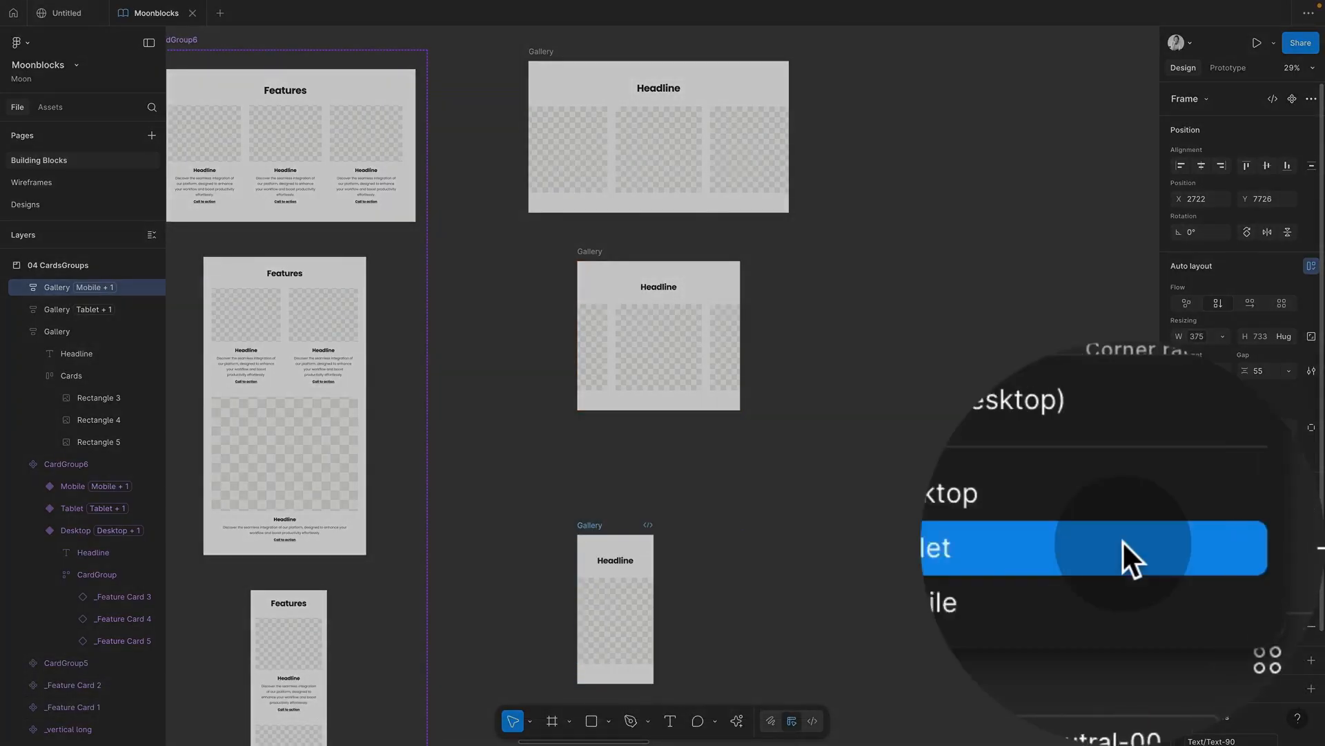
{"action": "left_click", "coordinate": [1123, 541]}
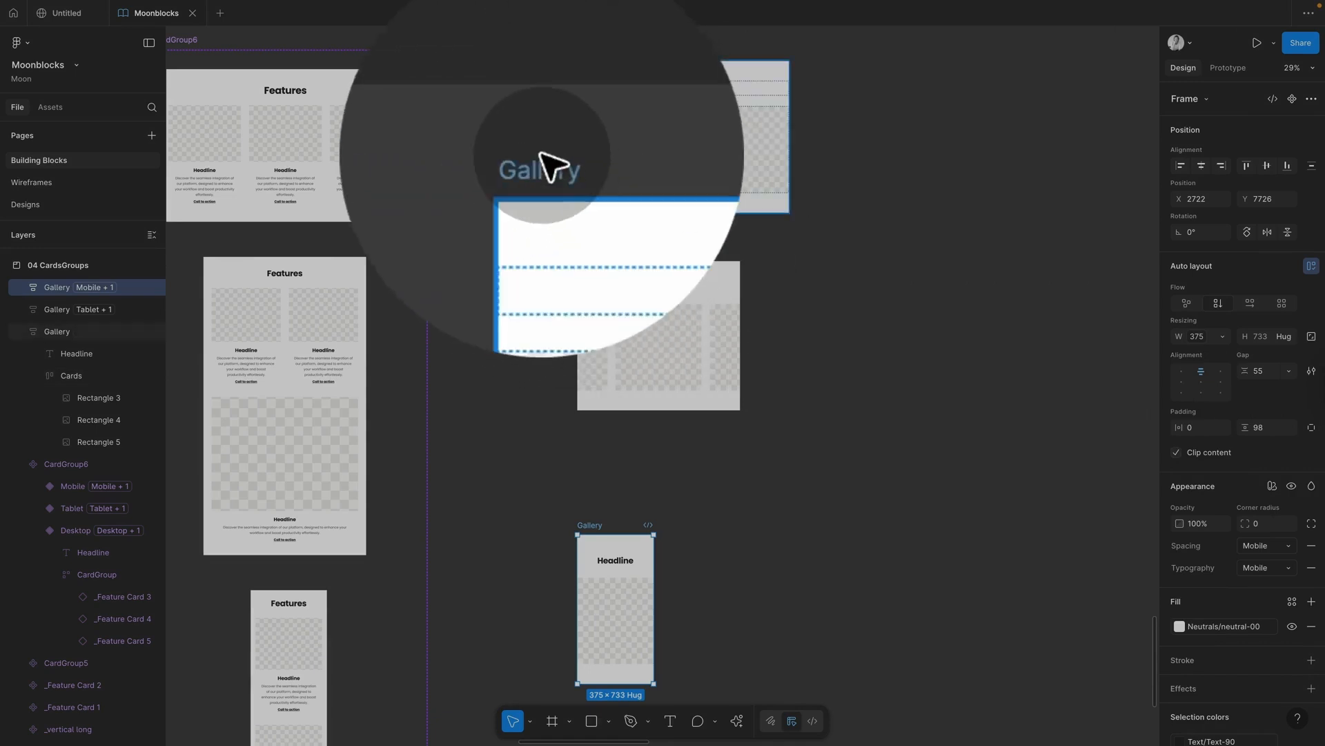
Step: Set the original Gallery's spacing and typography modes to Desktop
{"action": "left_click", "coordinate": [541, 158]}
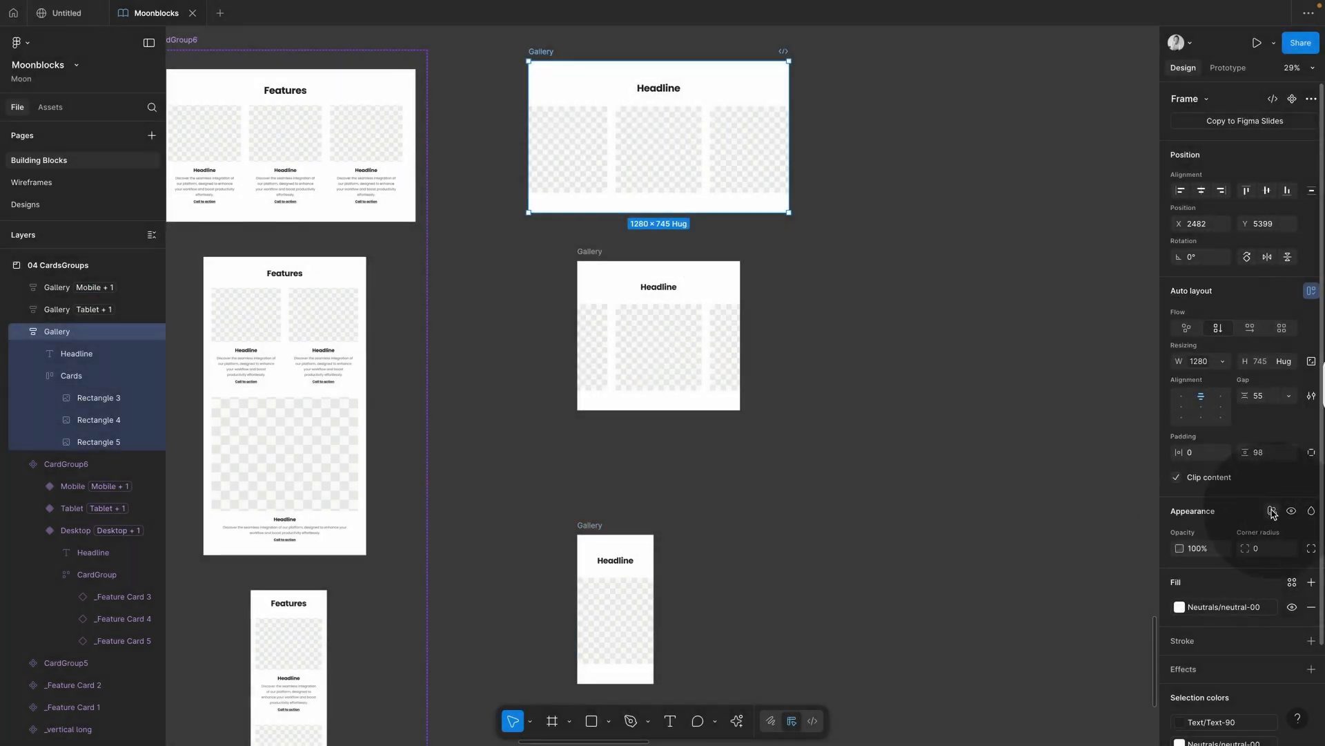
{"action": "mouse_move", "coordinate": [1253, 555]}
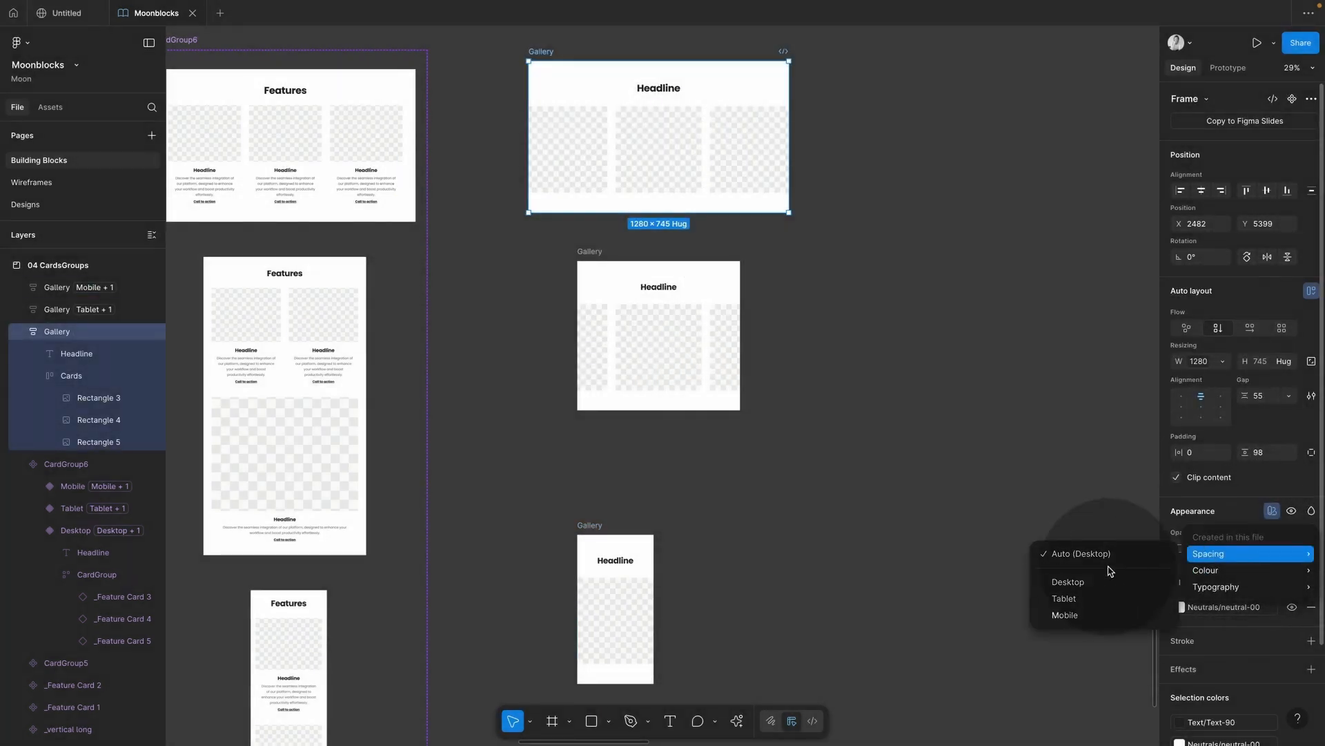
{"action": "left_click", "coordinate": [1096, 583]}
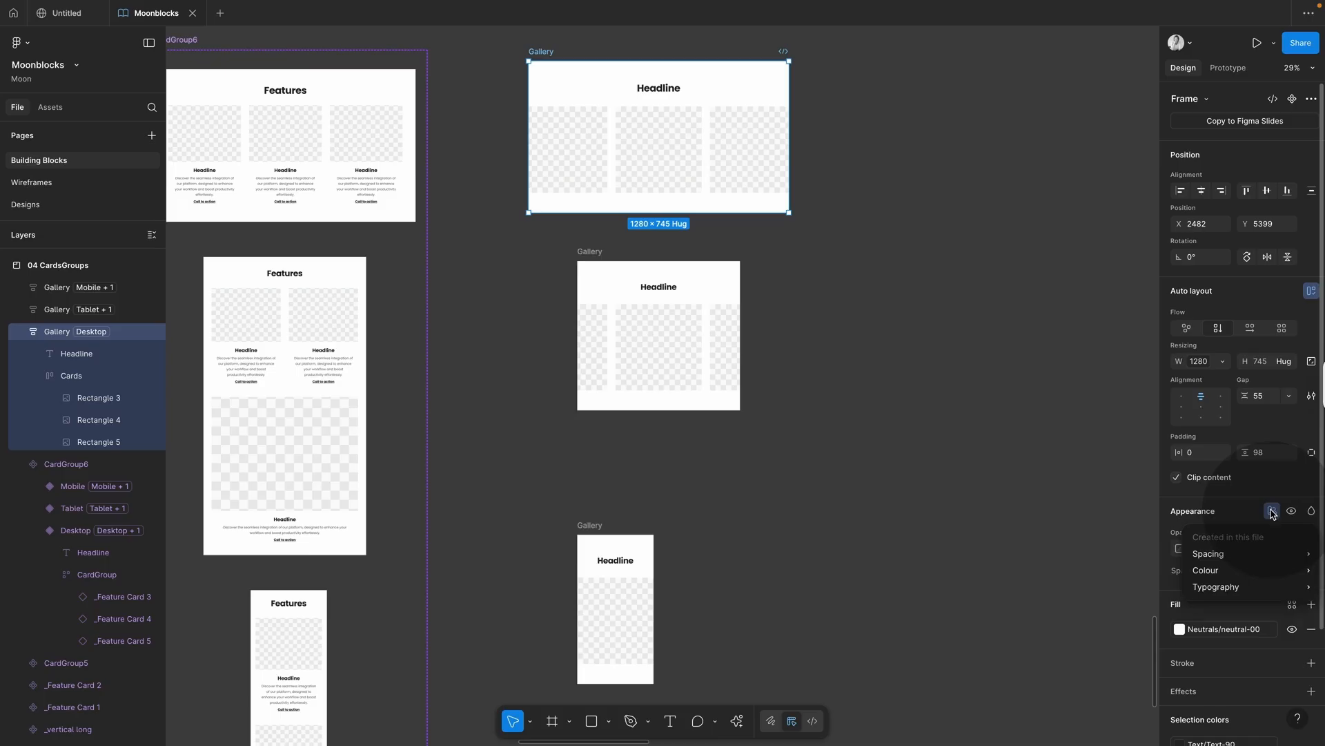
{"action": "mouse_move", "coordinate": [1241, 588]}
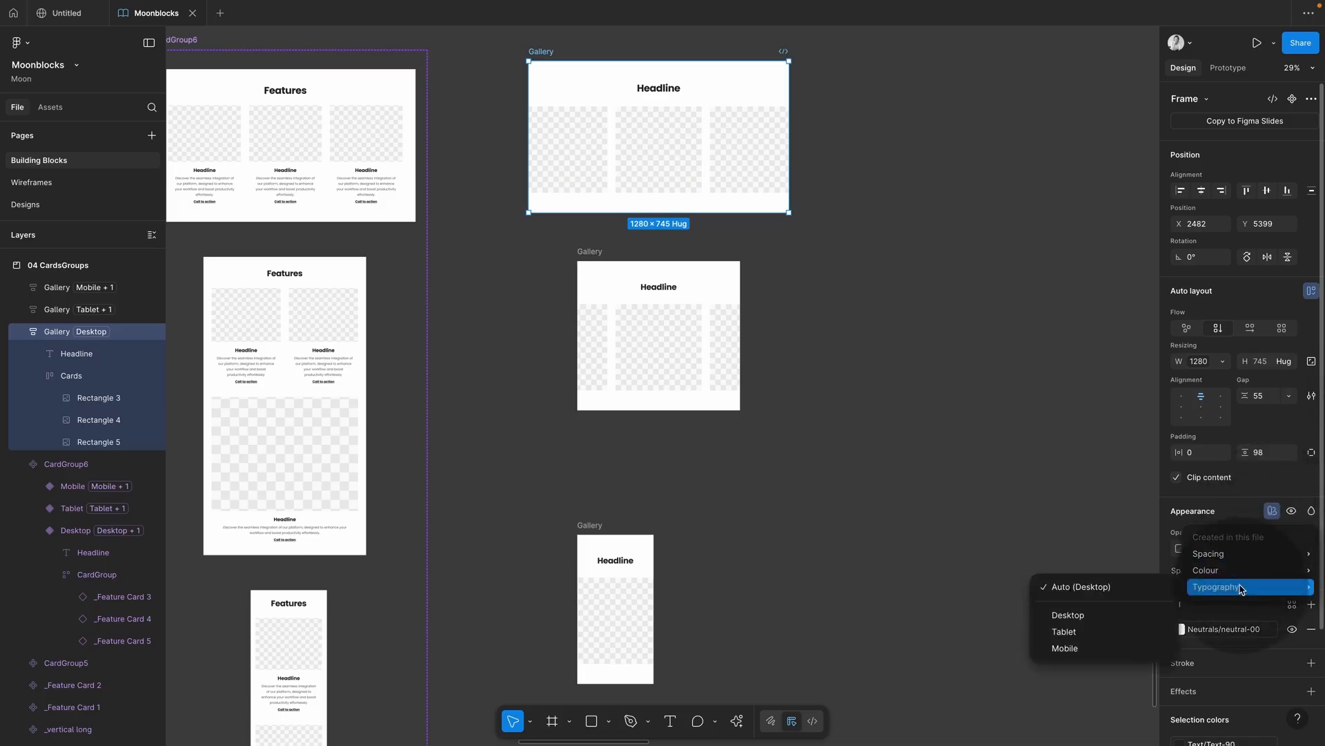
{"action": "left_click", "coordinate": [1086, 619]}
Step: Centre the Mobile Gallery under the others and select all three frames
{"action": "left_click", "coordinate": [874, 270]}
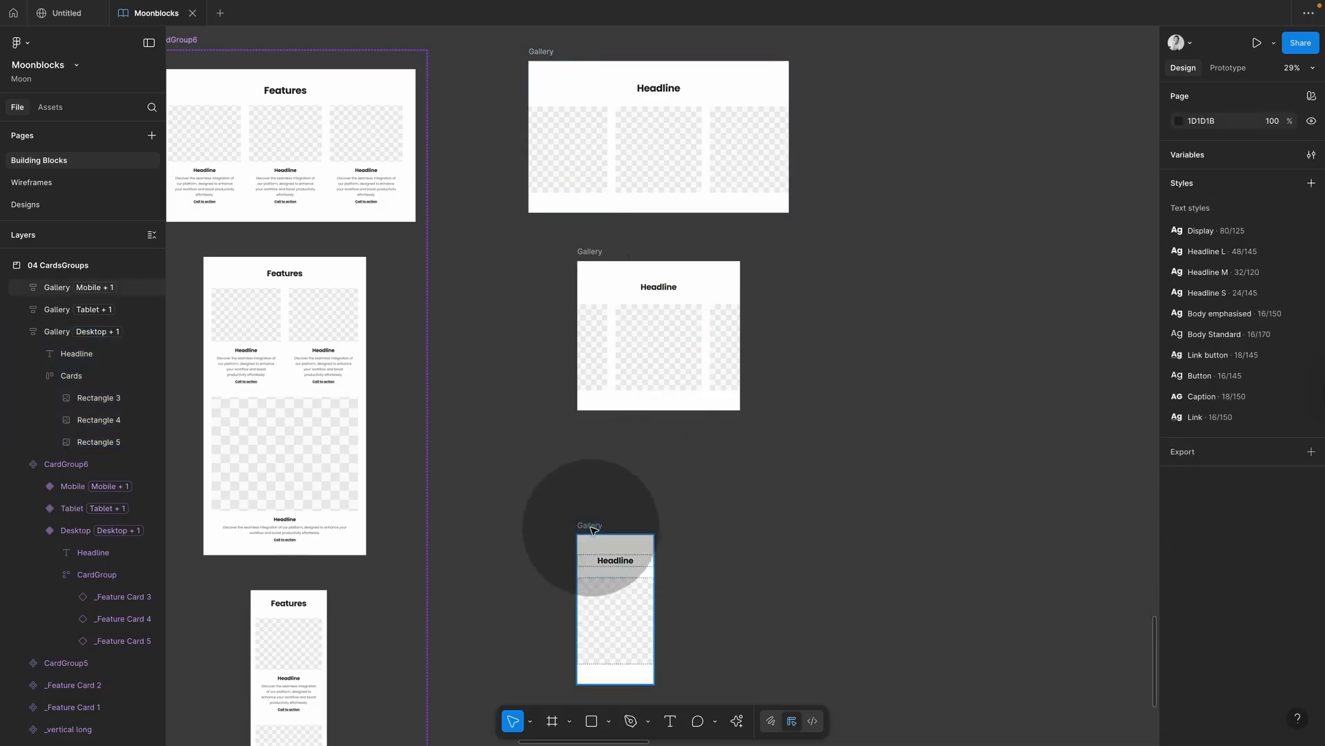
{"action": "left_click_drag", "start_coordinate": [592, 529], "coordinate": [638, 491]}
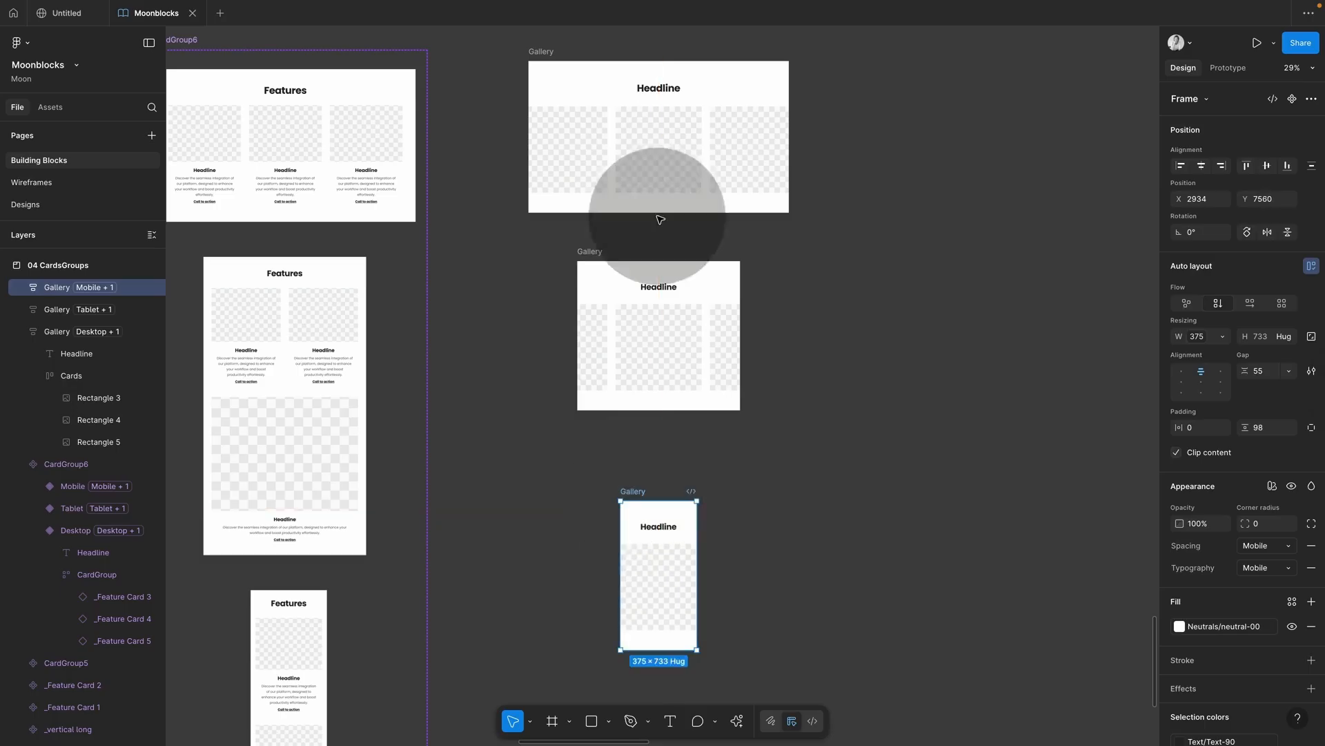
{"action": "left_click_drag", "start_coordinate": [457, 43], "coordinate": [813, 664]}
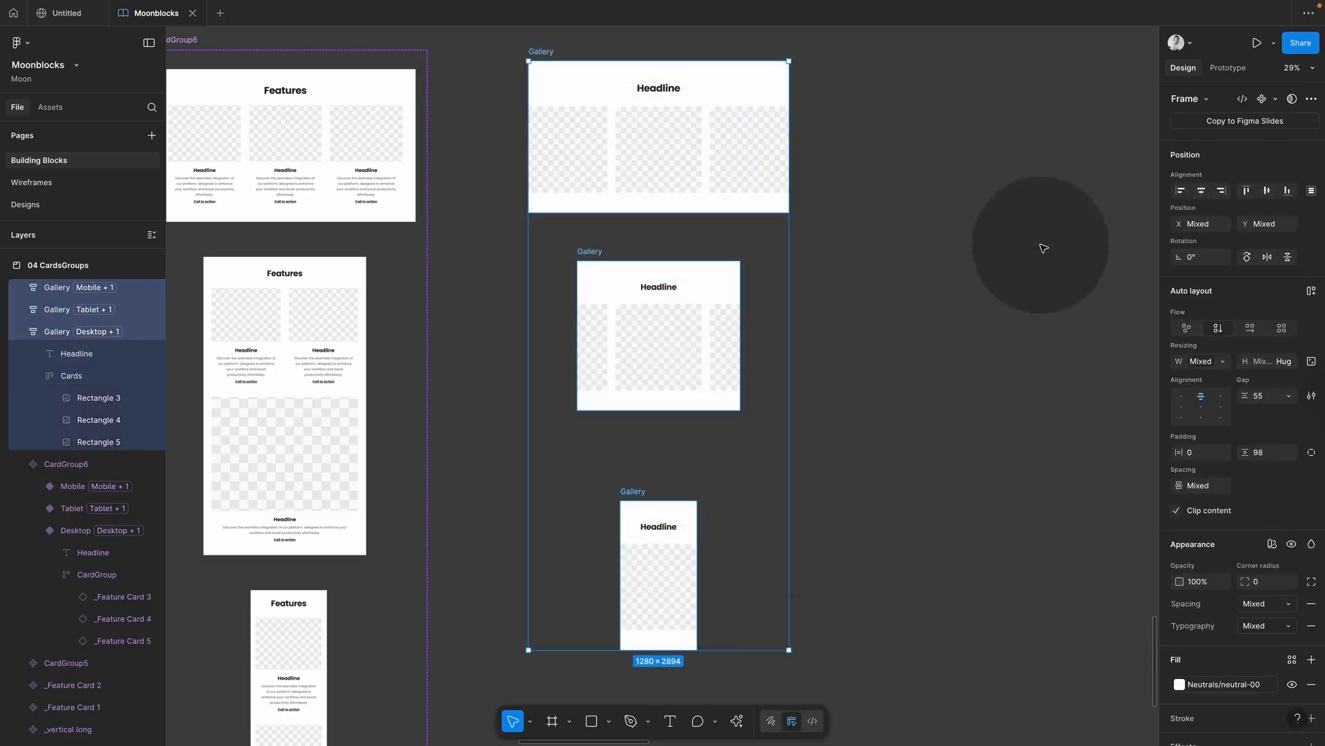
Step: Combine the three Gallery frames into a component set and reposition it
{"action": "left_click", "coordinate": [1278, 102]}
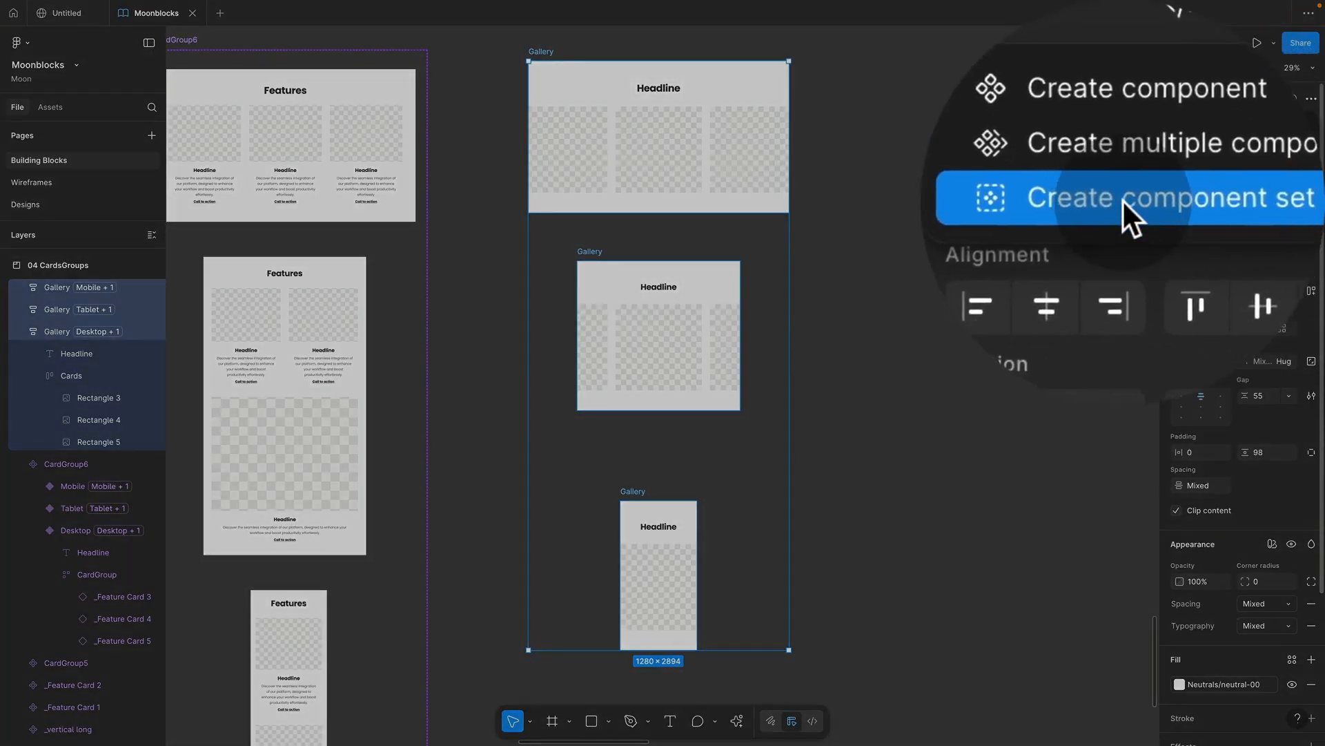
{"action": "left_click", "coordinate": [1220, 159]}
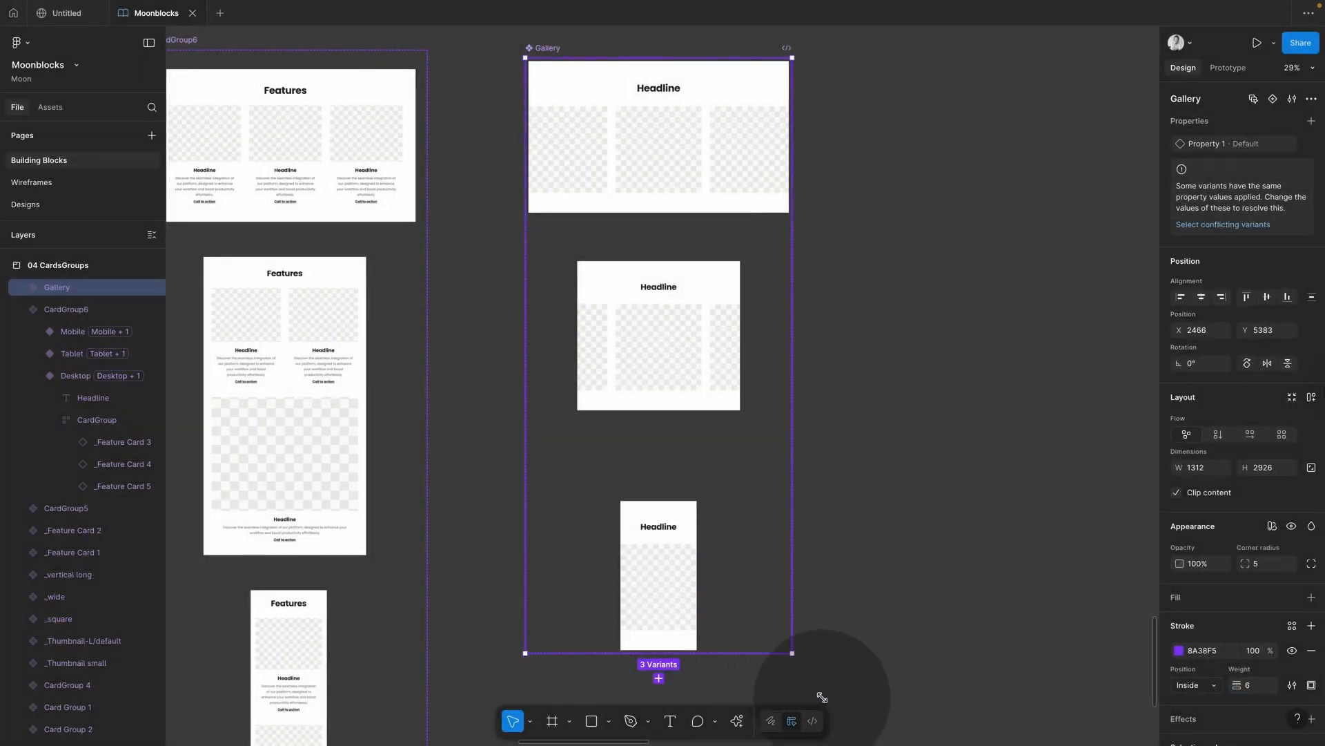
{"action": "right_click", "coordinate": [657, 170]}
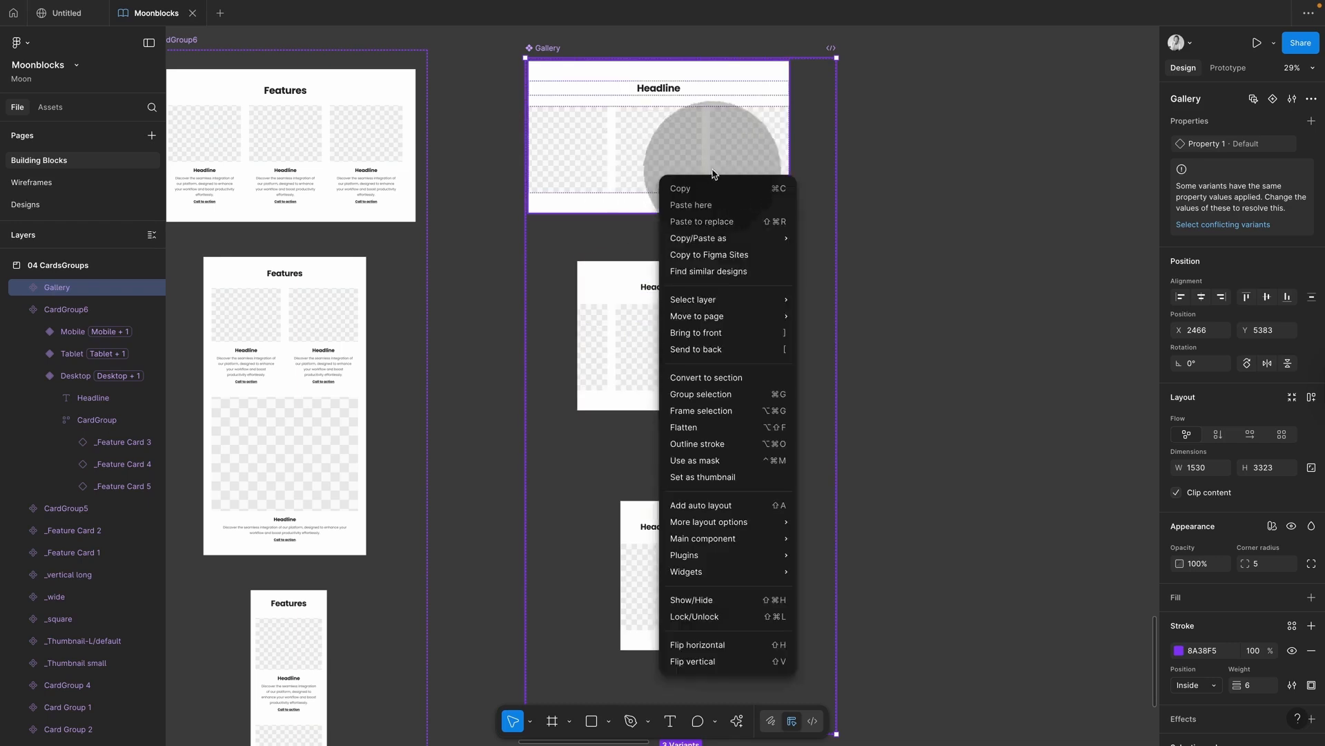
{"action": "left_click", "coordinate": [701, 140]}
{"action": "left_click_drag", "start_coordinate": [703, 156], "coordinate": [665, 147]}
Step: Place test copies of the desktop and tablet variants to the right, narrowing the desktop copy
{"action": "left_click", "coordinate": [904, 186]}
{"action": "left_click", "coordinate": [645, 272]}
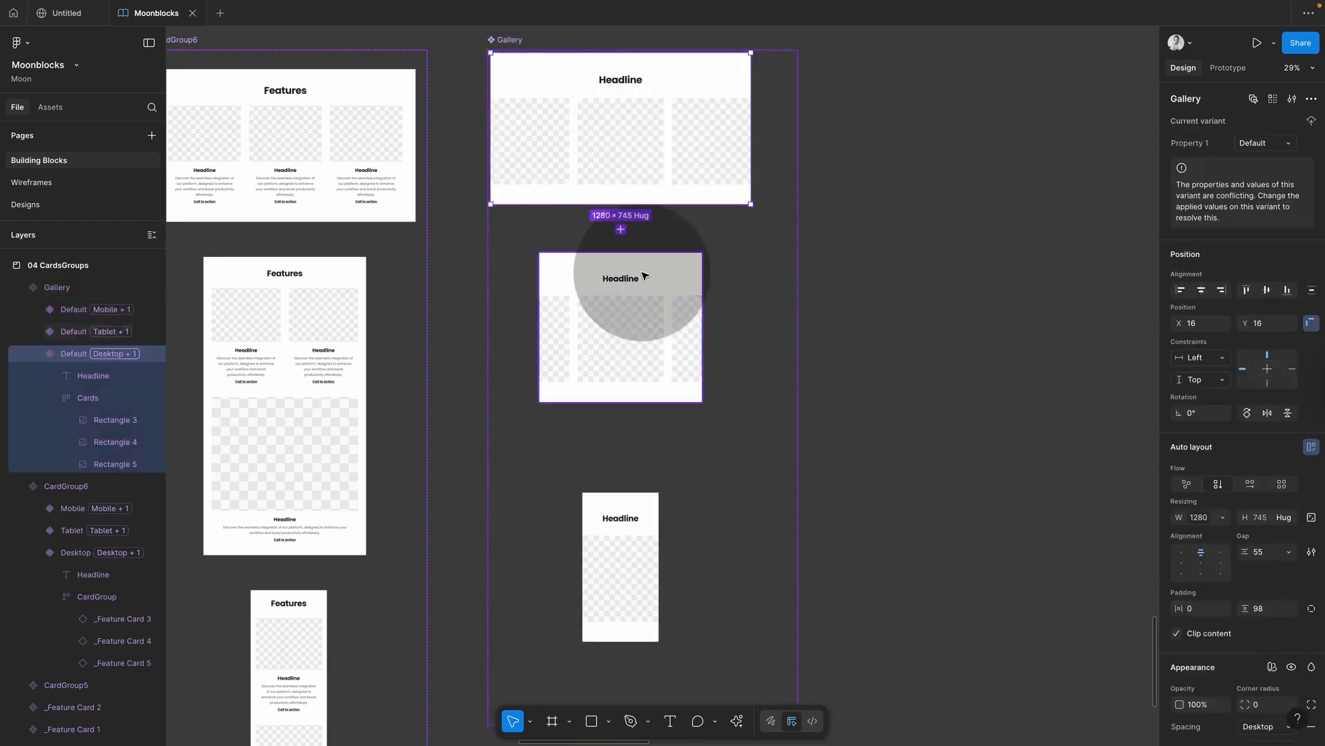
{"action": "left_click", "coordinate": [937, 379]}
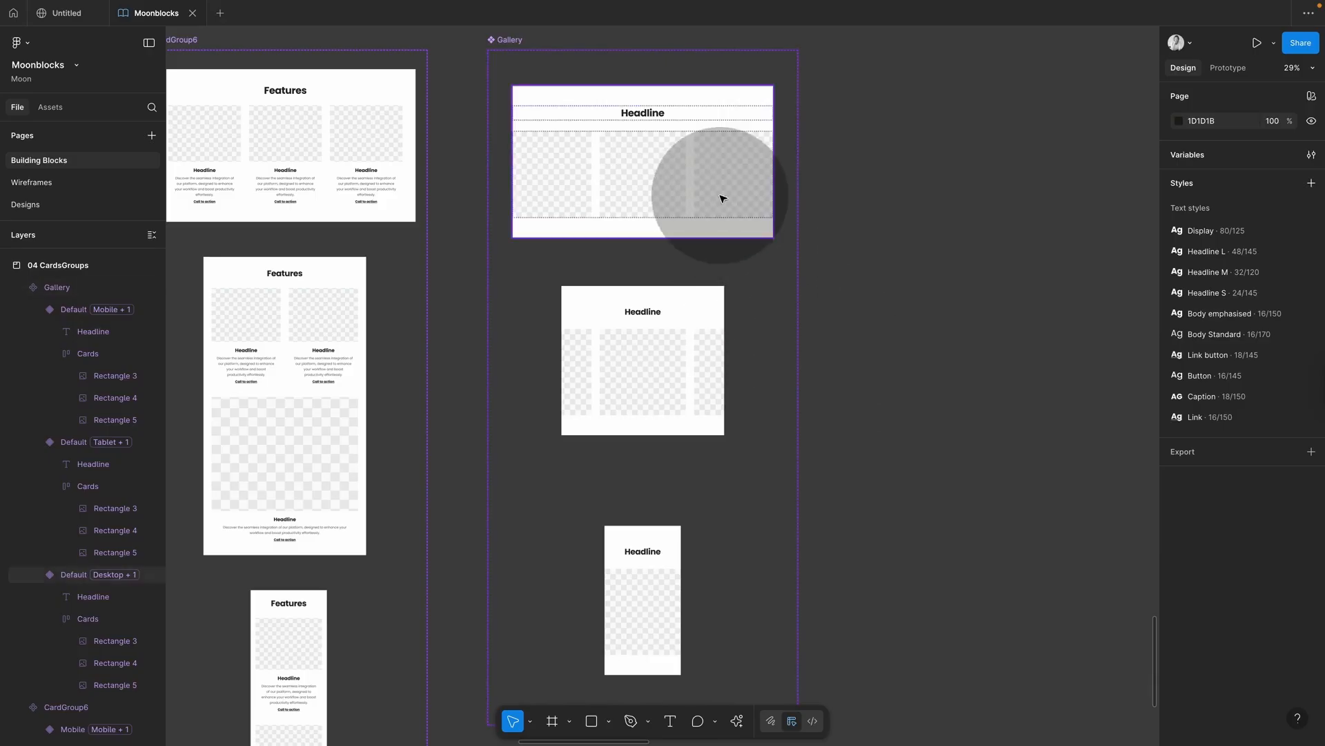
{"action": "left_click_drag", "start_coordinate": [718, 201], "coordinate": [1011, 213]}
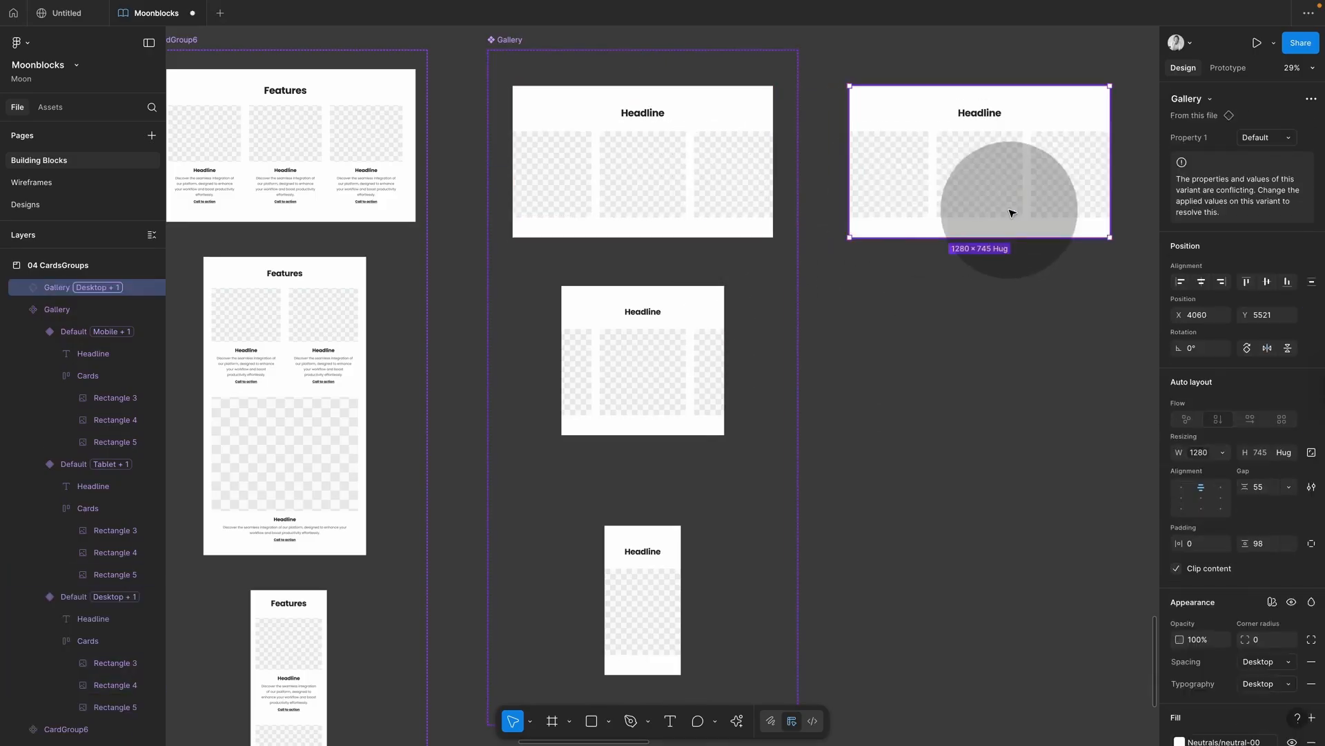
{"action": "left_click_drag", "start_coordinate": [711, 361], "coordinate": [1035, 371]}
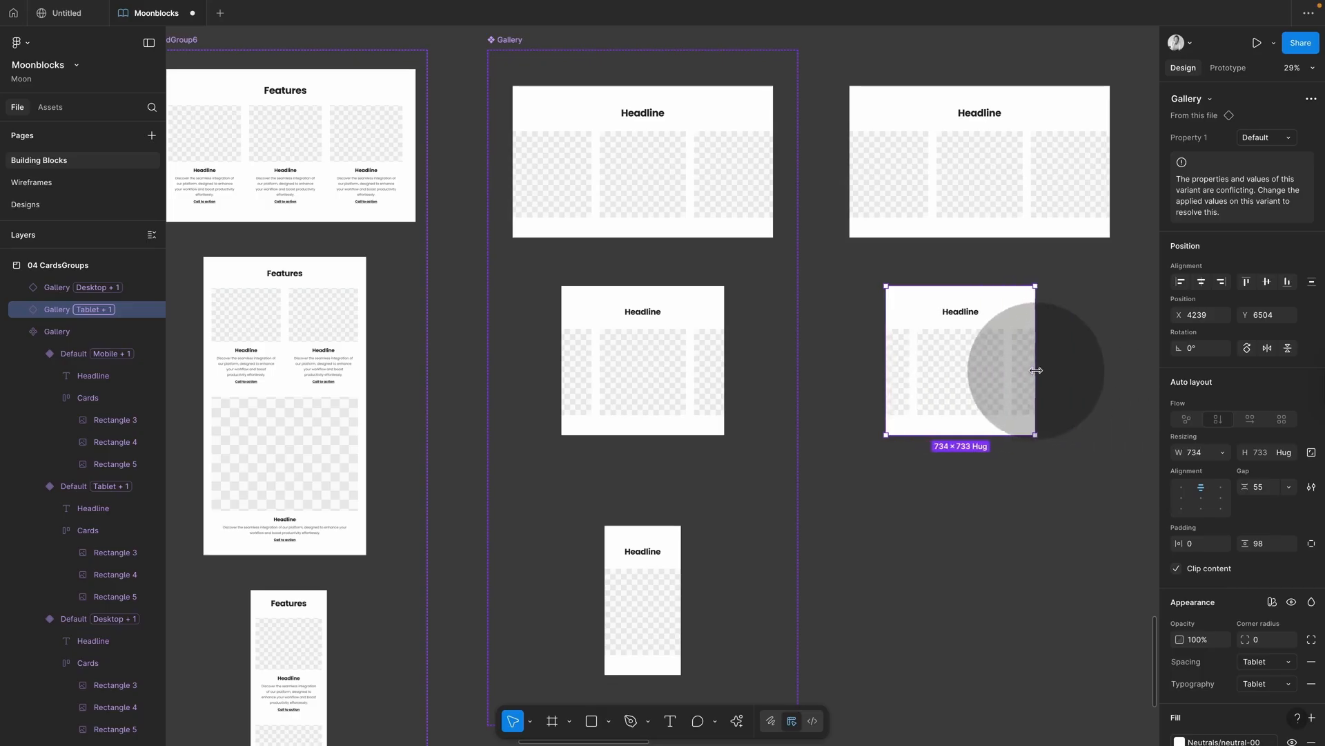
{"action": "left_click", "coordinate": [1080, 201]}
{"action": "left_click_drag", "start_coordinate": [1110, 200], "coordinate": [1064, 200]}
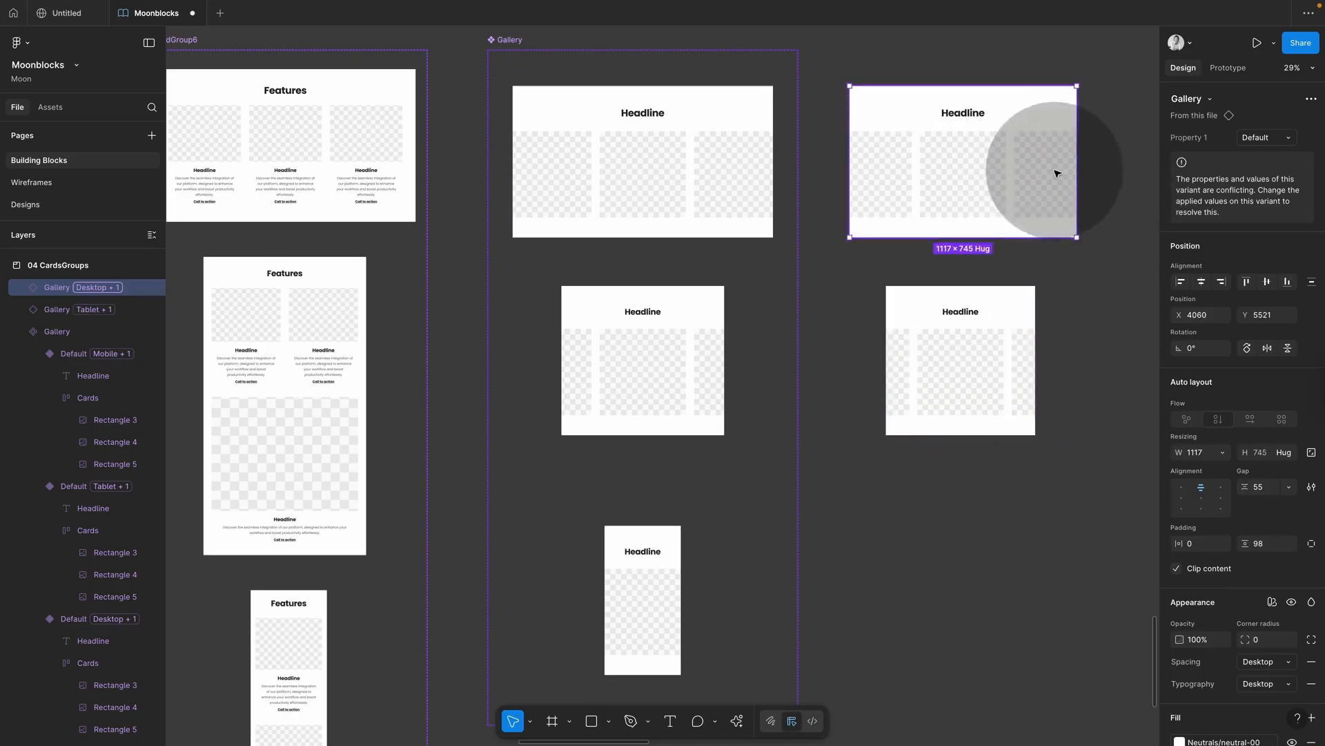
Step: Select the desktop, tablet and mobile variants in turn to check their properties
{"action": "left_click", "coordinate": [742, 195]}
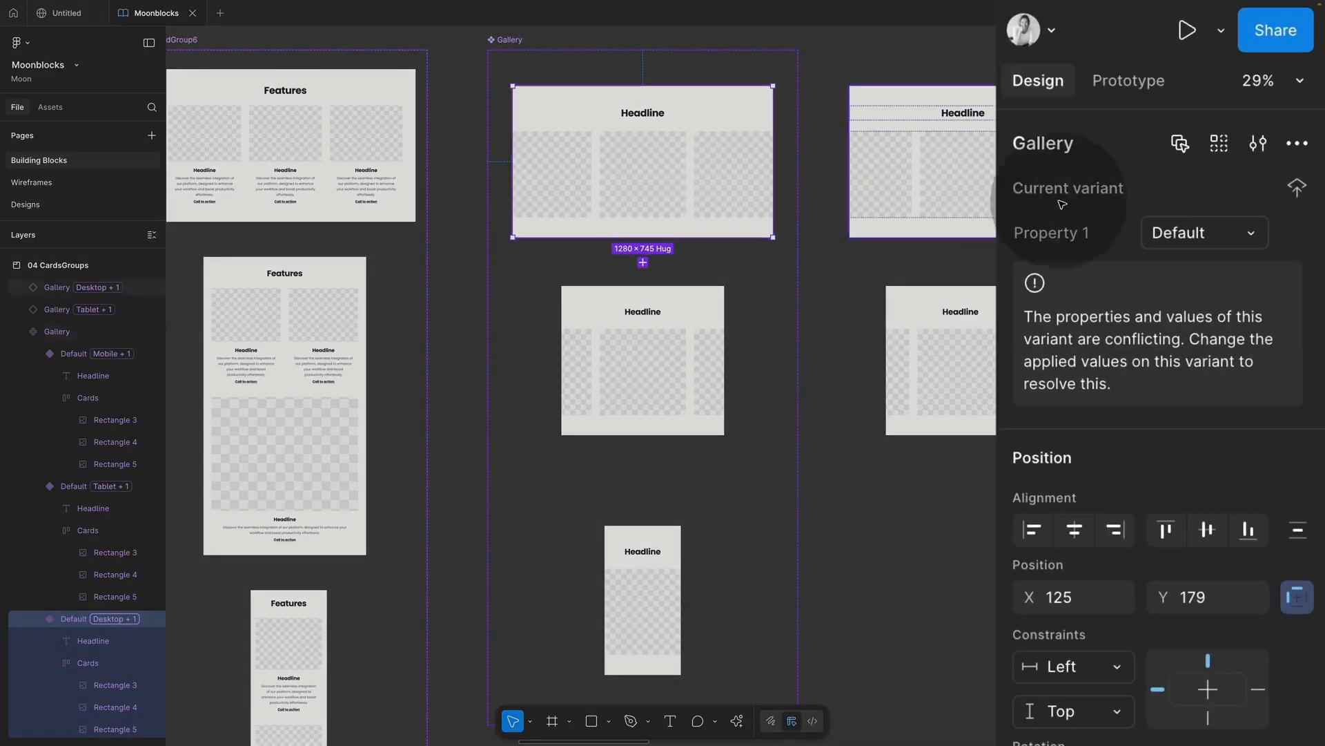
{"action": "left_click", "coordinate": [695, 334]}
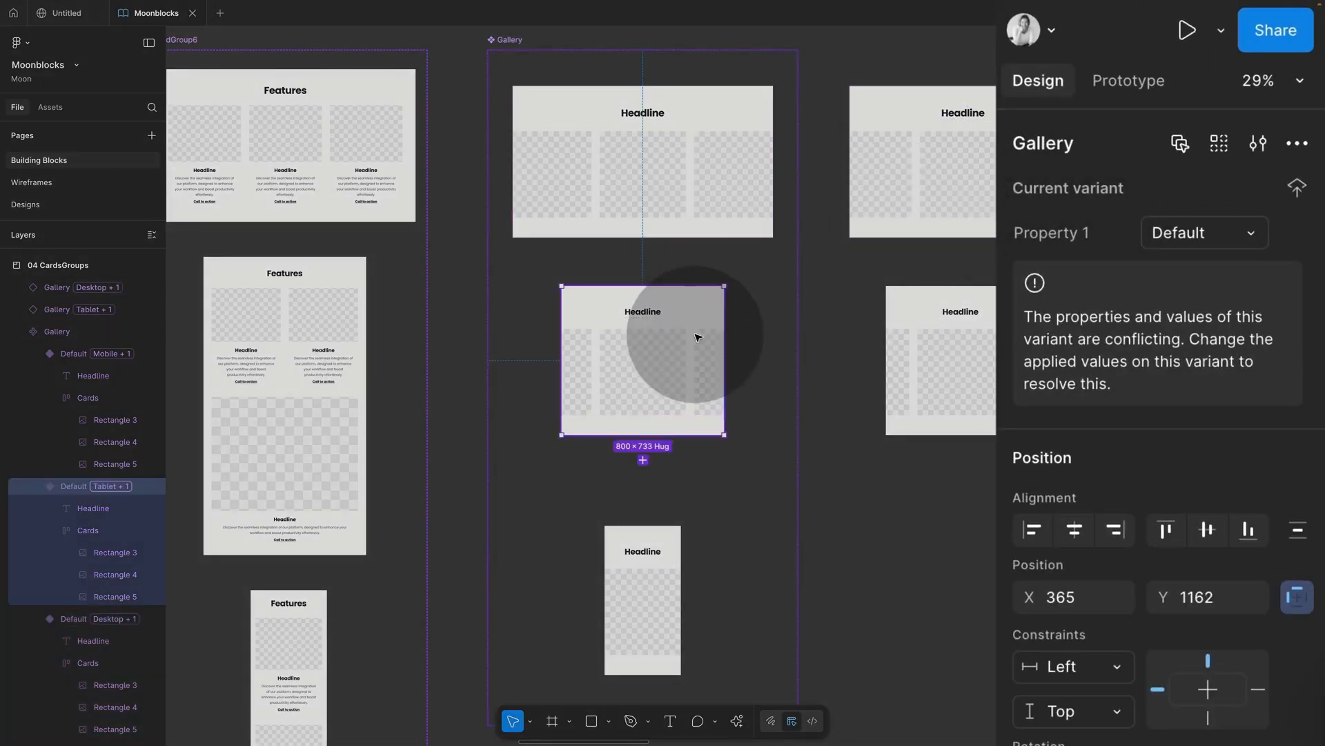
{"action": "left_click", "coordinate": [643, 554]}
{"action": "left_click", "coordinate": [689, 222]}
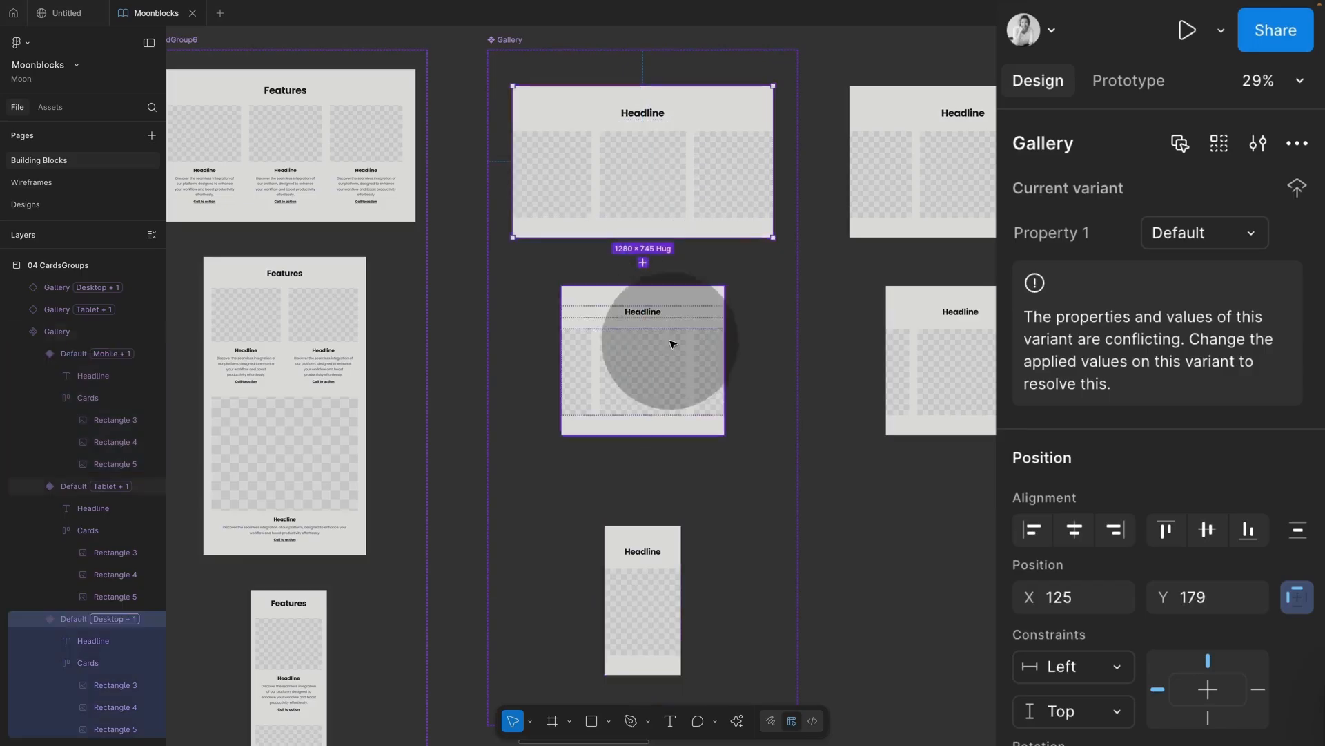
{"action": "left_click", "coordinate": [675, 341]}
{"action": "left_click", "coordinate": [642, 551]}
{"action": "left_click", "coordinate": [698, 185]}
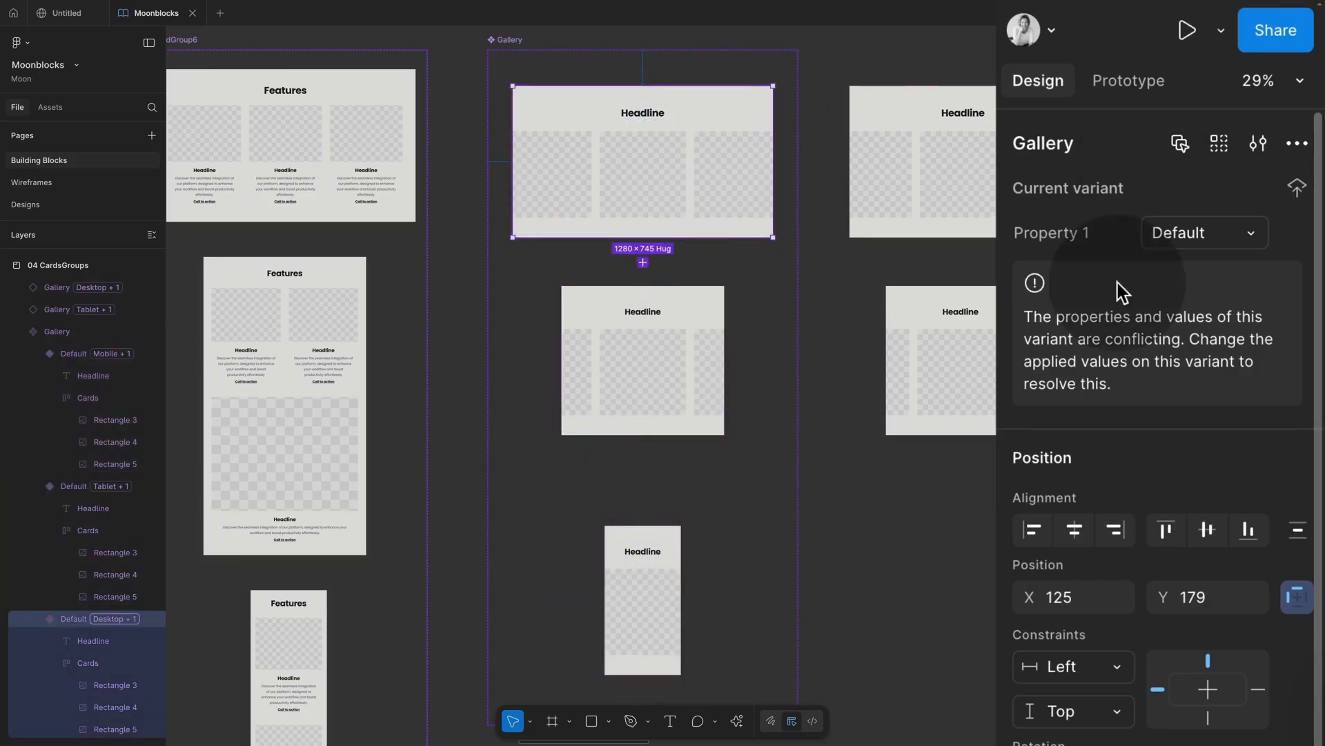
Step: Rename the variant values to Desktop, Tablet and Mobile
{"action": "left_click", "coordinate": [1199, 228]}
{"action": "type", "text": "Desktop"}
{"action": "left_click", "coordinate": [684, 325]}
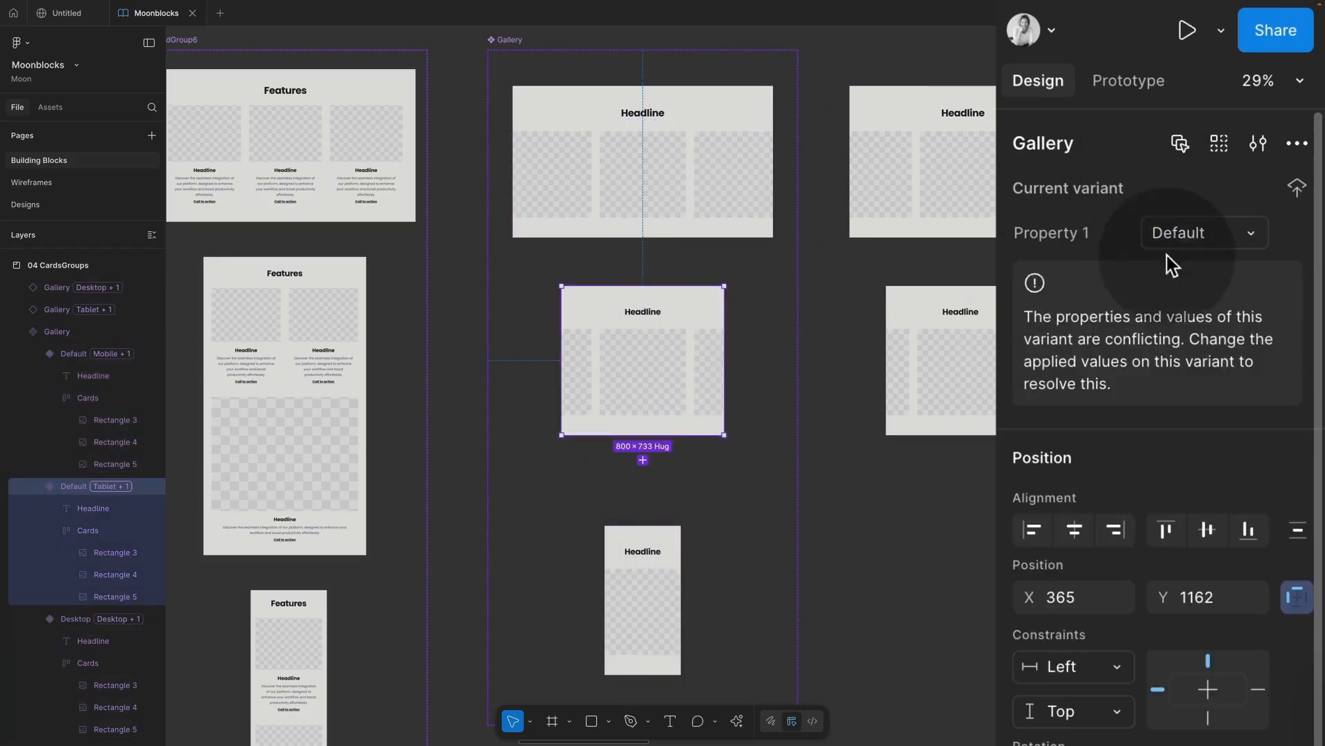
{"action": "type", "text": "Tablet"}
{"action": "left_click", "coordinate": [661, 594]}
{"action": "left_click", "coordinate": [1180, 230]}
{"action": "type", "text": "Mobile"}
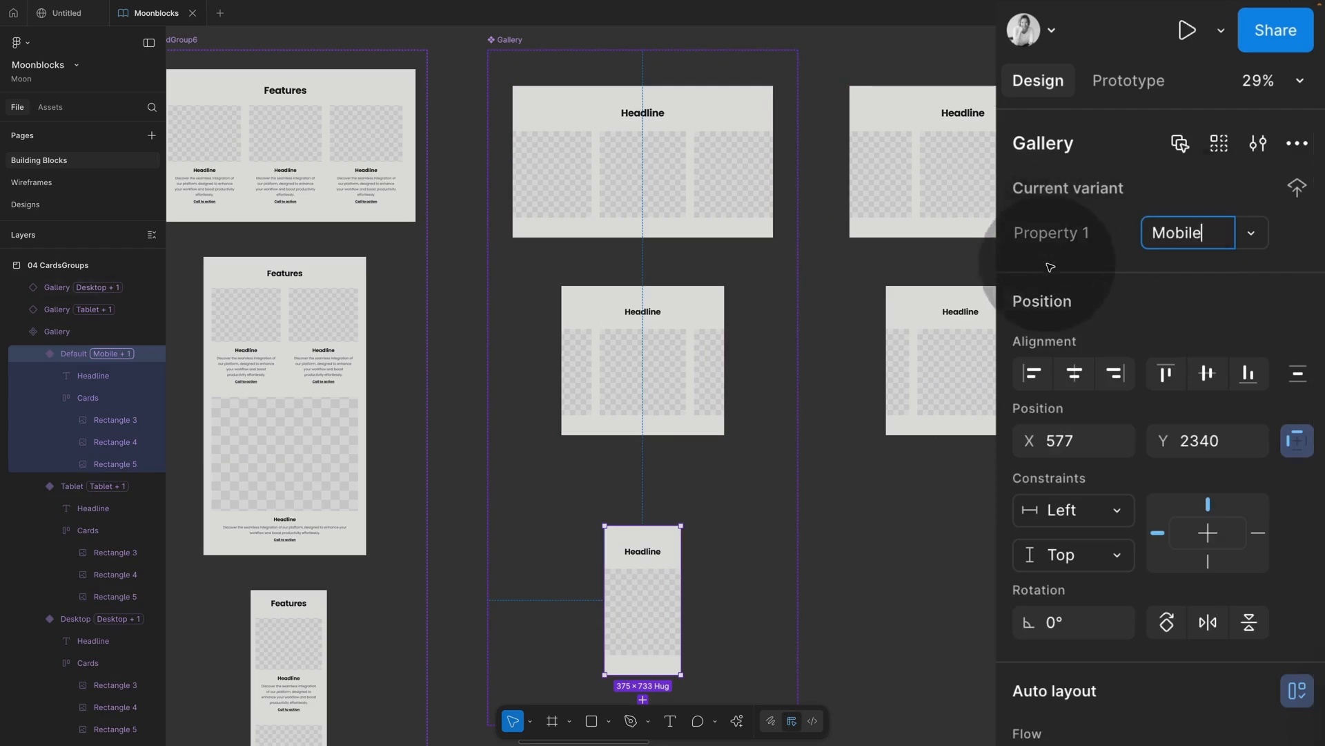
{"action": "left_click", "coordinate": [823, 142]}
Step: Rename the component set's variant property to 'breakpoint'
{"action": "left_click", "coordinate": [511, 42]}
{"action": "double_click", "coordinate": [1067, 242]}
{"action": "type", "text": "breakoint"}
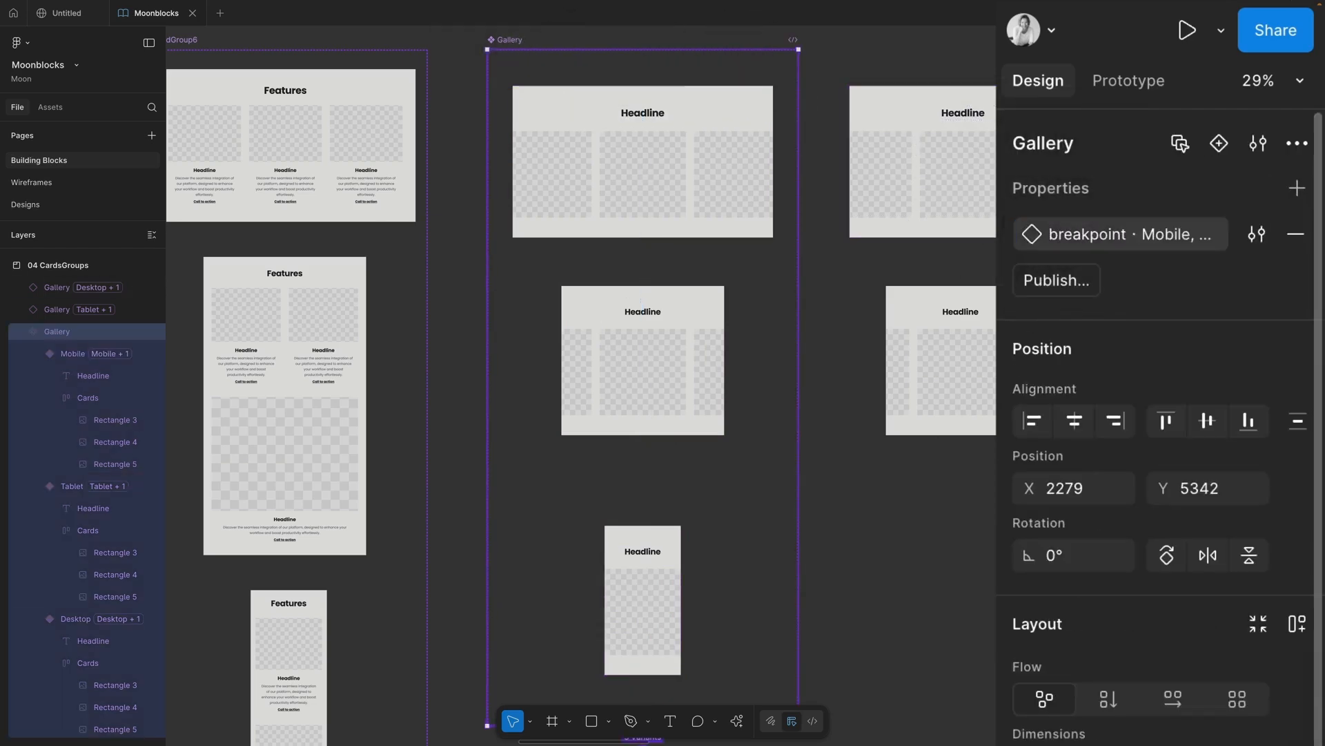
Step: Check the breakpoint options on the Gallery test copies
{"action": "left_click", "coordinate": [941, 338]}
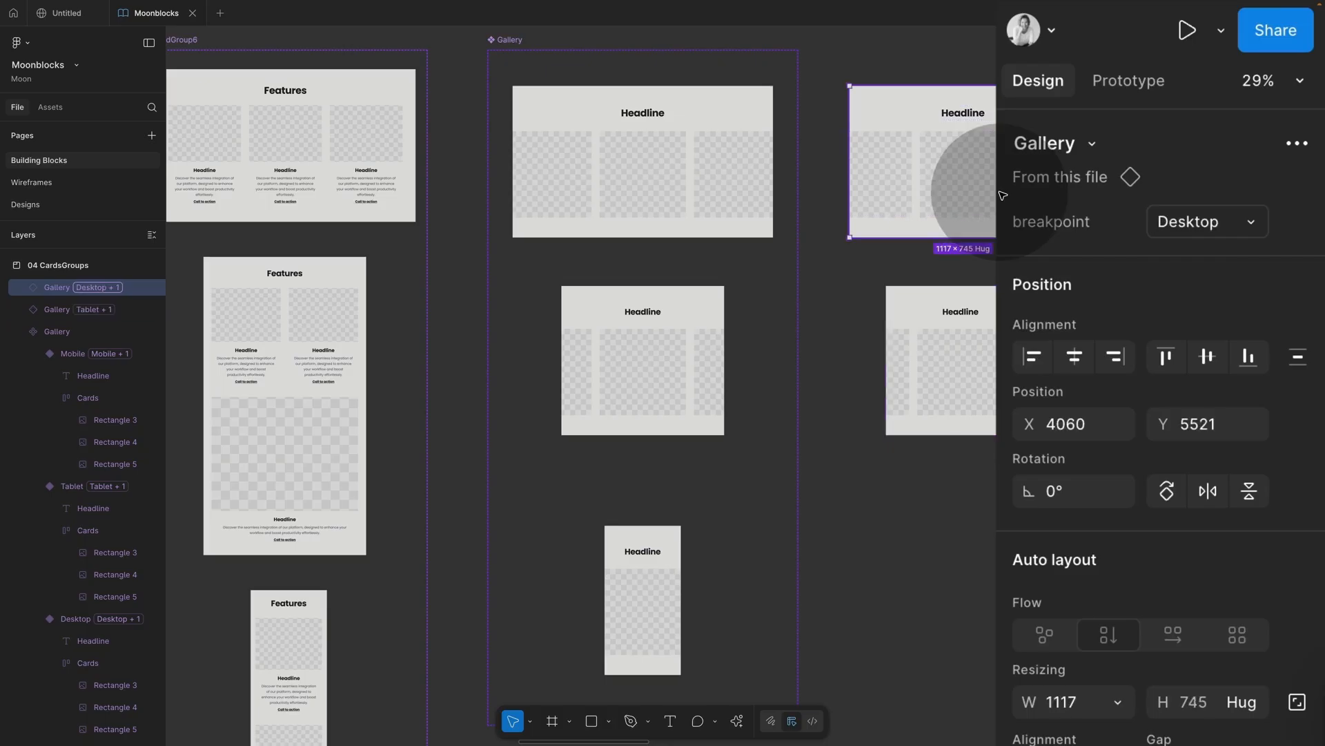
{"action": "left_click", "coordinate": [966, 317]}
{"action": "left_click", "coordinate": [1248, 222]}
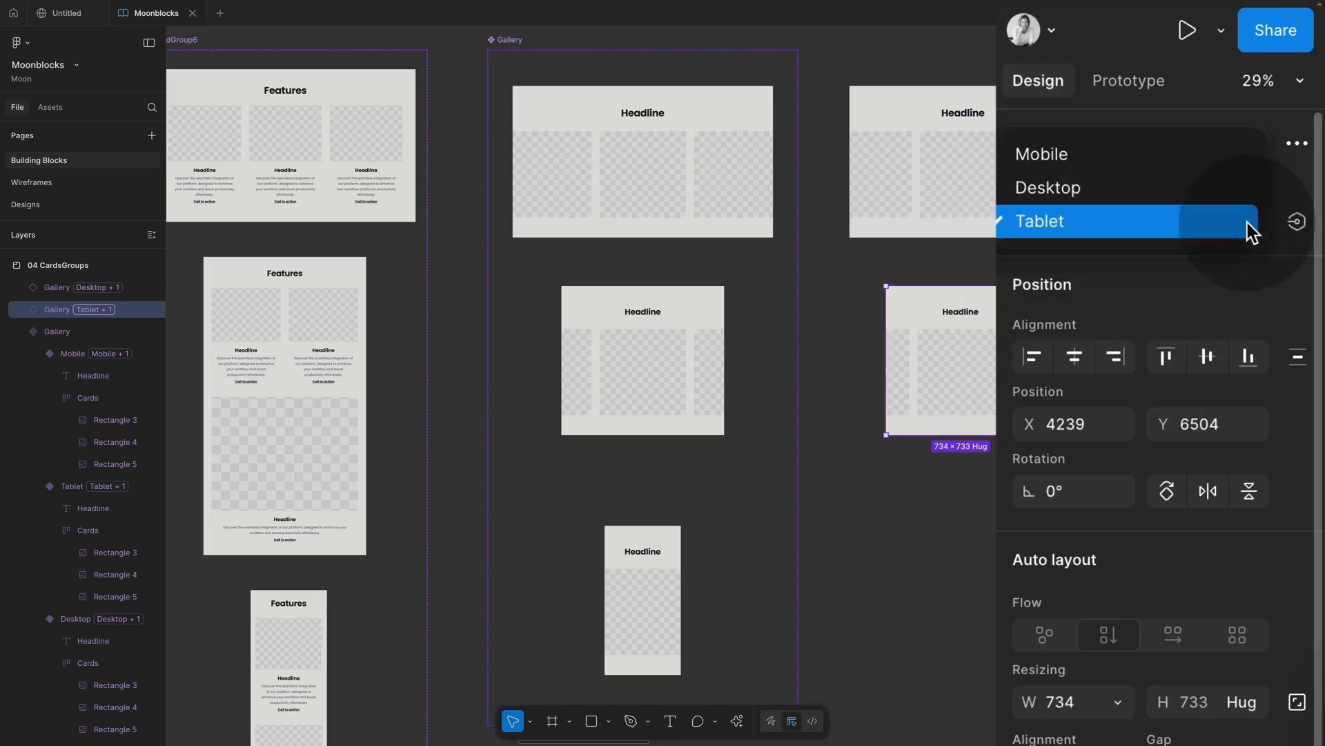
{"action": "left_click", "coordinate": [1101, 265]}
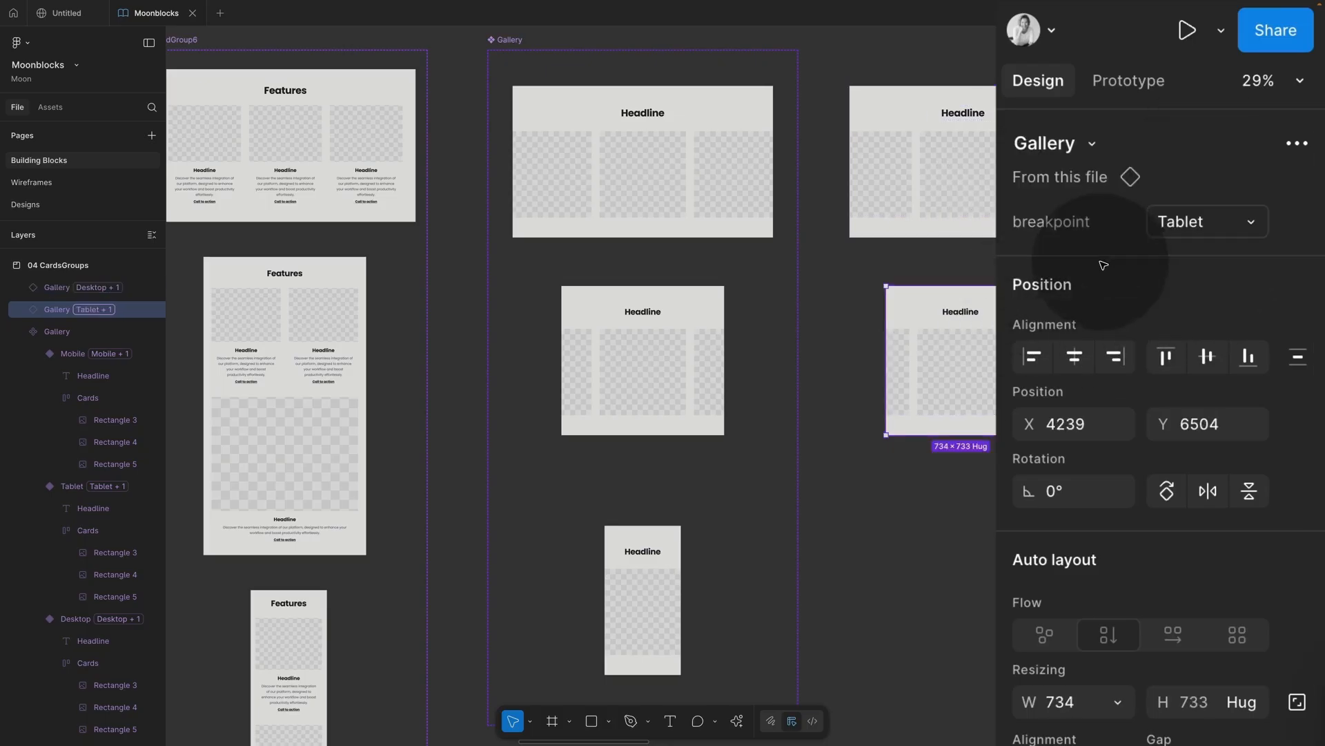
Step: Create a 'Show Headline' boolean property controlling the desktop variant's headline visibility
{"action": "left_click", "coordinate": [701, 193]}
{"action": "left_click", "coordinate": [645, 114]}
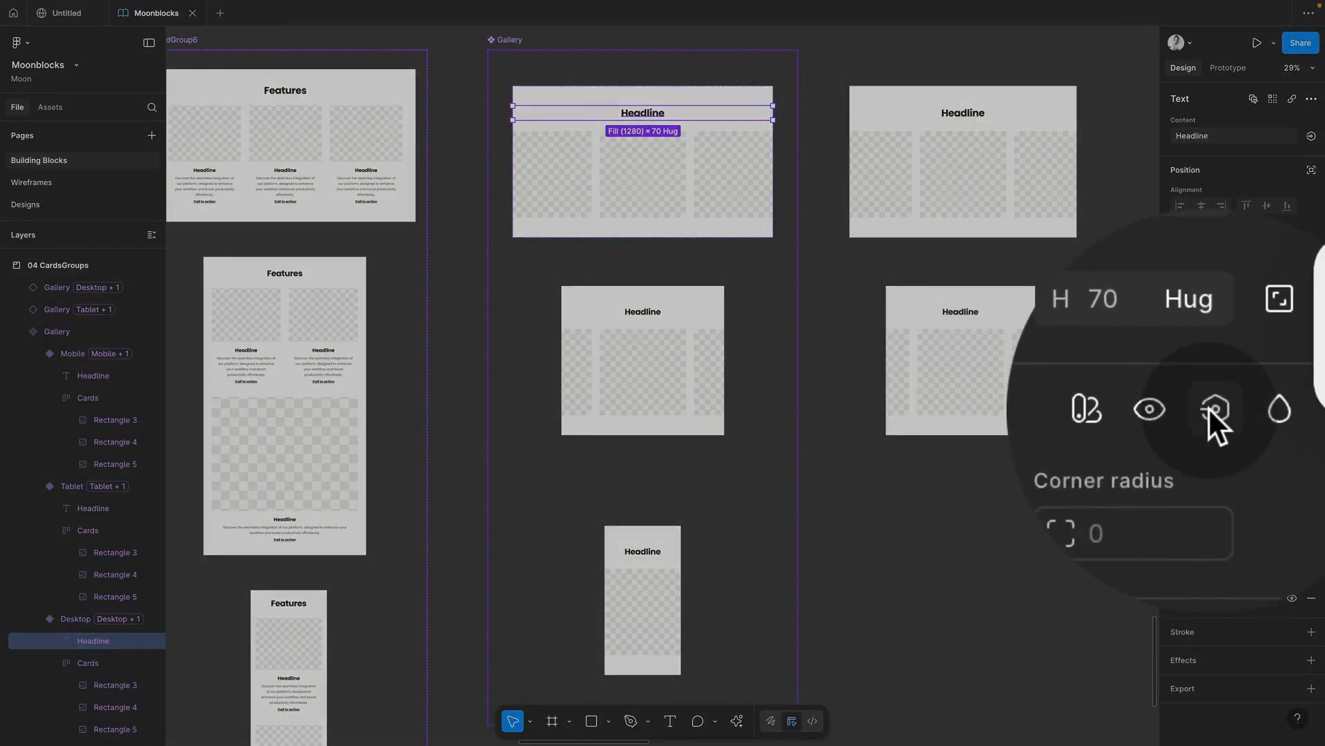
{"action": "left_click", "coordinate": [1208, 407]}
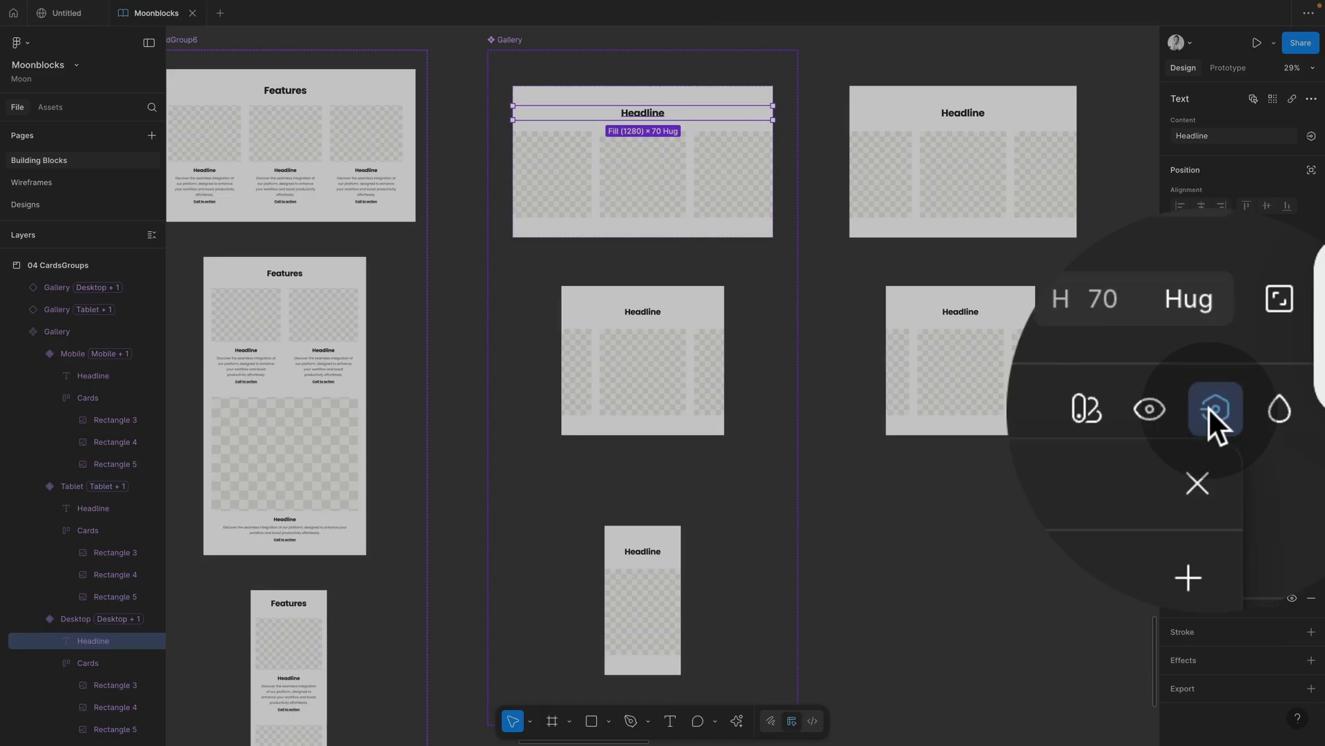
{"action": "left_click", "coordinate": [1186, 458]}
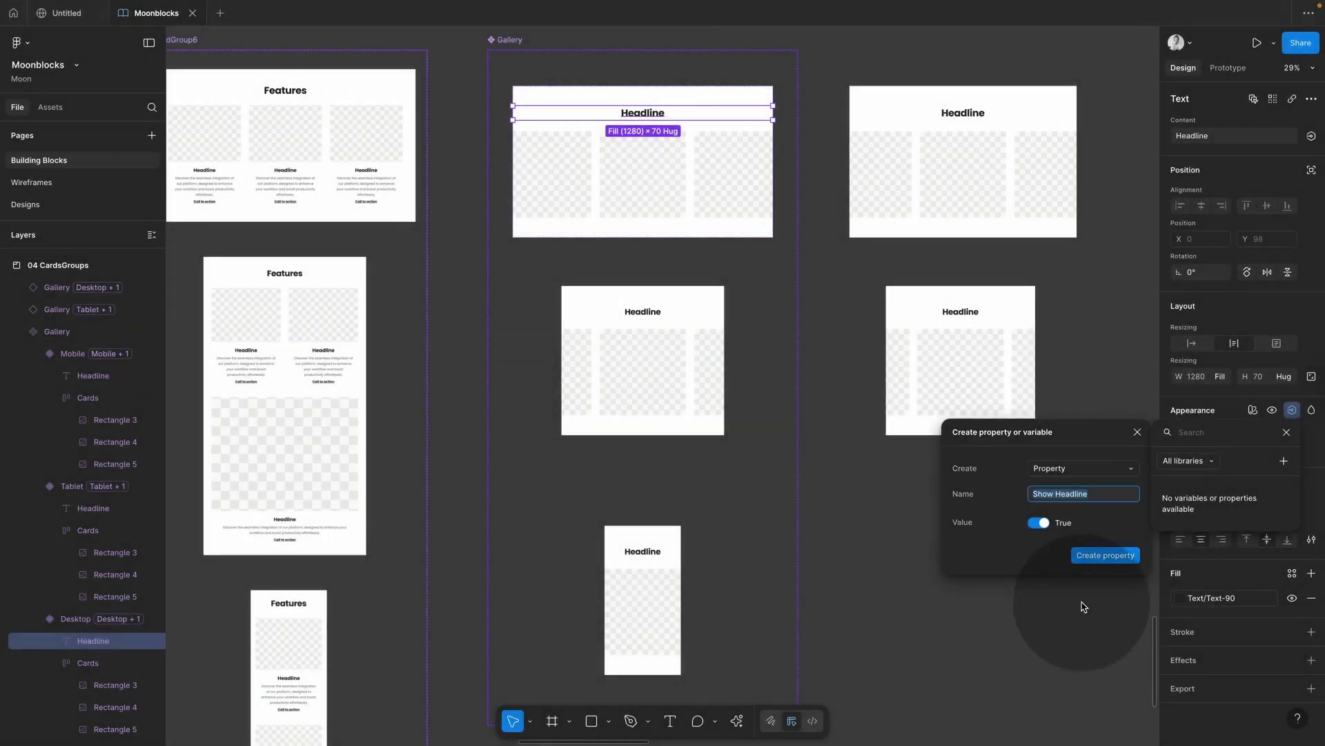
{"action": "left_click", "coordinate": [1105, 555]}
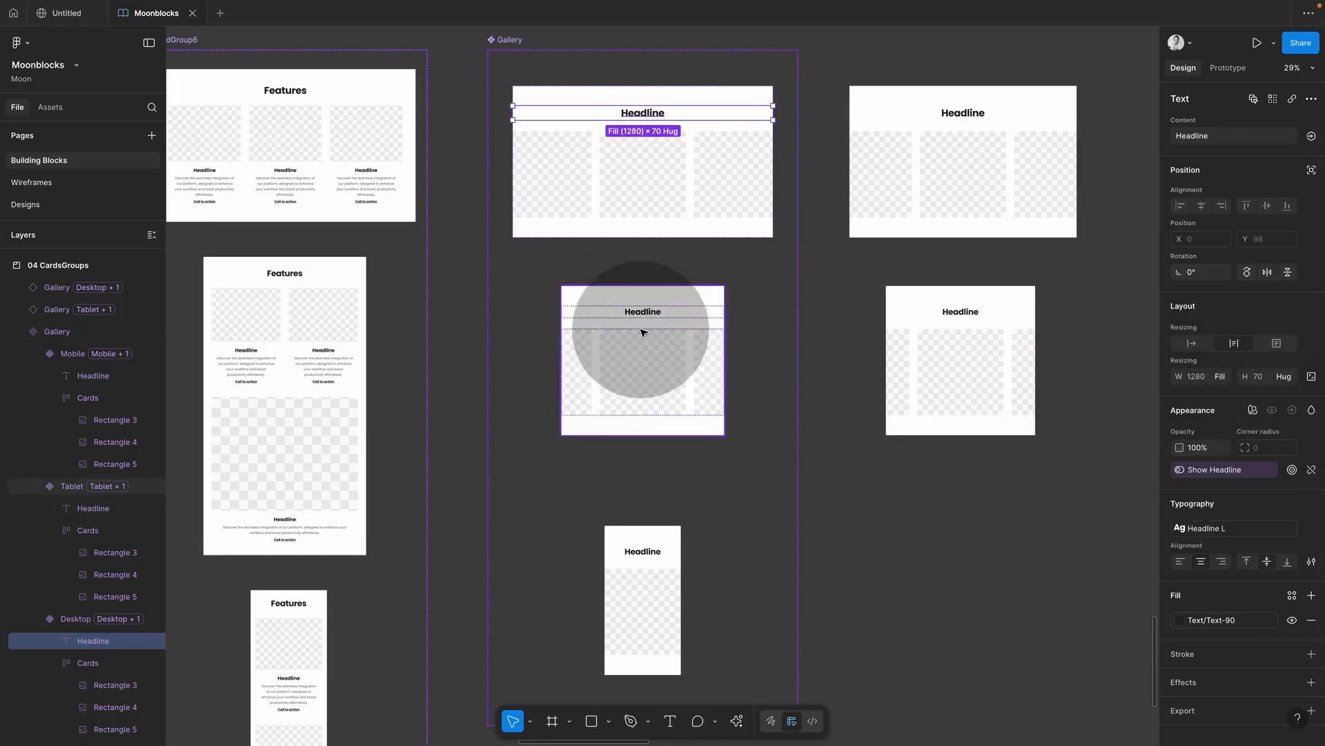
Step: Bind the tablet and mobile headlines' visibility to Show Headline
{"action": "left_click", "coordinate": [647, 314]}
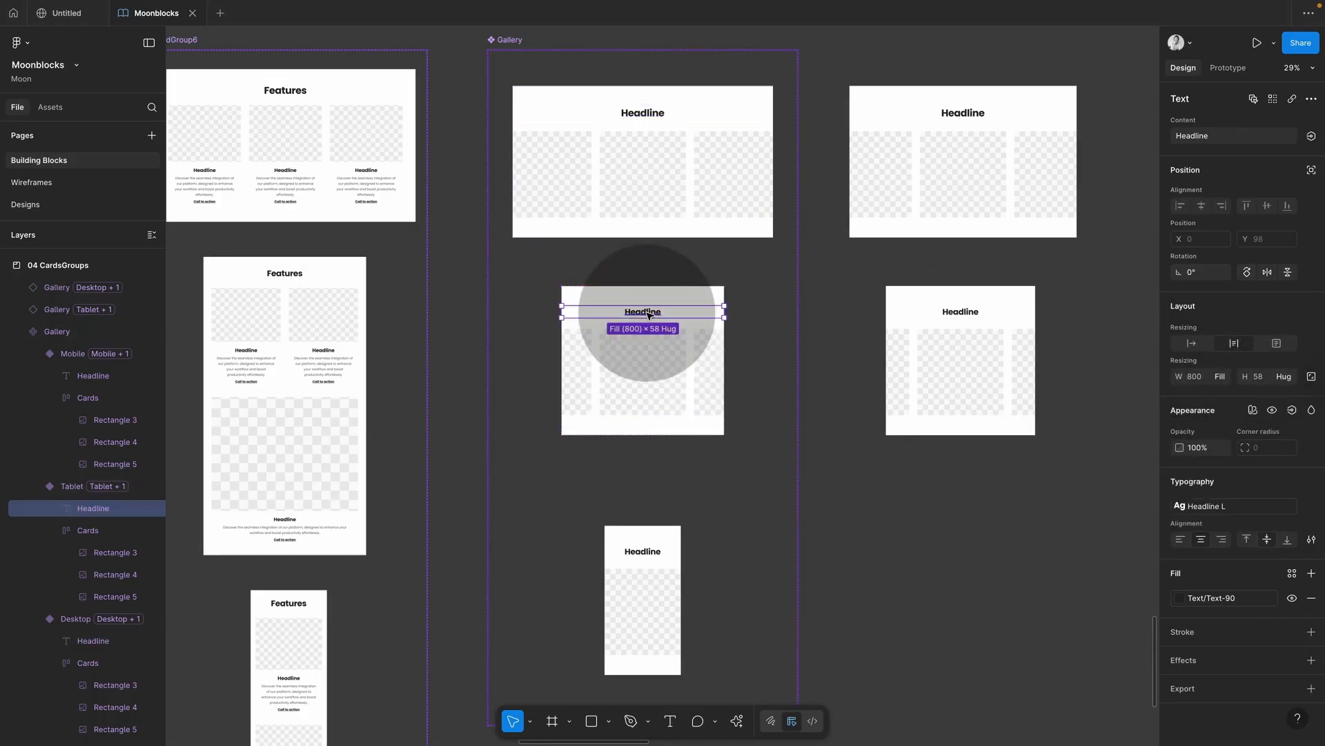
{"action": "left_click", "coordinate": [1293, 411]}
{"action": "left_click", "coordinate": [1205, 515]}
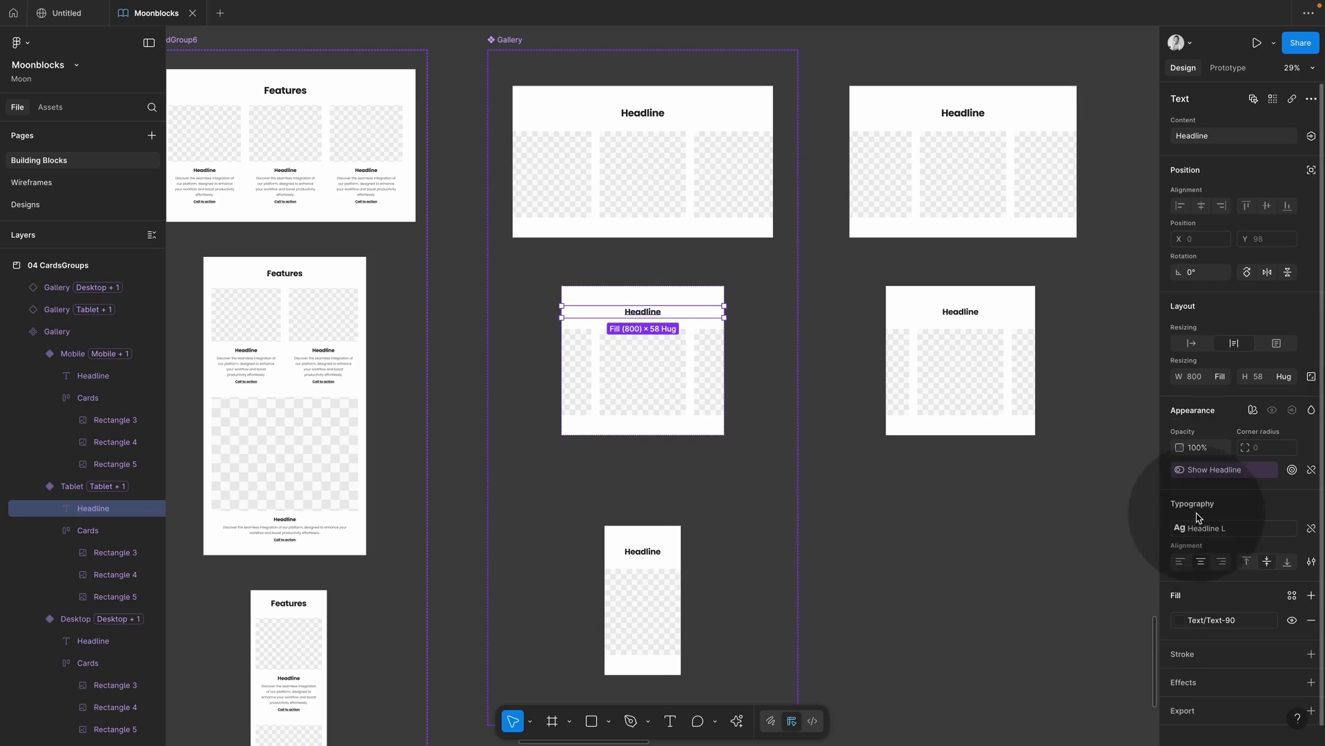
{"action": "left_click", "coordinate": [643, 551]}
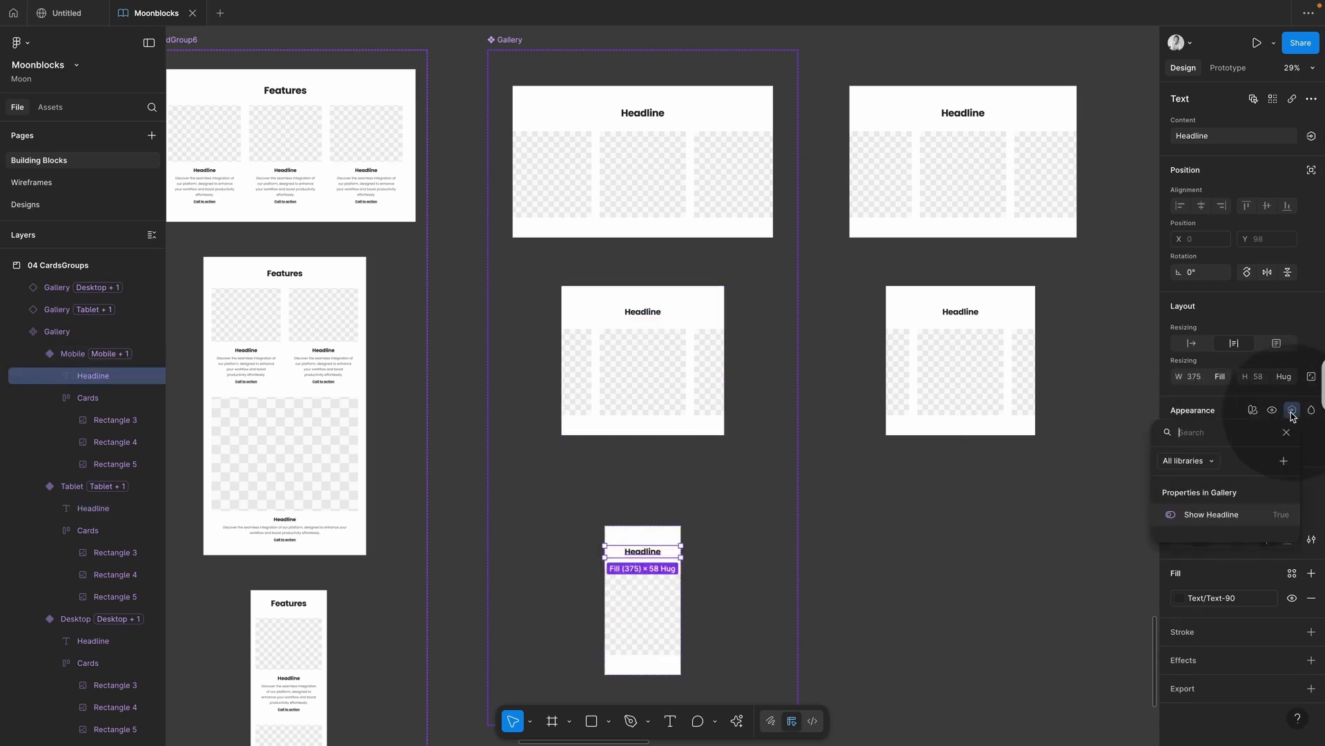
{"action": "left_click", "coordinate": [1219, 515]}
Step: Toggle Show Headline off and on on the desktop instance, then select both test instances
{"action": "left_click", "coordinate": [975, 521]}
{"action": "left_click", "coordinate": [971, 233]}
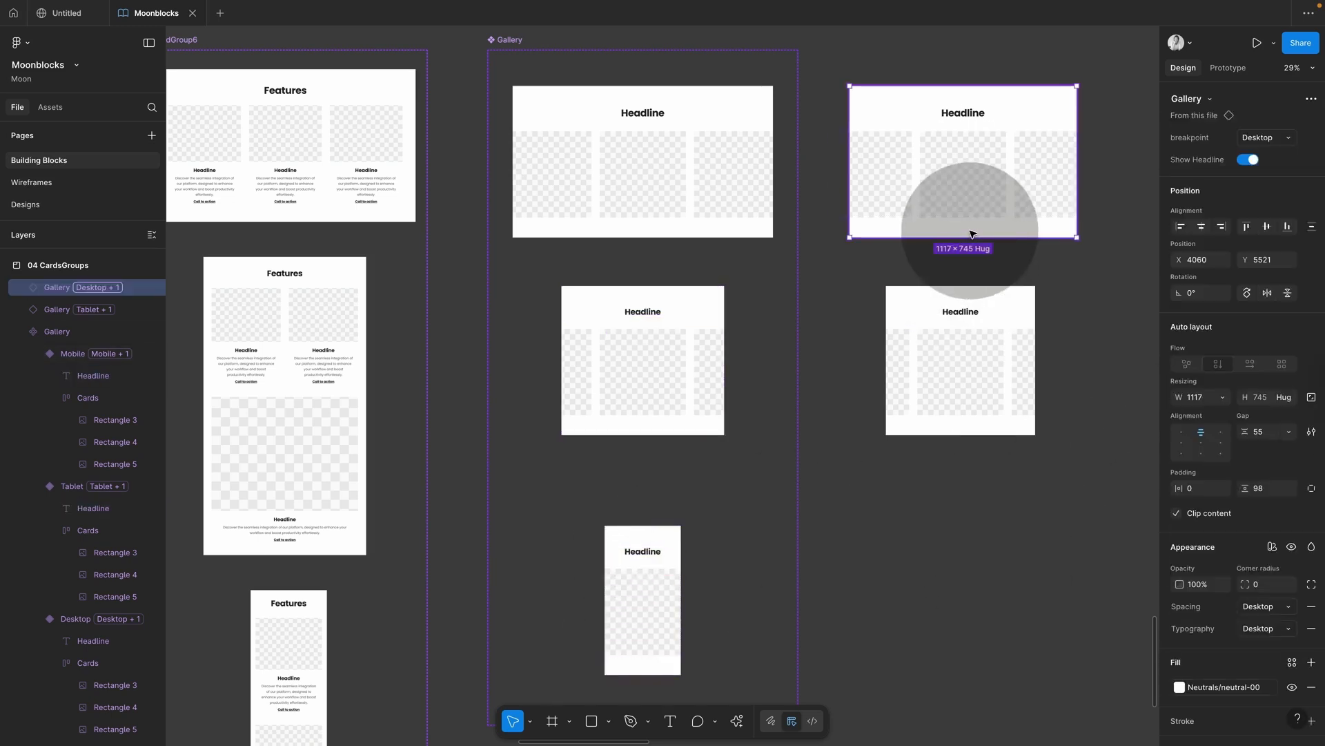
{"action": "left_click", "coordinate": [1247, 161]}
{"action": "left_click", "coordinate": [1247, 161]}
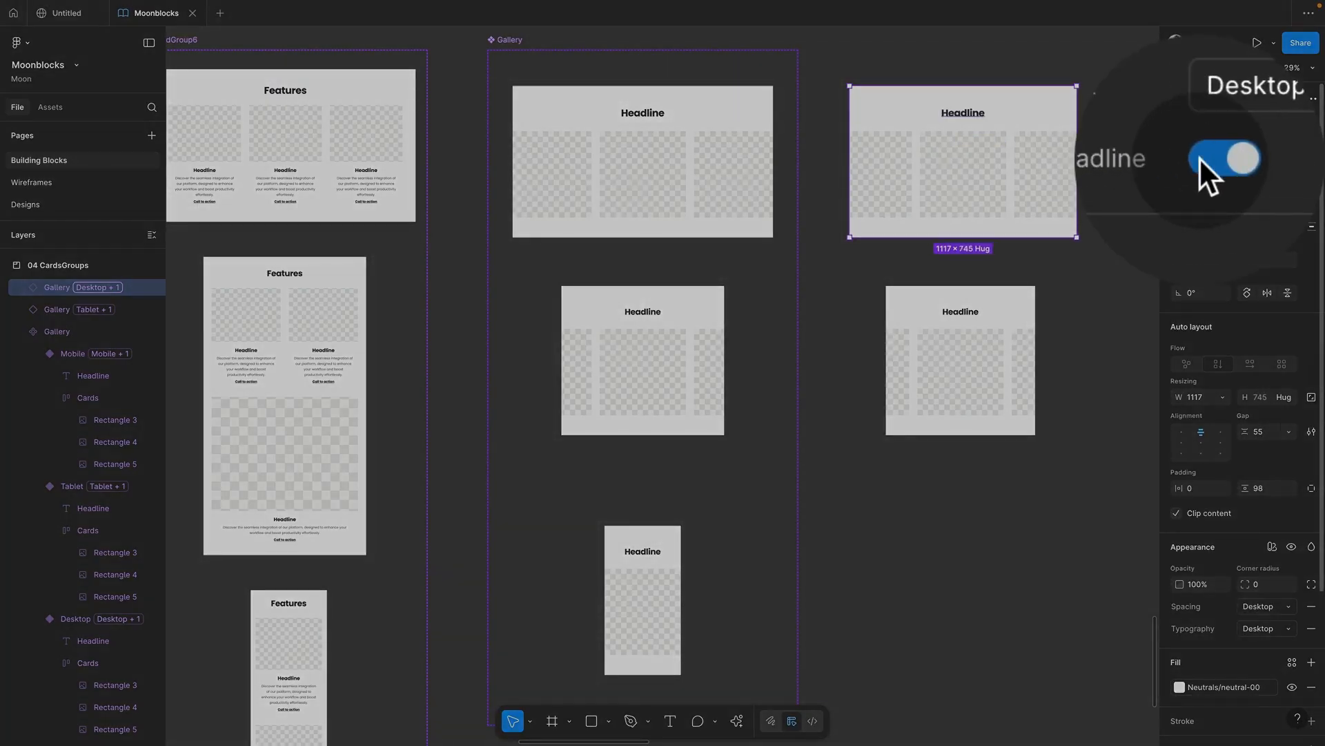
{"action": "left_click", "coordinate": [1247, 161]}
{"action": "left_click", "coordinate": [1247, 161]}
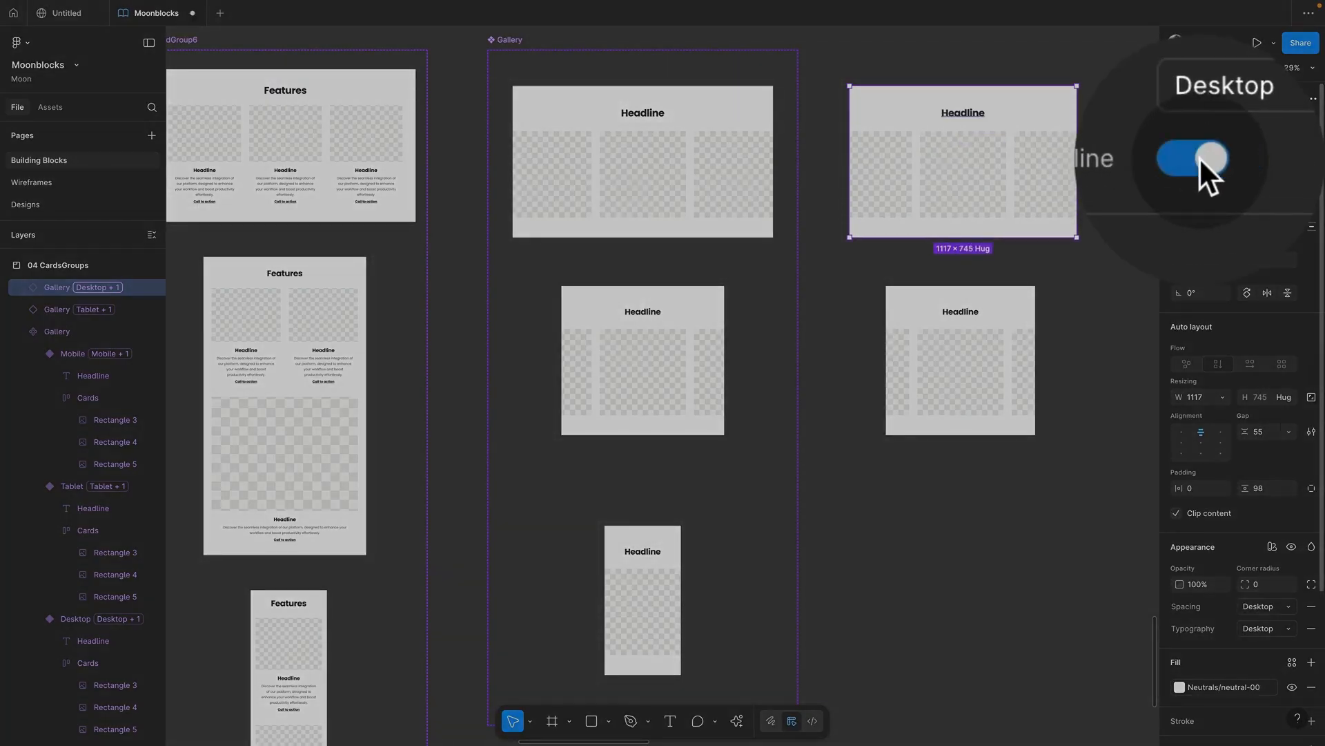
{"action": "left_click", "coordinate": [1072, 309]}
{"action": "left_click_drag", "start_coordinate": [1071, 311], "coordinate": [983, 211]}
Step: Delete the two test instances, publish the Moonblocks library update, and switch to Untitled
{"action": "key", "text": "Delete"}
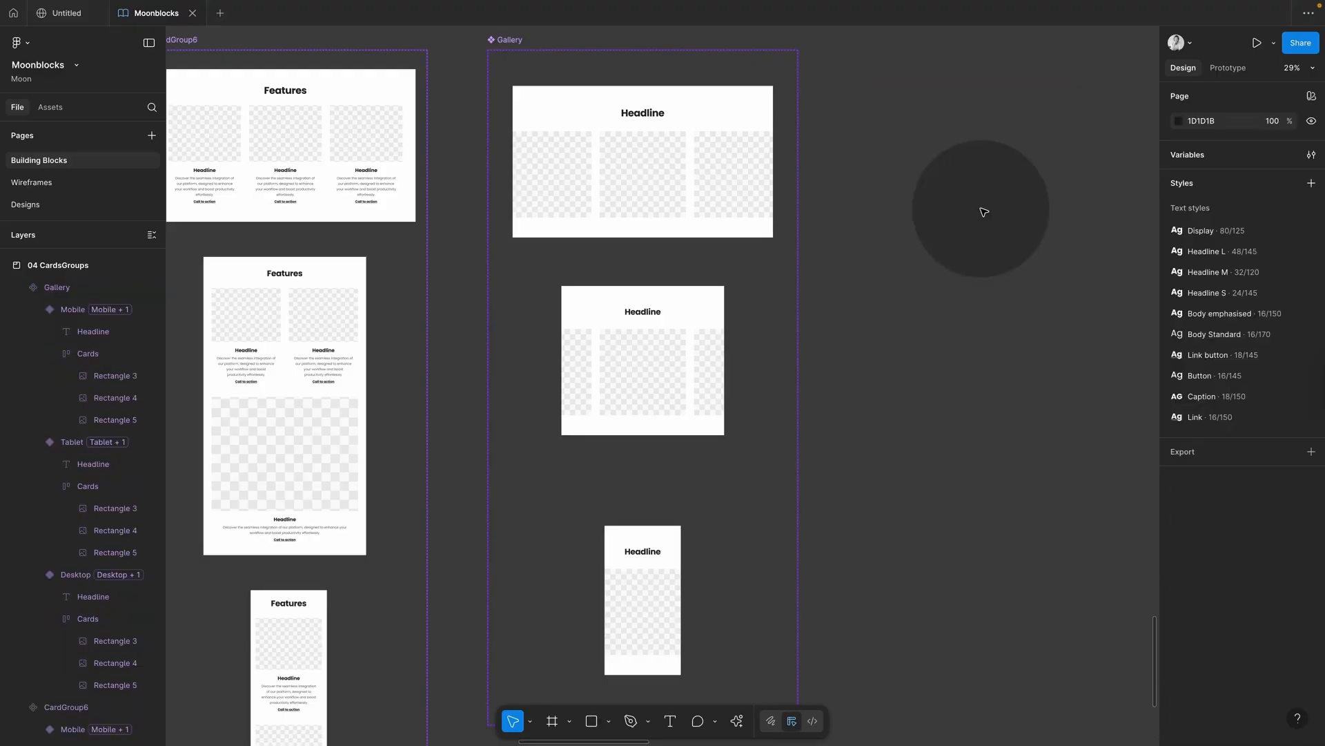
{"action": "left_click", "coordinate": [50, 107]}
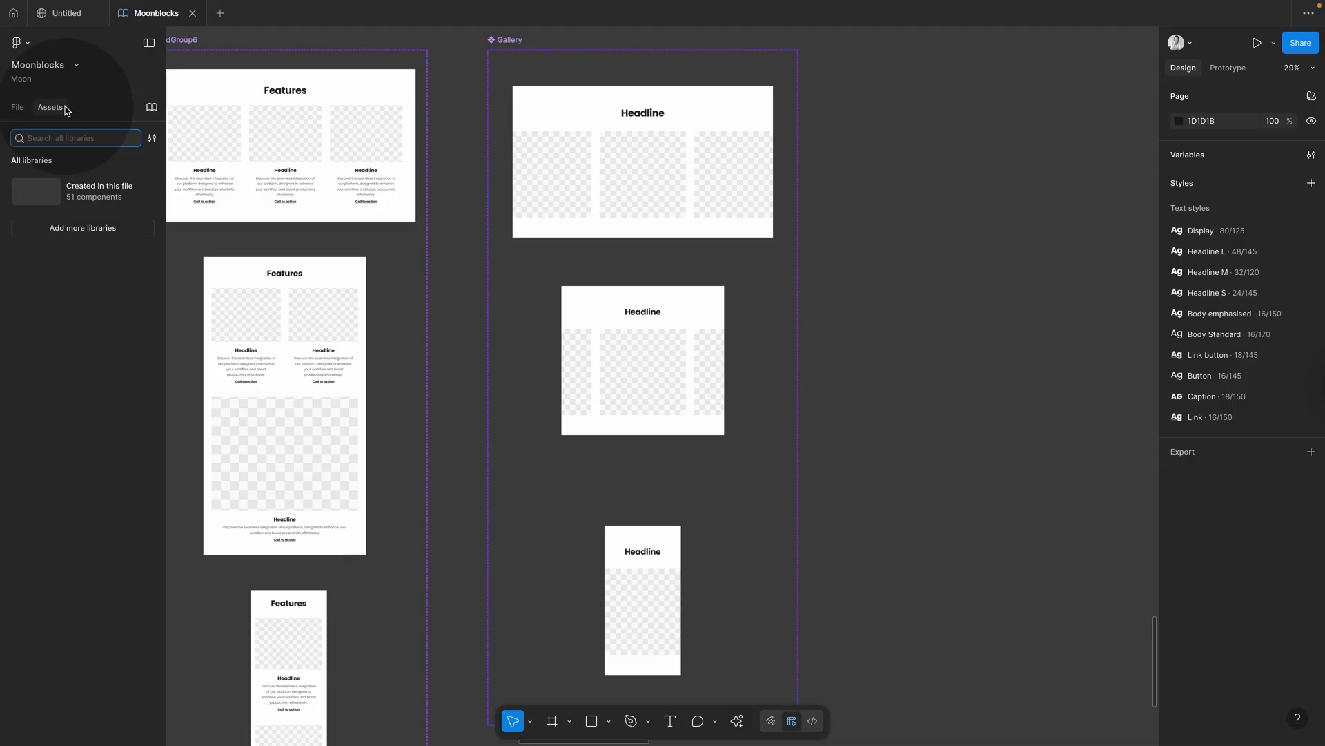
{"action": "left_click", "coordinate": [150, 112]}
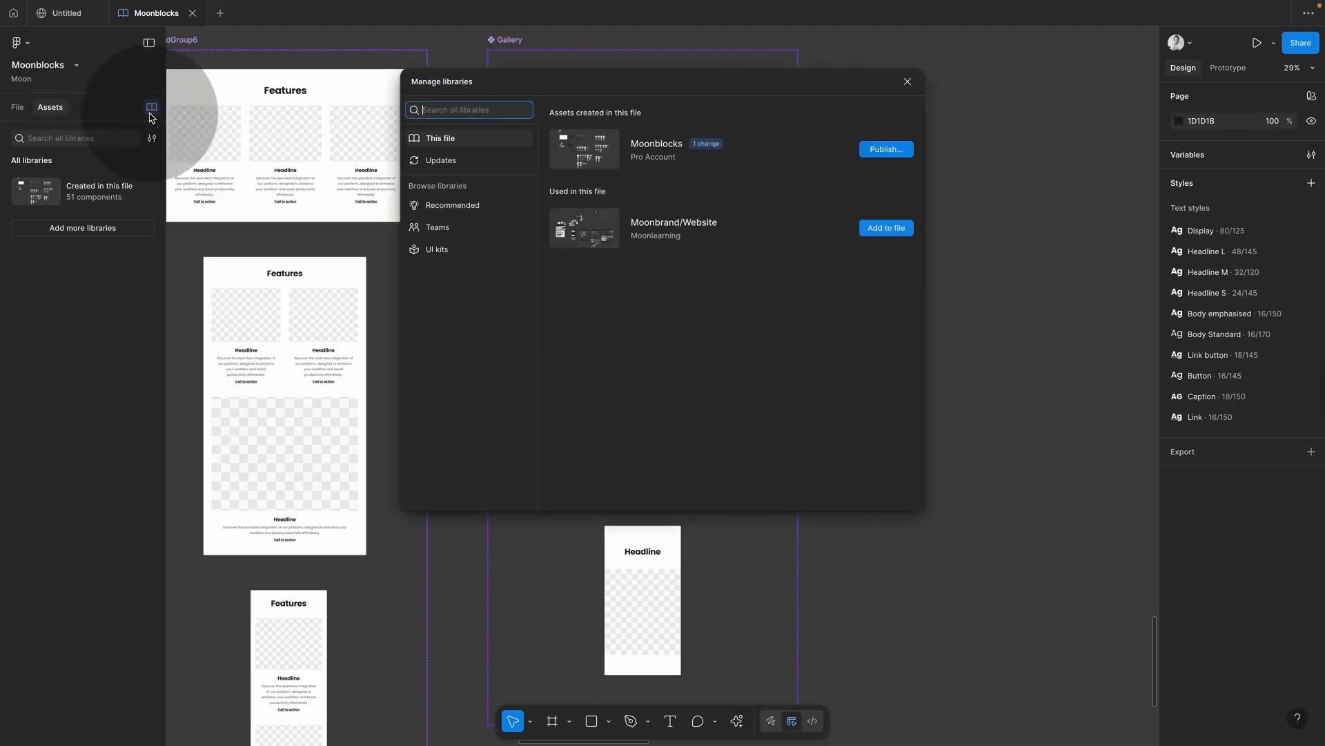
{"action": "left_click", "coordinate": [889, 149]}
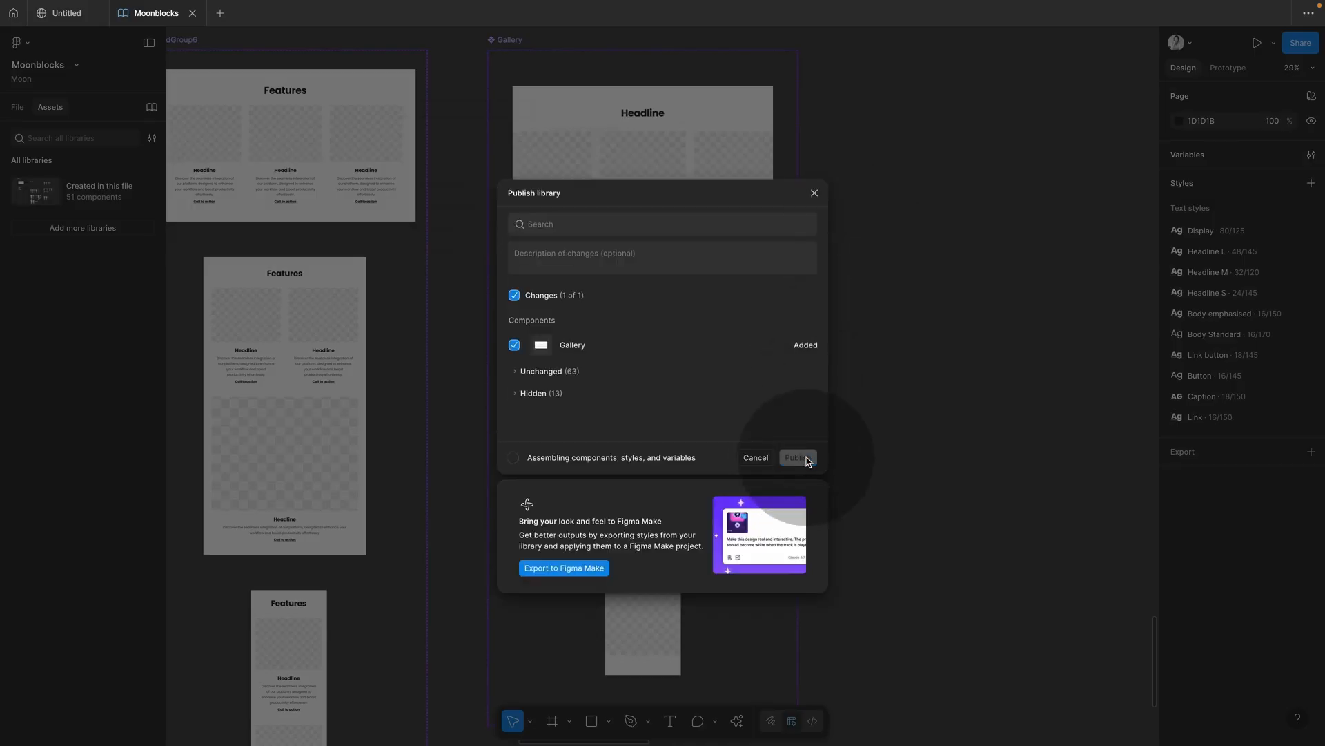
{"action": "left_click", "coordinate": [74, 15]}
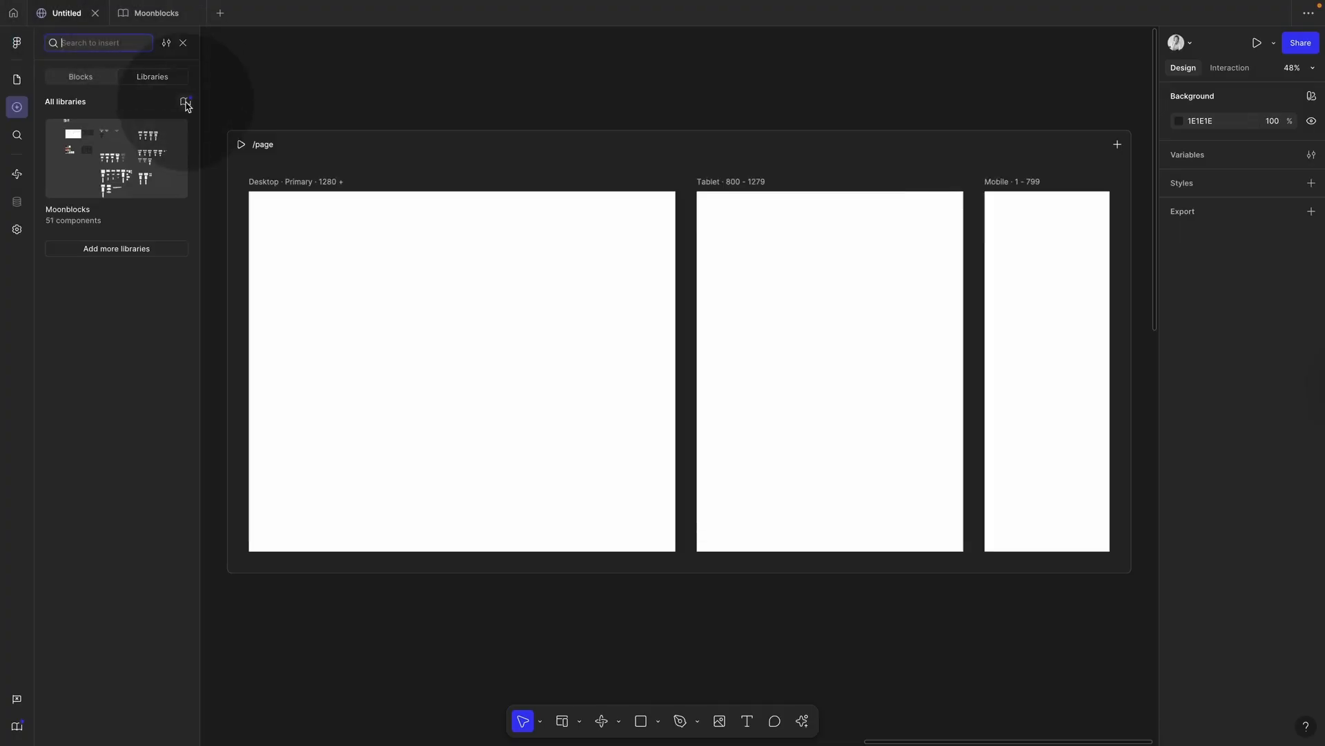
Step: Update all Moonblocks library changes and browse to Building Blocks > 04 CardsGroups
{"action": "left_click", "coordinate": [186, 103]}
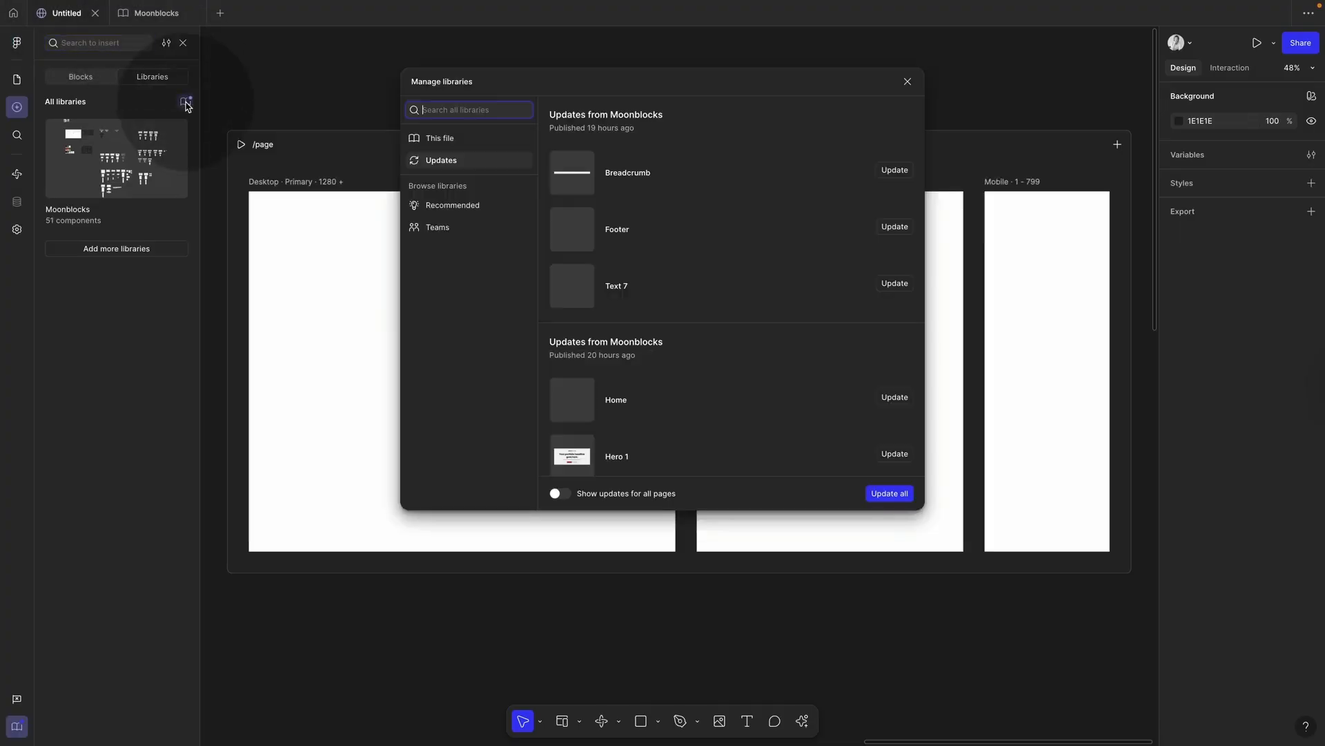
{"action": "left_click", "coordinate": [892, 494]}
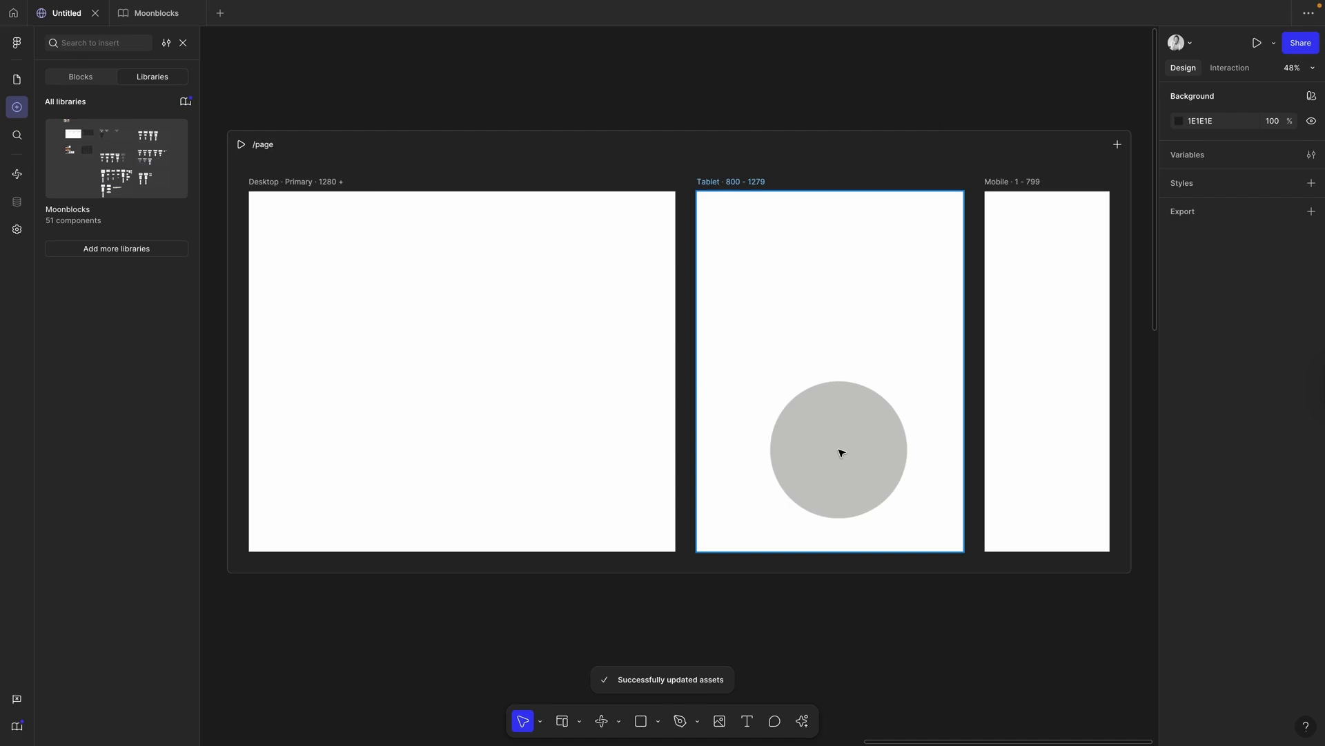
{"action": "left_click", "coordinate": [172, 183]}
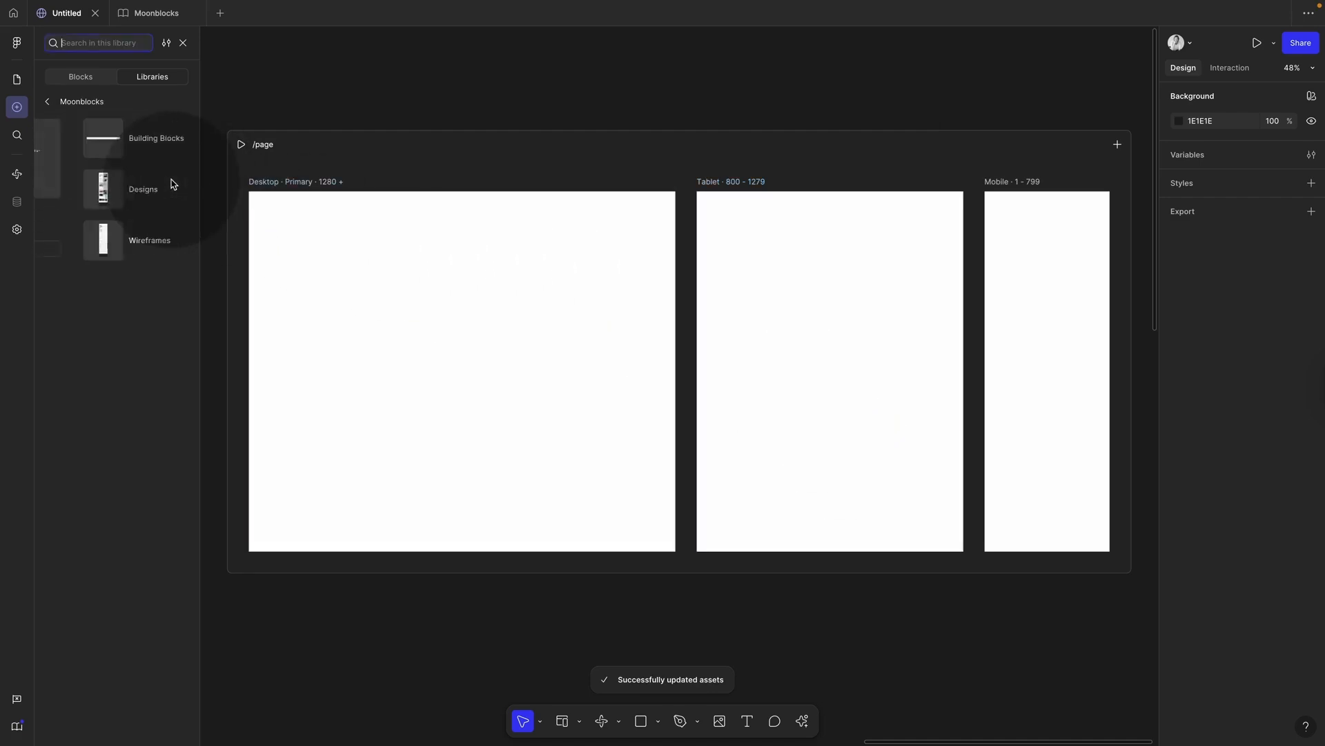
{"action": "left_click", "coordinate": [148, 153]}
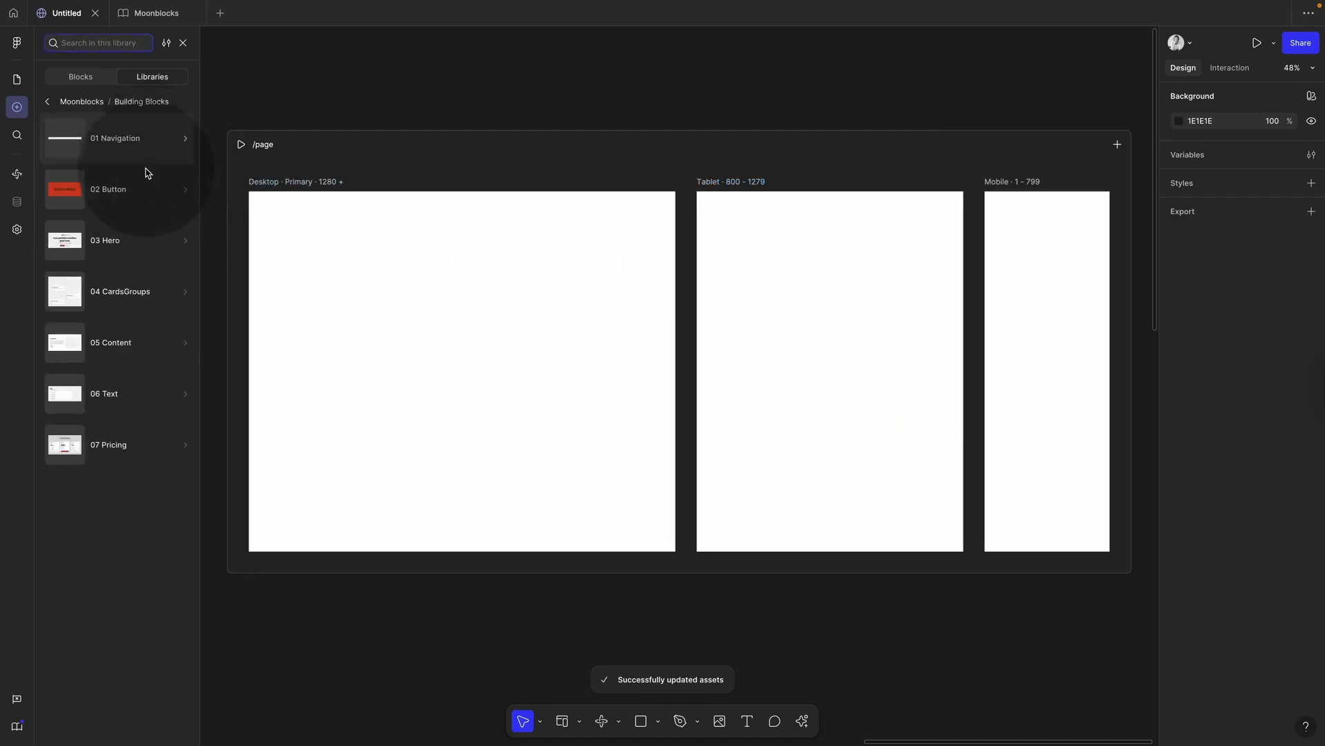
{"action": "left_click", "coordinate": [162, 298]}
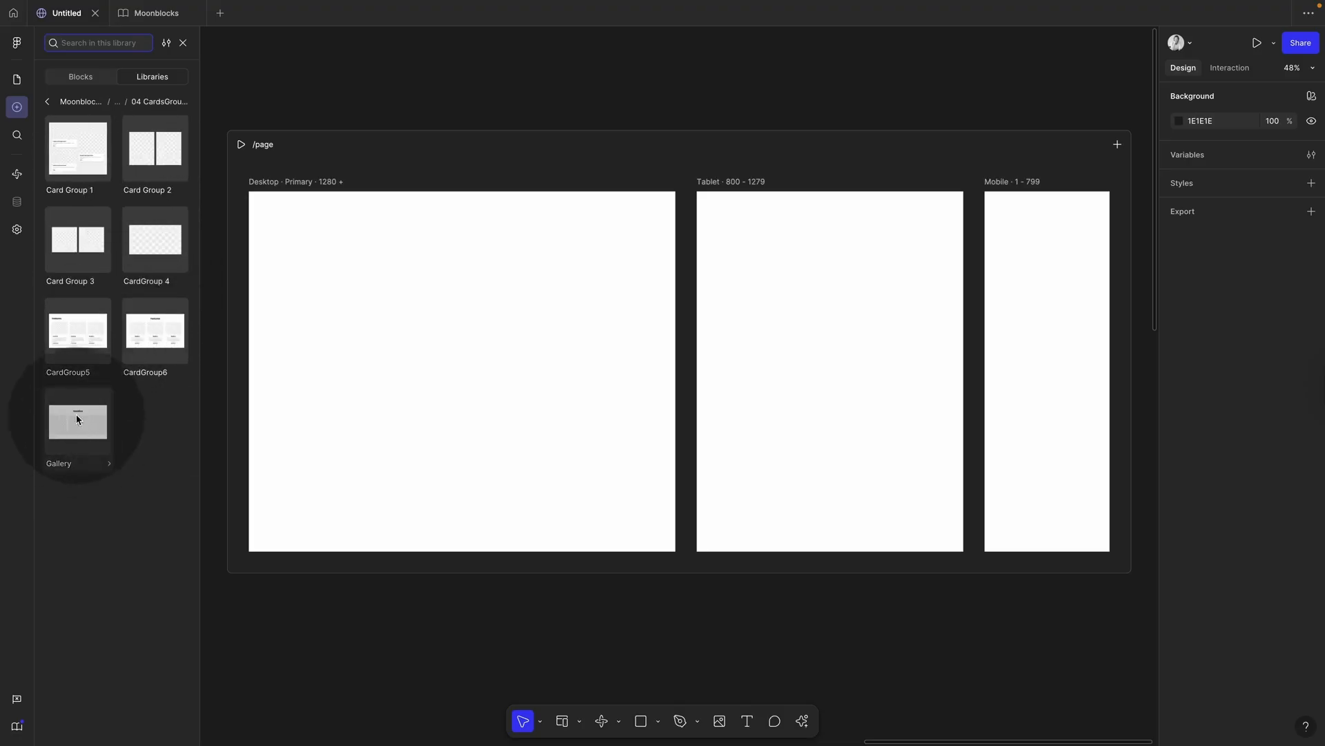
Step: Drop the Gallery block at the top of the Desktop frame and preview /page at narrower widths
{"action": "left_click_drag", "start_coordinate": [76, 421], "coordinate": [416, 324]}
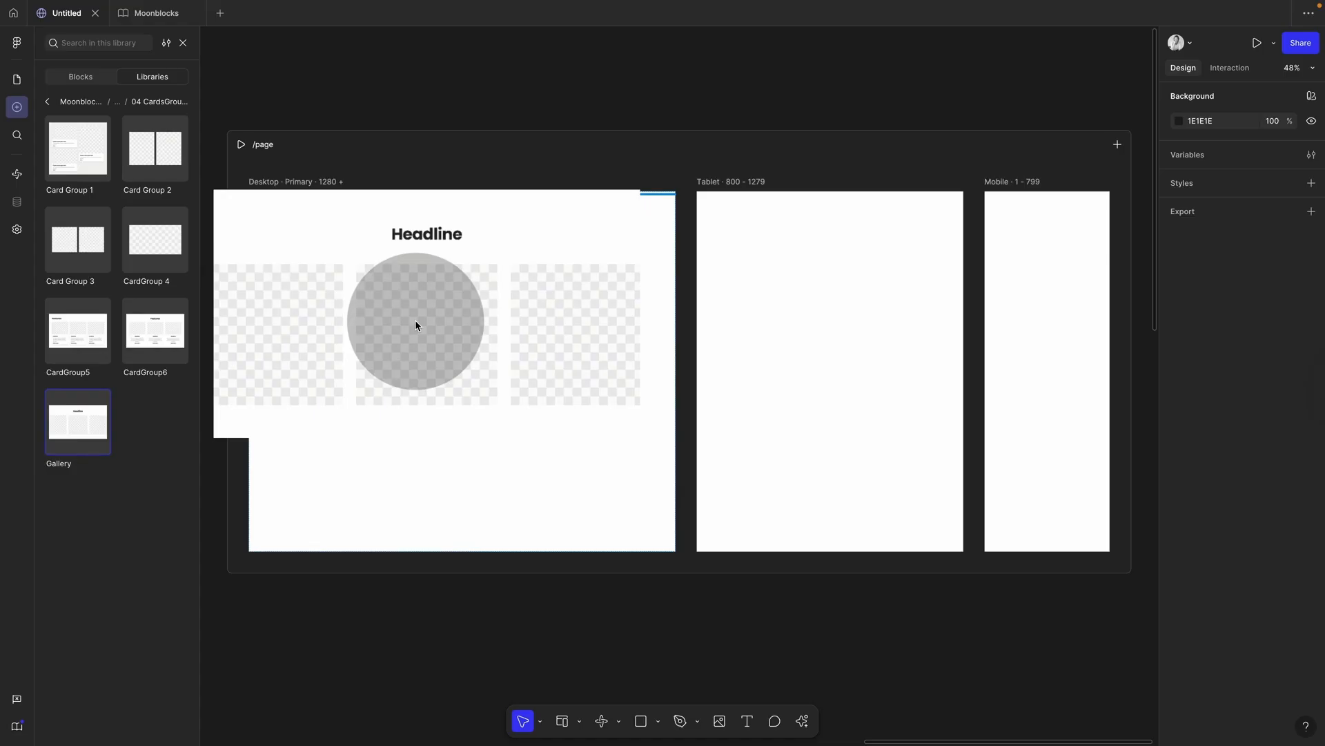
{"action": "left_click_drag", "start_coordinate": [417, 325], "coordinate": [417, 325]}
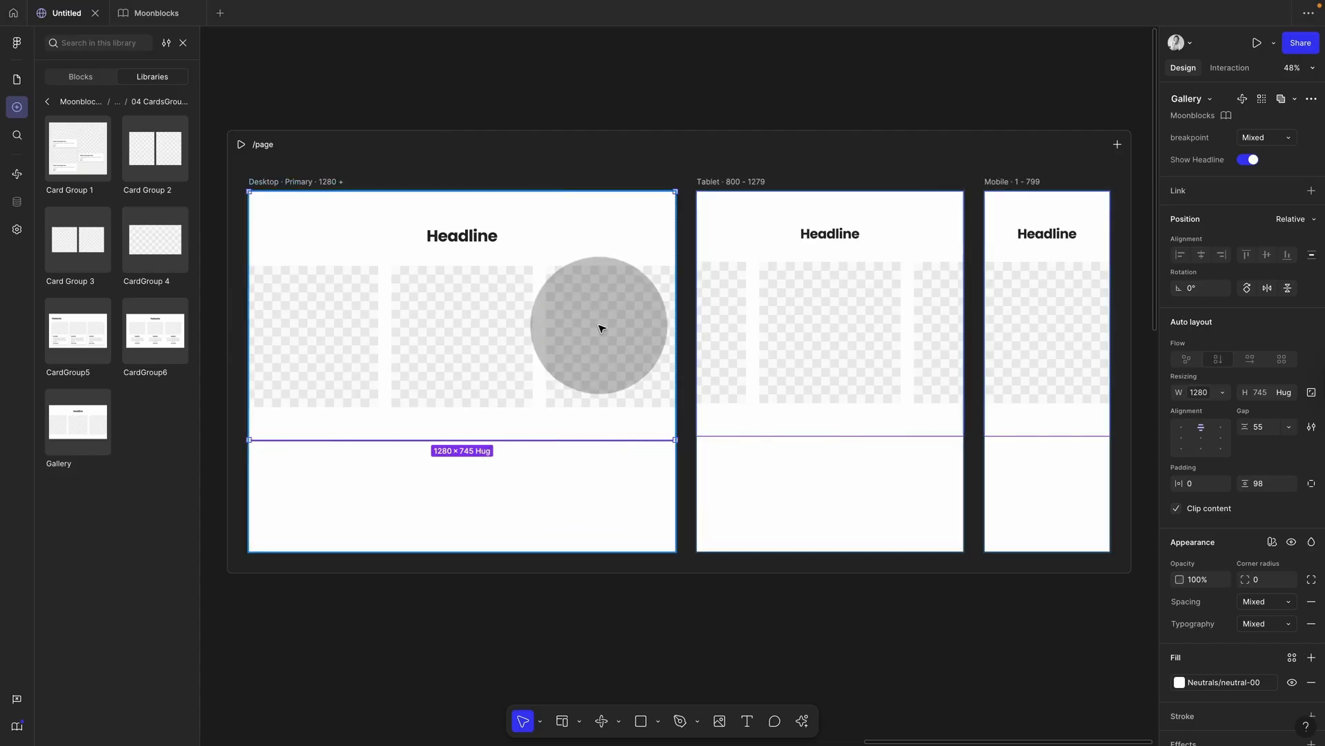
{"action": "left_click", "coordinate": [333, 166]}
{"action": "left_click", "coordinate": [242, 145]}
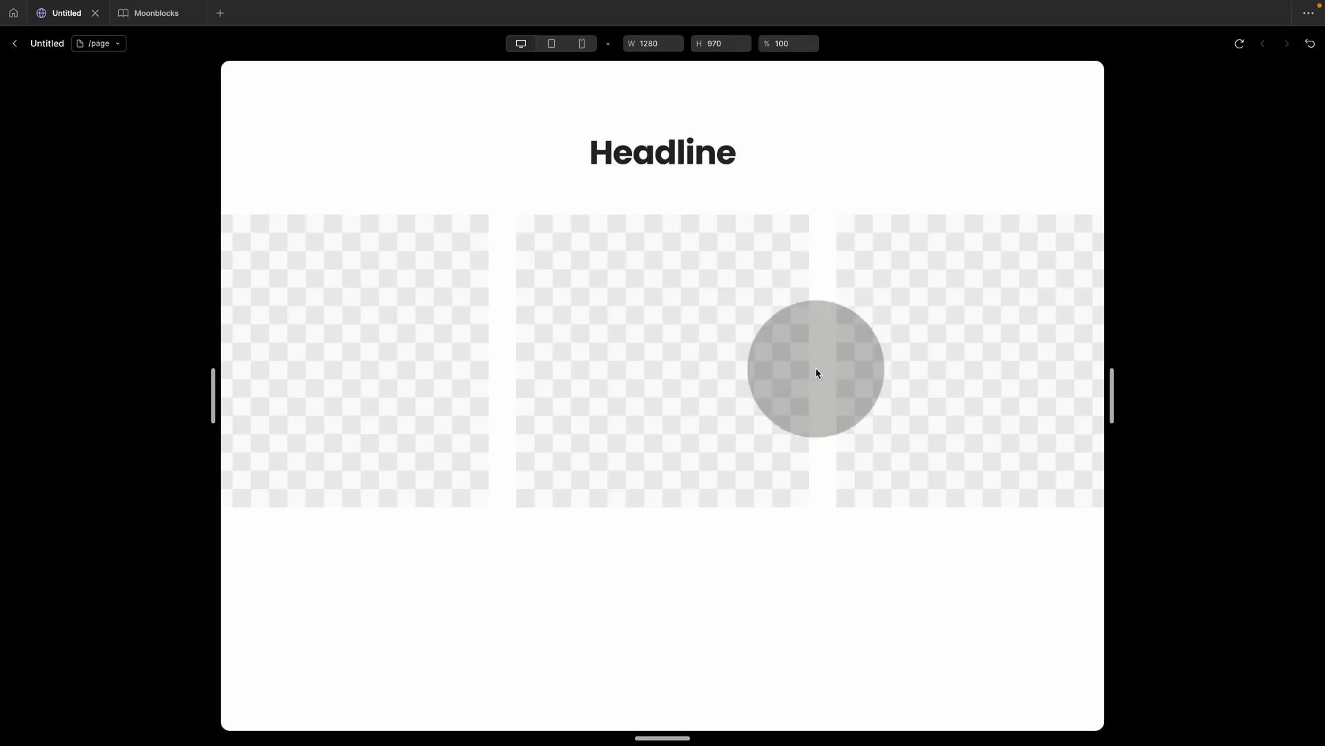
{"action": "left_click_drag", "start_coordinate": [1115, 402], "coordinate": [1146, 414]}
Step: Set the Gallery block's width to Fill container and confirm it resizes in the page preview
{"action": "left_click", "coordinate": [17, 44]}
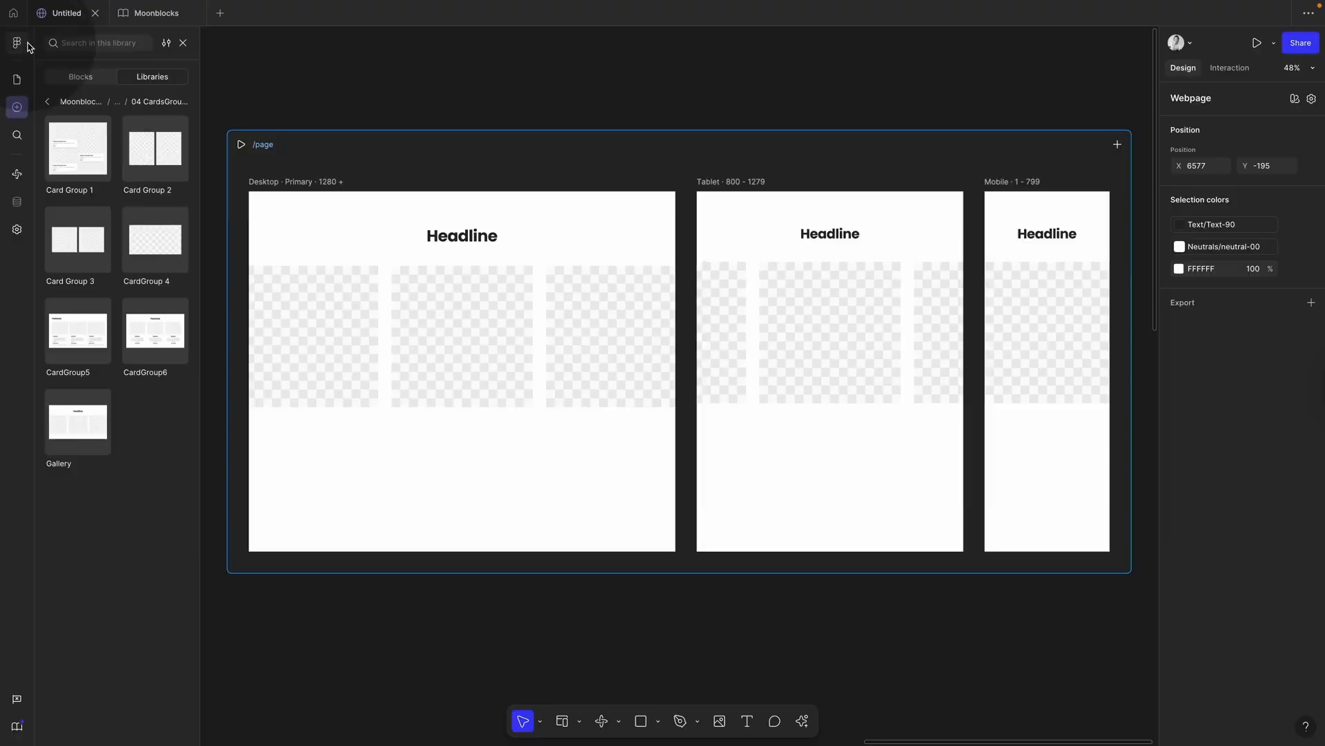
{"action": "left_click_drag", "start_coordinate": [148, 154], "coordinate": [358, 229]}
{"action": "left_click", "coordinate": [317, 182]}
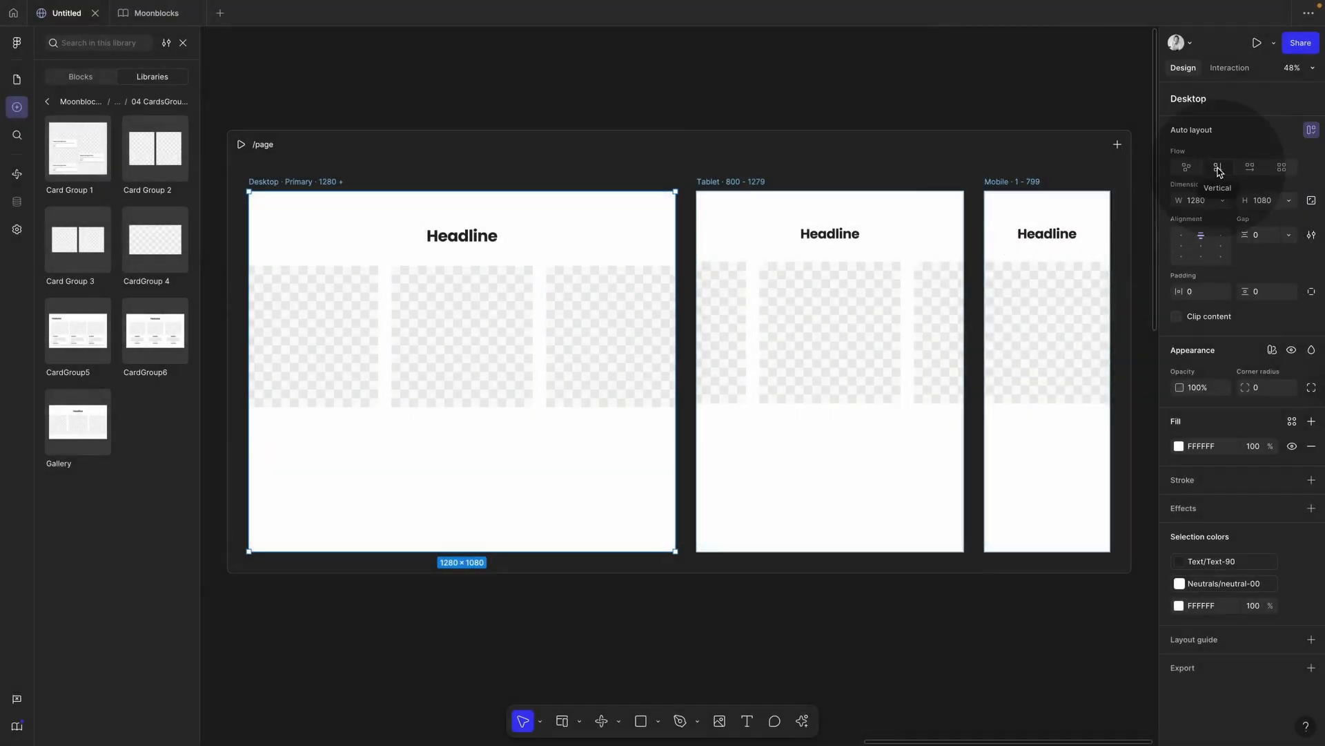
{"action": "left_click", "coordinate": [616, 358]}
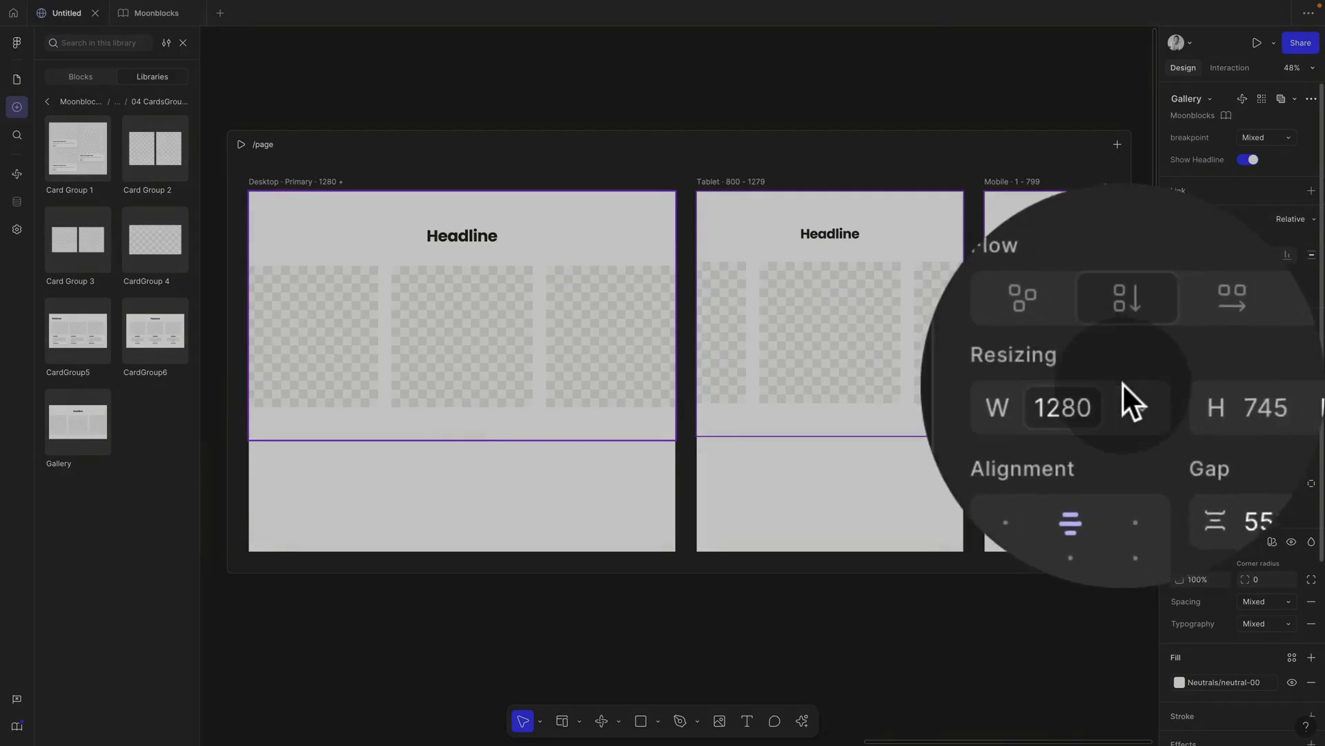
{"action": "left_click", "coordinate": [1221, 392]}
{"action": "left_click", "coordinate": [1223, 411]}
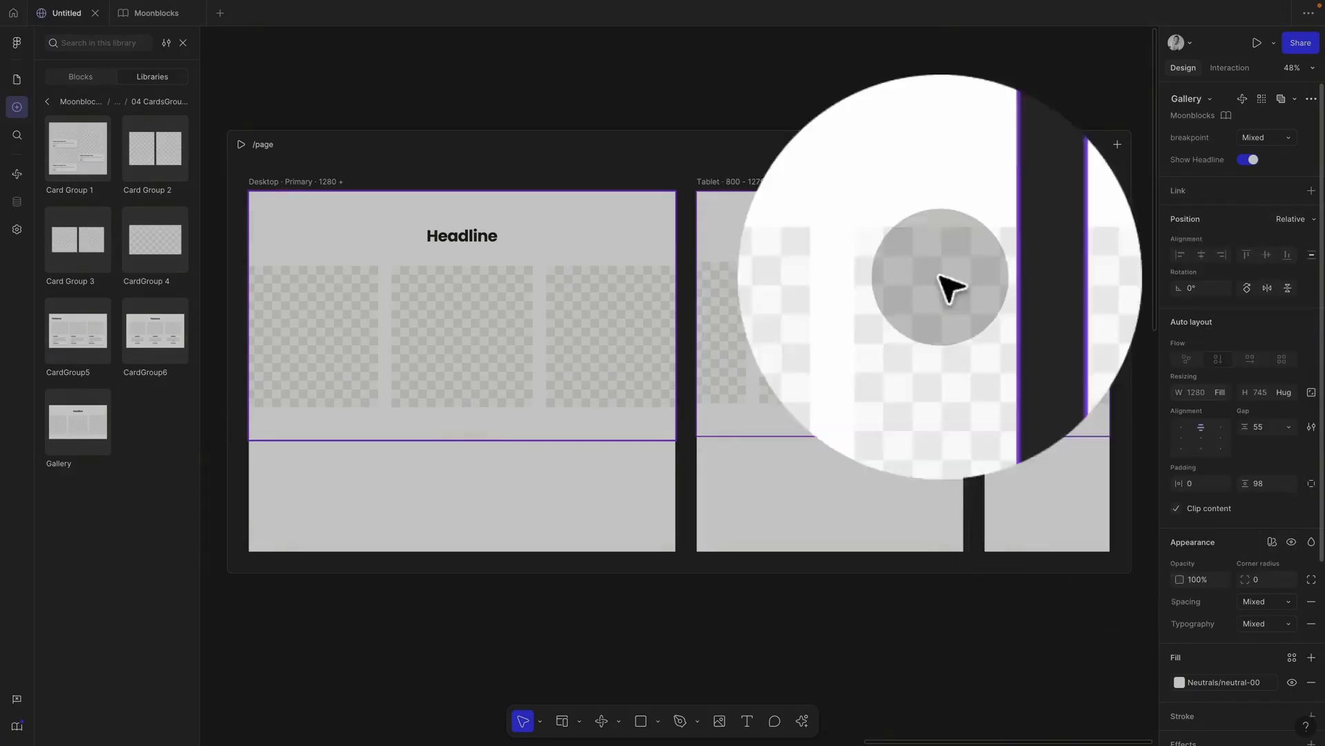
{"action": "left_click", "coordinate": [241, 144]}
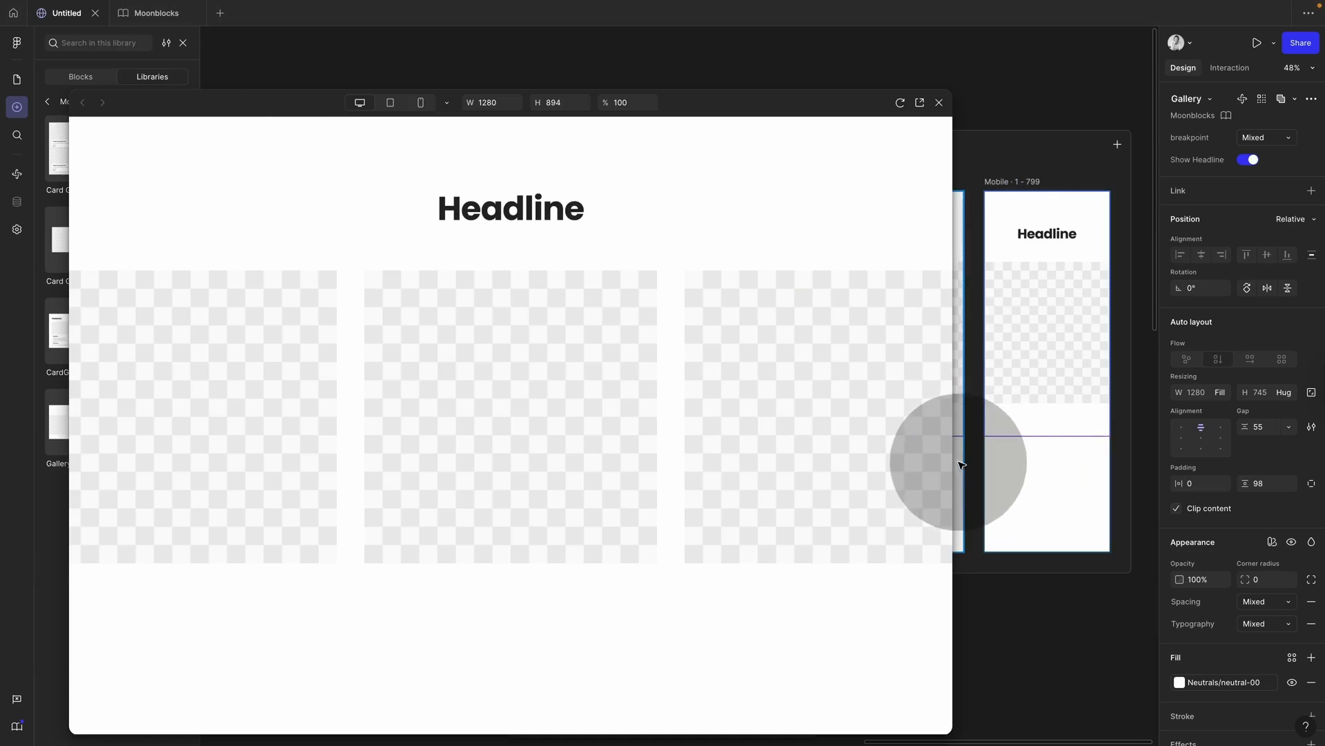
{"action": "left_click_drag", "start_coordinate": [962, 464], "coordinate": [1010, 394]}
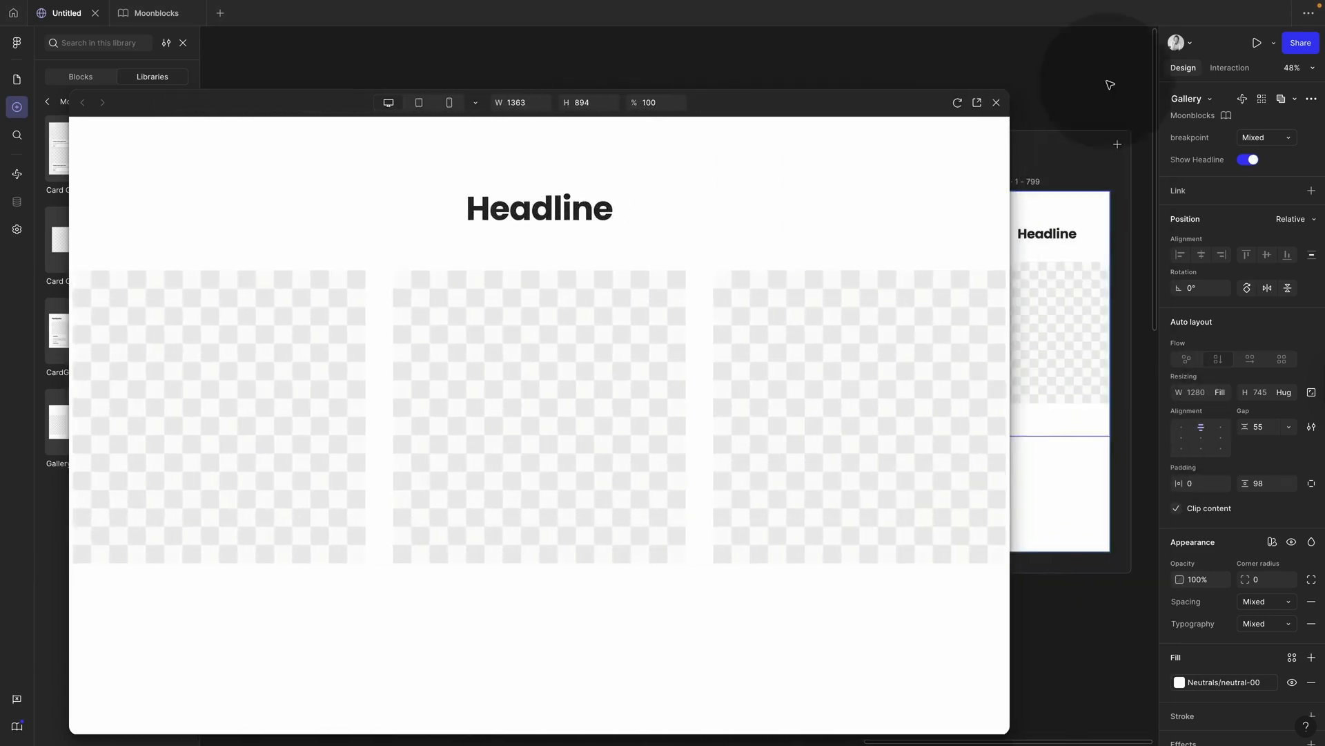
{"action": "left_click", "coordinate": [996, 102]}
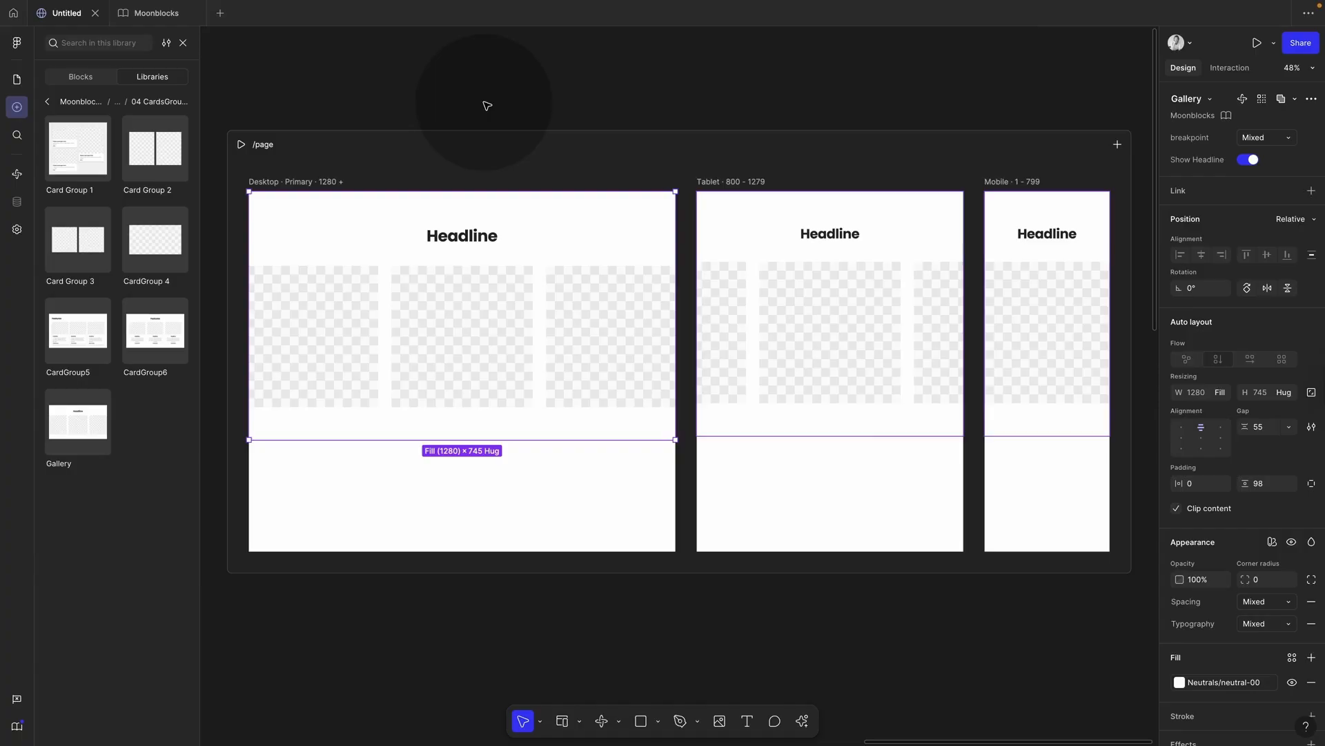
Step: Select the Gallery's image row and give it an infinite Marquee interaction sliding left
{"action": "left_click", "coordinate": [514, 369], "text": "super"}
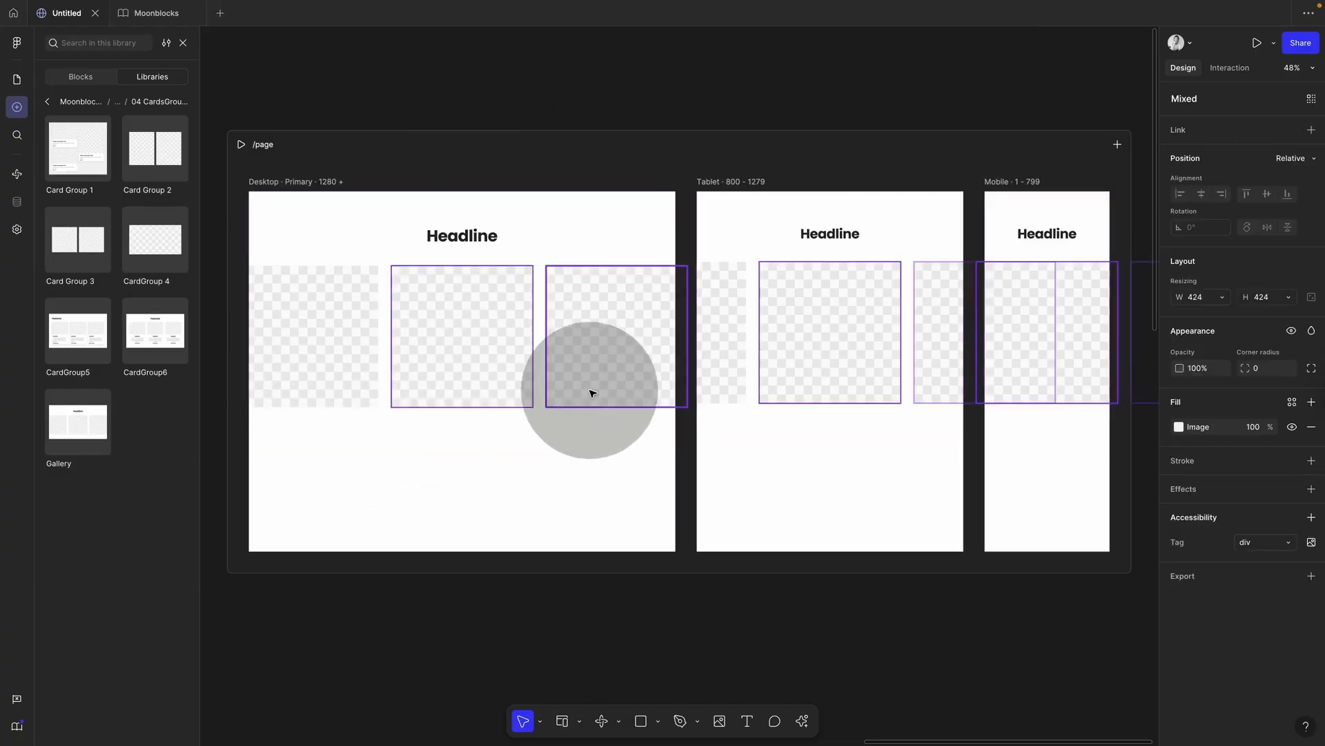
{"action": "left_click", "coordinate": [589, 391], "text": "super"}
{"action": "left_click", "coordinate": [563, 447]}
{"action": "left_click", "coordinate": [561, 404]}
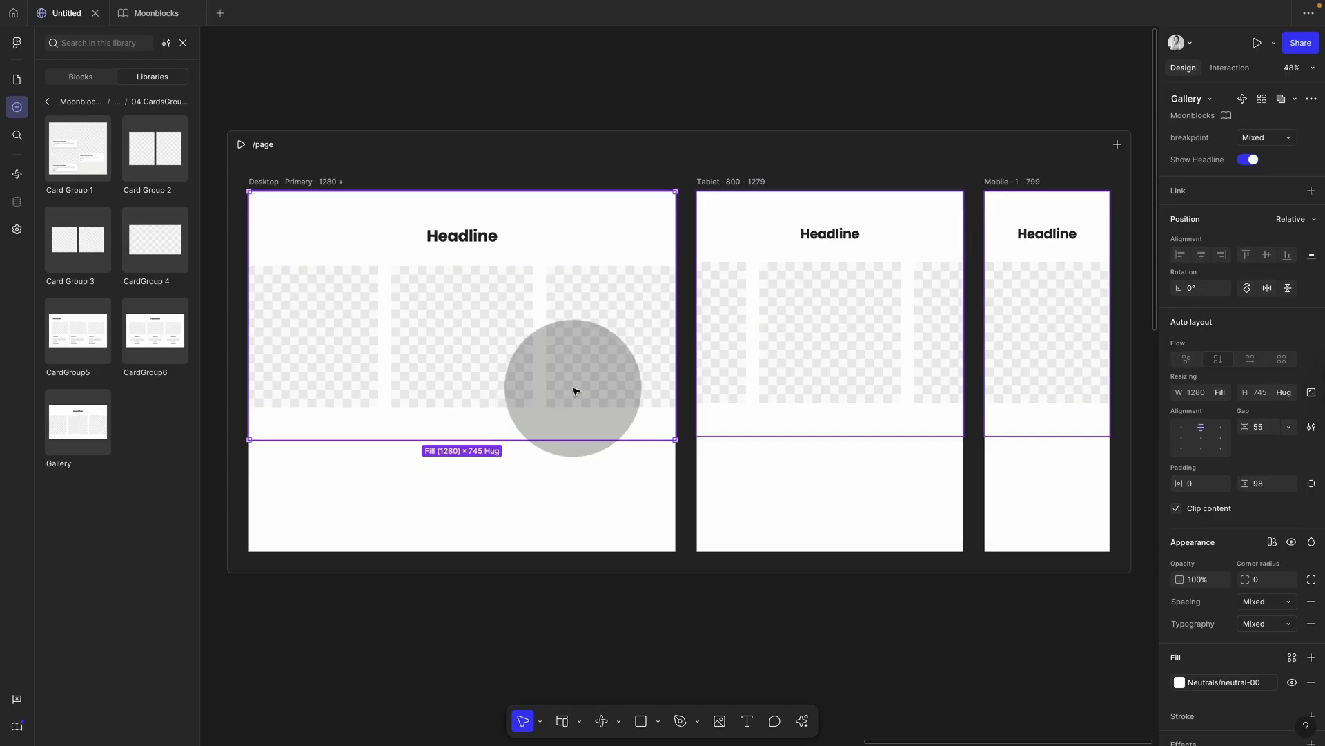
{"action": "key", "text": "Return"}
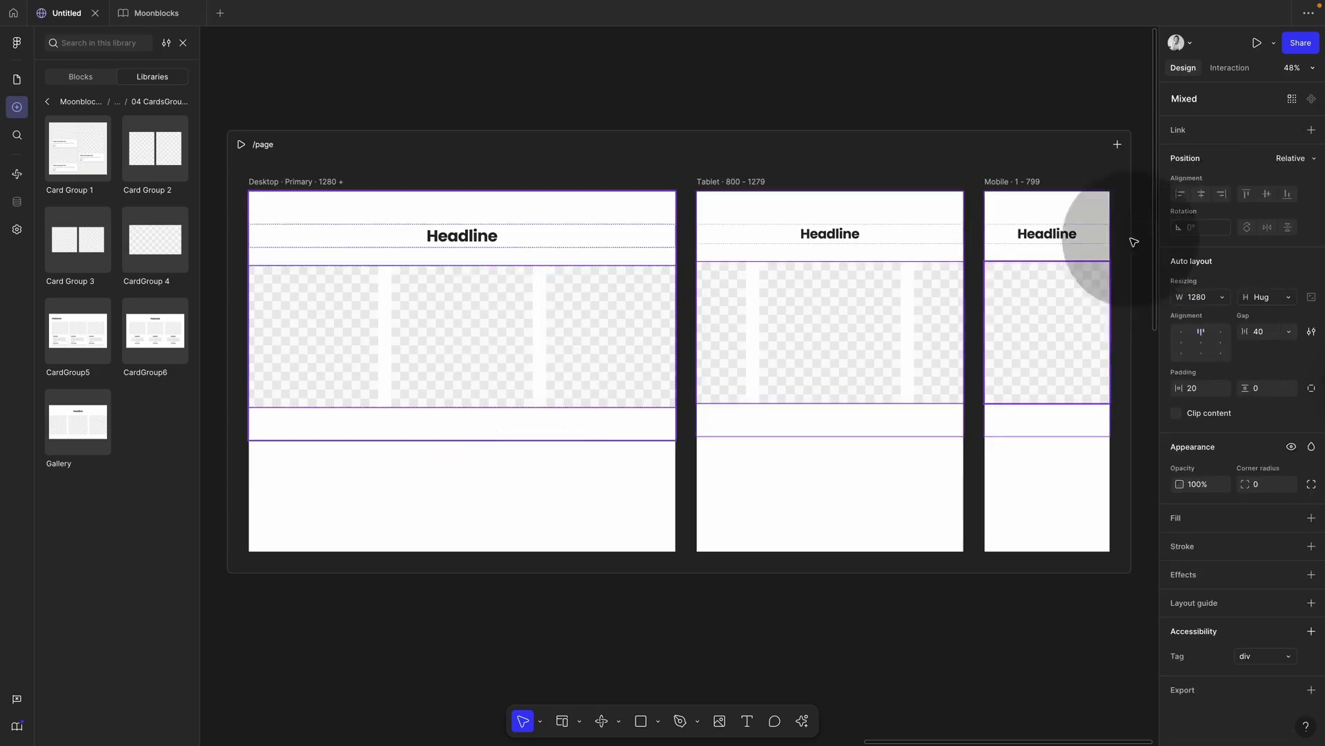
{"action": "left_click", "coordinate": [1229, 68]}
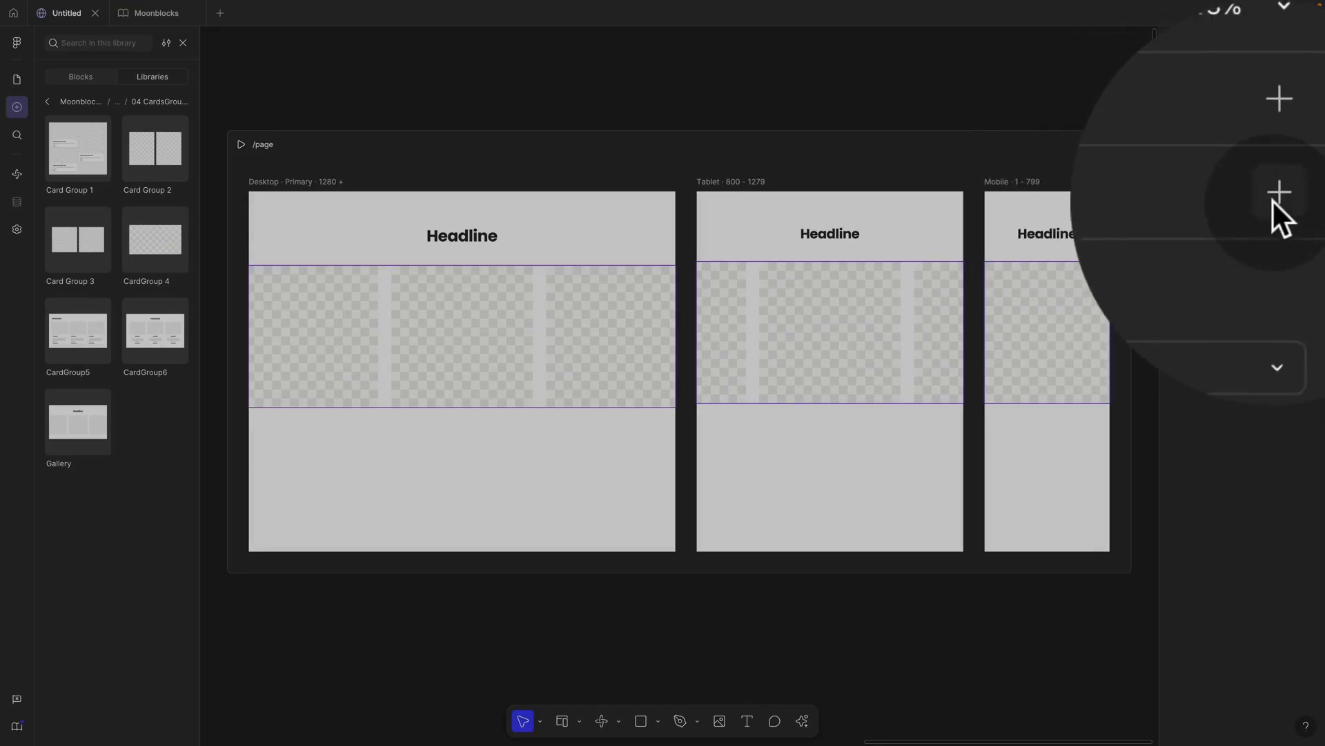
{"action": "left_click", "coordinate": [1311, 124]}
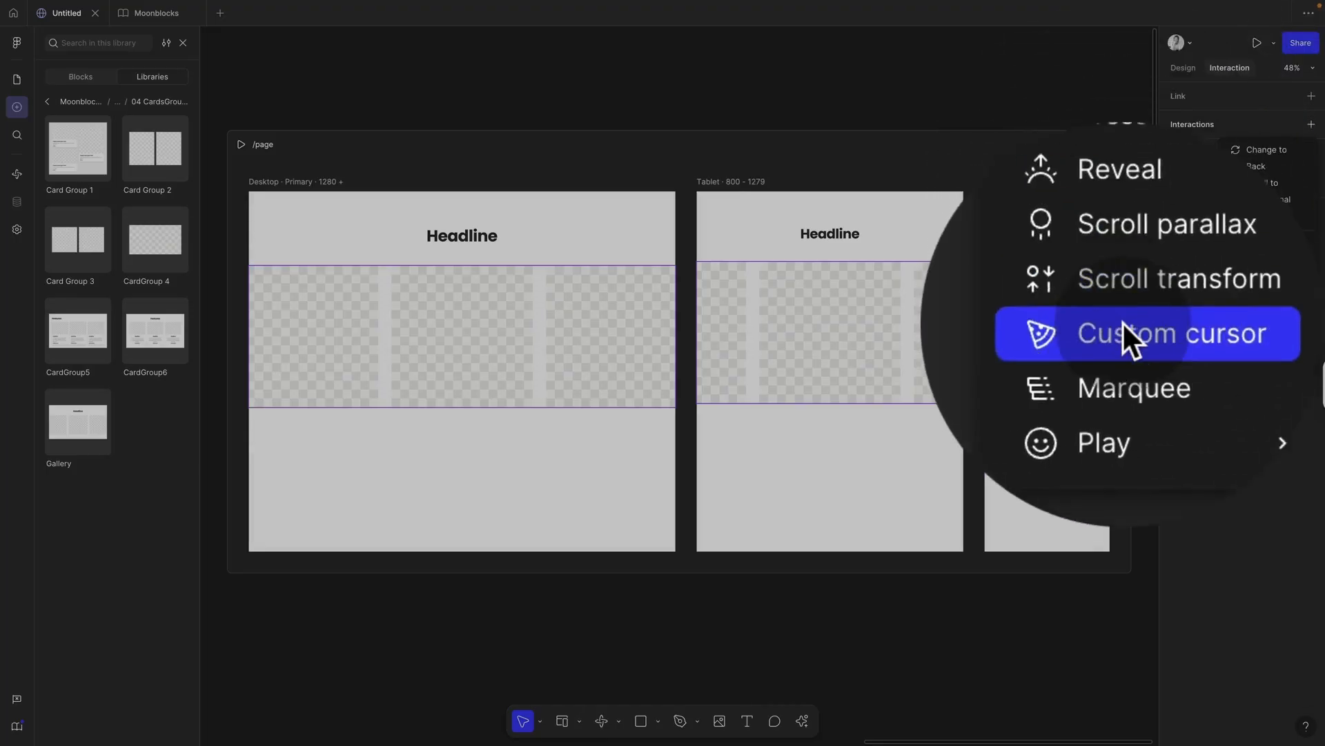
{"action": "left_click", "coordinate": [1122, 338]}
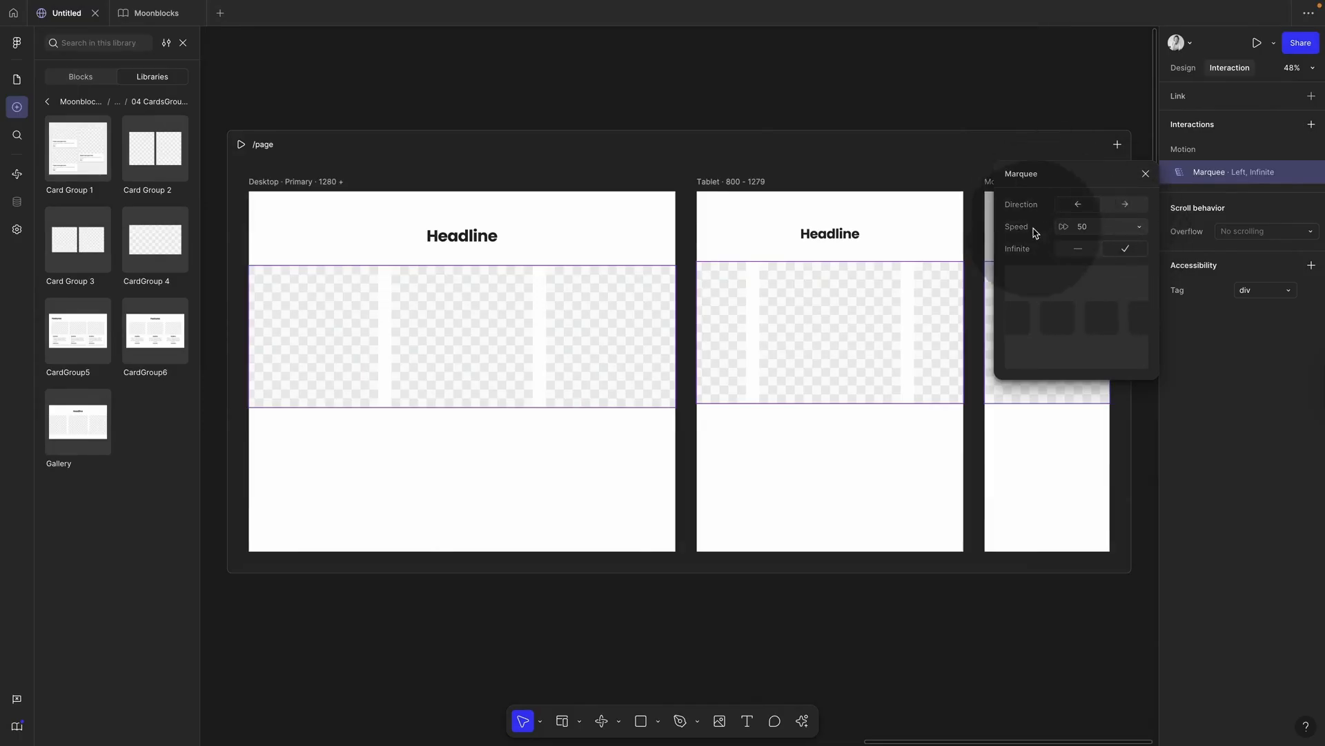
{"action": "left_click", "coordinate": [1144, 175]}
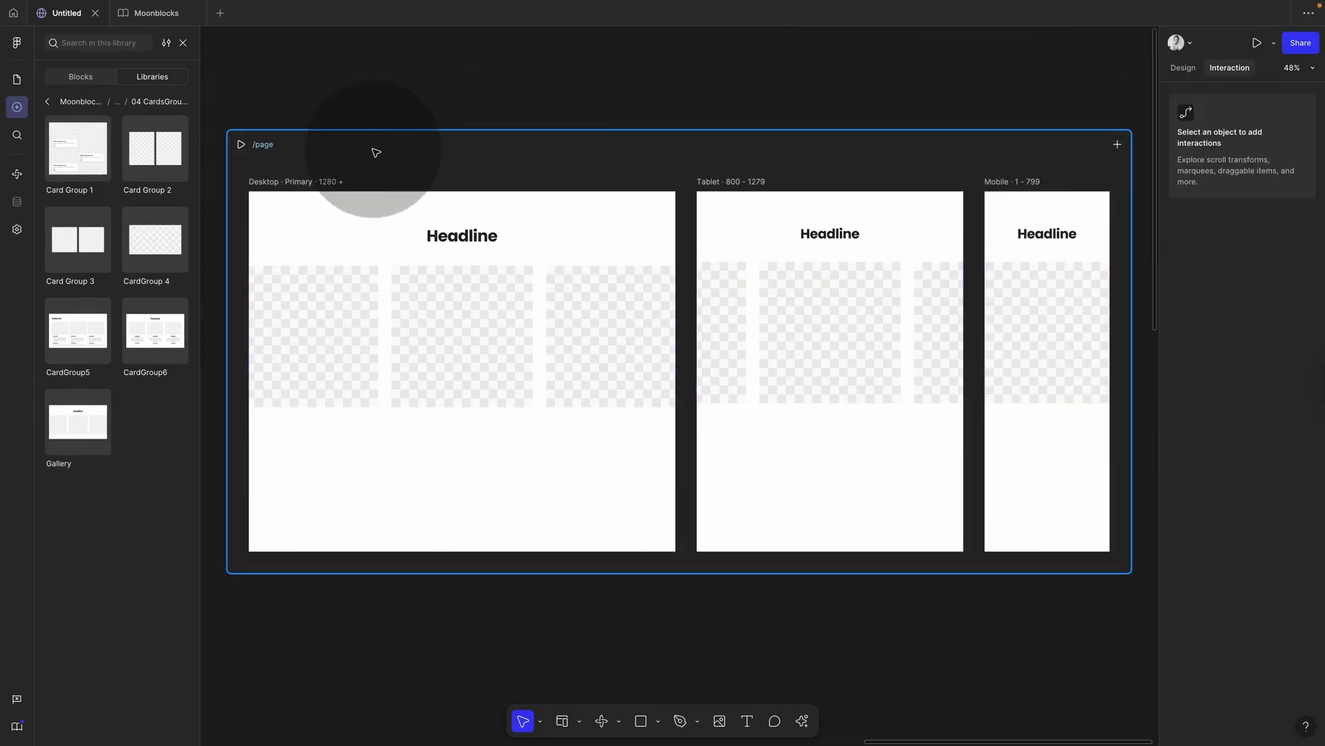
Step: Preview /page full-screen to watch the image cards scroll sideways
{"action": "left_click", "coordinate": [262, 146]}
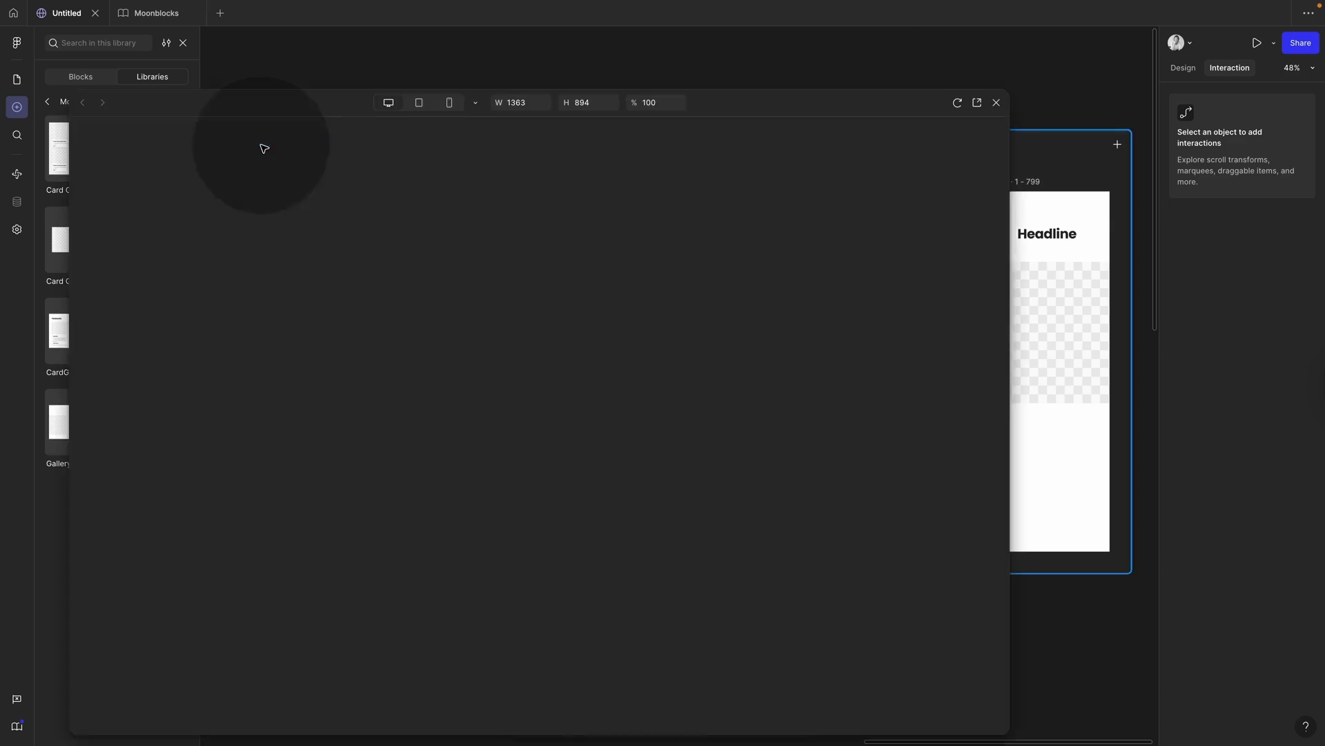
{"action": "left_click", "coordinate": [995, 103]}
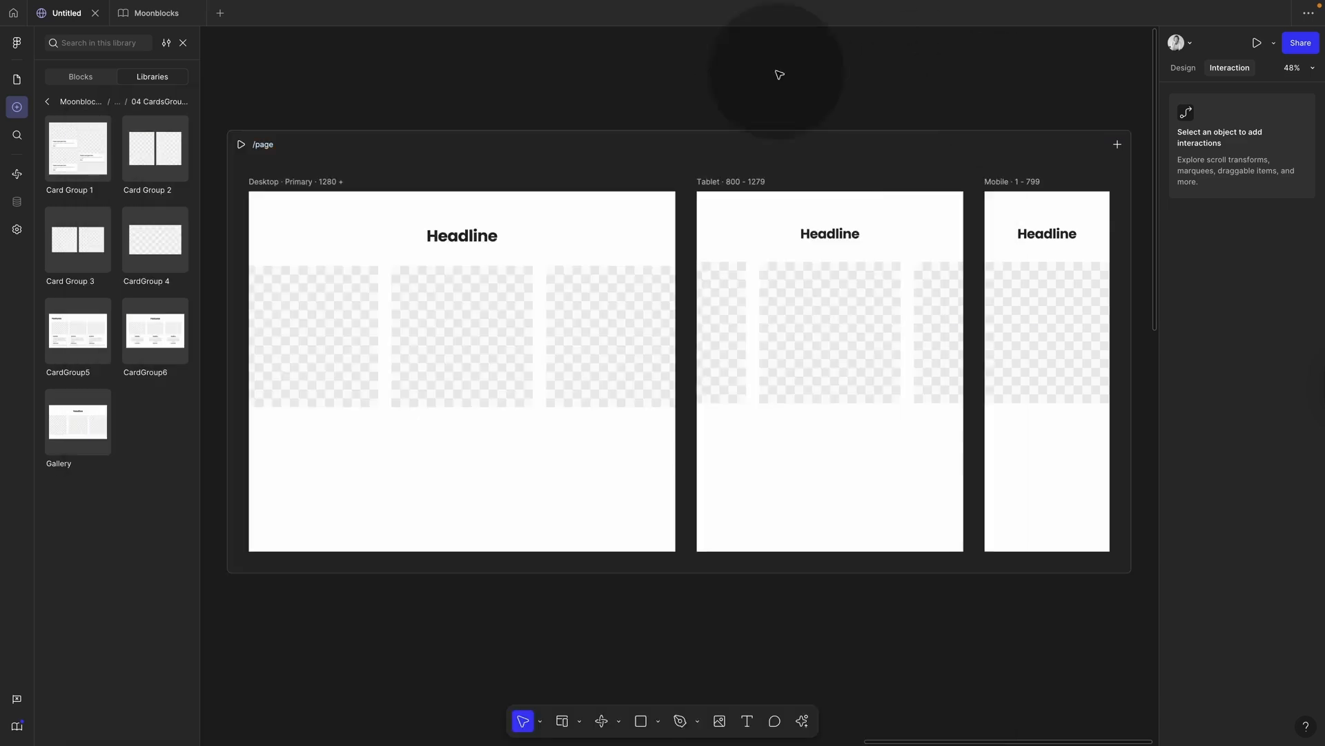
{"action": "left_click", "coordinate": [242, 146]}
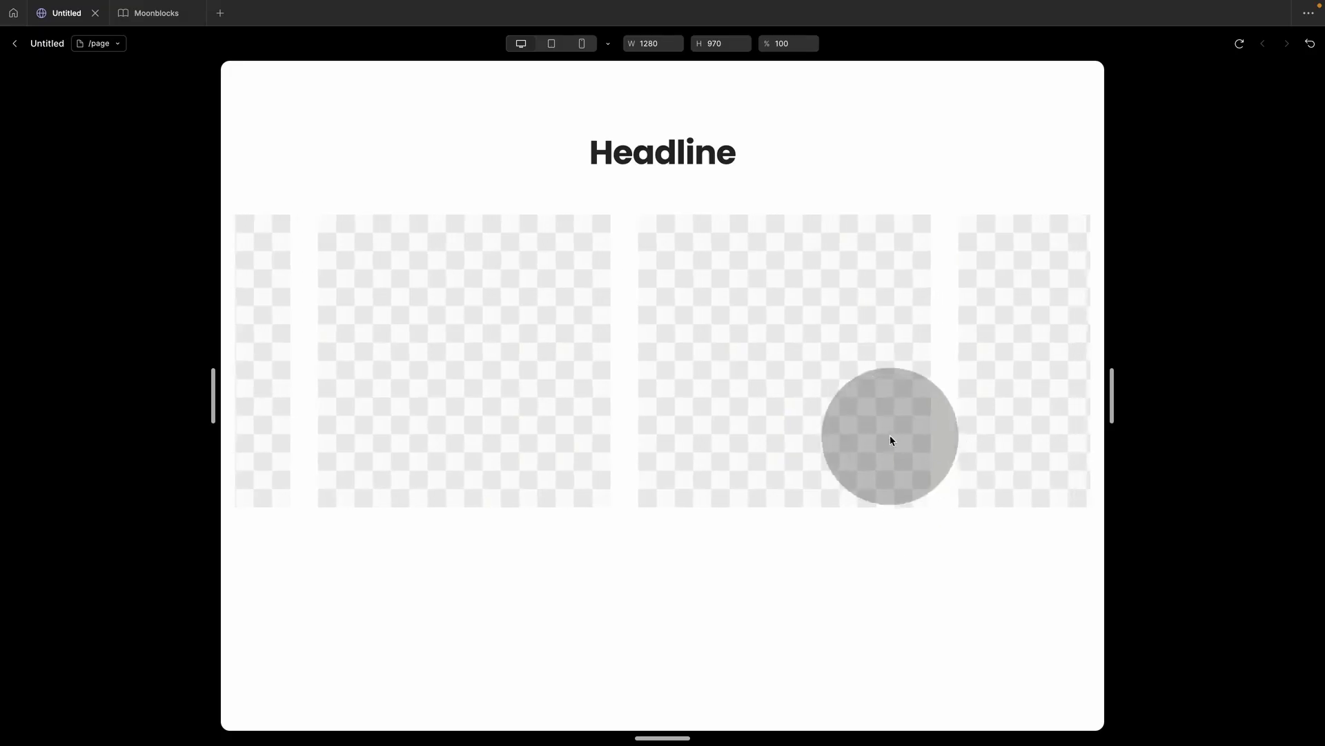
Step: In Moonblocks, select the Gallery variant's image row to check its 20 padding
{"action": "left_click", "coordinate": [158, 12]}
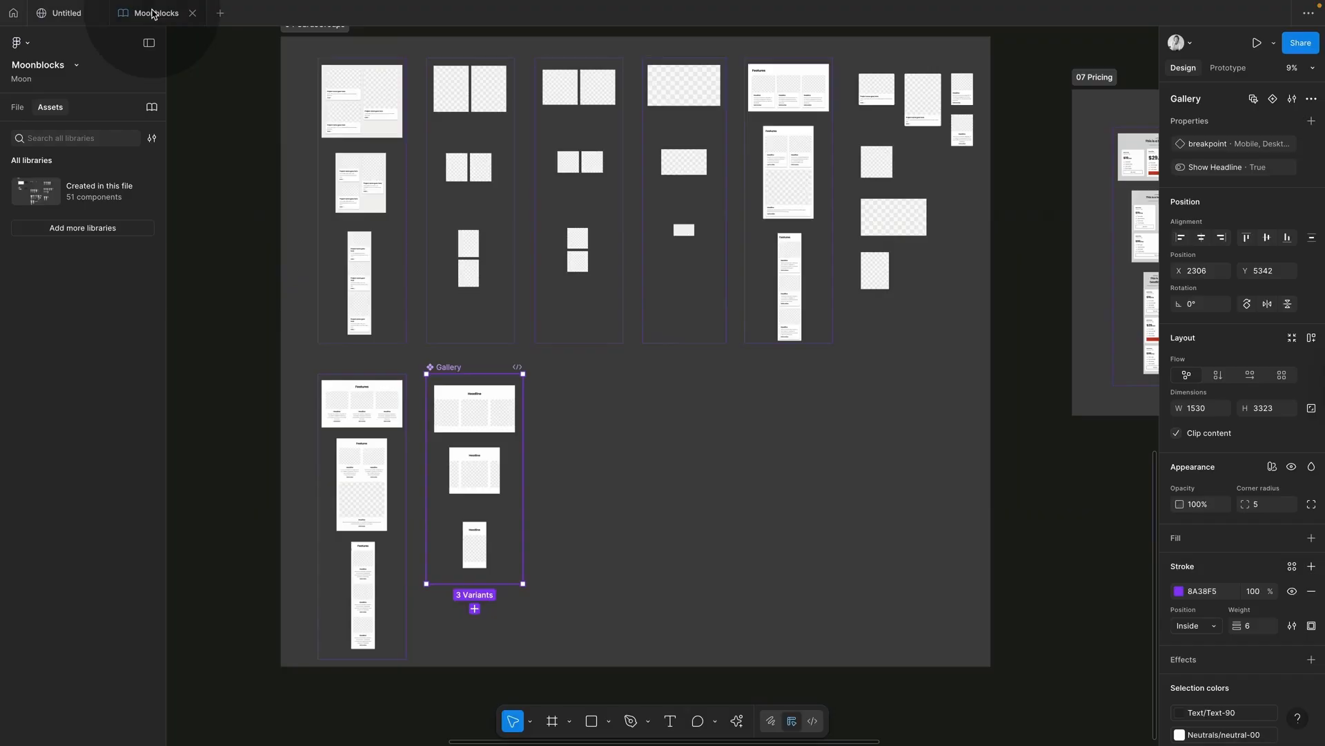
{"action": "scroll", "coordinate": [475, 415], "scroll_direction": "up", "scroll_amount": 10}
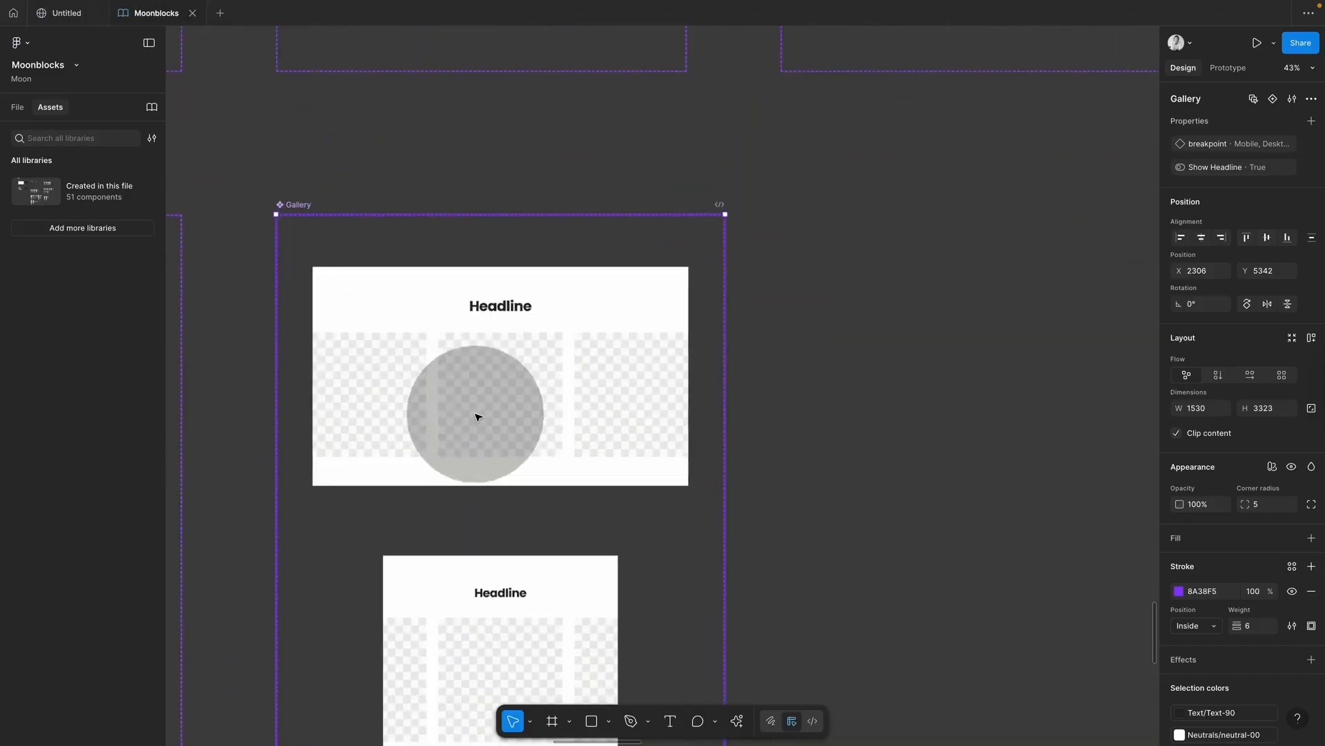
{"action": "double_click", "coordinate": [526, 412]}
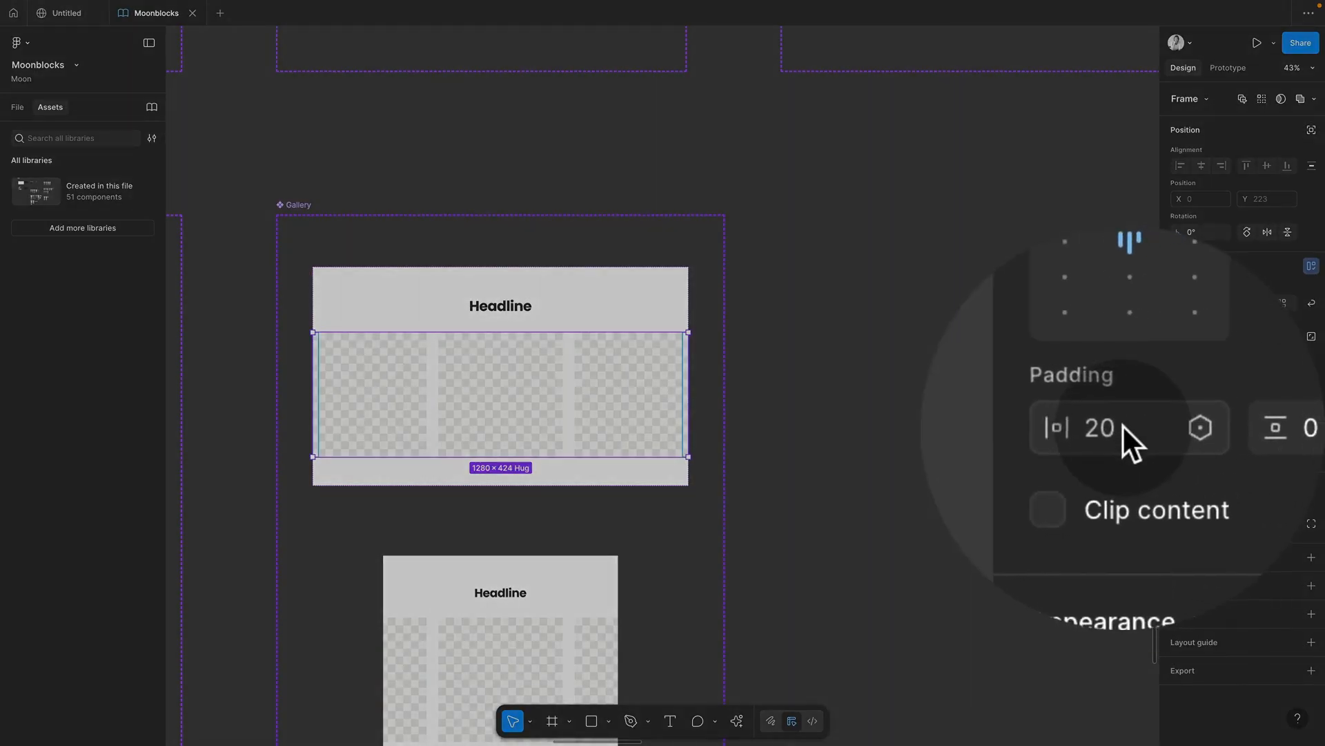
{"action": "left_click", "coordinate": [893, 438]}
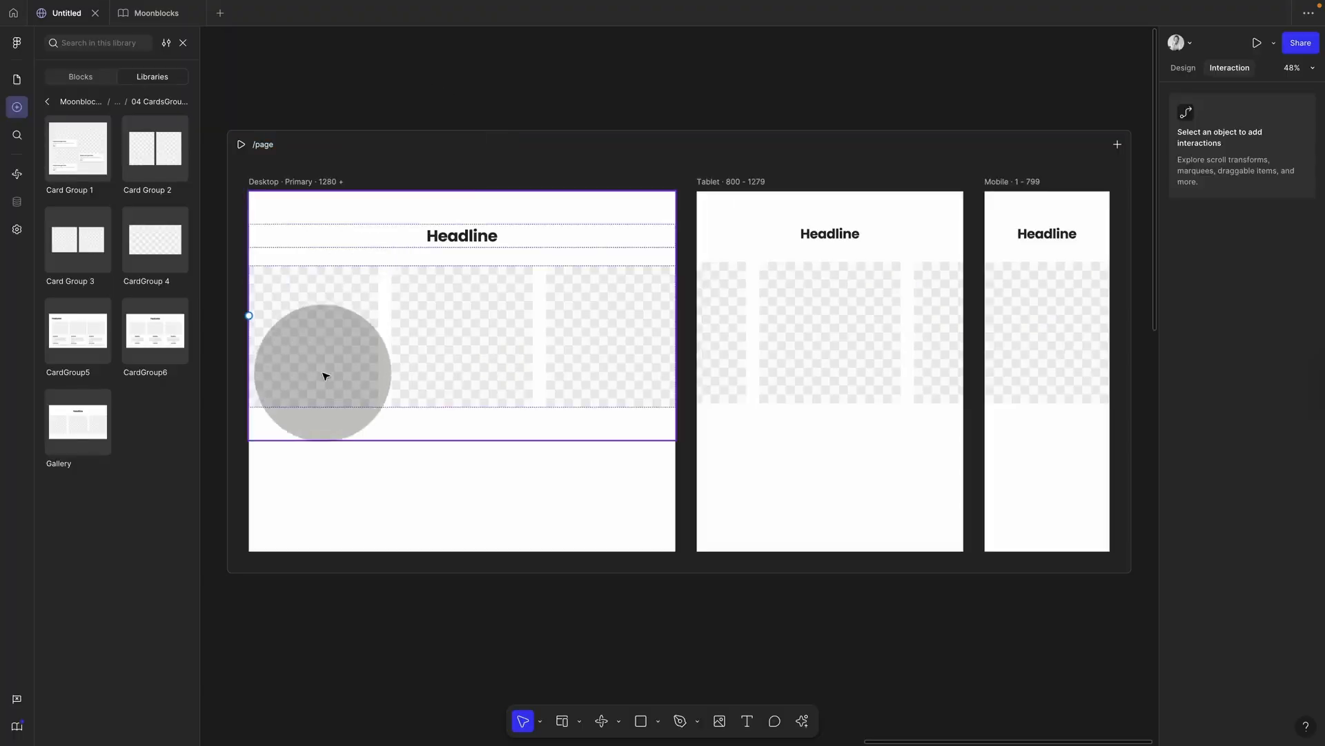
Step: Upload tea, coffee-machine and mug photos as image fills for the three gallery cards
{"action": "left_click", "coordinate": [331, 369]}
{"action": "left_click", "coordinate": [1183, 67]}
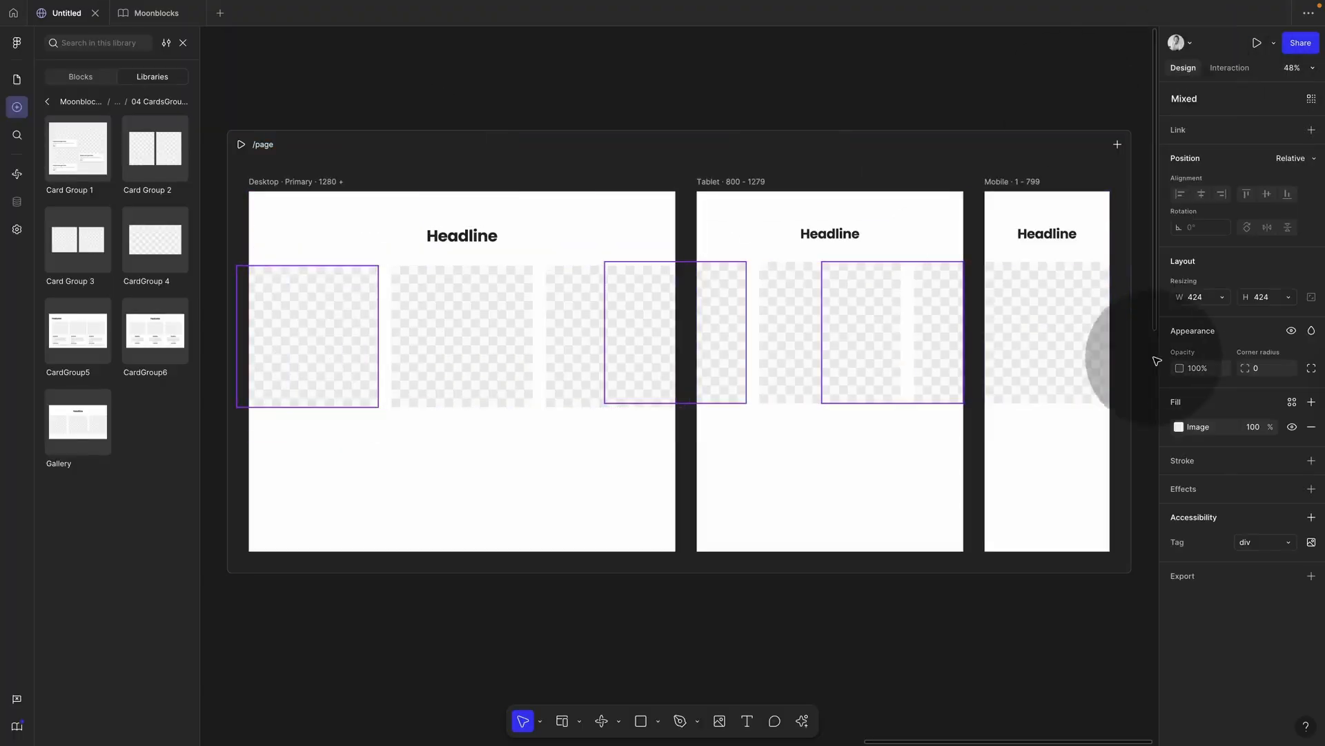
{"action": "left_click", "coordinate": [1179, 426]}
{"action": "left_click", "coordinate": [1066, 482]}
{"action": "left_click", "coordinate": [867, 527]}
{"action": "left_click", "coordinate": [1179, 427]}
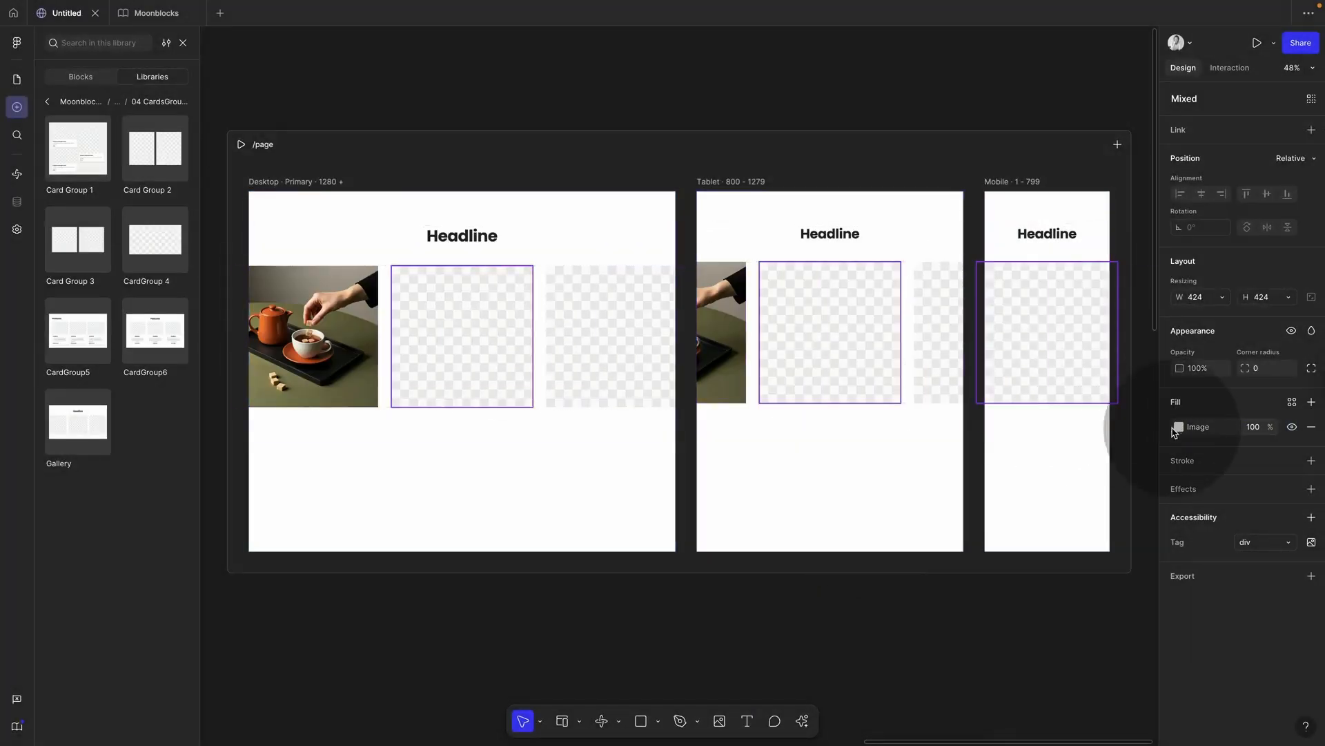
{"action": "left_click", "coordinate": [1076, 483]}
{"action": "left_click", "coordinate": [867, 527]}
{"action": "left_click", "coordinate": [621, 364]}
{"action": "left_click", "coordinate": [1179, 426]}
{"action": "left_click", "coordinate": [1077, 486]}
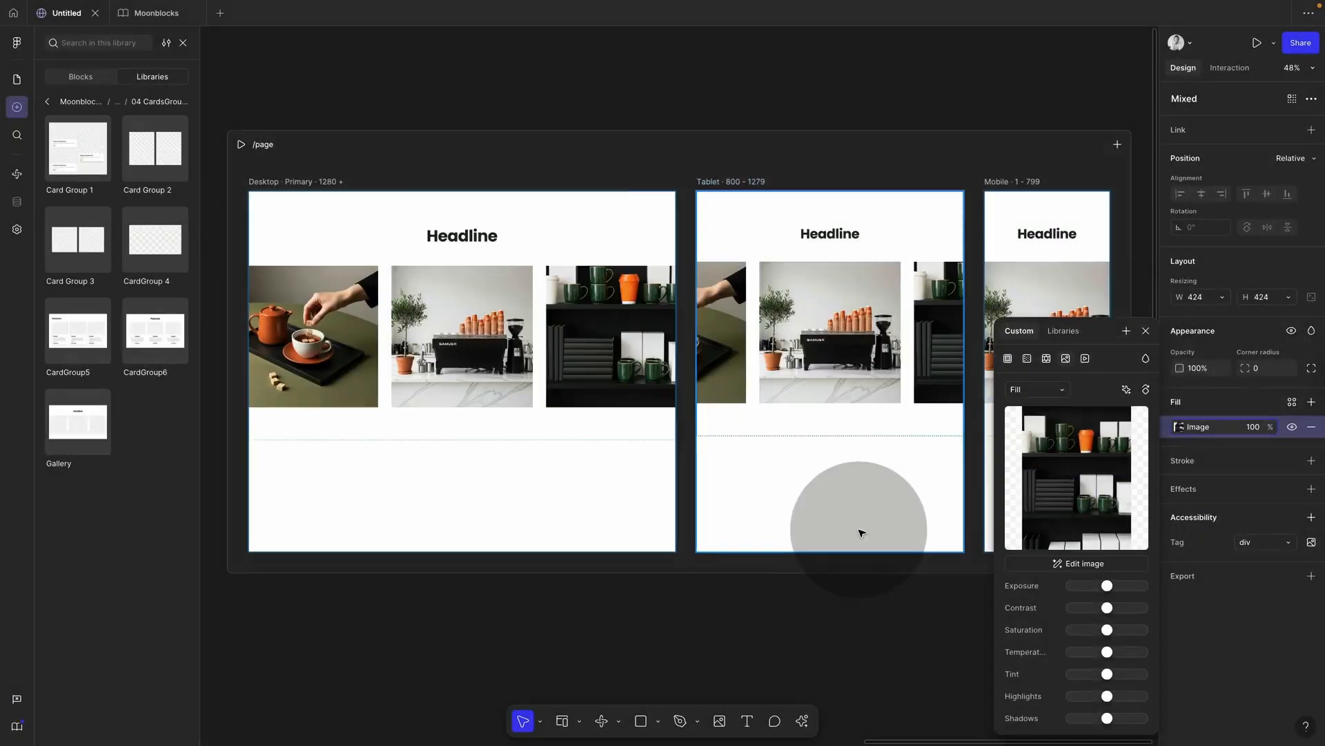
{"action": "left_click", "coordinate": [858, 532]}
Step: Preview the page at tablet and mobile widths and widen it to test responsiveness
{"action": "left_click", "coordinate": [243, 145]}
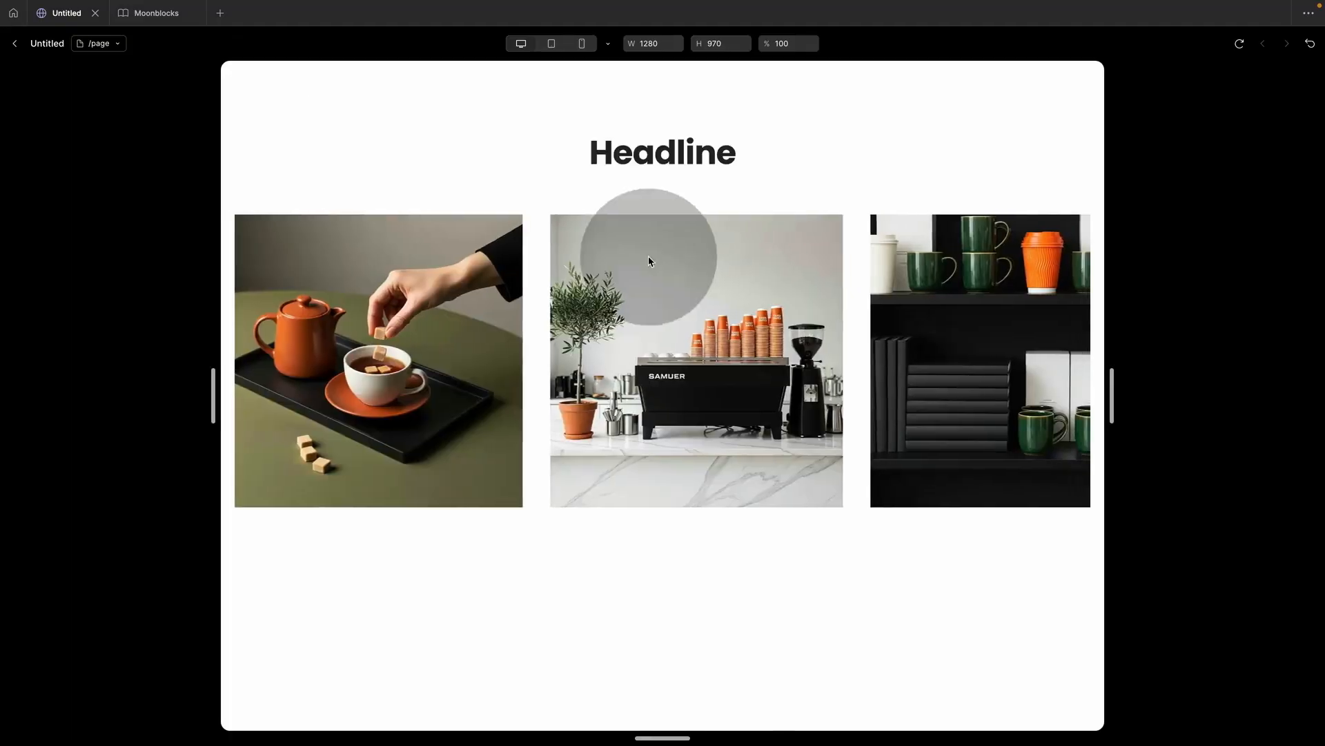
{"action": "left_click", "coordinate": [551, 46]}
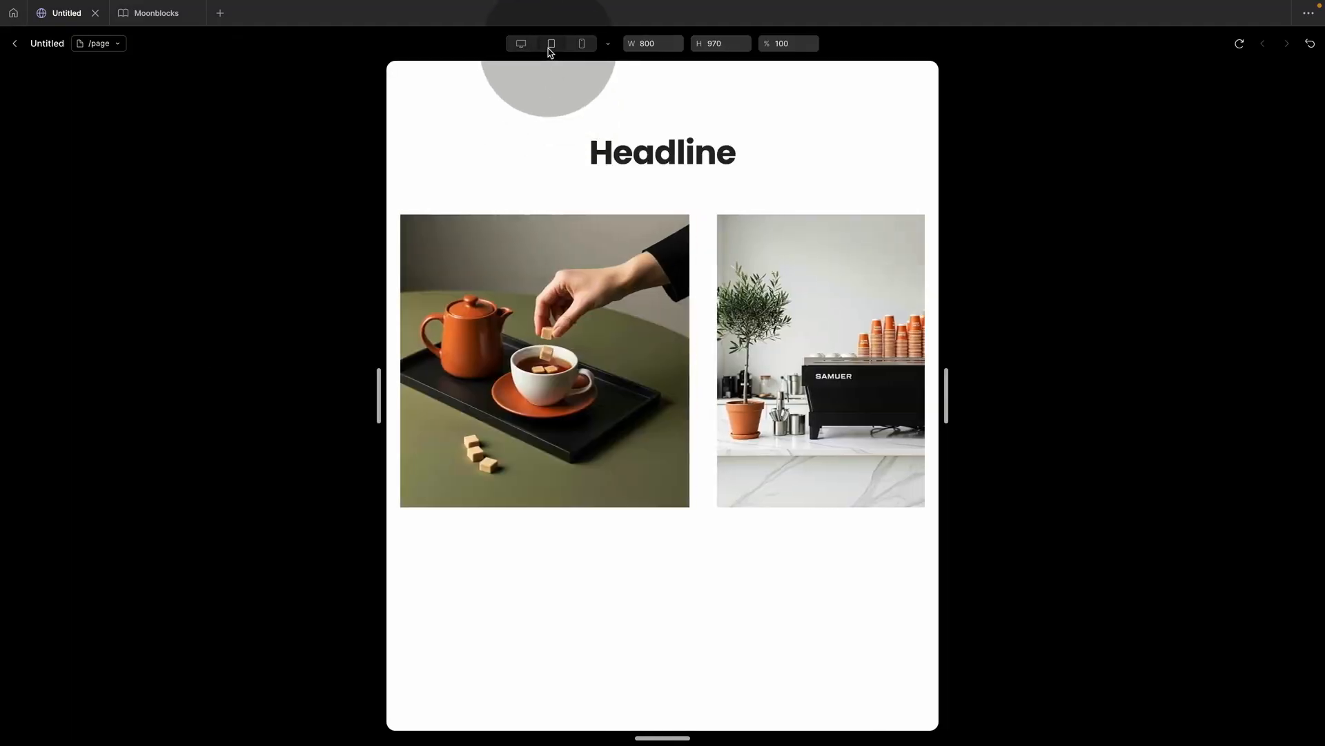
{"action": "left_click", "coordinate": [583, 46]}
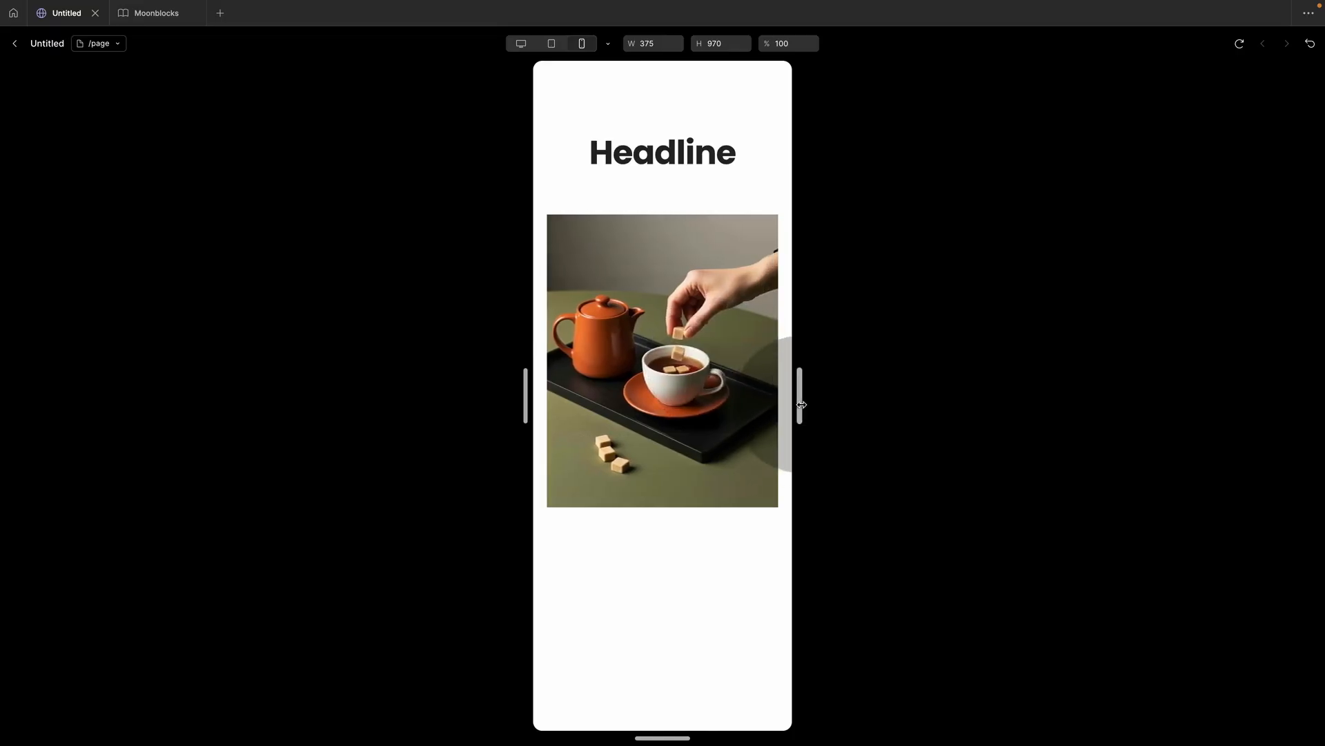
{"action": "left_click_drag", "start_coordinate": [796, 394], "coordinate": [1082, 366]}
{"action": "left_click", "coordinate": [15, 44]}
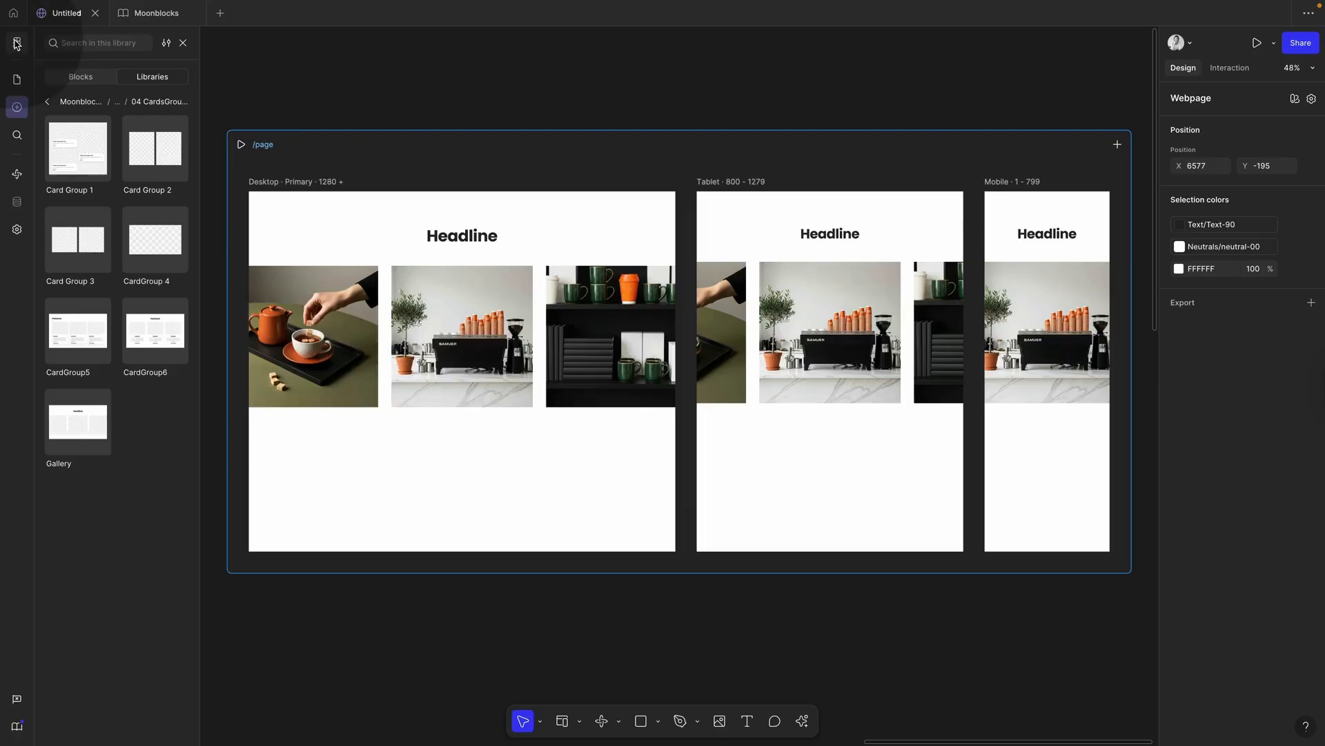
Step: Set the image row's width to Fill container across all breakpoints
{"action": "left_click", "coordinate": [401, 354]}
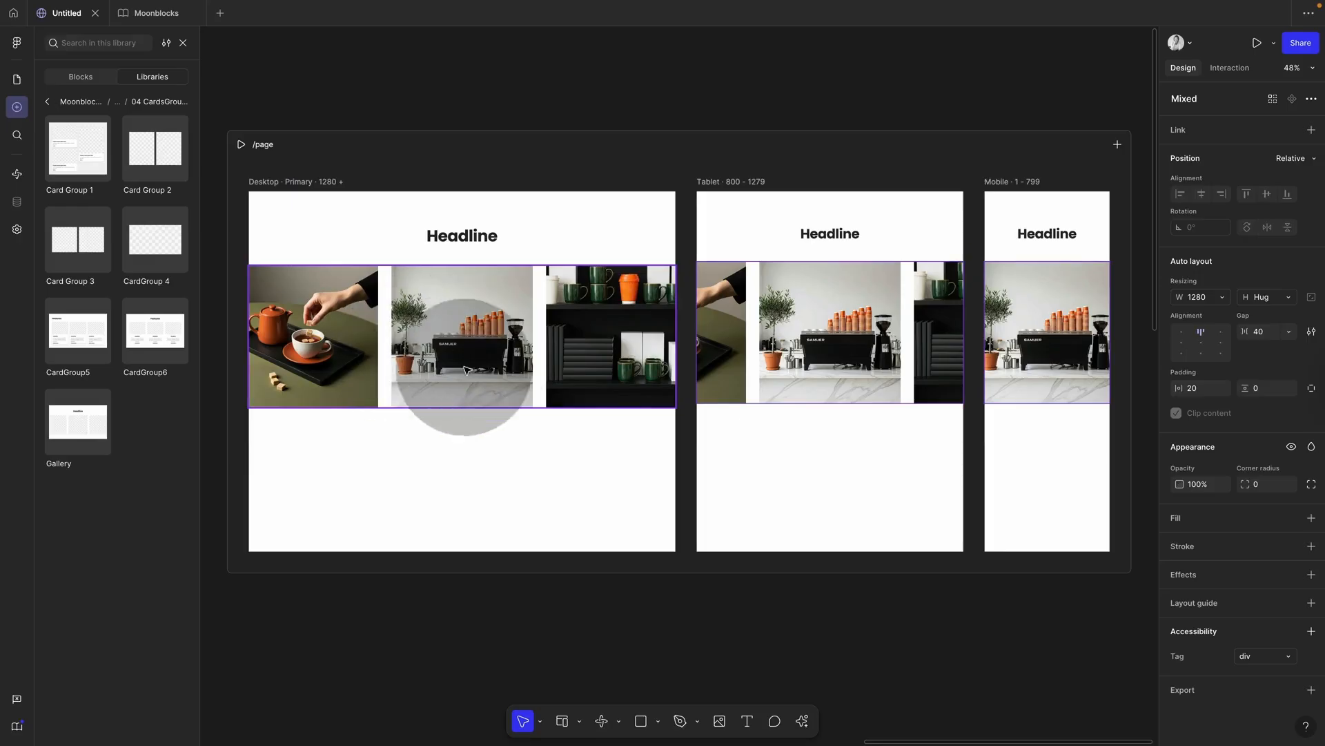
{"action": "left_click", "coordinate": [1225, 299]}
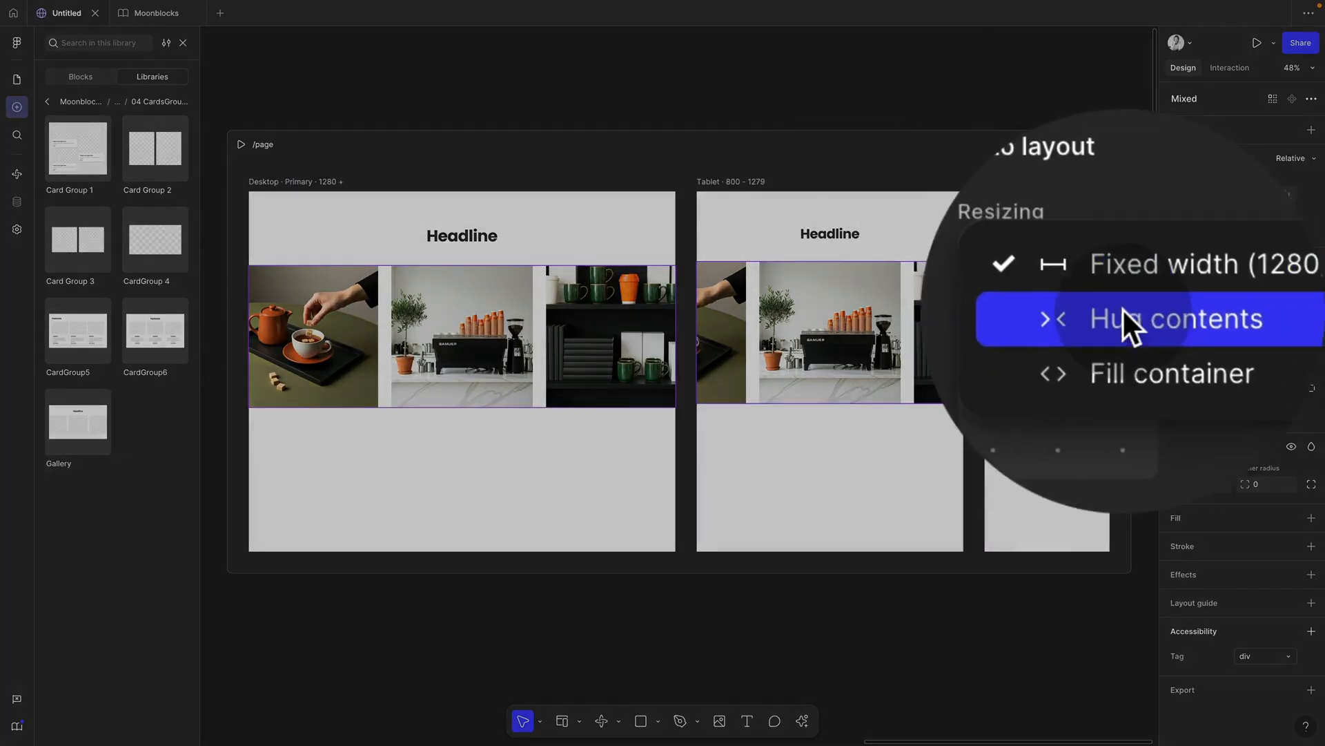
{"action": "left_click", "coordinate": [1223, 332]}
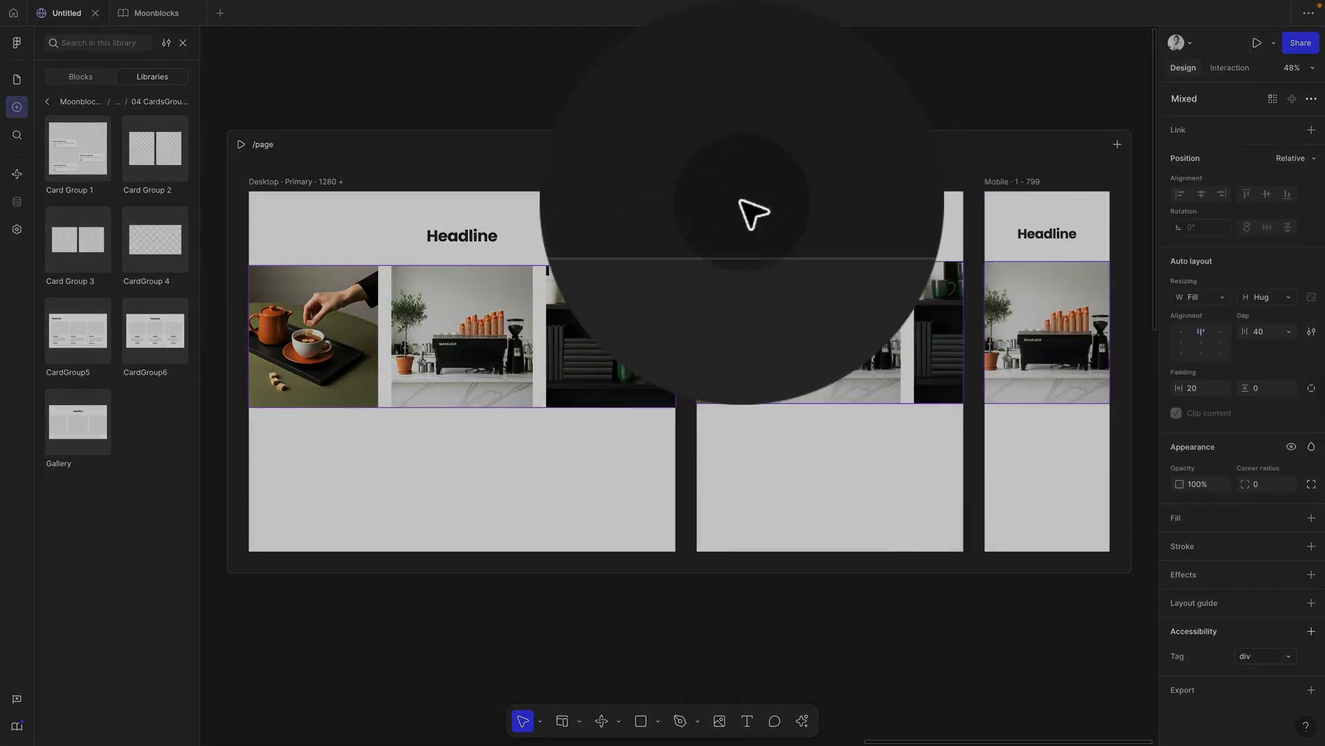
{"action": "left_click", "coordinate": [740, 109]}
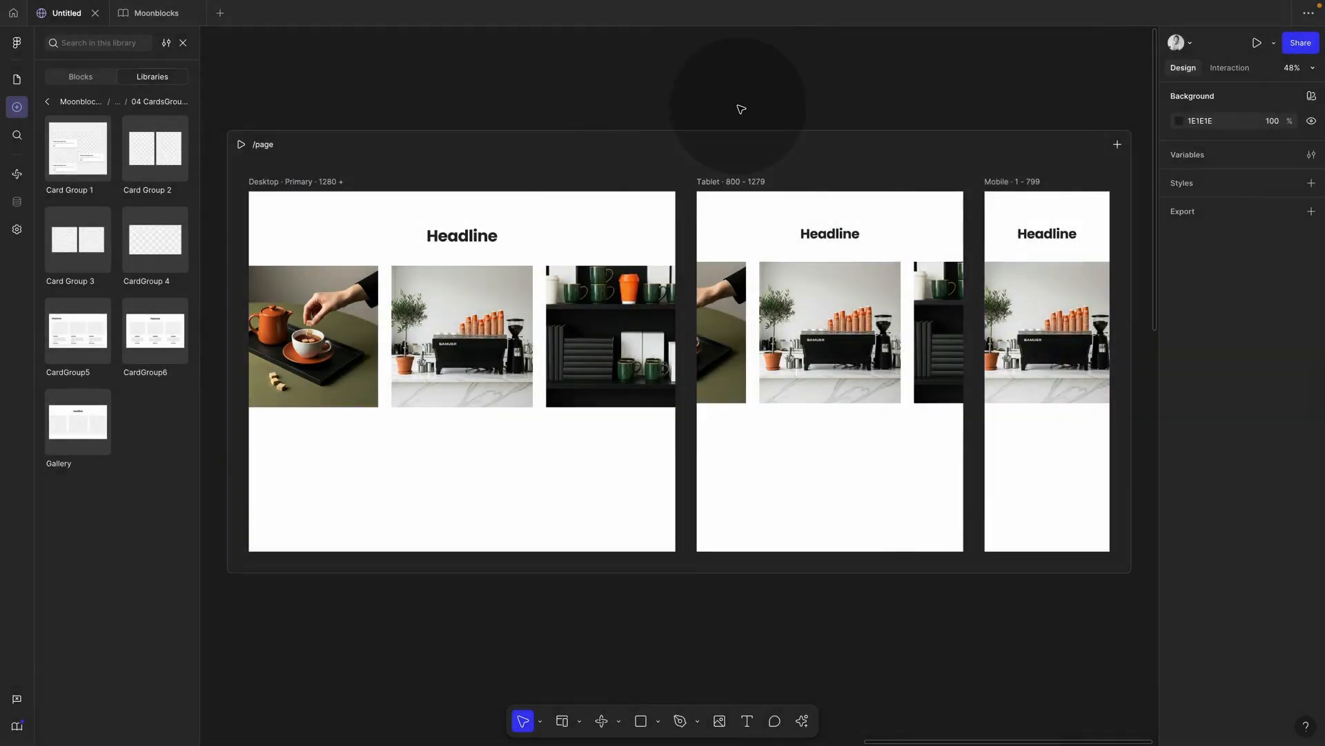
Step: Preview the page again, resizing it and checking tablet, mobile and desktop widths
{"action": "left_click", "coordinate": [241, 144]}
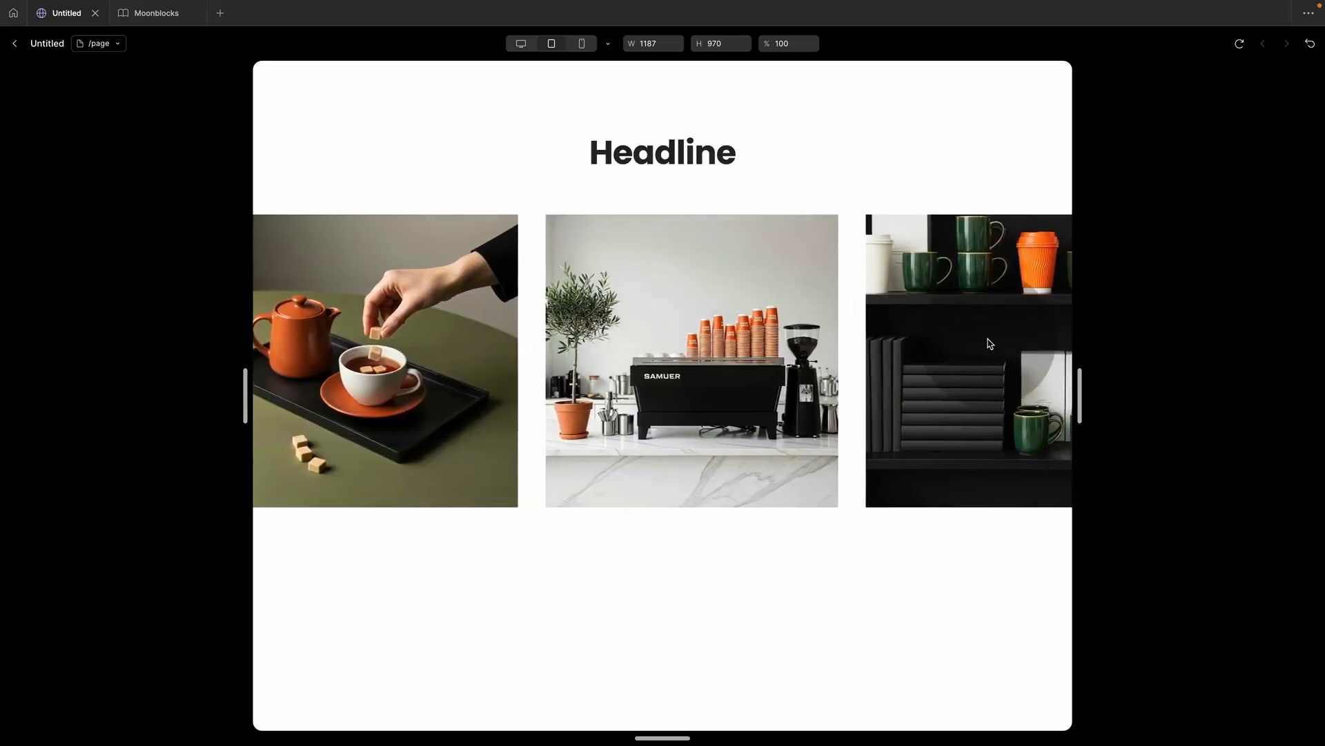
{"action": "left_click_drag", "start_coordinate": [1080, 397], "coordinate": [909, 409]}
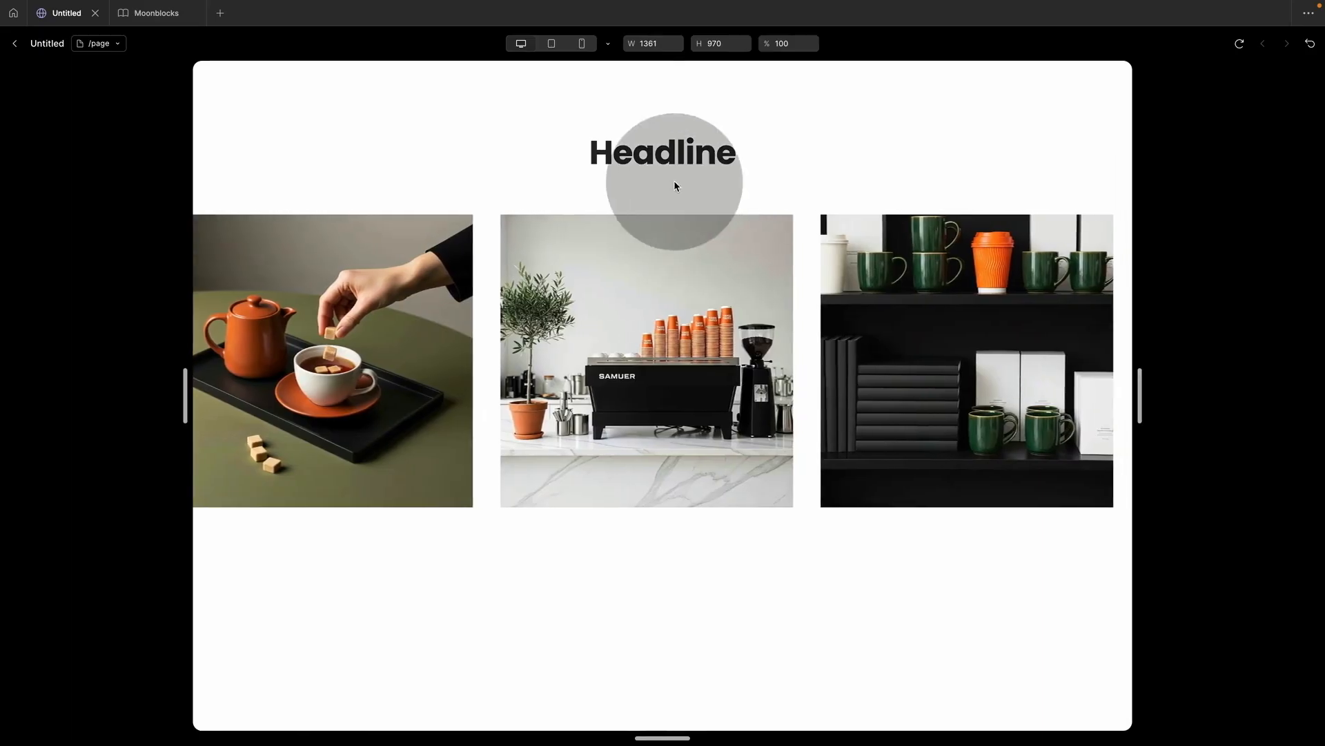
{"action": "left_click", "coordinate": [552, 45]}
{"action": "left_click", "coordinate": [583, 44]}
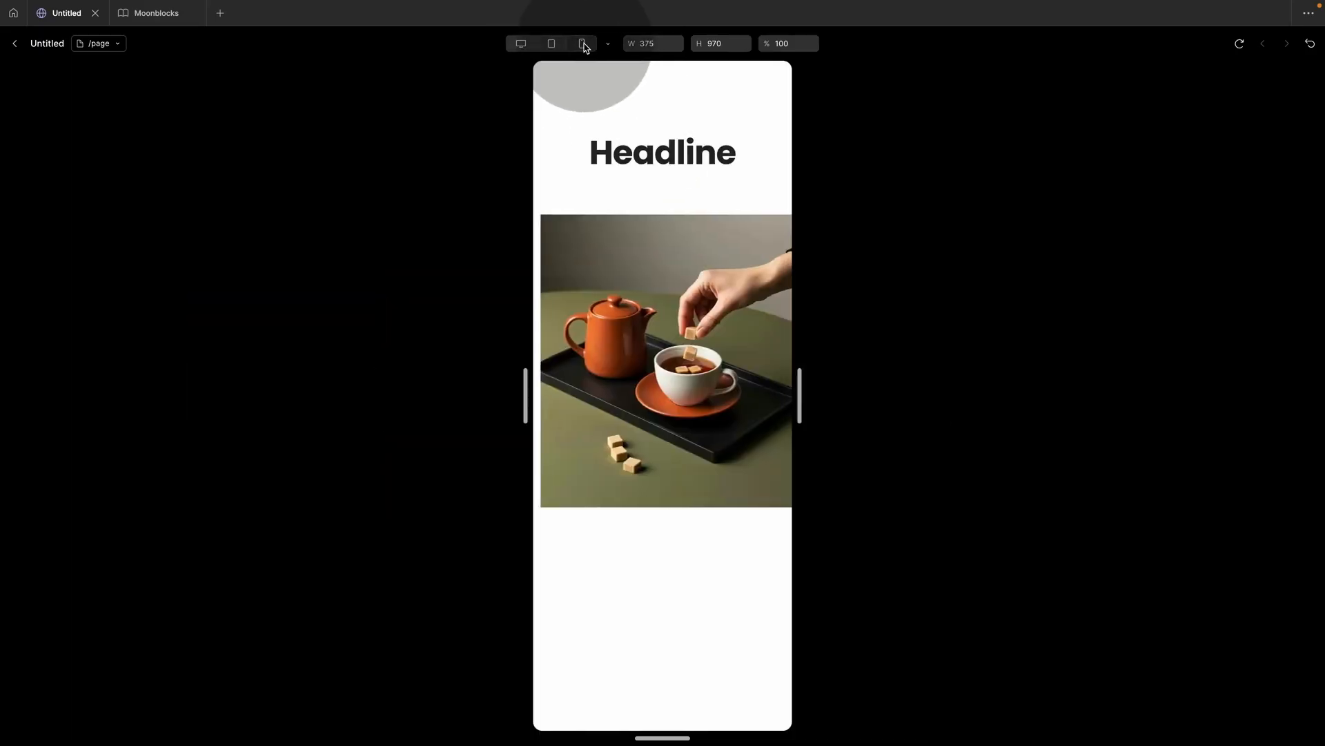
{"action": "left_click", "coordinate": [522, 44]}
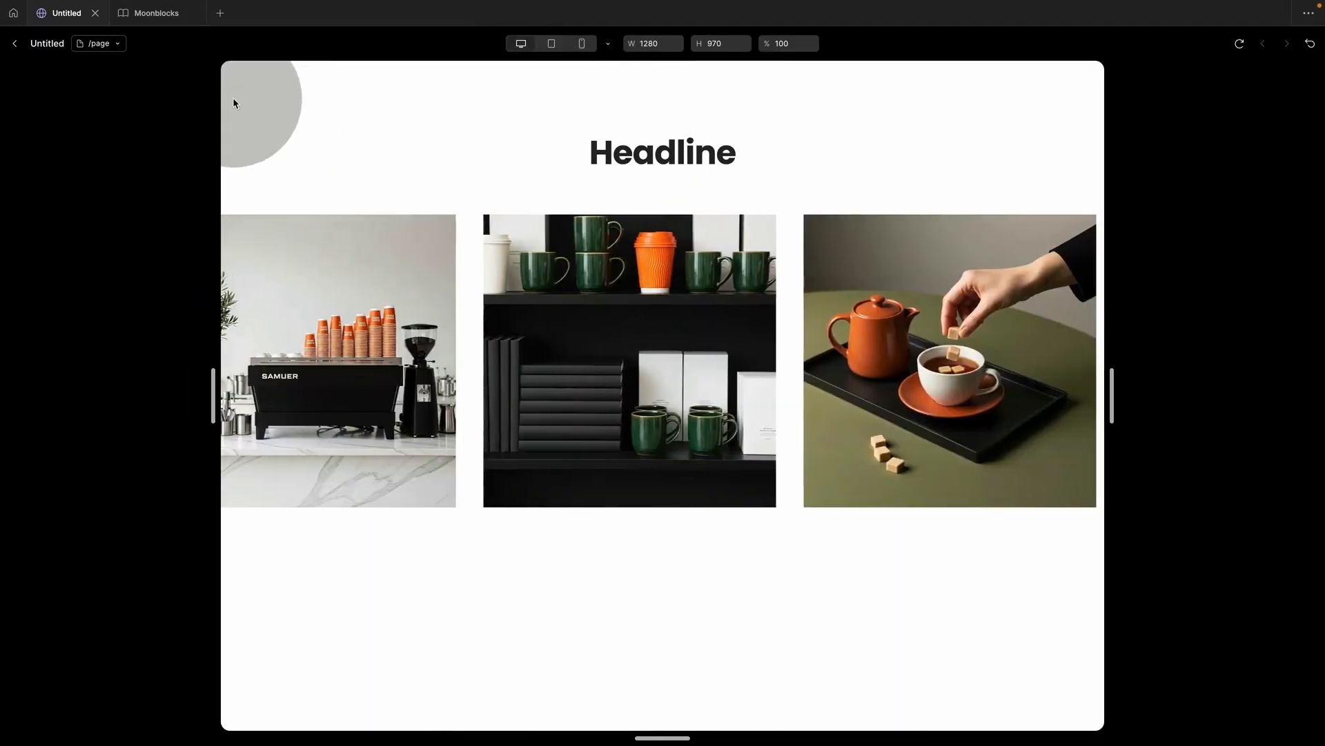
{"action": "left_click", "coordinate": [156, 14]}
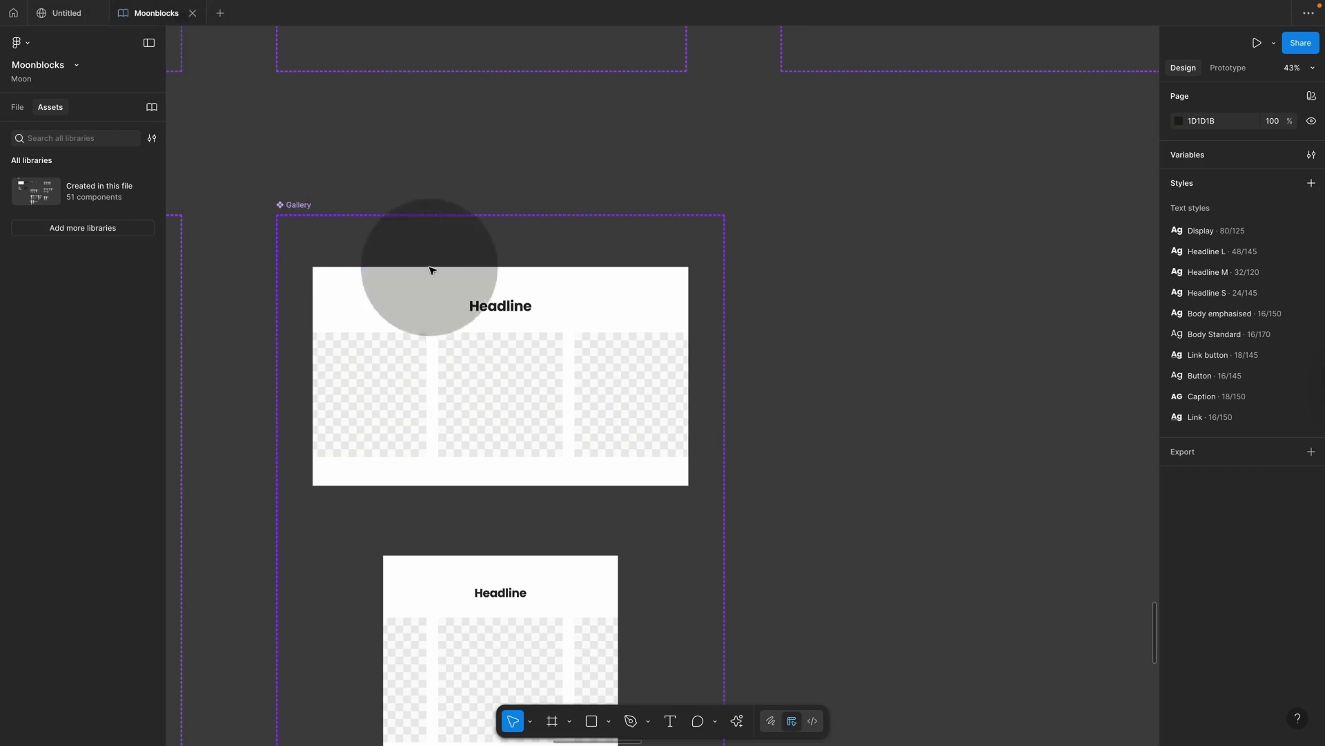
Step: Select all nine images in the Gallery's Desktop, Tablet and Mobile image rows
{"action": "left_click", "coordinate": [404, 397]}
{"action": "scroll", "coordinate": [404, 398], "scroll_direction": "down", "scroll_amount": 3}
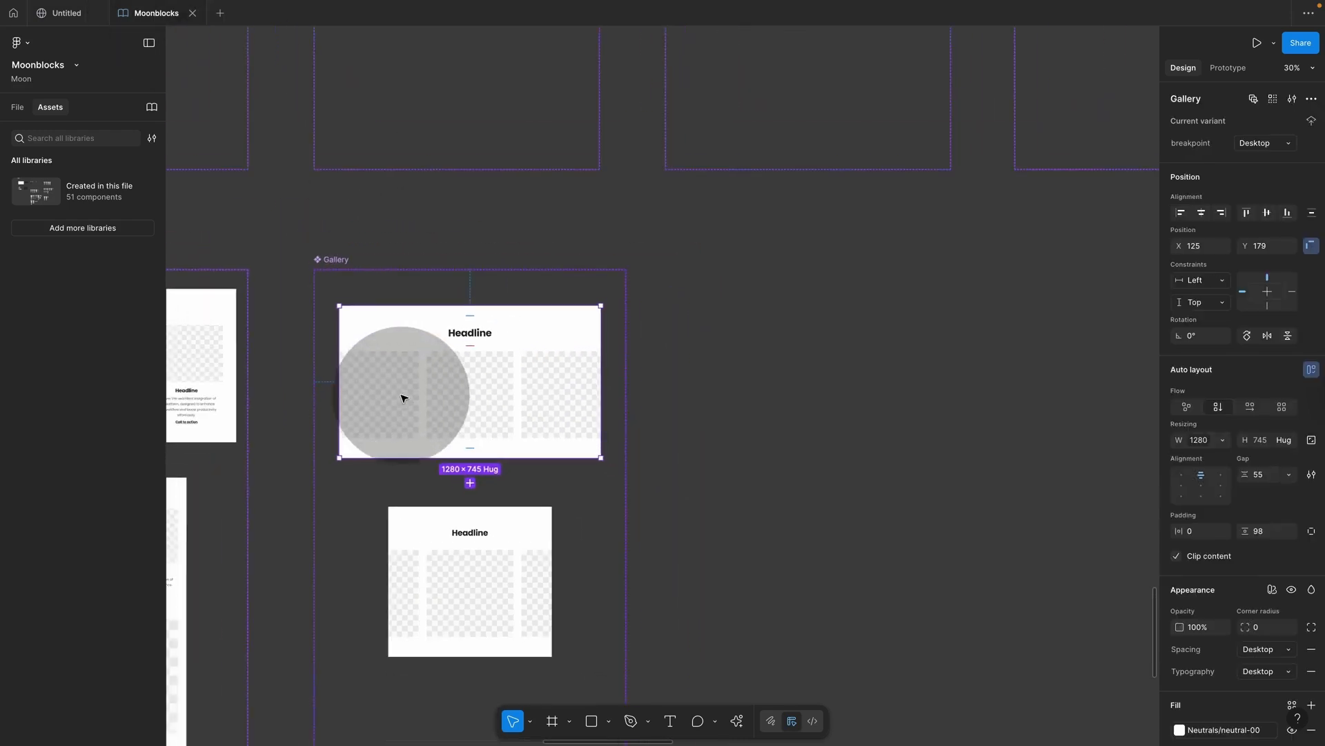
{"action": "left_click", "coordinate": [403, 312], "text": "super"}
{"action": "left_click", "coordinate": [485, 315], "text": "shift+super"}
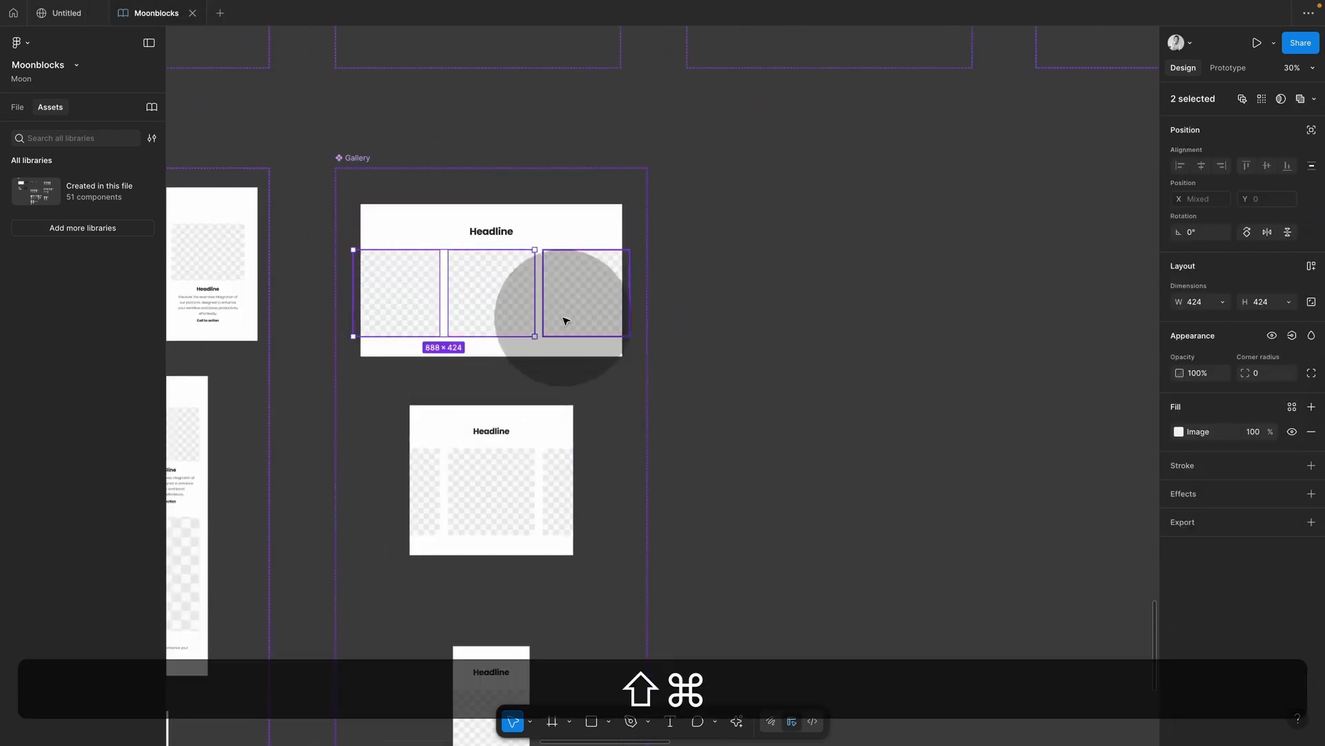
{"action": "left_click", "coordinate": [563, 316], "text": "shift+super"}
{"action": "left_click", "coordinate": [436, 485], "text": "shift+super"}
{"action": "left_click", "coordinate": [498, 486], "text": "shift+super"}
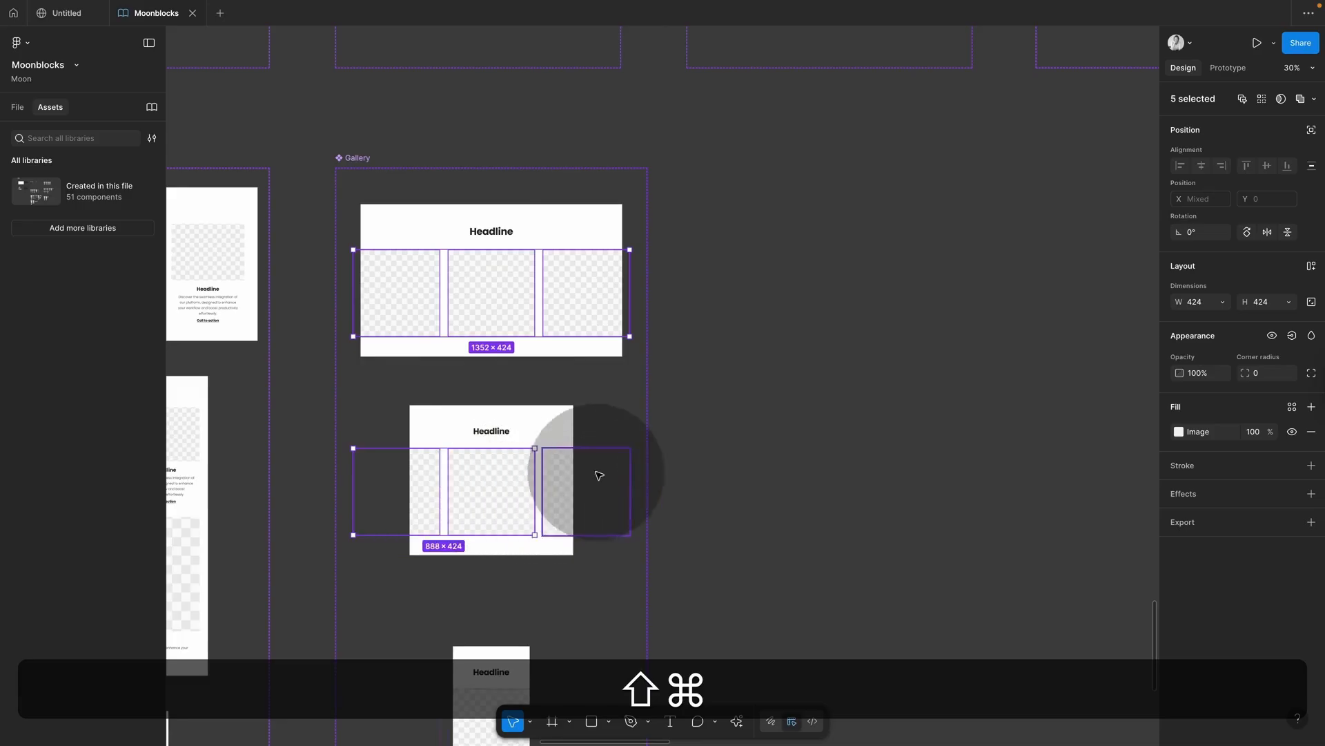
{"action": "left_click", "coordinate": [623, 474]}
{"action": "double_click", "coordinate": [511, 493]}
{"action": "left_click", "coordinate": [521, 315], "text": "shift"}
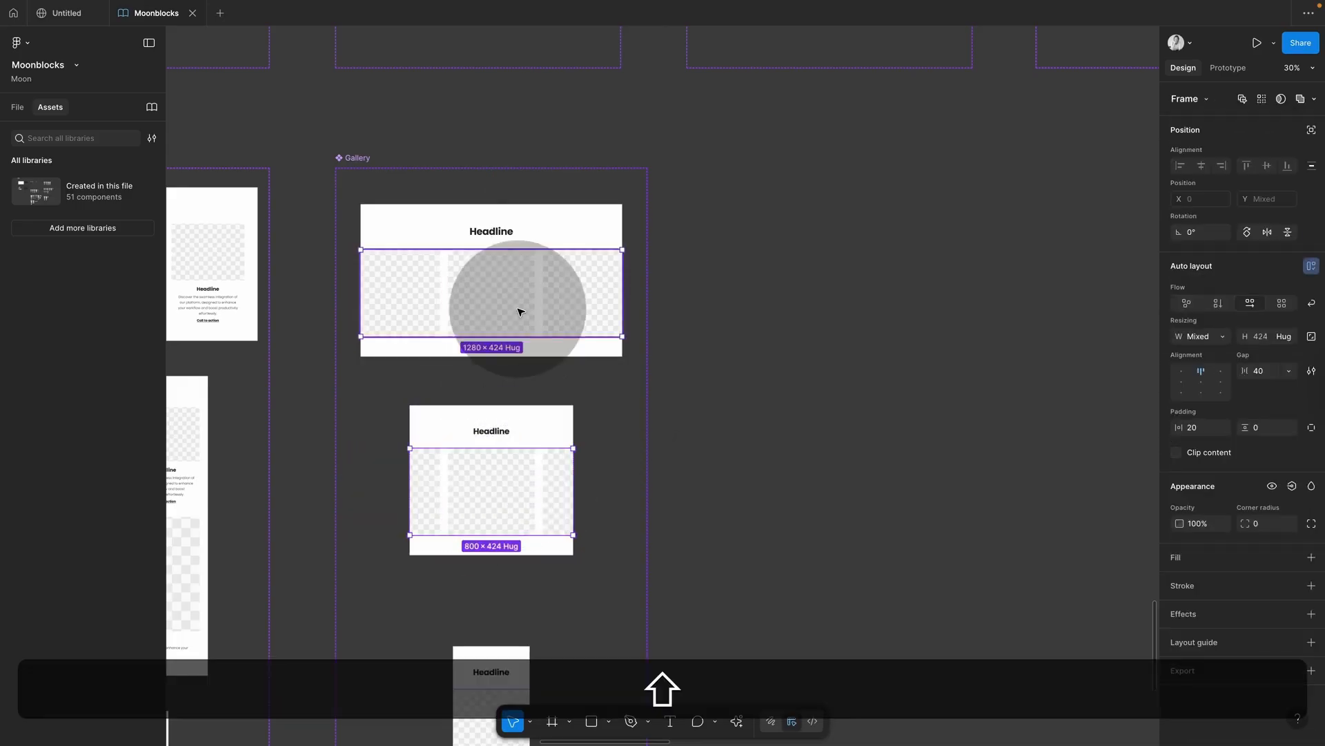
{"action": "scroll", "coordinate": [518, 310], "scroll_direction": "down", "scroll_amount": 3}
{"action": "left_click", "coordinate": [507, 605], "text": "shift"}
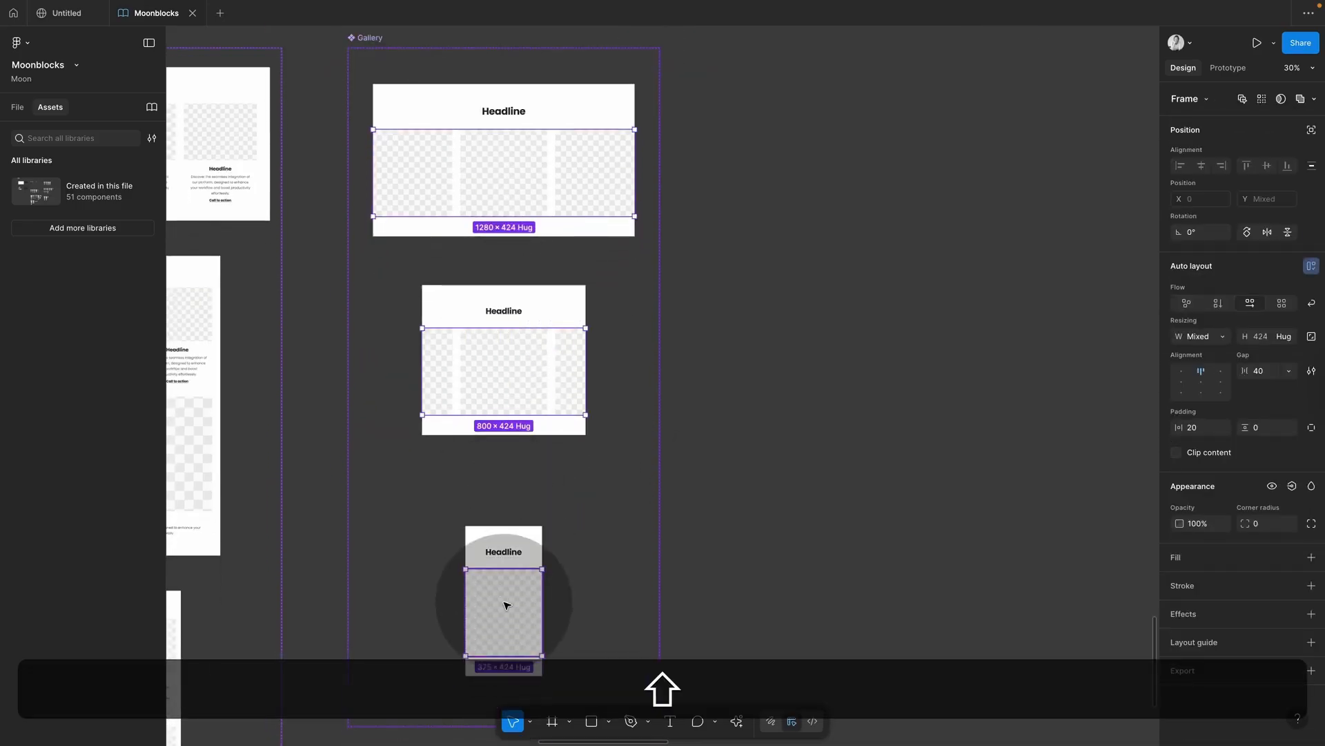
{"action": "key", "text": "Return"}
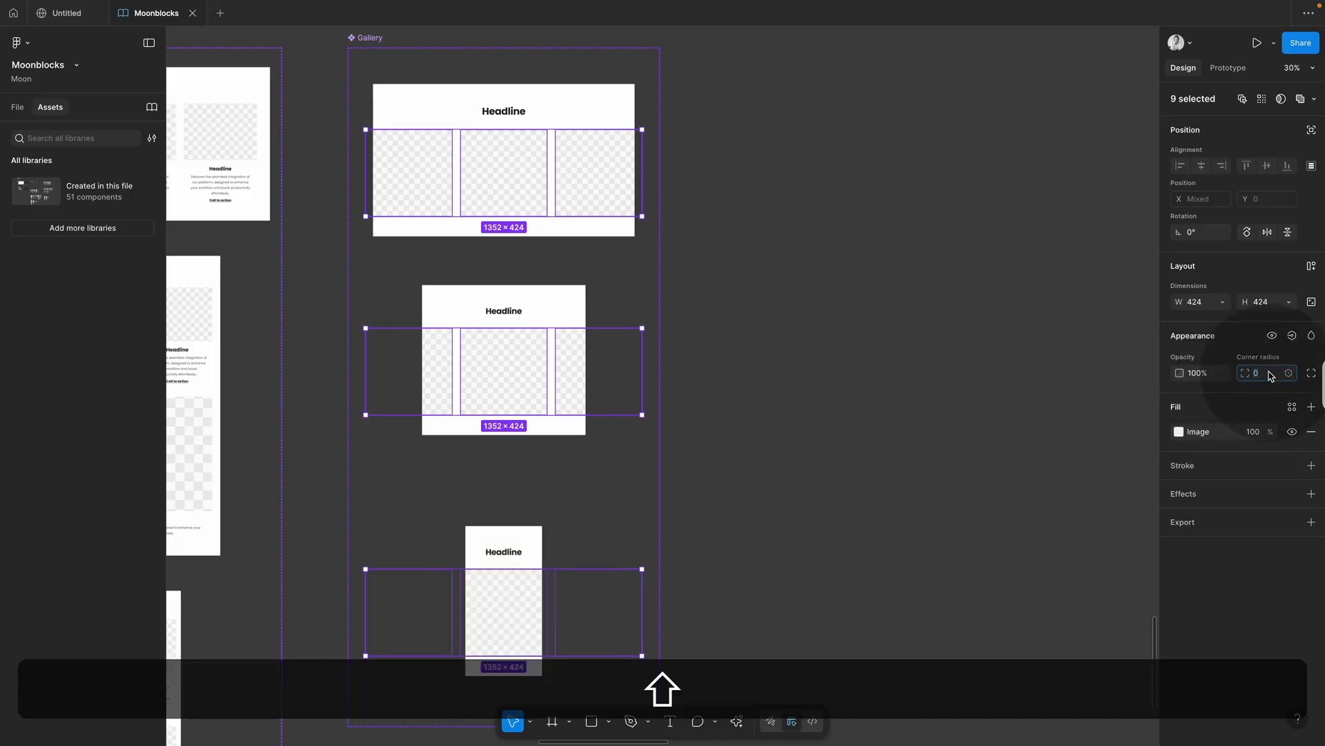
Step: Set the selected images' corner radius to 8 and check the rounding
{"action": "key", "text": "shift+Up"}
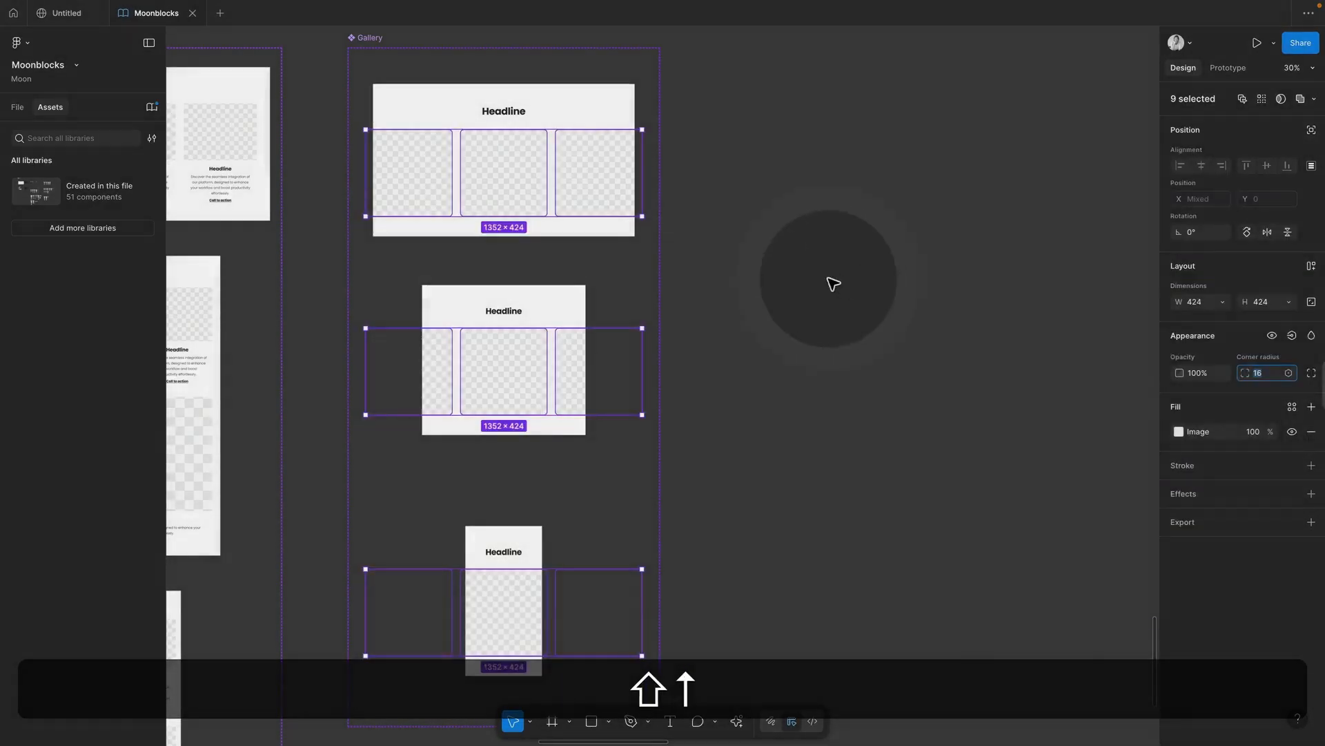
{"action": "left_click", "coordinate": [822, 284]}
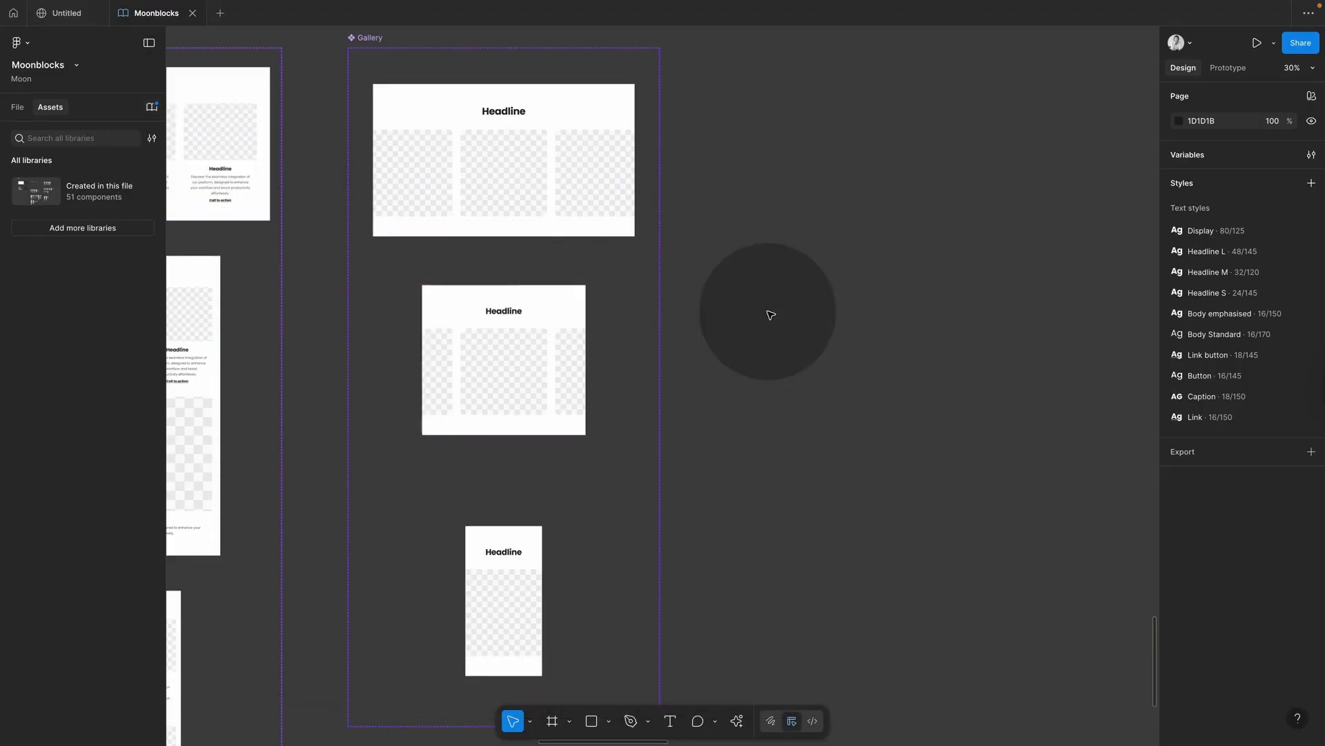
{"action": "scroll", "coordinate": [769, 314], "scroll_direction": "down", "scroll_amount": 1}
{"action": "scroll", "coordinate": [770, 314], "scroll_direction": "down", "scroll_amount": 2}
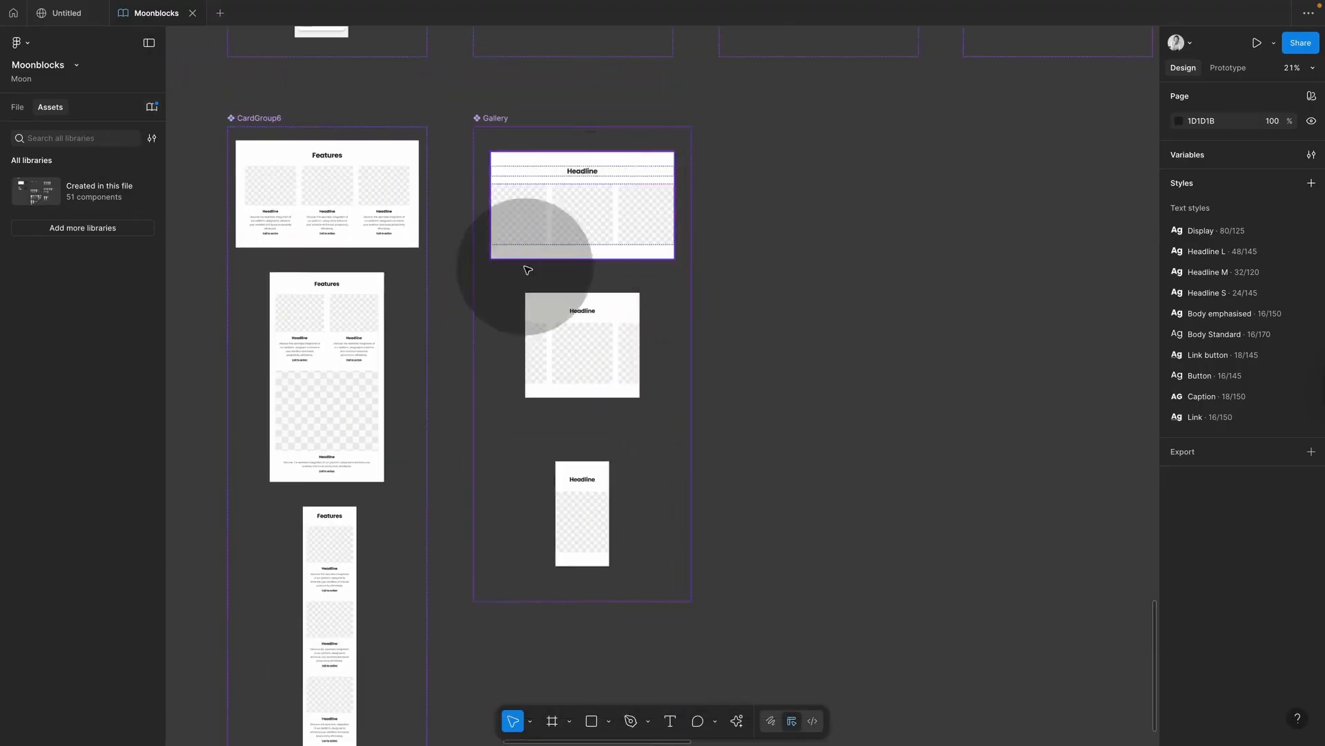
Step: Drill into CardGroup6's third feature card and jump to its _Feature Card 2 main component (346 × 500)
{"action": "left_click", "coordinate": [383, 197]}
{"action": "double_click", "coordinate": [384, 196]}
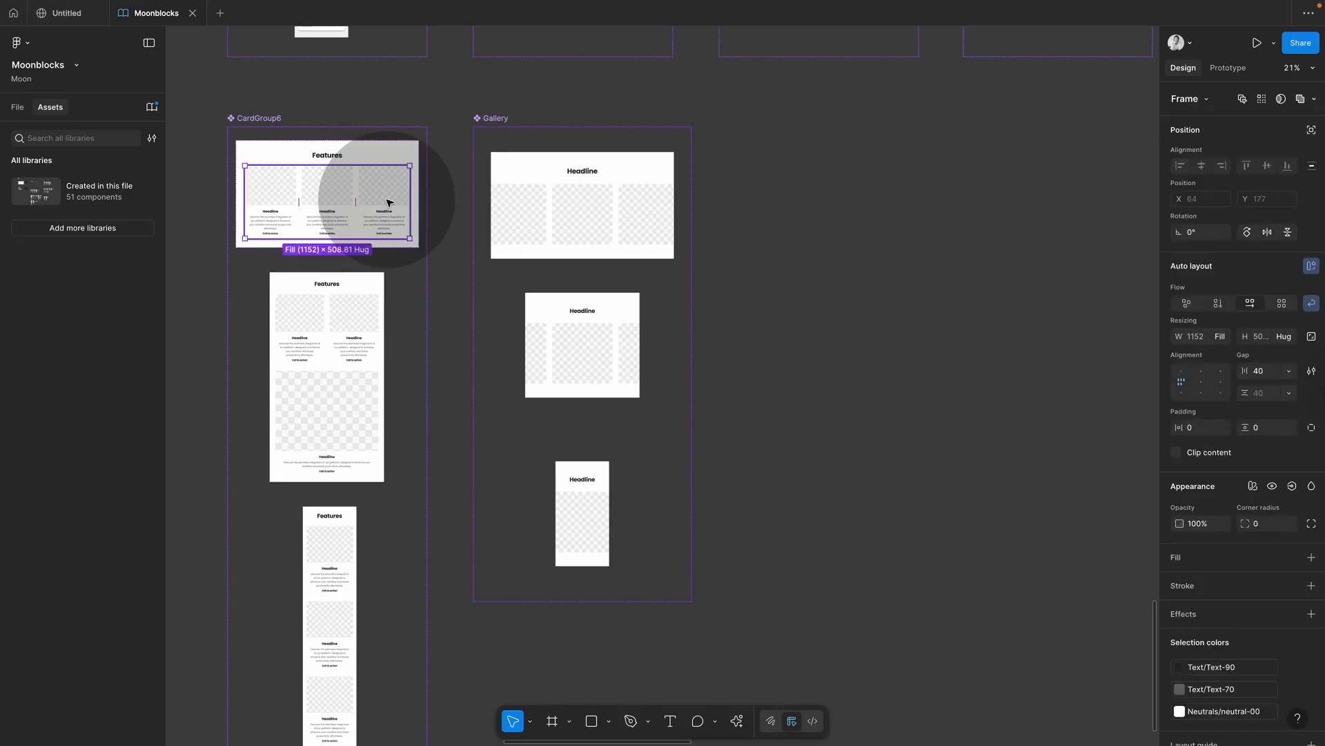
{"action": "double_click", "coordinate": [383, 197]}
{"action": "left_click", "coordinate": [394, 226]}
{"action": "double_click", "coordinate": [406, 235]}
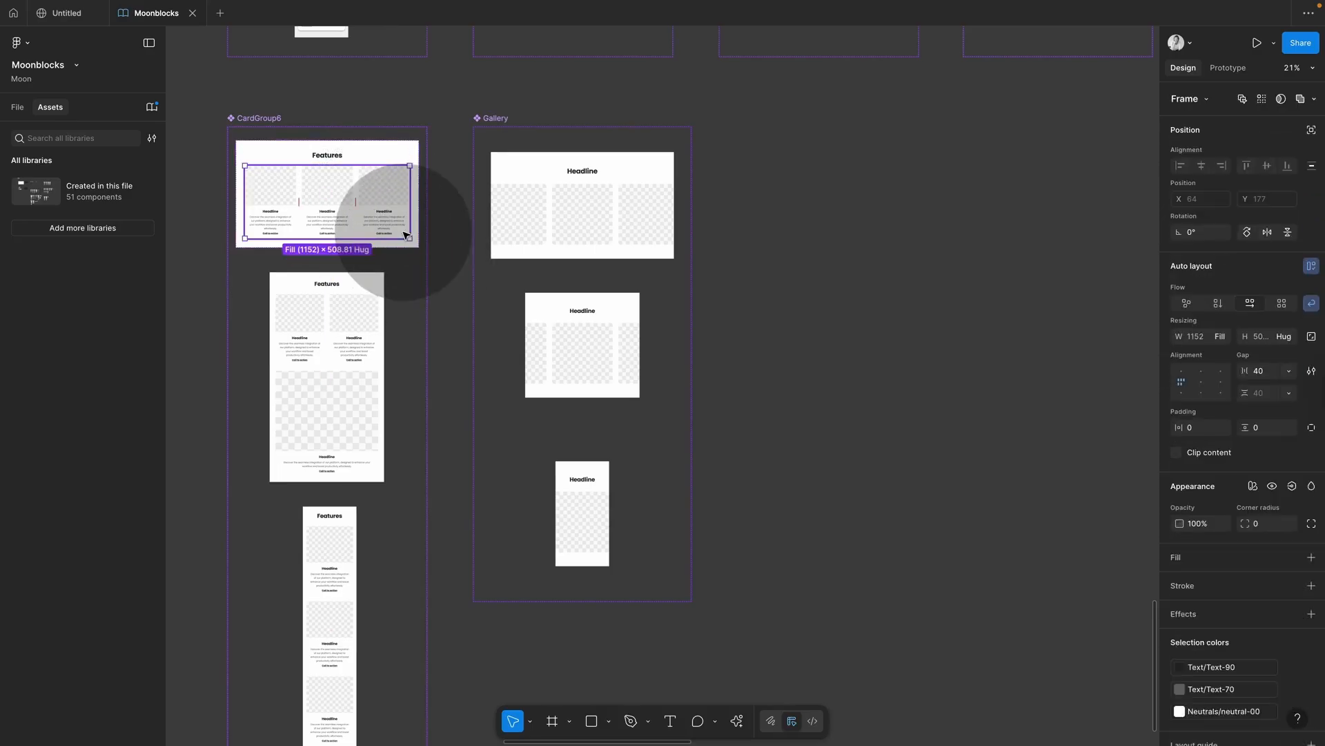
{"action": "double_click", "coordinate": [406, 235]}
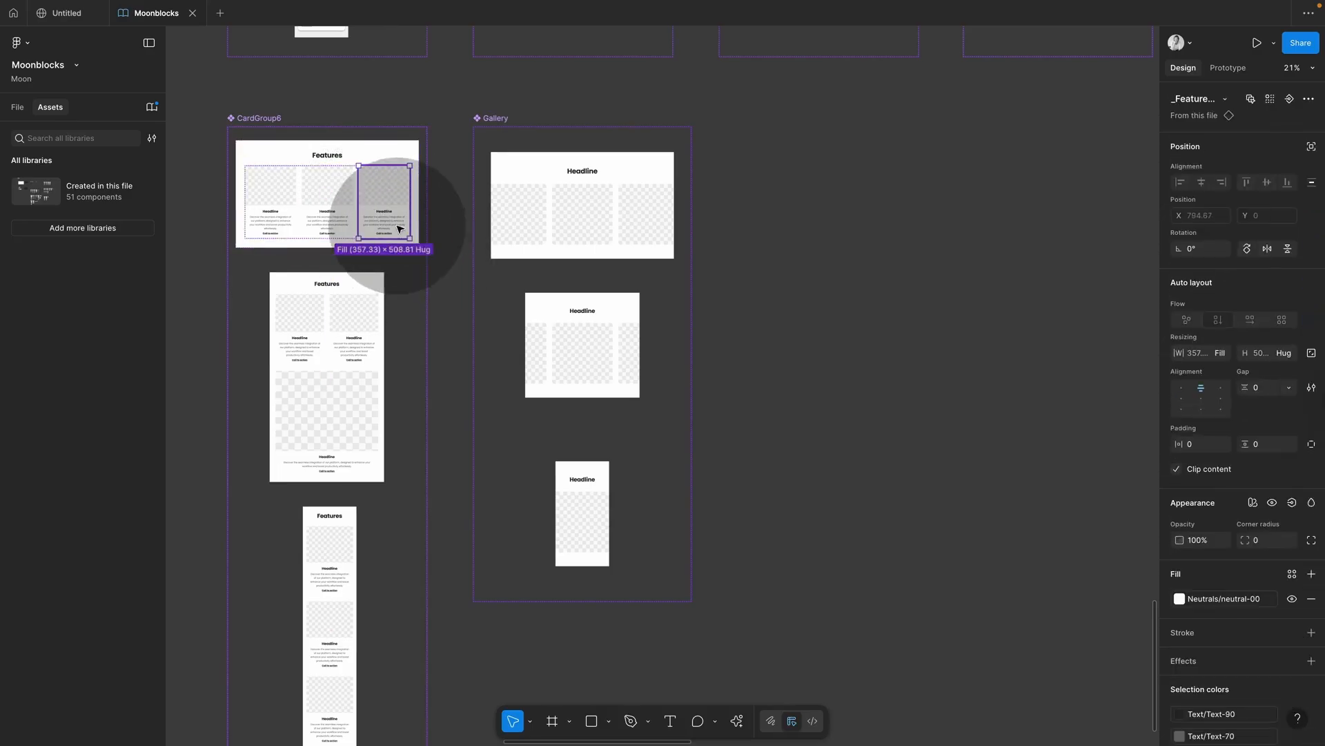
{"action": "left_click", "coordinate": [1192, 122]}
{"action": "scroll", "coordinate": [556, 185], "scroll_direction": "up", "scroll_amount": 10}
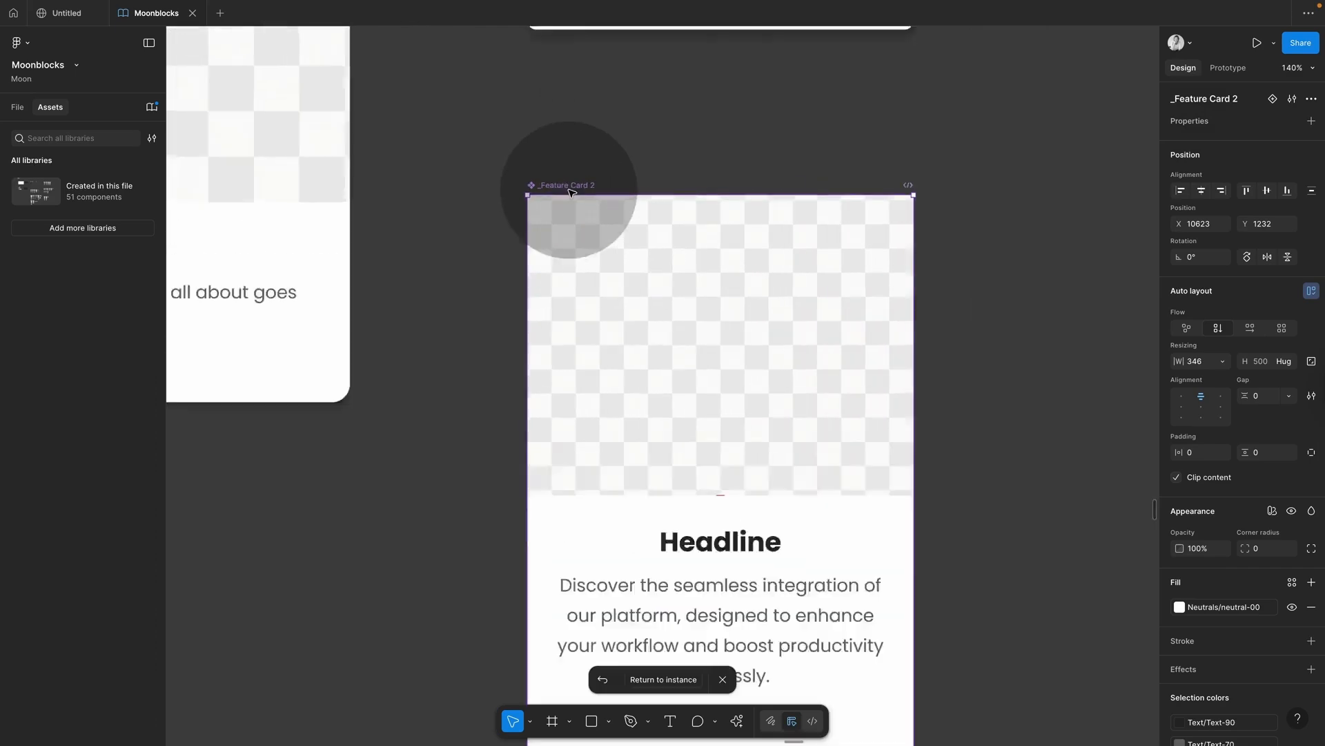
{"action": "scroll", "coordinate": [468, 201], "scroll_direction": "down", "scroll_amount": 3}
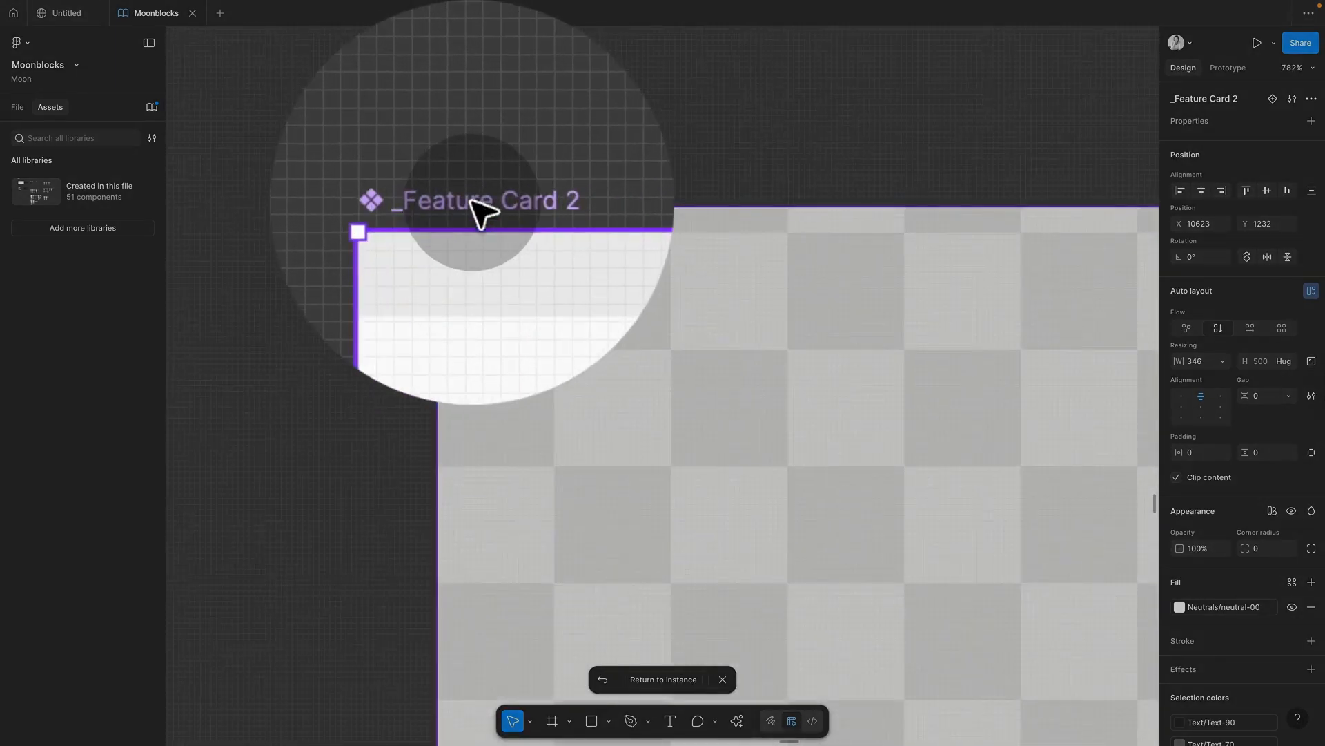
{"action": "scroll", "coordinate": [470, 201], "scroll_direction": "down", "scroll_amount": 3}
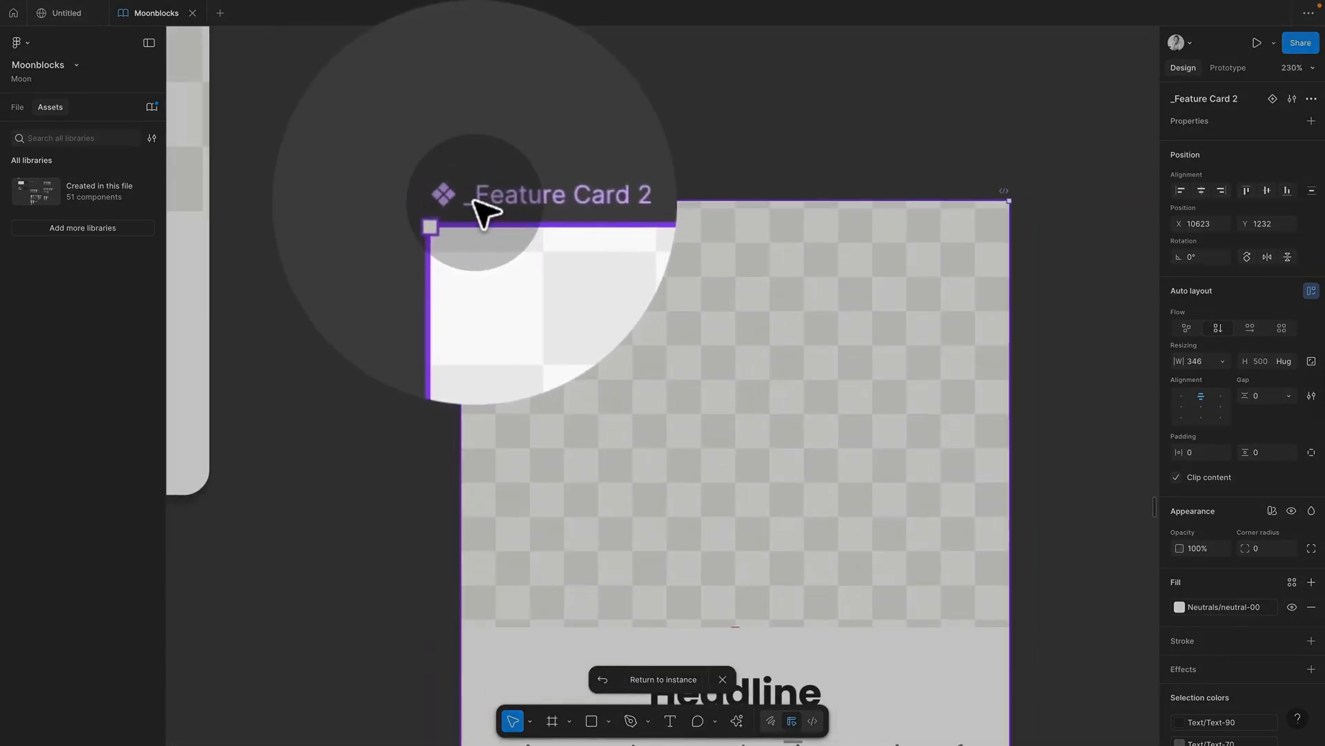
{"action": "scroll", "coordinate": [491, 207], "scroll_direction": "down", "scroll_amount": 15}
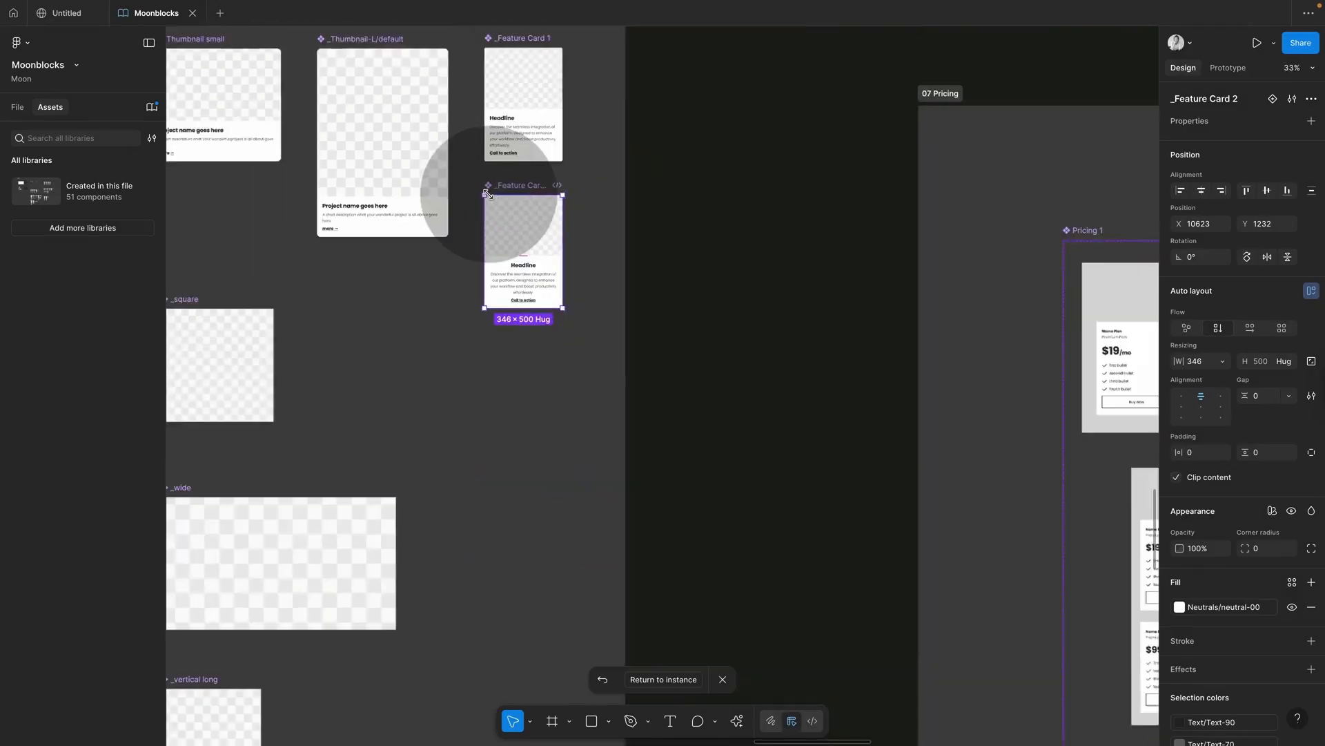
{"action": "scroll", "coordinate": [491, 198], "scroll_direction": "down", "scroll_amount": 3}
{"action": "scroll", "coordinate": [489, 198], "scroll_direction": "up", "scroll_amount": 5}
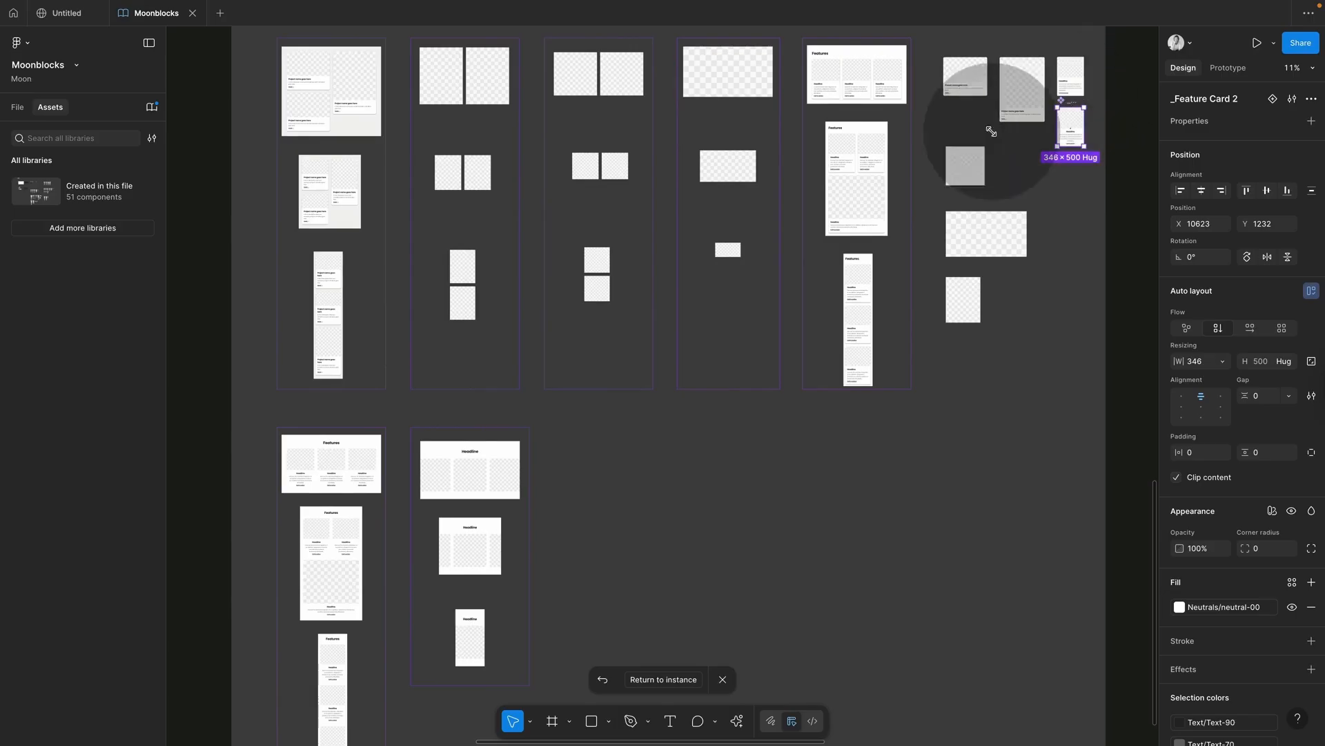
Step: Publish the Moonblocks library with the modified Gallery, then confirm nothing remains to publish
{"action": "left_click", "coordinate": [153, 108]}
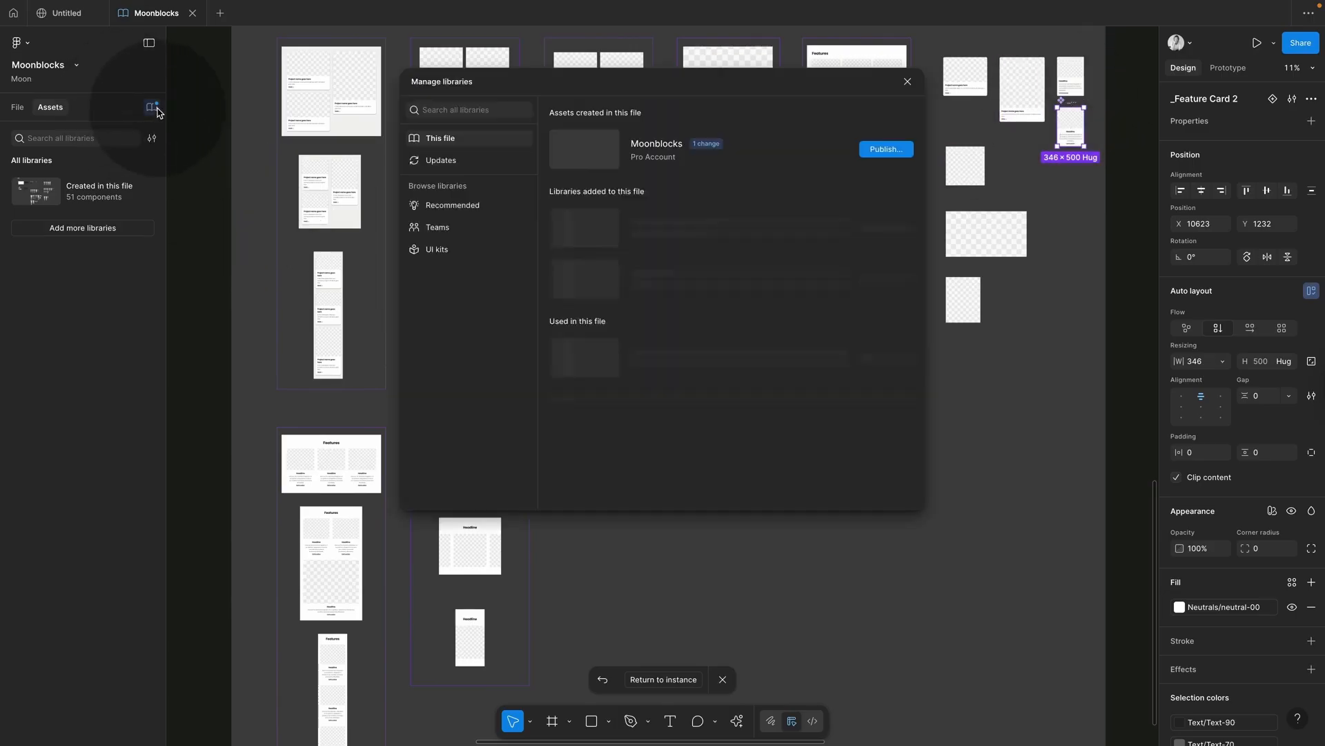
{"action": "left_click", "coordinate": [870, 153]}
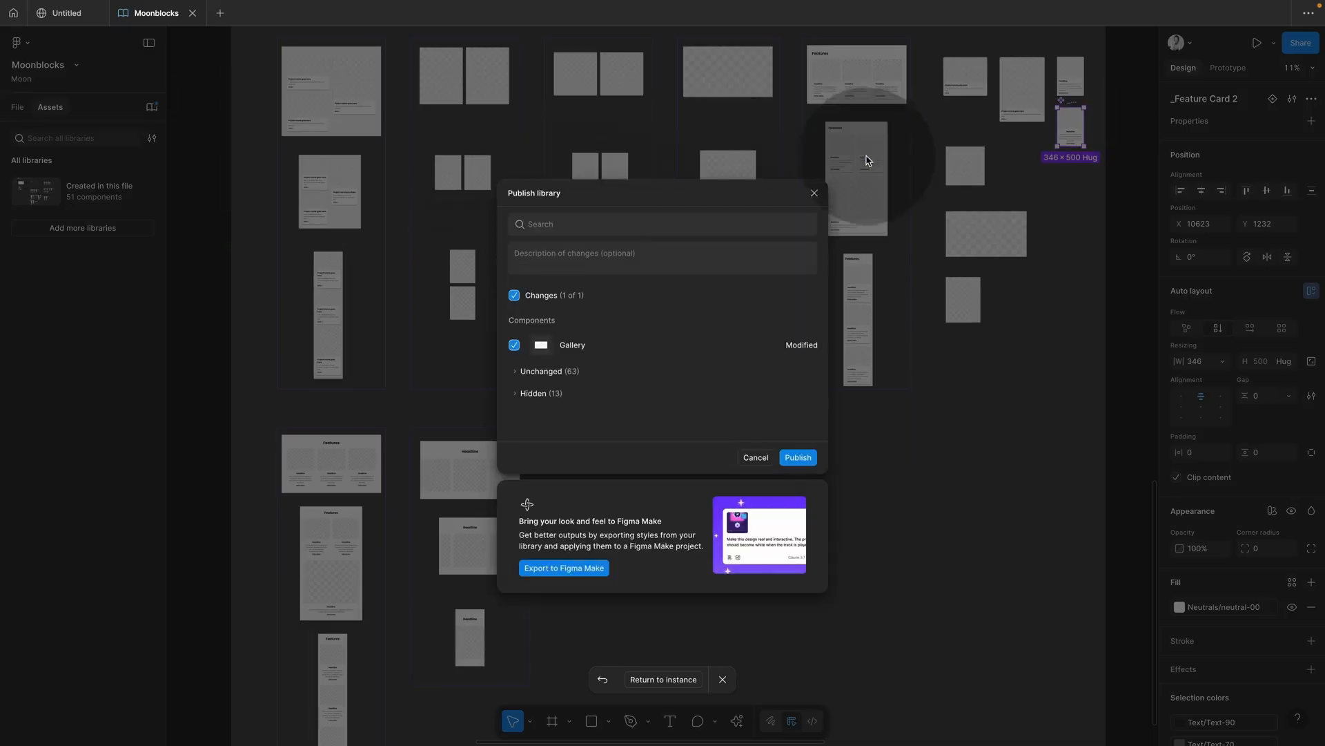
{"action": "left_click", "coordinate": [799, 458]}
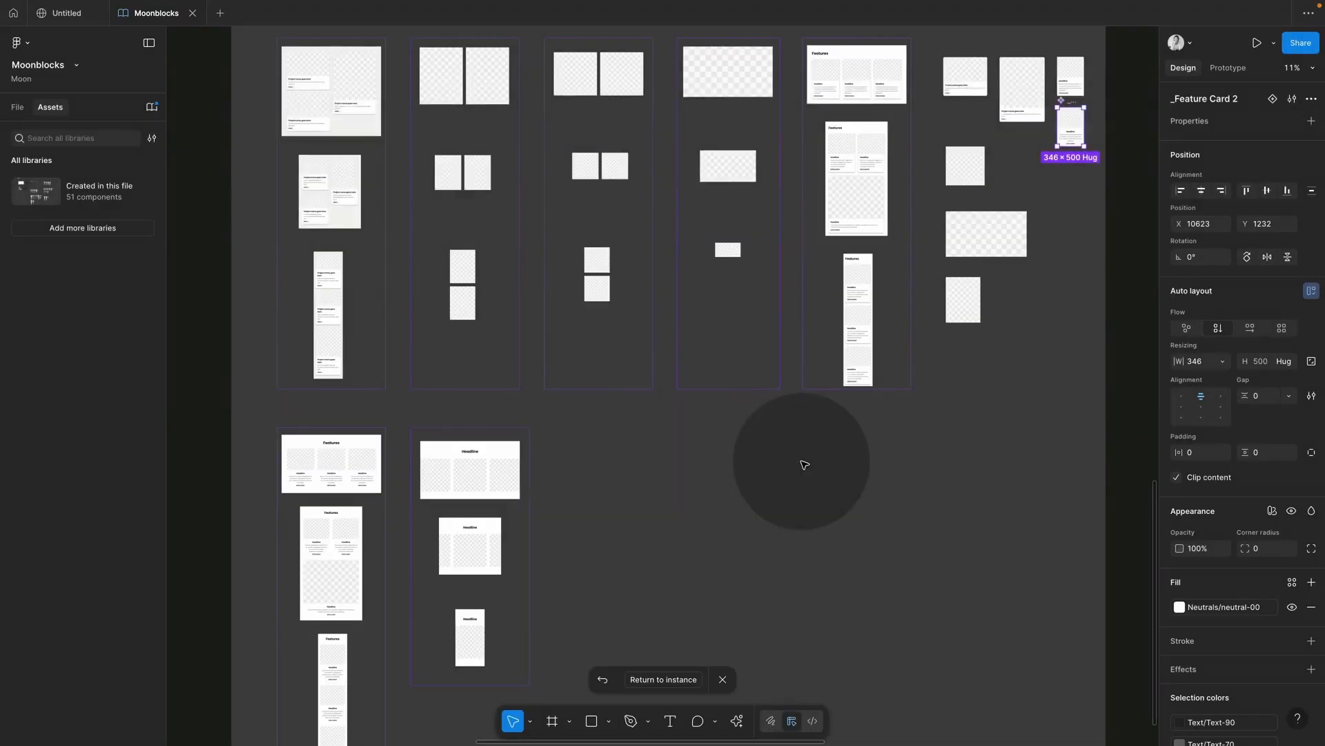
{"action": "left_click", "coordinate": [152, 109]}
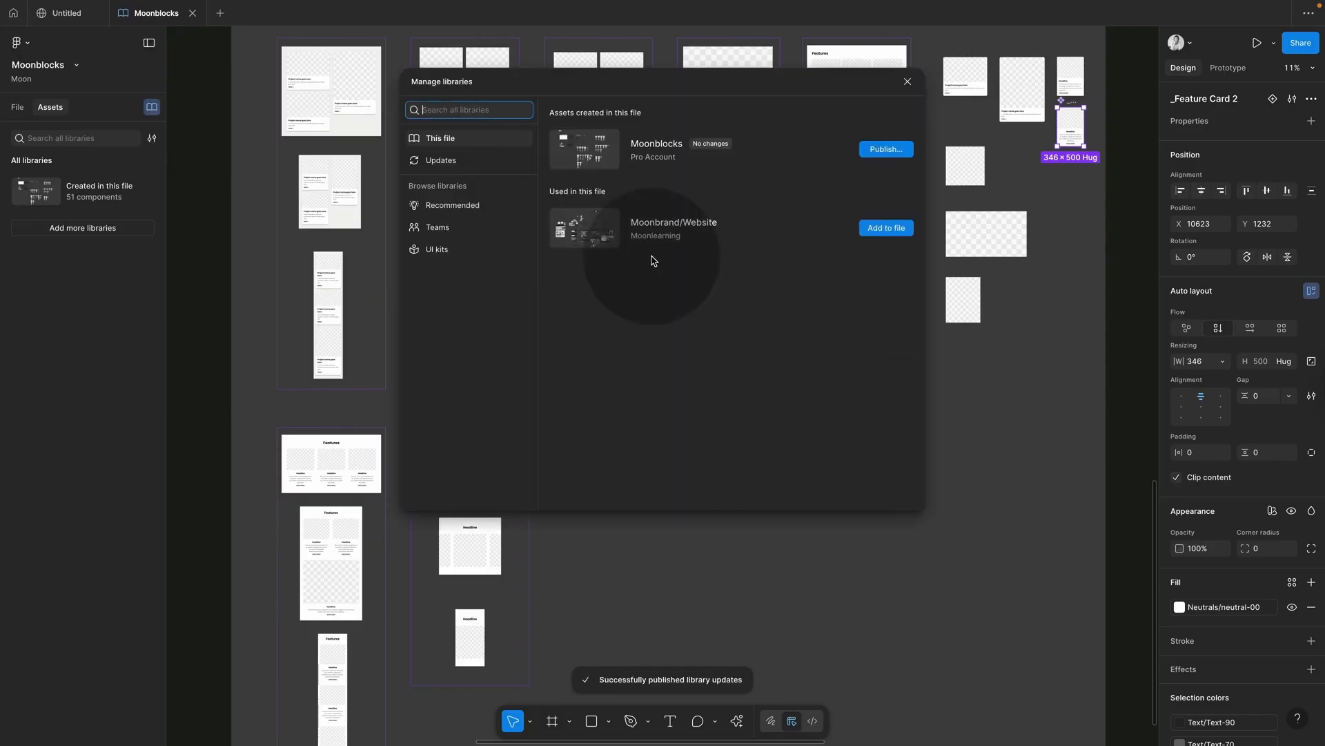
{"action": "left_click", "coordinate": [885, 148]}
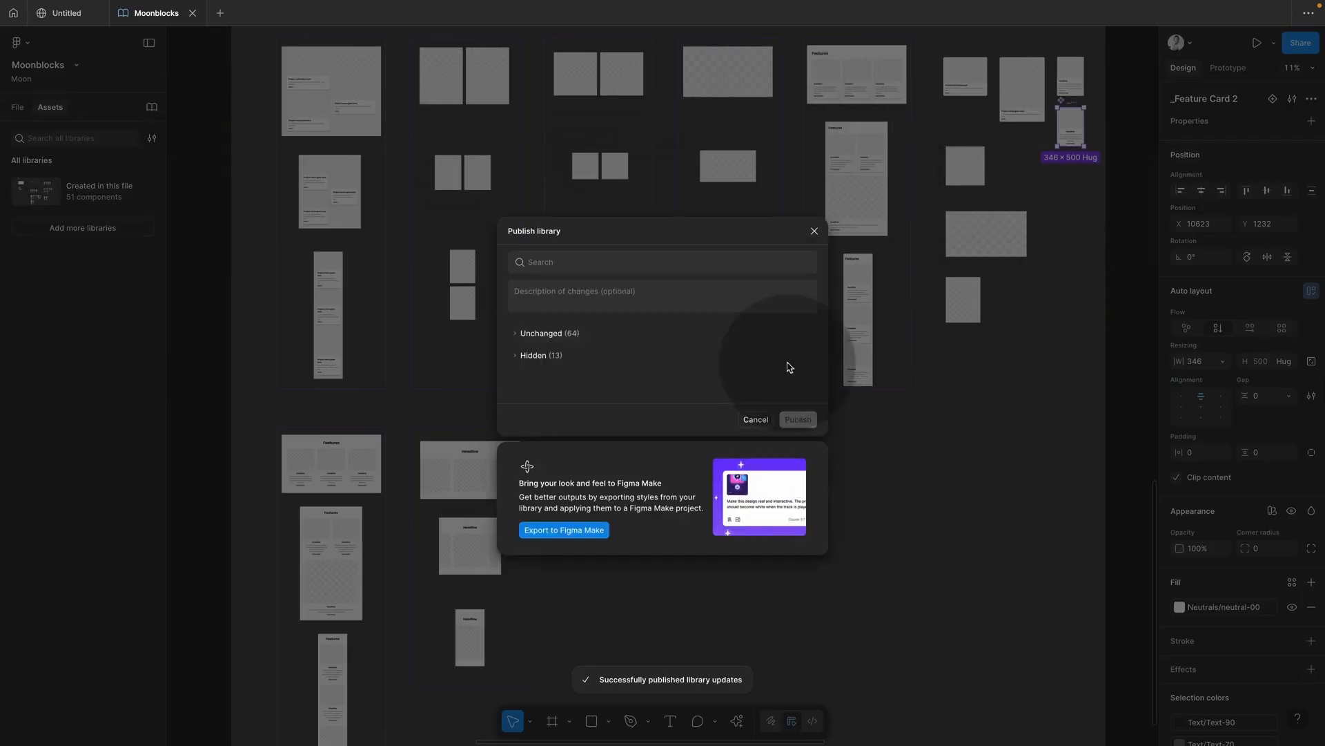
{"action": "left_click", "coordinate": [815, 230]}
Step: Exit the site preview and apply Update all for the Moonblocks library updates, including Gallery
{"action": "left_click", "coordinate": [63, 14]}
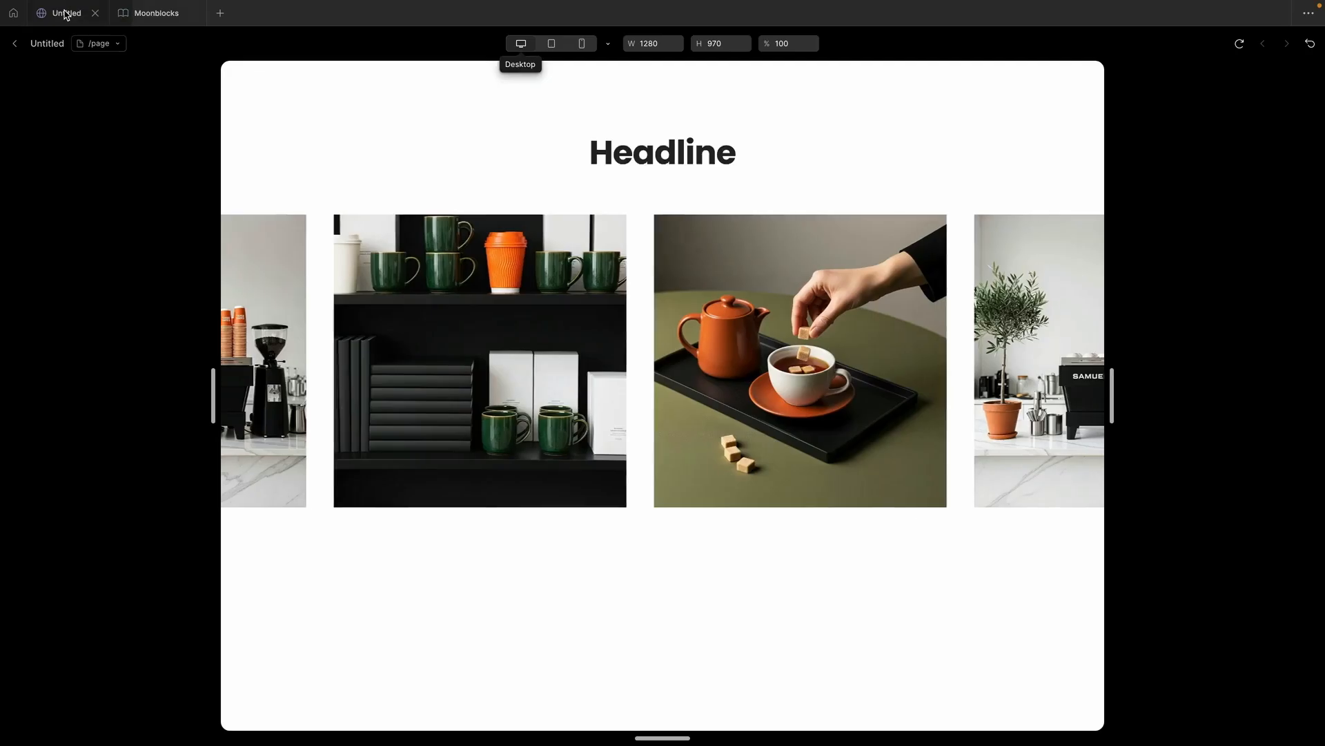
{"action": "left_click", "coordinate": [15, 45]}
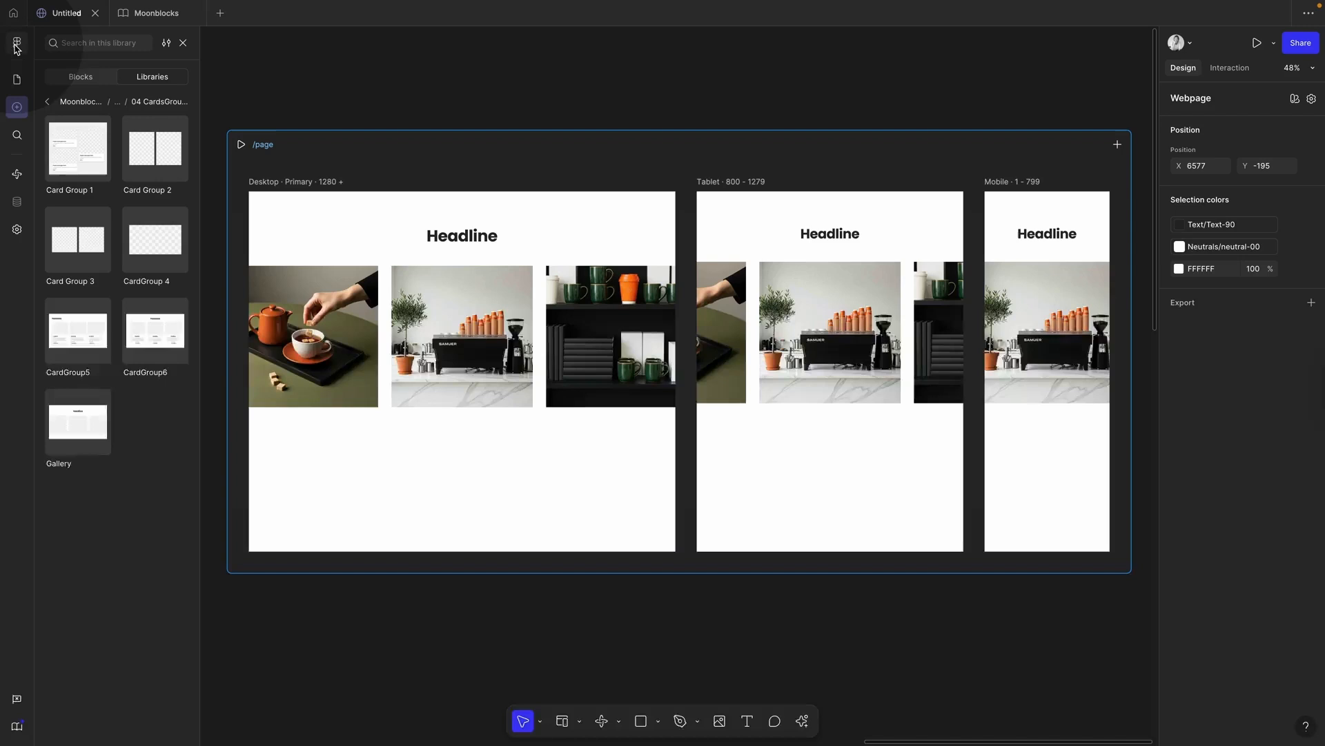
{"action": "left_click", "coordinate": [47, 102]}
{"action": "left_click", "coordinate": [47, 101]}
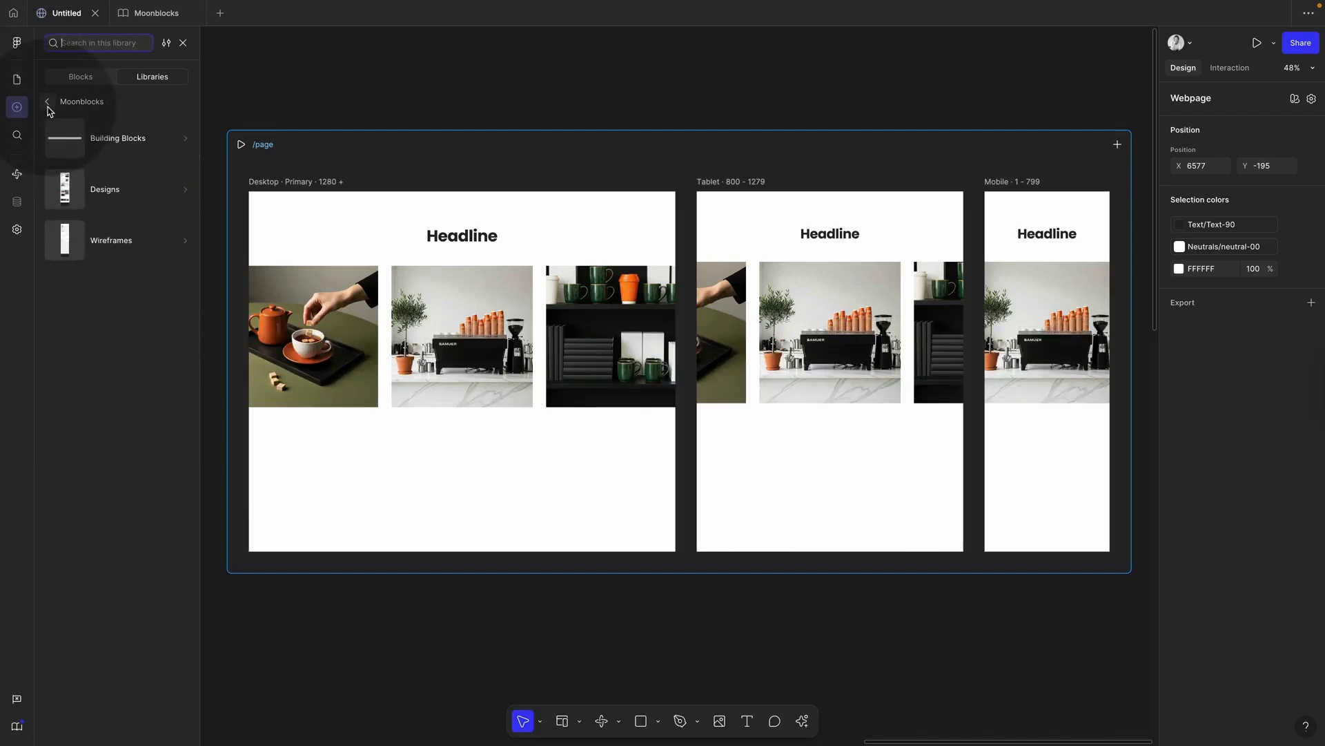
{"action": "left_click", "coordinate": [47, 102]}
{"action": "left_click", "coordinate": [187, 102]}
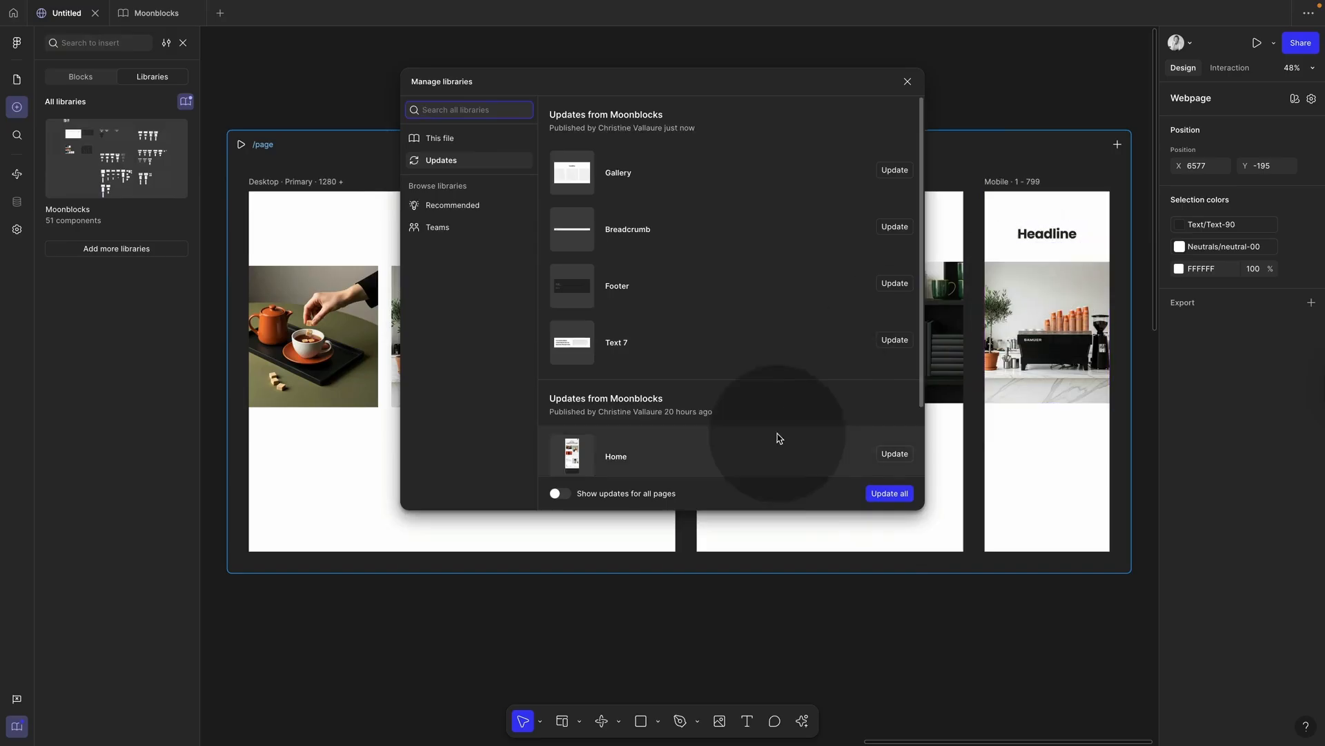
{"action": "left_click", "coordinate": [888, 494]}
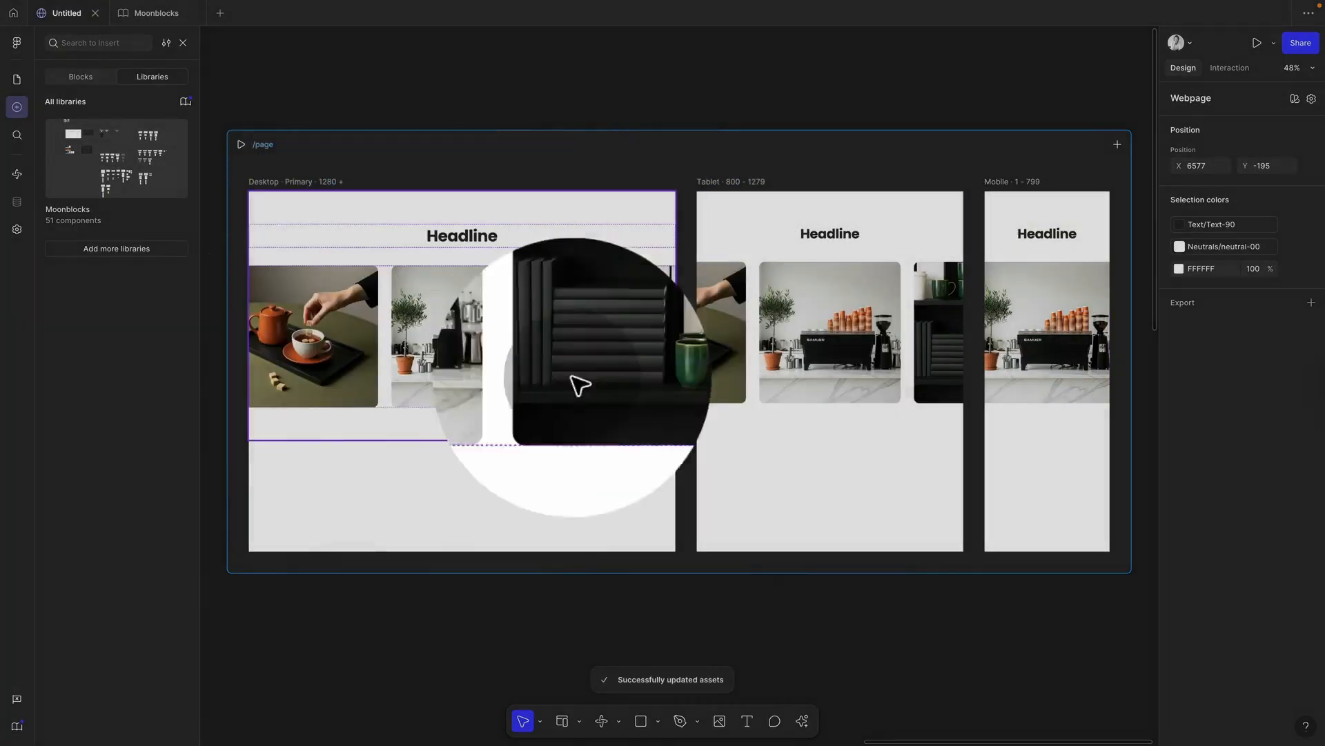
{"action": "left_click", "coordinate": [563, 621]}
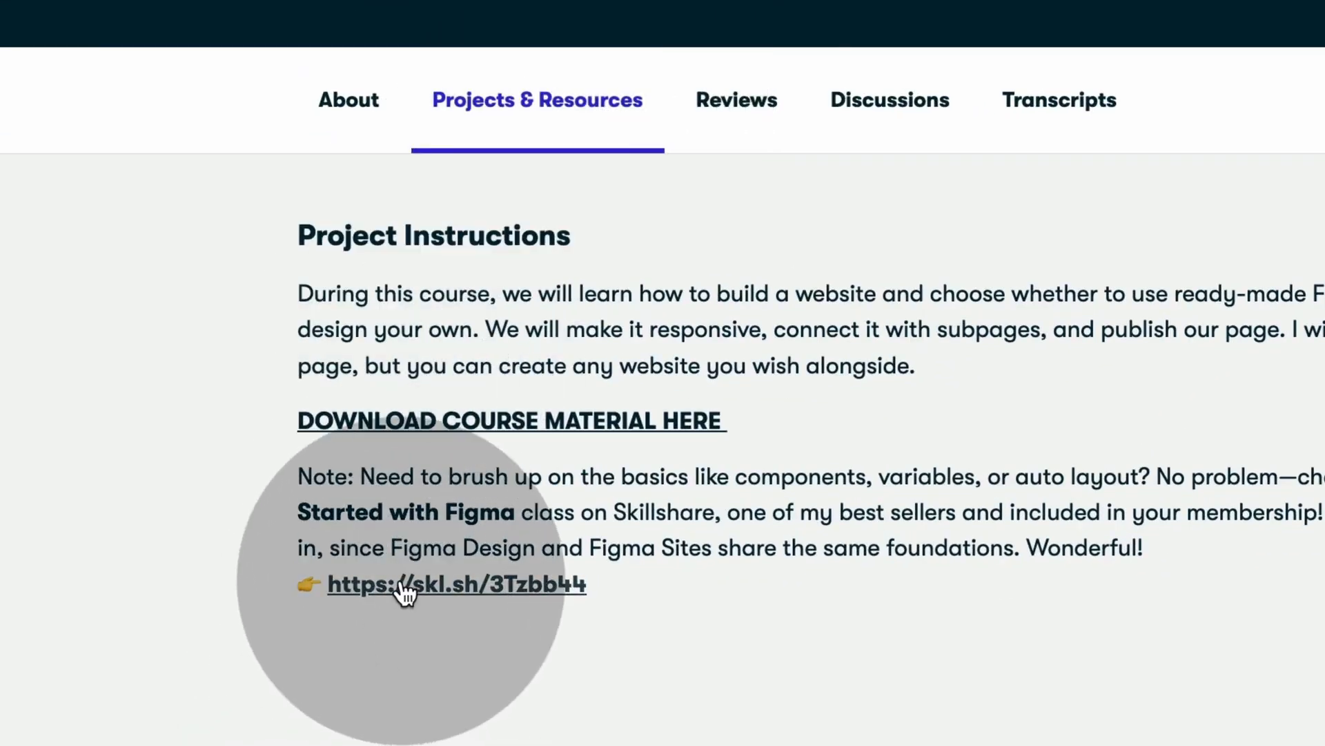
Step: Open the linked NEW Figma 2025 Beginner to Pro class and scroll to its COMPONENTS lessons
{"action": "left_click", "coordinate": [401, 584]}
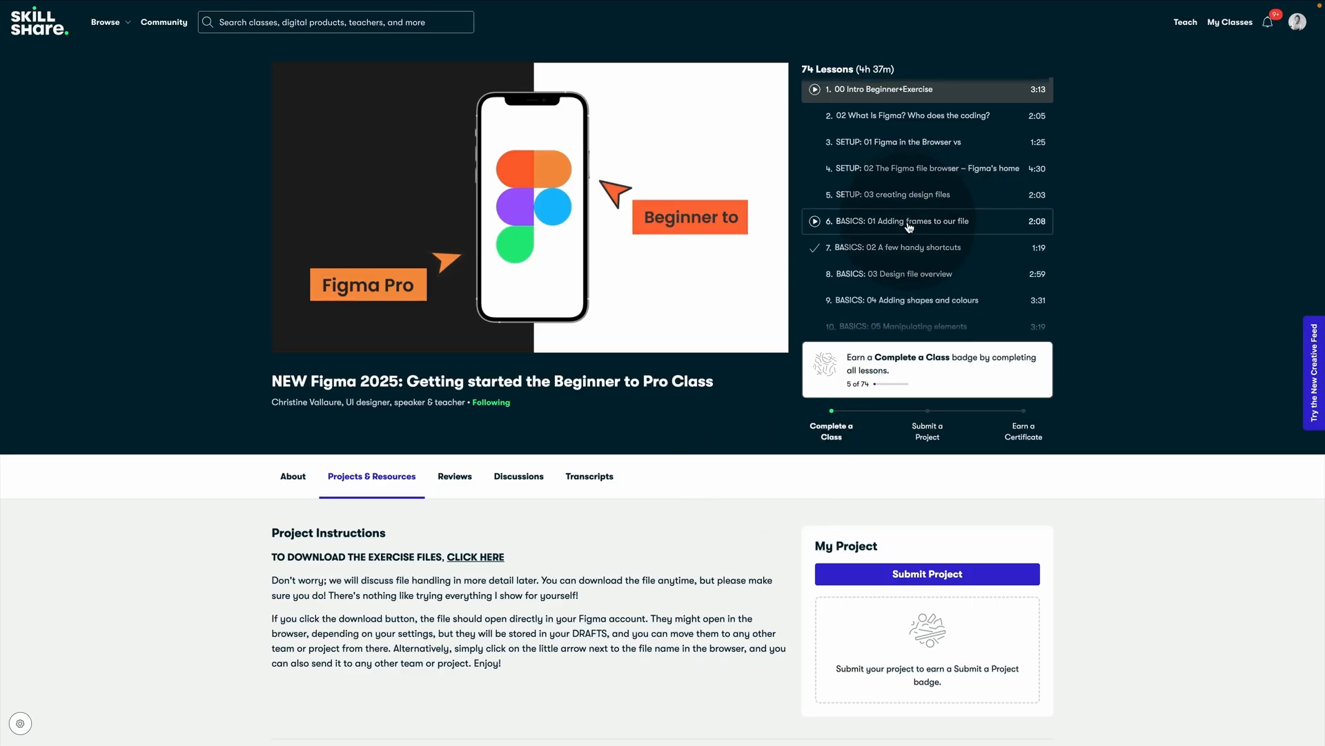
{"action": "scroll", "coordinate": [883, 302], "scroll_direction": "down", "scroll_amount": 1}
{"action": "scroll", "coordinate": [884, 303], "scroll_direction": "down", "scroll_amount": 2}
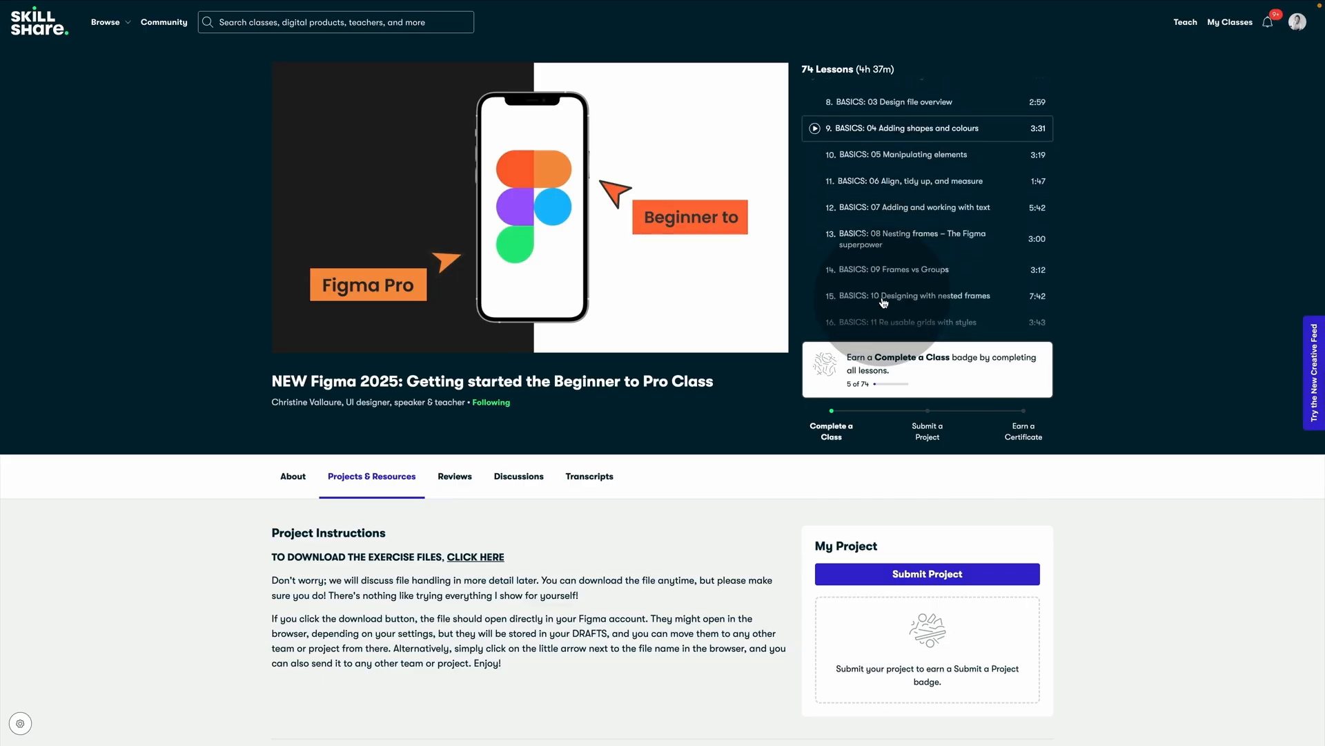
{"action": "scroll", "coordinate": [883, 302], "scroll_direction": "down", "scroll_amount": 5}
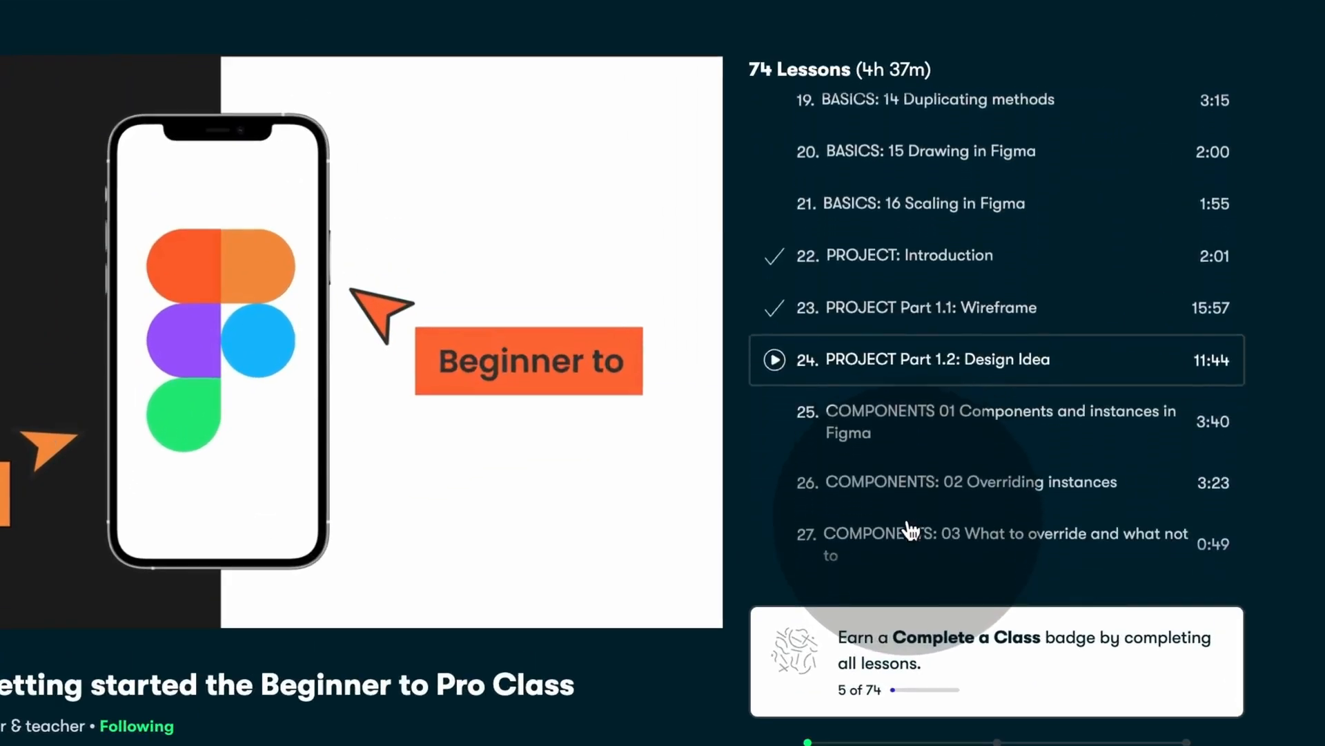
{"action": "scroll", "coordinate": [911, 530], "scroll_direction": "down", "scroll_amount": 3}
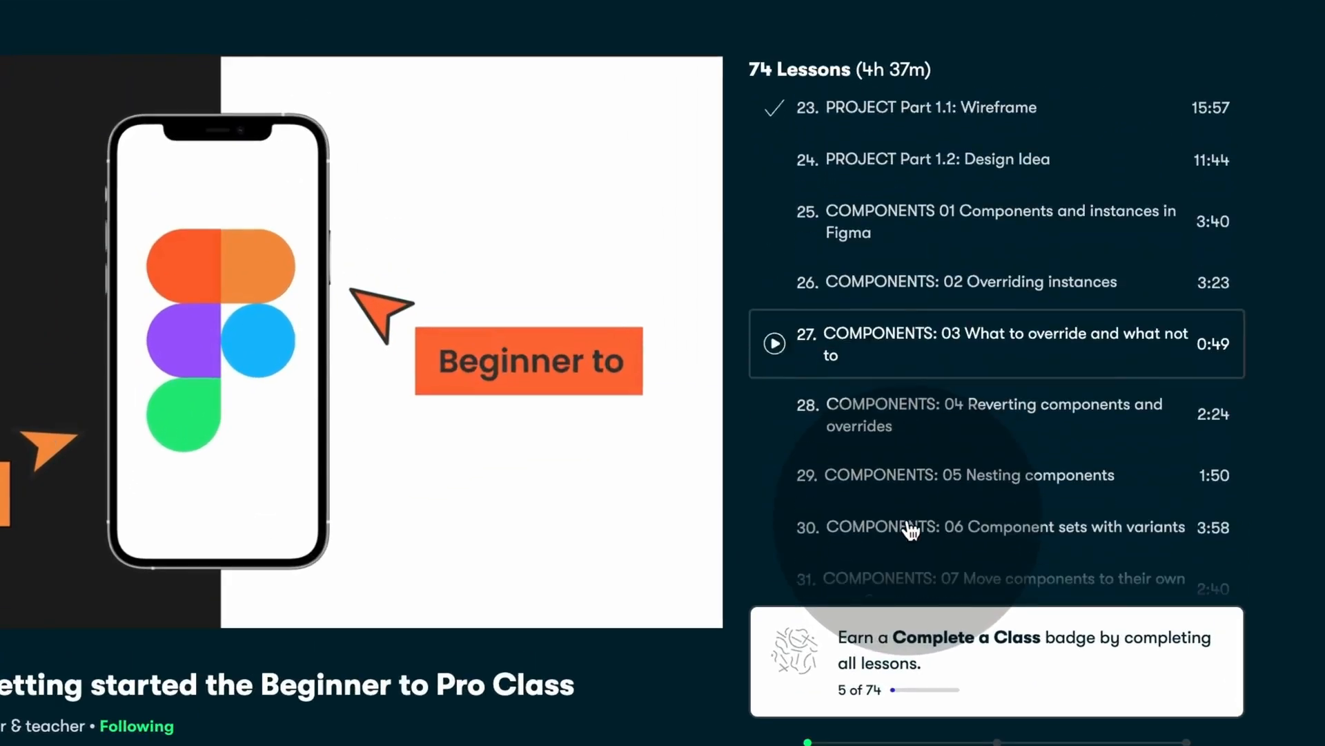